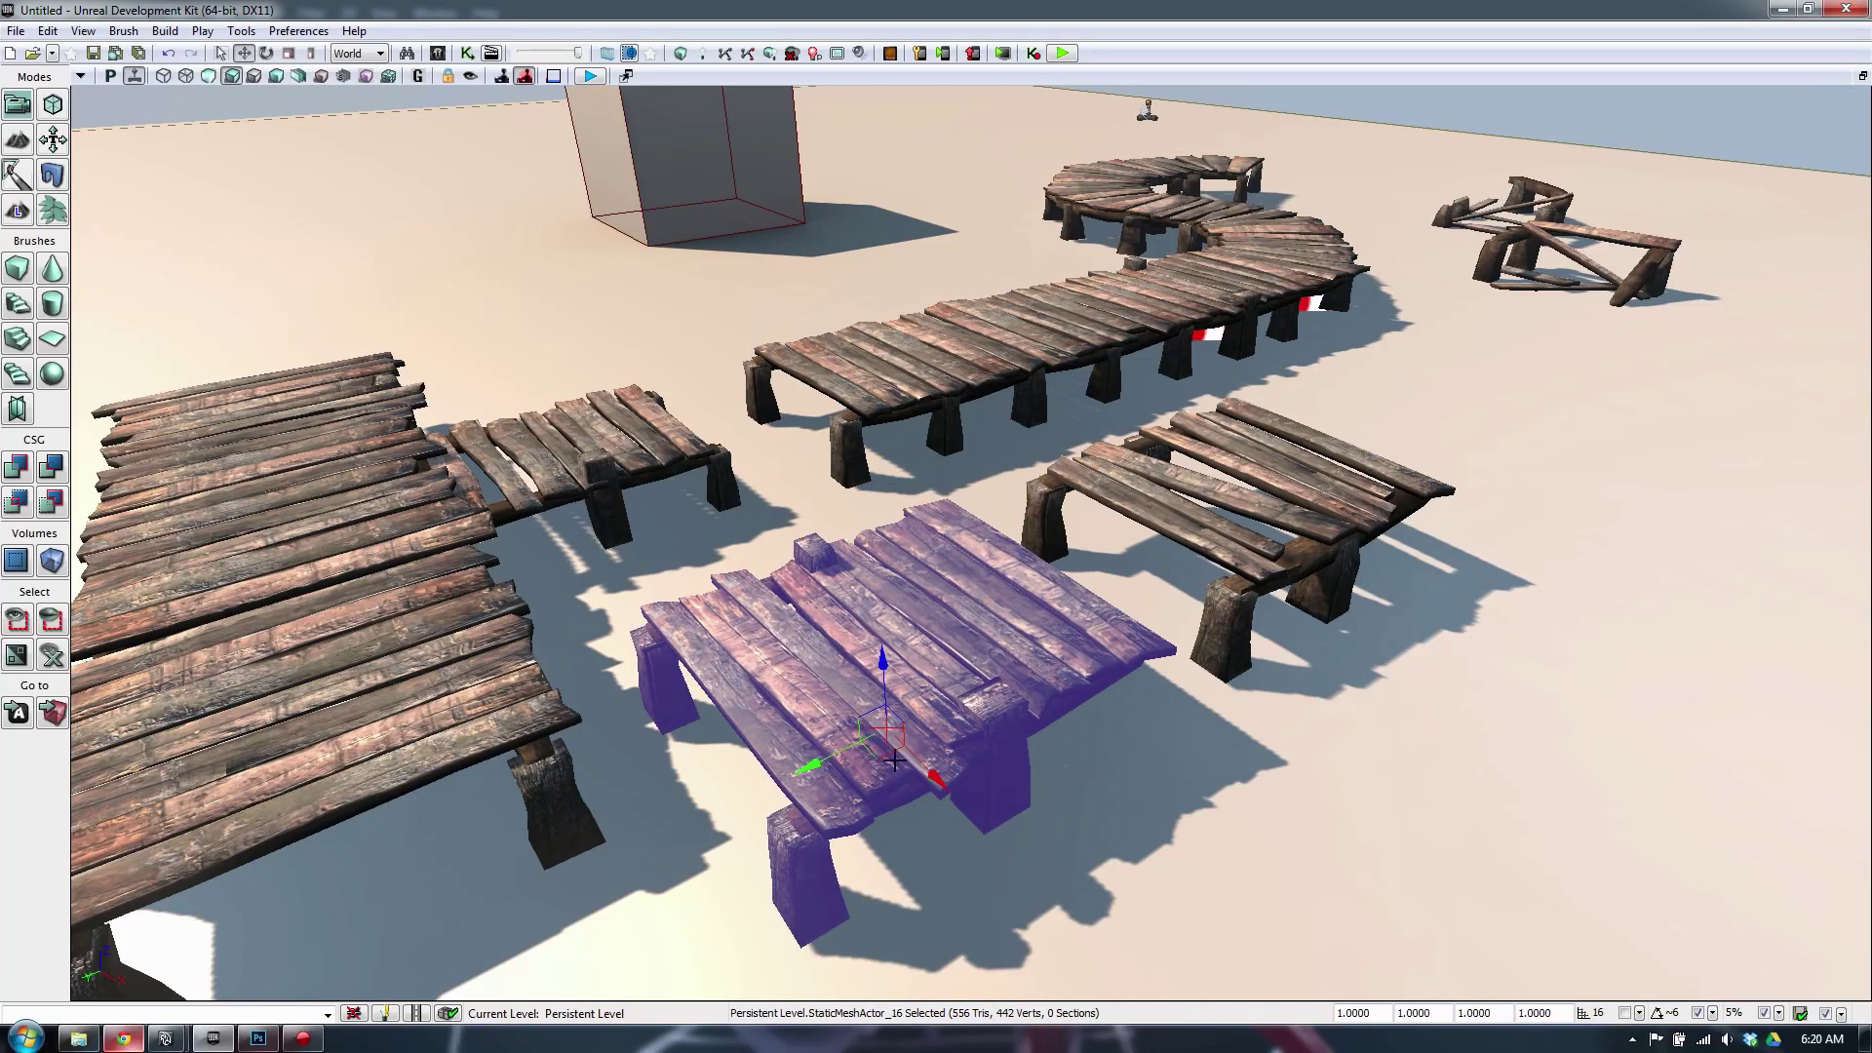
Examine the separate wooden bridge pieces in the level, including the gapped platform and the collapsed broken section
{"action": "scroll", "coordinate": [1126, 502], "scroll_direction": "up", "scroll_amount": 5}
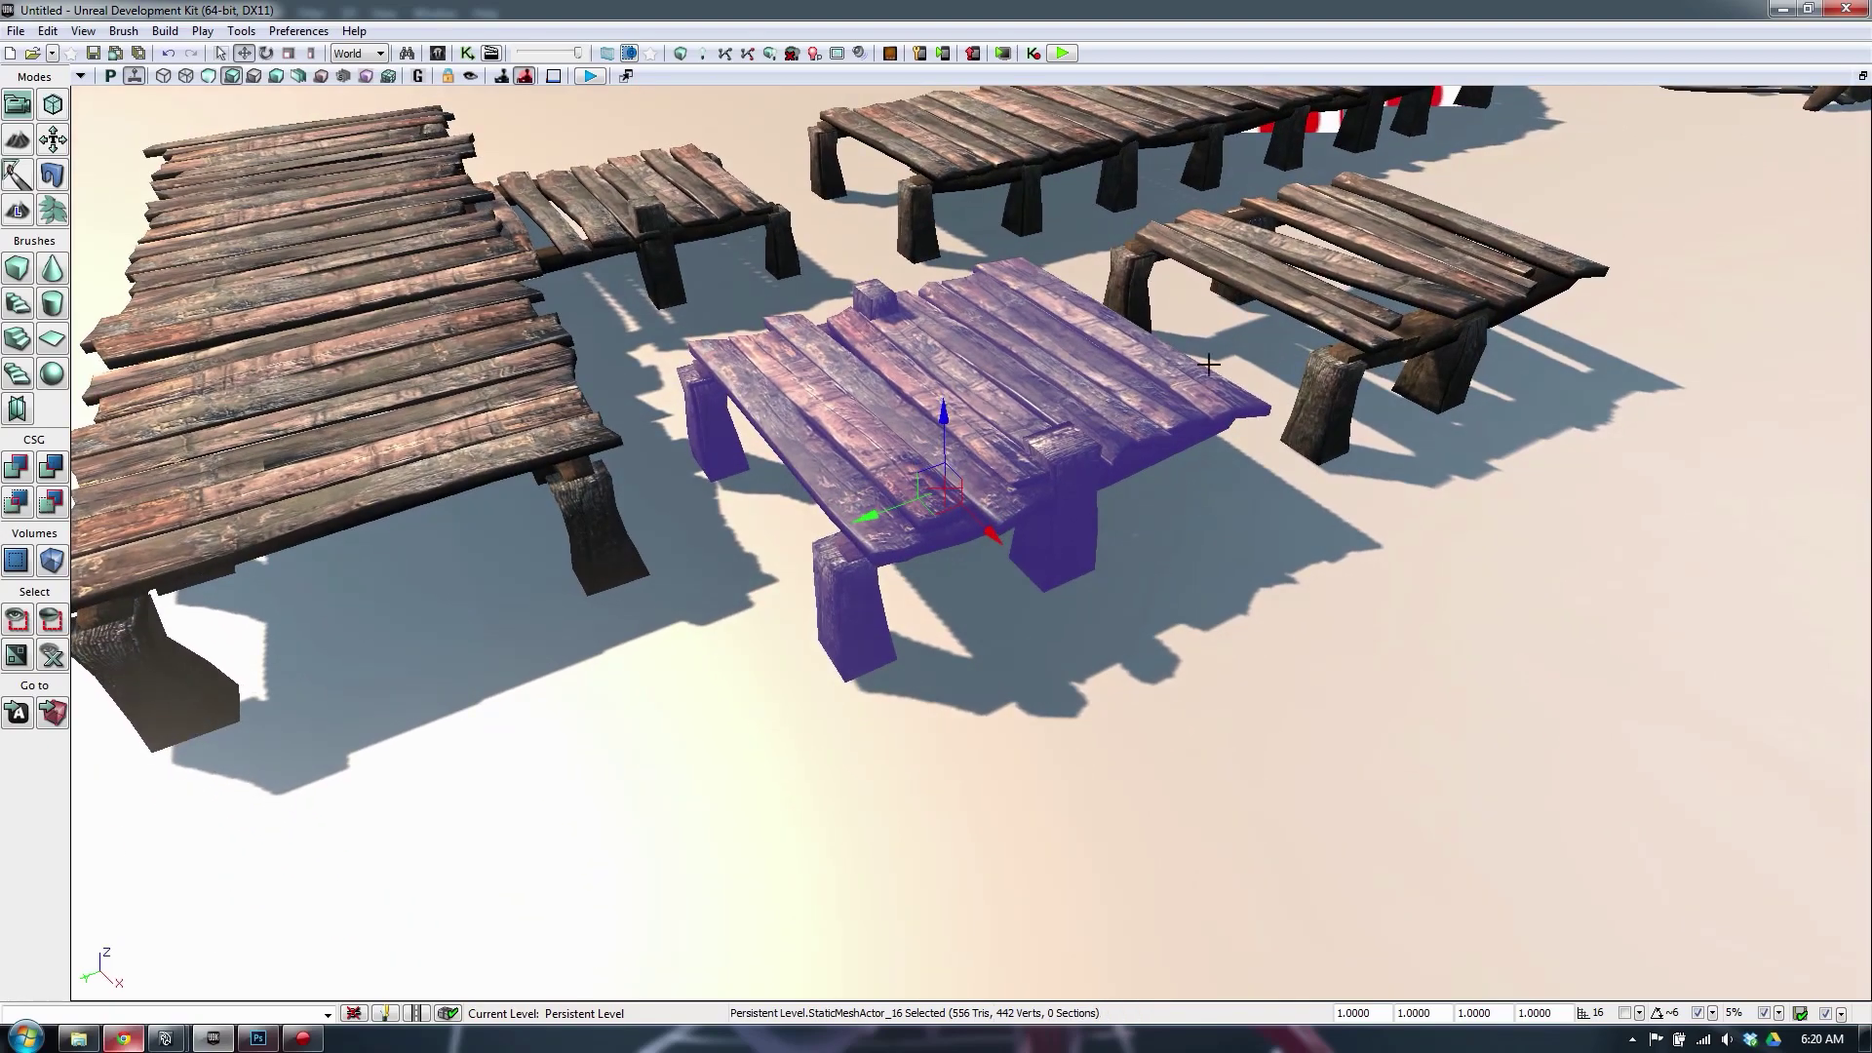
{"action": "scroll", "coordinate": [1180, 381], "scroll_direction": "down", "scroll_amount": 6}
{"action": "left_click", "coordinate": [1199, 480]}
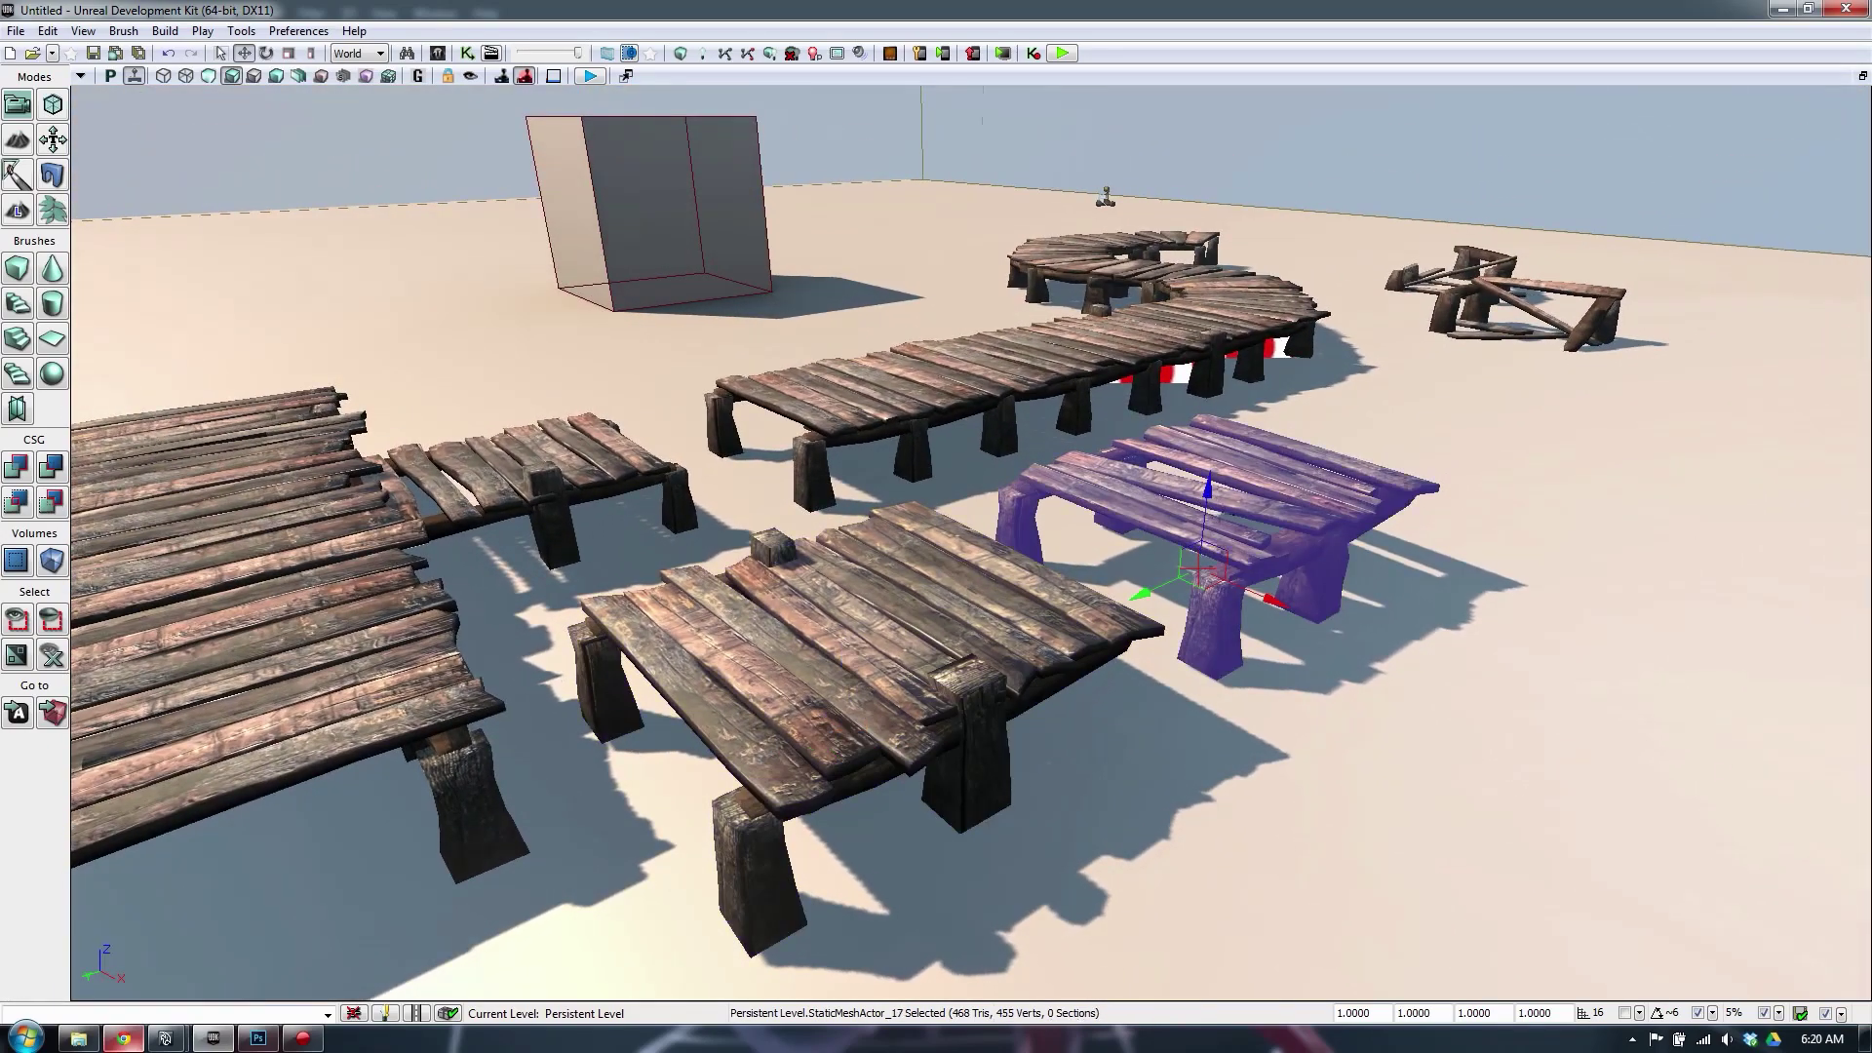
{"action": "right_click_drag", "start_coordinate": [1199, 568], "coordinate": [1504, 596]}
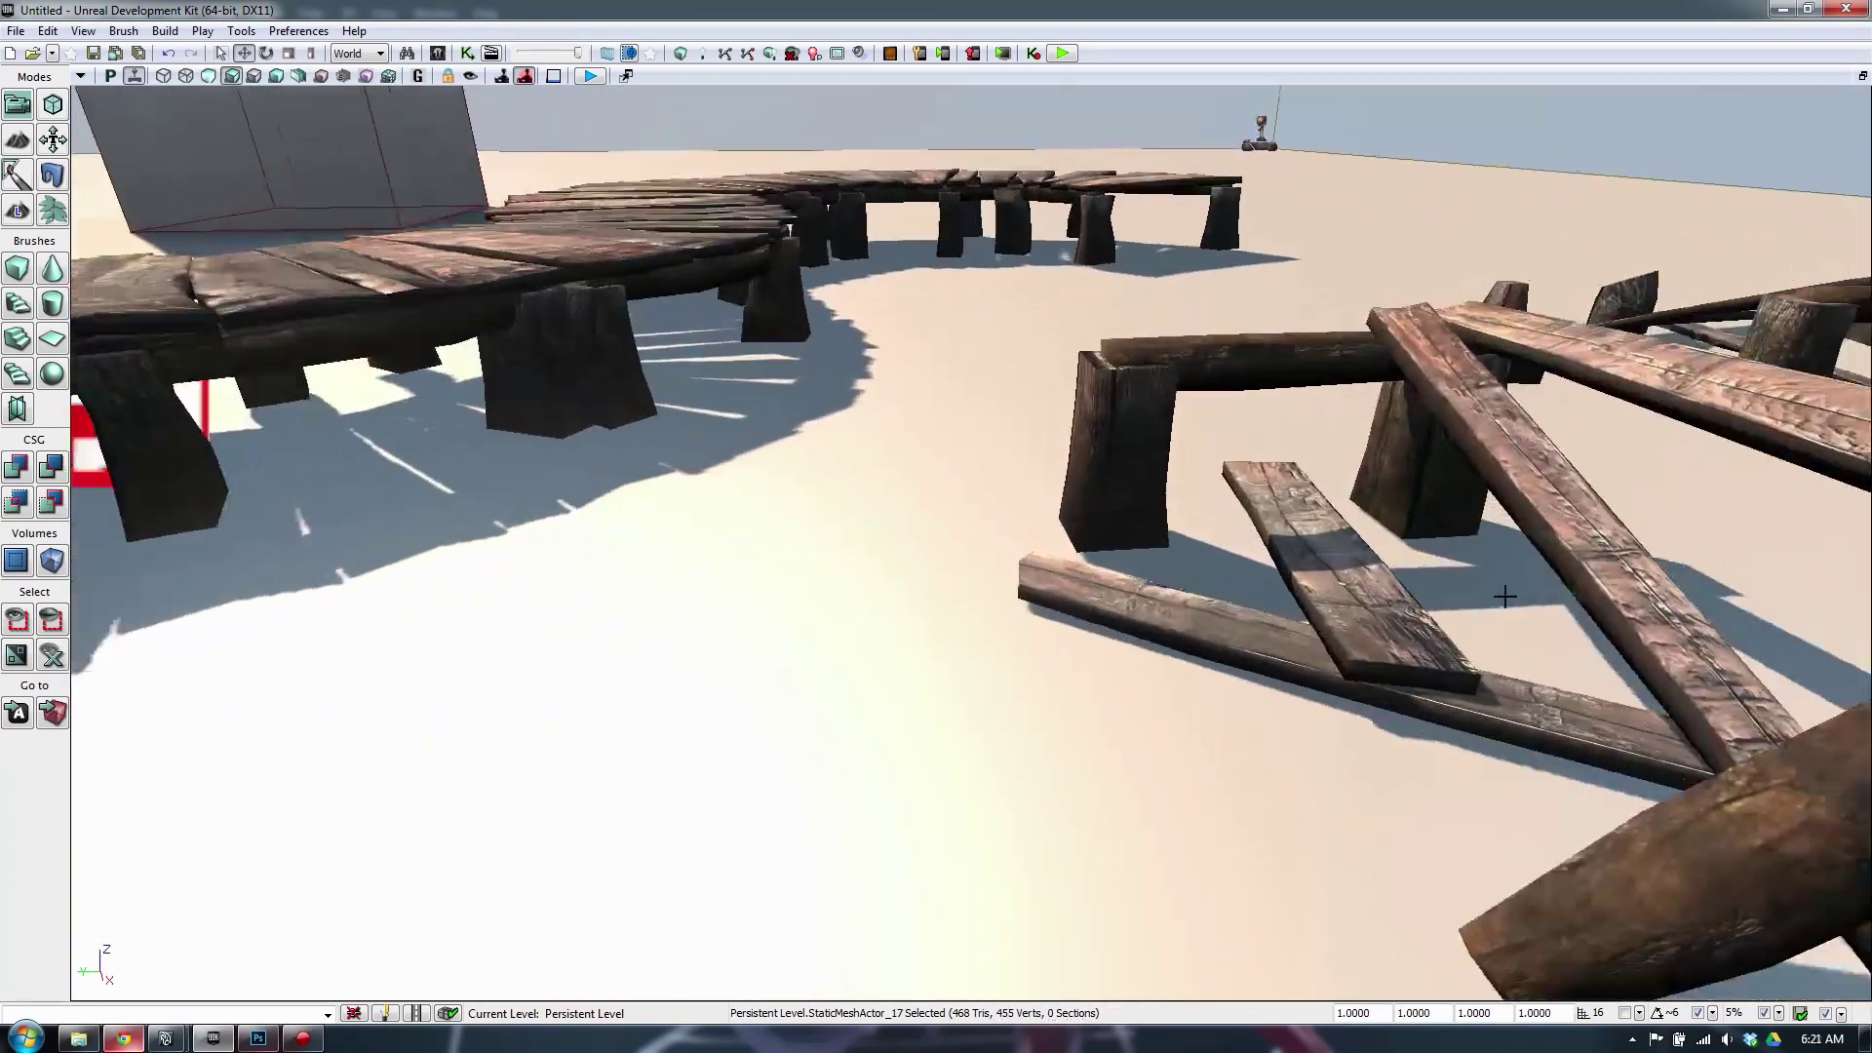
{"action": "scroll", "coordinate": [1504, 596], "scroll_direction": "up", "scroll_amount": 1}
{"action": "left_click", "coordinate": [1697, 620]}
{"action": "scroll", "coordinate": [1722, 623], "scroll_direction": "down", "scroll_amount": 6}
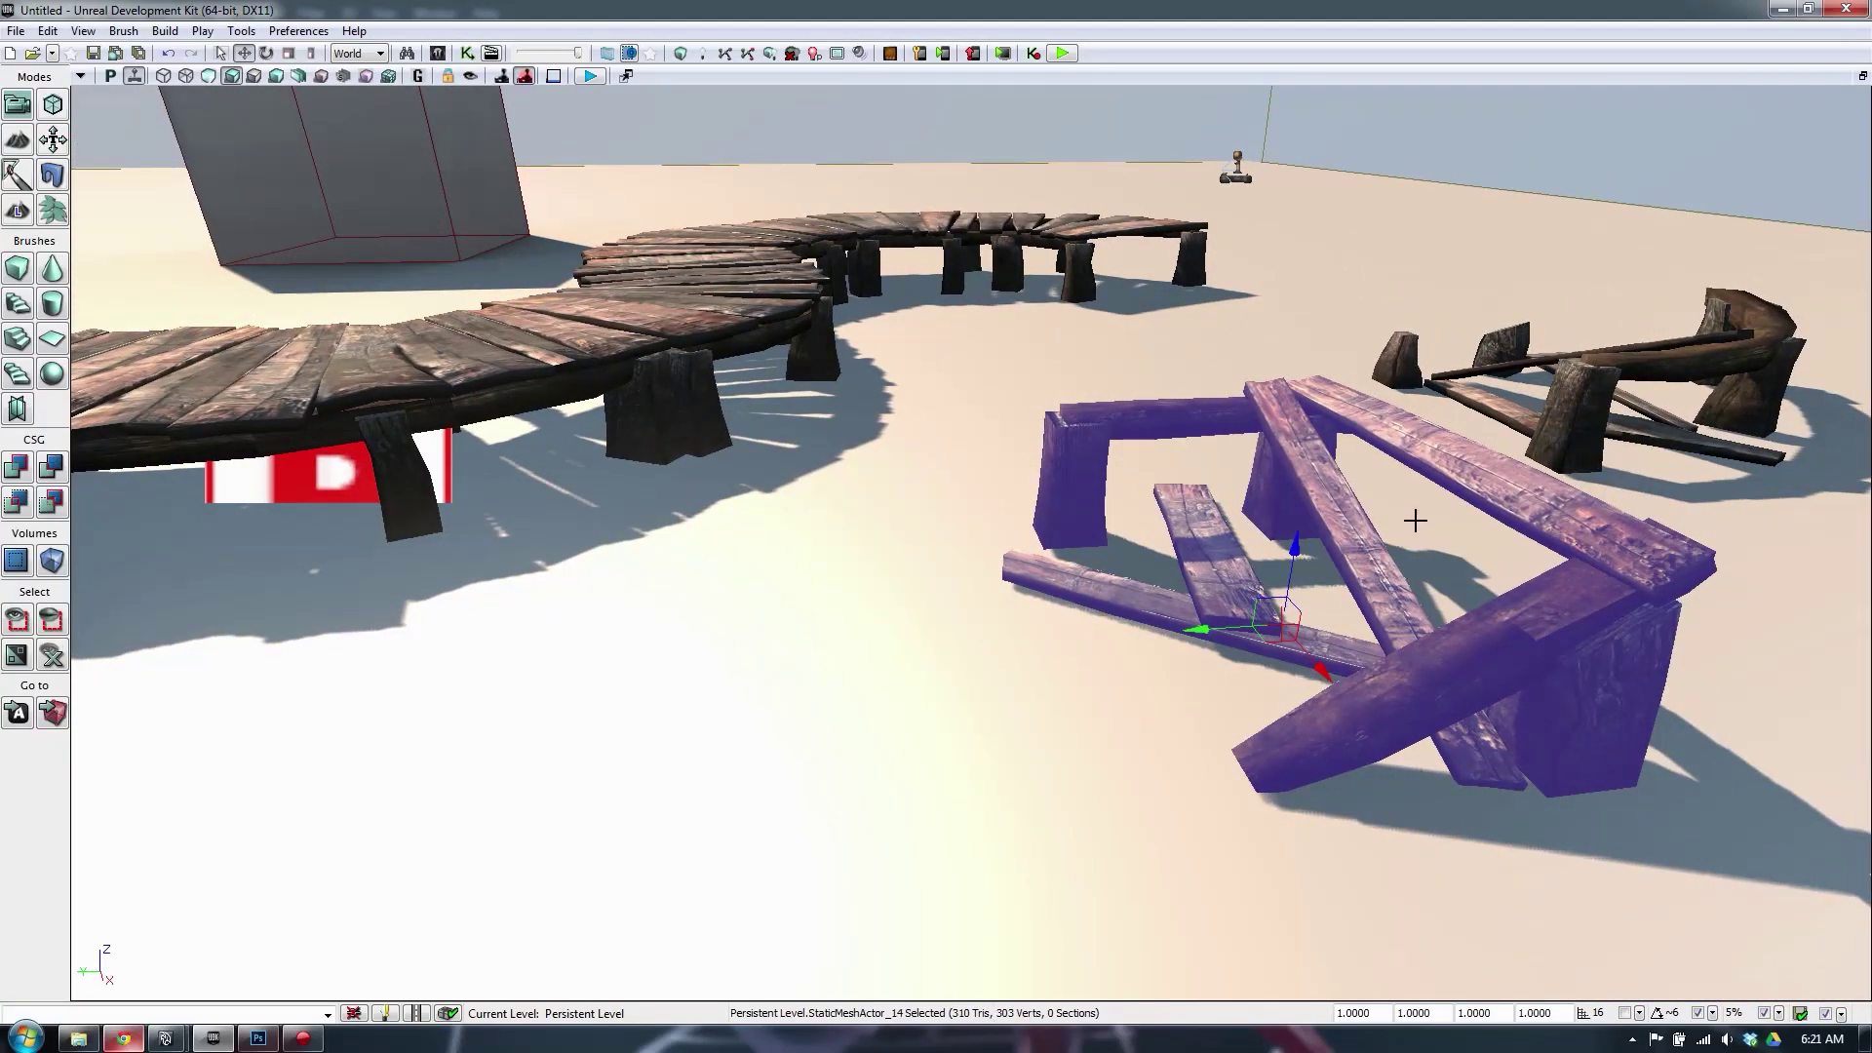
Attach the gapped bridge section to the intact platform and extend the row with a duplicate of that section
{"action": "left_click", "coordinate": [615, 362]}
{"action": "scroll", "coordinate": [1161, 342], "scroll_direction": "down", "scroll_amount": 5}
{"action": "right_click_drag", "start_coordinate": [1161, 343], "coordinate": [907, 366]}
{"action": "scroll", "coordinate": [945, 288], "scroll_direction": "down", "scroll_amount": 2}
{"action": "left_click", "coordinate": [734, 508]}
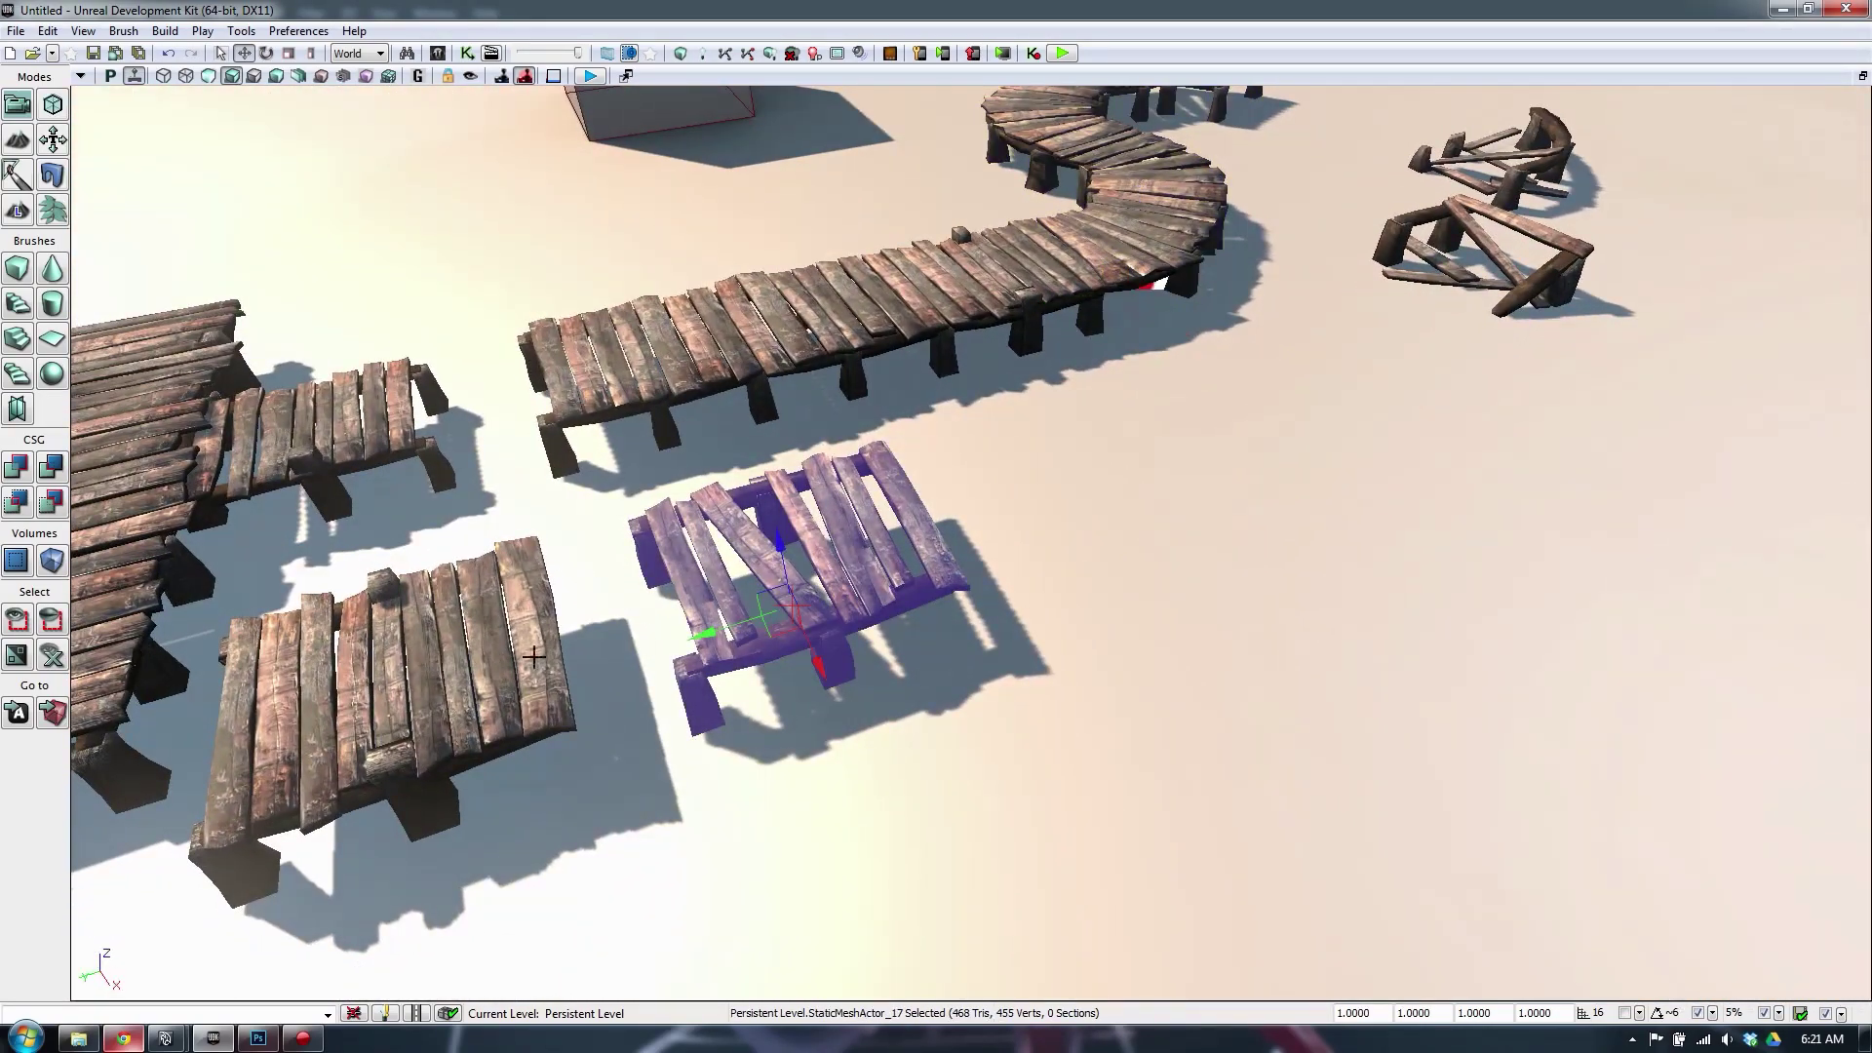
{"action": "left_click_drag", "start_coordinate": [738, 626], "coordinate": [1007, 554]}
Slide the long straight bridge prefab a short distance along its length, away from the curved bridge
{"action": "left_click", "coordinate": [911, 304]}
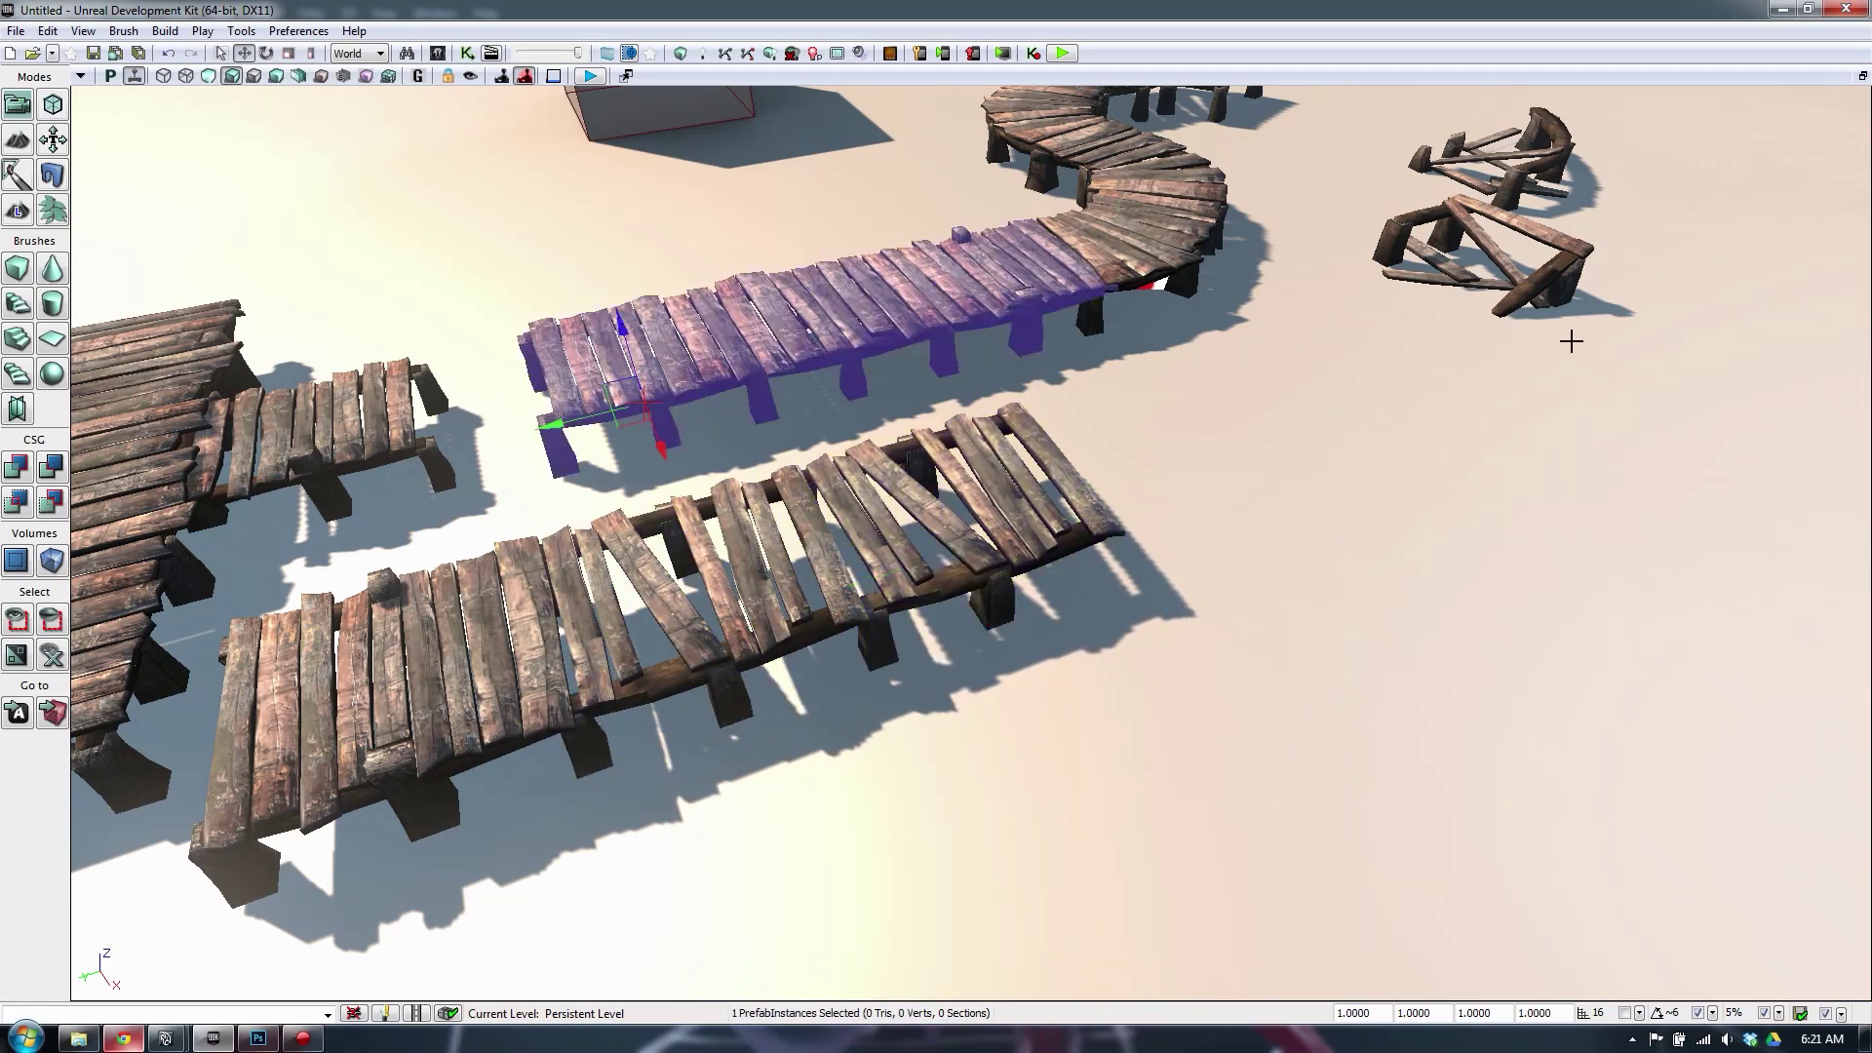
{"action": "left_click_drag", "start_coordinate": [588, 419], "coordinate": [533, 414]}
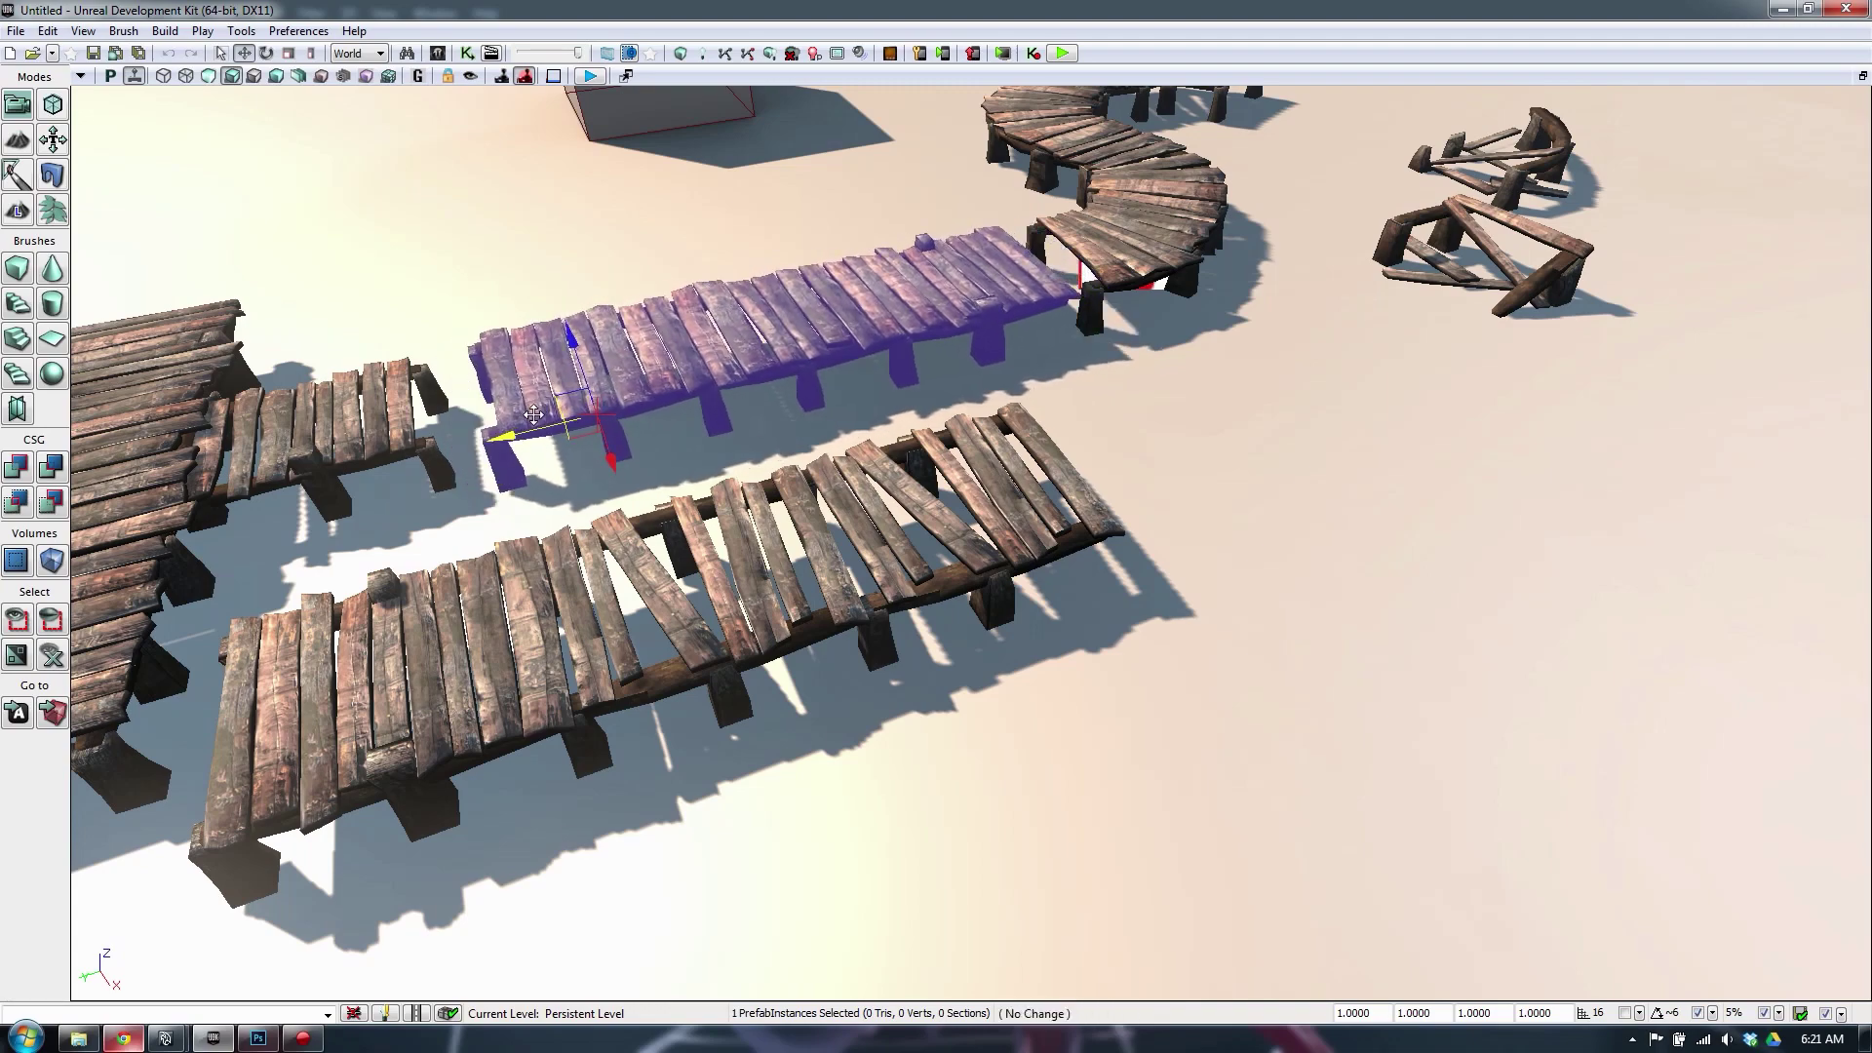
{"action": "left_click_drag", "start_coordinate": [1017, 444], "coordinate": [989, 573]}
{"action": "left_click", "coordinate": [988, 574]}
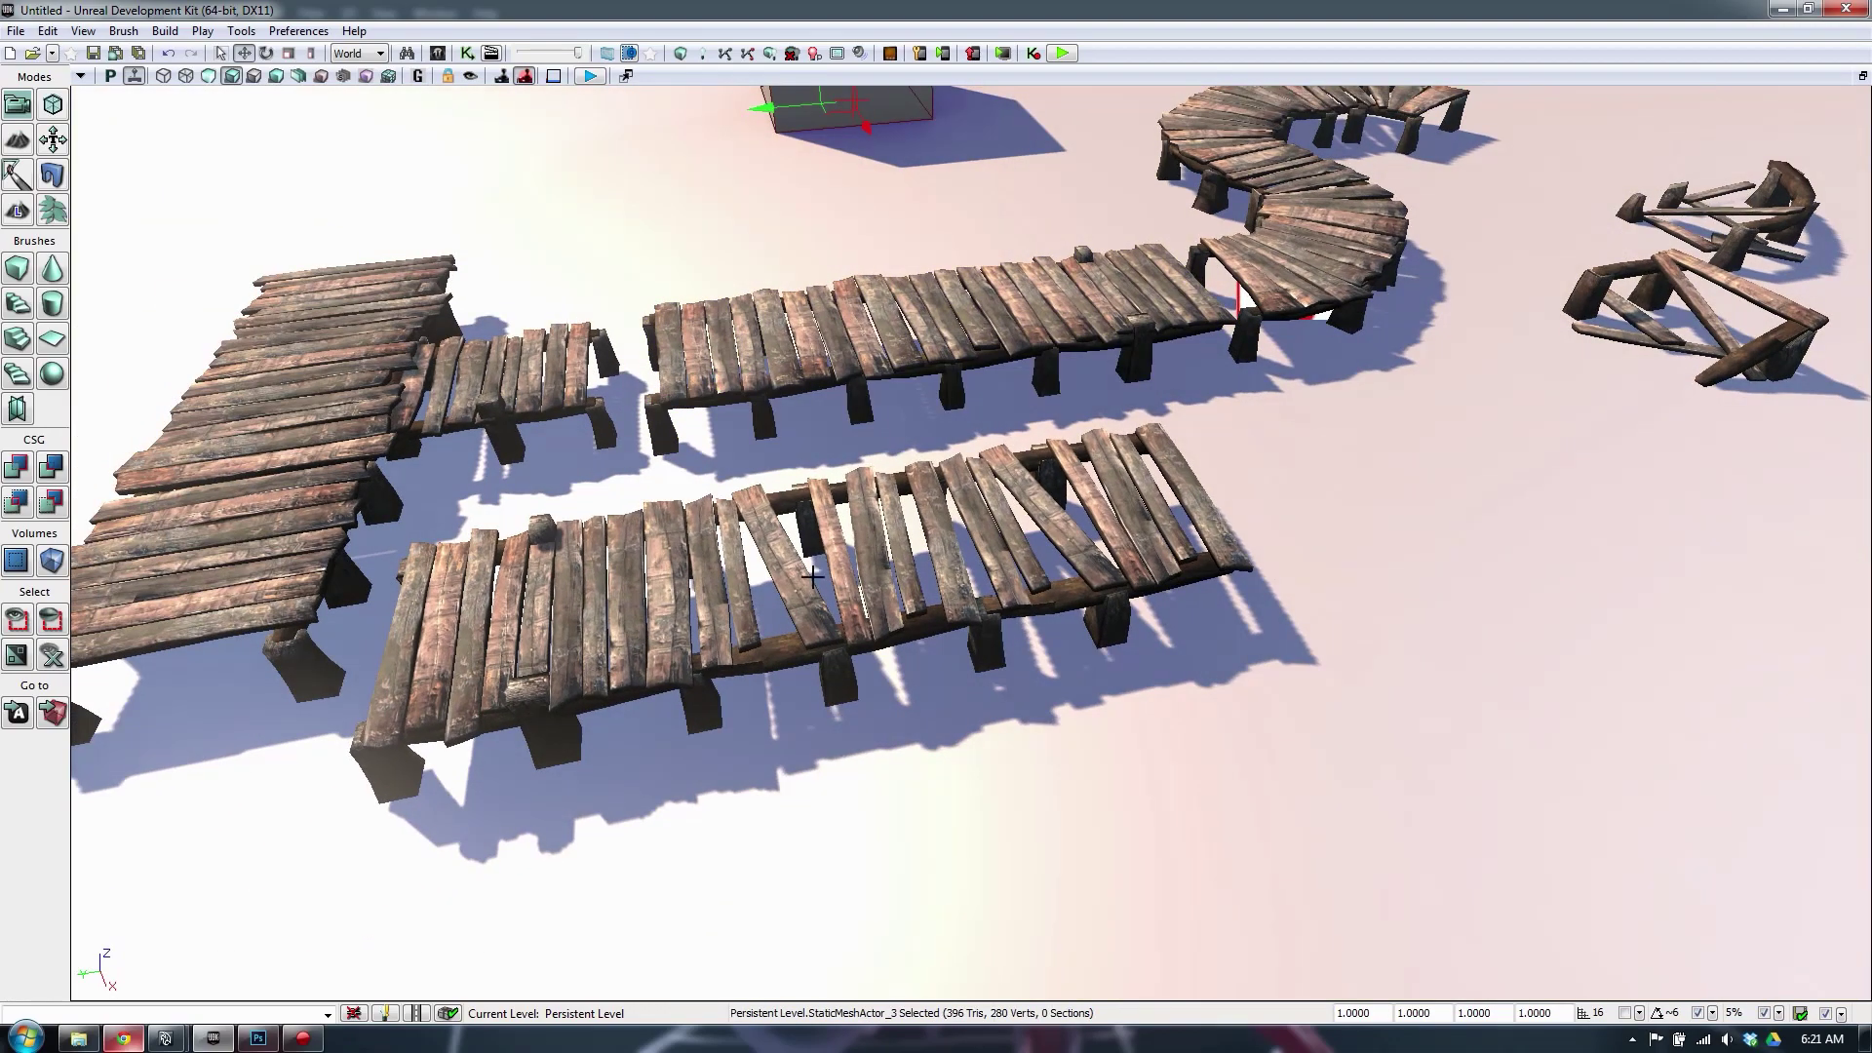
Select the three joined bridge sections together, inspect their actor options, and reduce the selection to the intact platform
{"action": "left_click", "coordinate": [1144, 533]}
{"action": "left_click", "coordinate": [806, 583], "text": "ctrl"}
{"action": "left_click", "coordinate": [661, 559], "text": "ctrl"}
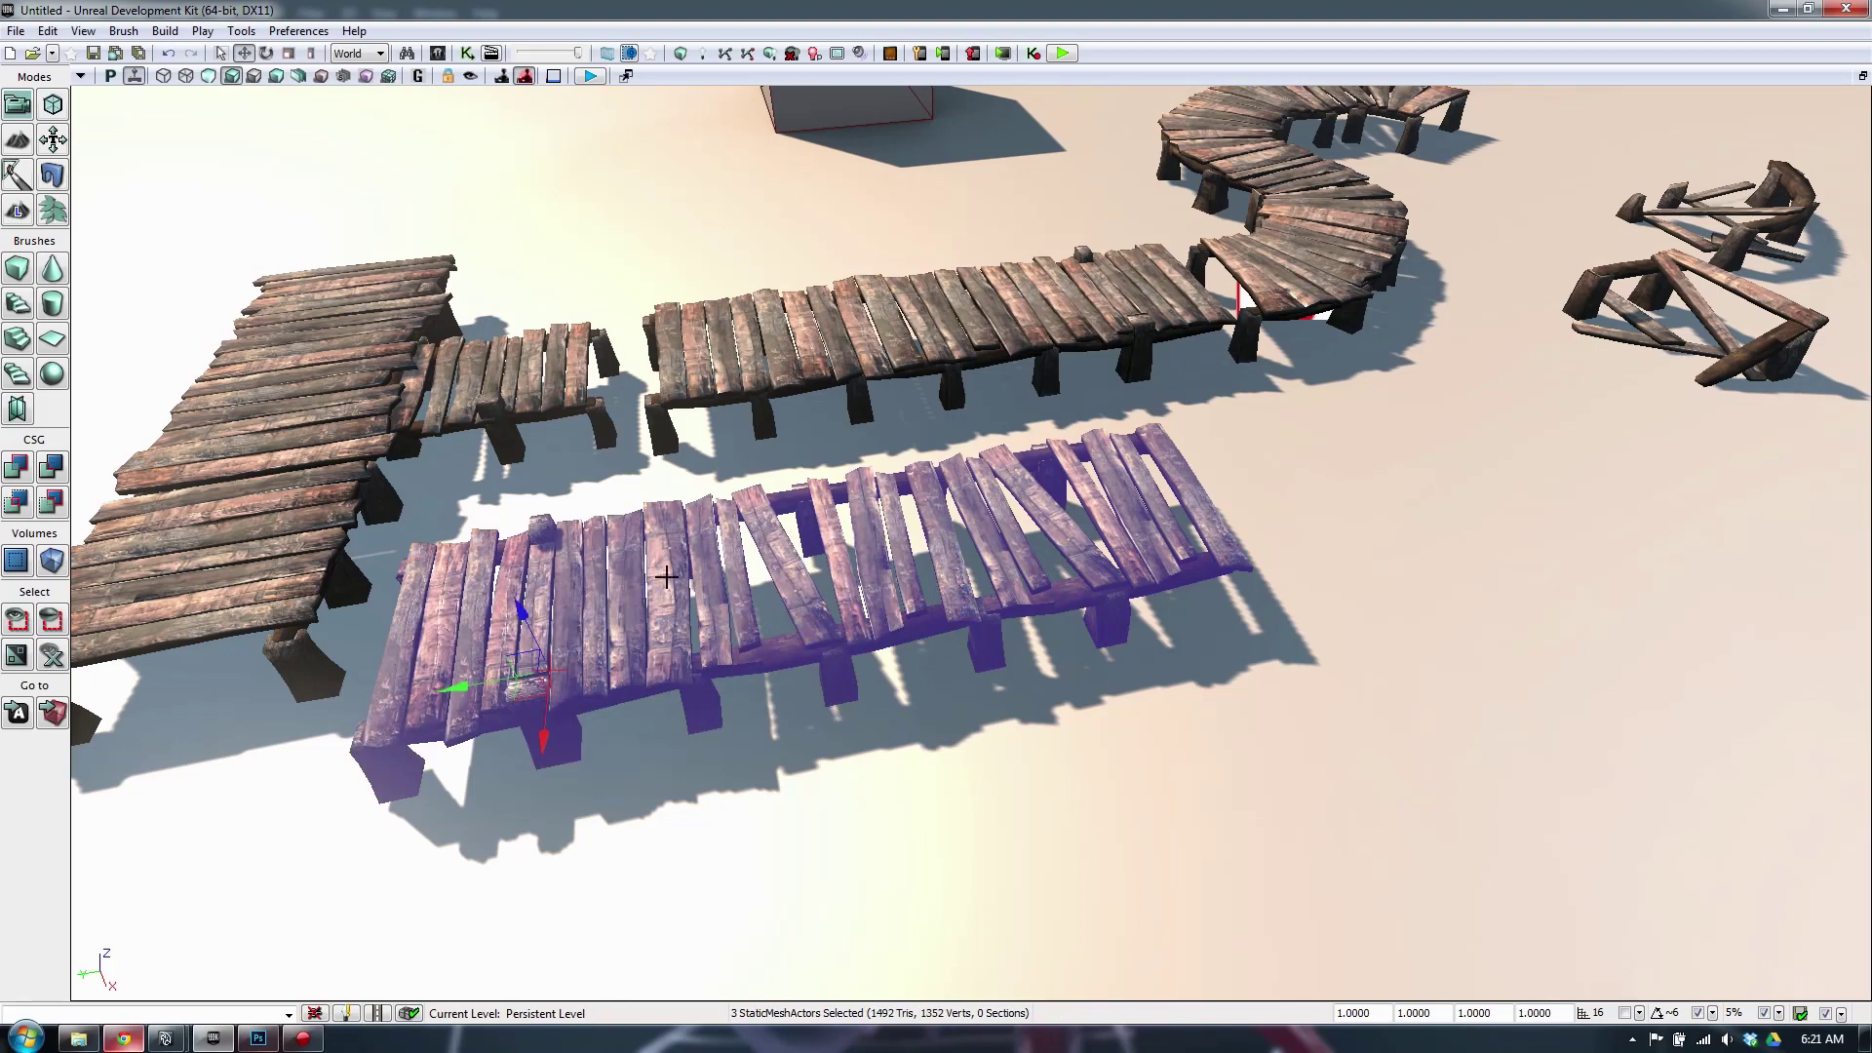
{"action": "right_click", "coordinate": [667, 579]}
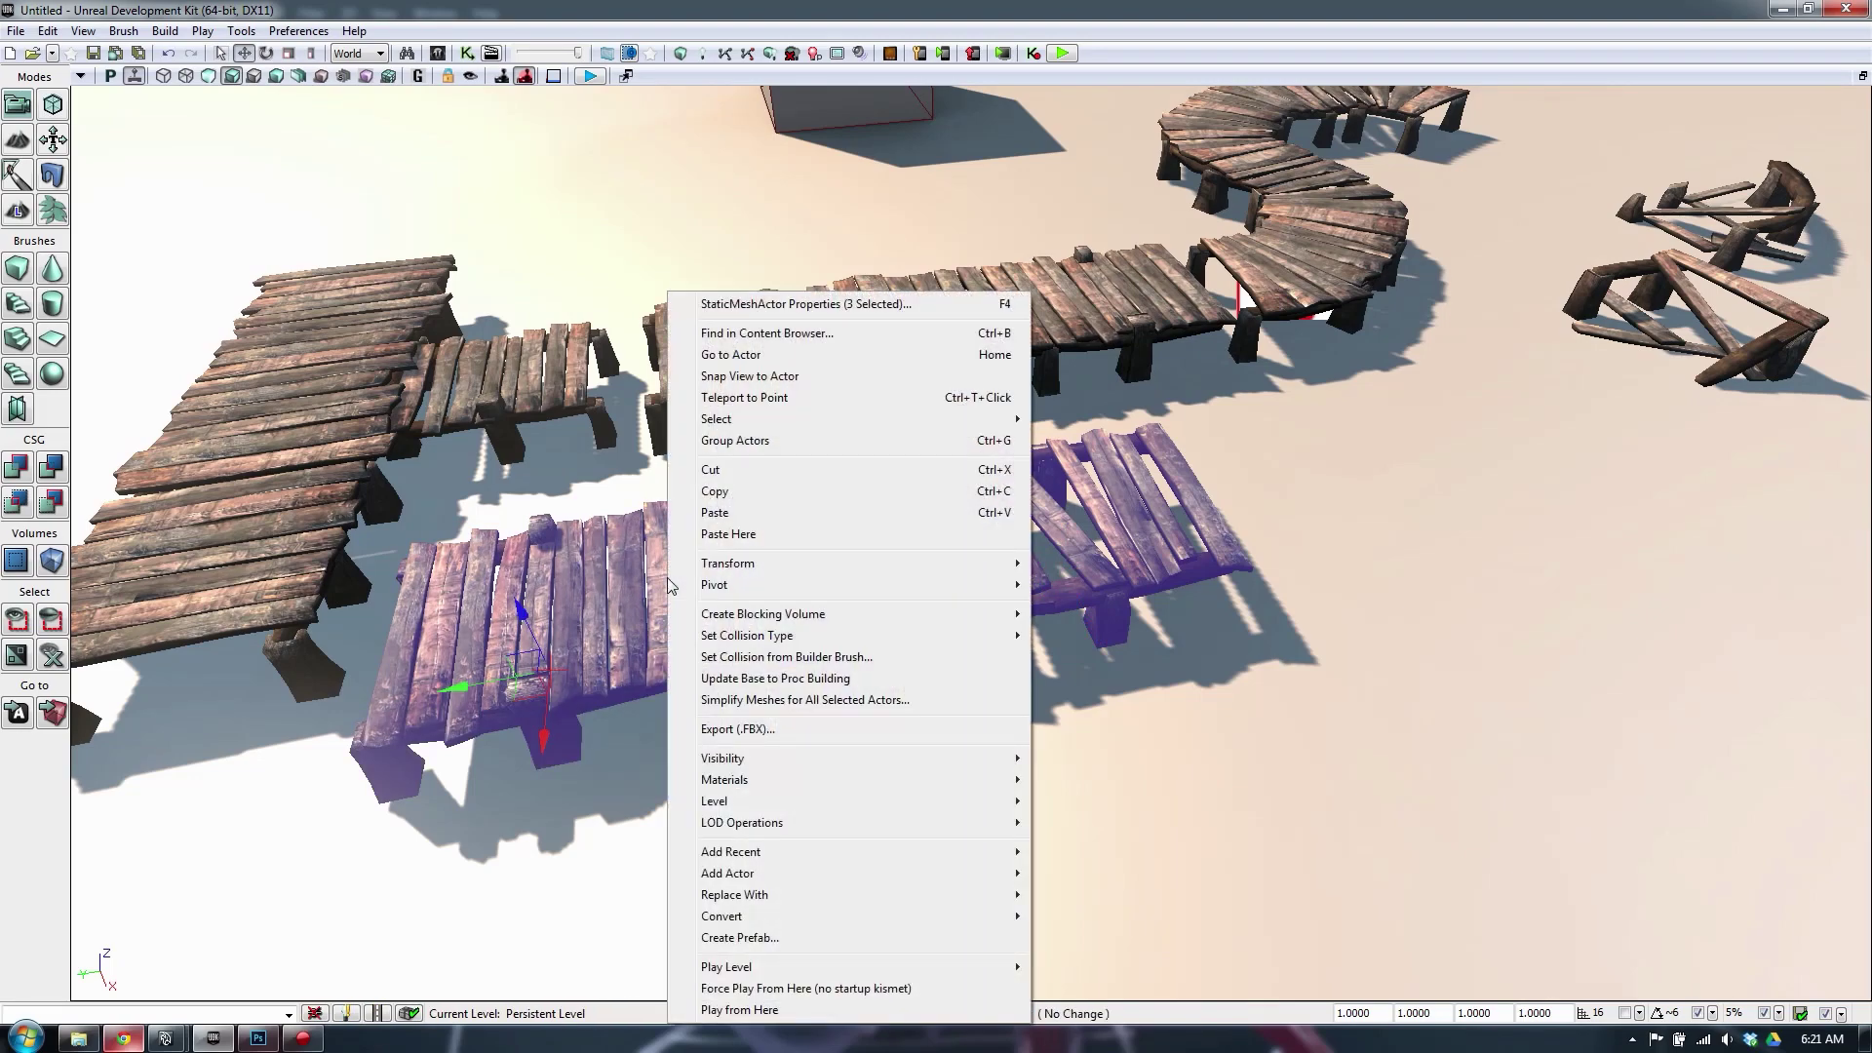
{"action": "left_click", "coordinate": [569, 579]}
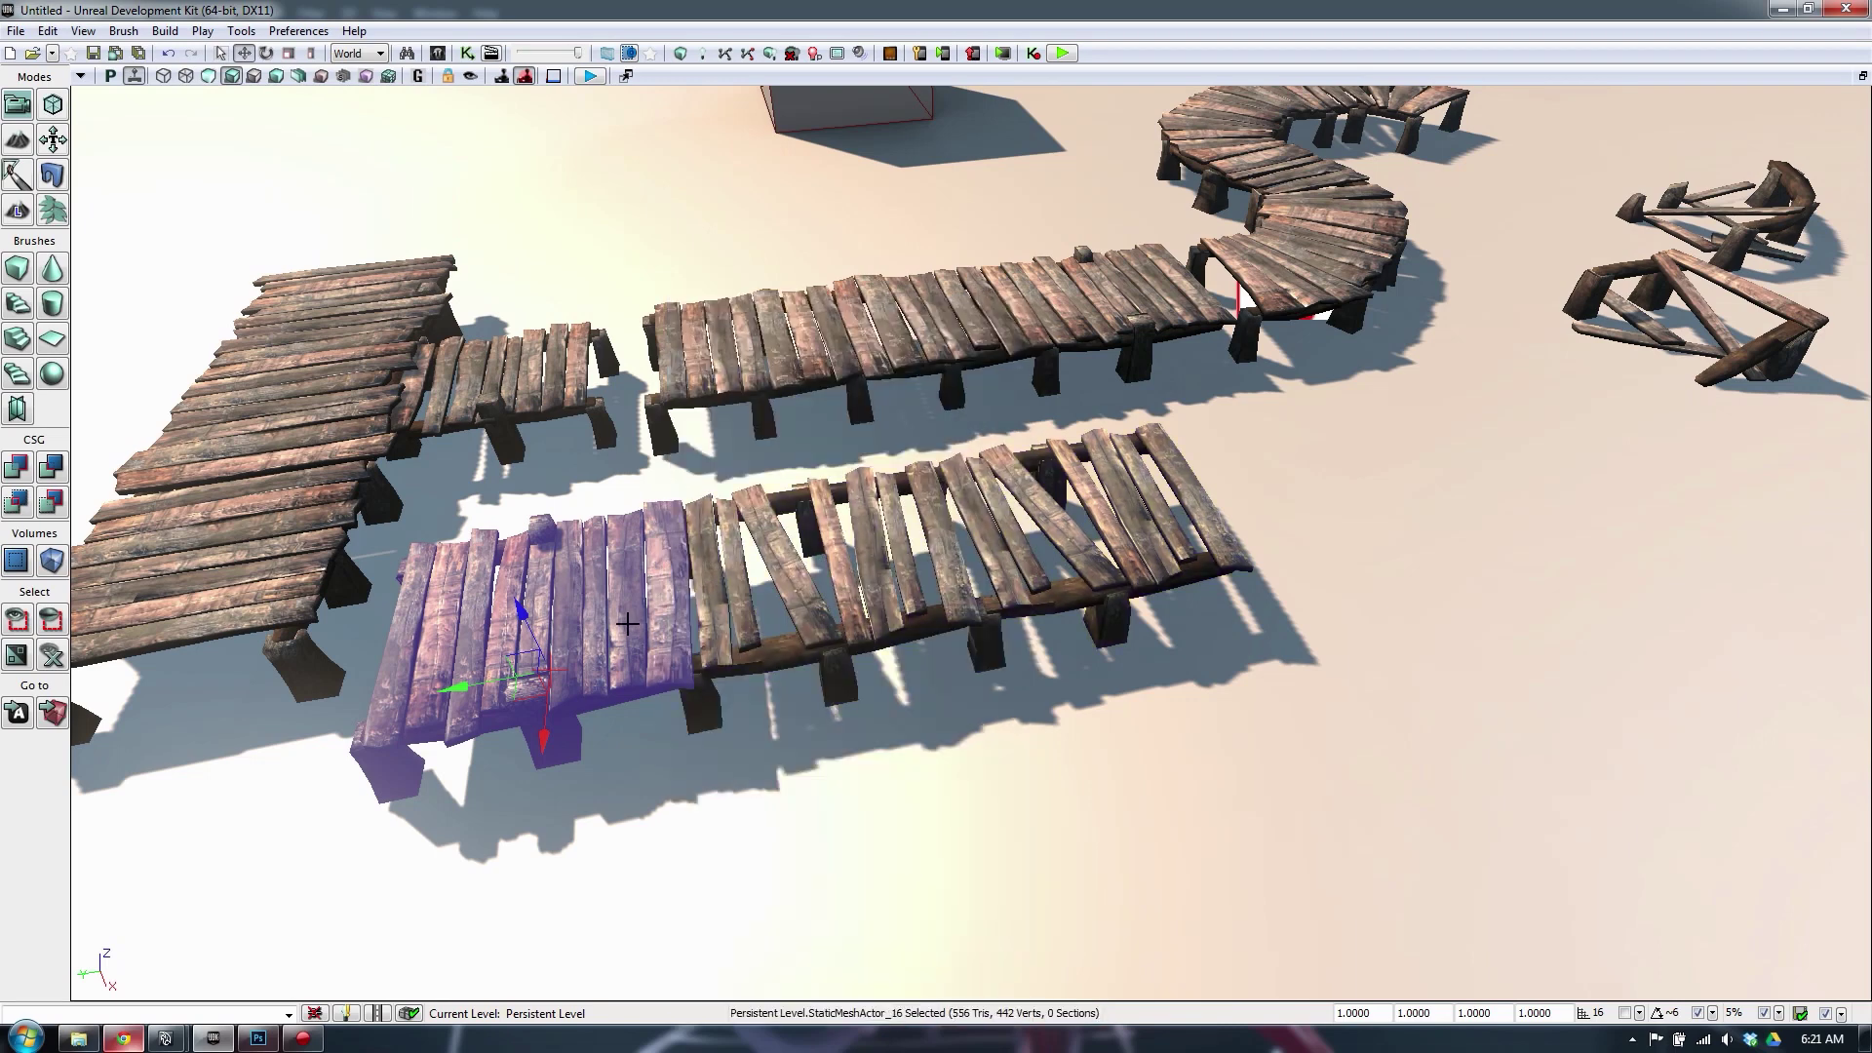
Open the Content Browser and place Prefab_WoodBridge_06 on the open floor in front of the joined bridge row
{"action": "key", "text": "ctrl+shift+f"}
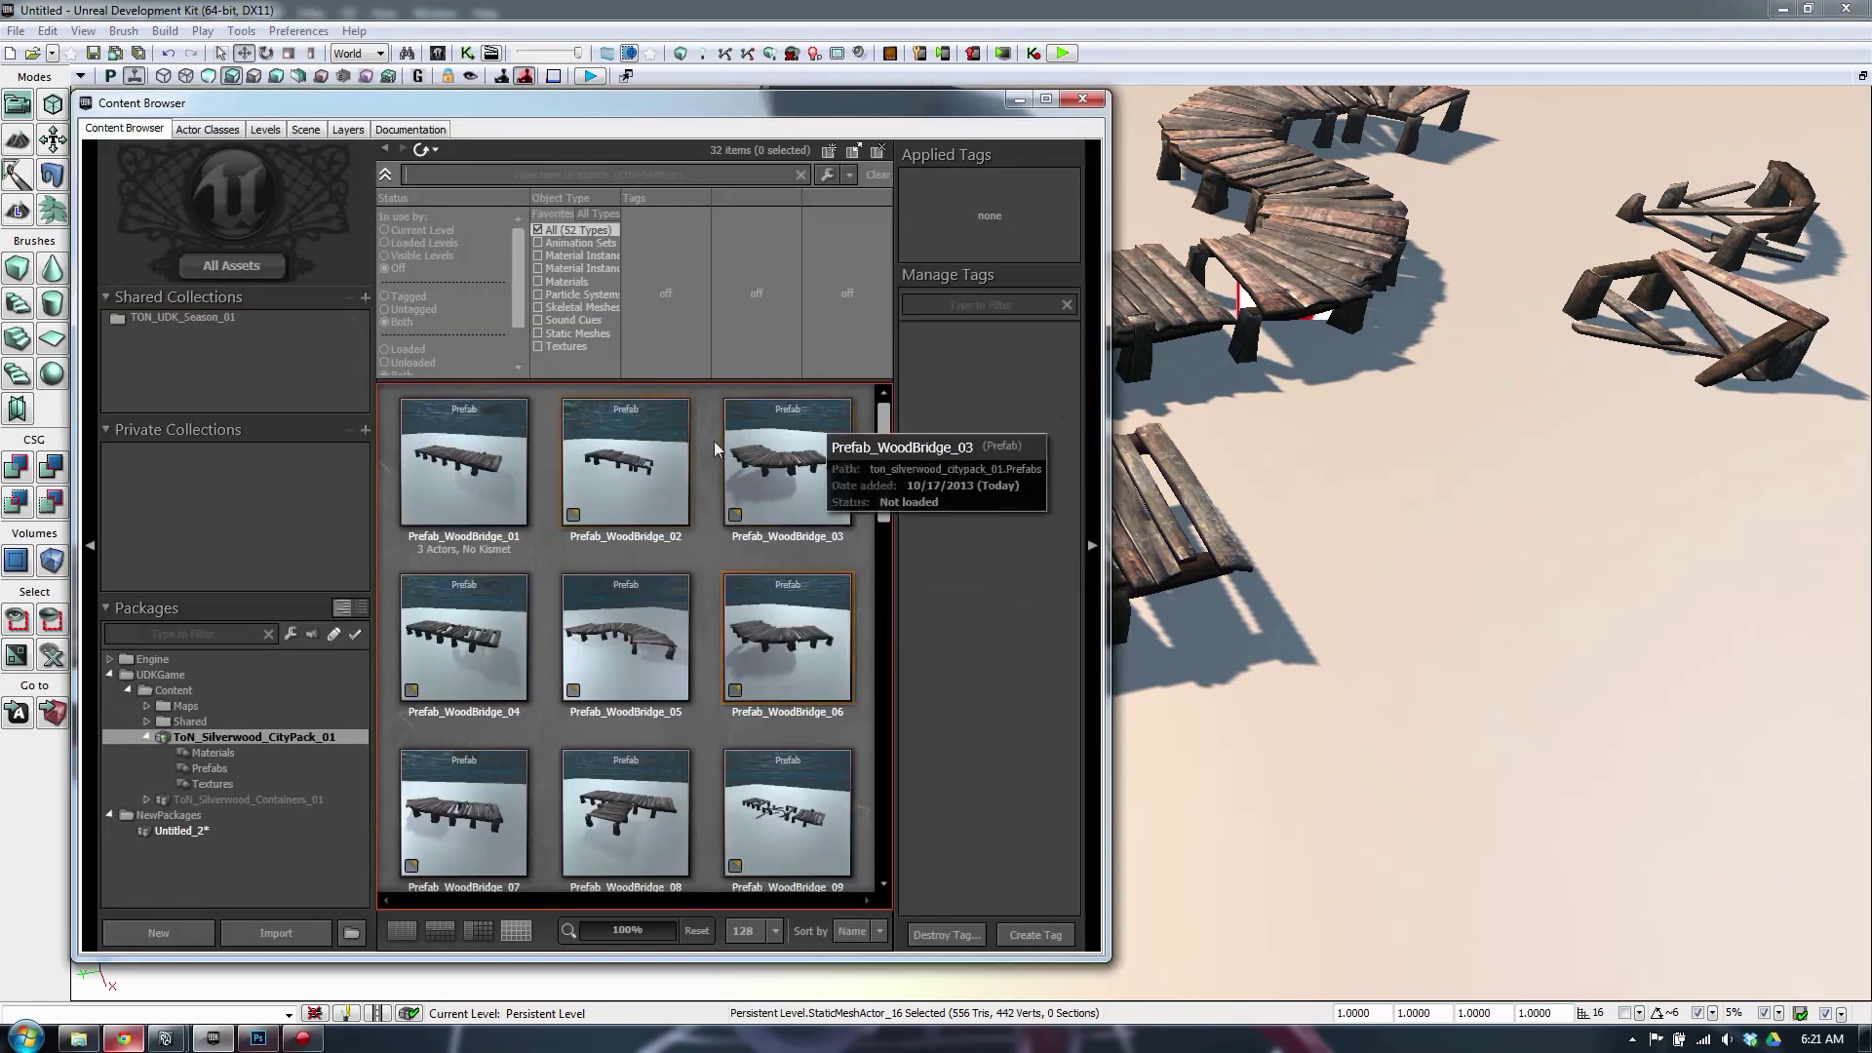
{"action": "left_click", "coordinate": [808, 479]}
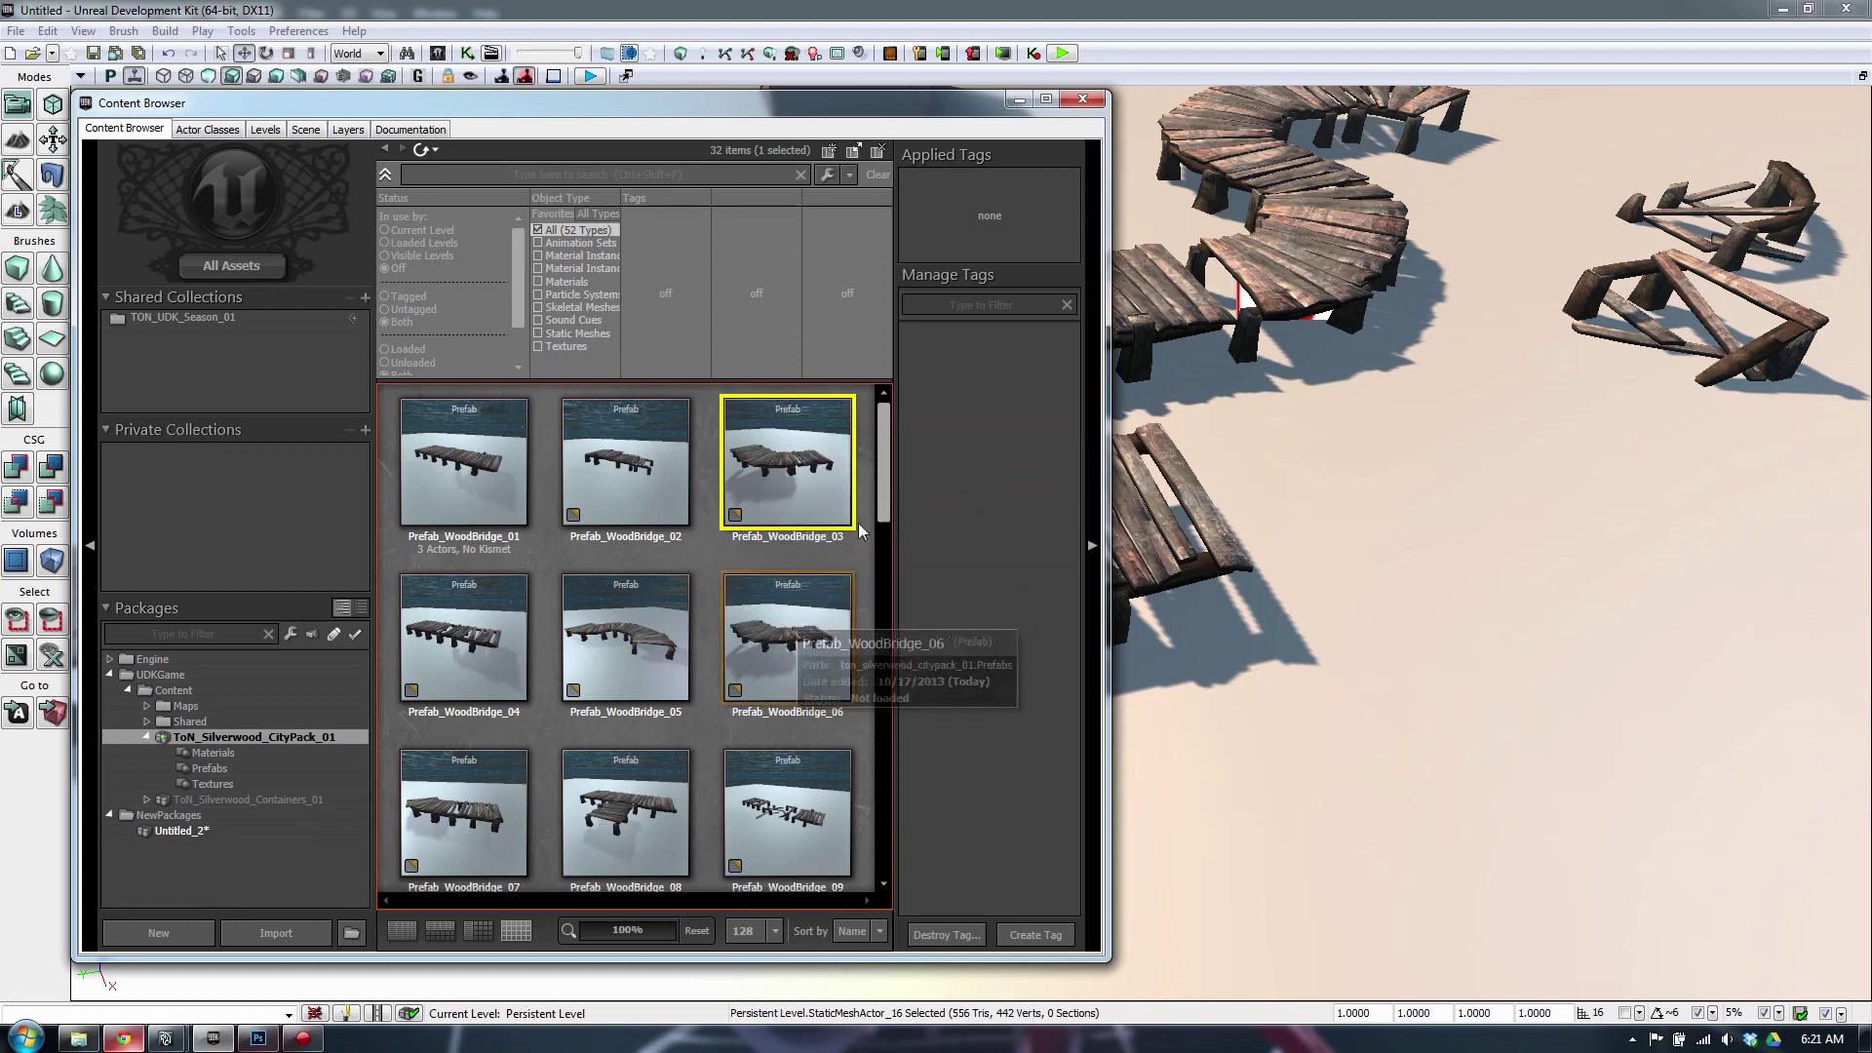
{"action": "scroll", "coordinate": [887, 450], "scroll_direction": "down", "scroll_amount": 1}
{"action": "scroll", "coordinate": [886, 443], "scroll_direction": "up", "scroll_amount": 1}
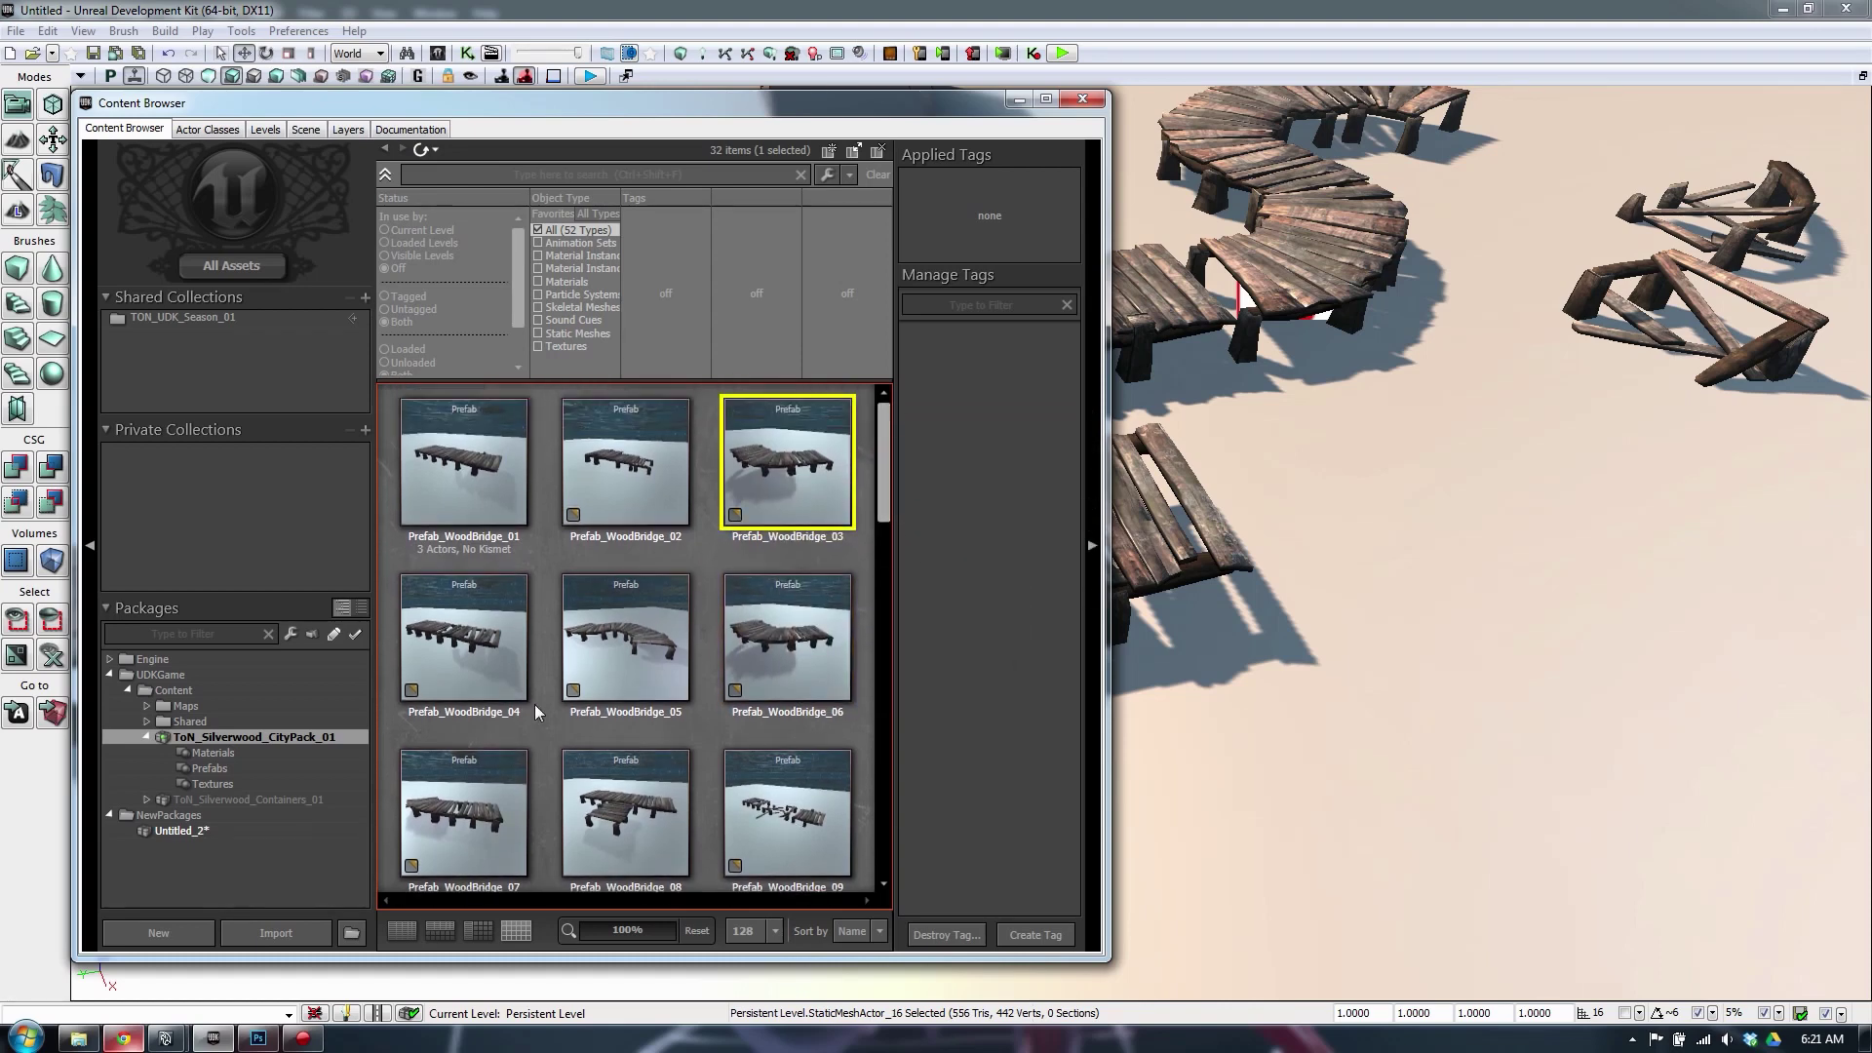
{"action": "left_click_drag", "start_coordinate": [753, 633], "coordinate": [1437, 731]}
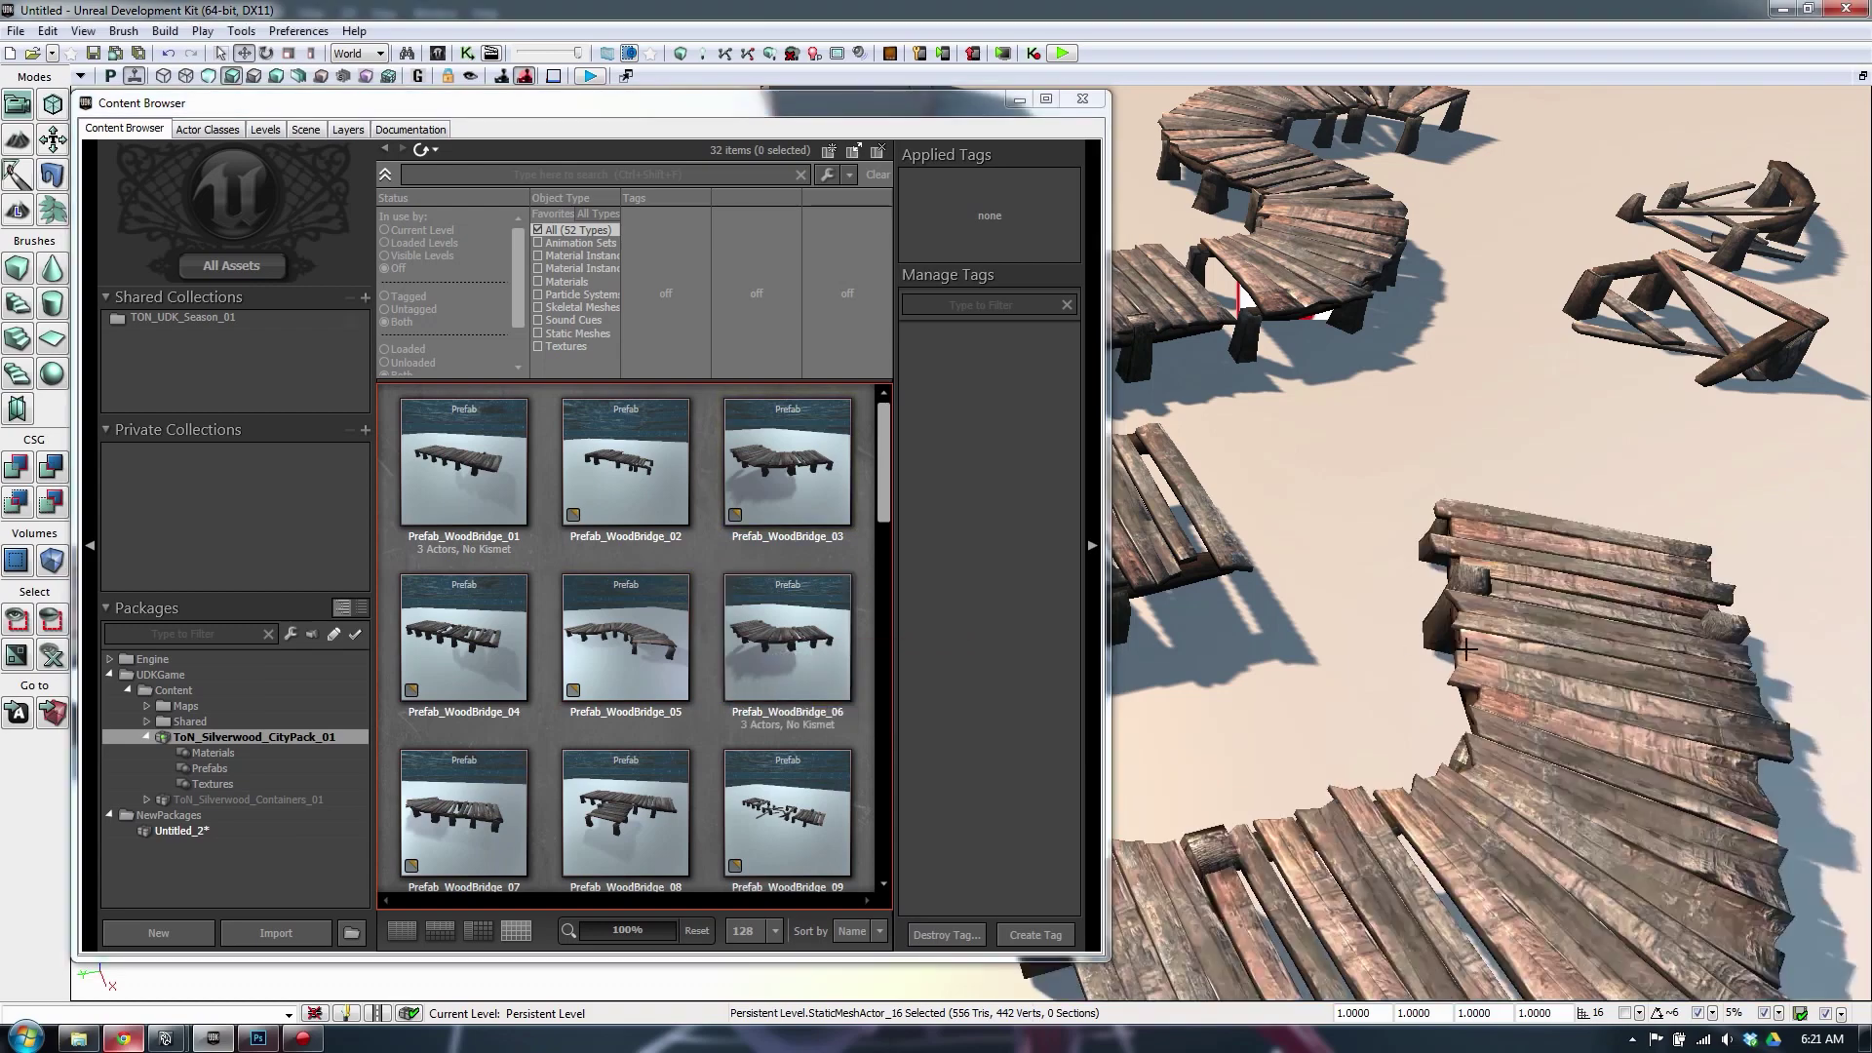
{"action": "right_click_drag", "start_coordinate": [1437, 731], "coordinate": [1477, 683]}
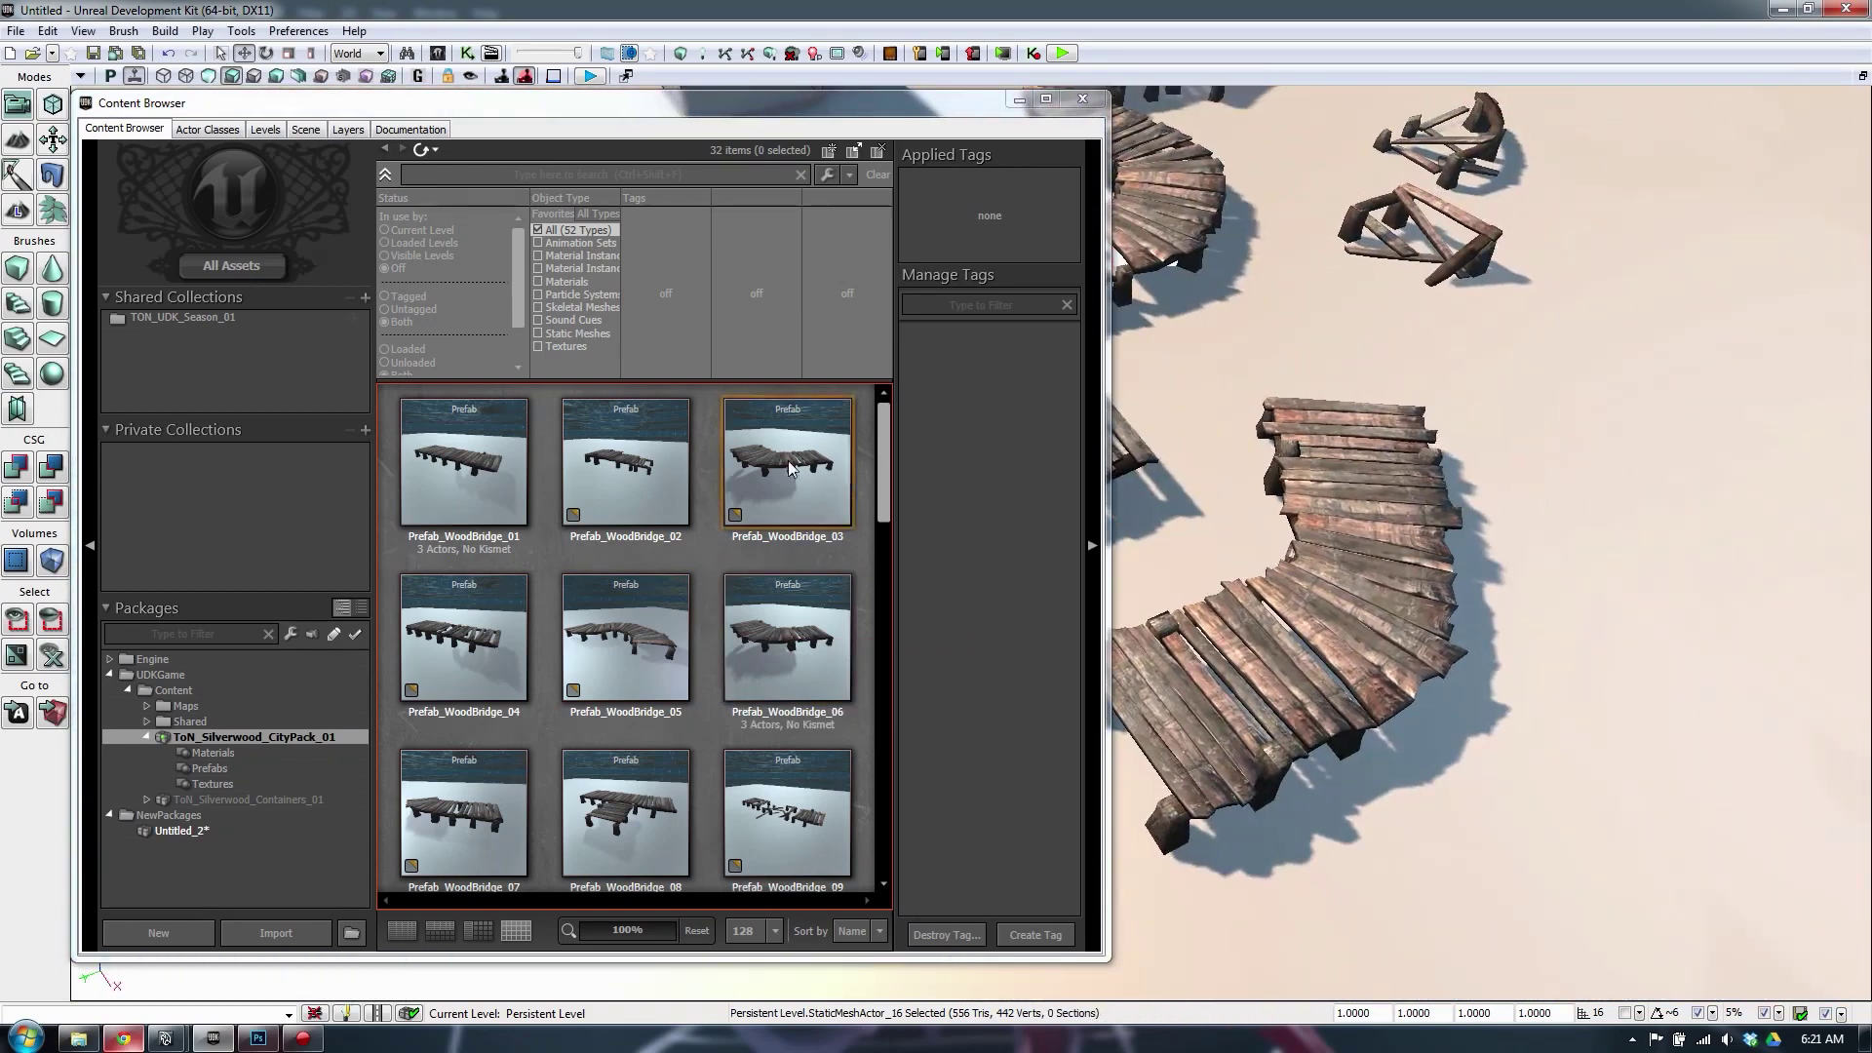
Try out Prefab_WoodBridge_03 beside the placed curved bridge, delete it, and place Prefab_WoodBridge_05 instead
{"action": "left_click_drag", "start_coordinate": [792, 460], "coordinate": [1564, 419]}
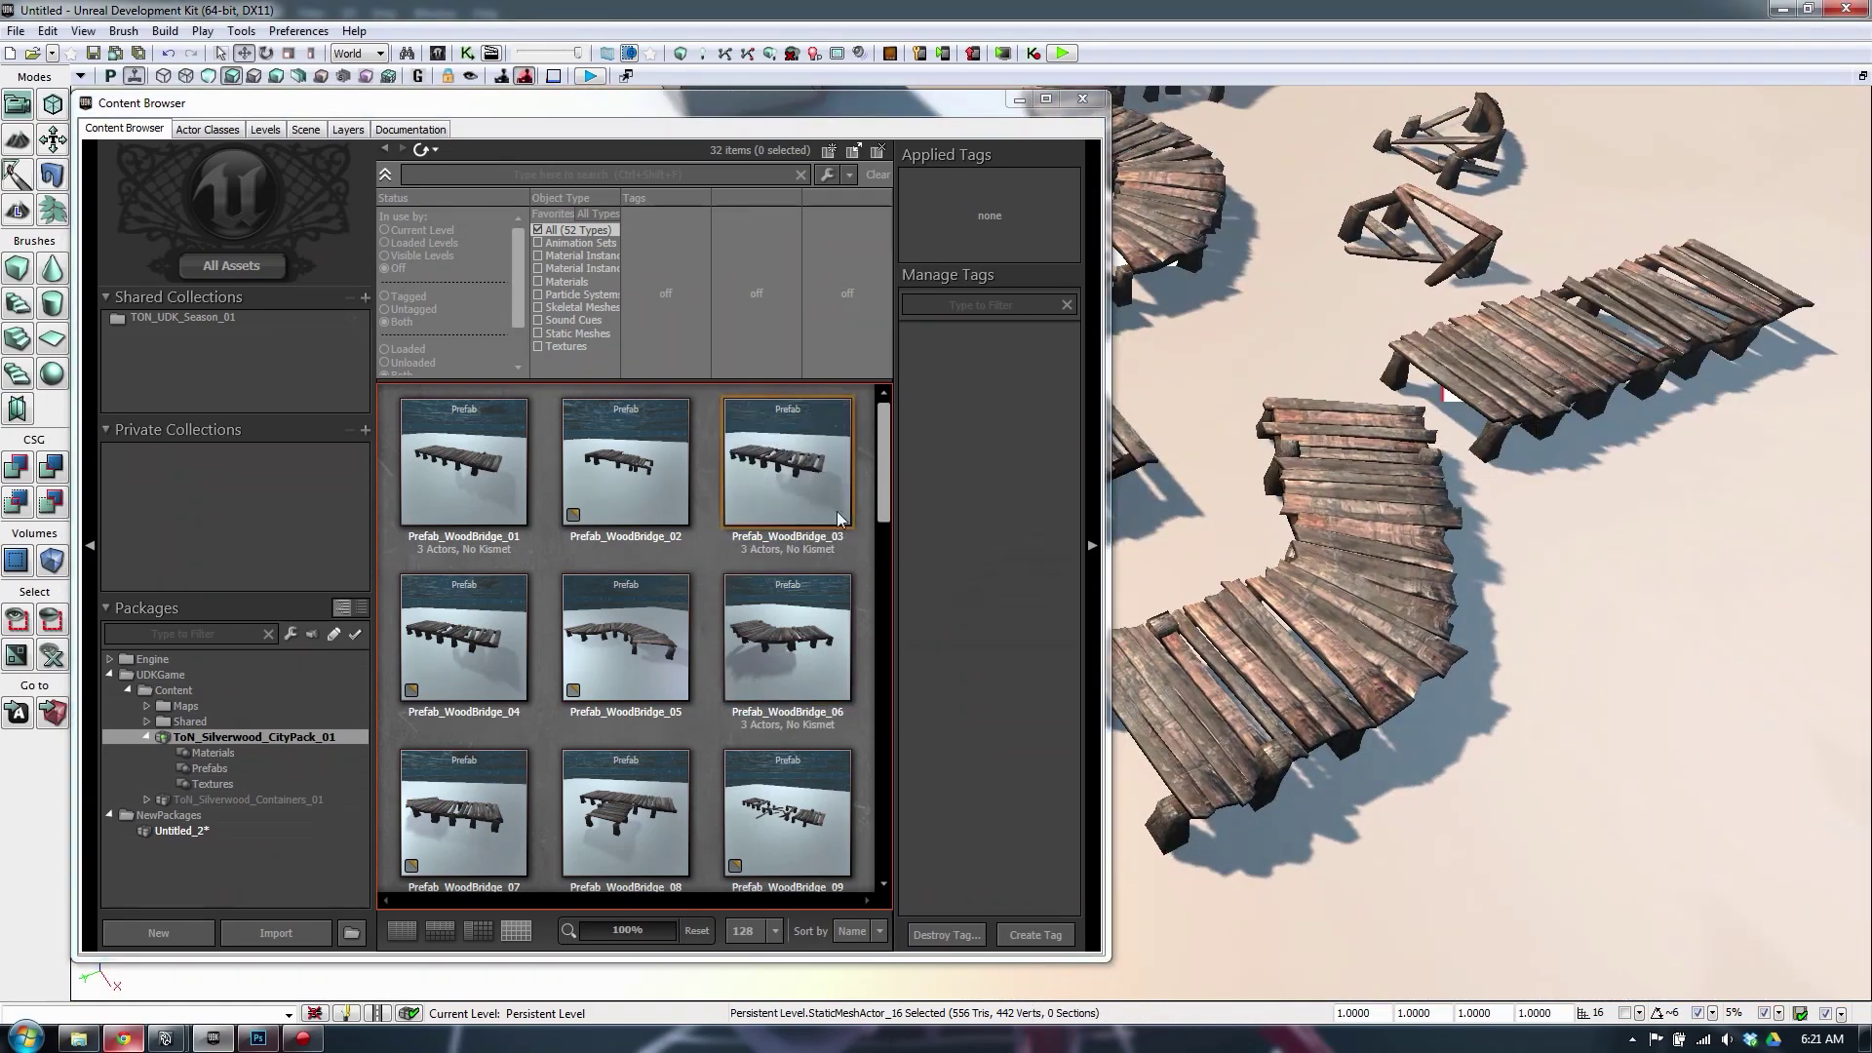
{"action": "key", "text": "Delete"}
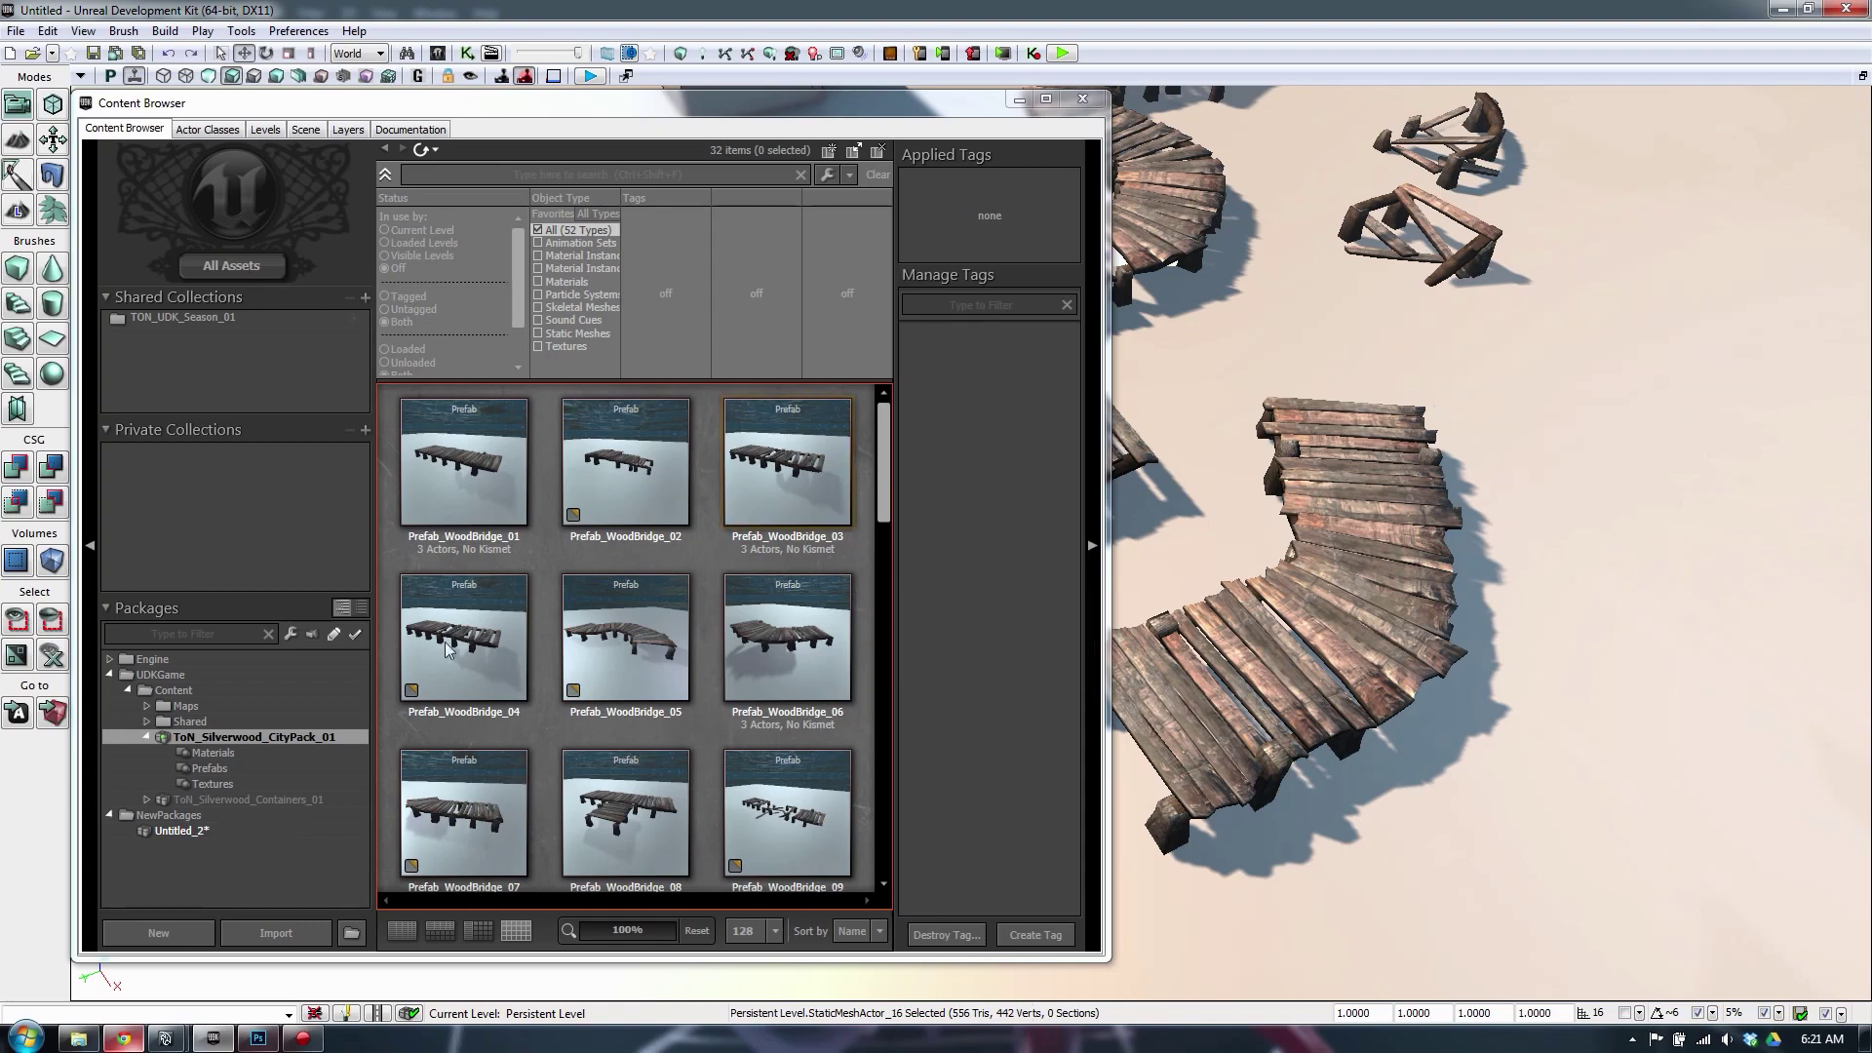
{"action": "left_click_drag", "start_coordinate": [626, 638], "coordinate": [1456, 508]}
{"action": "right_click_drag", "start_coordinate": [1455, 508], "coordinate": [1501, 458]}
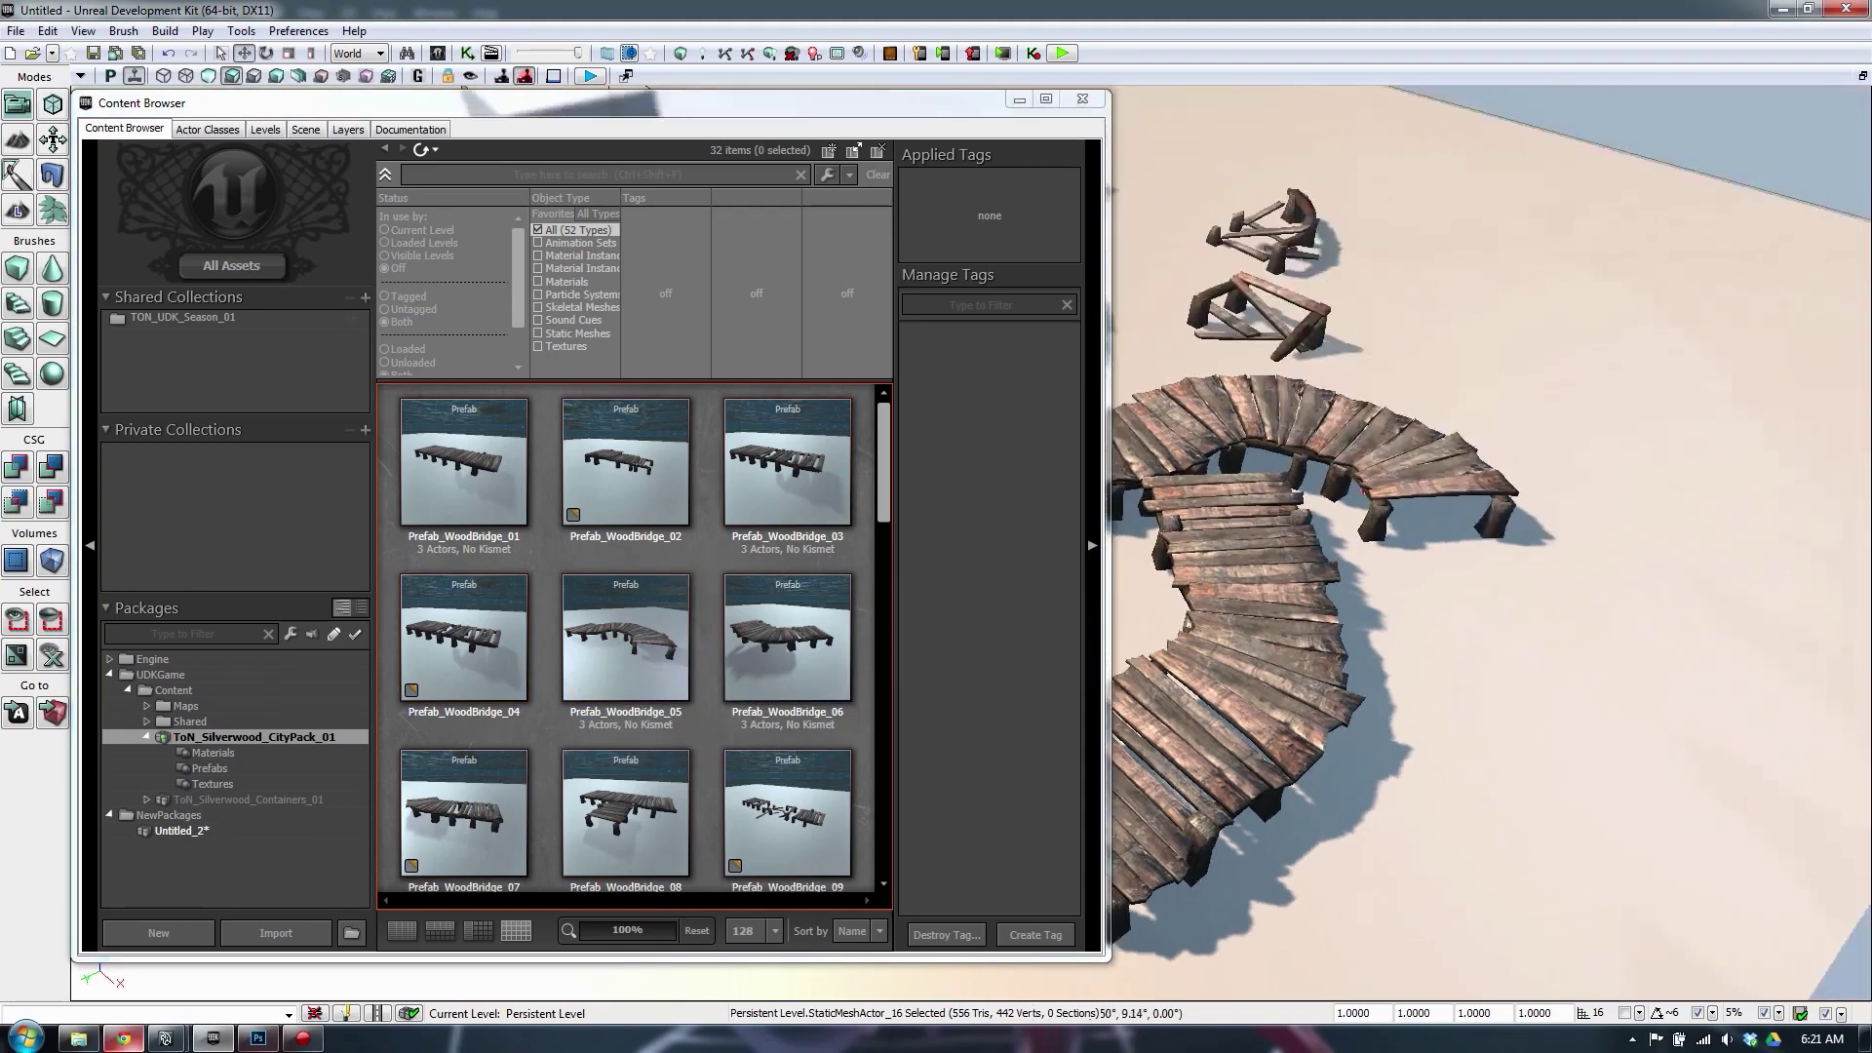
Move and rotate Prefab_WoodBridge_05 so its end meets the far end of Prefab_WoodBridge_06, and select Prefab_WoodBridge_06
{"action": "left_click", "coordinate": [1412, 509]}
{"action": "left_click_drag", "start_coordinate": [1413, 509], "coordinate": [1336, 458]}
{"action": "key", "text": "space"}
{"action": "left_click_drag", "start_coordinate": [1418, 555], "coordinate": [1658, 558]}
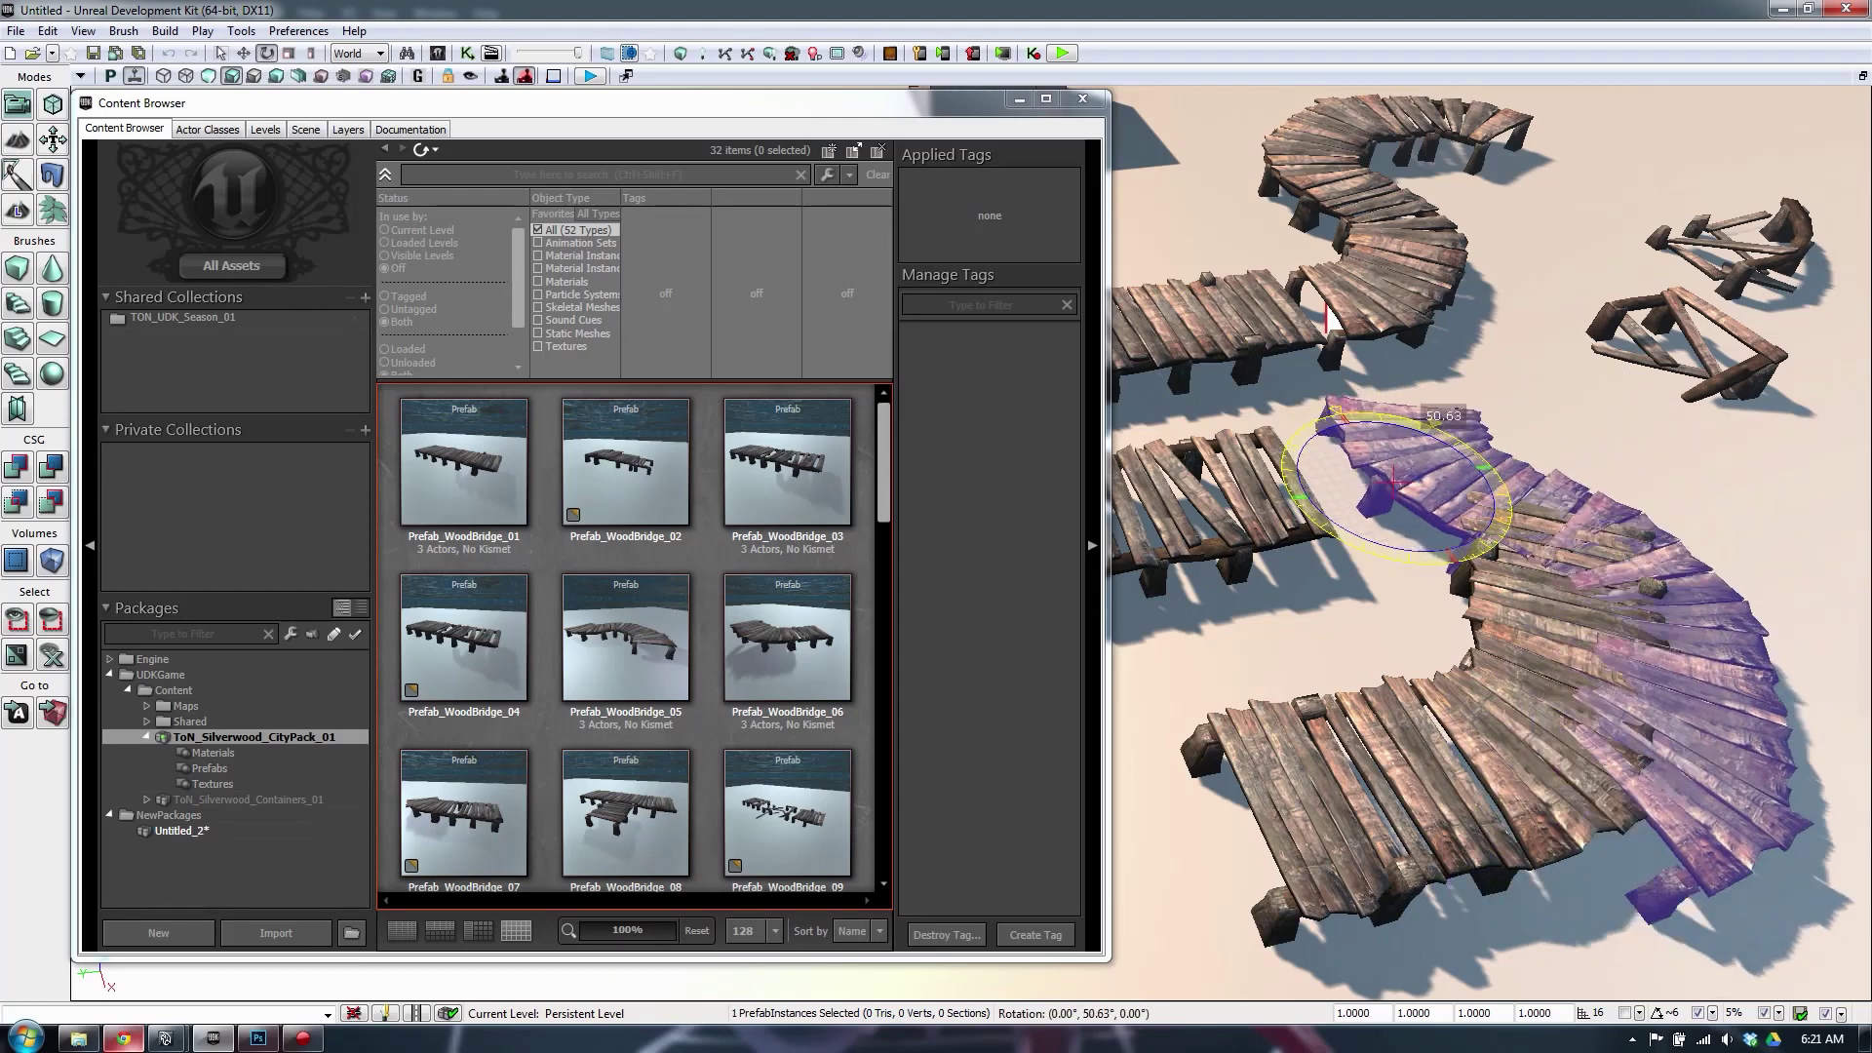
{"action": "key", "text": "space"}
{"action": "left_click_drag", "start_coordinate": [1379, 507], "coordinate": [1202, 399]}
{"action": "key", "text": "space"}
{"action": "key", "text": "space"}
{"action": "key", "text": "space"}
{"action": "key", "text": "space"}
{"action": "left_click", "coordinate": [1413, 761]}
{"action": "right_click_drag", "start_coordinate": [1414, 760], "coordinate": [1383, 718]}
{"action": "mouse_move", "coordinate": [1587, 564]}
{"action": "right_mouse_down"}
{"action": "mouse_move", "coordinate": [1414, 507]}
{"action": "mouse_move", "coordinate": [1579, 585]}
{"action": "mouse_move", "coordinate": [1587, 564]}
{"action": "right_mouse_up"}
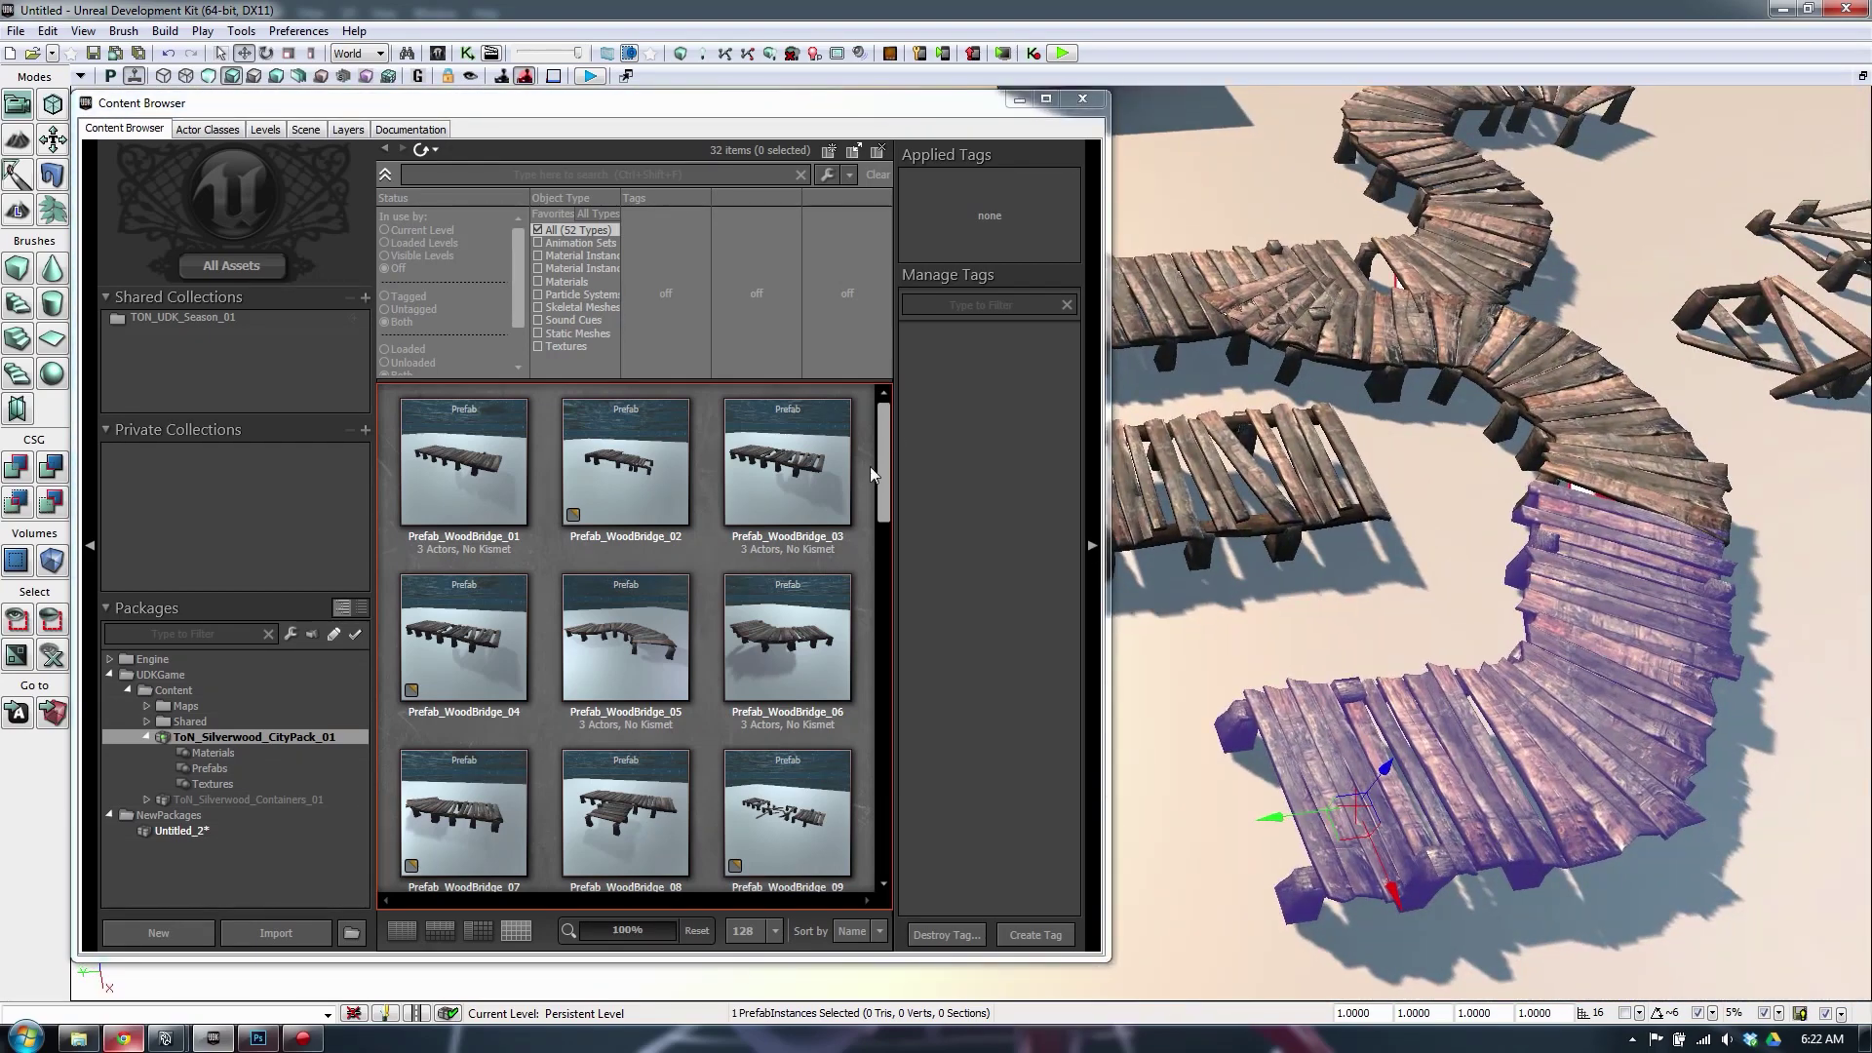
Switch to the Chrome browser, play the YouTube video "Running Songs 2013", and shift the browser window slightly
{"action": "left_click", "coordinate": [125, 1039]}
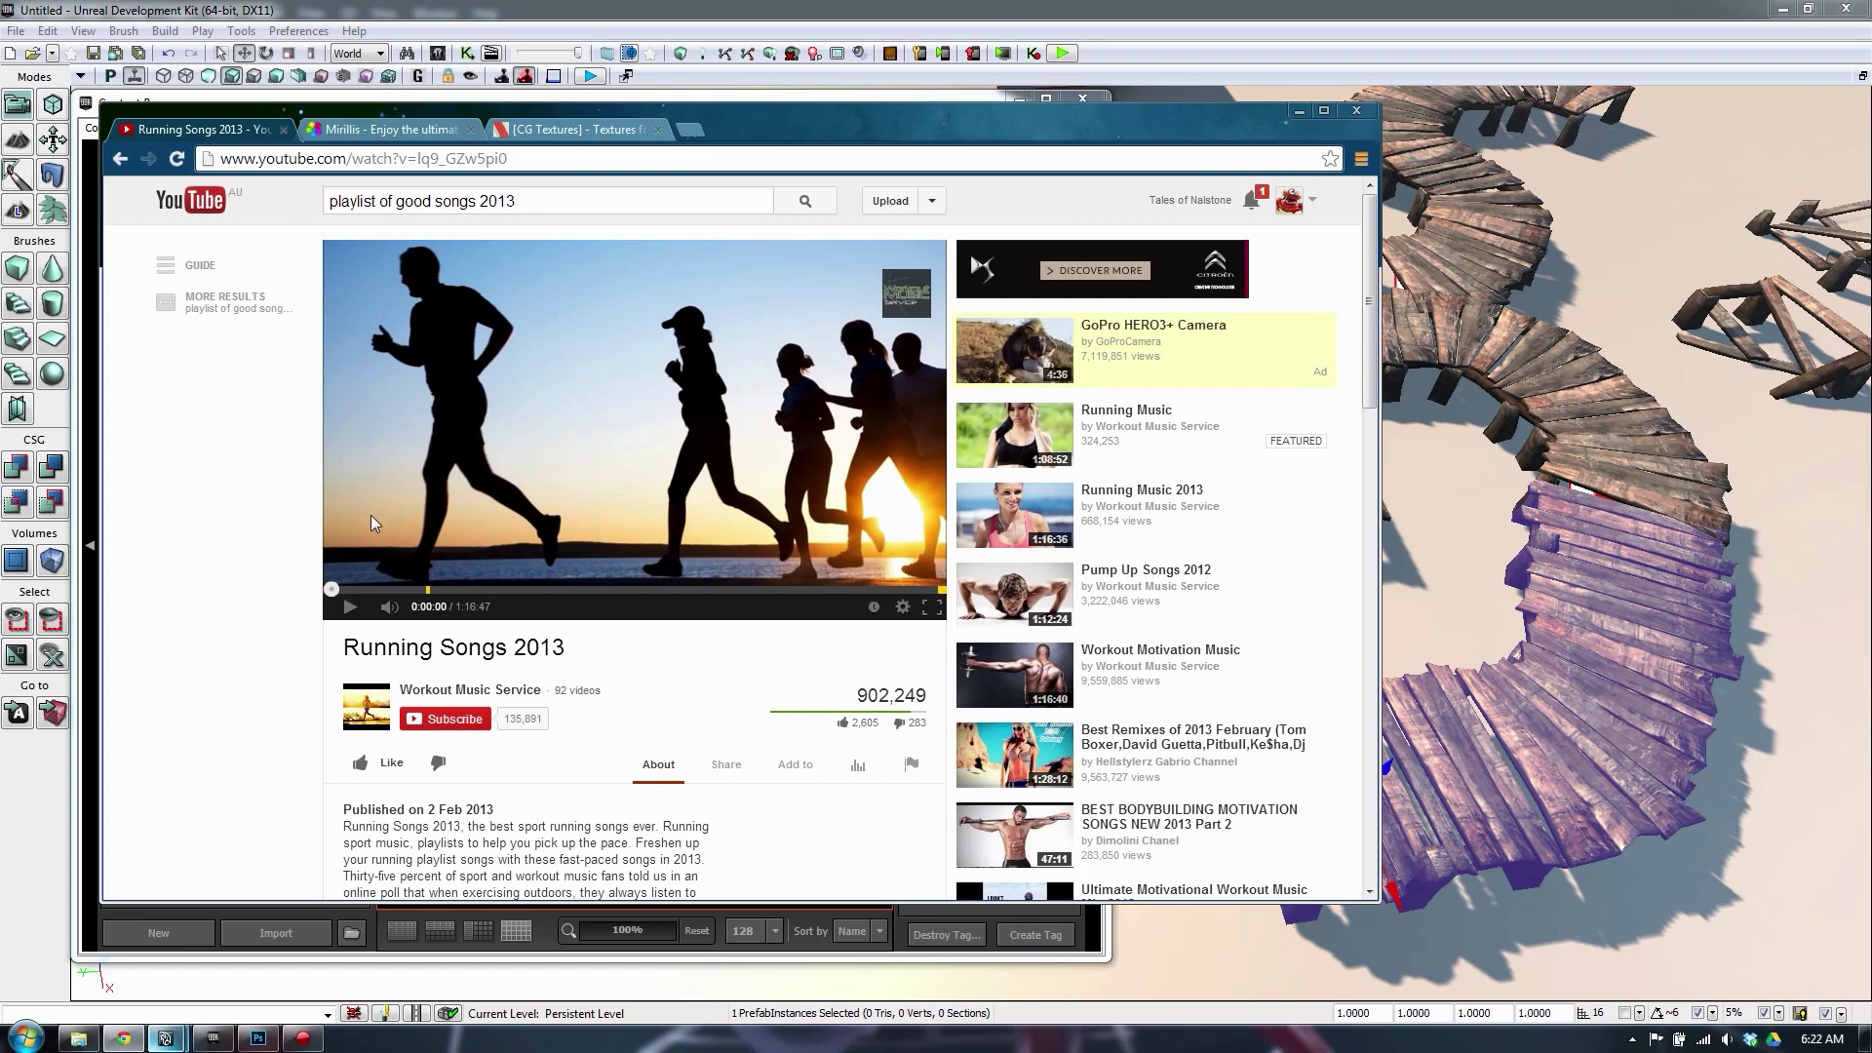
{"action": "left_click", "coordinate": [349, 608]}
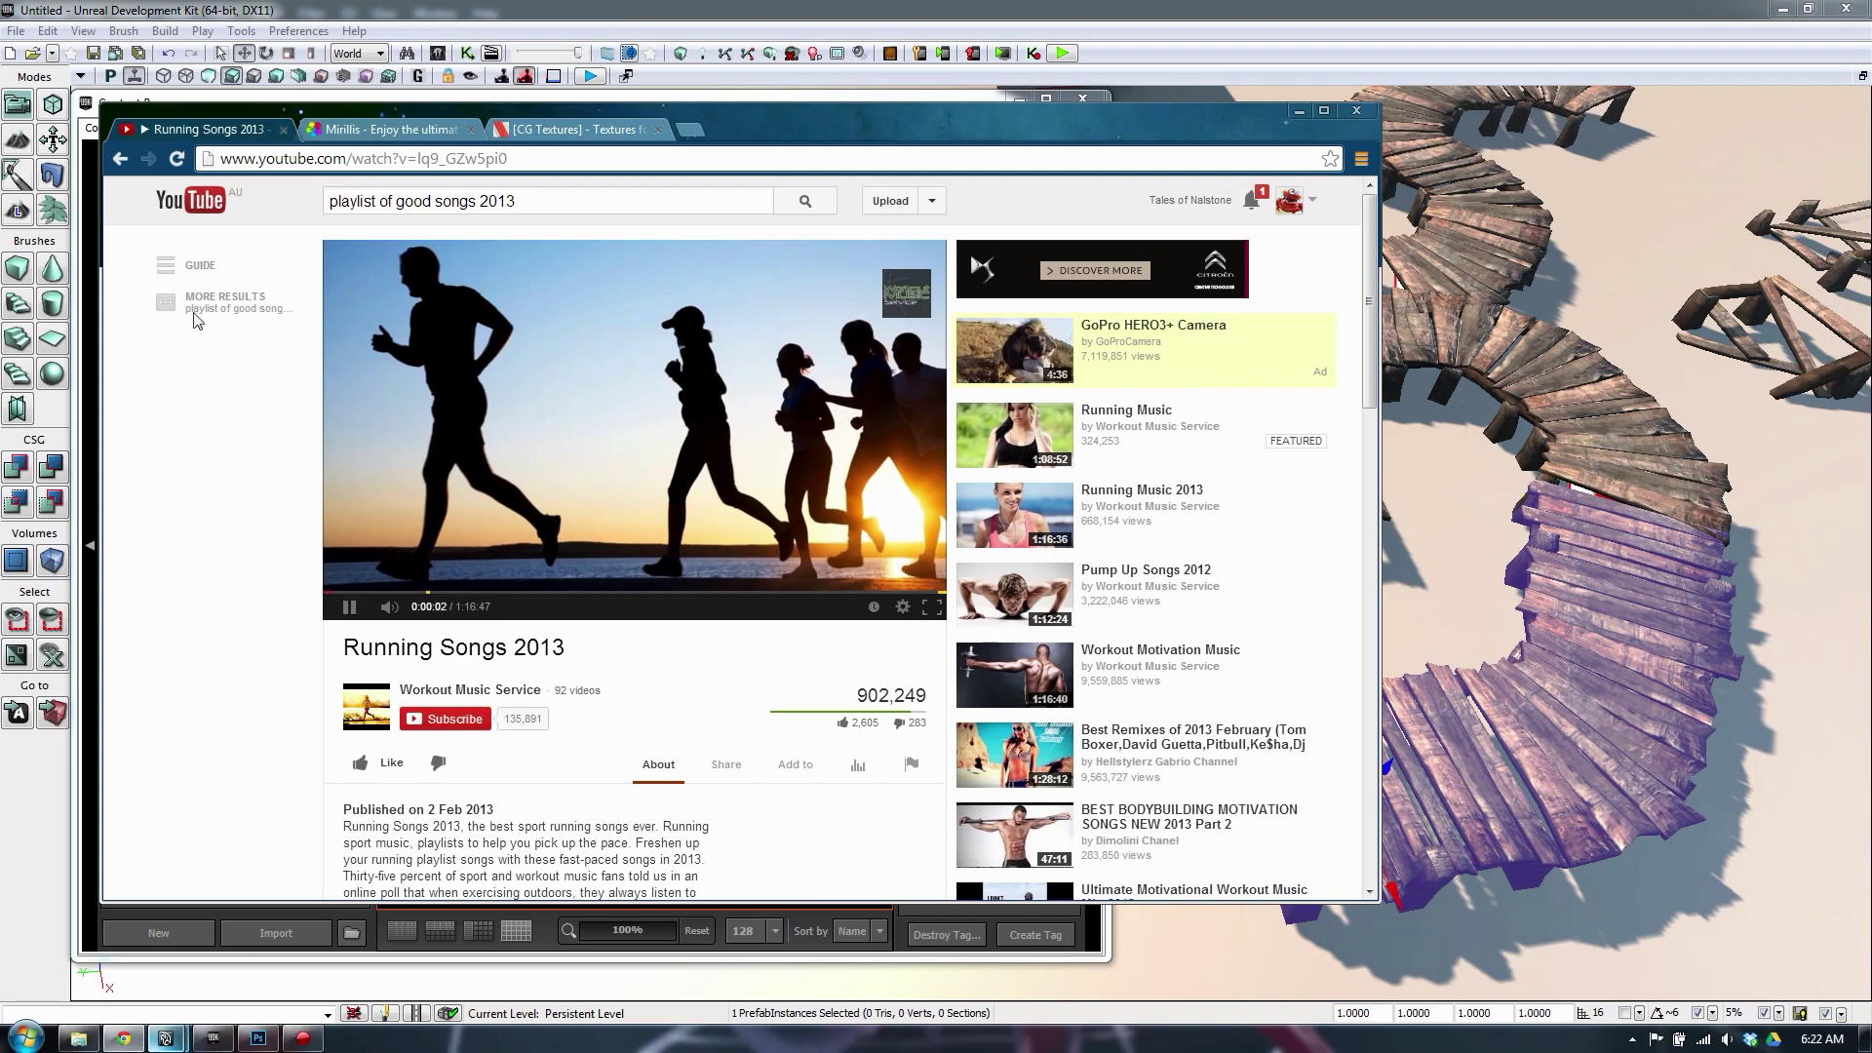
{"action": "left_click_drag", "start_coordinate": [314, 108], "coordinate": [338, 124]}
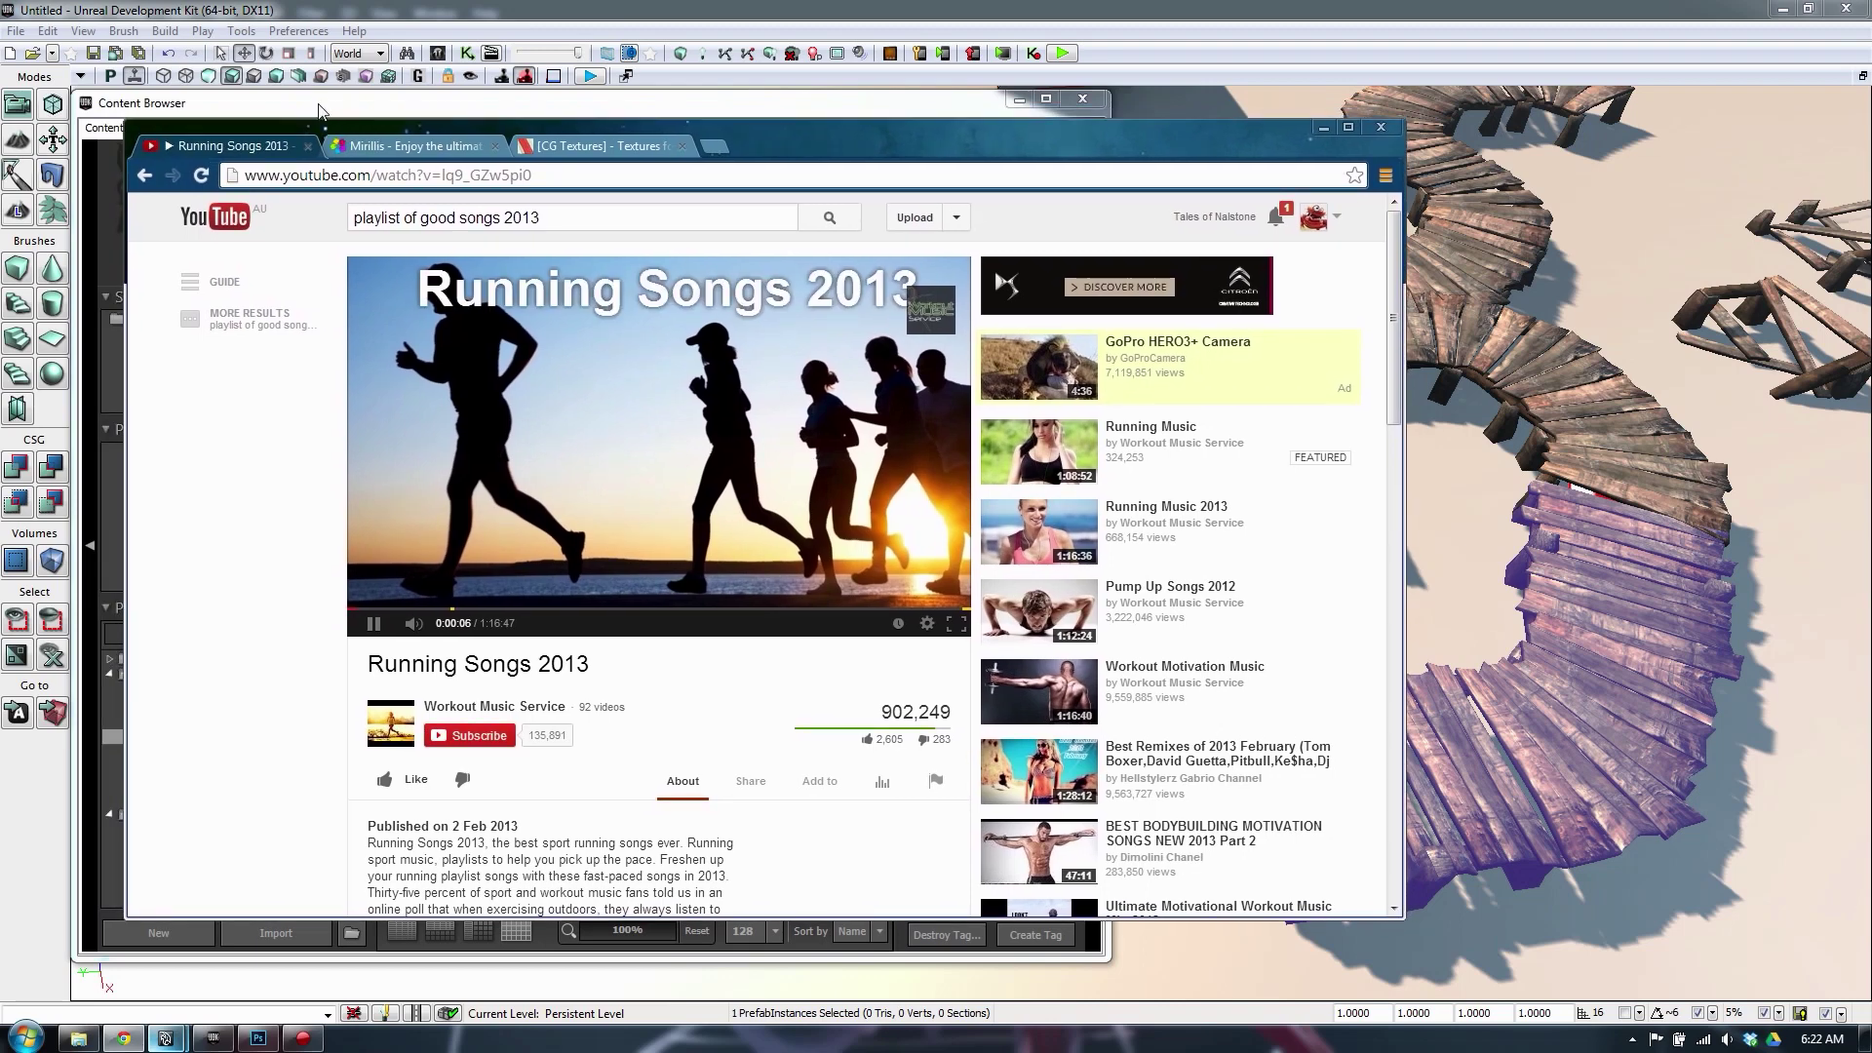
{"action": "left_click_drag", "start_coordinate": [366, 127], "coordinate": [393, 151]}
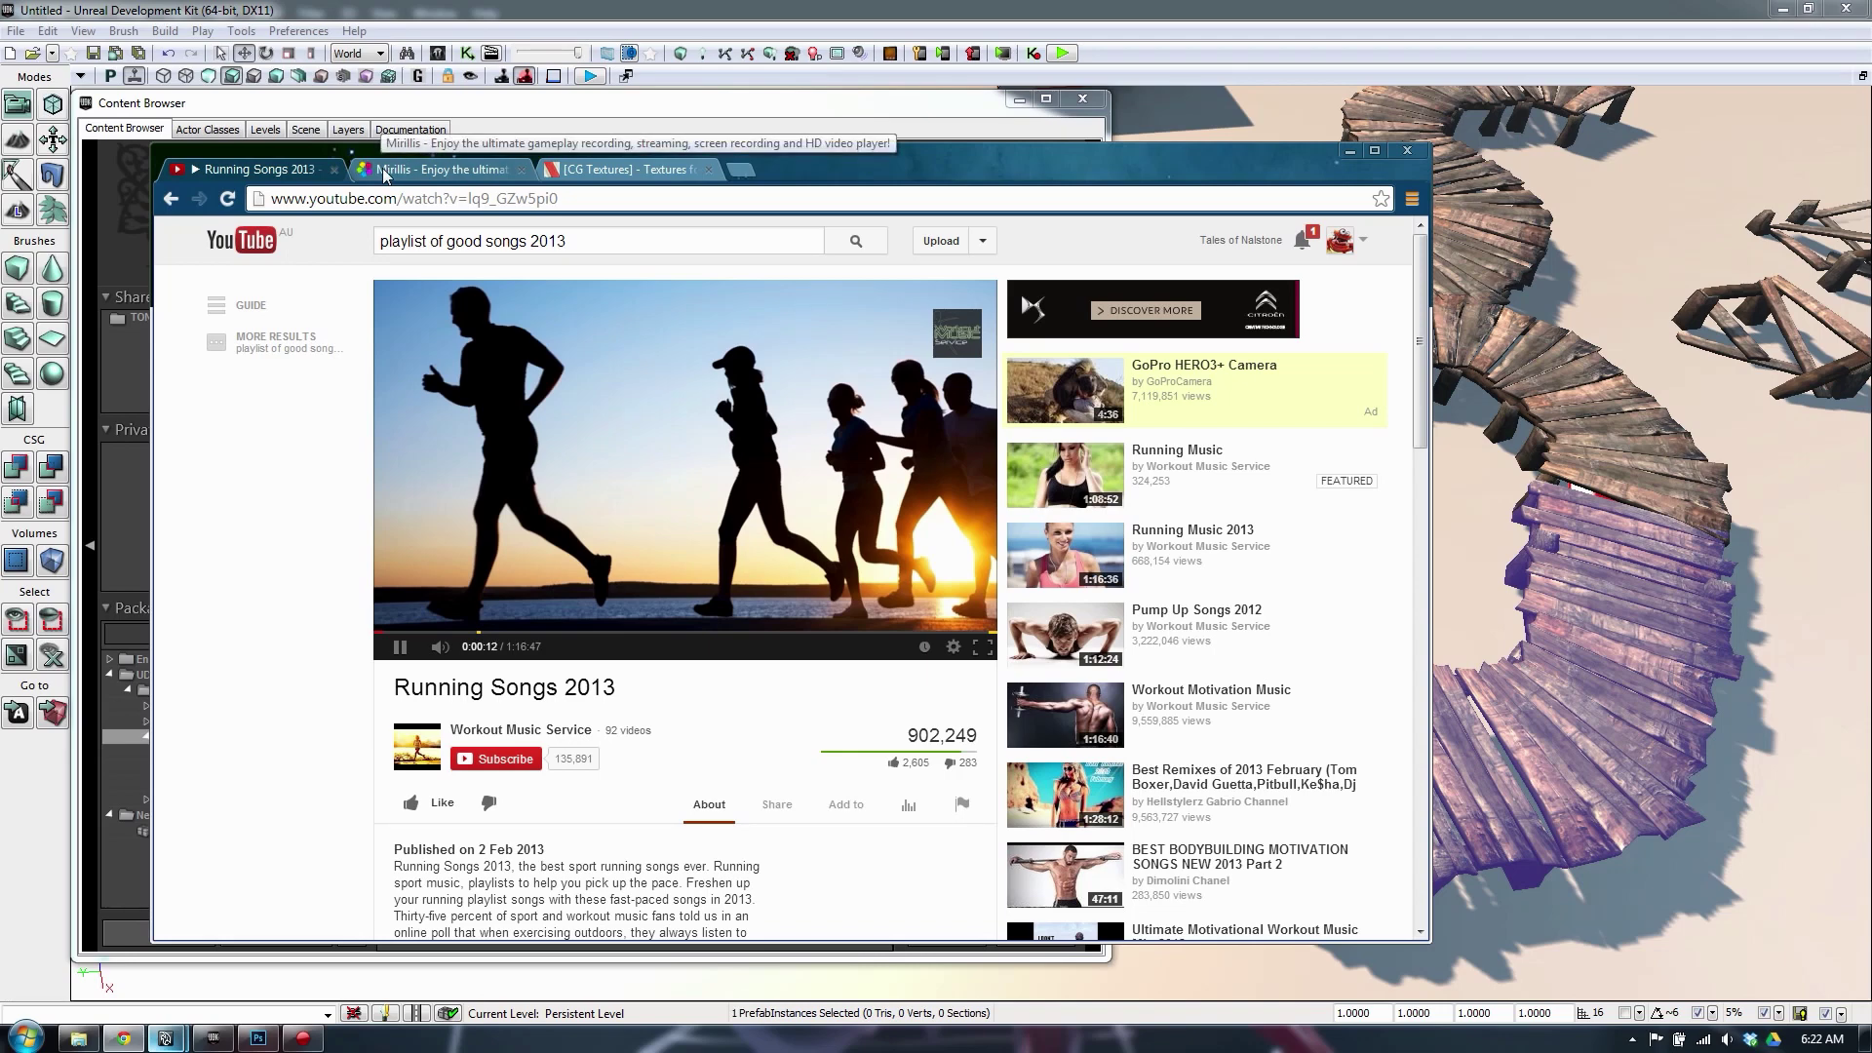
Show the Mirillis website, review its product overview, and open the Action! product page
{"action": "left_click", "coordinate": [438, 171]}
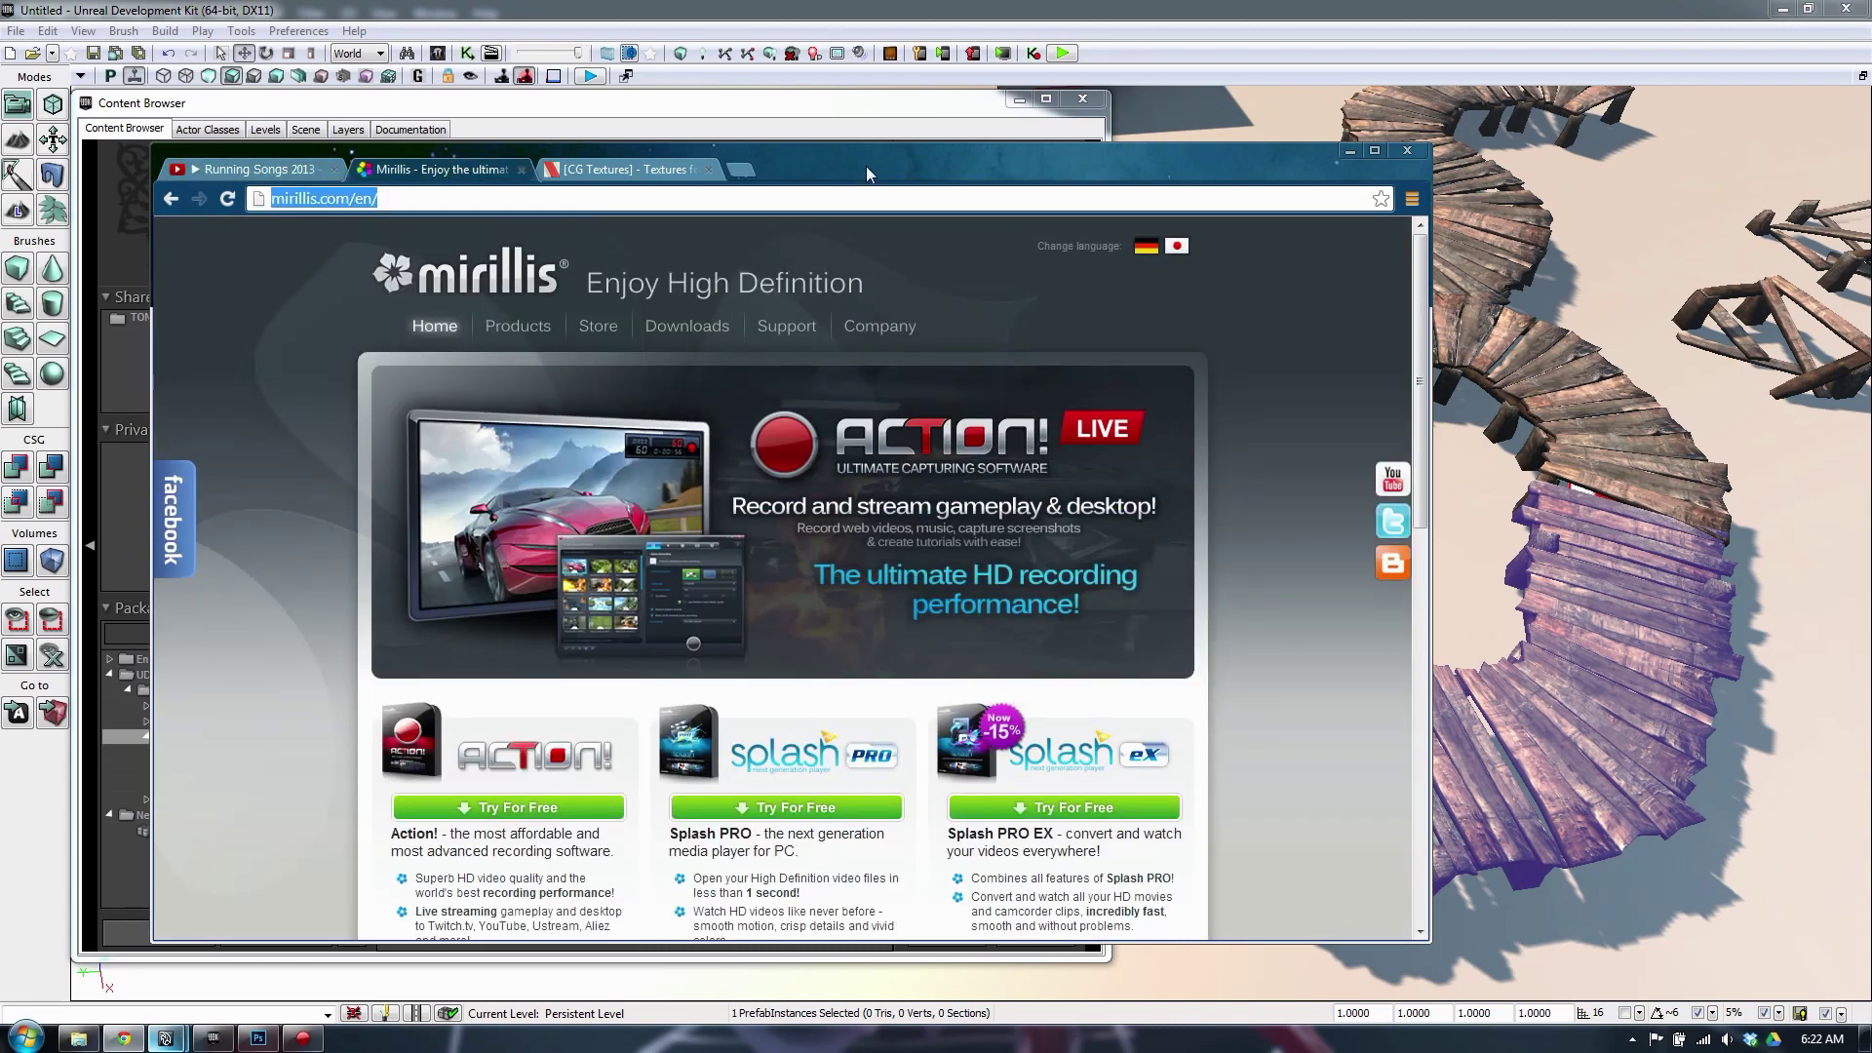
{"action": "left_click_drag", "start_coordinate": [866, 174], "coordinate": [875, 169]}
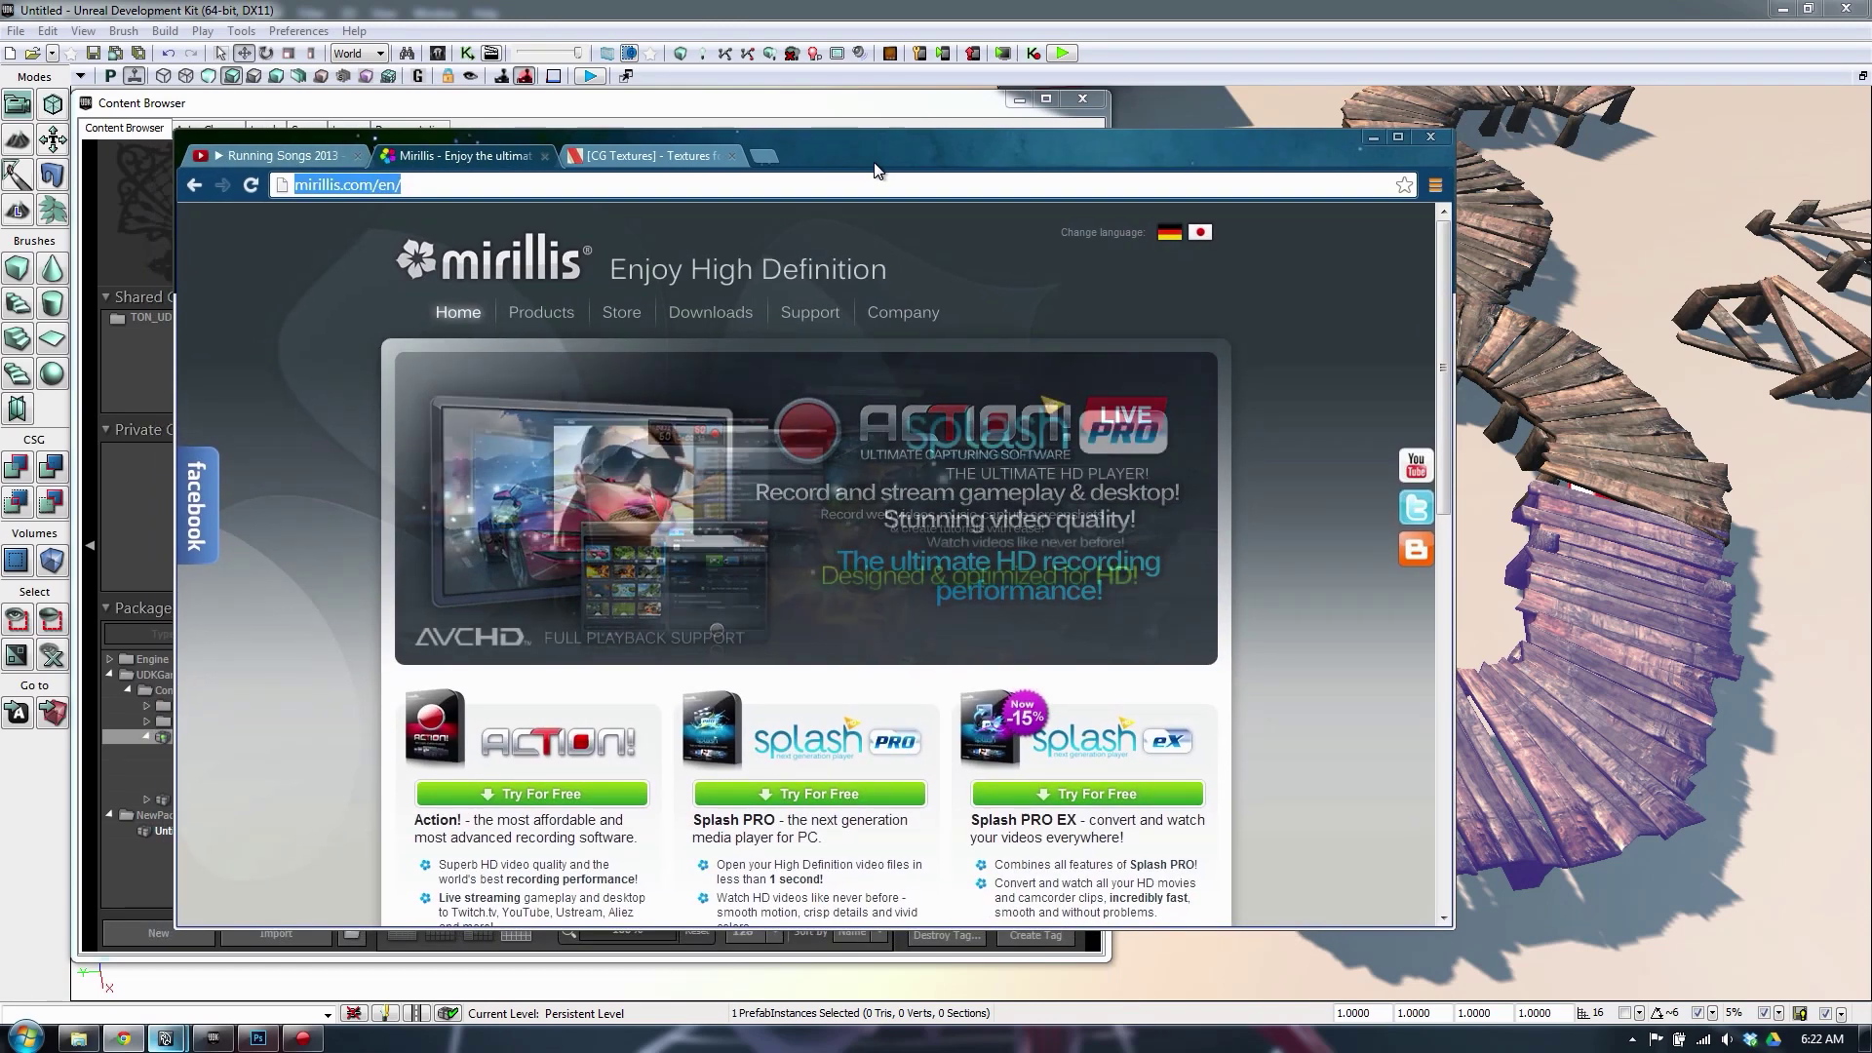
{"action": "scroll", "coordinate": [310, 671], "scroll_direction": "down", "scroll_amount": 3}
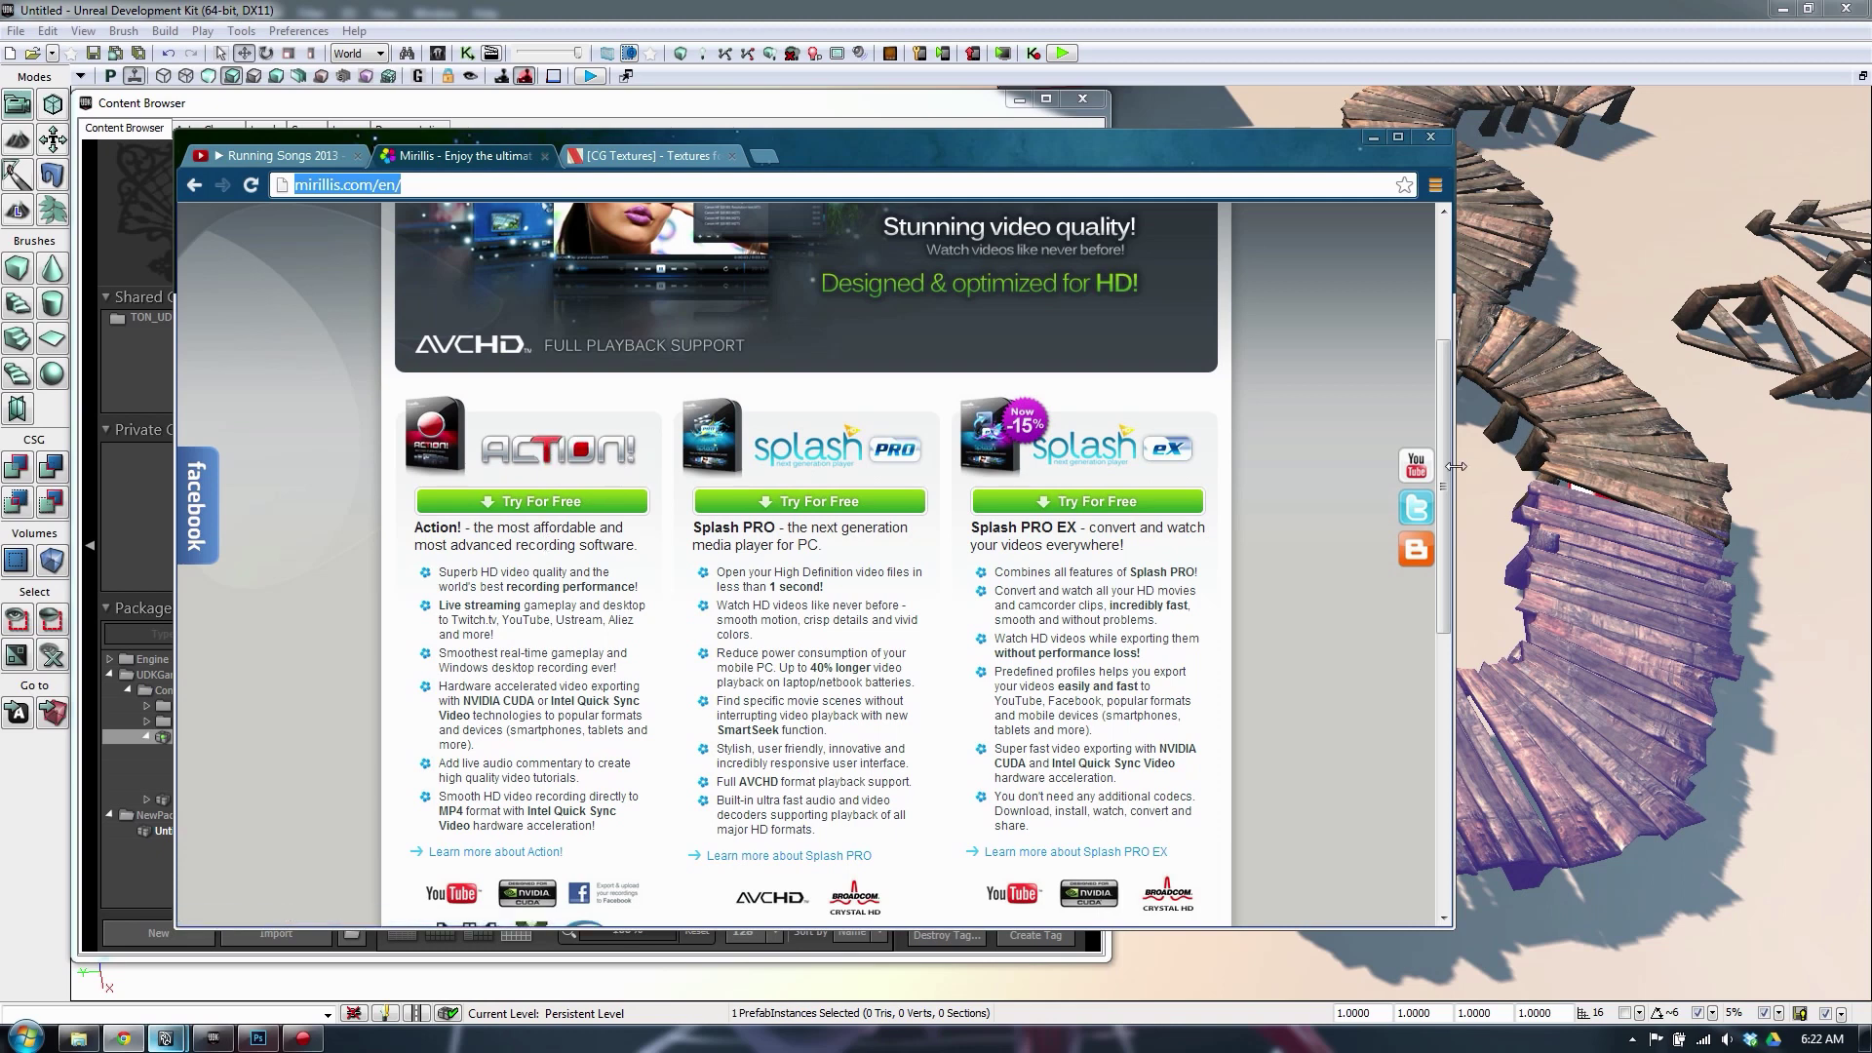
{"action": "scroll", "coordinate": [1696, 487], "scroll_direction": "down", "scroll_amount": 1}
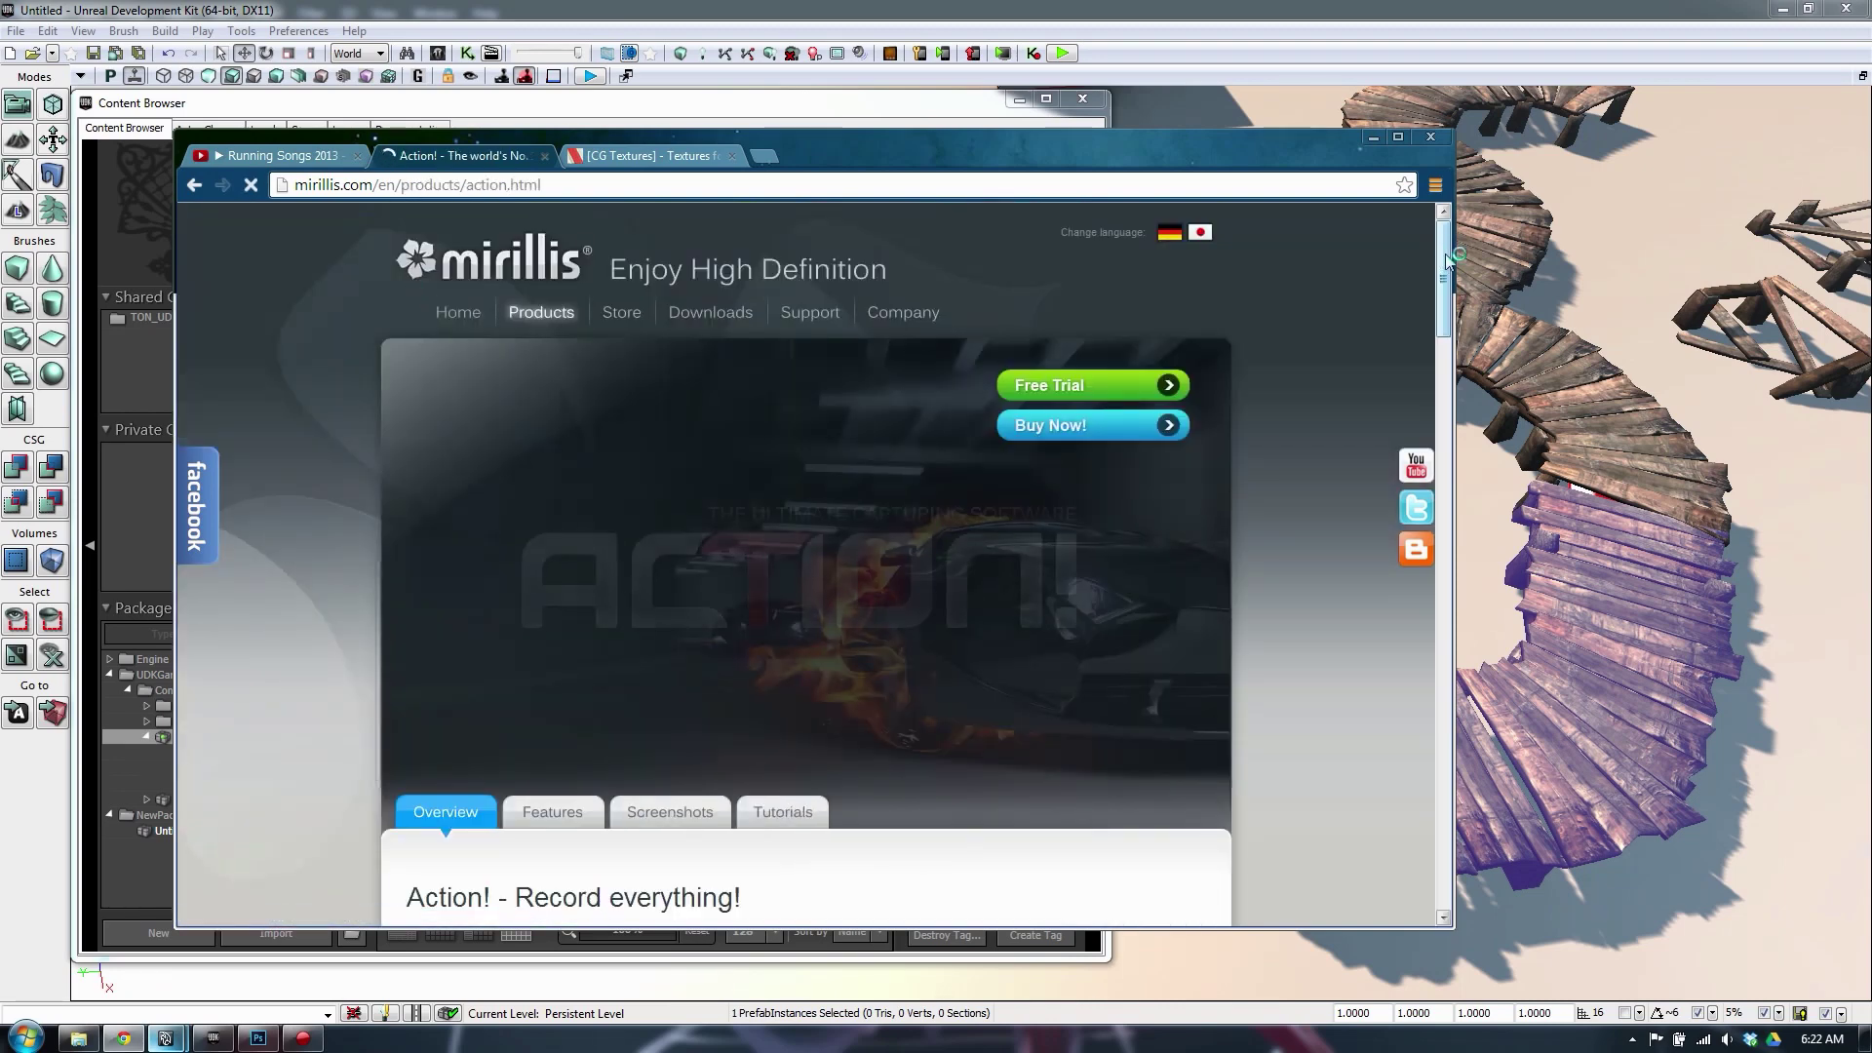
Open the online store page for Action! and review the Home use and Commercial use licence options
{"action": "left_click_drag", "start_coordinate": [1447, 262], "coordinate": [1424, 230]}
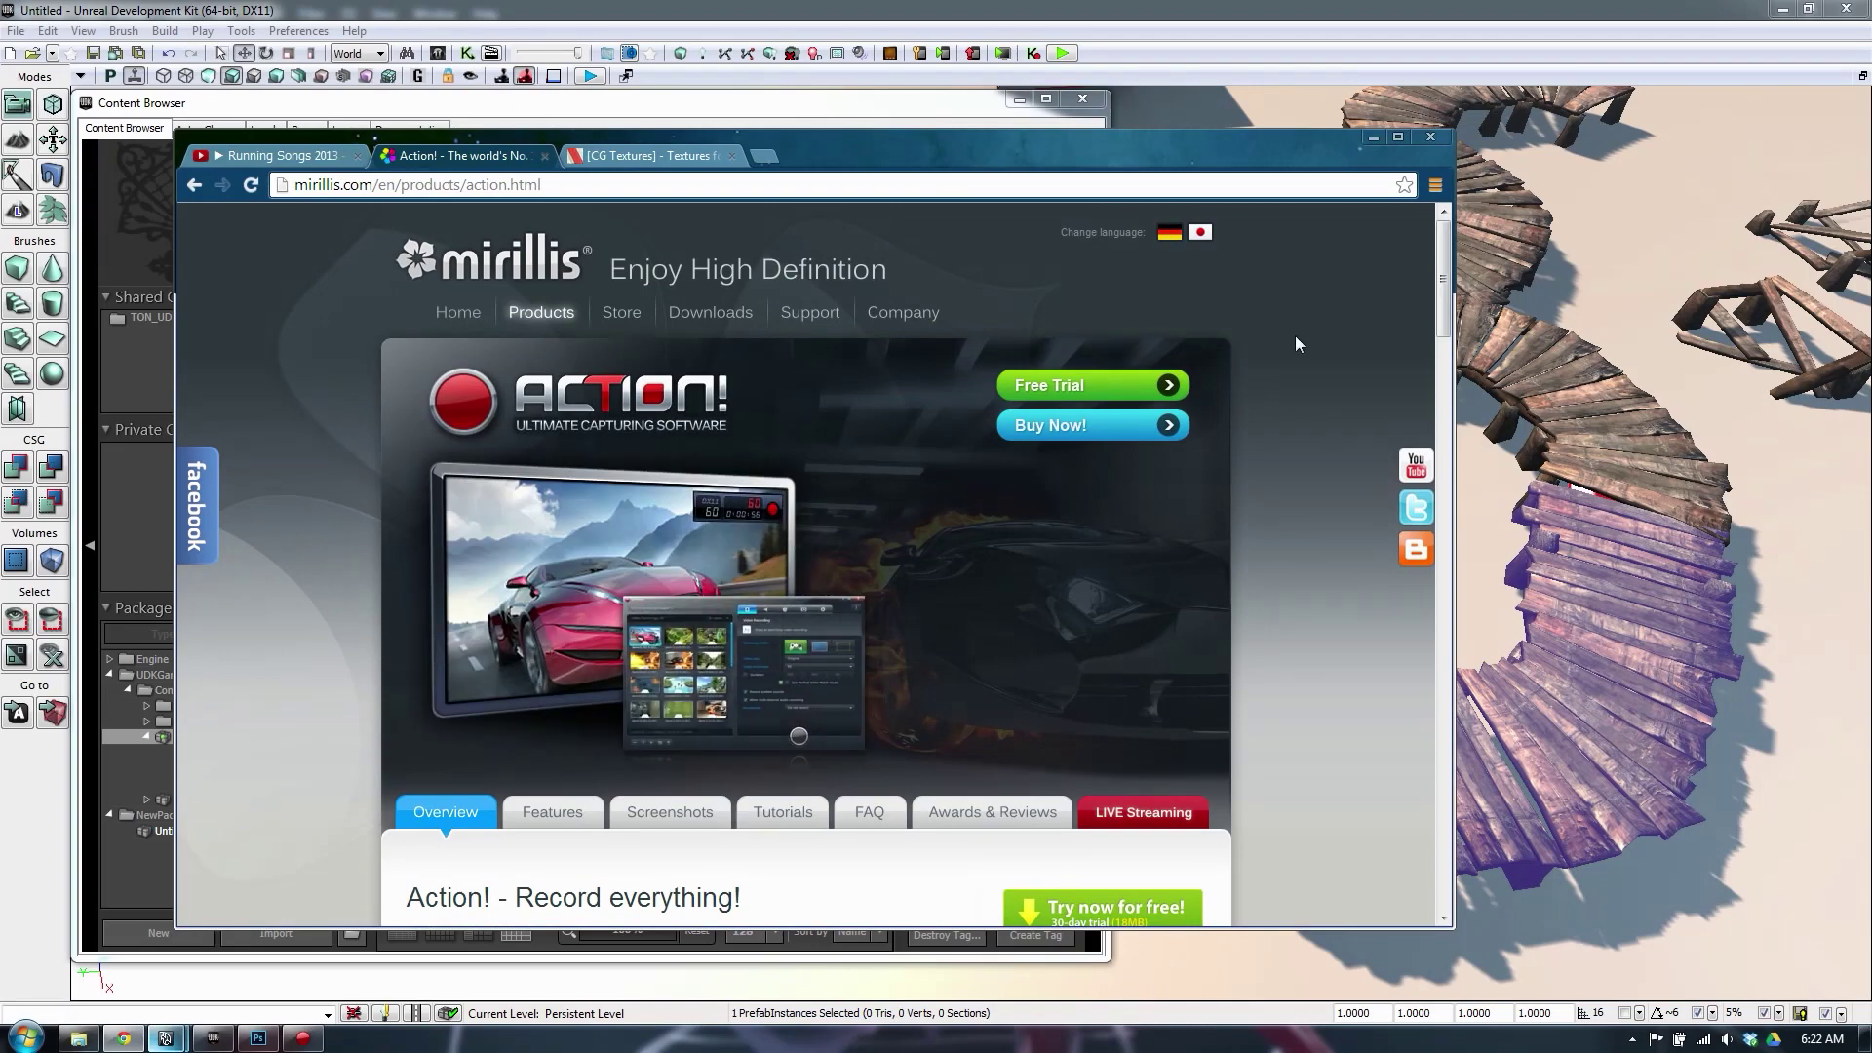
{"action": "left_click", "coordinate": [1164, 423]}
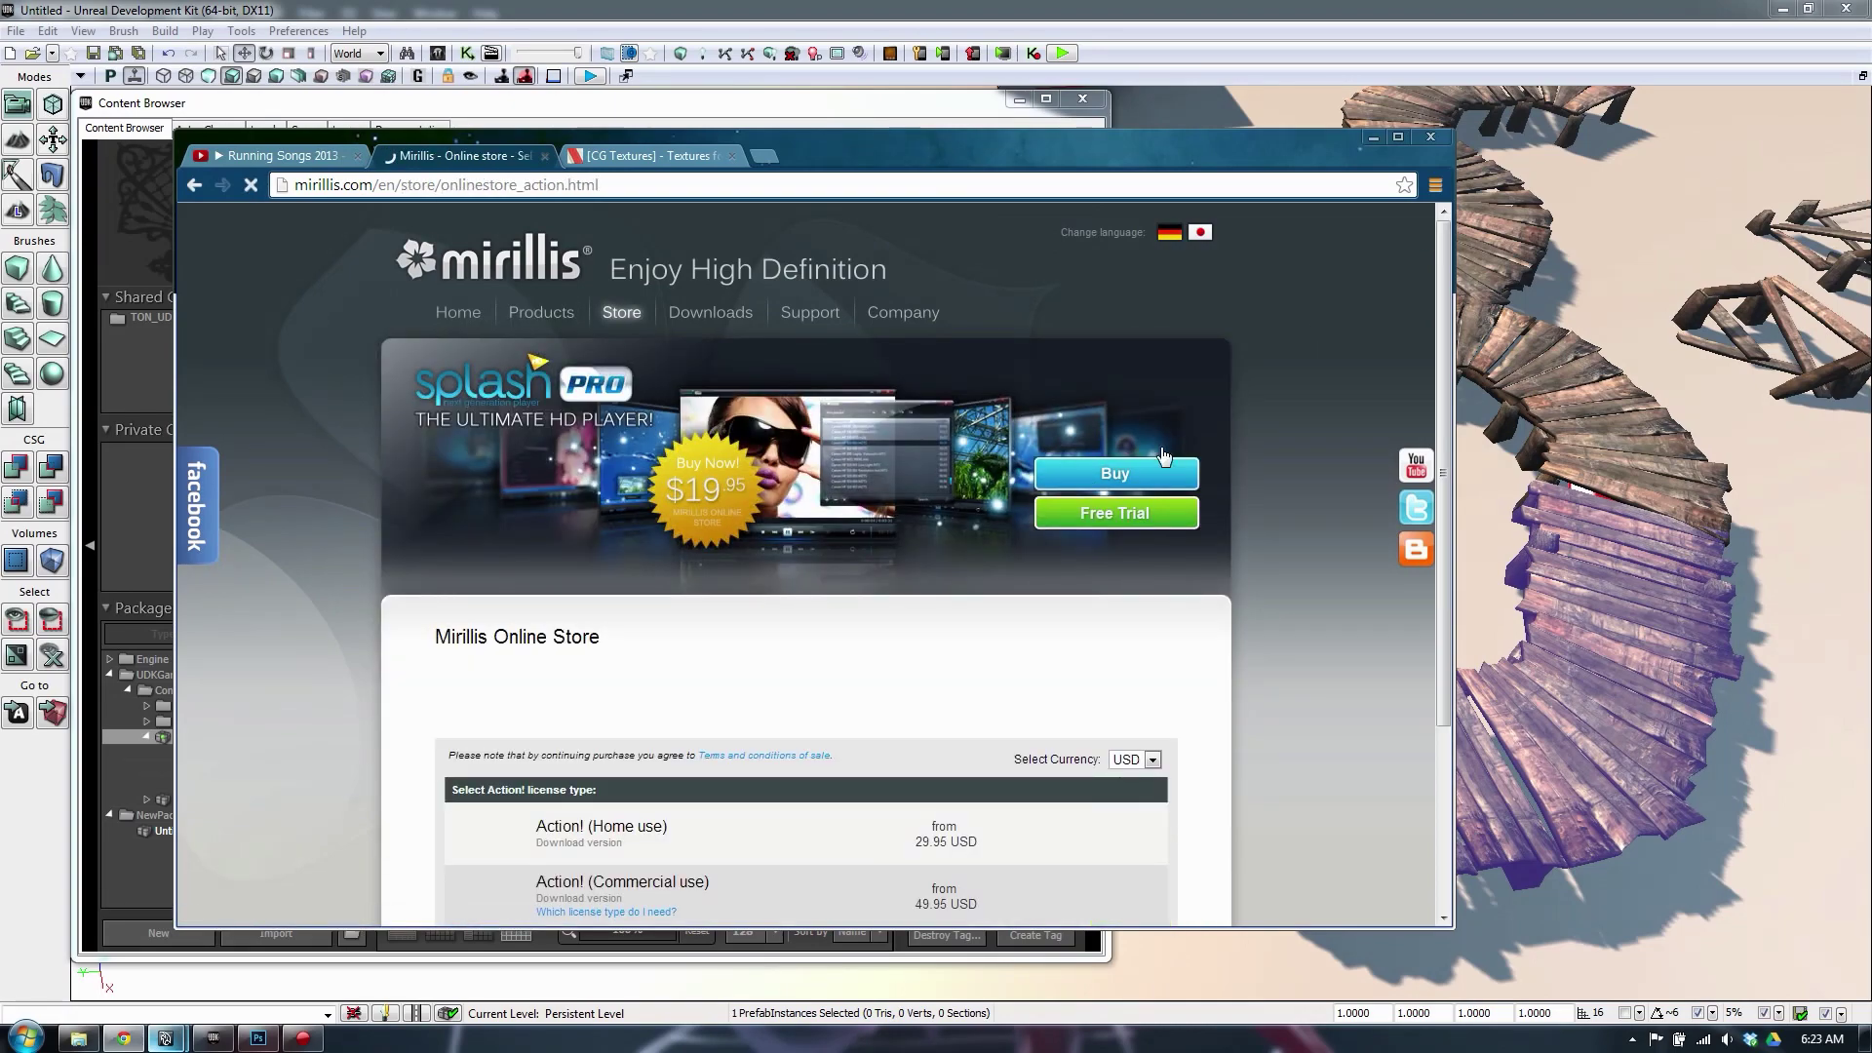
{"action": "left_click_drag", "start_coordinate": [1445, 353], "coordinate": [1443, 454]}
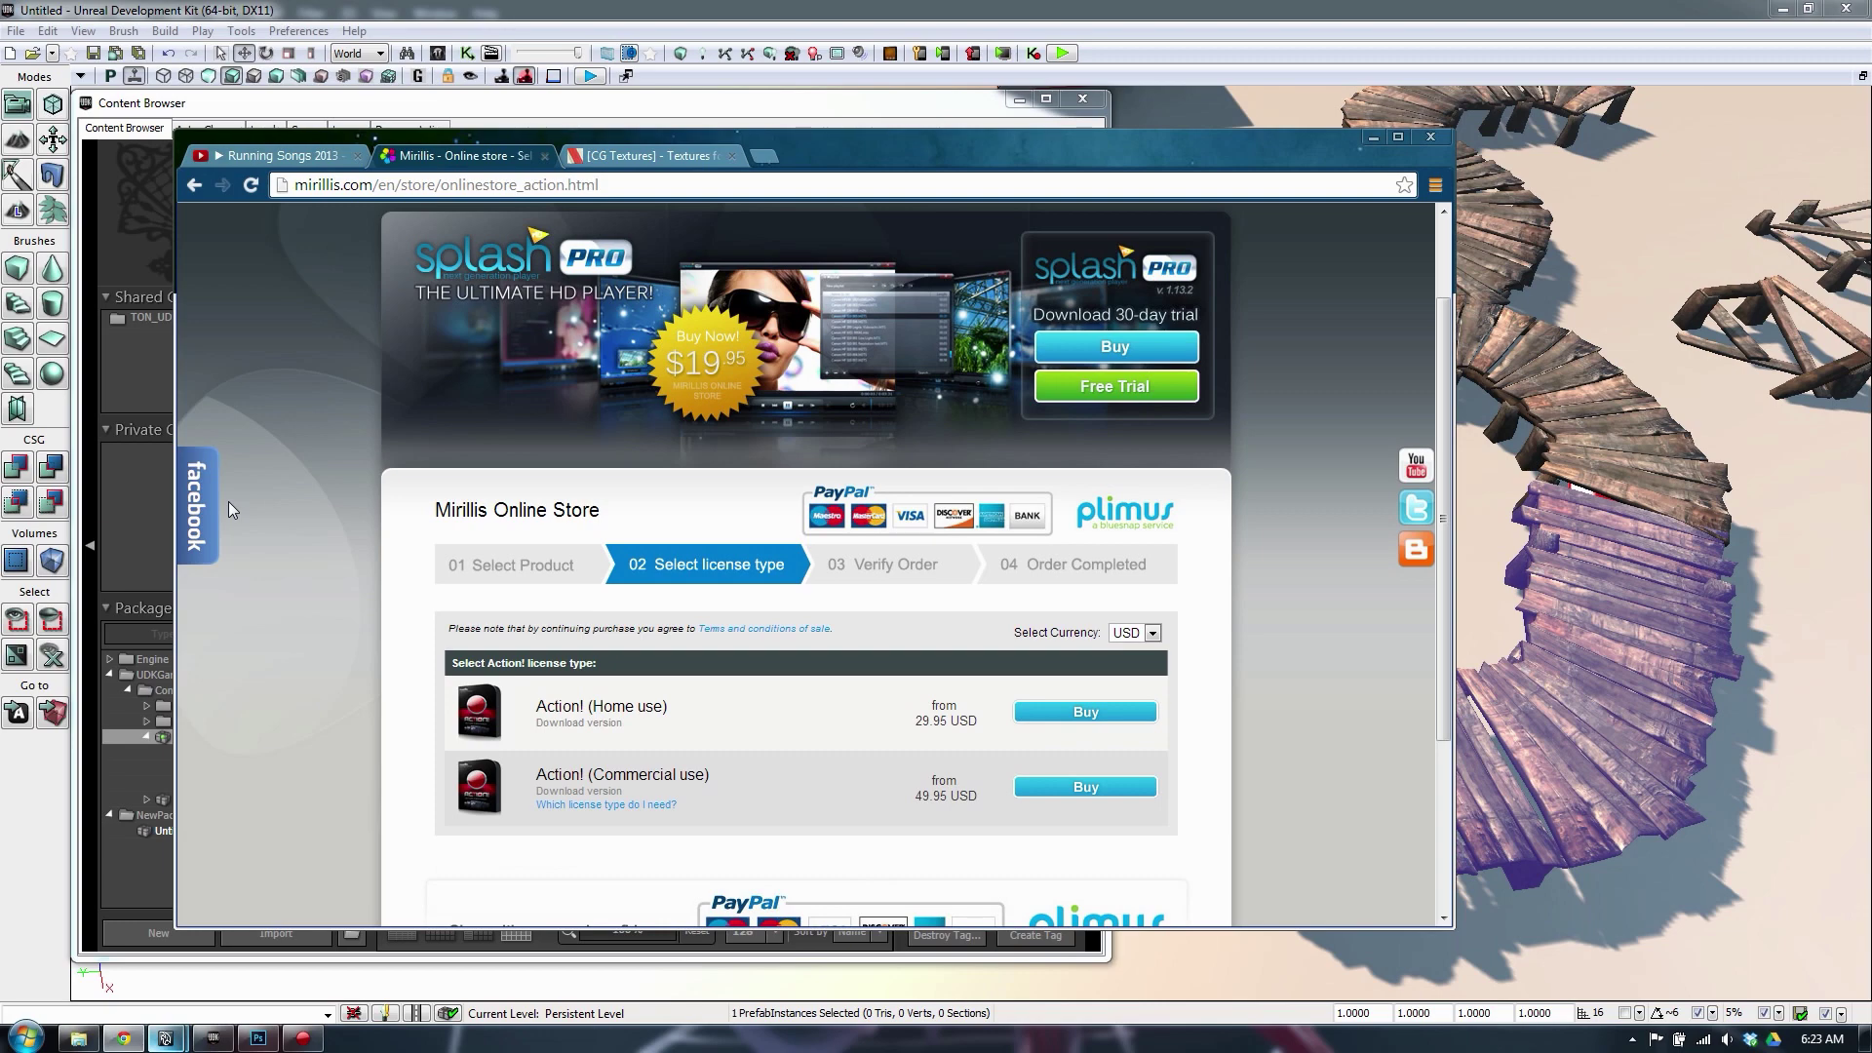
{"action": "scroll", "coordinate": [319, 809], "scroll_direction": "down", "scroll_amount": 2}
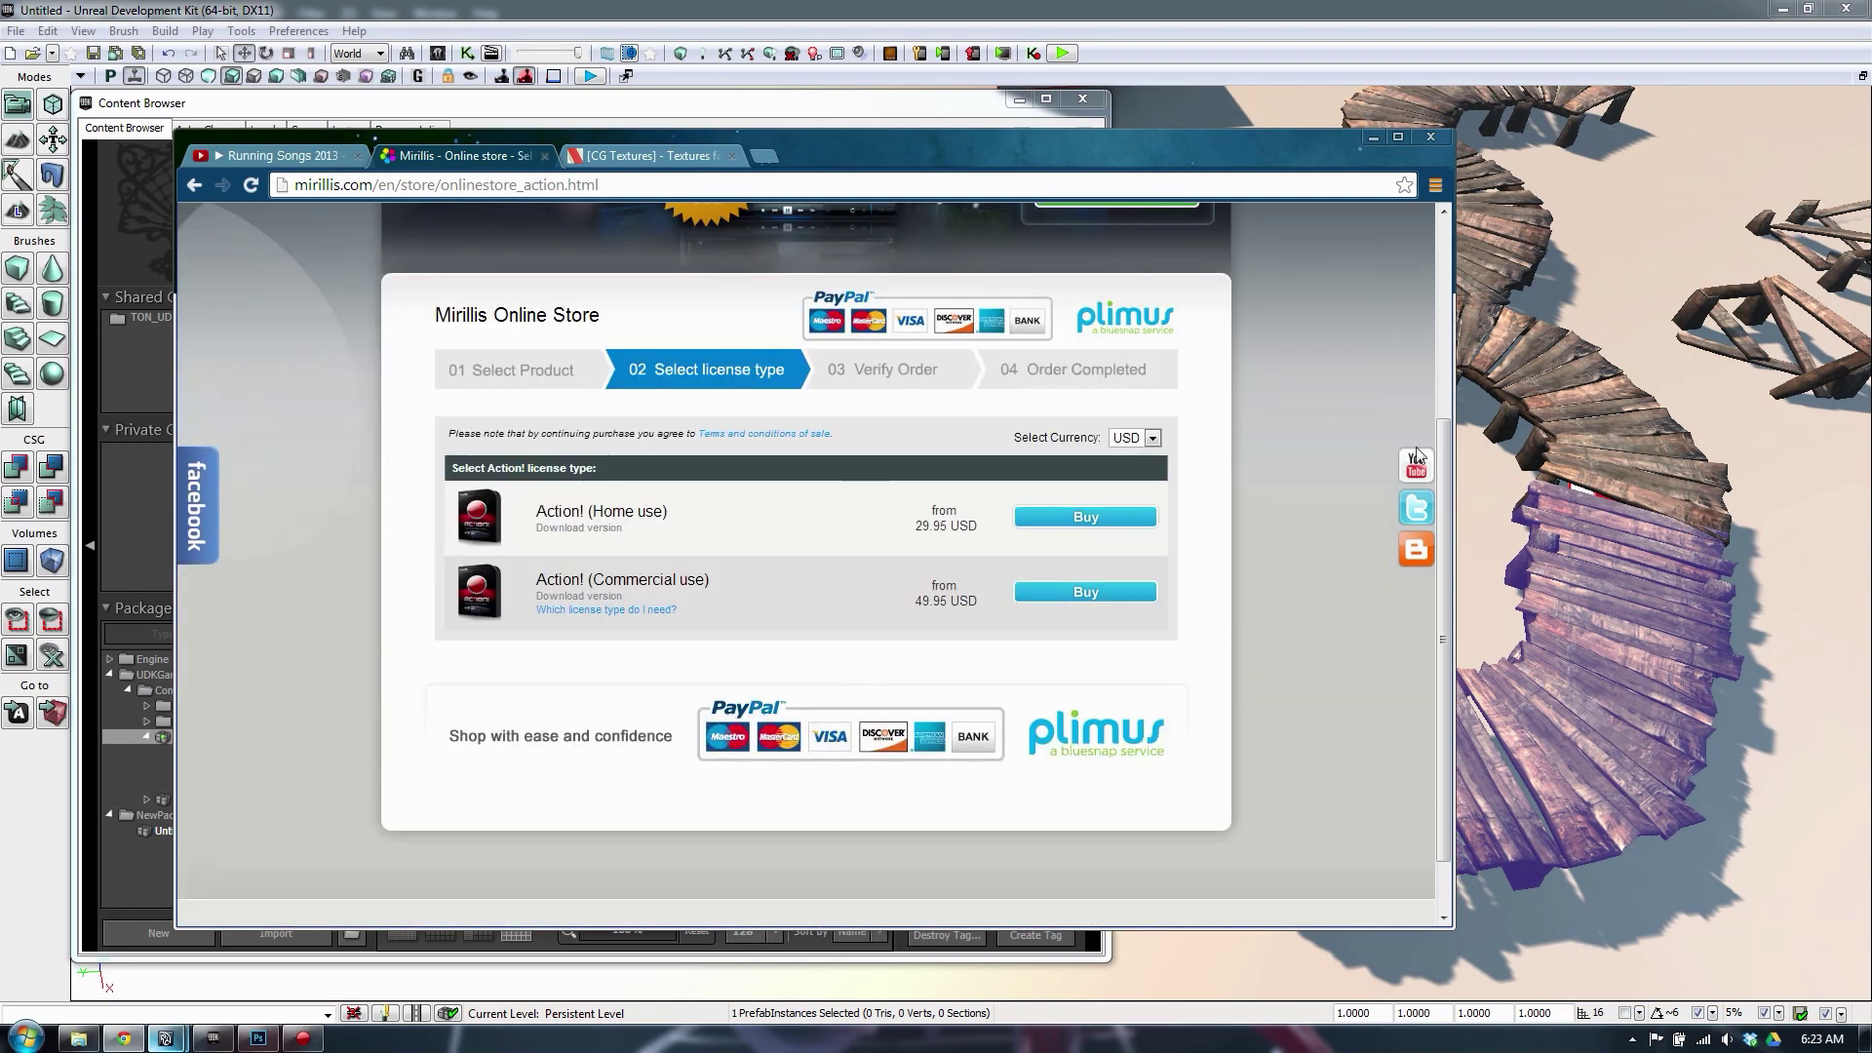
{"action": "left_click_drag", "start_coordinate": [1442, 483], "coordinate": [1443, 536]}
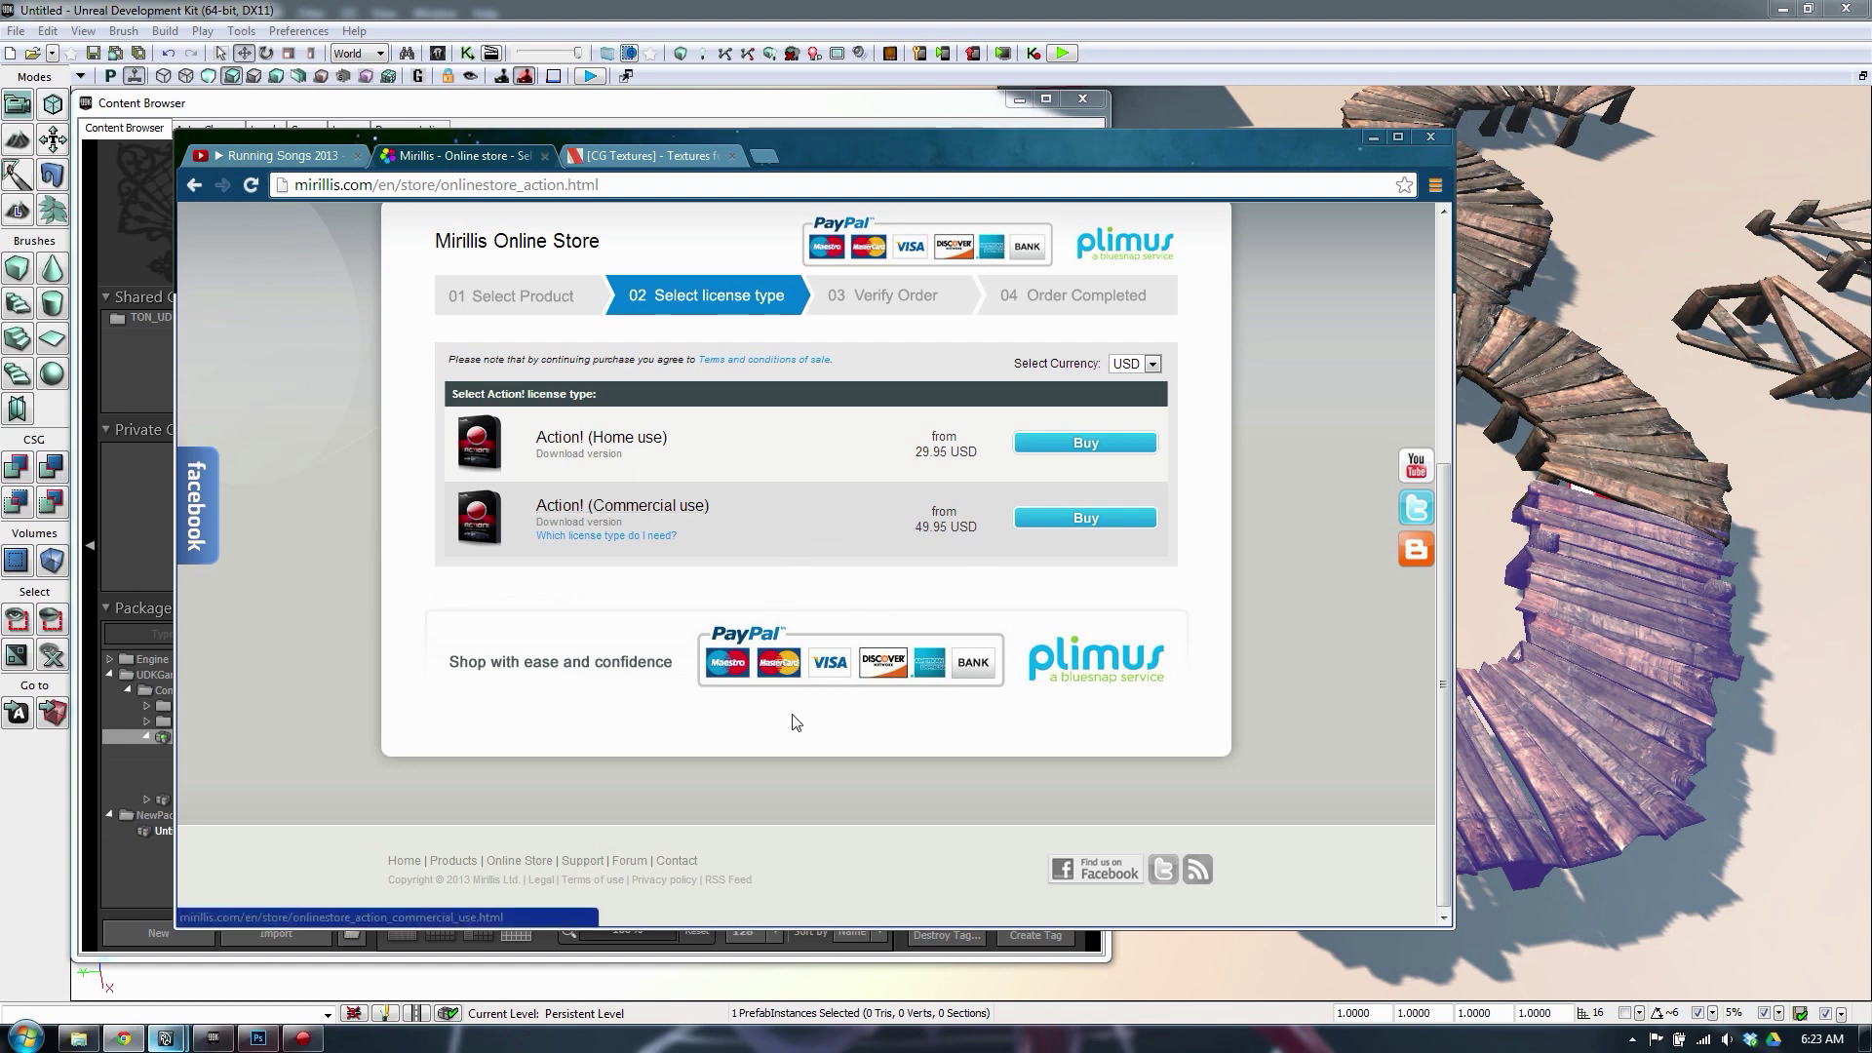
Switch to the Action! recorder and position its window over the browser to show the video recording settings
{"action": "left_click", "coordinate": [303, 1039]}
{"action": "left_click_drag", "start_coordinate": [528, 310], "coordinate": [534, 234]}
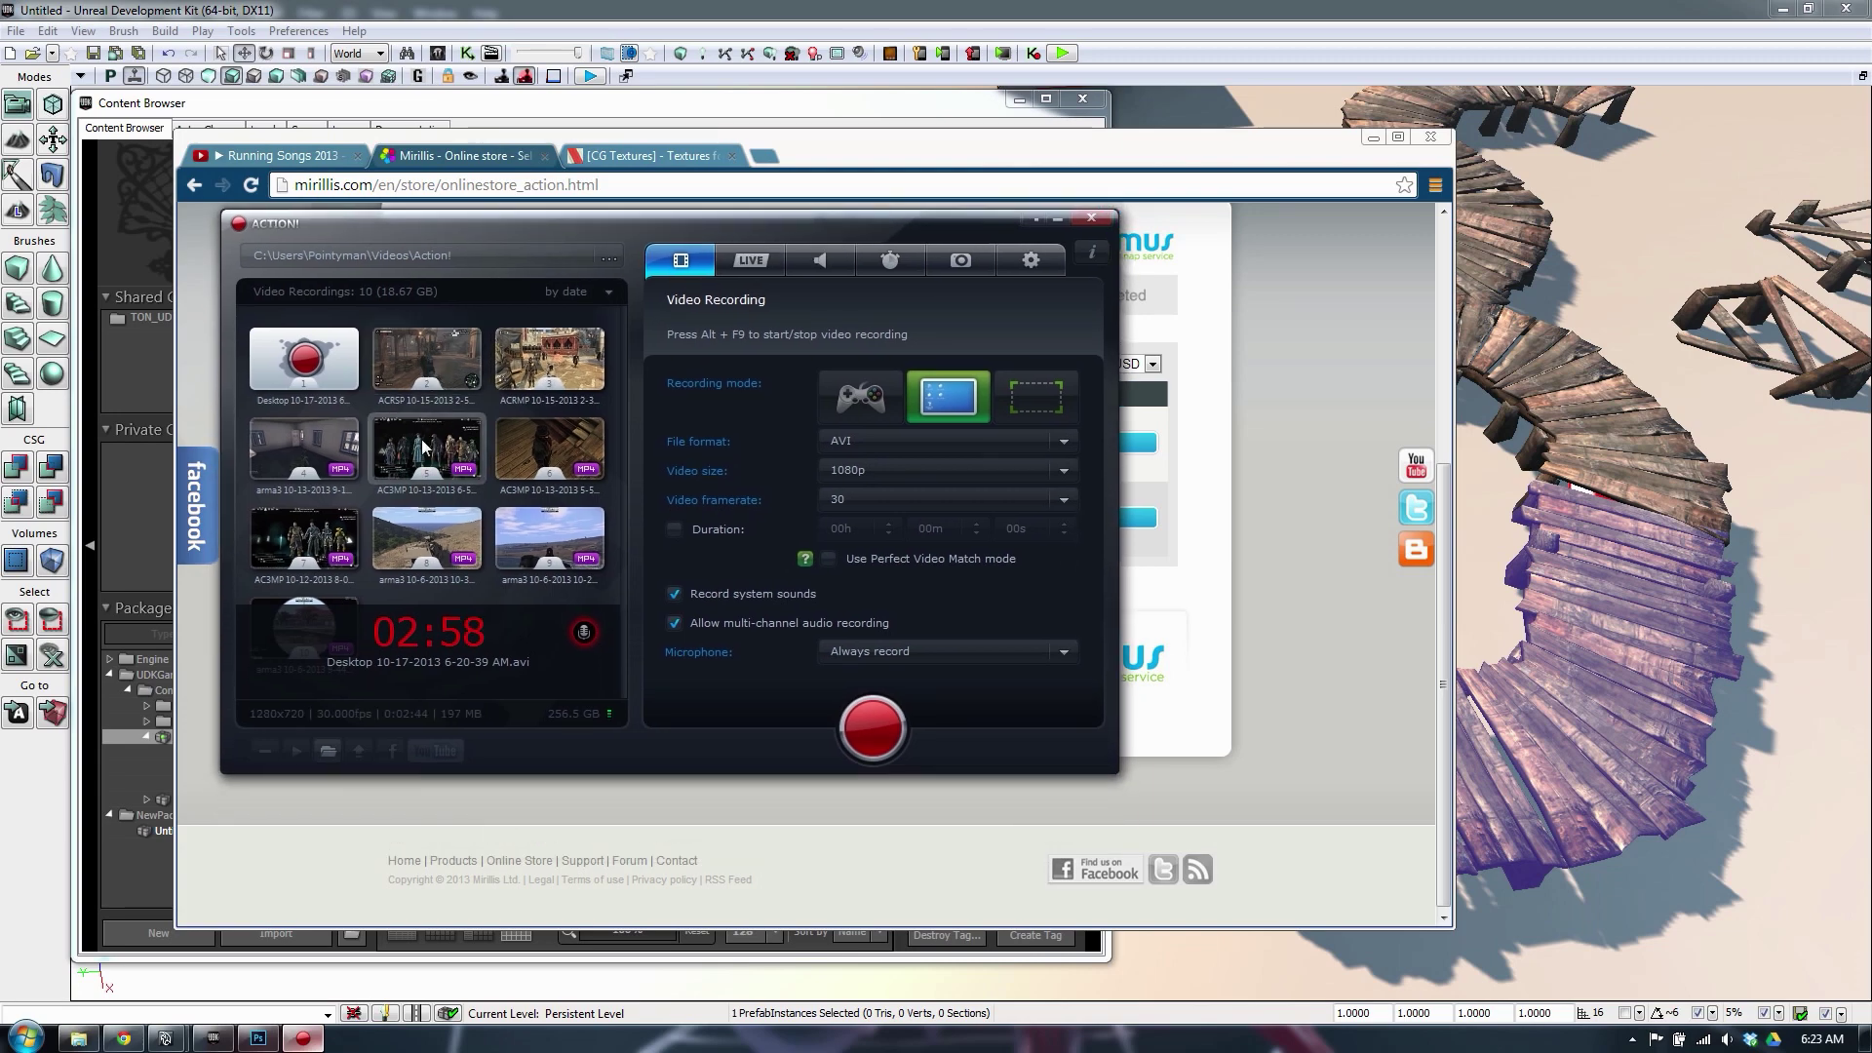
Play the ACRSP 10-15-2013 gameplay recording from the Action! library, skip ahead to several points, and close the player
{"action": "double_click", "coordinate": [426, 361]}
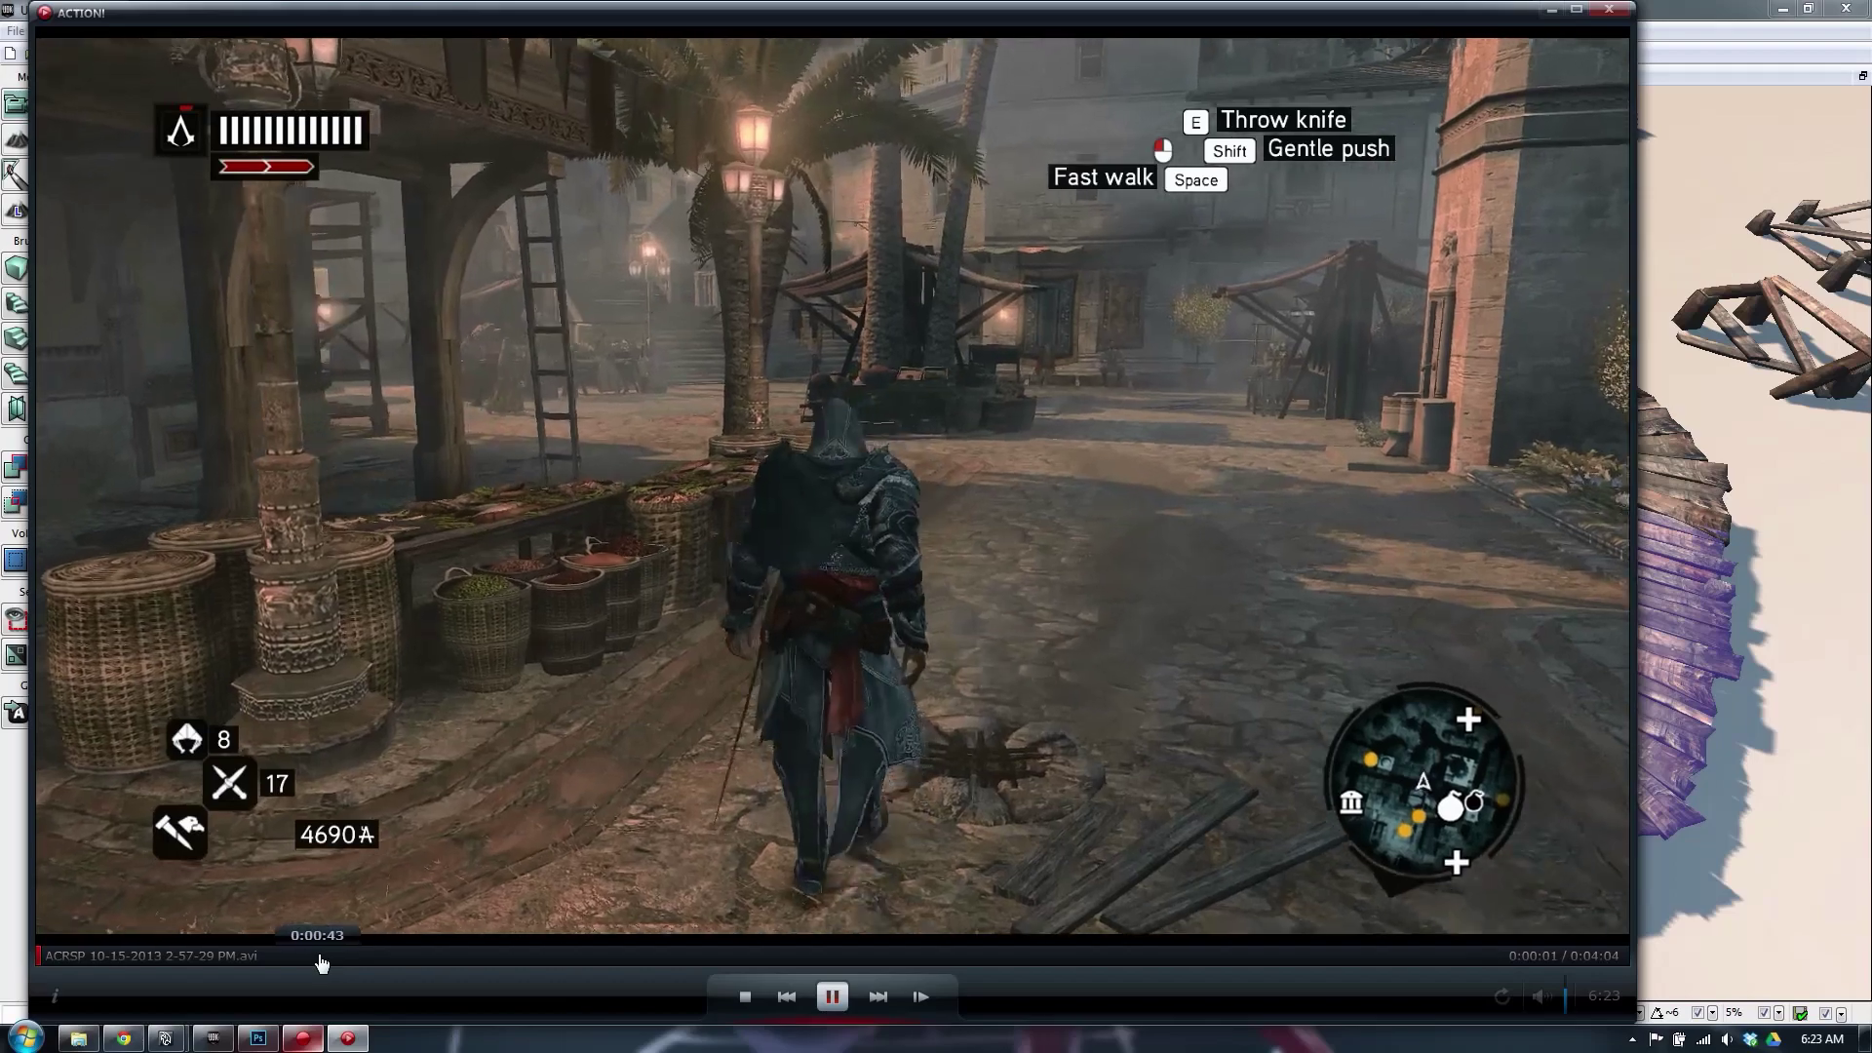
{"action": "left_click", "coordinate": [372, 954]}
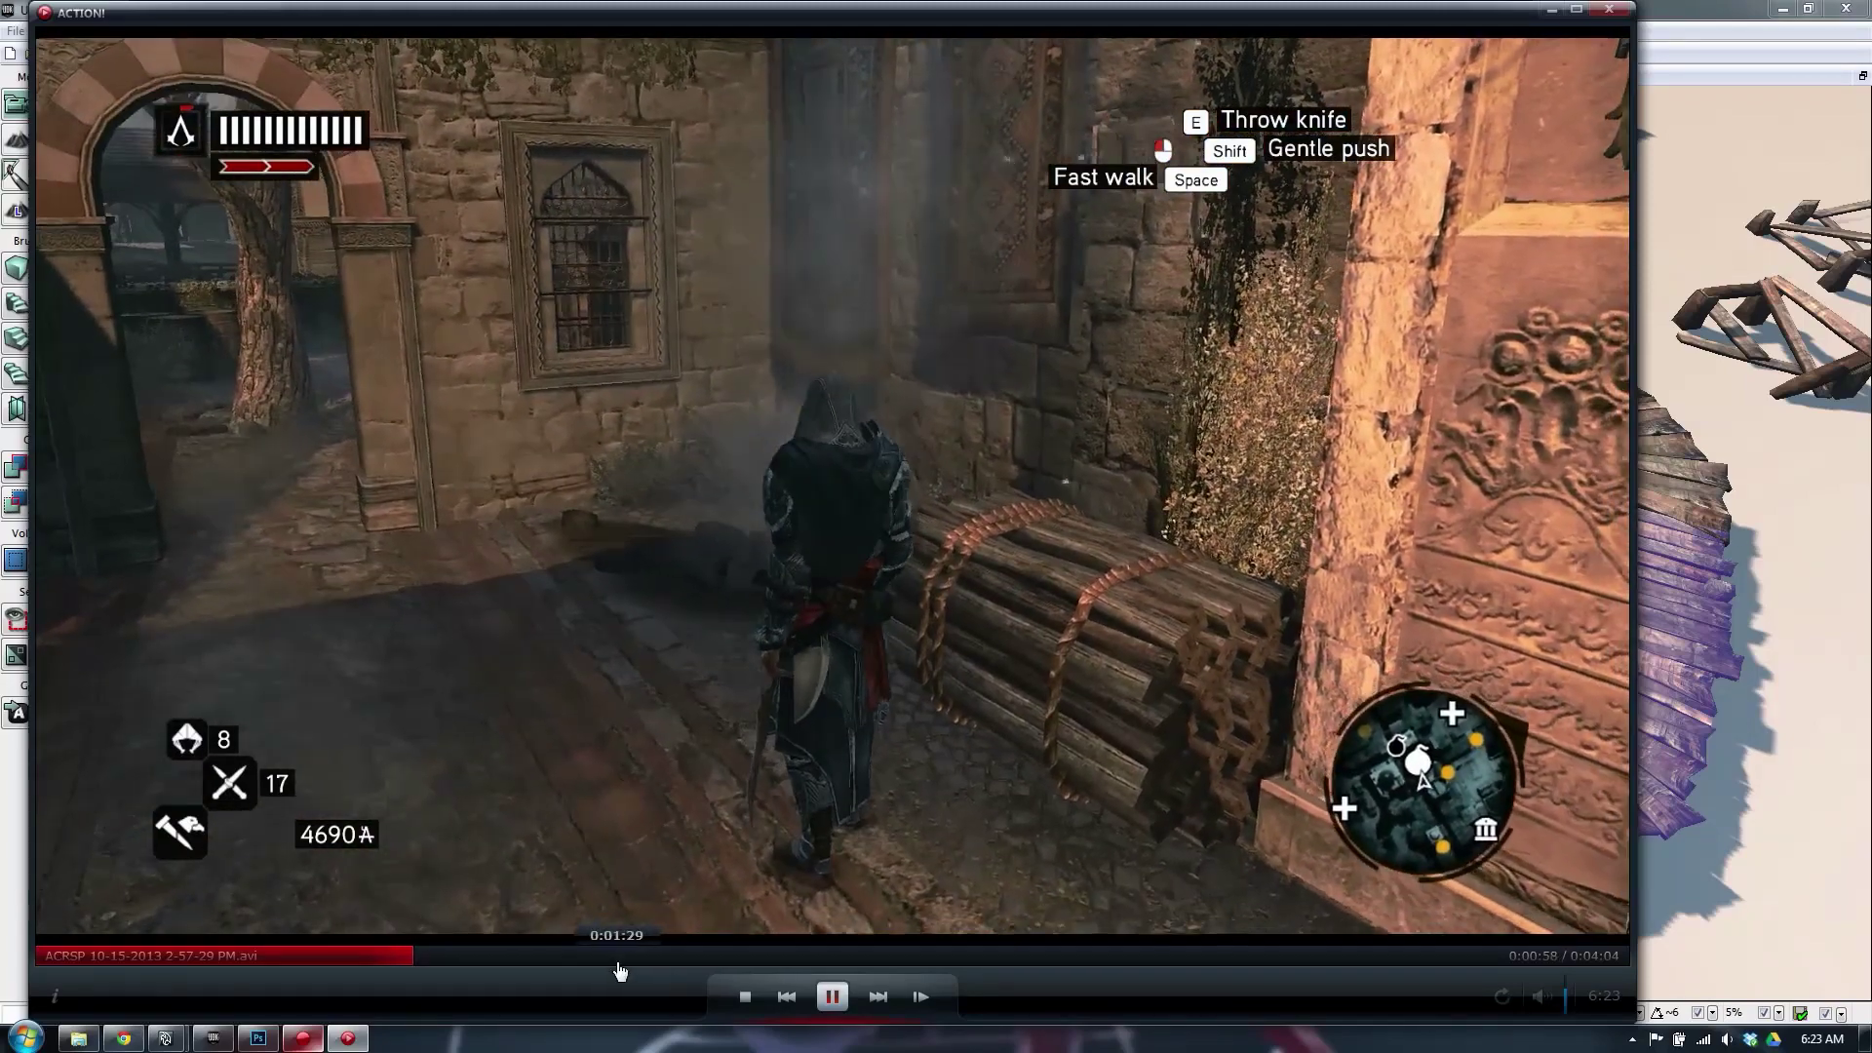
{"action": "left_click", "coordinate": [689, 955]}
{"action": "left_click", "coordinate": [1121, 955]}
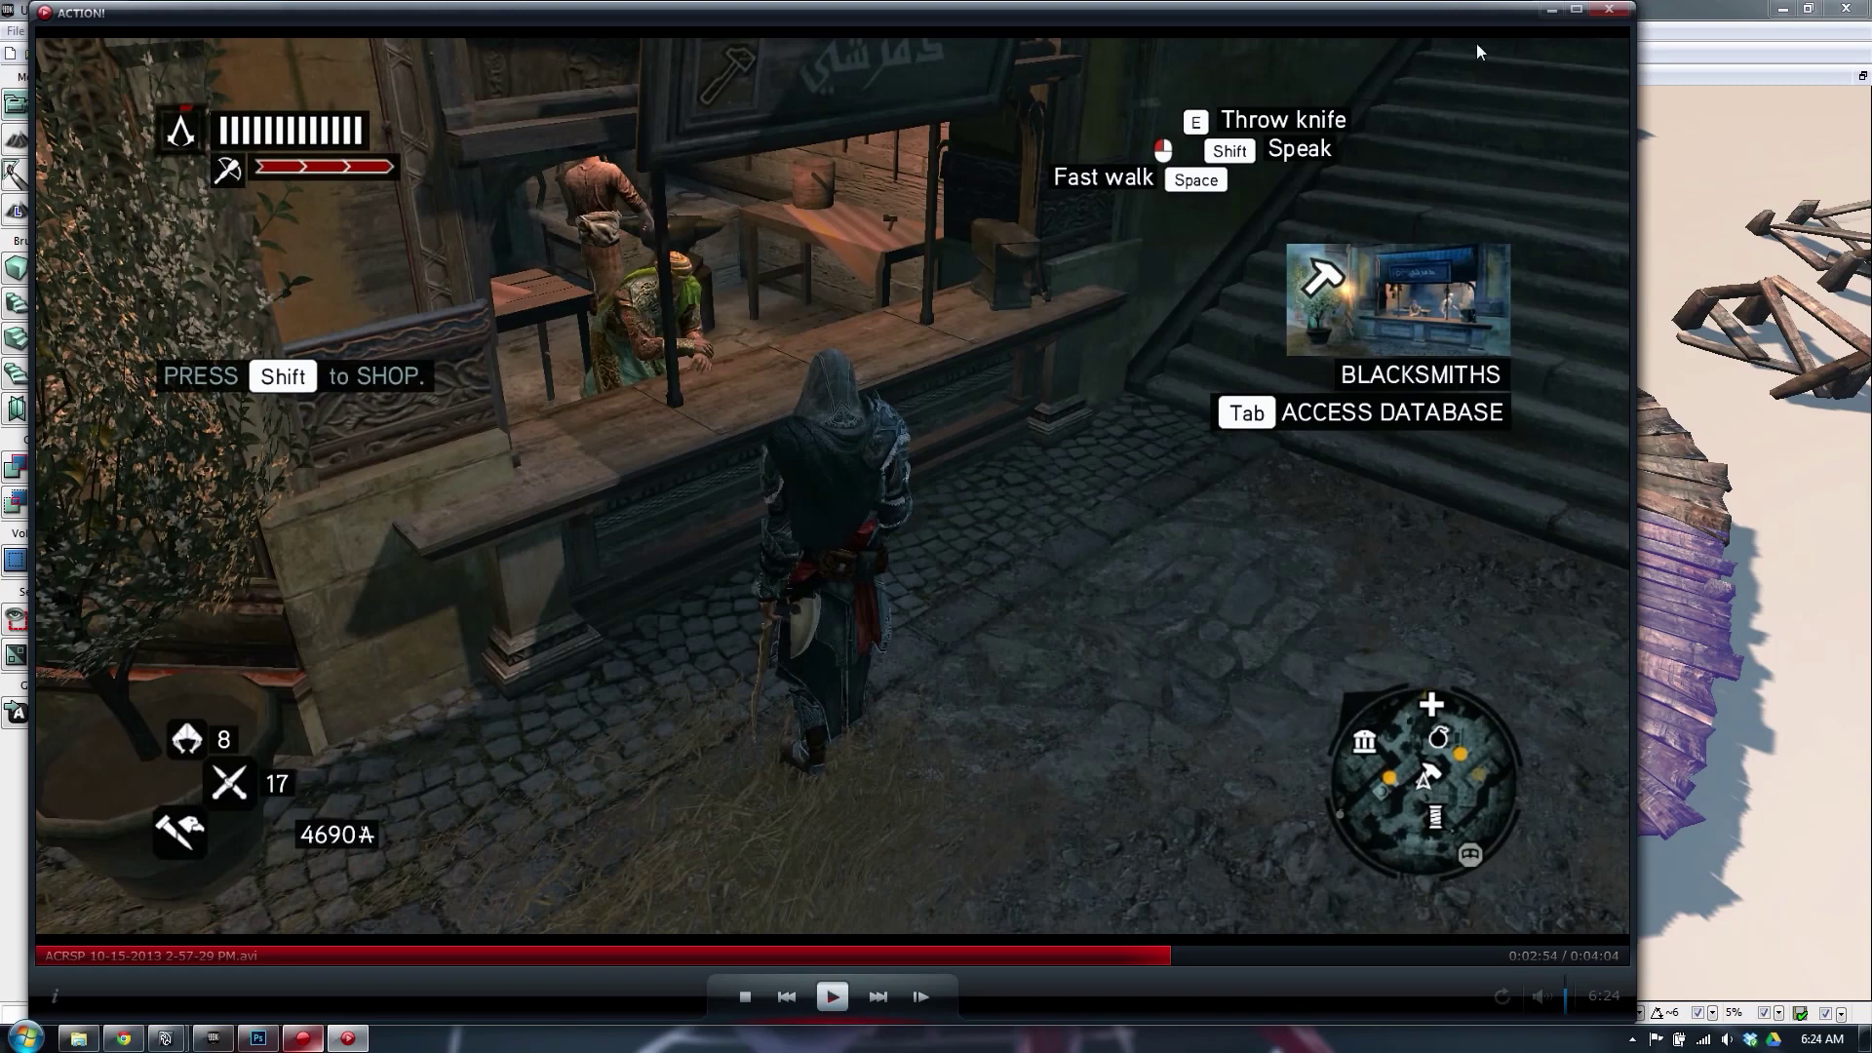
{"action": "left_click", "coordinate": [1608, 11]}
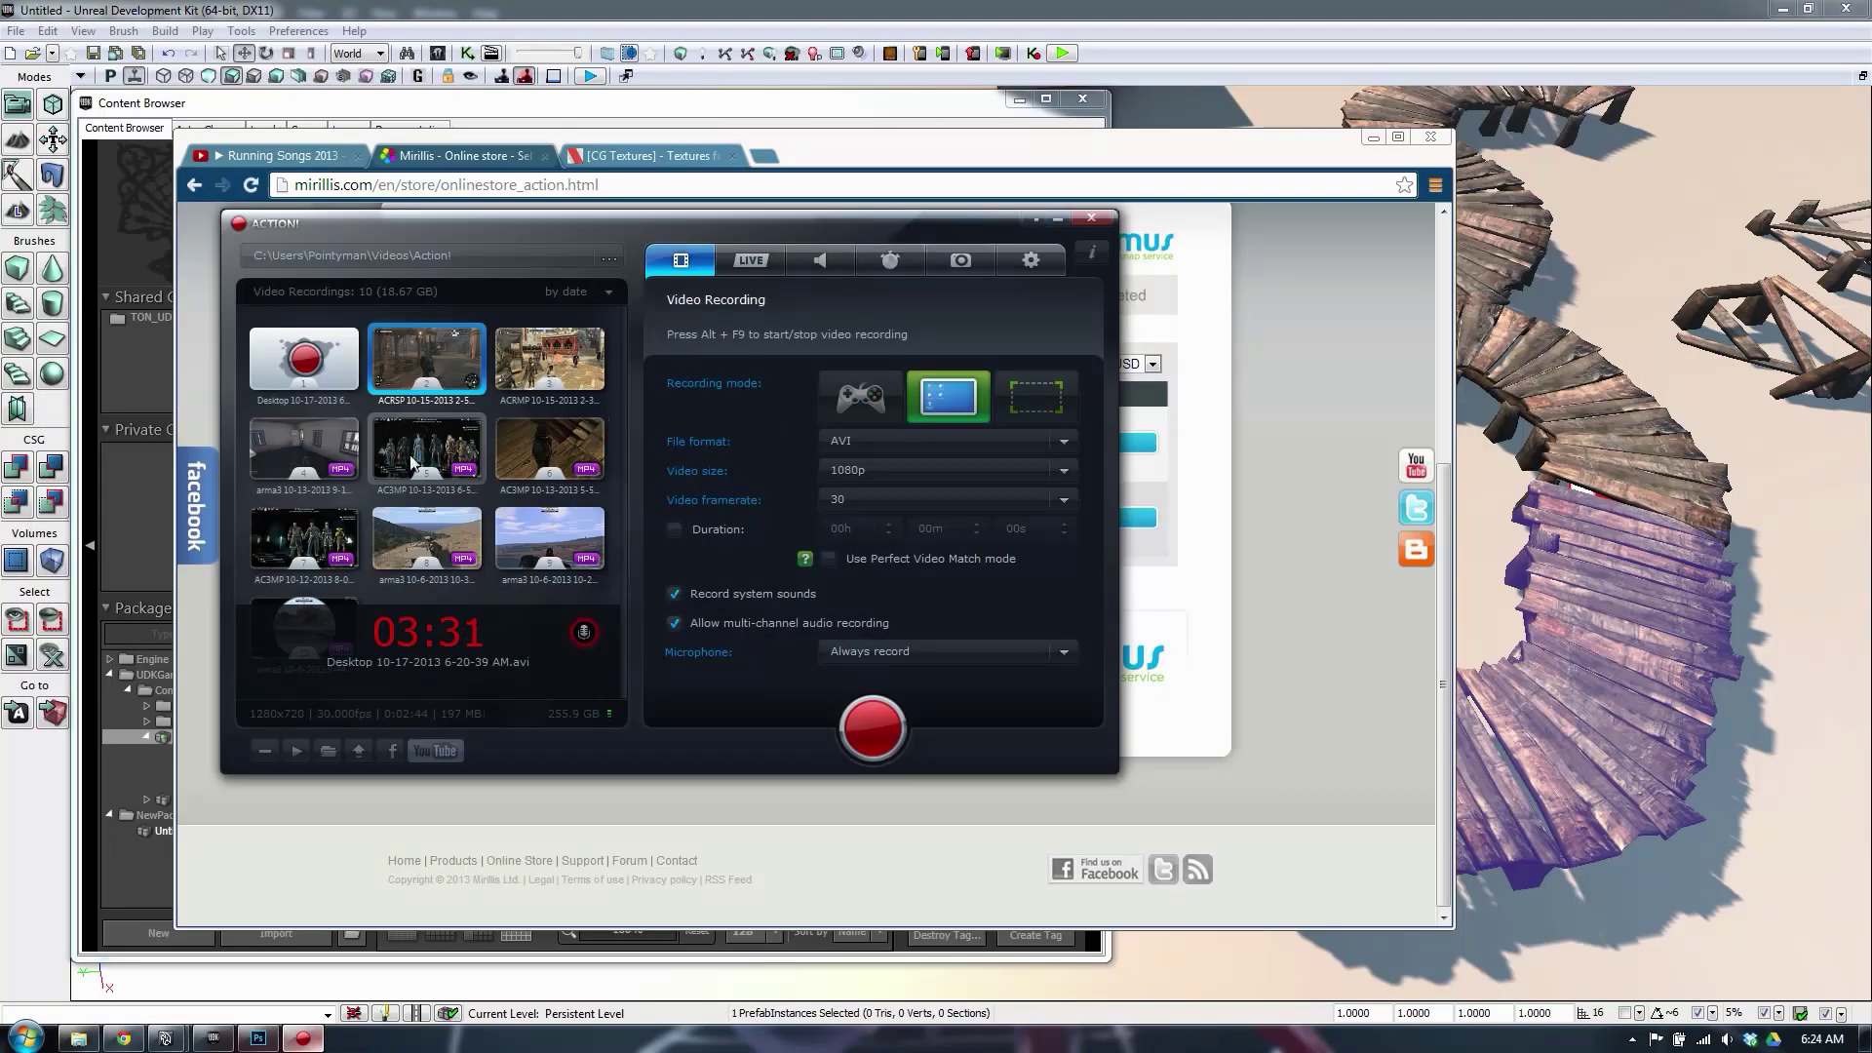
Play the AC3MP 10-13-2013 multiplayer recording, skip ahead to two points past its middle, and close the player
{"action": "double_click", "coordinate": [561, 455]}
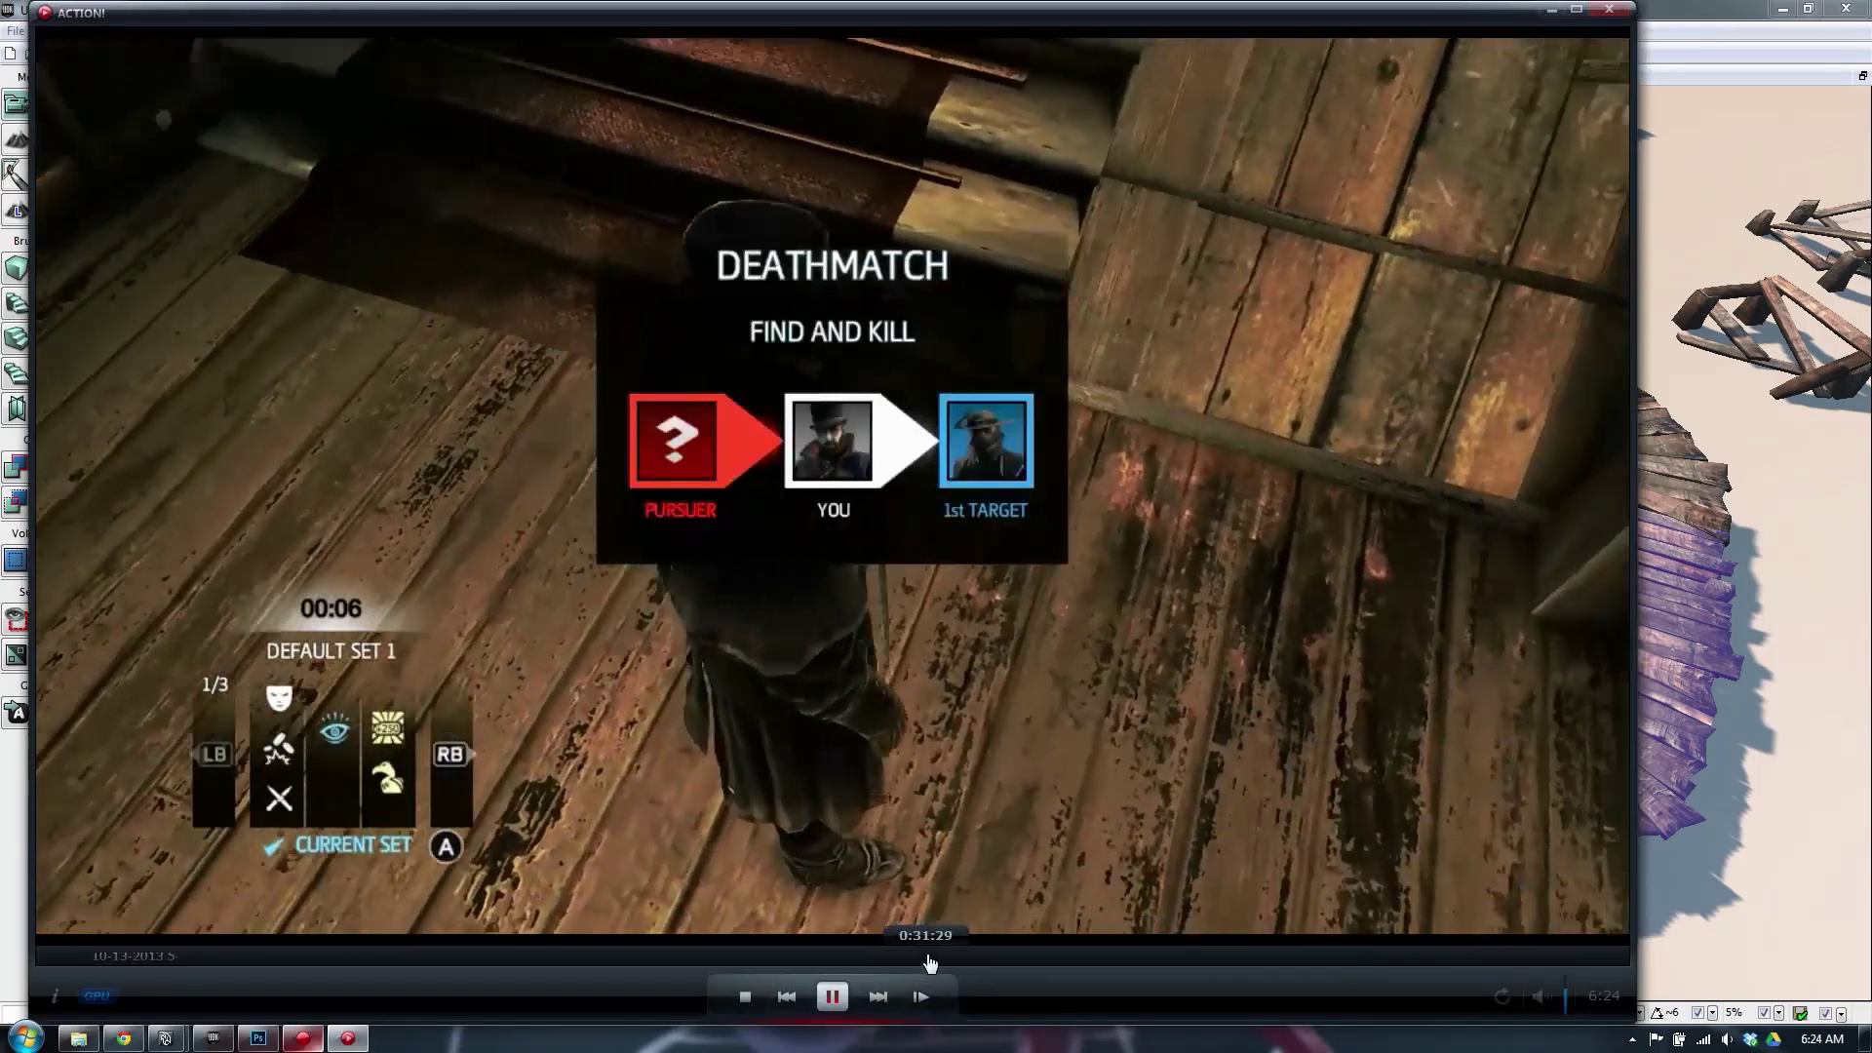
{"action": "left_click", "coordinate": [927, 957]}
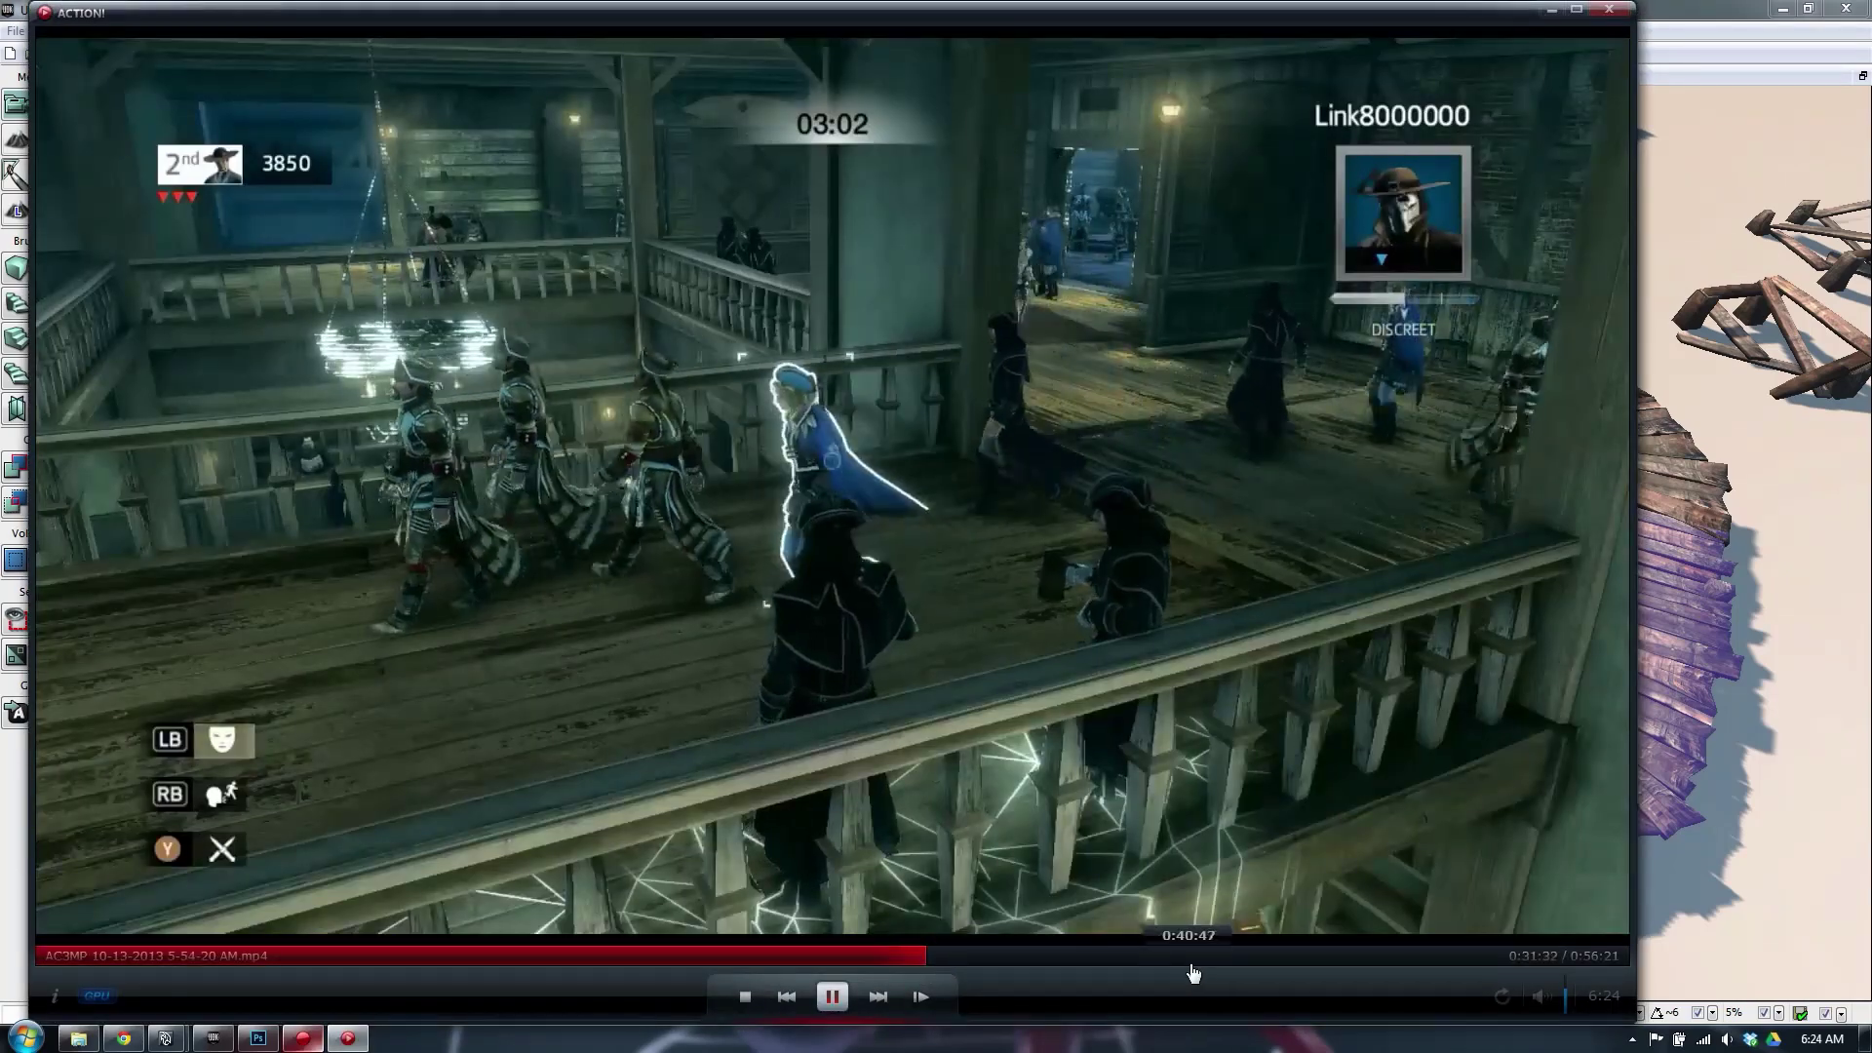
{"action": "left_click", "coordinate": [1224, 957]}
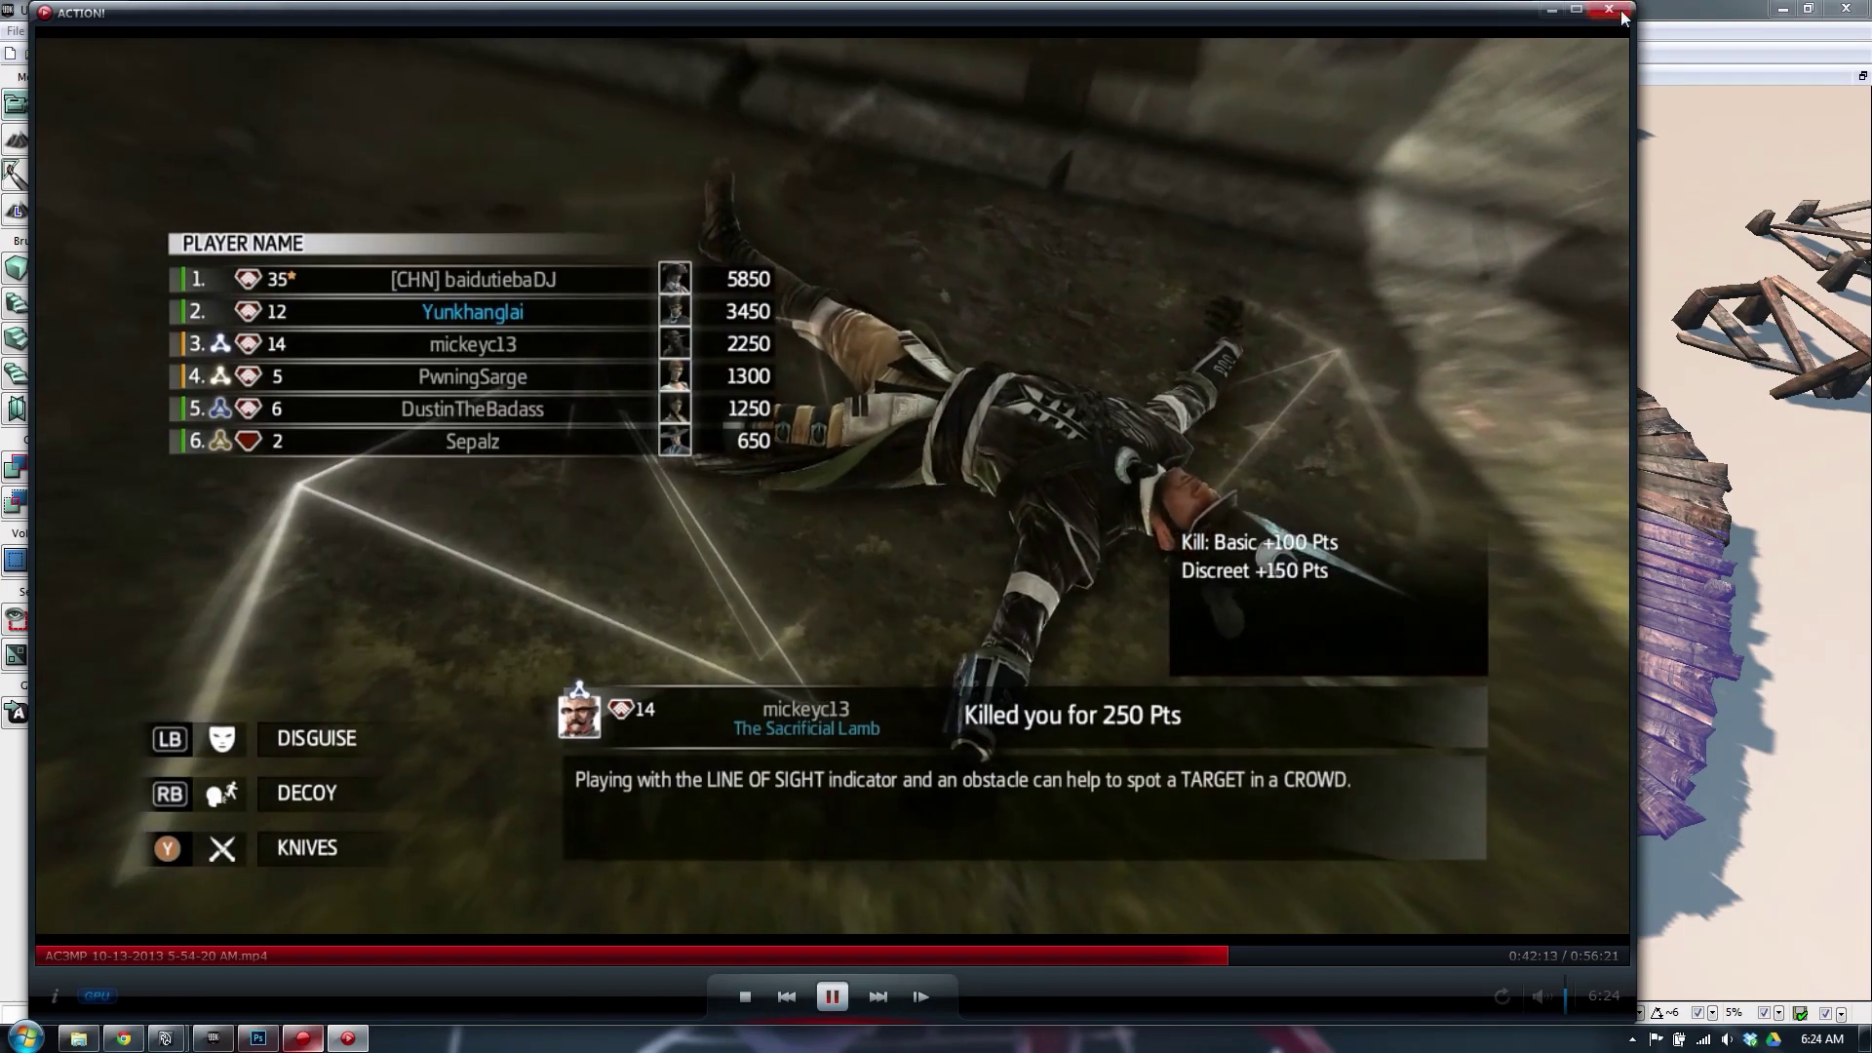
{"action": "left_click", "coordinate": [1606, 14]}
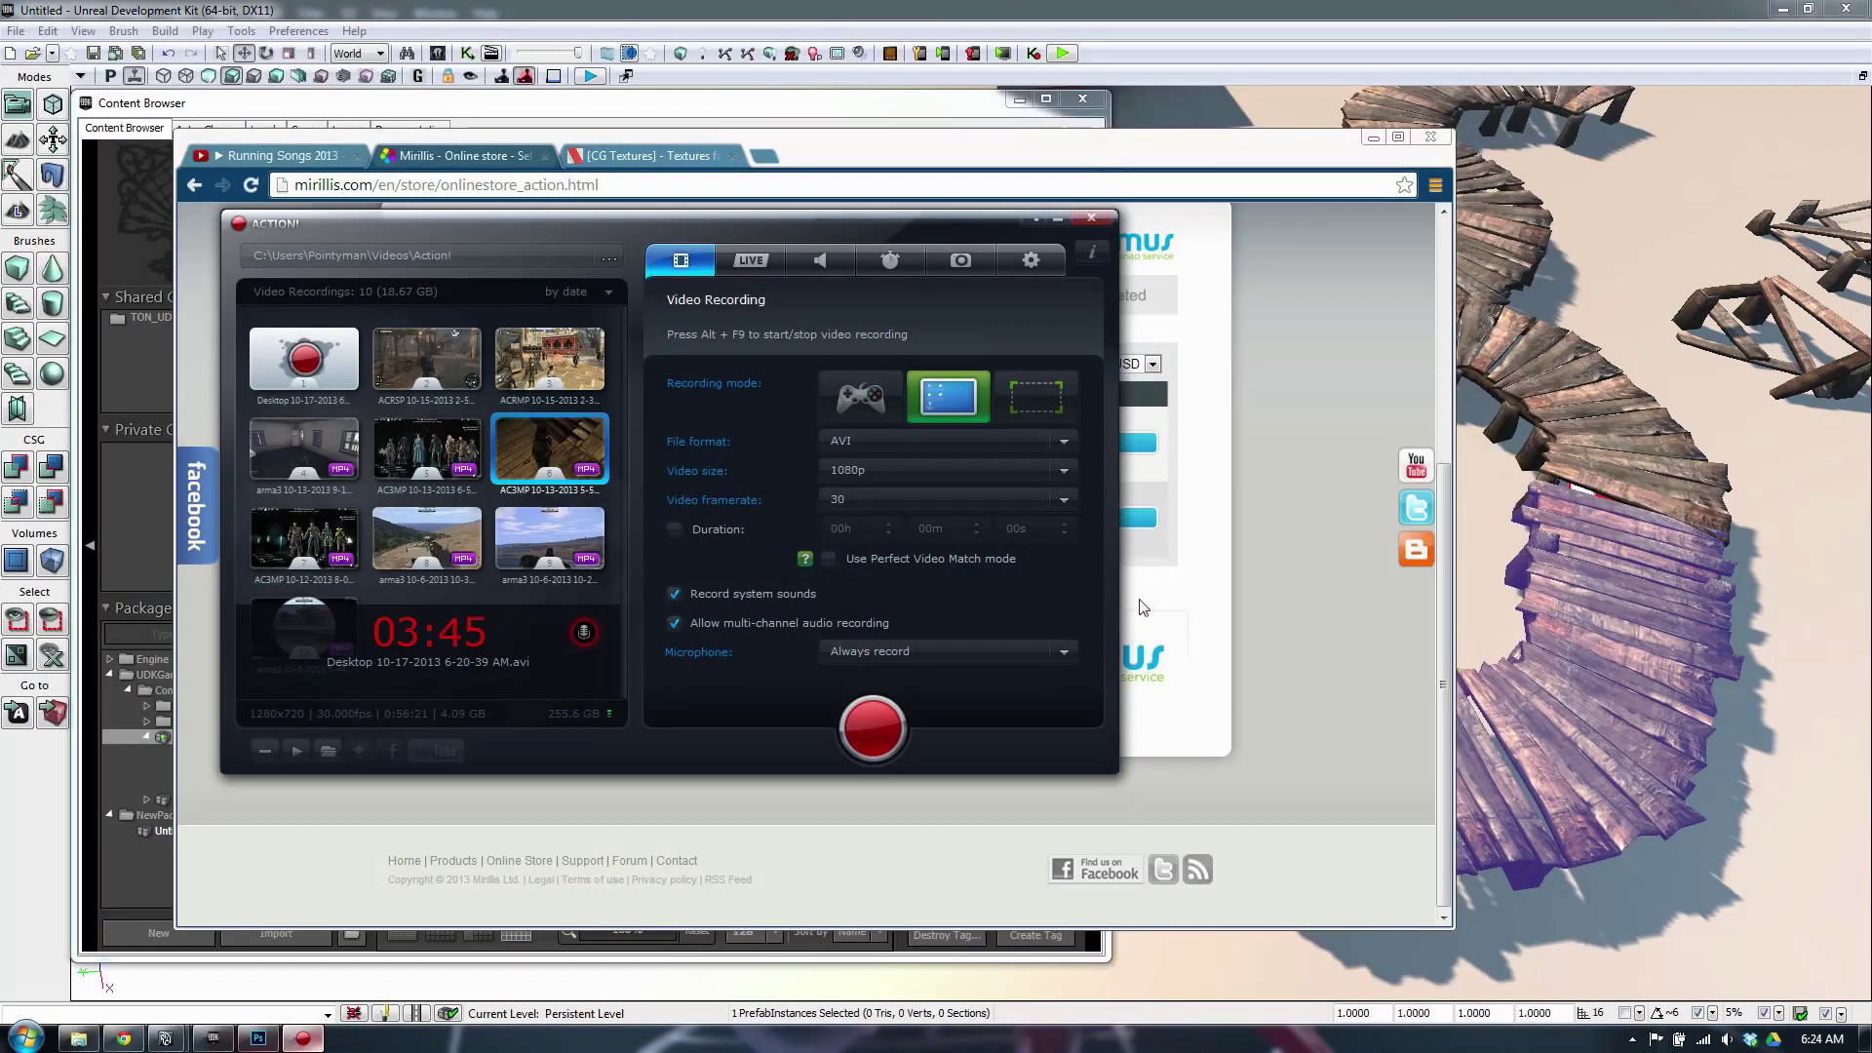
Minimize the Action! recorder and Chrome to return to the Unreal Development Kit, and look over the wood bridge prefabs
{"action": "left_click", "coordinate": [1057, 225]}
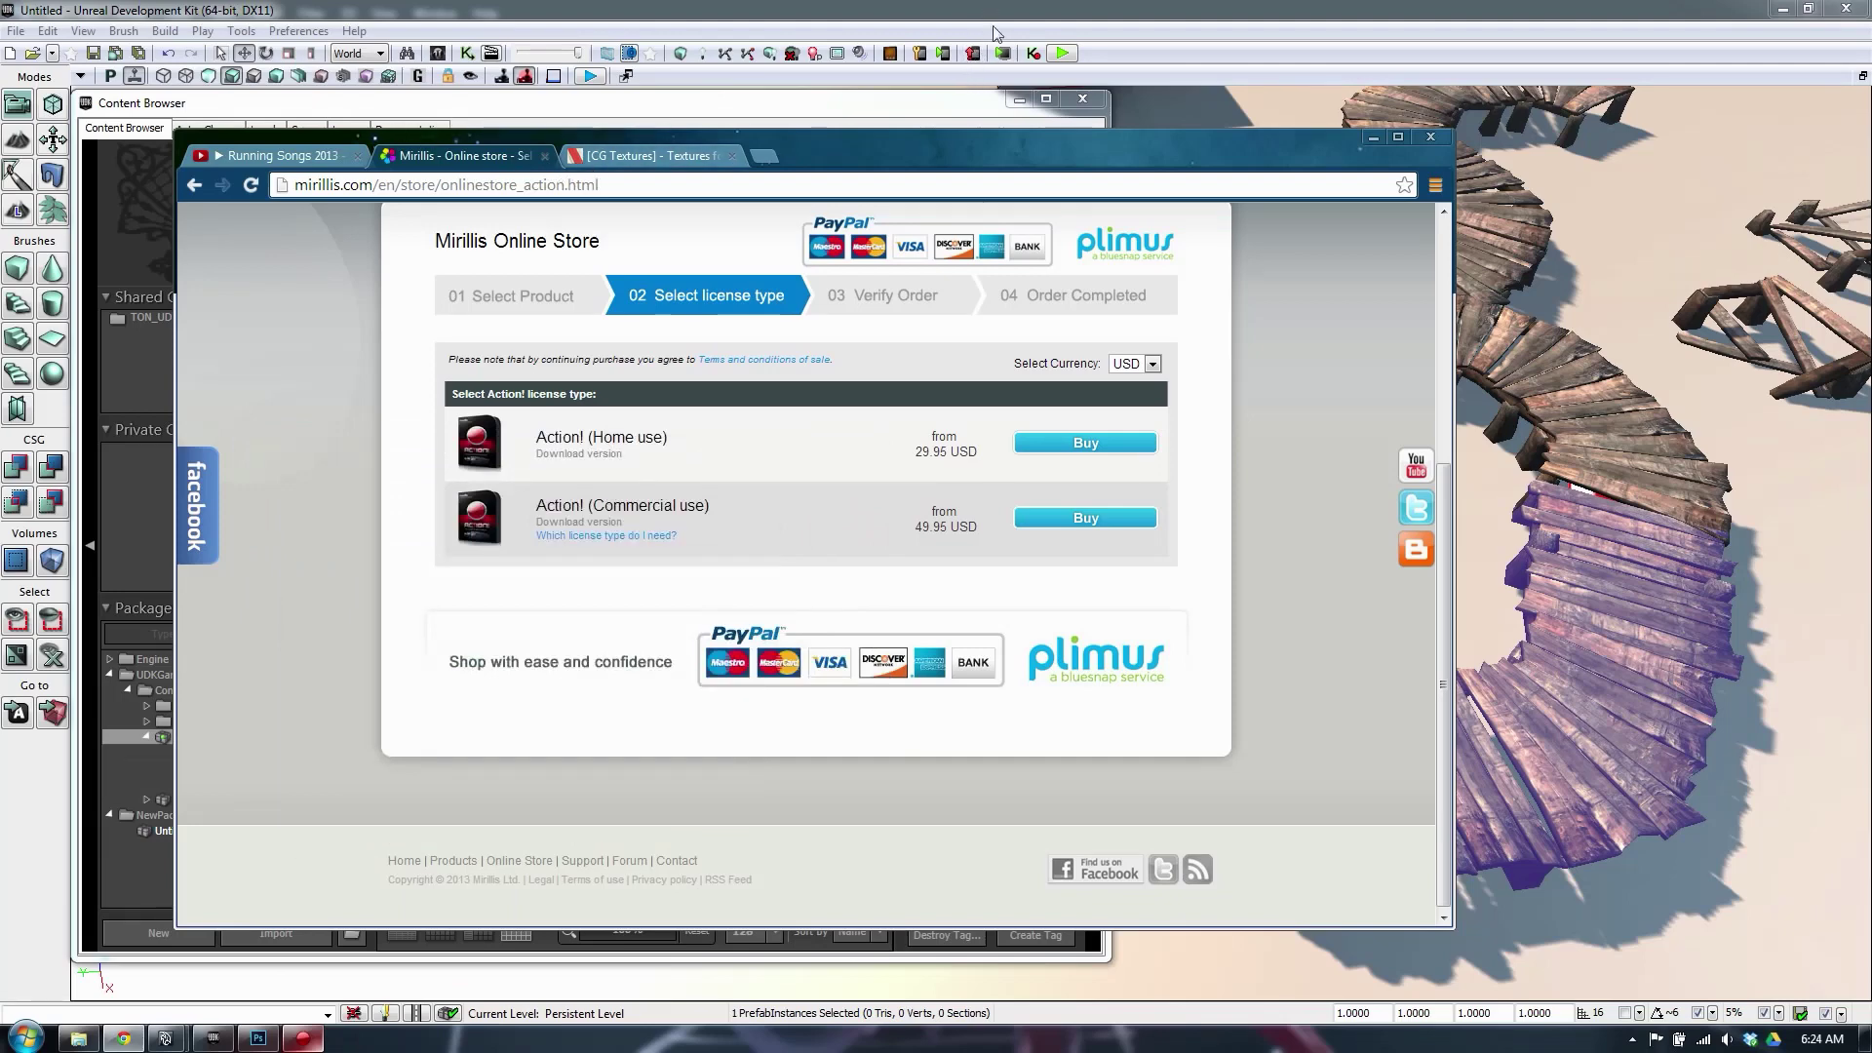
{"action": "left_click", "coordinate": [1321, 10]}
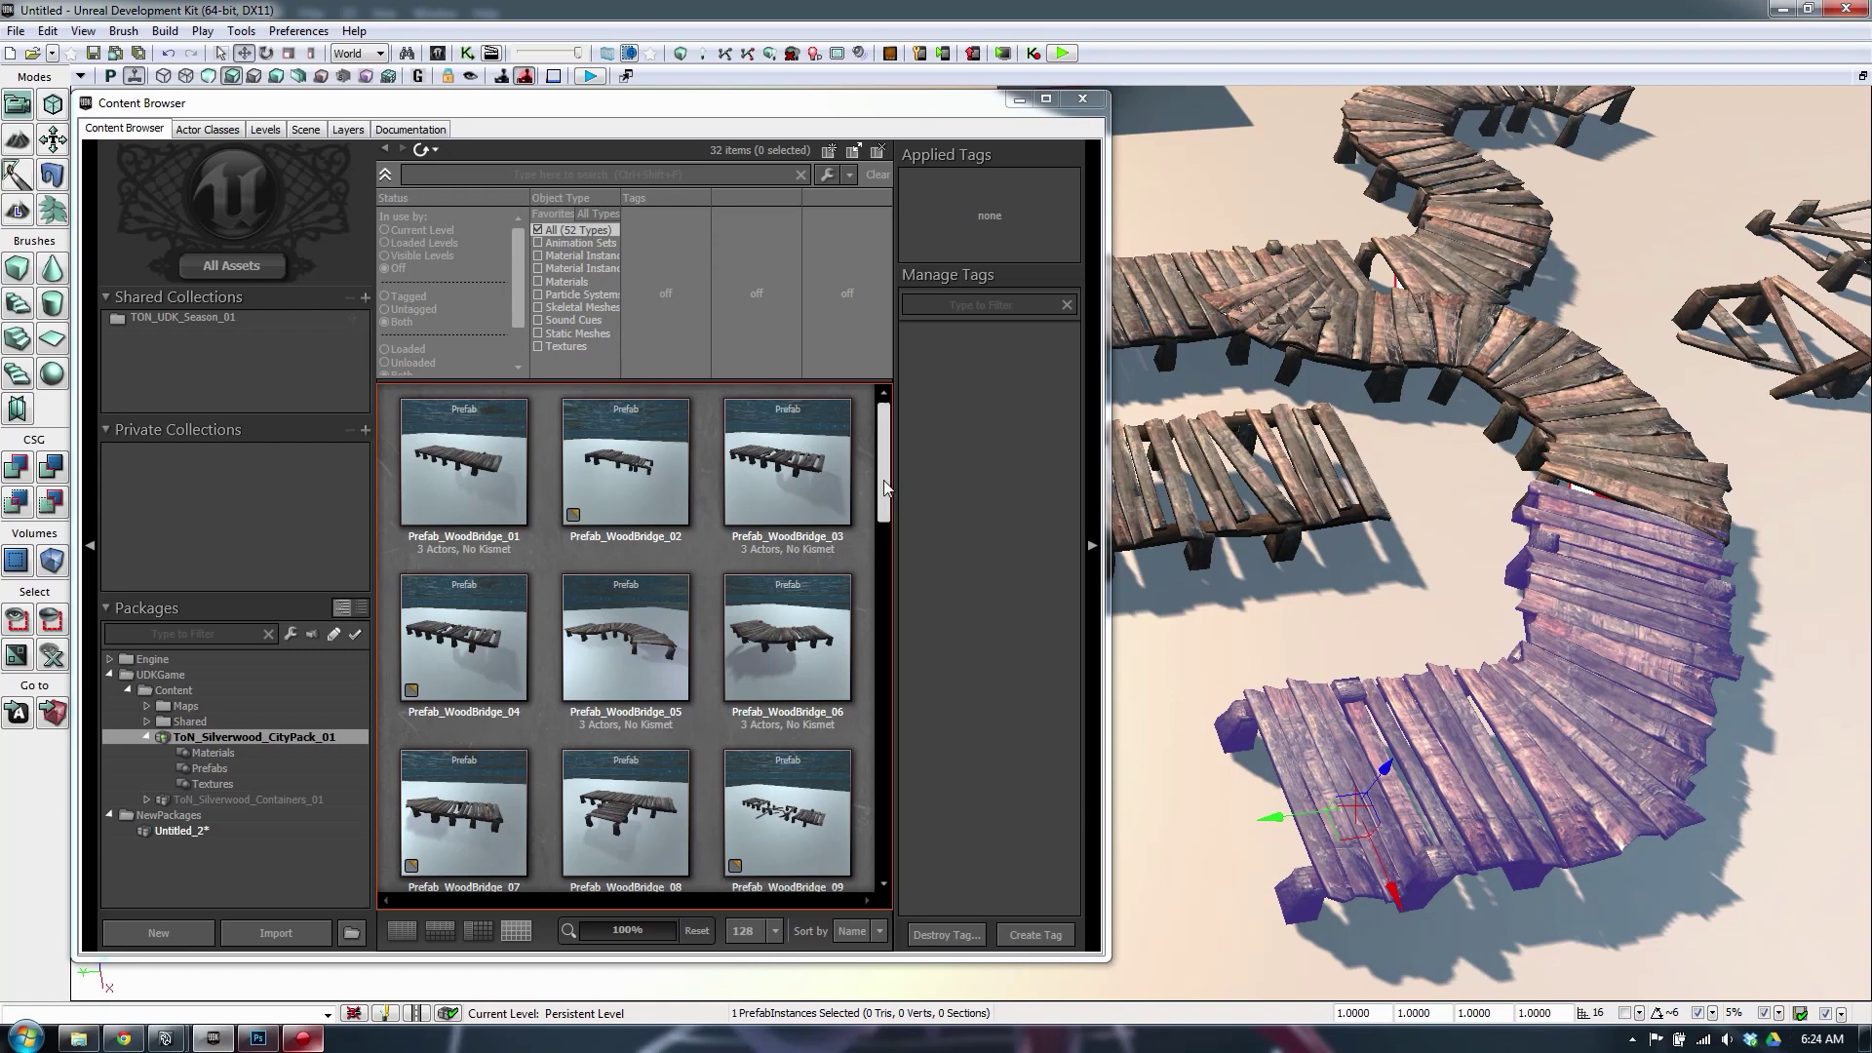
{"action": "mouse_move", "coordinate": [883, 488]}
{"action": "left_mouse_down"}
{"action": "mouse_move", "coordinate": [883, 554]}
{"action": "mouse_move", "coordinate": [883, 491]}
{"action": "left_mouse_up"}
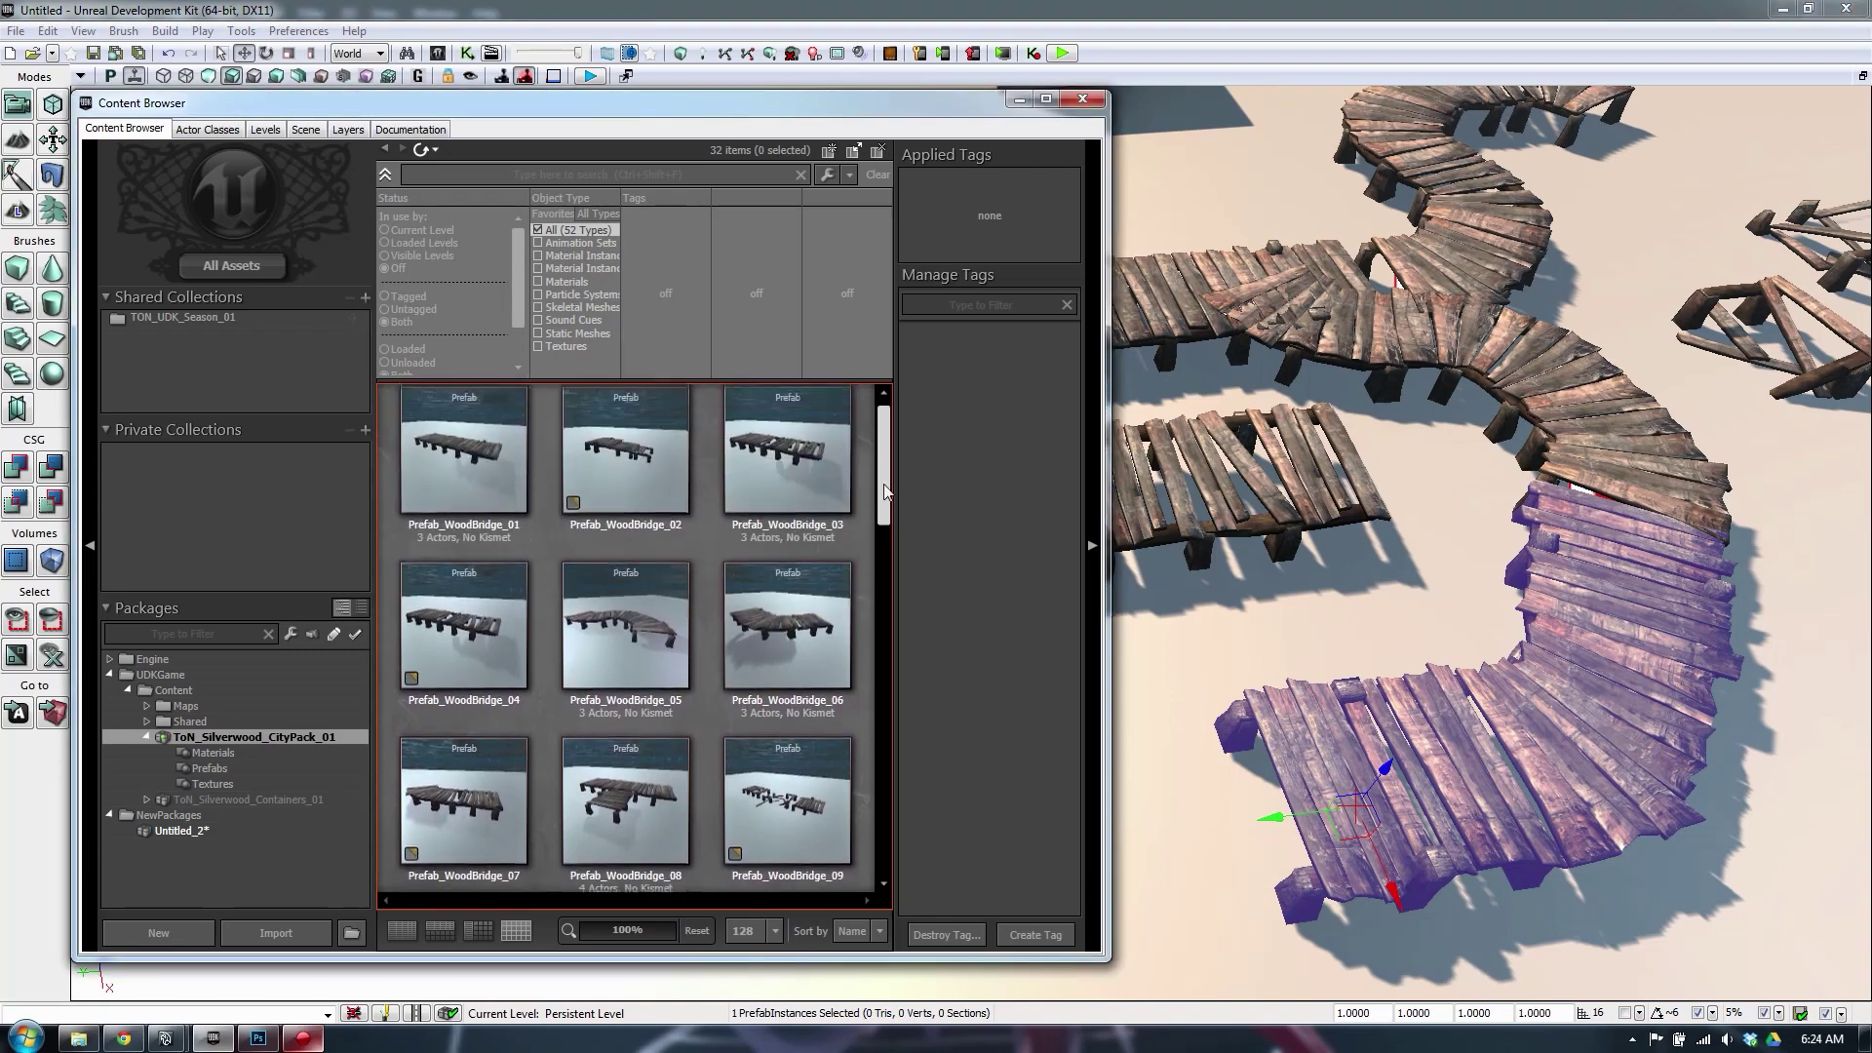
{"action": "scroll", "coordinate": [884, 478], "scroll_direction": "up", "scroll_amount": 1}
Close the Content Browser and select the wooden bridge prefab nearest the builder brush cube in the level
{"action": "right_click_drag", "start_coordinate": [1497, 521], "coordinate": [1112, 161]}
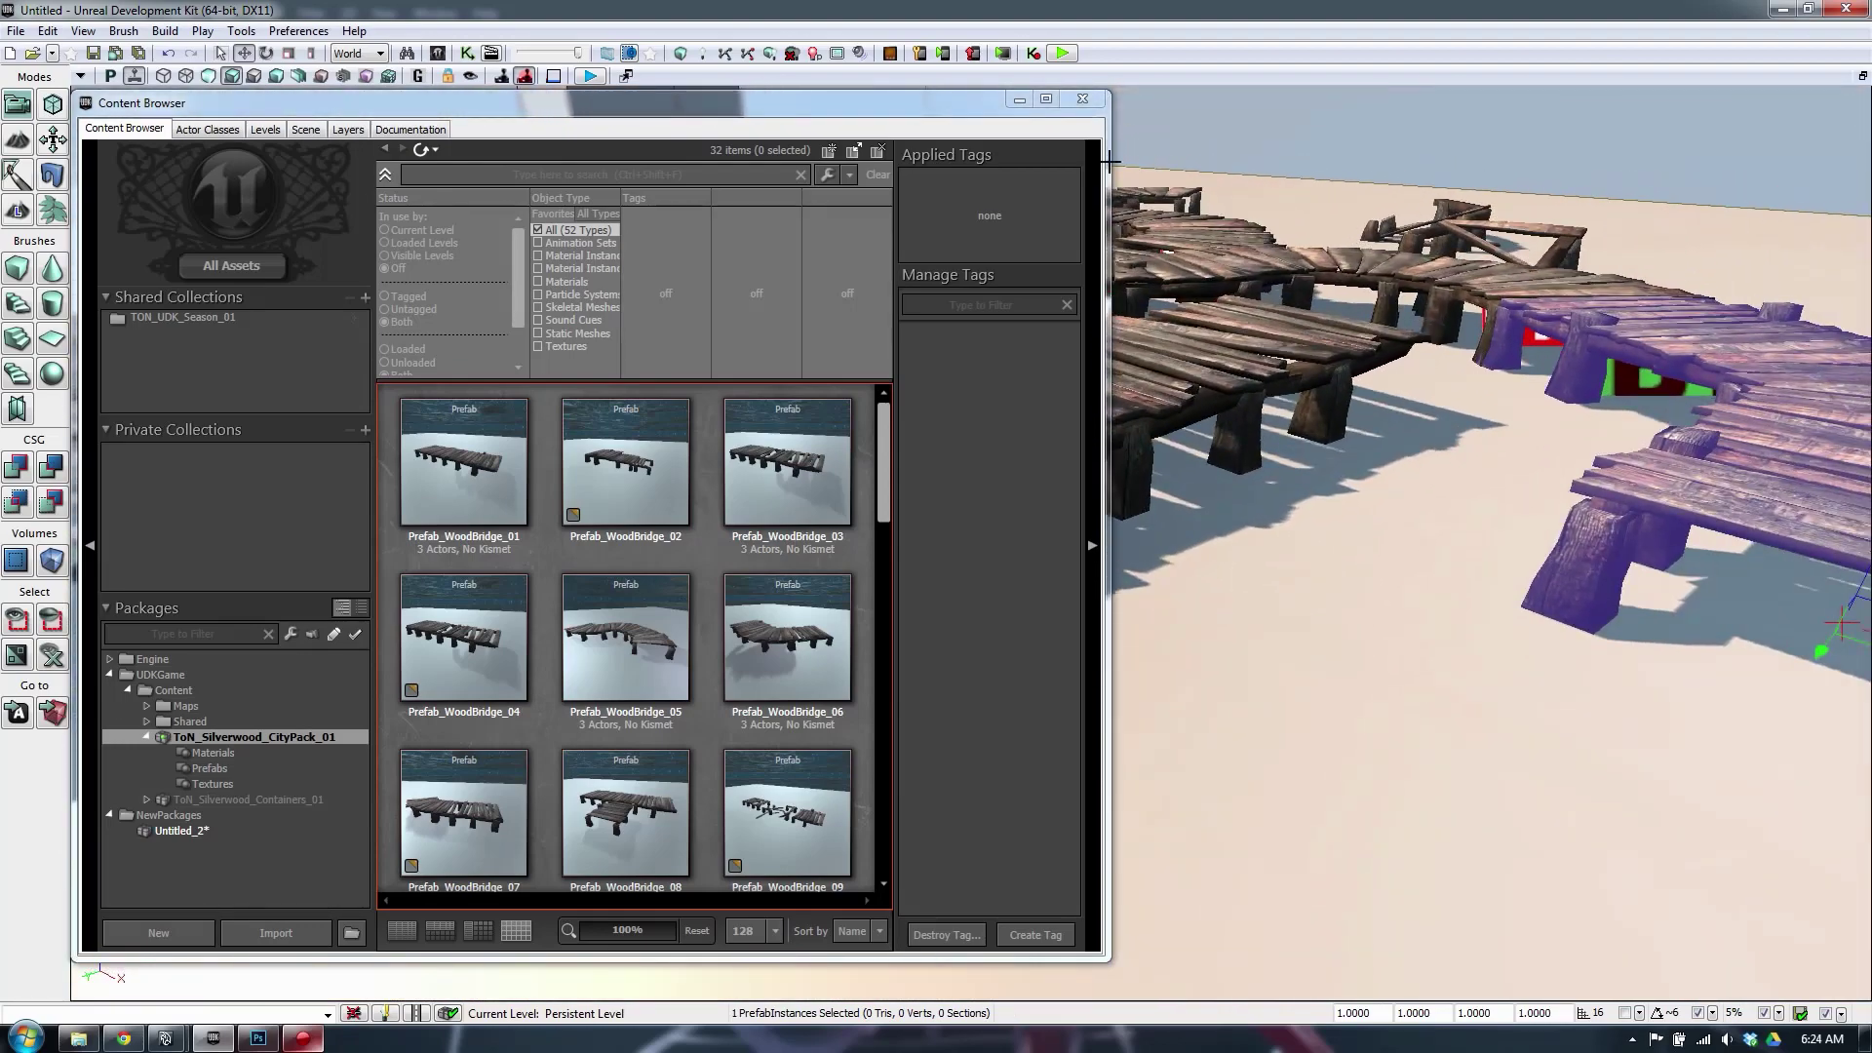
{"action": "left_click", "coordinate": [1082, 99]}
{"action": "left_click", "coordinate": [1447, 171]}
{"action": "right_click_drag", "start_coordinate": [1447, 172], "coordinate": [1411, 122]}
{"action": "left_click", "coordinate": [876, 525]}
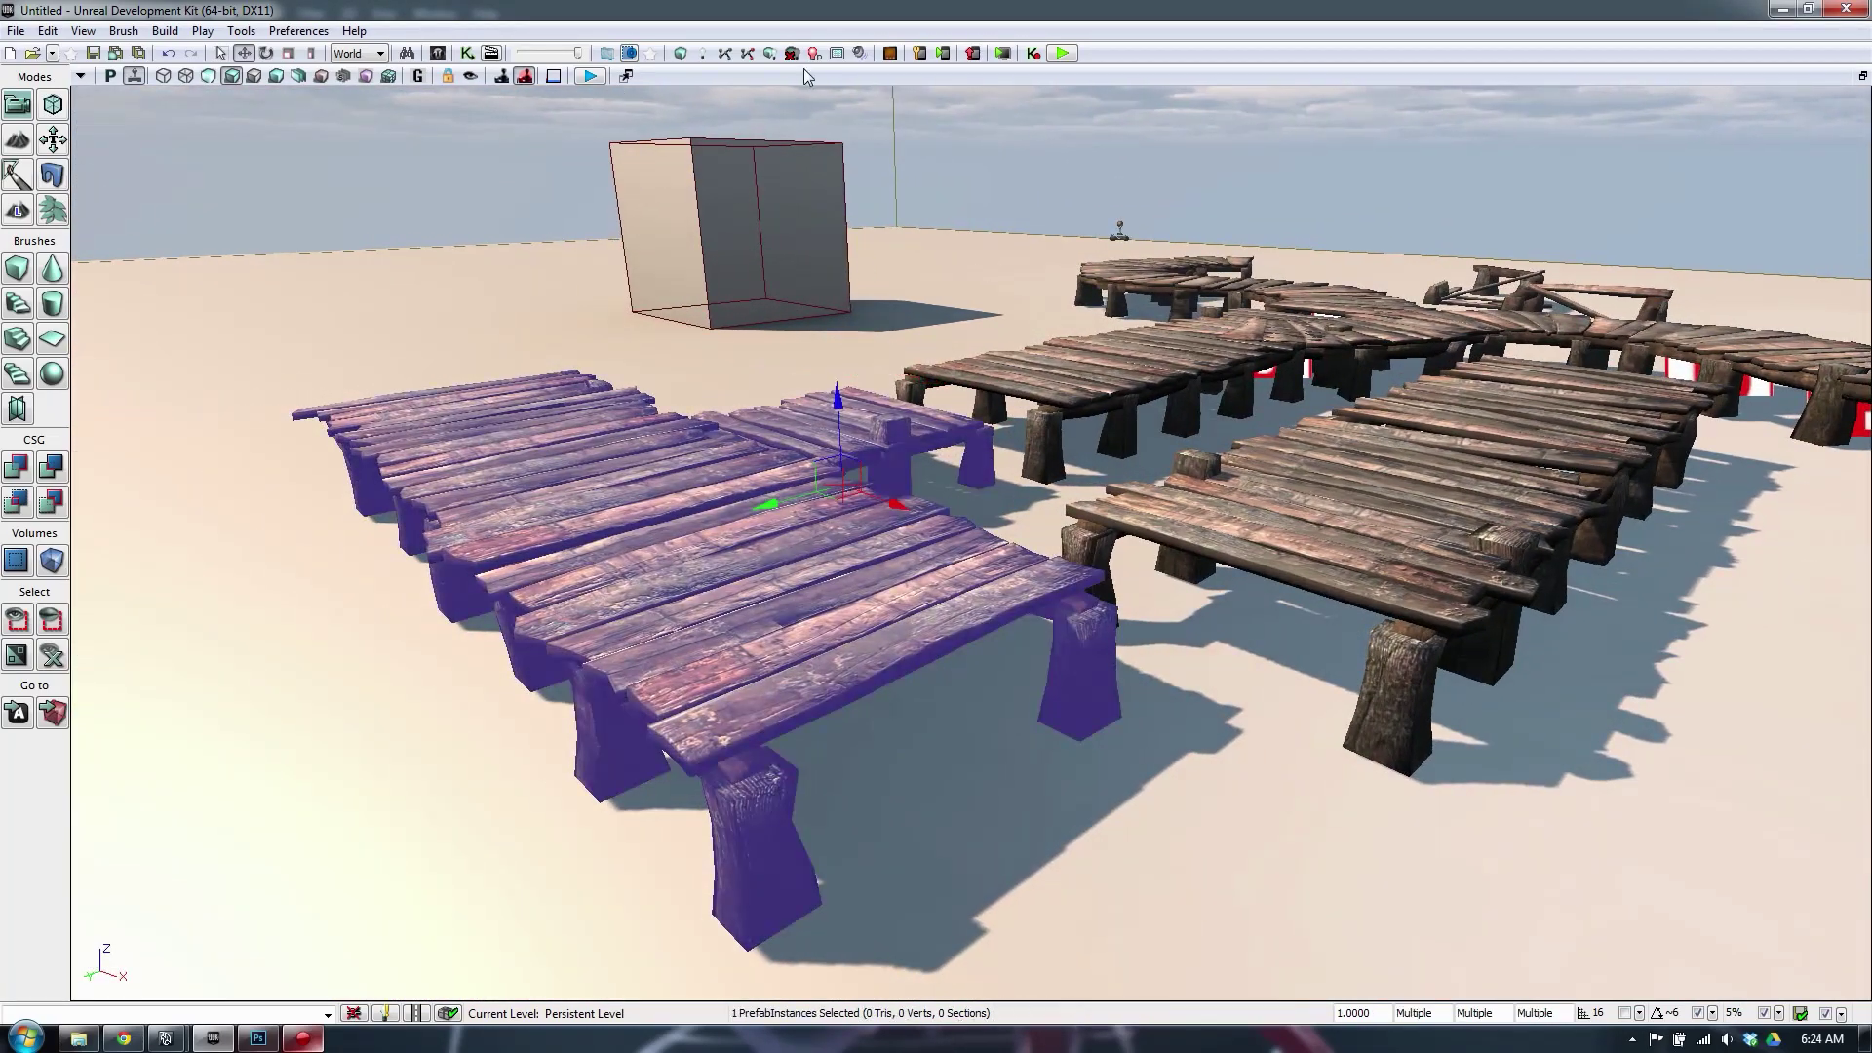
Play the level in the editor preview, walk around the curved and straight wooden bridges and broken frames, and end the preview
{"action": "key", "text": "alt+F8"}
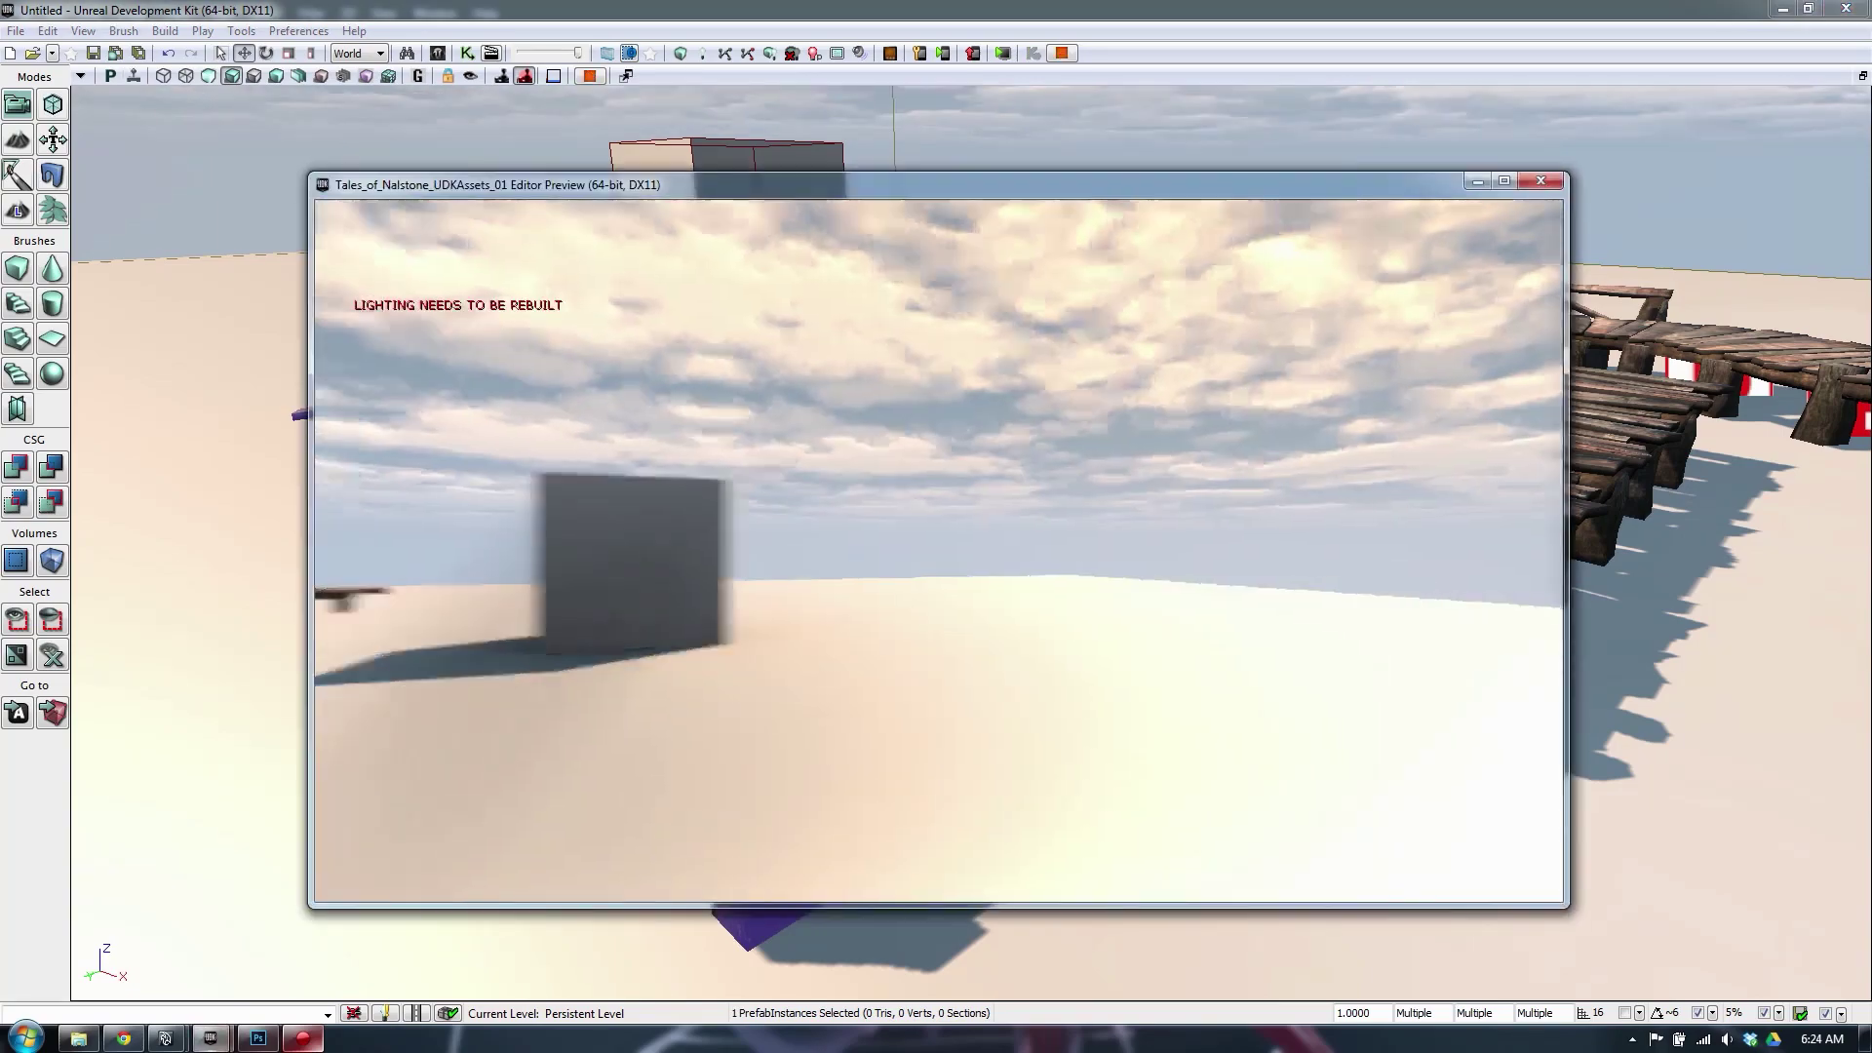
{"action": "key", "text": "w"}
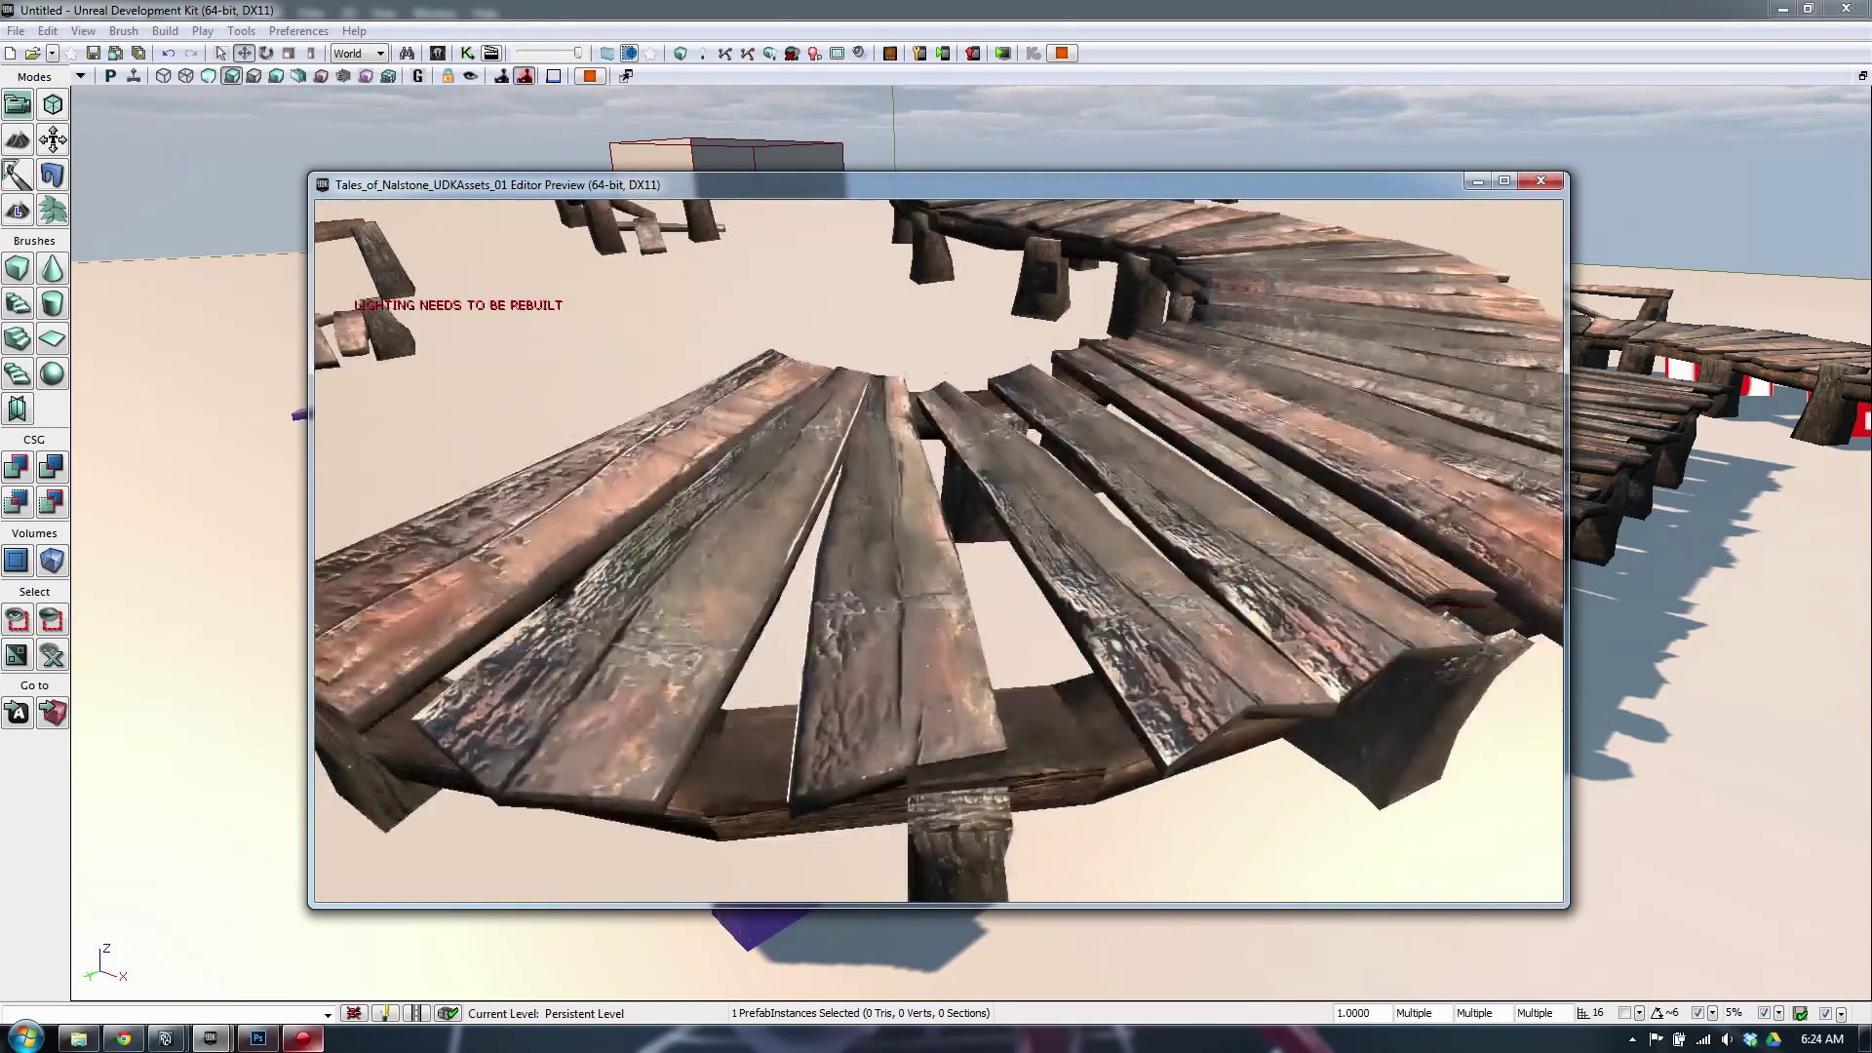
{"action": "key", "text": "s"}
{"action": "key", "text": "w"}
{"action": "key", "text": "a"}
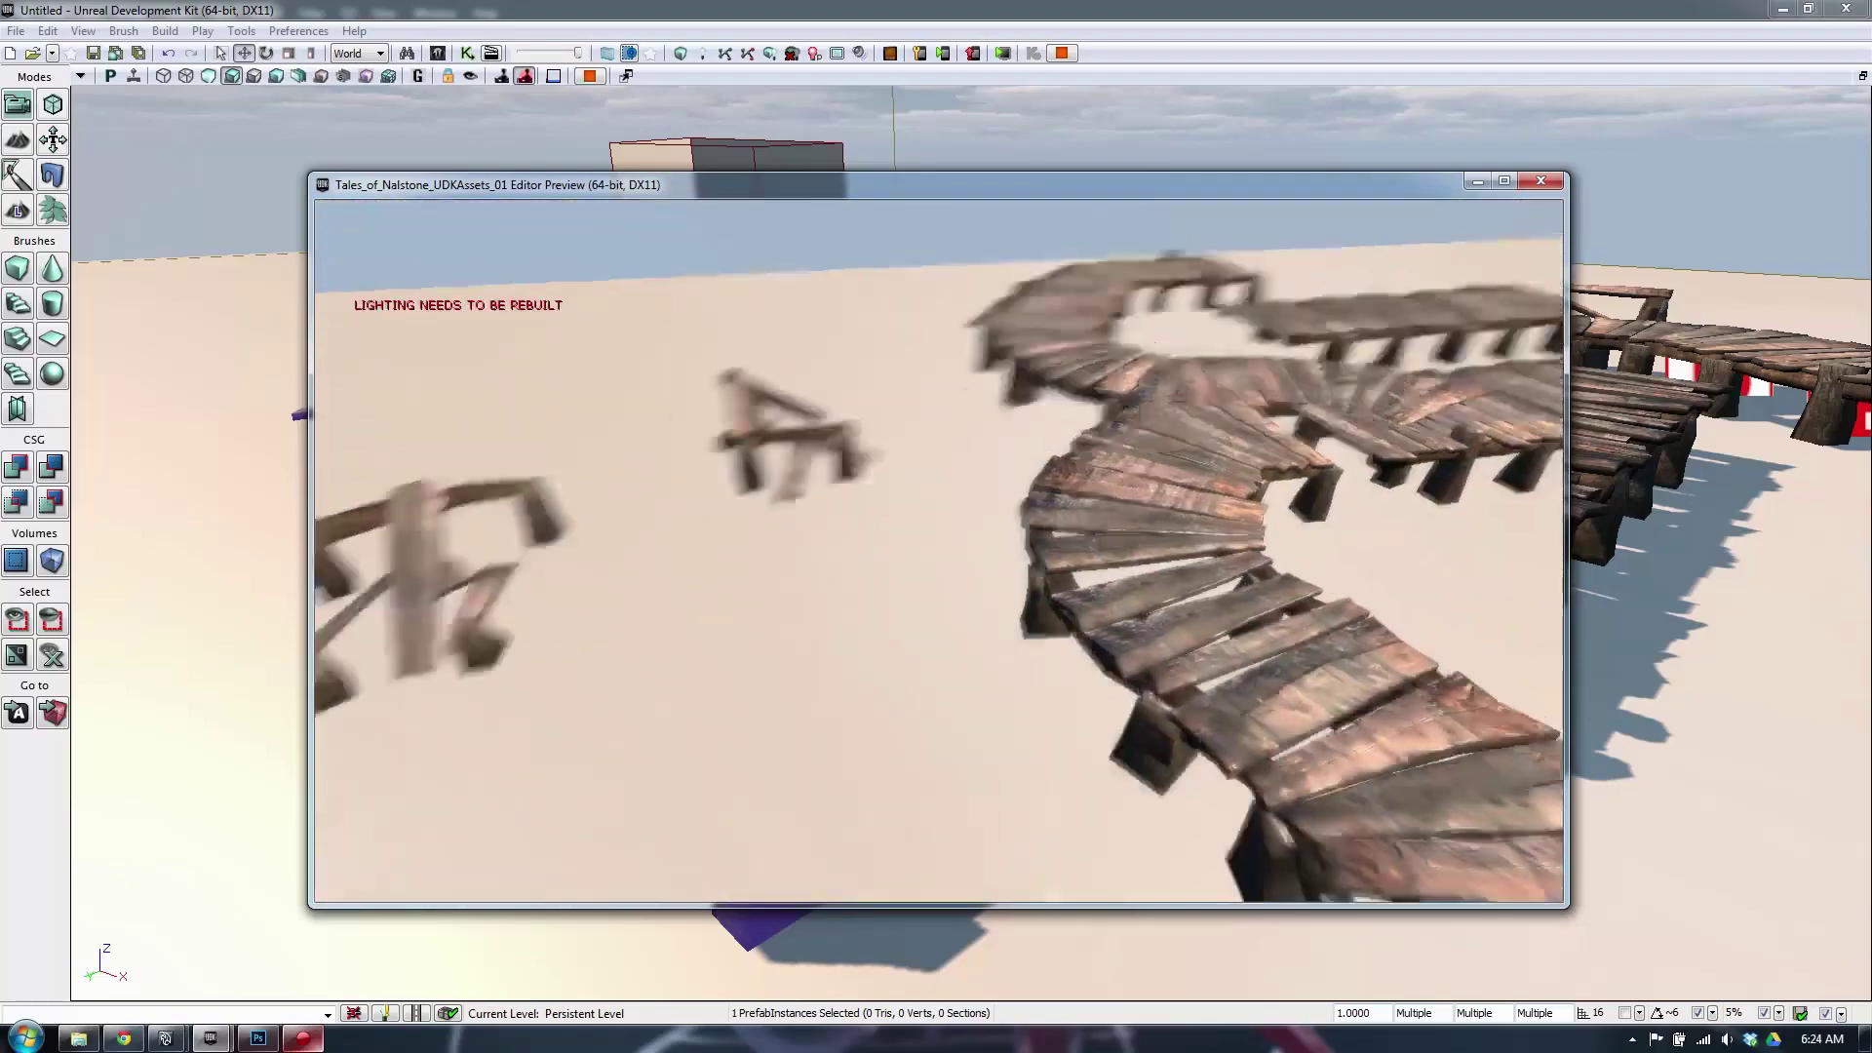
{"action": "key", "text": "s"}
{"action": "key", "text": "w"}
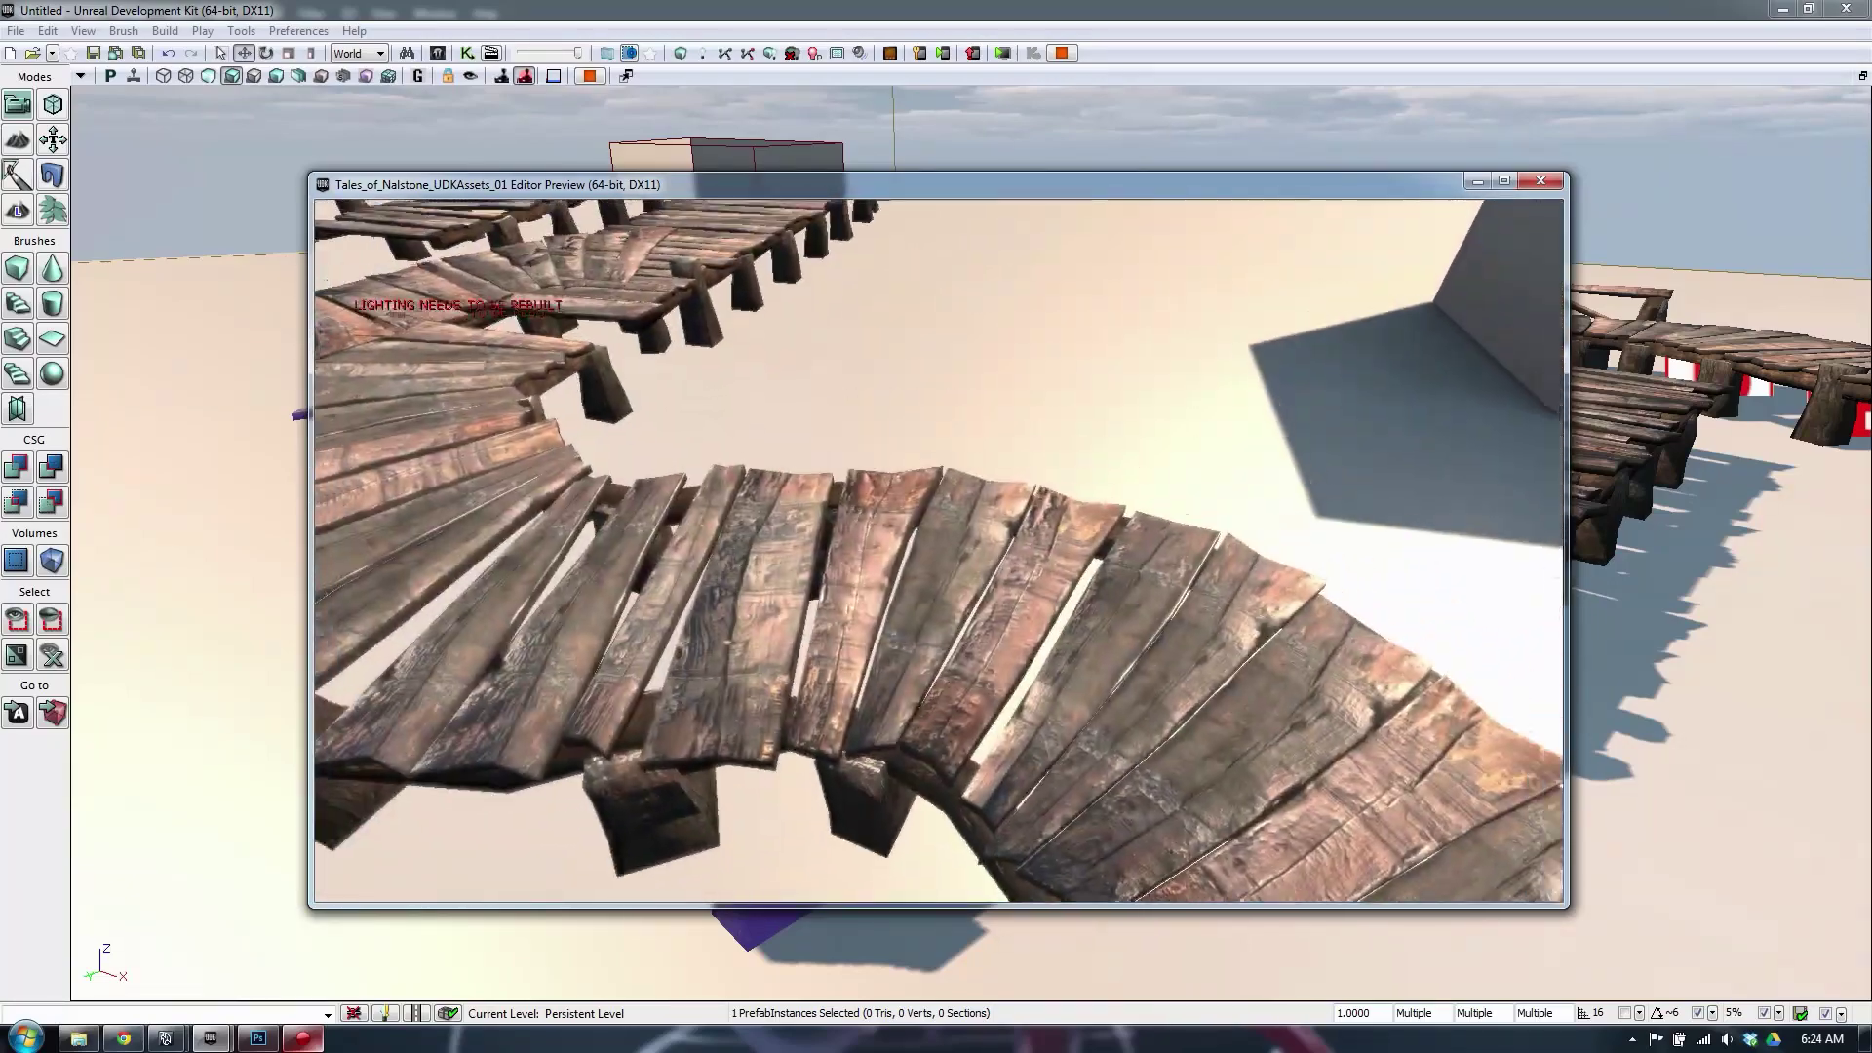
{"action": "key", "text": "w"}
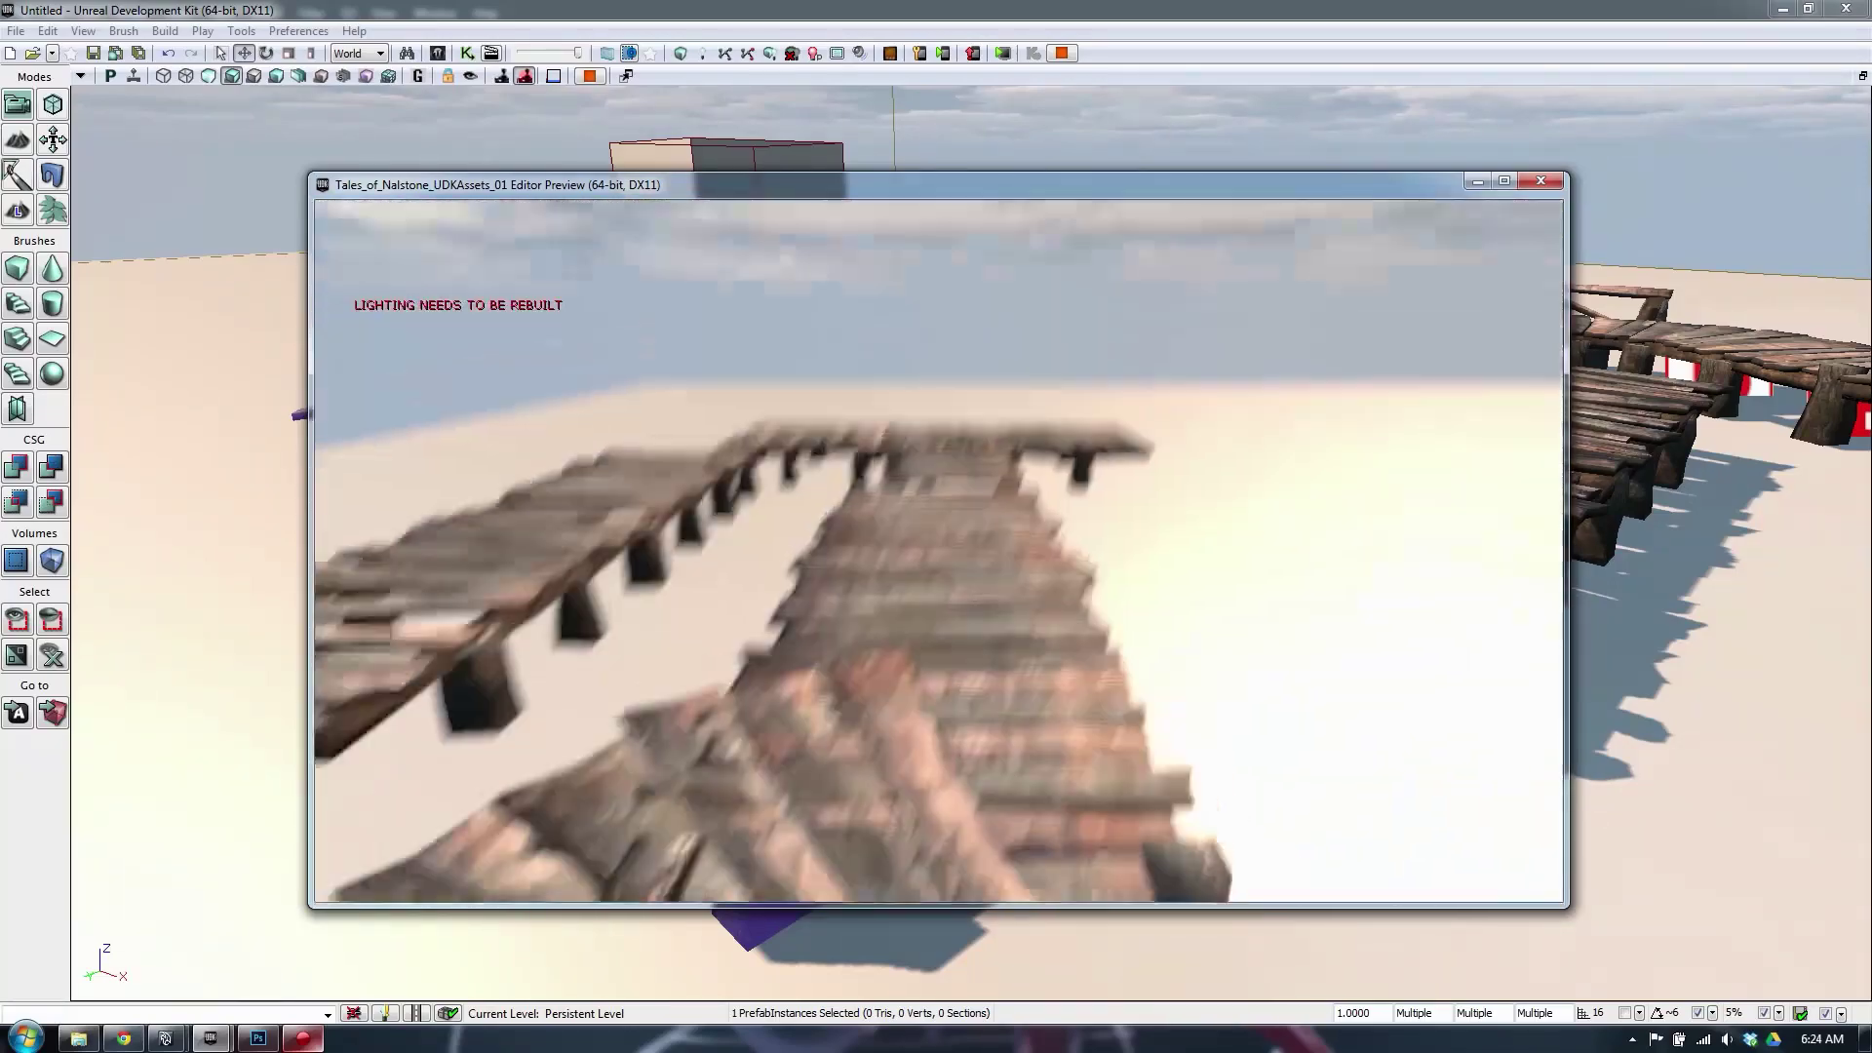
{"action": "key", "text": "w"}
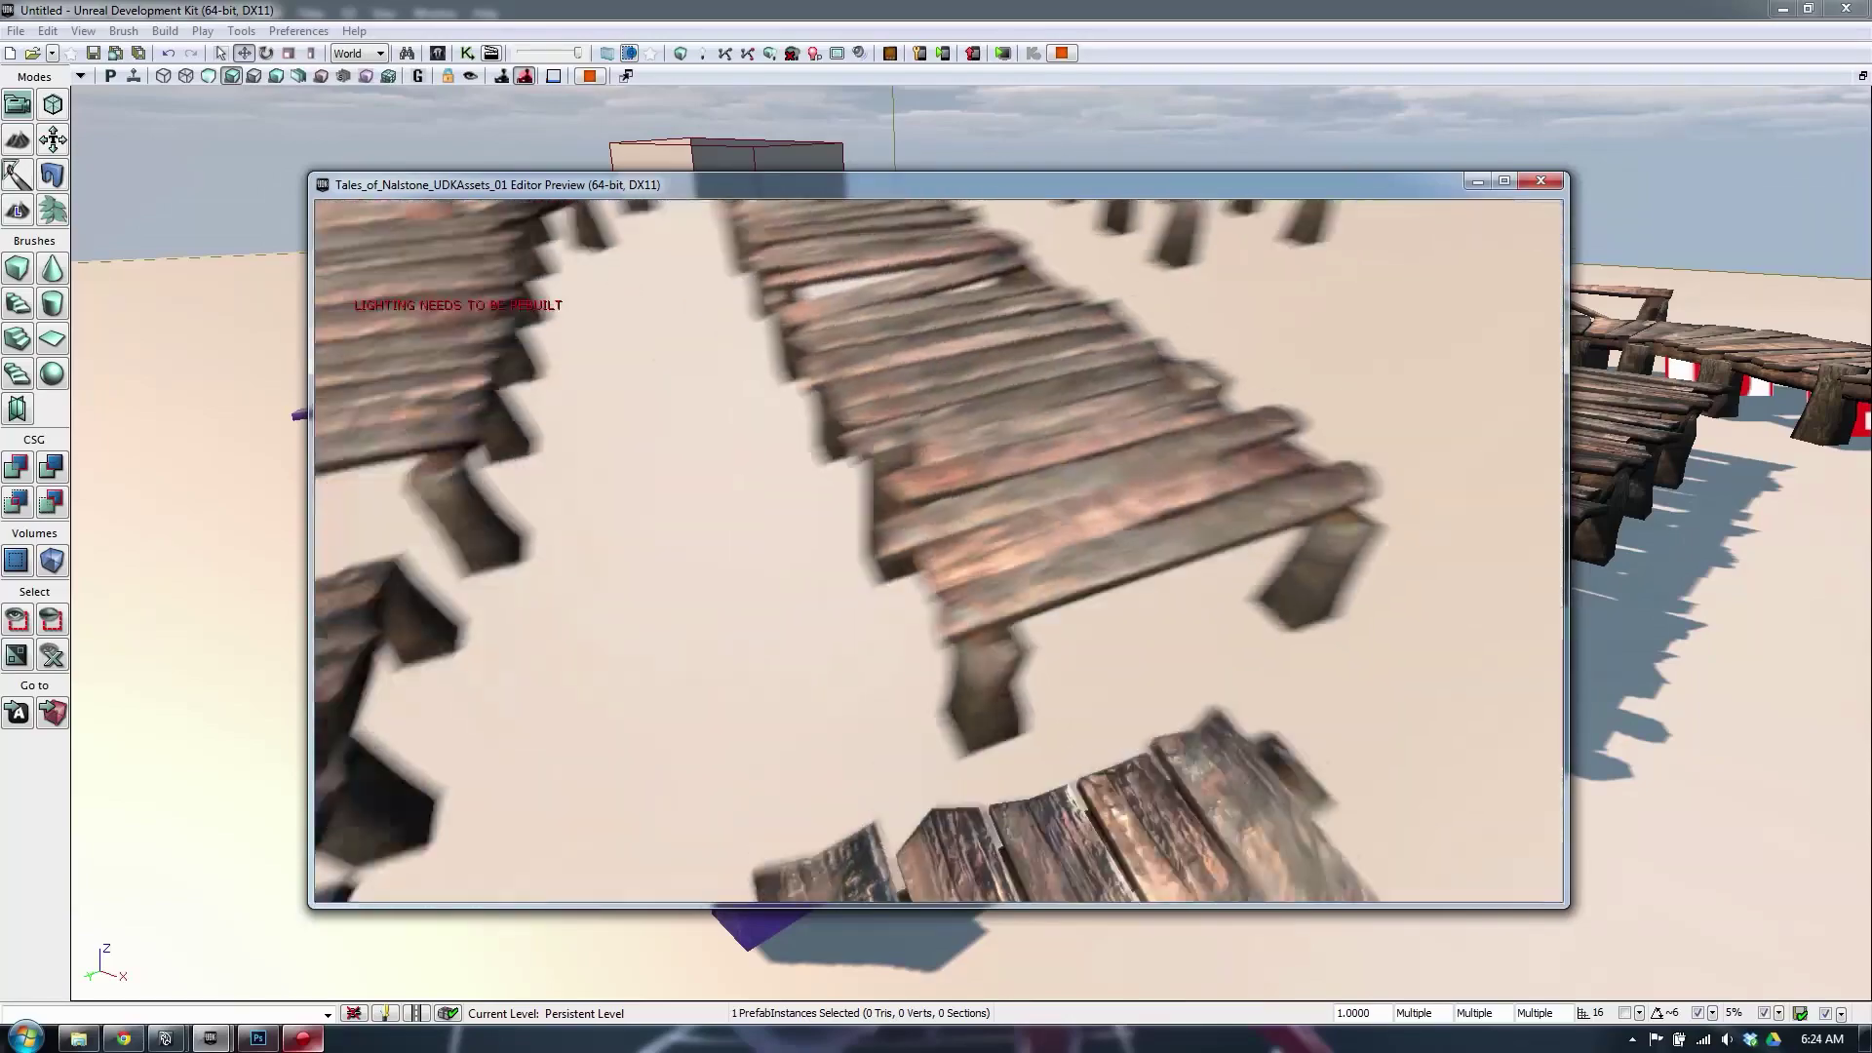
{"action": "key", "text": "w"}
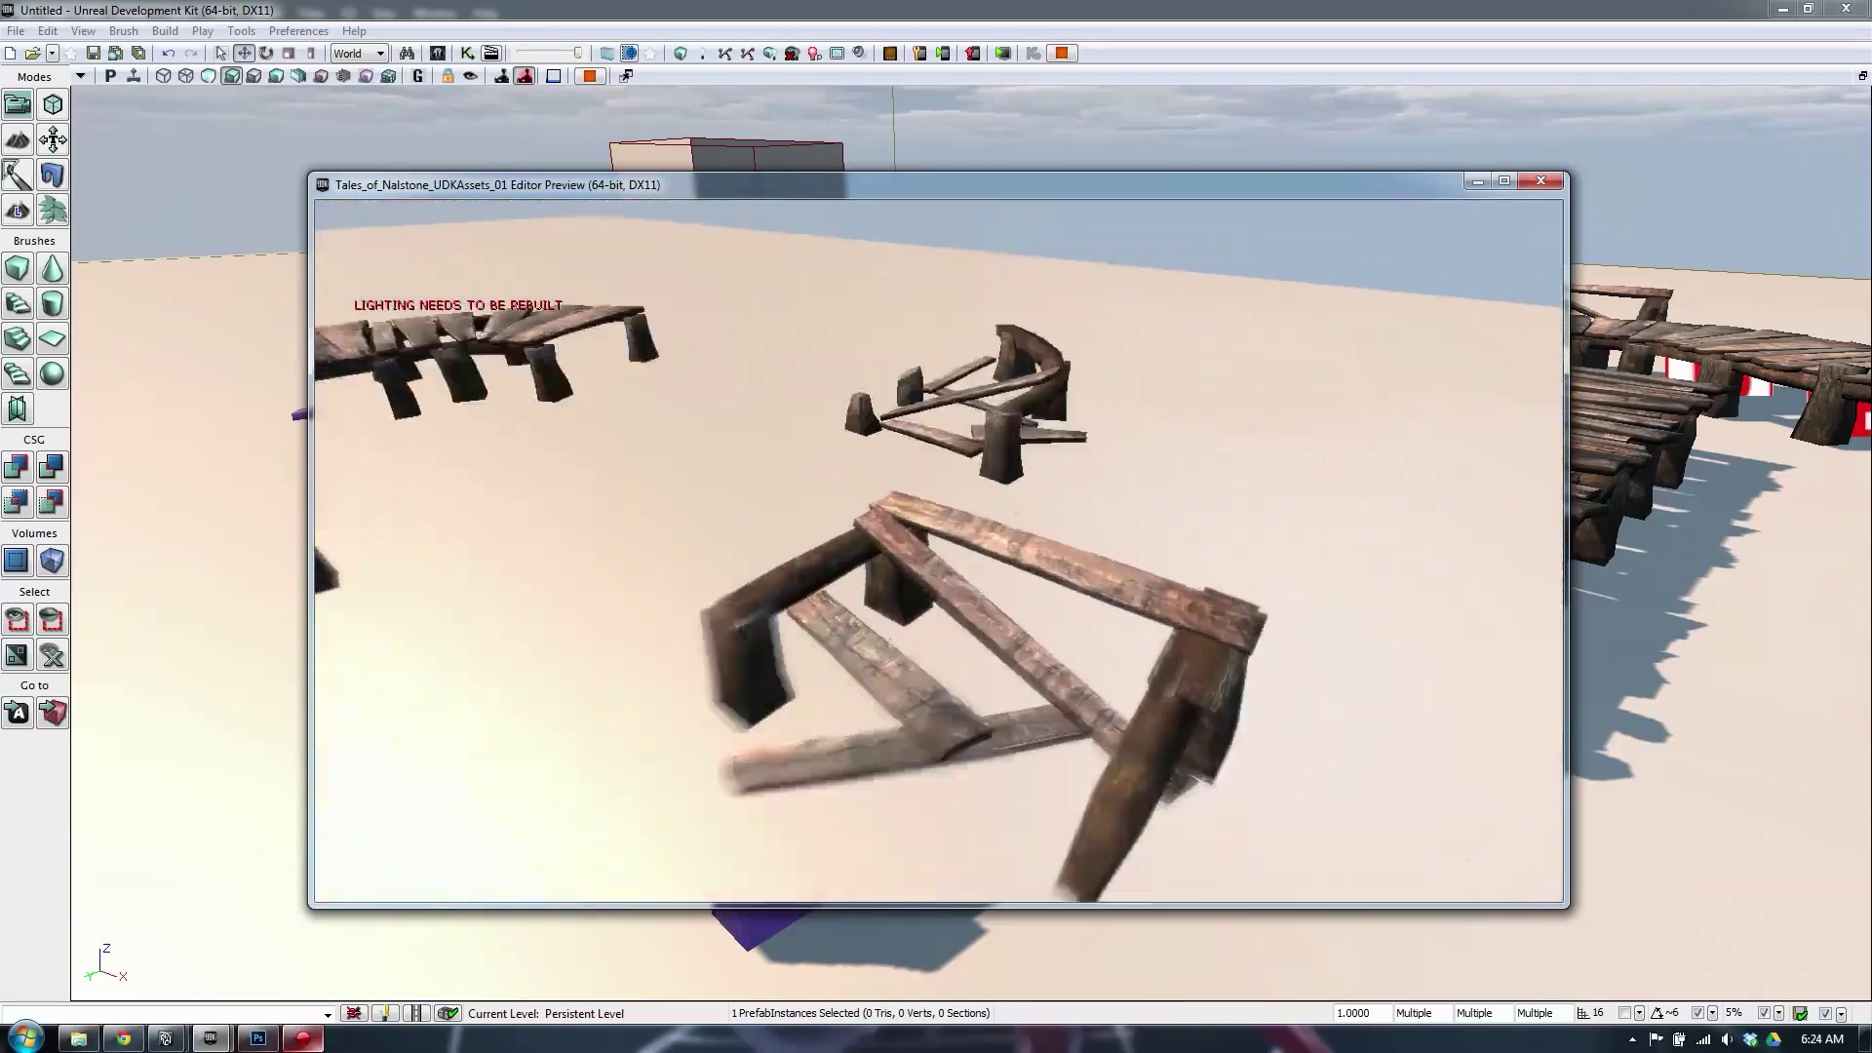
{"action": "key", "text": "w"}
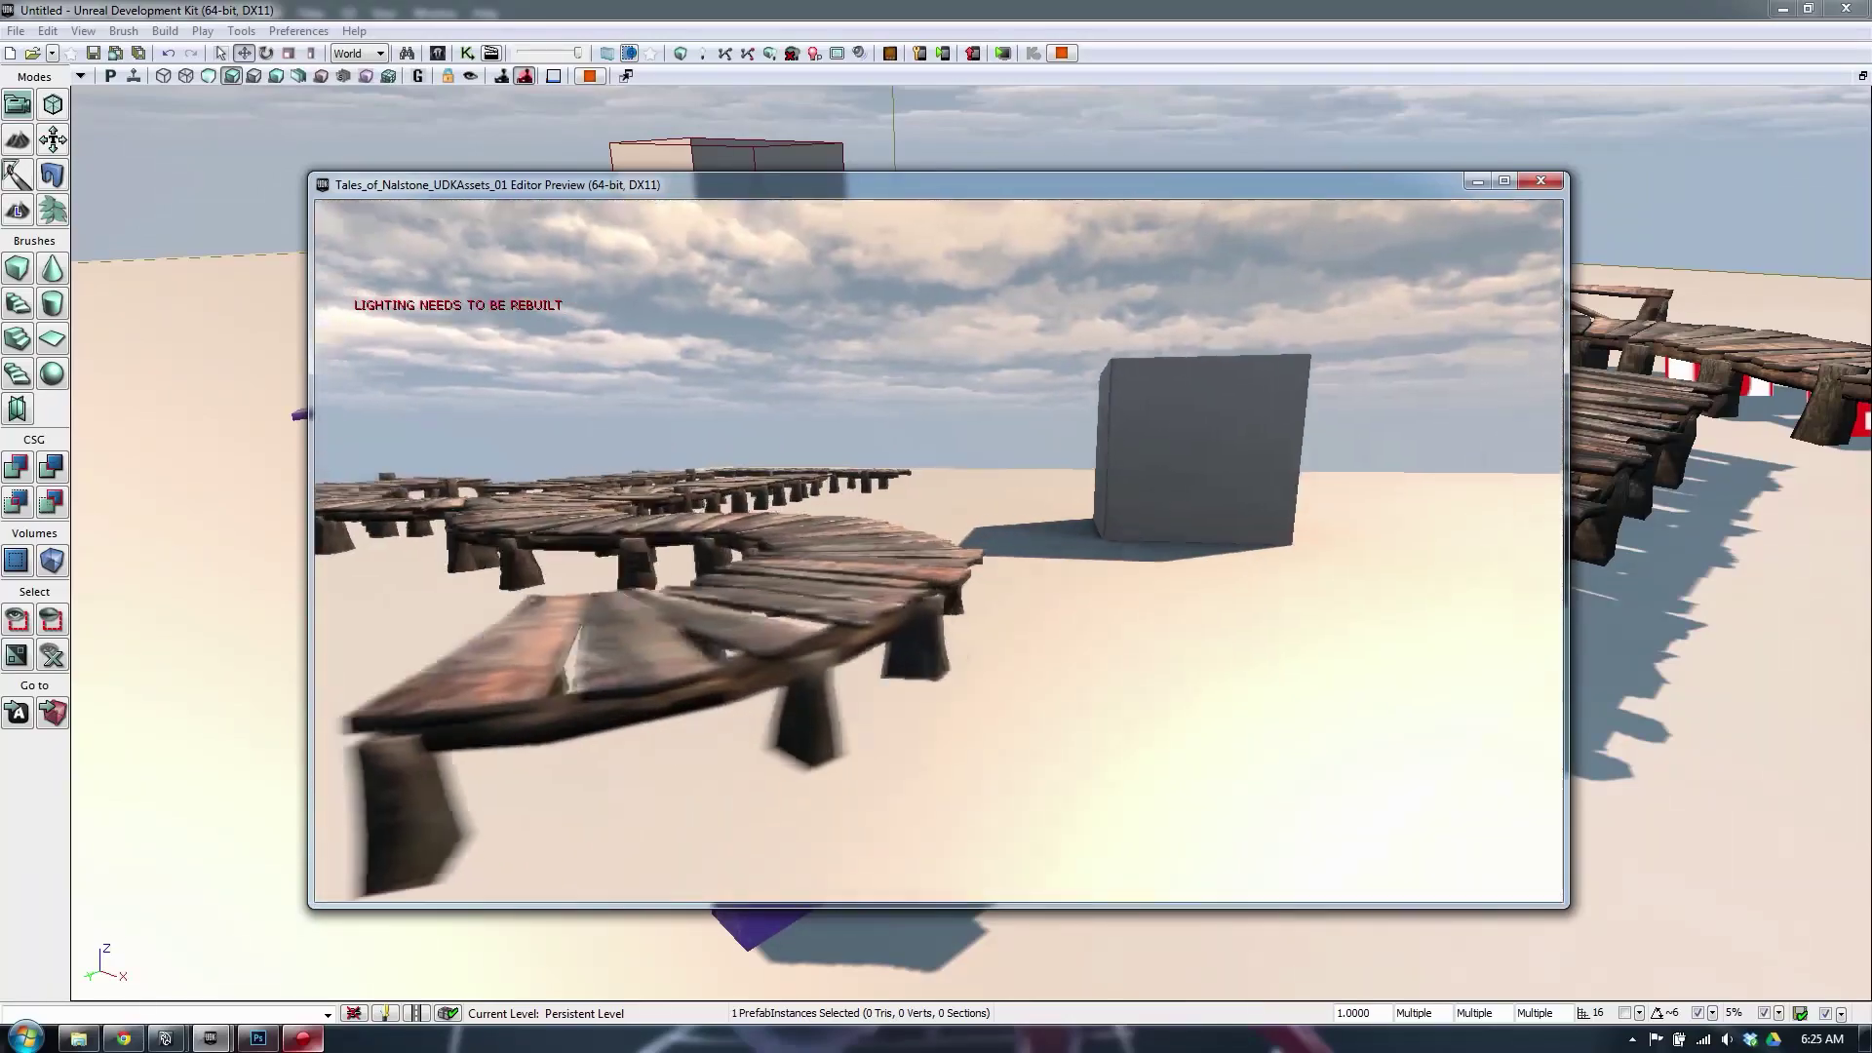
{"action": "key", "text": "w"}
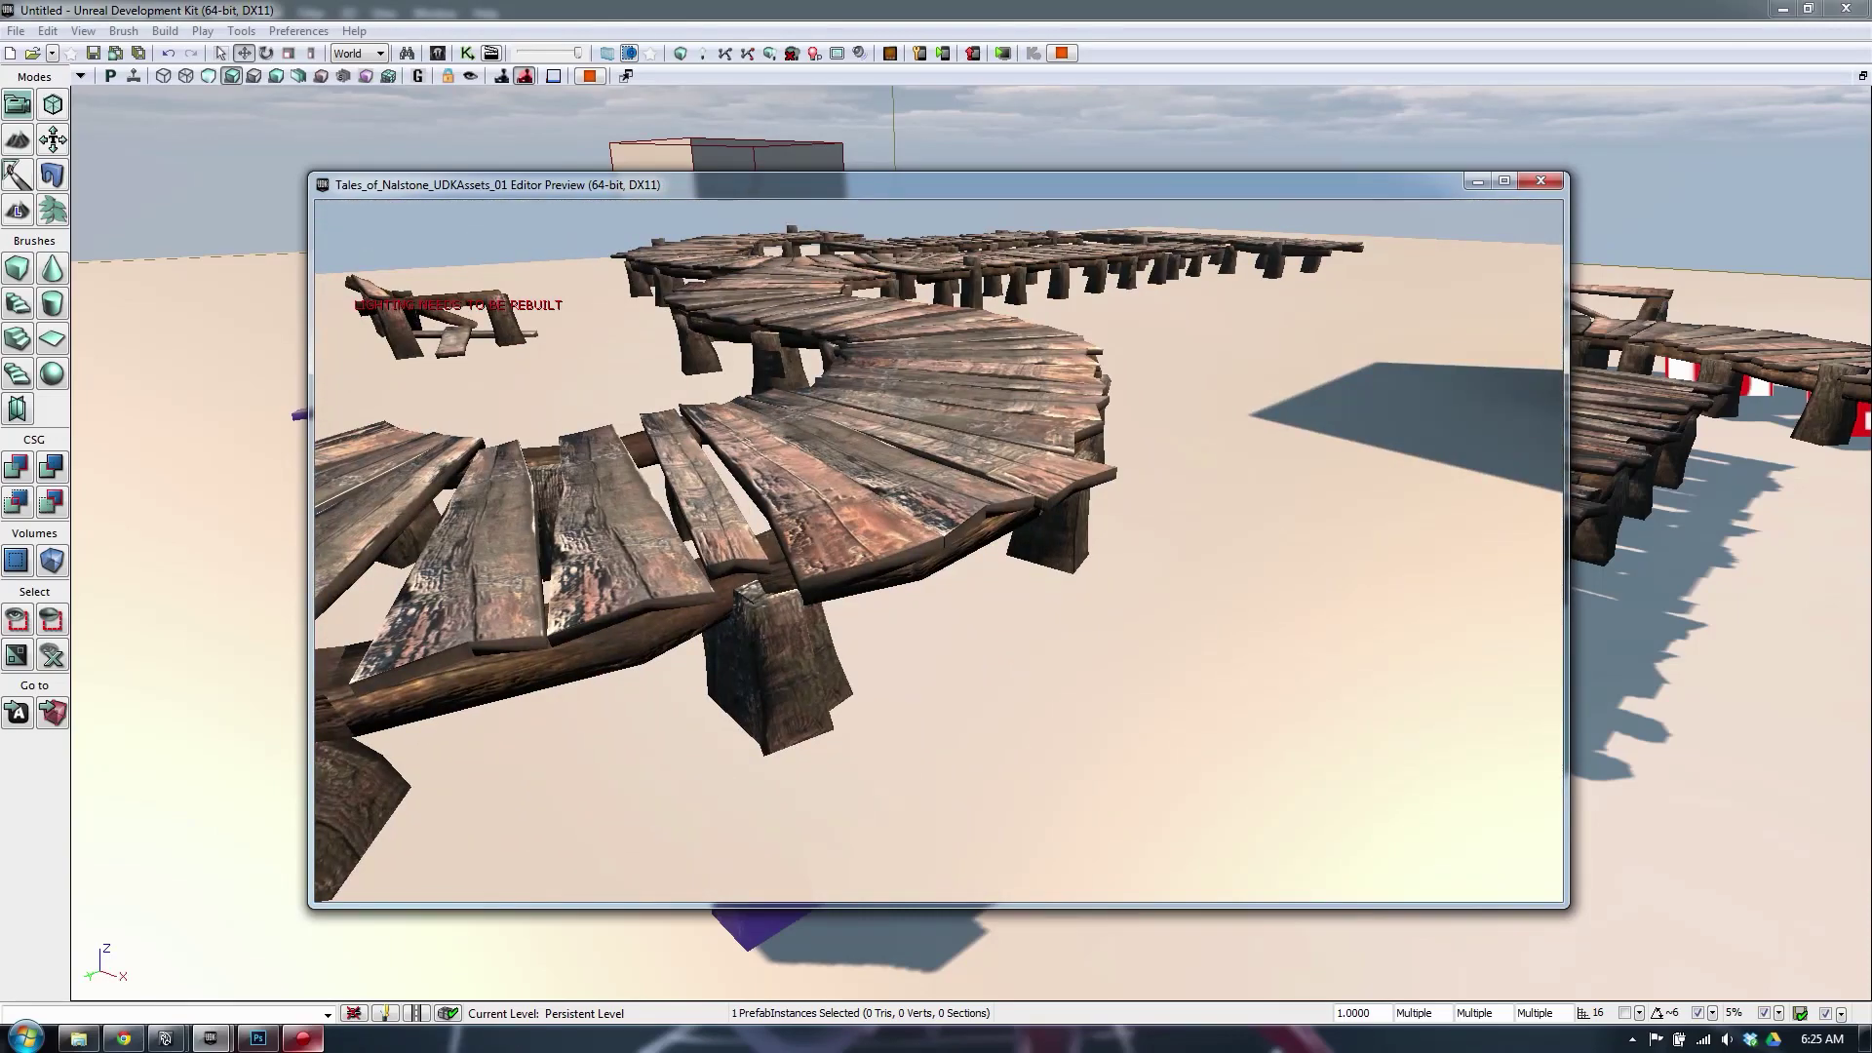
{"action": "key", "text": "w"}
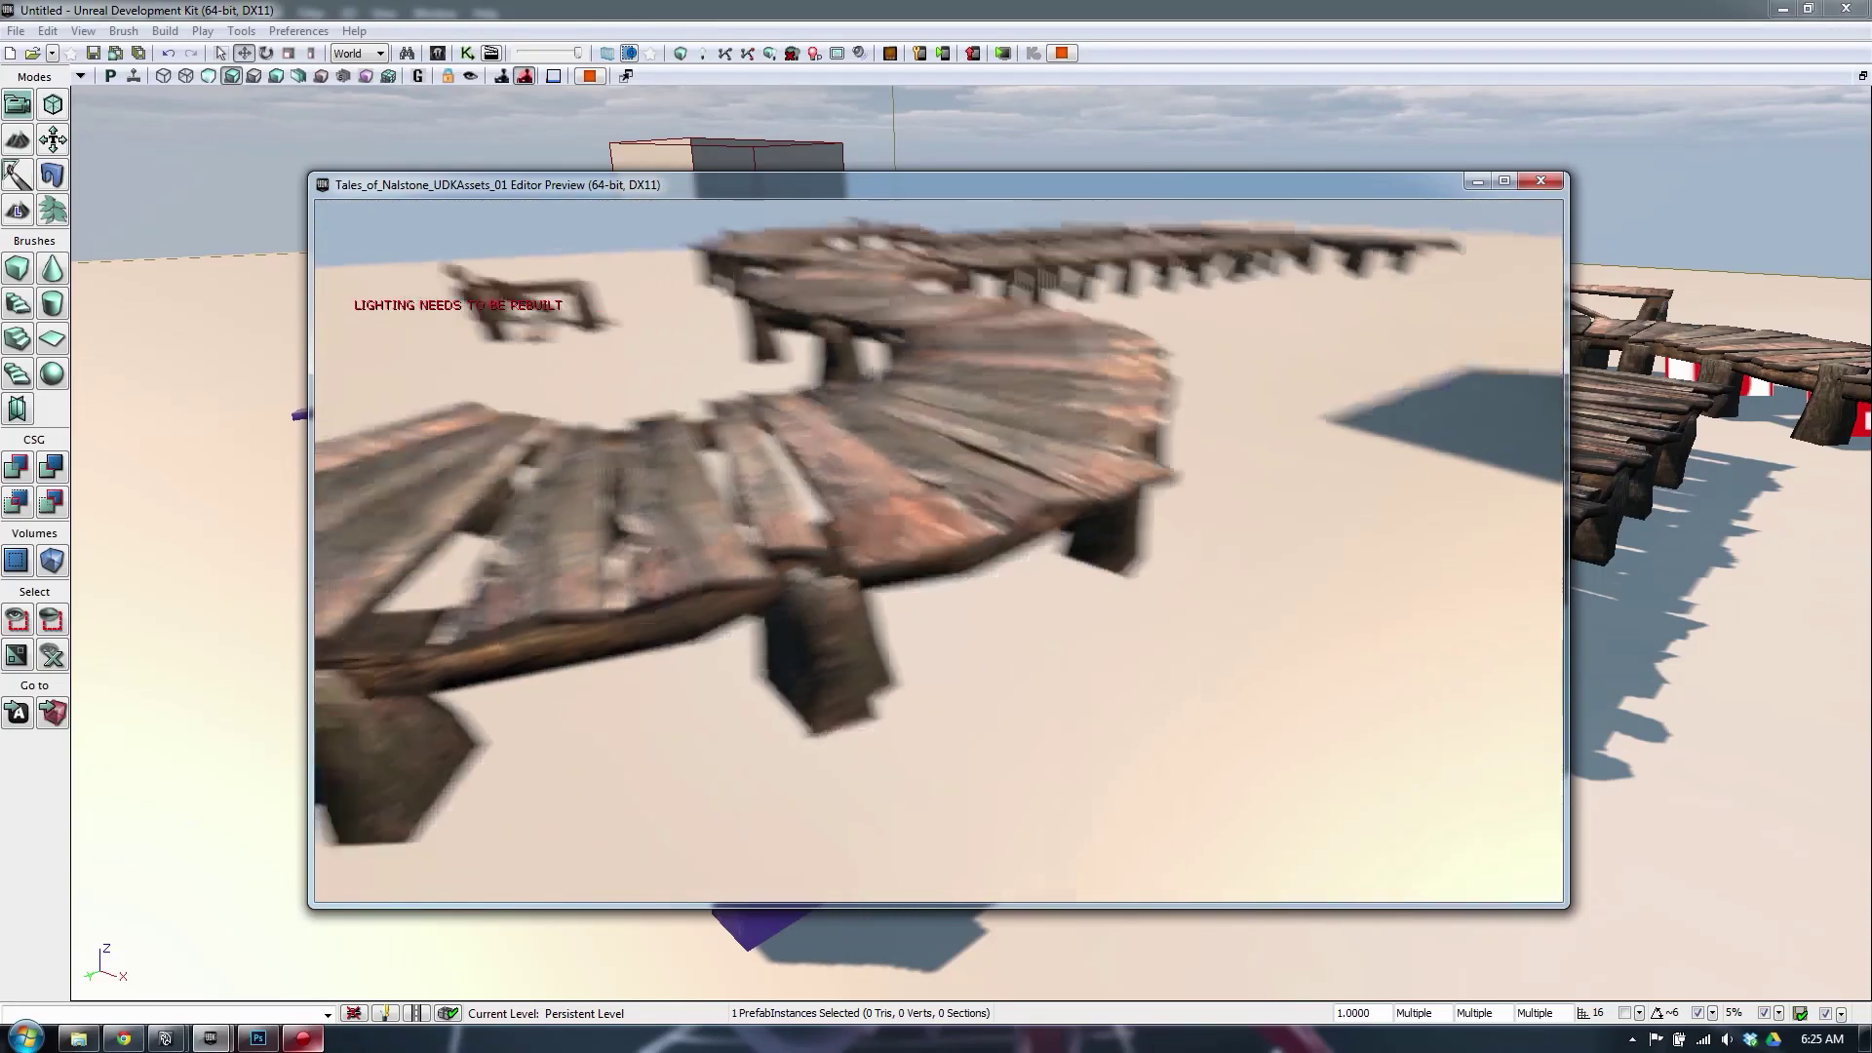
{"action": "key", "text": "Escape"}
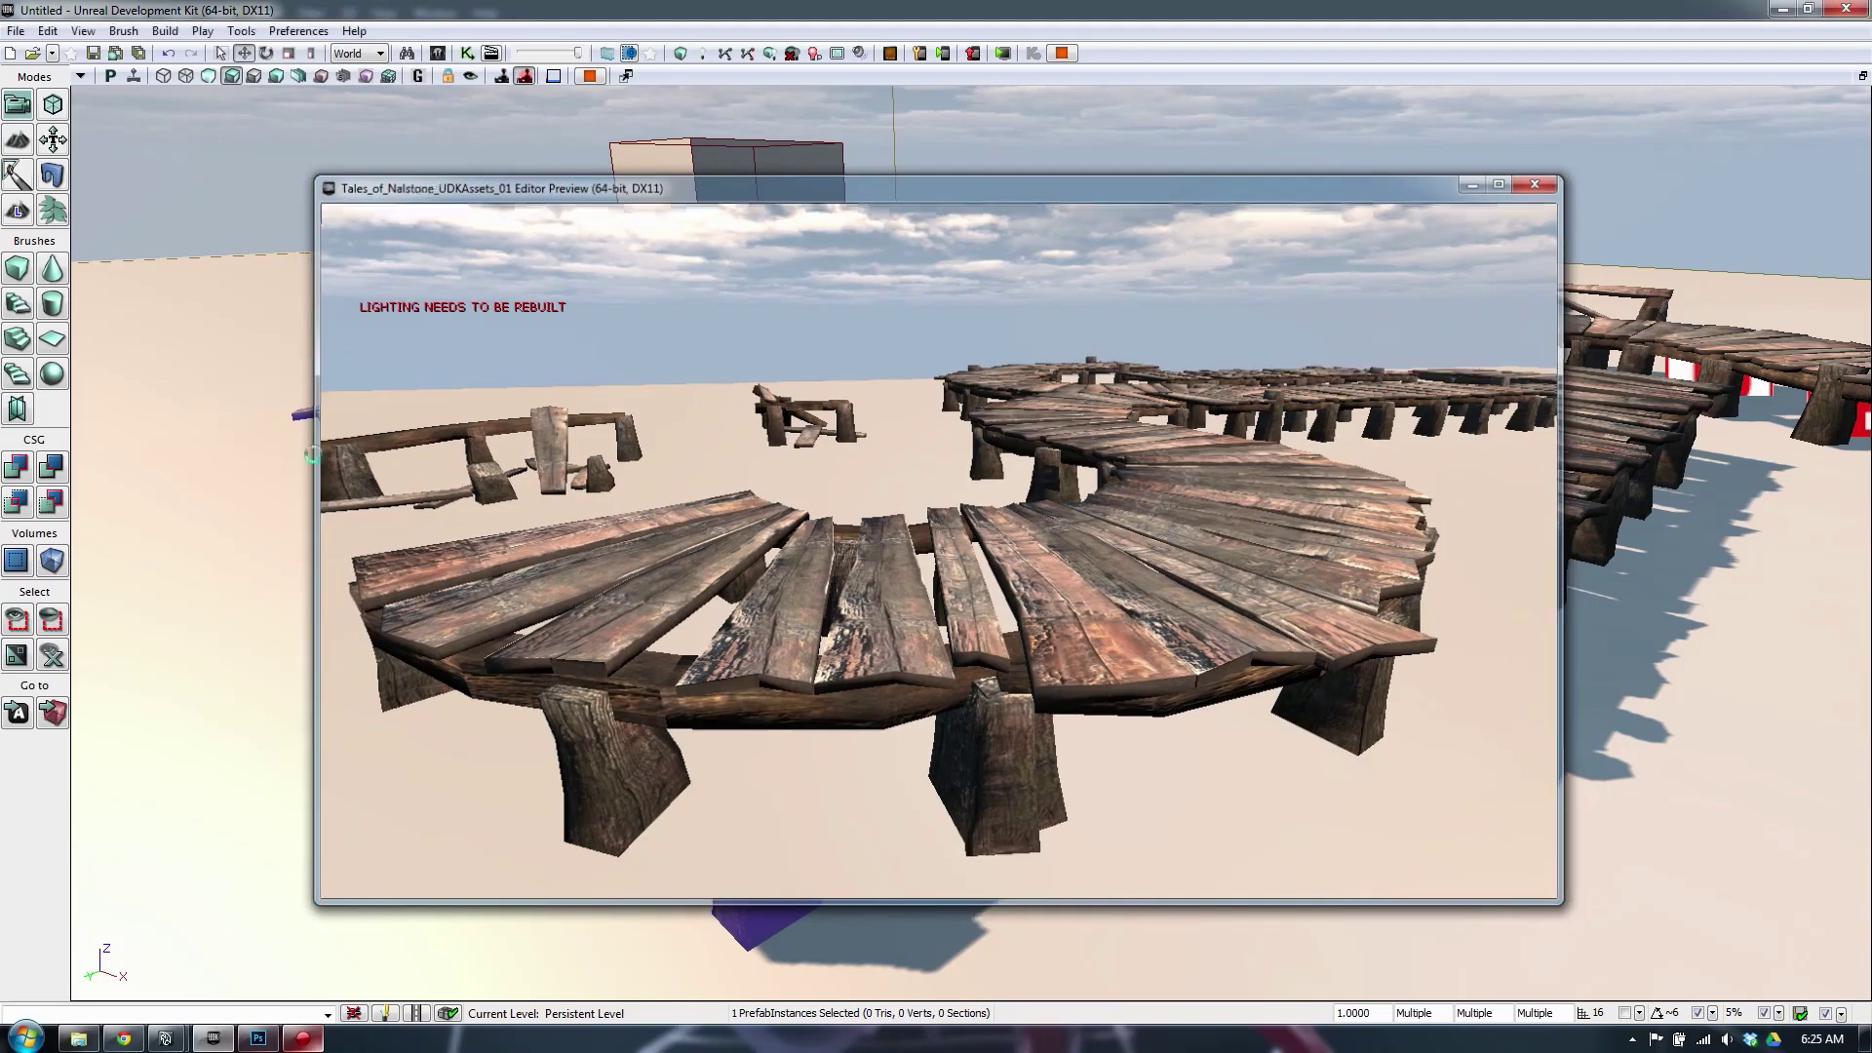
Select the long bridge mesh and examine the gap between its end posts and the neighbouring short section
{"action": "left_click", "coordinate": [1145, 386]}
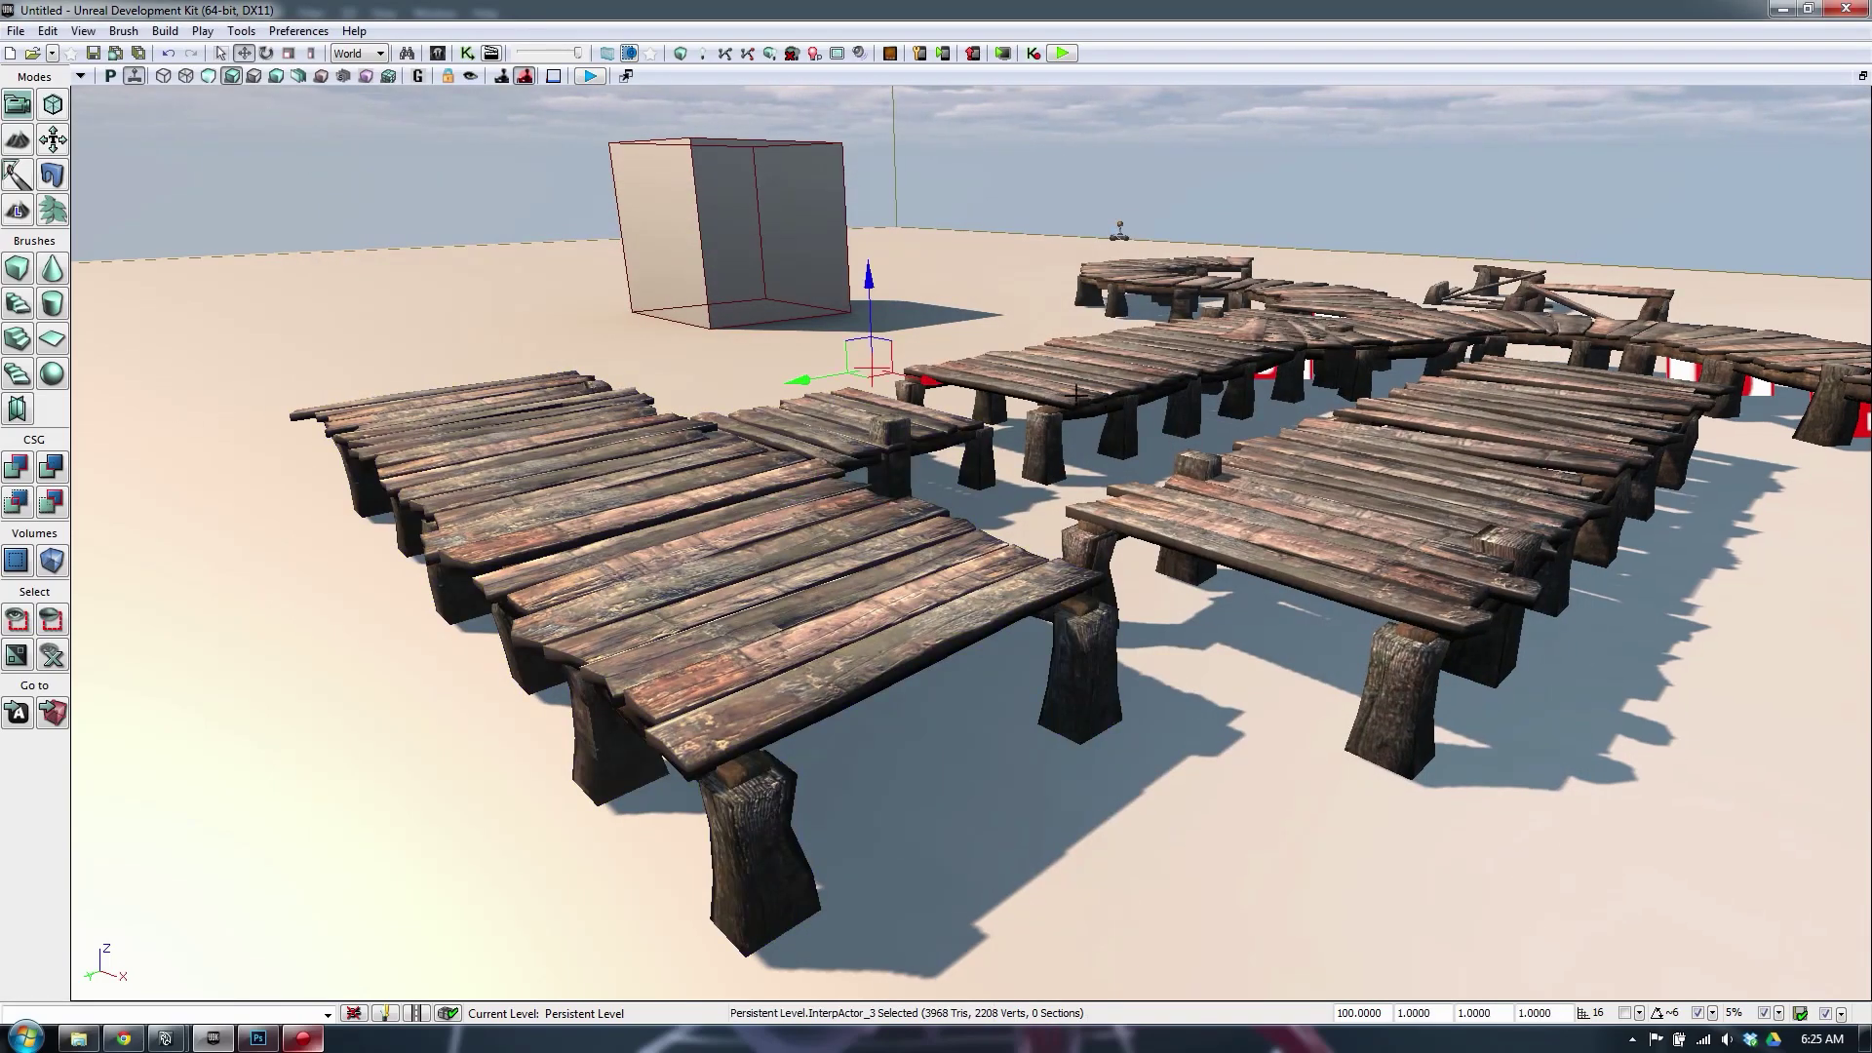
{"action": "right_click_drag", "start_coordinate": [1088, 610], "coordinate": [1094, 571]}
{"action": "key", "text": "w"}
{"action": "key", "text": "d"}
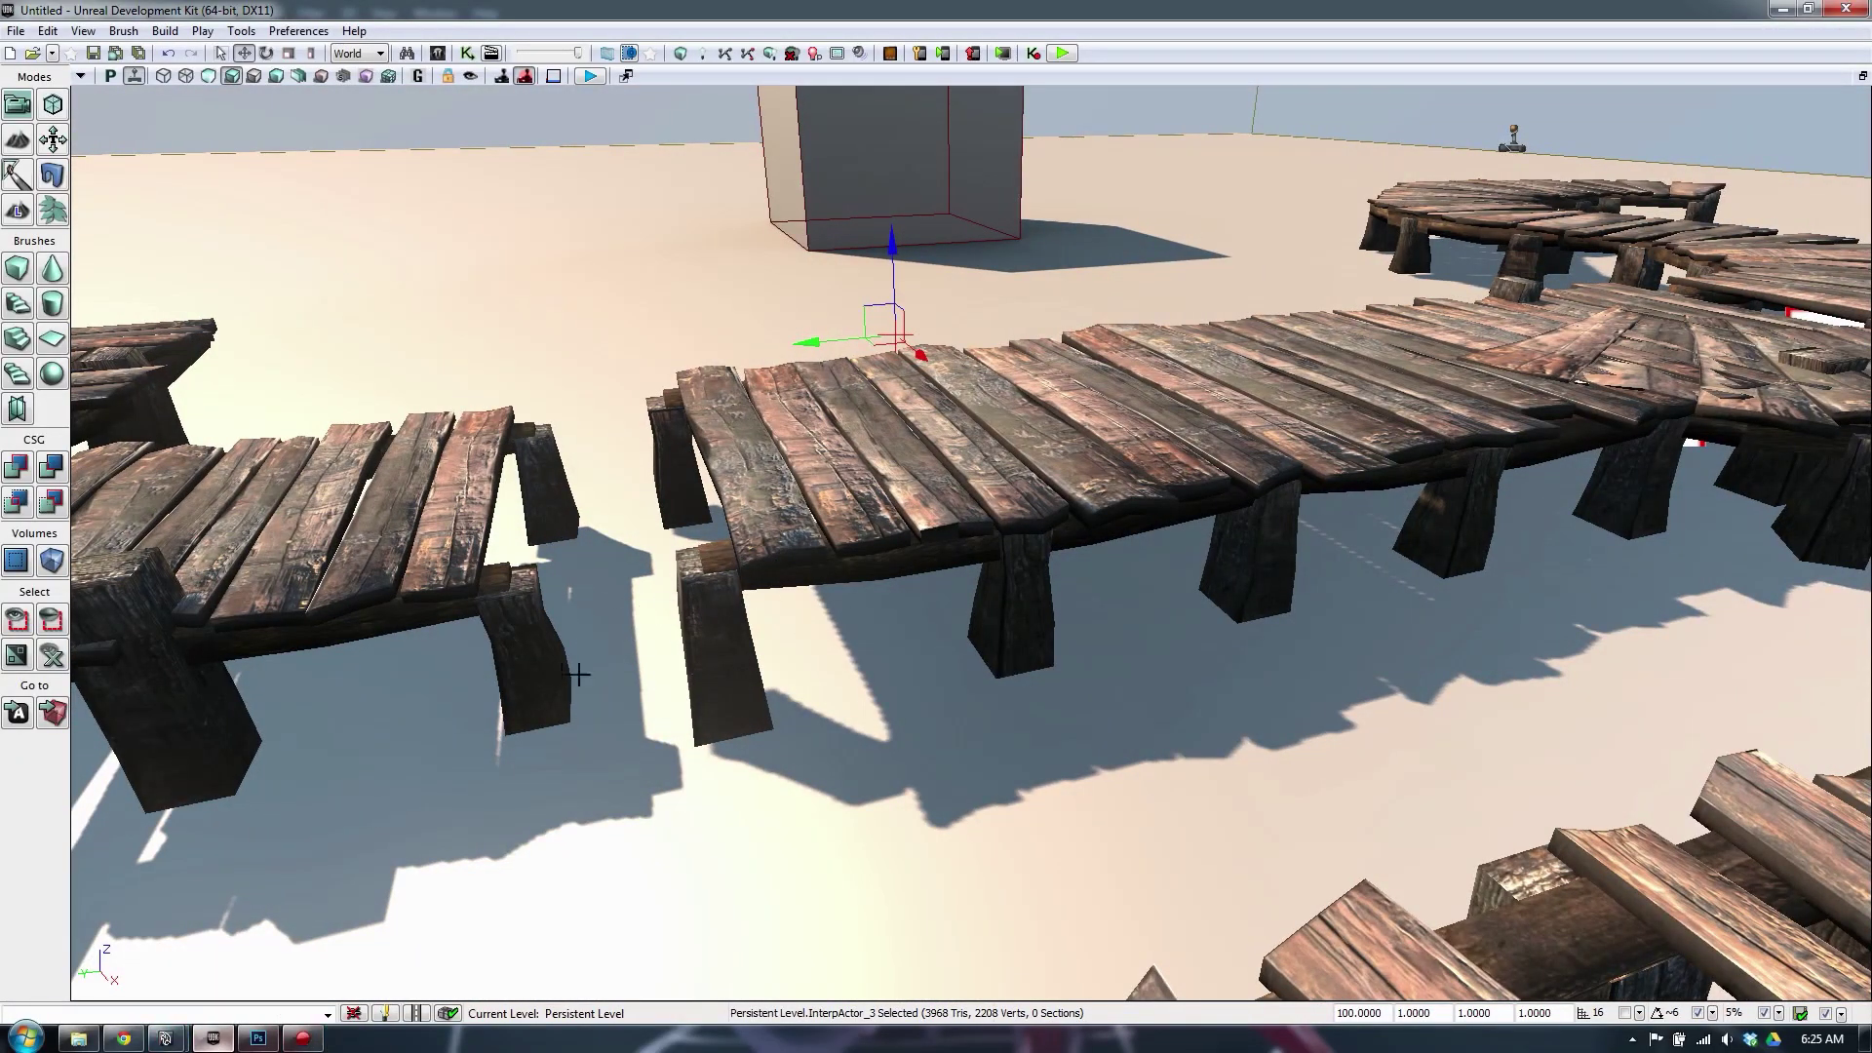
Switch to the Maya scene Sta_FloorModules_WoodBridge_19.mb and select one of the bridge module's outer planks
{"action": "left_click", "coordinate": [166, 1038]}
{"action": "left_click", "coordinate": [335, 938]}
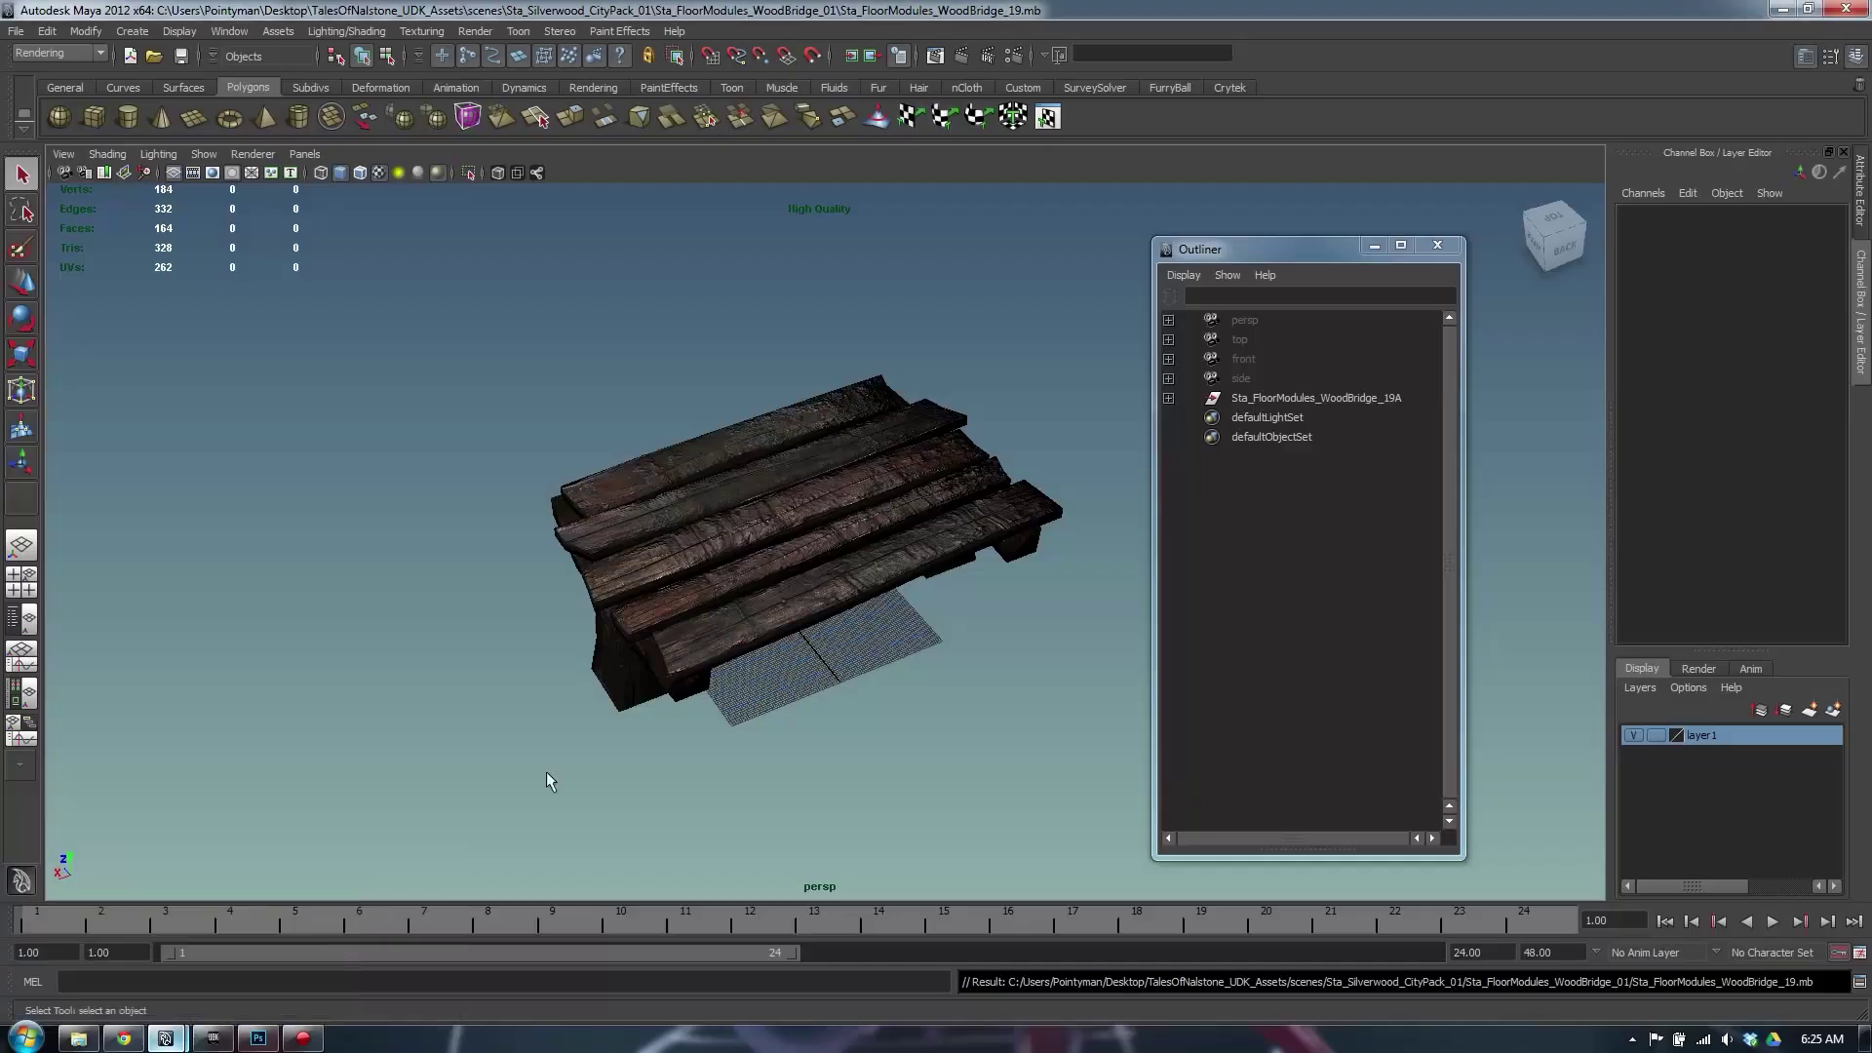
{"action": "left_click_drag", "start_coordinate": [765, 516], "coordinate": [705, 605], "text": "alt"}
{"action": "left_click", "coordinate": [895, 585]}
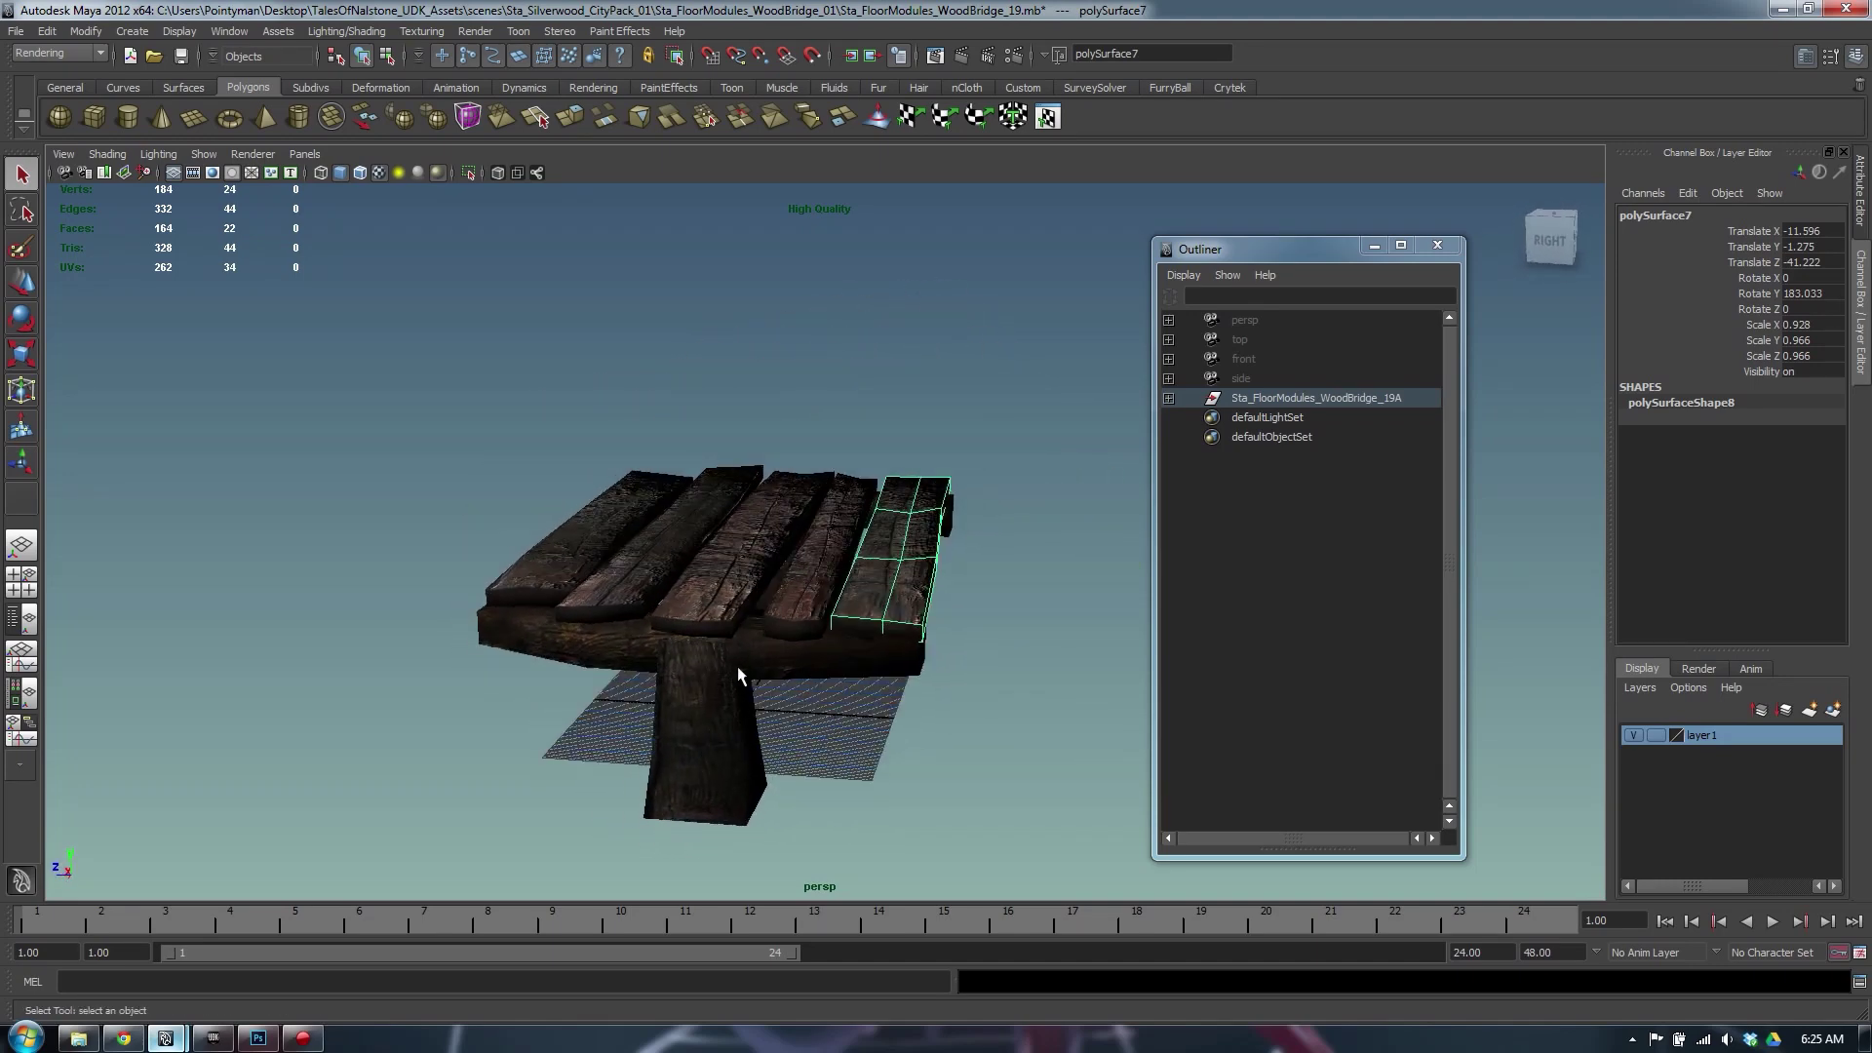
Try to move the bridge module's support post along the Z axis to about -139.6
{"action": "left_click", "coordinate": [751, 721]}
{"action": "left_click_drag", "start_coordinate": [735, 647], "coordinate": [762, 743], "text": "alt"}
{"action": "key", "text": "w"}
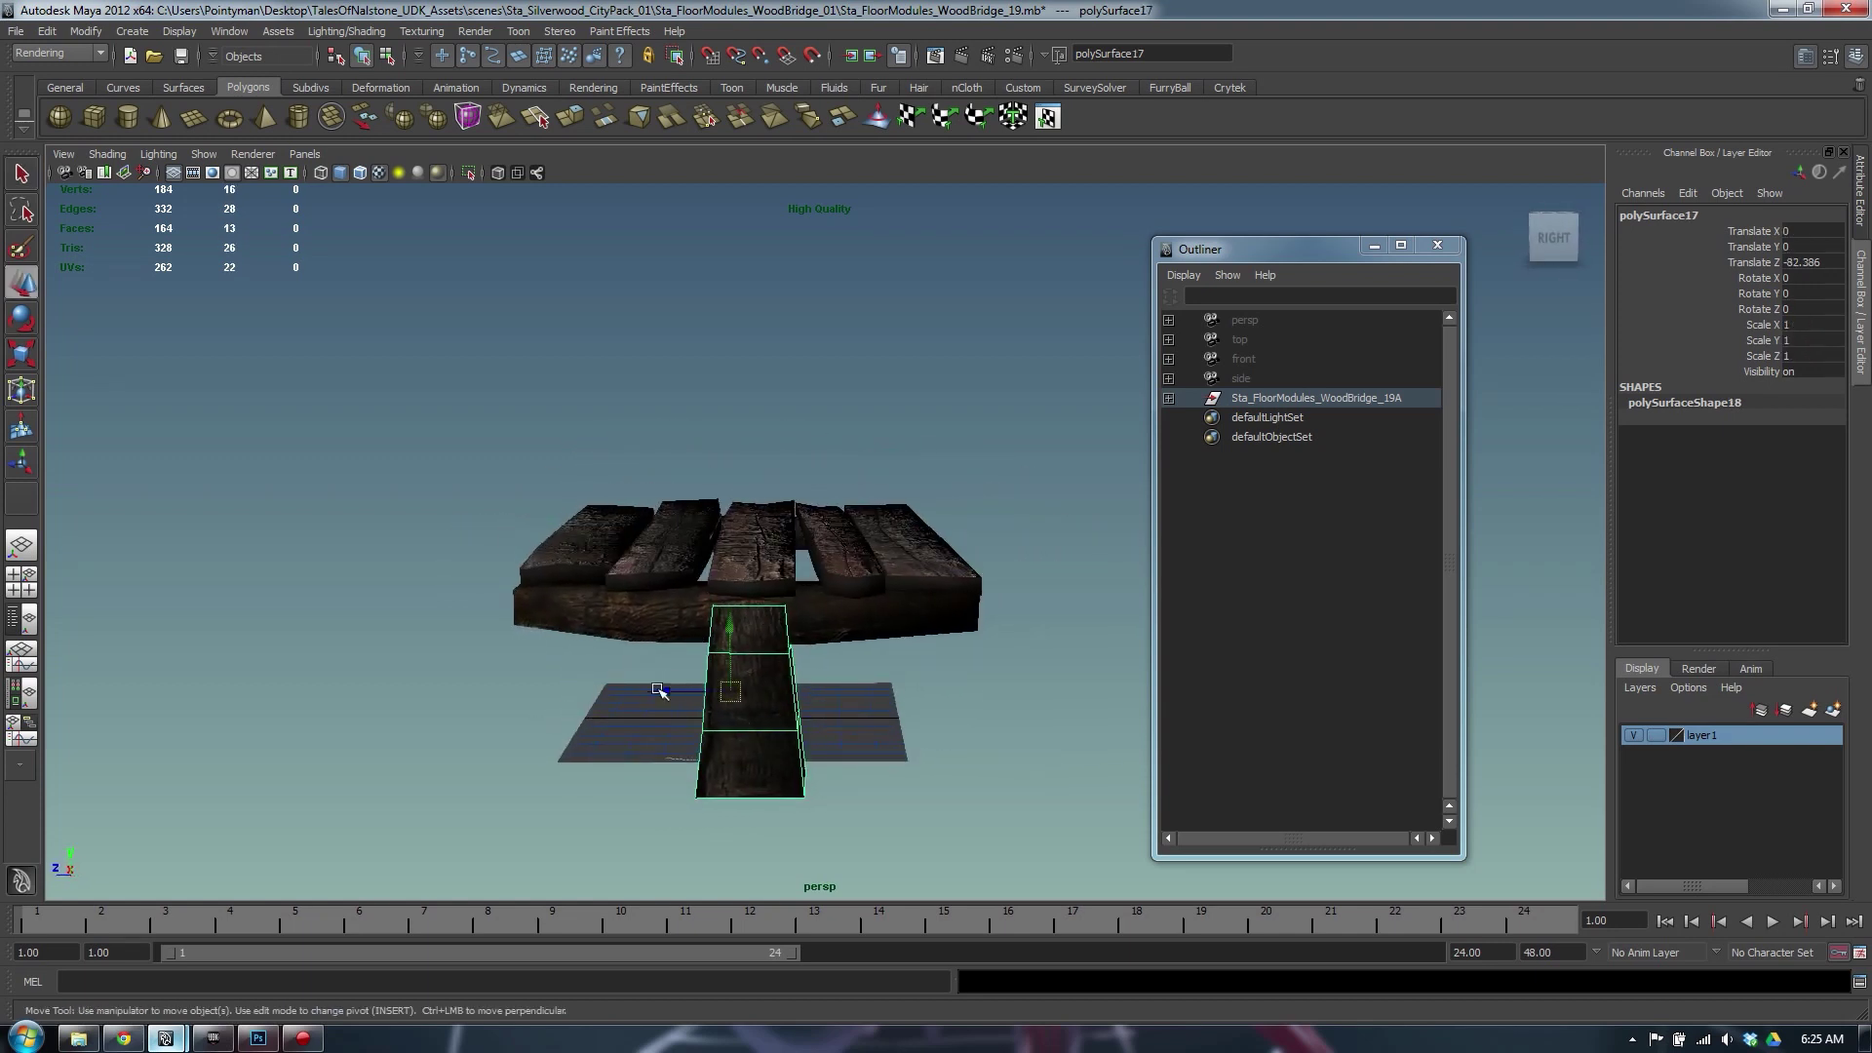
{"action": "left_click_drag", "start_coordinate": [659, 690], "coordinate": [952, 689]}
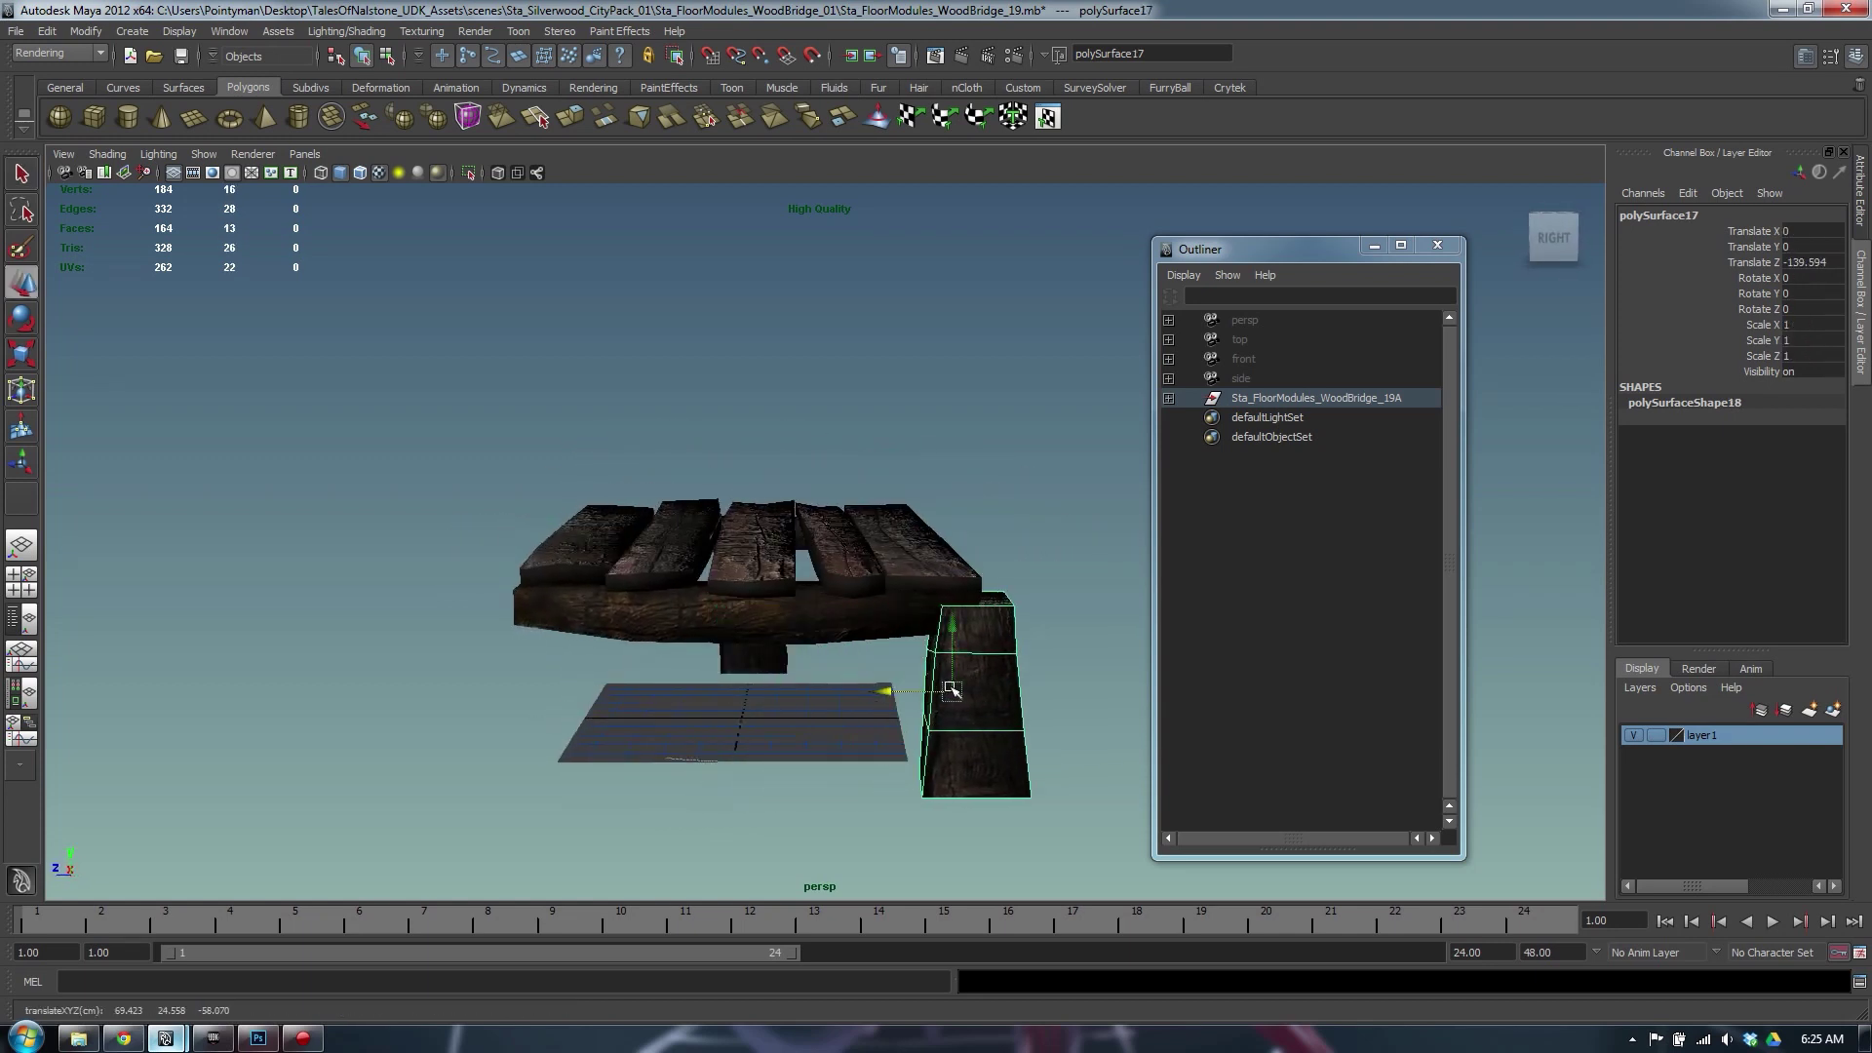
{"action": "key", "text": "ctrl+z"}
Select all planks, beams and posts of the bridge module and duplicate them in place
{"action": "left_click_drag", "start_coordinate": [963, 819], "coordinate": [238, 455]}
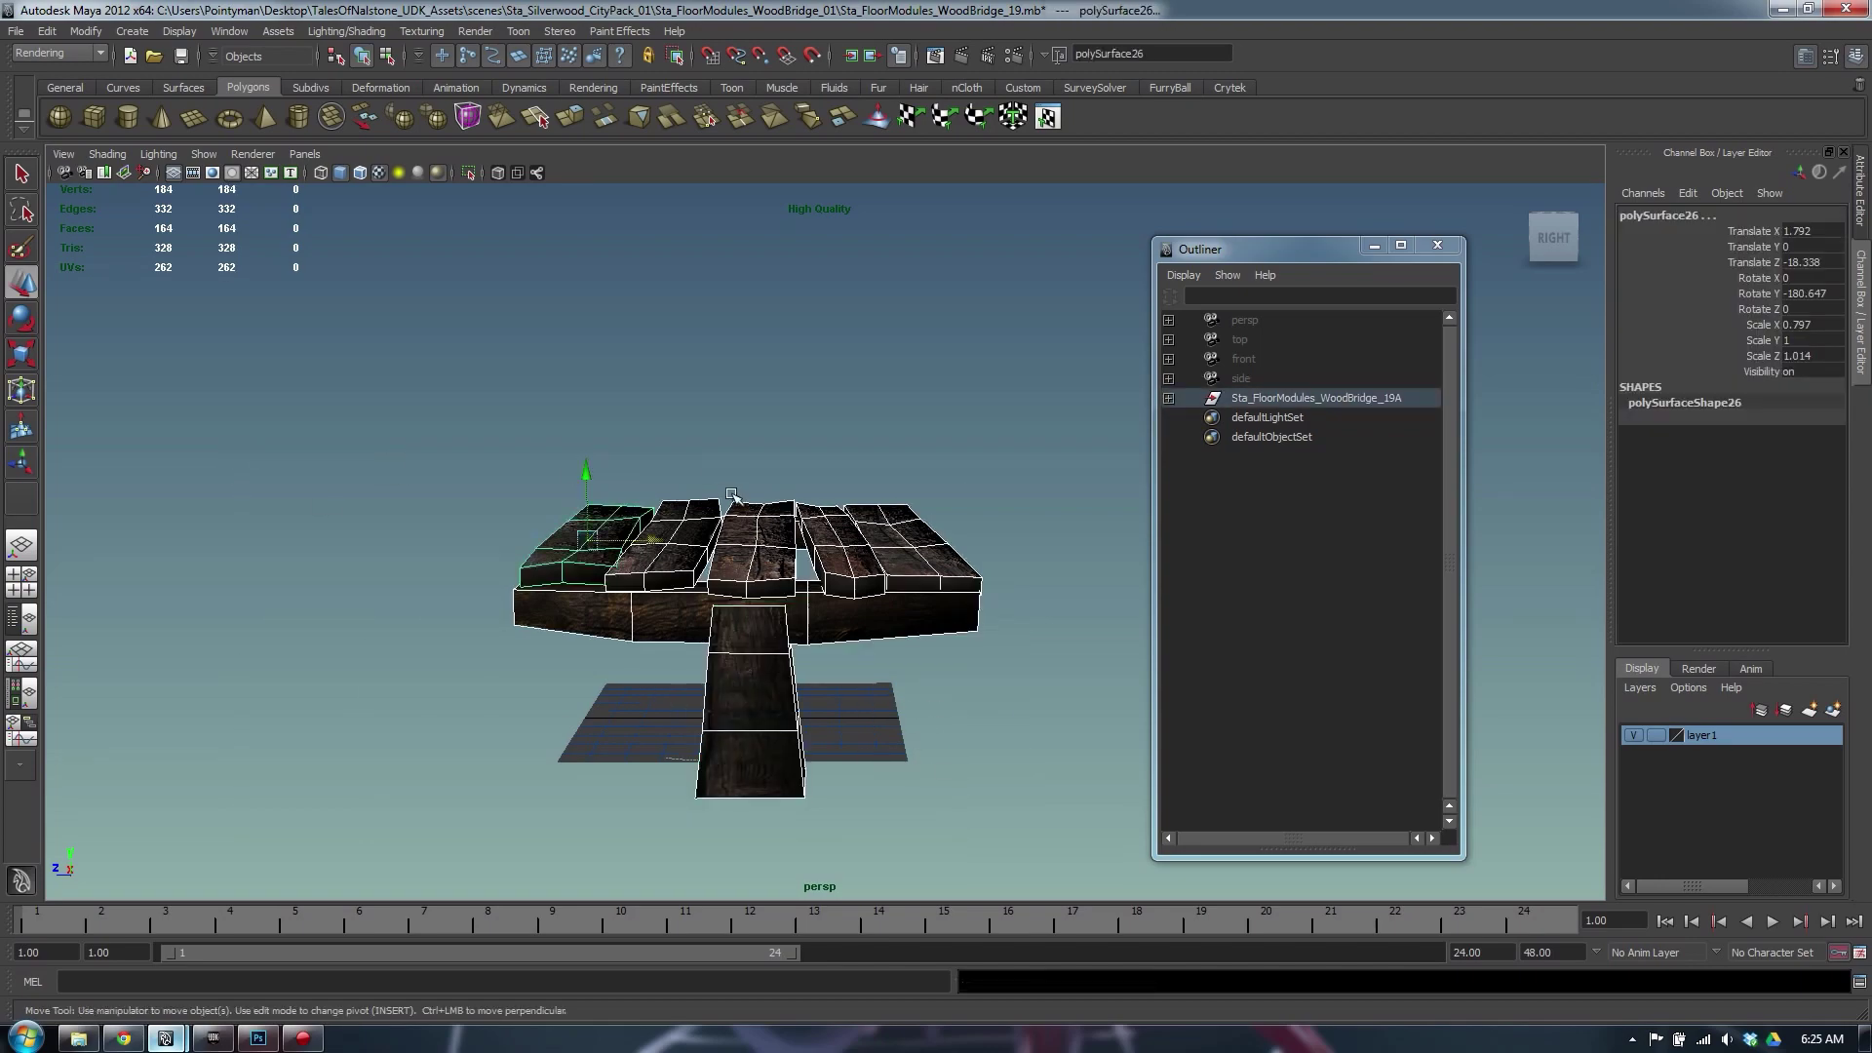
{"action": "mouse_move", "coordinate": [732, 495]}
{"action": "left_mouse_down", "text": "alt"}
{"action": "mouse_move", "coordinate": [907, 530]}
{"action": "mouse_move", "coordinate": [759, 500]}
{"action": "left_mouse_up", "text": "alt"}
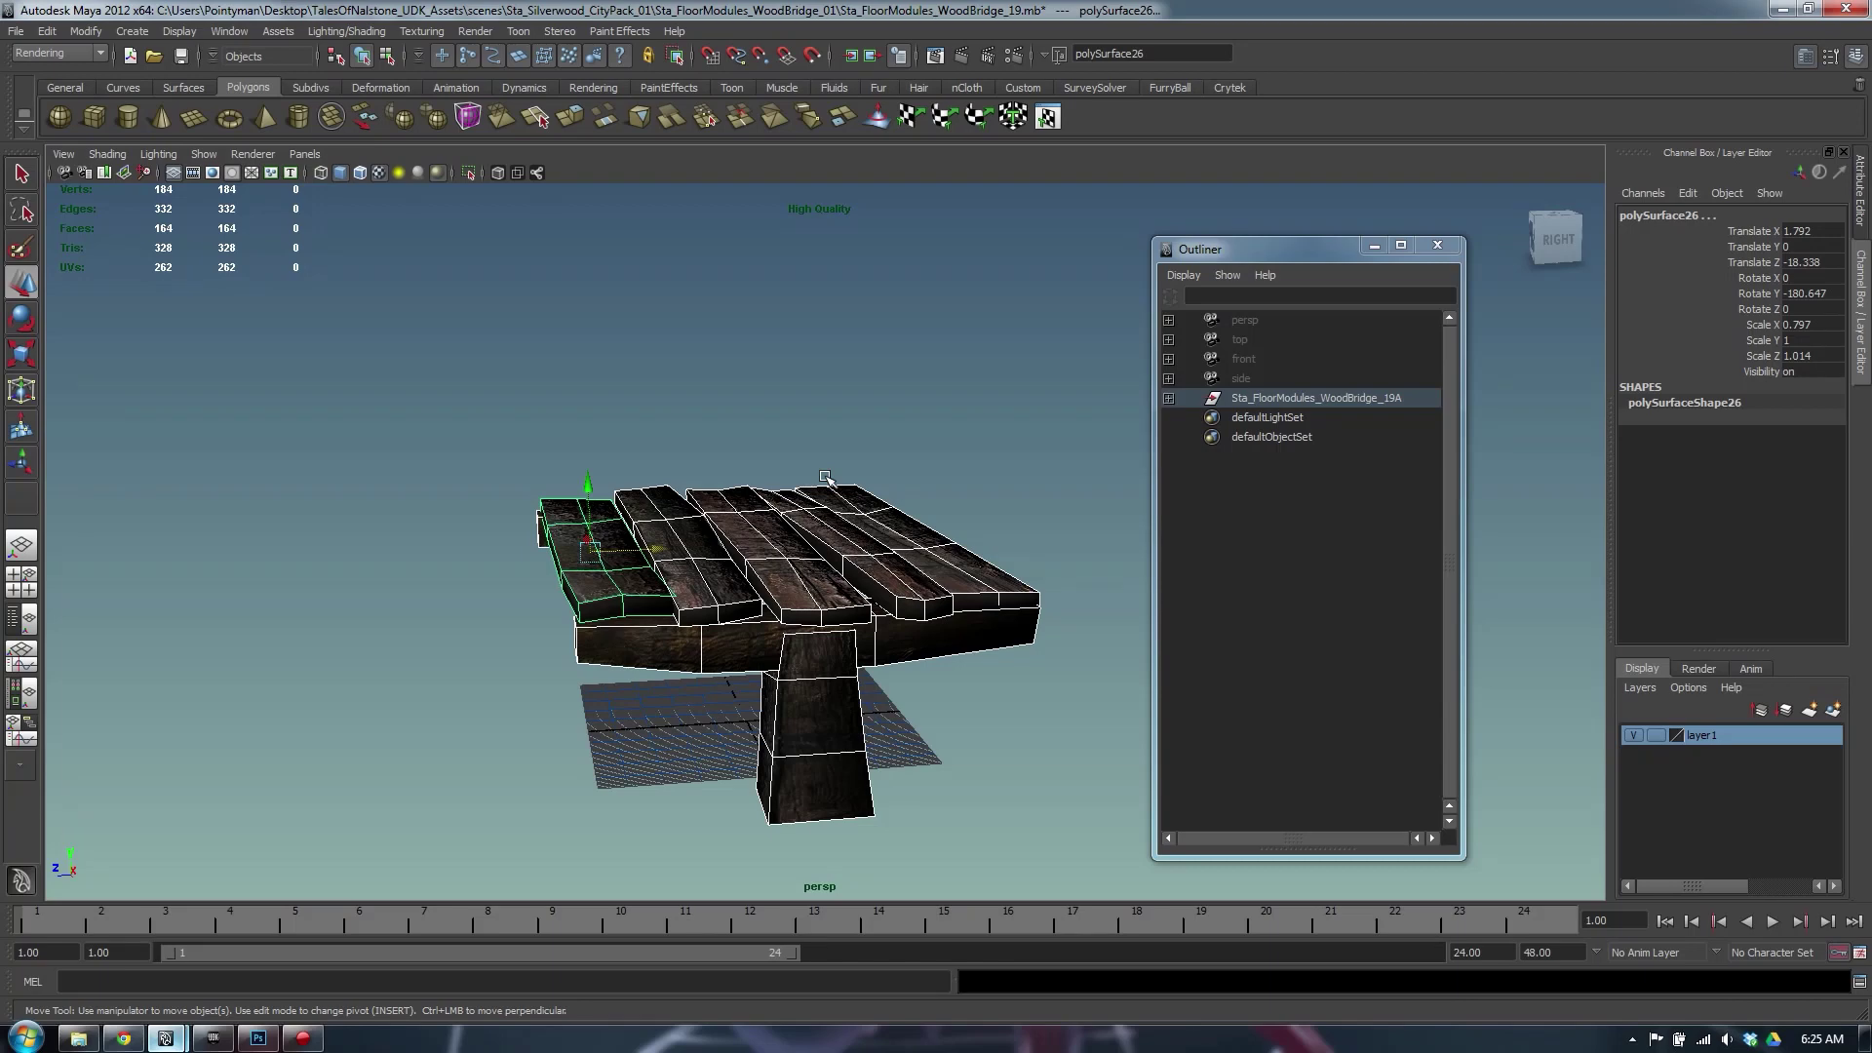
{"action": "left_click_drag", "start_coordinate": [608, 474], "coordinate": [764, 446], "text": "alt"}
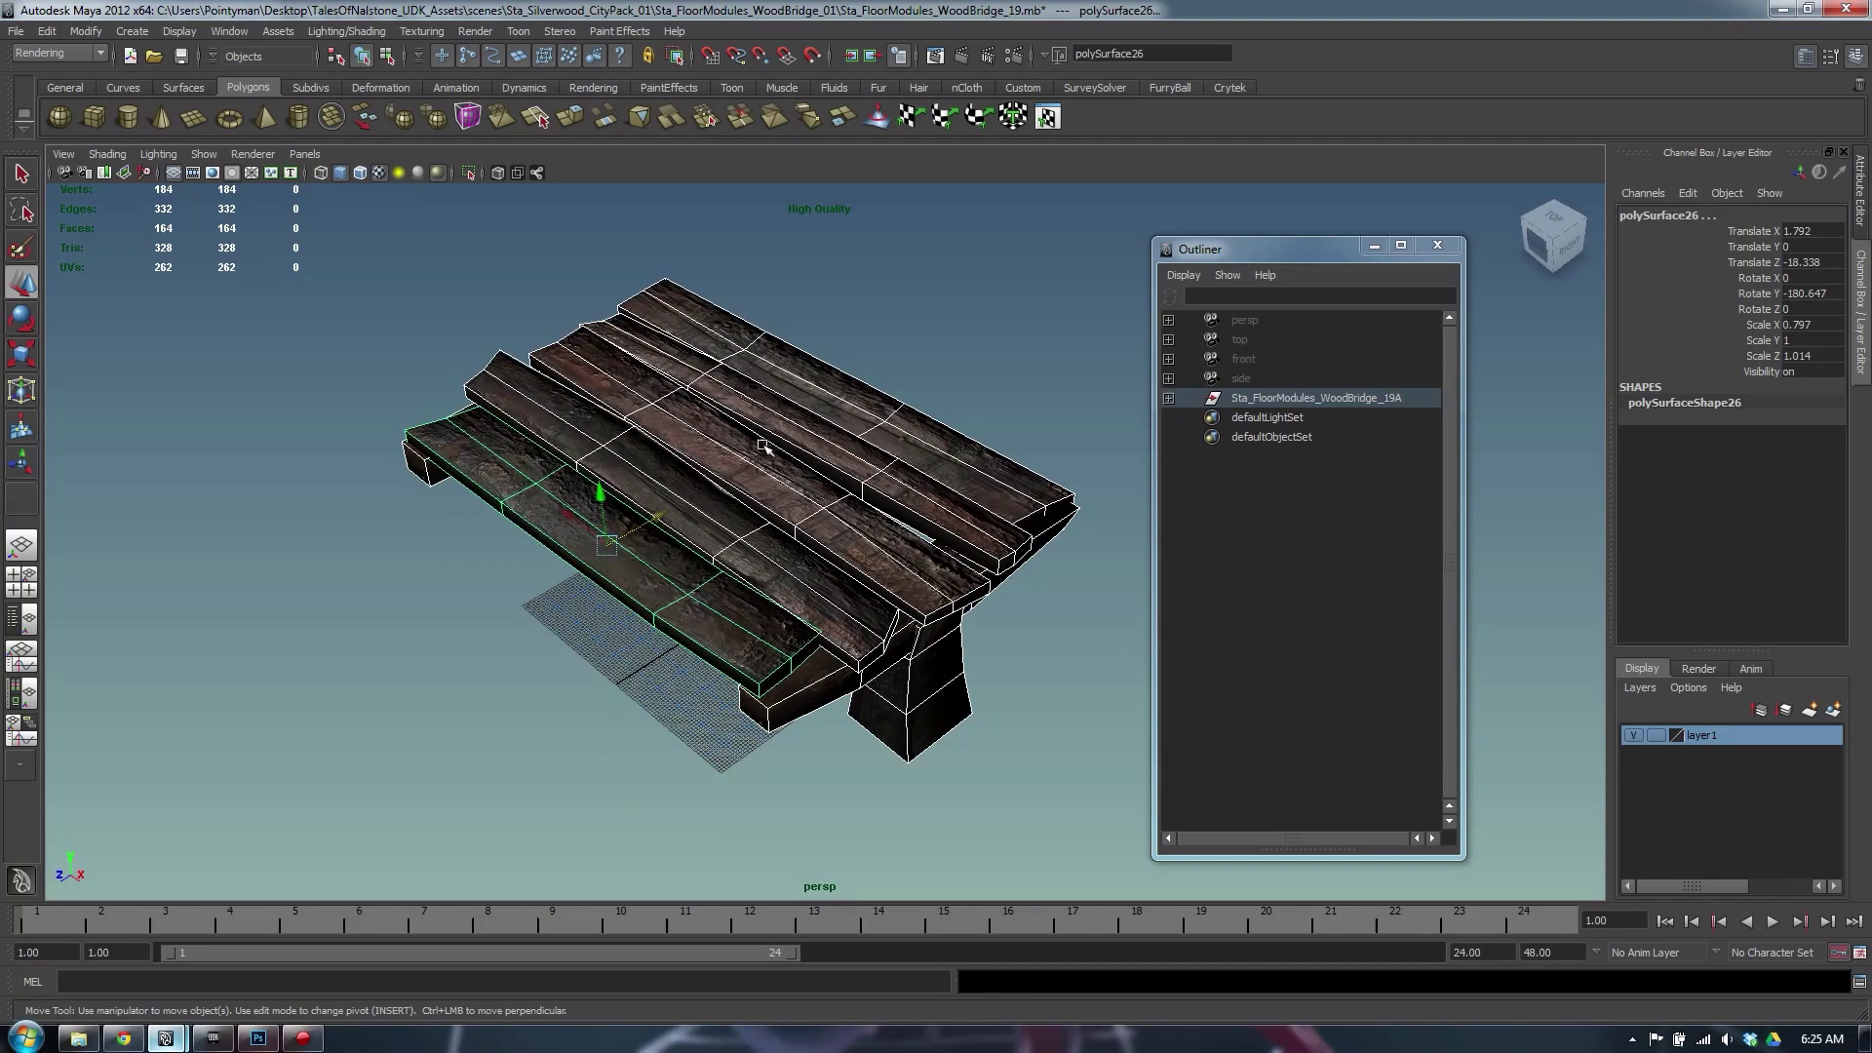
{"action": "left_click", "coordinate": [978, 358]}
{"action": "left_click_drag", "start_coordinate": [370, 249], "coordinate": [1102, 869]}
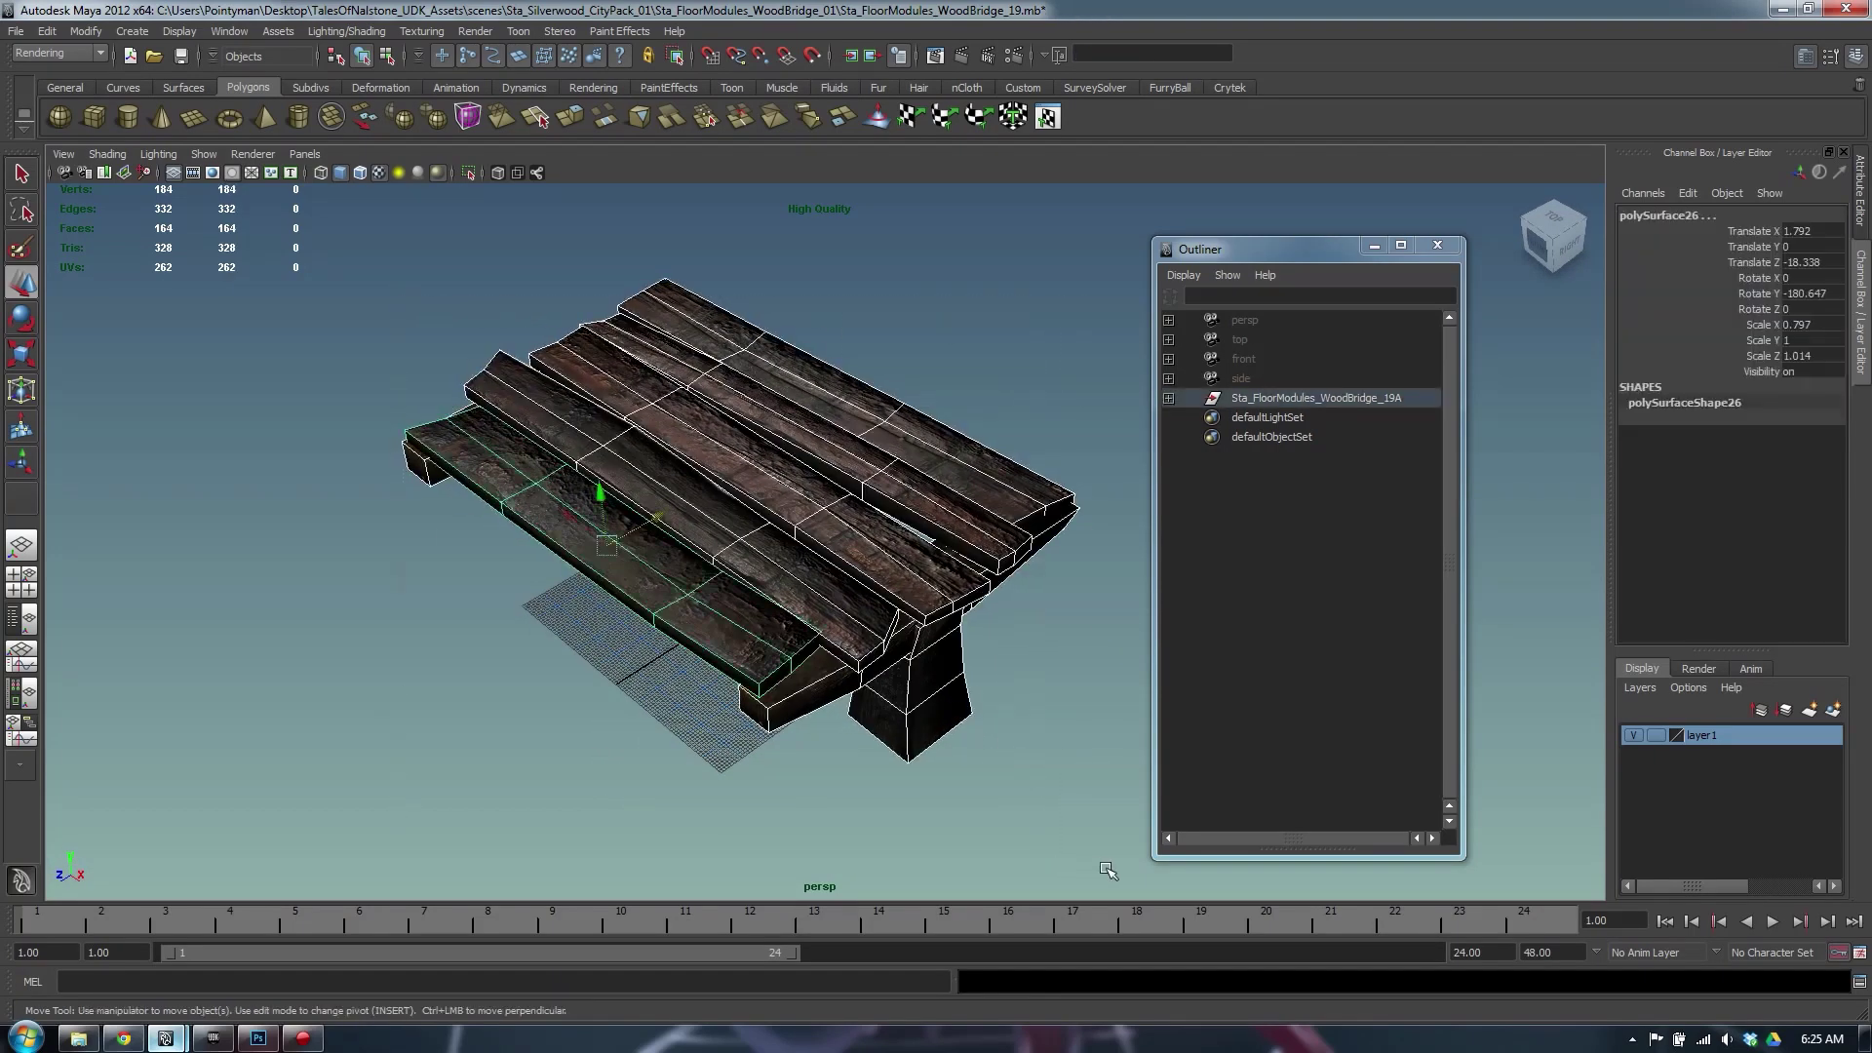
{"action": "key", "text": "ctrl+d"}
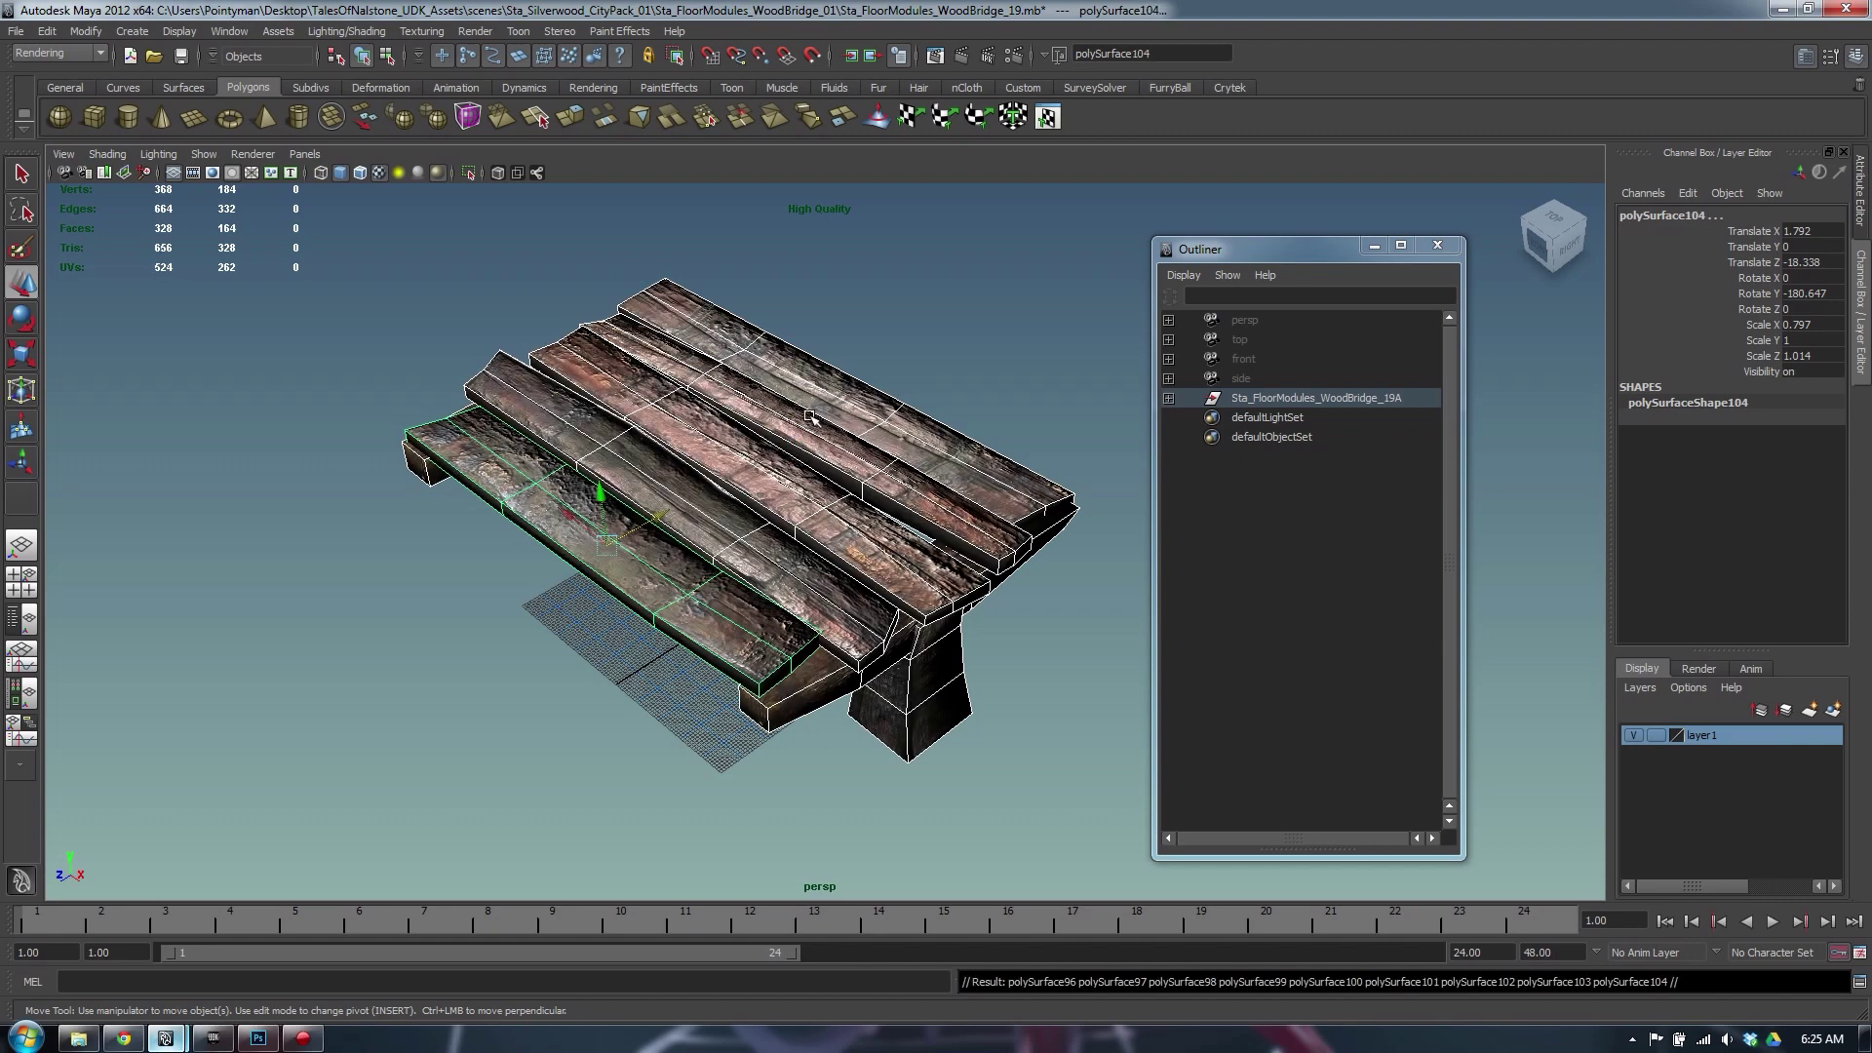
Combine the duplicated bridge parts into a single mesh and hide layer1 with the original pieces
{"action": "right_click", "coordinate": [809, 418], "text": "shift"}
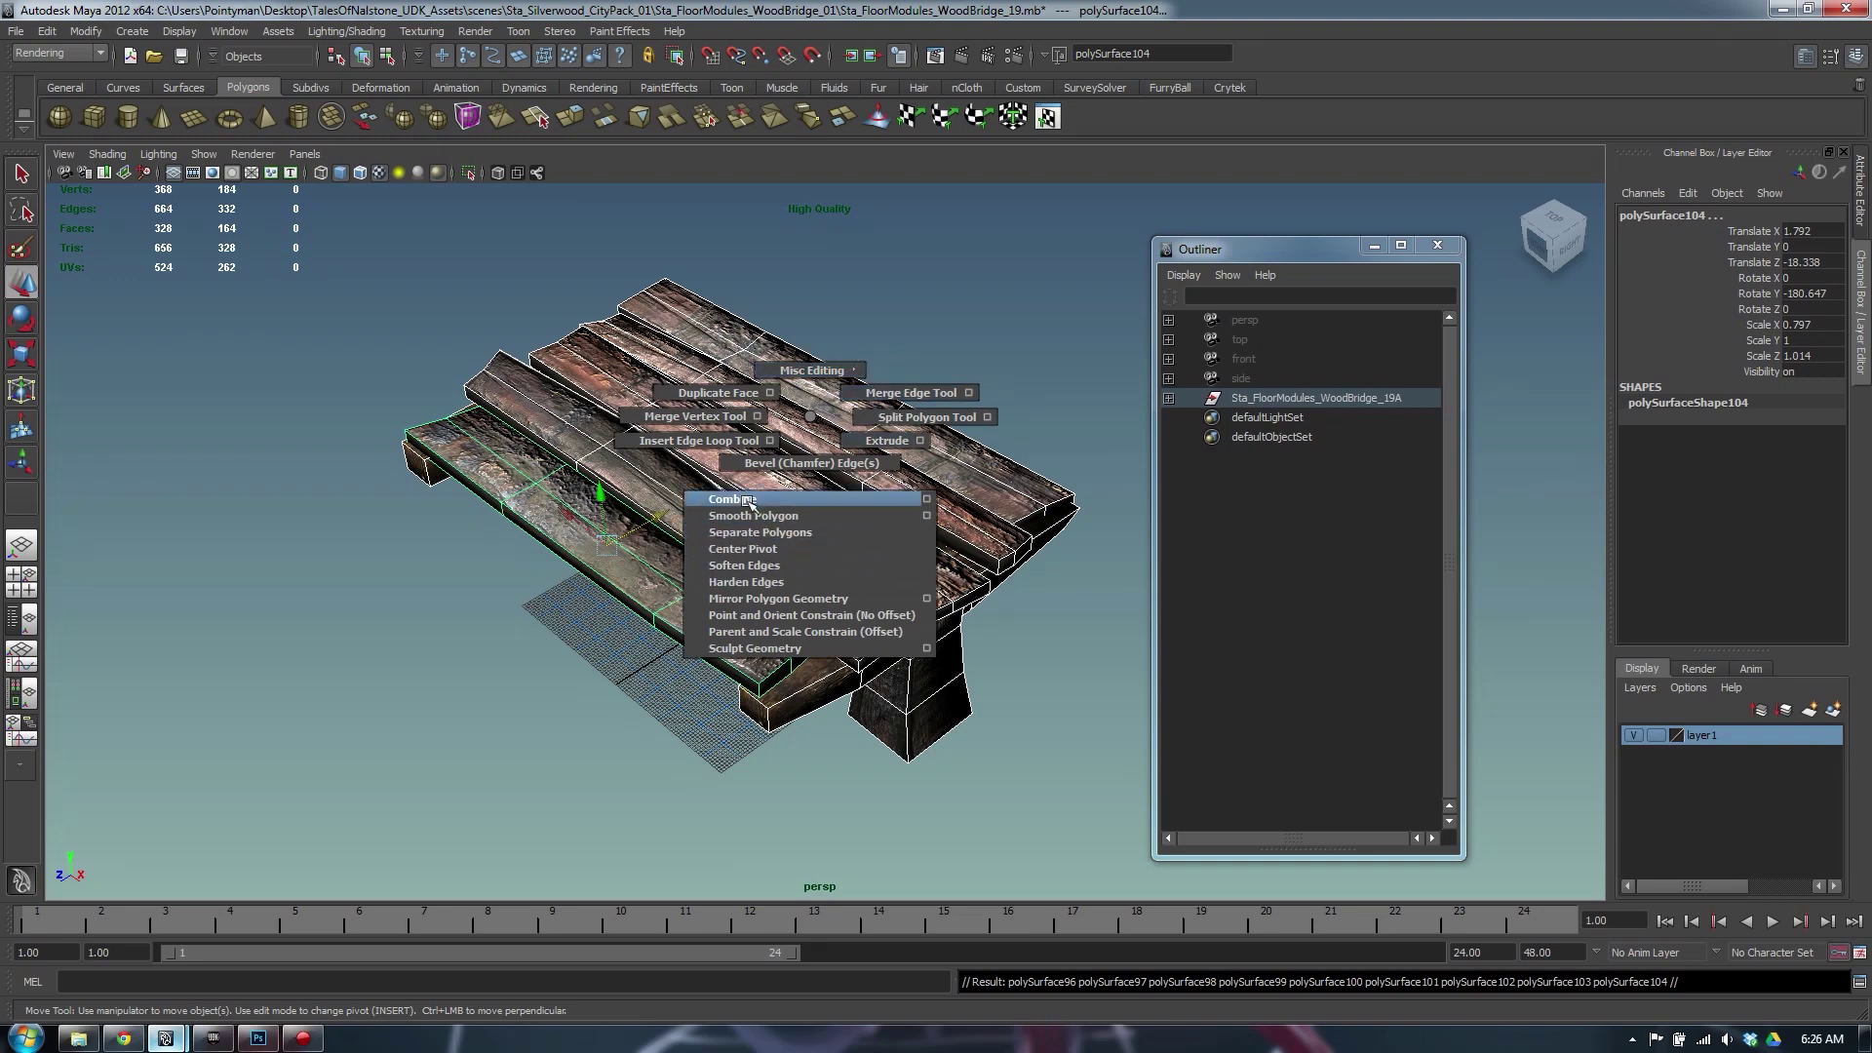
{"action": "left_click", "coordinate": [800, 499]}
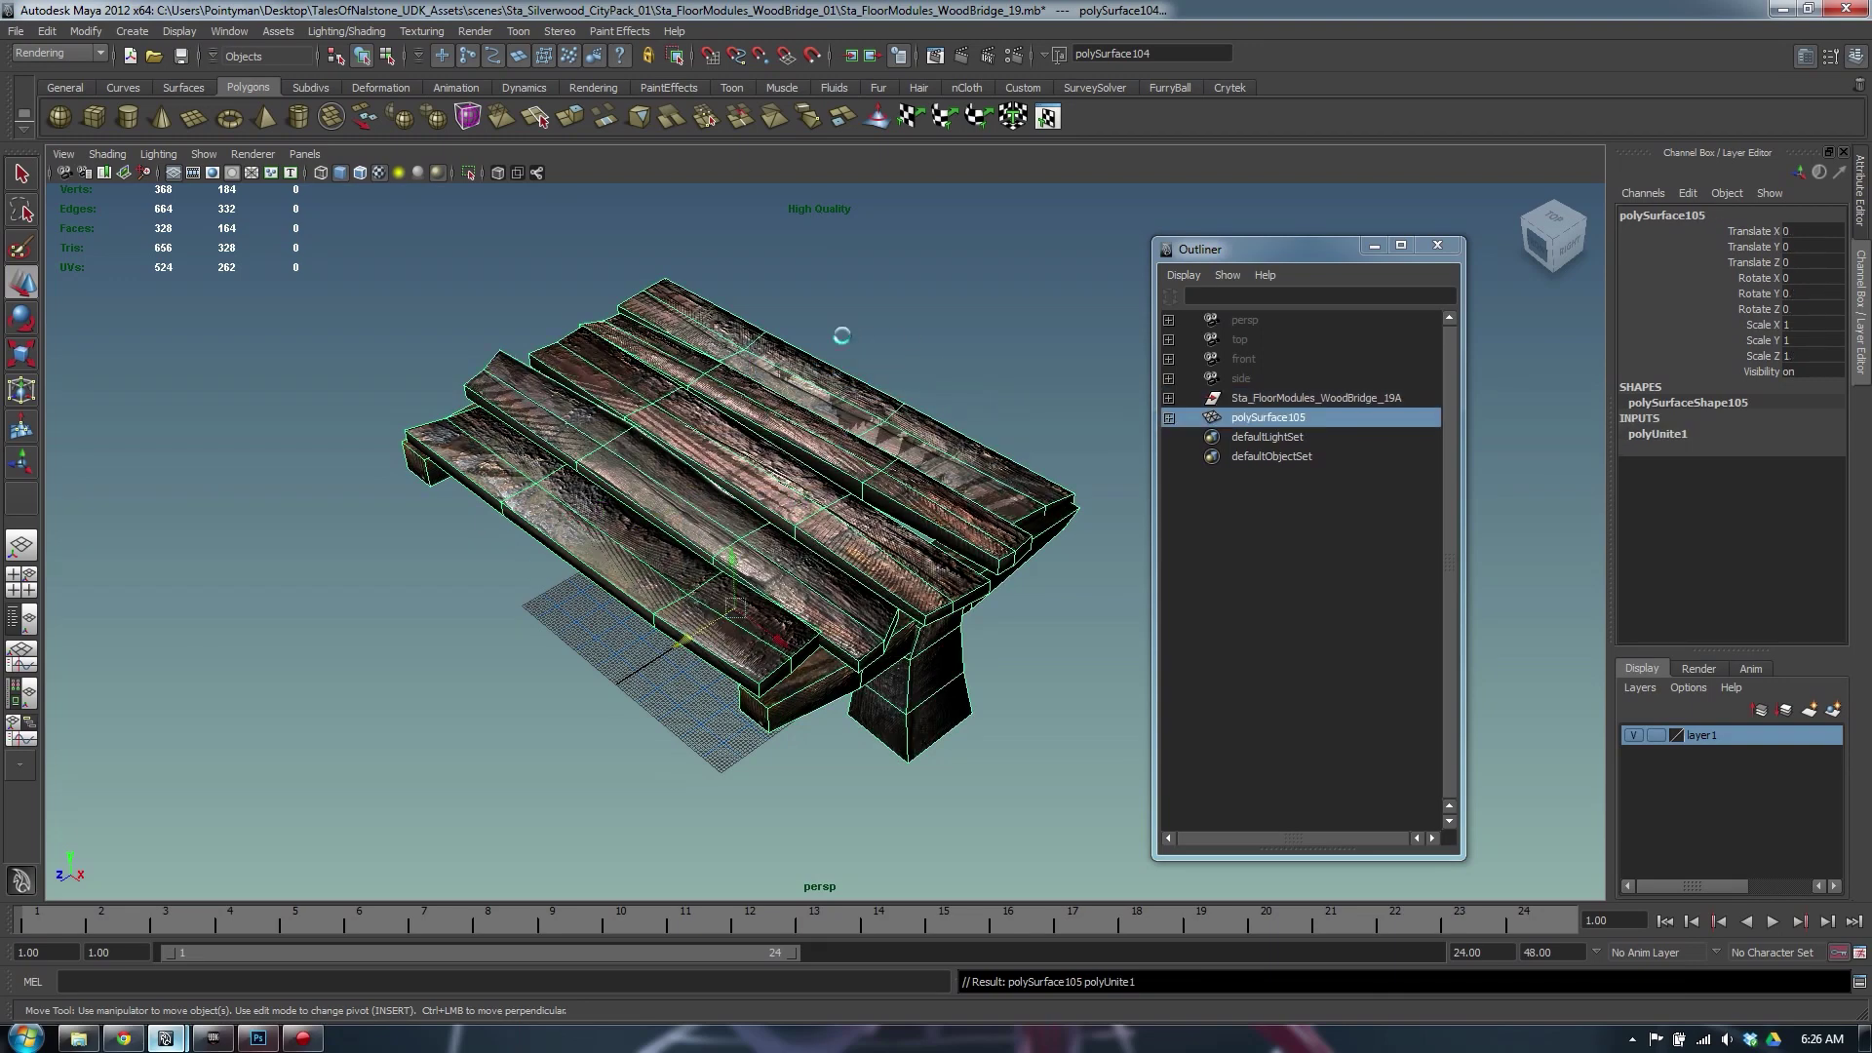
{"action": "left_click", "coordinate": [919, 288]}
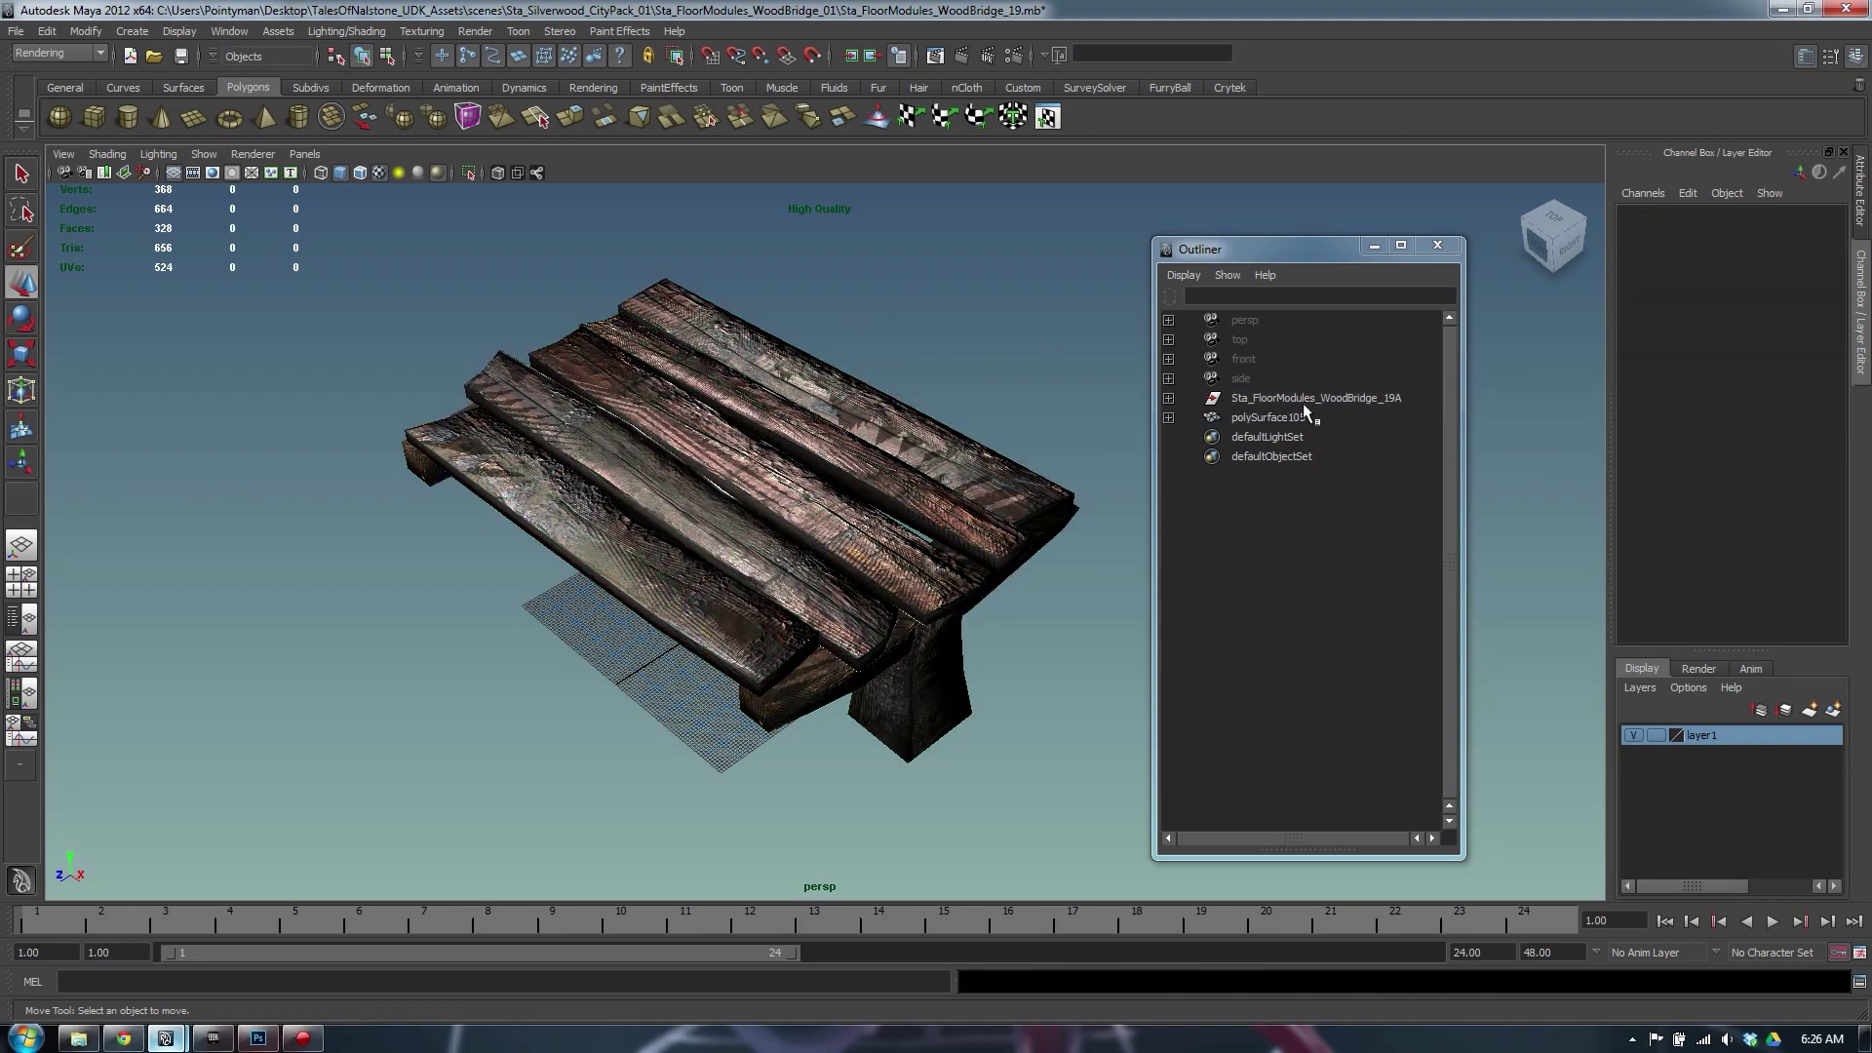
{"action": "left_click", "coordinate": [1636, 734]}
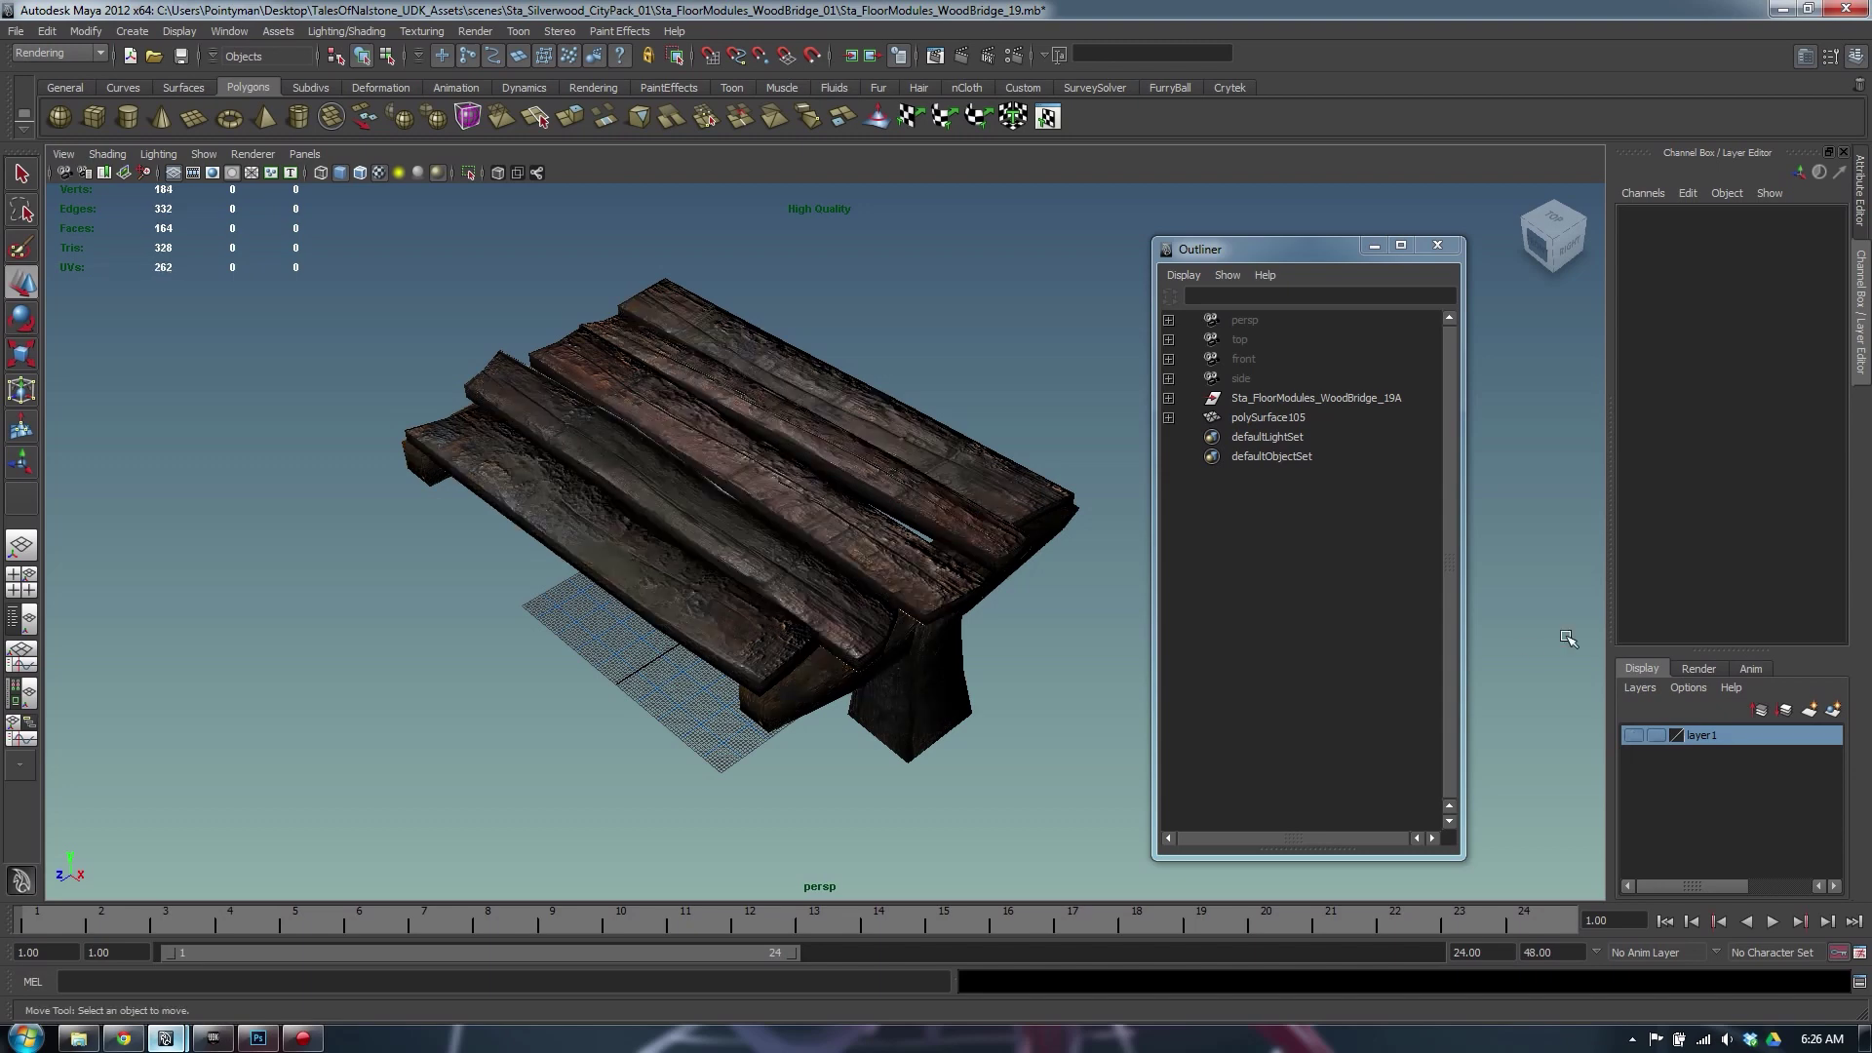
Select the combined bridge mesh and delete its construction history
{"action": "left_click", "coordinate": [1270, 400]}
{"action": "left_click", "coordinate": [1267, 417]}
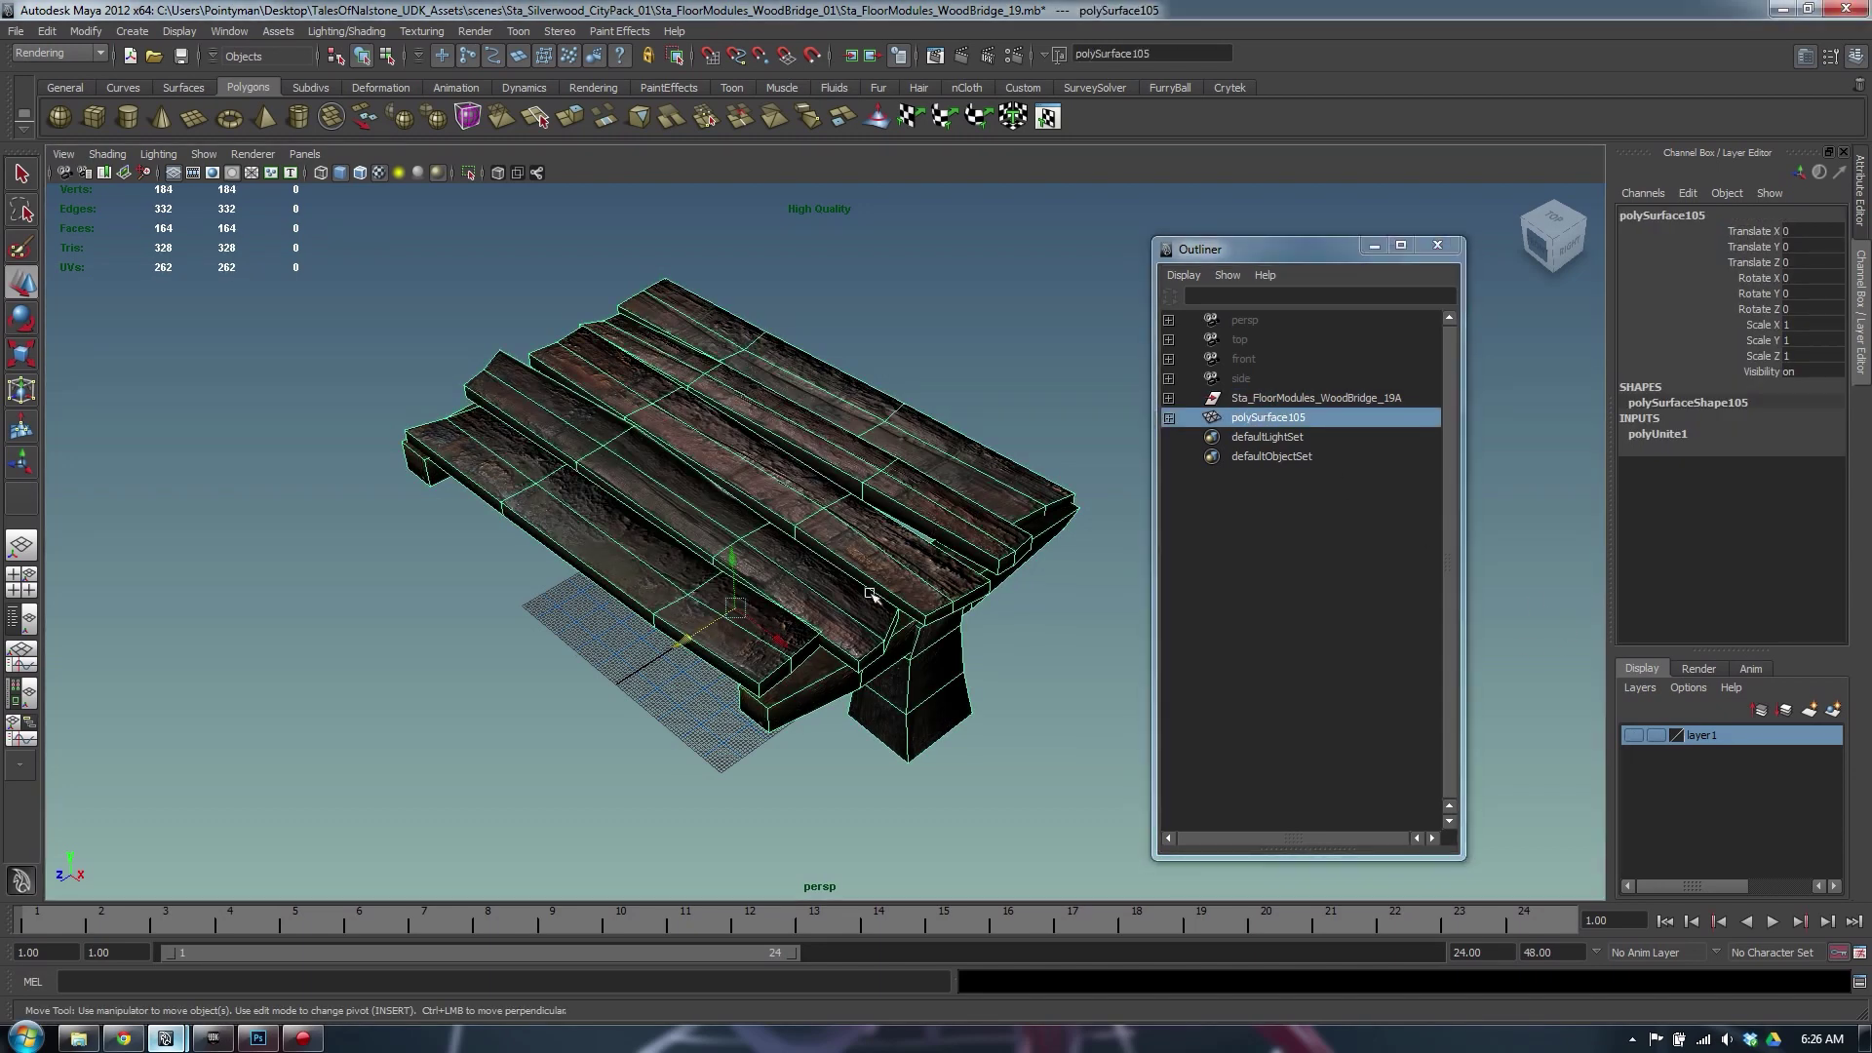
{"action": "left_click_drag", "start_coordinate": [1033, 517], "coordinate": [944, 454], "text": "alt"}
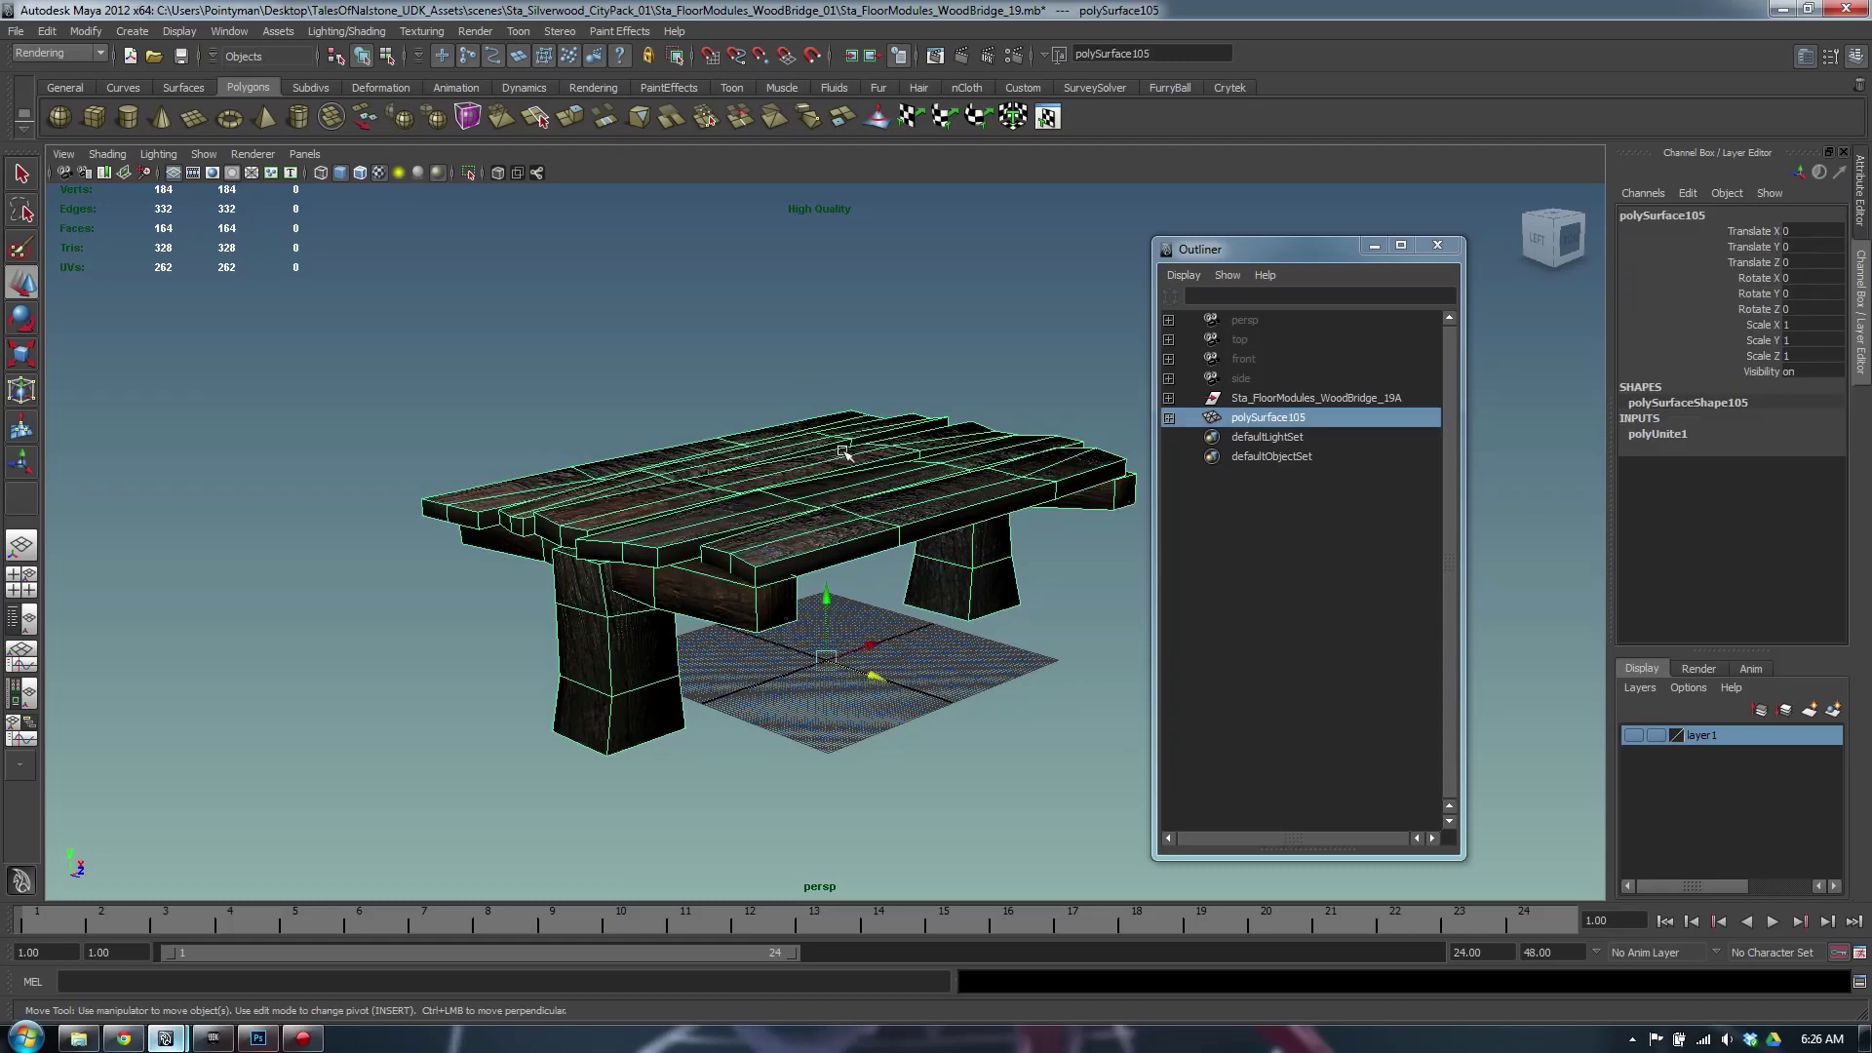
{"action": "key", "text": "alt+shift+d"}
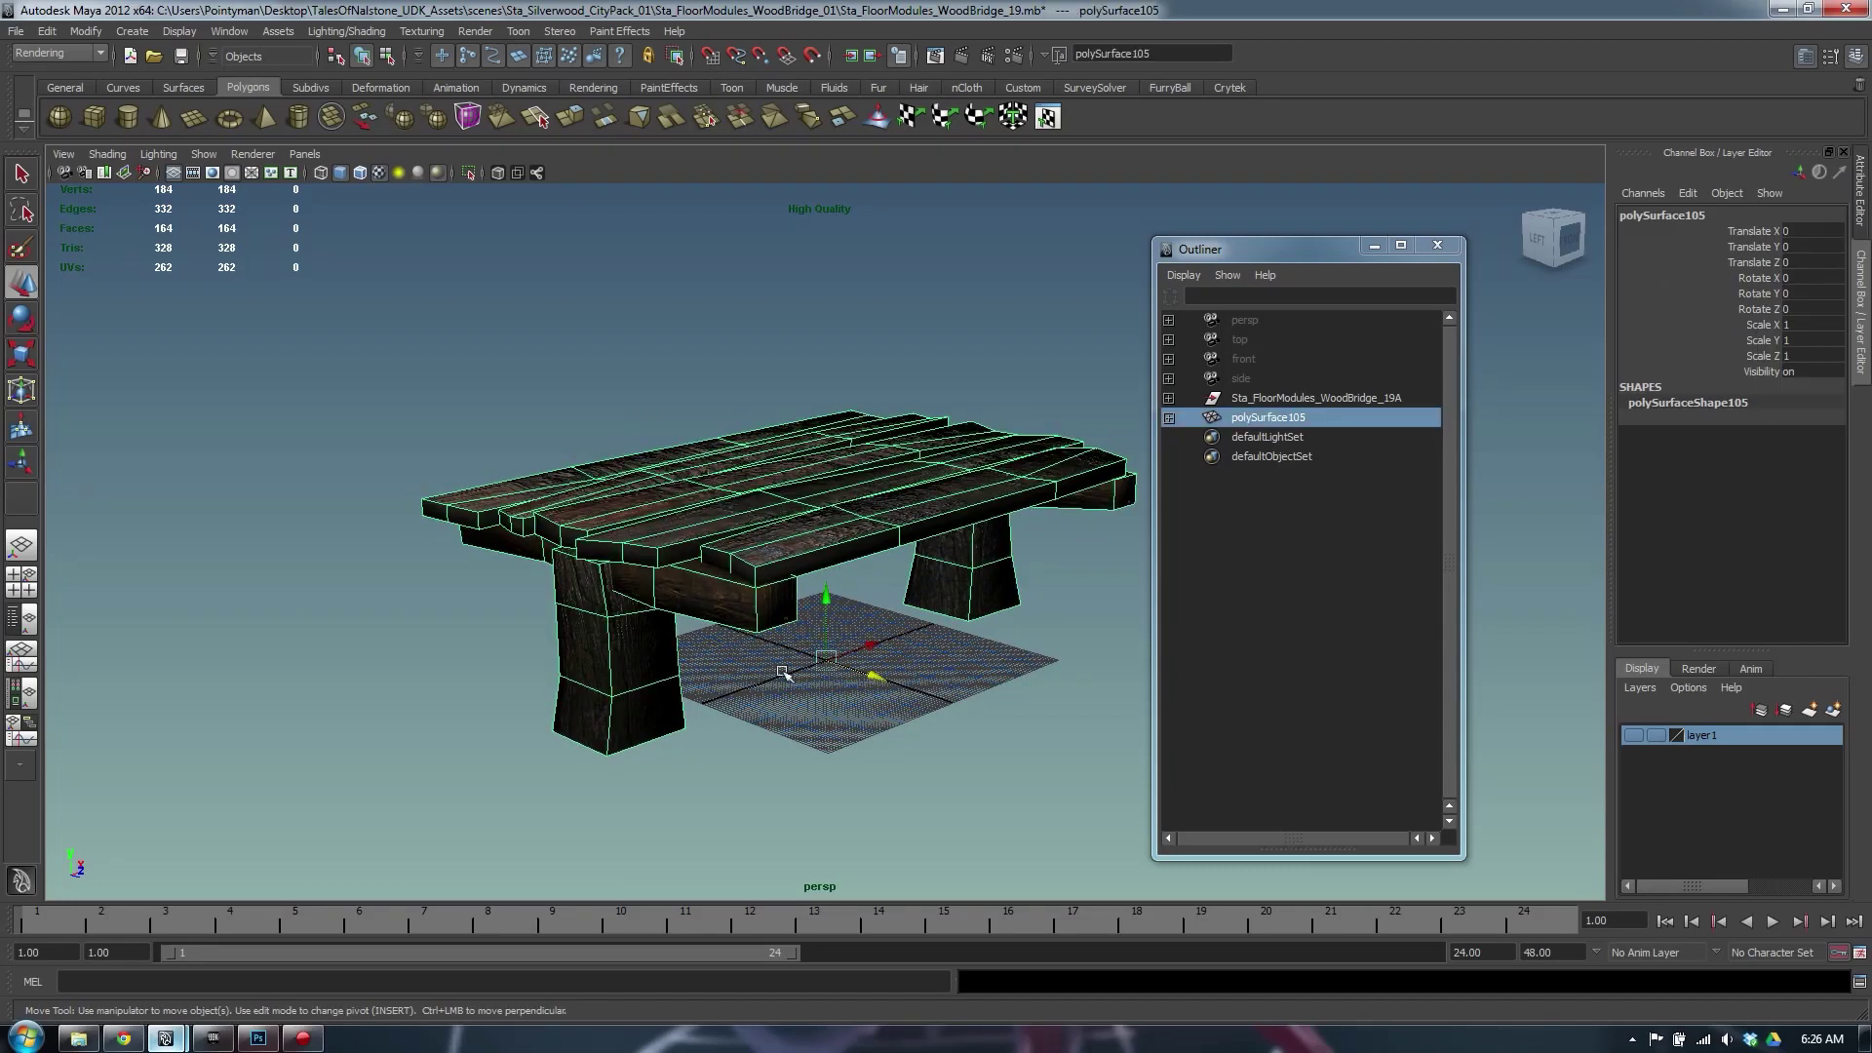
Rename the combined mesh Sta_FloorModules_WoodBridge_19, reusing the original group's name without its trailing A
{"action": "left_click_drag", "start_coordinate": [848, 511], "coordinate": [789, 532], "text": "alt"}
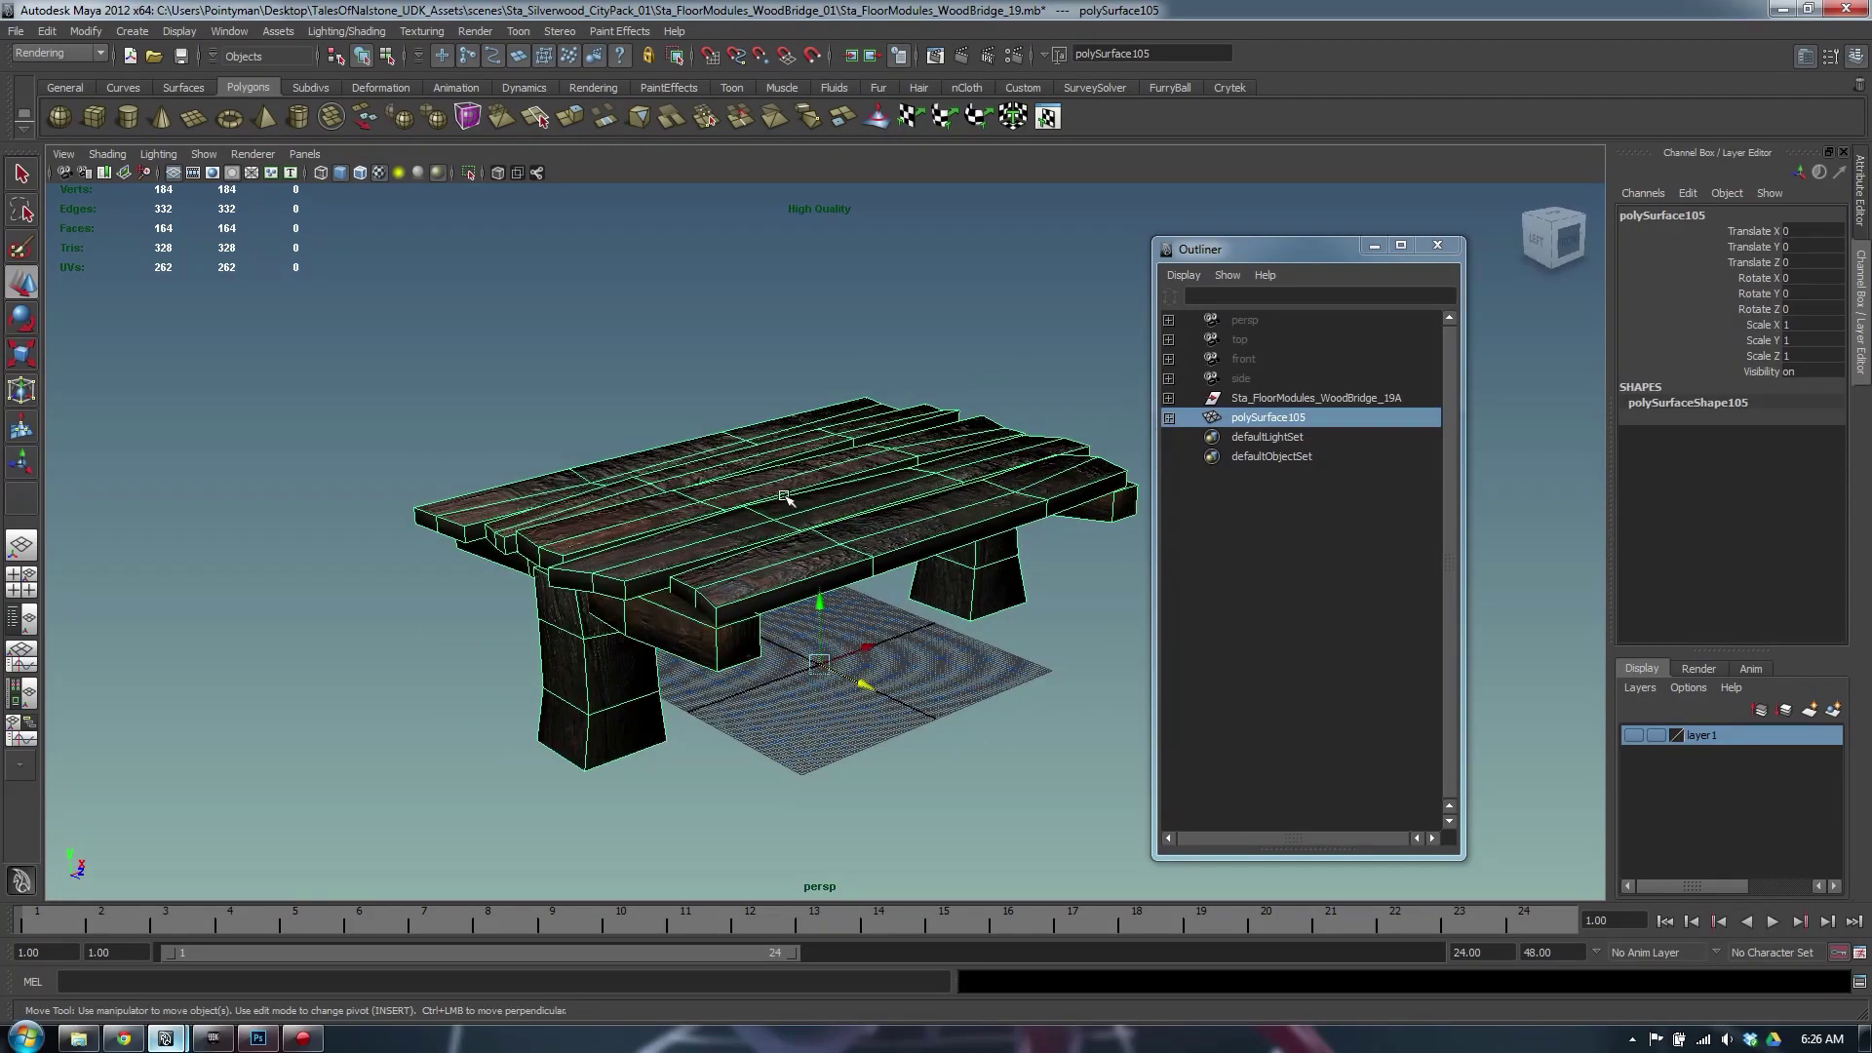
{"action": "double_click", "coordinate": [1293, 397]}
{"action": "key", "text": "ctrl+c"}
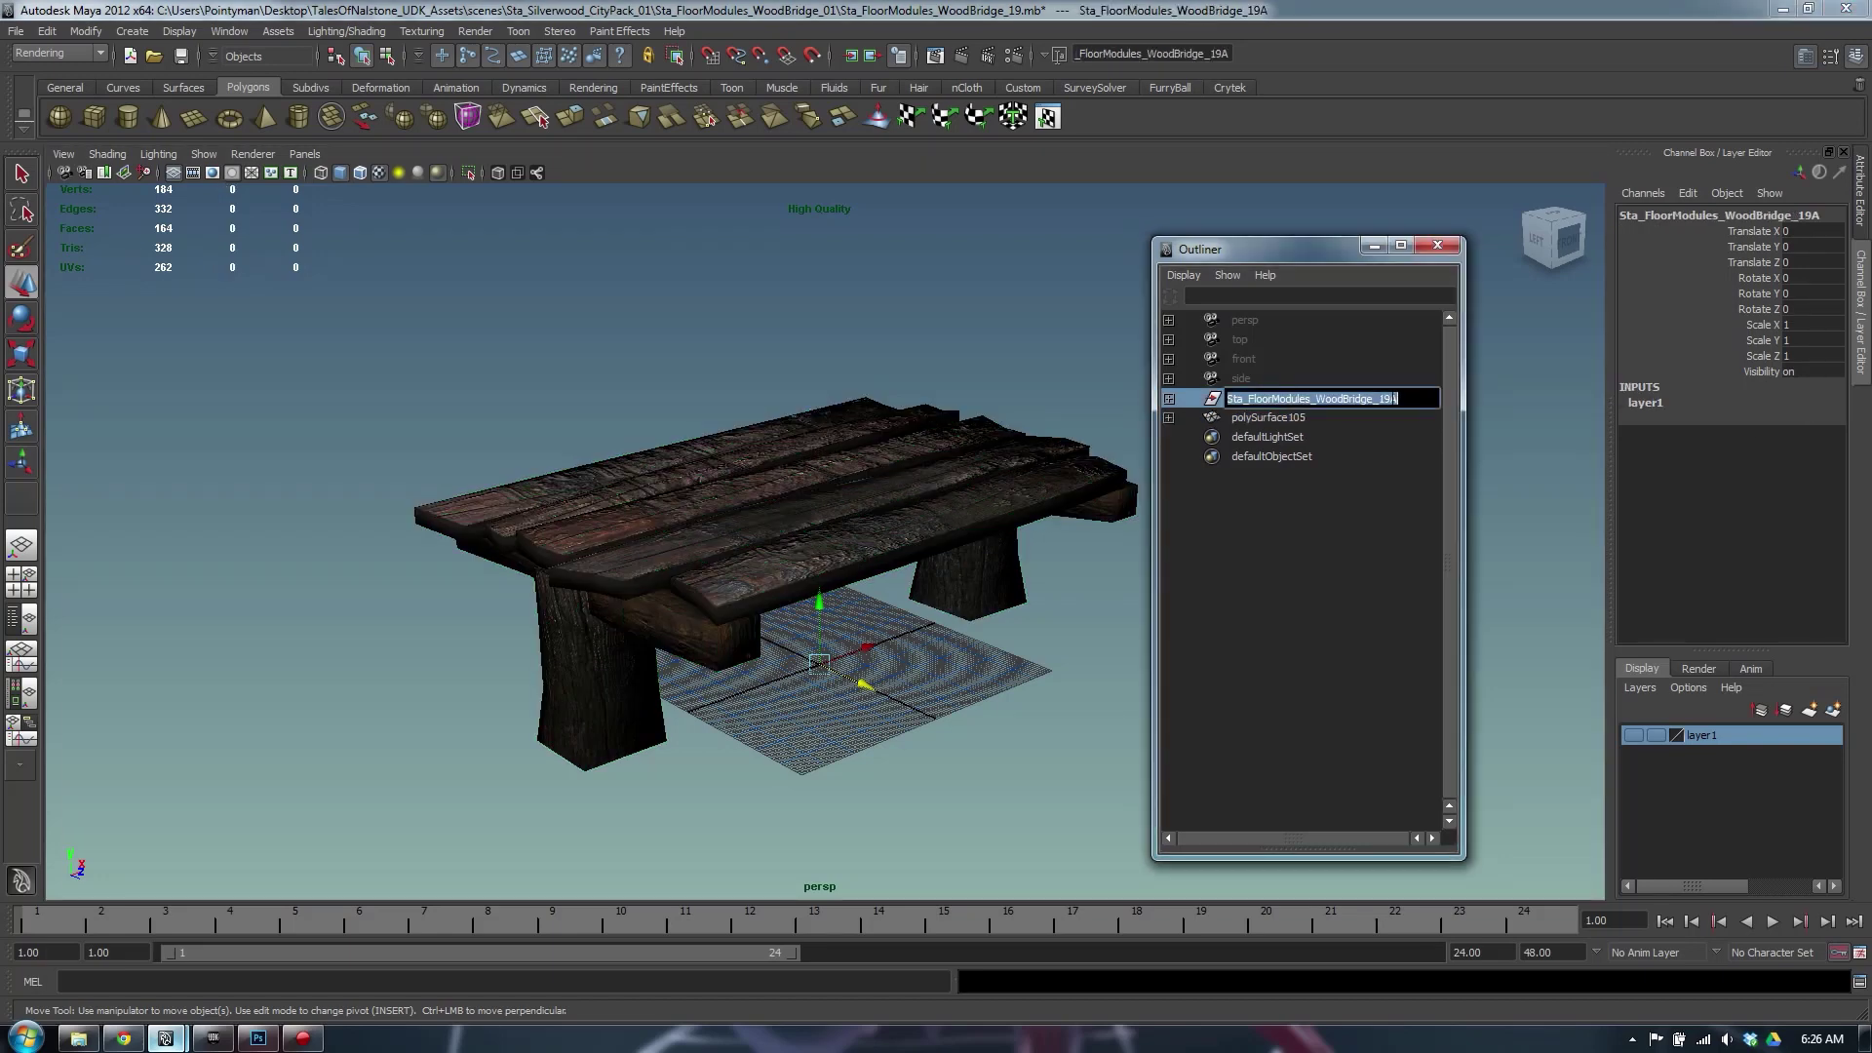
{"action": "double_click", "coordinate": [1282, 418]}
{"action": "key", "text": "ctrl+v"}
{"action": "key", "text": "Return"}
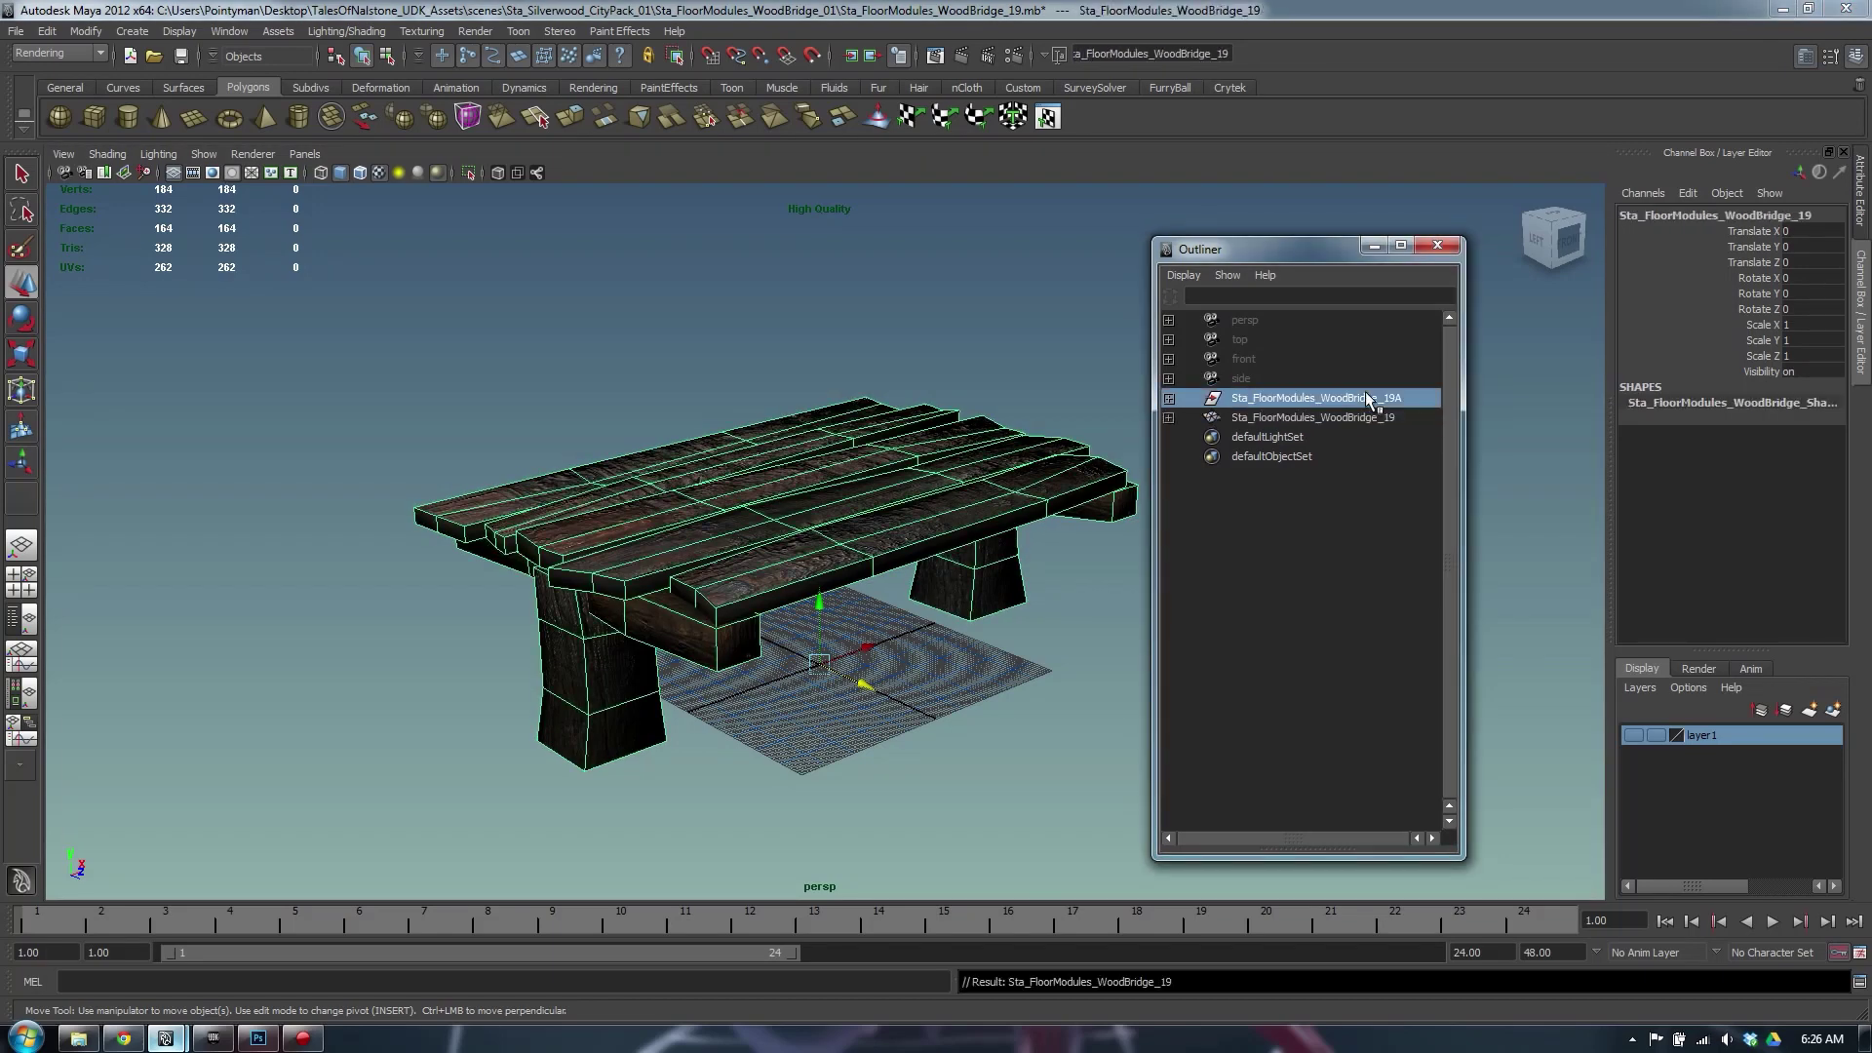
Graph the Sta_FloorModules_WoodBridge_Texture_01 material's connections in the Hypershade and examine its texture file nodes
{"action": "left_click", "coordinate": [833, 458]}
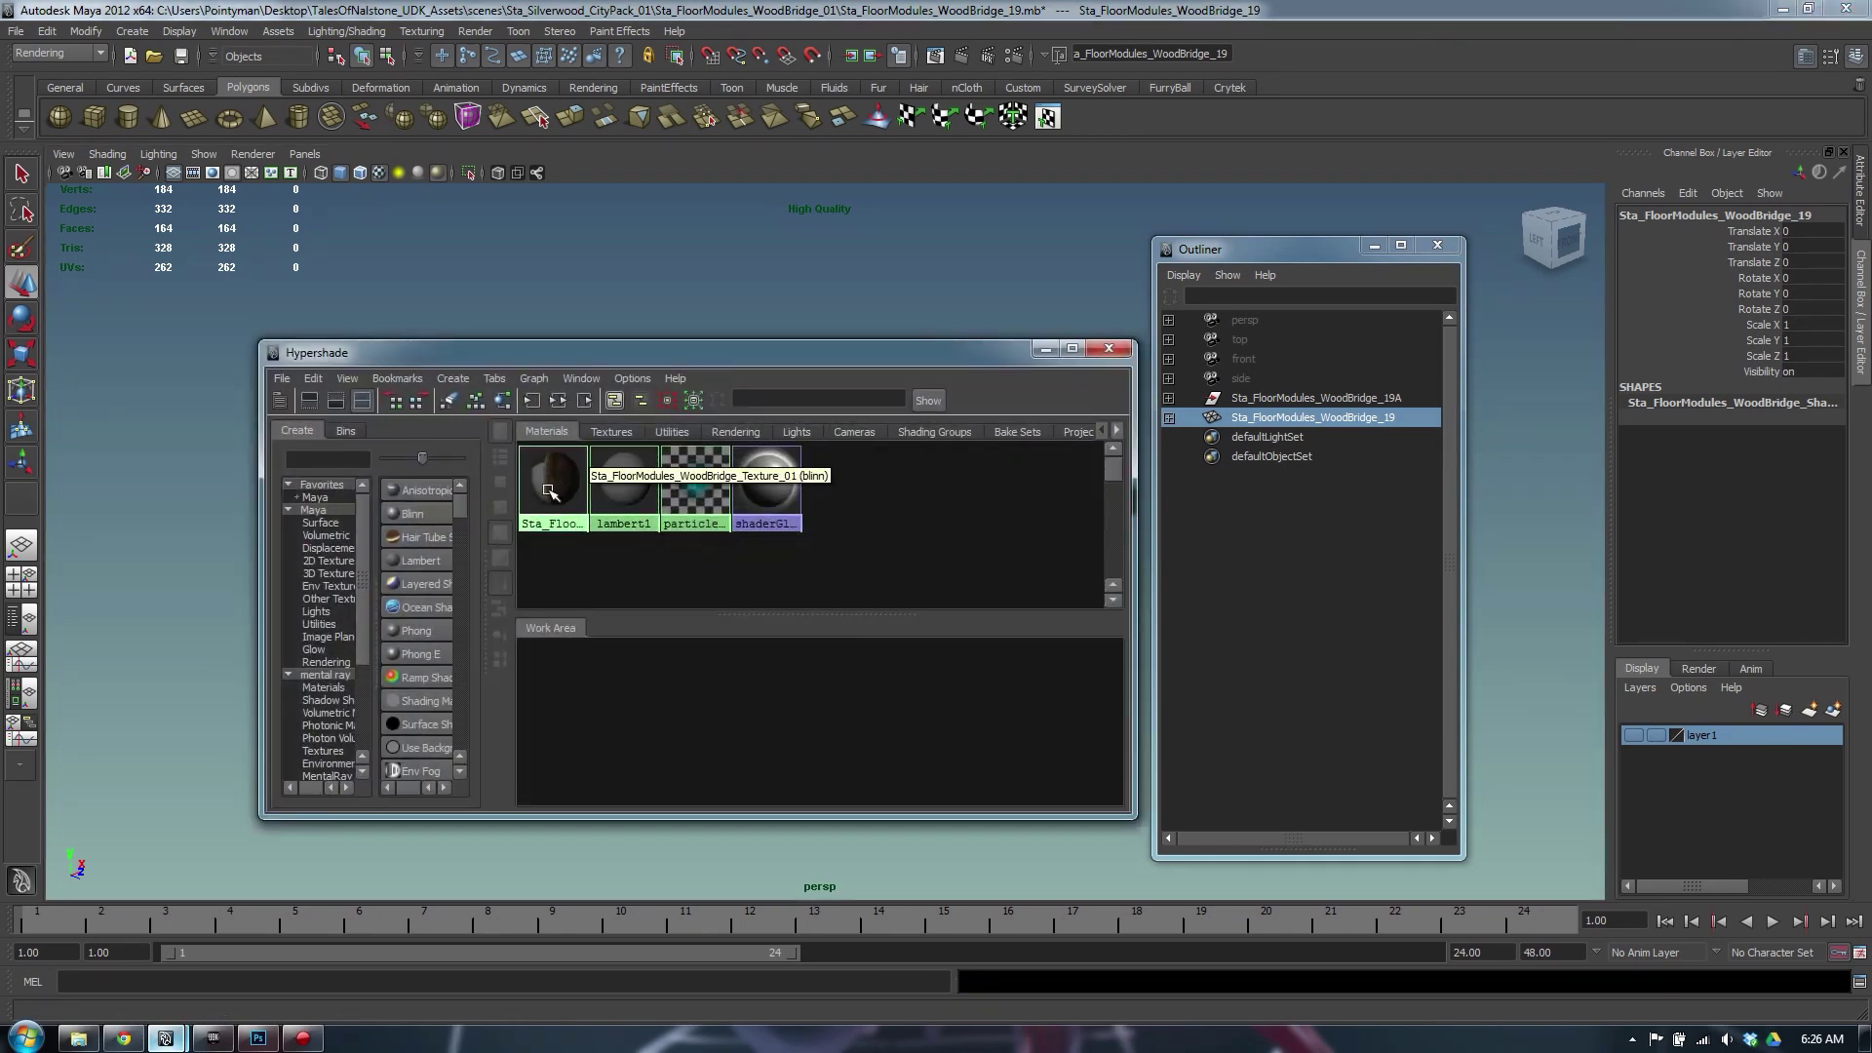
{"action": "left_click", "coordinate": [560, 506]}
{"action": "left_click", "coordinate": [558, 401]}
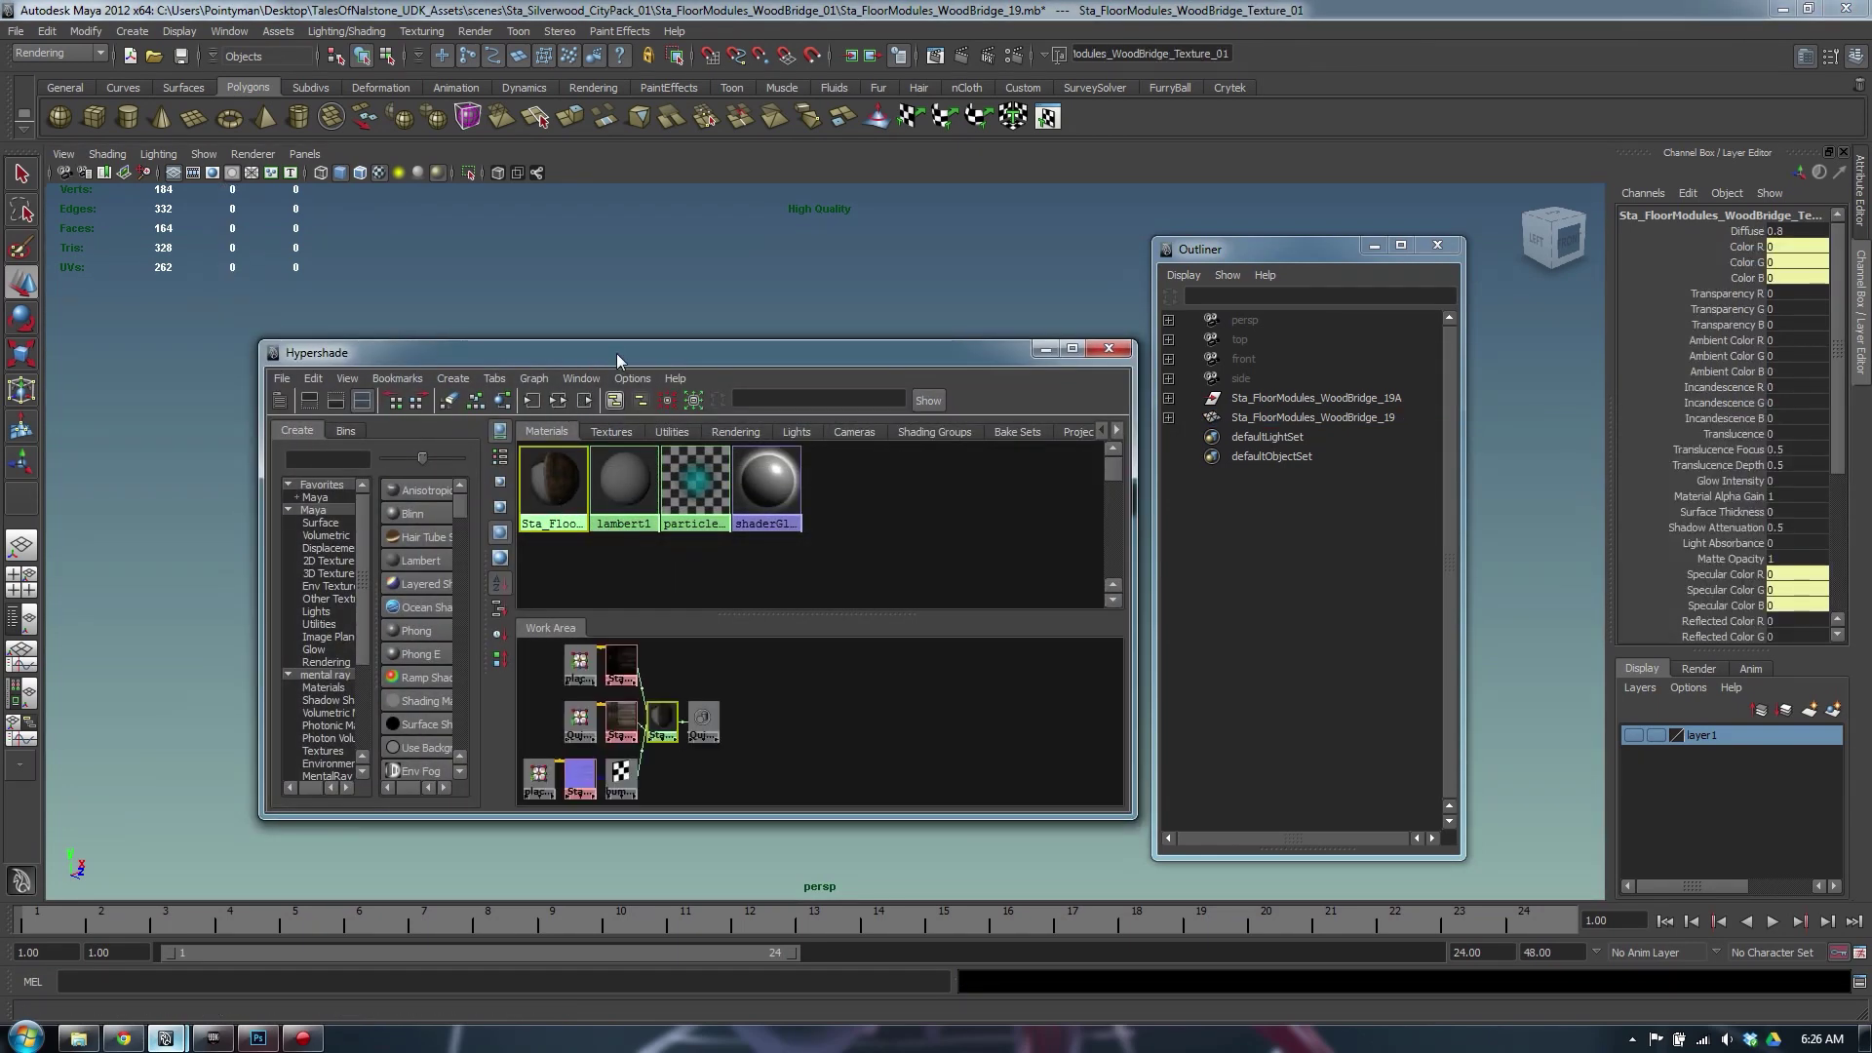
{"action": "left_click_drag", "start_coordinate": [617, 360], "coordinate": [591, 283]}
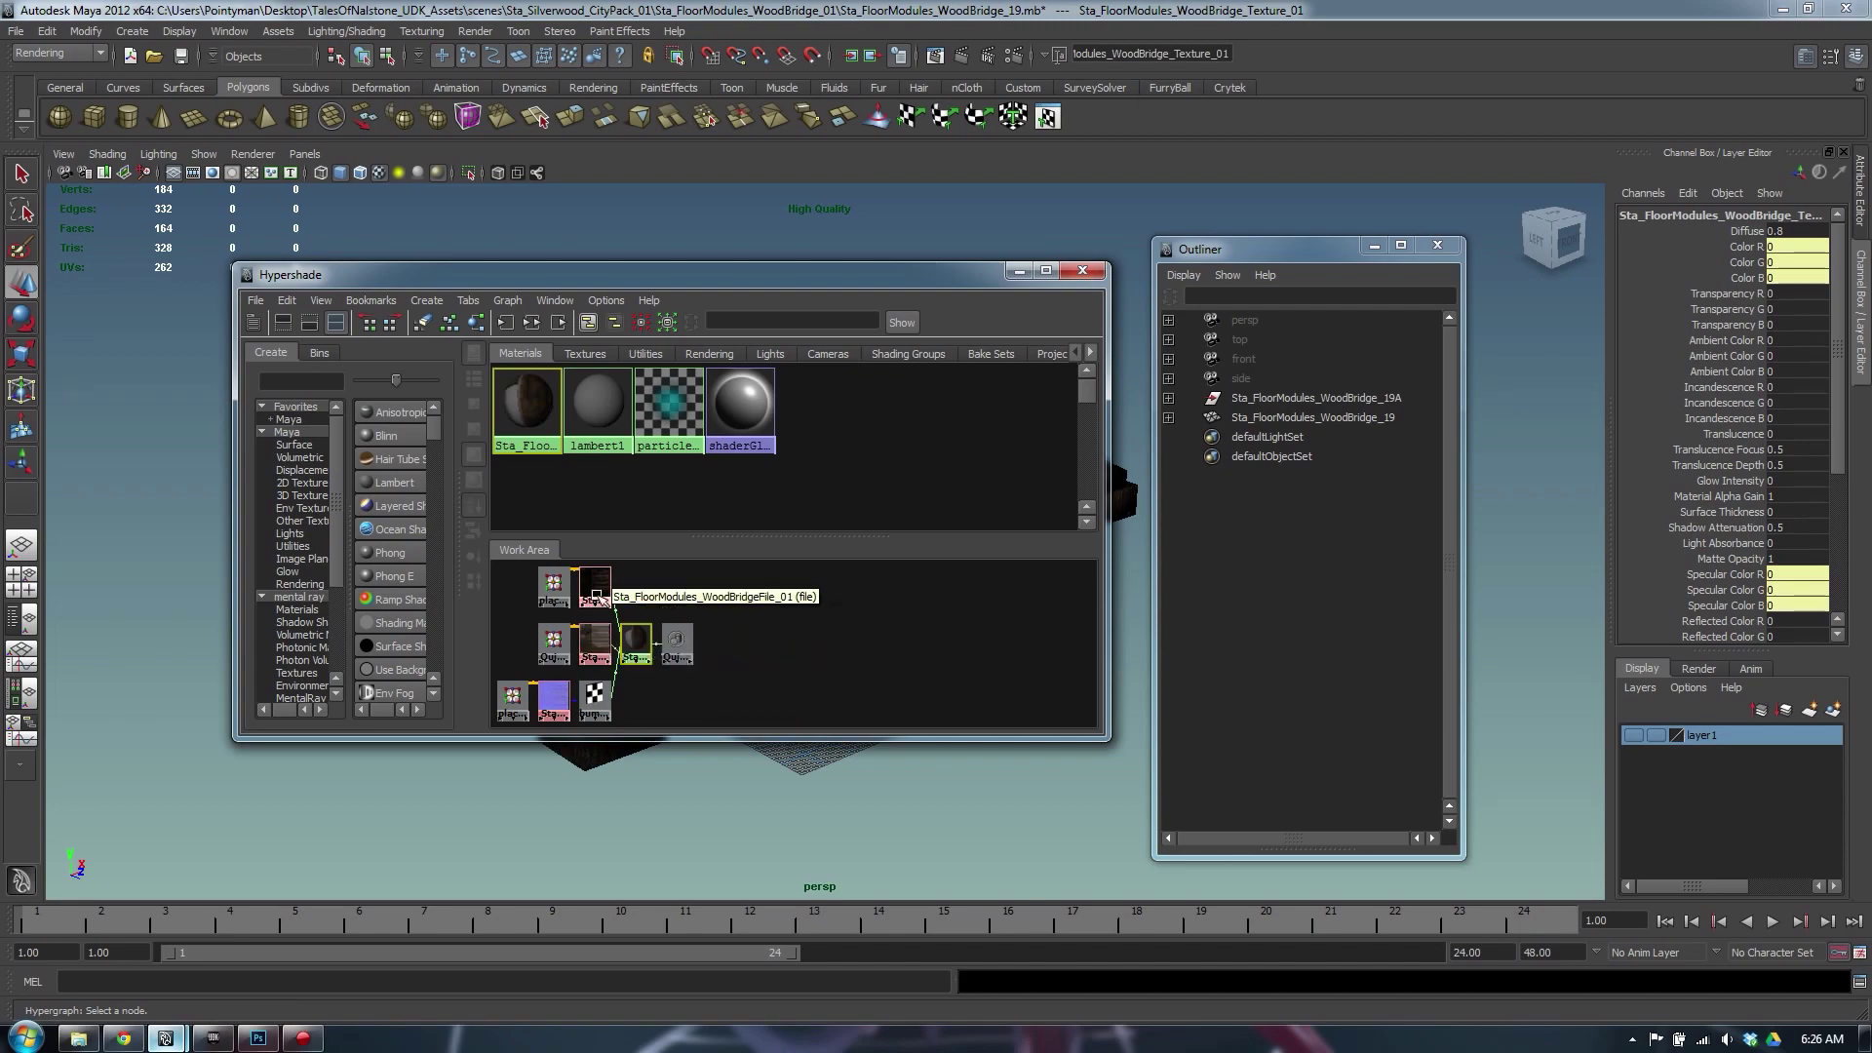
{"action": "left_click", "coordinate": [1095, 271]}
Export the selected combined mesh as an FBX file named Sta_FloorModules_WoodBridge_19 in the Sta_FloorModules_WoodBridge_01 folder
{"action": "left_click", "coordinate": [836, 459]}
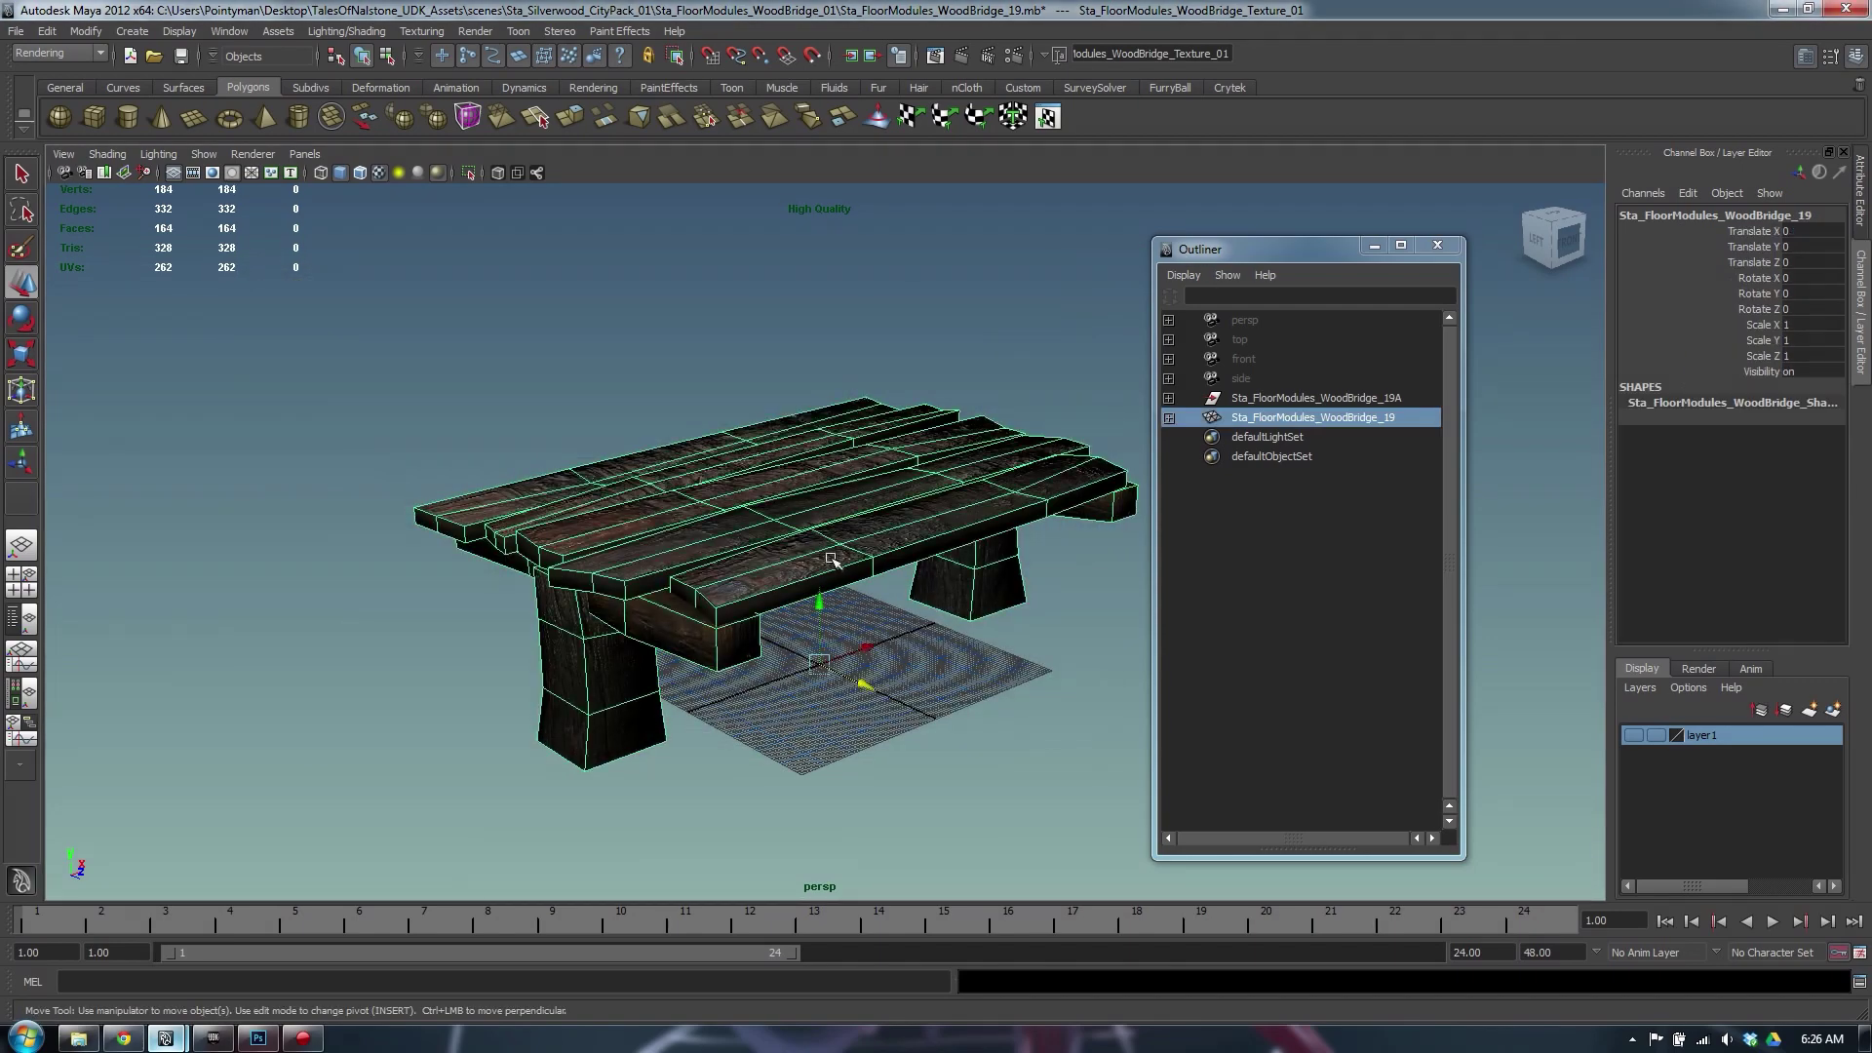
{"action": "left_click_drag", "start_coordinate": [835, 459], "coordinate": [829, 572], "text": "alt"}
{"action": "key", "text": "w"}
{"action": "left_click", "coordinate": [829, 488]}
{"action": "left_click", "coordinate": [721, 487]}
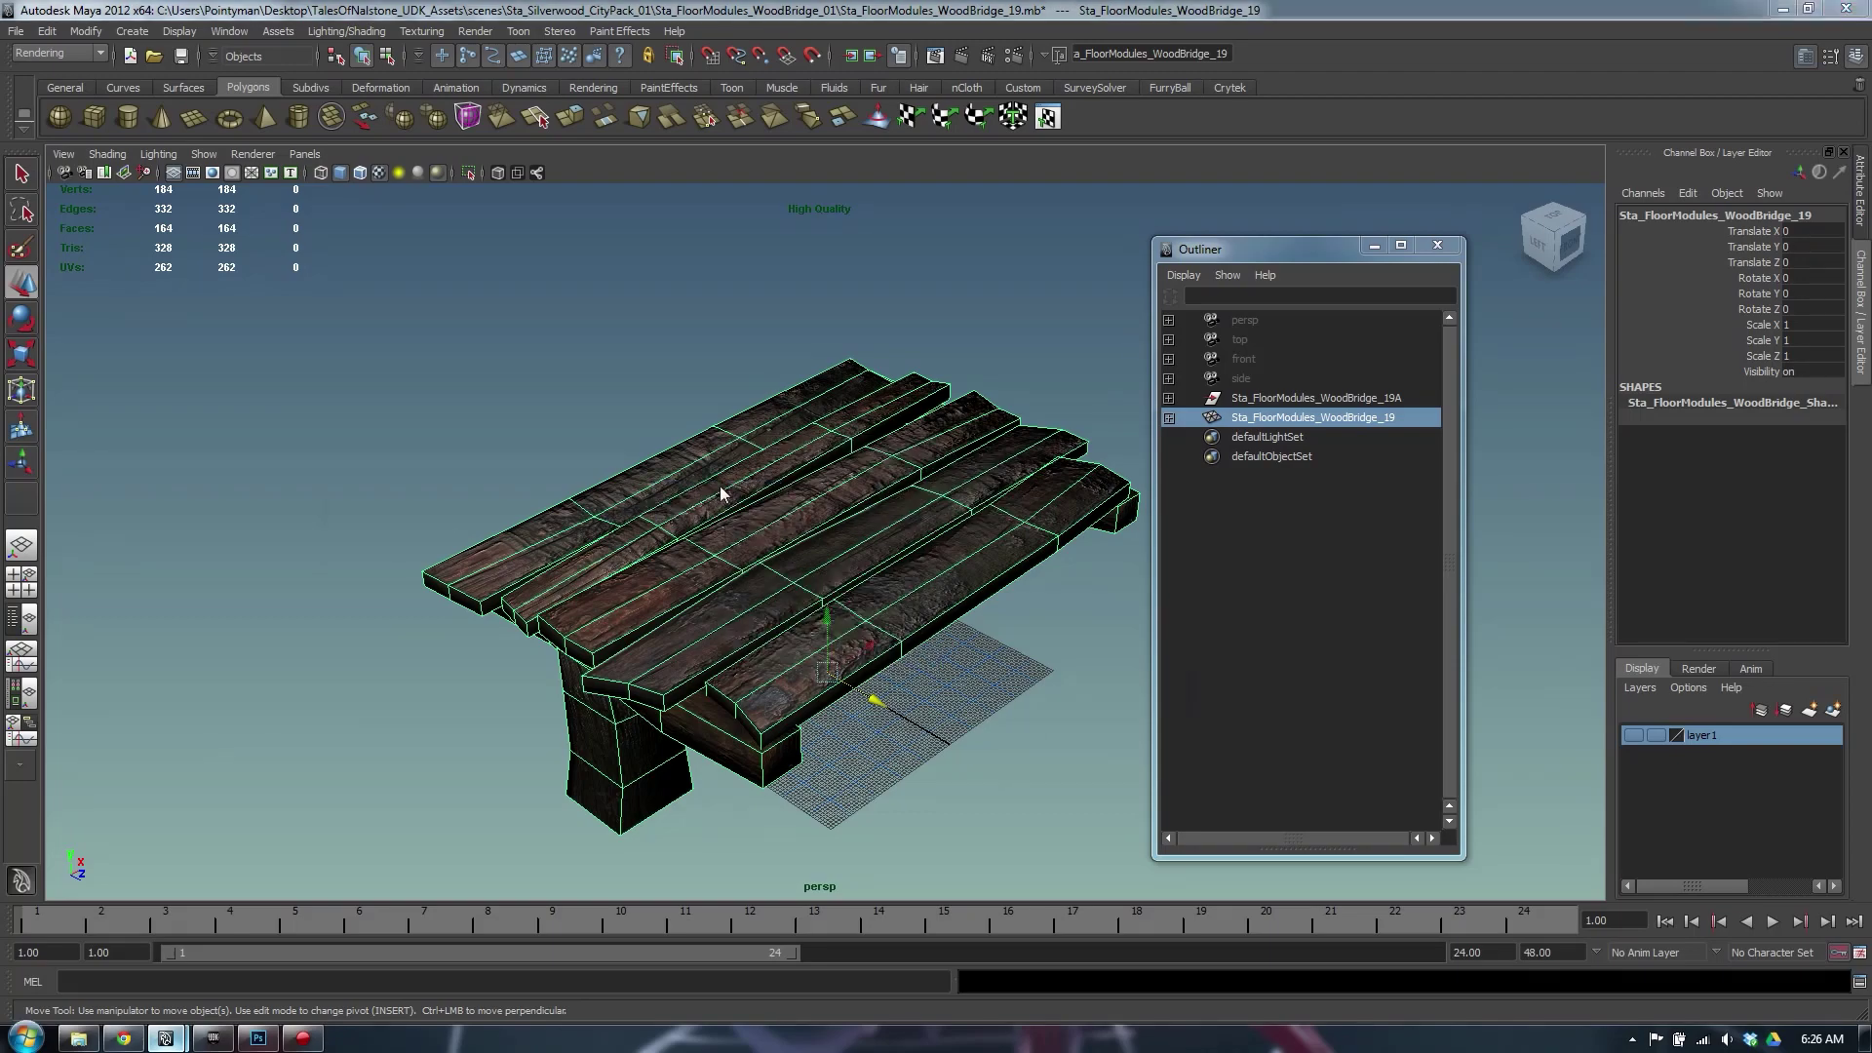
{"action": "scroll", "coordinate": [1216, 426], "scroll_direction": "down", "scroll_amount": 2}
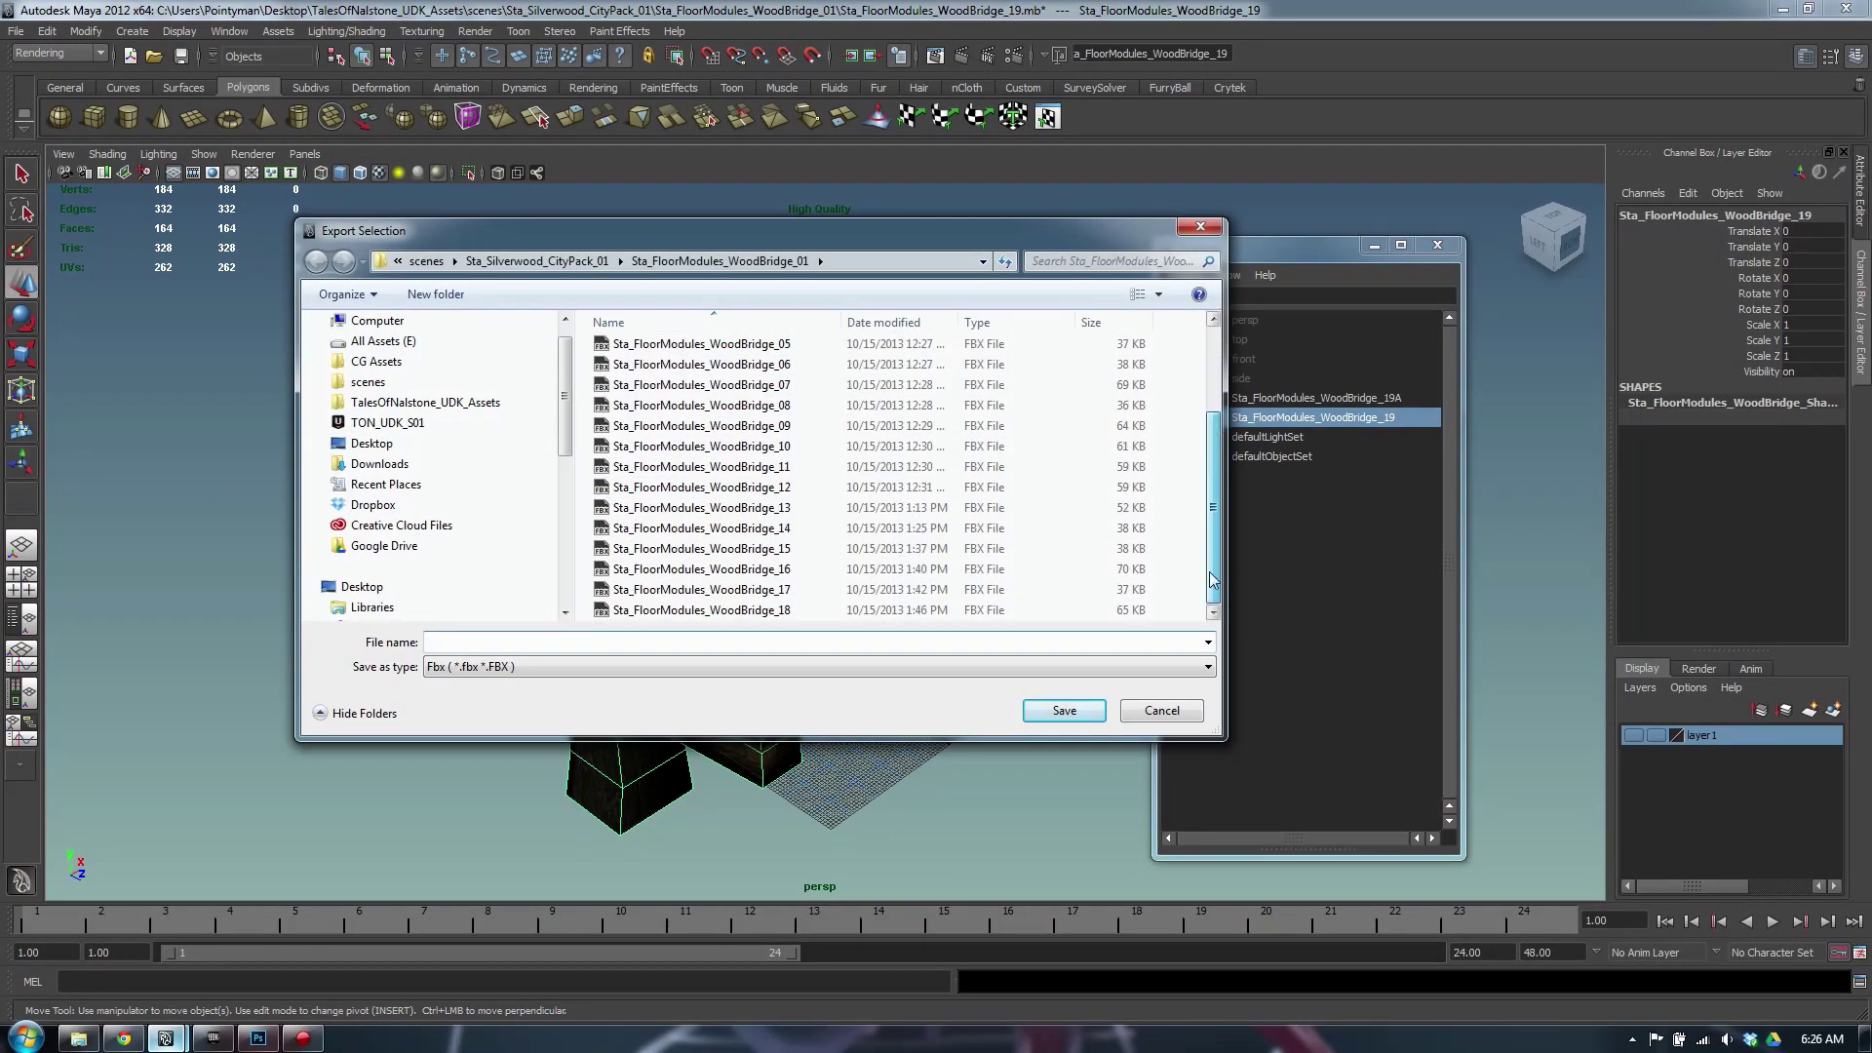
{"action": "left_click", "coordinate": [701, 610]}
{"action": "left_click", "coordinate": [707, 642]}
{"action": "key", "text": "BackSpace"}
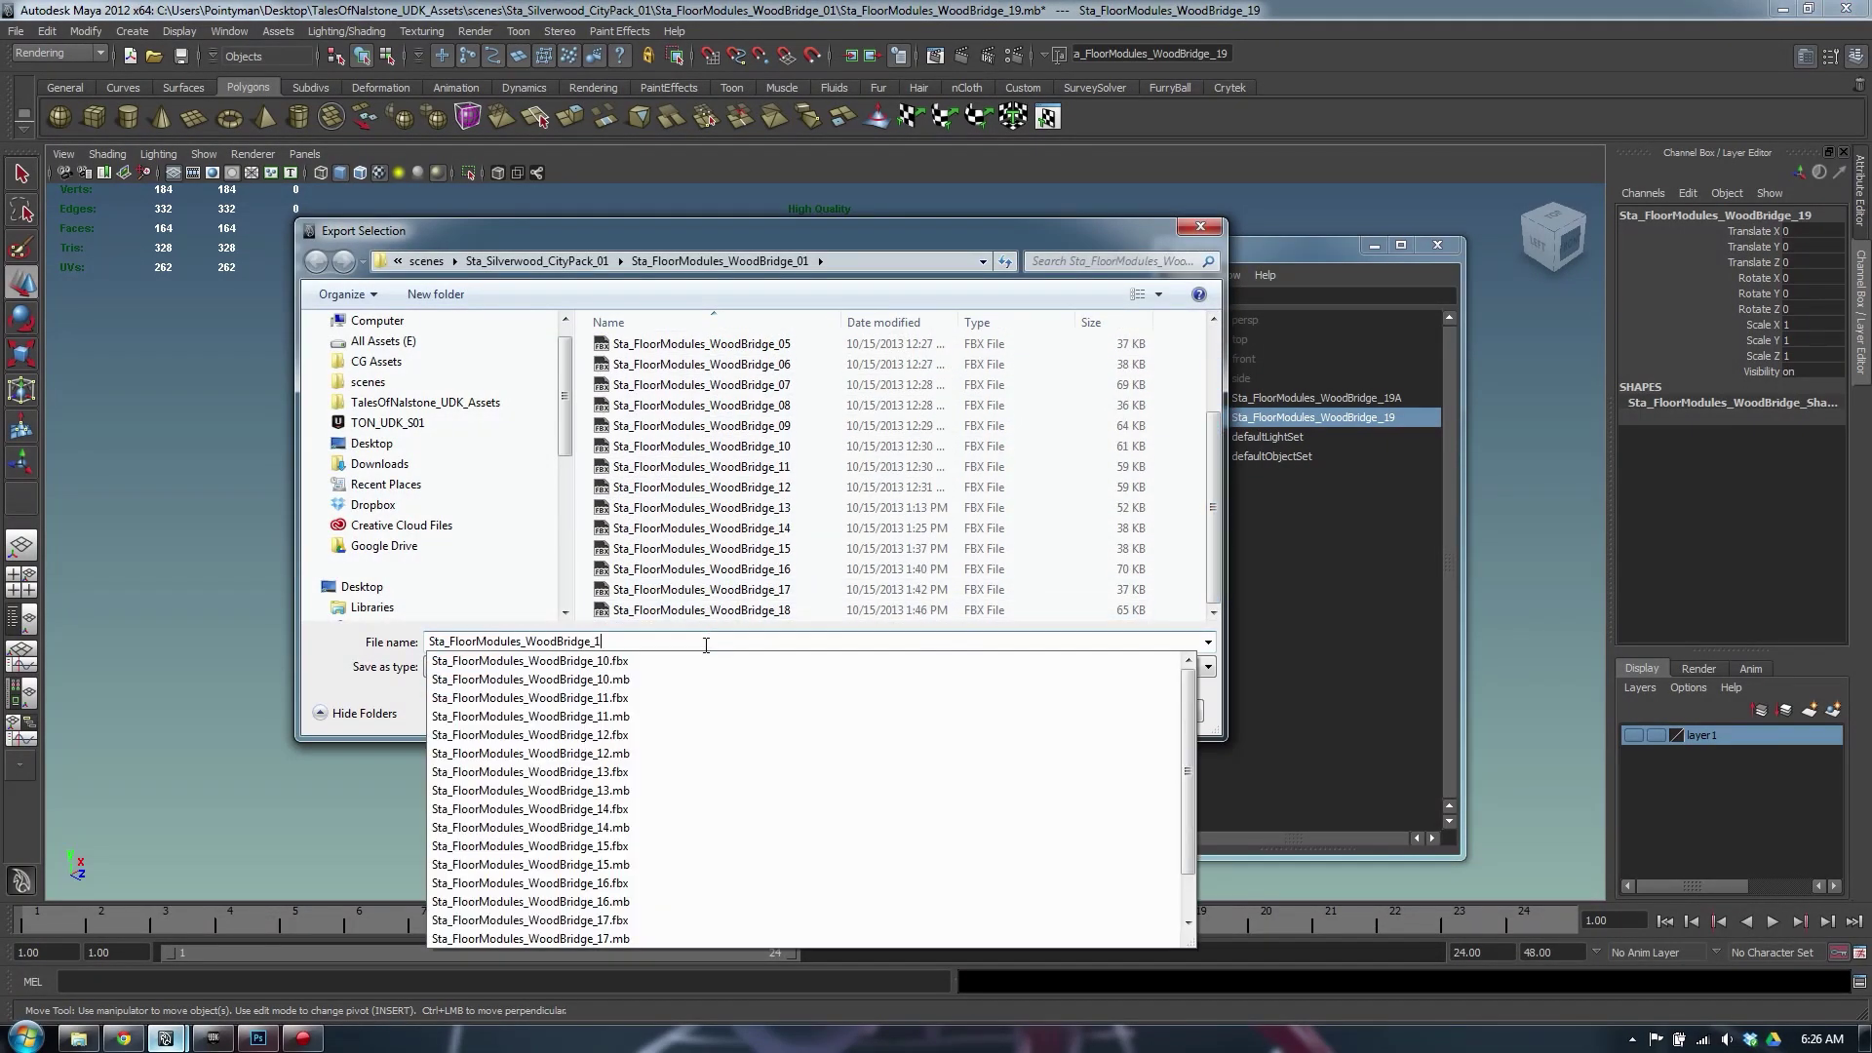
{"action": "type", "text": "9"}
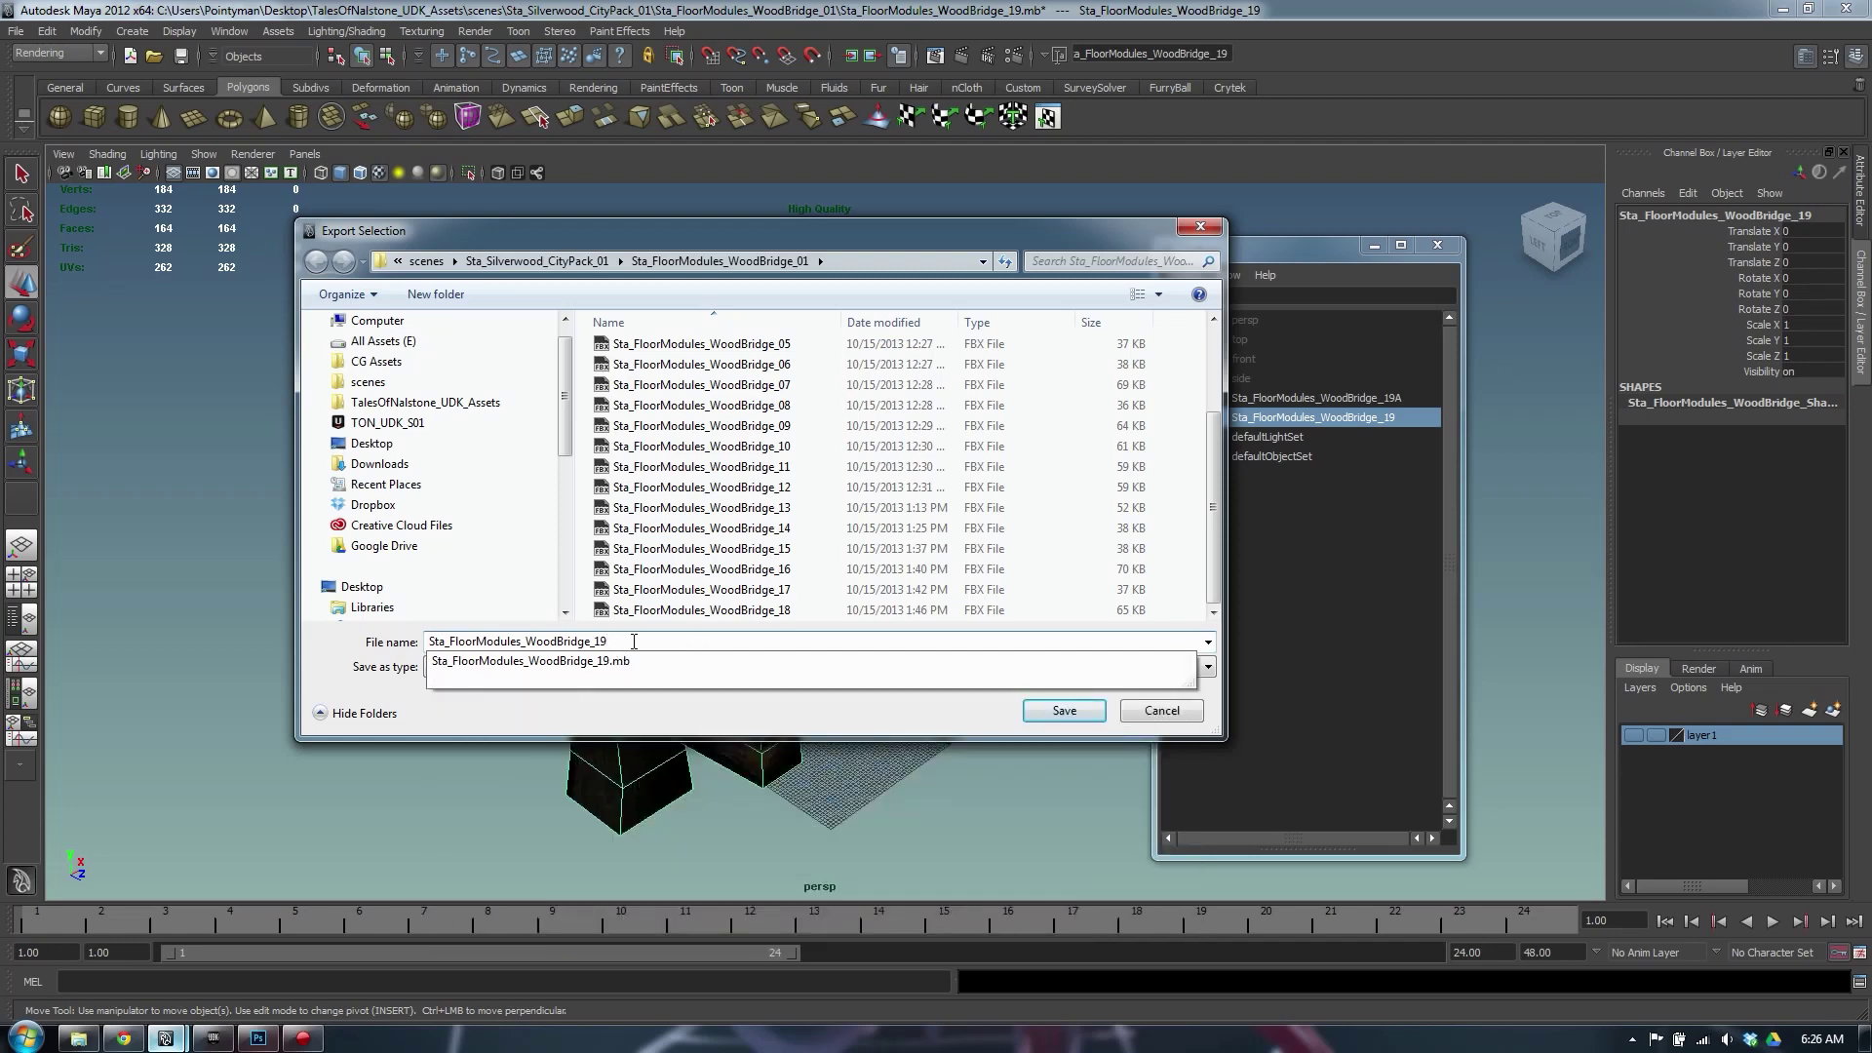
{"action": "left_click", "coordinate": [719, 727]}
{"action": "left_click", "coordinate": [1052, 713]}
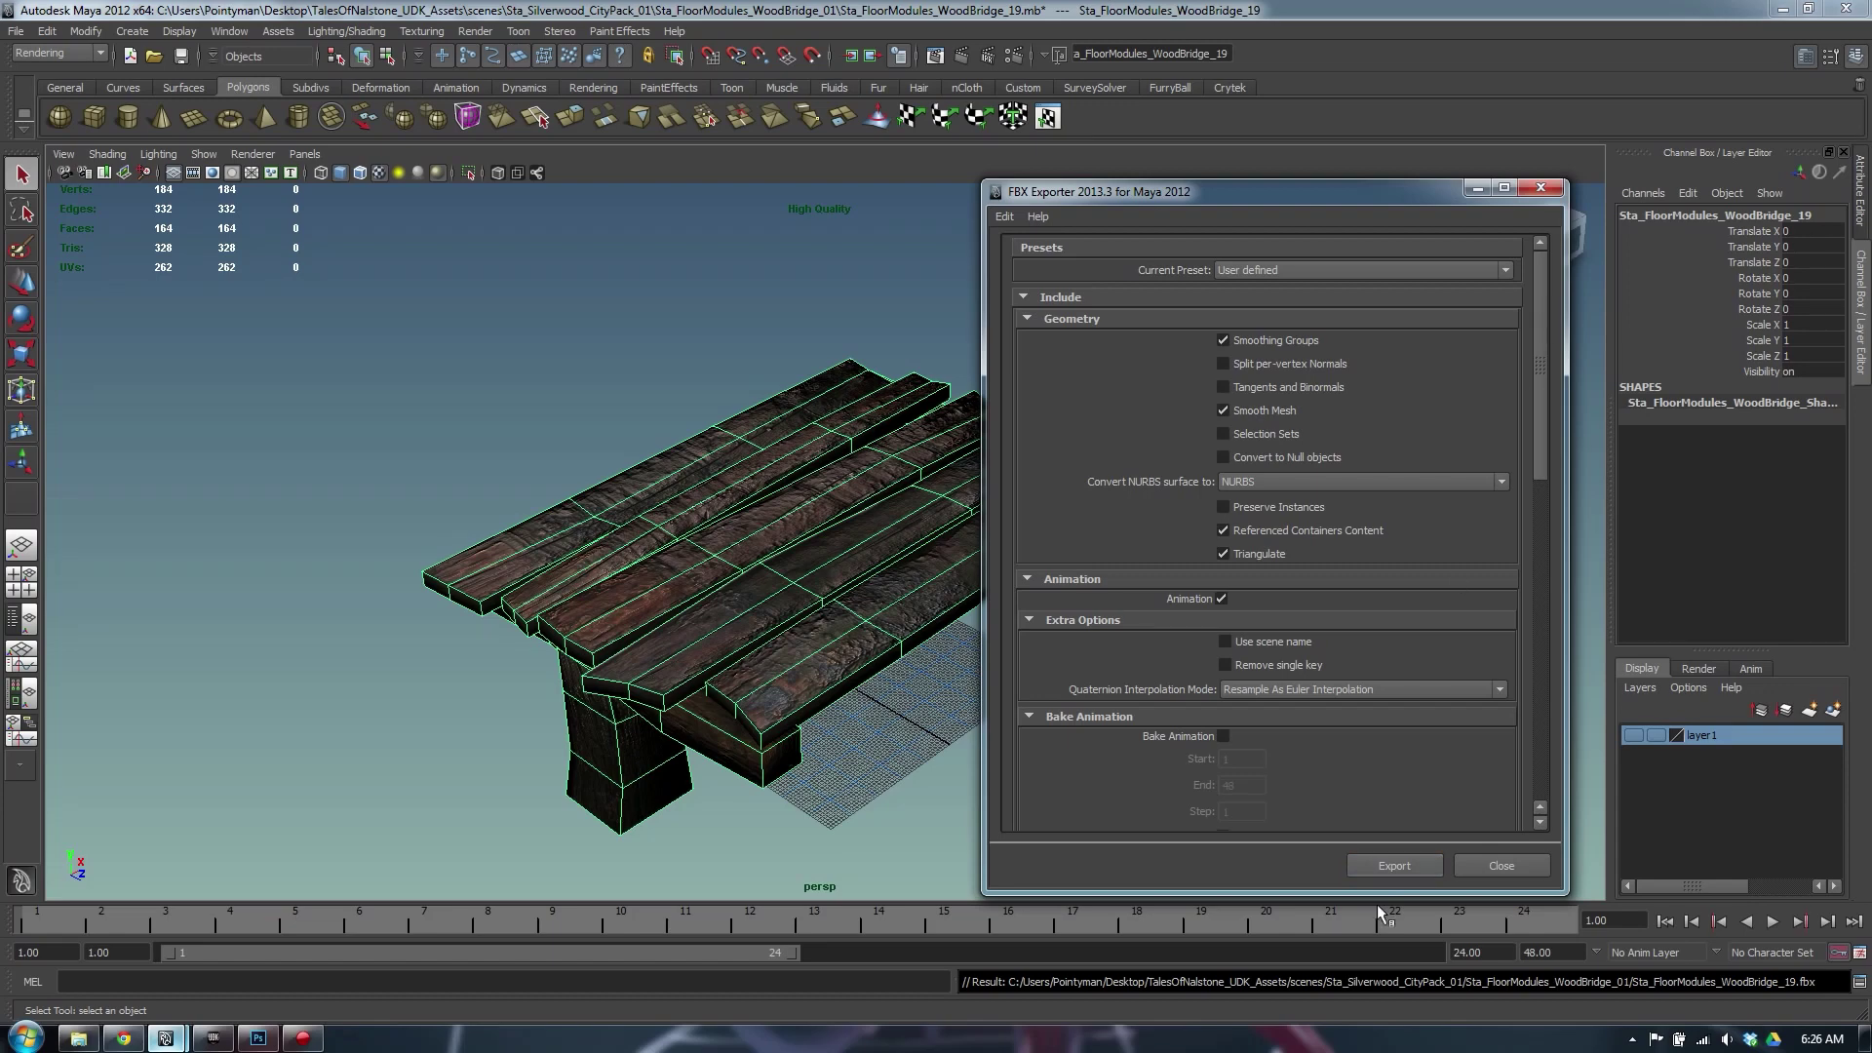
{"action": "left_click_drag", "start_coordinate": [1541, 427], "coordinate": [1468, 717]}
{"action": "left_click", "coordinate": [1373, 864]}
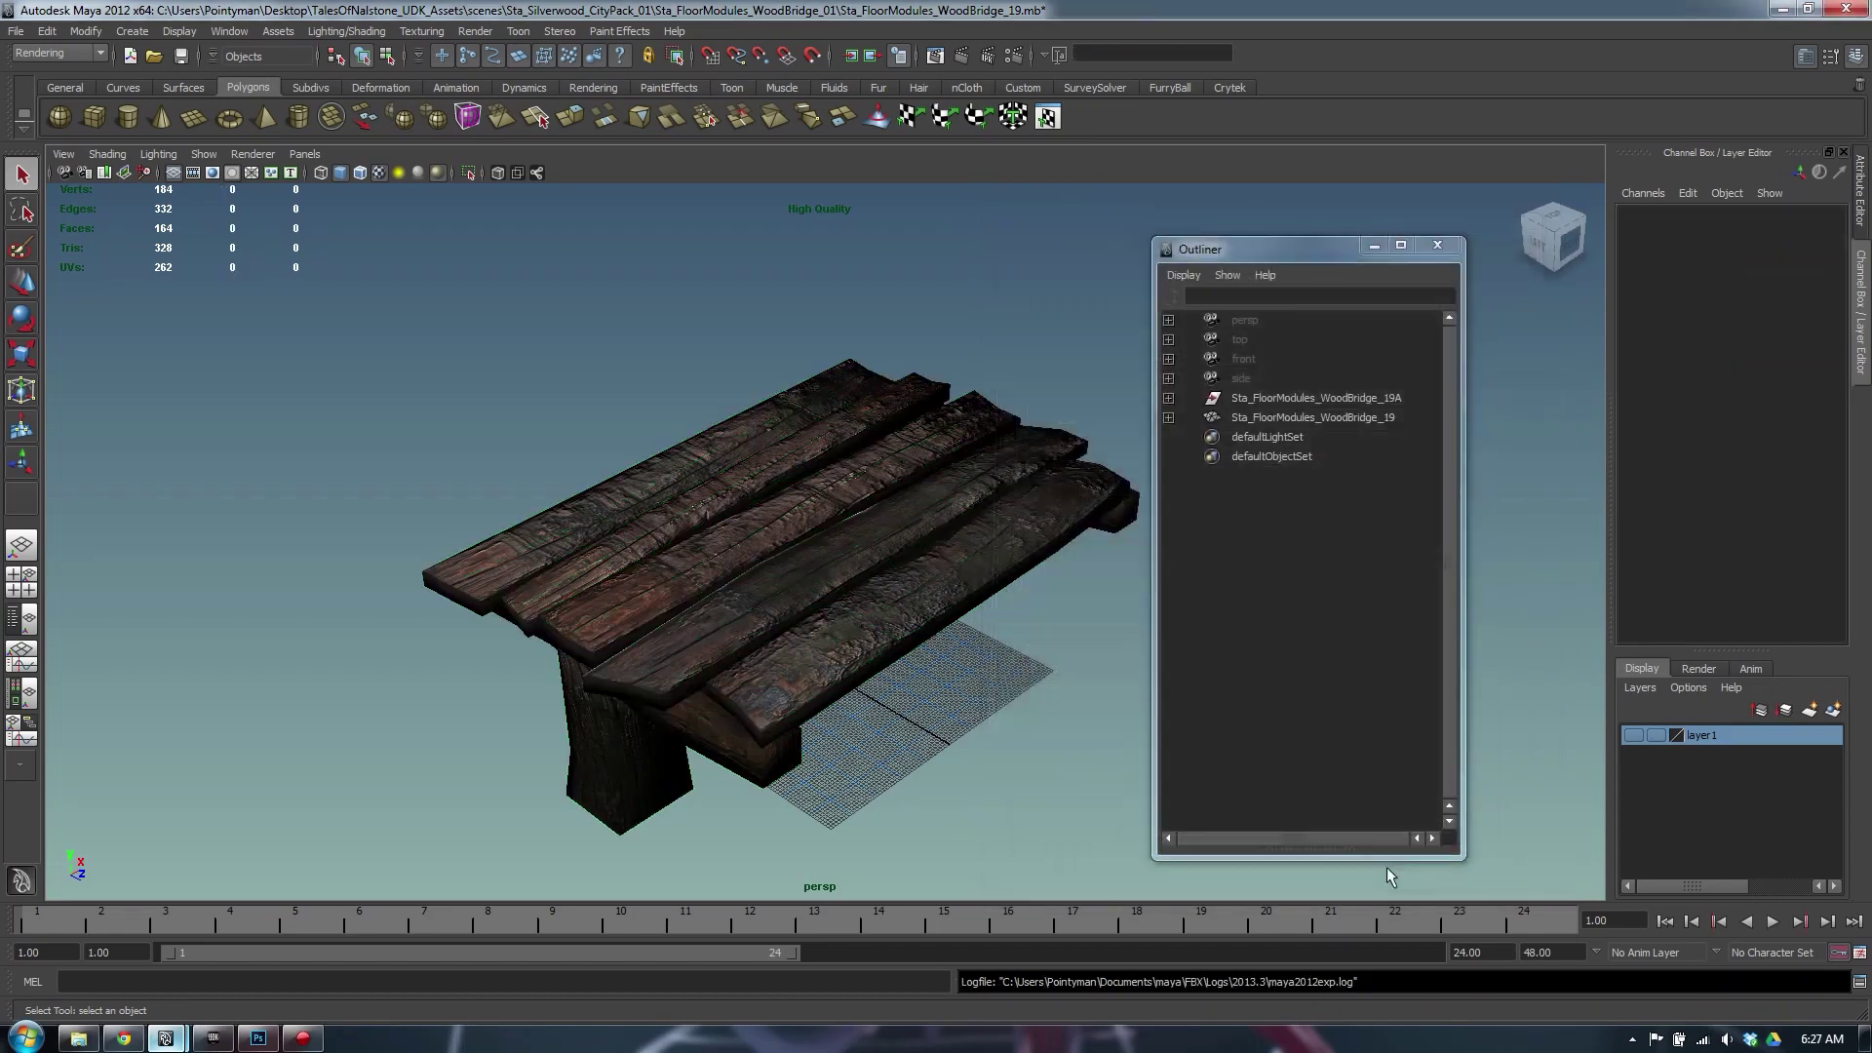
Switch to the Unreal Development Kit, open the Content Browser and make it narrower with the tags pane collapsed
{"action": "left_click", "coordinate": [213, 1038]}
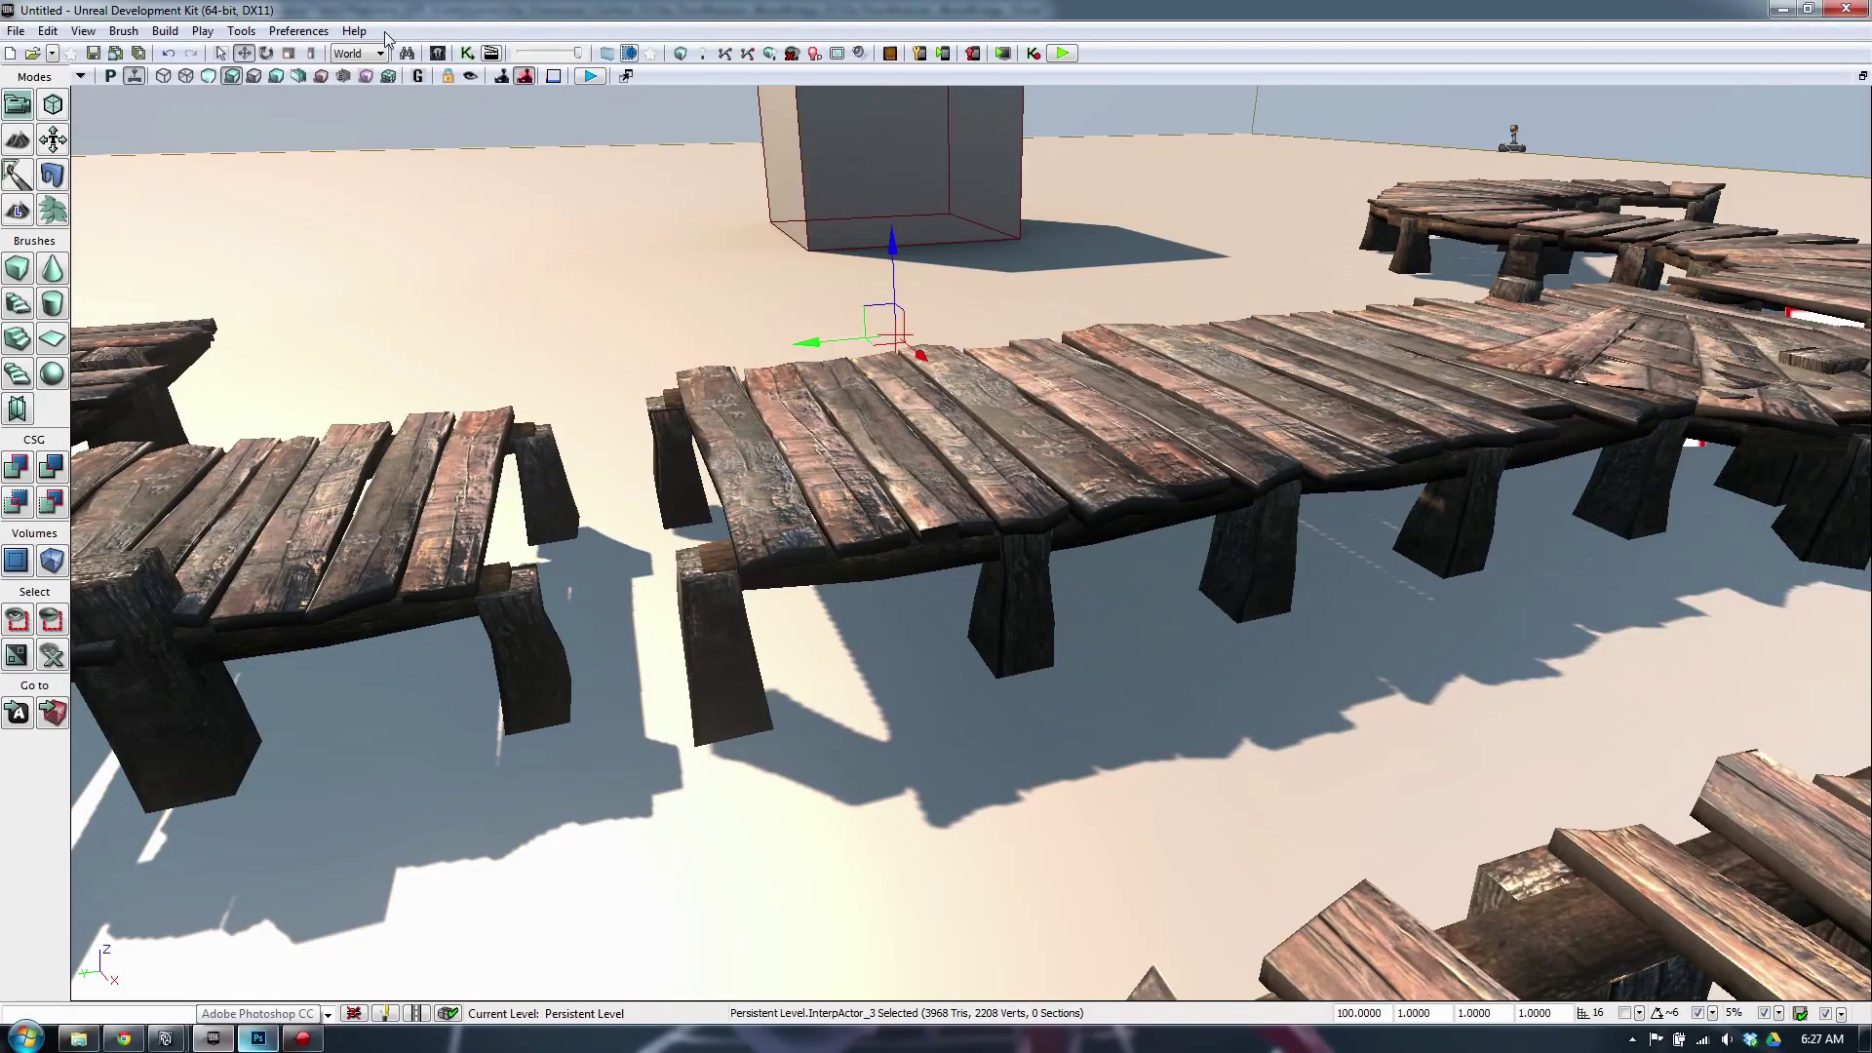
{"action": "left_click", "coordinate": [437, 54]}
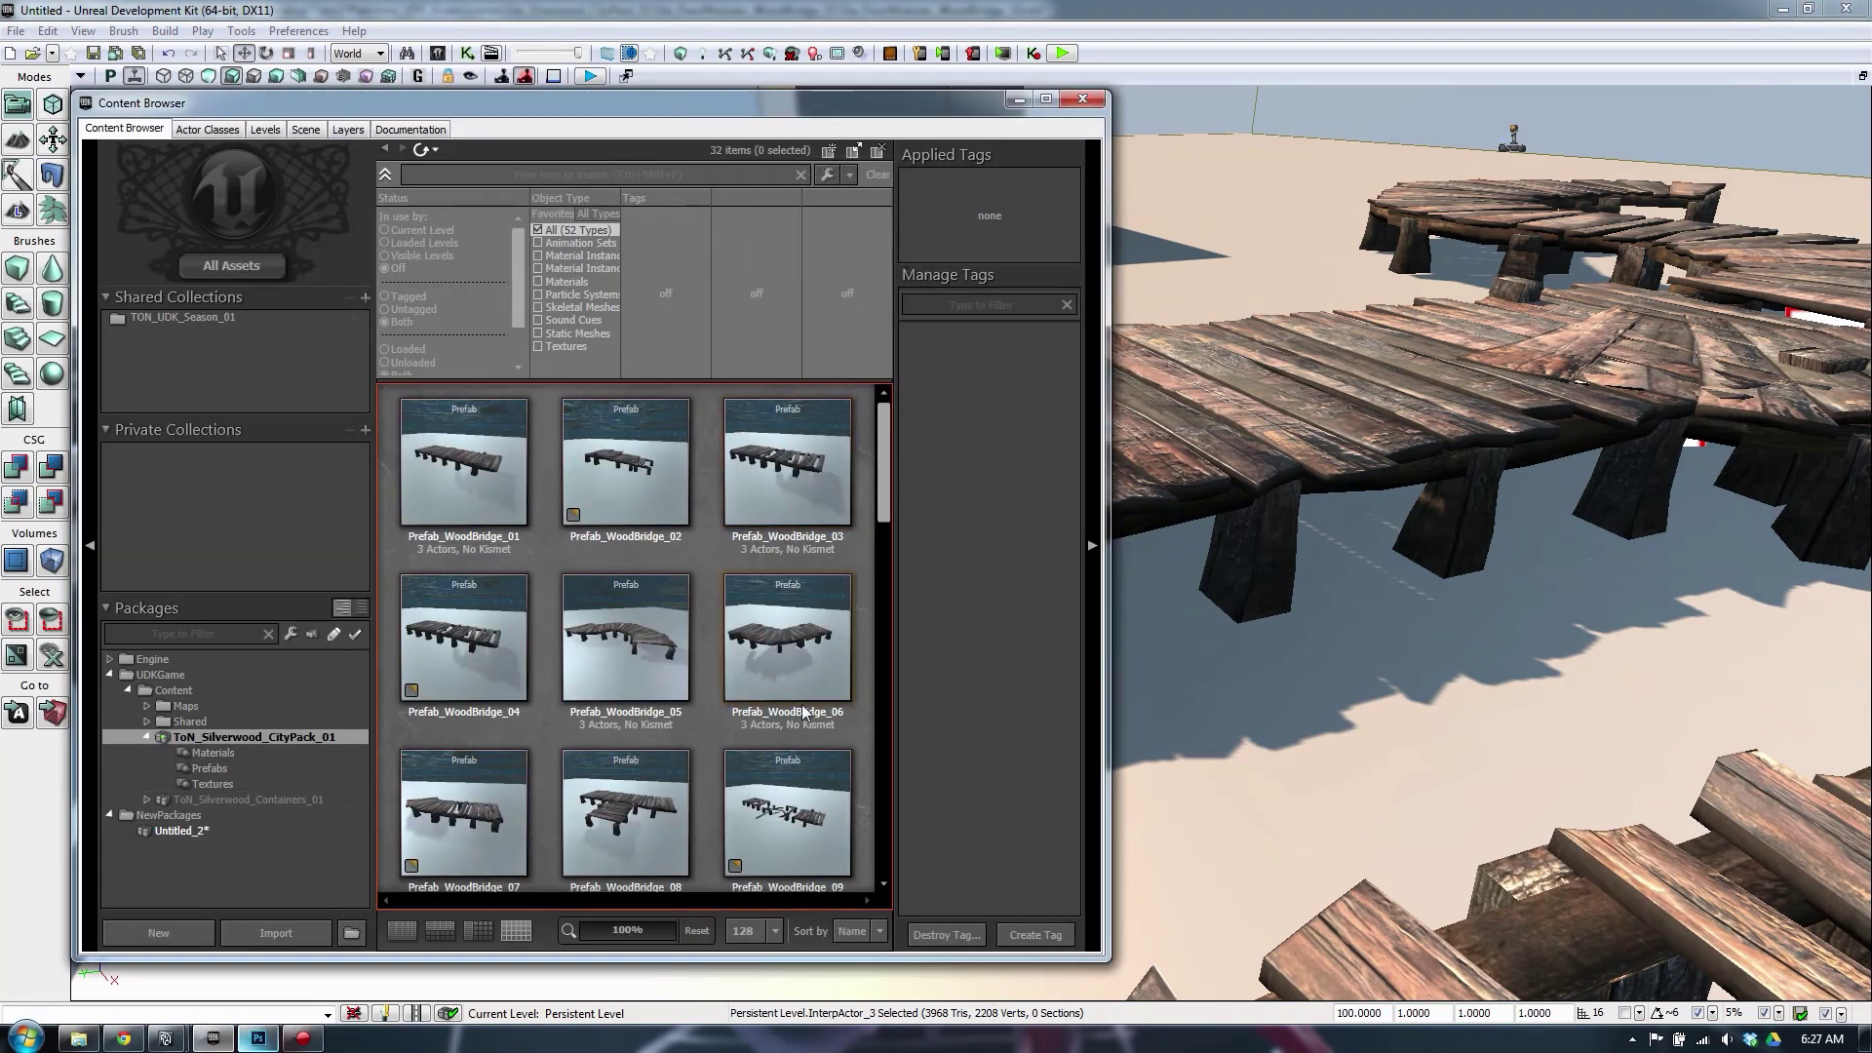
{"action": "left_click", "coordinate": [1092, 547]}
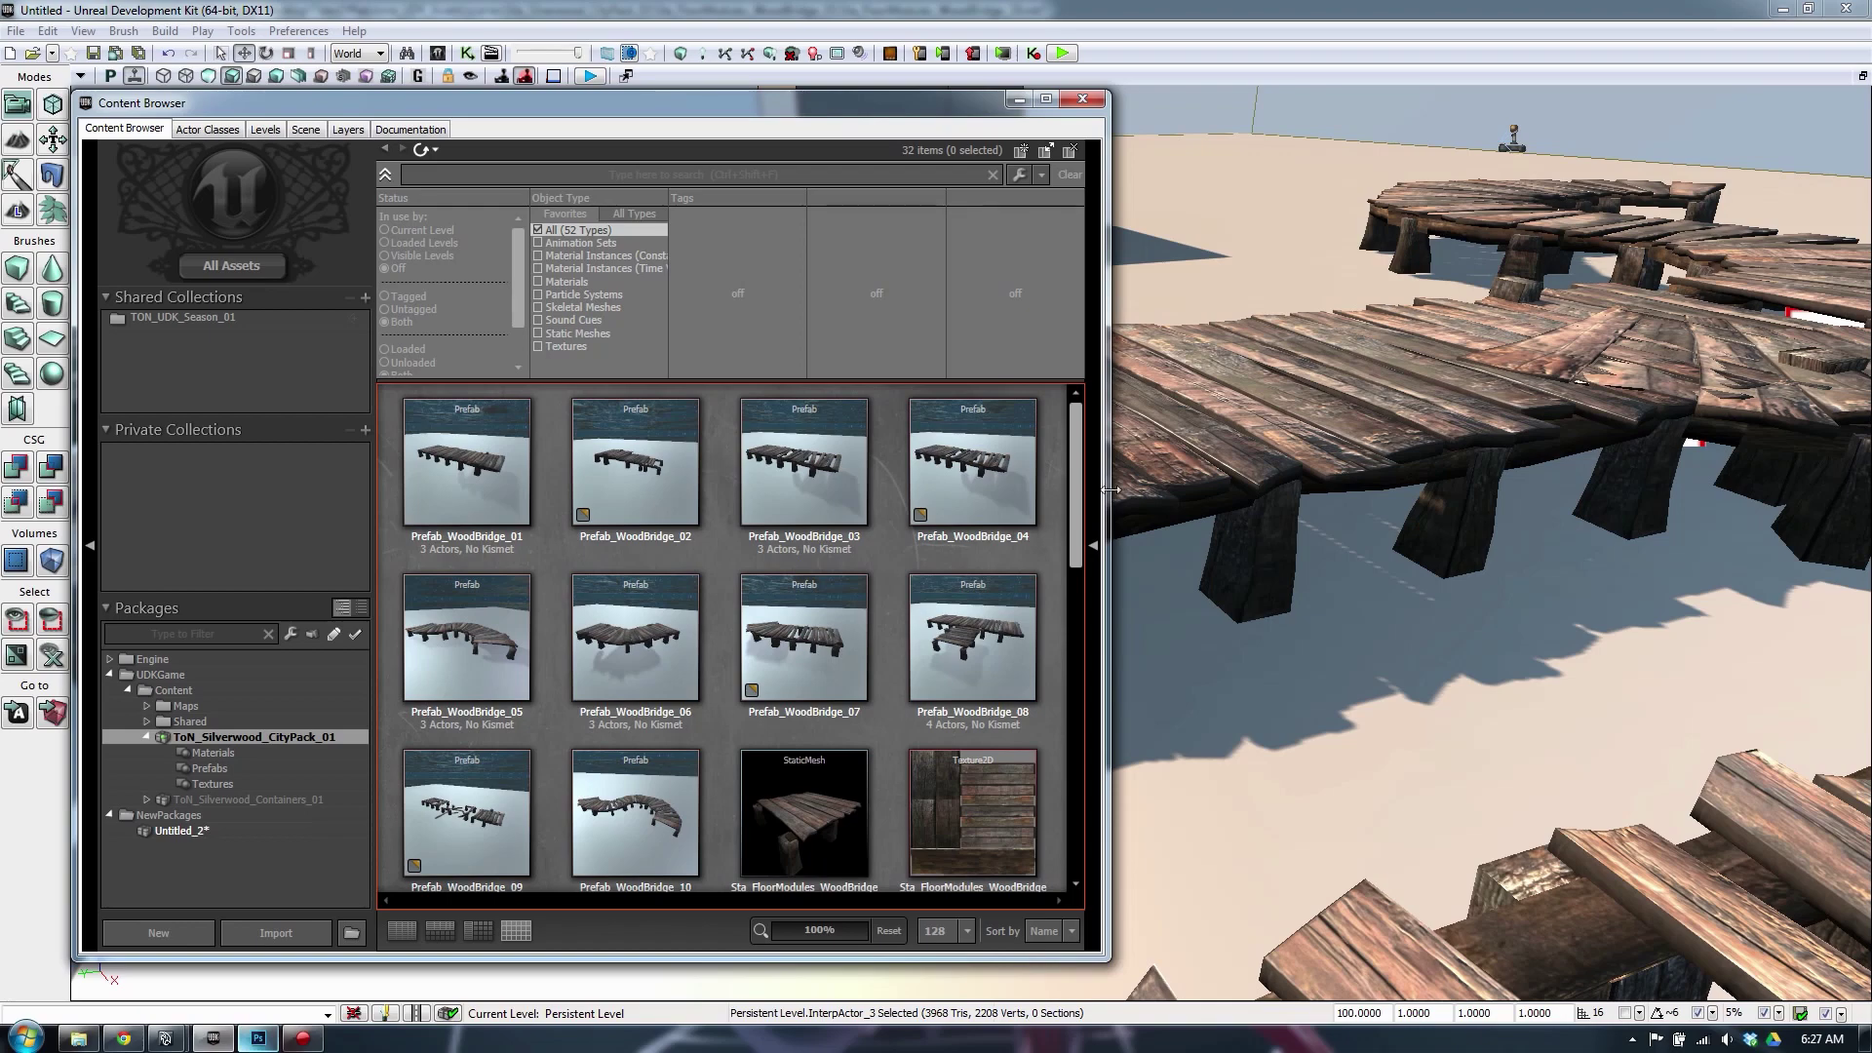
{"action": "left_click_drag", "start_coordinate": [1109, 490], "coordinate": [1050, 490]}
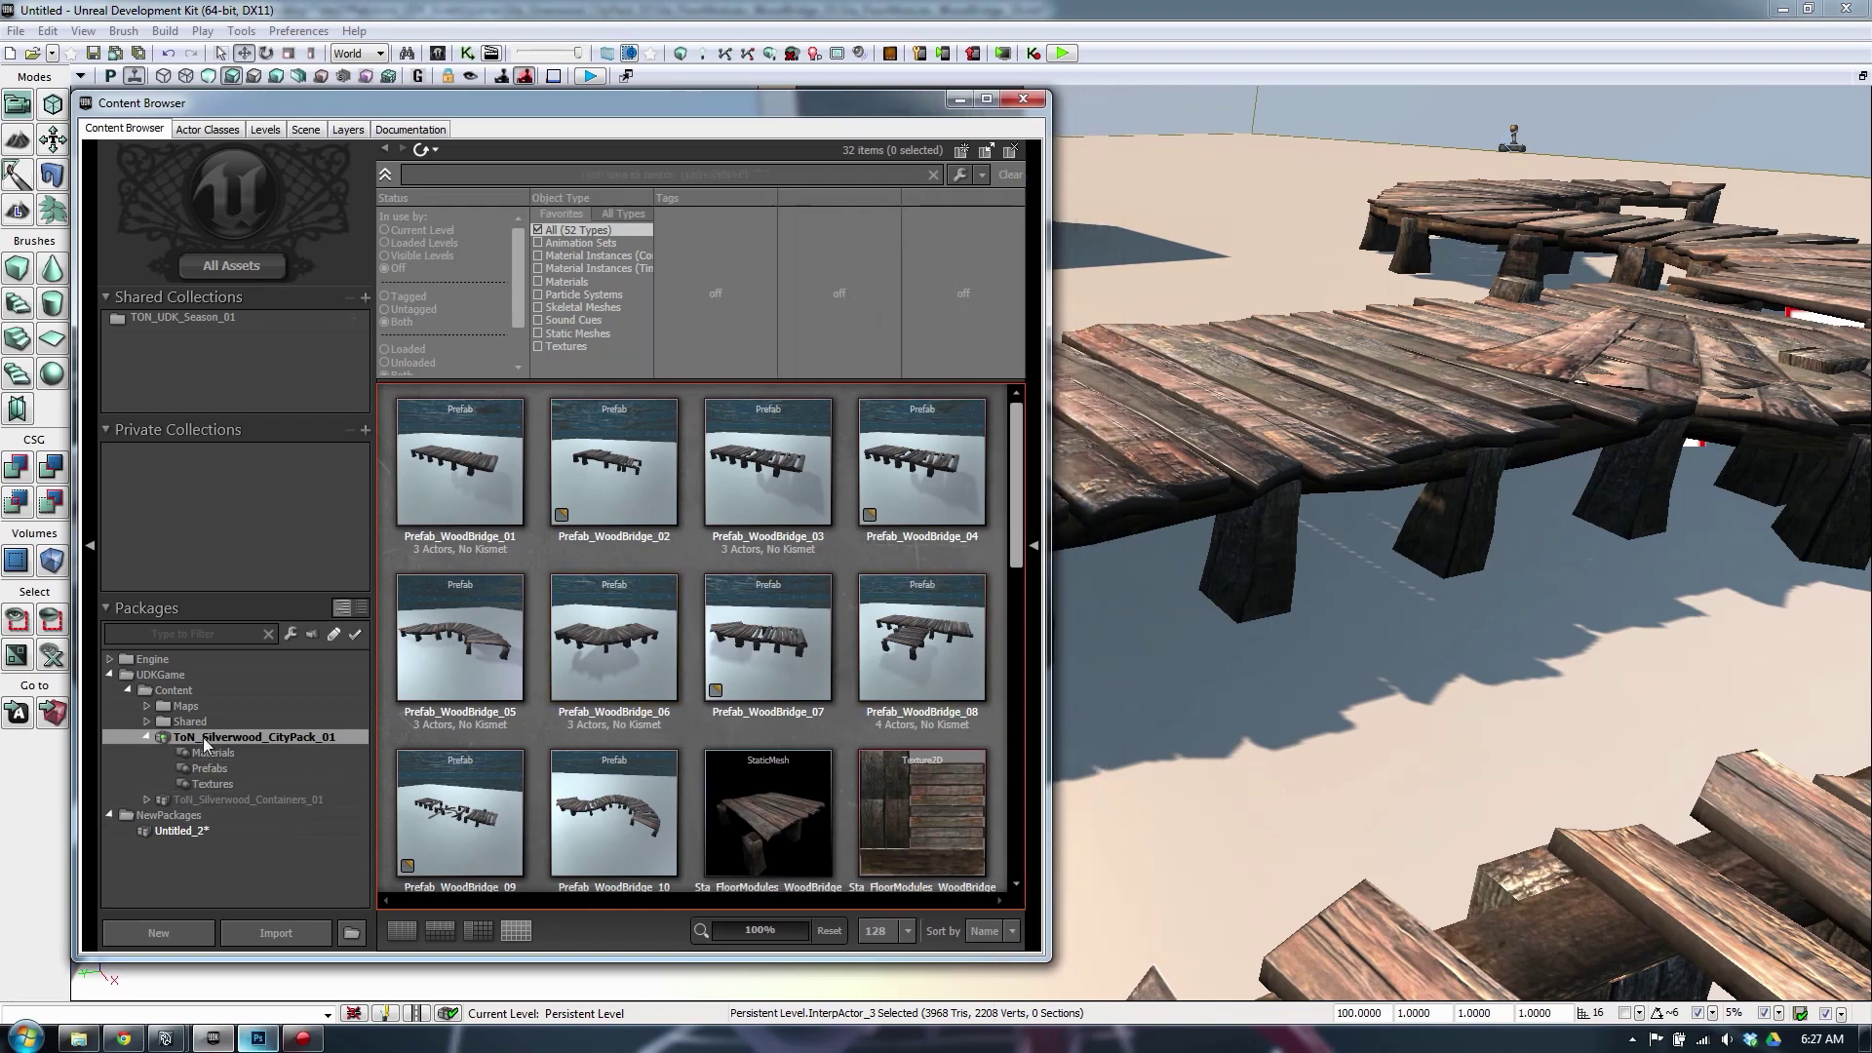
Import the Sta_FloorModules_WoodBridge_19 FBX from the Sta_FloorModules_WoodBridge_01 folder into the ToN_Silverwood_CityPack_01 package as a static mesh
{"action": "left_click", "coordinate": [258, 932]}
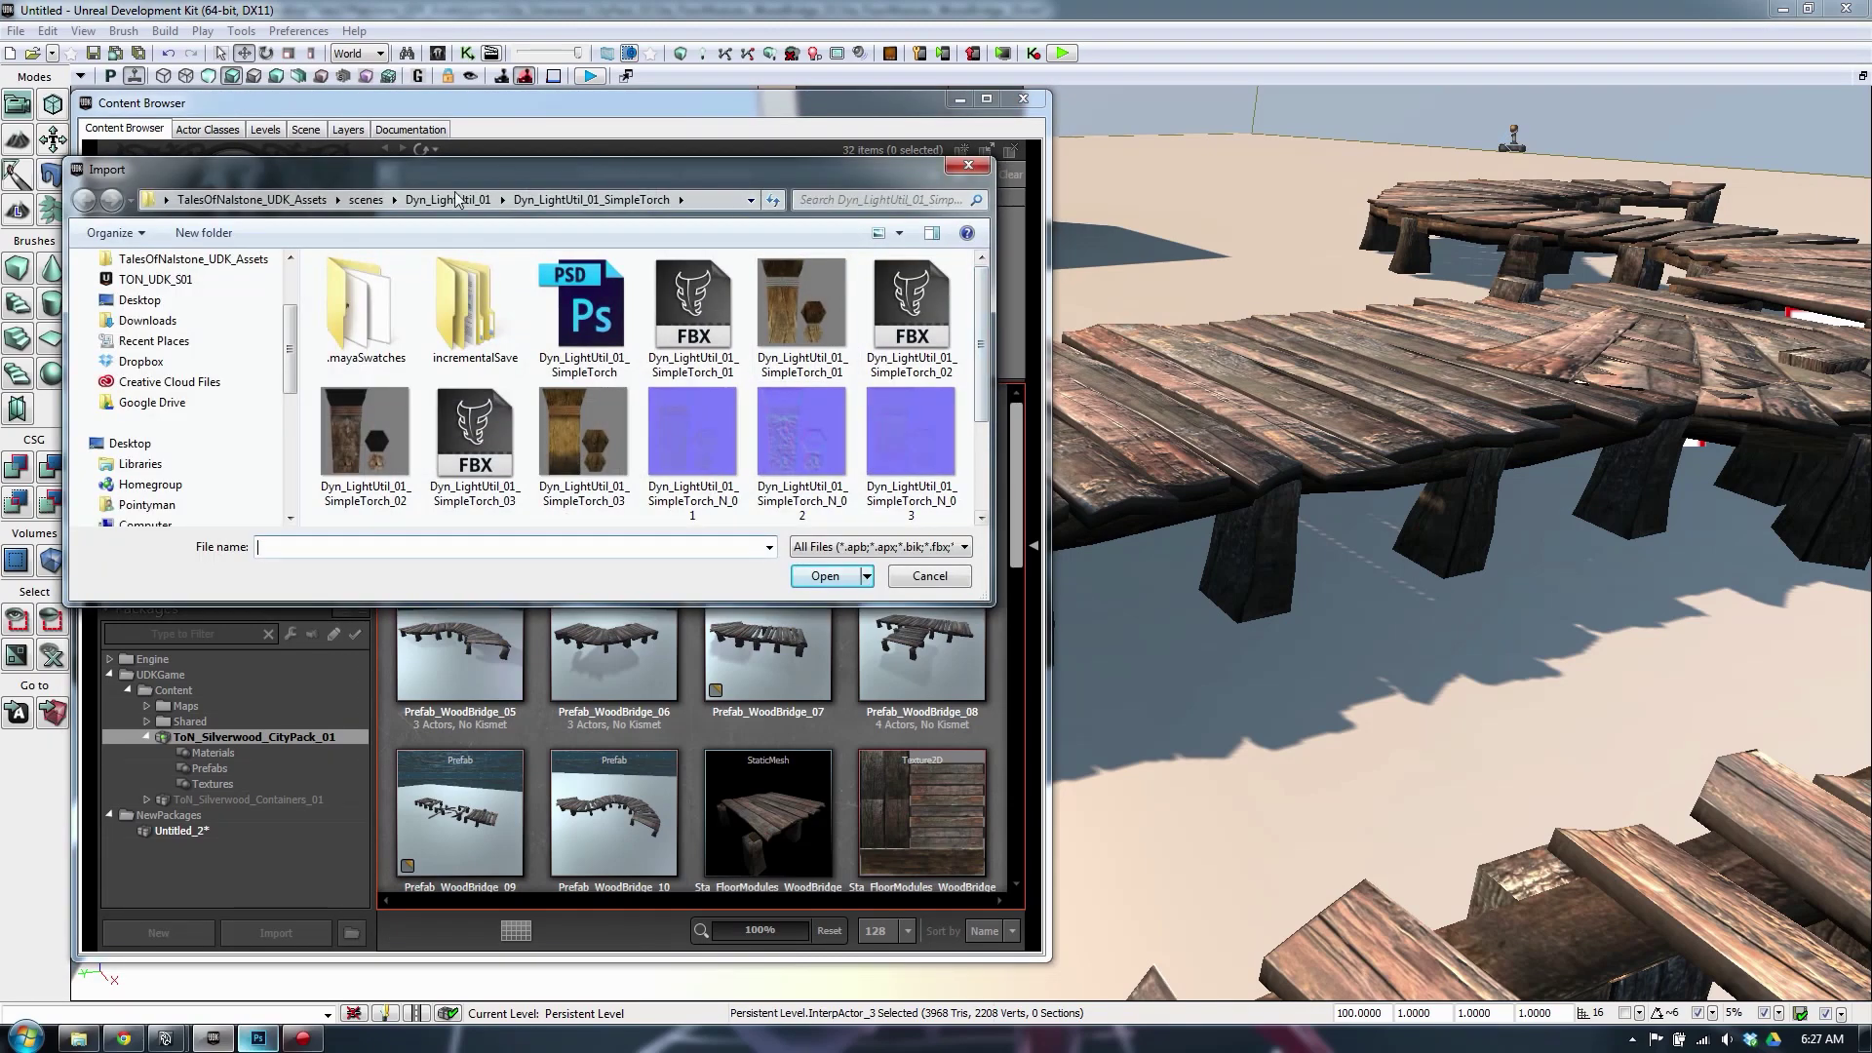
{"action": "left_click", "coordinate": [365, 199]}
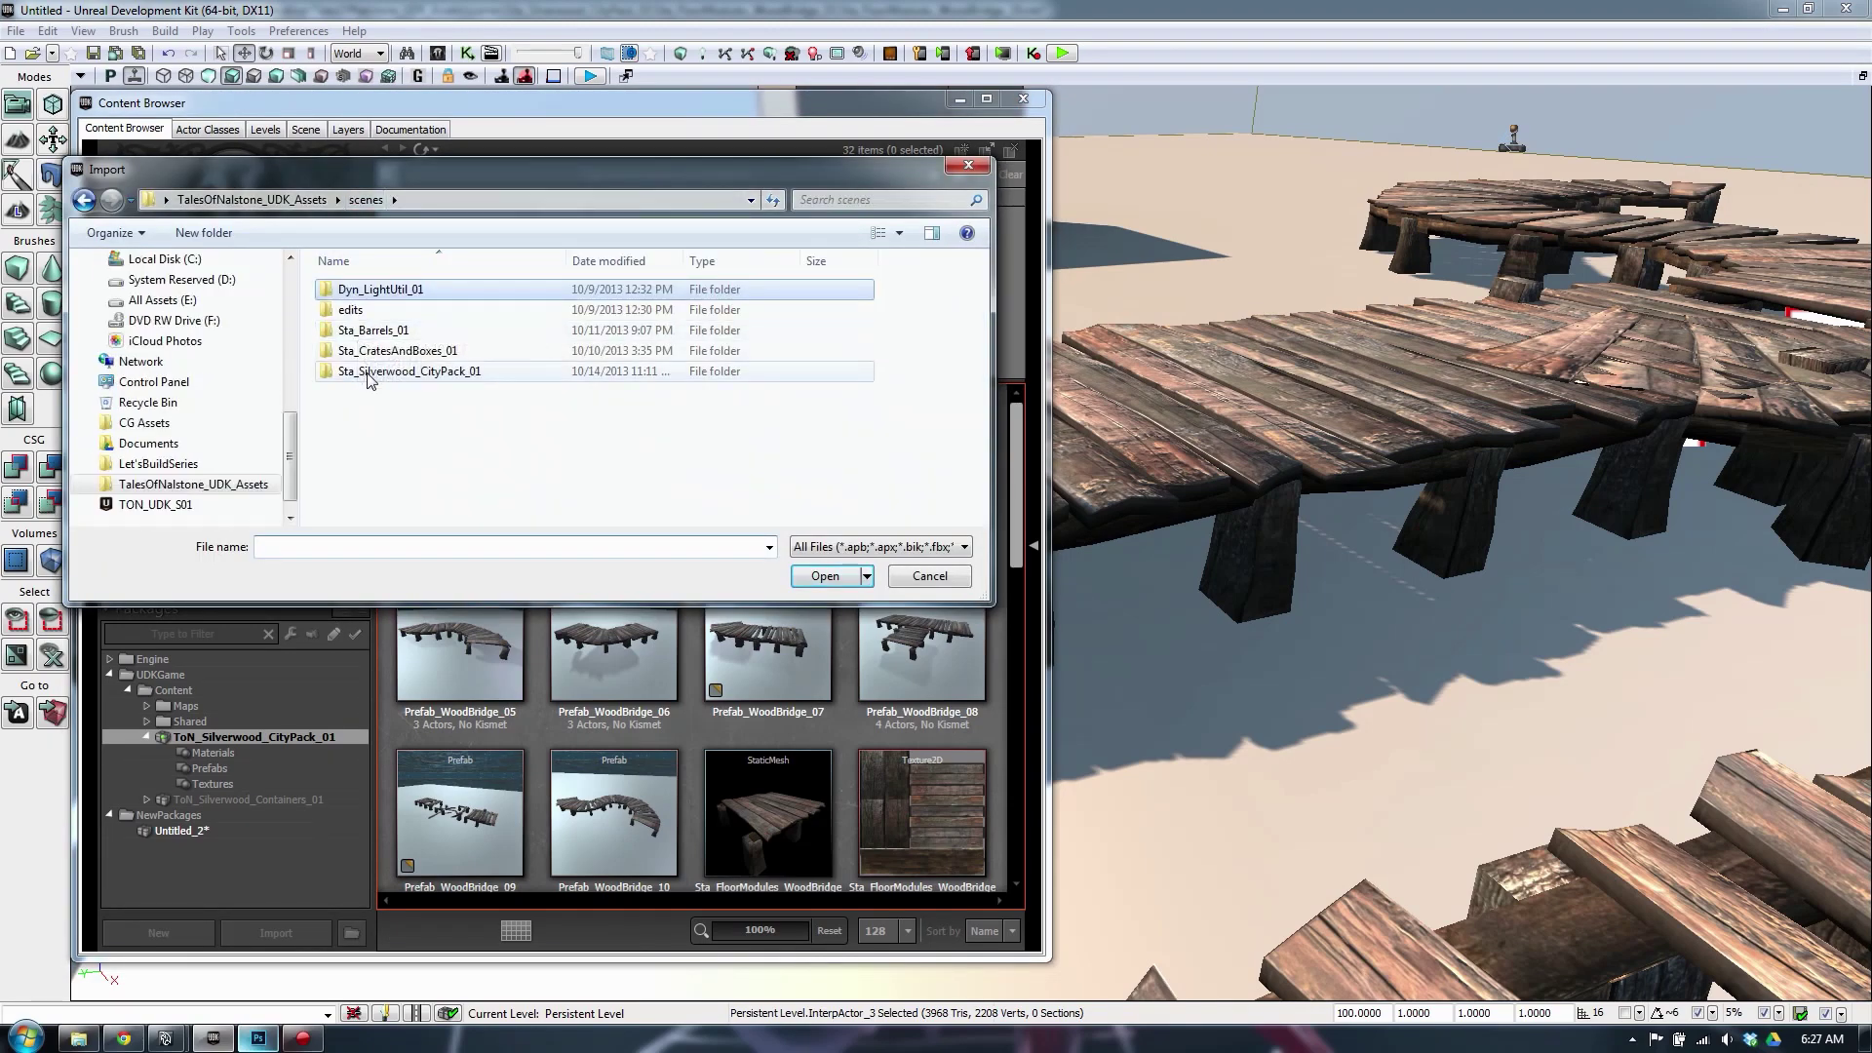
{"action": "double_click", "coordinate": [368, 373]}
{"action": "double_click", "coordinate": [356, 289]}
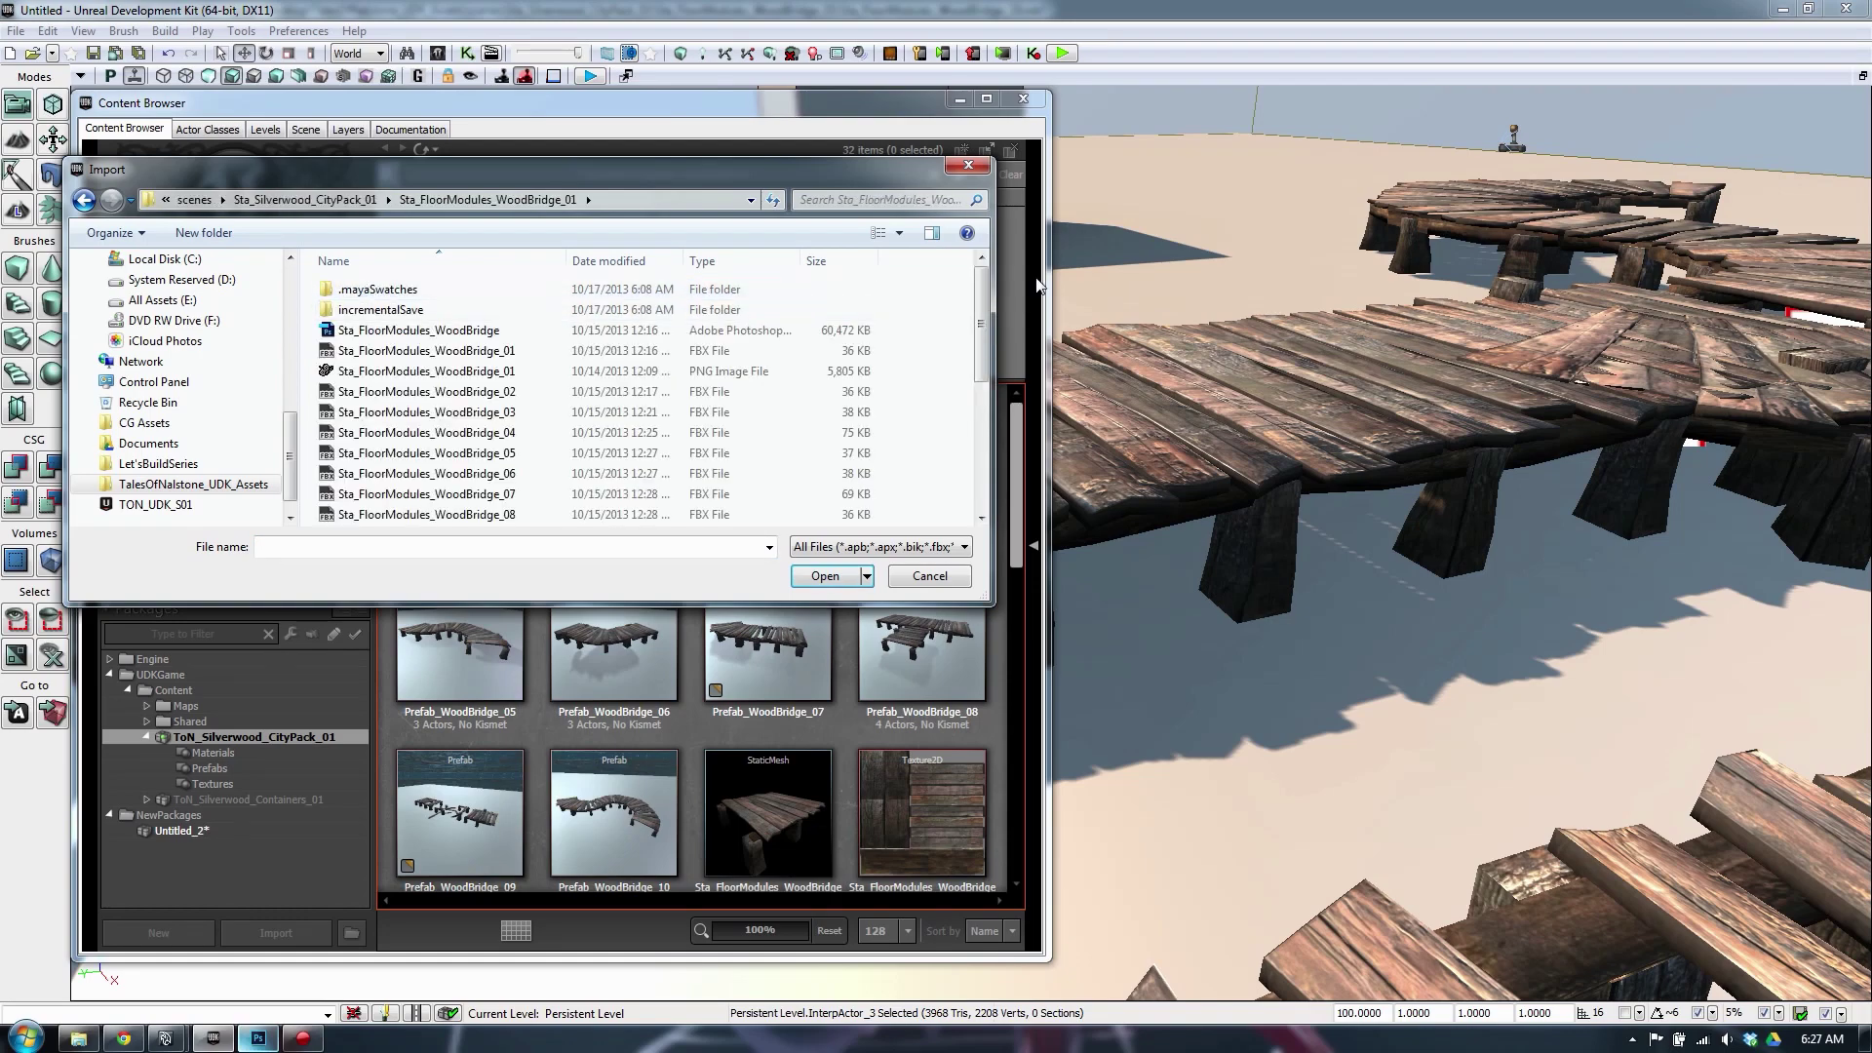
{"action": "scroll", "coordinate": [981, 314], "scroll_direction": "down", "scroll_amount": 5}
{"action": "left_click", "coordinate": [486, 475]}
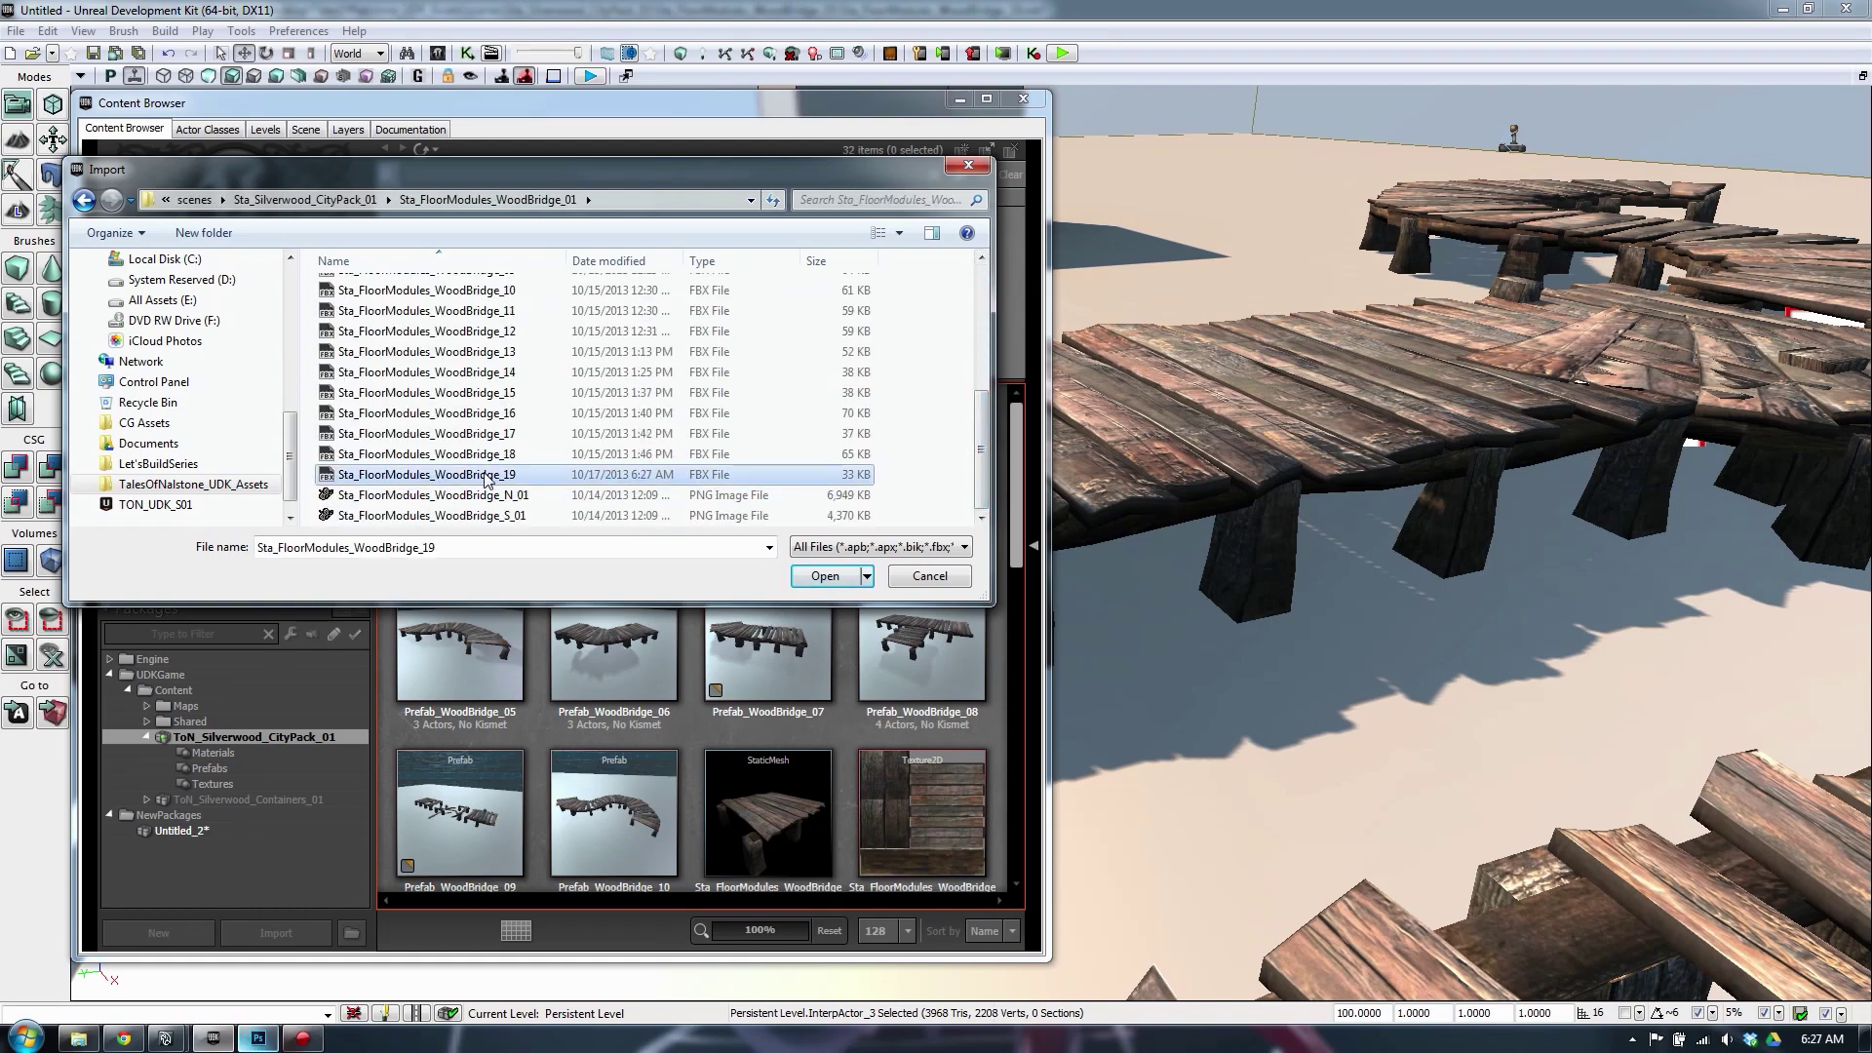
{"action": "left_click", "coordinate": [829, 576]}
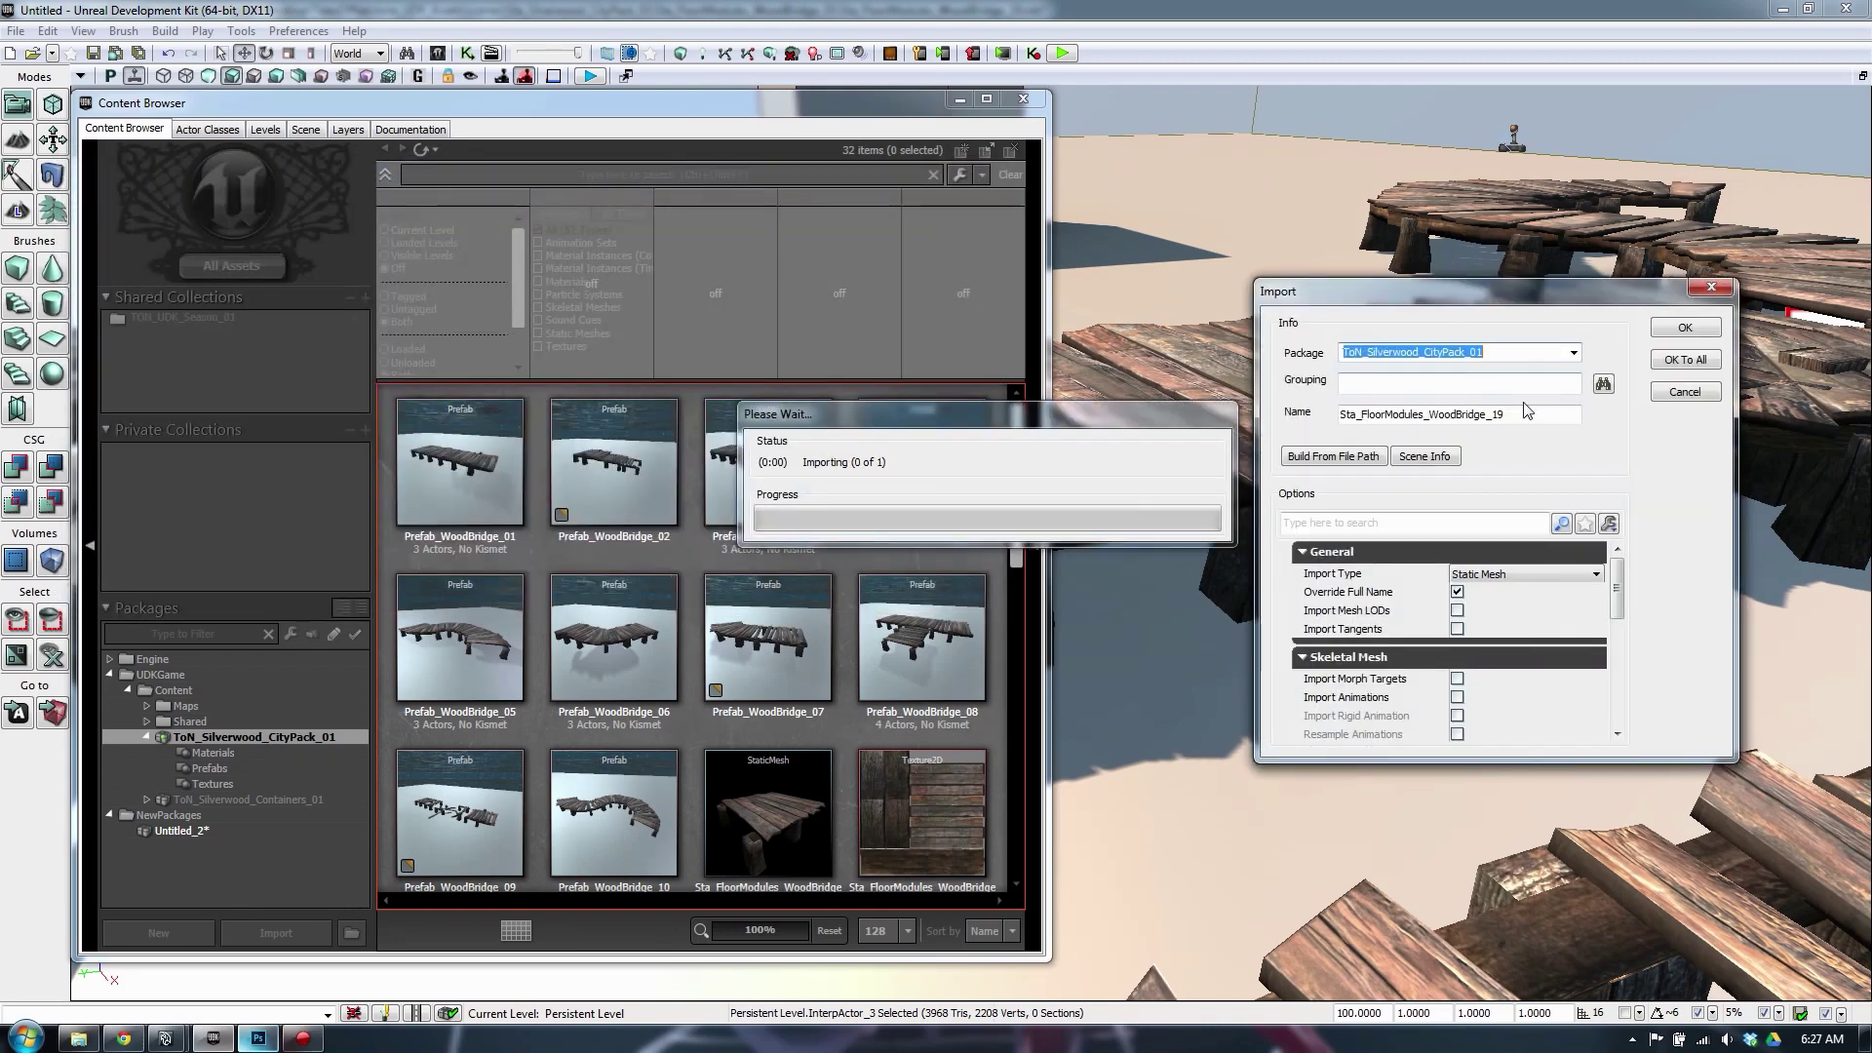
{"action": "left_click_drag", "start_coordinate": [1616, 600], "coordinate": [1619, 724]}
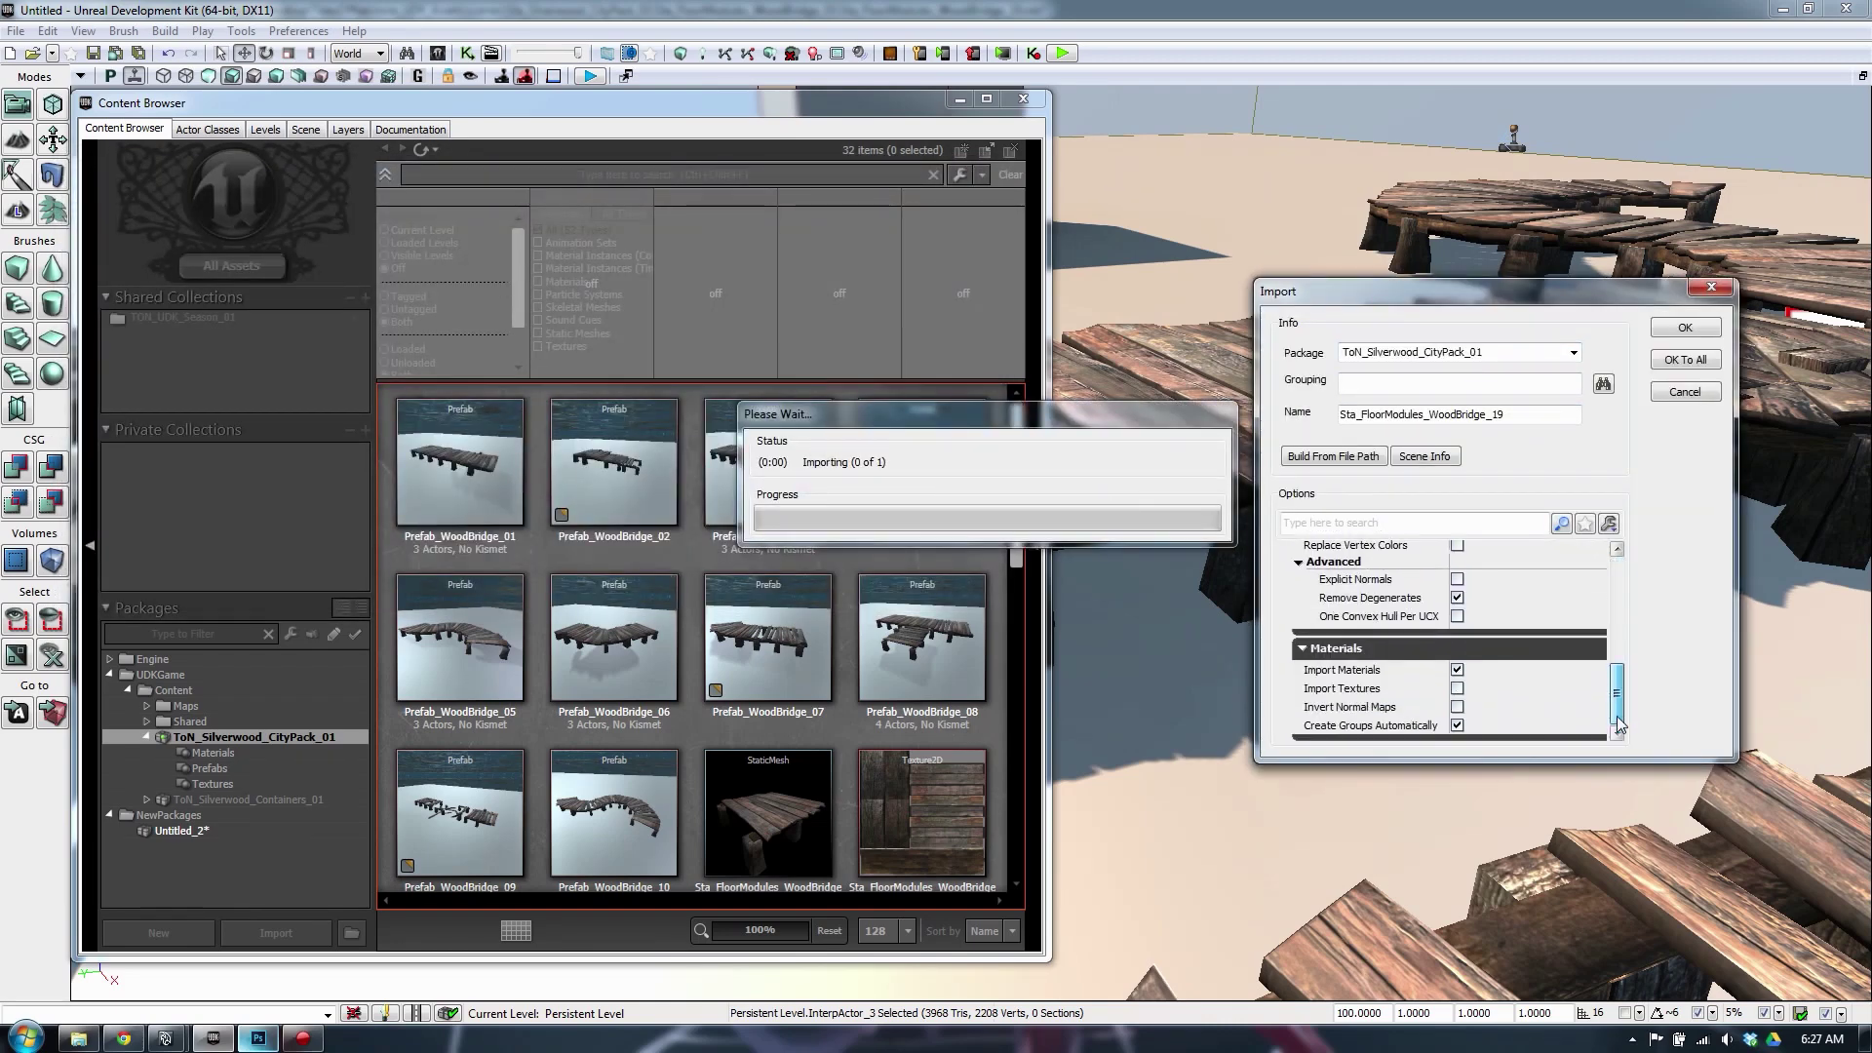
{"action": "left_click", "coordinate": [1696, 339]}
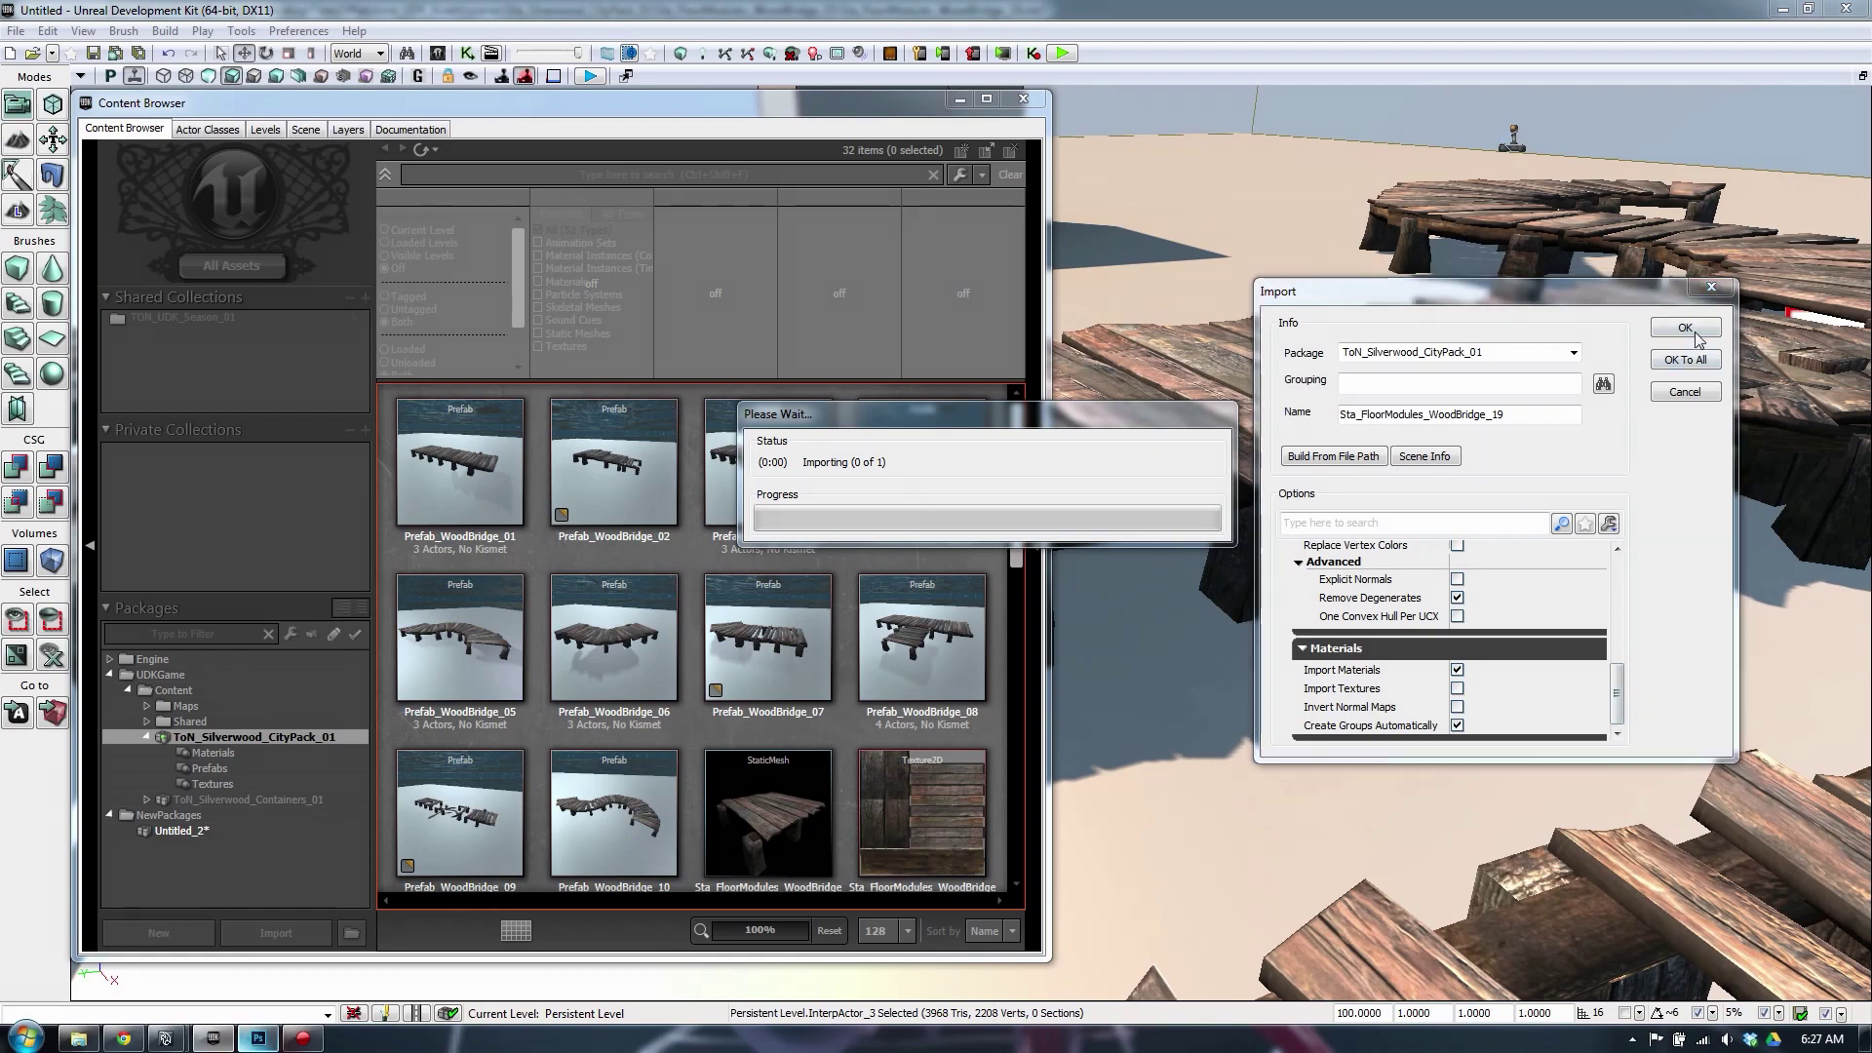
{"action": "left_click", "coordinate": [1040, 561]}
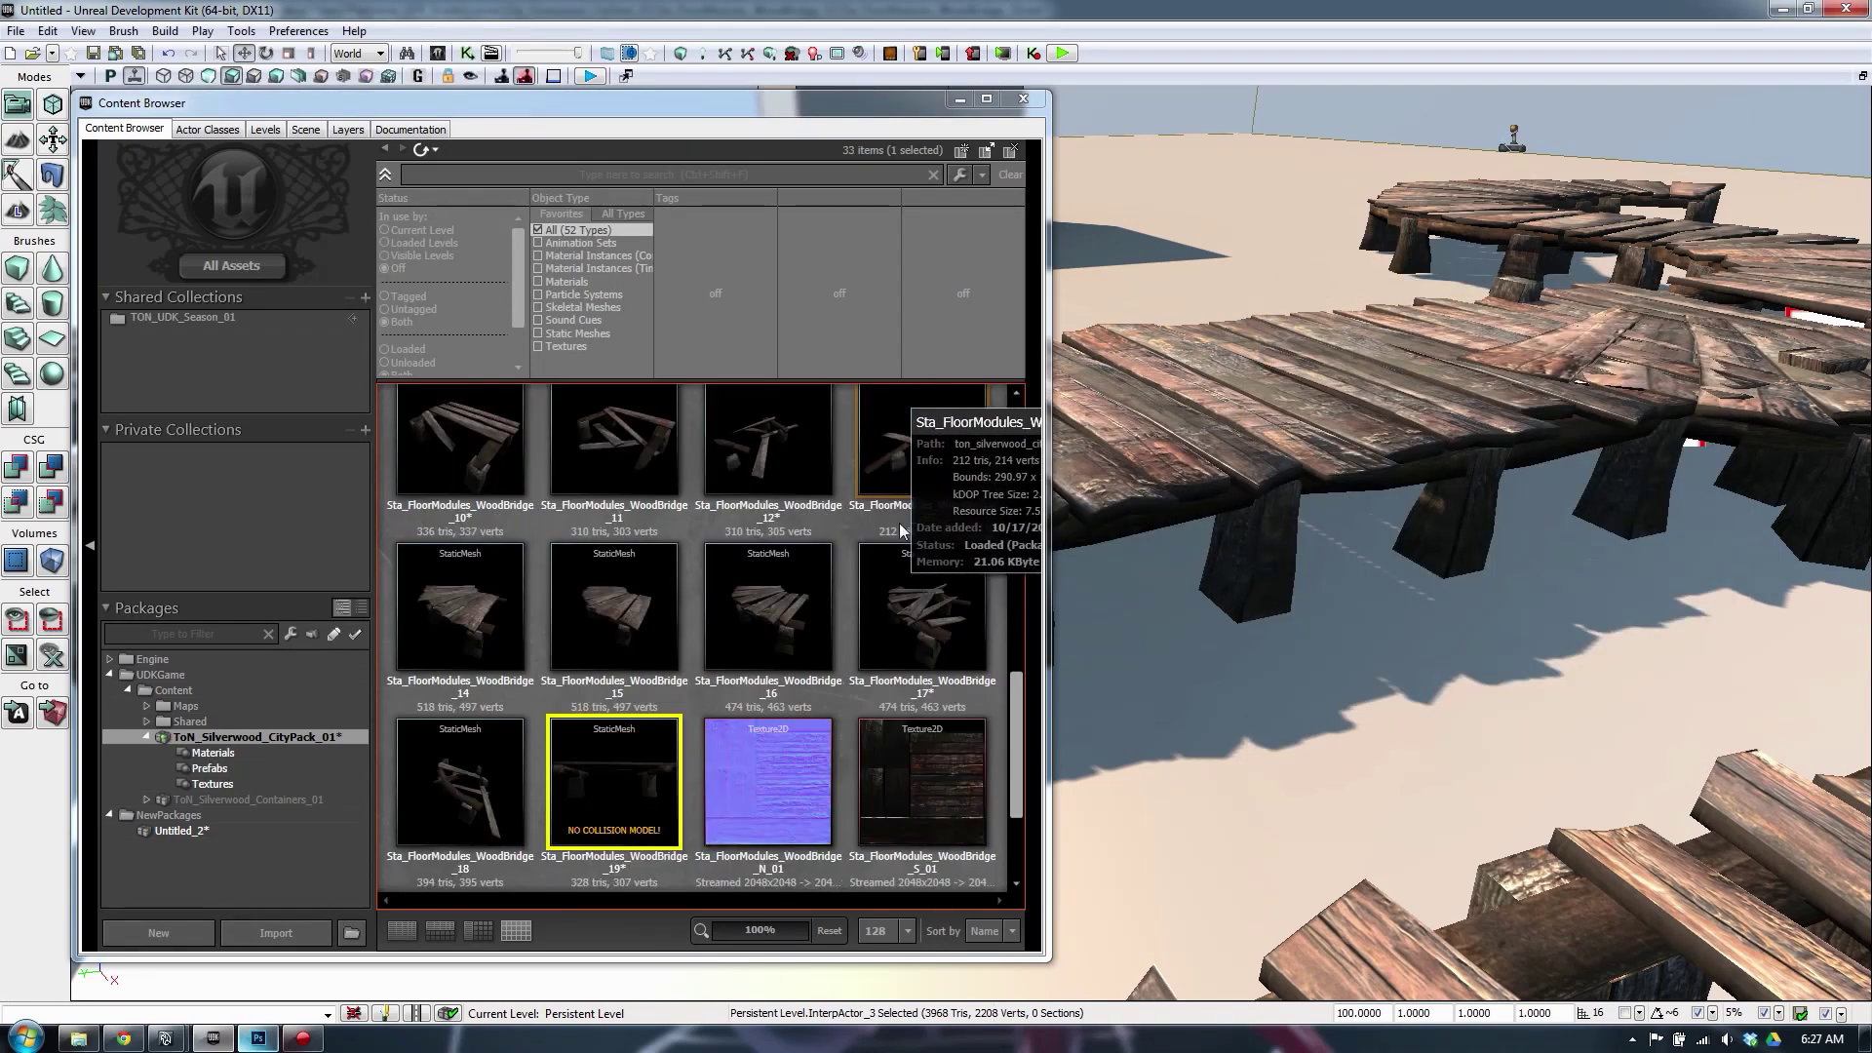
Open the imported Sta_FloorModules_WoodBridge_19 mesh in the Static Mesh Editor and inspect it from several sides
{"action": "scroll", "coordinate": [1008, 715], "scroll_direction": "down", "scroll_amount": 3}
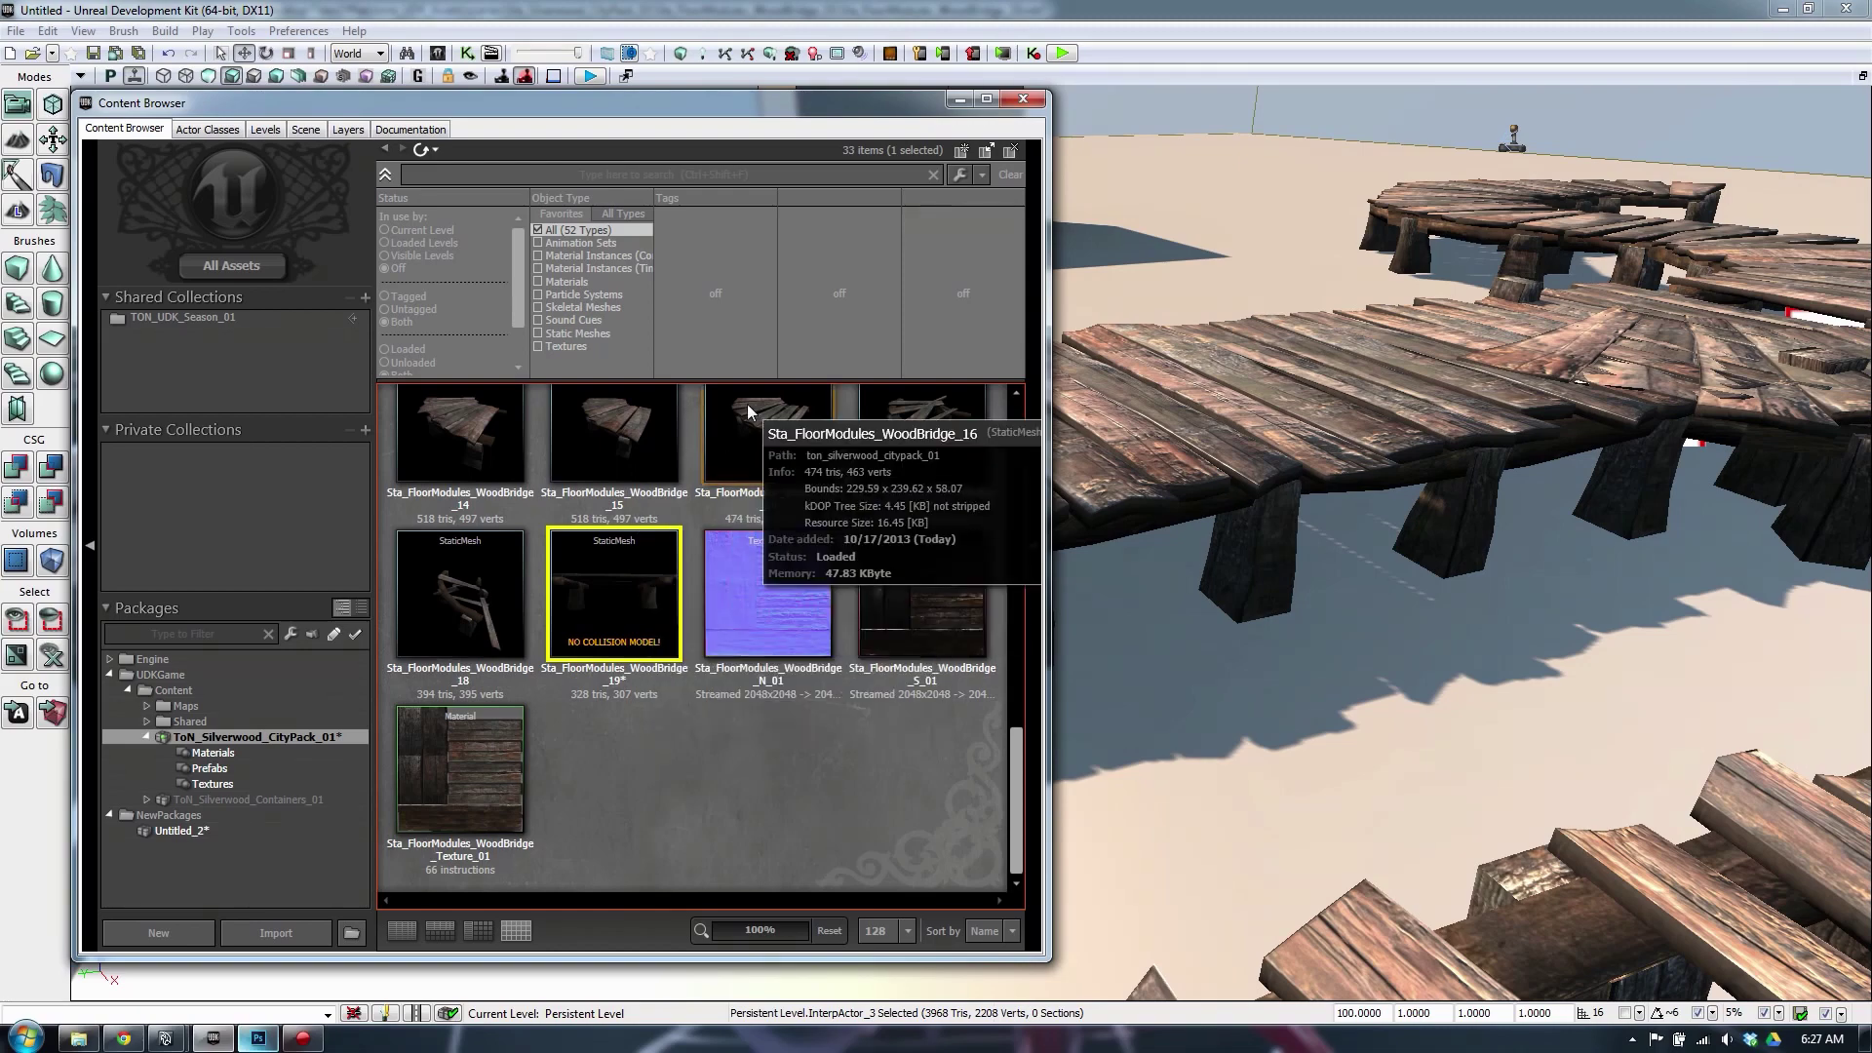
{"action": "double_click", "coordinate": [628, 571]}
{"action": "left_click_drag", "start_coordinate": [561, 176], "coordinate": [1217, 178]}
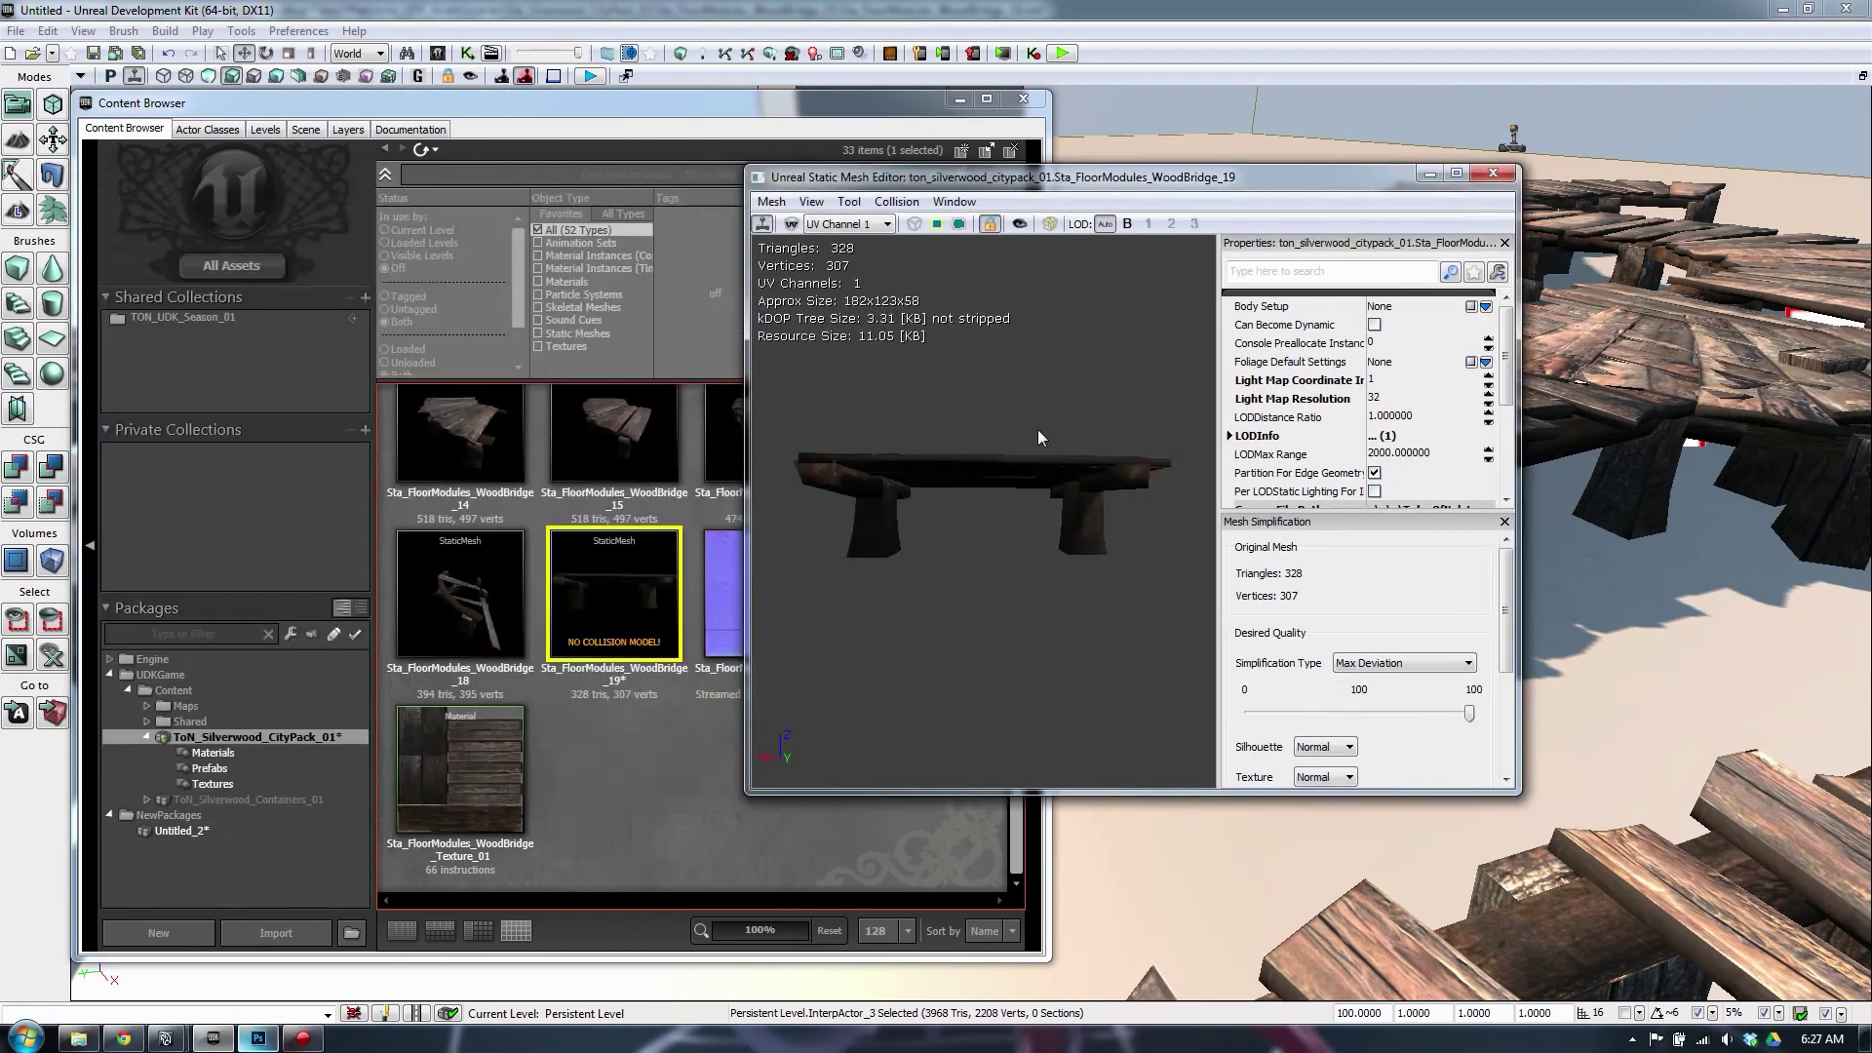
{"action": "left_click_drag", "start_coordinate": [982, 510], "coordinate": [807, 510]}
{"action": "left_click_drag", "start_coordinate": [1121, 510], "coordinate": [1221, 510]}
{"action": "left_click_drag", "start_coordinate": [938, 397], "coordinate": [1169, 492]}
{"action": "left_click_drag", "start_coordinate": [1179, 644], "coordinate": [1121, 590]}
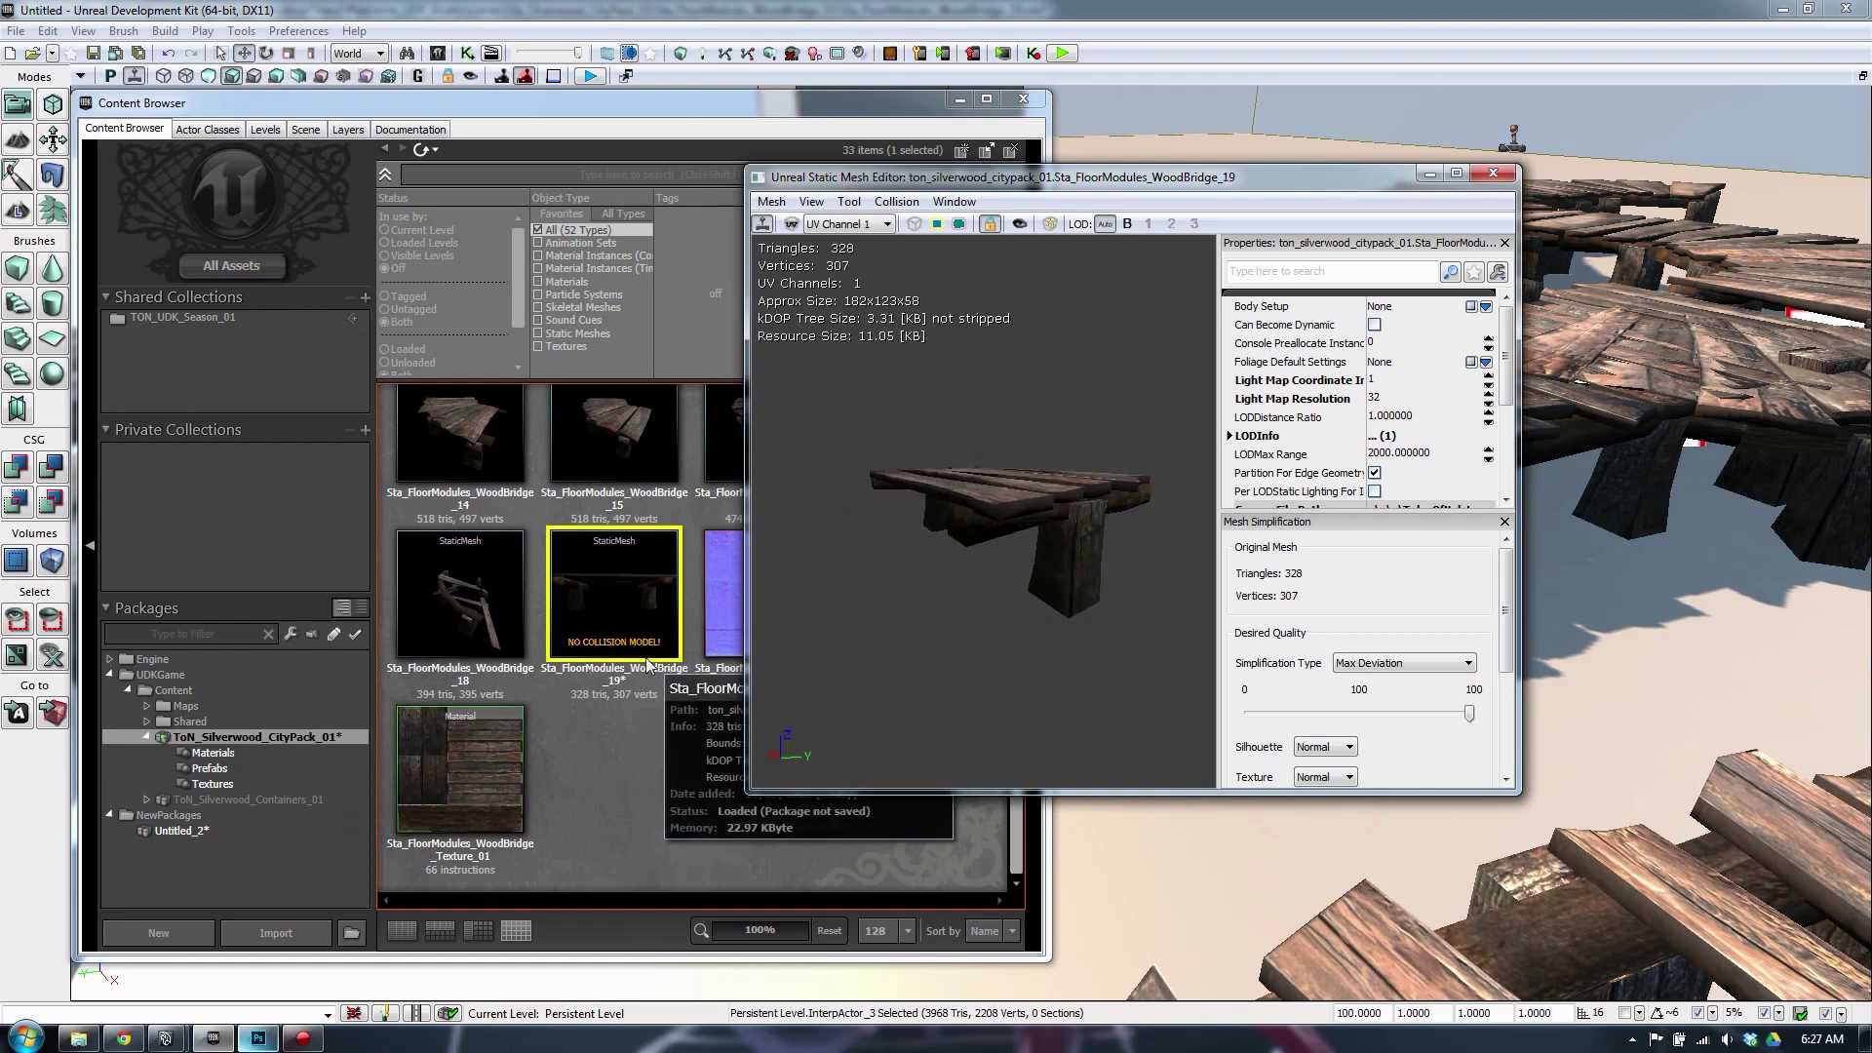
Generate auto convex collision for the mesh with depth 4, max hull verts 12 and allow splits 16, and close its editor
{"action": "left_click_drag", "start_coordinate": [1061, 501], "coordinate": [1078, 424]}
{"action": "left_click_drag", "start_coordinate": [1071, 180], "coordinate": [1080, 175]}
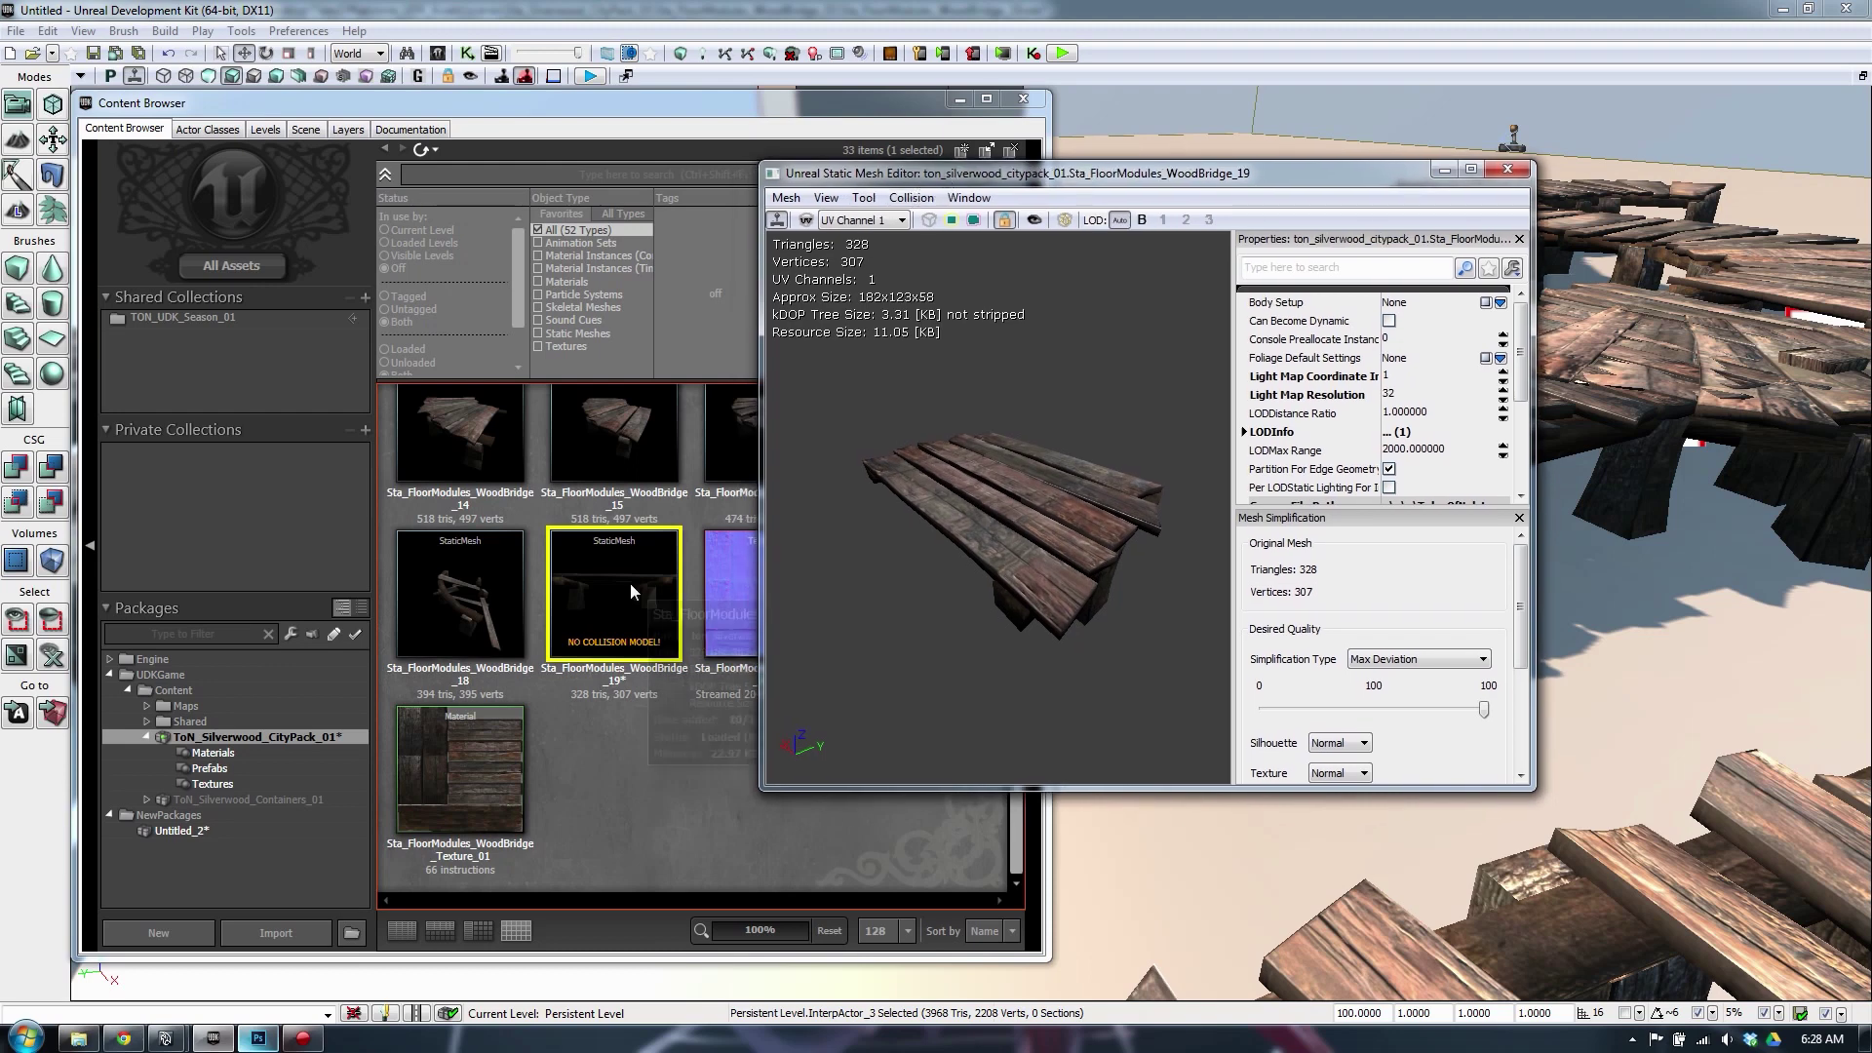
{"action": "left_click", "coordinate": [910, 198]}
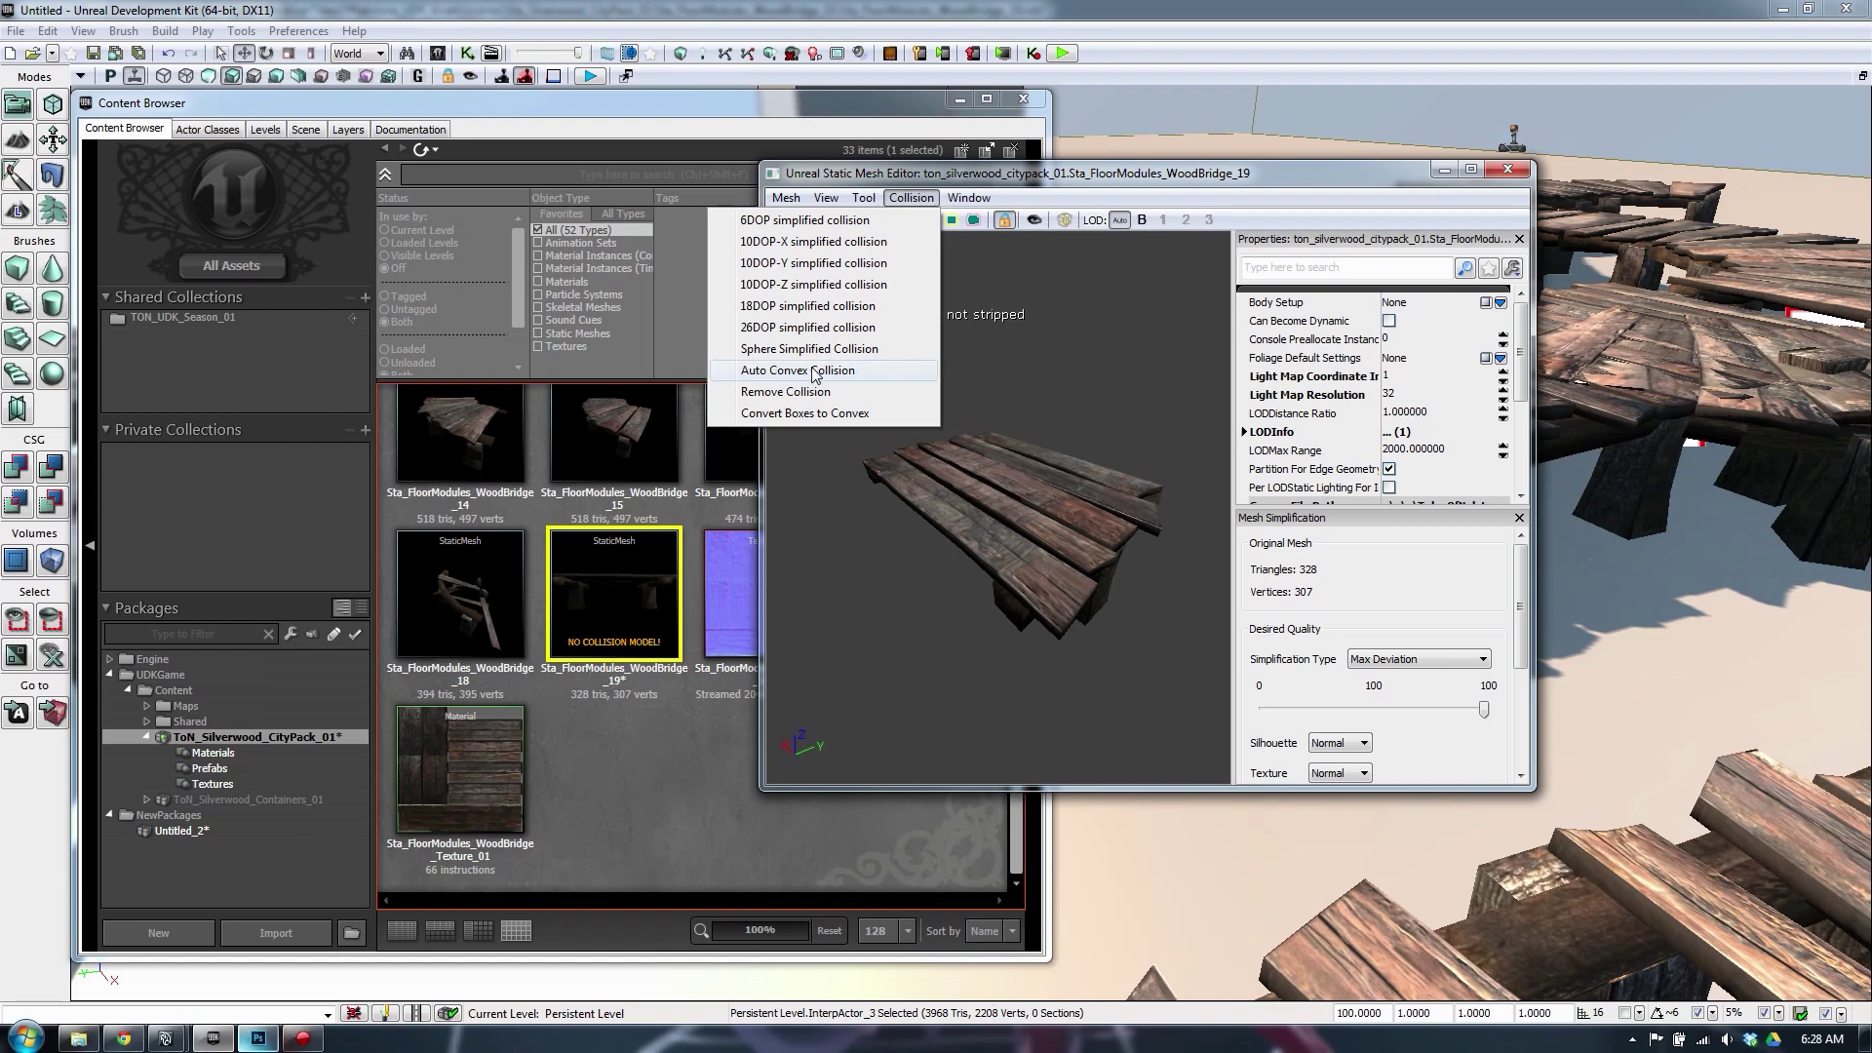
{"action": "left_click", "coordinate": [797, 370]}
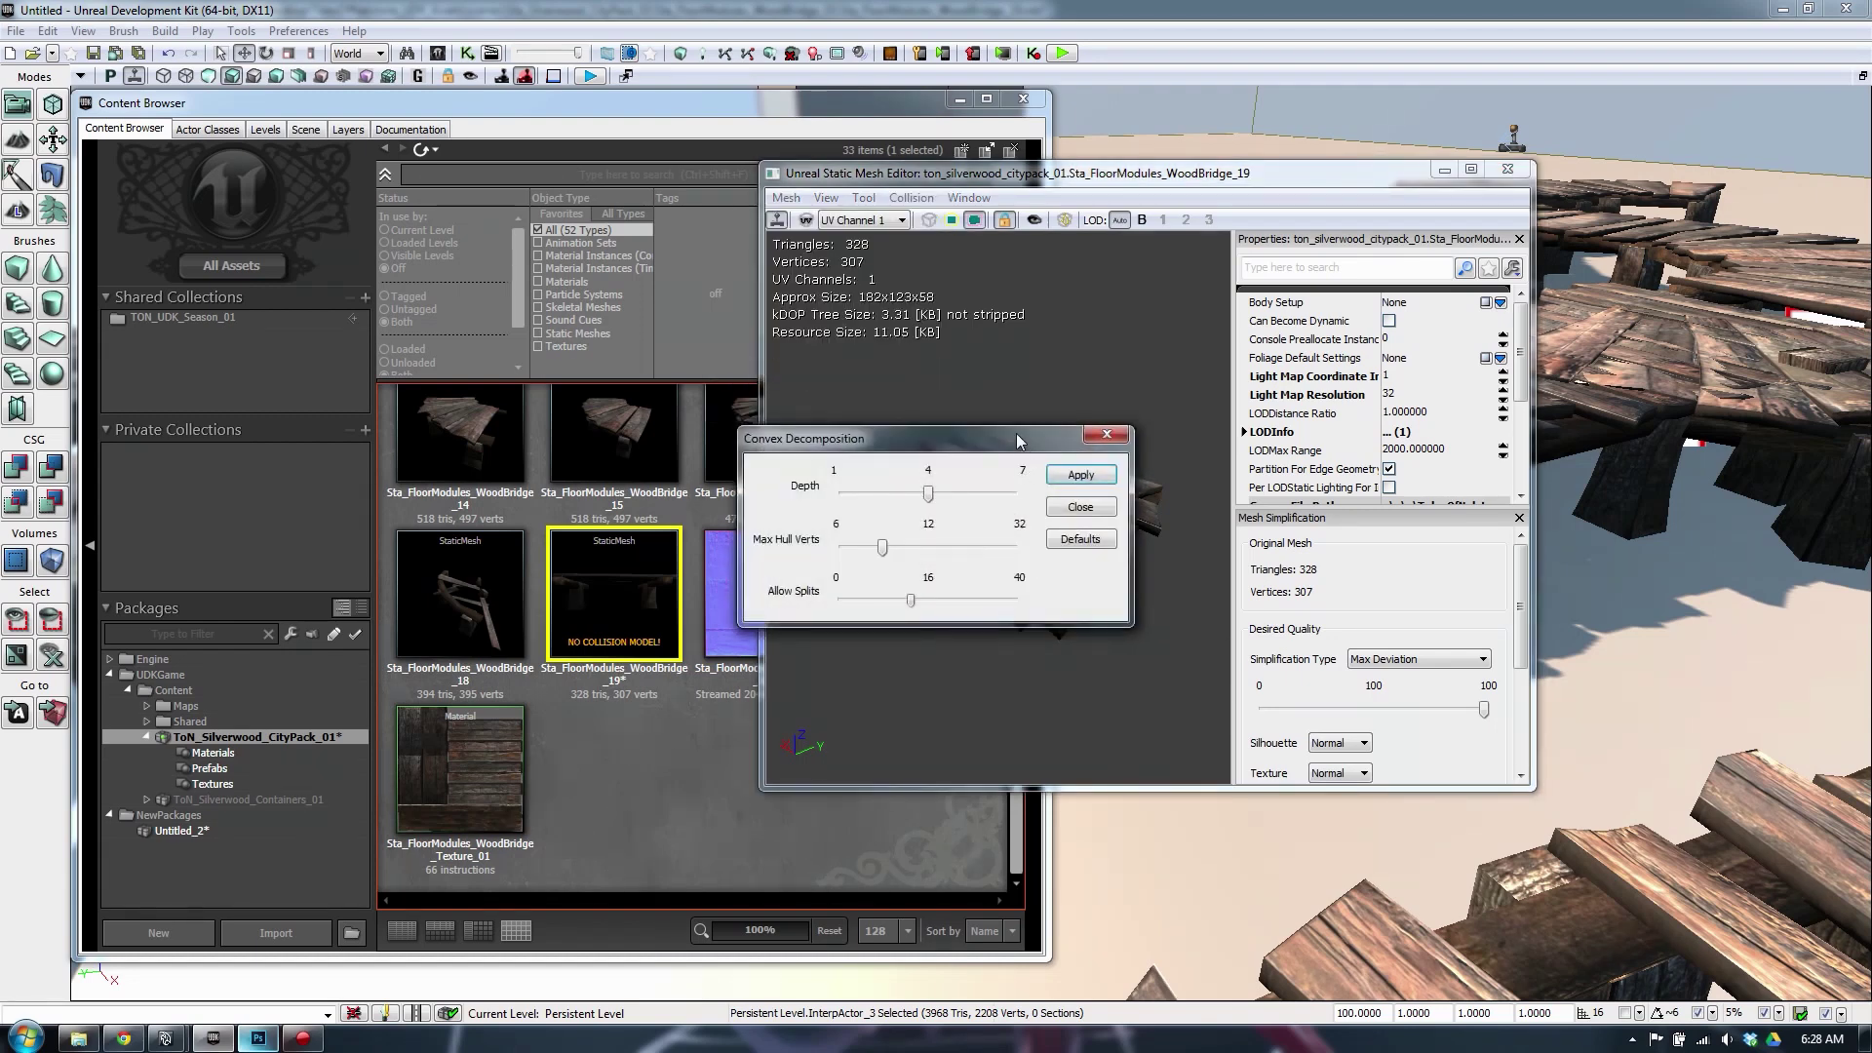
{"action": "left_click_drag", "start_coordinate": [1017, 441], "coordinate": [629, 461]}
{"action": "left_click_drag", "start_coordinate": [997, 507], "coordinate": [998, 419]}
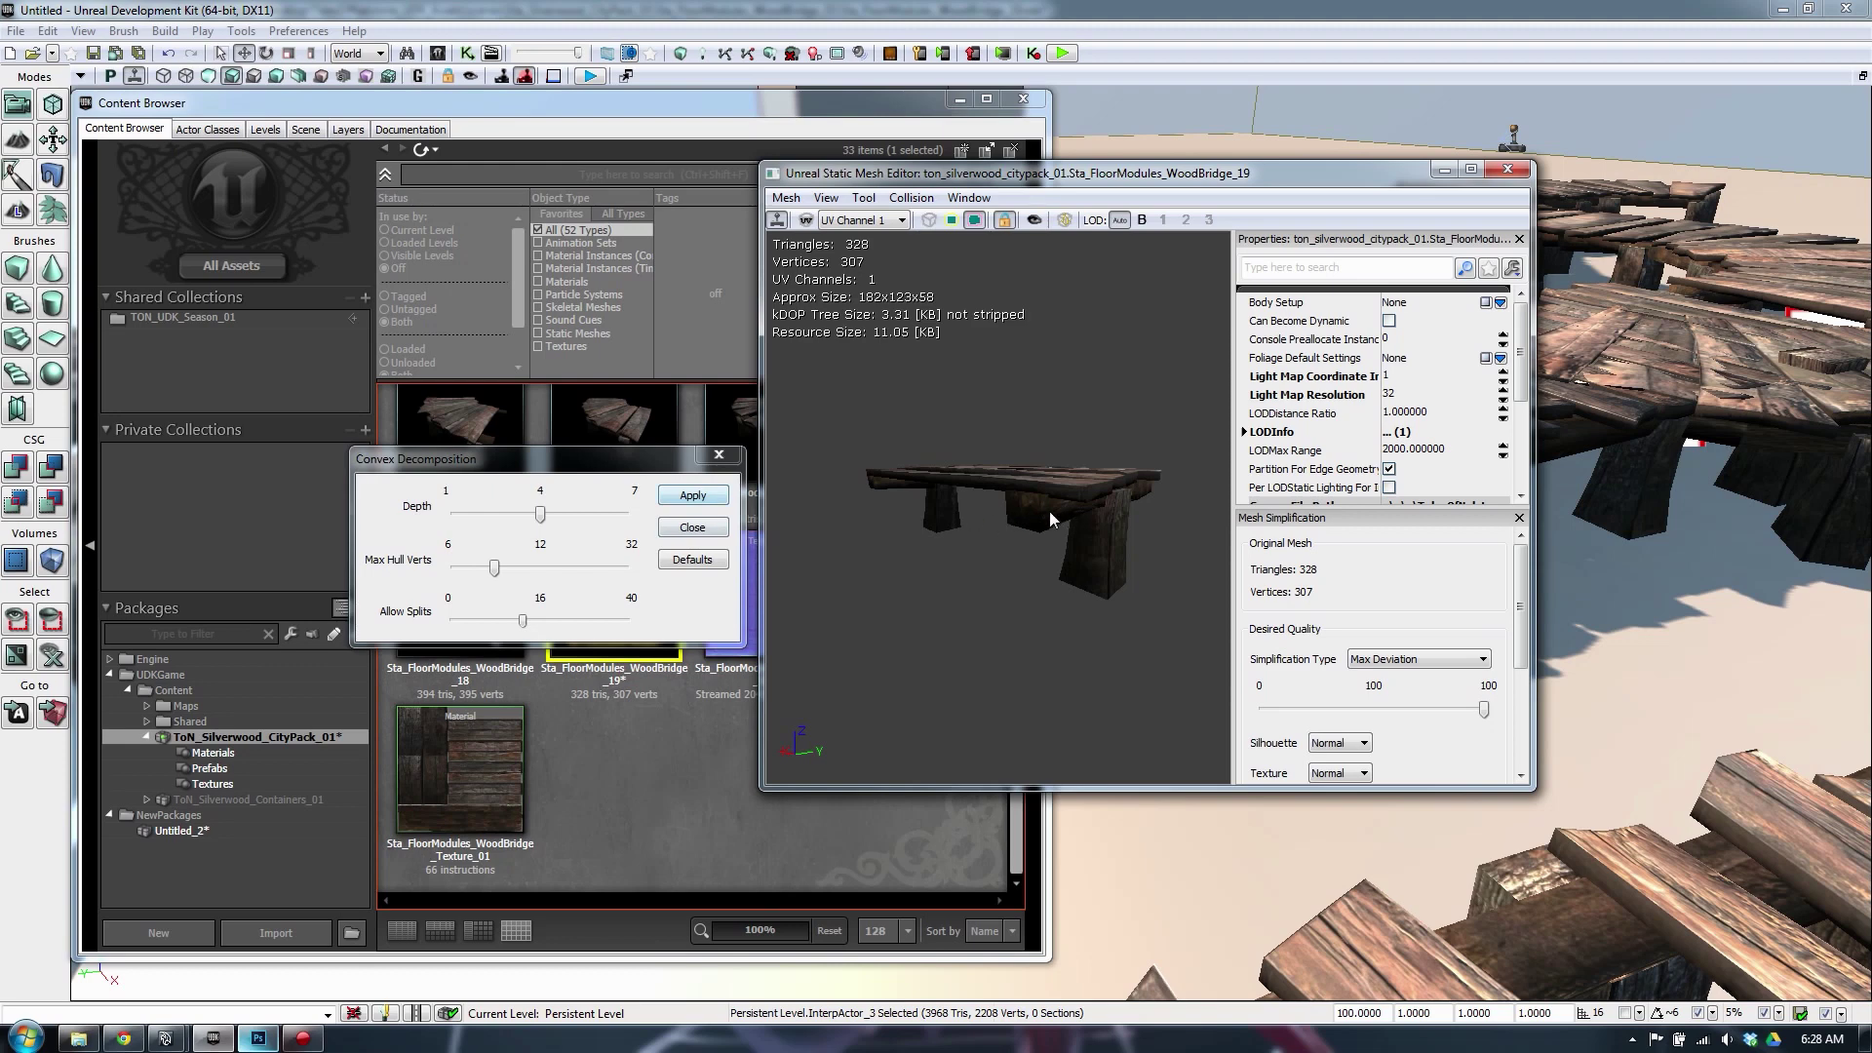
{"action": "left_click", "coordinate": [708, 497]}
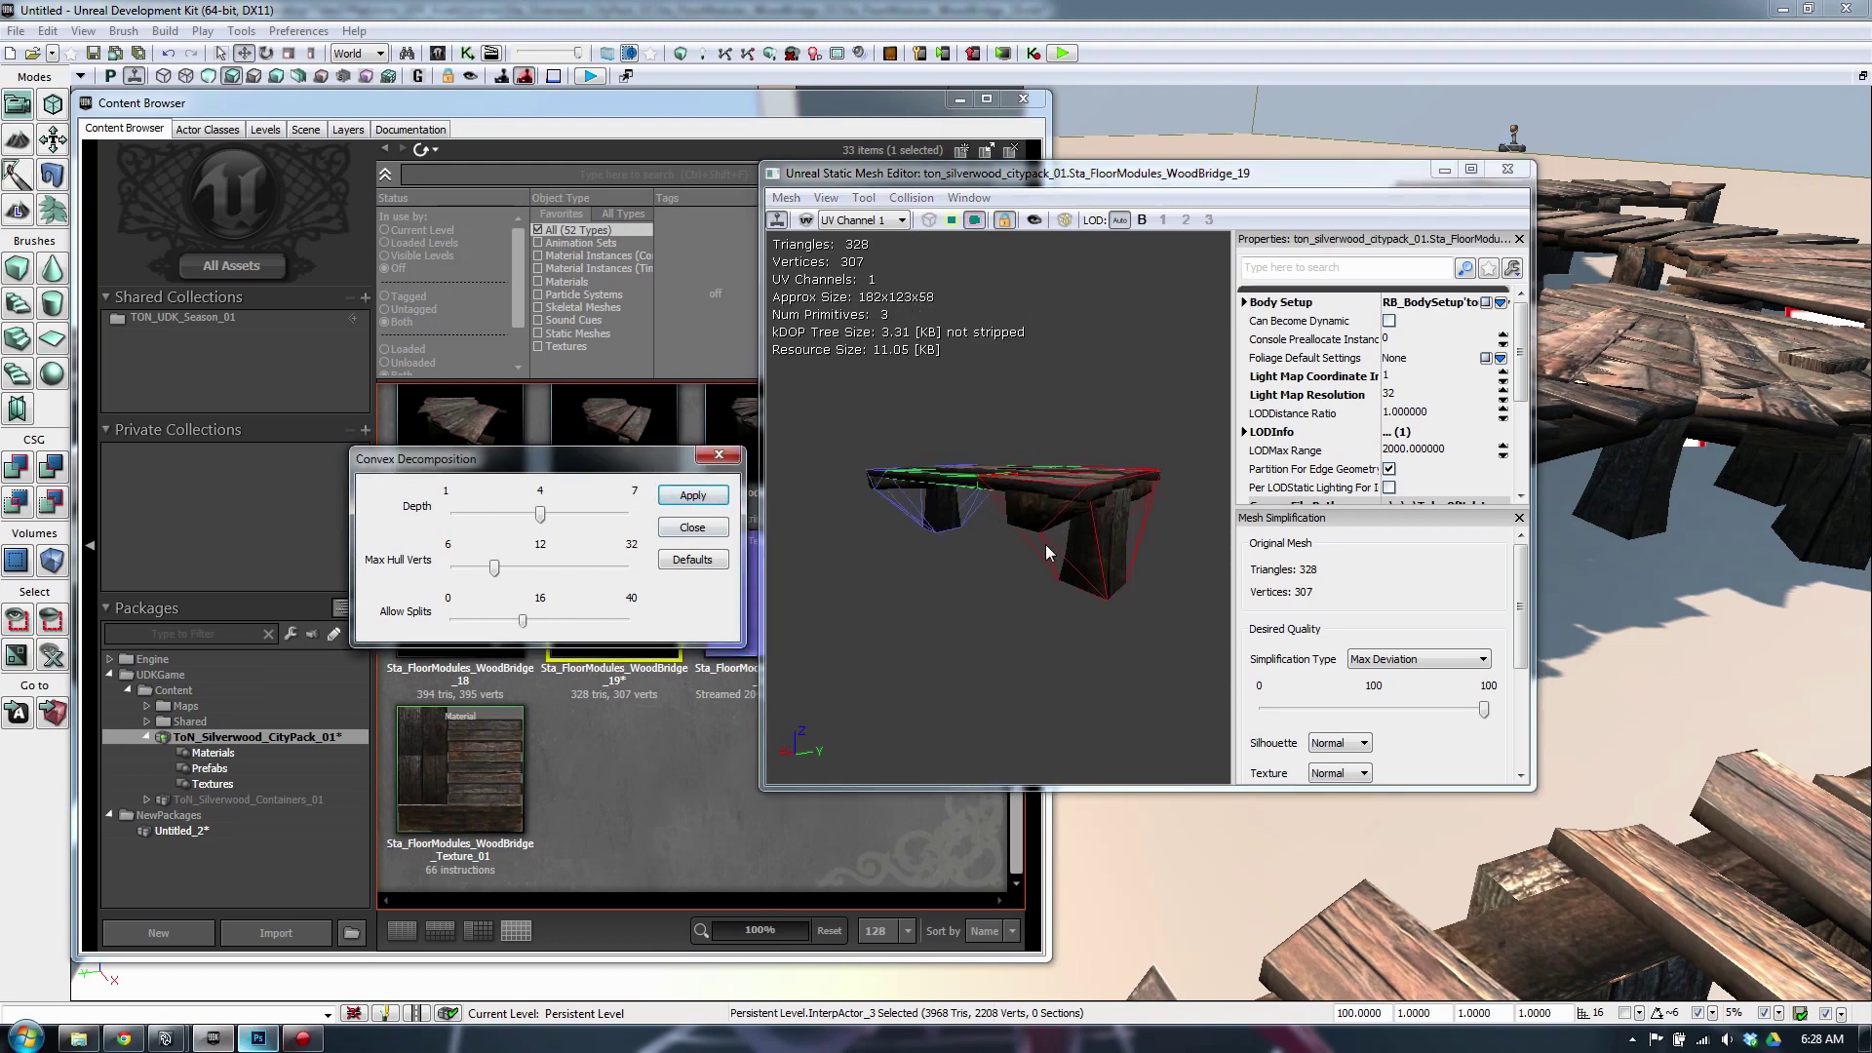
{"action": "left_click_drag", "start_coordinate": [1048, 552], "coordinate": [1190, 537]}
{"action": "left_click_drag", "start_coordinate": [1092, 497], "coordinate": [911, 476]}
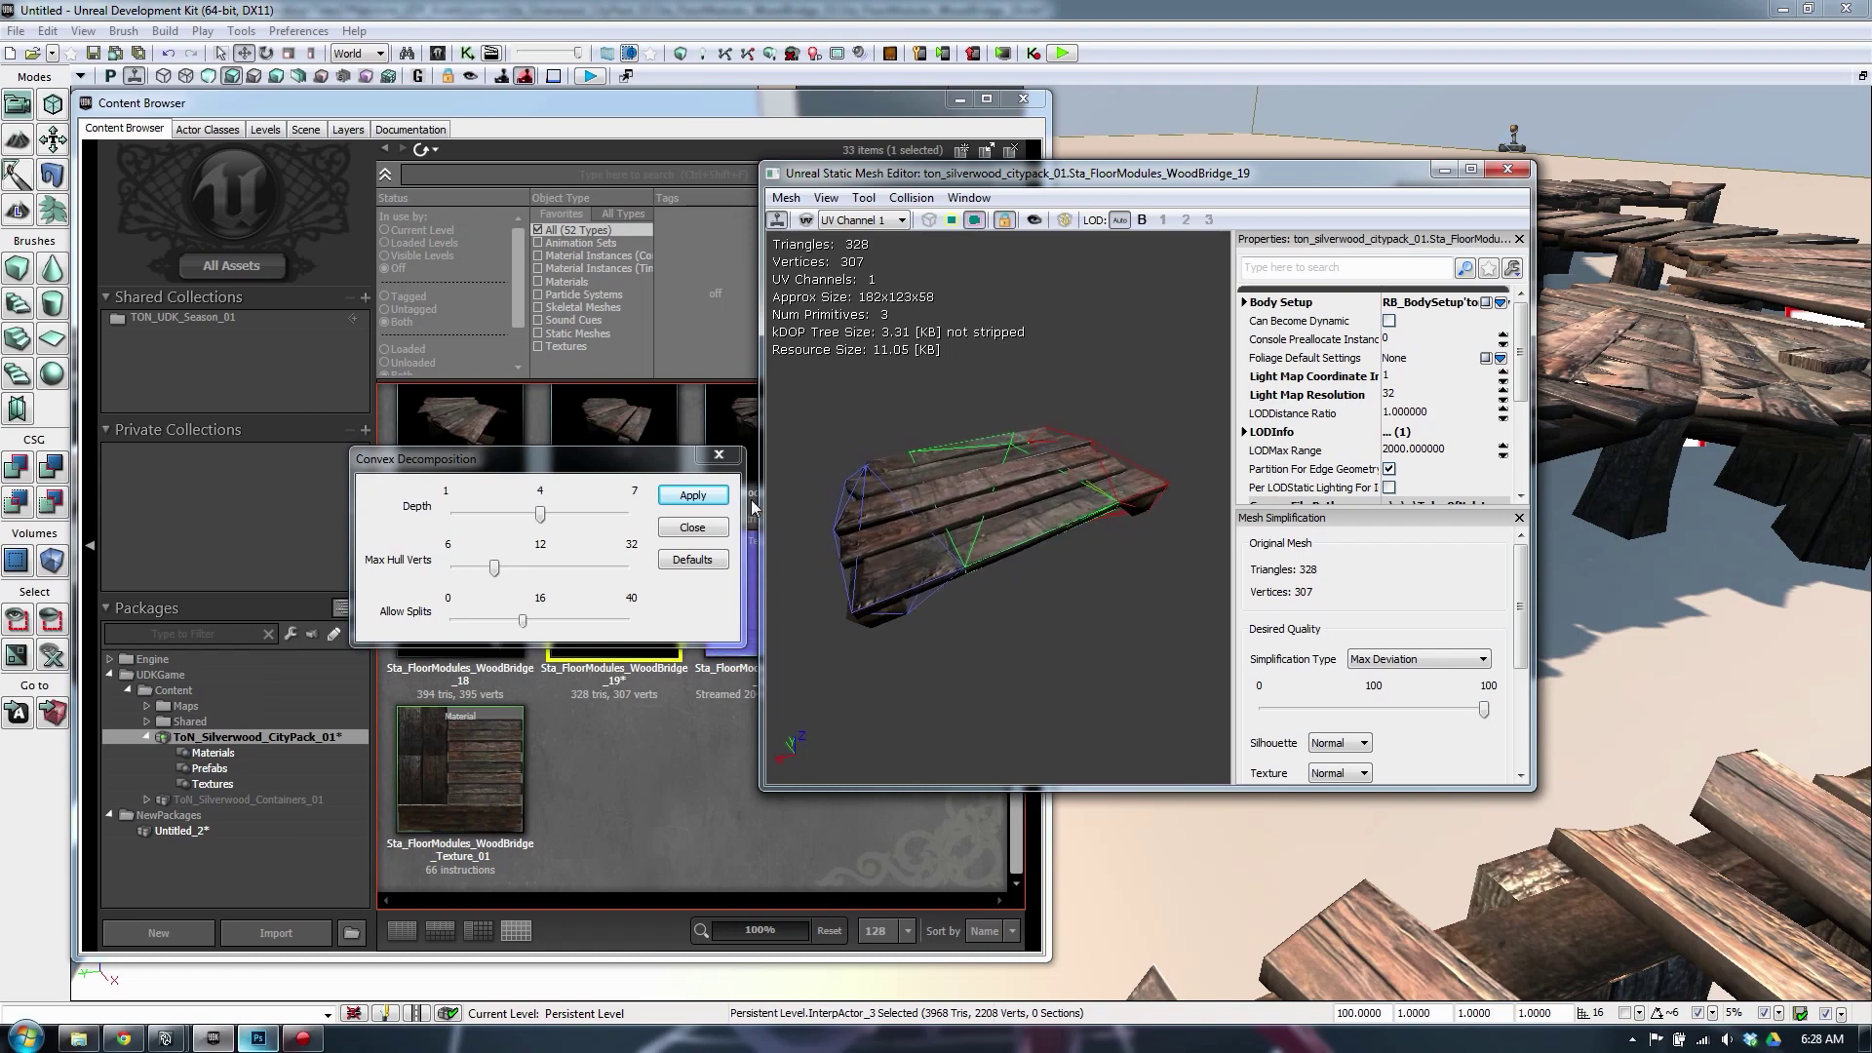
{"action": "left_click", "coordinate": [689, 527]}
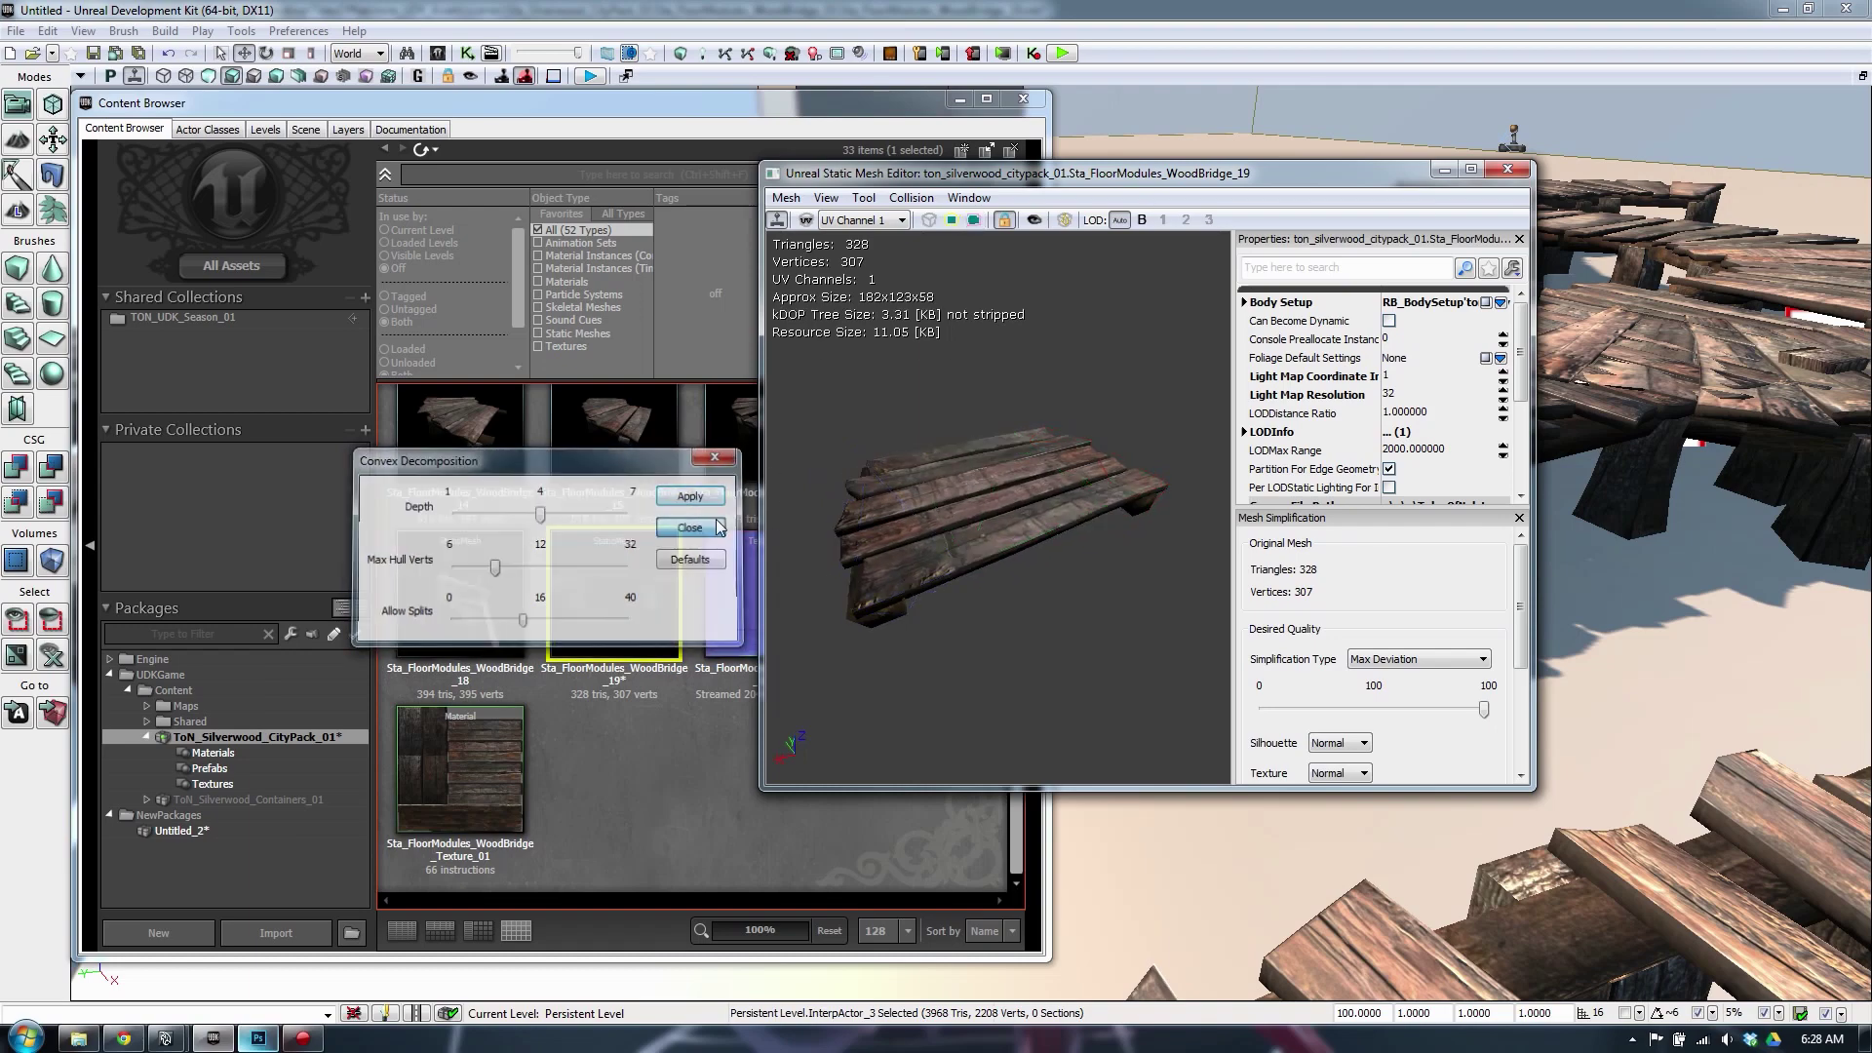
{"action": "left_click", "coordinate": [1509, 171]}
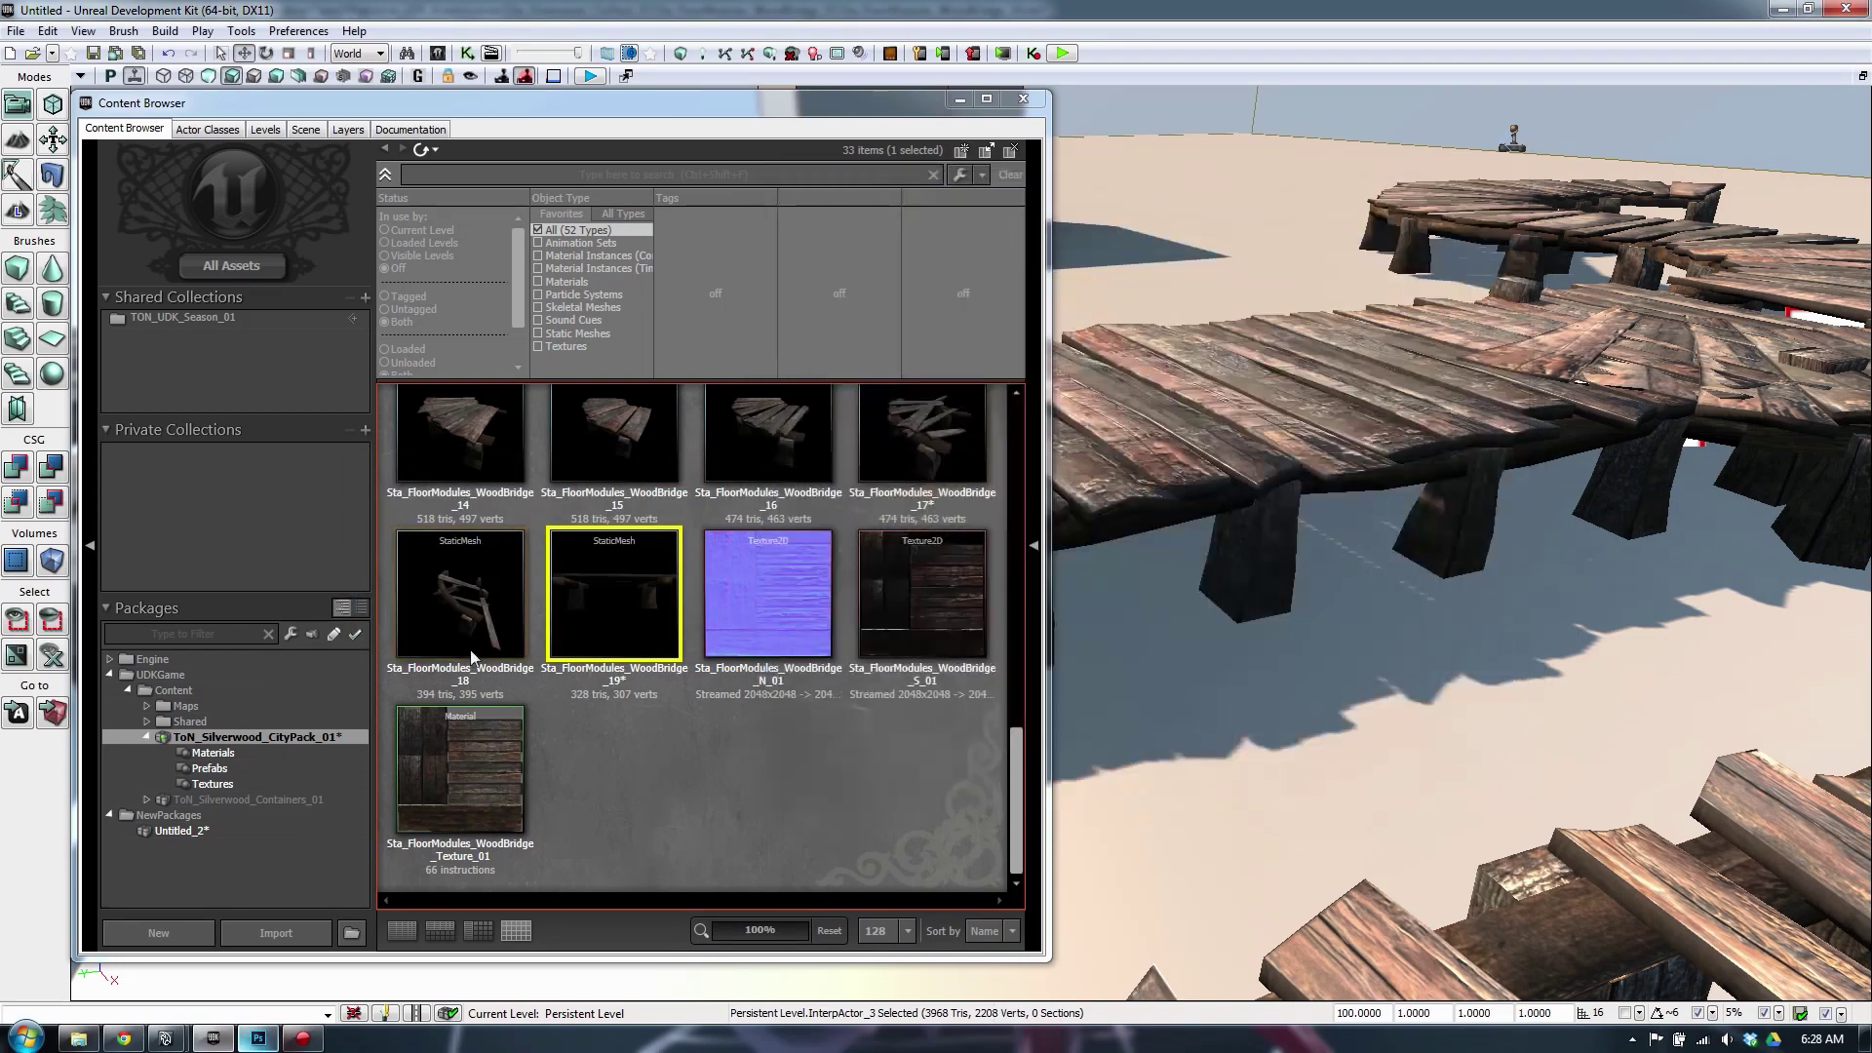
Set an angled view of Sta_FloorModules_WoodBridge_19 as its thumbnail and save the ToN_Silverwood_CityPack_01 package
{"action": "double_click", "coordinate": [622, 587]}
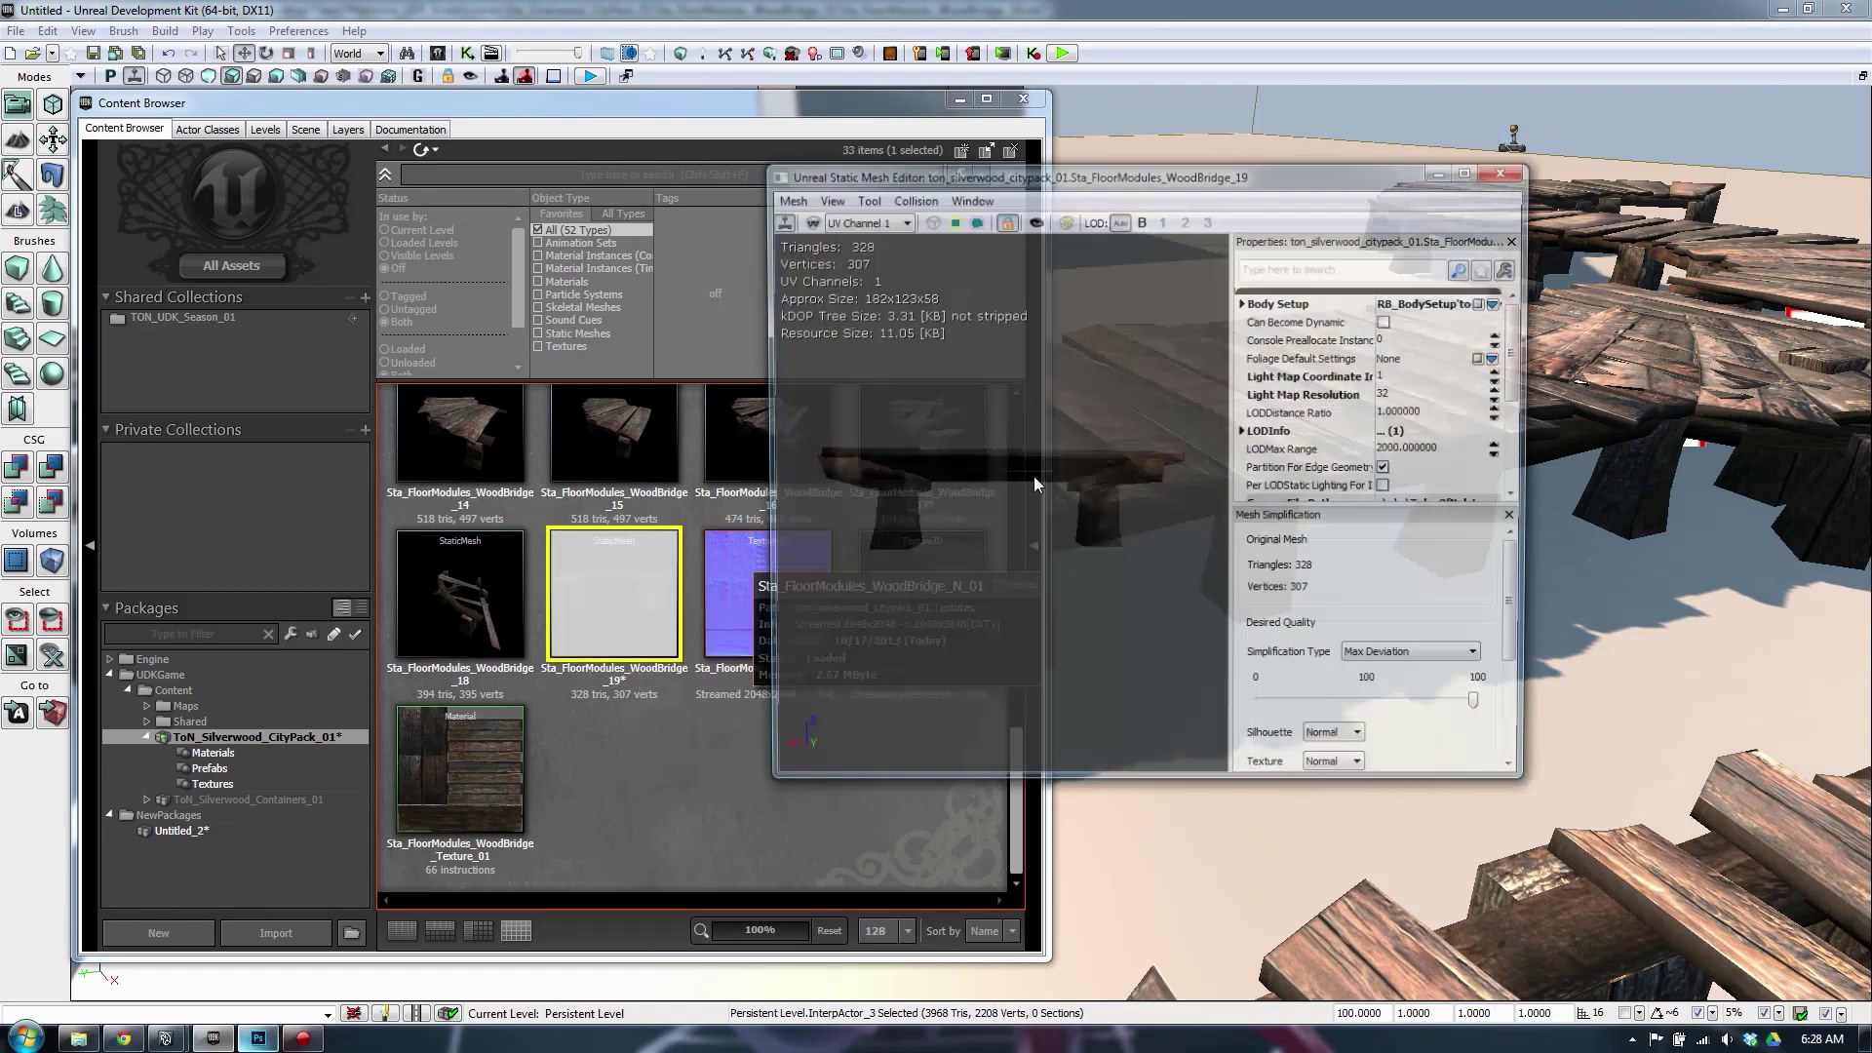
{"action": "left_click_drag", "start_coordinate": [996, 507], "coordinate": [956, 541]}
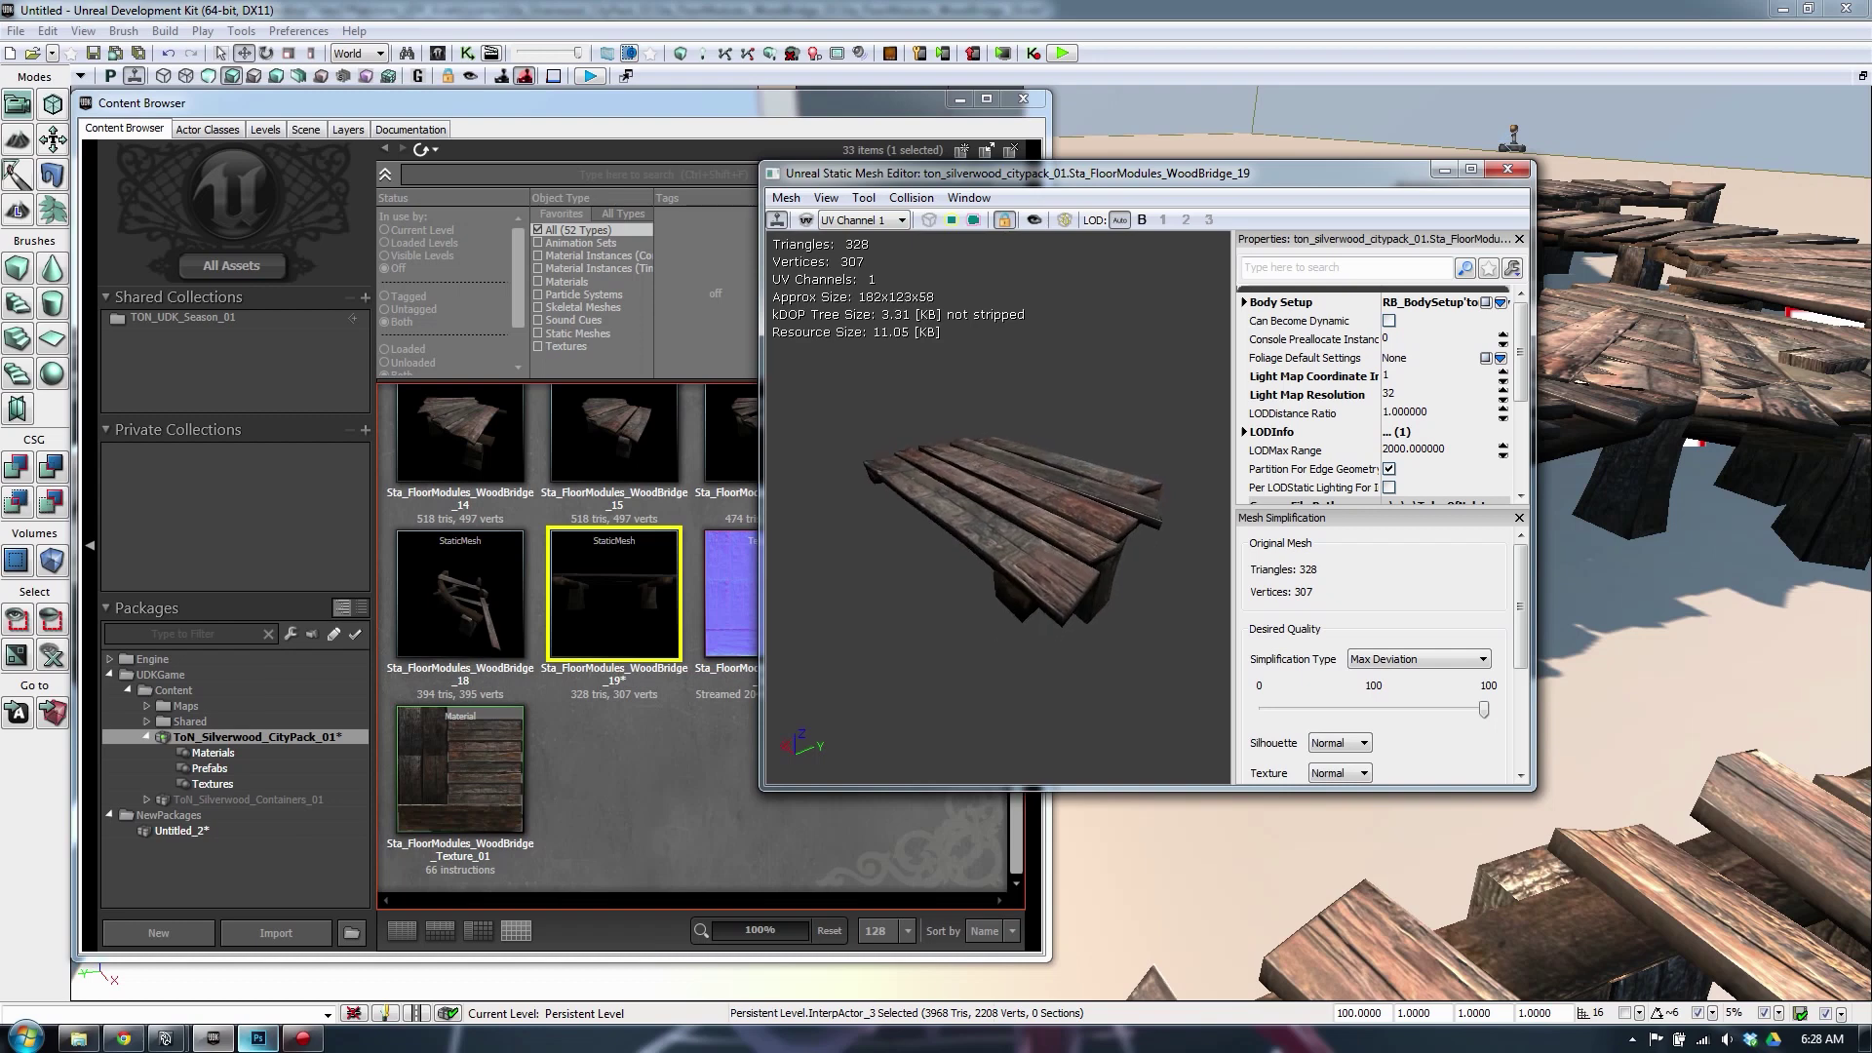
{"action": "right_click_drag", "start_coordinate": [1060, 488], "coordinate": [1059, 356]}
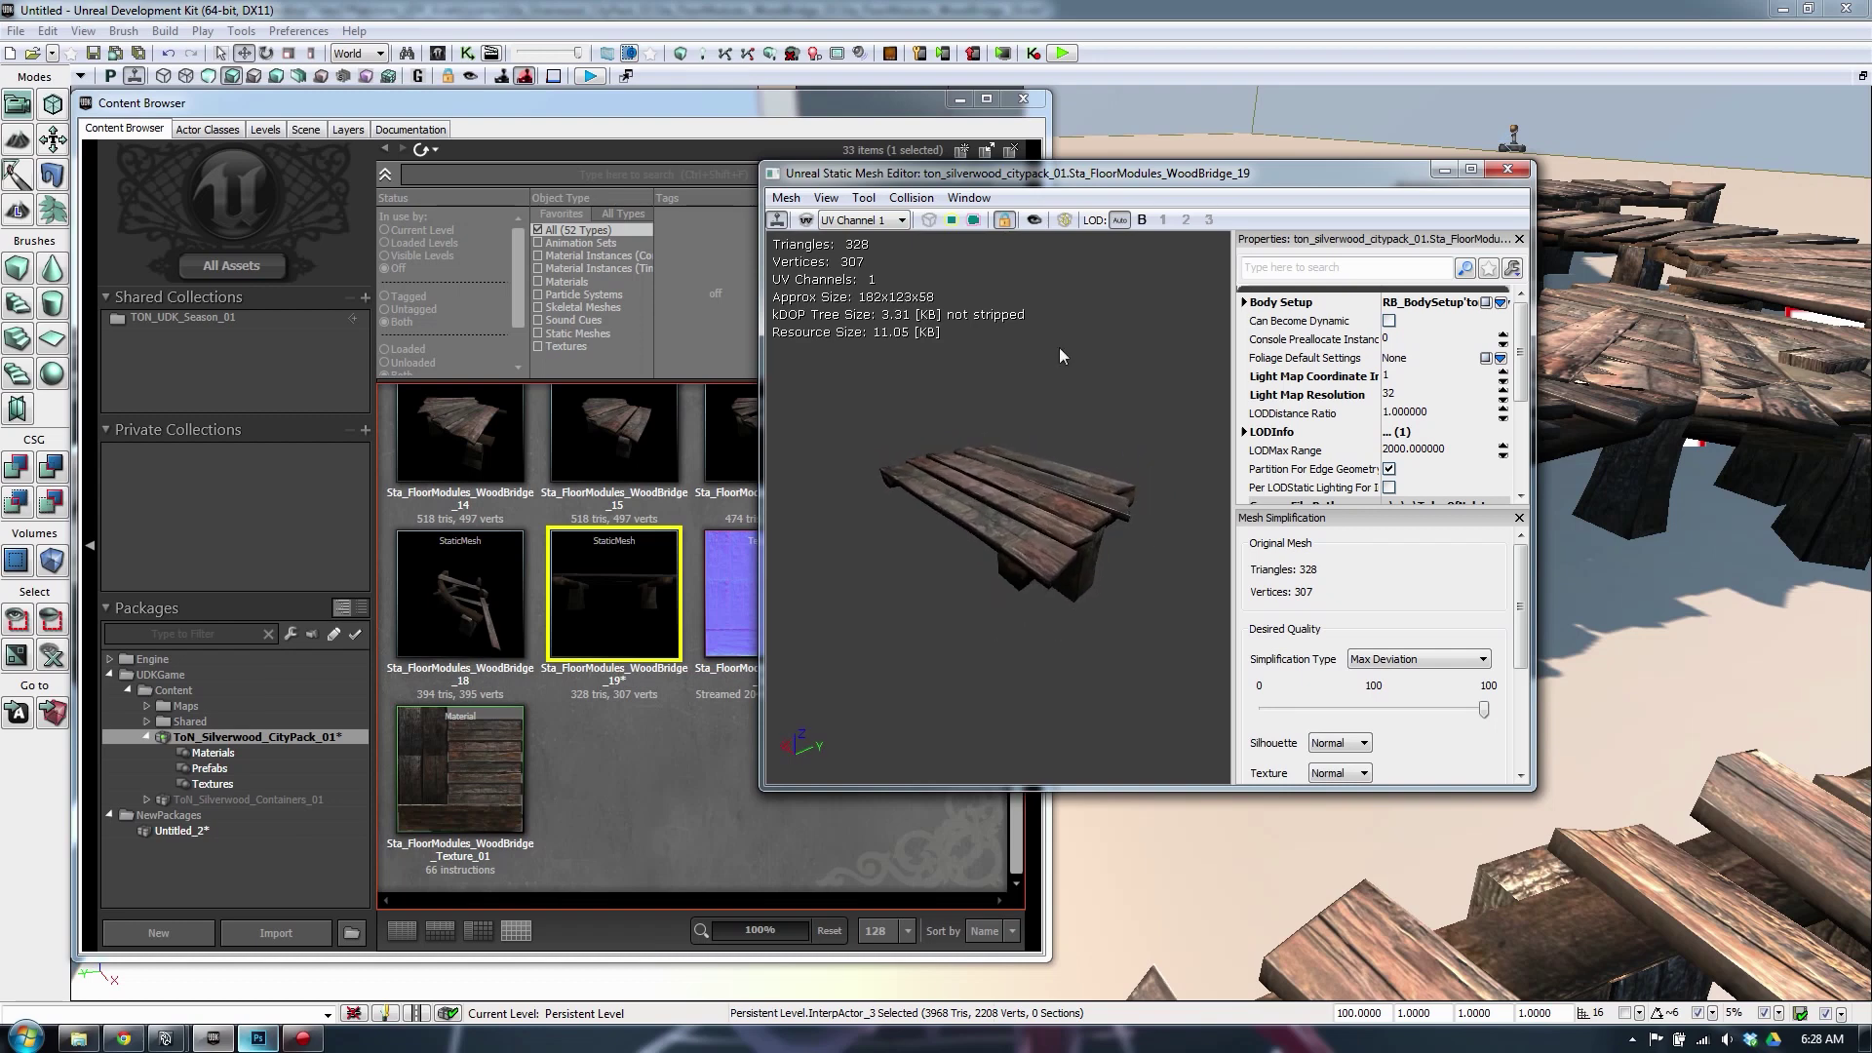
{"action": "left_click", "coordinate": [1034, 220]}
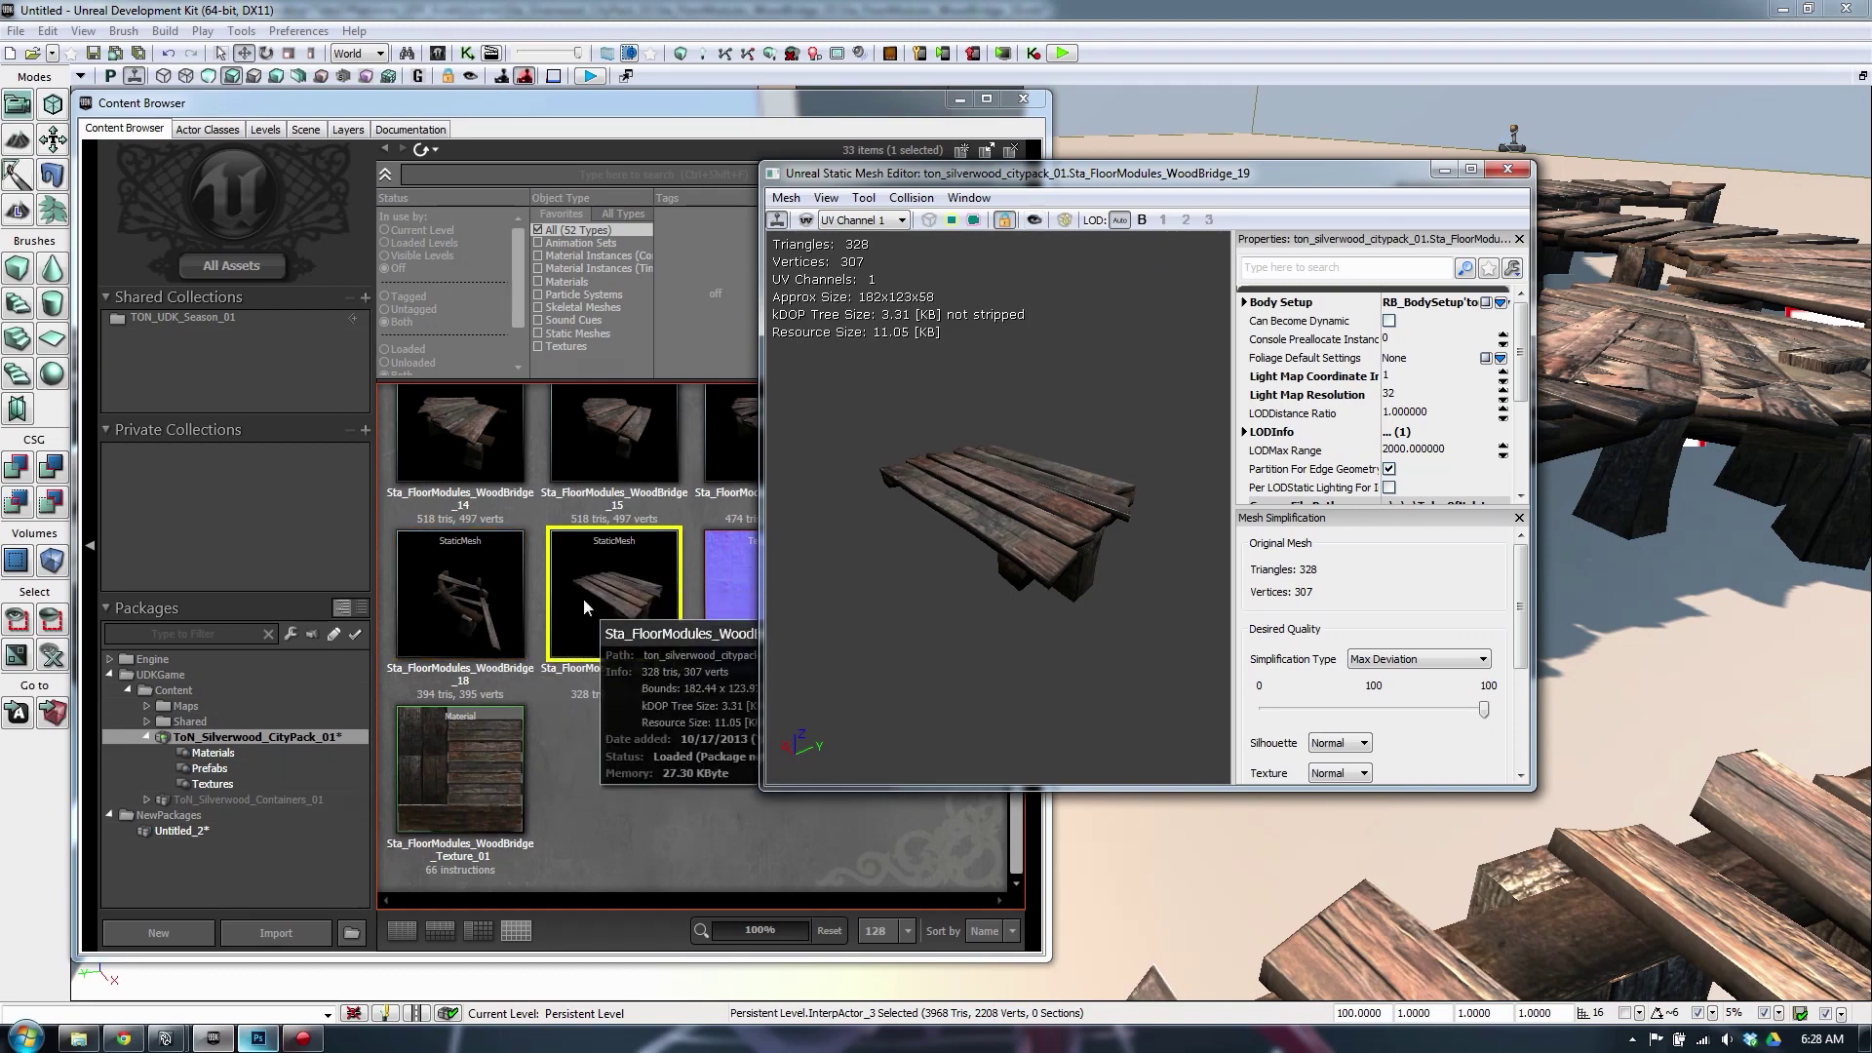
{"action": "left_click", "coordinate": [1507, 169]}
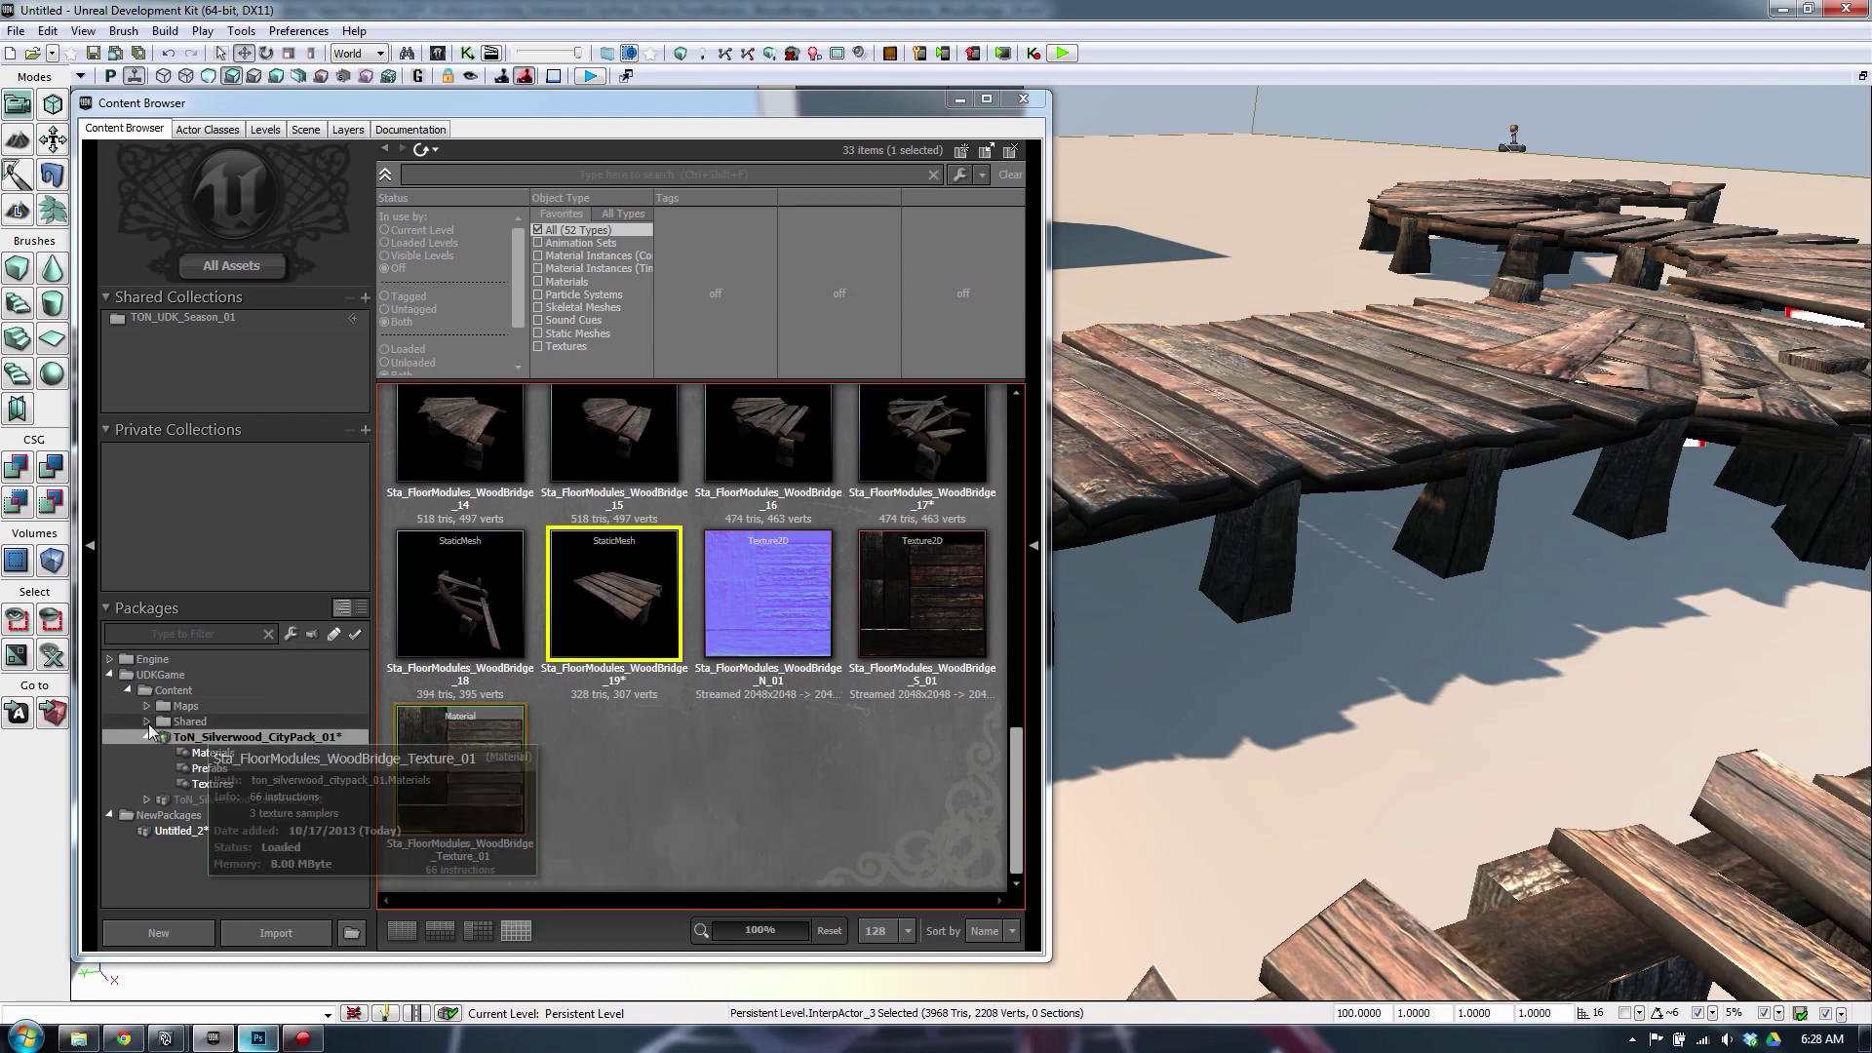
{"action": "right_click", "coordinate": [199, 741]}
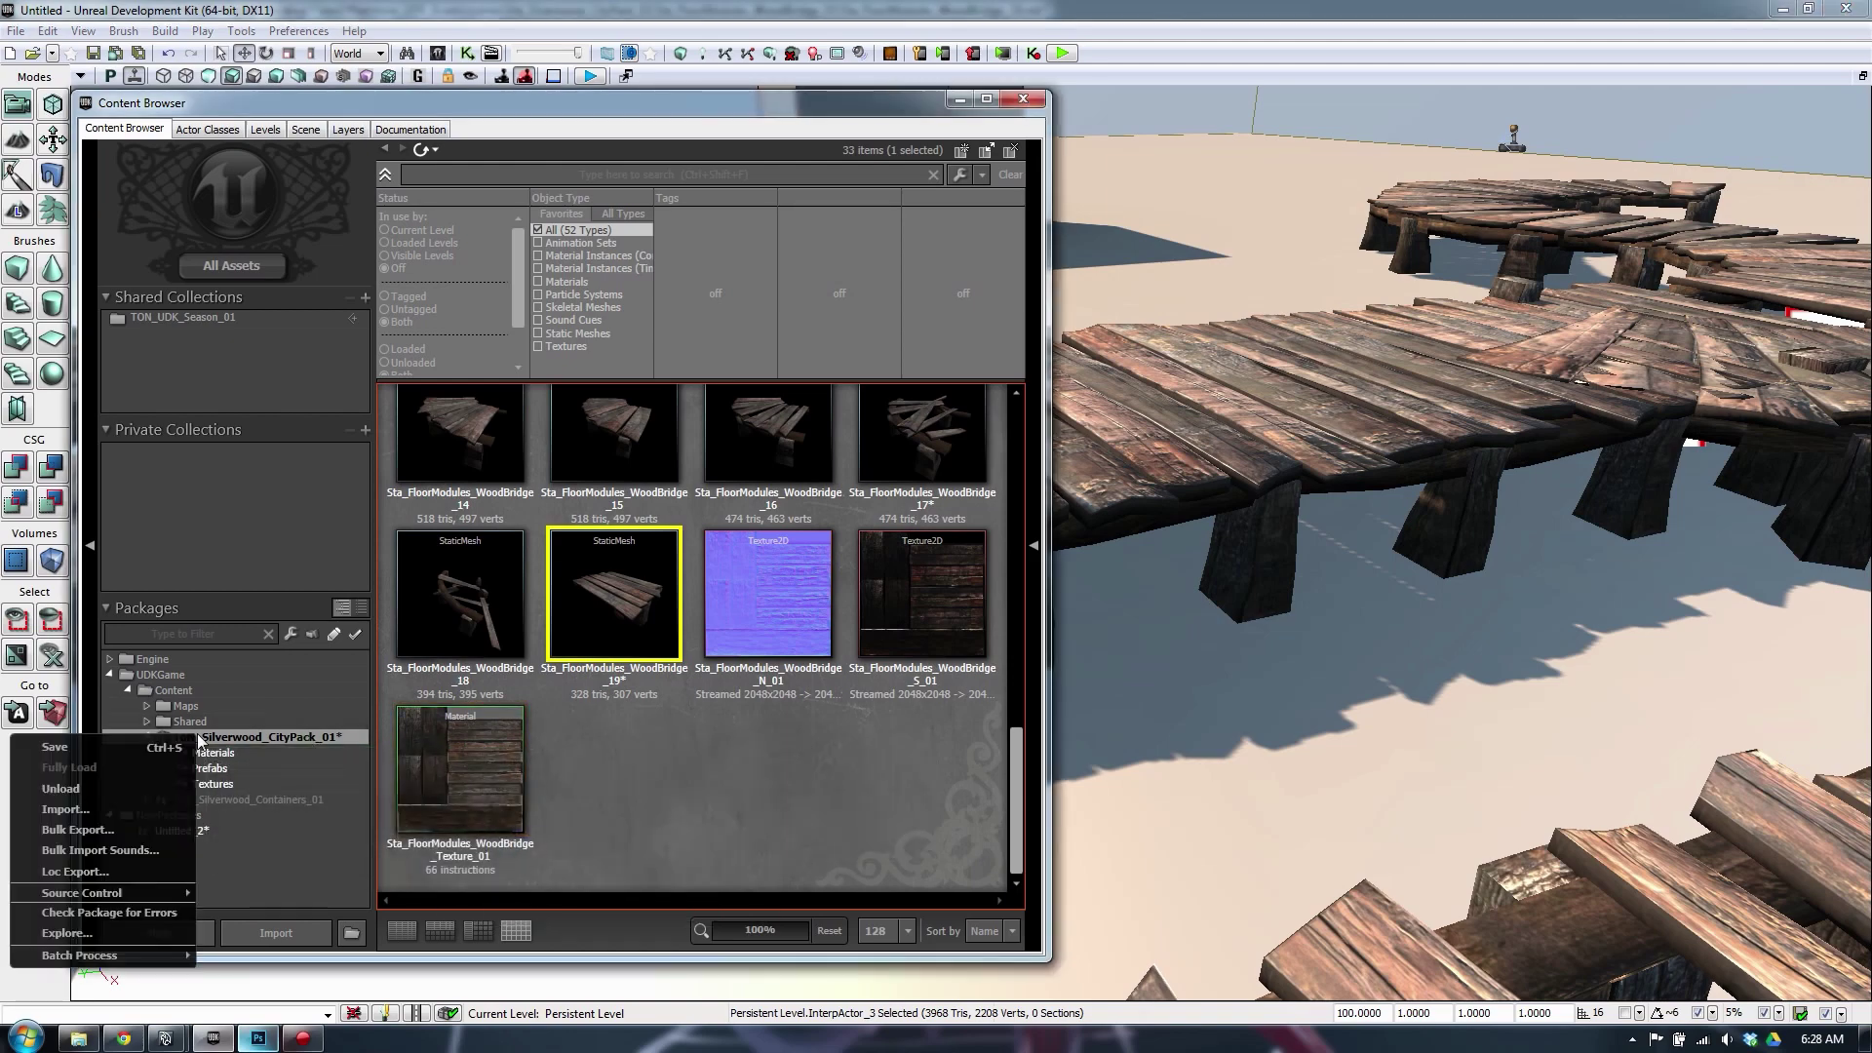
{"action": "left_click", "coordinate": [127, 749]}
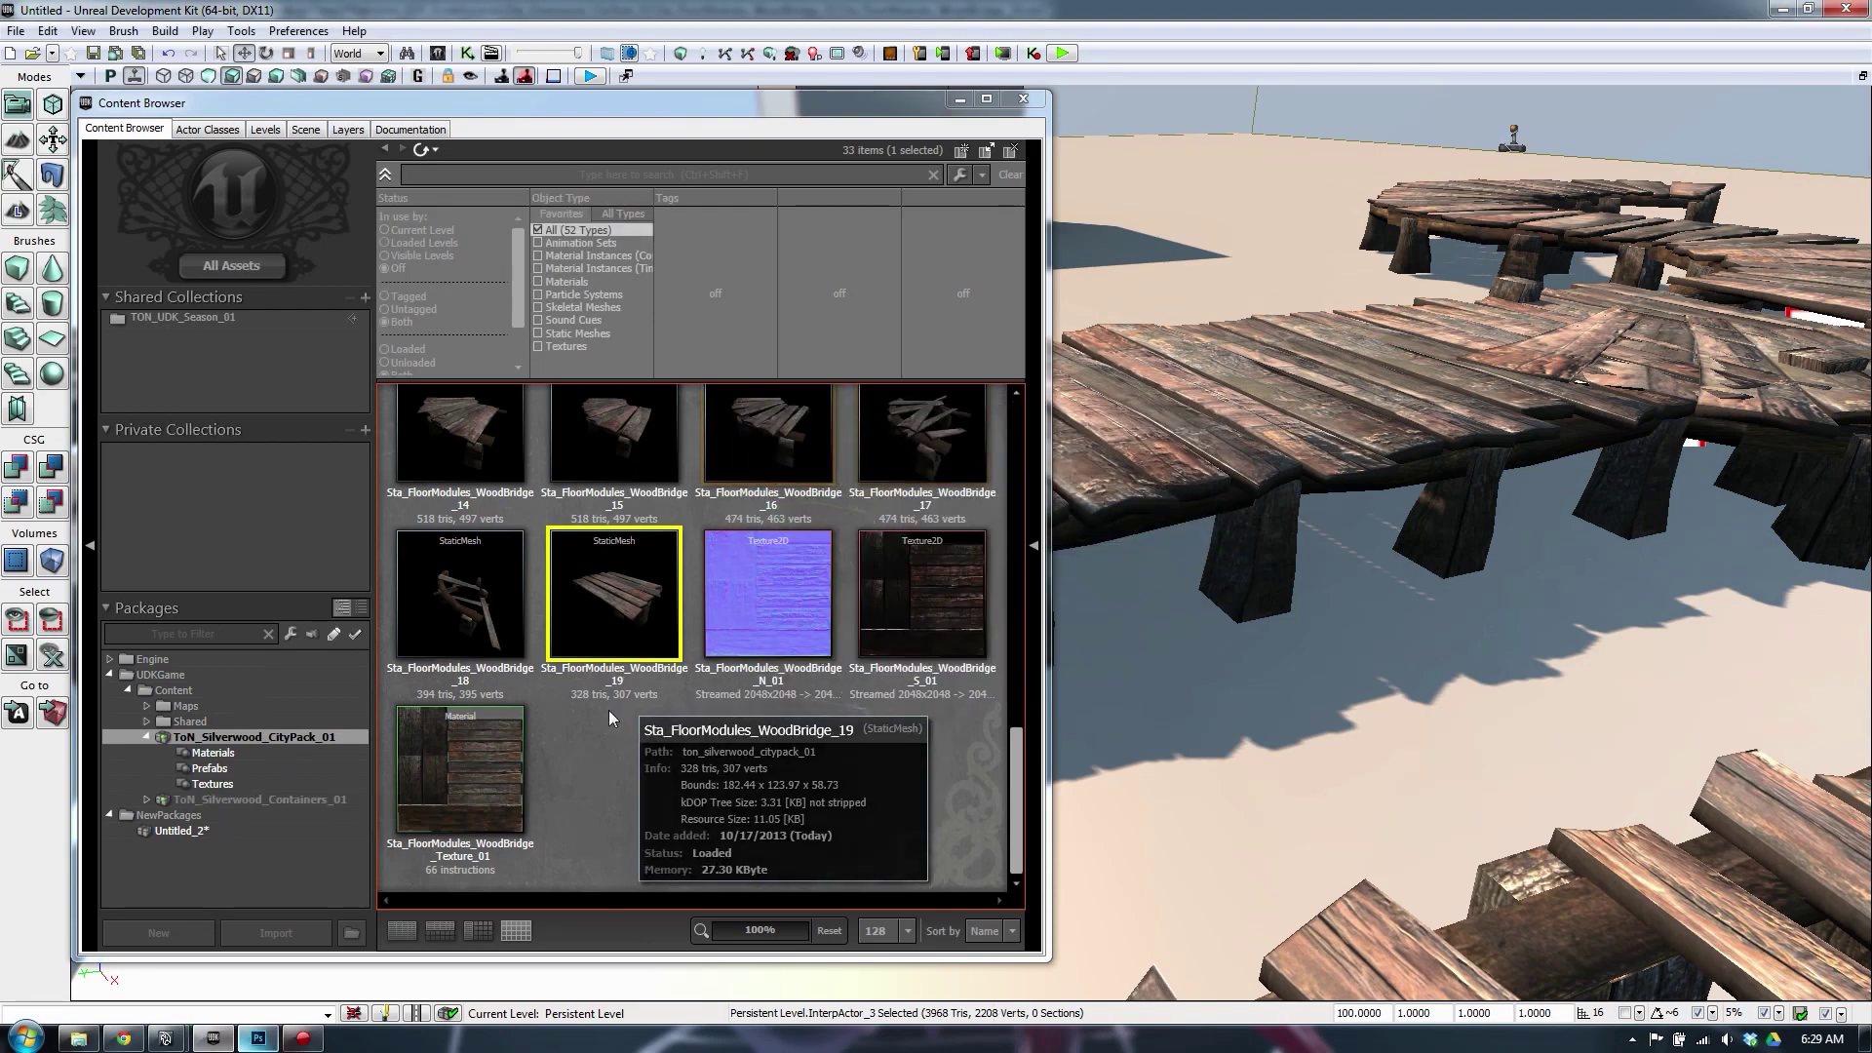
Place the Sta_FloorModules_WoodBridge_19 mesh on the long bridge walkway in the level and close the Content Browser
{"action": "left_click", "coordinate": [594, 602]}
{"action": "right_click_drag", "start_coordinate": [1241, 288], "coordinate": [1415, 401]}
{"action": "mouse_move", "coordinate": [680, 612]}
{"action": "left_click_drag", "start_coordinate": [680, 612], "coordinate": [1341, 506]}
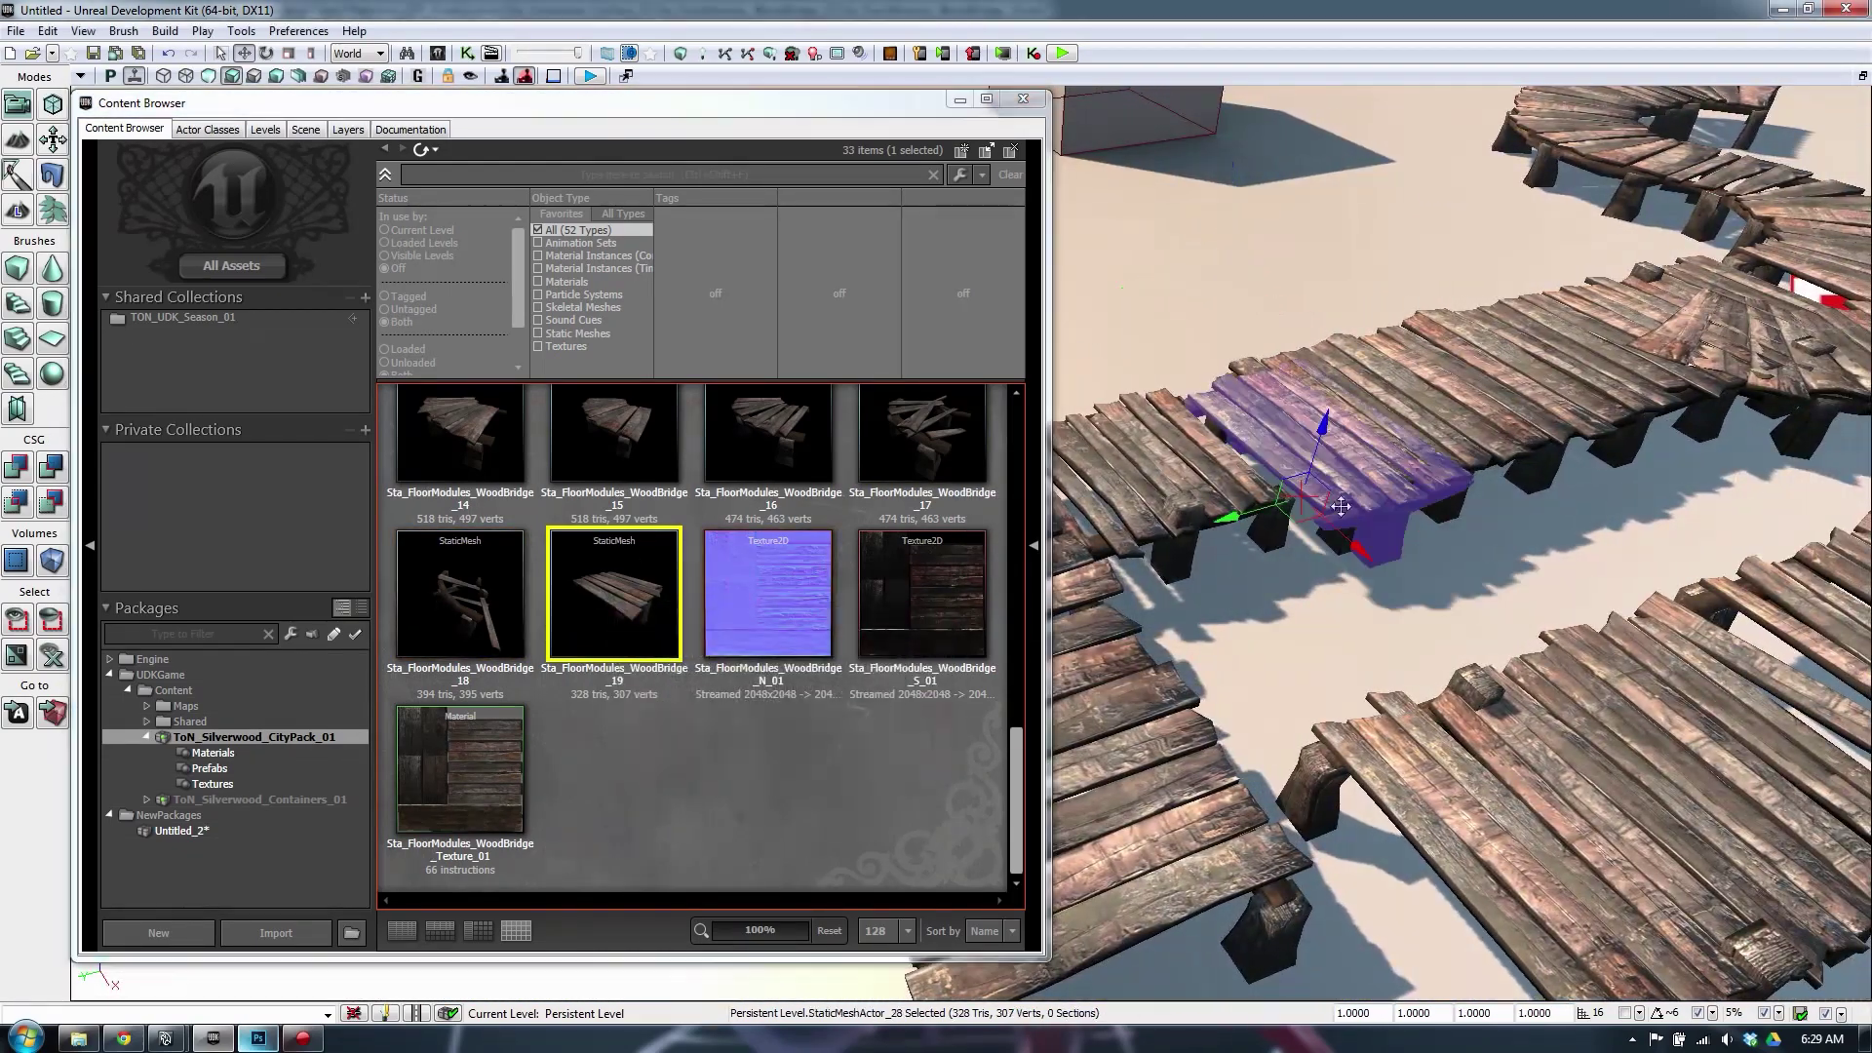
{"action": "right_click_drag", "start_coordinate": [1208, 632], "coordinate": [1170, 341]}
{"action": "left_click", "coordinate": [1022, 99]}
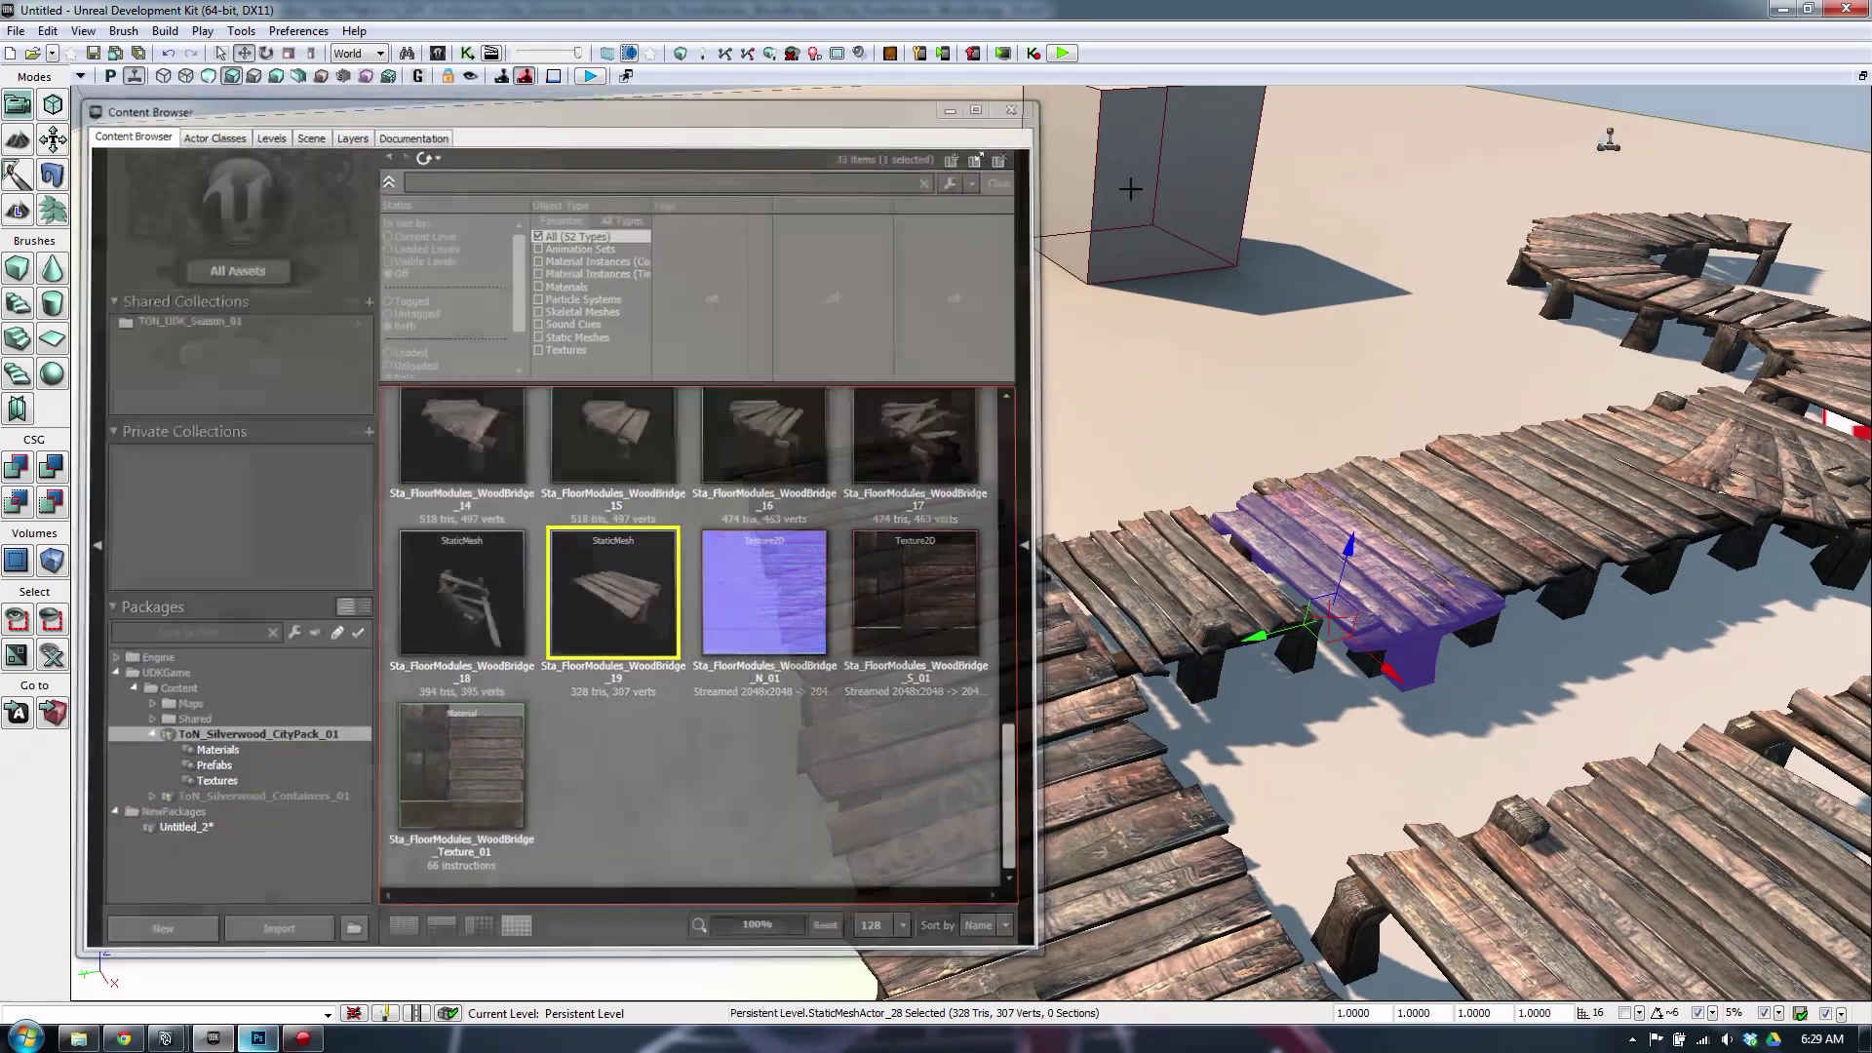
Shift the placed mesh against the narrow connecting section and slide the adjoining bridge prefab up to its other end
{"action": "right_click_drag", "start_coordinate": [1128, 189], "coordinate": [975, 156]}
{"action": "right_click_drag", "start_coordinate": [1425, 572], "coordinate": [1424, 573]}
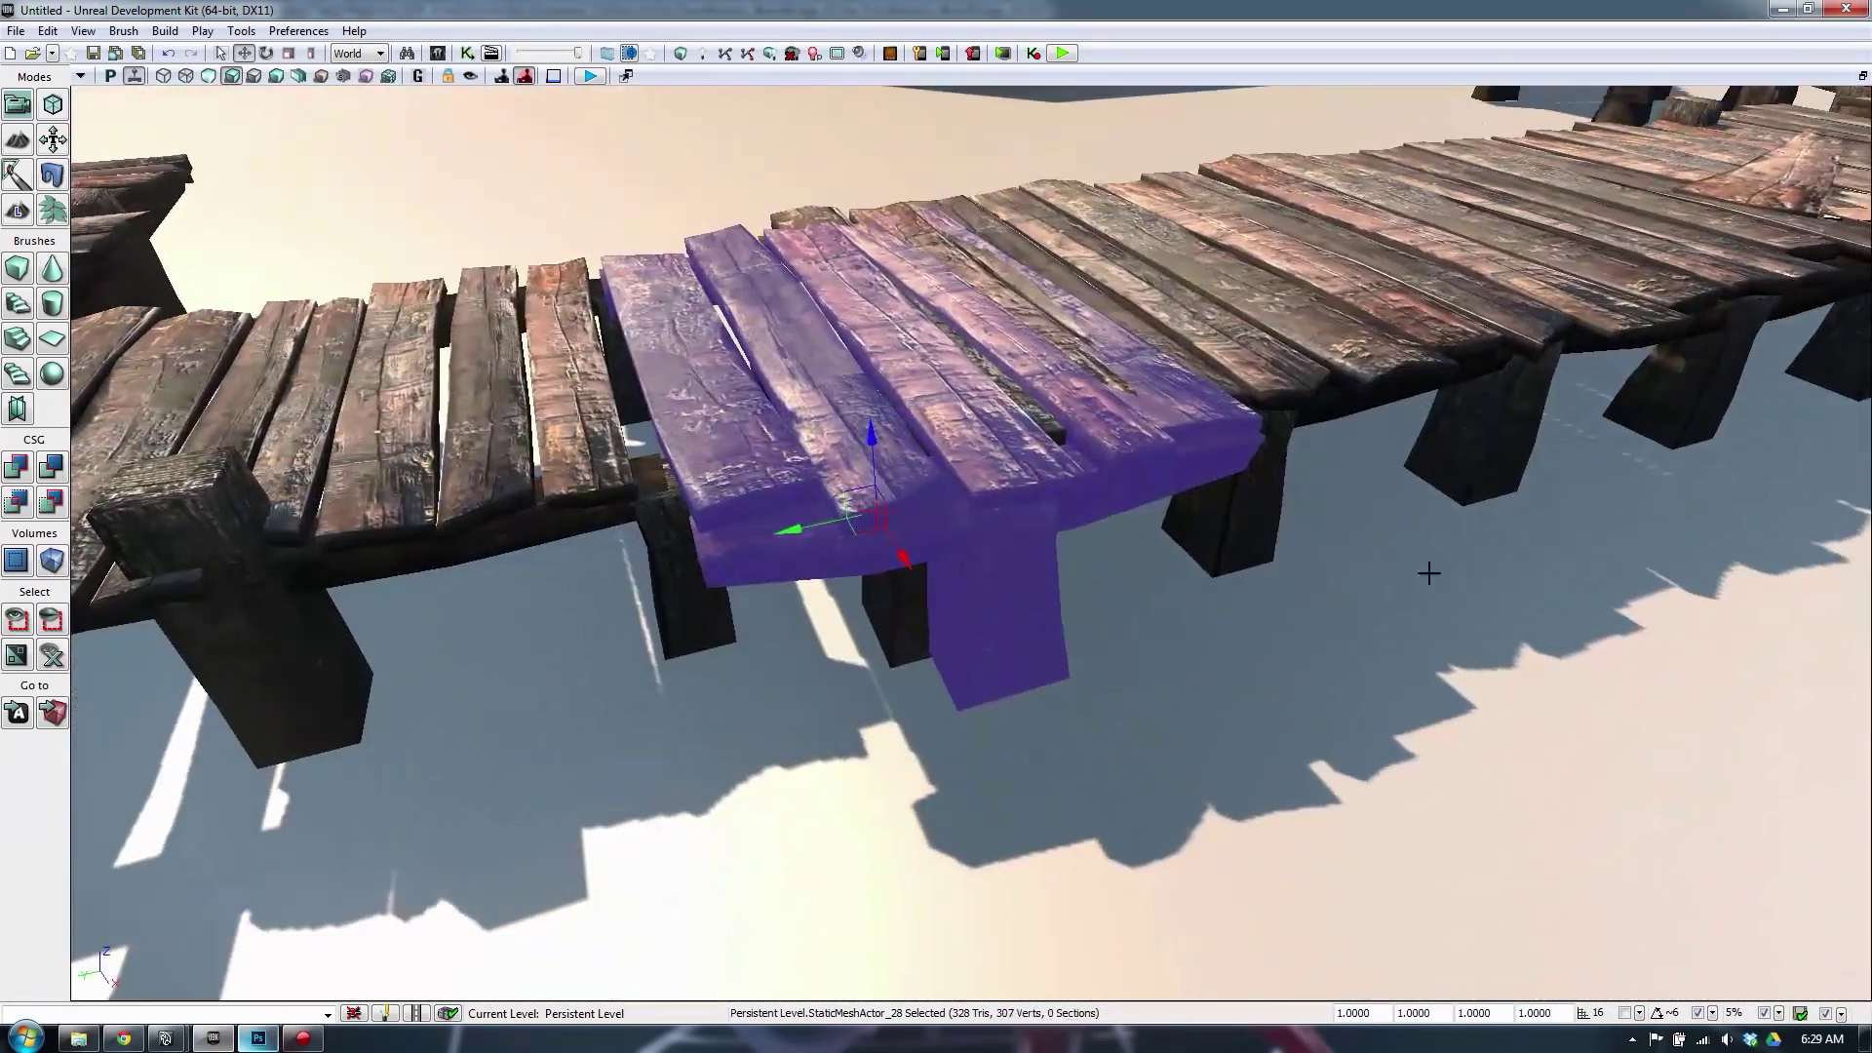
{"action": "left_click_drag", "start_coordinate": [1424, 573], "coordinate": [1425, 546]}
{"action": "right_click_drag", "start_coordinate": [849, 546], "coordinate": [849, 546]}
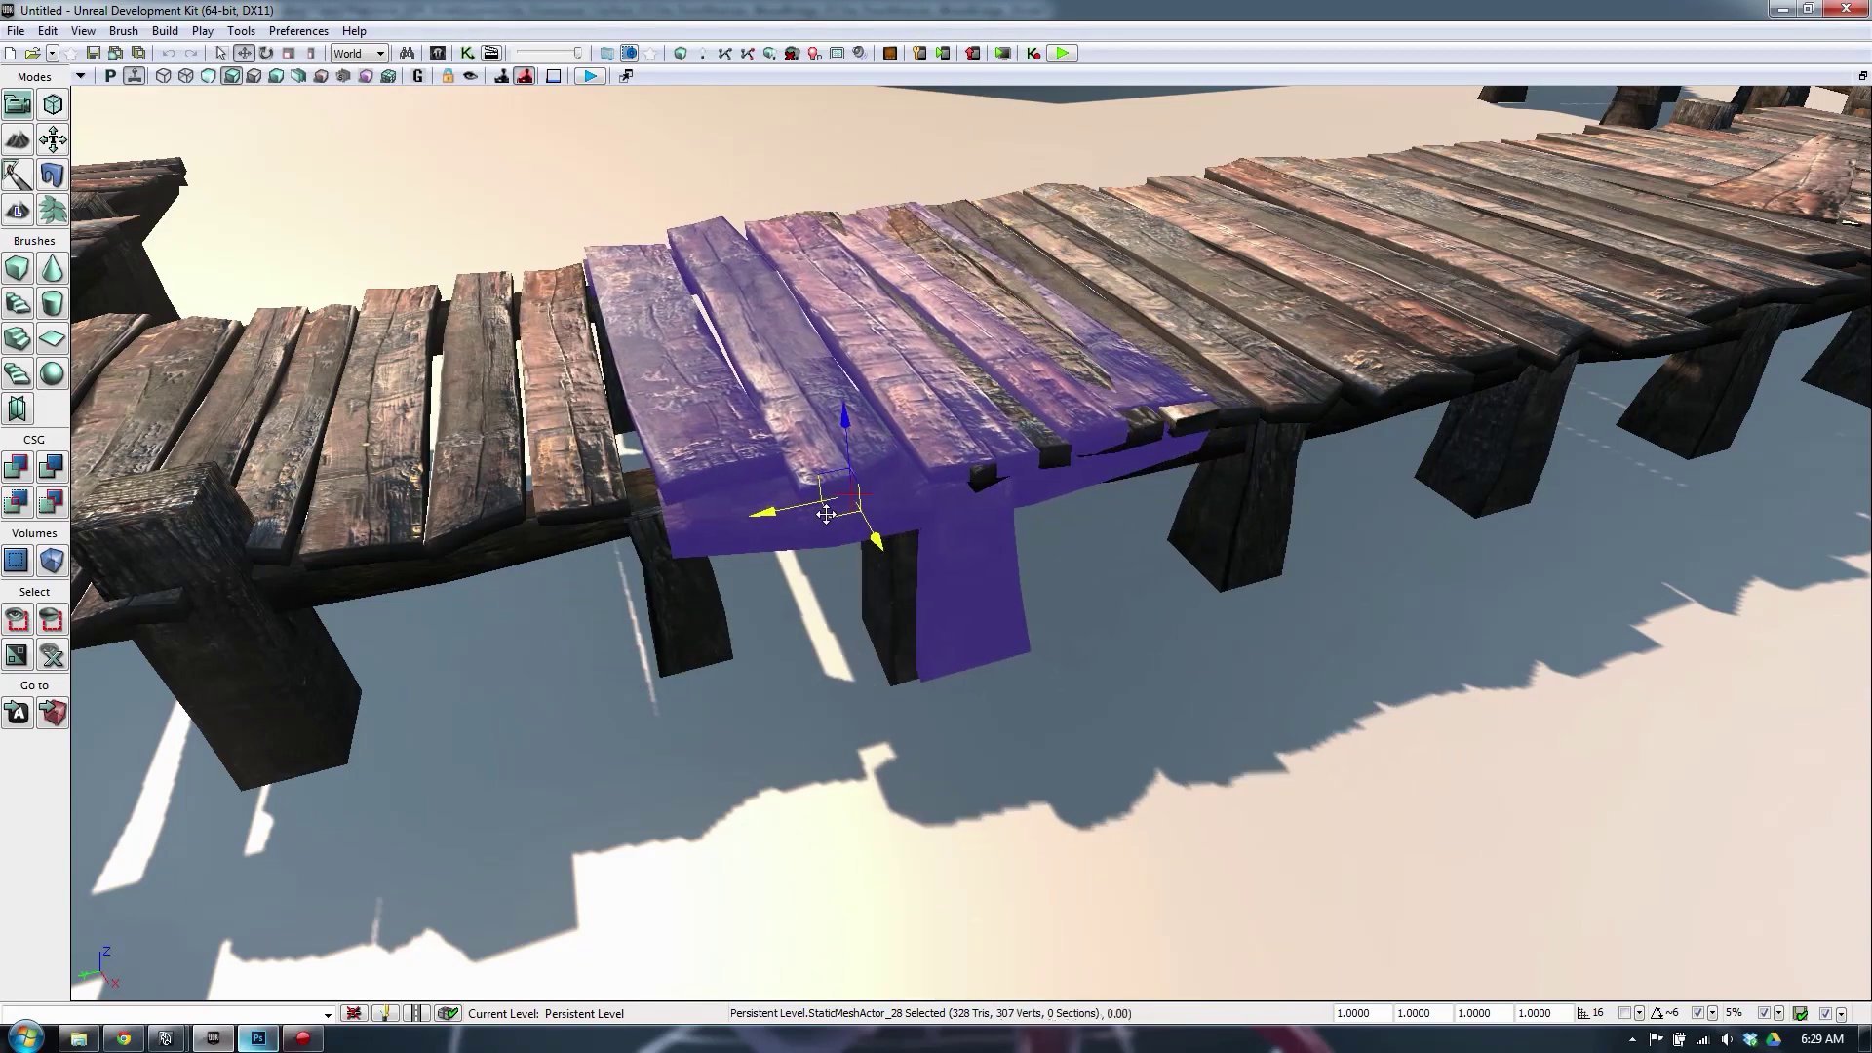
{"action": "left_click_drag", "start_coordinate": [825, 513], "coordinate": [798, 489]}
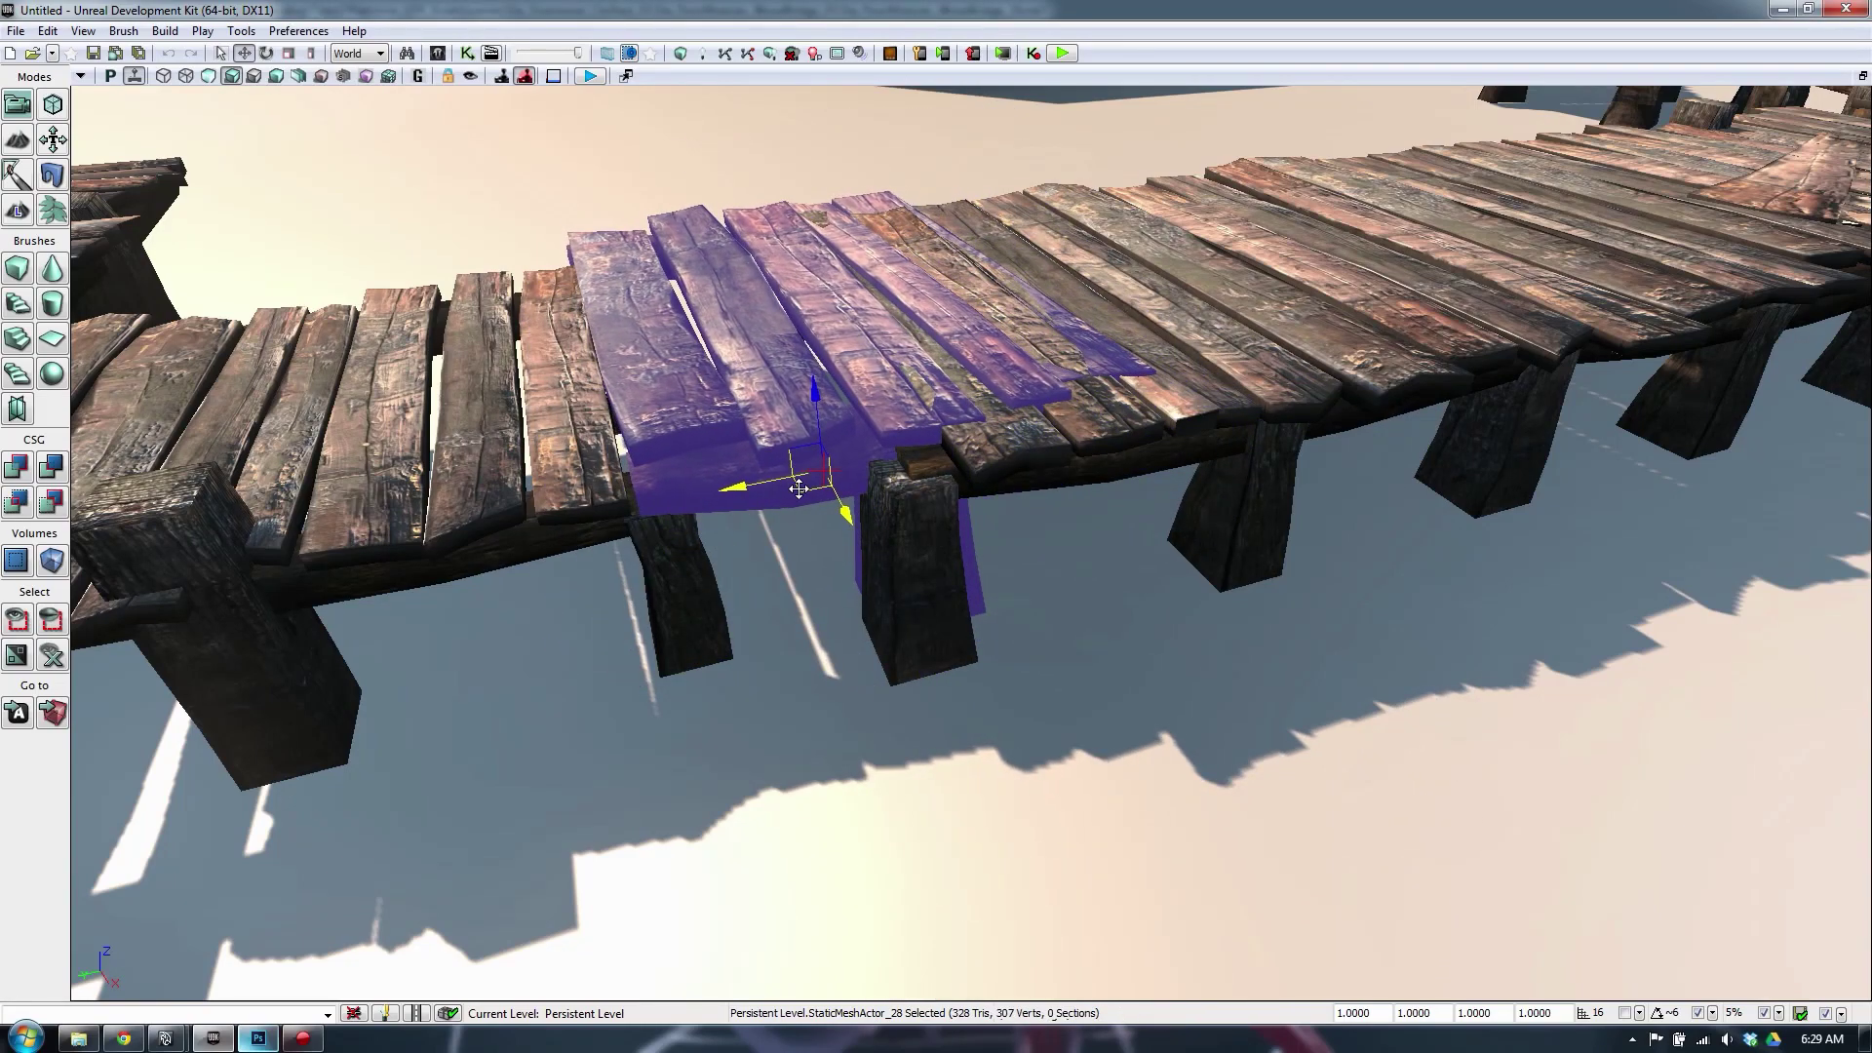
{"action": "left_click", "coordinate": [1198, 363]}
{"action": "left_click_drag", "start_coordinate": [1025, 470], "coordinate": [1202, 413]}
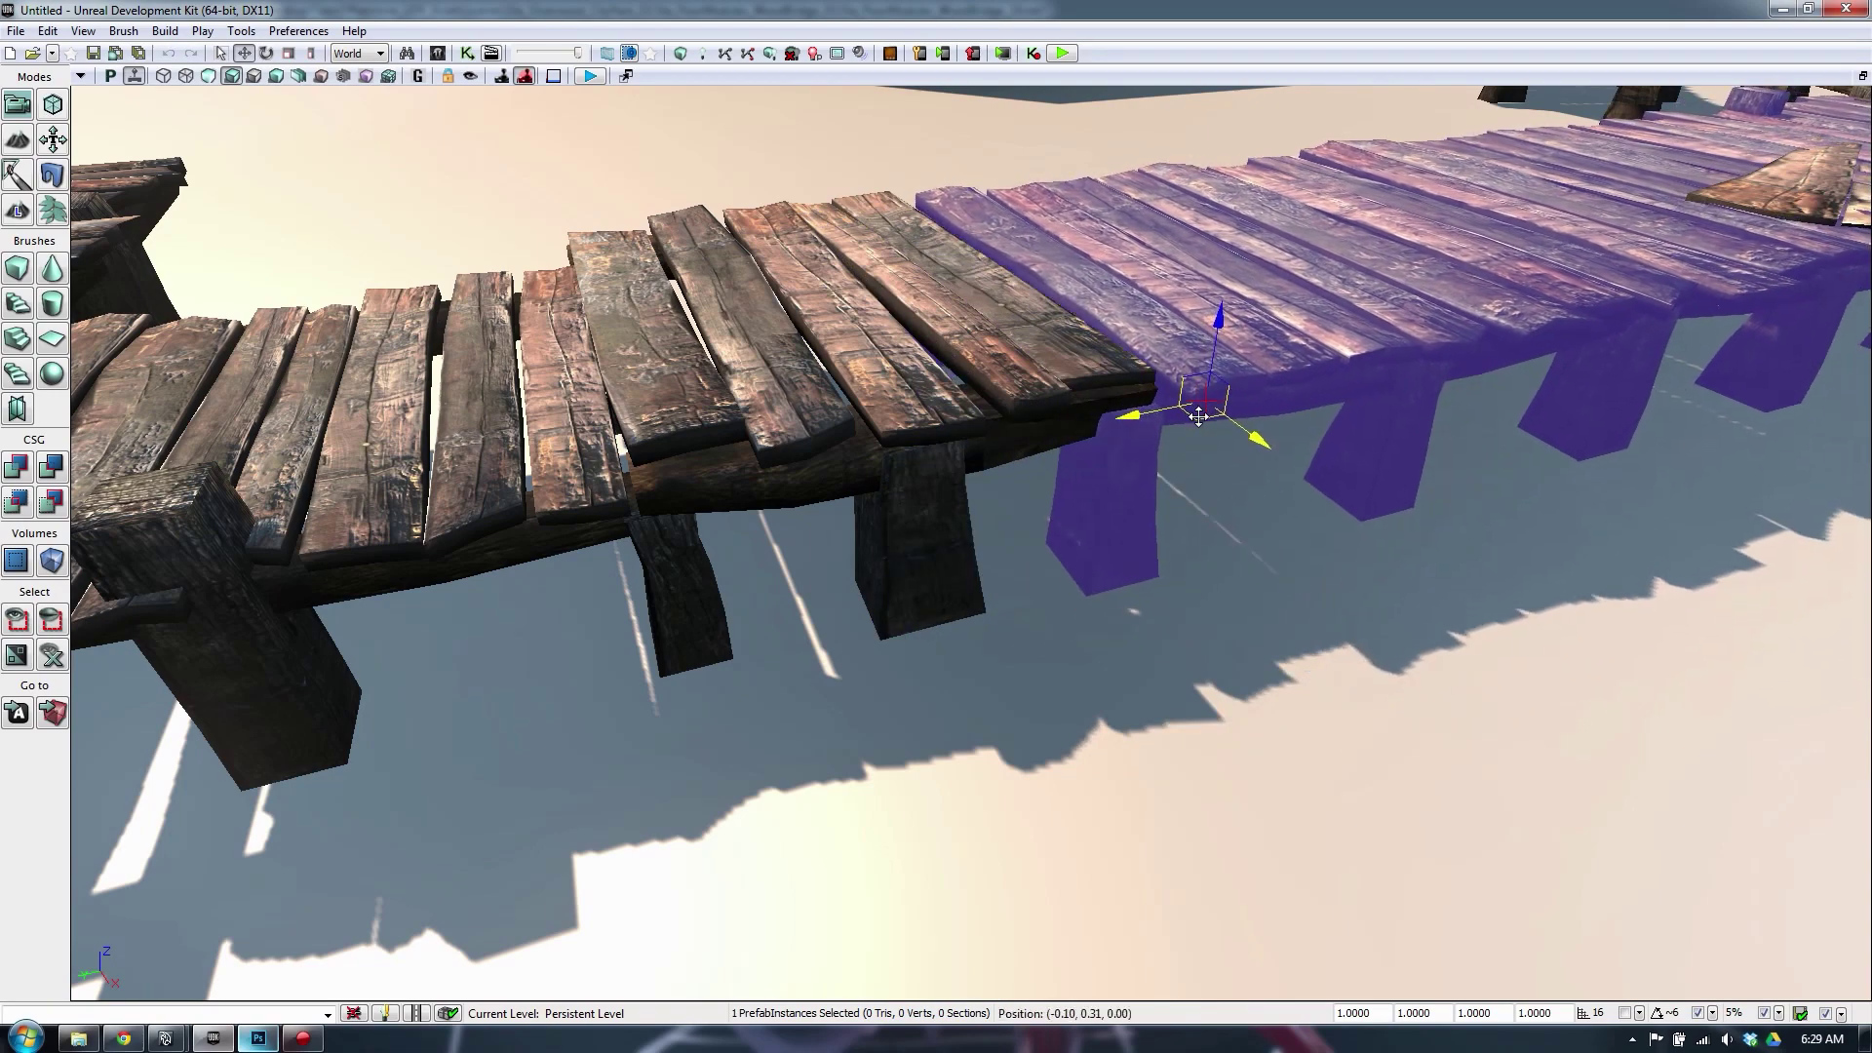
Convert the Prefab_WoodBridge_08 instance with the wide end deck into normal actors
{"action": "left_click", "coordinate": [1376, 632]}
{"action": "right_click_drag", "start_coordinate": [1375, 632], "coordinate": [899, 632]}
{"action": "left_click", "coordinate": [898, 632]}
{"action": "right_click_drag", "start_coordinate": [1124, 624], "coordinate": [1095, 555]}
{"action": "right_click", "coordinate": [1018, 464]}
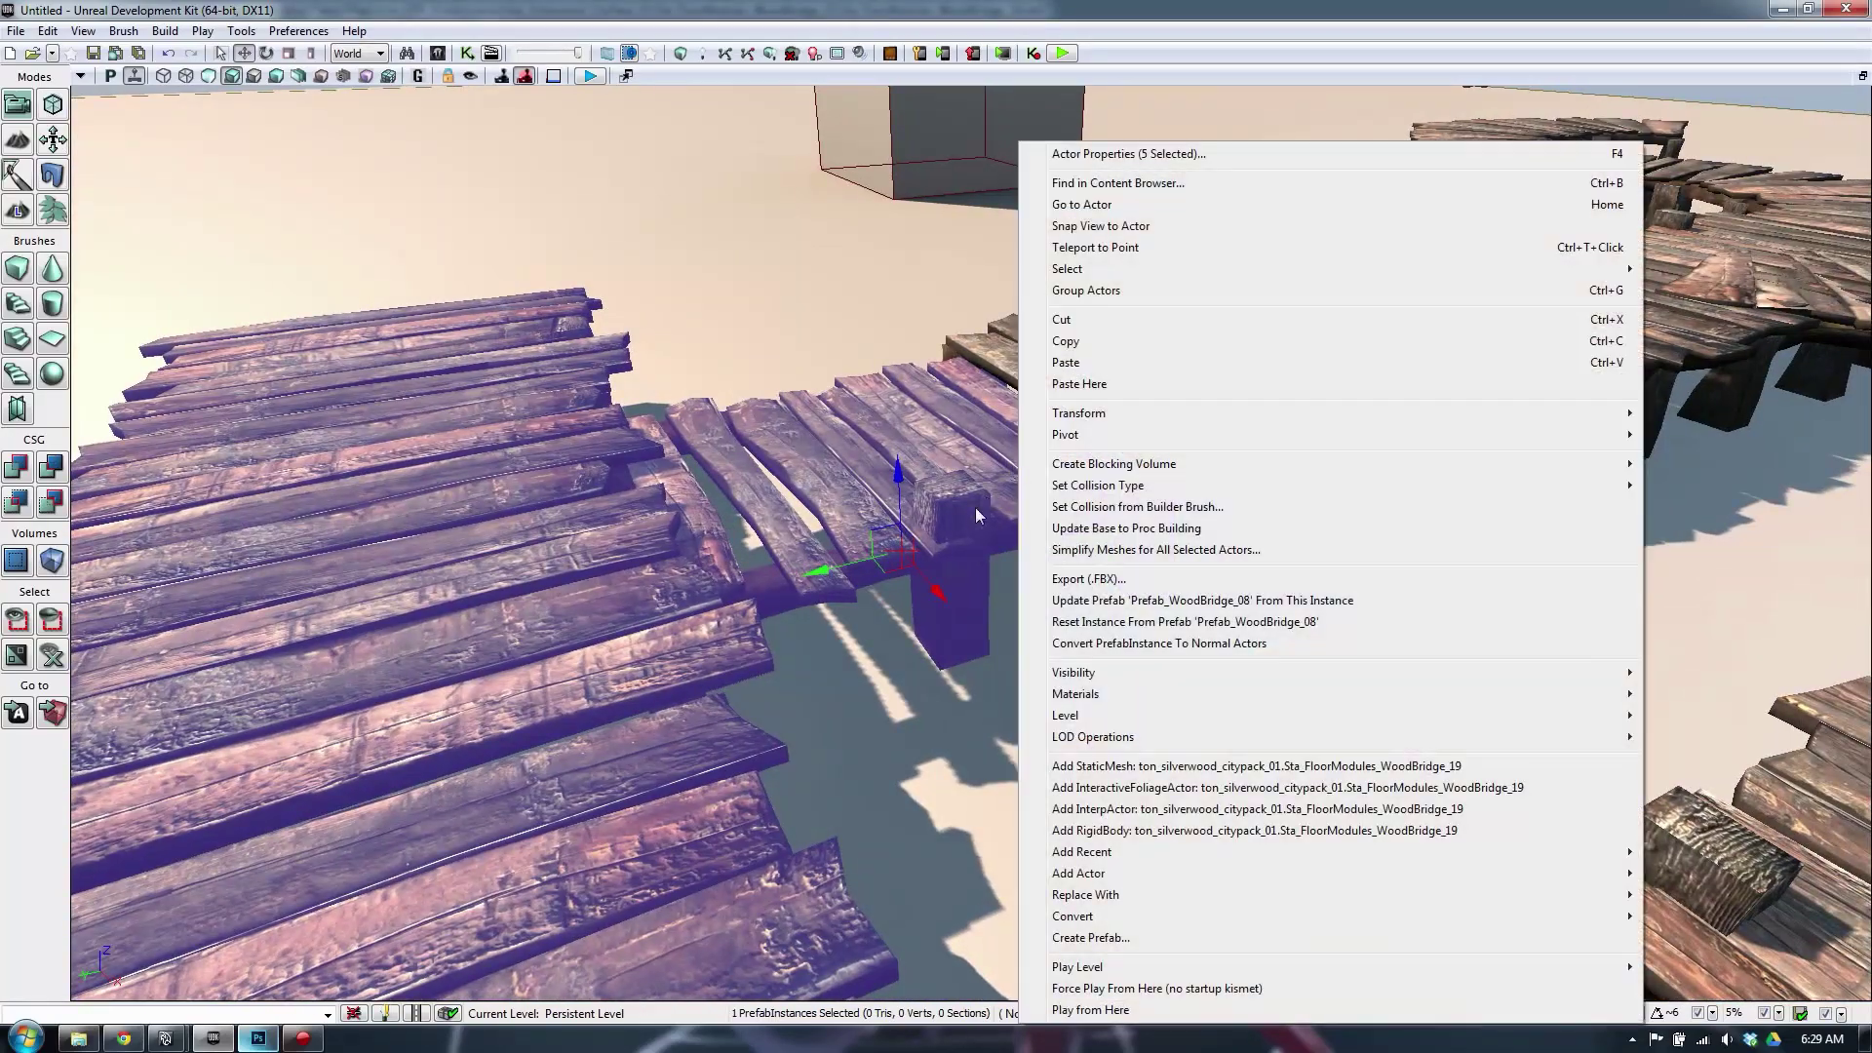
{"action": "left_click", "coordinate": [951, 524]}
{"action": "right_click_drag", "start_coordinate": [1199, 514], "coordinate": [1125, 432]}
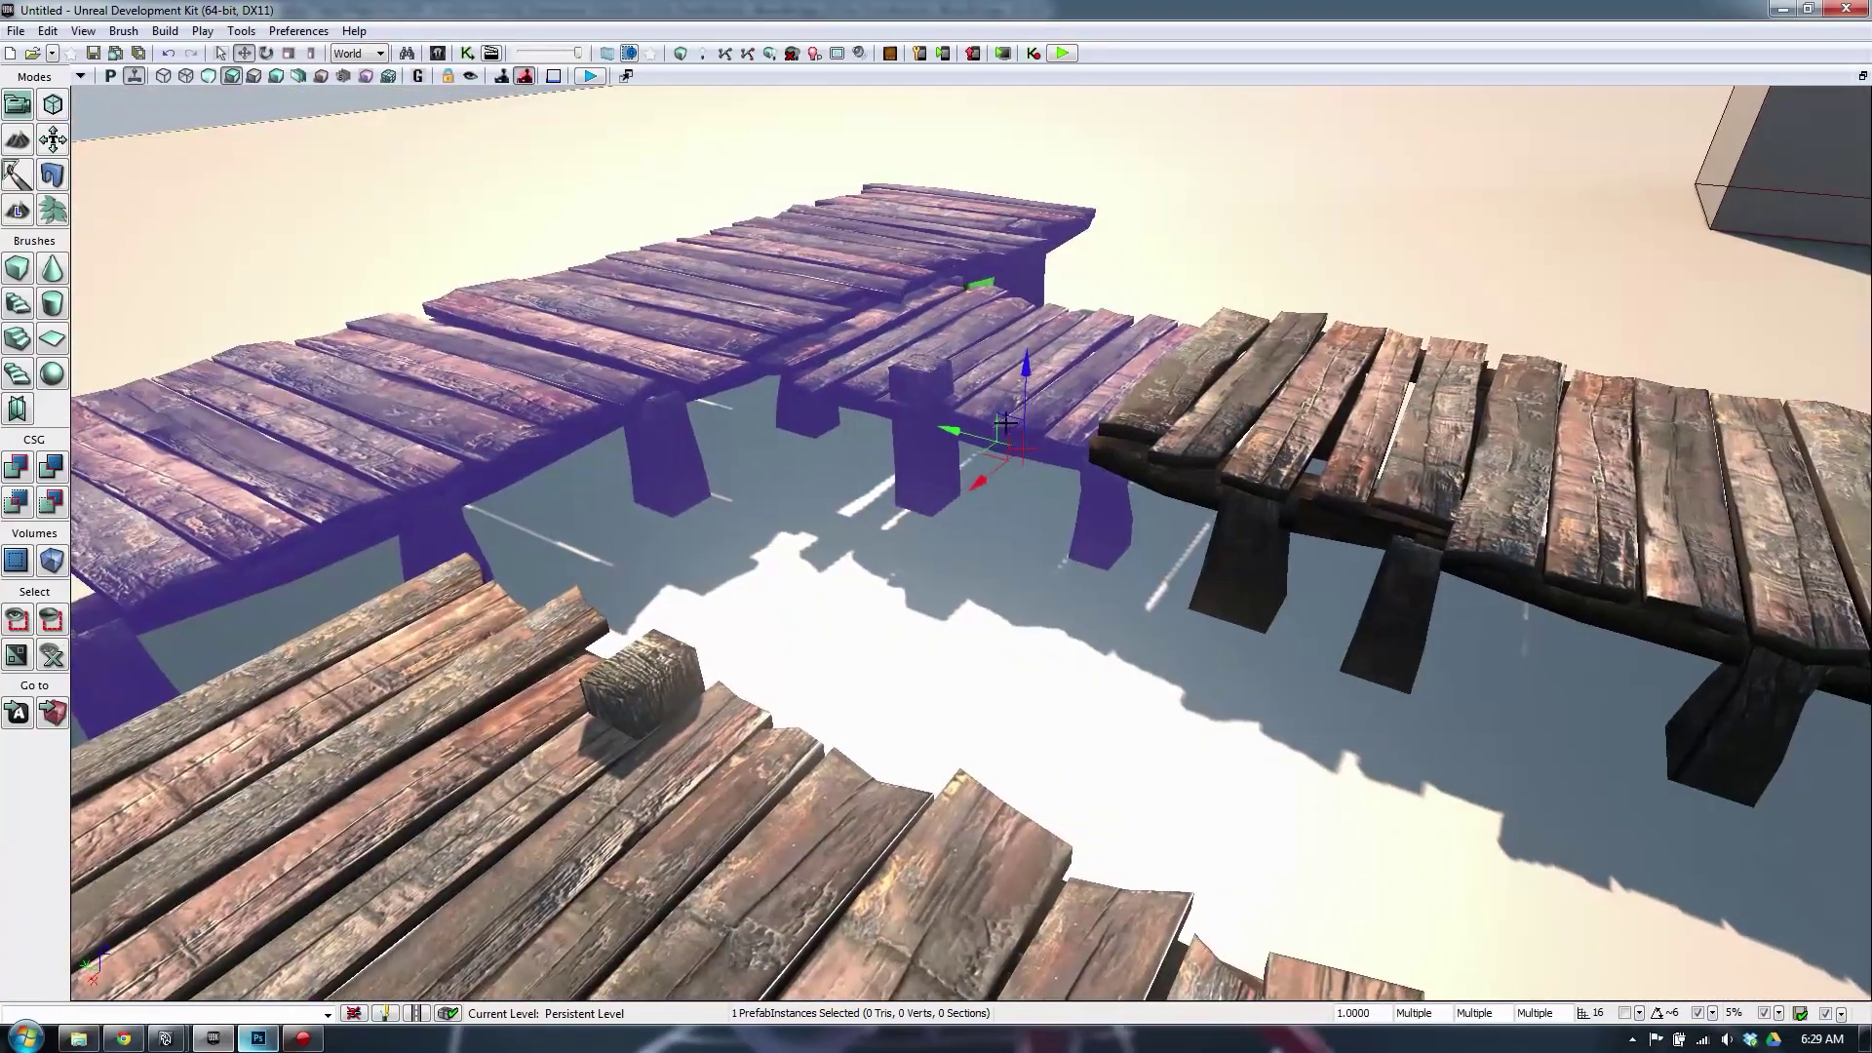
{"action": "right_click_drag", "start_coordinate": [869, 399], "coordinate": [980, 297]}
{"action": "key", "text": "w"}
{"action": "right_click", "coordinate": [1045, 527]}
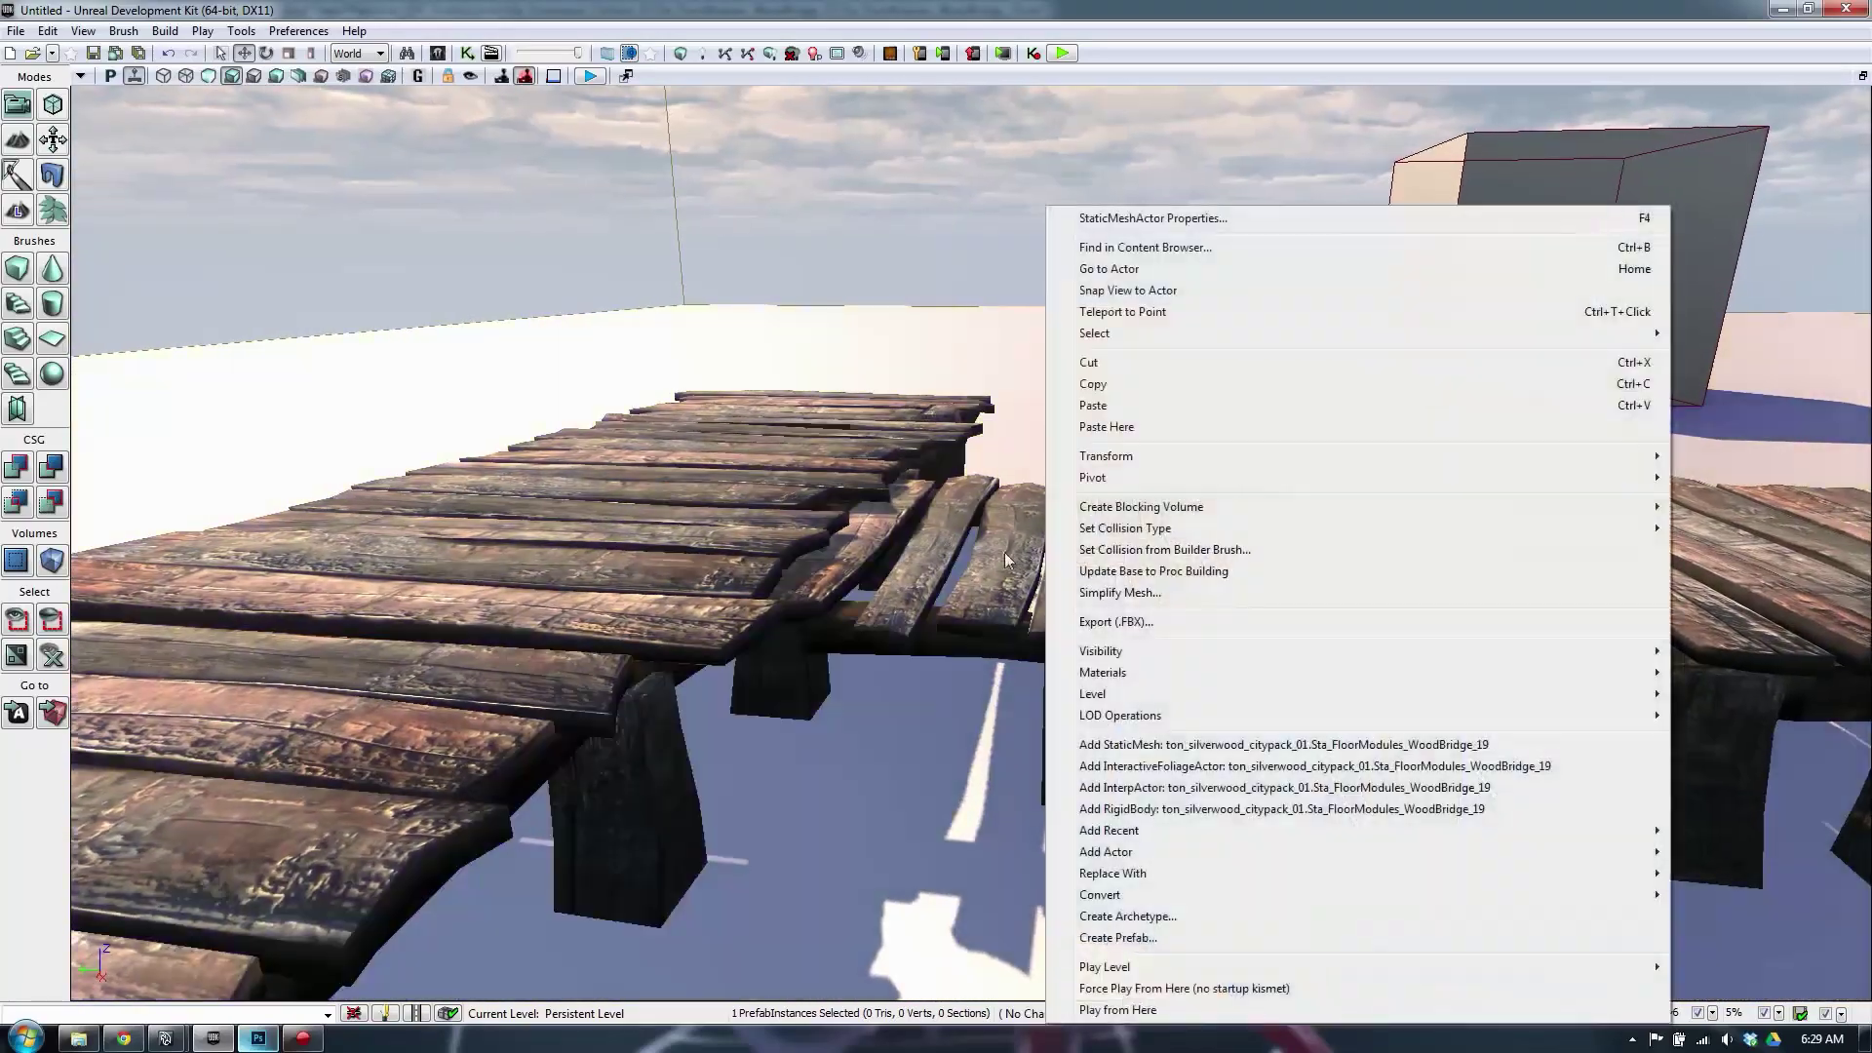
{"action": "key", "text": "Escape"}
{"action": "right_click", "coordinate": [1004, 143]}
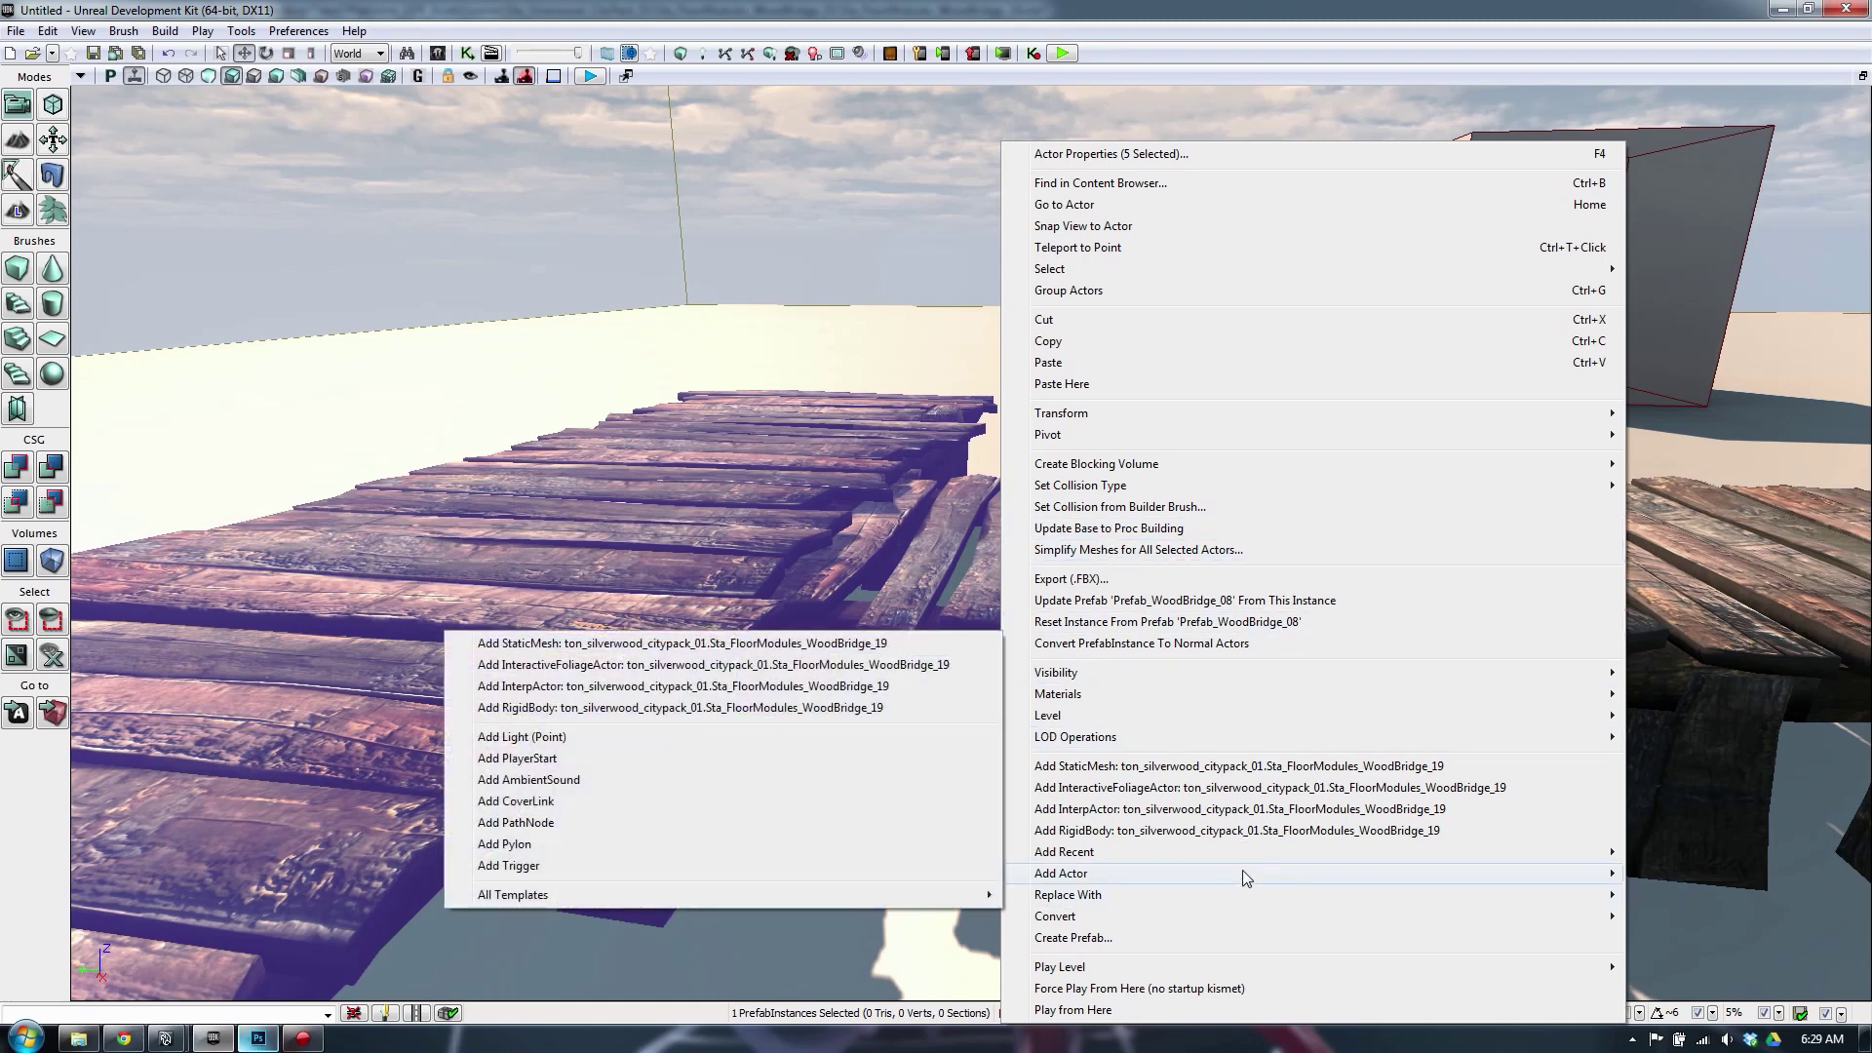
{"action": "mouse_move", "coordinate": [1263, 870]}
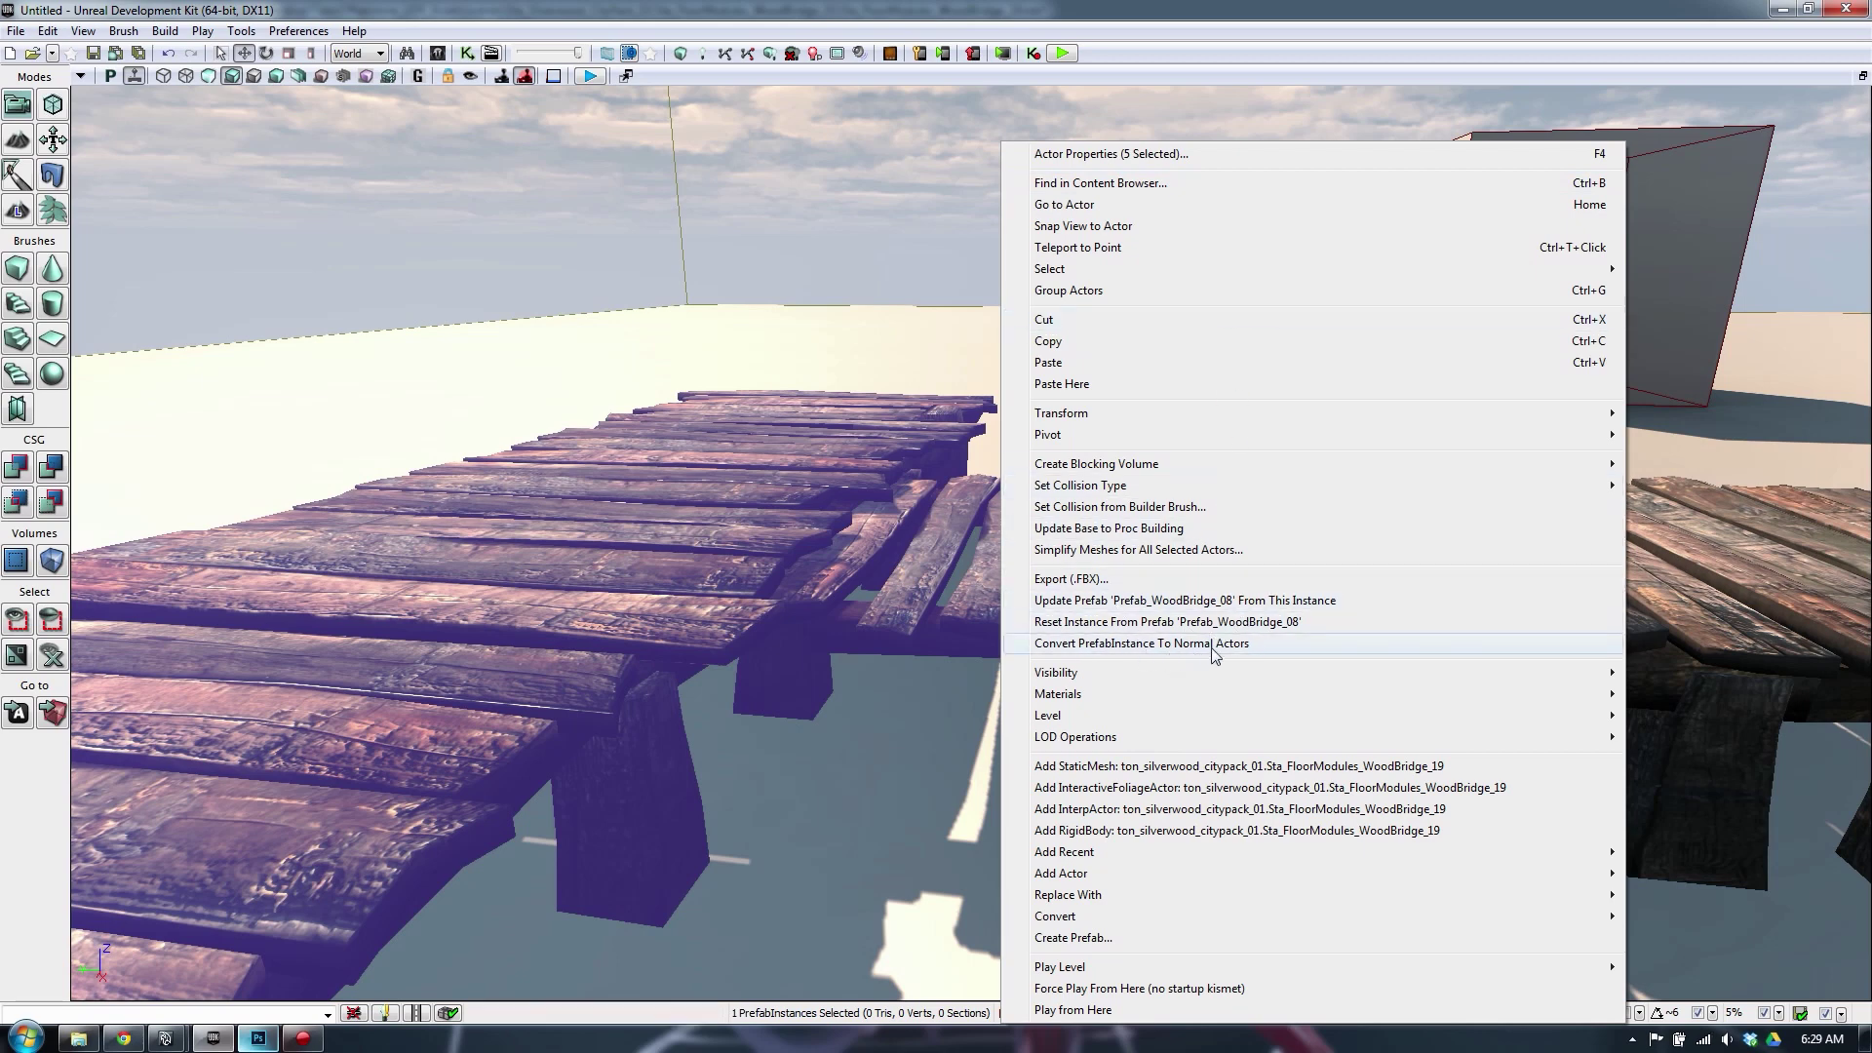
{"action": "left_click", "coordinate": [1163, 645]}
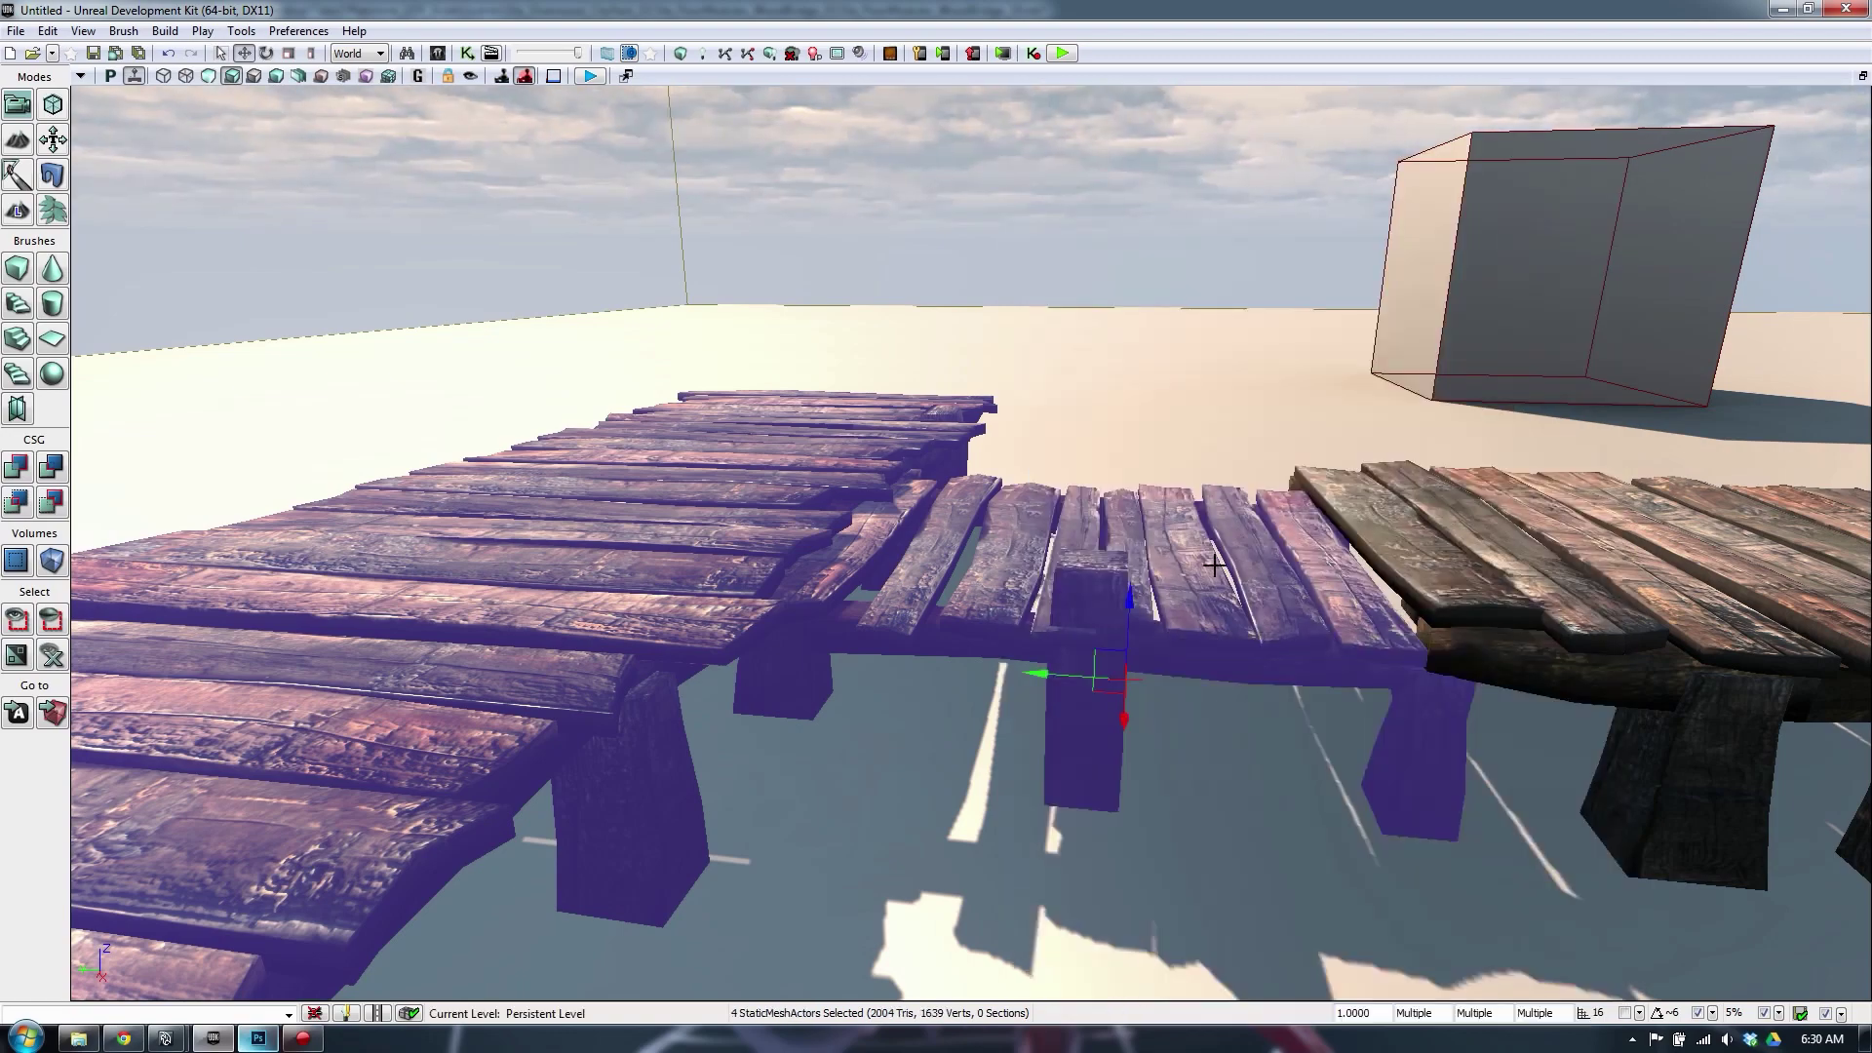
Select the converted bridge's meshes one at a time and nudge the narrow connecting section within the walkway
{"action": "left_click", "coordinate": [678, 544]}
{"action": "left_click", "coordinate": [780, 445]}
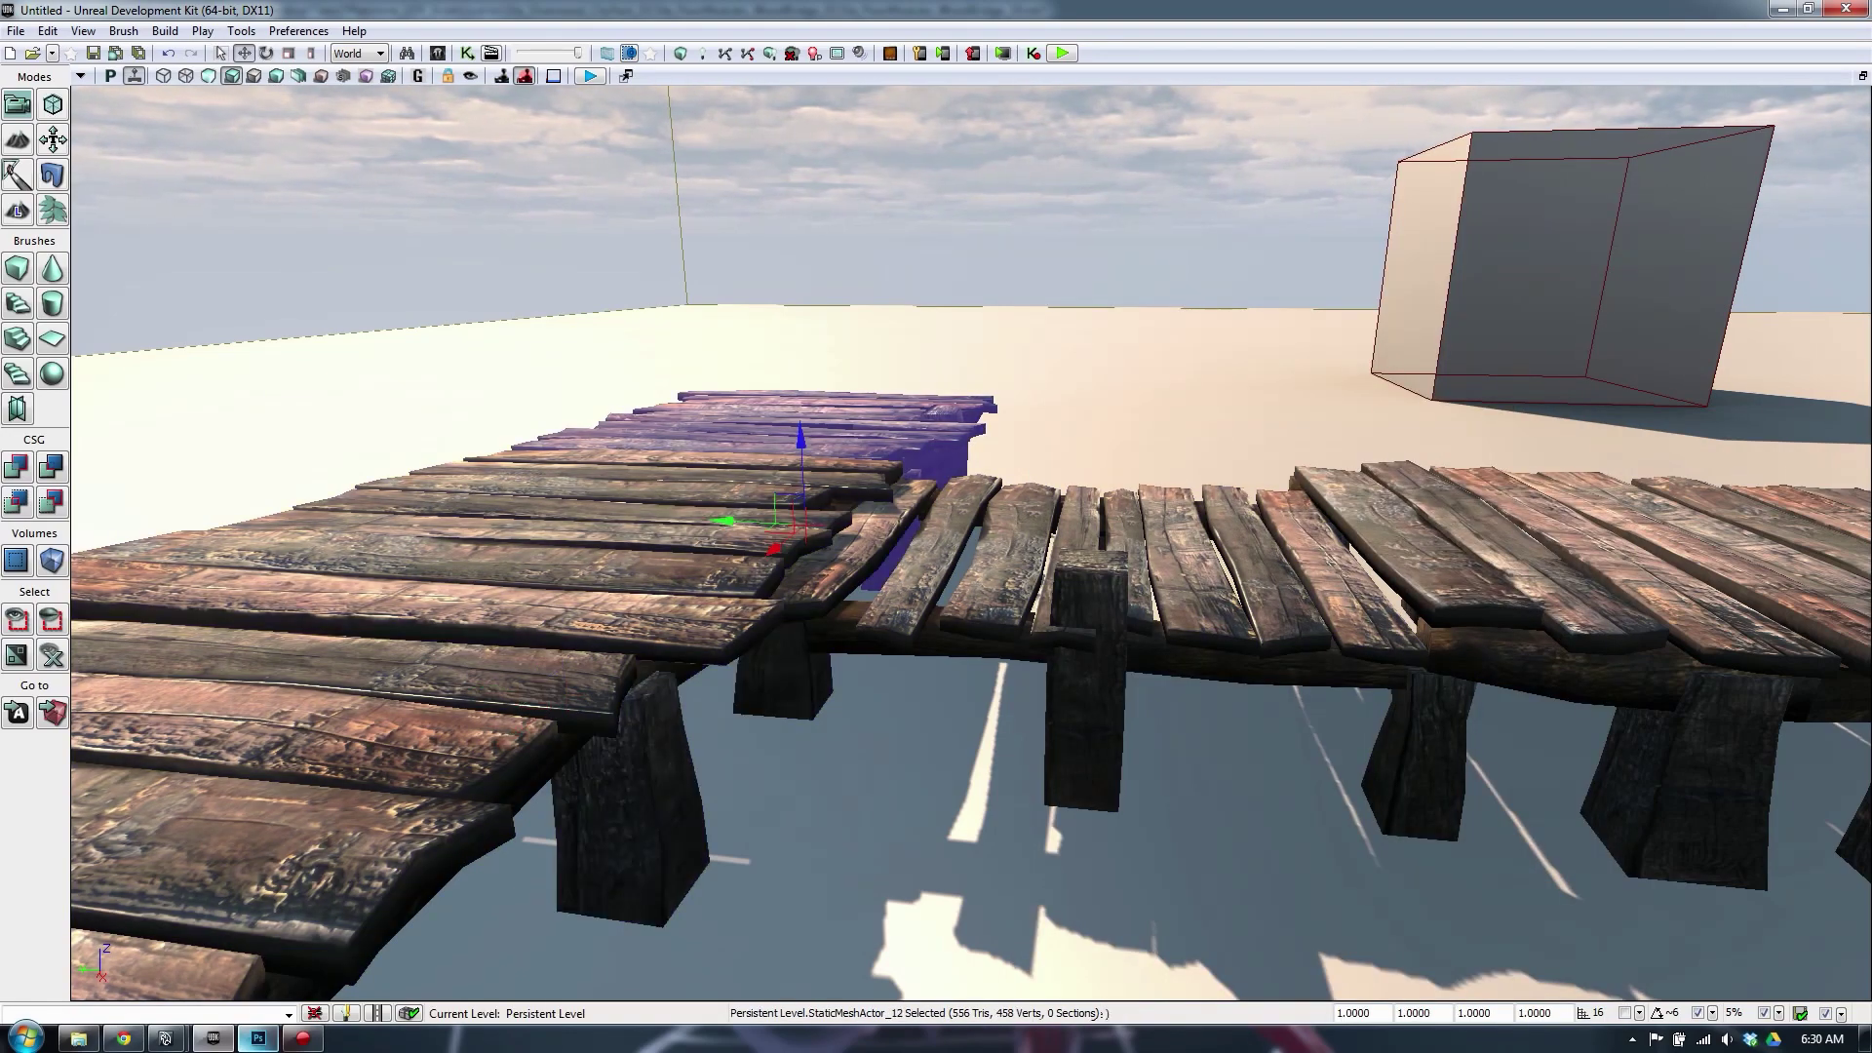
{"action": "left_click", "coordinate": [741, 526]}
{"action": "left_click", "coordinate": [595, 663]}
{"action": "left_click", "coordinate": [1105, 603]}
{"action": "right_click_drag", "start_coordinate": [1327, 529], "coordinate": [974, 521]}
{"action": "mouse_move", "coordinate": [990, 605]}
{"action": "left_mouse_down"}
{"action": "mouse_move", "coordinate": [931, 563]}
{"action": "mouse_move", "coordinate": [964, 585]}
{"action": "left_mouse_up"}
{"action": "key", "text": "space"}
{"action": "key", "text": "space"}
{"action": "key", "text": "space"}
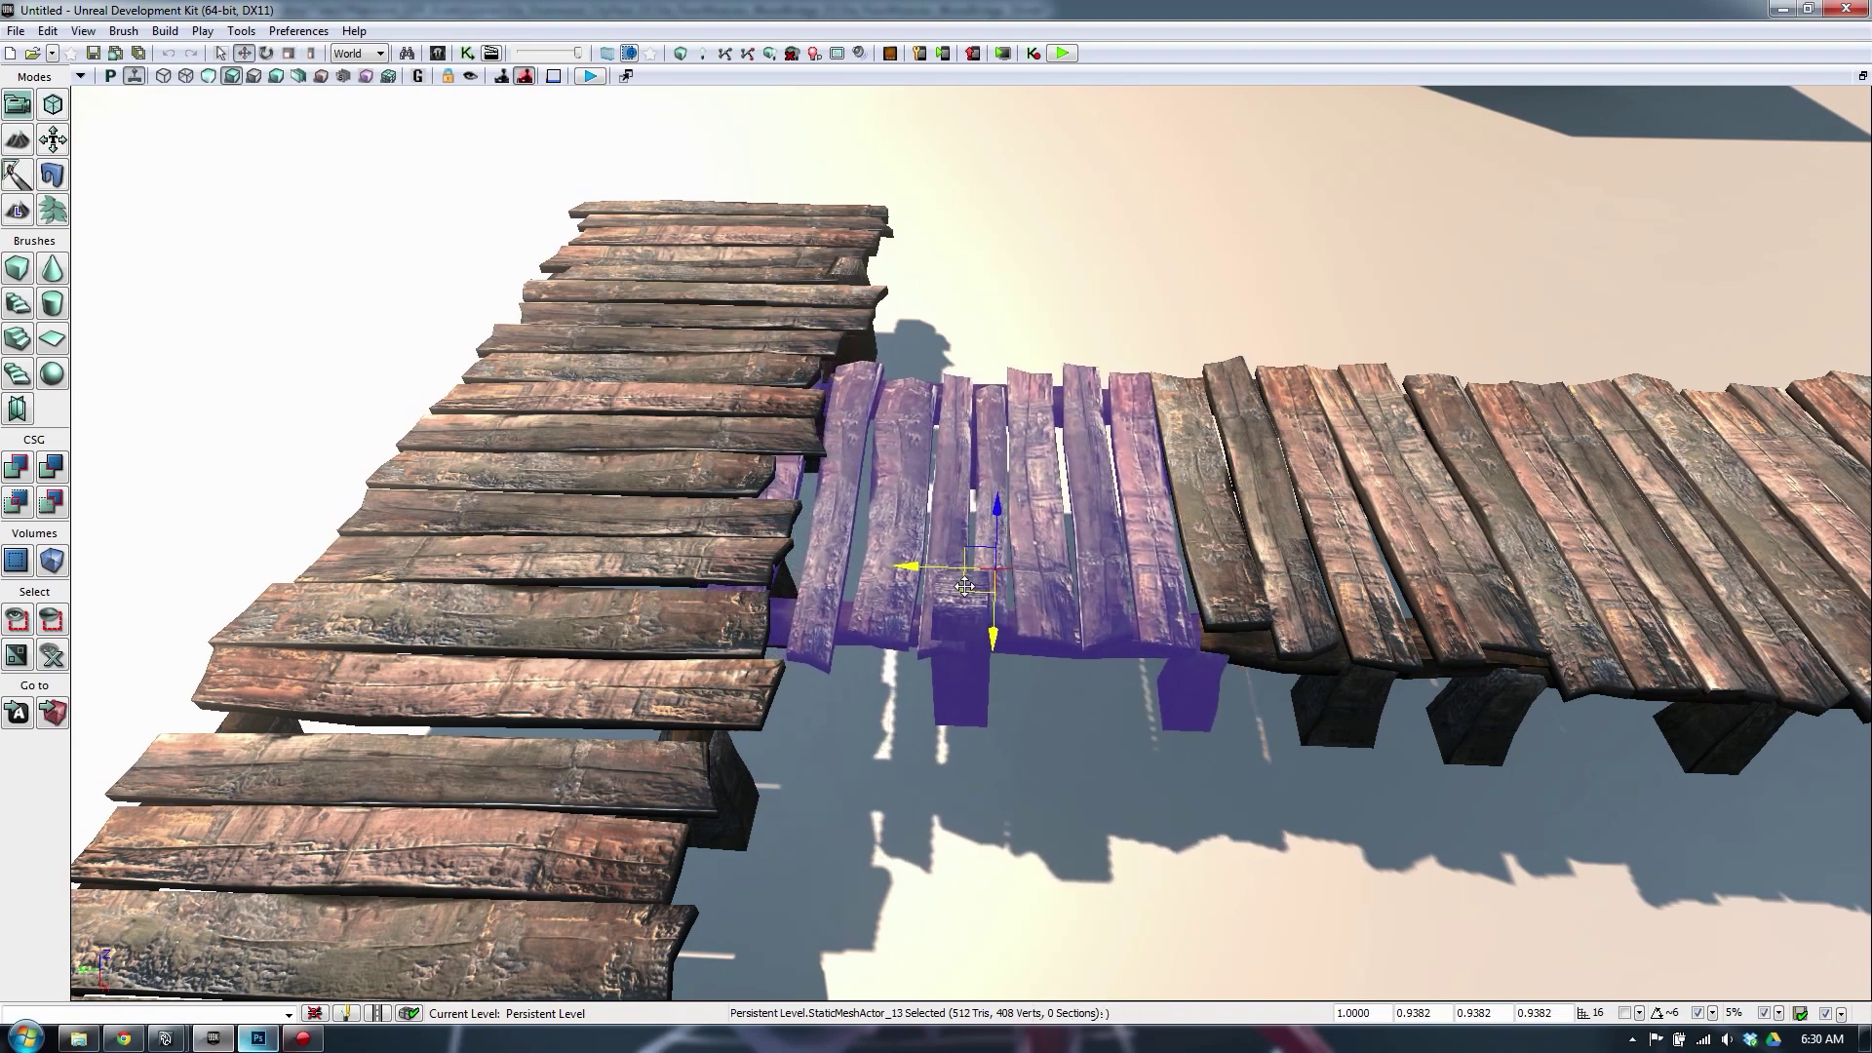
Select the three meshes of the wide end deck together and move them sideways against the end of the narrow walkway
{"action": "left_click", "coordinate": [693, 460]}
{"action": "left_click", "coordinate": [721, 259]}
{"action": "left_click", "coordinate": [630, 448], "text": "ctrl"}
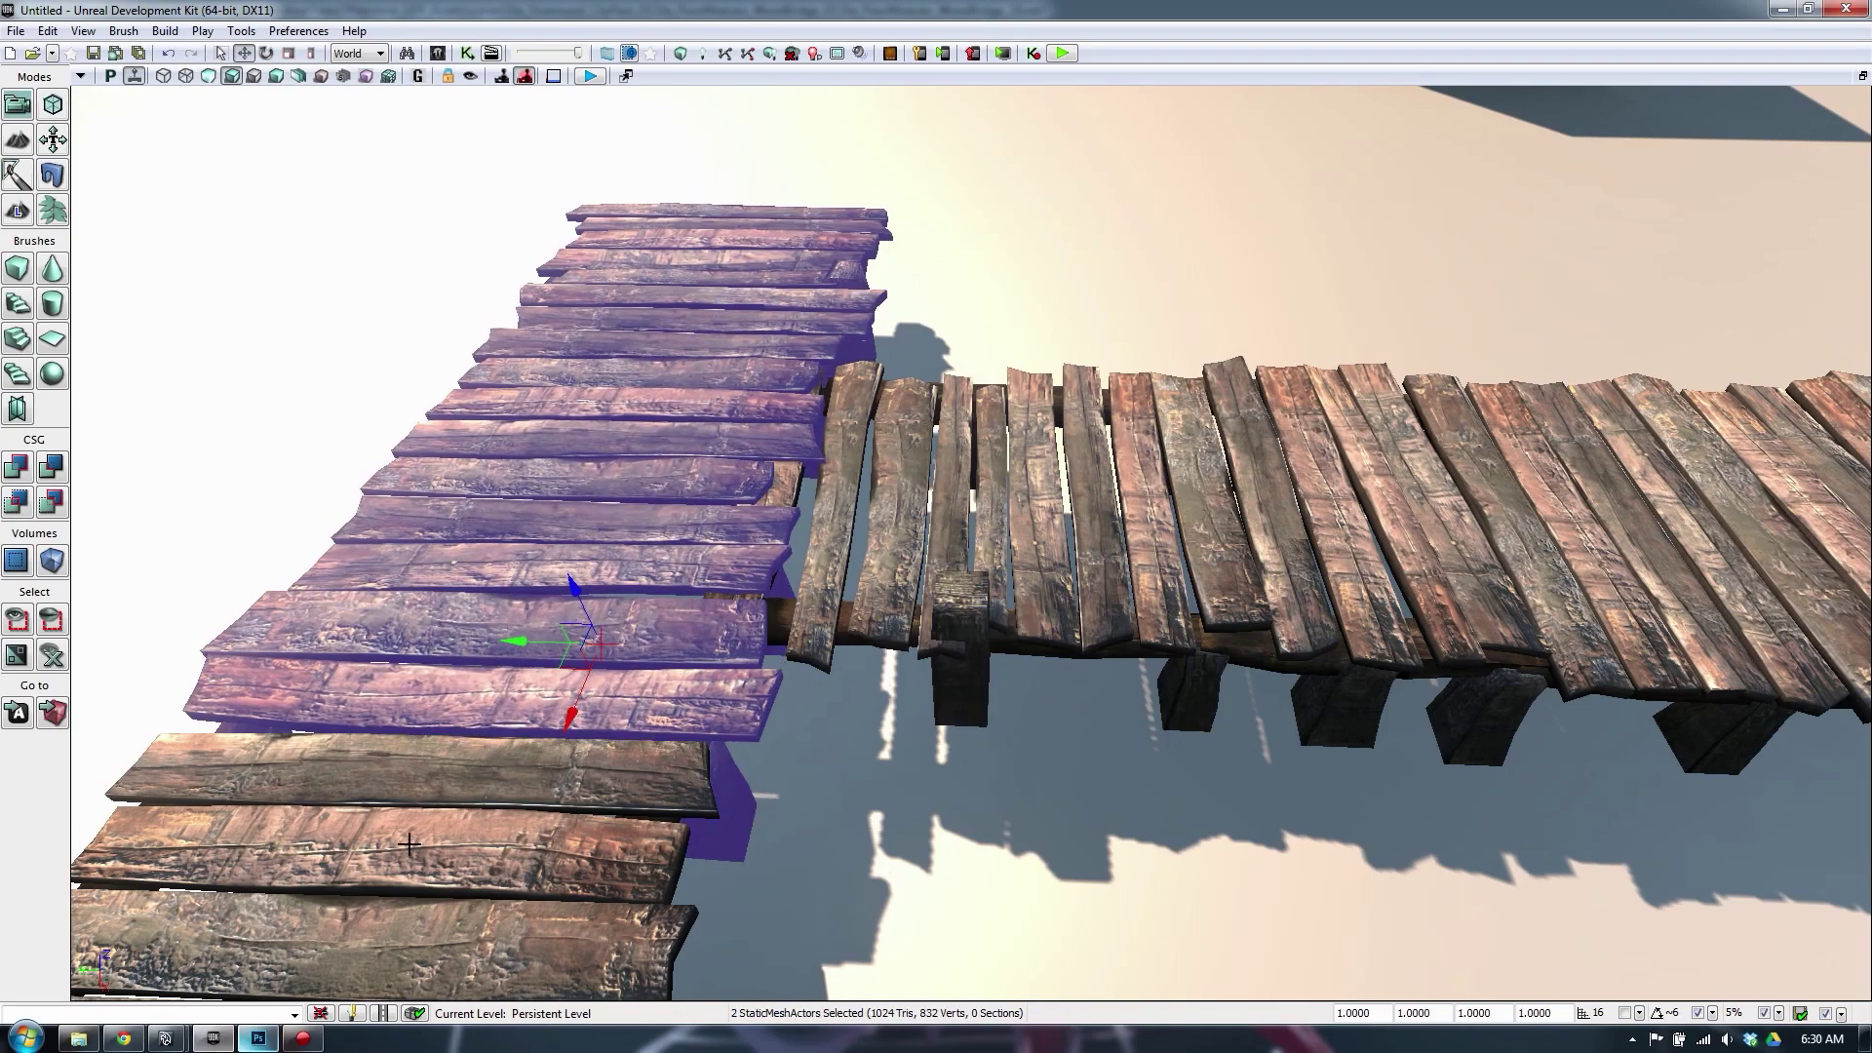
{"action": "left_click", "coordinate": [446, 777], "text": "ctrl"}
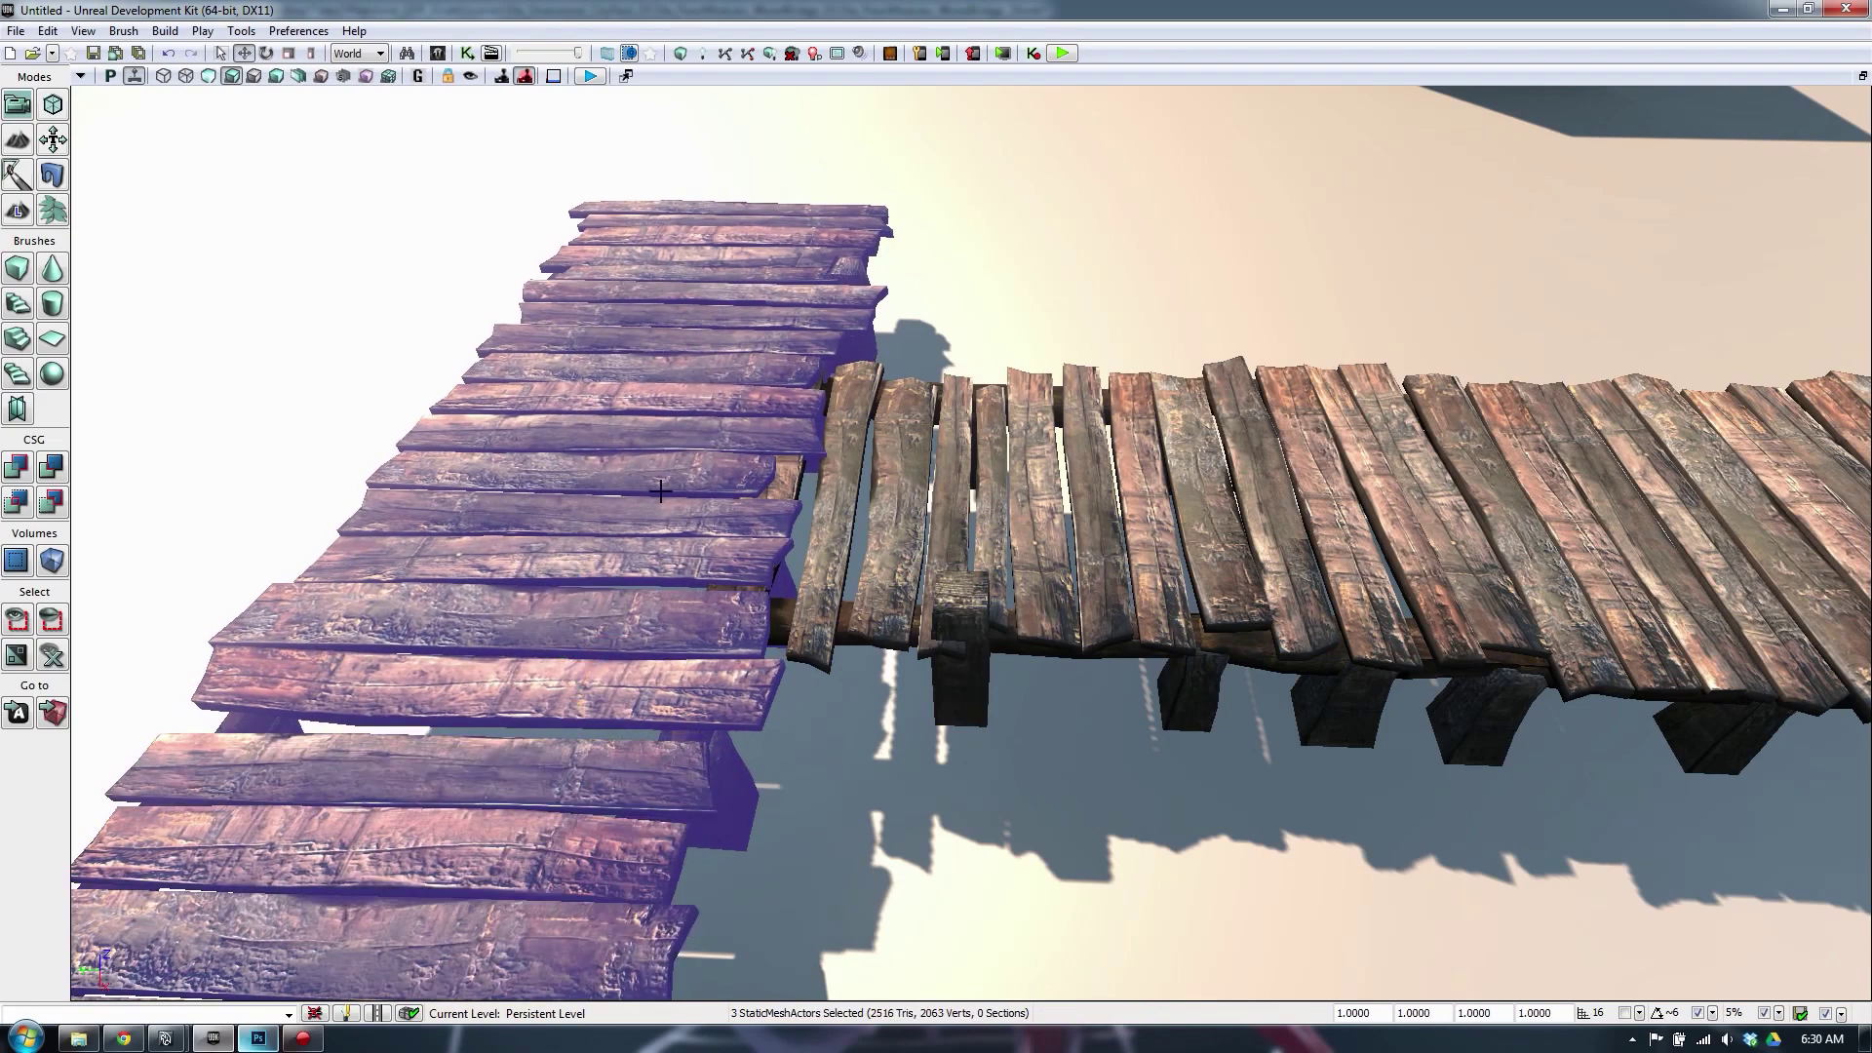
{"action": "right_click_drag", "start_coordinate": [660, 491], "coordinate": [780, 566]}
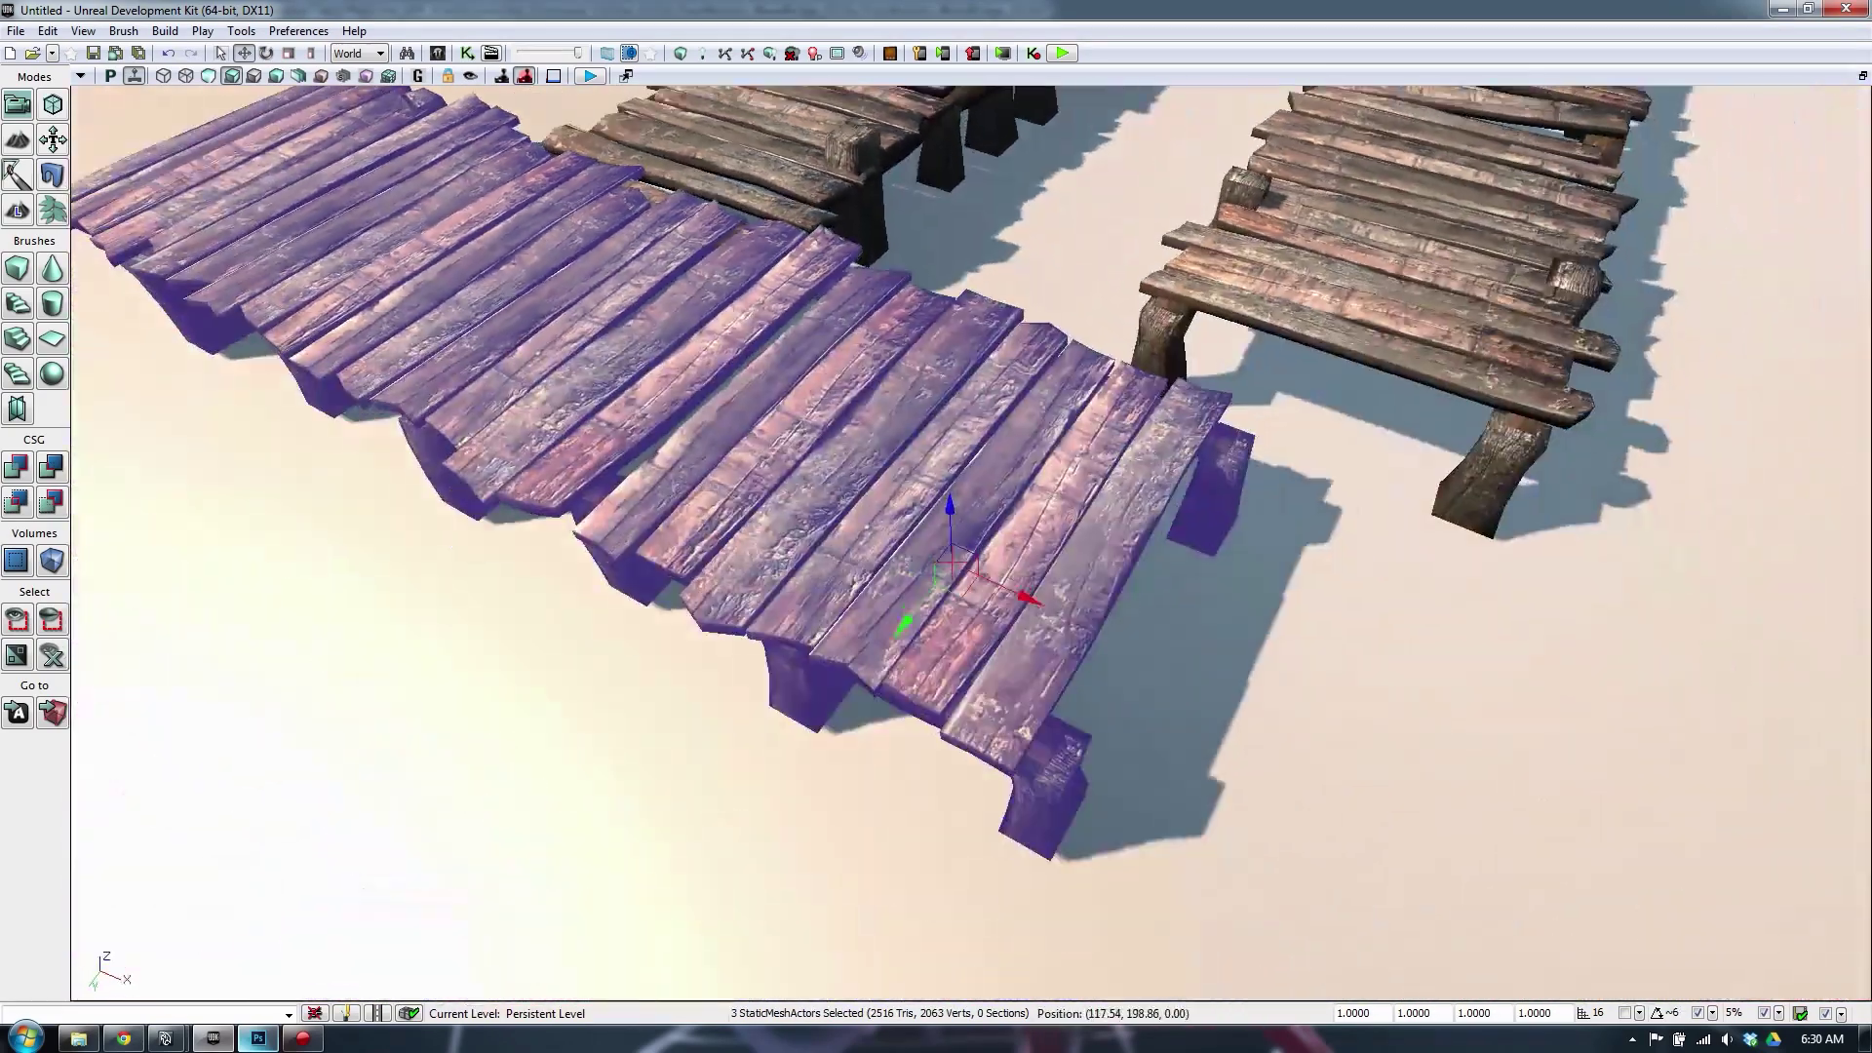
{"action": "left_click_drag", "start_coordinate": [923, 619], "coordinate": [876, 639]}
{"action": "right_click_drag", "start_coordinate": [876, 638], "coordinate": [878, 585]}
{"action": "left_click", "coordinate": [990, 297]}
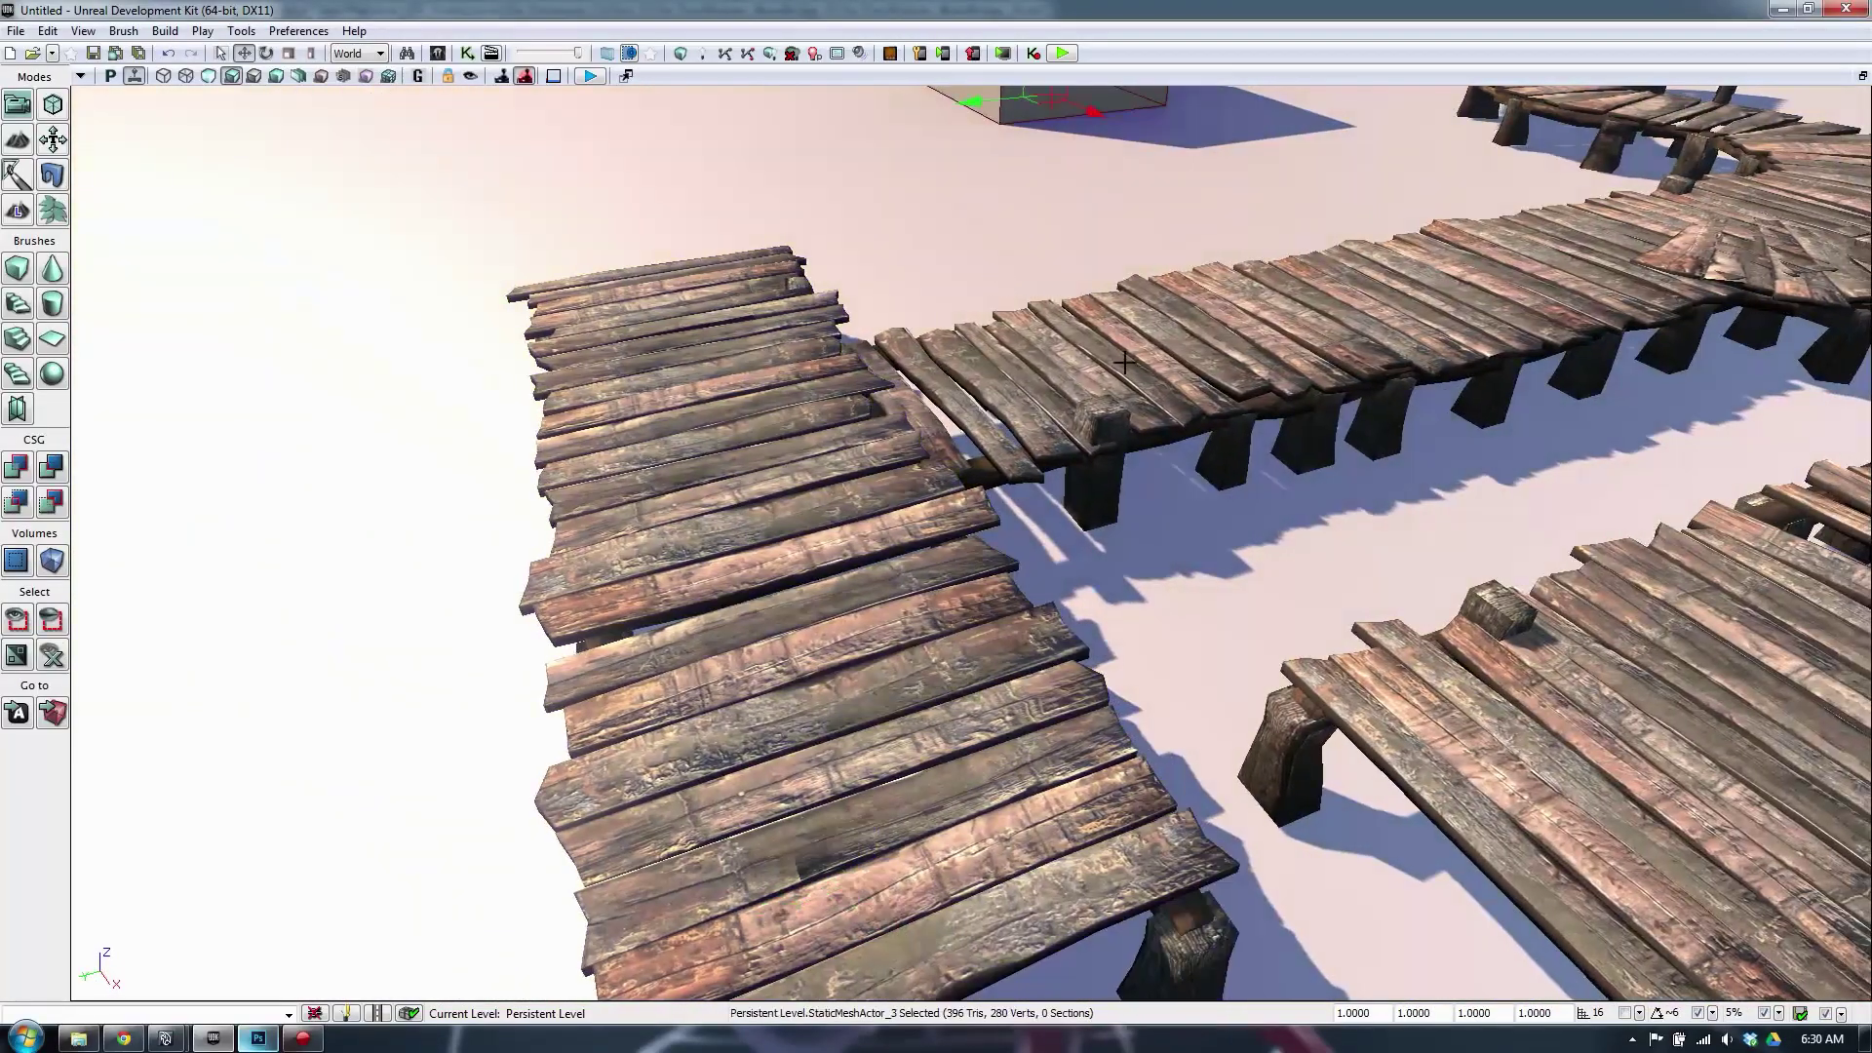
{"action": "right_click_drag", "start_coordinate": [990, 297], "coordinate": [1123, 361]}
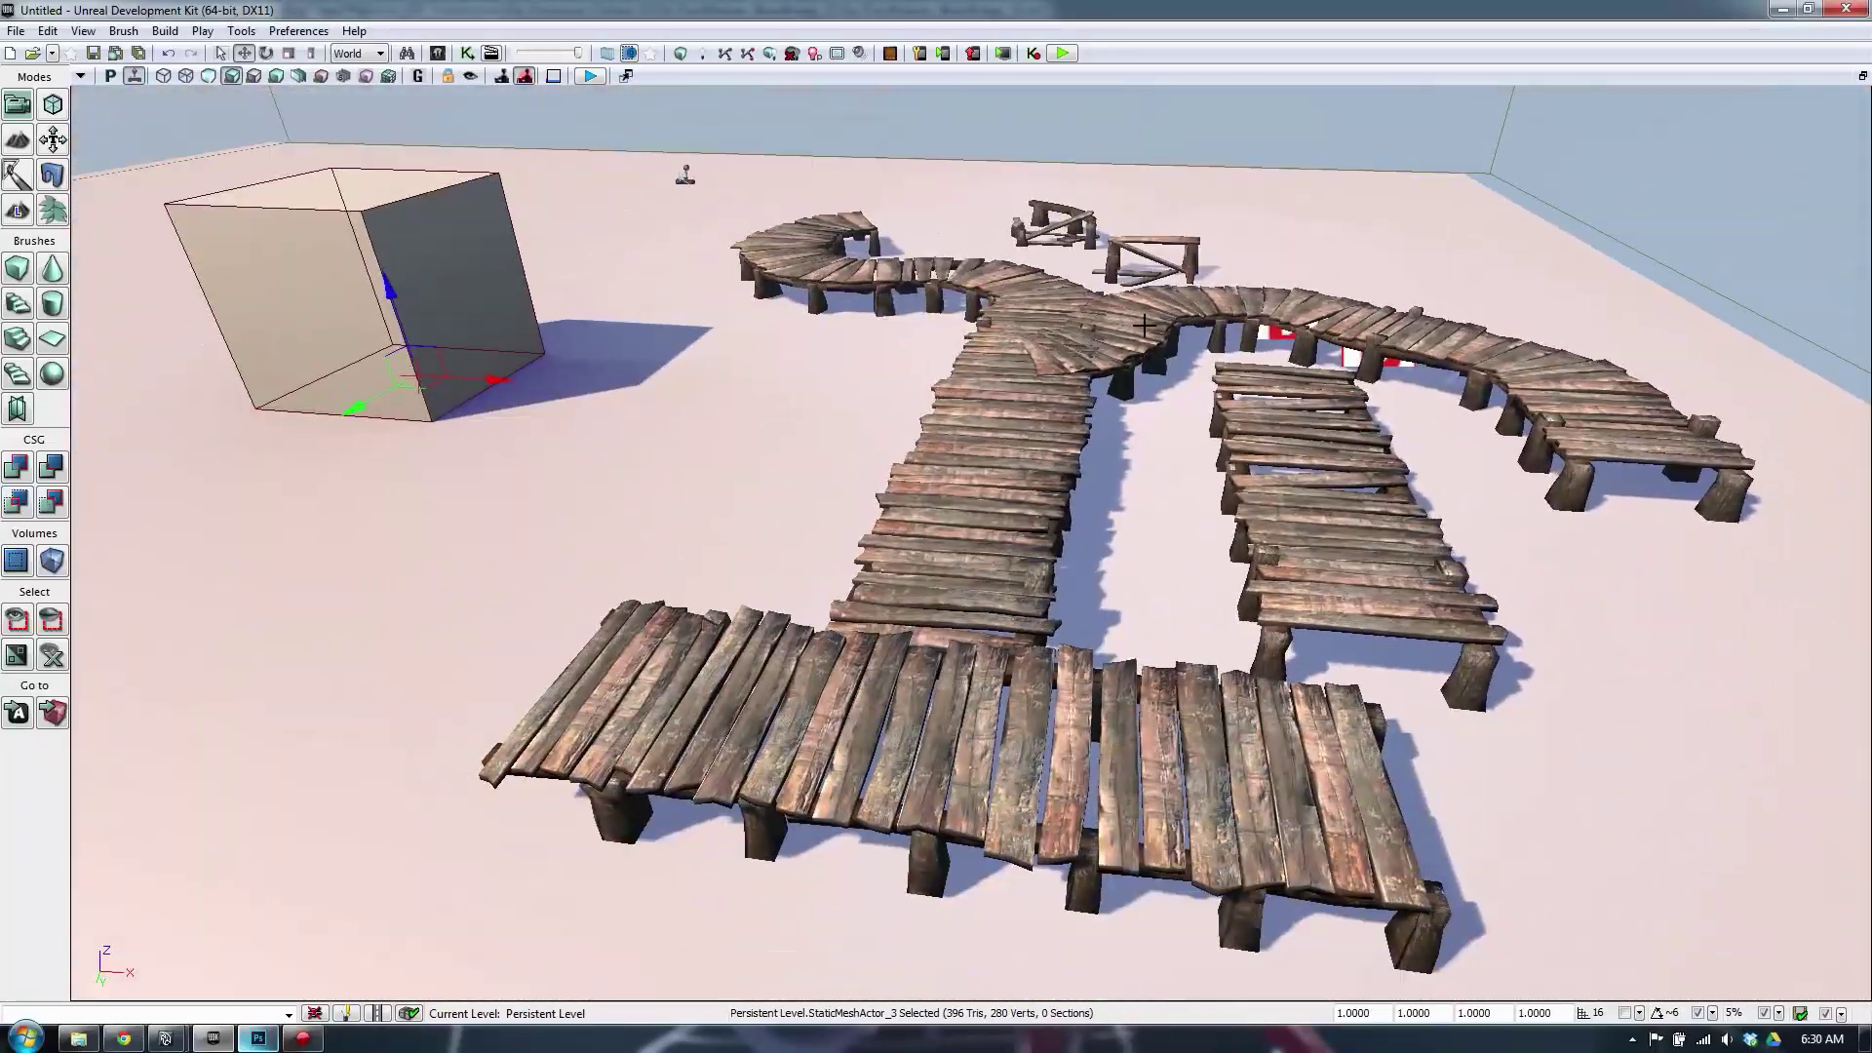
{"action": "left_click", "coordinate": [1652, 183]}
{"action": "right_click_drag", "start_coordinate": [1035, 473], "coordinate": [1035, 414]}
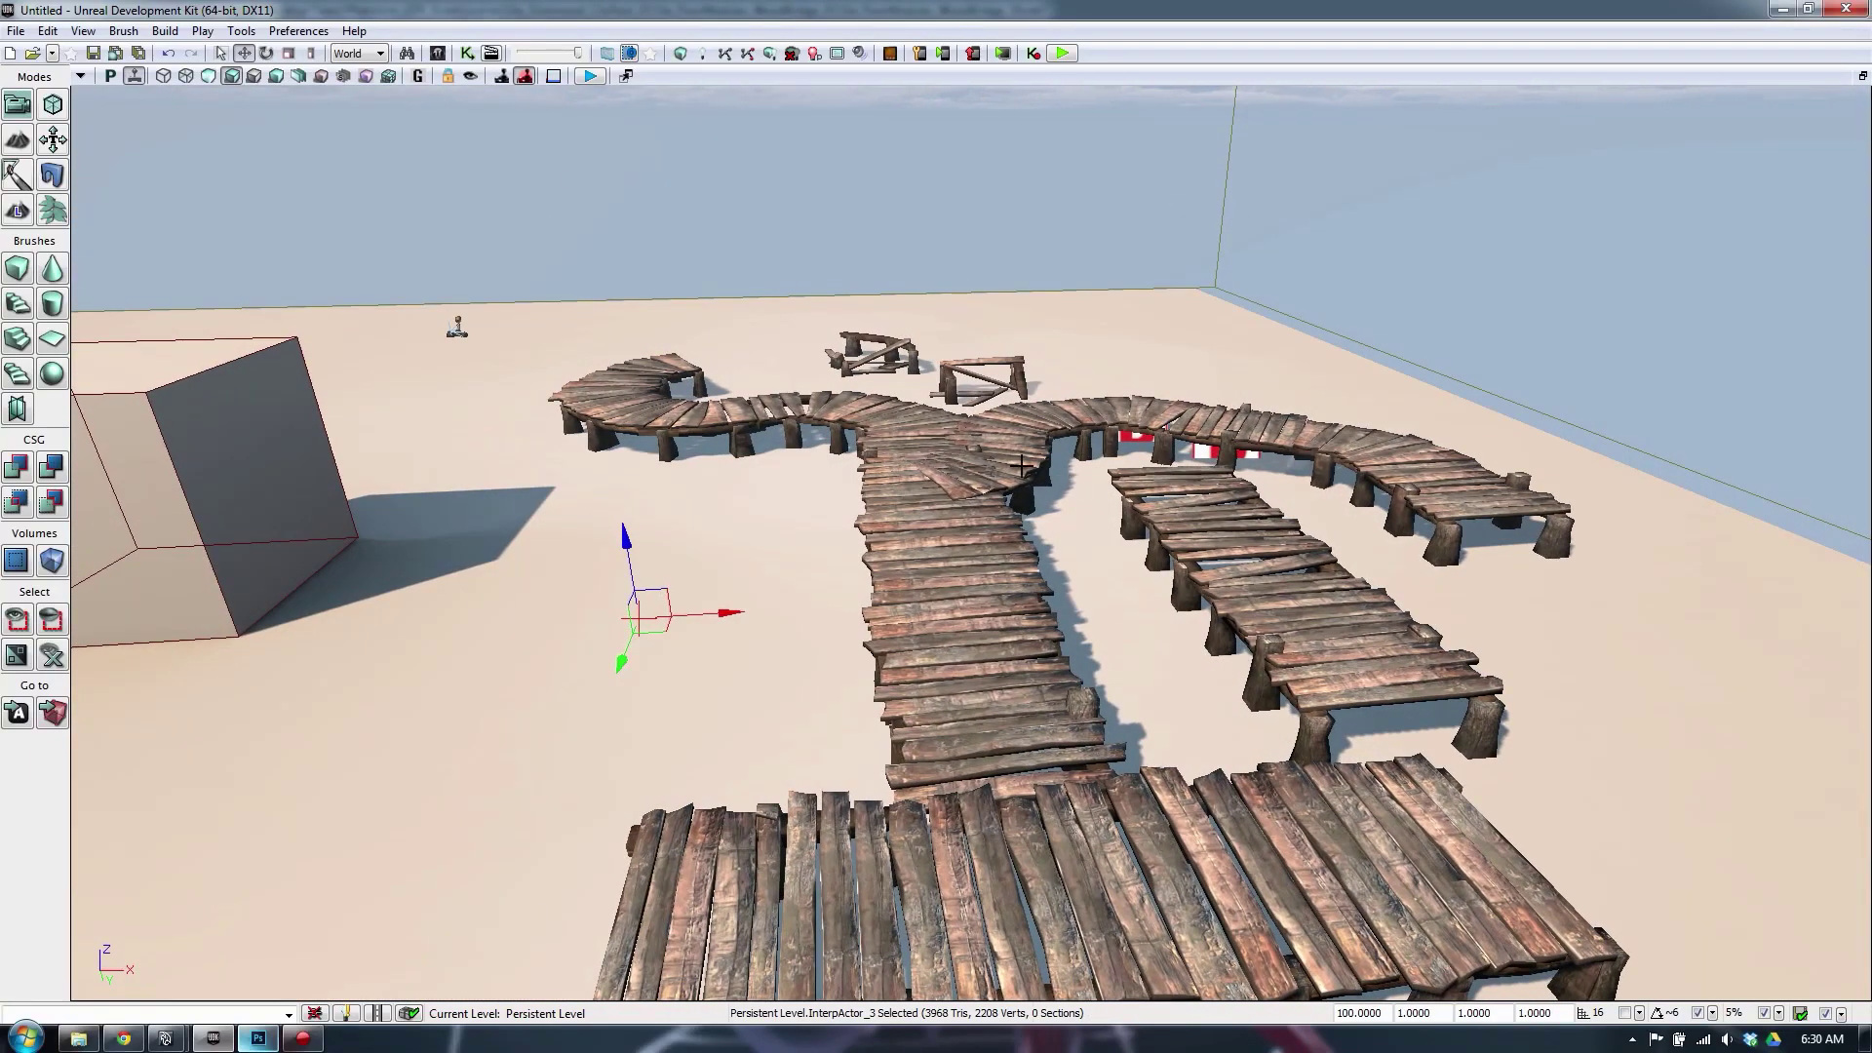
Select the two curved bridge prefab instances together and move them back against the far end of the straight walkway
{"action": "left_click", "coordinate": [1046, 411]}
{"action": "left_click", "coordinate": [1346, 438], "text": "ctrl"}
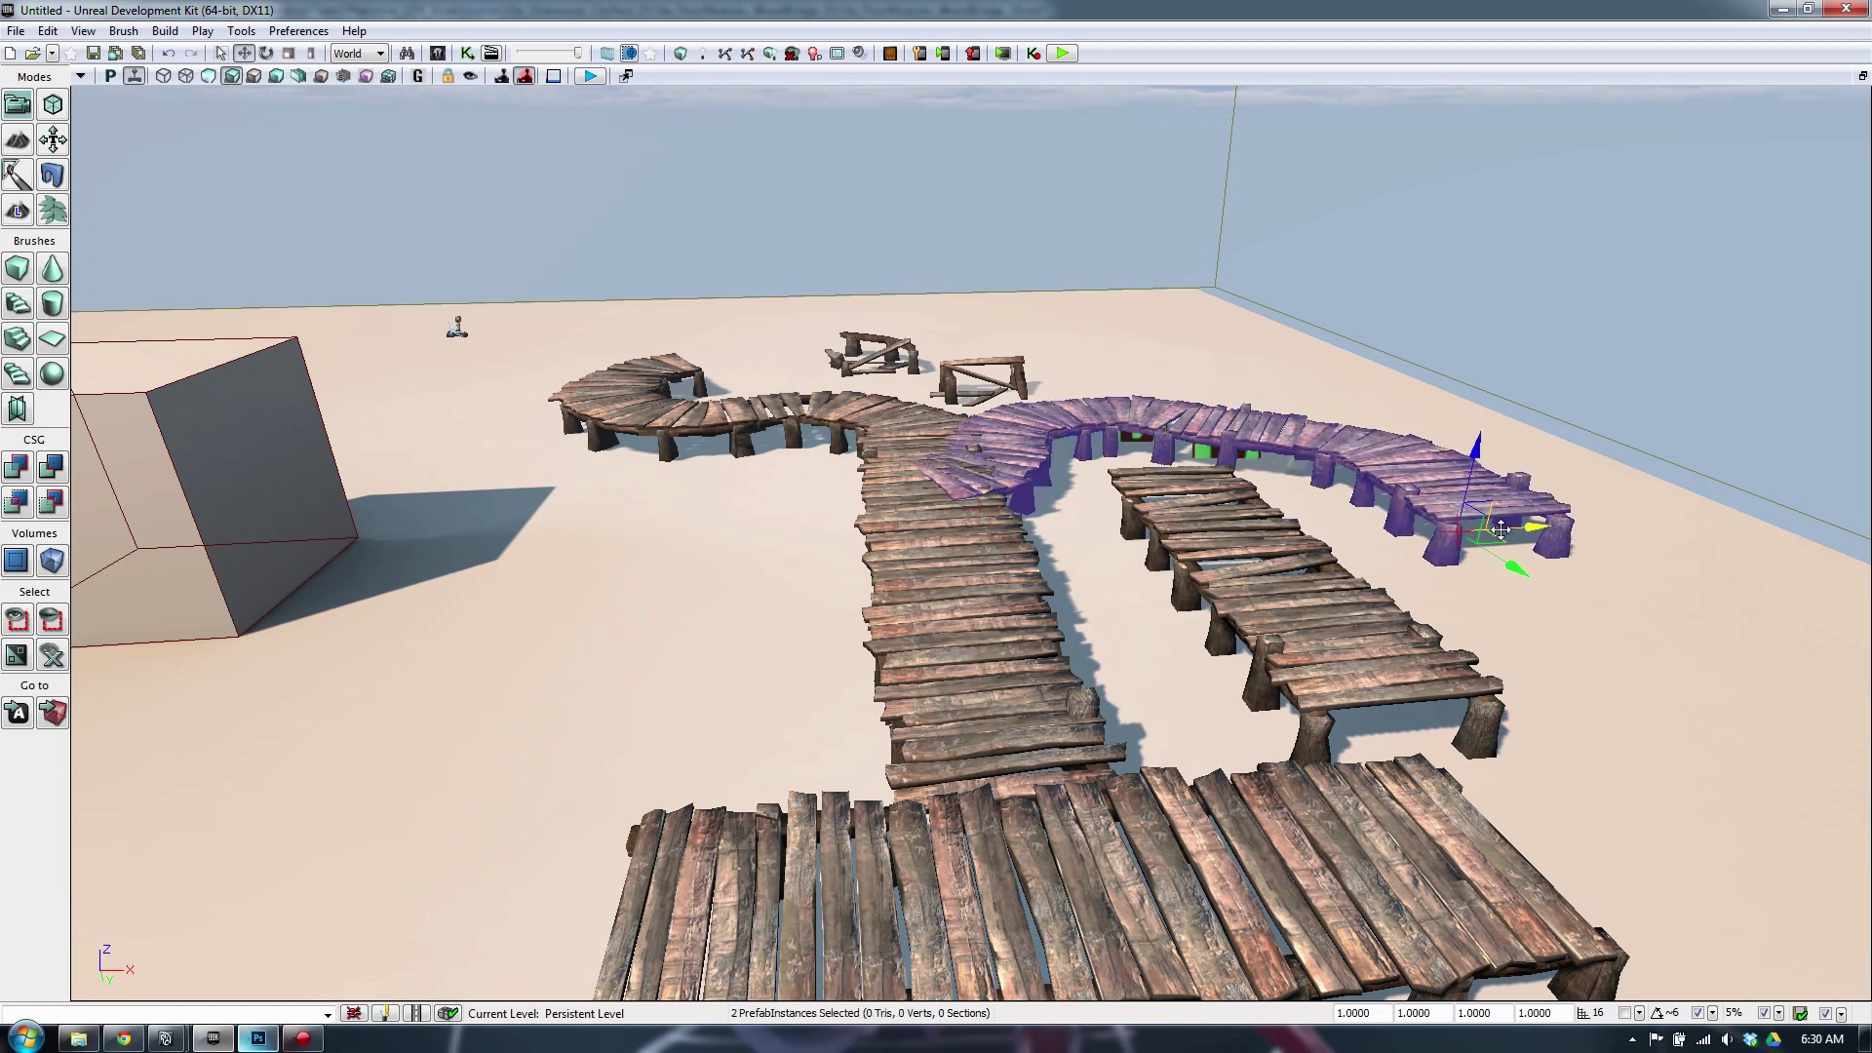
{"action": "left_click_drag", "start_coordinate": [1499, 528], "coordinate": [1473, 472]}
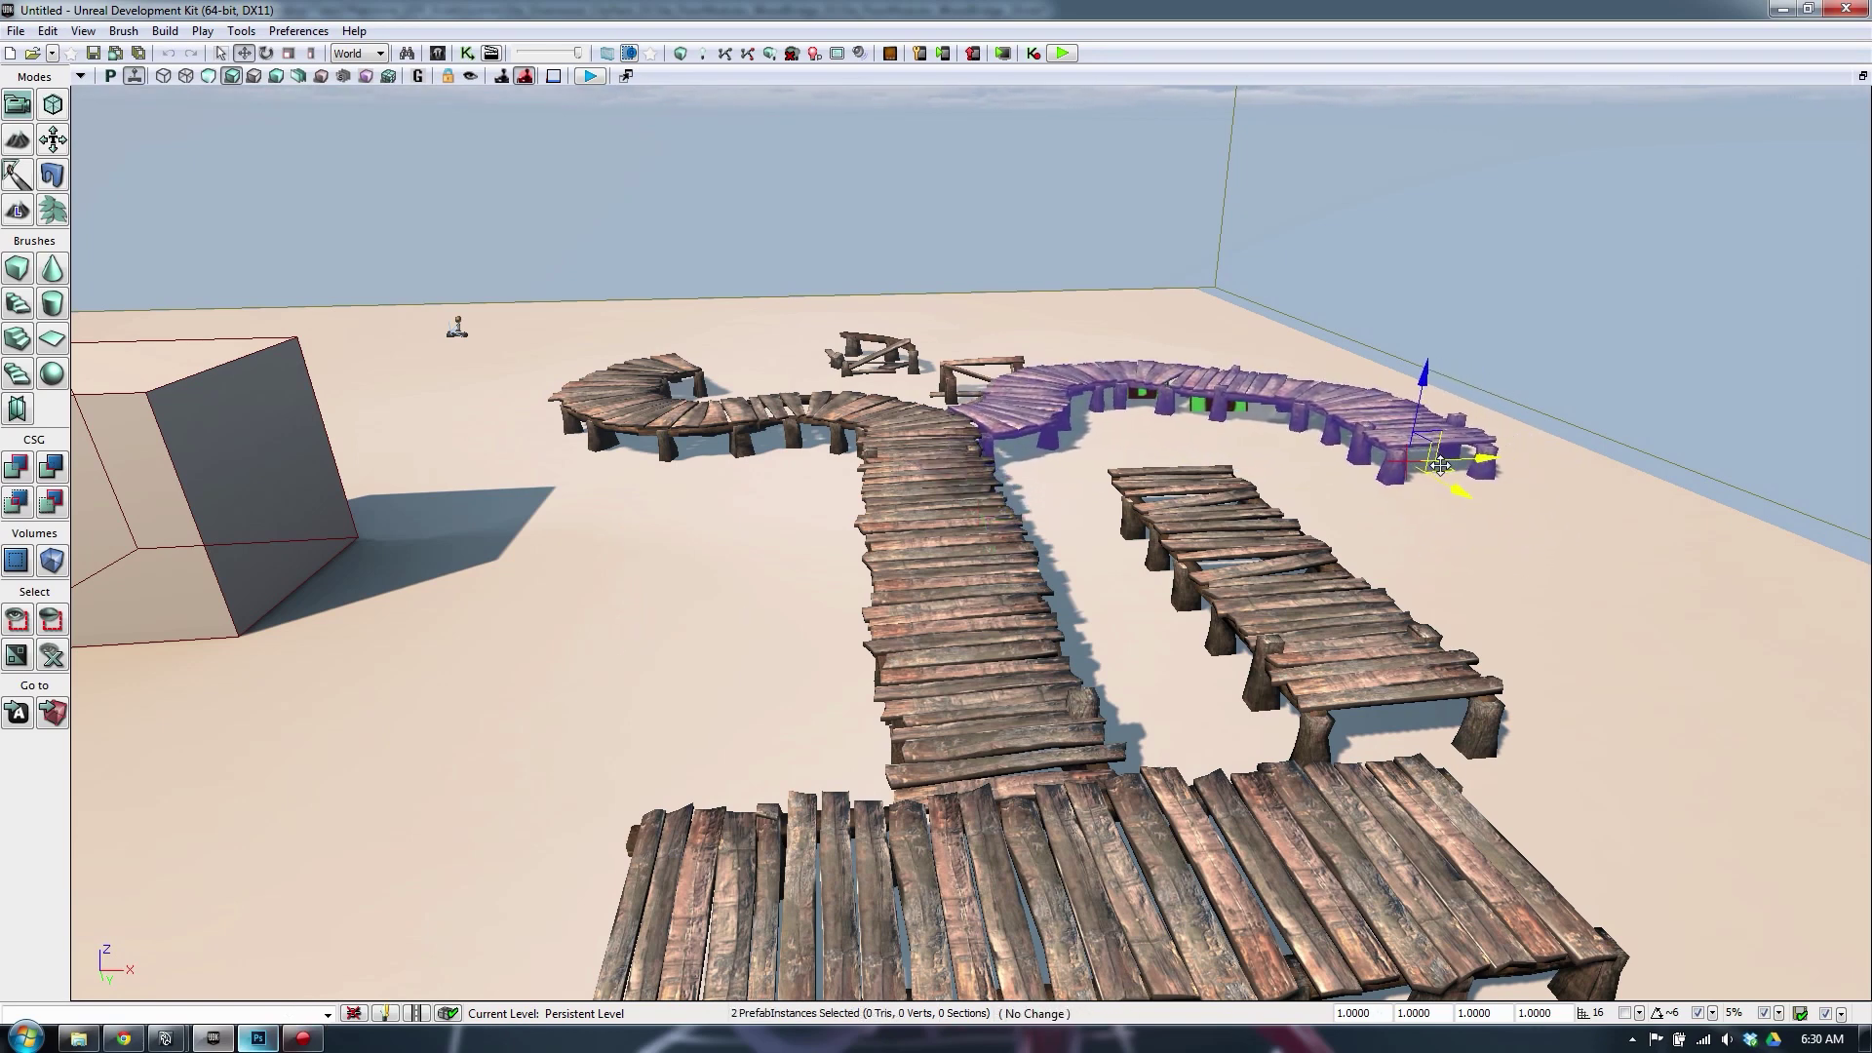
{"action": "left_click", "coordinate": [1544, 320]}
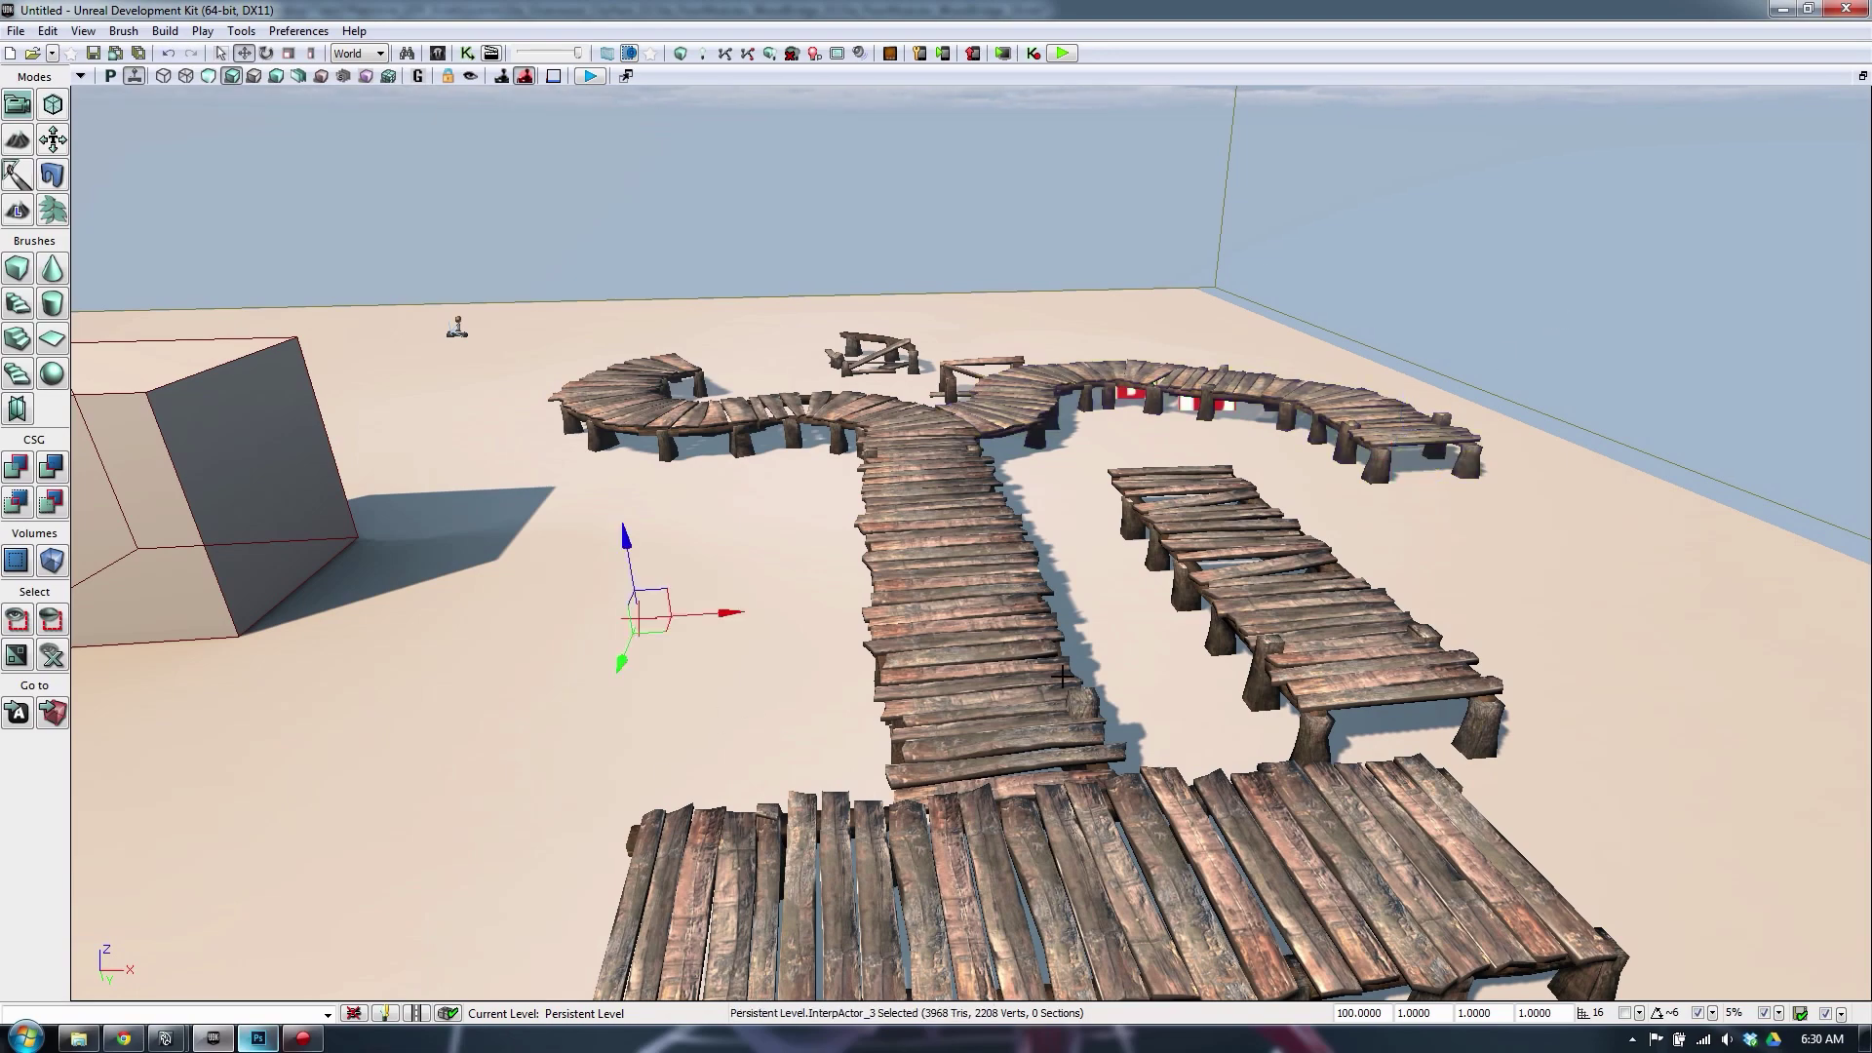
Look over the ToN_Silverwood_CityPack_01 package in the Content Browser and close the browser
{"action": "mouse_move", "coordinate": [956, 594]}
{"action": "left_mouse_down", "text": "alt"}
{"action": "mouse_move", "coordinate": [1229, 585]}
{"action": "mouse_move", "coordinate": [985, 585]}
{"action": "left_mouse_up", "text": "alt"}
{"action": "mouse_move", "coordinate": [1002, 542]}
{"action": "right_mouse_down"}
{"action": "mouse_move", "coordinate": [917, 595]}
{"action": "mouse_move", "coordinate": [1003, 542]}
{"action": "right_mouse_up"}
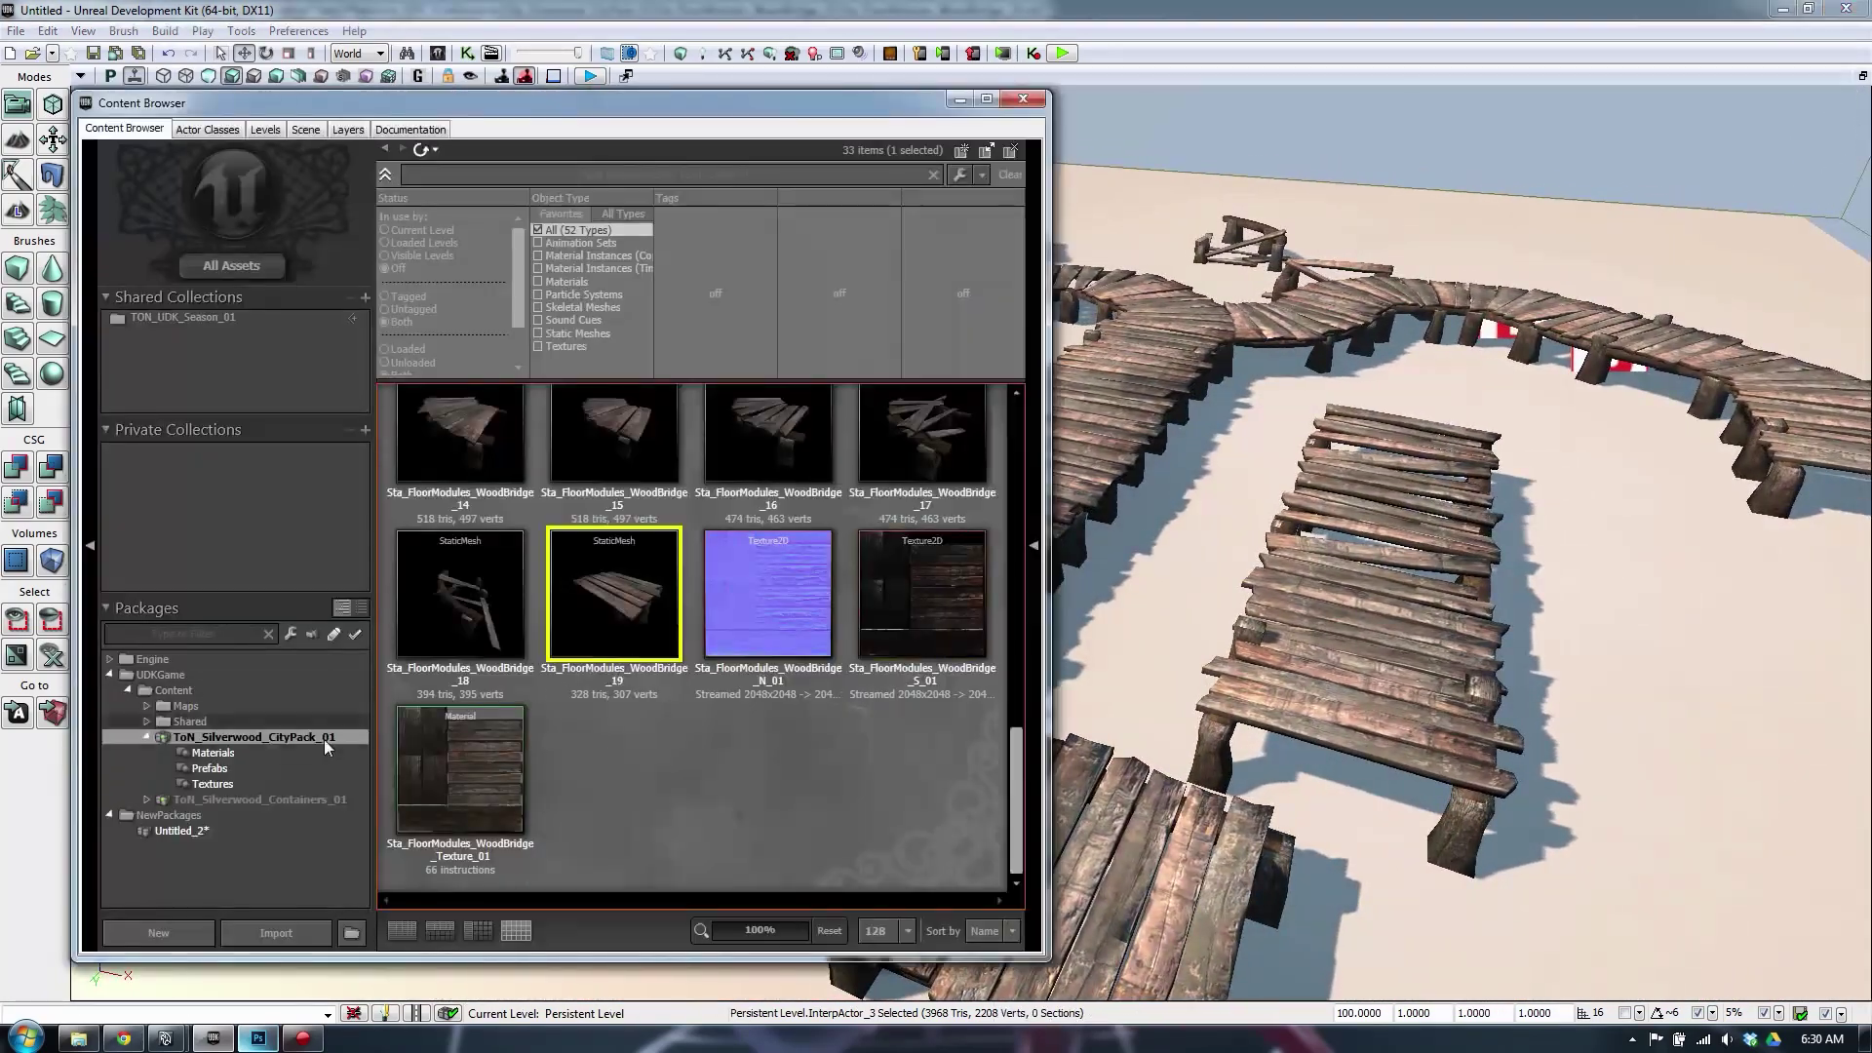
{"action": "left_click", "coordinate": [264, 767]}
{"action": "left_click", "coordinate": [279, 751]}
{"action": "left_click", "coordinate": [308, 738]}
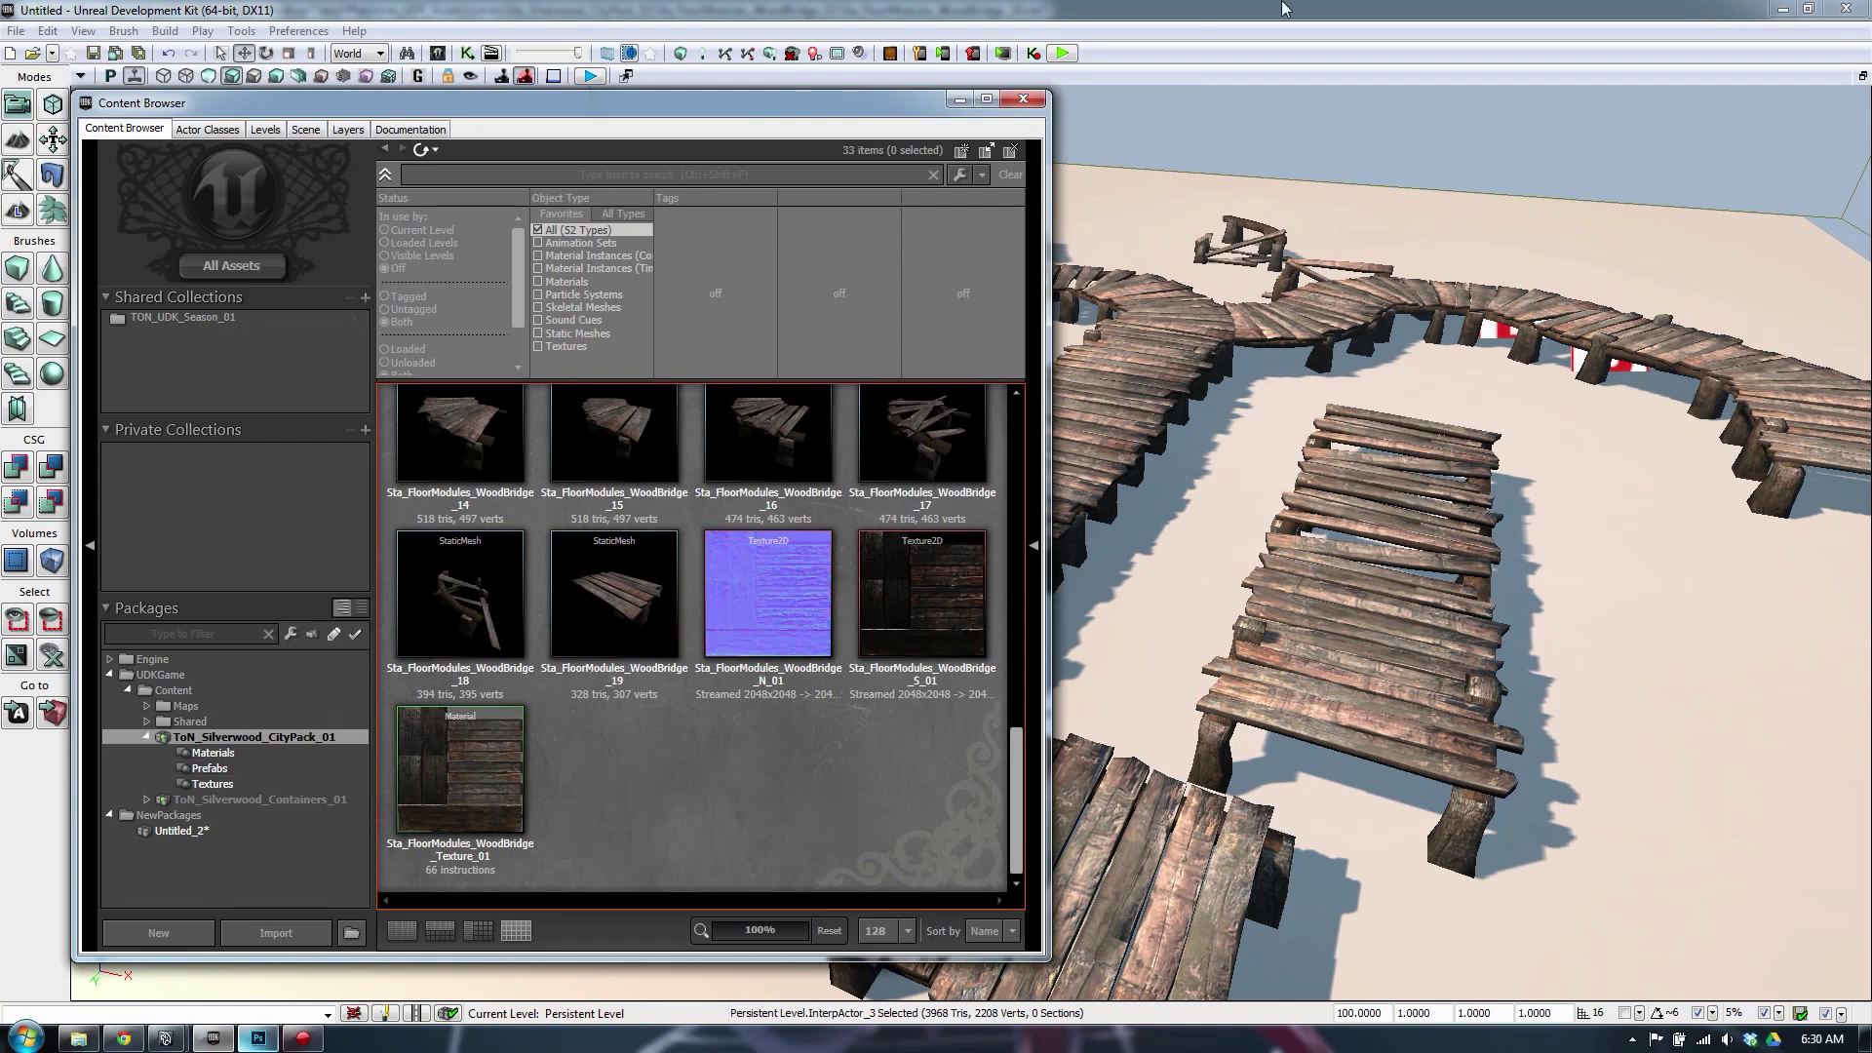
{"action": "left_click", "coordinate": [1023, 99]}
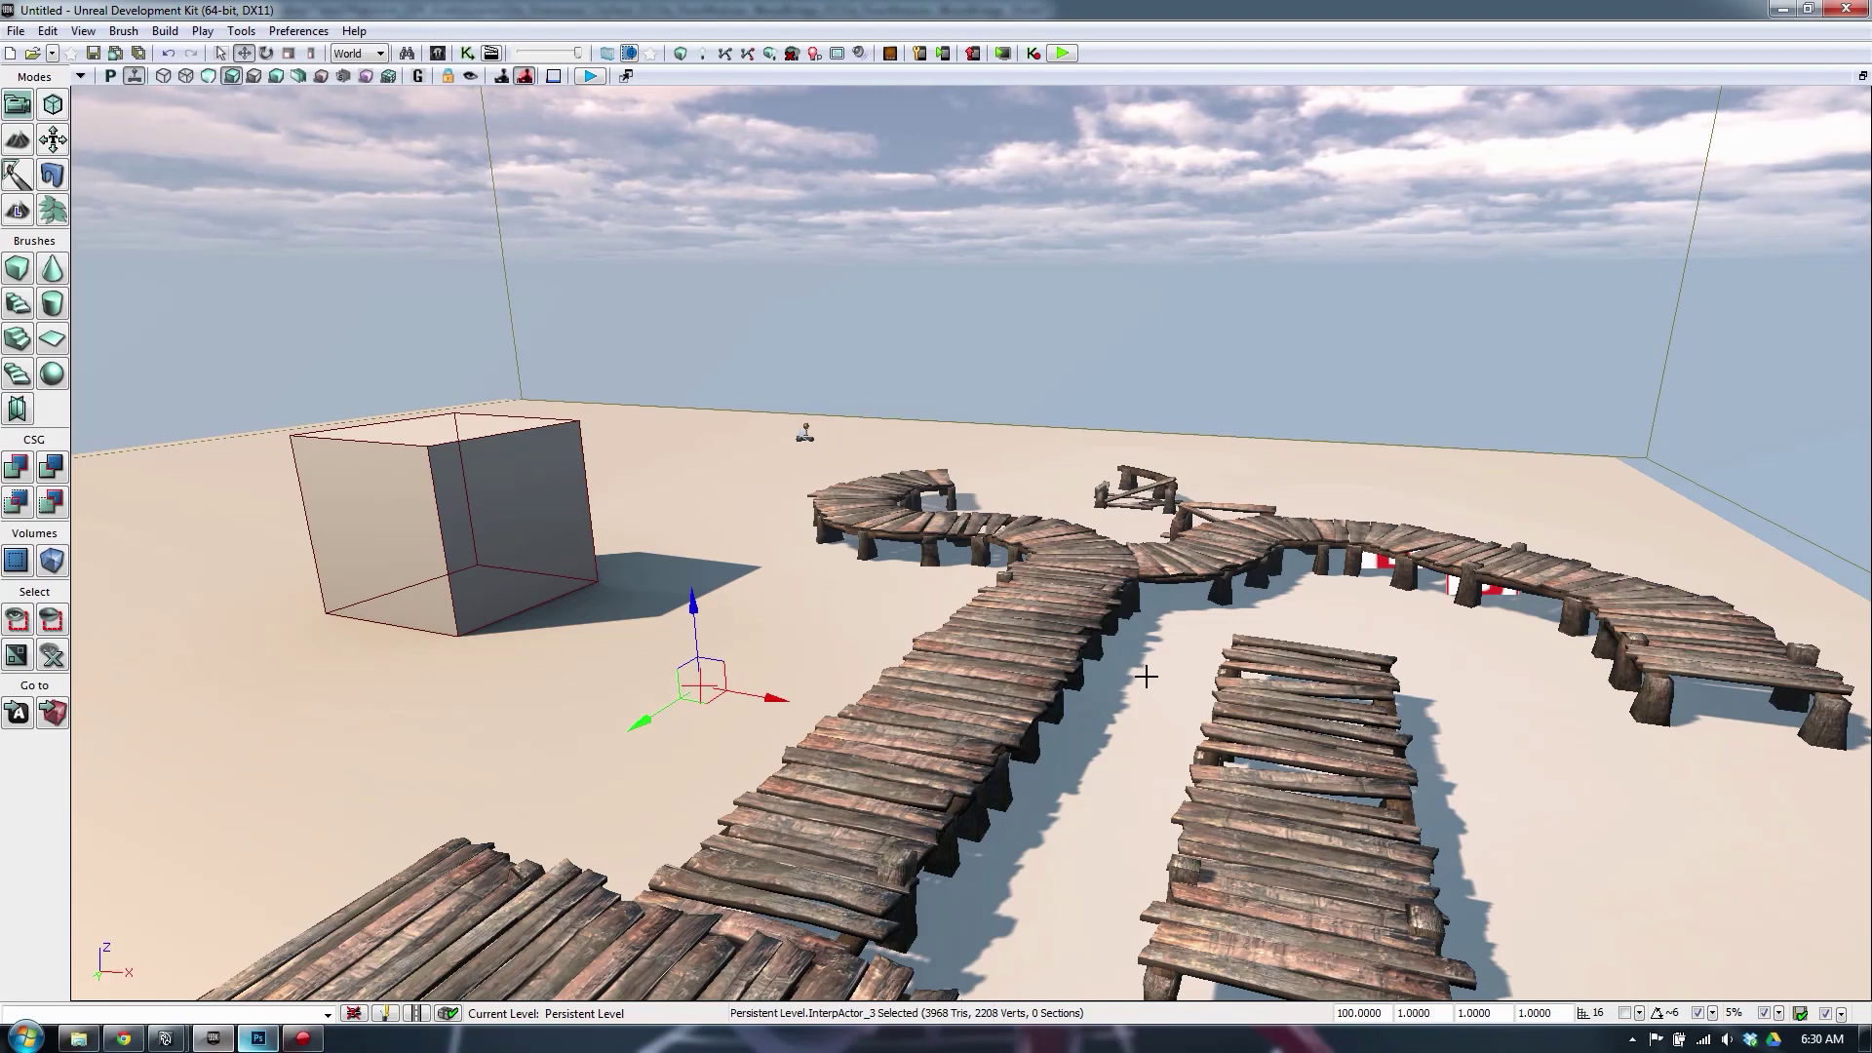
Examine the assembled bridge from the wide plank deck around to the curved sections at the far end
{"action": "right_click_drag", "start_coordinate": [1146, 675], "coordinate": [1130, 877]}
{"action": "right_click_drag", "start_coordinate": [1008, 556], "coordinate": [1027, 513]}
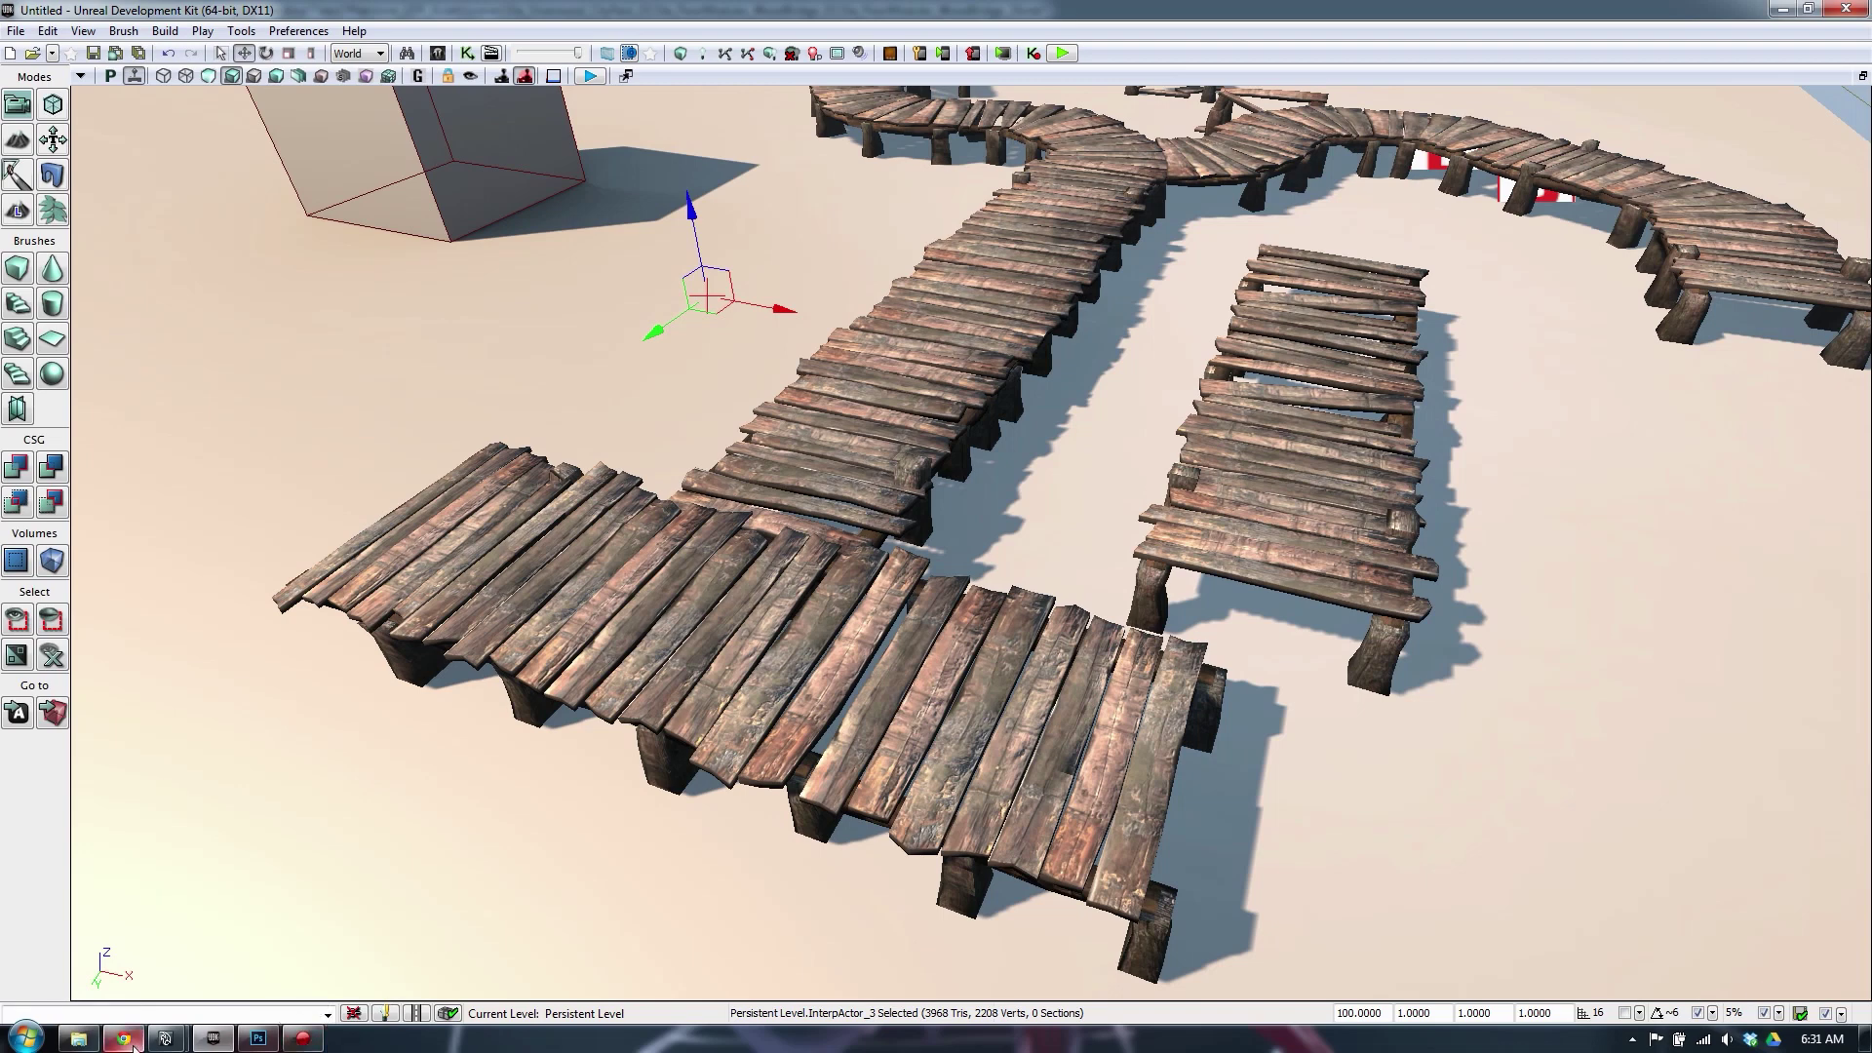
{"action": "left_click", "coordinate": [448, 838]}
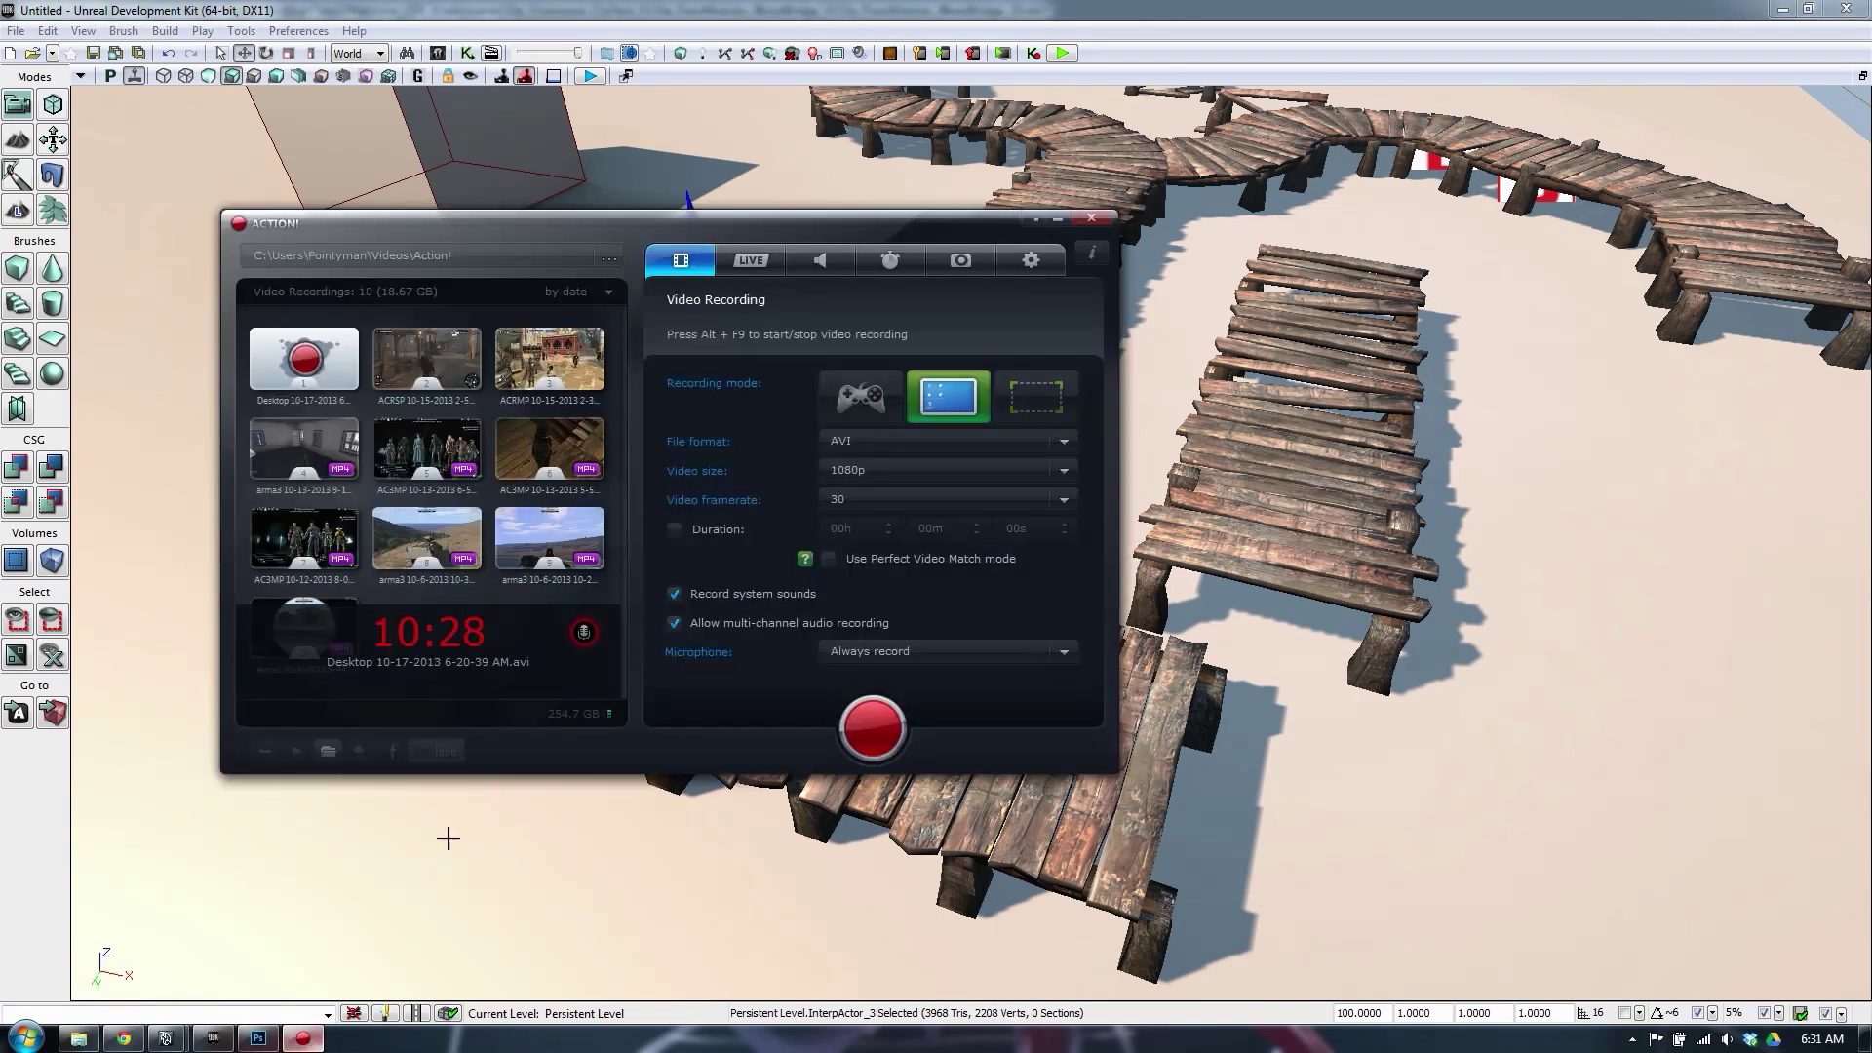
{"action": "left_click_drag", "start_coordinate": [579, 230], "coordinate": [422, 212]}
{"action": "mouse_move", "coordinate": [422, 156]}
{"action": "right_mouse_down"}
{"action": "mouse_move", "coordinate": [422, 98]}
{"action": "mouse_move", "coordinate": [423, 131]}
{"action": "right_mouse_up"}
{"action": "right_click_drag", "start_coordinate": [1157, 539], "coordinate": [1157, 673]}
{"action": "left_click_drag", "start_coordinate": [1157, 539], "coordinate": [1248, 273]}
{"action": "right_click_drag", "start_coordinate": [1166, 552], "coordinate": [878, 468]}
{"action": "left_click_drag", "start_coordinate": [1166, 552], "coordinate": [1180, 634]}
{"action": "right_click_drag", "start_coordinate": [1136, 609], "coordinate": [1043, 442]}
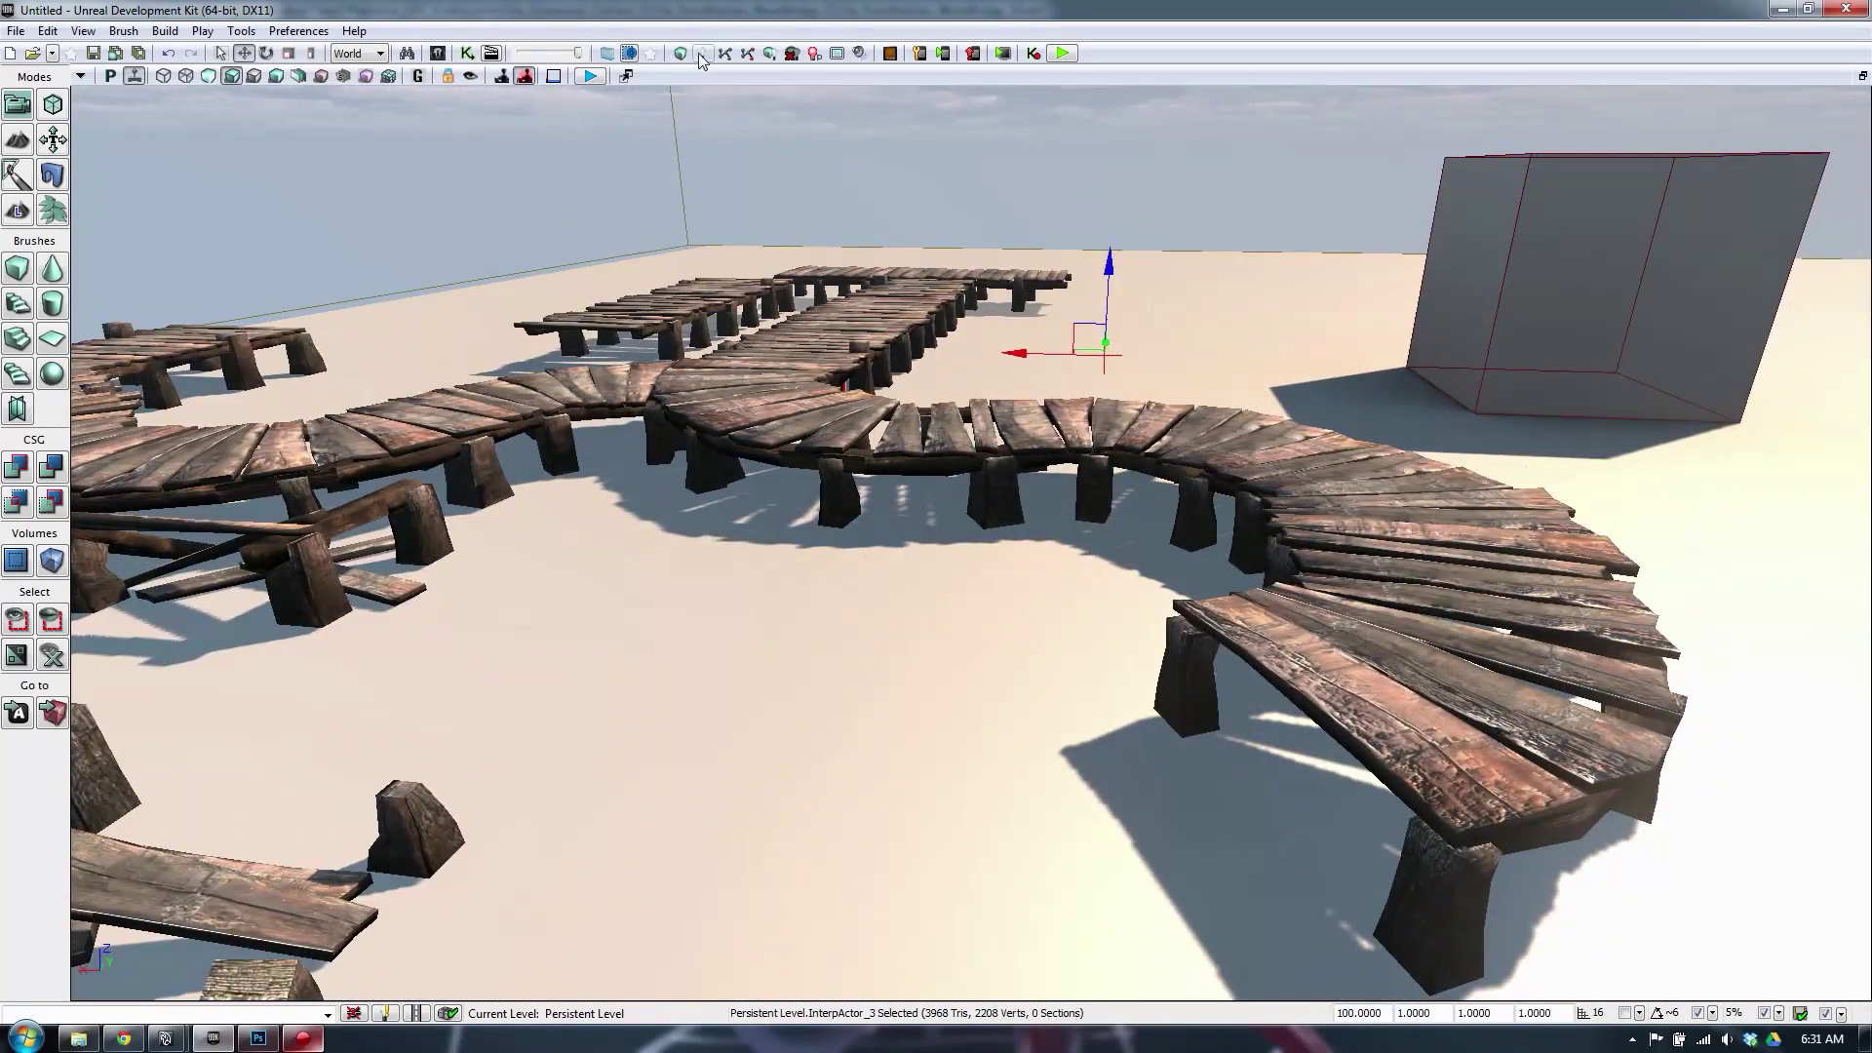
{"action": "right_click_drag", "start_coordinate": [918, 273], "coordinate": [1041, 364]}
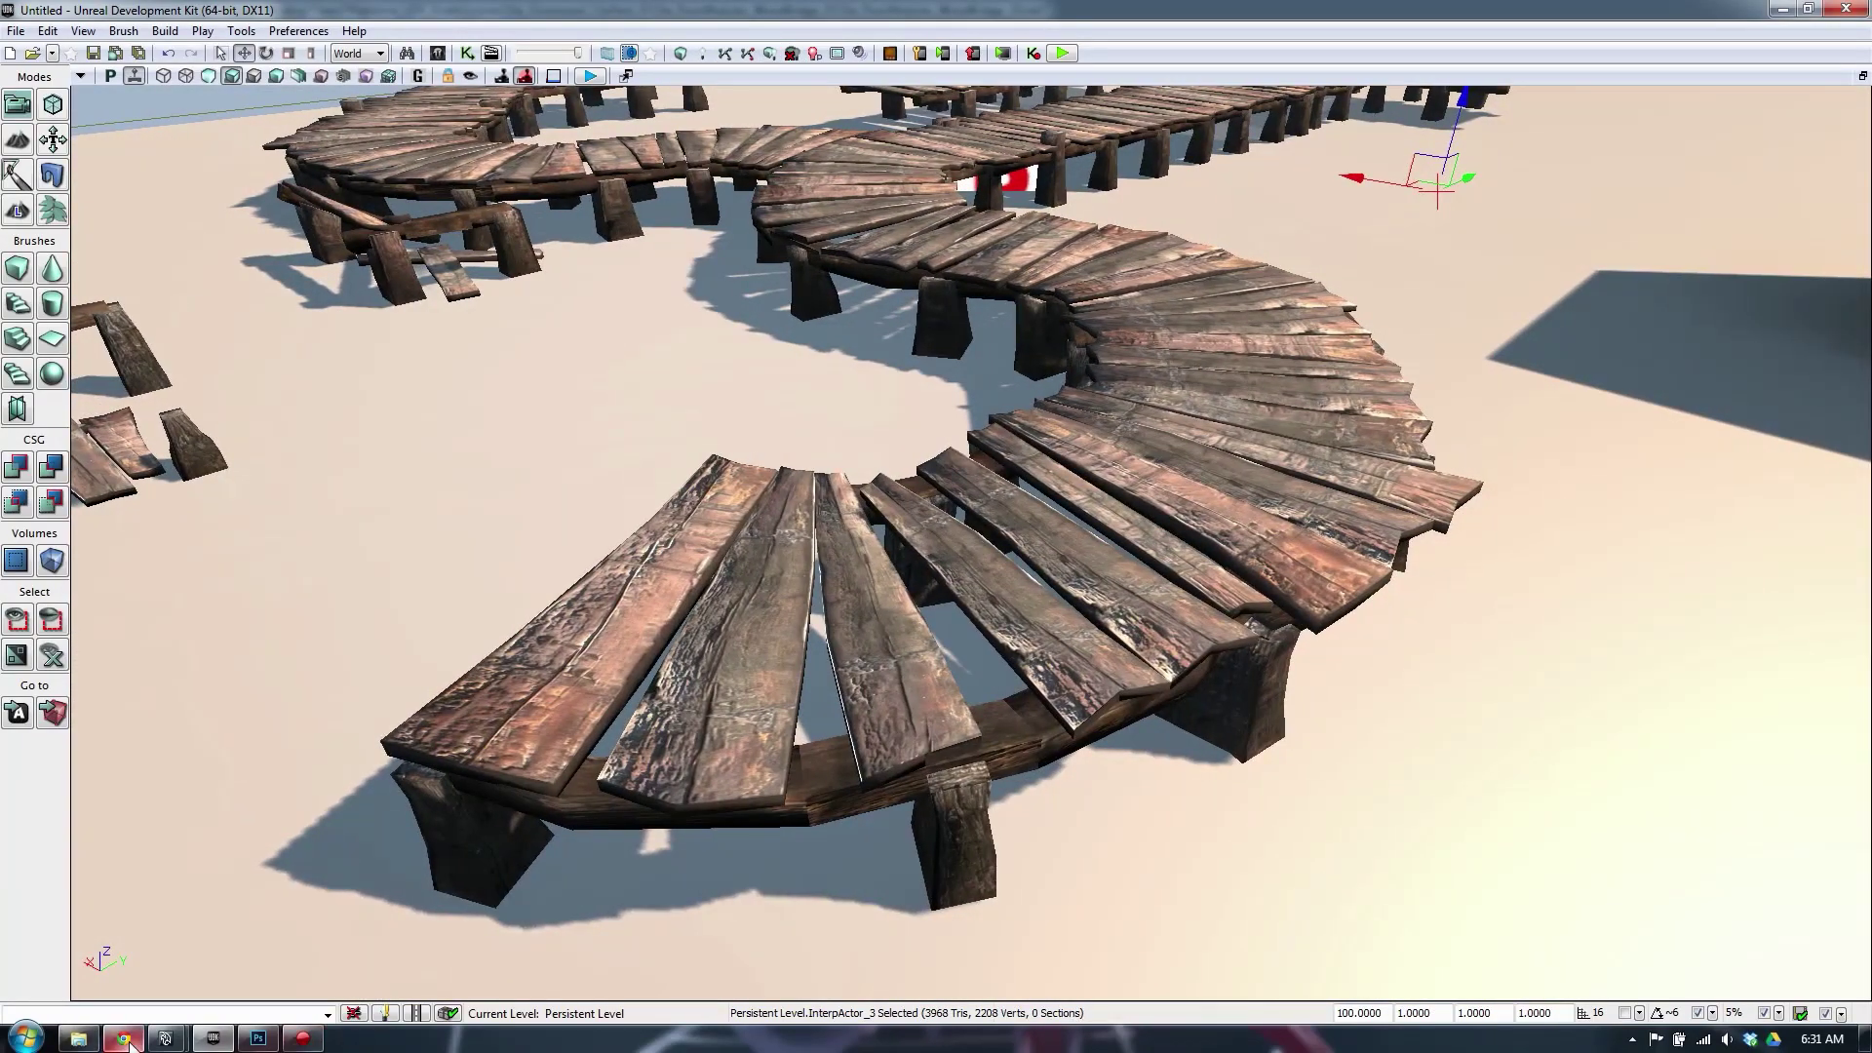
{"action": "left_click", "coordinate": [302, 1039]}
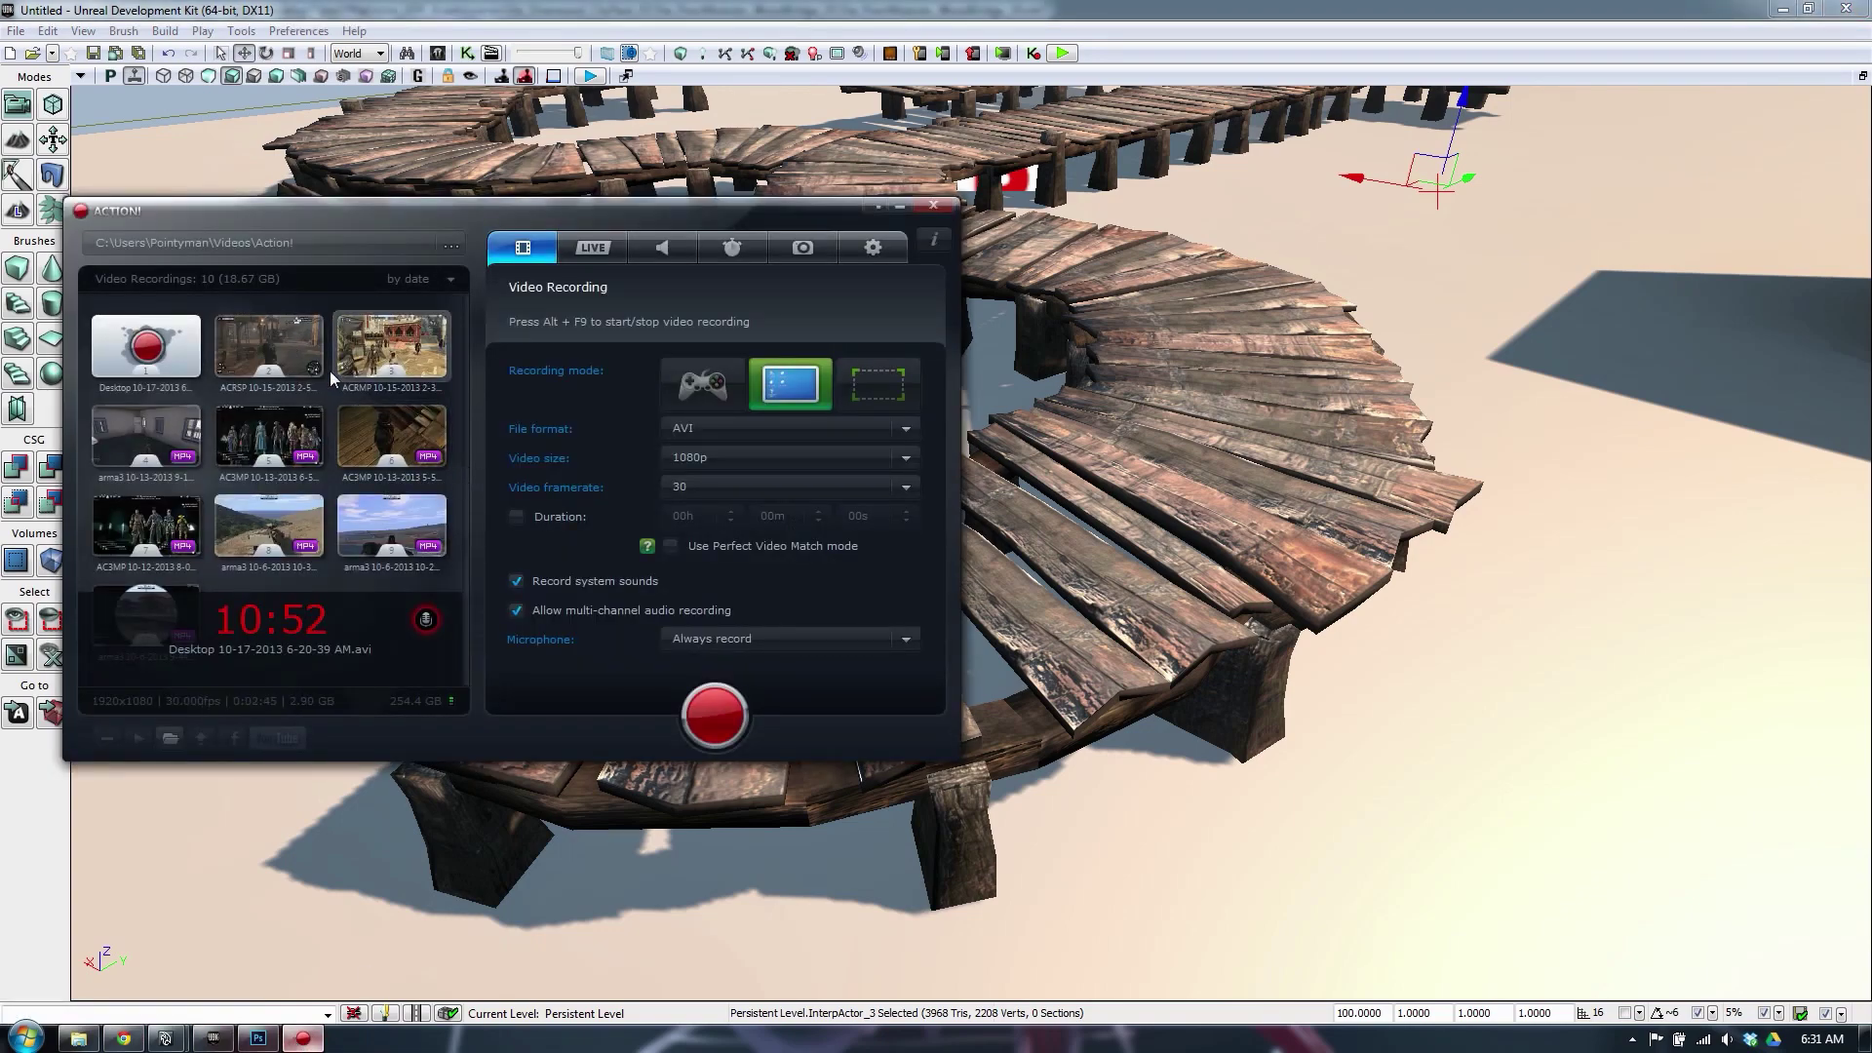
{"action": "left_click_drag", "start_coordinate": [400, 220], "coordinate": [422, 217]}
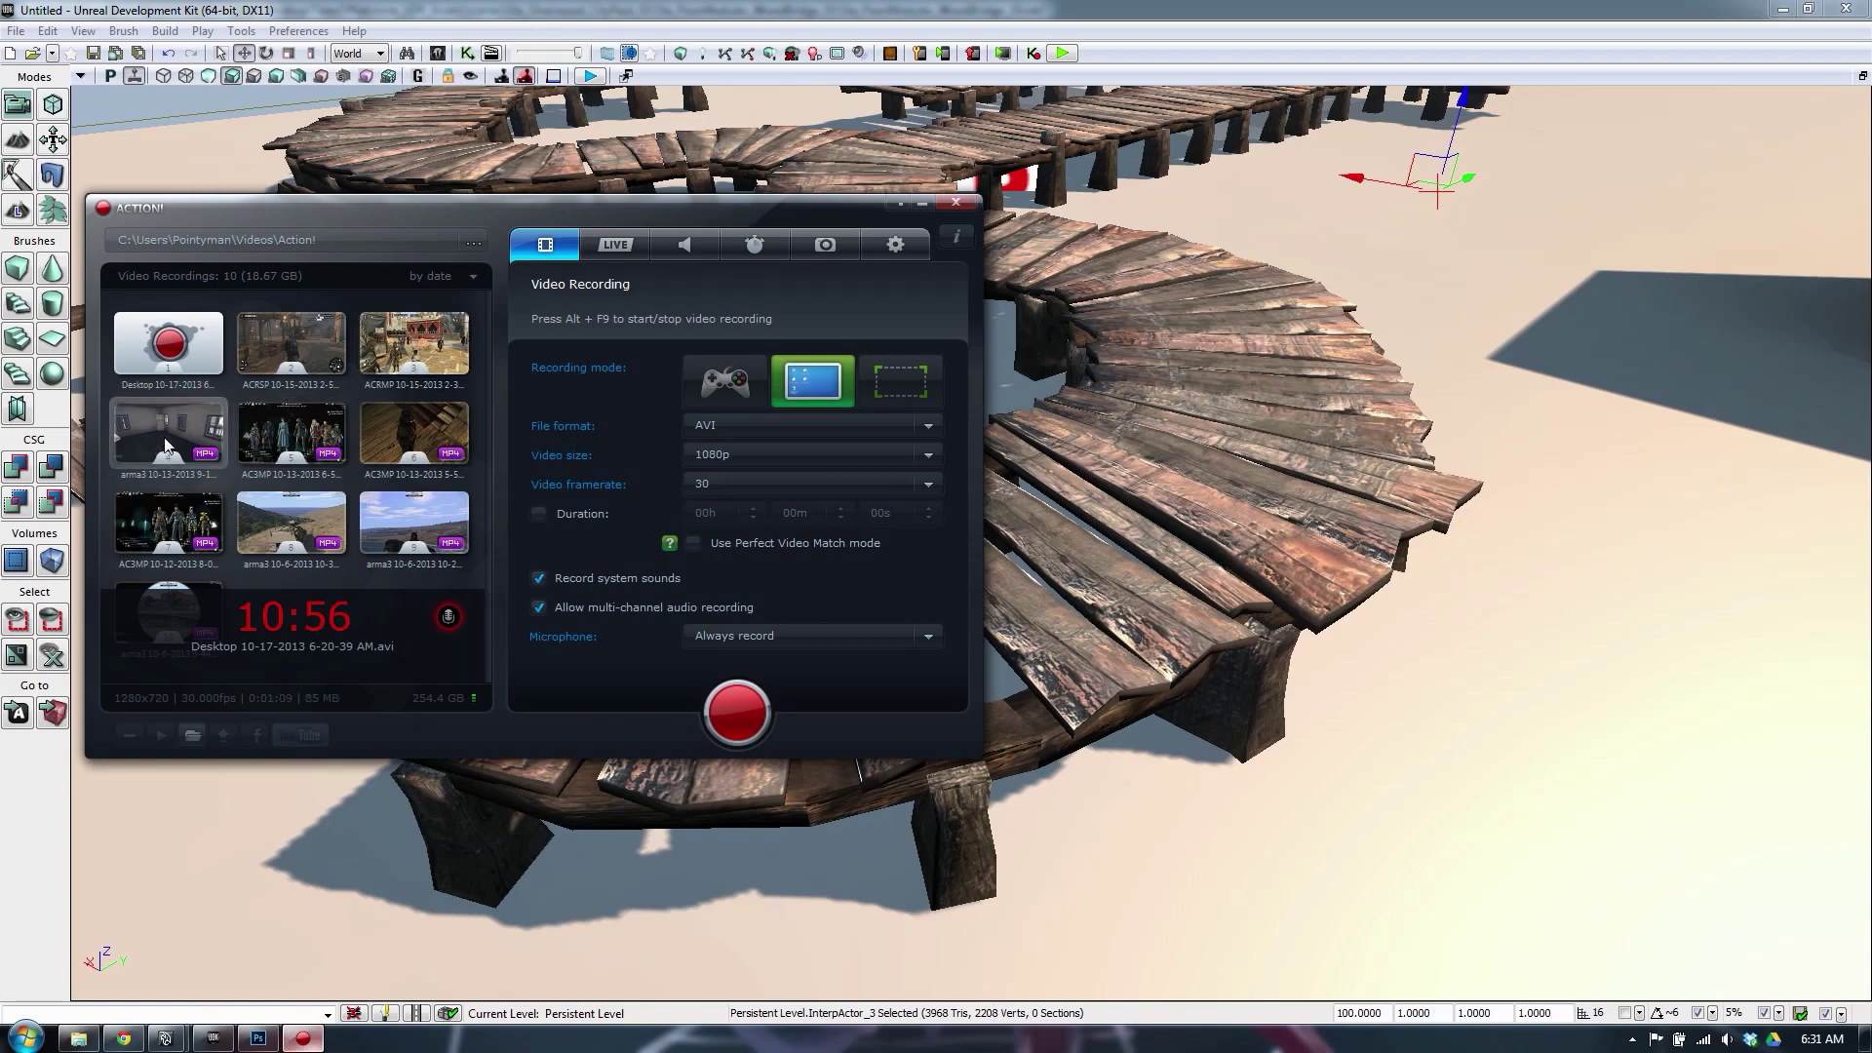
{"action": "double_click", "coordinate": [407, 424]}
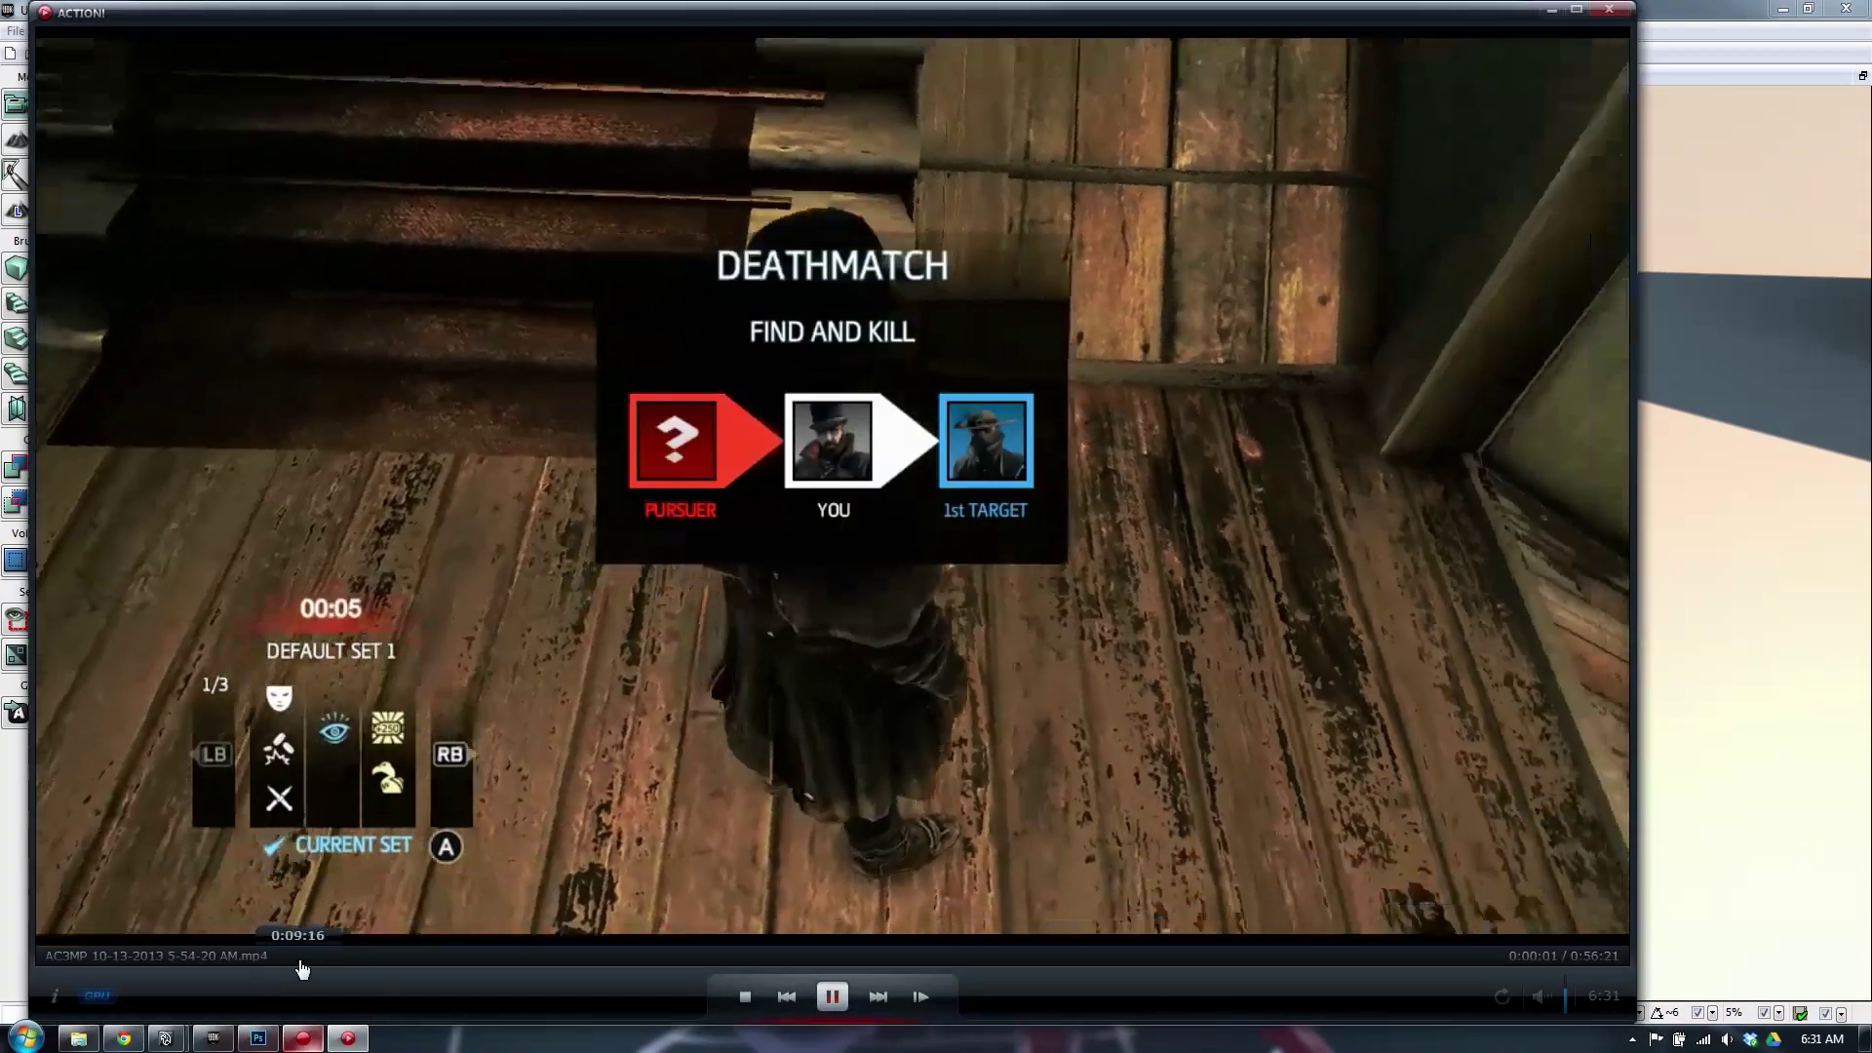
{"action": "left_click", "coordinate": [479, 965]}
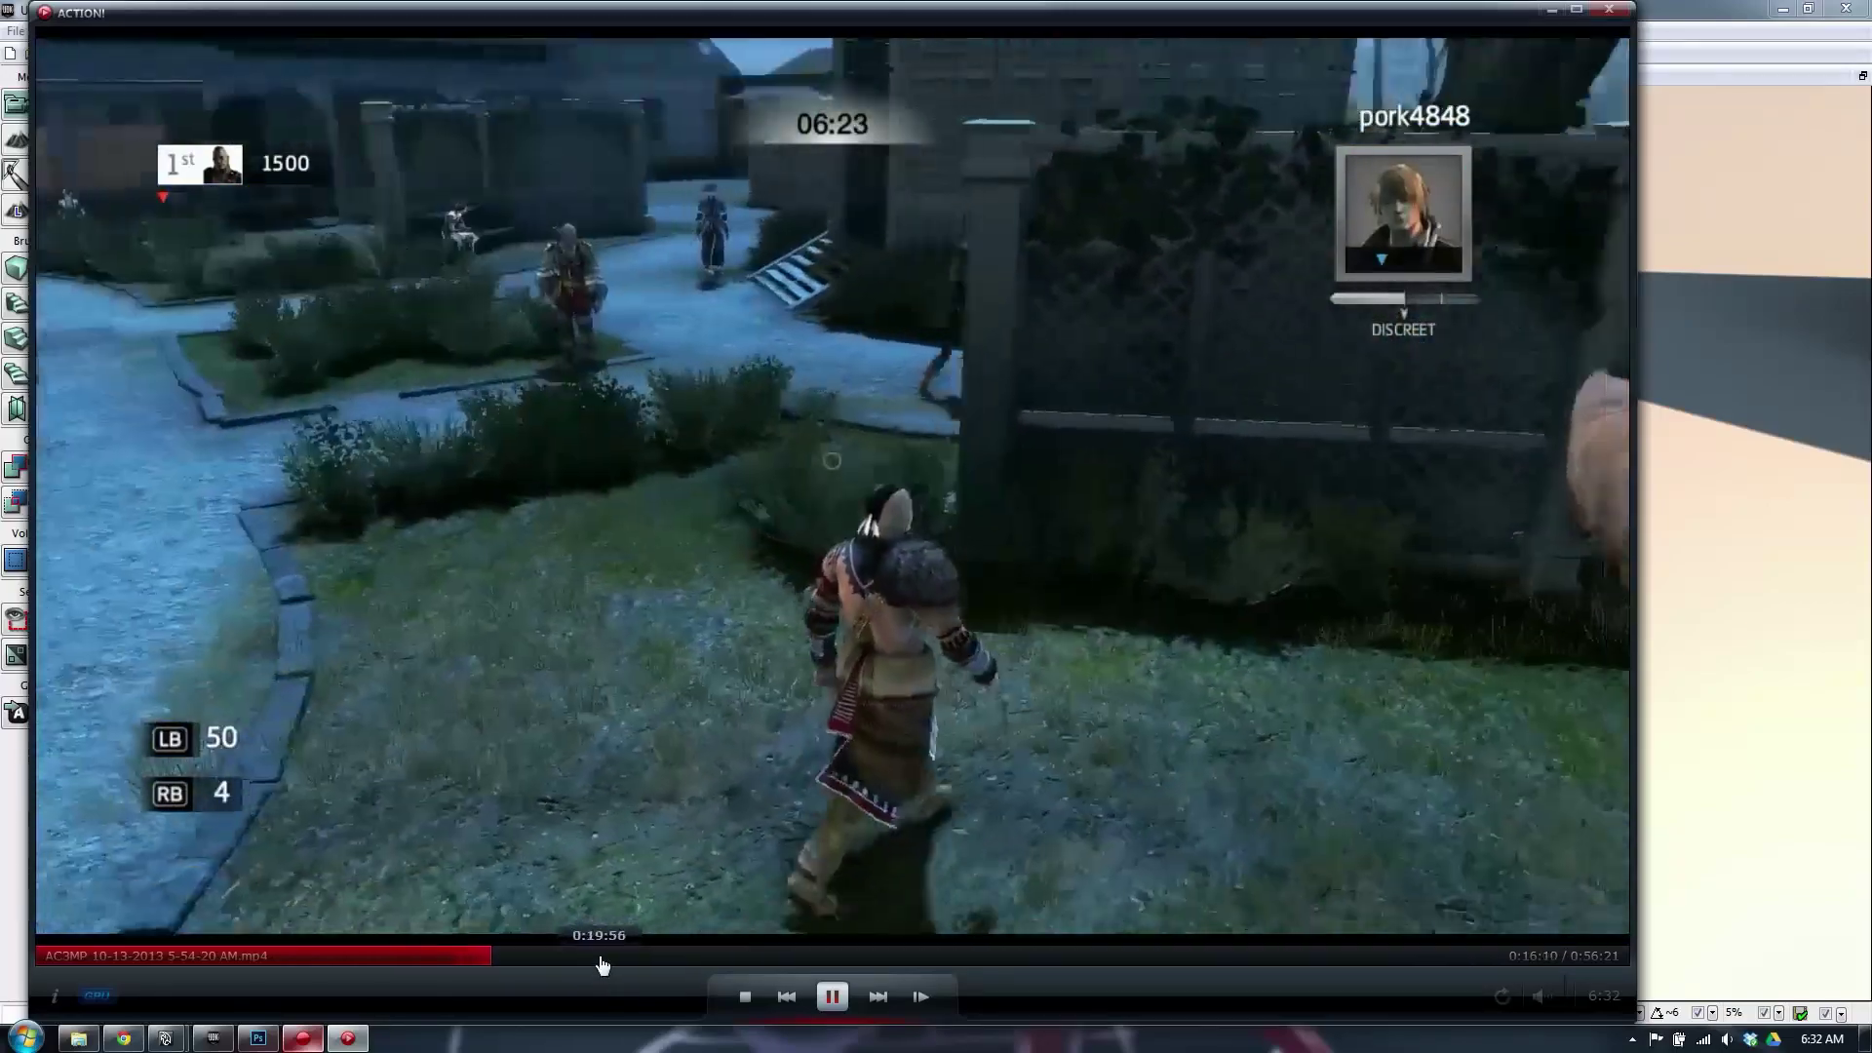
{"action": "left_click", "coordinate": [600, 960]}
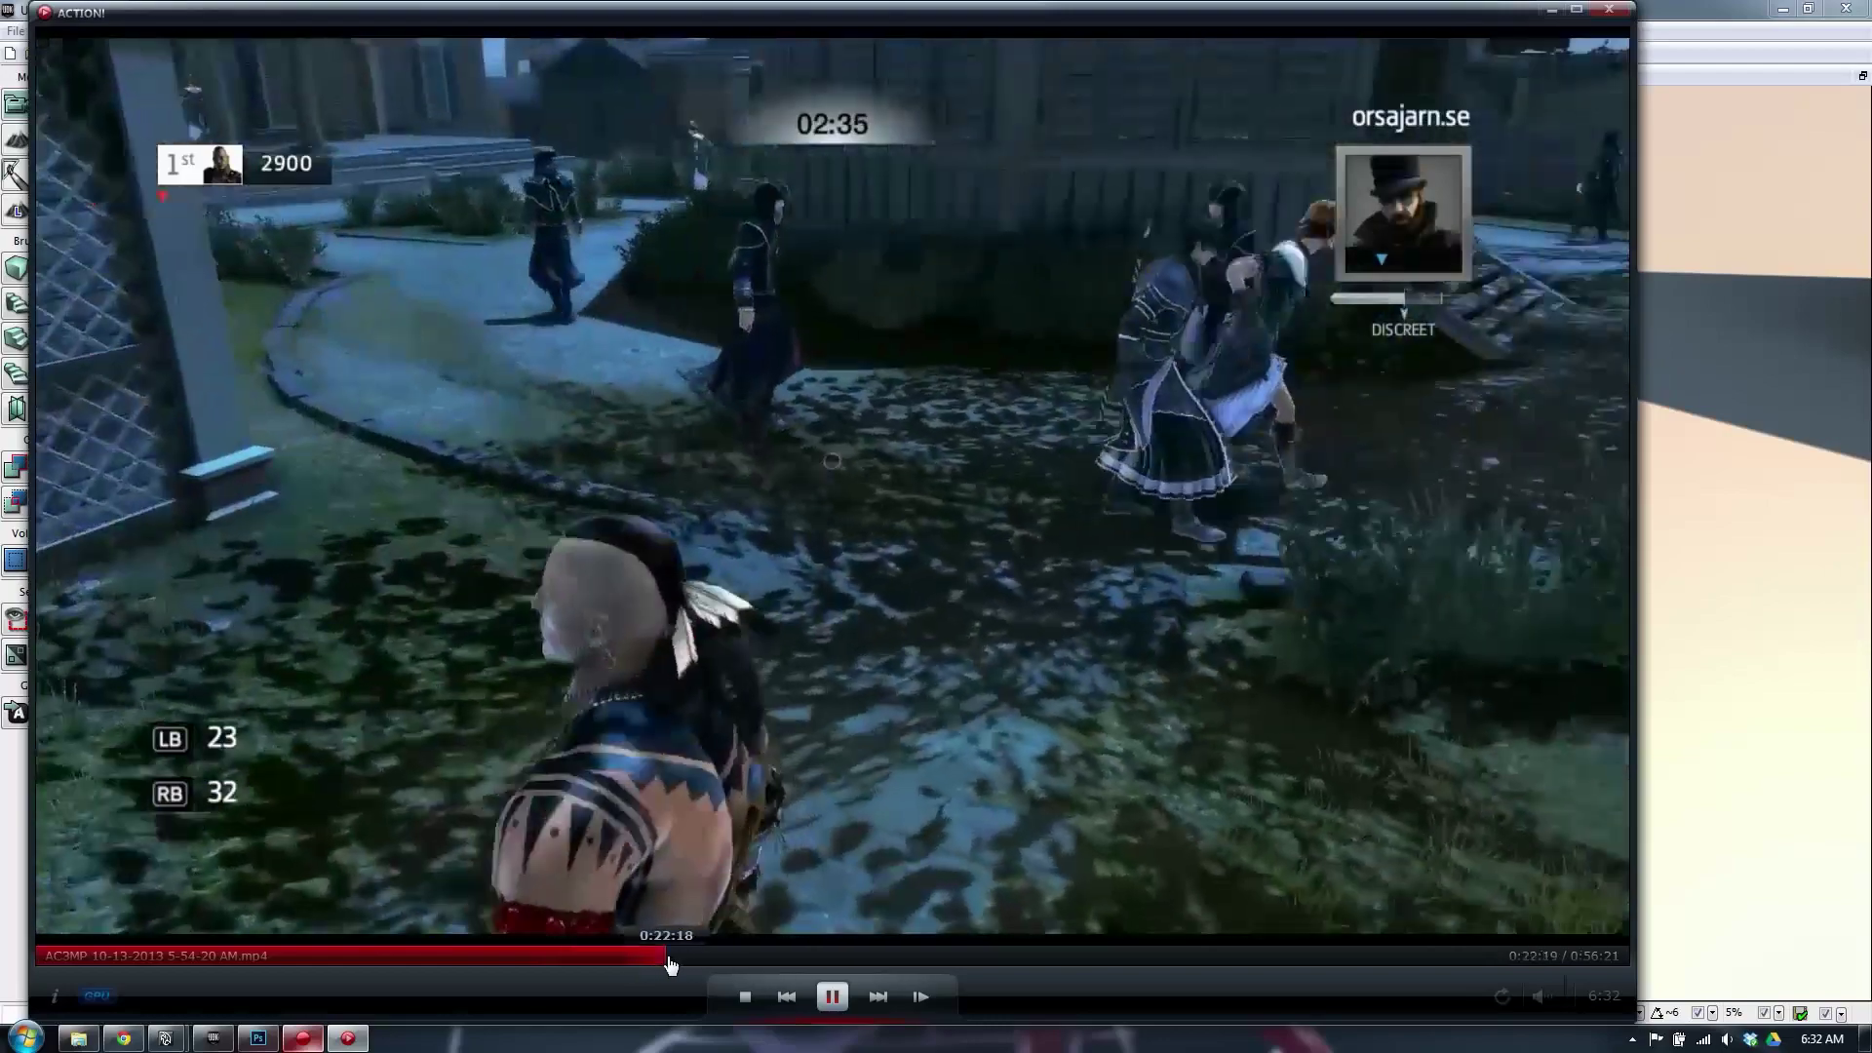
{"action": "left_click", "coordinate": [666, 960]}
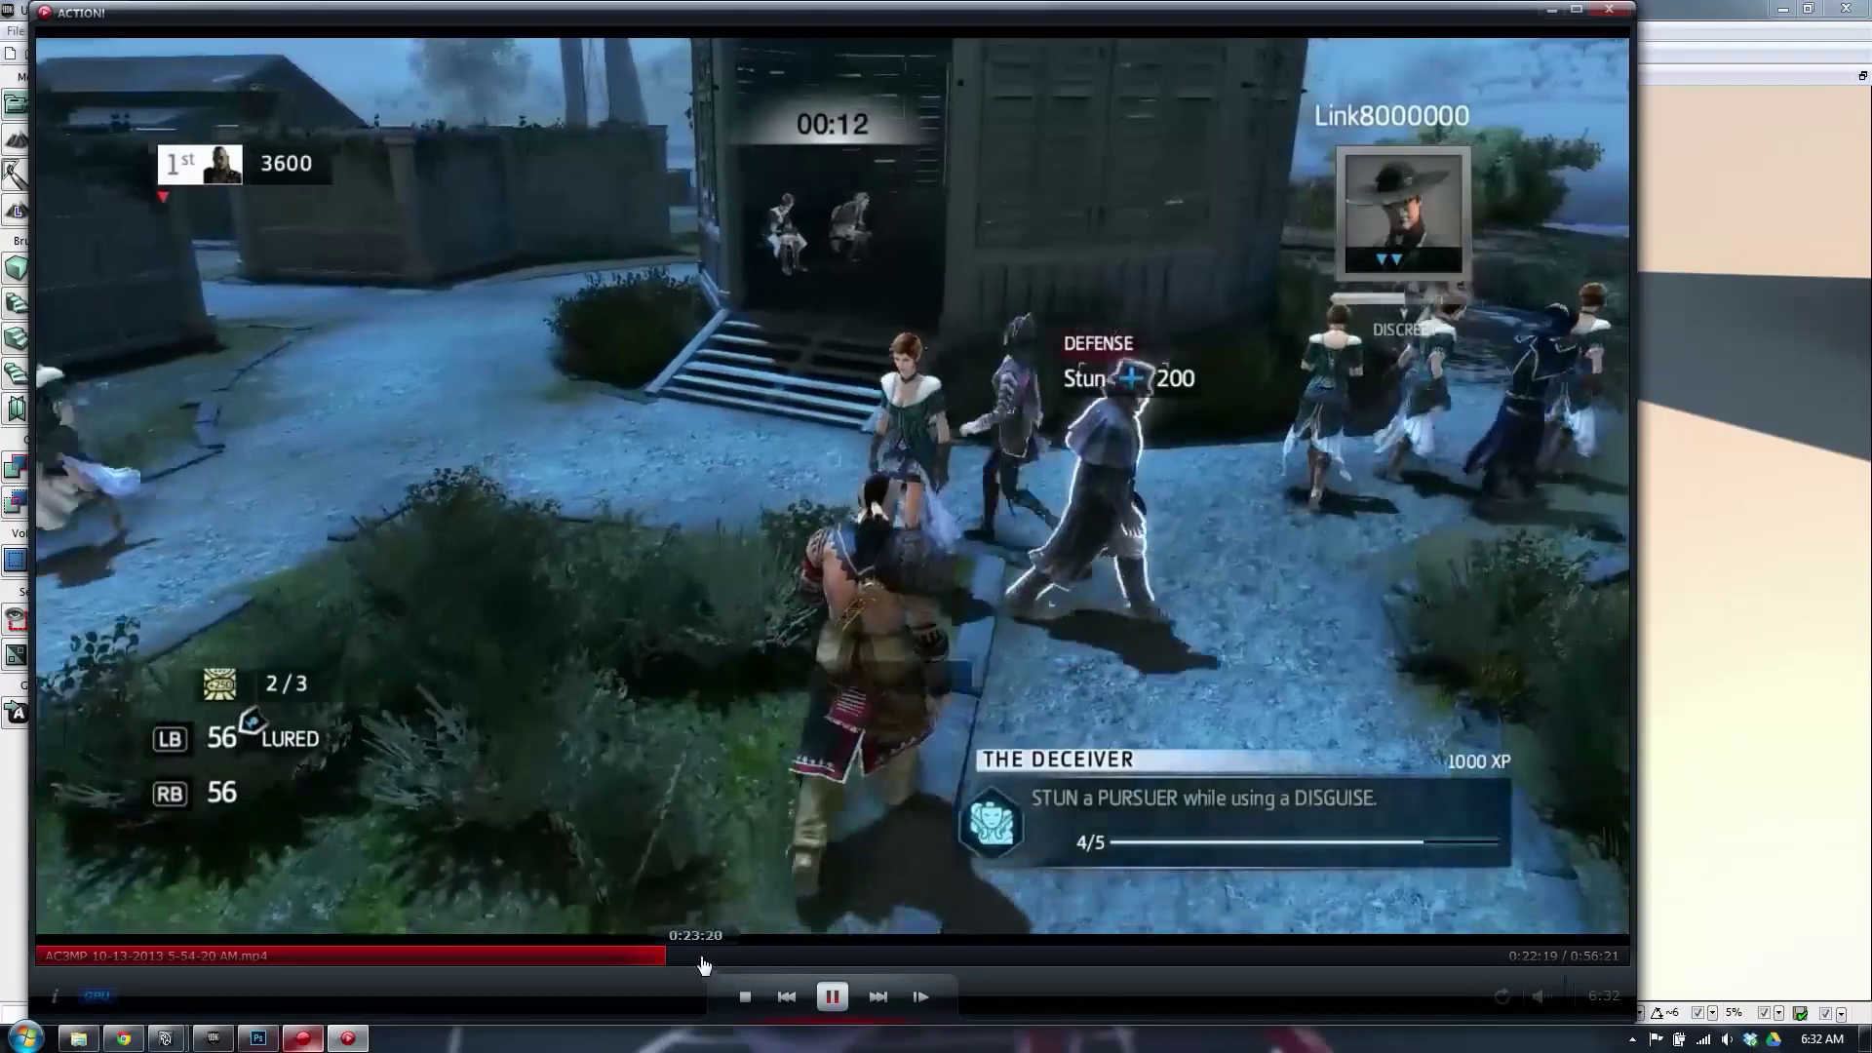
{"action": "left_click", "coordinate": [771, 960]}
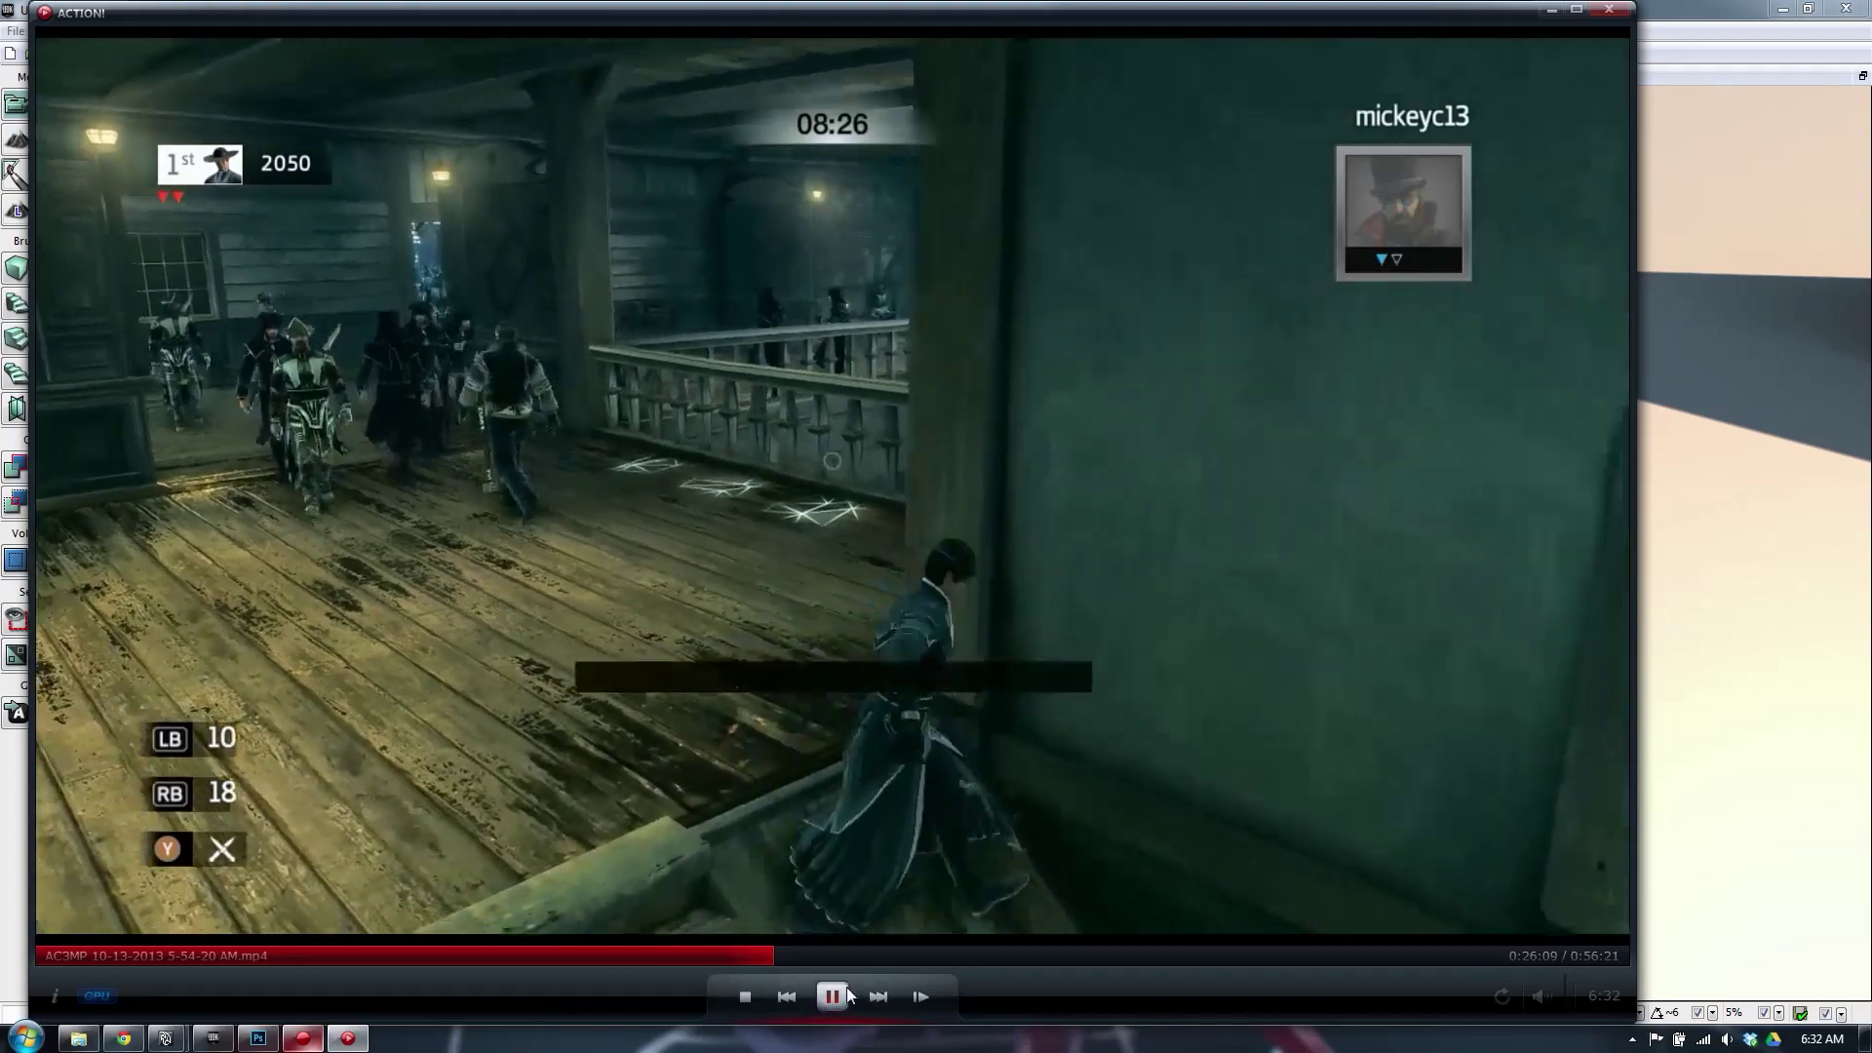
{"action": "left_click", "coordinate": [831, 995]}
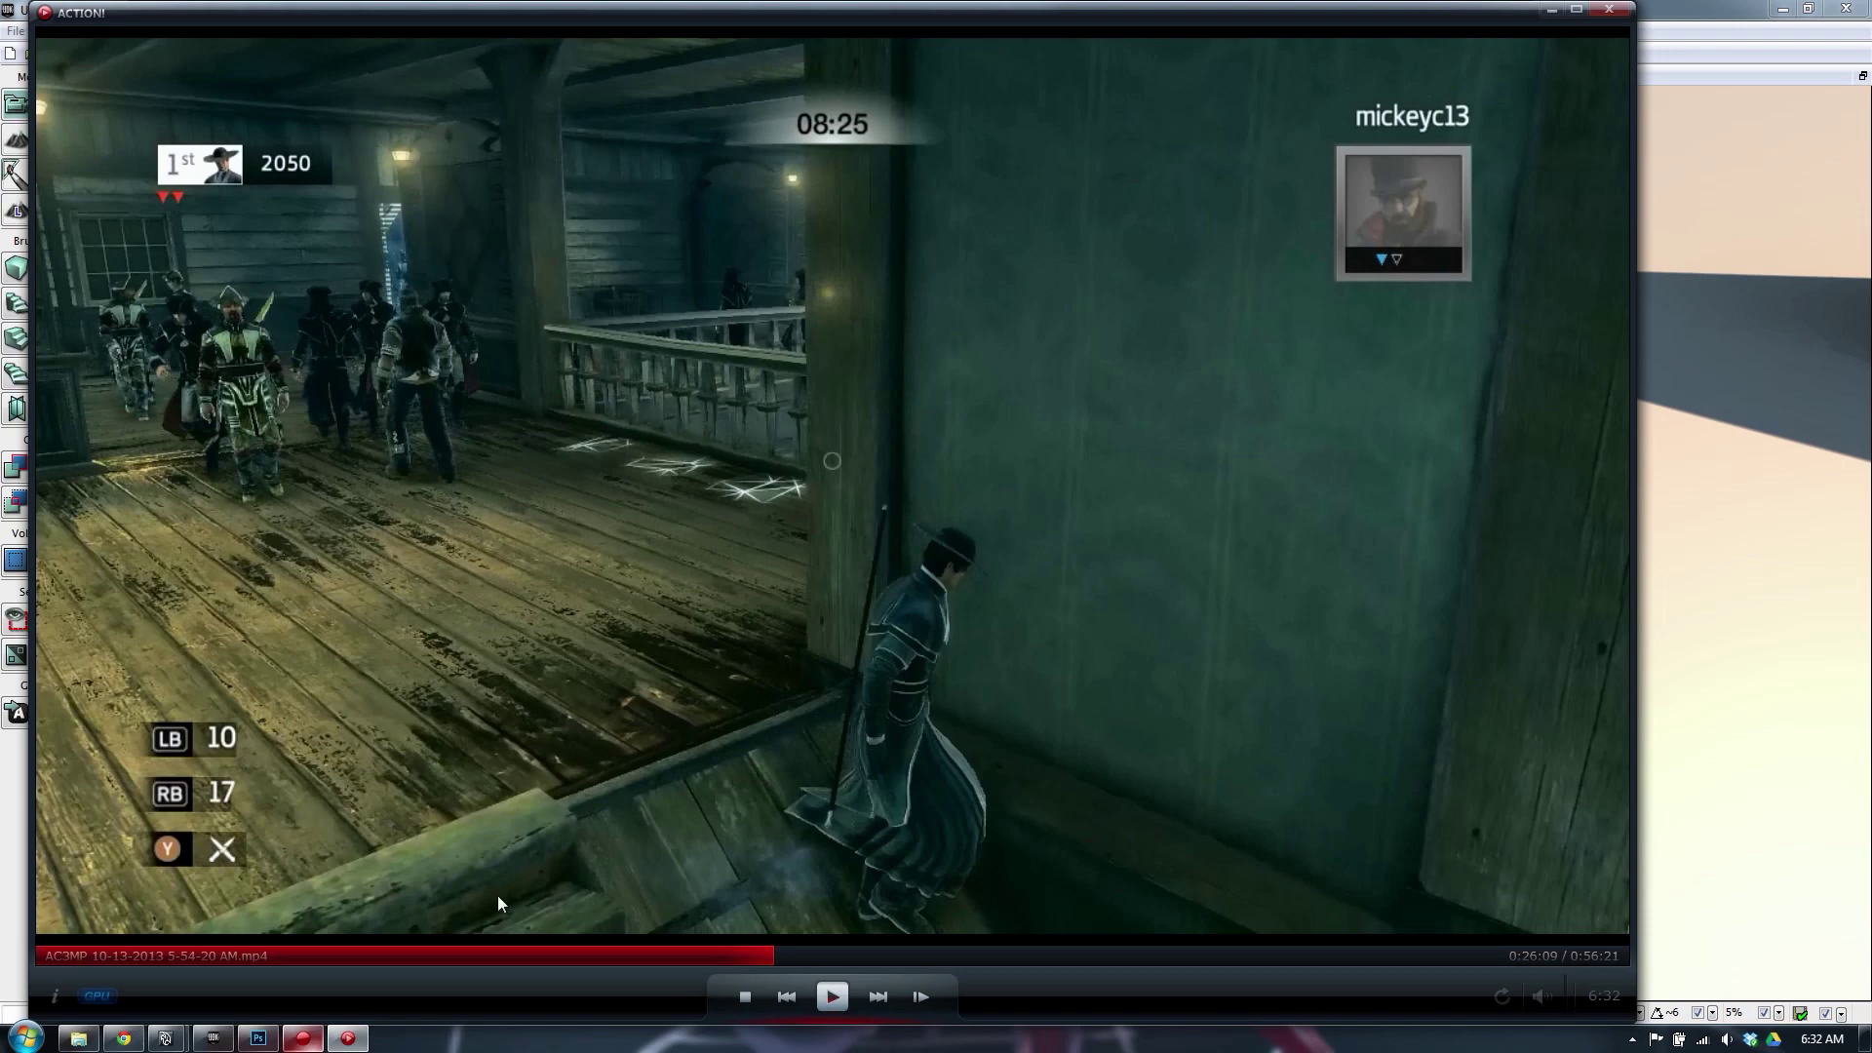
Skim further through the recording for more wooden floor references up to about 0:44:49 and close it
{"action": "left_click", "coordinate": [905, 955]}
{"action": "left_click", "coordinate": [1041, 957]}
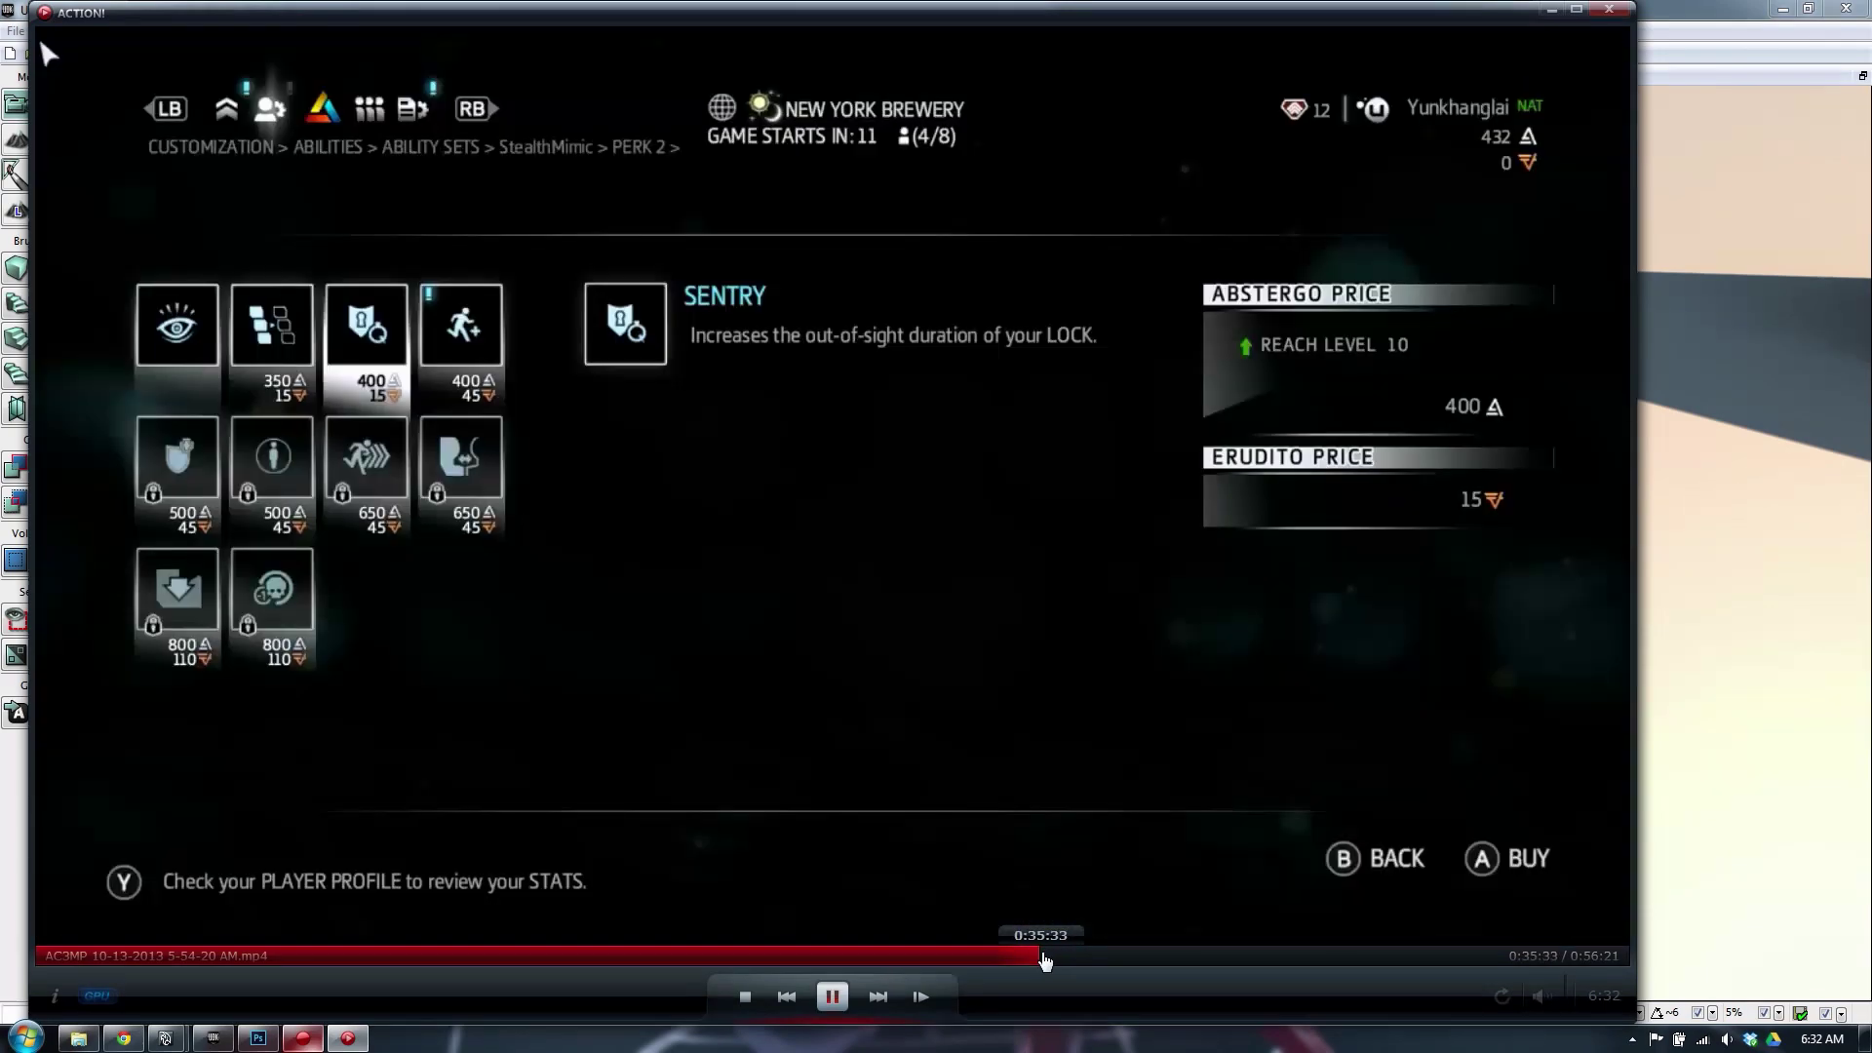
{"action": "left_click", "coordinate": [921, 960]}
{"action": "left_click", "coordinate": [1198, 961]}
{"action": "left_click", "coordinate": [1303, 961]}
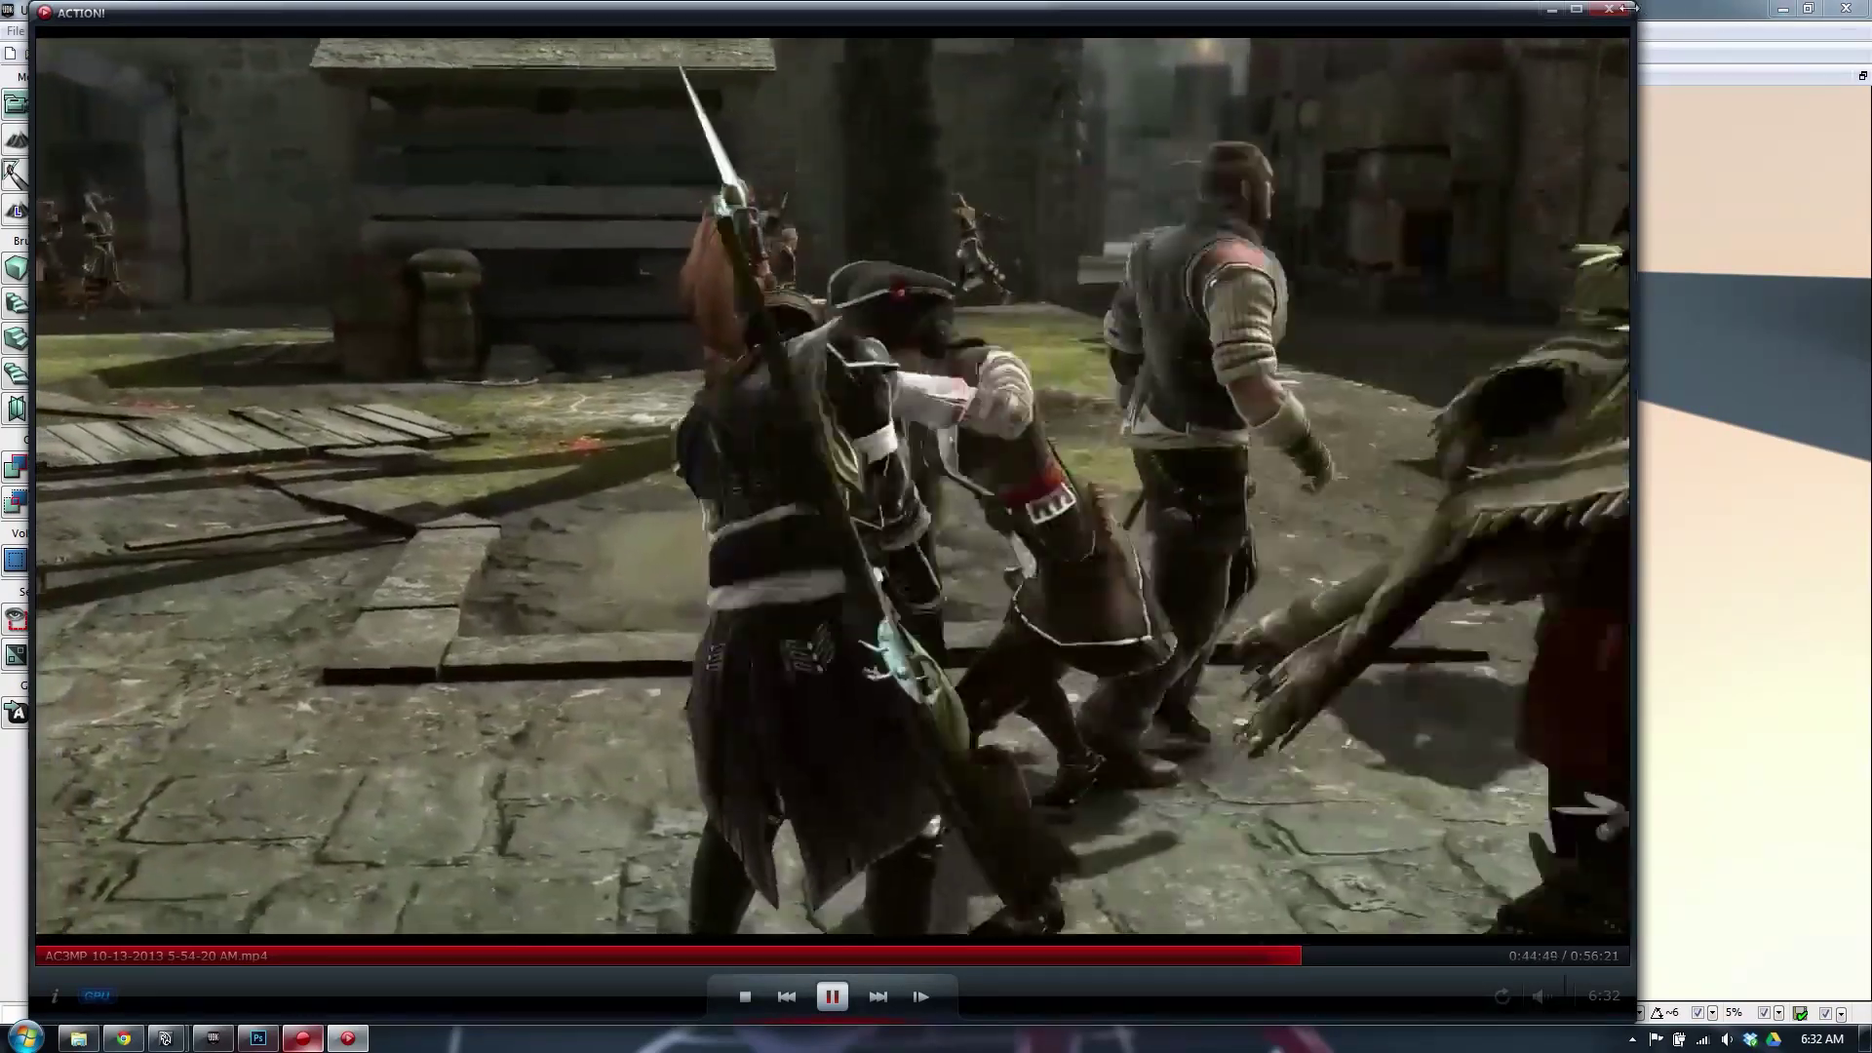
{"action": "left_click", "coordinate": [1611, 9]}
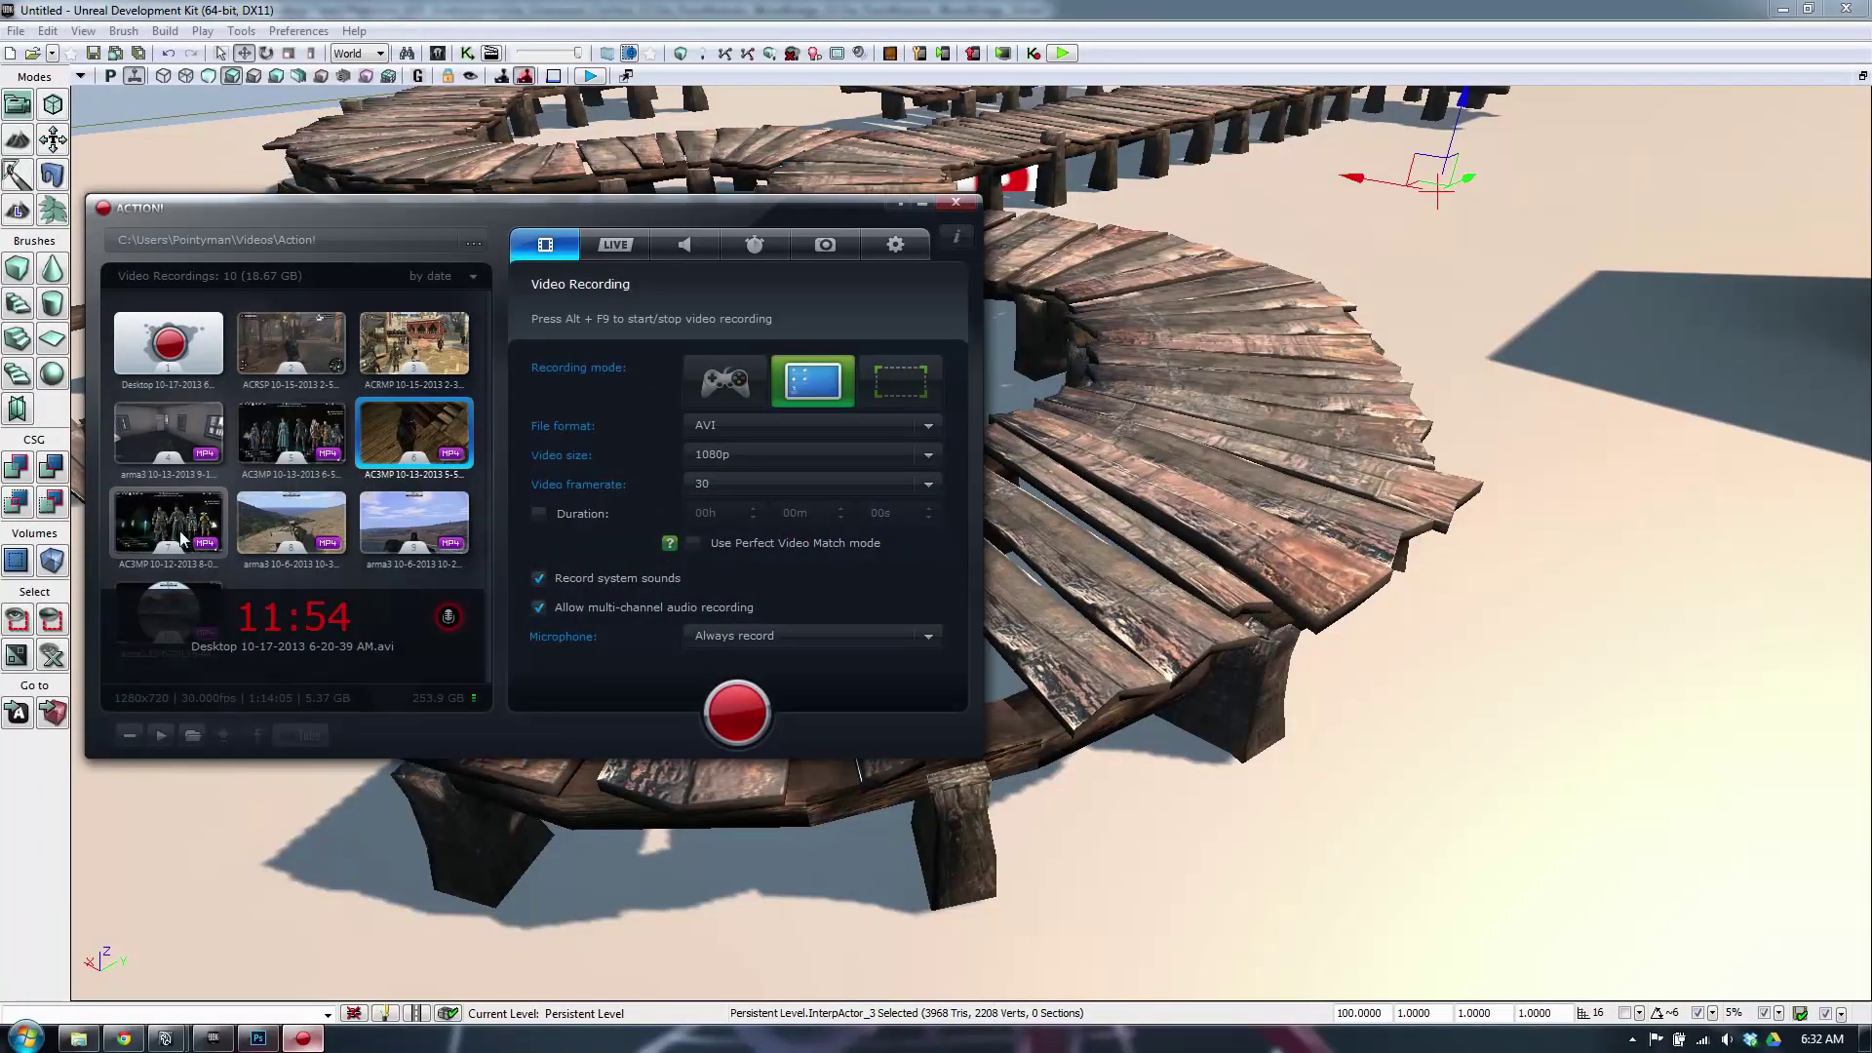
{"action": "double_click", "coordinate": [182, 534]}
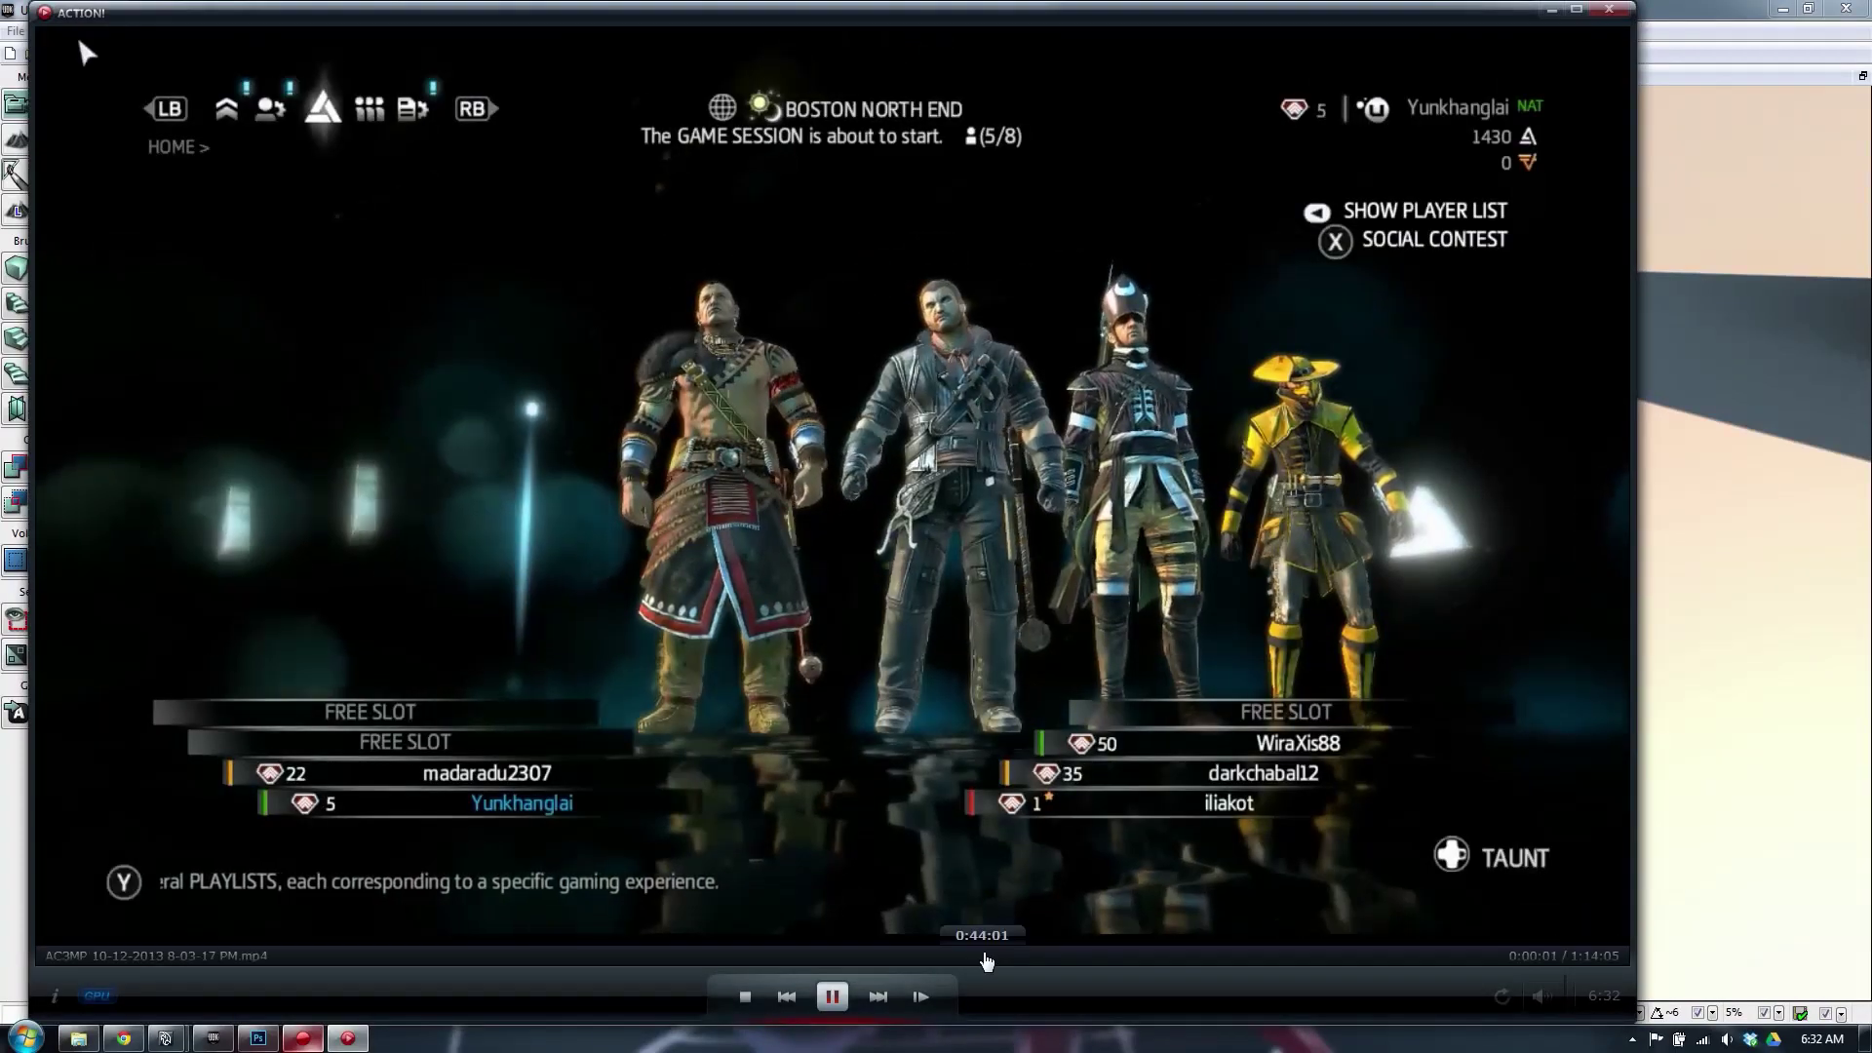
{"action": "left_click", "coordinate": [987, 955]}
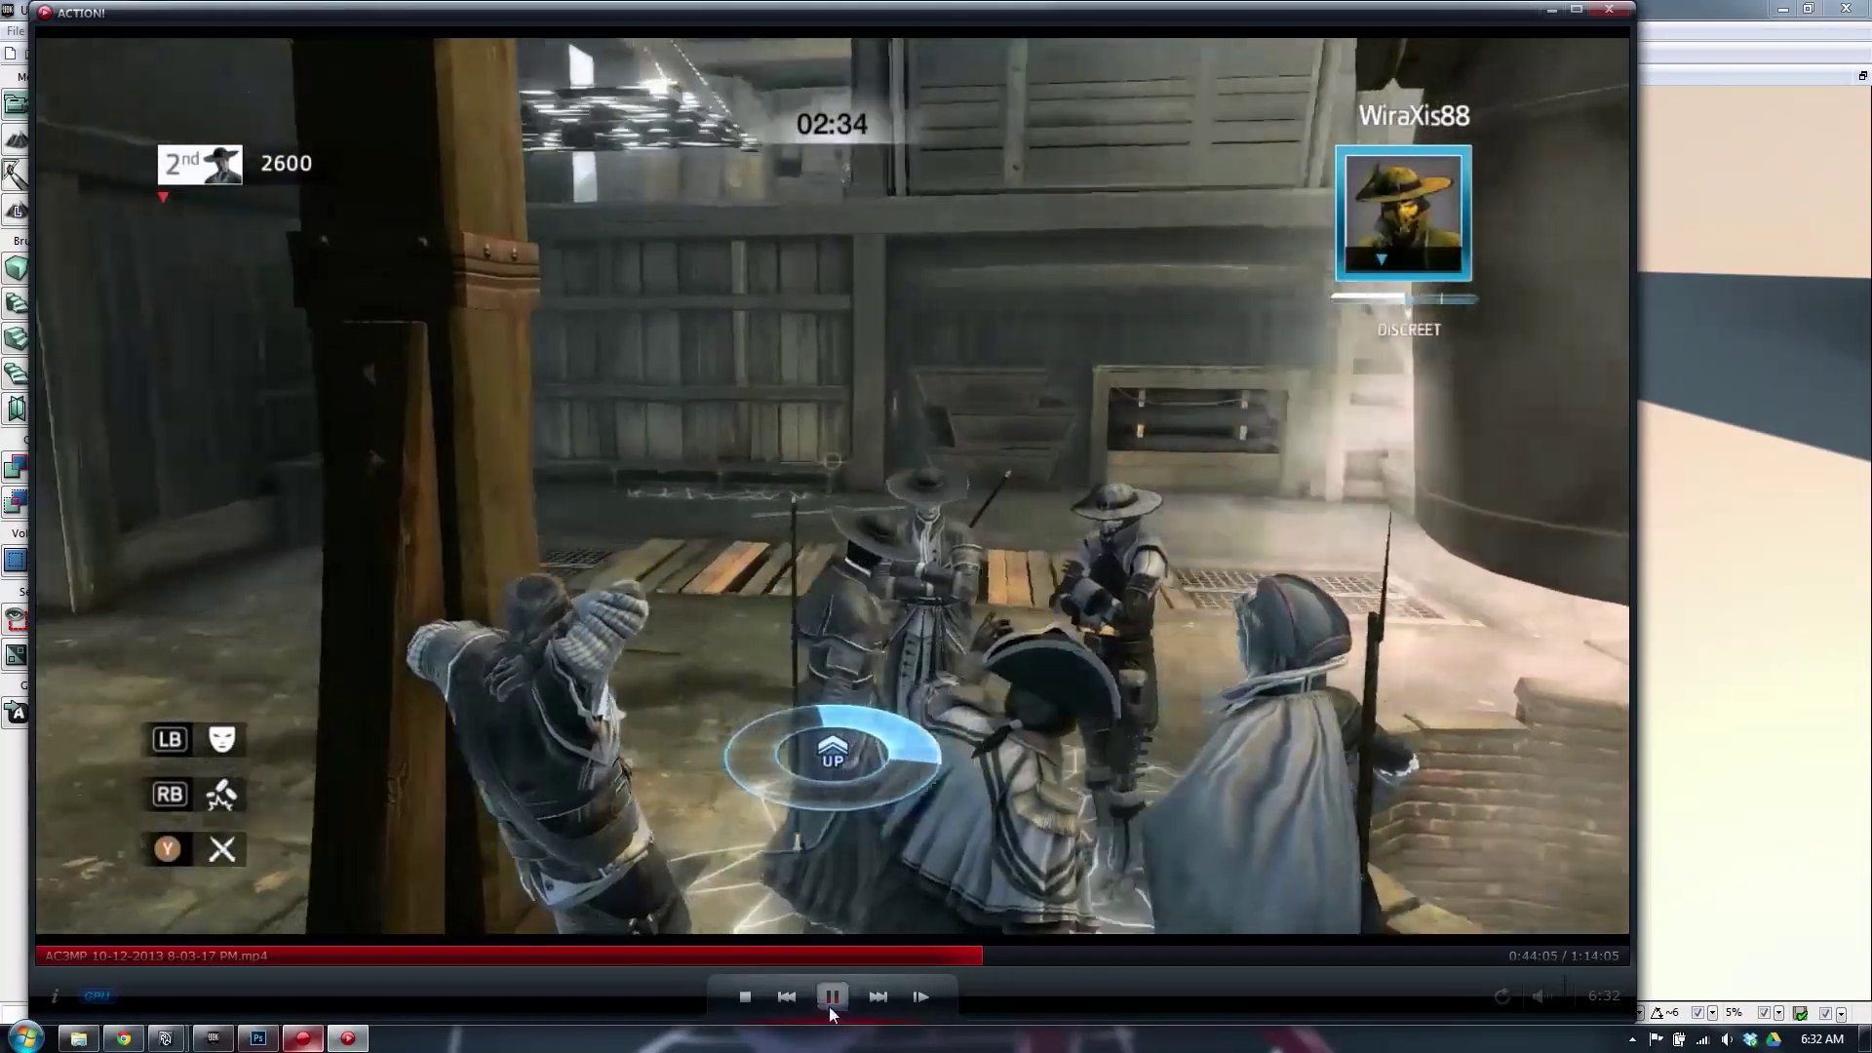
{"action": "left_click", "coordinate": [832, 1004]}
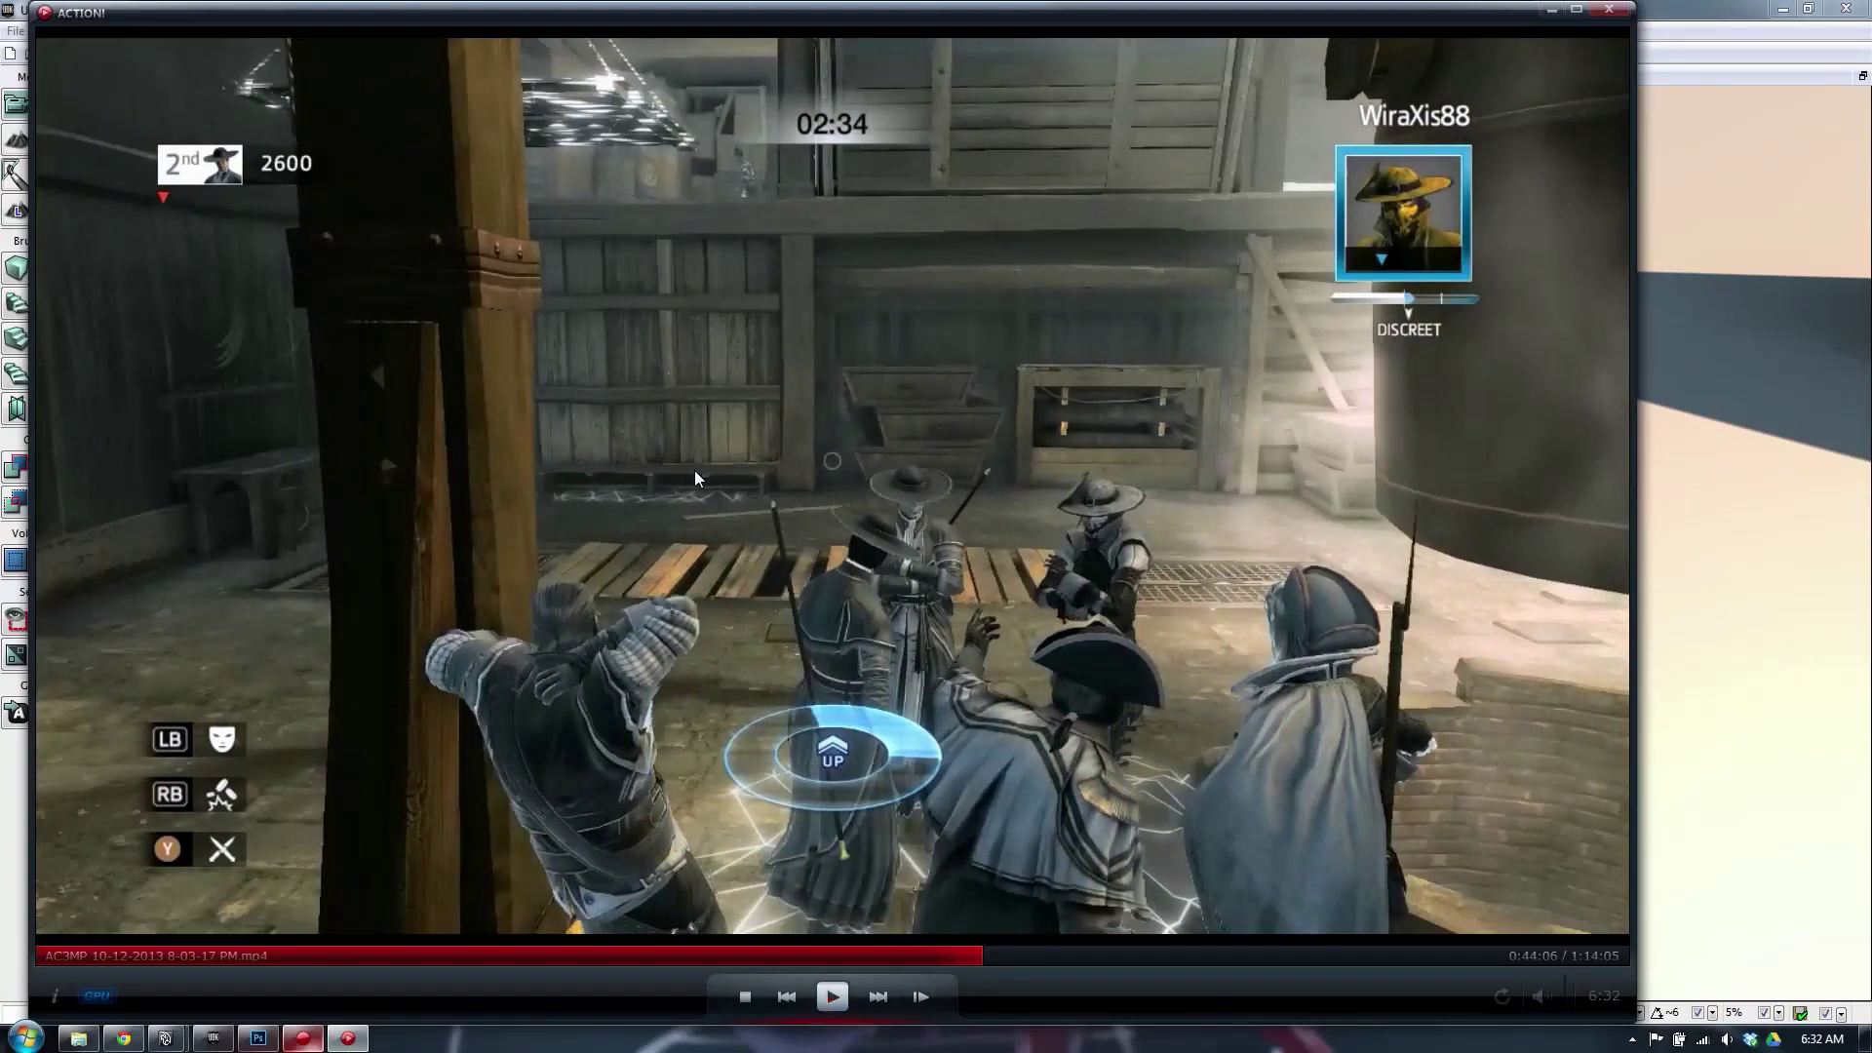
Search the same recording for another wooden floor and pause it on the dark plank-floored room at 0:46:42
{"action": "left_click", "coordinate": [908, 959]}
{"action": "left_click", "coordinate": [962, 957]}
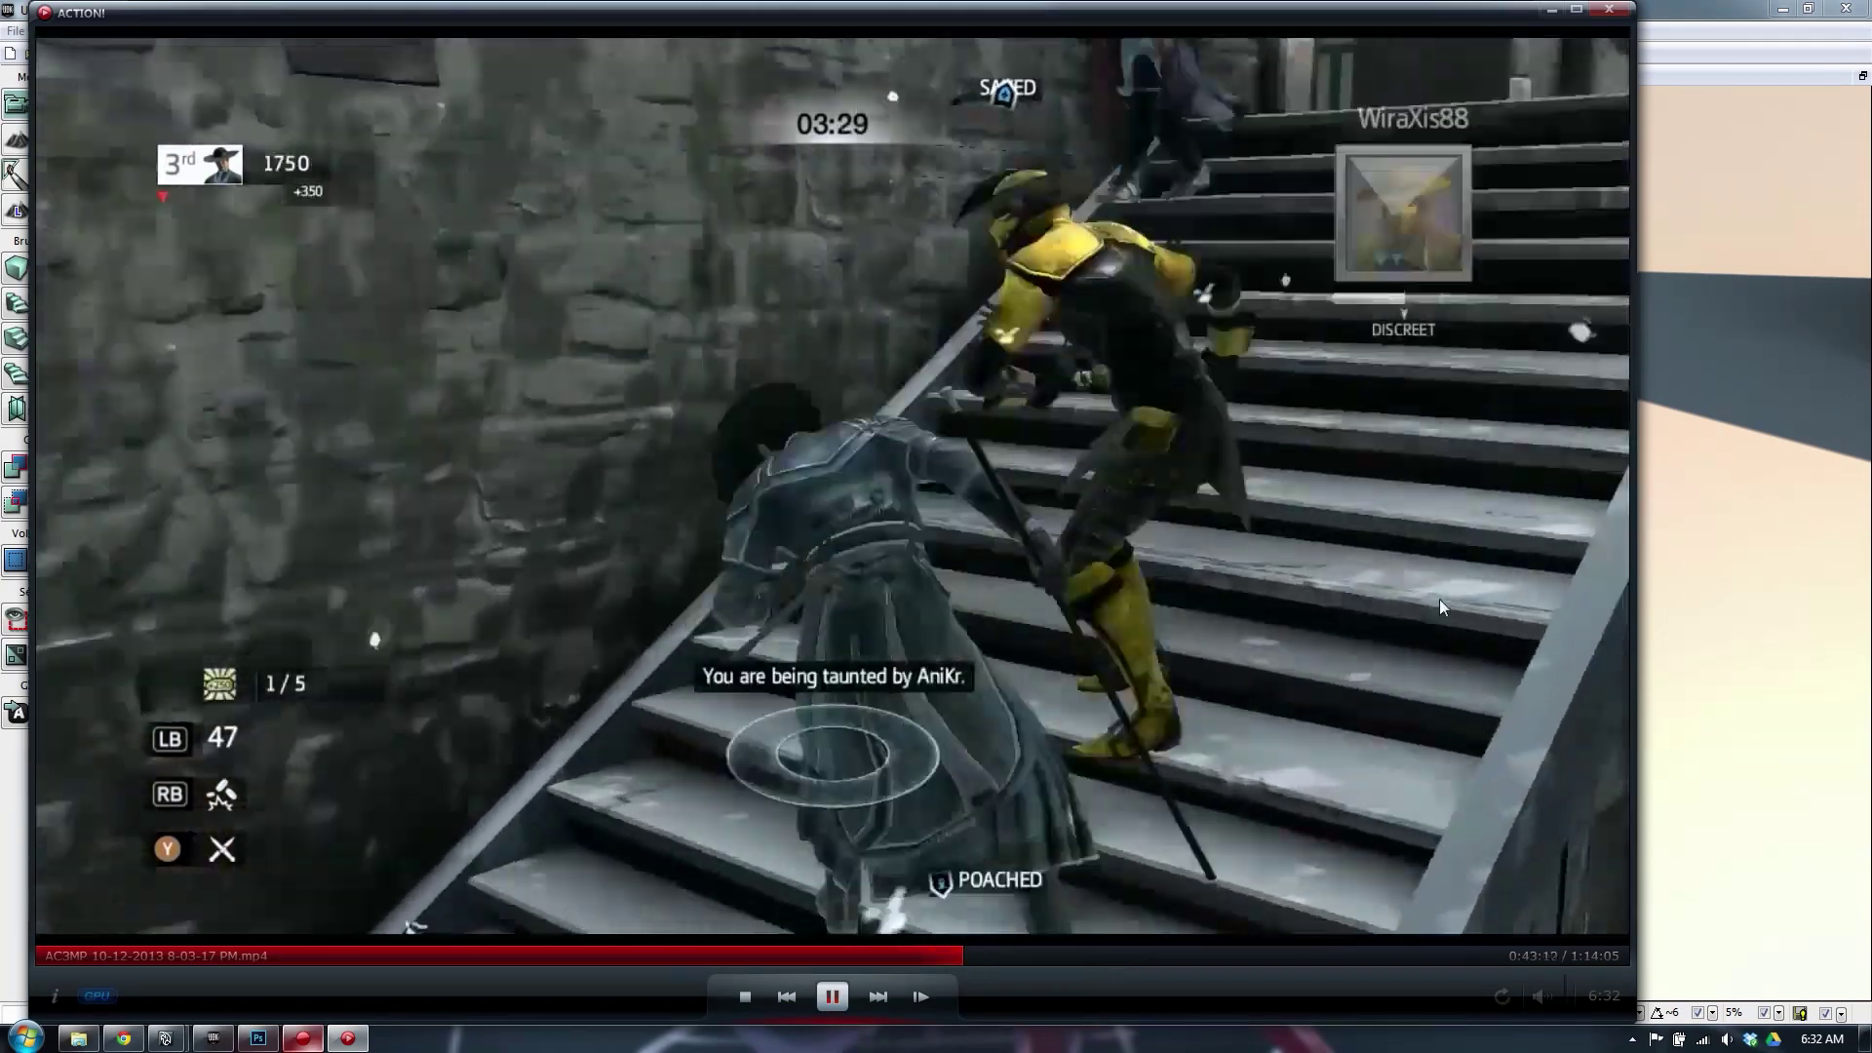
{"action": "left_click", "coordinate": [1035, 956]}
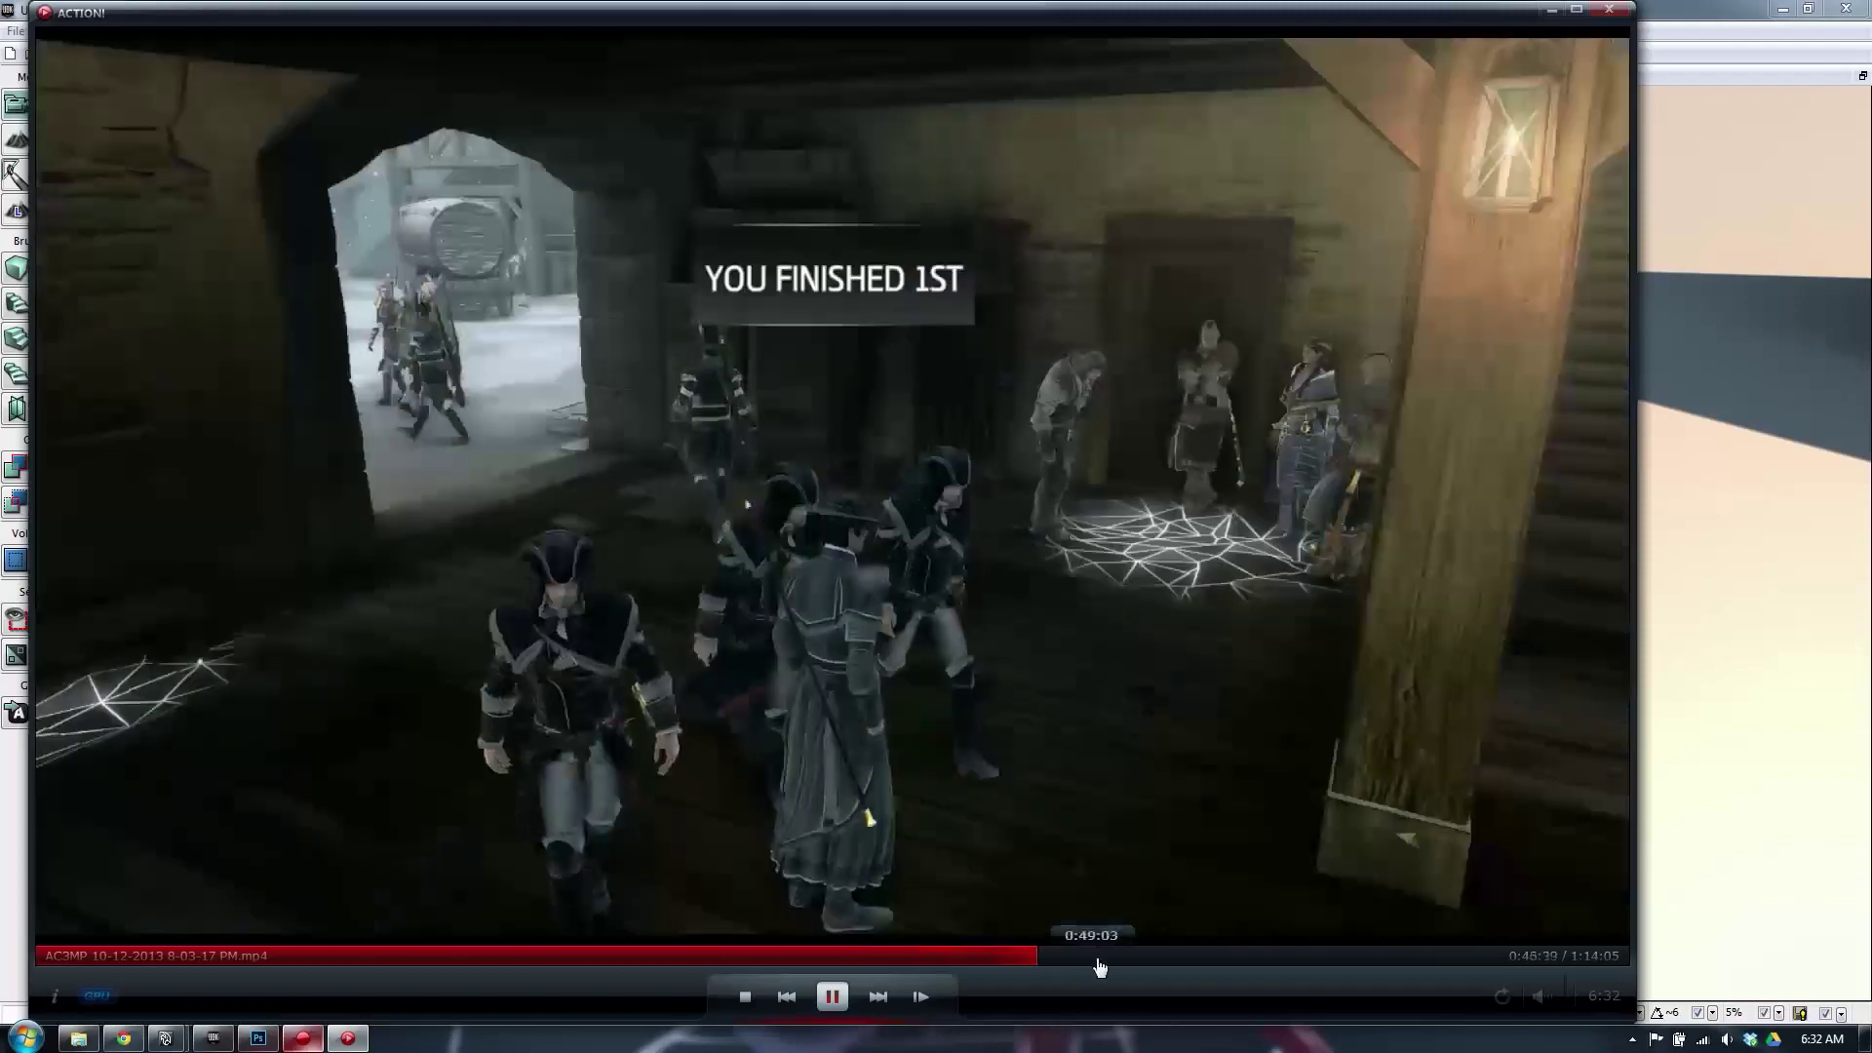
{"action": "left_click", "coordinate": [843, 997]}
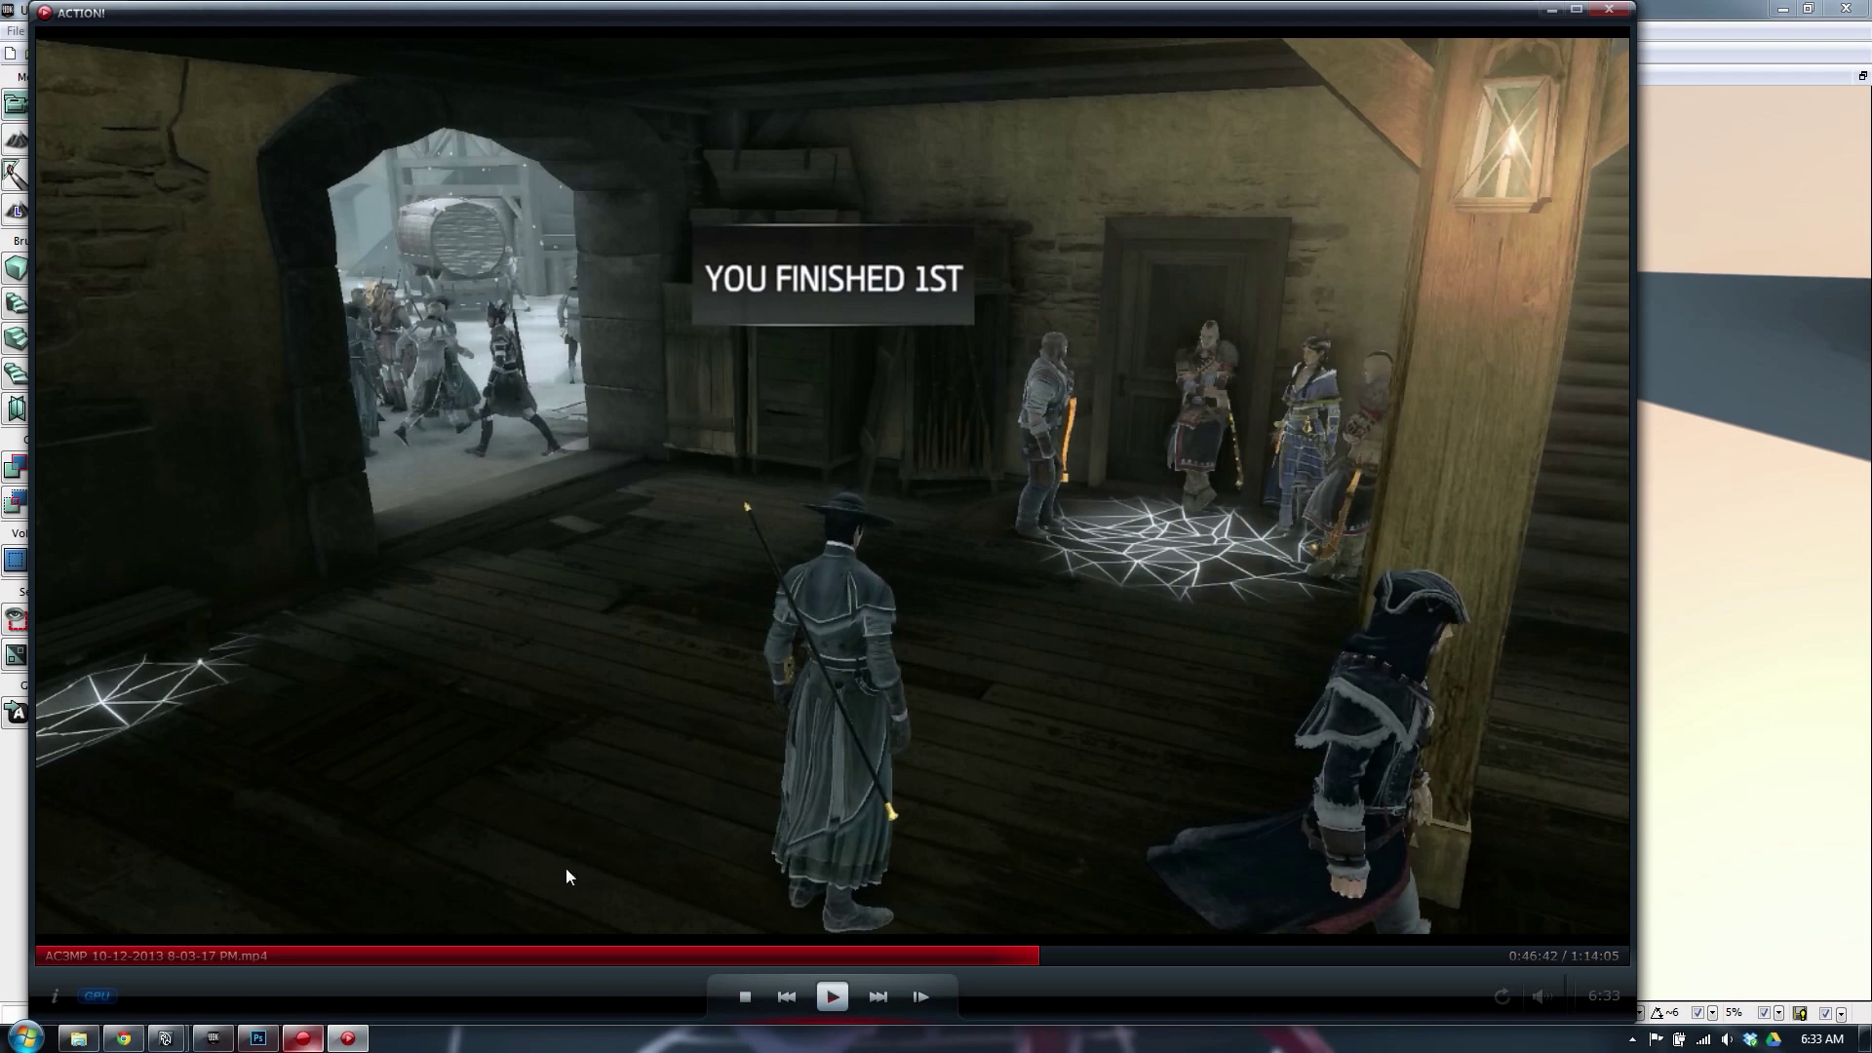
Minimise the video player and switch to Maya to view the Sta_FloorModules_WoodBridge_19 model from its side
{"action": "left_click", "coordinate": [1550, 13]}
{"action": "left_click", "coordinate": [764, 8]}
{"action": "key", "text": "alt+Tab"}
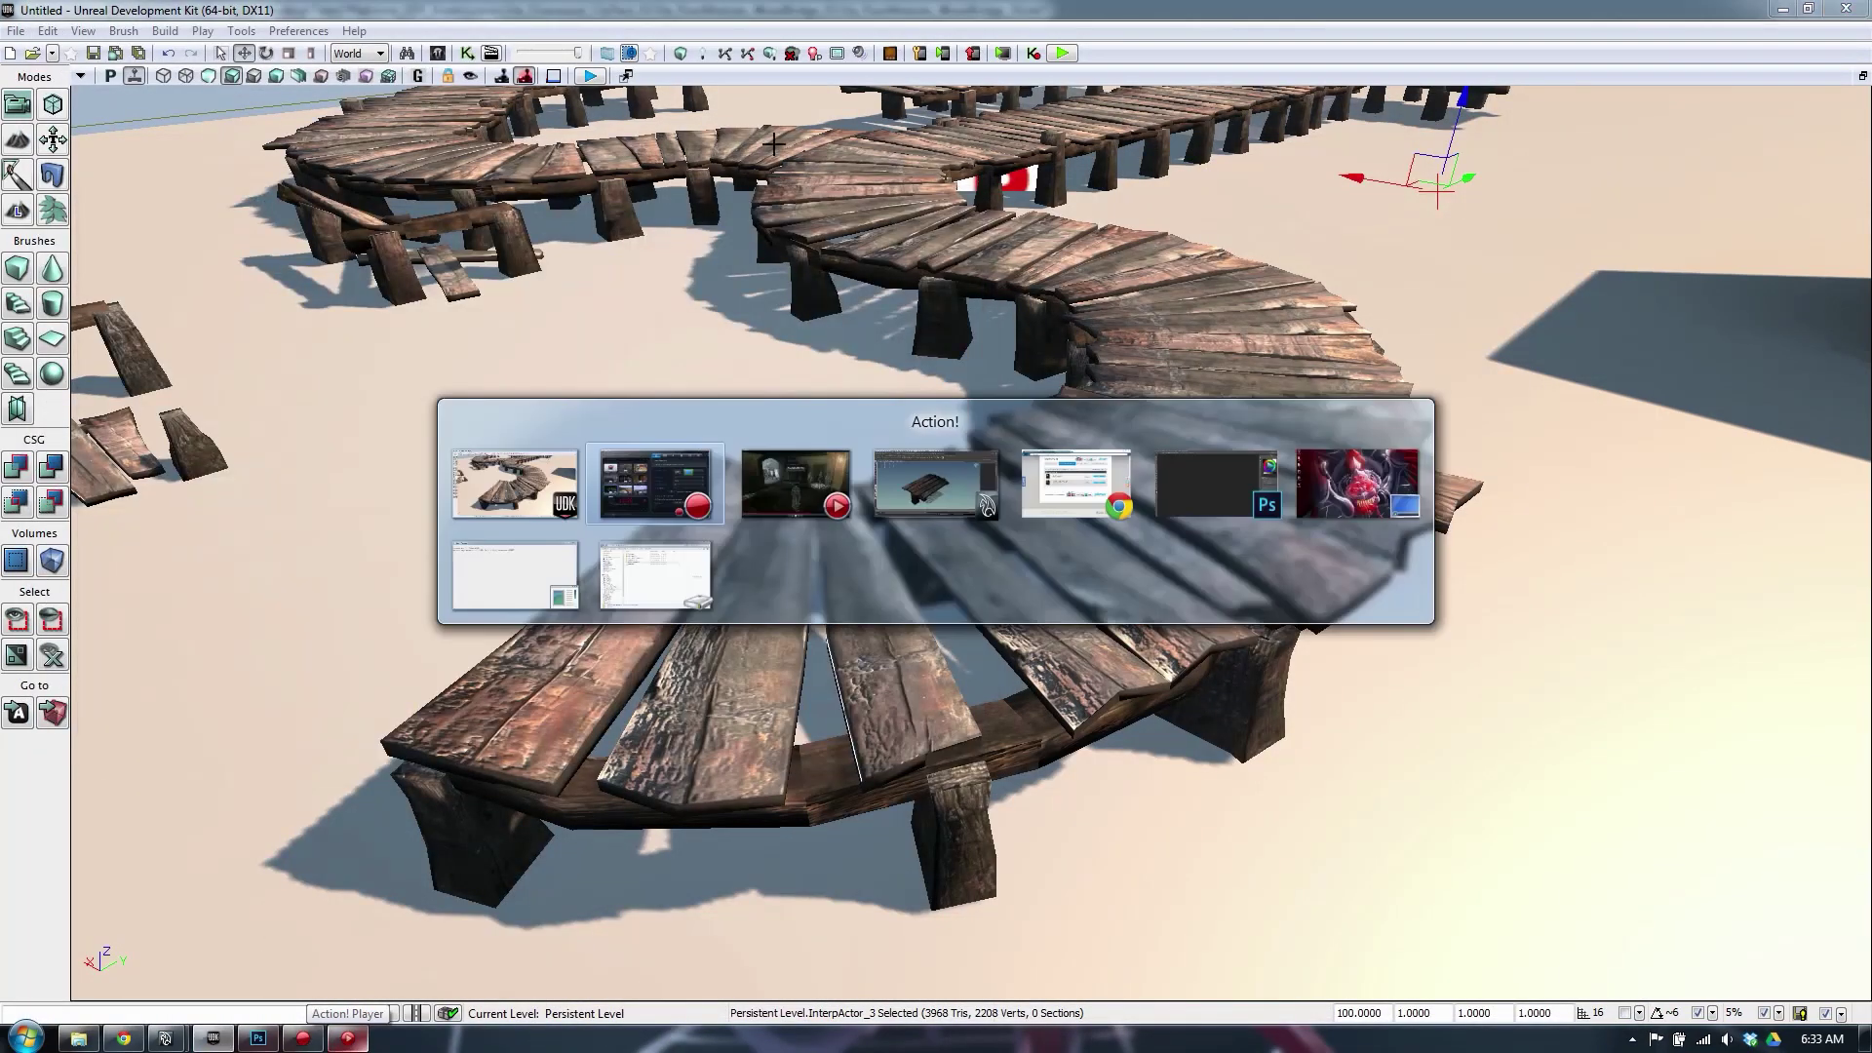
{"action": "left_click", "coordinate": [890, 497]}
{"action": "left_click", "coordinate": [872, 536]}
{"action": "left_click_drag", "start_coordinate": [744, 393], "coordinate": [406, 423], "text": "alt"}
{"action": "scroll", "coordinate": [407, 423], "scroll_direction": "down", "scroll_amount": 4}
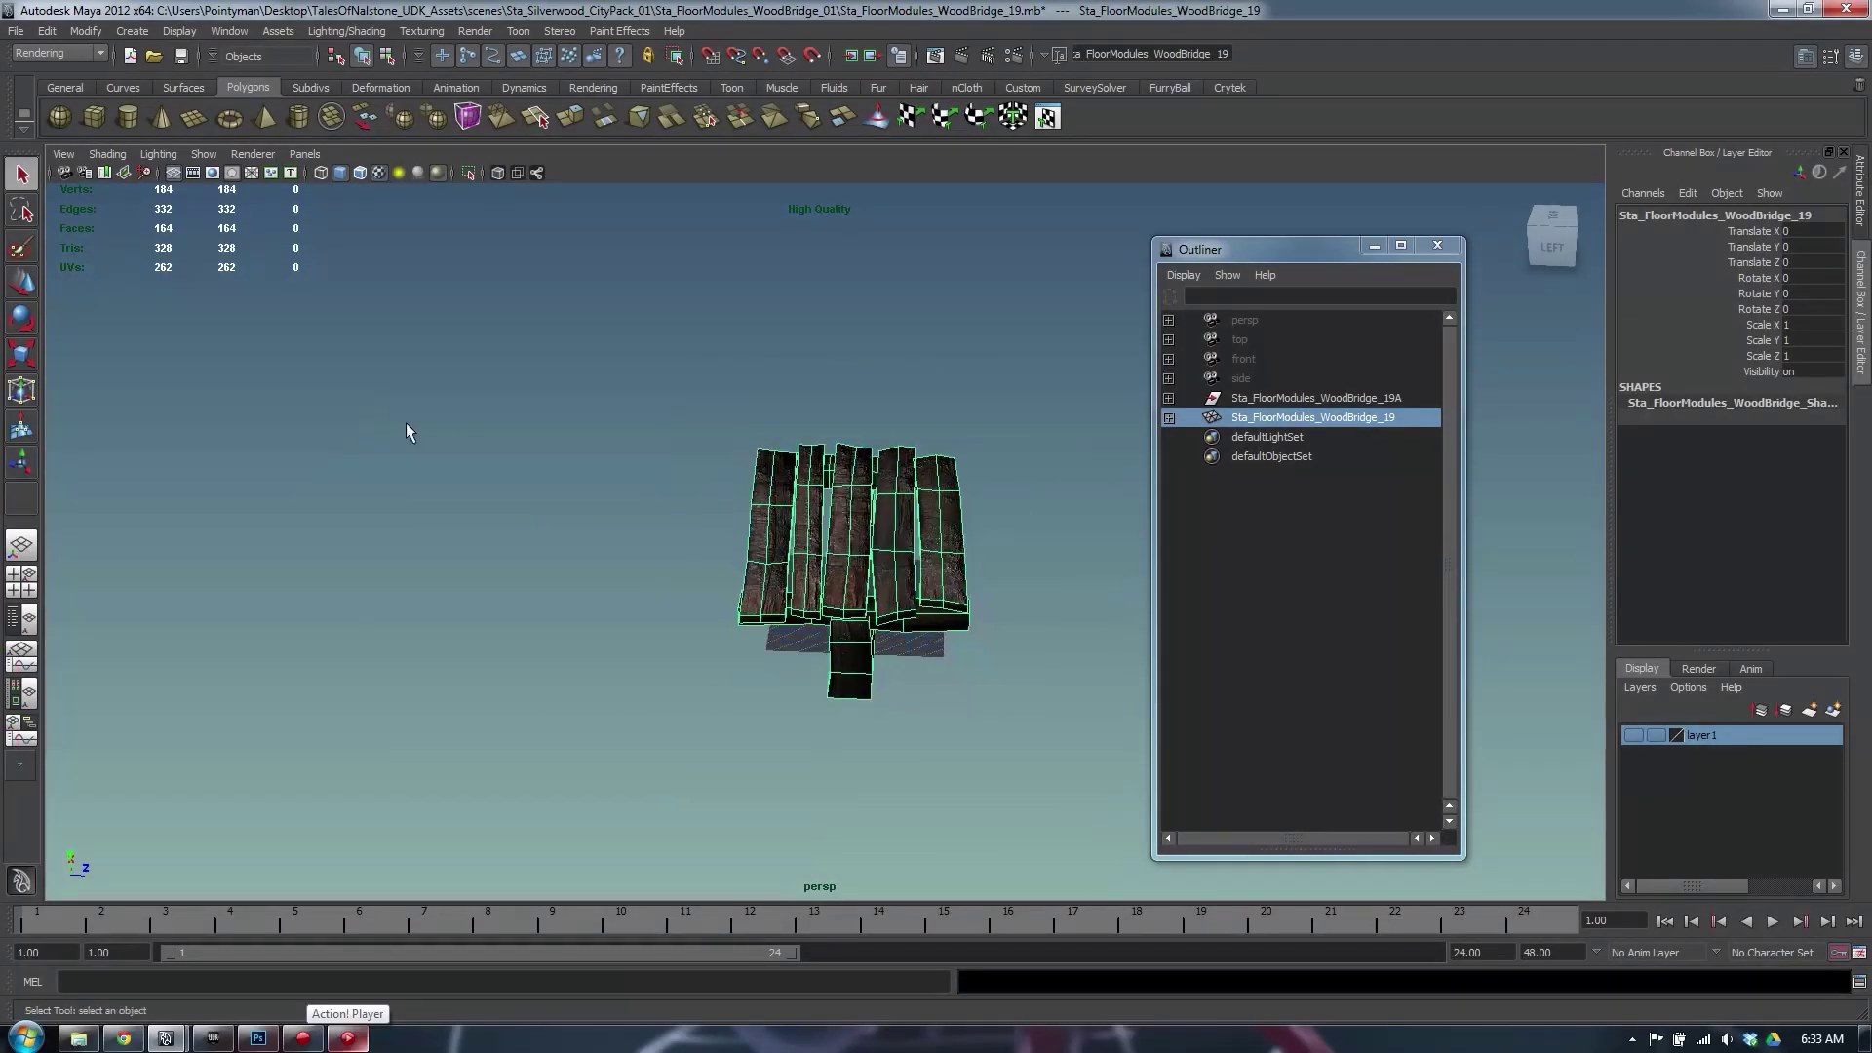
Start a new scene, saving the changes to Sta_FloorModules_WoodBridge_19.mb
{"action": "left_click", "coordinate": [18, 30]}
{"action": "left_click", "coordinate": [47, 60]}
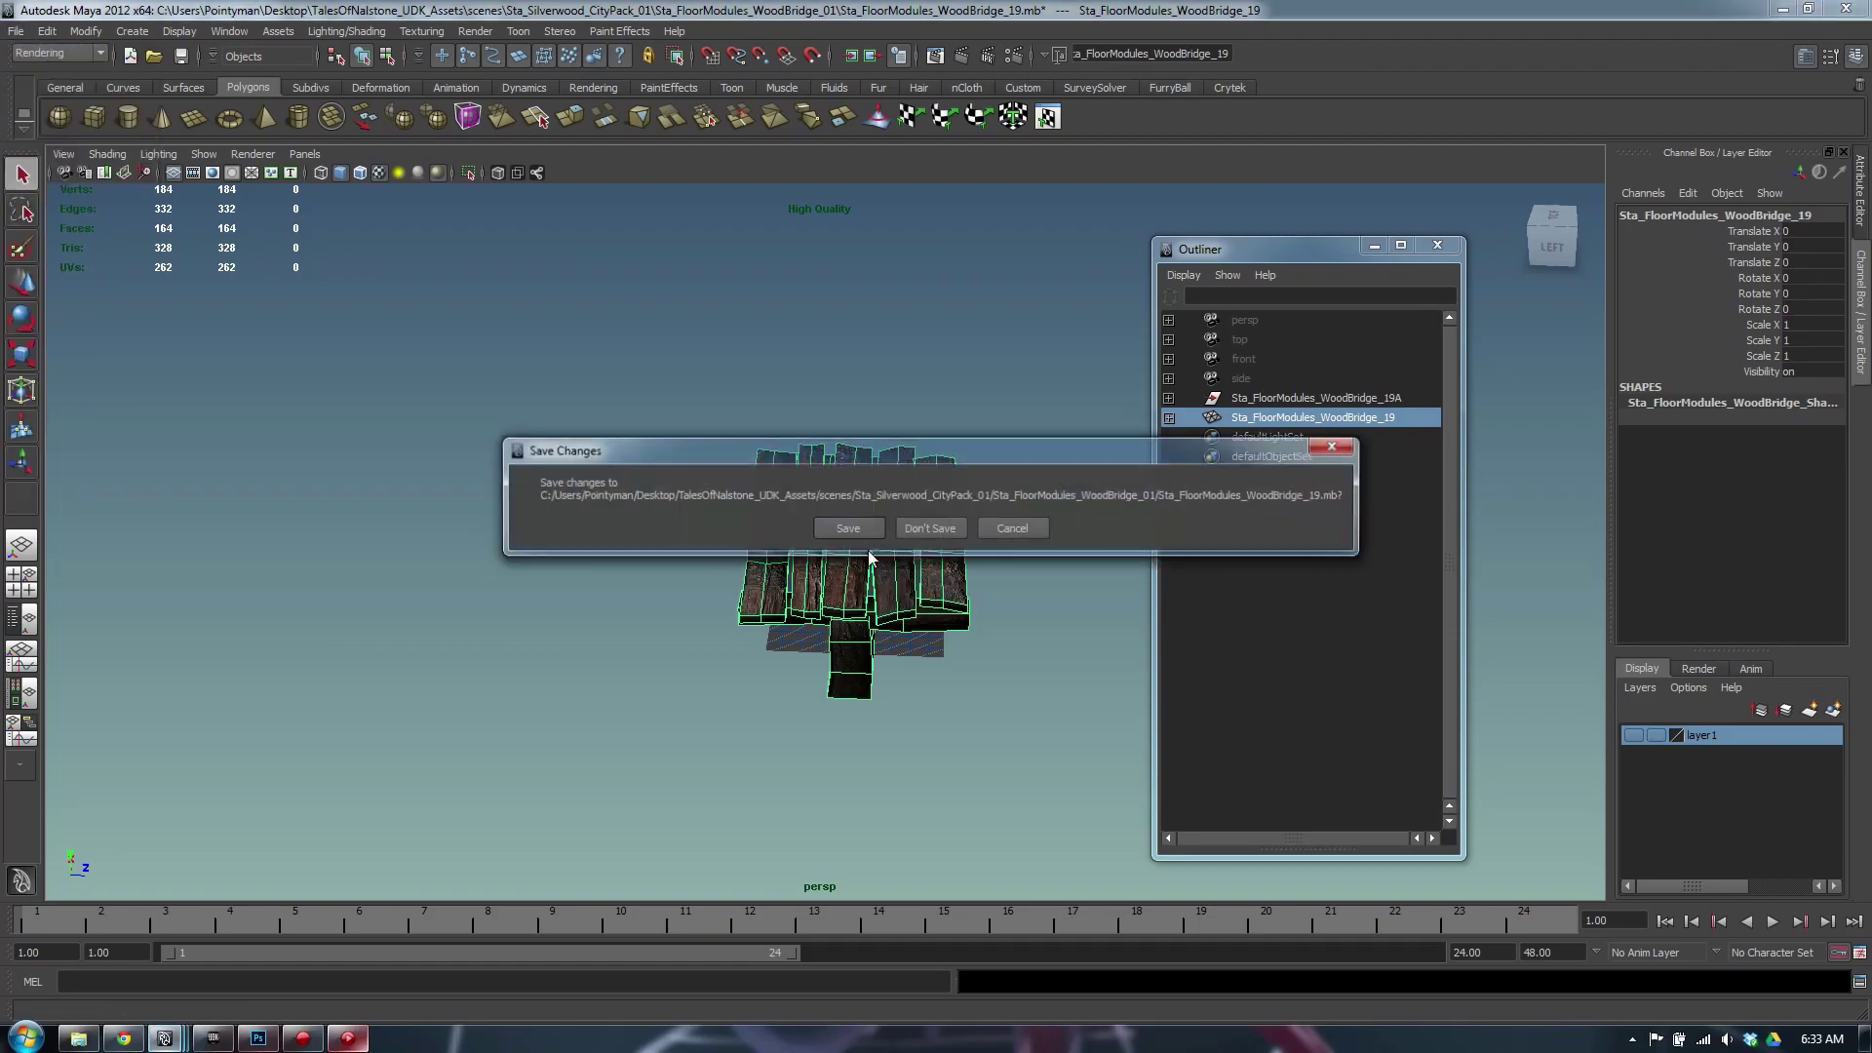
{"action": "left_click", "coordinate": [856, 528]}
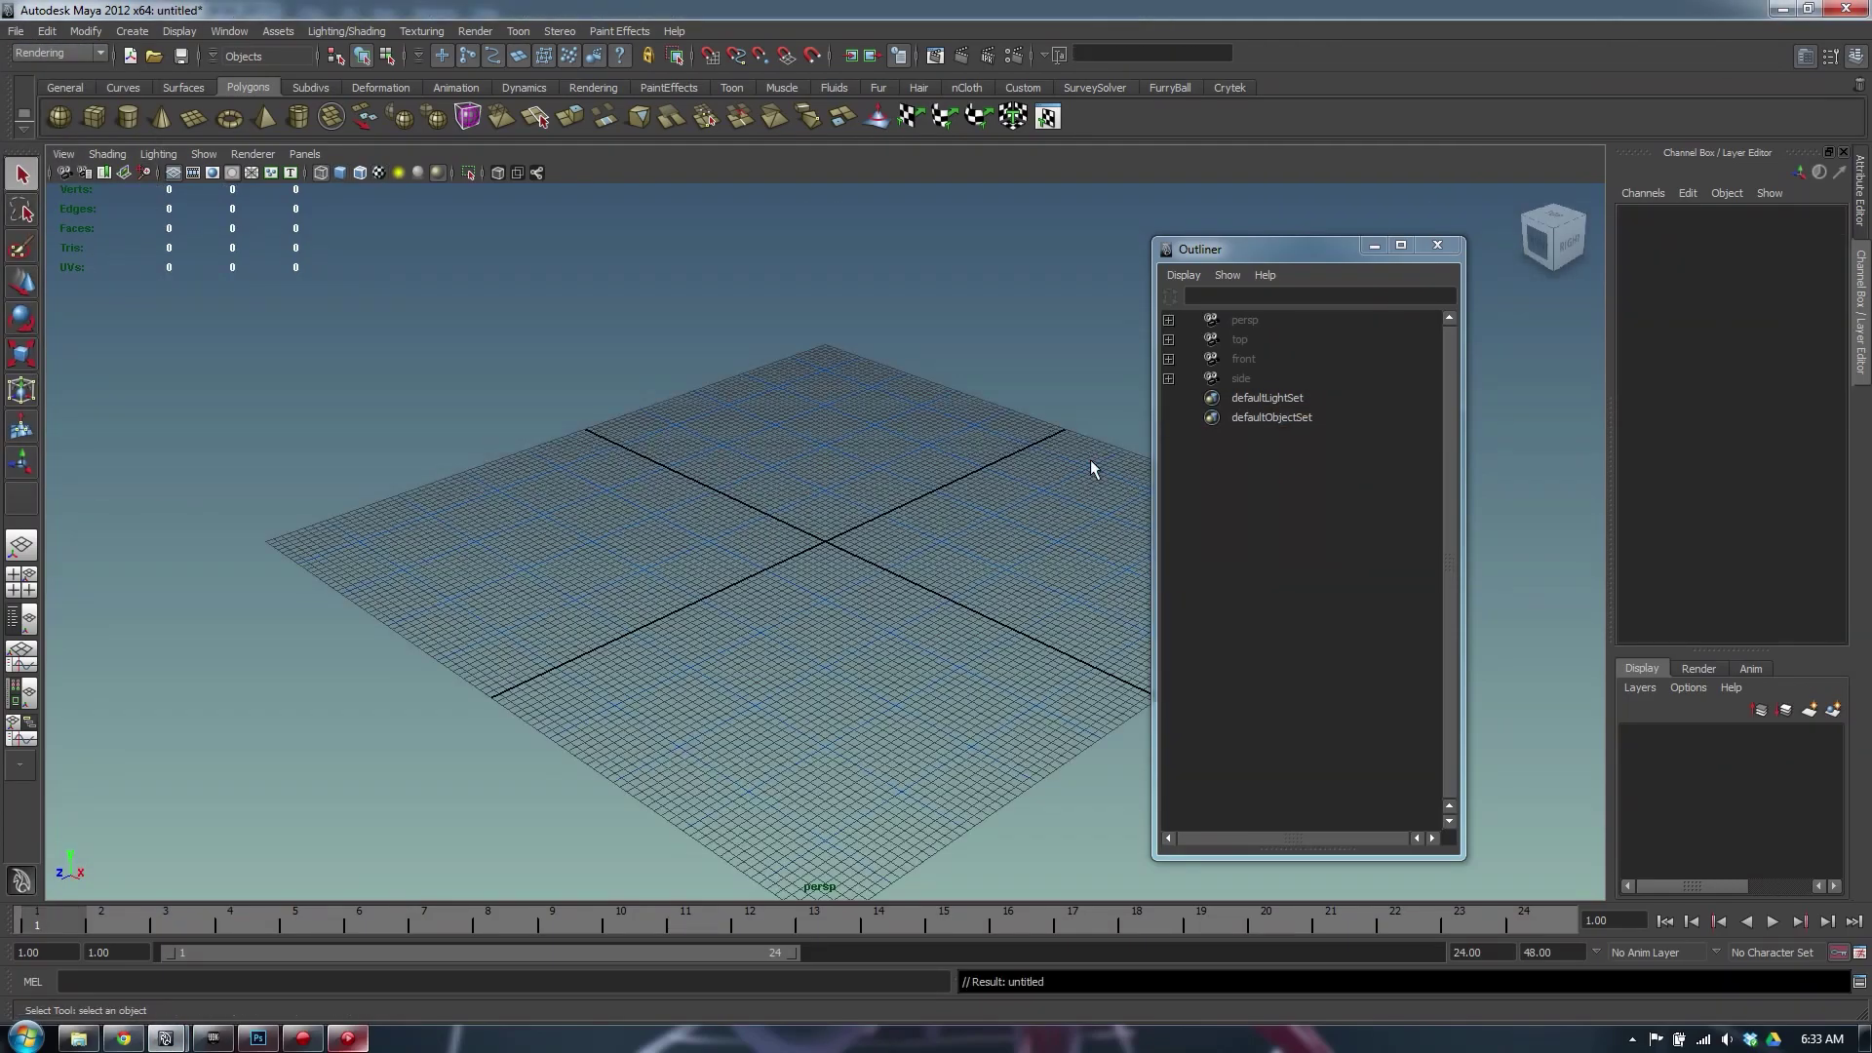
Create a long, flat polygon cube like a floor plank near the grid's centre and show it shaded
{"action": "left_click_drag", "start_coordinate": [705, 602], "coordinate": [624, 507], "text": "alt"}
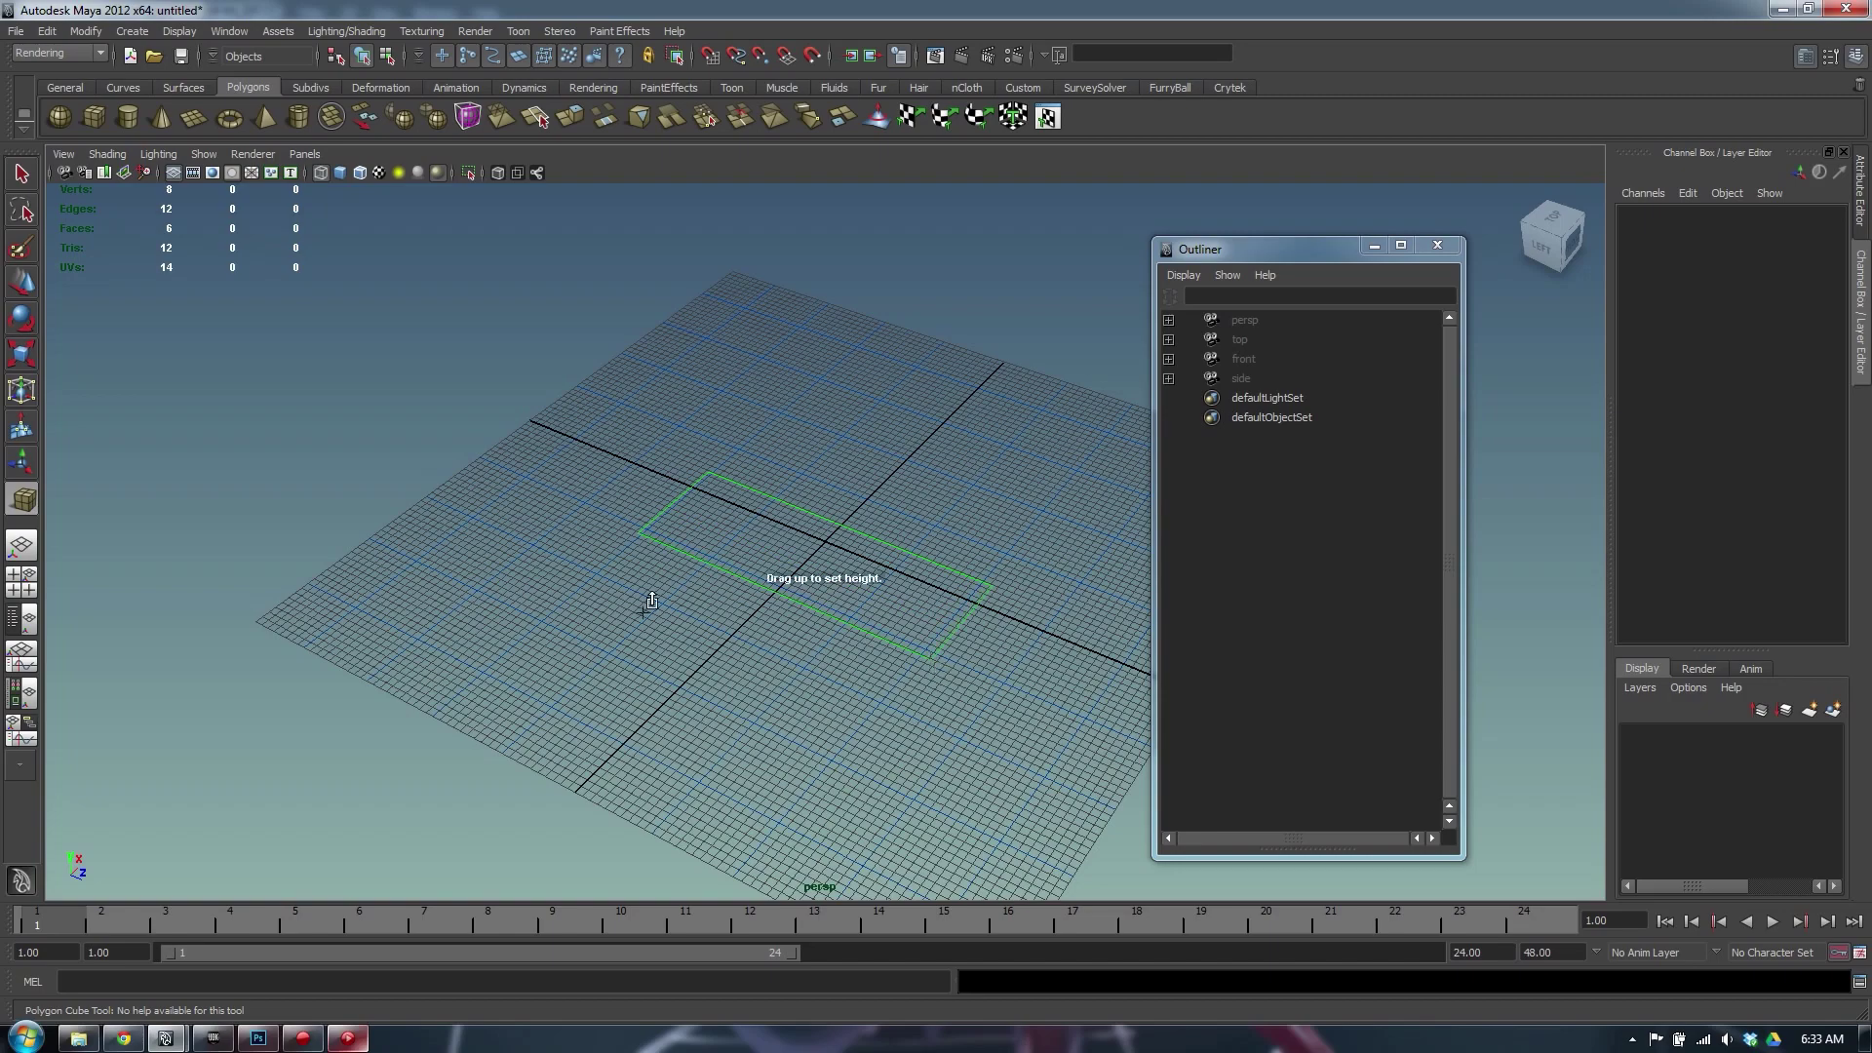
{"action": "left_click_drag", "start_coordinate": [652, 600], "coordinate": [693, 567], "text": "alt"}
{"action": "left_click", "coordinate": [759, 531]}
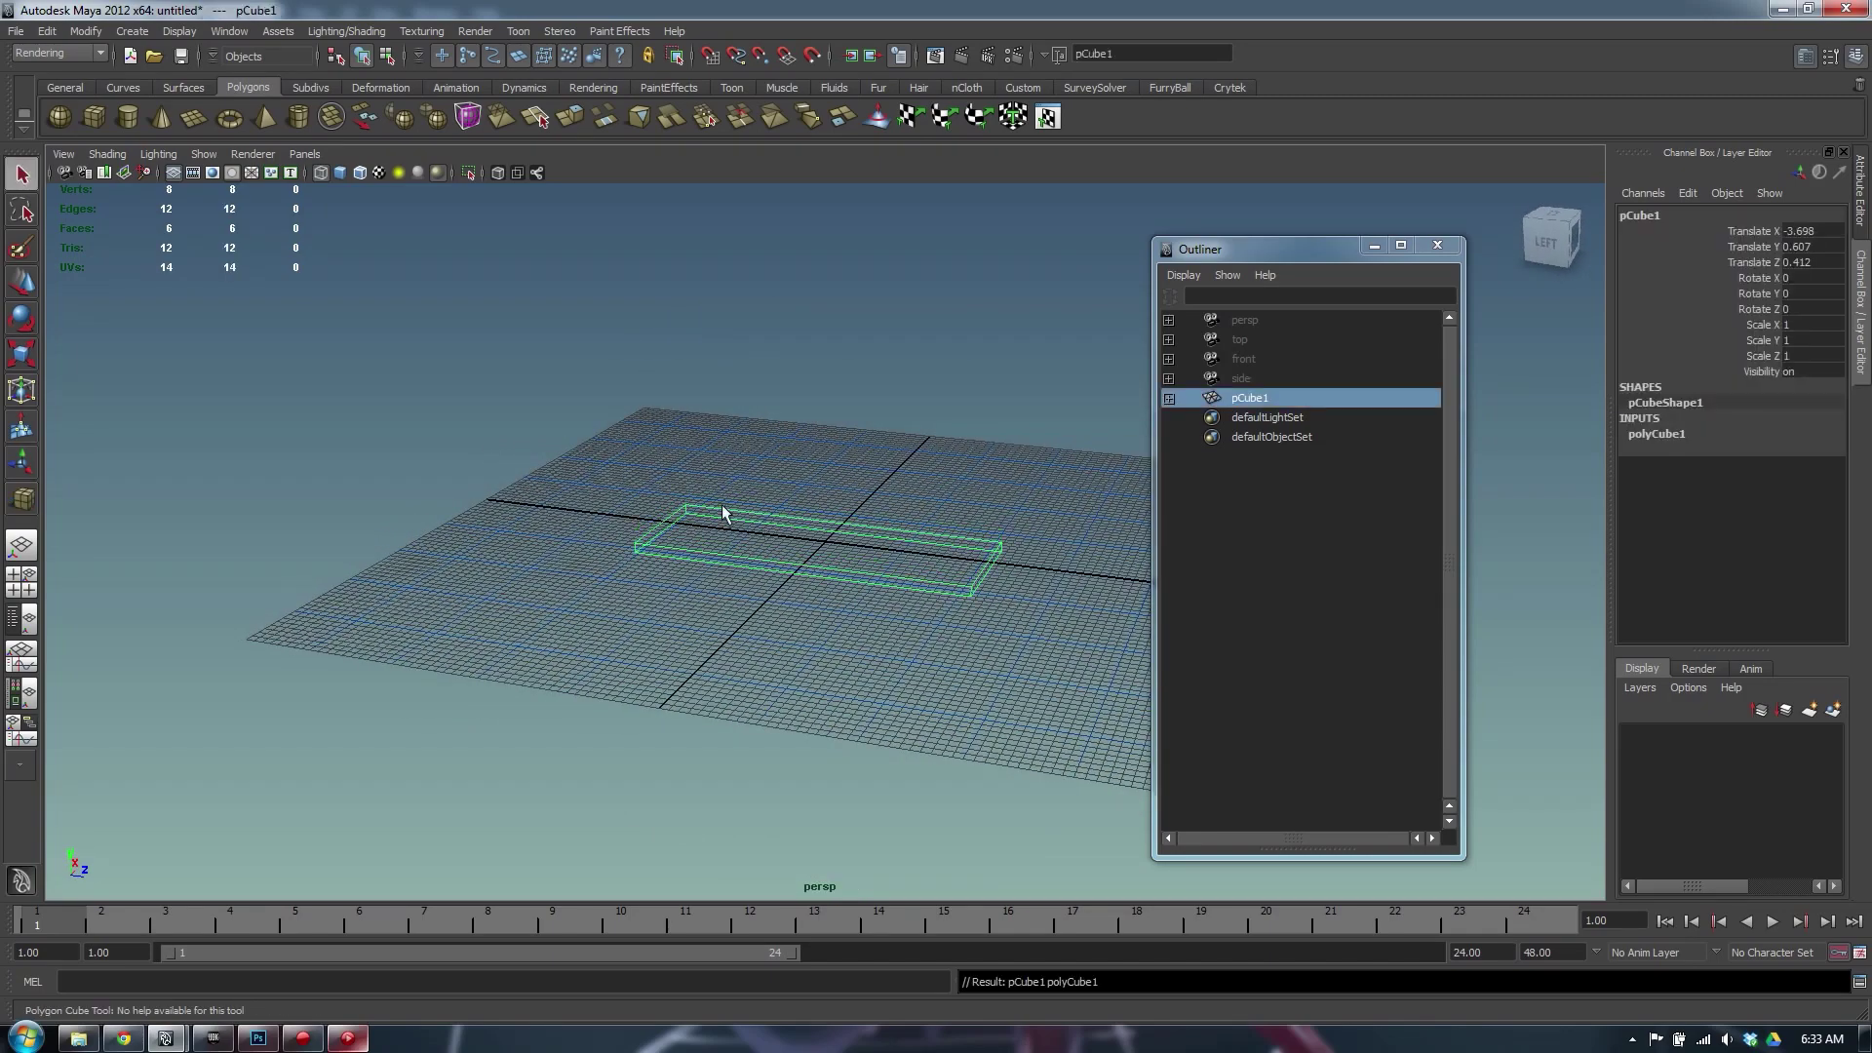
{"action": "key", "text": "7"}
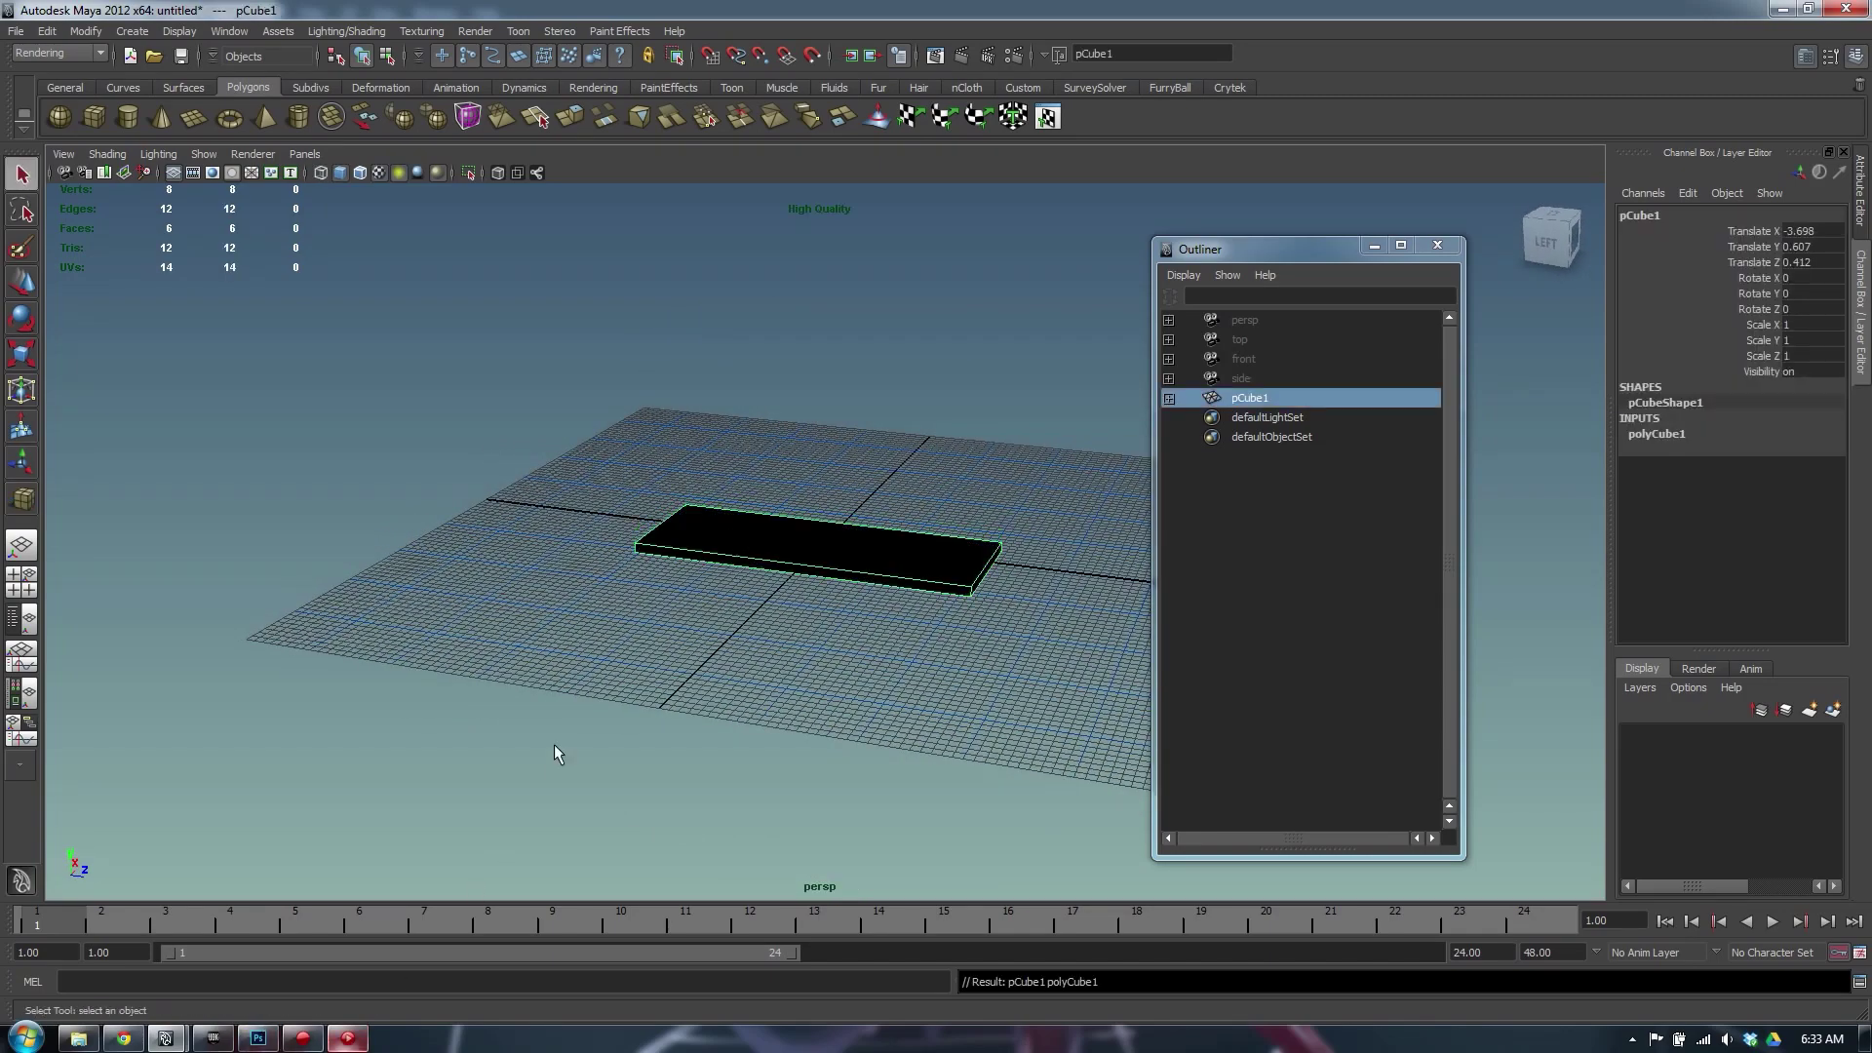
{"action": "key", "text": "6"}
{"action": "left_click", "coordinate": [348, 1039]}
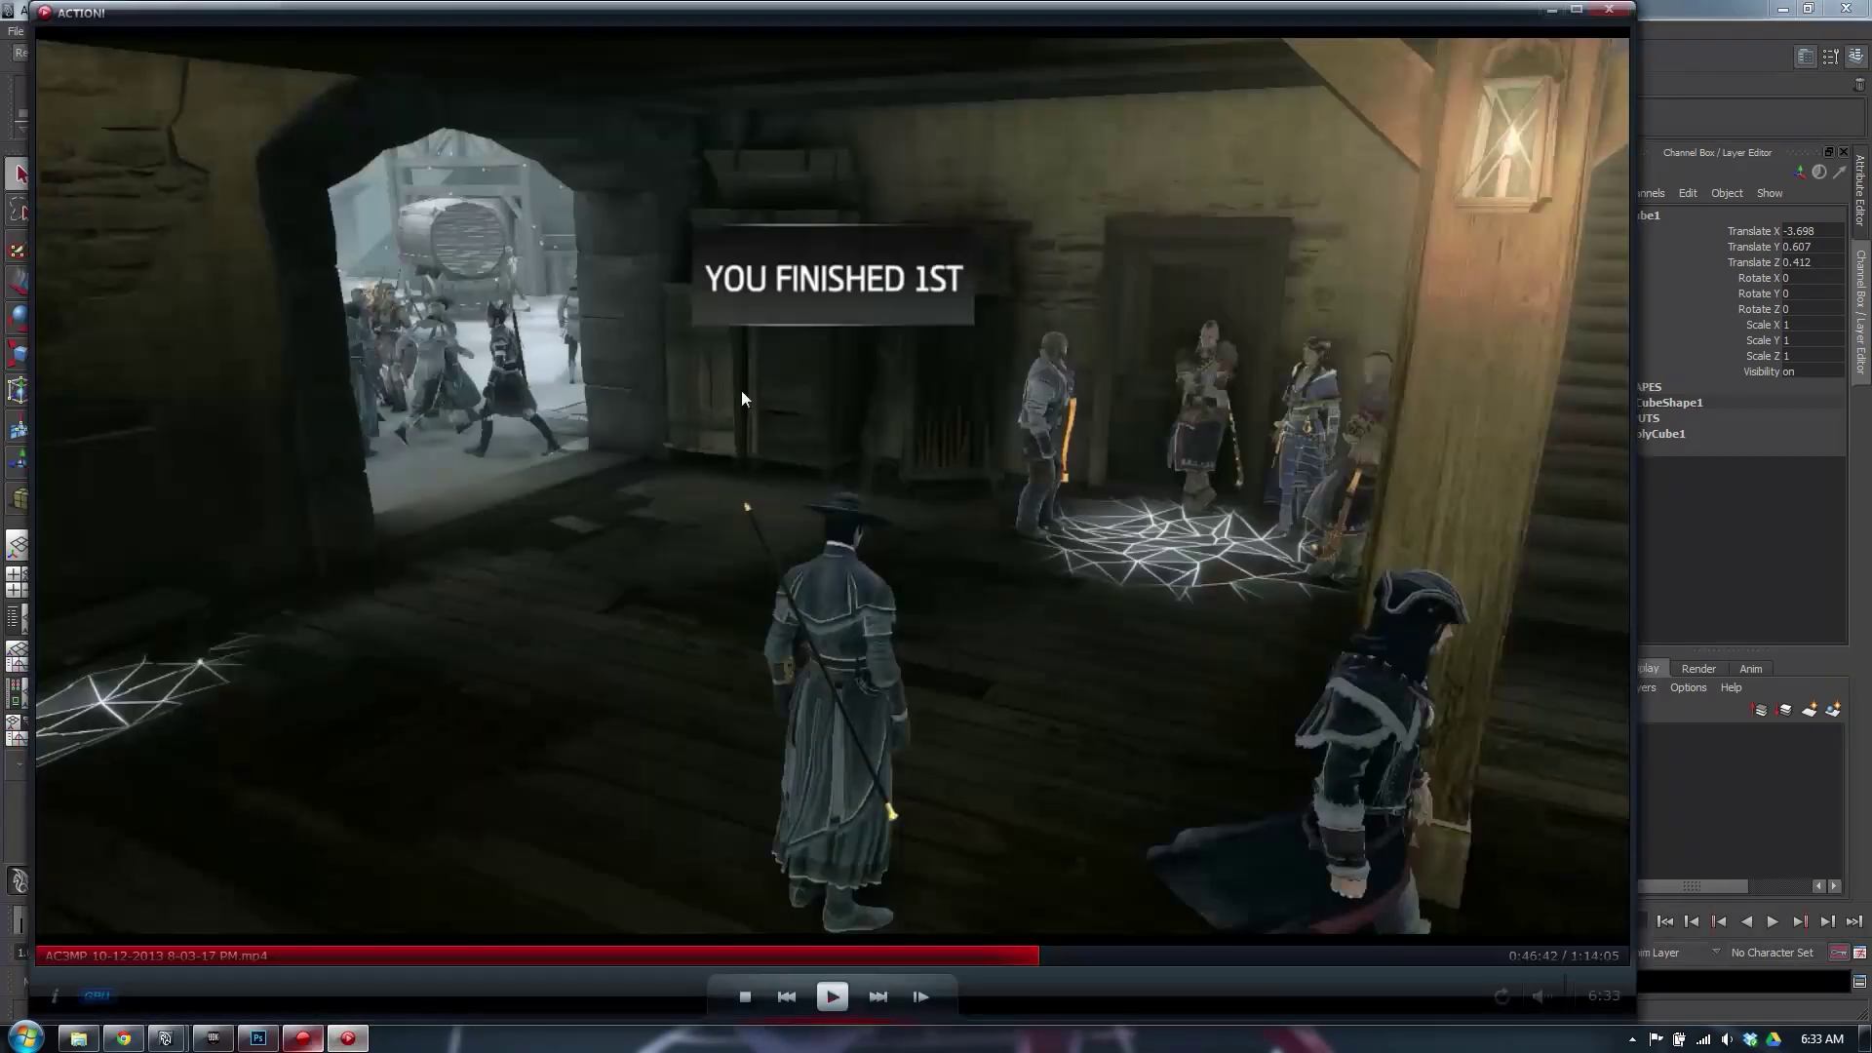
{"action": "left_click", "coordinate": [1612, 10]}
{"action": "left_click", "coordinate": [303, 1039]}
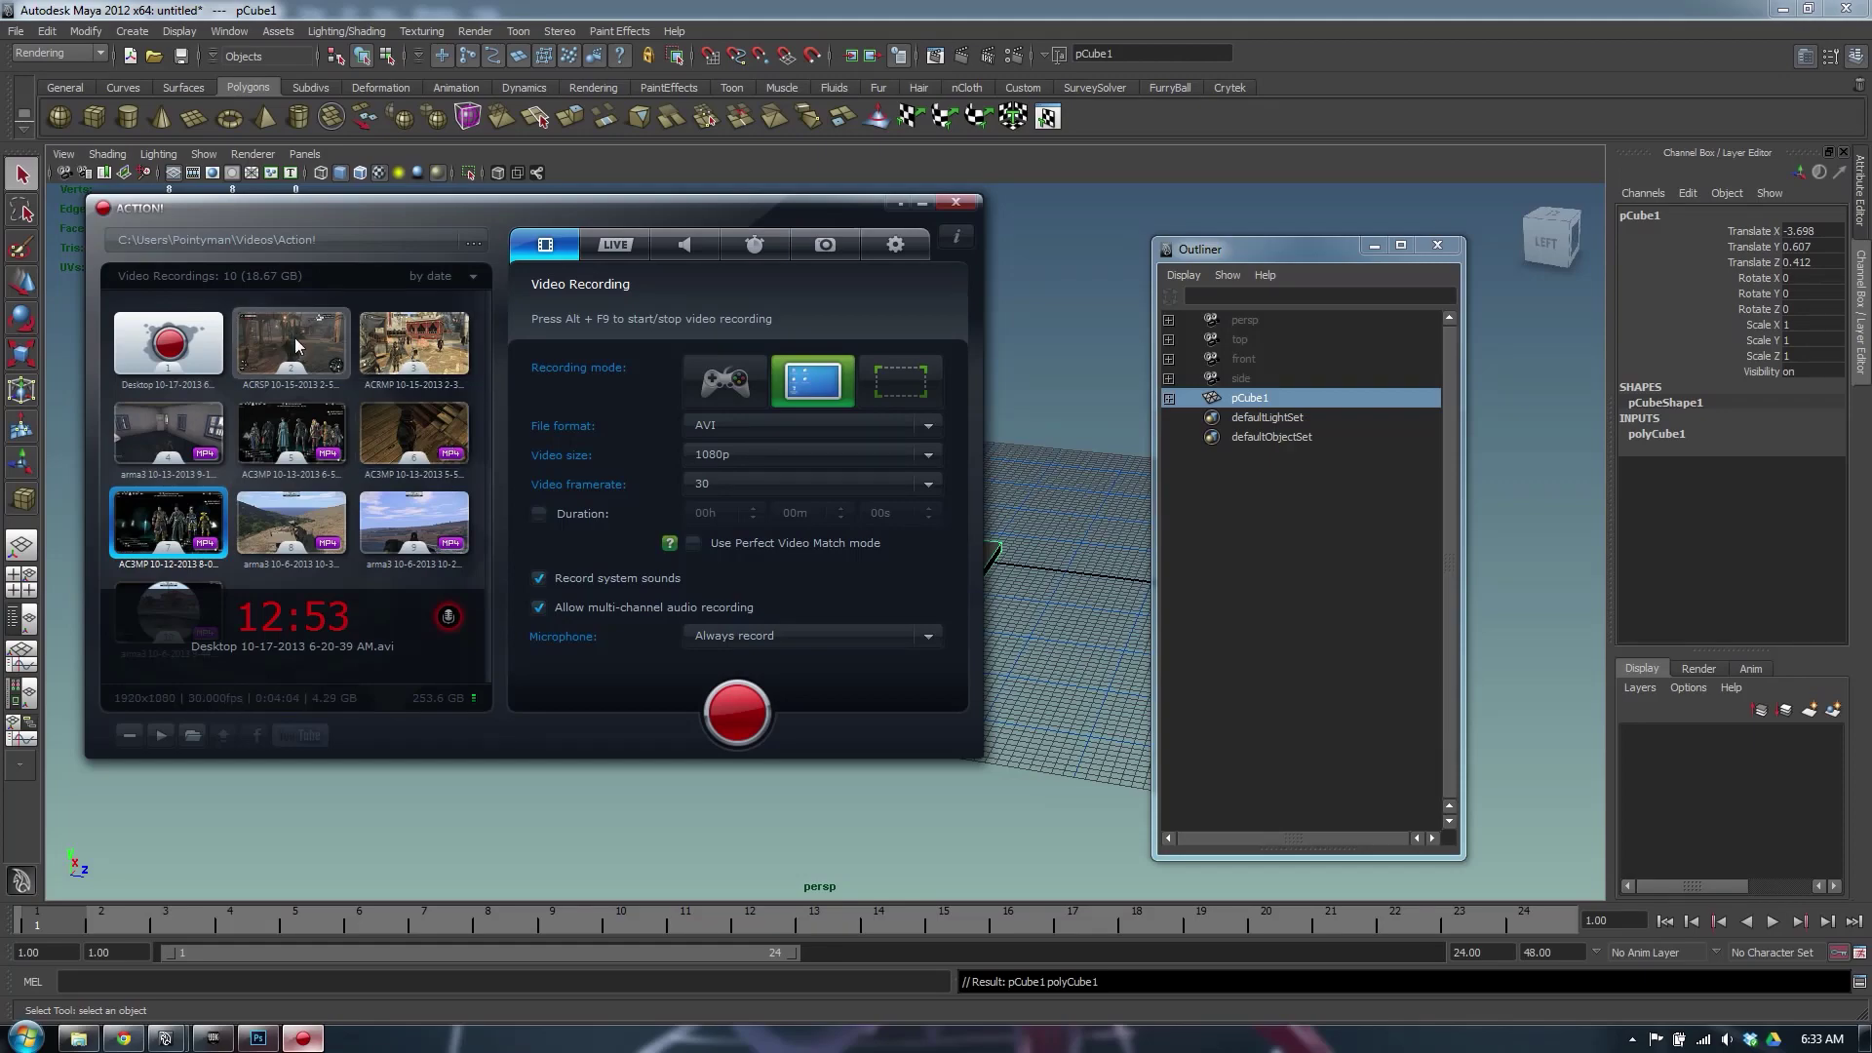
{"action": "double_click", "coordinate": [409, 353]}
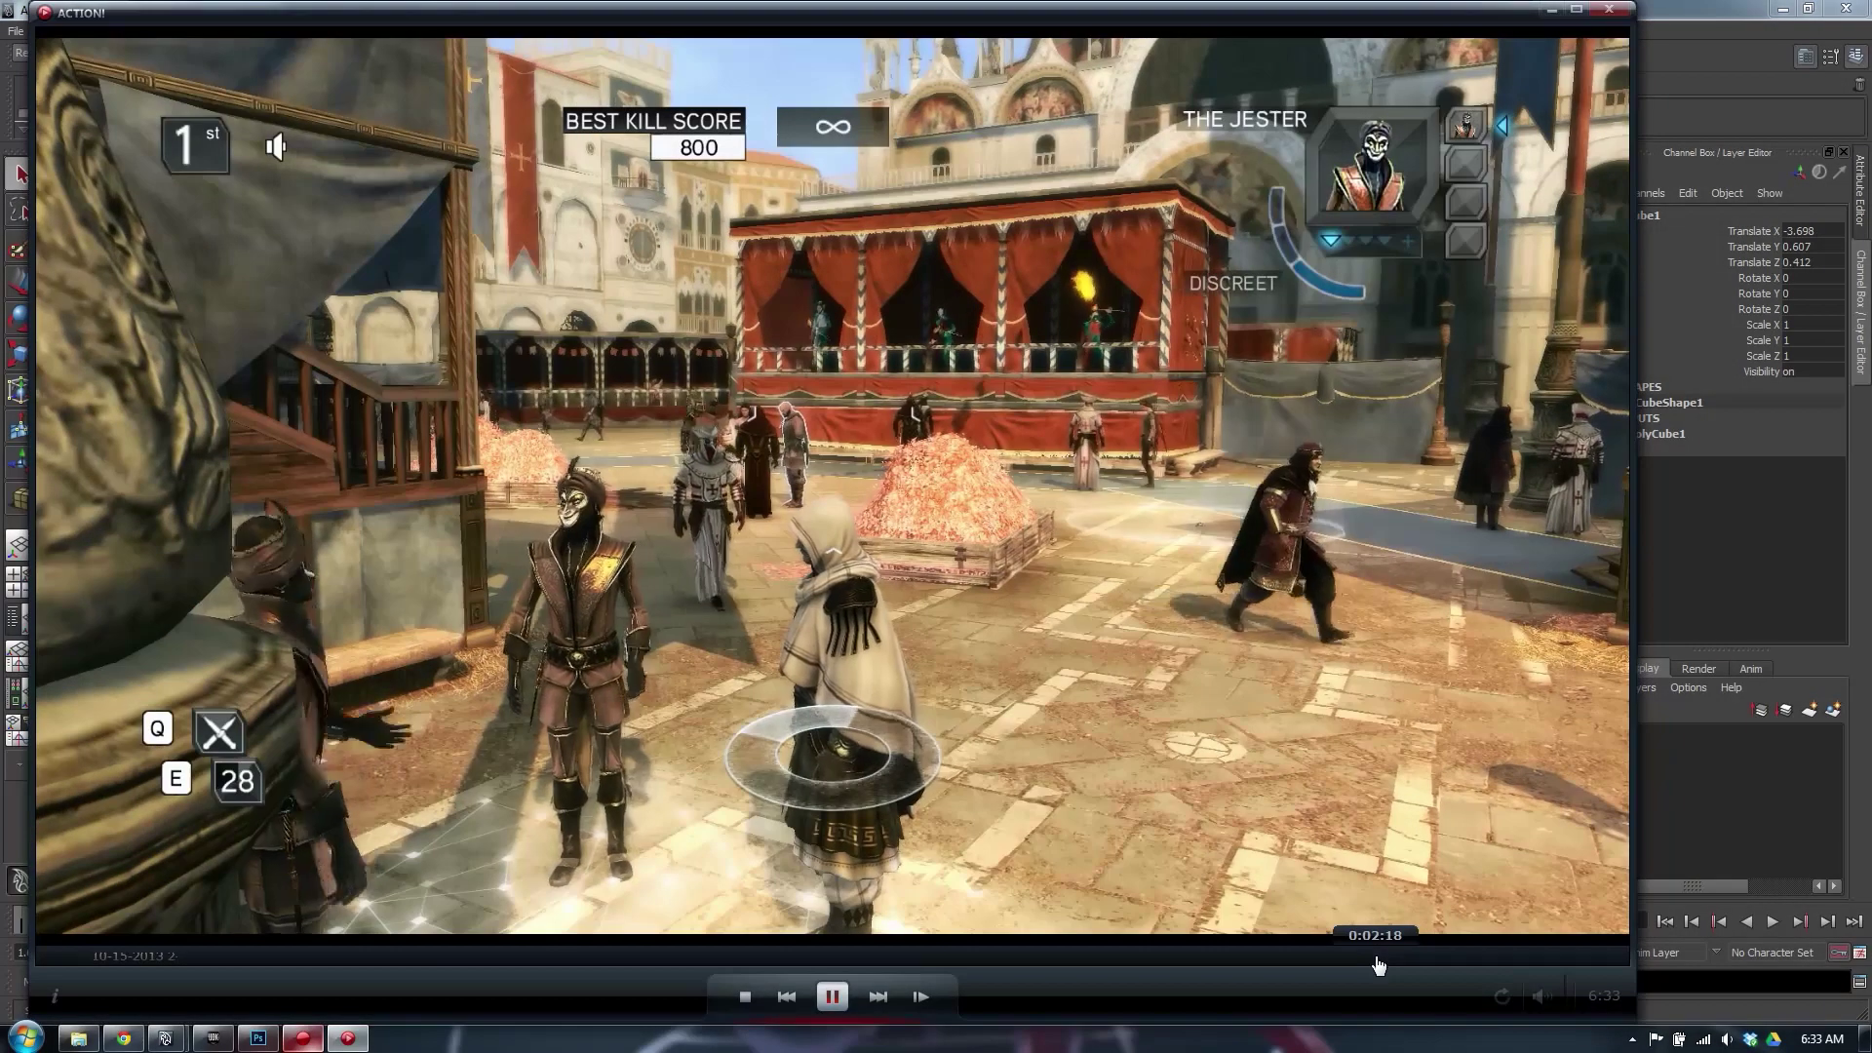
Search the recording for the open wooden stall filled with crates and barrels, and pause it at 0:02:14
{"action": "left_click", "coordinate": [1377, 957]}
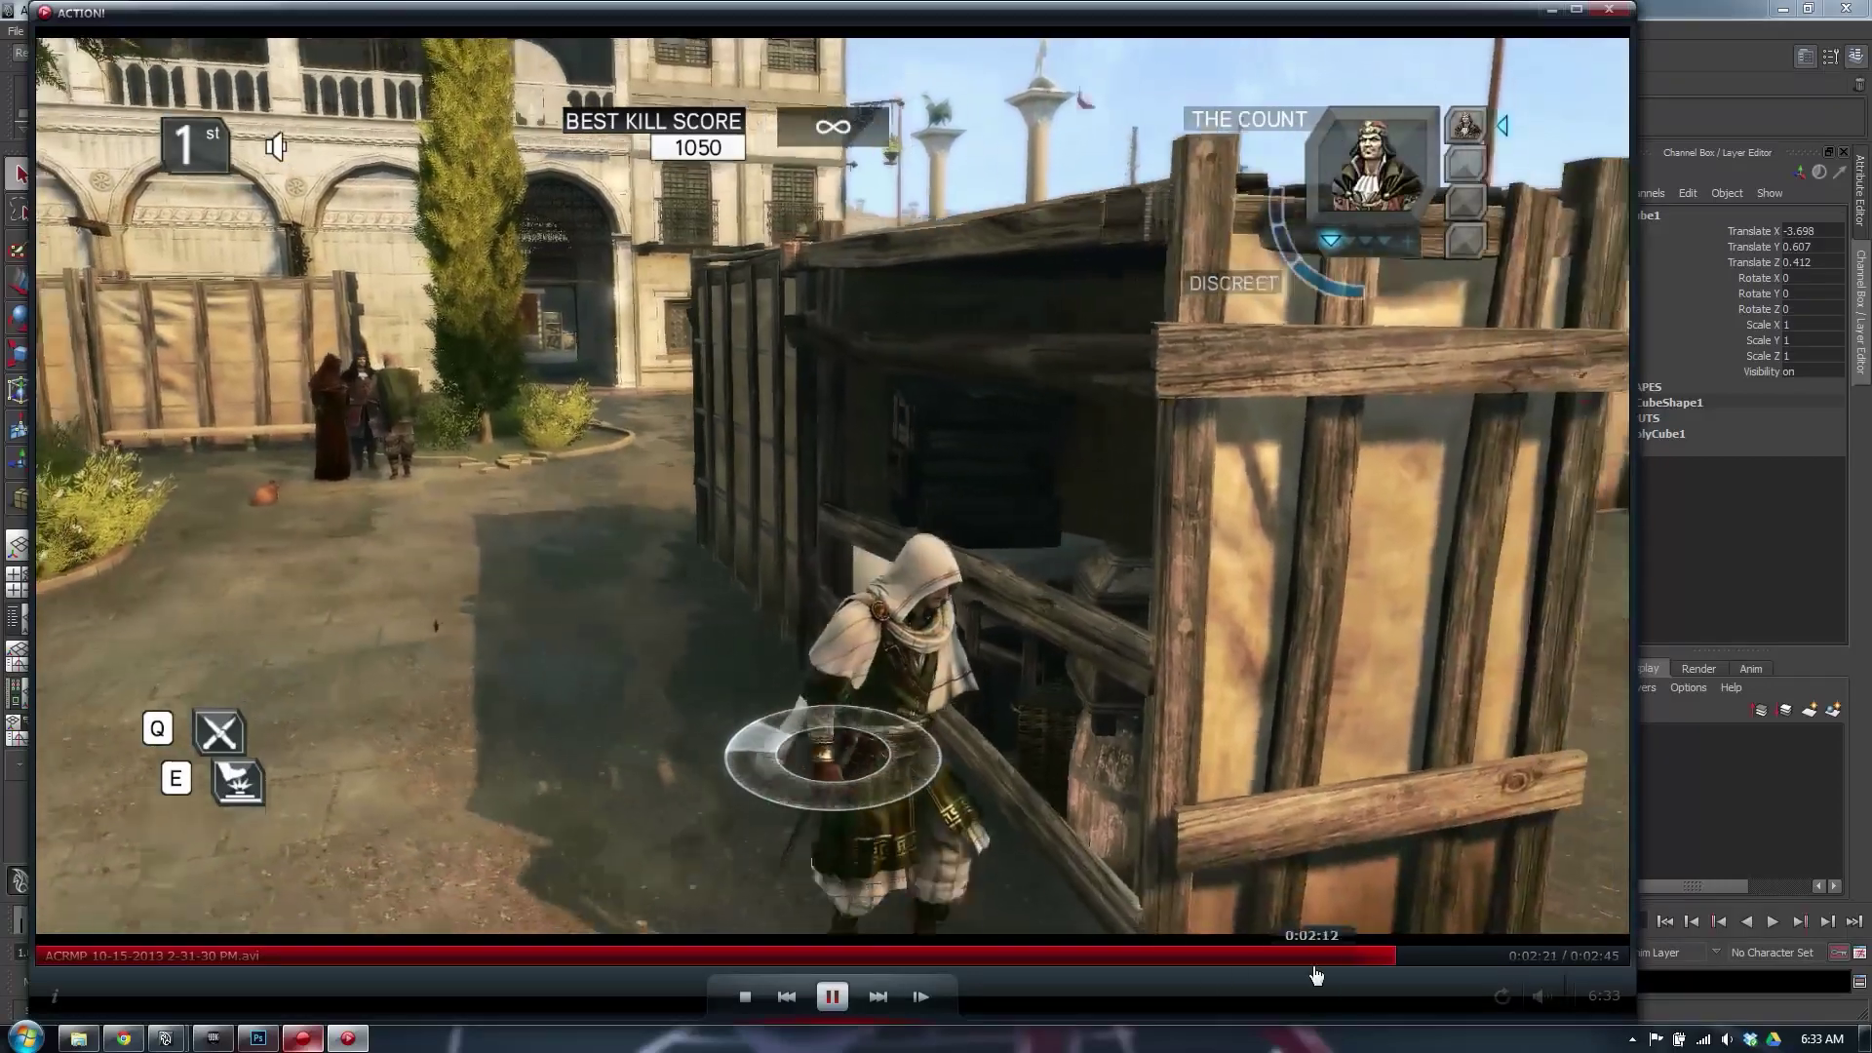
{"action": "left_click", "coordinate": [1314, 965]}
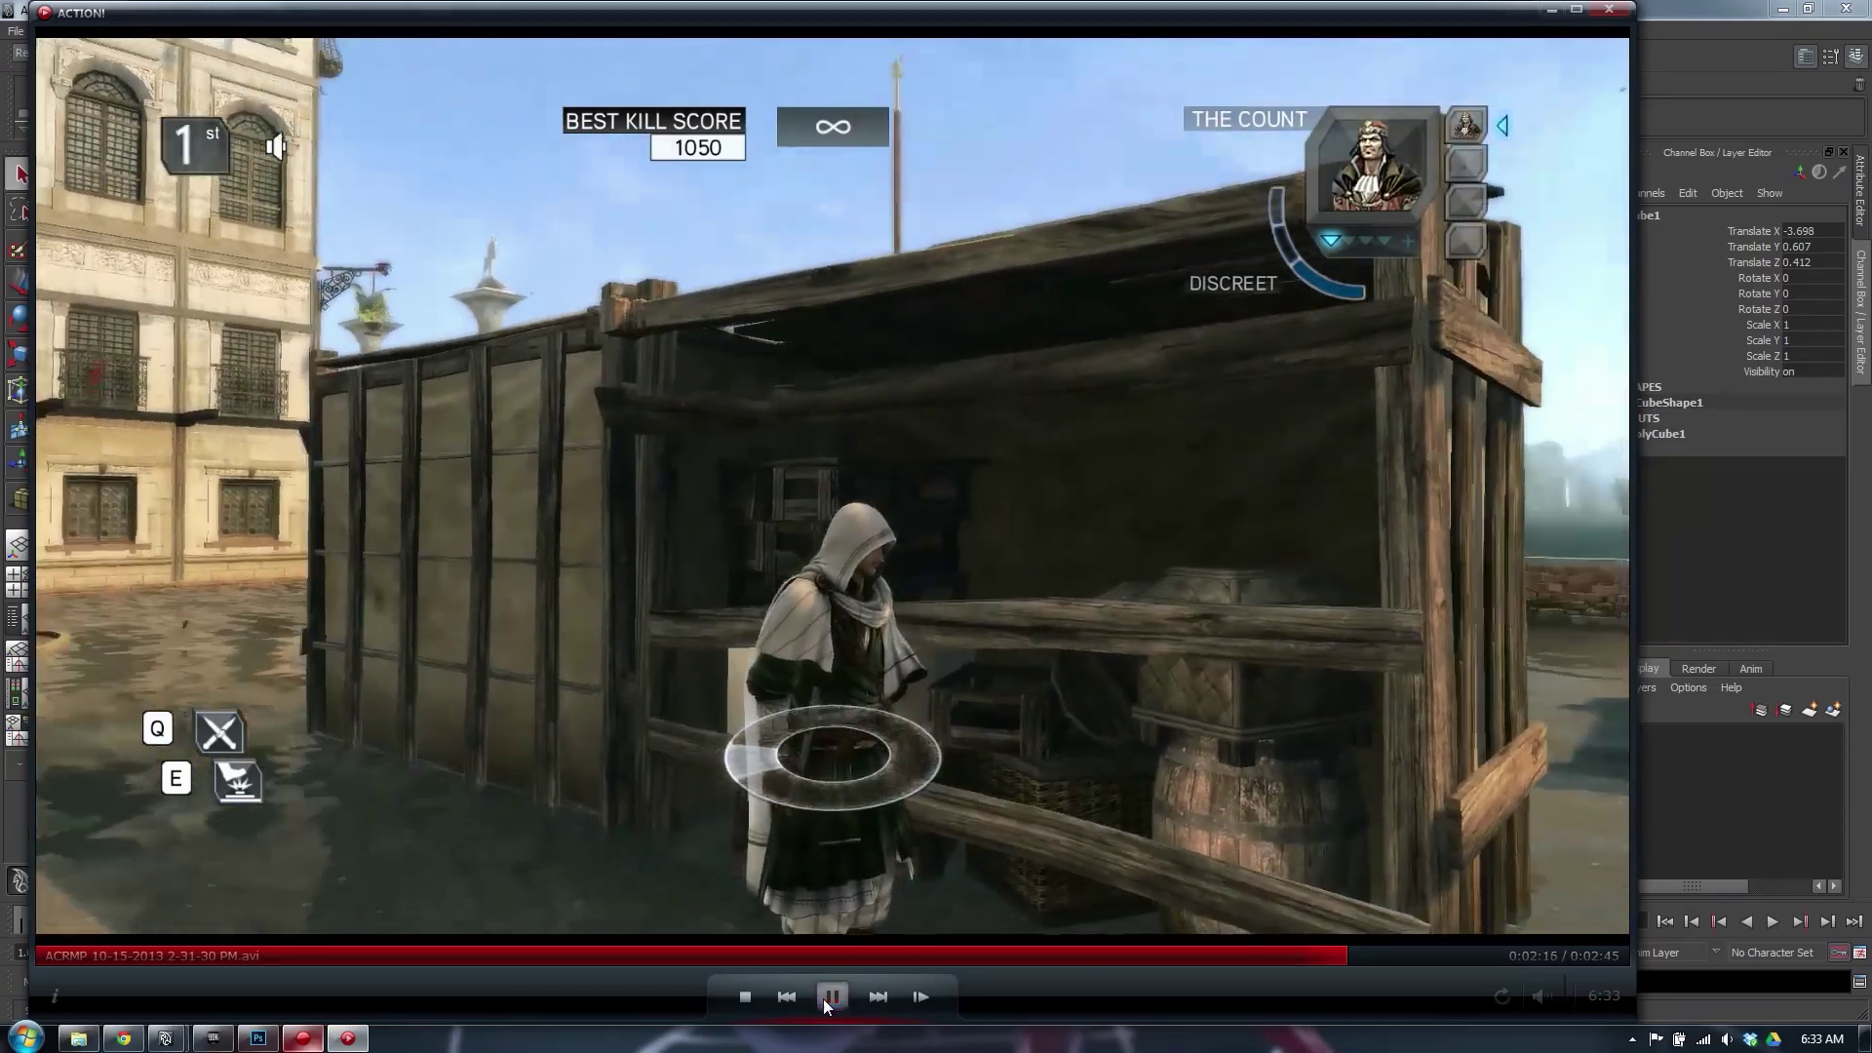
{"action": "left_click", "coordinate": [823, 998]}
{"action": "left_click", "coordinate": [1227, 965]}
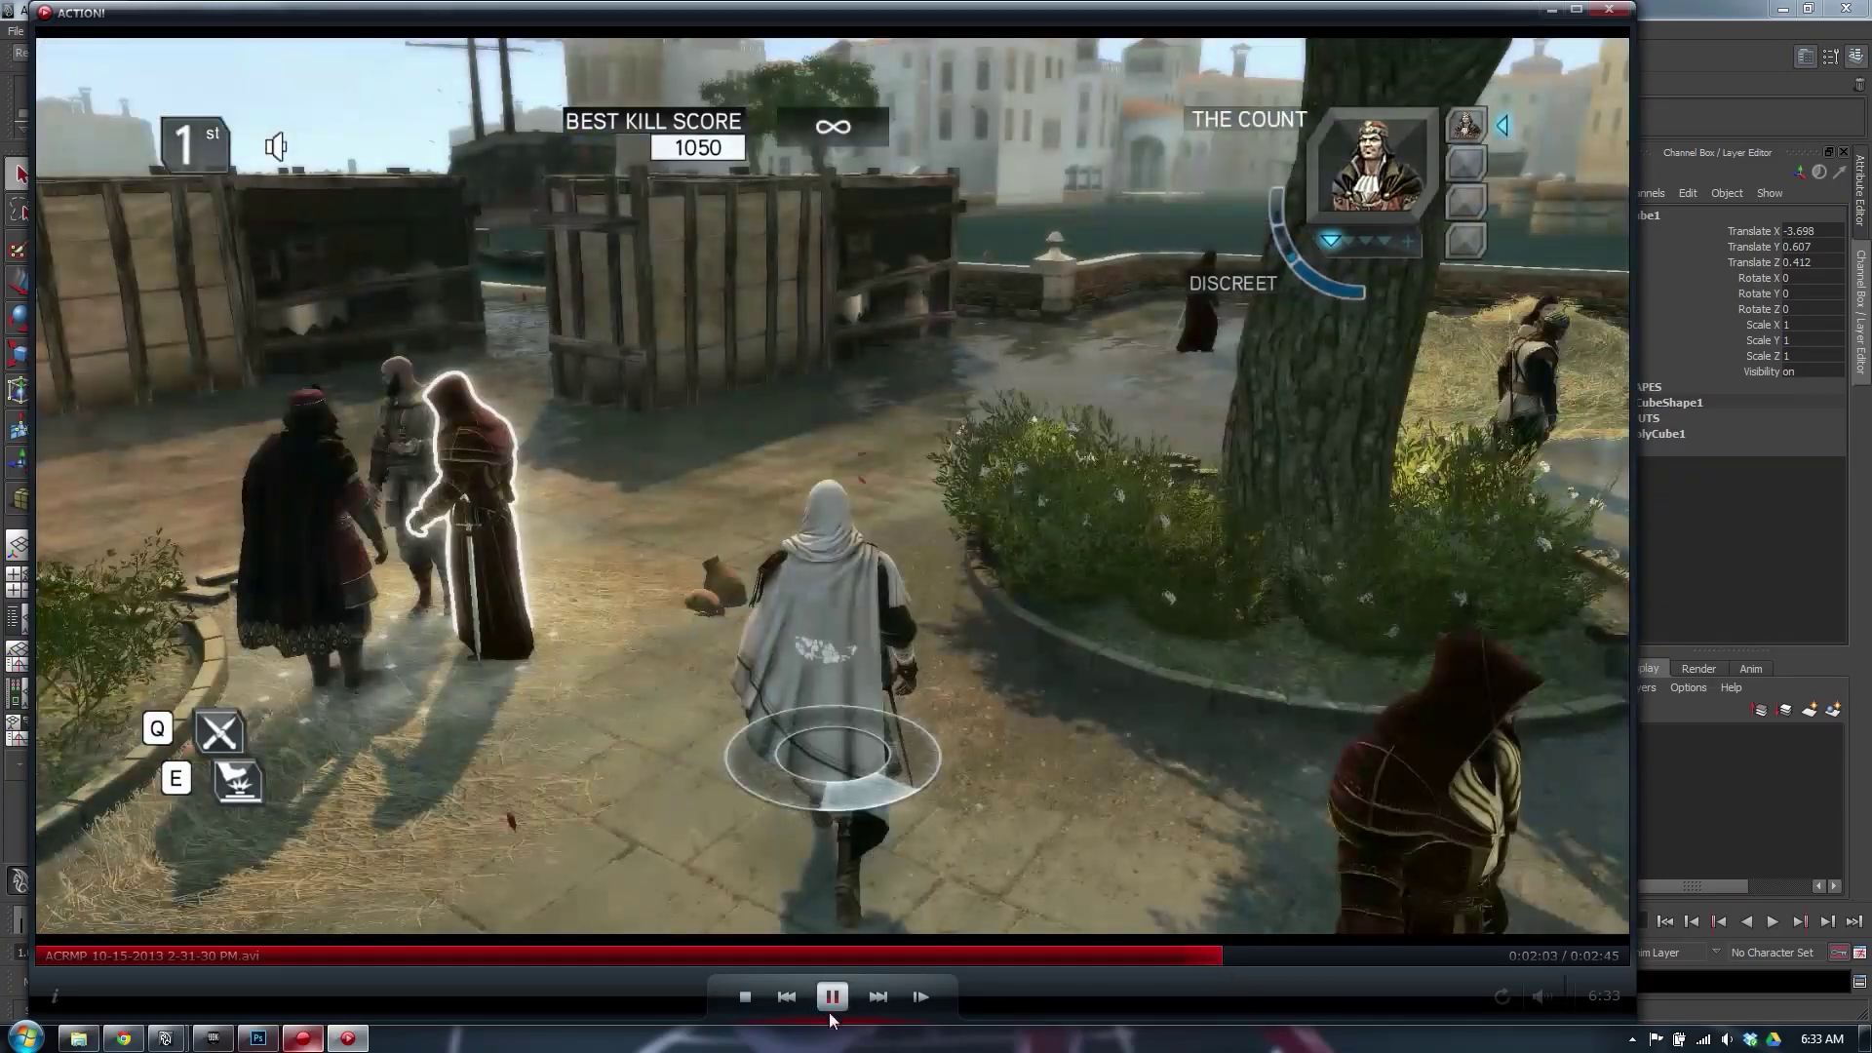
{"action": "left_click", "coordinate": [829, 996]}
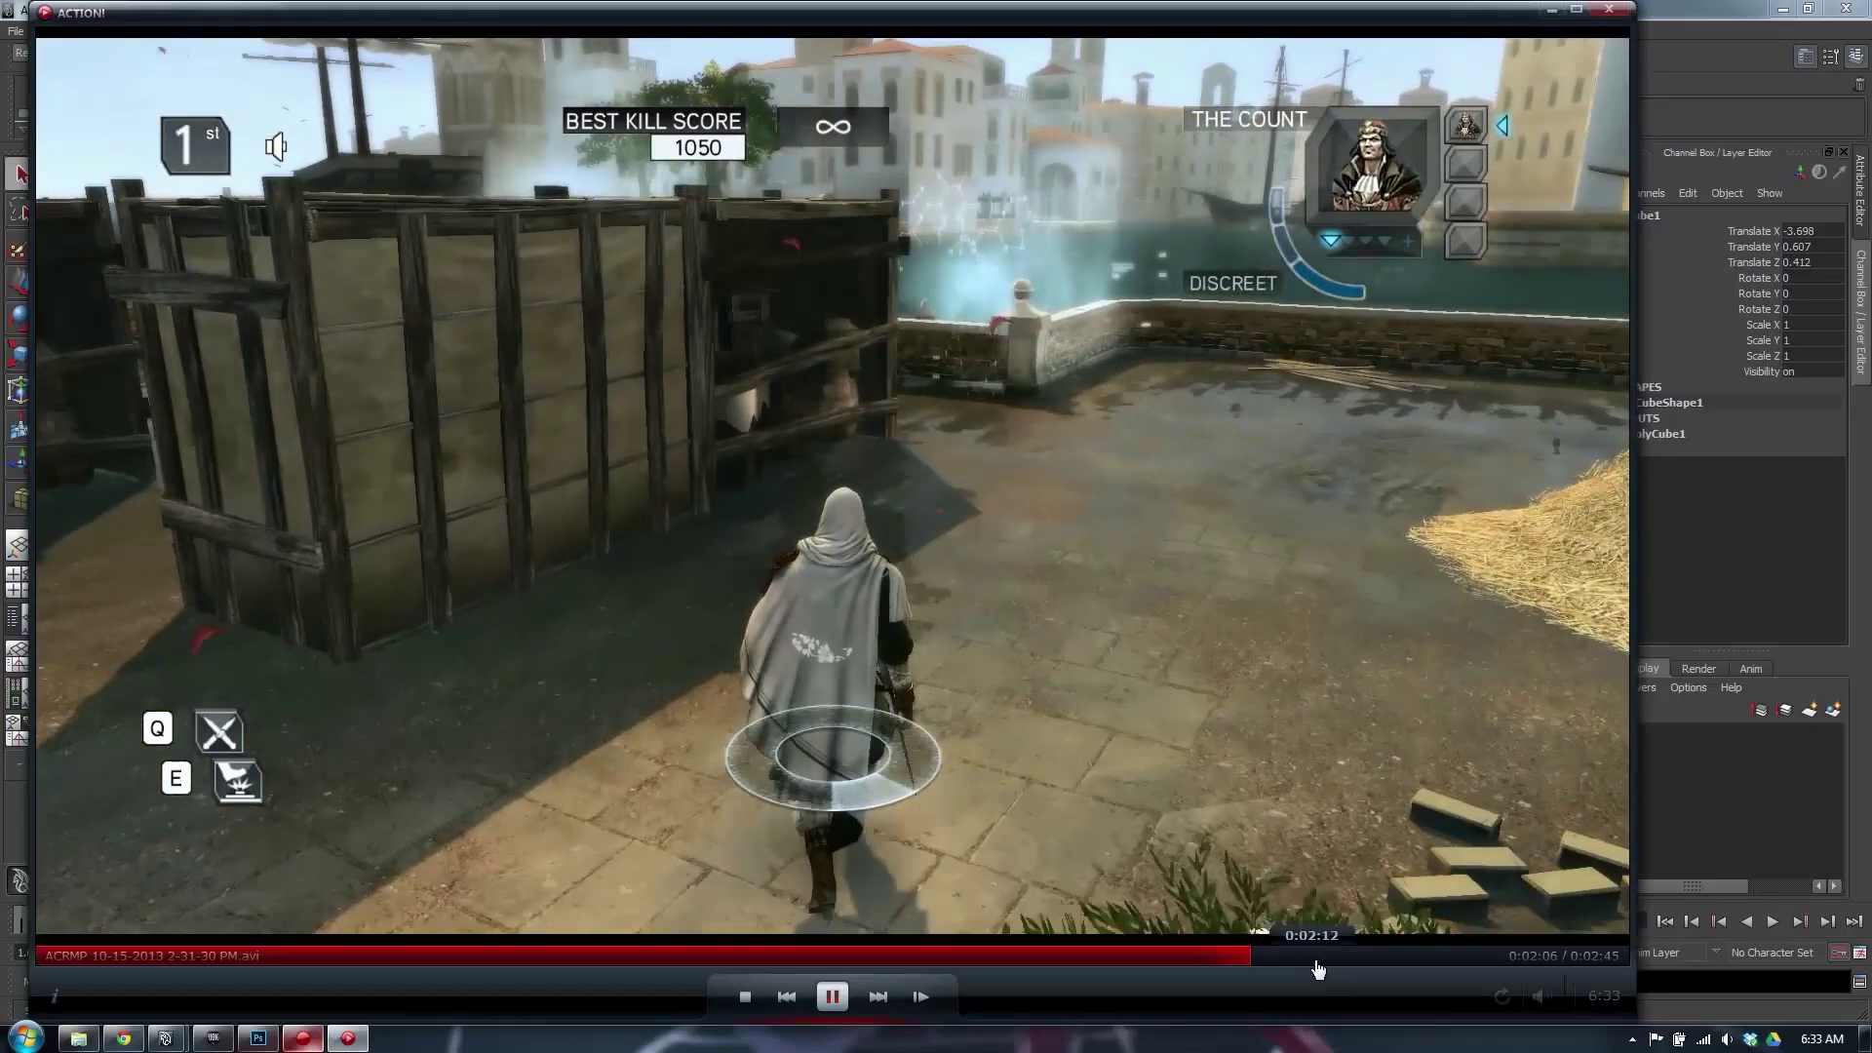
{"action": "left_click", "coordinate": [1317, 965]}
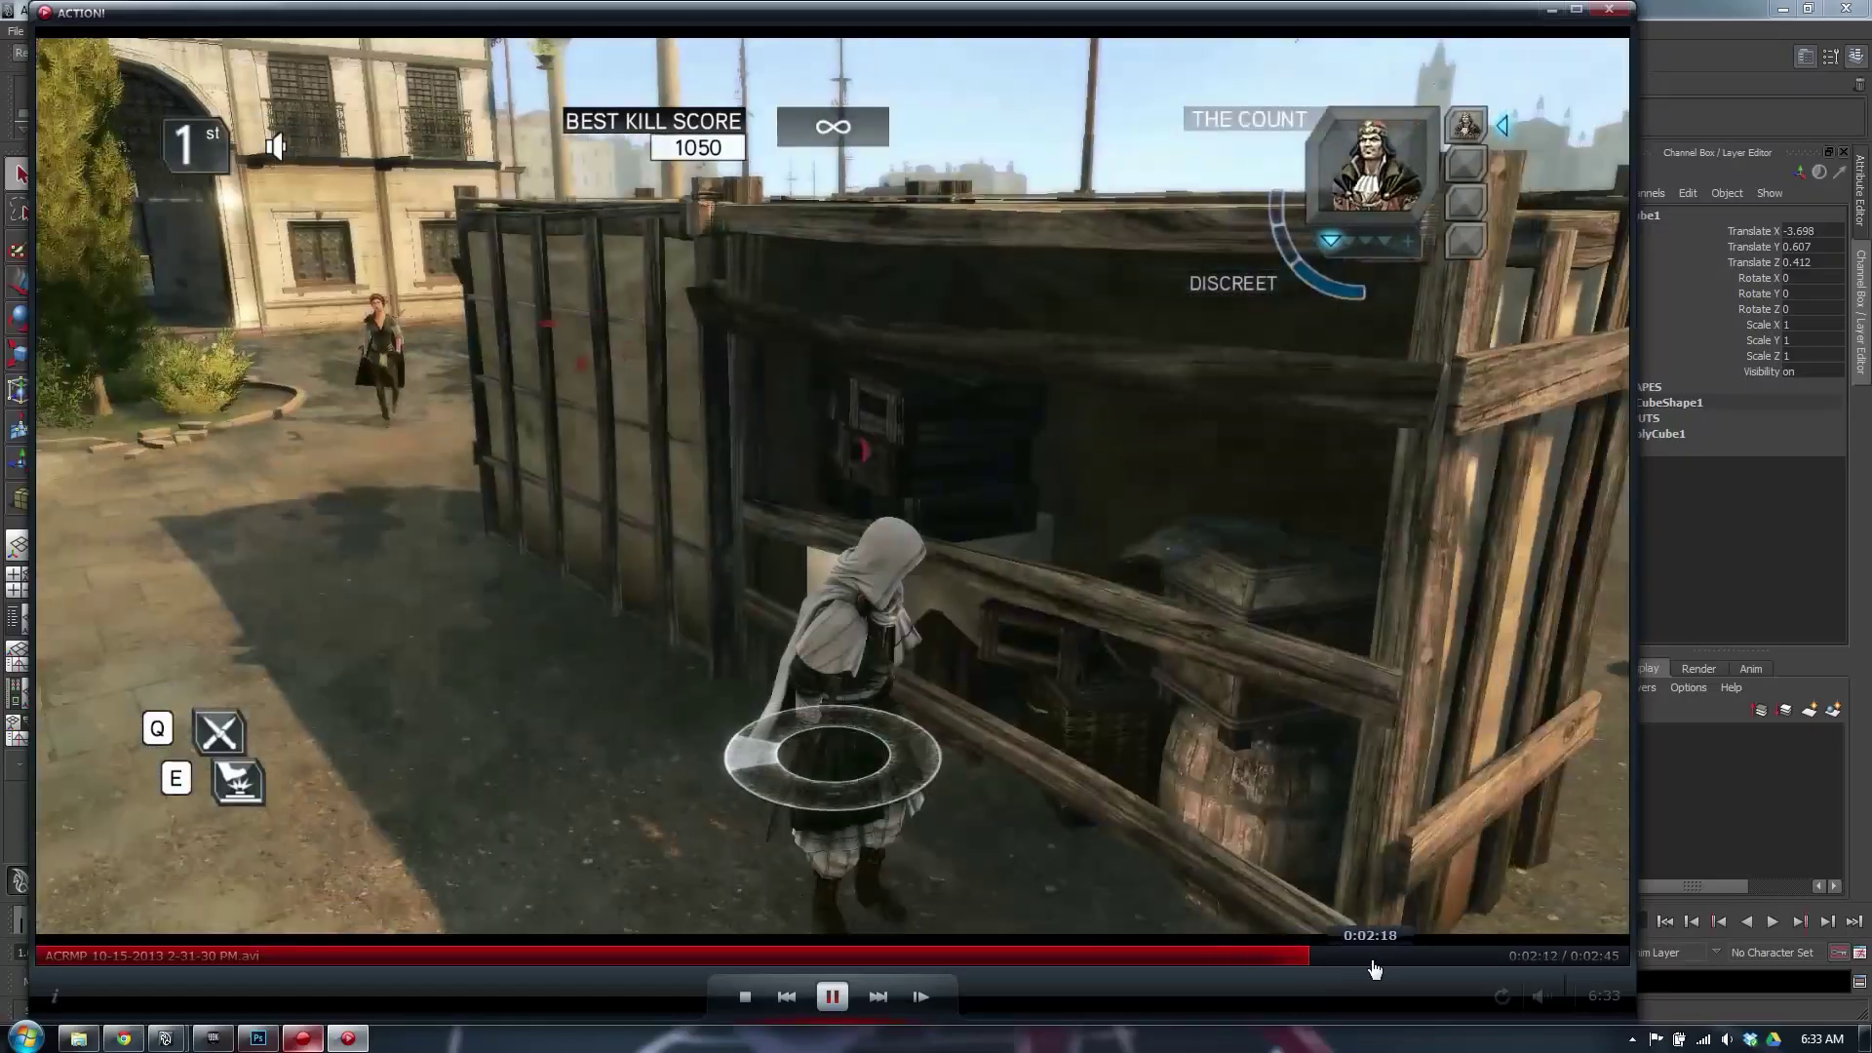
{"action": "left_click", "coordinate": [842, 998]}
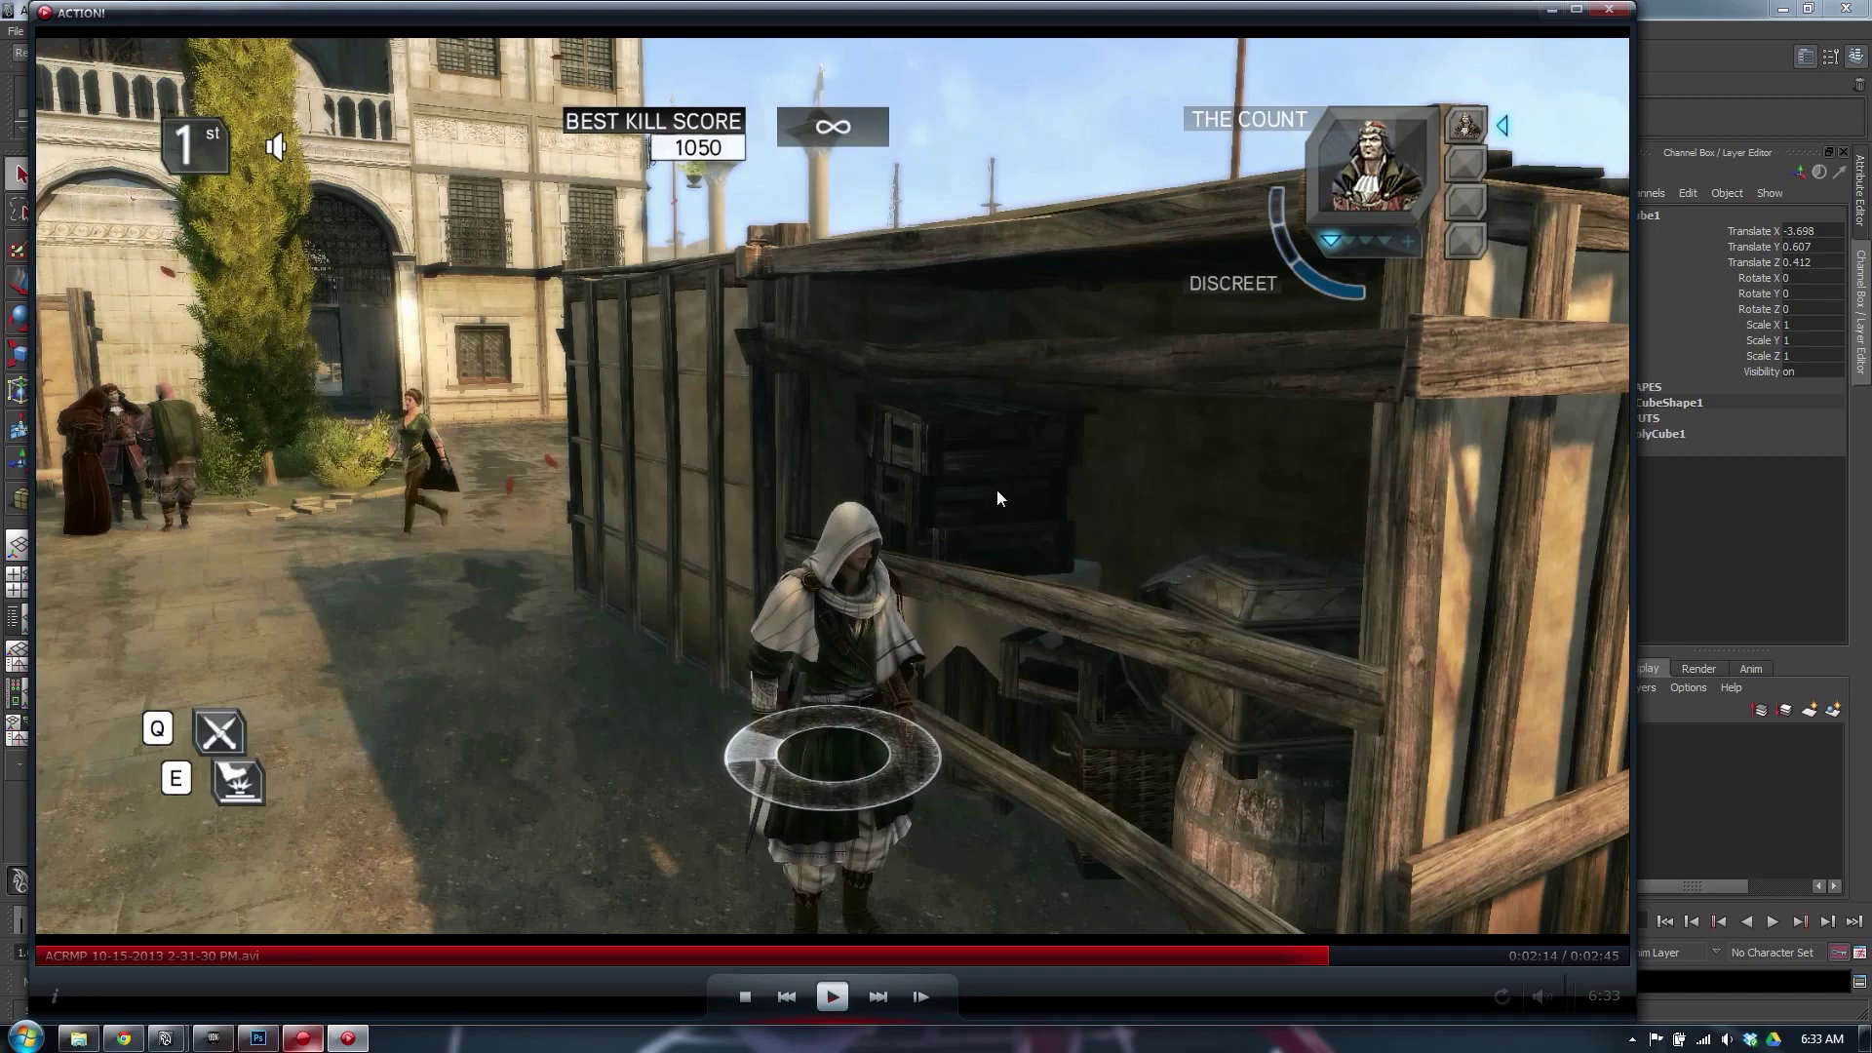
Minimise the video player to return to Maya and reselect the plank
{"action": "key", "text": "alt+Tab"}
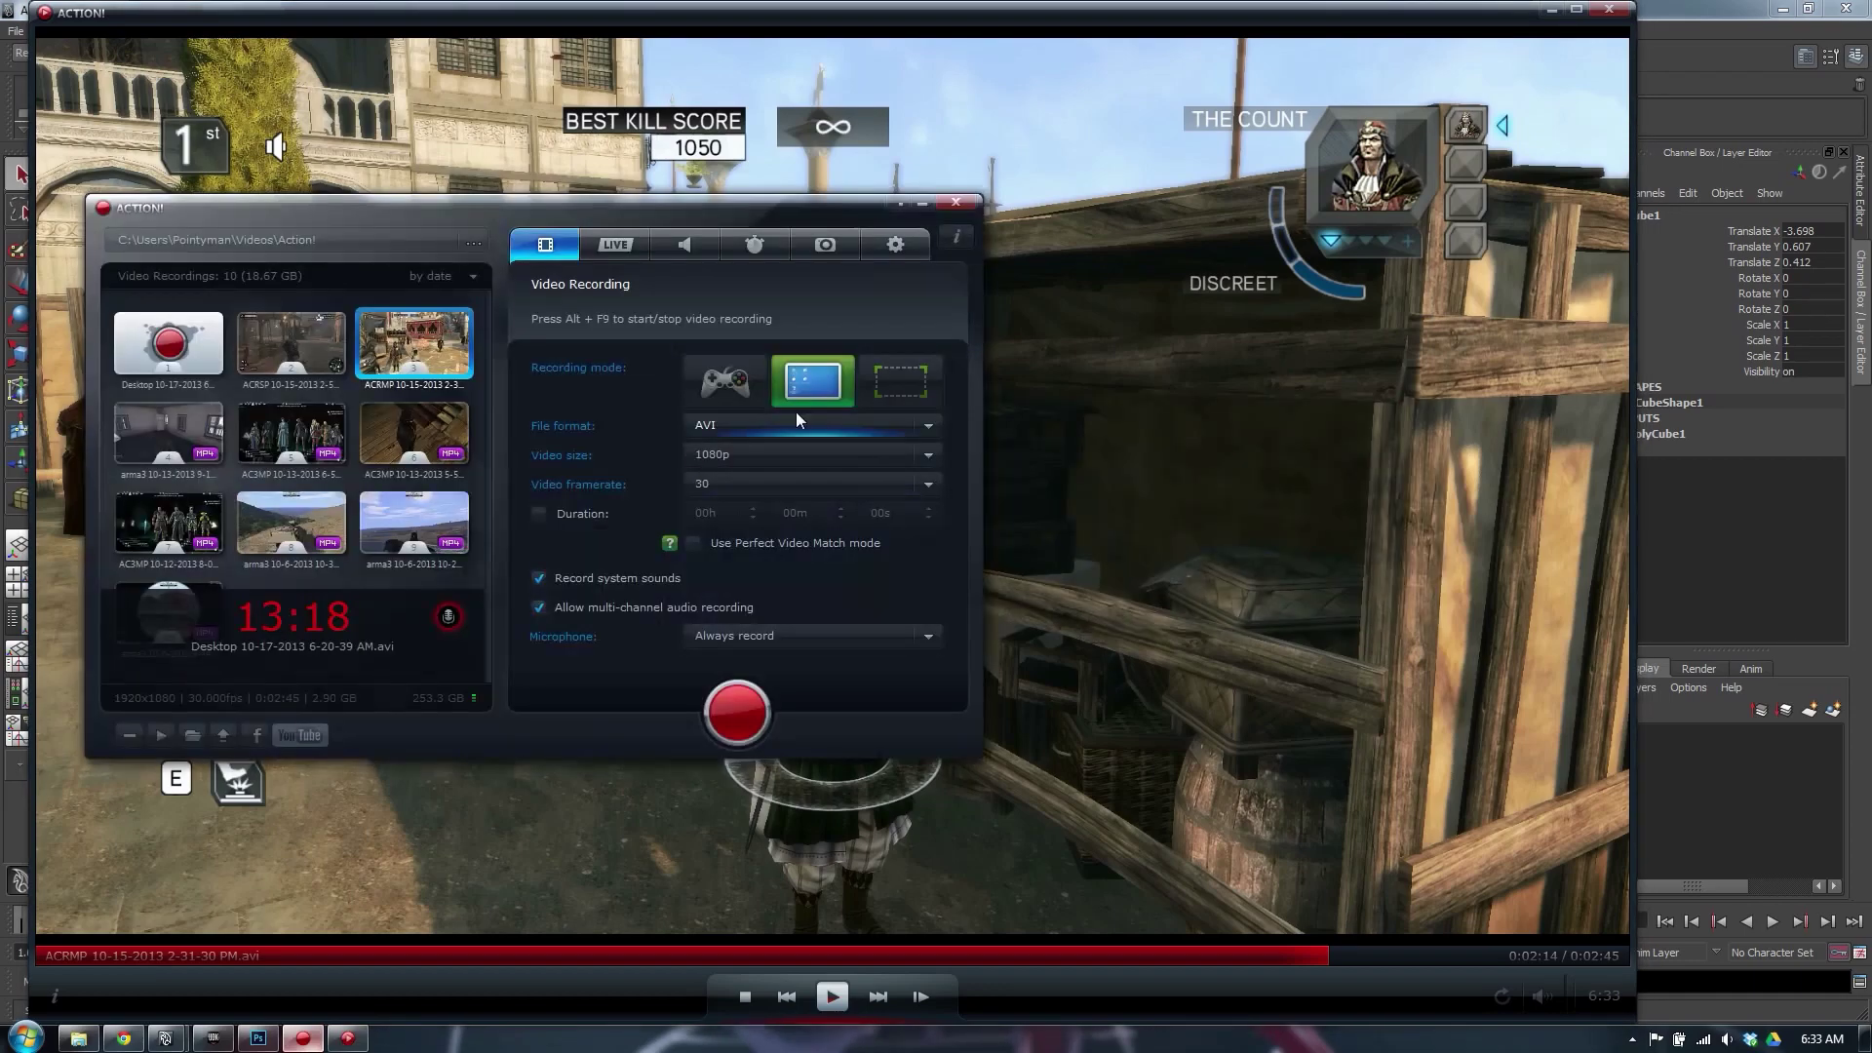
{"action": "key", "text": "alt+Tab"}
{"action": "key", "text": "alt+Tab"}
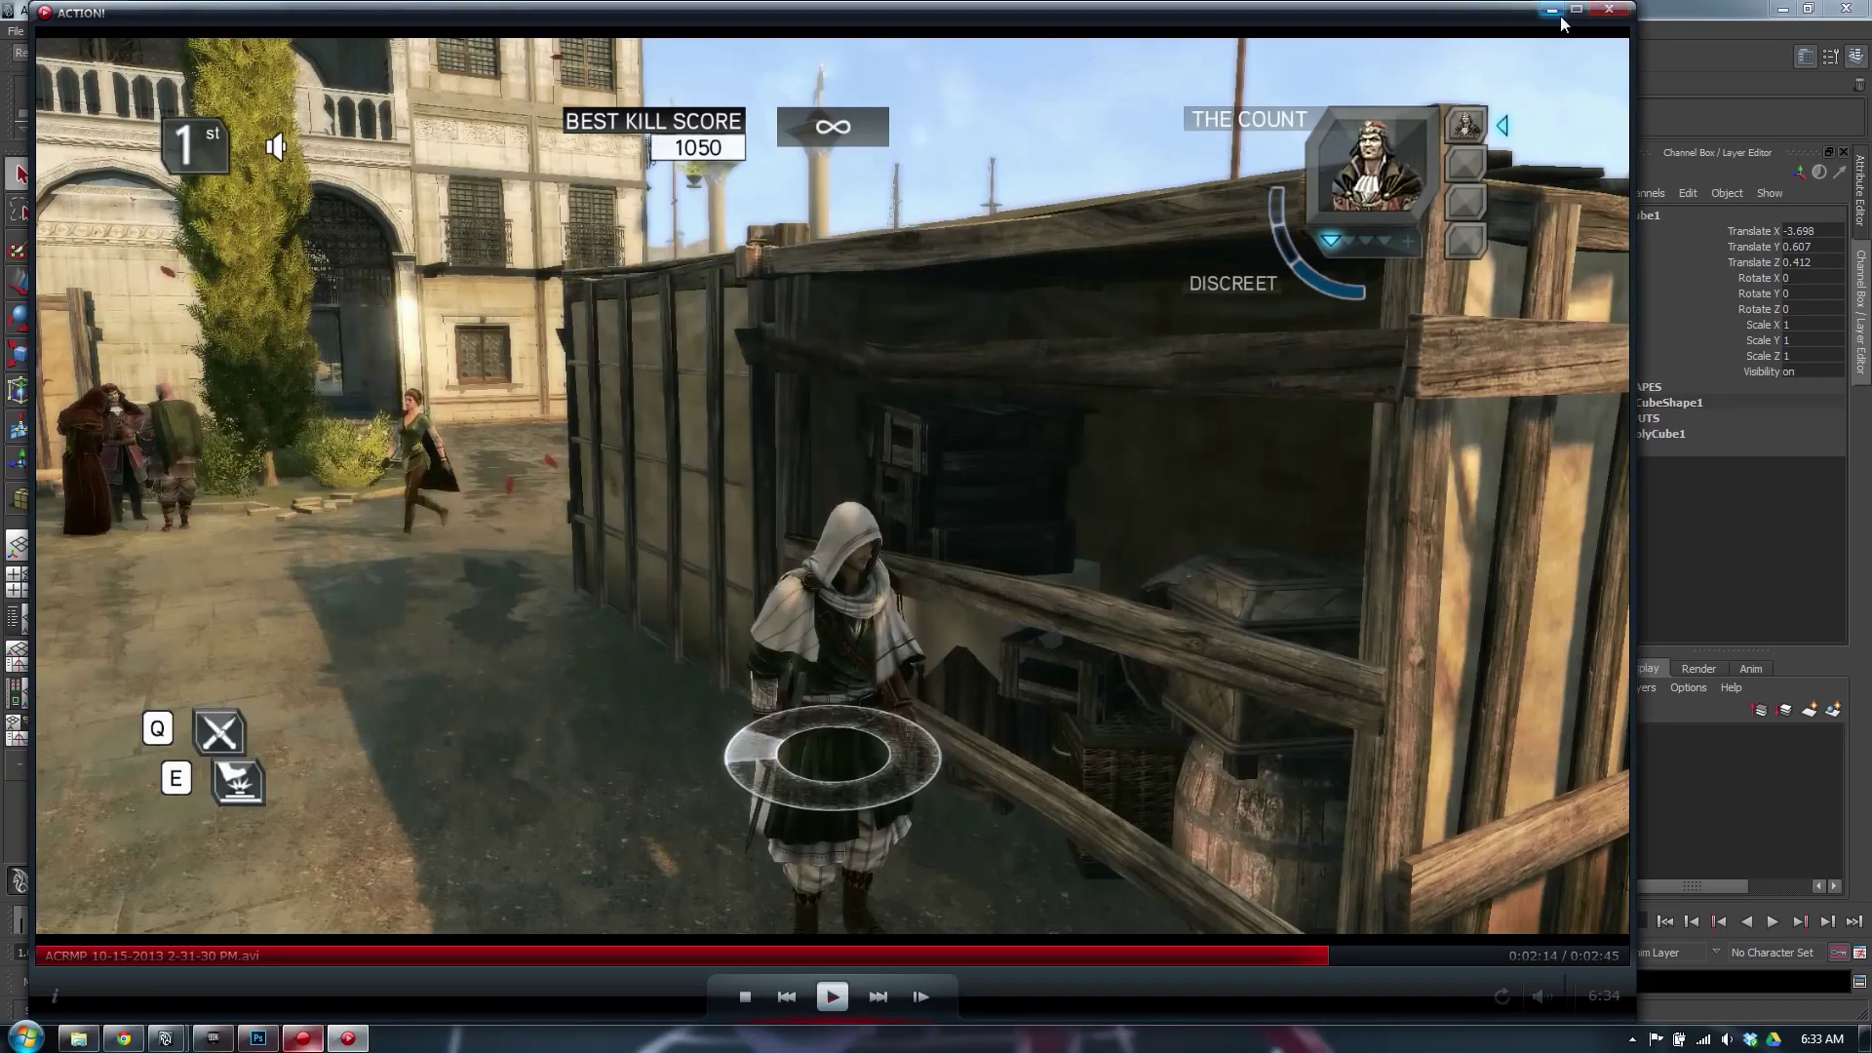
{"action": "left_click", "coordinate": [1552, 11]}
{"action": "left_click", "coordinate": [890, 445]}
{"action": "left_click", "coordinate": [813, 548]}
Scale the plank along X to 0.15 so it becomes a narrow strip
{"action": "scroll", "coordinate": [802, 526], "scroll_direction": "up", "scroll_amount": 6}
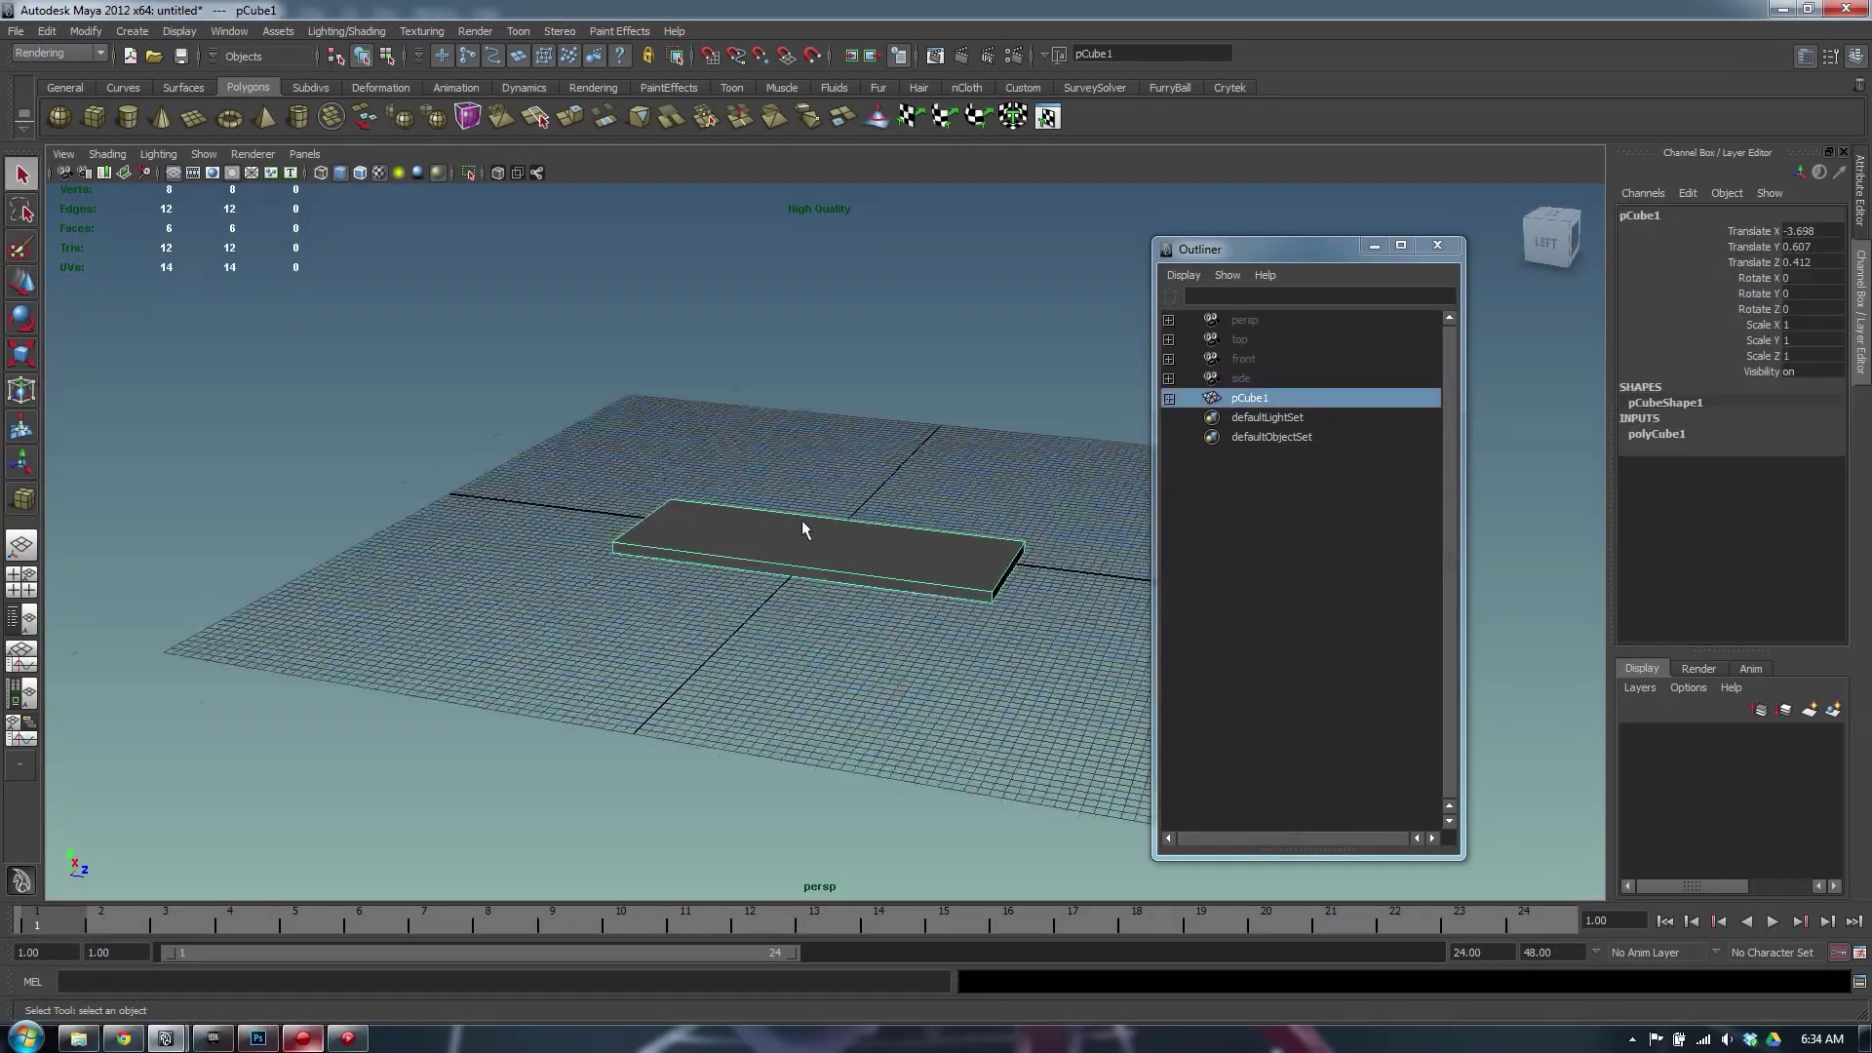
{"action": "left_click_drag", "start_coordinate": [931, 556], "coordinate": [882, 512], "text": "alt"}
{"action": "scroll", "coordinate": [585, 590], "scroll_direction": "down", "scroll_amount": 4}
{"action": "key", "text": "r"}
{"action": "left_click_drag", "start_coordinate": [587, 598], "coordinate": [749, 612], "text": "alt"}
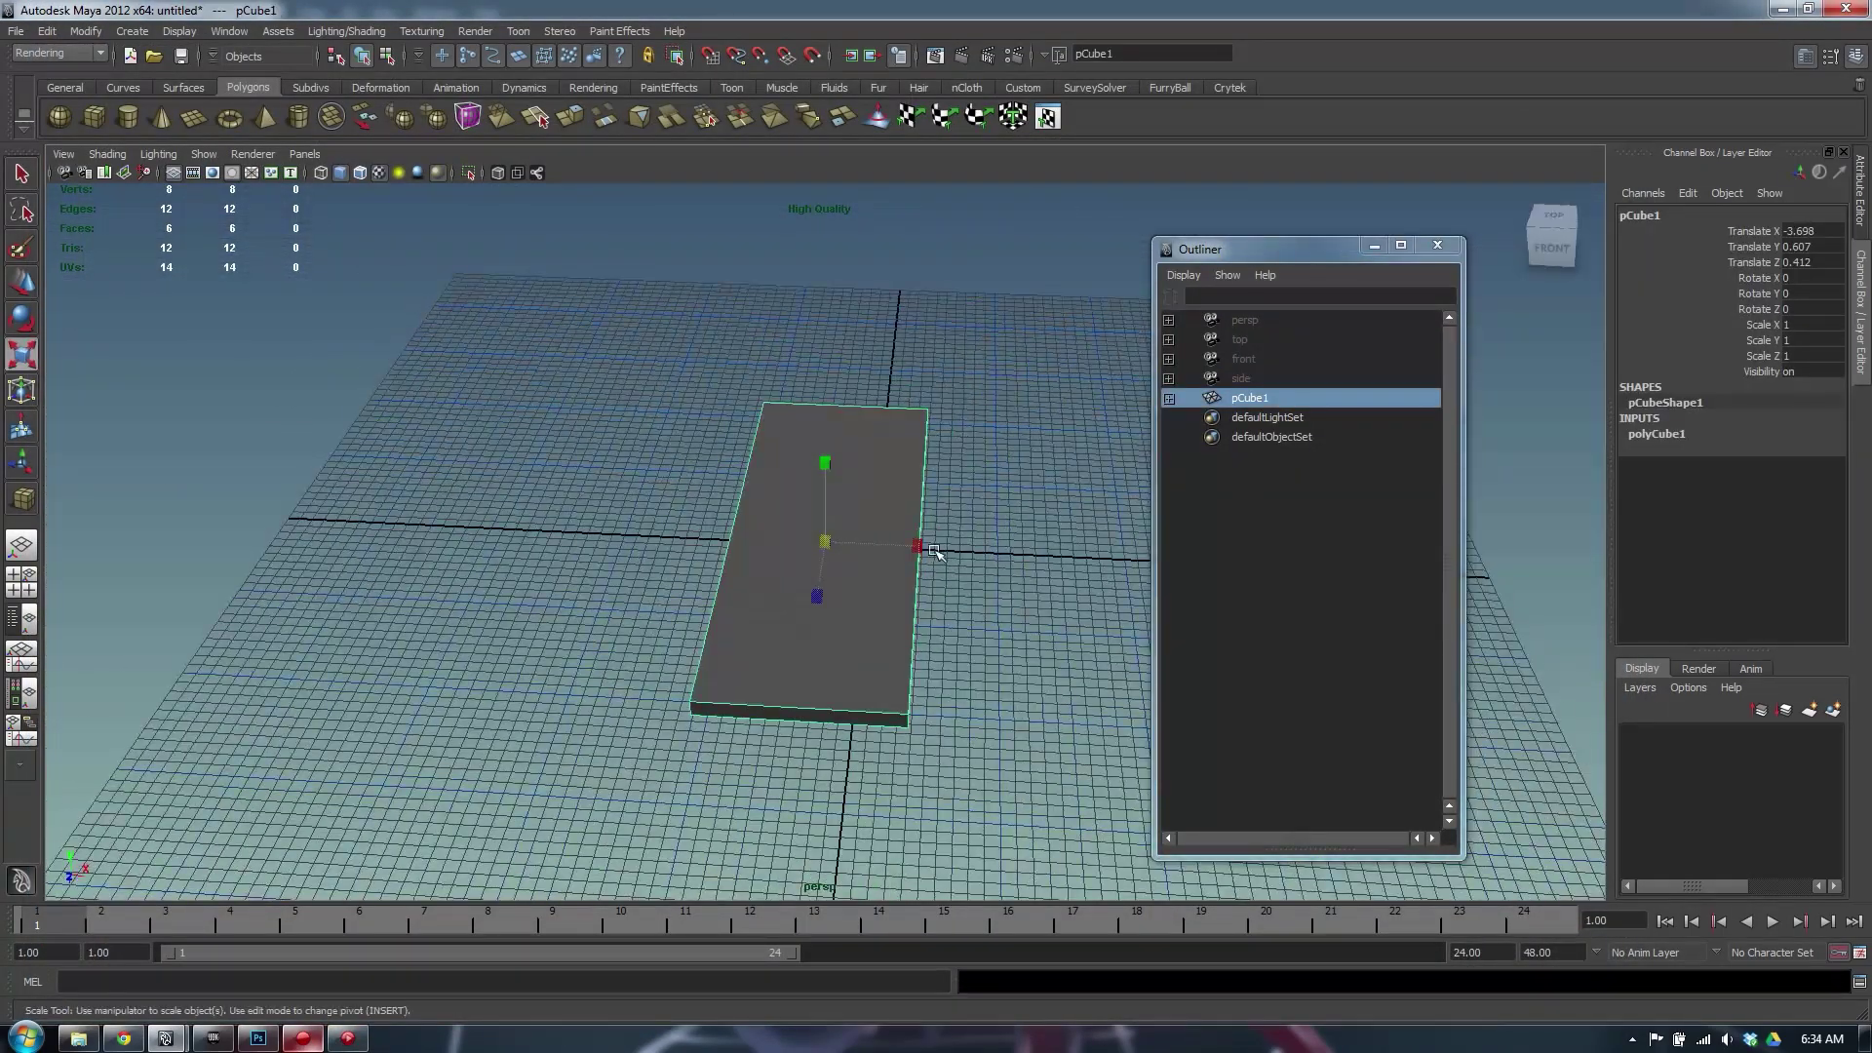
{"action": "left_click_drag", "start_coordinate": [934, 552], "coordinate": [878, 543]}
{"action": "middle_click_drag", "start_coordinate": [878, 543], "coordinate": [836, 585], "text": "alt"}
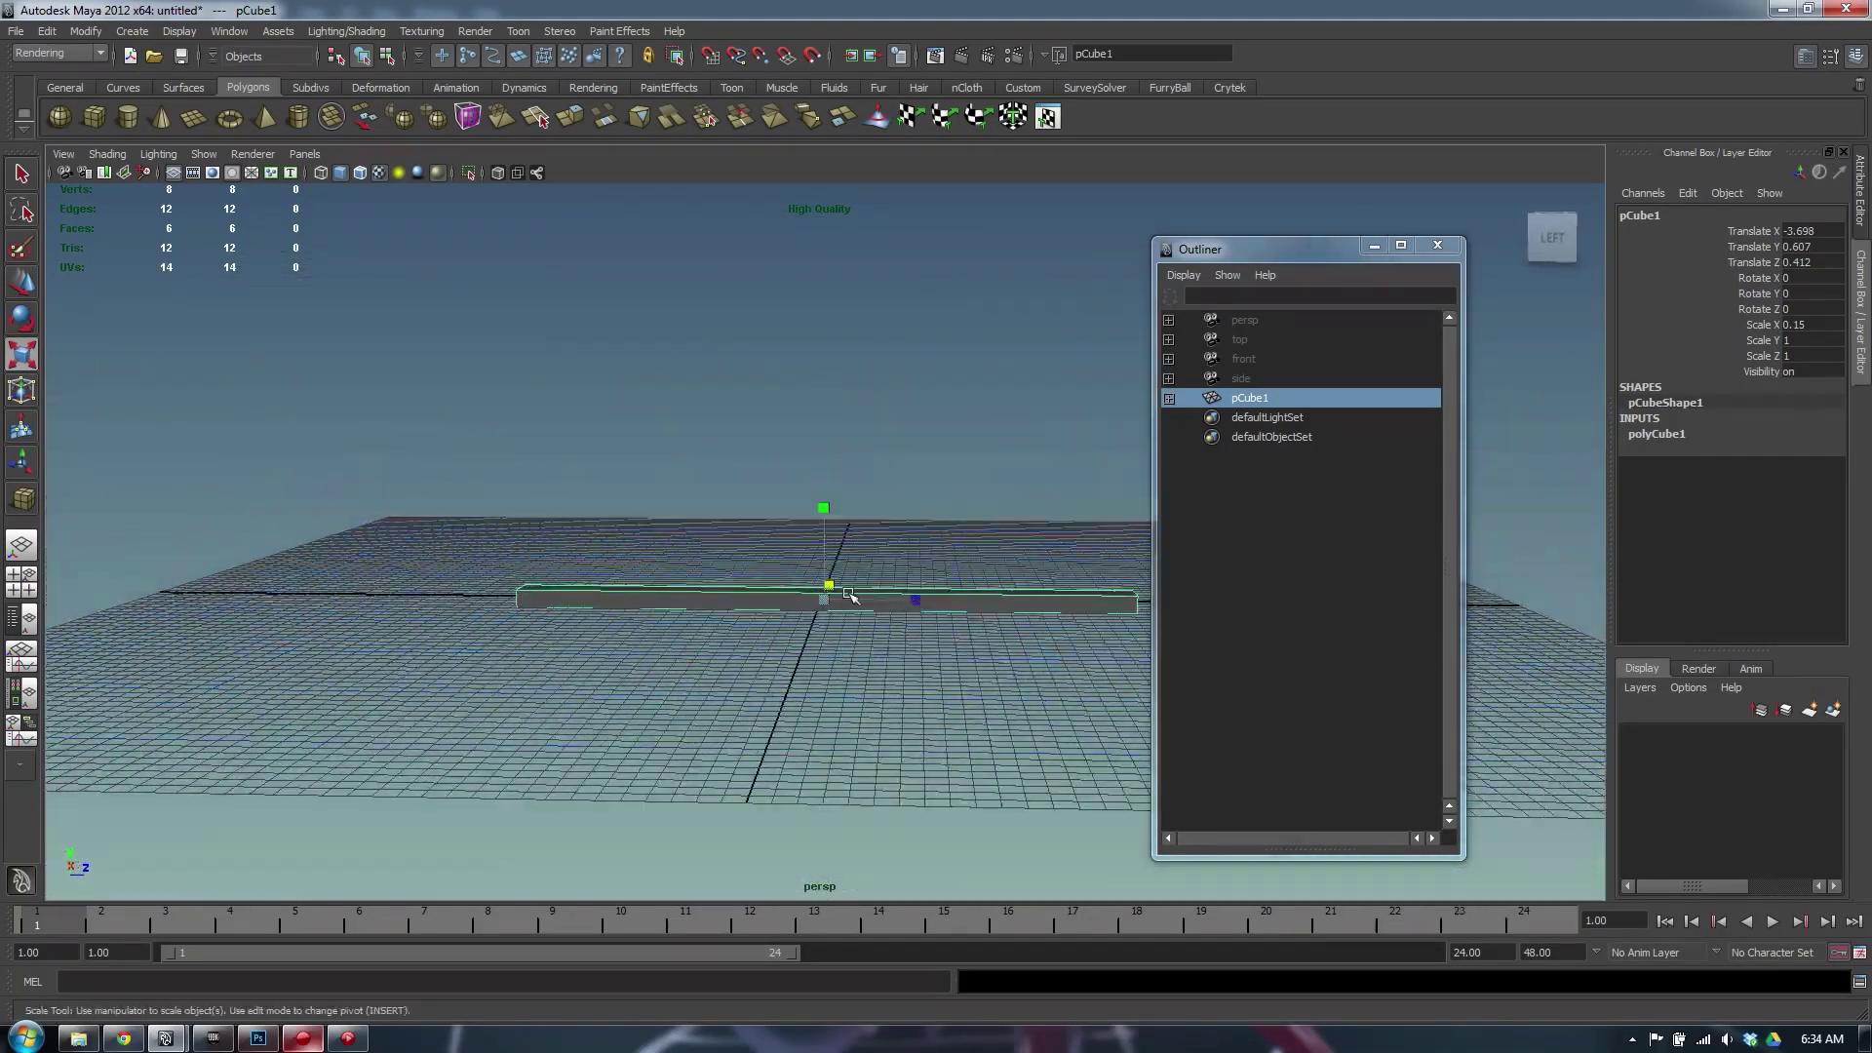
Select the strip's four upper vertices and move them vertically to turn it into a tall, thin wall panel
{"action": "key", "text": "F8"}
{"action": "left_click_drag", "start_coordinate": [780, 576], "coordinate": [646, 565], "text": "alt"}
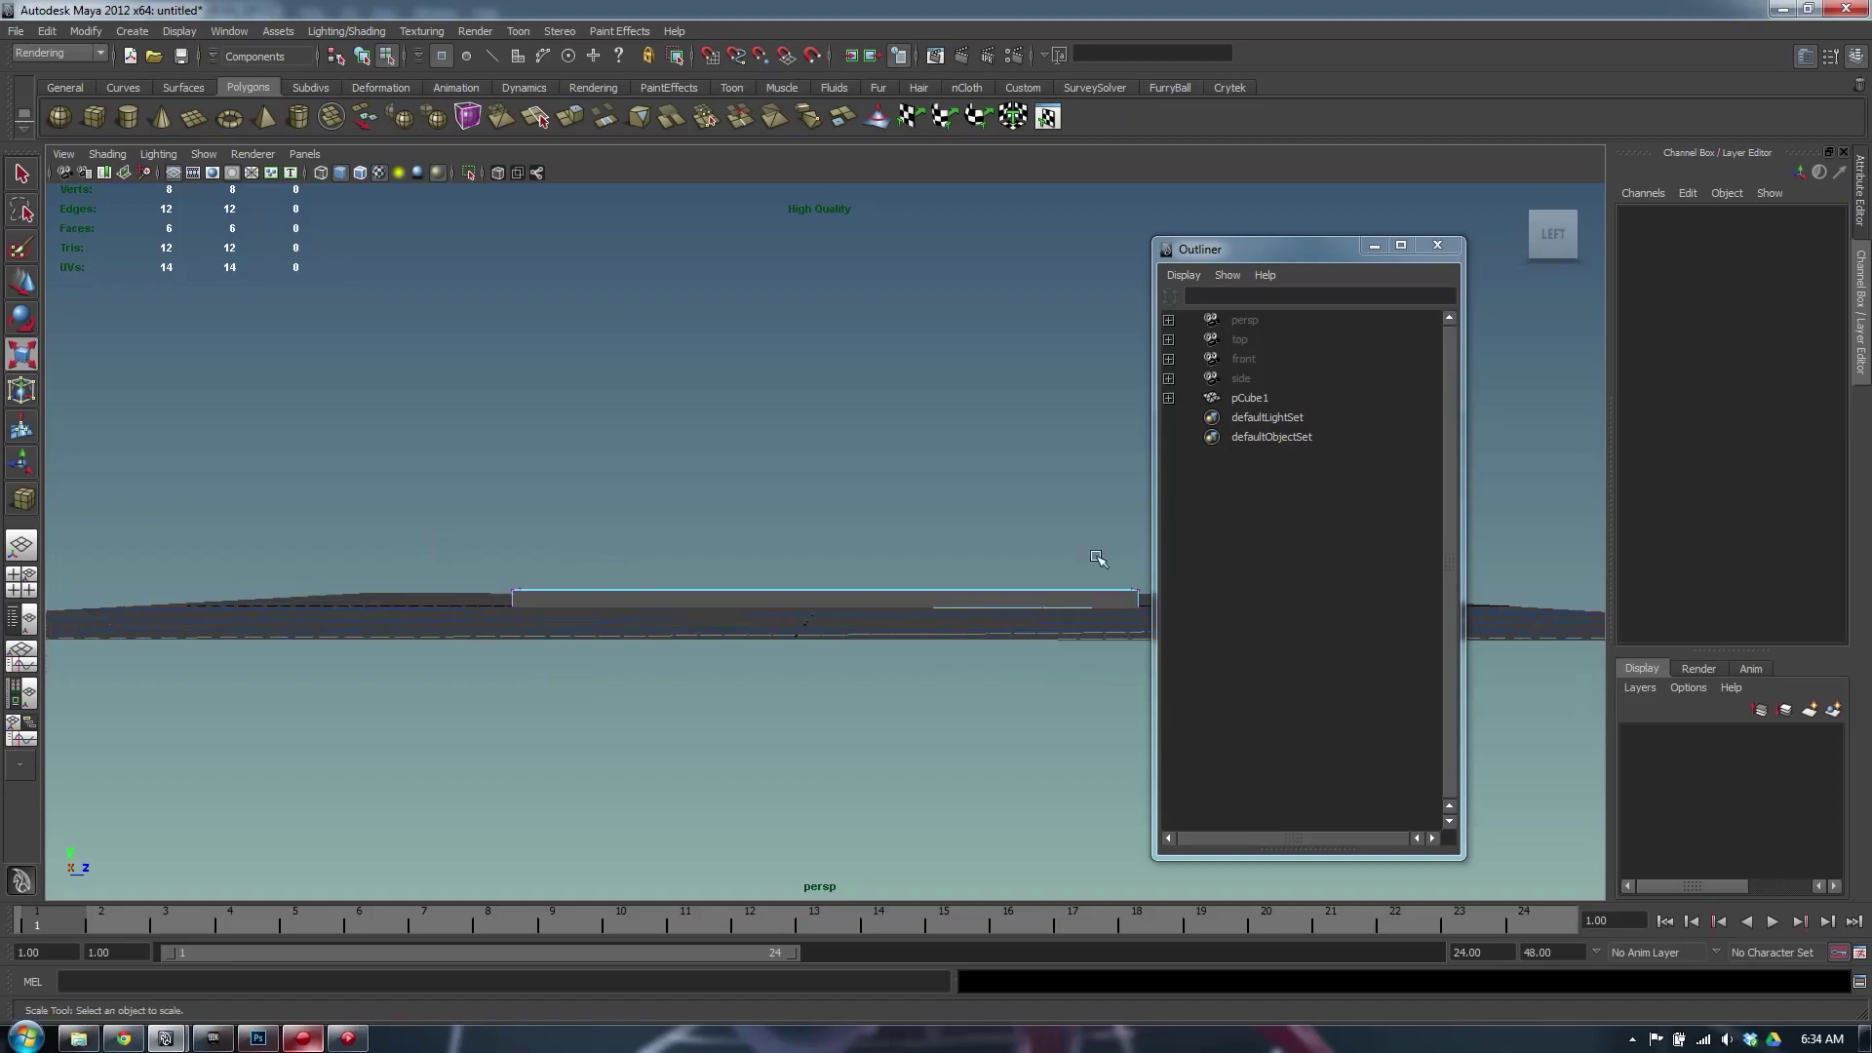
{"action": "left_click_drag", "start_coordinate": [1216, 594], "coordinate": [1218, 595]}
{"action": "left_click_drag", "start_coordinate": [660, 497], "coordinate": [672, 537], "text": "alt"}
{"action": "key", "text": "w"}
{"action": "left_click_drag", "start_coordinate": [827, 525], "coordinate": [825, 322]}
{"action": "left_click_drag", "start_coordinate": [825, 331], "coordinate": [970, 419], "text": "alt"}
{"action": "left_click_drag", "start_coordinate": [602, 518], "coordinate": [743, 487], "text": "alt"}
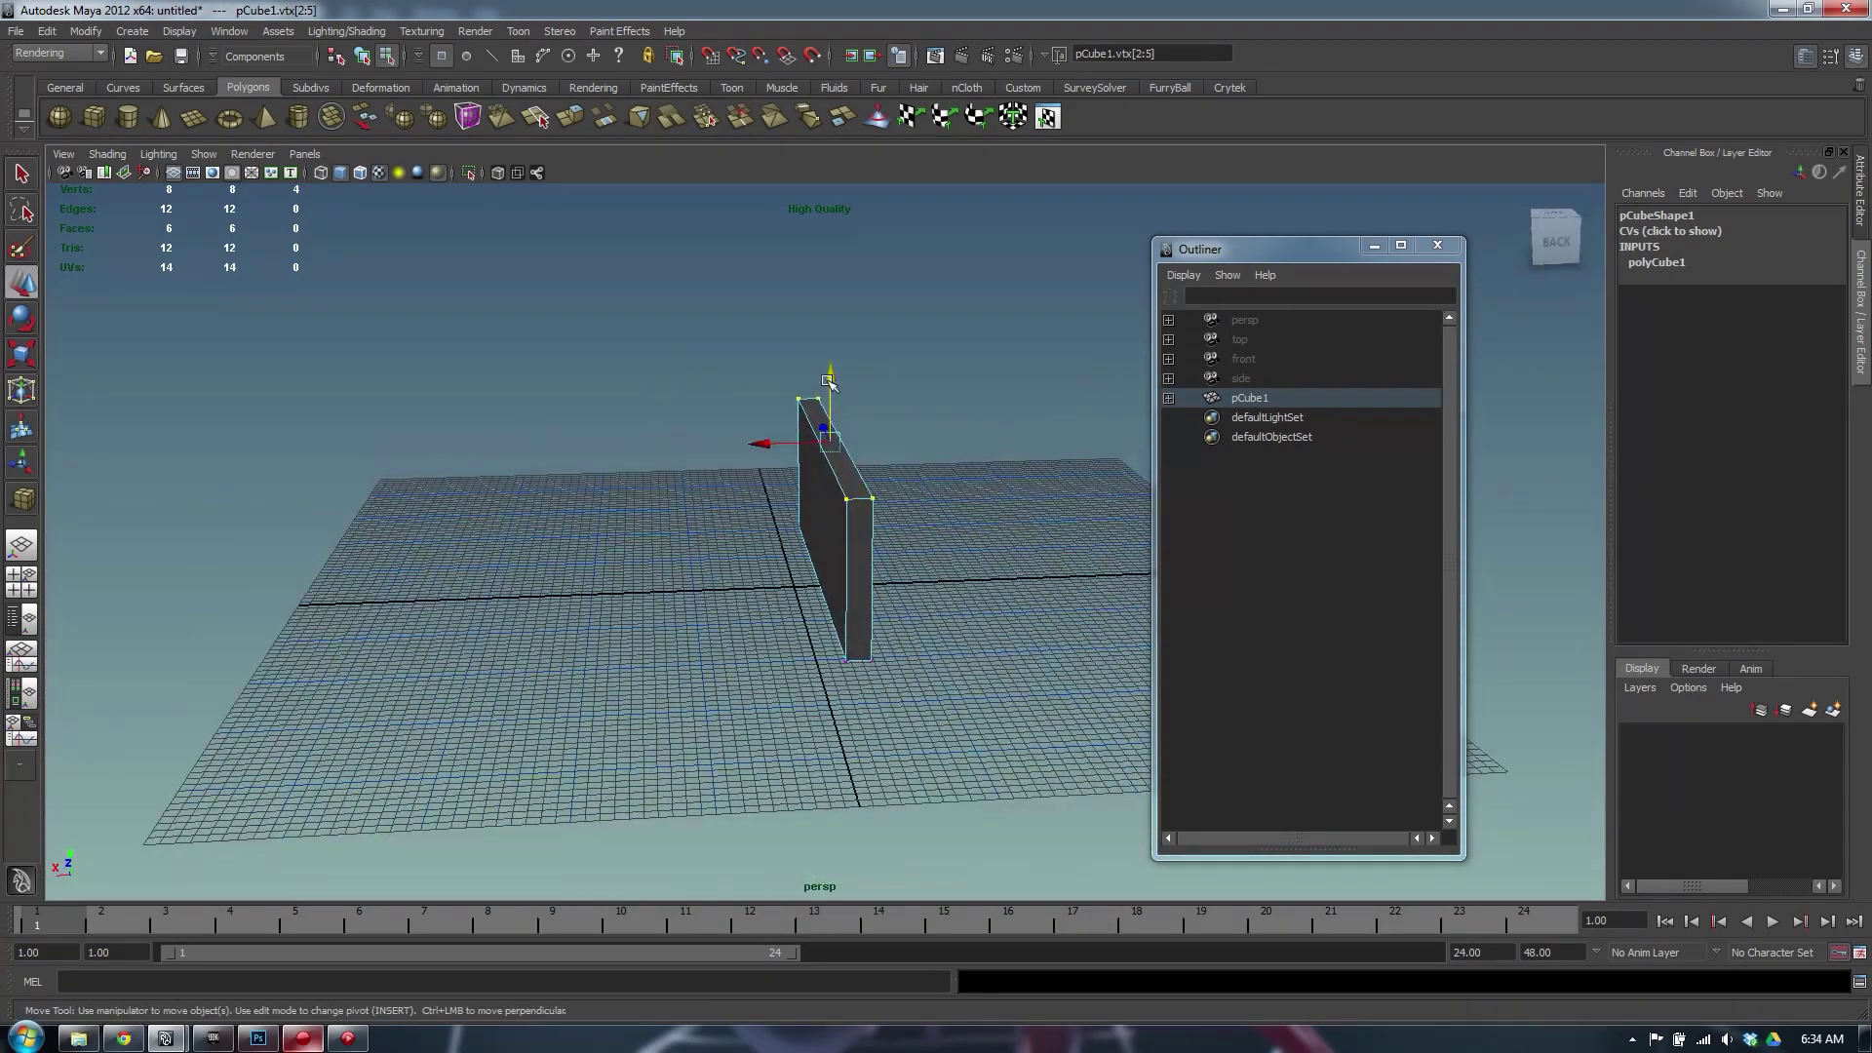
{"action": "left_click_drag", "start_coordinate": [828, 383], "coordinate": [836, 629]}
Return to object mode, move the panel to Translate X -15.364 and scale it to 0.117 in X and 1.15 in Z
{"action": "key", "text": "F8"}
{"action": "left_click", "coordinate": [629, 503]}
{"action": "mouse_move", "coordinate": [798, 556]}
{"action": "left_mouse_down", "text": "alt"}
{"action": "mouse_move", "coordinate": [870, 575]}
{"action": "mouse_move", "coordinate": [837, 550]}
{"action": "mouse_move", "coordinate": [885, 552]}
{"action": "mouse_move", "coordinate": [809, 559]}
{"action": "mouse_move", "coordinate": [642, 522]}
{"action": "mouse_move", "coordinate": [794, 520]}
{"action": "left_mouse_up", "text": "alt"}
{"action": "key", "text": "r"}
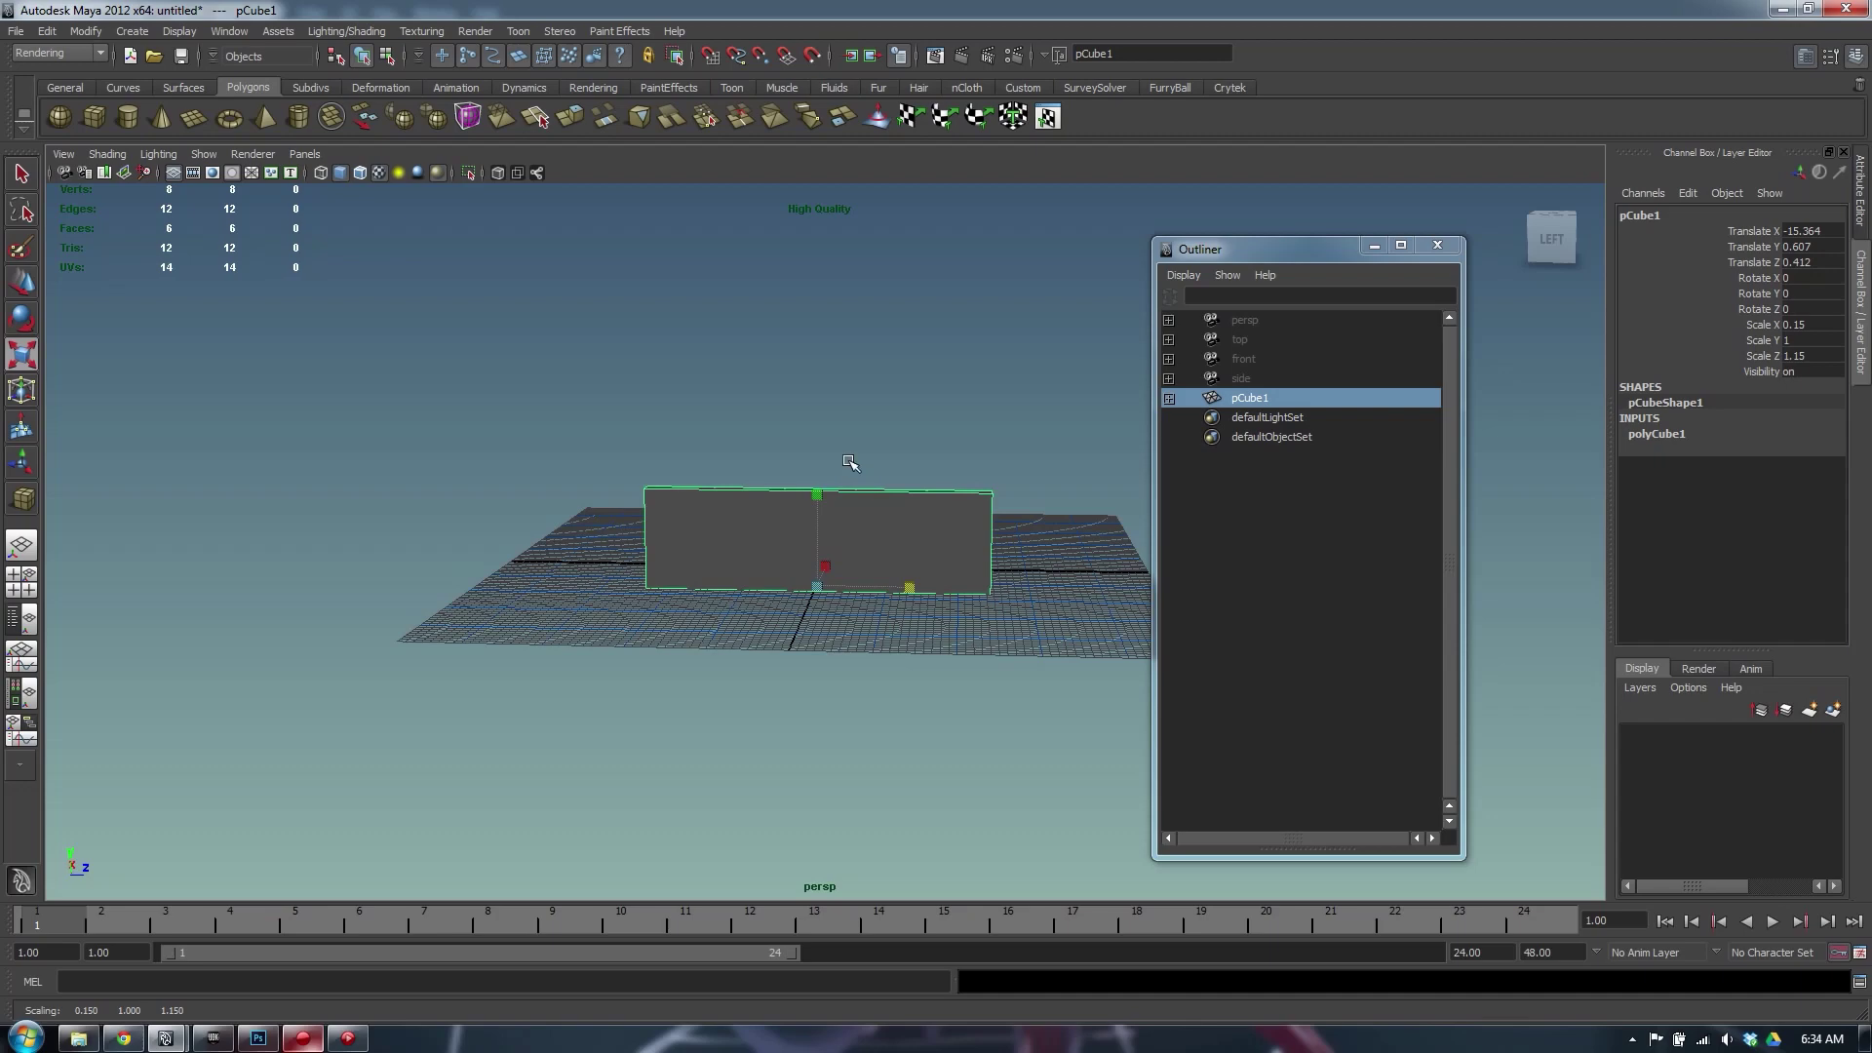
{"action": "left_click_drag", "start_coordinate": [893, 507], "coordinate": [727, 510], "text": "alt"}
{"action": "right_click_drag", "start_coordinate": [727, 510], "coordinate": [956, 518], "text": "alt"}
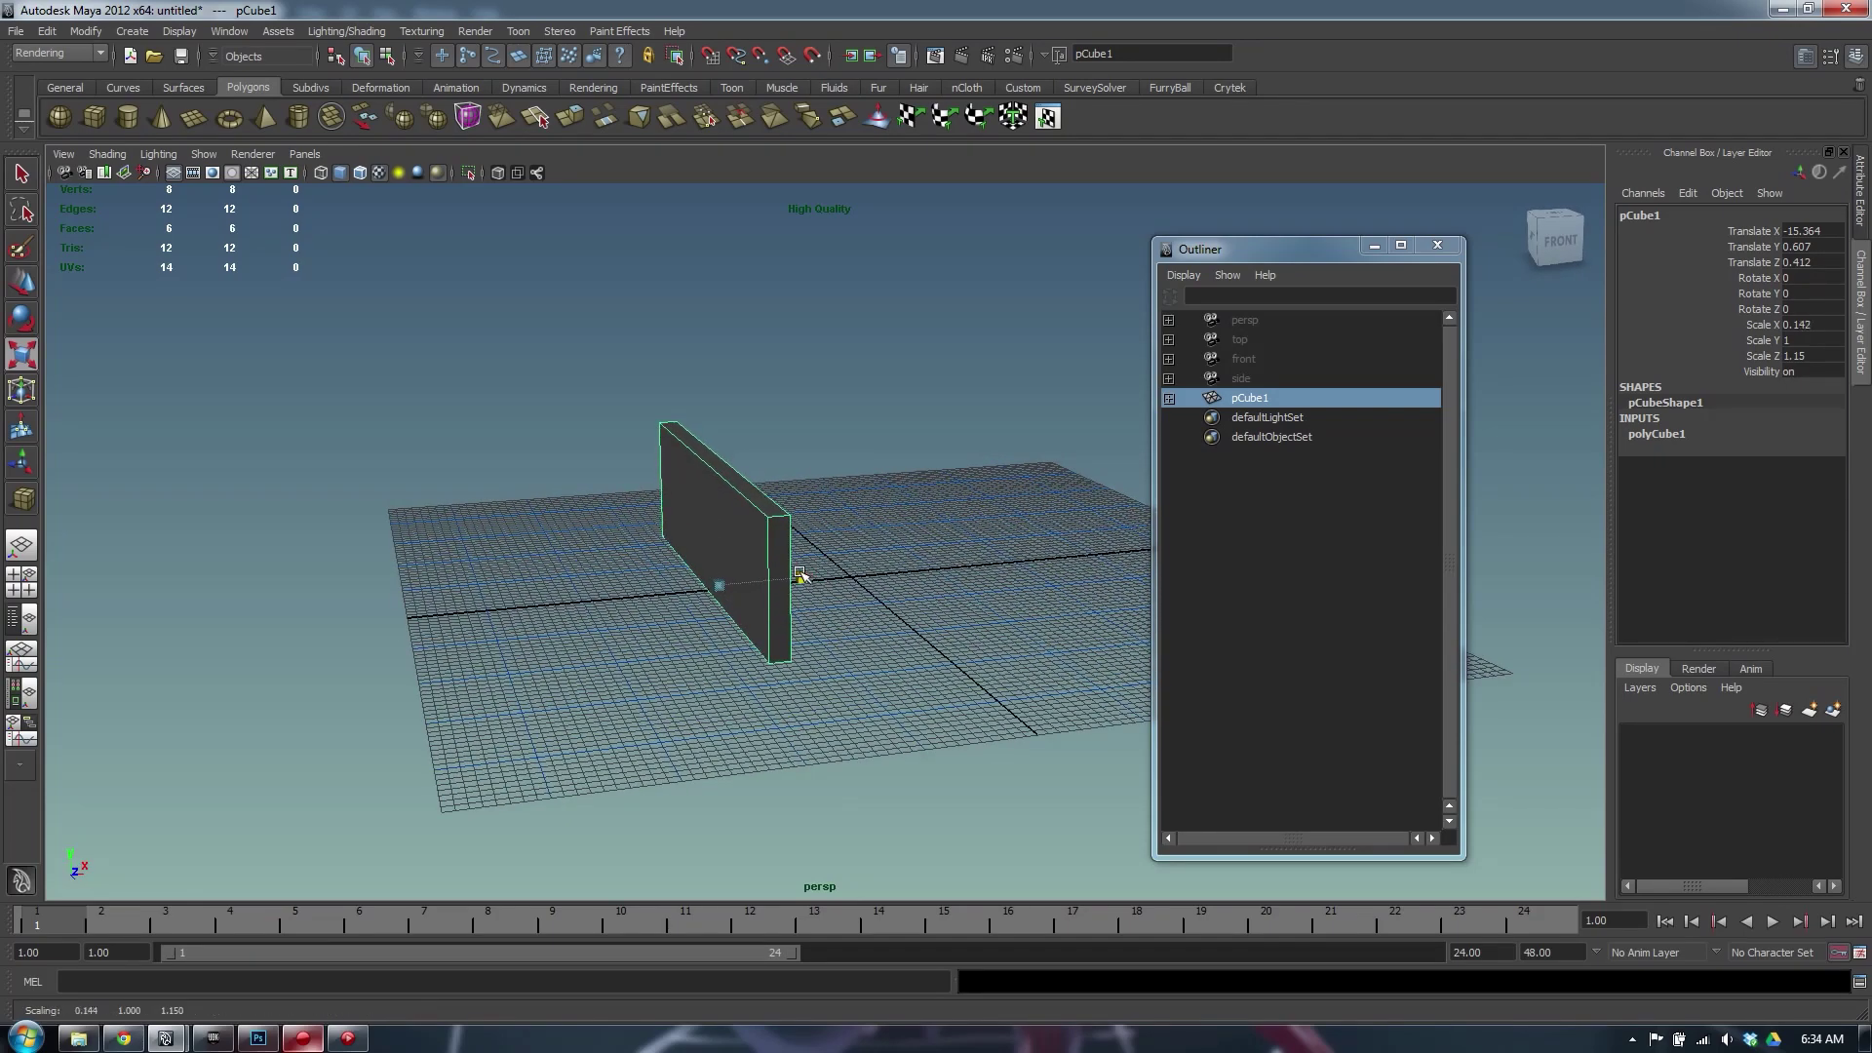
Switch to the browser, skip the advertisement on the Running Songs 2013 video and return to Maya
{"action": "left_click", "coordinate": [127, 1039]}
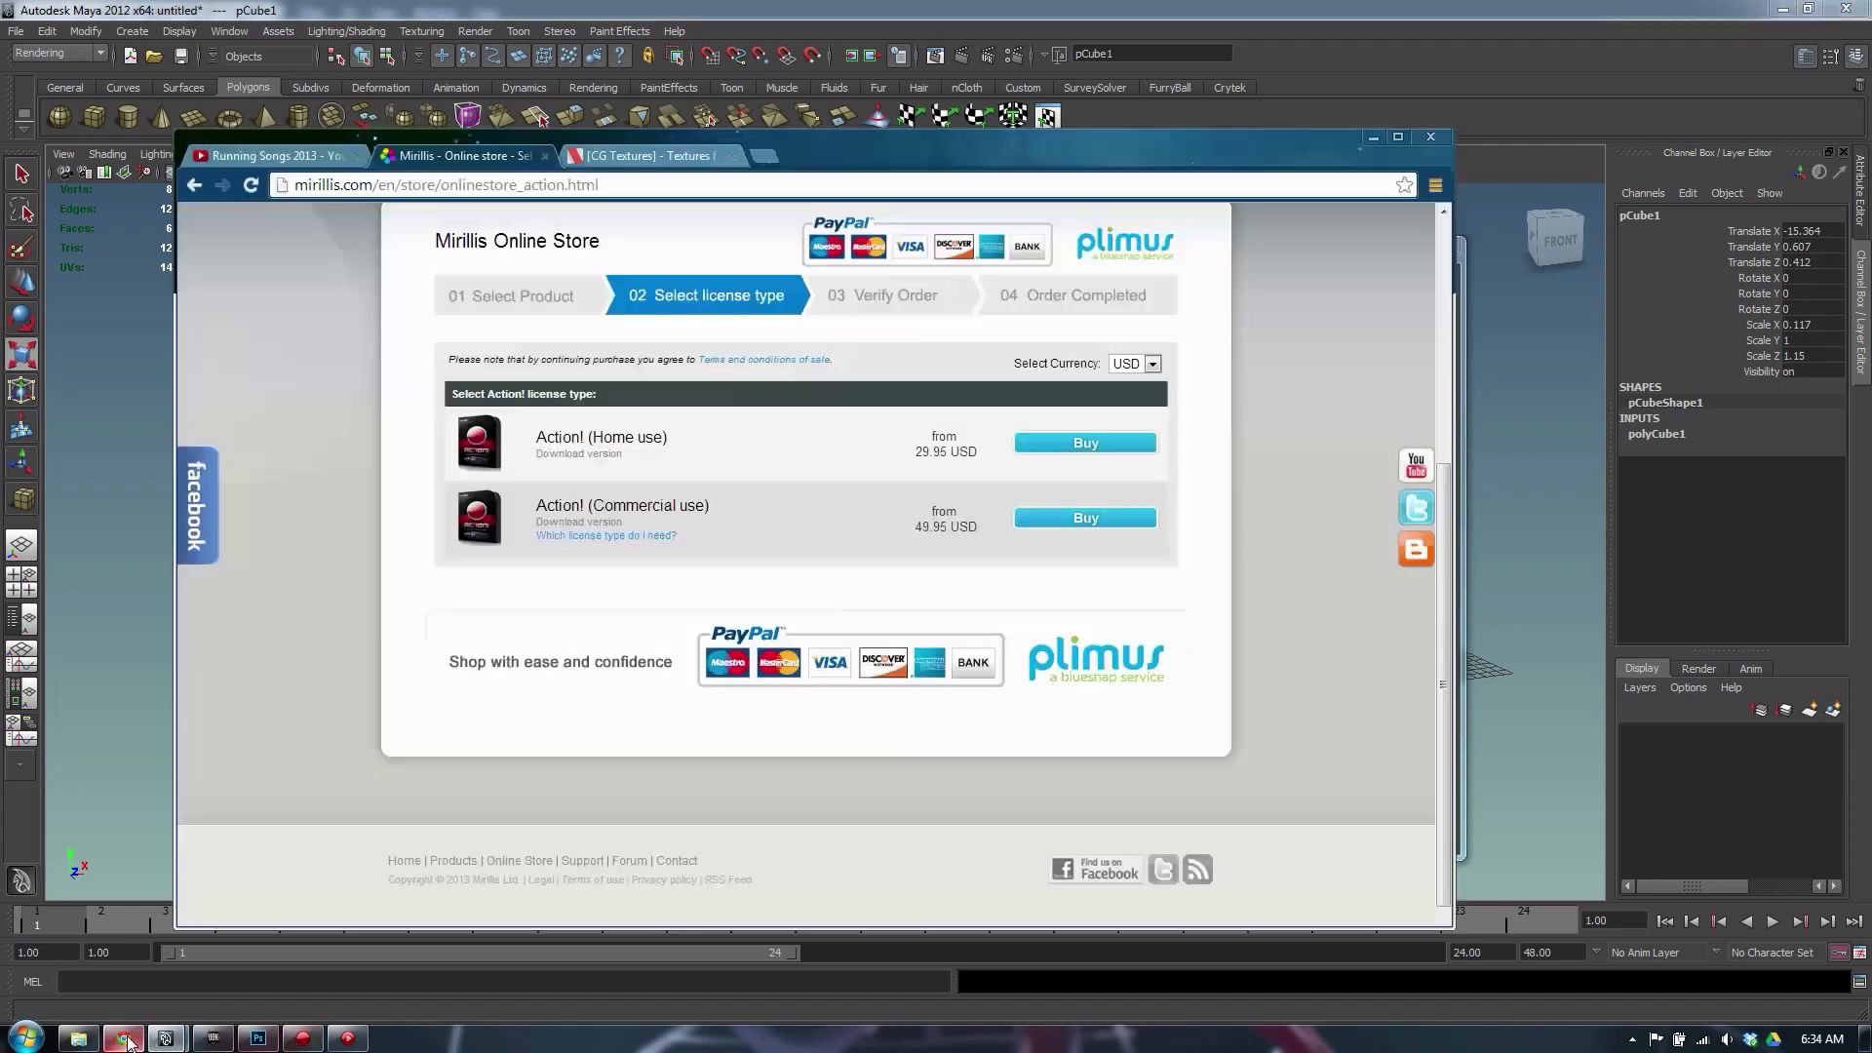
{"action": "left_click", "coordinate": [297, 156]}
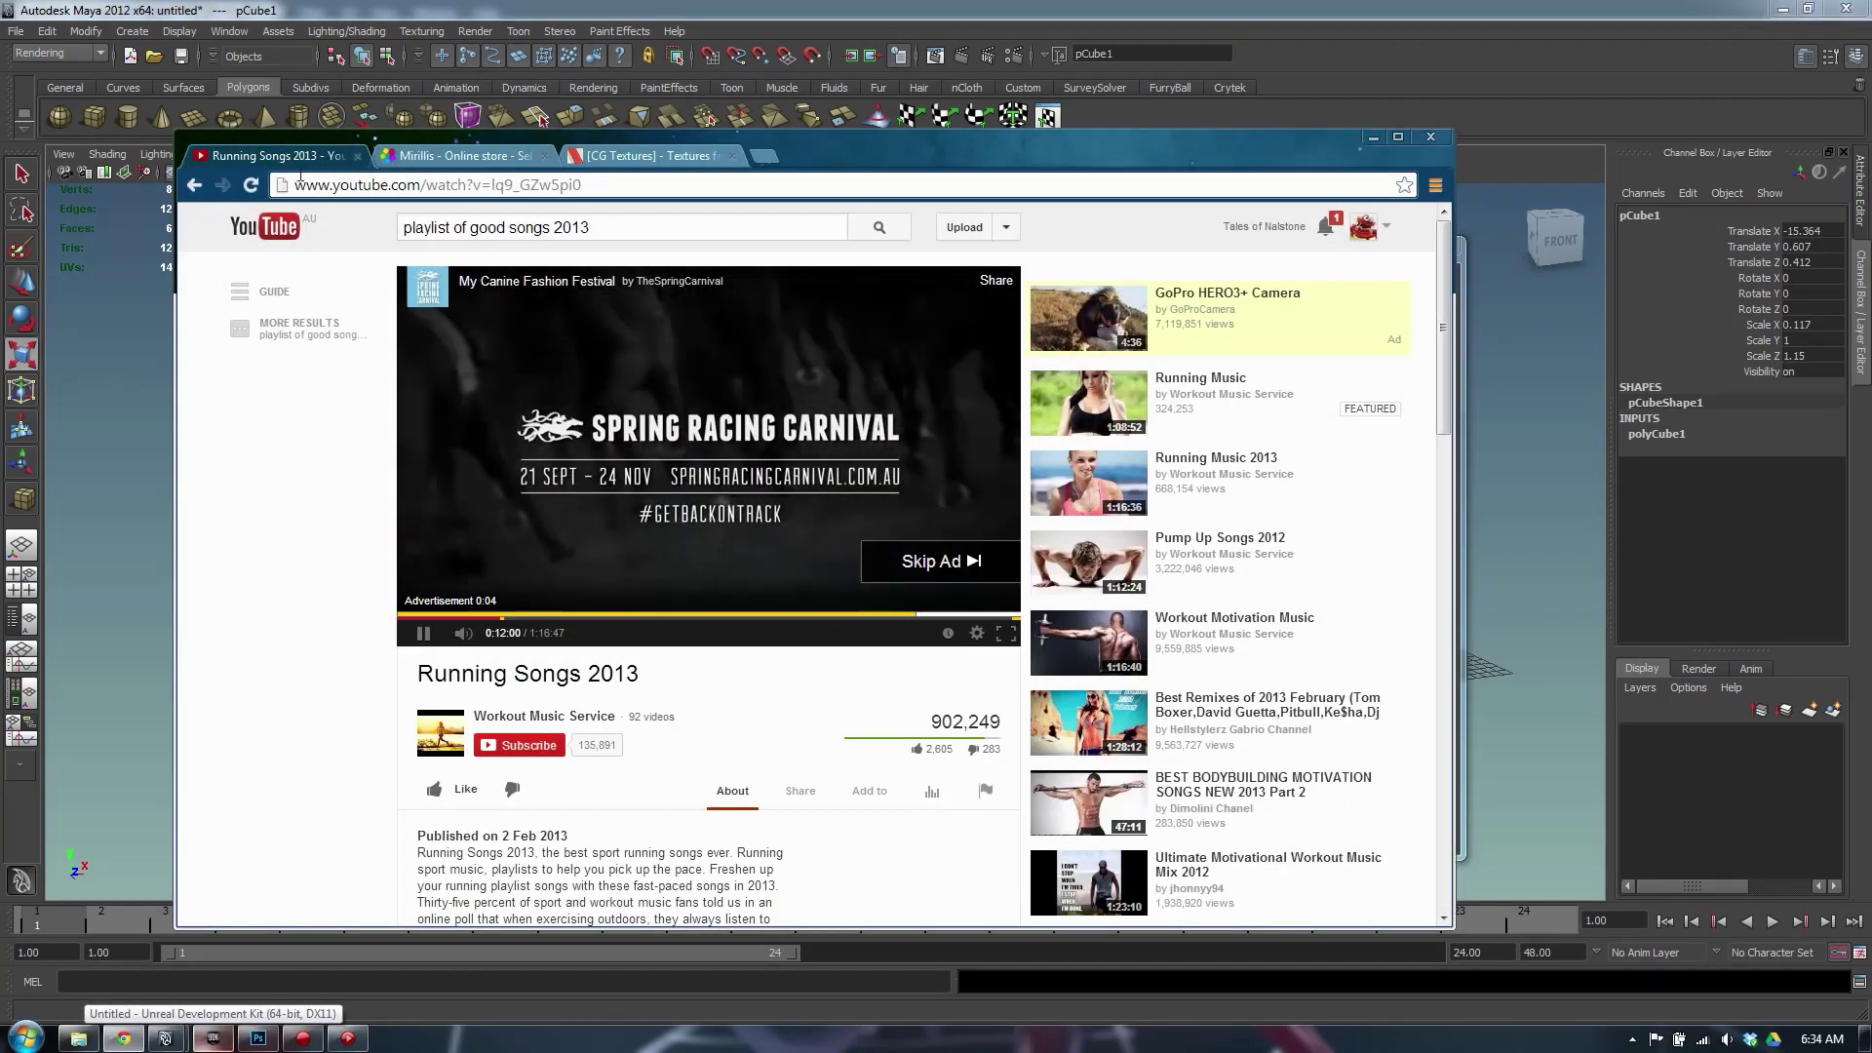
{"action": "left_click", "coordinate": [921, 564]}
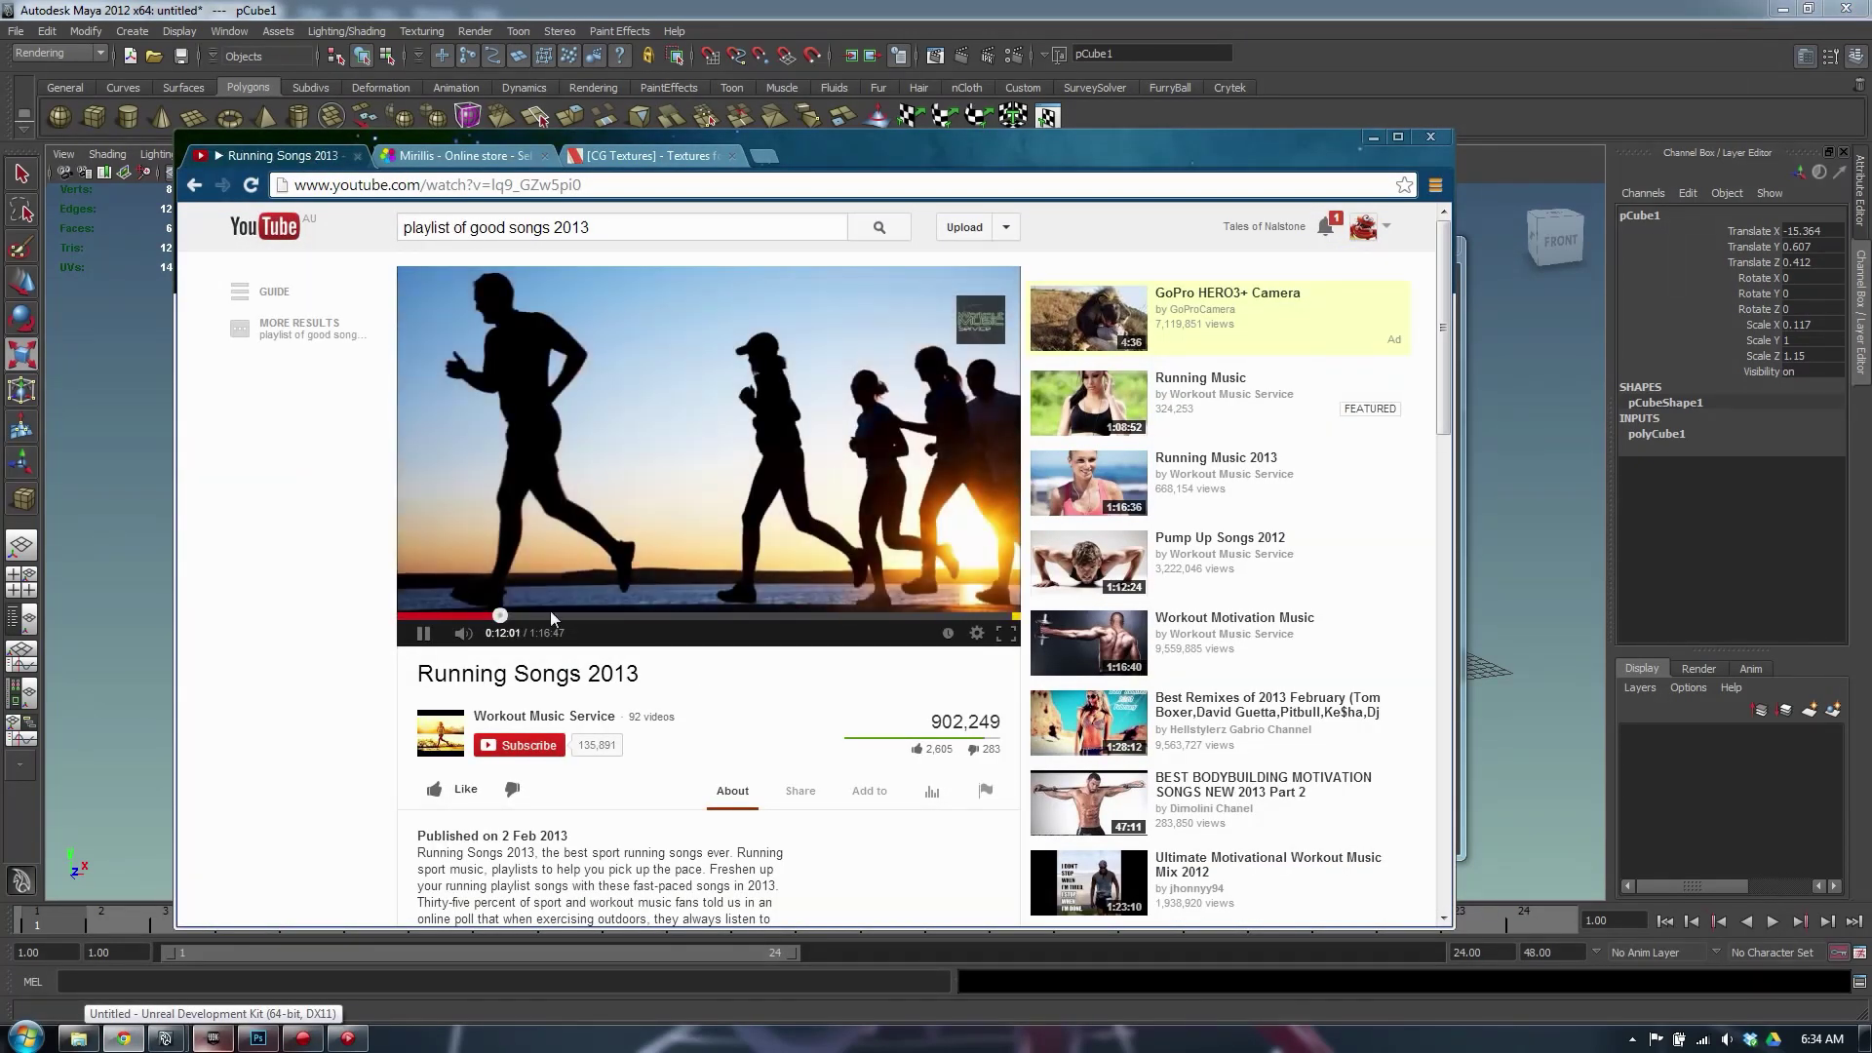
{"action": "left_click", "coordinate": [915, 16]}
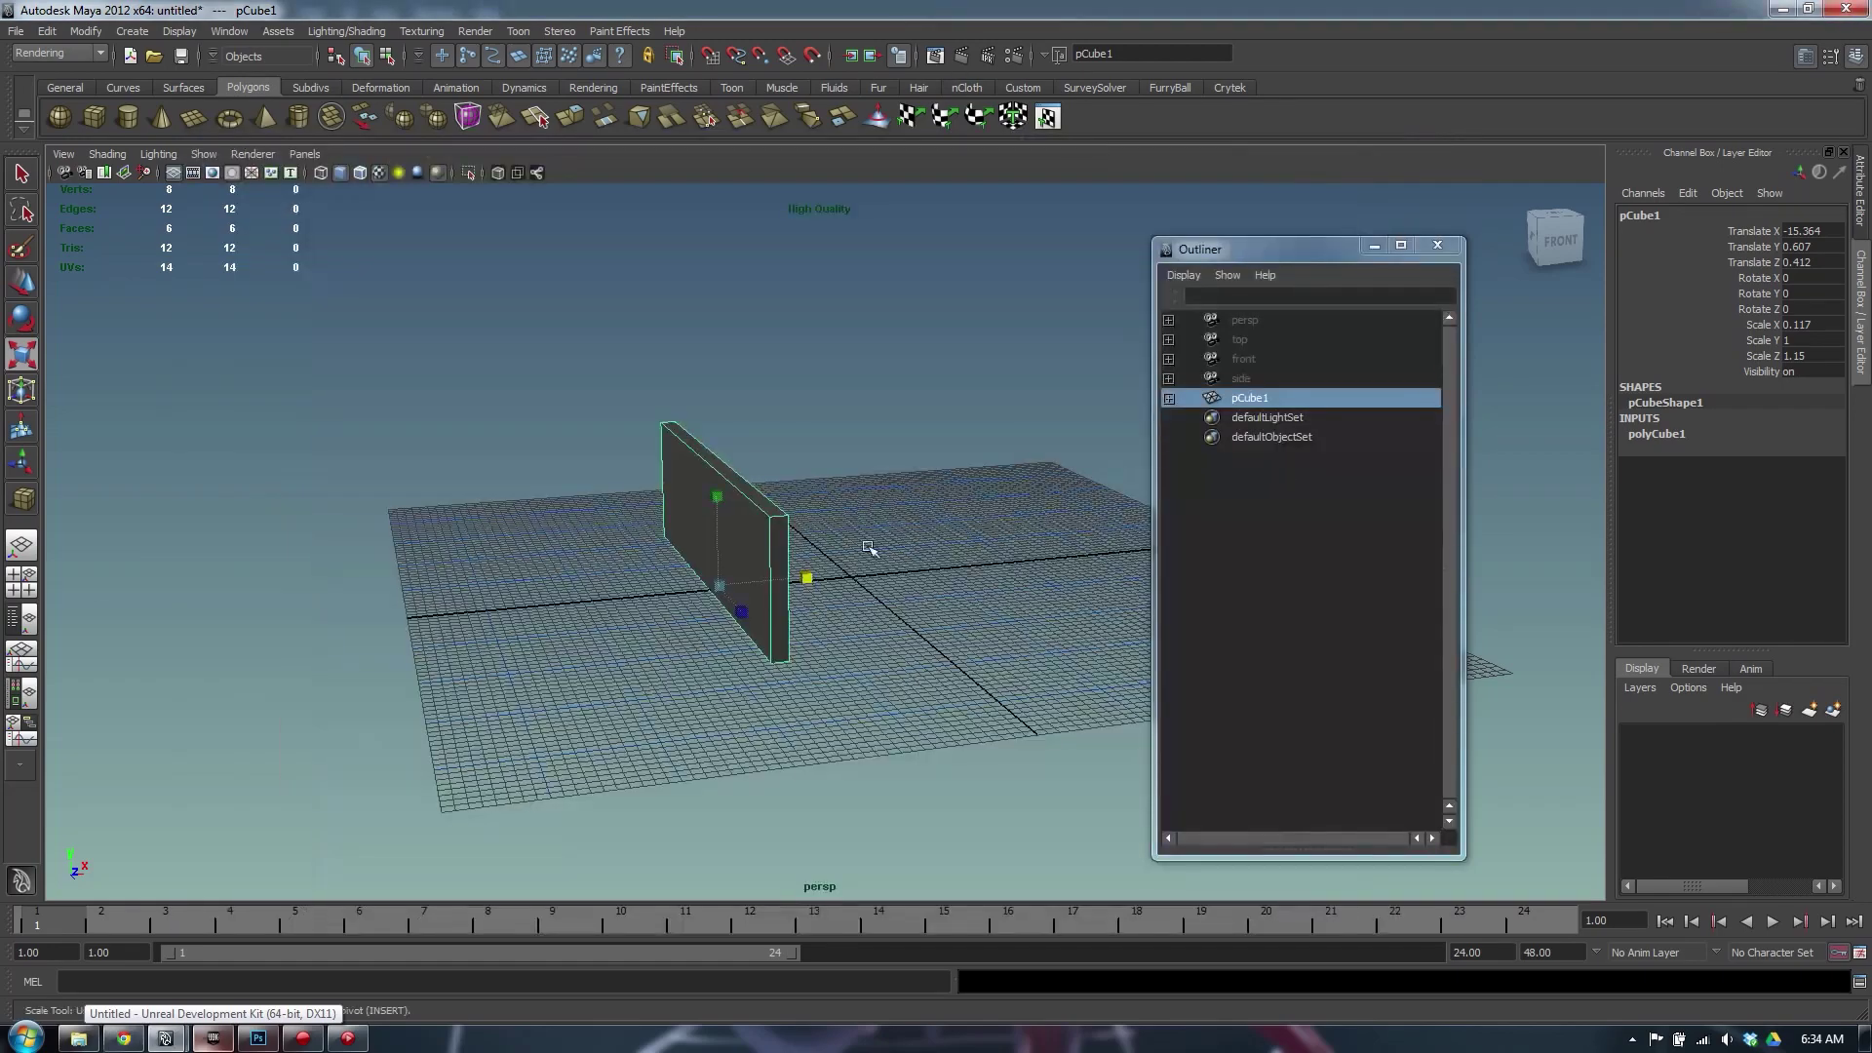
{"action": "left_click_drag", "start_coordinate": [743, 536], "coordinate": [821, 541], "text": "alt"}
{"action": "left_click", "coordinate": [856, 482]}
{"action": "left_click", "coordinate": [710, 501]}
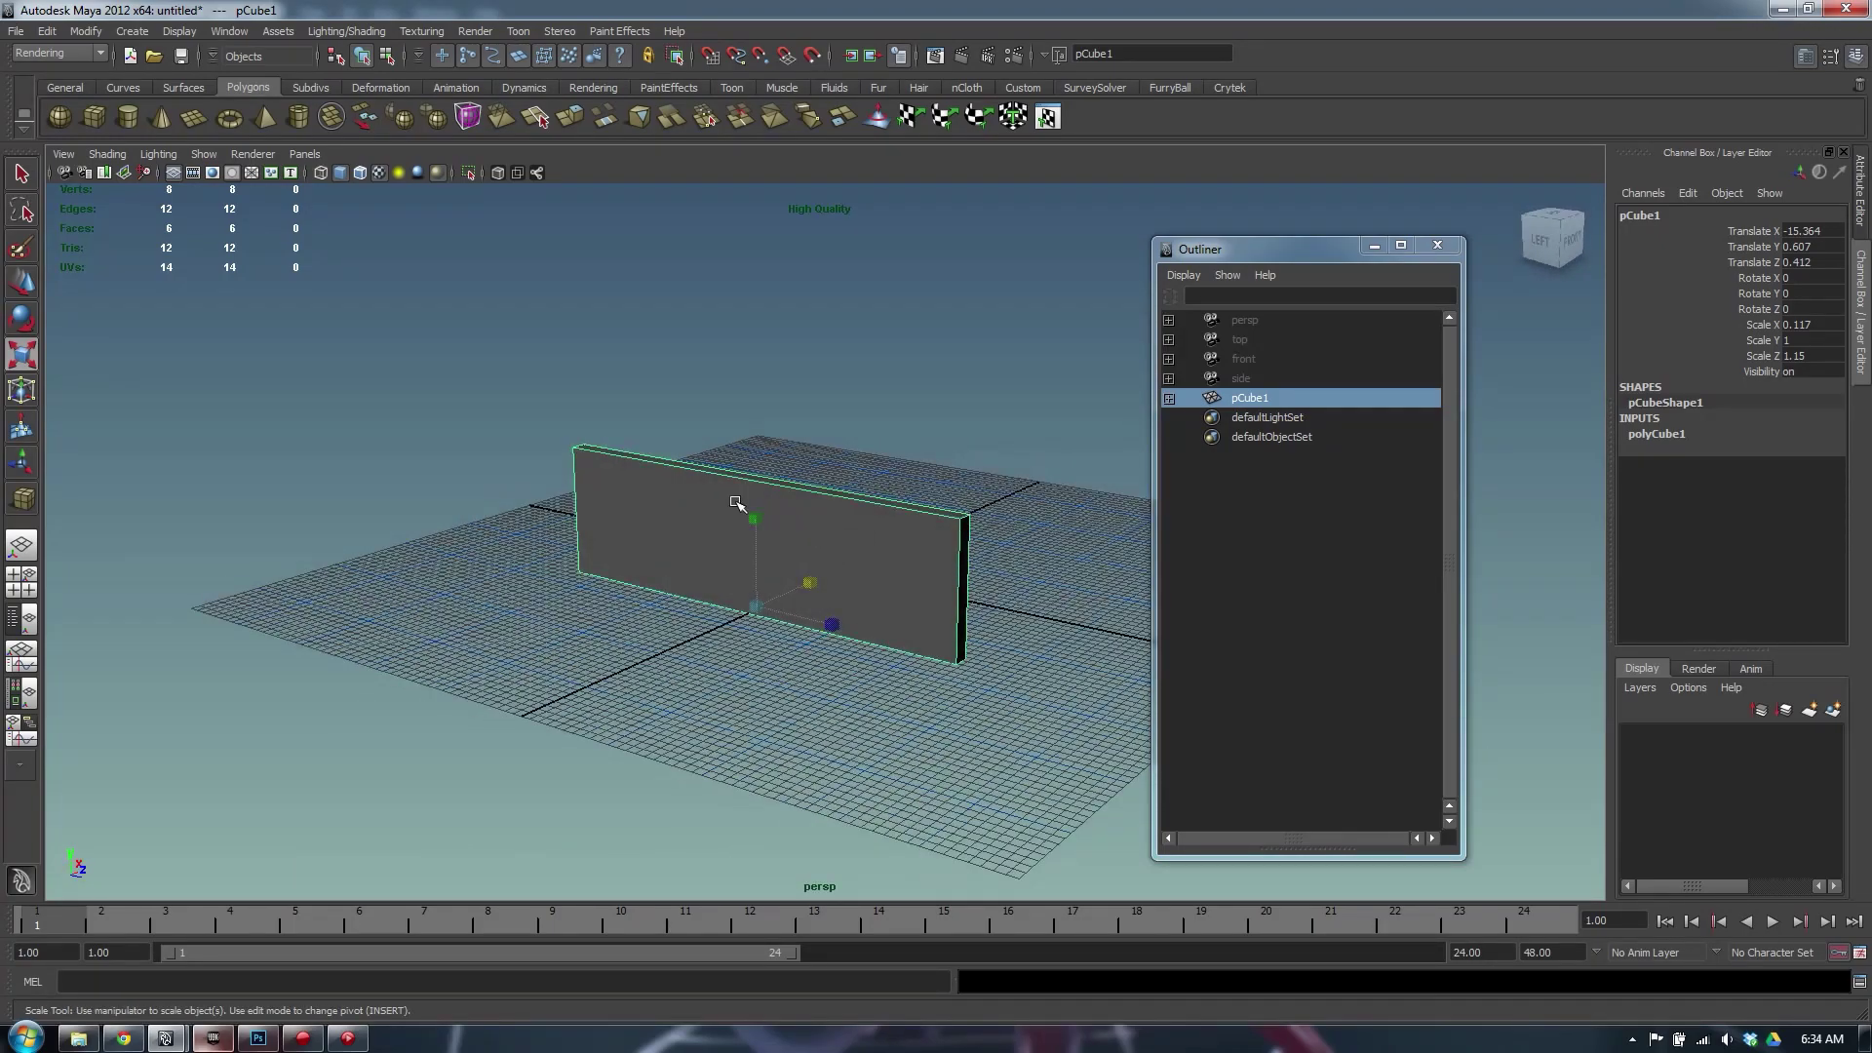
{"action": "left_click_drag", "start_coordinate": [752, 514], "coordinate": [782, 554], "text": "alt"}
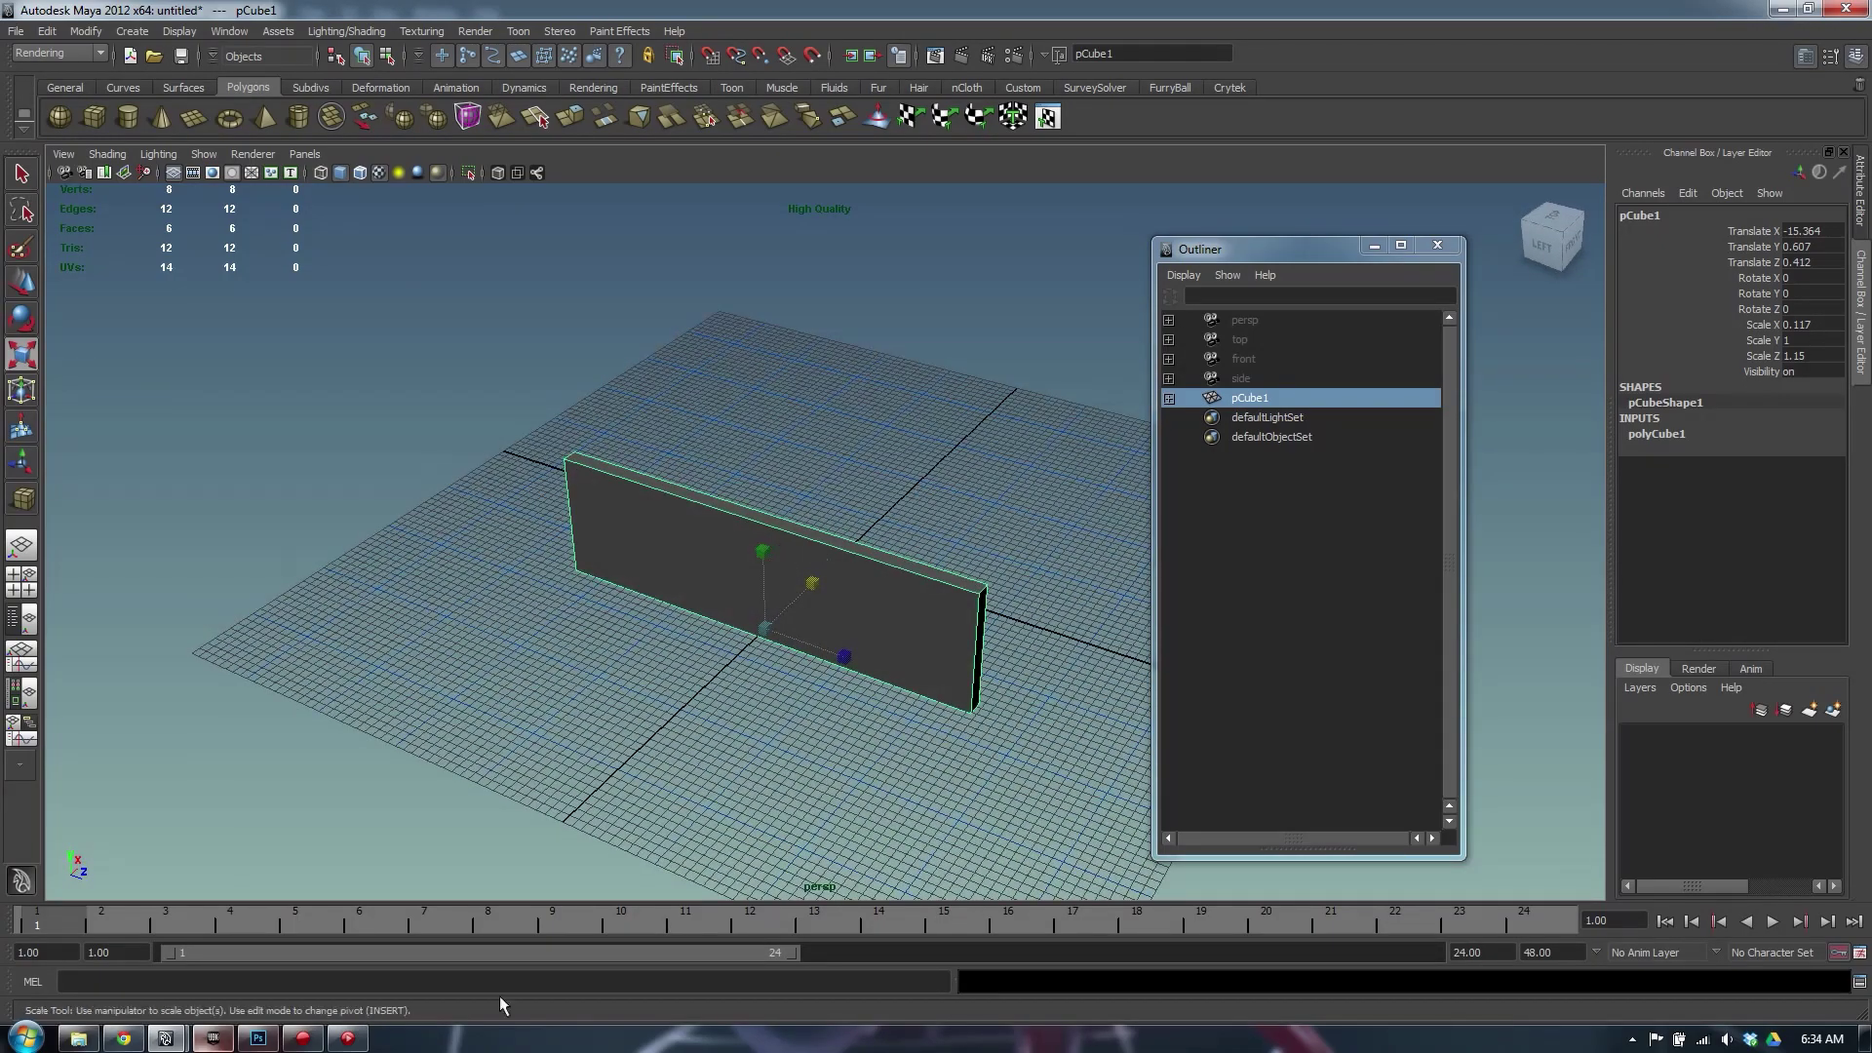
Switch to the video player, find clear views of the stall's plank-framed side wall and pause at 0:02:26
{"action": "left_click", "coordinate": [347, 1037]}
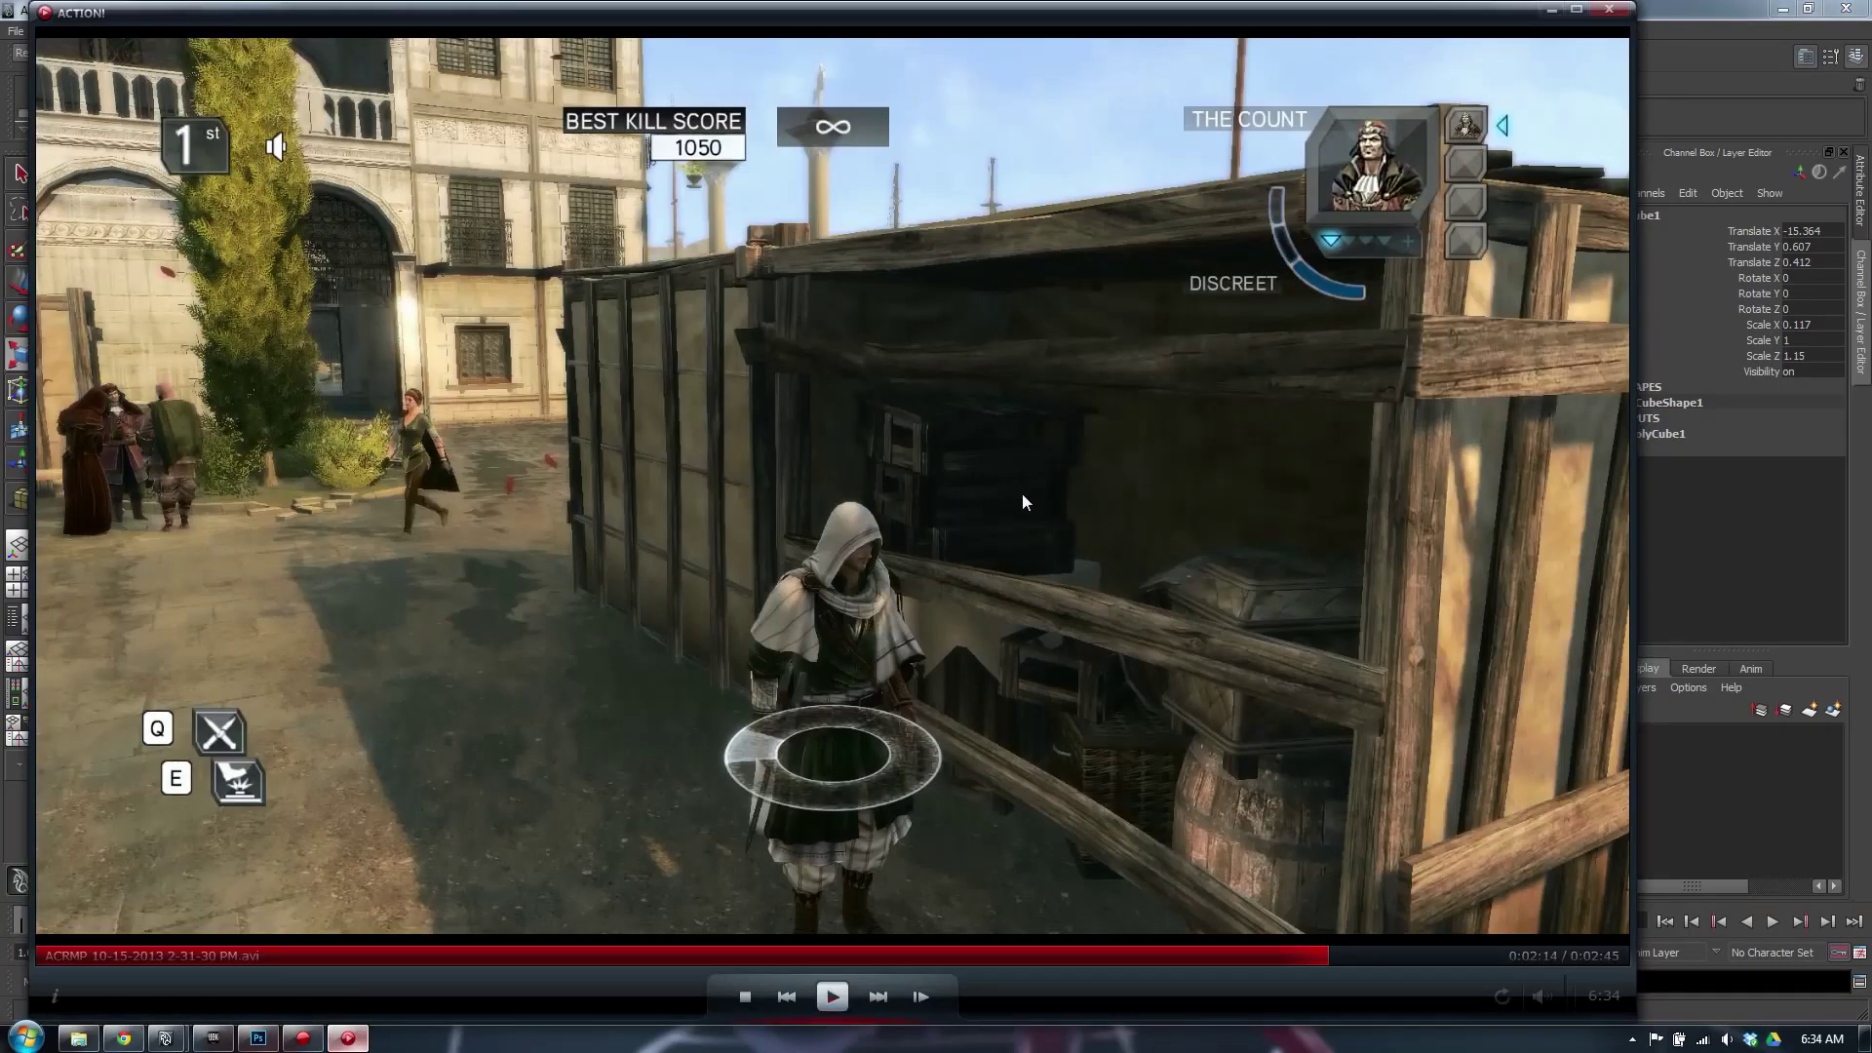
{"action": "left_click", "coordinate": [1391, 965]}
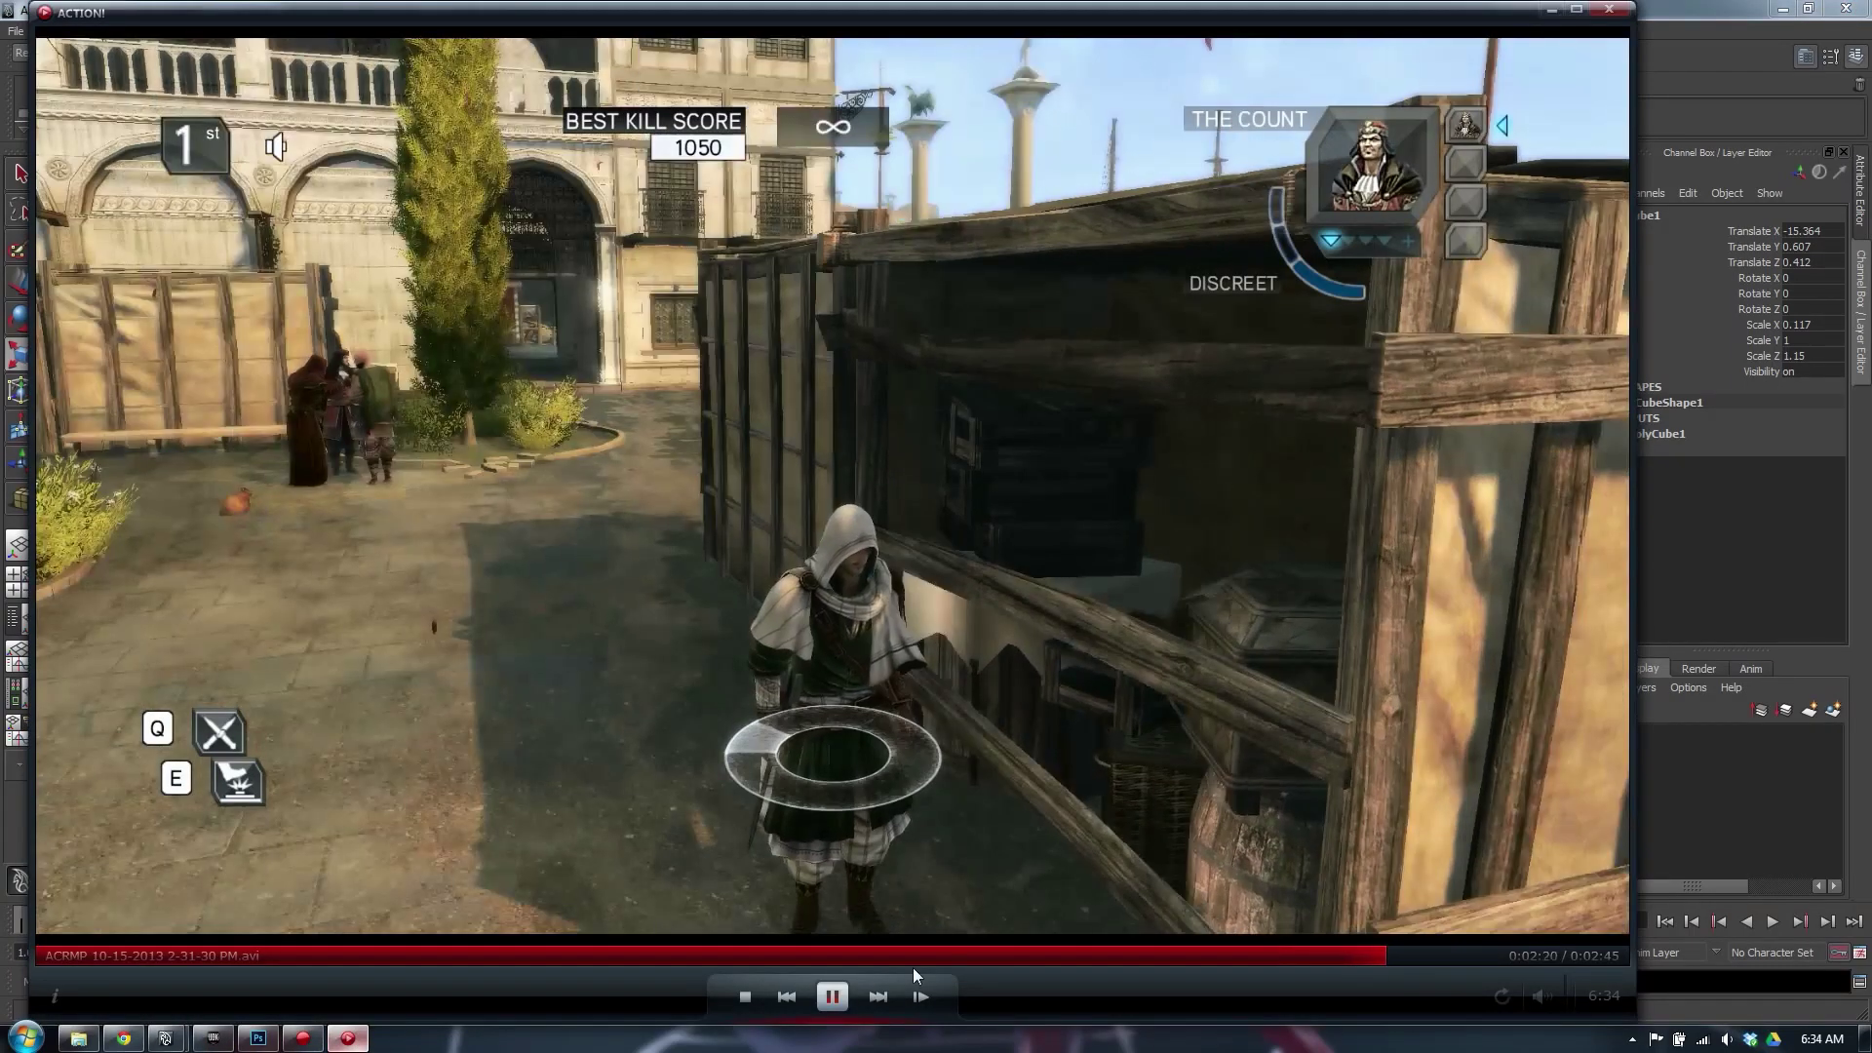
{"action": "left_click", "coordinate": [831, 996]}
{"action": "left_click", "coordinate": [1475, 963]}
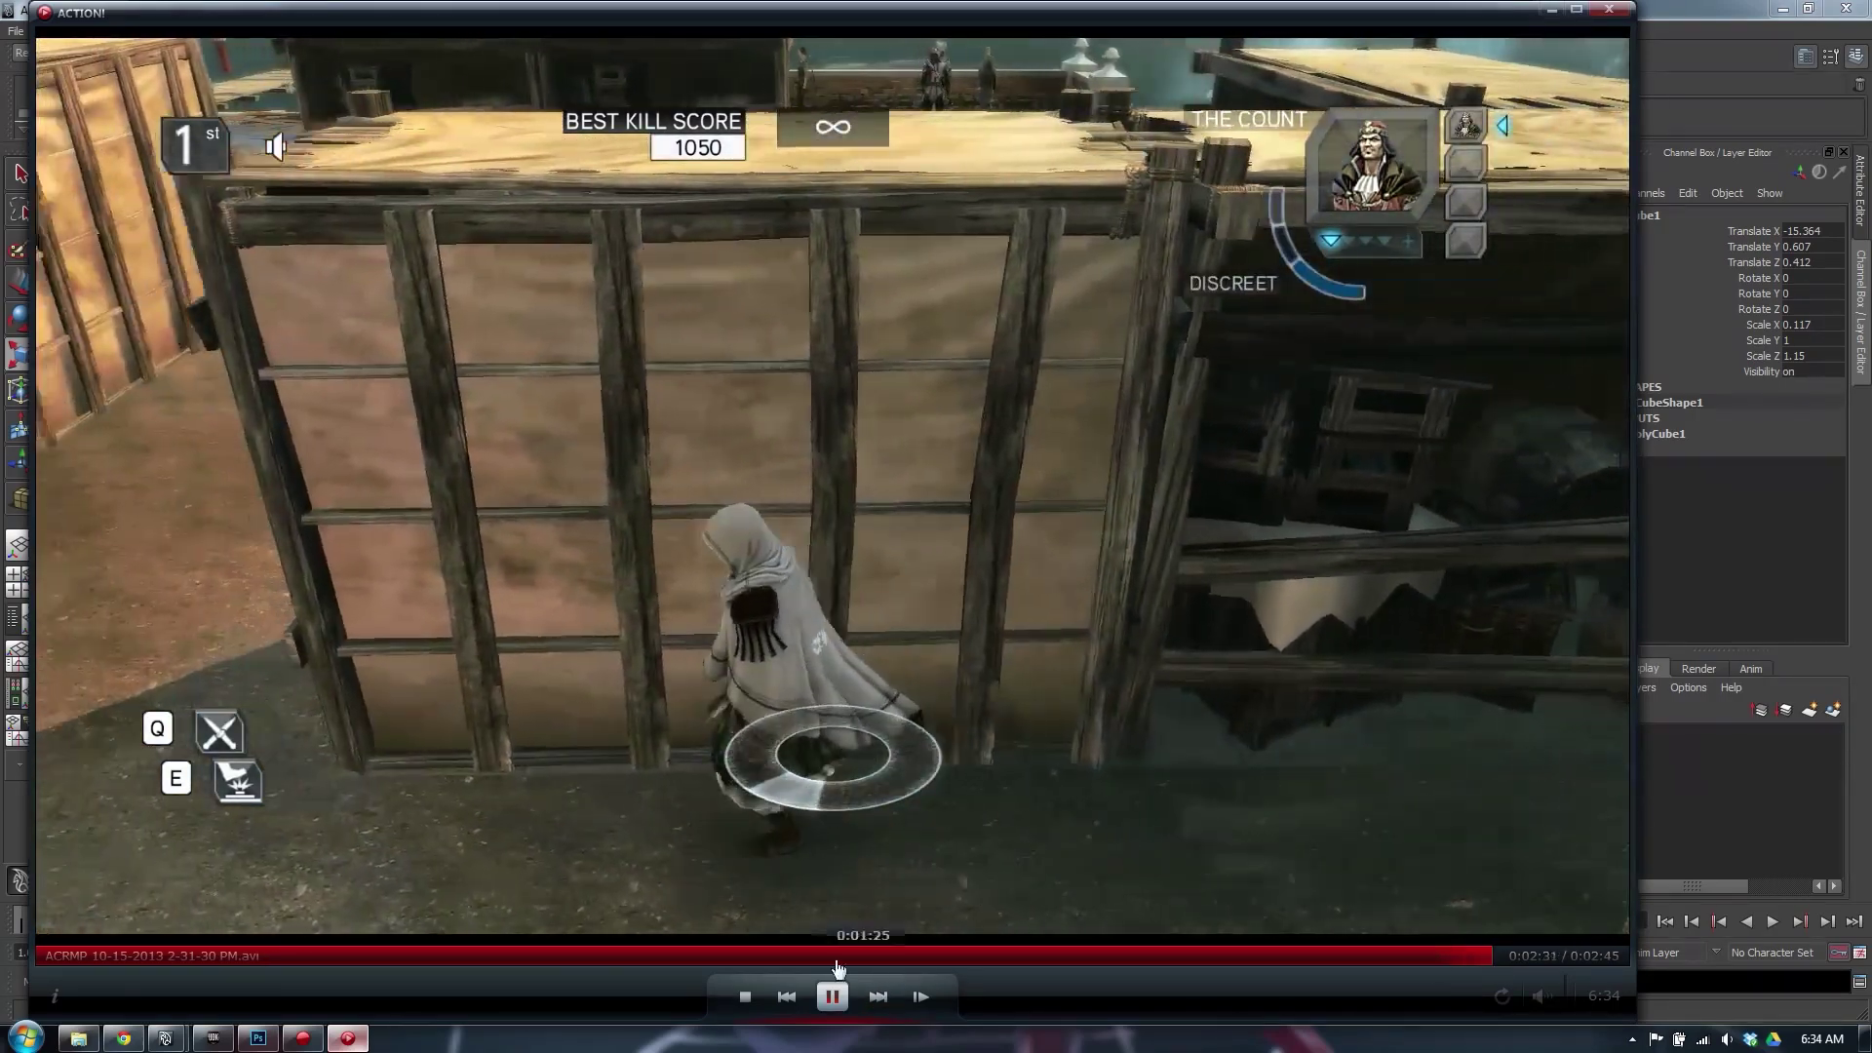
{"action": "left_click", "coordinate": [831, 996]}
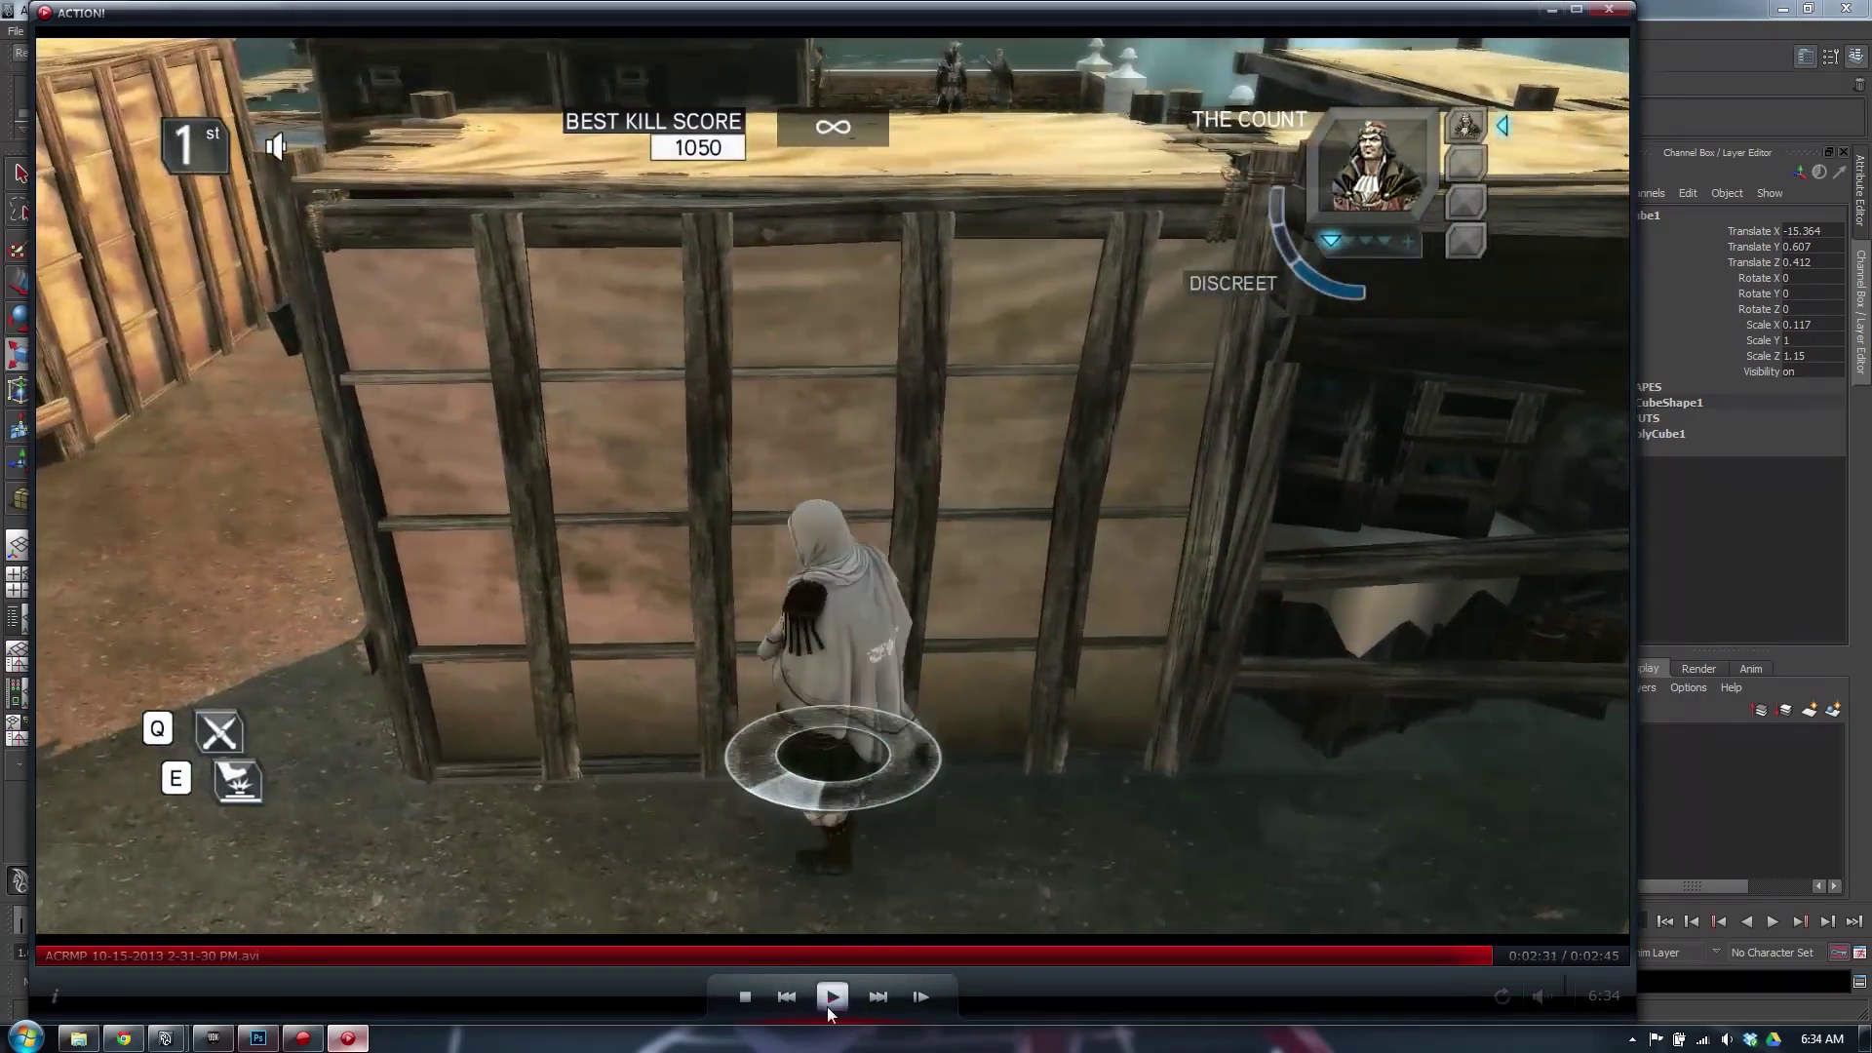
{"action": "left_click", "coordinate": [1425, 960]}
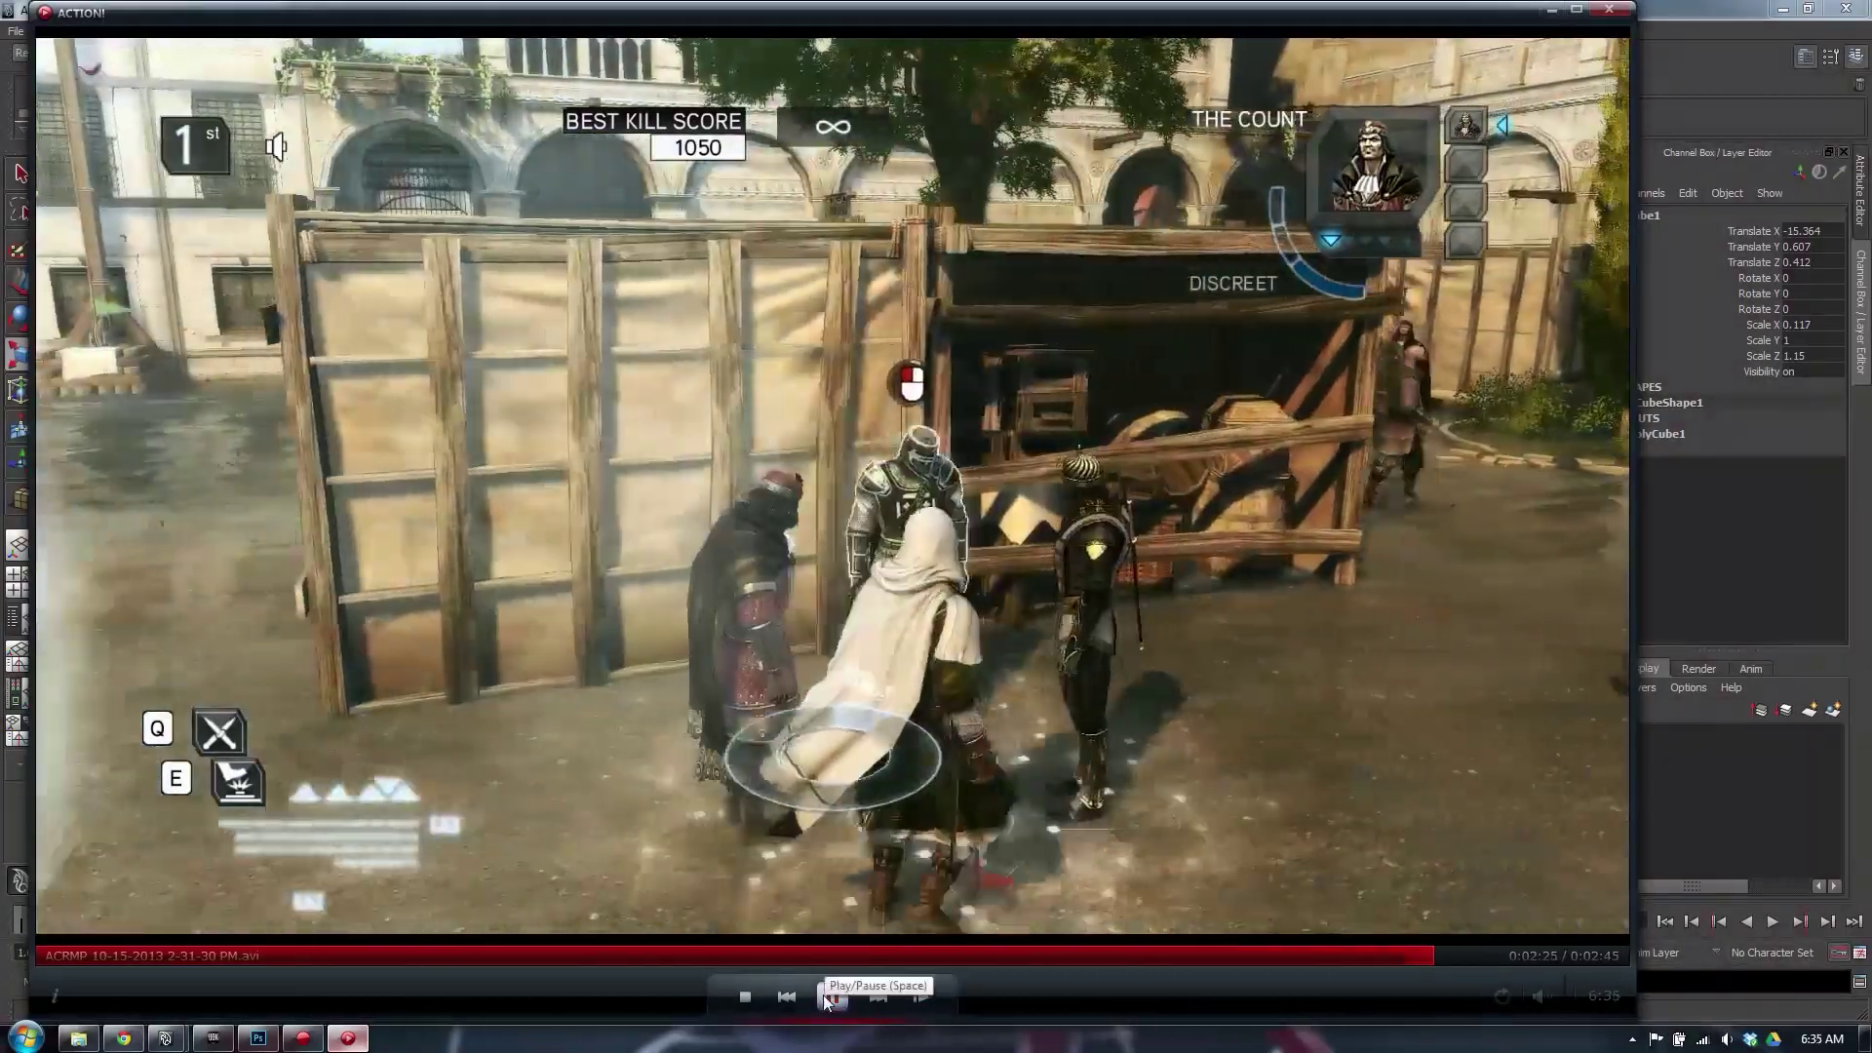
{"action": "left_click", "coordinate": [828, 997]}
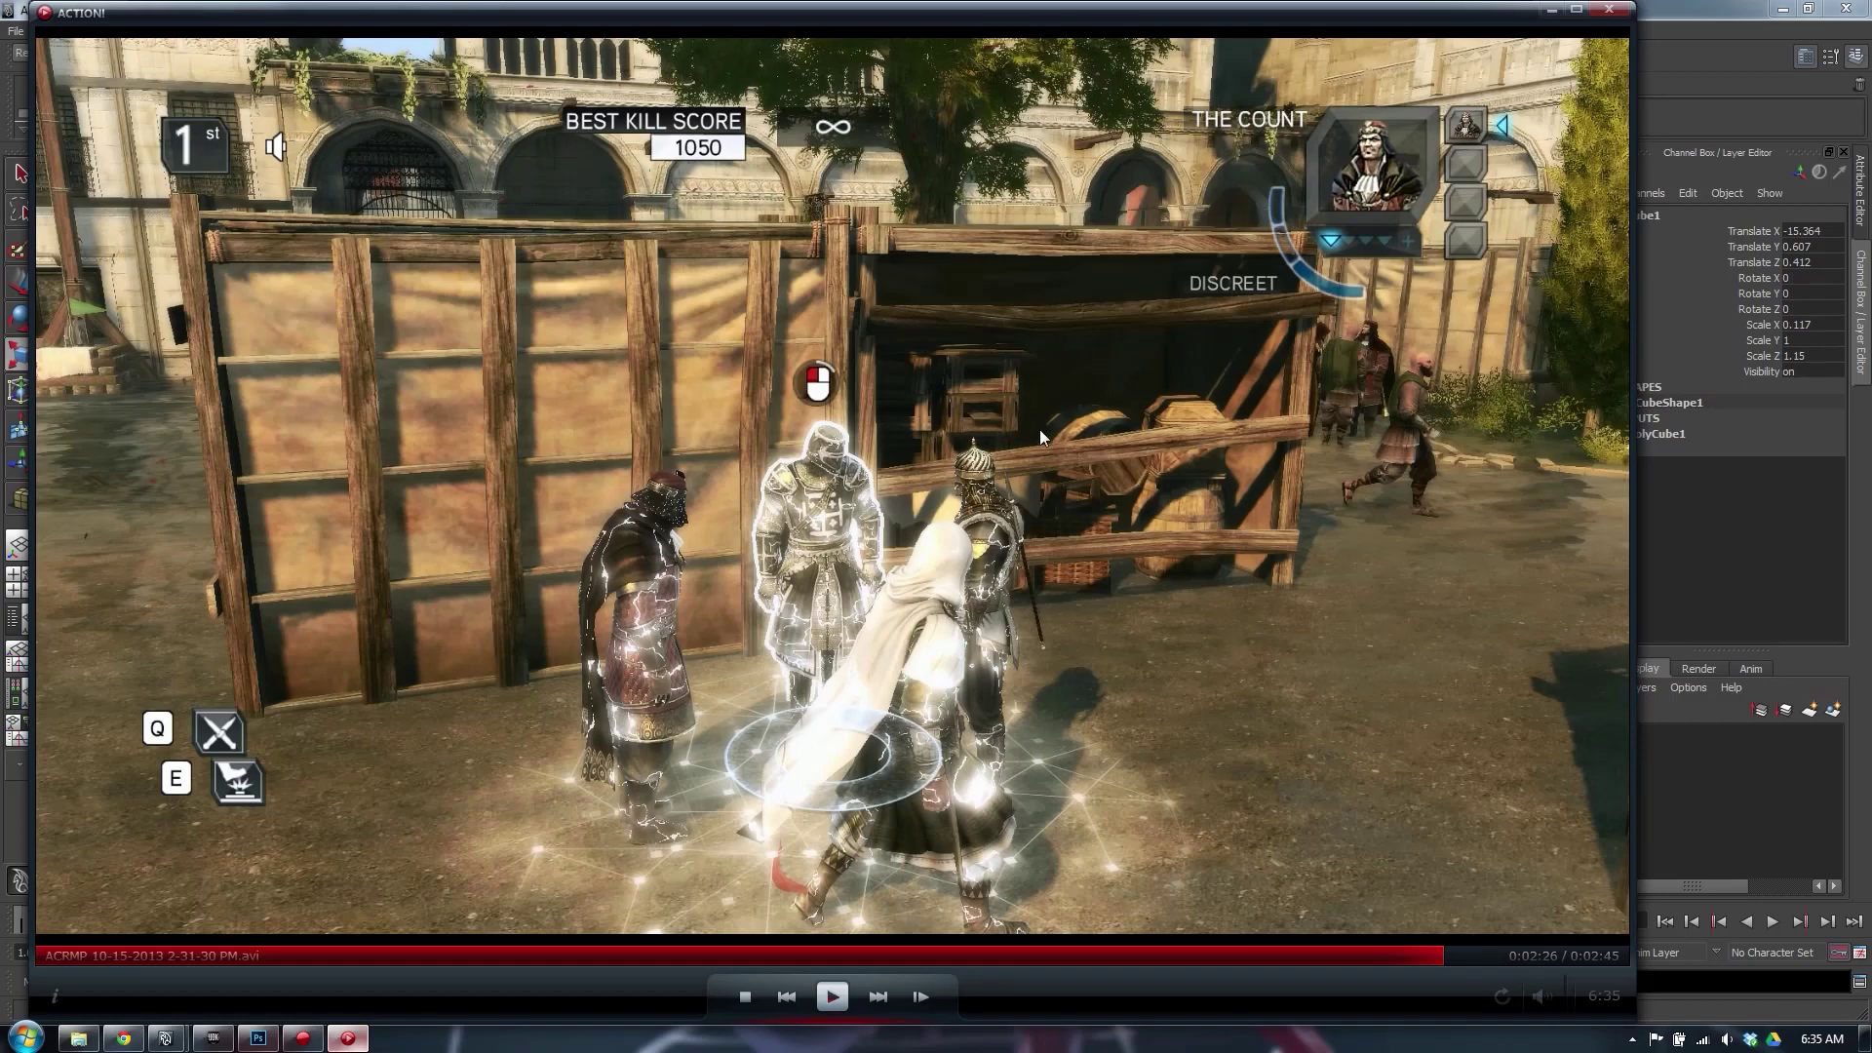
Return to Maya and create a wide, flat polygon cube like a floor slab beside the upright wall panel
{"action": "key", "text": "alt+Tab"}
{"action": "left_click_drag", "start_coordinate": [949, 569], "coordinate": [824, 583], "text": "alt"}
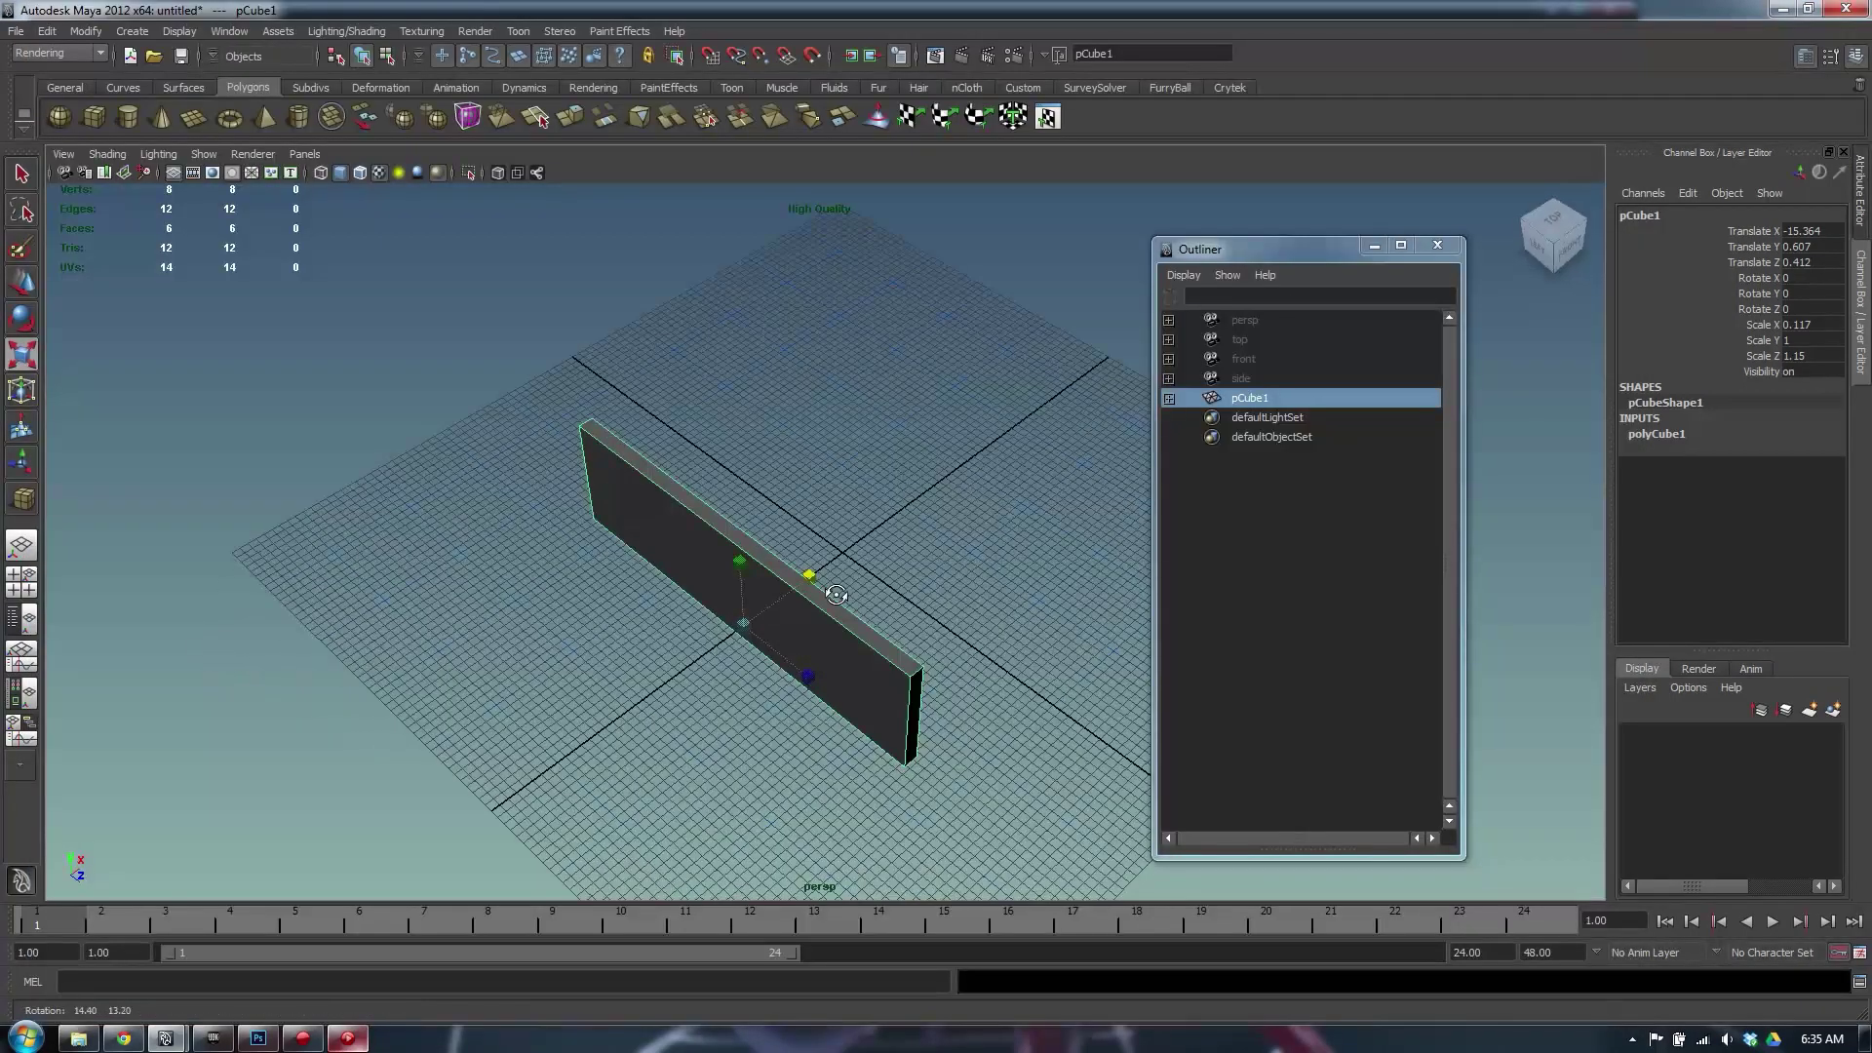
{"action": "scroll", "coordinate": [824, 576], "scroll_direction": "down", "scroll_amount": 2}
{"action": "left_click", "coordinate": [94, 116]}
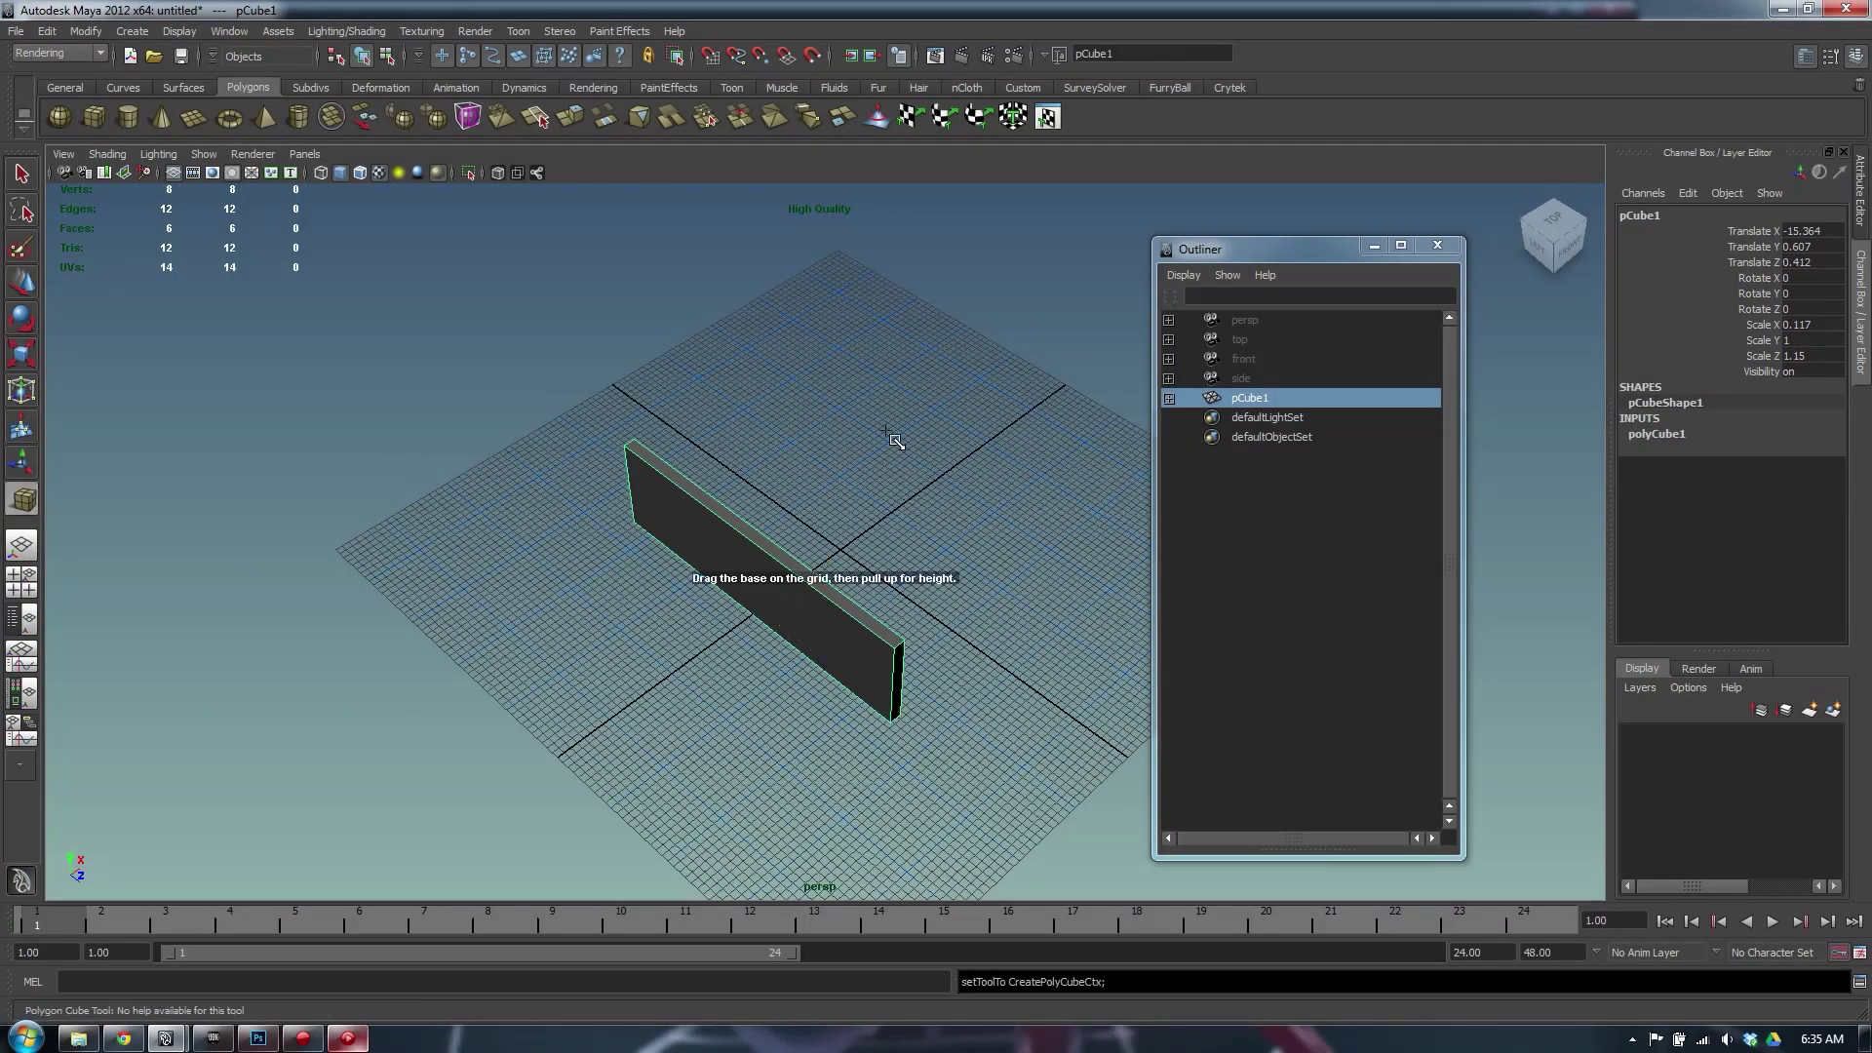
{"action": "left_click_drag", "start_coordinate": [887, 425], "coordinate": [803, 709]}
{"action": "left_click_drag", "start_coordinate": [943, 723], "coordinate": [942, 722]}
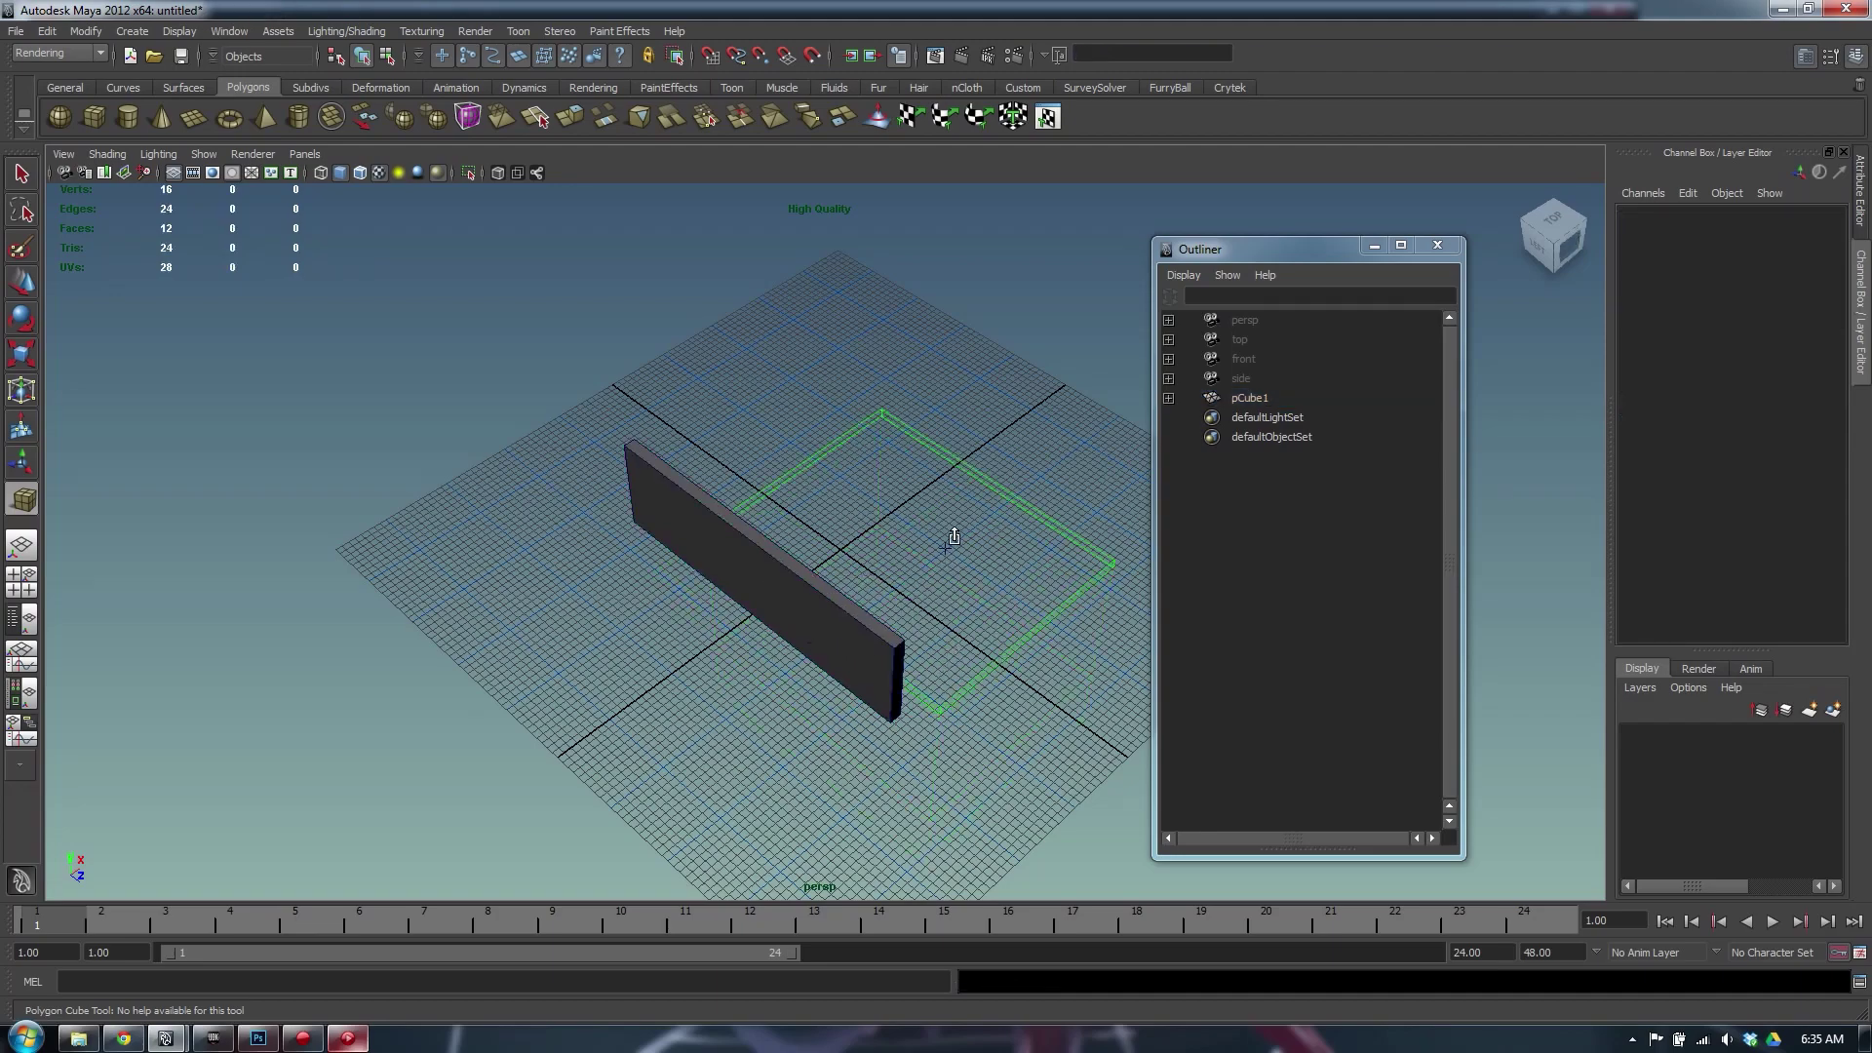
{"action": "left_click_drag", "start_coordinate": [945, 547], "coordinate": [926, 658]}
Centre the floor slab on the grid origin by setting its Translate X, Y and Z to 0
{"action": "scroll", "coordinate": [877, 566], "scroll_direction": "up", "scroll_amount": 2}
{"action": "key", "text": "w"}
{"action": "key", "text": "x"}
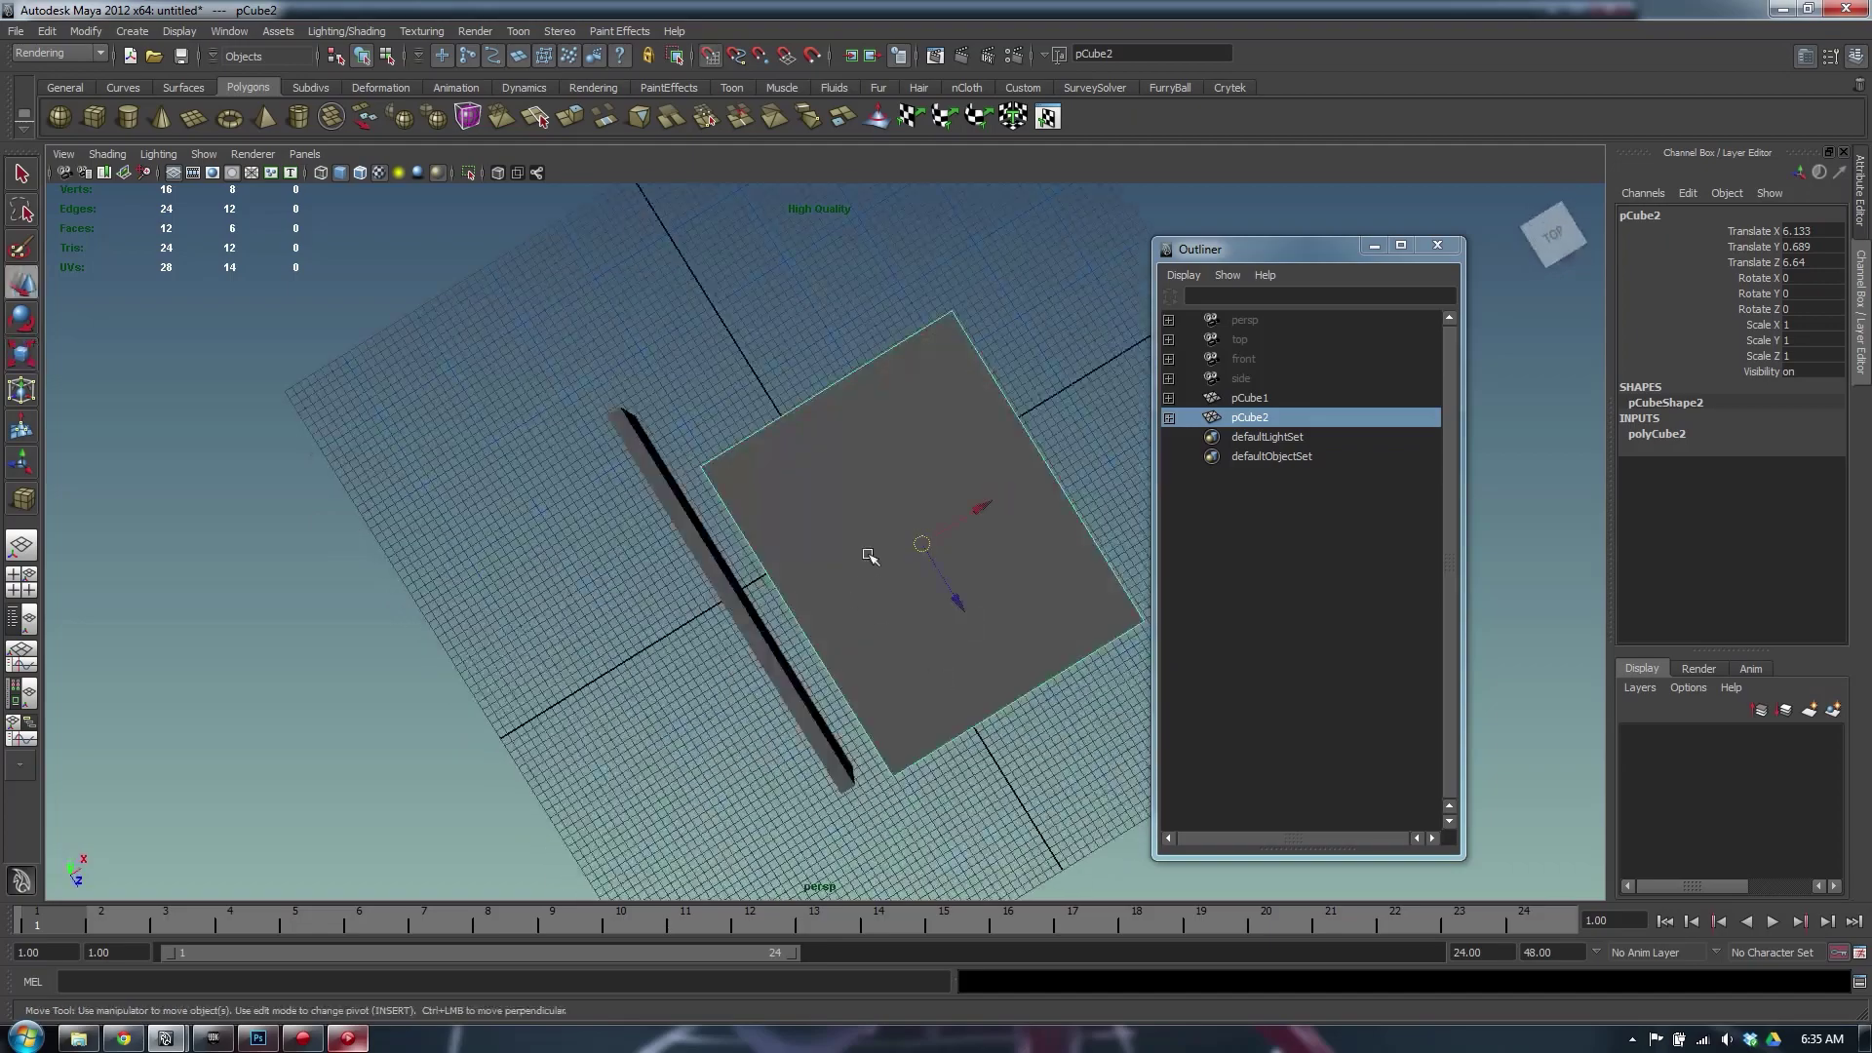
{"action": "middle_click_drag", "start_coordinate": [868, 553], "coordinate": [842, 516]}
{"action": "left_click", "coordinate": [1799, 263]}
{"action": "type", "text": "0"}
{"action": "key", "text": "Return"}
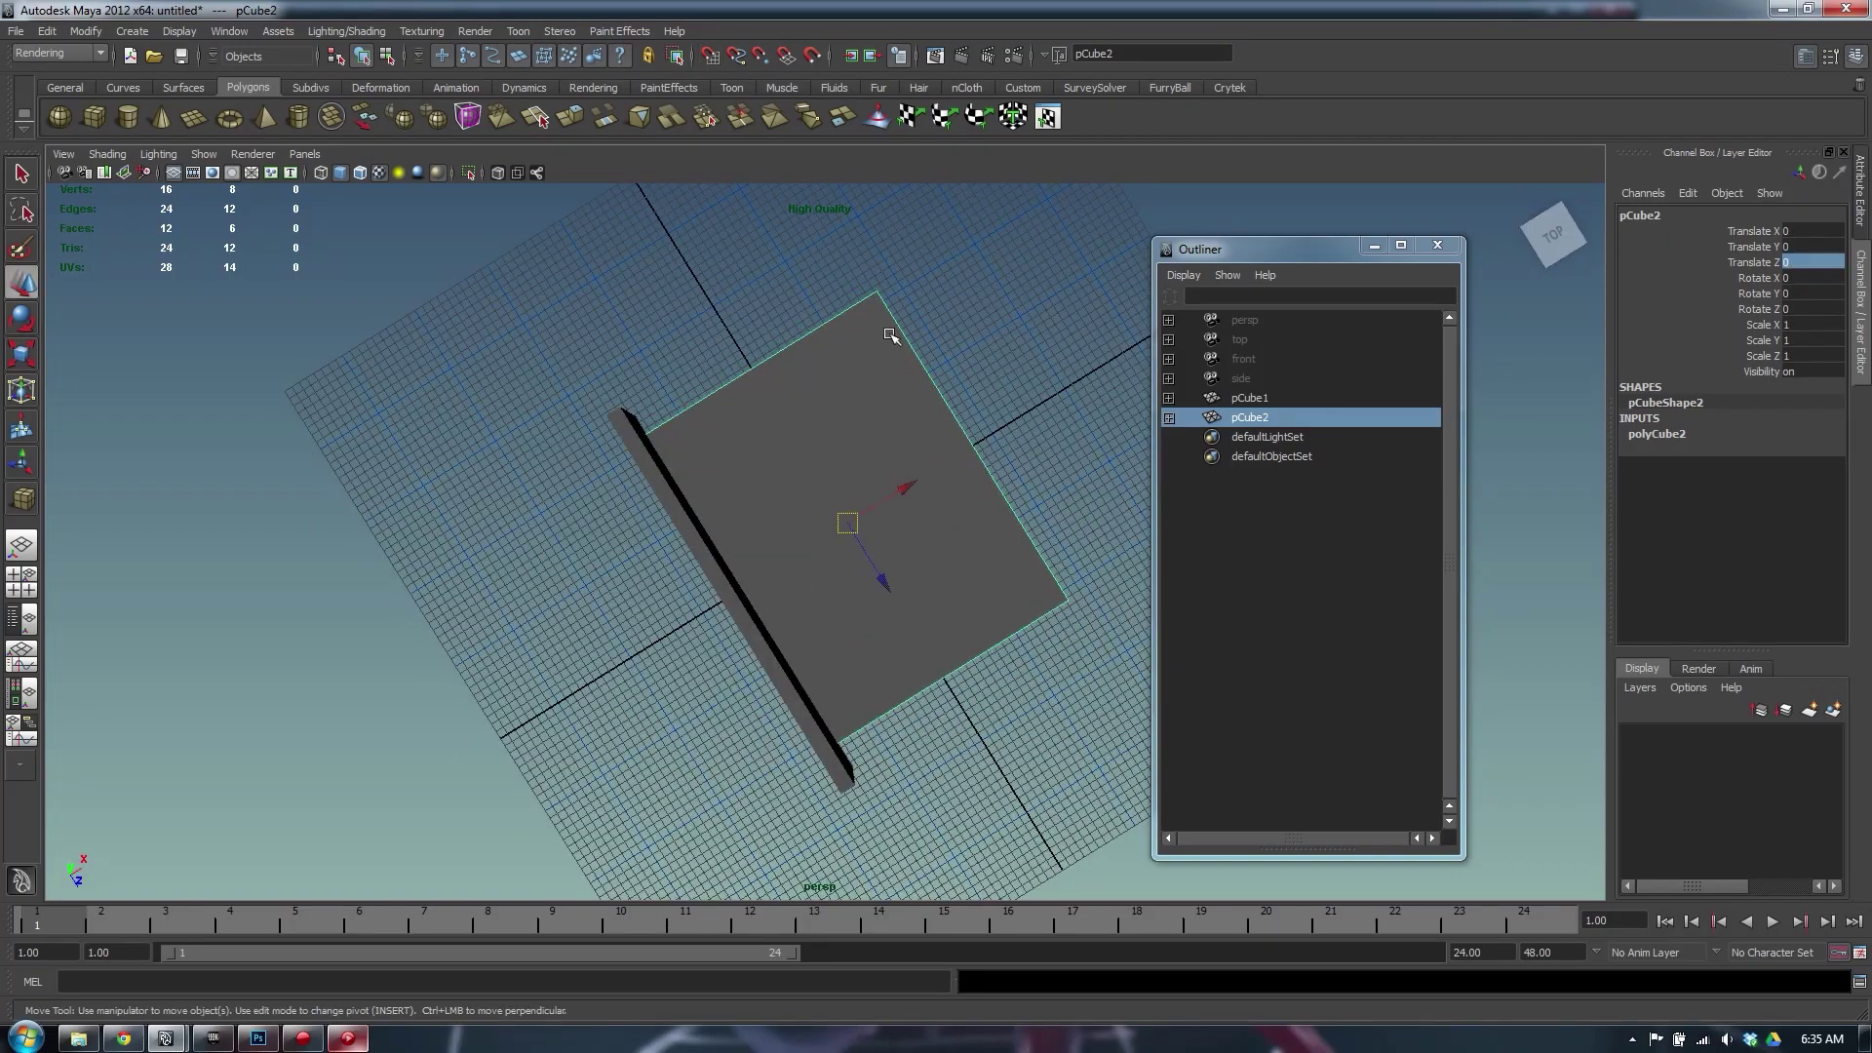
Scale the floor slab to about 0.826 in Y and 1.157 in Z to fit the upright wall's length
{"action": "left_click", "coordinate": [863, 263]}
{"action": "left_click", "coordinate": [704, 550]}
{"action": "left_click_drag", "start_coordinate": [709, 548], "coordinate": [873, 451], "text": "alt"}
{"action": "key", "text": "r"}
{"action": "left_click", "coordinate": [848, 572]}
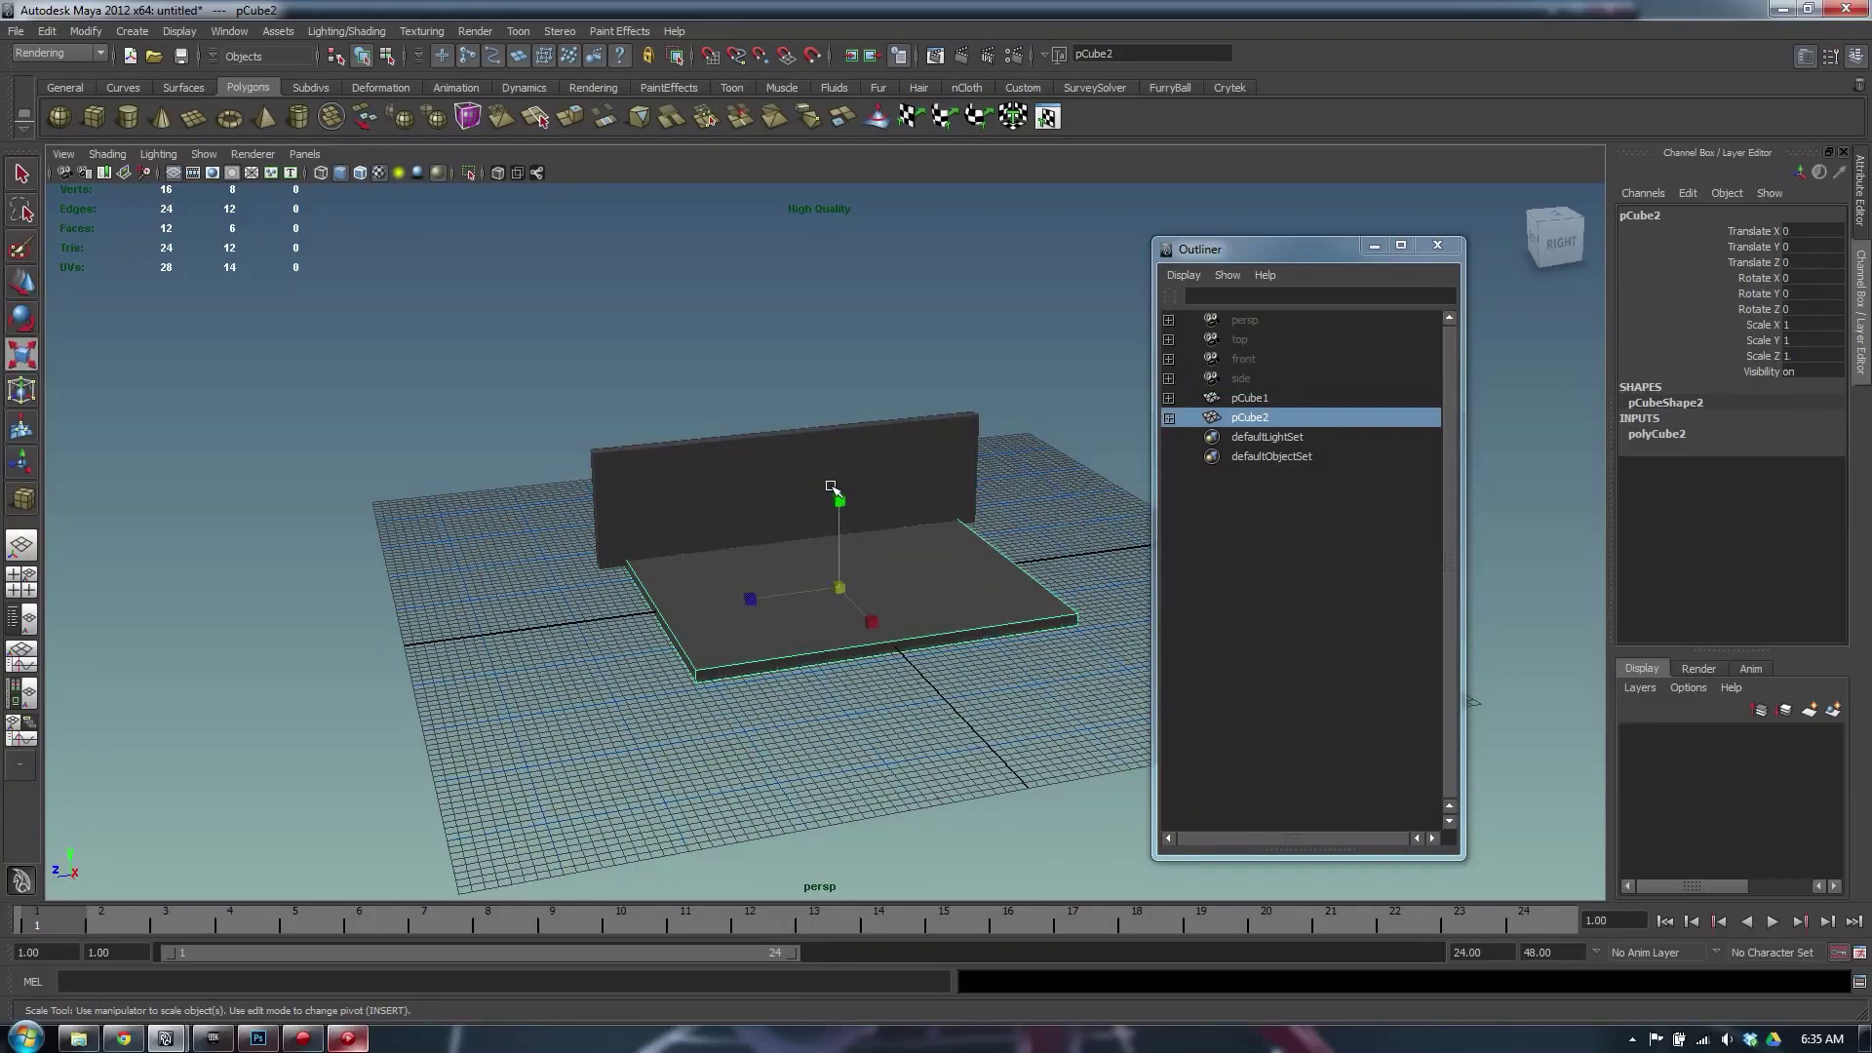
{"action": "left_click_drag", "start_coordinate": [840, 519], "coordinate": [840, 514]}
{"action": "left_click_drag", "start_coordinate": [839, 514], "coordinate": [787, 649], "text": "alt"}
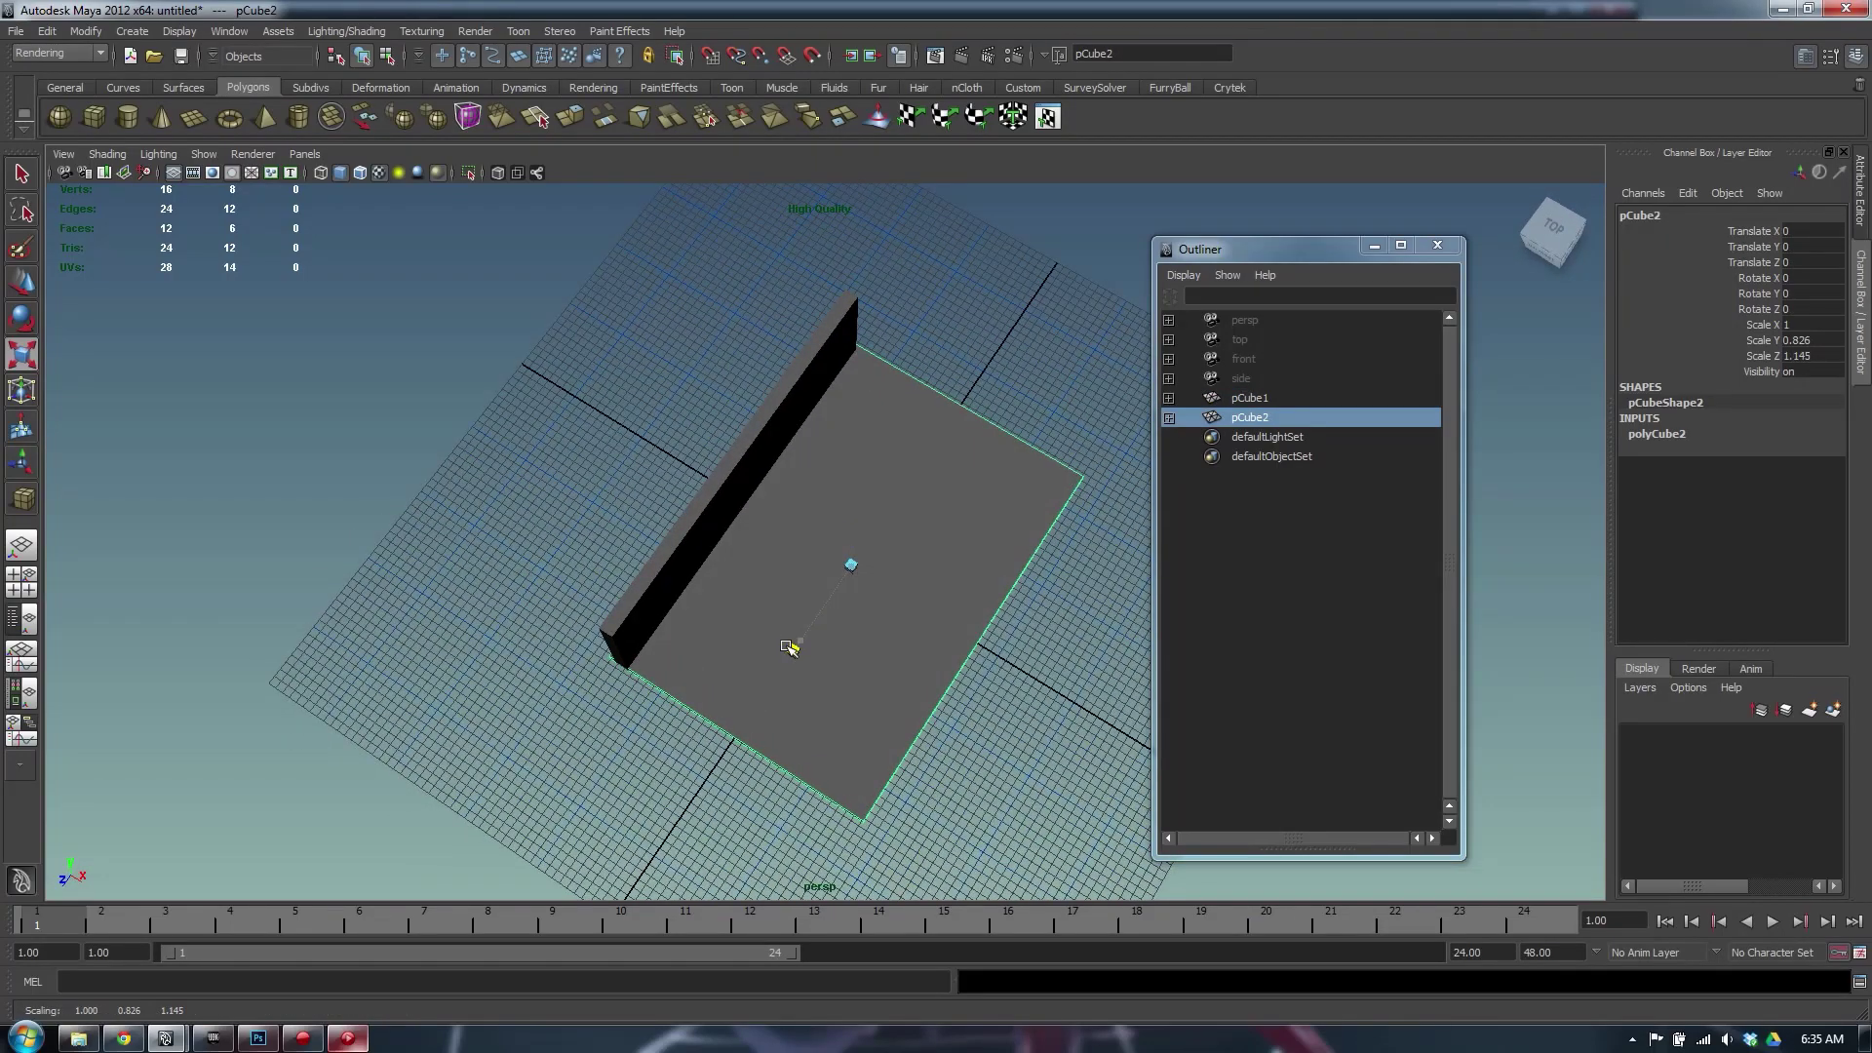
{"action": "left_click_drag", "start_coordinate": [785, 646], "coordinate": [845, 532], "text": "alt"}
{"action": "left_click", "coordinate": [727, 583]}
In the front view, raise the floor slab's bottom vertices to the ground grid line
{"action": "key", "text": "w"}
{"action": "left_click_drag", "start_coordinate": [728, 583], "coordinate": [912, 663], "text": "alt"}
{"action": "left_click", "coordinate": [1007, 644]}
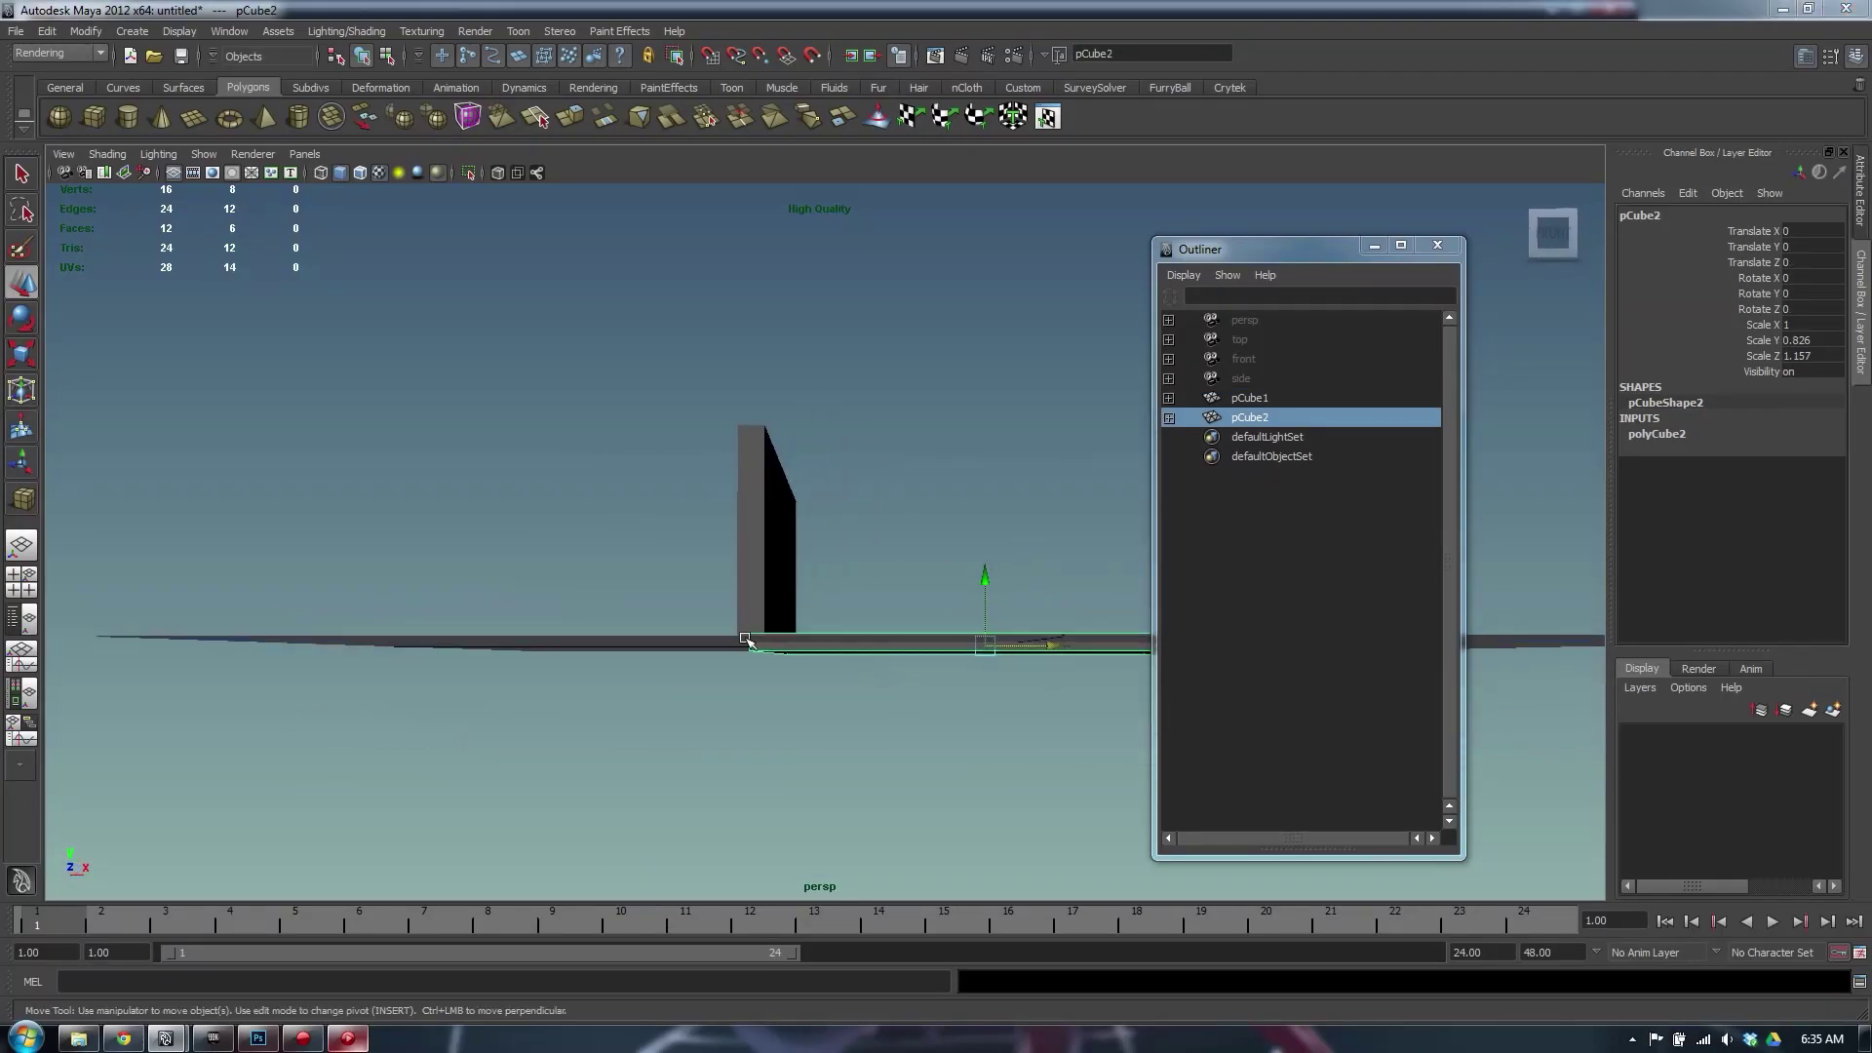
{"action": "key", "text": "space"}
{"action": "key", "text": "space"}
{"action": "right_click_drag", "start_coordinate": [875, 650], "coordinate": [10, 514], "text": "alt"}
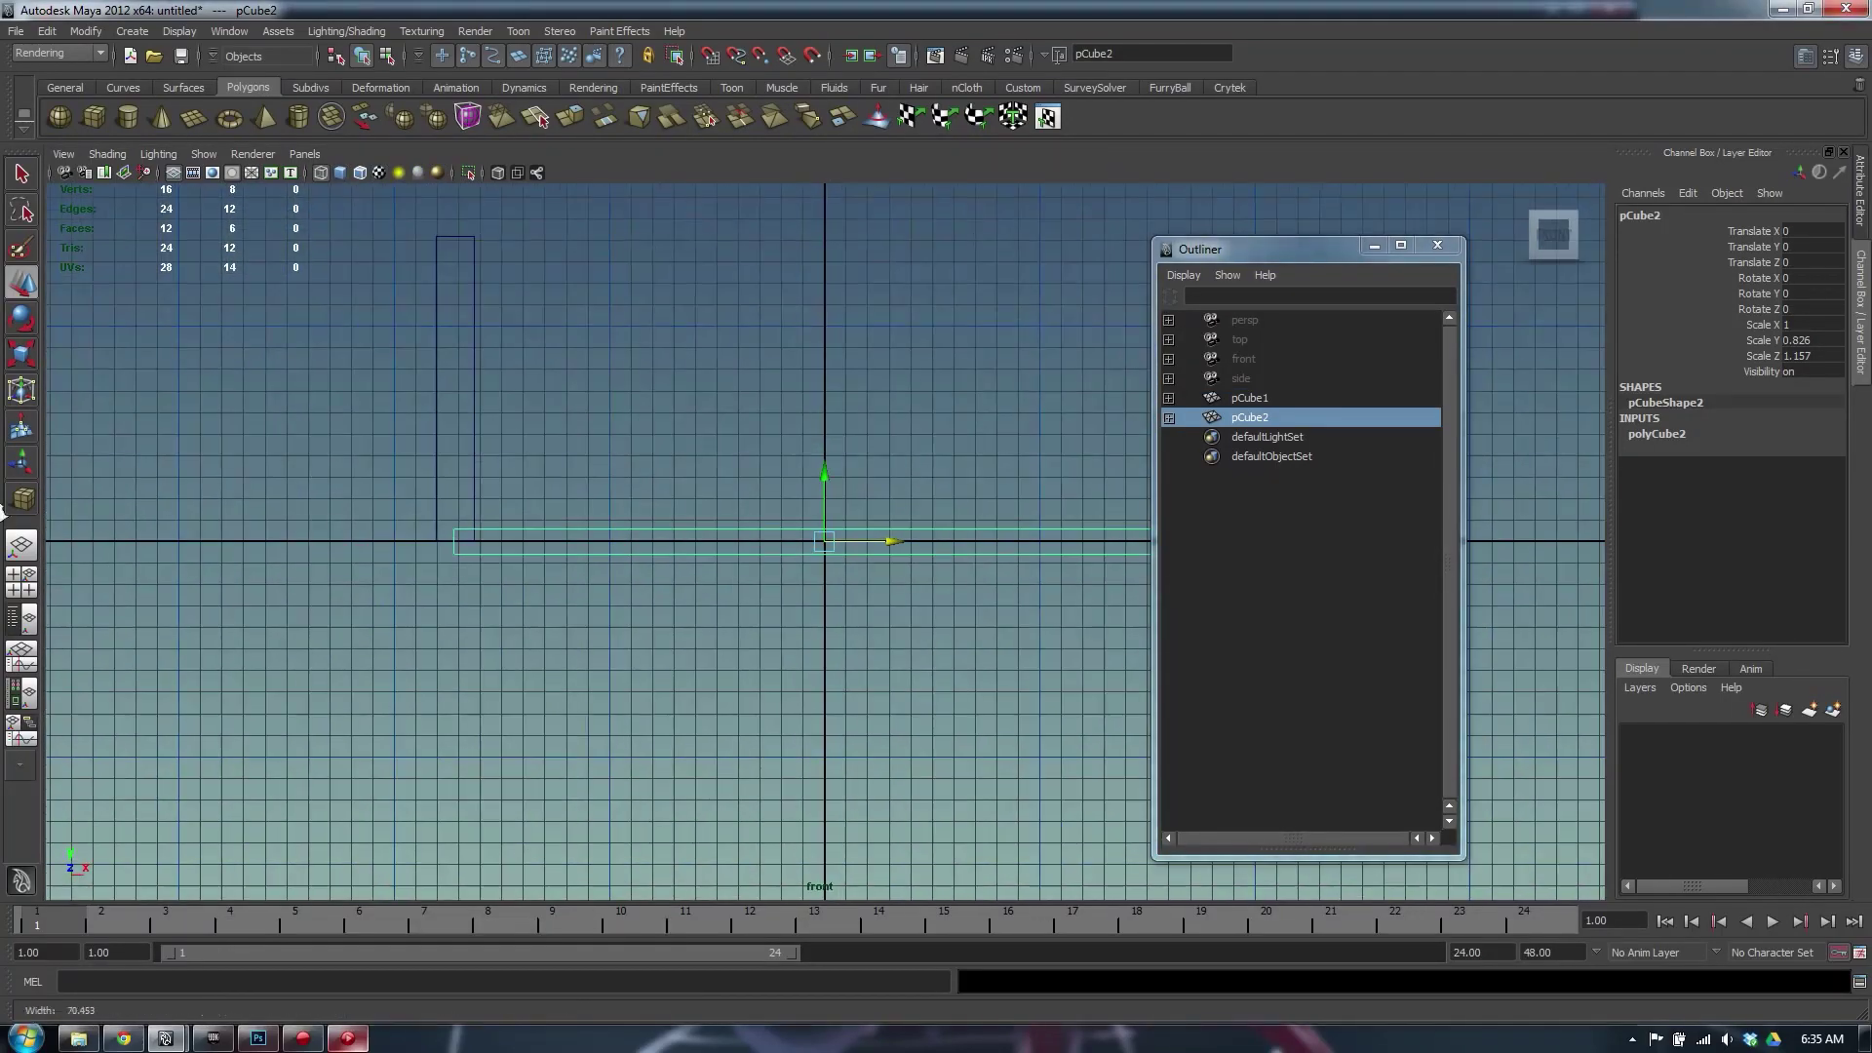
{"action": "scroll", "coordinate": [828, 517], "scroll_direction": "down", "scroll_amount": 2}
{"action": "middle_click_drag", "start_coordinate": [947, 514], "coordinate": [668, 590], "text": "alt"}
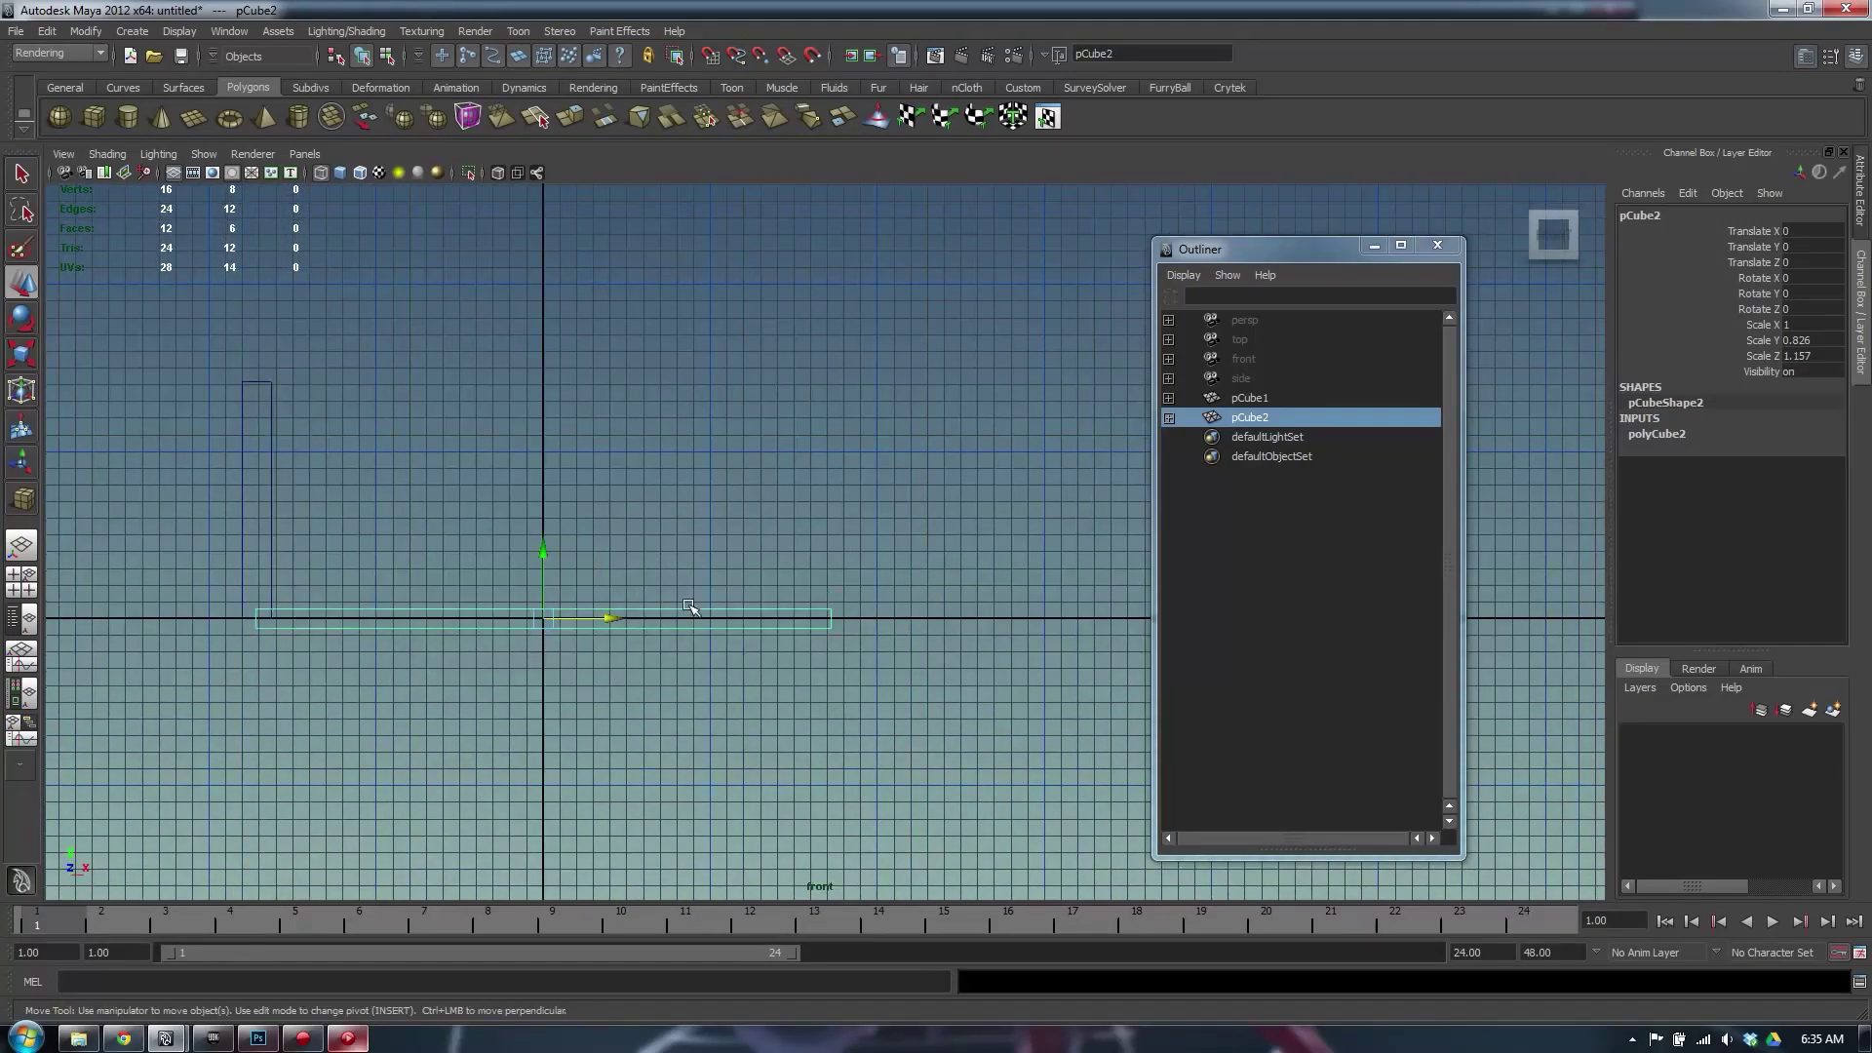
{"action": "key", "text": "F8"}
{"action": "left_click_drag", "start_coordinate": [929, 771], "coordinate": [959, 753]}
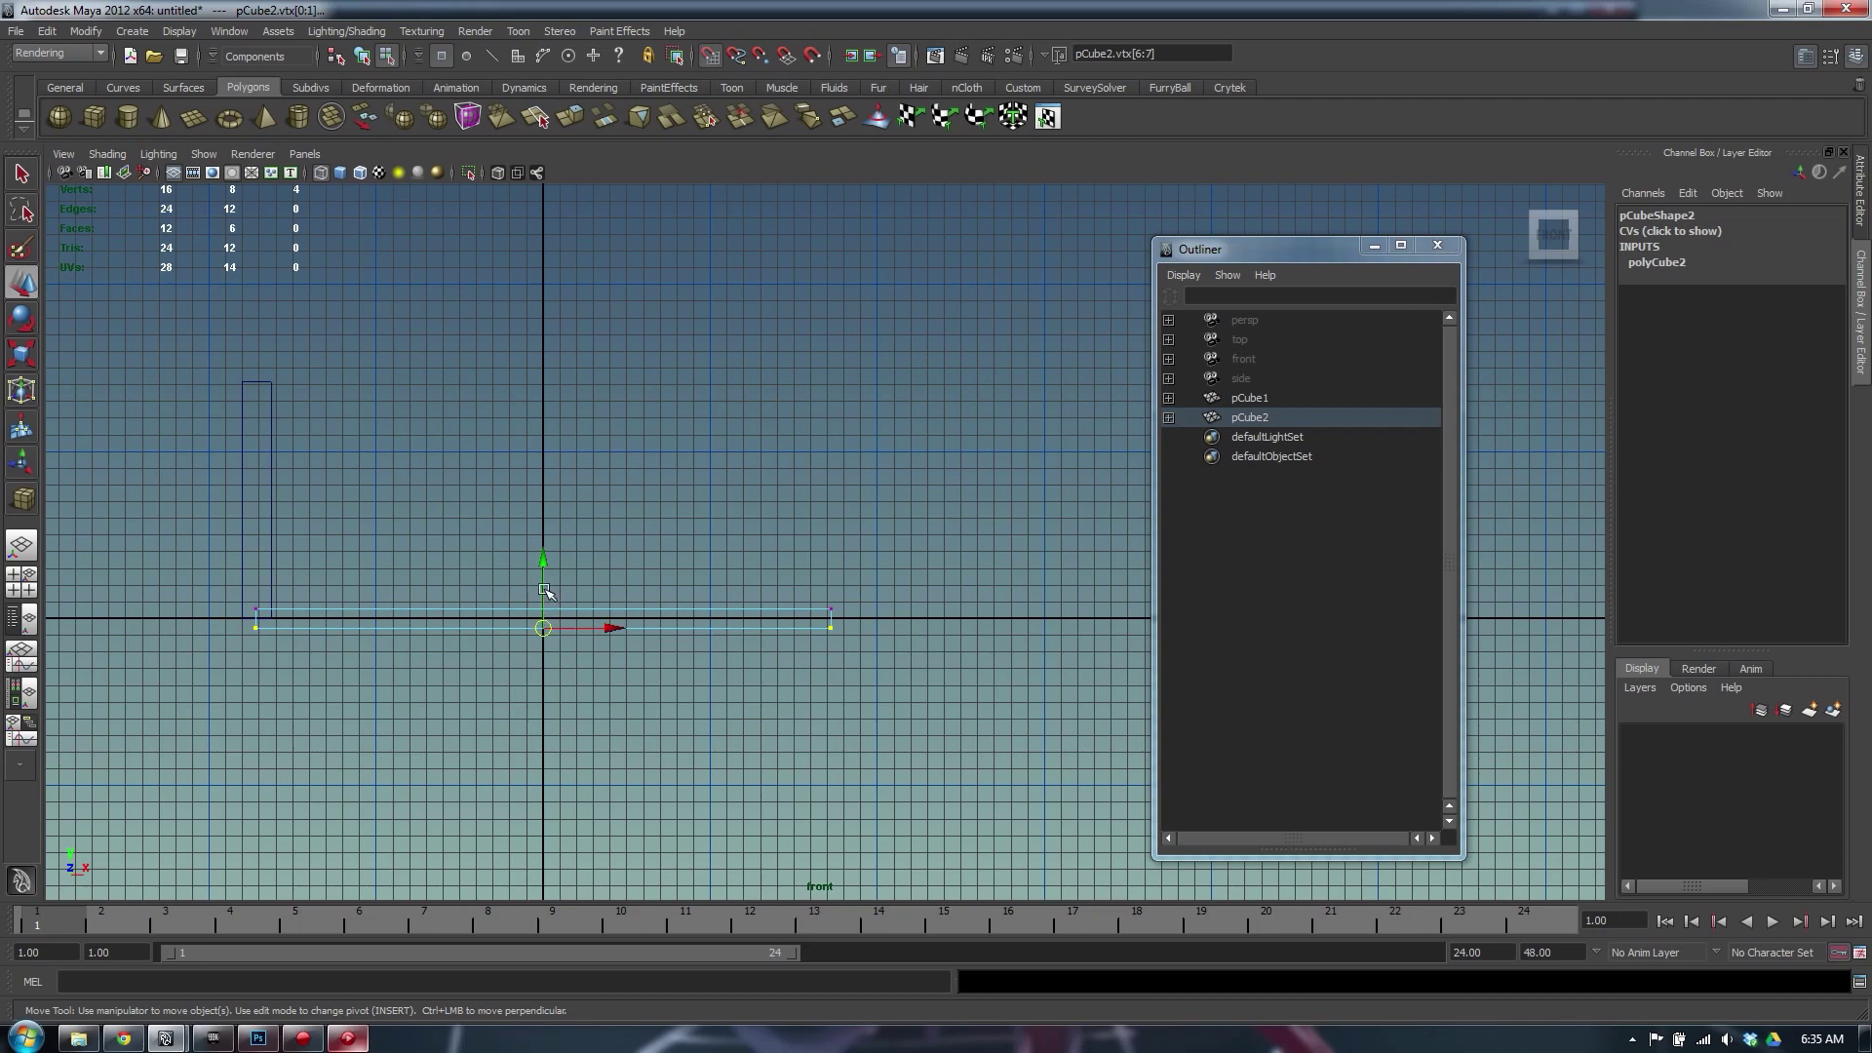
{"action": "left_click_drag", "start_coordinate": [544, 591], "coordinate": [543, 589]}
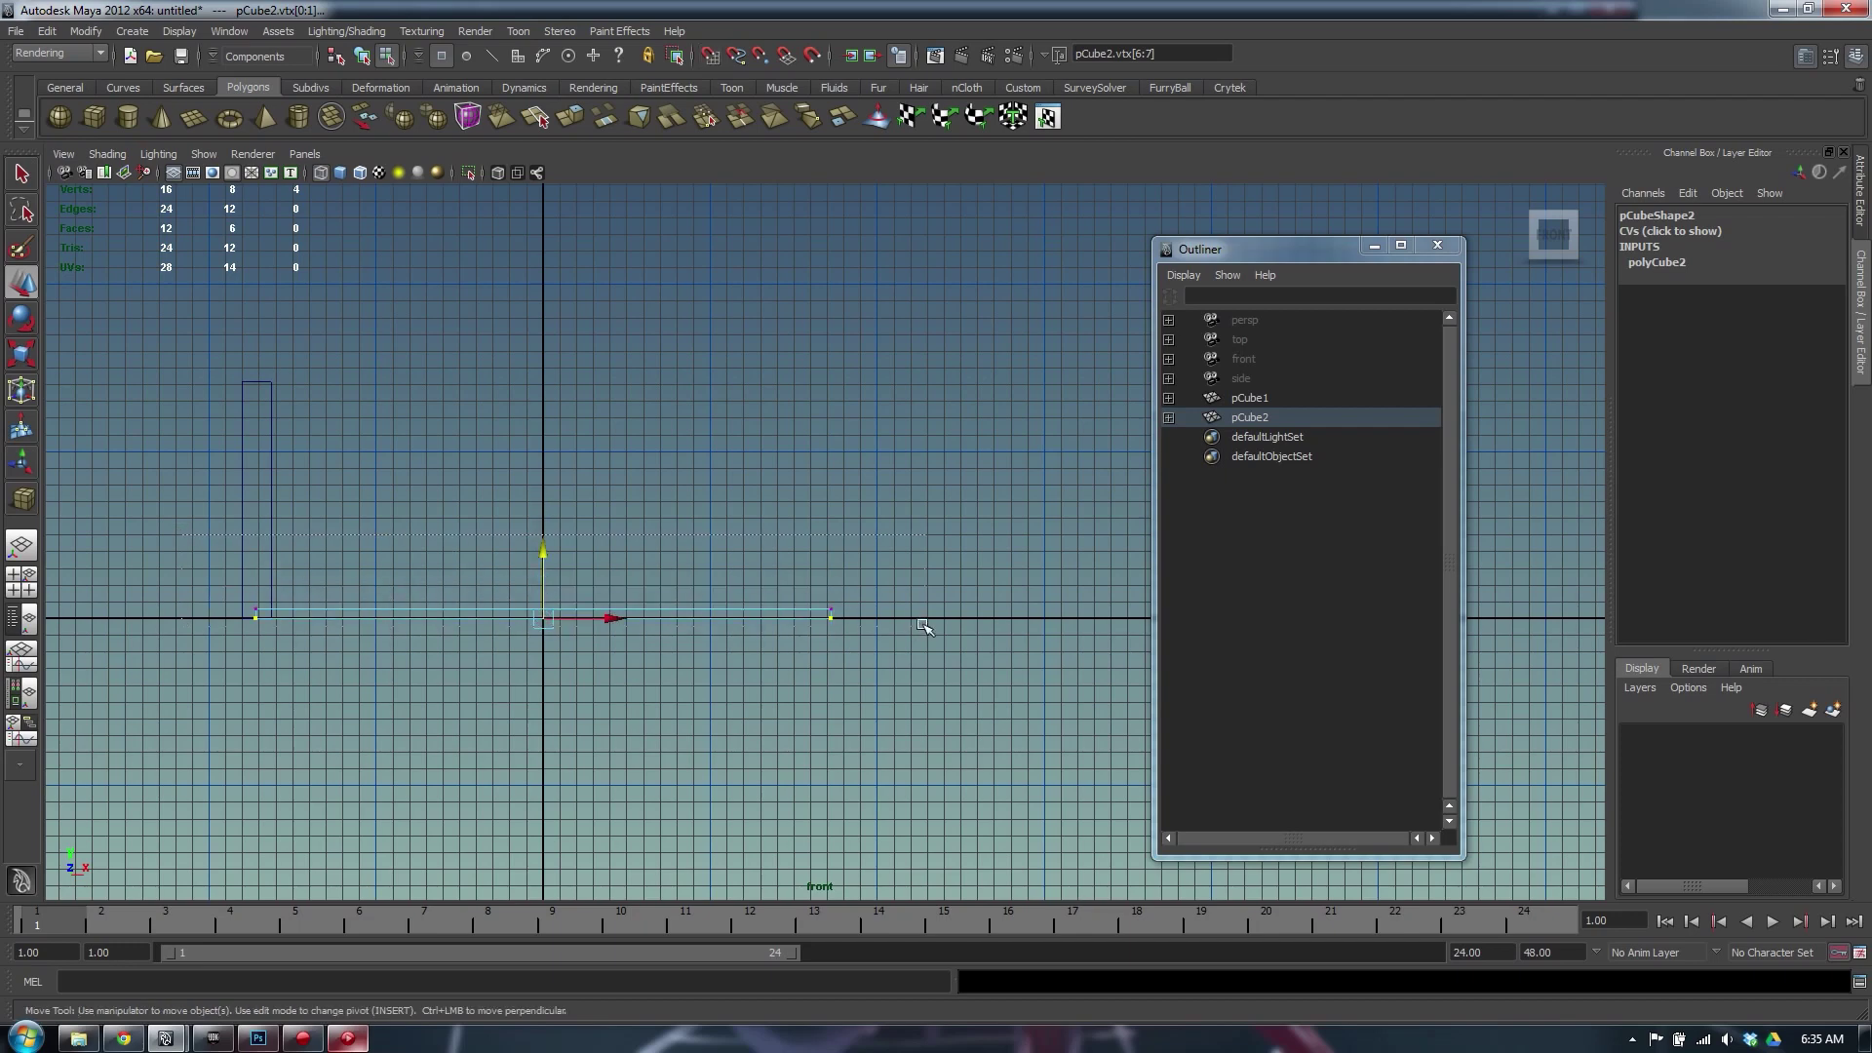
Raise the floor slab's top vertices to thicken it to about 1.97 units above the ground line
{"action": "left_click_drag", "start_coordinate": [542, 539], "coordinate": [541, 524]}
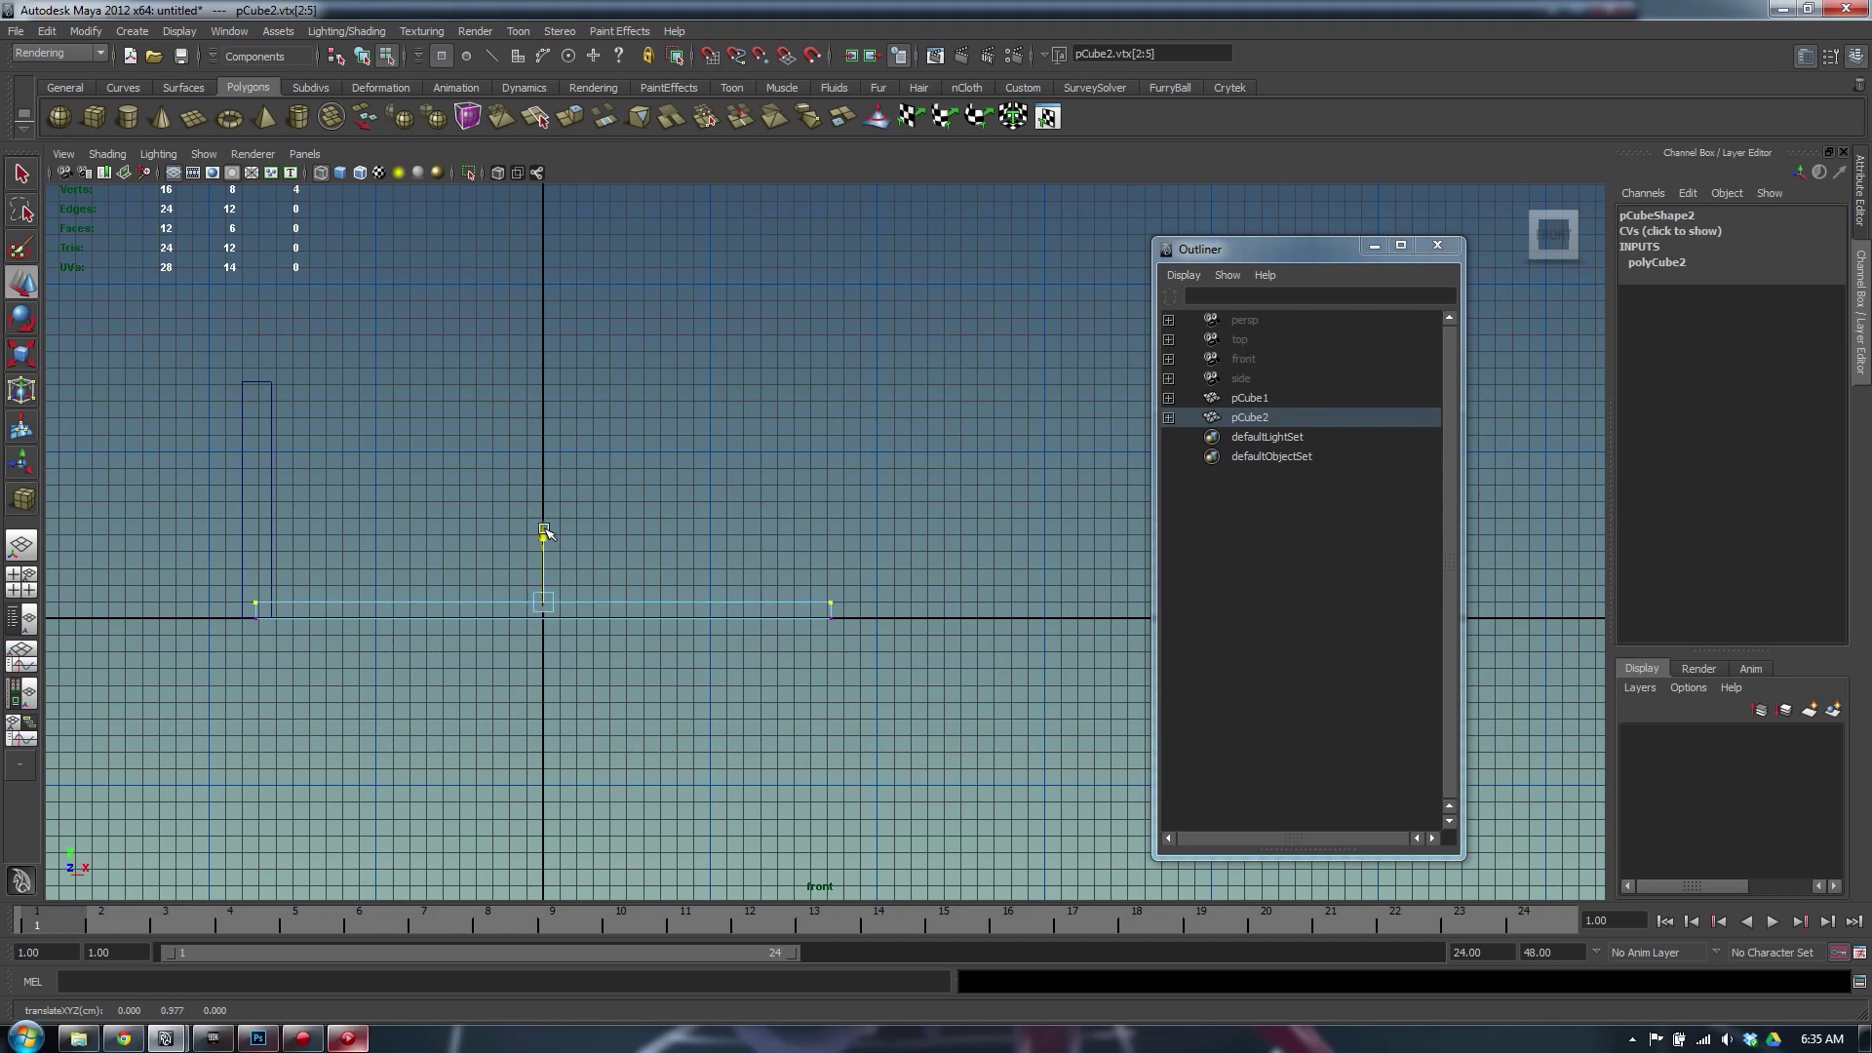
{"action": "left_click", "coordinate": [693, 493]}
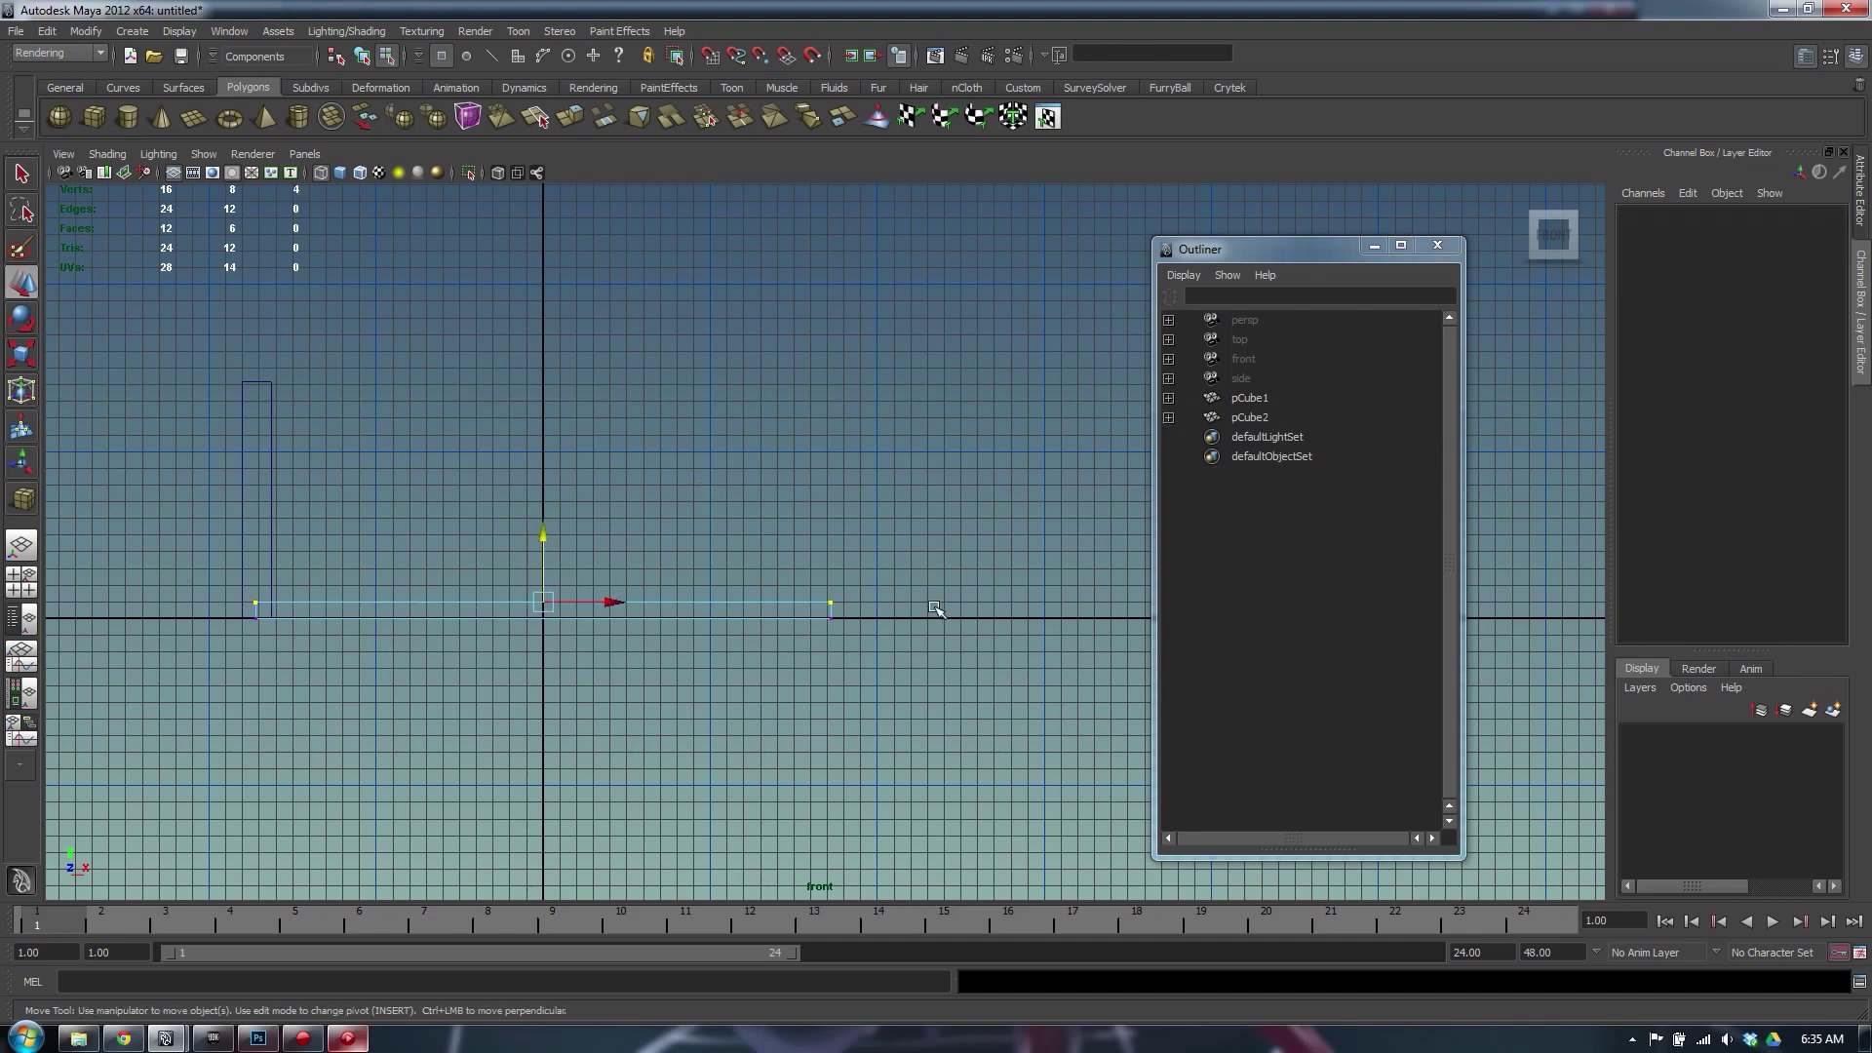
{"action": "left_click_drag", "start_coordinate": [543, 530], "coordinate": [543, 518]}
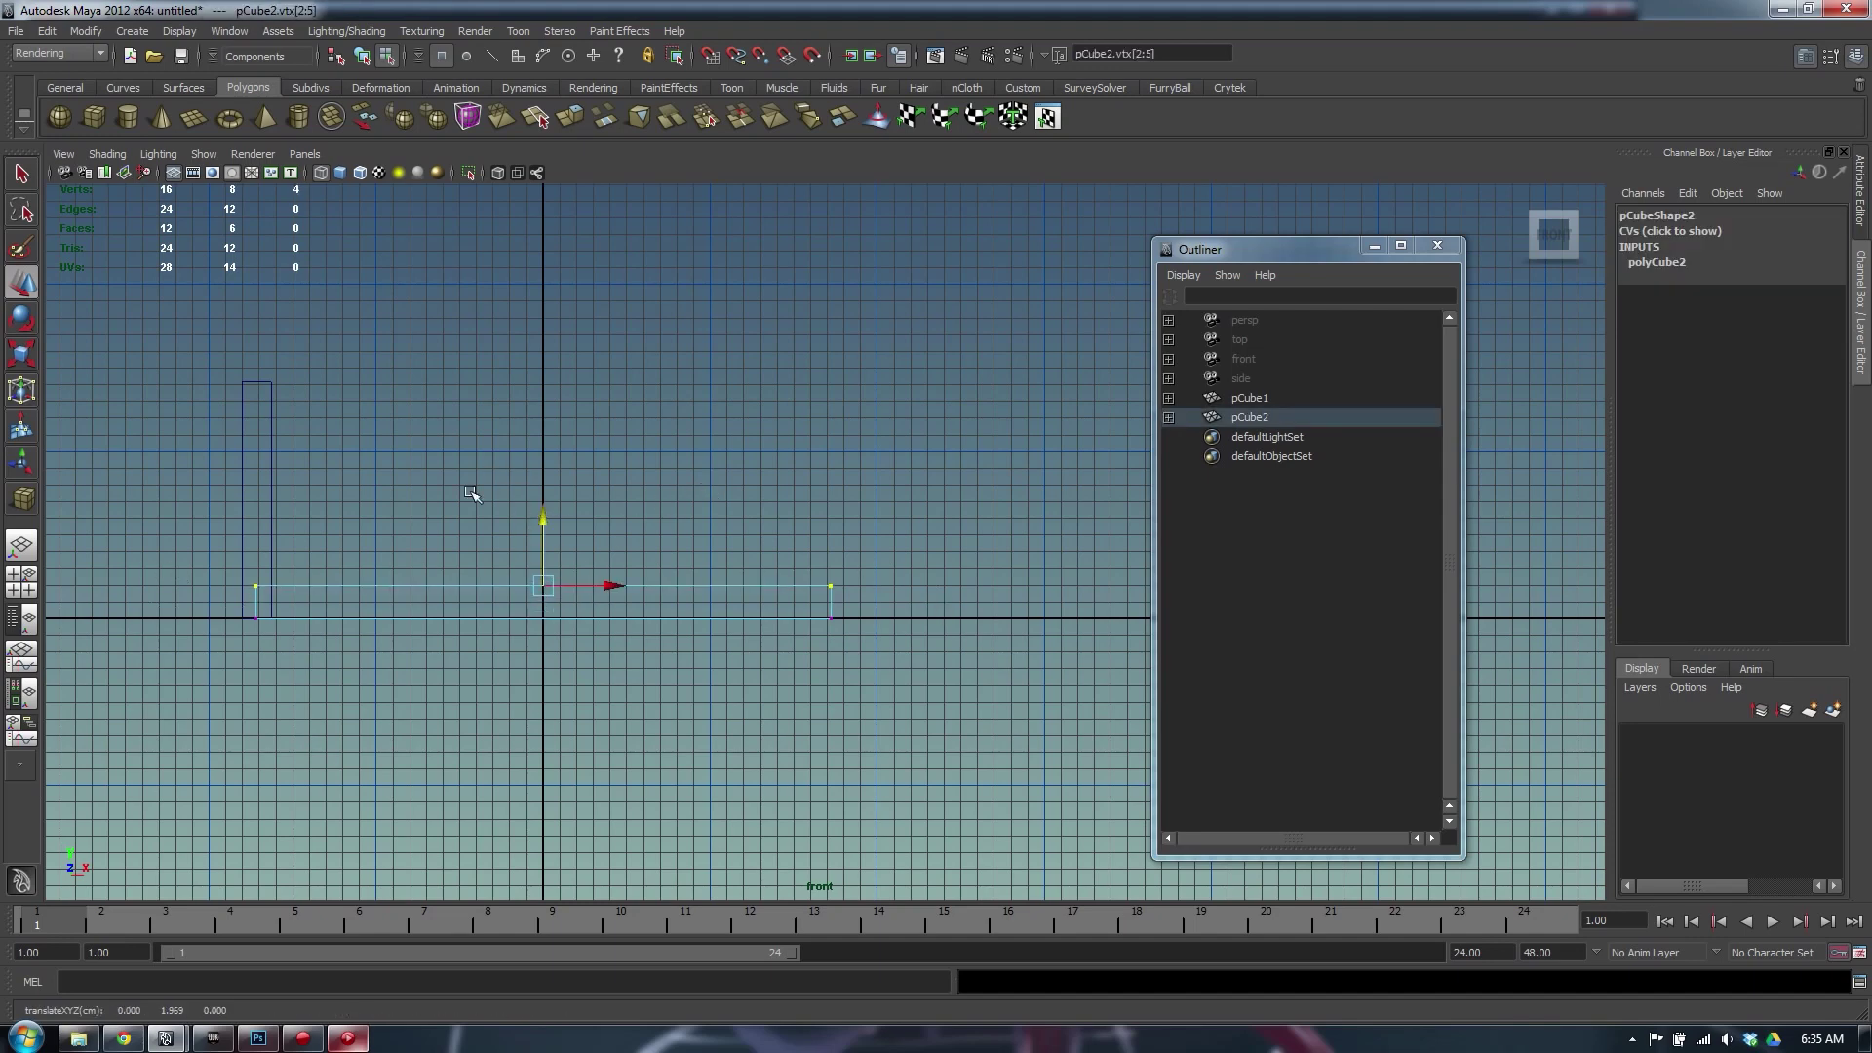
{"action": "left_click", "coordinate": [470, 493]}
Return to object mode in the perspective view and add the HEIGHTREFERENCE curve to the scene
{"action": "key", "text": "space"}
{"action": "key", "text": "space"}
{"action": "left_click_drag", "start_coordinate": [928, 426], "coordinate": [1112, 575], "text": "alt"}
{"action": "right_click_drag", "start_coordinate": [1111, 575], "coordinate": [230, 576], "text": "alt"}
{"action": "left_click_drag", "start_coordinate": [682, 576], "coordinate": [706, 541], "text": "alt"}
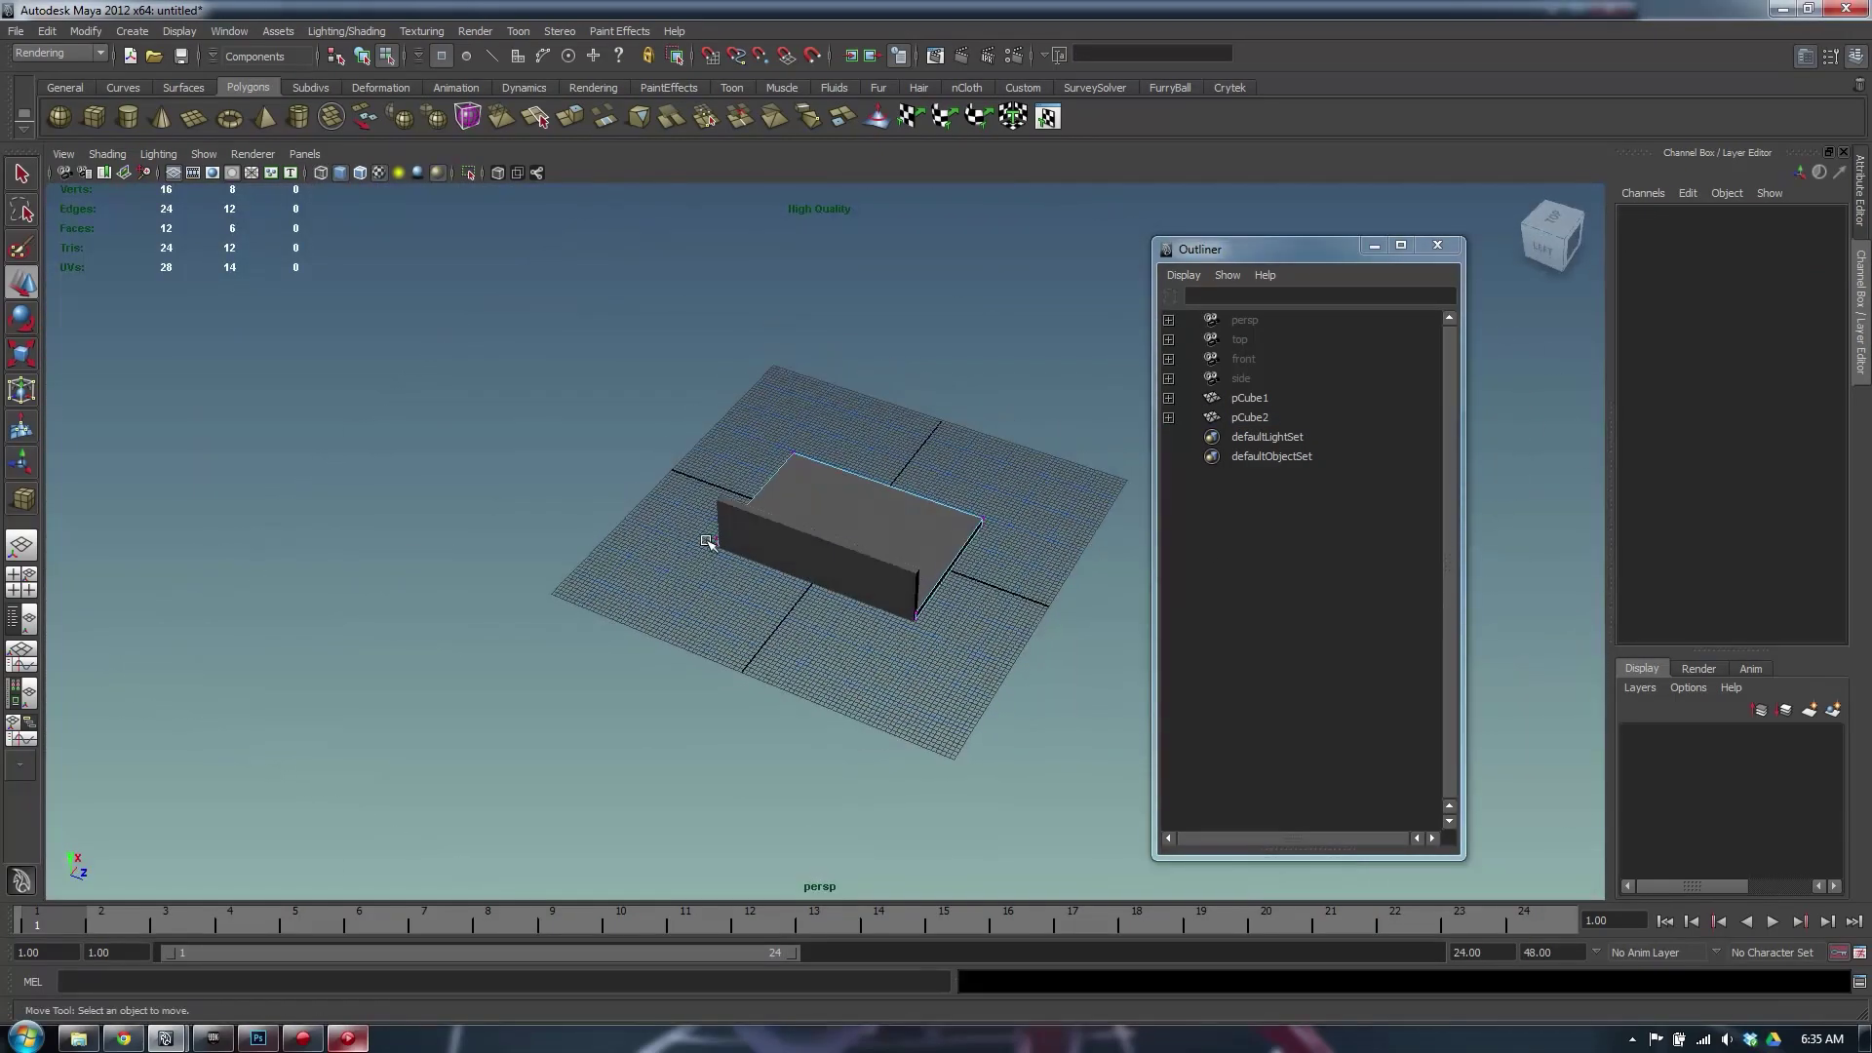
{"action": "right_click_drag", "start_coordinate": [729, 515], "coordinate": [793, 325]}
{"action": "left_click", "coordinate": [794, 326]}
{"action": "right_click_drag", "start_coordinate": [755, 393], "coordinate": [812, 423]}
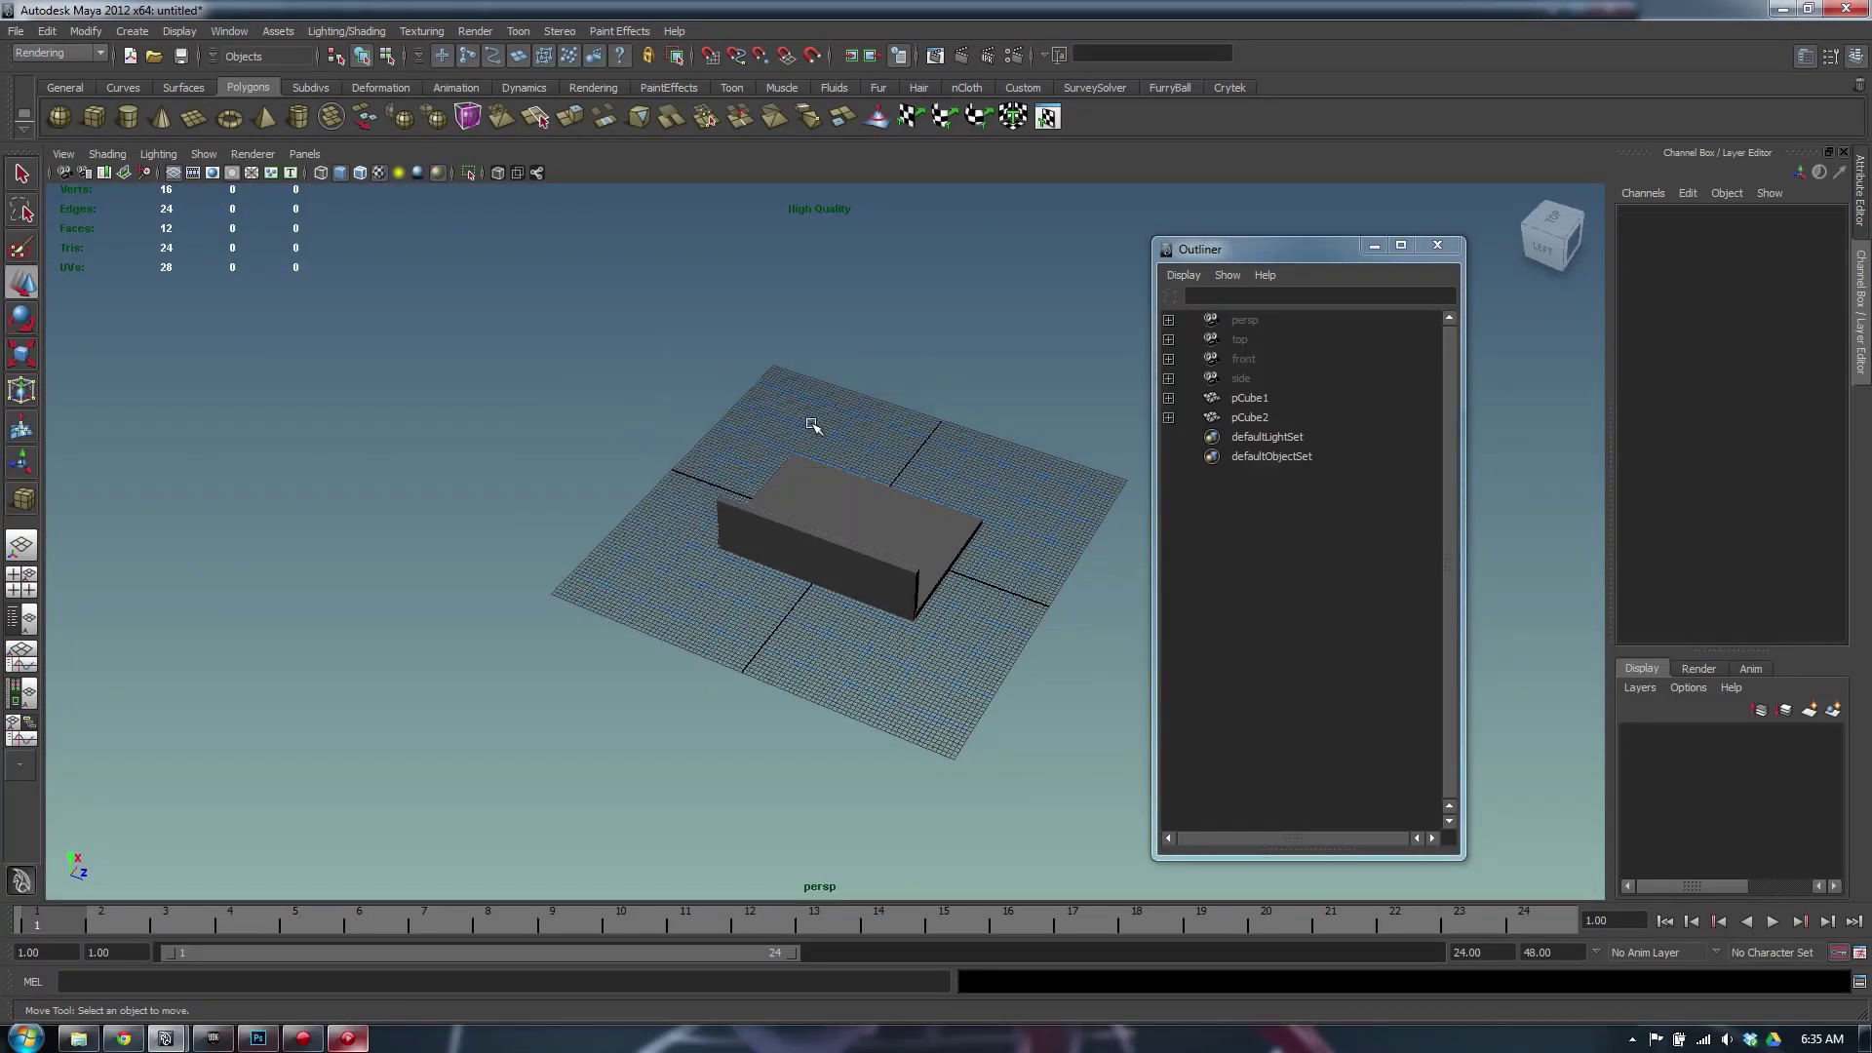
{"action": "left_click_drag", "start_coordinate": [811, 497], "coordinate": [749, 423], "text": "alt"}
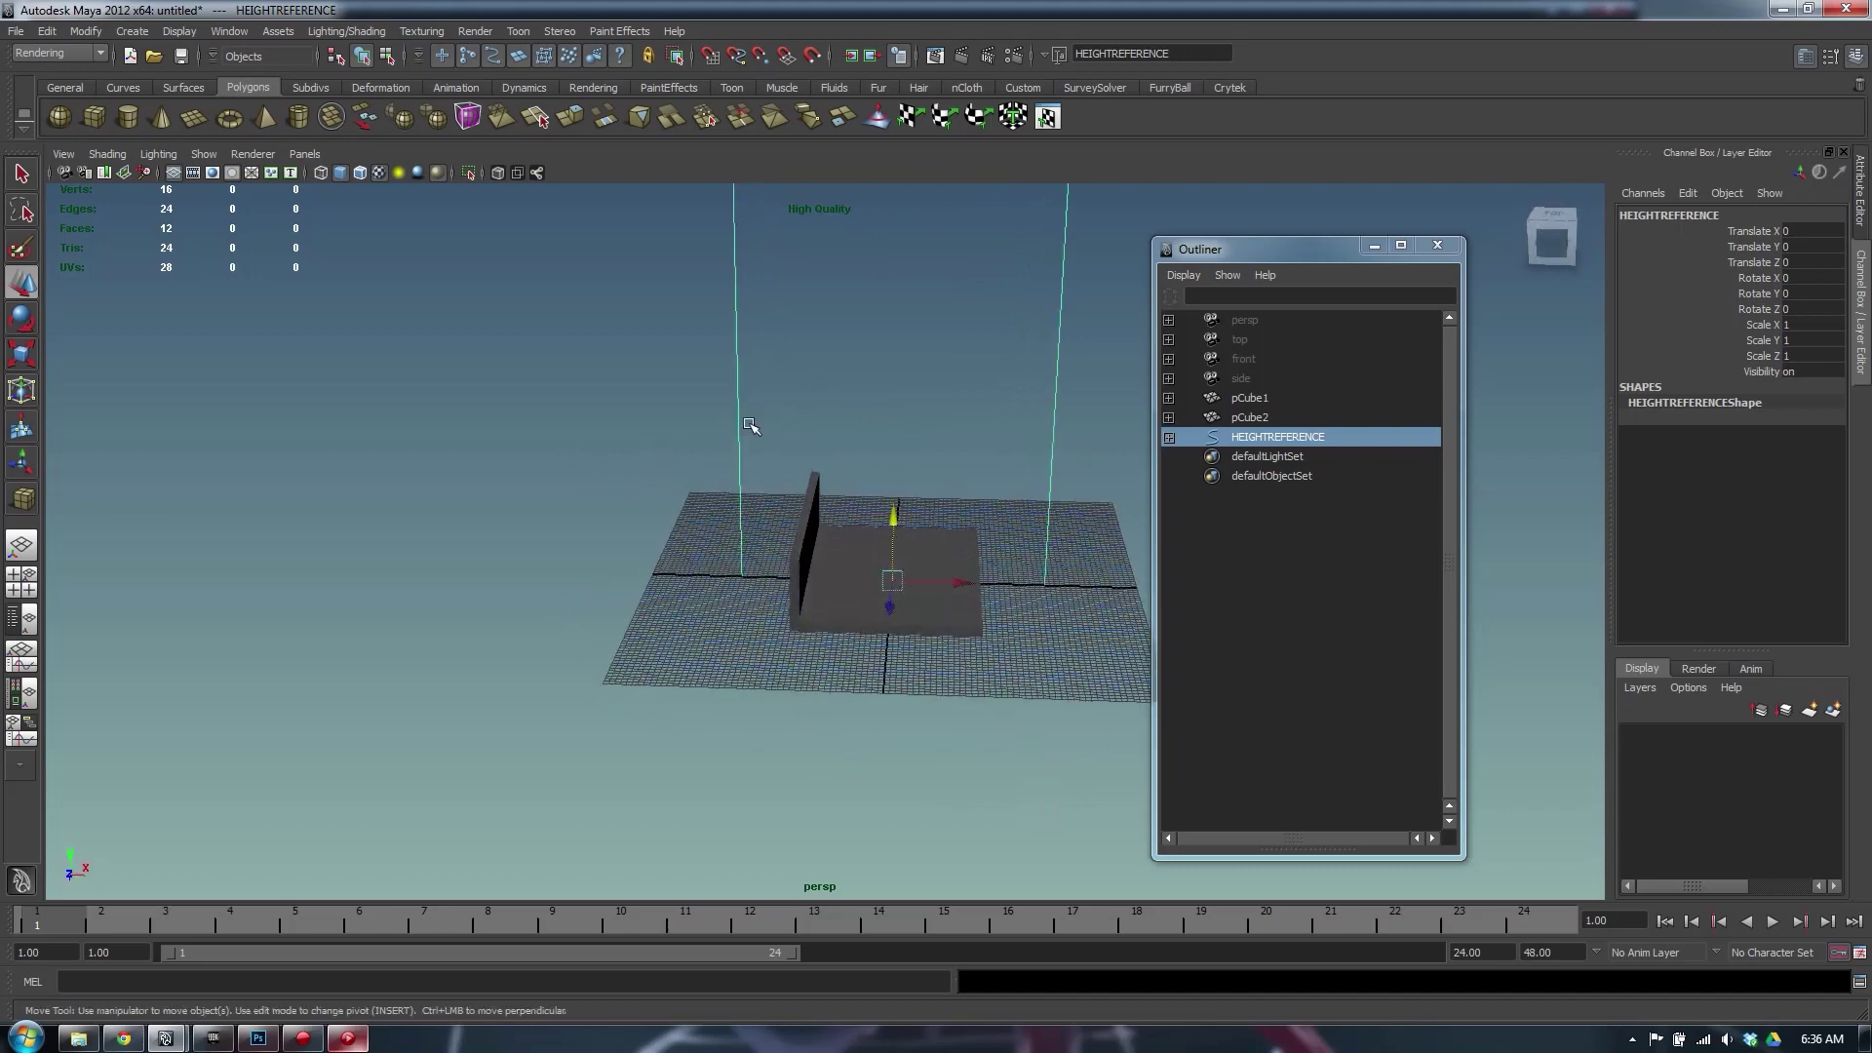
Compare the wall panel and floor slab with the height reference frame from several angles
{"action": "middle_click_drag", "start_coordinate": [749, 423], "coordinate": [655, 695], "text": "alt"}
{"action": "left_click_drag", "start_coordinate": [860, 556], "coordinate": [814, 495], "text": "alt"}
{"action": "left_click_drag", "start_coordinate": [752, 743], "coordinate": [756, 815], "text": "alt"}
{"action": "middle_click_drag", "start_coordinate": [756, 815], "coordinate": [756, 720], "text": "alt"}
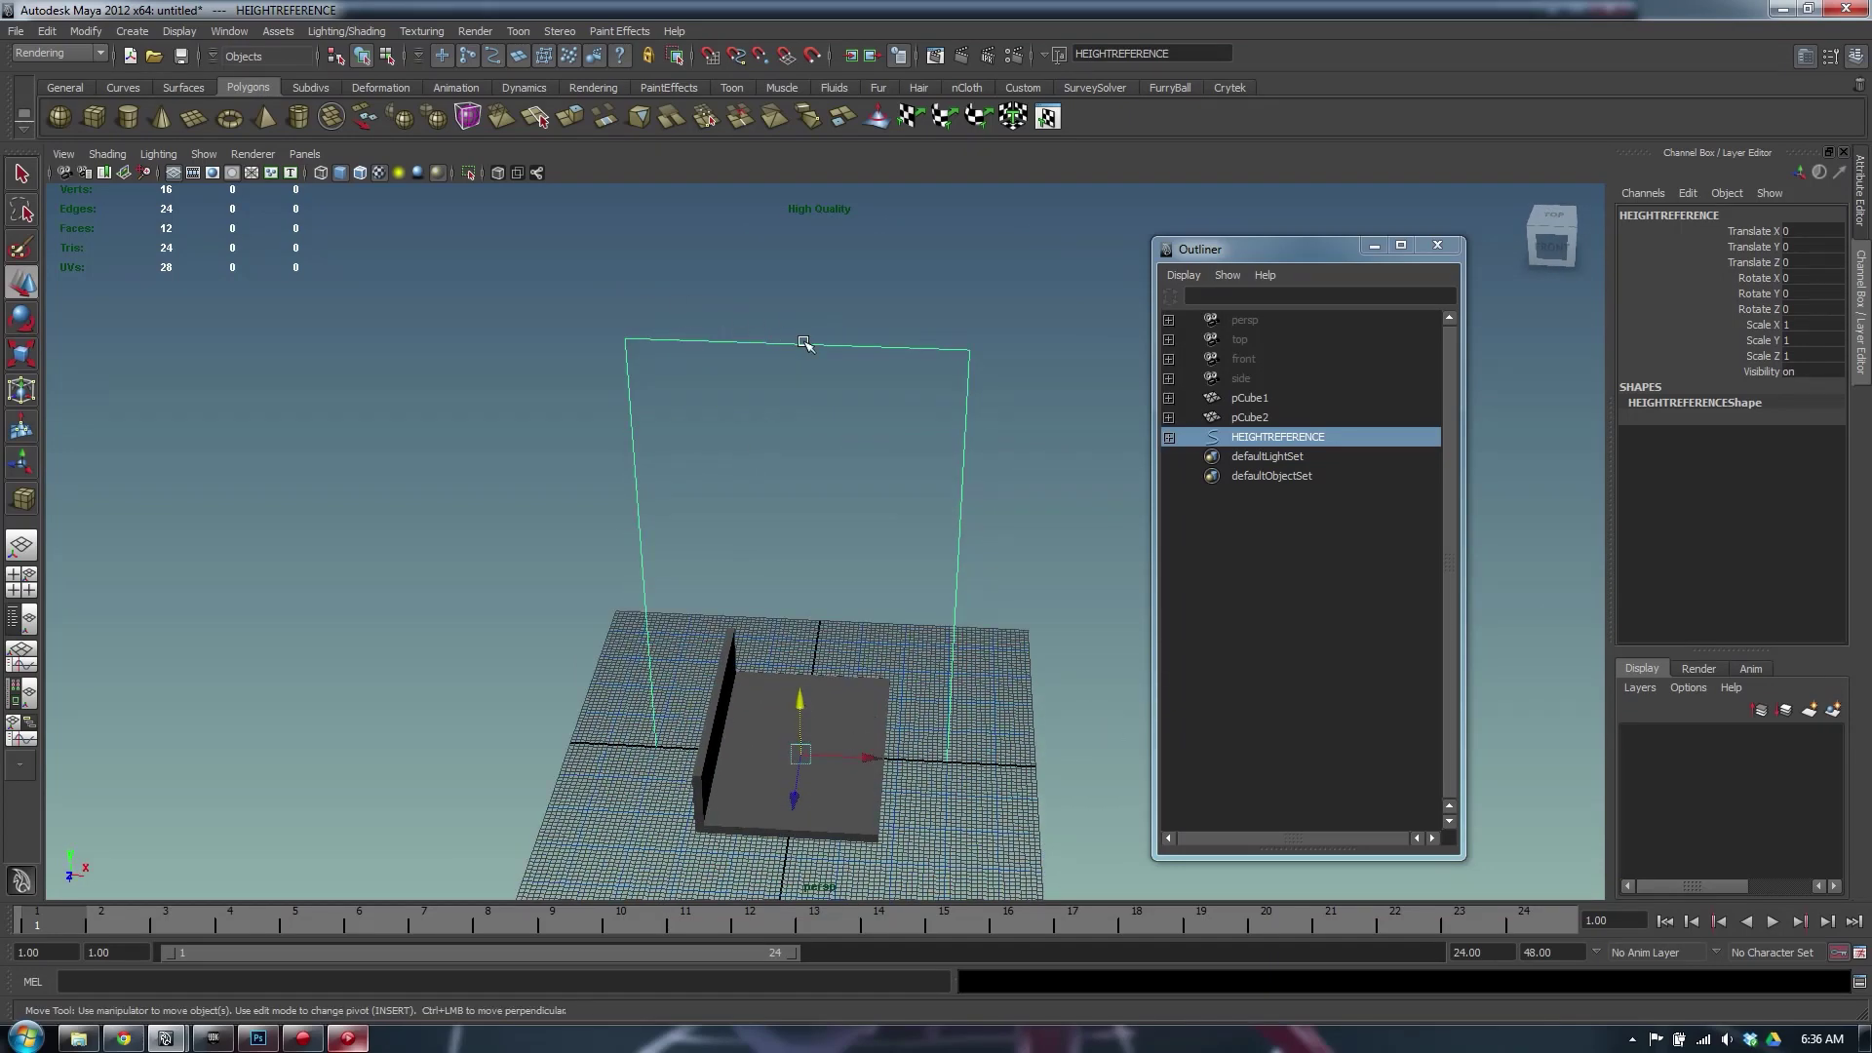
{"action": "left_click", "coordinate": [851, 446]}
{"action": "left_click", "coordinate": [731, 668]}
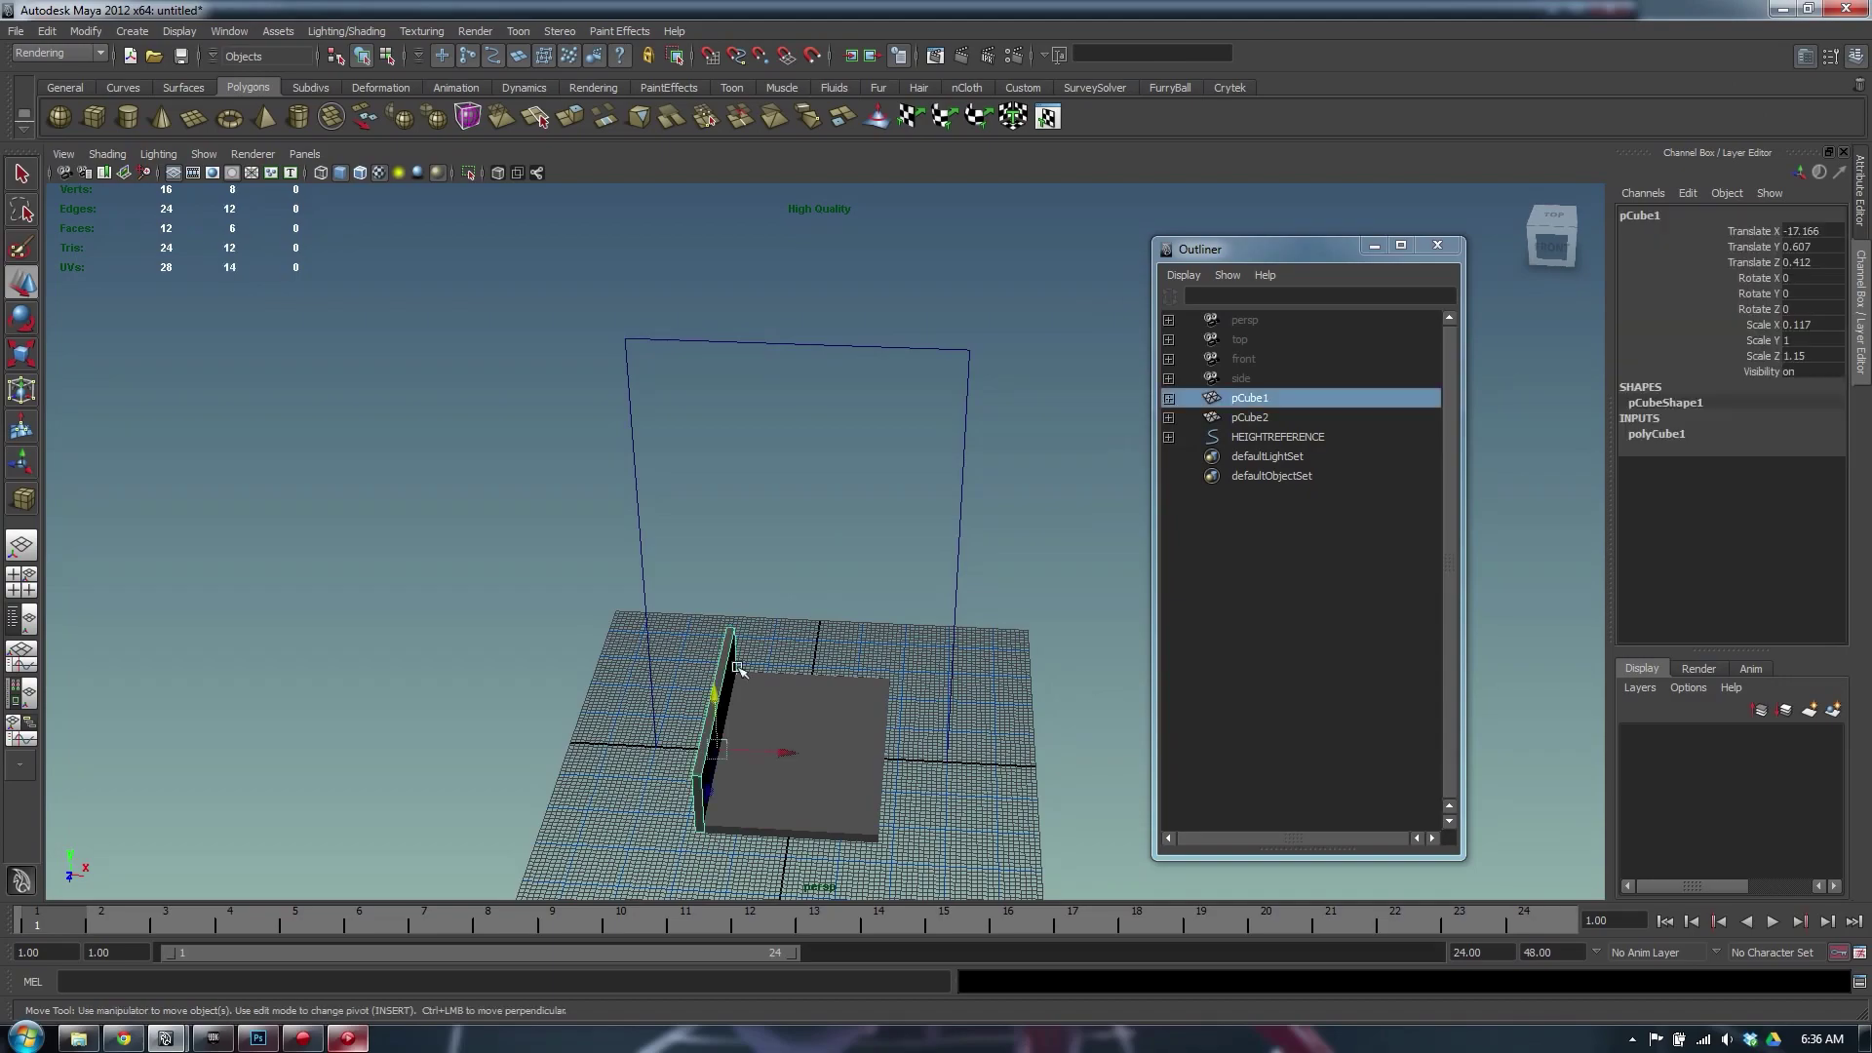
{"action": "left_click", "coordinate": [831, 368]}
{"action": "left_click_drag", "start_coordinate": [825, 515], "coordinate": [926, 437], "text": "alt"}
{"action": "left_click", "coordinate": [773, 569]}
{"action": "scroll", "coordinate": [785, 536], "scroll_direction": "up", "scroll_amount": 5}
{"action": "scroll", "coordinate": [877, 453], "scroll_direction": "down", "scroll_amount": 1}
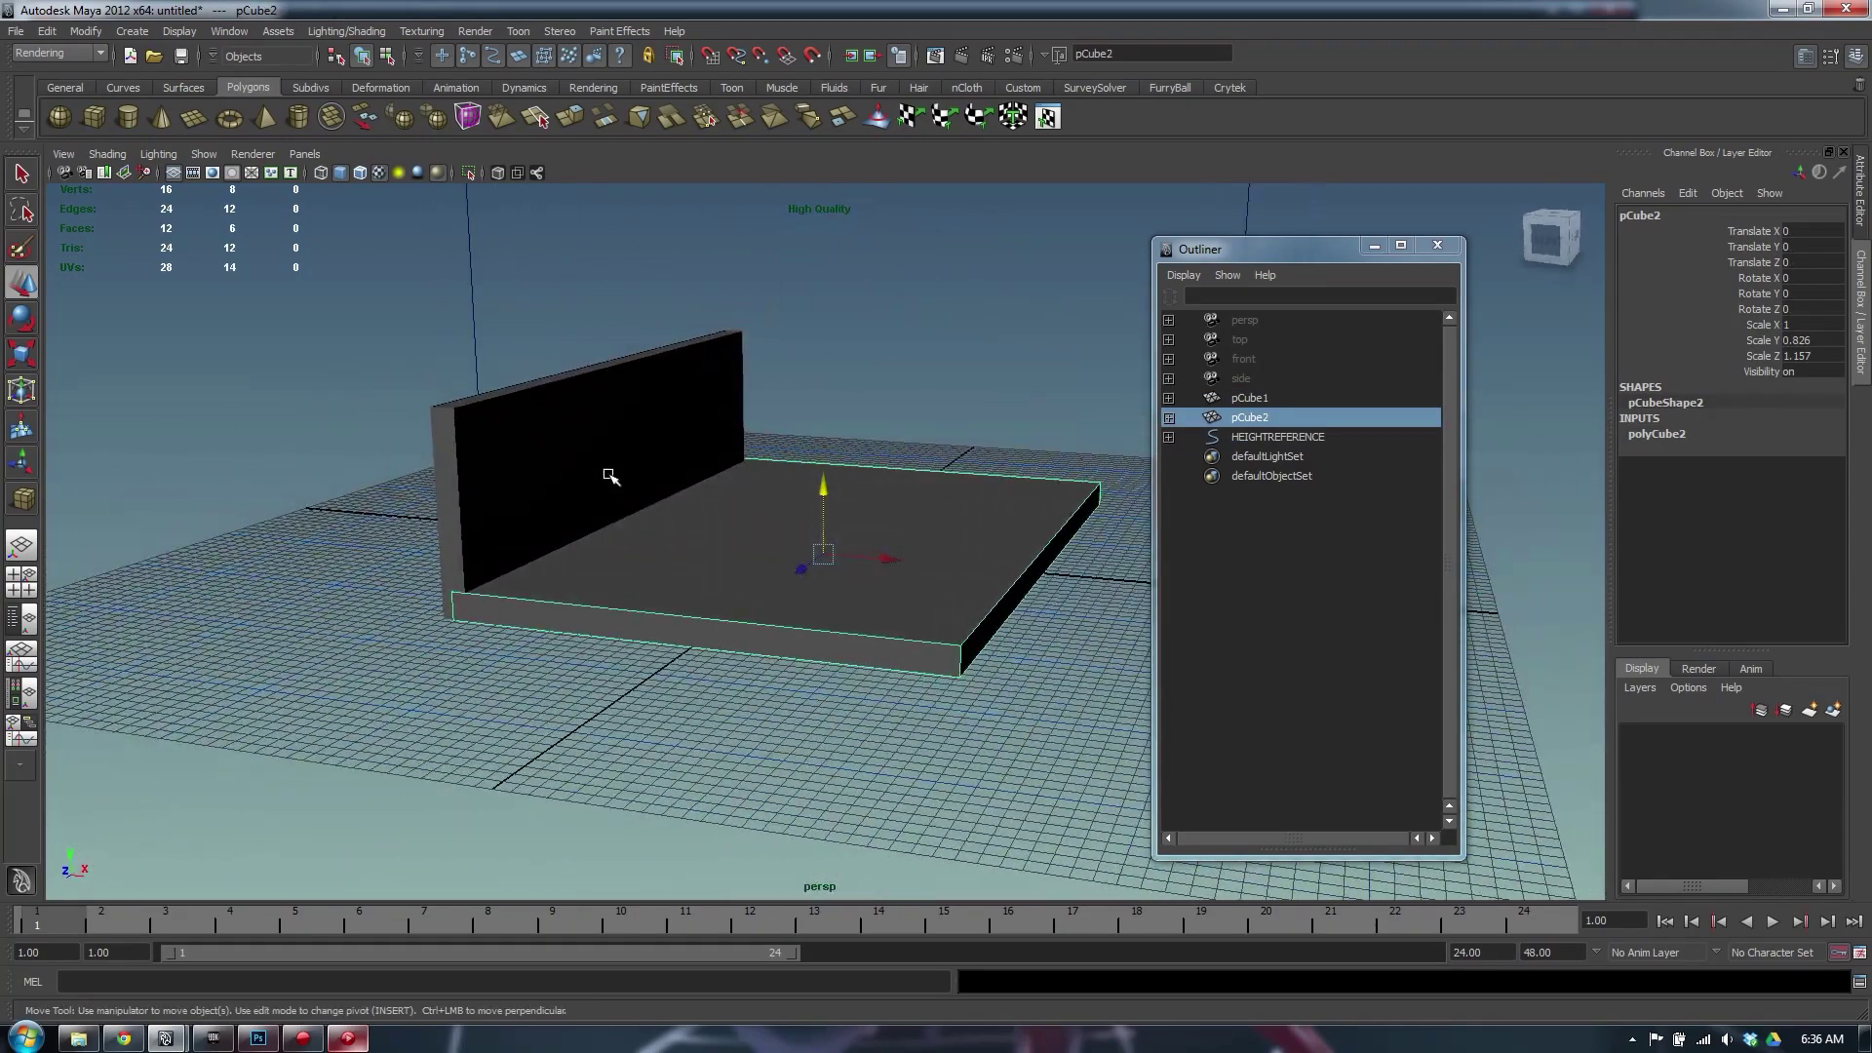
Duplicate the upright wall panel and snap the copy to Translate X 0, Y 0 and Z 24
{"action": "left_click", "coordinate": [611, 475]}
{"action": "left_click_drag", "start_coordinate": [610, 476], "coordinate": [810, 621], "text": "alt"}
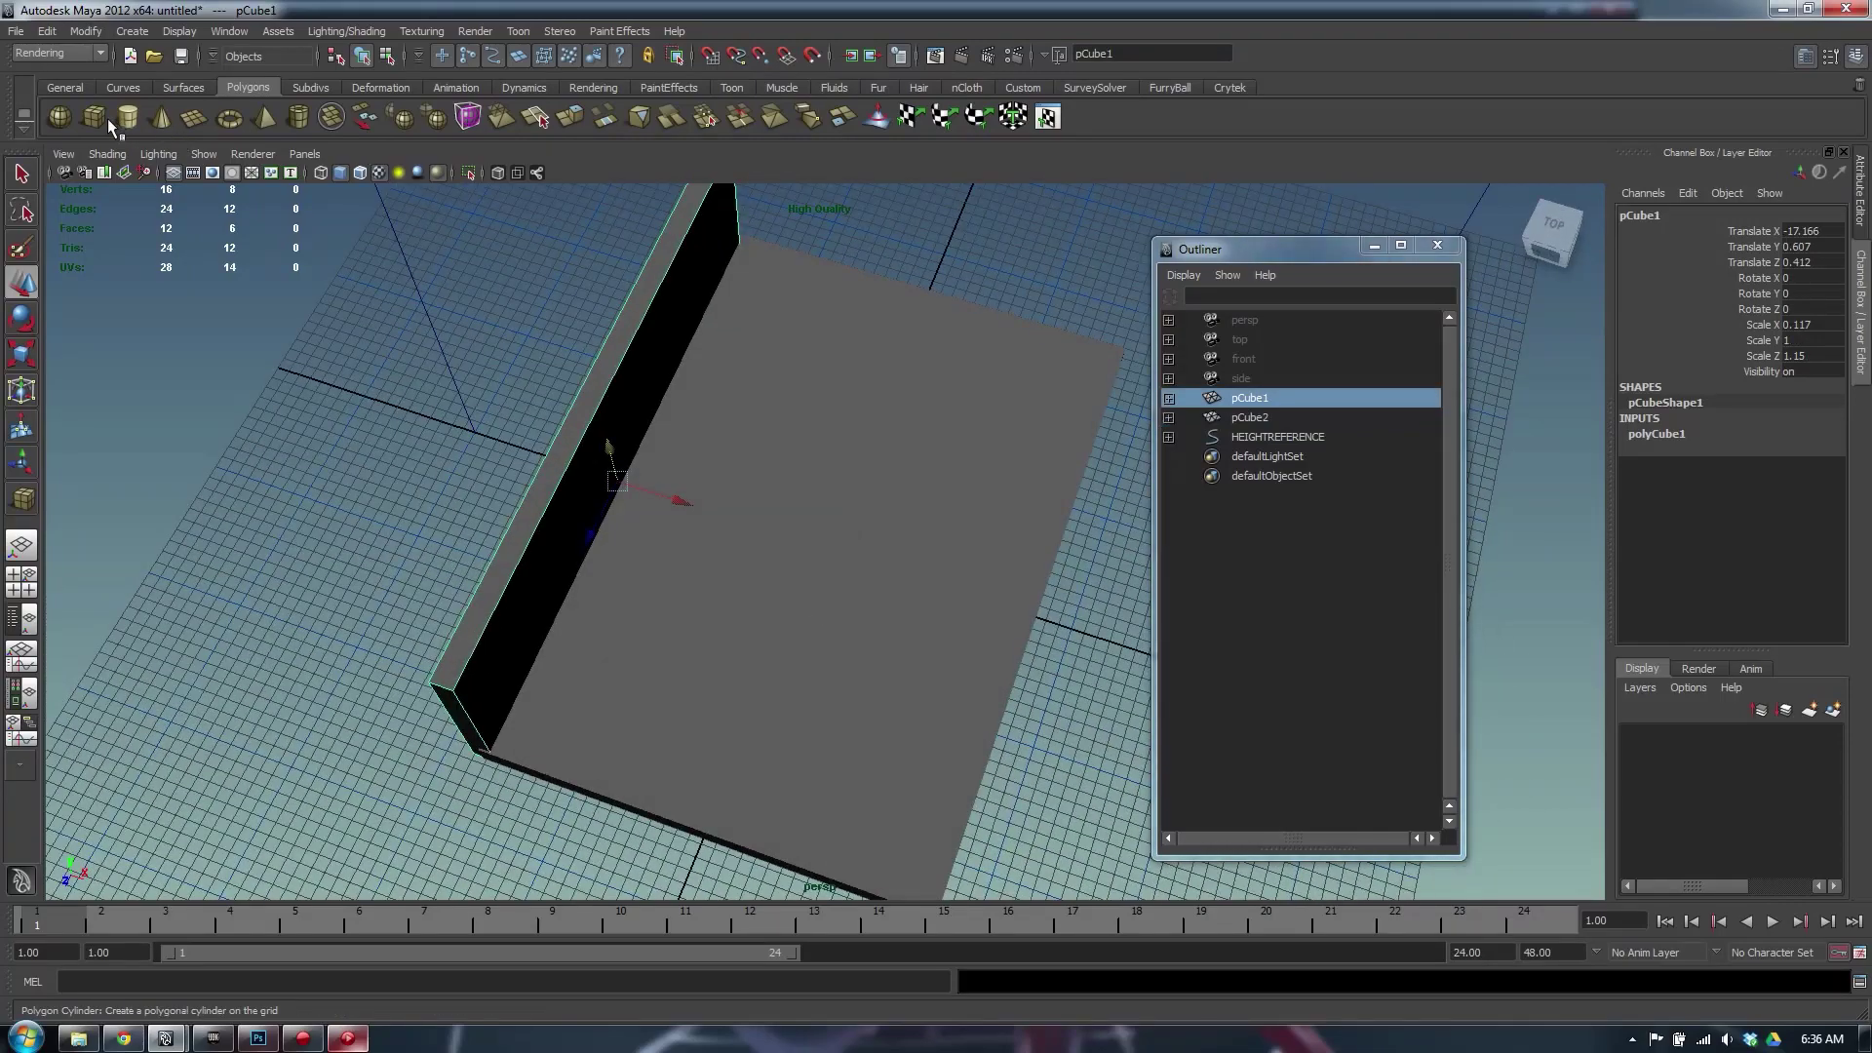
{"action": "key", "text": "ctrl+d"}
{"action": "middle_click_drag", "start_coordinate": [740, 839], "coordinate": [701, 831]}
{"action": "key", "text": "e"}
{"action": "scroll", "coordinate": [780, 707], "scroll_direction": "down", "scroll_amount": 3}
{"action": "middle_click_drag", "start_coordinate": [731, 656], "coordinate": [731, 483], "text": "alt"}
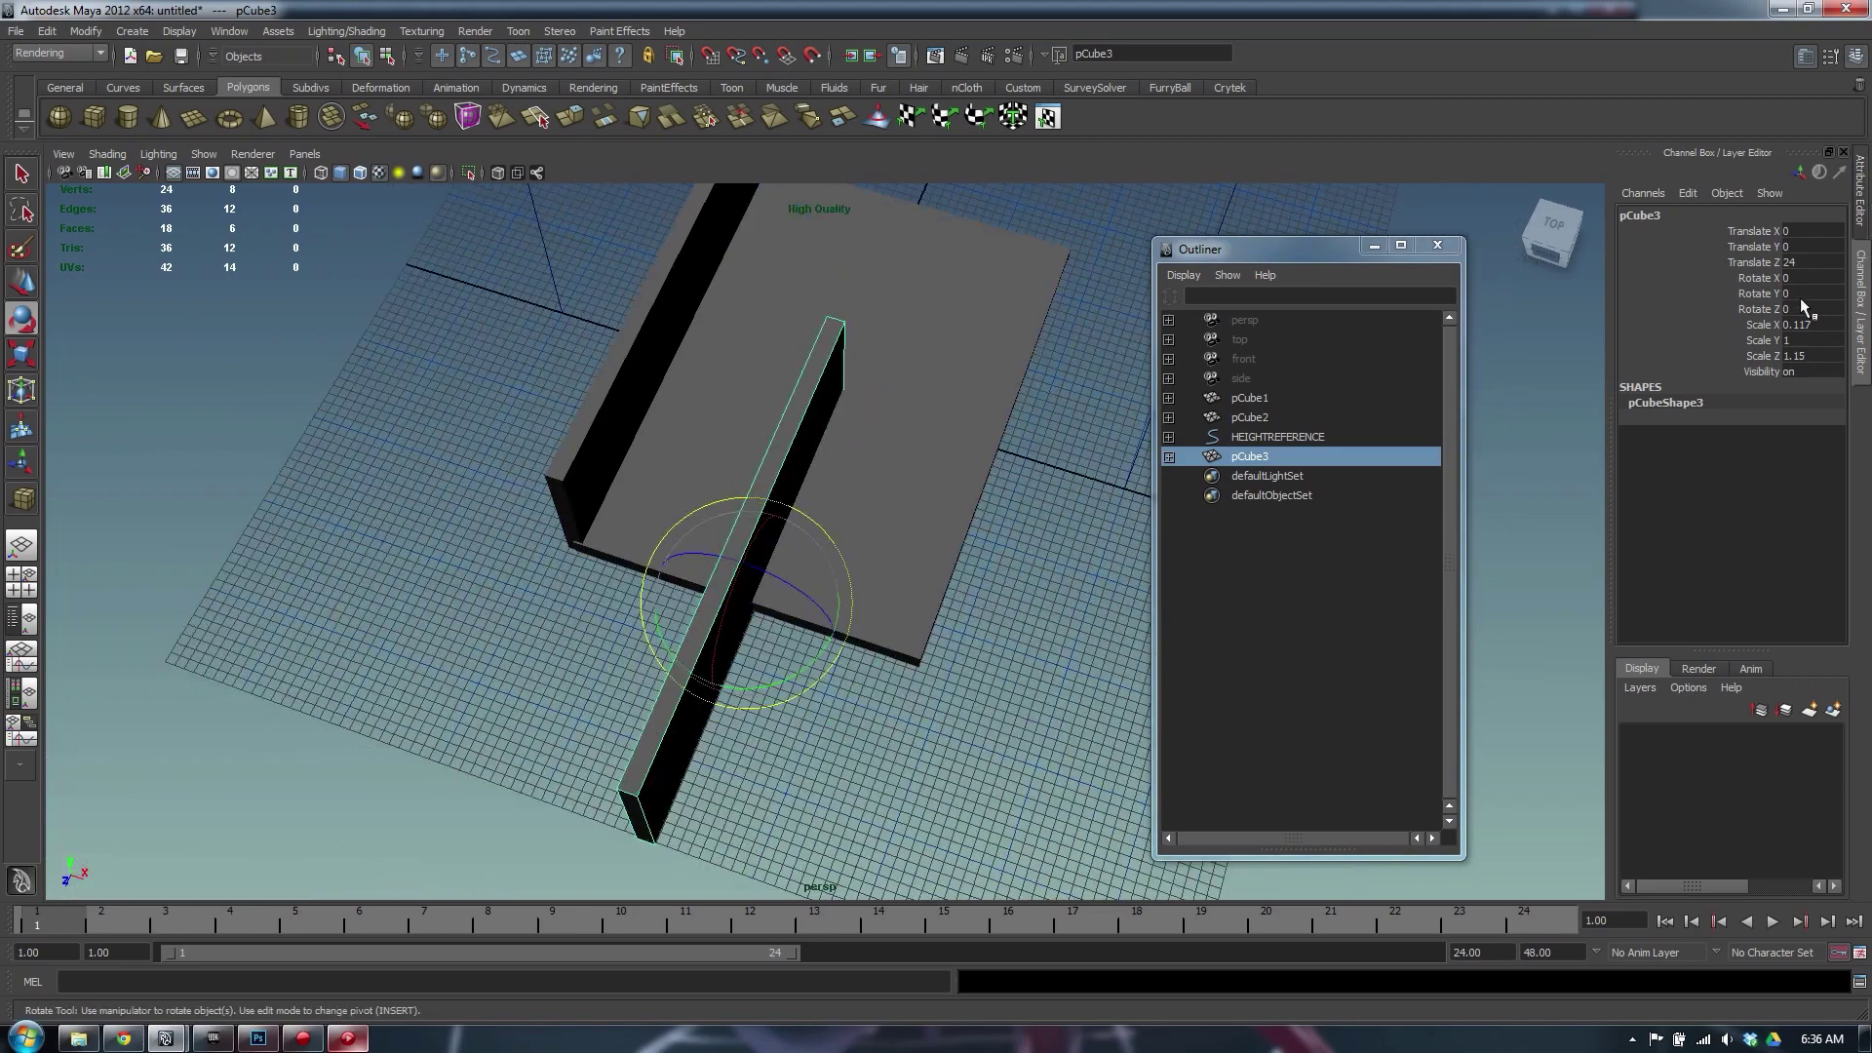
Rotate the copied panel 90 degrees about Y and scale it down to span the slab's front edge
{"action": "type", "text": "90"}
{"action": "key", "text": "Return"}
{"action": "key", "text": "r"}
{"action": "left_click_drag", "start_coordinate": [810, 613], "coordinate": [756, 492]}
{"action": "mouse_move", "coordinate": [878, 466]}
{"action": "left_mouse_down", "text": "alt"}
{"action": "mouse_move", "coordinate": [764, 494]}
{"action": "mouse_move", "coordinate": [744, 468]}
{"action": "mouse_move", "coordinate": [911, 456]}
{"action": "mouse_move", "coordinate": [868, 492]}
{"action": "left_mouse_up", "text": "alt"}
{"action": "left_click", "coordinate": [792, 379]}
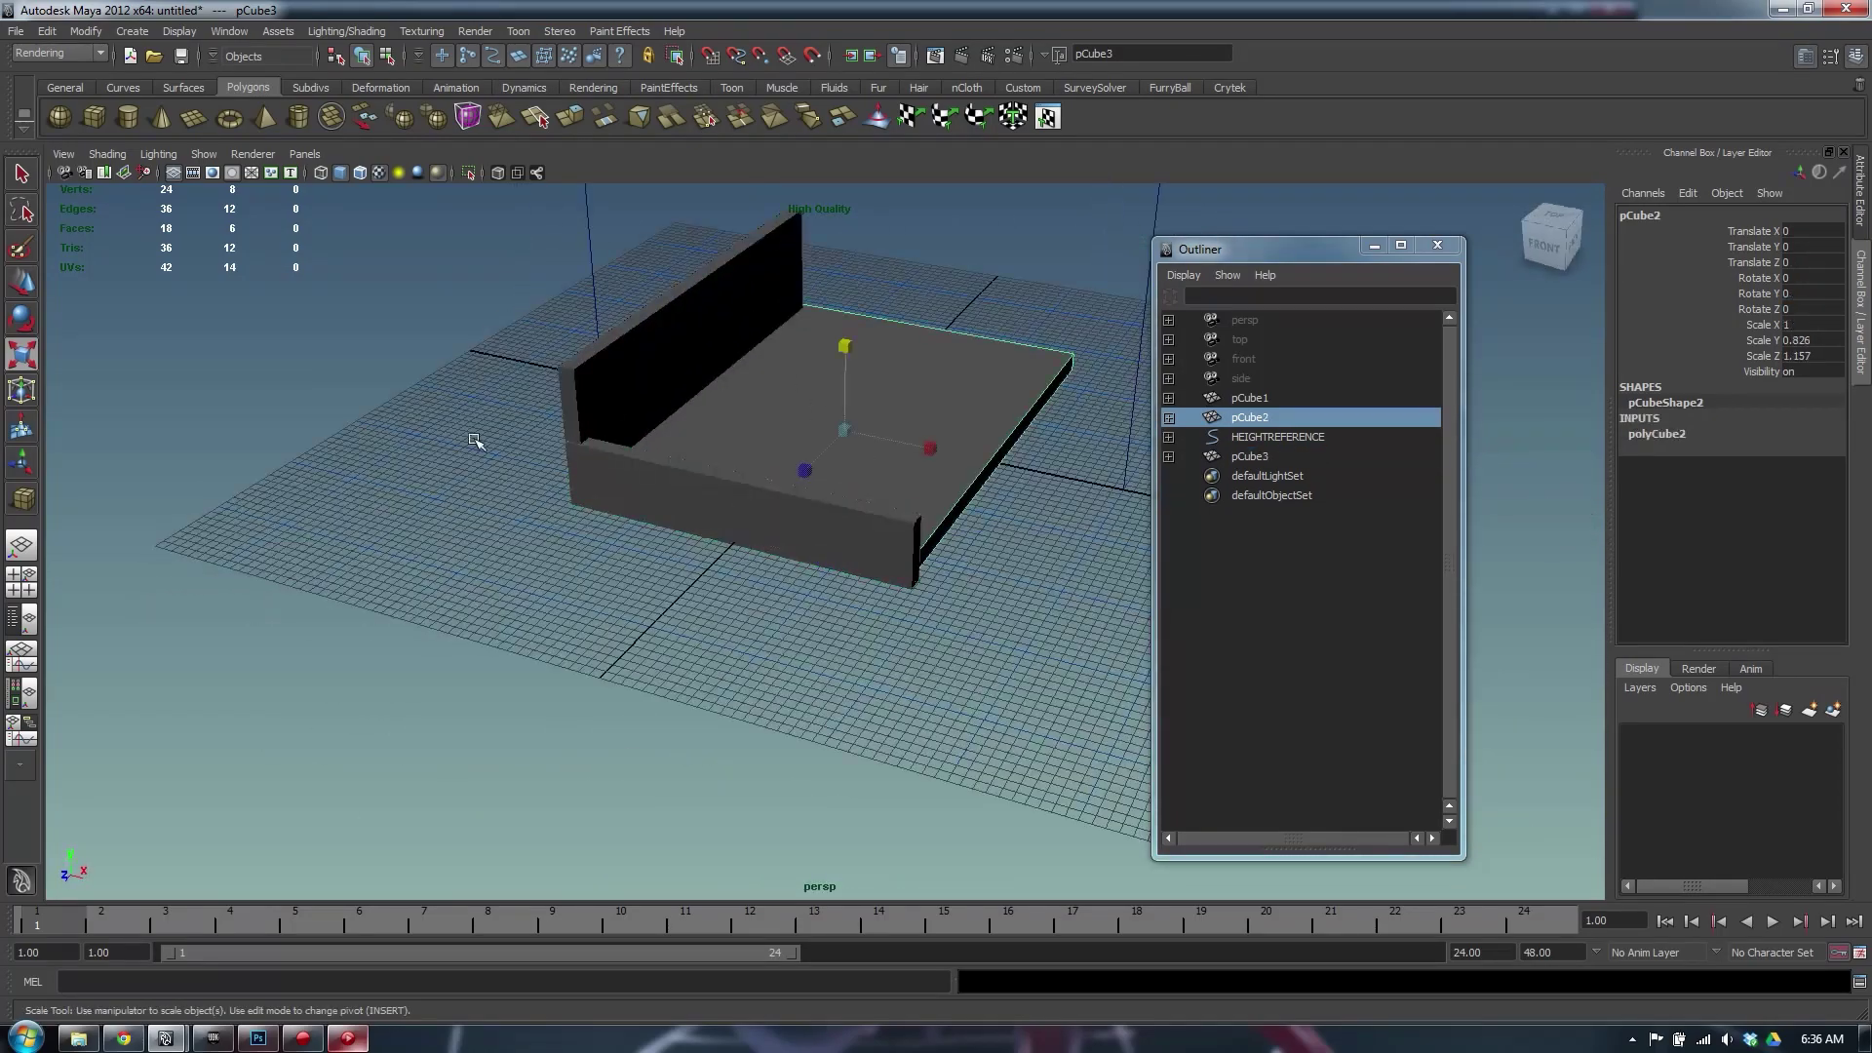
Create a small polygon cube at the corner where the wall meets the front panel
{"action": "left_click", "coordinate": [606, 488]}
{"action": "left_click_drag", "start_coordinate": [605, 488], "coordinate": [727, 554], "text": "alt"}
{"action": "left_click", "coordinate": [723, 685]}
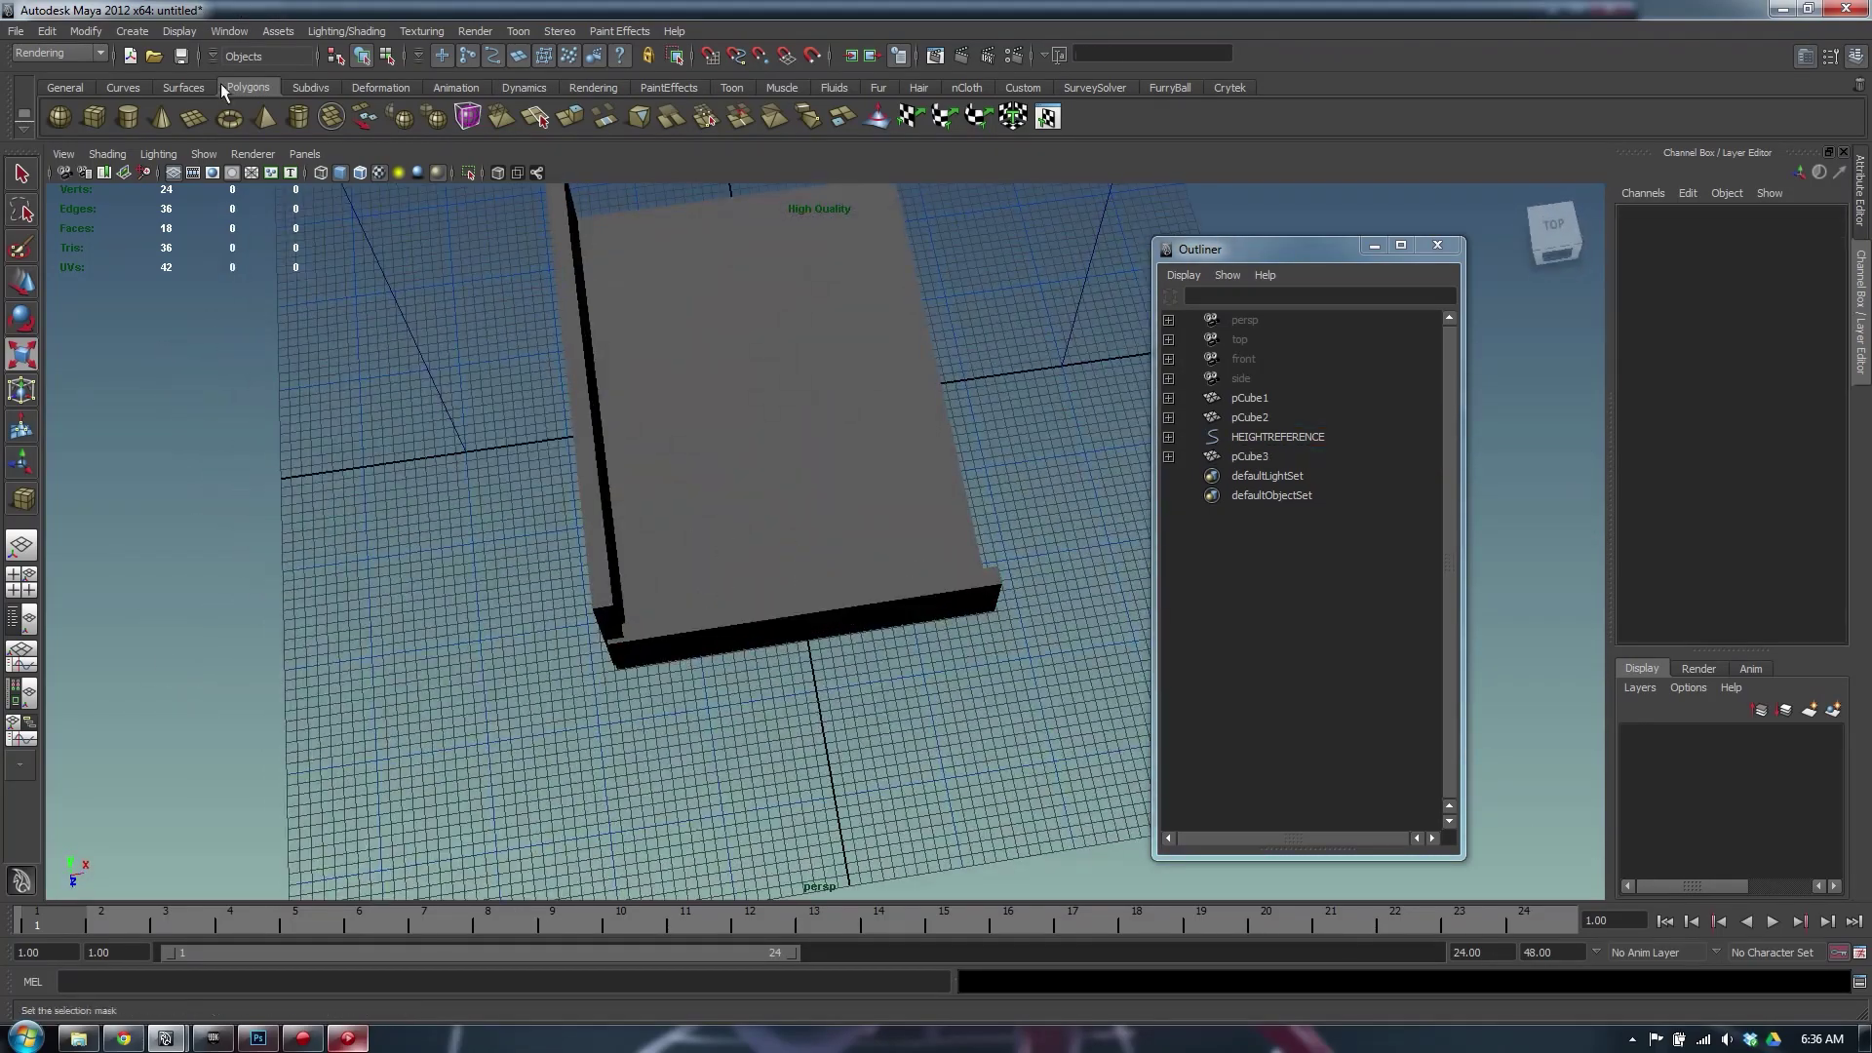
{"action": "left_click", "coordinate": [95, 118]}
{"action": "mouse_move", "coordinate": [615, 667]}
{"action": "left_mouse_down"}
{"action": "mouse_move", "coordinate": [629, 529]}
{"action": "mouse_move", "coordinate": [585, 518]}
{"action": "mouse_move", "coordinate": [594, 568]}
{"action": "left_mouse_up"}
{"action": "right_click_drag", "start_coordinate": [595, 569], "coordinate": [719, 569], "text": "alt"}
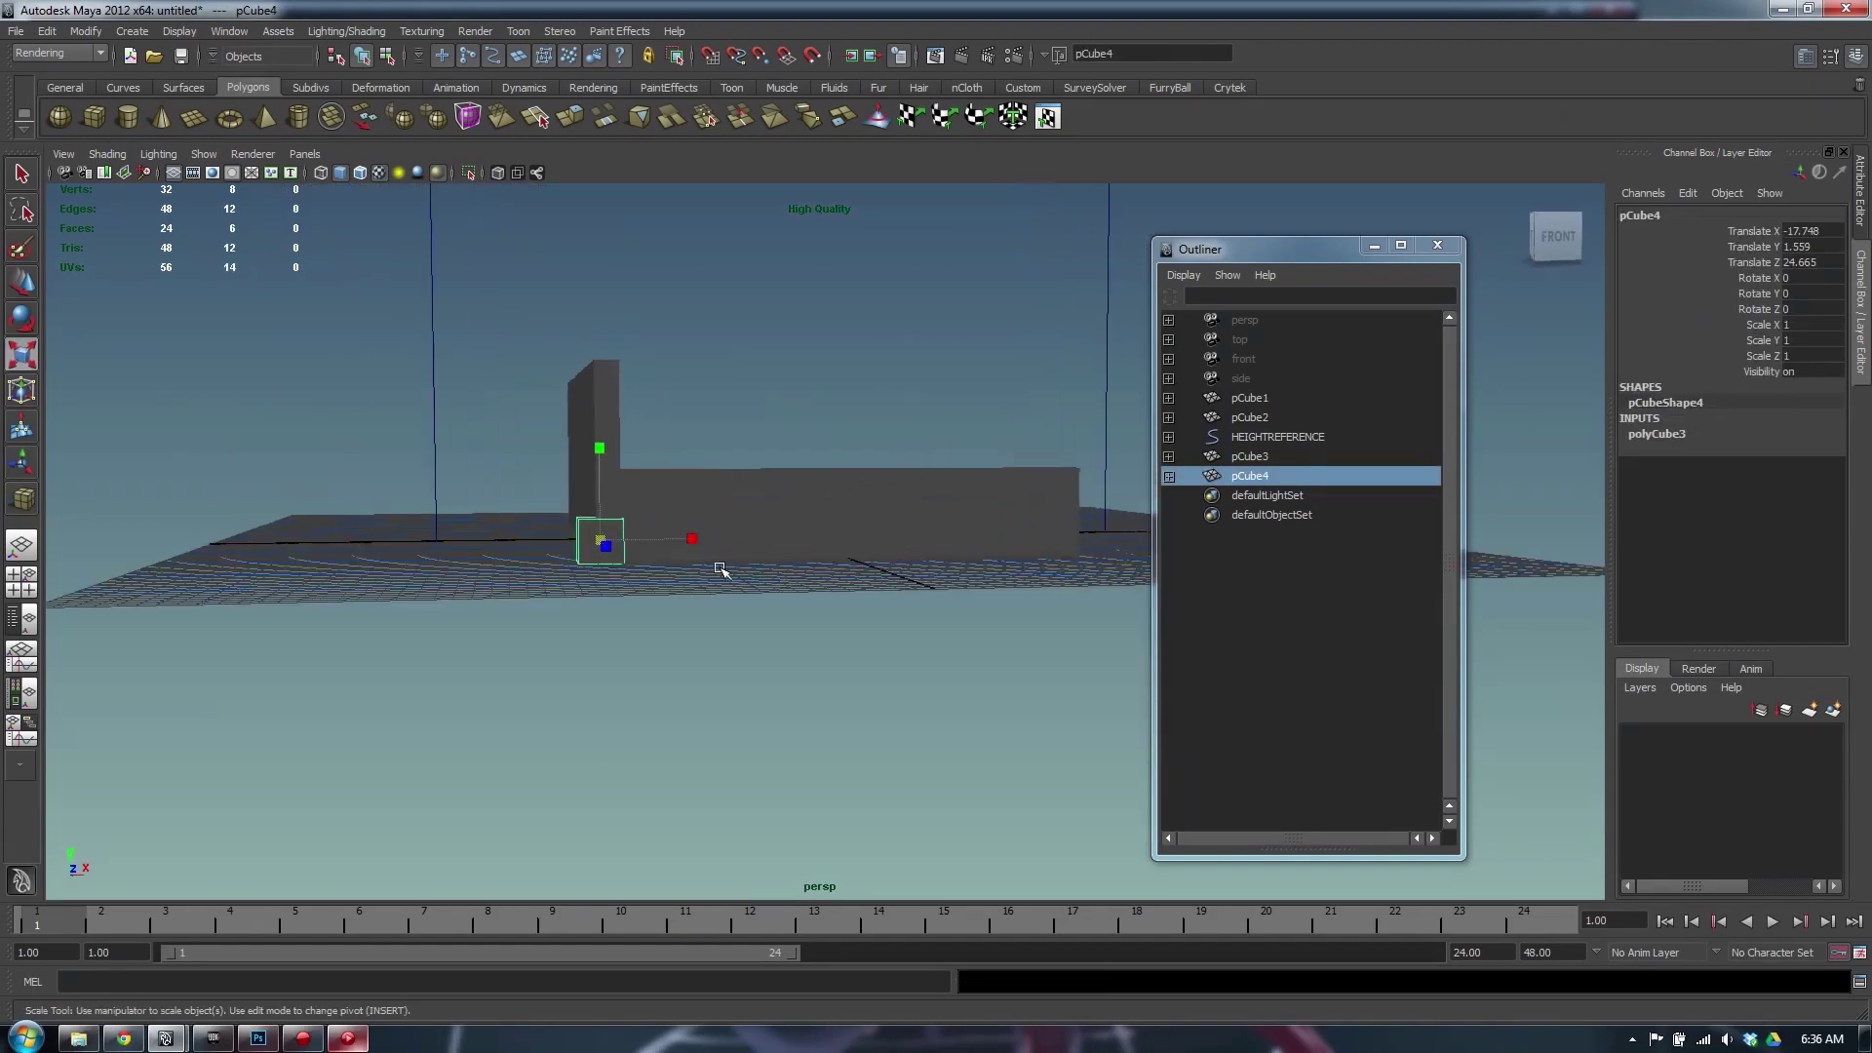
{"action": "left_click_drag", "start_coordinate": [719, 569], "coordinate": [579, 448], "text": "alt"}
Raise the corner cube's top vertices to about the wall's height to form a post
{"action": "key", "text": "F9"}
{"action": "key", "text": "w"}
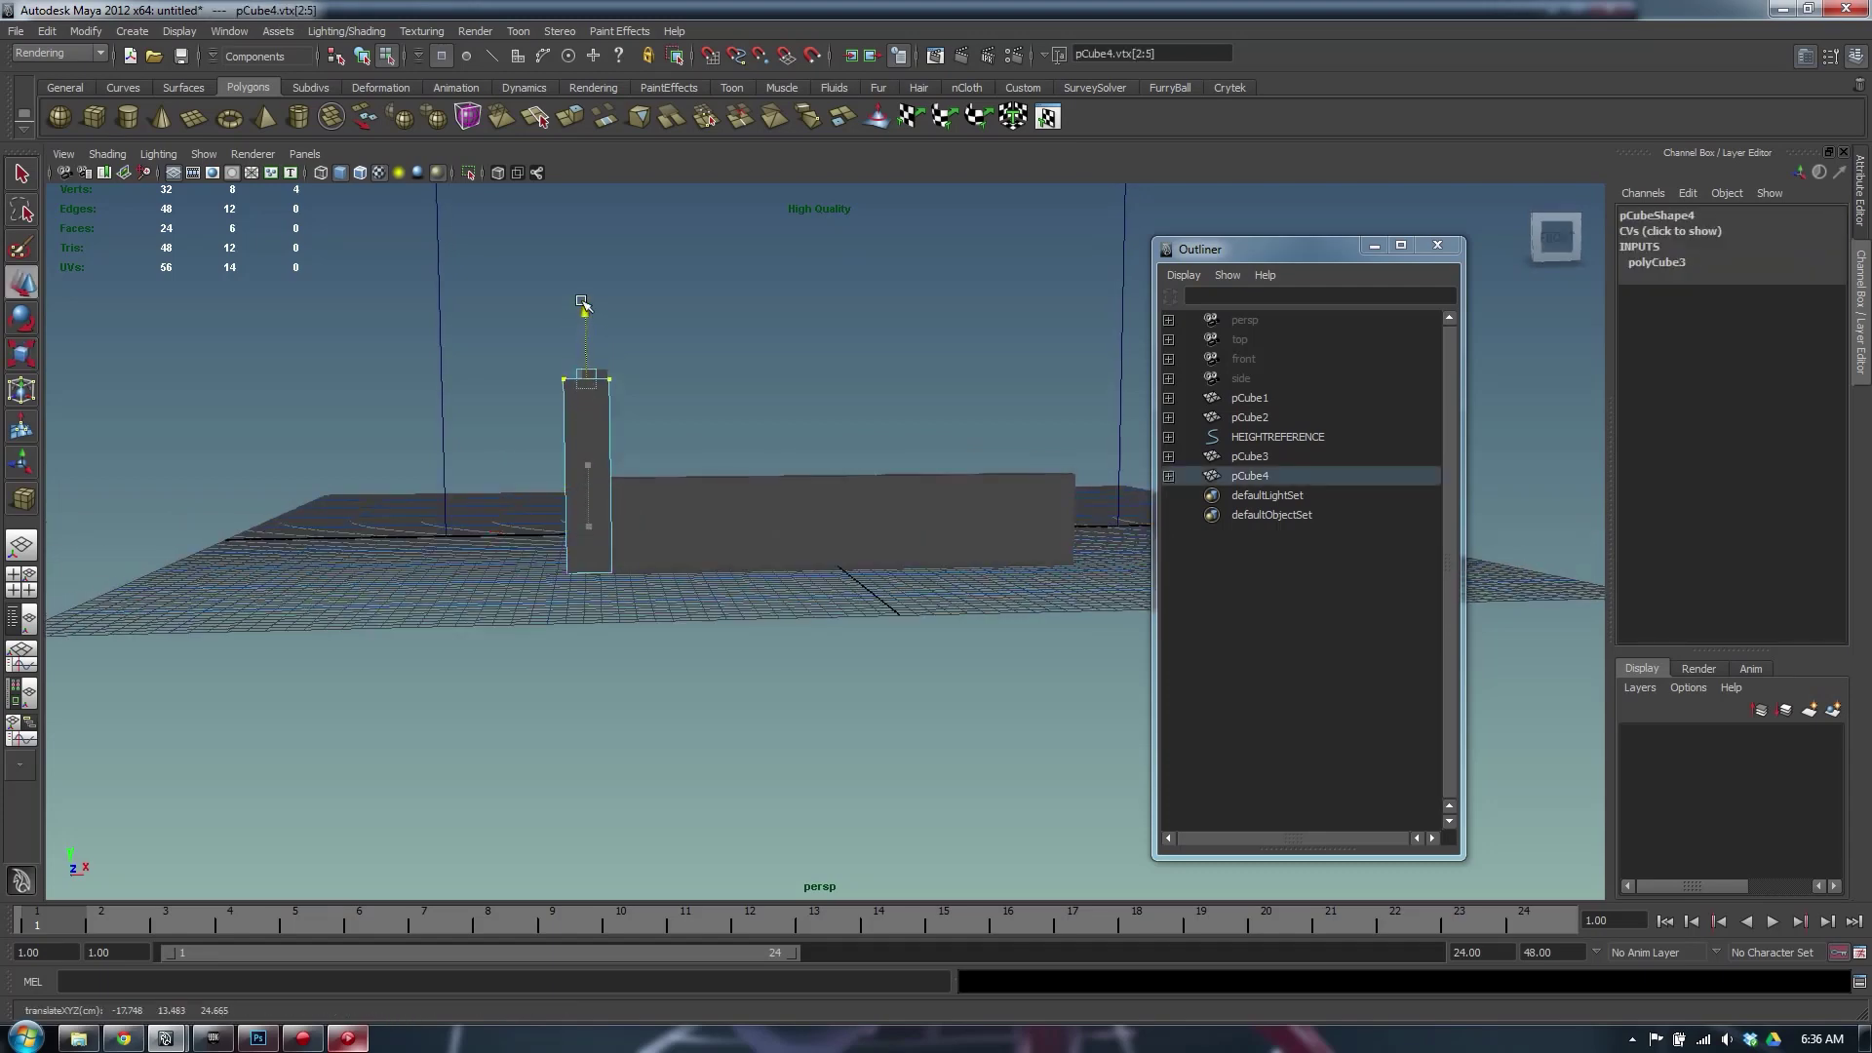
{"action": "left_click_drag", "start_coordinate": [579, 291], "coordinate": [671, 479], "text": "alt"}
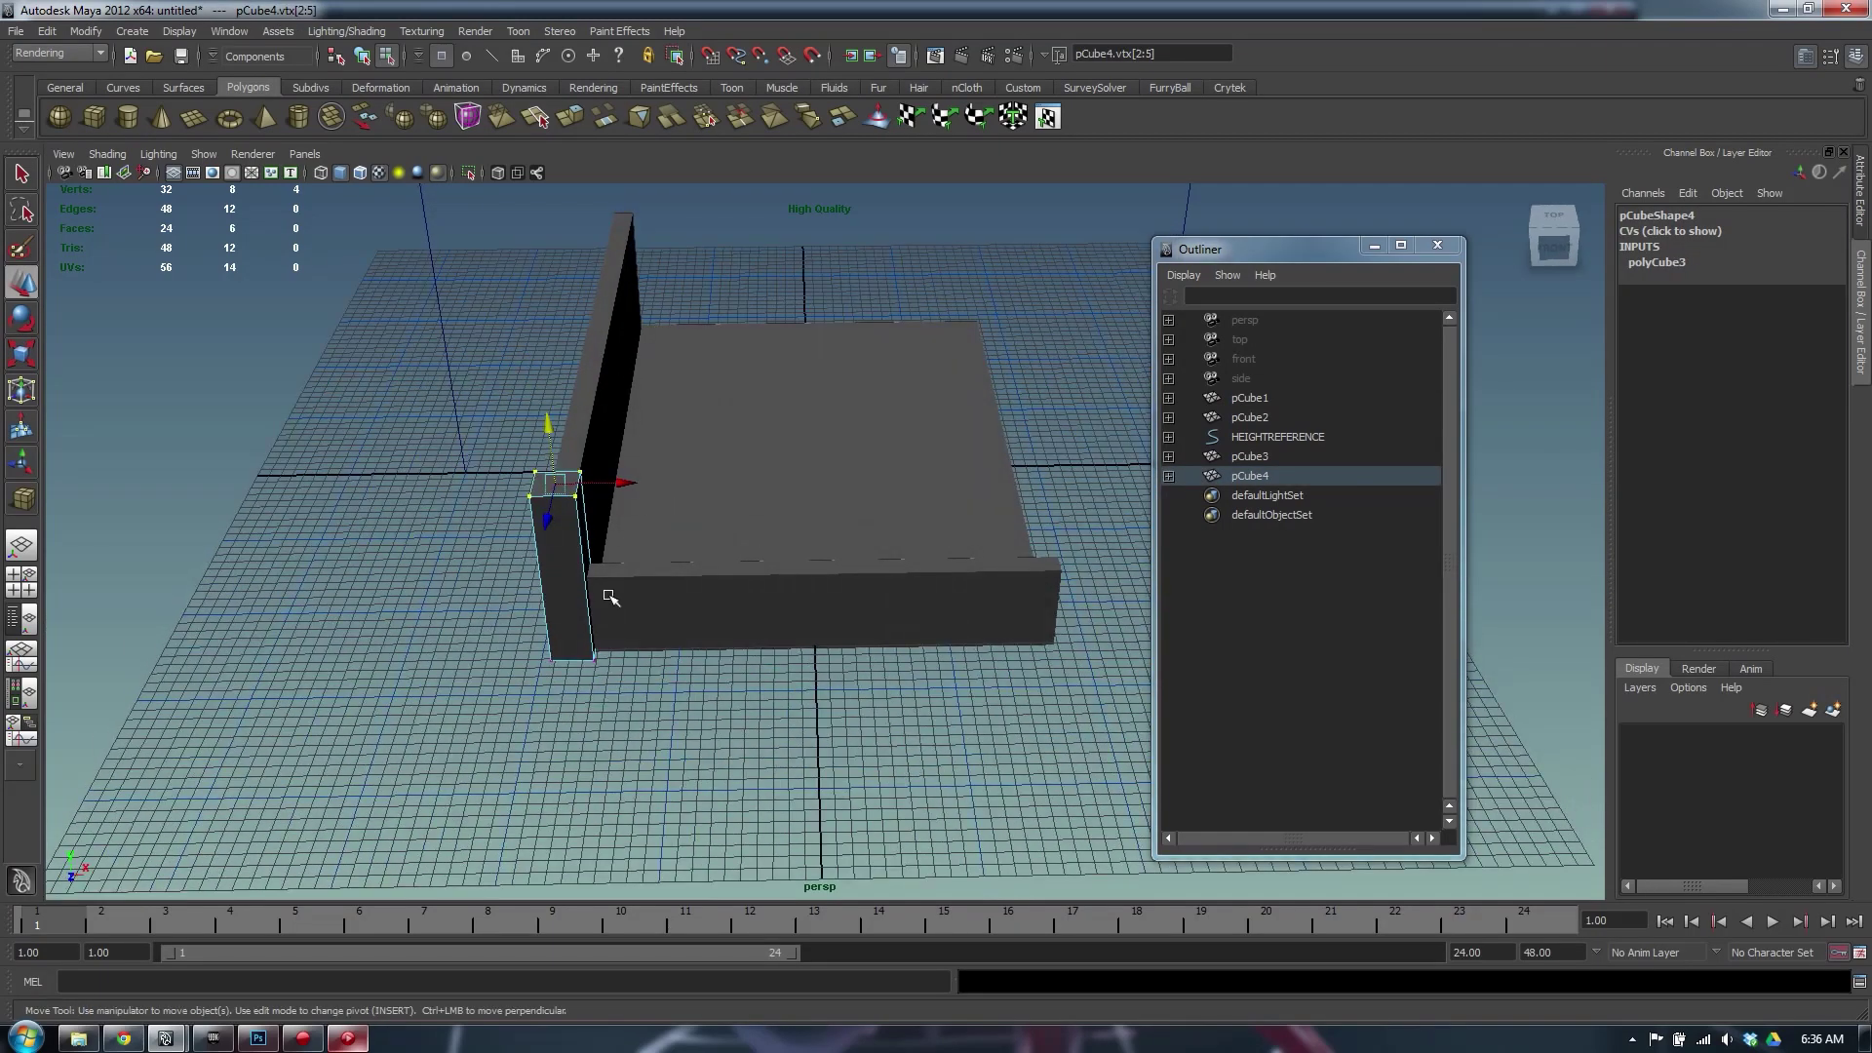
{"action": "key", "text": "F8"}
{"action": "left_click_drag", "start_coordinate": [589, 654], "coordinate": [549, 656], "text": "alt"}
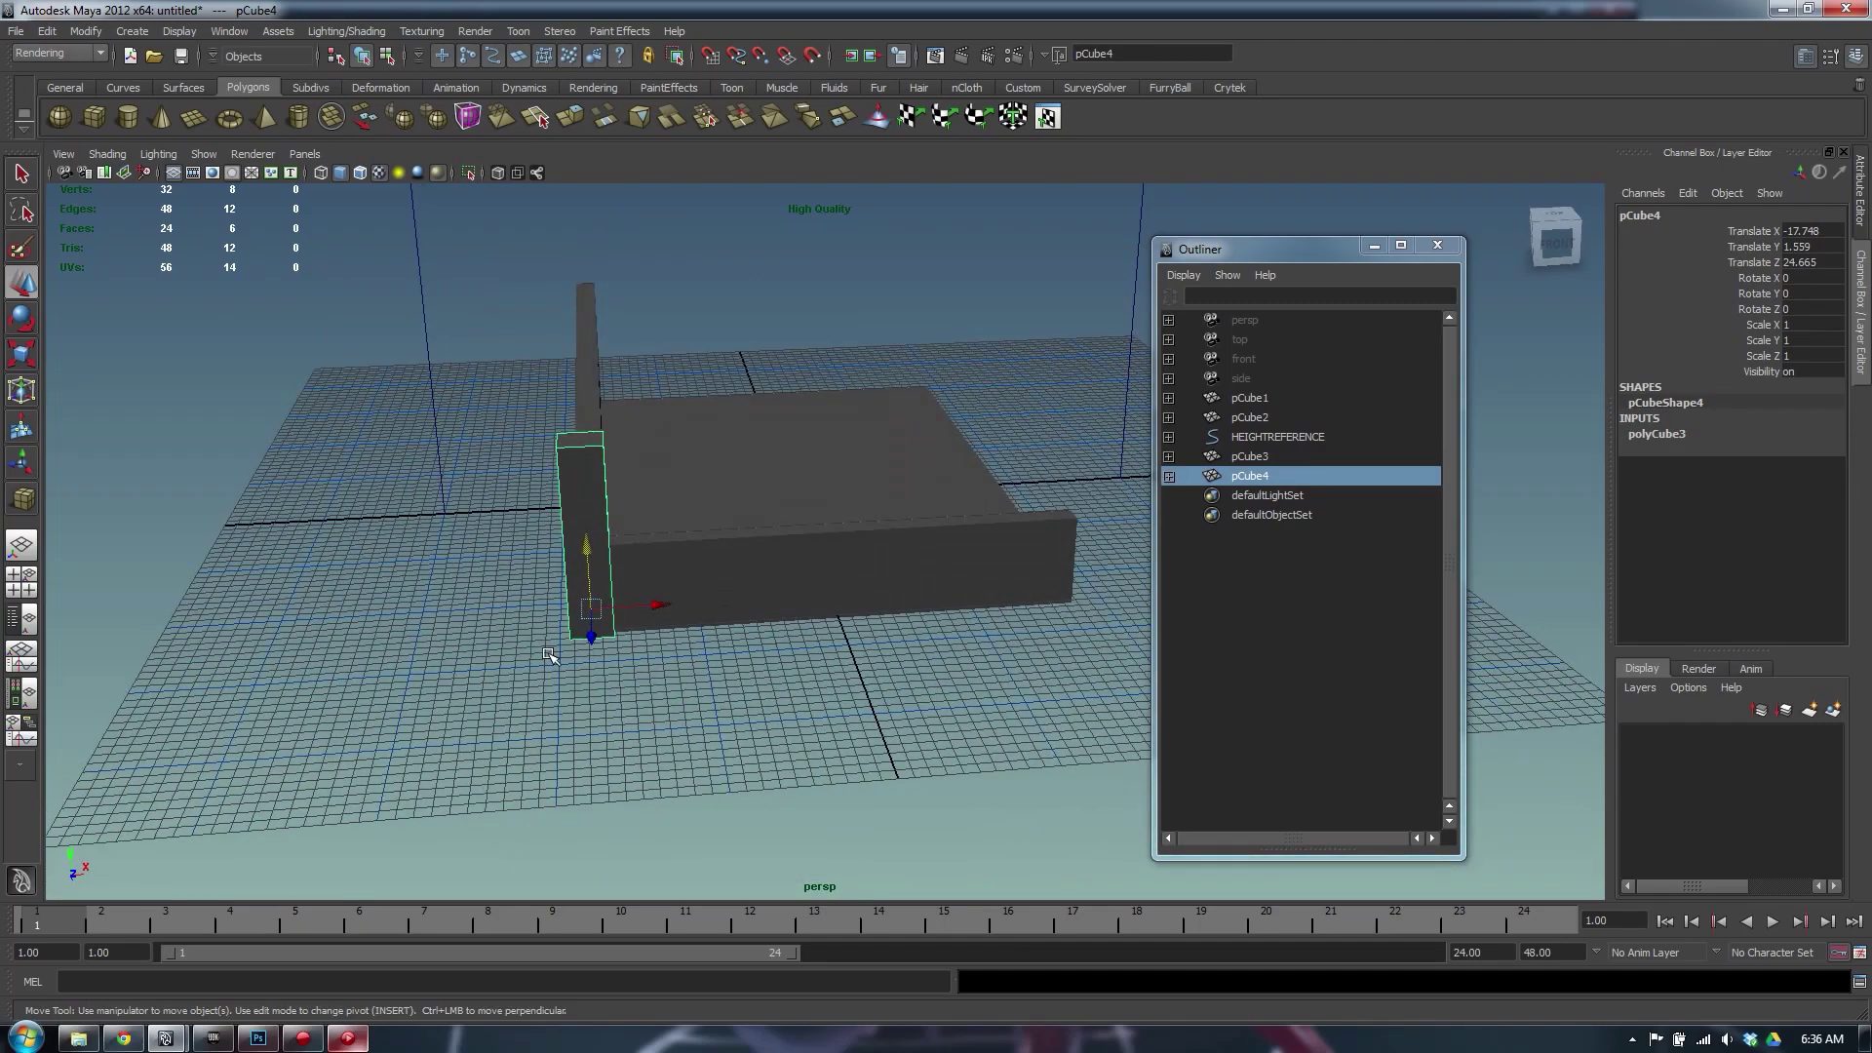
Move the corner post's pivot to its base
{"action": "key", "text": "space"}
{"action": "key", "text": "space"}
{"action": "left_click_drag", "start_coordinate": [744, 634], "coordinate": [643, 493], "text": "alt"}
{"action": "middle_click_drag", "start_coordinate": [616, 461], "coordinate": [765, 621], "text": "alt"}
{"action": "right_click_drag", "start_coordinate": [766, 621], "coordinate": [1040, 614], "text": "alt"}
{"action": "key", "text": "Insert"}
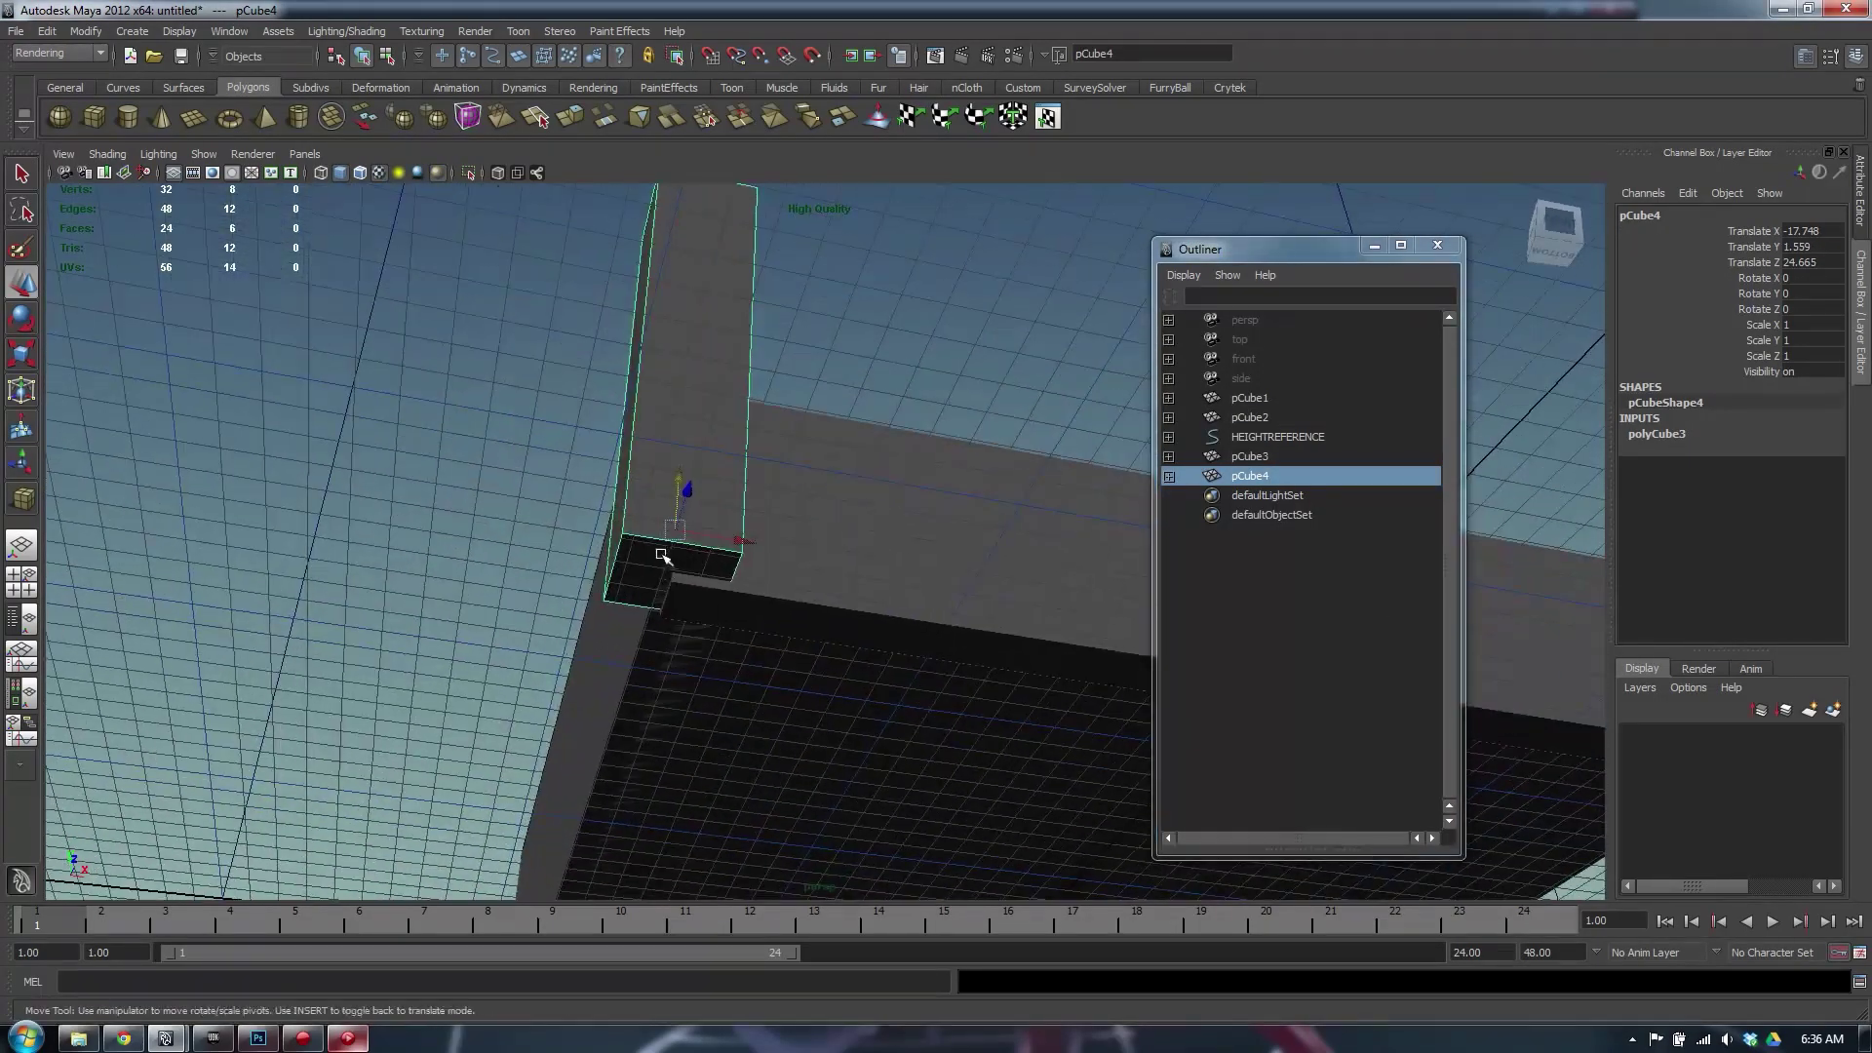
{"action": "key", "text": "Insert"}
{"action": "left_click_drag", "start_coordinate": [673, 578], "coordinate": [744, 447], "text": "alt"}
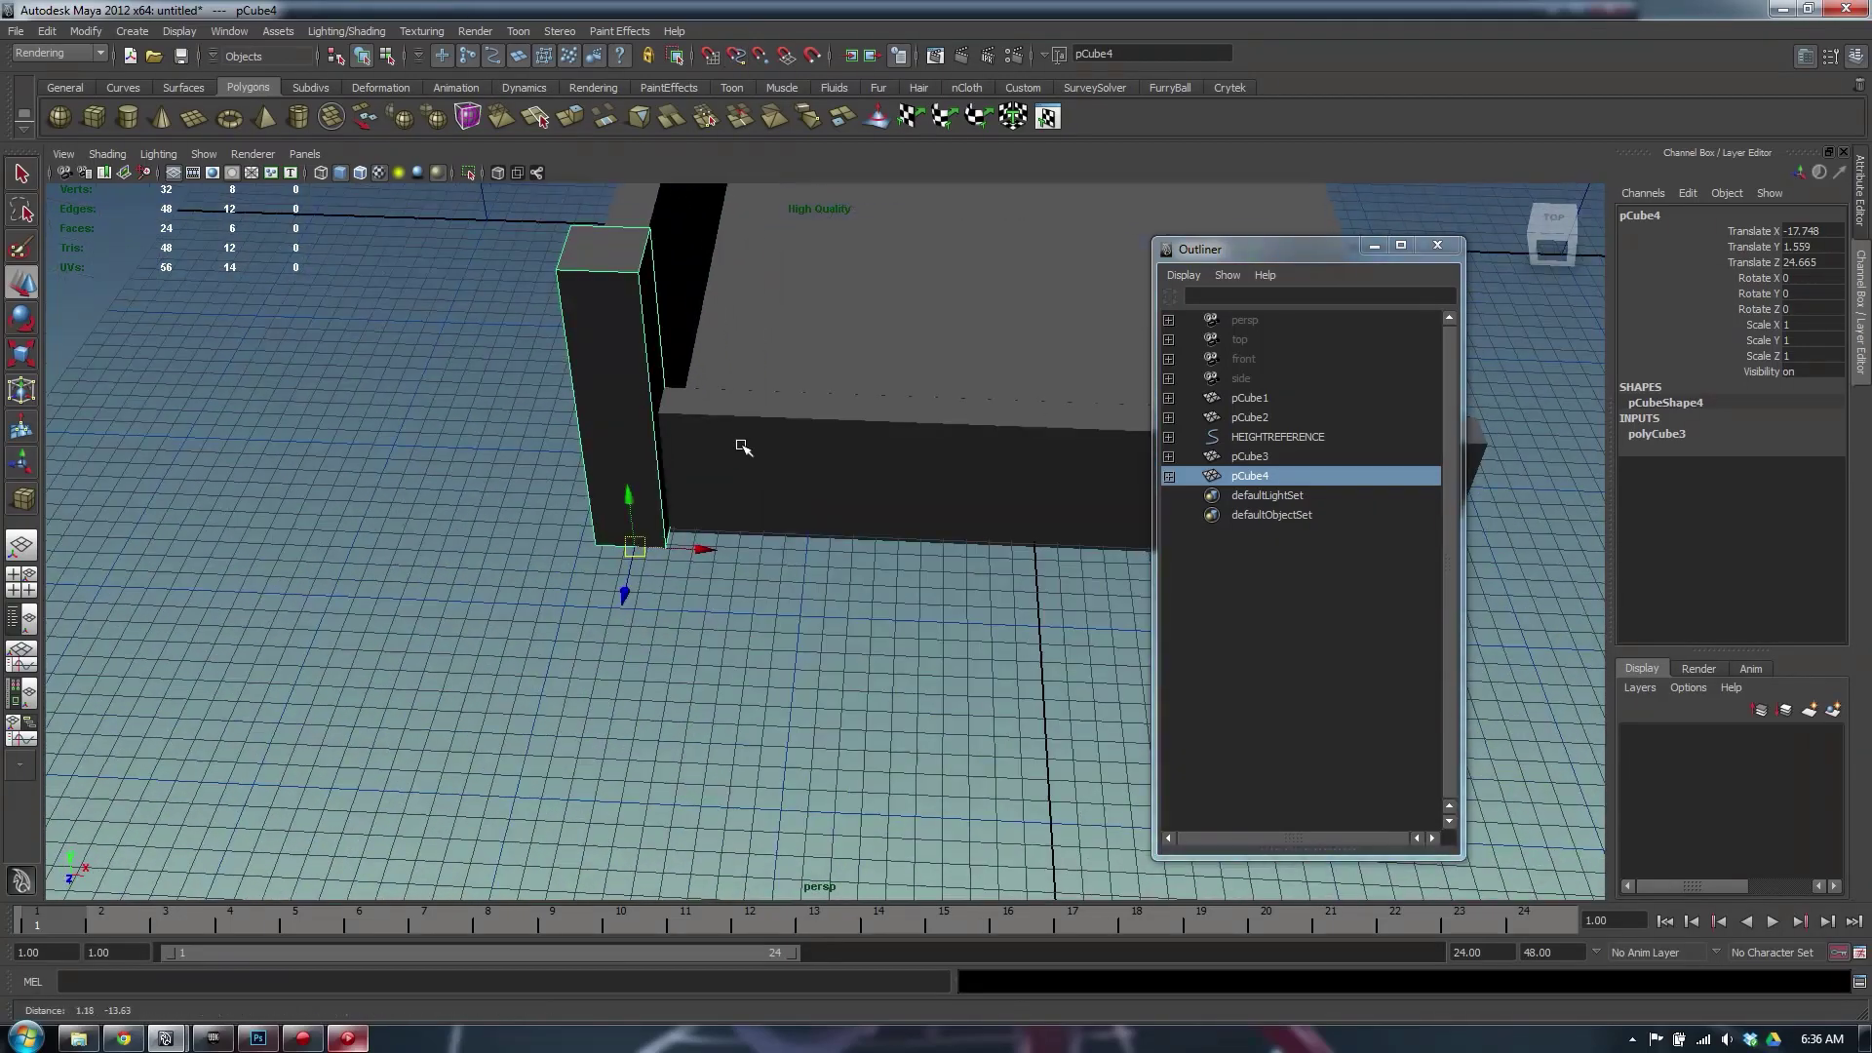
Try moving the corner post onto the wall joint in the perspective view, and undo the last move
{"action": "key", "text": "x"}
{"action": "middle_click_drag", "start_coordinate": [744, 447], "coordinate": [644, 526]}
{"action": "key", "text": "Insert"}
{"action": "mouse_move", "coordinate": [656, 527]}
{"action": "left_mouse_down", "text": "alt"}
{"action": "mouse_move", "coordinate": [806, 510]}
{"action": "mouse_move", "coordinate": [702, 556]}
{"action": "mouse_move", "coordinate": [663, 546]}
{"action": "left_mouse_up", "text": "alt"}
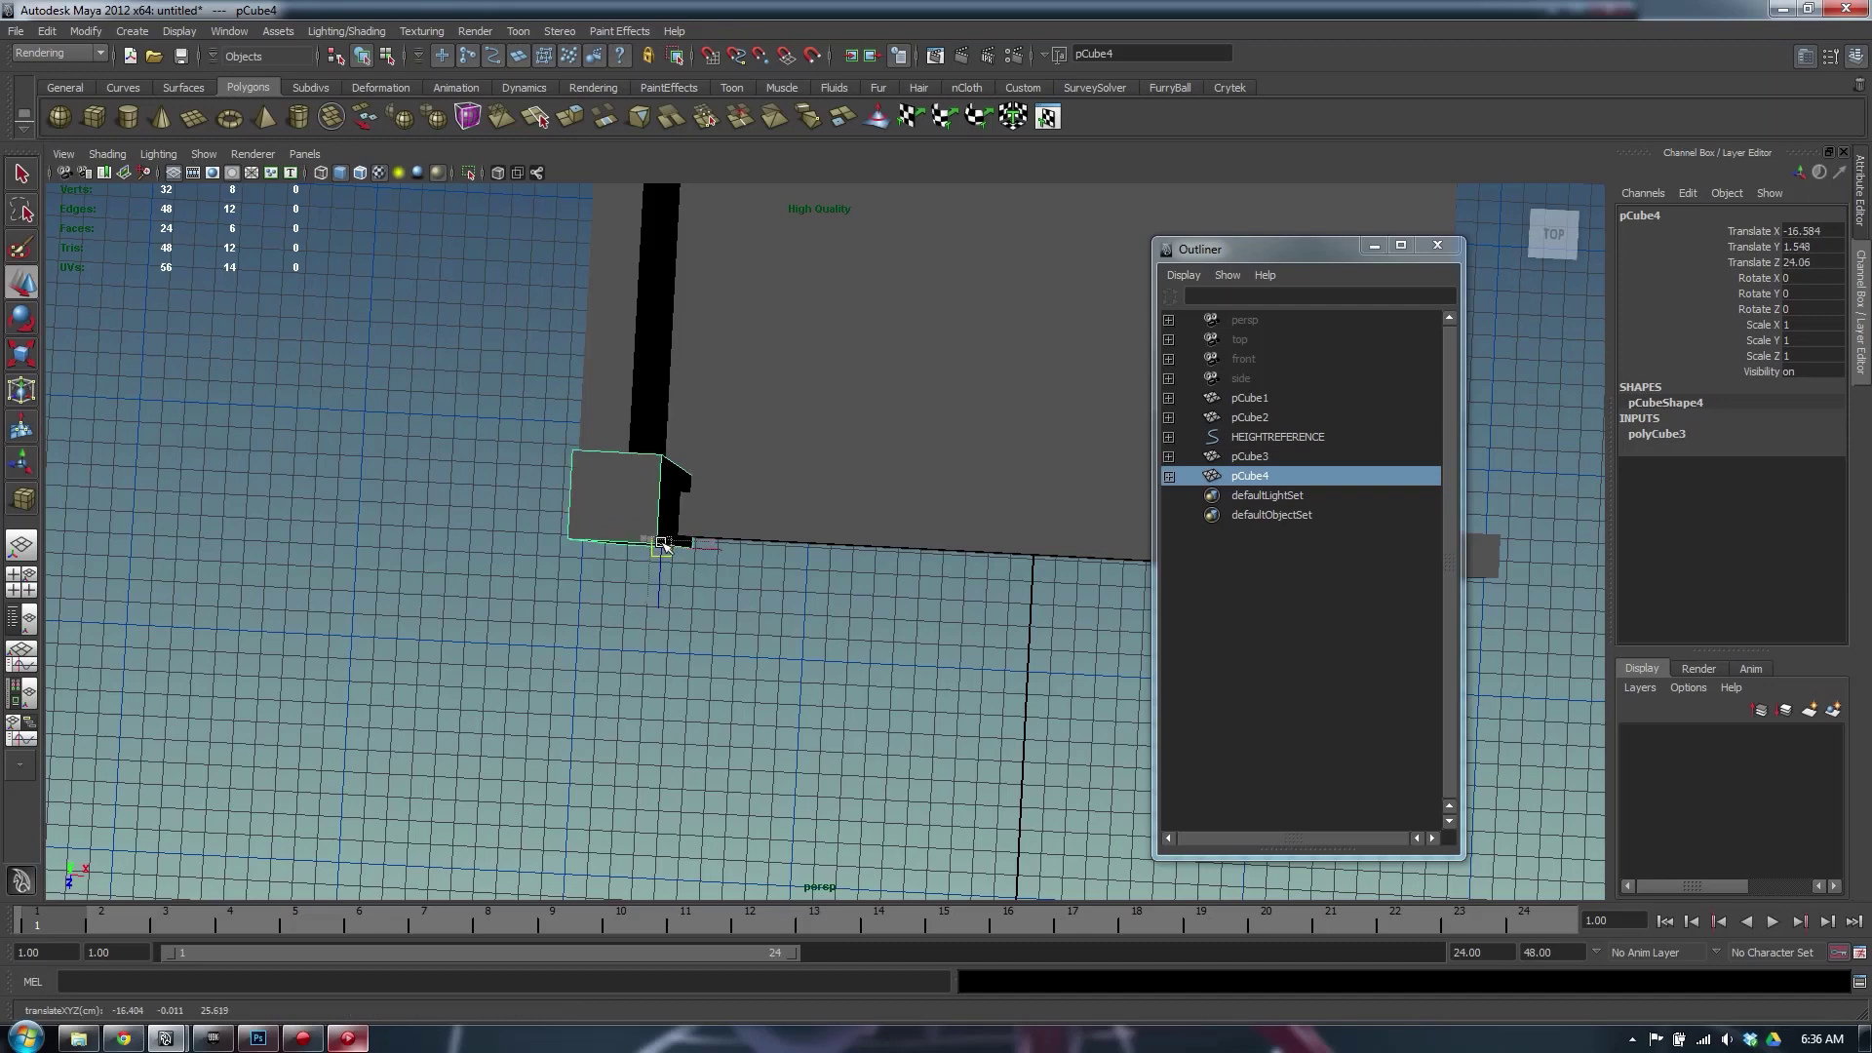
{"action": "key", "text": "ctrl+z"}
In the top view, position the corner post over the panel joint at about X -17.07, Z 24.08
{"action": "key", "text": "space"}
{"action": "key", "text": "space"}
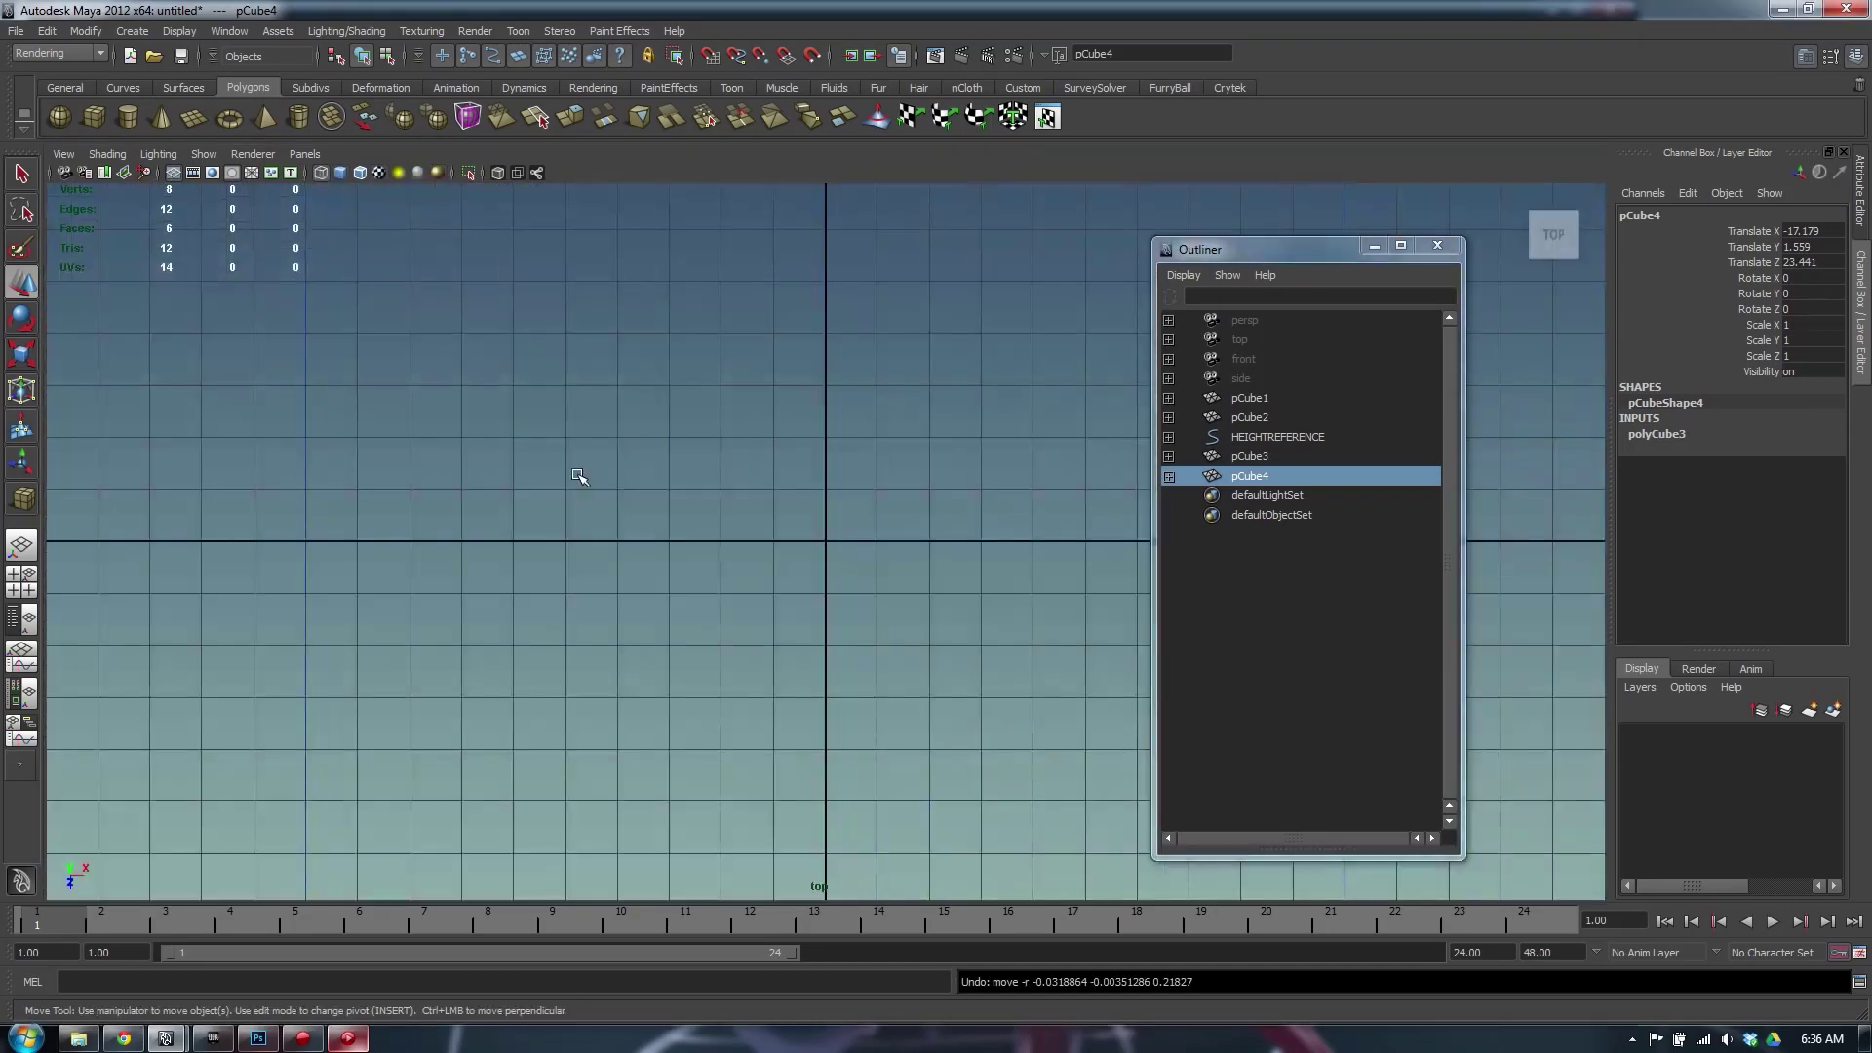
{"action": "key", "text": "f"}
{"action": "right_click_drag", "start_coordinate": [832, 460], "coordinate": [780, 527], "text": "alt"}
{"action": "middle_click_drag", "start_coordinate": [772, 546], "coordinate": [713, 457], "text": "alt"}
{"action": "scroll", "coordinate": [740, 460], "scroll_direction": "up", "scroll_amount": 1}
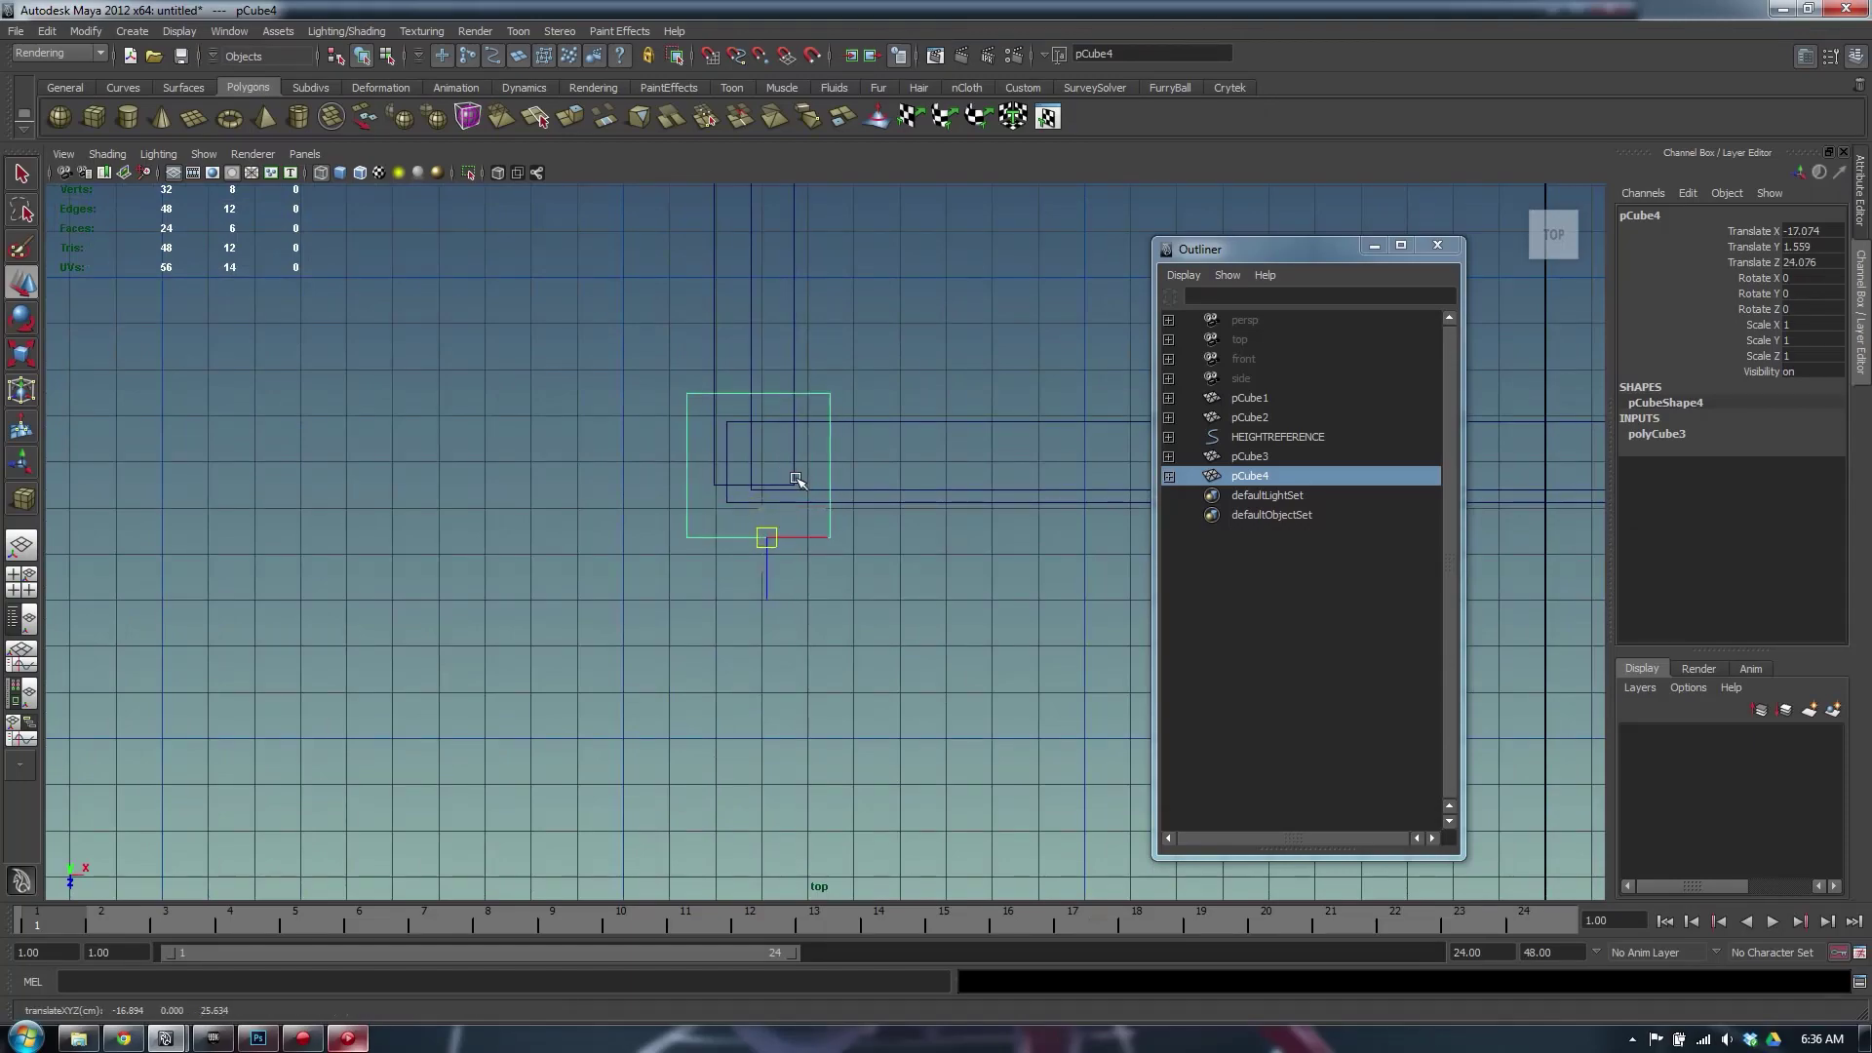
{"action": "left_click", "coordinate": [753, 450]}
{"action": "key", "text": "space"}
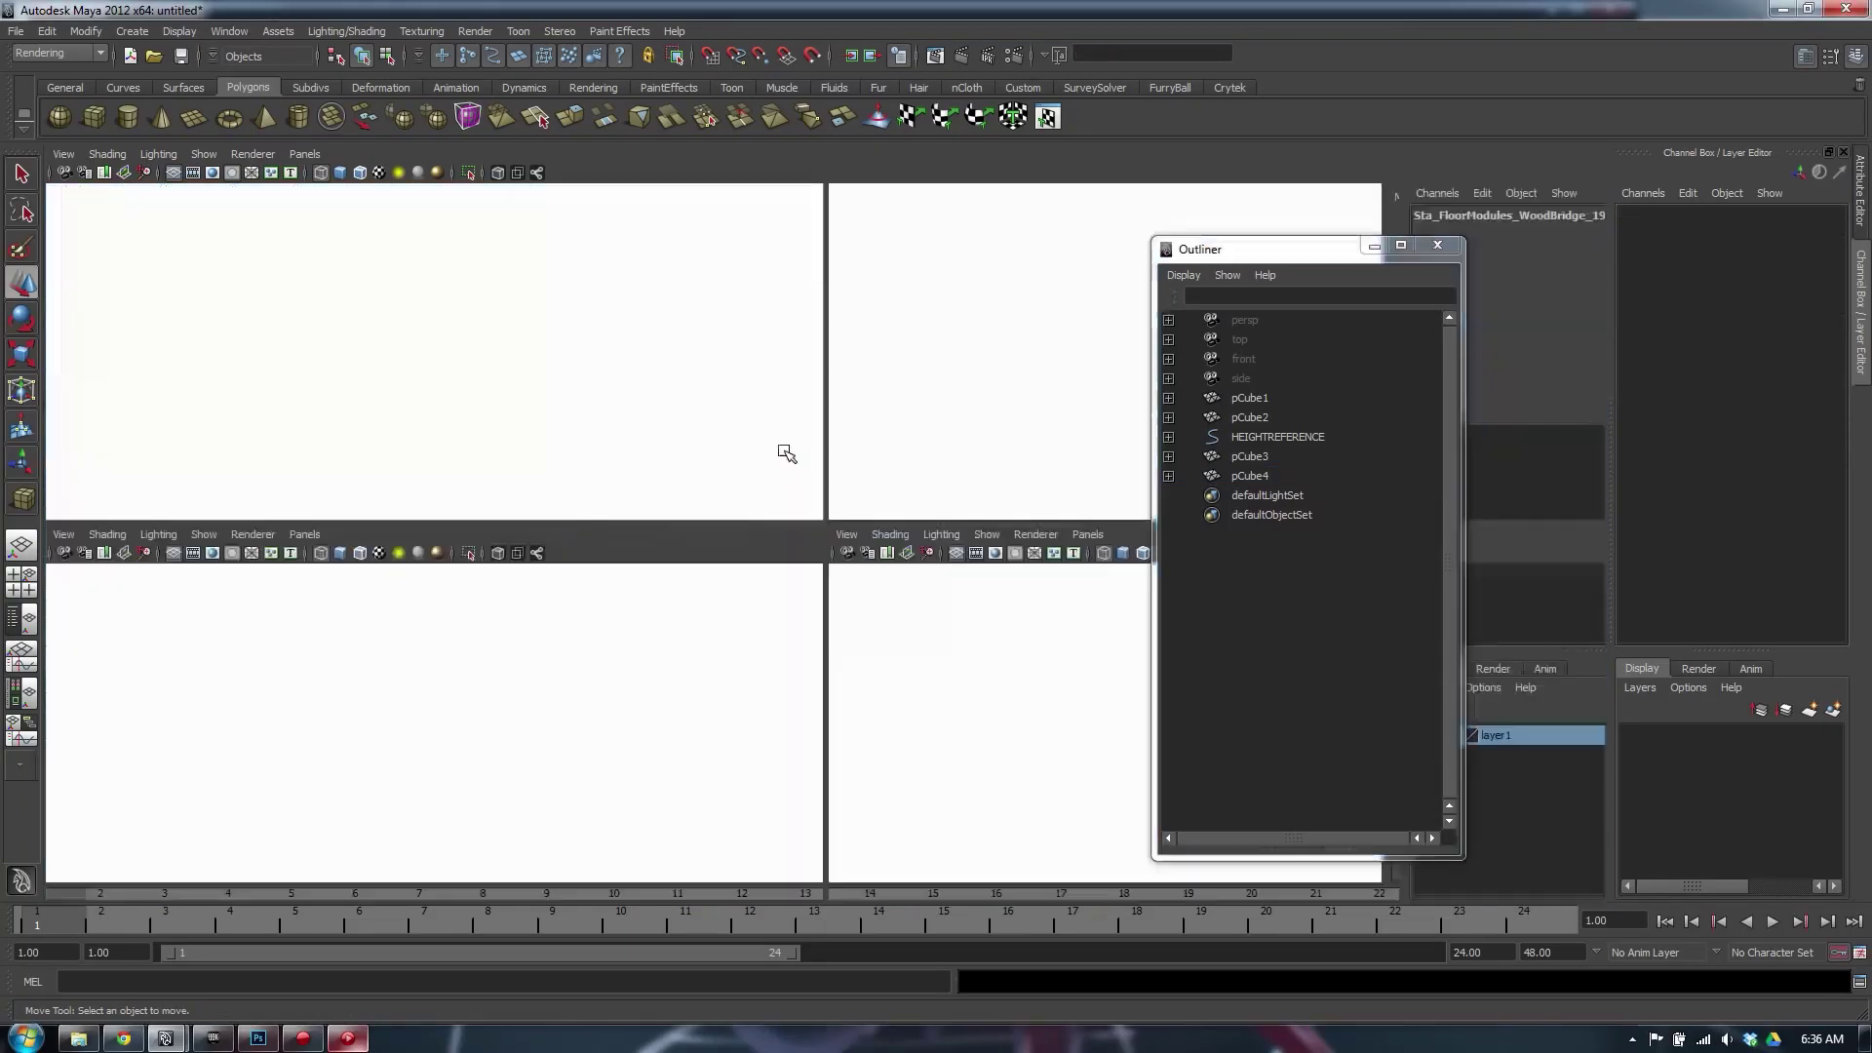
{"action": "key", "text": "space"}
Level the front panel's bottom vertices with the ground grid line, using the front view for the final adjustment
{"action": "left_click_drag", "start_coordinate": [769, 620], "coordinate": [729, 535], "text": "alt"}
{"action": "left_click", "coordinate": [886, 460]}
{"action": "key", "text": "F8"}
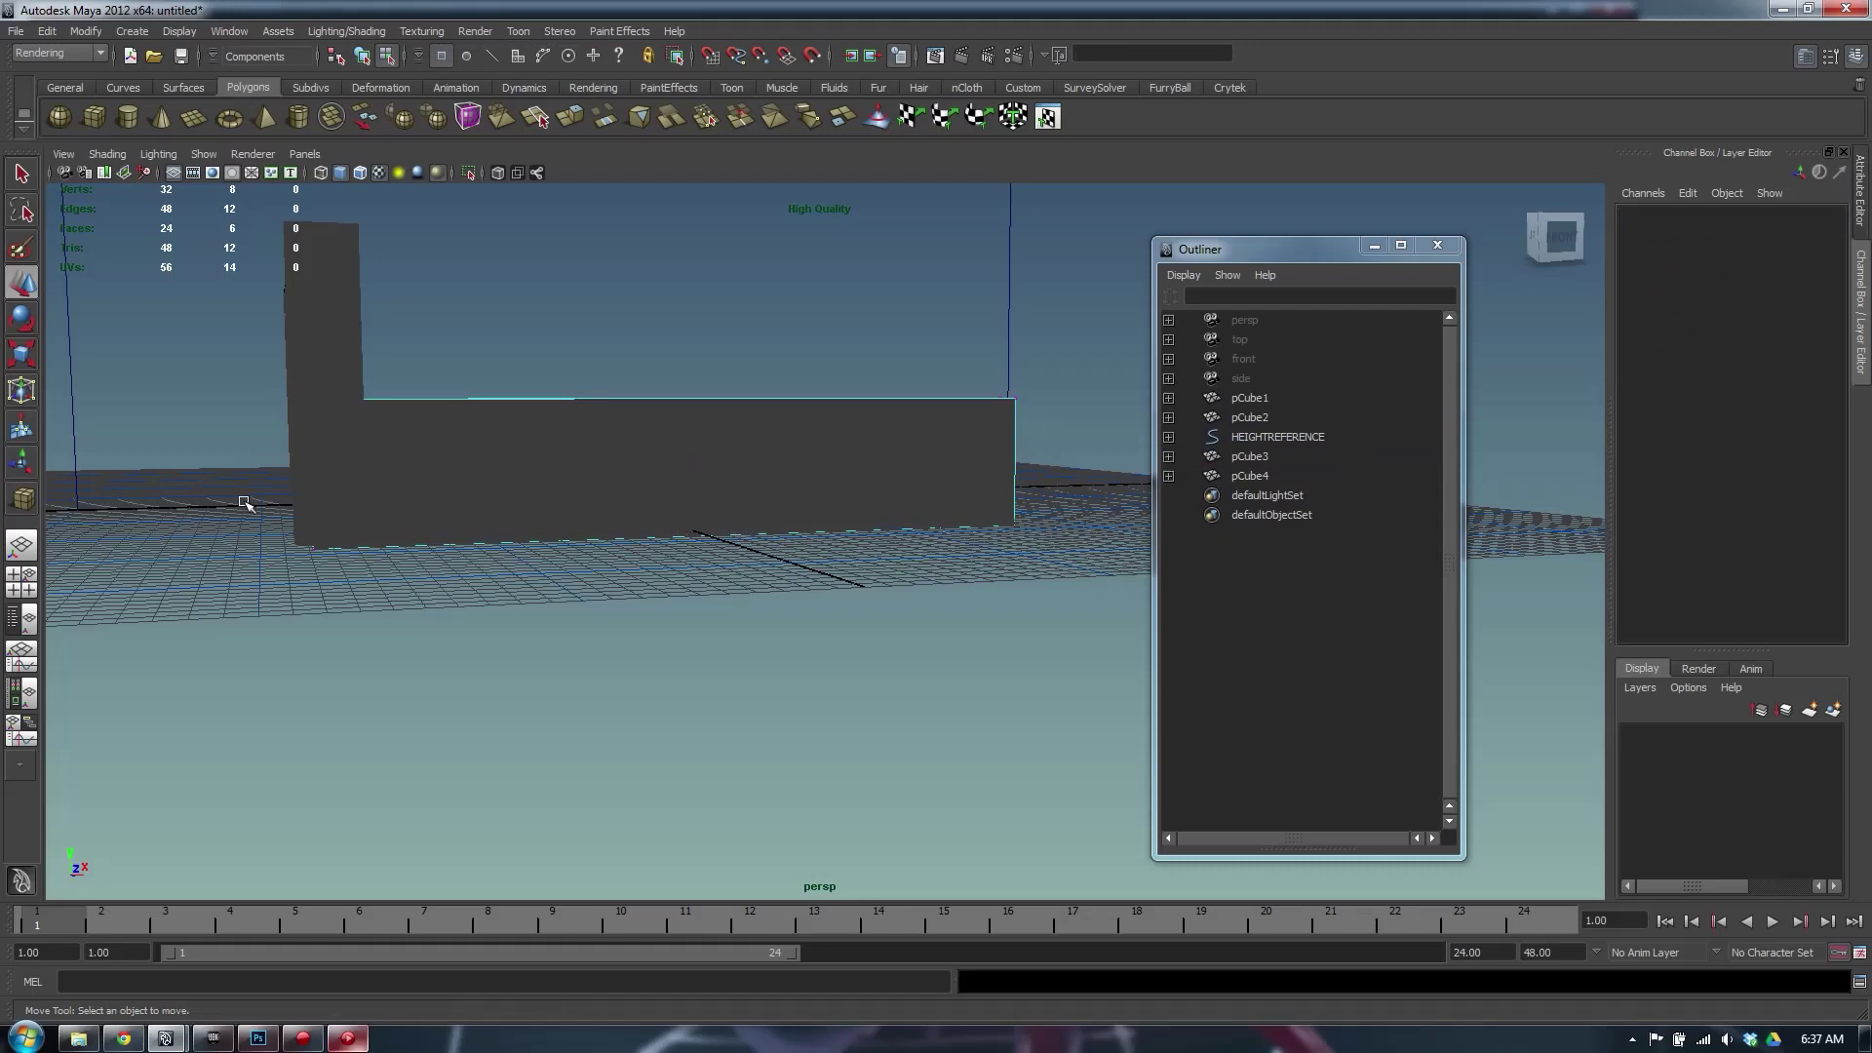
{"action": "left_click_drag", "start_coordinate": [1304, 769], "coordinate": [1302, 770]}
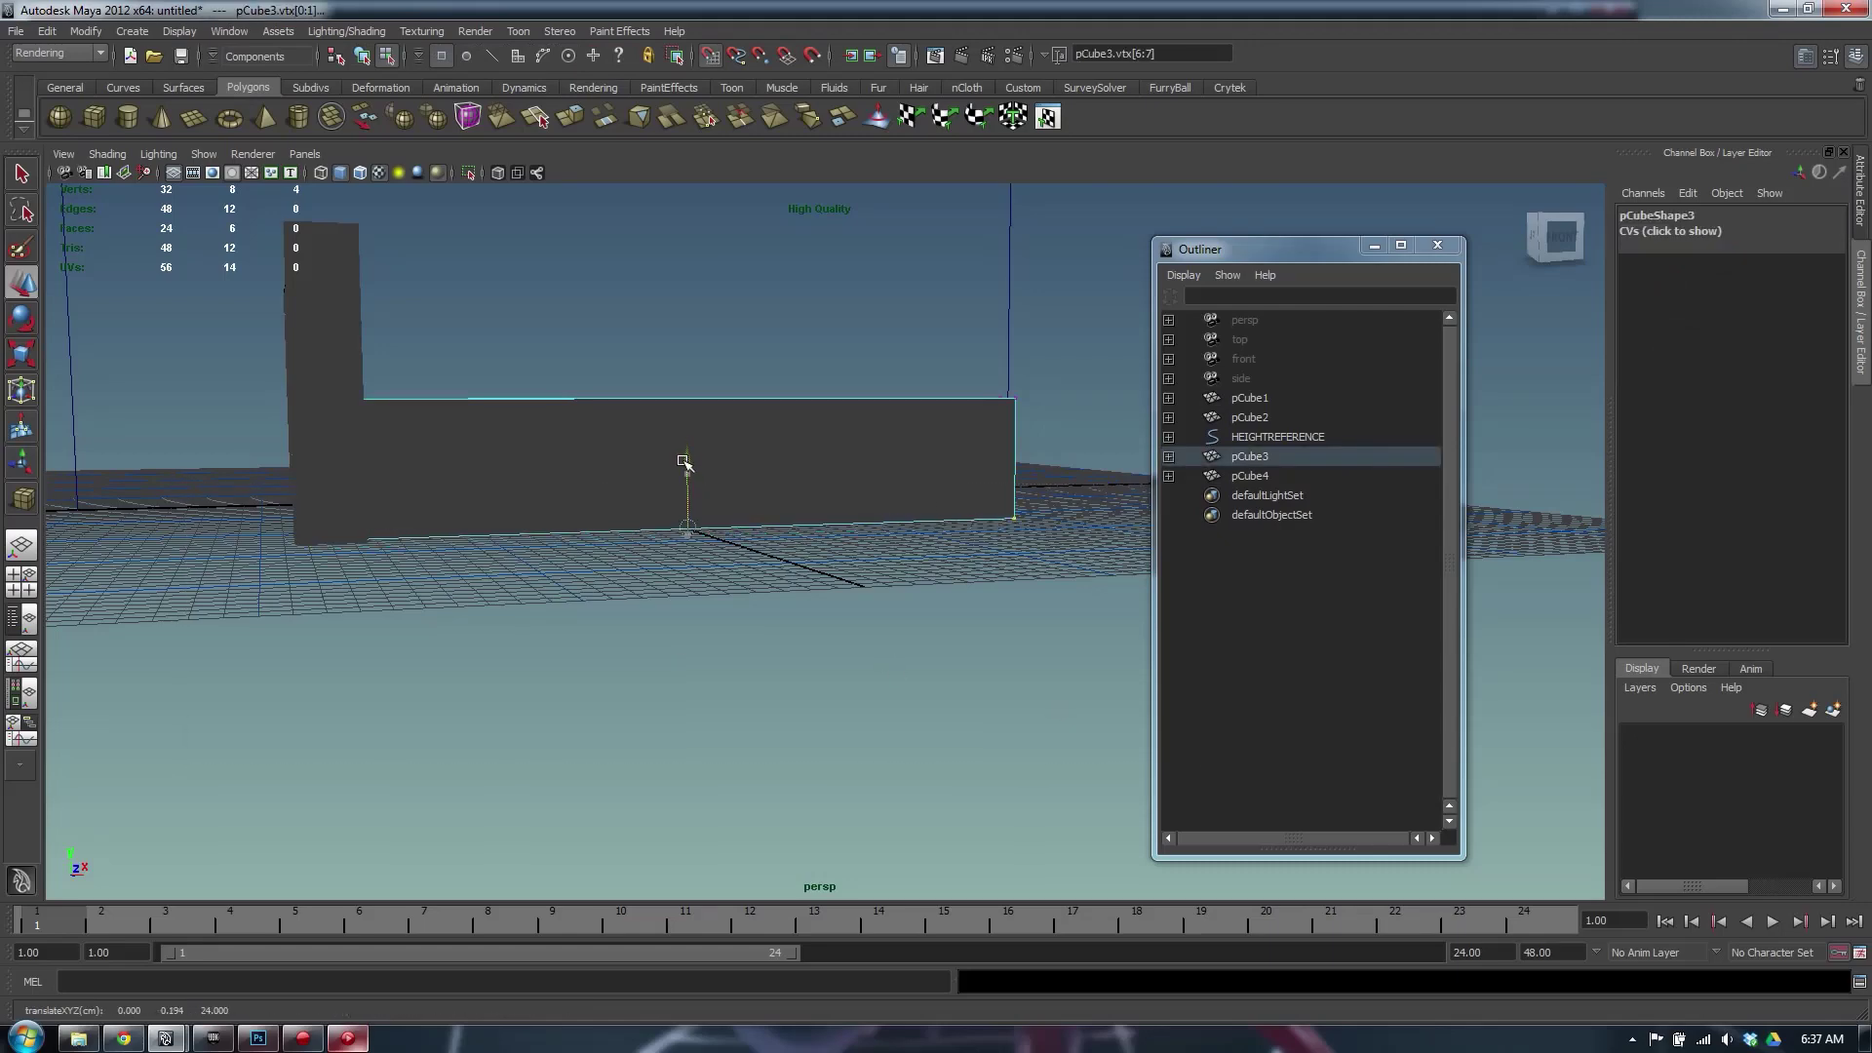
{"action": "key", "text": "space"}
{"action": "key", "text": "space"}
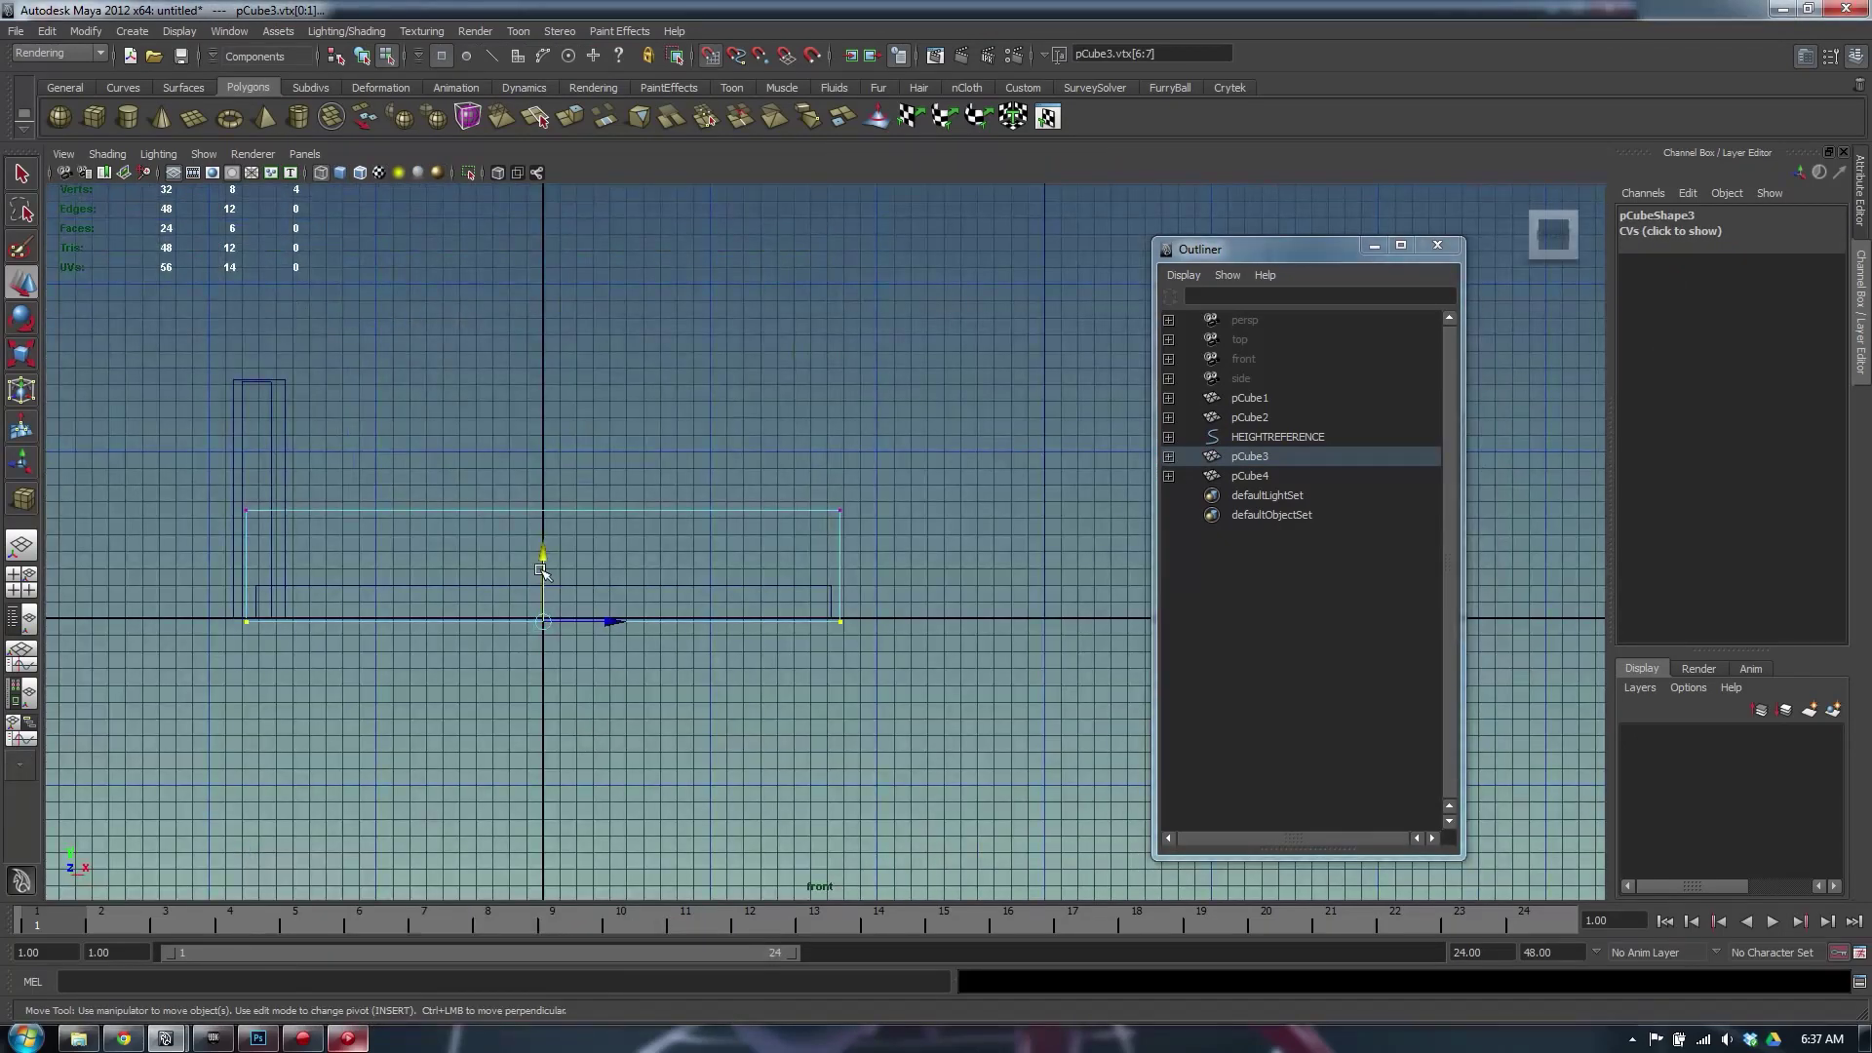
{"action": "left_click_drag", "start_coordinate": [541, 570], "coordinate": [541, 577]}
{"action": "key", "text": "space"}
{"action": "key", "text": "space"}
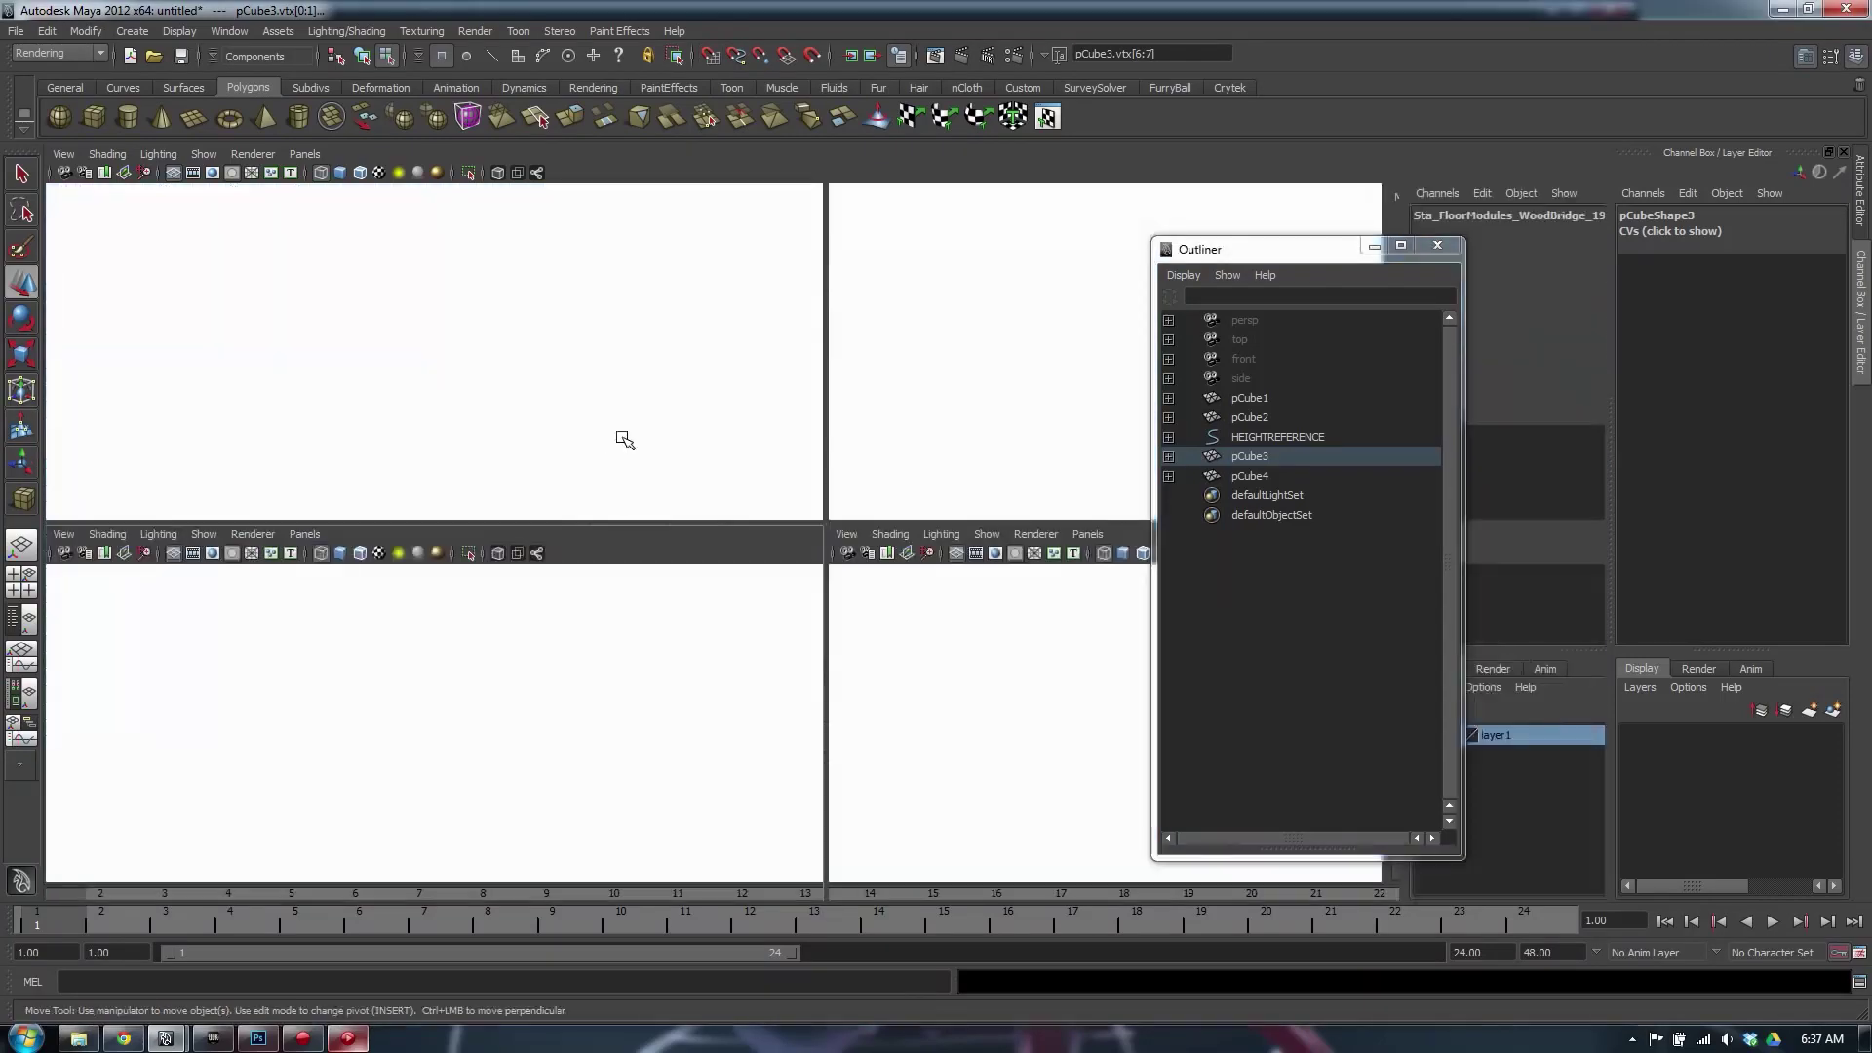
{"action": "key", "text": "space"}
{"action": "key", "text": "space"}
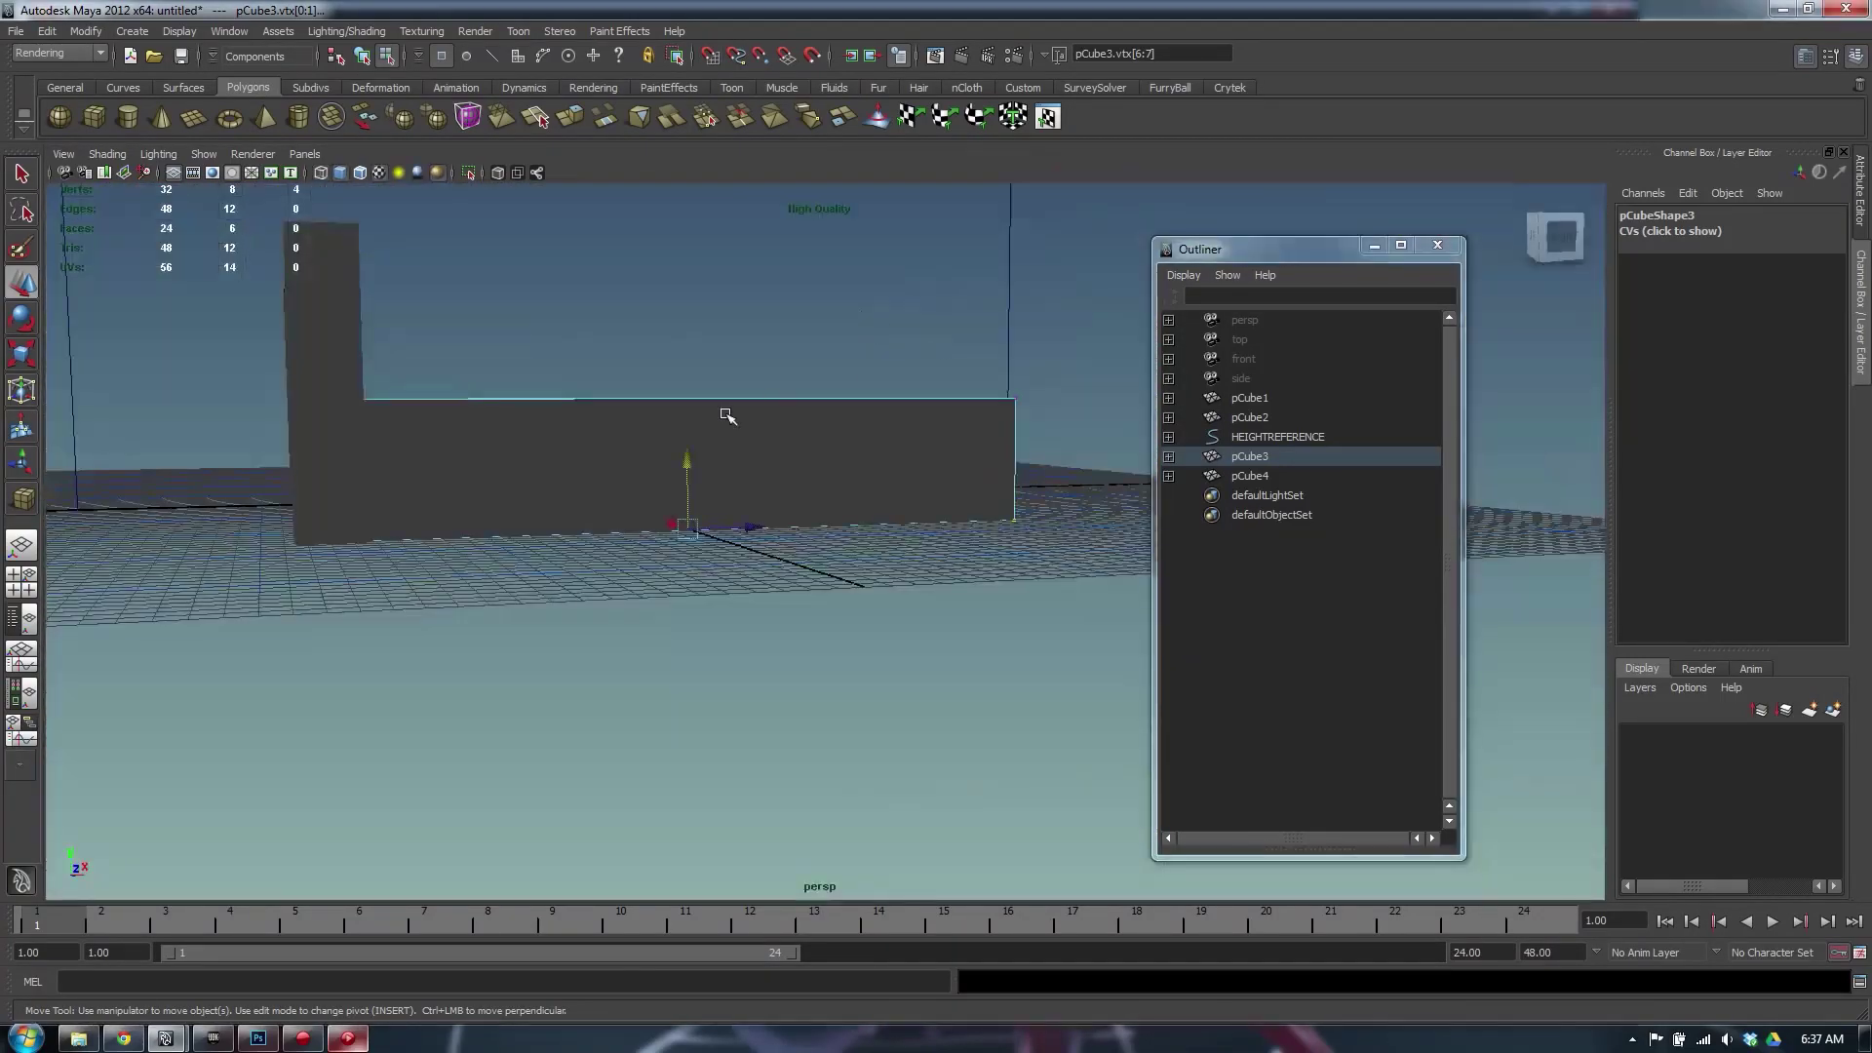
Inspect the assembled floor slab, wall panels and corner post from several angles, checking how the pieces meet
{"action": "left_click_drag", "start_coordinate": [722, 414], "coordinate": [683, 444], "text": "alt"}
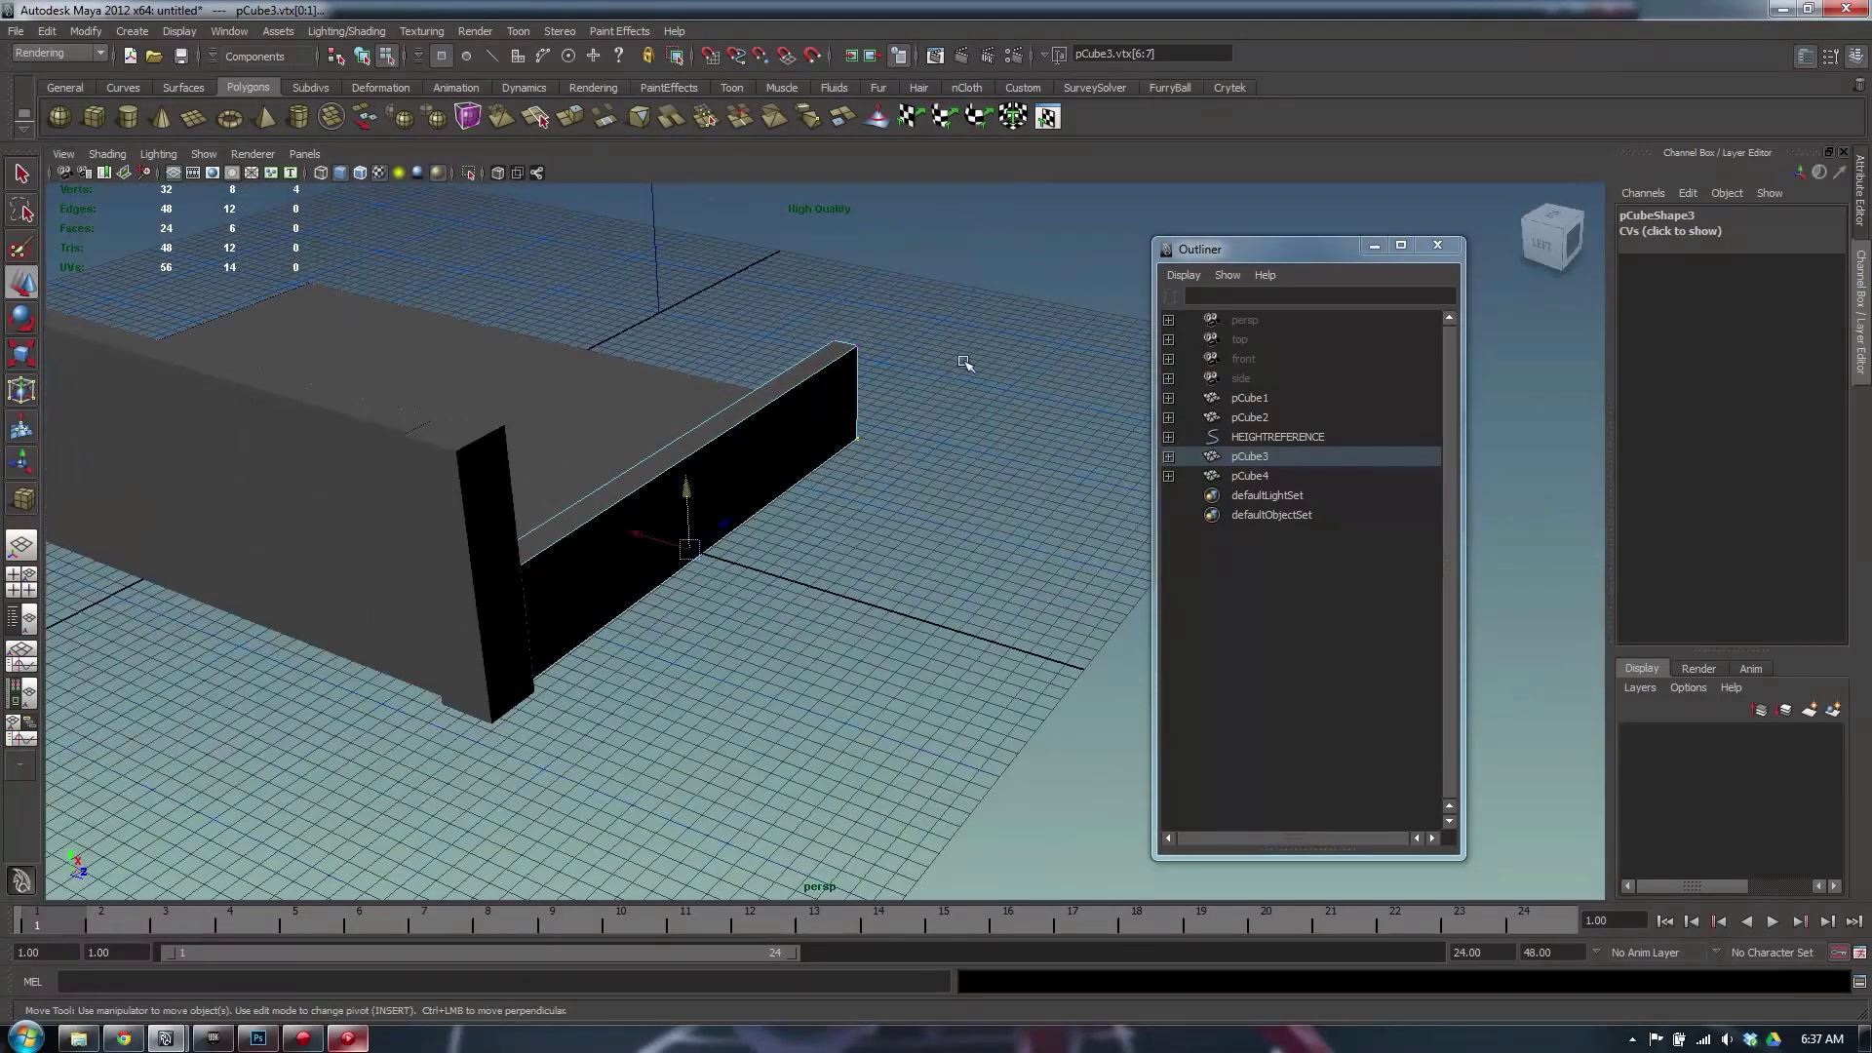
{"action": "key", "text": "F8"}
{"action": "left_click_drag", "start_coordinate": [652, 506], "coordinate": [907, 456], "text": "alt"}
{"action": "left_click", "coordinate": [780, 421]}
{"action": "left_click", "coordinate": [1078, 243]}
{"action": "left_click_drag", "start_coordinate": [1078, 227], "coordinate": [735, 443], "text": "alt"}
{"action": "left_click", "coordinate": [643, 267]}
{"action": "left_click_drag", "start_coordinate": [643, 267], "coordinate": [792, 297], "text": "alt"}
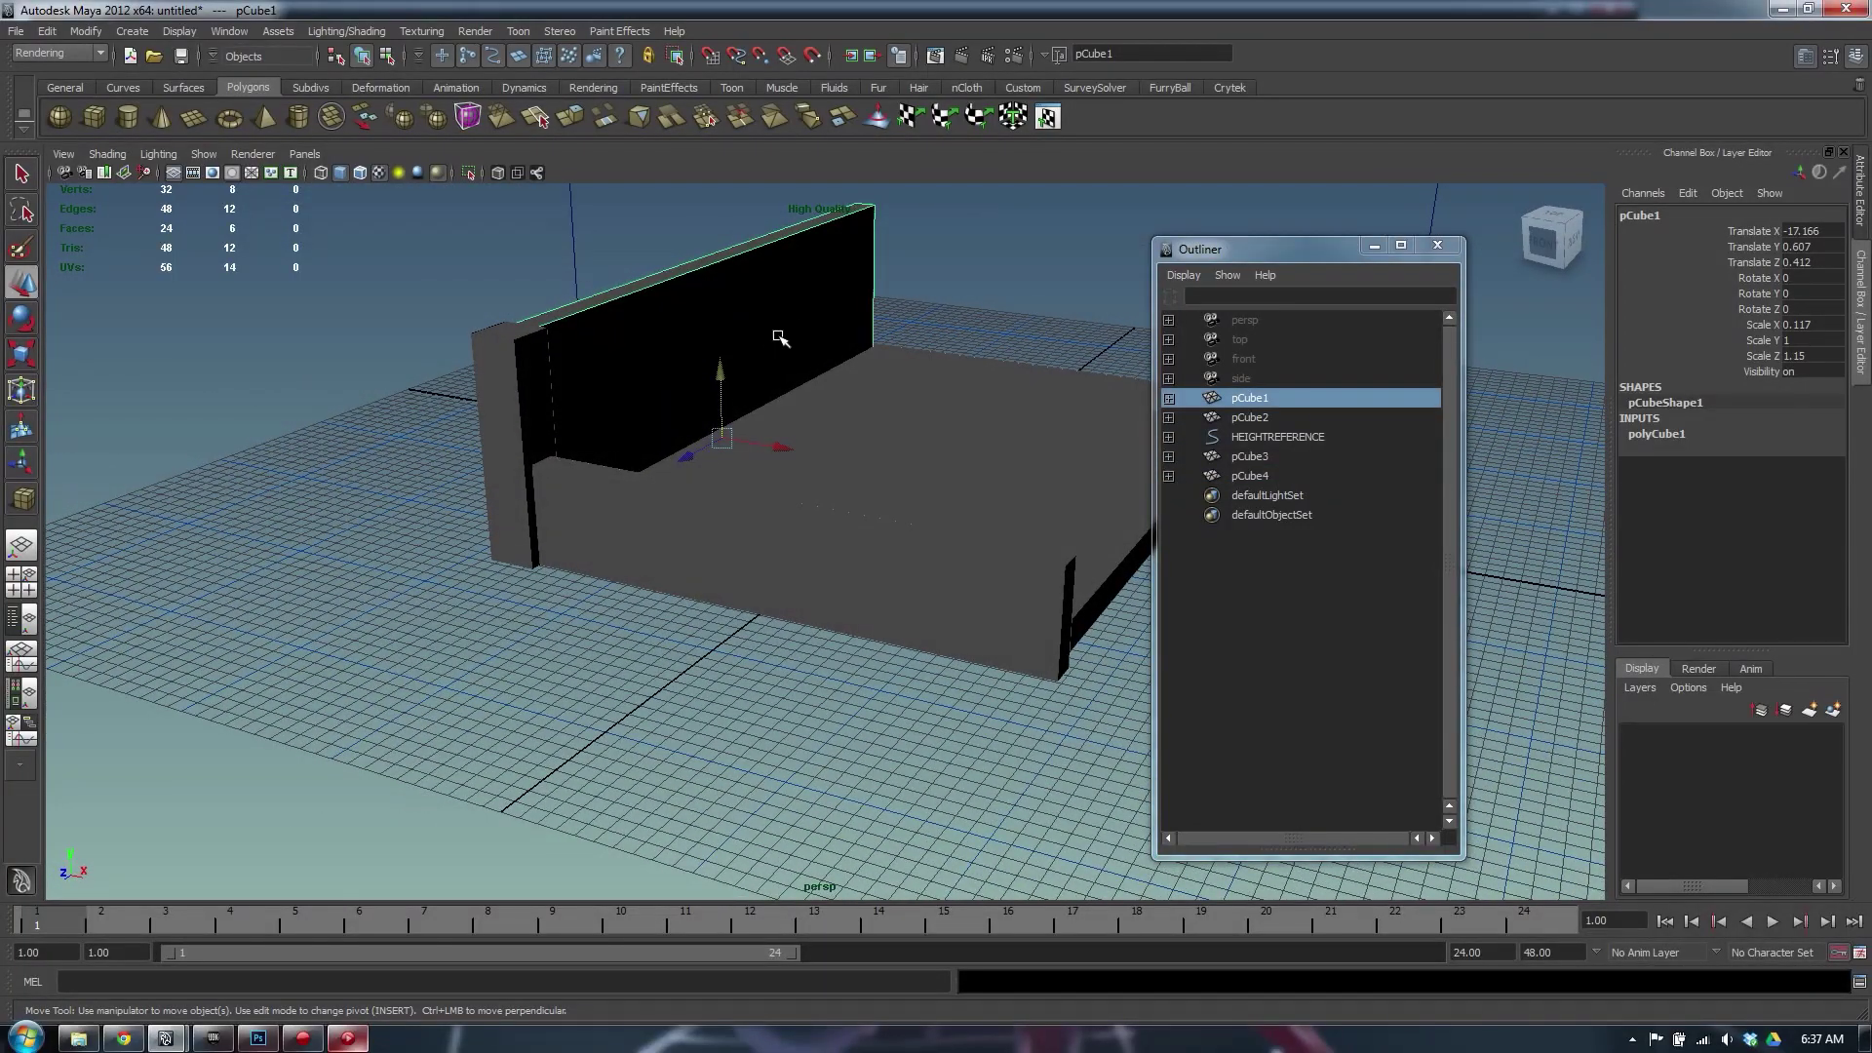
{"action": "middle_click_drag", "start_coordinate": [892, 358], "coordinate": [823, 416], "text": "alt"}
{"action": "right_click_drag", "start_coordinate": [824, 416], "coordinate": [1121, 421], "text": "alt"}
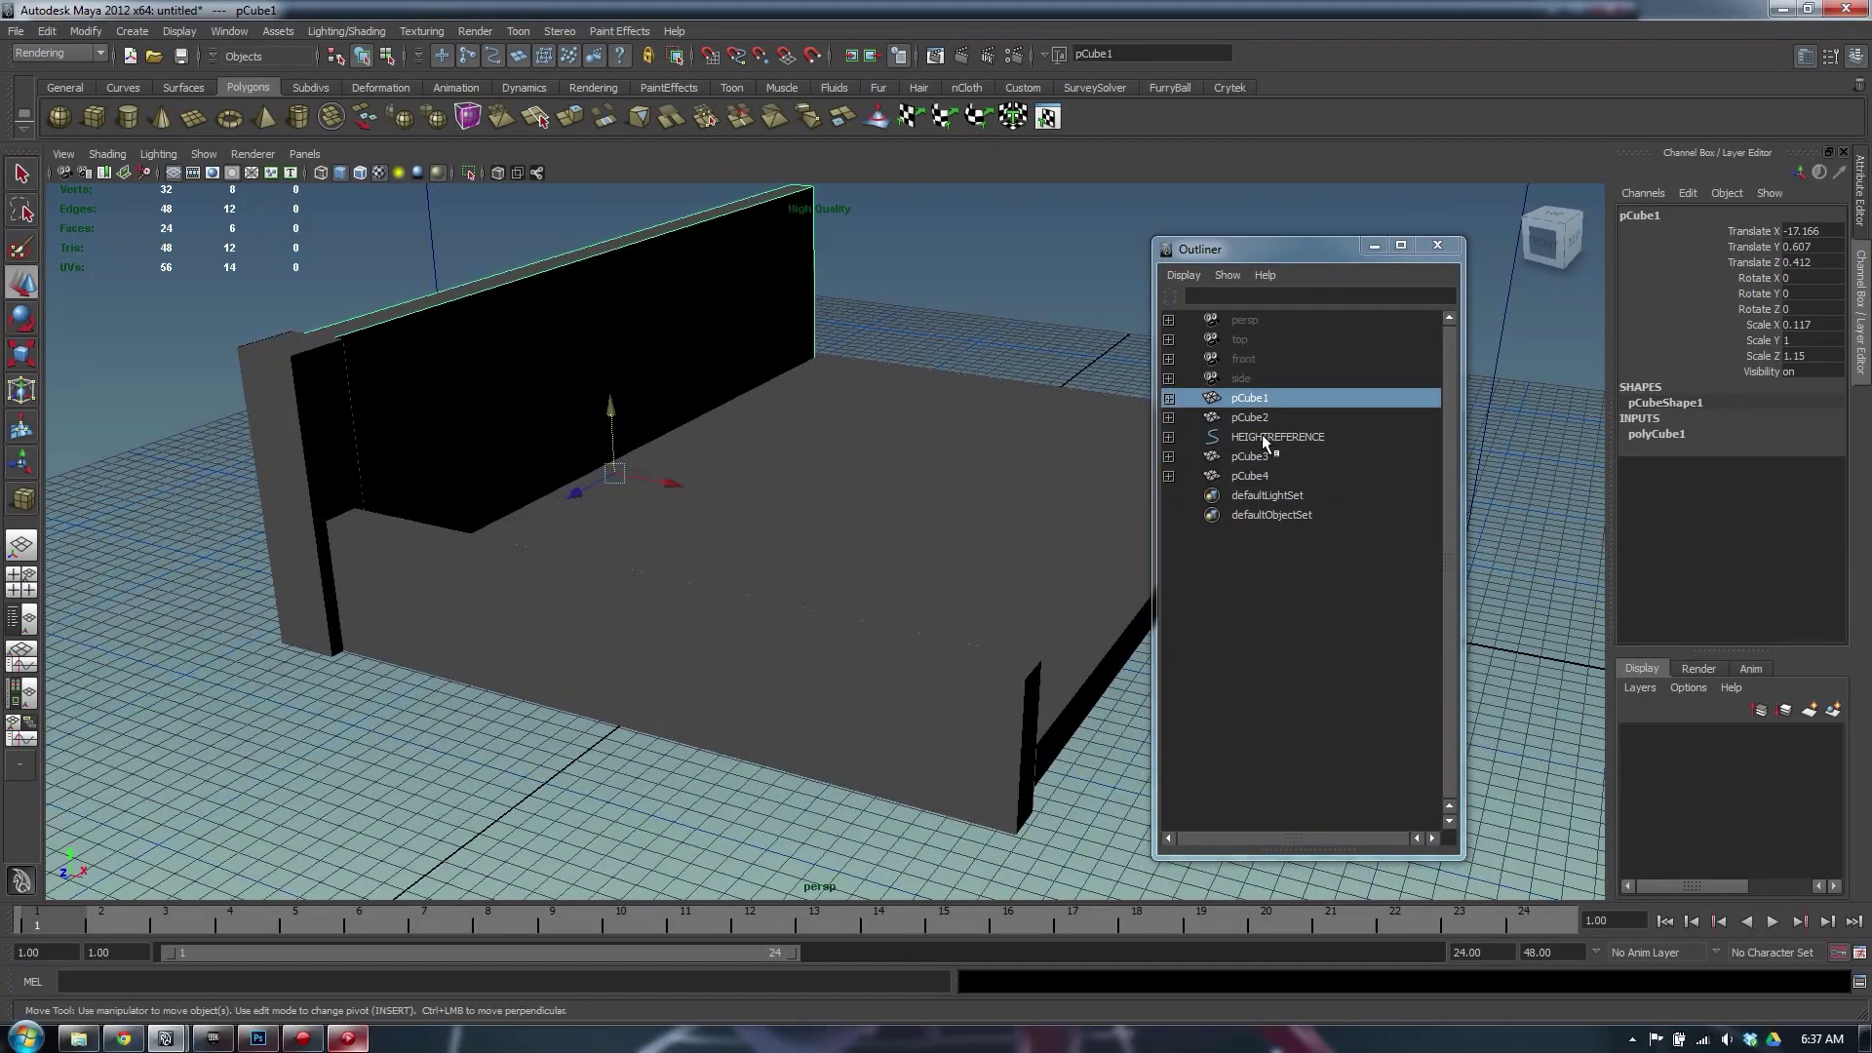
{"action": "left_click_drag", "start_coordinate": [506, 472], "coordinate": [661, 470], "text": "alt"}
{"action": "right_click_drag", "start_coordinate": [661, 470], "coordinate": [576, 485], "text": "alt"}
{"action": "left_click_drag", "start_coordinate": [576, 485], "coordinate": [788, 682], "text": "alt"}
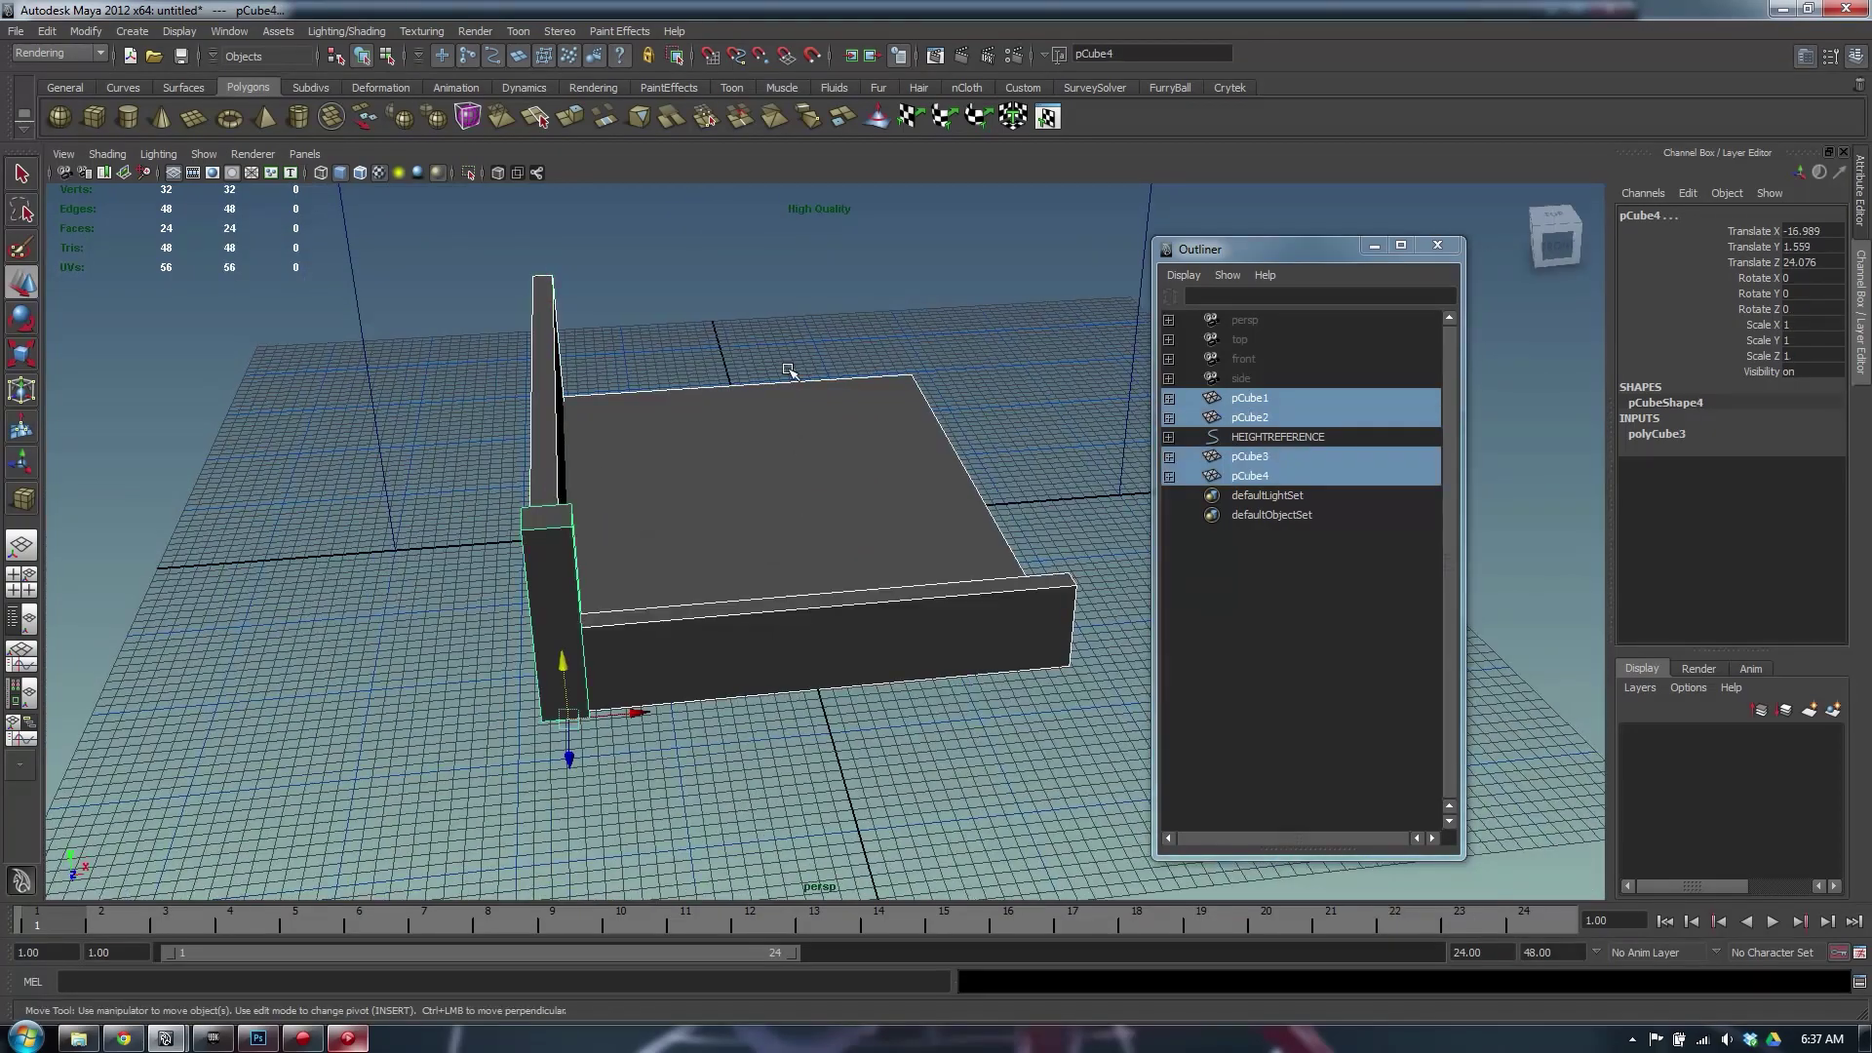
{"action": "left_click", "coordinate": [788, 373]}
{"action": "left_click", "coordinate": [777, 445]}
While saving the scene under a new name, create the folder Sta_CratesAndBoxes_CrateOpenWood inside scenes/Sta_CratesAndBoxes_01
{"action": "key", "text": "ctrl+shift+s"}
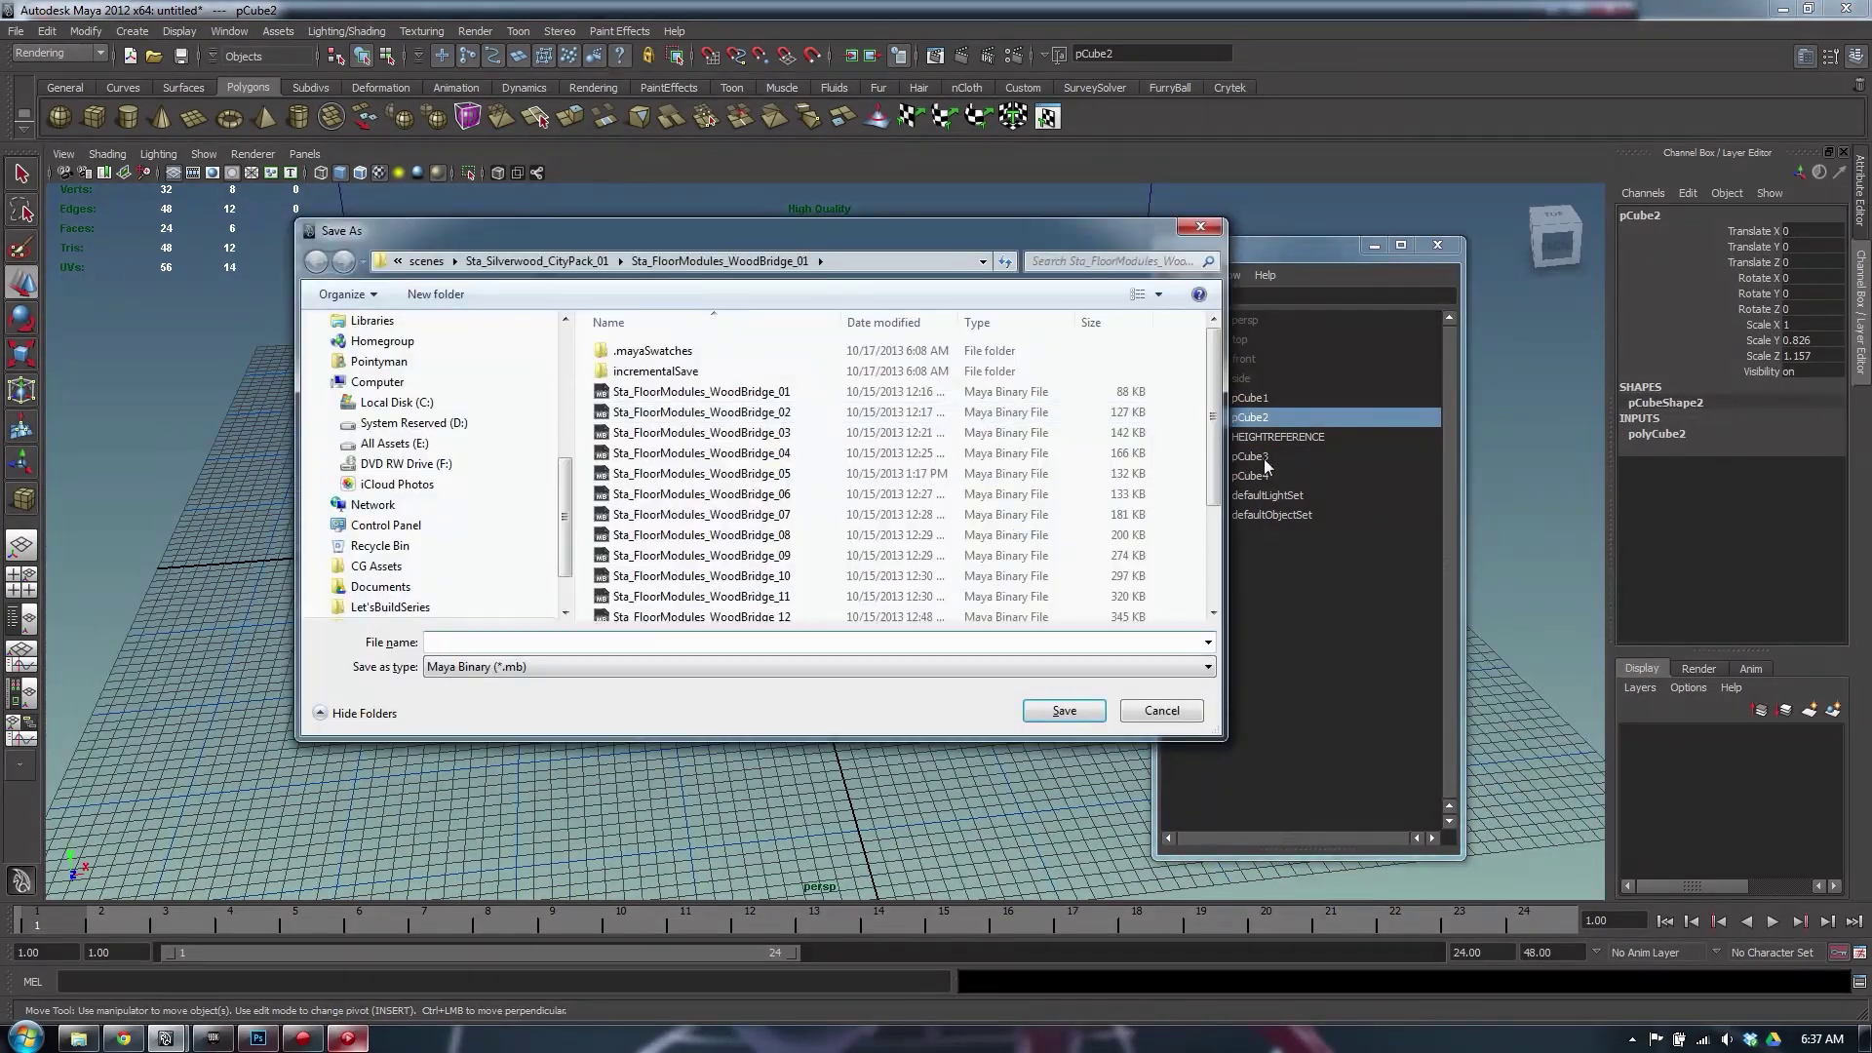
{"action": "left_click", "coordinate": [536, 261]}
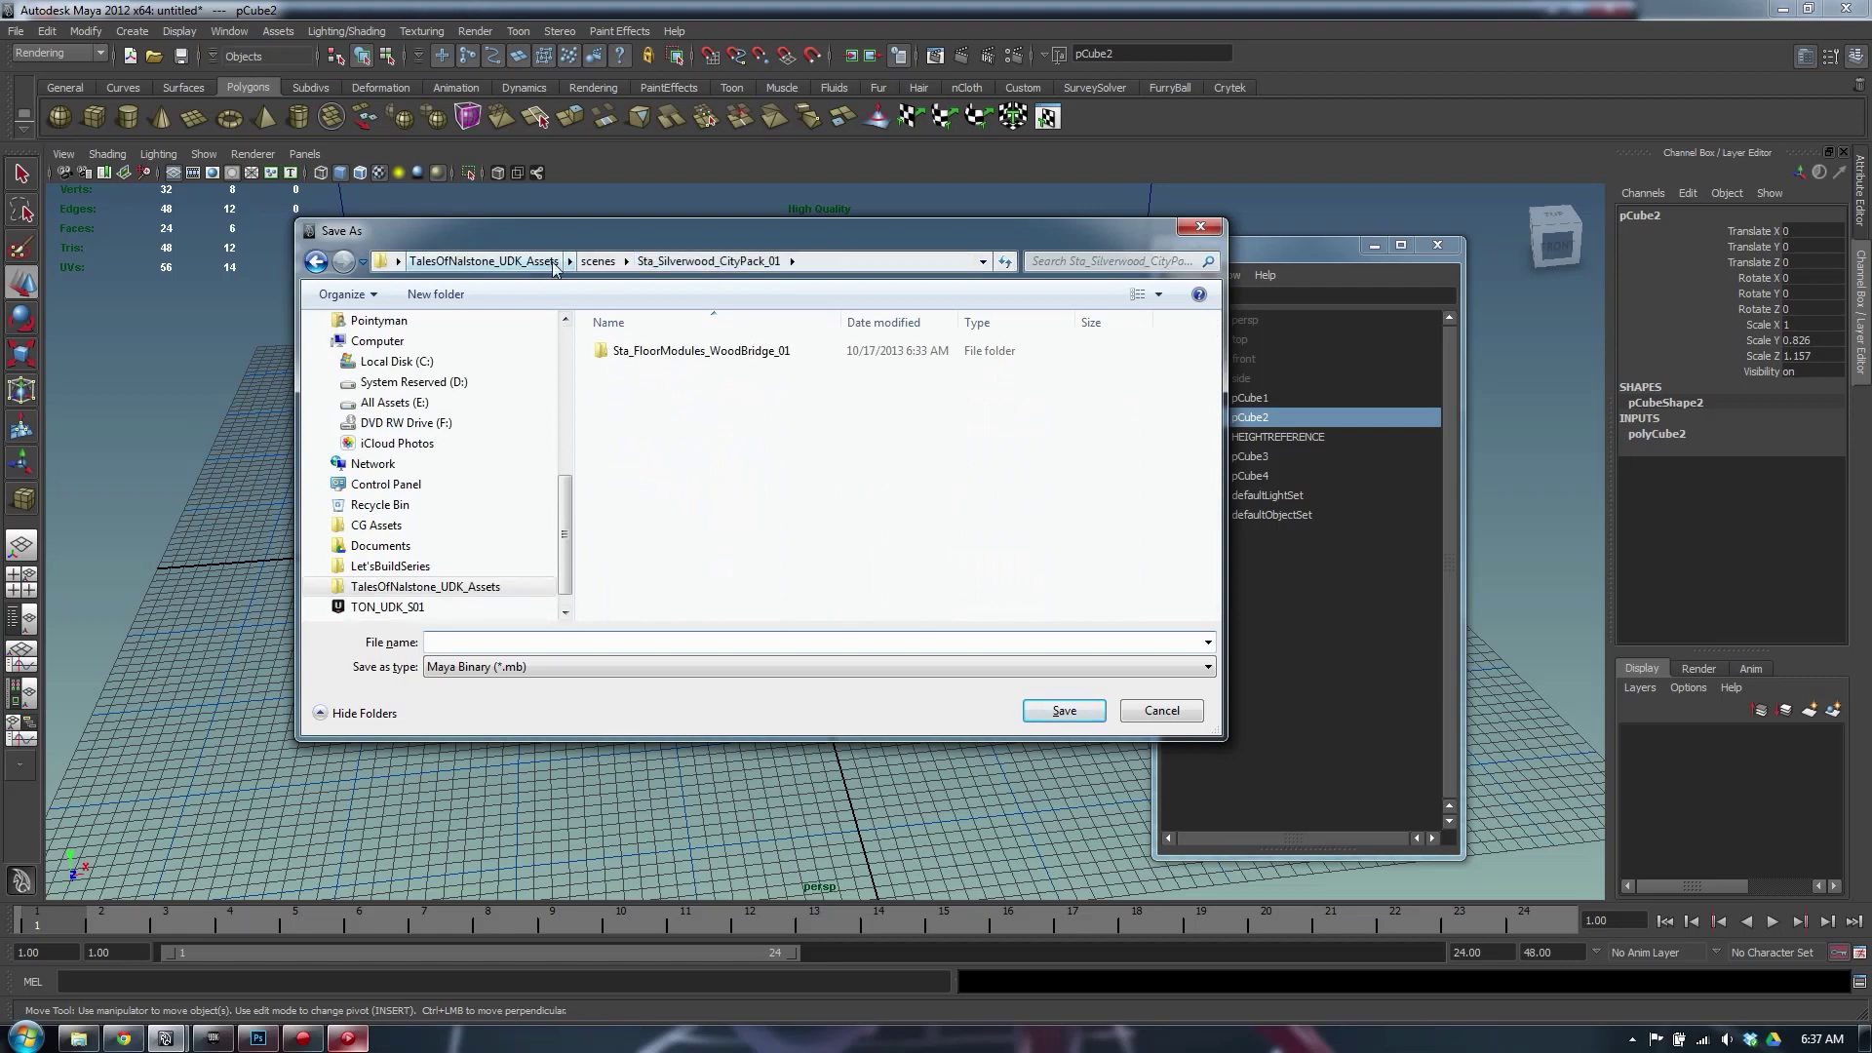
{"action": "left_click", "coordinate": [601, 263]}
{"action": "double_click", "coordinate": [713, 411]}
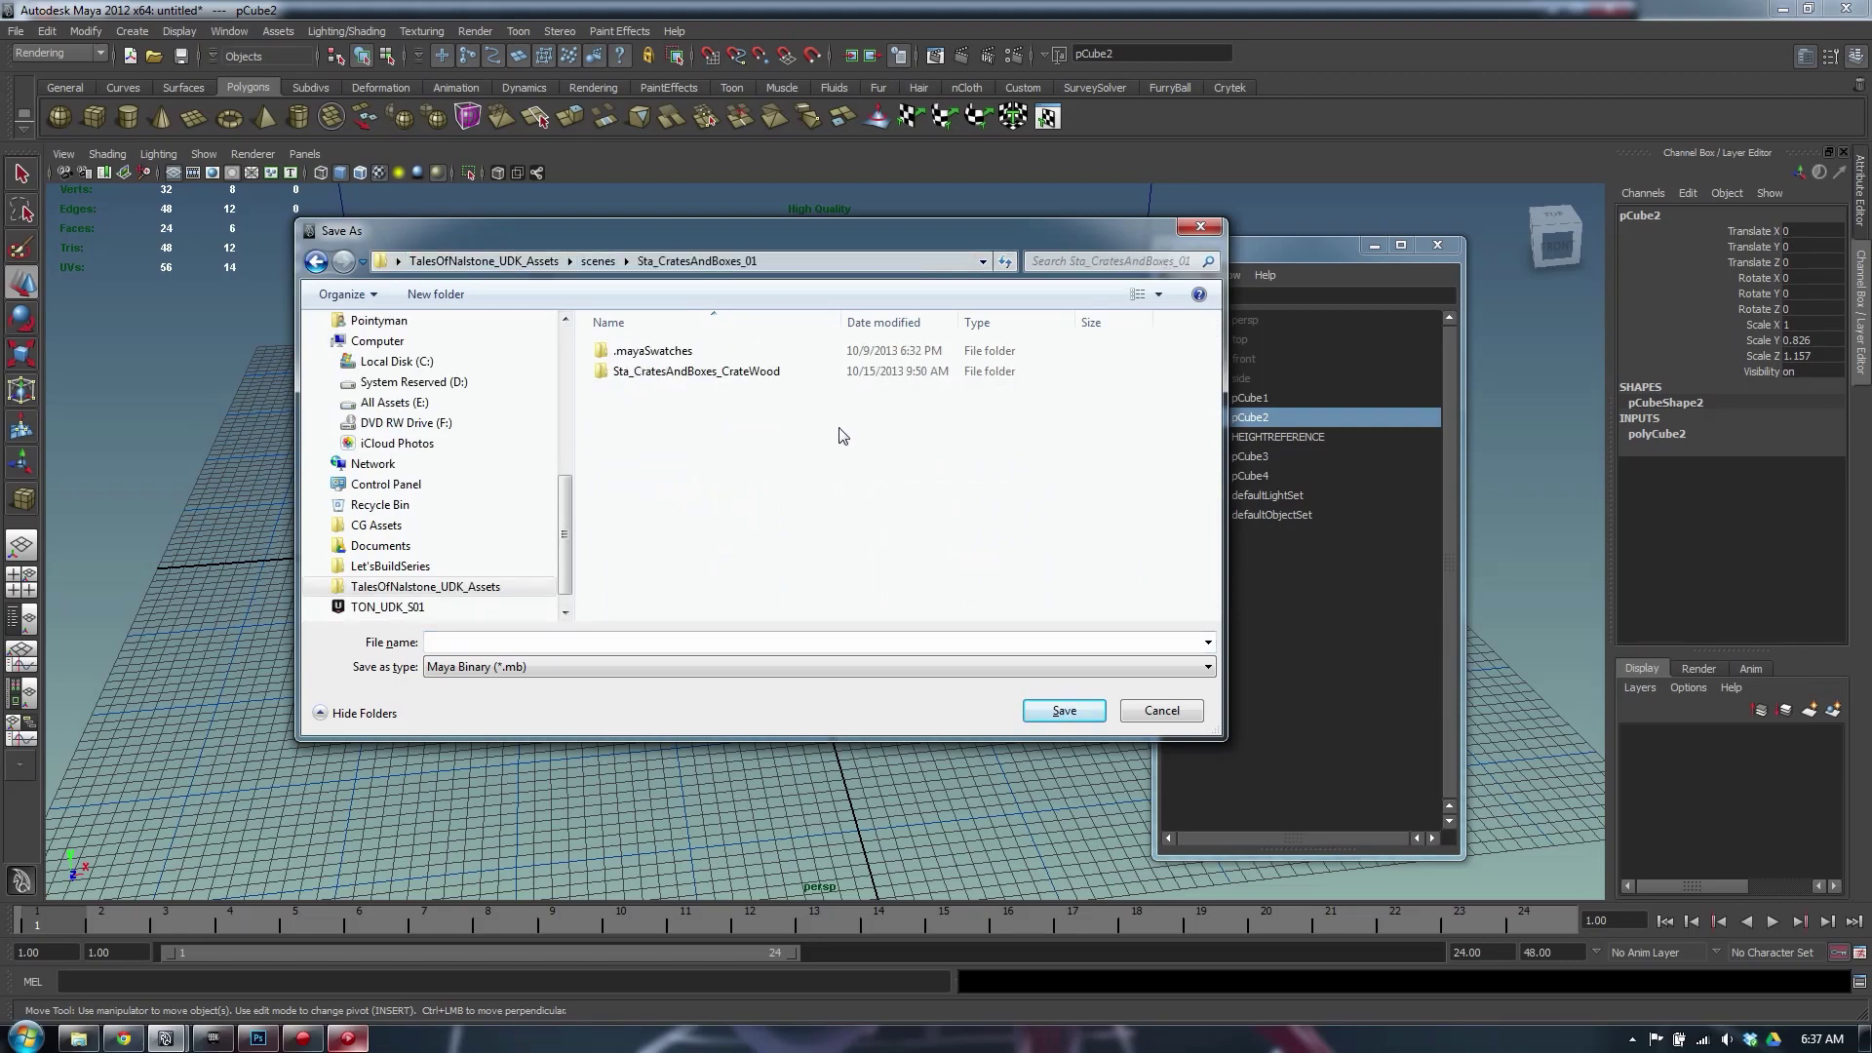
{"action": "left_click", "coordinate": [719, 378]}
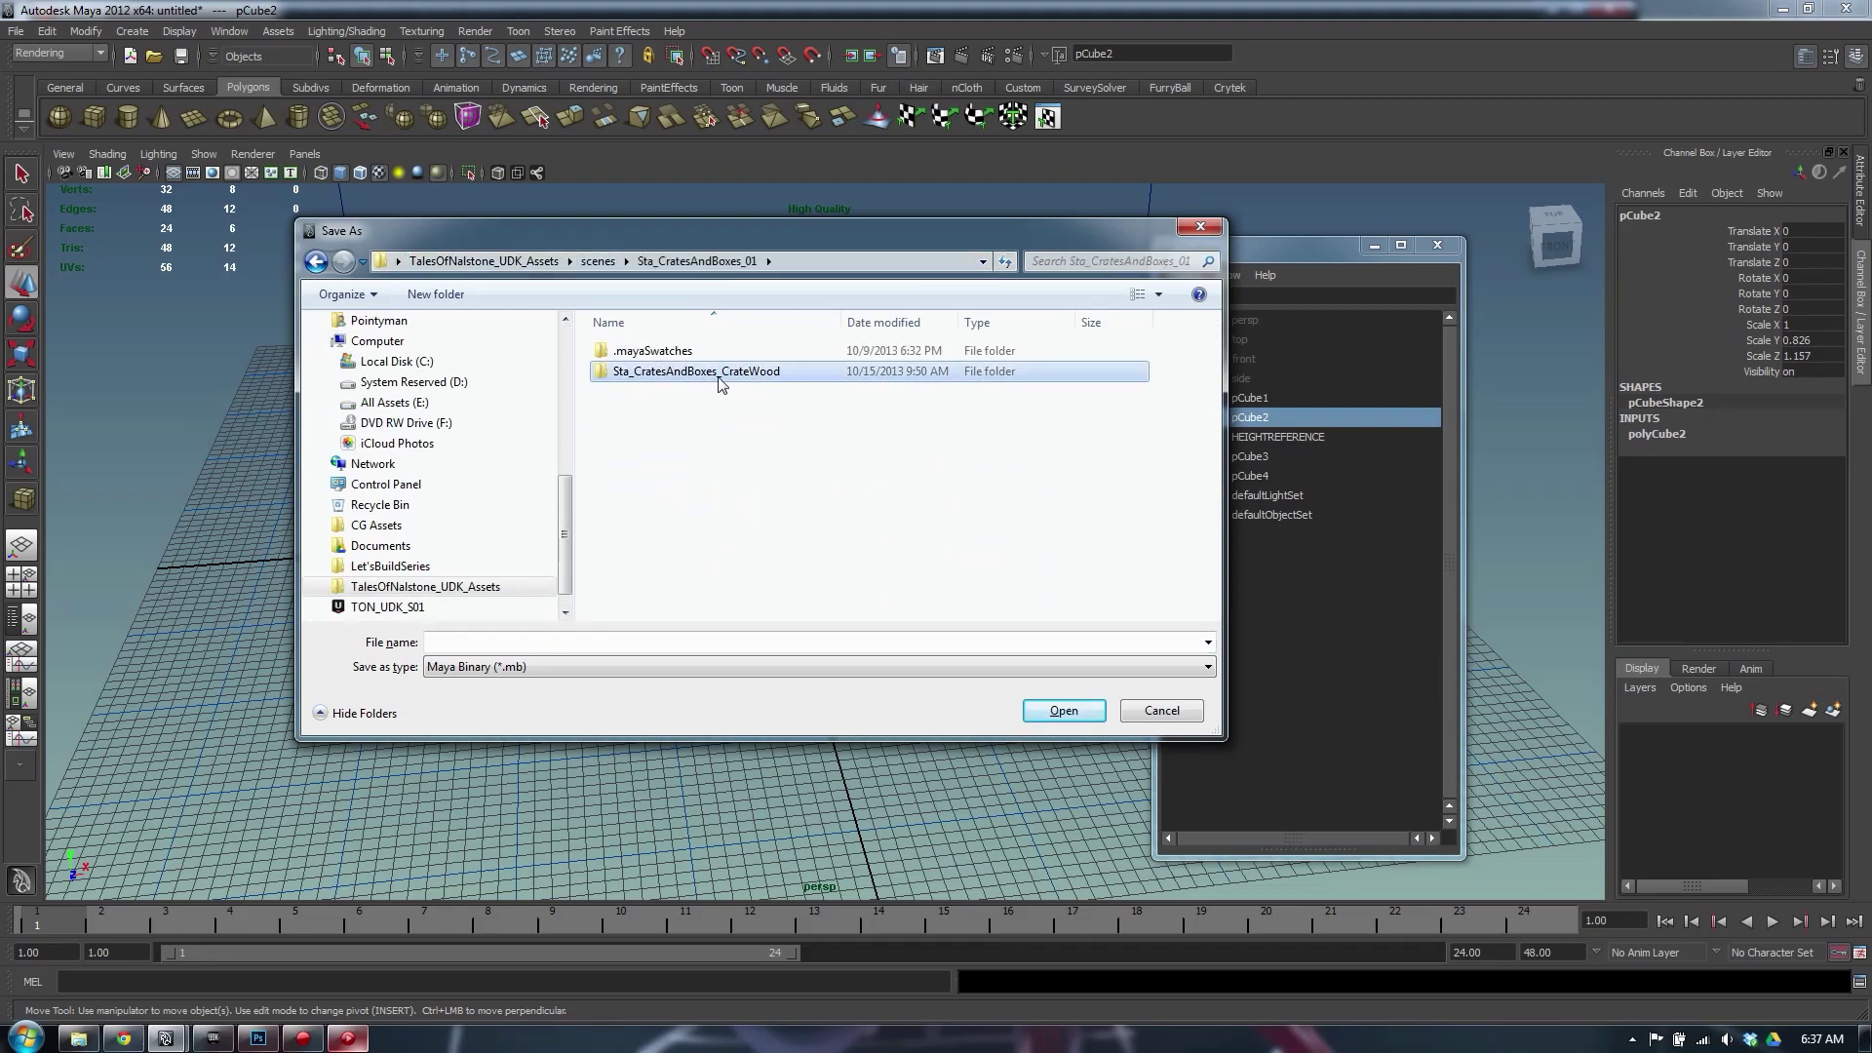
{"action": "left_click", "coordinate": [435, 294]}
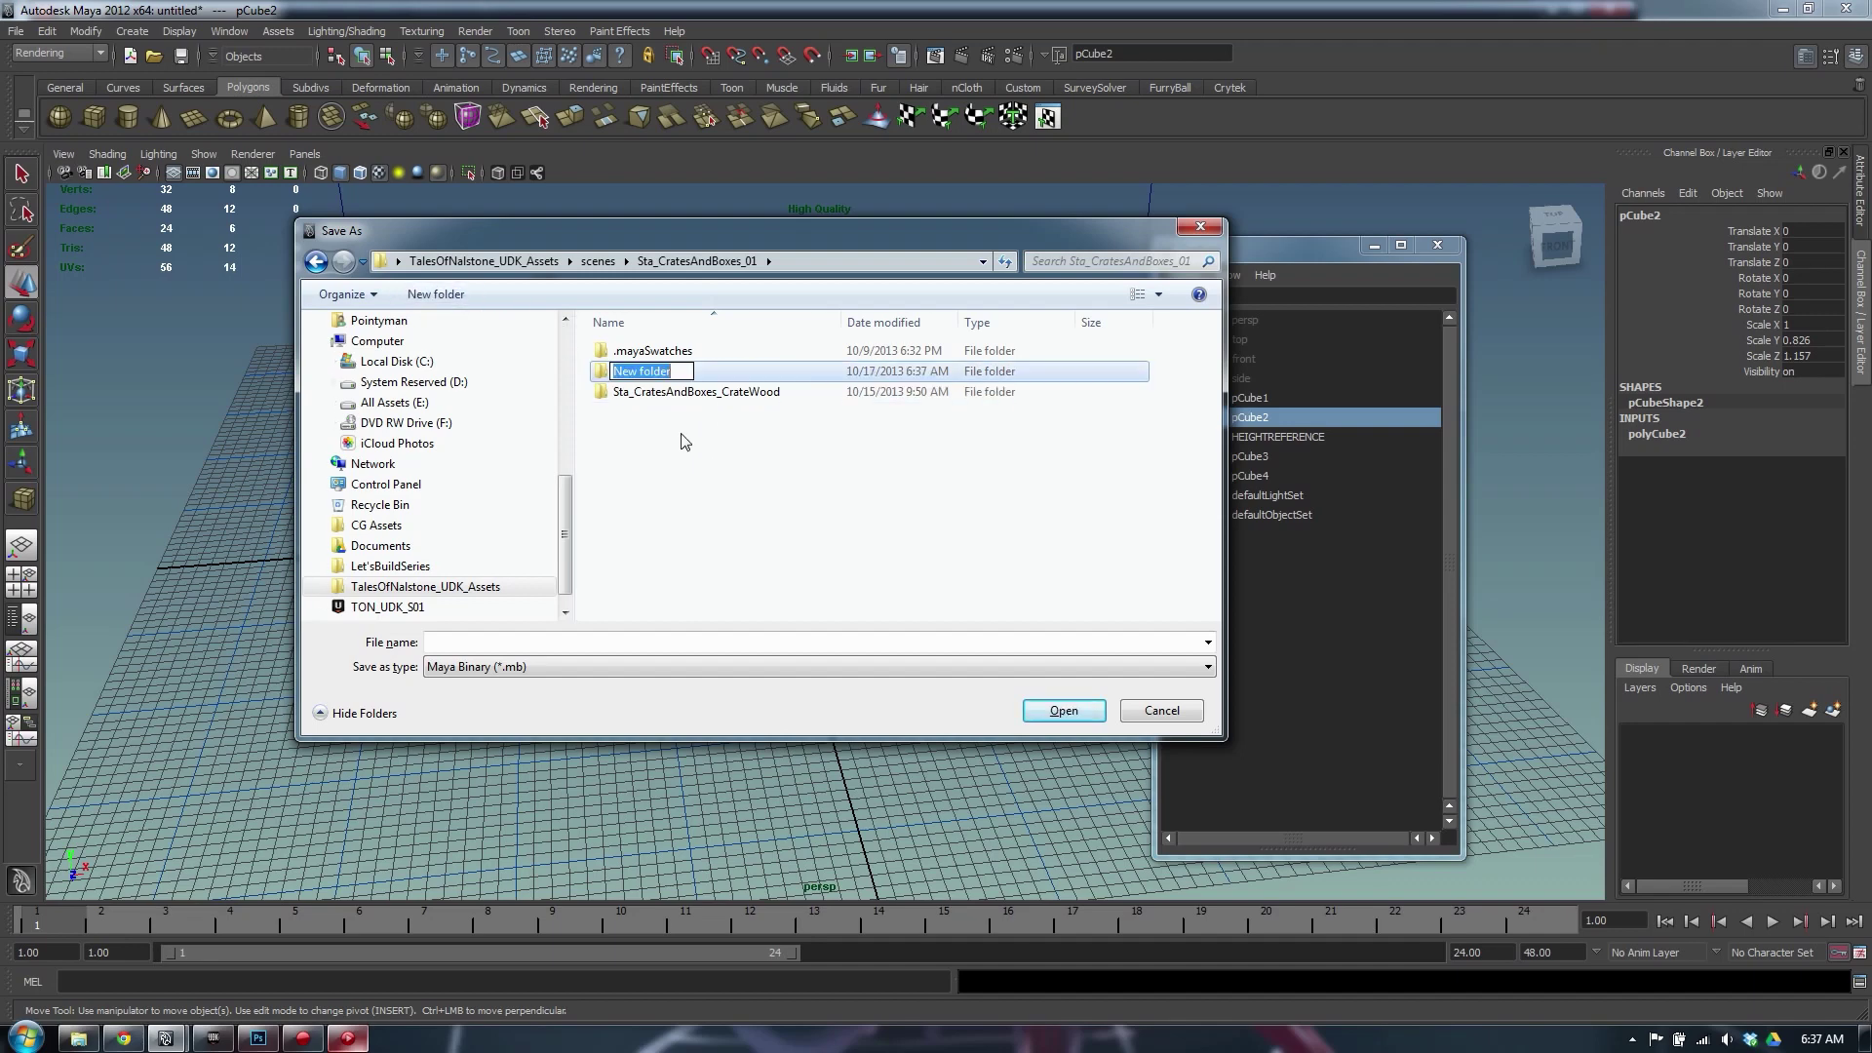
{"action": "type", "text": "Sta_"}
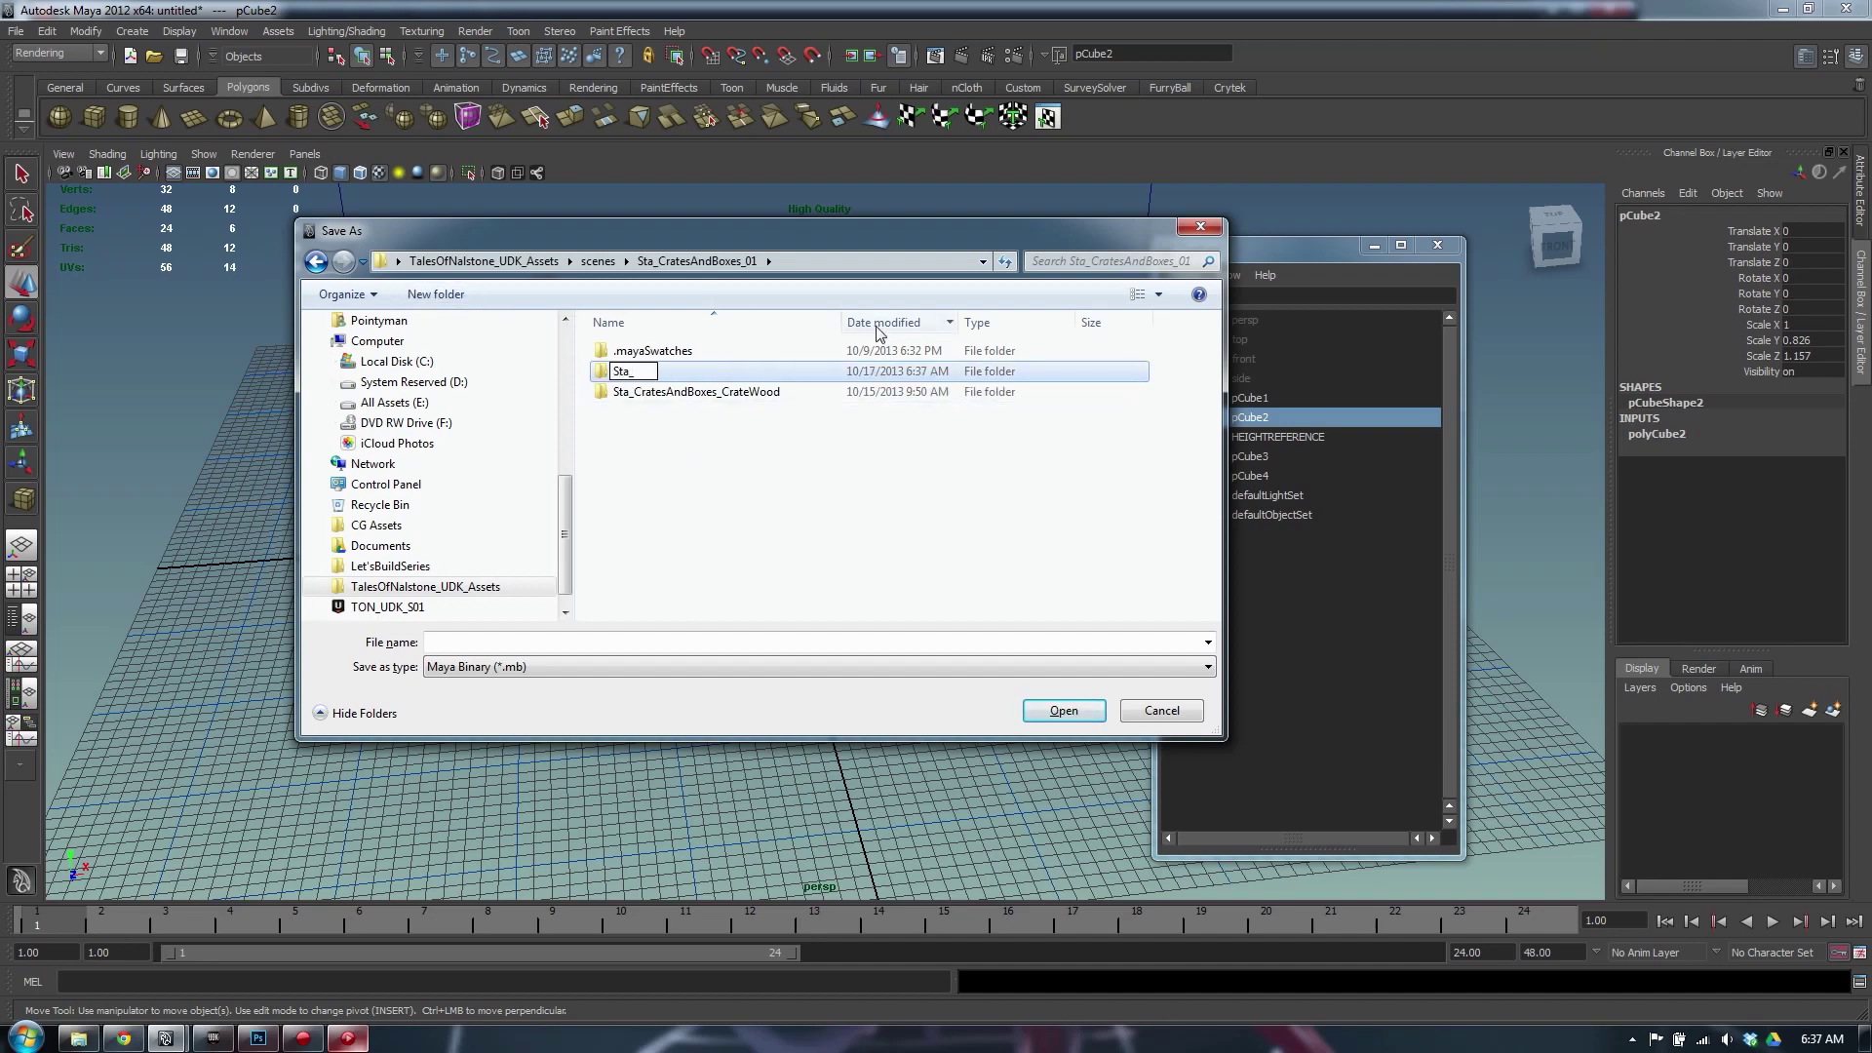
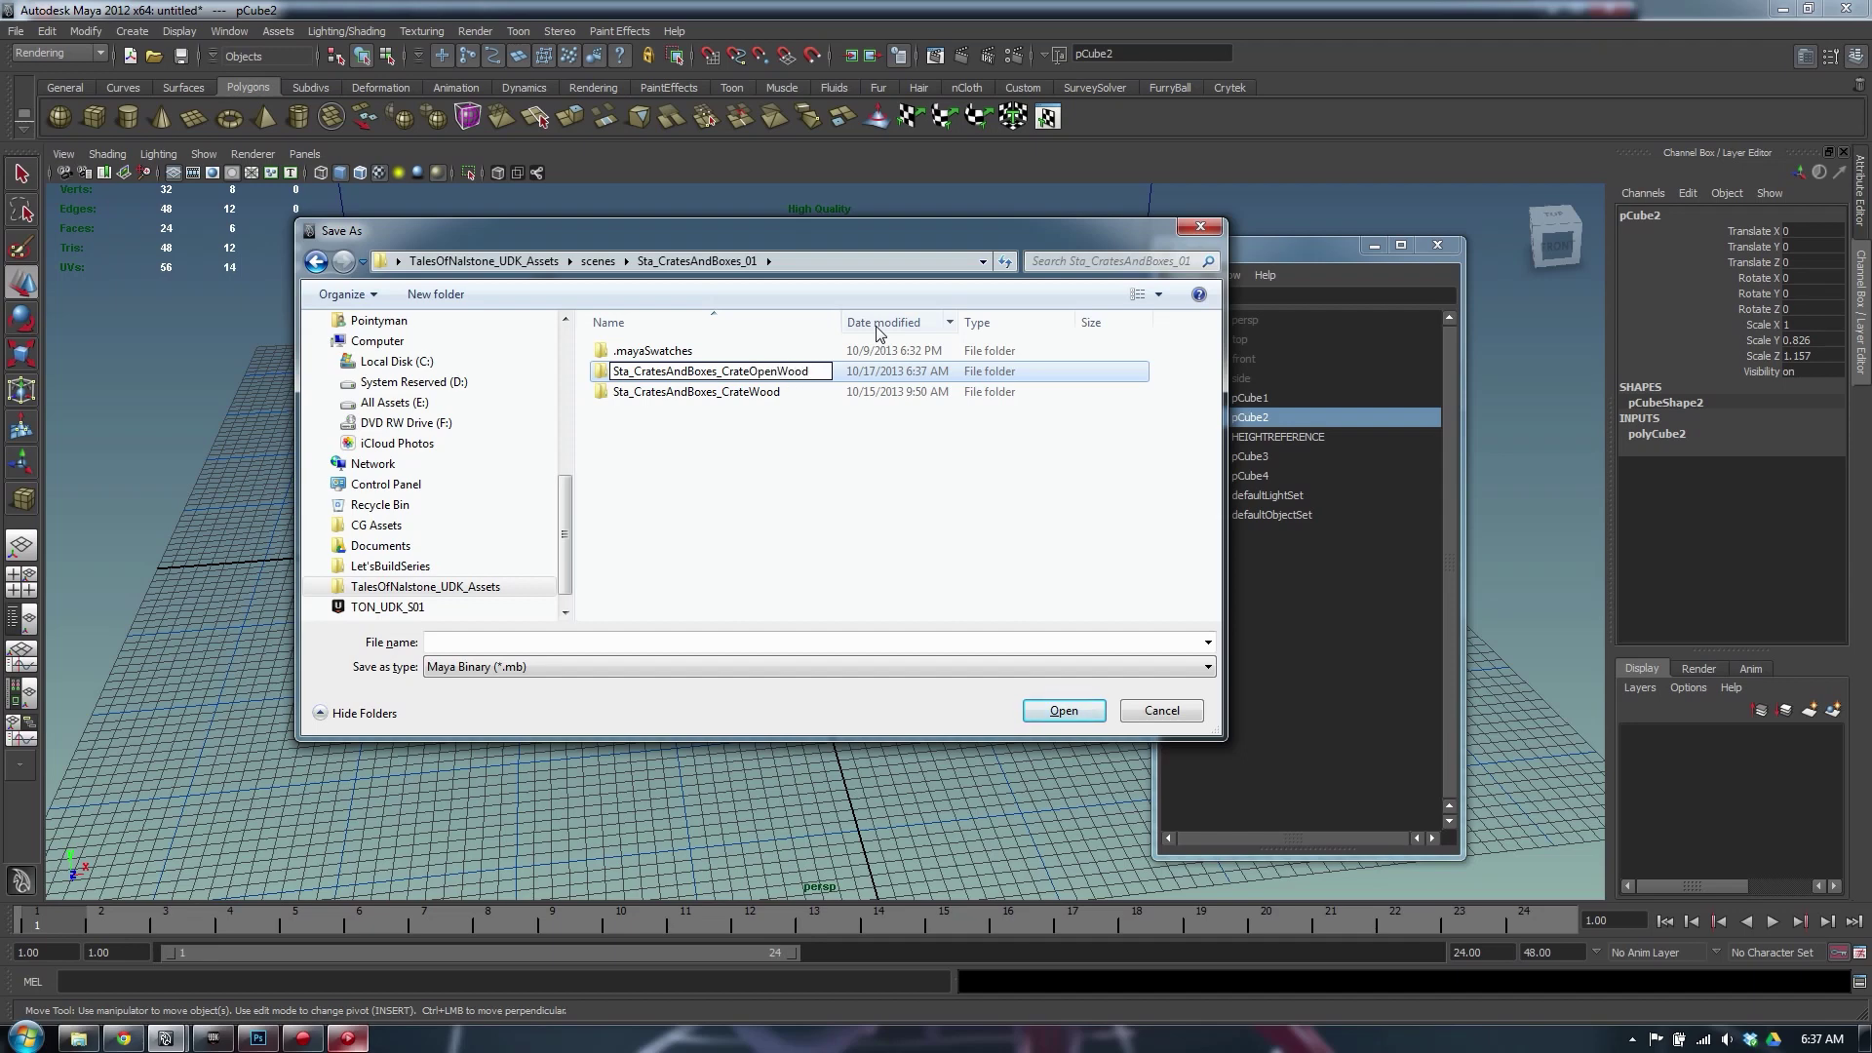
{"action": "key", "text": "Return"}
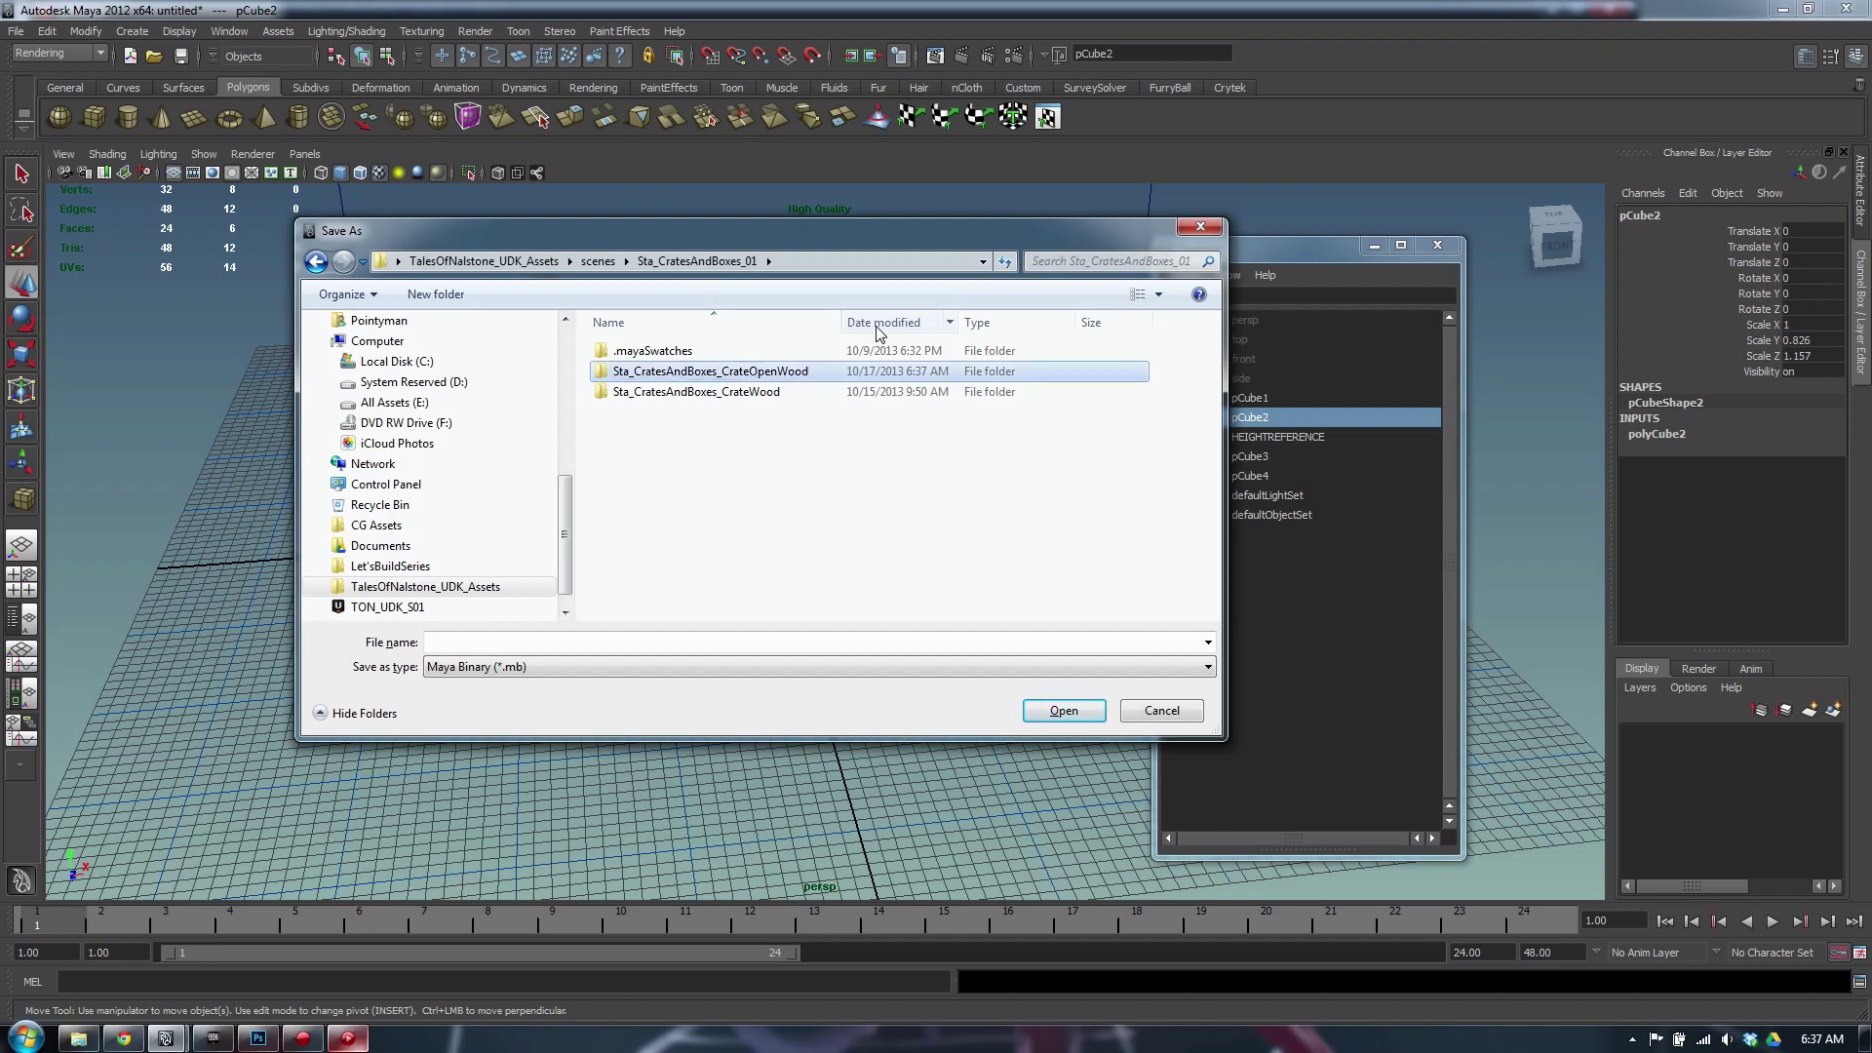
Save the scene in the new folder as the Maya Binary file Sta_CratesAndBoxes_CrateOpenWood_01
{"action": "left_click", "coordinate": [766, 373]}
{"action": "key", "text": "ctrl+c"}
{"action": "key", "text": "Return"}
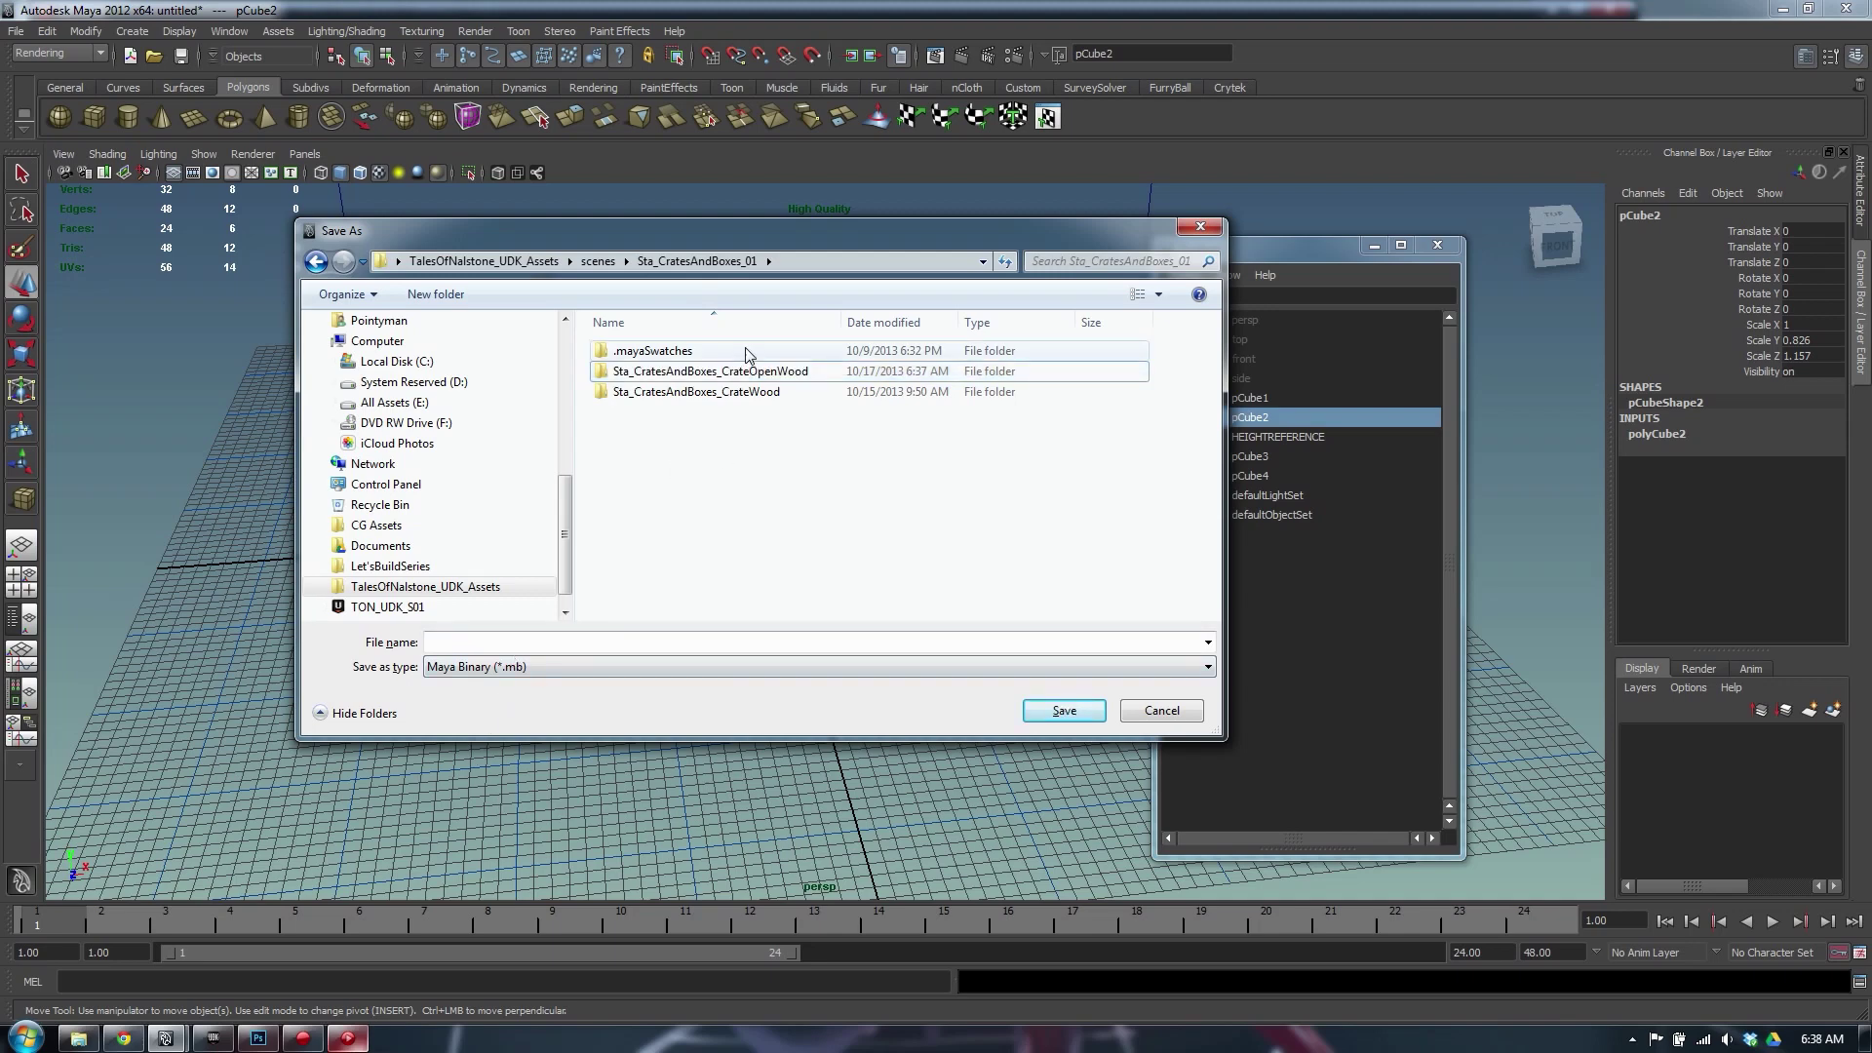
{"action": "key", "text": "Return"}
{"action": "key", "text": "ctrl+v"}
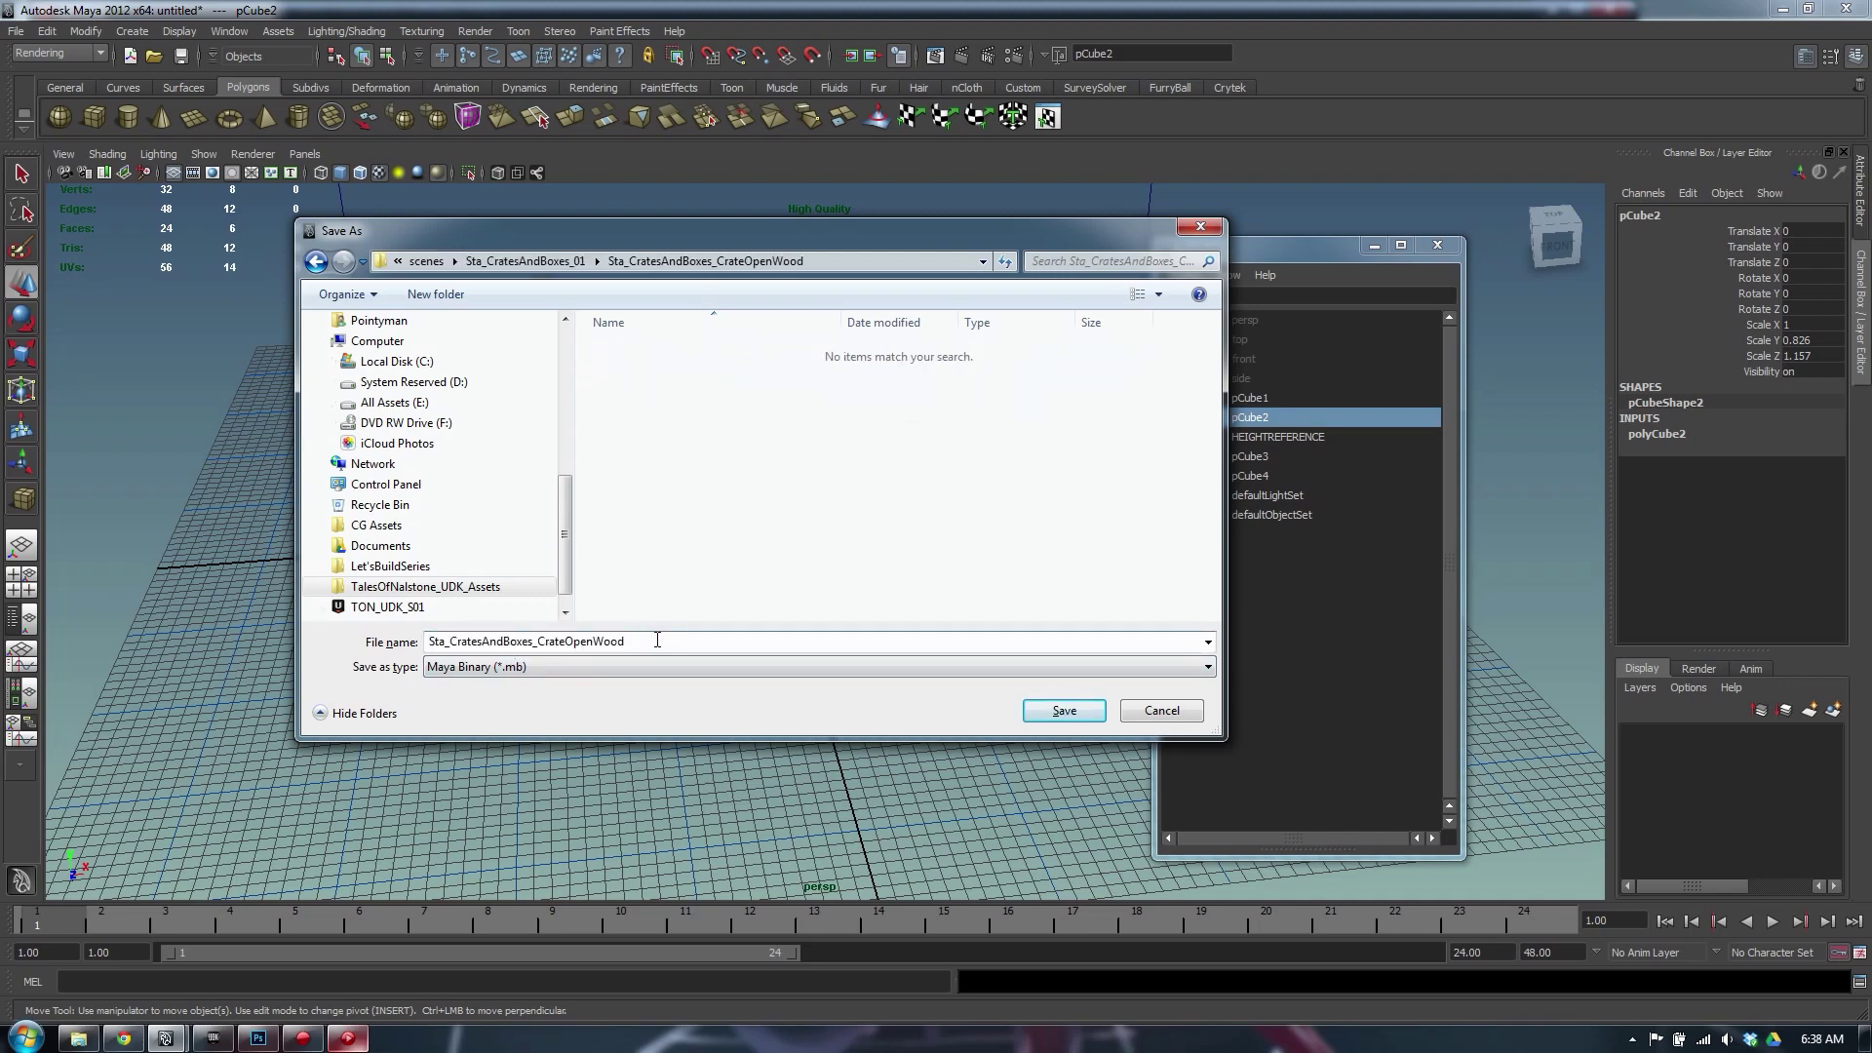
{"action": "type", "text": "_01"}
{"action": "key", "text": "Return"}
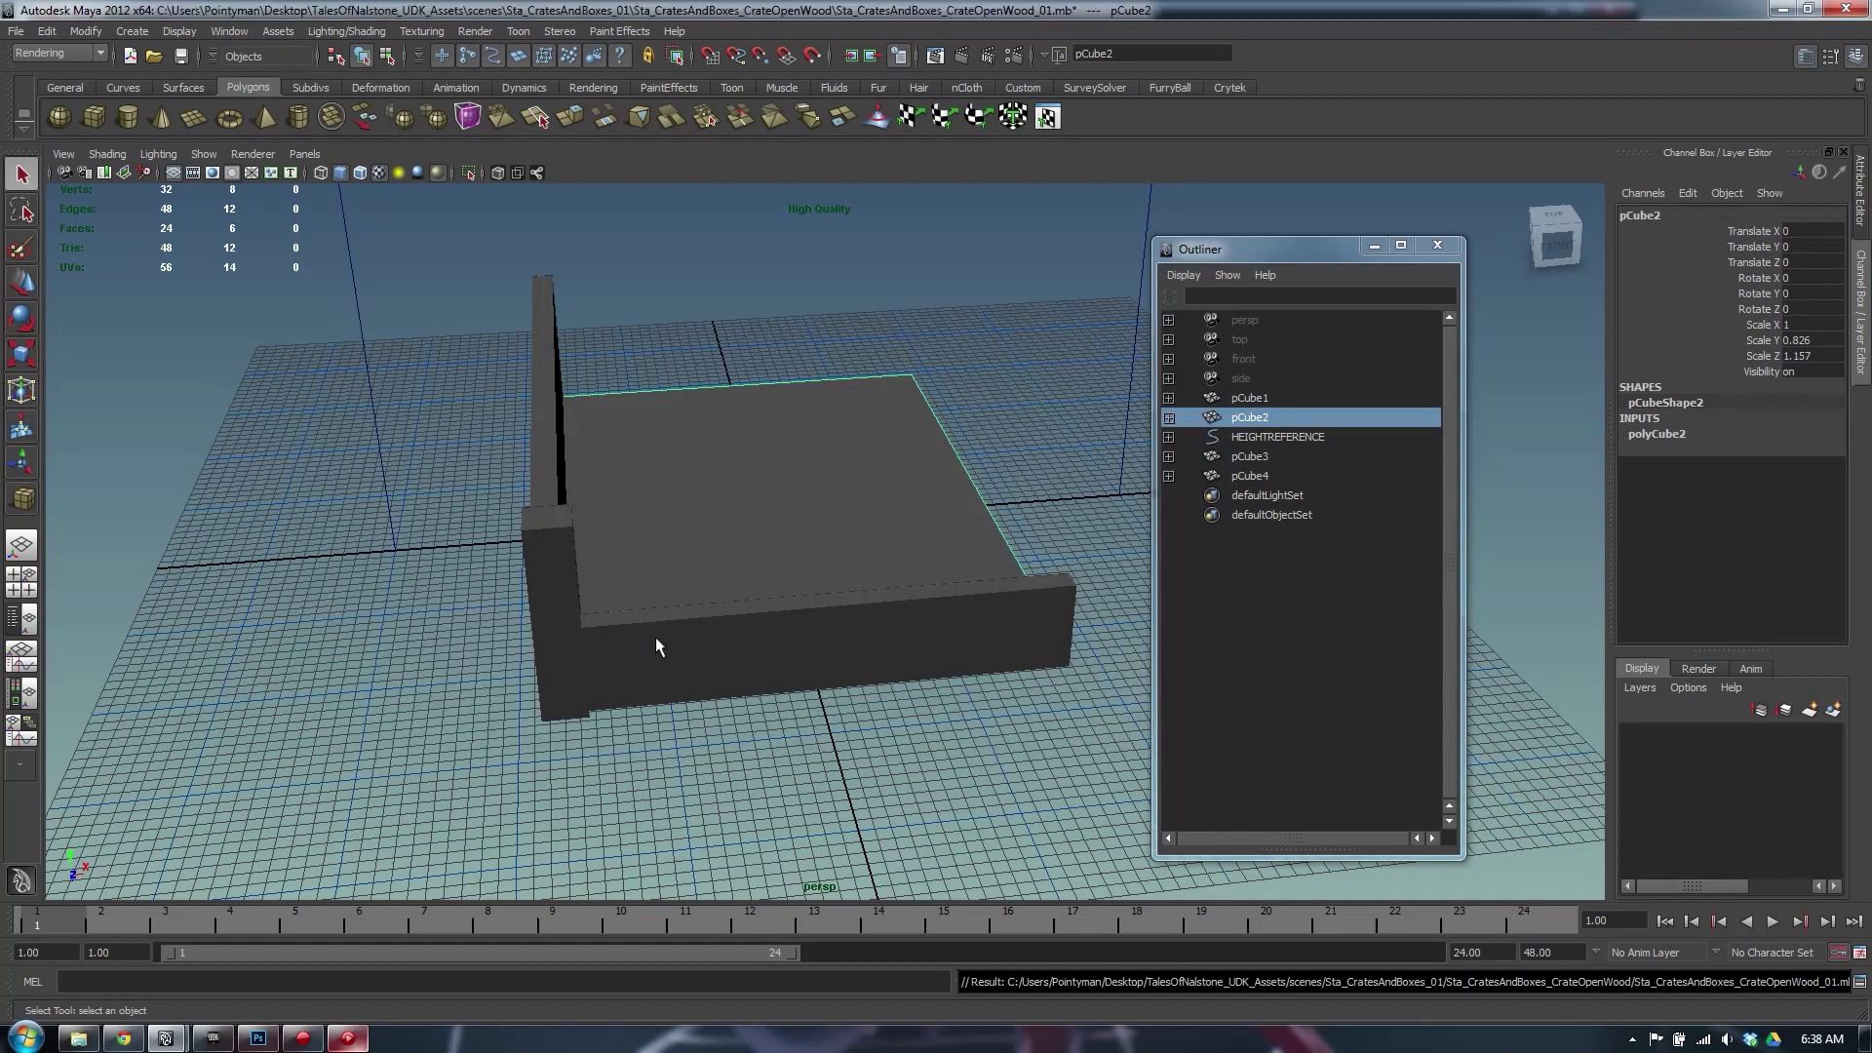
Look over the saved blockout, picking out the front panel, floor slab and side wall
{"action": "left_click_drag", "start_coordinate": [773, 566], "coordinate": [806, 651], "text": "alt"}
{"action": "scroll", "coordinate": [838, 650], "scroll_direction": "down", "scroll_amount": 1}
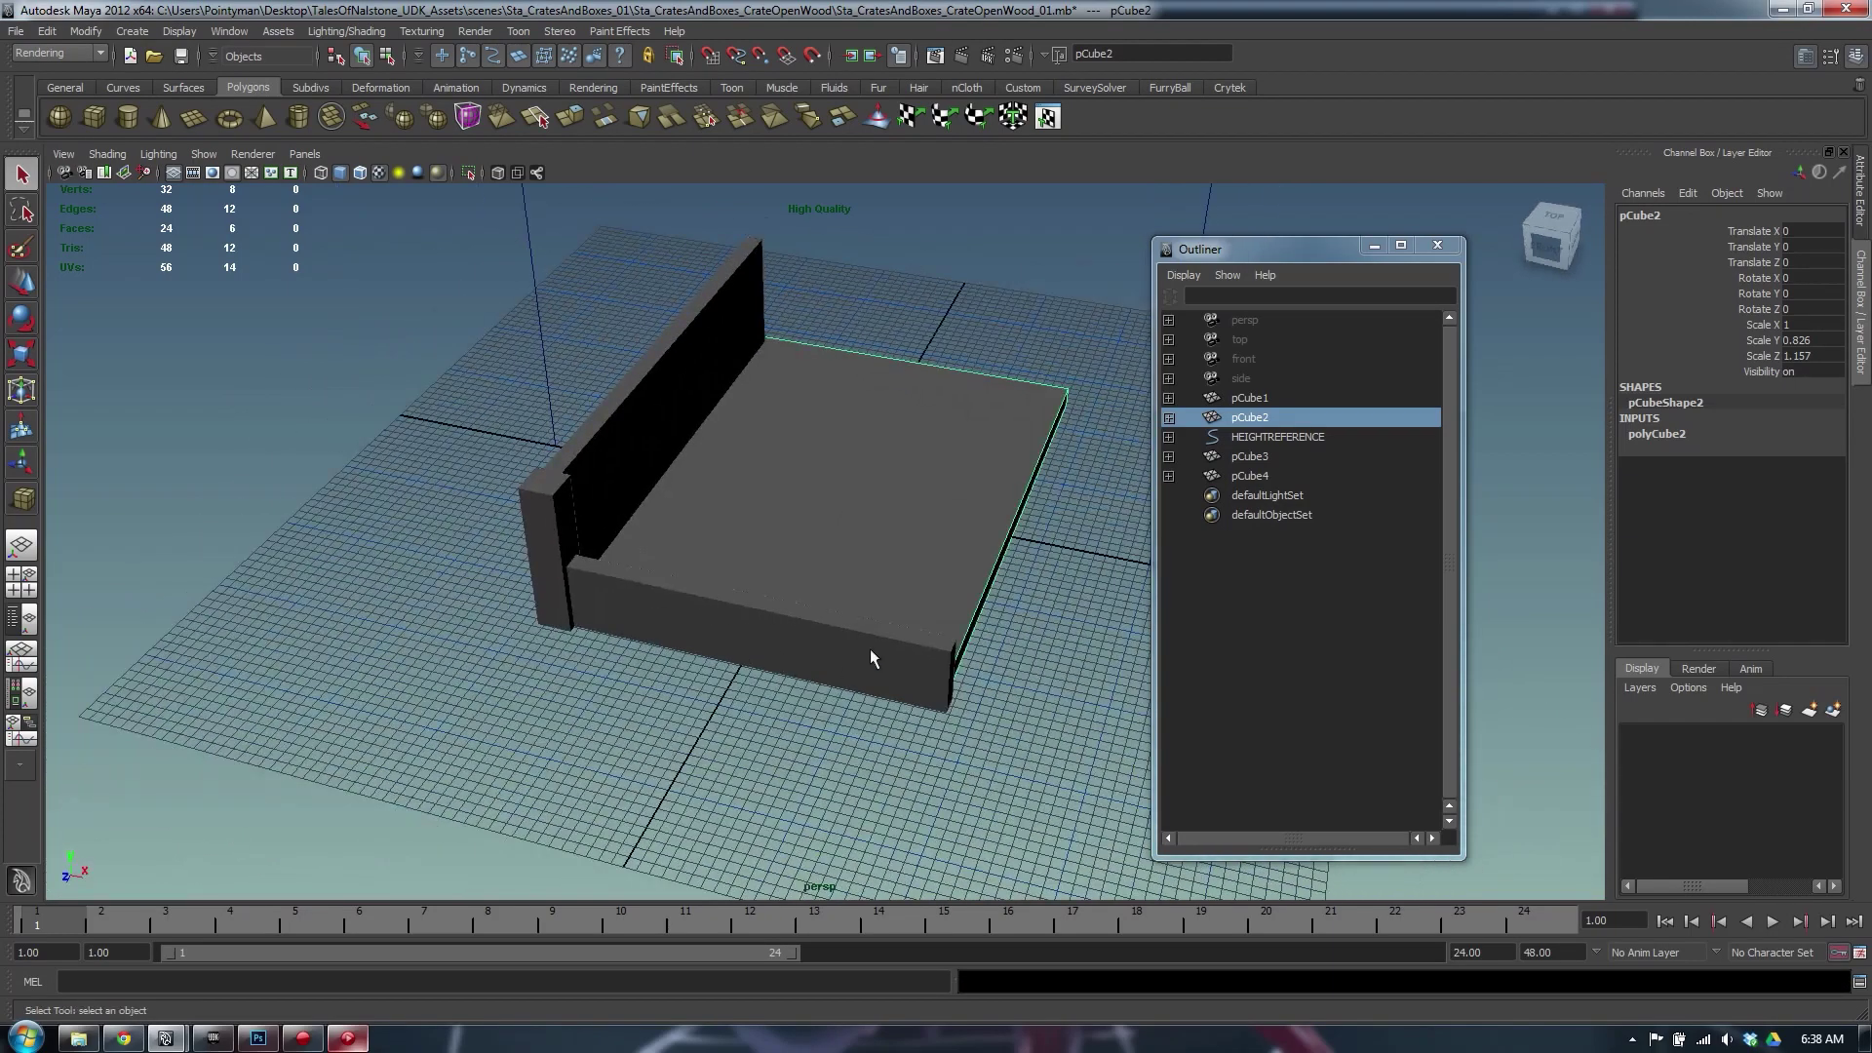
{"action": "key", "text": "F8"}
{"action": "left_click", "coordinate": [760, 612]}
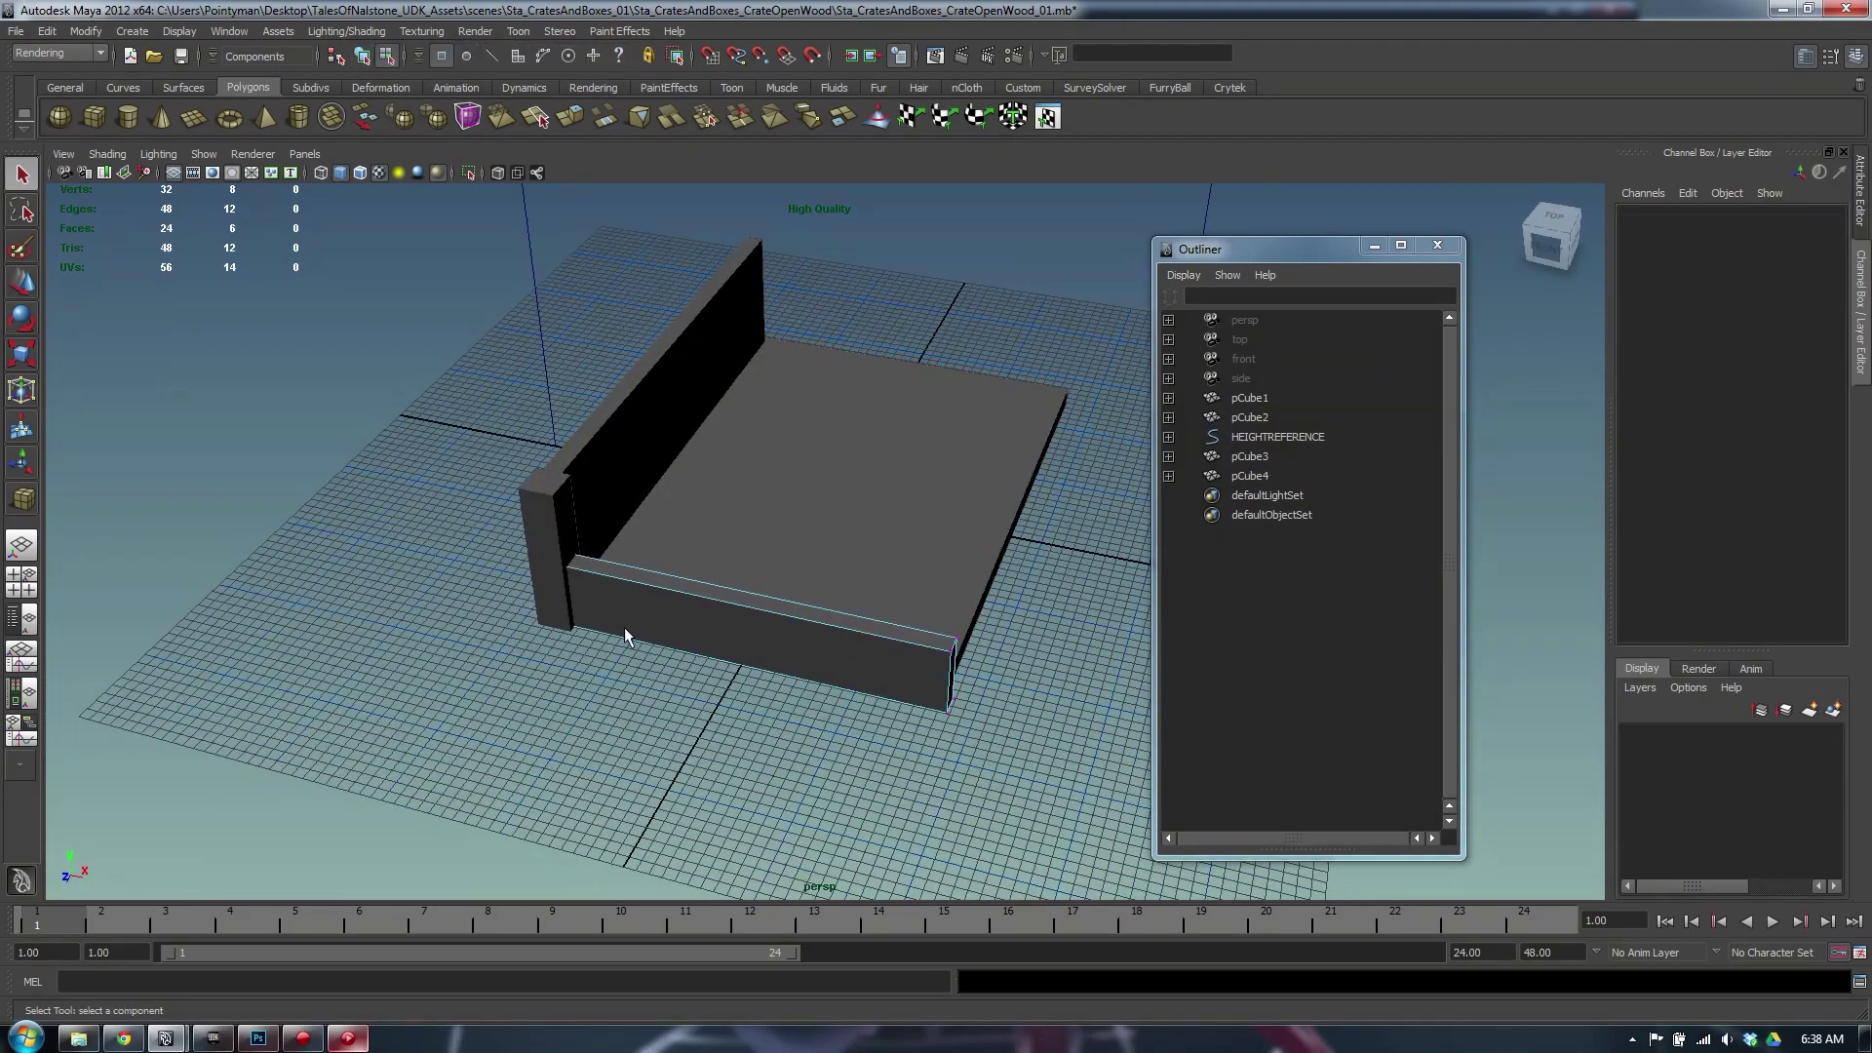
{"action": "key", "text": "F8"}
{"action": "left_click", "coordinate": [710, 676]}
{"action": "left_click", "coordinate": [692, 561]}
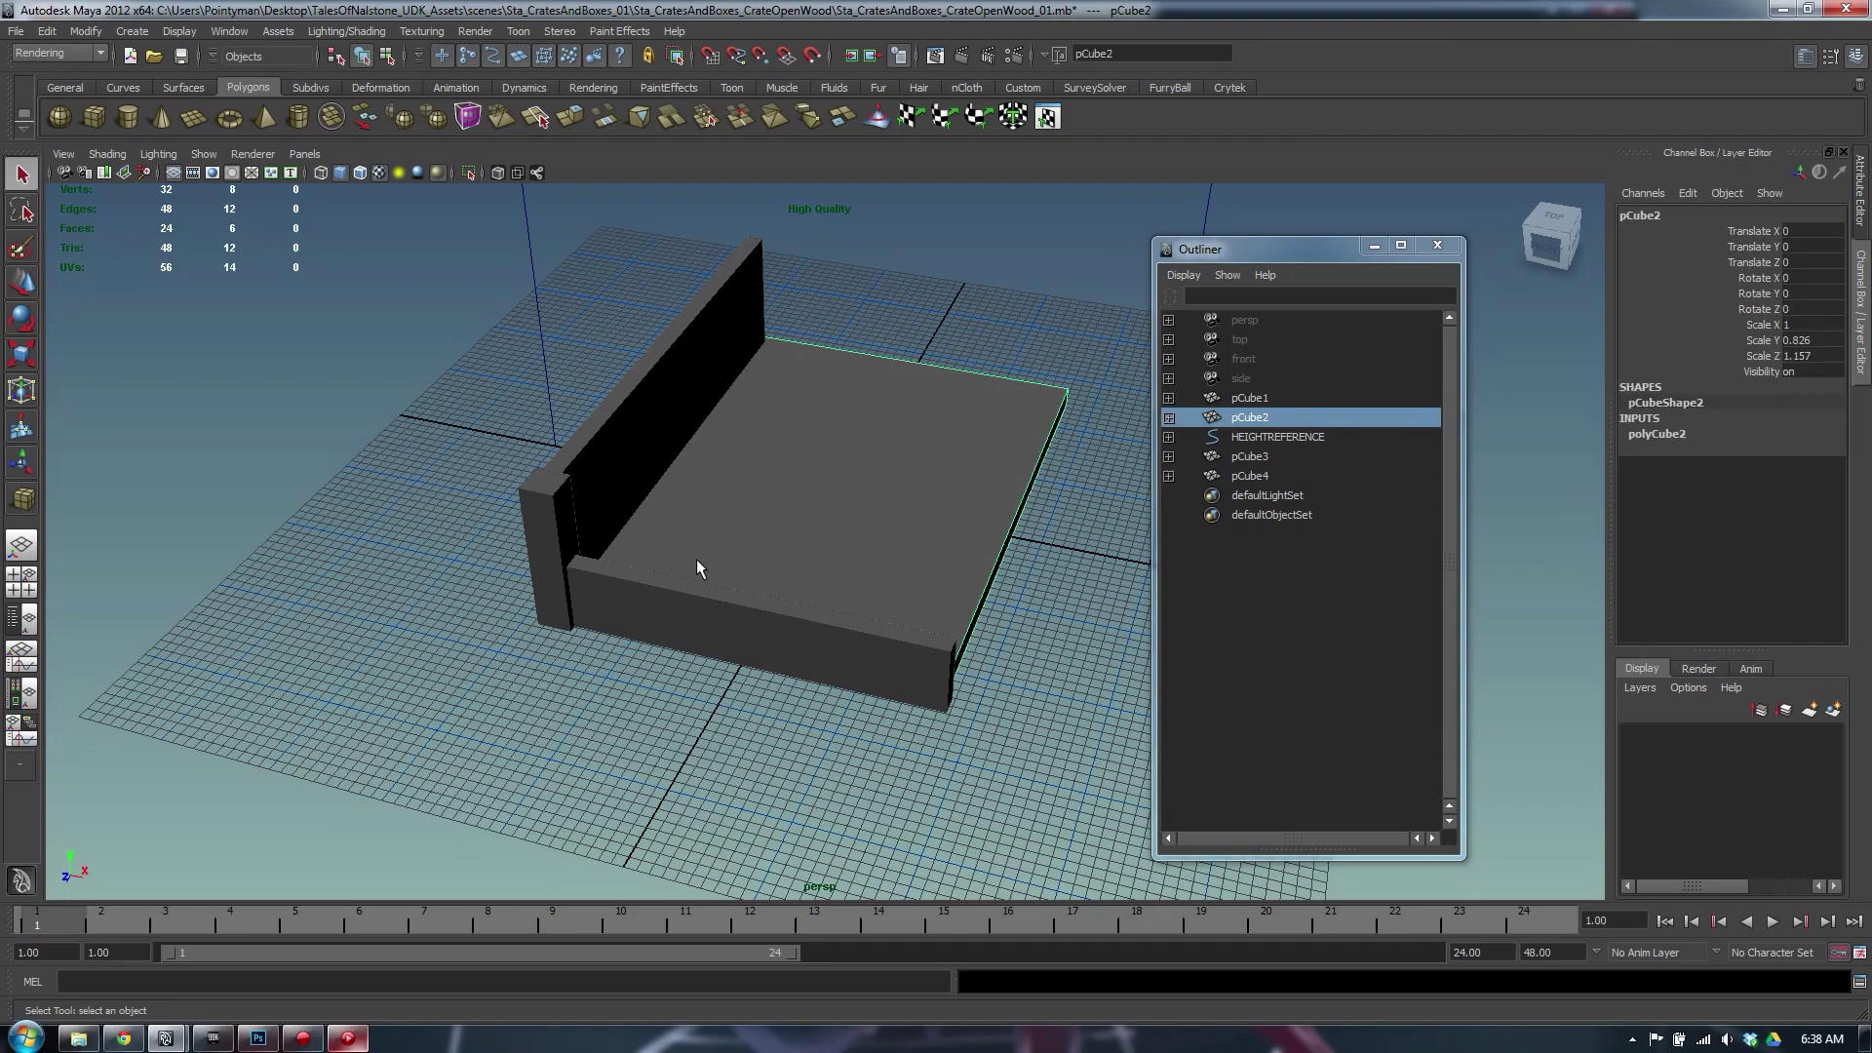
{"action": "left_click", "coordinate": [642, 437]}
Raise the corner post's top vertices so the post stands well above the side wall panel
{"action": "left_click", "coordinate": [540, 500]}
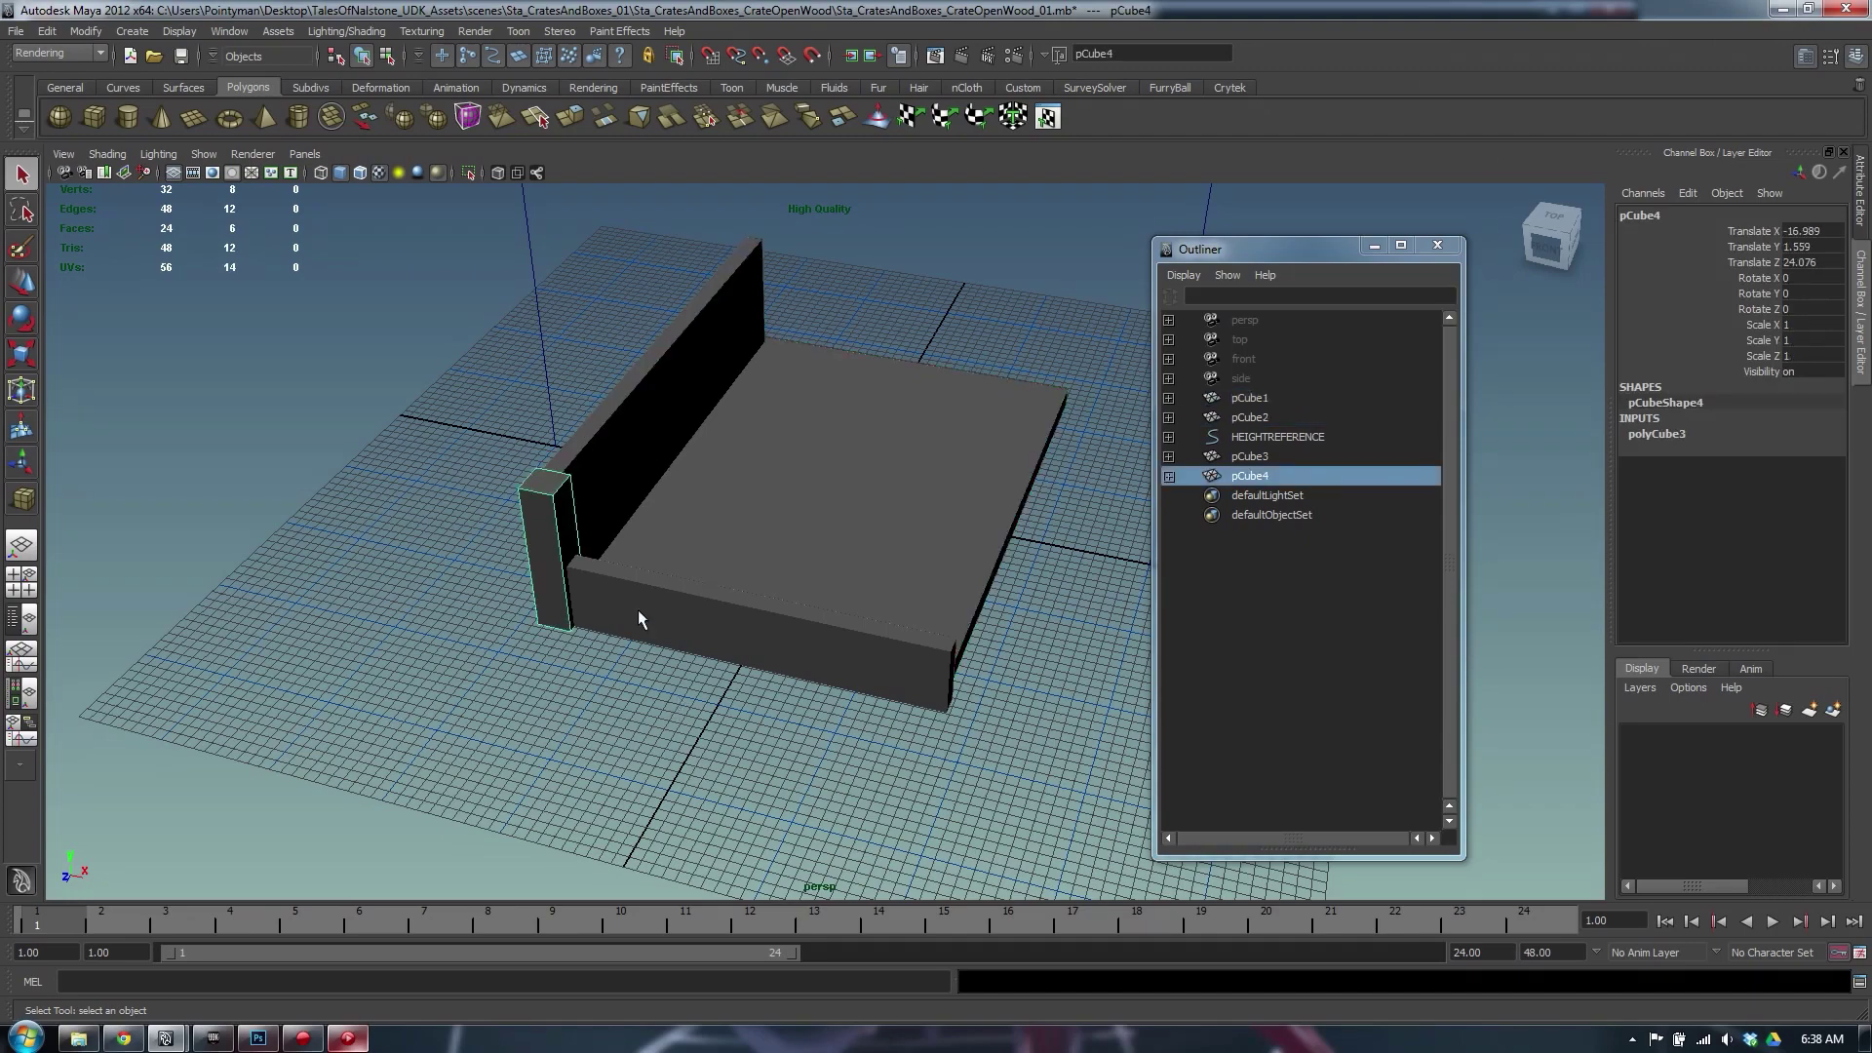
{"action": "left_click_drag", "start_coordinate": [640, 614], "coordinate": [643, 560], "text": "alt"}
{"action": "middle_click_drag", "start_coordinate": [643, 561], "coordinate": [645, 580], "text": "alt"}
{"action": "left_click_drag", "start_coordinate": [645, 580], "coordinate": [629, 582], "text": "alt"}
{"action": "key", "text": "F8"}
{"action": "key", "text": "w"}
{"action": "left_click_drag", "start_coordinate": [595, 519], "coordinate": [561, 327]}
{"action": "left_click_drag", "start_coordinate": [563, 332], "coordinate": [626, 355], "text": "alt"}
{"action": "right_click_drag", "start_coordinate": [627, 355], "coordinate": [453, 371], "text": "alt"}
{"action": "middle_click_drag", "start_coordinate": [453, 370], "coordinate": [458, 495], "text": "alt"}
{"action": "left_click_drag", "start_coordinate": [460, 496], "coordinate": [530, 535], "text": "alt"}
{"action": "middle_click_drag", "start_coordinate": [530, 535], "coordinate": [565, 498], "text": "alt"}
{"action": "right_click_drag", "start_coordinate": [565, 497], "coordinate": [735, 505], "text": "alt"}
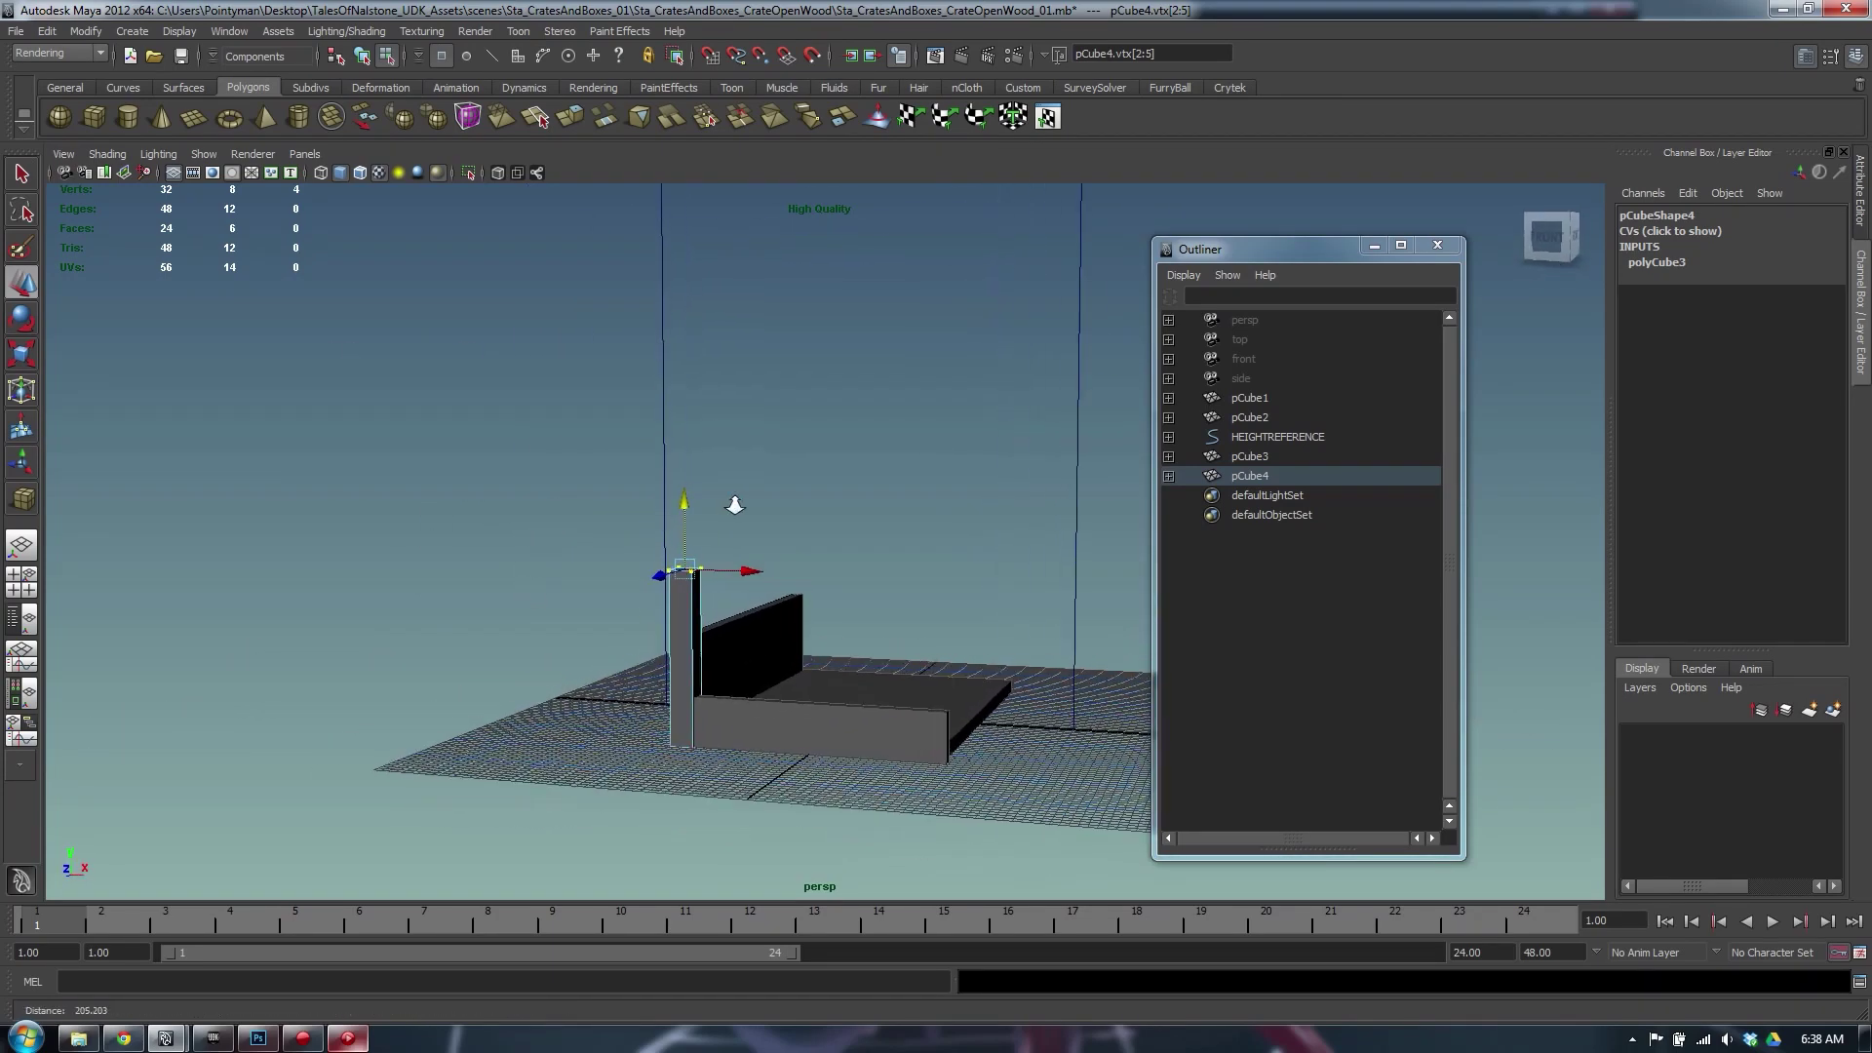
{"action": "left_click_drag", "start_coordinate": [735, 505], "coordinate": [654, 604], "text": "alt"}
{"action": "right_click_drag", "start_coordinate": [654, 604], "coordinate": [789, 604], "text": "alt"}
{"action": "middle_click_drag", "start_coordinate": [789, 605], "coordinate": [882, 471], "text": "alt"}
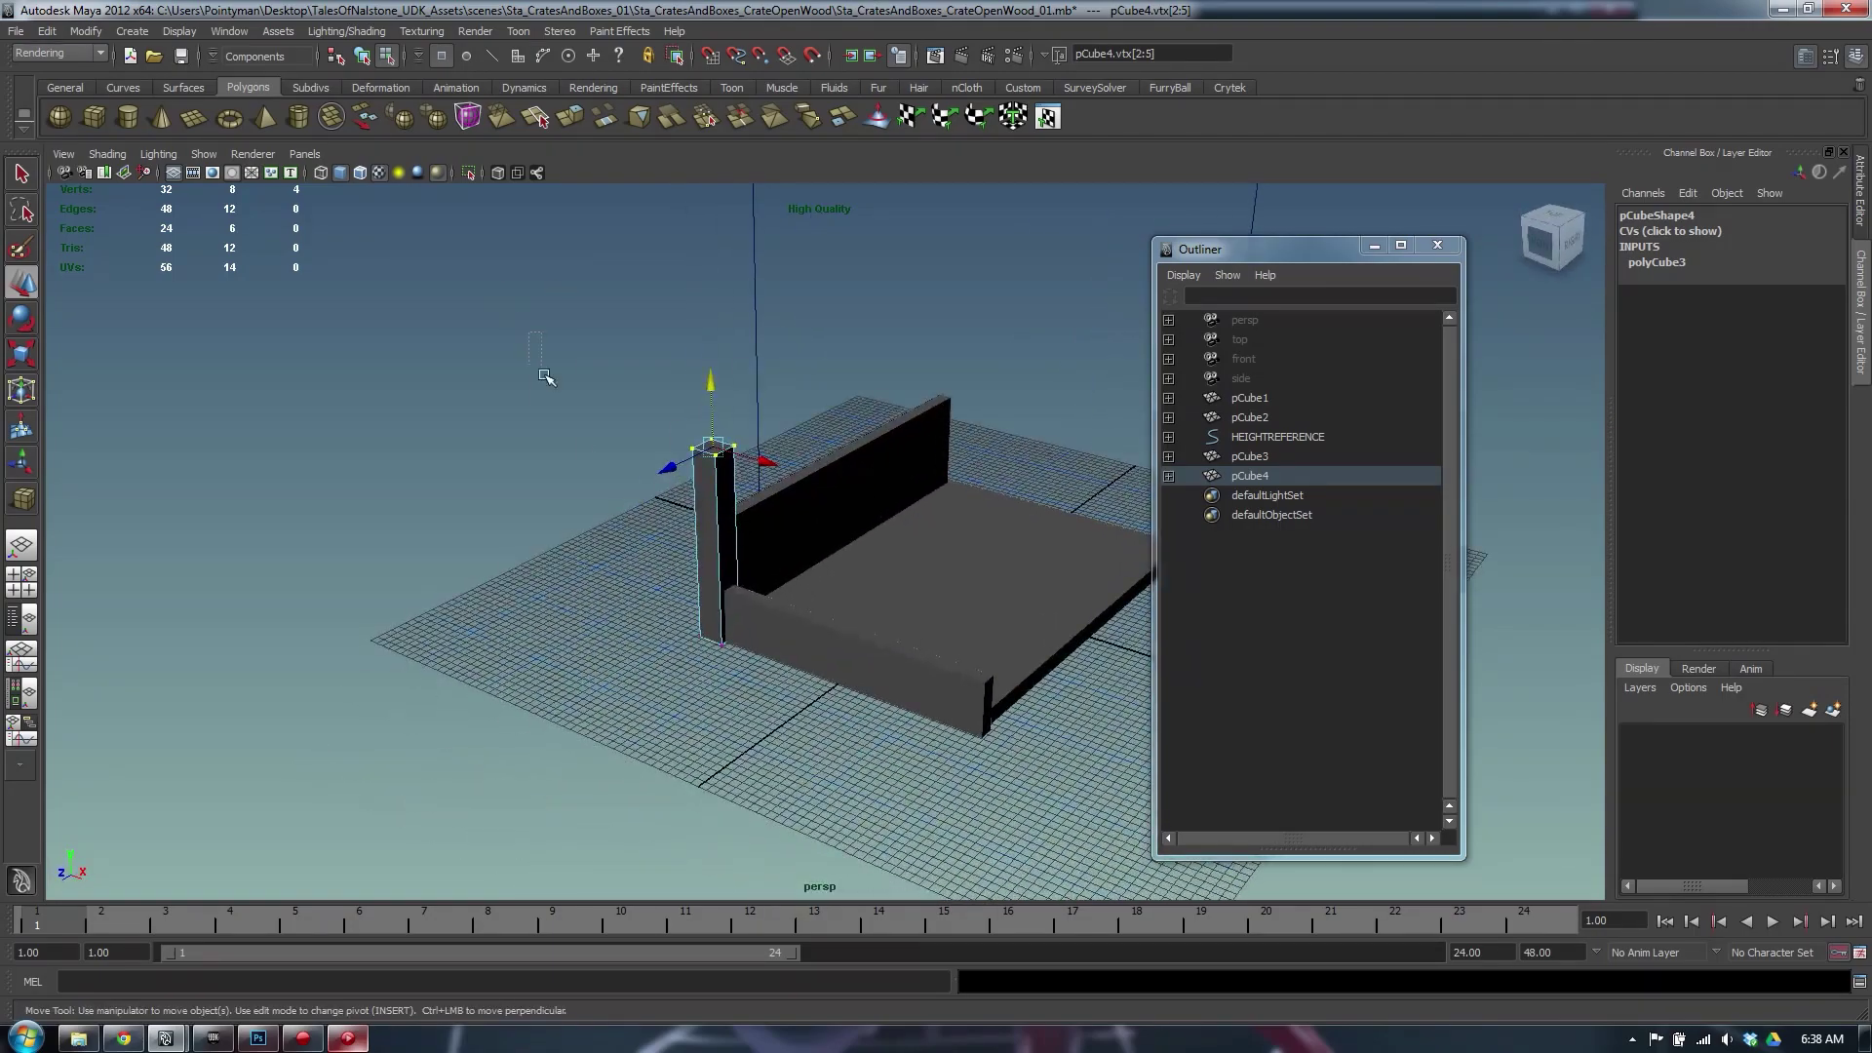
Scale the whole corner post to 0.847 in X and Z and 0.985 in Y
{"action": "left_click_drag", "start_coordinate": [543, 372], "coordinate": [877, 688]}
{"action": "left_click_drag", "start_coordinate": [591, 586], "coordinate": [848, 698]}
{"action": "left_click_drag", "start_coordinate": [614, 333], "coordinate": [875, 830]}
{"action": "key", "text": "r"}
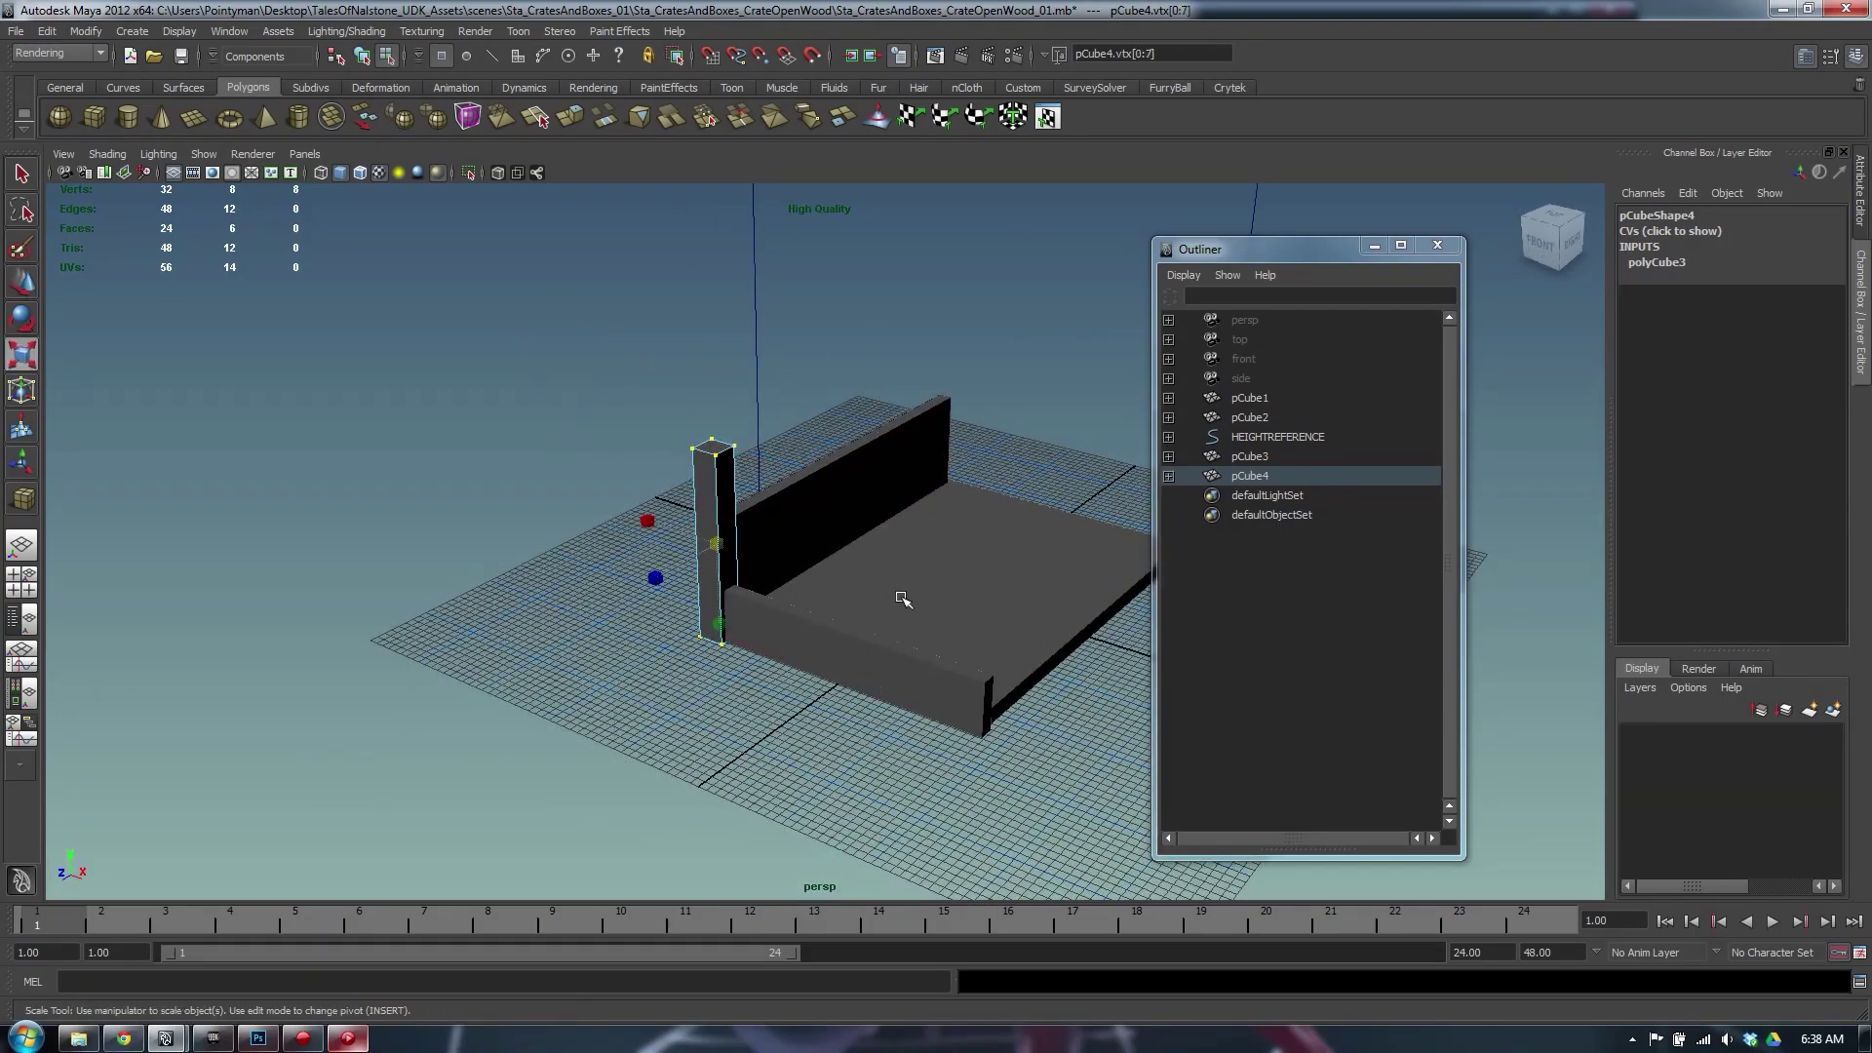
{"action": "right_click_drag", "start_coordinate": [898, 597], "coordinate": [994, 618], "text": "alt"}
{"action": "key", "text": "F8"}
{"action": "mouse_move", "coordinate": [809, 638]}
{"action": "middle_mouse_down"}
{"action": "mouse_move", "coordinate": [835, 615]}
{"action": "mouse_move", "coordinate": [797, 621]}
{"action": "middle_mouse_up"}
{"action": "left_click_drag", "start_coordinate": [798, 620], "coordinate": [836, 586], "text": "alt"}
{"action": "left_click_drag", "start_coordinate": [677, 639], "coordinate": [1105, 400]}
{"action": "left_click", "coordinate": [1105, 400]}
{"action": "left_click", "coordinate": [718, 483]}
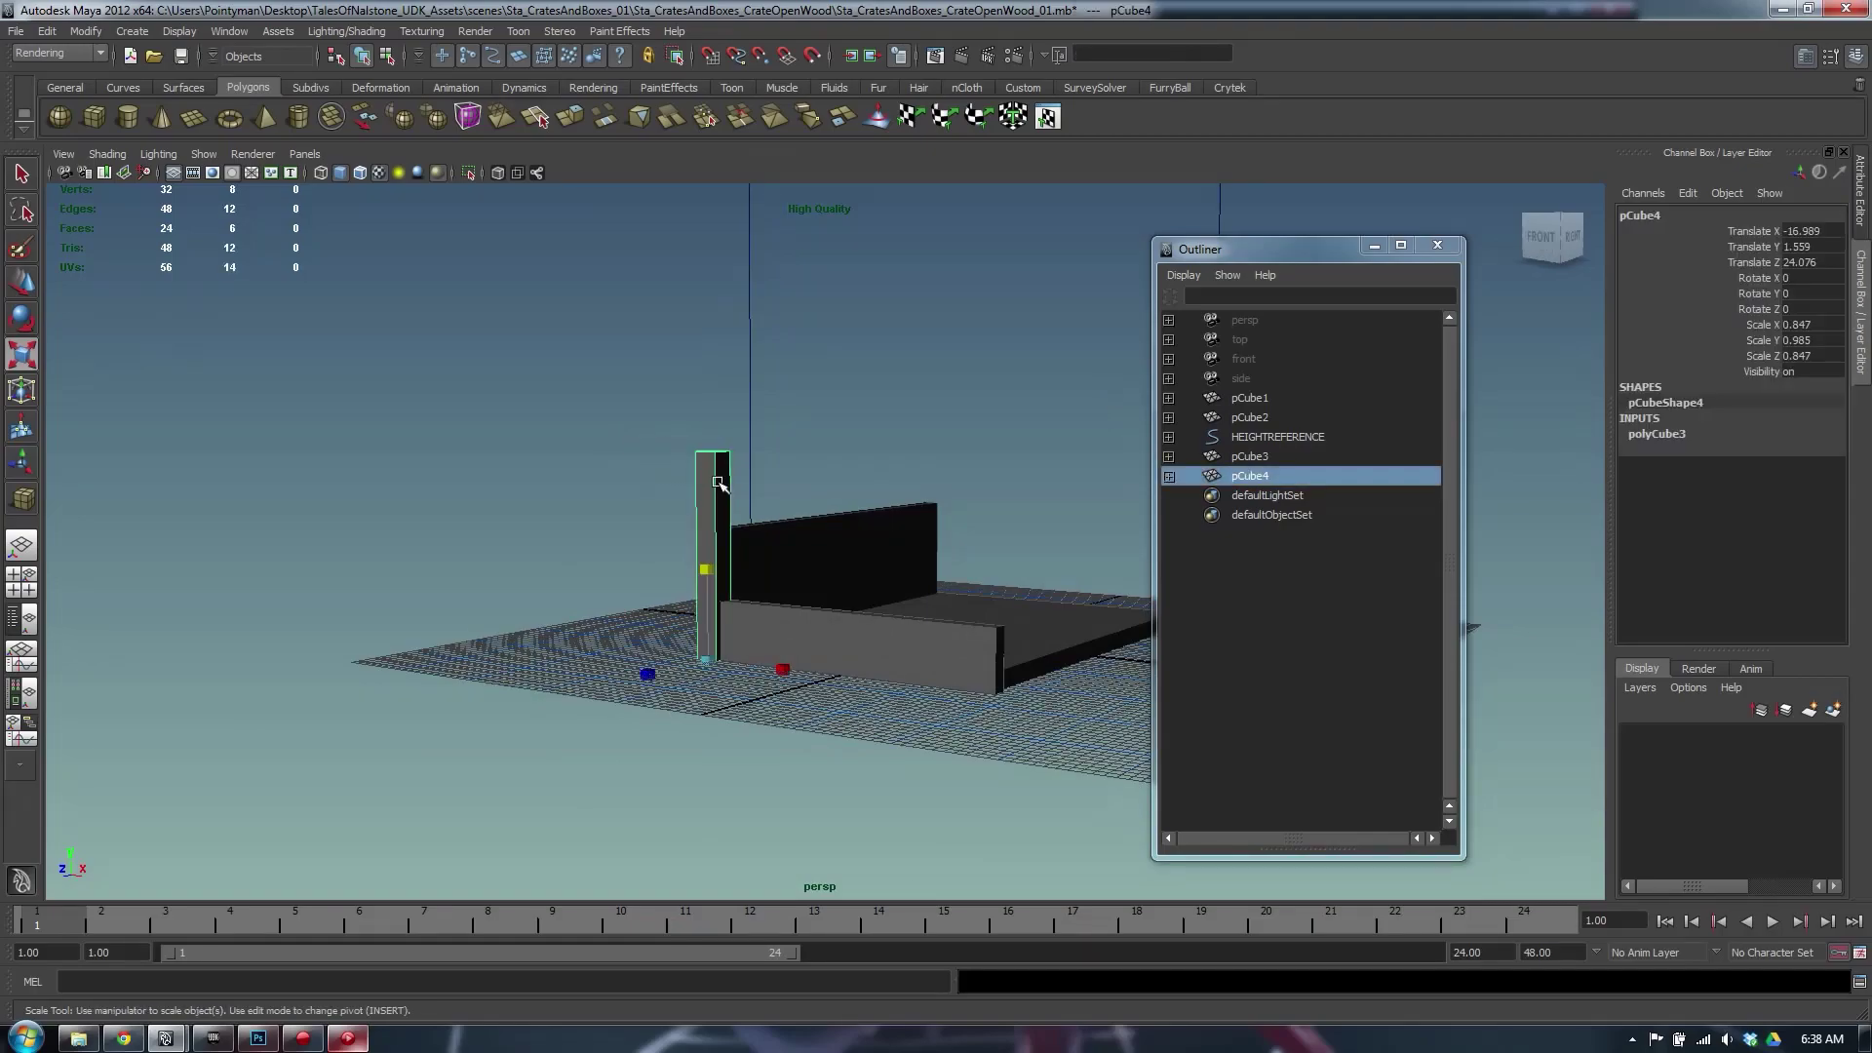
{"action": "left_click_drag", "start_coordinate": [928, 433], "coordinate": [807, 555], "text": "alt"}
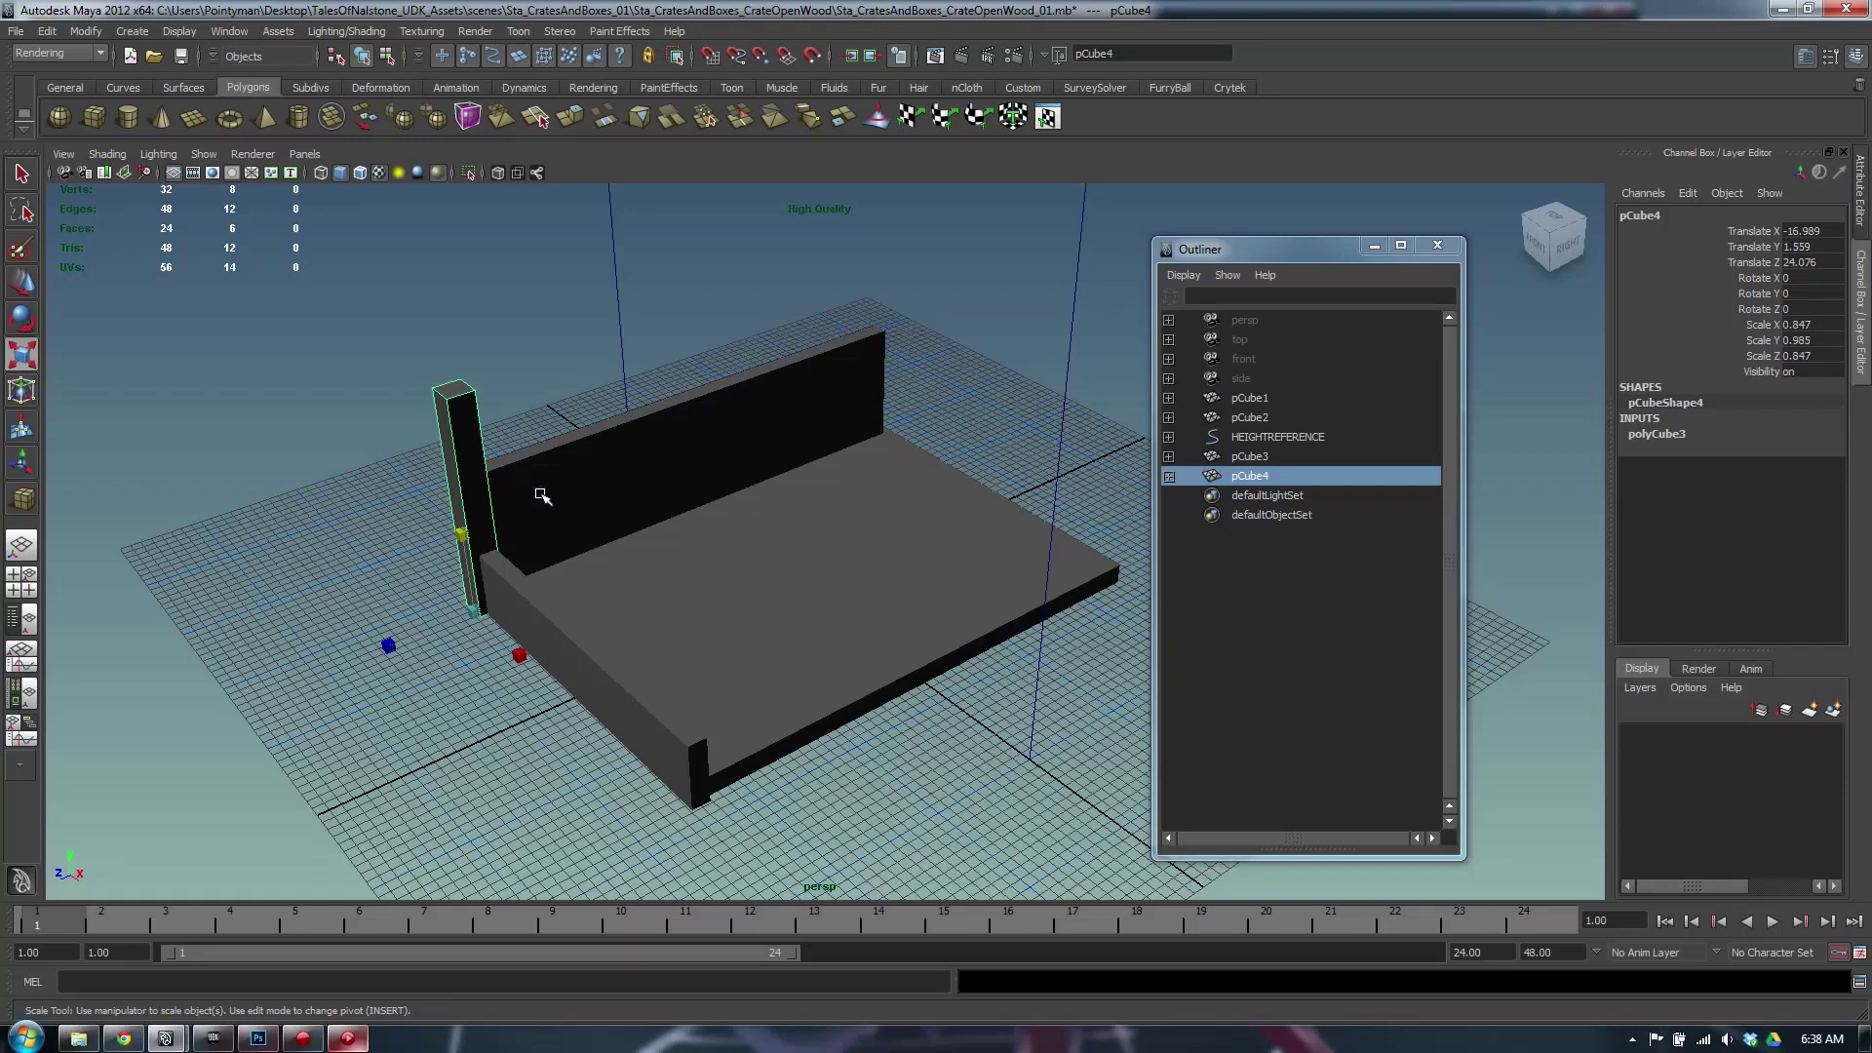
Examine the side wall, corner post, floor slab and front panel as separate modules, selecting them one at a time
{"action": "left_click", "coordinate": [542, 496]}
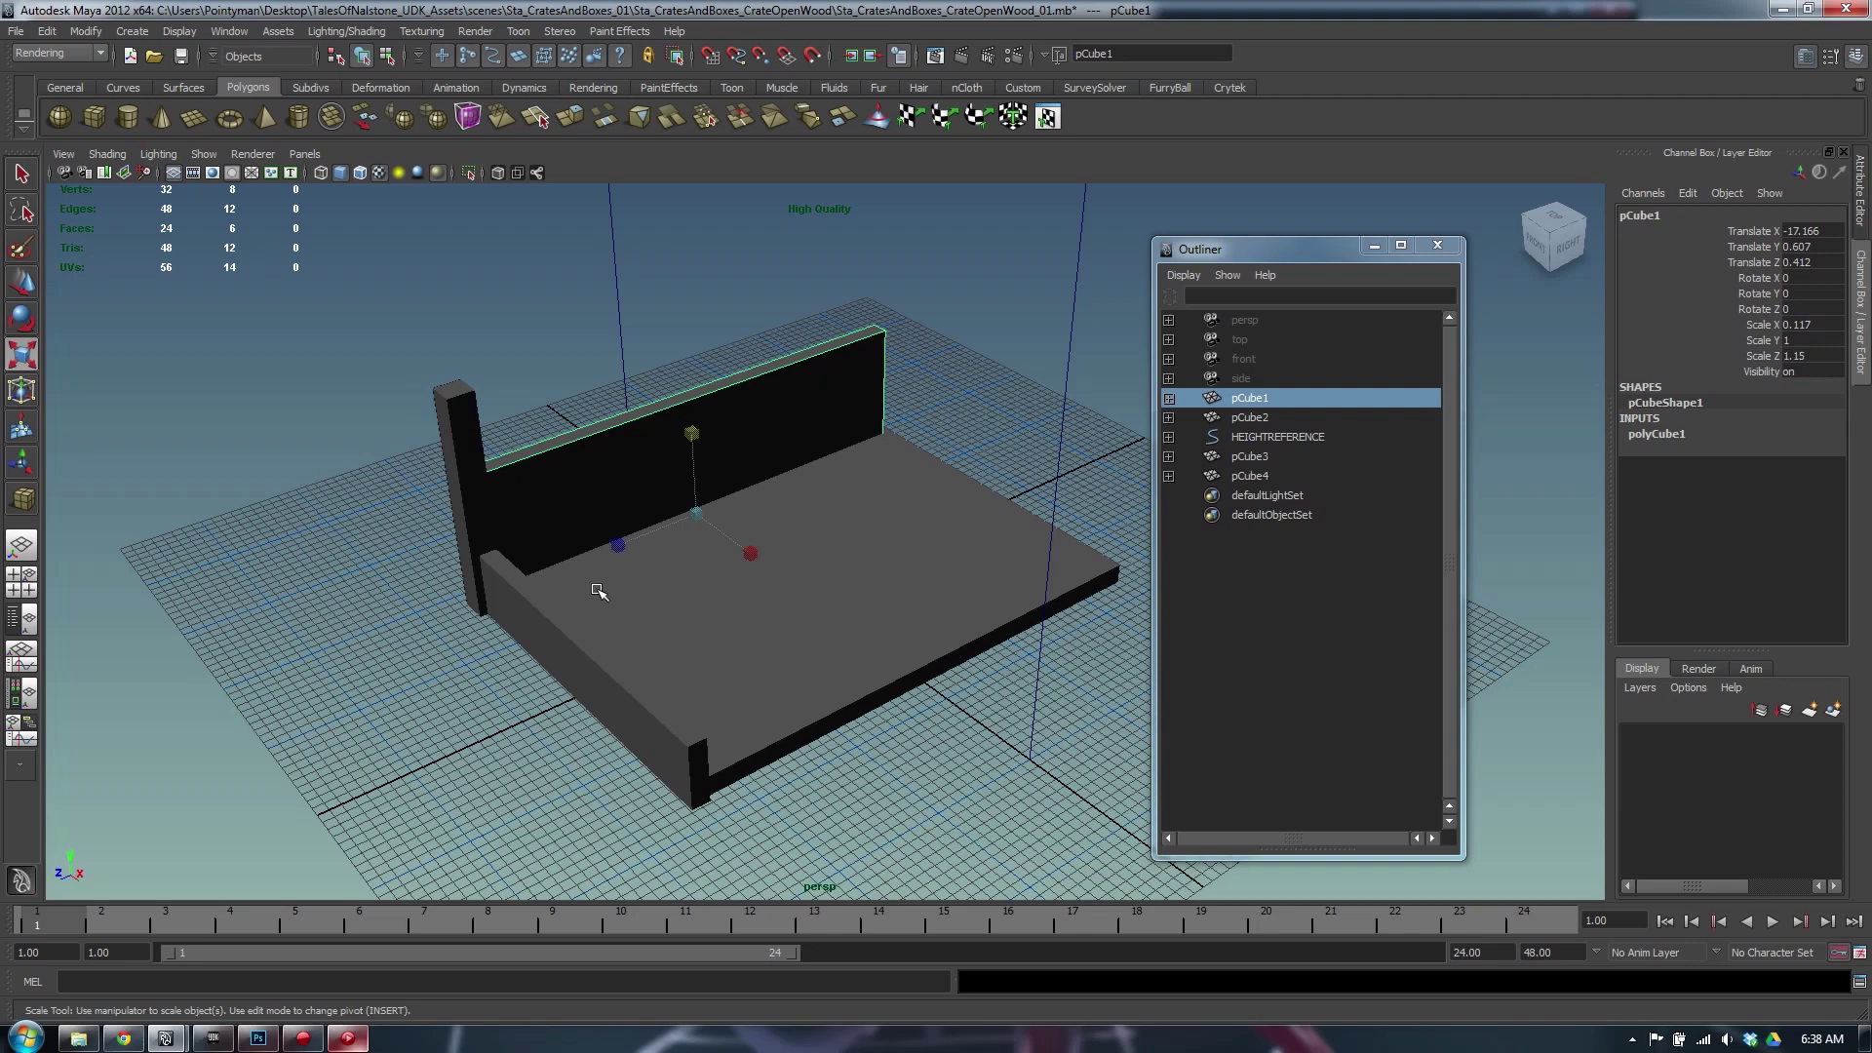
{"action": "left_click", "coordinate": [439, 475]}
{"action": "left_click_drag", "start_coordinate": [439, 474], "coordinate": [635, 527], "text": "alt"}
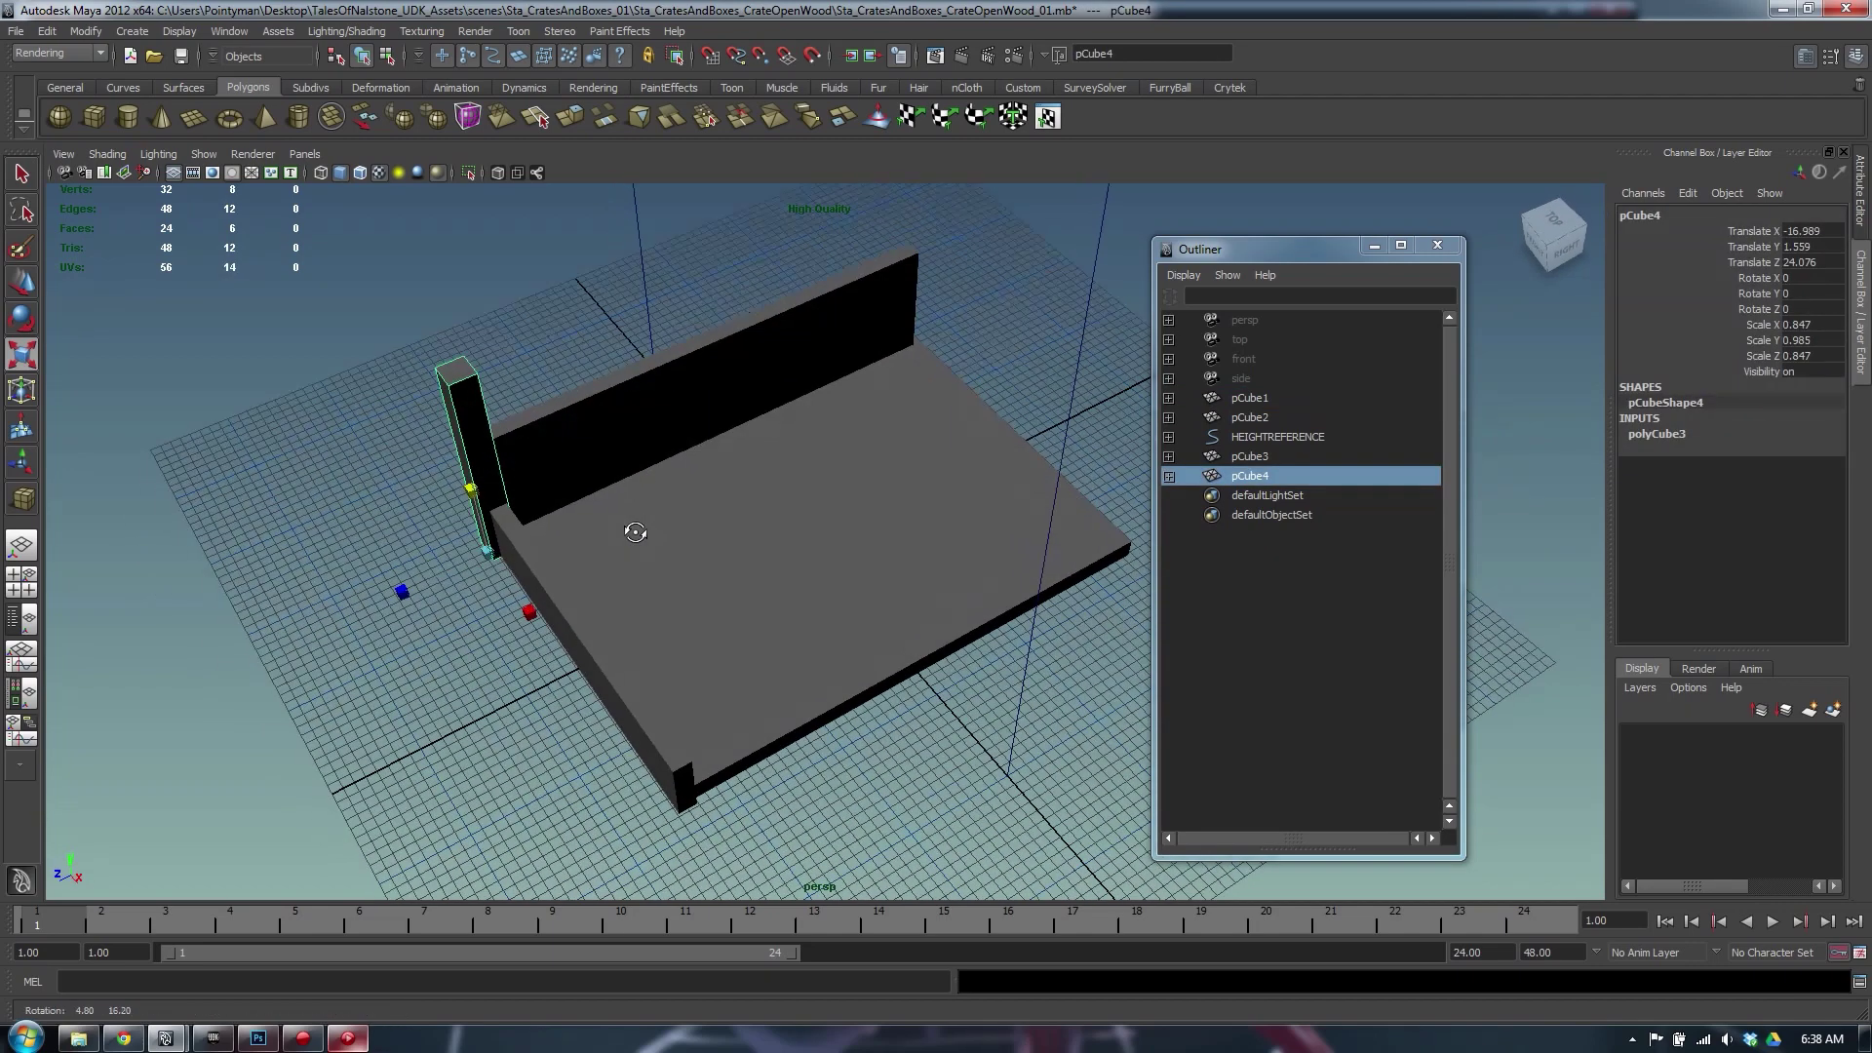
{"action": "key", "text": "w"}
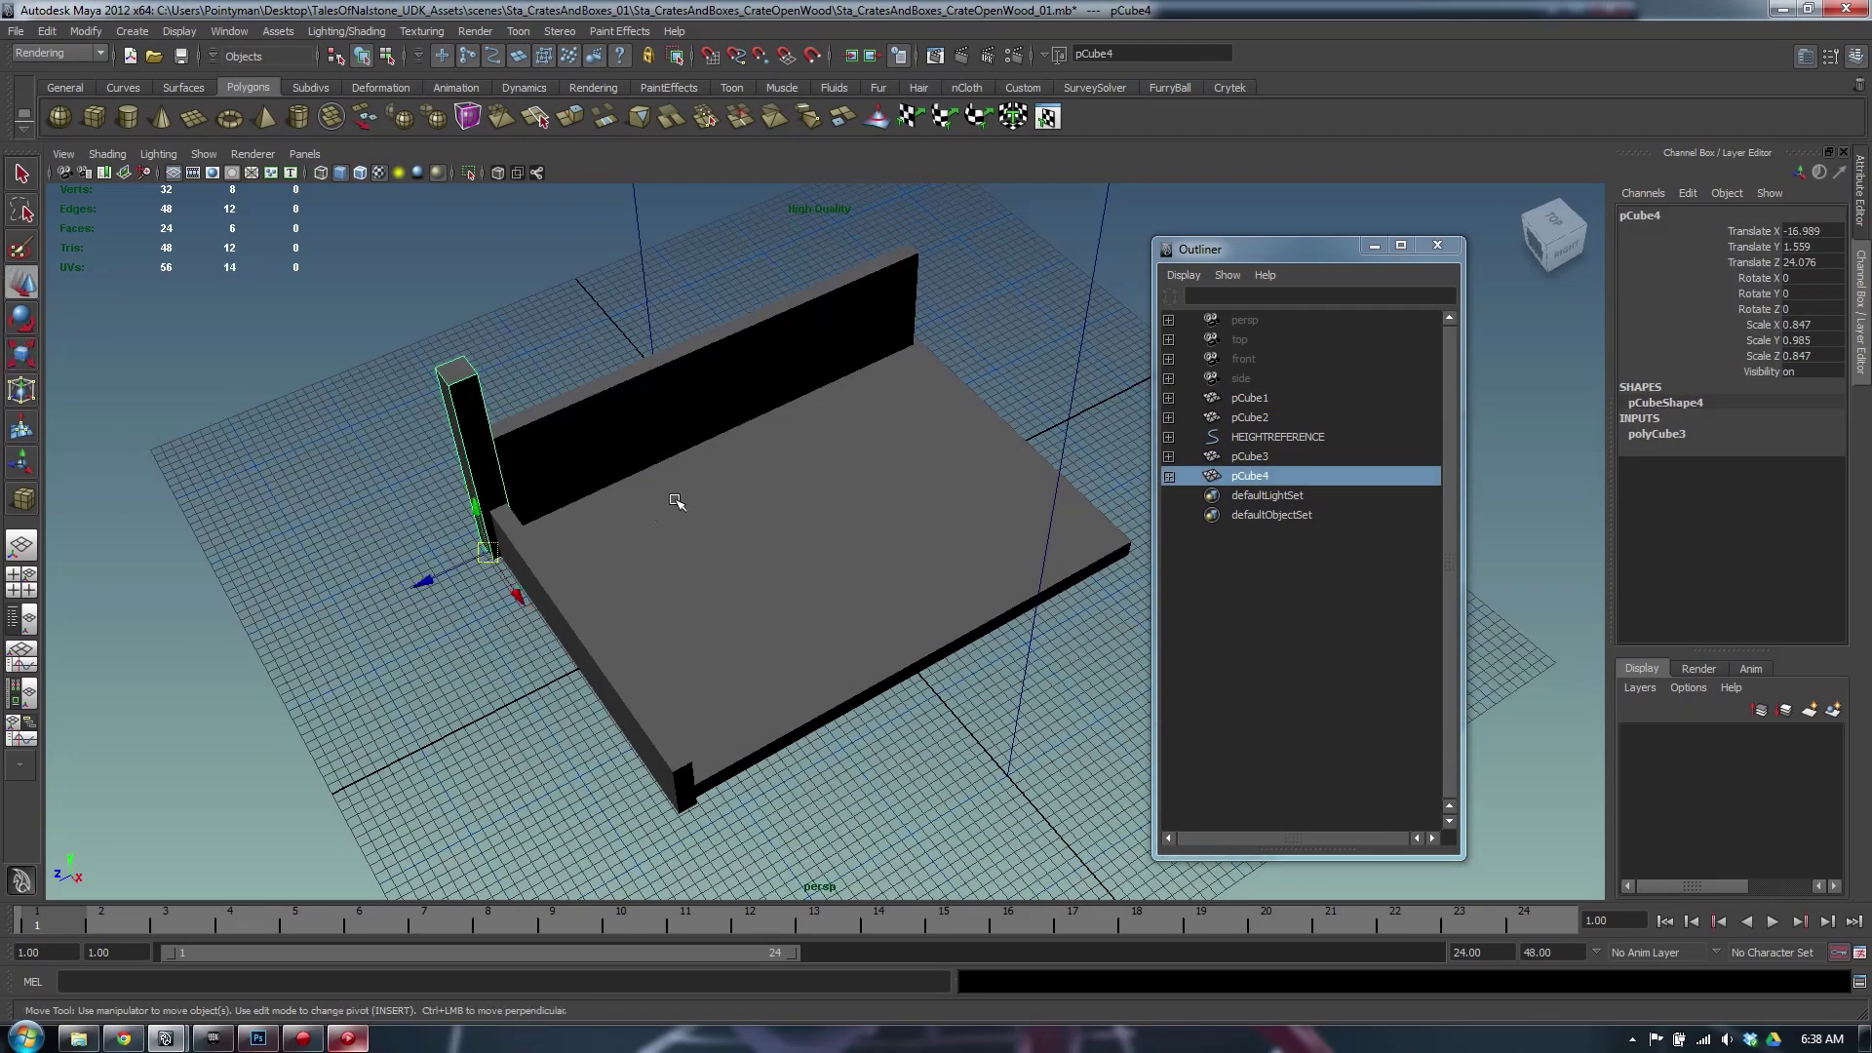
{"action": "left_click", "coordinate": [764, 519]}
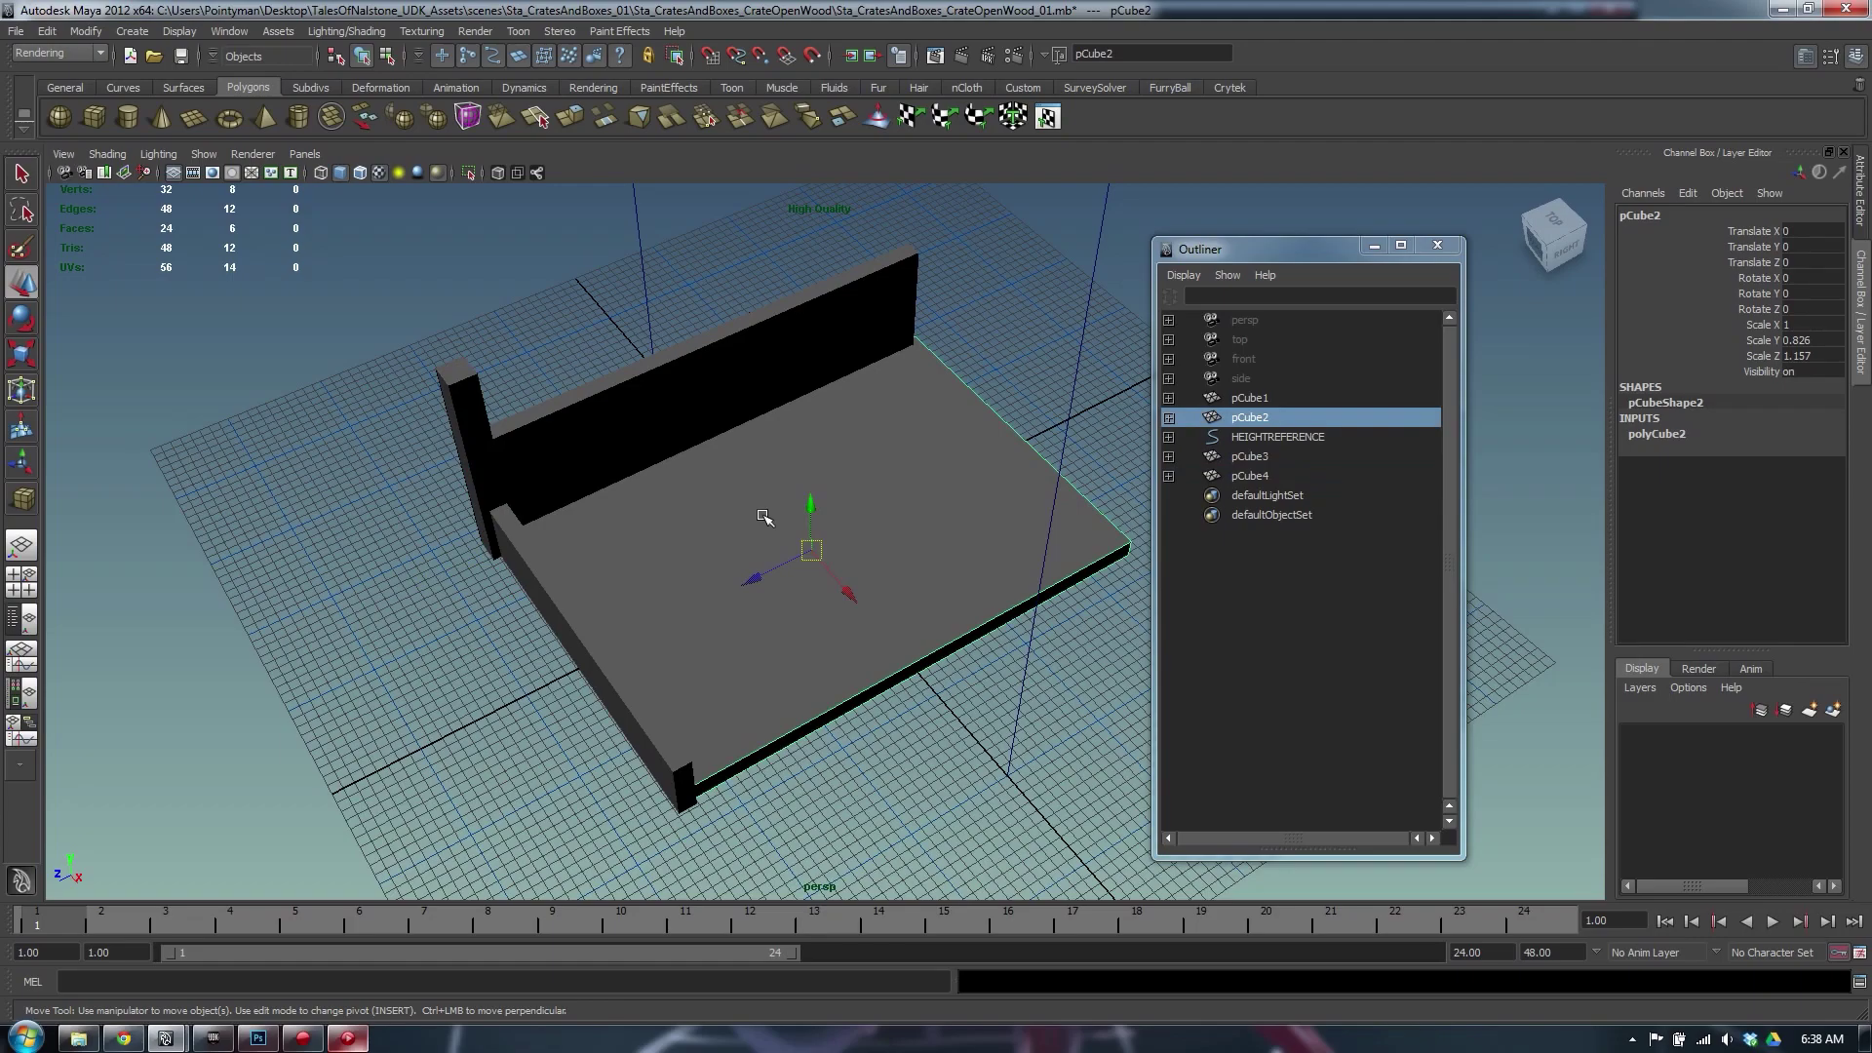
{"action": "left_click", "coordinate": [598, 675]}
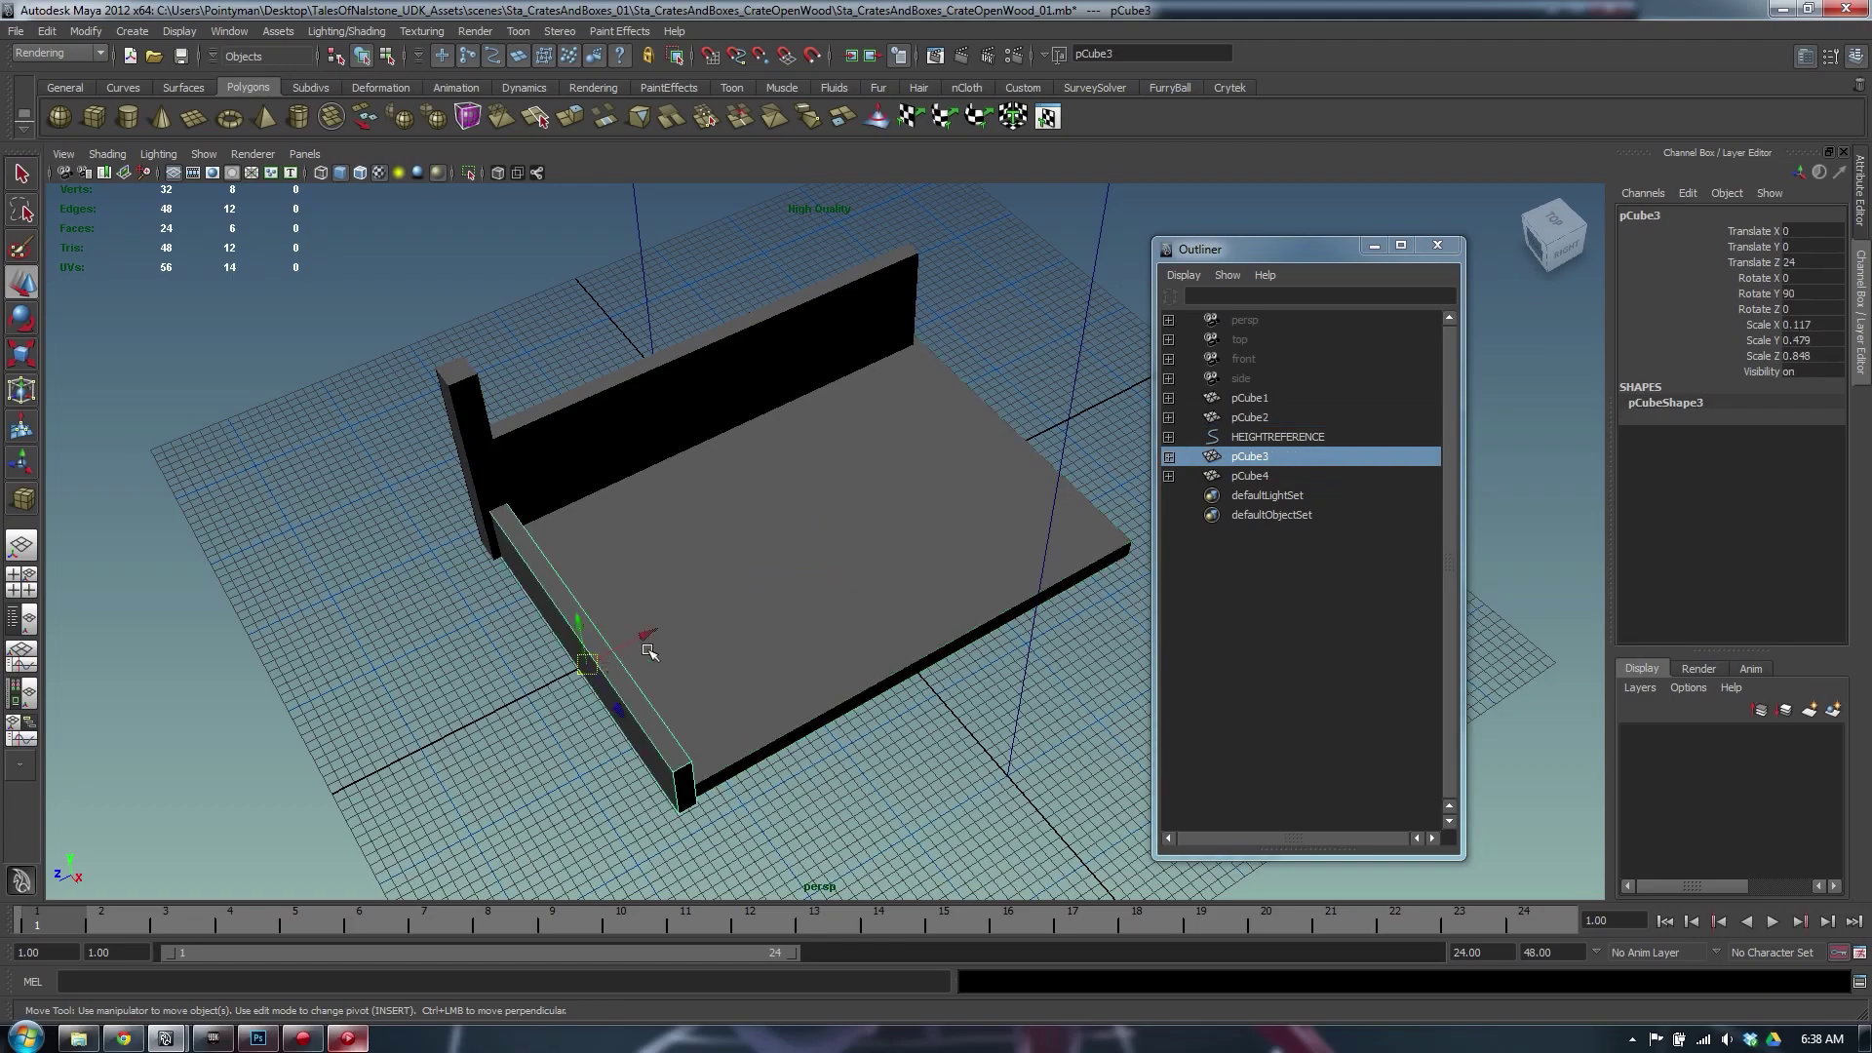
{"action": "left_click_drag", "start_coordinate": [649, 652], "coordinate": [698, 599], "text": "alt"}
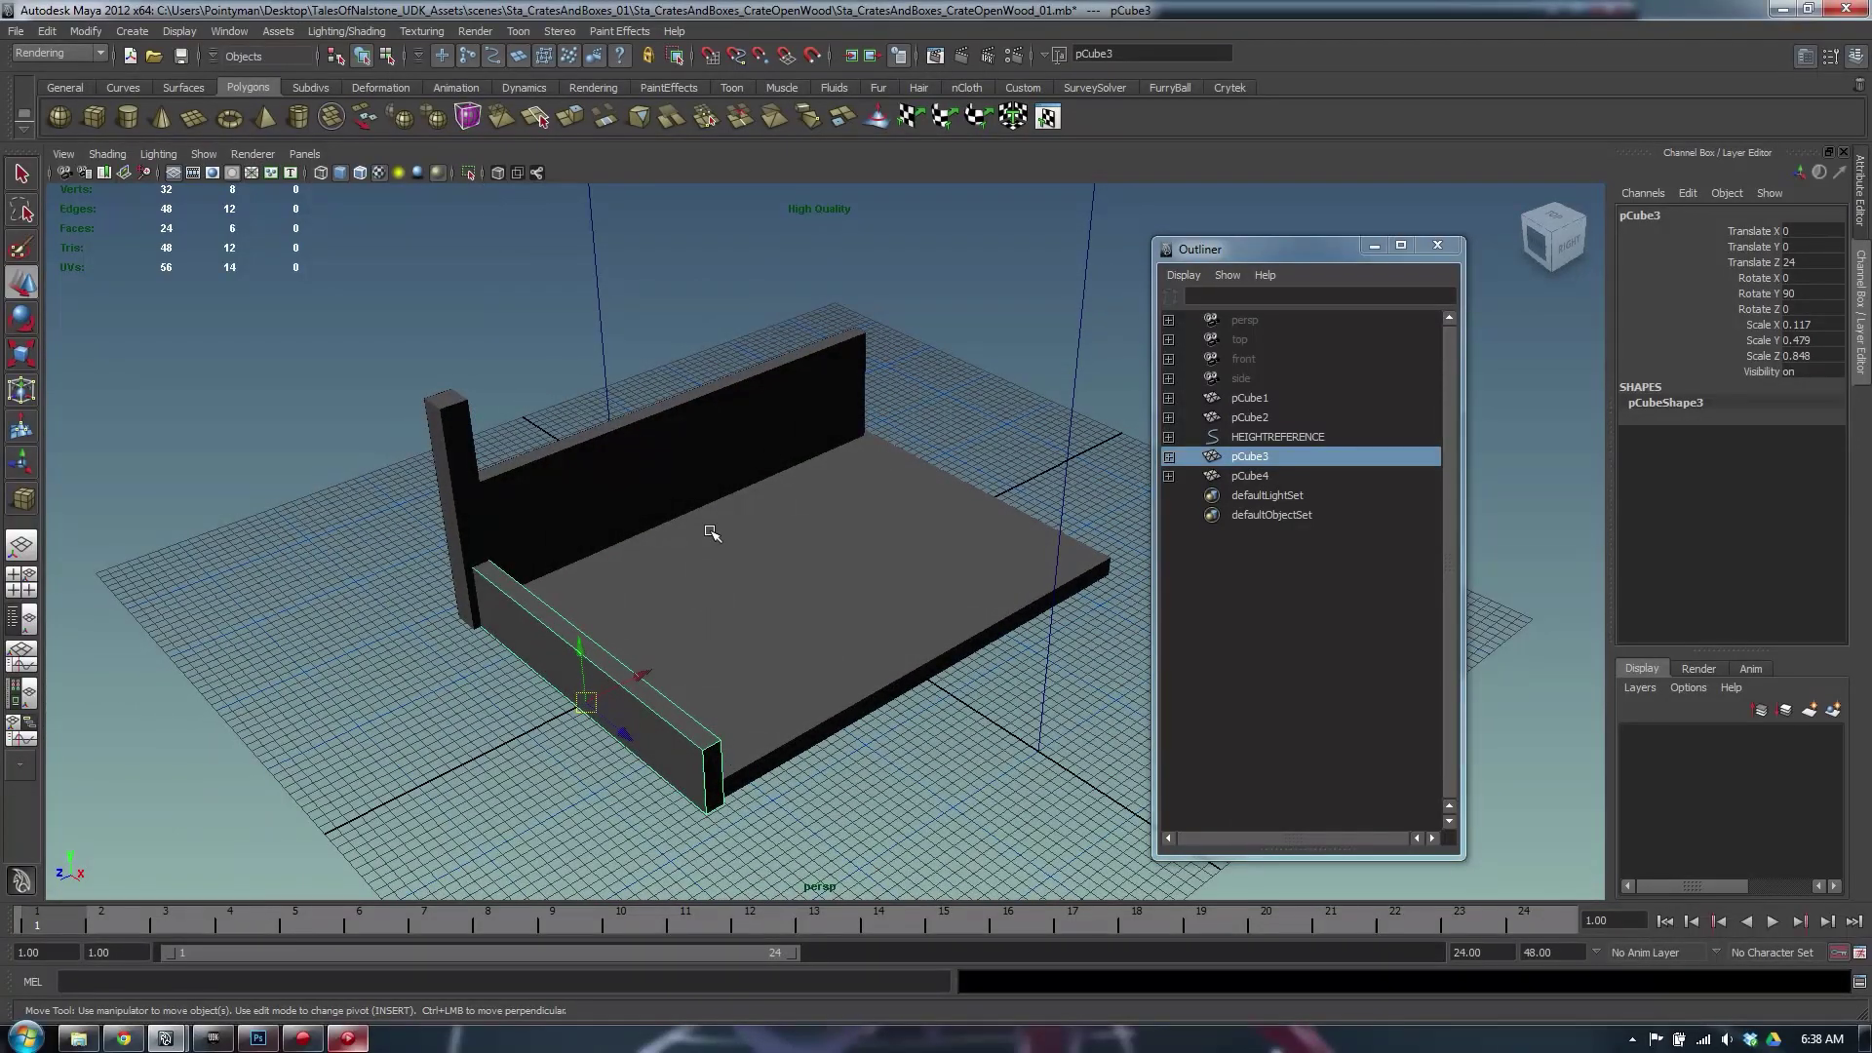
{"action": "left_click", "coordinate": [731, 454]}
{"action": "left_click_drag", "start_coordinate": [815, 572], "coordinate": [852, 589], "text": "alt"}
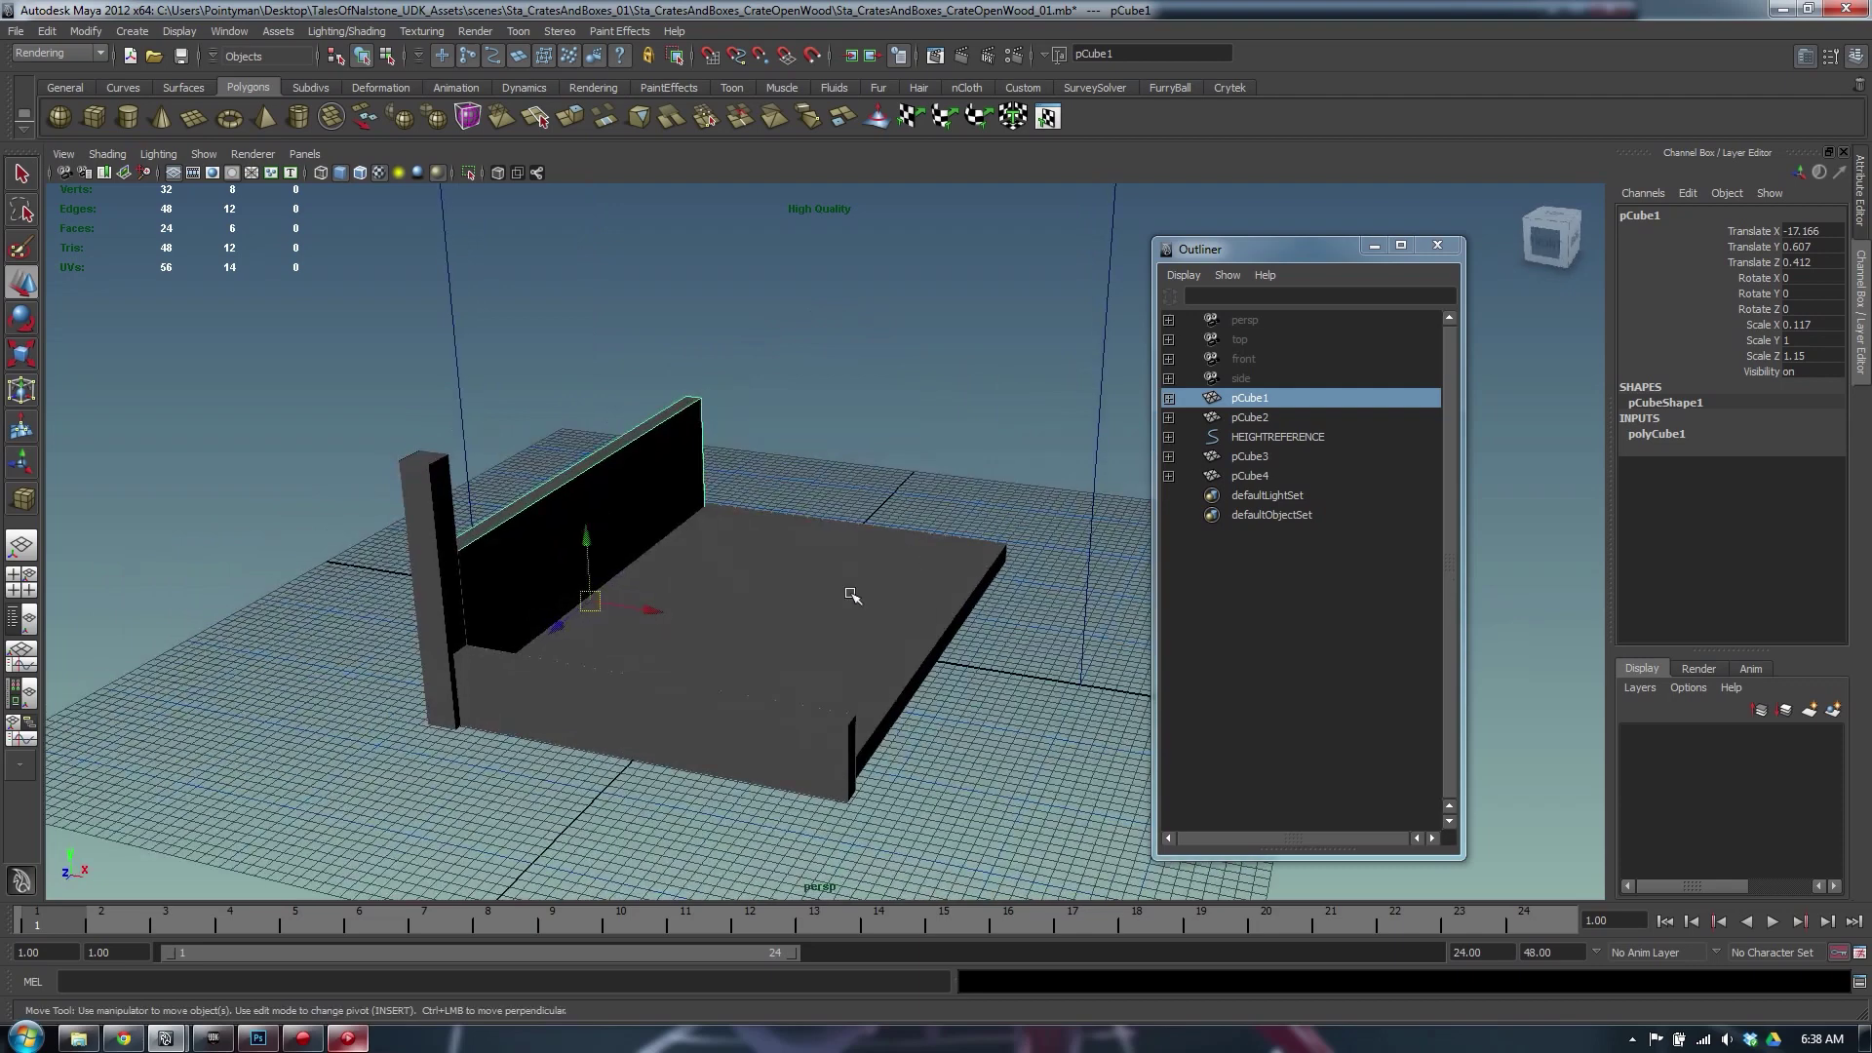
Review the modules individually, and select the side wall, floor slab, front panel and corner post together as one set
{"action": "left_click", "coordinate": [853, 592]}
{"action": "left_click", "coordinate": [555, 510]}
{"action": "left_click", "coordinate": [583, 690]}
{"action": "left_click", "coordinate": [418, 656]}
{"action": "left_click", "coordinate": [704, 616]}
{"action": "left_click", "coordinate": [563, 566]}
{"action": "left_click", "coordinate": [713, 604], "text": "shift"}
{"action": "left_click", "coordinate": [541, 704], "text": "shift"}
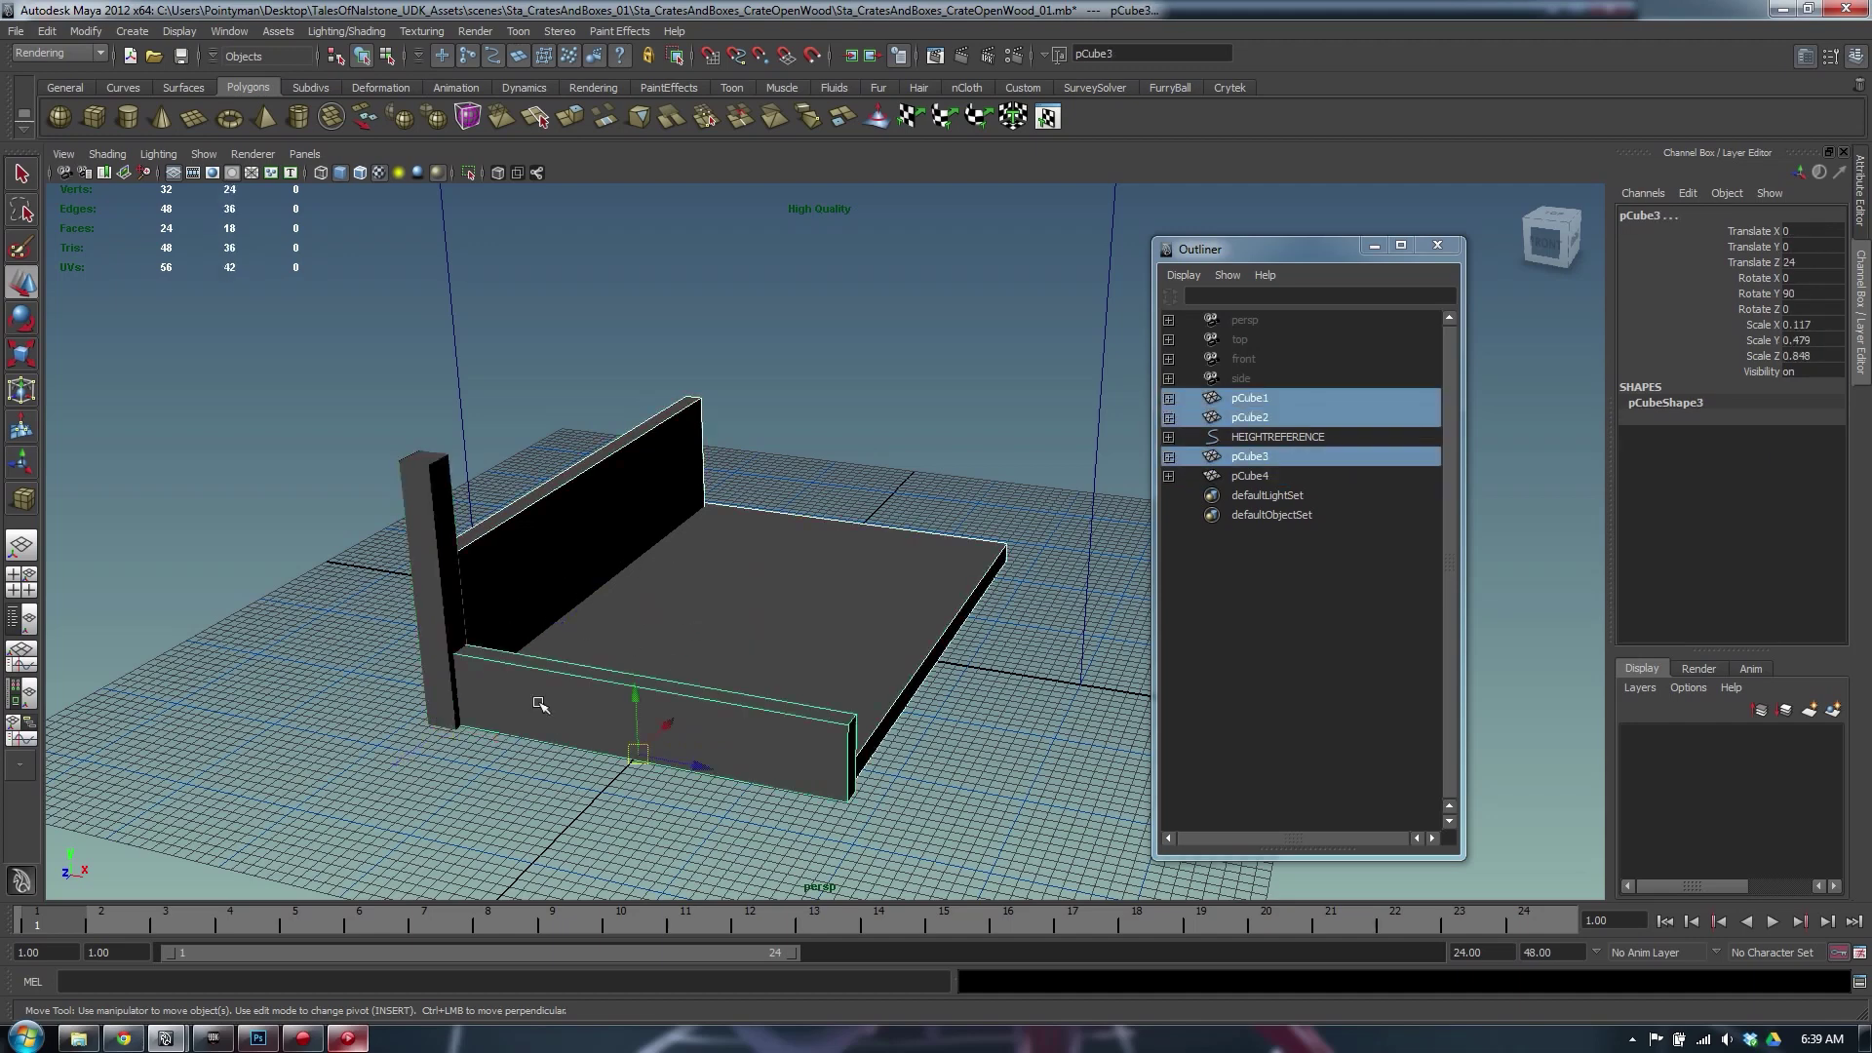
{"action": "left_click", "coordinate": [432, 640], "text": "shift"}
Apply a planar UV projection to the side wall panel's faces, and select the floor slab as an object
{"action": "left_click", "coordinate": [569, 507]}
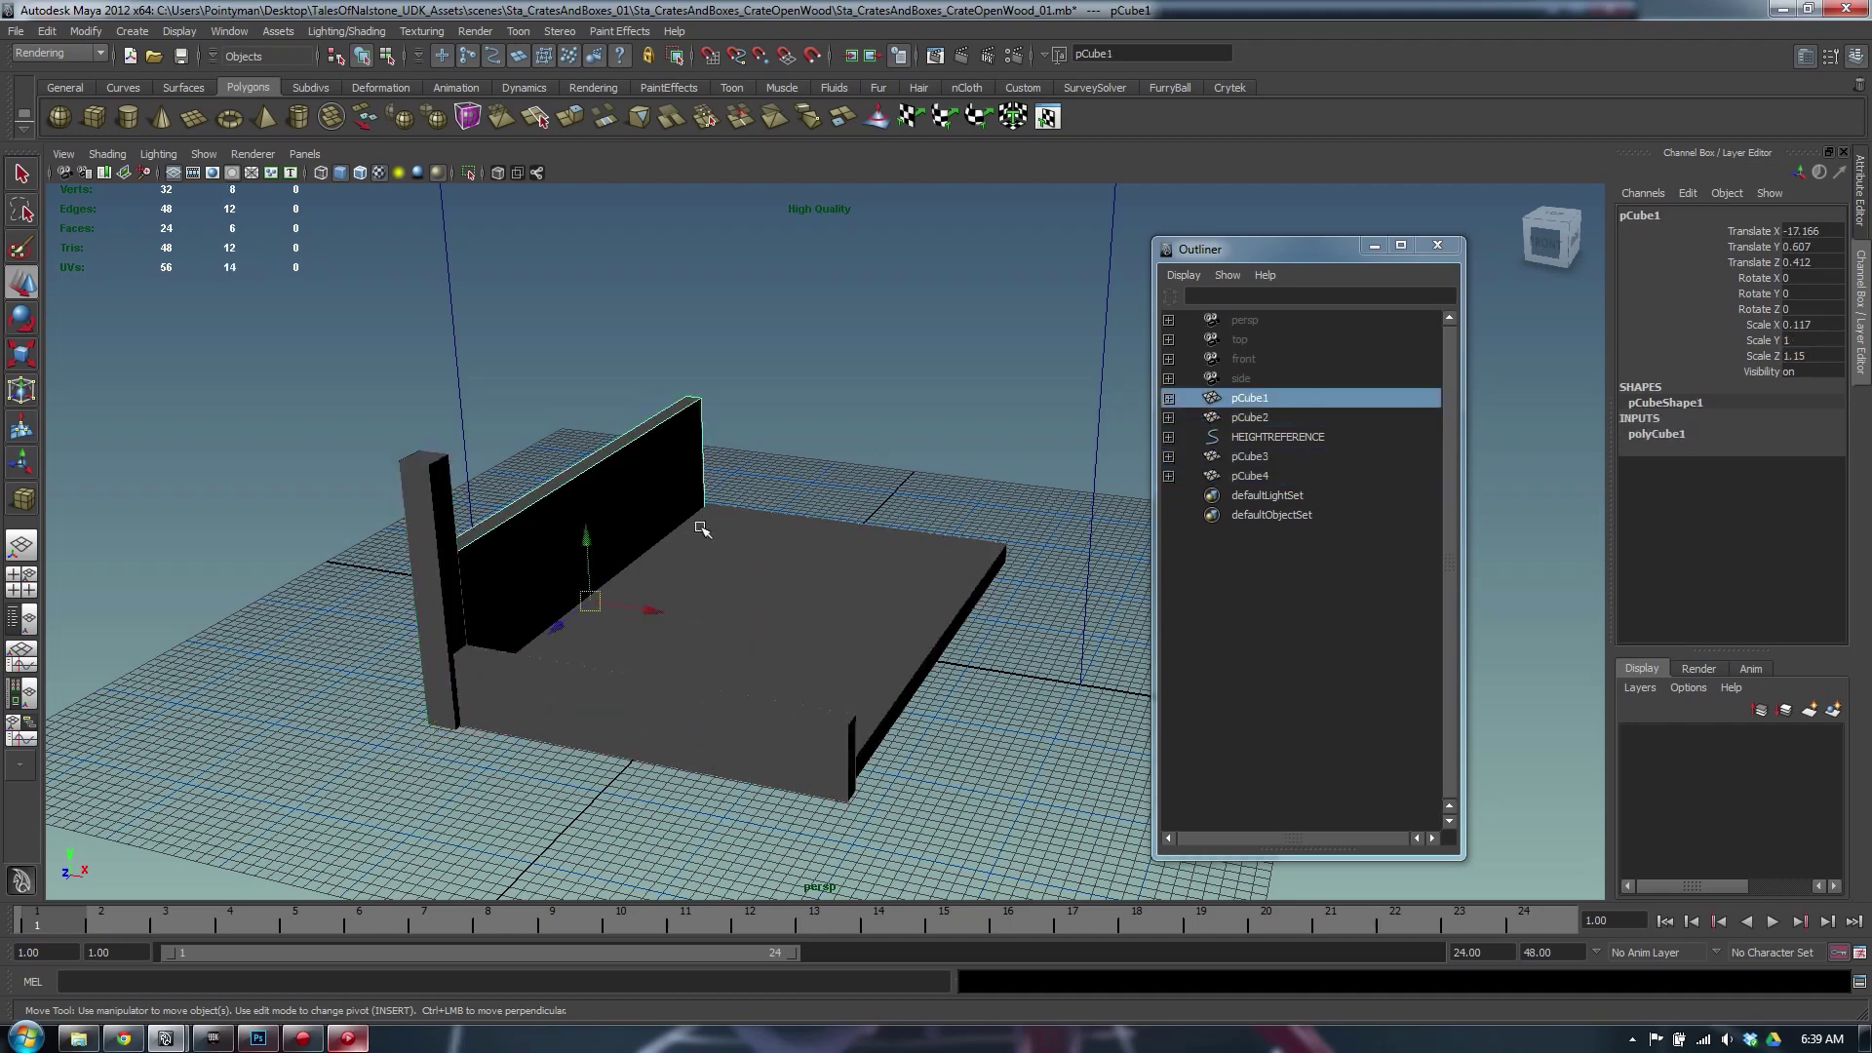
{"action": "right_click_drag", "start_coordinate": [702, 529], "coordinate": [787, 444]}
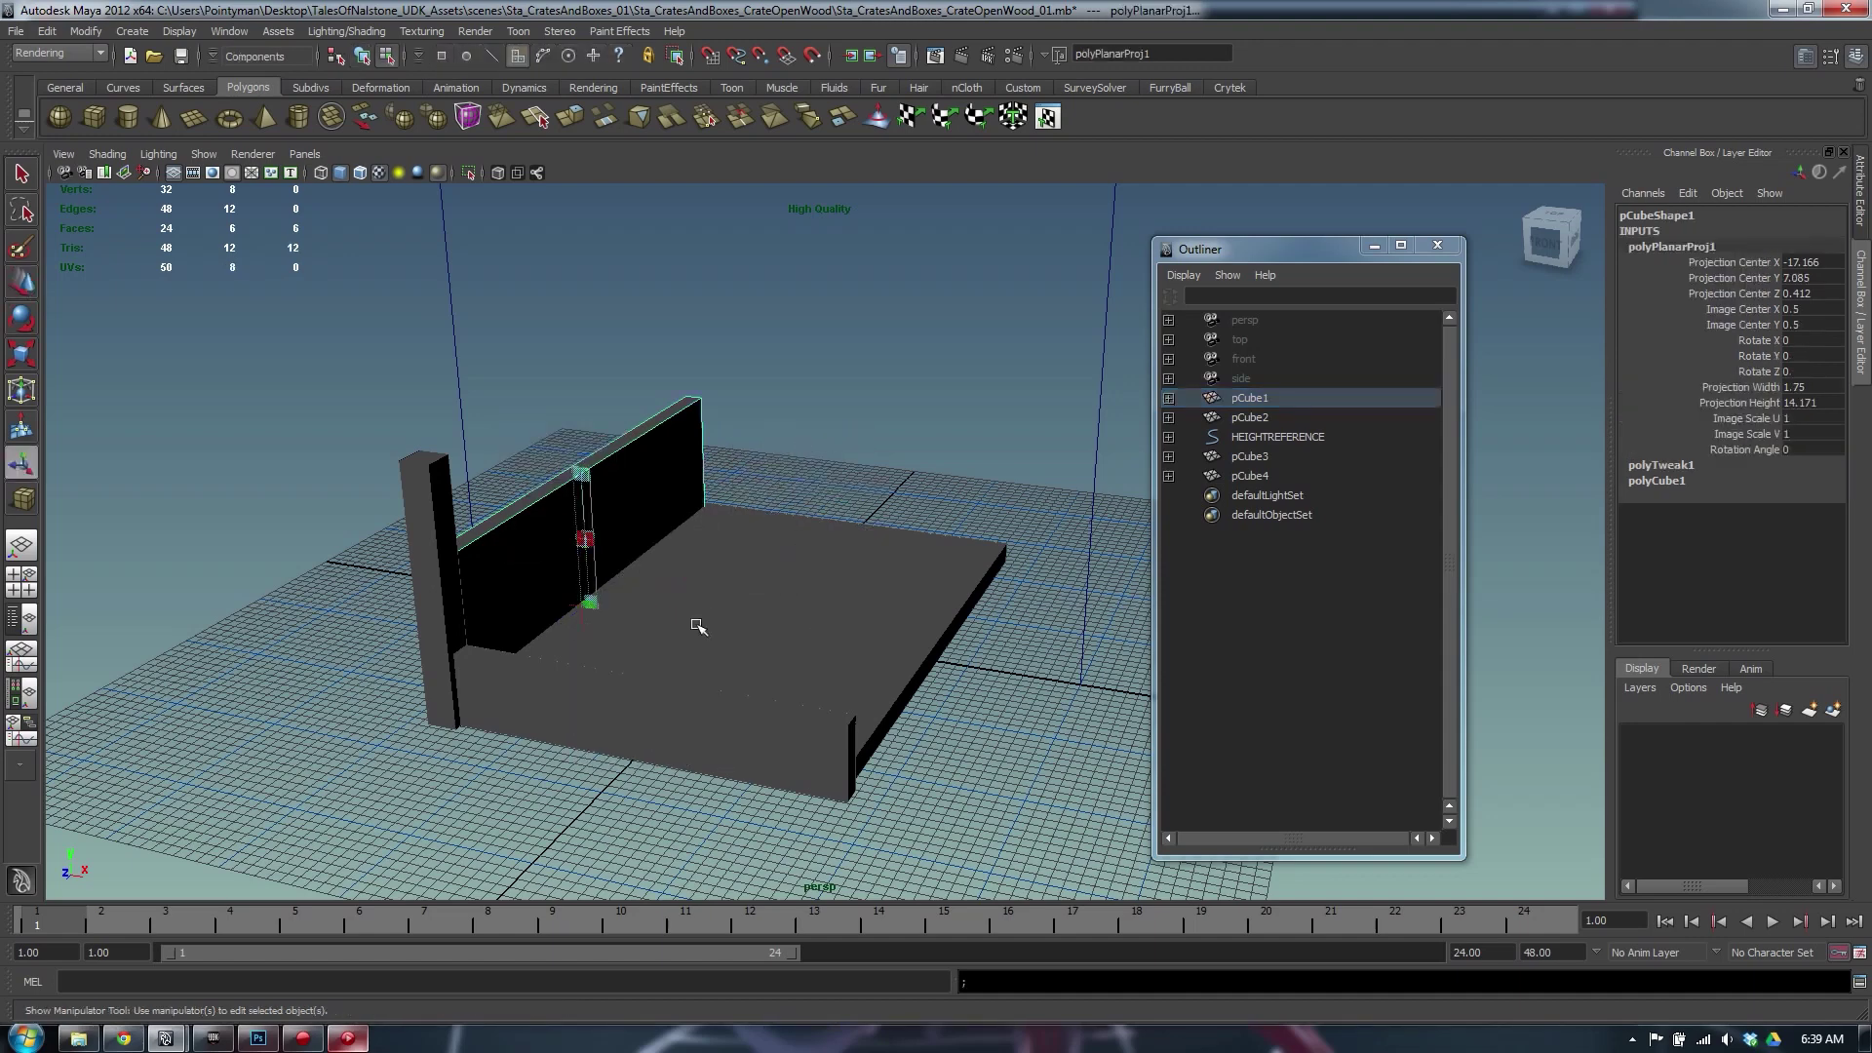
{"action": "left_click", "coordinate": [763, 614]}
{"action": "left_click", "coordinate": [895, 309]}
{"action": "left_click", "coordinate": [828, 589]}
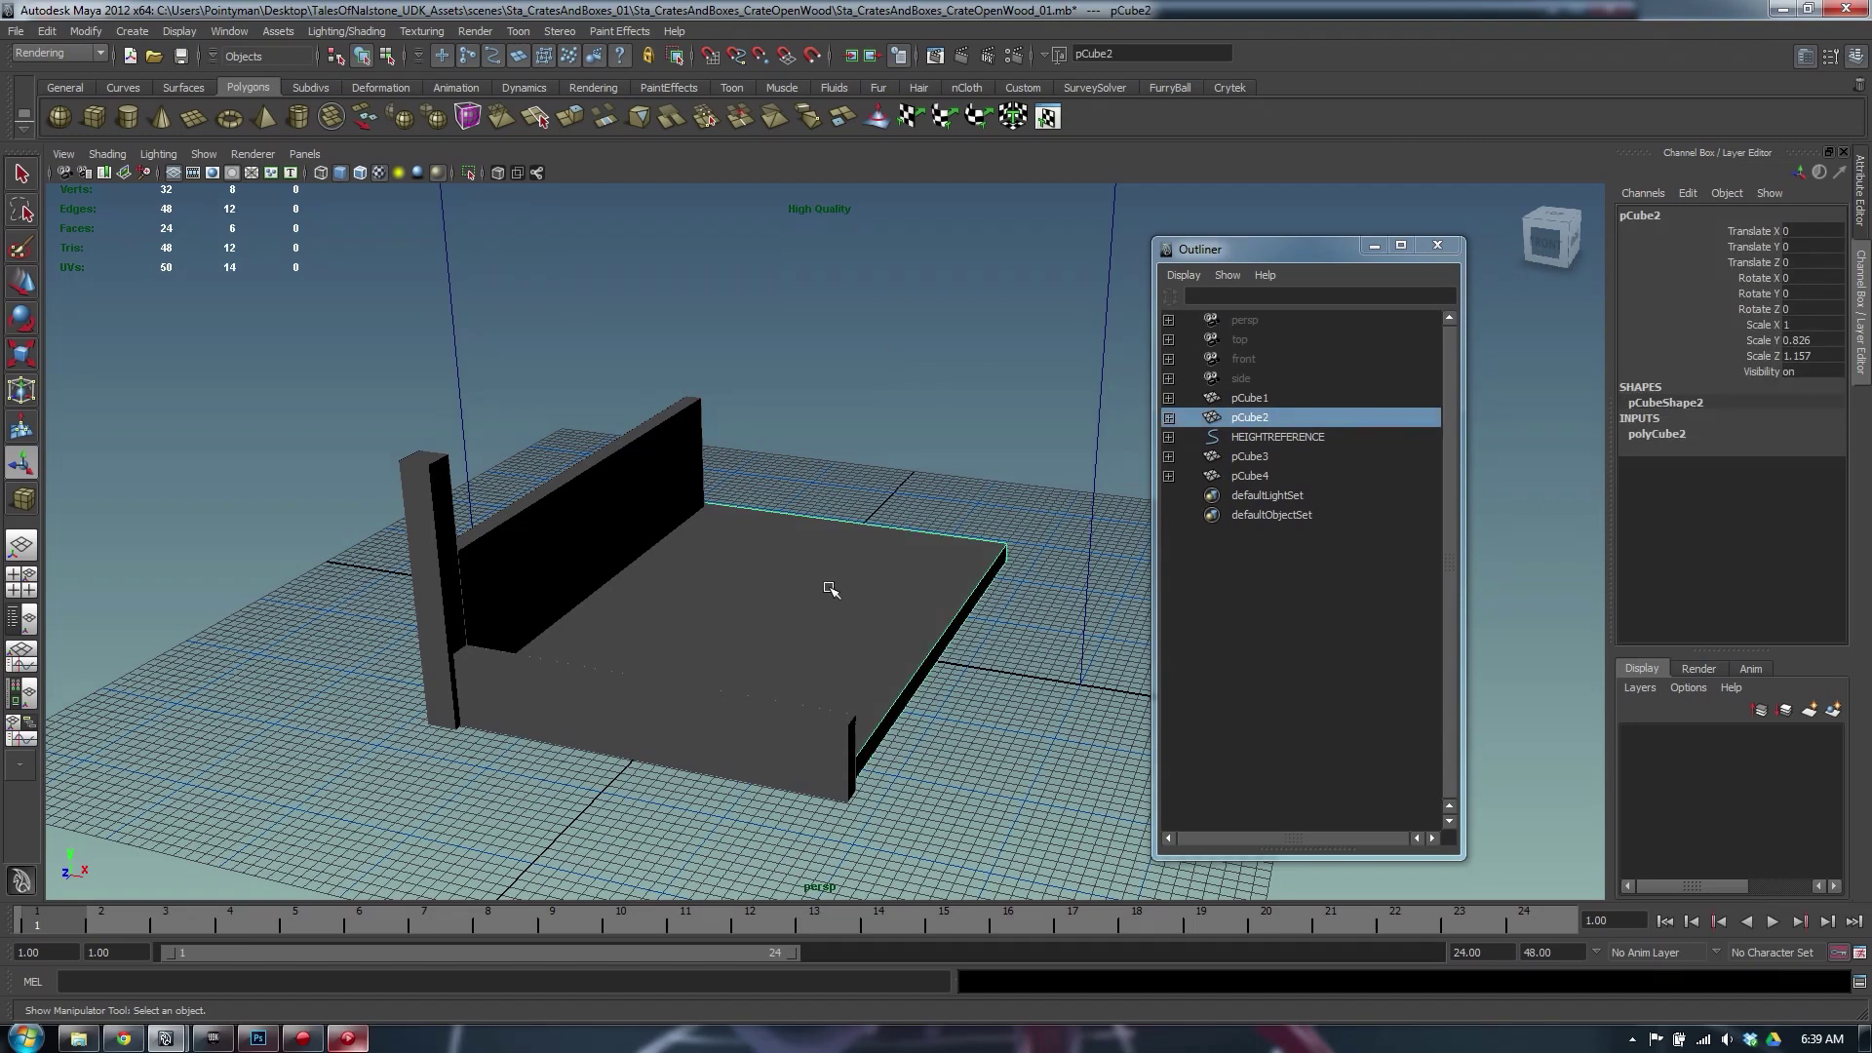
Apply planar UV projections to the floor slab, front panel and corner post, handling each module separately
{"action": "key", "text": "F11"}
{"action": "left_click", "coordinate": [644, 732]}
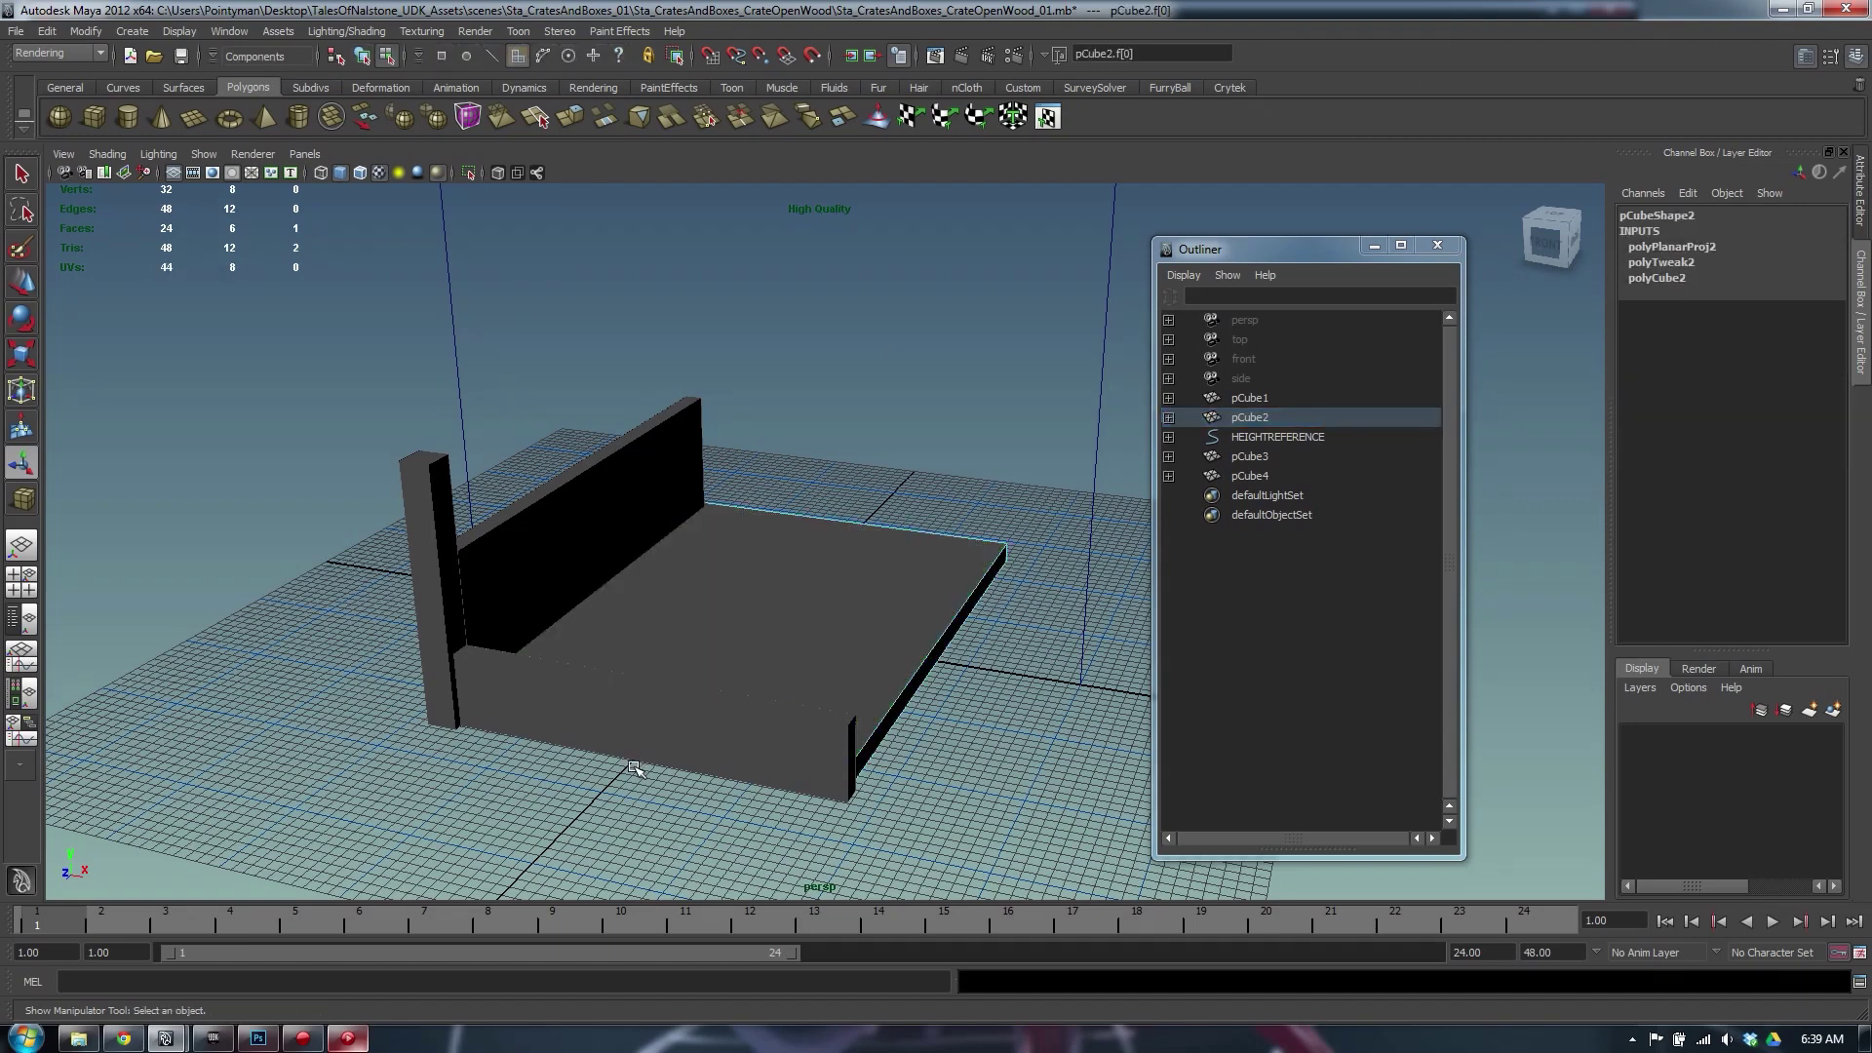
{"action": "key", "text": "F8"}
{"action": "left_click", "coordinate": [634, 768]}
{"action": "left_click", "coordinate": [647, 752]}
{"action": "key", "text": "g"}
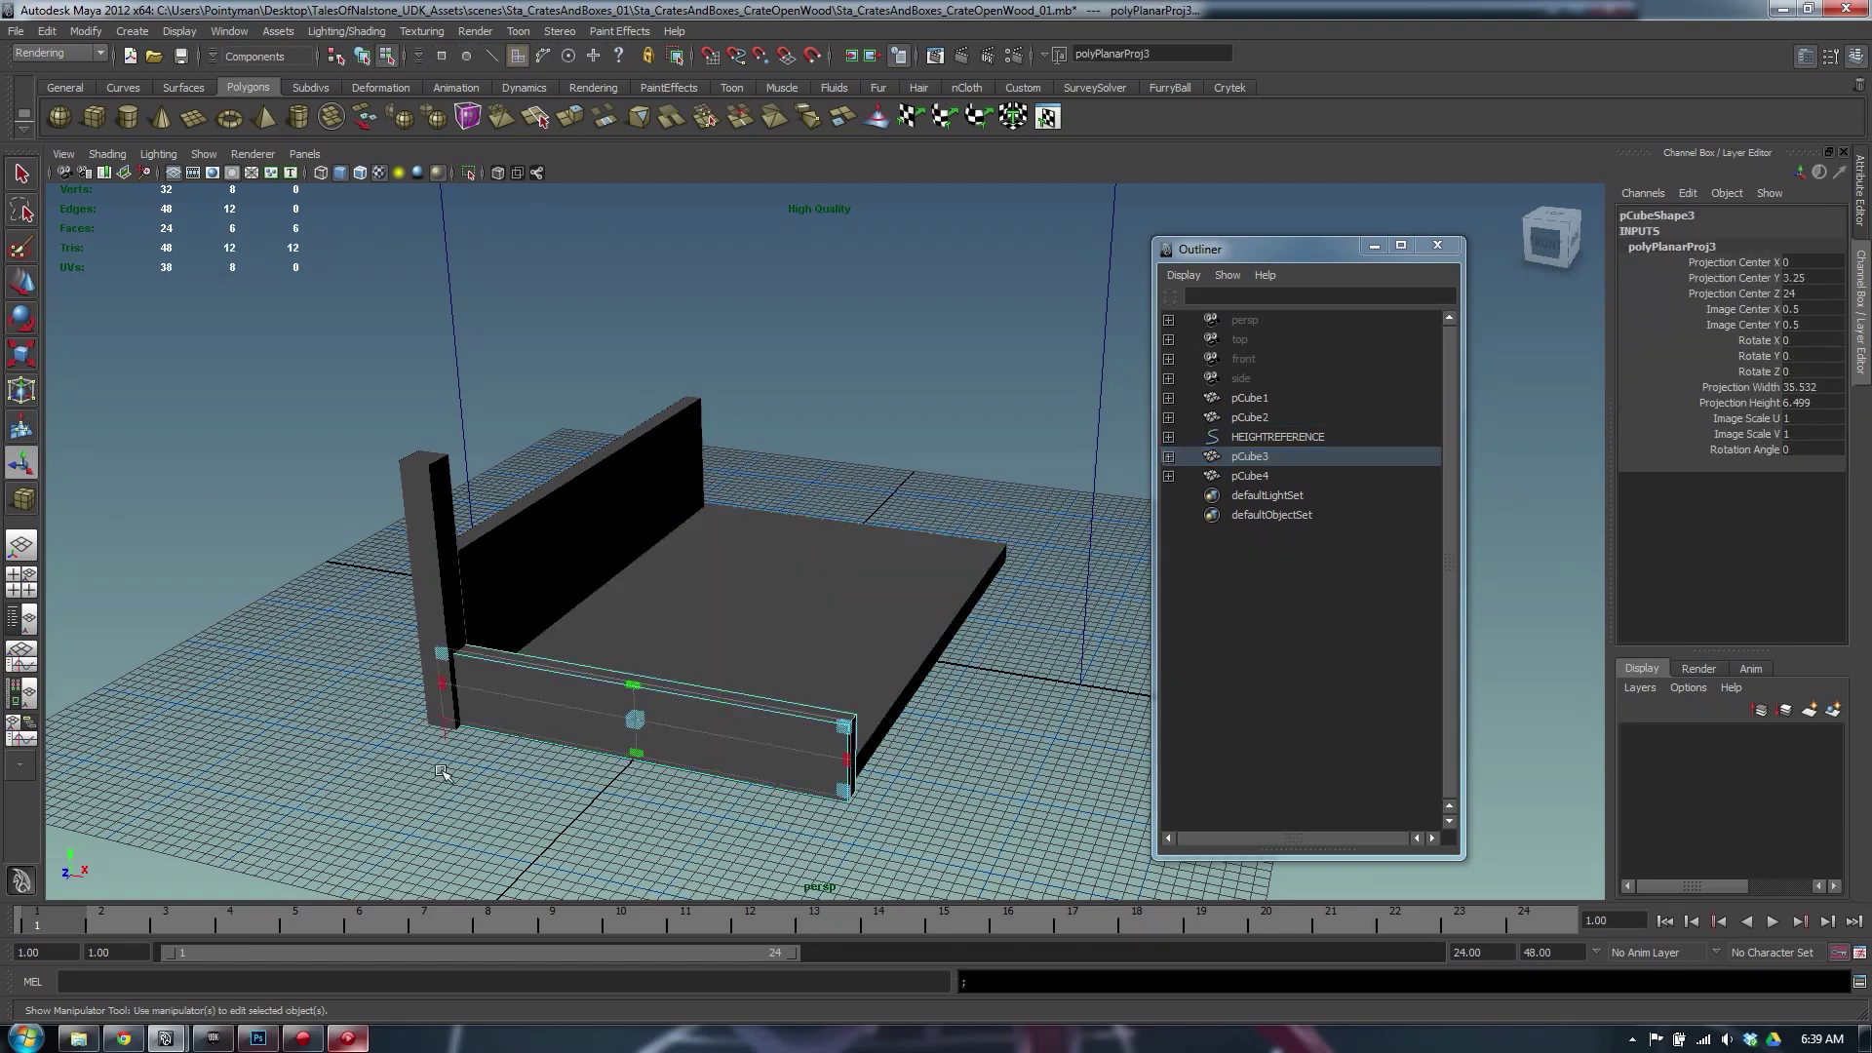
{"action": "left_click", "coordinate": [442, 772]}
{"action": "left_click", "coordinate": [426, 570]}
{"action": "key", "text": "g"}
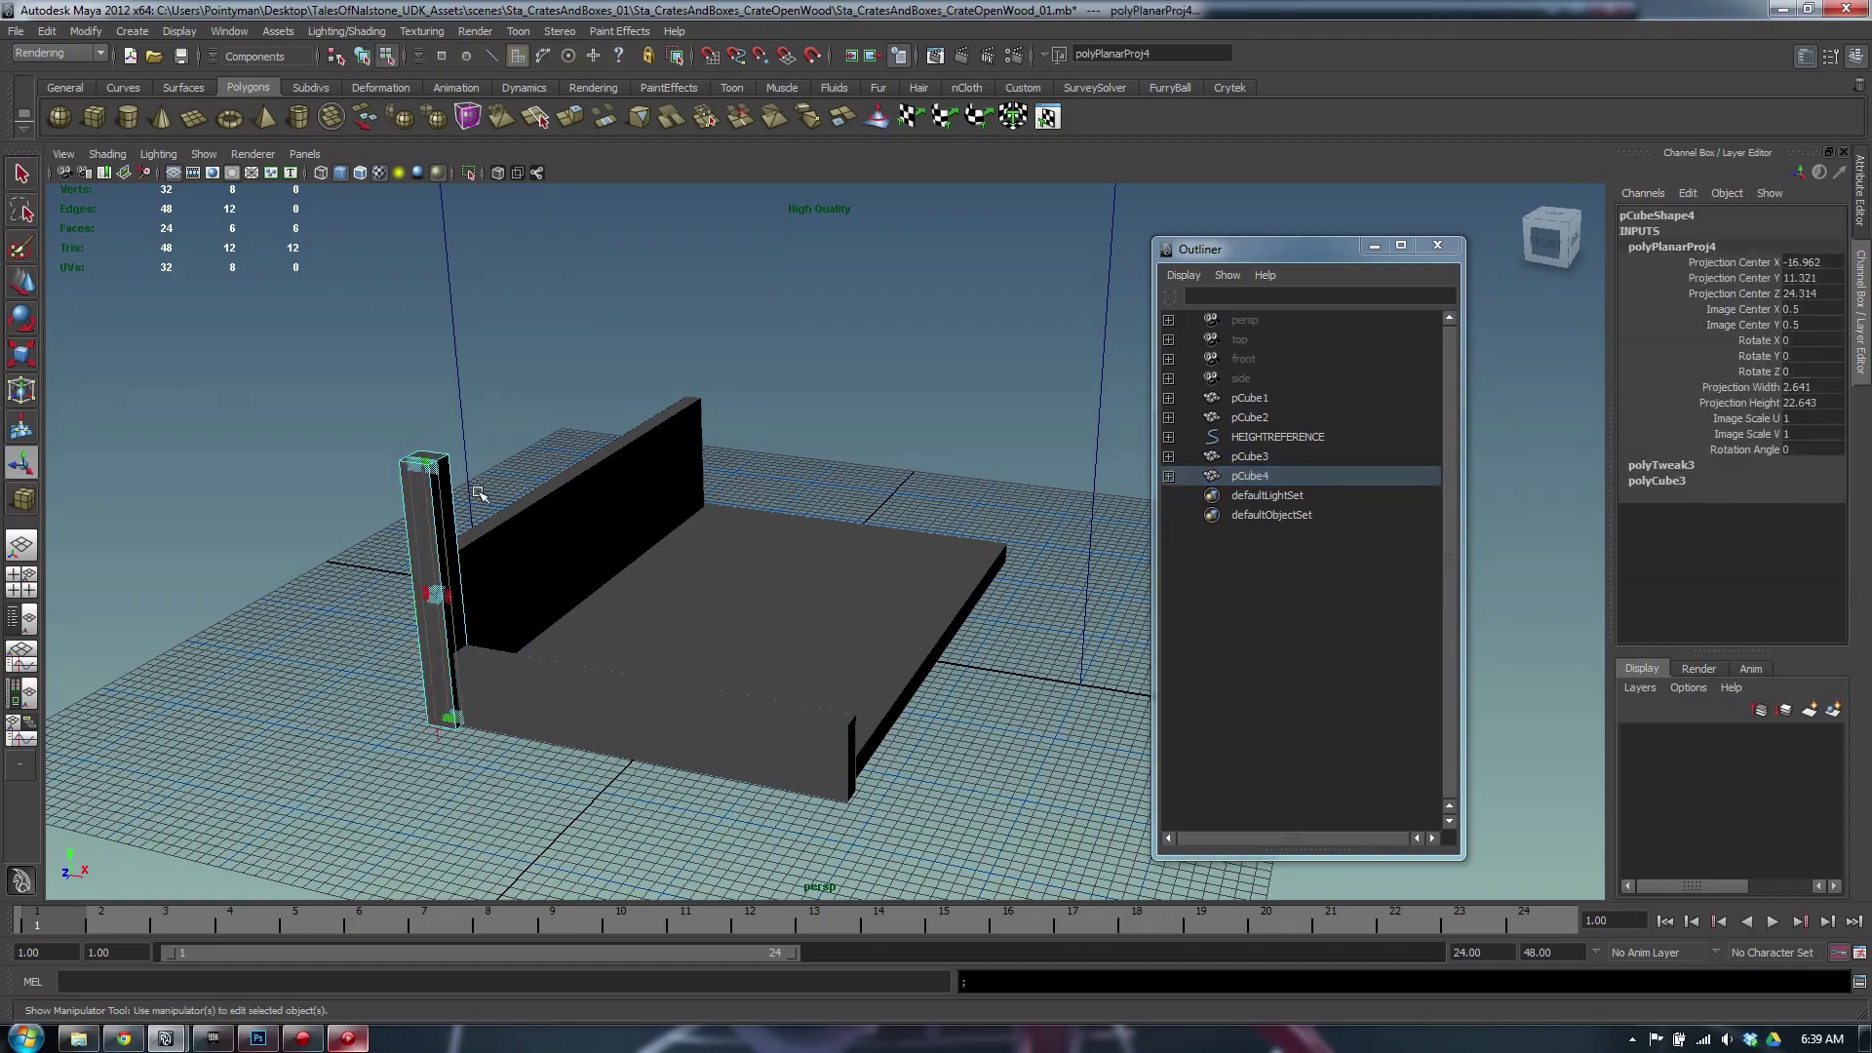
Leave component editing and select the side wall panel as an object
{"action": "left_click", "coordinate": [791, 379]}
{"action": "left_click", "coordinate": [606, 472]}
{"action": "left_click_drag", "start_coordinate": [606, 472], "coordinate": [698, 485], "text": "alt"}
{"action": "key", "text": "F8"}
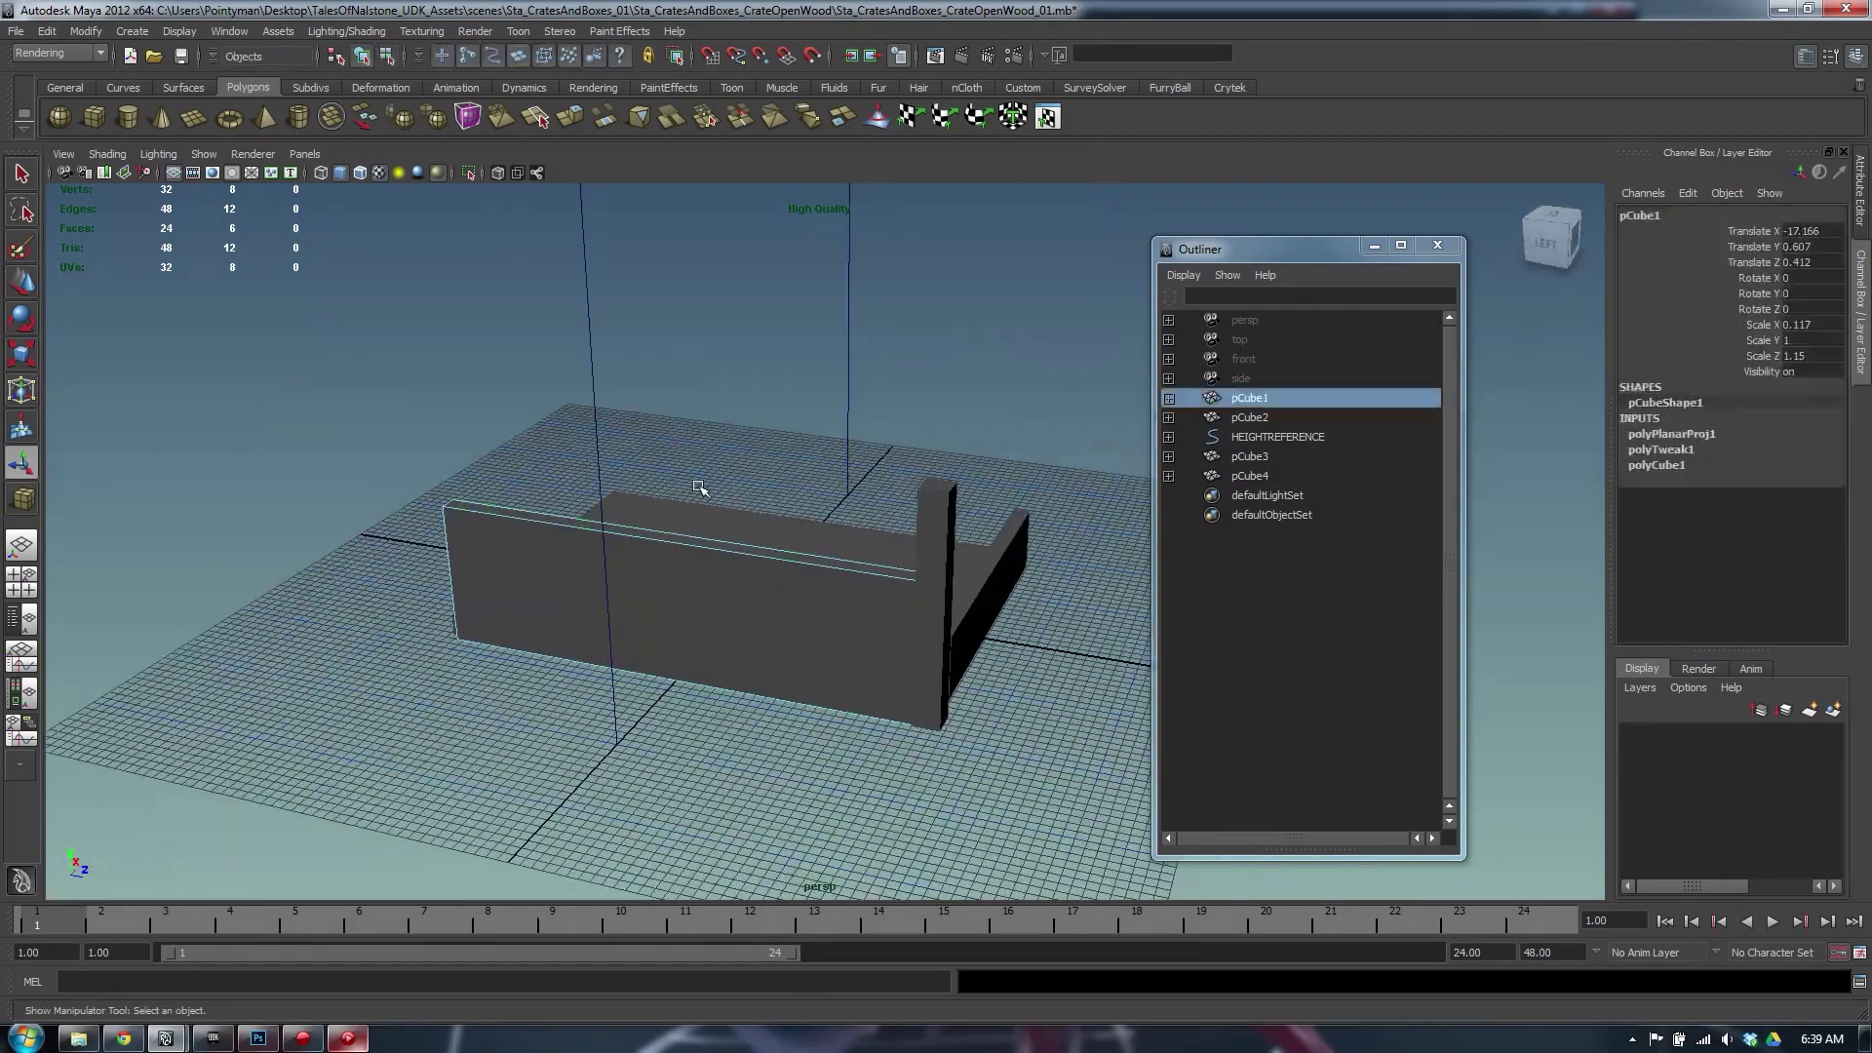
{"action": "left_click_drag", "start_coordinate": [885, 481], "coordinate": [786, 570], "text": "alt"}
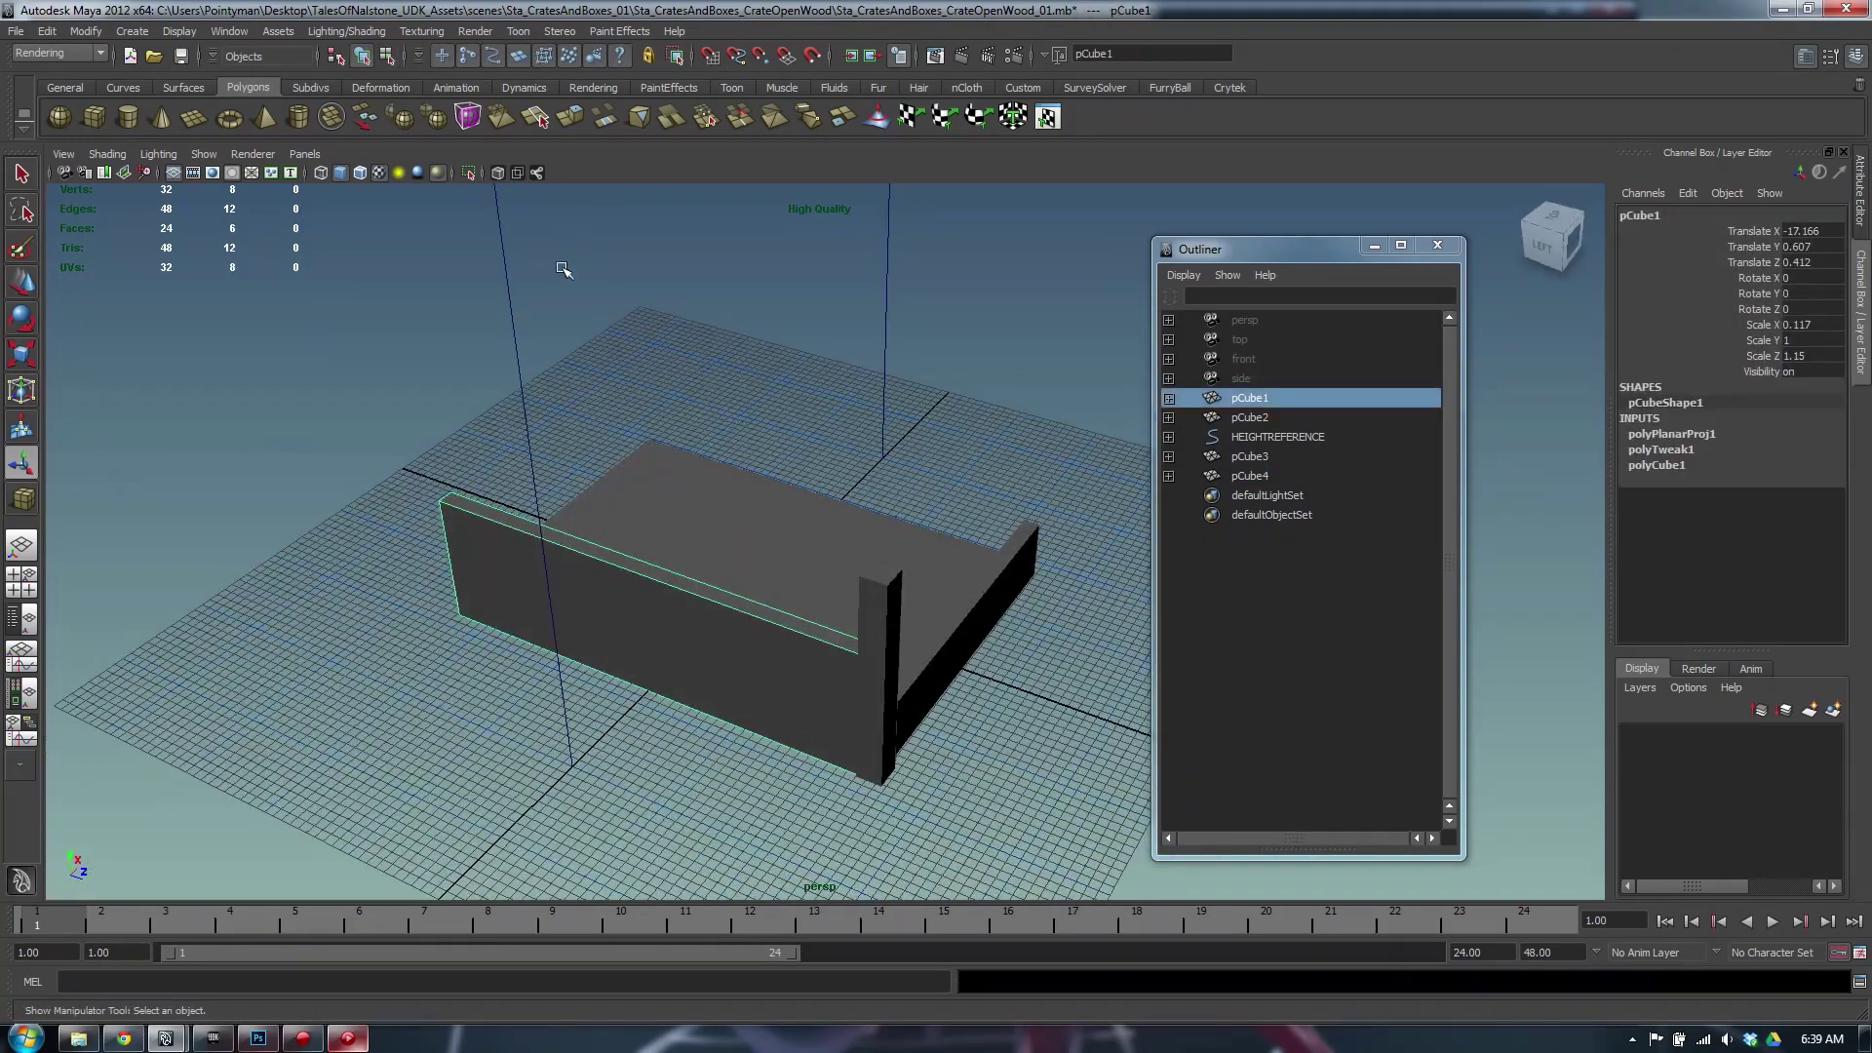
Open the side wall panel in the UV Texture Editor with shaded UVs and reposition the editor window
{"action": "key", "text": "alt+Tab"}
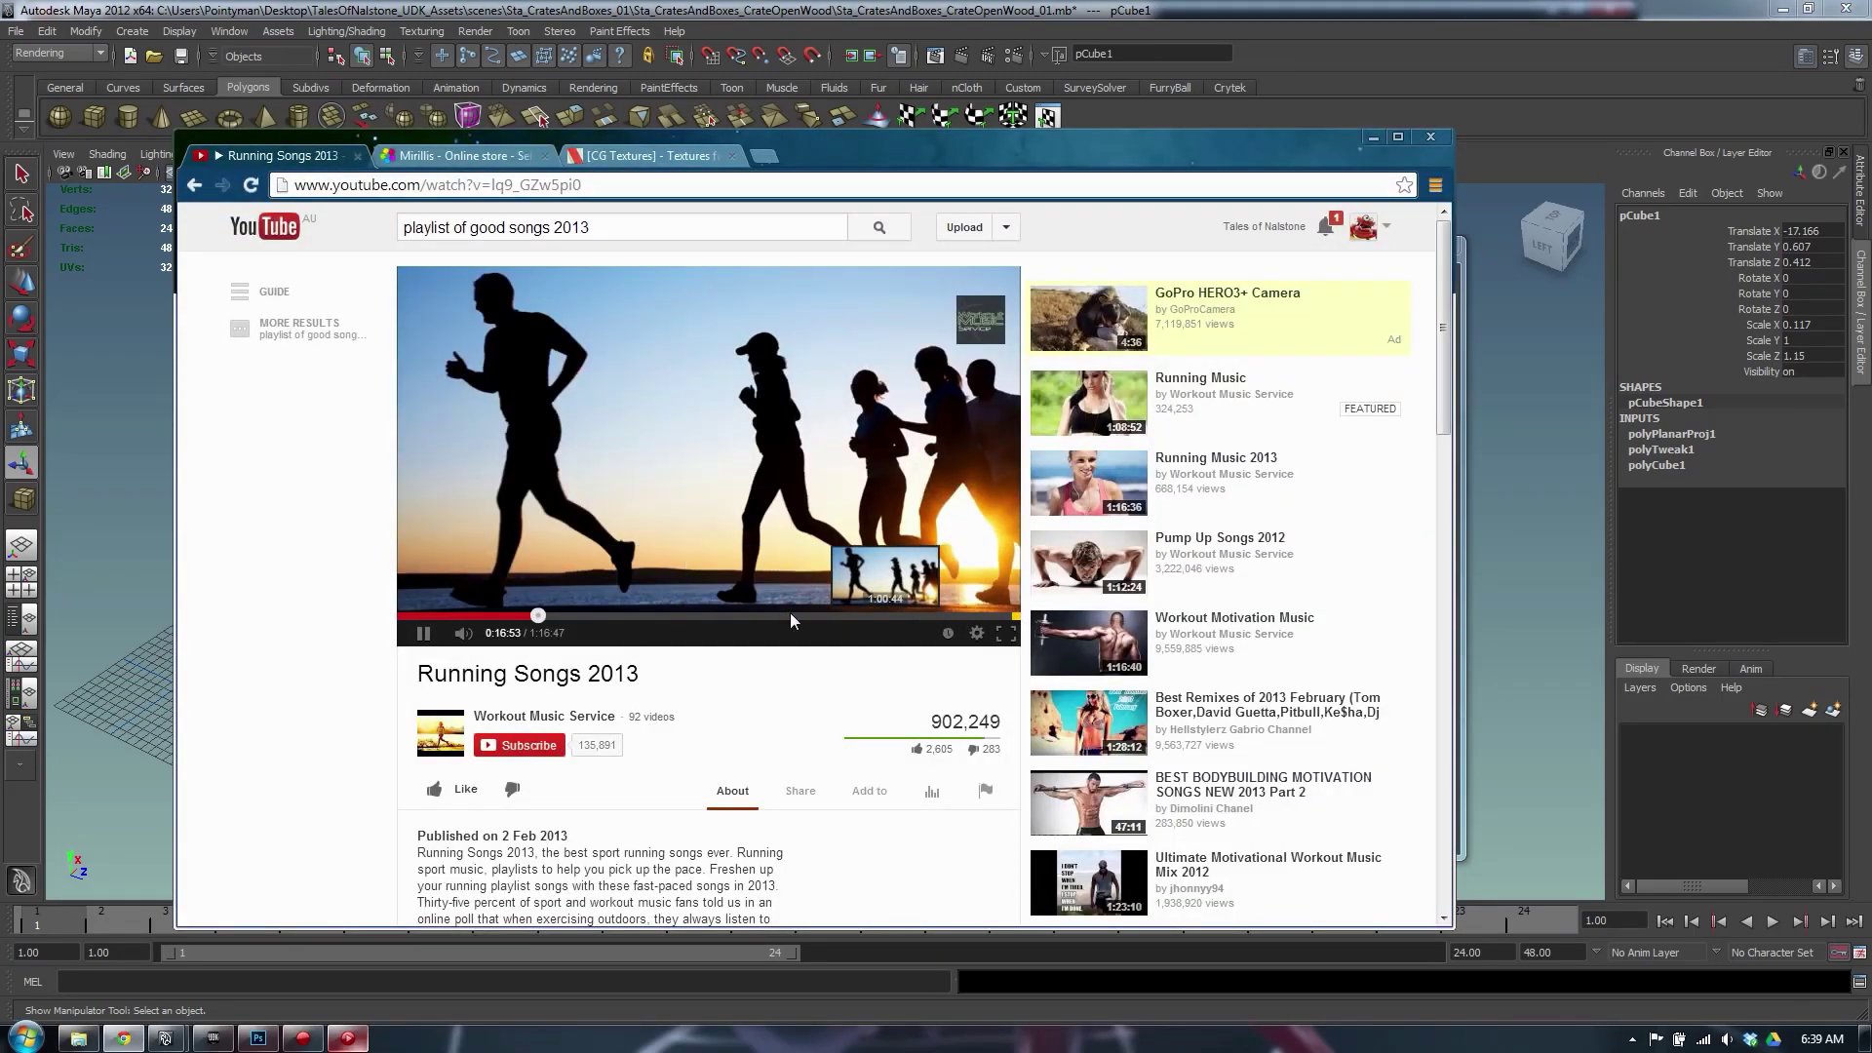
{"action": "key", "text": "alt+Tab"}
{"action": "left_click_drag", "start_coordinate": [617, 522], "coordinate": [729, 526], "text": "alt"}
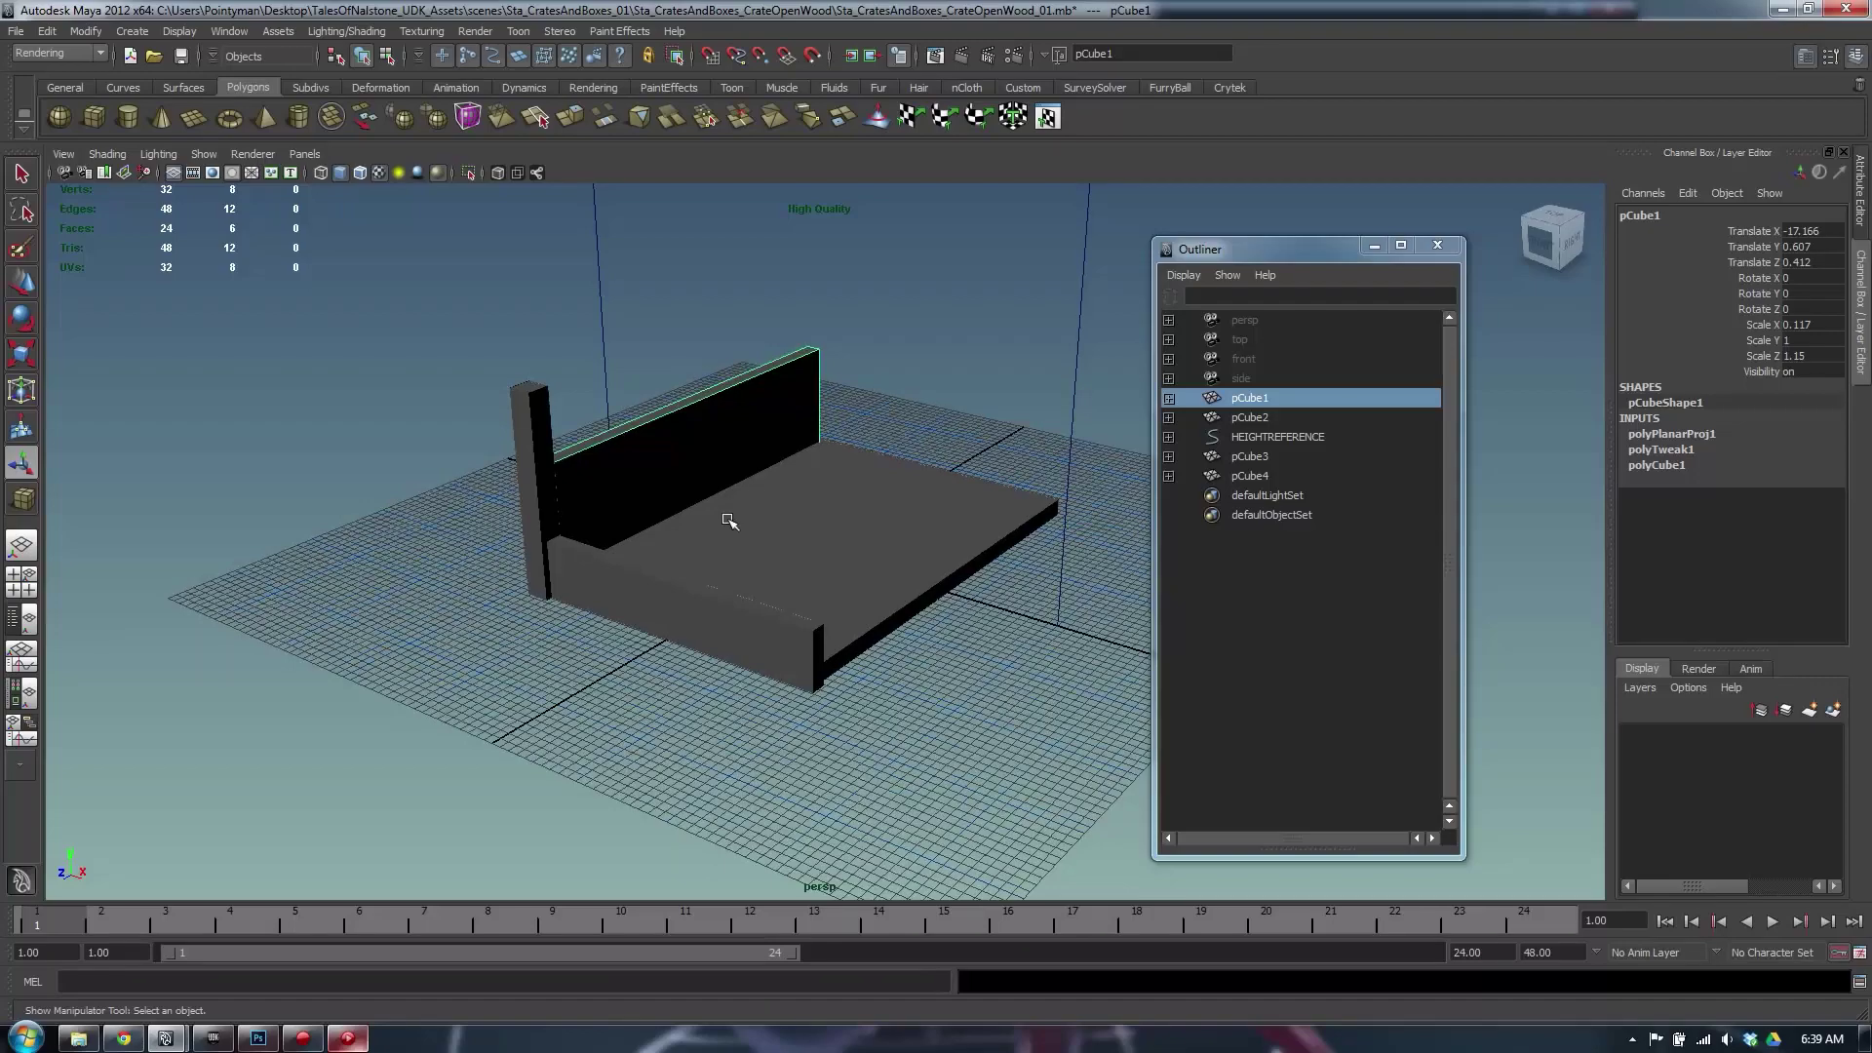
{"action": "left_click_drag", "start_coordinate": [644, 480], "coordinate": [672, 573], "text": "alt"}
{"action": "right_click_drag", "start_coordinate": [723, 489], "coordinate": [635, 468]}
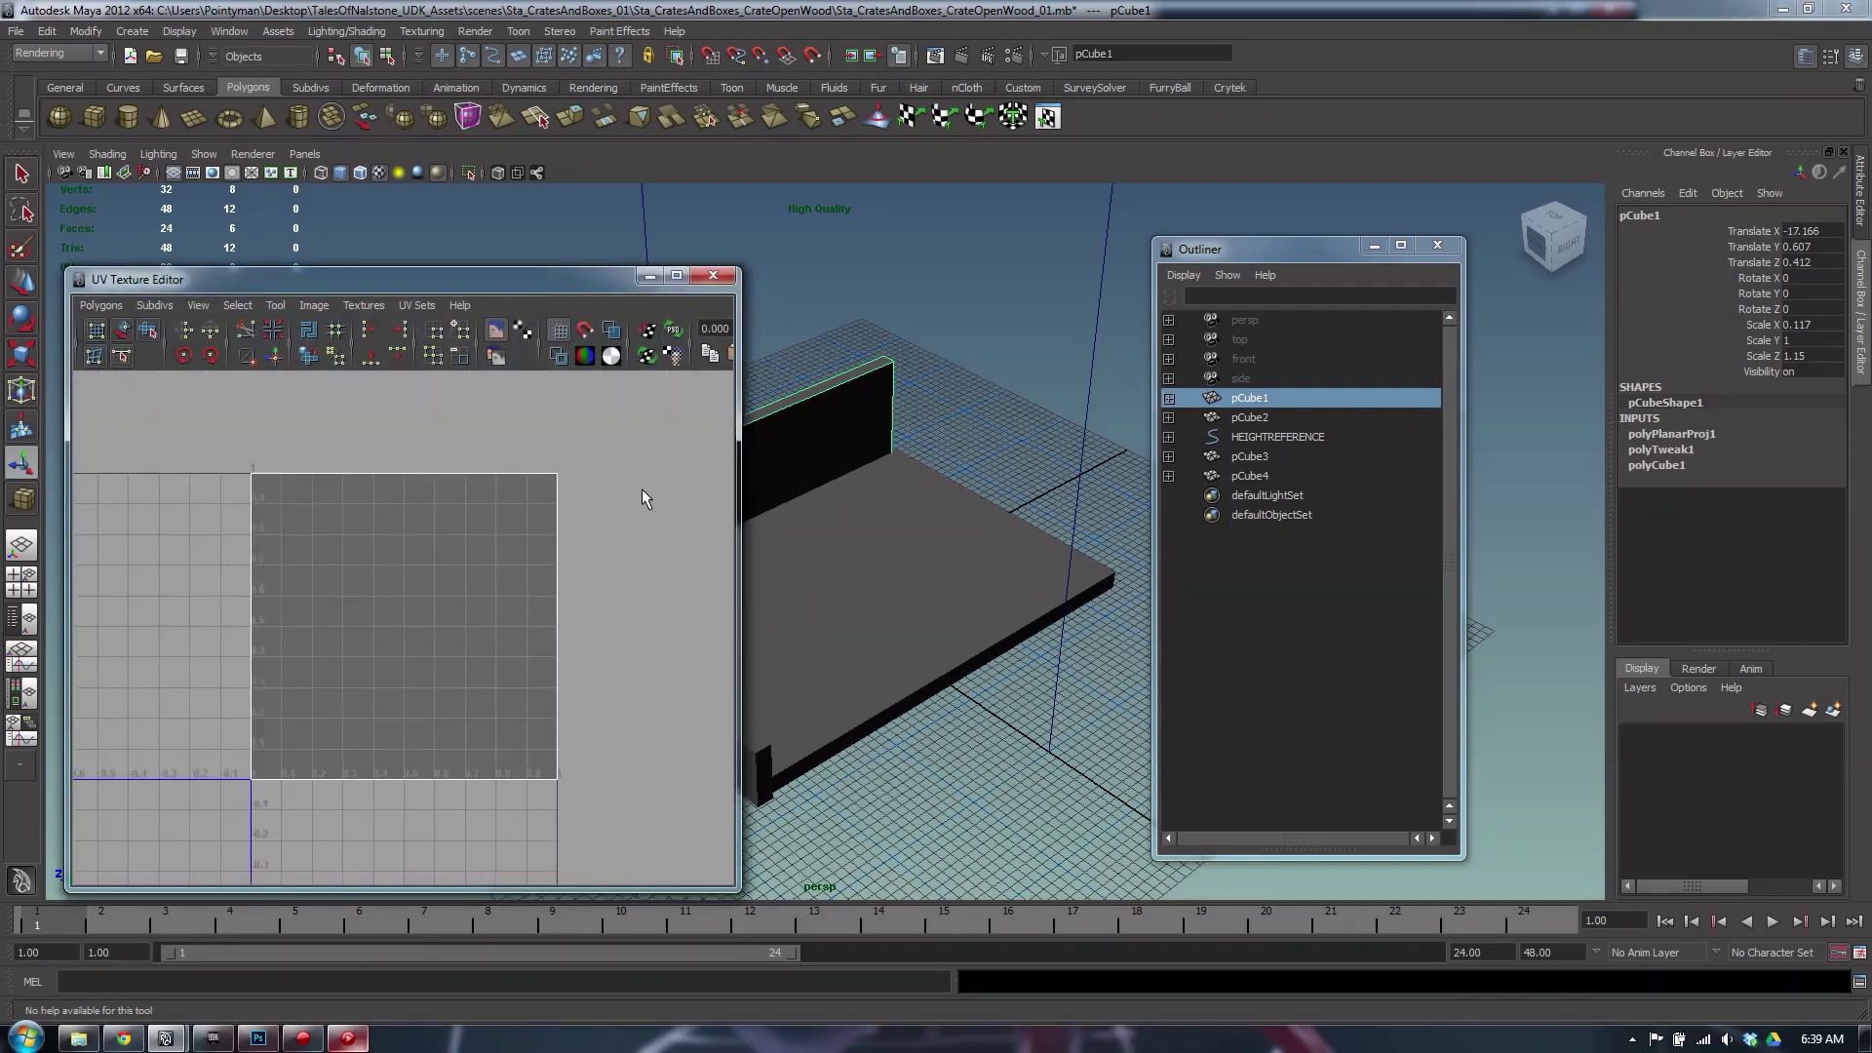
{"action": "left_click", "coordinate": [608, 328]}
{"action": "left_click_drag", "start_coordinate": [565, 282], "coordinate": [560, 166]}
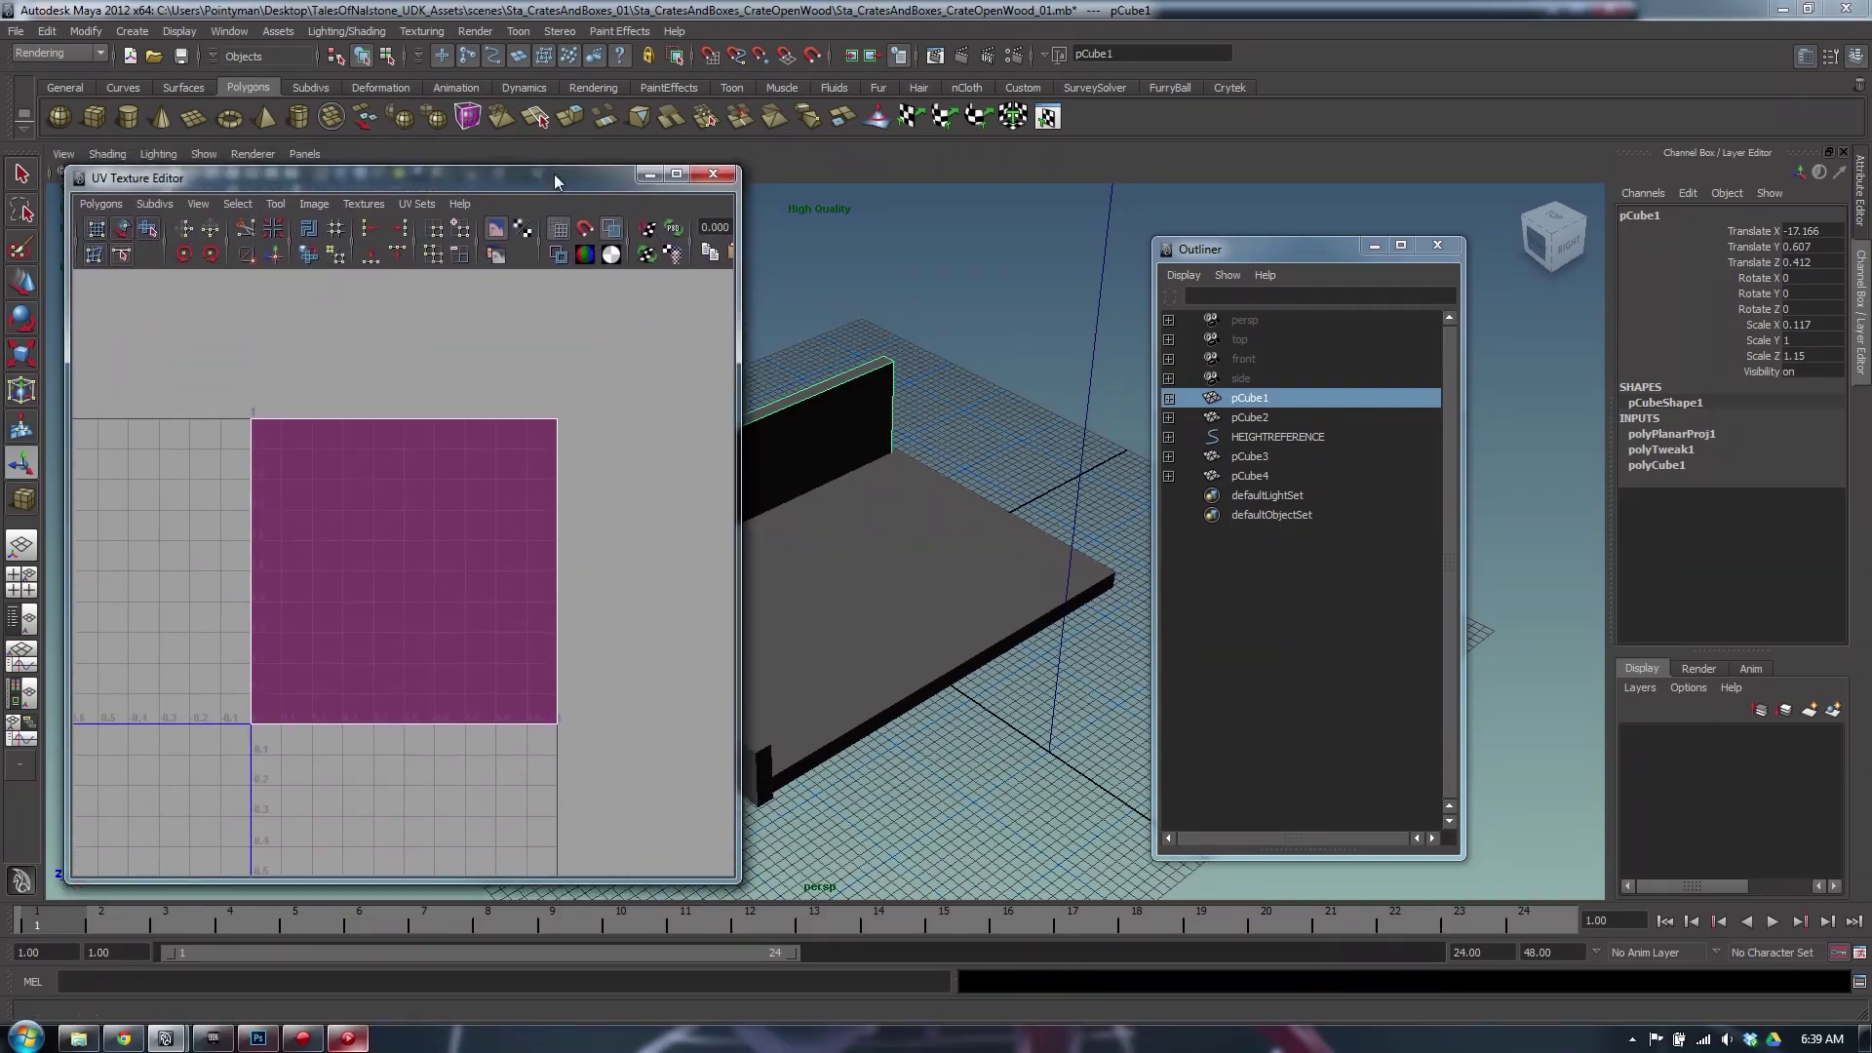
Close the Outliner and isolate the side wall panel in the viewport
{"action": "right_click_drag", "start_coordinate": [495, 477], "coordinate": [567, 481]}
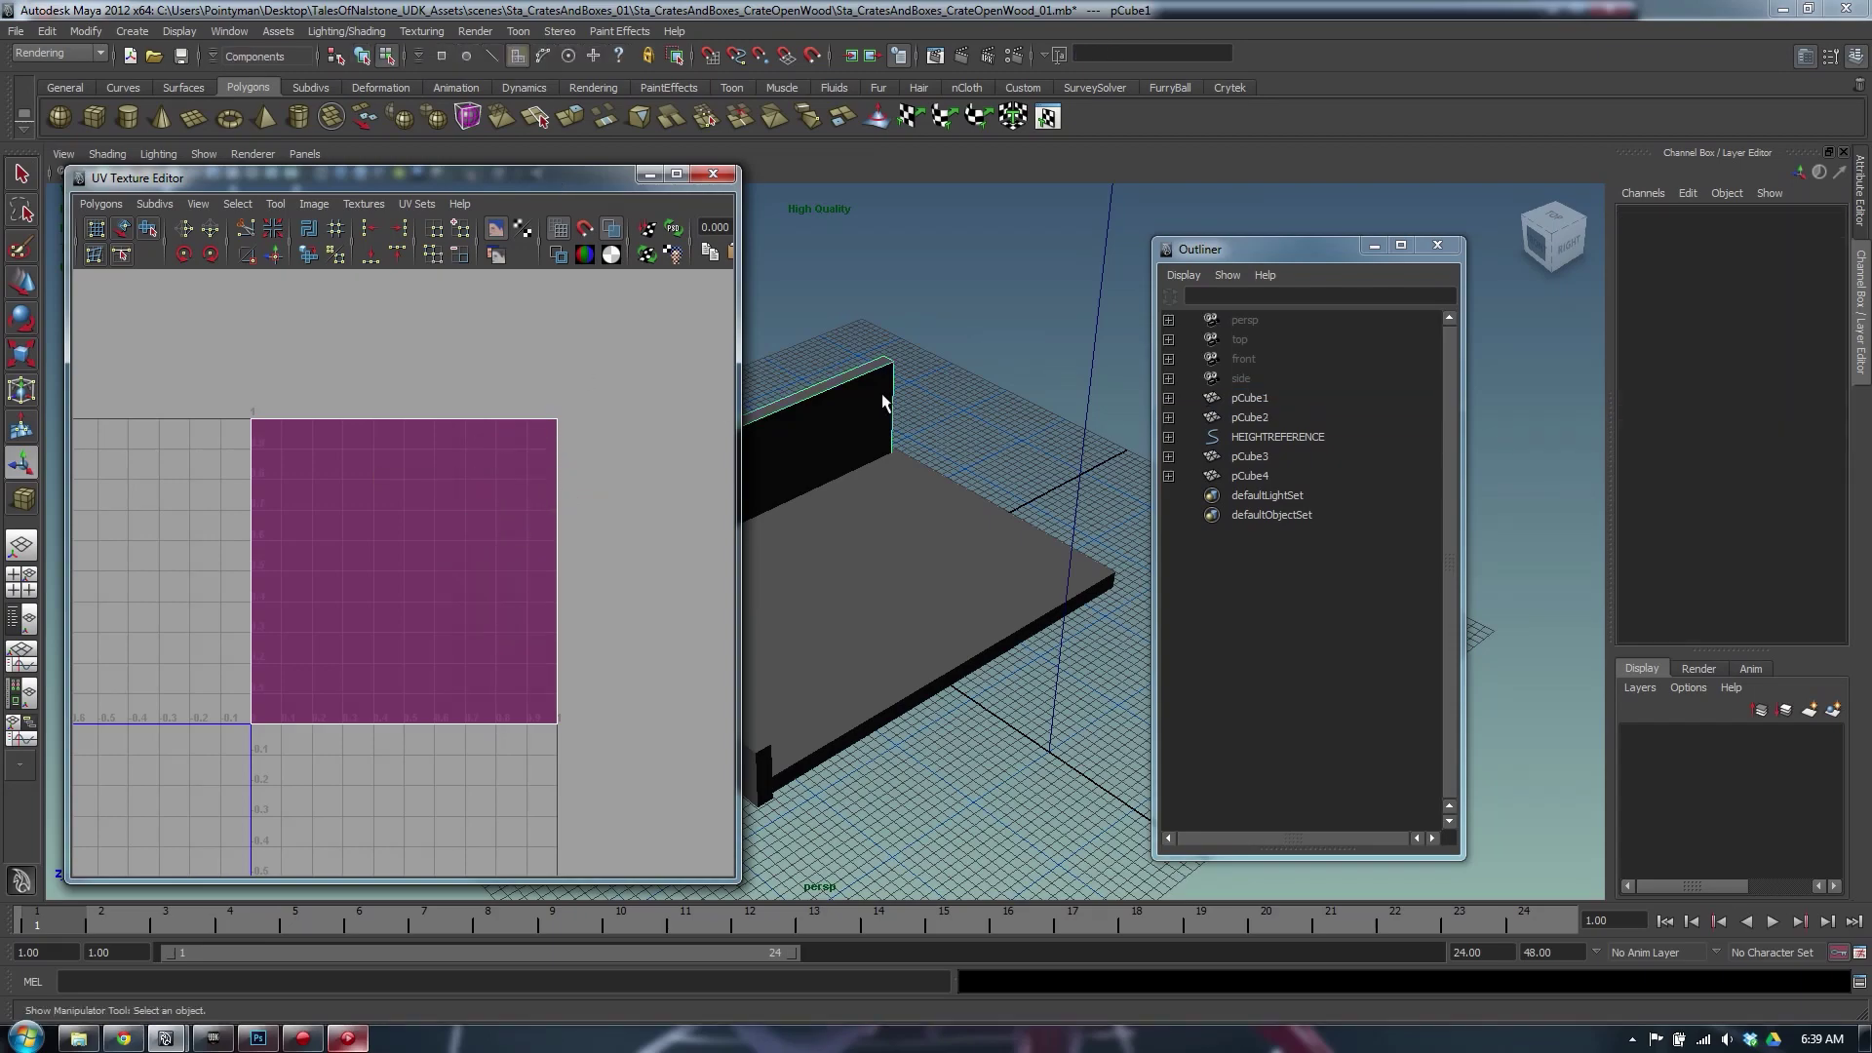
{"action": "left_click_drag", "start_coordinate": [885, 403], "coordinate": [936, 417], "text": "alt"}
{"action": "left_click", "coordinate": [1249, 398]}
{"action": "left_click", "coordinate": [1434, 246]}
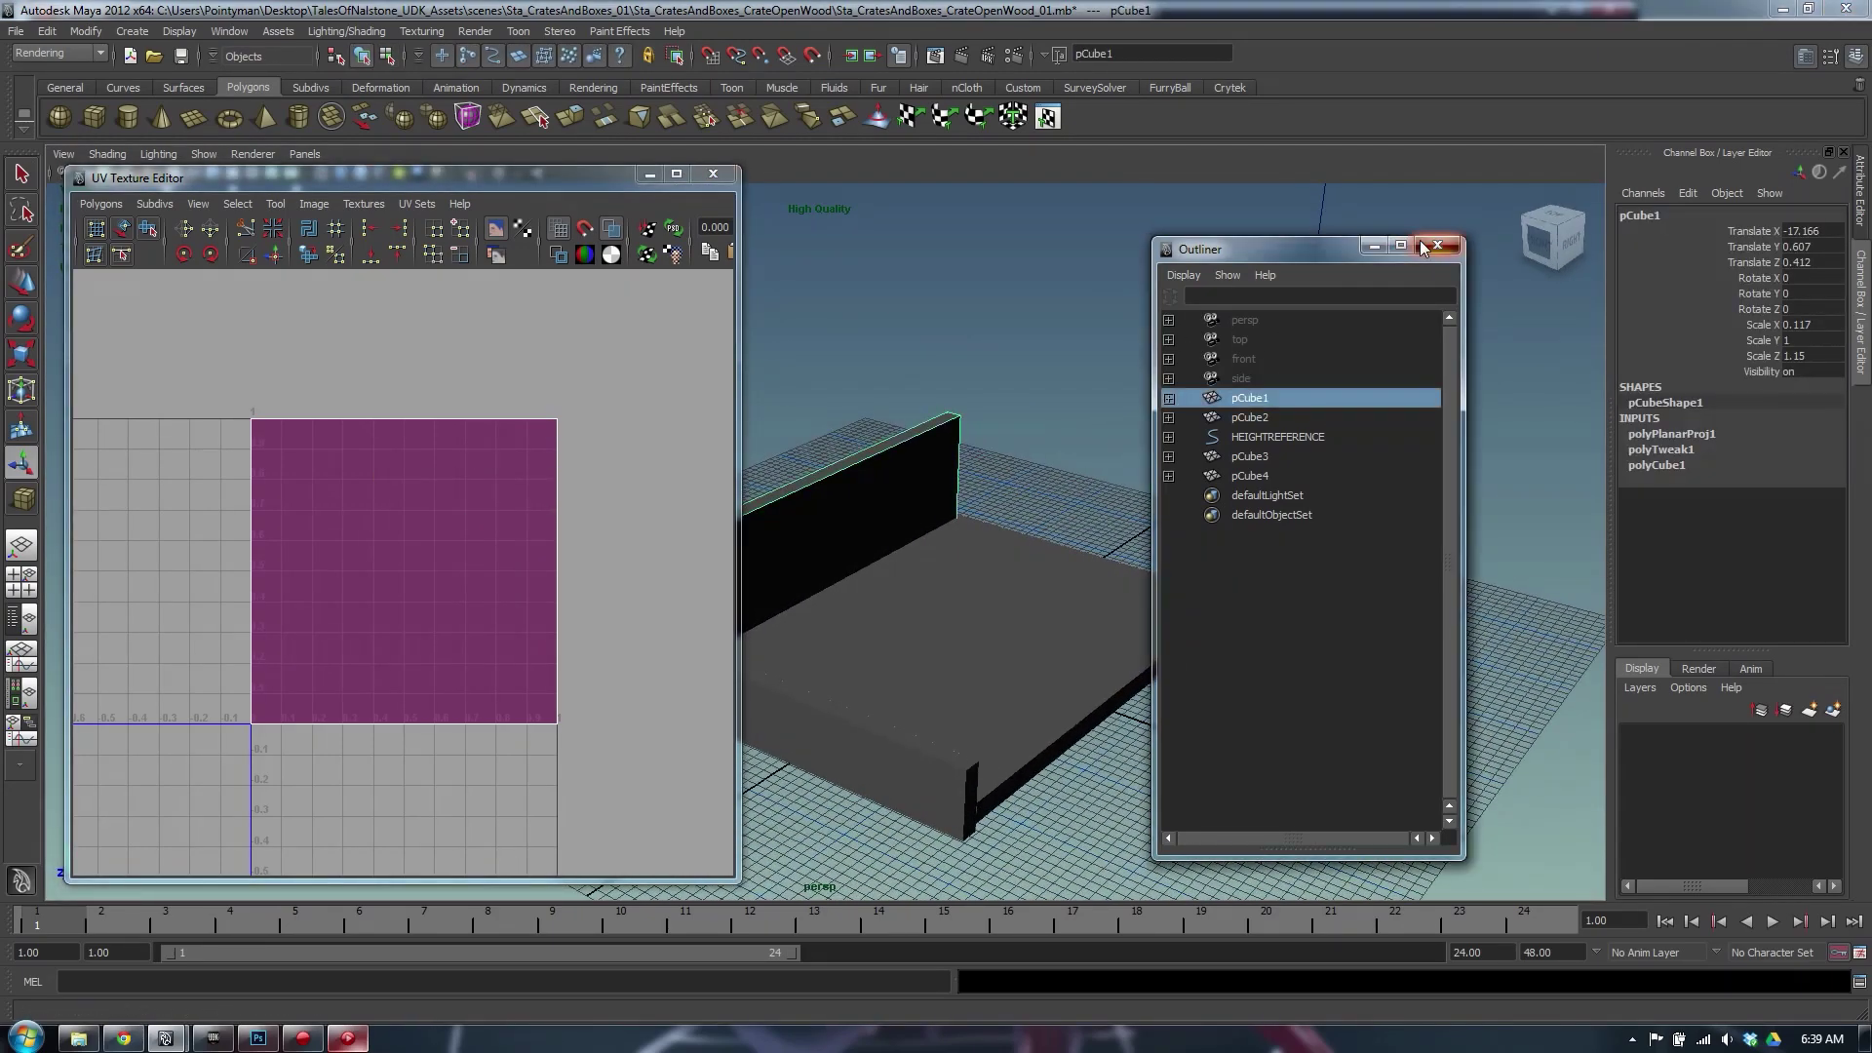
{"action": "middle_click_drag", "start_coordinate": [1112, 331], "coordinate": [1352, 341], "text": "alt"}
{"action": "left_click_drag", "start_coordinate": [1352, 340], "coordinate": [1205, 445], "text": "alt"}
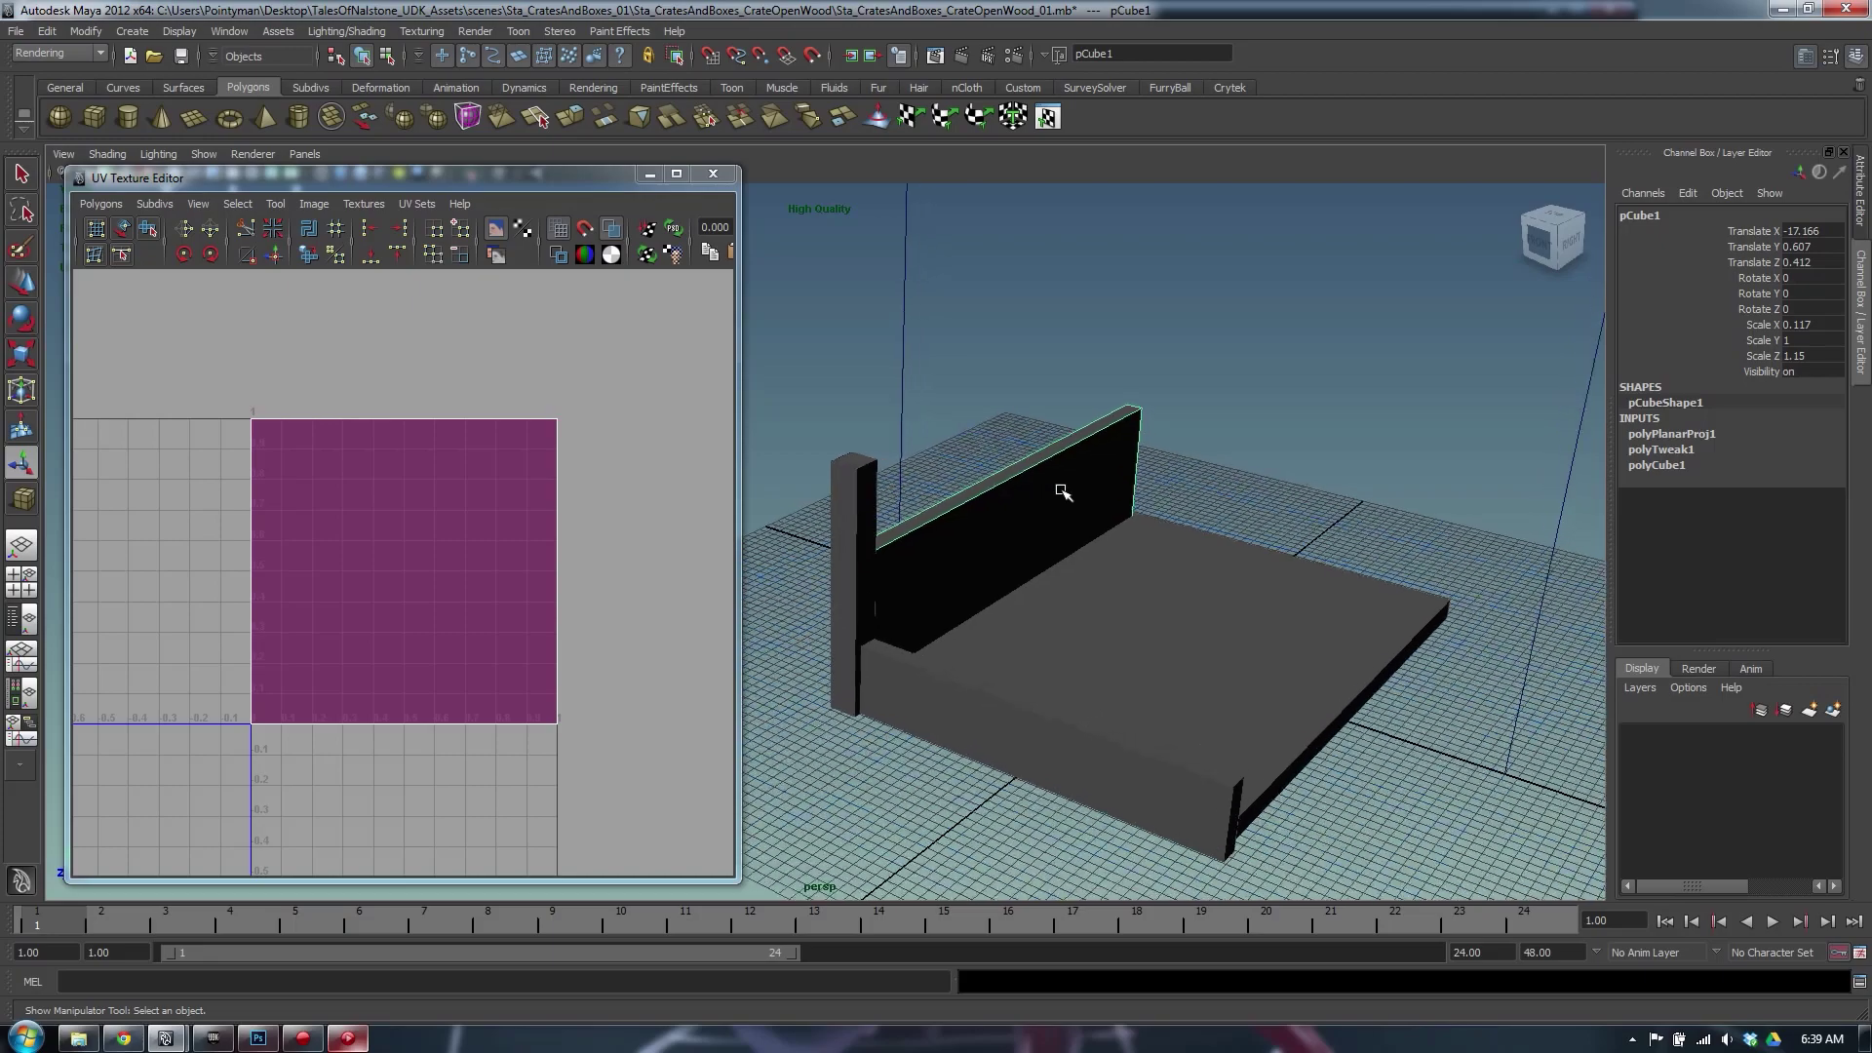
{"action": "scroll", "coordinate": [1062, 502], "scroll_direction": "up", "scroll_amount": 5}
{"action": "key", "text": "ctrl+1"}
{"action": "left_click_drag", "start_coordinate": [1212, 510], "coordinate": [1035, 467], "text": "alt"}
Cut the side wall panel's UVs along its vertical corner edges and one long bottom edge
{"action": "right_click_drag", "start_coordinate": [1121, 456], "coordinate": [1111, 404]}
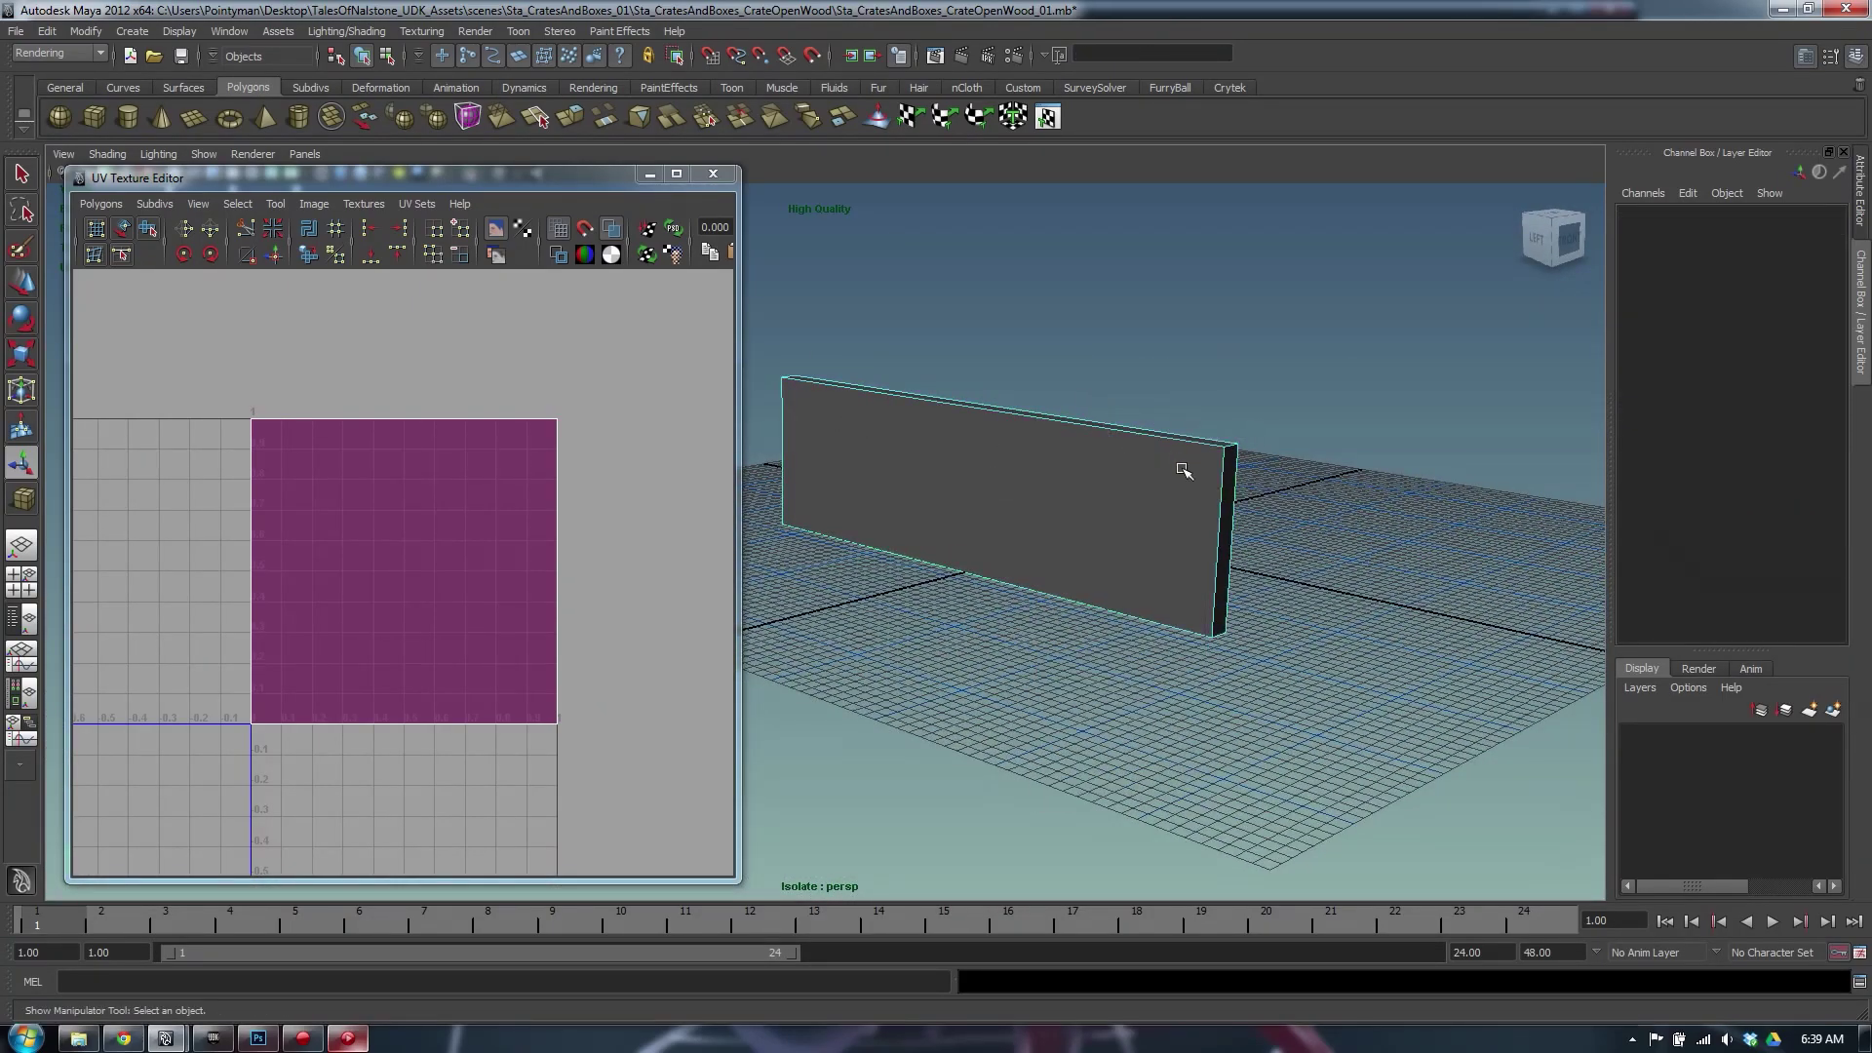
{"action": "left_click_drag", "start_coordinate": [1187, 472], "coordinate": [1014, 519], "text": "alt"}
{"action": "left_click", "coordinate": [1014, 520]}
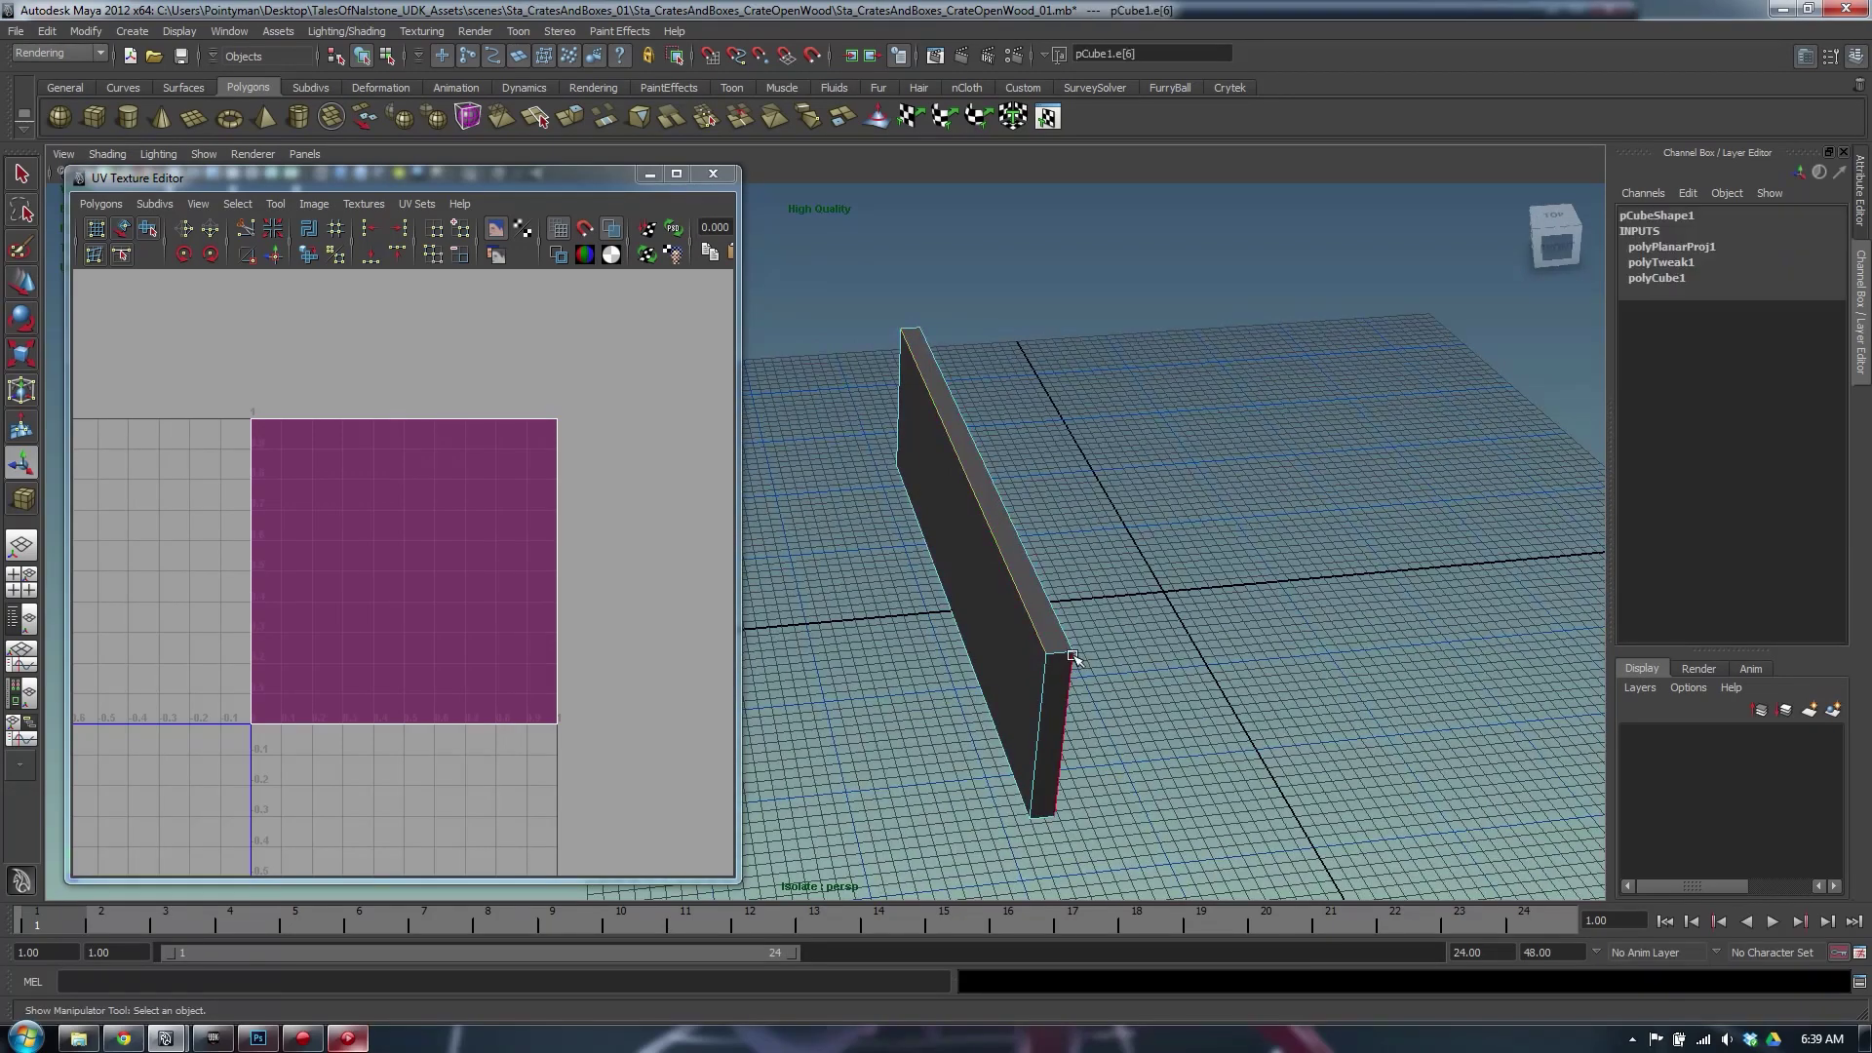
{"action": "left_click_drag", "start_coordinate": [1059, 657], "coordinate": [1032, 656], "text": "alt"}
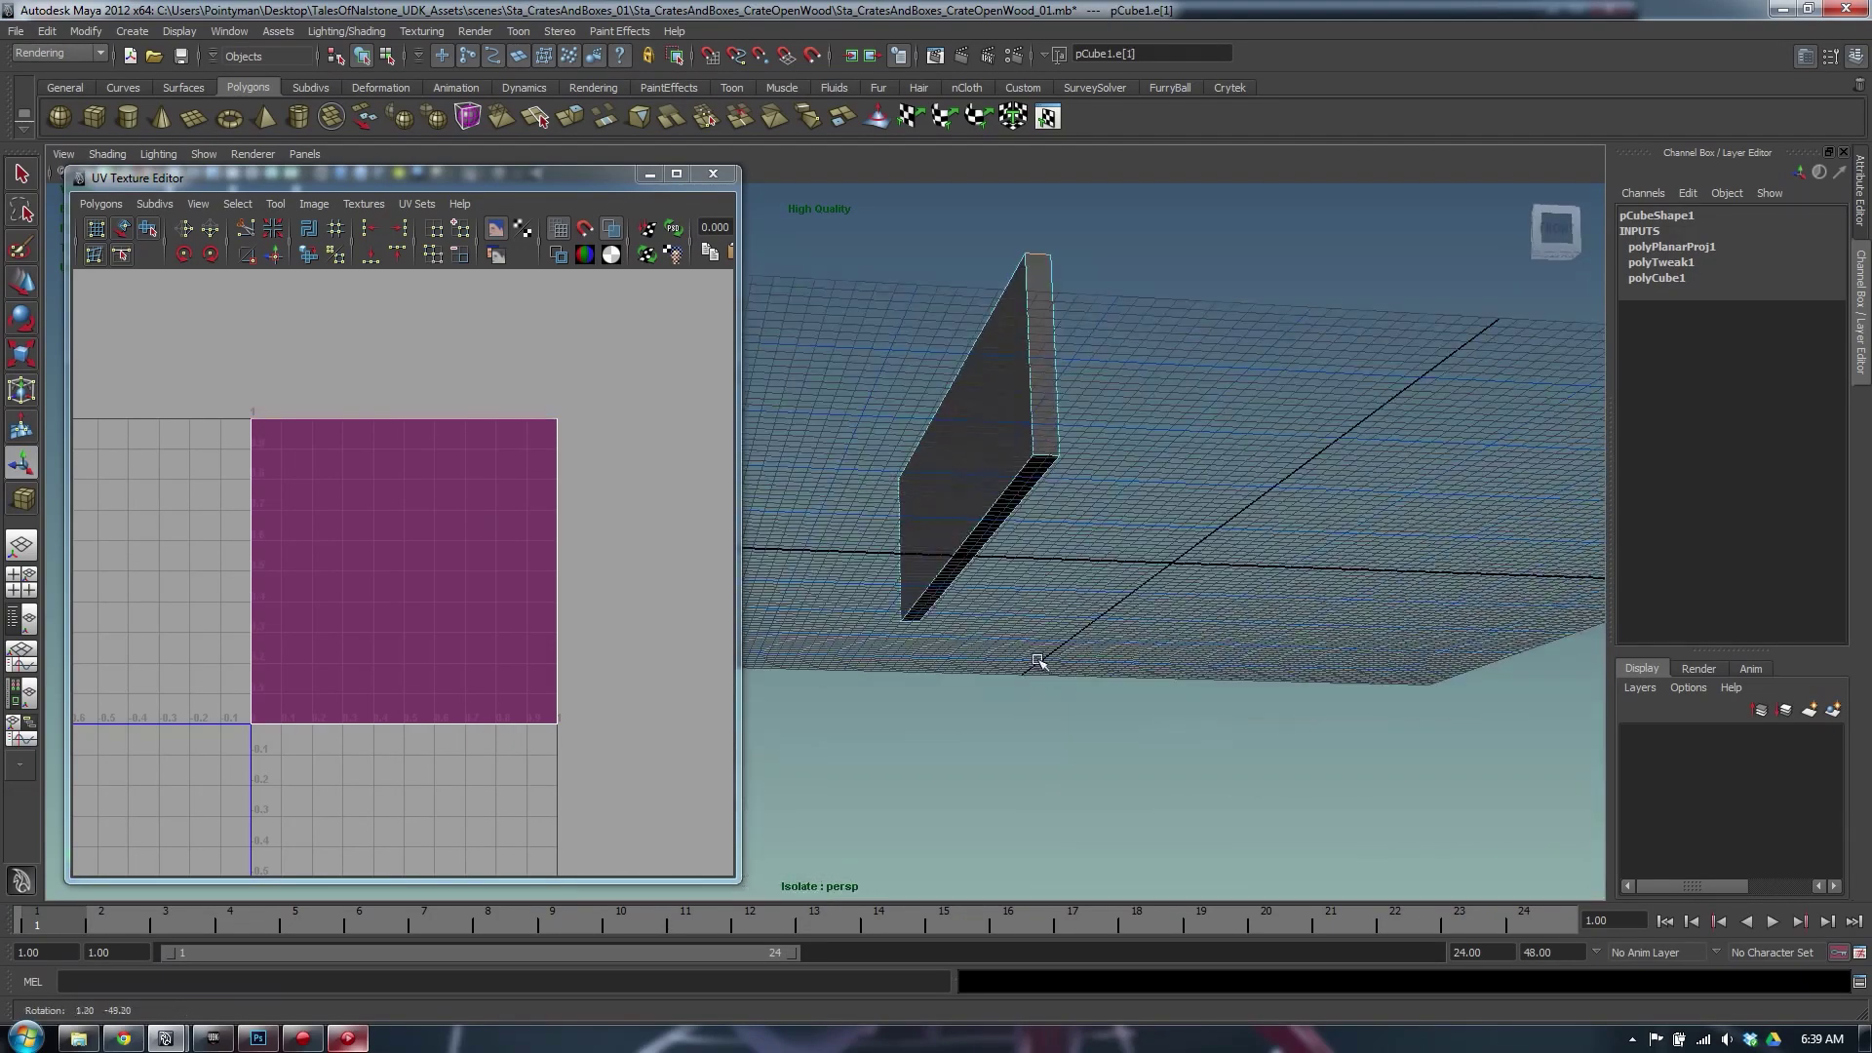
{"action": "left_click", "coordinate": [1029, 465]}
{"action": "left_click", "coordinate": [1031, 410]}
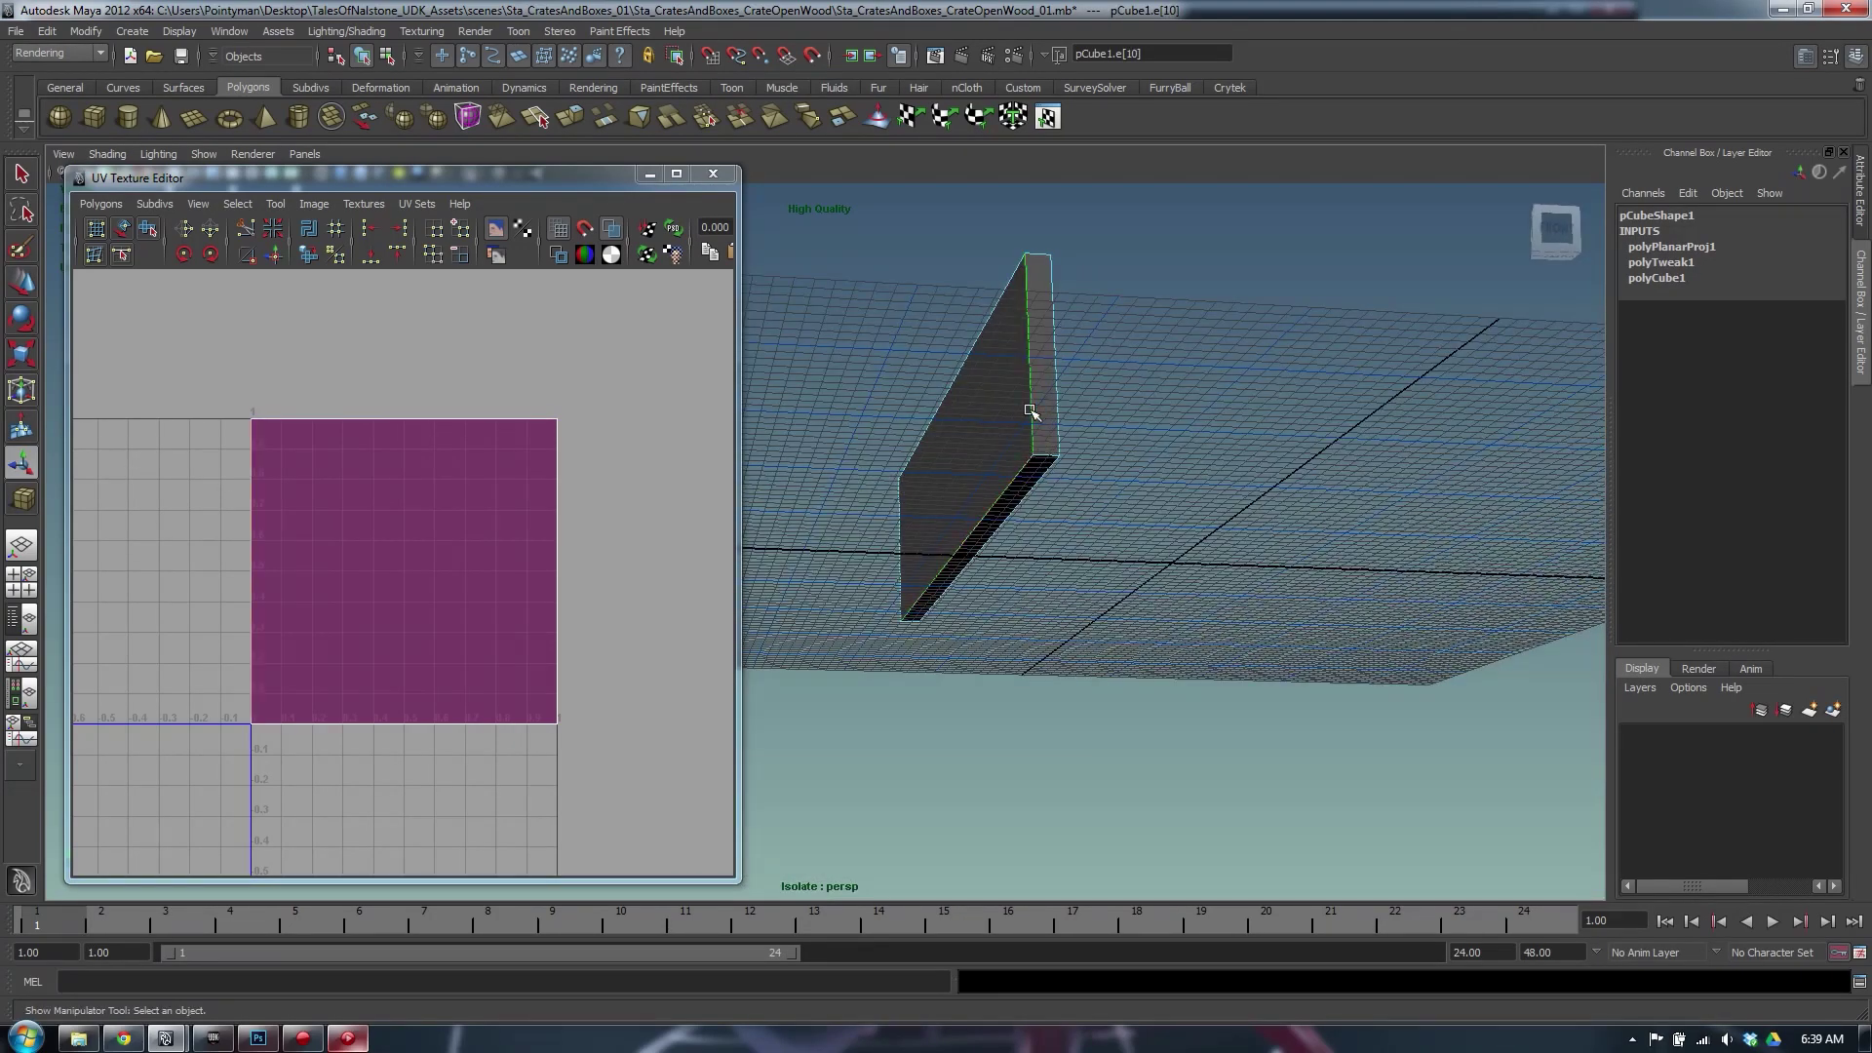
{"action": "left_click", "coordinate": [1045, 455], "text": "shift"}
{"action": "left_click", "coordinate": [1057, 418], "text": "shift"}
{"action": "left_click_drag", "start_coordinate": [1095, 447], "coordinate": [1550, 517], "text": "alt"}
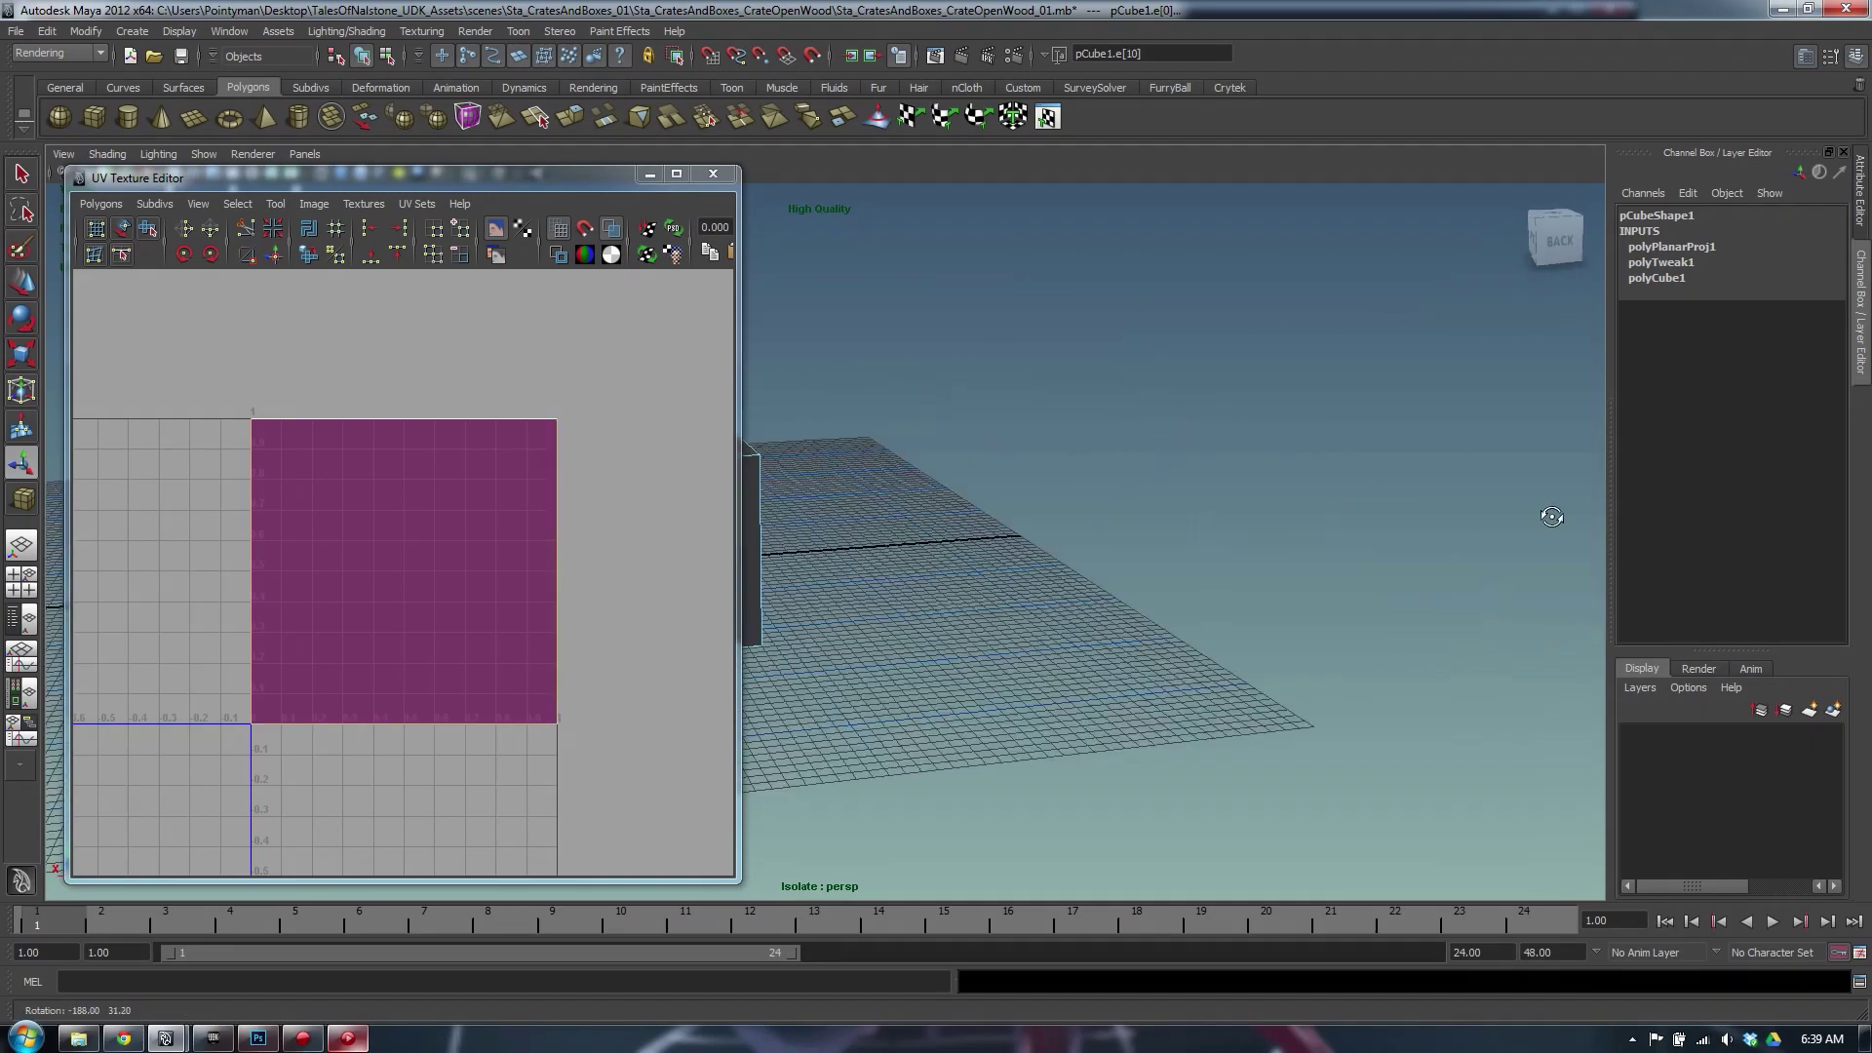
{"action": "middle_click_drag", "start_coordinate": [896, 513], "coordinate": [1150, 532], "text": "alt"}
{"action": "left_click_drag", "start_coordinate": [1150, 533], "coordinate": [1099, 509], "text": "alt"}
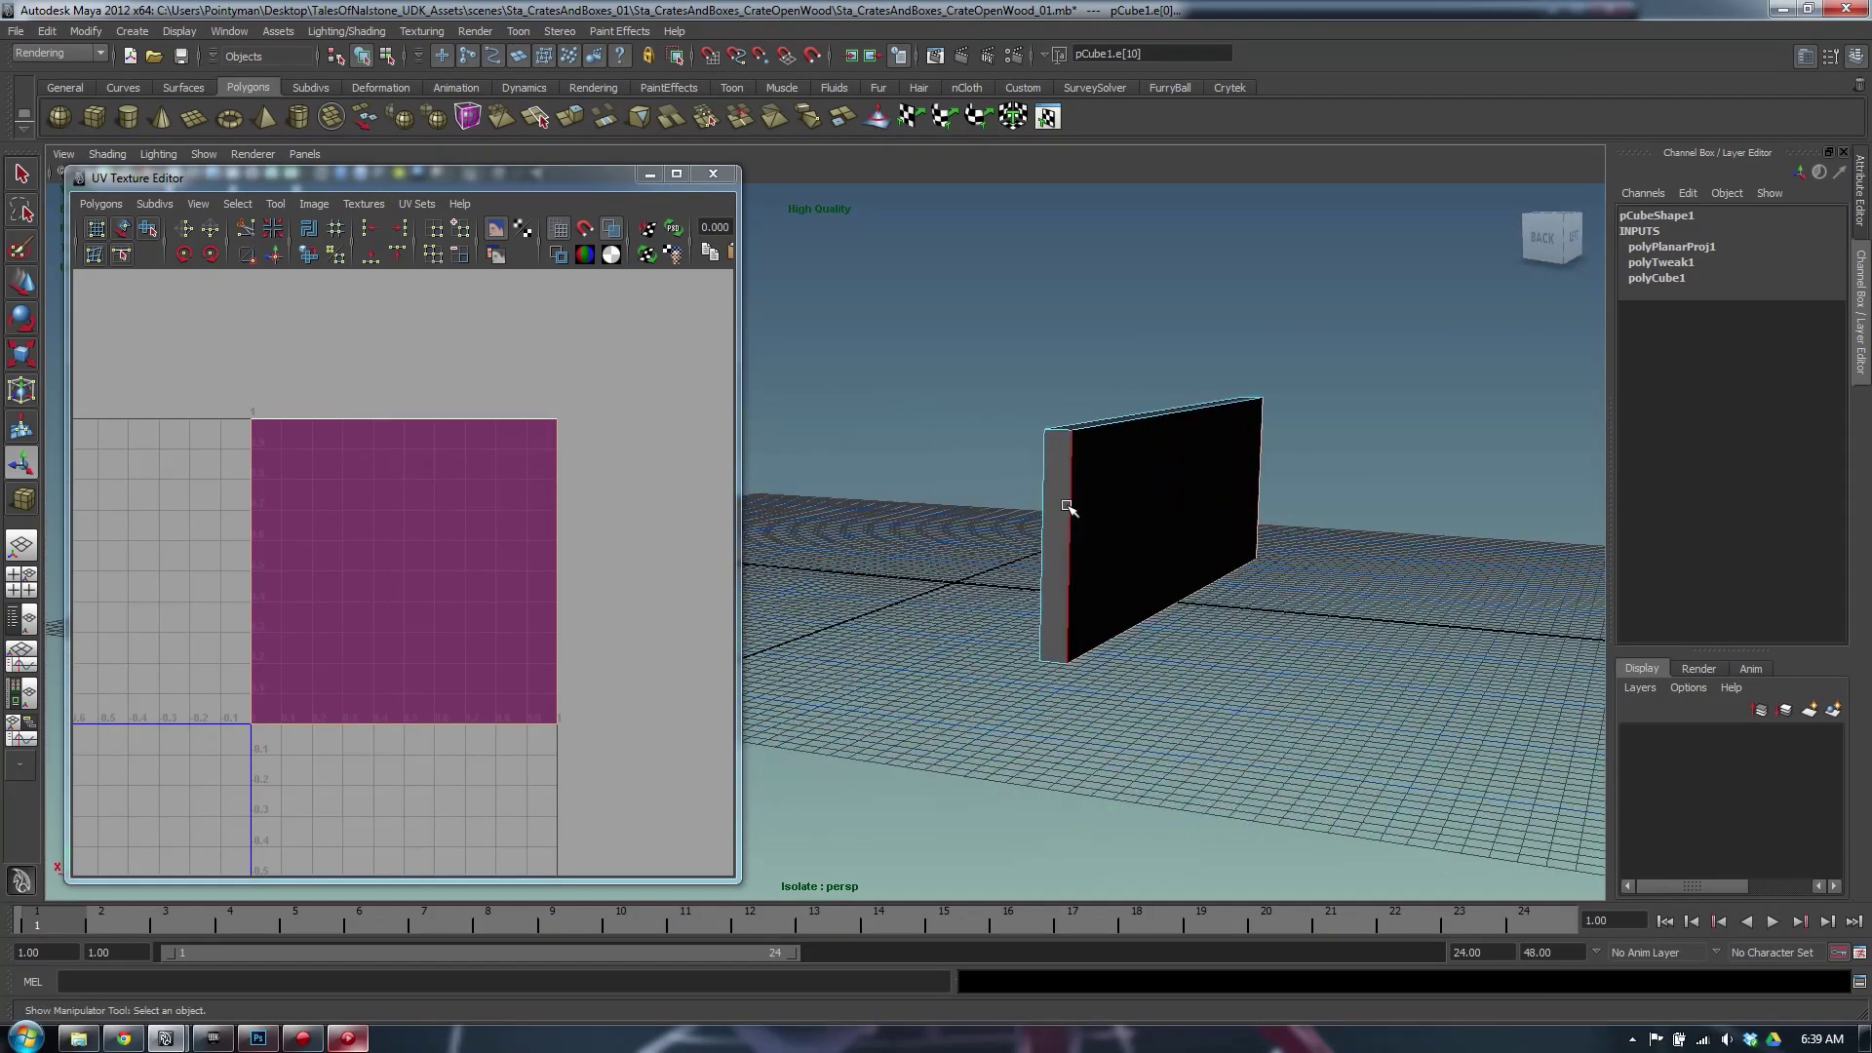
{"action": "left_click", "coordinate": [1039, 535], "text": "shift"}
{"action": "left_click_drag", "start_coordinate": [1351, 503], "coordinate": [1208, 534], "text": "alt"}
{"action": "left_click", "coordinate": [245, 229]}
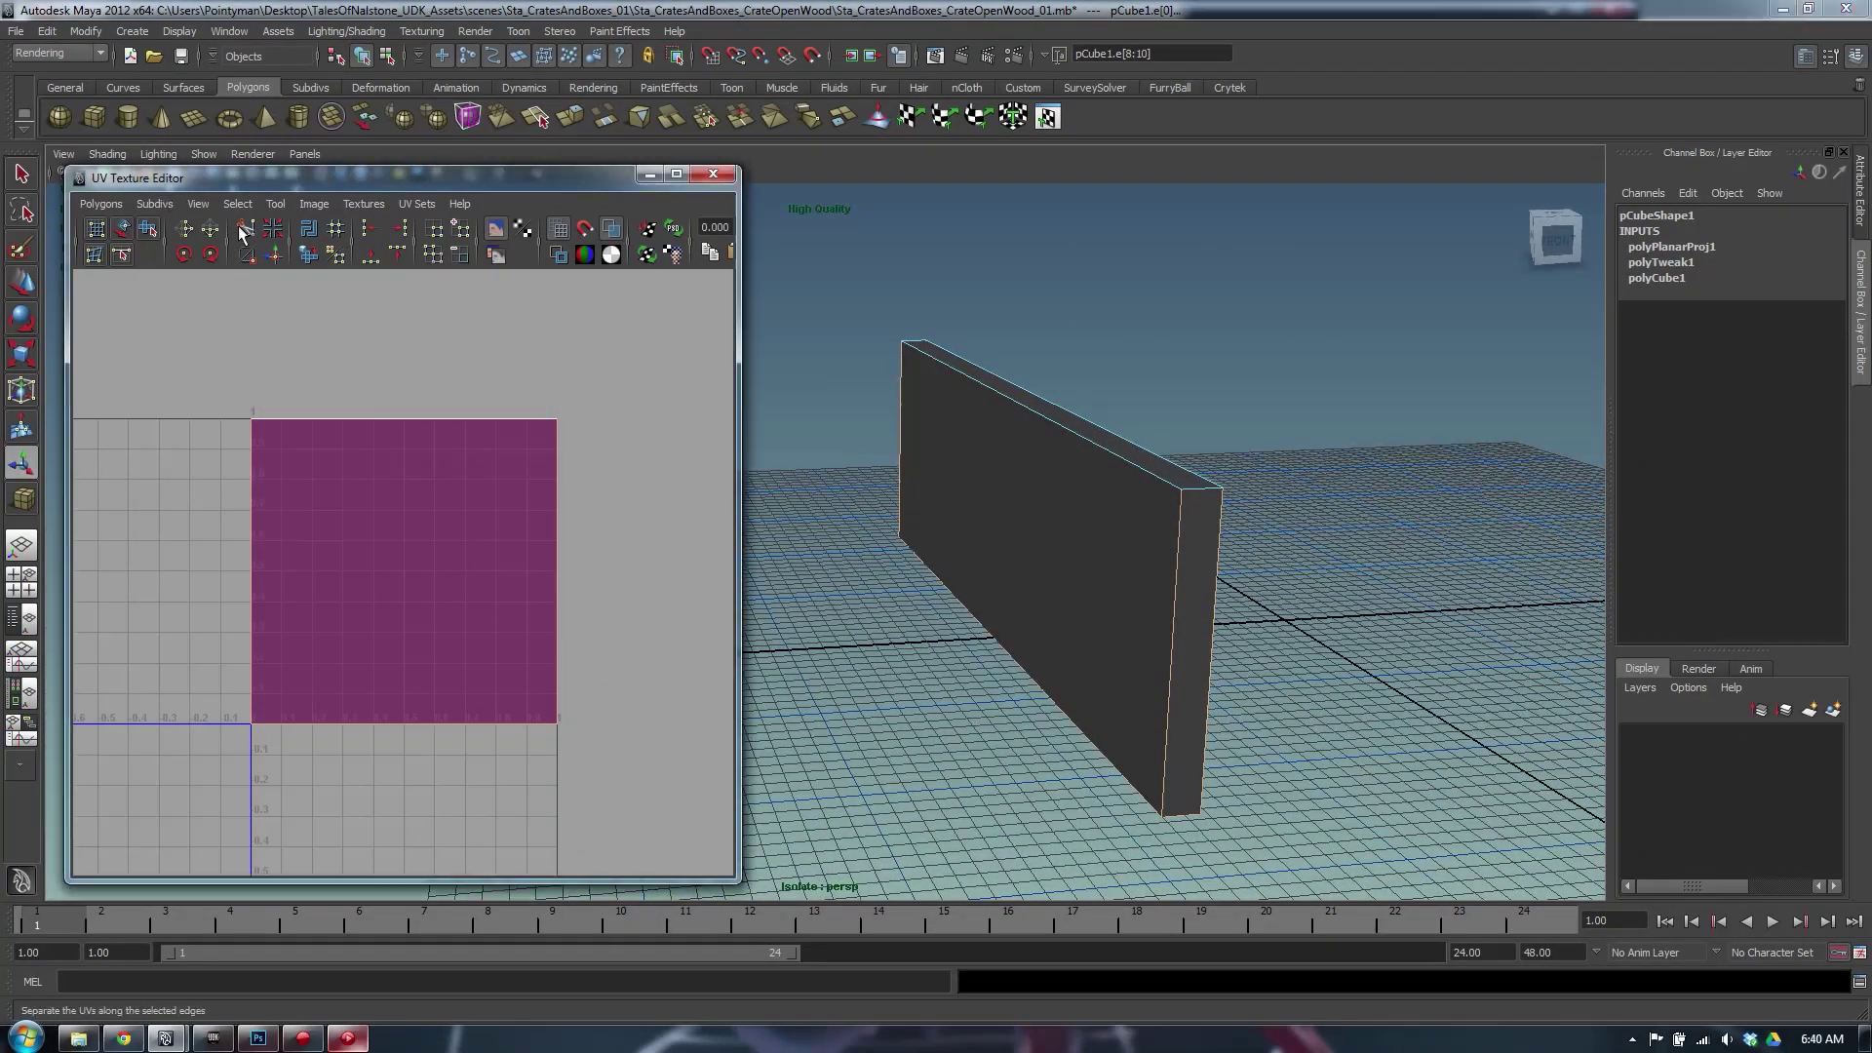
{"action": "mouse_move", "coordinate": [283, 181]}
{"action": "left_mouse_down"}
{"action": "mouse_move", "coordinate": [302, 175]}
{"action": "mouse_move", "coordinate": [287, 182]}
{"action": "left_mouse_up"}
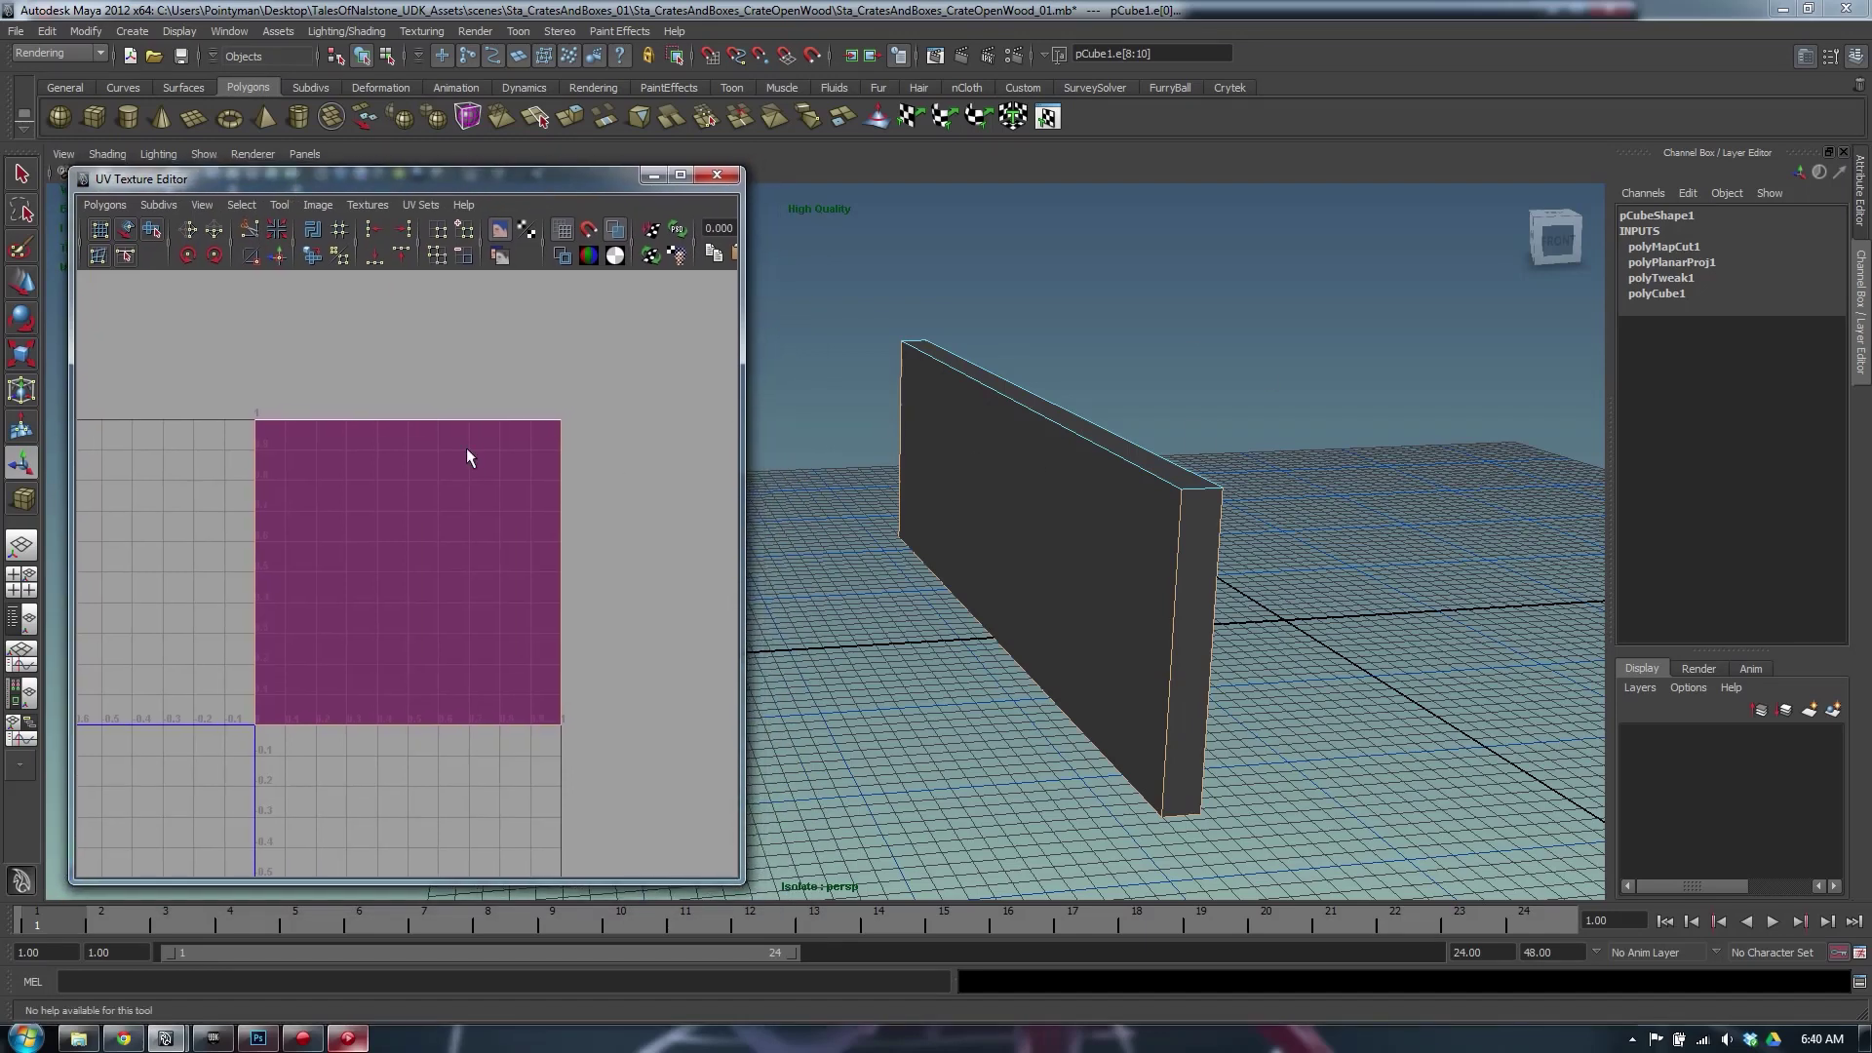
Unfold the side wall panel's UVs into a flat layout
{"action": "key", "text": "F8"}
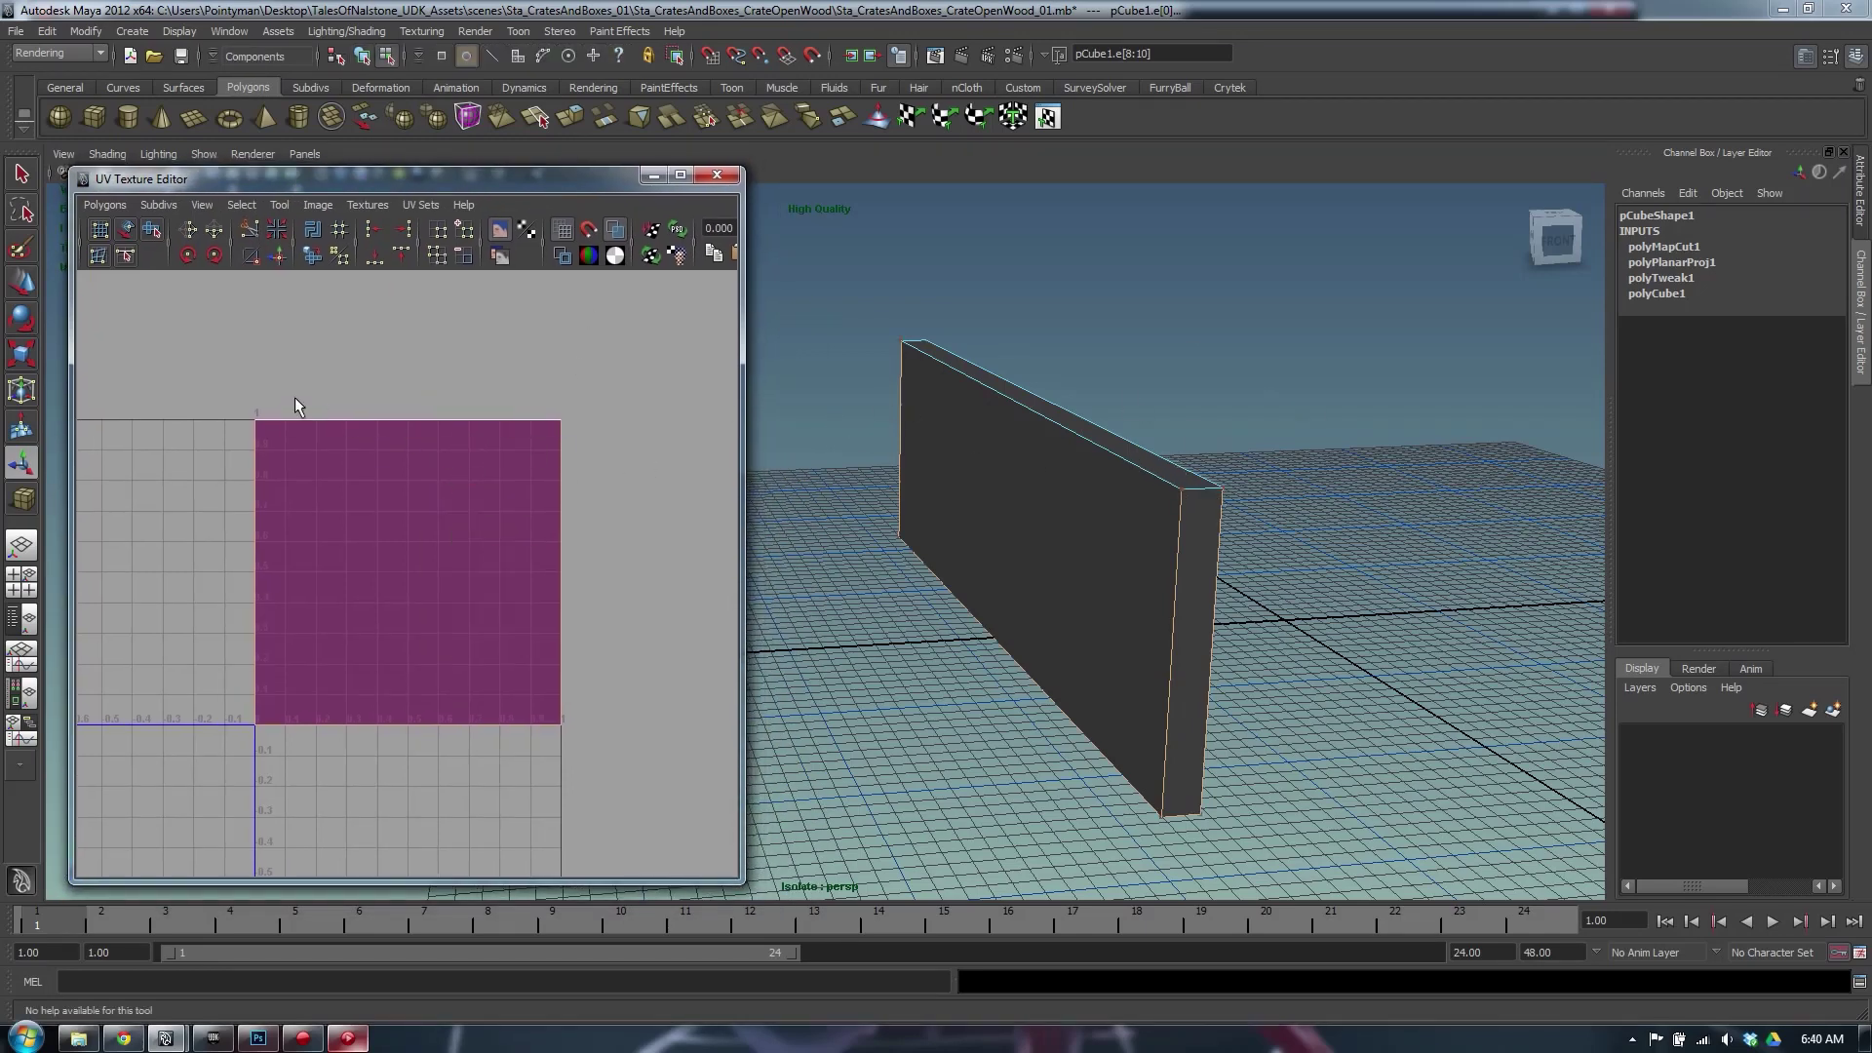
{"action": "key", "text": "t"}
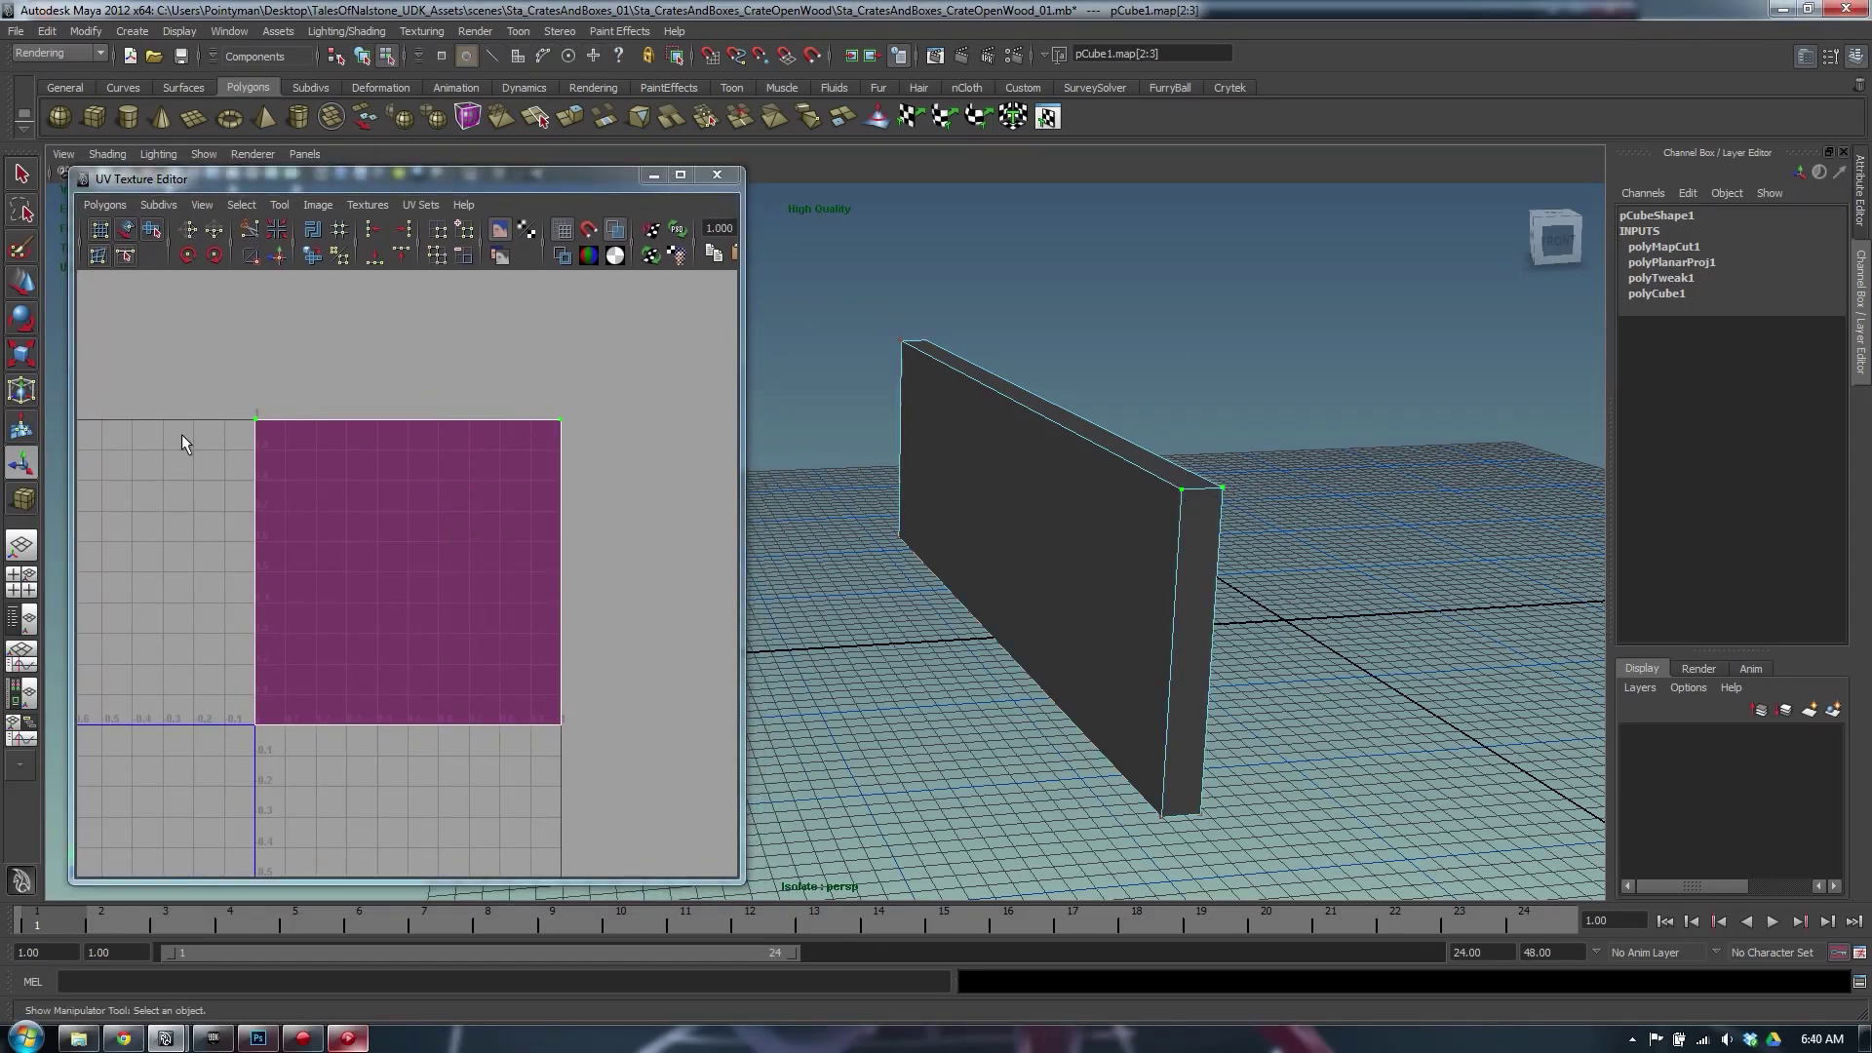
{"action": "left_click", "coordinate": [311, 255]}
{"action": "right_click_drag", "start_coordinate": [533, 410], "coordinate": [33, 256], "text": "alt"}
{"action": "middle_click_drag", "start_coordinate": [433, 359], "coordinate": [451, 384], "text": "alt"}
Scale down the side wall panel's entire UV shell and move it next to the 0–1 texture square
{"action": "left_click_drag", "start_coordinate": [322, 322], "coordinate": [603, 776]}
{"action": "key", "text": "r"}
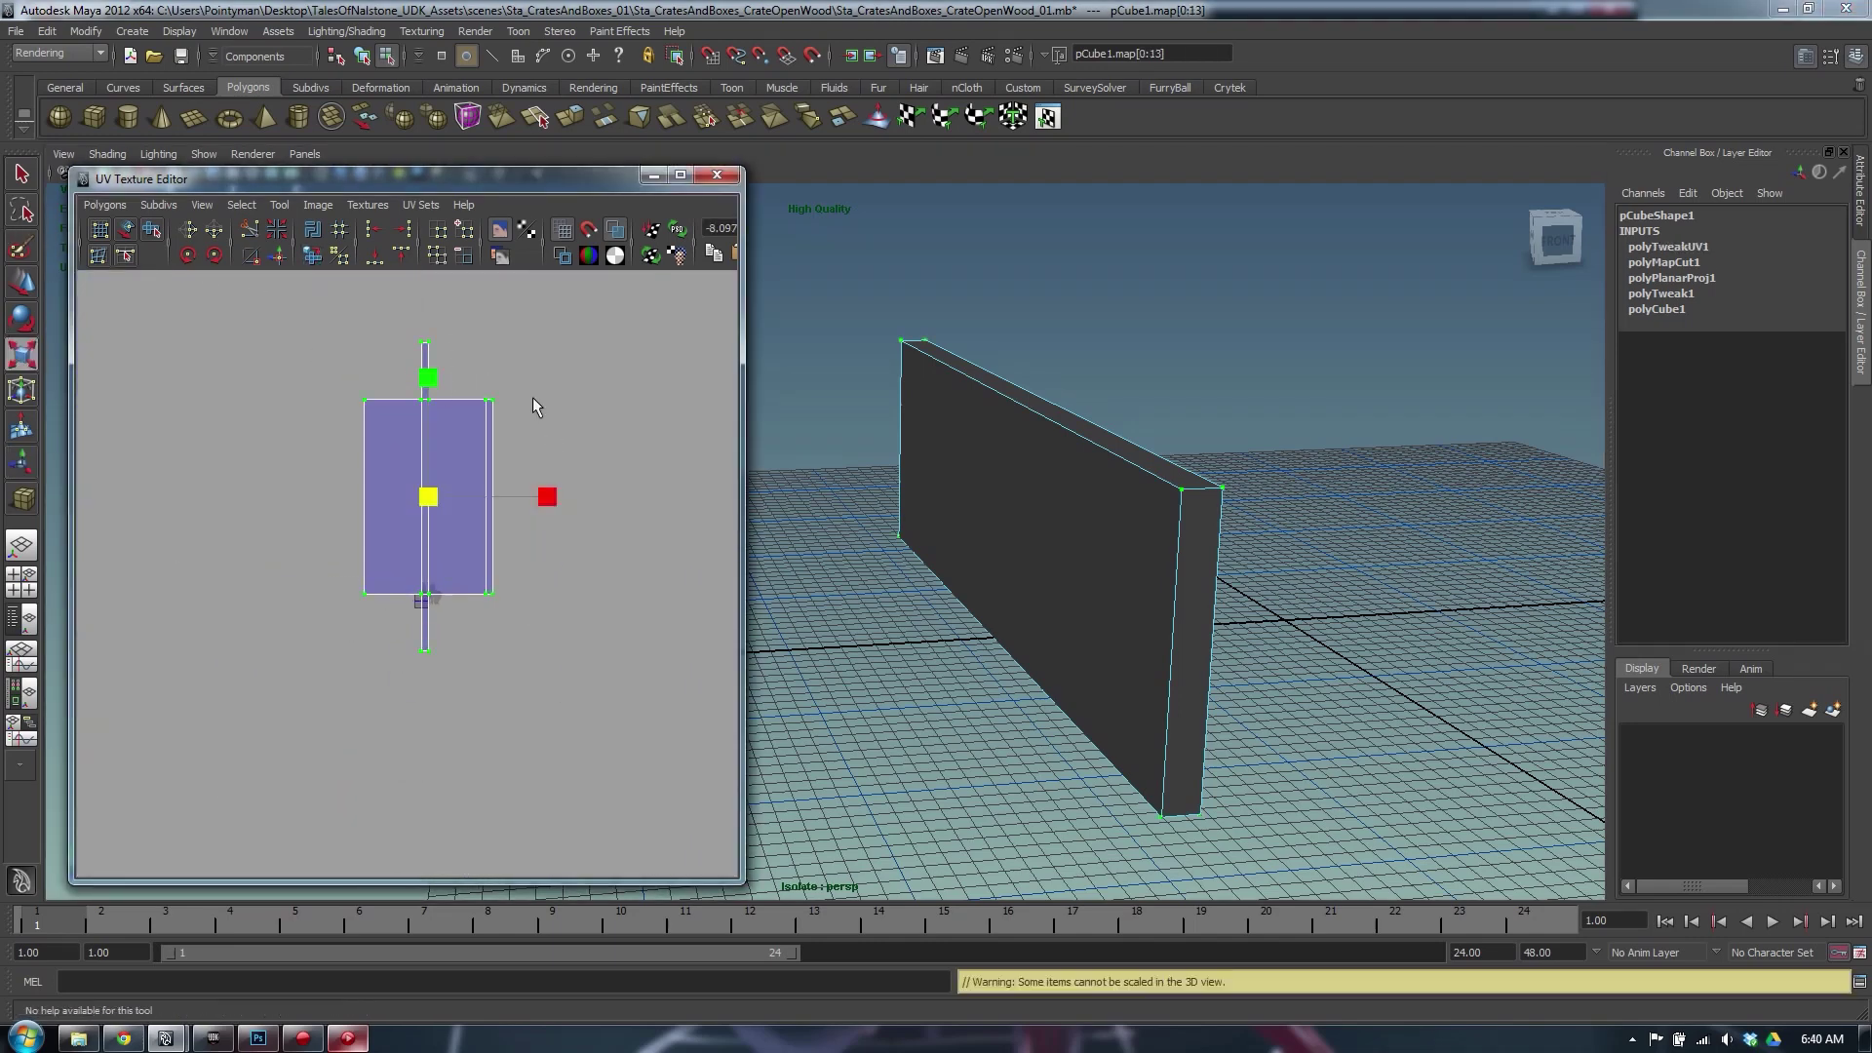
{"action": "middle_click_drag", "start_coordinate": [537, 396], "coordinate": [511, 408]}
{"action": "key", "text": "f"}
{"action": "middle_click_drag", "start_coordinate": [468, 488], "coordinate": [503, 380], "text": "alt"}
{"action": "right_click_drag", "start_coordinate": [503, 380], "coordinate": [400, 375], "text": "alt"}
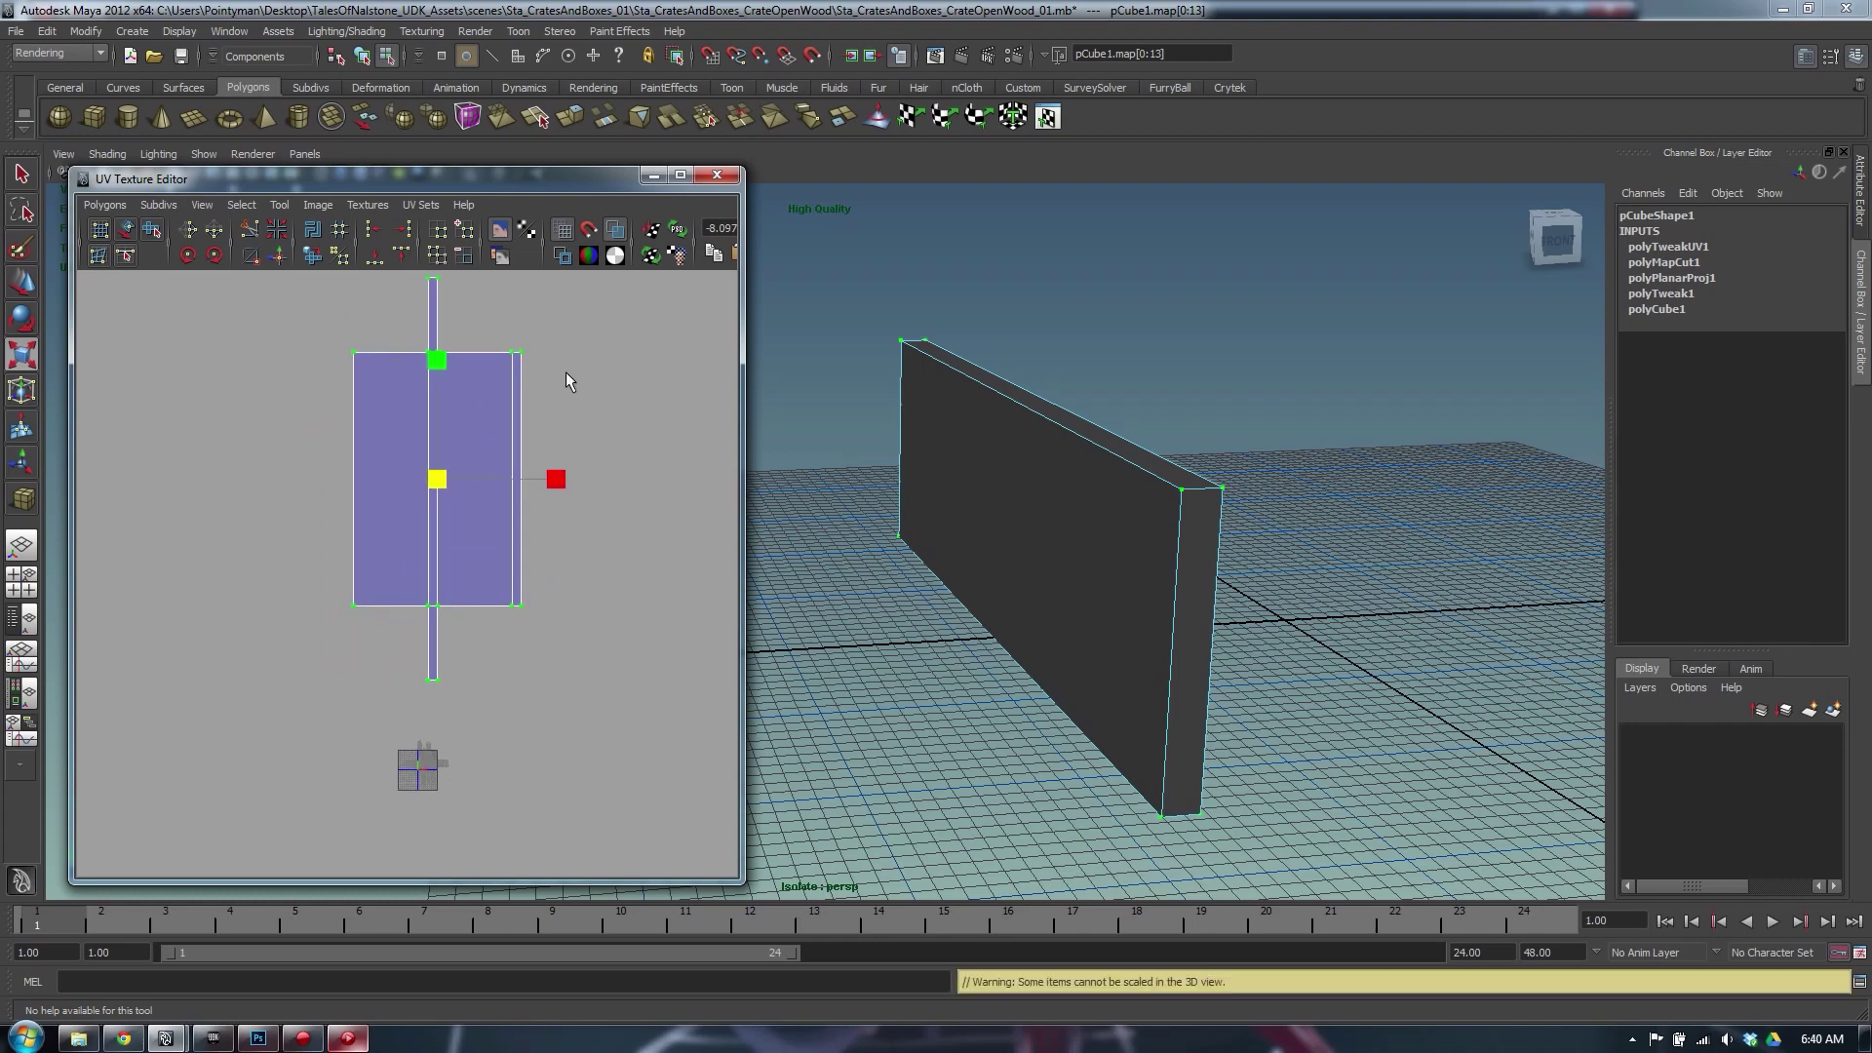
{"action": "middle_click_drag", "start_coordinate": [566, 372], "coordinate": [505, 372]}
{"action": "key", "text": "w"}
{"action": "middle_click_drag", "start_coordinate": [503, 460], "coordinate": [534, 634]}
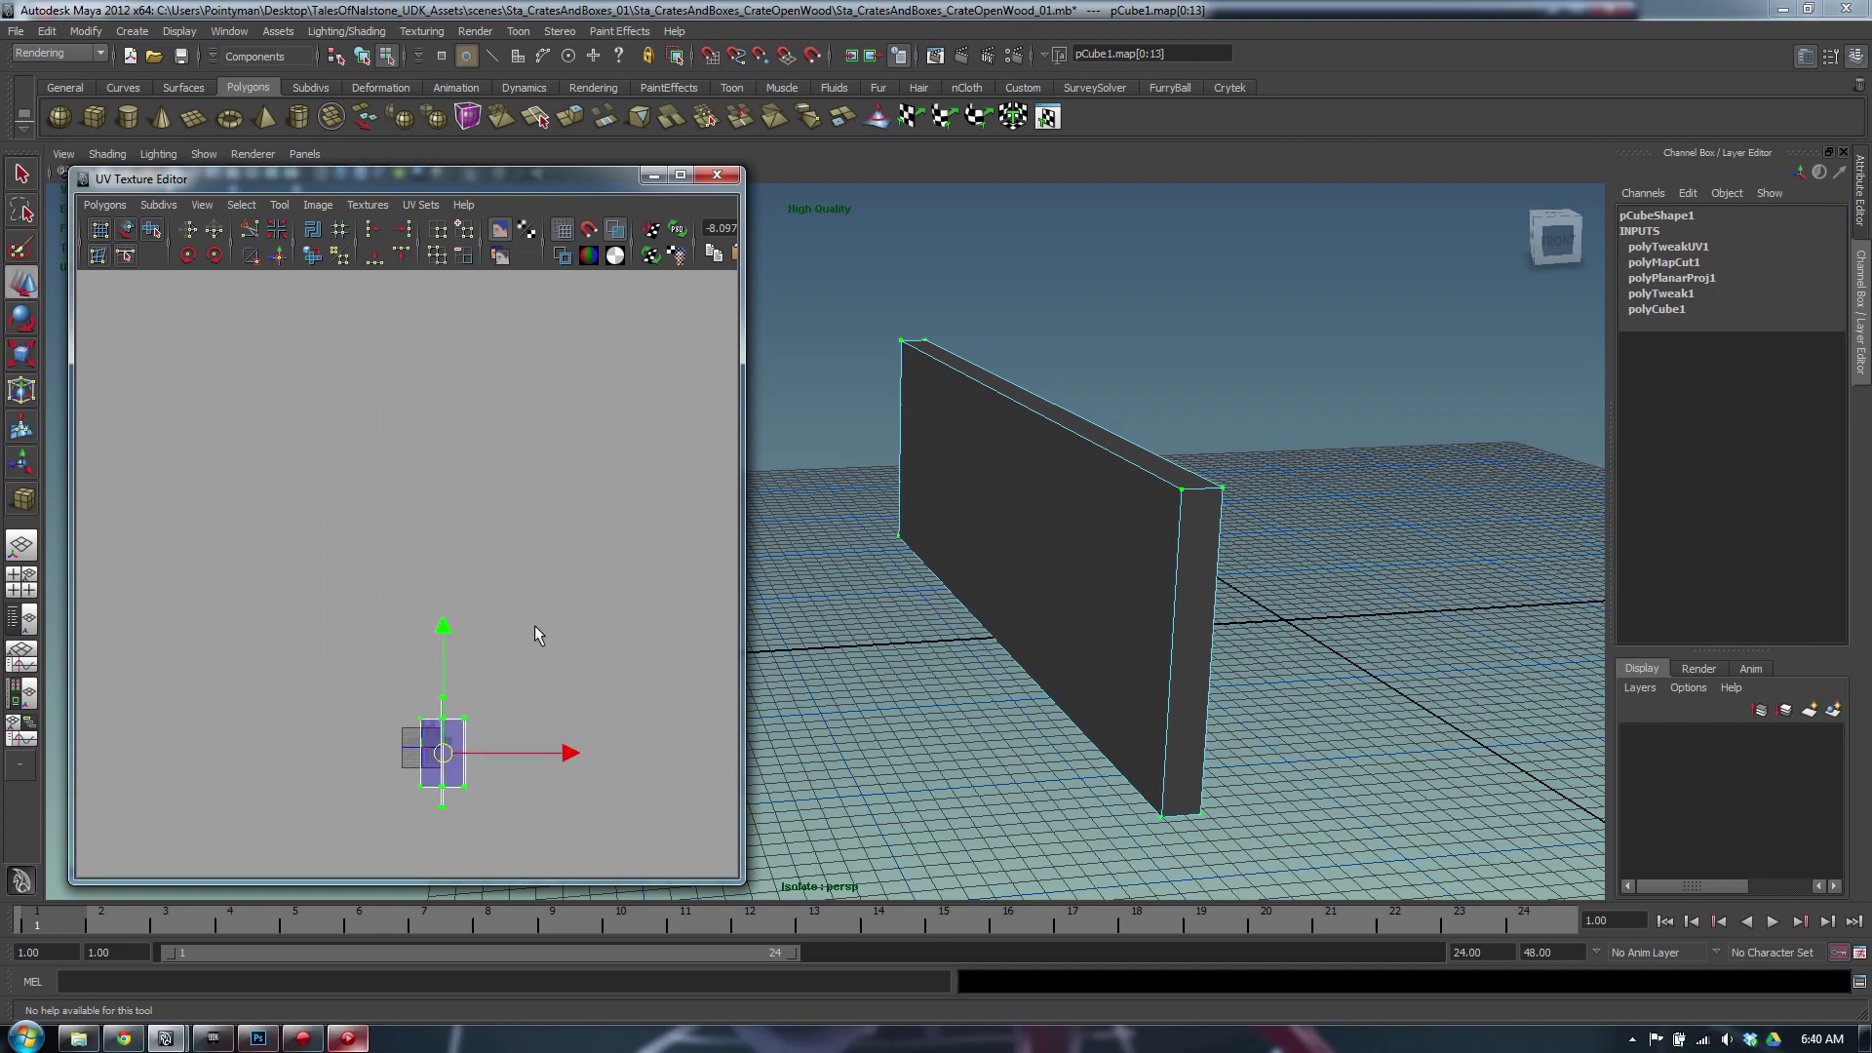
Shrink the side wall panel's UV shell further and place it over the 0–1 texture square
{"action": "key", "text": "f"}
{"action": "middle_click_drag", "start_coordinate": [474, 501], "coordinate": [494, 487], "text": "alt"}
{"action": "right_click_drag", "start_coordinate": [494, 487], "coordinate": [468, 465], "text": "alt"}
{"action": "key", "text": "r"}
{"action": "middle_click_drag", "start_coordinate": [517, 466], "coordinate": [443, 466]}
{"action": "key", "text": "f"}
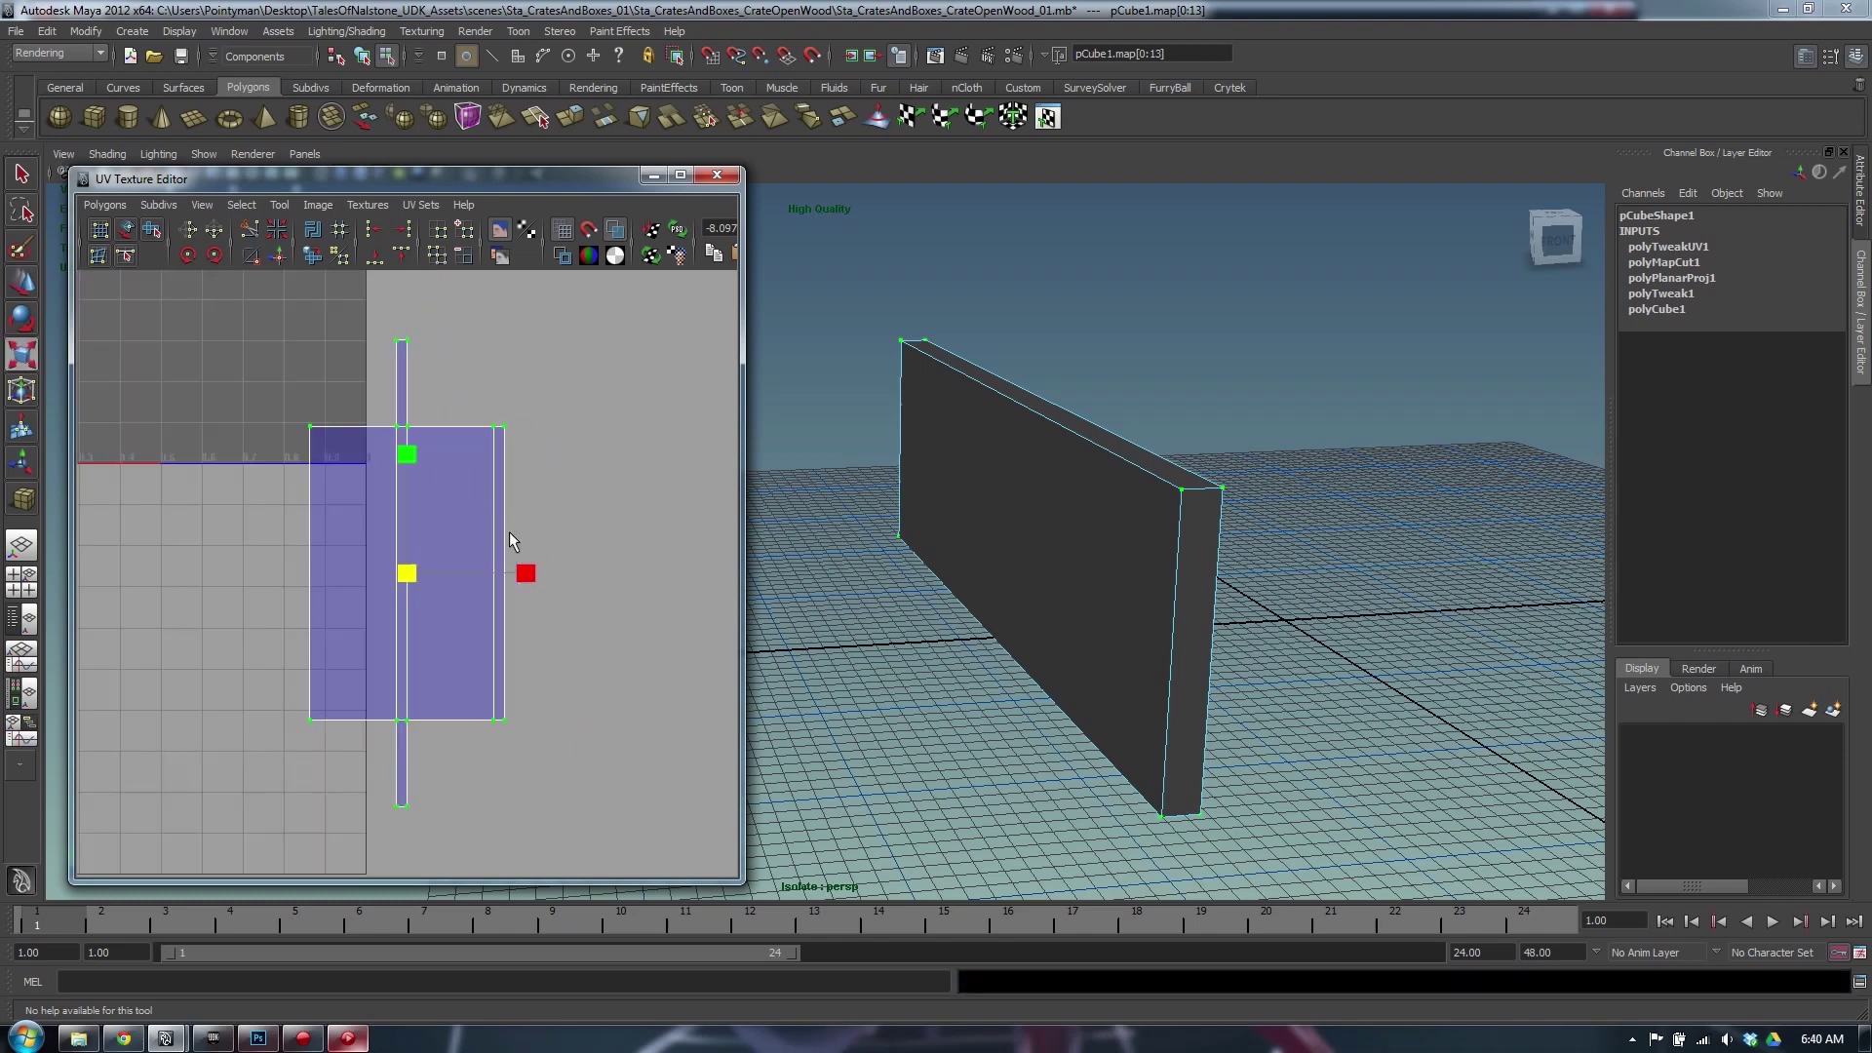
{"action": "middle_click_drag", "start_coordinate": [509, 532], "coordinate": [507, 433]}
{"action": "right_click_drag", "start_coordinate": [555, 435], "coordinate": [280, 374], "text": "alt"}
{"action": "middle_click_drag", "start_coordinate": [280, 373], "coordinate": [398, 437], "text": "alt"}
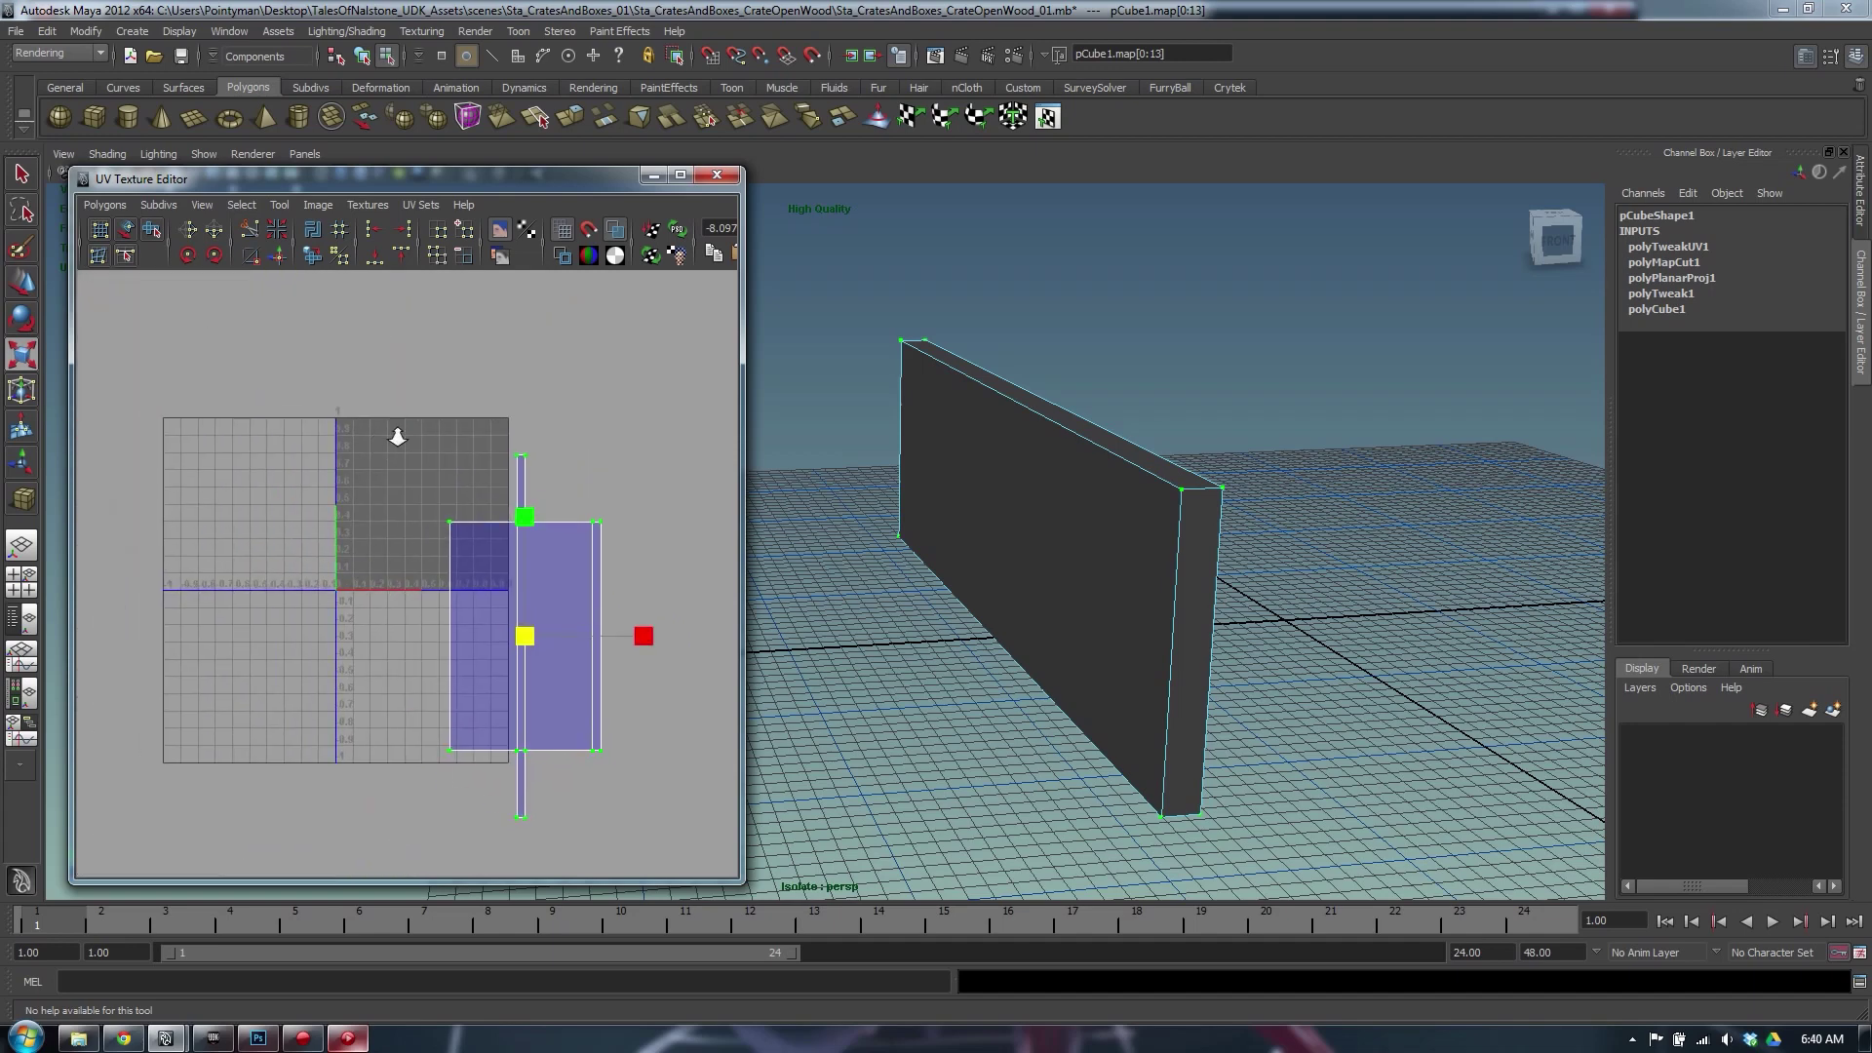
{"action": "right_click_drag", "start_coordinate": [396, 435], "coordinate": [660, 471], "text": "alt"}
{"action": "middle_click_drag", "start_coordinate": [660, 472], "coordinate": [501, 383]}
{"action": "key", "text": "w"}
Cut the two narrow end-face strips off the unfolded side wall UVs along their short edges
{"action": "right_click_drag", "start_coordinate": [355, 424], "coordinate": [916, 478], "text": "alt"}
{"action": "middle_click_drag", "start_coordinate": [337, 352], "coordinate": [344, 380], "text": "alt"}
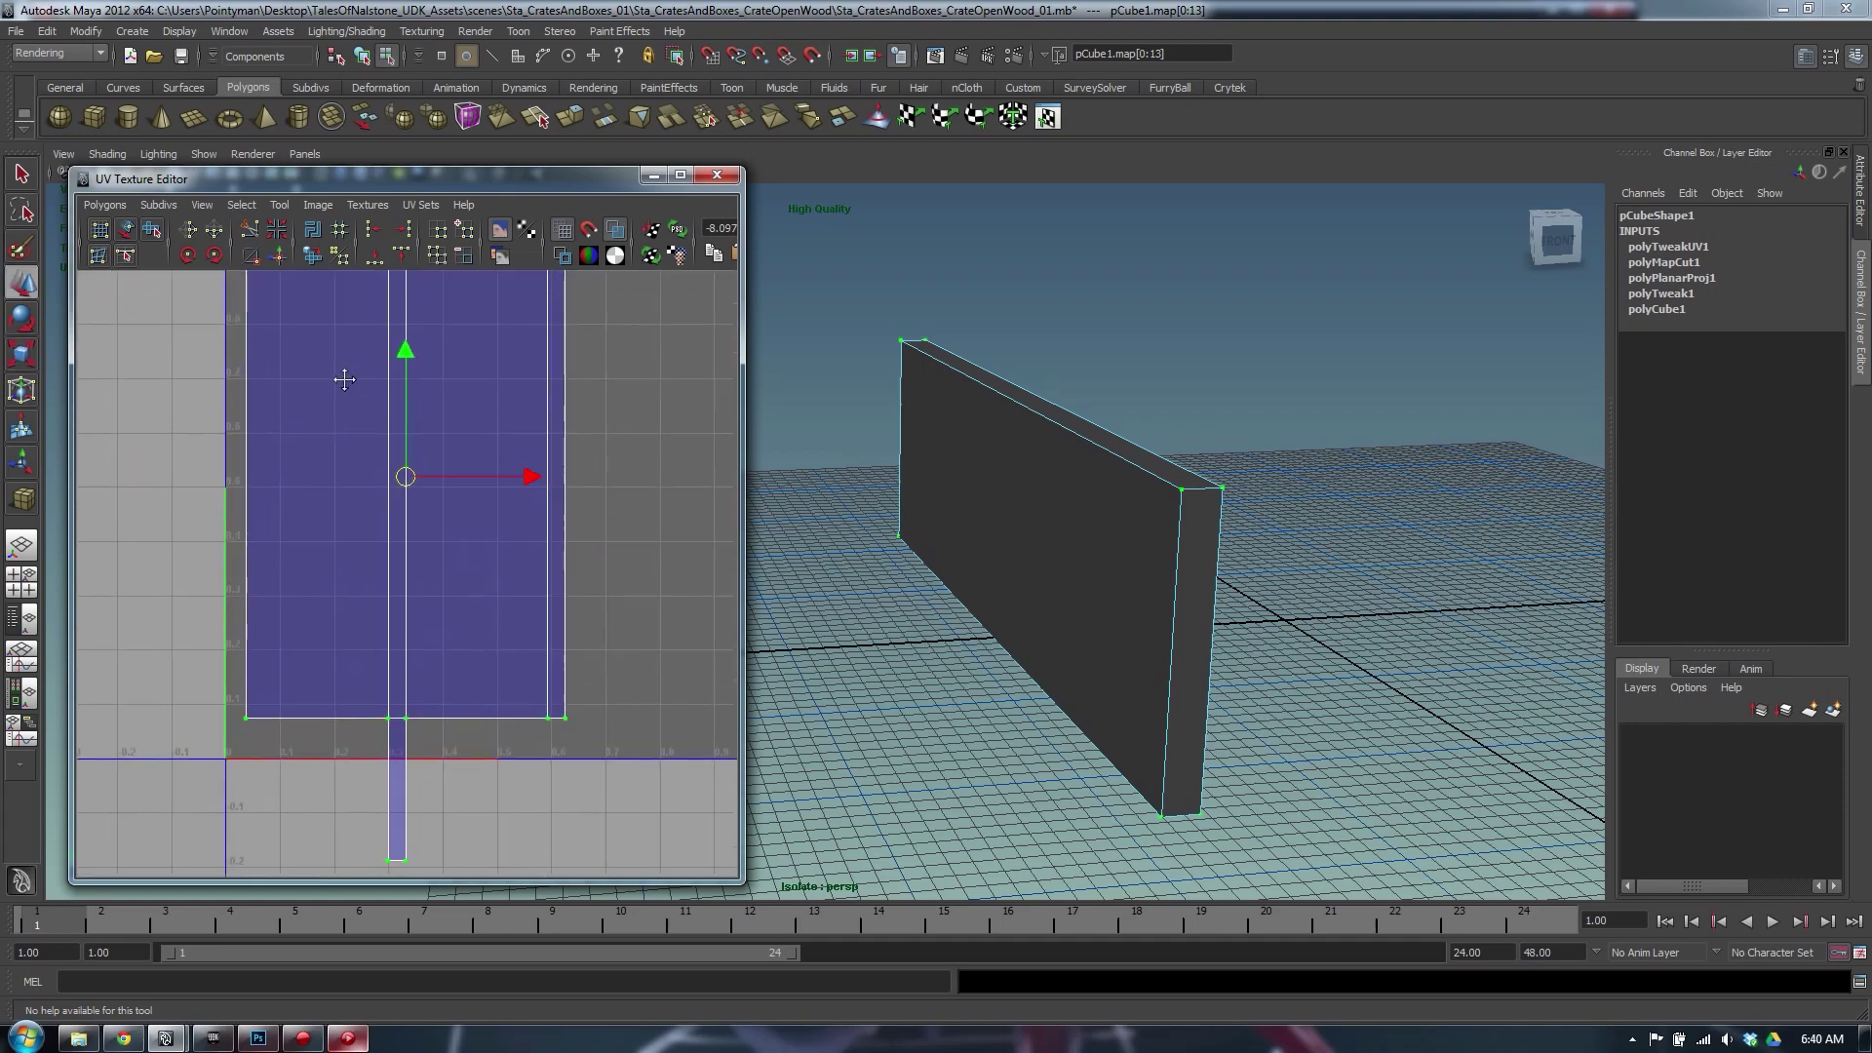
{"action": "right_click_drag", "start_coordinate": [367, 778], "coordinate": [371, 731]}
{"action": "left_click", "coordinate": [396, 732]}
{"action": "middle_click_drag", "start_coordinate": [462, 410], "coordinate": [484, 573], "text": "alt"}
{"action": "left_click", "coordinate": [421, 396], "text": "shift"}
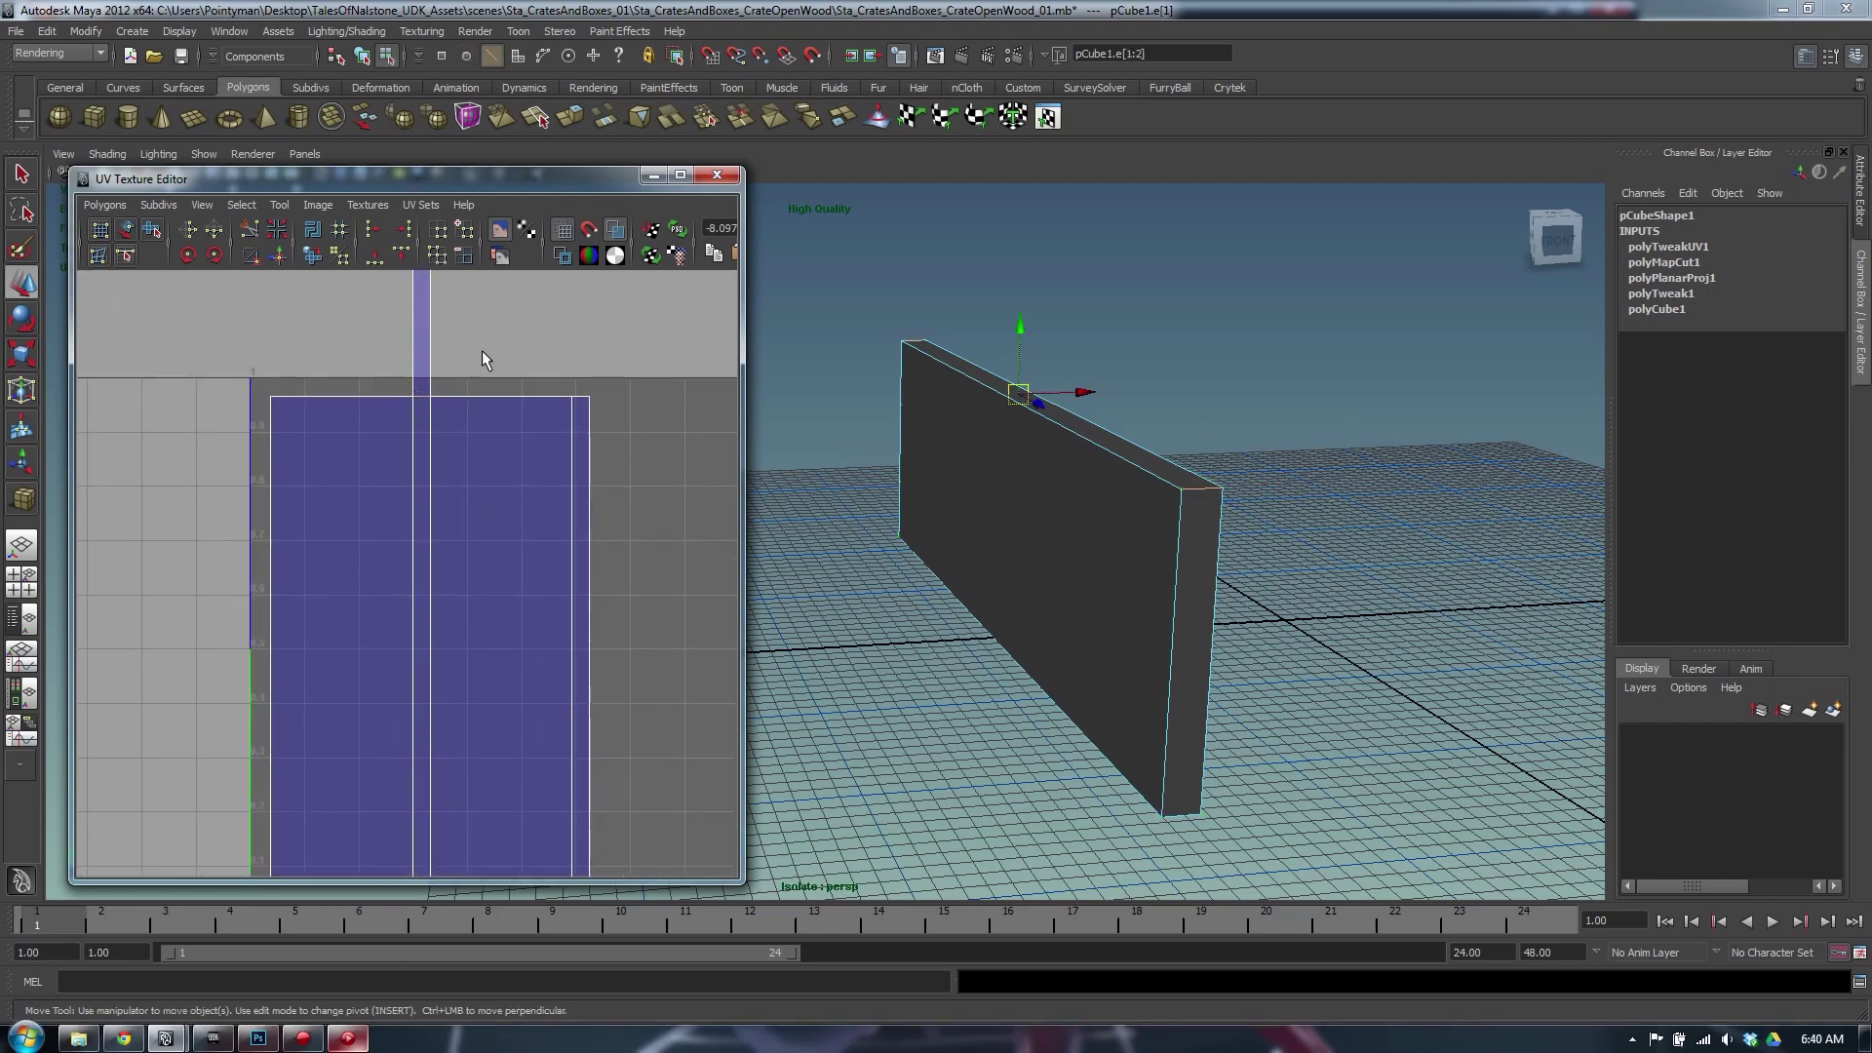
{"action": "left_click", "coordinate": [248, 230]}
Move and sew the detached end-face UV strips onto the short ends of a large face's UVs
{"action": "right_click_drag", "start_coordinate": [409, 302], "coordinate": [420, 249]}
{"action": "left_click", "coordinate": [430, 304]}
{"action": "middle_click_drag", "start_coordinate": [472, 760], "coordinate": [578, 601], "text": "alt"}
{"action": "left_click", "coordinate": [278, 254]}
{"action": "right_click_drag", "start_coordinate": [577, 600], "coordinate": [445, 545], "text": "alt"}
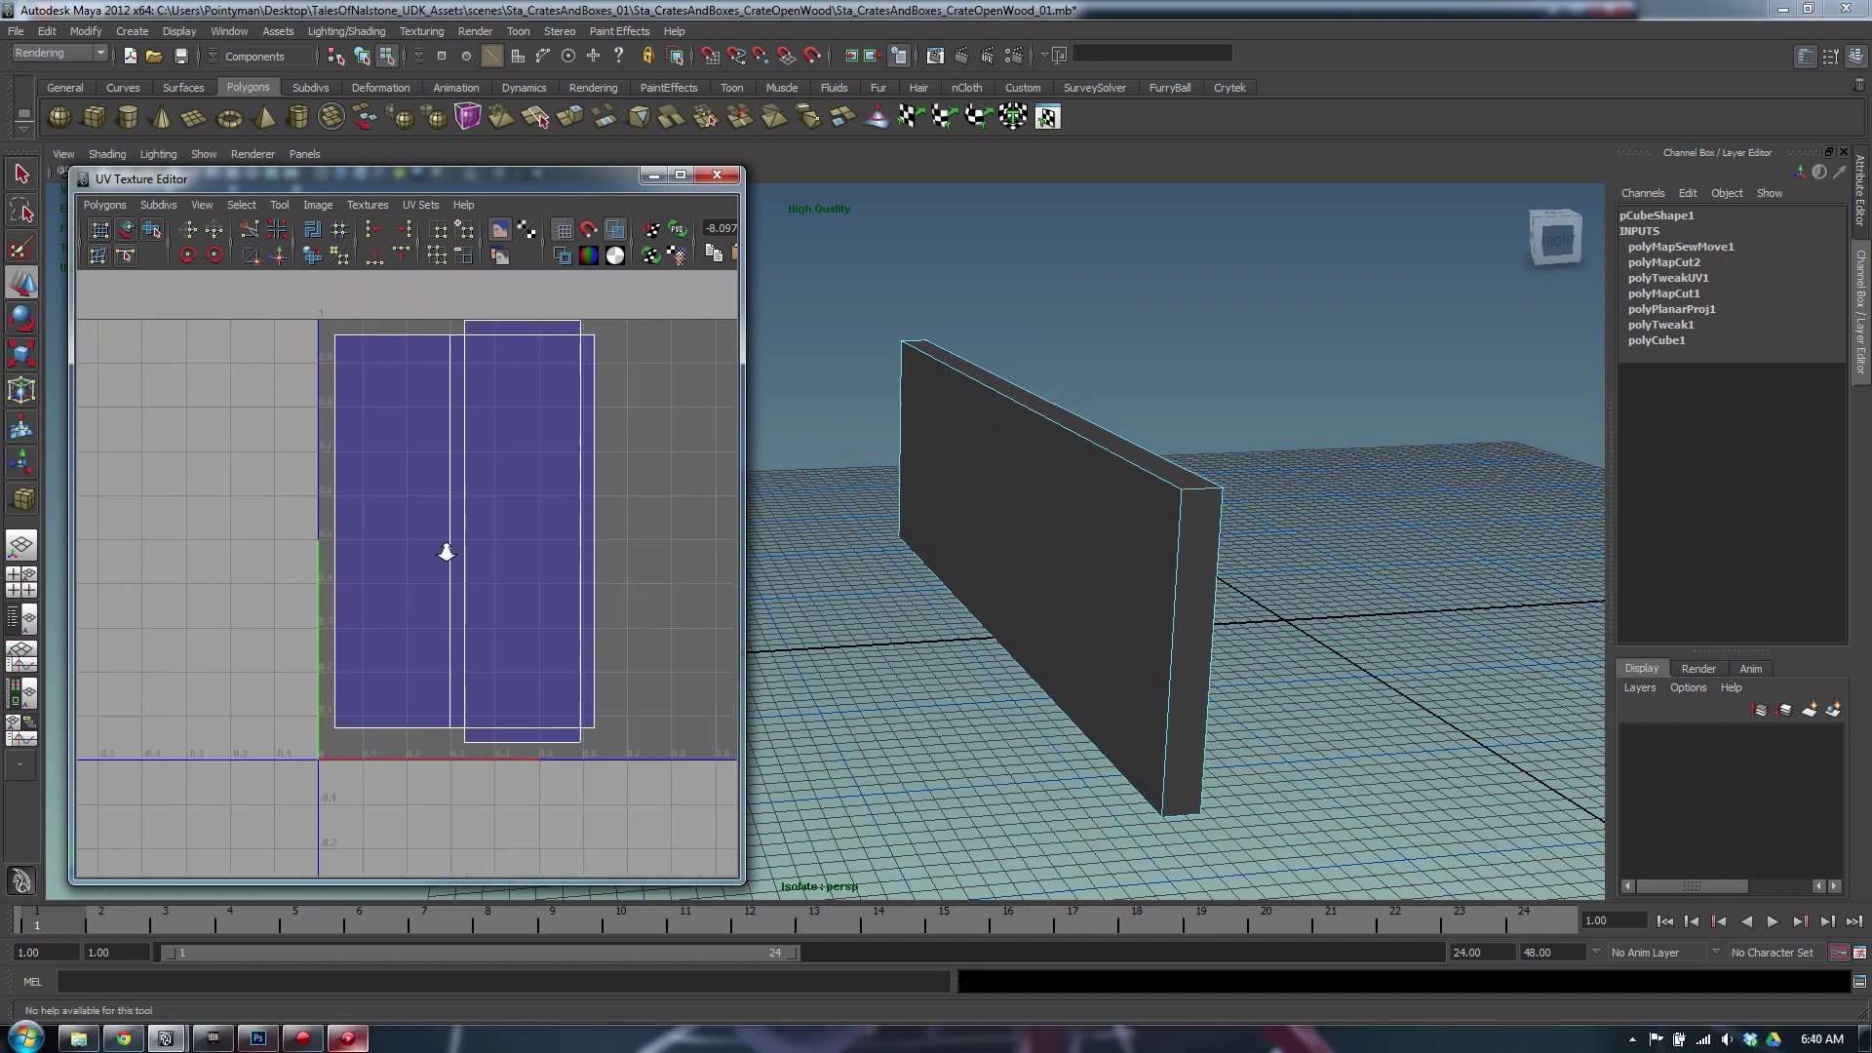
Scale down all the side wall panel's UVs and fit them into the upper-left part of the 0–1 square
{"action": "right_click_drag", "start_coordinate": [485, 458], "coordinate": [507, 459]}
{"action": "left_click_drag", "start_coordinate": [663, 287], "coordinate": [230, 838]}
{"action": "key", "text": "r"}
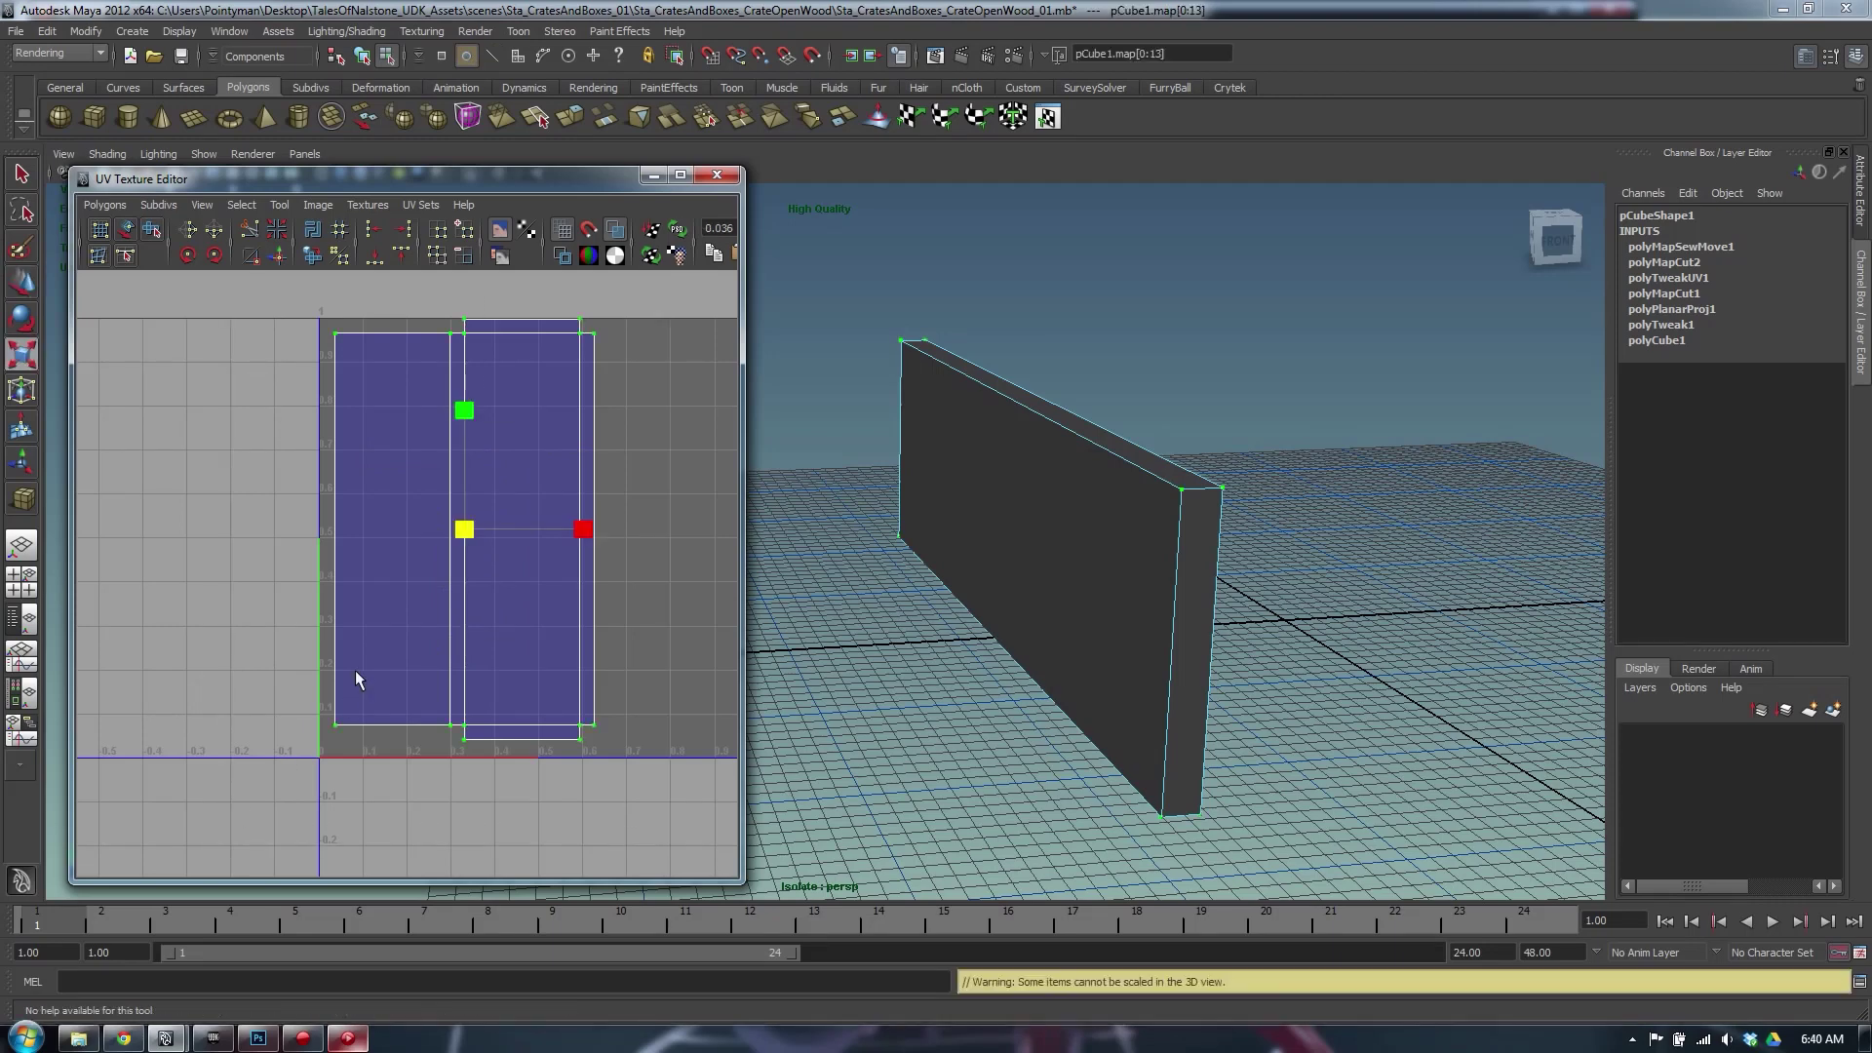
{"action": "middle_click_drag", "start_coordinate": [573, 646], "coordinate": [516, 617]}
{"action": "key", "text": "w"}
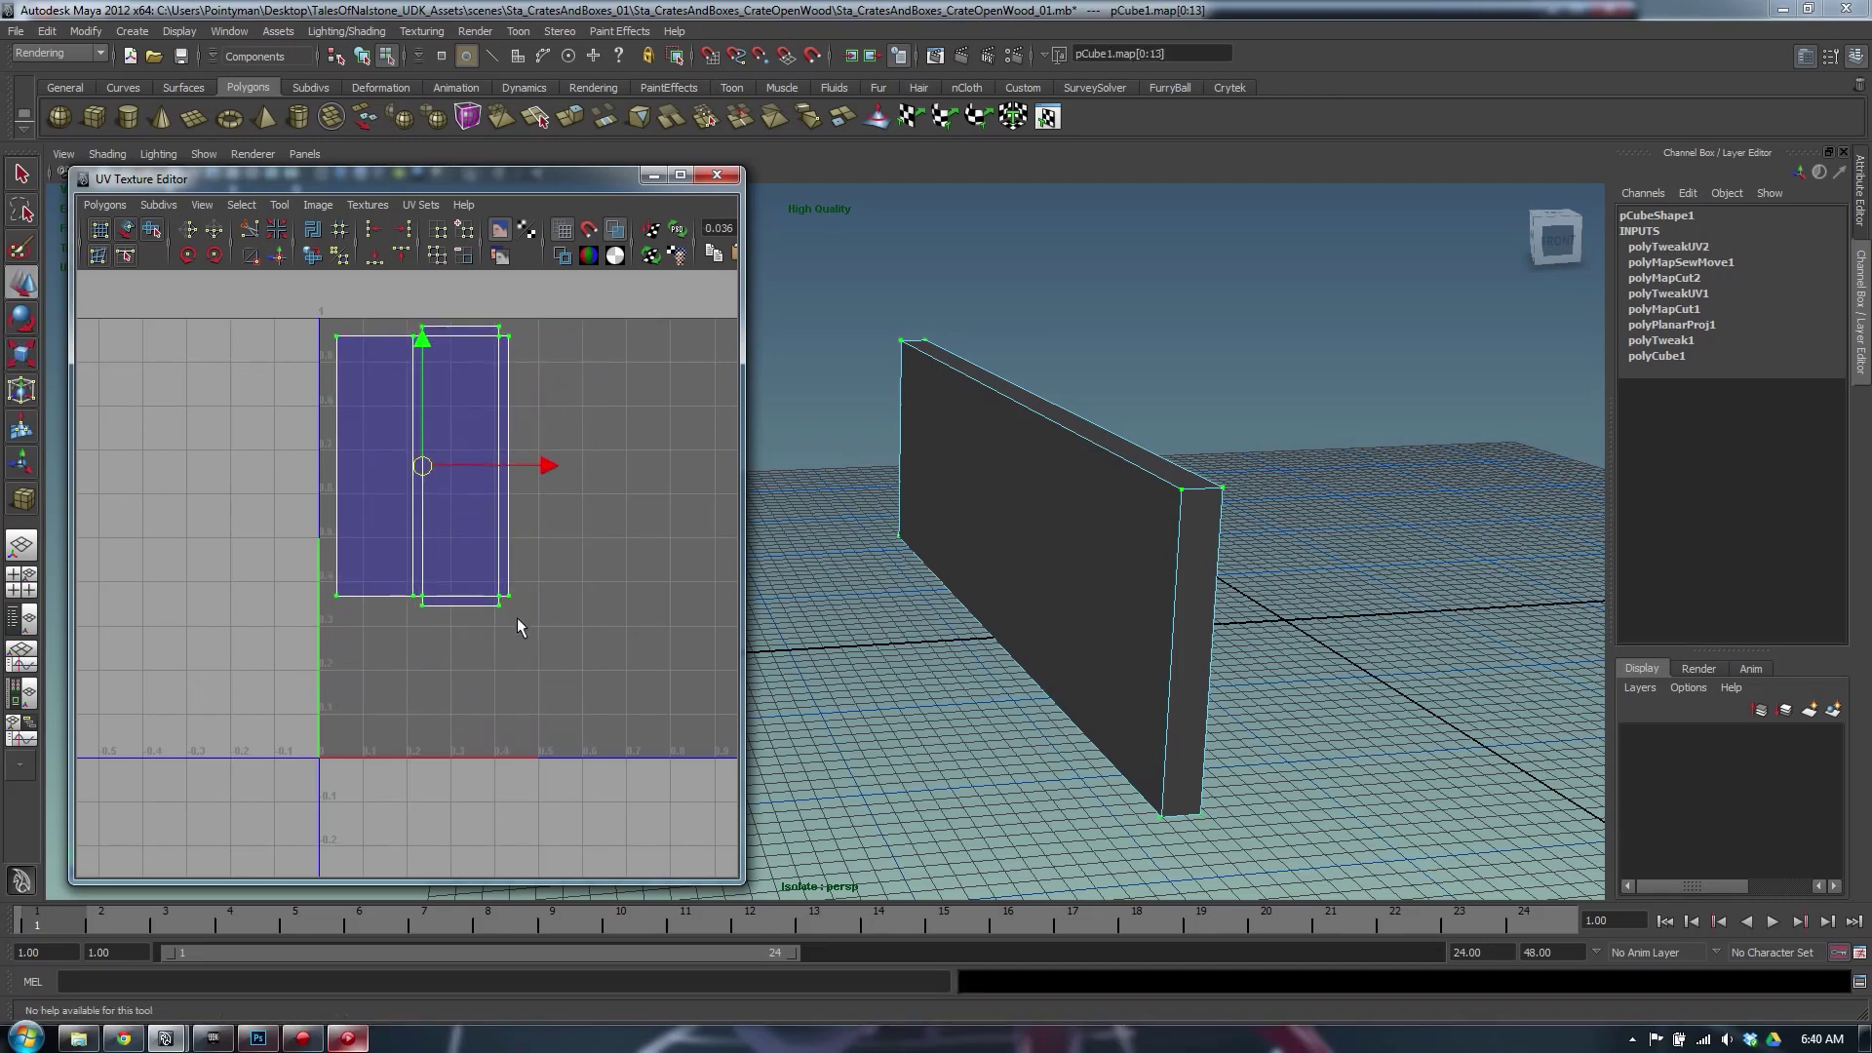
Delete the side wall panel's construction history and end its isolation to show all modules
{"action": "left_click_drag", "start_coordinate": [1175, 575], "coordinate": [1161, 574], "text": "alt"}
{"action": "right_click_drag", "start_coordinate": [1178, 565], "coordinate": [1287, 426]}
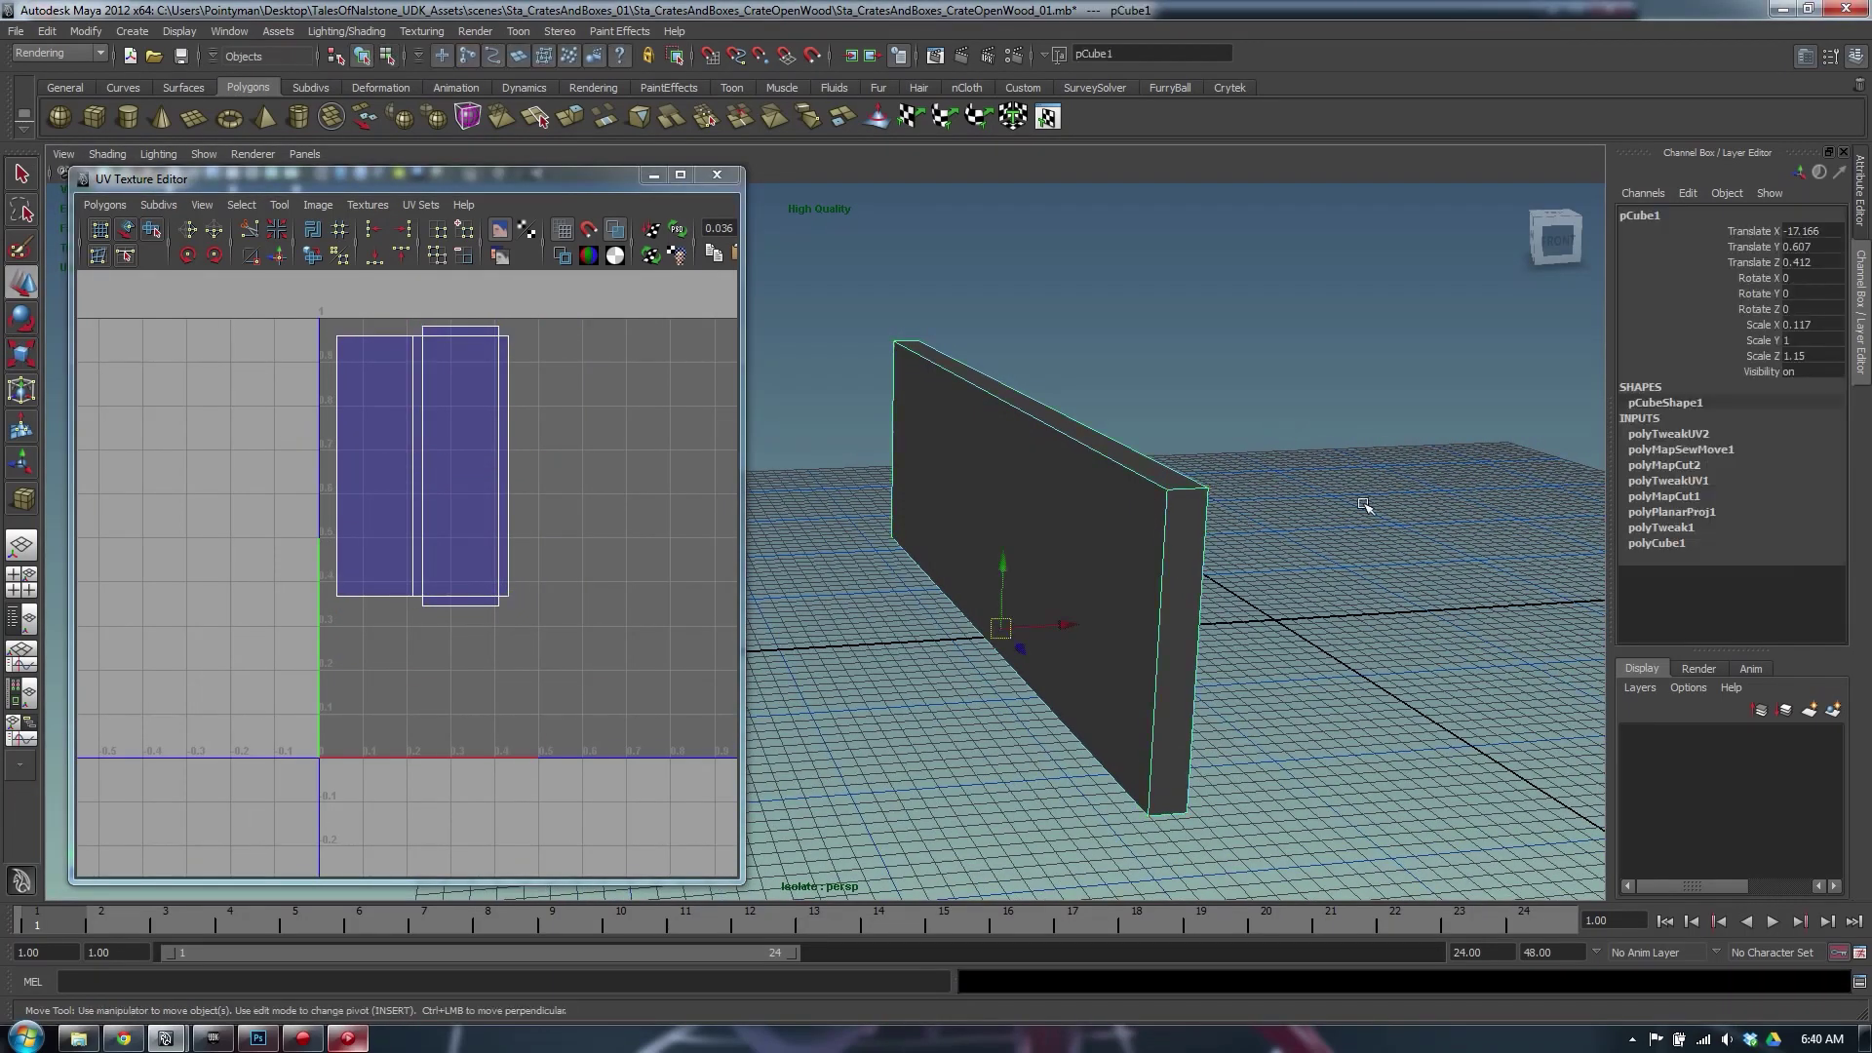
{"action": "key", "text": "alt+shift+d"}
{"action": "left_click", "coordinate": [1304, 493]}
{"action": "key", "text": "z"}
{"action": "left_click", "coordinate": [1360, 495]}
{"action": "key", "text": "shift+i"}
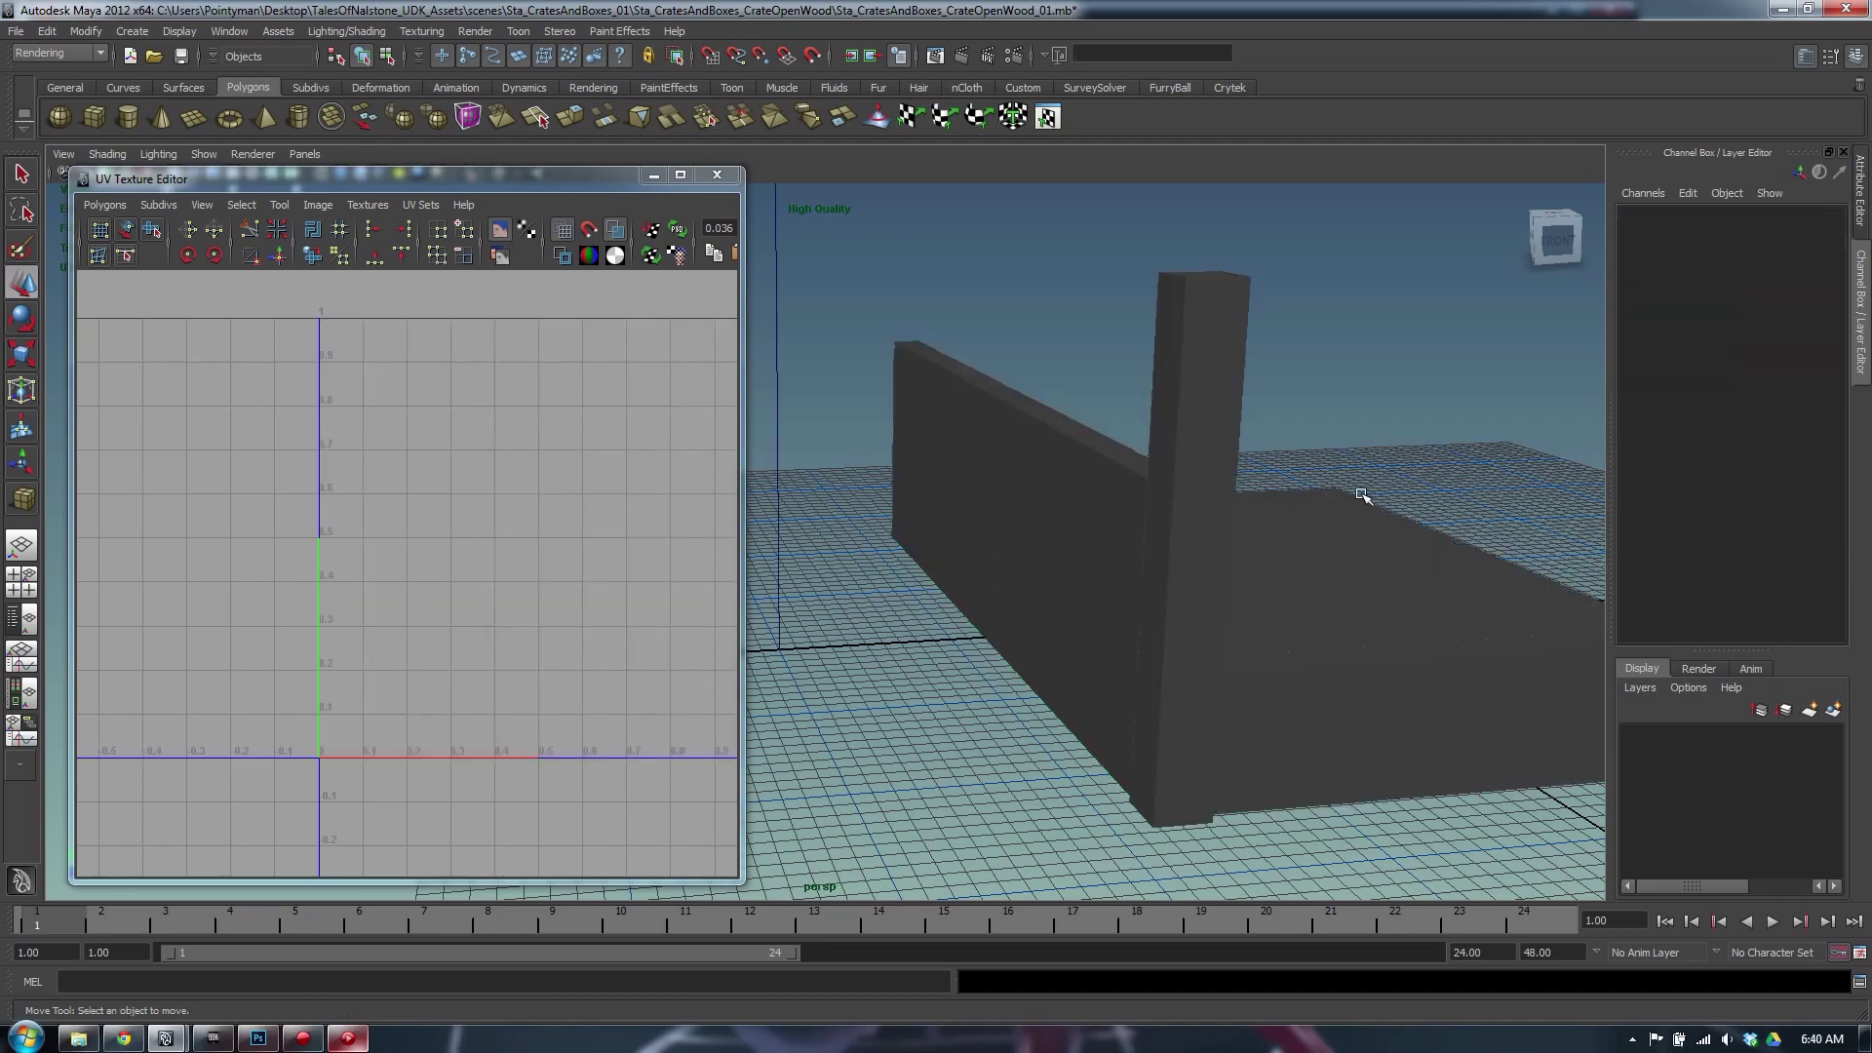
Isolate the corner post in the viewport and bring its planar-projected UVs into view
{"action": "left_click", "coordinate": [1203, 537]}
{"action": "left_click_drag", "start_coordinate": [1203, 538], "coordinate": [1253, 521], "text": "alt"}
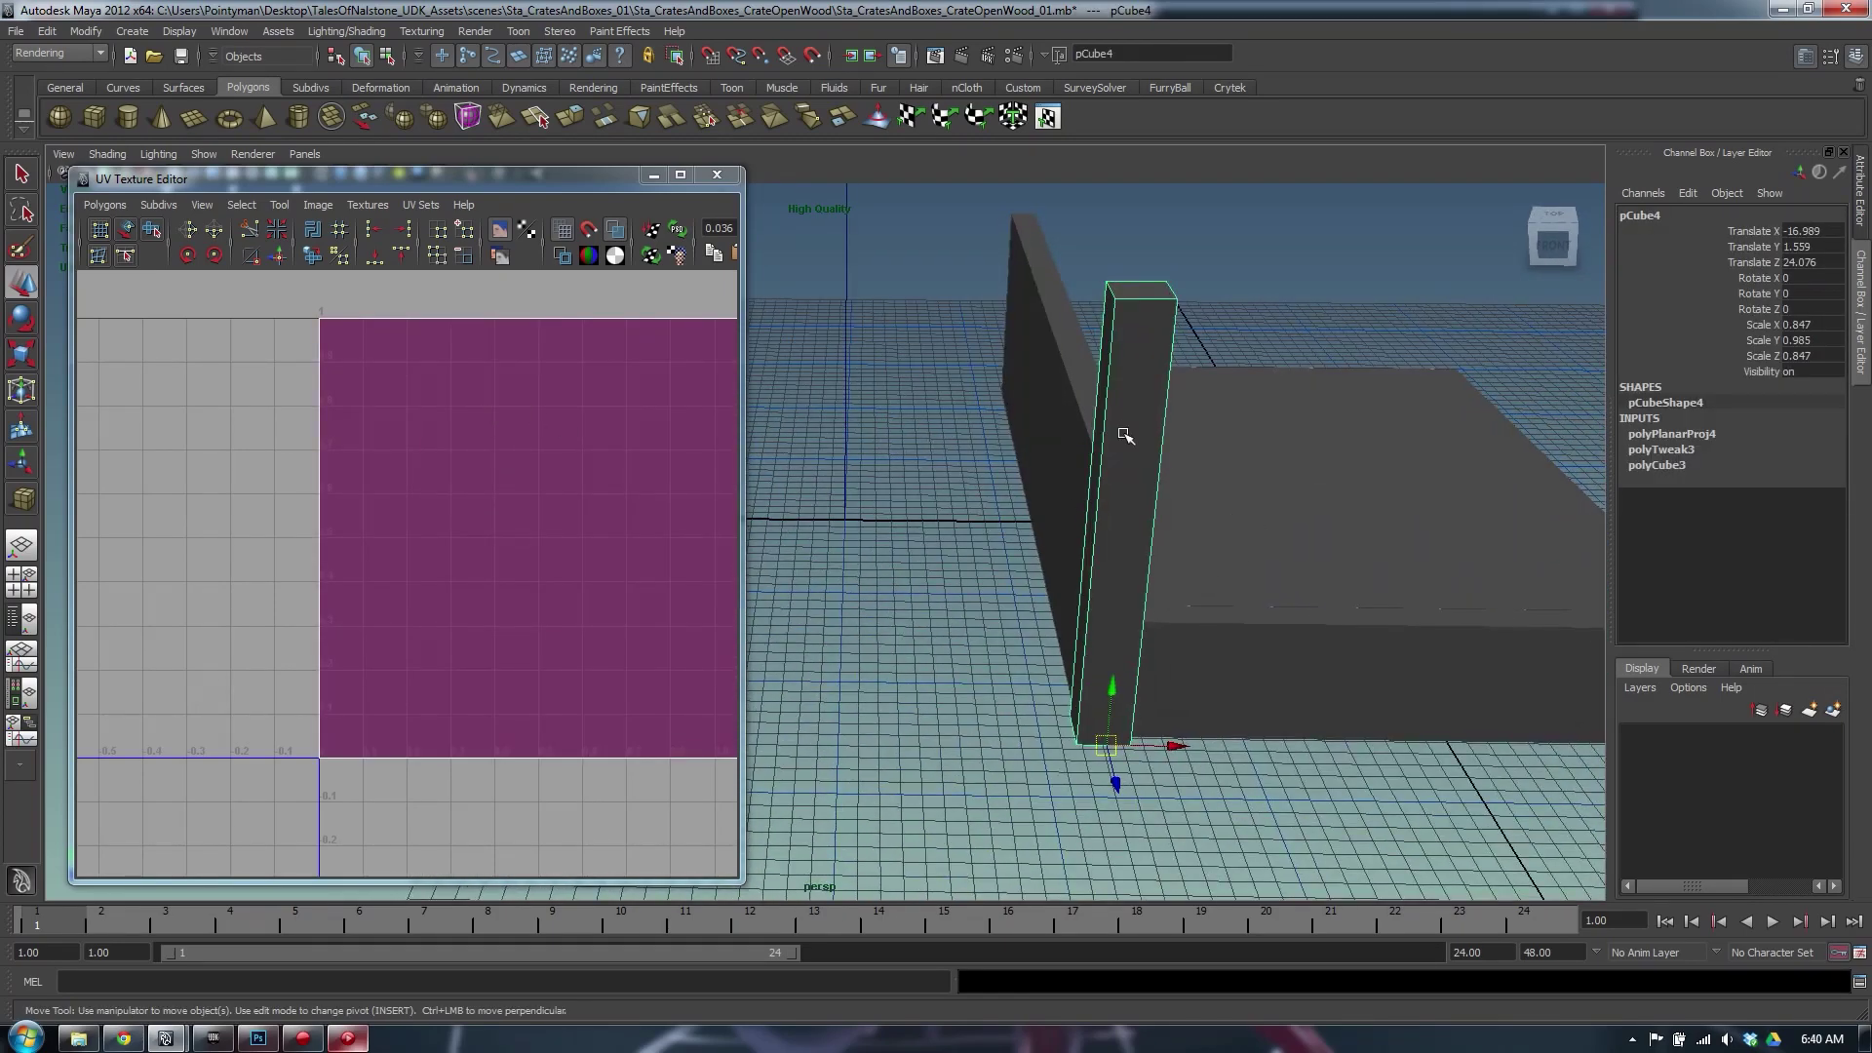
{"action": "middle_click_drag", "start_coordinate": [544, 368], "coordinate": [393, 410], "text": "alt"}
{"action": "left_click_drag", "start_coordinate": [1314, 435], "coordinate": [1183, 447], "text": "alt"}
{"action": "key", "text": "shift+i"}
{"action": "middle_click_drag", "start_coordinate": [1024, 507], "coordinate": [1171, 354], "text": "alt"}
{"action": "left_click_drag", "start_coordinate": [1171, 354], "coordinate": [1300, 400], "text": "alt"}
Cut the corner post's UVs along one long vertical edge and the seam edges around its top and bottom caps
{"action": "right_click", "coordinate": [1165, 344]}
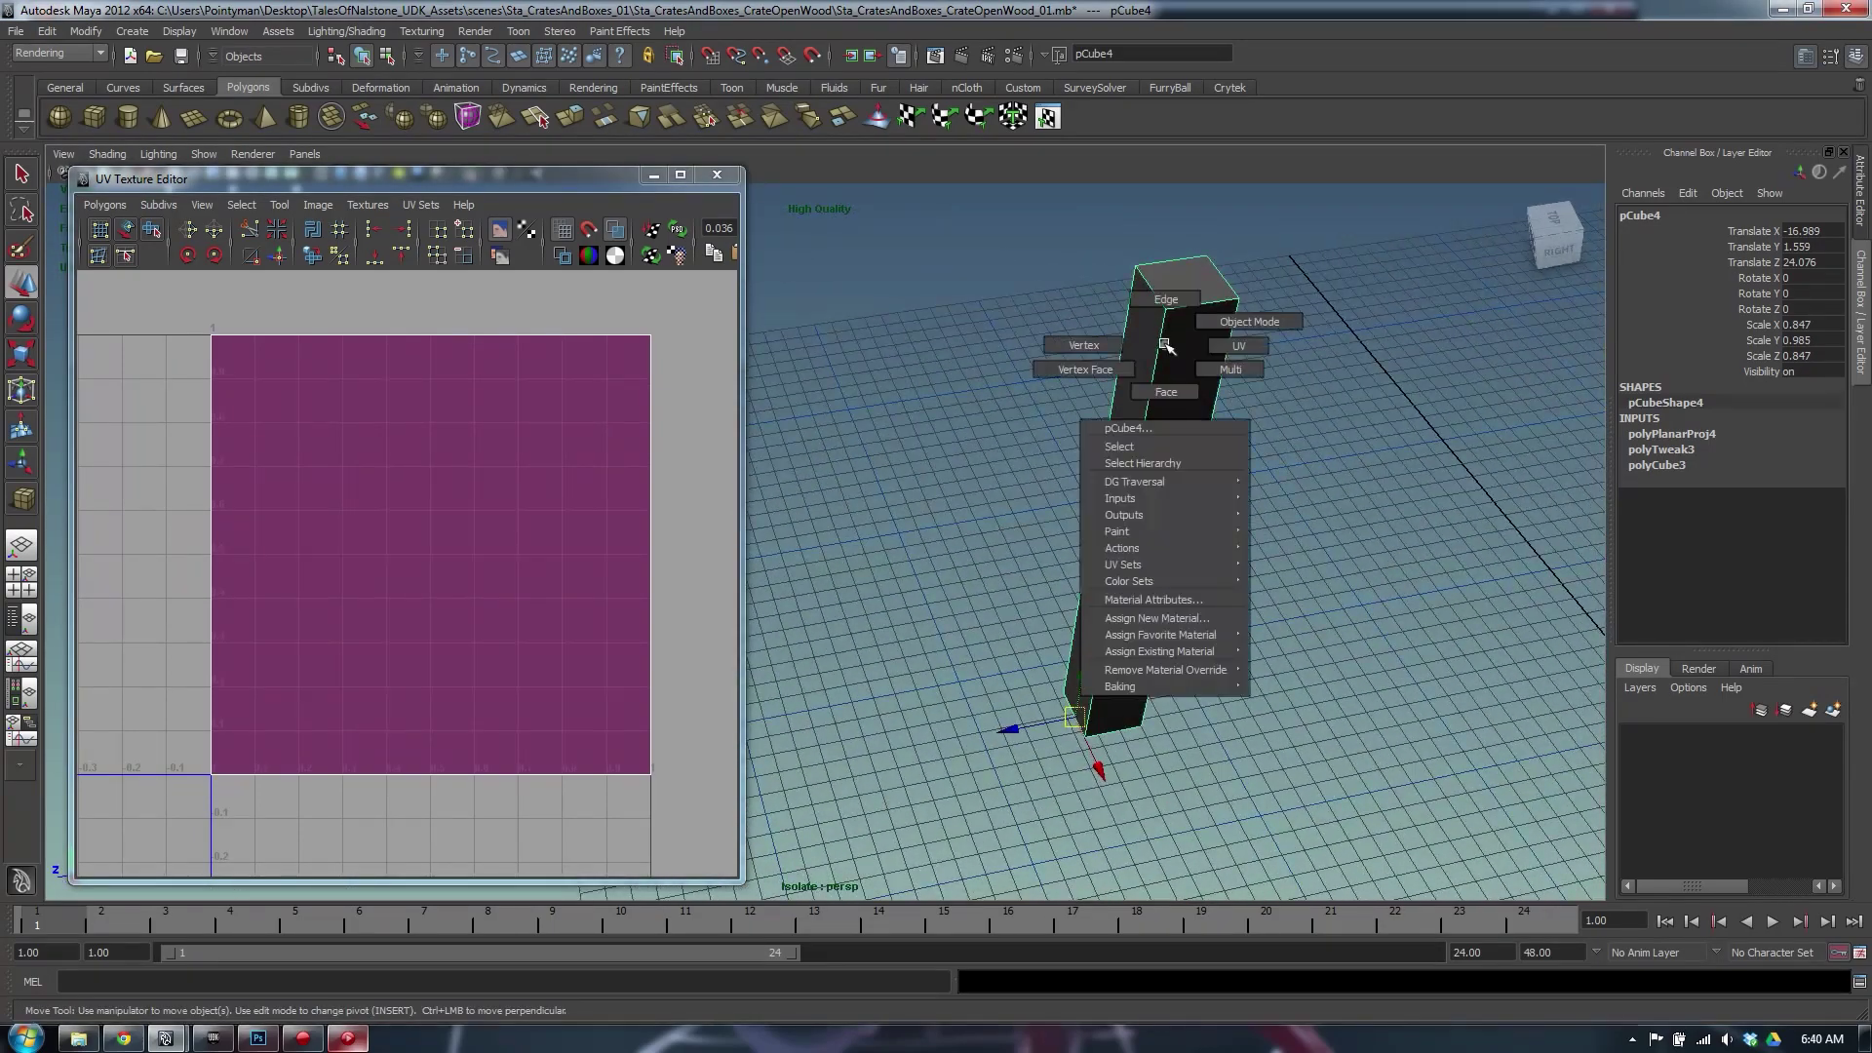
{"action": "right_click_drag", "start_coordinate": [1165, 344], "coordinate": [1174, 333]}
{"action": "left_click", "coordinate": [1199, 304]}
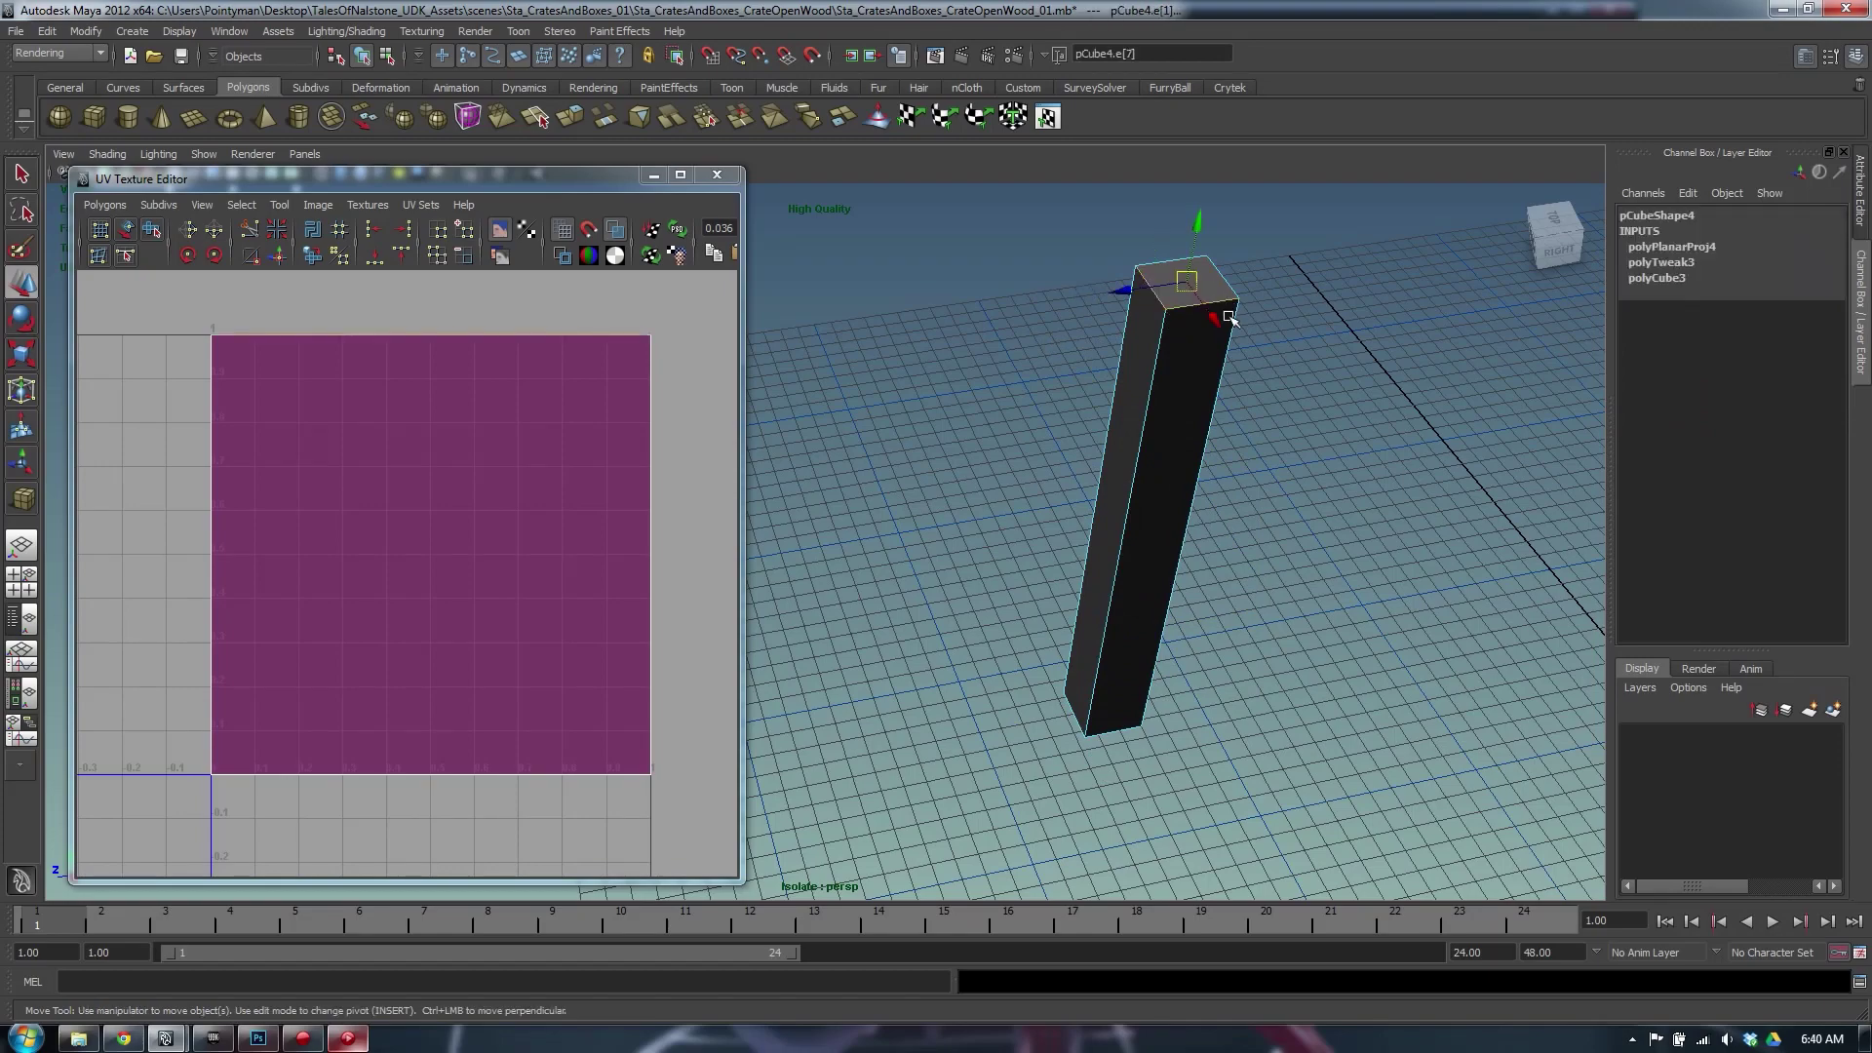
{"action": "left_click", "coordinate": [1203, 299]}
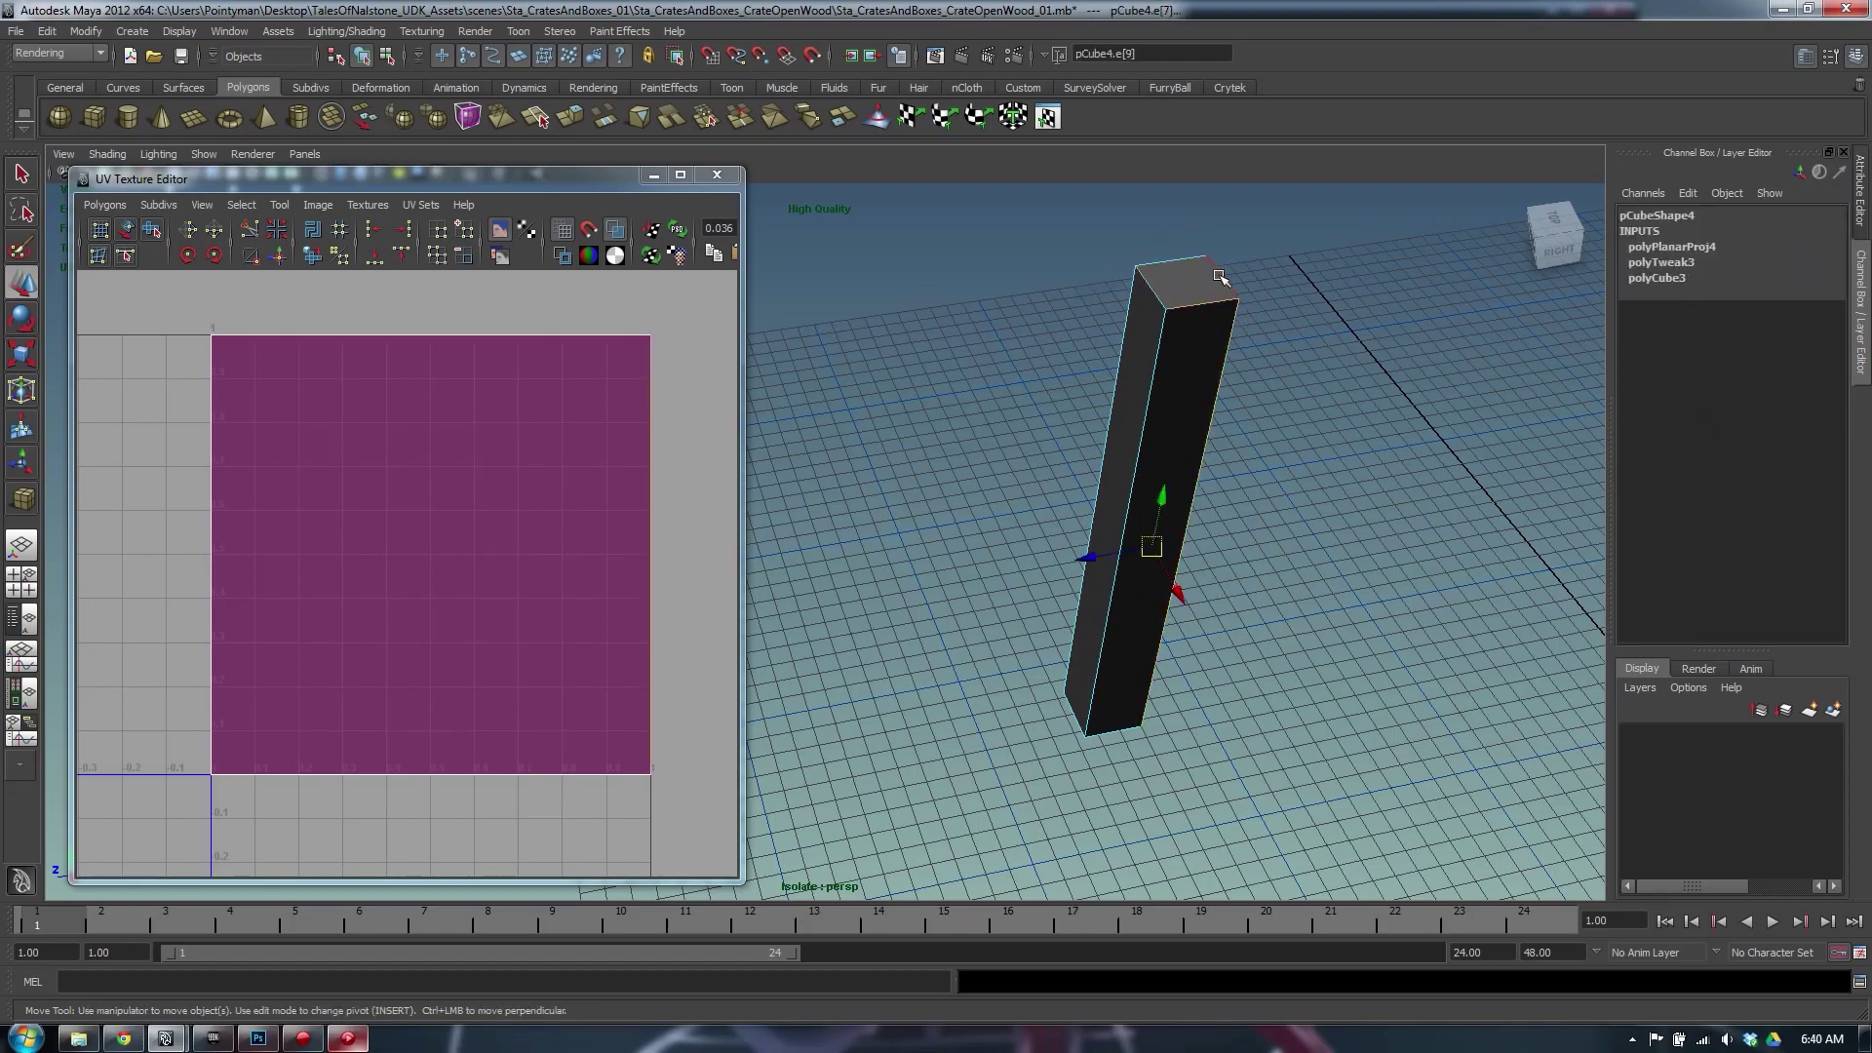
{"action": "left_click", "coordinate": [1219, 276], "text": "shift"}
{"action": "left_click", "coordinate": [1178, 263], "text": "shift"}
{"action": "mouse_move", "coordinate": [1160, 721]}
{"action": "left_mouse_down", "text": "alt"}
{"action": "mouse_move", "coordinate": [1137, 510]}
{"action": "mouse_move", "coordinate": [1070, 534]}
{"action": "mouse_move", "coordinate": [1174, 690]}
{"action": "left_mouse_up", "text": "alt"}
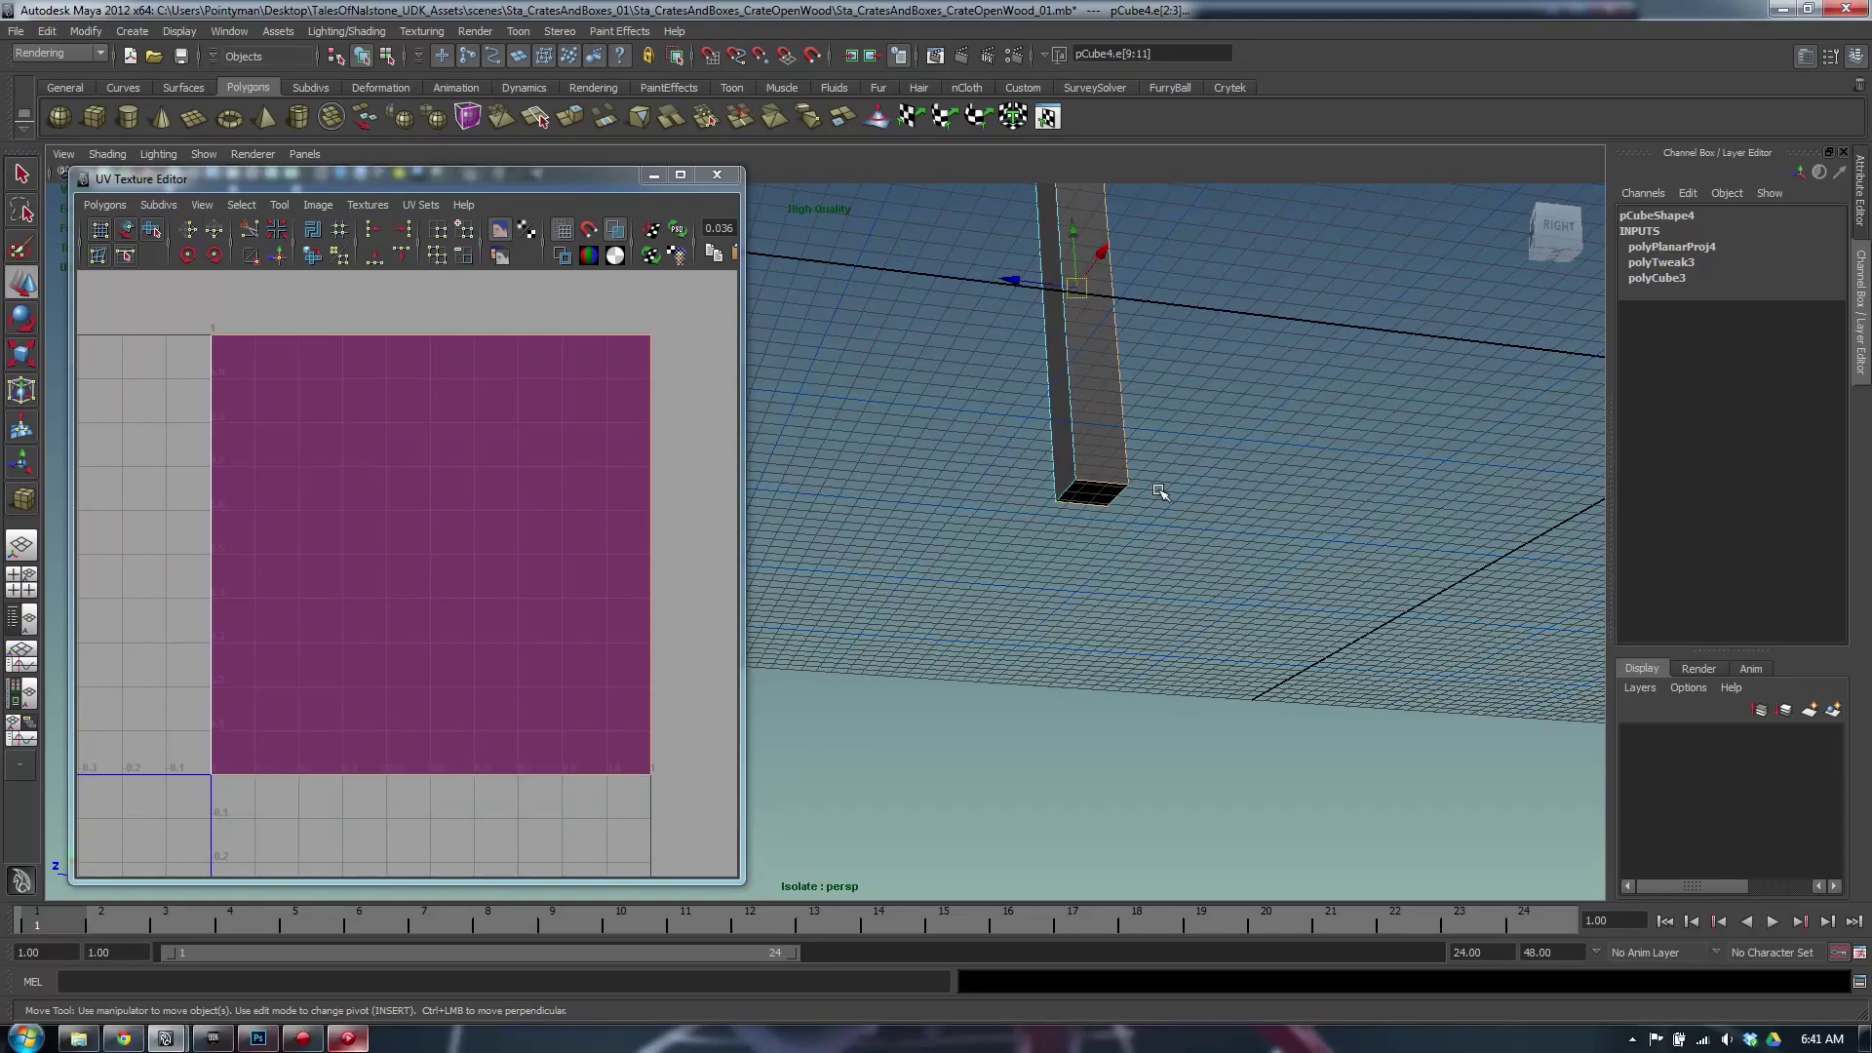
{"action": "left_click_drag", "start_coordinate": [1160, 493], "coordinate": [1054, 504], "text": "alt"}
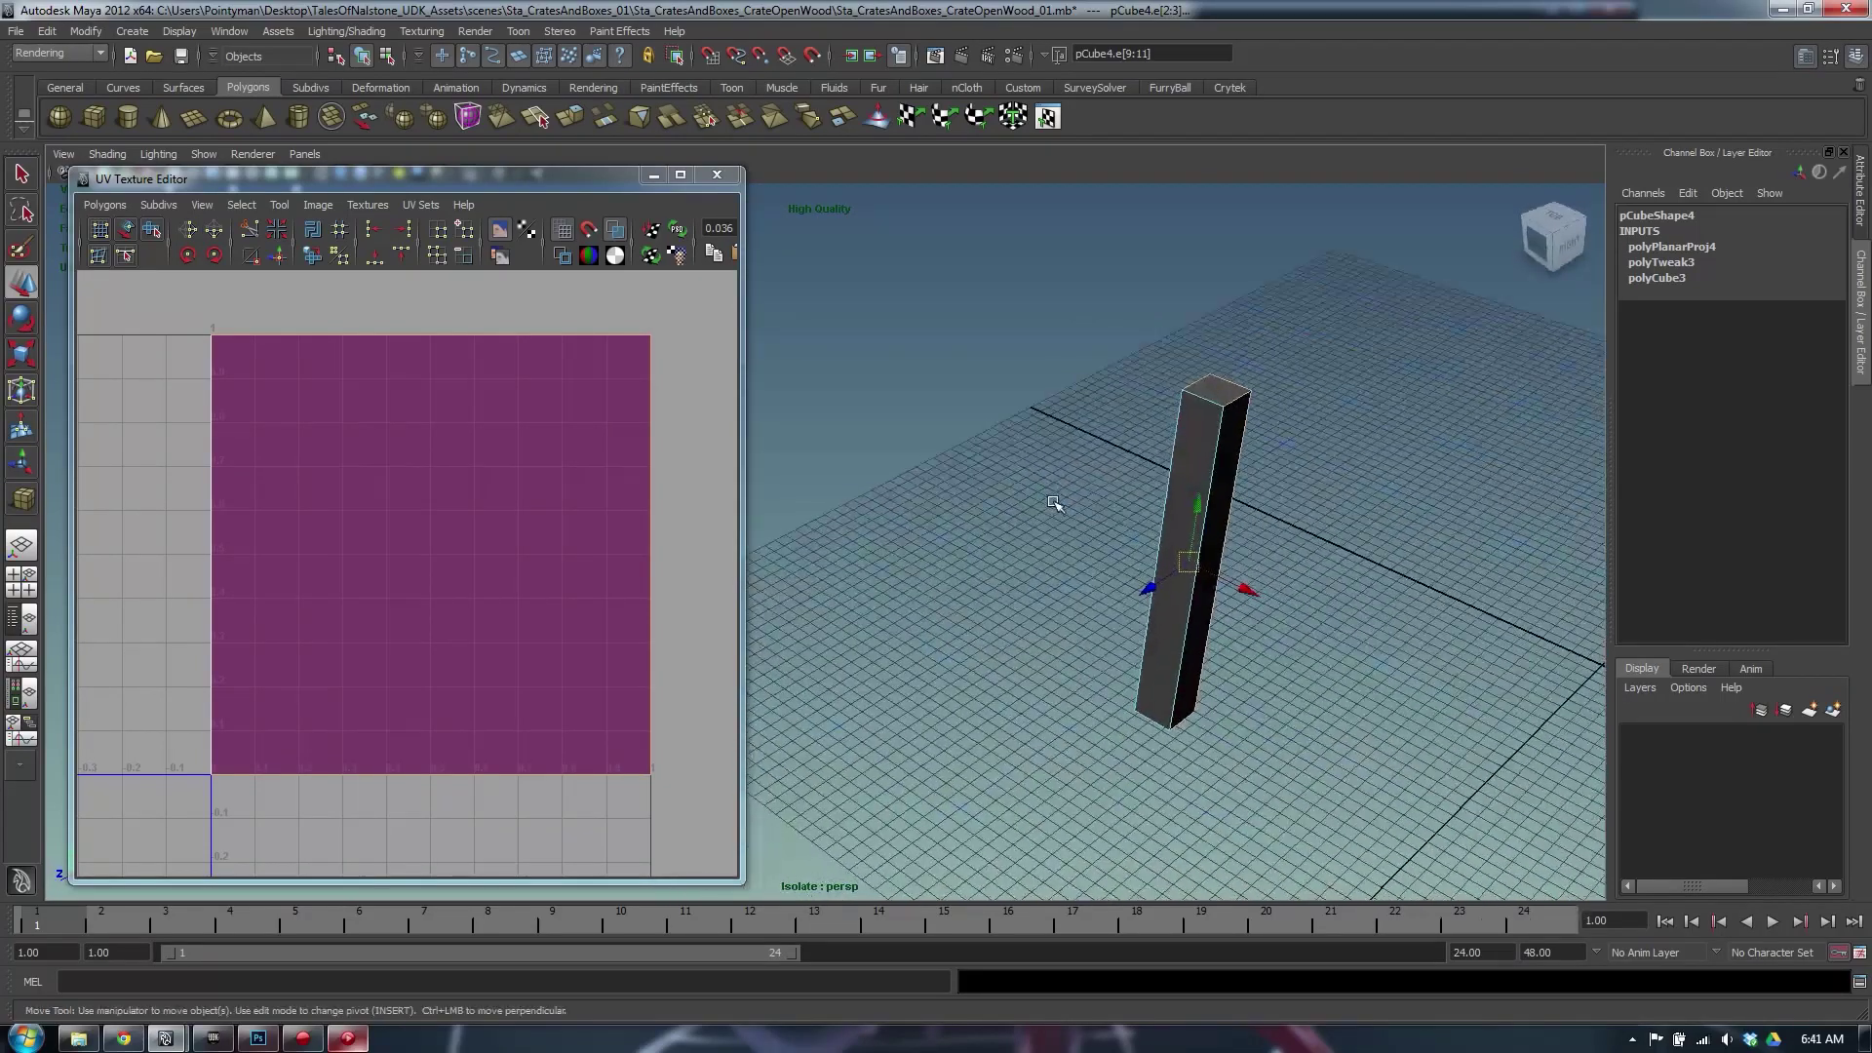
{"action": "left_click", "coordinate": [252, 256]}
Unfold the corner post's UVs using the two UV points at the ends of one long vertical edge
{"action": "right_click_drag", "start_coordinate": [419, 360], "coordinate": [529, 436]}
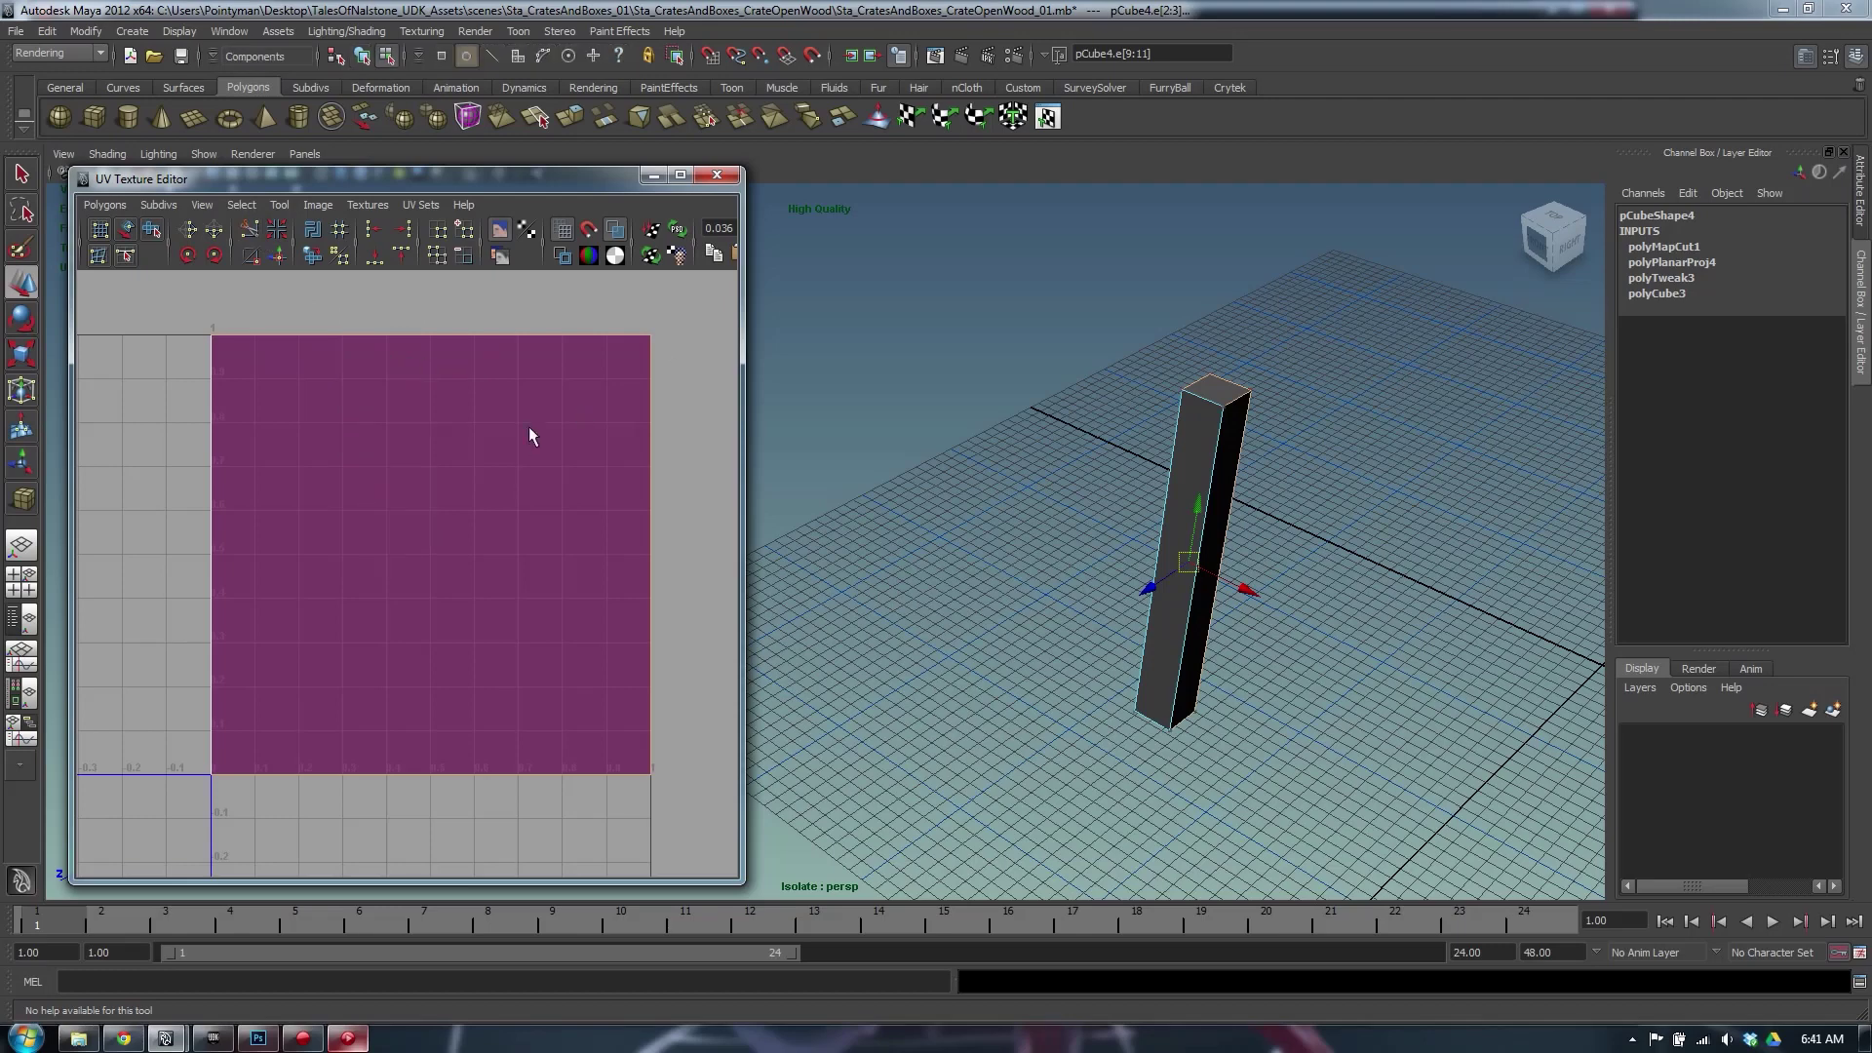
{"action": "middle_click_drag", "start_coordinate": [529, 425], "coordinate": [455, 451], "text": "alt"}
{"action": "right_click_drag", "start_coordinate": [455, 451], "coordinate": [321, 455], "text": "alt"}
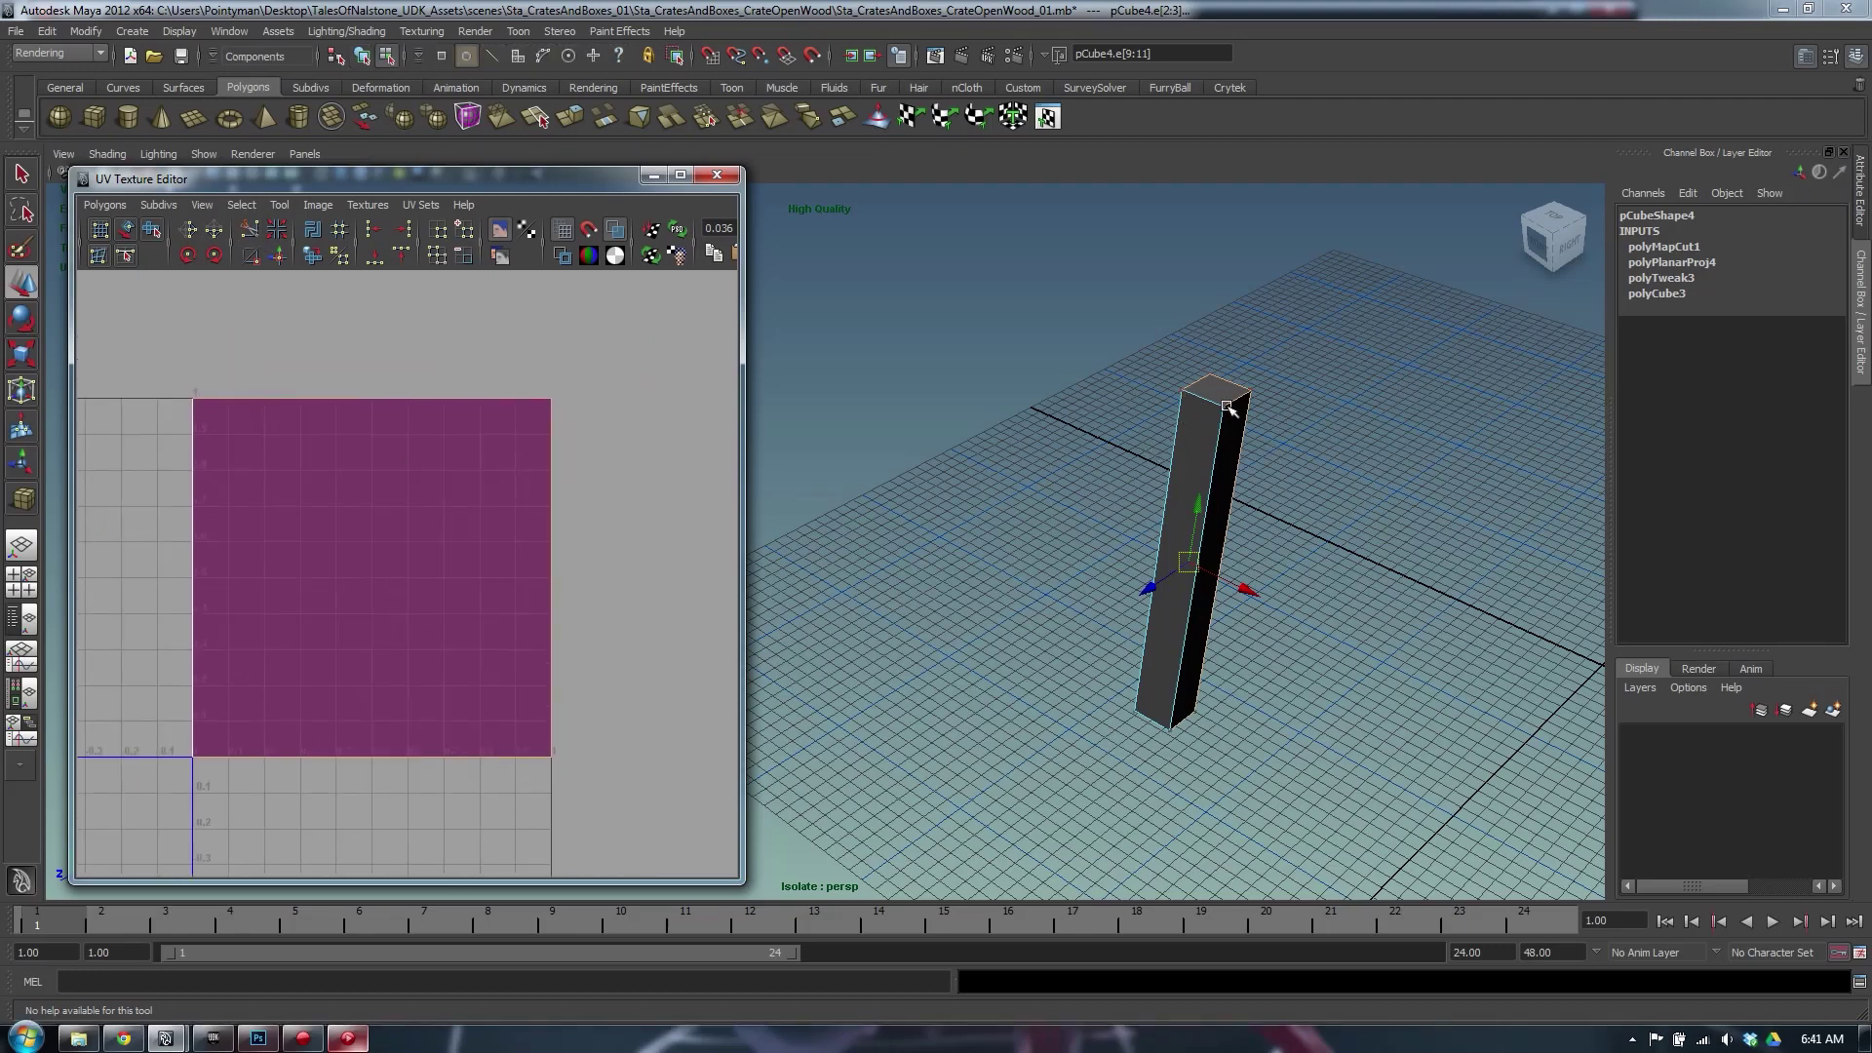
{"action": "left_click", "coordinate": [1189, 393]}
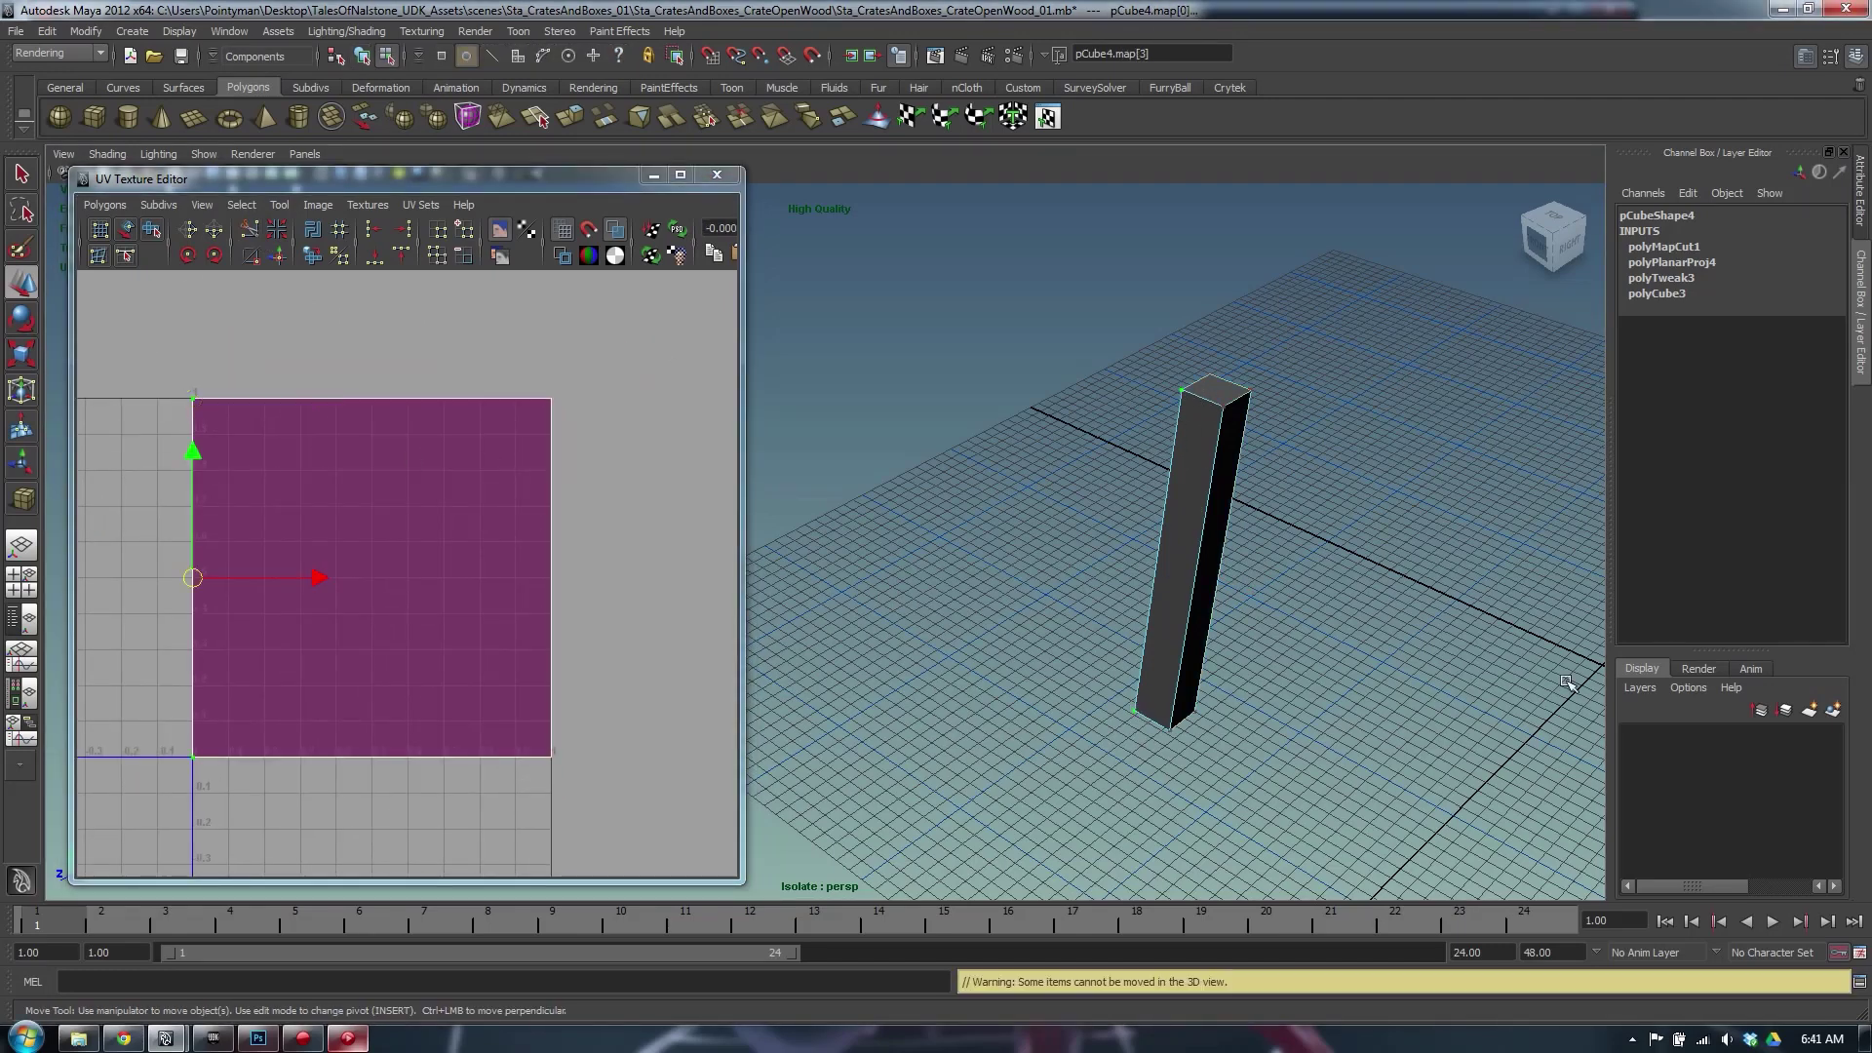
{"action": "left_click", "coordinate": [310, 256]}
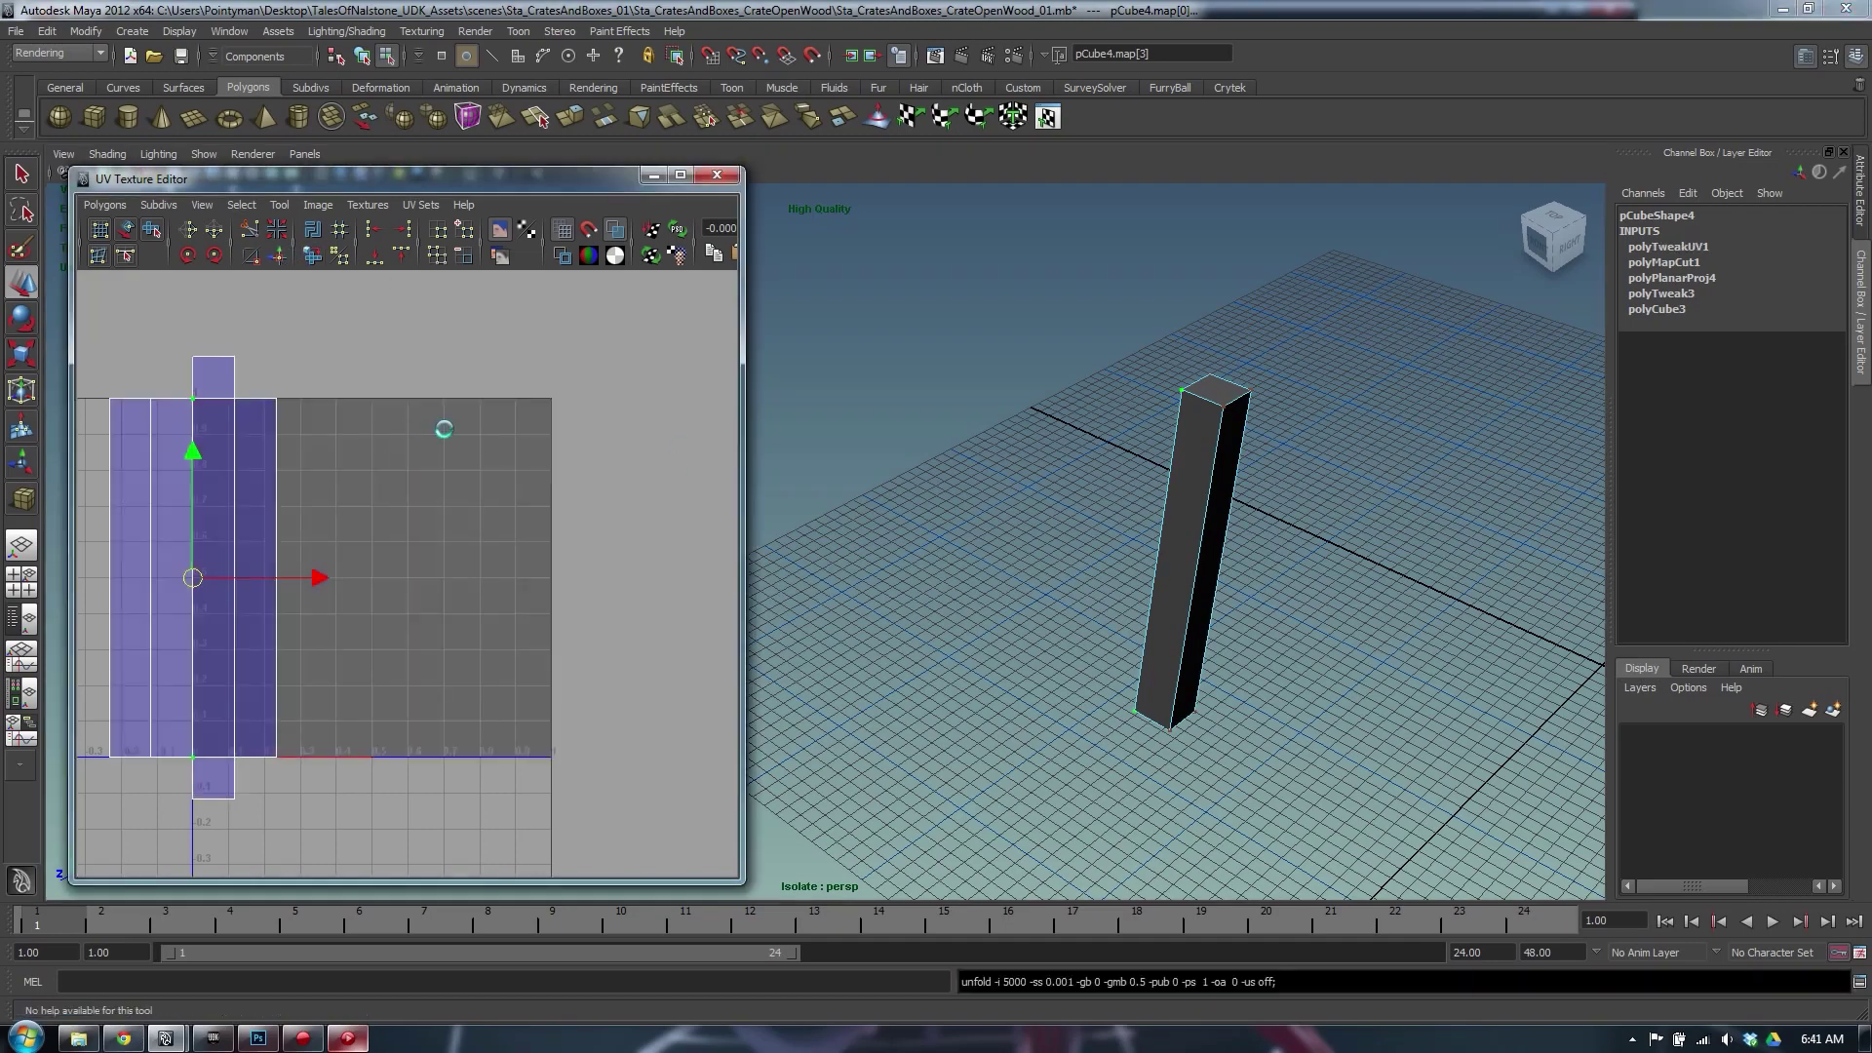
Move the corner post's whole unfolded UV shell out of the 0–1 square to its left side
{"action": "left_click_drag", "start_coordinate": [55, 941], "coordinate": [55, 941]}
{"action": "middle_click_drag", "start_coordinate": [468, 561], "coordinate": [375, 553], "text": "alt"}
{"action": "scroll", "coordinate": [545, 544], "scroll_direction": "down", "scroll_amount": 1}
{"action": "left_click_drag", "start_coordinate": [1324, 426], "coordinate": [1232, 418], "text": "alt"}
Return to object selection, end the corner post's isolation and isolate the long front wall panel instead
{"action": "left_click", "coordinate": [1308, 405]}
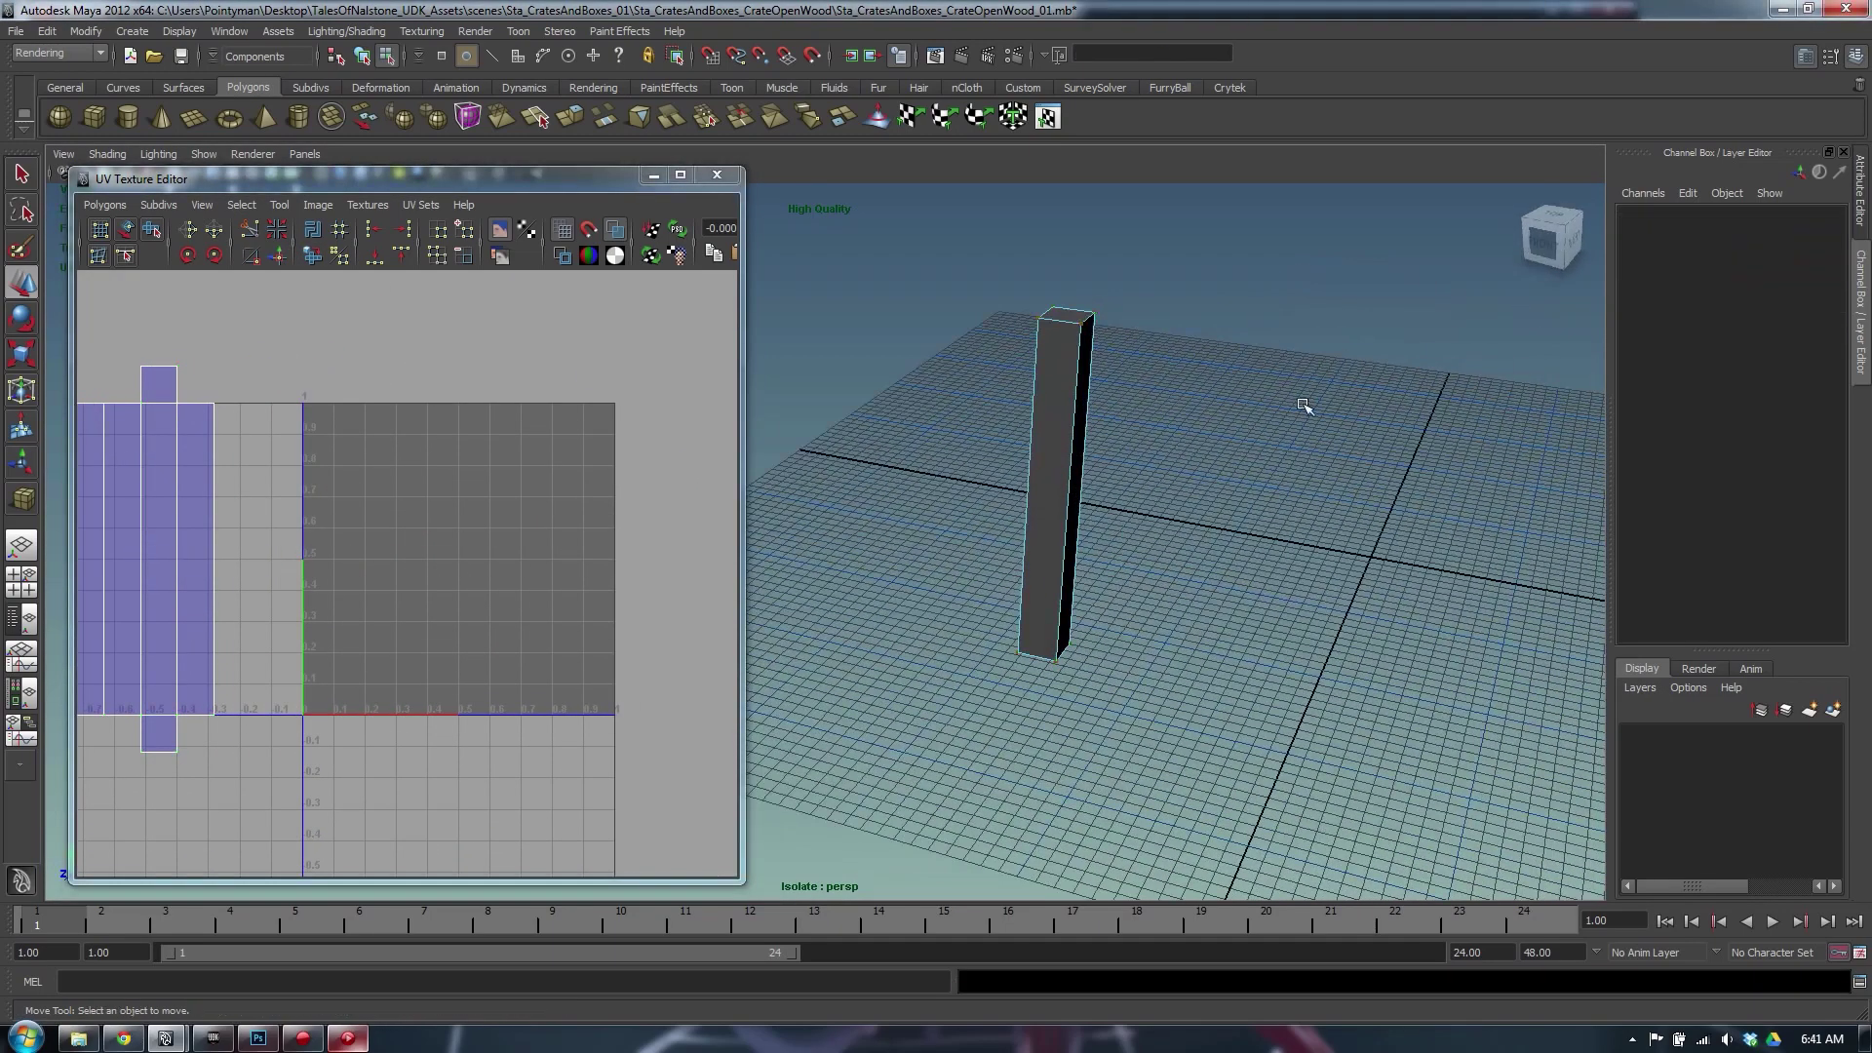
{"action": "key", "text": "F8"}
{"action": "left_click", "coordinate": [1153, 466]}
{"action": "left_click", "coordinate": [1050, 480]}
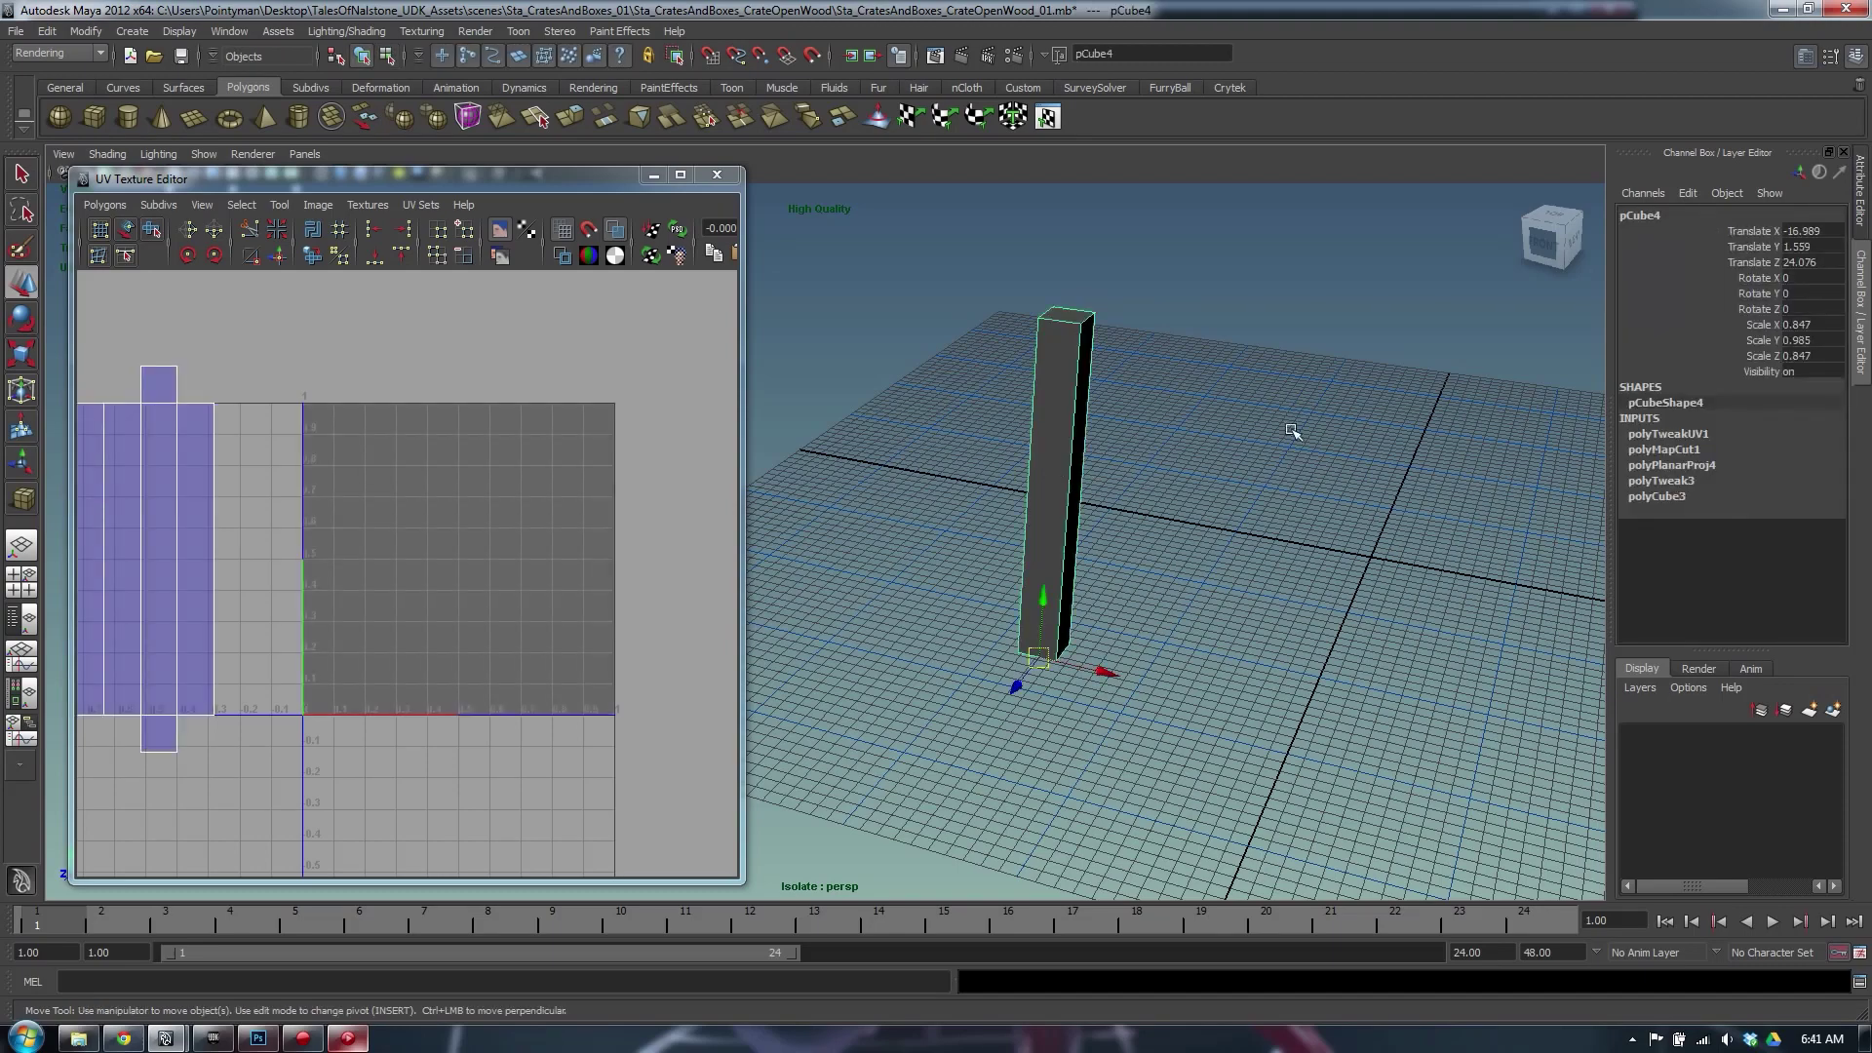
{"action": "left_click", "coordinate": [1302, 463]}
{"action": "key", "text": "ctrl+1"}
{"action": "left_click", "coordinate": [1224, 595]}
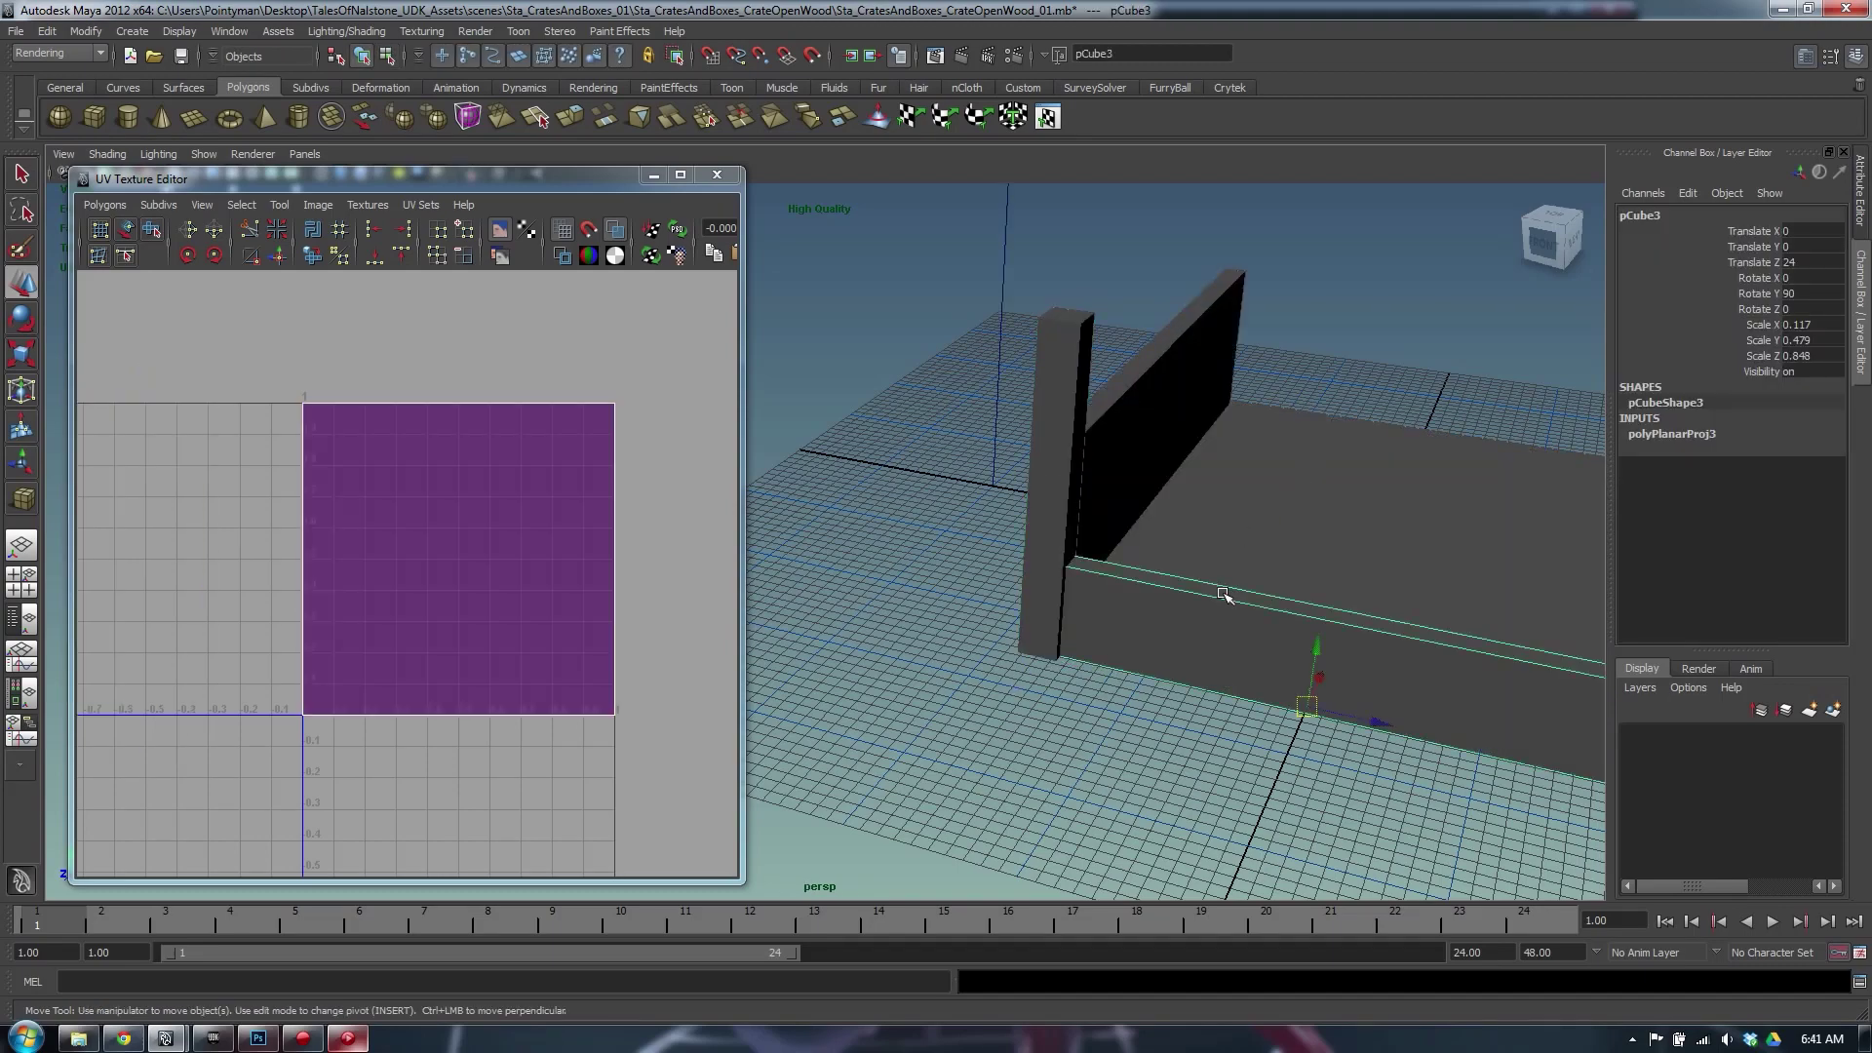
{"action": "left_click_drag", "start_coordinate": [1105, 540], "coordinate": [1003, 447], "text": "alt"}
{"action": "key", "text": "ctrl+1"}
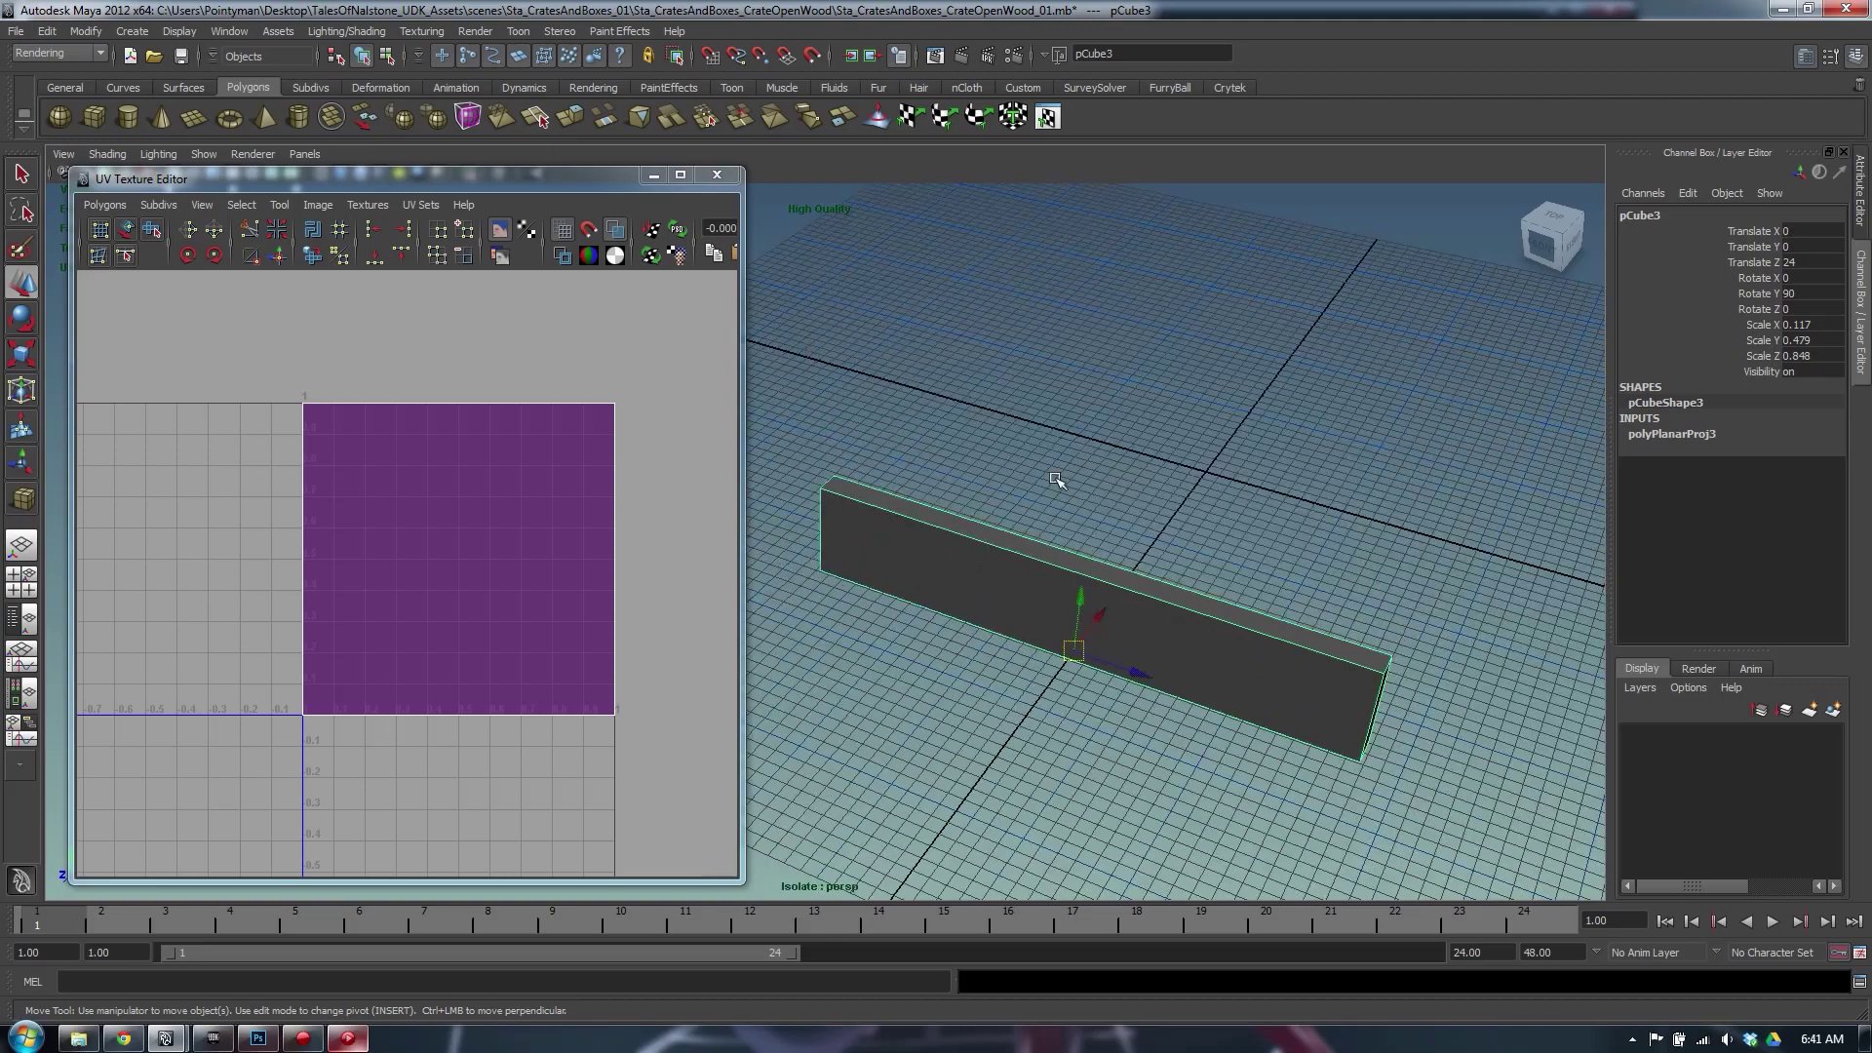
{"action": "key", "text": "space"}
{"action": "left_click_drag", "start_coordinate": [1039, 509], "coordinate": [1145, 478], "text": "alt"}
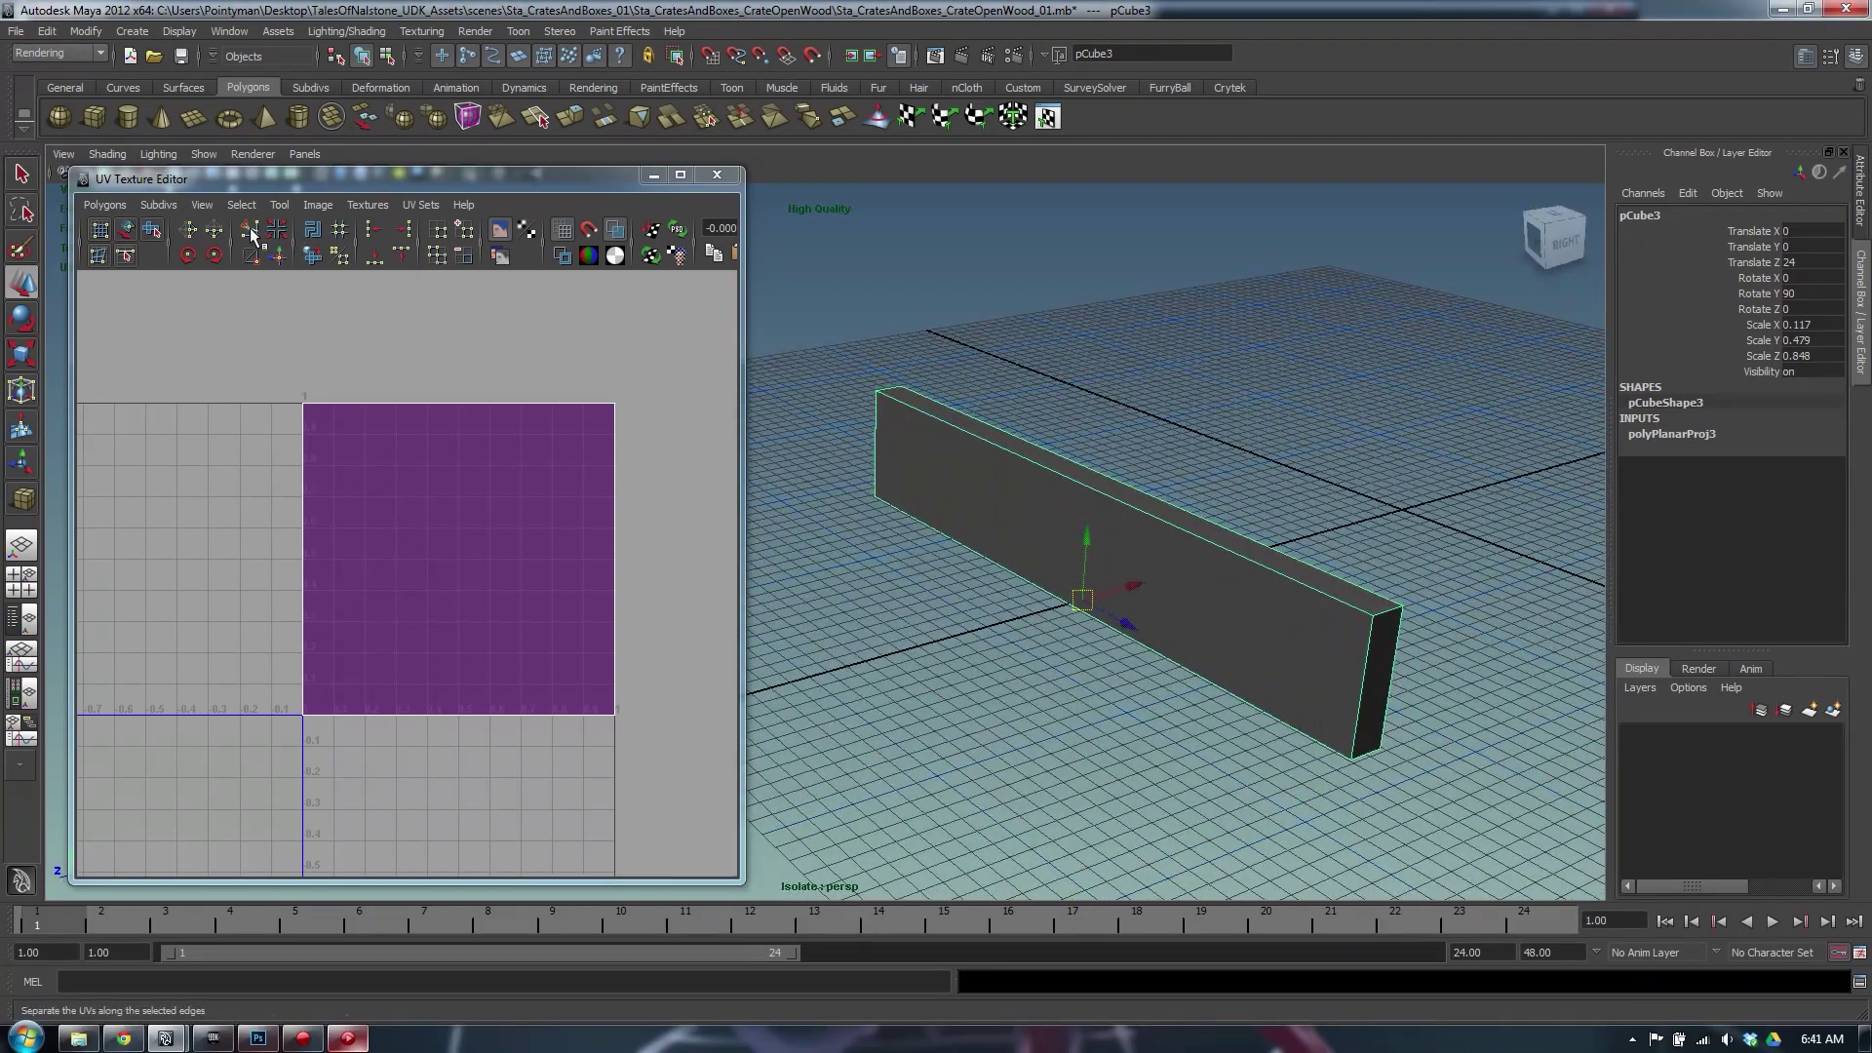
{"action": "left_click", "coordinate": [250, 230]}
{"action": "middle_click_drag", "start_coordinate": [1069, 512], "coordinate": [1032, 508], "text": "alt"}
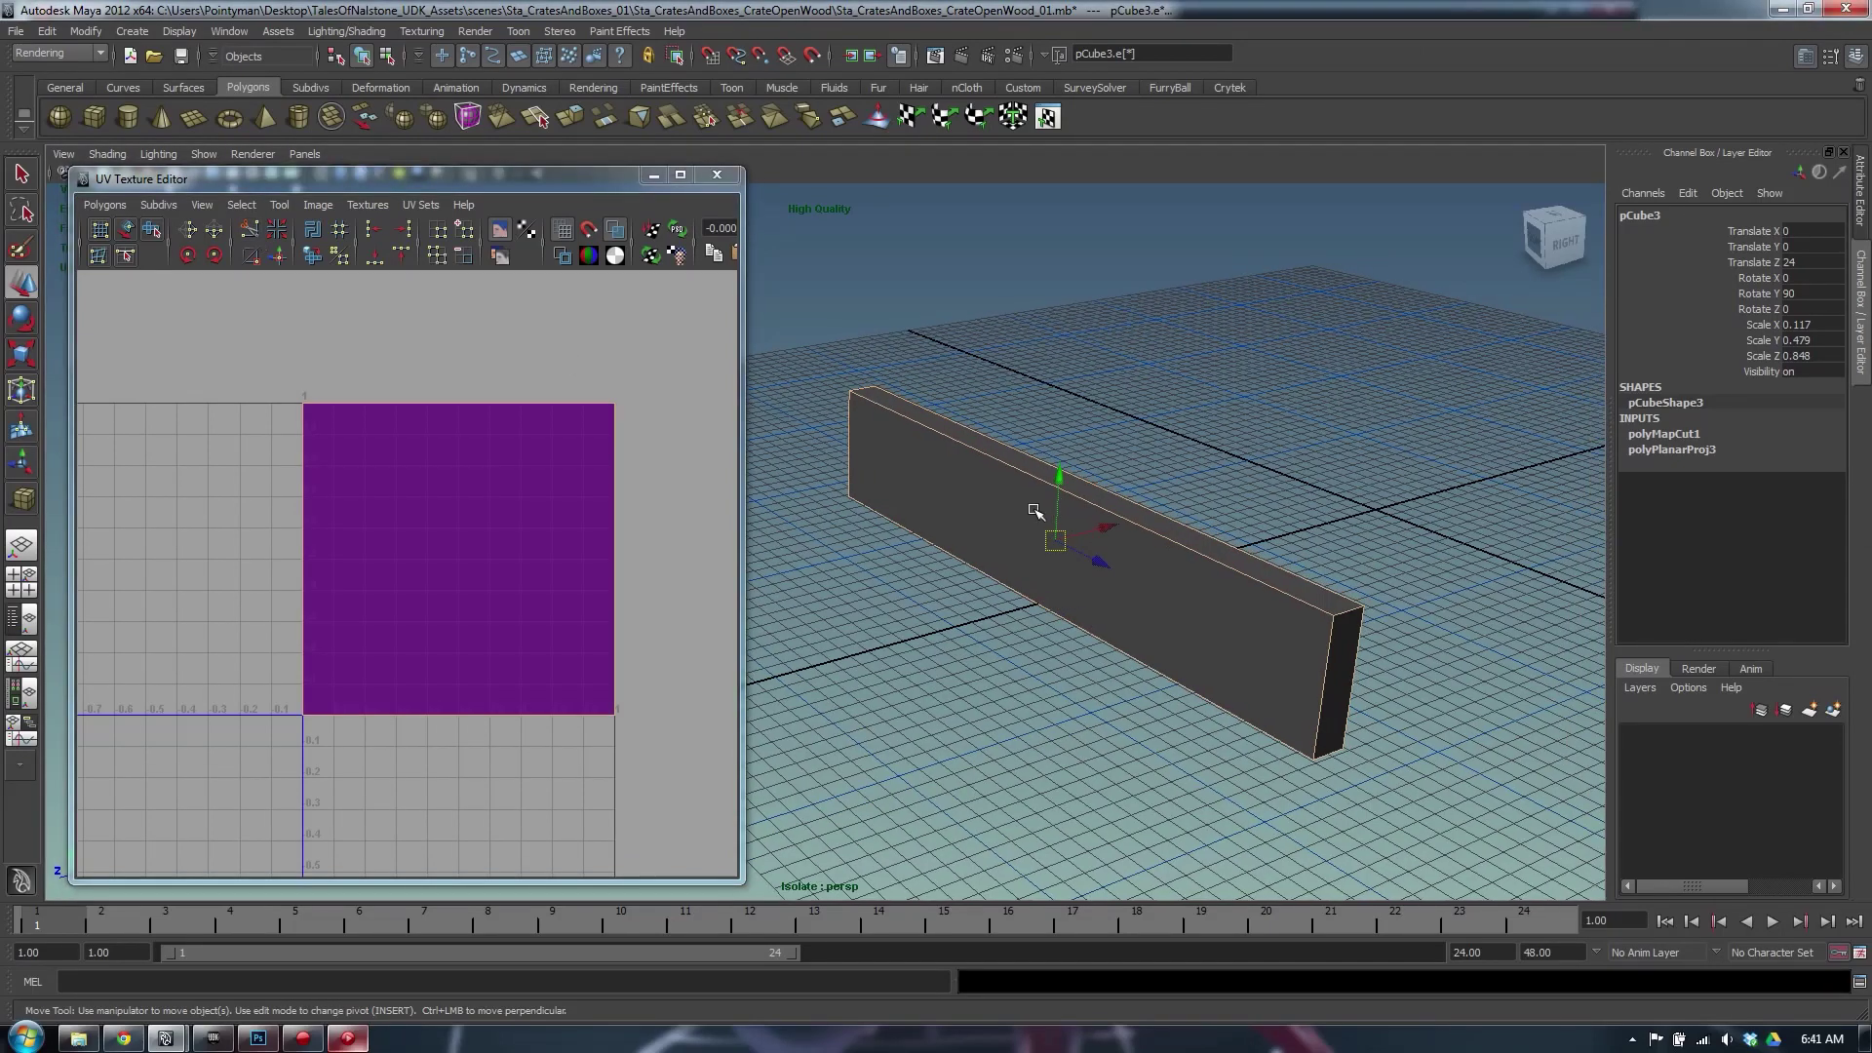
{"action": "key", "text": "ctrl+z"}
Cut the front wall panel's UVs along one long bottom edge and the seam edges around both end faces
{"action": "left_click", "coordinate": [1209, 376]}
{"action": "left_click", "coordinate": [1161, 522]}
{"action": "right_click", "coordinate": [1121, 519]}
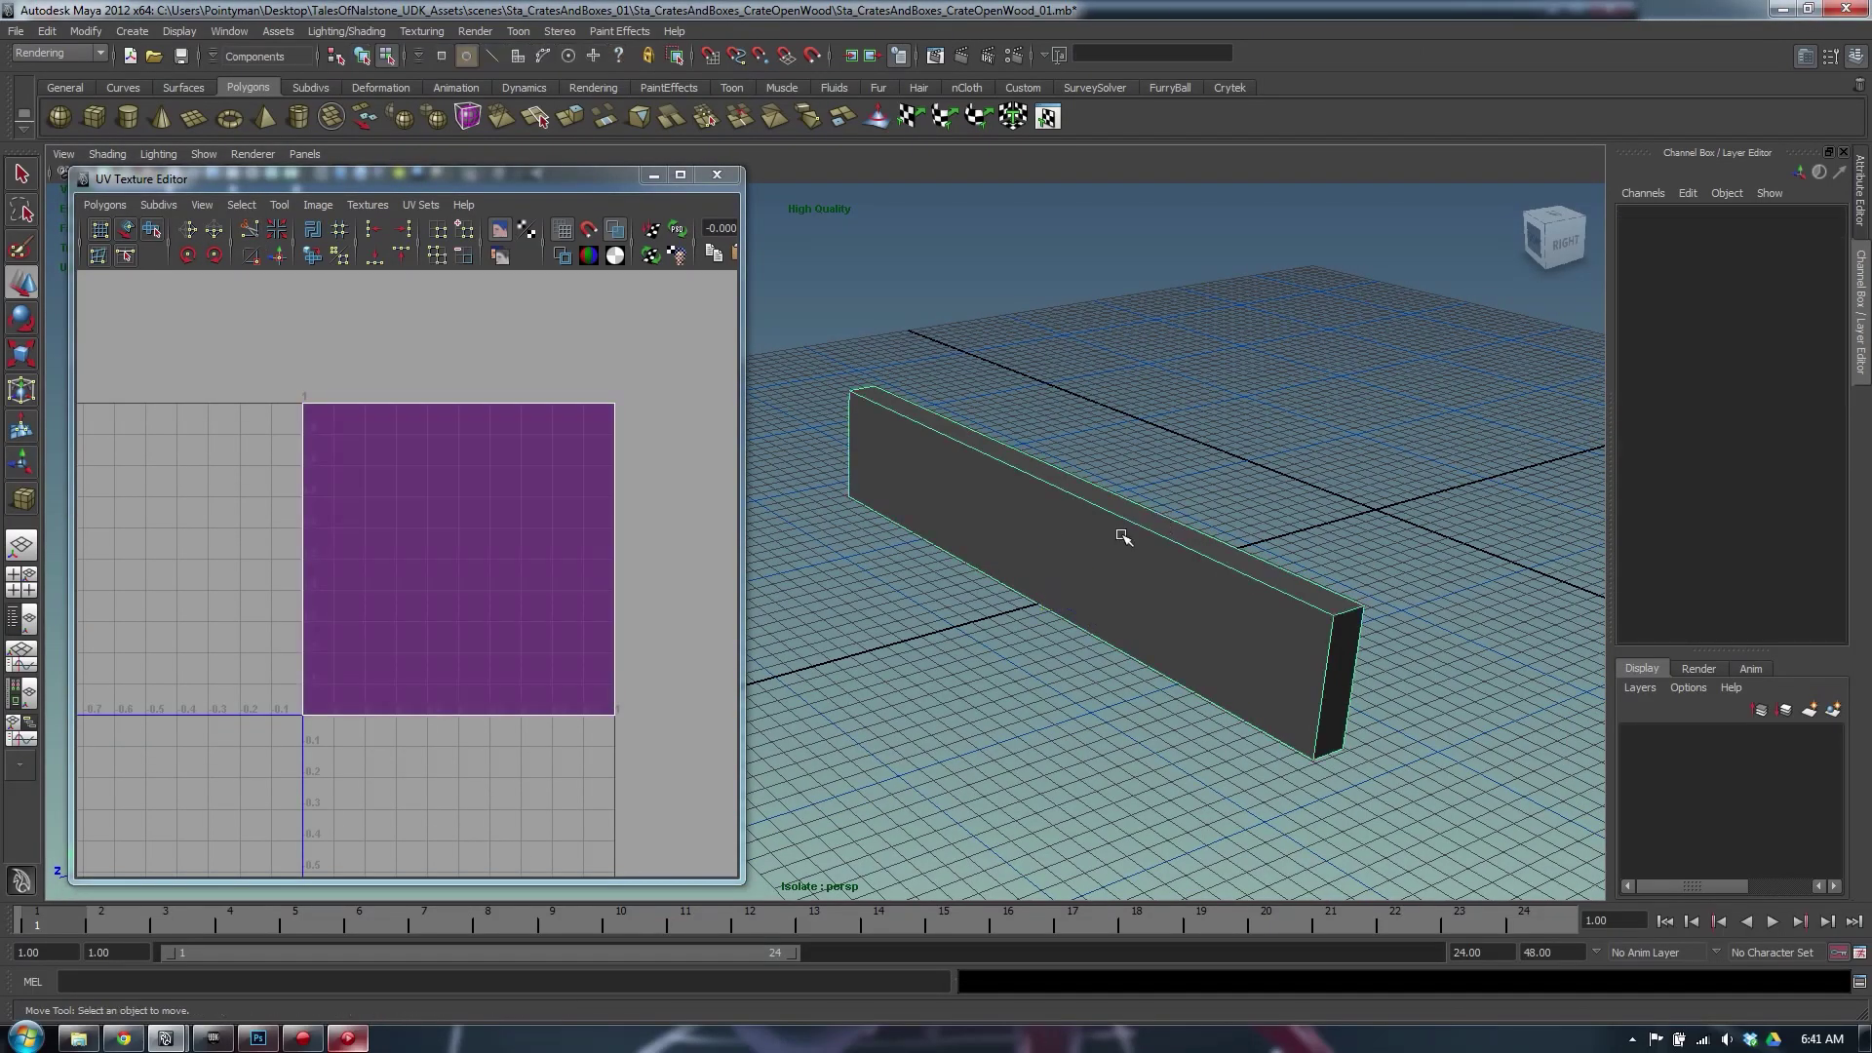
{"action": "right_click_drag", "start_coordinate": [1121, 518], "coordinate": [1123, 474]}
{"action": "left_click", "coordinate": [1102, 505]}
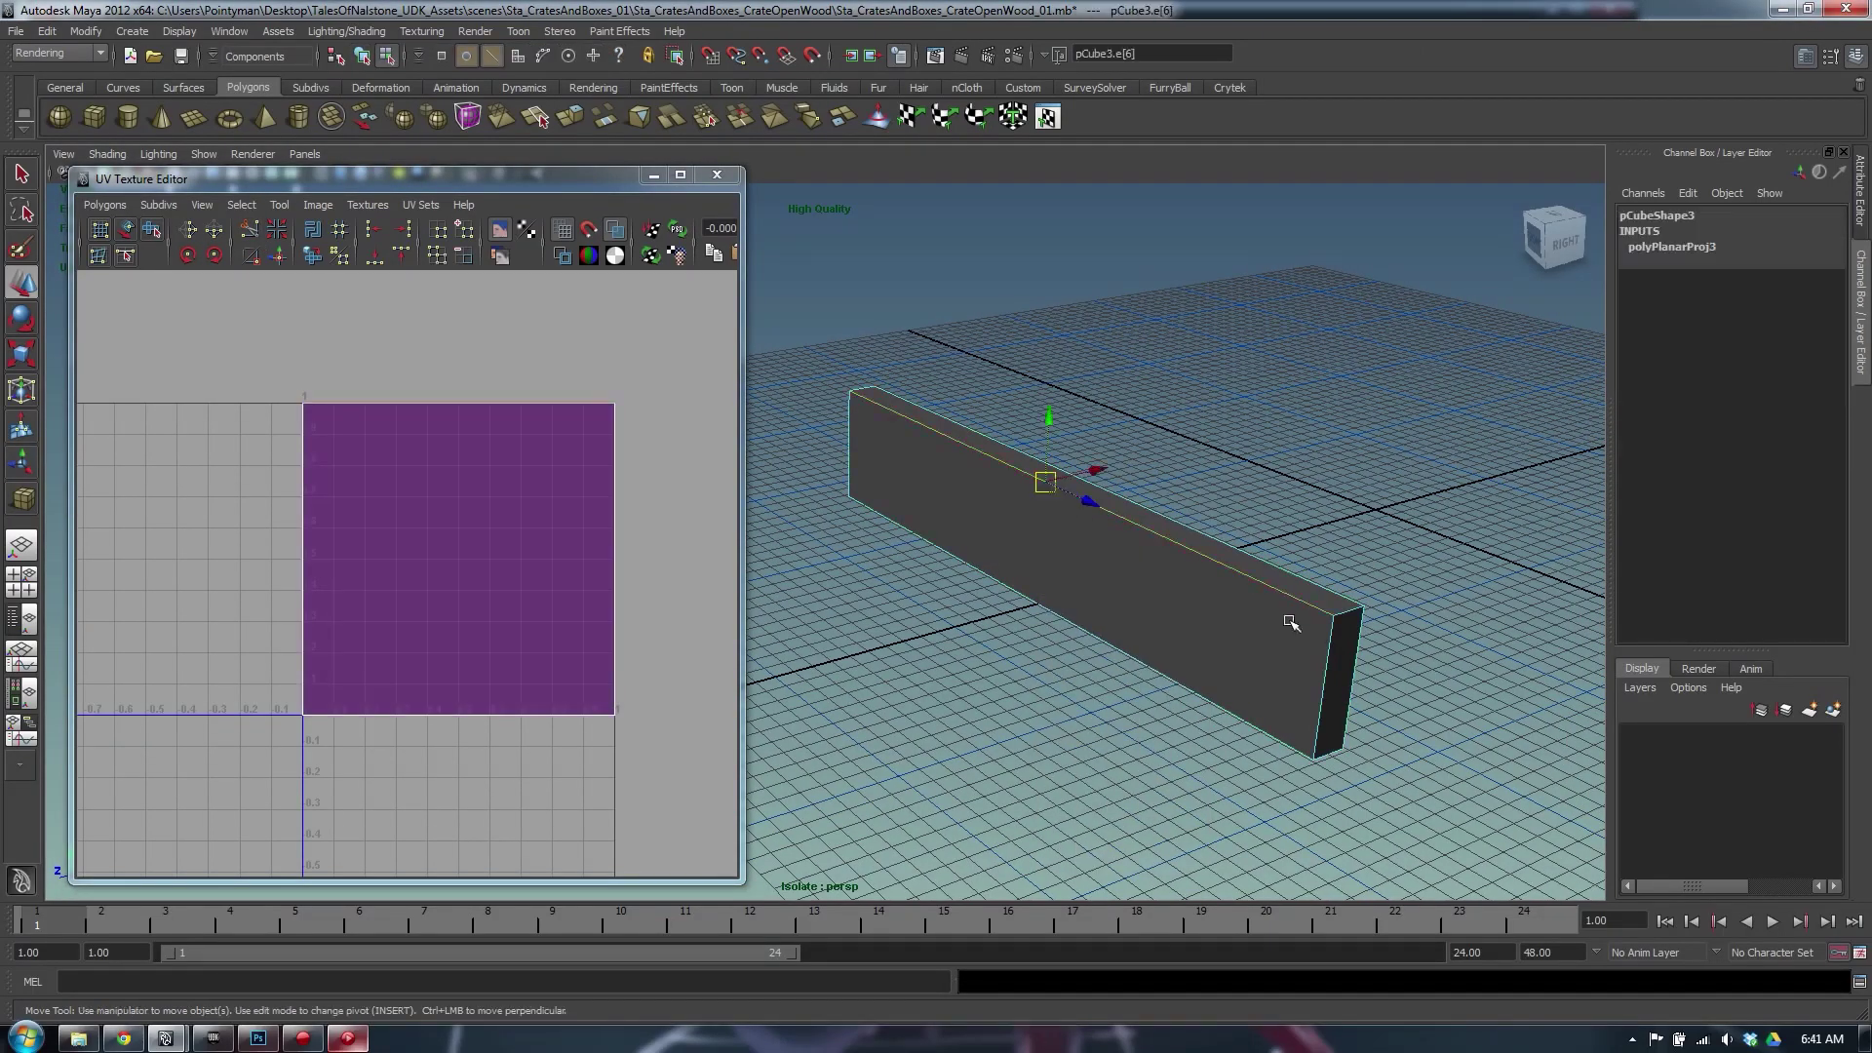
{"action": "left_click", "coordinate": [1337, 598]}
{"action": "left_click_drag", "start_coordinate": [1337, 597], "coordinate": [936, 487], "text": "alt"}
{"action": "middle_click_drag", "start_coordinate": [935, 488], "coordinate": [1106, 490], "text": "alt"}
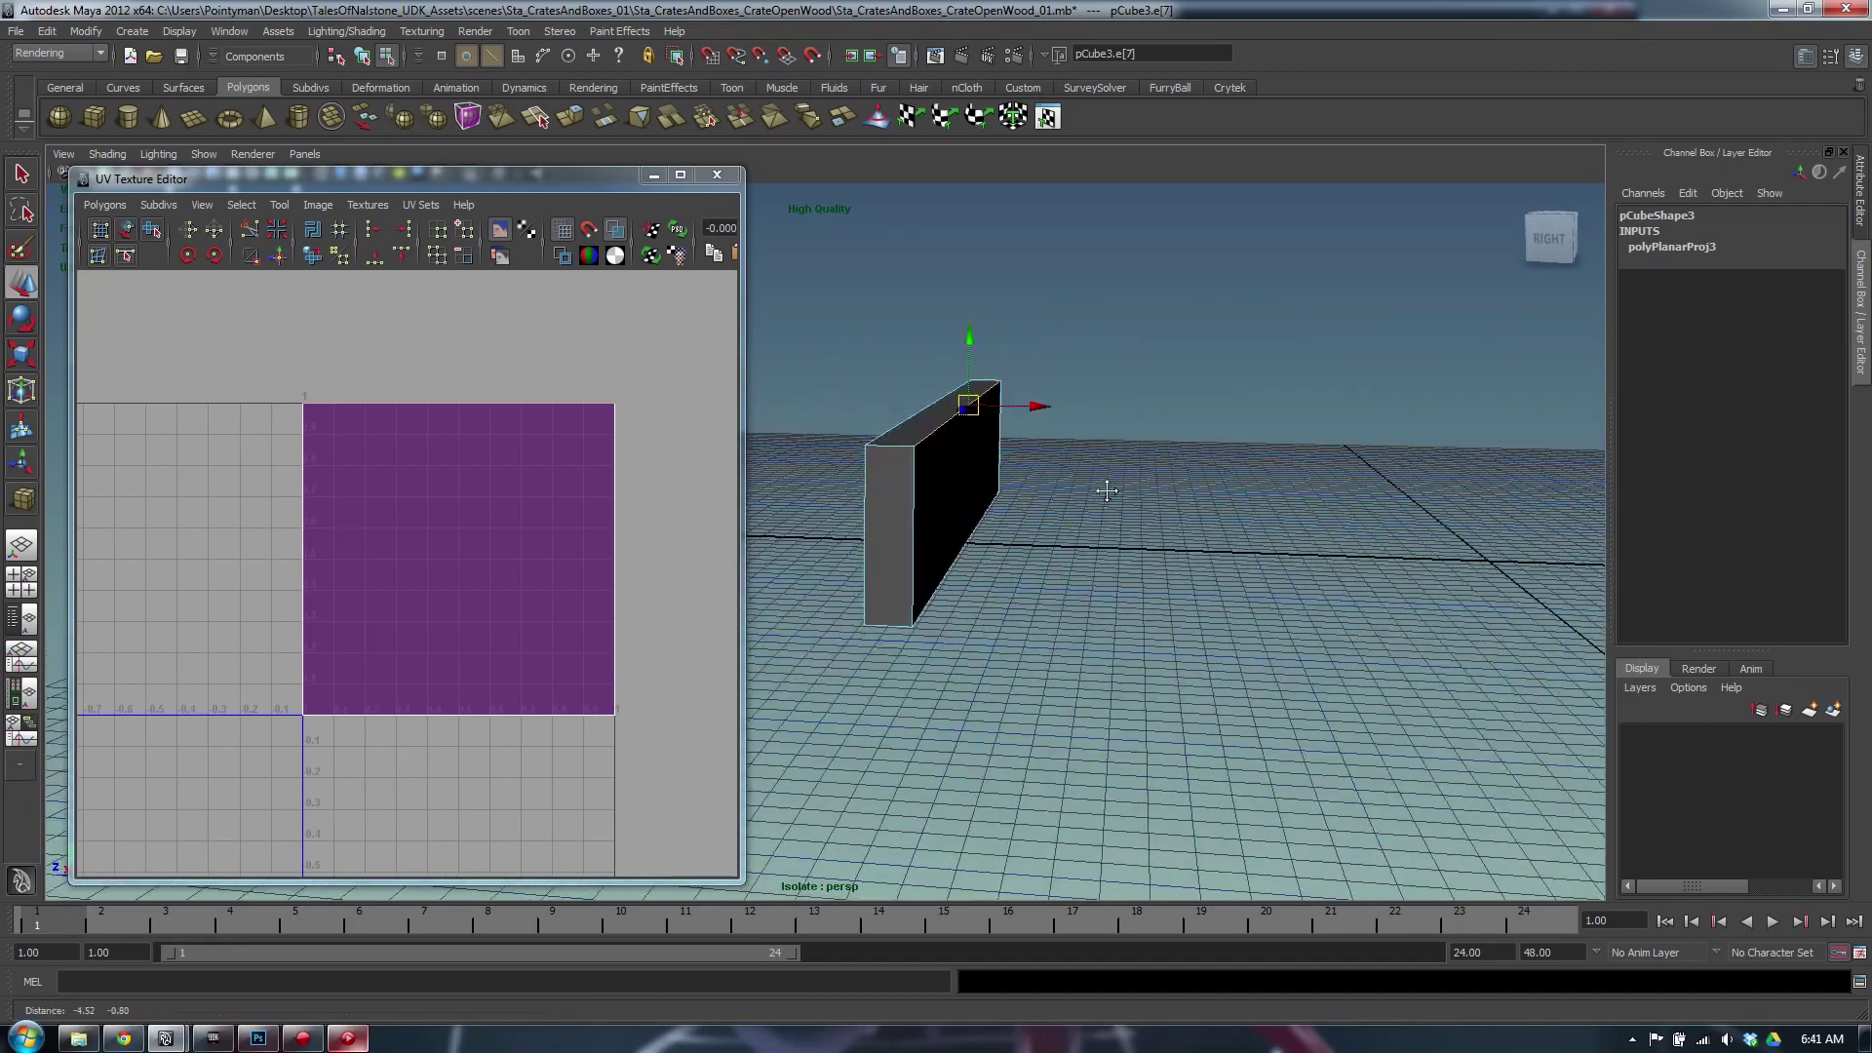
{"action": "mouse_move", "coordinate": [1107, 490]}
{"action": "left_mouse_down", "text": "alt"}
{"action": "mouse_move", "coordinate": [1136, 510]}
{"action": "mouse_move", "coordinate": [1112, 514]}
{"action": "left_mouse_up", "text": "alt"}
{"action": "left_click", "coordinate": [1121, 513]}
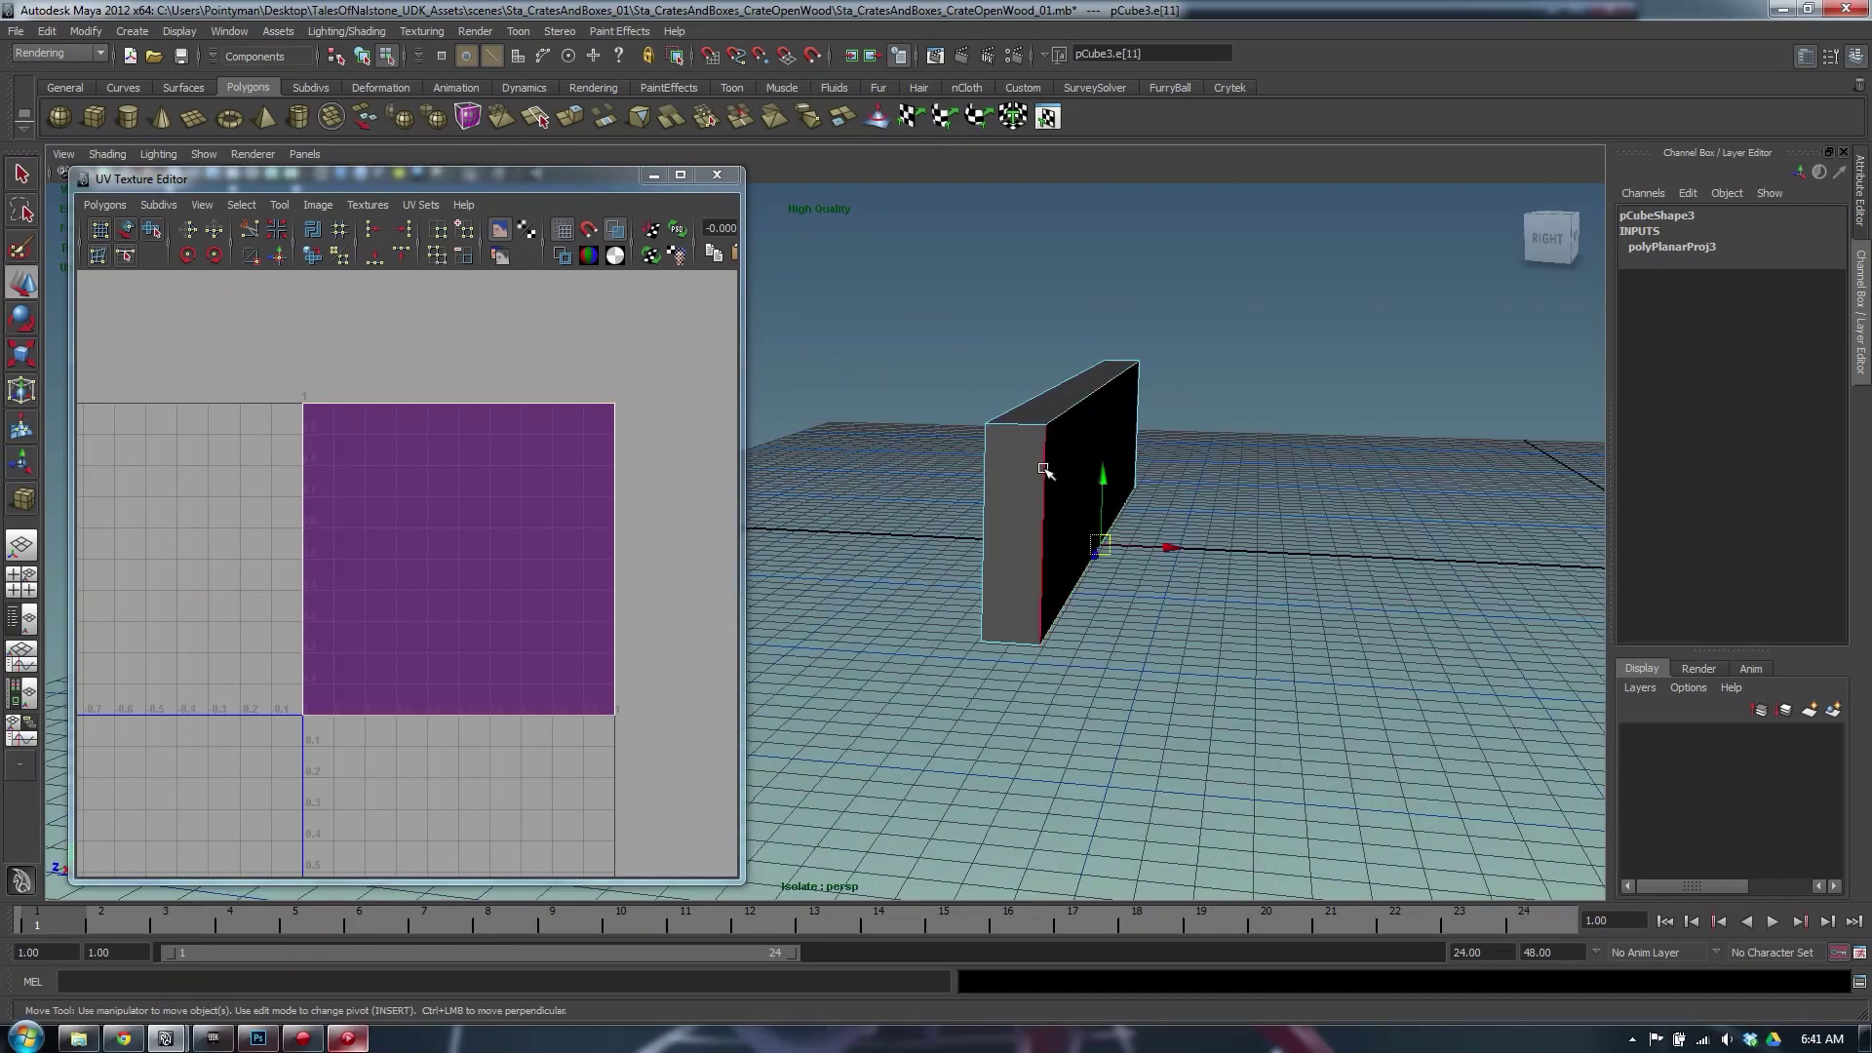
{"action": "left_click", "coordinate": [1027, 426]}
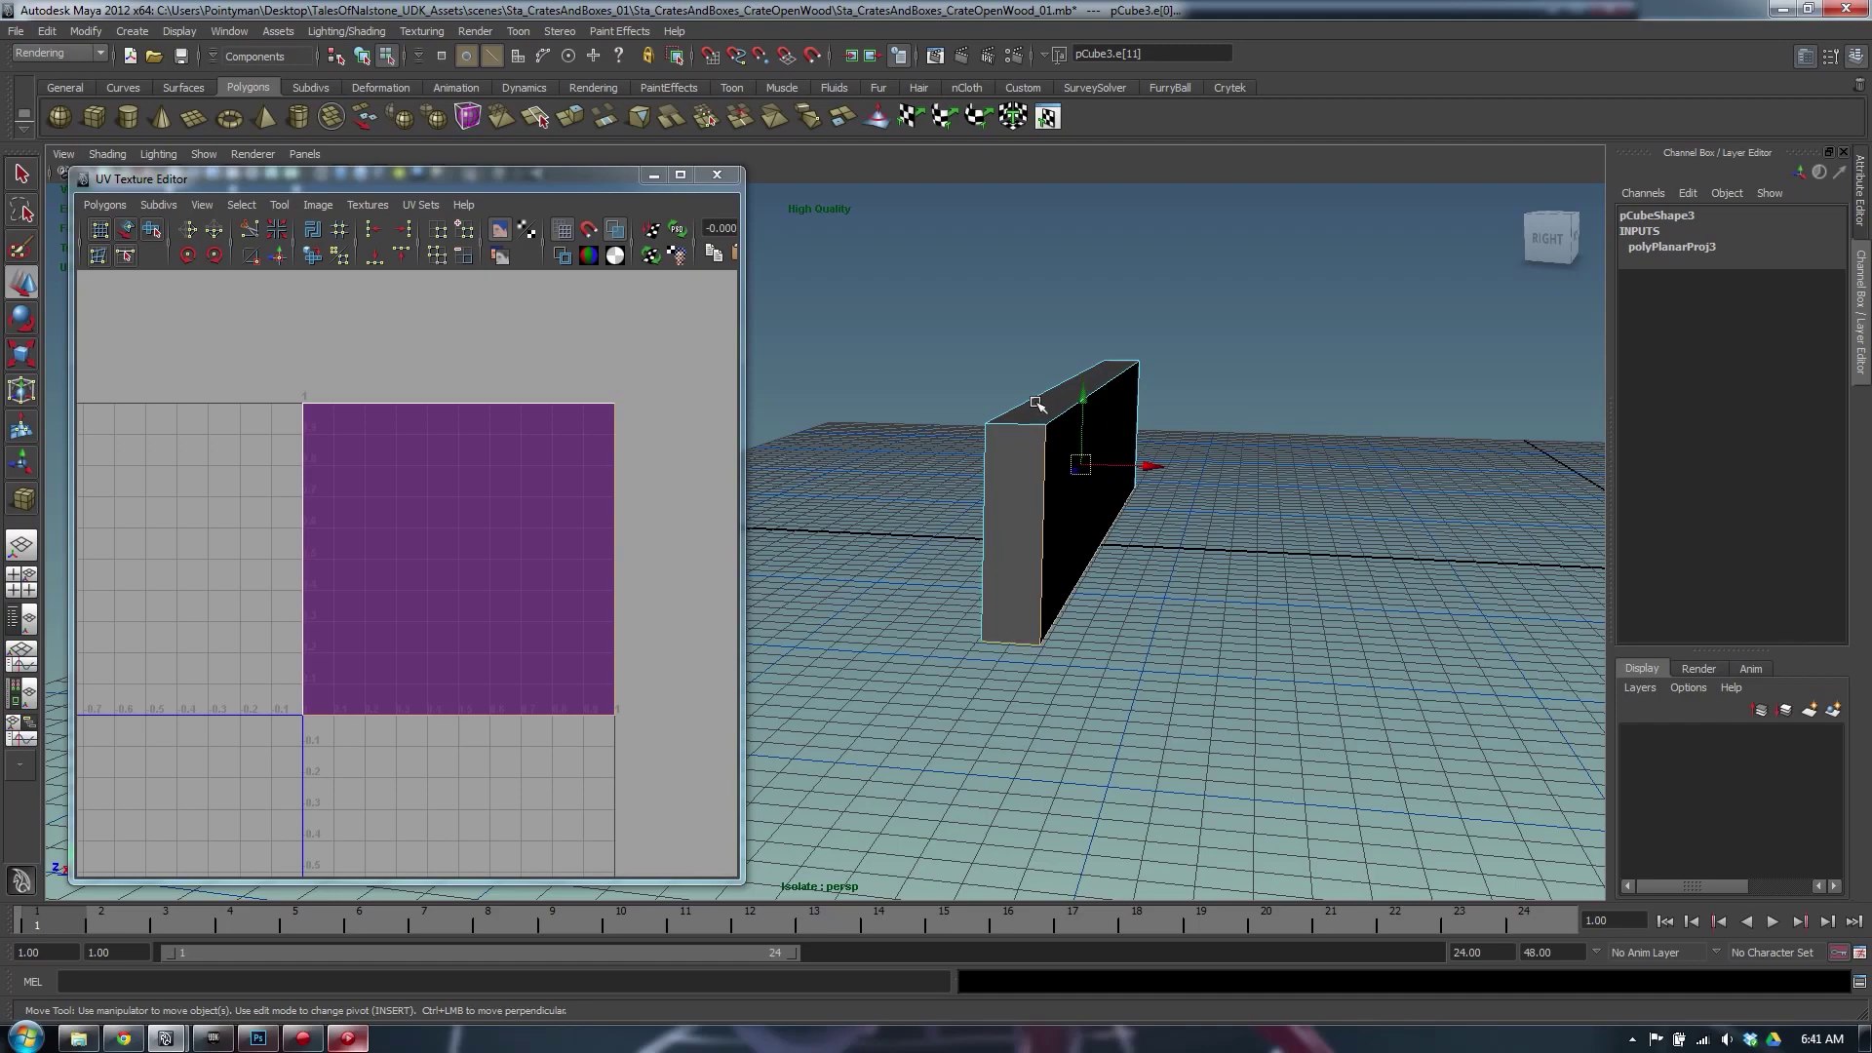
{"action": "left_click_drag", "start_coordinate": [1283, 418], "coordinate": [1108, 498], "text": "alt"}
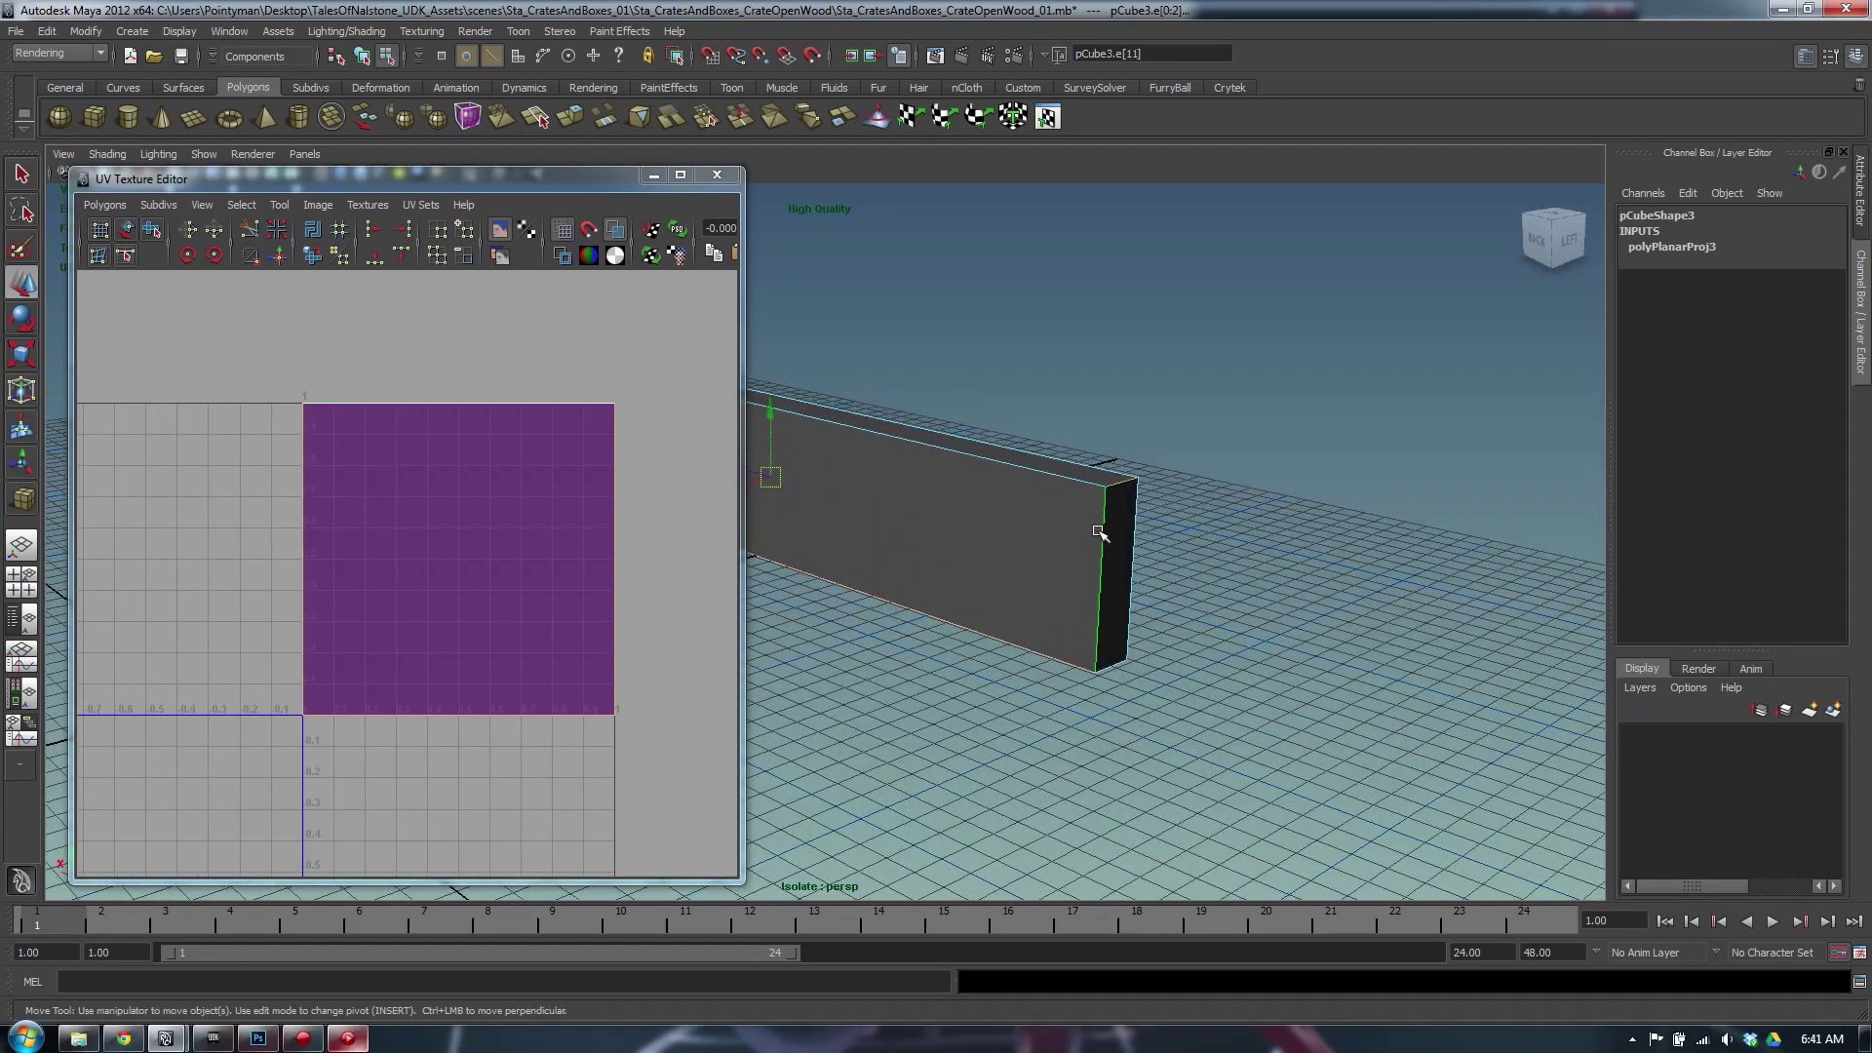
{"action": "left_click_drag", "start_coordinate": [1119, 666], "coordinate": [994, 506], "text": "alt"}
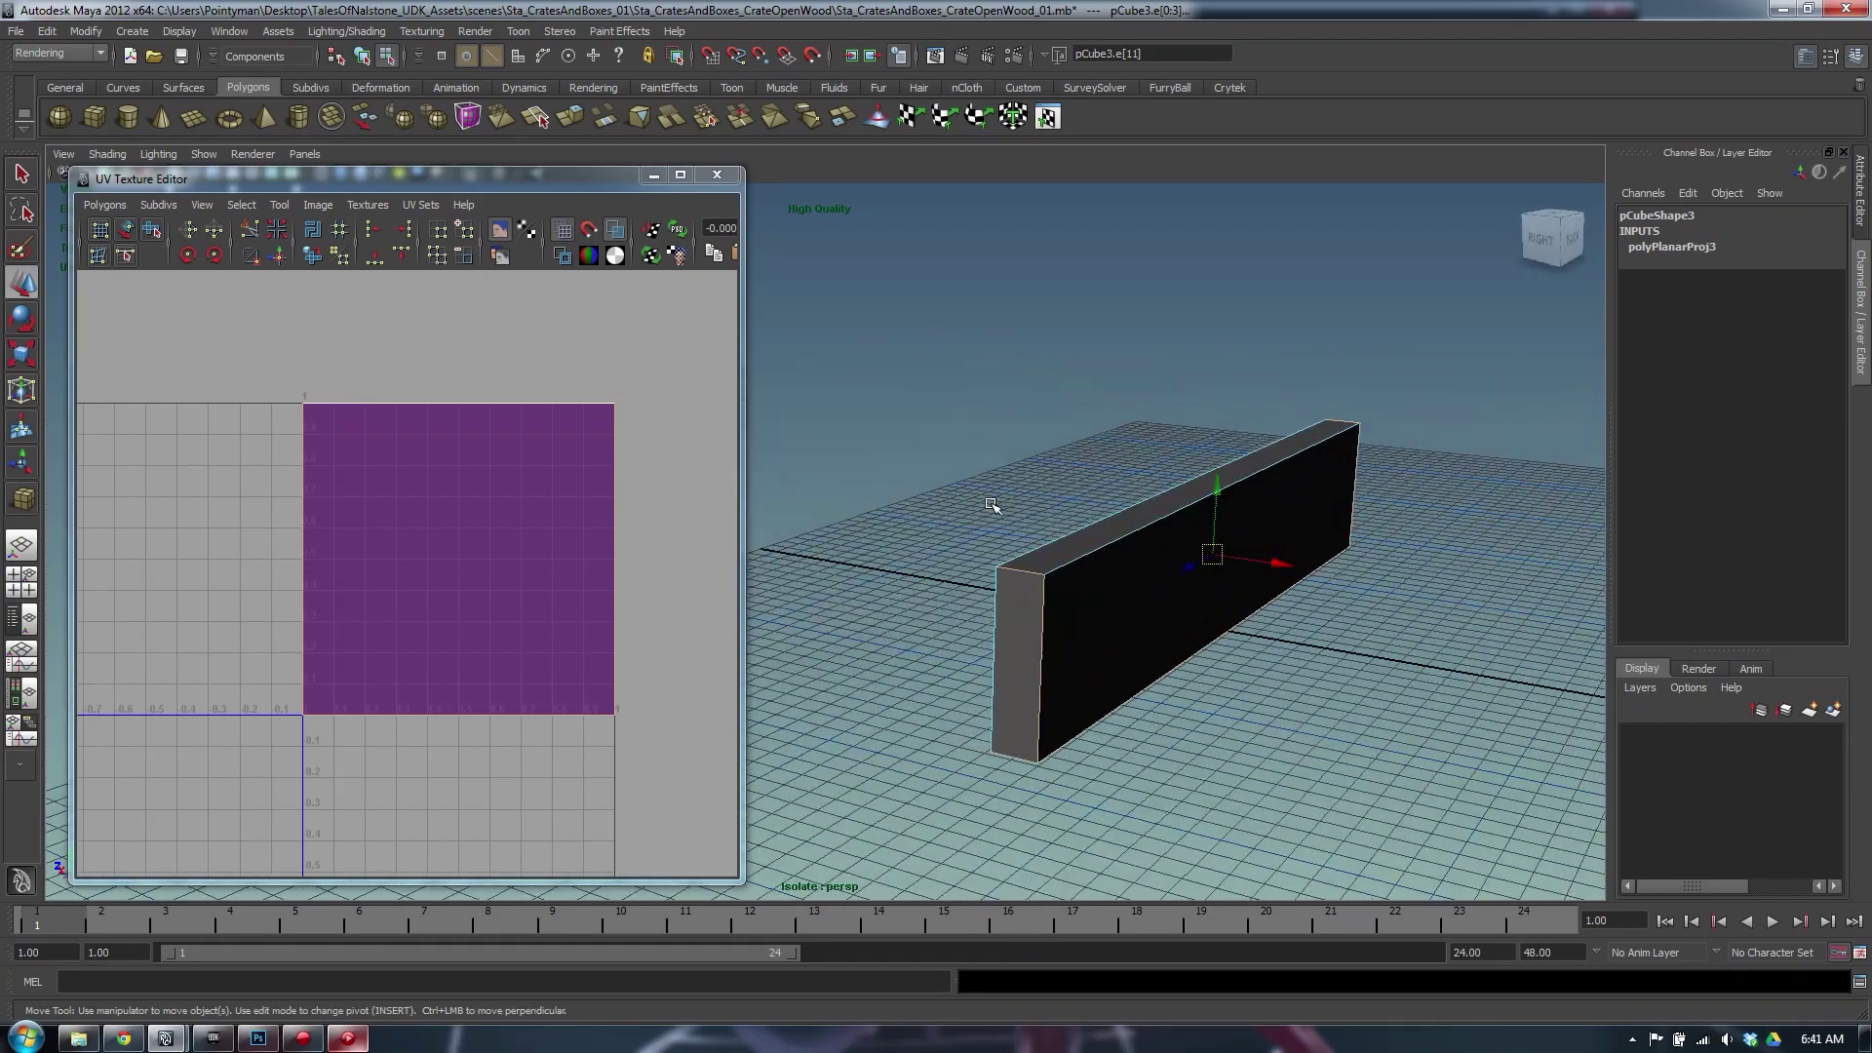
{"action": "left_click", "coordinate": [259, 236]}
Unfold the front wall panel's UVs using the two UV points at the ends of its upper long edge
{"action": "right_click_drag", "start_coordinate": [1278, 419], "coordinate": [1360, 439]}
{"action": "left_click_drag", "start_coordinate": [984, 493], "coordinate": [1385, 517], "text": "alt"}
{"action": "middle_click_drag", "start_coordinate": [1384, 517], "coordinate": [1148, 477], "text": "alt"}
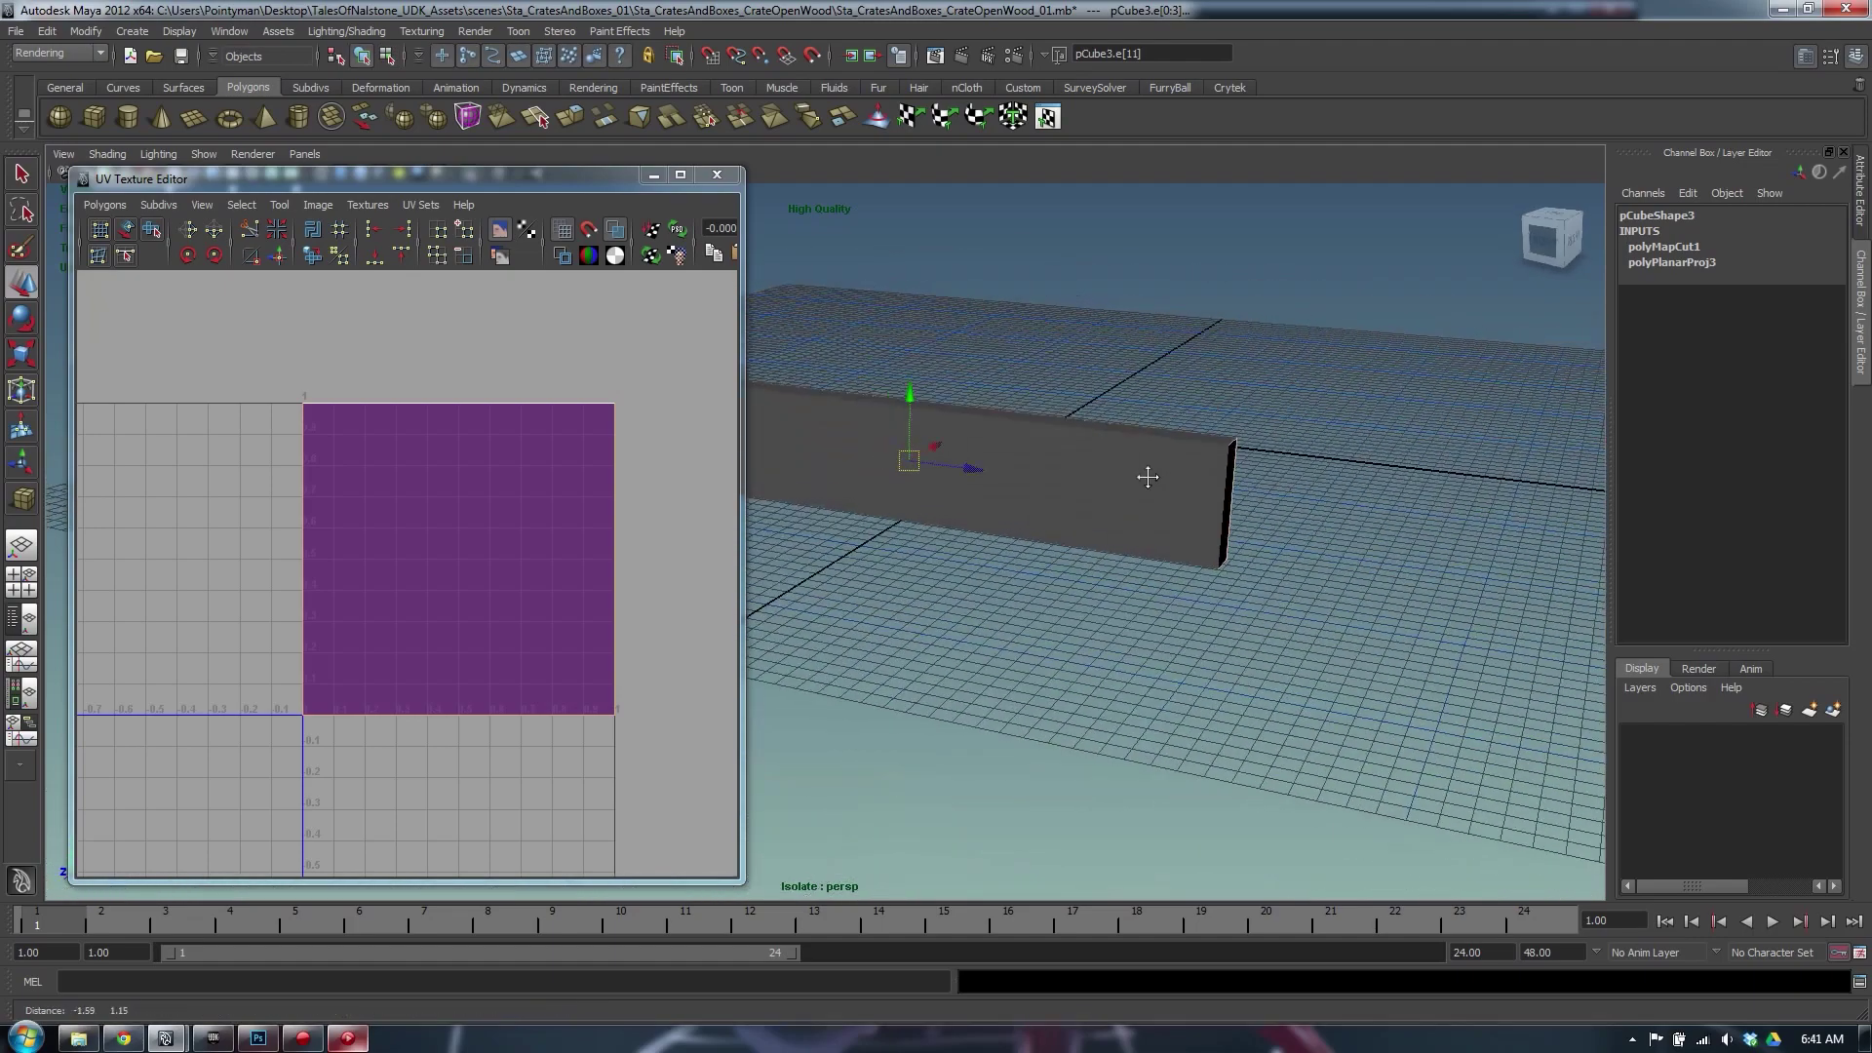
{"action": "left_click_drag", "start_coordinate": [1148, 477], "coordinate": [1291, 439], "text": "alt"}
{"action": "left_click", "coordinate": [1307, 444]}
{"action": "left_click_drag", "start_coordinate": [1089, 418], "coordinate": [1232, 517], "text": "alt"}
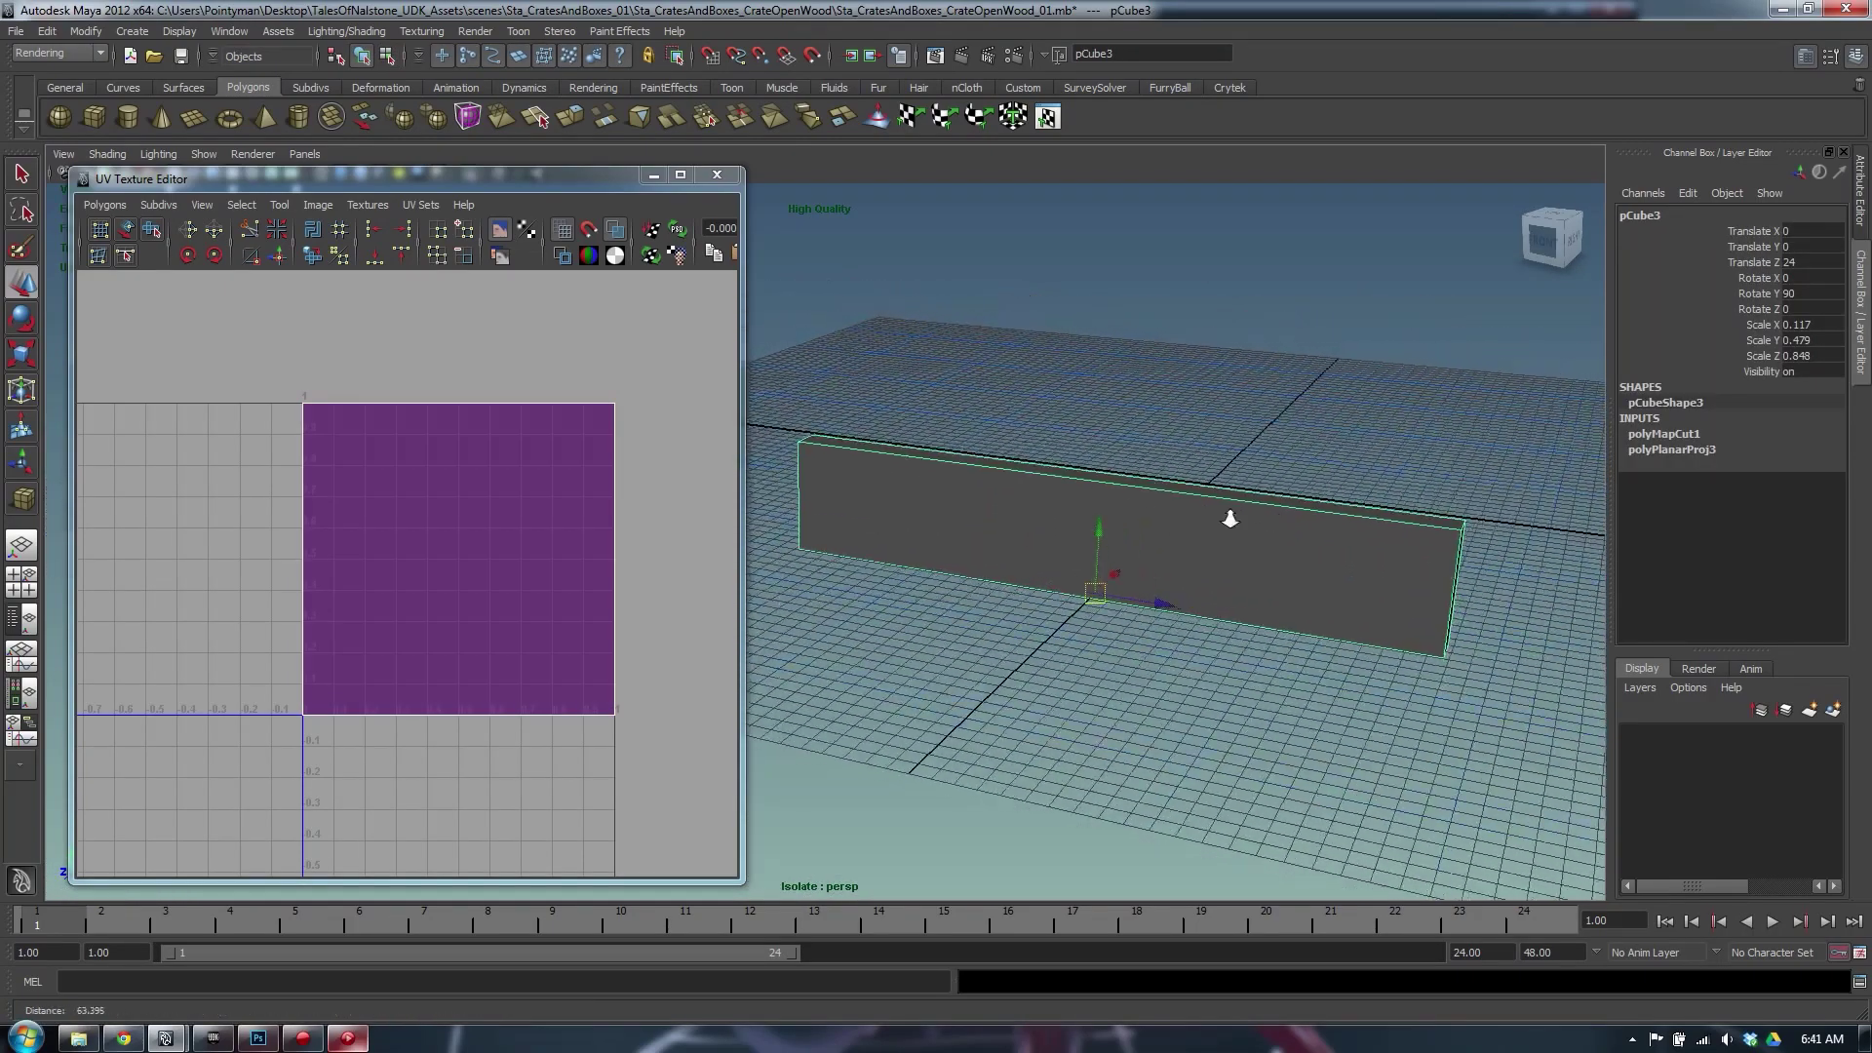
{"action": "right_click", "coordinate": [1237, 535]}
{"action": "right_click_drag", "start_coordinate": [1296, 536], "coordinate": [1306, 535]}
{"action": "left_click", "coordinate": [1409, 531]}
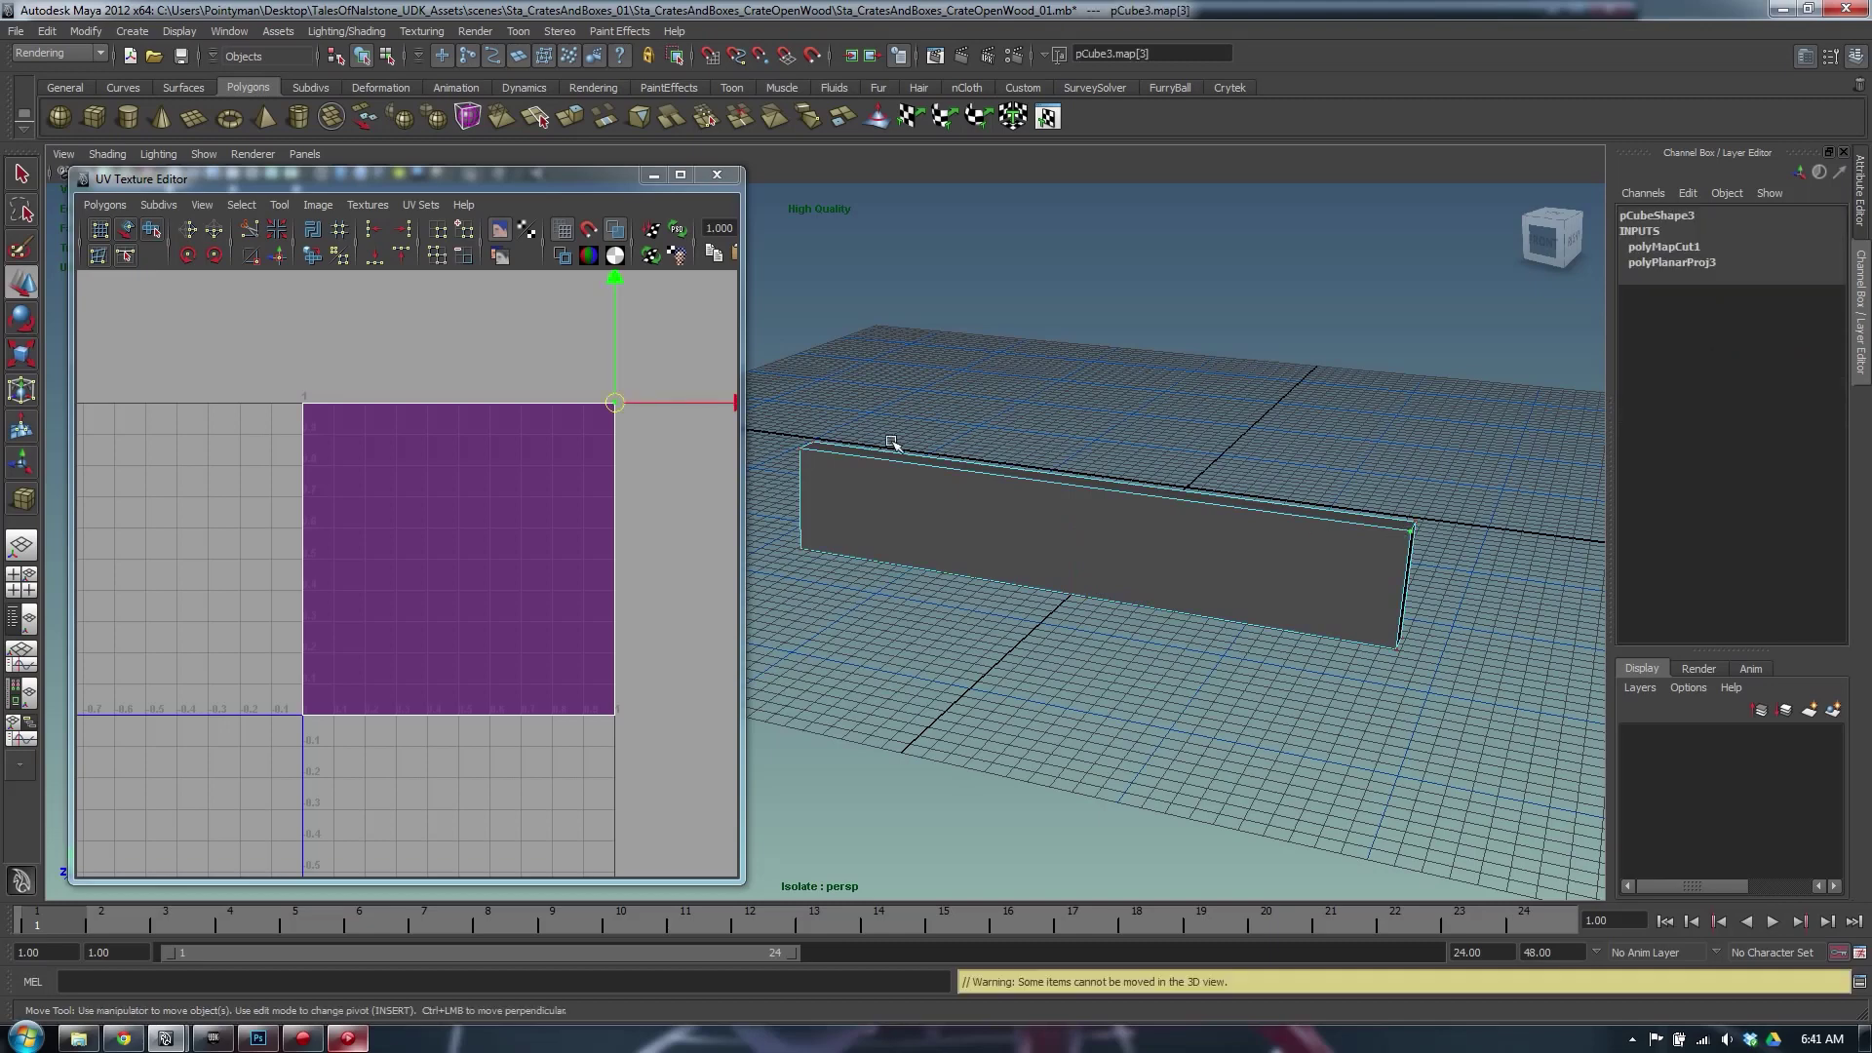
{"action": "left_click", "coordinate": [796, 446], "text": "shift"}
{"action": "left_click", "coordinate": [312, 254]}
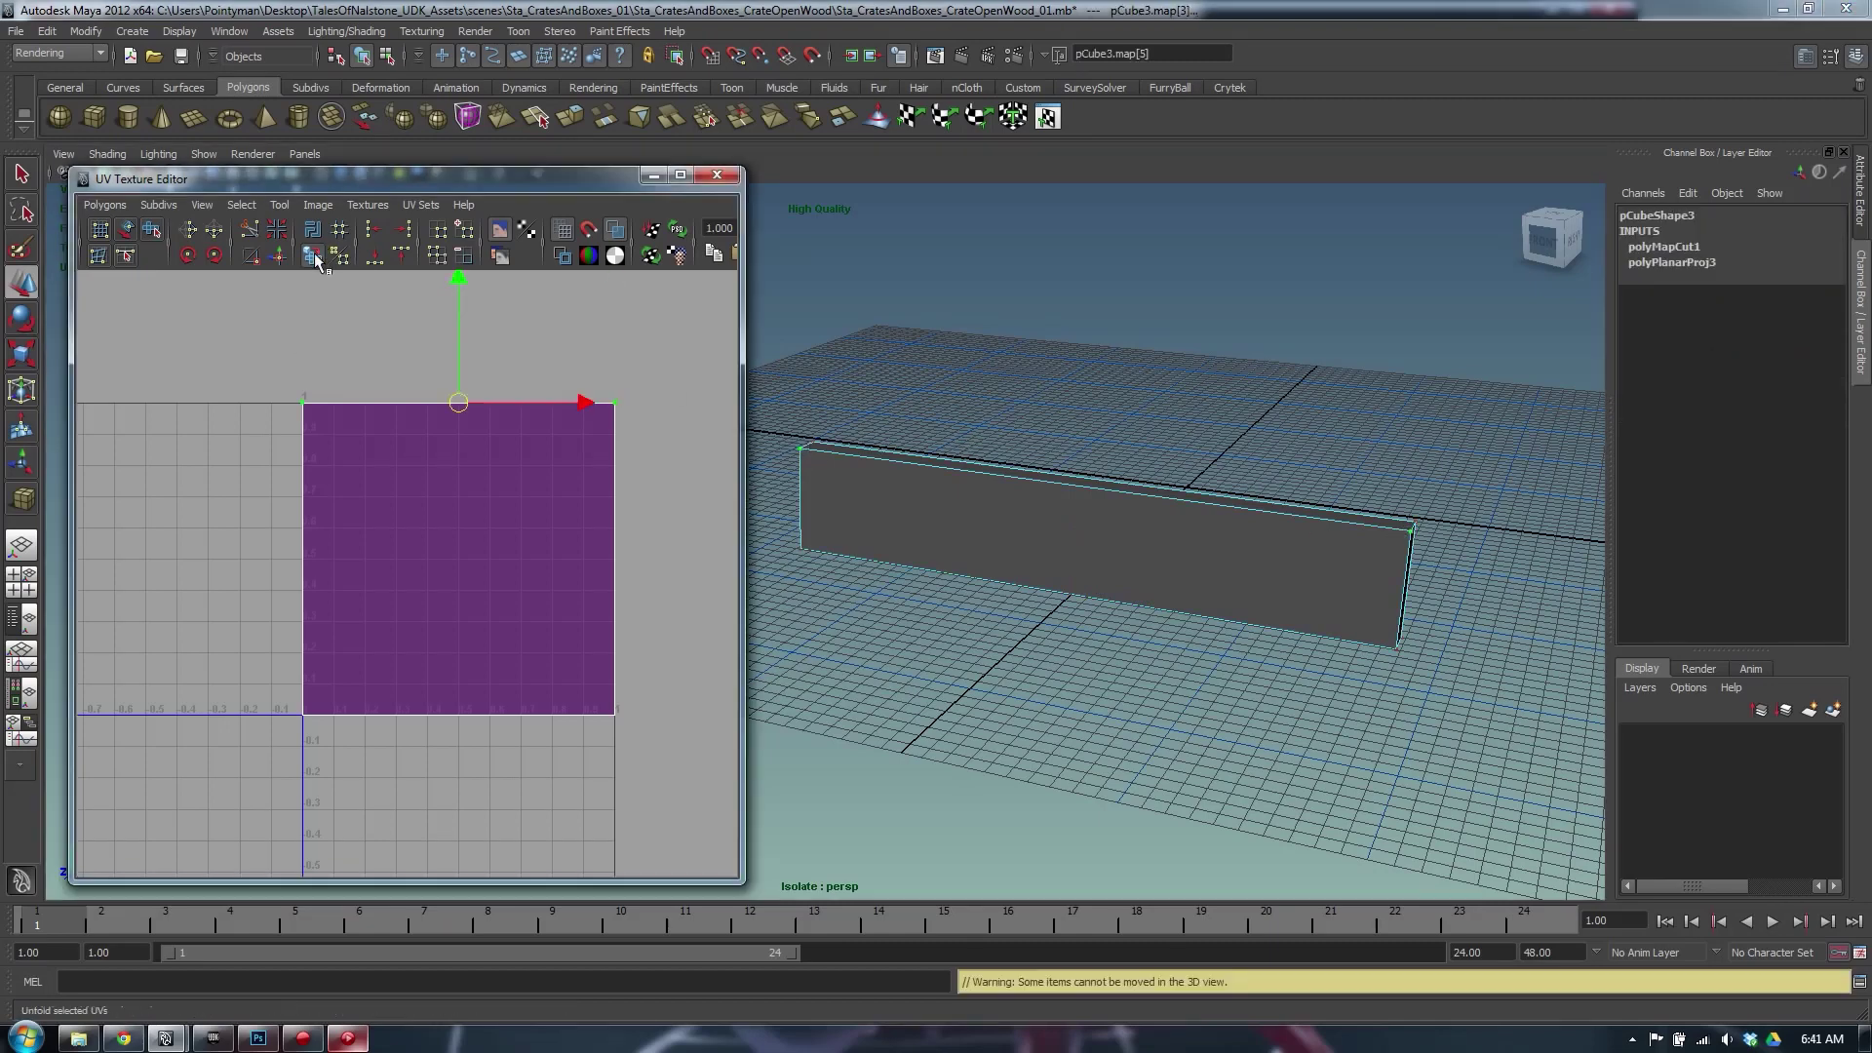
Select all the front wall panel's UVs and move the unfolded shell above the 0–1 square
{"action": "right_click_drag", "start_coordinate": [555, 426], "coordinate": [433, 419], "text": "alt"}
{"action": "right_click", "coordinate": [359, 394]}
{"action": "left_click_drag", "start_coordinate": [283, 360], "coordinate": [703, 607]}
{"action": "right_click_drag", "start_coordinate": [692, 599], "coordinate": [415, 547], "text": "alt"}
{"action": "middle_click_drag", "start_coordinate": [417, 550], "coordinate": [485, 526], "text": "alt"}
{"action": "middle_click_drag", "start_coordinate": [548, 585], "coordinate": [421, 454]}
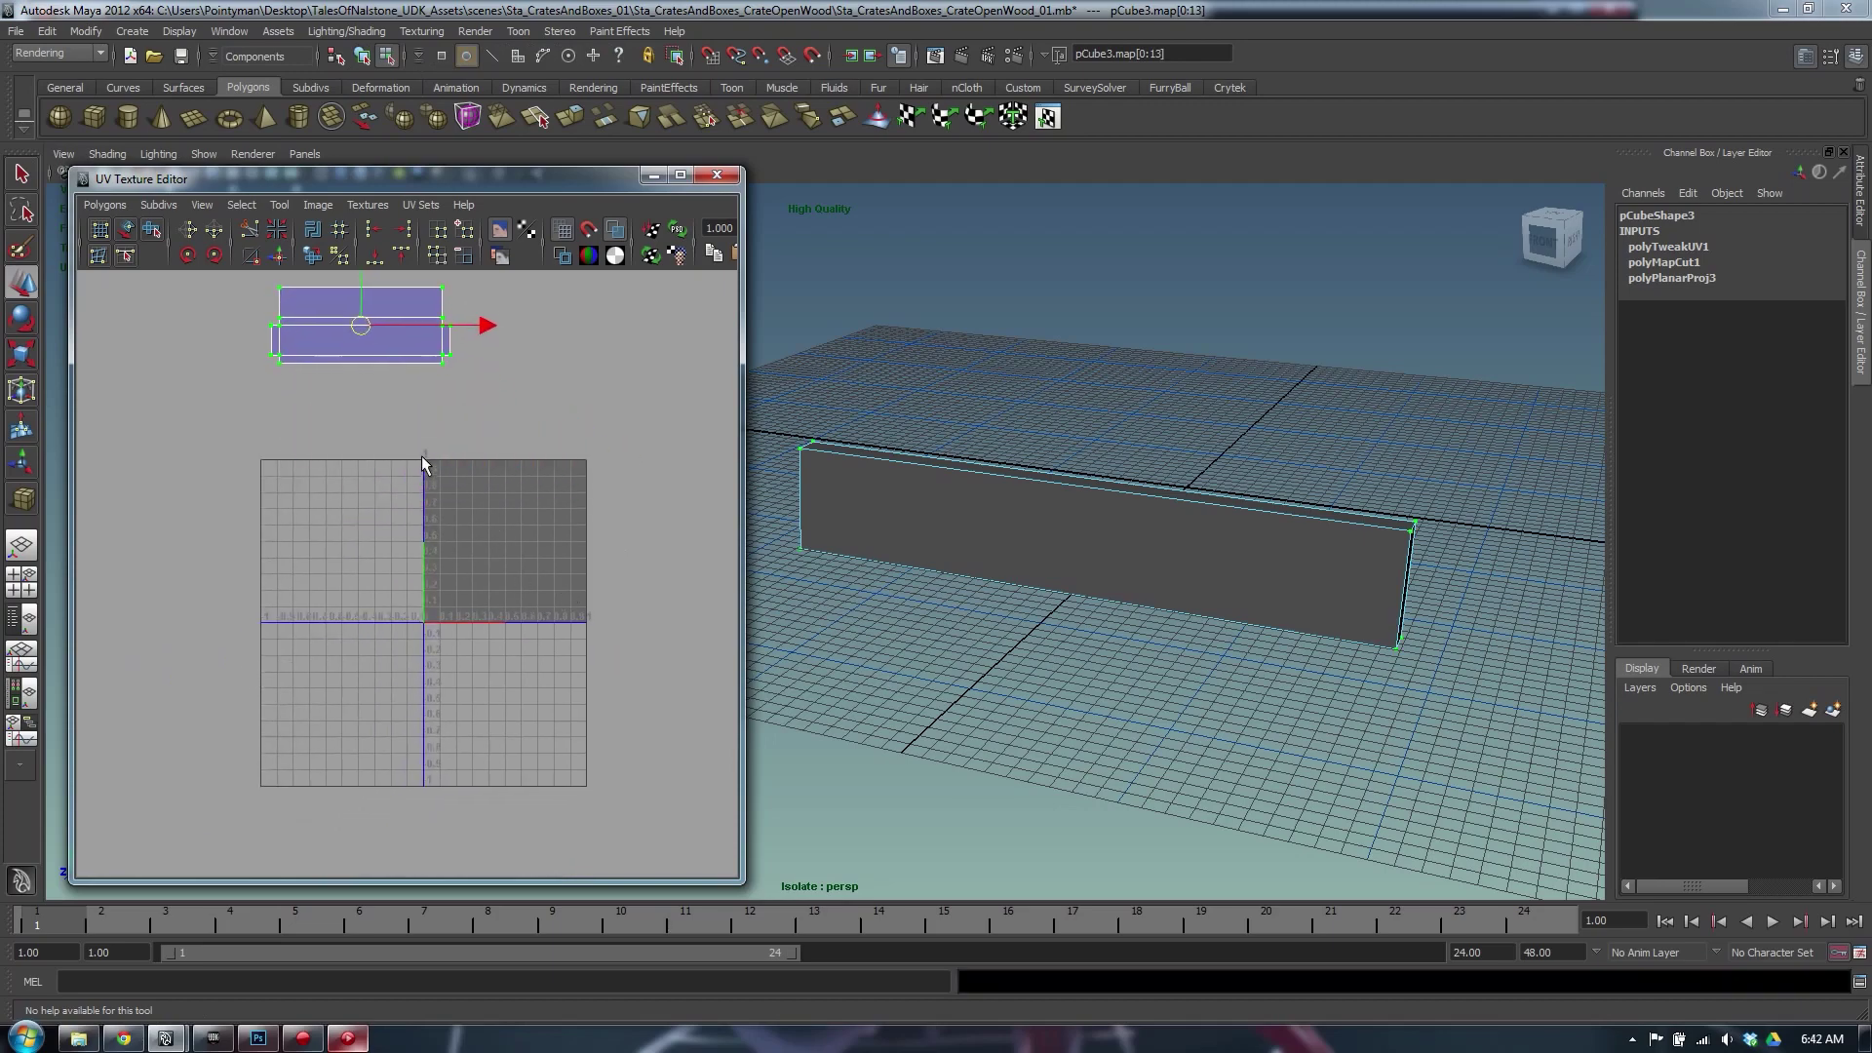
Exit the isolated view of the low side plank so all crate pieces show in the viewport
{"action": "left_click", "coordinate": [1266, 434]}
{"action": "left_click_drag", "start_coordinate": [1266, 433], "coordinate": [1209, 438], "text": "alt"}
{"action": "key", "text": "shift+i"}
{"action": "left_click_drag", "start_coordinate": [1324, 429], "coordinate": [1287, 530], "text": "alt"}
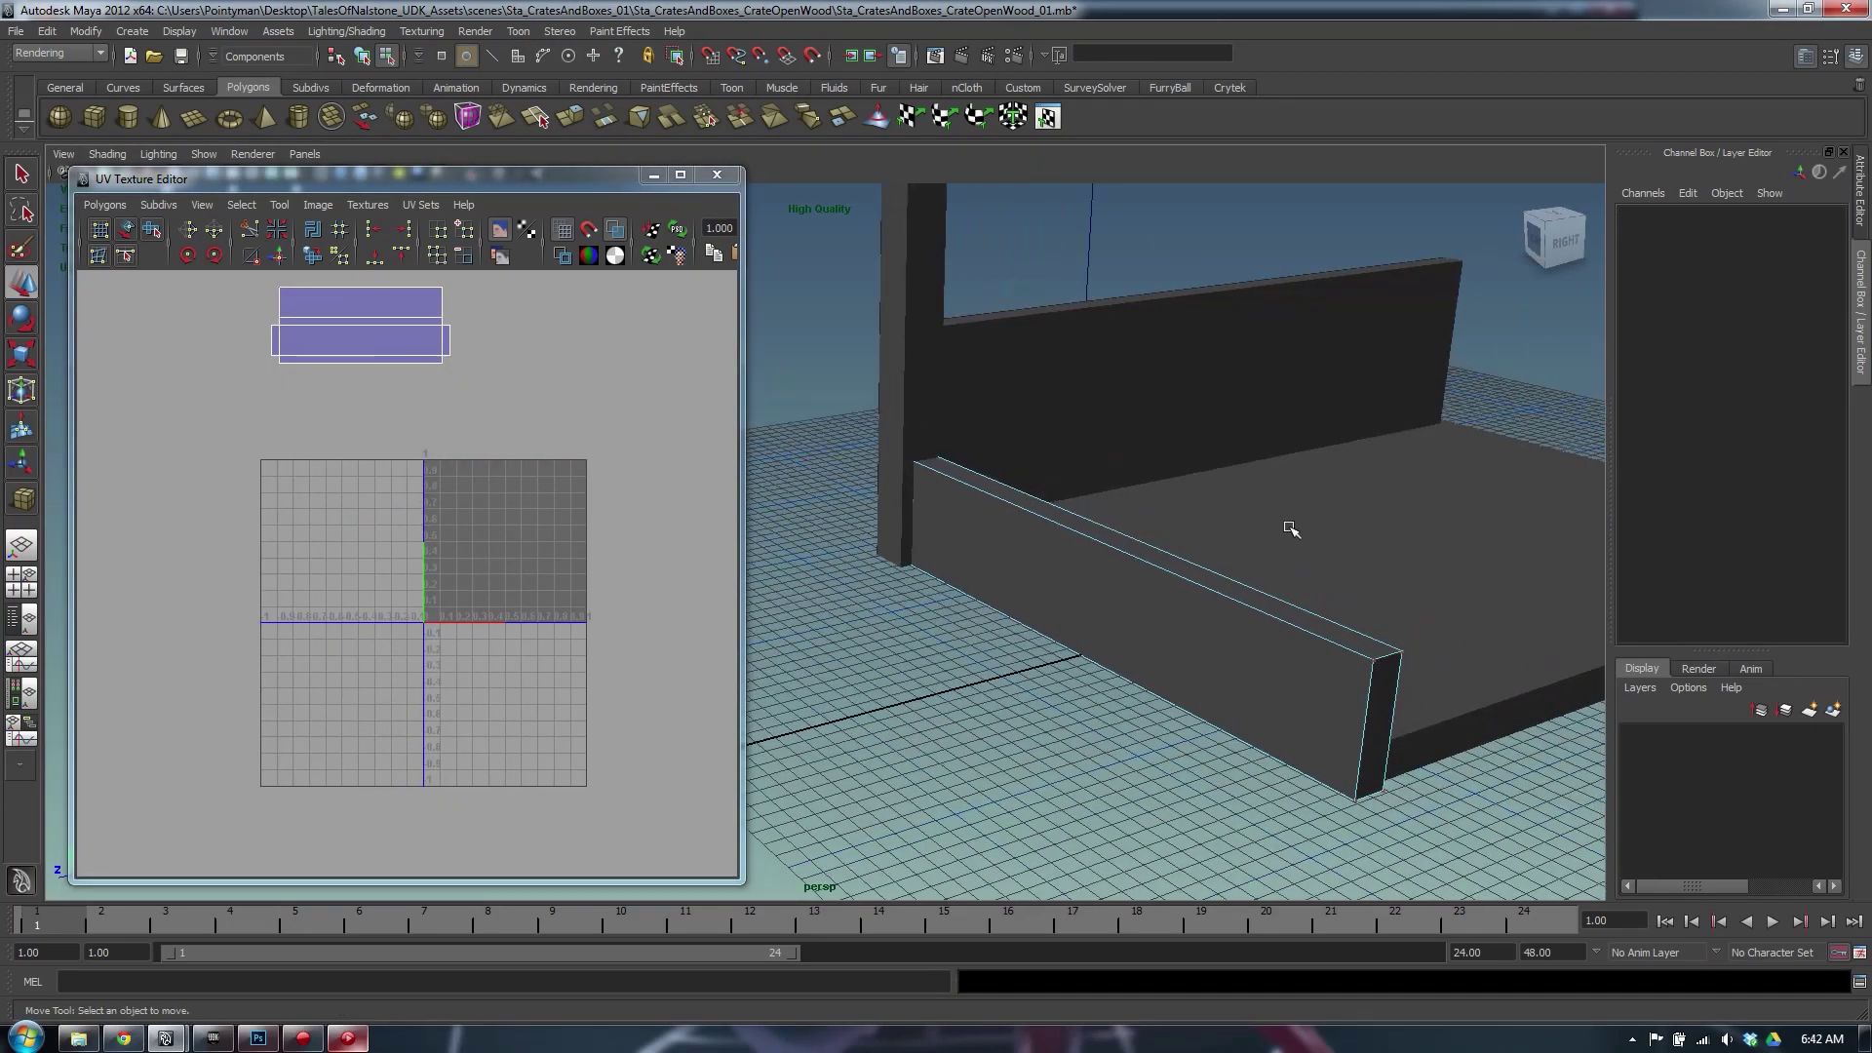
Isolate the crate's floor panel in the viewport and move the UV Texture Editor clear of it
{"action": "left_click", "coordinate": [1469, 529]}
{"action": "left_click_drag", "start_coordinate": [1469, 529], "coordinate": [1226, 448], "text": "alt"}
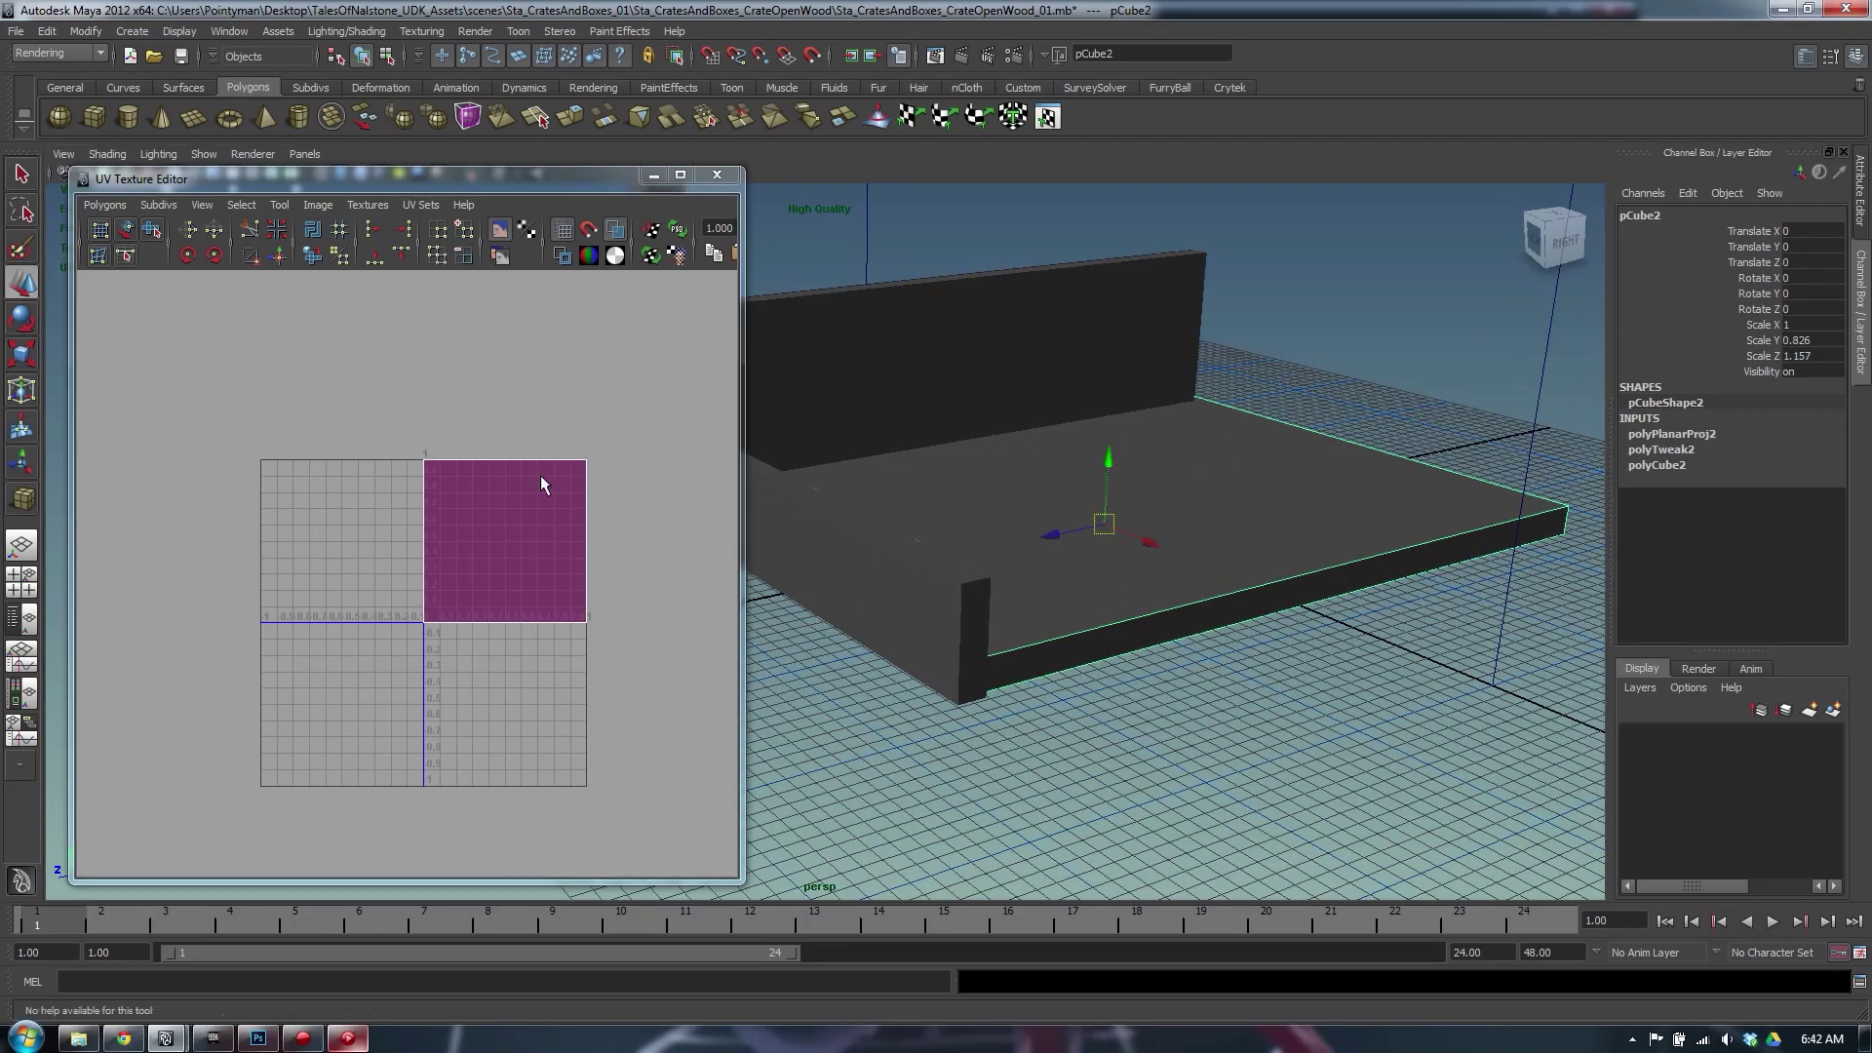
{"action": "left_click_drag", "start_coordinate": [443, 176], "coordinate": [431, 181]}
{"action": "left_click", "coordinate": [1343, 522]}
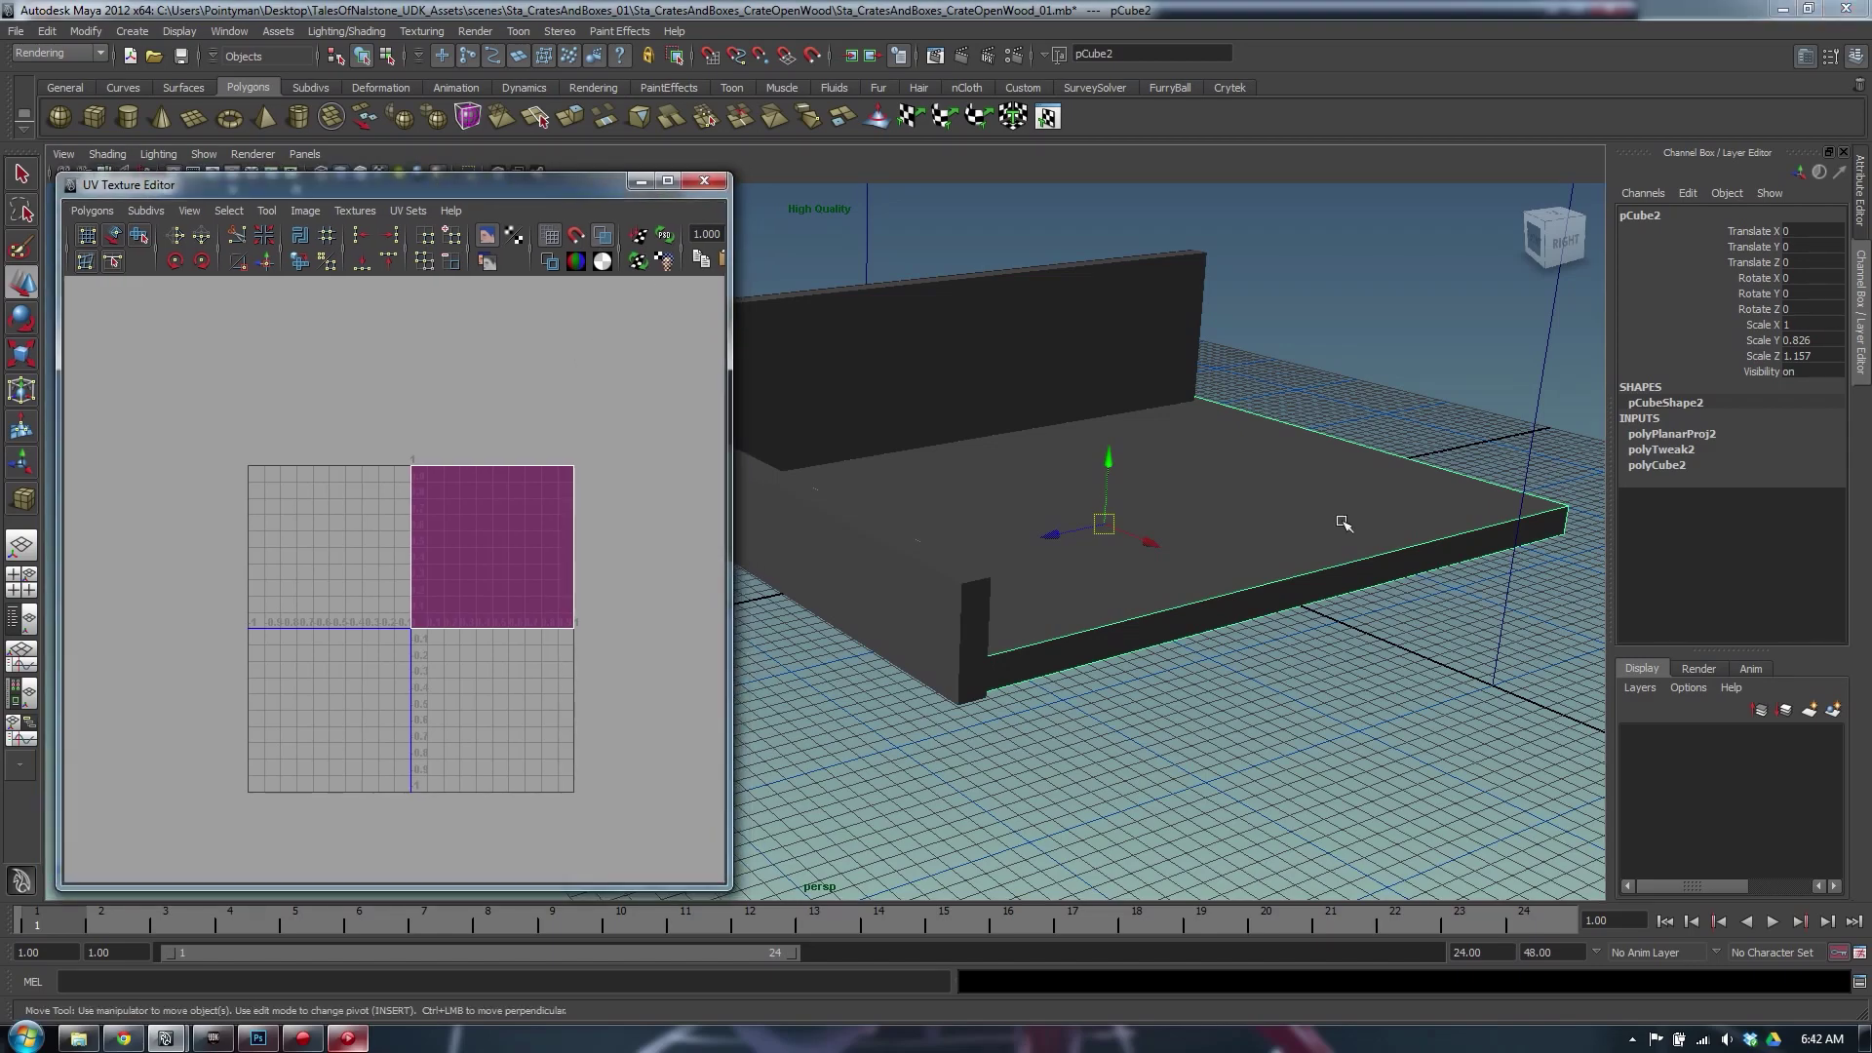
{"action": "key", "text": "shift+i"}
{"action": "left_click_drag", "start_coordinate": [1028, 445], "coordinate": [1157, 384], "text": "alt"}
{"action": "left_click_drag", "start_coordinate": [565, 191], "coordinate": [372, 259]}
{"action": "left_click_drag", "start_coordinate": [911, 546], "coordinate": [990, 531], "text": "alt"}
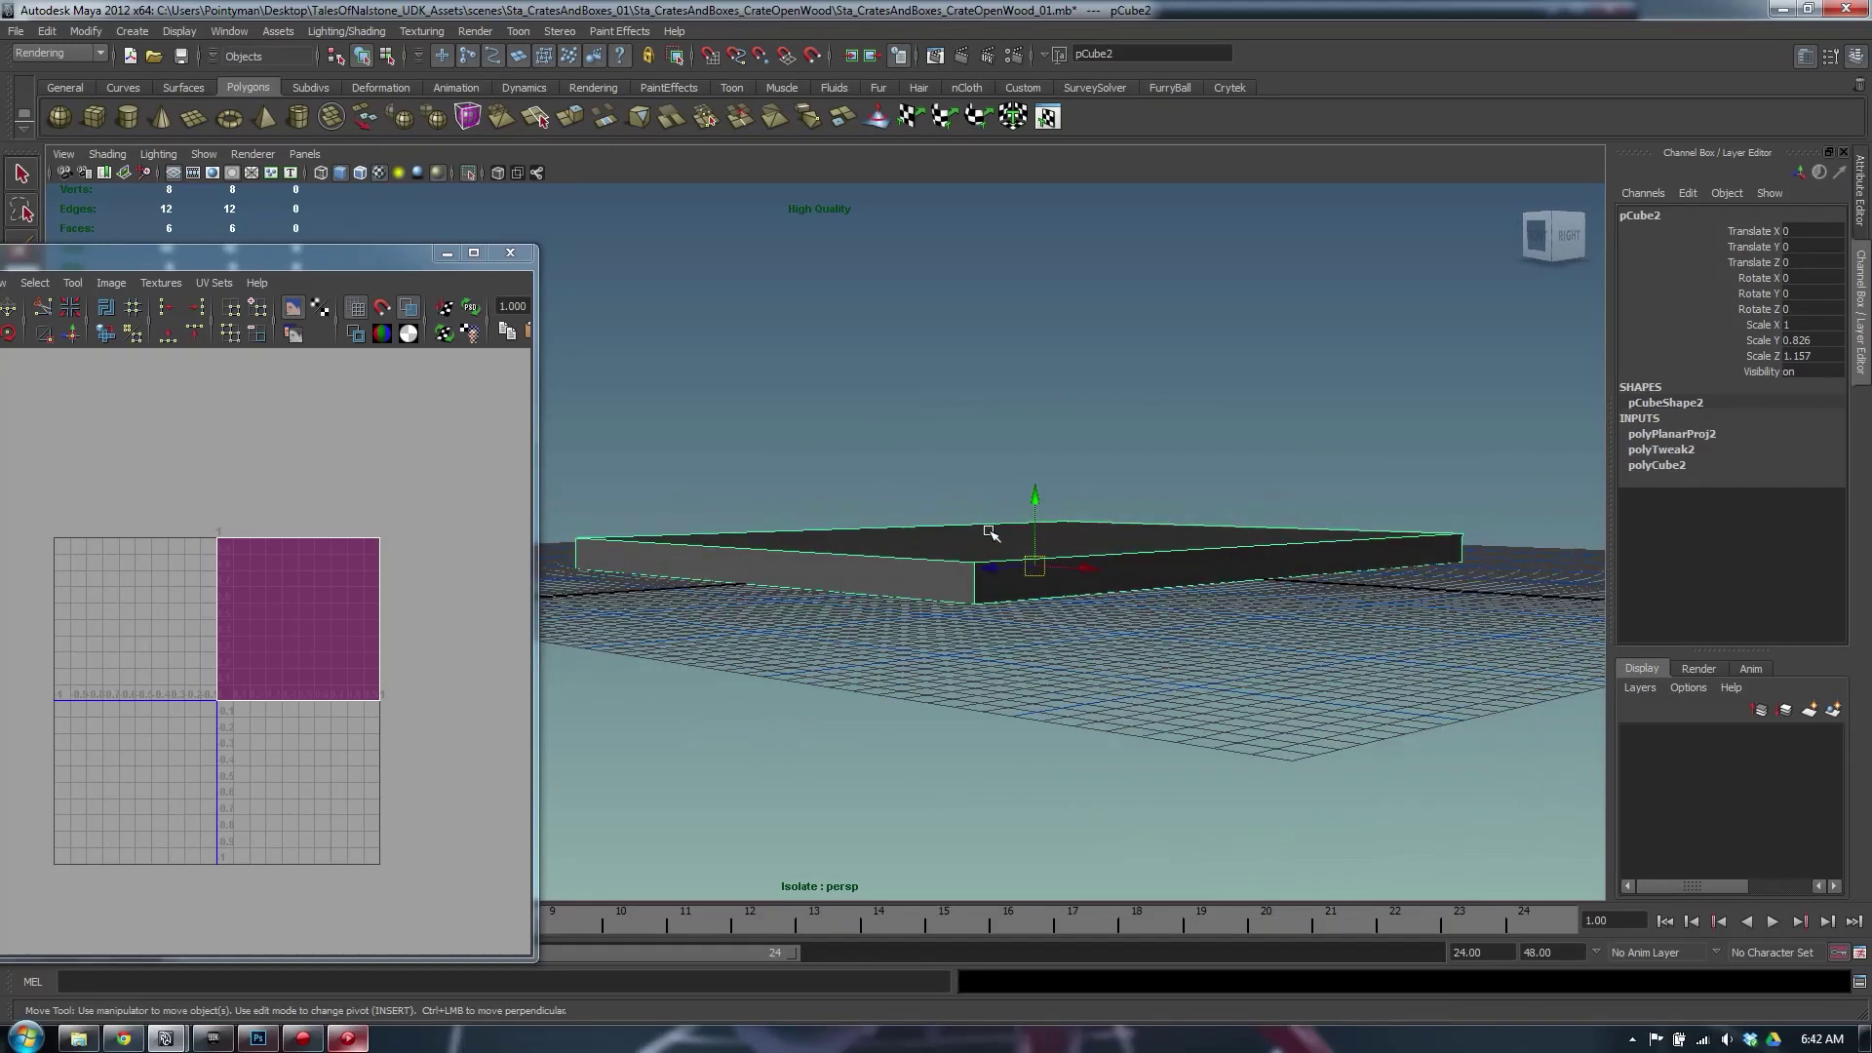
Cut the floor panel's UVs along its four vertical corner edges and three bottom edges, and switch to UV selection
{"action": "key", "text": "F8"}
{"action": "right_click_drag", "start_coordinate": [998, 572], "coordinate": [996, 525]}
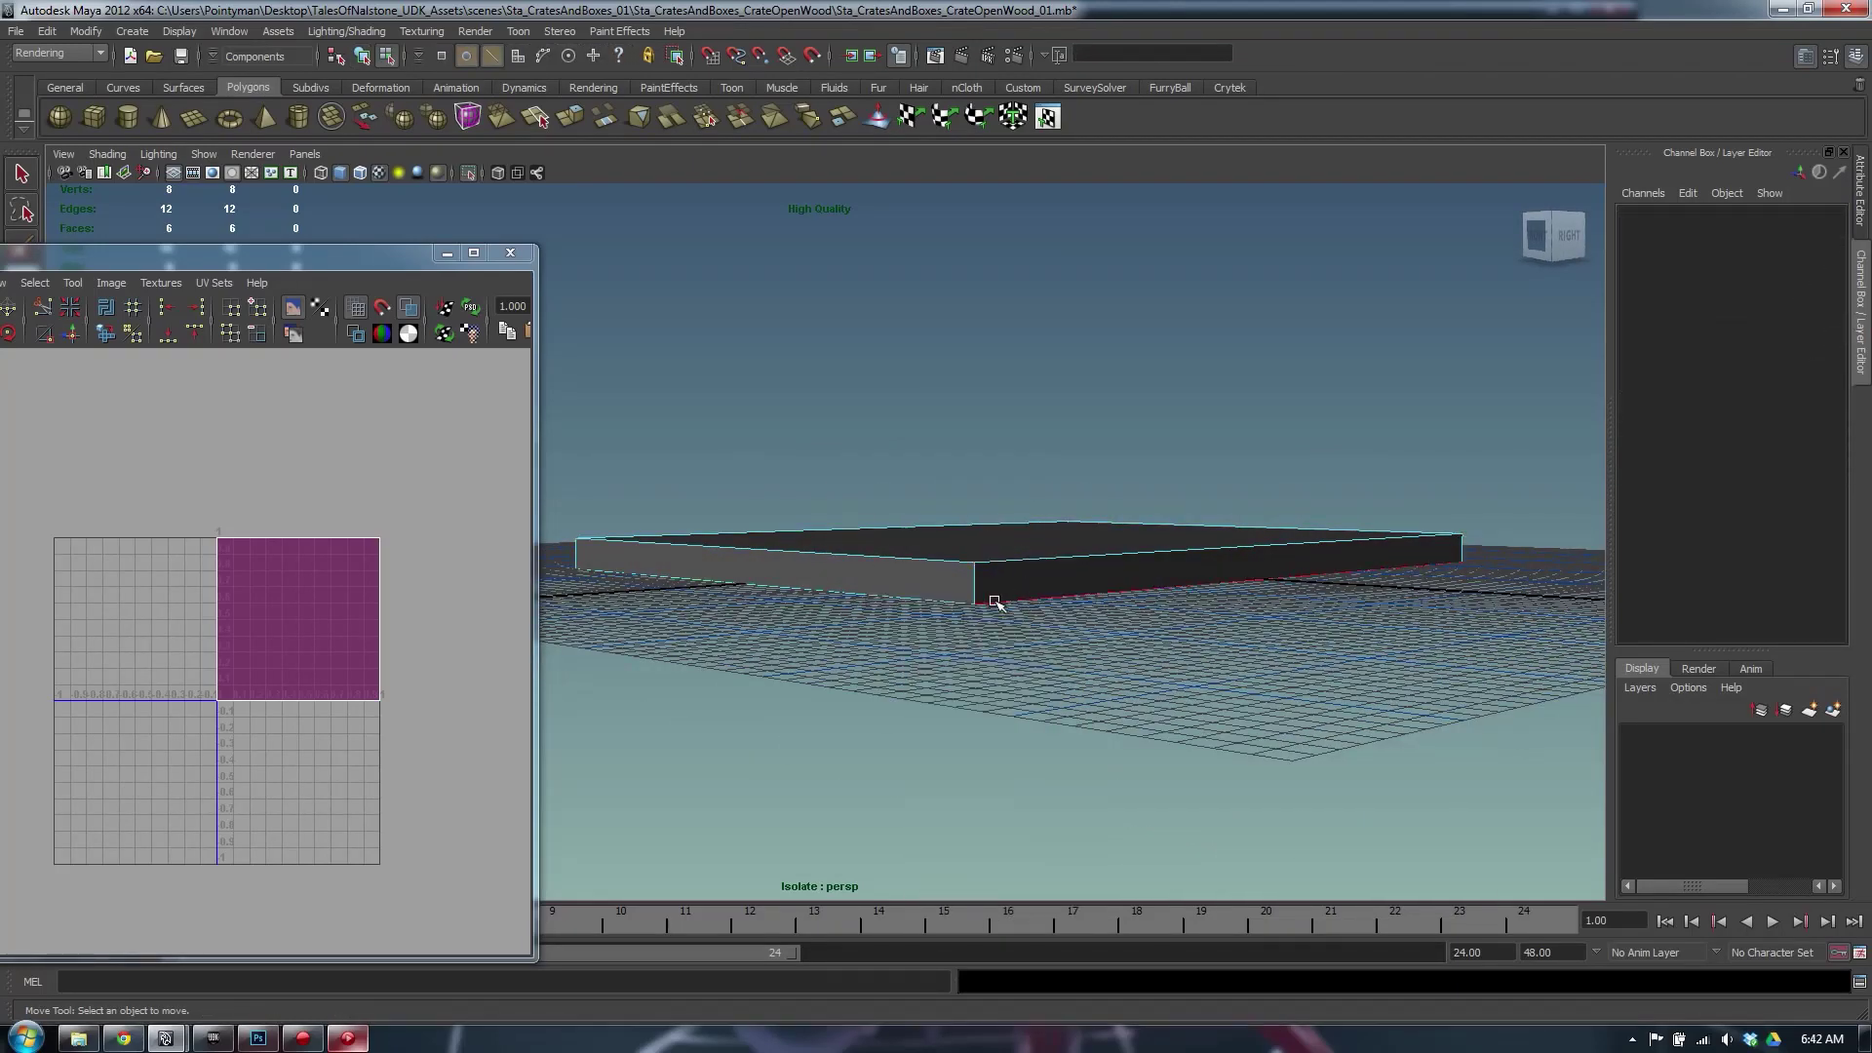
{"action": "left_click", "coordinate": [976, 582]}
{"action": "left_click_drag", "start_coordinate": [976, 582], "coordinate": [993, 605], "text": "alt"}
{"action": "left_click", "coordinate": [791, 598], "text": "shift"}
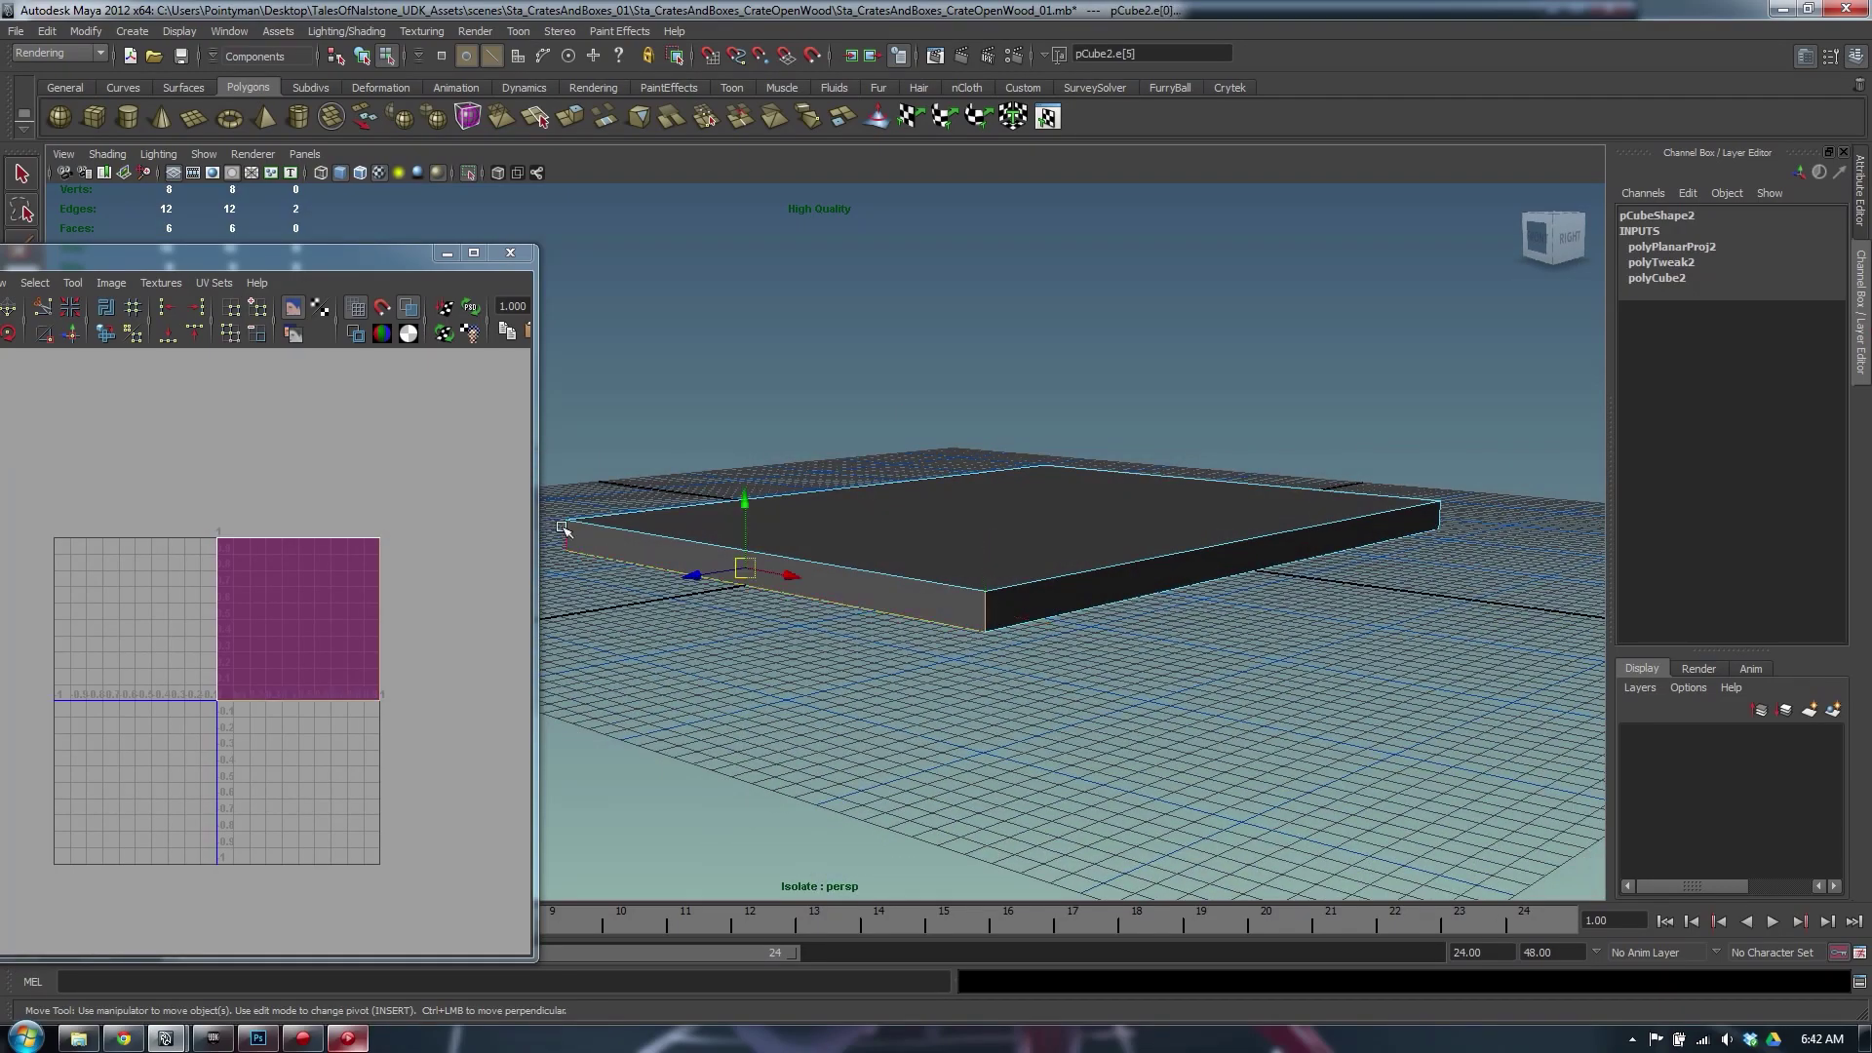
{"action": "left_click", "coordinate": [1123, 592], "text": "shift"}
{"action": "left_click_drag", "start_coordinate": [1120, 598], "coordinate": [941, 624], "text": "alt"}
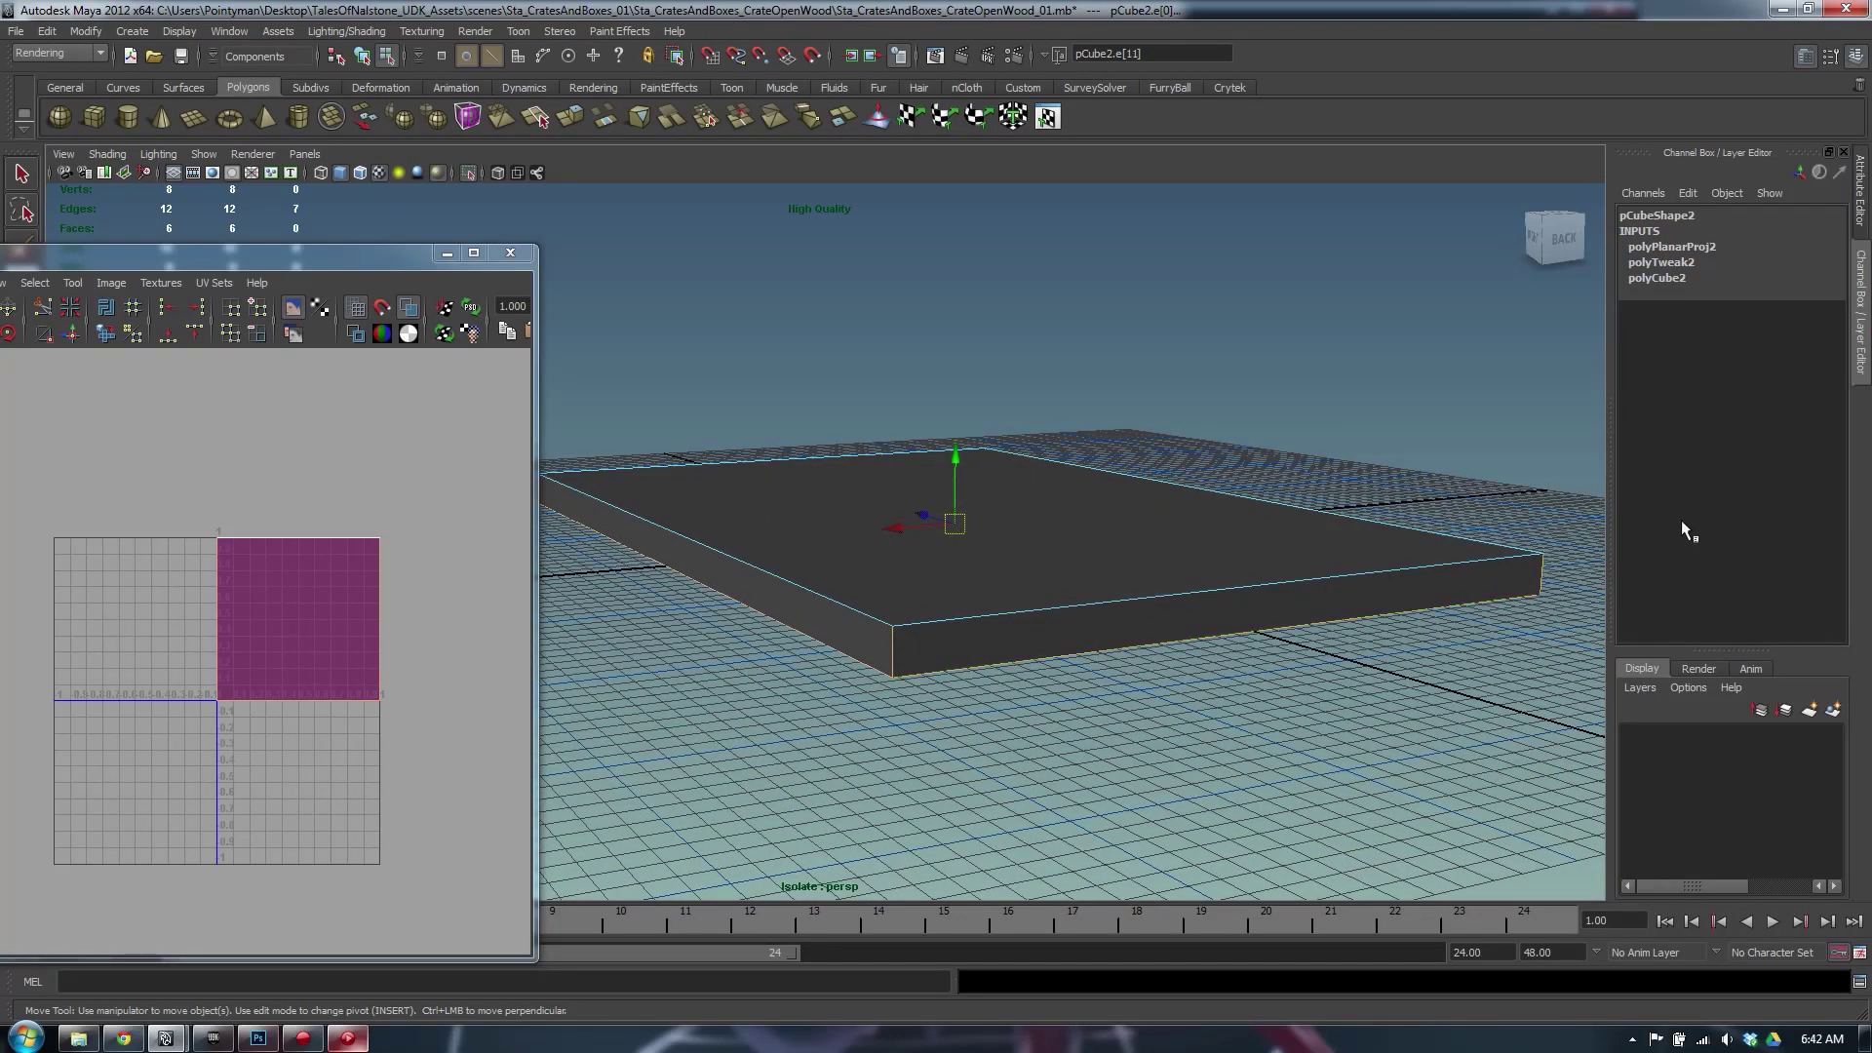
{"action": "left_click_drag", "start_coordinate": [1308, 521], "coordinate": [1209, 512], "text": "alt"}
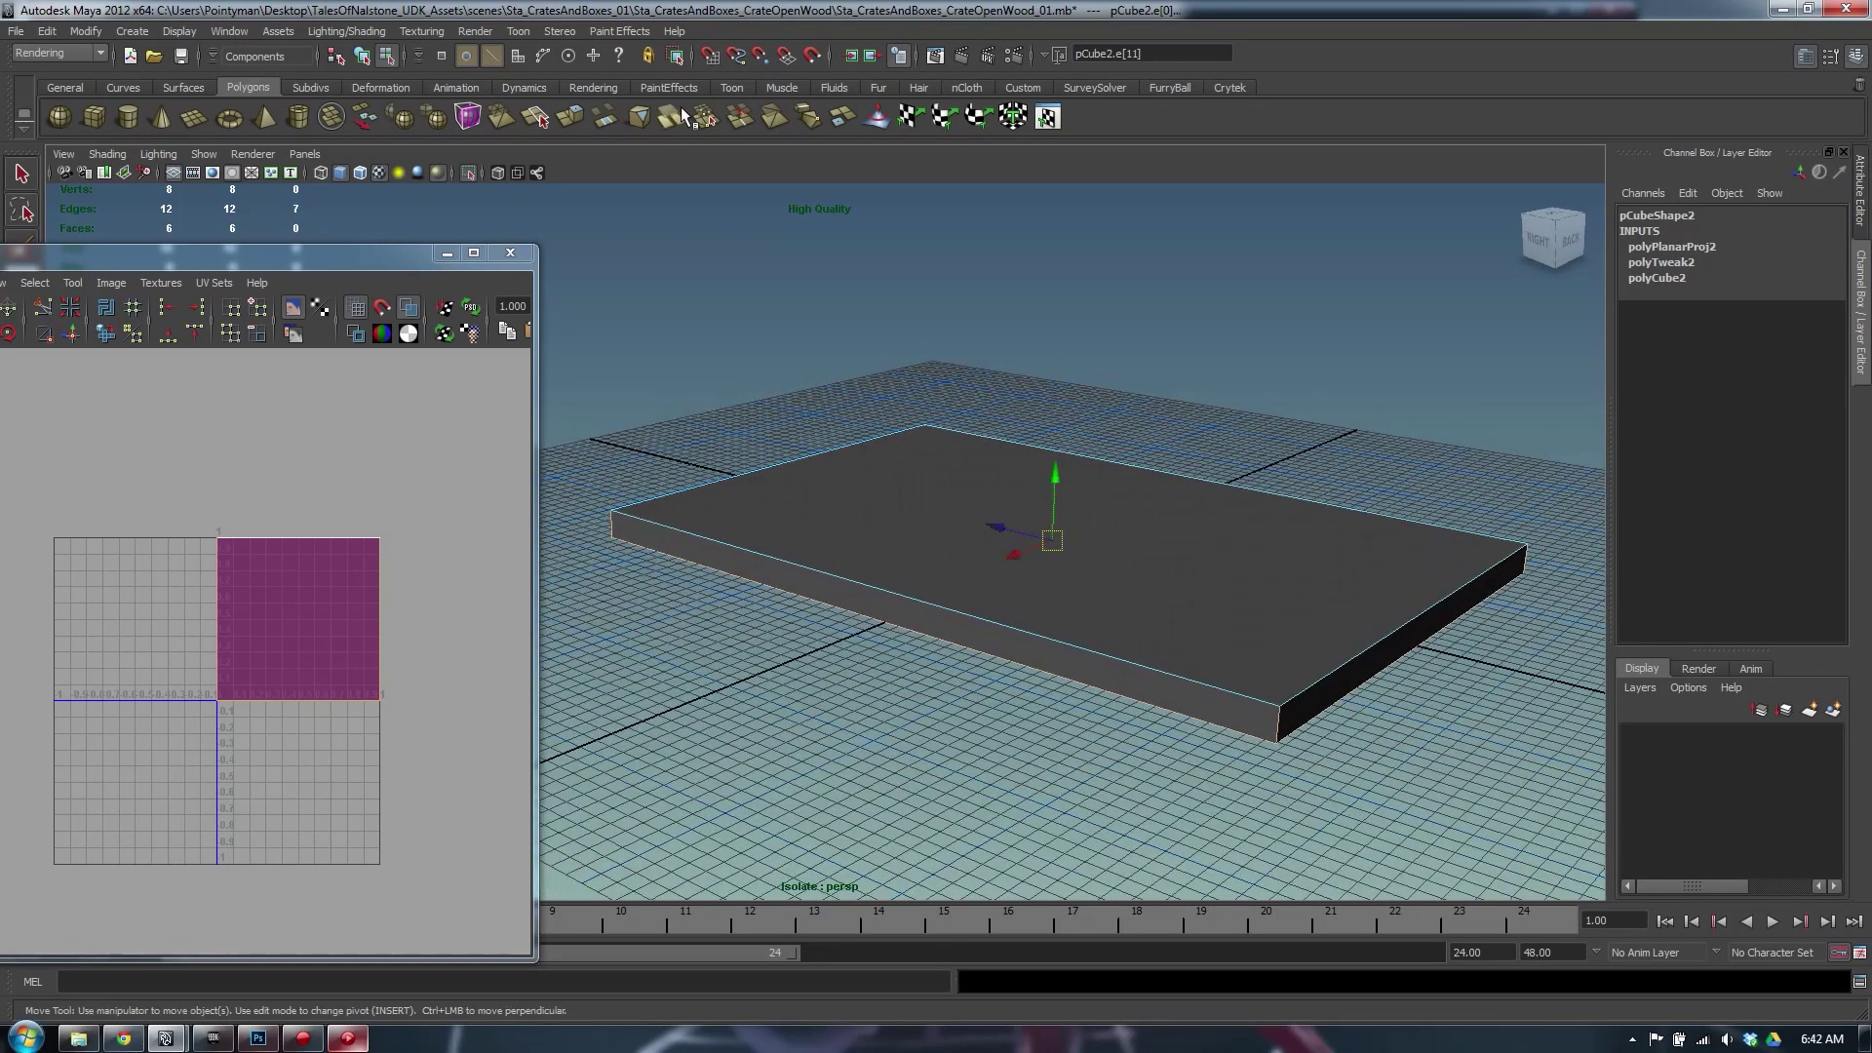
{"action": "left_click_drag", "start_coordinate": [369, 255], "coordinate": [569, 264]}
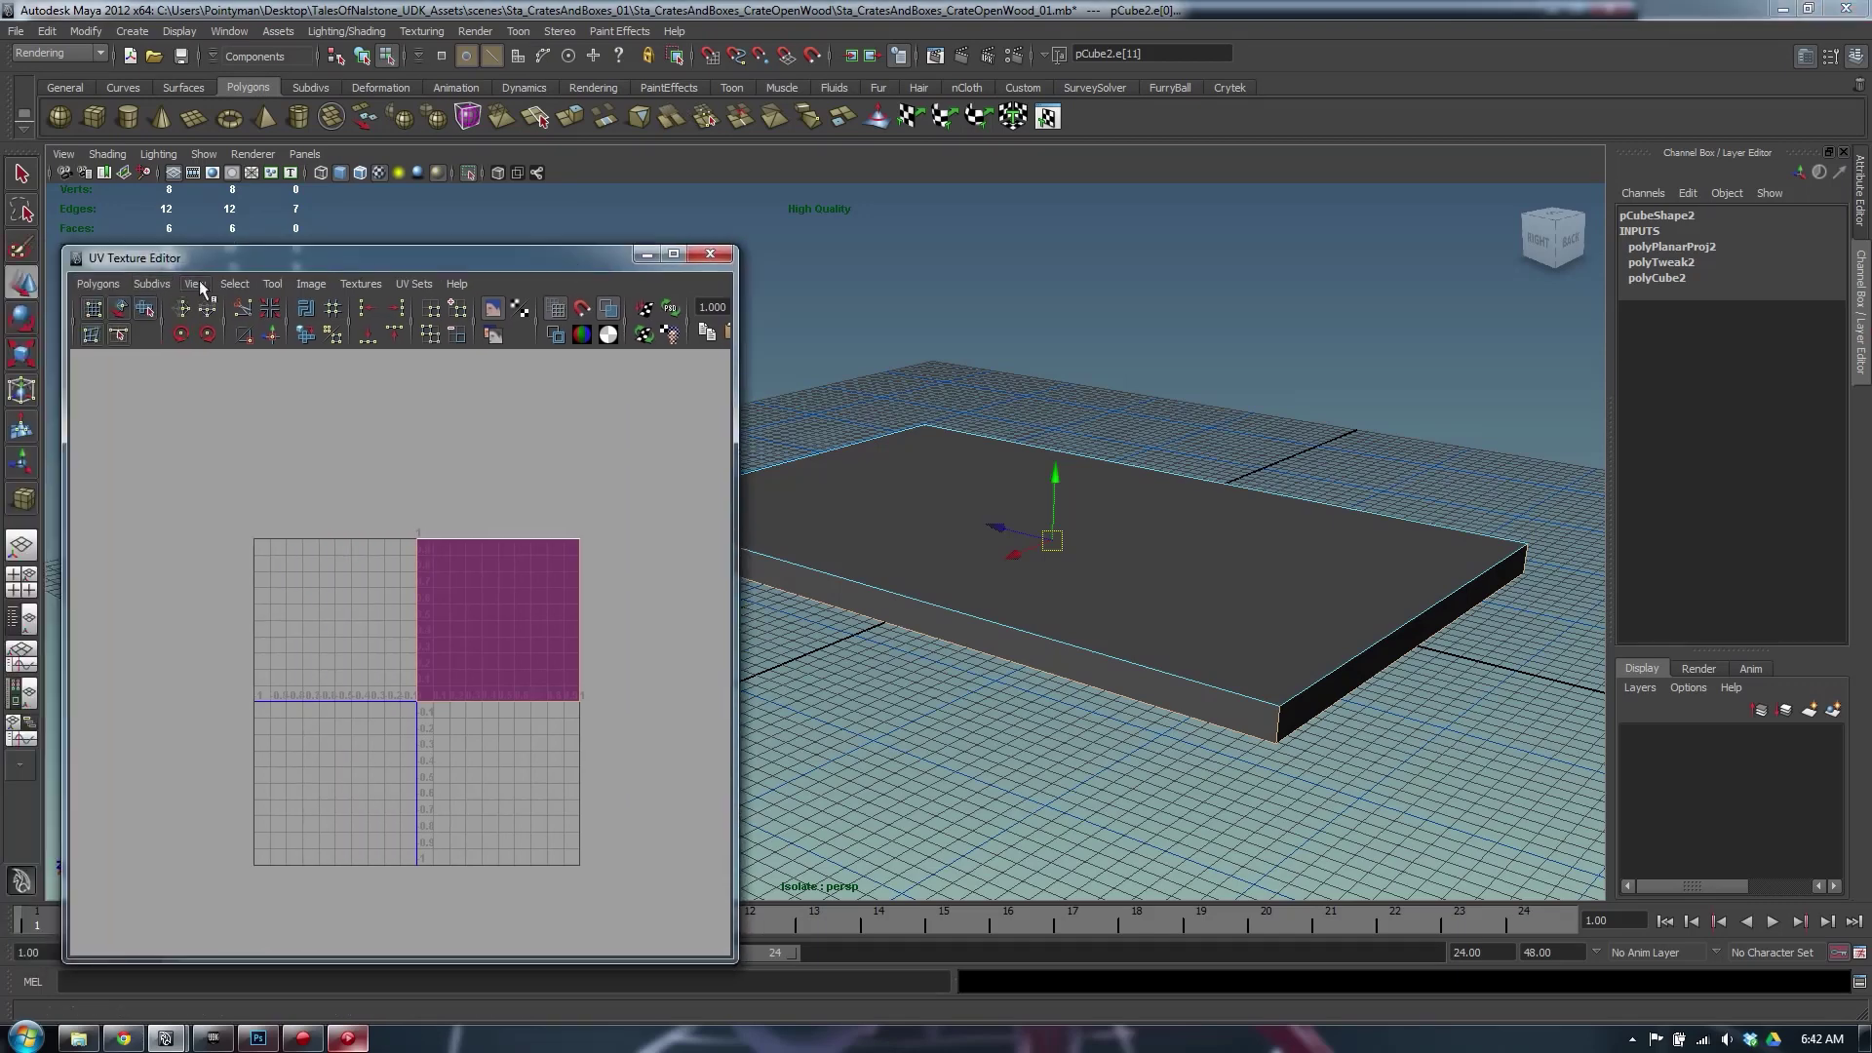
{"action": "left_click", "coordinate": [242, 310]}
{"action": "right_click", "coordinate": [1182, 568]}
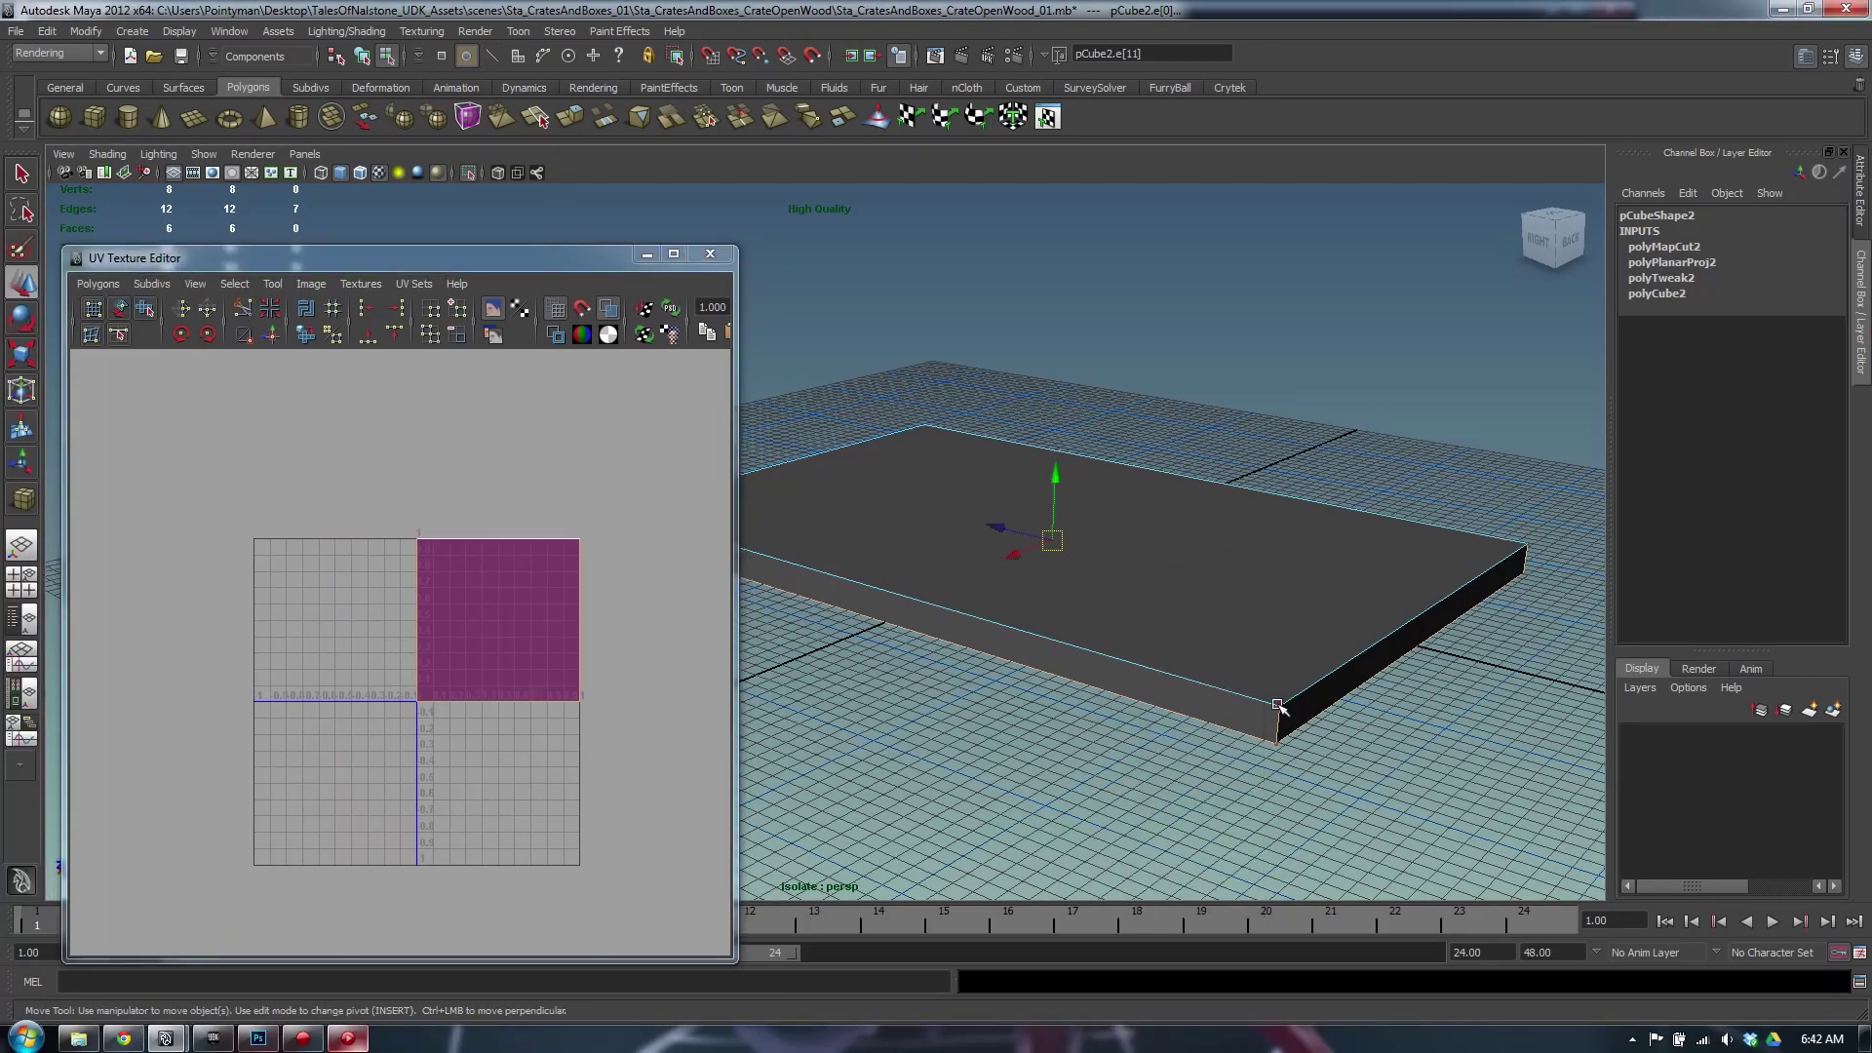
{"action": "left_click", "coordinate": [1277, 704]}
{"action": "middle_click_drag", "start_coordinate": [1014, 502], "coordinate": [1306, 541], "text": "alt"}
{"action": "left_click", "coordinate": [909, 548], "text": "shift"}
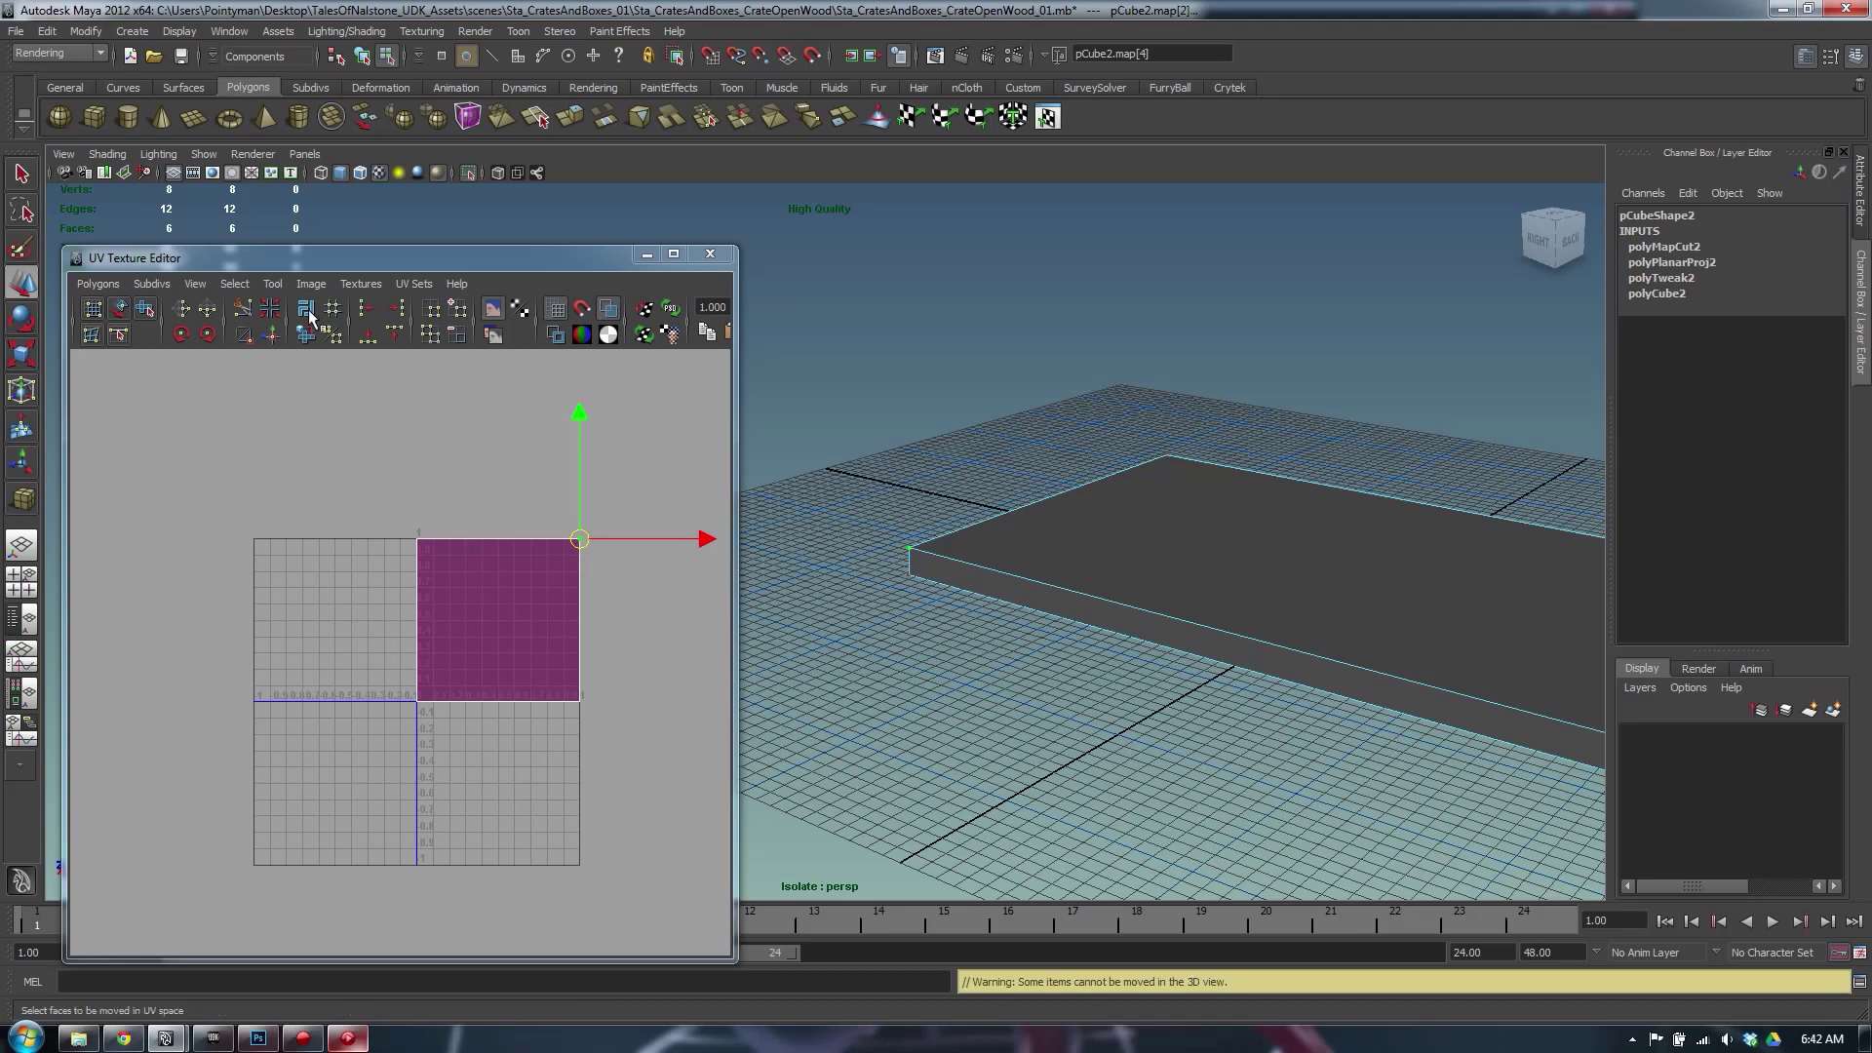
{"action": "left_click", "coordinate": [257, 314]}
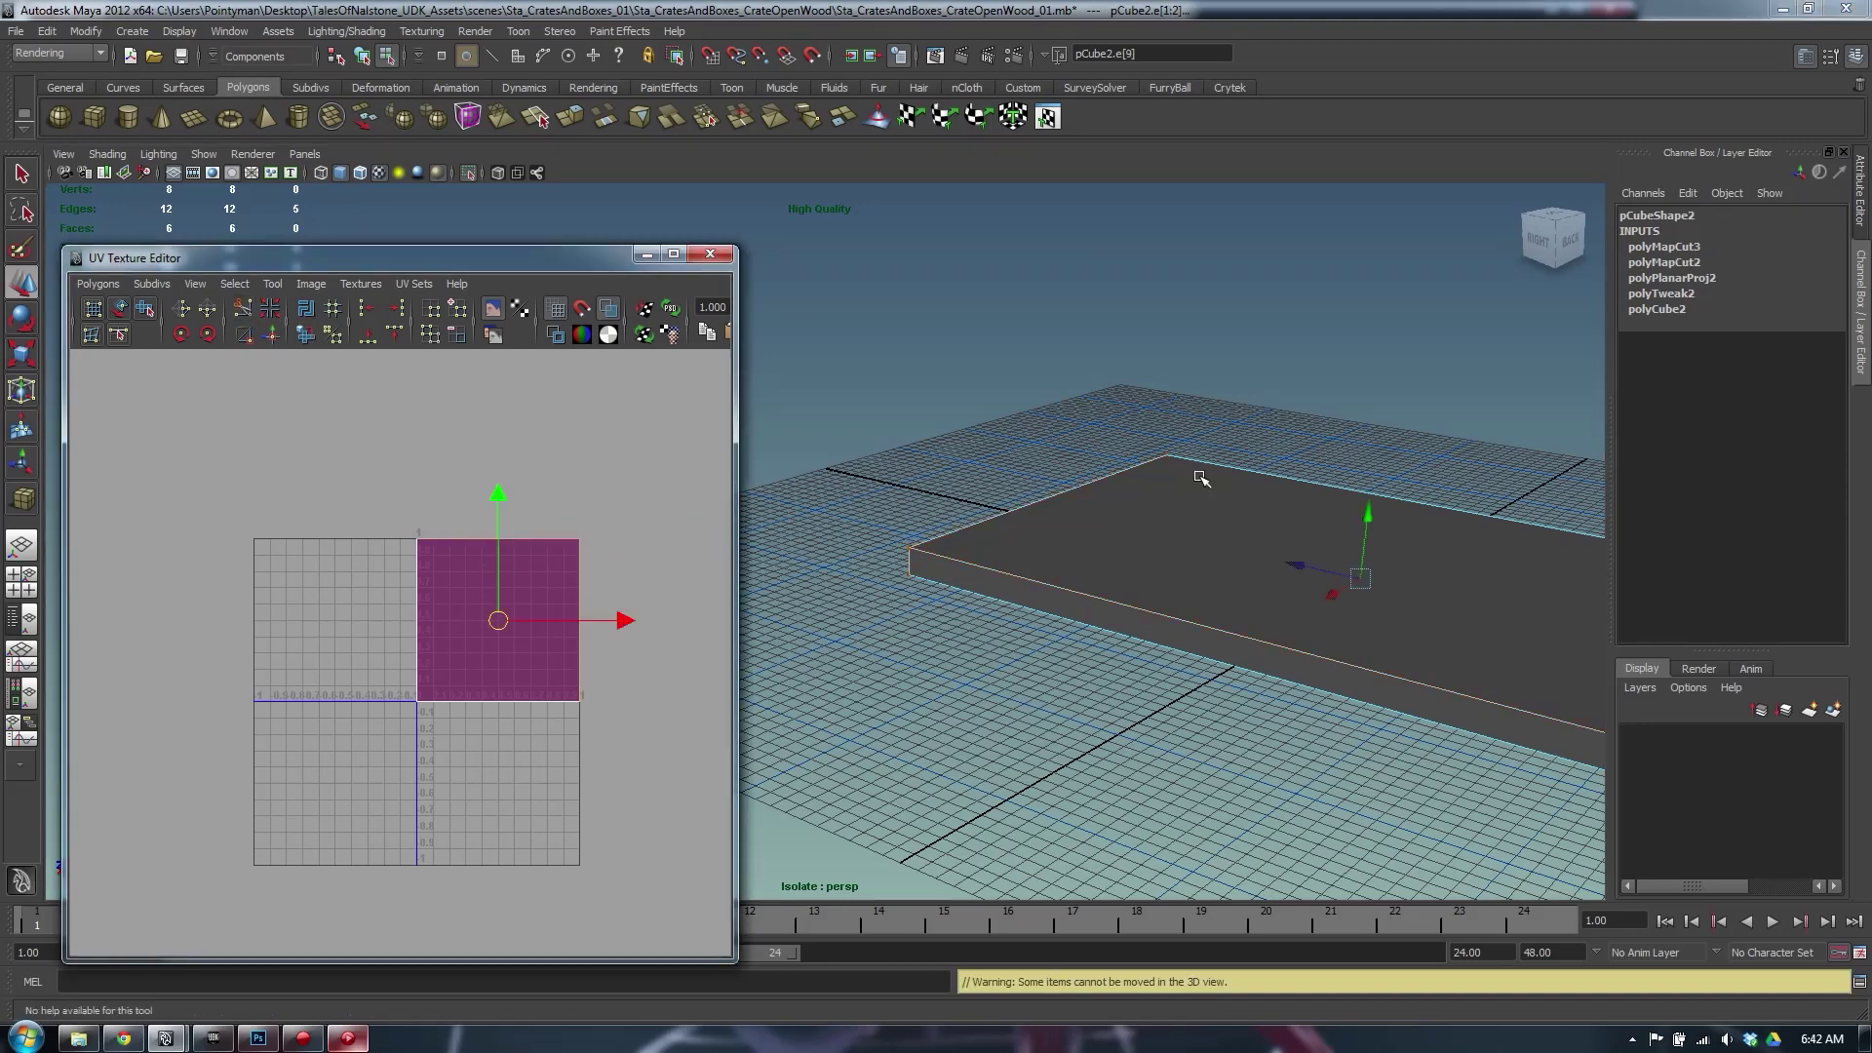
{"action": "key", "text": "ctrl+z"}
Select two adjacent top-corner UVs at one end of the floor panel and unfold its UVs from them
{"action": "left_click_drag", "start_coordinate": [1050, 531], "coordinate": [934, 494], "text": "alt"}
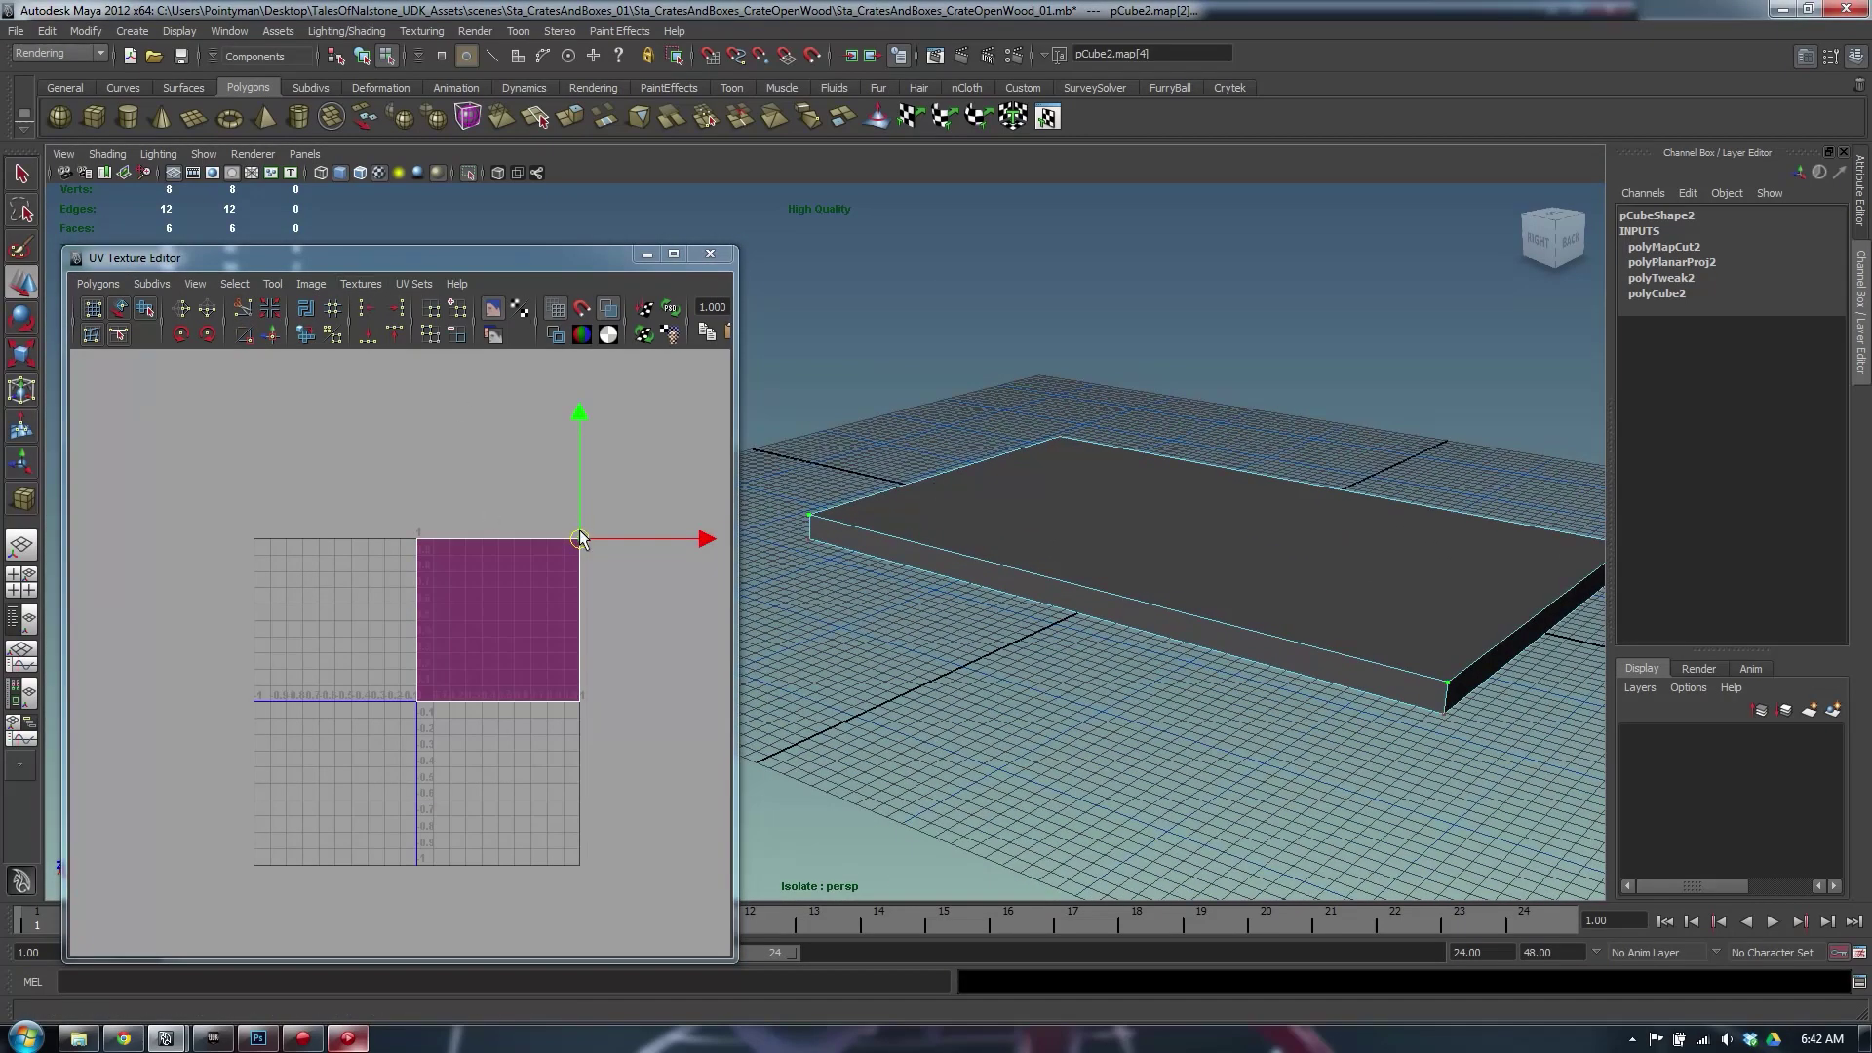
{"action": "left_click", "coordinate": [1066, 438]}
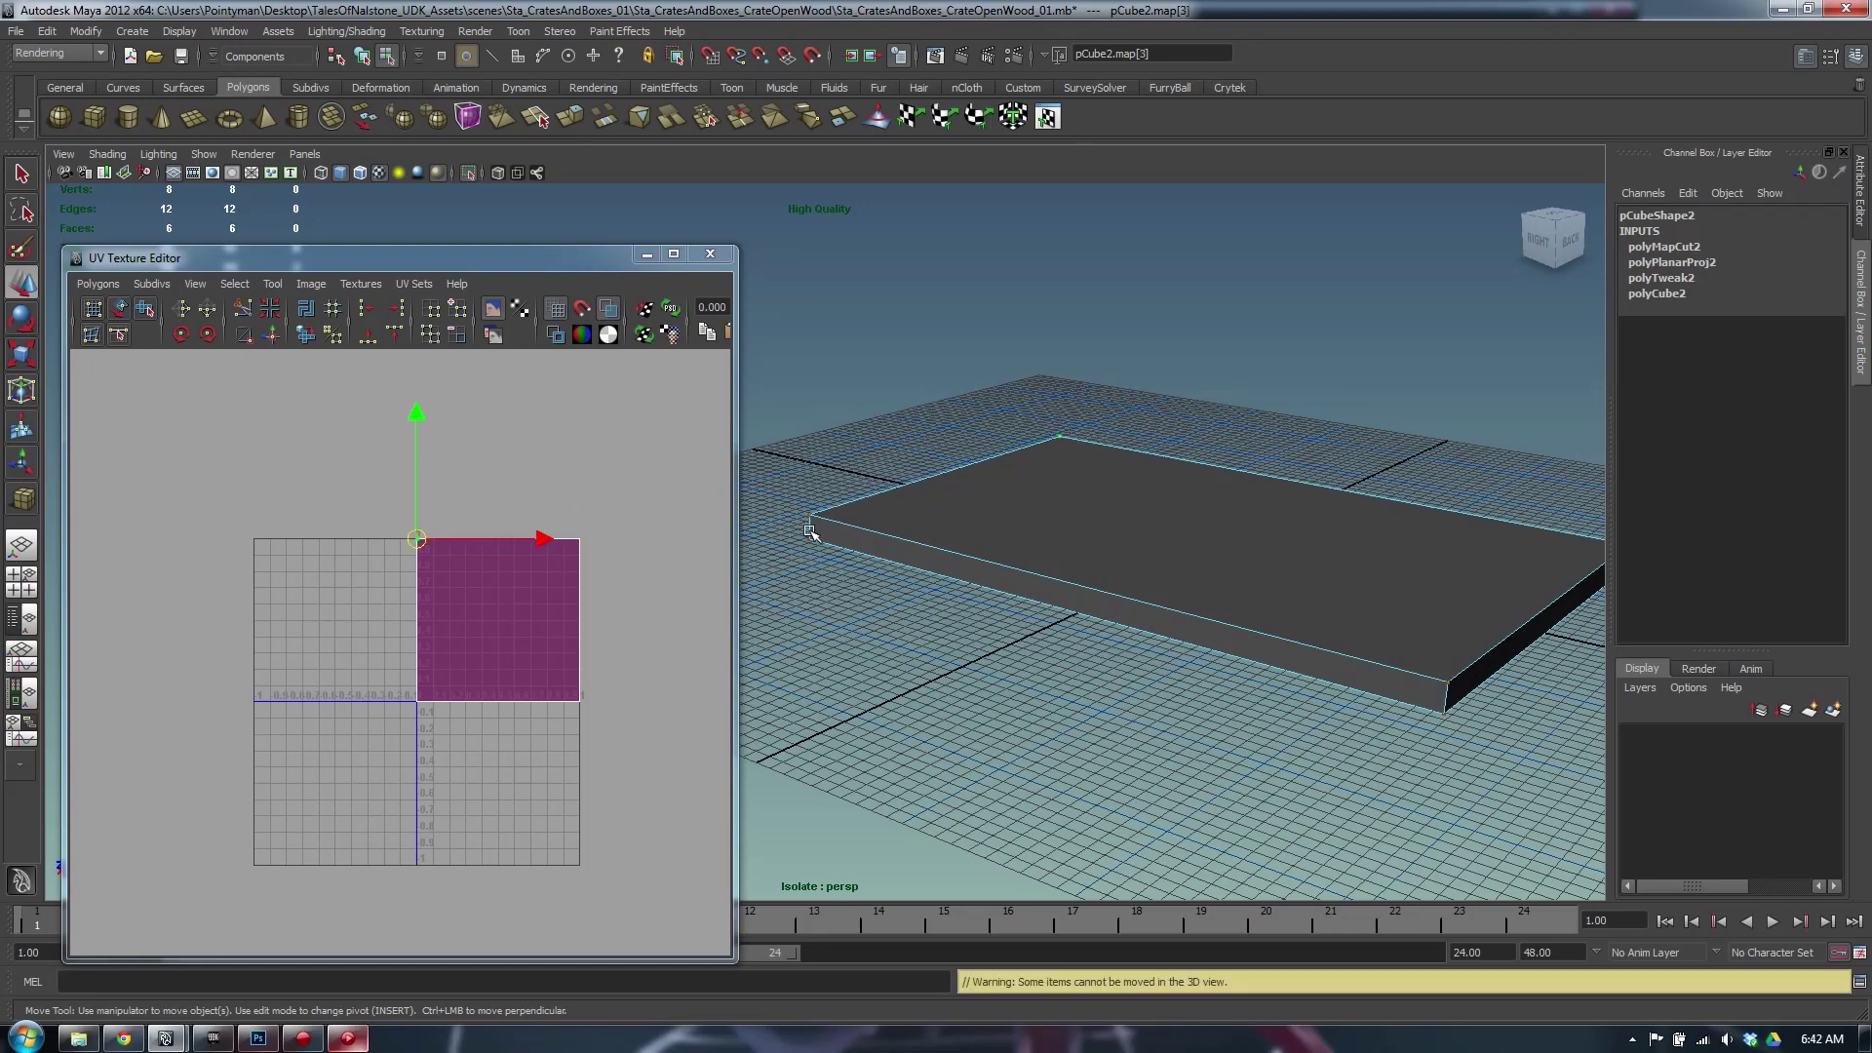
{"action": "left_click", "coordinate": [305, 335]}
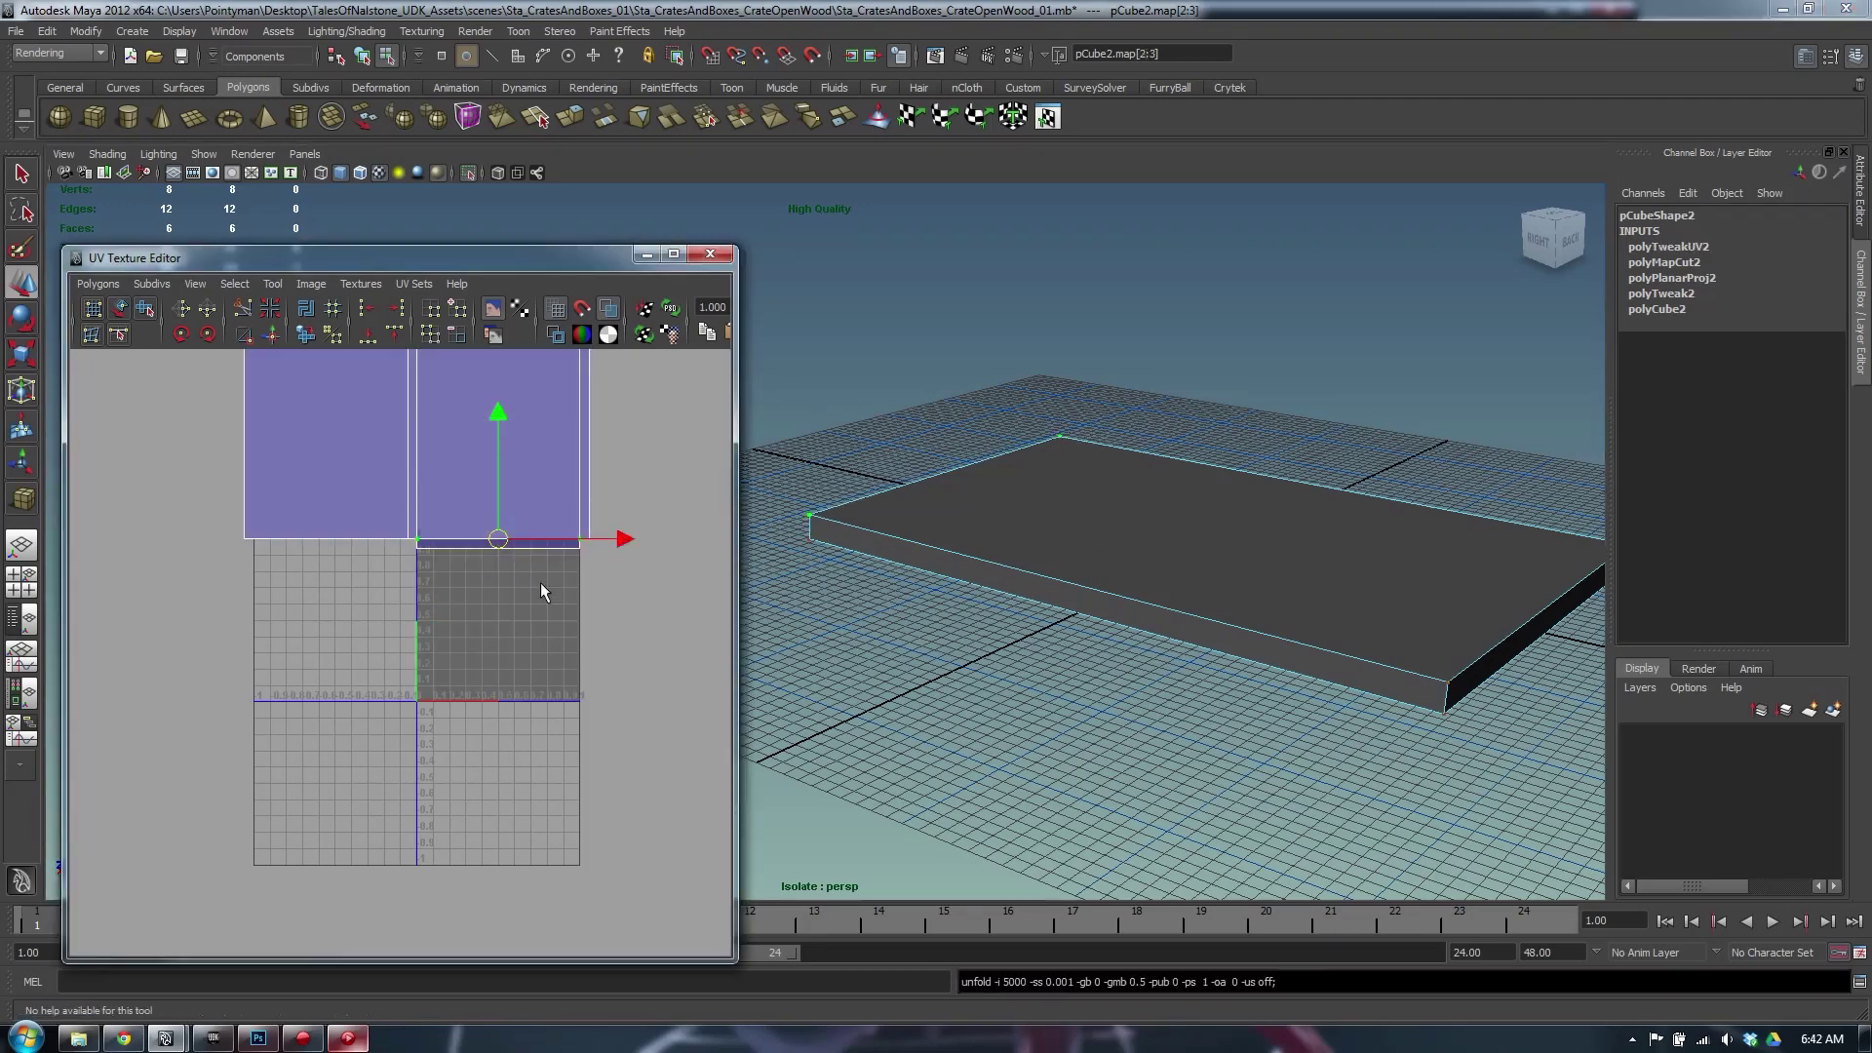
{"action": "right_click_drag", "start_coordinate": [390, 526], "coordinate": [156, 458], "text": "alt"}
{"action": "middle_click_drag", "start_coordinate": [381, 446], "coordinate": [421, 496], "text": "alt"}
Exit the floor panel's isolated view and select all four crate pieces in object mode
{"action": "left_click", "coordinate": [1302, 399]}
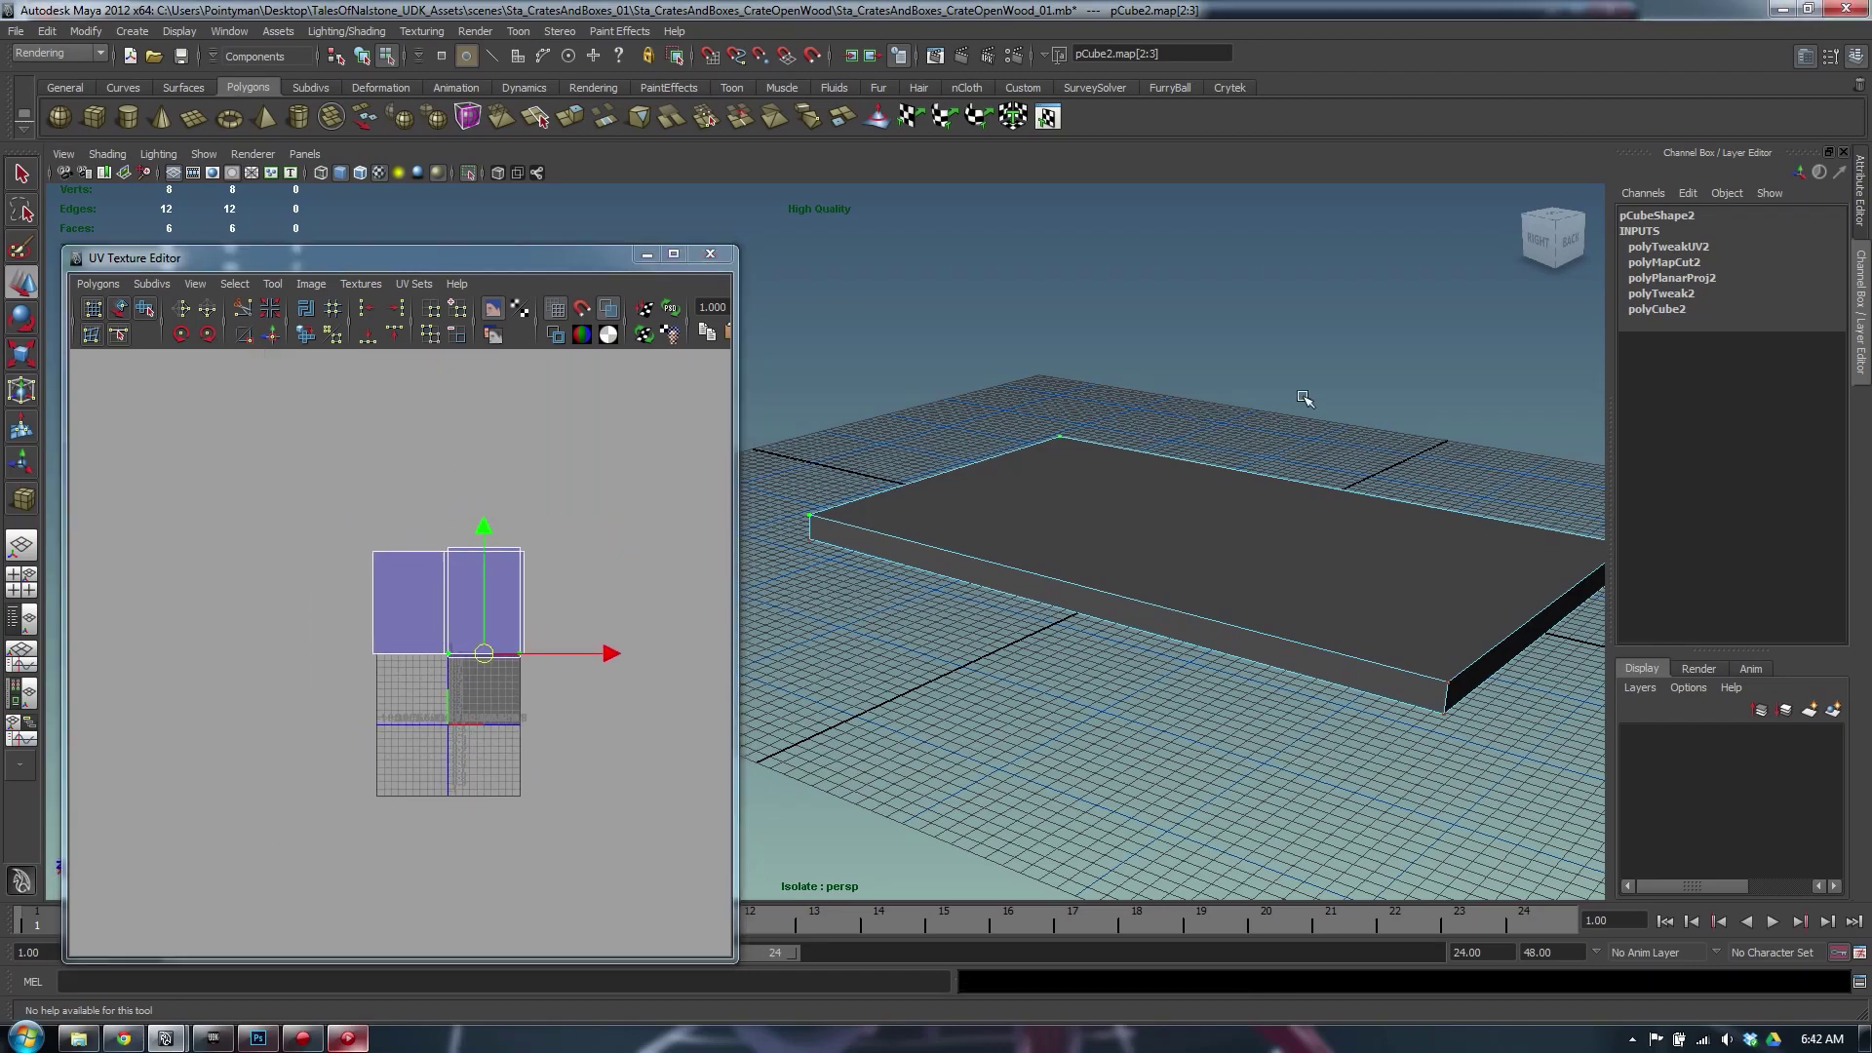
{"action": "key", "text": "shift+i"}
{"action": "right_click_drag", "start_coordinate": [1336, 423], "coordinate": [1137, 413], "text": "alt"}
{"action": "left_click_drag", "start_coordinate": [1137, 413], "coordinate": [942, 756], "text": "alt"}
{"action": "key", "text": "F8"}
{"action": "key", "text": "ctrl+shift+a"}
{"action": "left_click", "coordinate": [1186, 342]}
{"action": "left_click_drag", "start_coordinate": [1239, 547], "coordinate": [1152, 569], "text": "alt"}
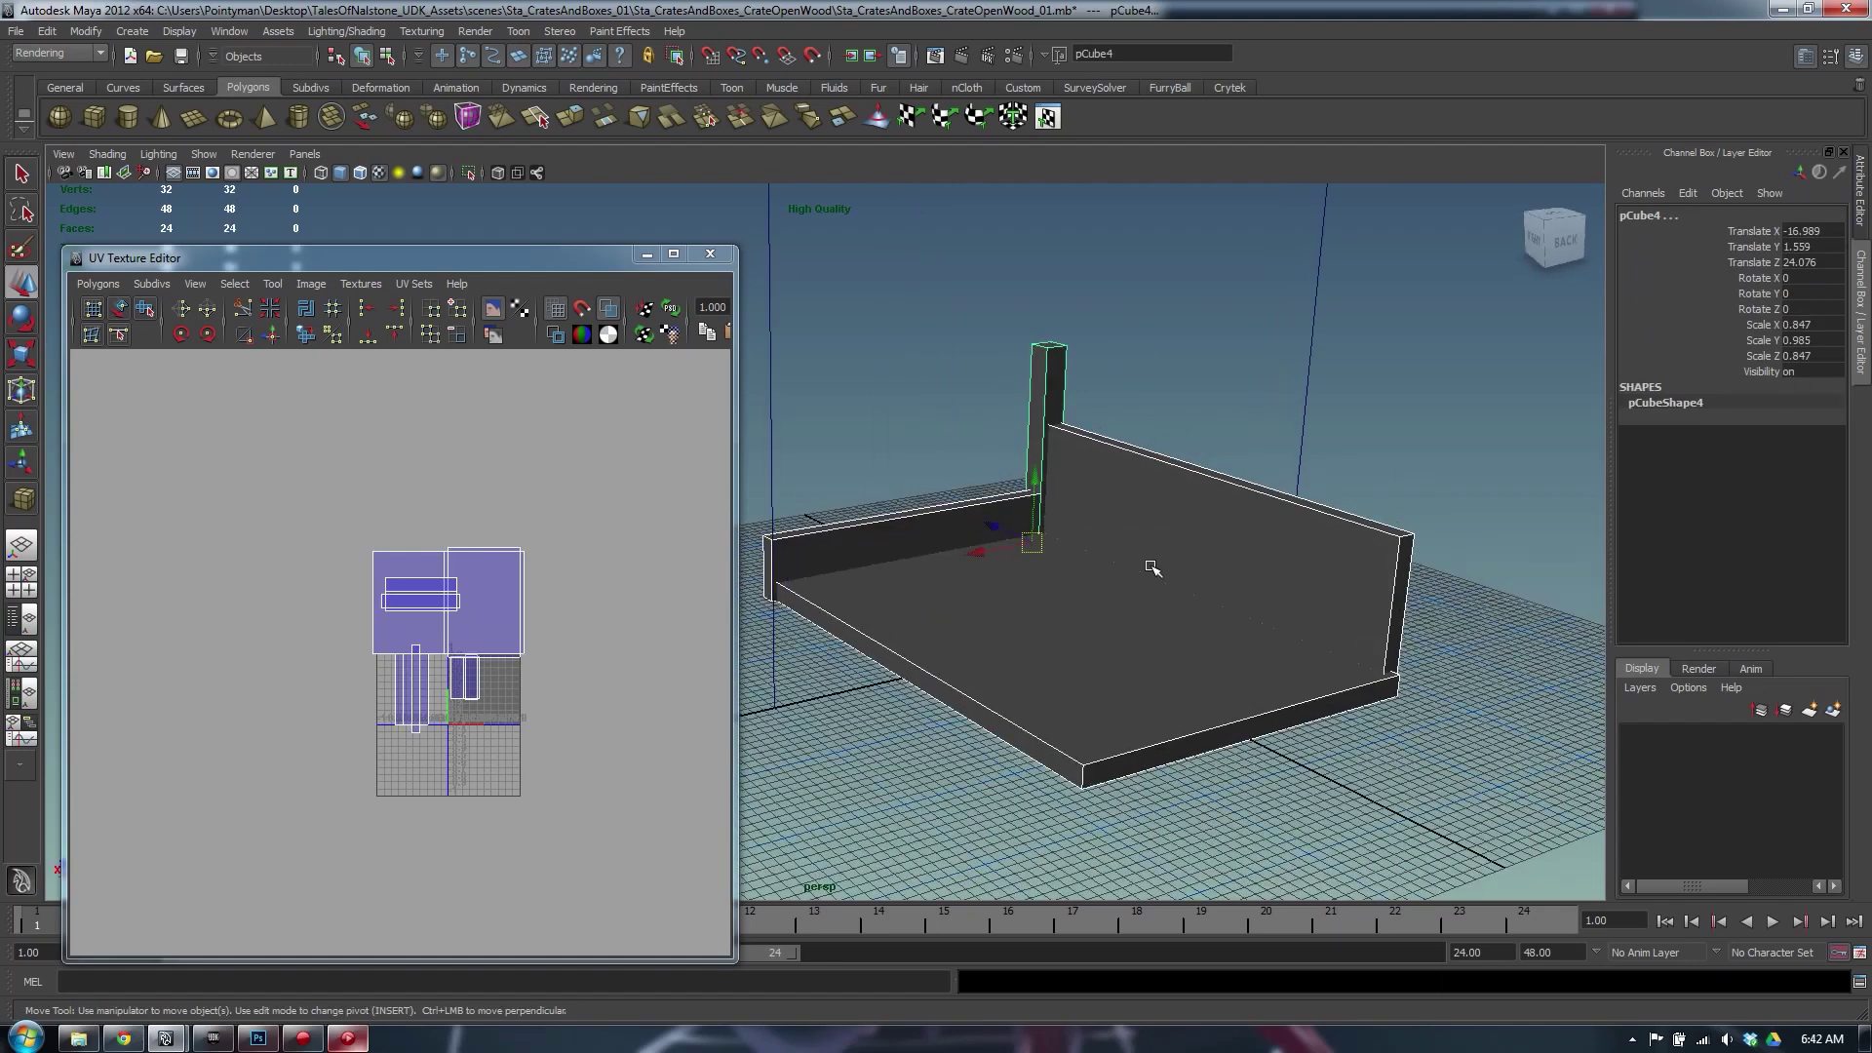
Examine how the UV shells of all crate pieces overlap and compare in size in the UV Texture Editor
{"action": "left_click", "coordinate": [1038, 451]}
{"action": "left_click_drag", "start_coordinate": [1135, 753], "coordinate": [1135, 753]}
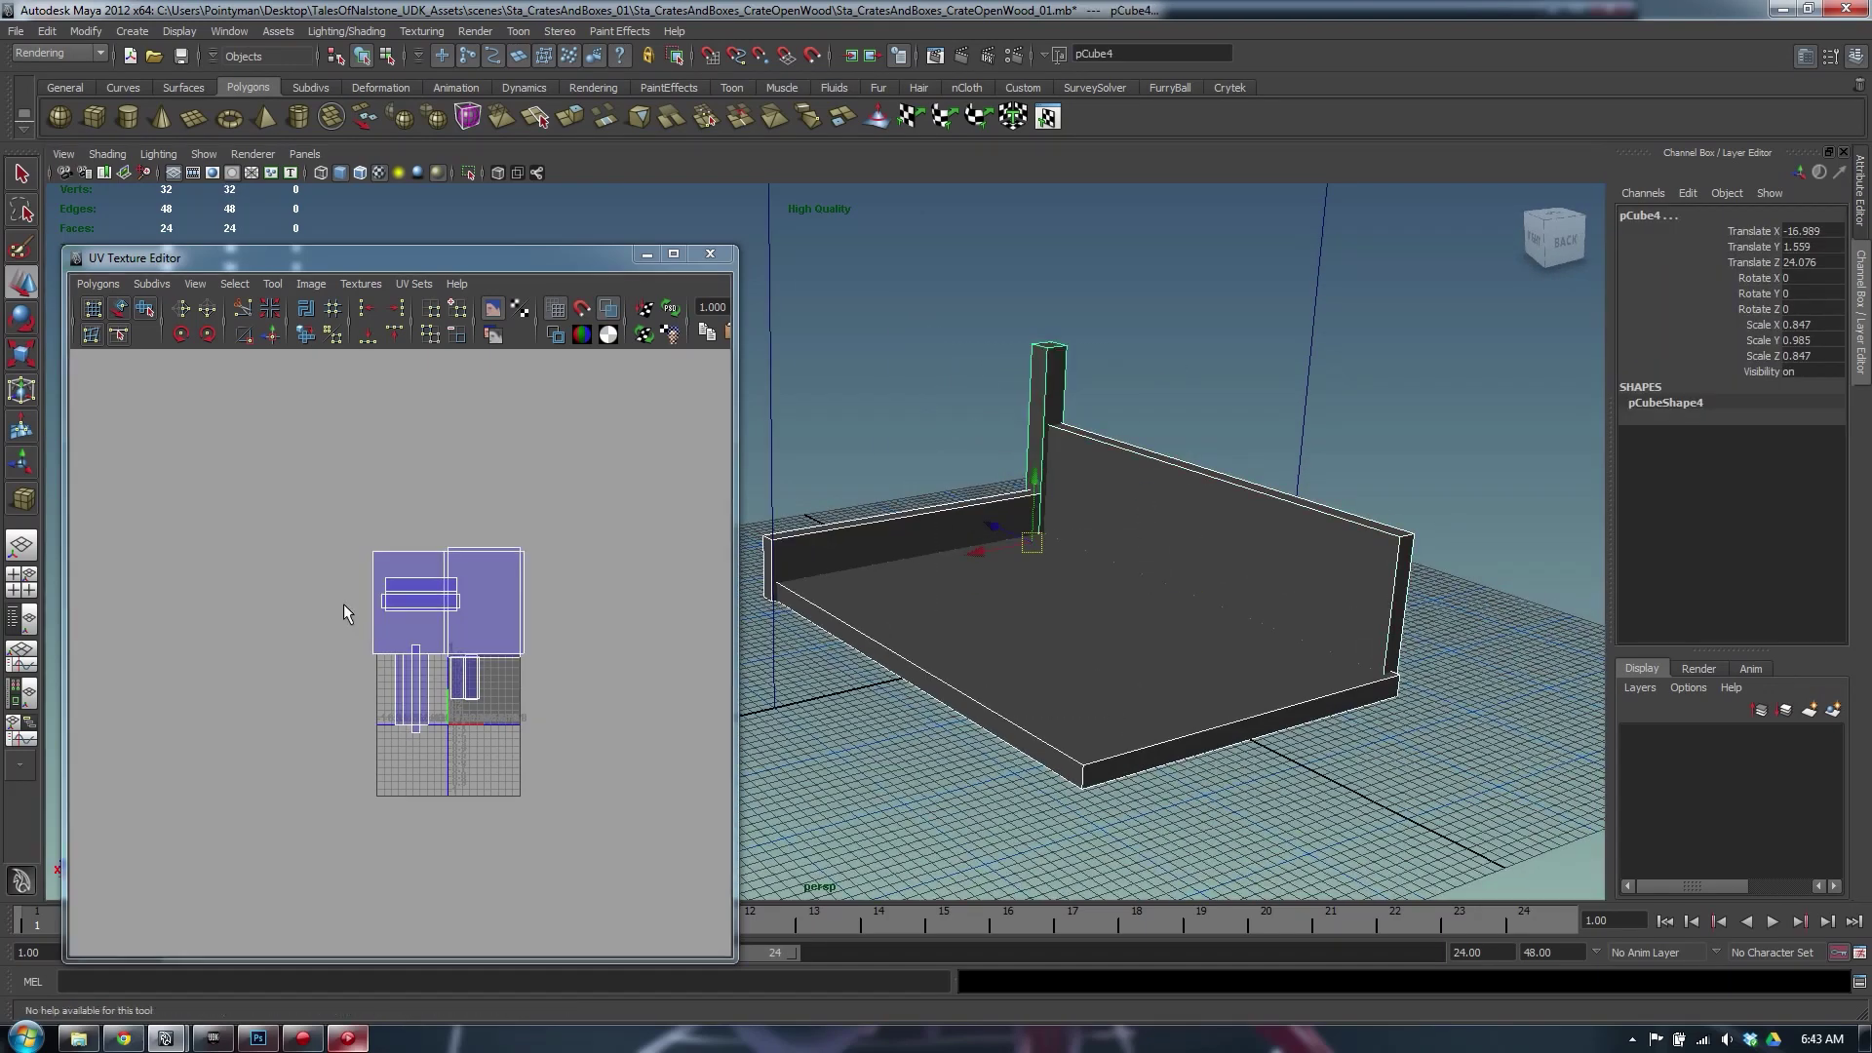
{"action": "middle_click_drag", "start_coordinate": [347, 614], "coordinate": [346, 468], "text": "alt"}
{"action": "right_click_drag", "start_coordinate": [346, 468], "coordinate": [744, 483], "text": "alt"}
{"action": "middle_click_drag", "start_coordinate": [393, 478], "coordinate": [335, 598], "text": "alt"}
{"action": "right_click_drag", "start_coordinate": [335, 598], "coordinate": [765, 610], "text": "alt"}
{"action": "middle_click_drag", "start_coordinate": [565, 480], "coordinate": [543, 533], "text": "alt"}
{"action": "scroll", "coordinate": [543, 533], "scroll_direction": "down", "scroll_amount": 3}
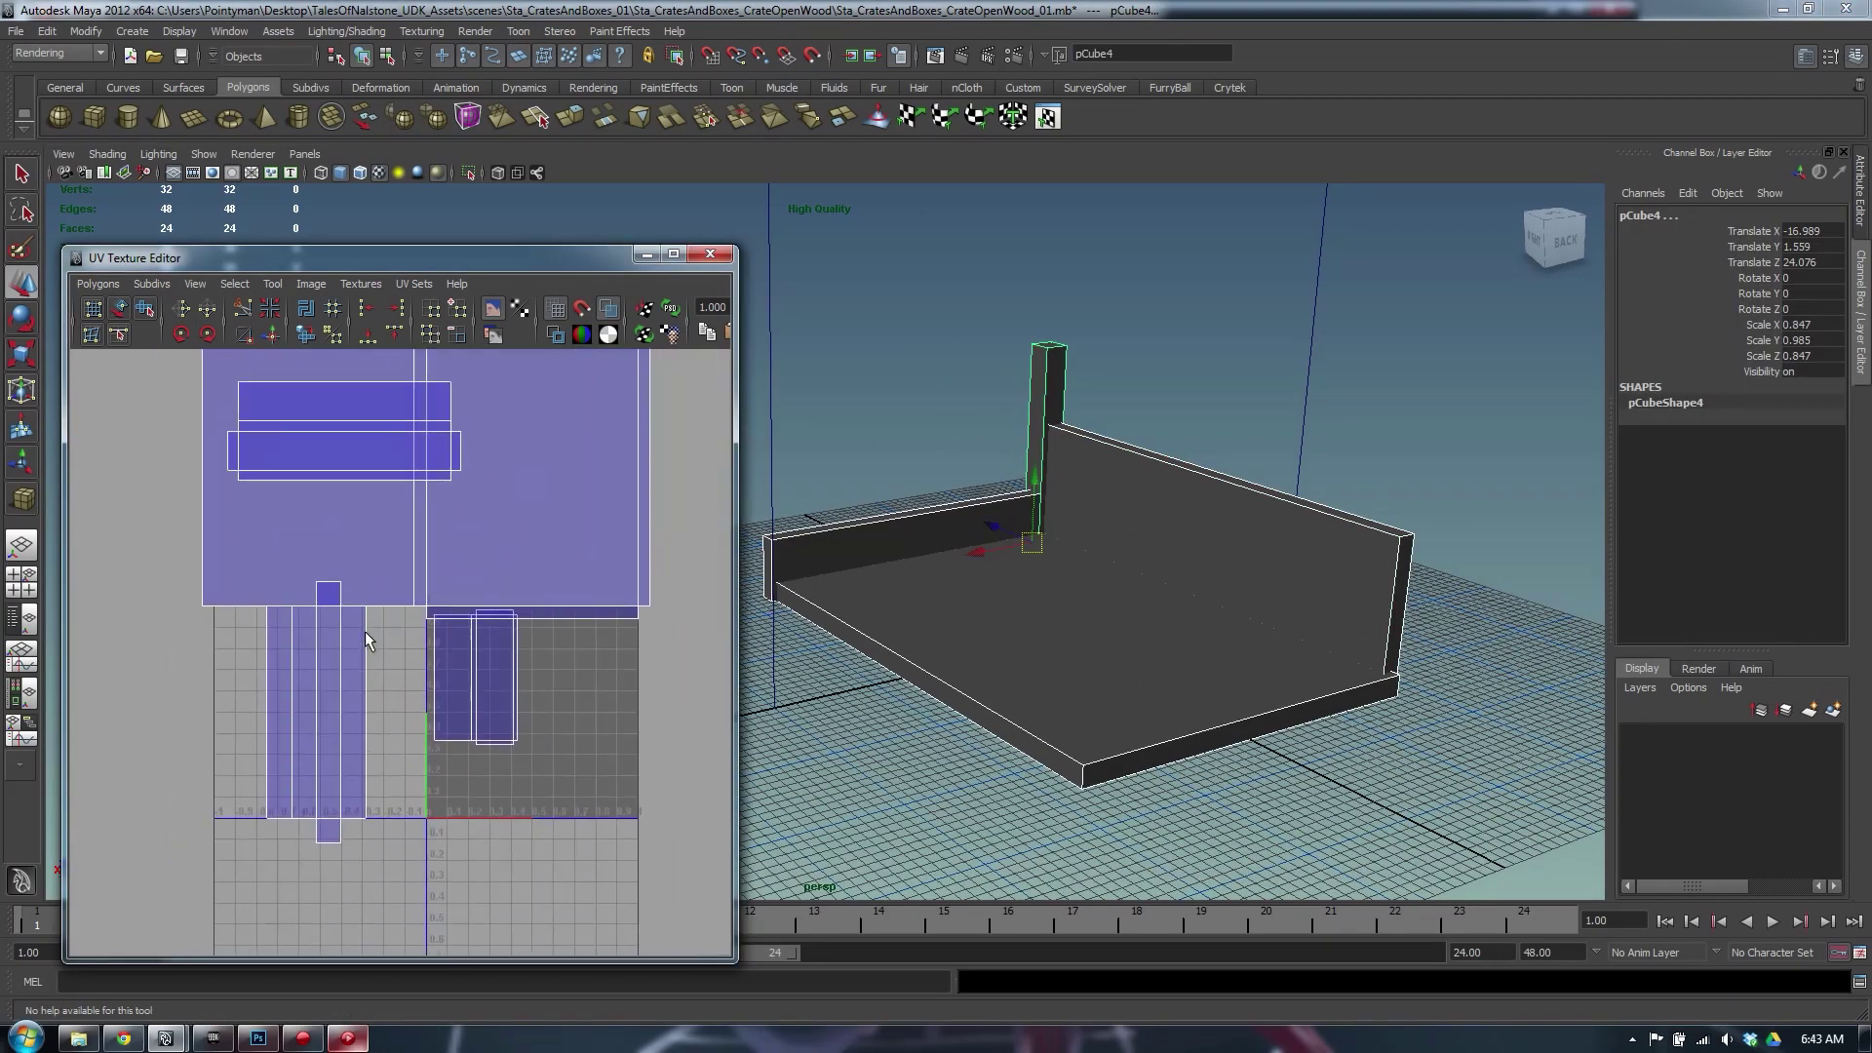
Create a Lambert material in the Hypershade and map a Checker texture to its Incandescence
{"action": "left_click_drag", "start_coordinate": [1230, 505], "coordinate": [1220, 474], "text": "alt"}
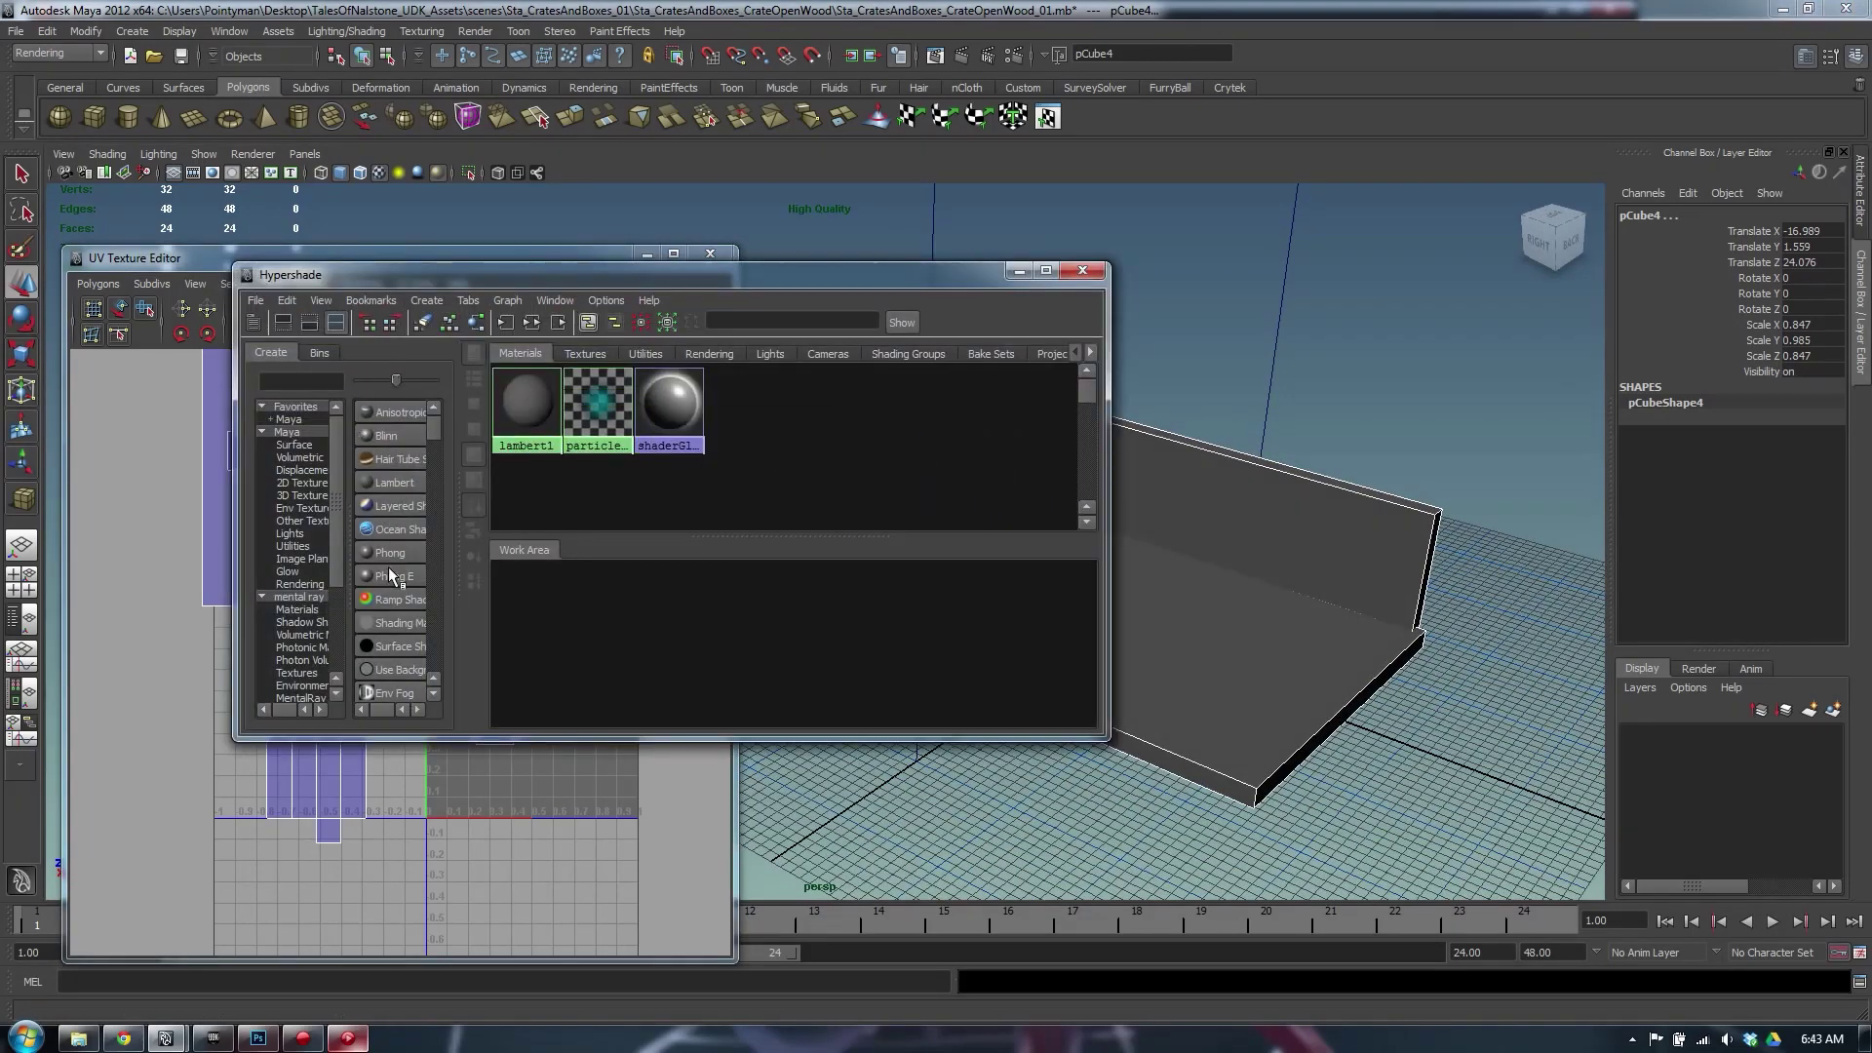
{"action": "left_click", "coordinate": [385, 482]}
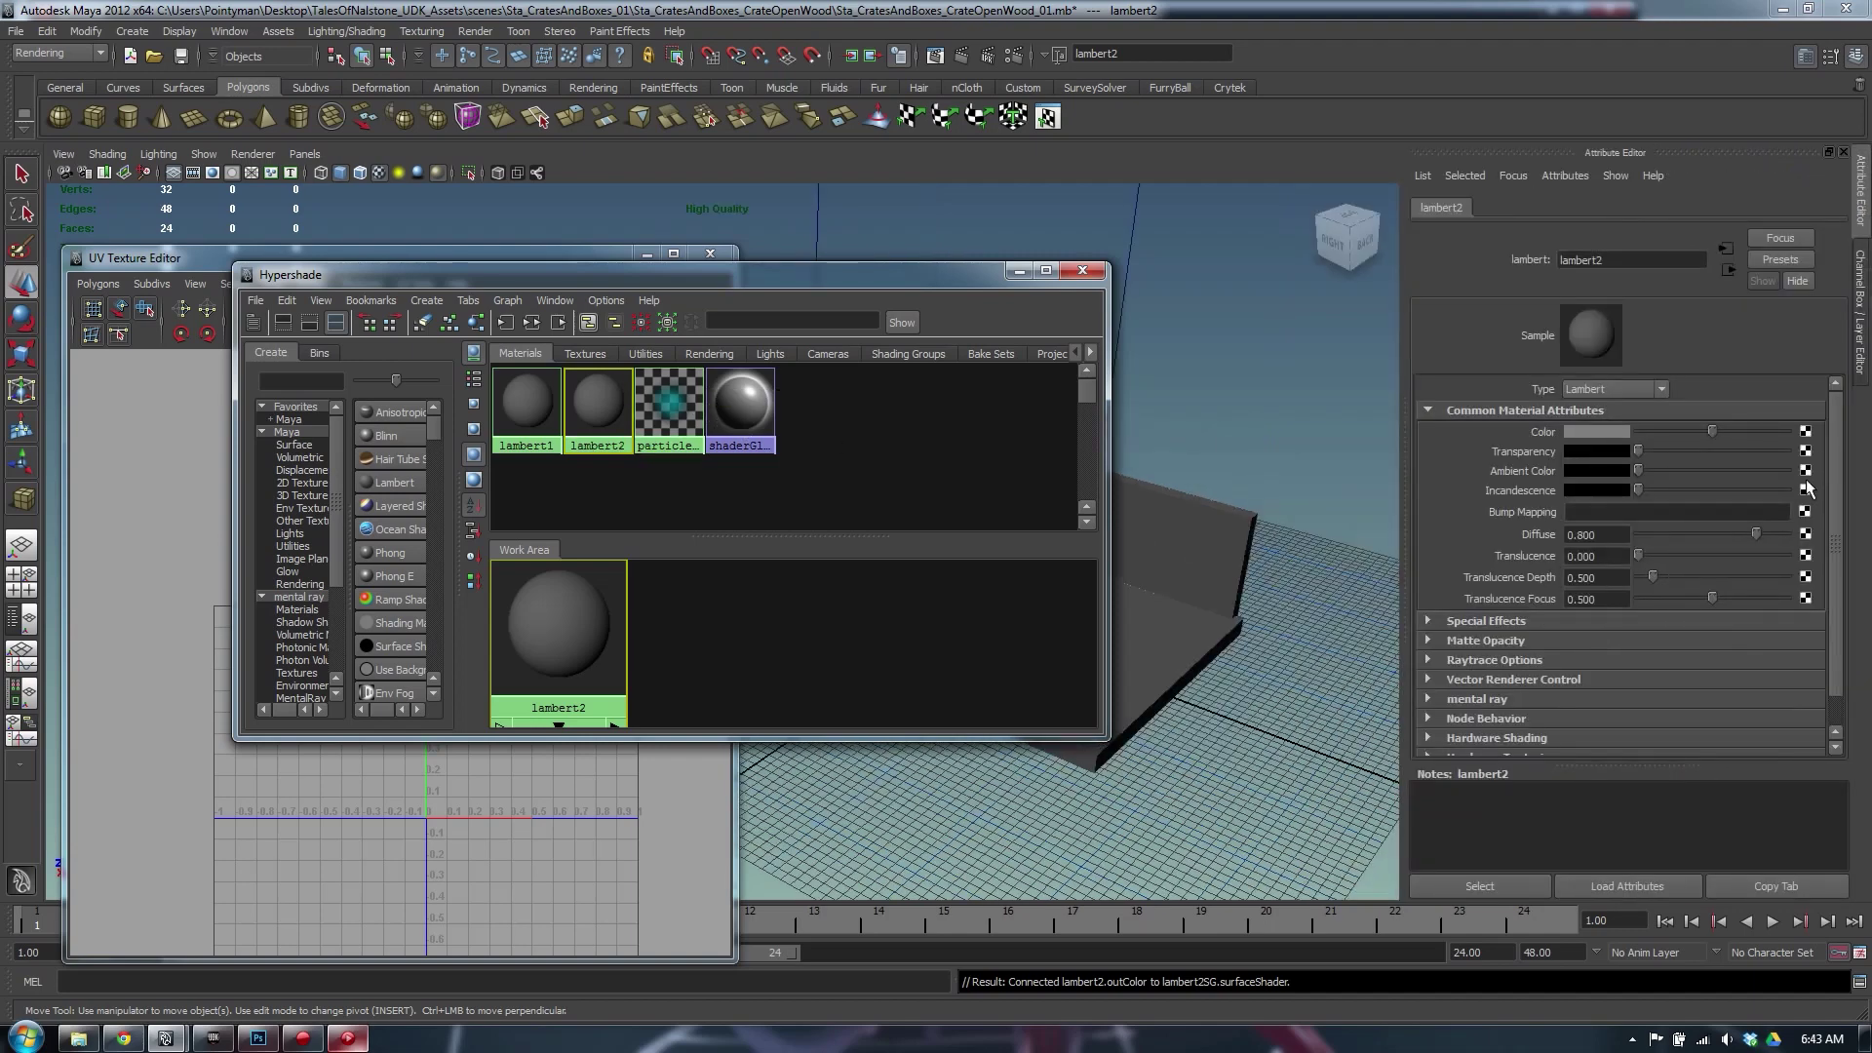
{"action": "left_click", "coordinate": [1806, 490]}
{"action": "left_click", "coordinate": [827, 470]}
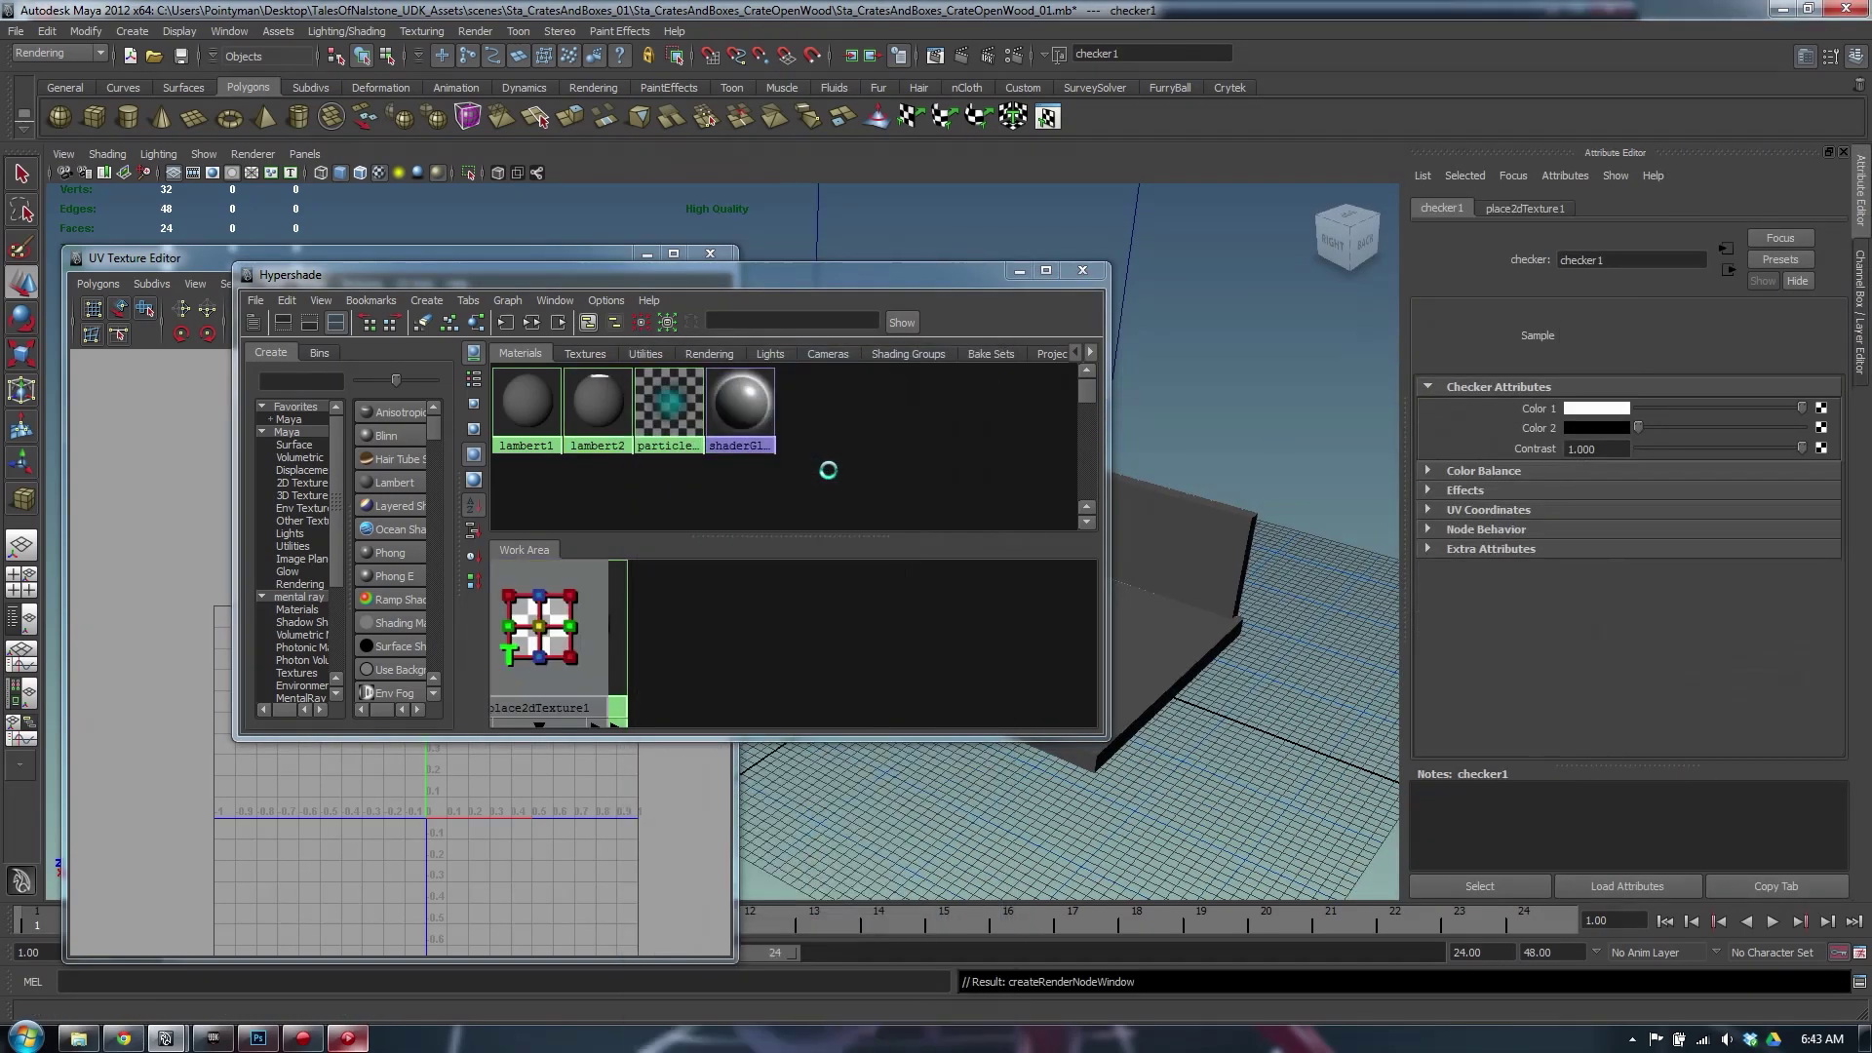
Set the checkered Lambert material's Translucence Depth and Translucence Focus to 0 and its Color to black
{"action": "left_click_drag", "start_coordinate": [951, 275], "coordinate": [841, 276]}
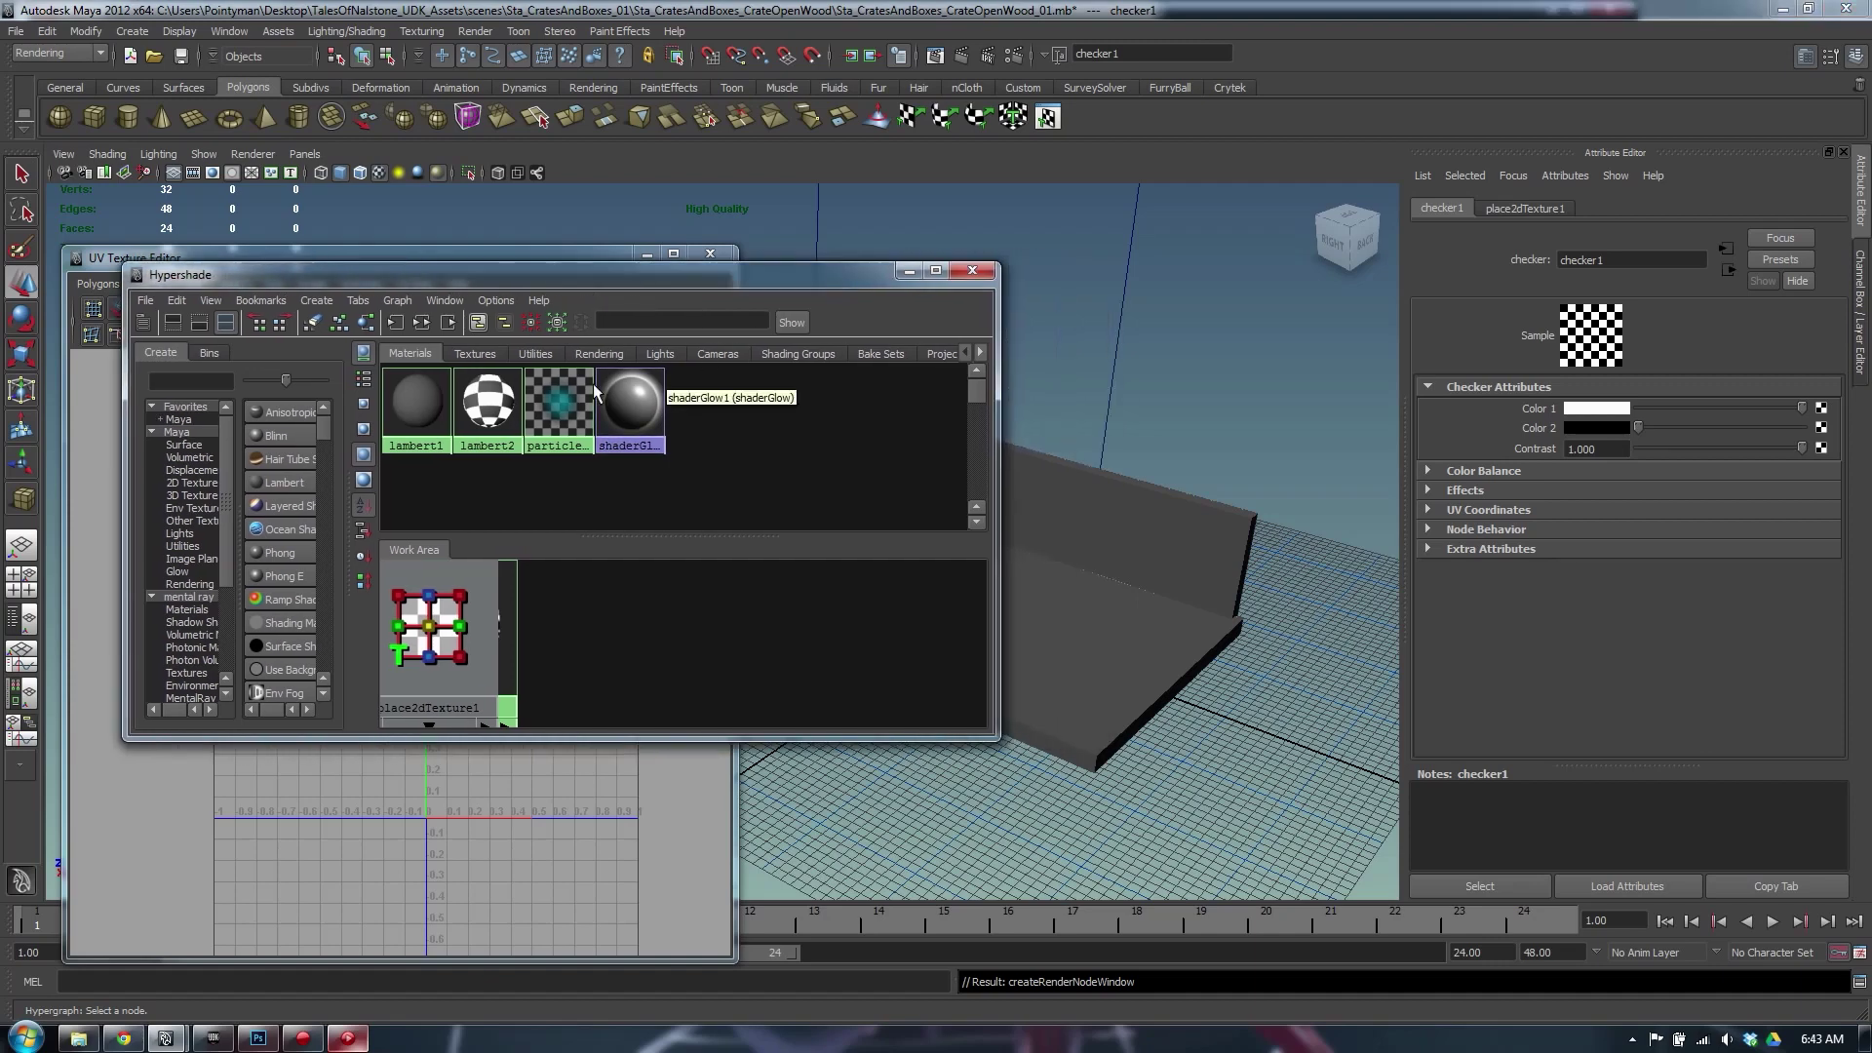
{"action": "left_click", "coordinate": [499, 402]}
{"action": "left_click_drag", "start_coordinate": [1653, 577], "coordinate": [1636, 576]}
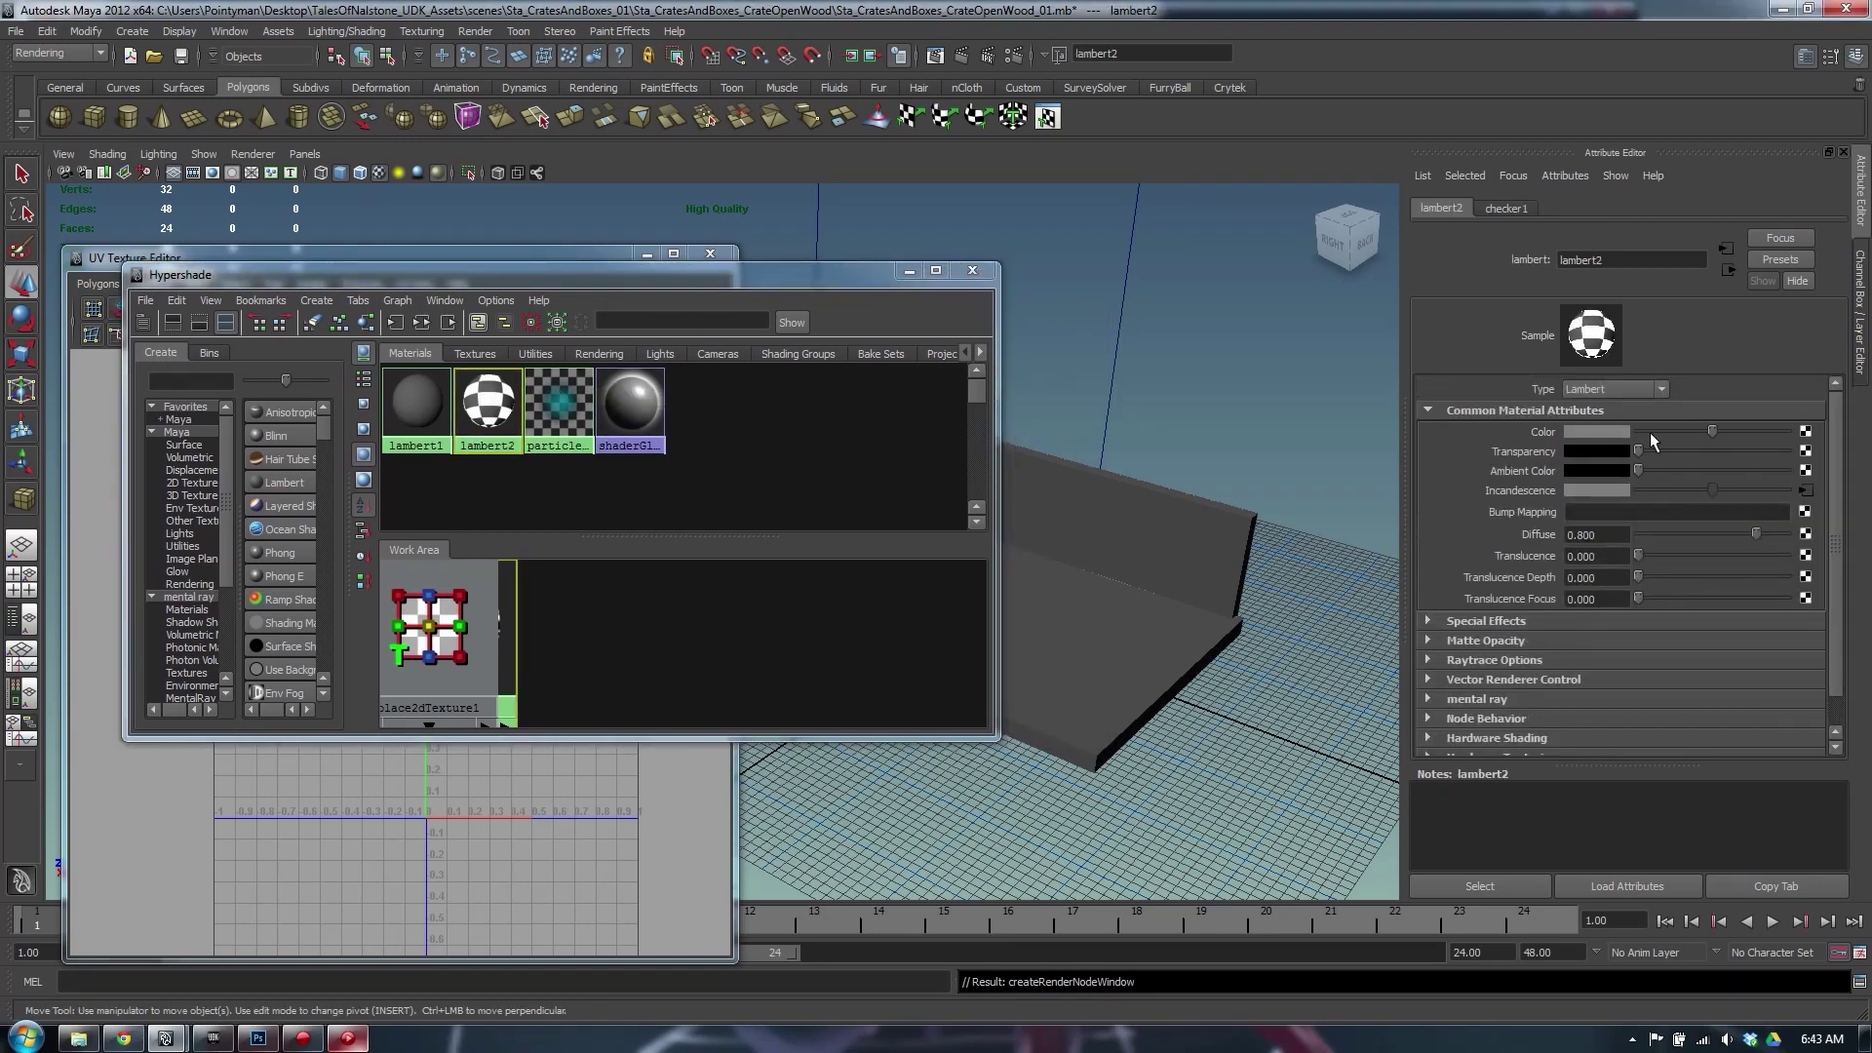
{"action": "left_click_drag", "start_coordinate": [1651, 433], "coordinate": [1569, 430]}
Assign the checkered Lambert material to all crate pieces and close the Hypershade
{"action": "middle_click_drag", "start_coordinate": [1136, 483], "coordinate": [1389, 565], "text": "alt"}
{"action": "left_click_drag", "start_coordinate": [1060, 493], "coordinate": [1123, 579]}
{"action": "right_click", "coordinate": [487, 405]}
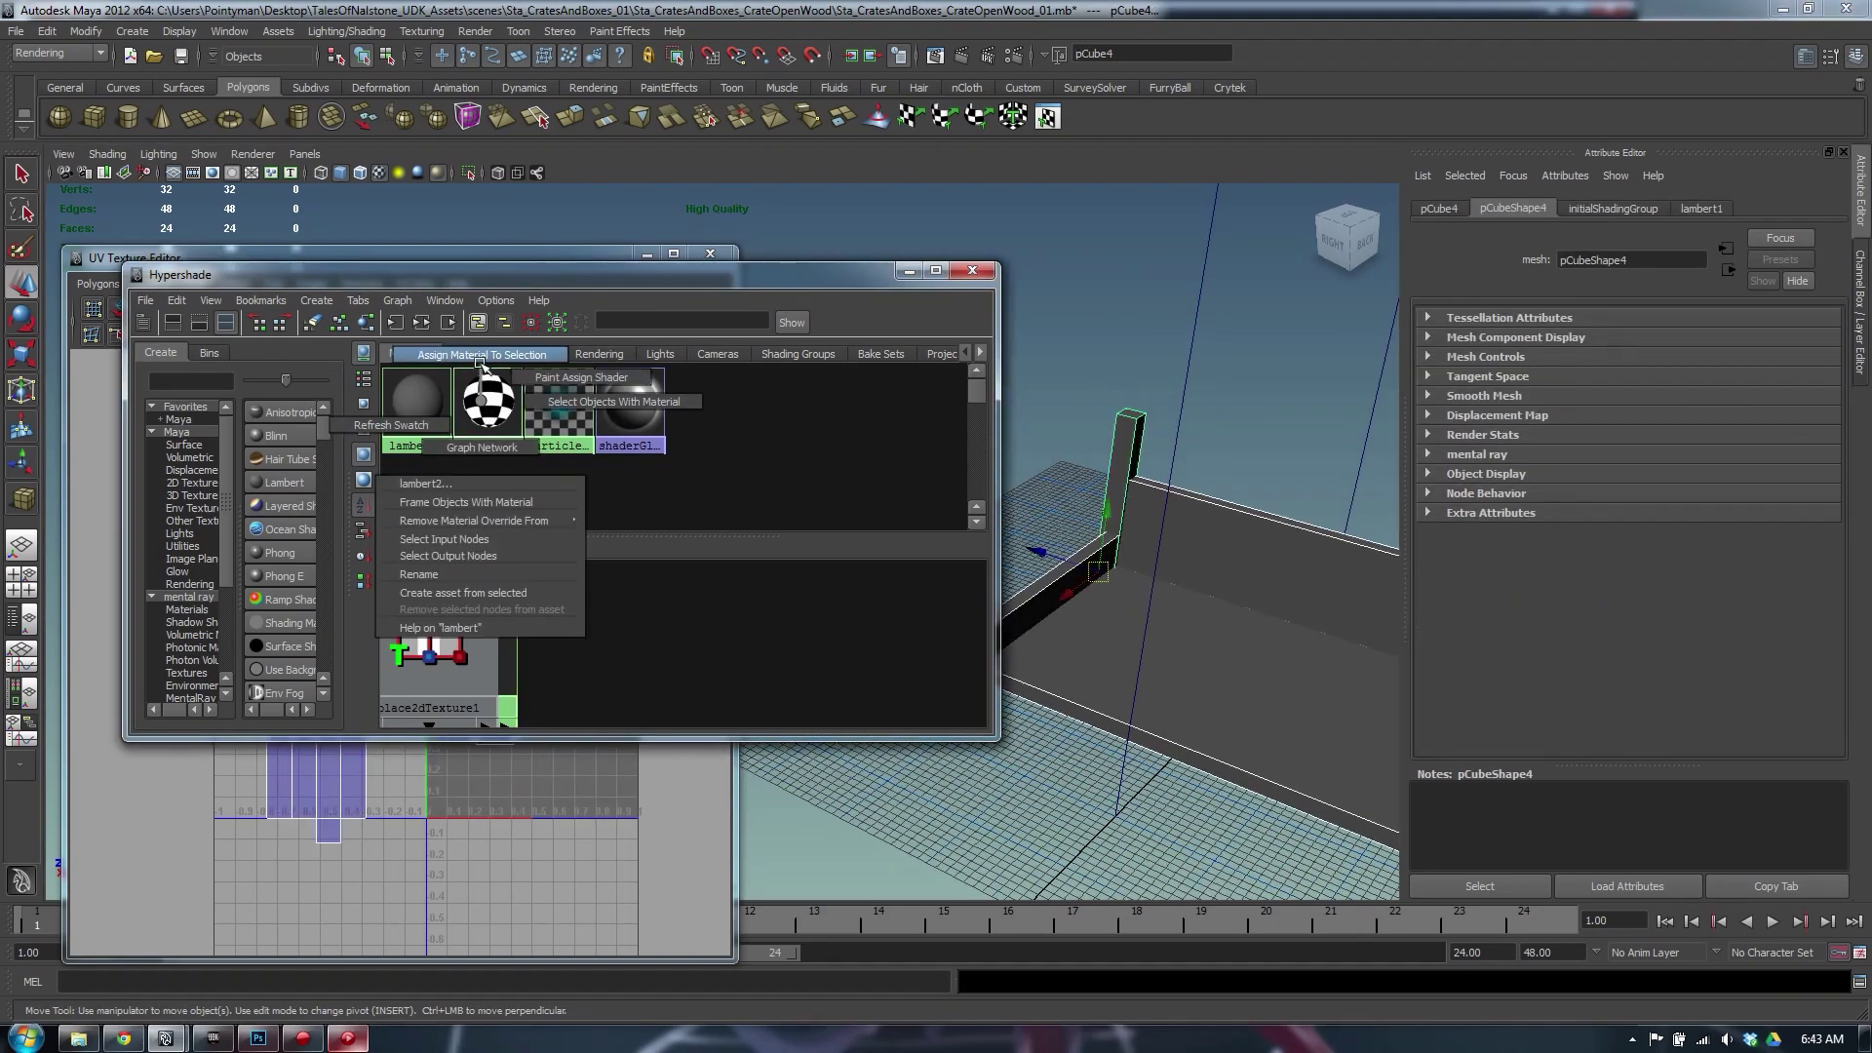
{"action": "left_click", "coordinate": [458, 452]}
{"action": "left_click", "coordinate": [972, 273]}
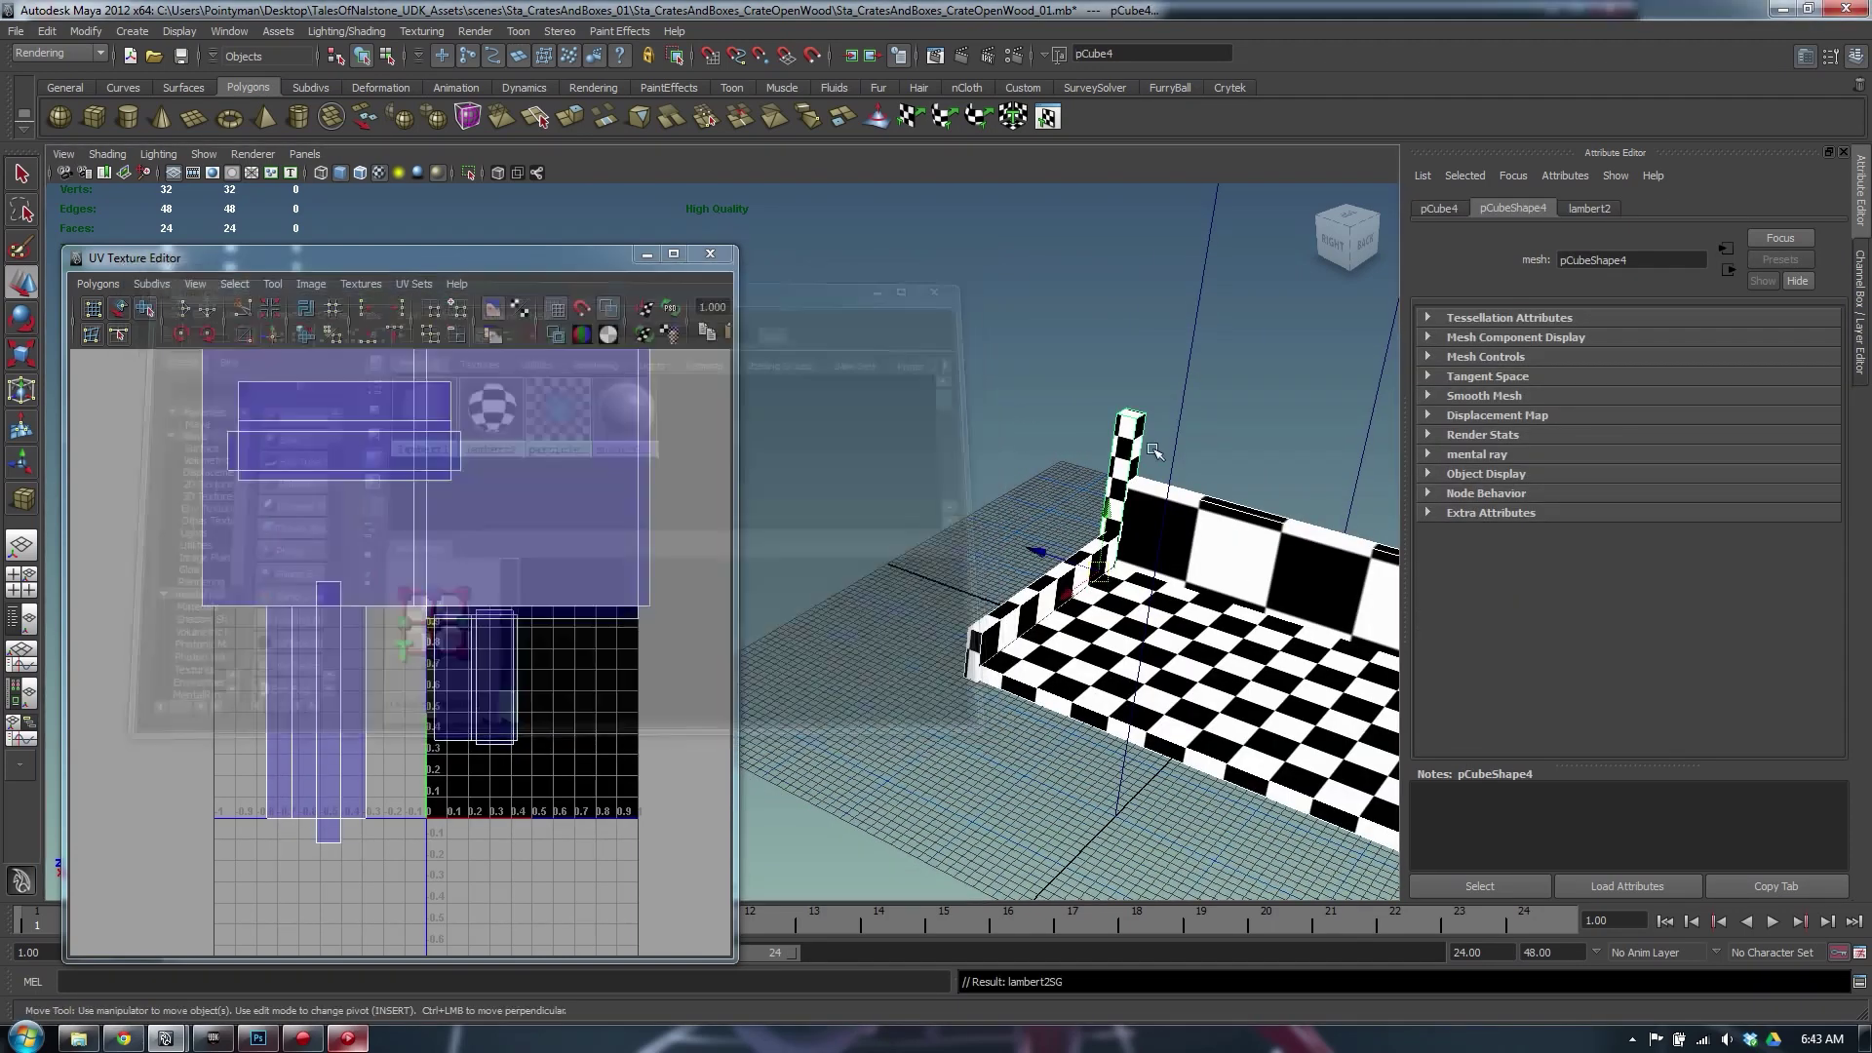
Select the floor panel's large UV shell and scale it down uniformly to bring its checker size closer to the other pieces
{"action": "left_click_drag", "start_coordinate": [1258, 517], "coordinate": [1273, 556], "text": "alt"}
{"action": "middle_click_drag", "start_coordinate": [1360, 585], "coordinate": [1030, 454], "text": "alt"}
{"action": "right_click_drag", "start_coordinate": [1031, 453], "coordinate": [1191, 459], "text": "alt"}
{"action": "left_click_drag", "start_coordinate": [1014, 443], "coordinate": [858, 468], "text": "alt"}
{"action": "key", "text": "w"}
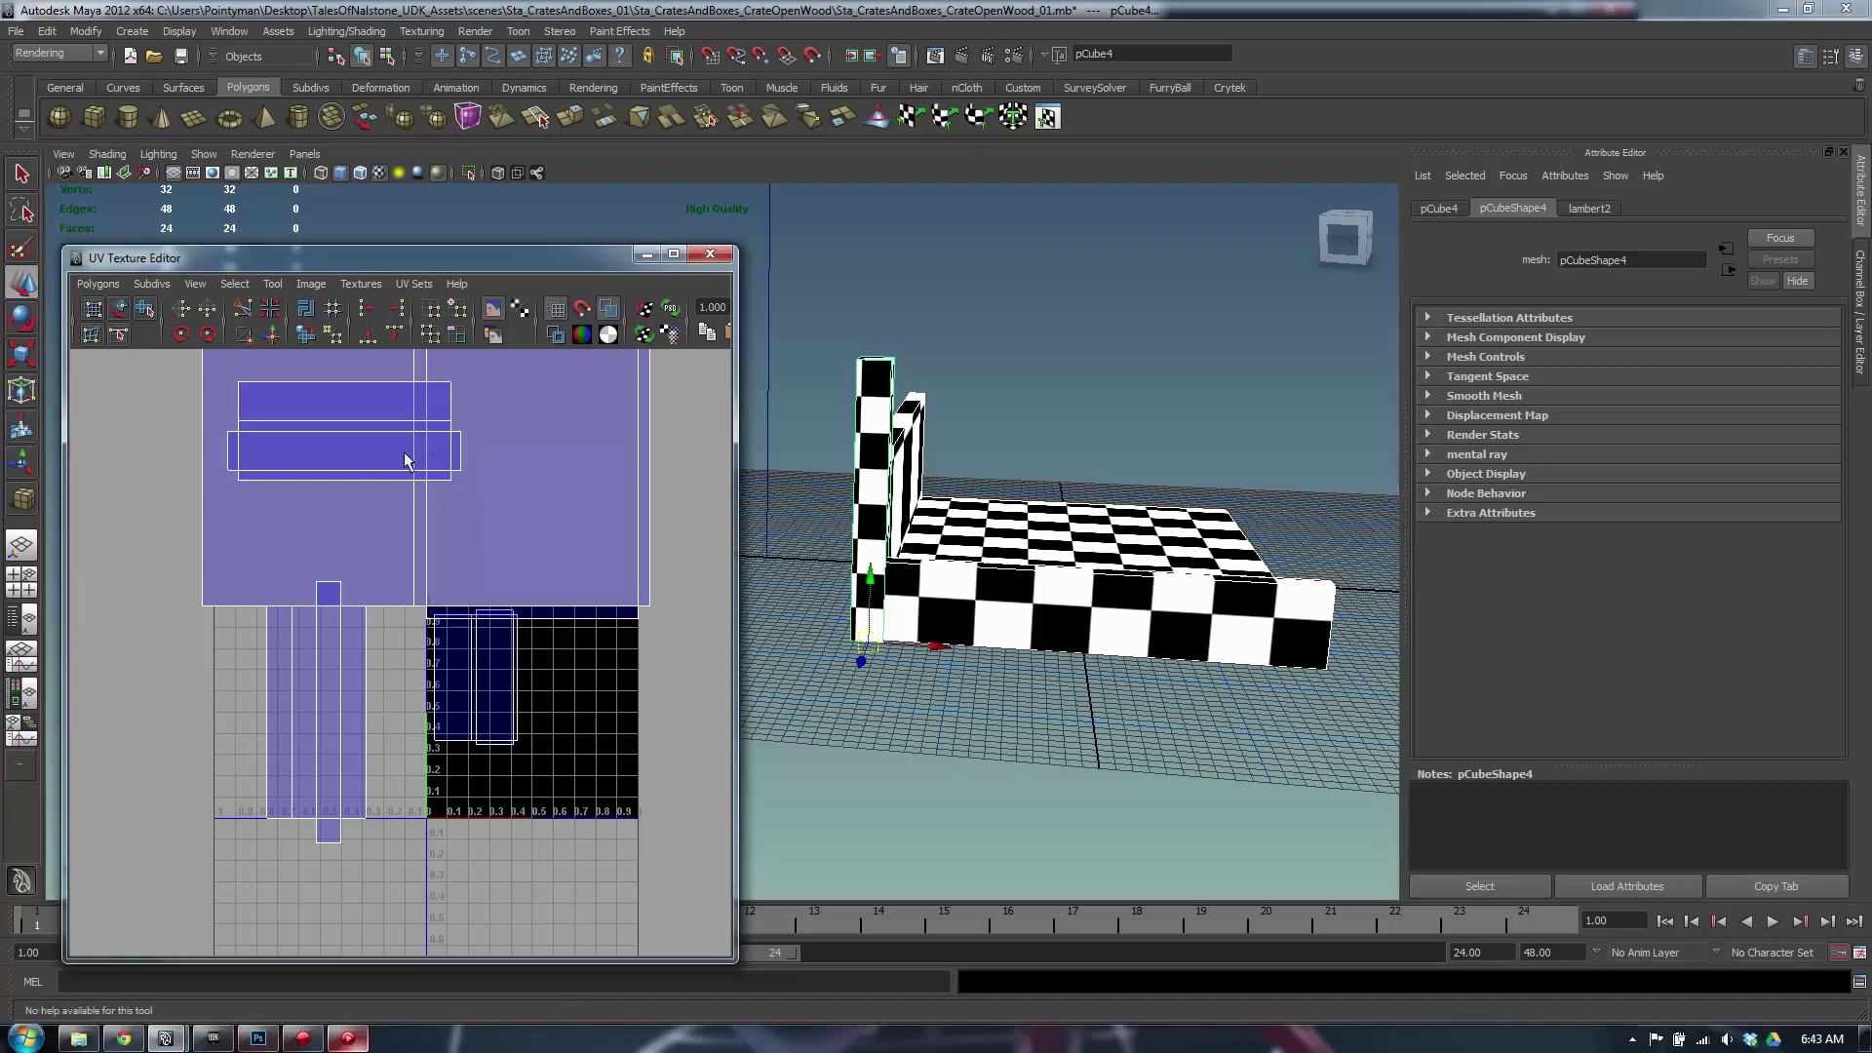
{"action": "right_click_drag", "start_coordinate": [403, 452], "coordinate": [478, 454]}
{"action": "middle_click_drag", "start_coordinate": [448, 451], "coordinate": [429, 470], "text": "alt"}
{"action": "right_click_drag", "start_coordinate": [429, 469], "coordinate": [258, 487], "text": "alt"}
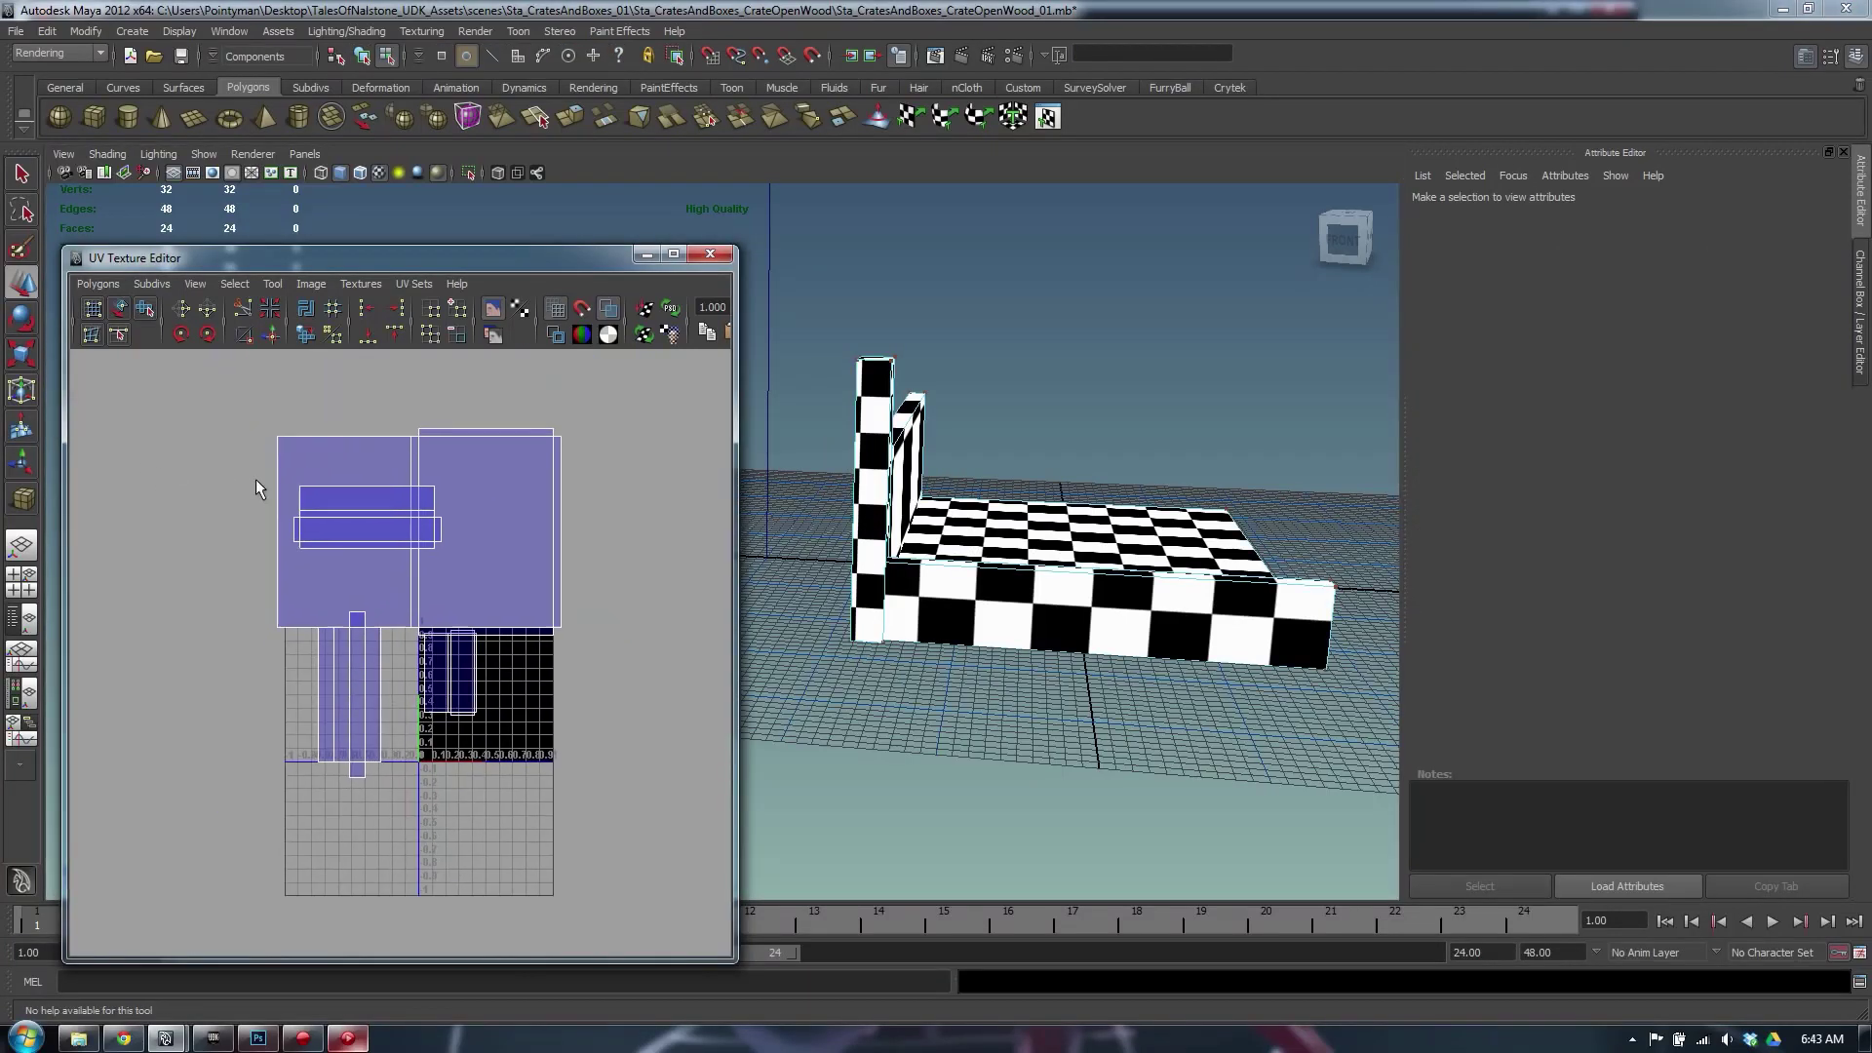
{"action": "left_click_drag", "start_coordinate": [608, 453], "coordinate": [610, 451]}
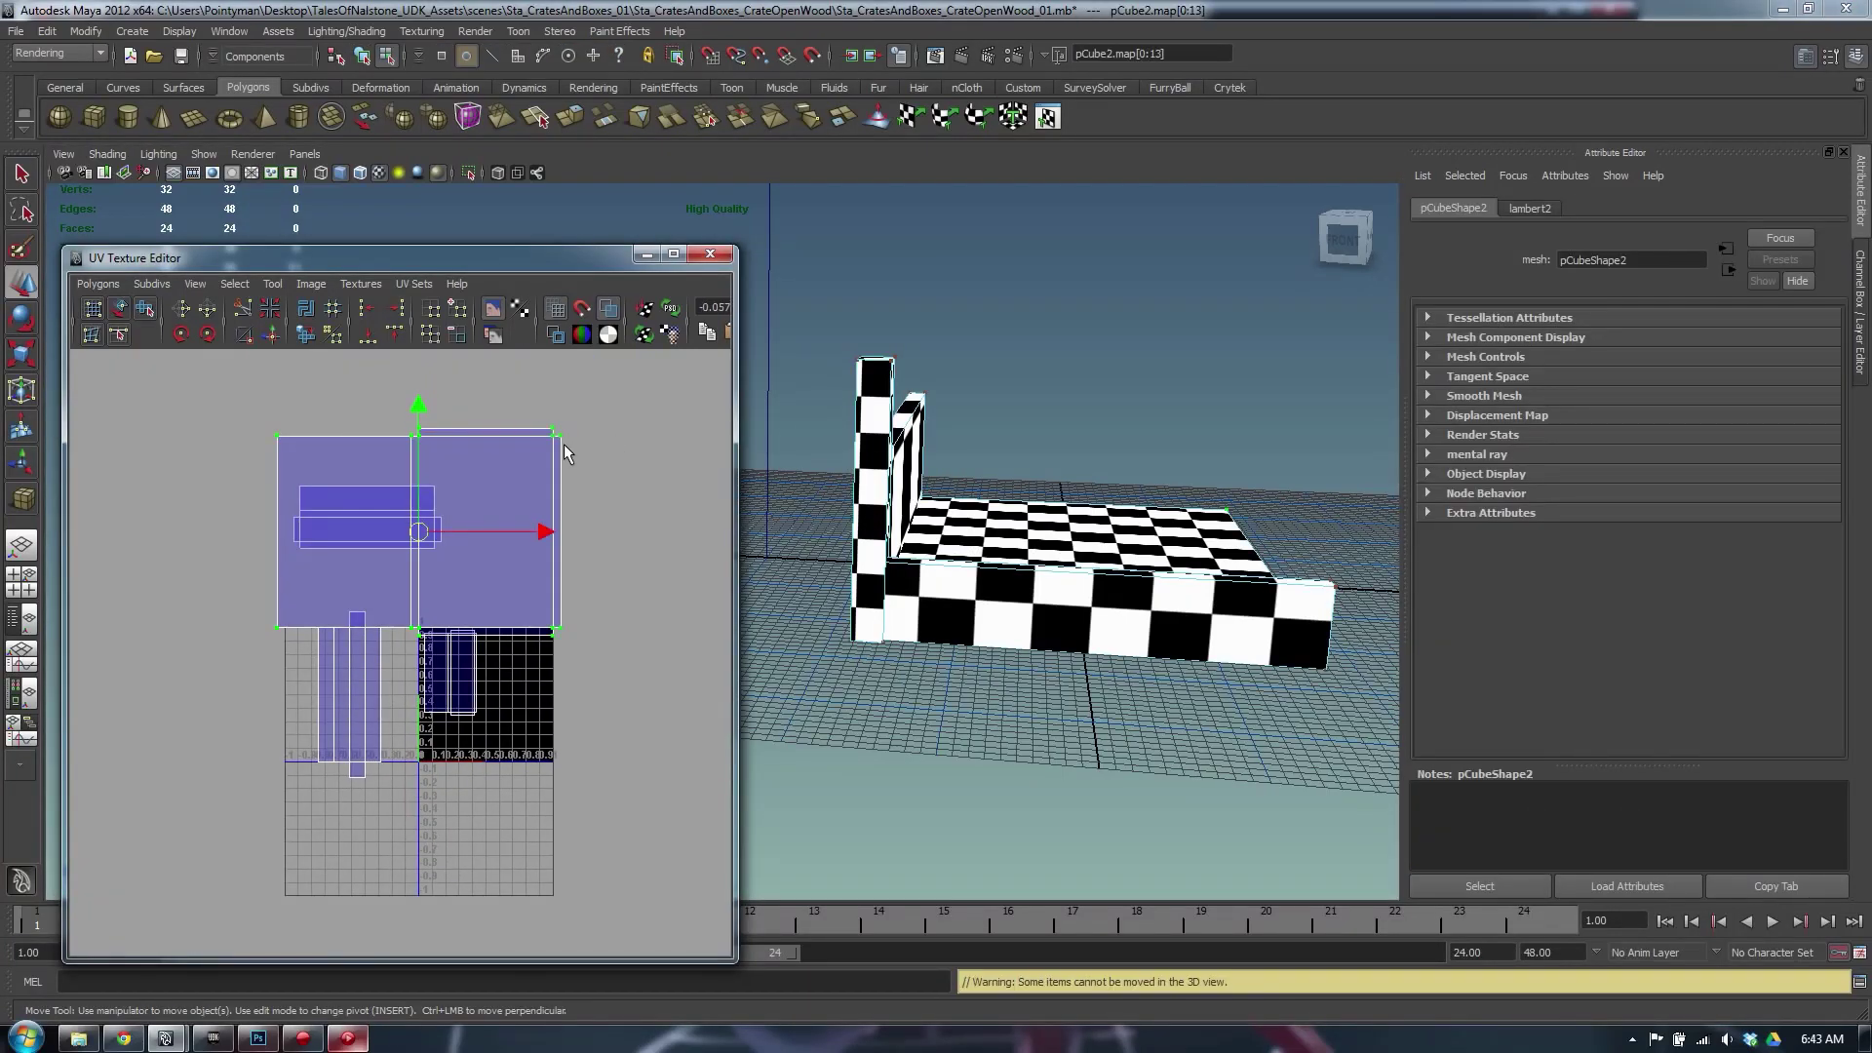
{"action": "key", "text": "r"}
{"action": "middle_click_drag", "start_coordinate": [583, 425], "coordinate": [419, 366]}
{"action": "right_click_drag", "start_coordinate": [419, 365], "coordinate": [585, 439], "text": "alt"}
Move the floor panel's UV shell just above the 0-1 tile and scale it down further
{"action": "left_click_drag", "start_coordinate": [1121, 415], "coordinate": [1049, 468], "text": "alt"}
{"action": "right_click_drag", "start_coordinate": [1049, 468], "coordinate": [1082, 476], "text": "alt"}
{"action": "key", "text": "w"}
{"action": "middle_click_drag", "start_coordinate": [243, 537], "coordinate": [331, 596]}
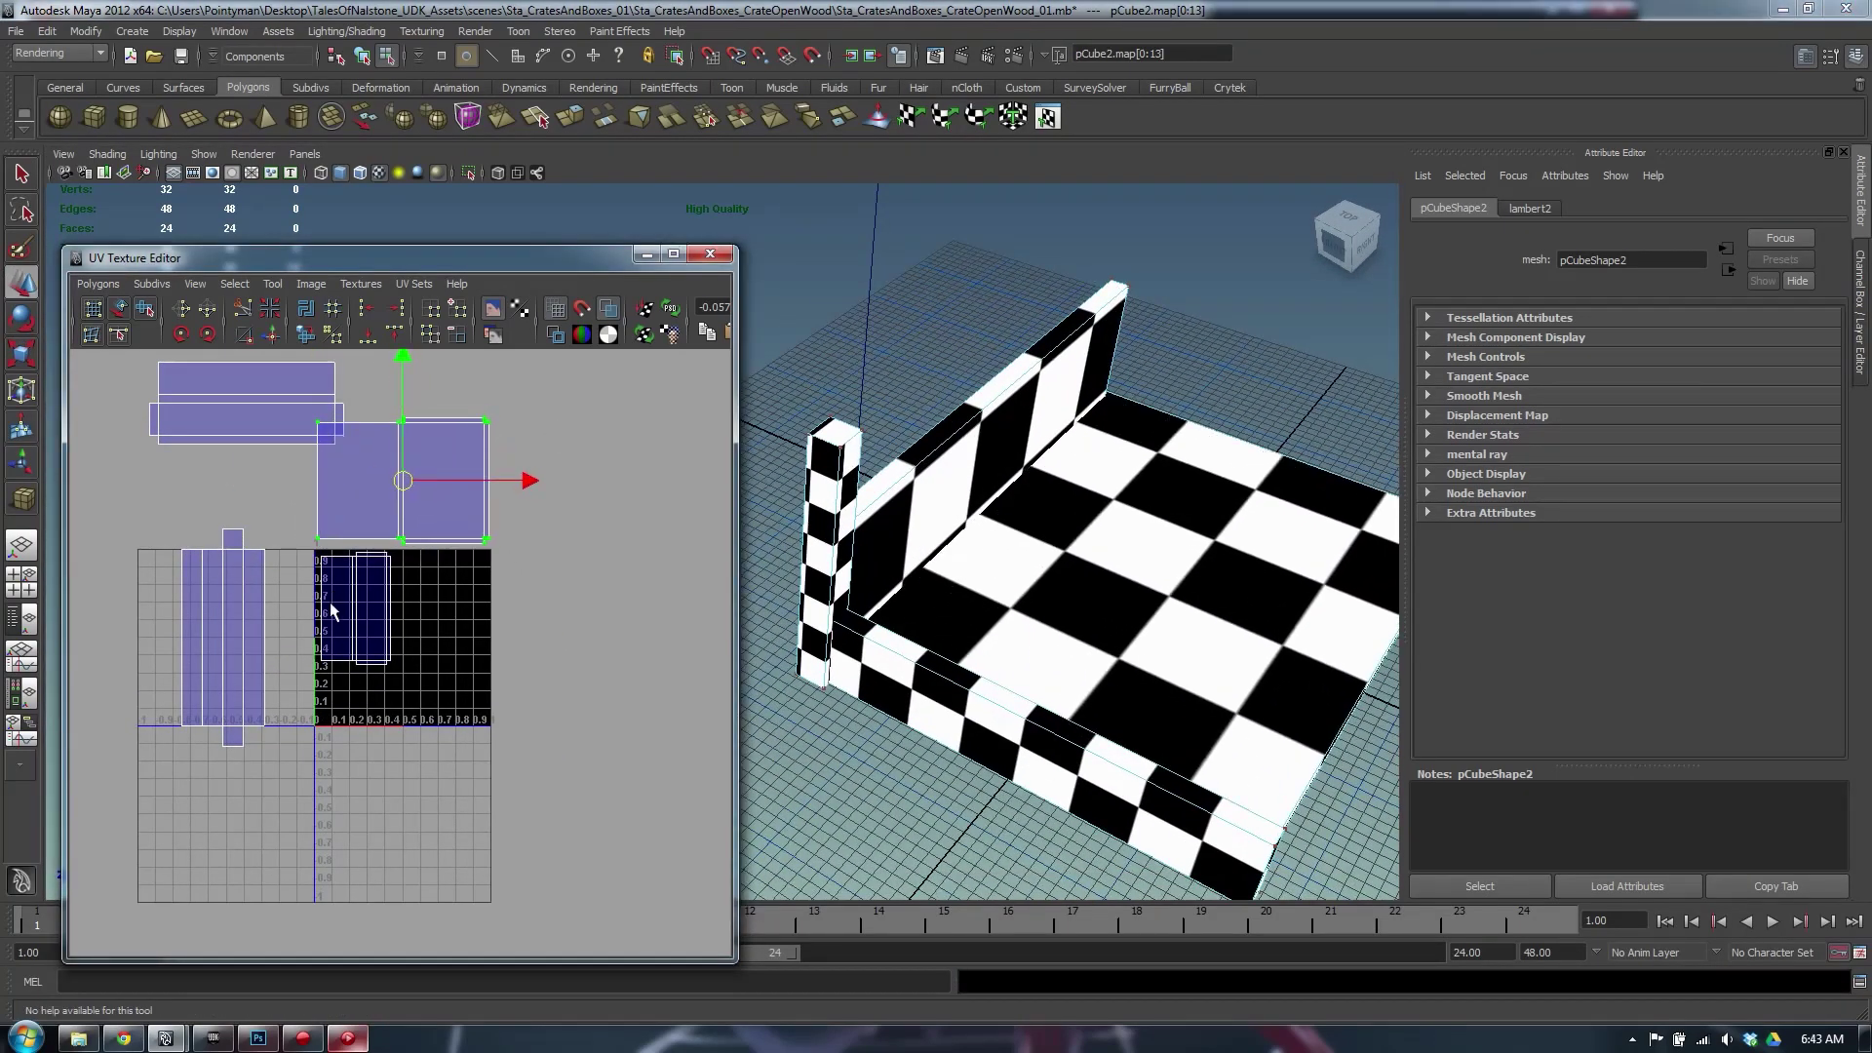
{"action": "key", "text": "r"}
{"action": "middle_click_drag", "start_coordinate": [490, 602], "coordinate": [453, 609]}
Select the low side plank's whole UV shell, scale it down and place it along the bottom of the 0-1 tile
{"action": "middle_click_drag", "start_coordinate": [389, 534], "coordinate": [411, 583], "text": "alt"}
{"action": "right_click_drag", "start_coordinate": [370, 591], "coordinate": [488, 527], "text": "alt"}
{"action": "left_click_drag", "start_coordinate": [145, 432], "coordinate": [146, 434]}
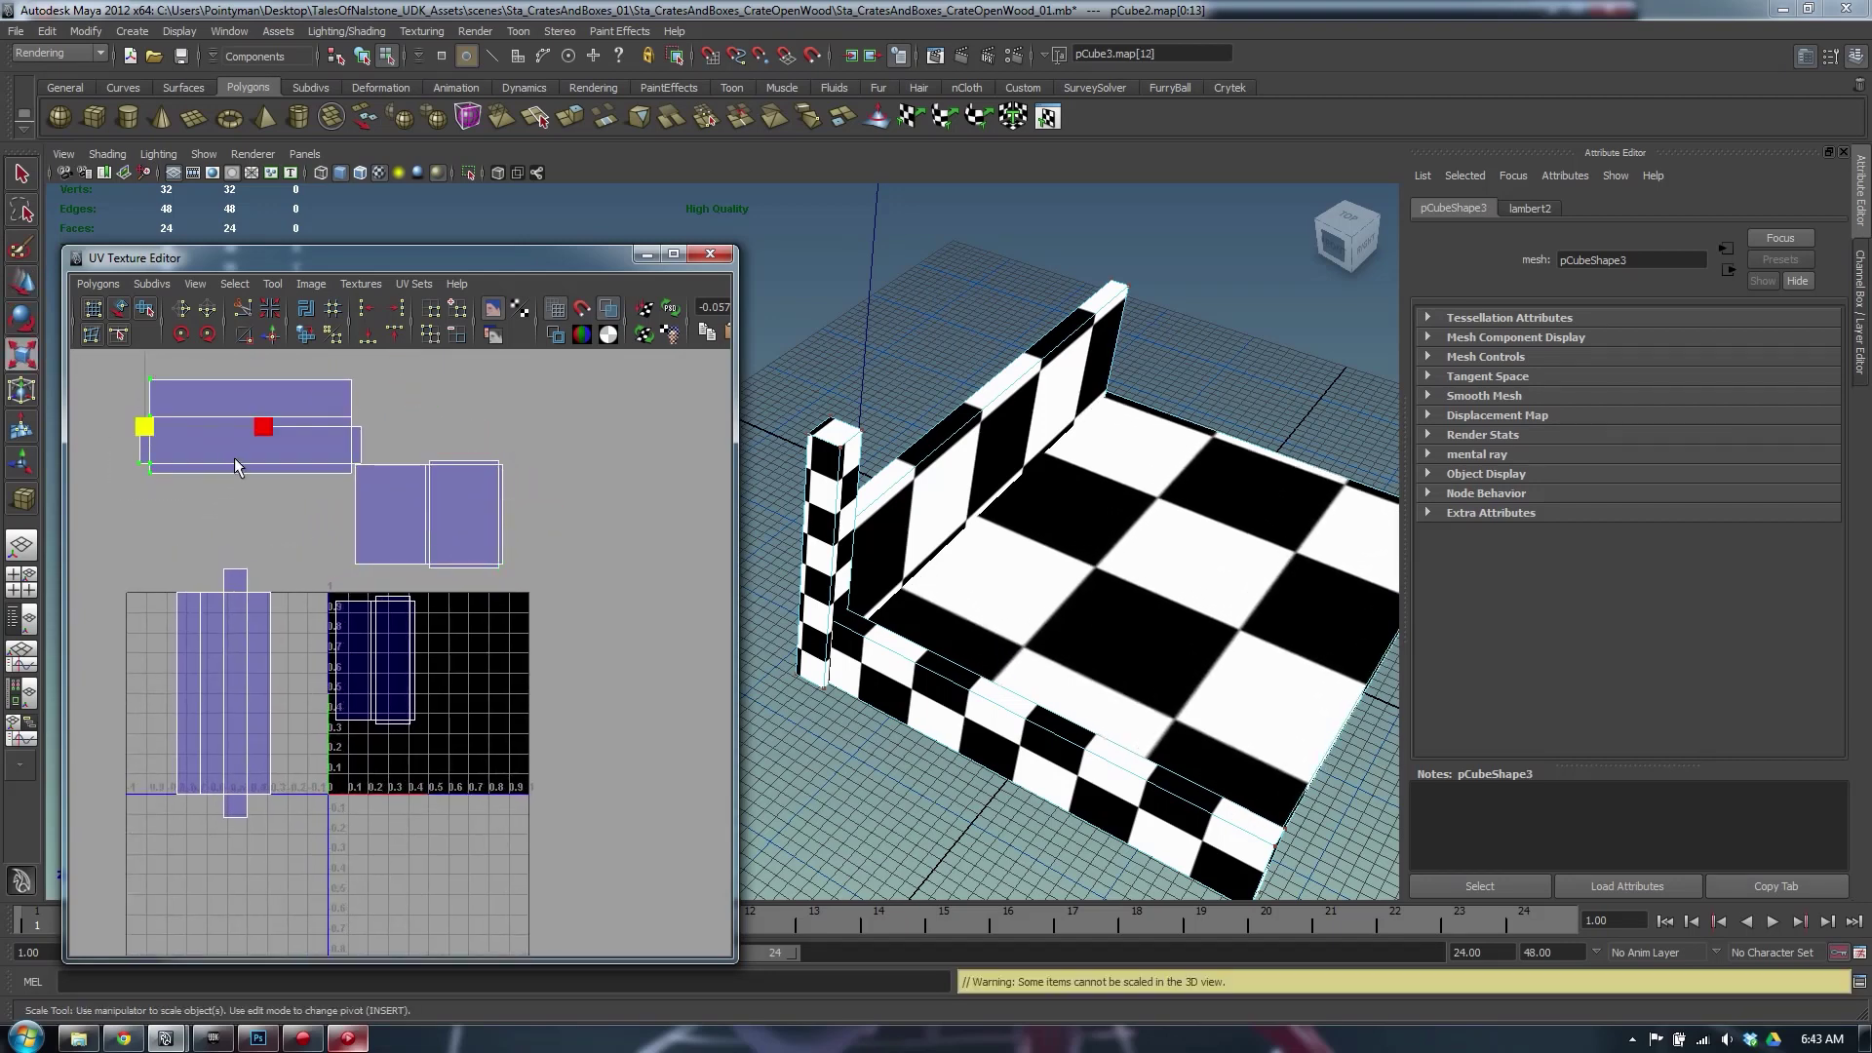
{"action": "right_click_drag", "start_coordinate": [234, 458], "coordinate": [247, 472], "text": "ctrl"}
{"action": "middle_click_drag", "start_coordinate": [332, 490], "coordinate": [272, 495]}
{"action": "key", "text": "w"}
{"action": "middle_click_drag", "start_coordinate": [246, 499], "coordinate": [400, 675]}
Select the corner post's UV shell, scale it down and move it to the right edge of the 0-1 tile
{"action": "right_click_drag", "start_coordinate": [400, 675], "coordinate": [394, 472], "text": "alt"}
{"action": "middle_click_drag", "start_coordinate": [247, 359], "coordinate": [259, 468], "text": "alt"}
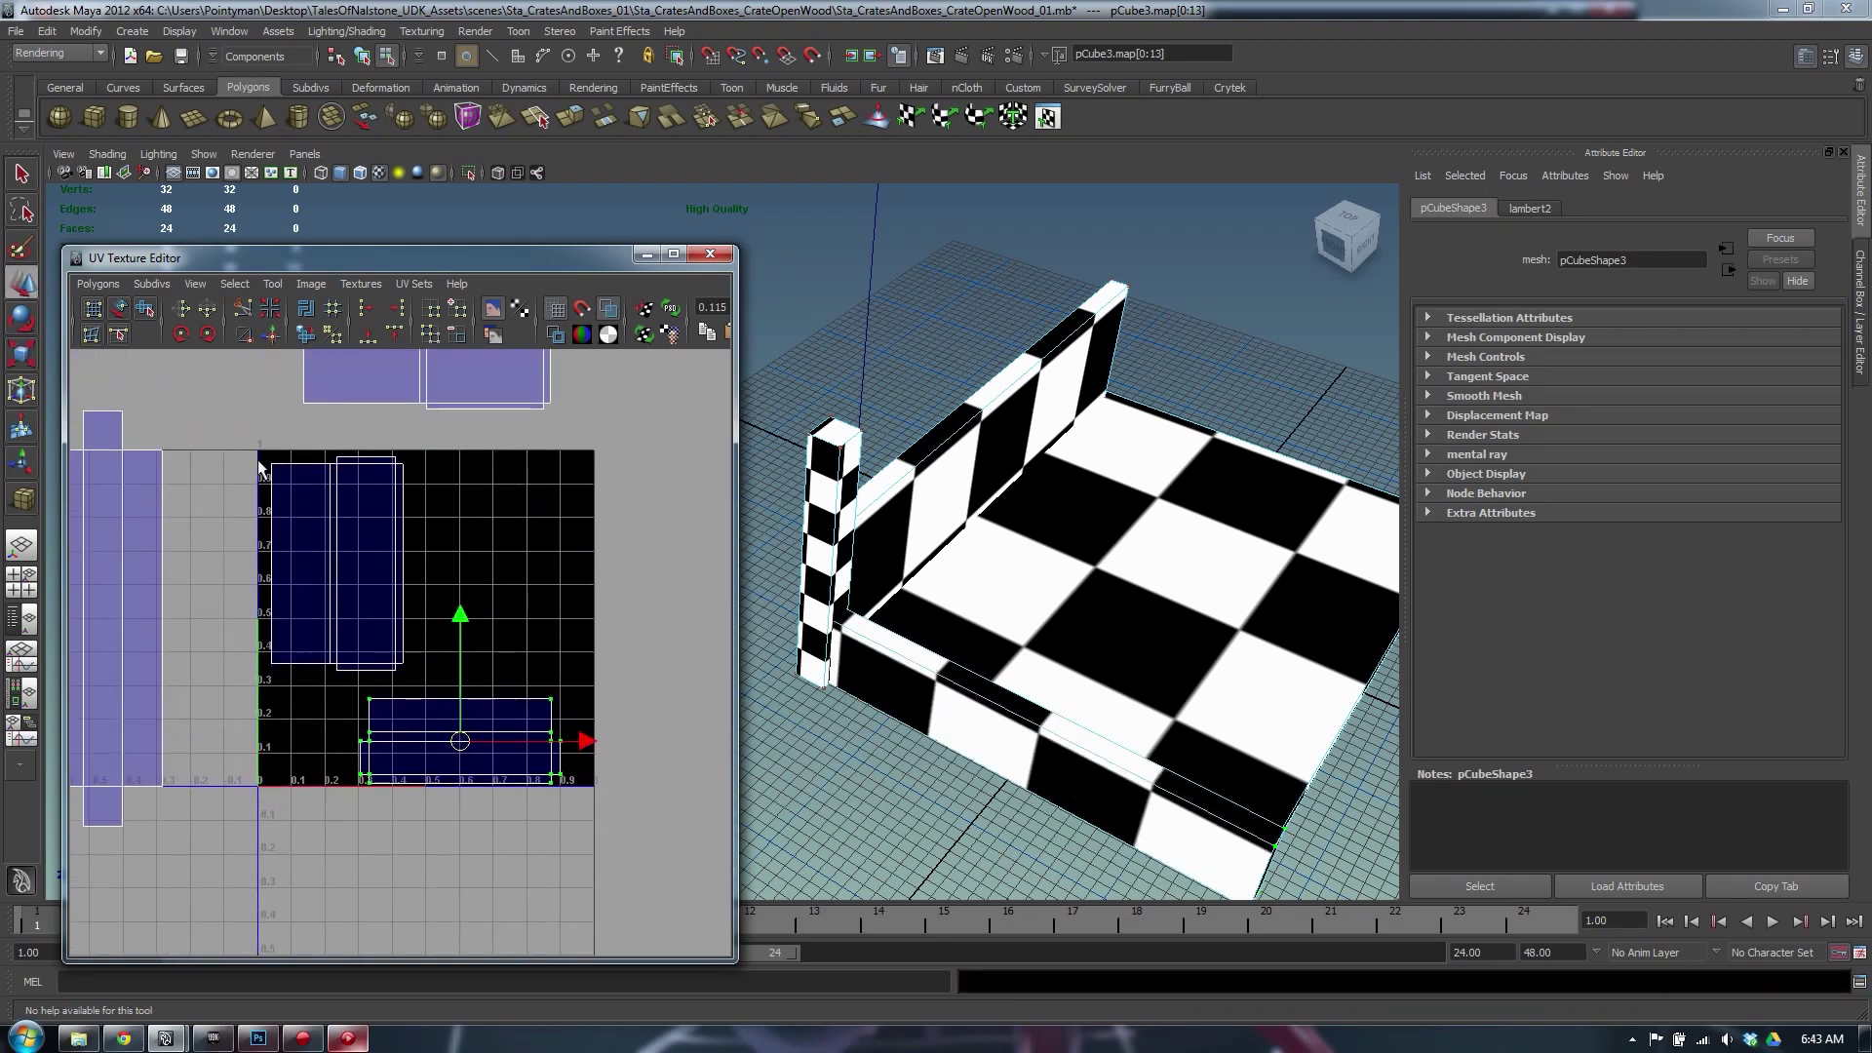
{"action": "middle_click_drag", "start_coordinate": [136, 548], "coordinate": [274, 564], "text": "alt"}
{"action": "left_click_drag", "start_coordinate": [301, 825], "coordinate": [310, 850]}
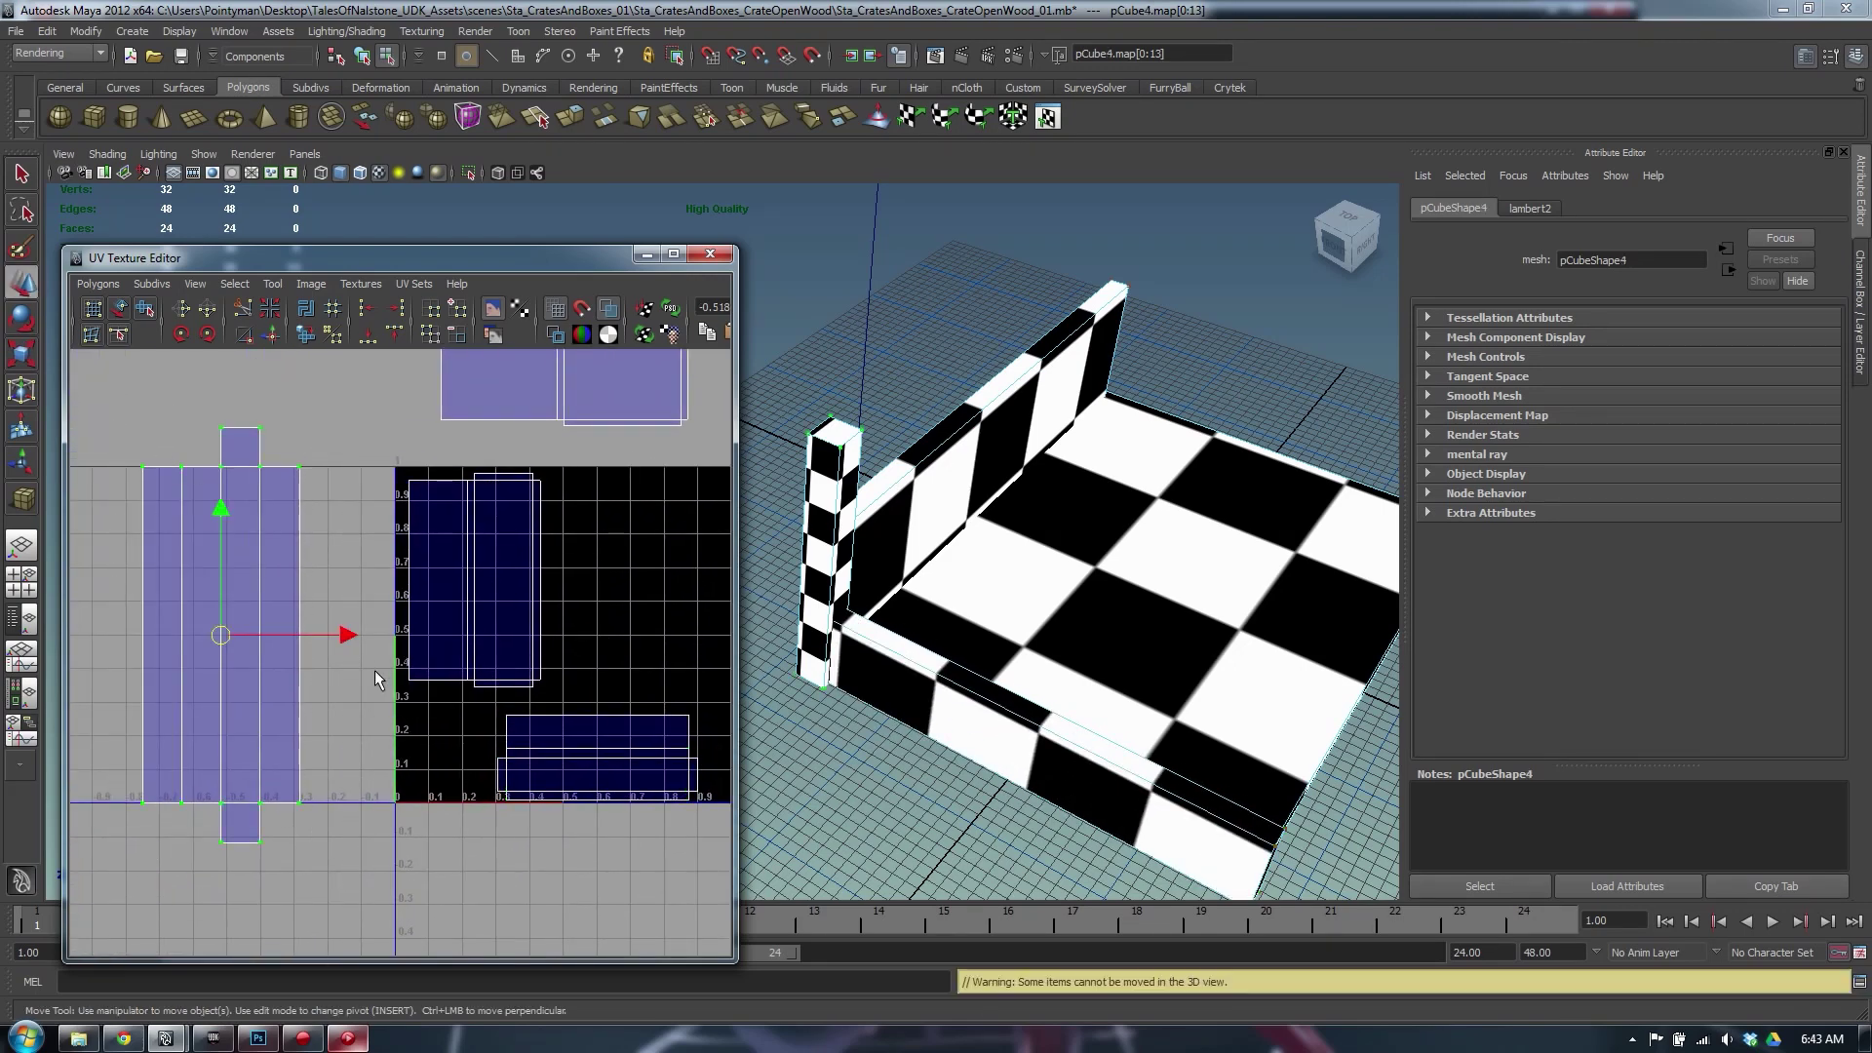
{"action": "key", "text": "r"}
{"action": "middle_click_drag", "start_coordinate": [374, 670], "coordinate": [334, 665]}
{"action": "key", "text": "w"}
{"action": "middle_click_drag", "start_coordinate": [285, 693], "coordinate": [245, 707], "text": "alt"}
{"action": "middle_click_drag", "start_coordinate": [223, 724], "coordinate": [673, 681]}
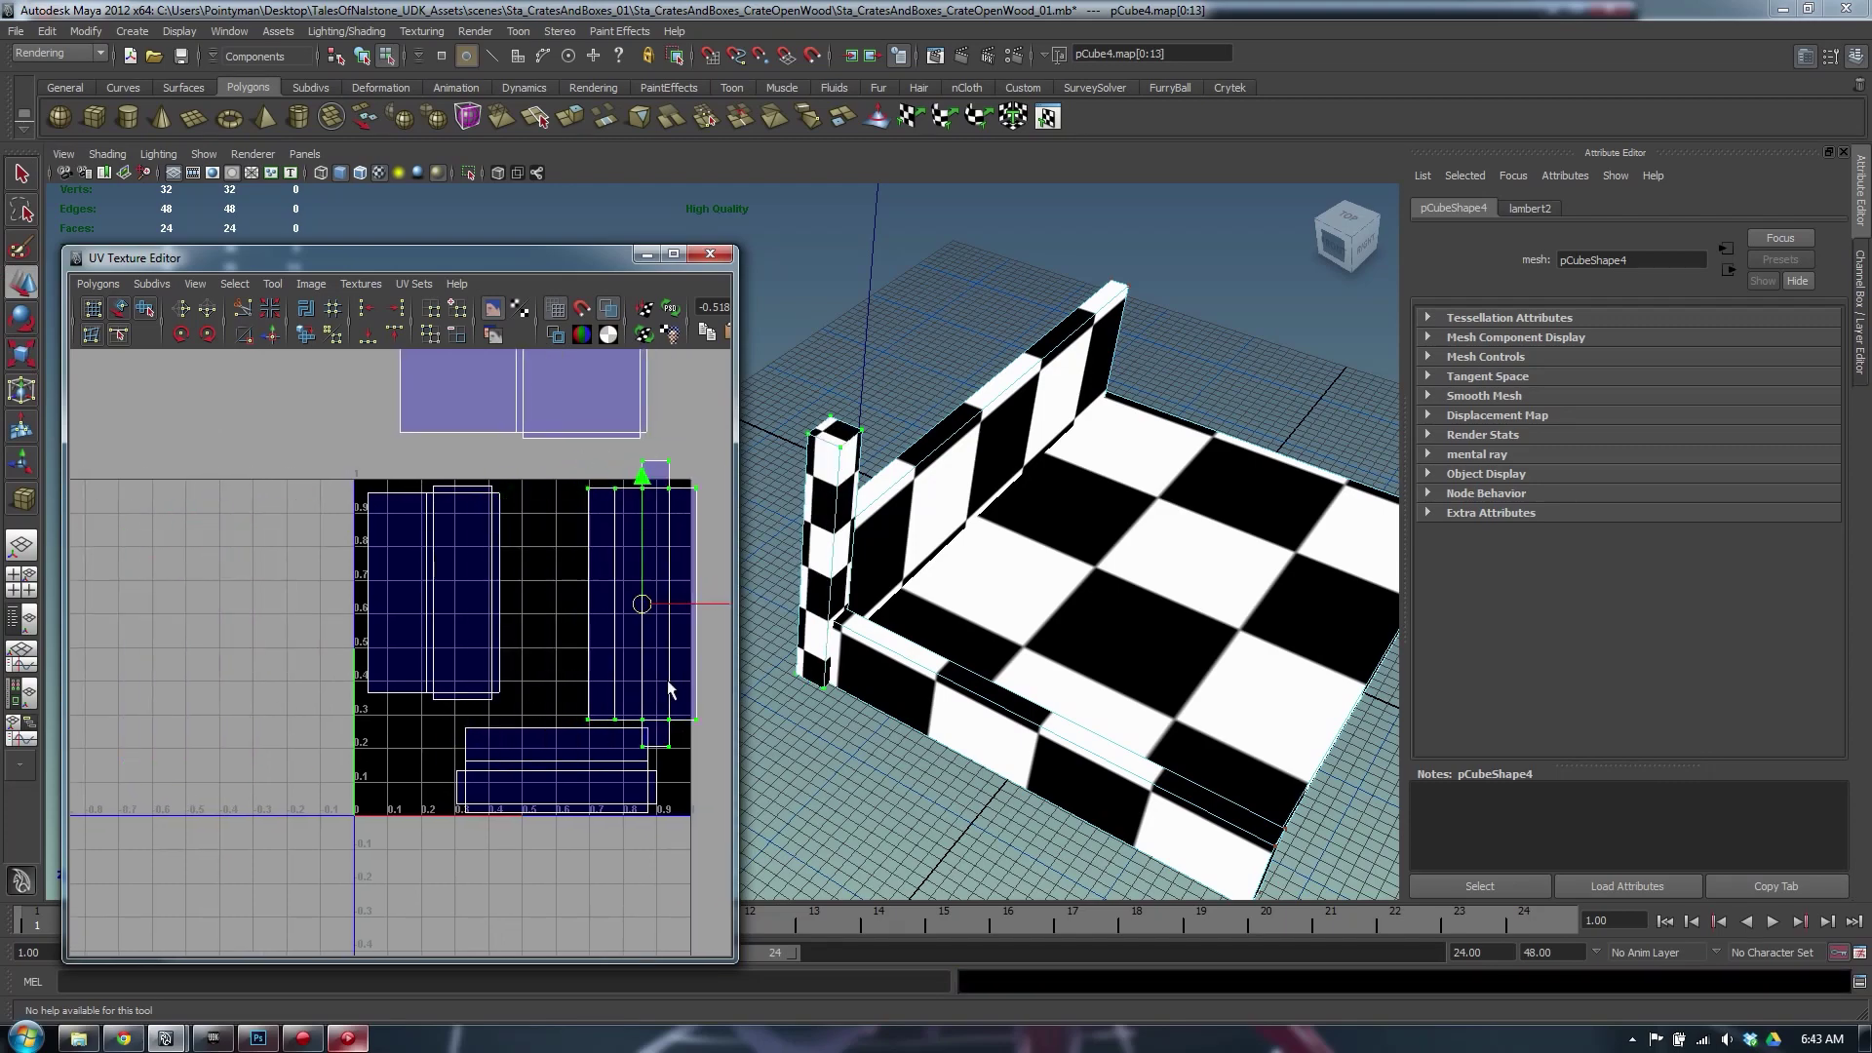
{"action": "middle_click_drag", "start_coordinate": [456, 680], "coordinate": [393, 697], "text": "alt"}
{"action": "right_click_drag", "start_coordinate": [393, 697], "coordinate": [437, 694], "text": "alt"}
{"action": "left_click_drag", "start_coordinate": [858, 614], "coordinate": [853, 563], "text": "alt"}
{"action": "middle_click_drag", "start_coordinate": [975, 495], "coordinate": [921, 508], "text": "alt"}
{"action": "scroll", "coordinate": [921, 508], "scroll_direction": "up", "scroll_amount": 1}
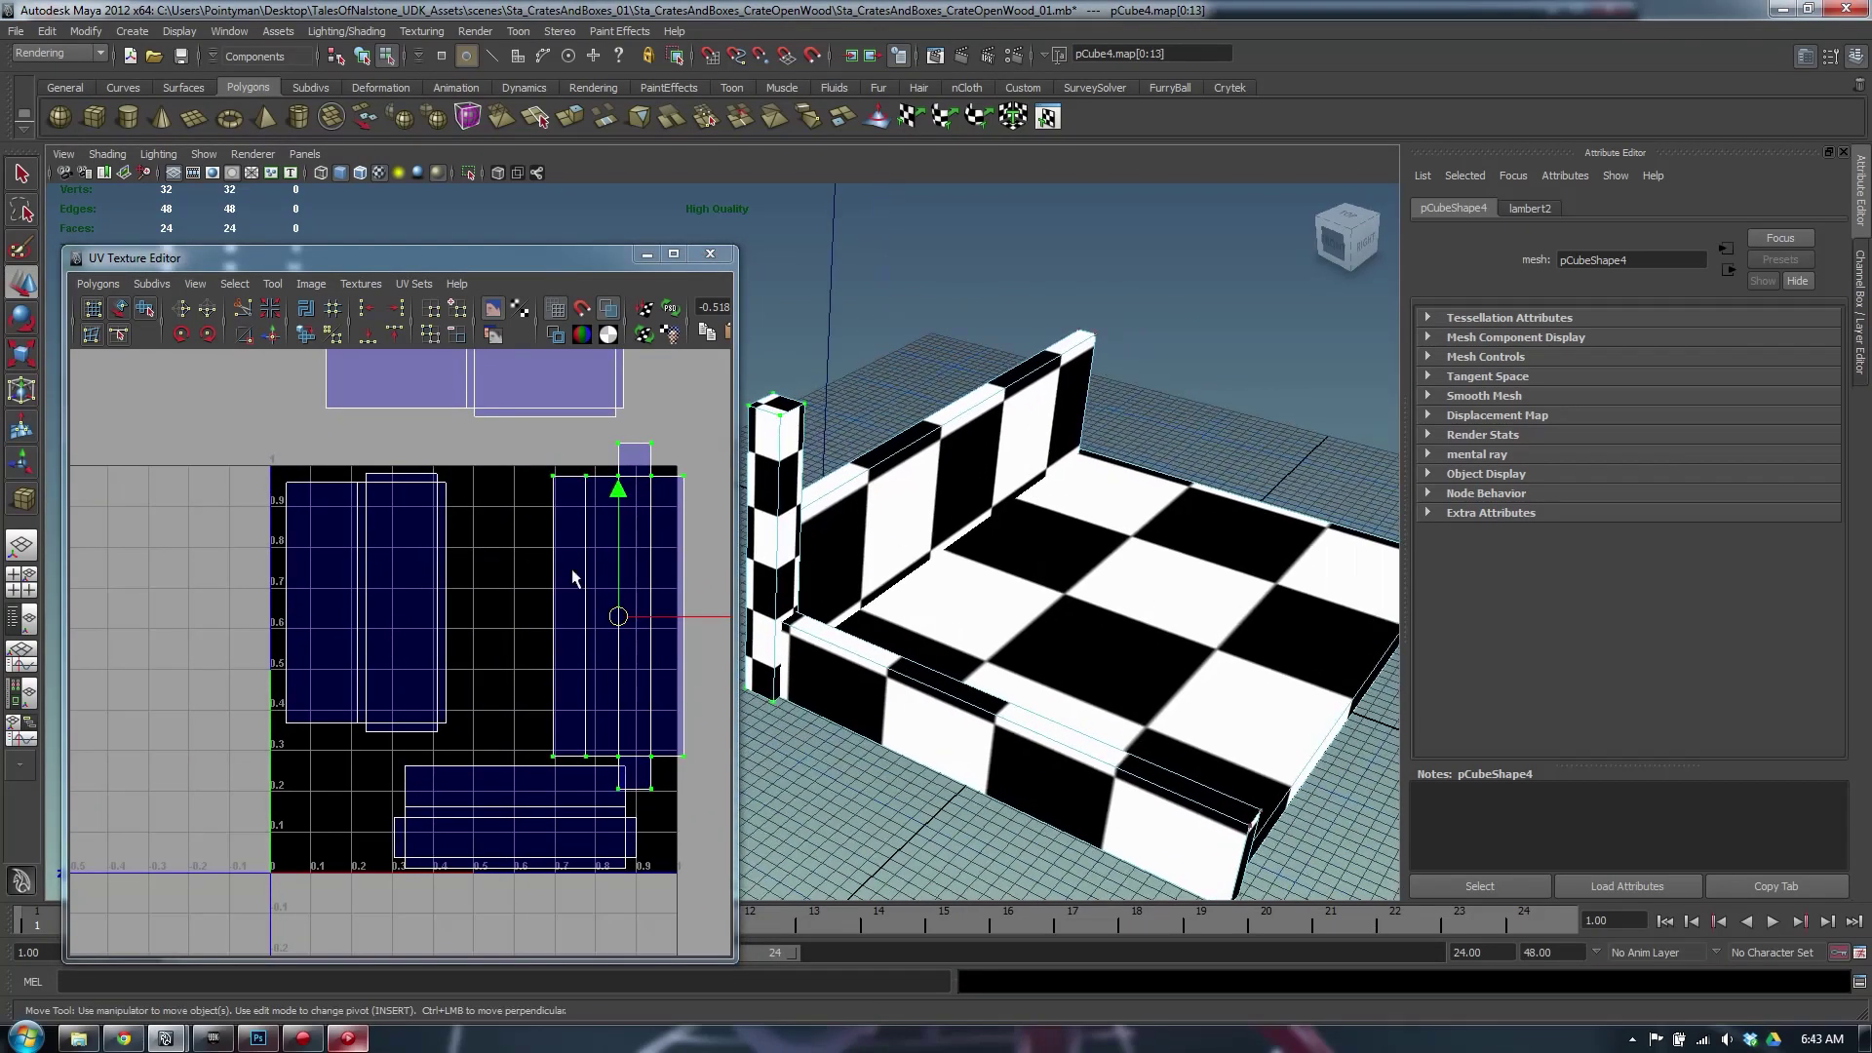
Scale the corner post's UV shell down uniformly so it fits inside the right edge of the 0-1 tile
{"action": "key", "text": "r"}
{"action": "middle_click_drag", "start_coordinate": [572, 576], "coordinate": [469, 549]}
{"action": "middle_click_drag", "start_coordinate": [581, 411], "coordinate": [621, 572], "text": "alt"}
{"action": "right_click_drag", "start_coordinate": [621, 573], "coordinate": [471, 571], "text": "alt"}
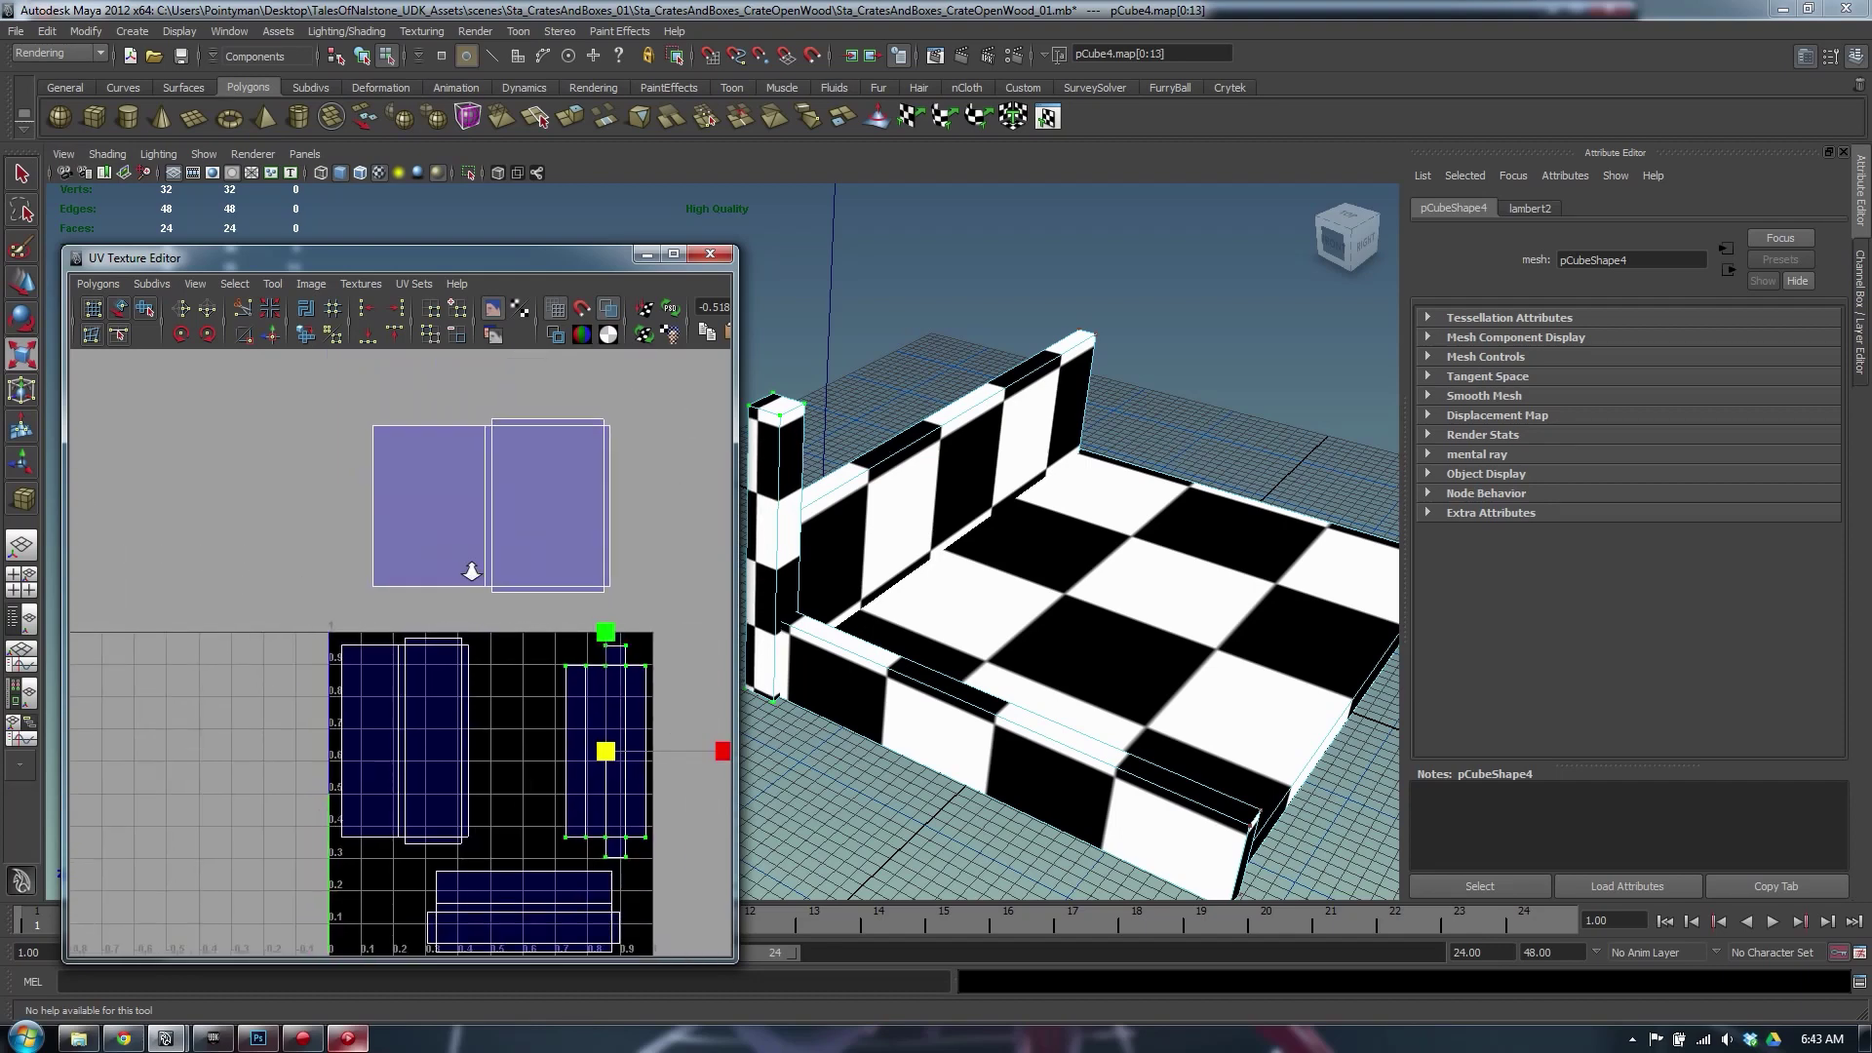
Select the floor panel's UV shell and move it down into the lower-left corner of the 0-1 tile
{"action": "left_click_drag", "start_coordinate": [612, 571], "coordinate": [650, 615]}
{"action": "key", "text": "w"}
{"action": "middle_click_drag", "start_coordinate": [563, 640], "coordinate": [526, 899], "text": "alt"}
{"action": "middle_click_drag", "start_coordinate": [395, 785], "coordinate": [326, 692], "text": "alt"}
{"action": "right_click_drag", "start_coordinate": [326, 692], "coordinate": [482, 600], "text": "alt"}
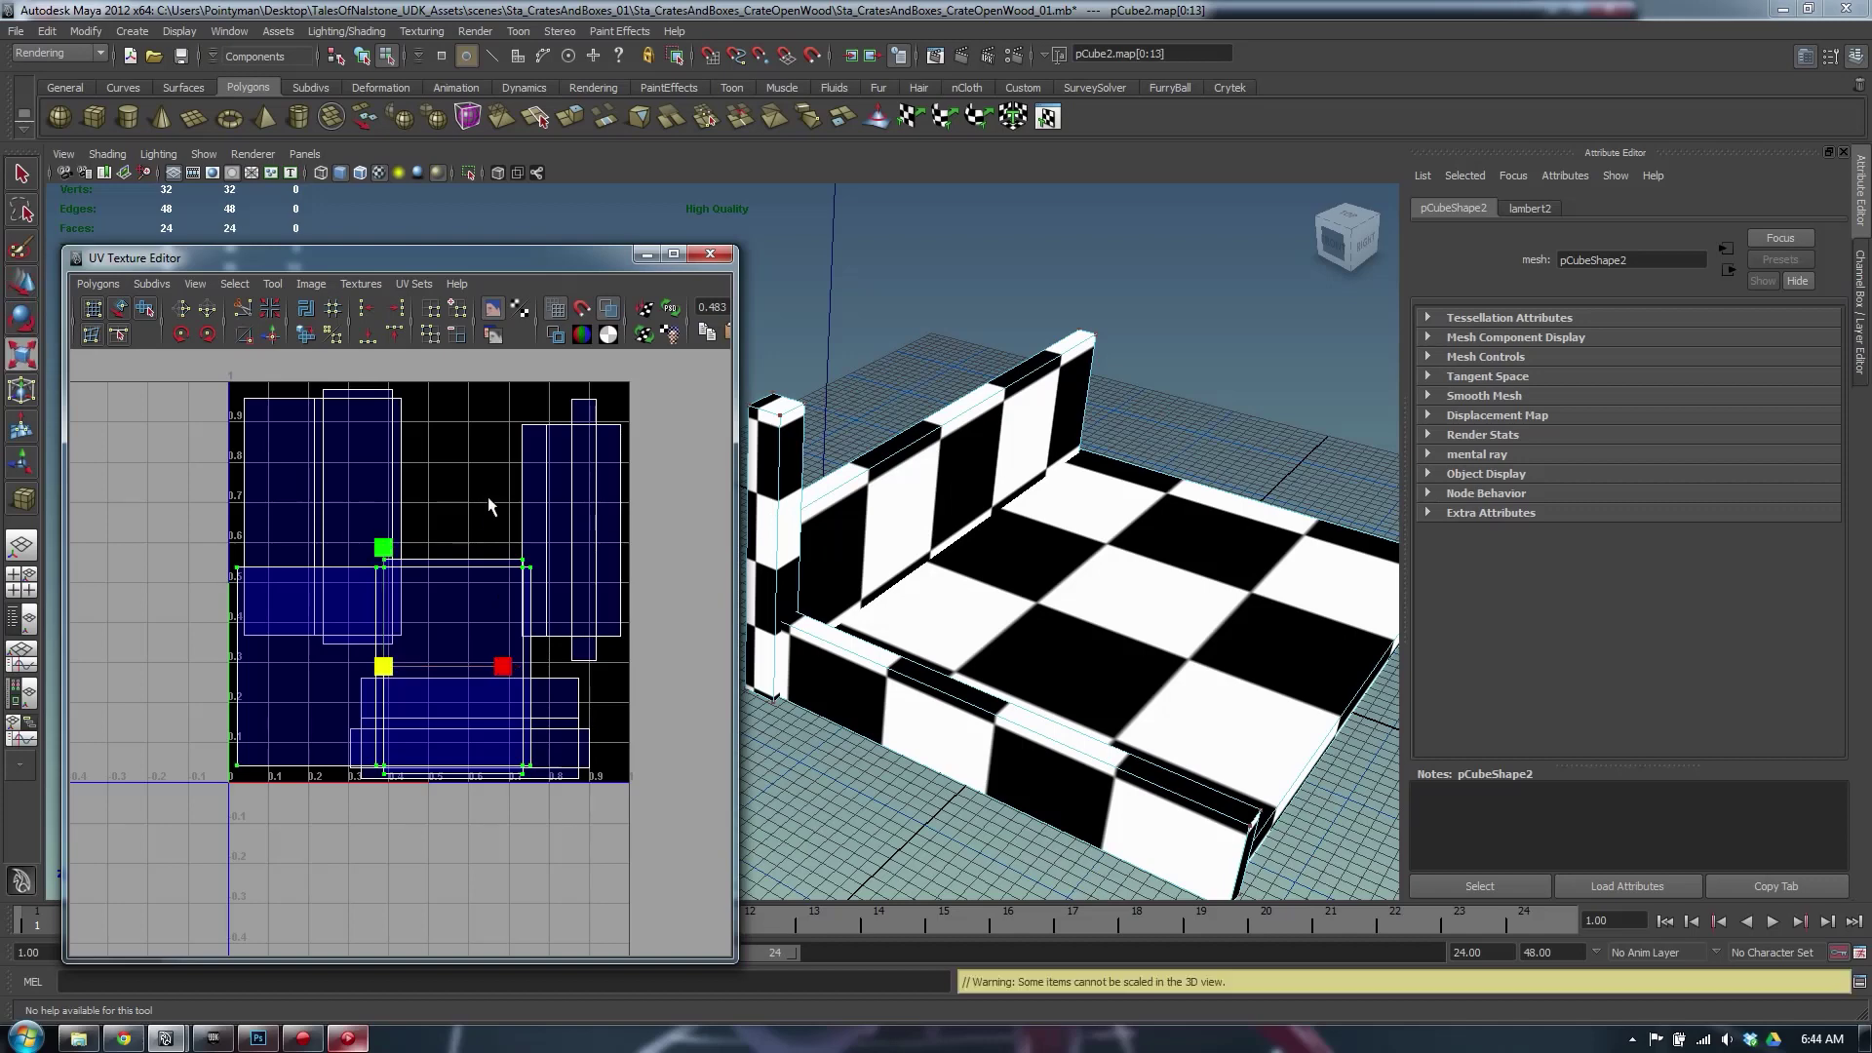
{"action": "middle_click_drag", "start_coordinate": [488, 509], "coordinate": [487, 531]}
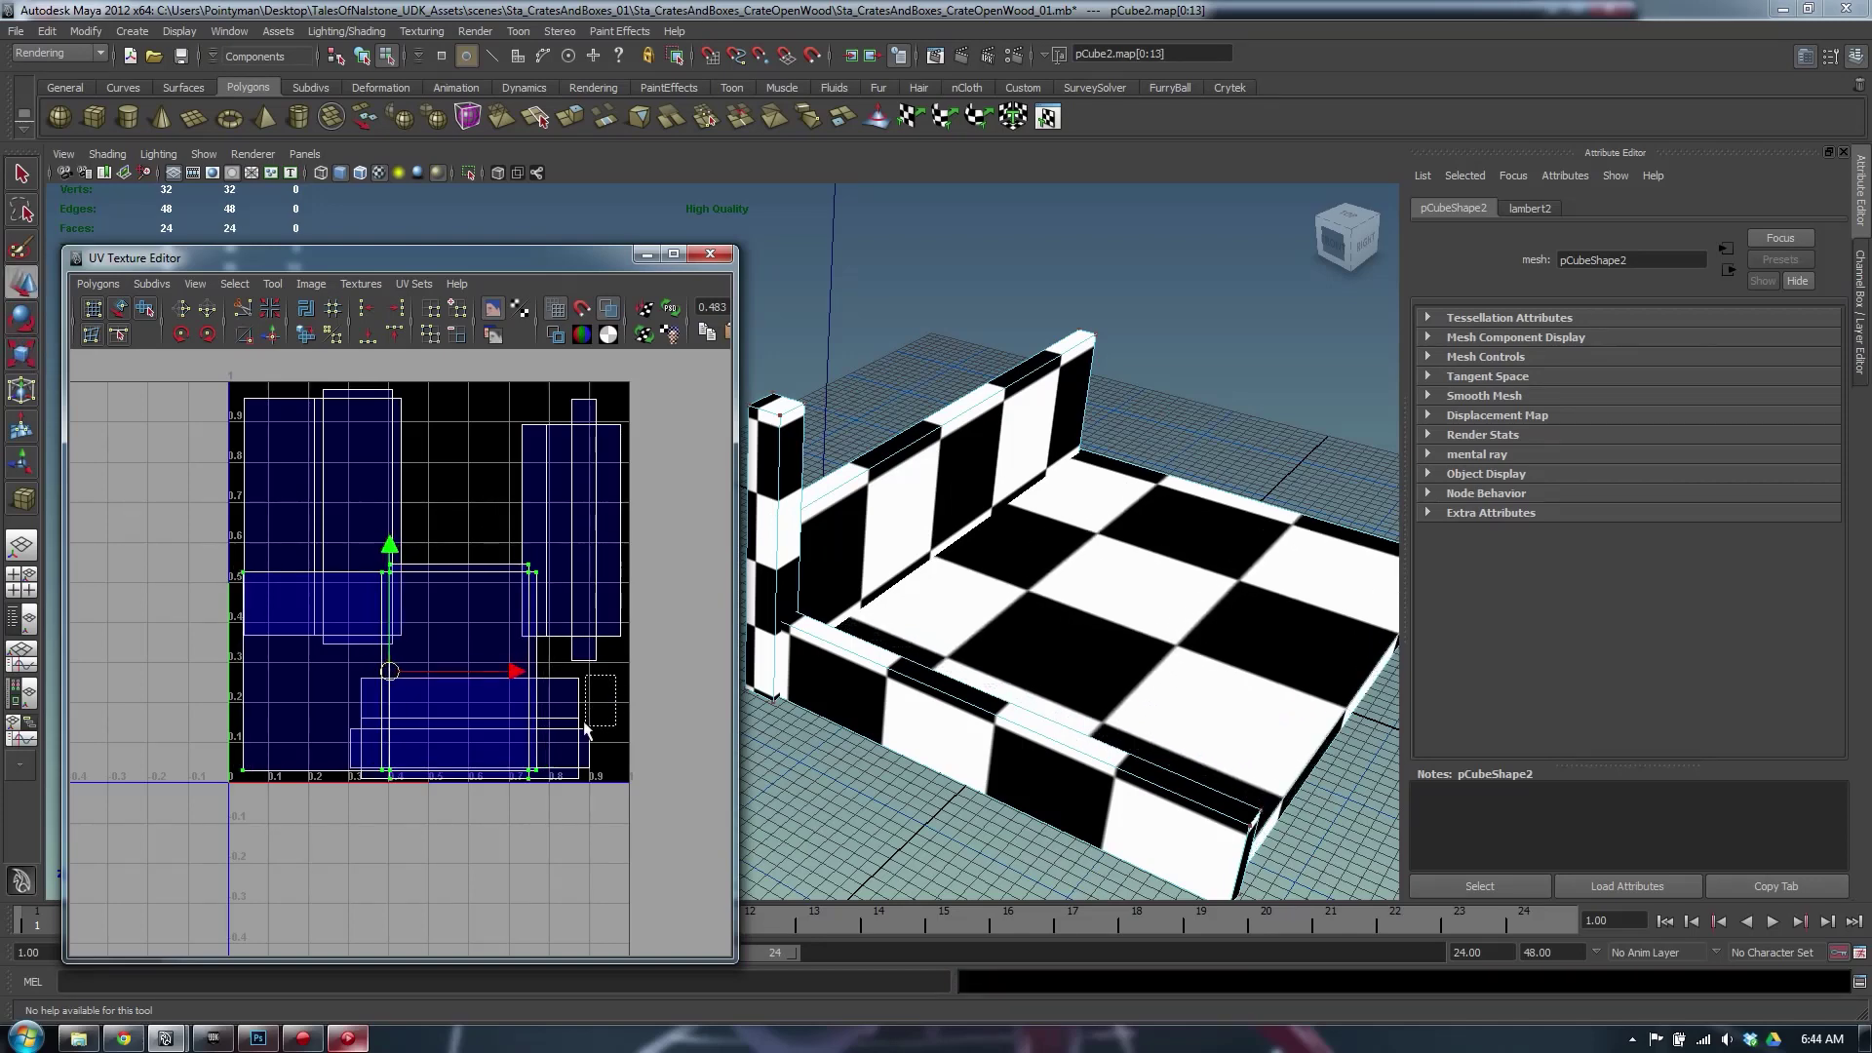
Select the low side plank's whole UV shell, move it to the top of the 0-1 tile and scale it up slightly
{"action": "left_click_drag", "start_coordinate": [559, 786], "coordinate": [561, 786]}
{"action": "key", "text": "shift+period"}
{"action": "key", "text": "shift+period"}
{"action": "middle_click_drag", "start_coordinate": [506, 824], "coordinate": [506, 534]}
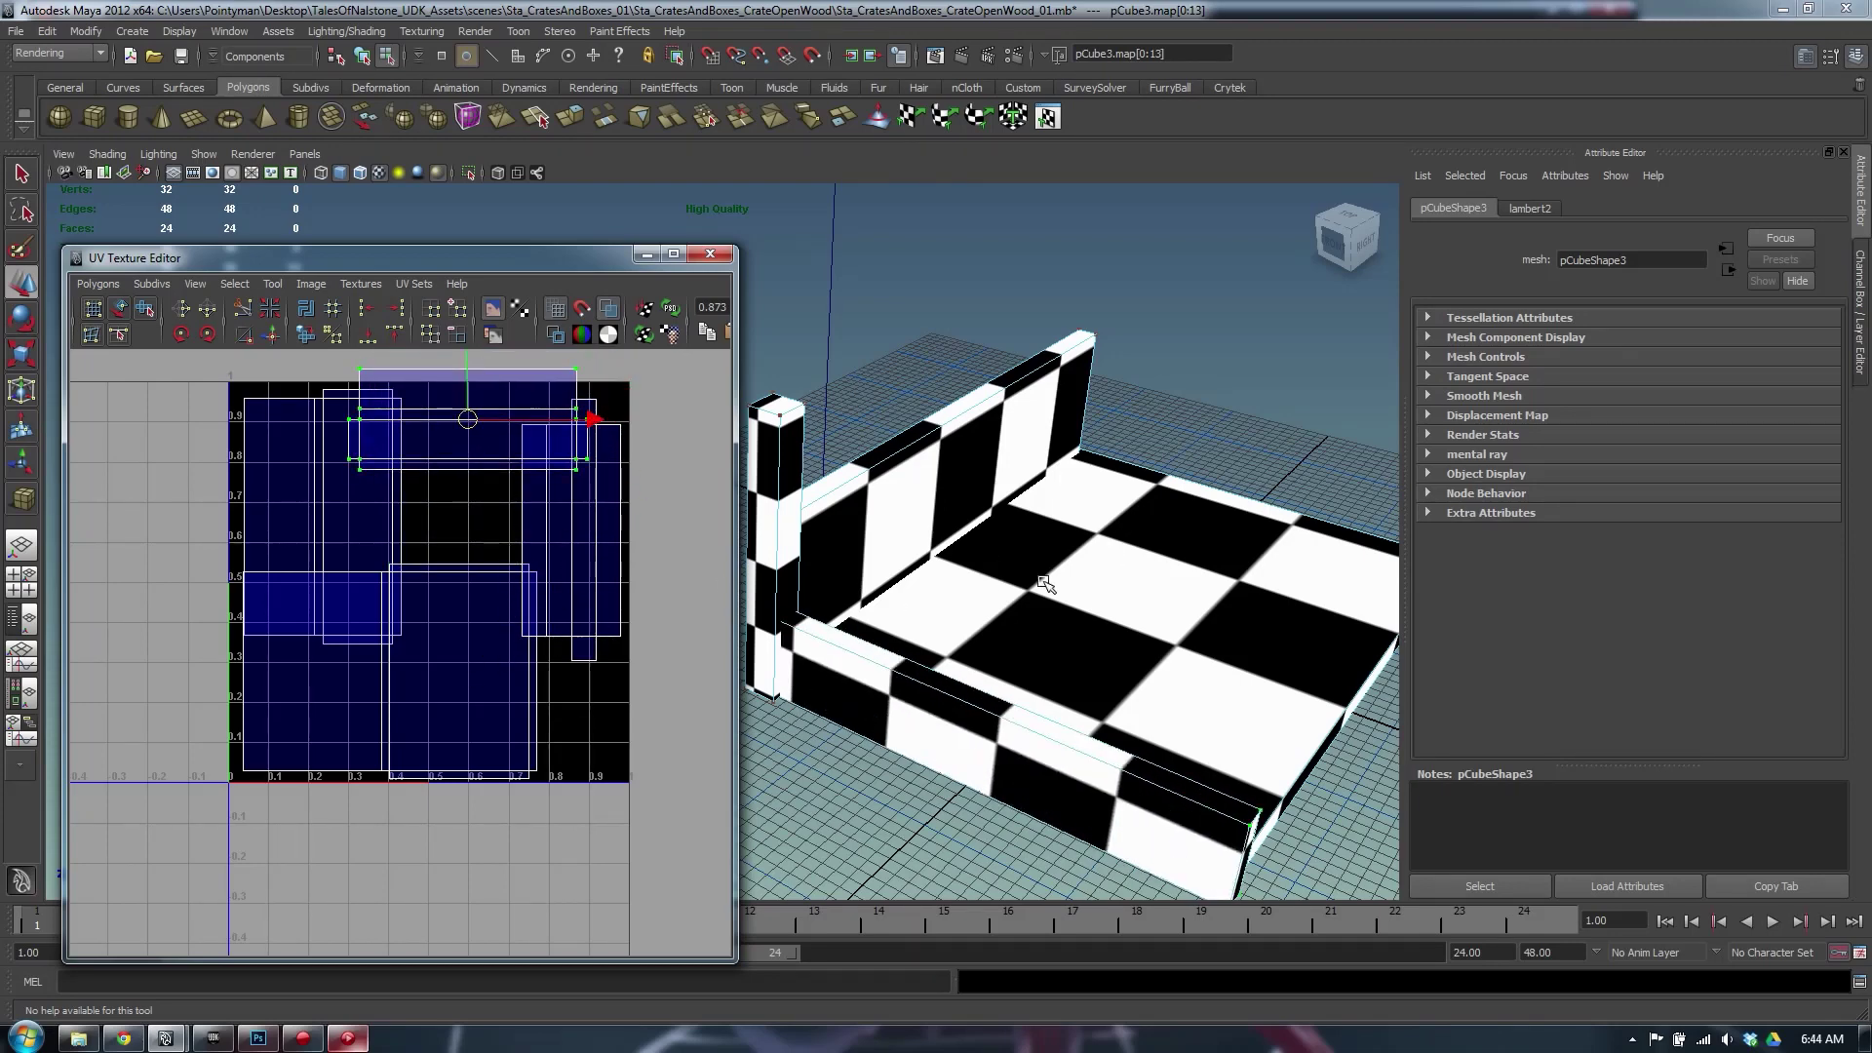
{"action": "left_click_drag", "start_coordinate": [1039, 576], "coordinate": [1026, 572], "text": "alt"}
{"action": "middle_click_drag", "start_coordinate": [577, 586], "coordinate": [578, 633], "text": "alt"}
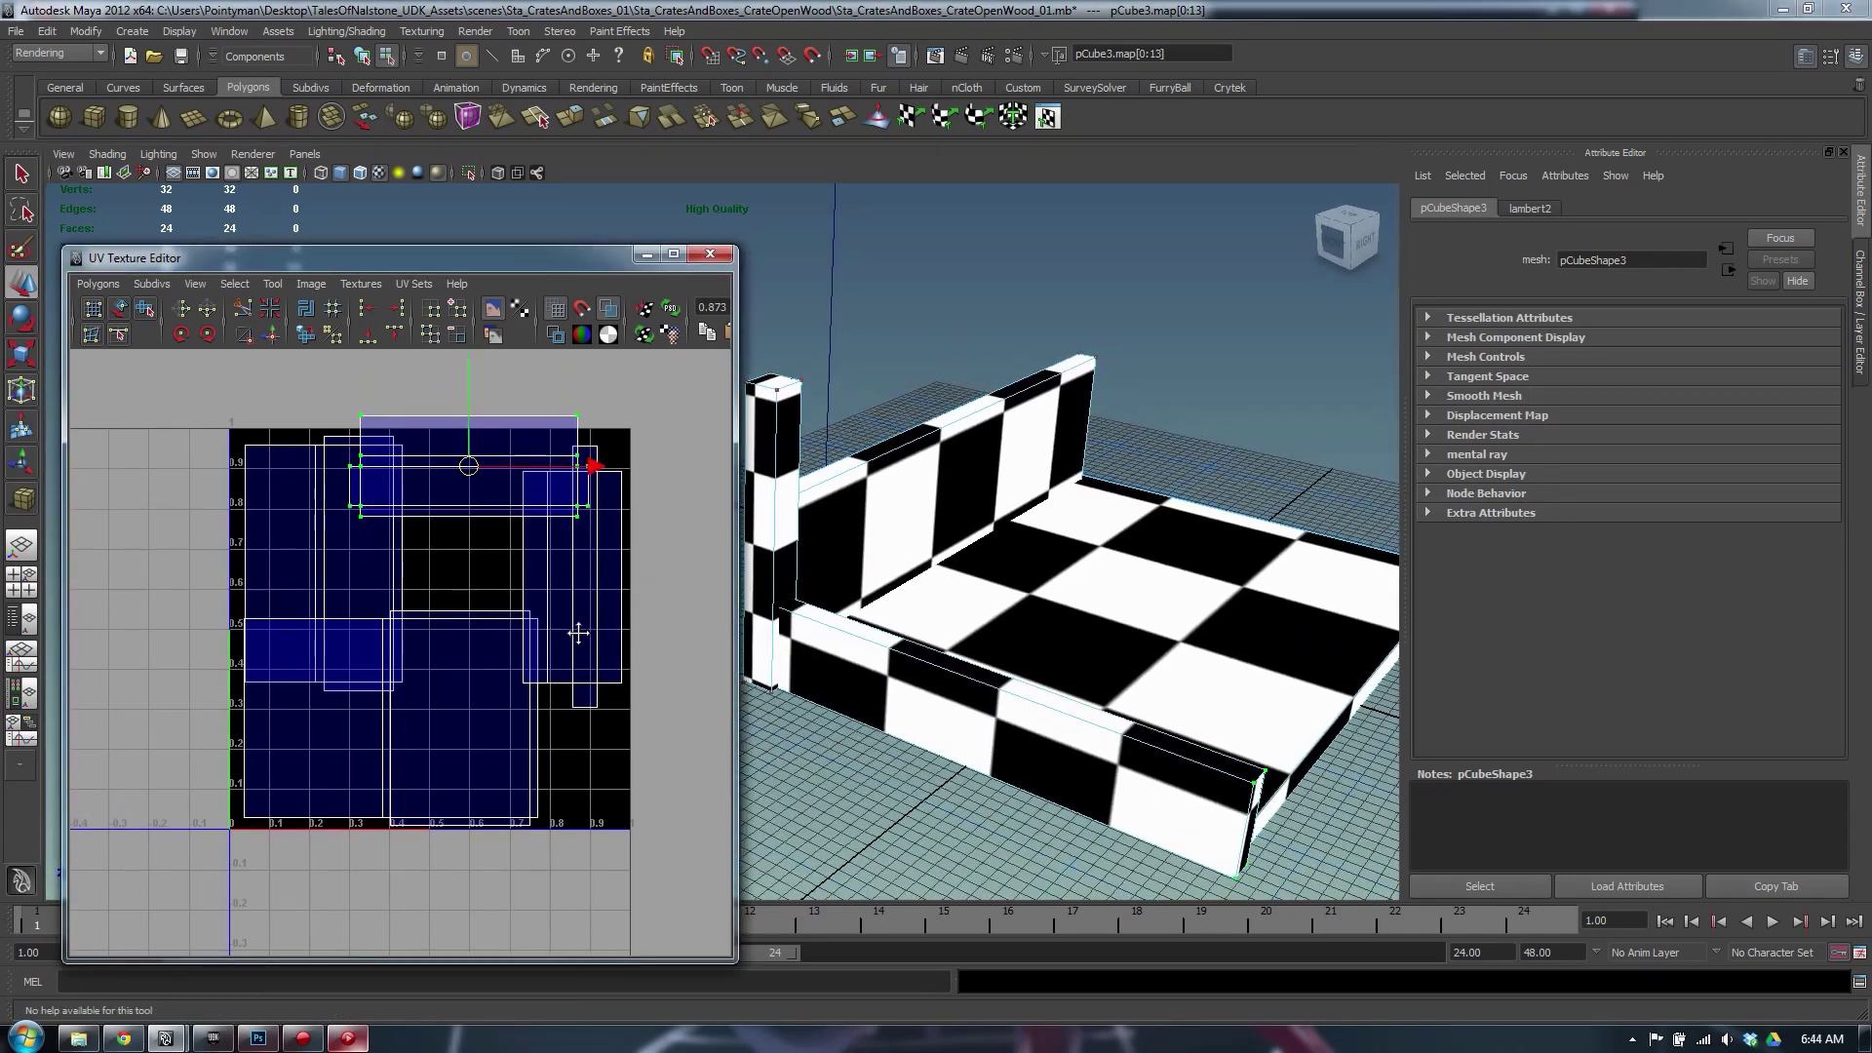
{"action": "left_click_drag", "start_coordinate": [989, 585], "coordinate": [1111, 500], "text": "alt"}
{"action": "key", "text": "r"}
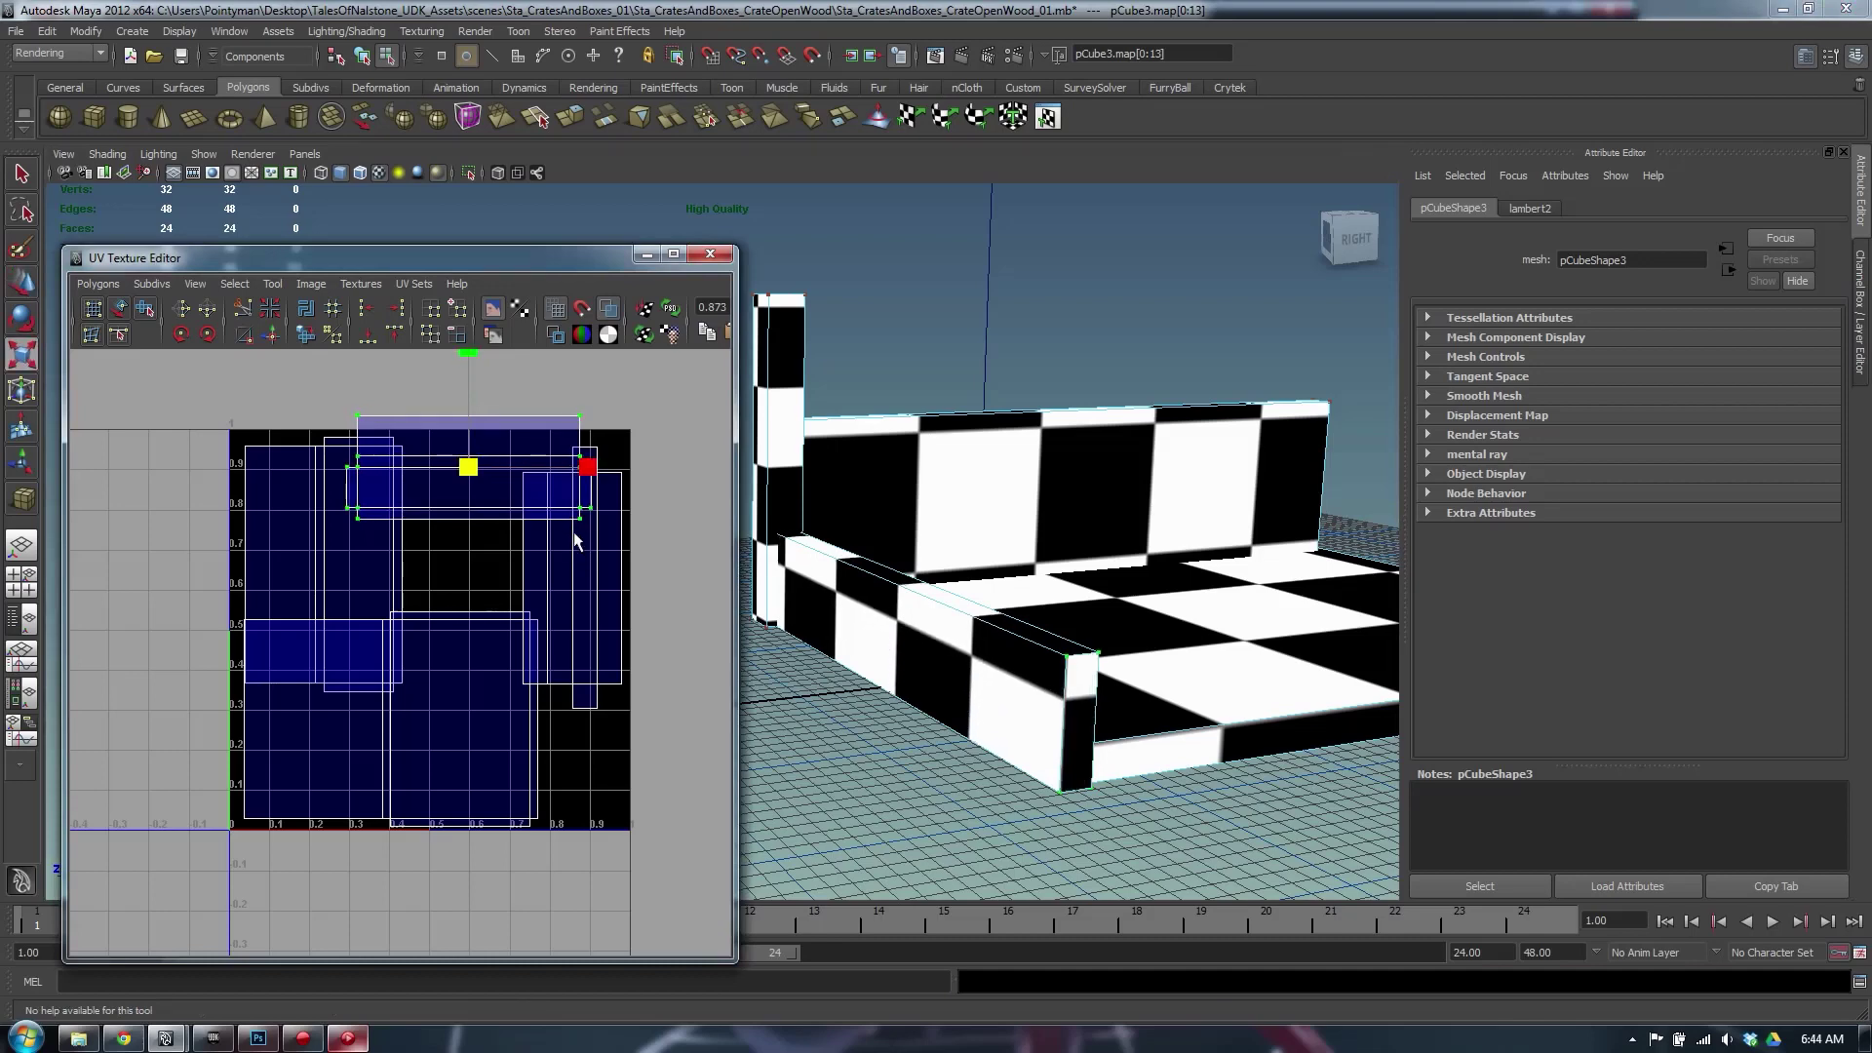
Rotate the low side plank's UV shell 90 degrees into the gap beside the back board's shell, and raise the corner post's shell to the tile's top edge
{"action": "left_click", "coordinate": [181, 334]}
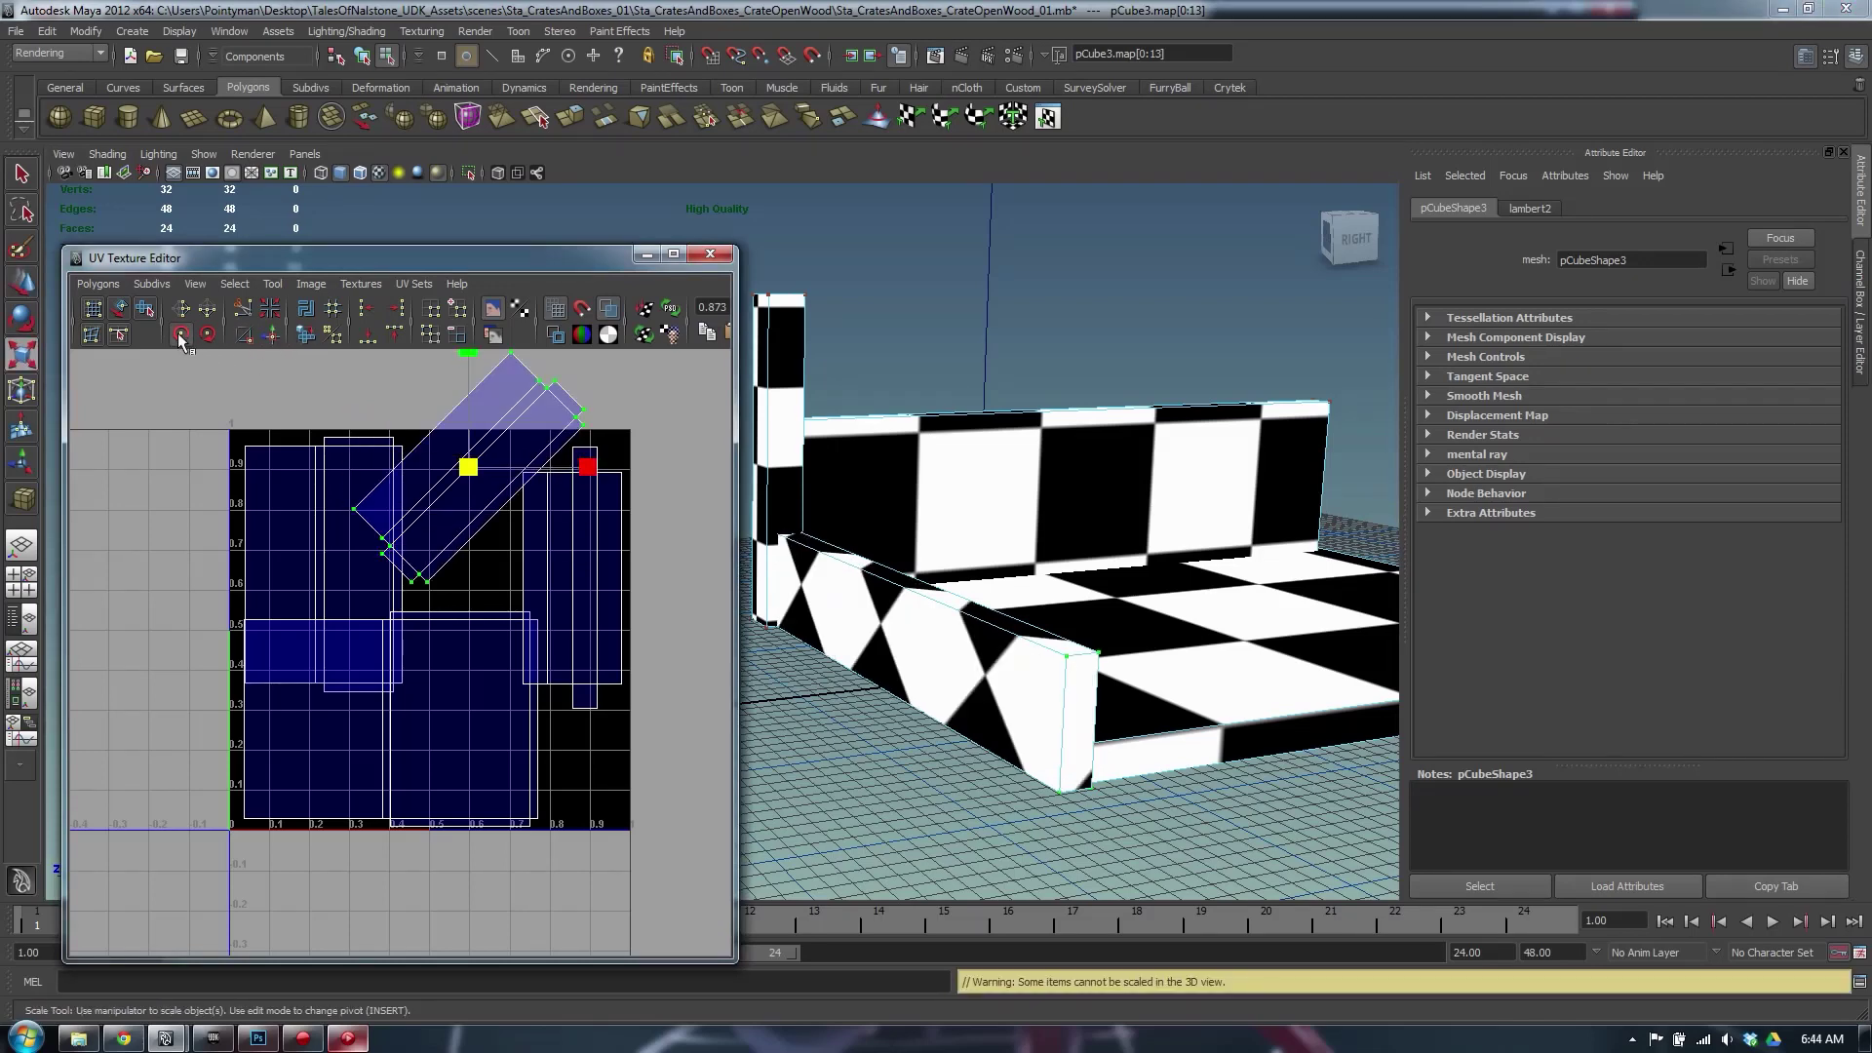
{"action": "left_click", "coordinate": [180, 334]}
{"action": "key", "text": "w"}
{"action": "middle_click_drag", "start_coordinate": [632, 615], "coordinate": [626, 705]}
{"action": "left_click_drag", "start_coordinate": [645, 430], "coordinate": [573, 721]}
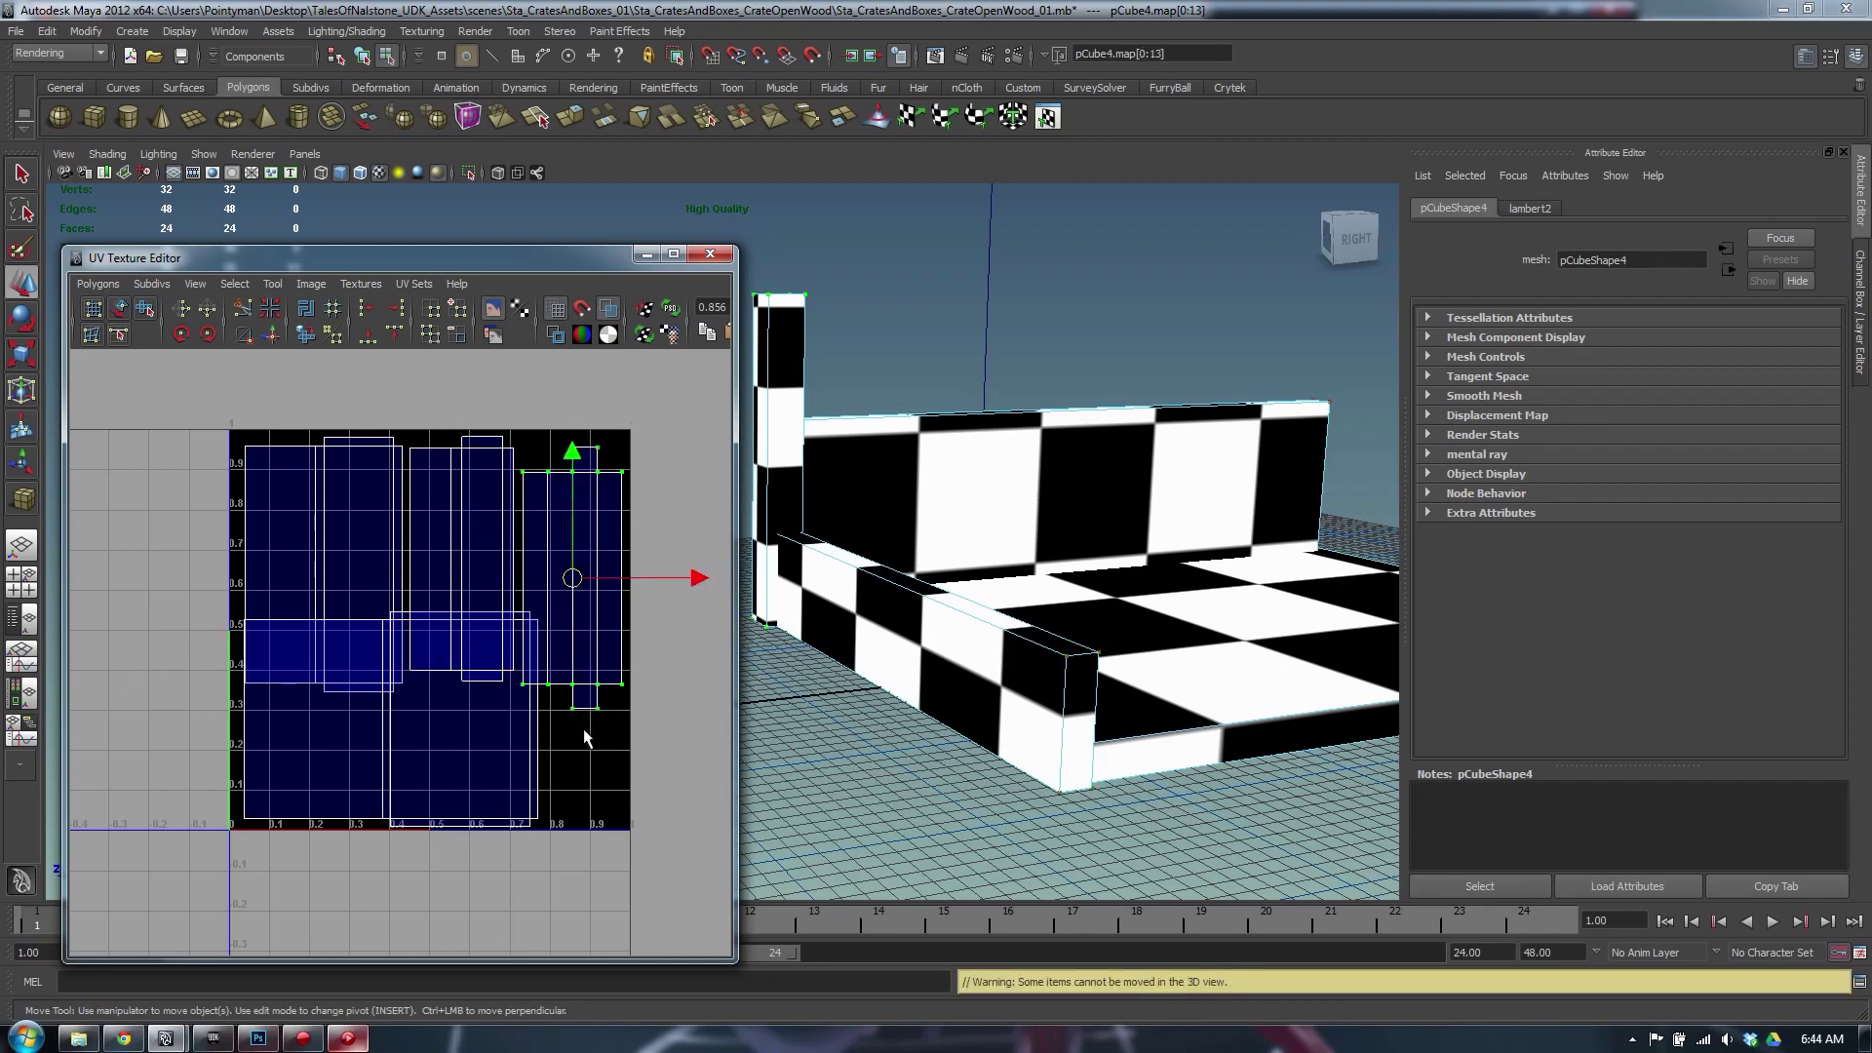
{"action": "middle_click_drag", "start_coordinate": [585, 738], "coordinate": [581, 700]}
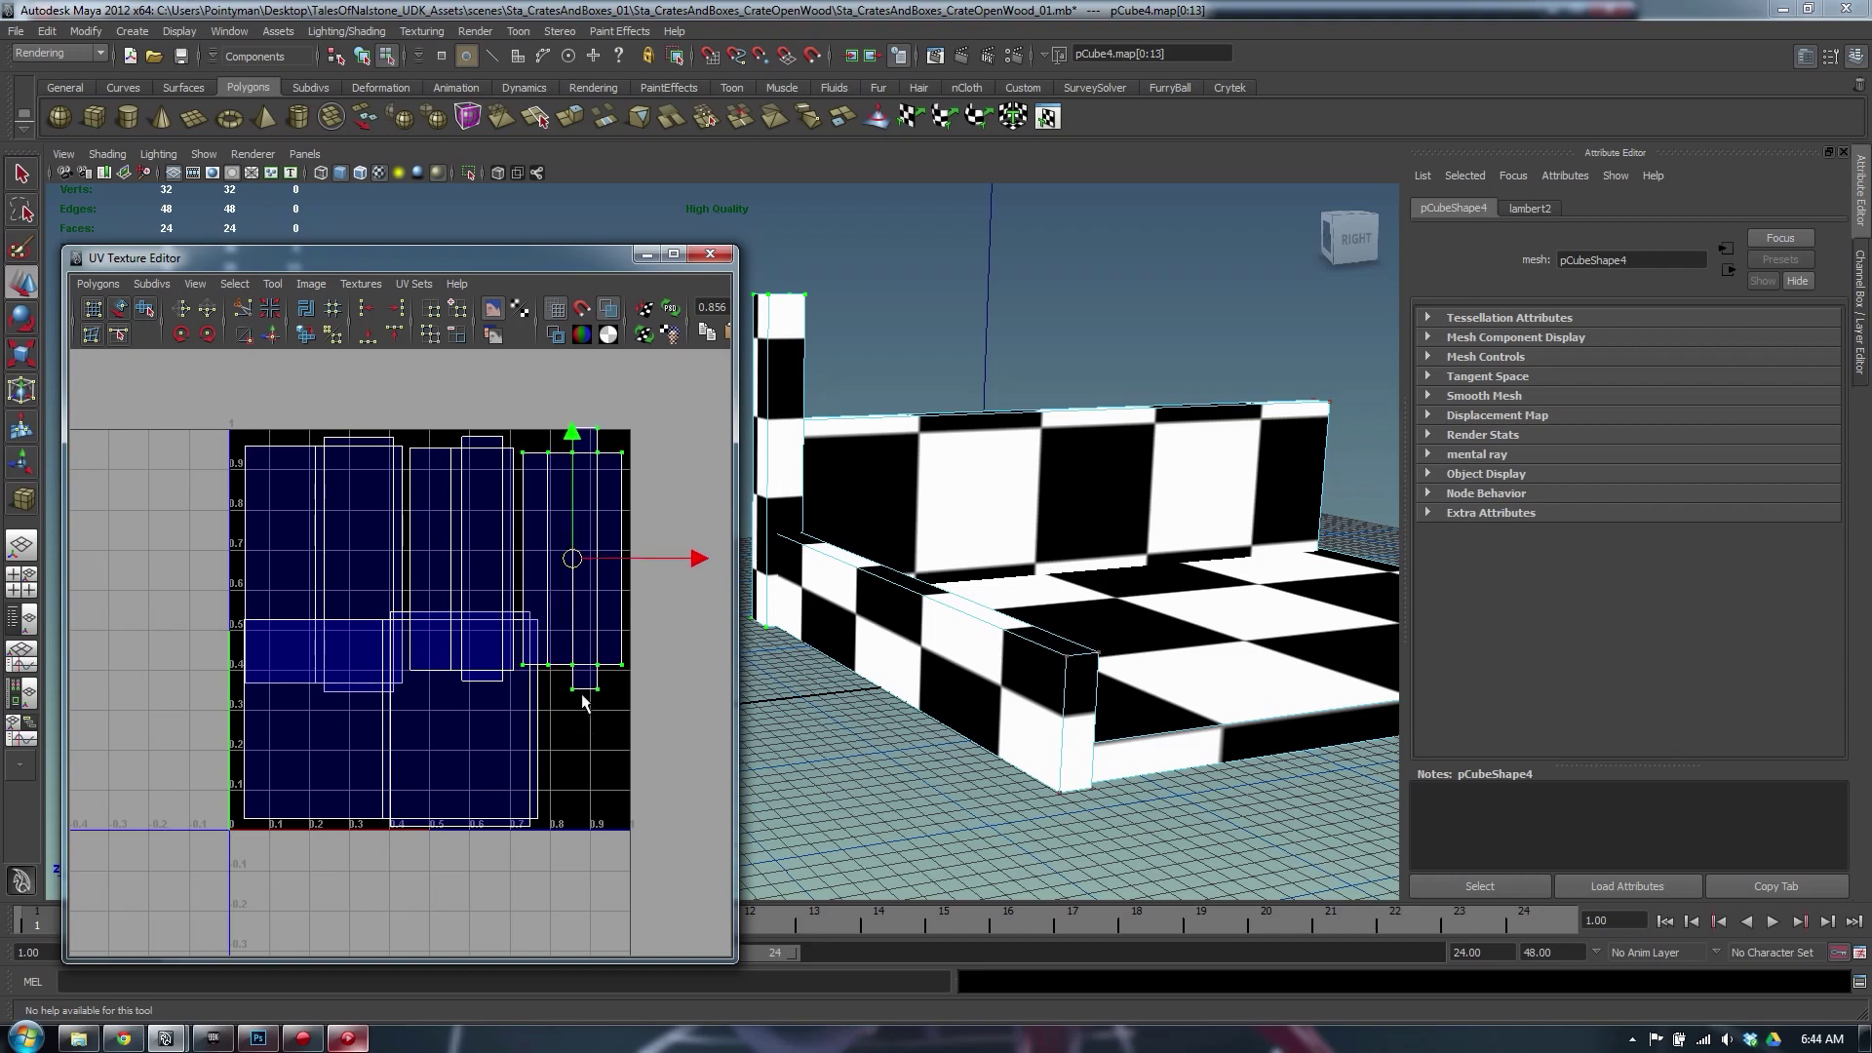
Select the back board's UV shell and scale it up uniformly, keeping it in the upper-left corner of the 0-1 tile
{"action": "left_click_drag", "start_coordinate": [404, 479], "coordinate": [406, 479]}
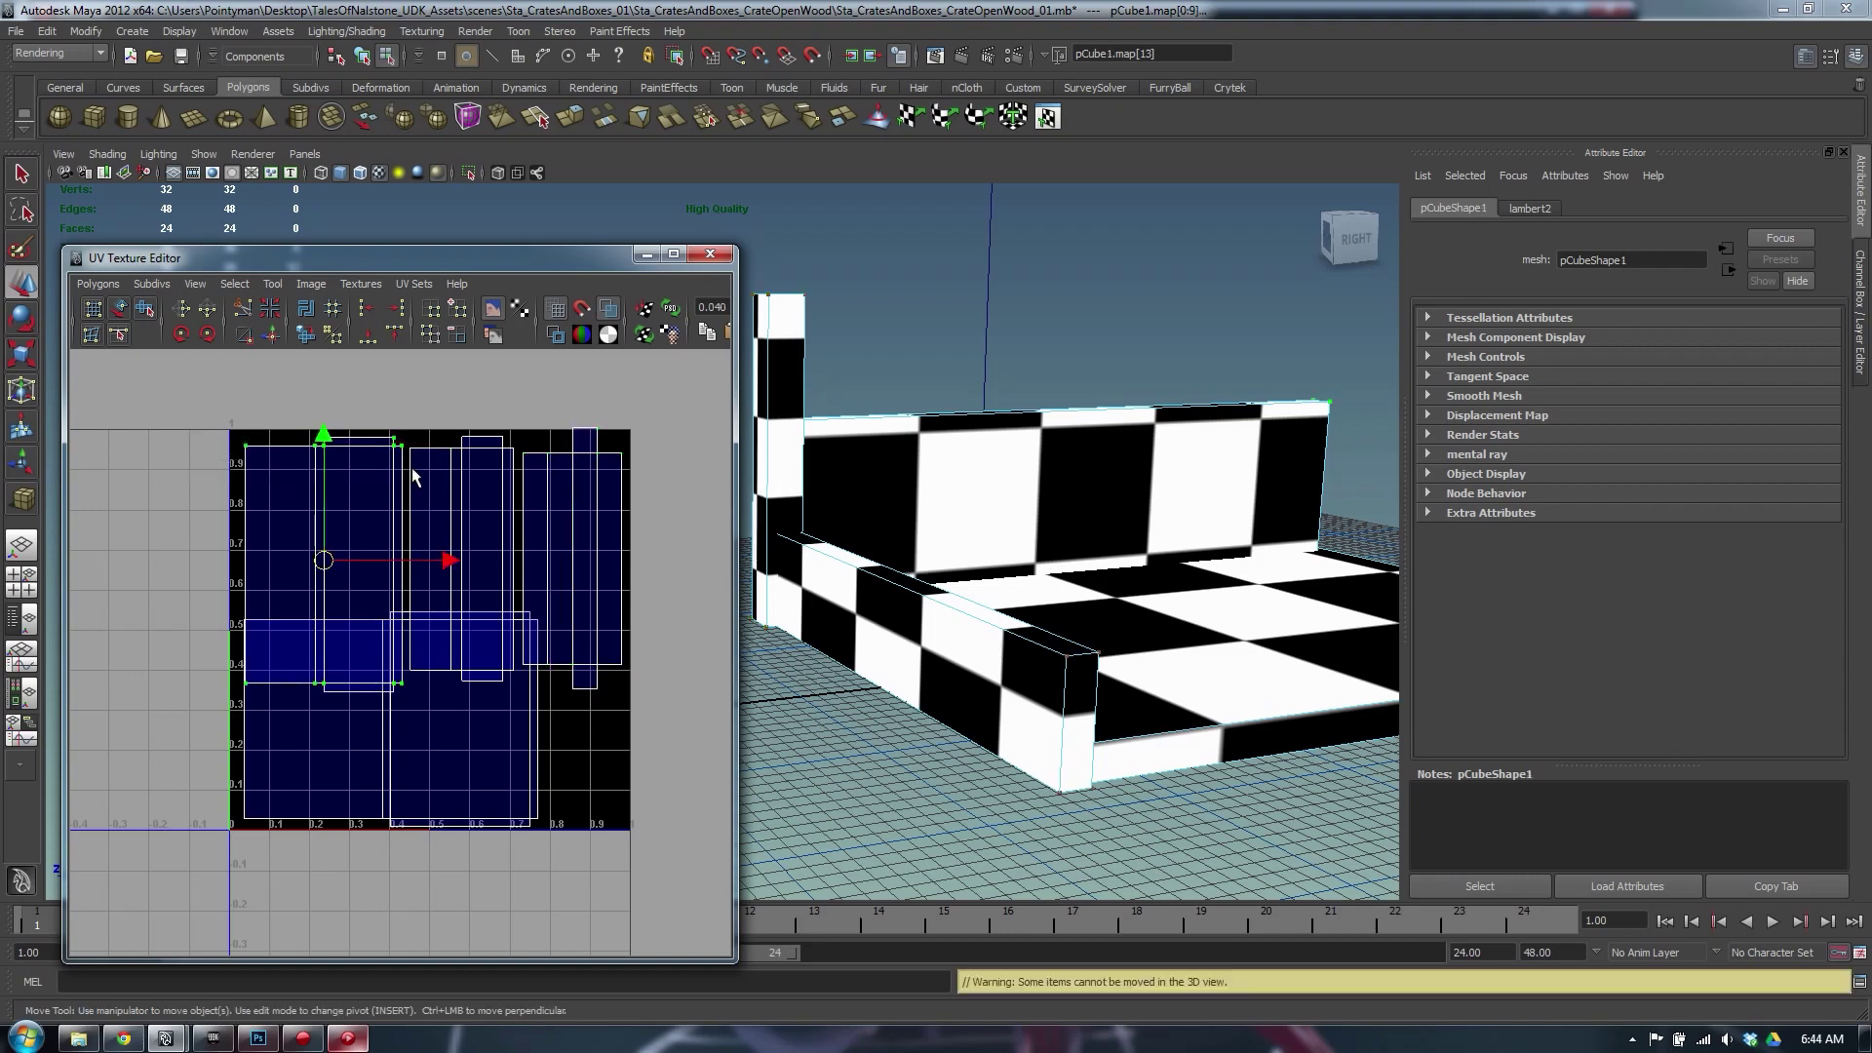
{"action": "key", "text": "r"}
{"action": "middle_click_drag", "start_coordinate": [509, 435], "coordinate": [523, 452]}
{"action": "key", "text": "w"}
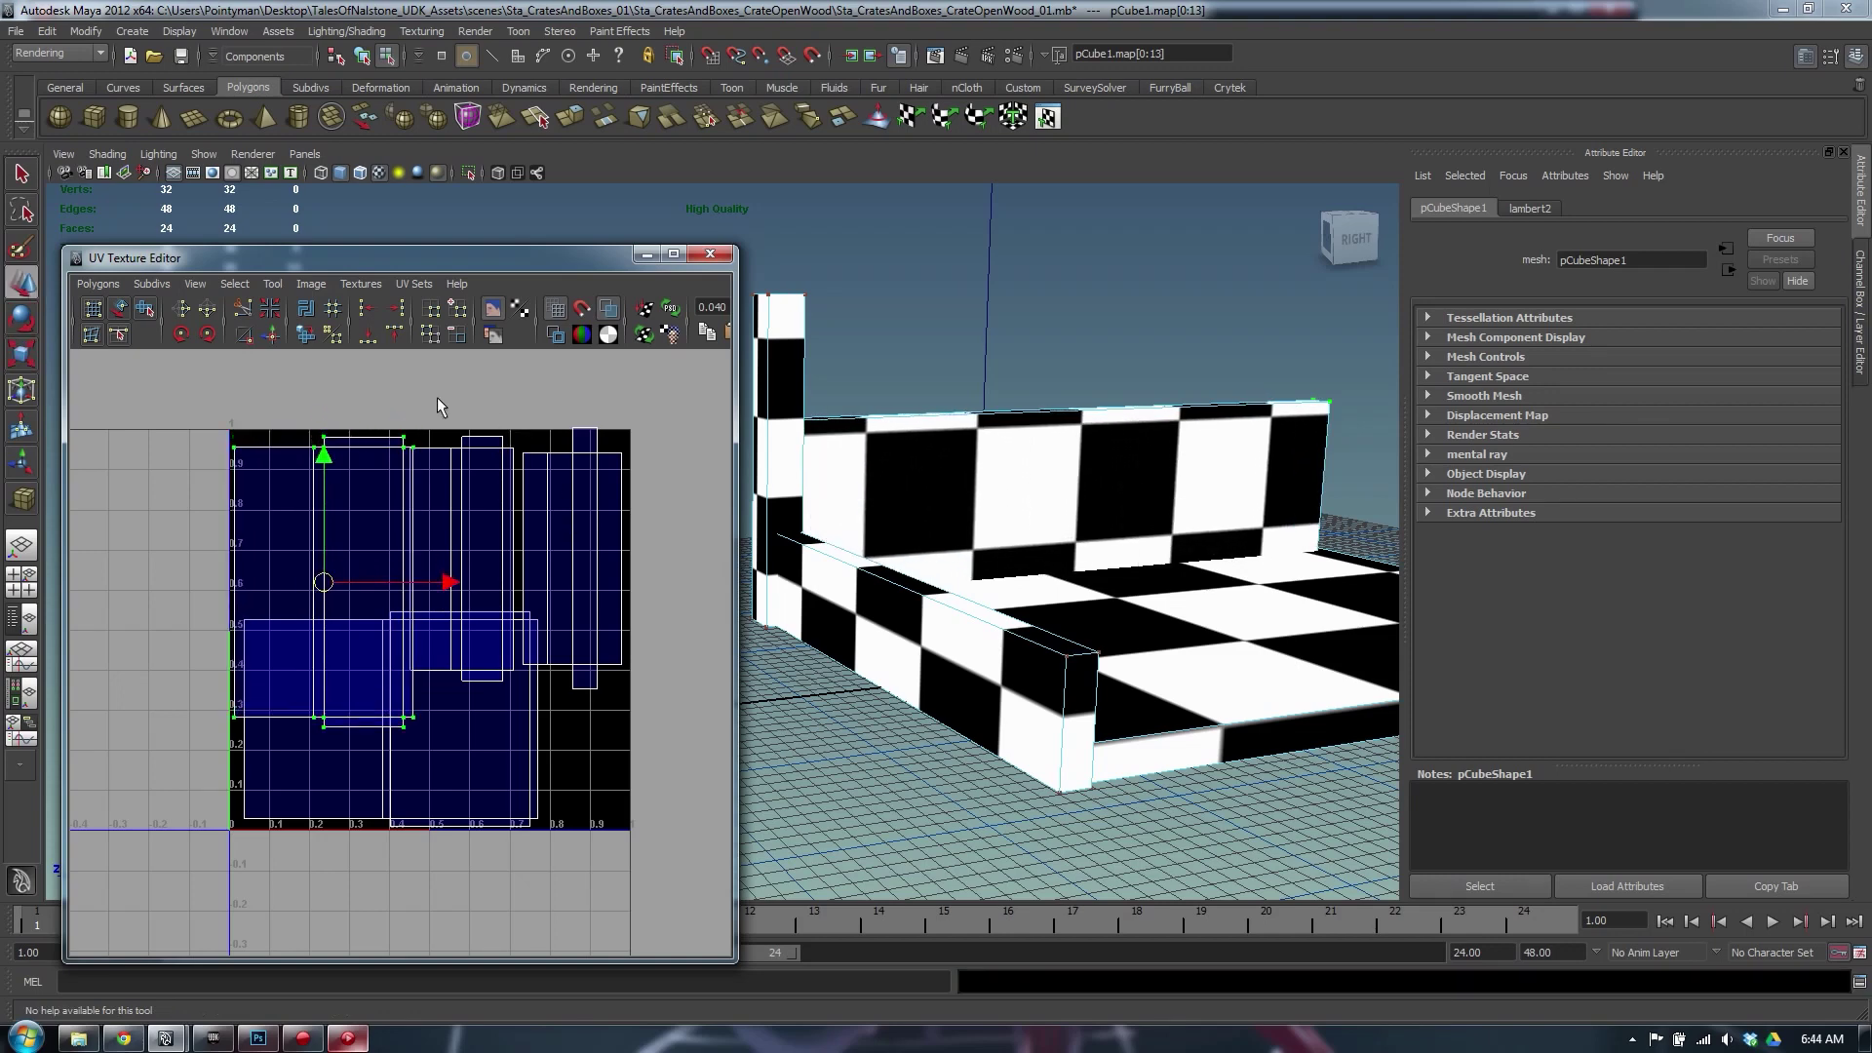
Shift the low side plank's UV shell slightly right and nudge the corner post's shell down and right to fit them side by side
{"action": "left_click_drag", "start_coordinate": [518, 468], "coordinate": [517, 468]}
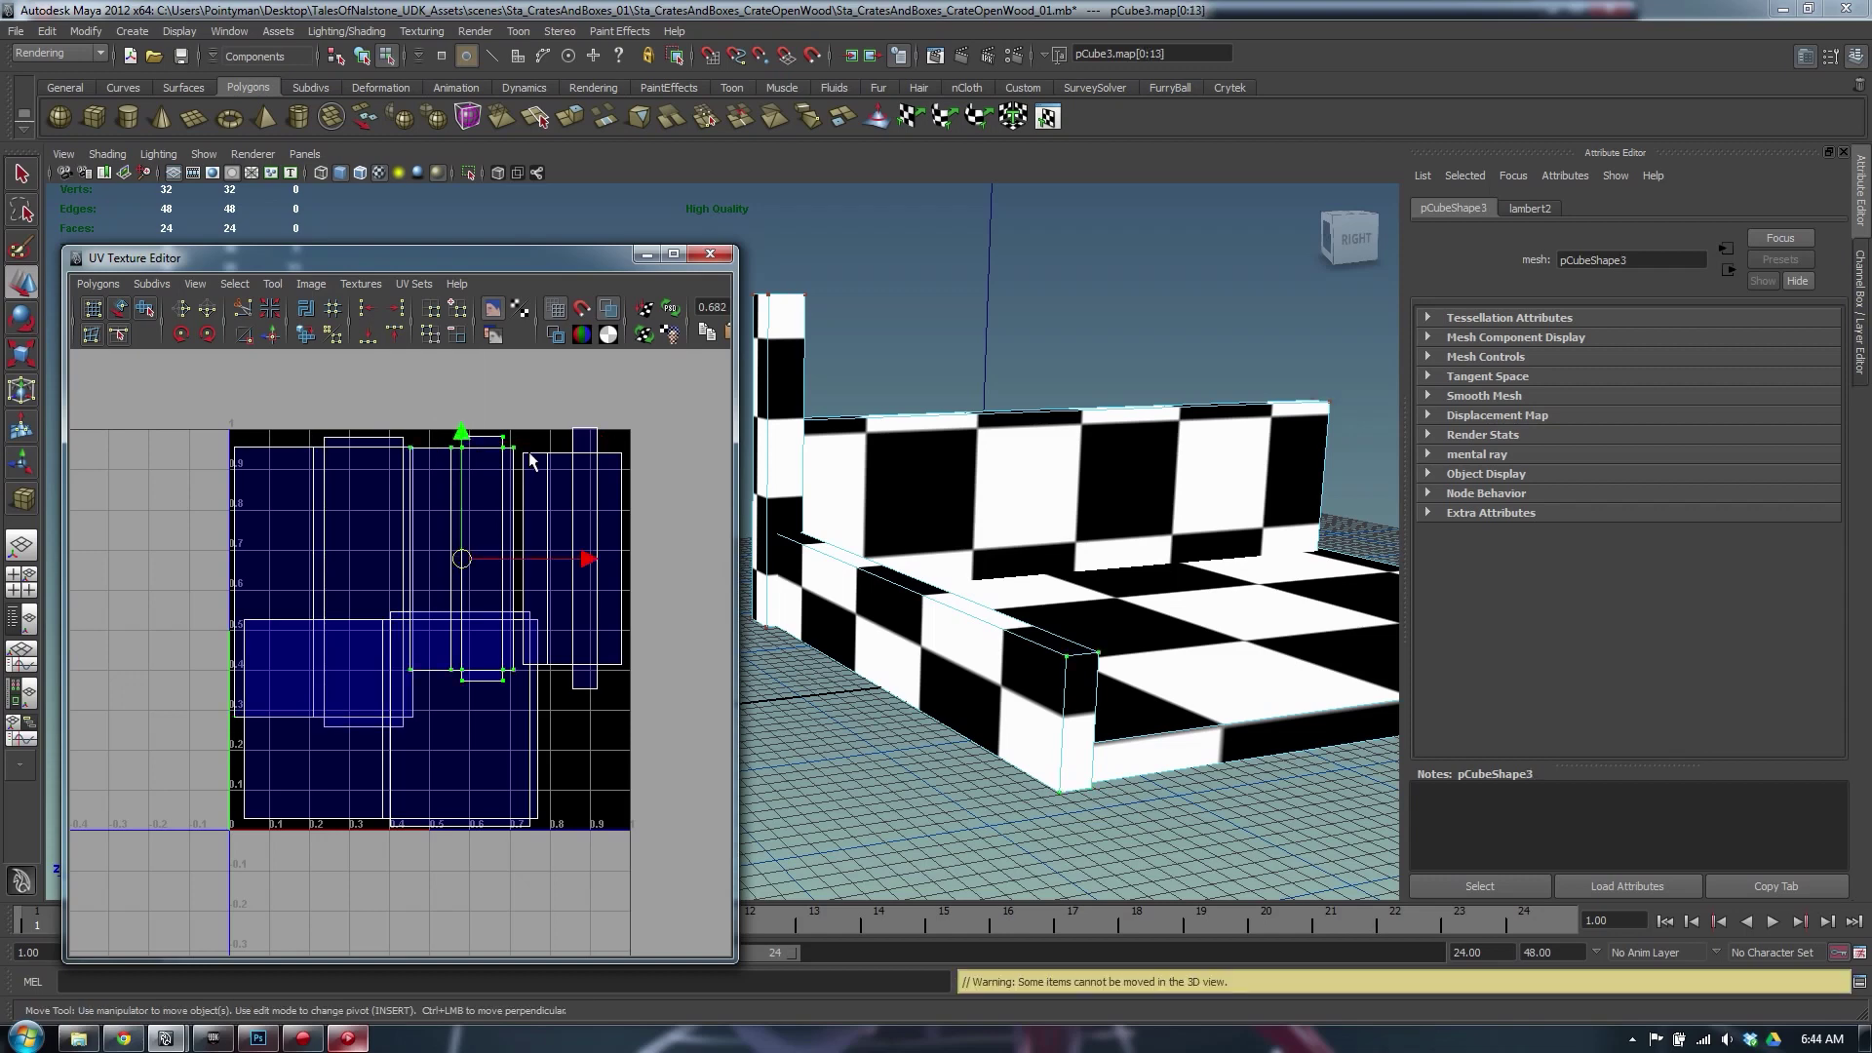
{"action": "middle_click_drag", "start_coordinate": [534, 447], "coordinate": [546, 441], "text": "shift"}
{"action": "scroll", "coordinate": [535, 446], "scroll_direction": "up", "scroll_amount": 3}
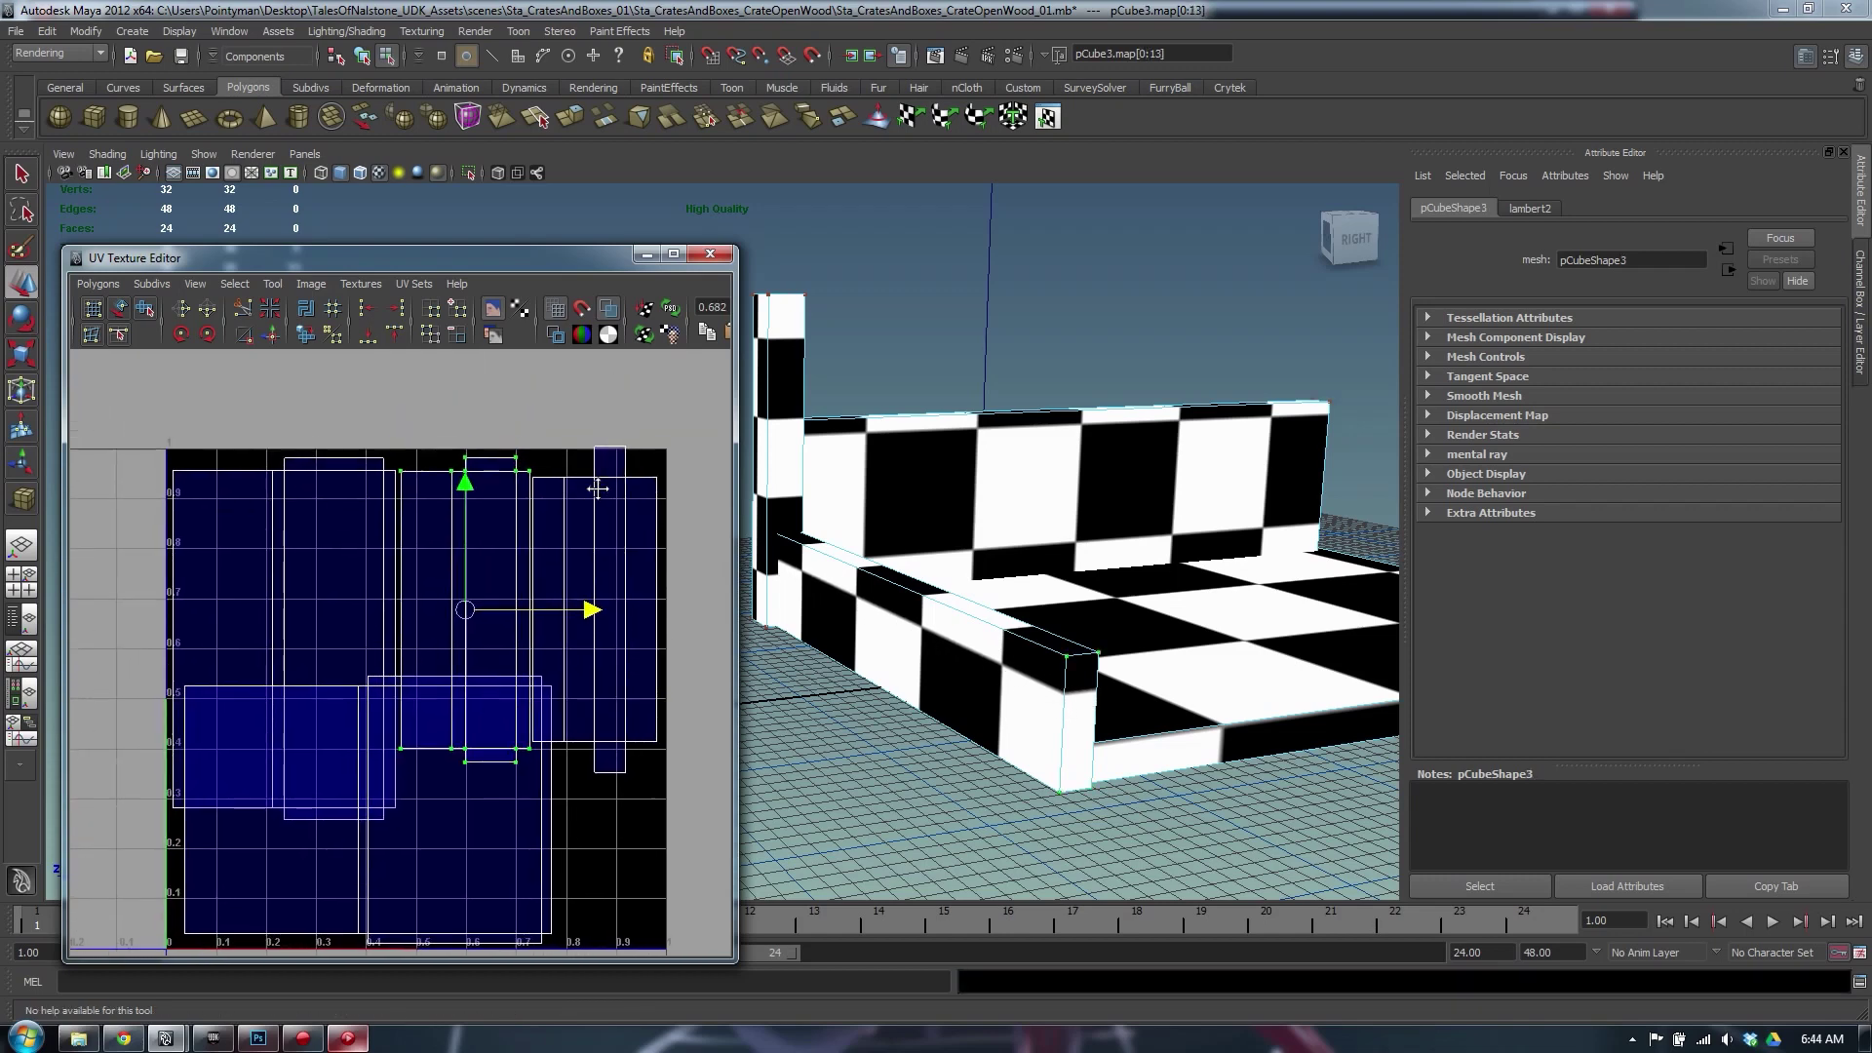
{"action": "left_click_drag", "start_coordinate": [677, 420], "coordinate": [563, 788]}
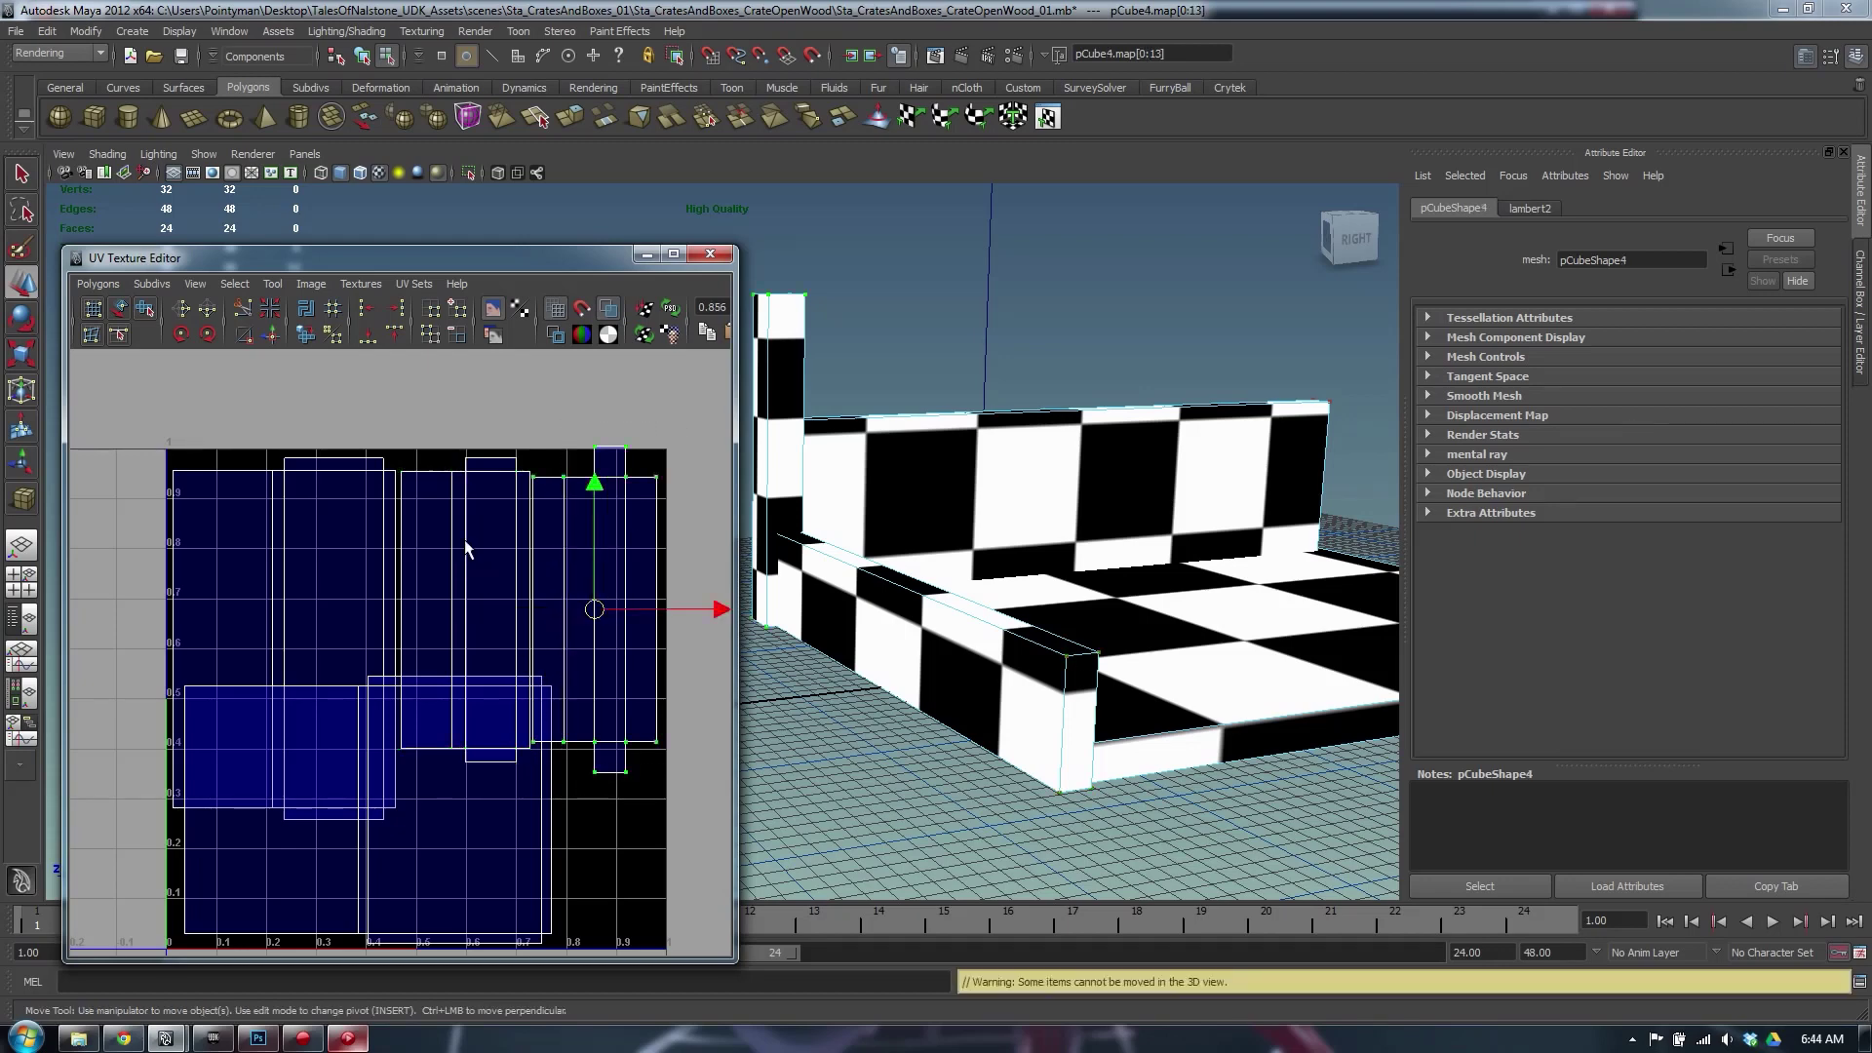
{"action": "middle_click_drag", "start_coordinate": [531, 487], "coordinate": [530, 489]}
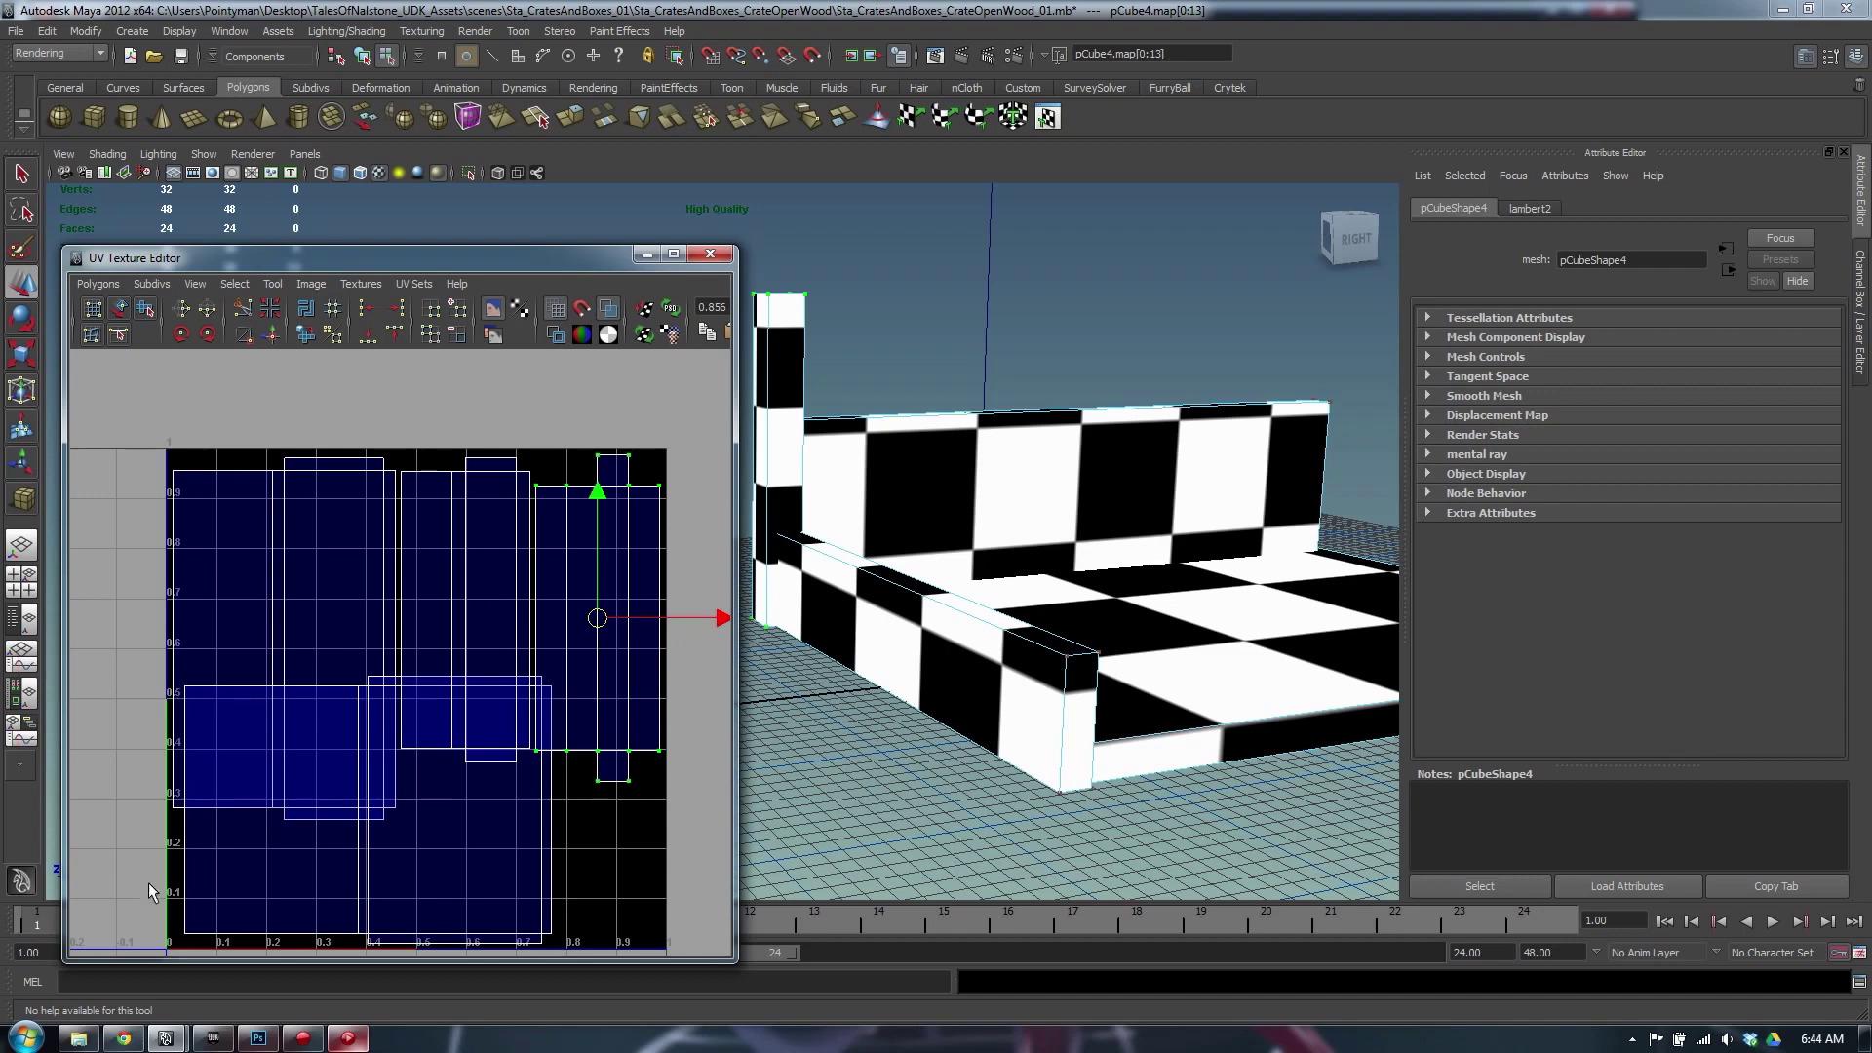
Enlarge the floor panel's UV shell to about the 0-1 tile's full width and place it directly below the other shells
{"action": "left_click_drag", "start_coordinate": [151, 892], "coordinate": [618, 920]}
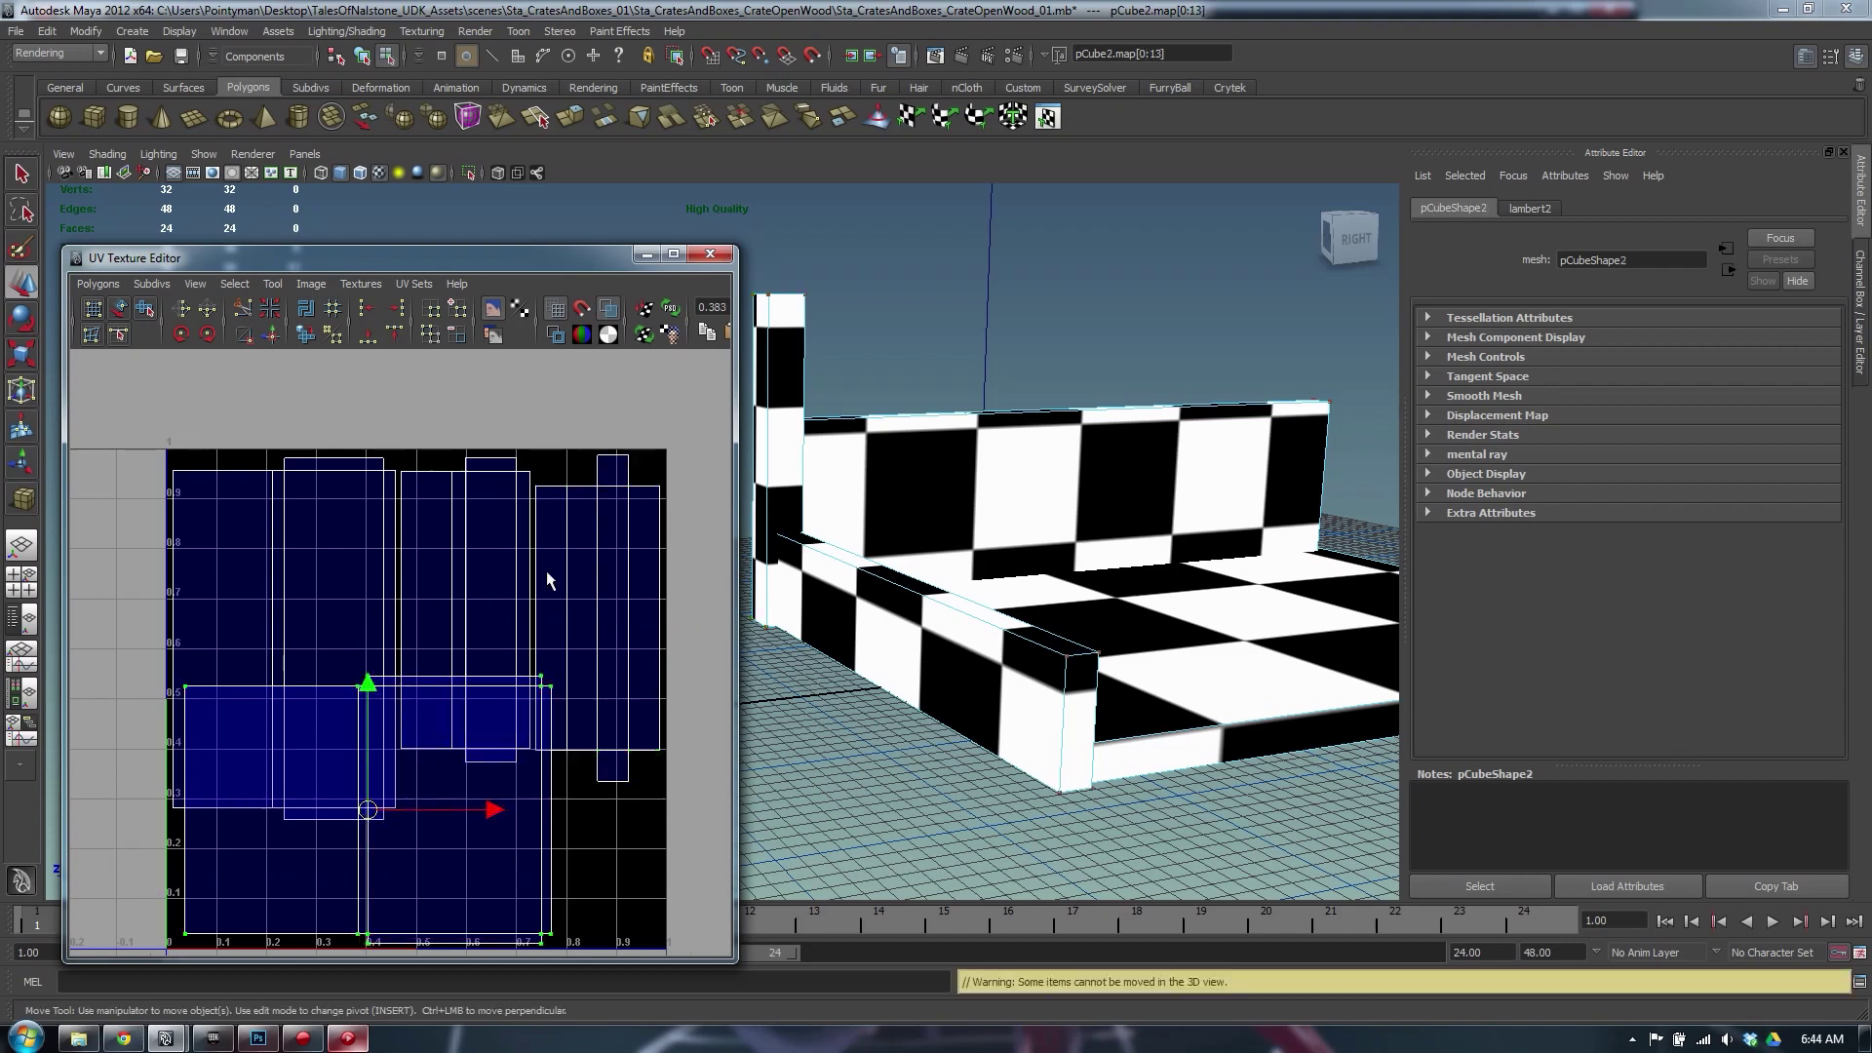
{"action": "key", "text": "r"}
{"action": "middle_click_drag", "start_coordinate": [544, 580], "coordinate": [524, 670]}
{"action": "scroll", "coordinate": [506, 523], "scroll_direction": "down", "scroll_amount": 1}
{"action": "key", "text": "w"}
{"action": "left_click_drag", "start_coordinate": [1189, 468], "coordinate": [1121, 546], "text": "alt"}
{"action": "key", "text": "r"}
{"action": "middle_click_drag", "start_coordinate": [402, 559], "coordinate": [510, 563]}
{"action": "key", "text": "w"}
{"action": "scroll", "coordinate": [401, 552], "scroll_direction": "down", "scroll_amount": 1}
{"action": "mouse_move", "coordinate": [989, 551]}
{"action": "left_mouse_down", "text": "alt"}
{"action": "mouse_move", "coordinate": [1046, 516]}
{"action": "mouse_move", "coordinate": [984, 546]}
{"action": "left_mouse_up", "text": "alt"}
{"action": "scroll", "coordinate": [195, 534], "scroll_direction": "down", "scroll_amount": 1}
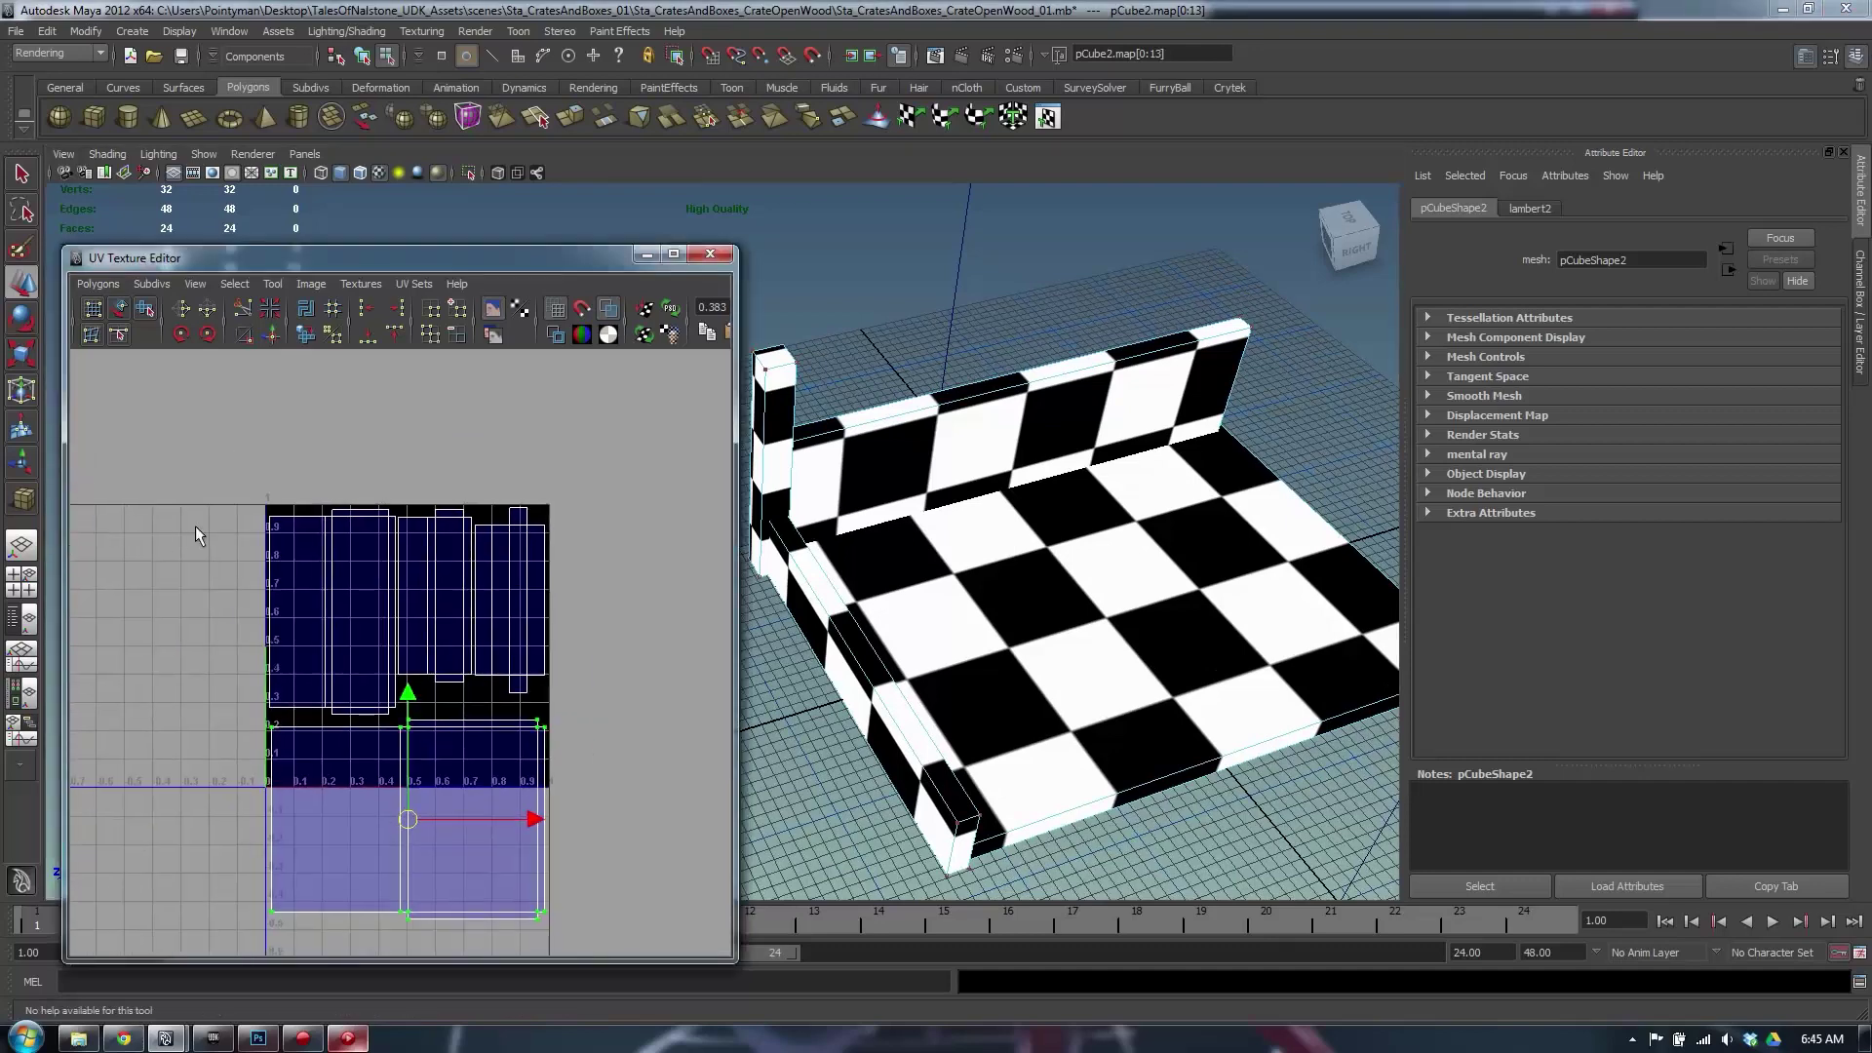
Select all the UV shells and scale them down uniformly together
{"action": "left_click_drag", "start_coordinate": [680, 1051], "coordinate": [681, 1051]}
{"action": "key", "text": "r"}
{"action": "mouse_move", "coordinate": [576, 700]}
{"action": "middle_mouse_down"}
{"action": "mouse_move", "coordinate": [553, 703]}
{"action": "mouse_move", "coordinate": [569, 694]}
{"action": "middle_mouse_up"}
{"action": "key", "text": "w"}
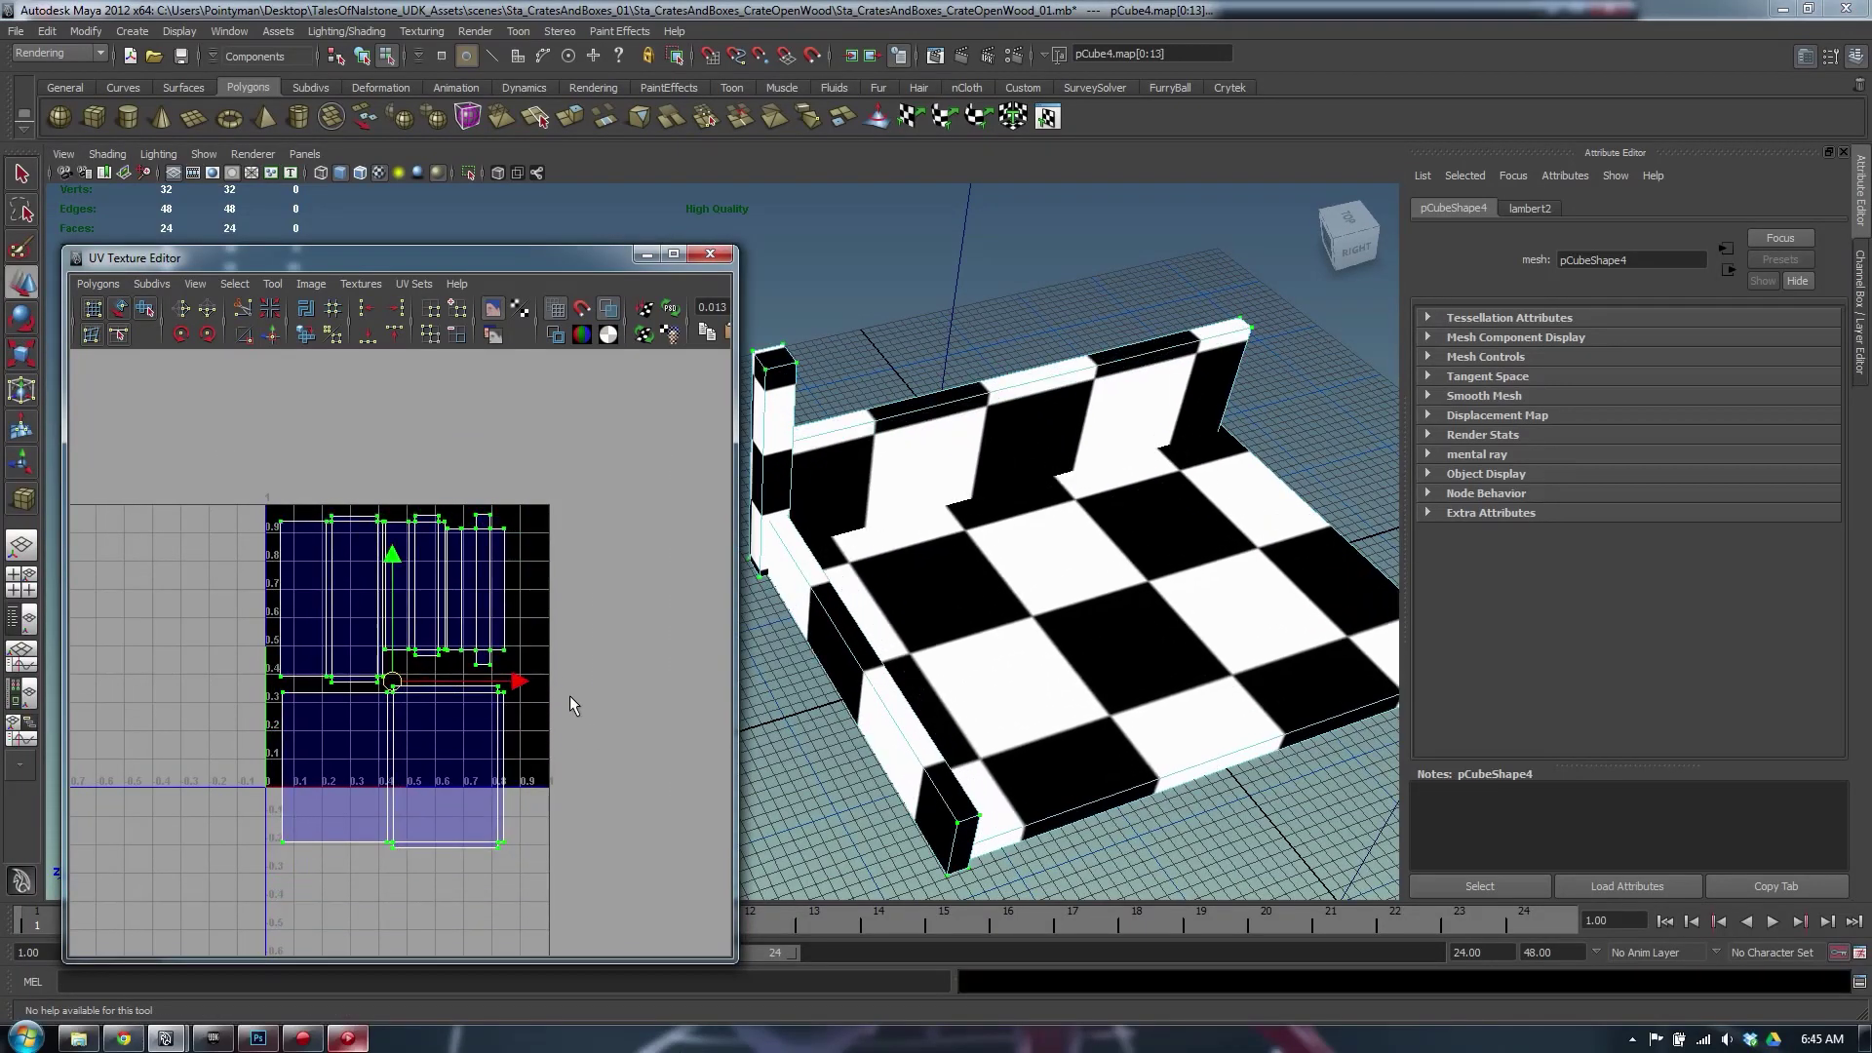
{"action": "right_click_drag", "start_coordinate": [380, 739], "coordinate": [971, 705], "text": "alt"}
{"action": "middle_click_drag", "start_coordinate": [550, 675], "coordinate": [546, 515], "text": "alt"}
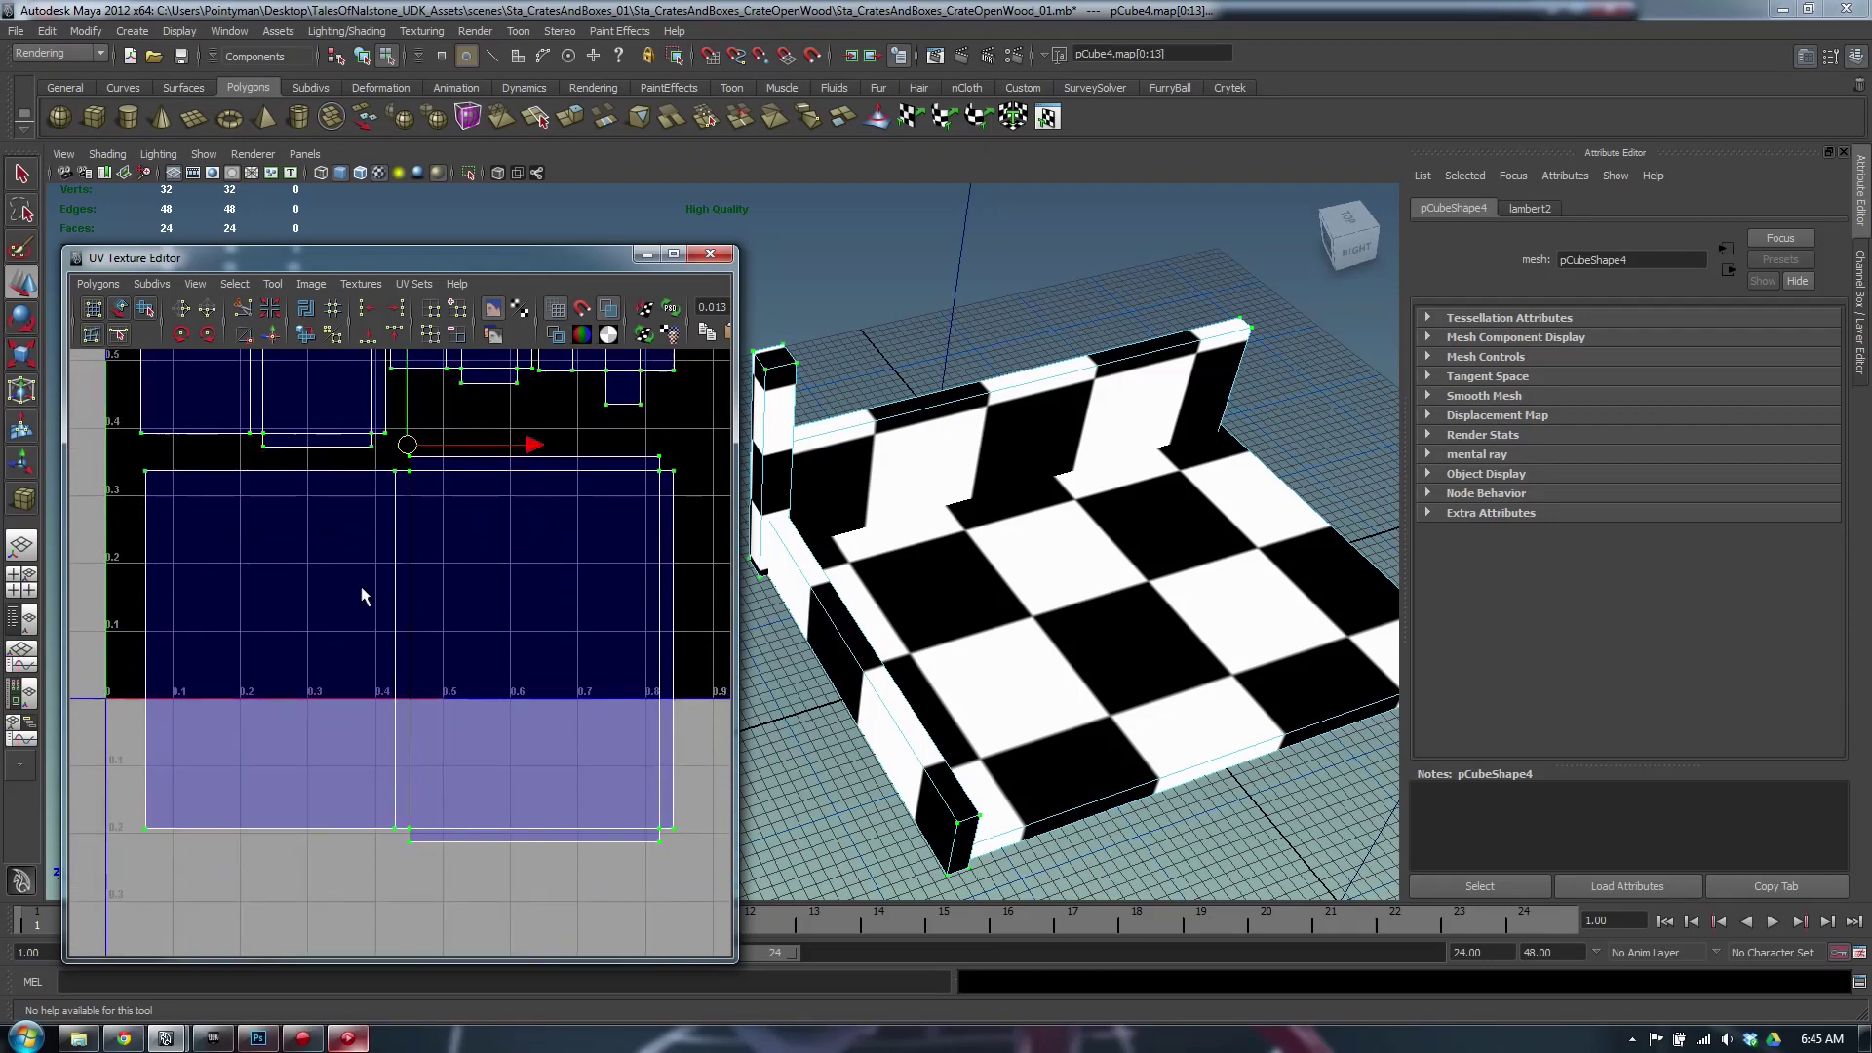
{"action": "middle_click_drag", "start_coordinate": [534, 605], "coordinate": [470, 651], "text": "alt"}
{"action": "right_click_drag", "start_coordinate": [470, 652], "coordinate": [111, 571], "text": "alt"}
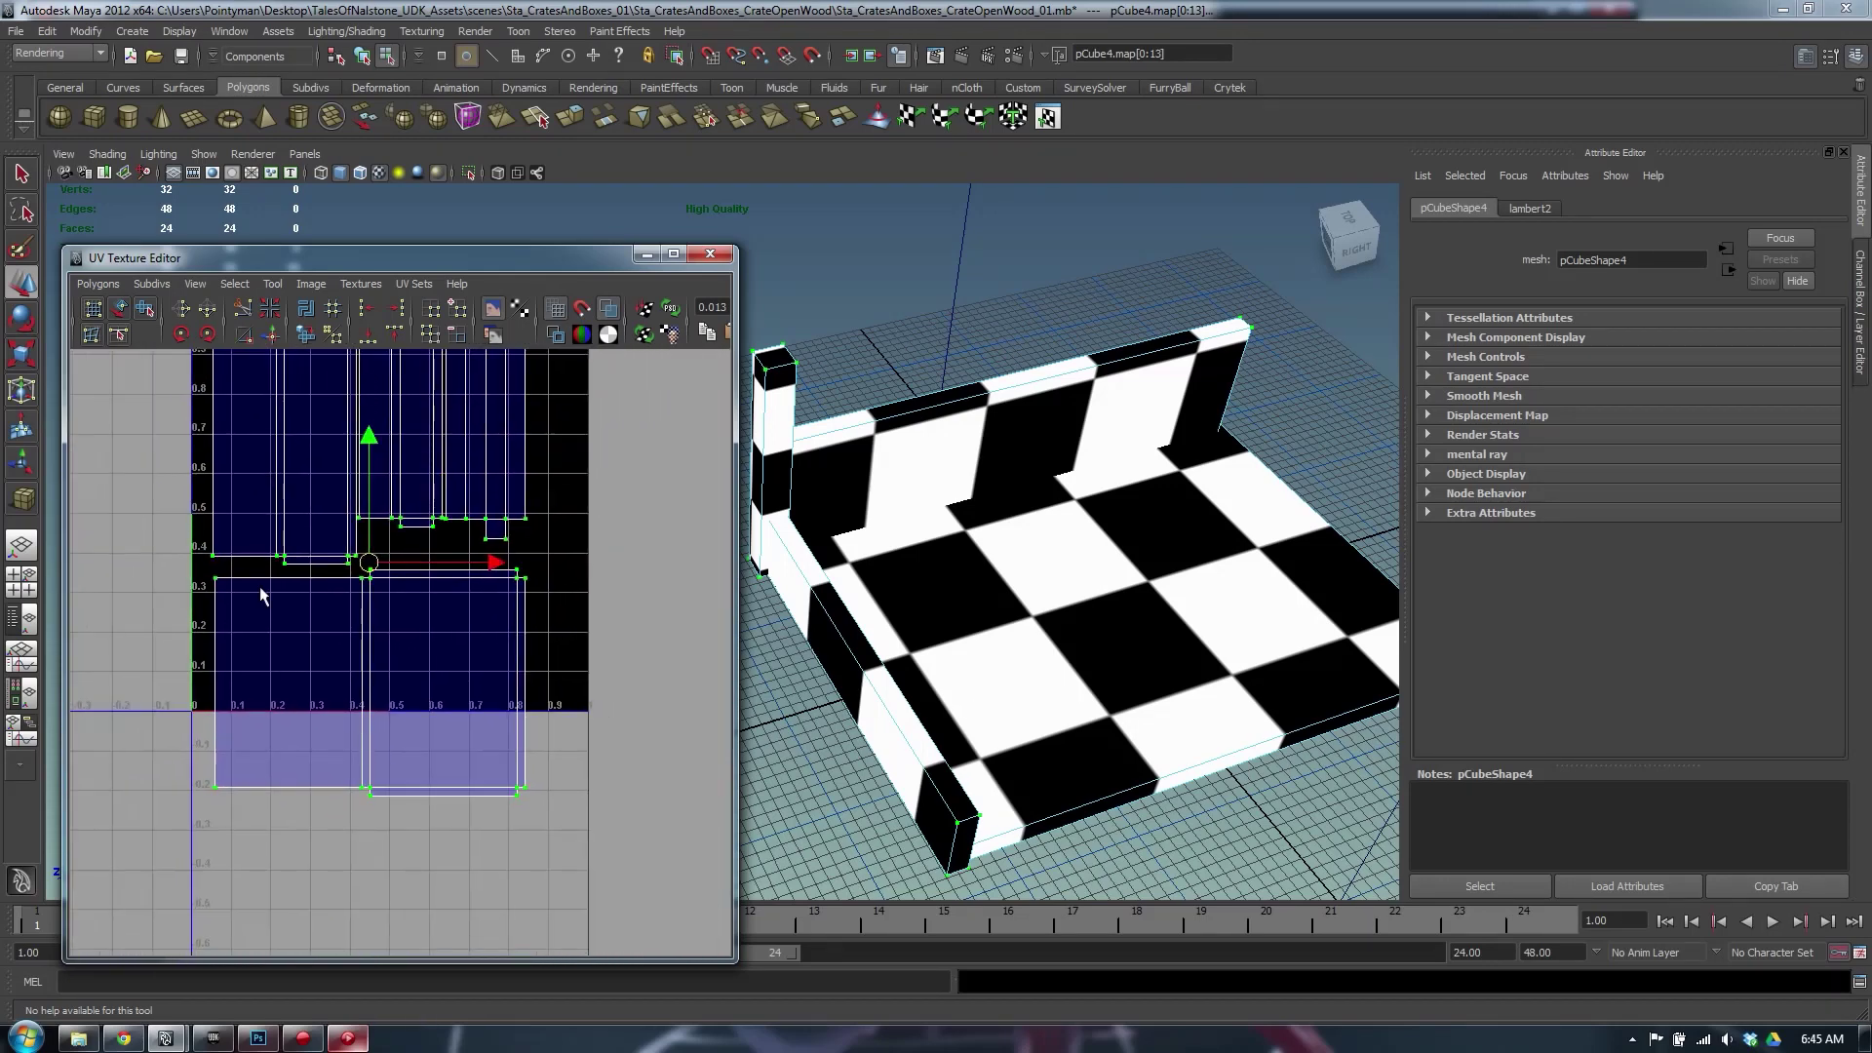
{"action": "middle_click_drag", "start_coordinate": [295, 583], "coordinate": [317, 696], "text": "alt"}
Select the corner post's UV shell, rotate it 90 degrees and place it in the upper-right corner of the 0-1 tile
{"action": "left_click", "coordinate": [602, 395]}
{"action": "left_click_drag", "start_coordinate": [606, 391], "coordinate": [465, 662]}
{"action": "key", "text": "r"}
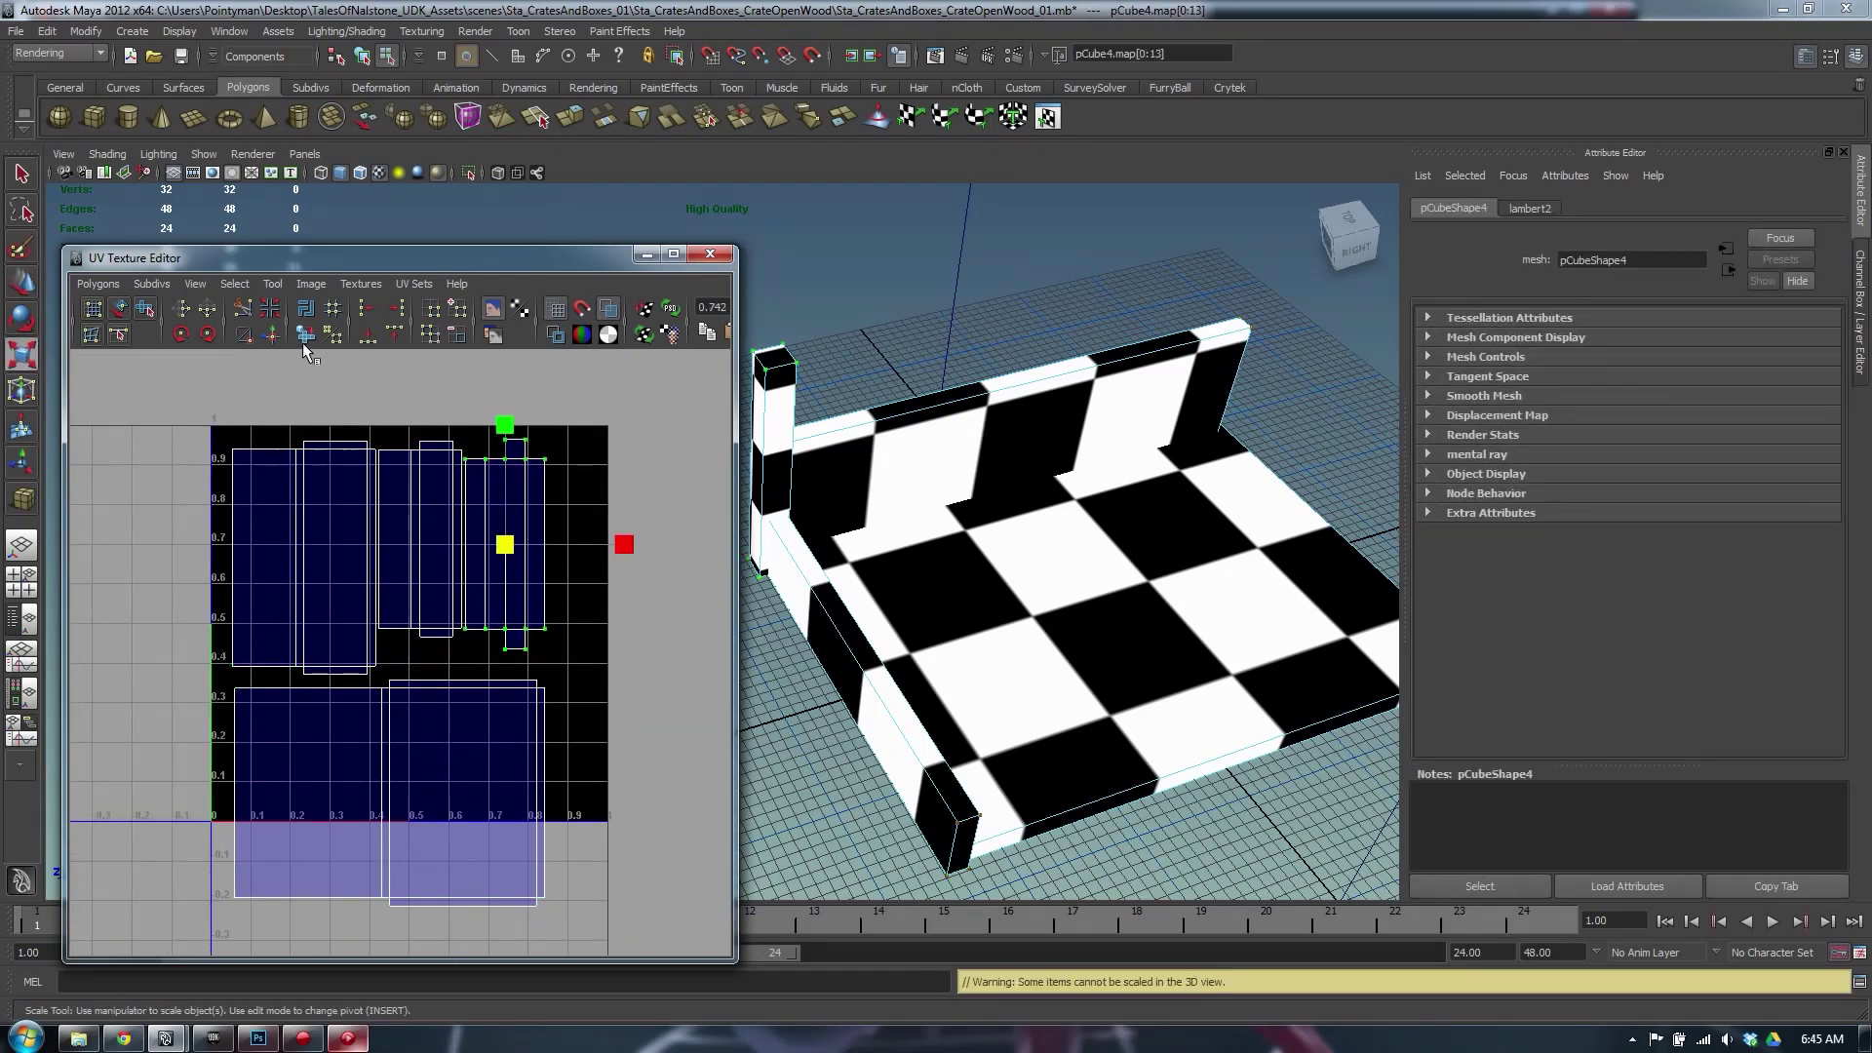
{"action": "left_click", "coordinate": [207, 334]}
{"action": "left_click", "coordinate": [207, 334]}
{"action": "key", "text": "w"}
{"action": "middle_click_drag", "start_coordinate": [490, 695], "coordinate": [496, 624]}
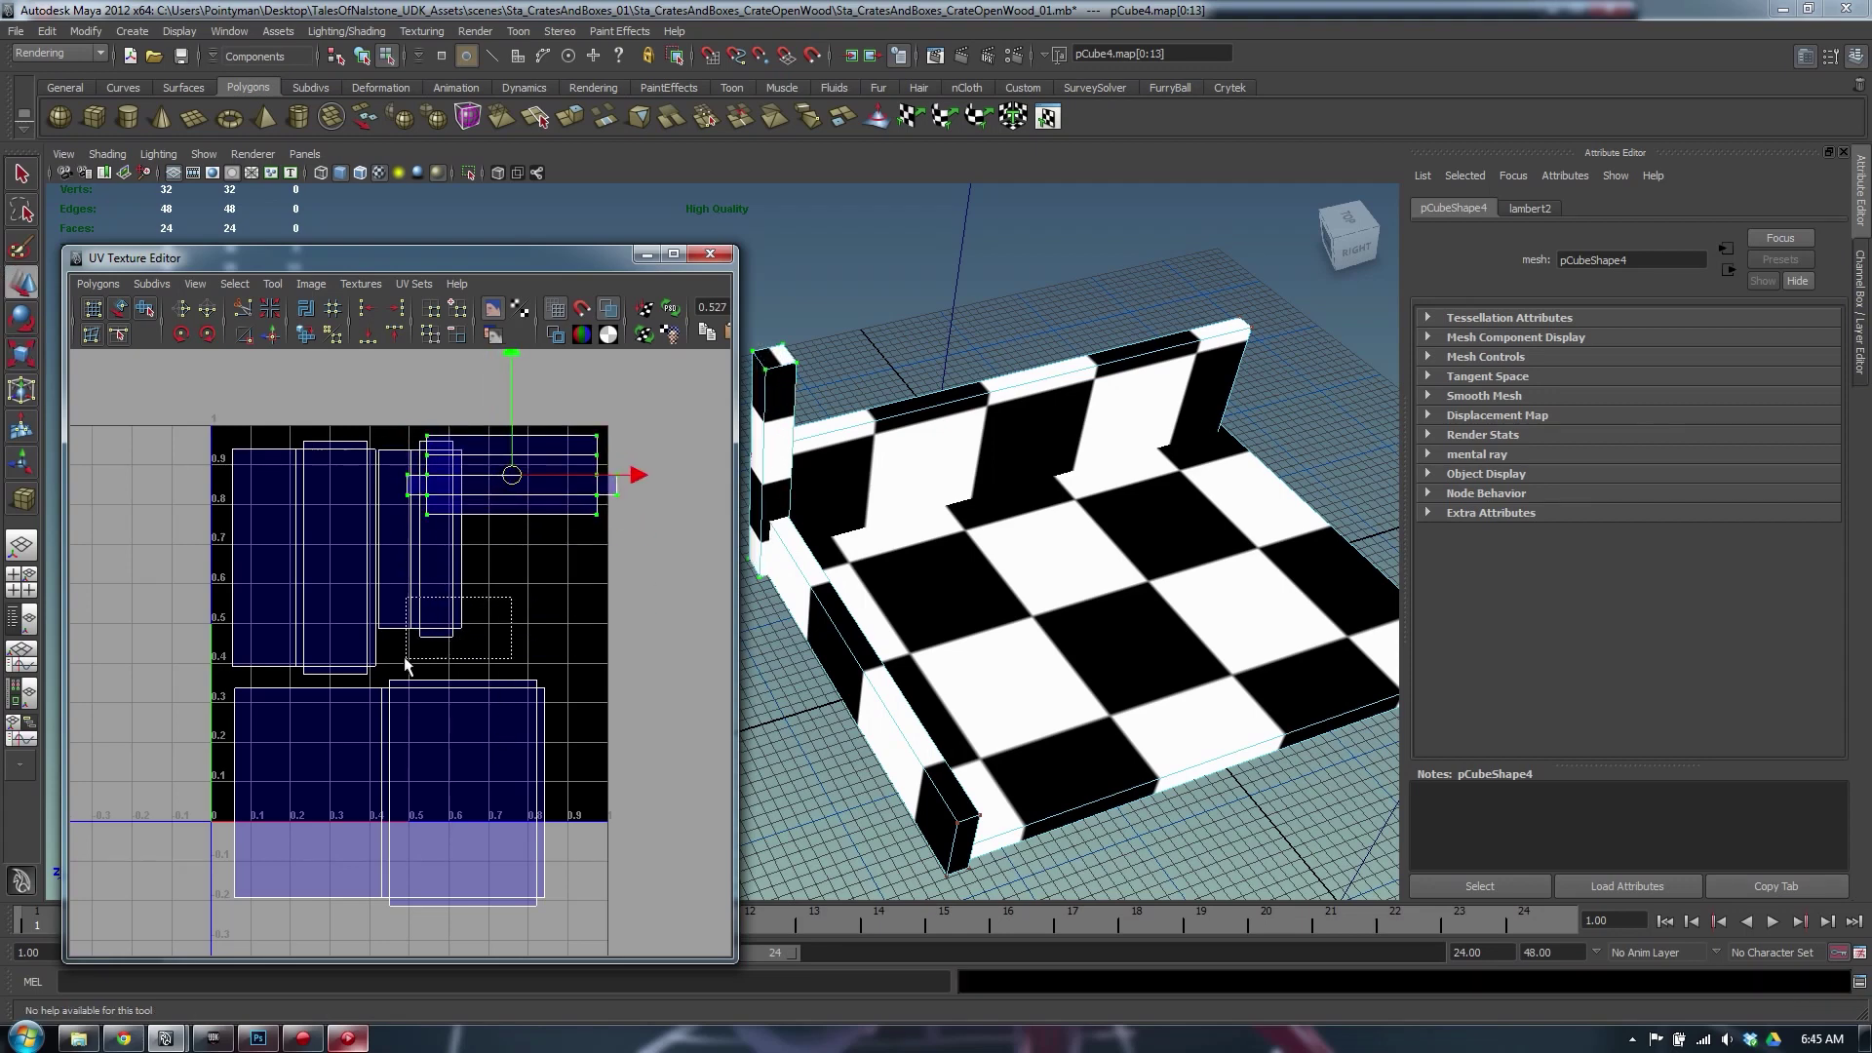
Rotate the low side plank's UV shell 90 degrees and place it directly below the corner post's shell
{"action": "left_click_drag", "start_coordinate": [405, 660], "coordinate": [406, 656]}
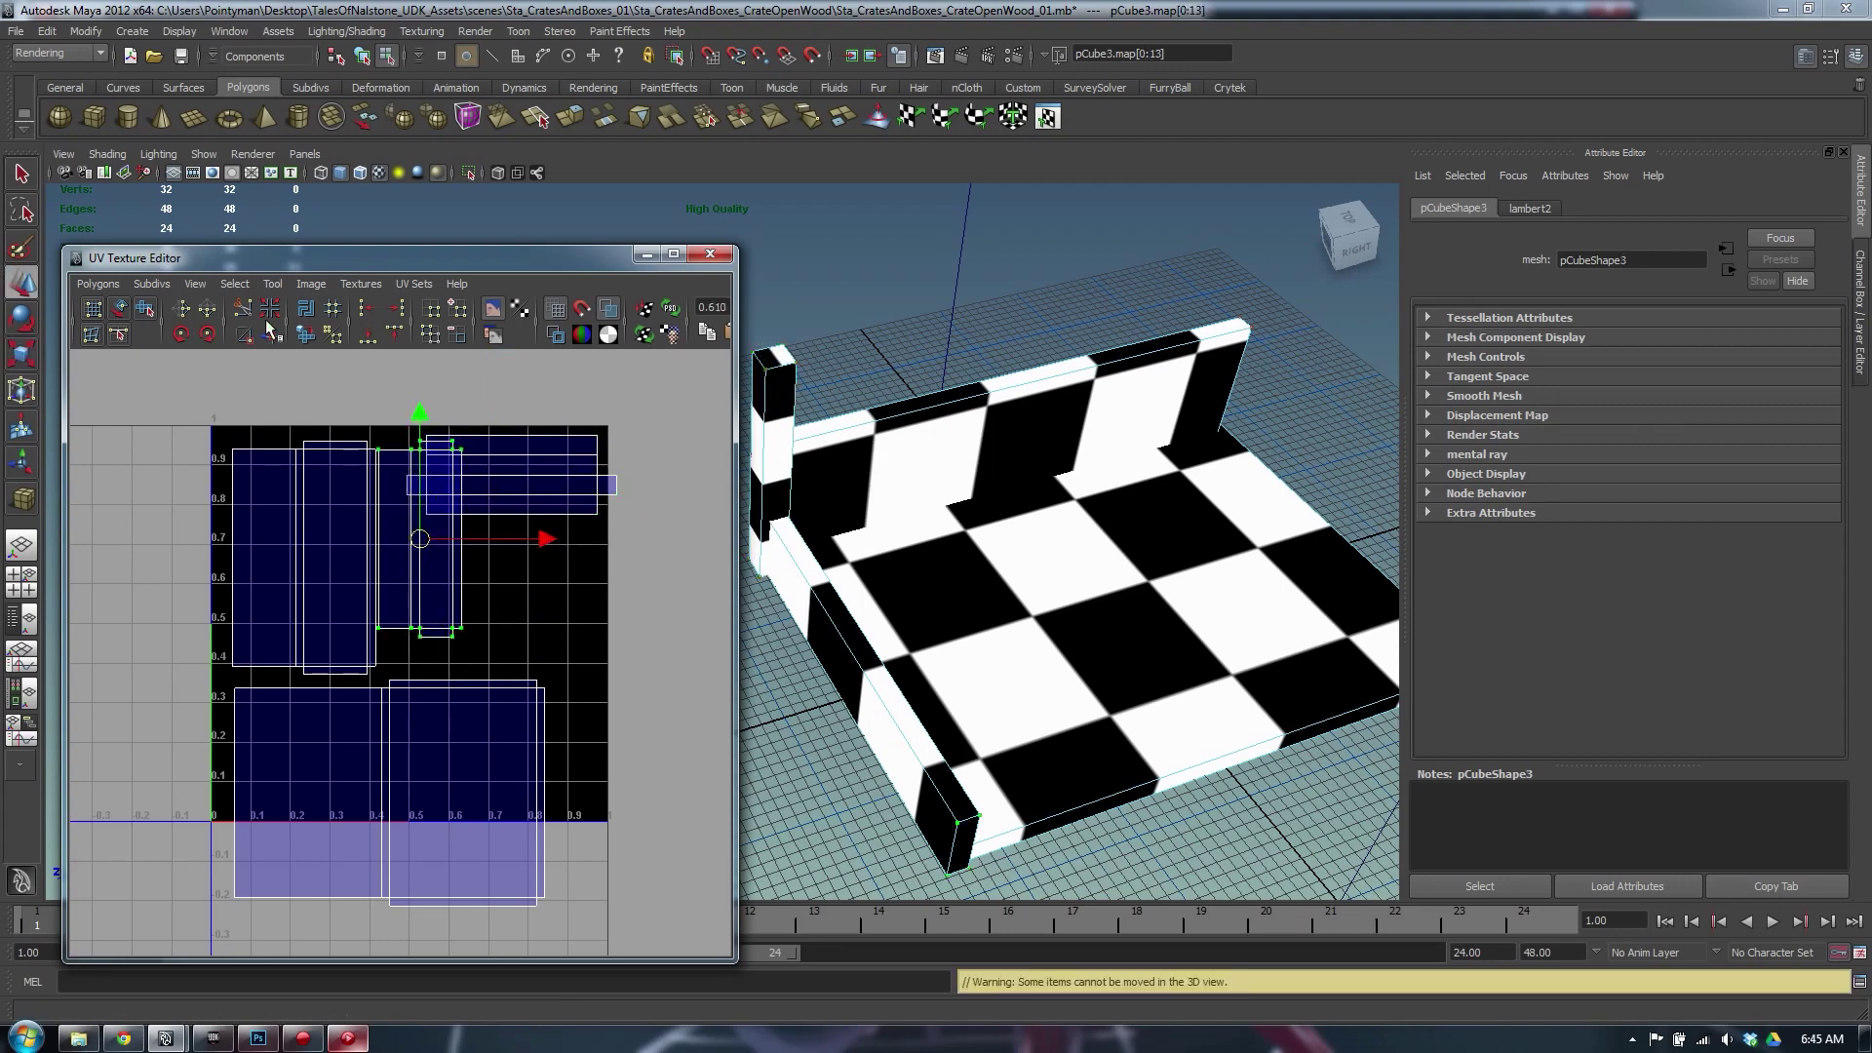
{"action": "left_click", "coordinate": [209, 336]}
{"action": "middle_click_drag", "start_coordinate": [489, 408], "coordinate": [563, 430]}
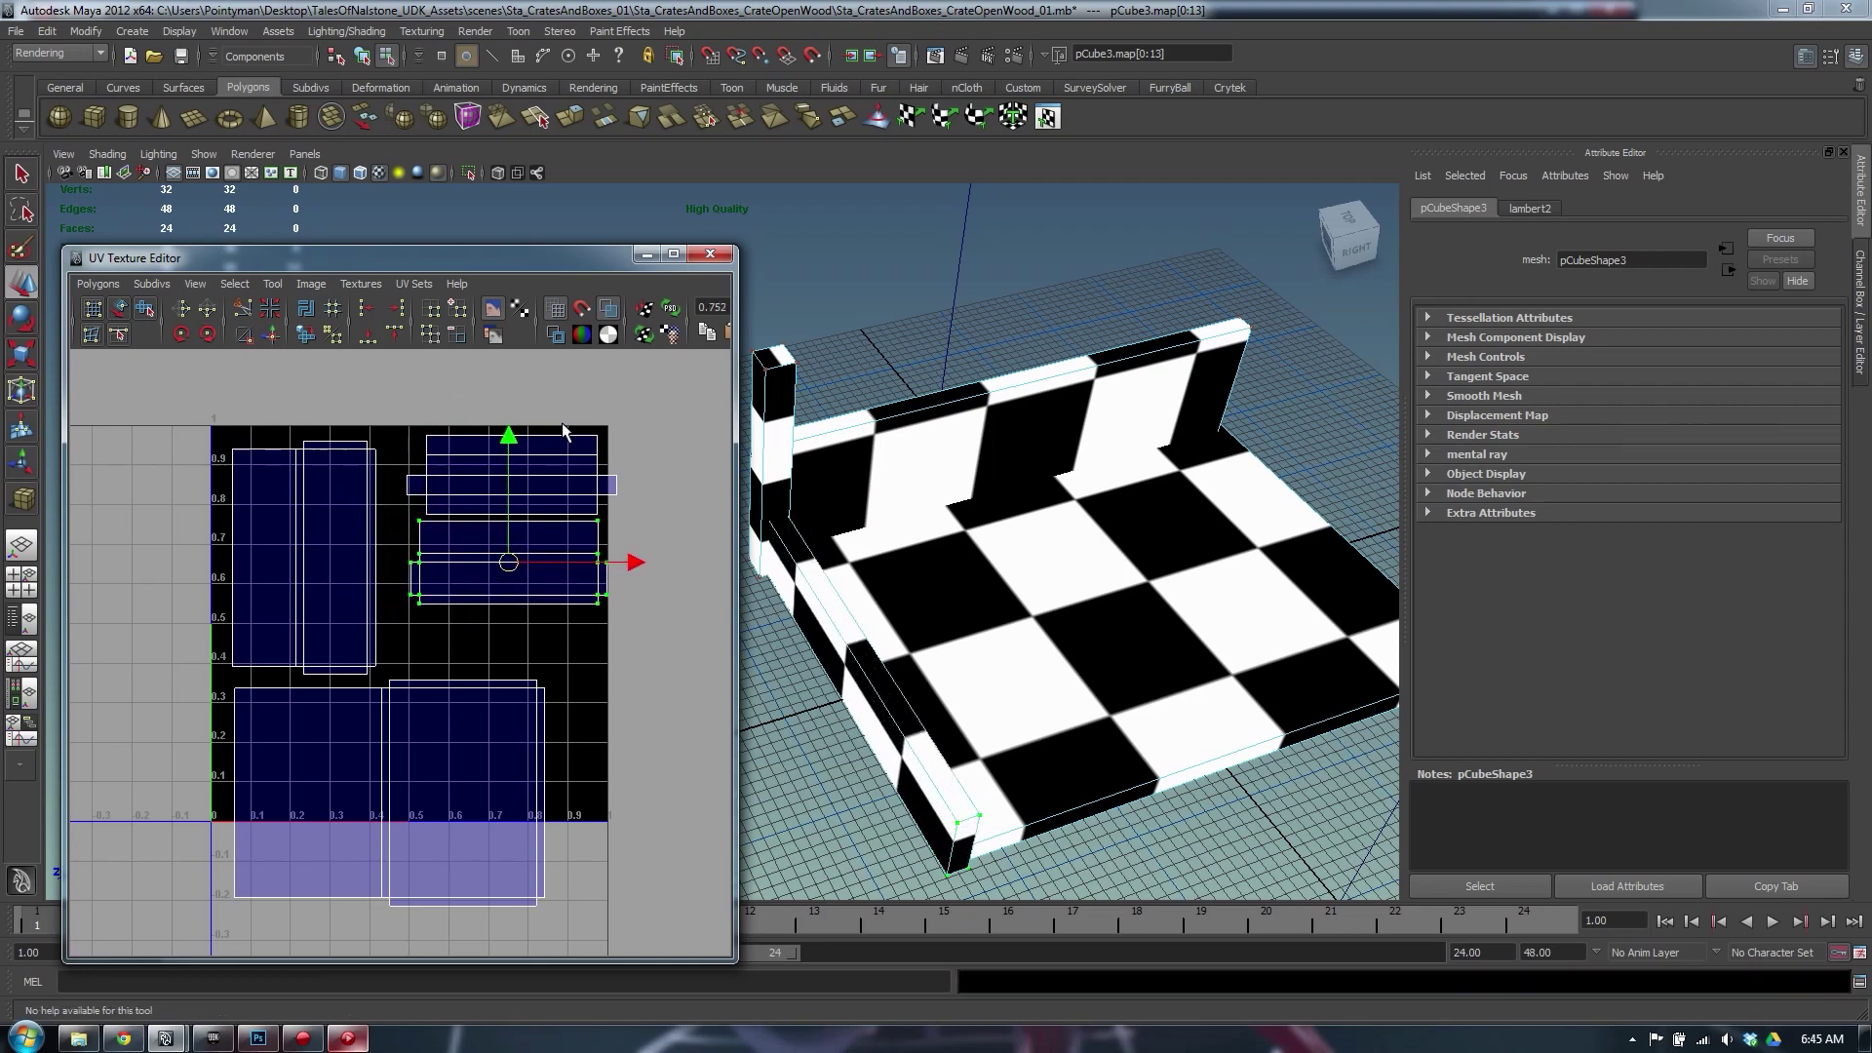
Move the back board's UV shell outside the tile to the right, and raise the floor panel's shell toward the side plank's shell
{"action": "left_click_drag", "start_coordinate": [316, 588], "coordinate": [387, 685]}
{"action": "middle_click_drag", "start_coordinate": [615, 799], "coordinate": [935, 854]}
{"action": "left_click_drag", "start_coordinate": [173, 668], "coordinate": [585, 692]}
{"action": "middle_click_drag", "start_coordinate": [589, 613], "coordinate": [372, 538]}
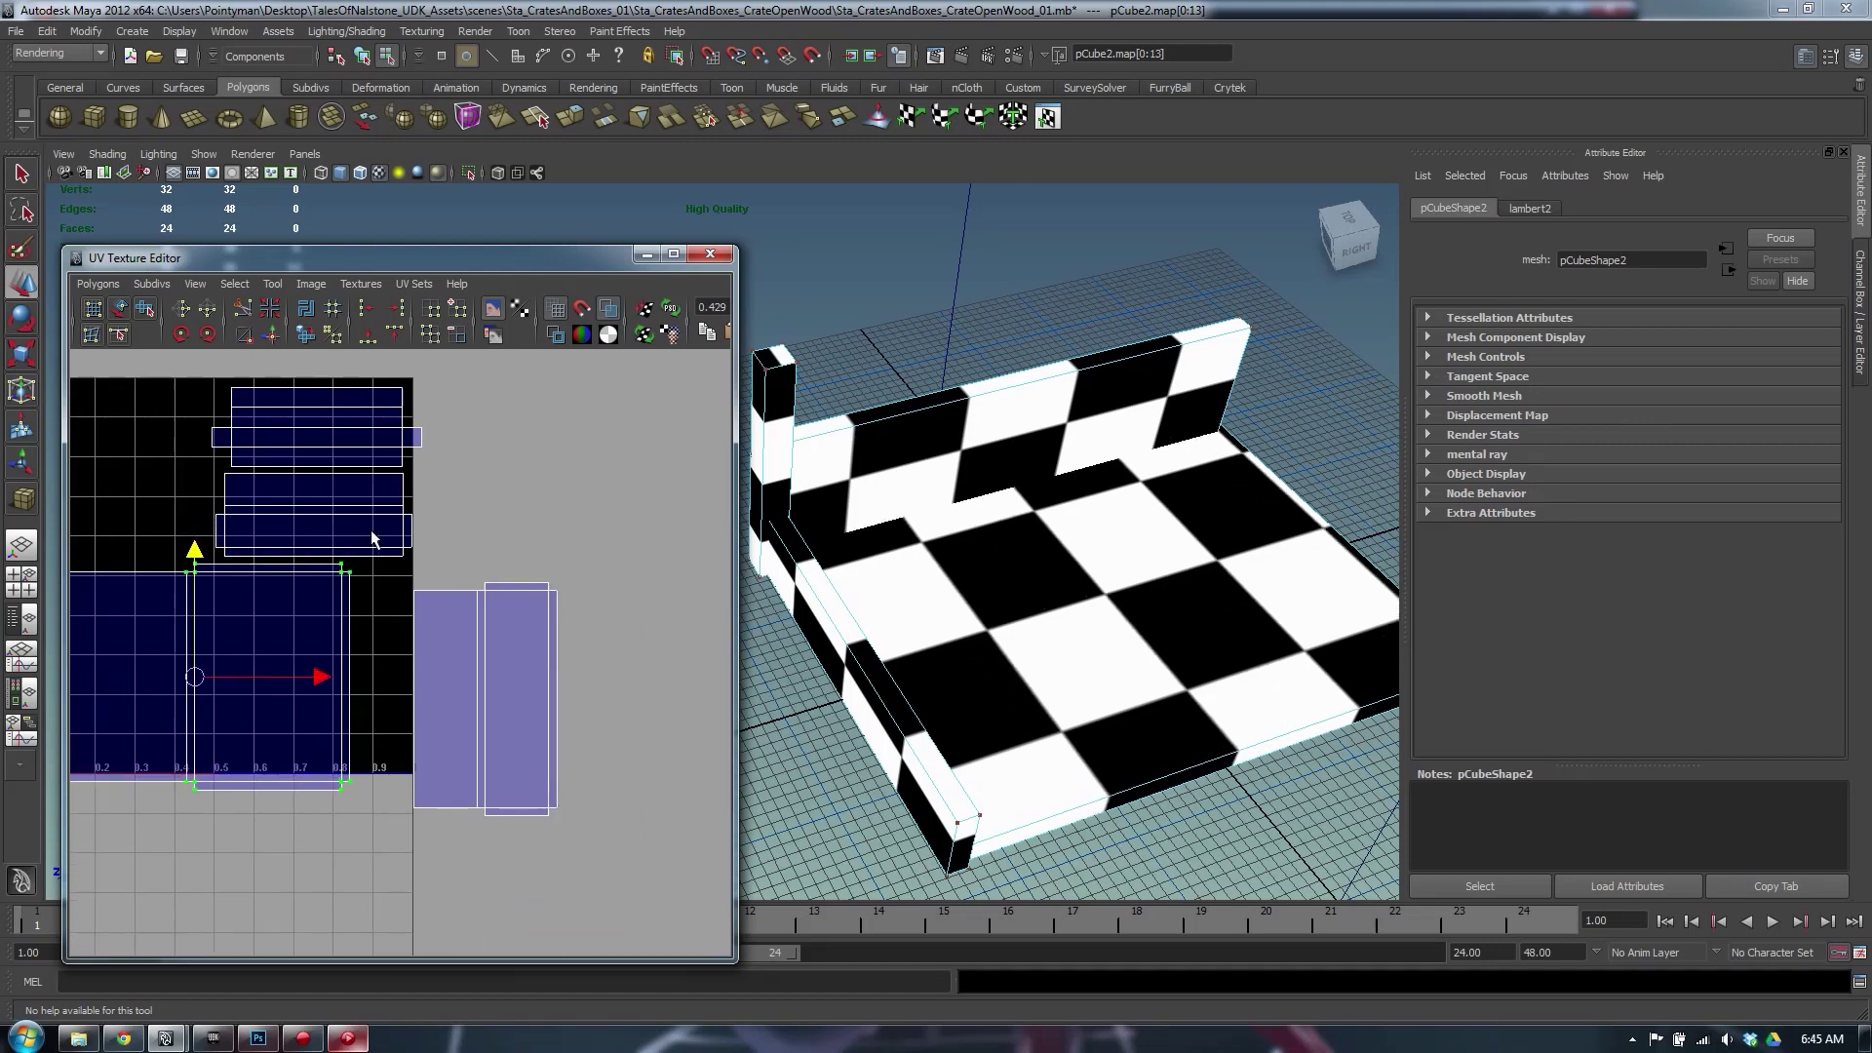
Select the floor panel's UV shell and slide it horizontally to the left edge of the 0-1 tile
{"action": "left_click_drag", "start_coordinate": [403, 856], "coordinate": [394, 861]}
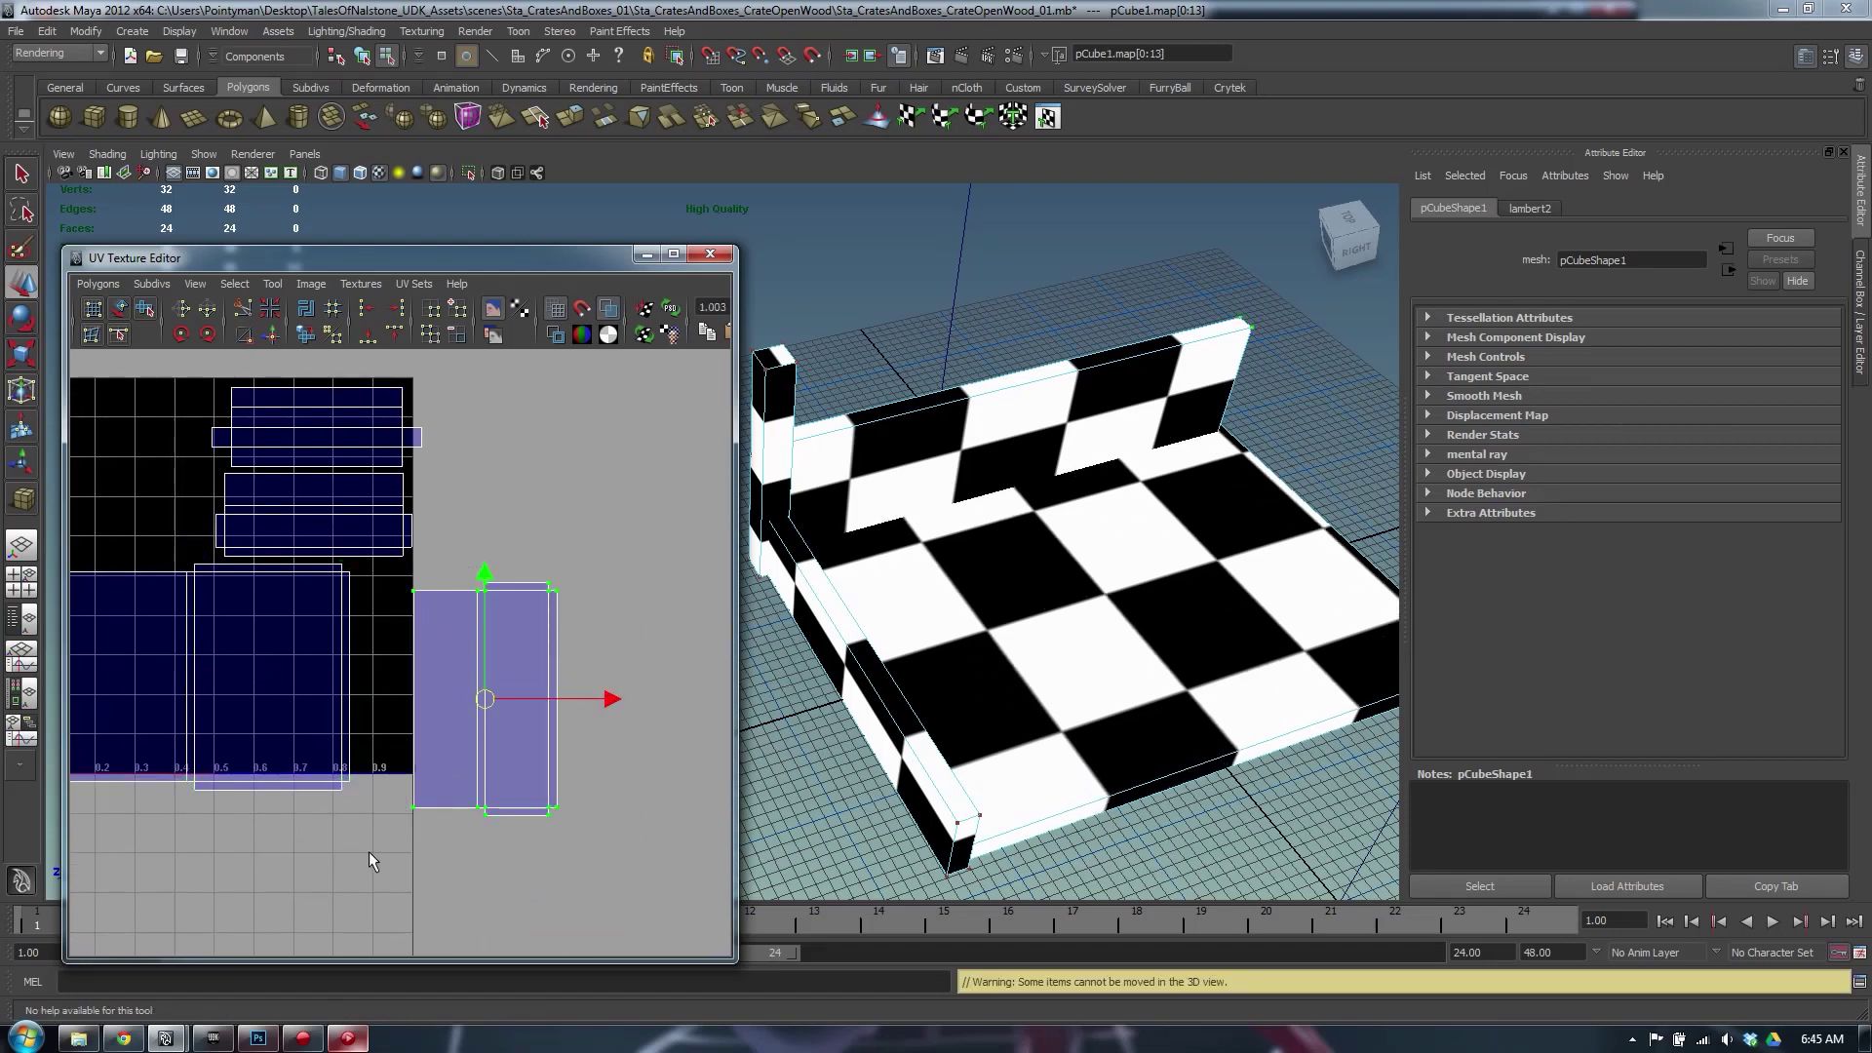
{"action": "middle_click_drag", "start_coordinate": [368, 851], "coordinate": [494, 805], "text": "alt"}
{"action": "left_click_drag", "start_coordinate": [579, 557], "coordinate": [316, 713]}
{"action": "middle_click_drag", "start_coordinate": [469, 752], "coordinate": [449, 752], "text": "shift"}
{"action": "middle_click_drag", "start_coordinate": [549, 612], "coordinate": [519, 619], "text": "alt"}
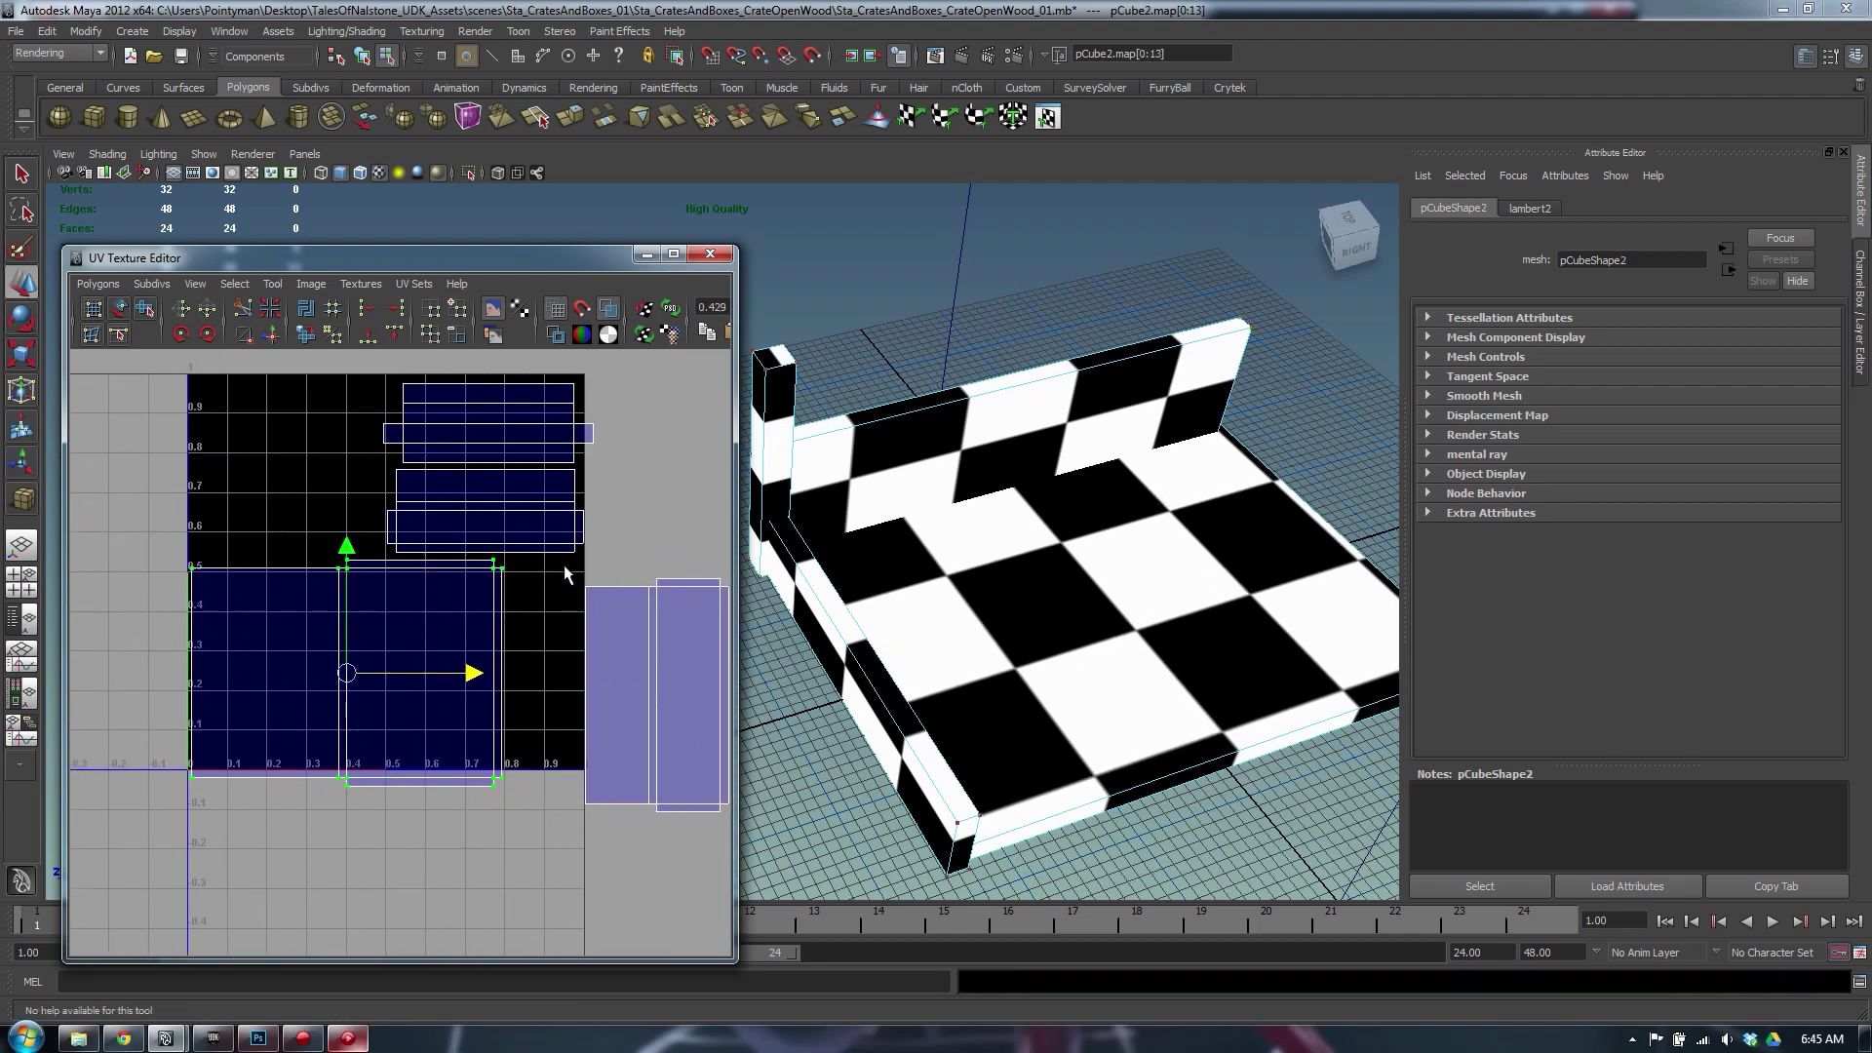
Move the back board's UV shell above the floor panel's shell at the tile's upper left and scale it up
{"action": "left_click_drag", "start_coordinate": [565, 566], "coordinate": [729, 819]}
{"action": "middle_click_drag", "start_coordinate": [571, 811], "coordinate": [565, 840], "text": "alt"}
{"action": "middle_click_drag", "start_coordinate": [571, 602], "coordinate": [156, 425]}
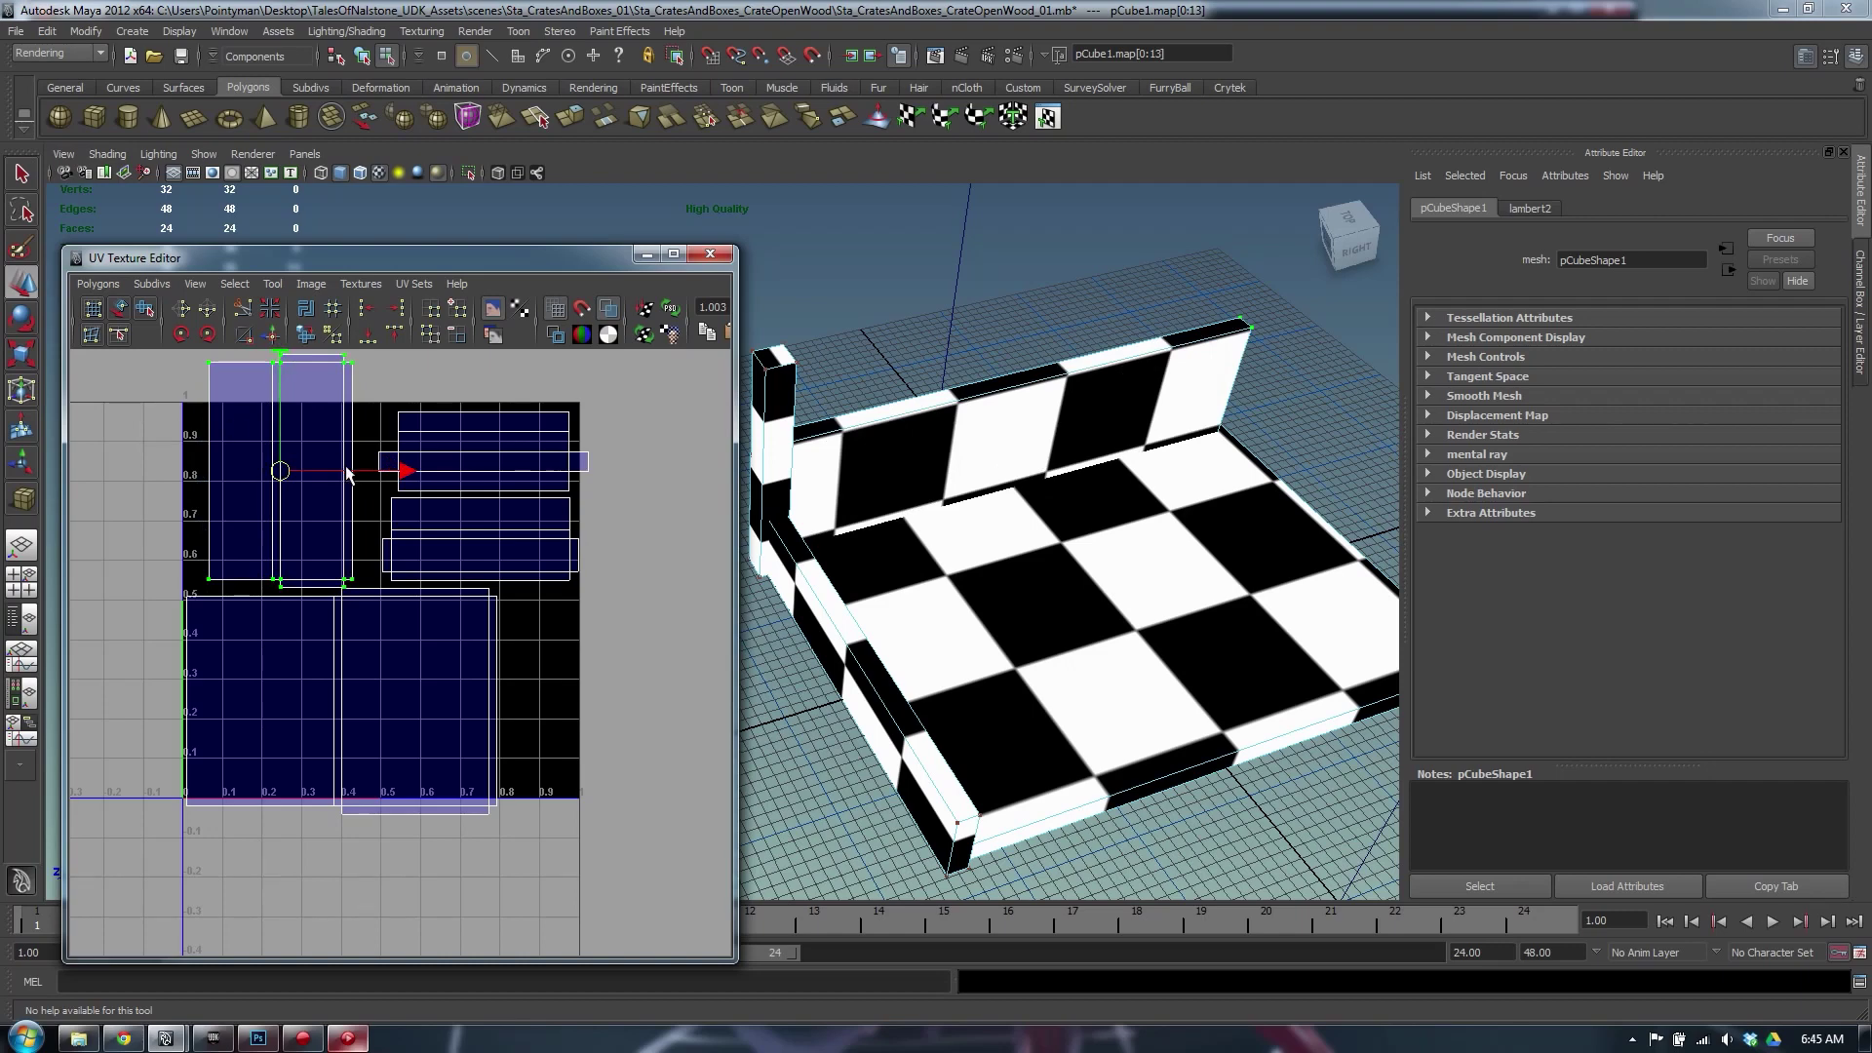
{"action": "key", "text": "r"}
{"action": "middle_click_drag", "start_coordinate": [318, 494], "coordinate": [401, 649]}
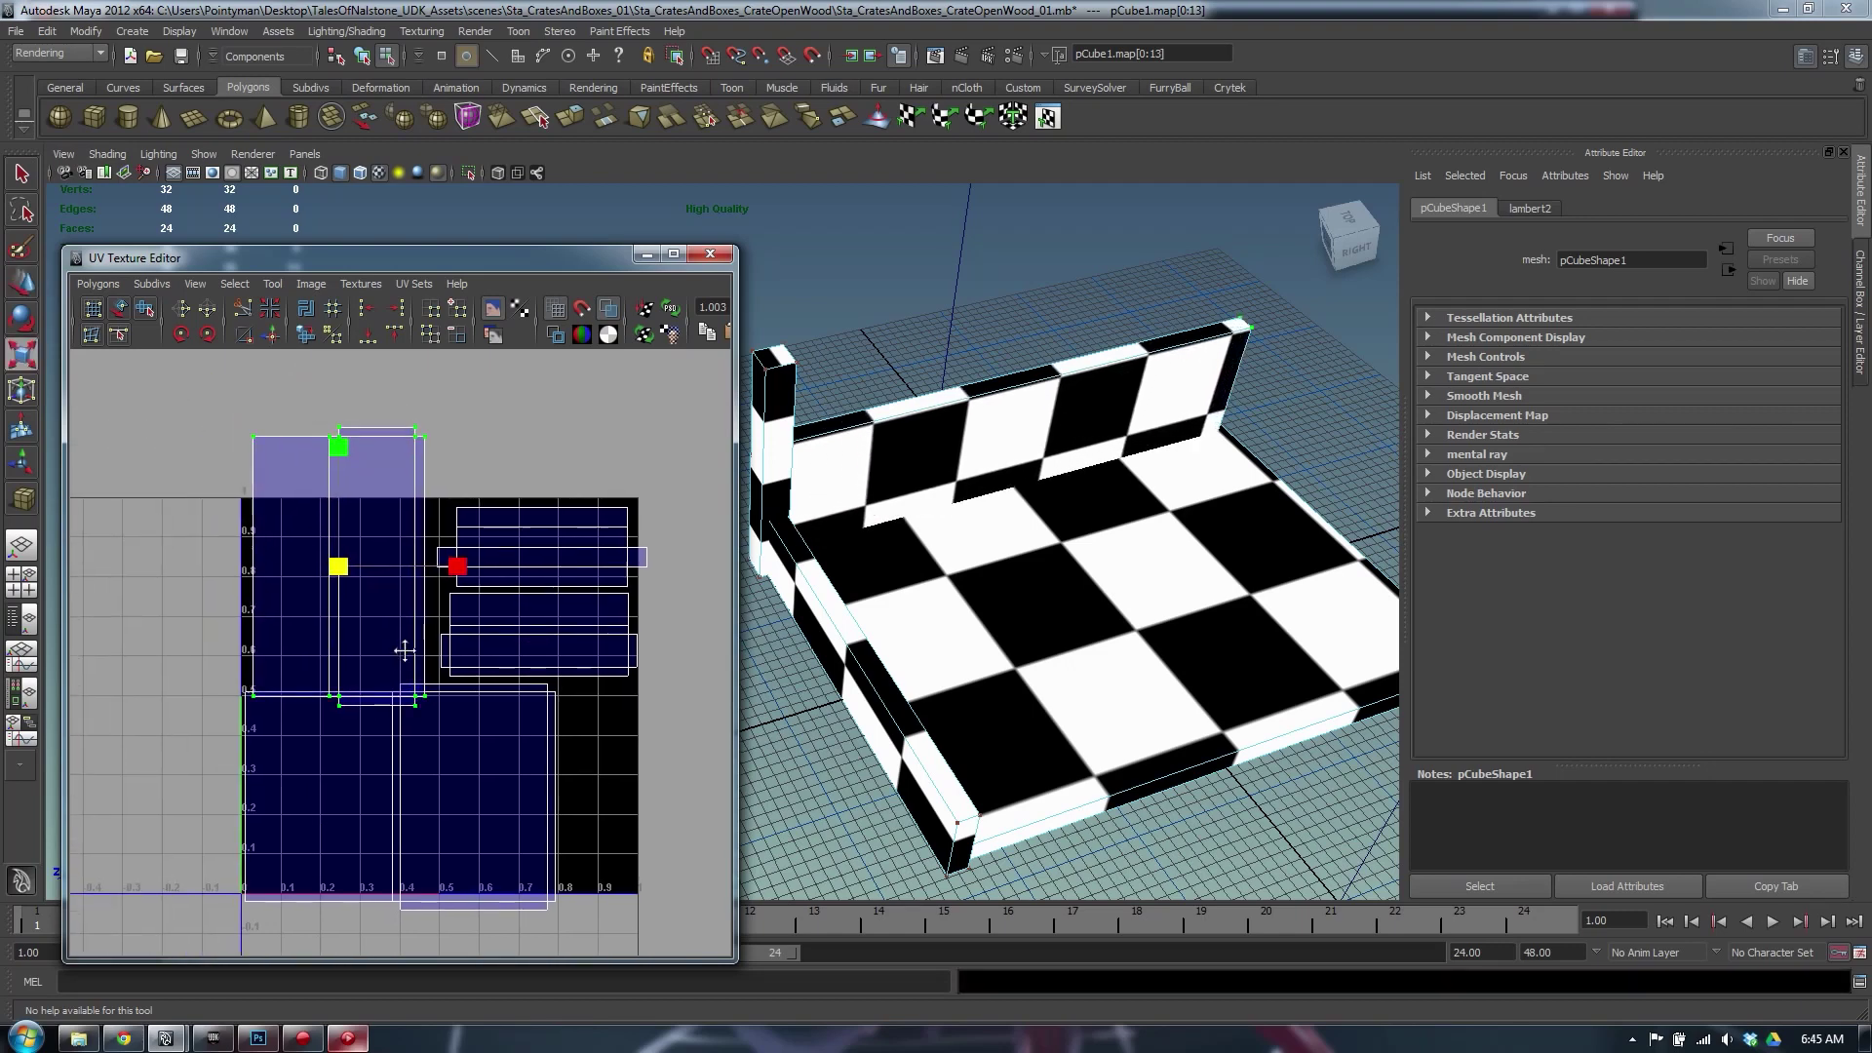
{"action": "right_click_drag", "start_coordinate": [401, 648], "coordinate": [314, 572], "text": "alt"}
Select every UV shell and scale the whole layout down slightly
{"action": "left_click_drag", "start_coordinate": [207, 442], "coordinate": [738, 971]}
{"action": "middle_click_drag", "start_coordinate": [526, 711], "coordinate": [505, 715]}
{"action": "middle_click_drag", "start_coordinate": [505, 715], "coordinate": [480, 643], "text": "alt"}
{"action": "right_click_drag", "start_coordinate": [480, 643], "coordinate": [558, 682], "text": "alt"}
{"action": "middle_click_drag", "start_coordinate": [494, 621], "coordinate": [494, 652], "text": "alt"}
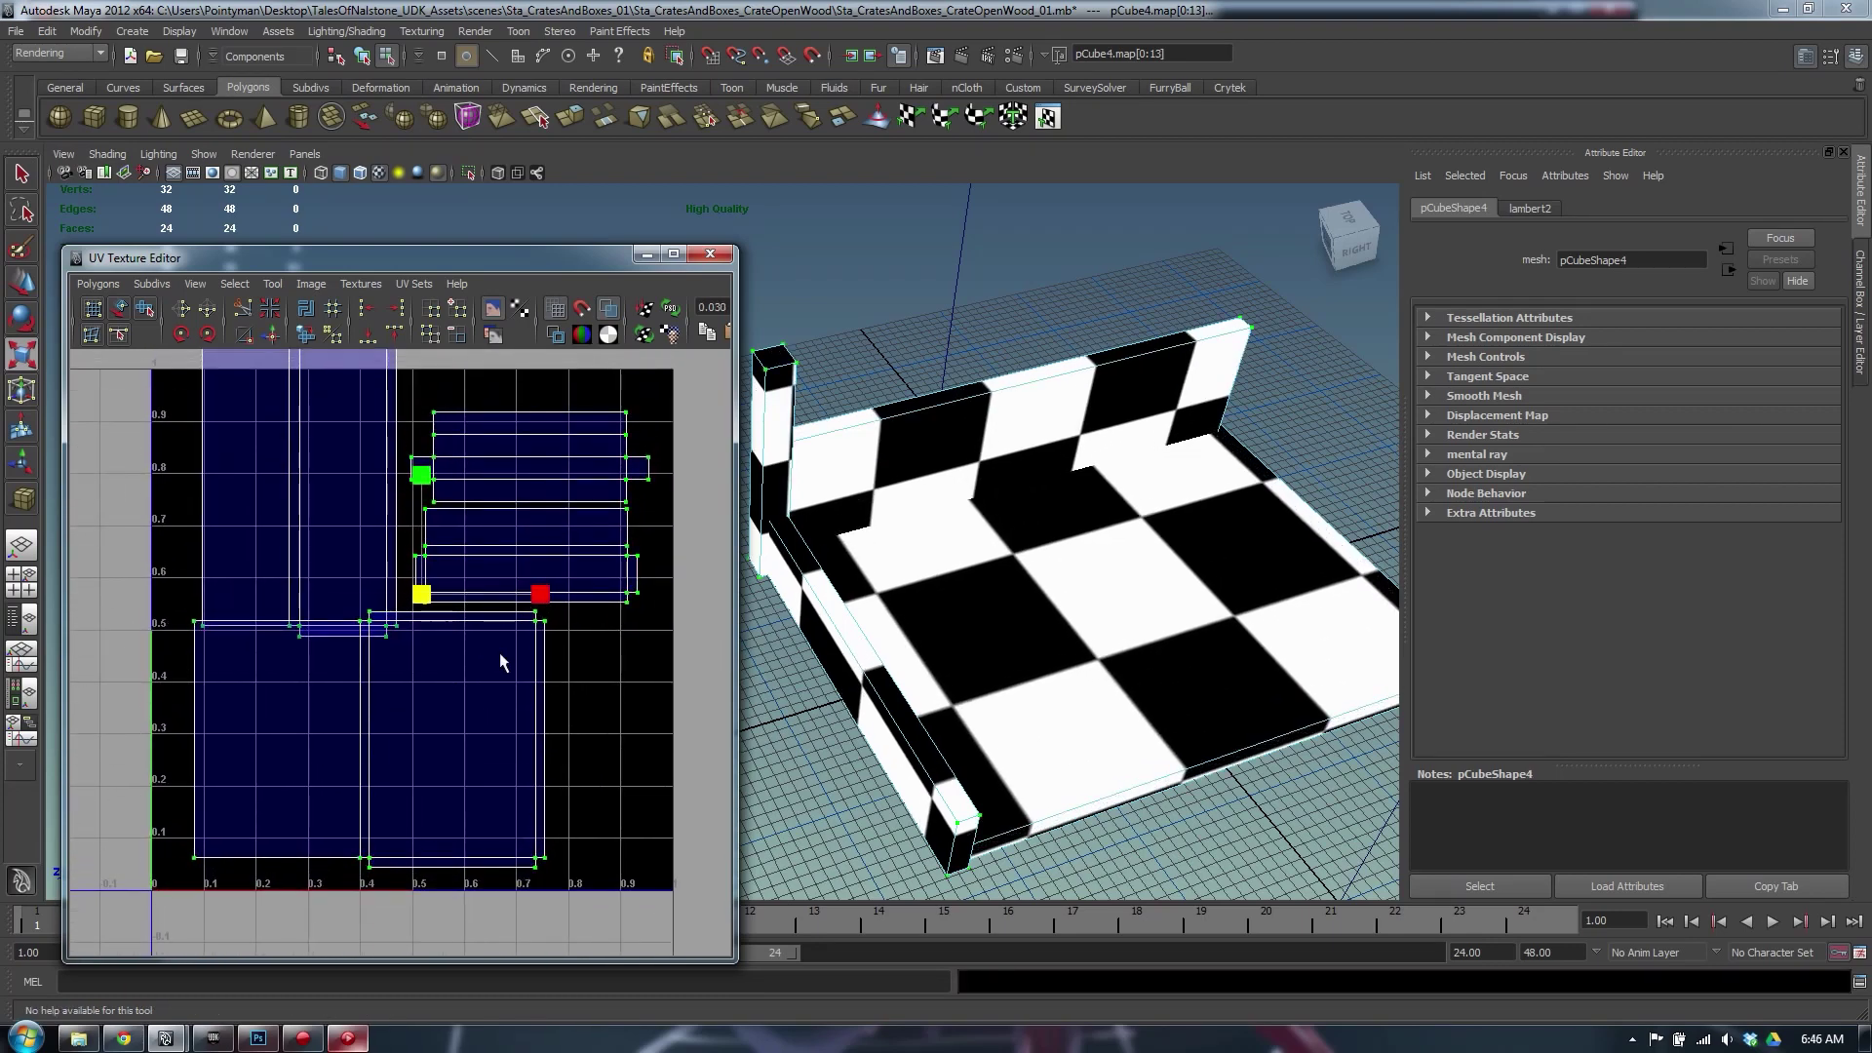
{"action": "right_click_drag", "start_coordinate": [520, 635], "coordinate": [493, 673], "text": "alt"}
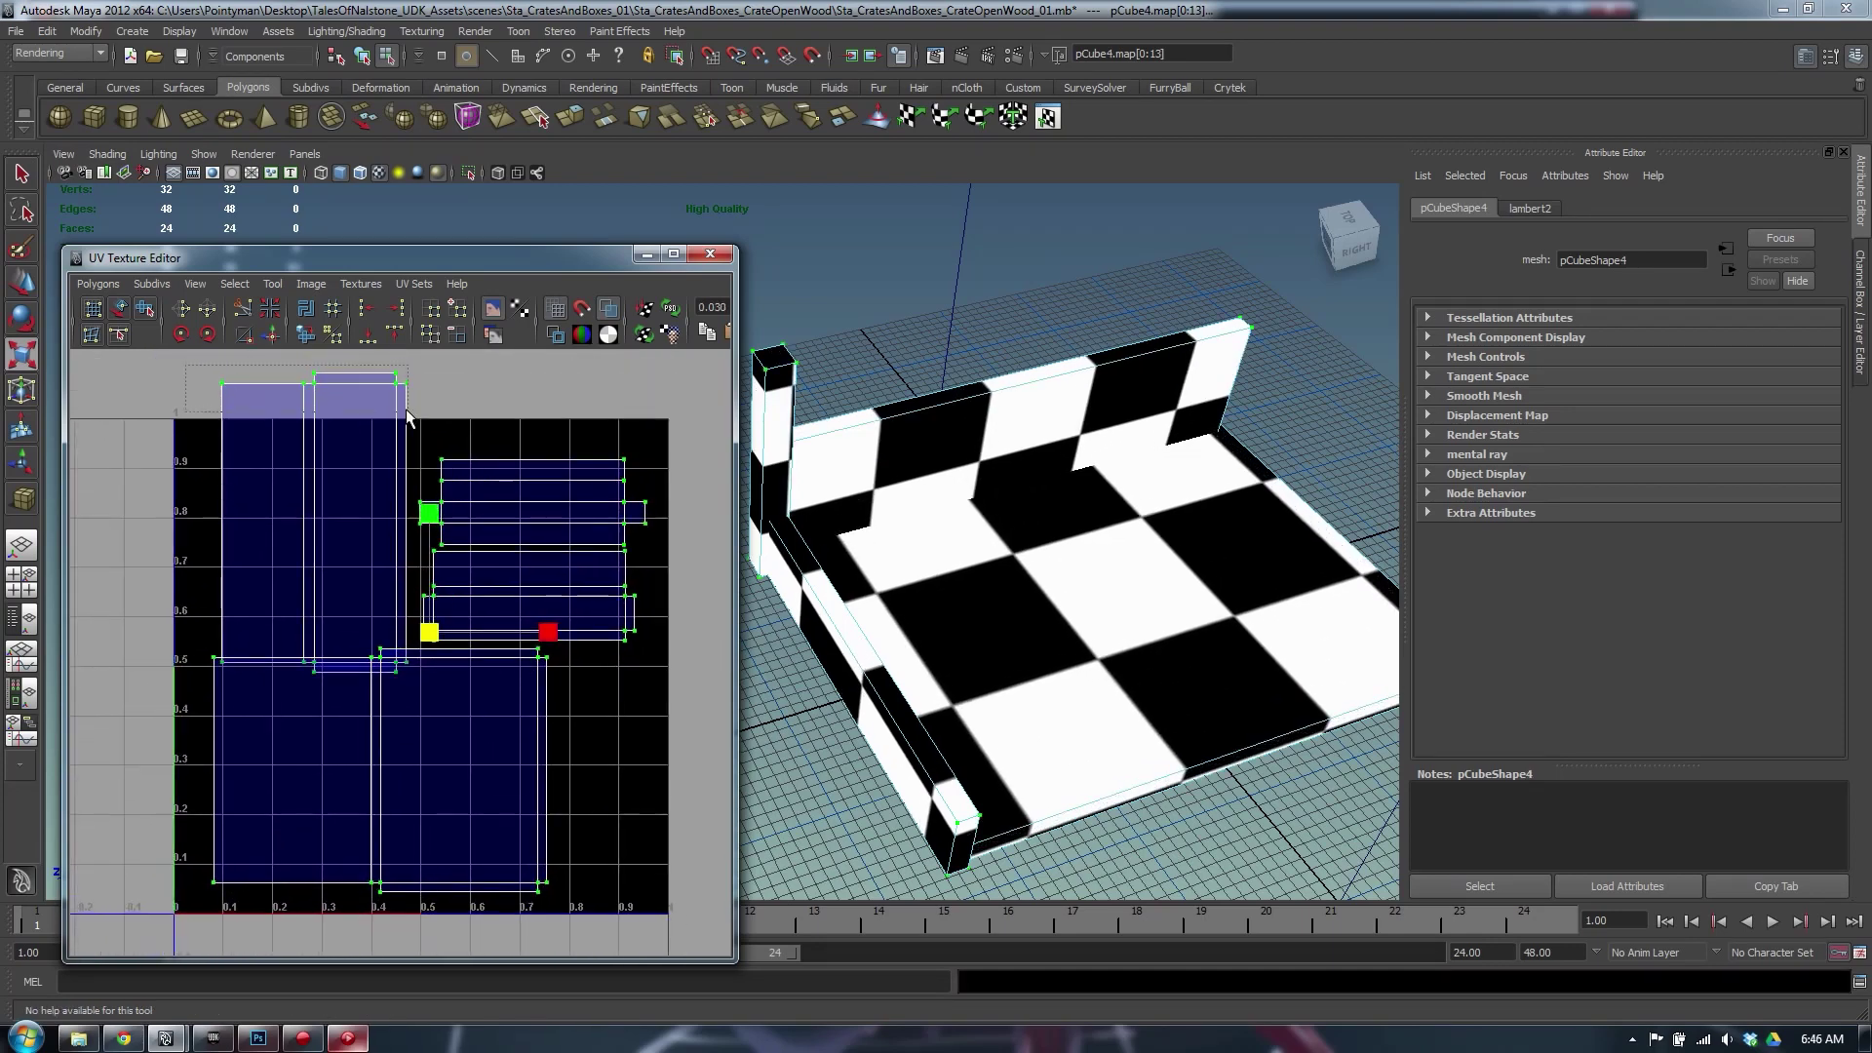
Select the back board's UV shell, rotate it 90 degrees and place it inside the upper-left corner of the 0-1 tile
{"action": "left_click_drag", "start_coordinate": [406, 408], "coordinate": [407, 410]}
{"action": "key", "text": "e"}
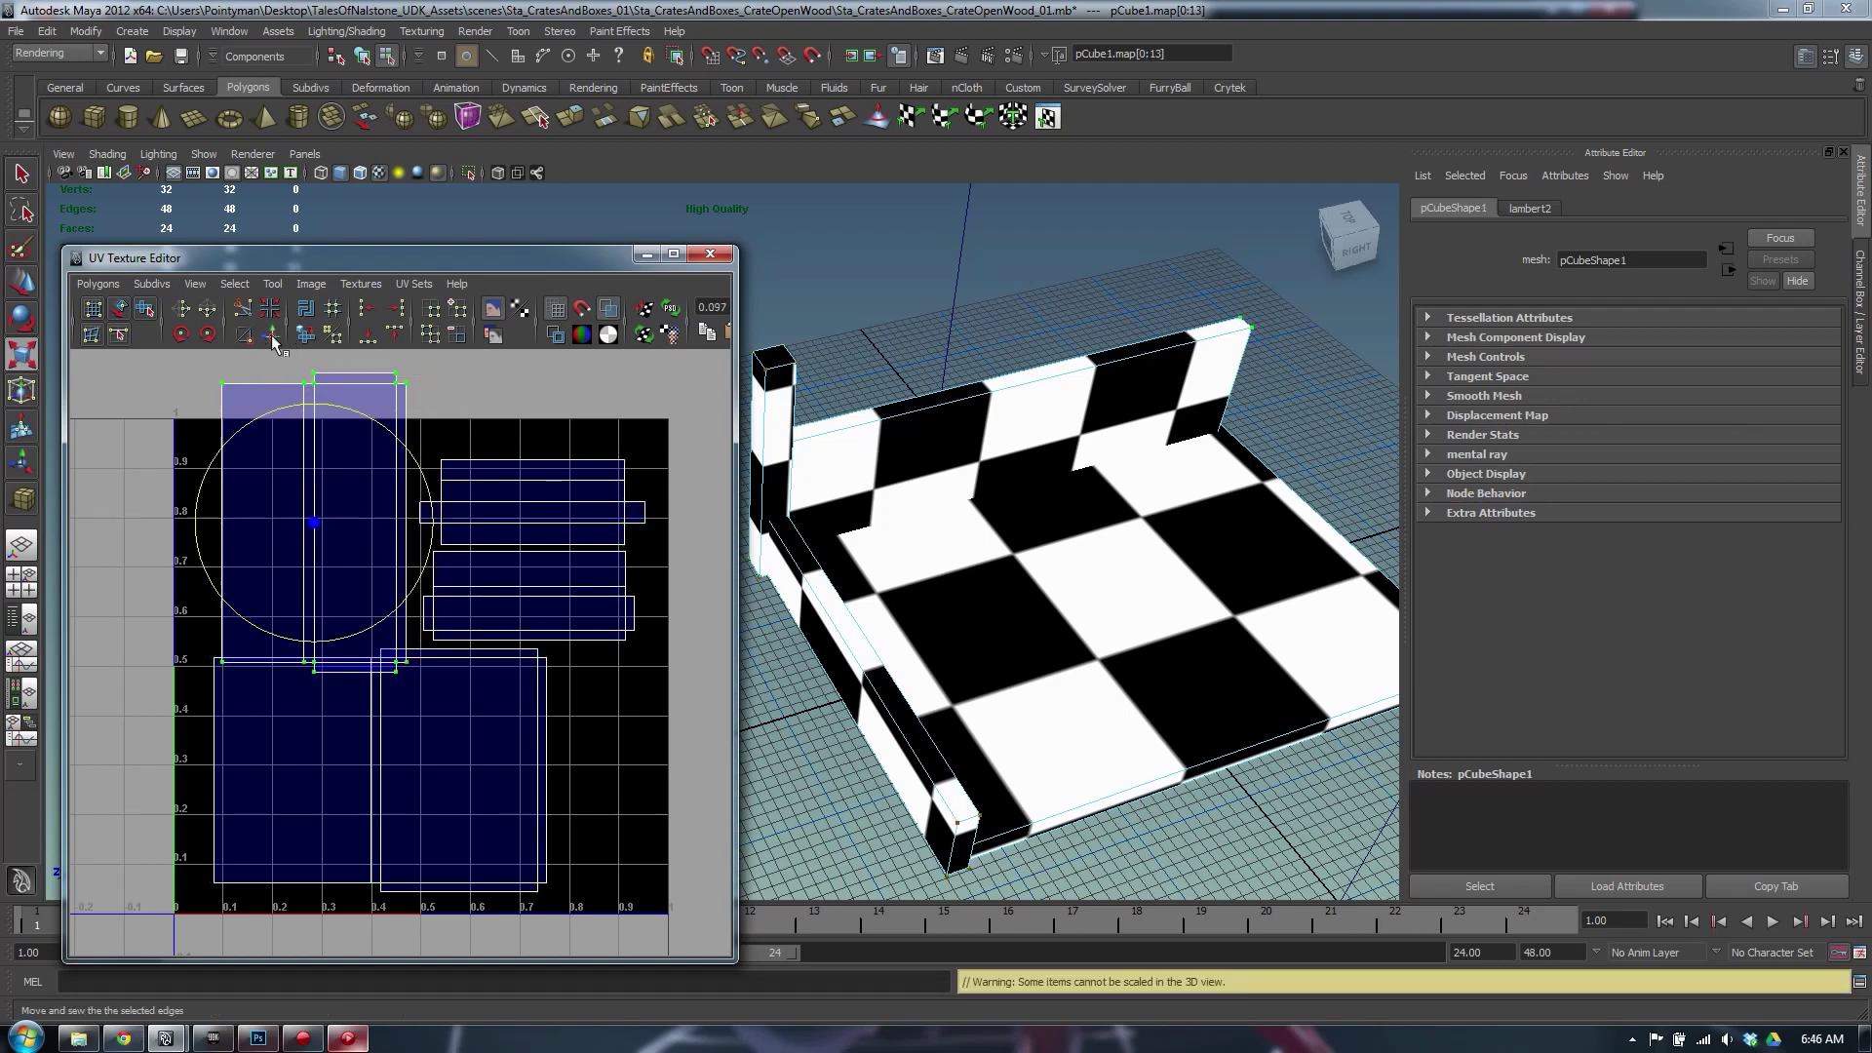
{"action": "left_click", "coordinate": [210, 334]}
{"action": "left_click", "coordinate": [210, 334]}
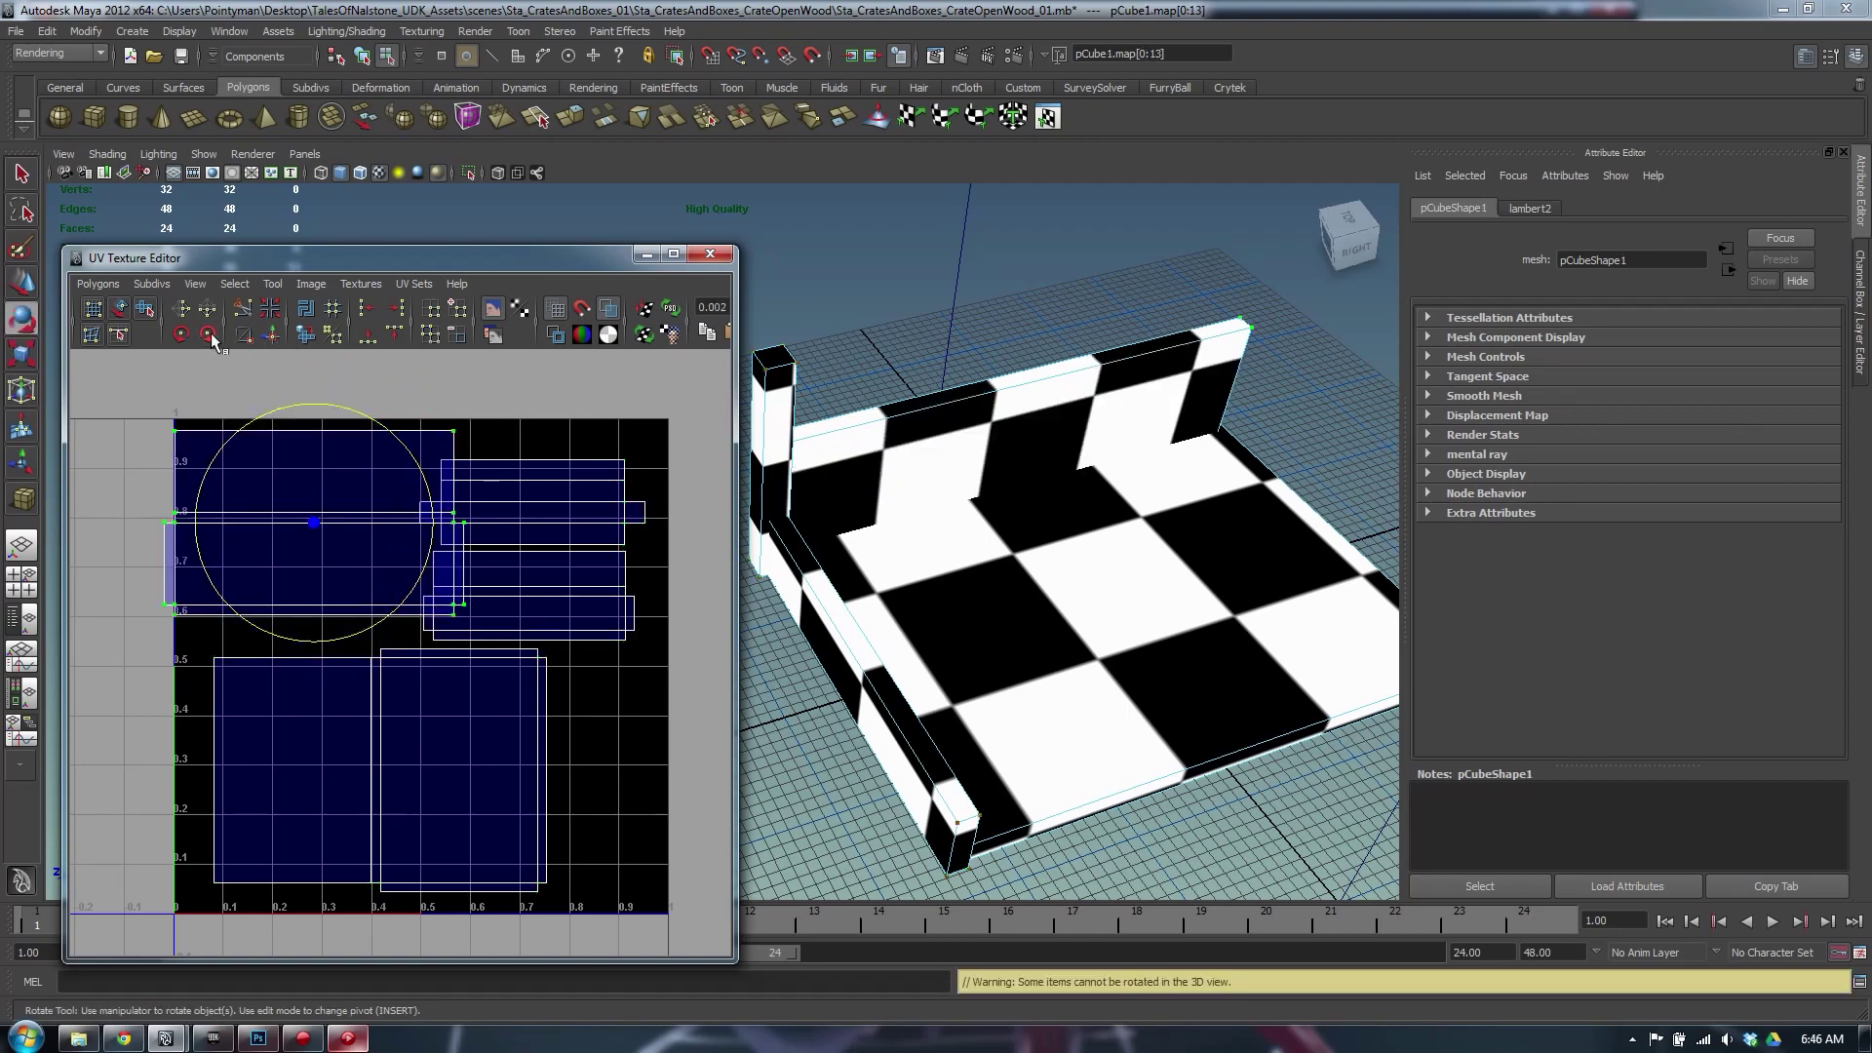
{"action": "key", "text": "w"}
{"action": "middle_click_drag", "start_coordinate": [419, 458], "coordinate": [465, 407]}
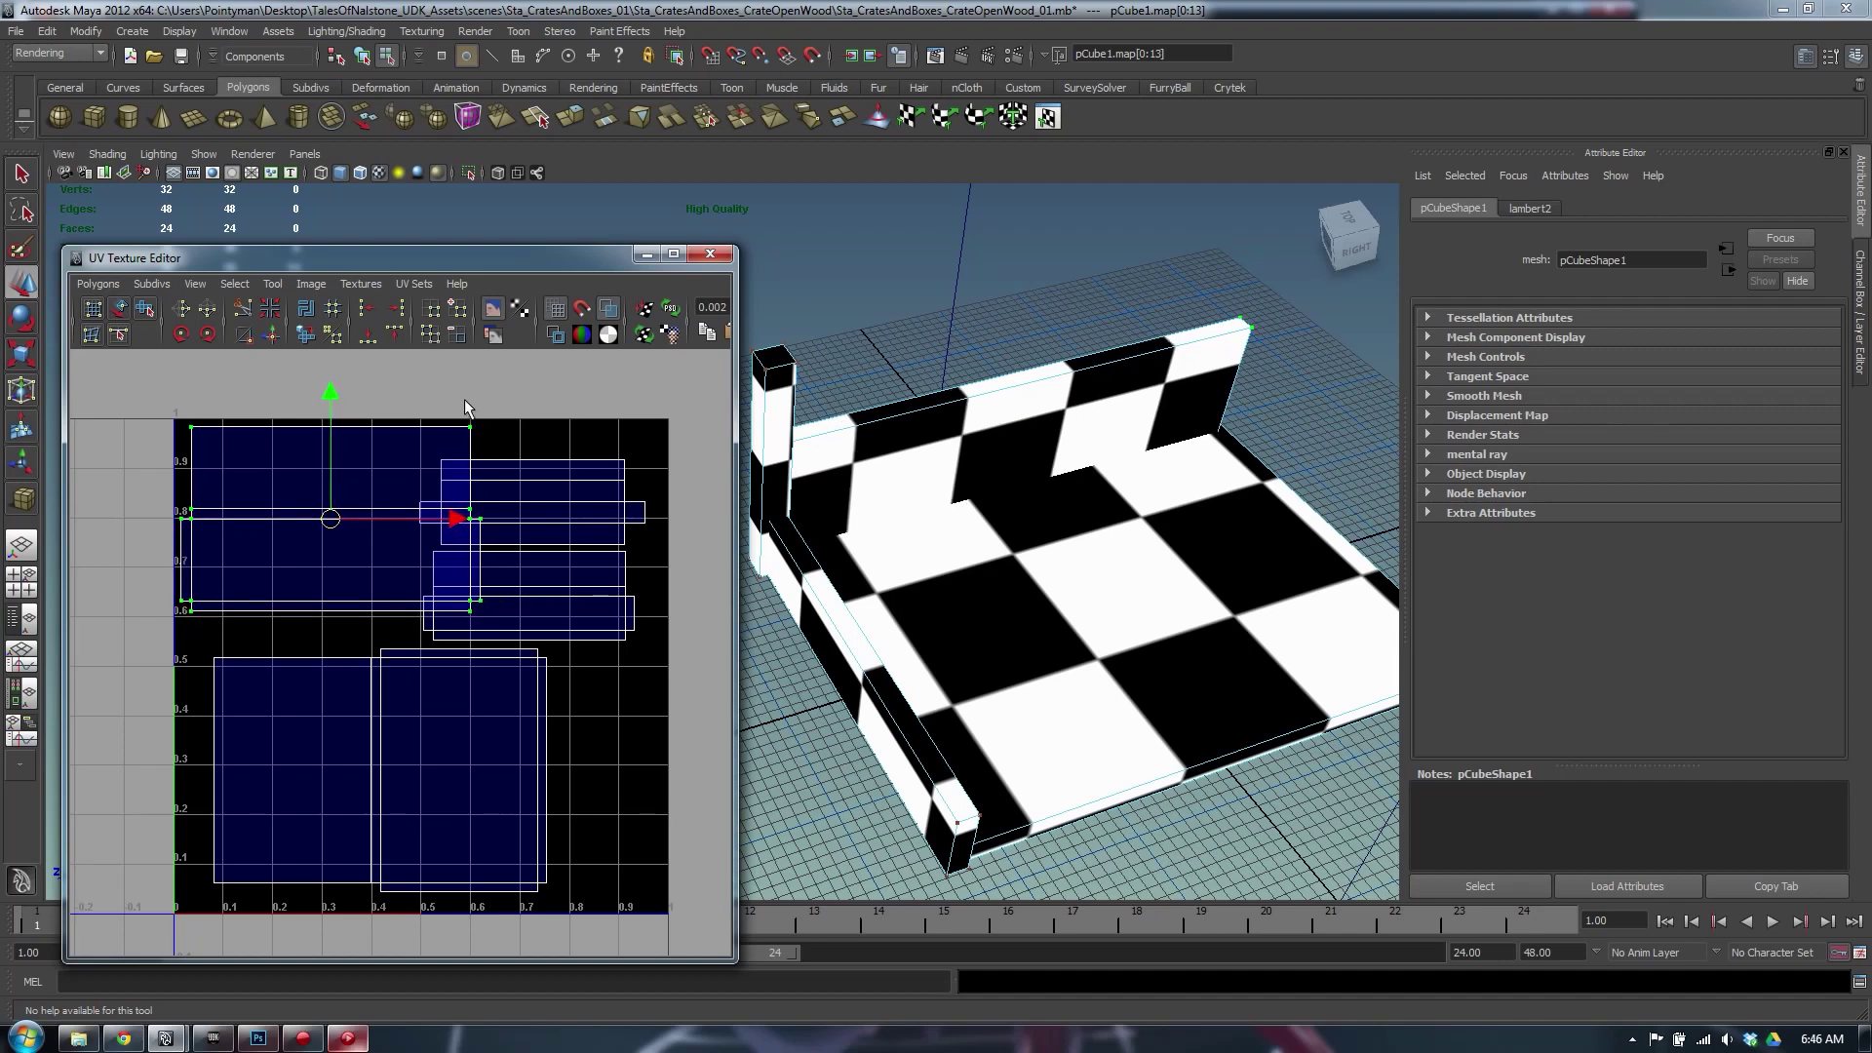
Move the floor panel's UV shell to the tile's left edge and scale it up slightly
{"action": "left_click_drag", "start_coordinate": [614, 923], "coordinate": [88, 640]}
{"action": "mouse_move", "coordinate": [499, 523]}
{"action": "middle_mouse_down"}
{"action": "mouse_move", "coordinate": [475, 530]}
{"action": "mouse_move", "coordinate": [488, 517]}
{"action": "middle_mouse_up"}
{"action": "key", "text": "r"}
{"action": "key", "text": "w"}
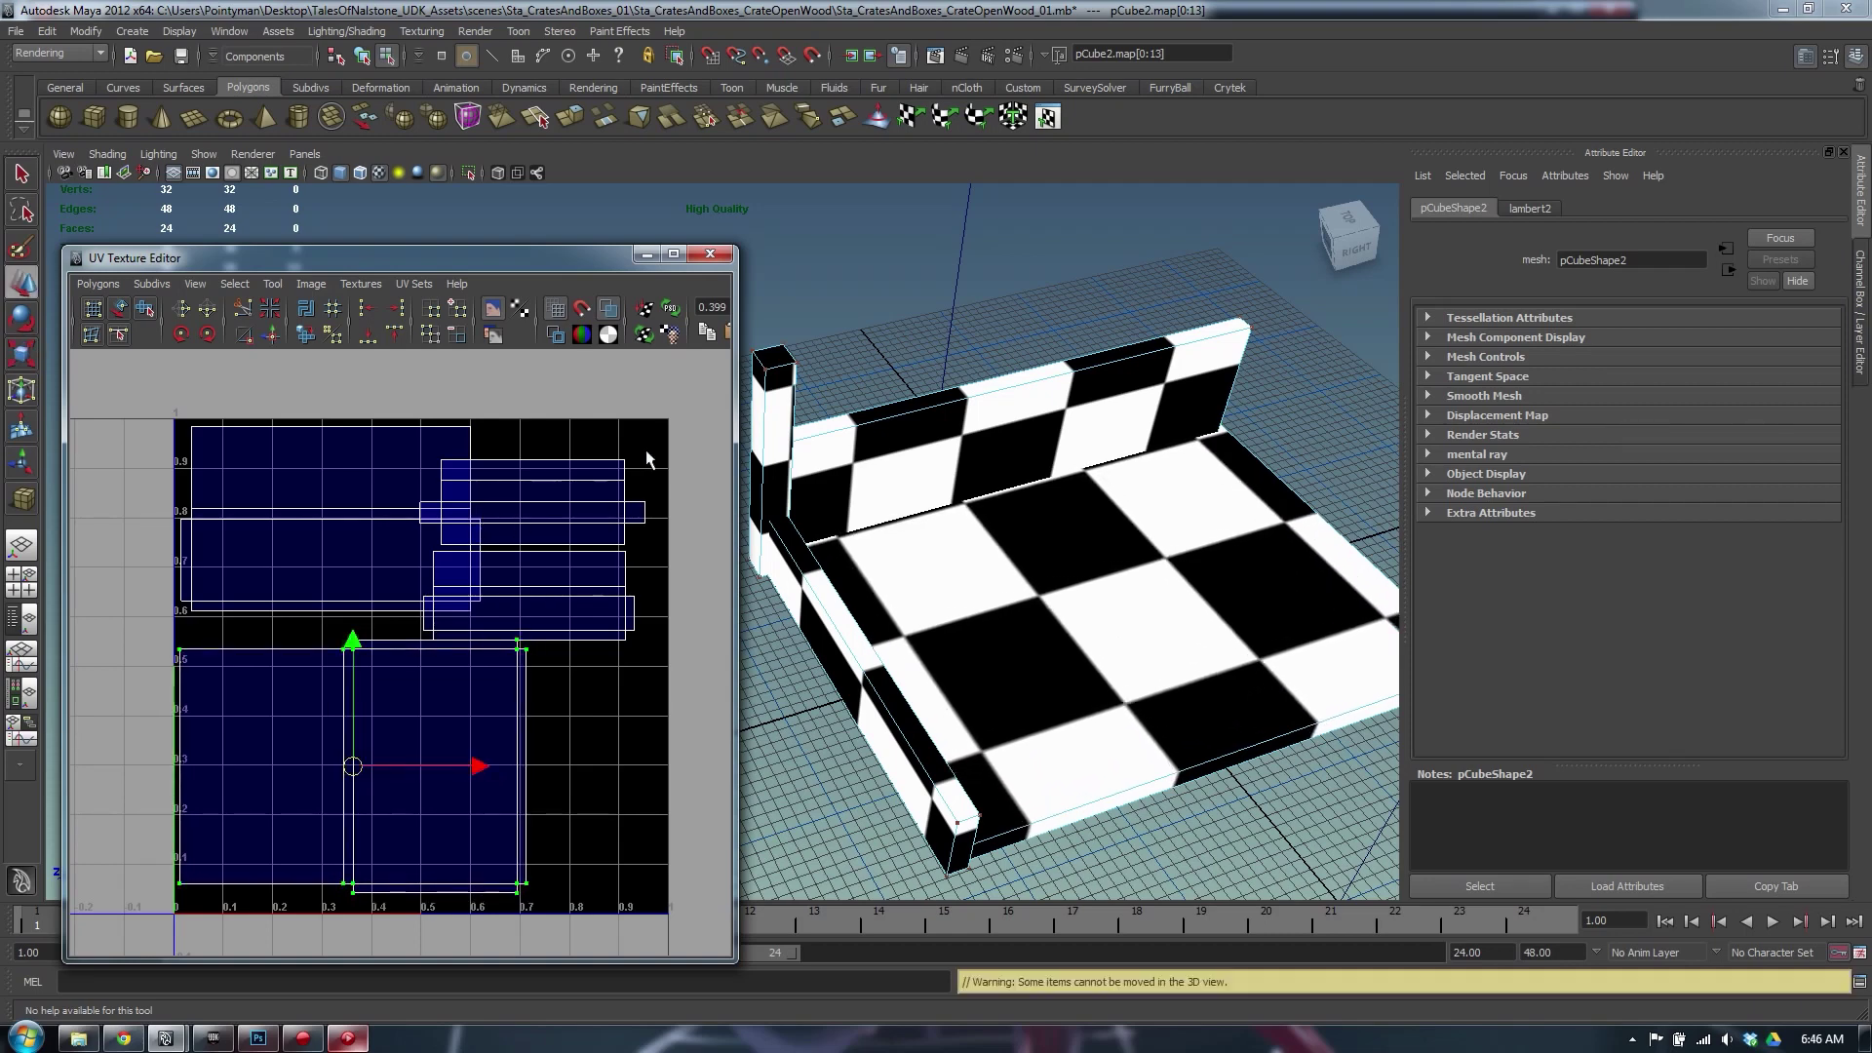
Rotate the two narrow pieces' UV shells 90 degrees and stack them vertically along the tile's right side
{"action": "left_click_drag", "start_coordinate": [666, 442], "coordinate": [589, 669]}
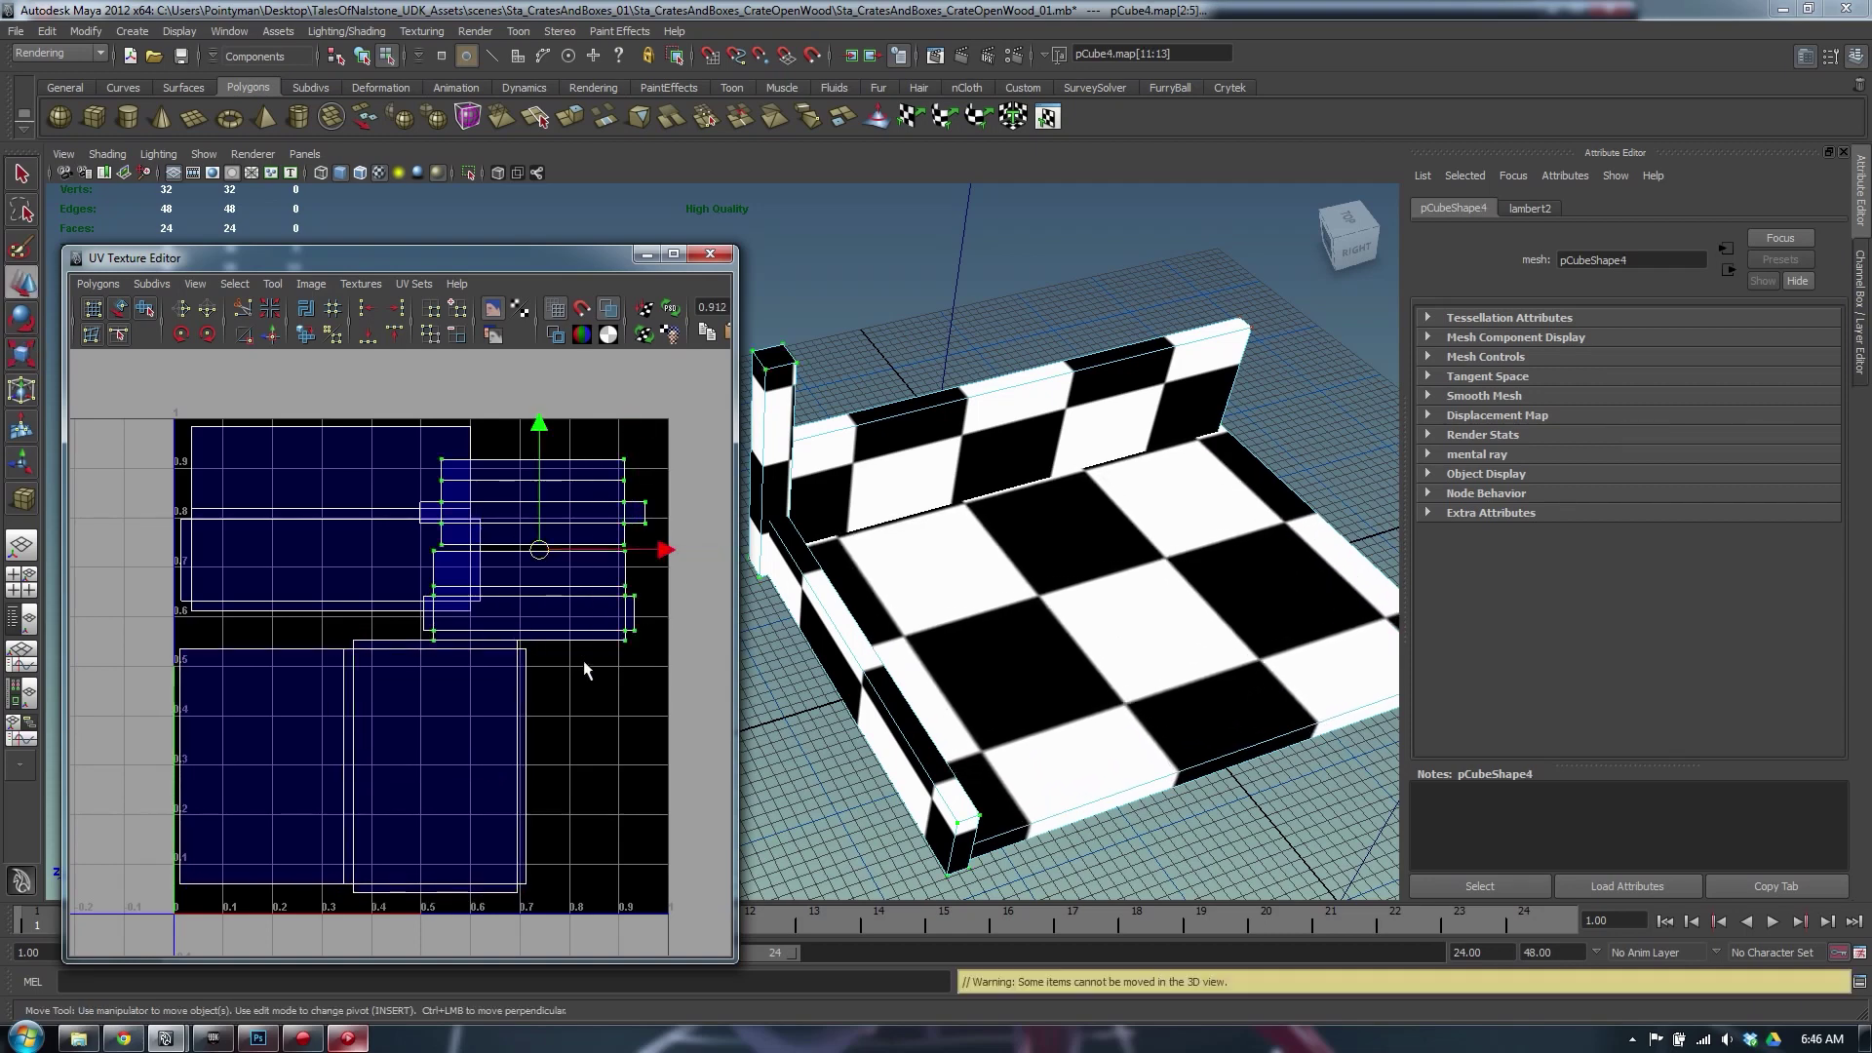
{"action": "left_click", "coordinate": [207, 334]}
{"action": "mouse_move", "coordinate": [591, 400]}
{"action": "middle_mouse_down"}
{"action": "mouse_move", "coordinate": [706, 383]}
{"action": "mouse_move", "coordinate": [570, 385]}
{"action": "middle_mouse_up"}
{"action": "left_click_drag", "start_coordinate": [649, 401], "coordinate": [630, 421]}
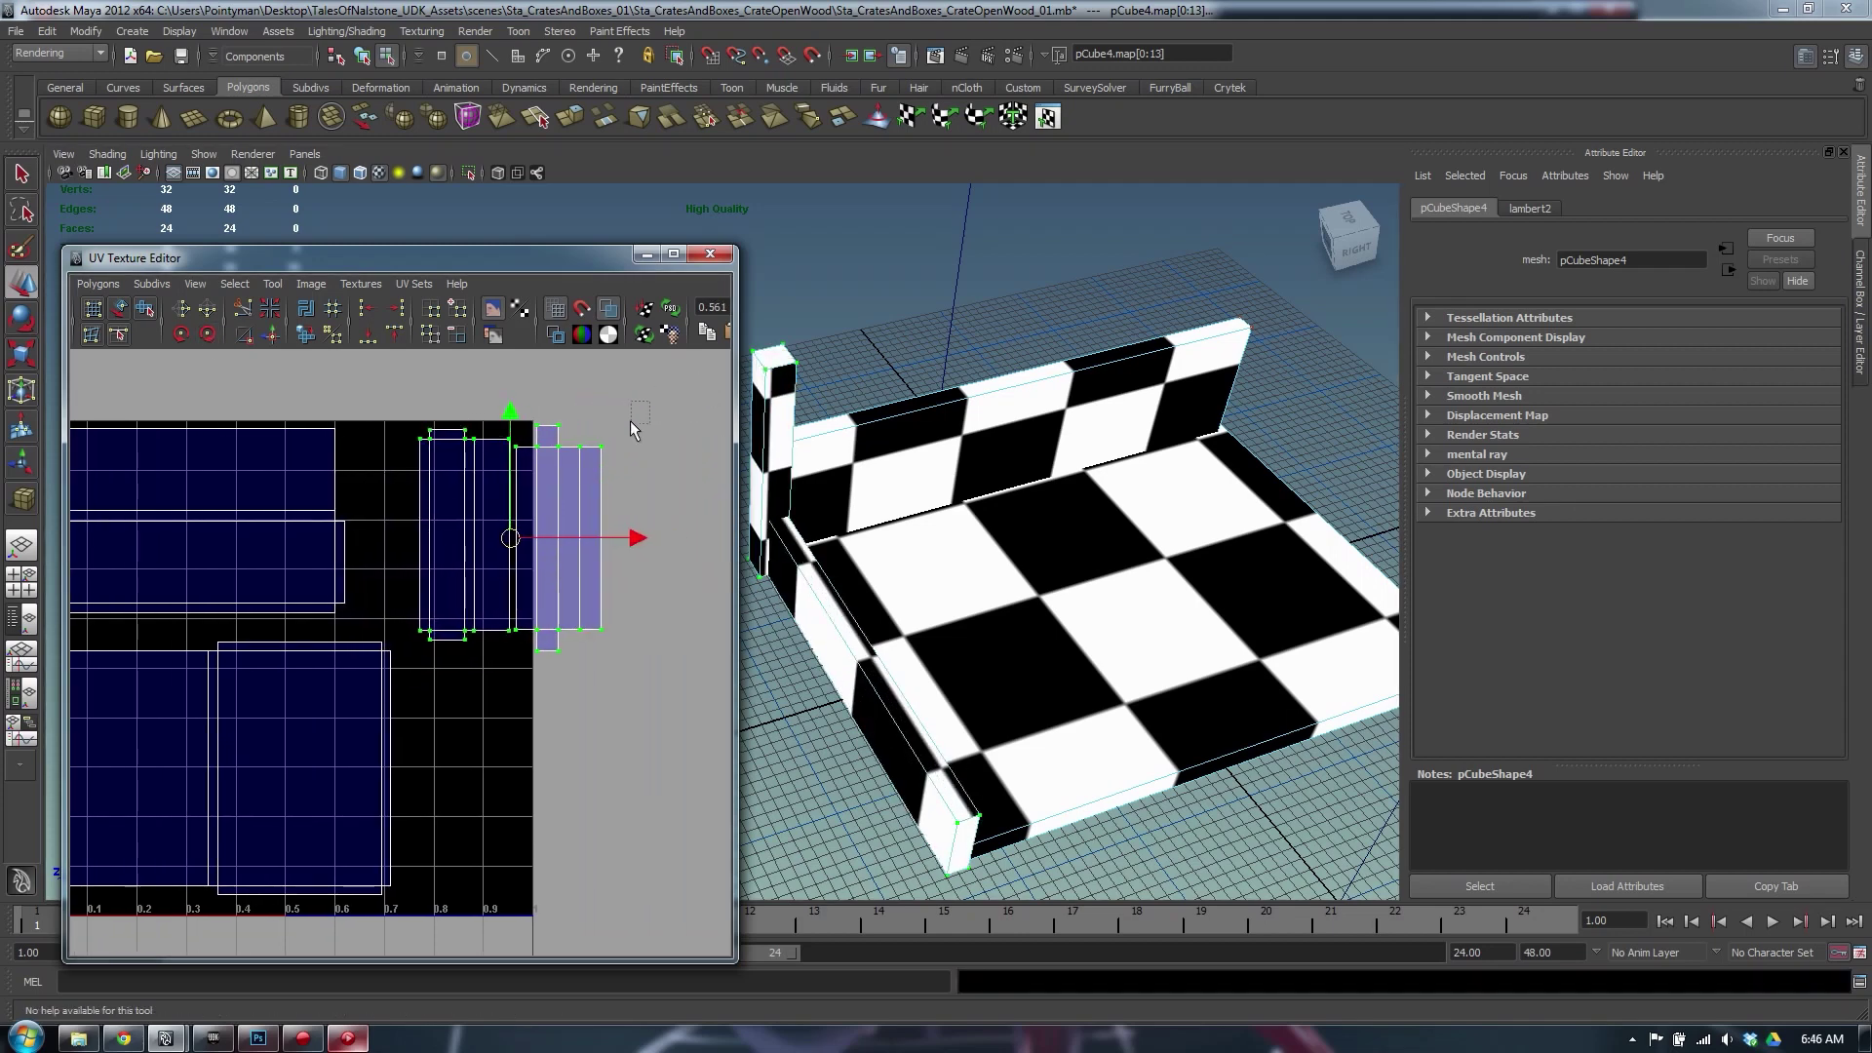
{"action": "left_click_drag", "start_coordinate": [509, 743], "coordinate": [509, 744]}
{"action": "middle_click_drag", "start_coordinate": [509, 744], "coordinate": [466, 946]}
Shift the floor panel's UV shell and the back board's shell right, closer to the narrow shells
{"action": "middle_click_drag", "start_coordinate": [339, 656], "coordinate": [467, 635], "text": "alt"}
{"action": "right_click_drag", "start_coordinate": [468, 636], "coordinate": [484, 633], "text": "alt"}
{"action": "left_click_drag", "start_coordinate": [139, 610], "coordinate": [544, 920]}
{"action": "middle_click_drag", "start_coordinate": [378, 526], "coordinate": [394, 526]}
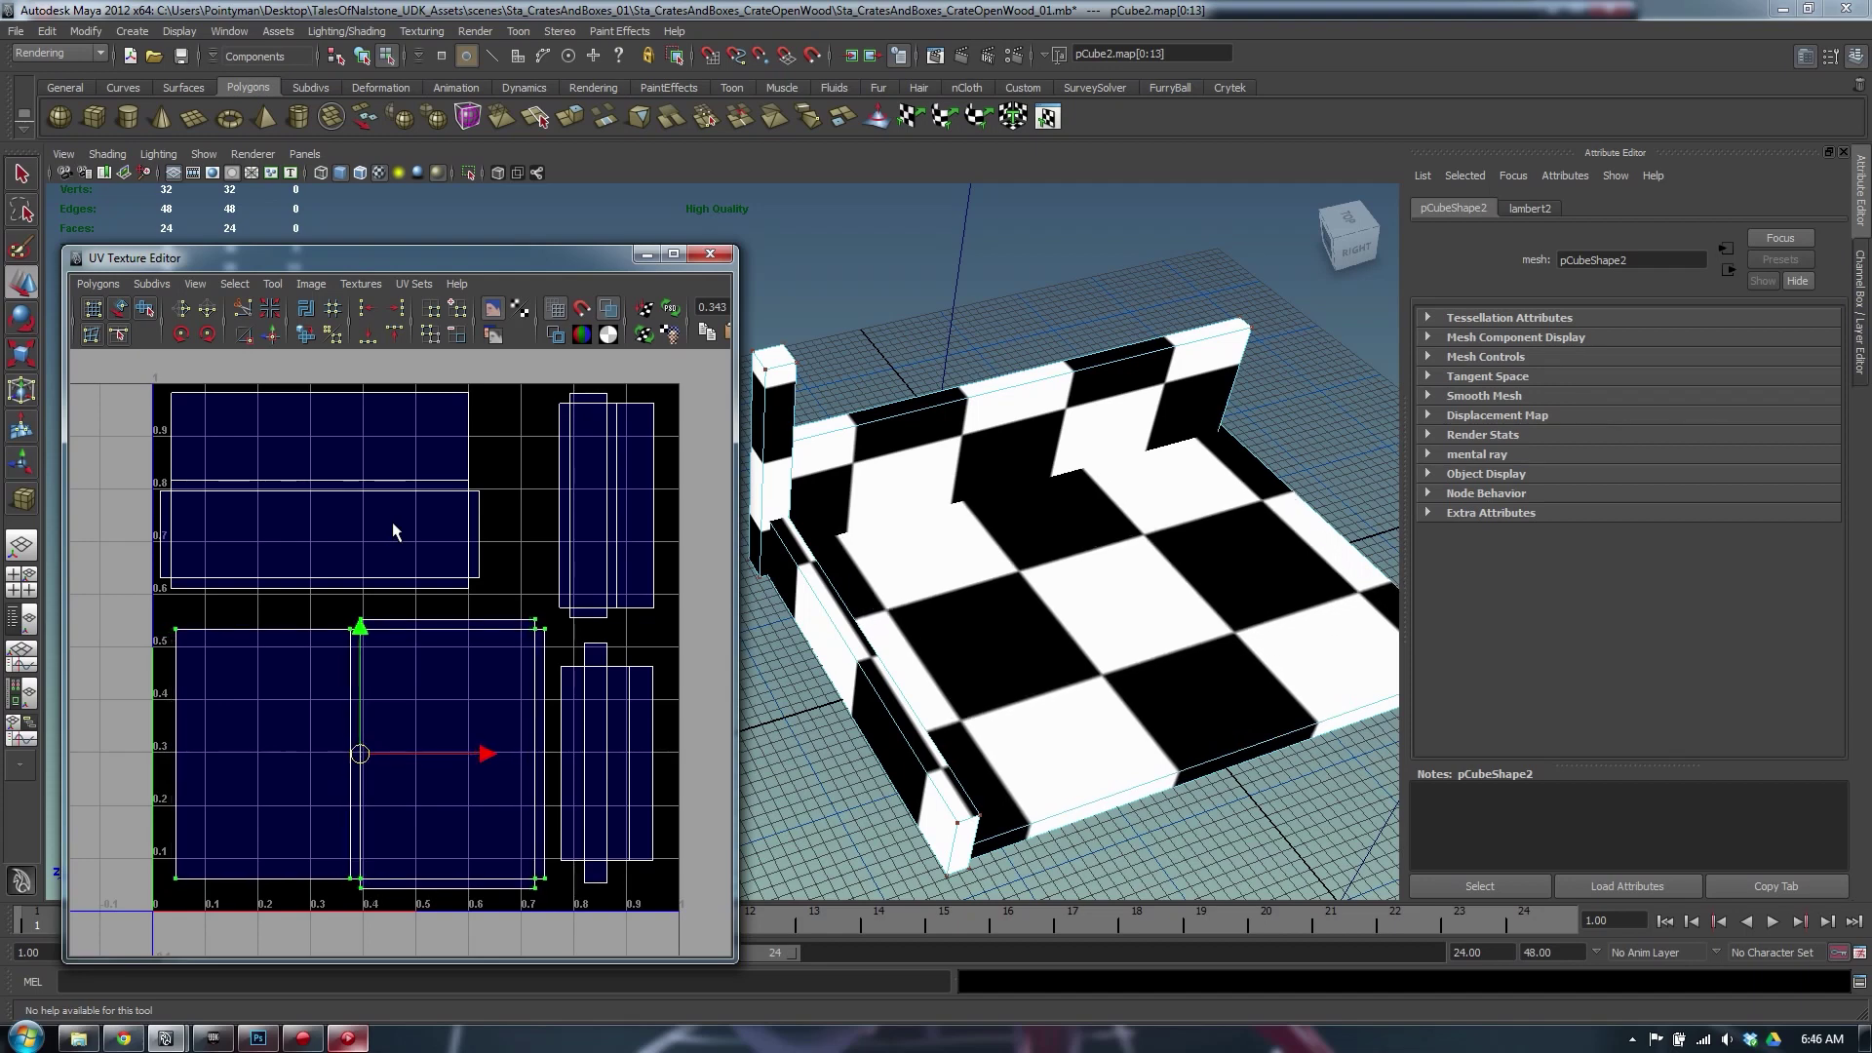
{"action": "left_click_drag", "start_coordinate": [400, 549], "coordinate": [400, 549]}
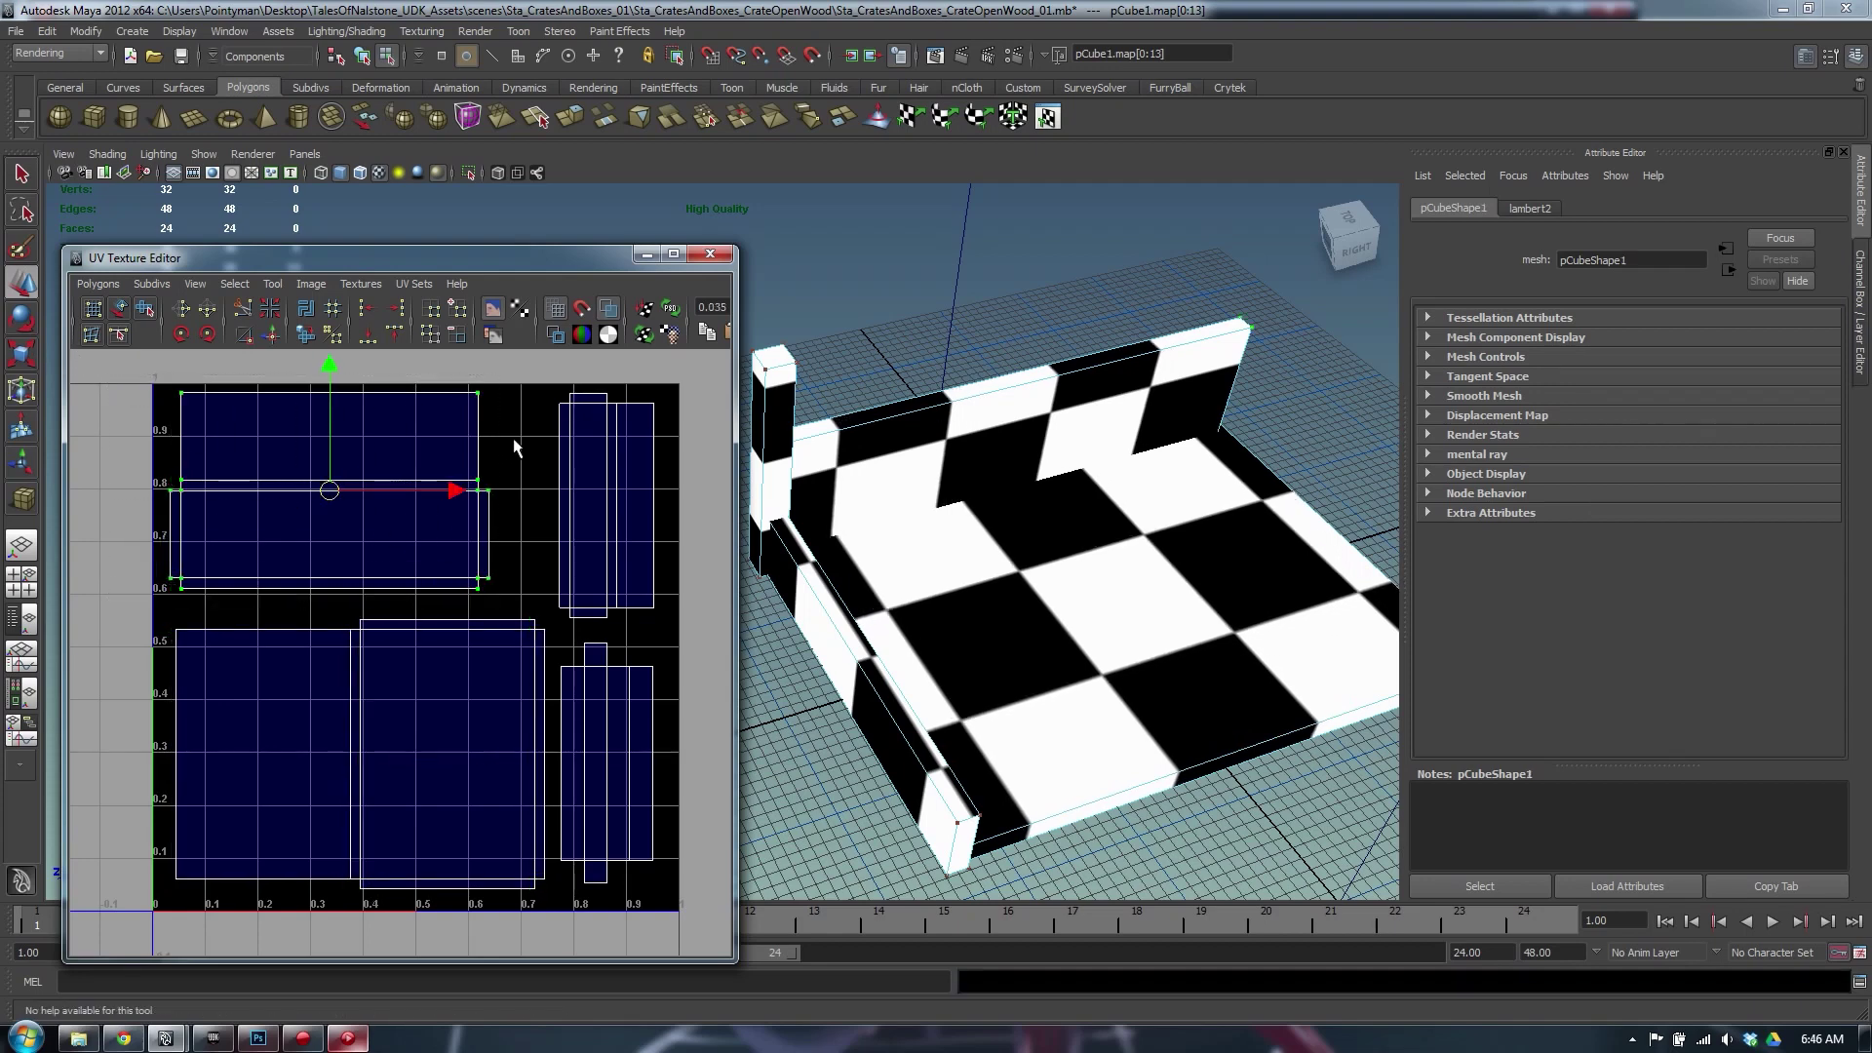
{"action": "middle_click_drag", "start_coordinate": [519, 431], "coordinate": [564, 461]}
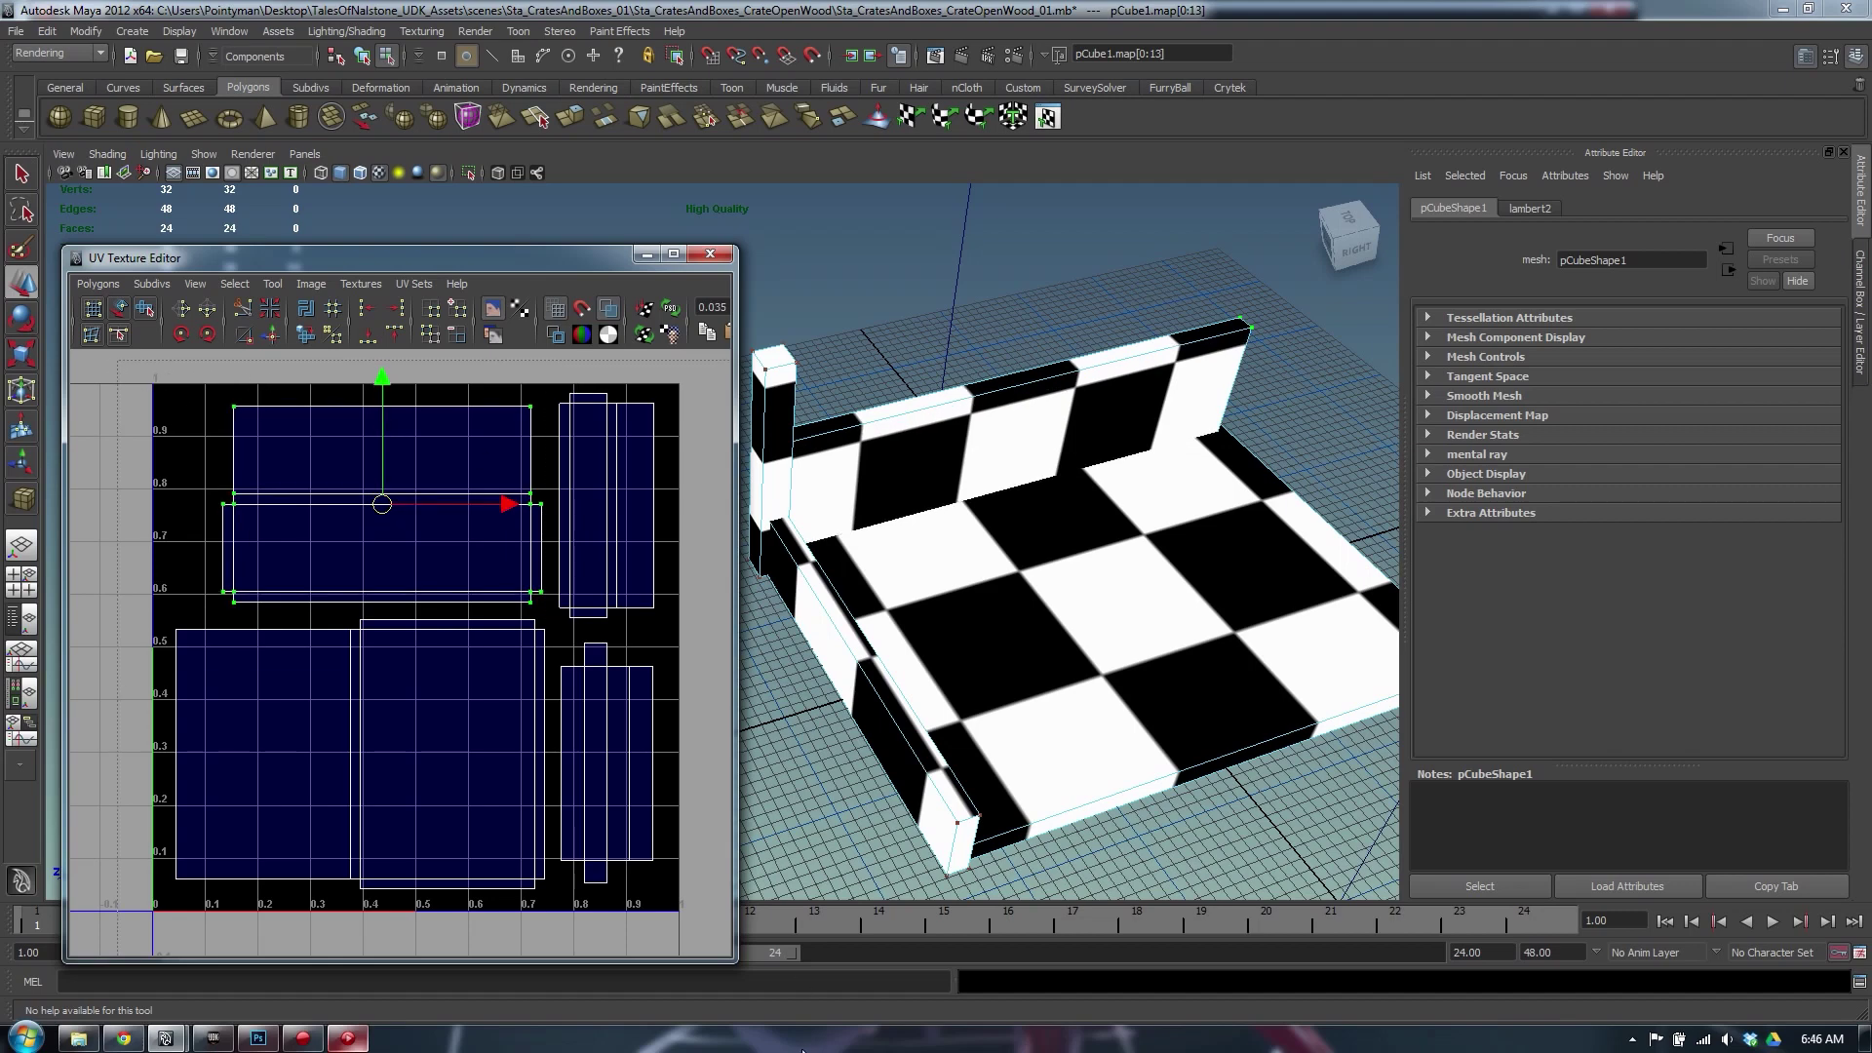
Select every UV shell, scale the whole layout up slightly and center it within the 0-1 tile
{"action": "left_click_drag", "start_coordinate": [802, 1050], "coordinate": [802, 1050]}
{"action": "key", "text": "r"}
{"action": "middle_click_drag", "start_coordinate": [342, 556], "coordinate": [326, 535]}
{"action": "key", "text": "w"}
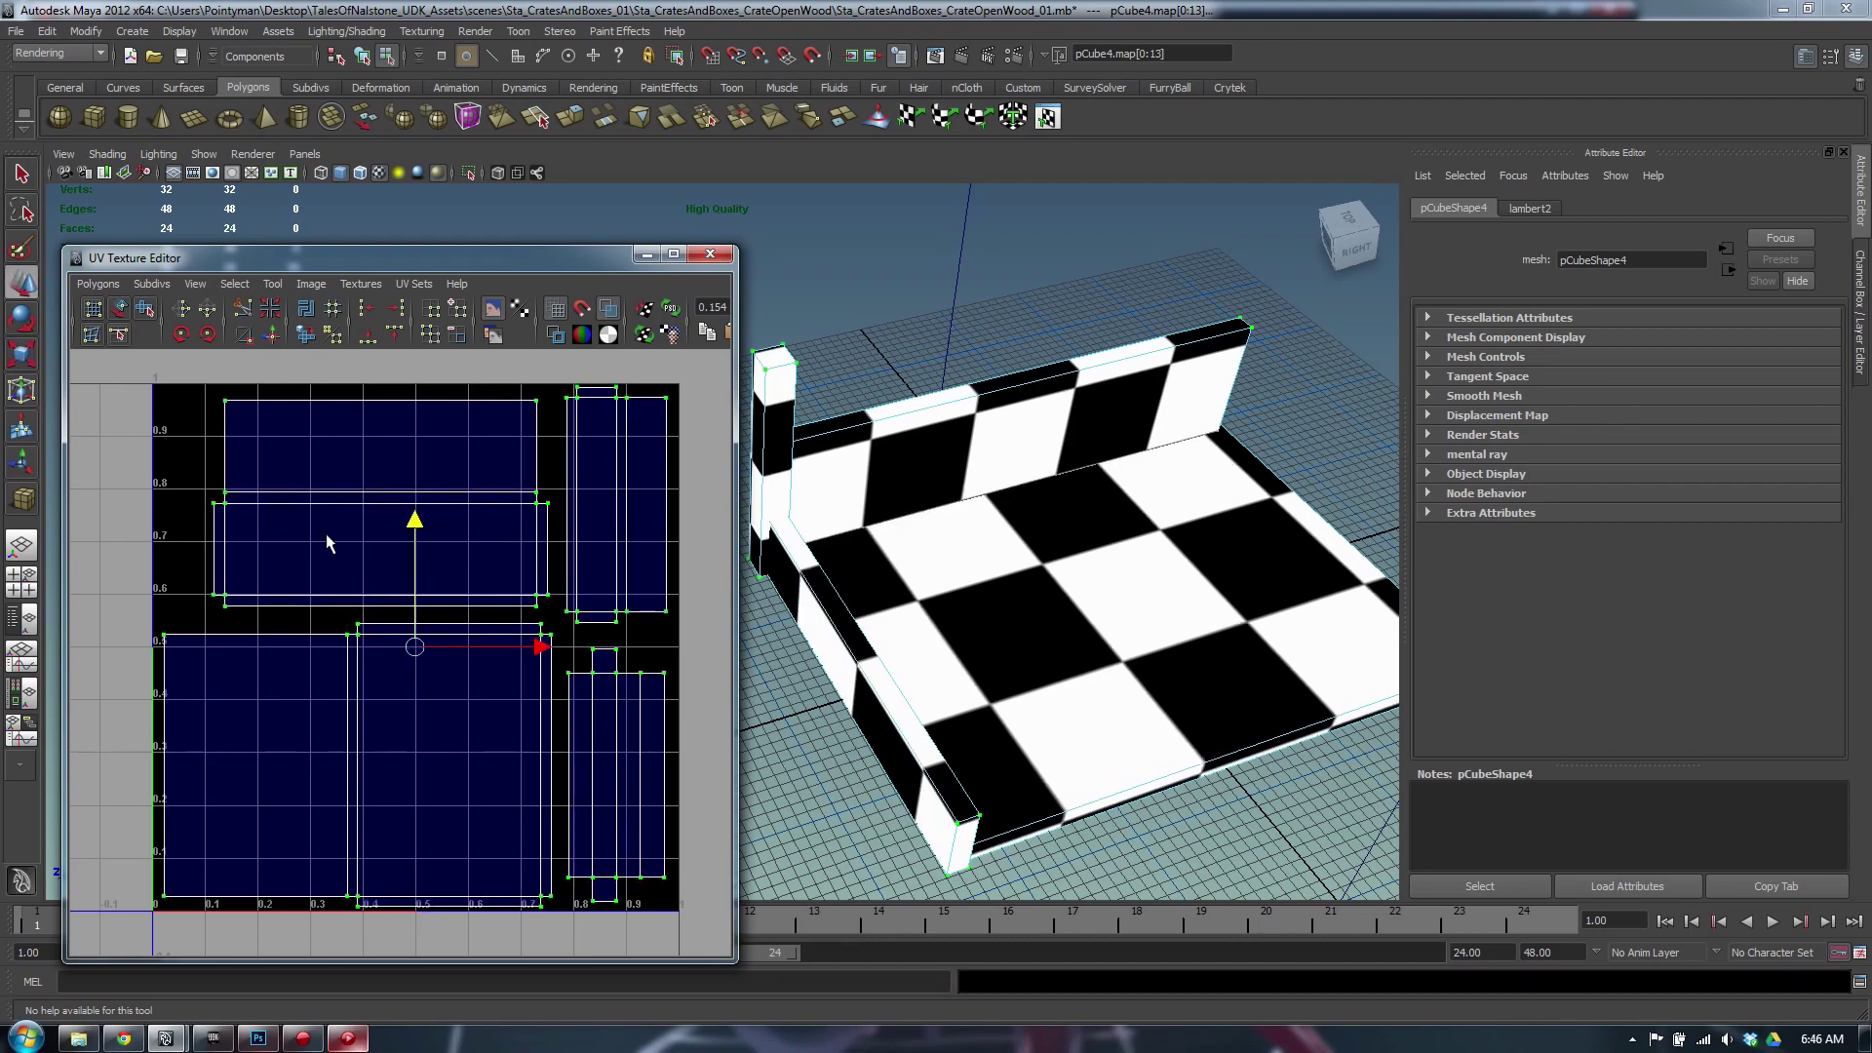
{"action": "middle_click_drag", "start_coordinate": [455, 654], "coordinate": [465, 652], "text": "shift"}
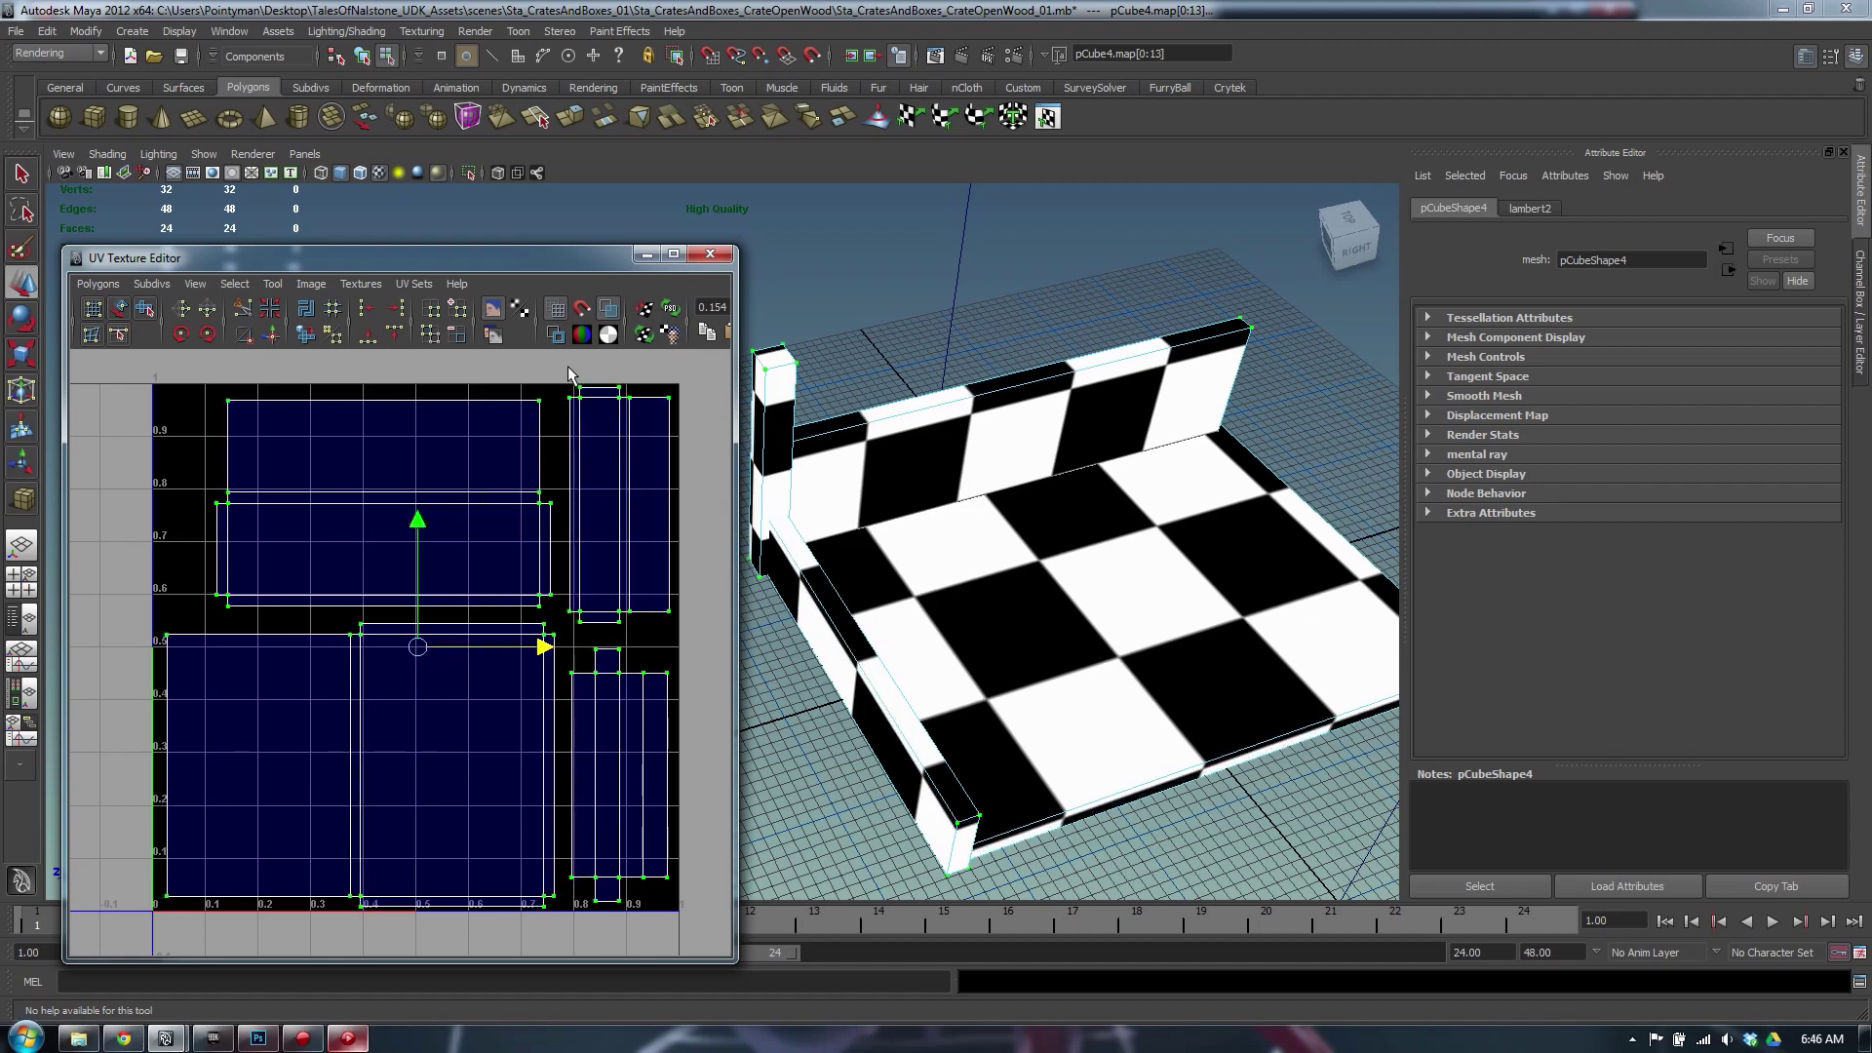
Lower the upper narrow UV shell inside the tile, and nudge both narrow shells slightly left
{"action": "left_click_drag", "start_coordinate": [567, 370], "coordinate": [683, 630]}
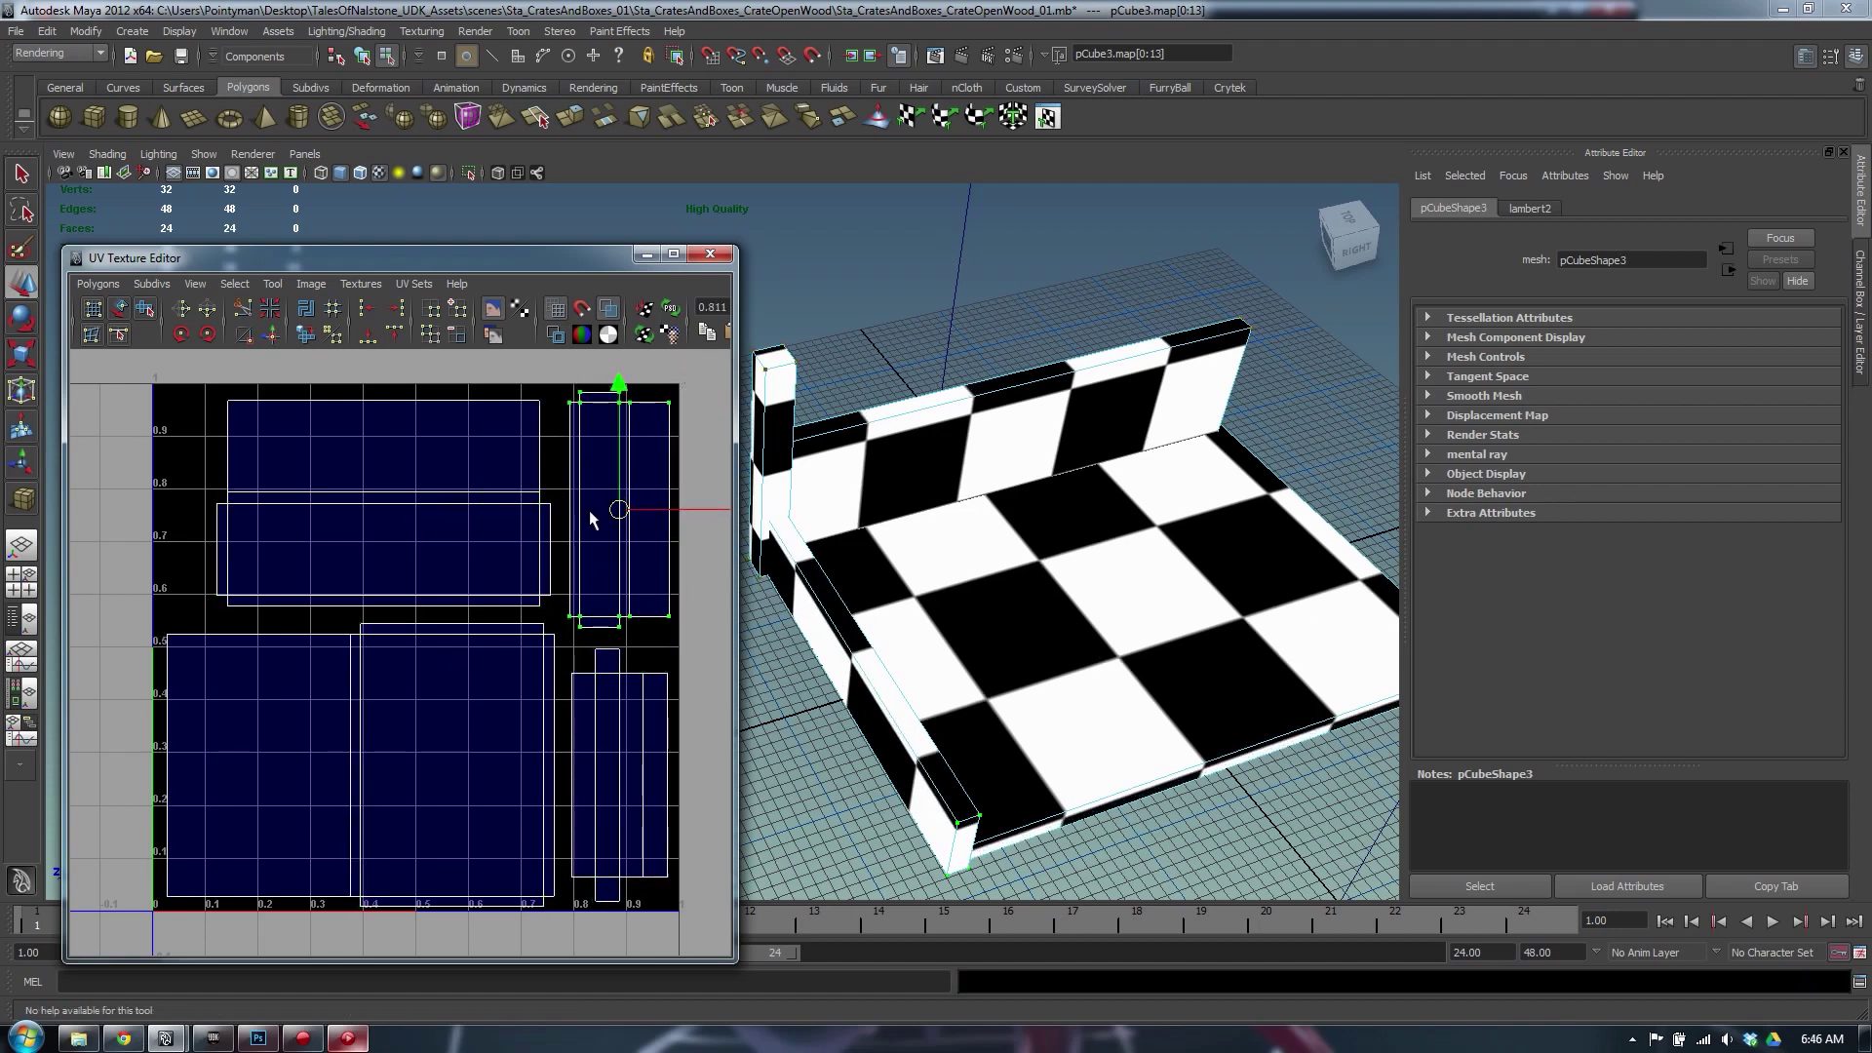
{"action": "middle_click_drag", "start_coordinate": [590, 512], "coordinate": [592, 523], "text": "shift"}
{"action": "left_click_drag", "start_coordinate": [565, 384], "coordinate": [677, 986]}
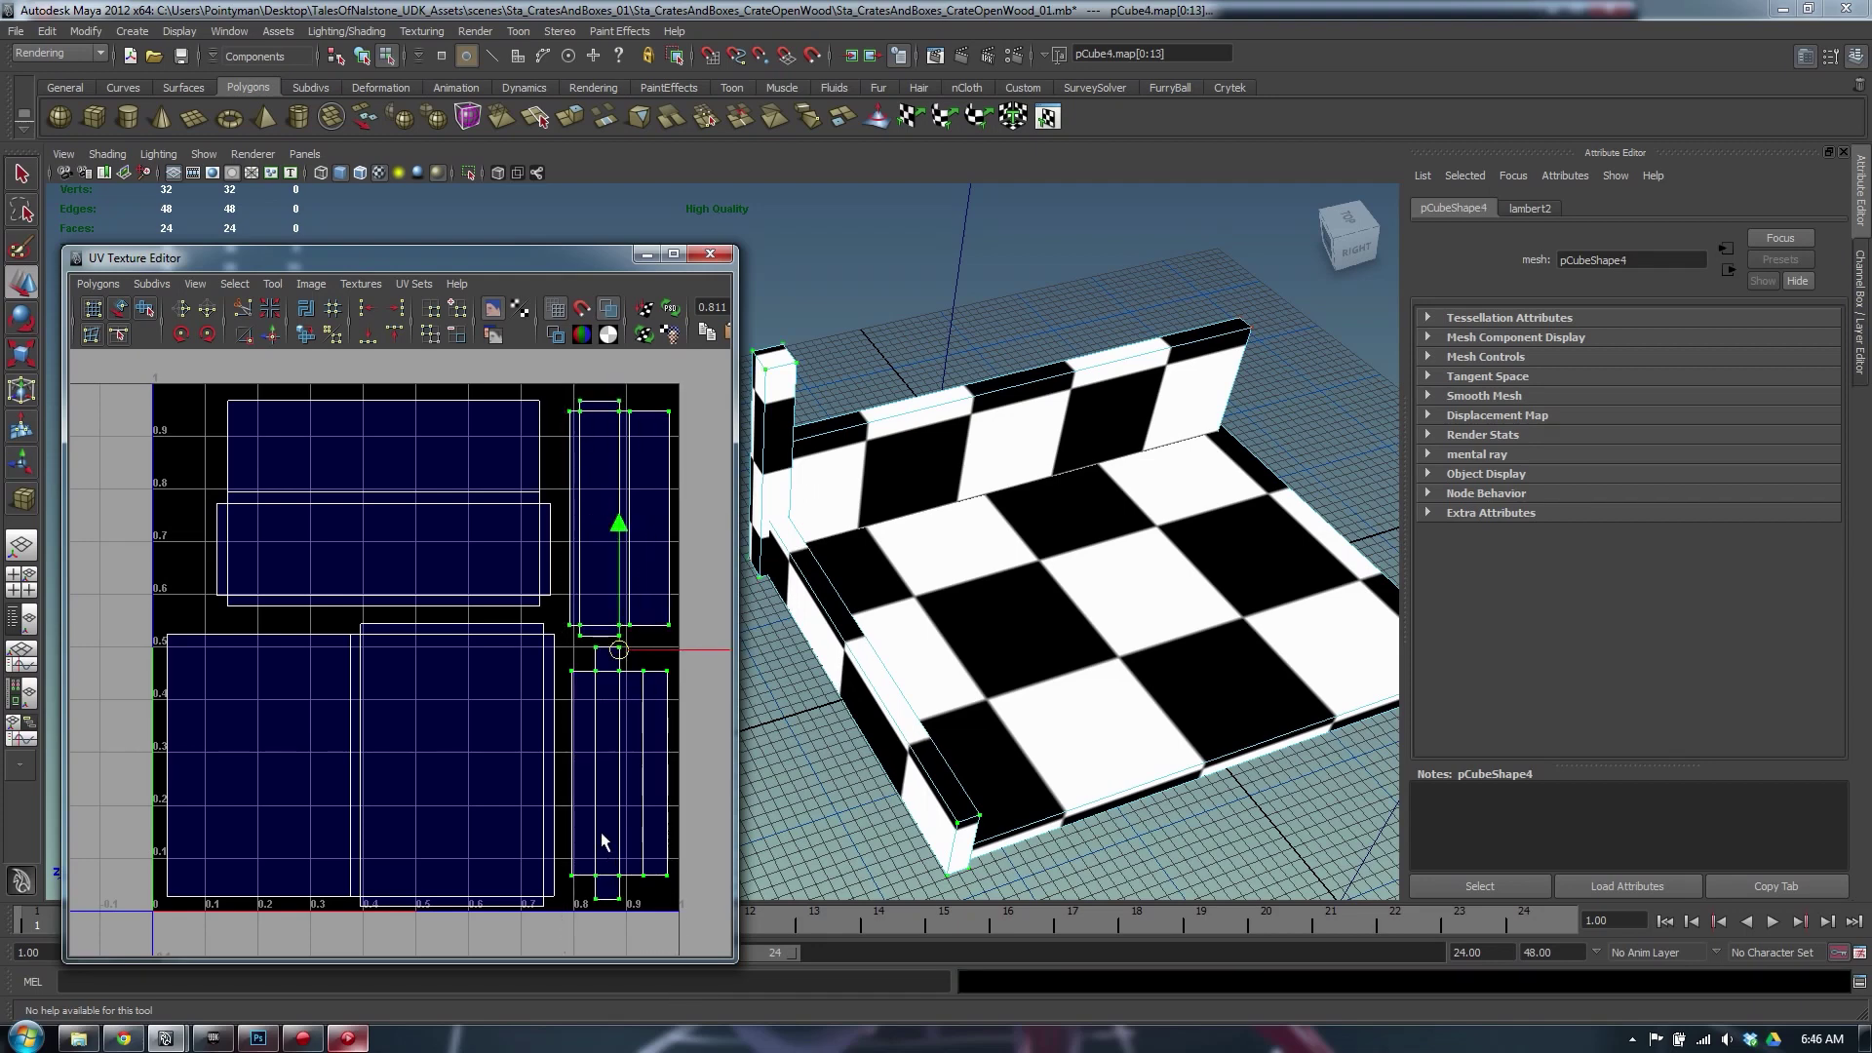
{"action": "middle_click_drag", "start_coordinate": [601, 833], "coordinate": [596, 833]}
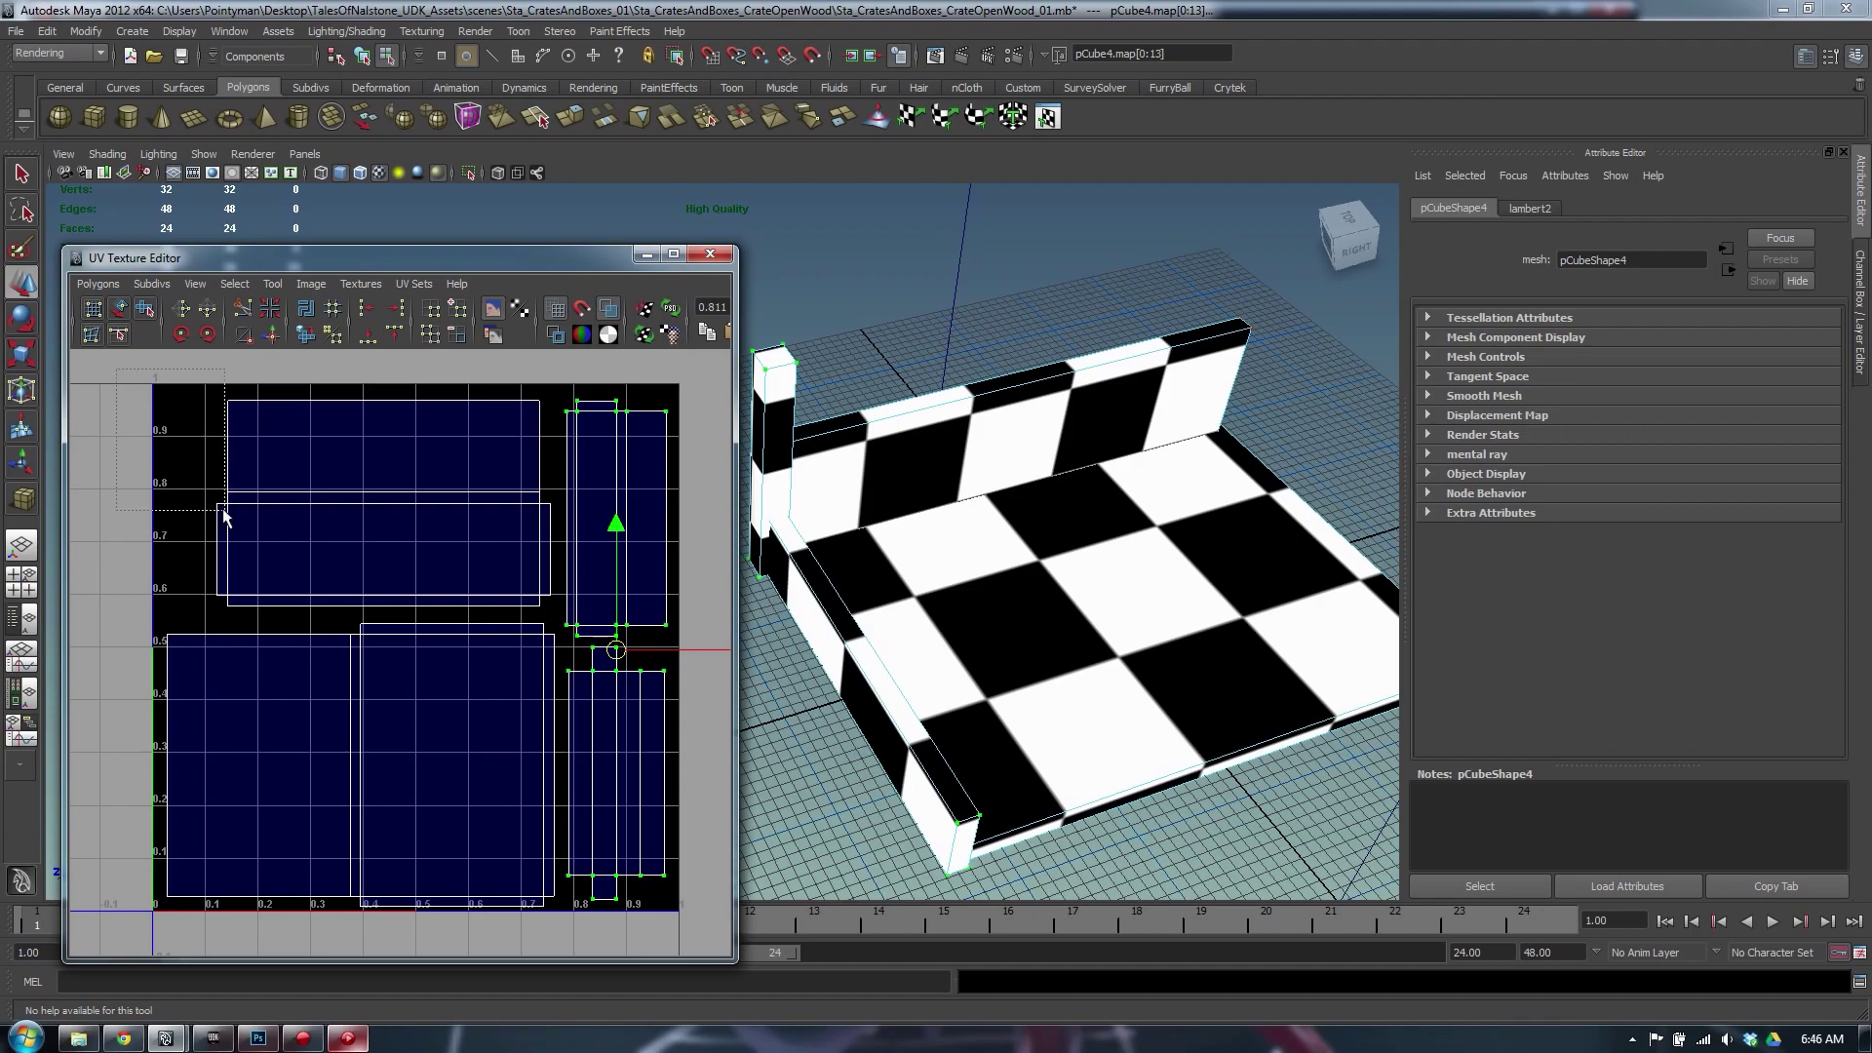
{"action": "left_click_drag", "start_coordinate": [223, 511], "coordinate": [683, 926]}
{"action": "left_click", "coordinate": [982, 276]}
{"action": "left_click_drag", "start_coordinate": [935, 566], "coordinate": [1092, 521], "text": "alt"}
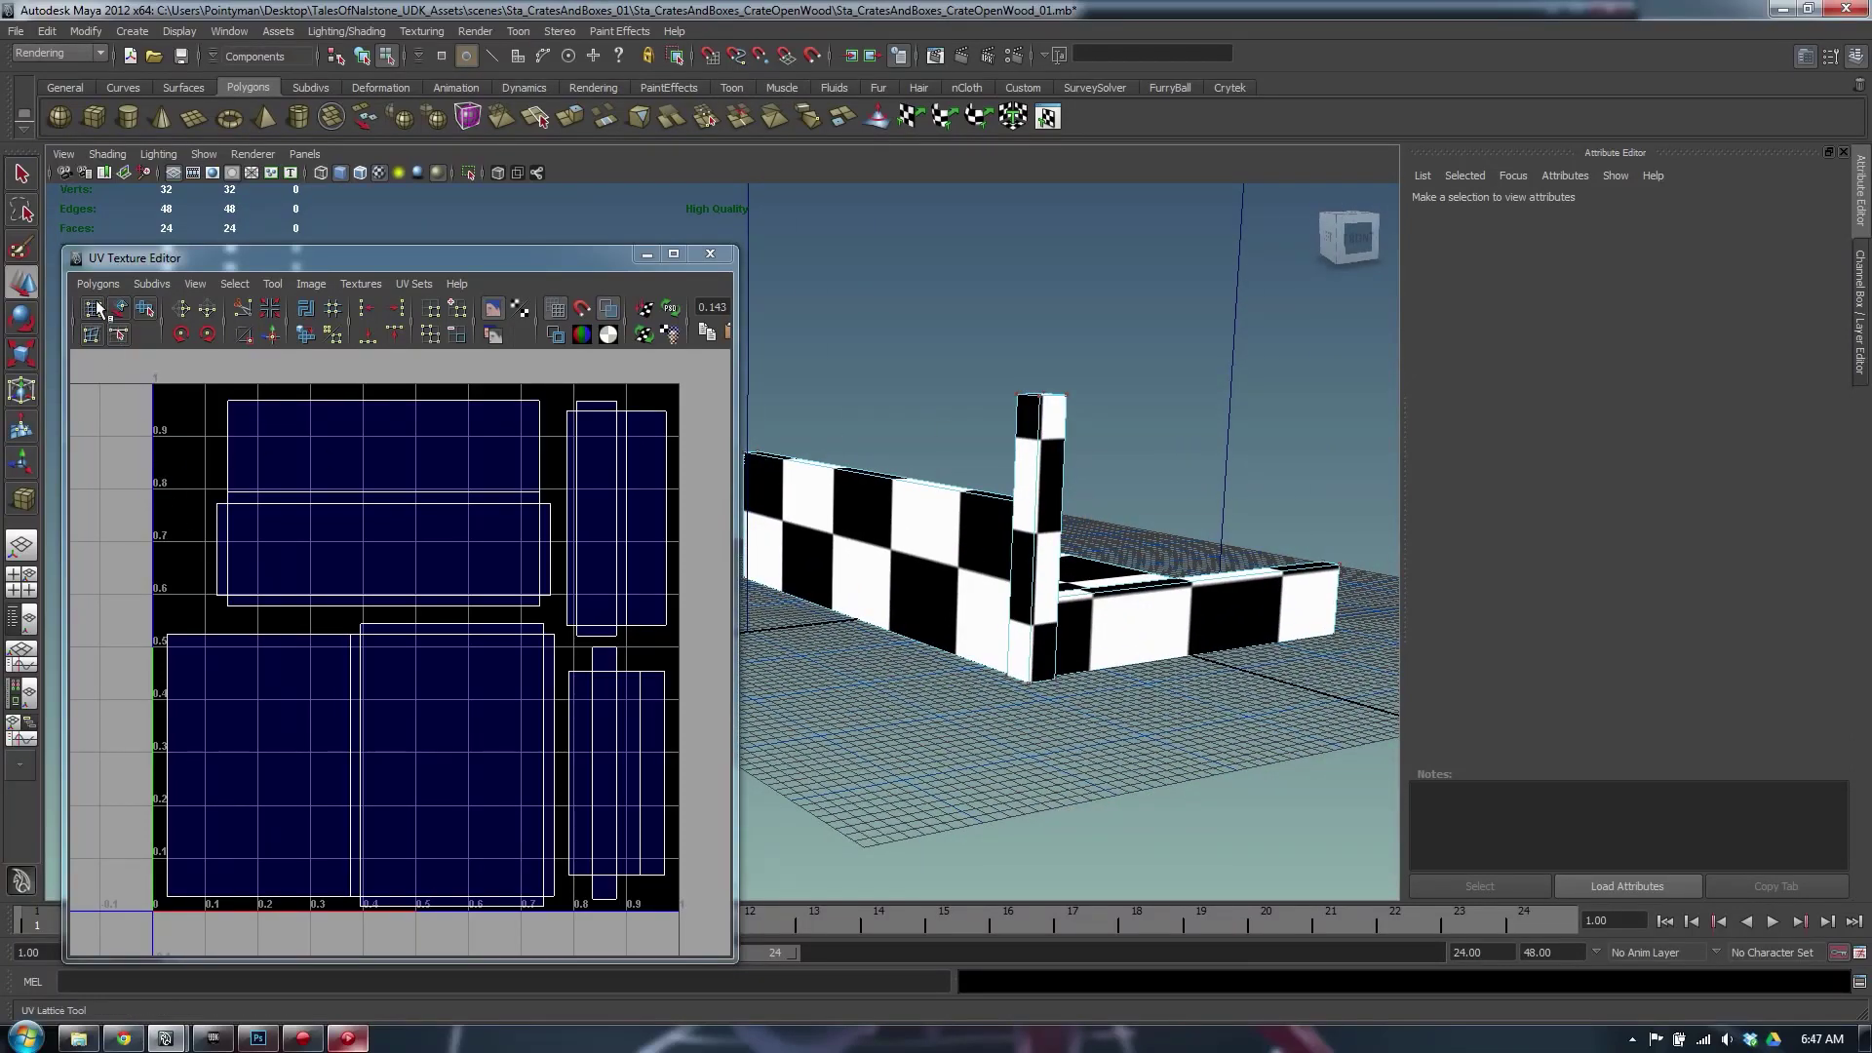
Select all UV shells and set up a UV Snapshot with a size of 2048 by 2048
{"action": "left_click_drag", "start_coordinate": [106, 364], "coordinate": [712, 938]}
{"action": "left_click_drag", "start_coordinate": [157, 257], "coordinate": [168, 206]}
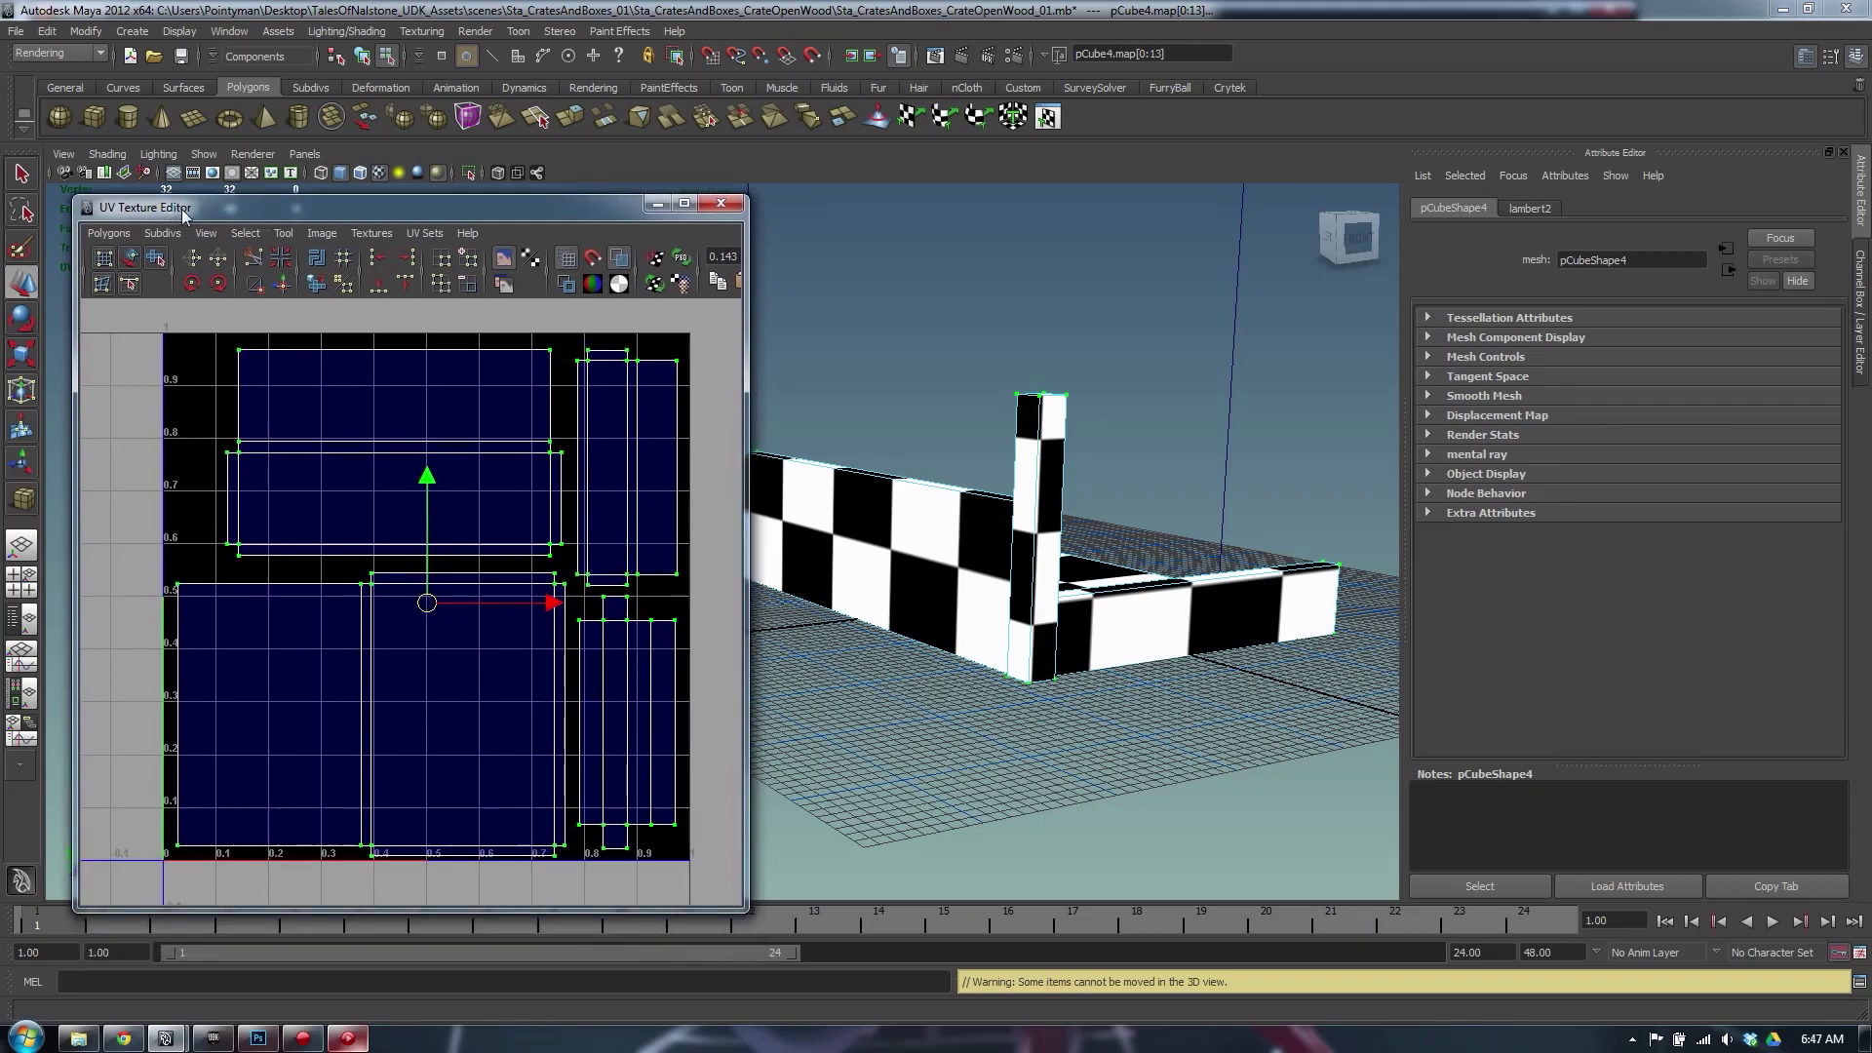
{"action": "left_click", "coordinate": [109, 233]}
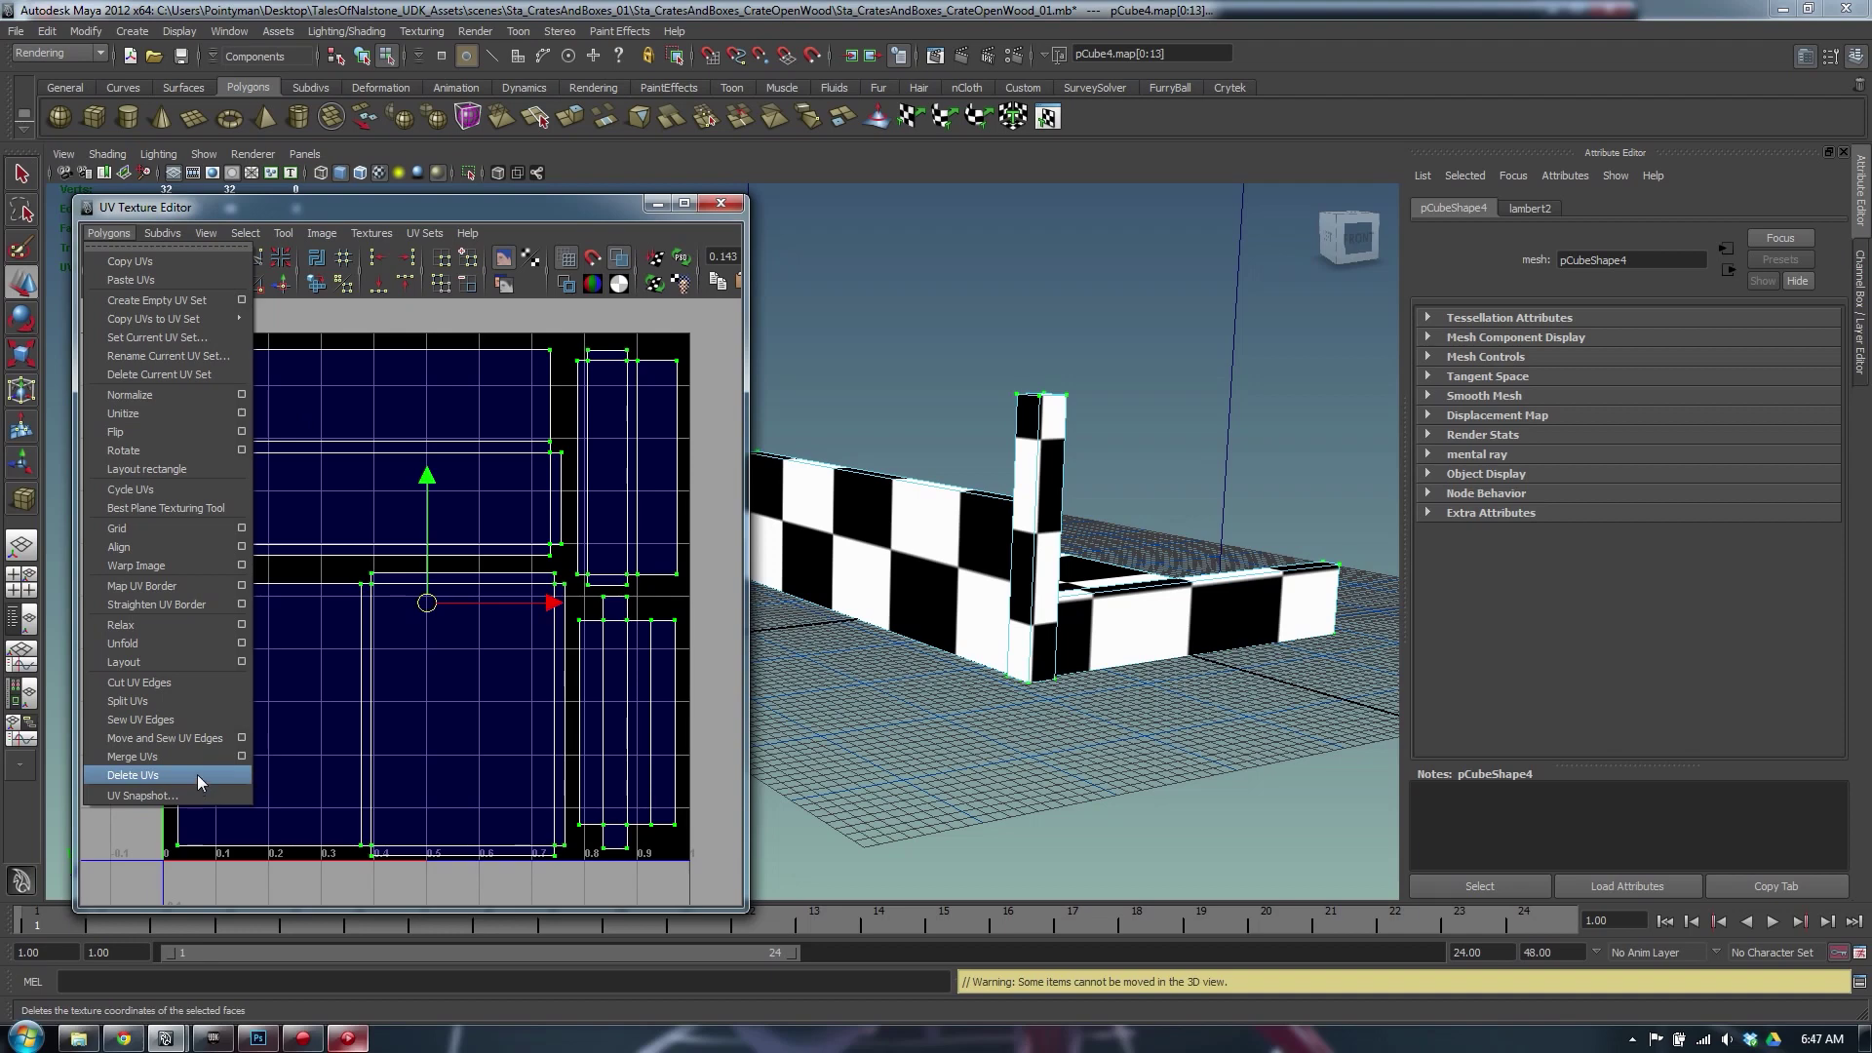
{"action": "left_click", "coordinate": [135, 793]}
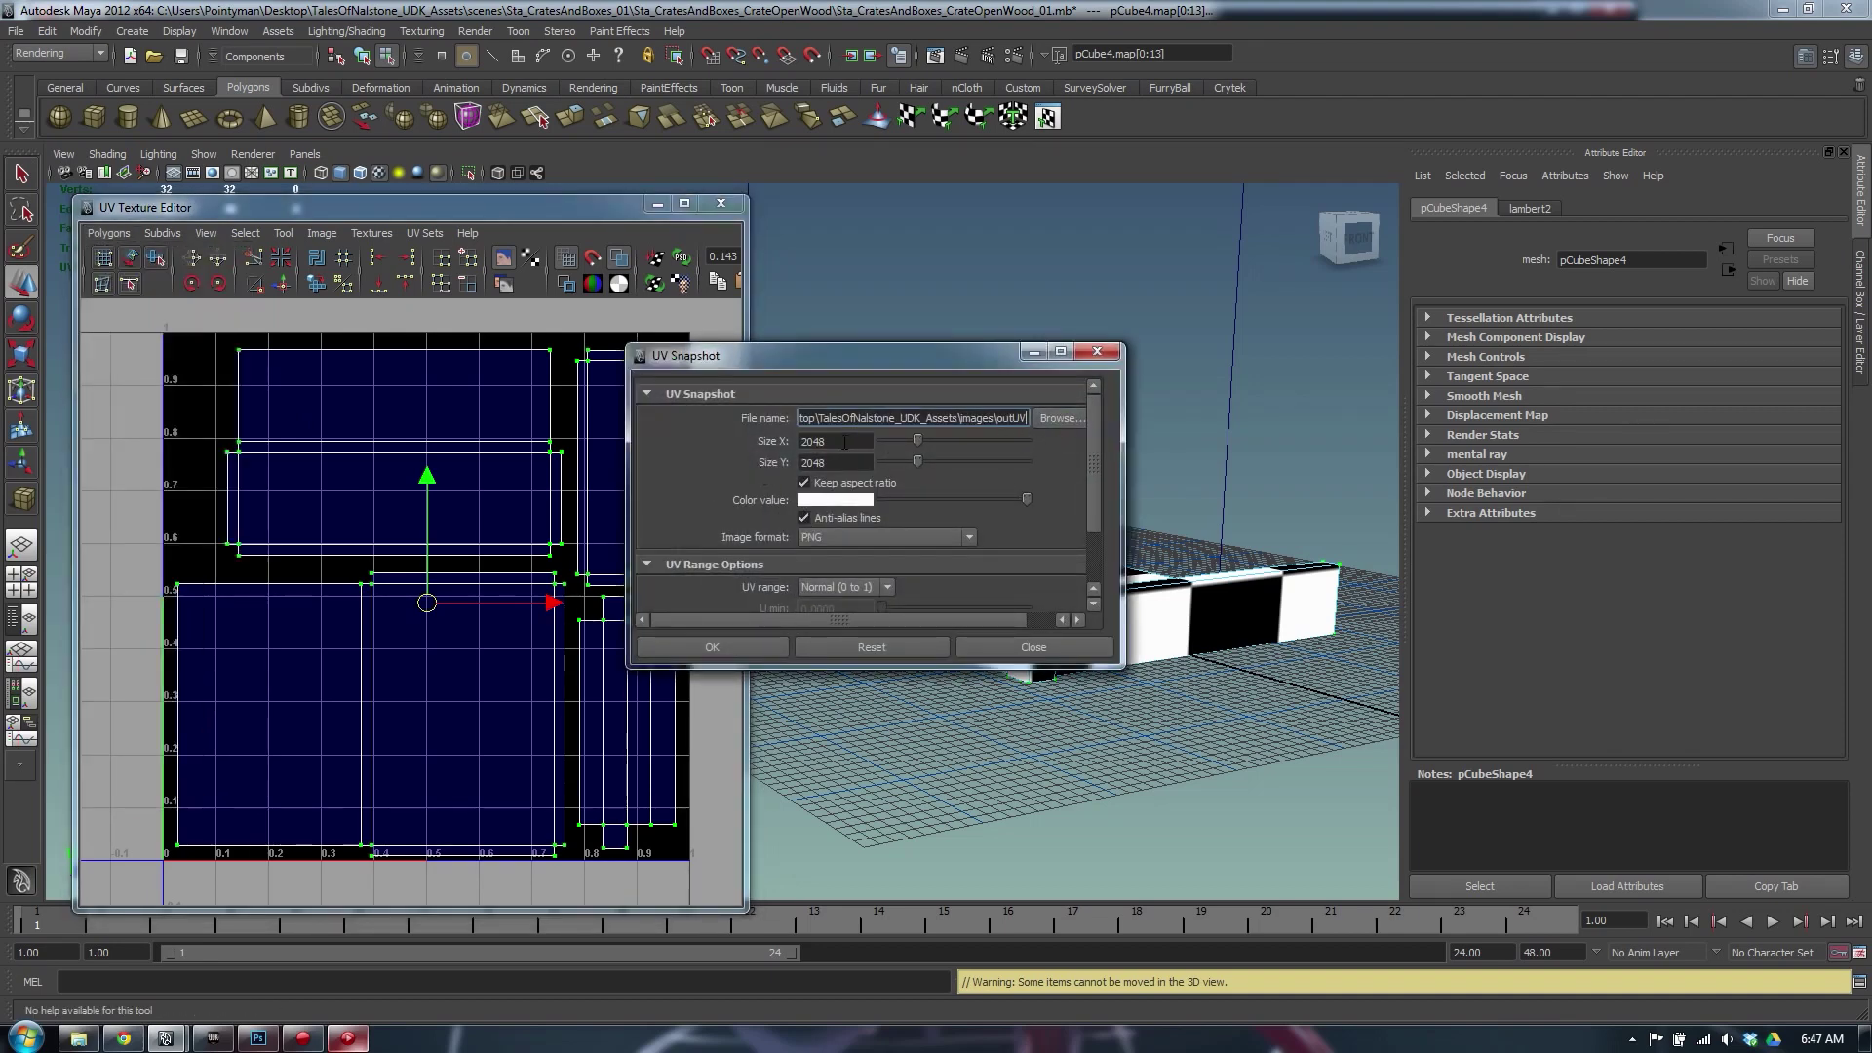
{"action": "key", "text": "Tab"}
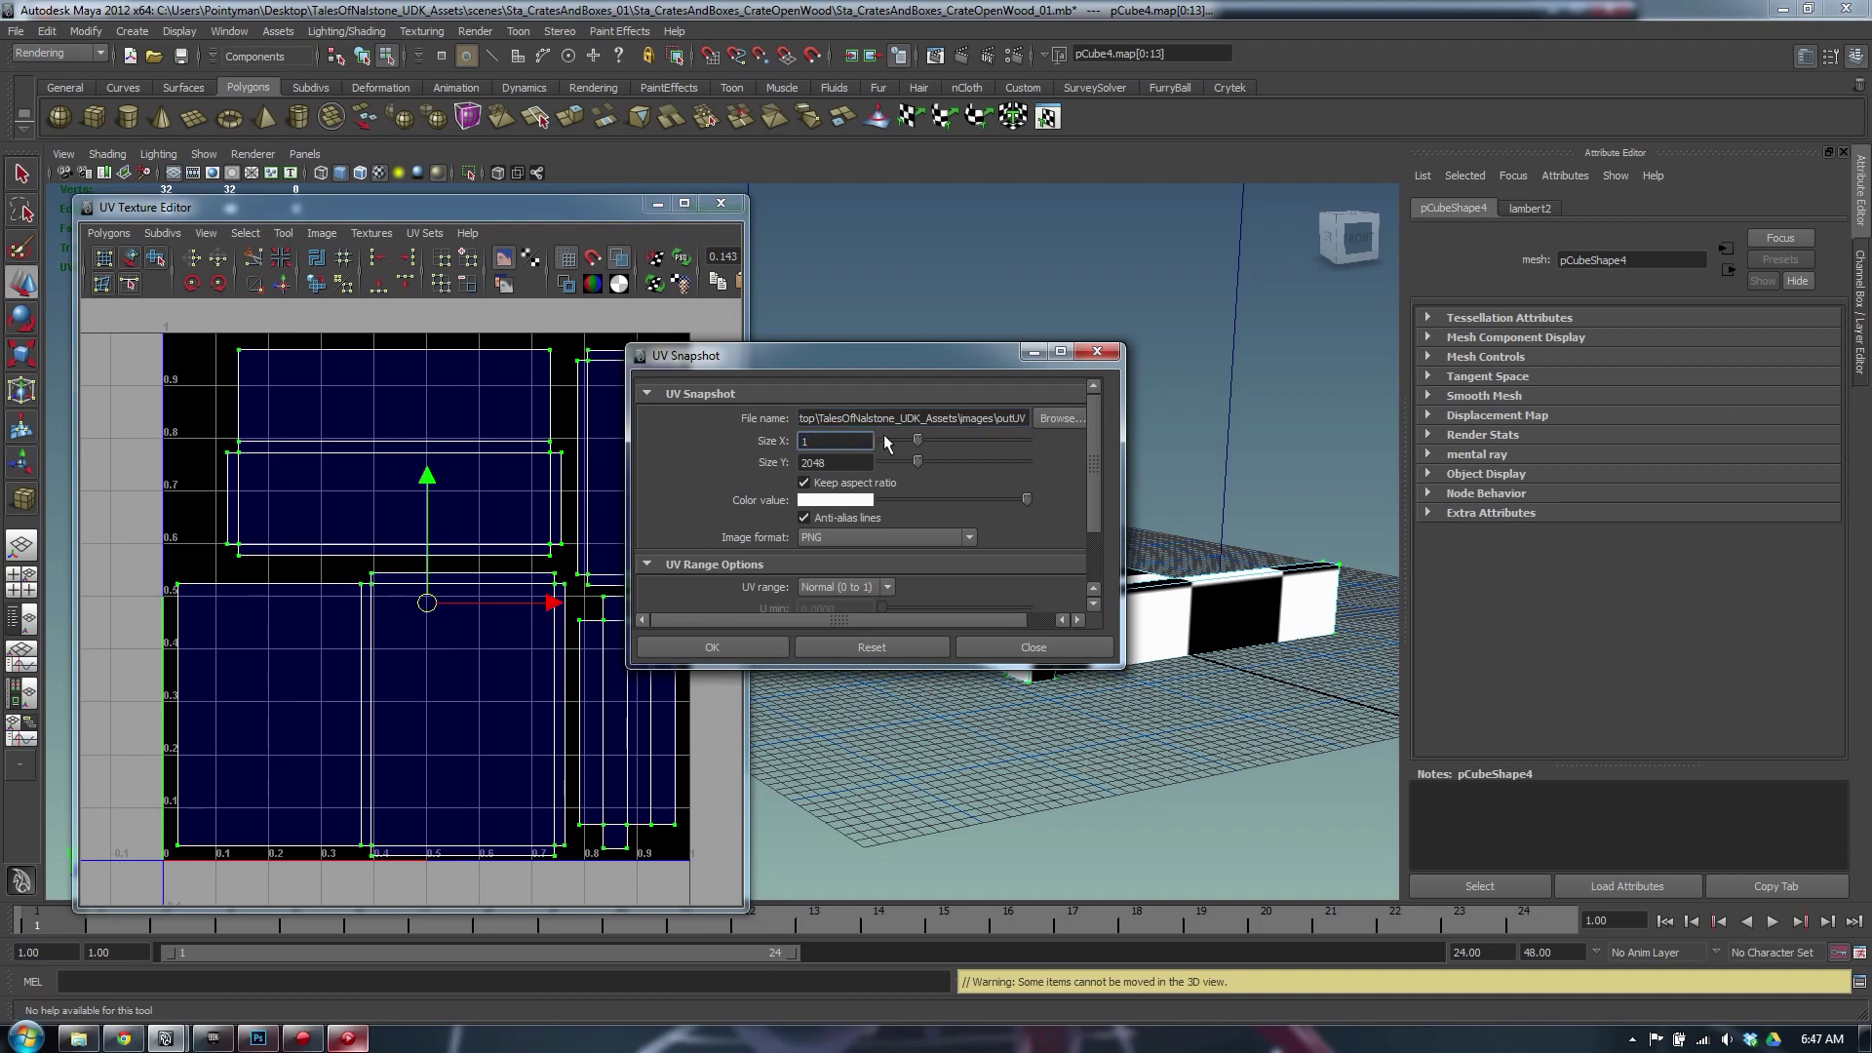
{"action": "type", "text": "32"}
{"action": "key", "text": "Tab"}
{"action": "type", "text": "20"}
{"action": "key", "text": "Return"}
Browse for the snapshot's save location to the scenes folder's Sta_CratesAndBoxes_01\Sta_CratesAndBoxes_CrateOpenWood subfolder
{"action": "left_click", "coordinate": [1055, 419]}
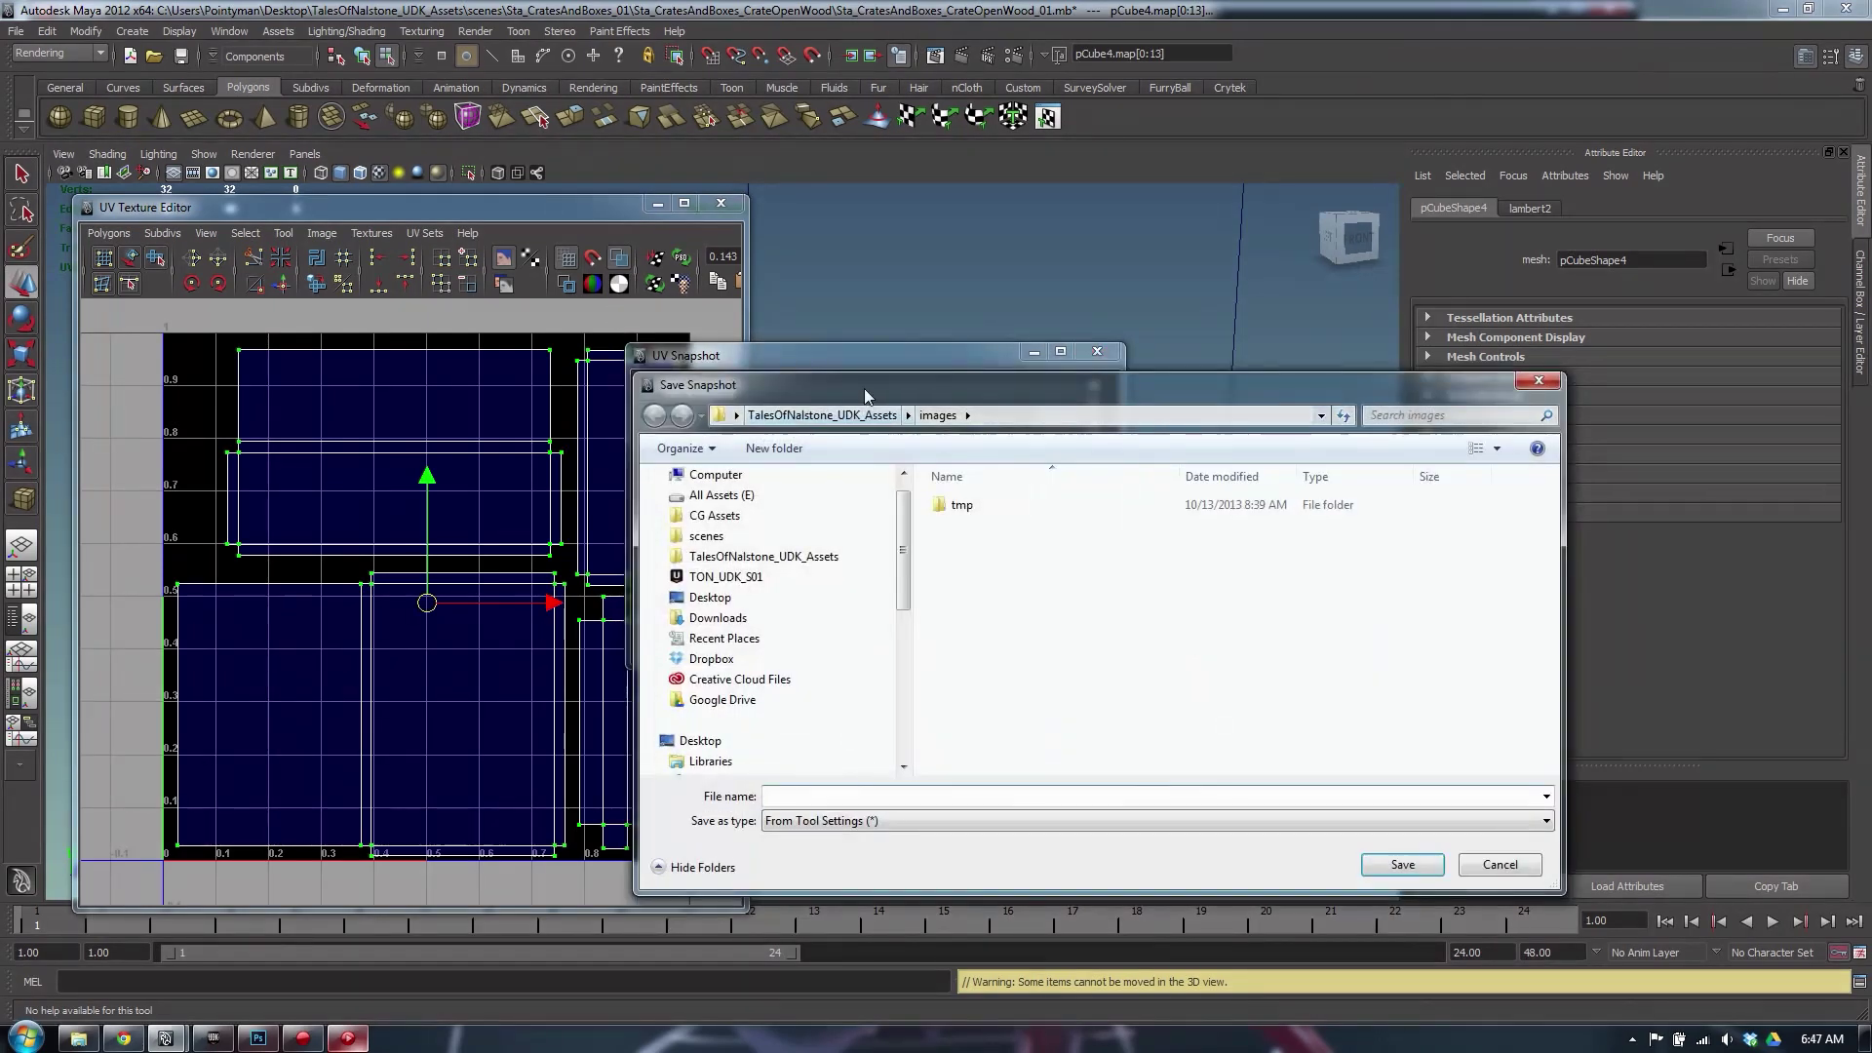
{"action": "left_click_drag", "start_coordinate": [847, 346], "coordinate": [591, 328]}
{"action": "left_click", "coordinate": [590, 363]}
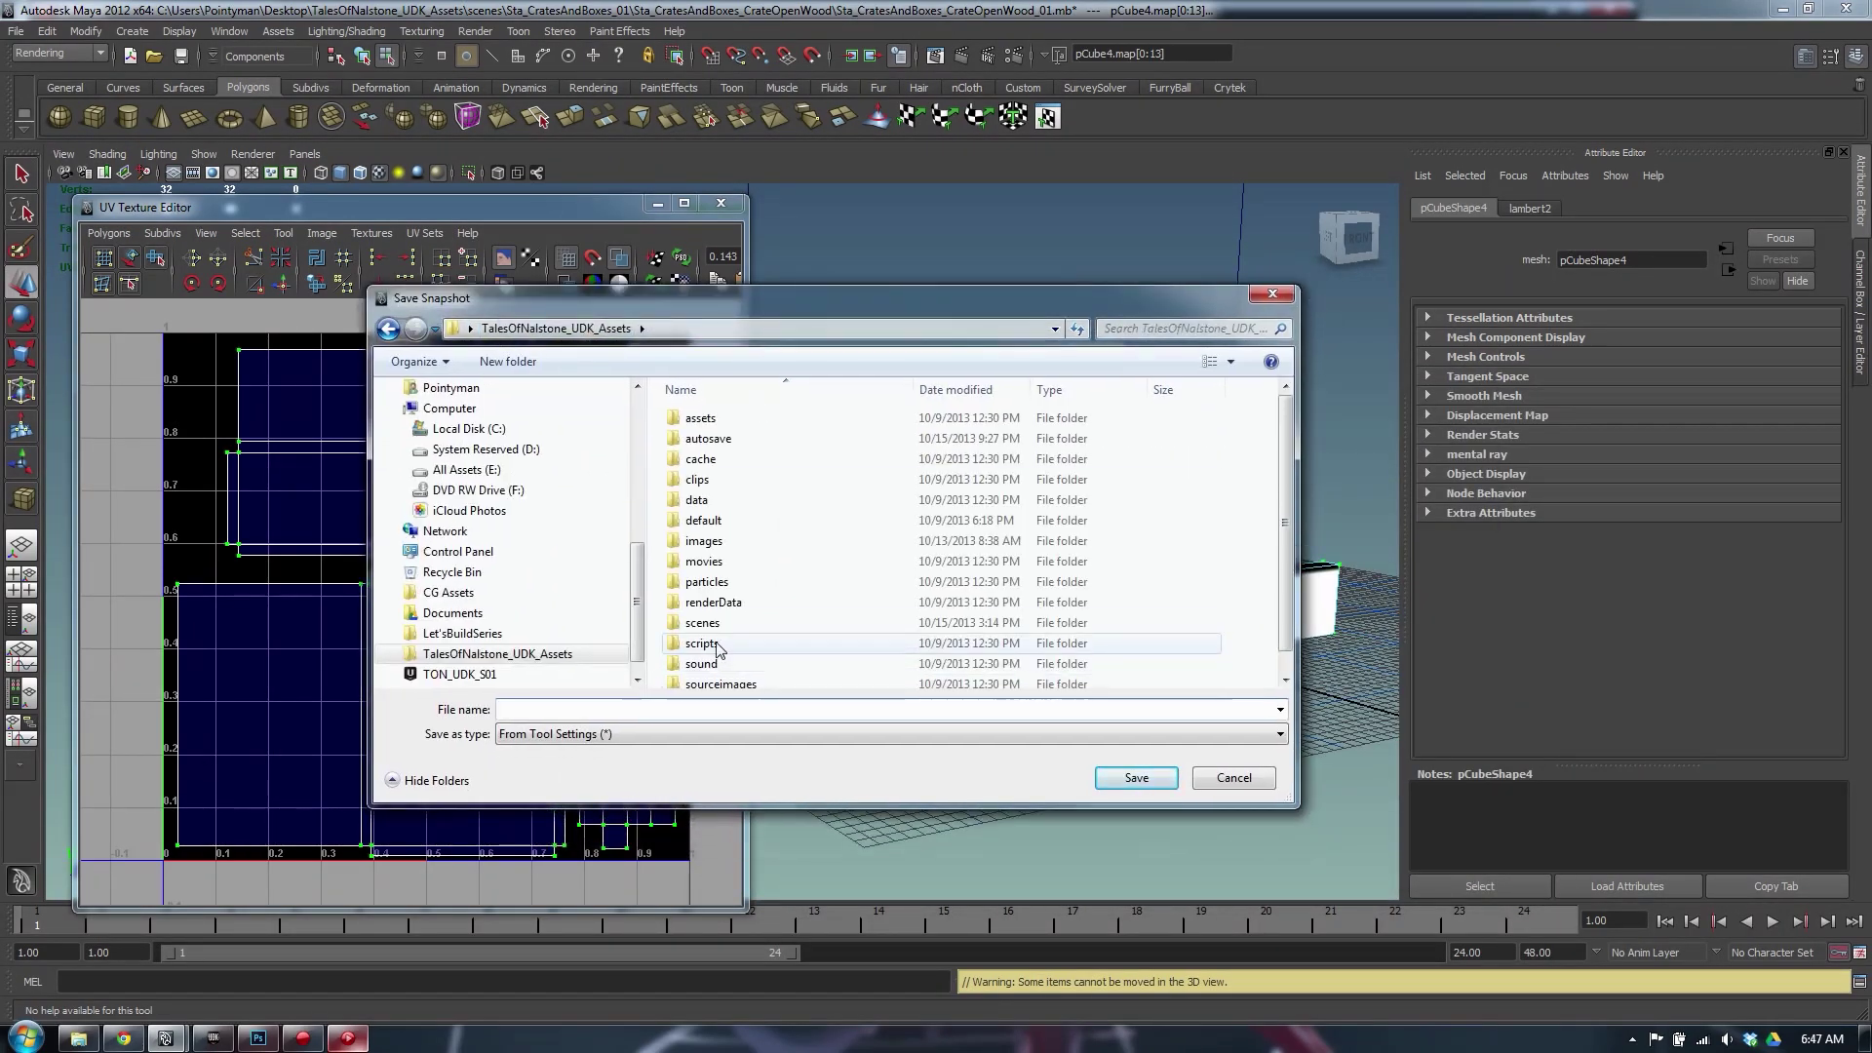
{"action": "left_click", "coordinate": [699, 626]}
{"action": "double_click", "coordinate": [699, 625]}
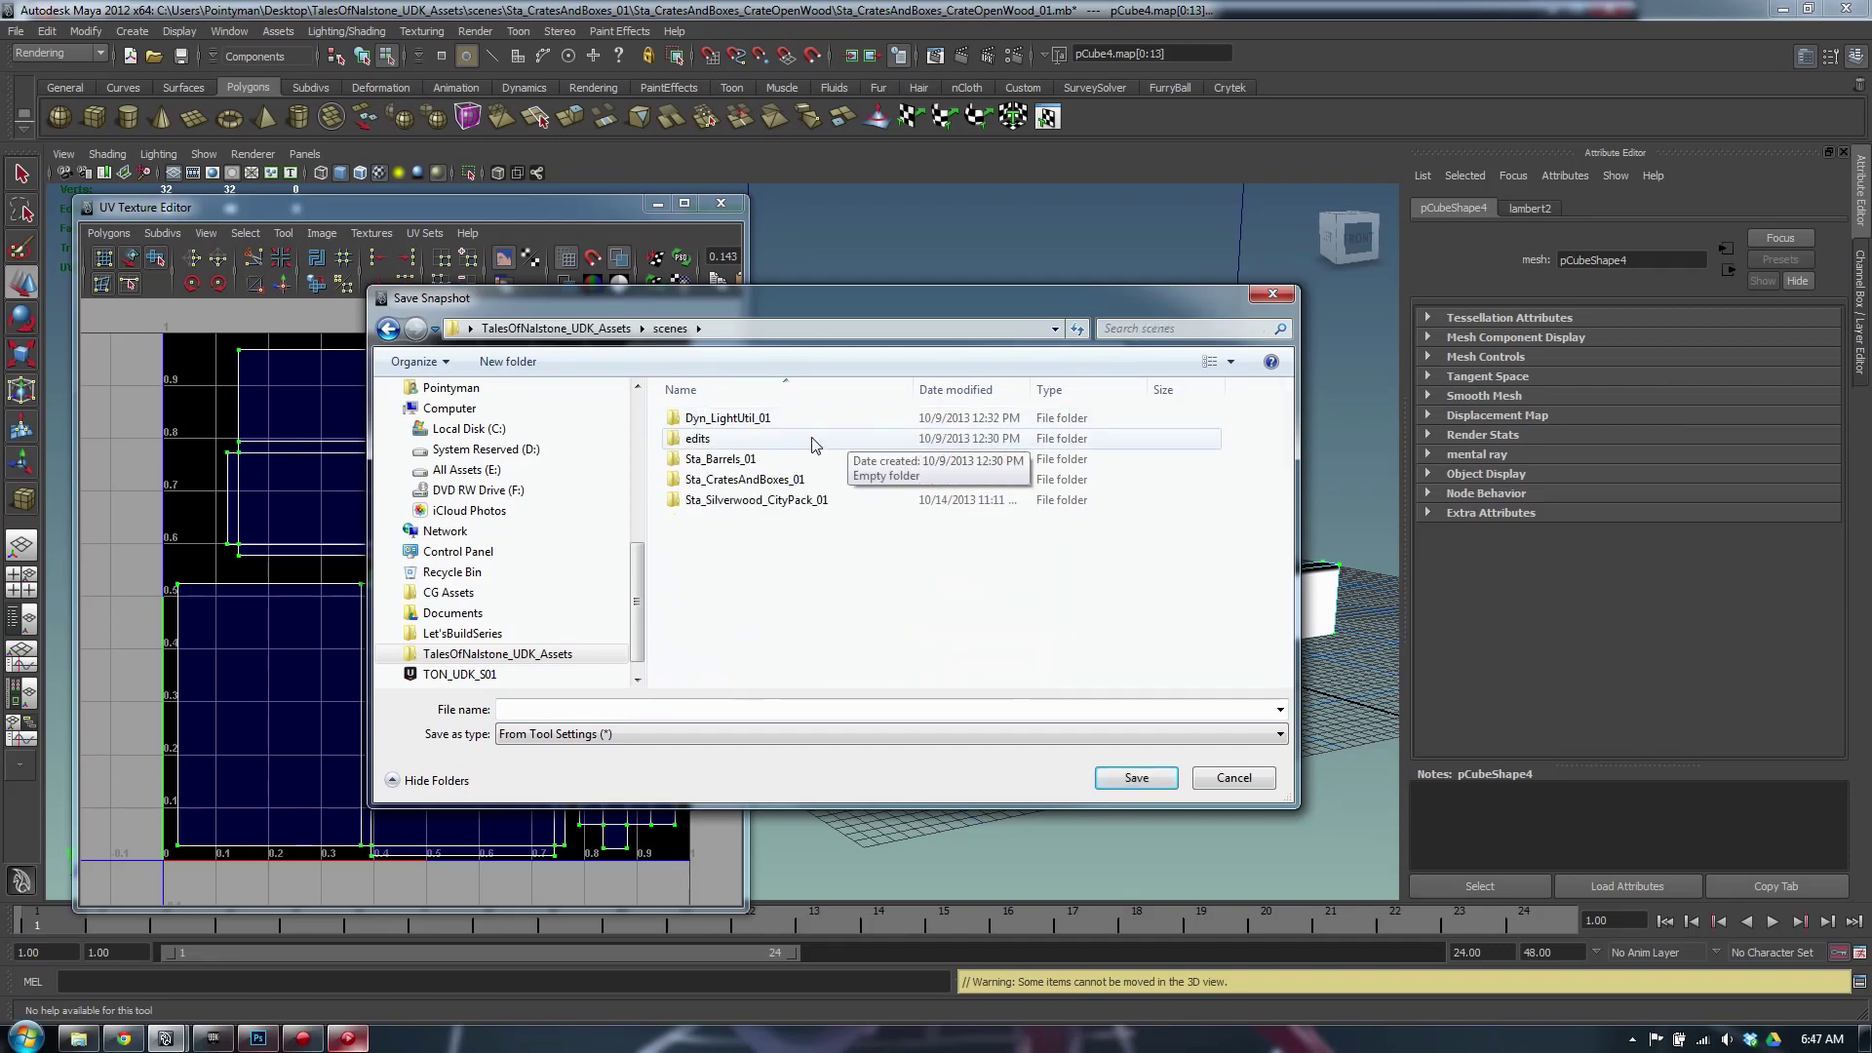
{"action": "double_click", "coordinate": [750, 479]}
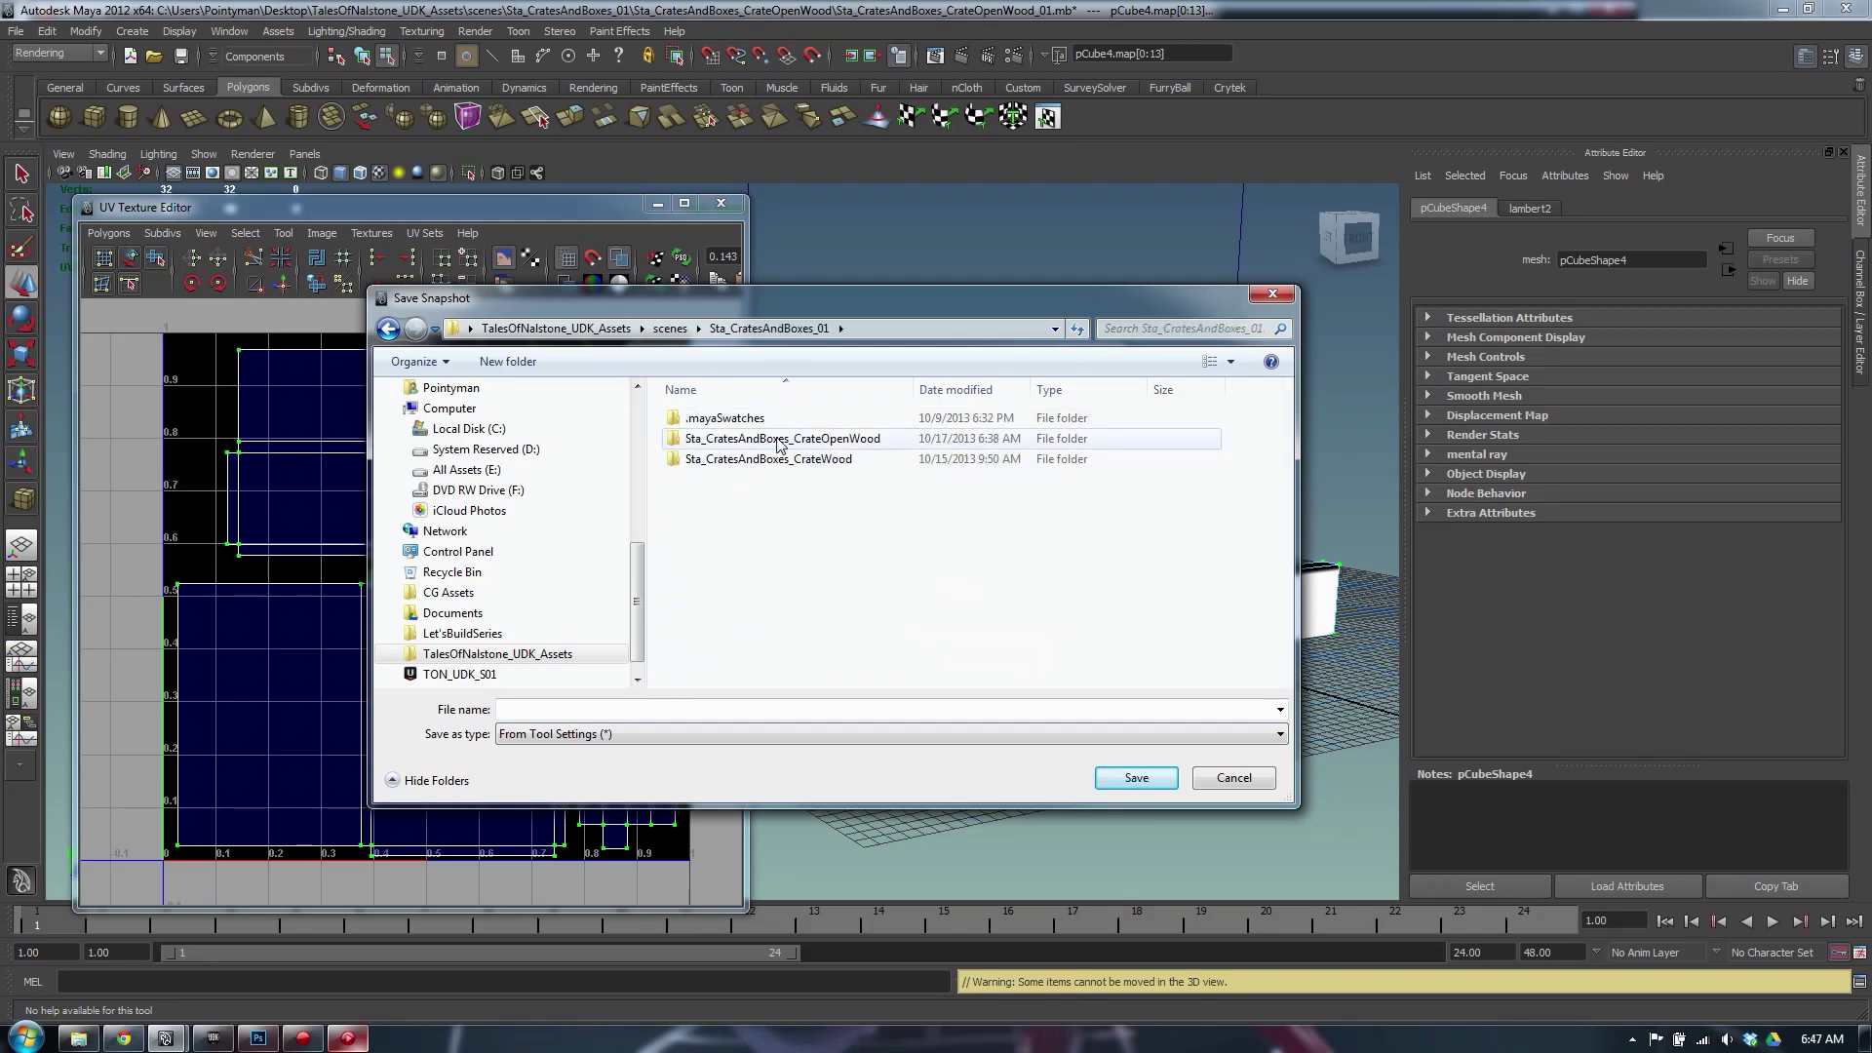
{"action": "left_click", "coordinate": [748, 445]}
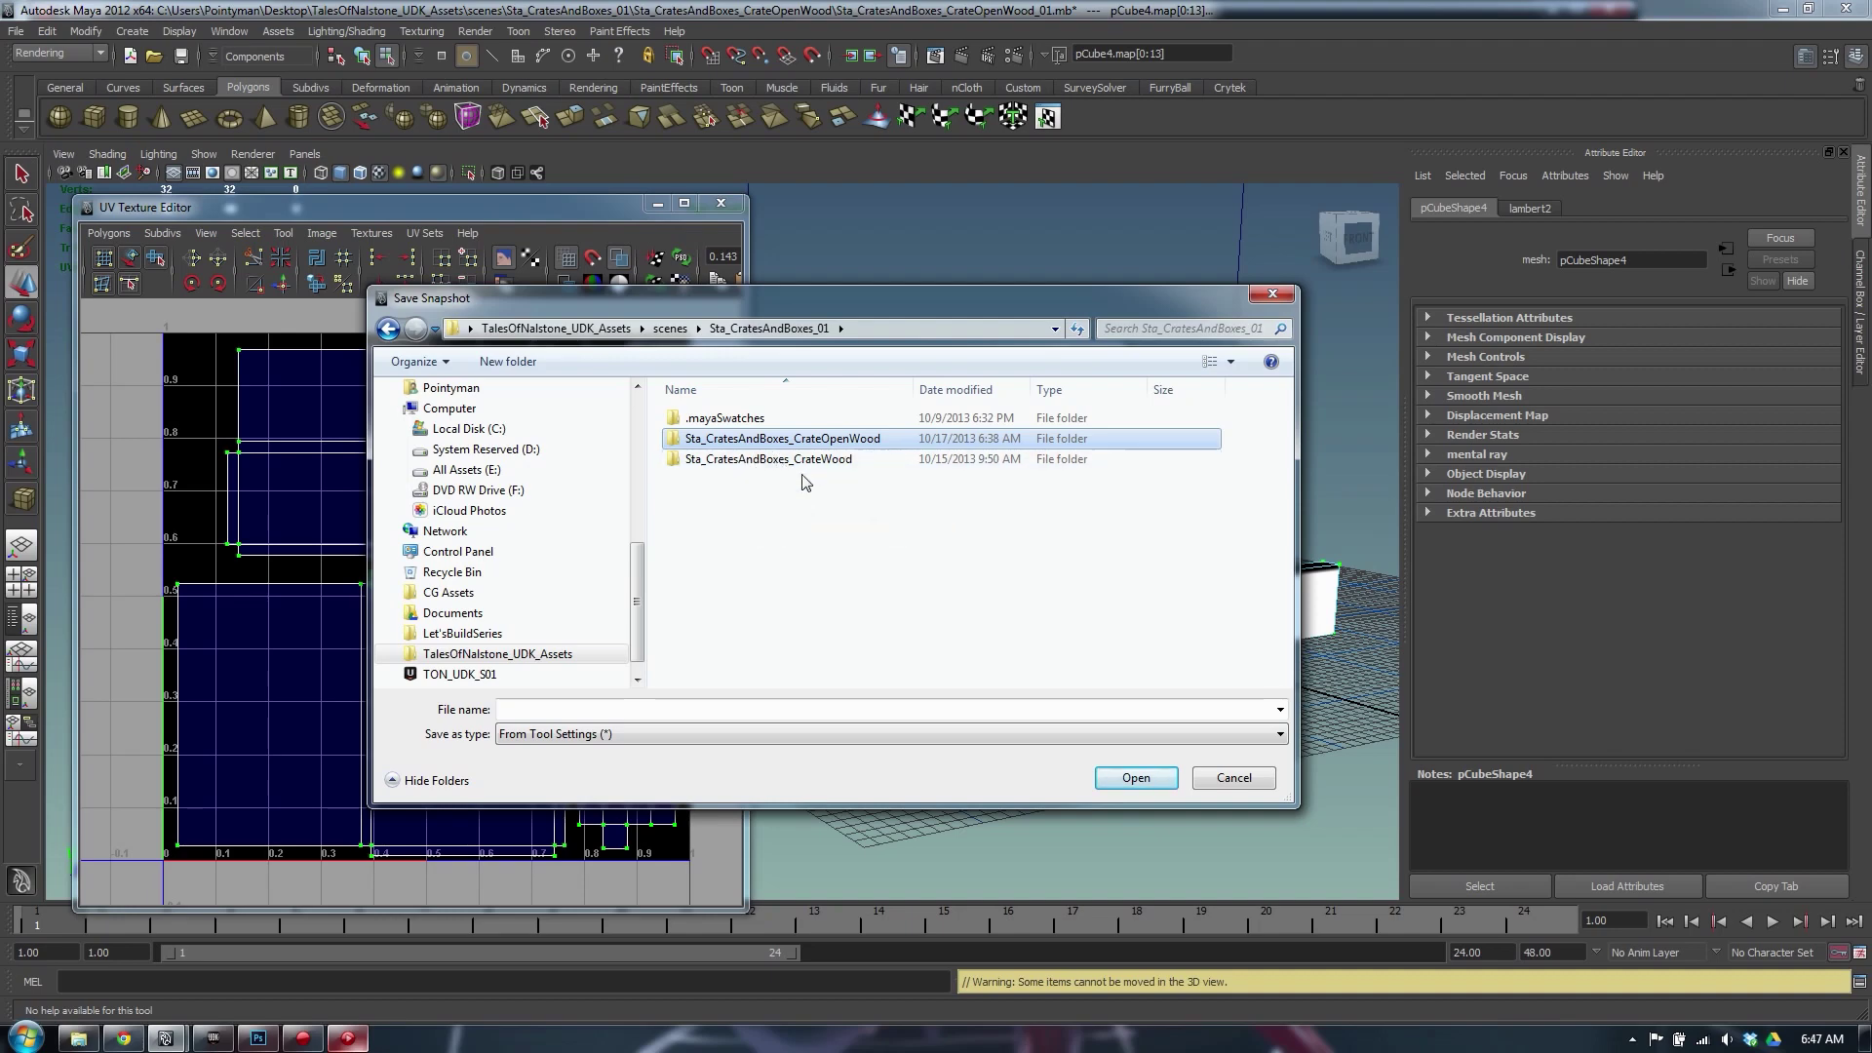
{"action": "double_click", "coordinate": [839, 440]}
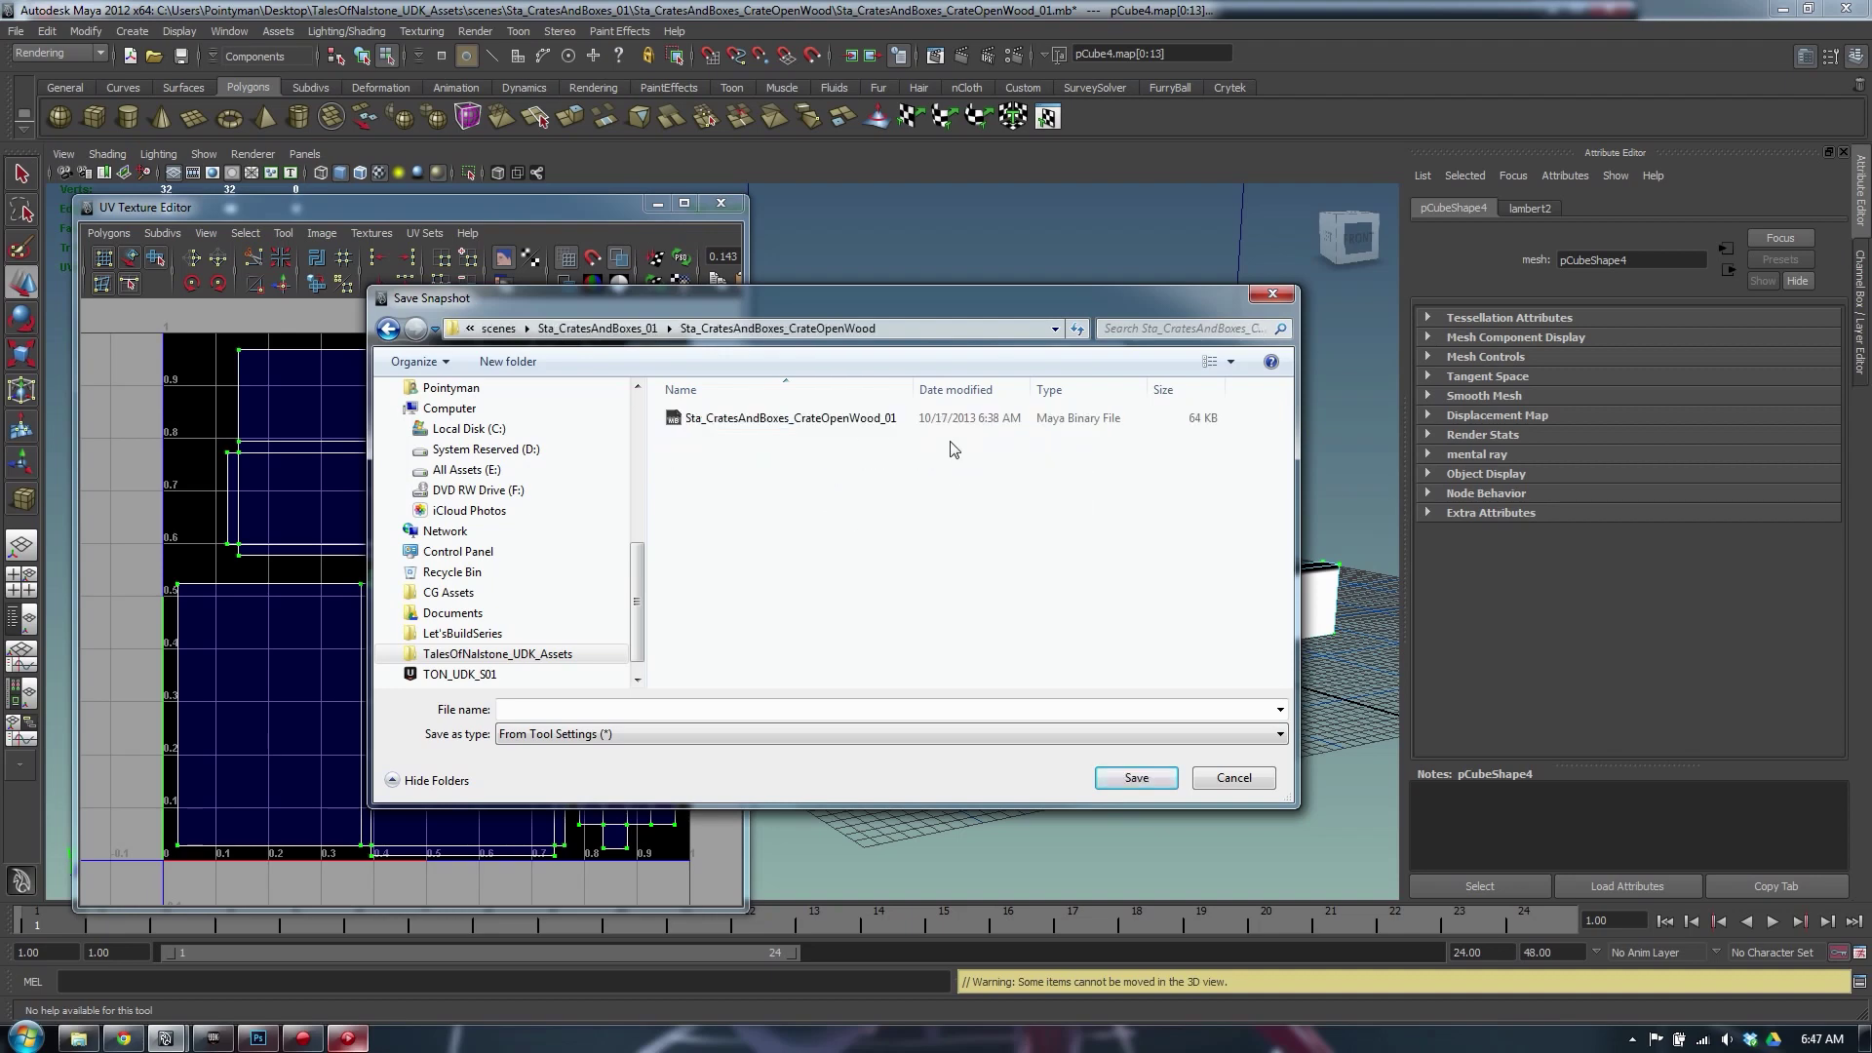
Name the snapshot Sta_CratesAndBoxes_CrateOpenWood_01 and export it as a PNG
{"action": "left_click", "coordinate": [753, 425]}
{"action": "left_click", "coordinate": [735, 704]}
{"action": "left_click", "coordinate": [781, 710]}
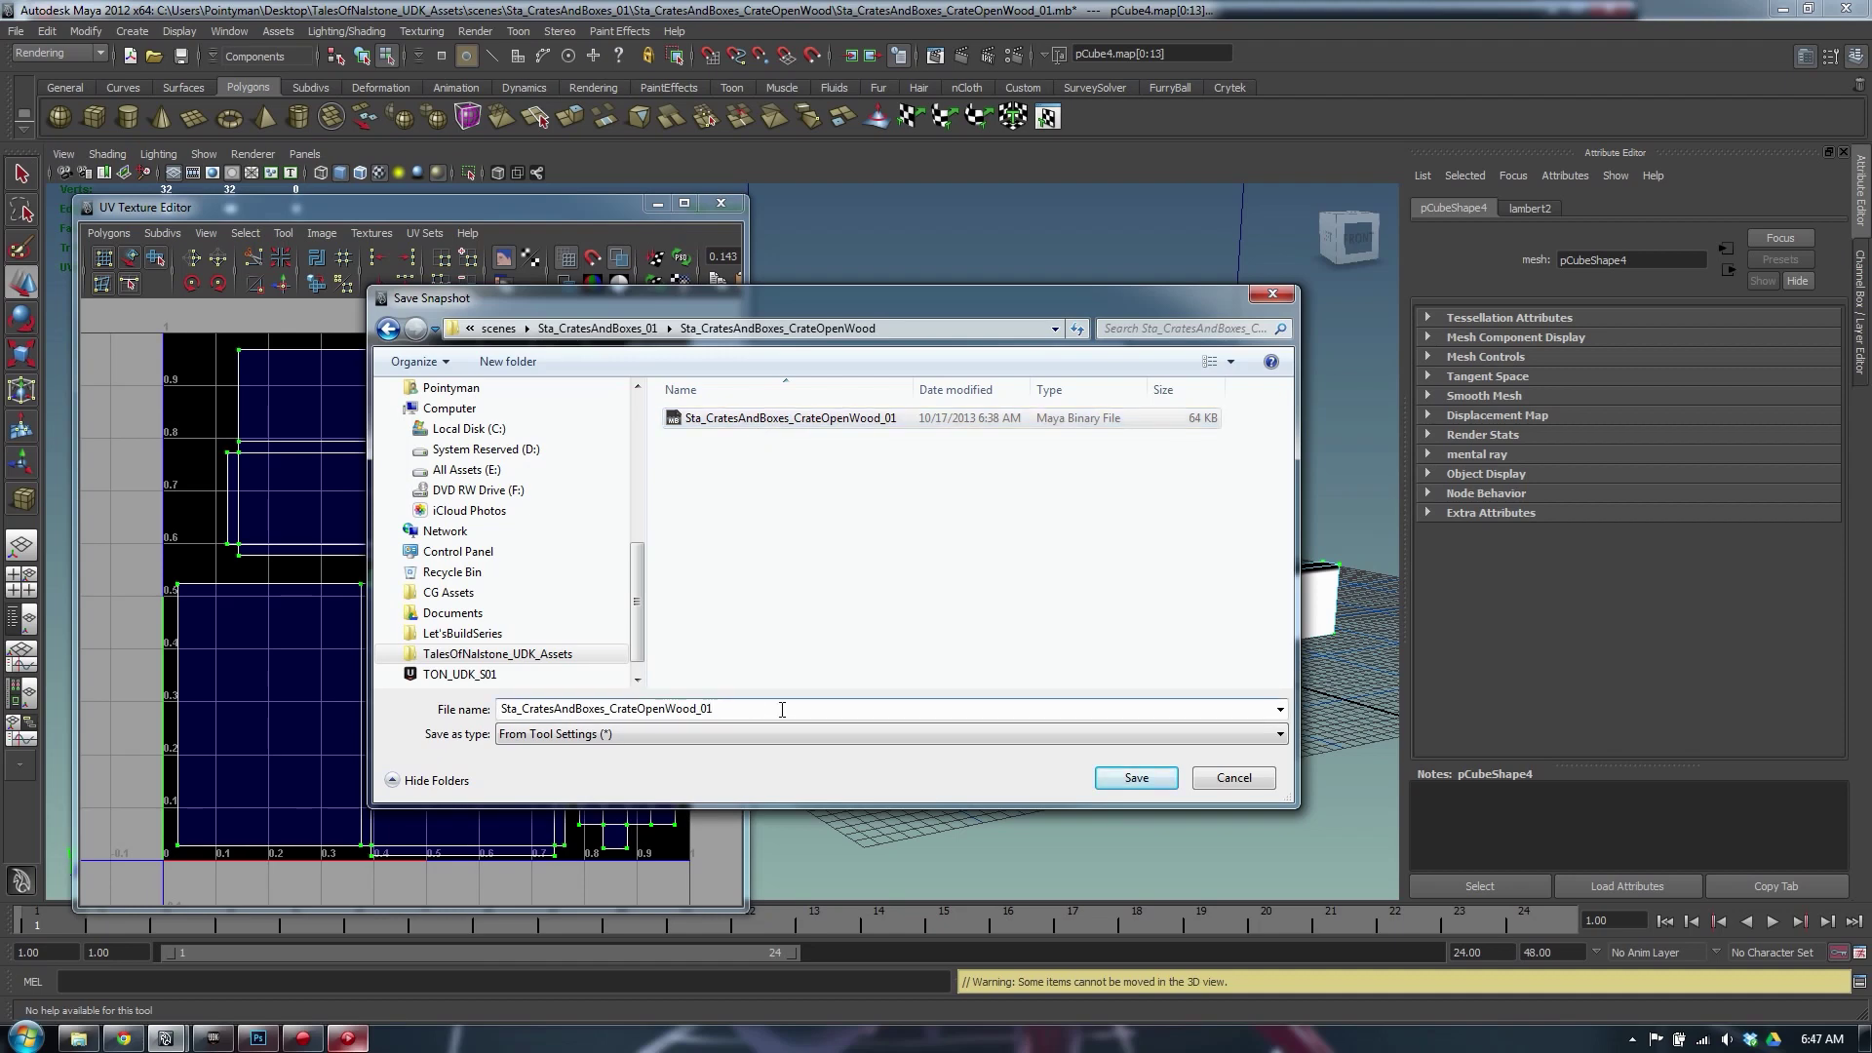
{"action": "key", "text": "BackSpace"}
{"action": "type", "text": "1"}
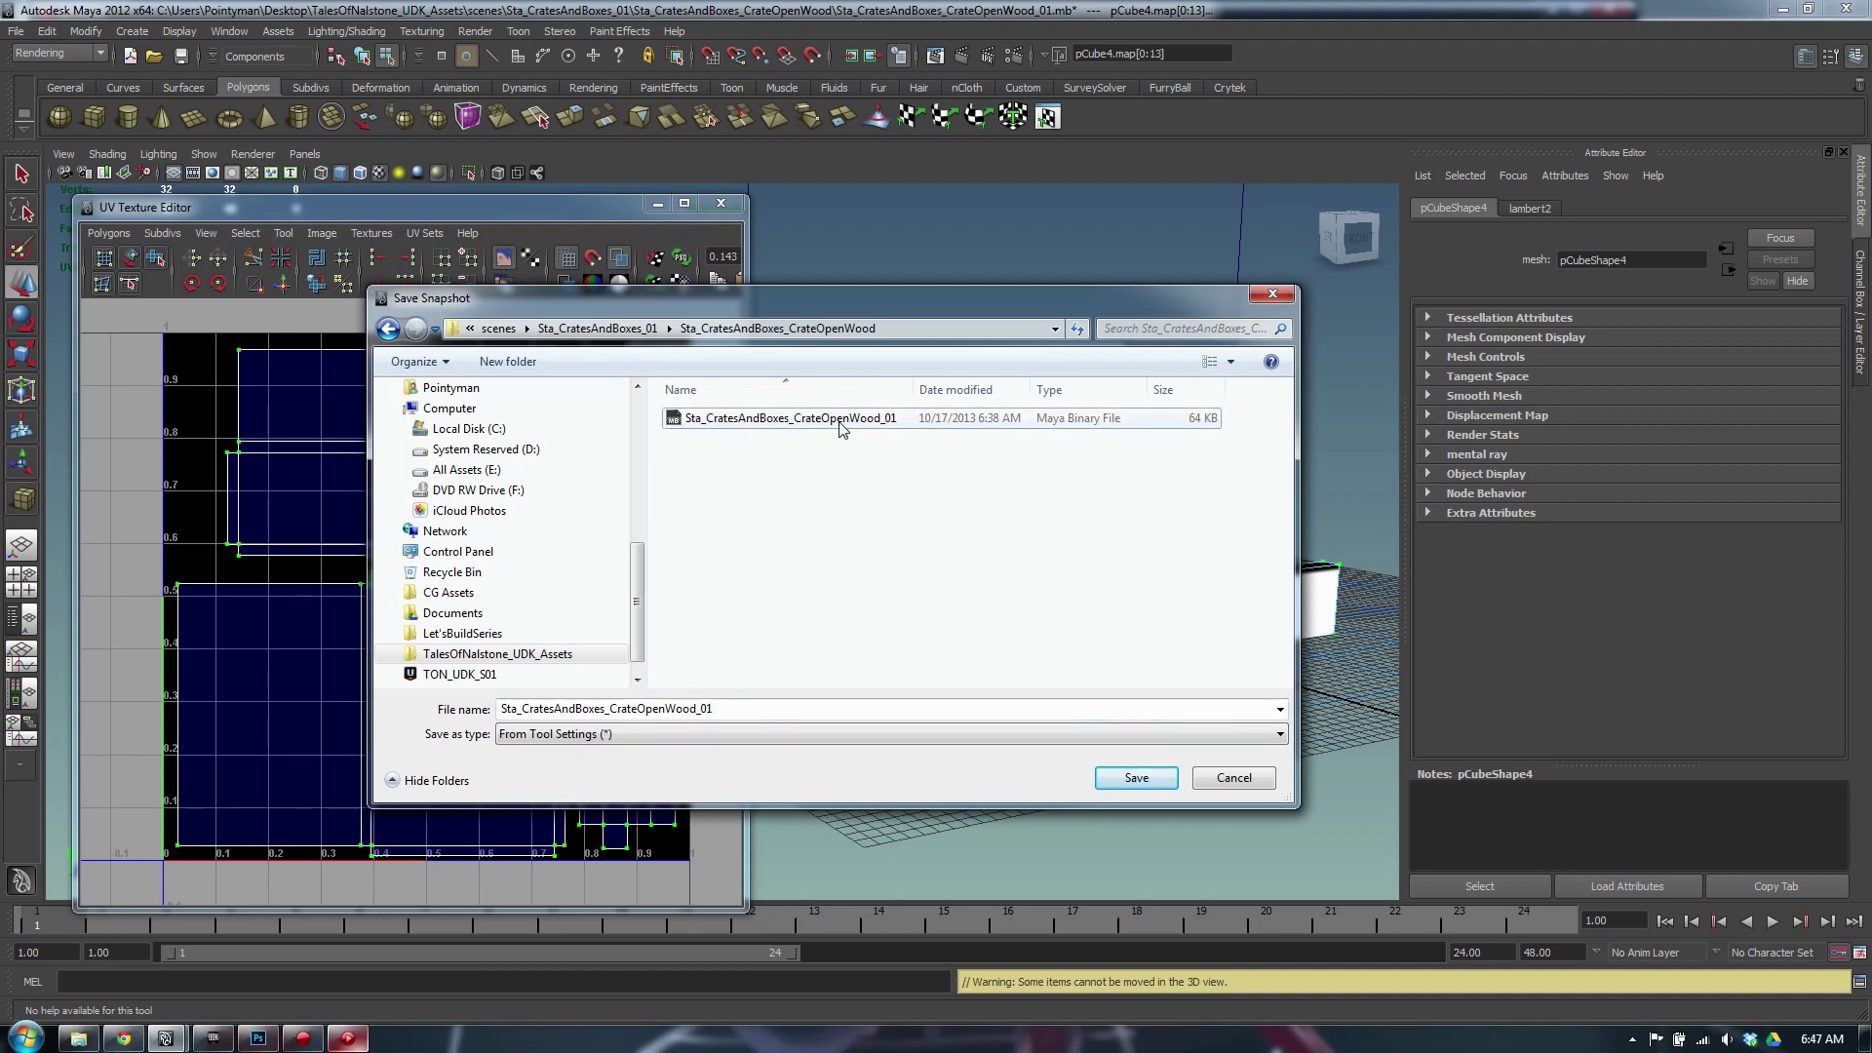
{"action": "left_click", "coordinate": [1136, 777]}
{"action": "left_click", "coordinate": [712, 647]}
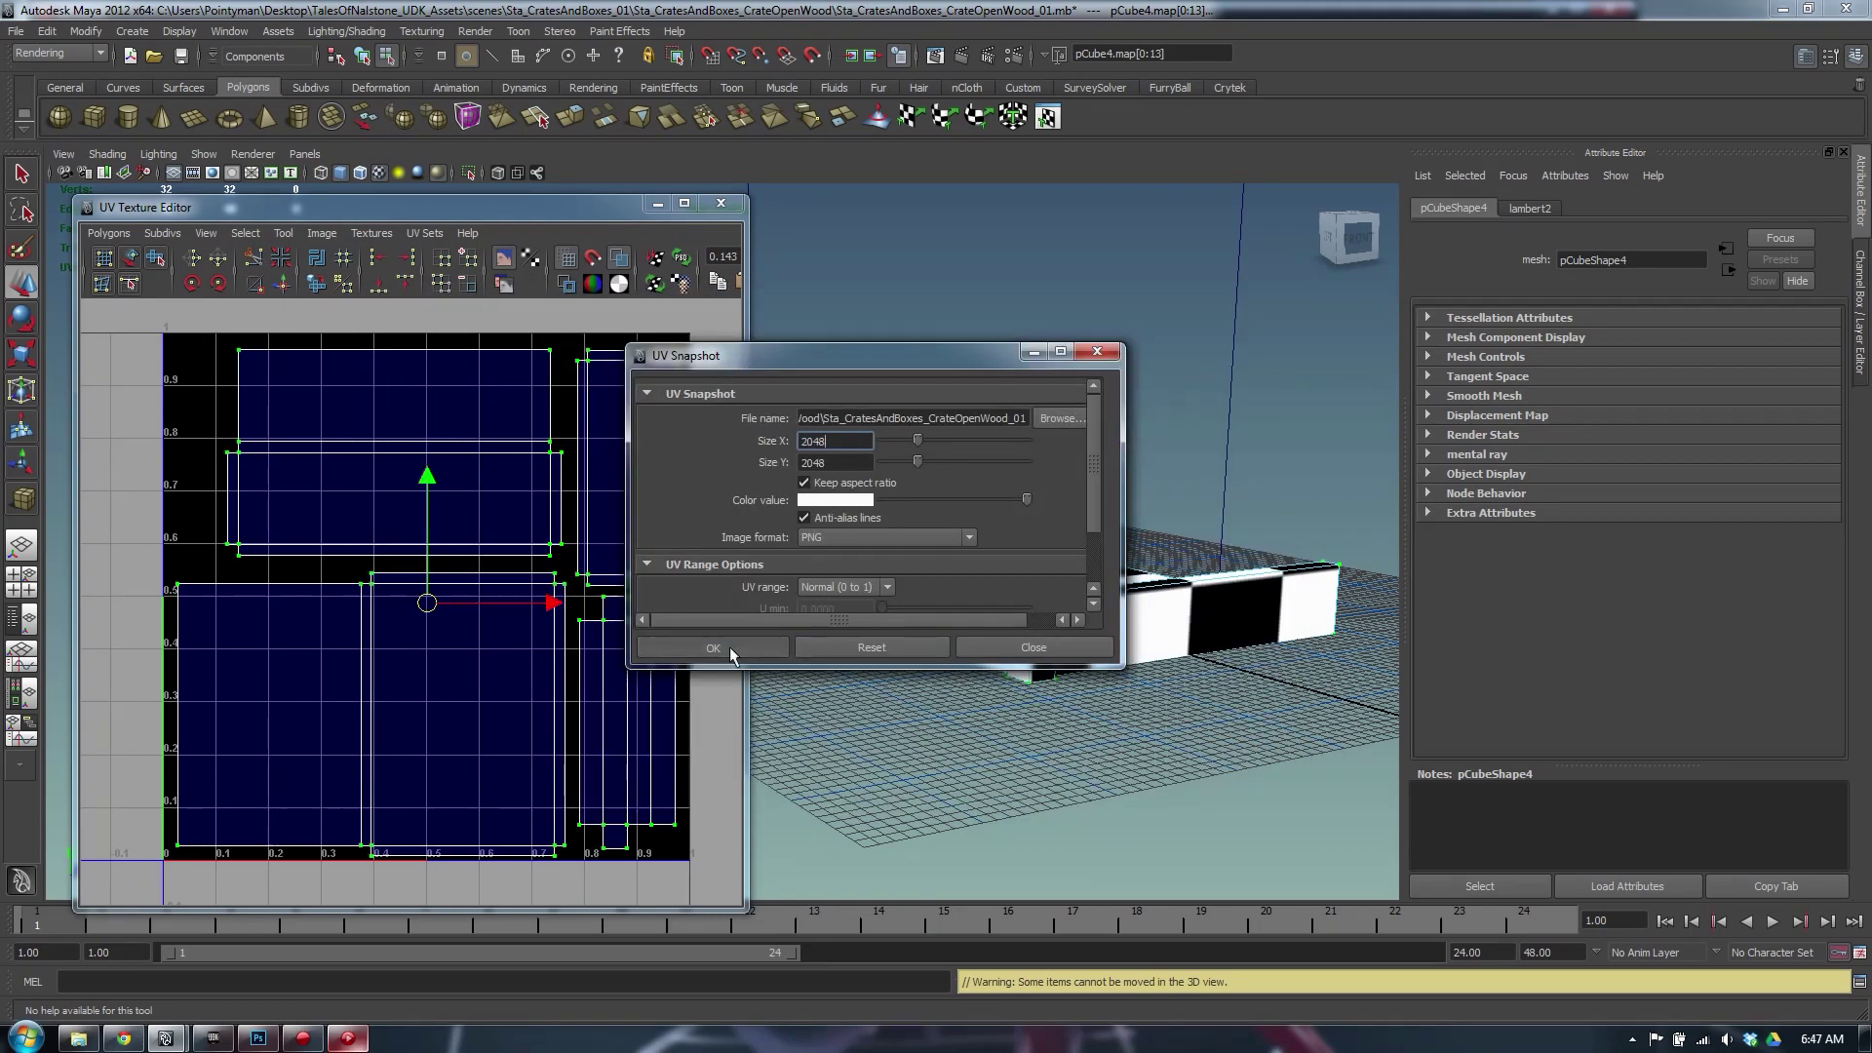
Close the UV Texture Editor, clear the UV selection and return to object selection mode
{"action": "left_click", "coordinate": [721, 203]}
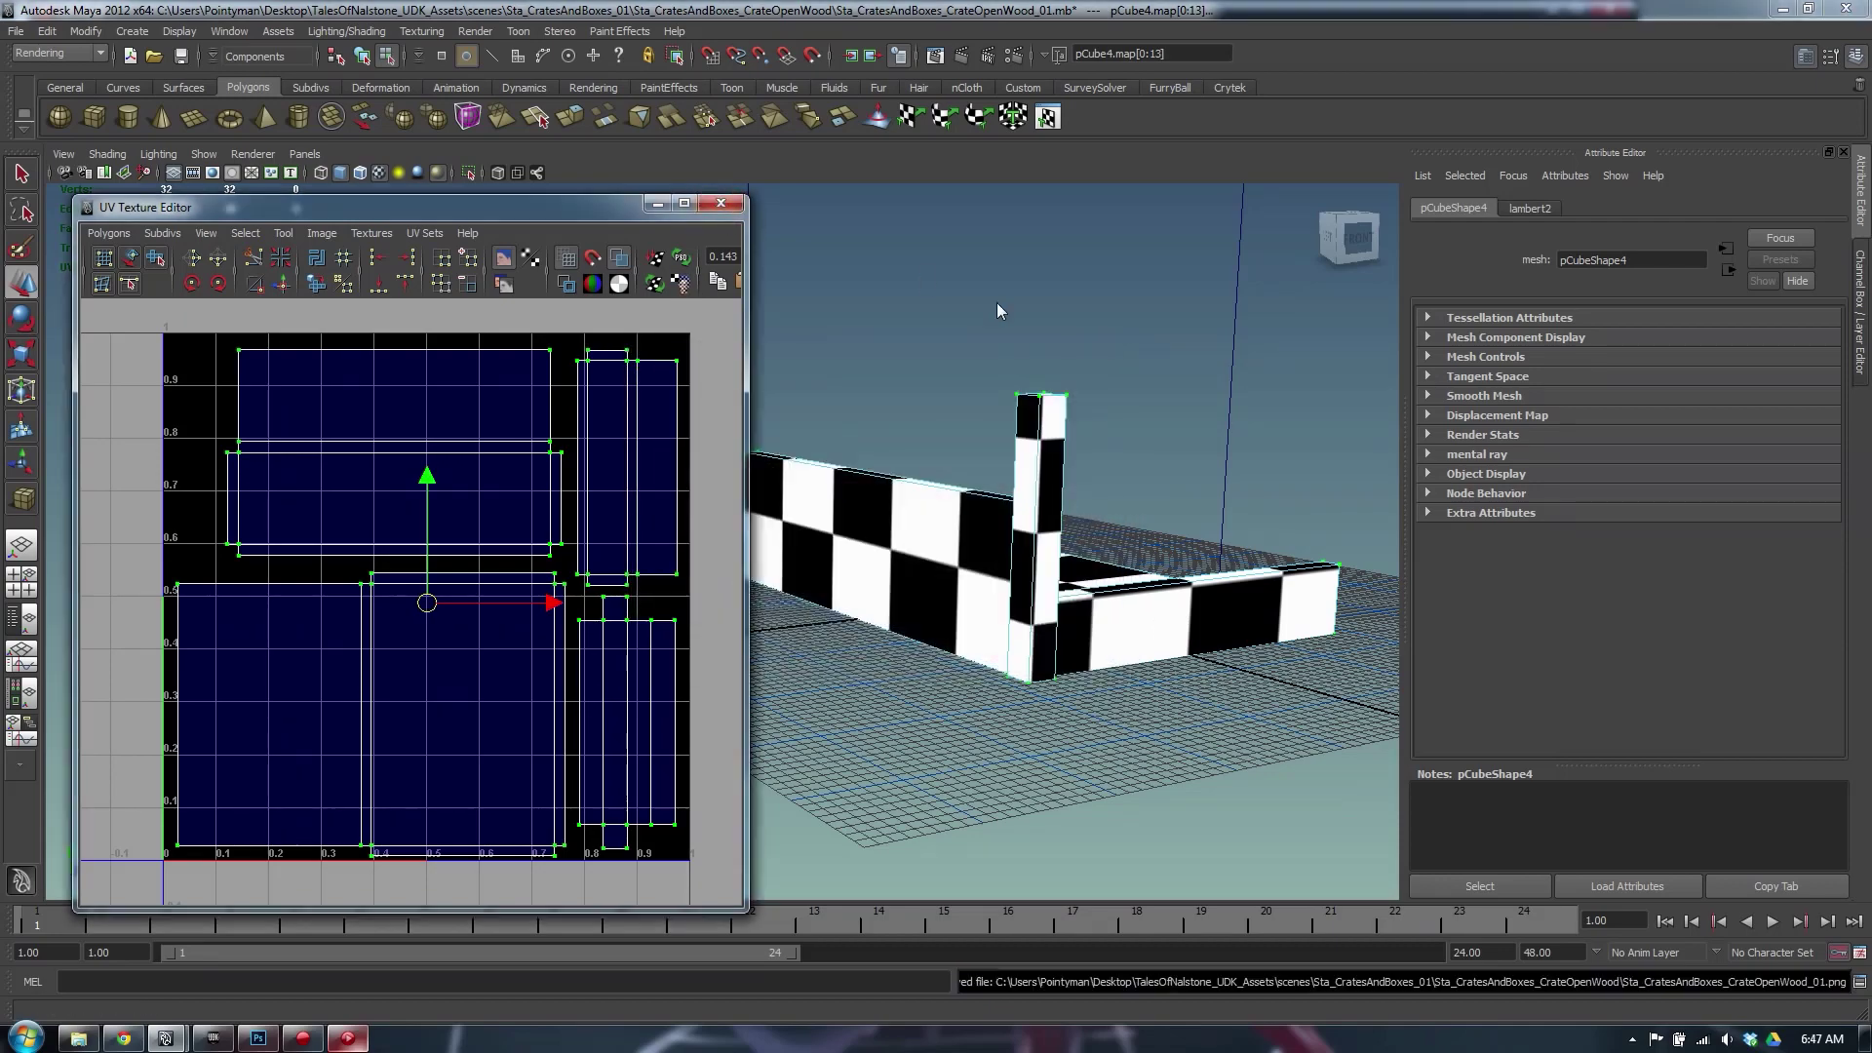
{"action": "left_click", "coordinate": [998, 310]}
{"action": "key", "text": "q"}
{"action": "left_click_drag", "start_coordinate": [991, 433], "coordinate": [810, 487], "text": "alt"}
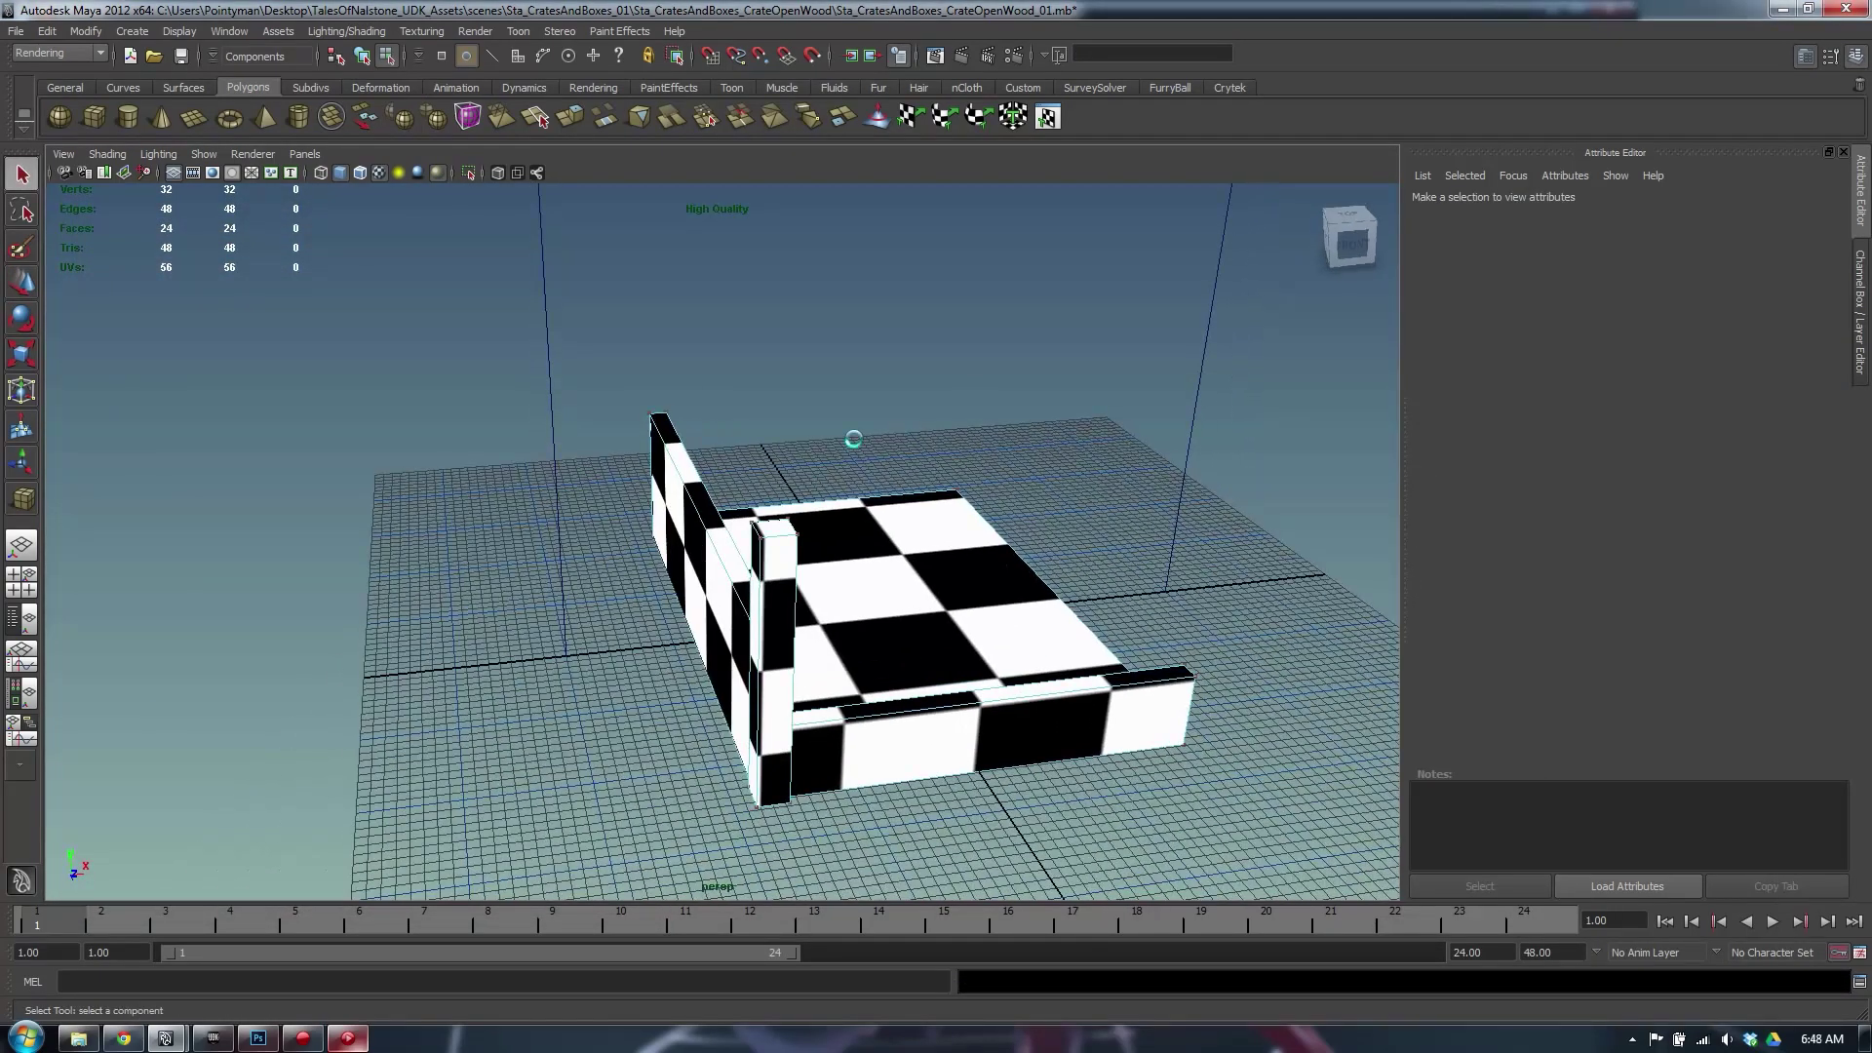
{"action": "key", "text": "F8"}
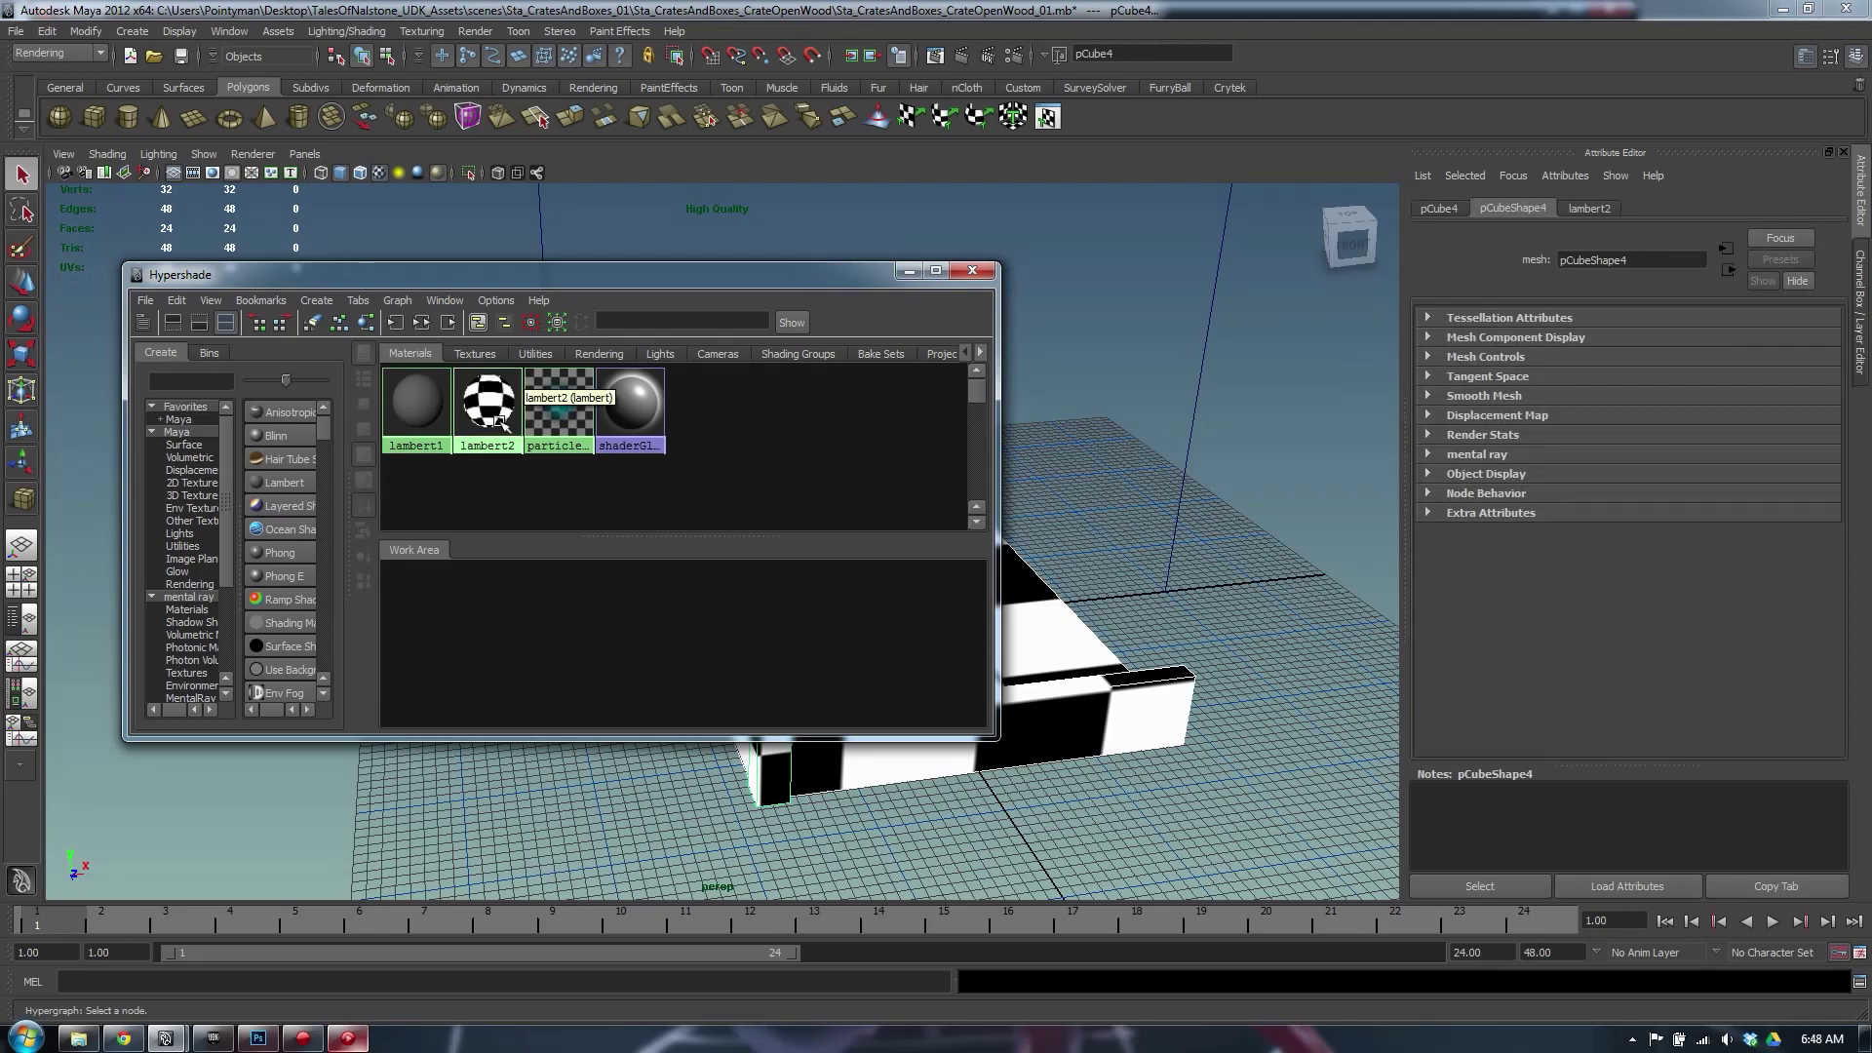
Graph the lambert2 material's network in the Hypershade and delete it together with its checker nodes
{"action": "left_click_drag", "start_coordinate": [504, 475], "coordinate": [470, 417]}
{"action": "left_click", "coordinate": [421, 323]}
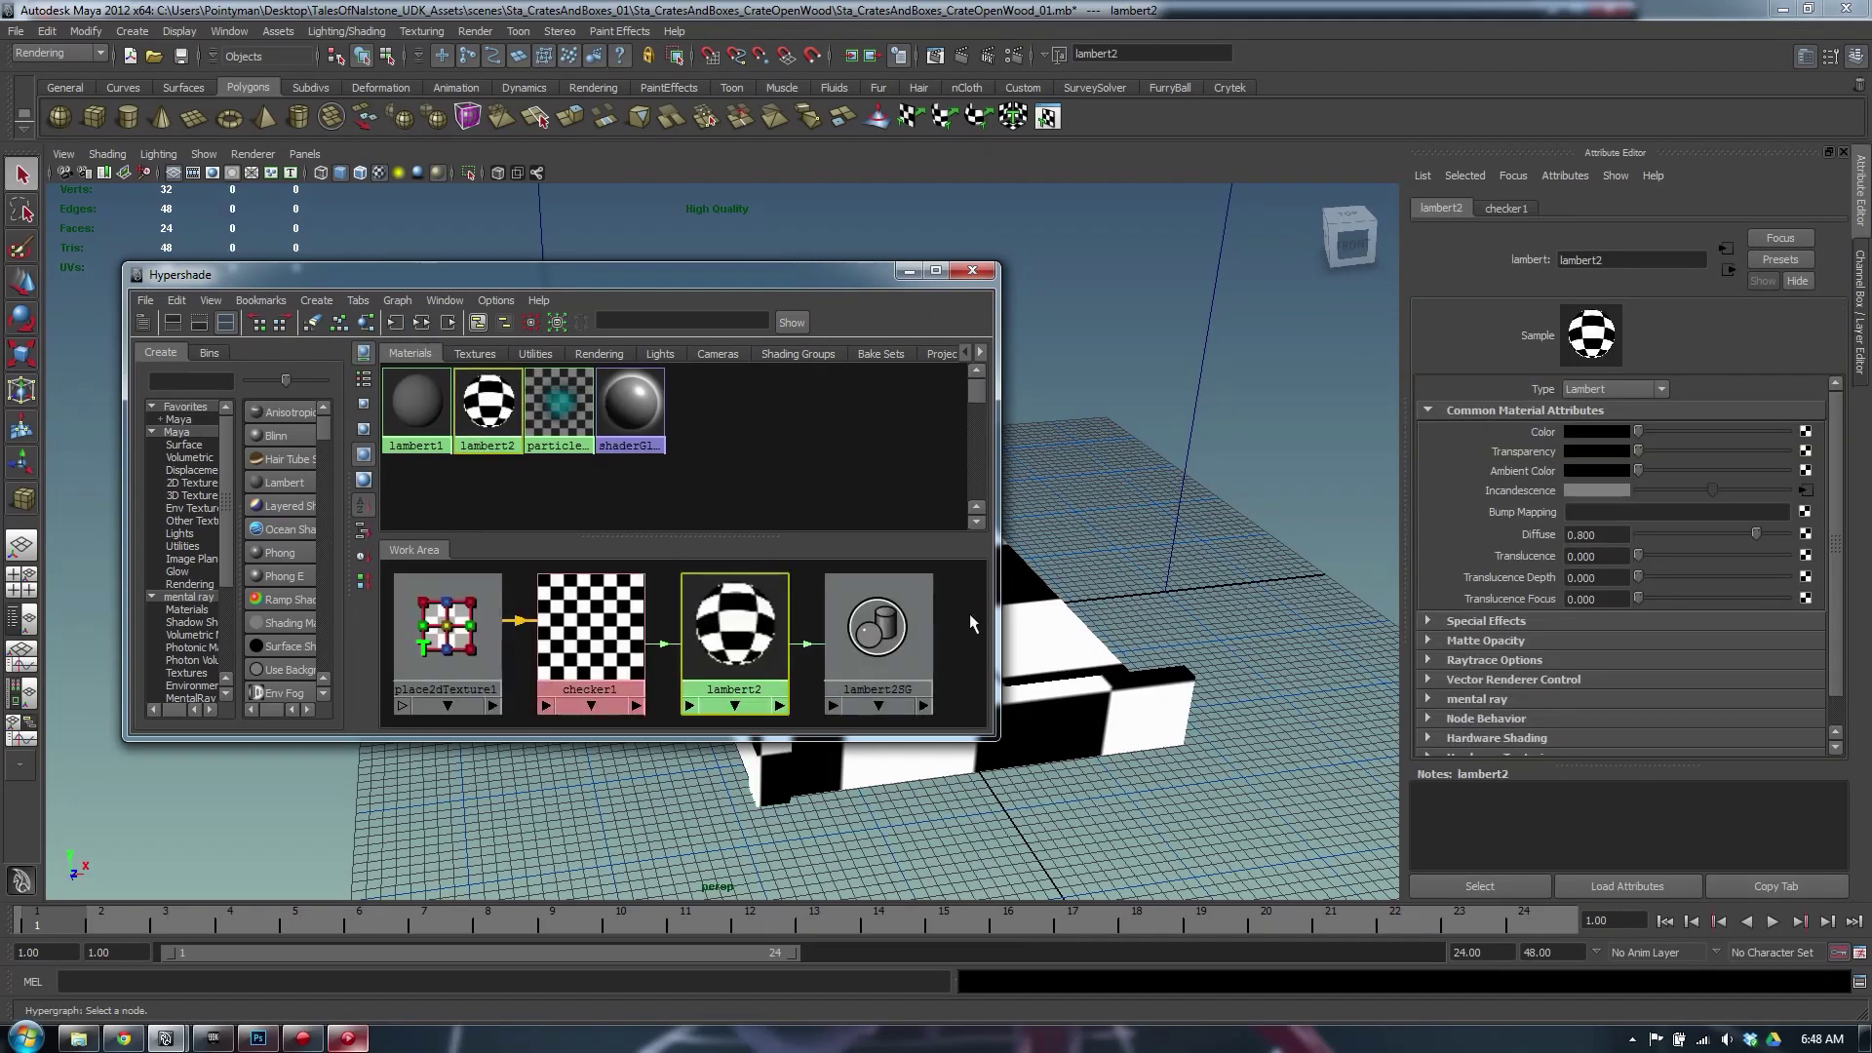
{"action": "mouse_move", "coordinate": [963, 705]}
{"action": "left_mouse_down"}
{"action": "mouse_move", "coordinate": [683, 607]}
{"action": "mouse_move", "coordinate": [409, 585]}
{"action": "left_mouse_up"}
{"action": "key", "text": "Delete"}
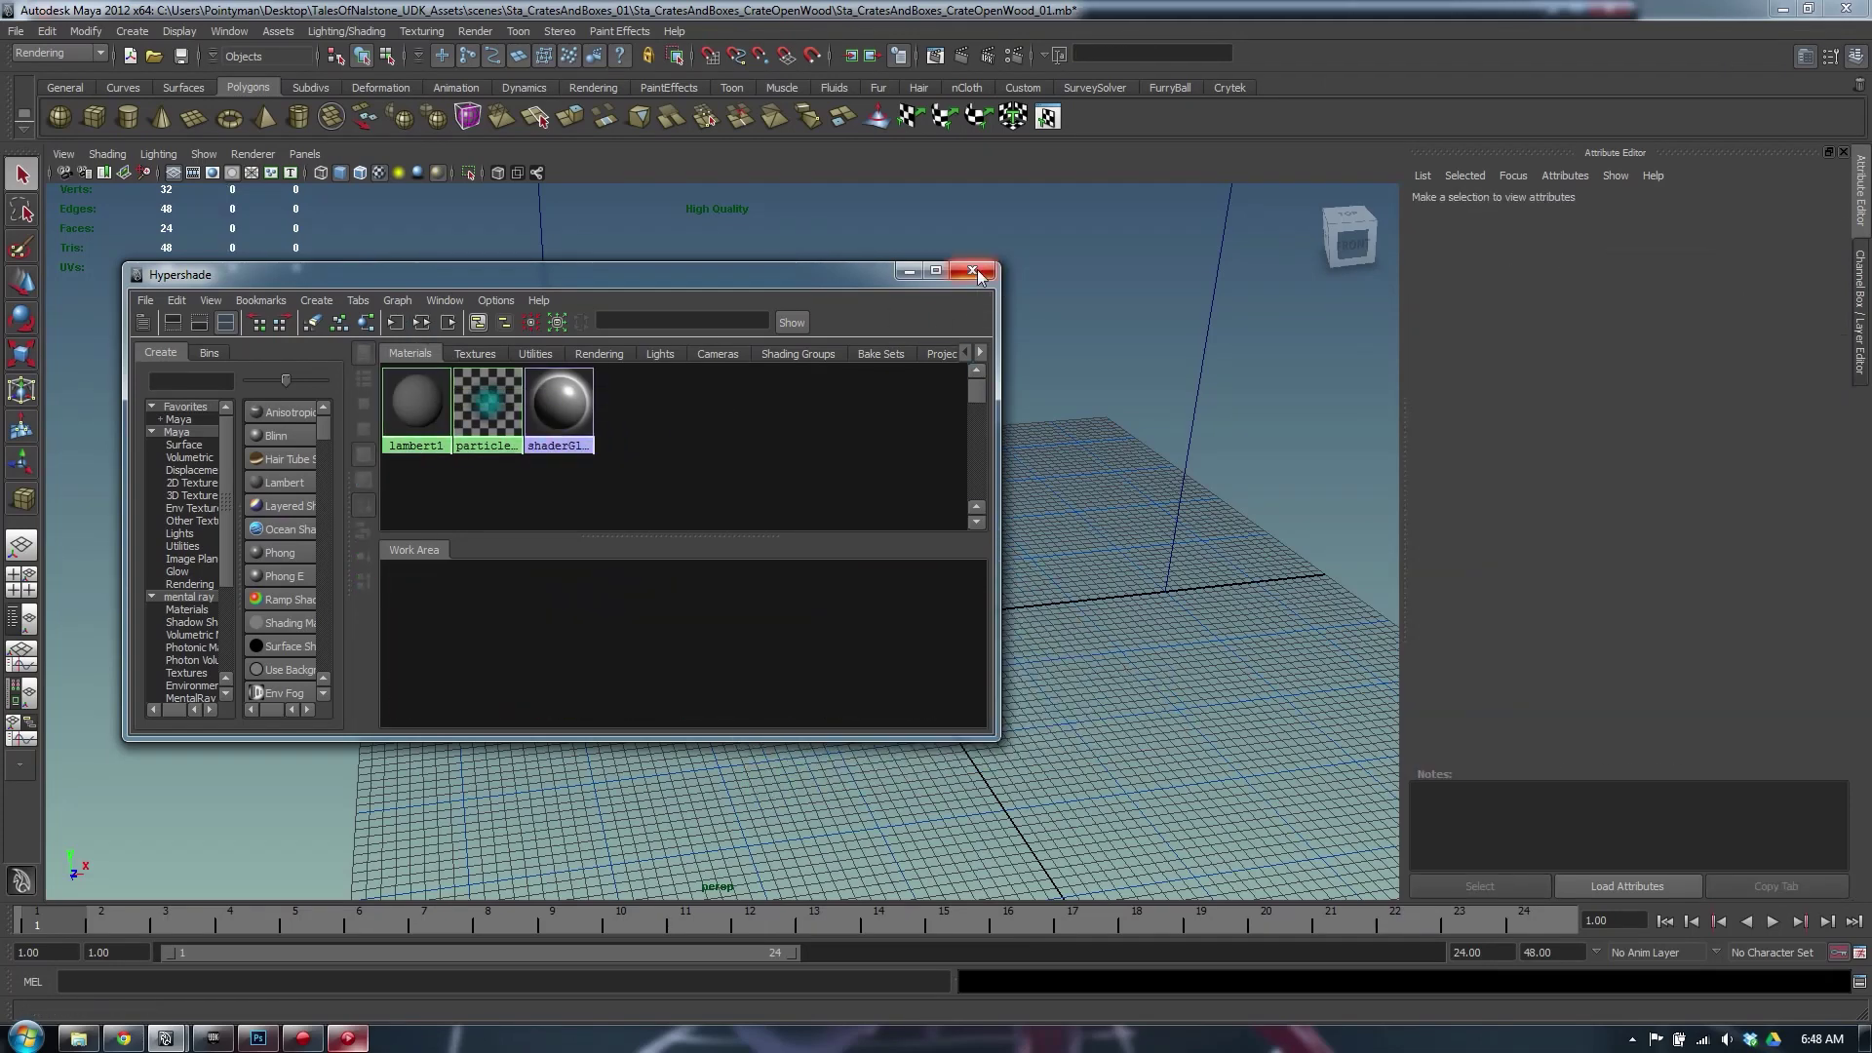
Assign the lambert1 material to all crate pieces and save the scene
{"action": "left_click_drag", "start_coordinate": [450, 277], "coordinate": [541, 719]}
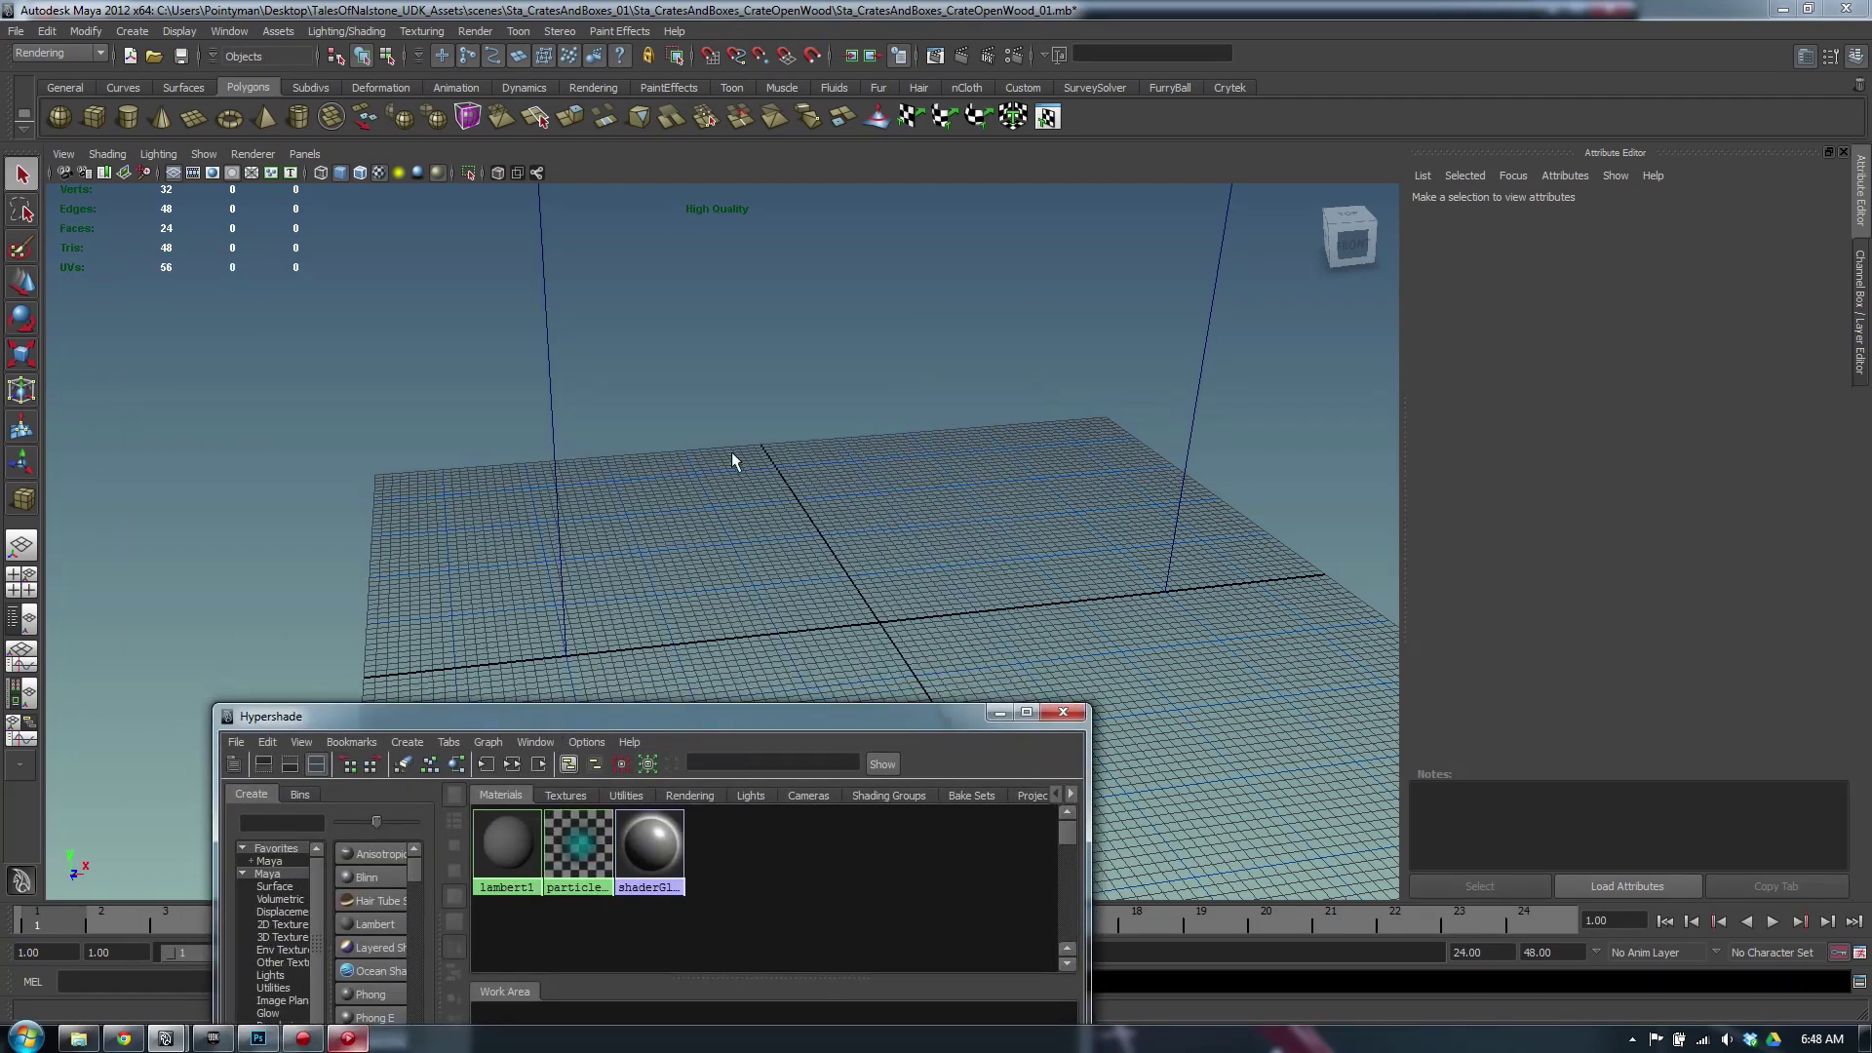
{"action": "left_click_drag", "start_coordinate": [618, 411], "coordinate": [1020, 927]}
{"action": "right_click_drag", "start_coordinate": [503, 852], "coordinate": [503, 751]}
{"action": "left_click", "coordinate": [1069, 717]}
{"action": "left_click", "coordinate": [892, 366]}
{"action": "key", "text": "ctrl+s"}
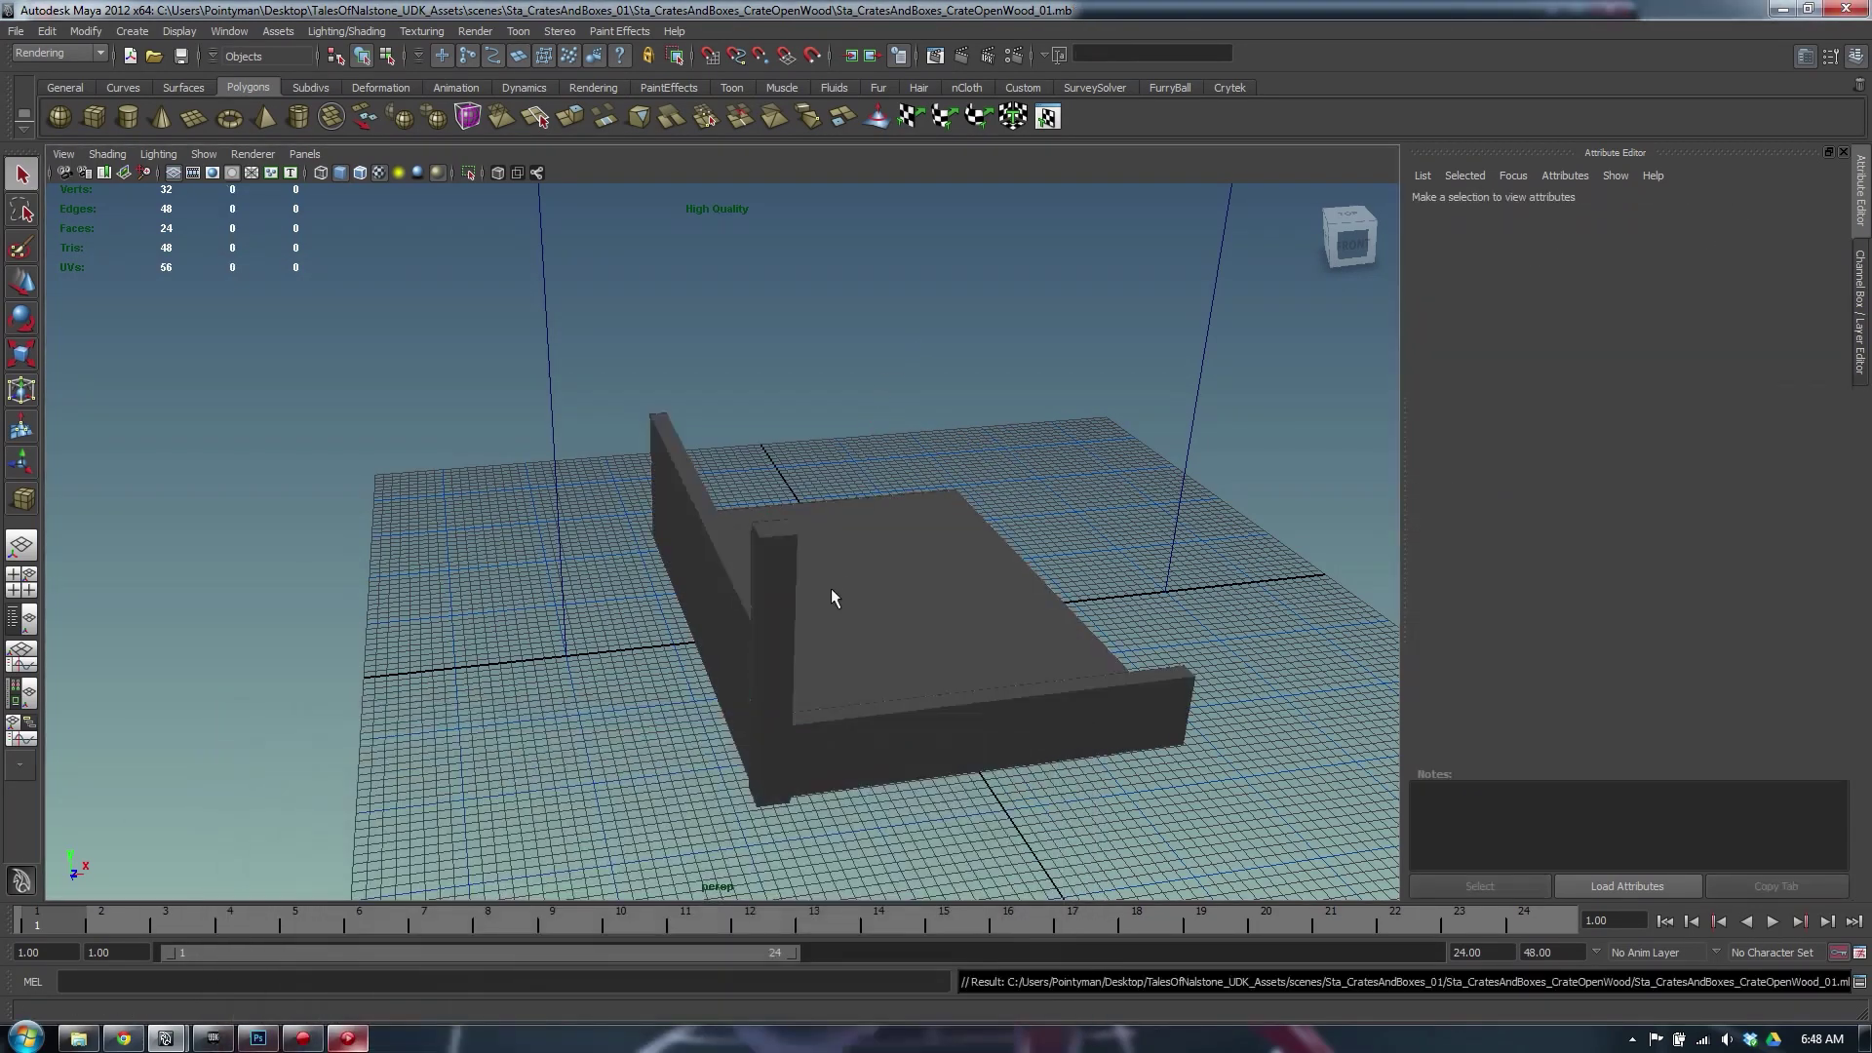
{"action": "left_click_drag", "start_coordinate": [831, 588], "coordinate": [897, 596], "text": "alt"}
{"action": "left_click", "coordinate": [836, 587]}
{"action": "left_click", "coordinate": [911, 606]}
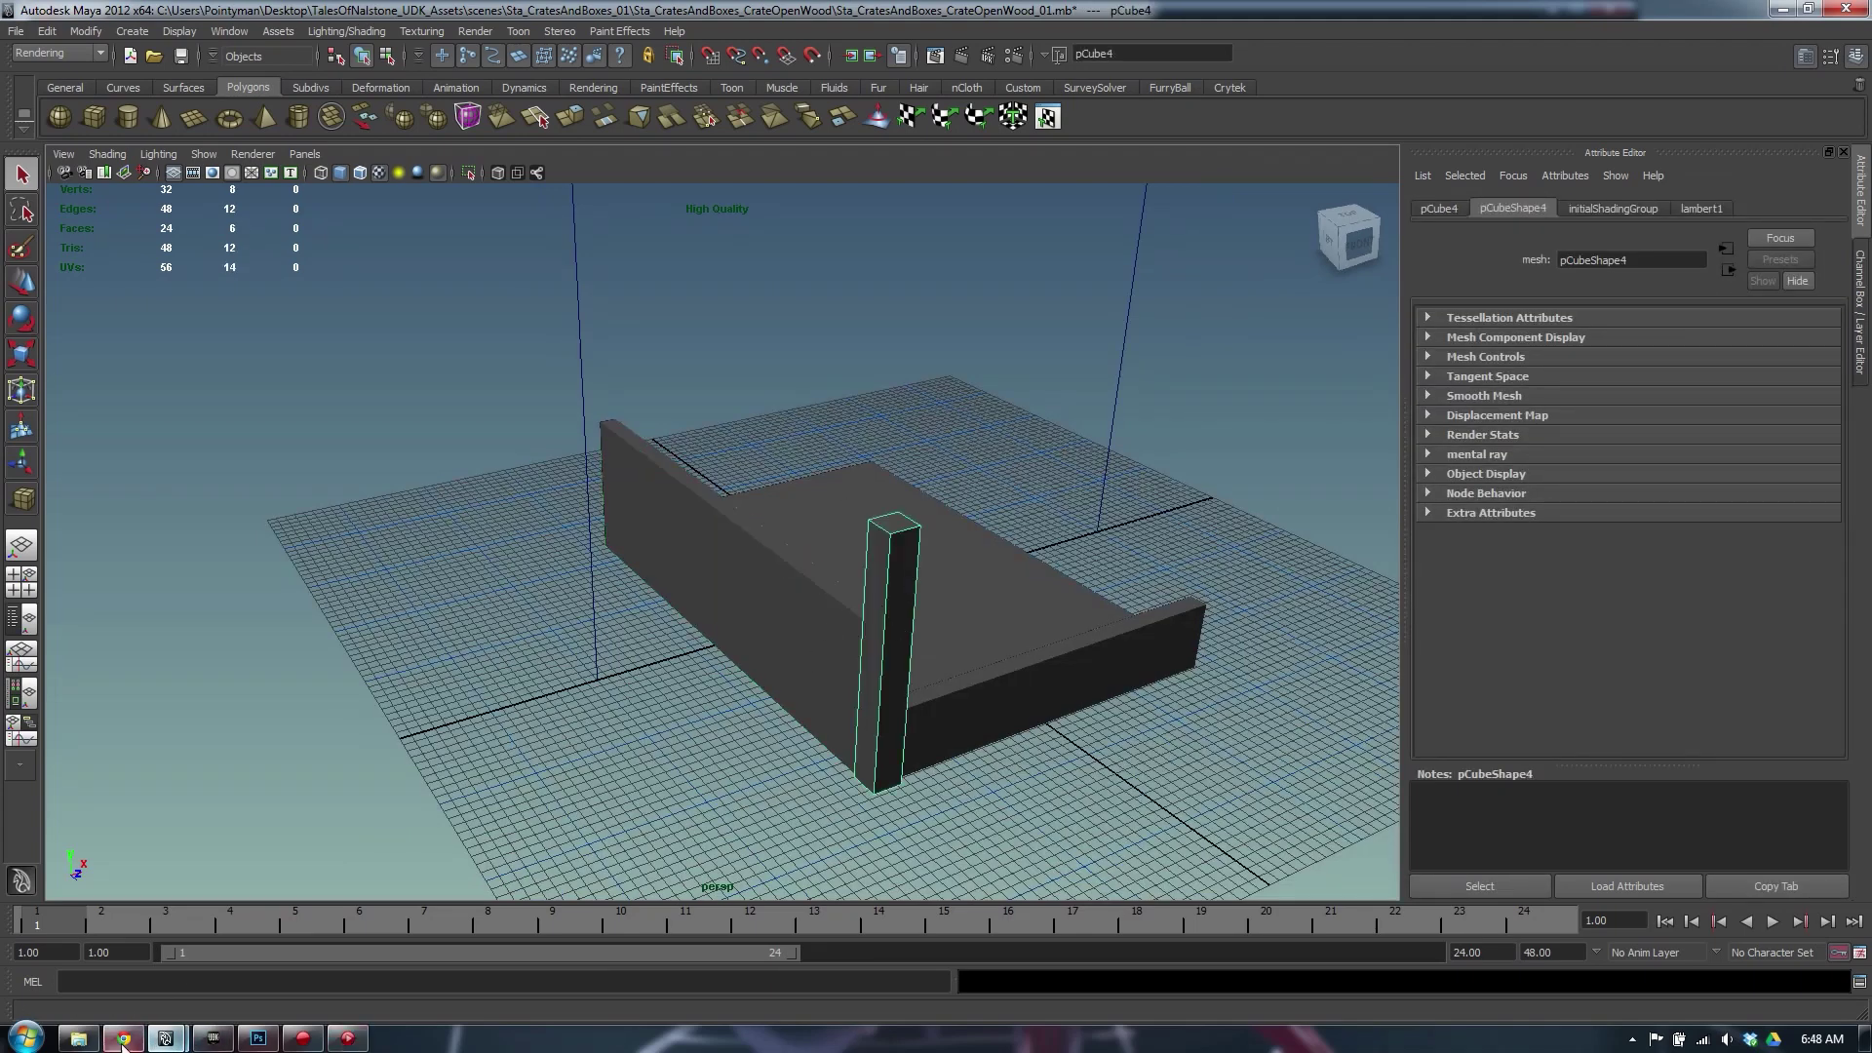
Switch to Photoshop and open the Sta_CratesAndBoxes_CrateOpenWood_01 PNG from the Sta_CratesAndBoxes_CrateOpenWood scene folder, enlarging its document window
{"action": "left_click", "coordinate": [258, 1038]}
{"action": "left_click", "coordinate": [79, 1038]}
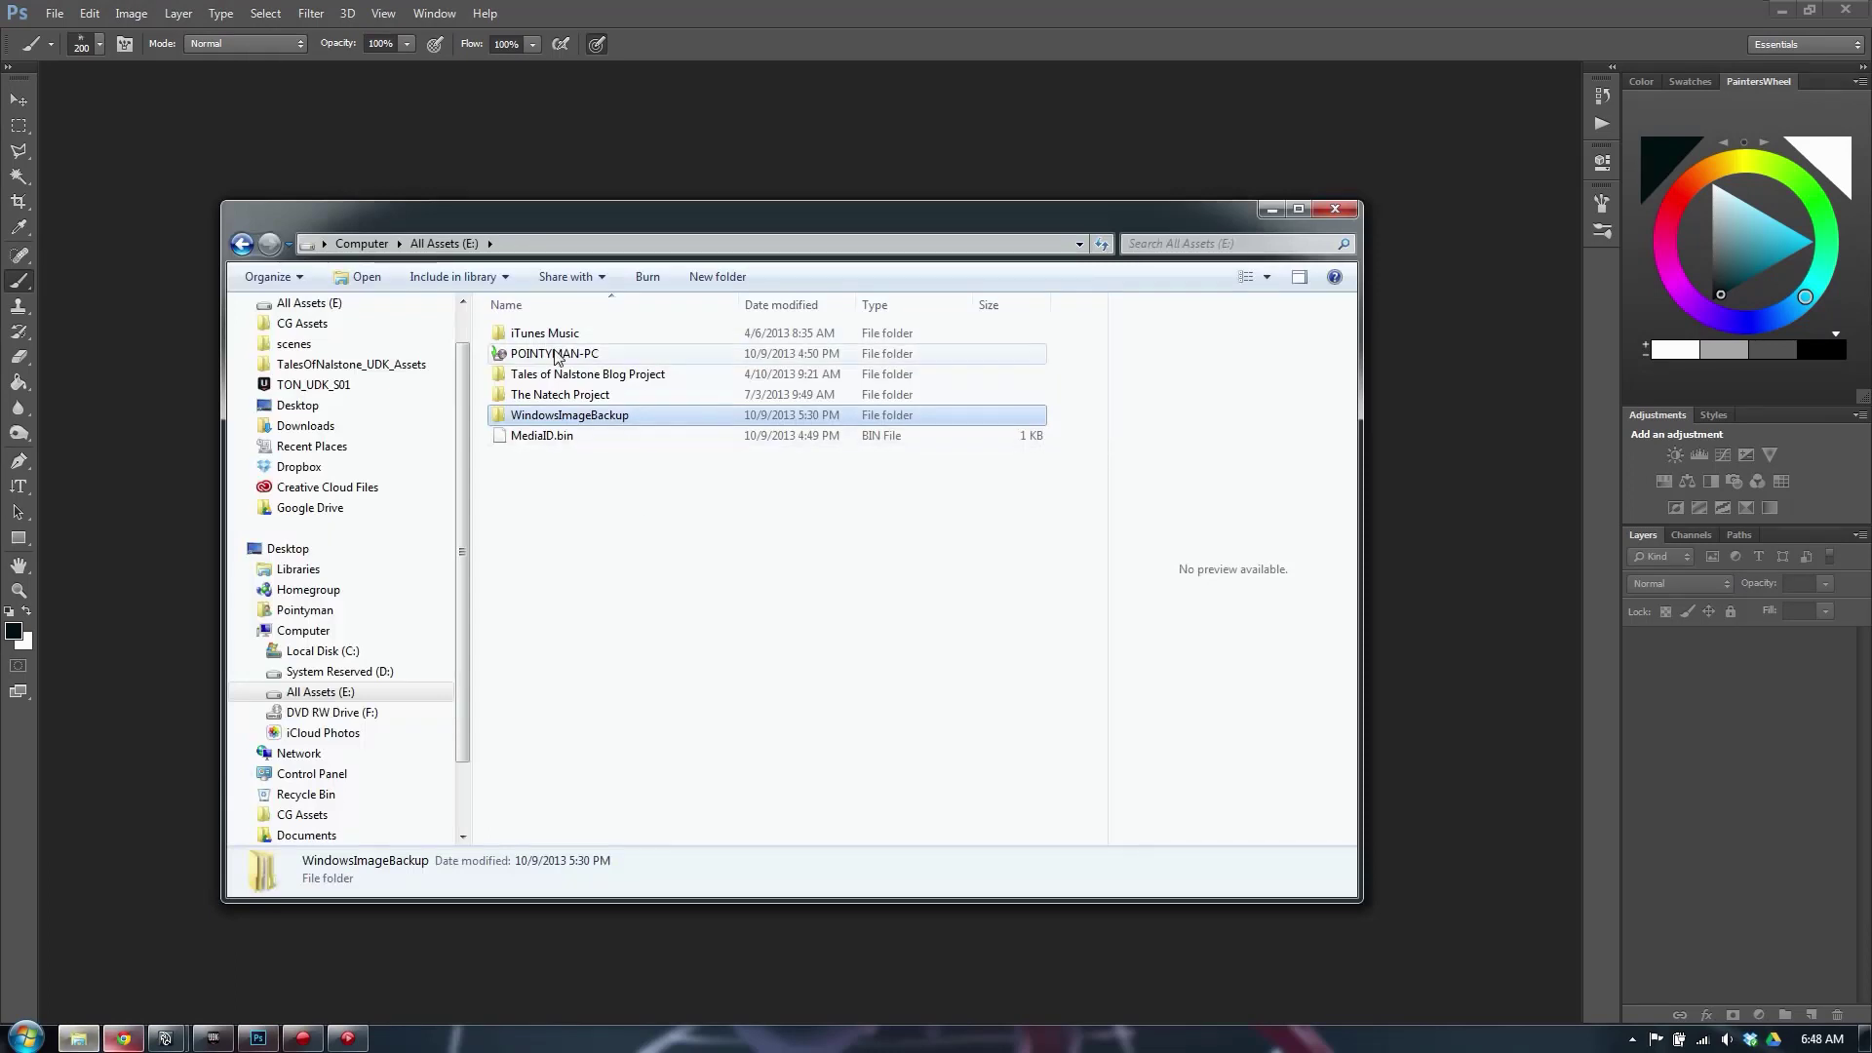
{"action": "scroll", "coordinate": [331, 419], "scroll_direction": "up", "scroll_amount": 1}
{"action": "left_click", "coordinate": [326, 391]}
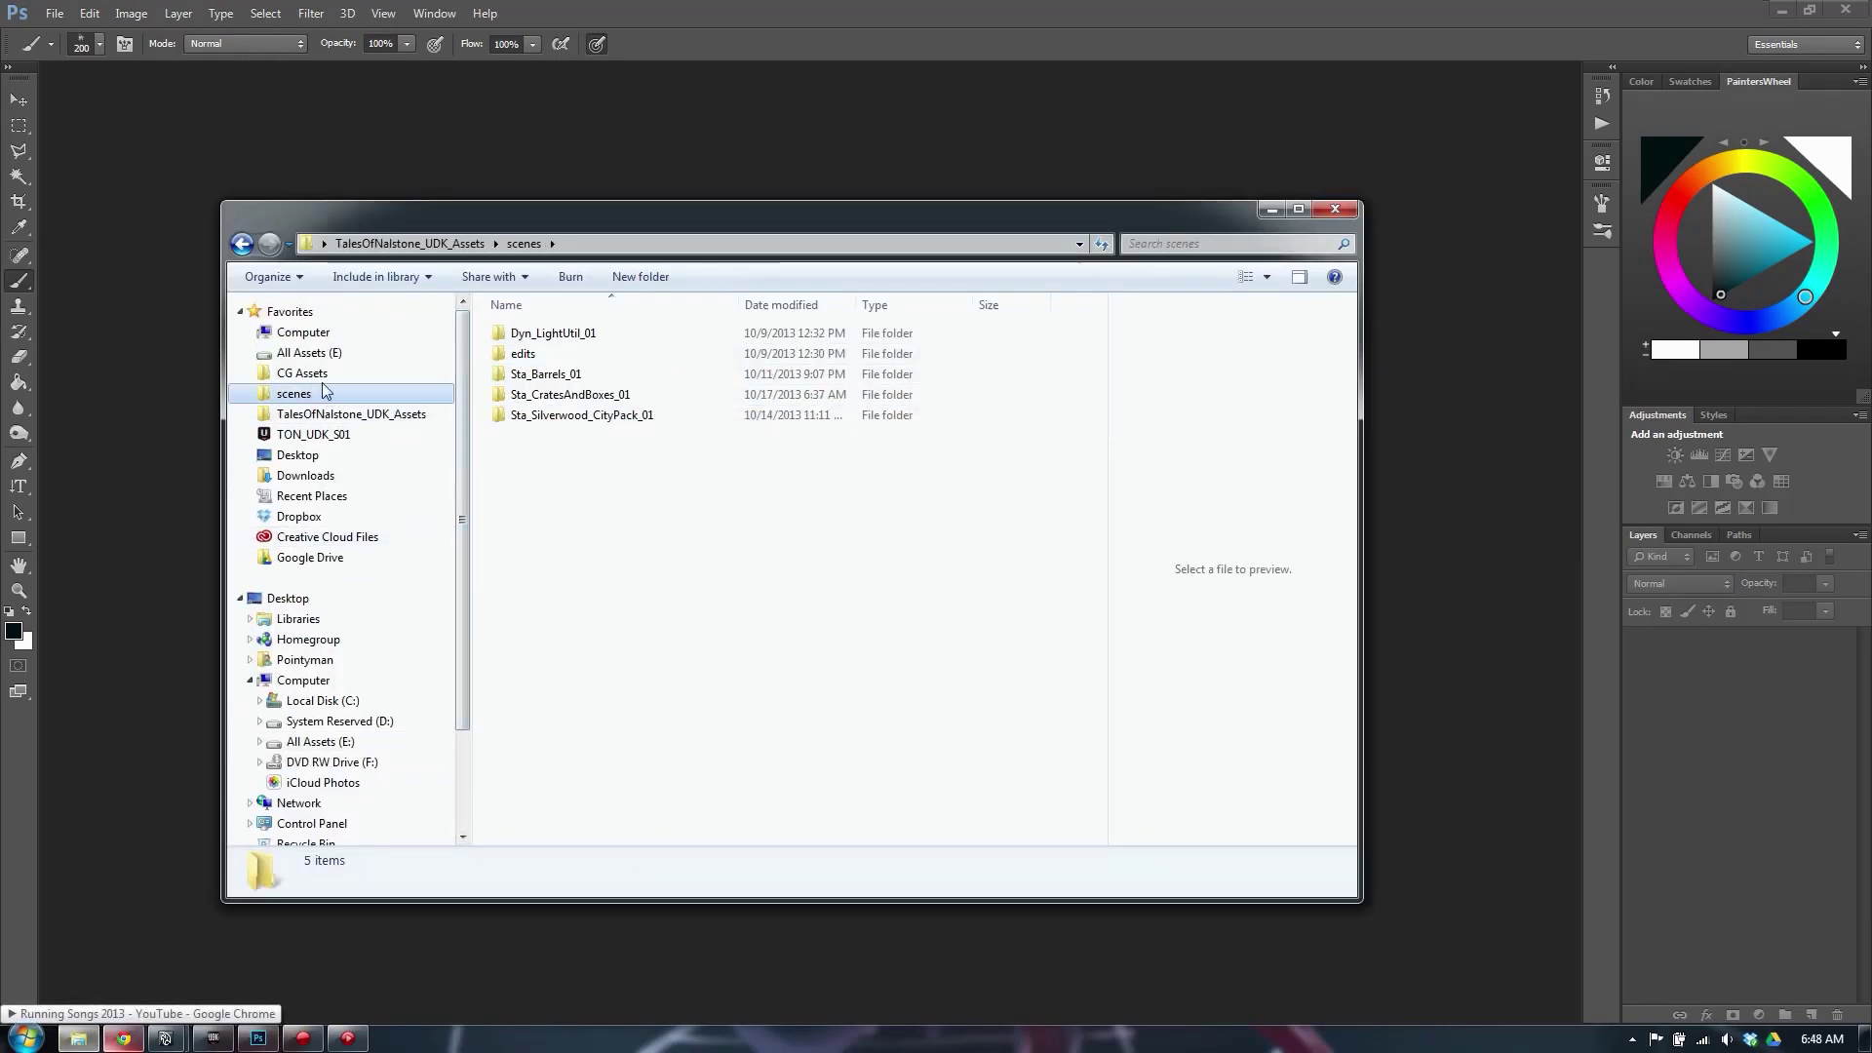
{"action": "left_click", "coordinate": [575, 415]}
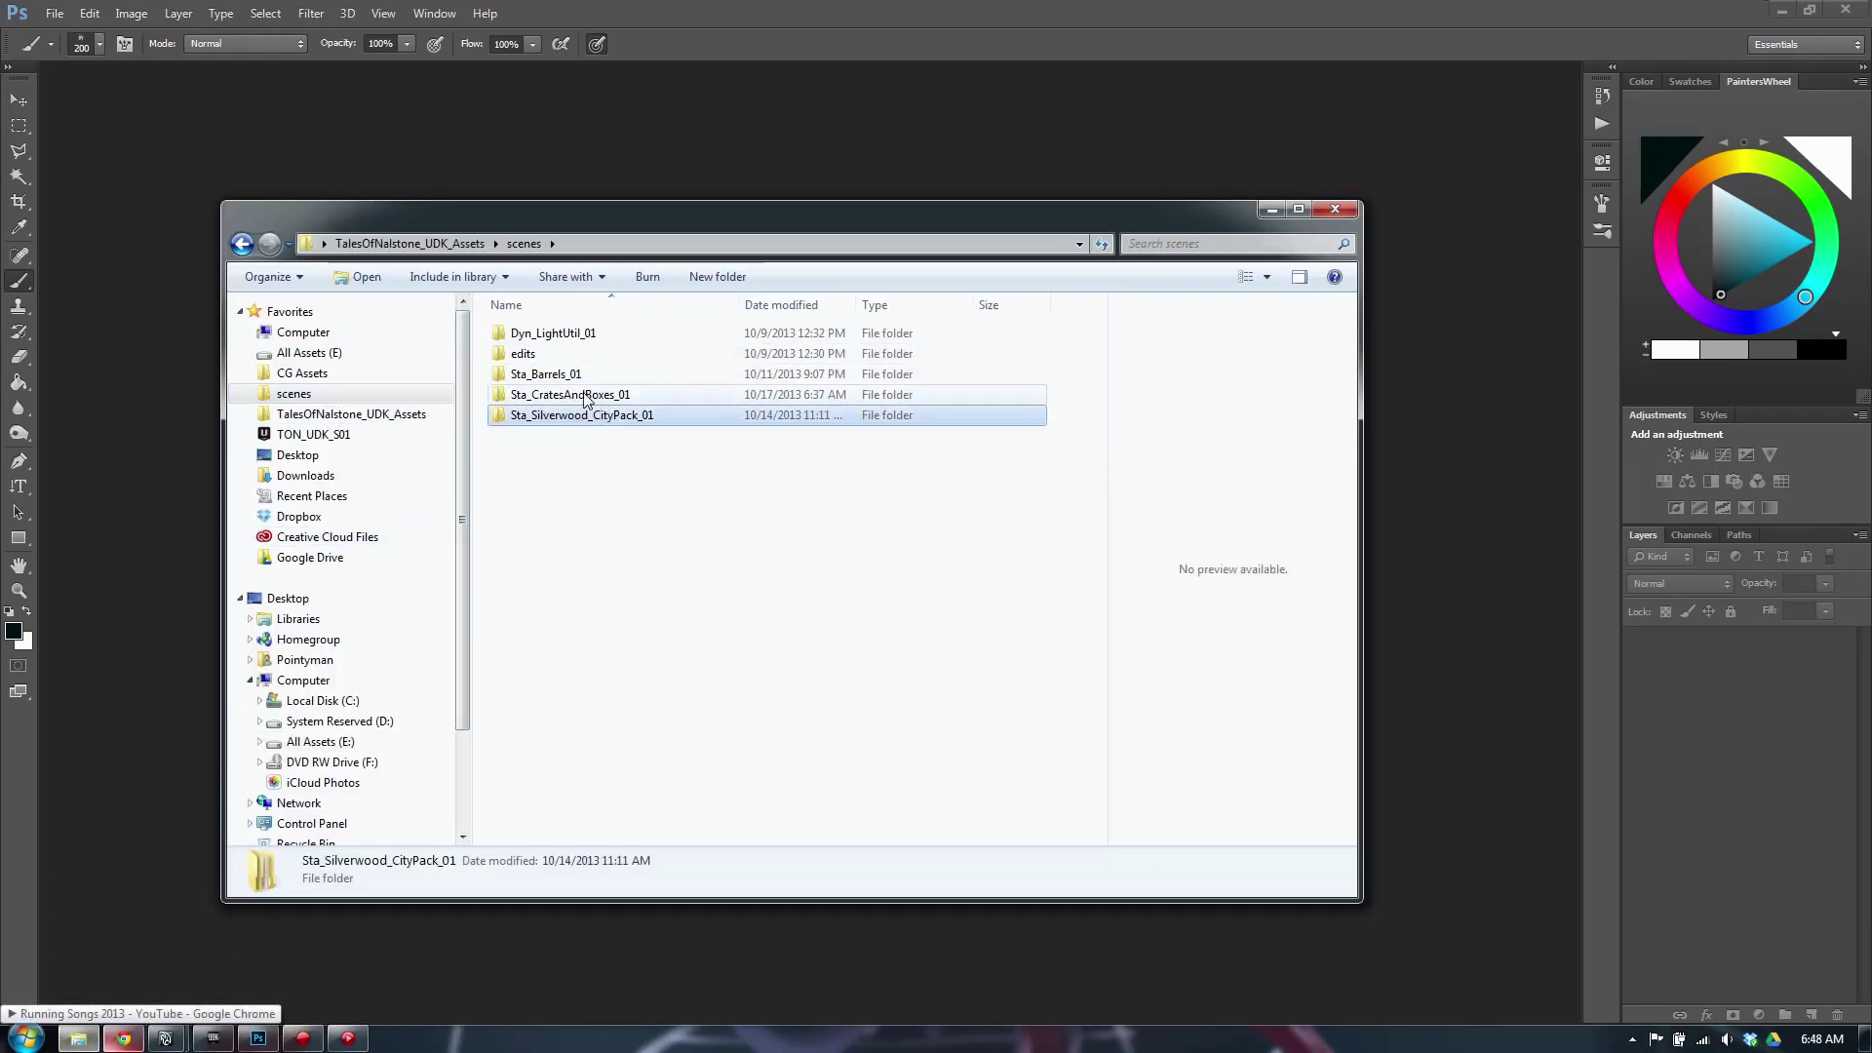
{"action": "double_click", "coordinate": [585, 396]}
{"action": "double_click", "coordinate": [615, 355]}
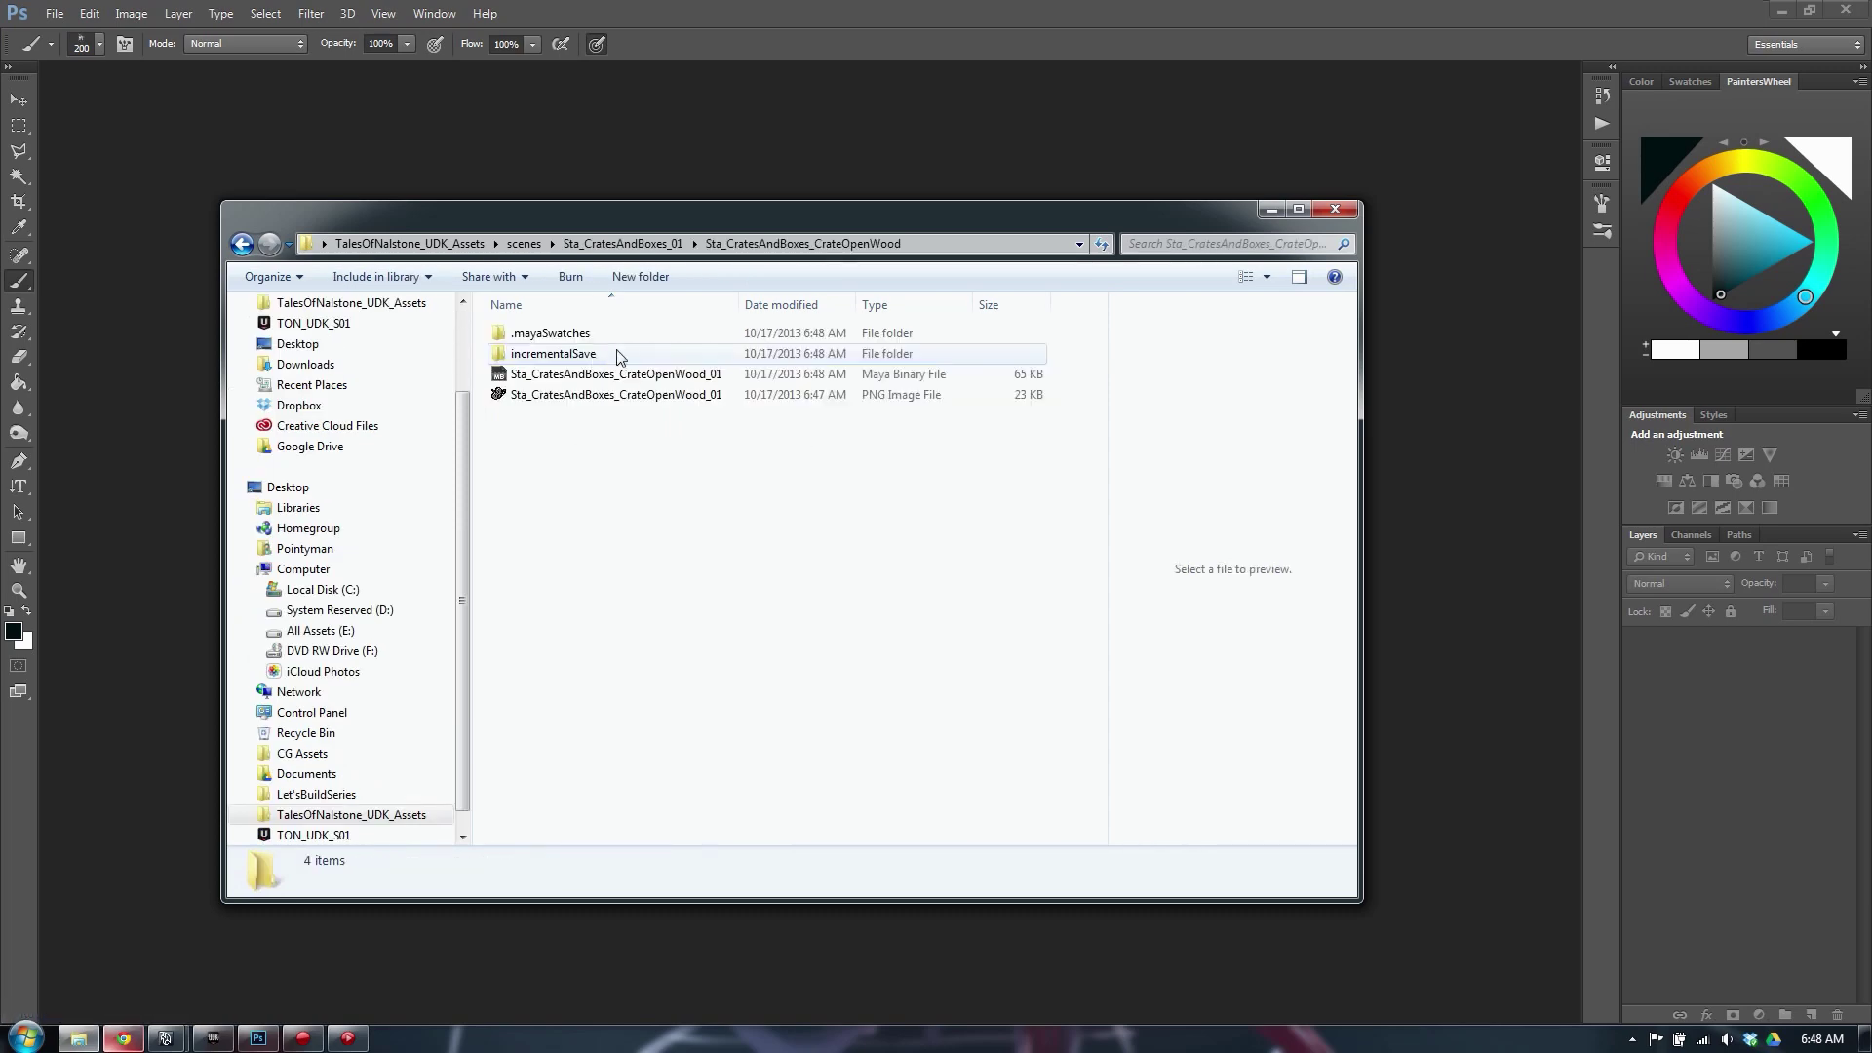
{"action": "left_click_drag", "start_coordinate": [614, 393], "coordinate": [684, 212]}
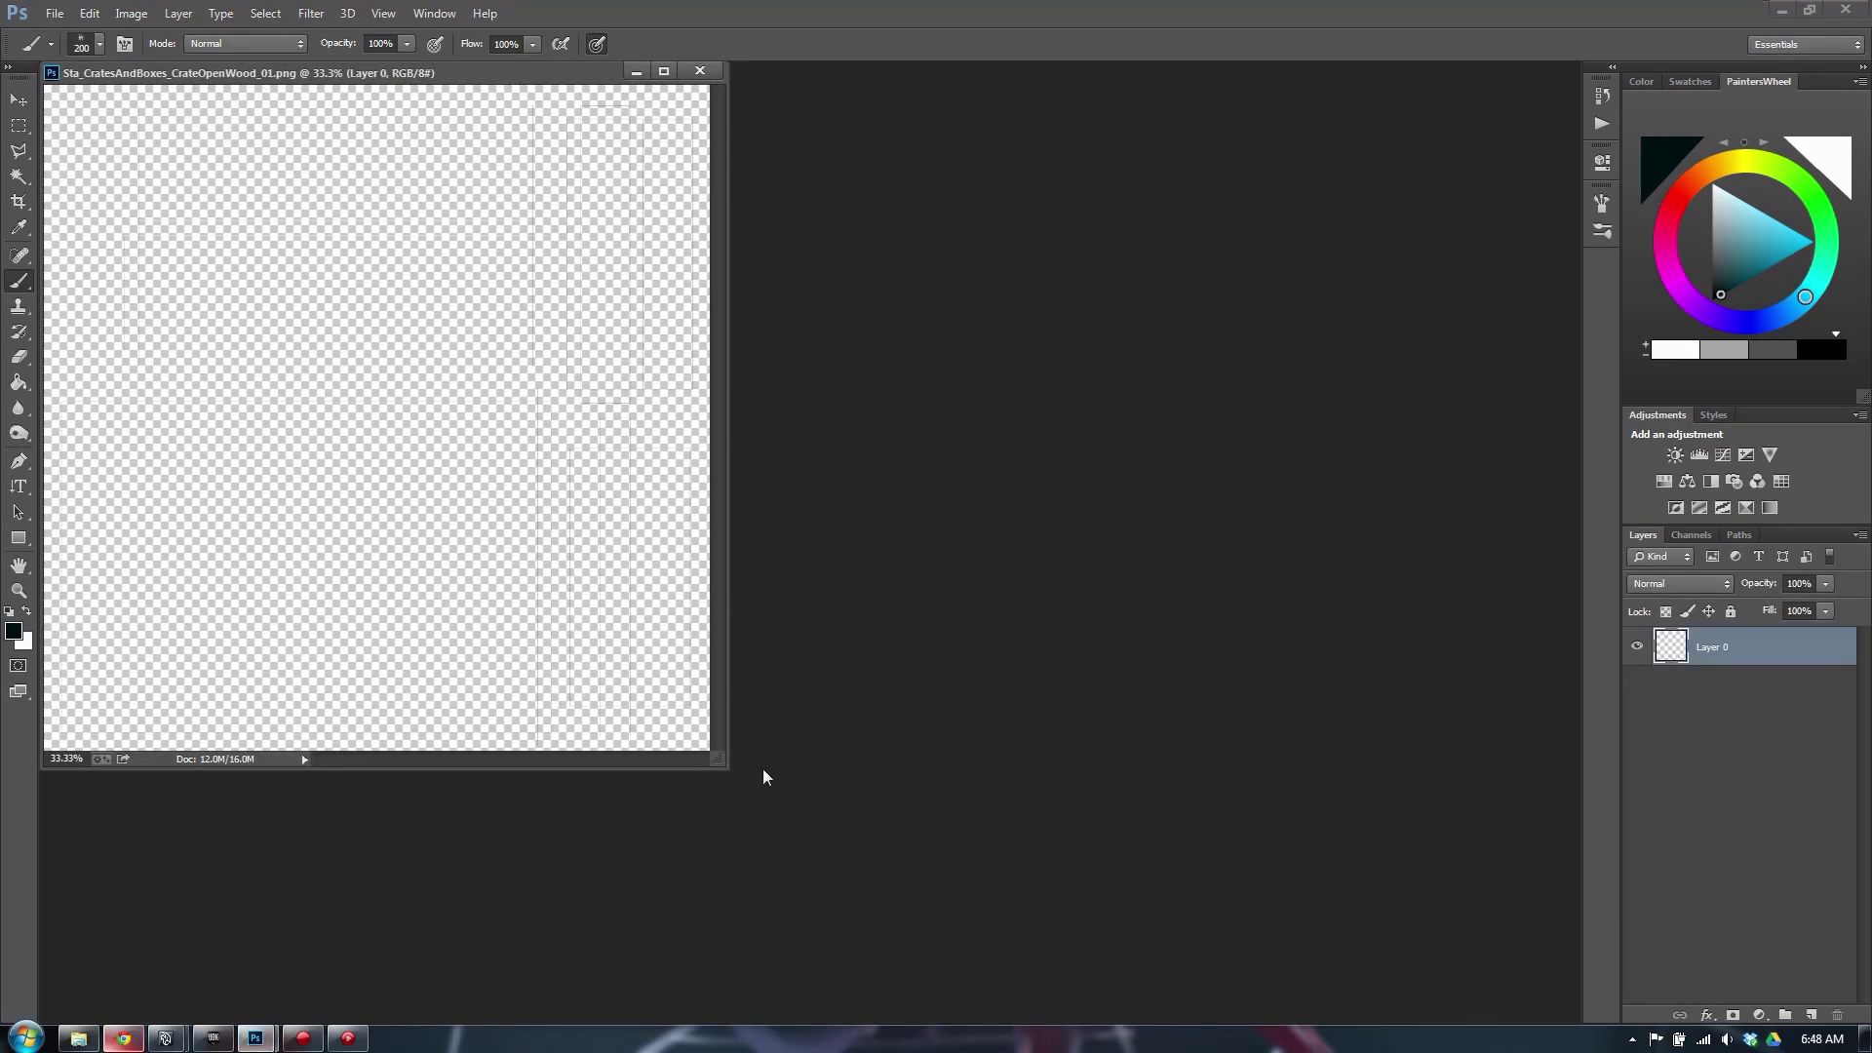
{"action": "left_click_drag", "start_coordinate": [717, 764], "coordinate": [1313, 984]}
Undo the mistakenly run layer merge action and run the UV Map Setup action from the Maya Macros set on the snapshot
{"action": "key", "text": "v"}
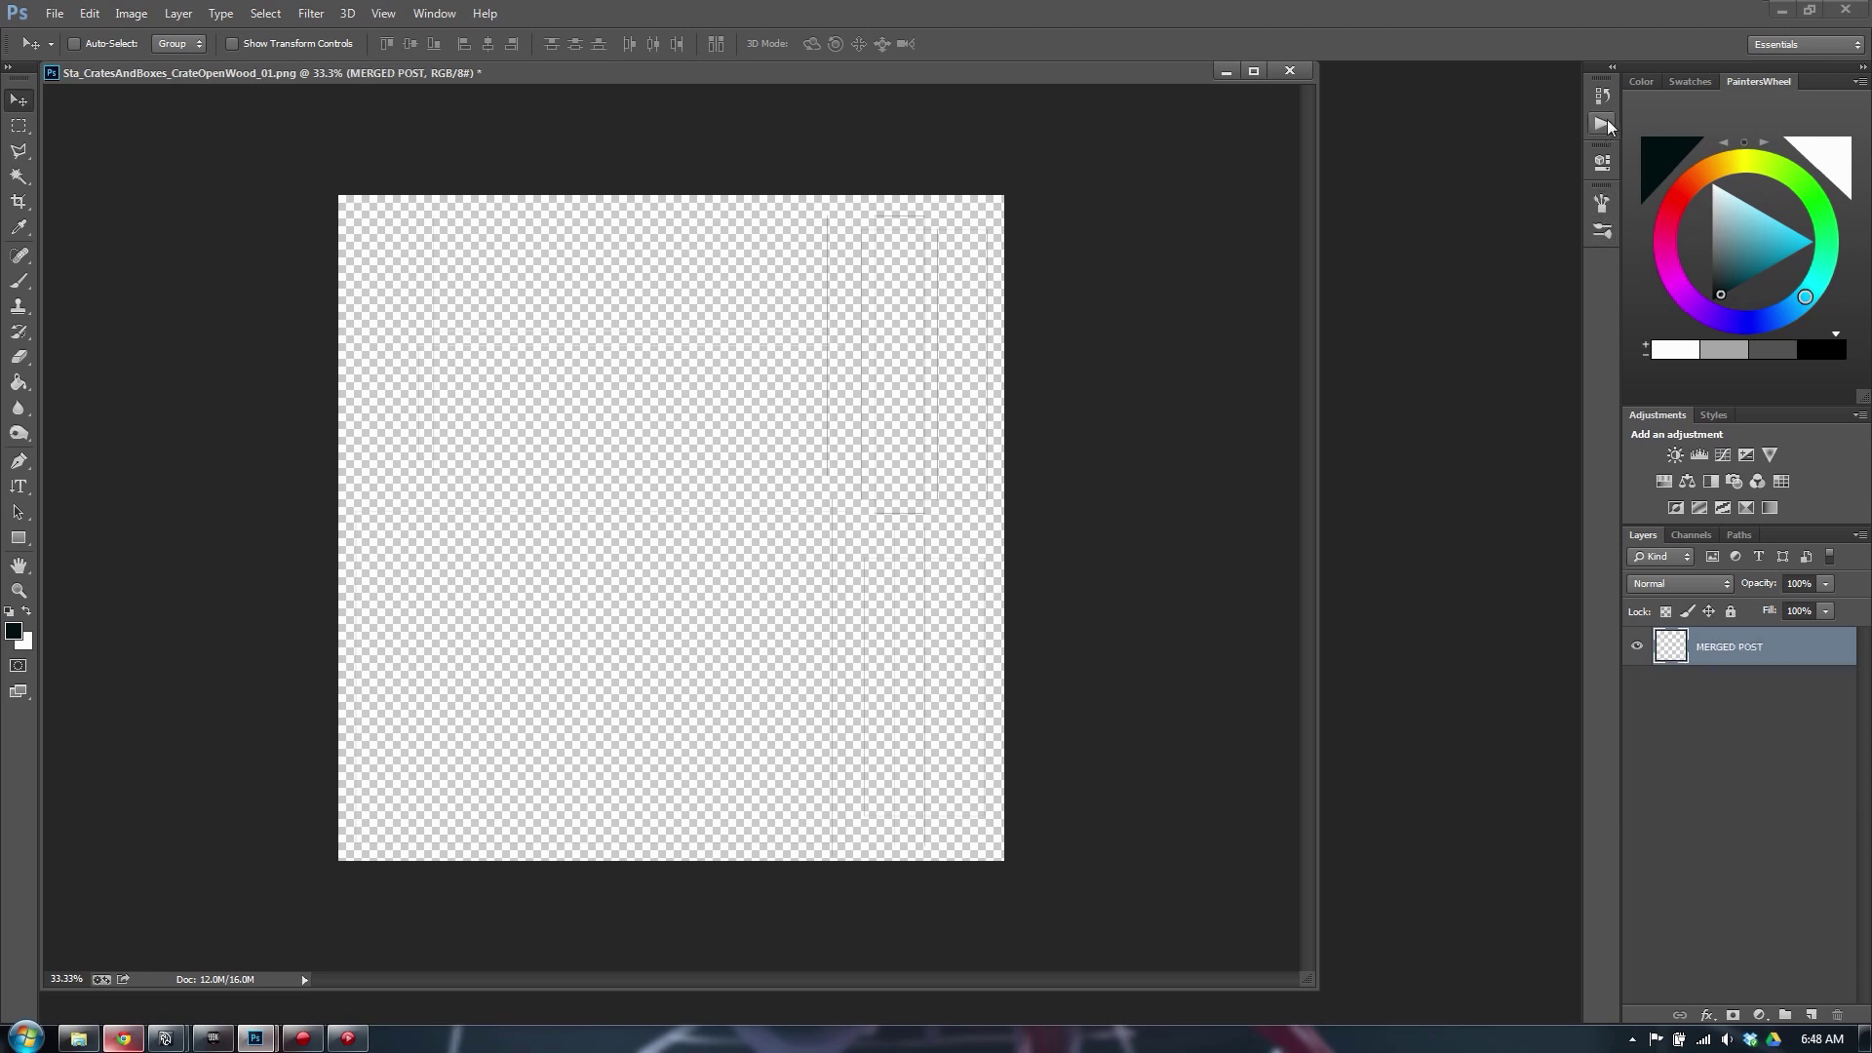
{"action": "key", "text": "ctrl+z"}
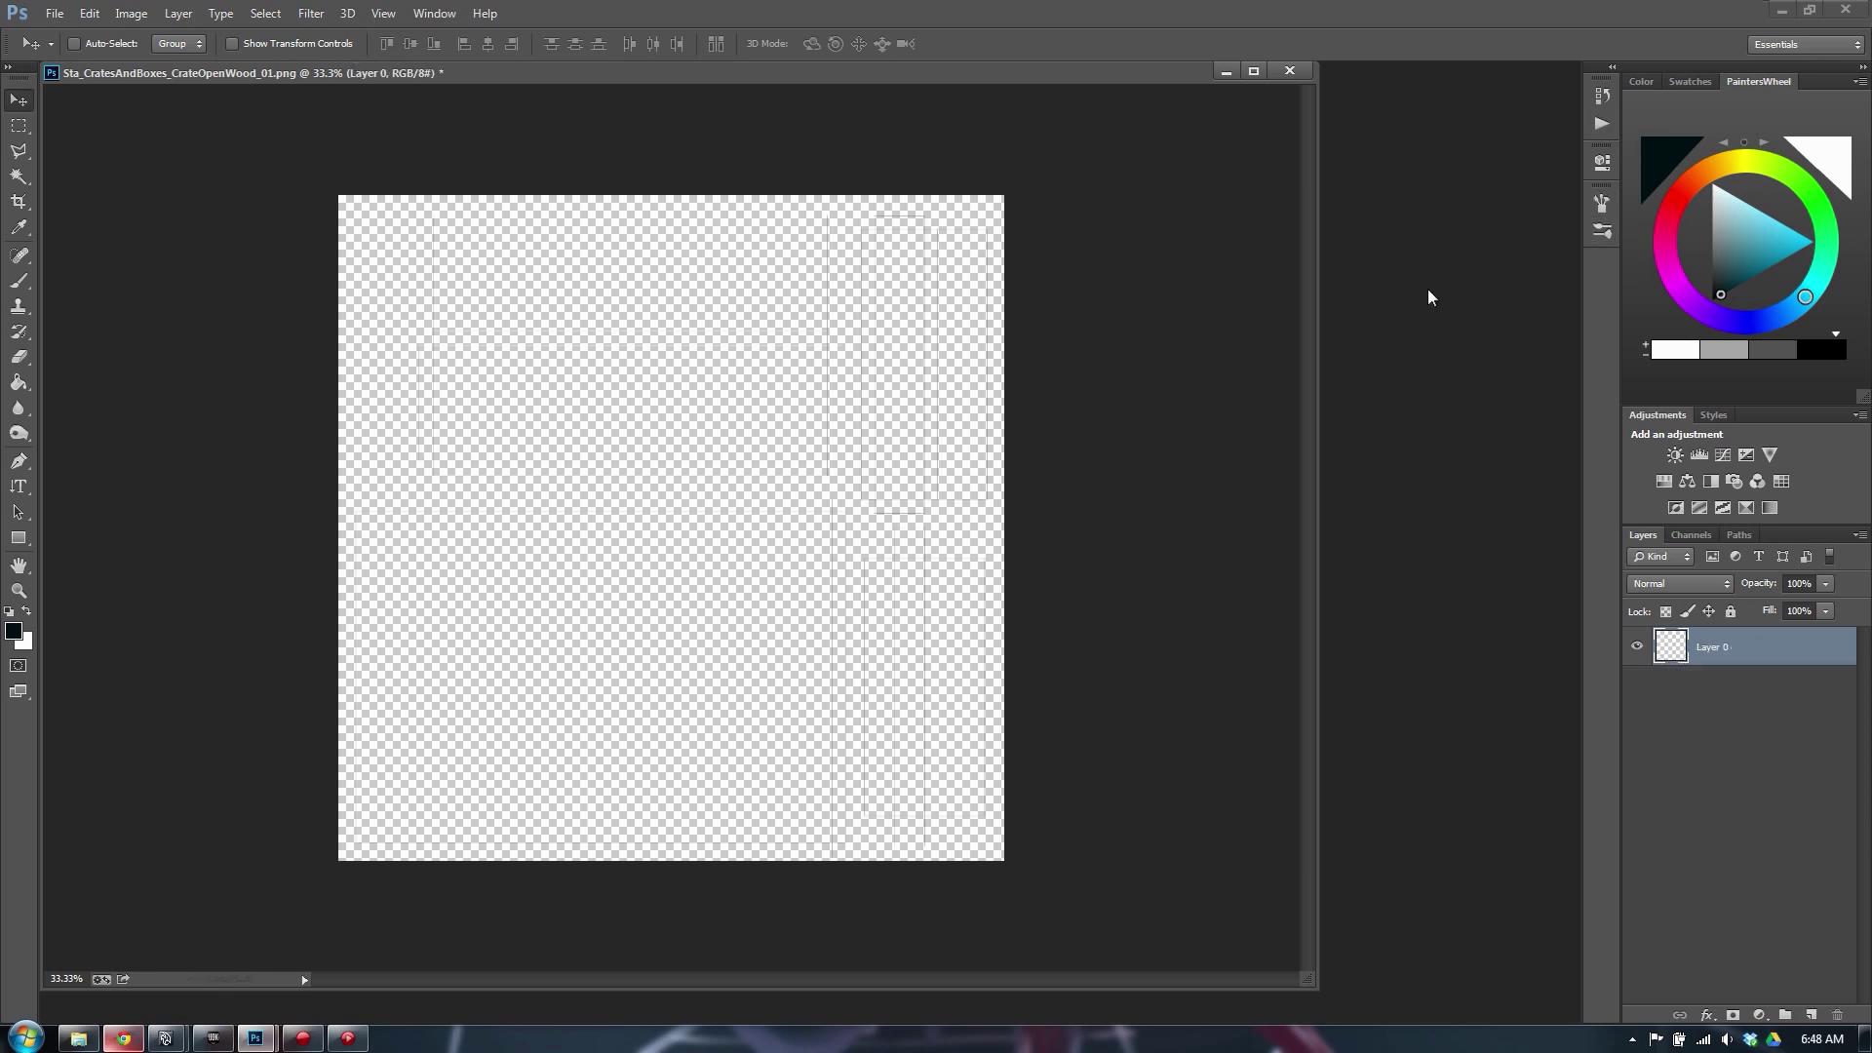
{"action": "left_click", "coordinate": [1602, 125]}
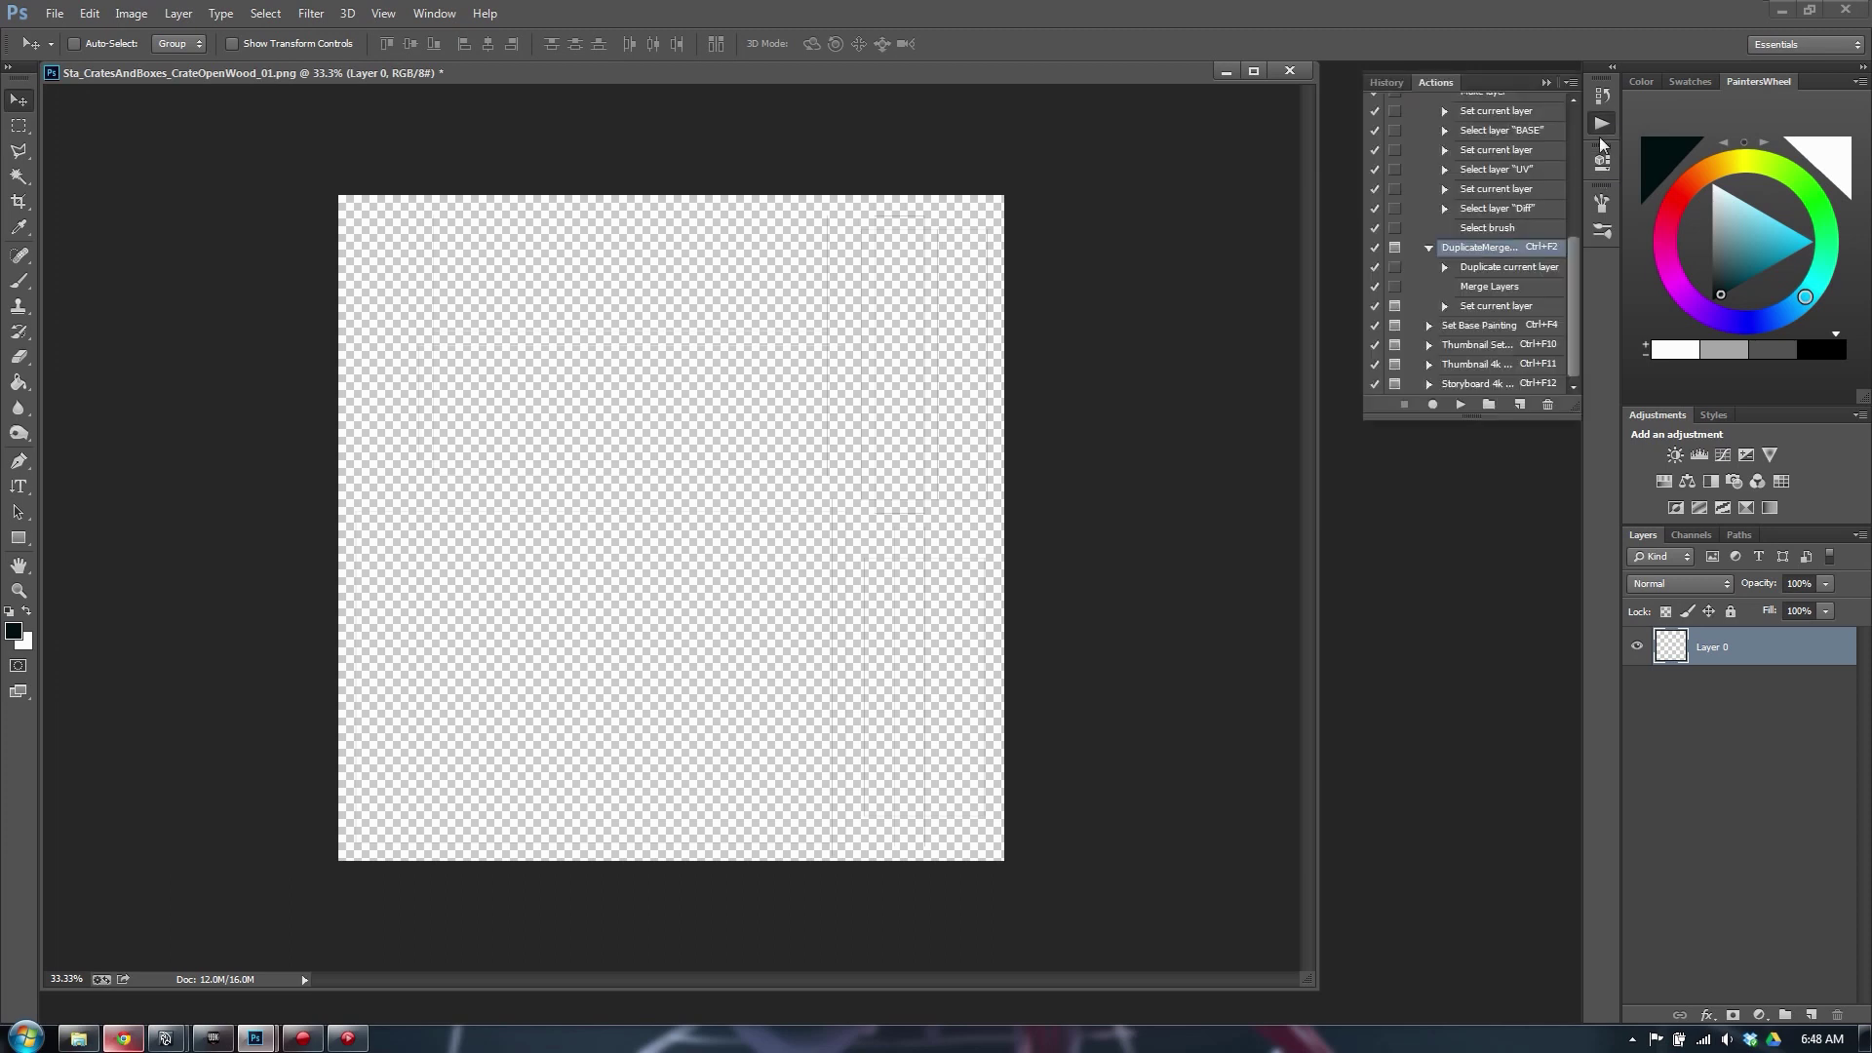
{"action": "left_click", "coordinate": [1500, 328]}
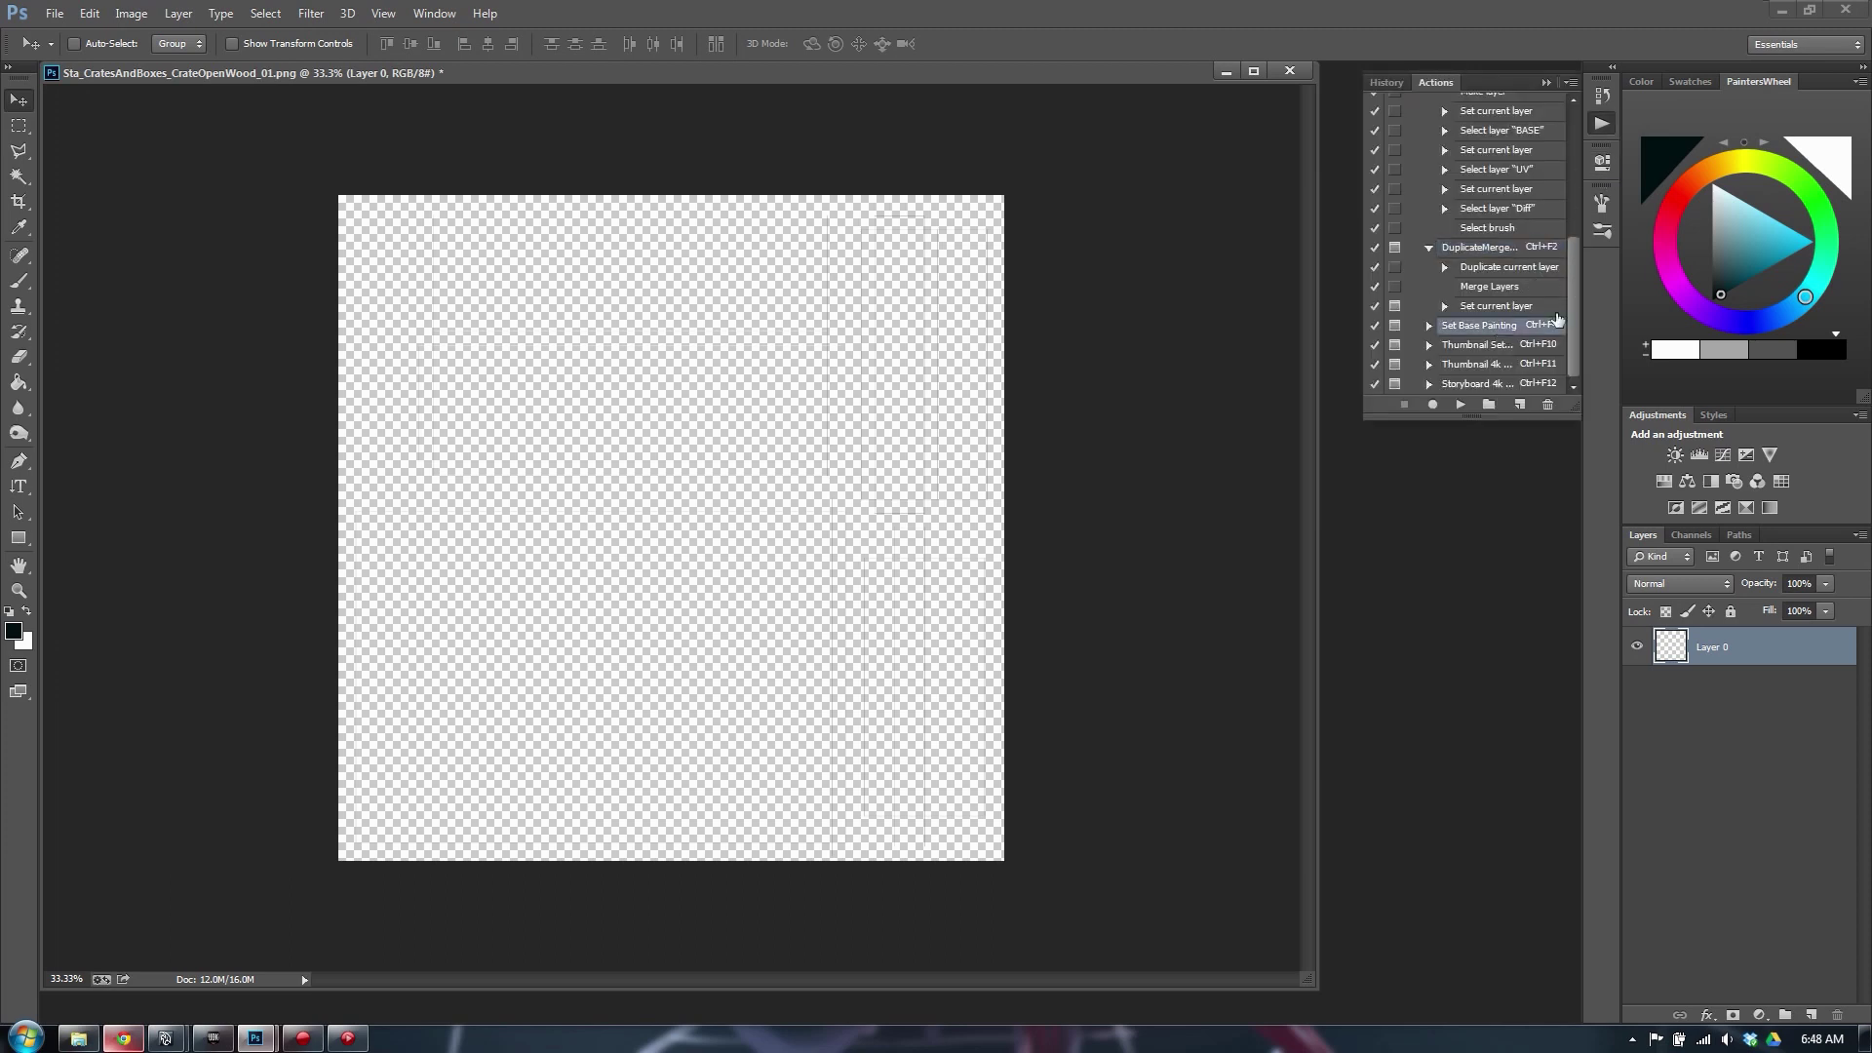
{"action": "left_click", "coordinate": [1428, 251]}
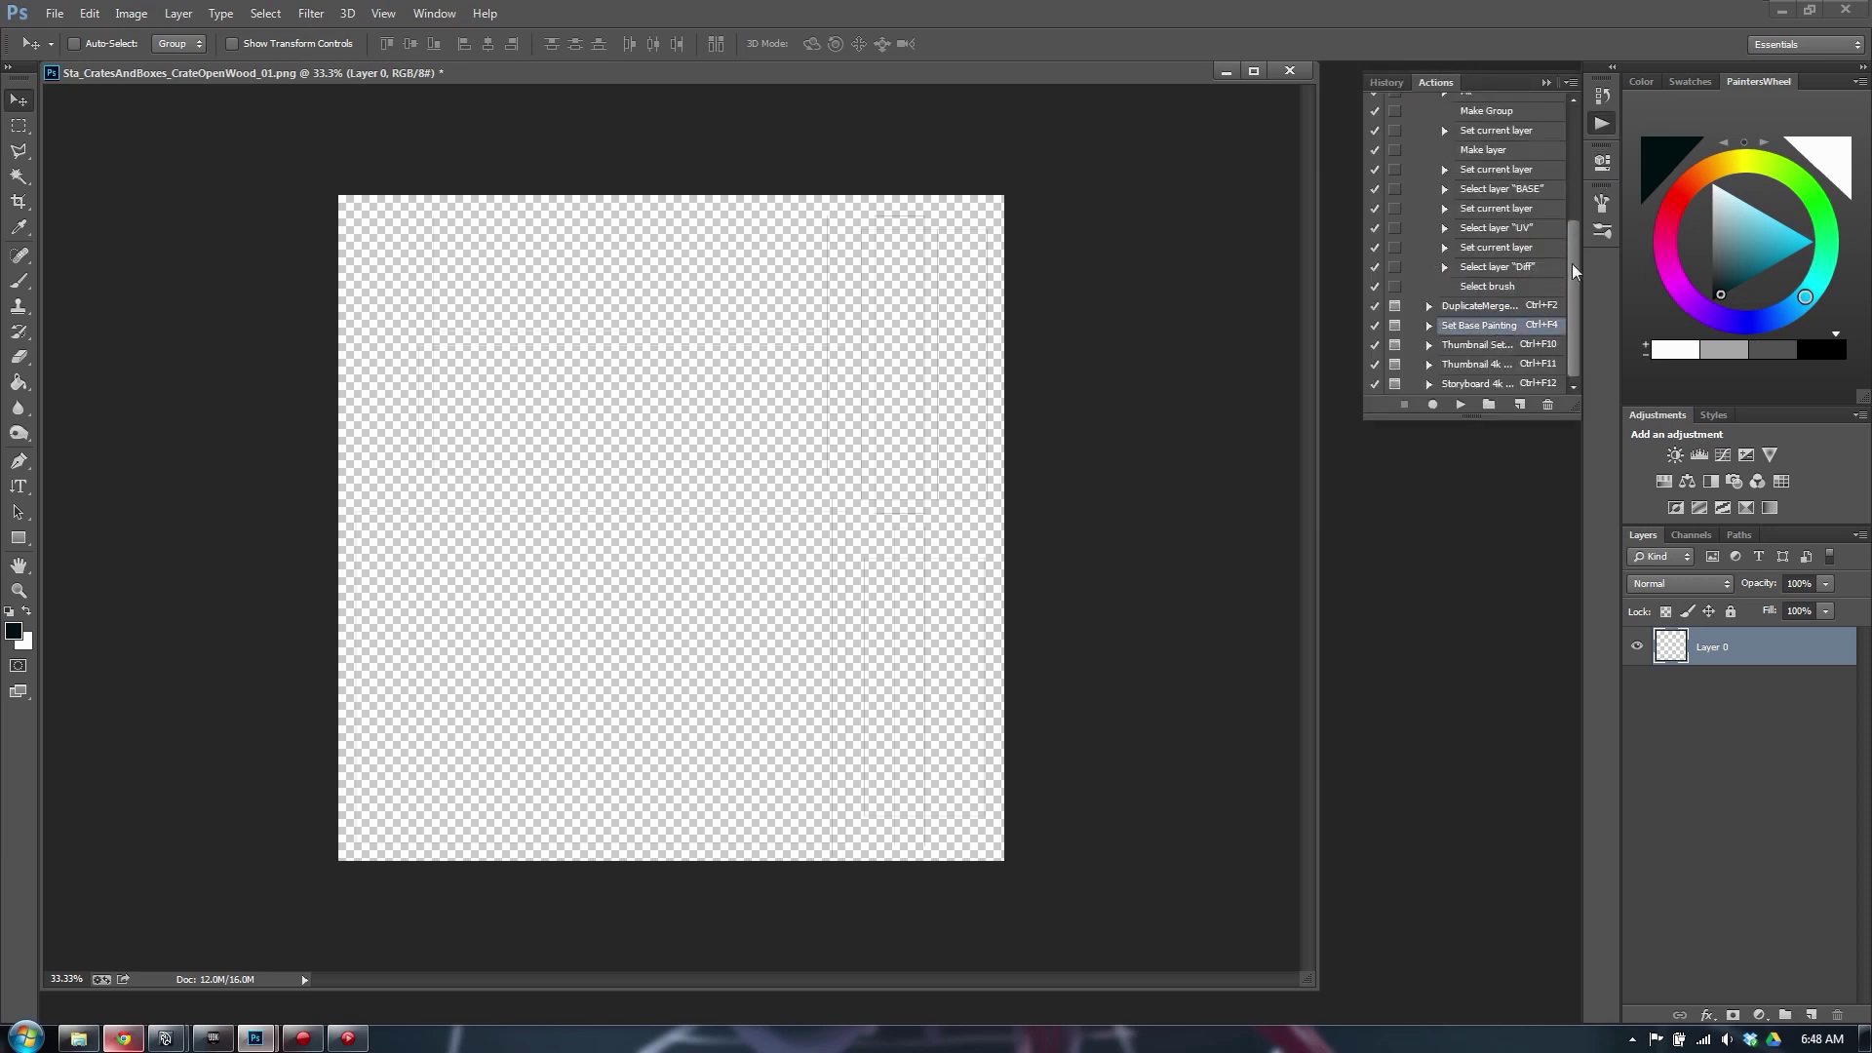
{"action": "left_click_drag", "start_coordinate": [1575, 271], "coordinate": [1578, 145]}
{"action": "left_click", "coordinate": [1482, 141]}
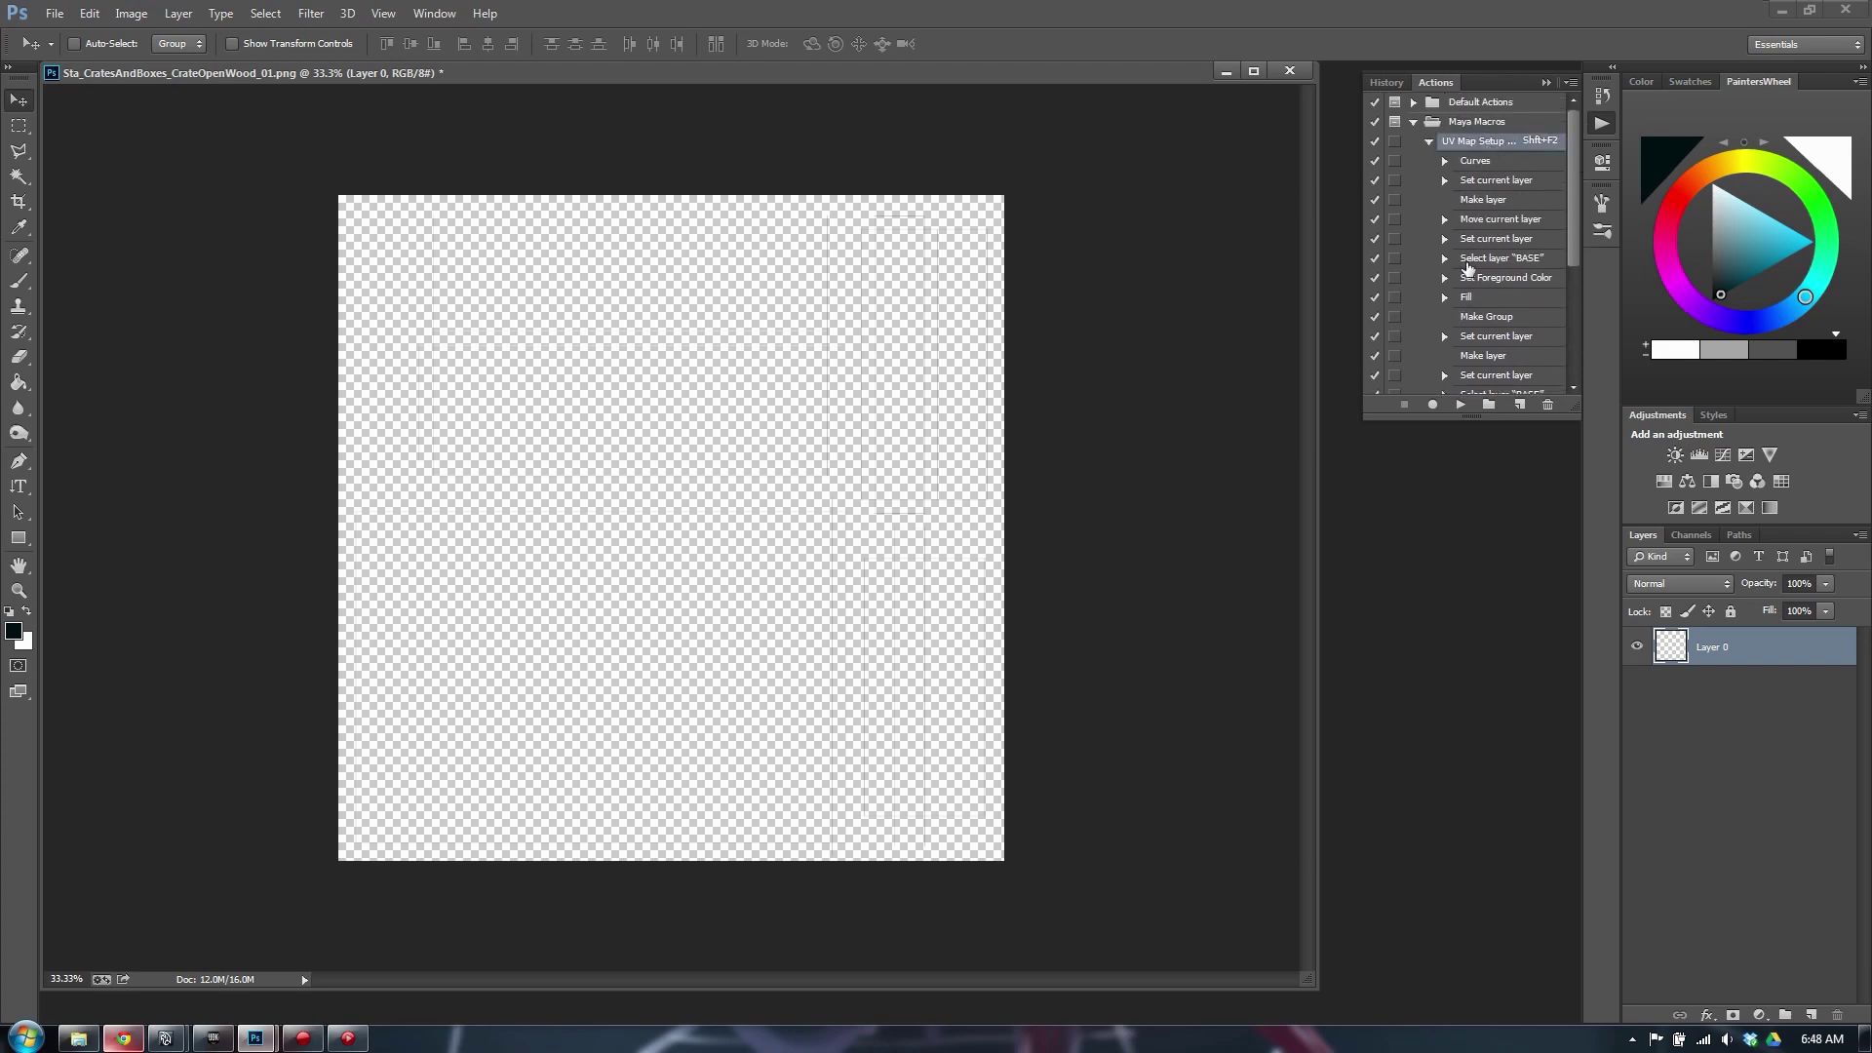
{"action": "left_click_drag", "start_coordinate": [874, 71], "coordinate": [888, 89]}
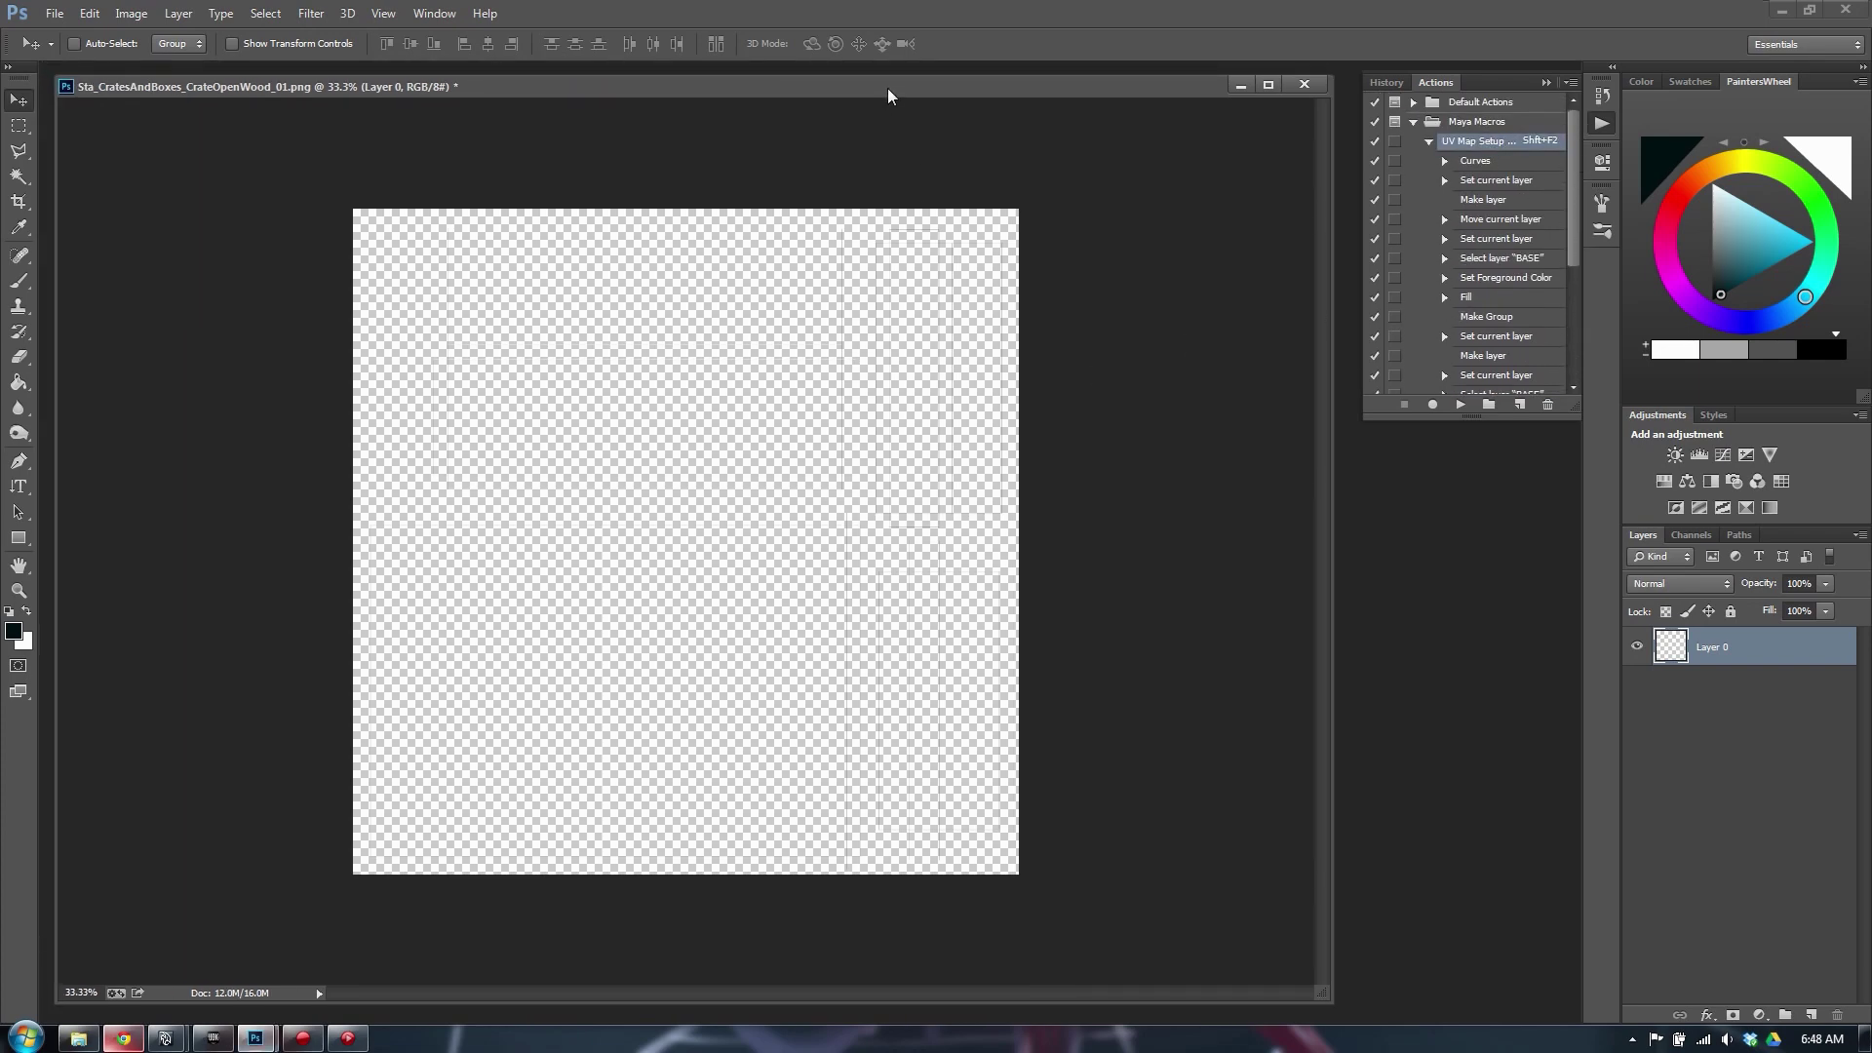
{"action": "key", "text": "shift+F2"}
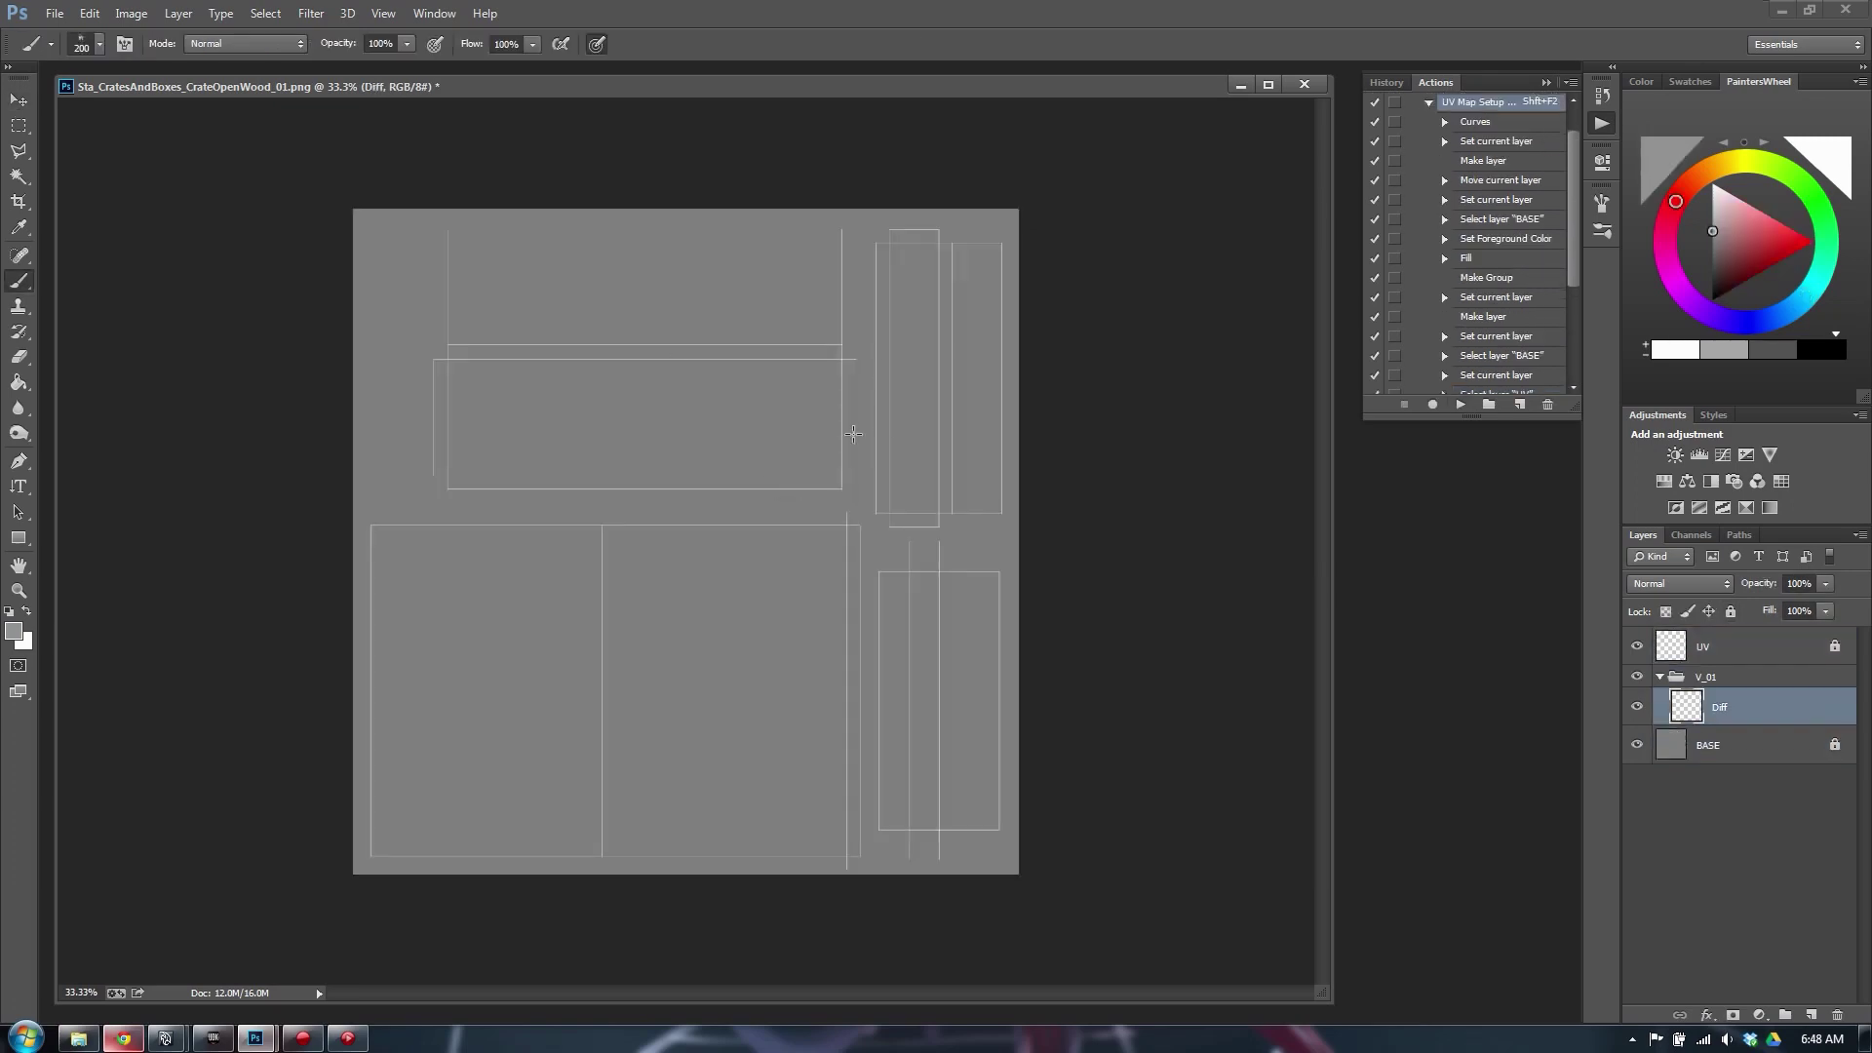
Collapse the list of actions and examine the crate's UV shell outlines up close and across the whole canvas
{"action": "scroll", "coordinate": [697, 581], "scroll_direction": "up", "scroll_amount": 2, "text": "alt"}
{"action": "scroll", "coordinate": [712, 473], "scroll_direction": "up", "scroll_amount": 4, "text": "alt"}
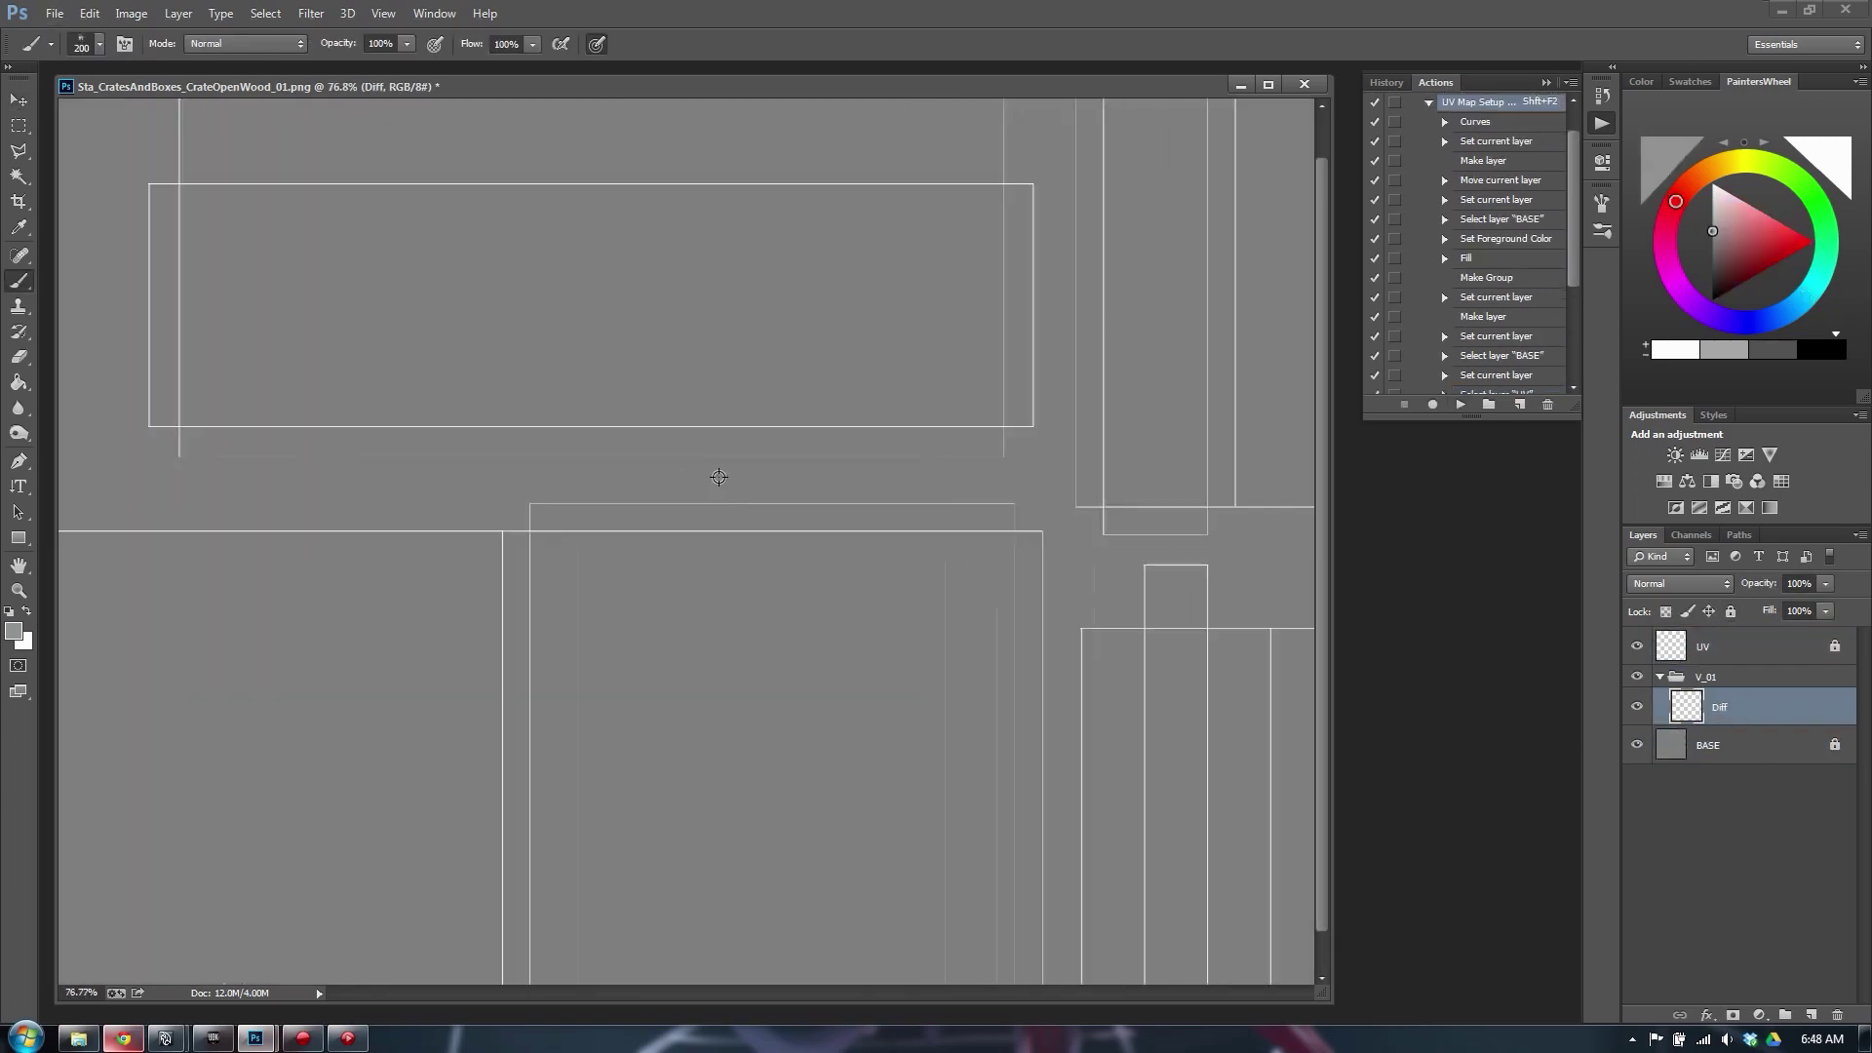
{"action": "scroll", "coordinate": [722, 477], "scroll_direction": "down", "scroll_amount": 4, "text": "alt"}
{"action": "left_click", "coordinate": [1548, 83]}
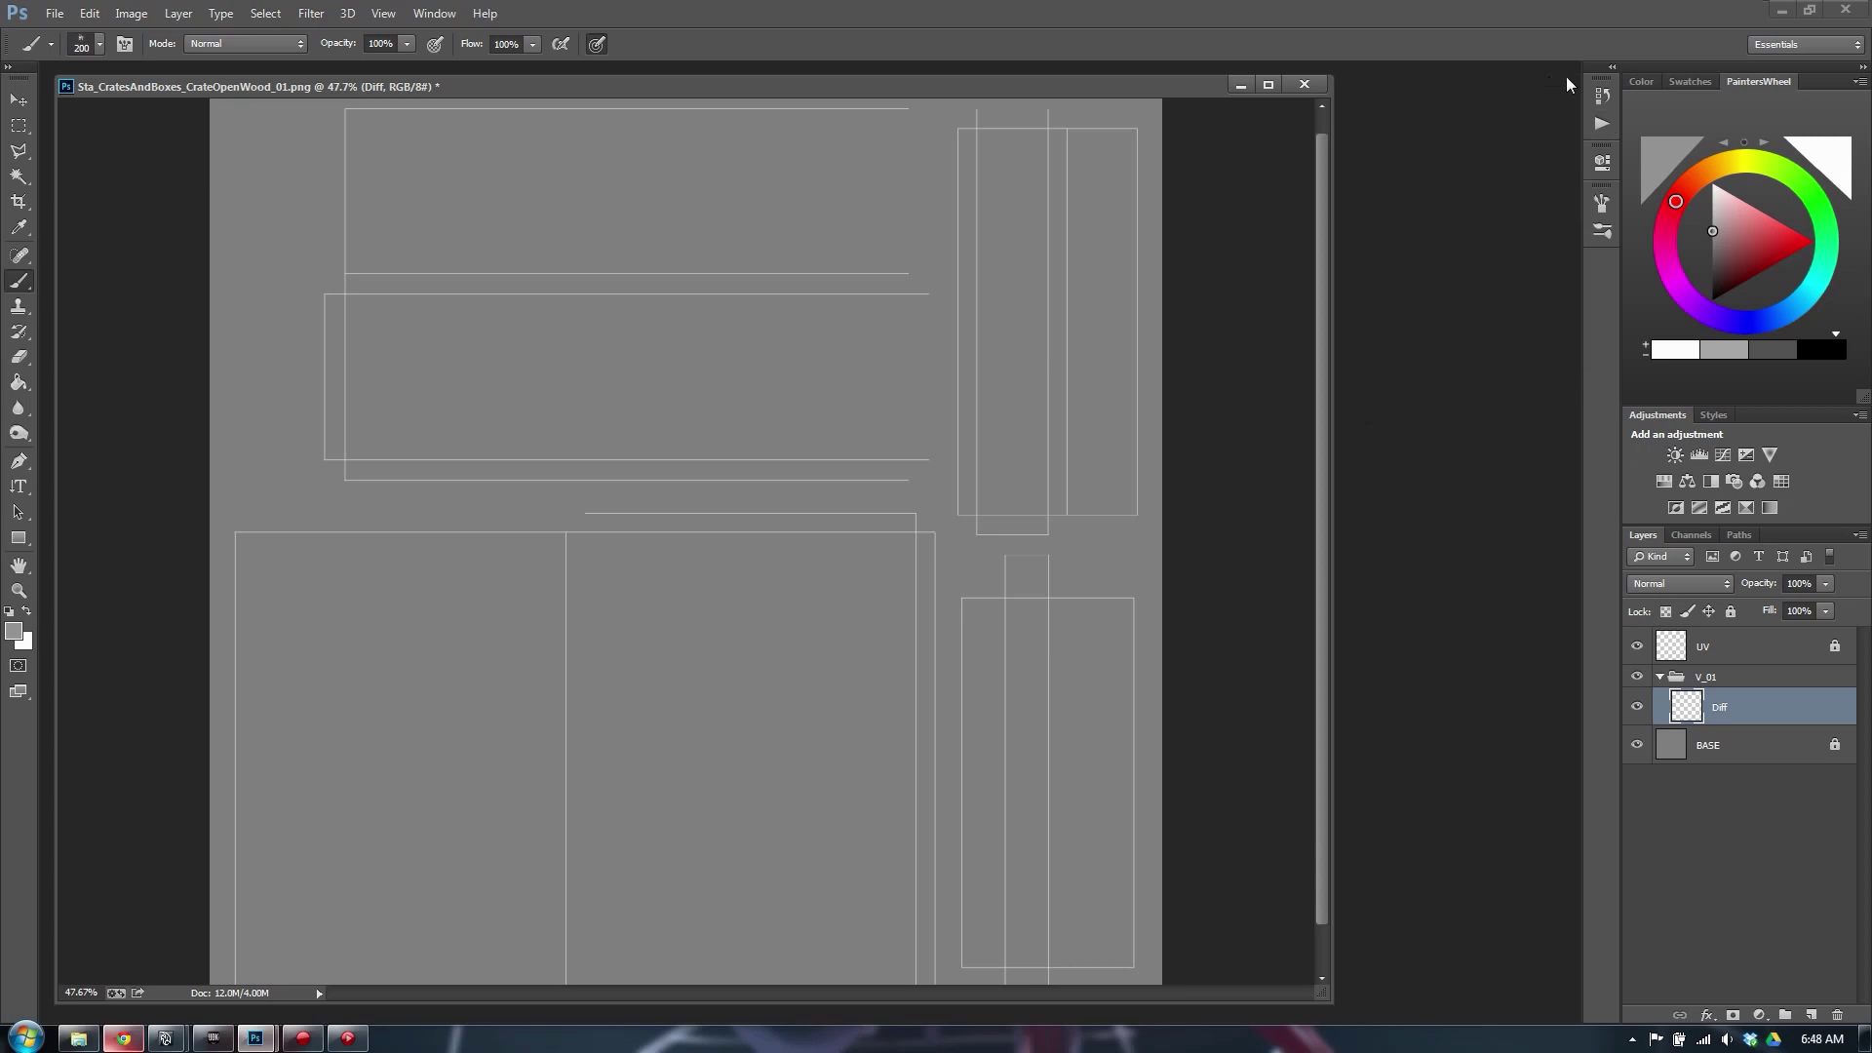
{"action": "scroll", "coordinate": [820, 445], "scroll_direction": "up", "scroll_amount": 2, "text": "alt"}
{"action": "scroll", "coordinate": [804, 422], "scroll_direction": "down", "scroll_amount": 2, "text": "alt"}
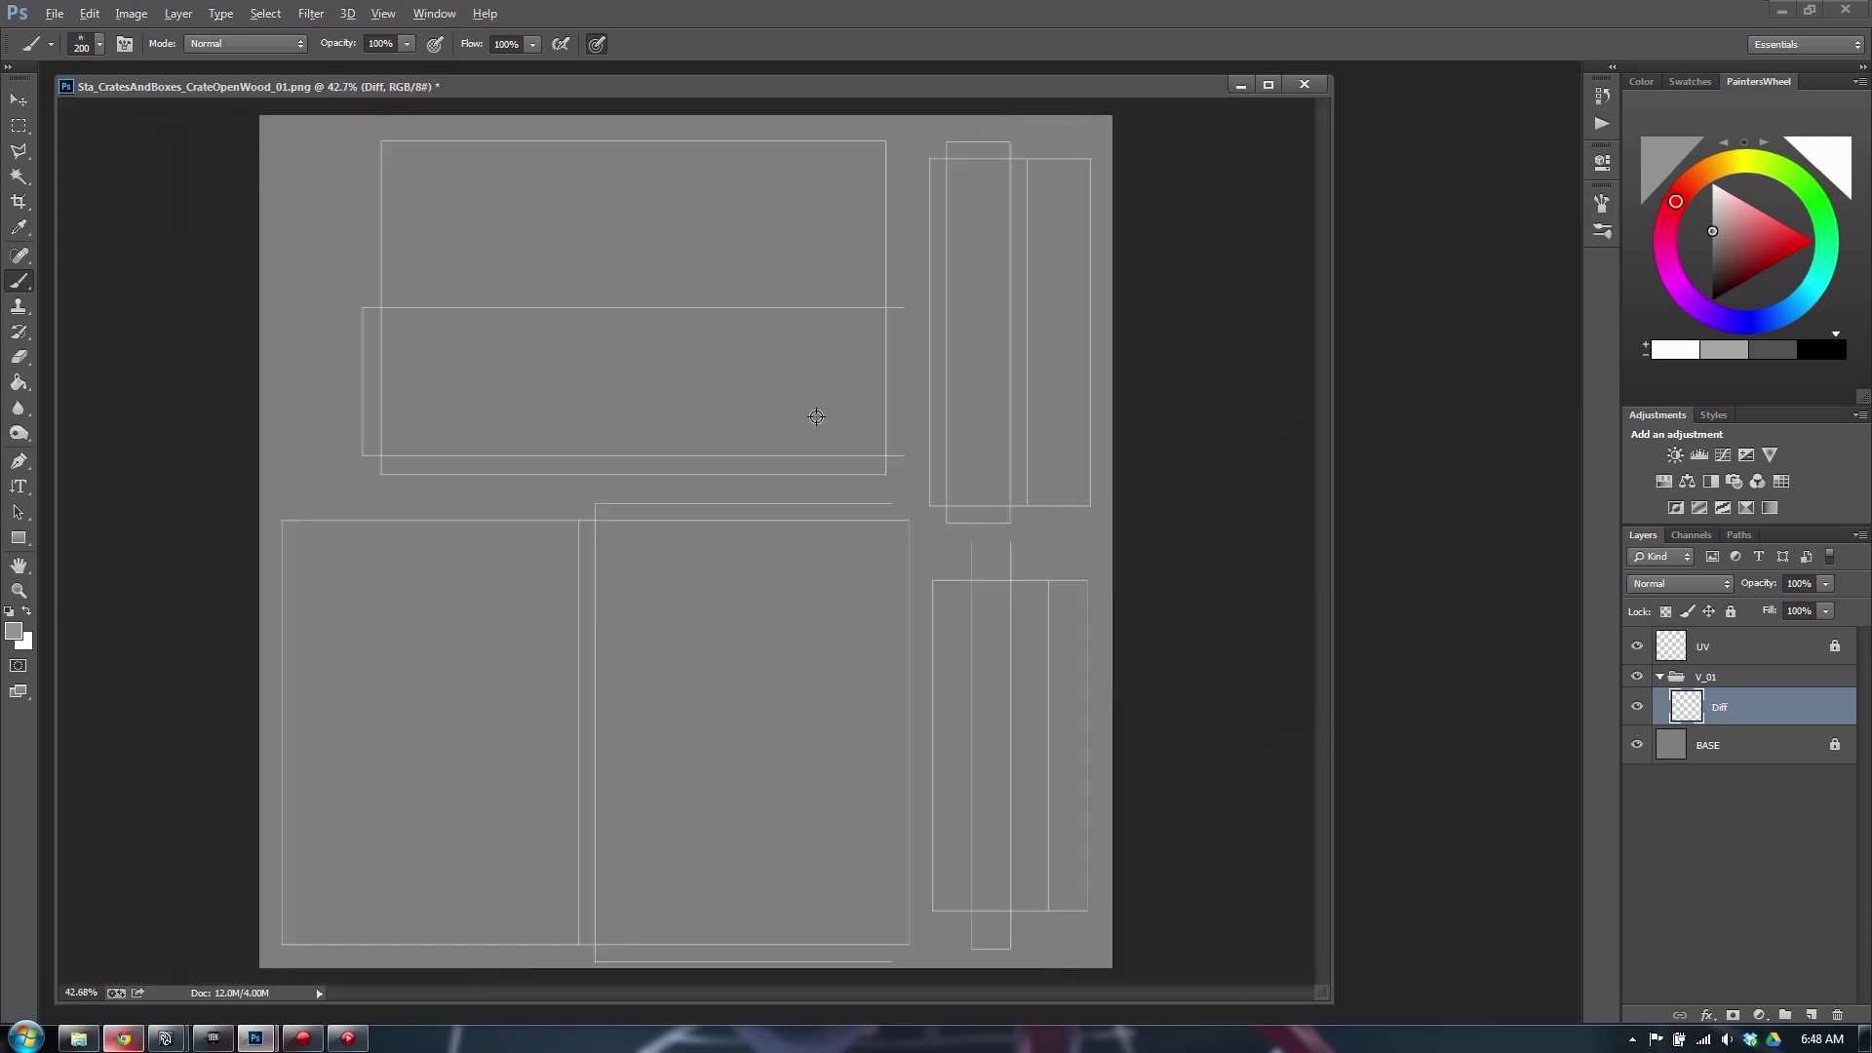
{"action": "scroll", "coordinate": [816, 409], "scroll_direction": "up", "scroll_amount": 1, "text": "alt"}
{"action": "scroll", "coordinate": [792, 461], "scroll_direction": "down", "scroll_amount": 1, "text": "alt"}
Browse the Textures_CgTextures folder in CG Assets to its wood plank images
{"action": "left_click", "coordinate": [78, 1039]}
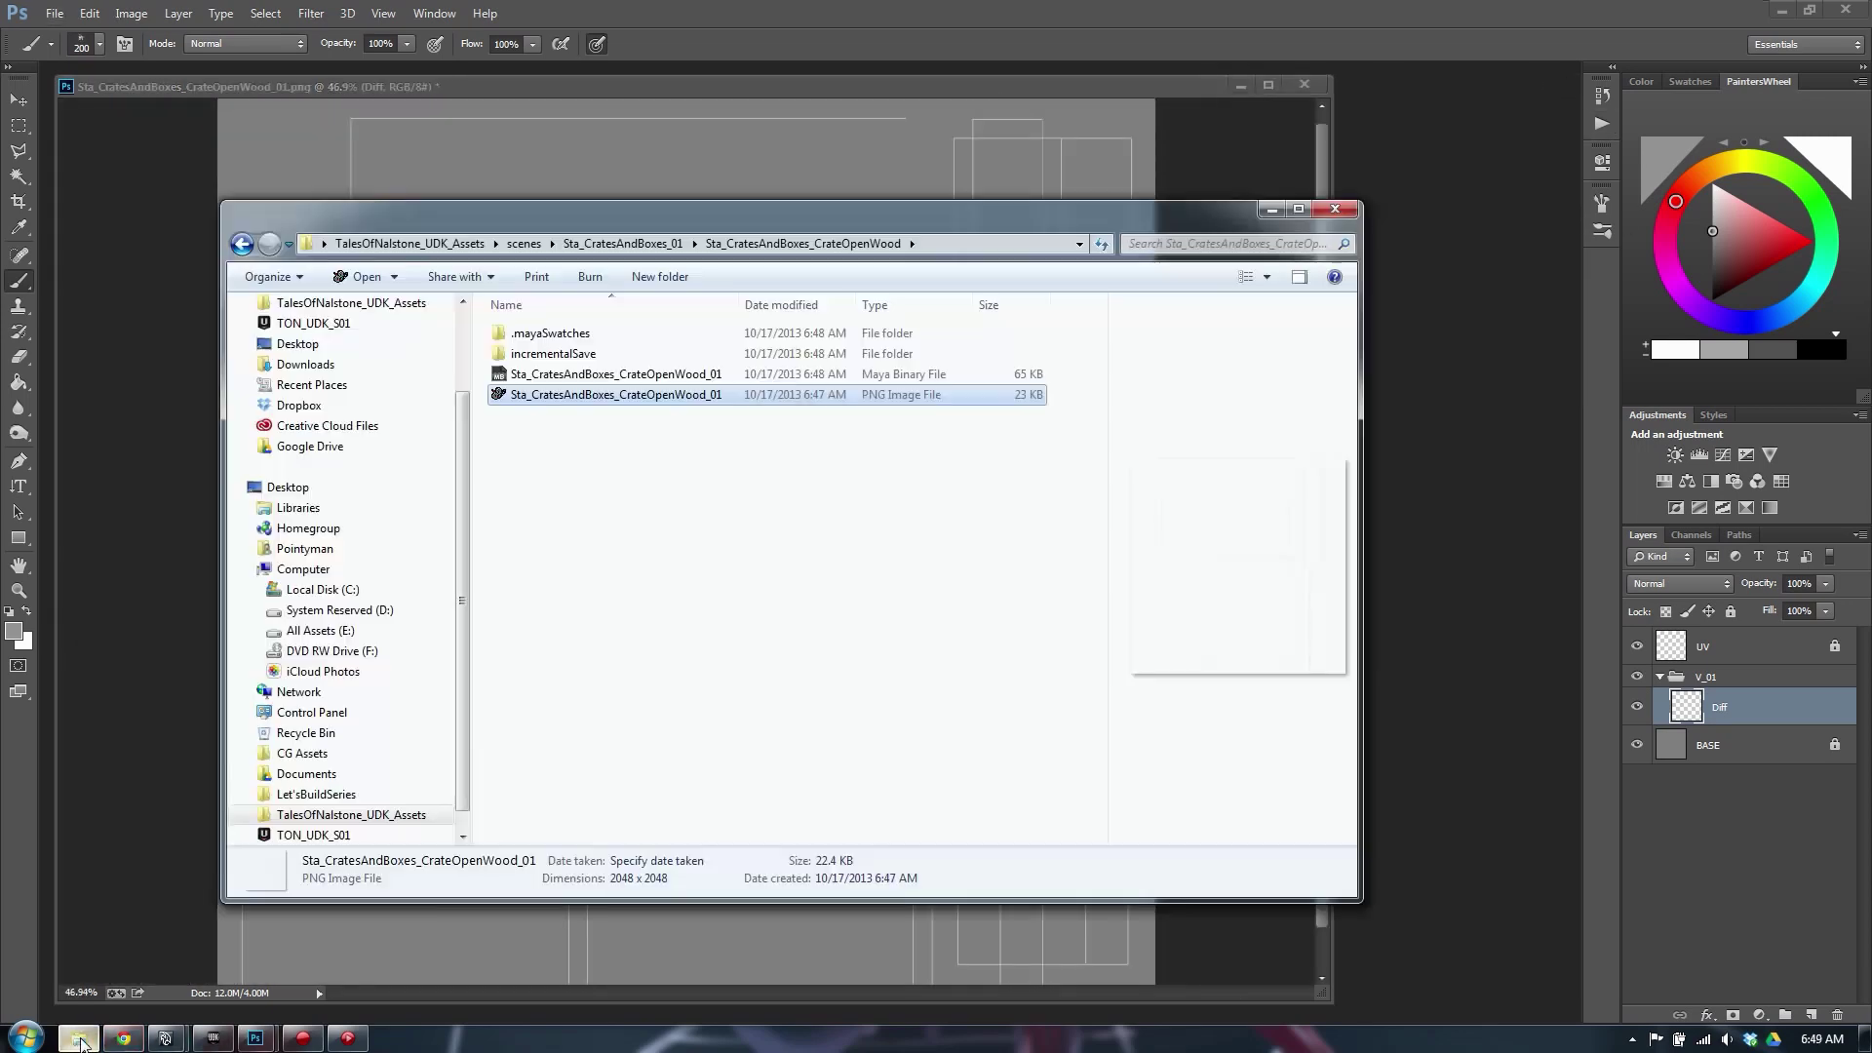
{"action": "scroll", "coordinate": [464, 511], "scroll_direction": "up", "scroll_amount": 2}
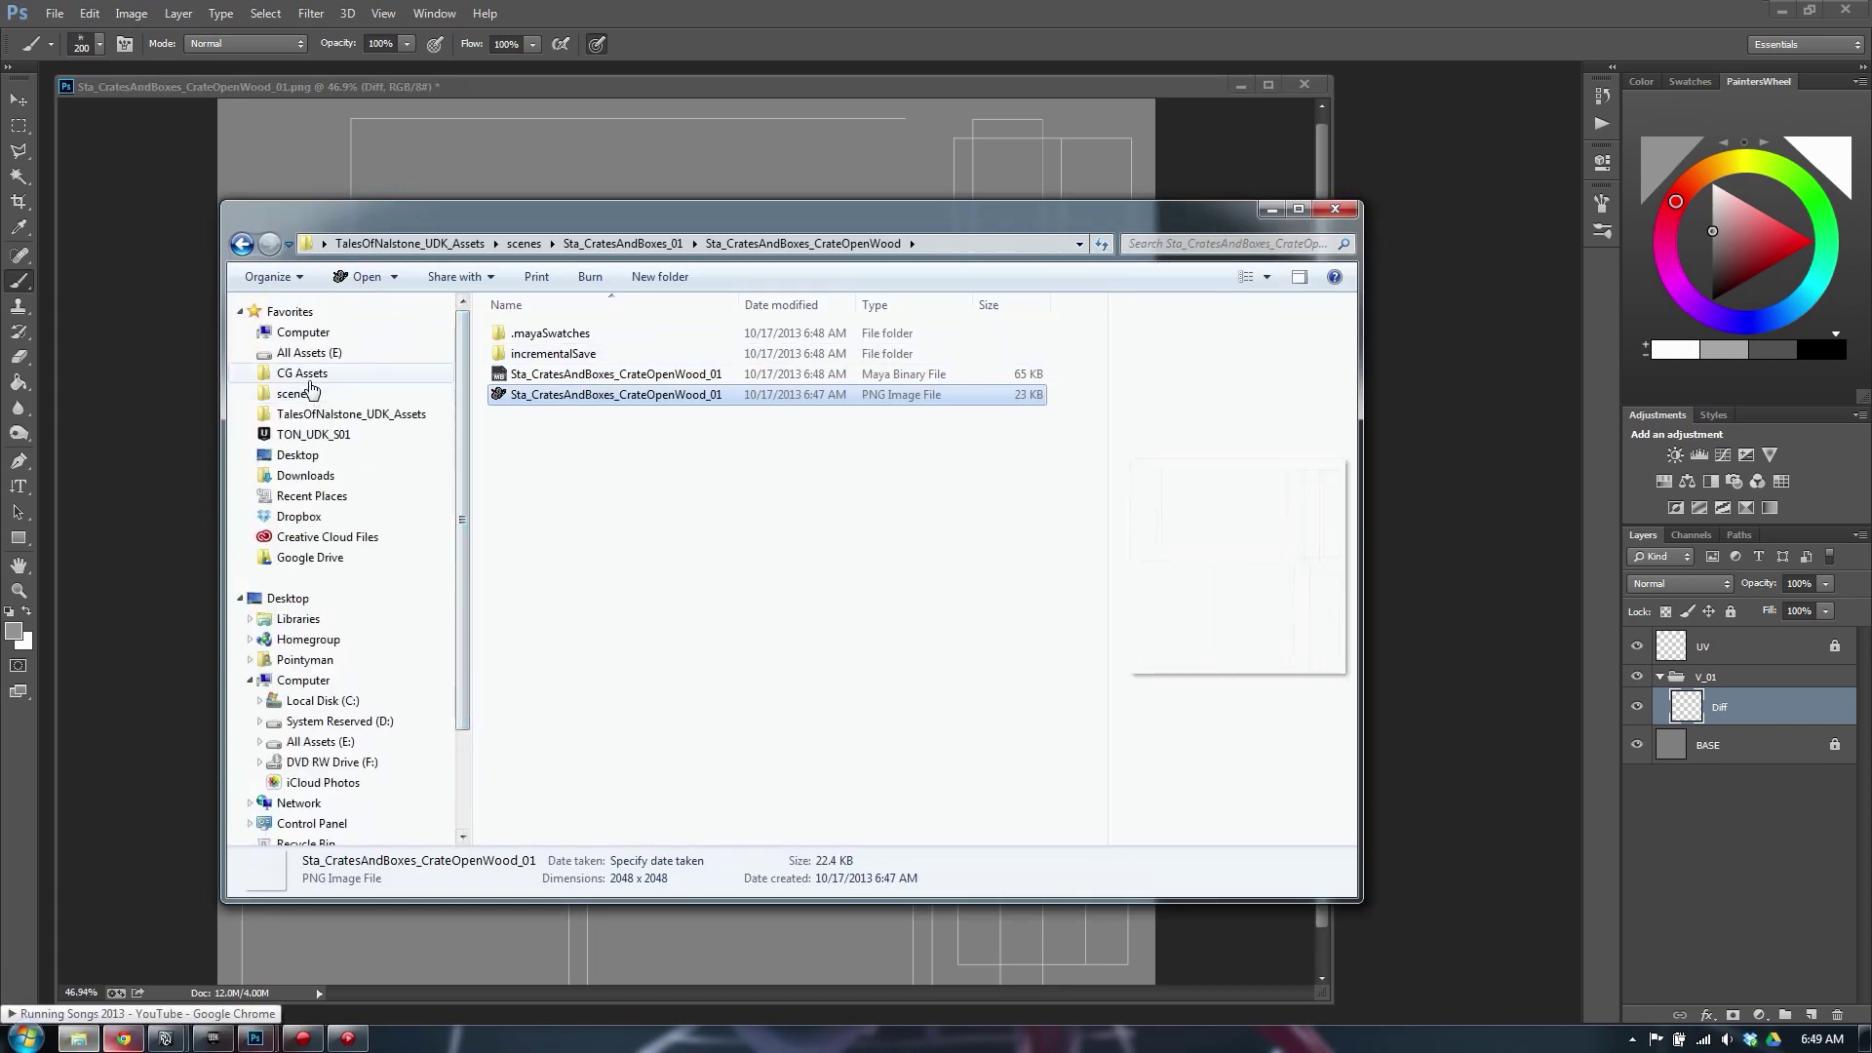
{"action": "left_click", "coordinate": [302, 372]}
{"action": "double_click", "coordinate": [584, 518]}
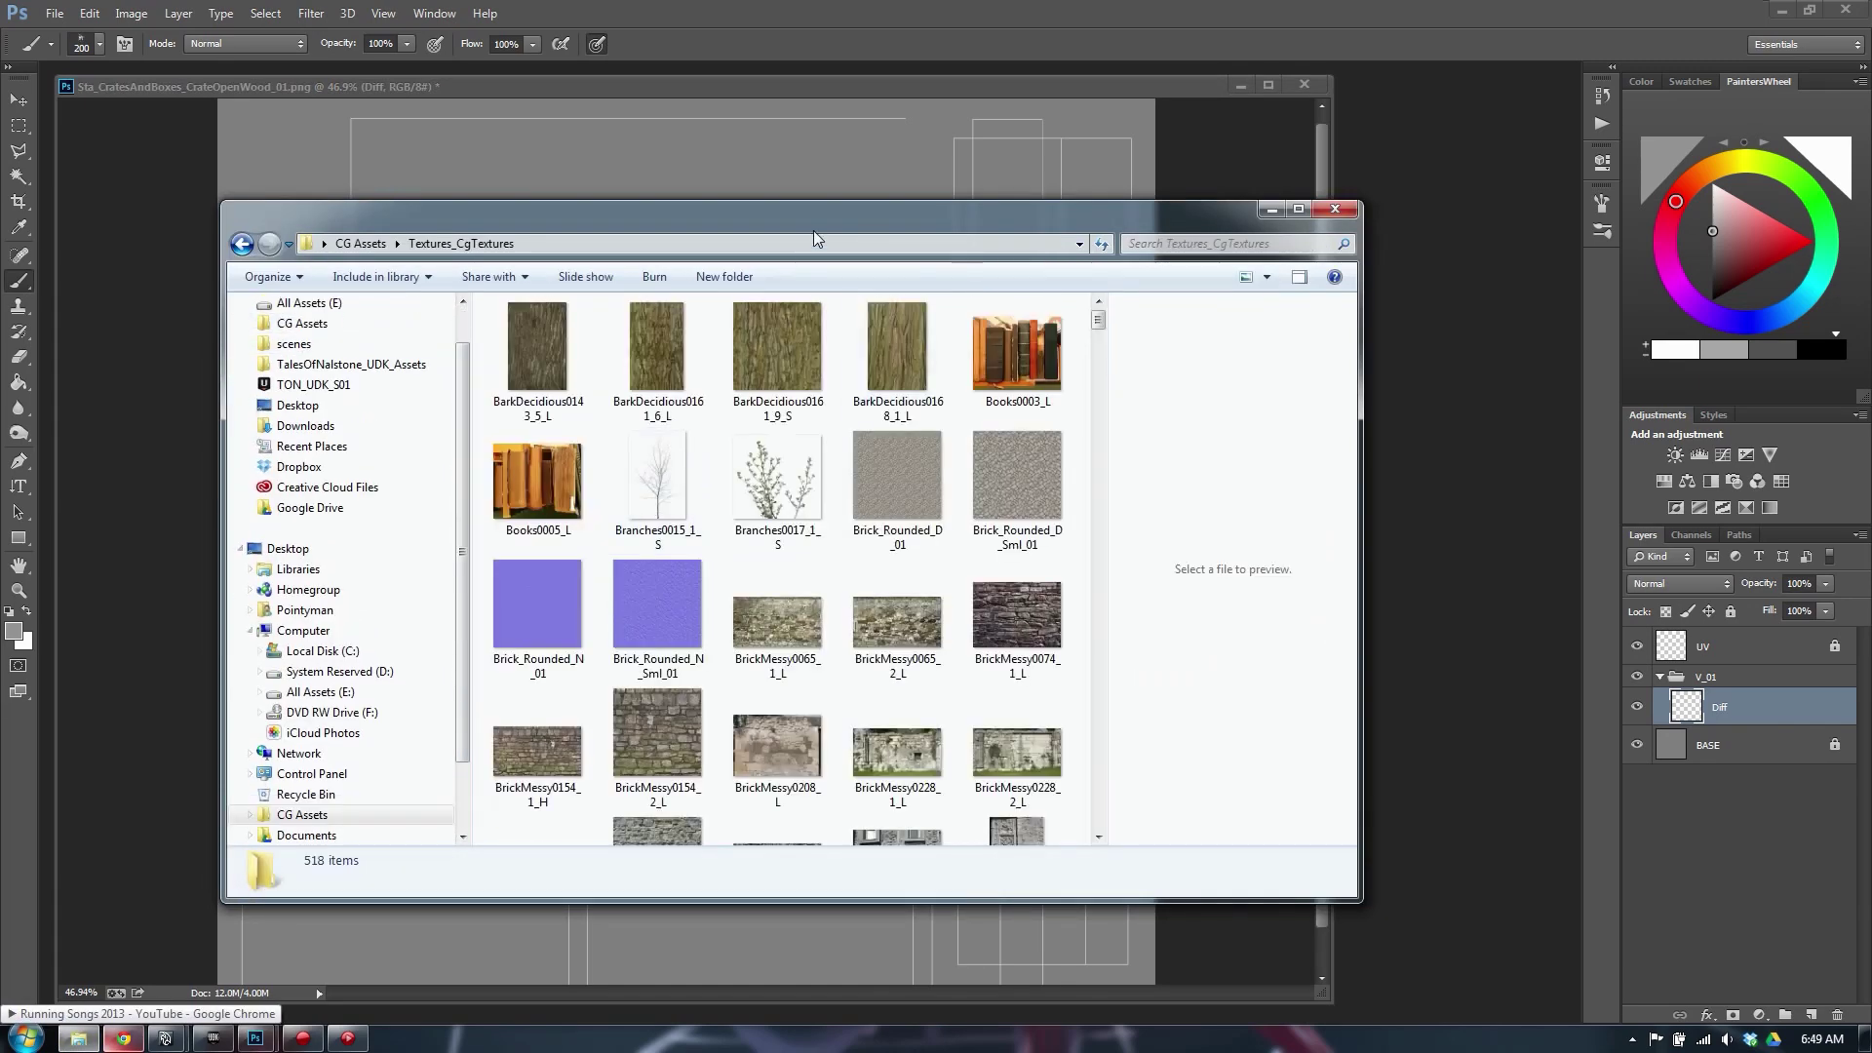
{"action": "left_click_drag", "start_coordinate": [815, 224], "coordinate": [800, 184]}
{"action": "left_click_drag", "start_coordinate": [1083, 283], "coordinate": [1081, 763]}
Compare the textures WoodPlanksFloors0010_3_L, WoodPlanksBare0150_5_L, WoodPlanksBare0029_4_L and WoodPlanksDirty0131_1_L, viewing the last three enlarged
{"action": "left_click", "coordinate": [1001, 639]}
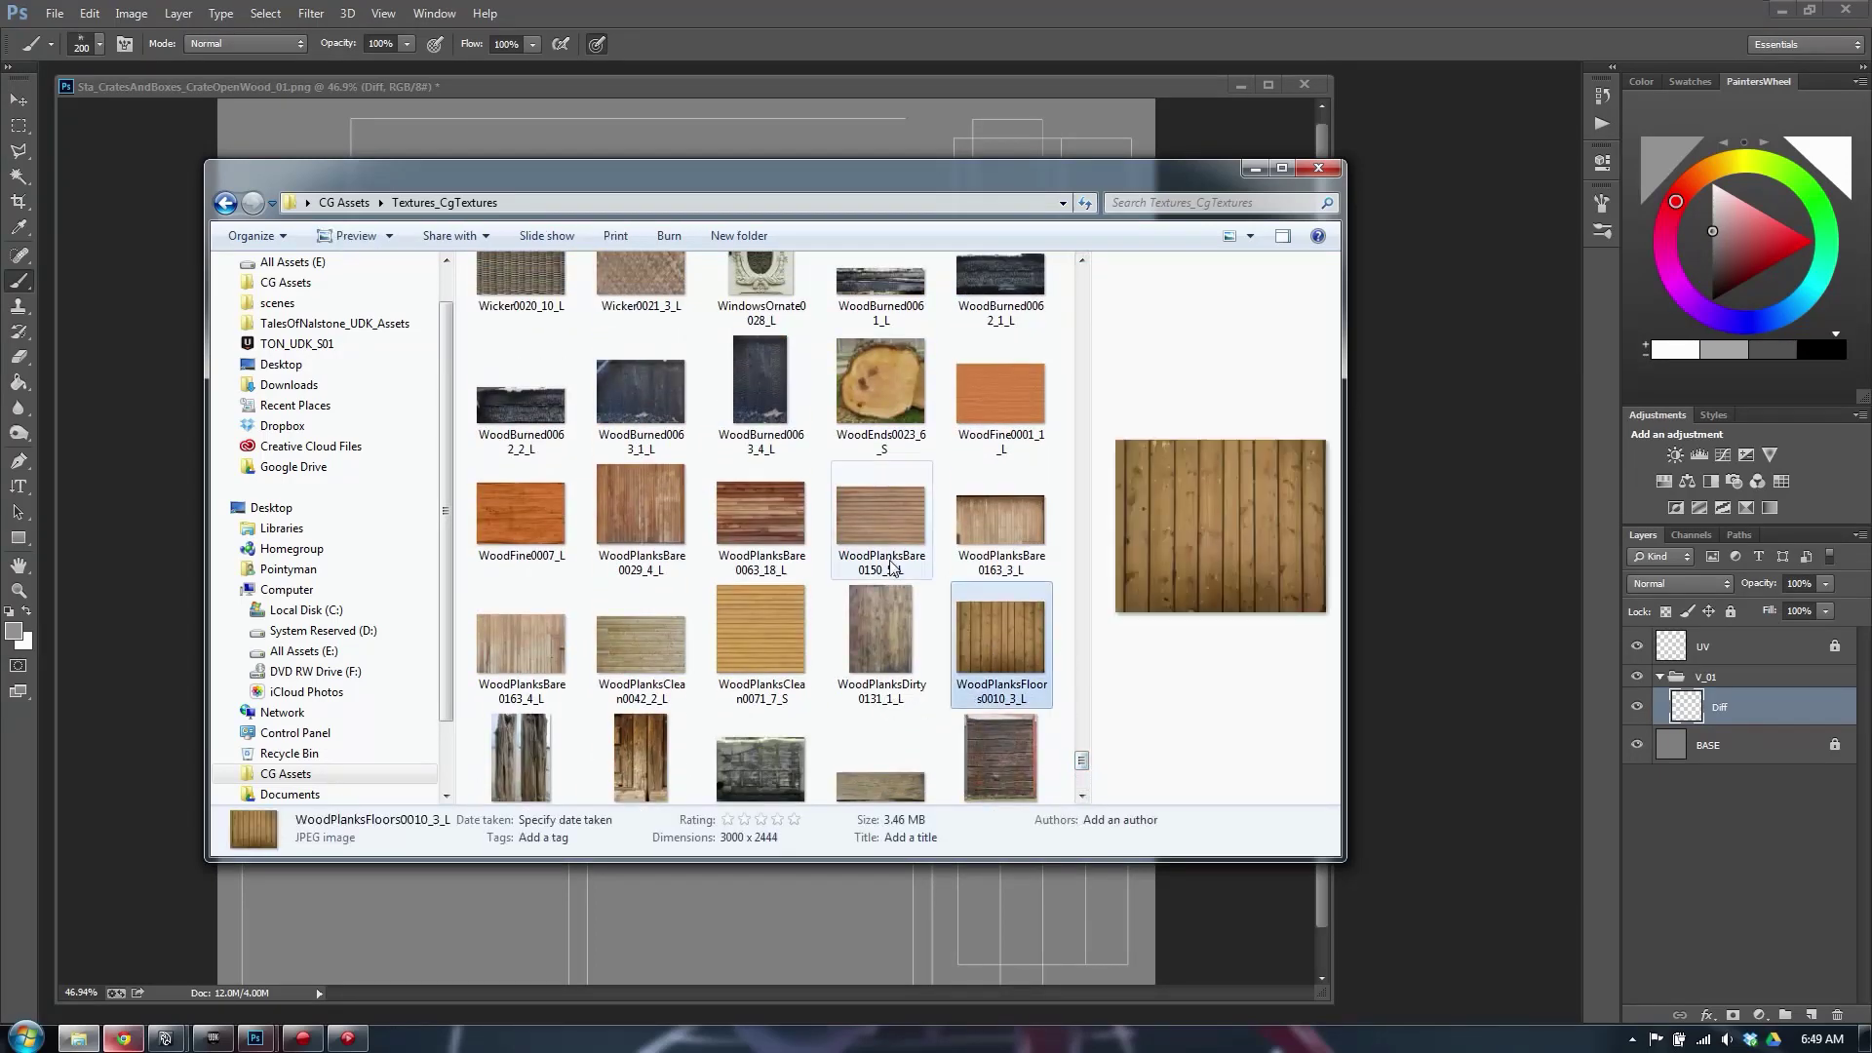
{"action": "left_click", "coordinate": [881, 651]}
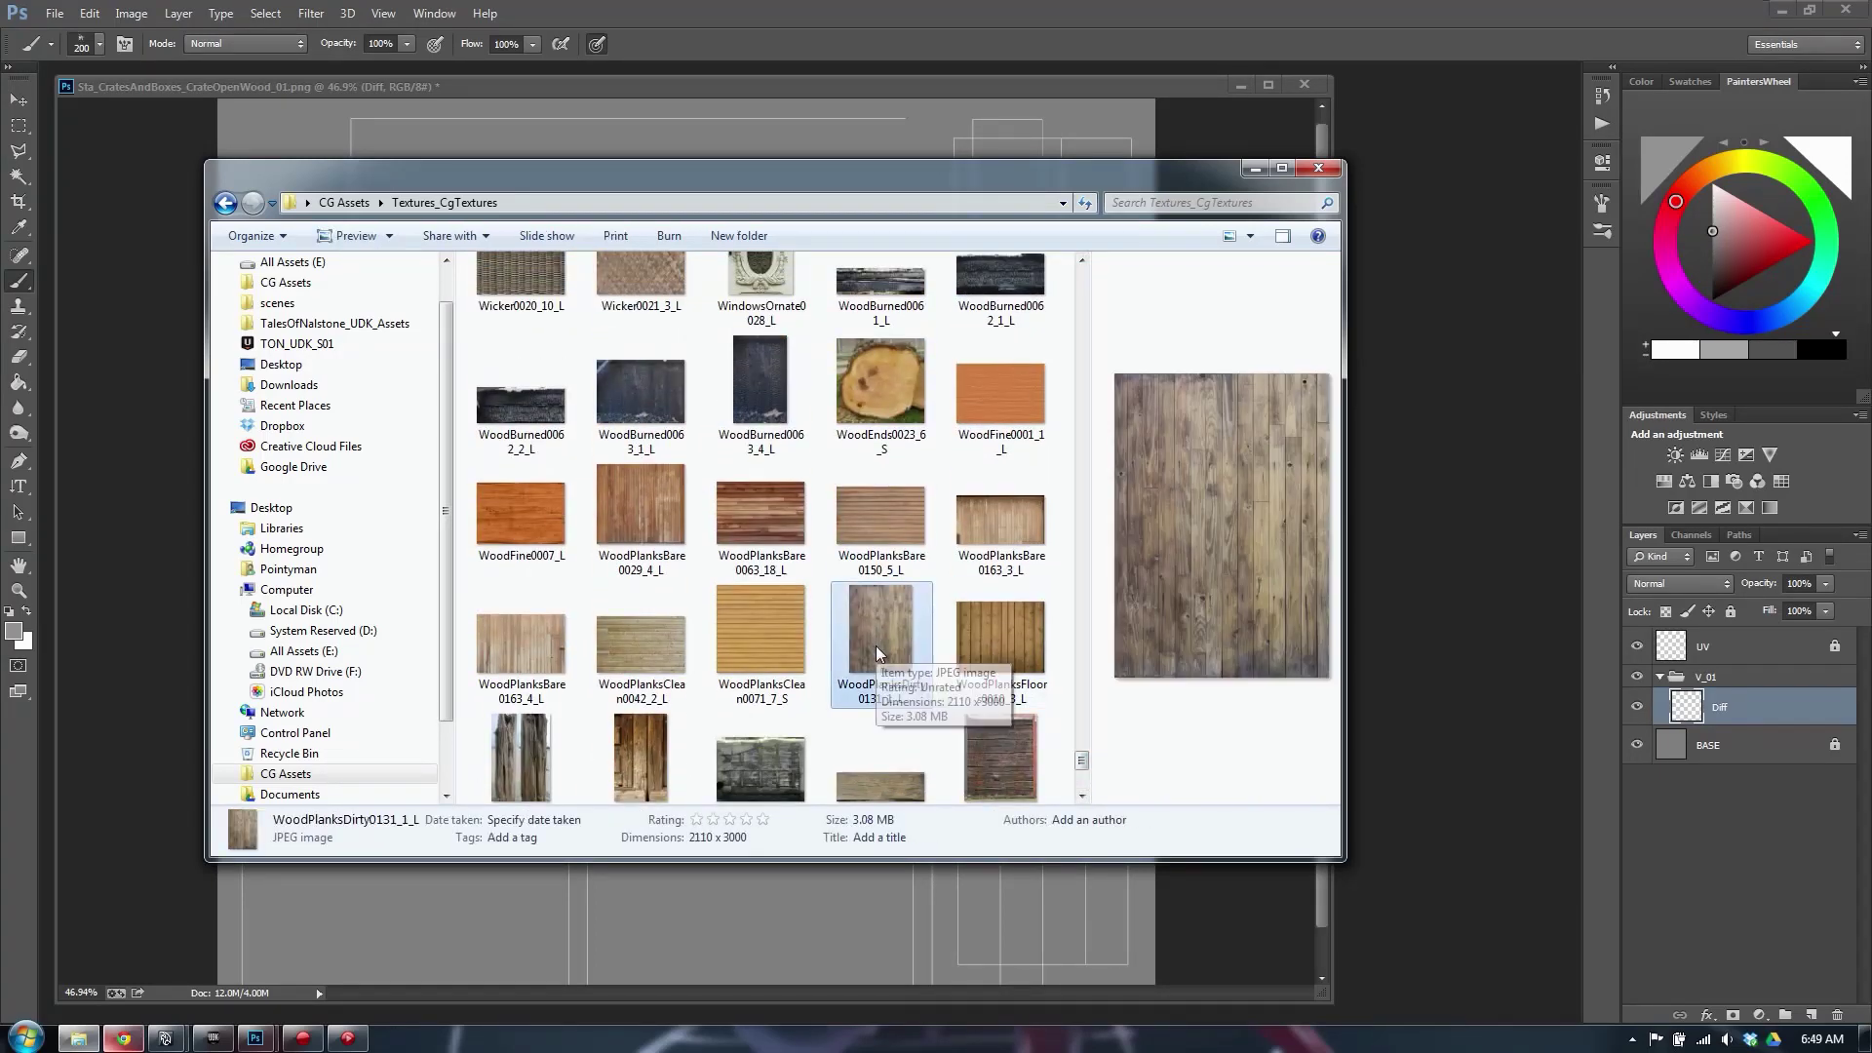
{"action": "left_click", "coordinate": [897, 527]}
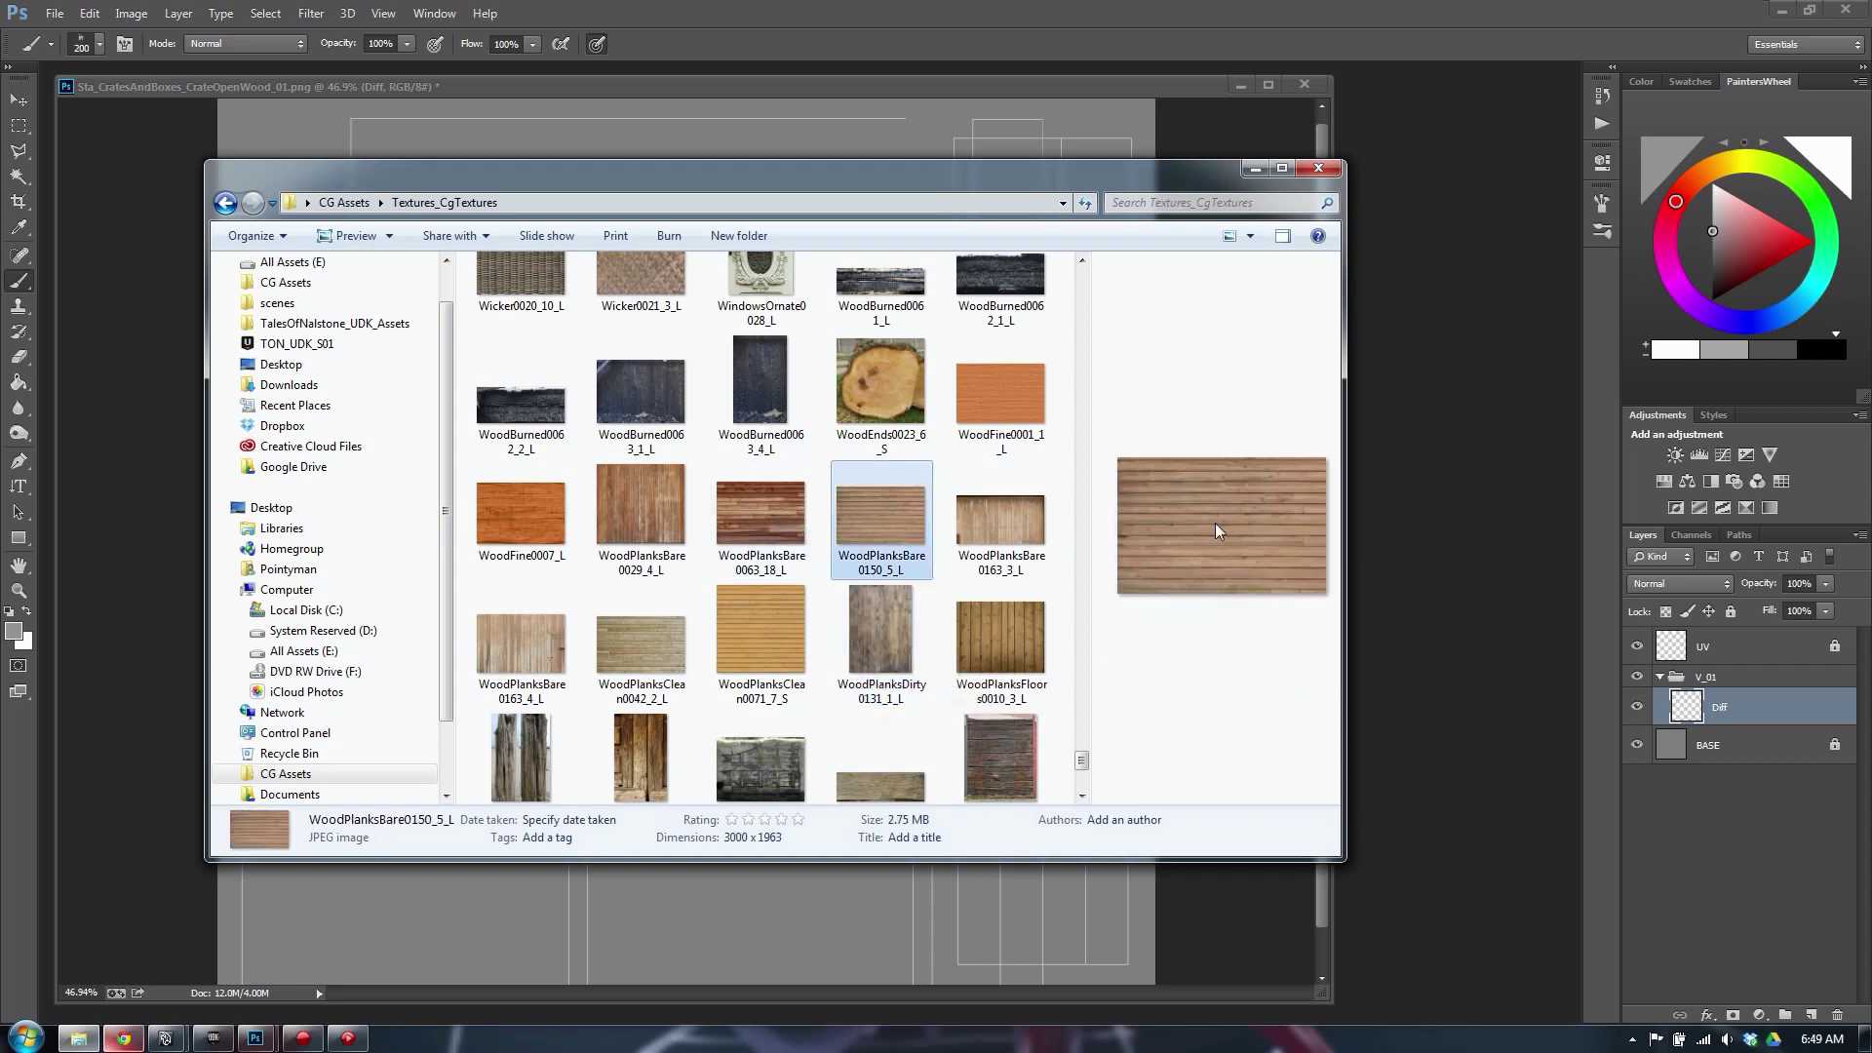
{"action": "double_click", "coordinate": [889, 542]}
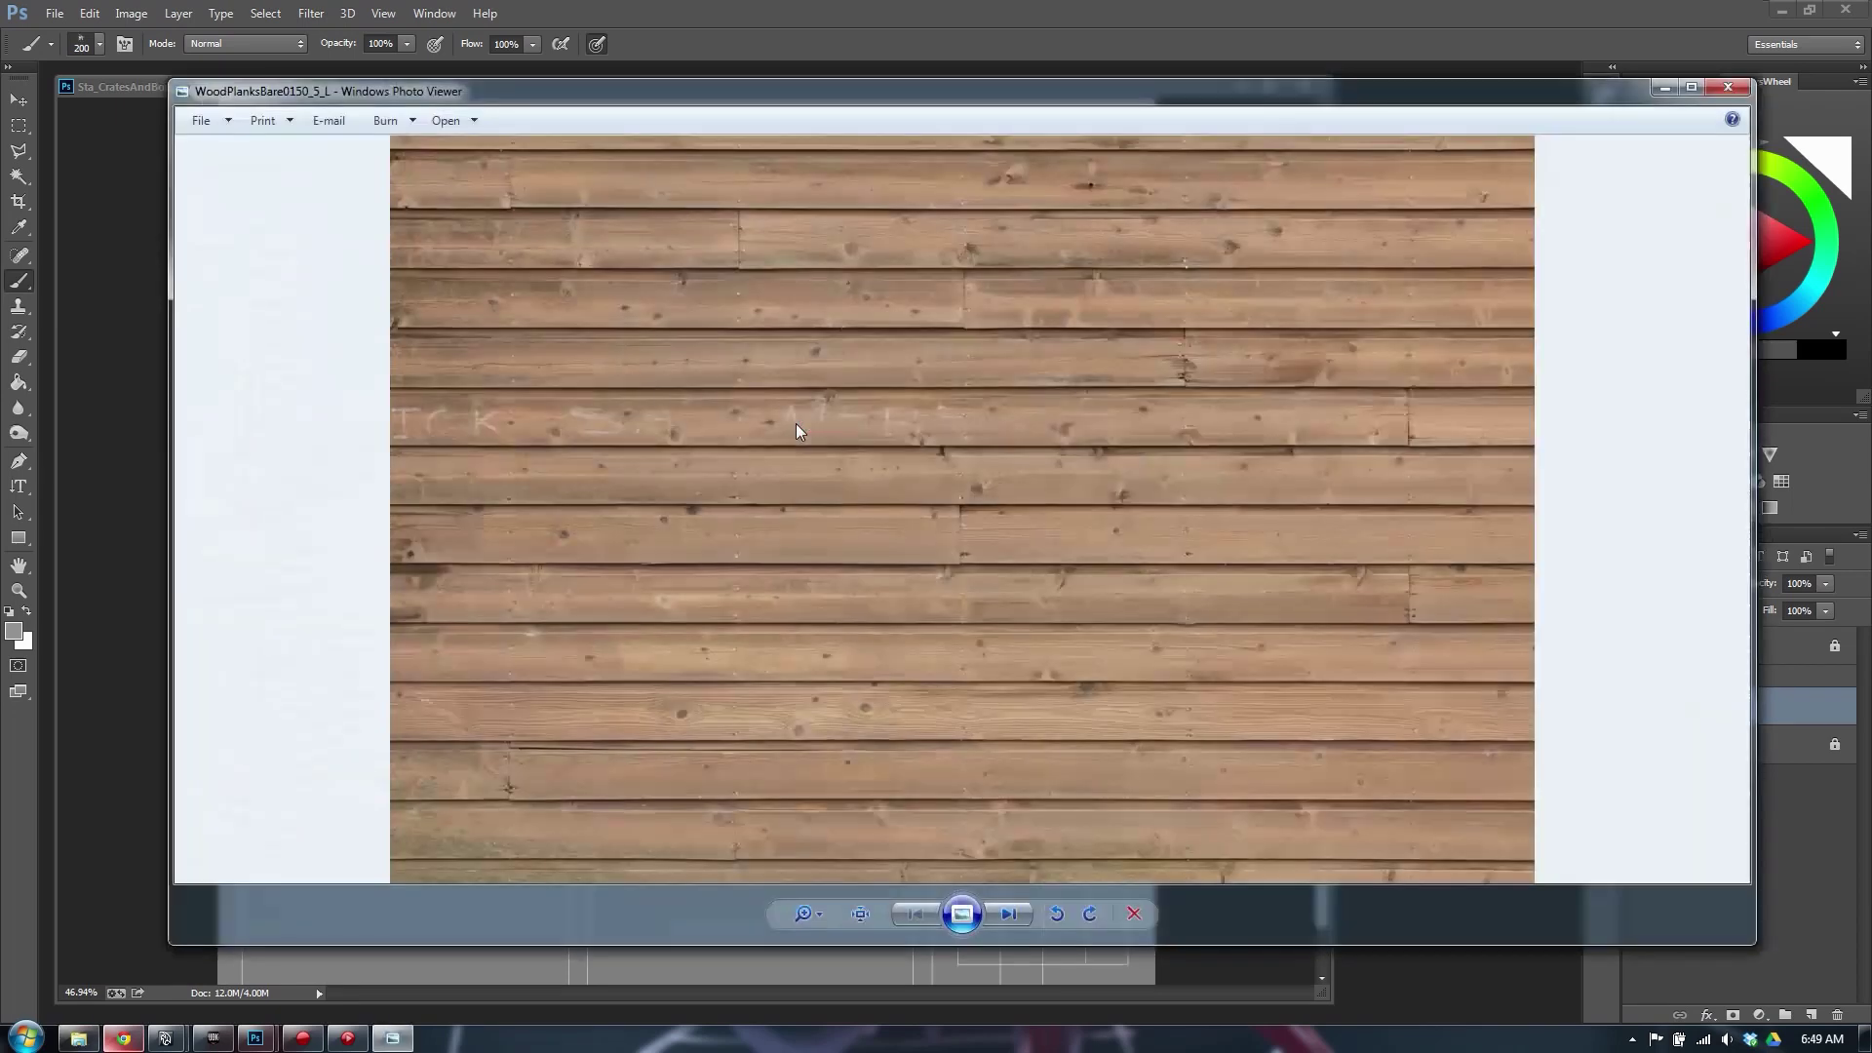
{"action": "left_click", "coordinate": [1728, 88]}
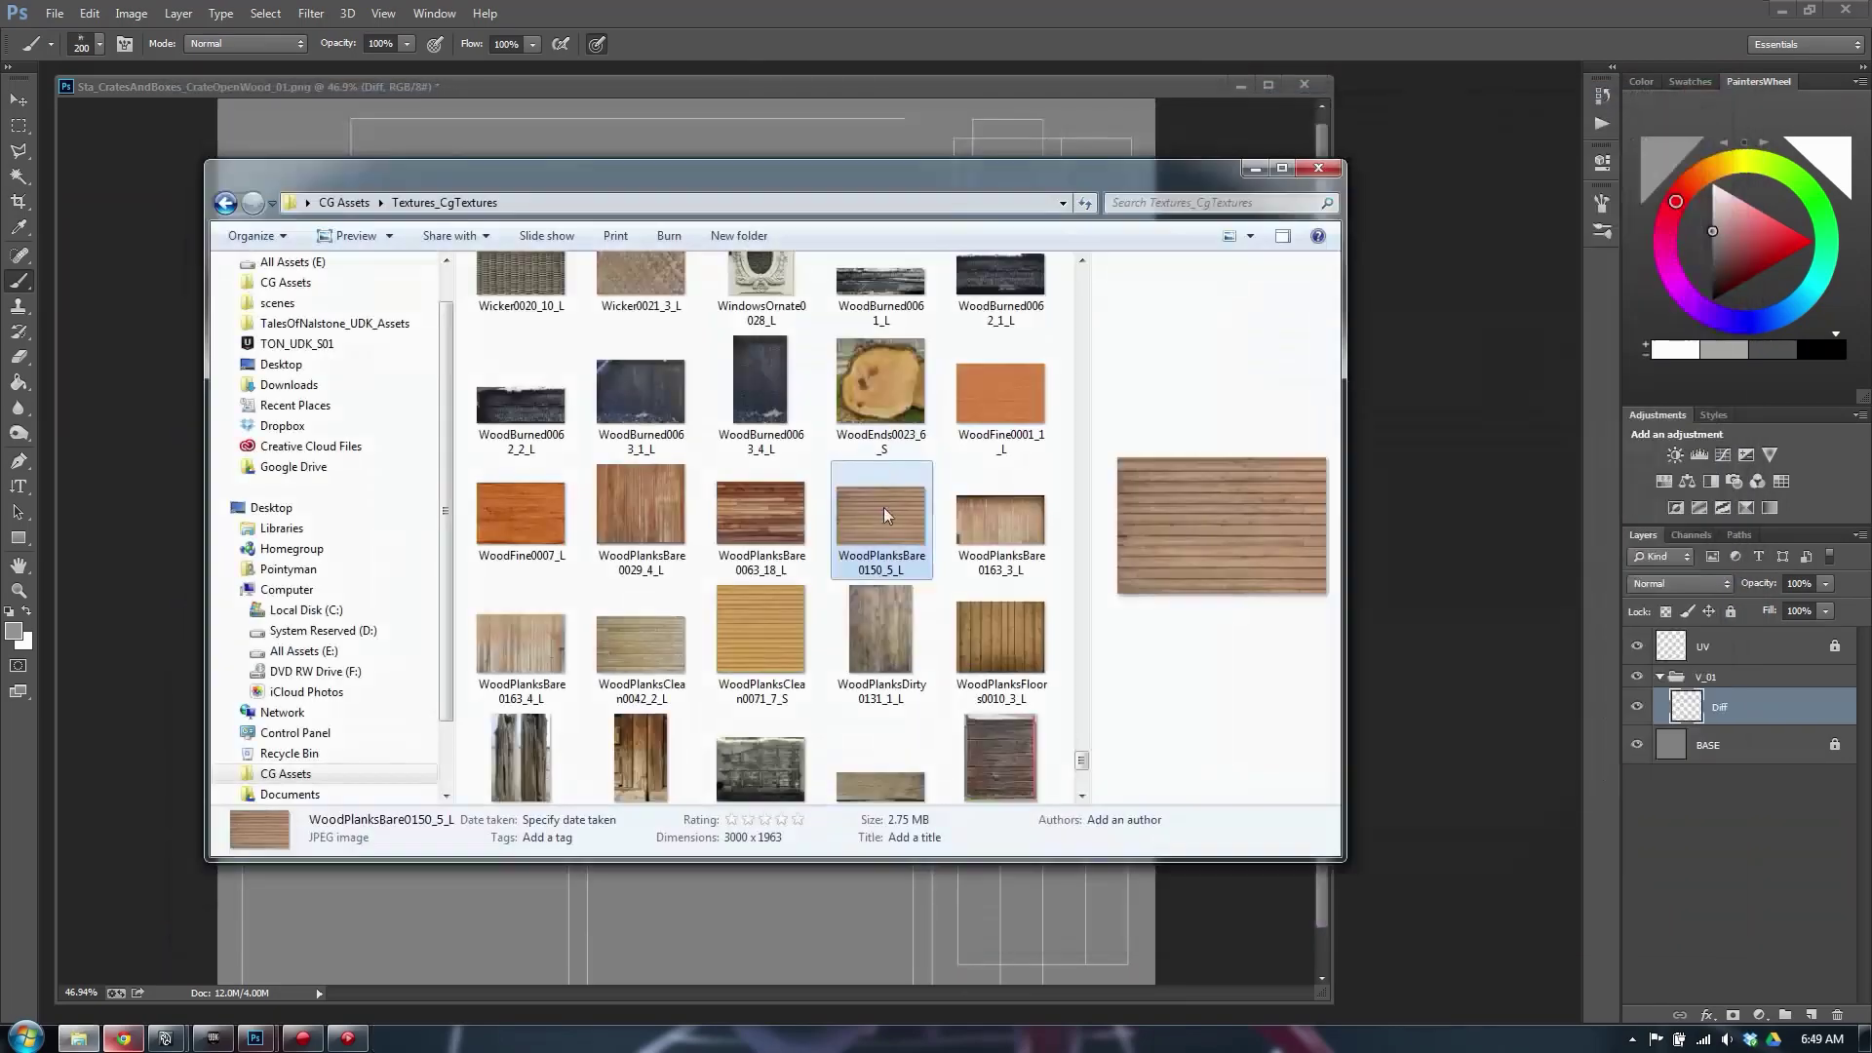
{"action": "double_click", "coordinate": [641, 517]}
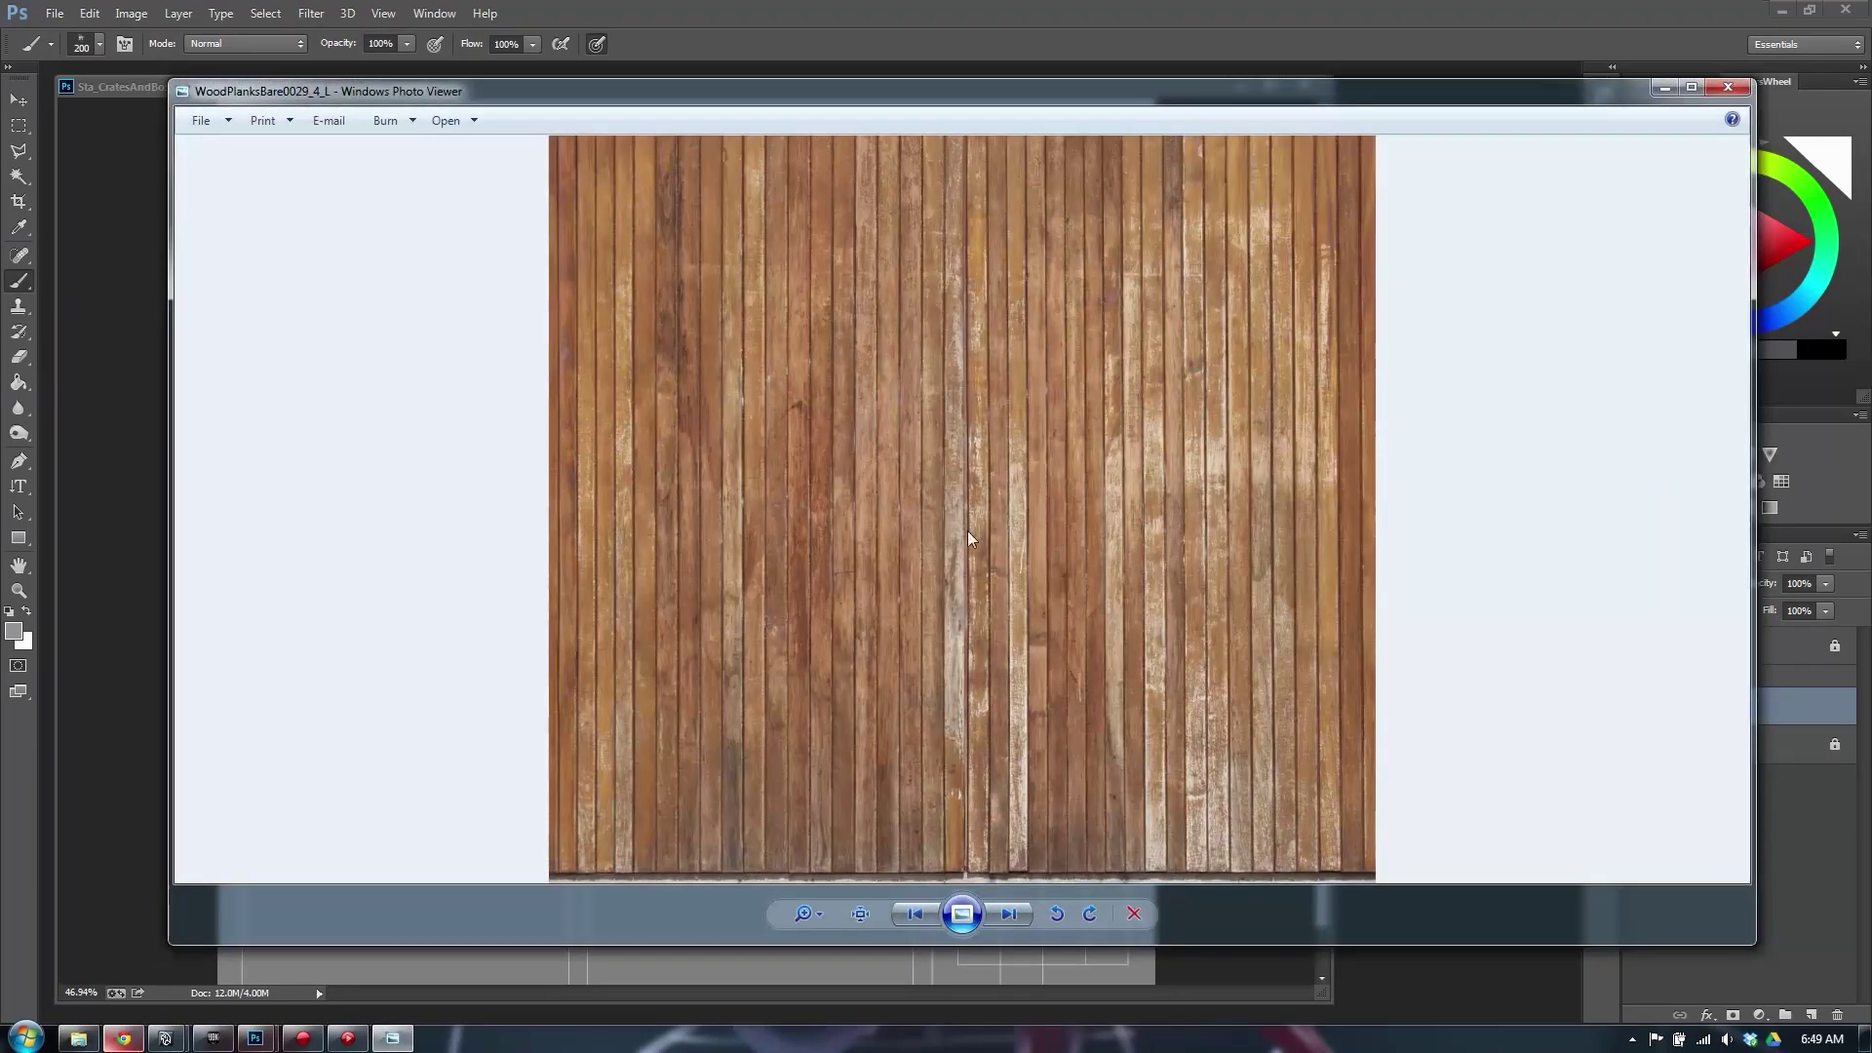
{"action": "left_click", "coordinate": [1722, 92]}
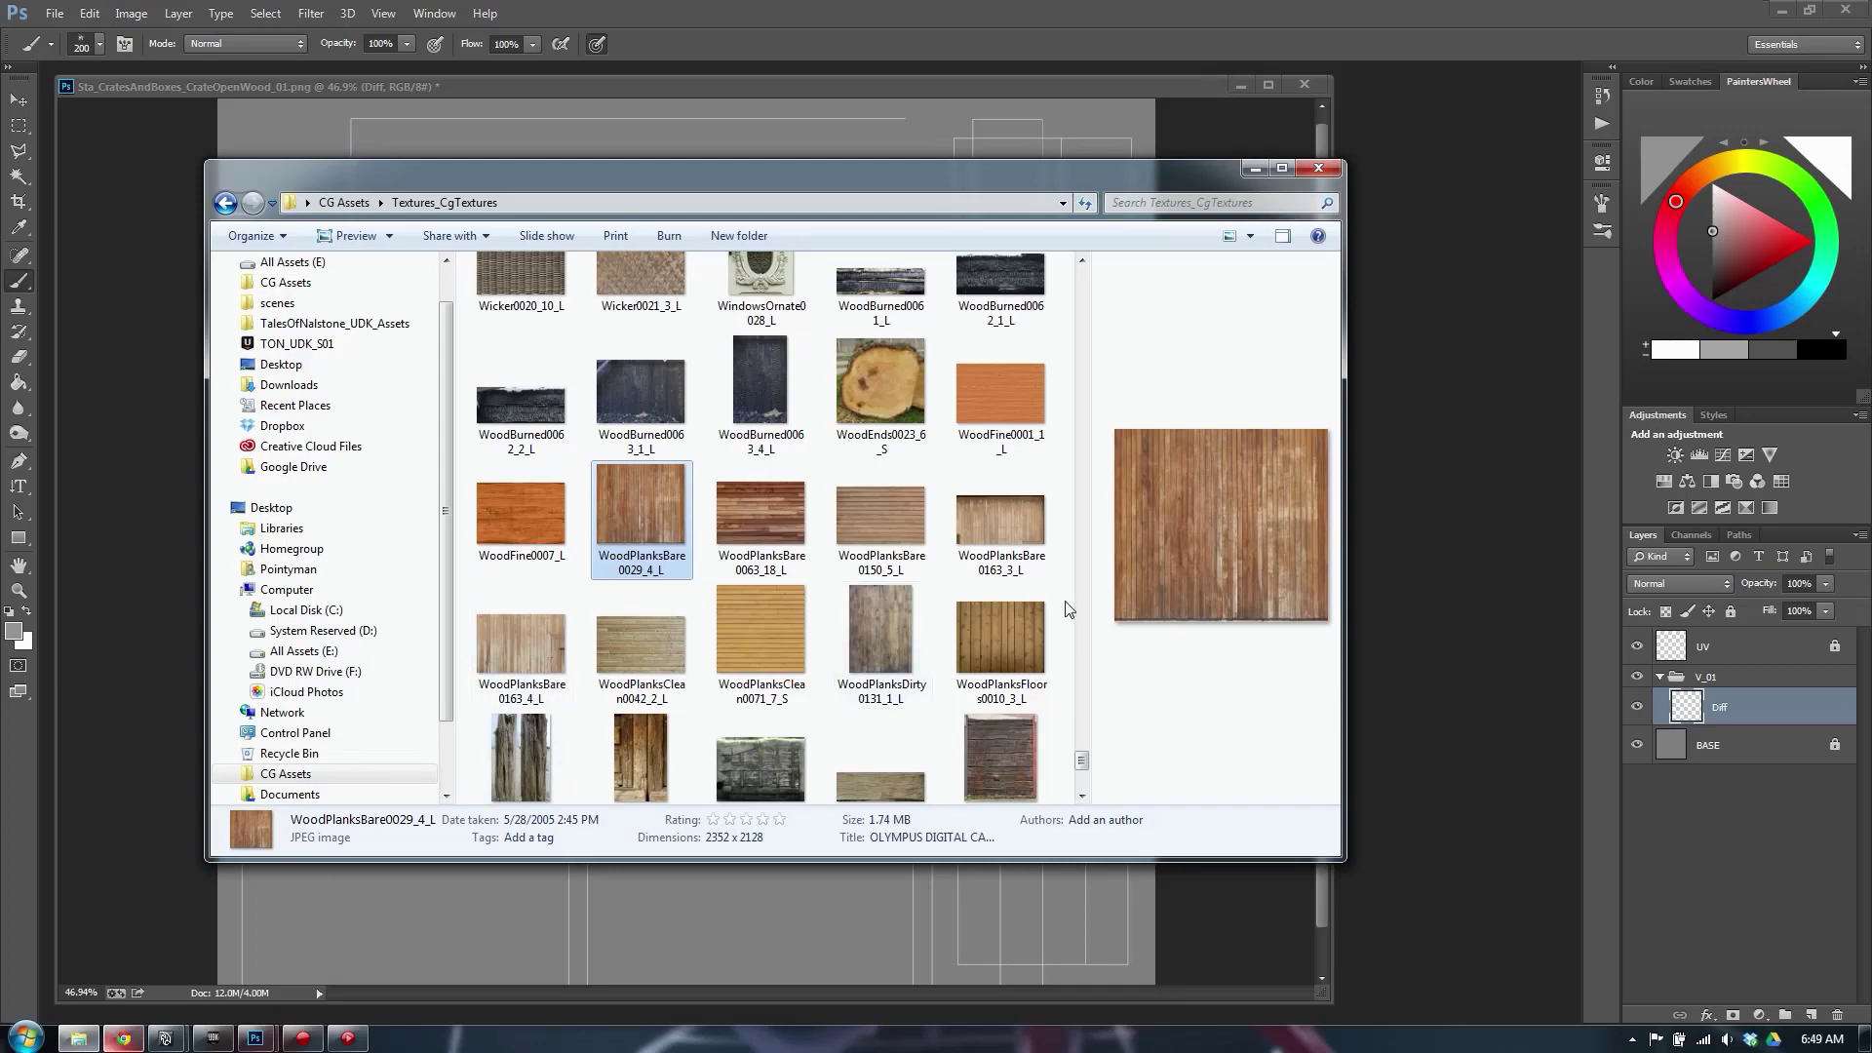
{"action": "double_click", "coordinate": [880, 638]}
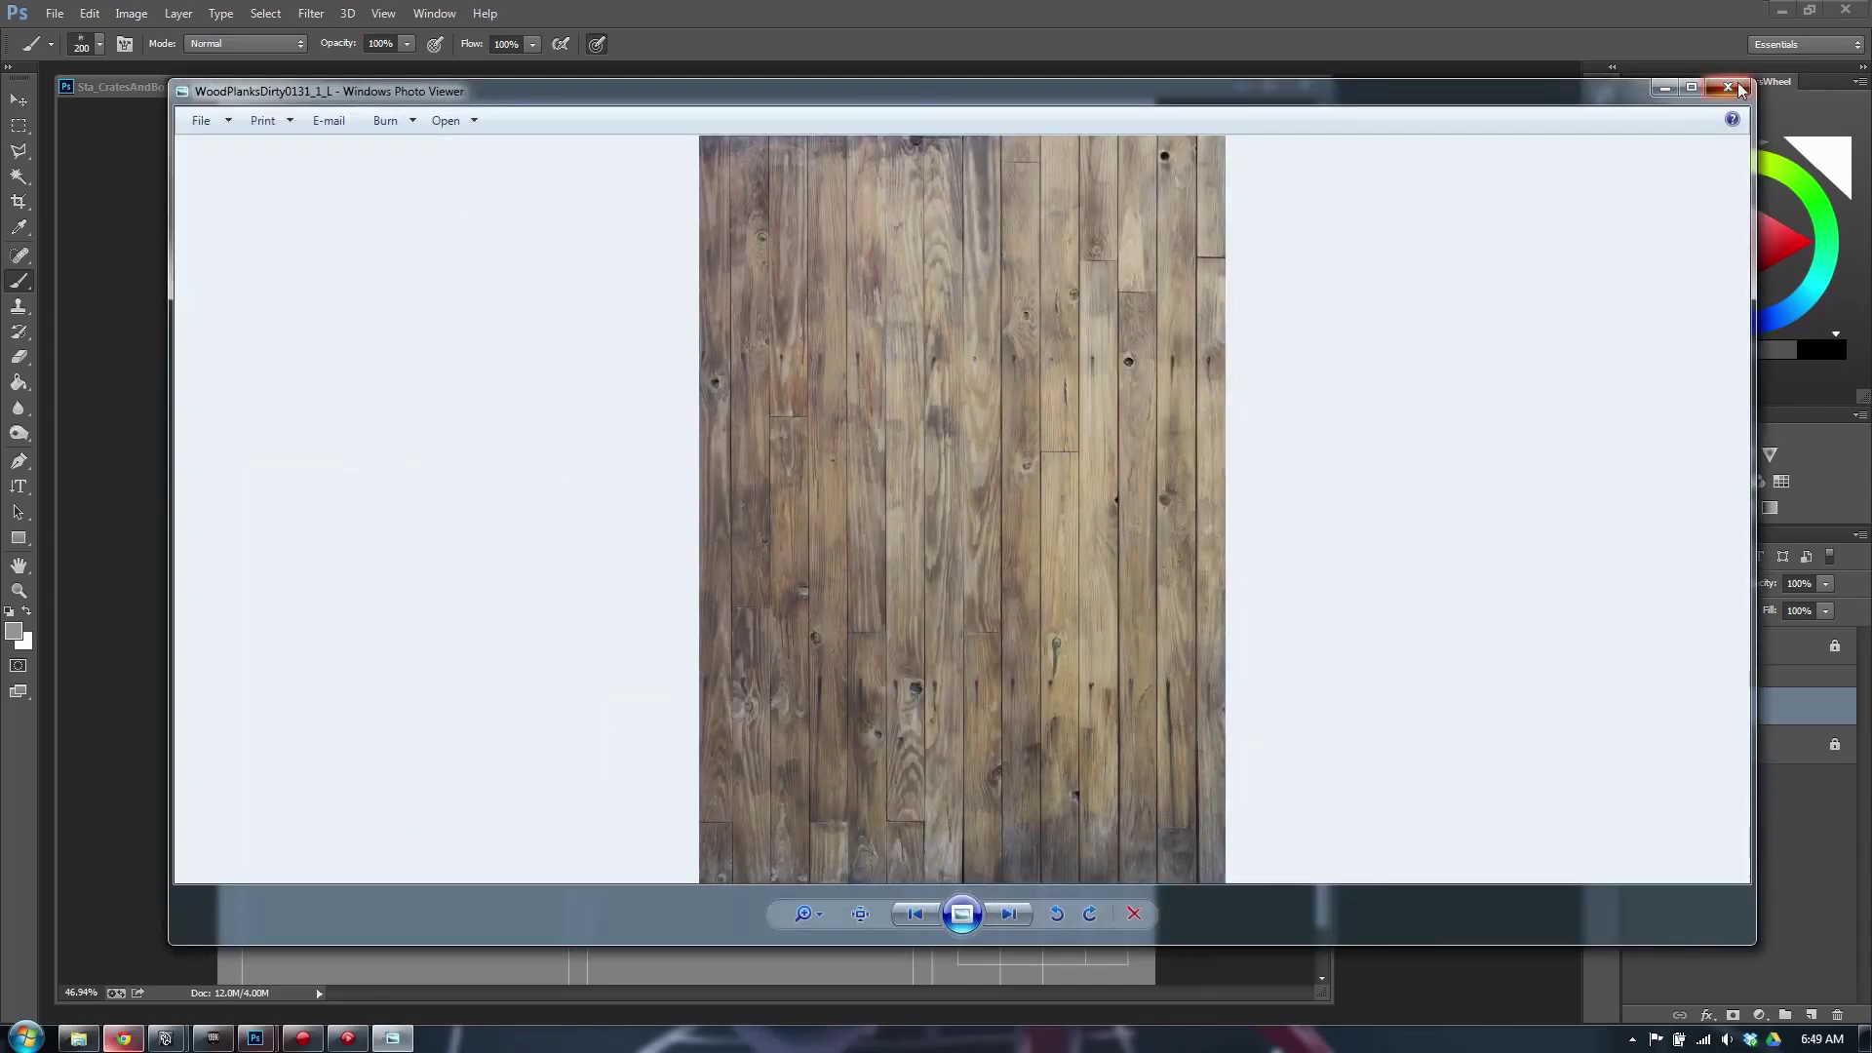
{"action": "left_click", "coordinate": [1740, 90]}
Switch to the CG Textures website in Chrome and open its Wood texture category
{"action": "left_click", "coordinate": [125, 1038]}
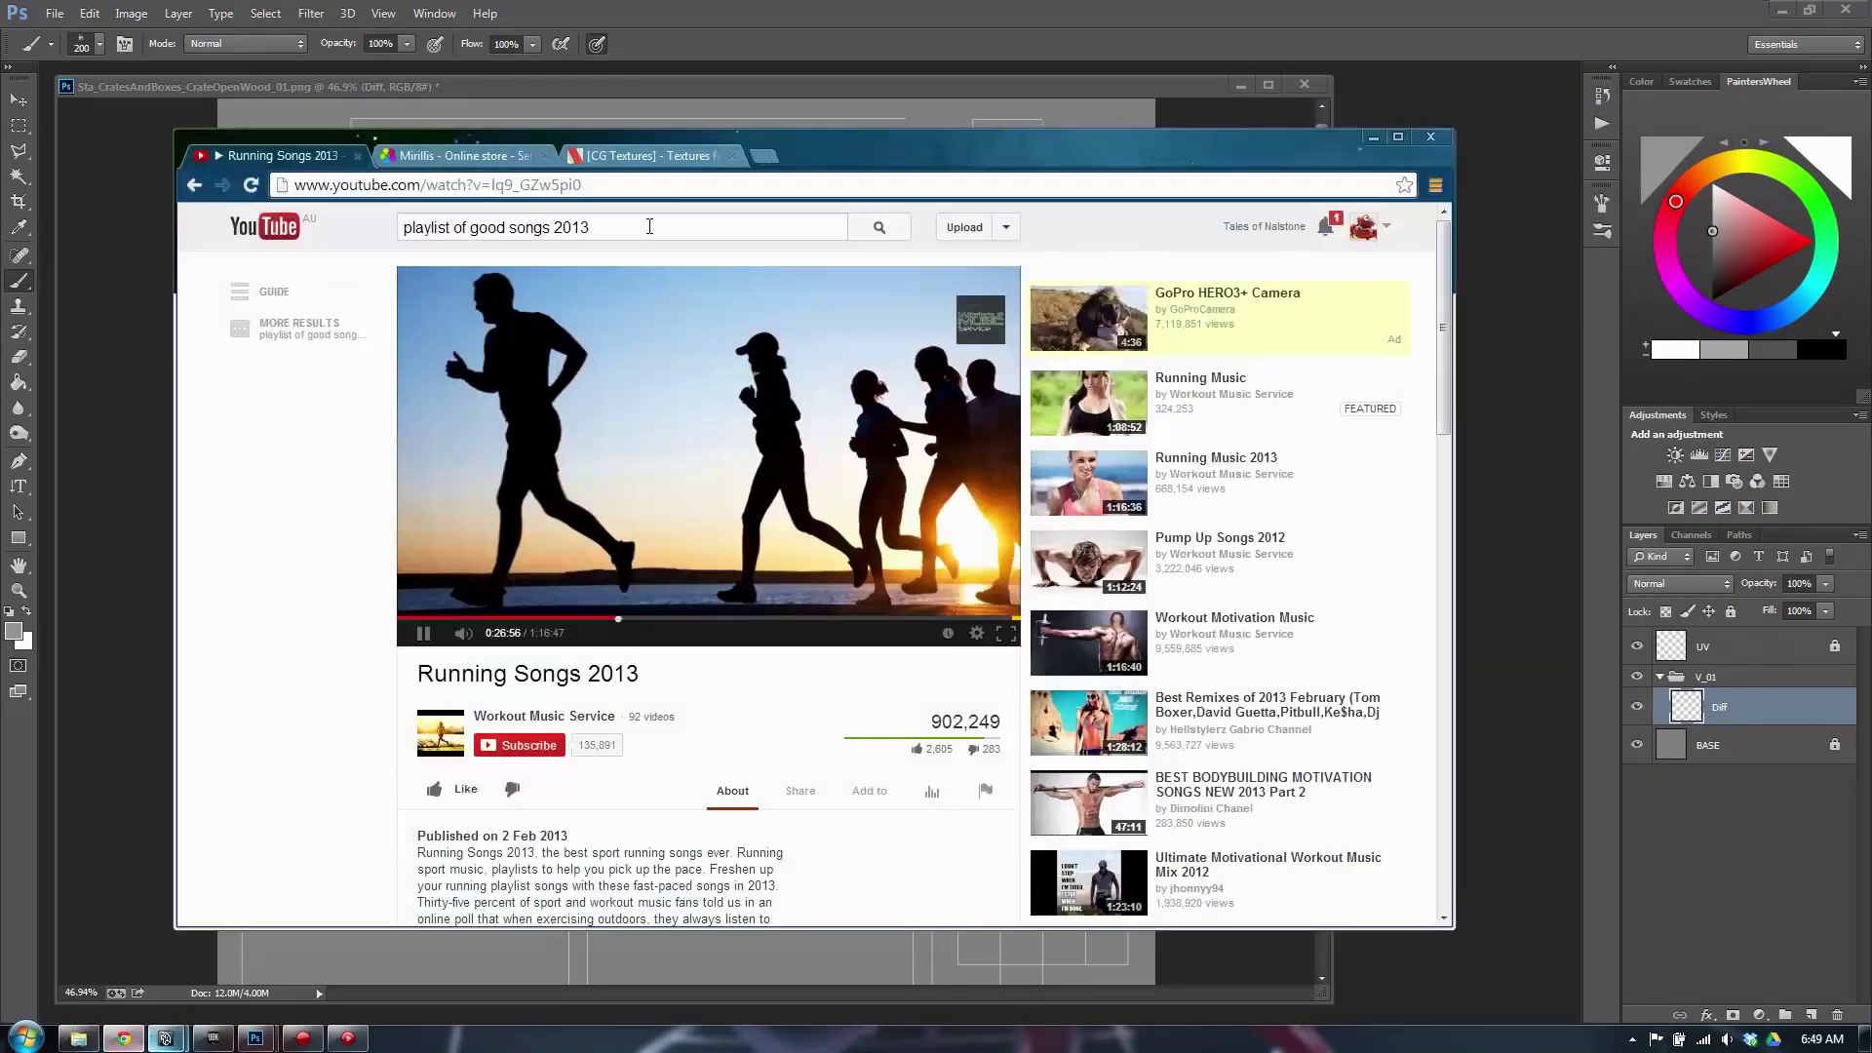
{"action": "left_click", "coordinate": [624, 154]}
{"action": "left_click_drag", "start_coordinate": [944, 152], "coordinate": [912, 115]}
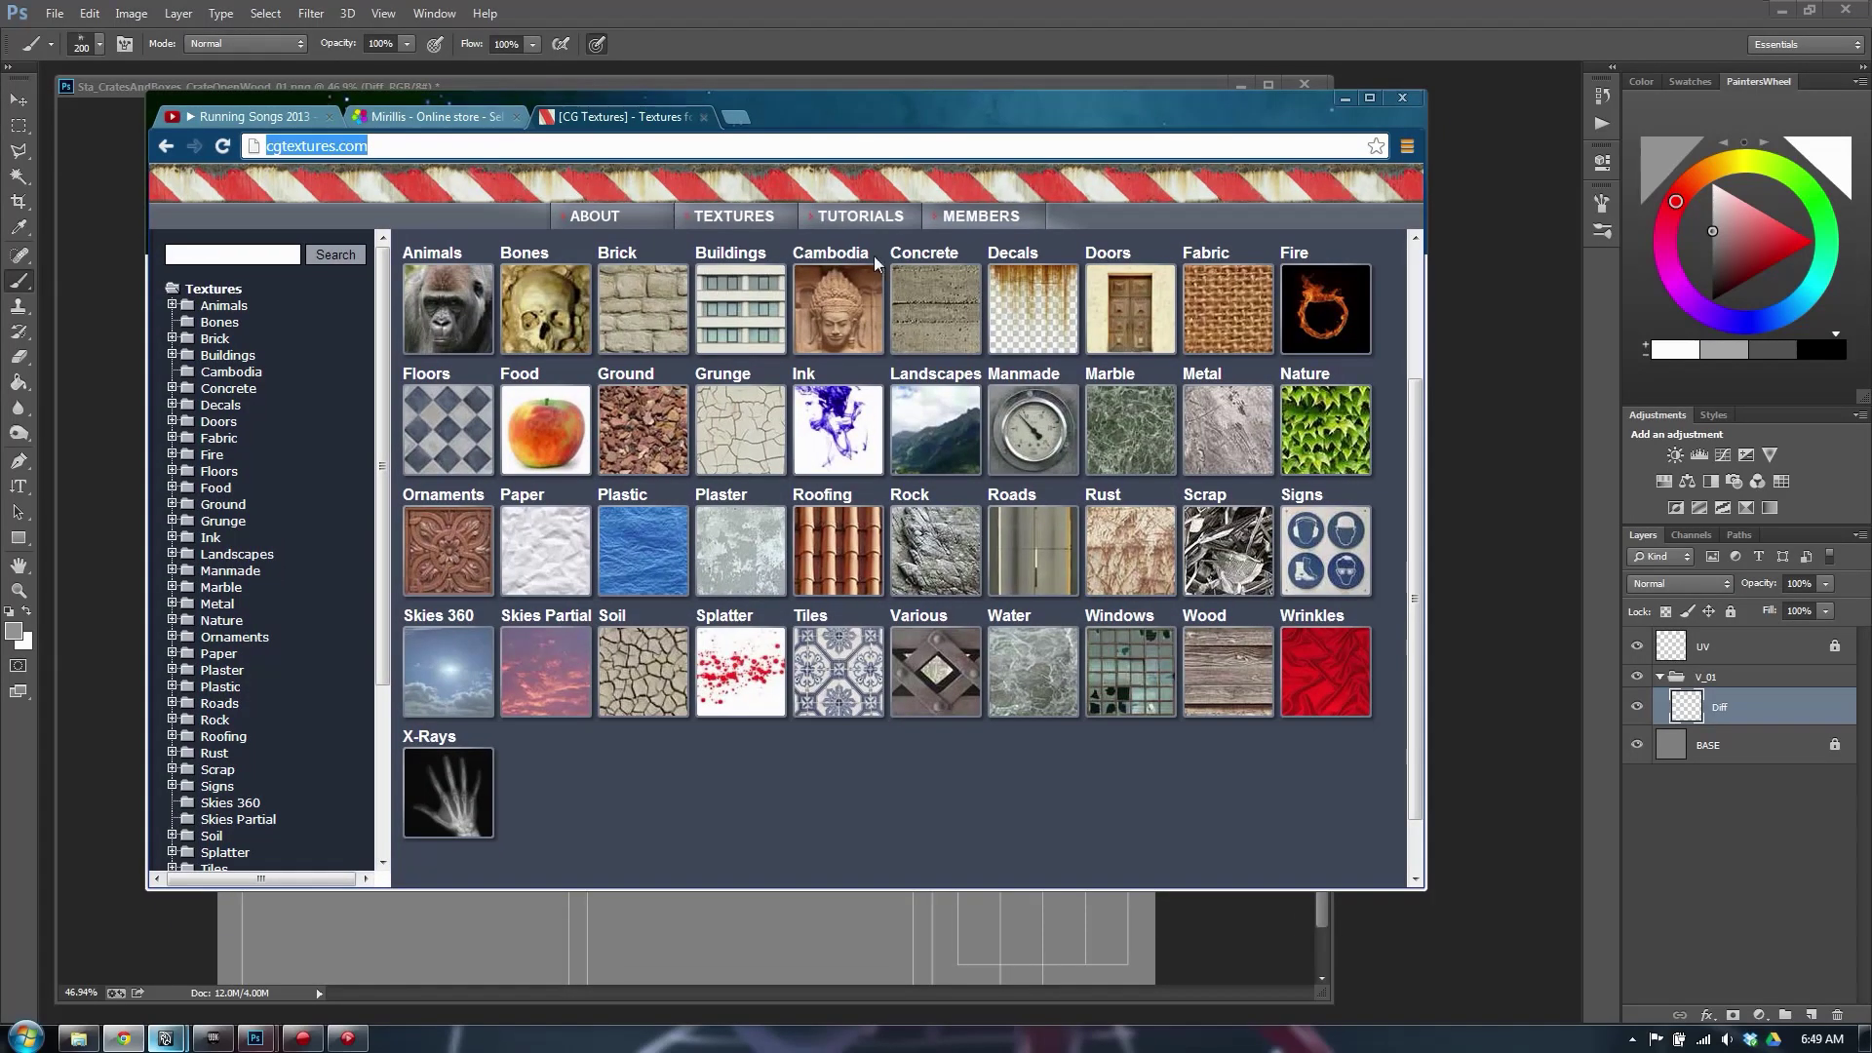
{"action": "scroll", "coordinate": [279, 784], "scroll_direction": "down", "scroll_amount": 3}
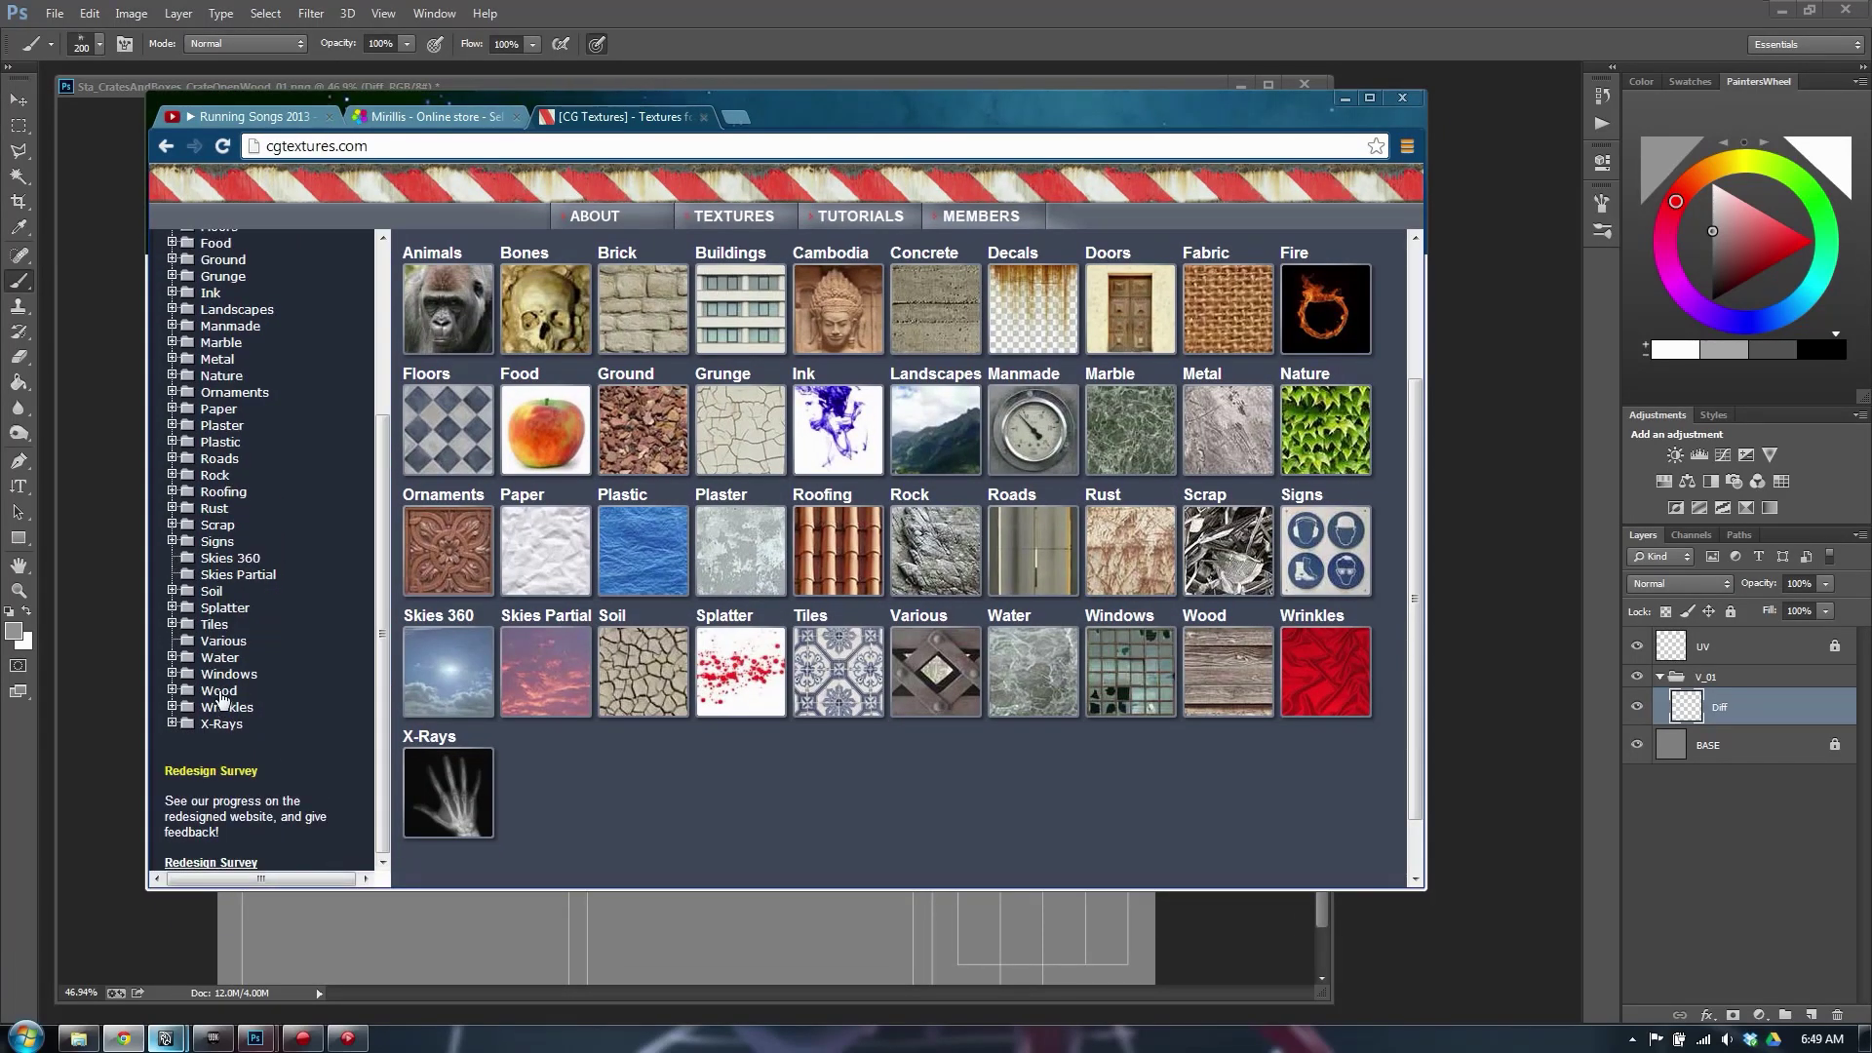
{"action": "left_click", "coordinate": [219, 692]}
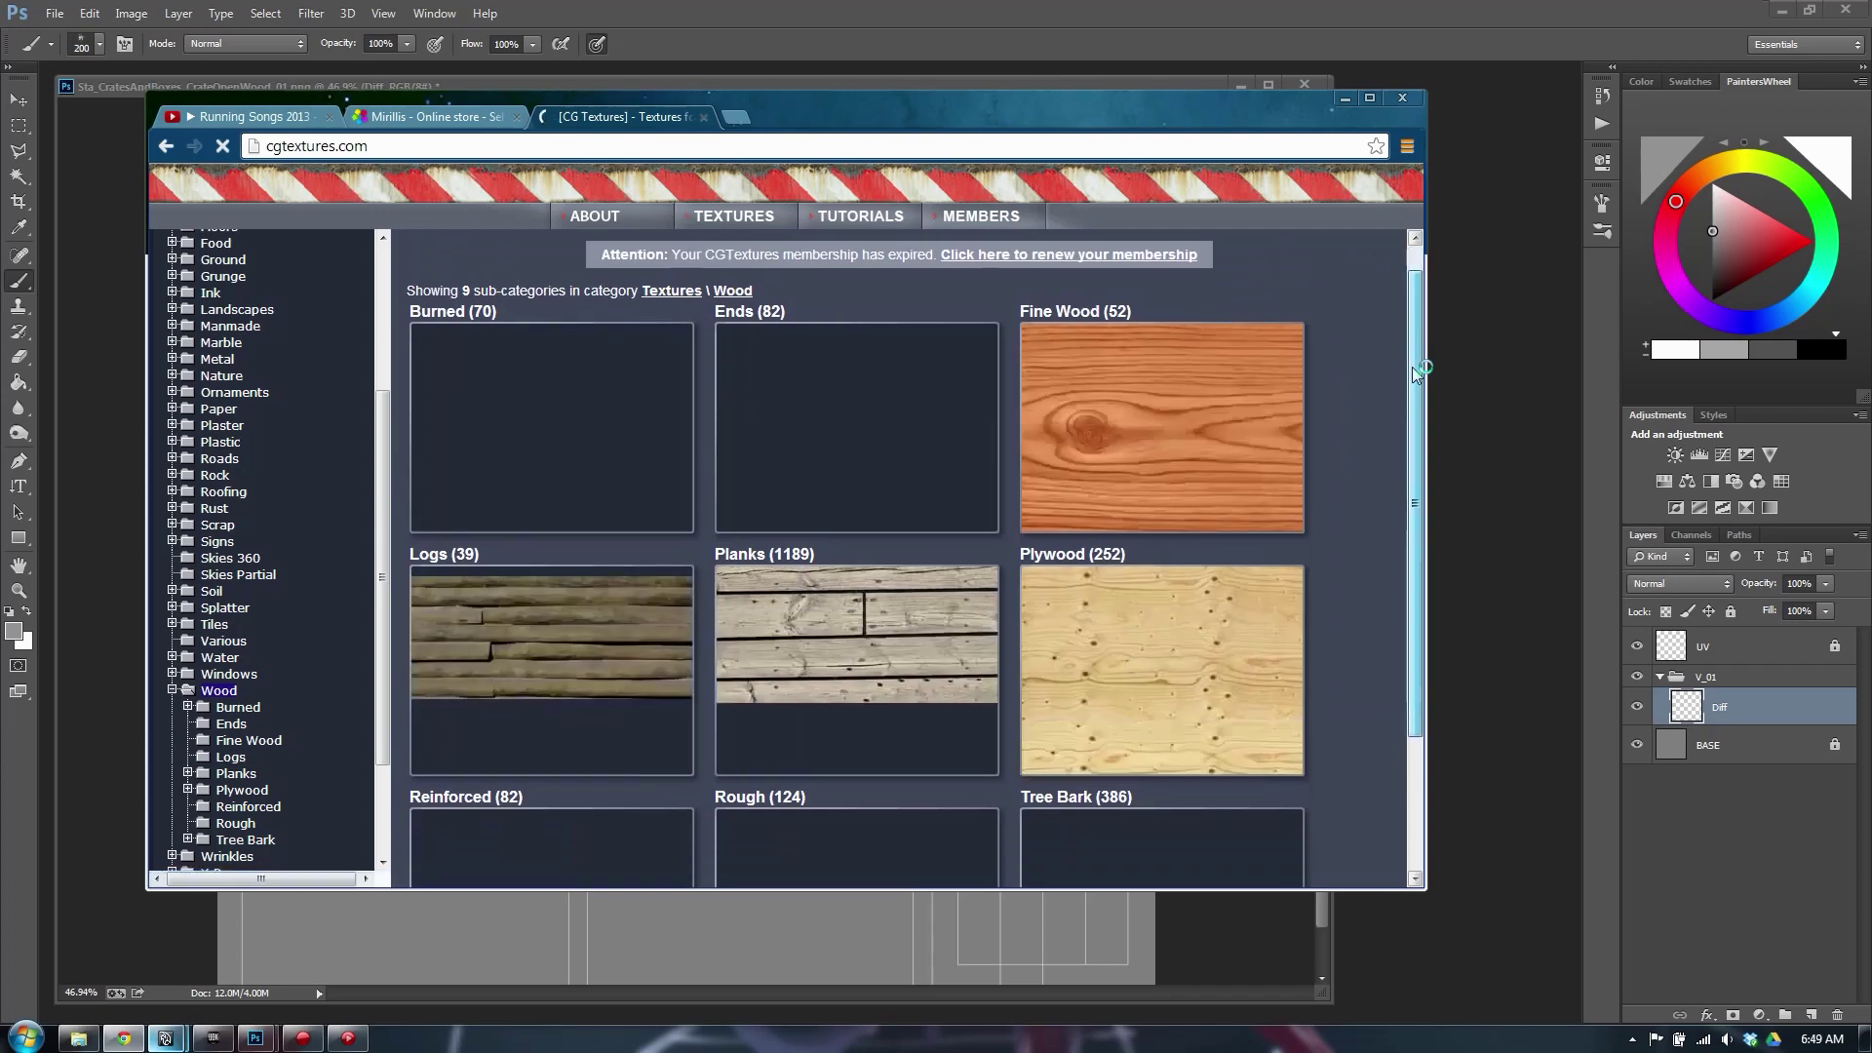
Open the Logs subcategory of the wood textures and preview the brown horizontal plank texture tagged HUGE
{"action": "left_click_drag", "start_coordinate": [1417, 374], "coordinate": [1418, 506]}
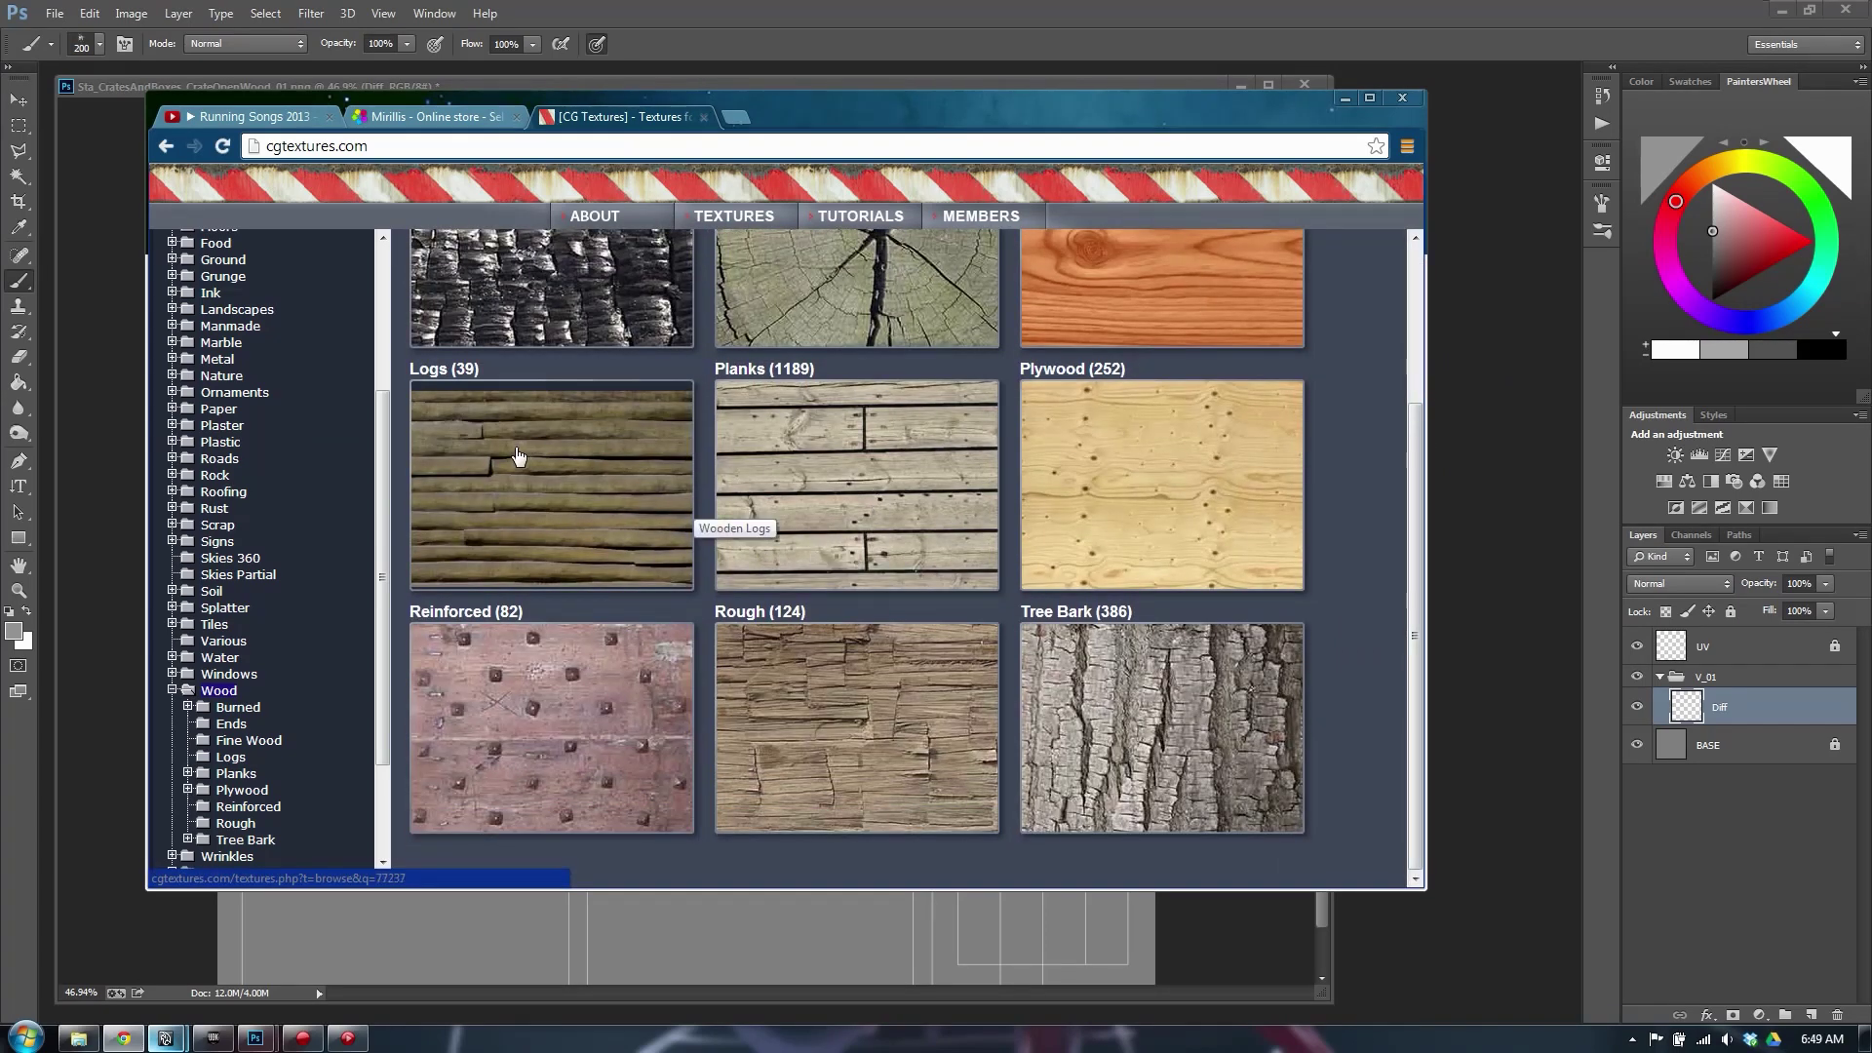
{"action": "left_click", "coordinate": [518, 456]}
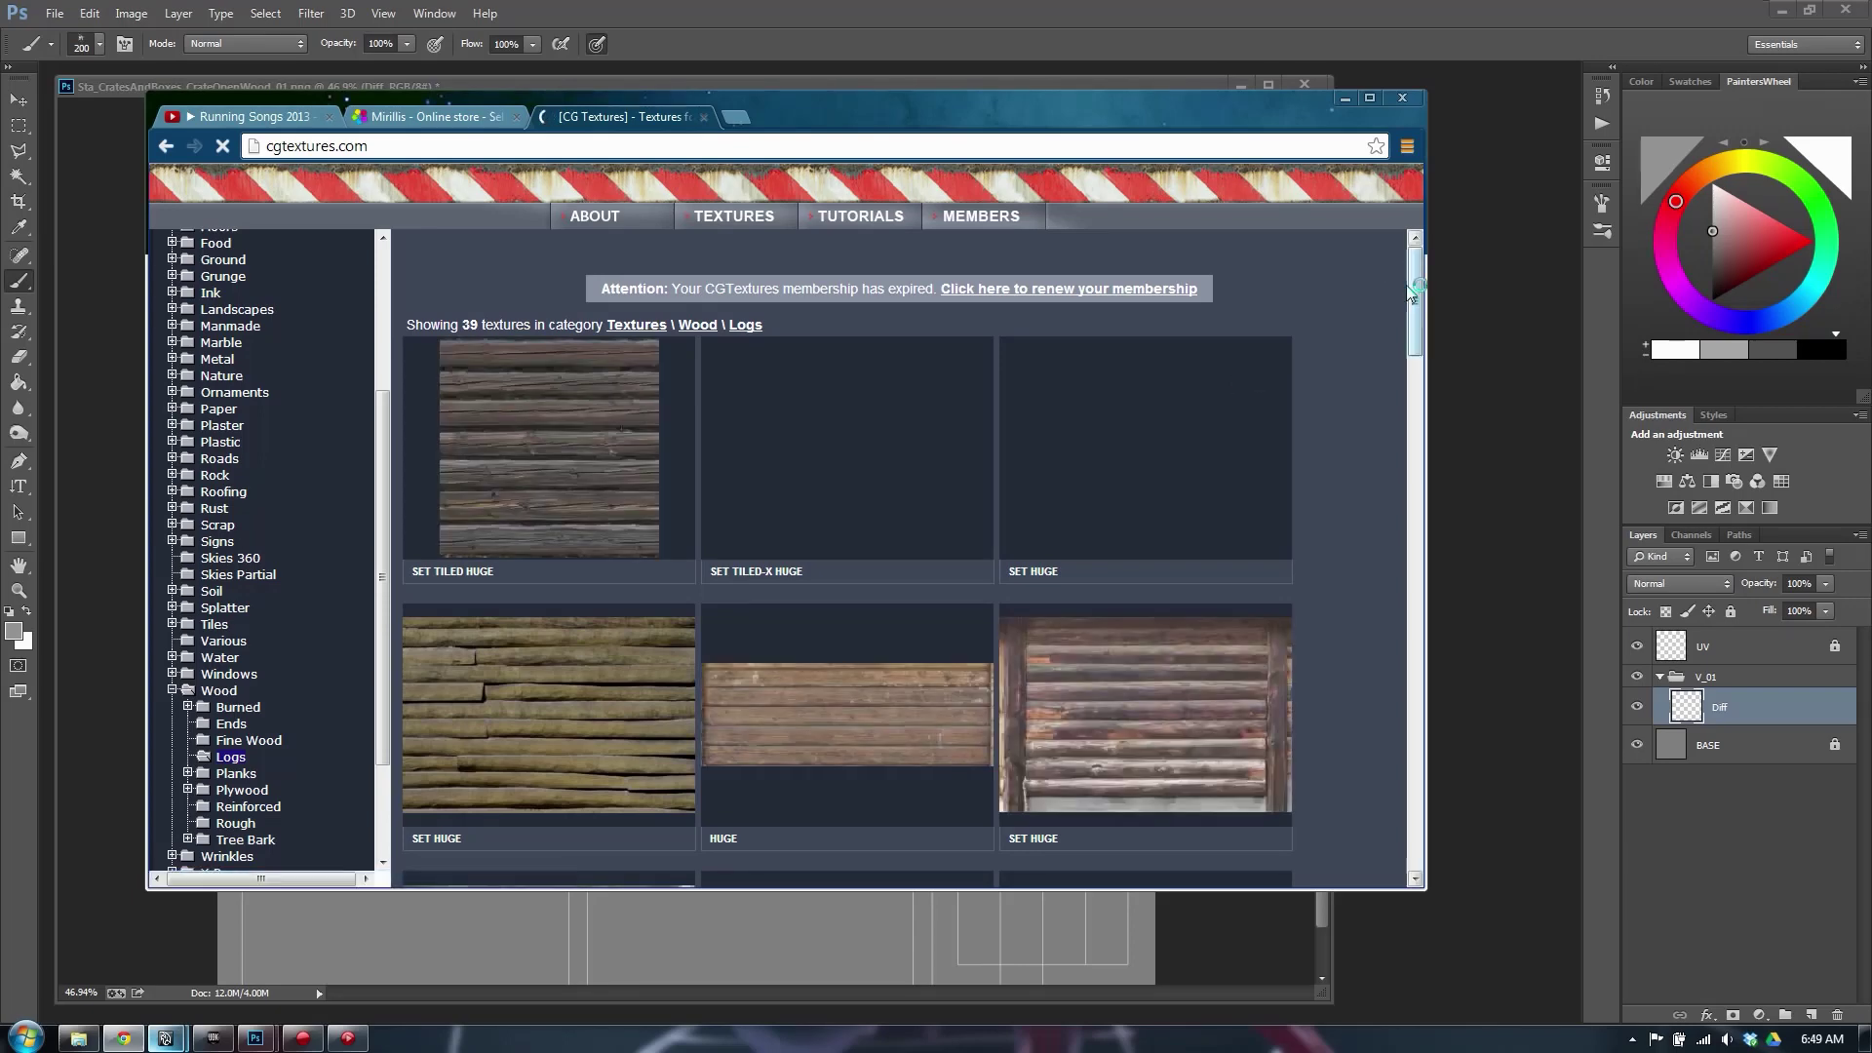
{"action": "scroll", "coordinate": [1413, 294], "scroll_direction": "down", "scroll_amount": 1}
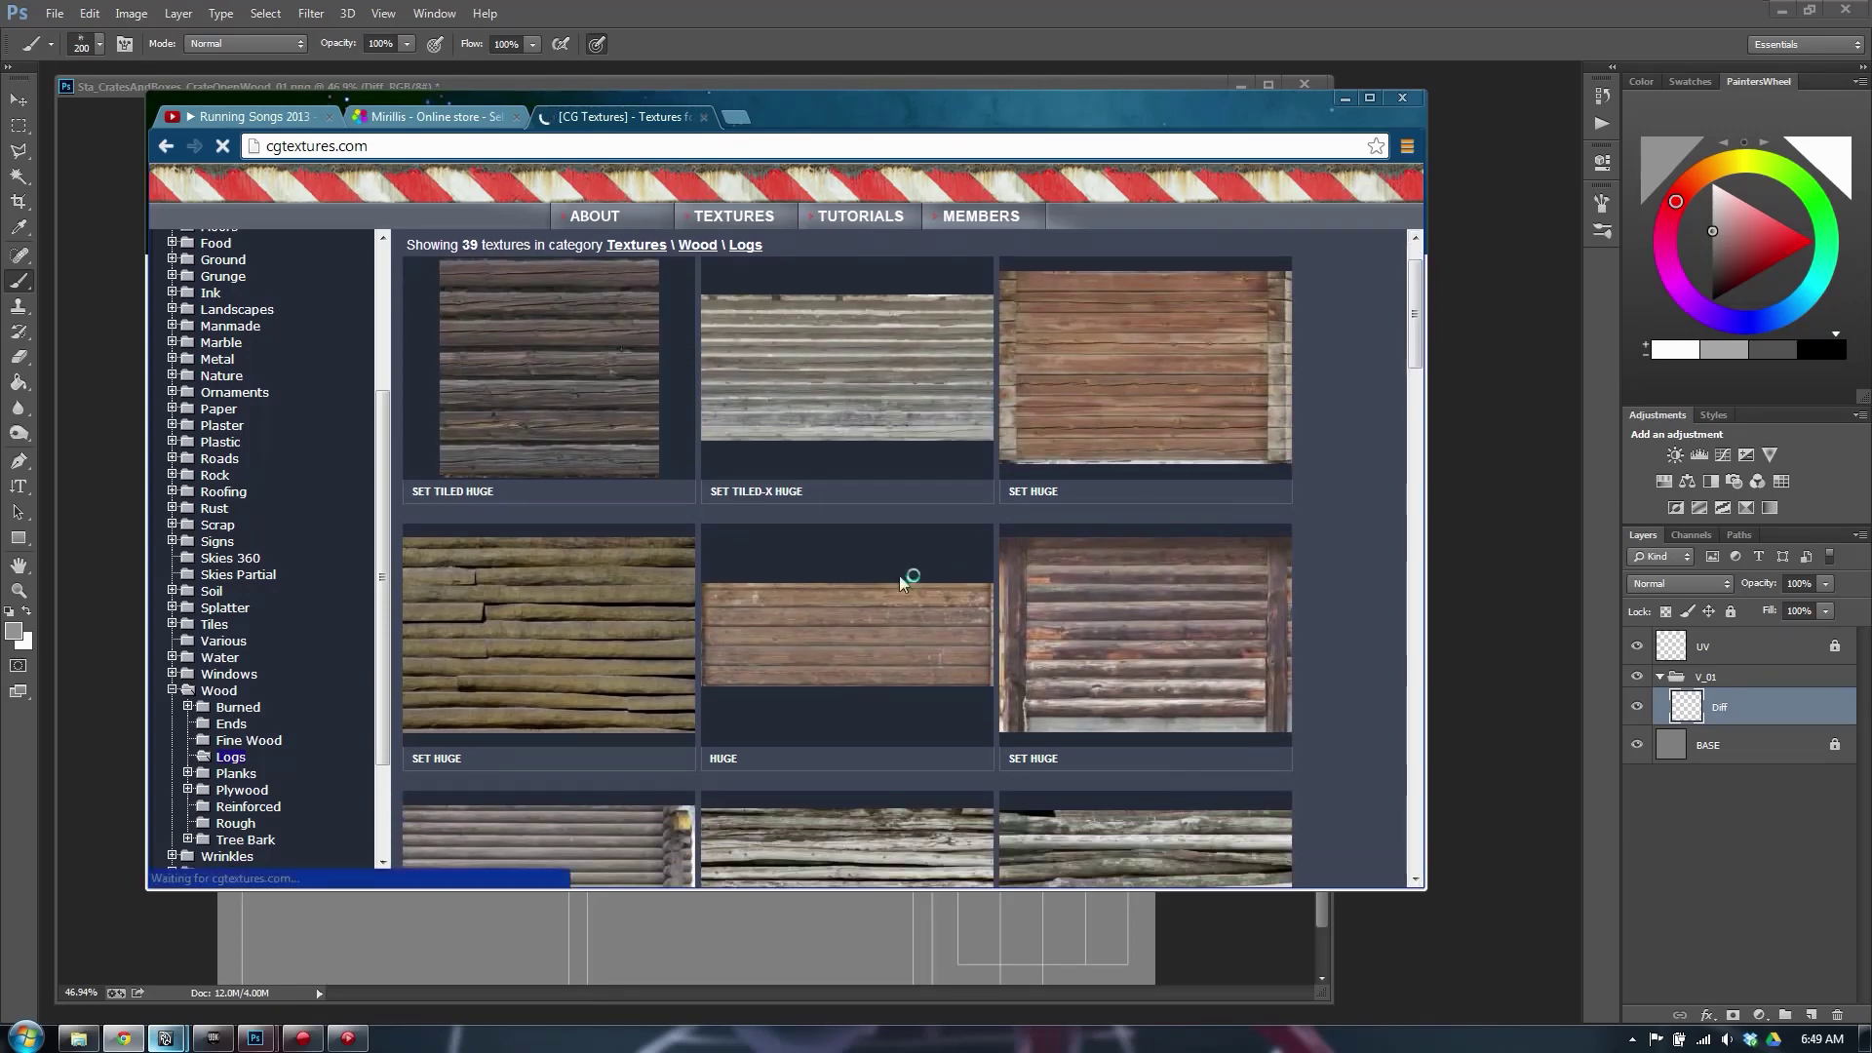
{"action": "mouse_move", "coordinate": [851, 640]}
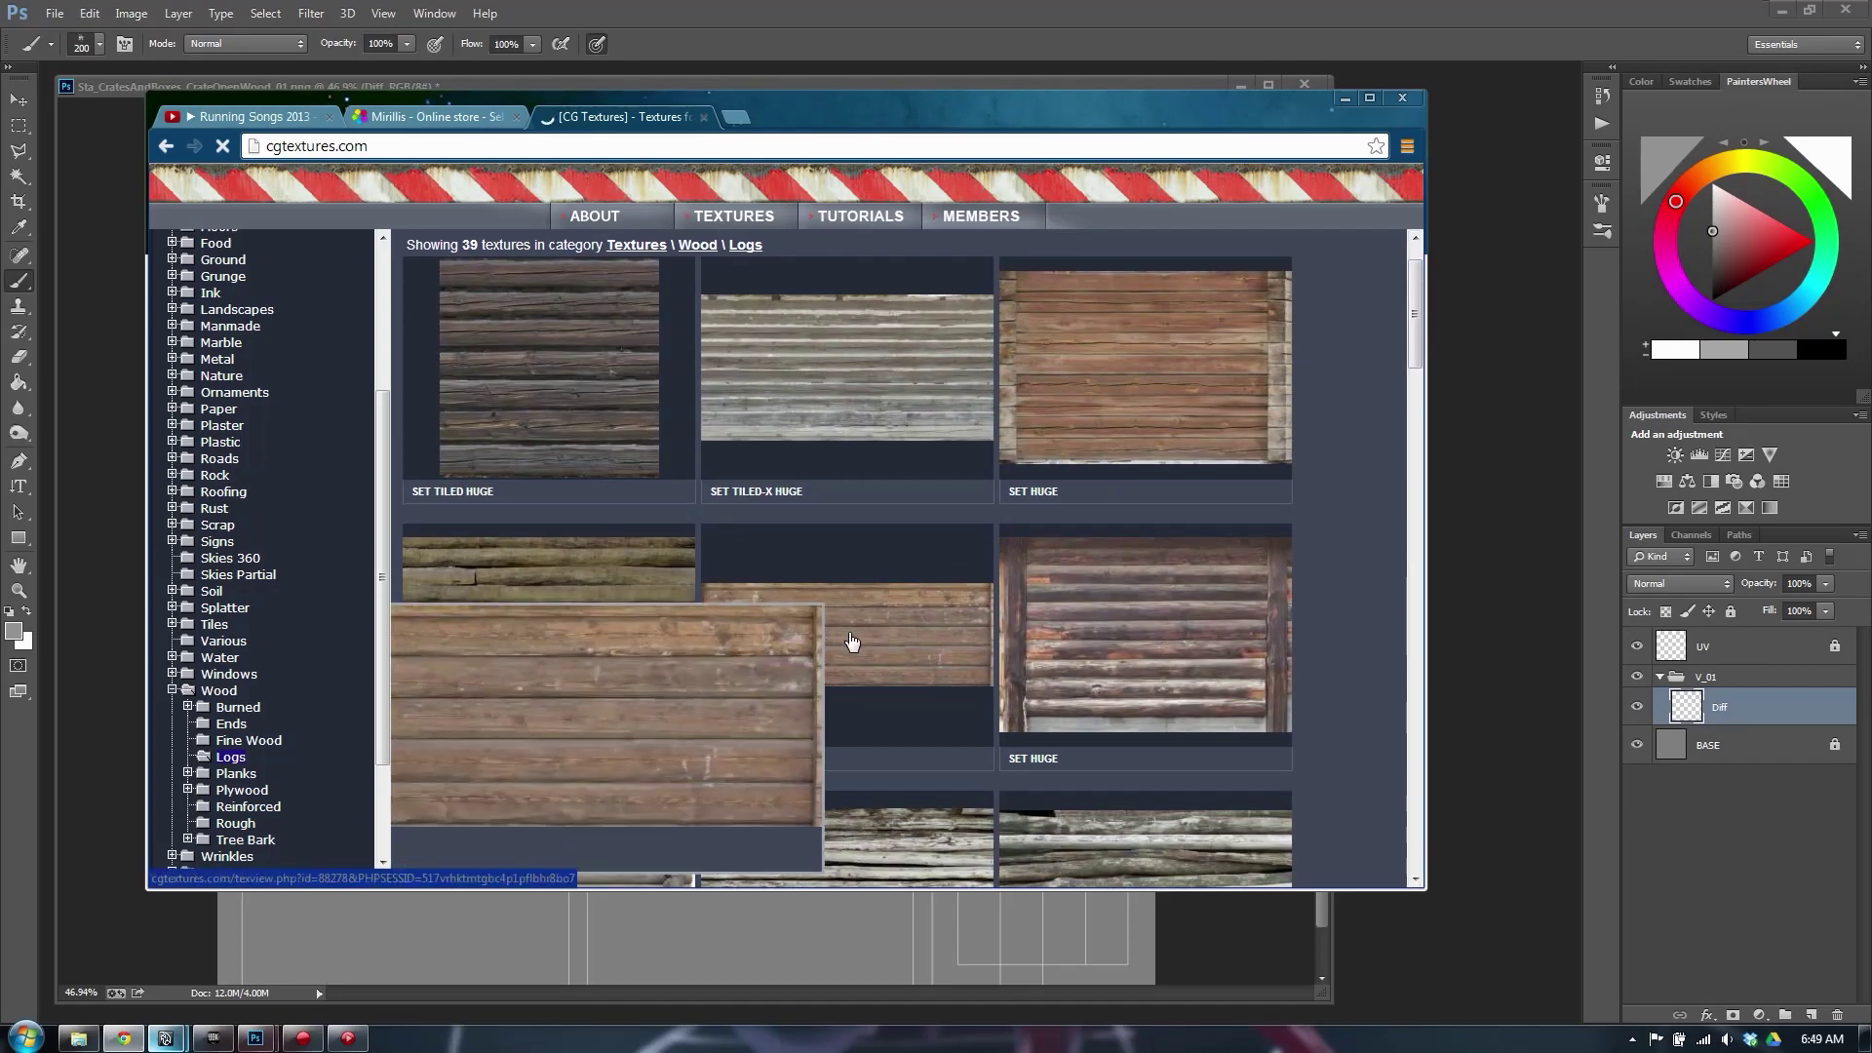
Look through the Logs category for reddish horizontal plank textures, widening the browser window to show more thumbnails per row
{"action": "mouse_move", "coordinate": [1155, 364]}
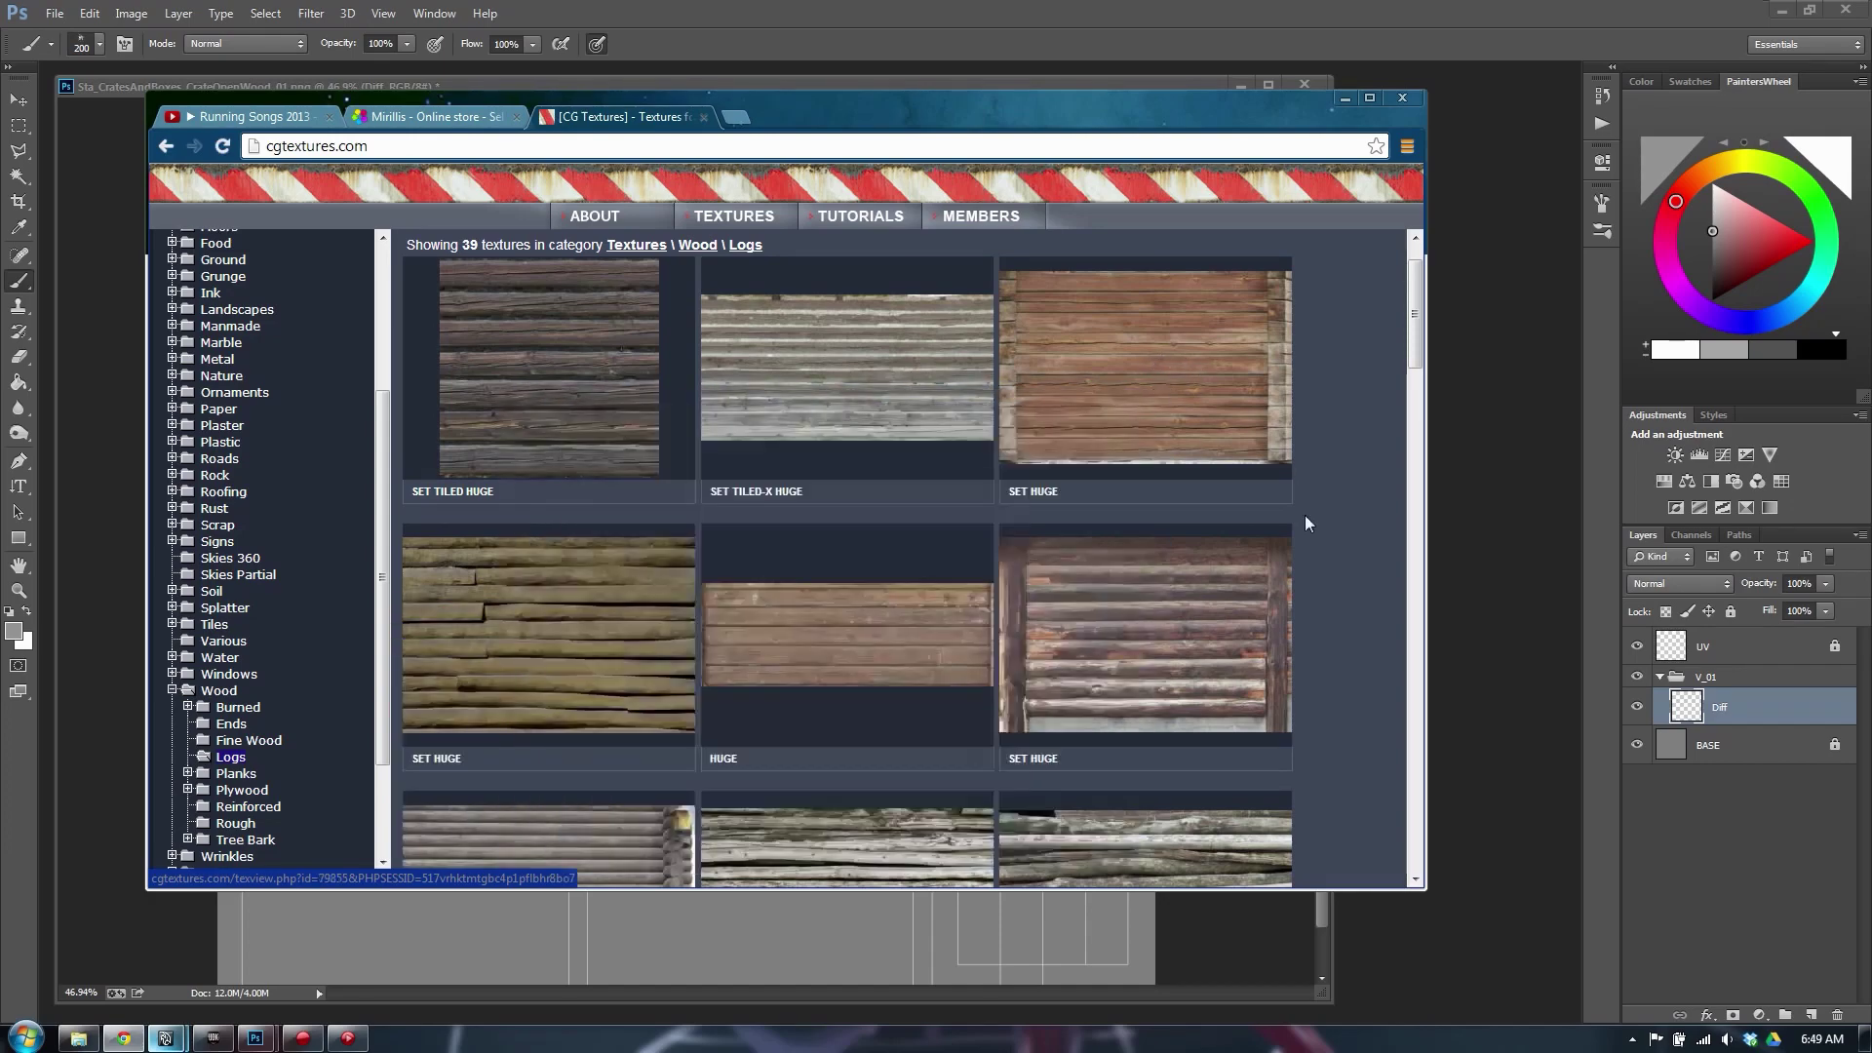
{"action": "scroll", "coordinate": [845, 514], "scroll_direction": "down", "scroll_amount": 1}
{"action": "mouse_move", "coordinate": [844, 514]}
{"action": "scroll", "coordinate": [844, 514], "scroll_direction": "down", "scroll_amount": 4}
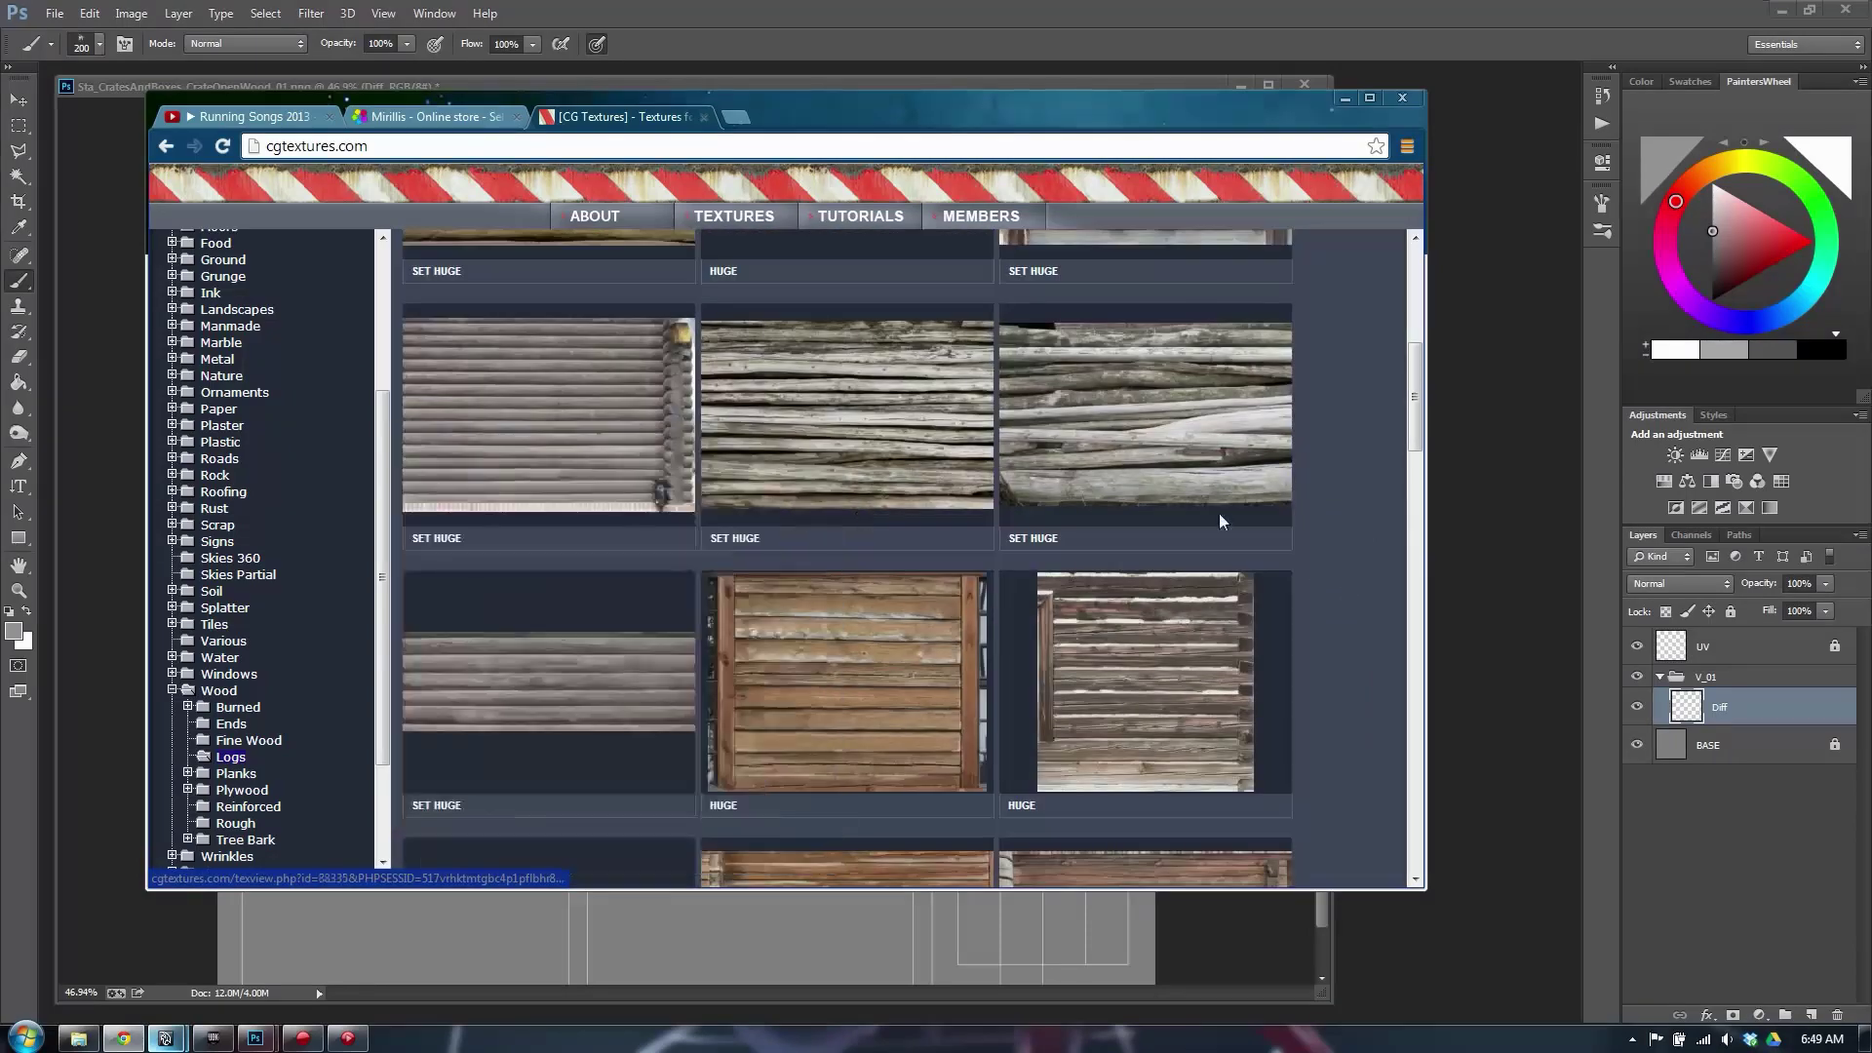
{"action": "scroll", "coordinate": [1336, 654], "scroll_direction": "down", "scroll_amount": 1}
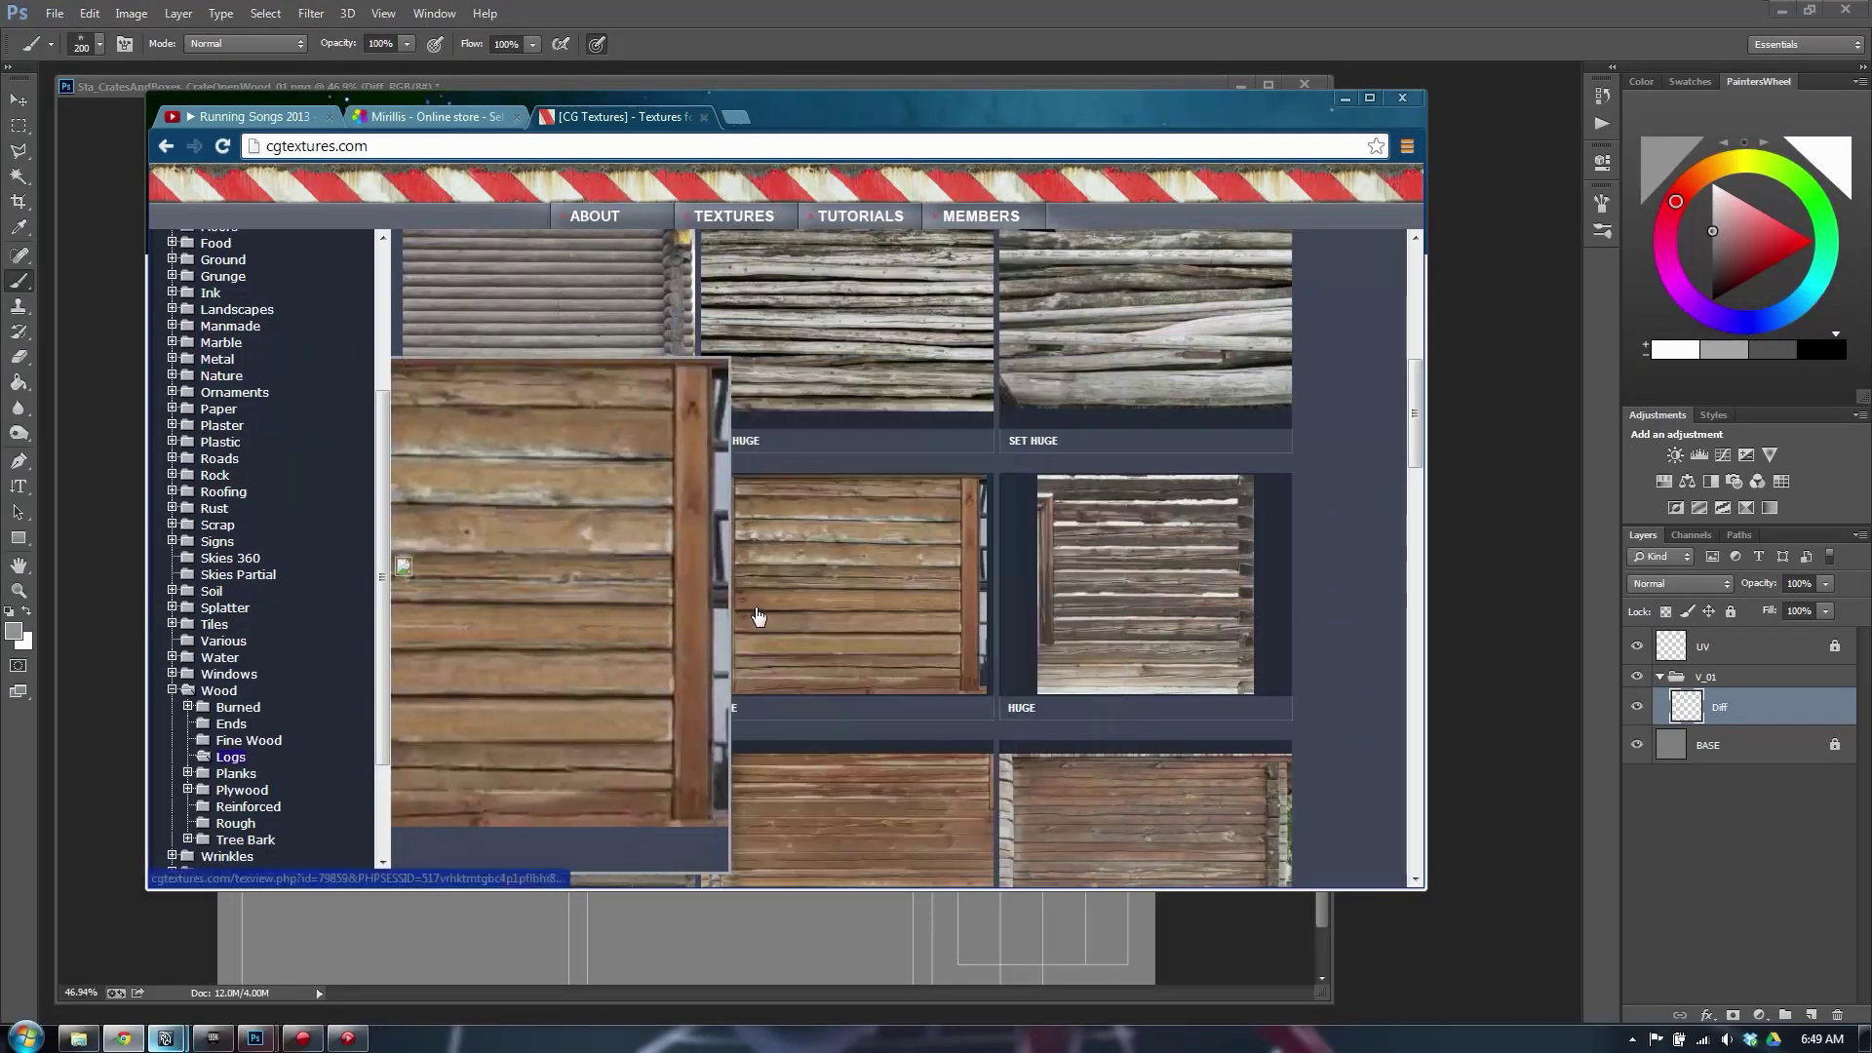
{"action": "mouse_move", "coordinate": [1221, 592]}
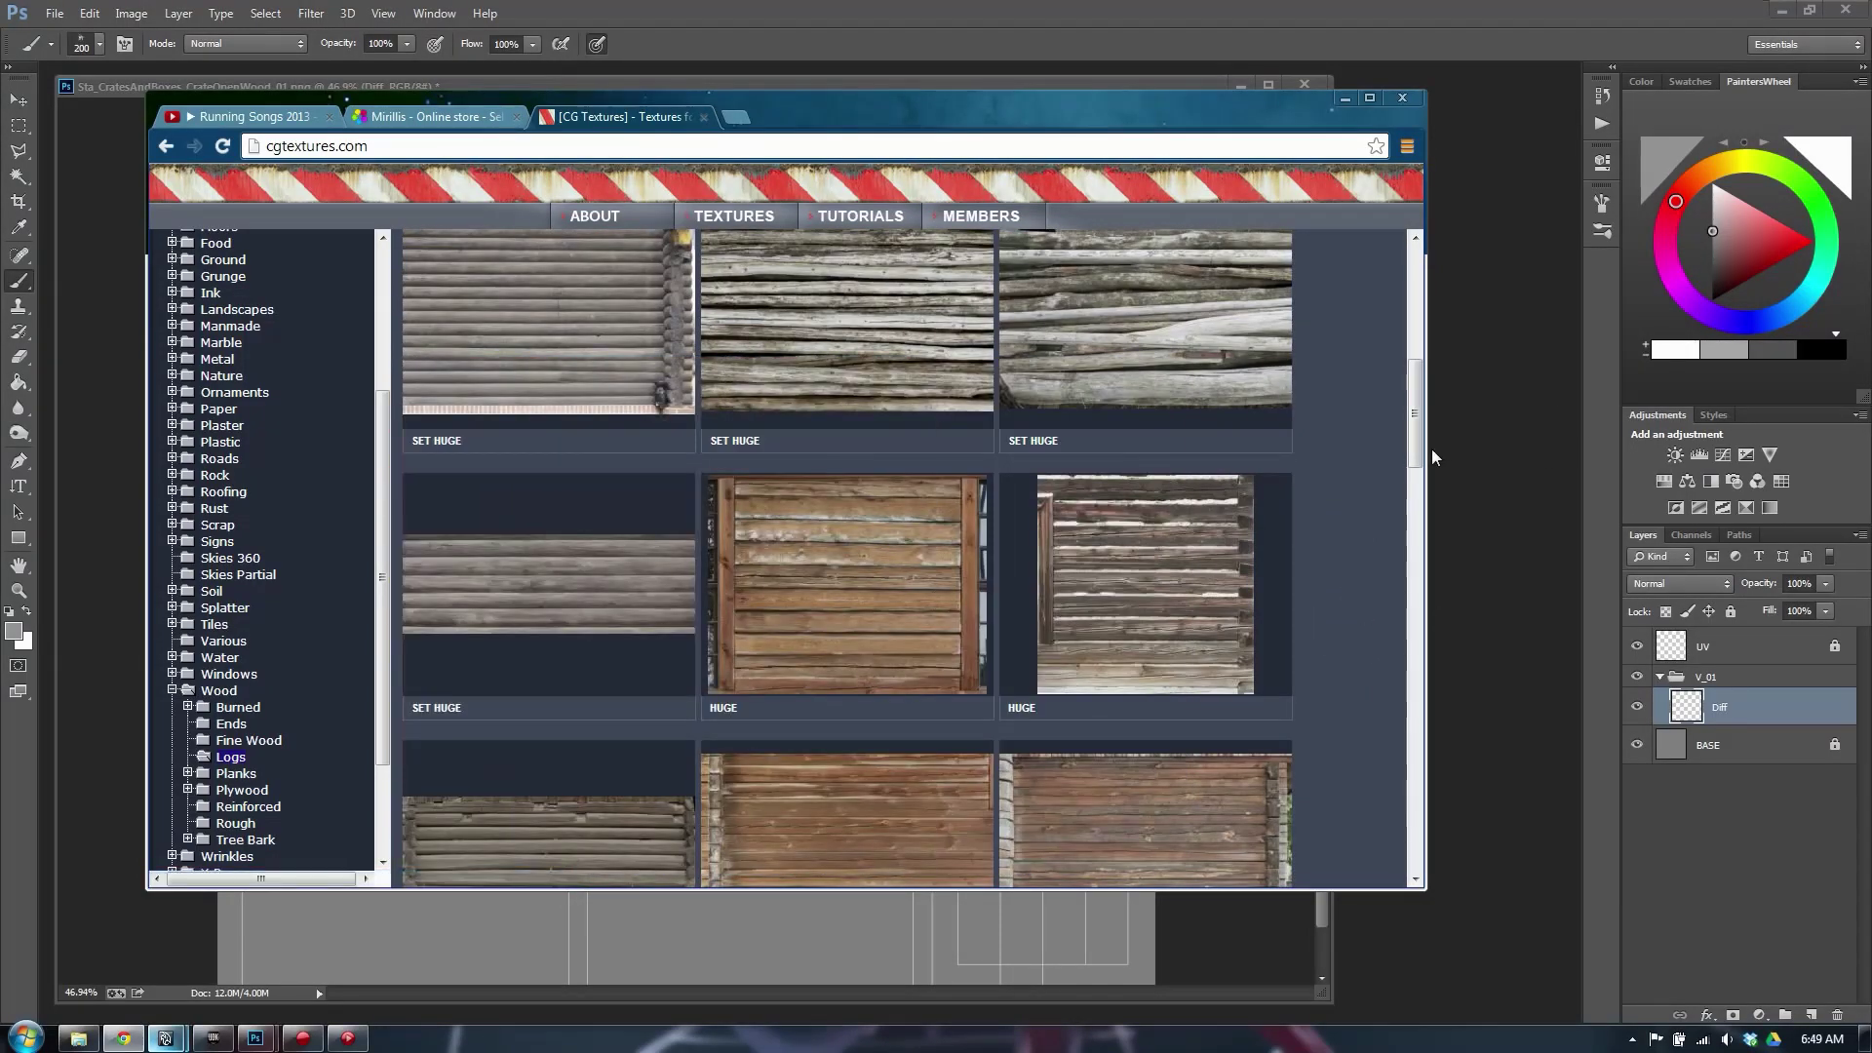
{"action": "left_click_drag", "start_coordinate": [1425, 449], "coordinate": [1677, 450]}
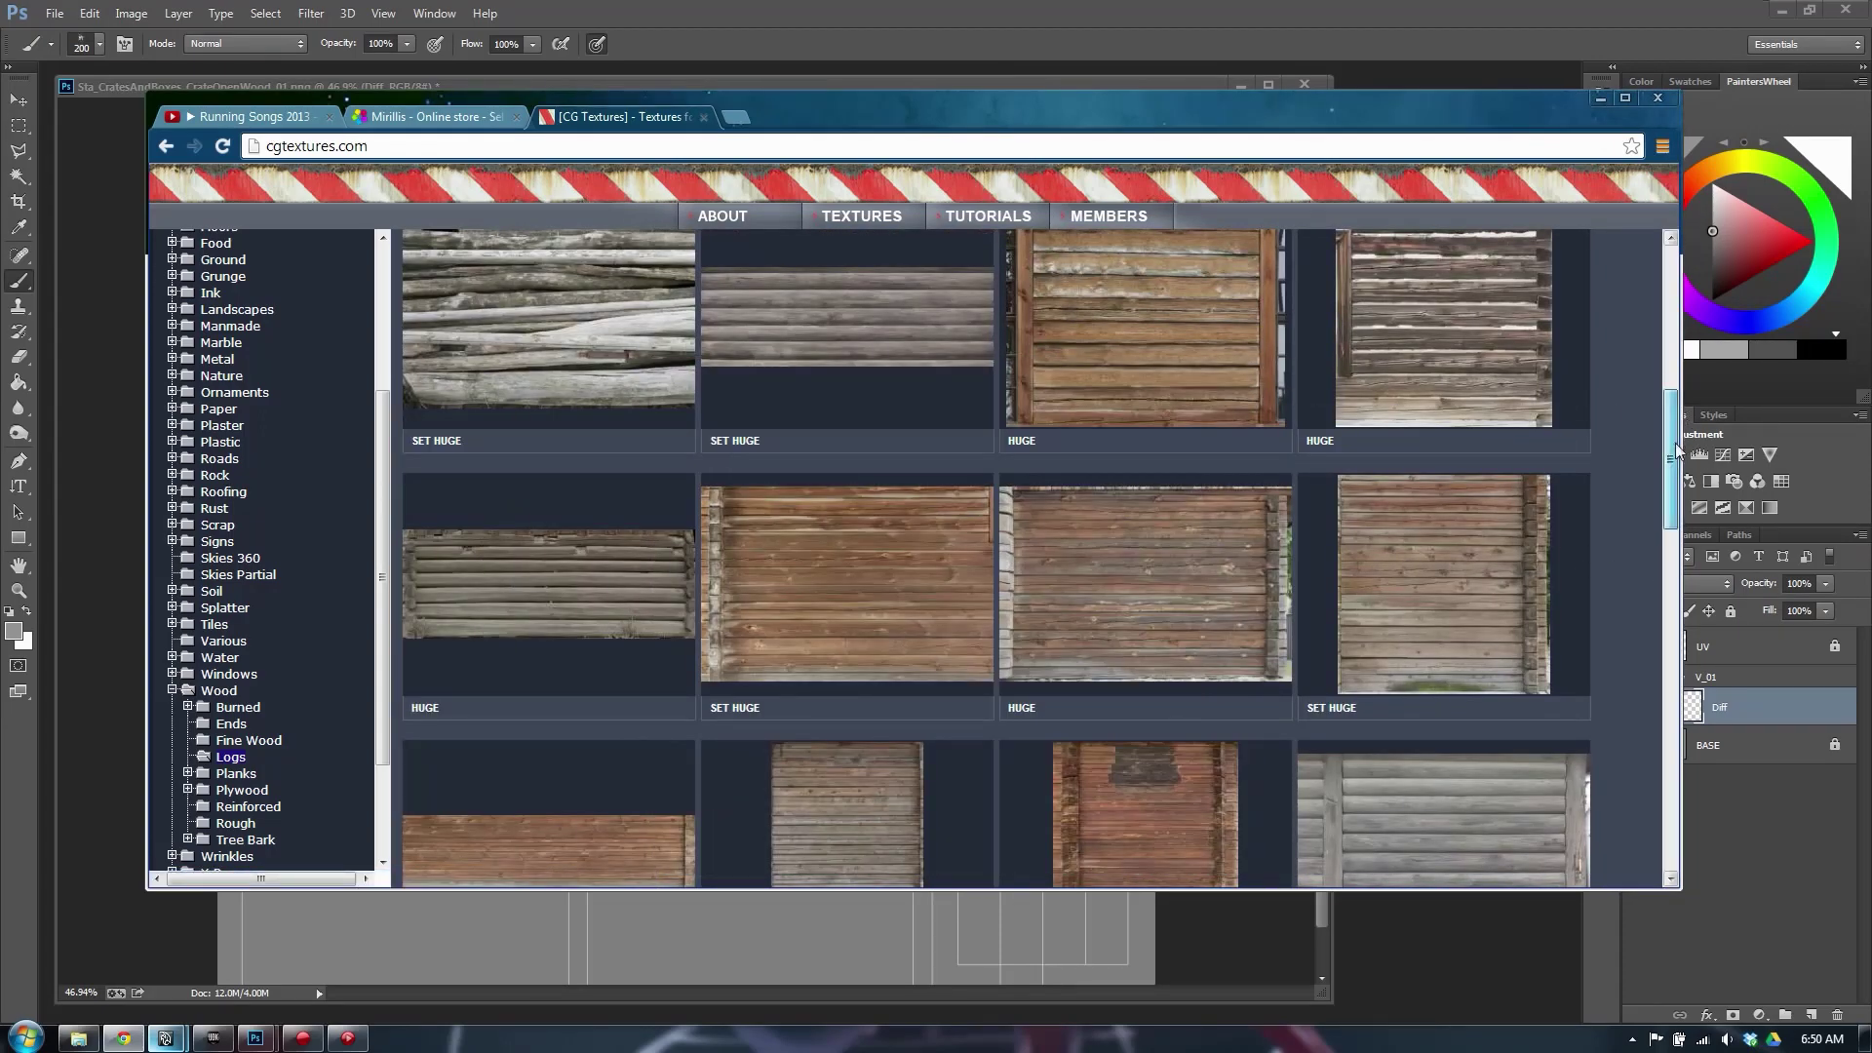
{"action": "scroll", "coordinate": [1583, 564], "scroll_direction": "down", "scroll_amount": 2}
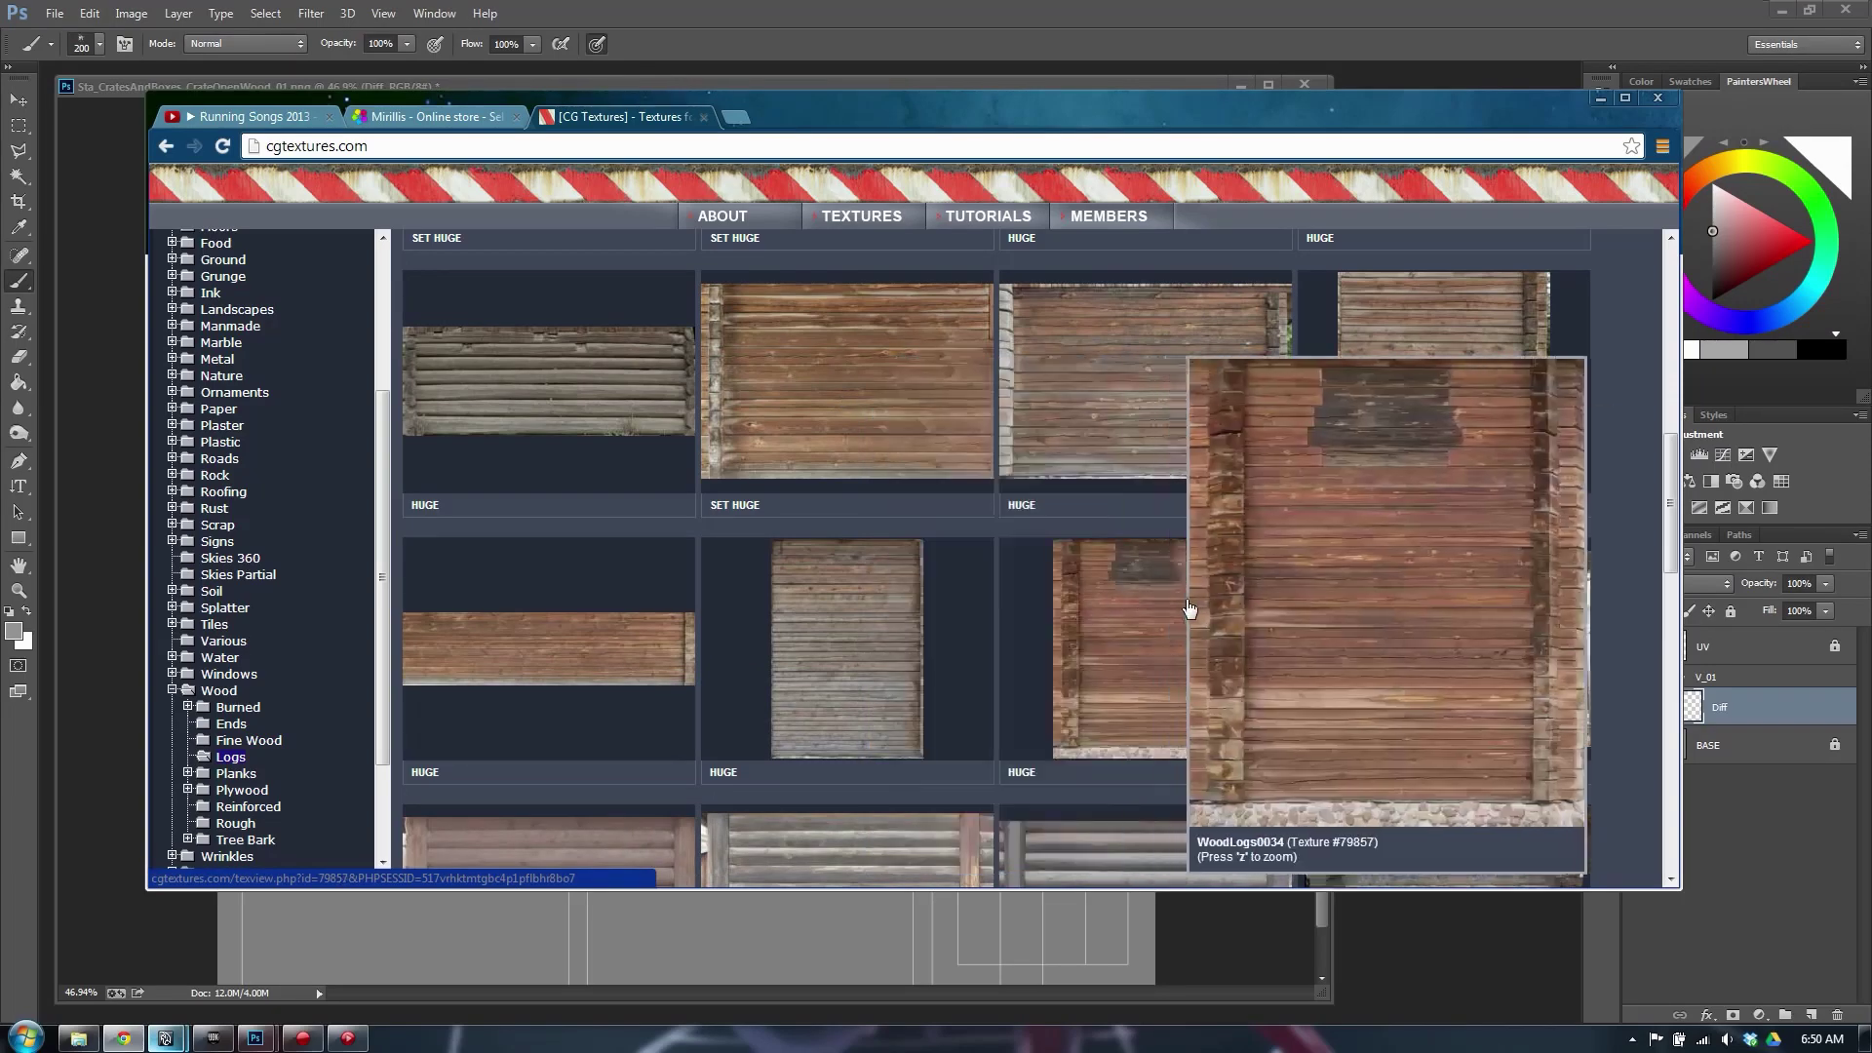
{"action": "scroll", "coordinate": [1512, 648], "scroll_direction": "down", "scroll_amount": 3}
{"action": "left_click_drag", "start_coordinate": [1677, 599], "coordinate": [1622, 325]}
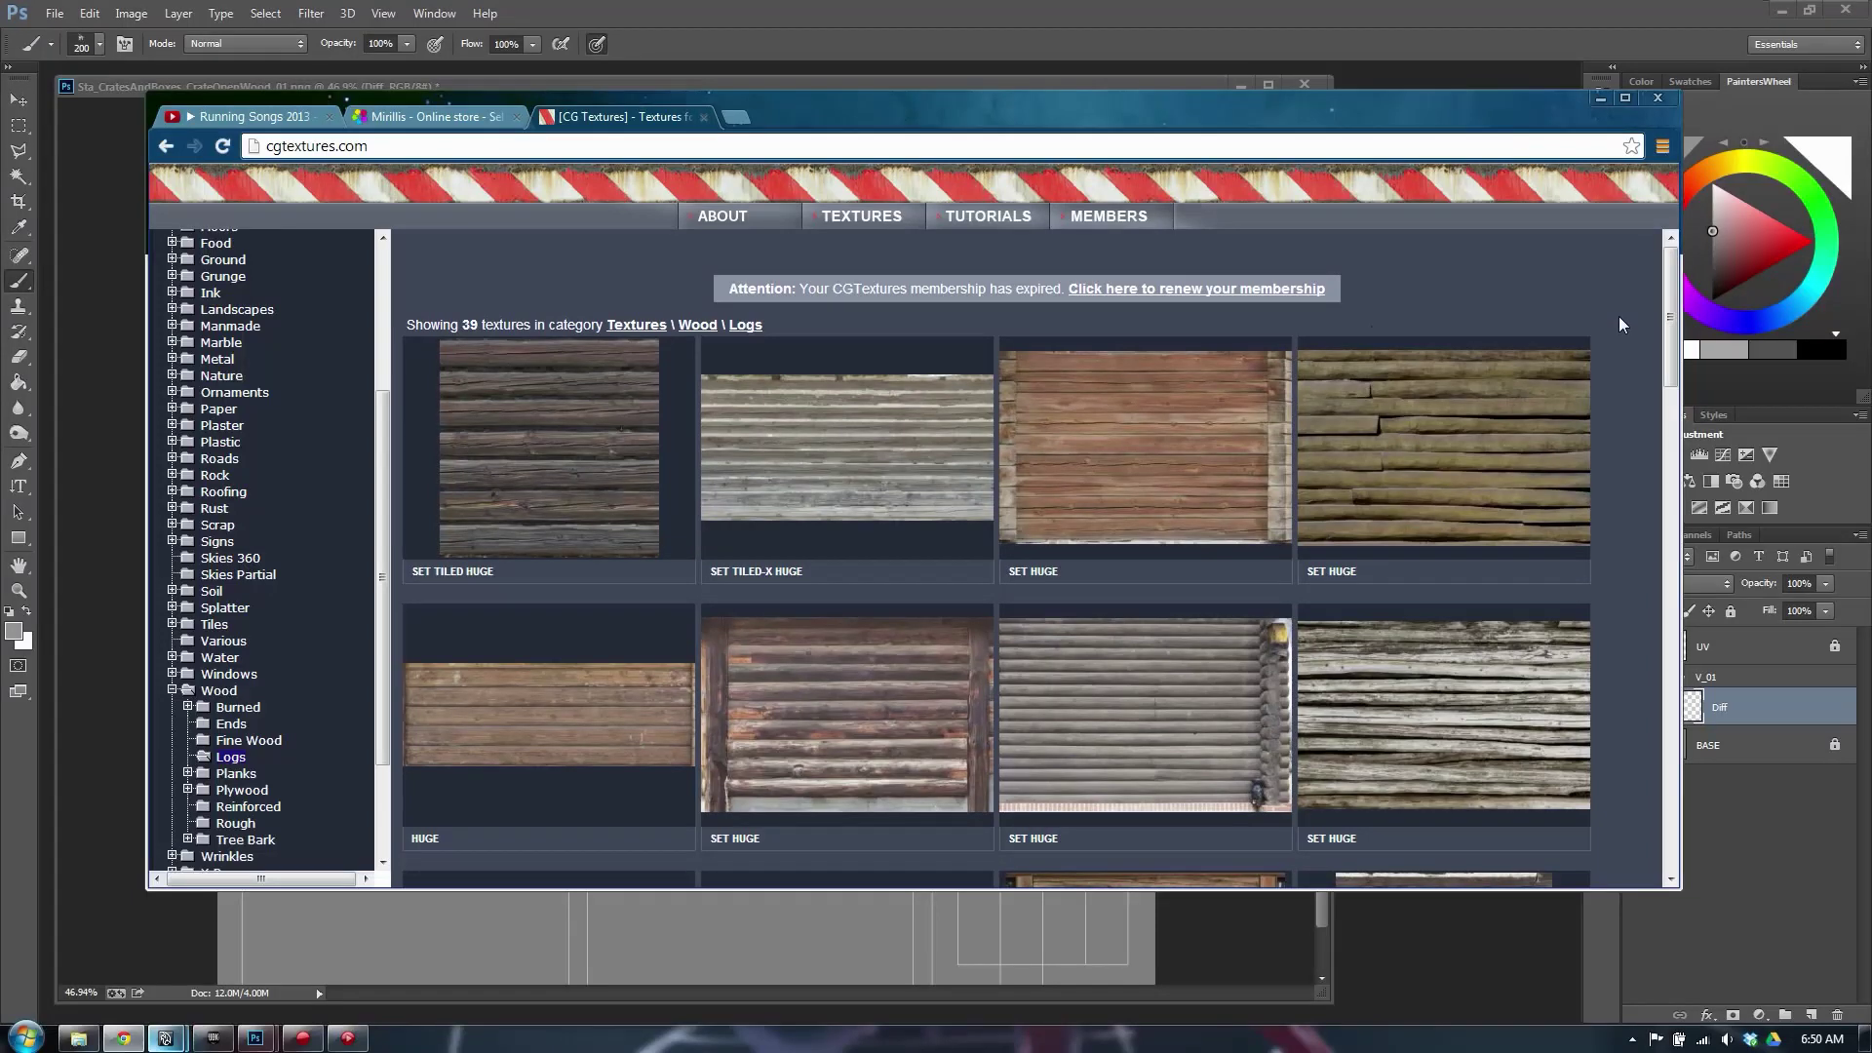
Open the texture WoodLogs0033 and save the Large version of Image 2 to the Textures_CgTextures folder as WoodLogs0033_2_L
{"action": "mouse_move", "coordinate": [1160, 423]}
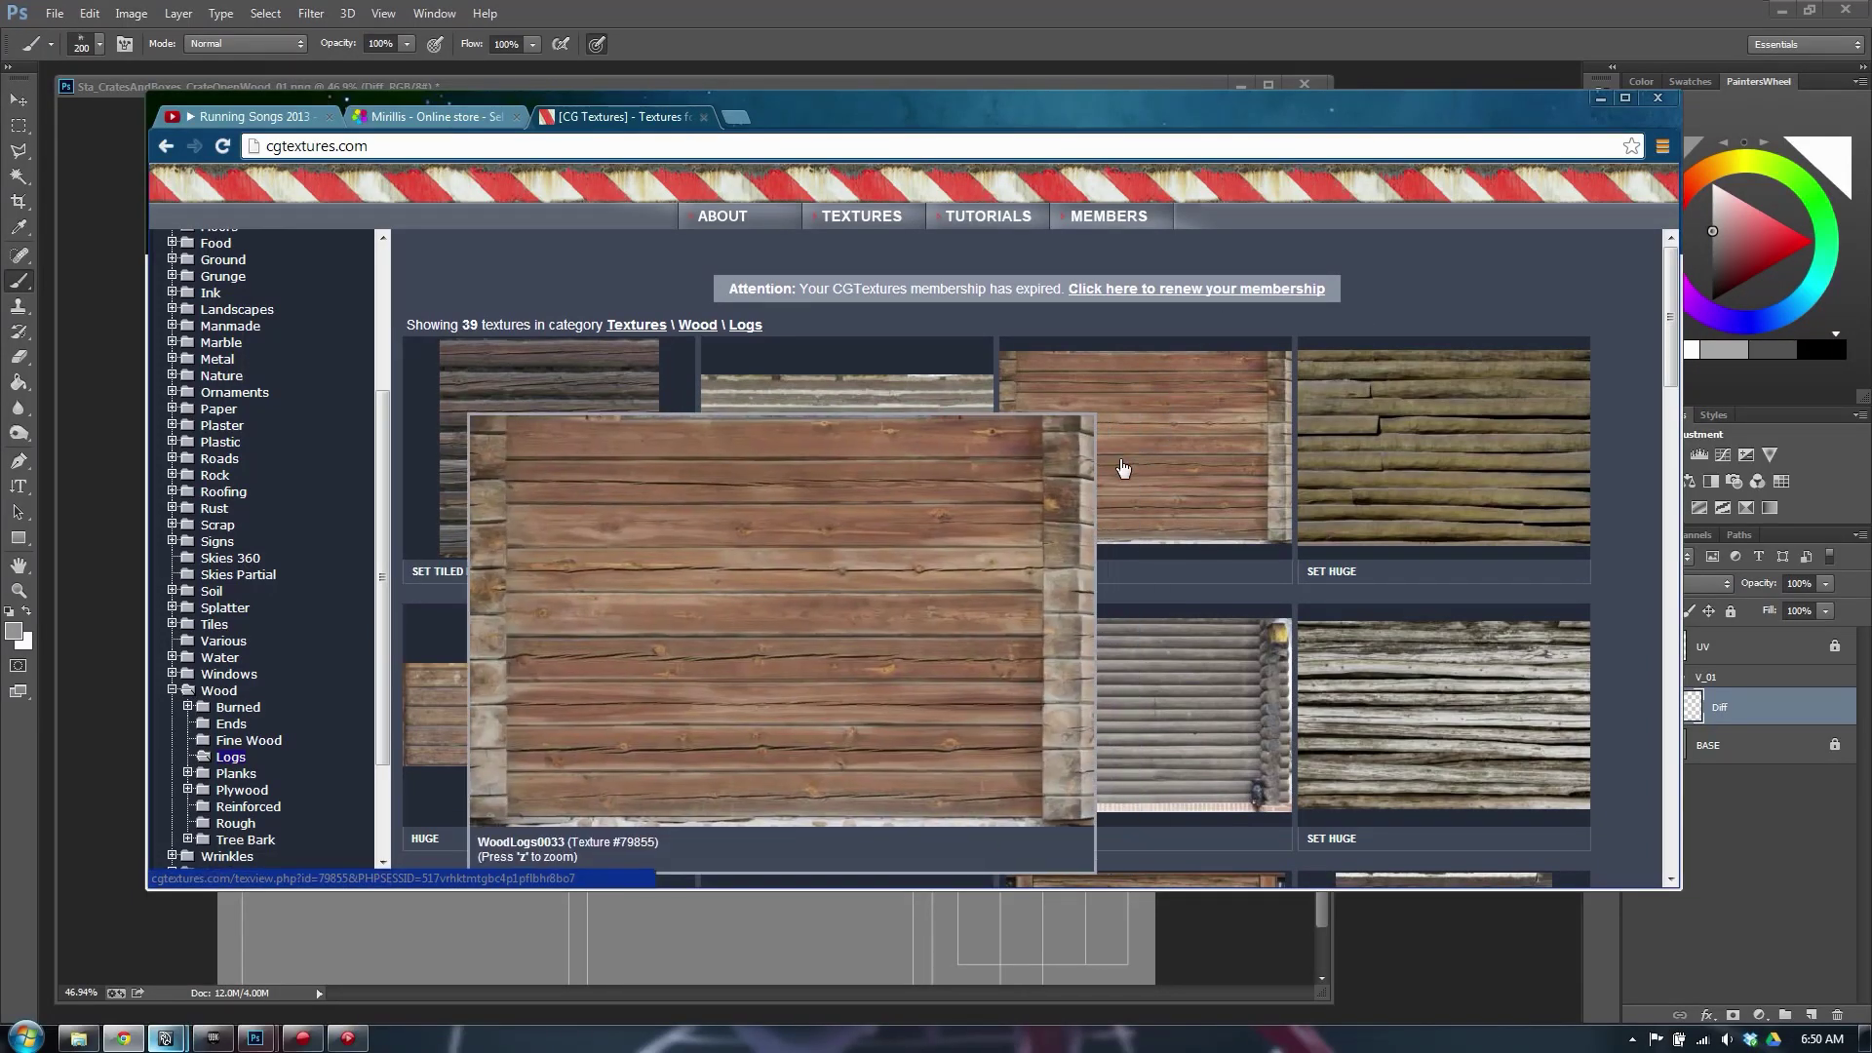
{"action": "left_click", "coordinate": [1131, 463]}
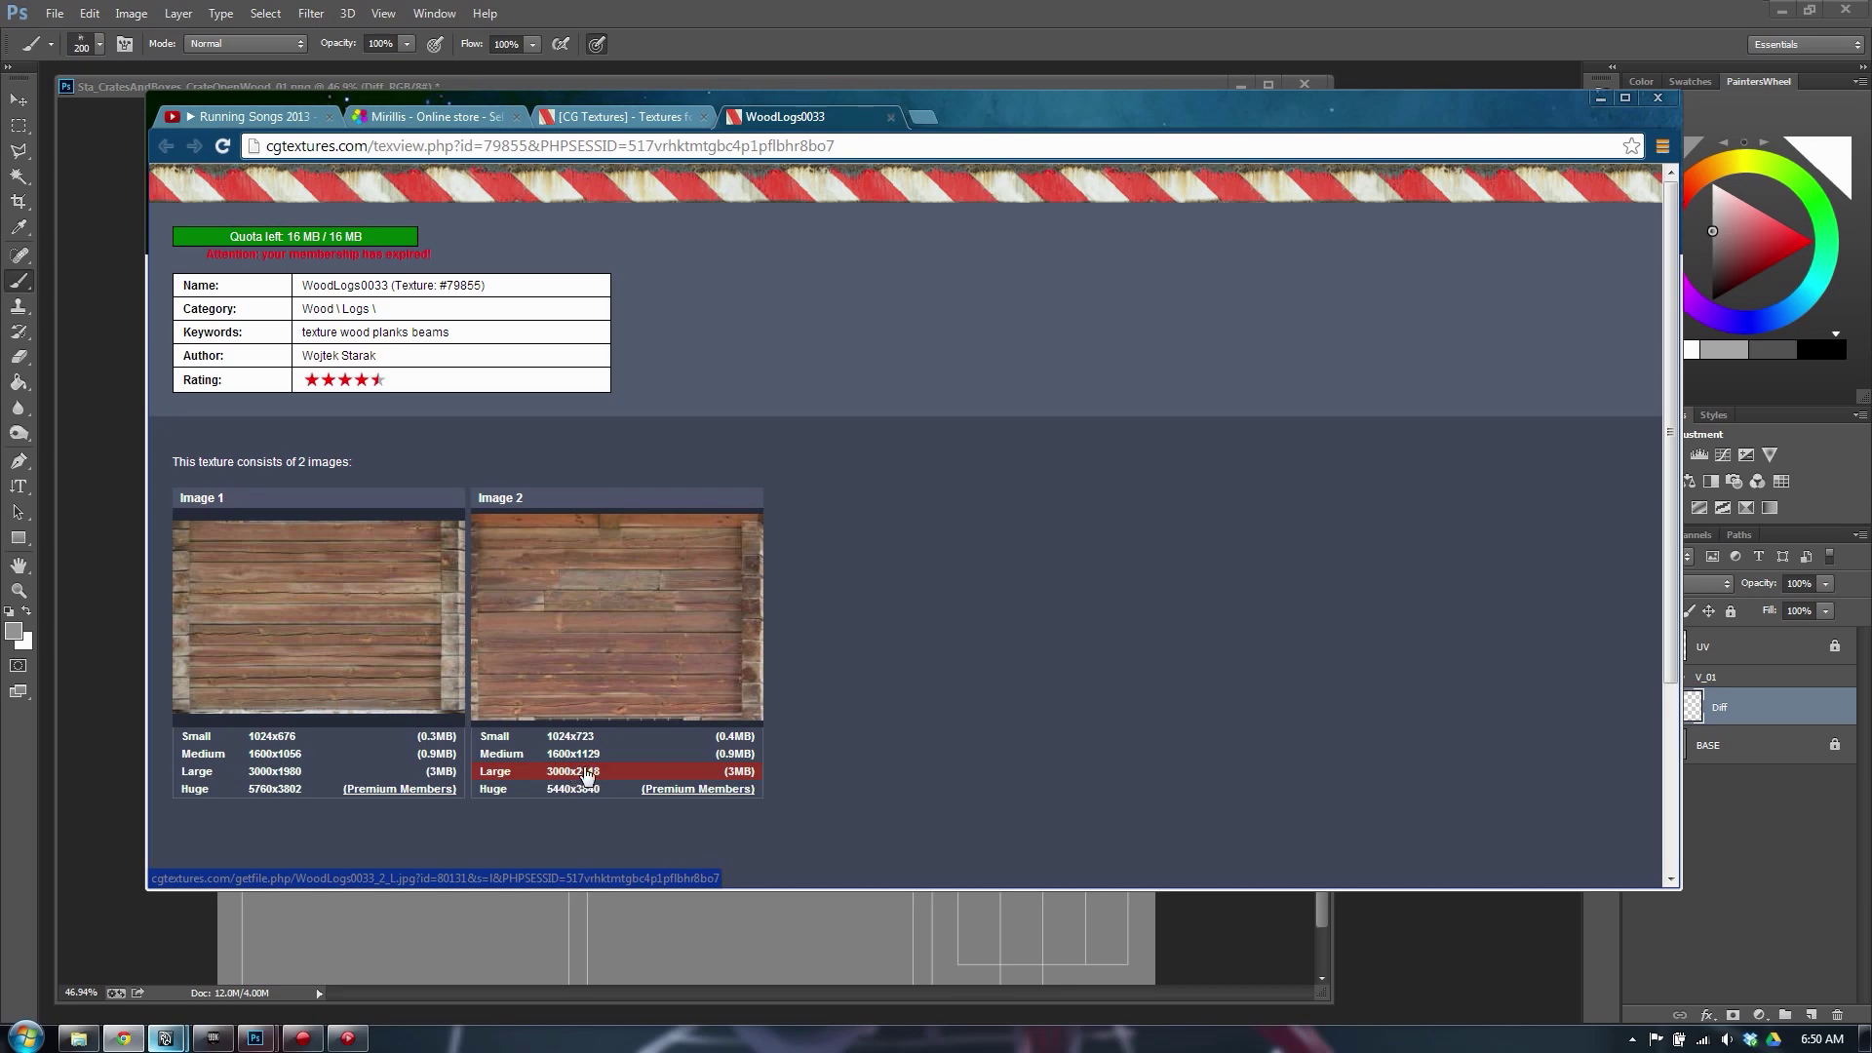
{"action": "right_click", "coordinate": [584, 771]}
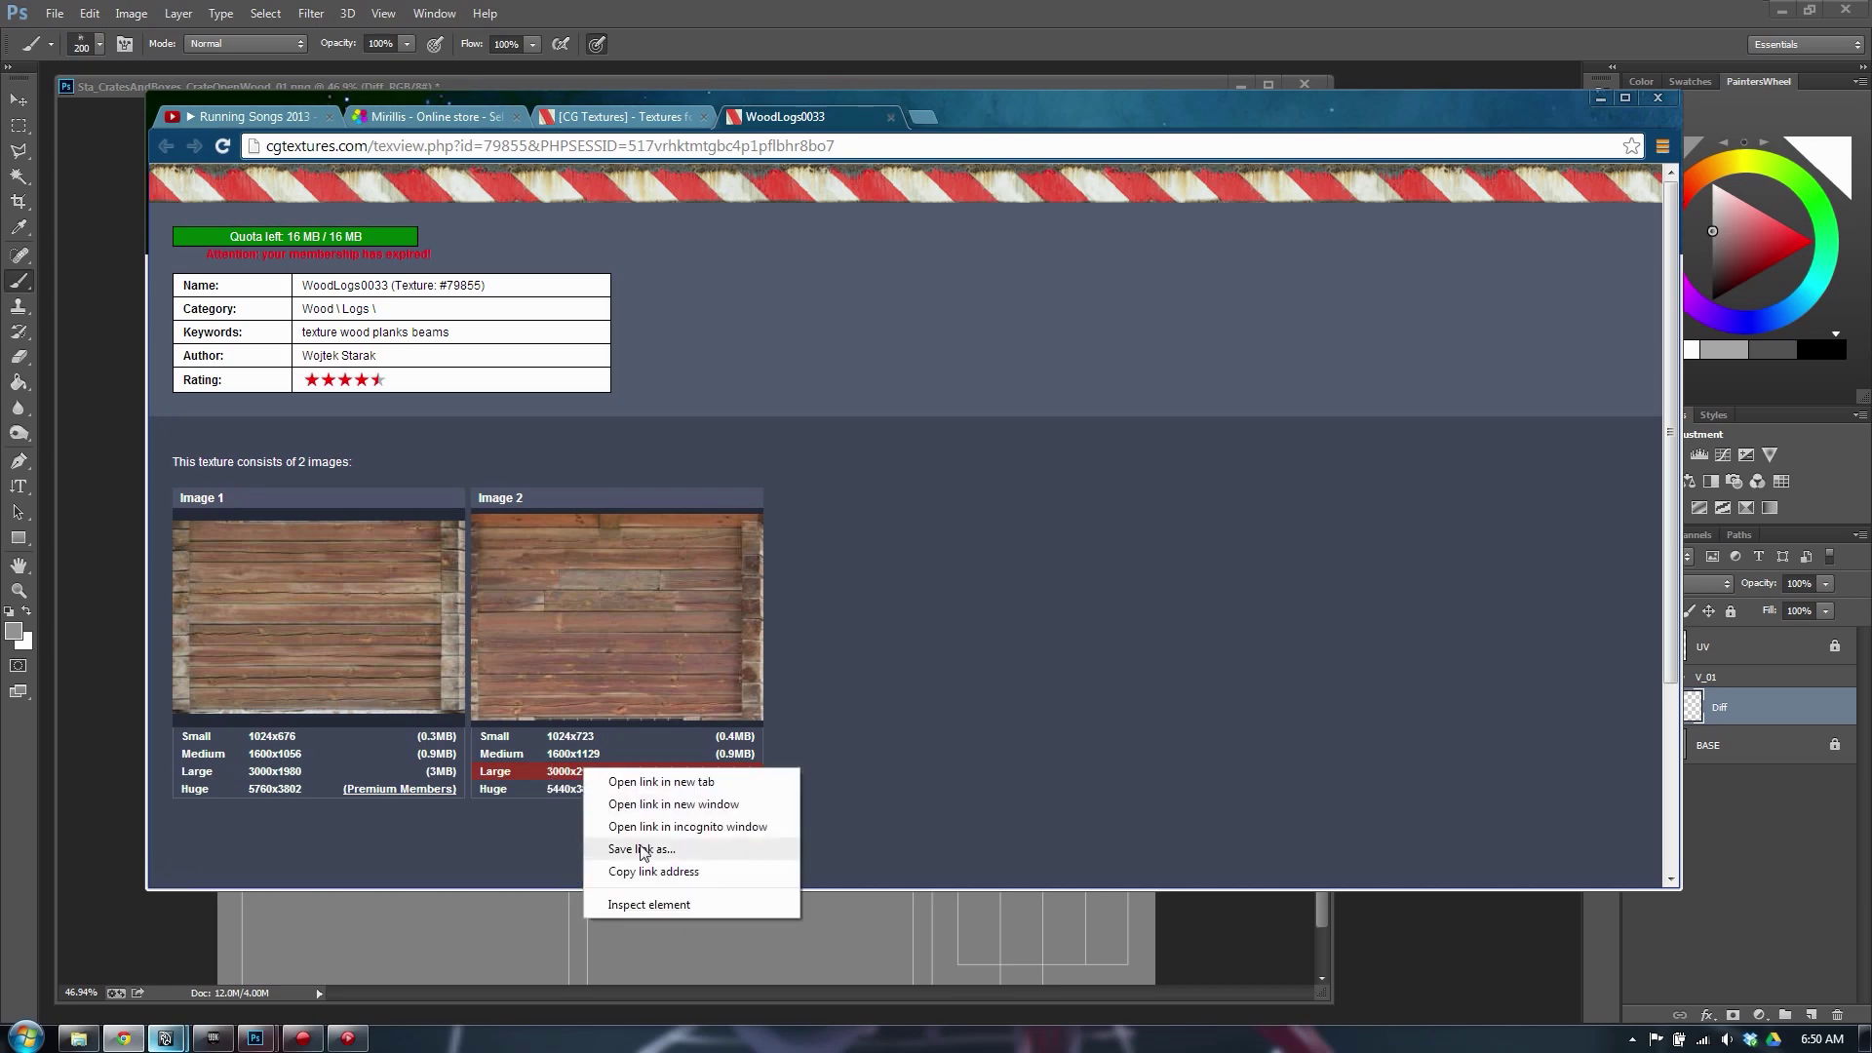
{"action": "left_click", "coordinate": [642, 850]}
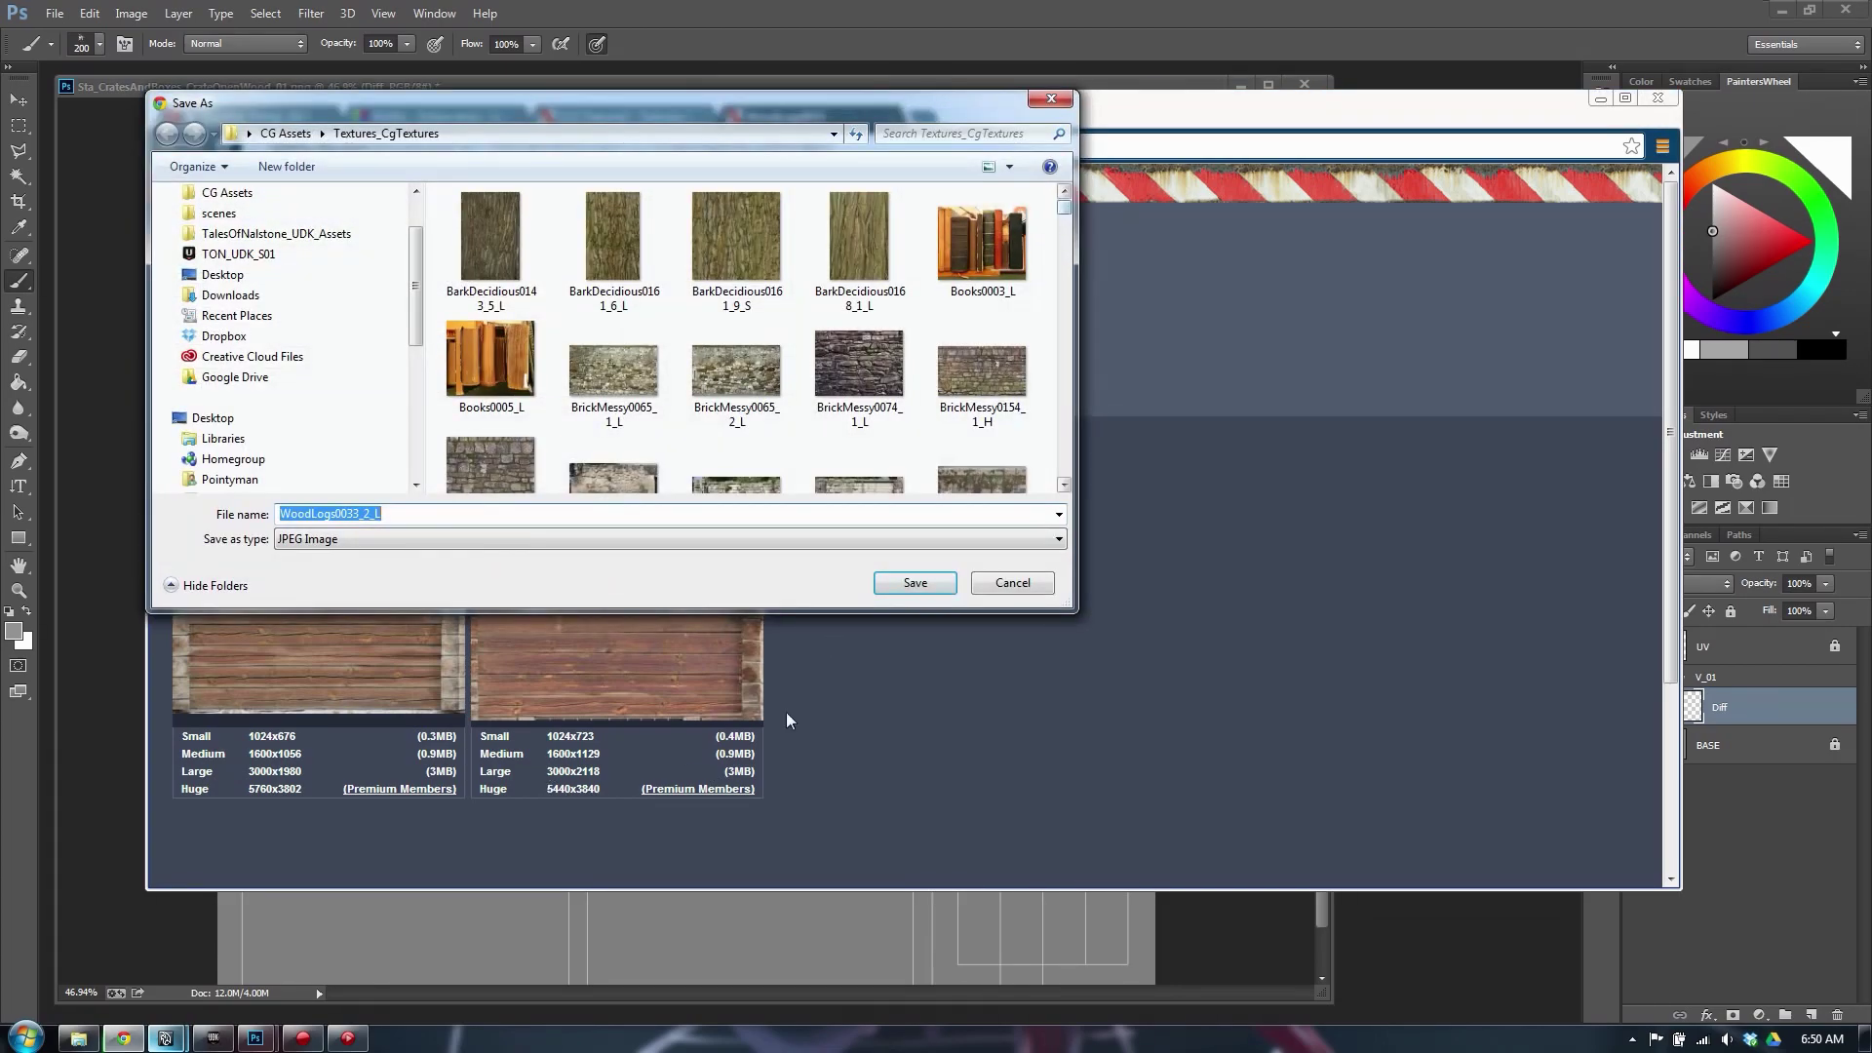
{"action": "left_click", "coordinate": [906, 589]}
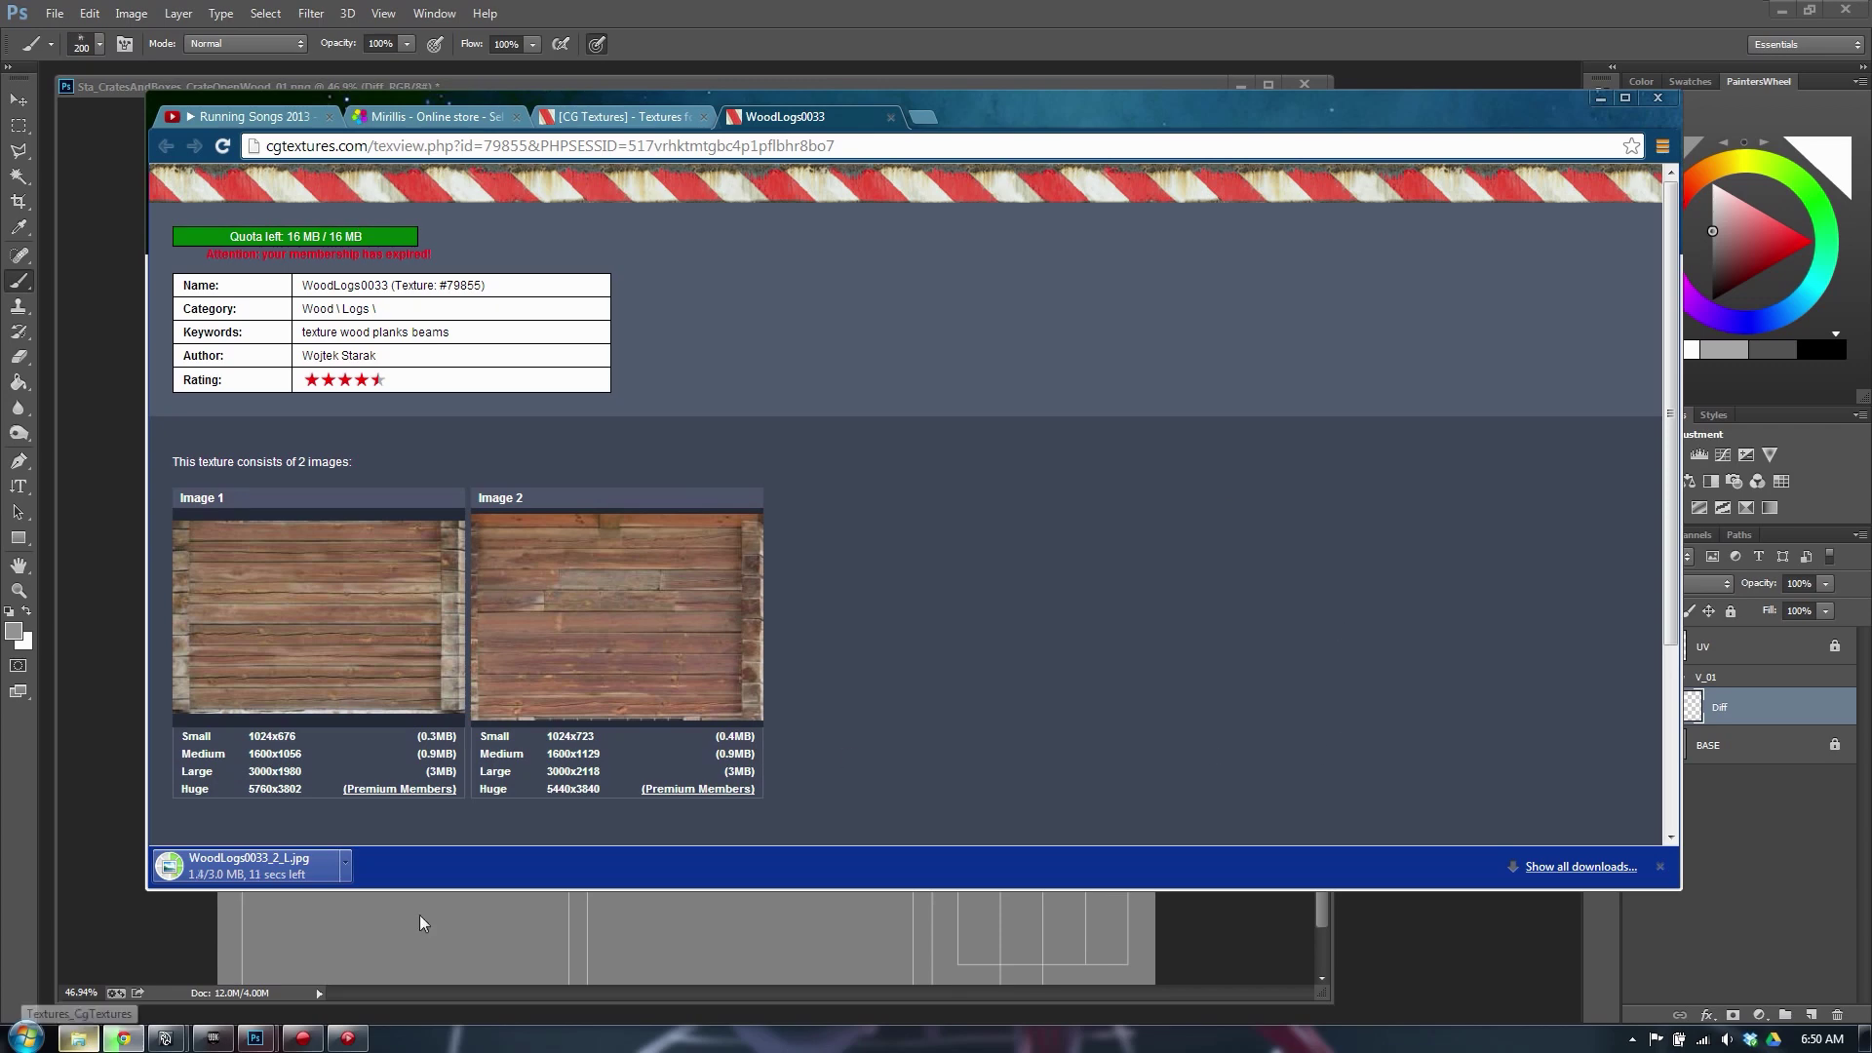
{"action": "mouse_move", "coordinate": [585, 721]}
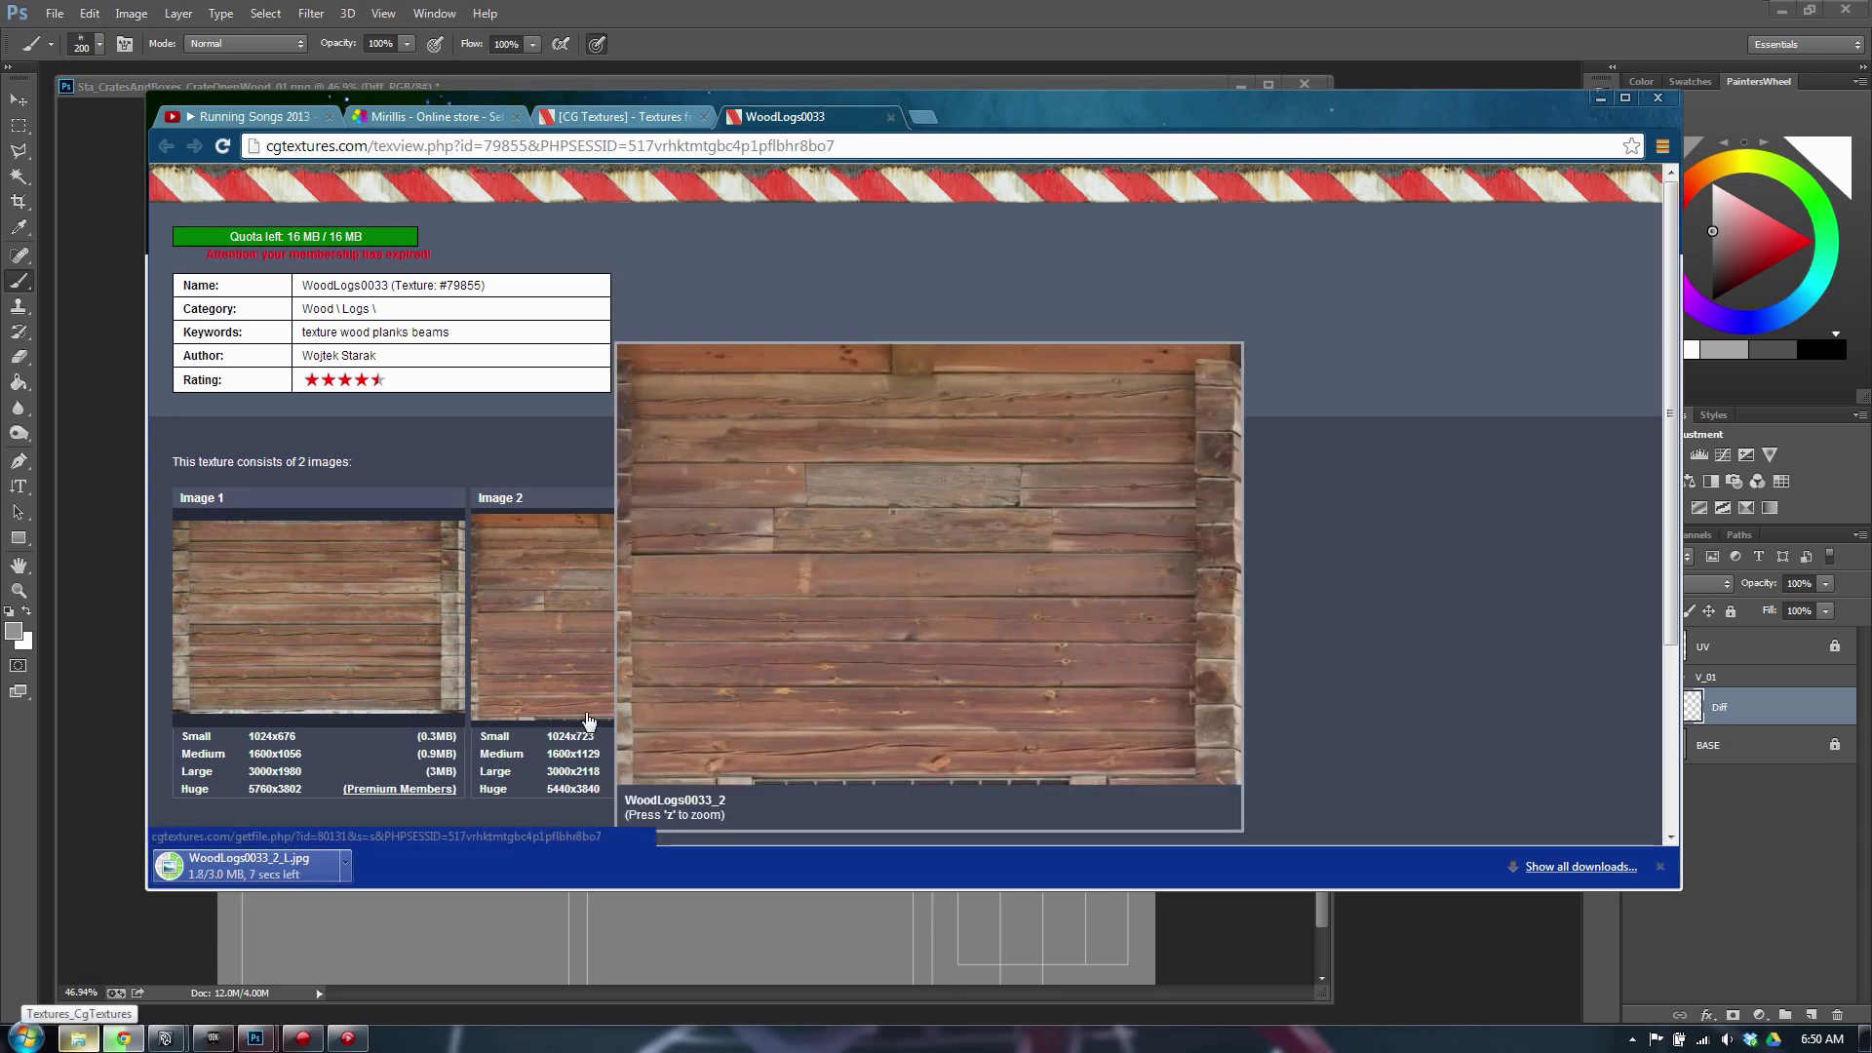
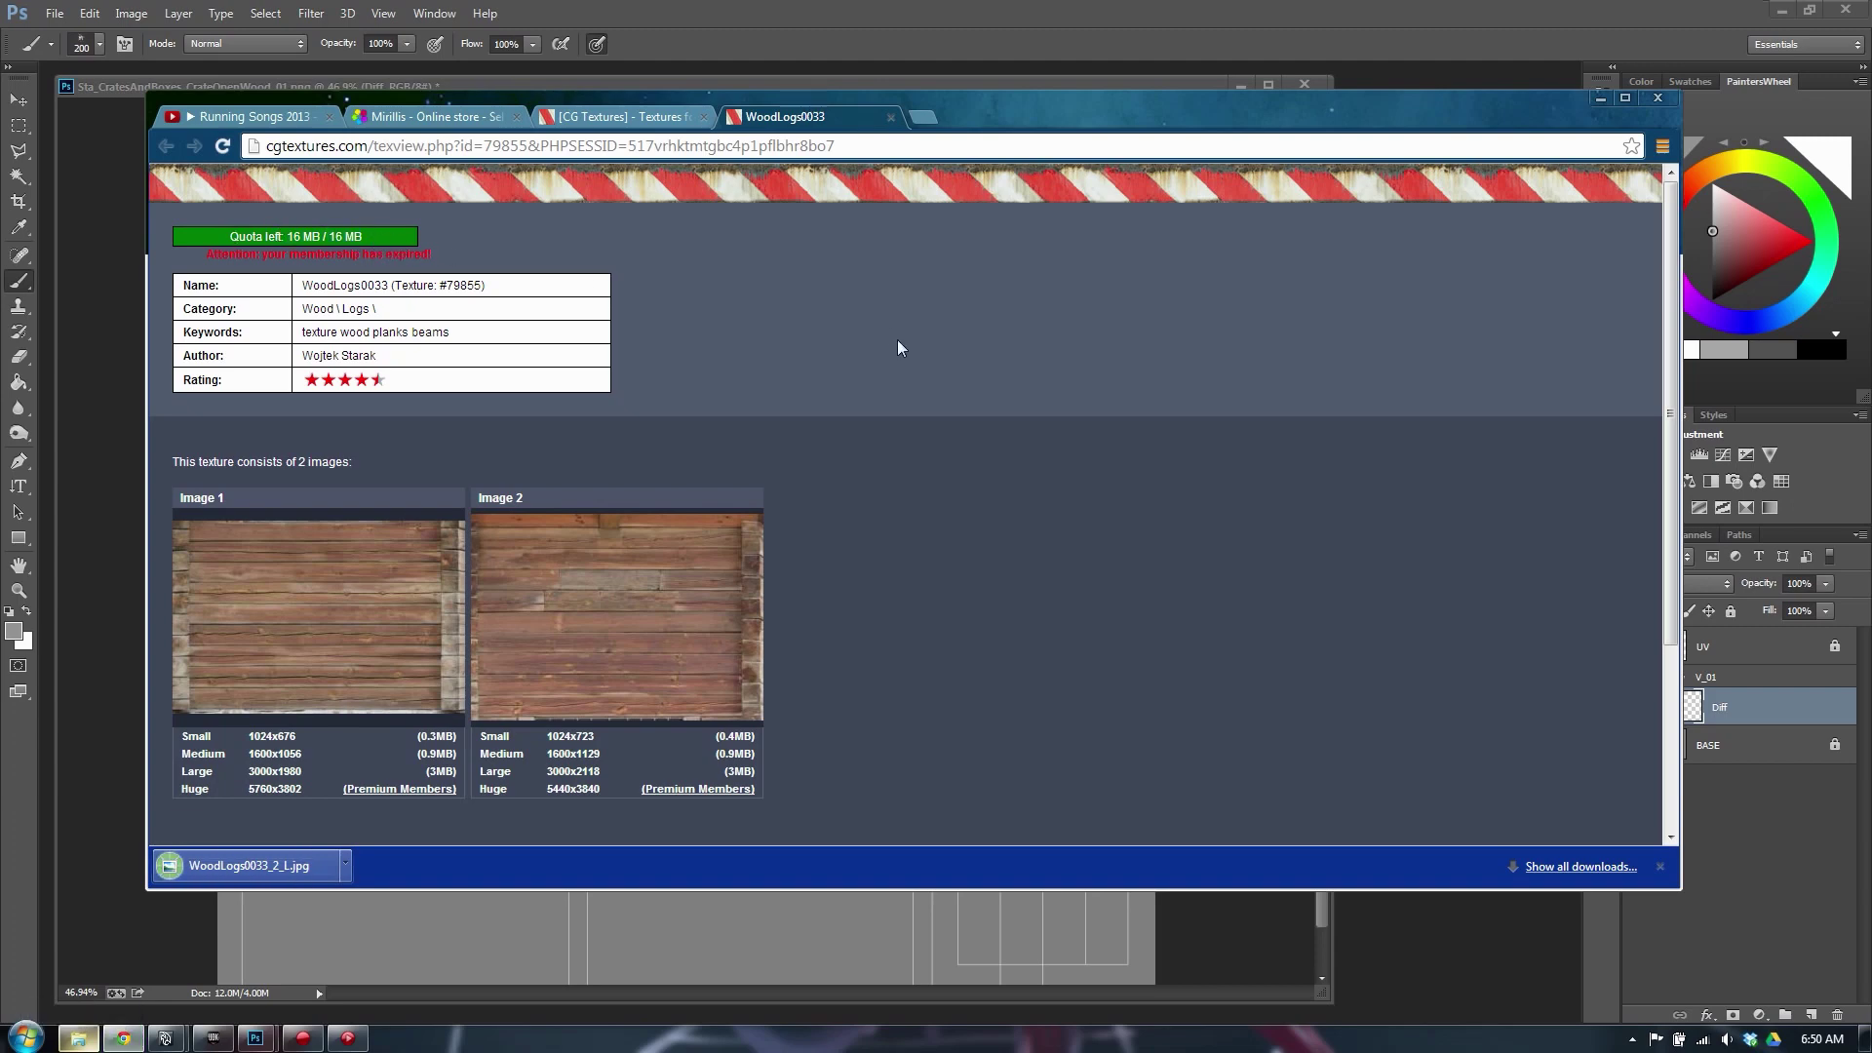
Place WoodLogs0033_2_L from the Textures_CgTextures folder into the crate texture document in Photoshop
{"action": "left_click_drag", "start_coordinate": [1056, 108], "coordinate": [1070, 135]}
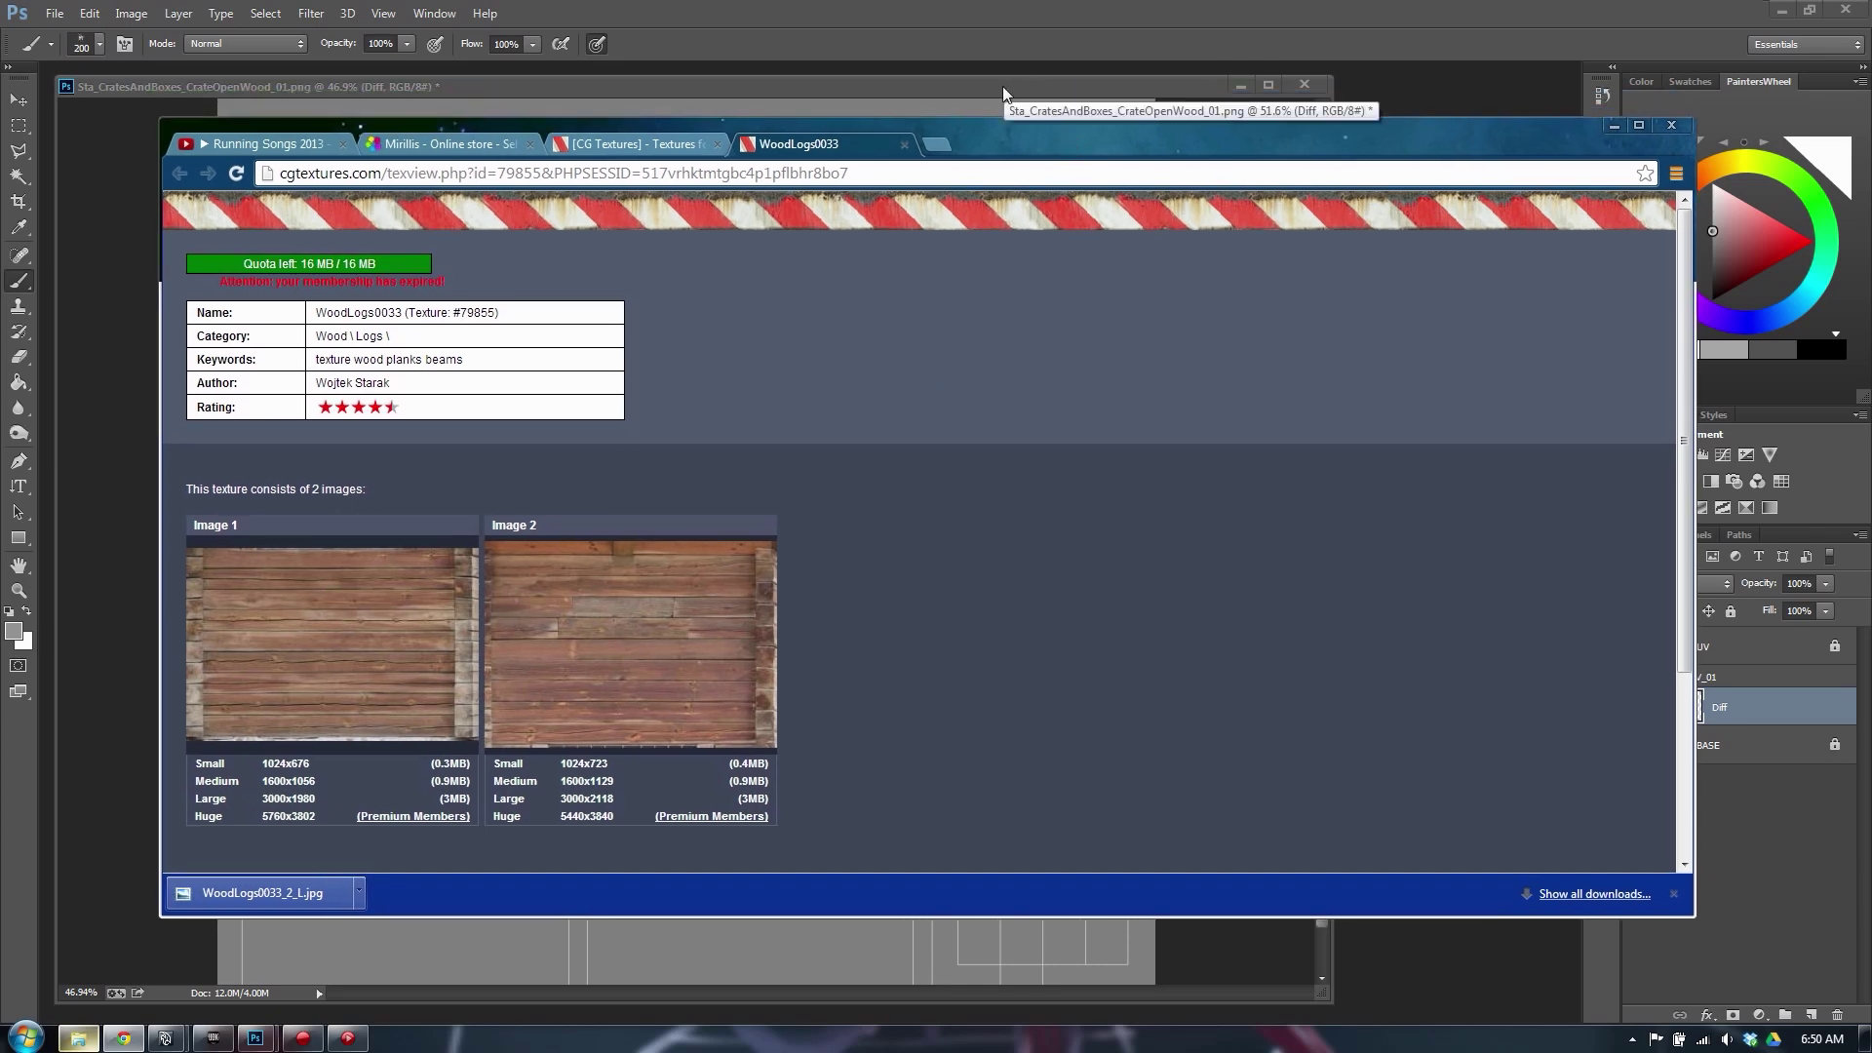
{"action": "left_click", "coordinate": [1002, 85]}
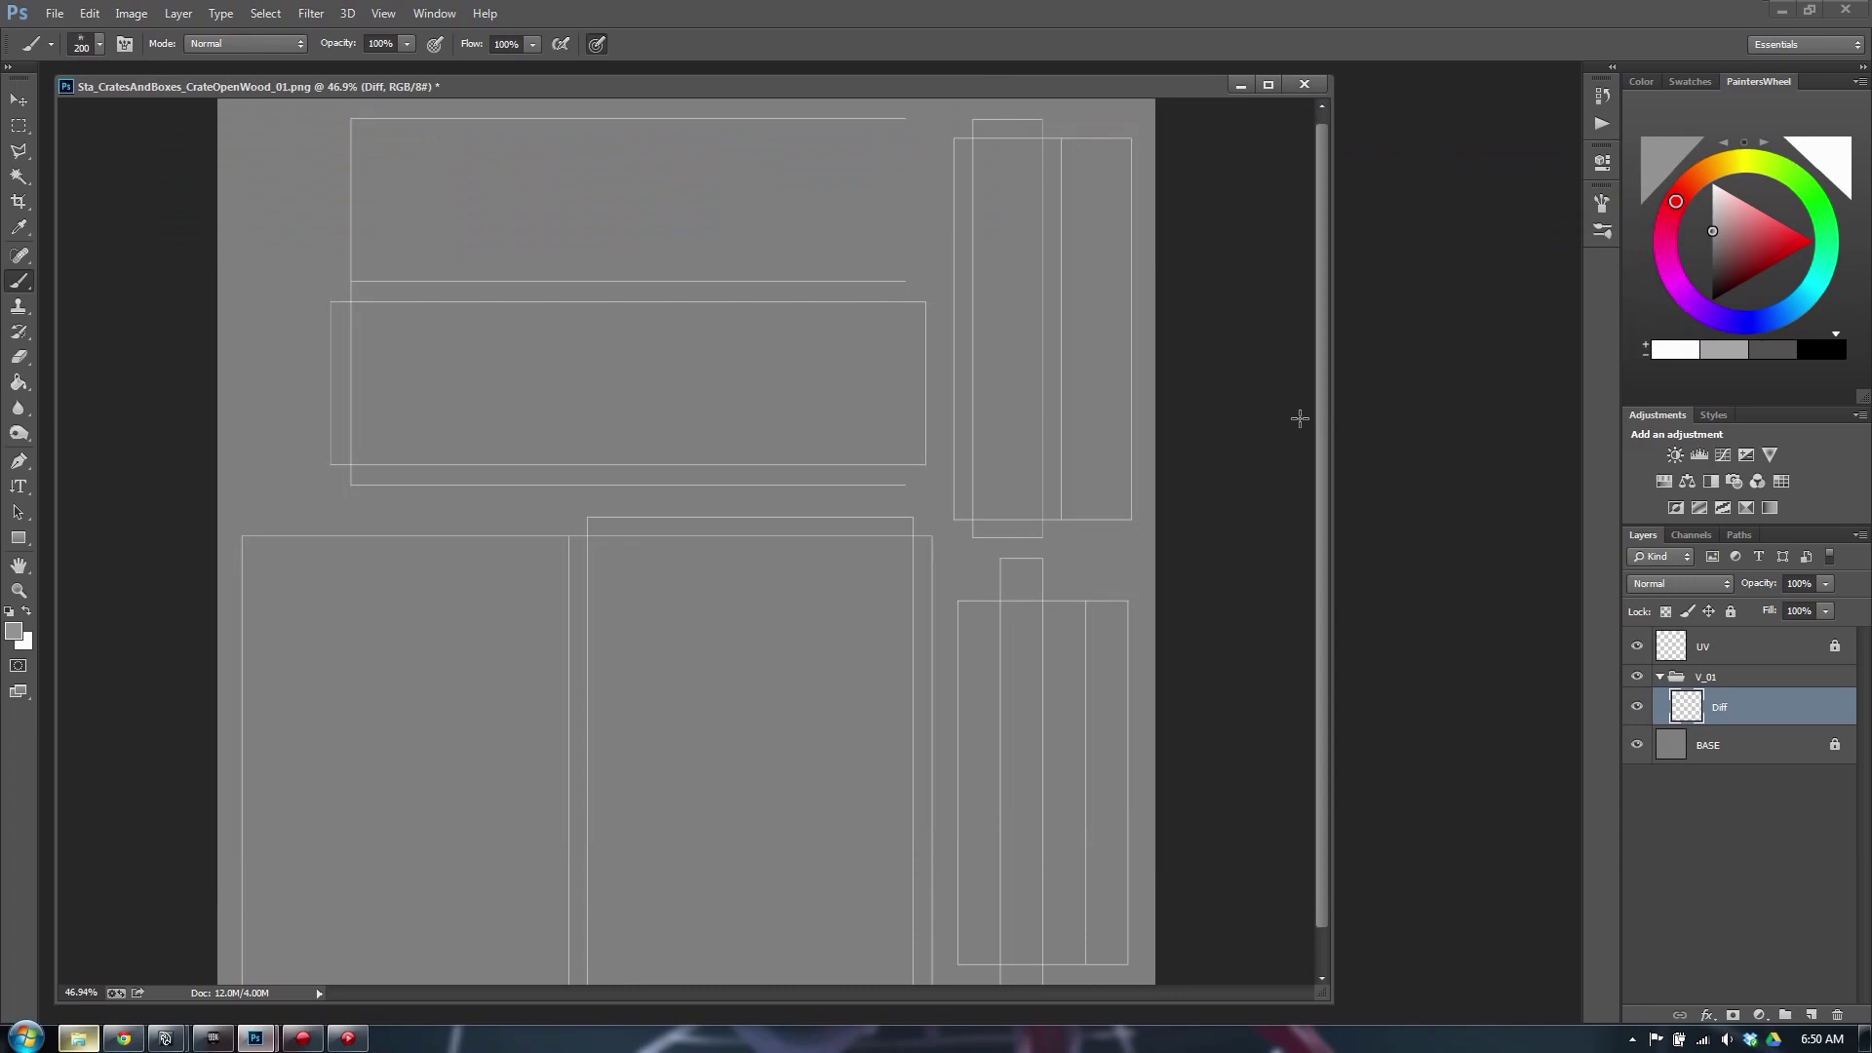
{"action": "key", "text": "alt+Tab"}
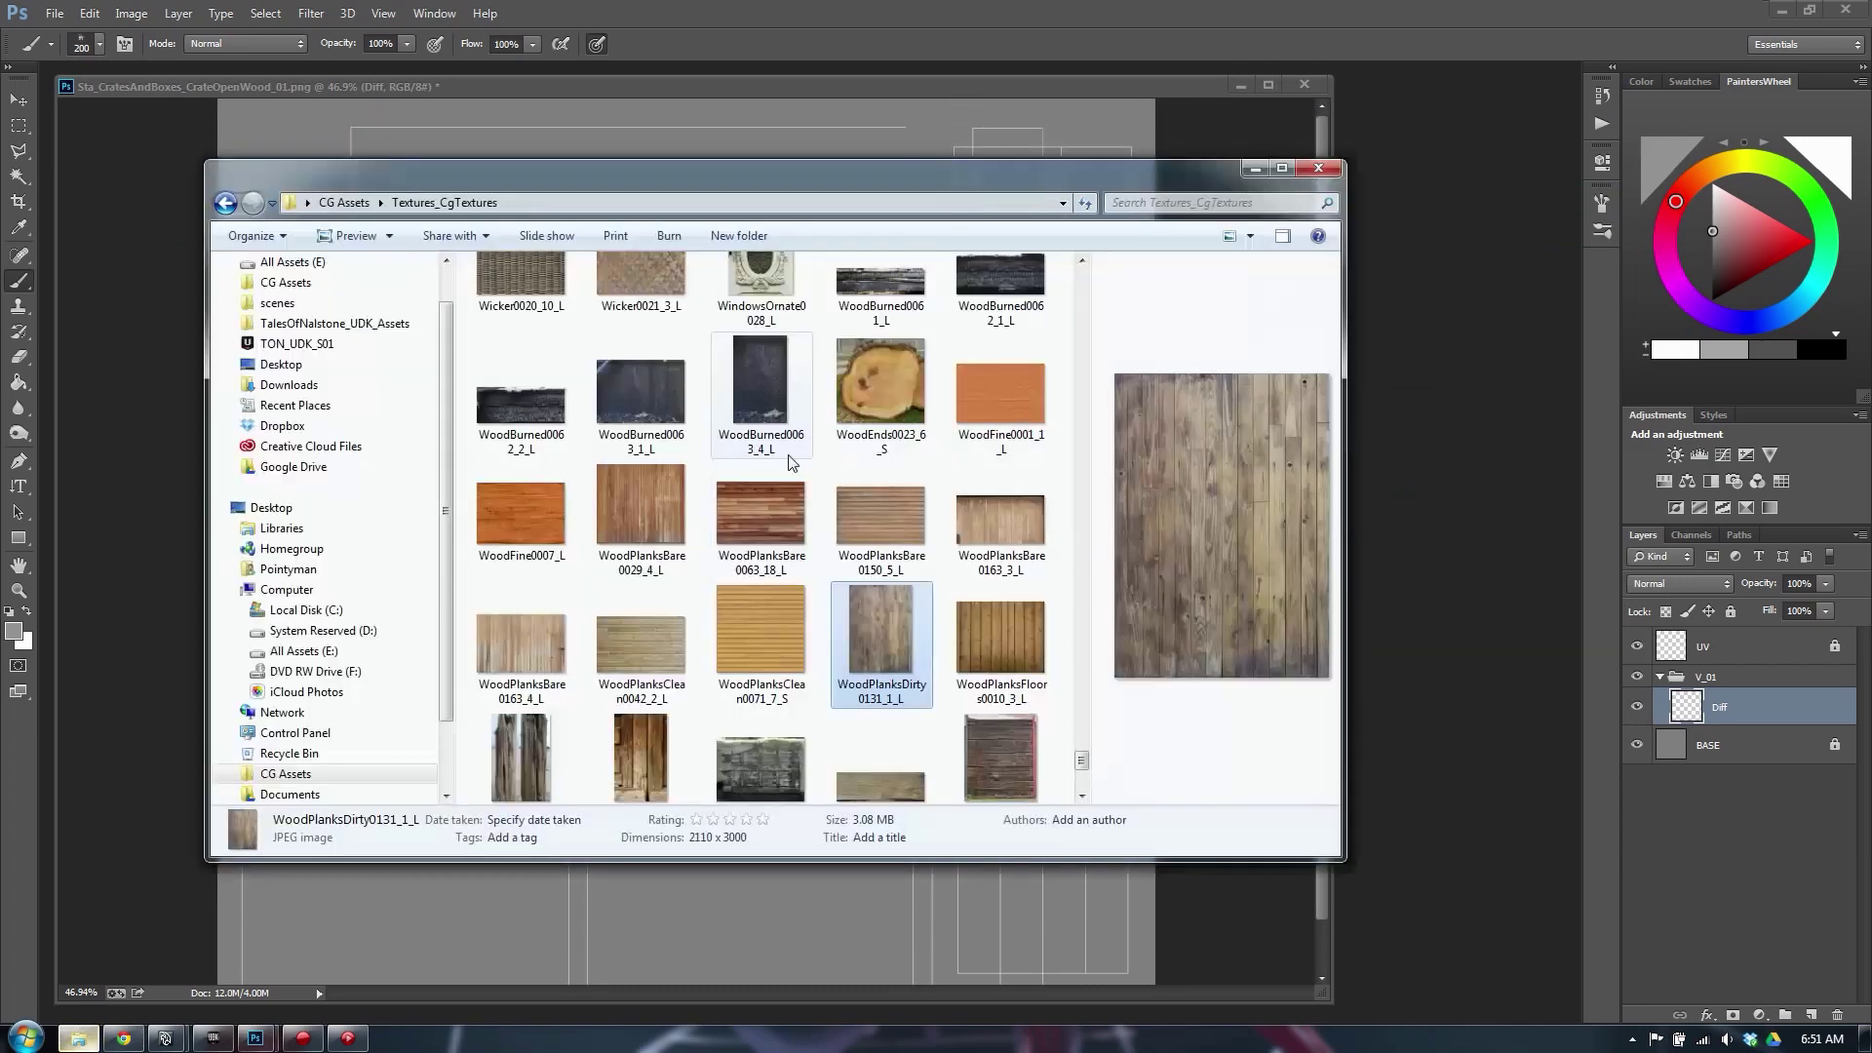
{"action": "scroll", "coordinate": [1080, 770], "scroll_direction": "down", "scroll_amount": 3}
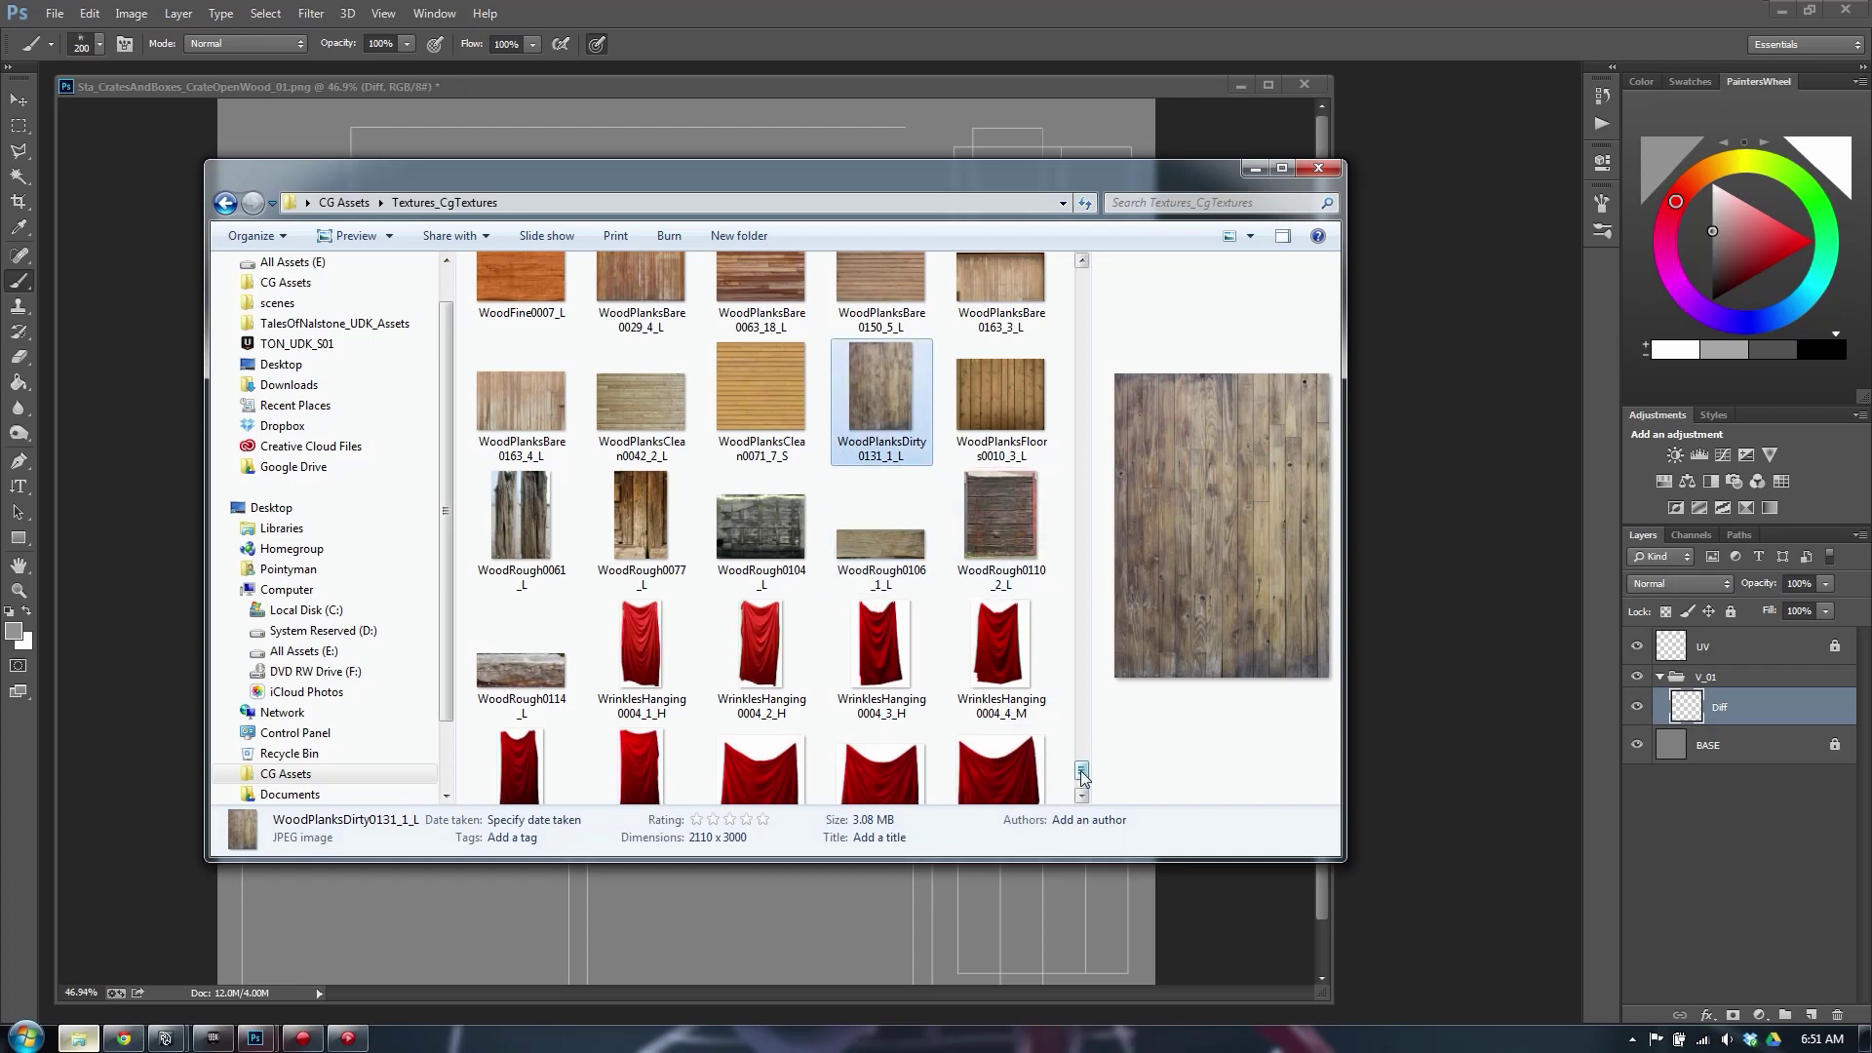
{"action": "left_click_drag", "start_coordinate": [1081, 775], "coordinate": [1078, 768]}
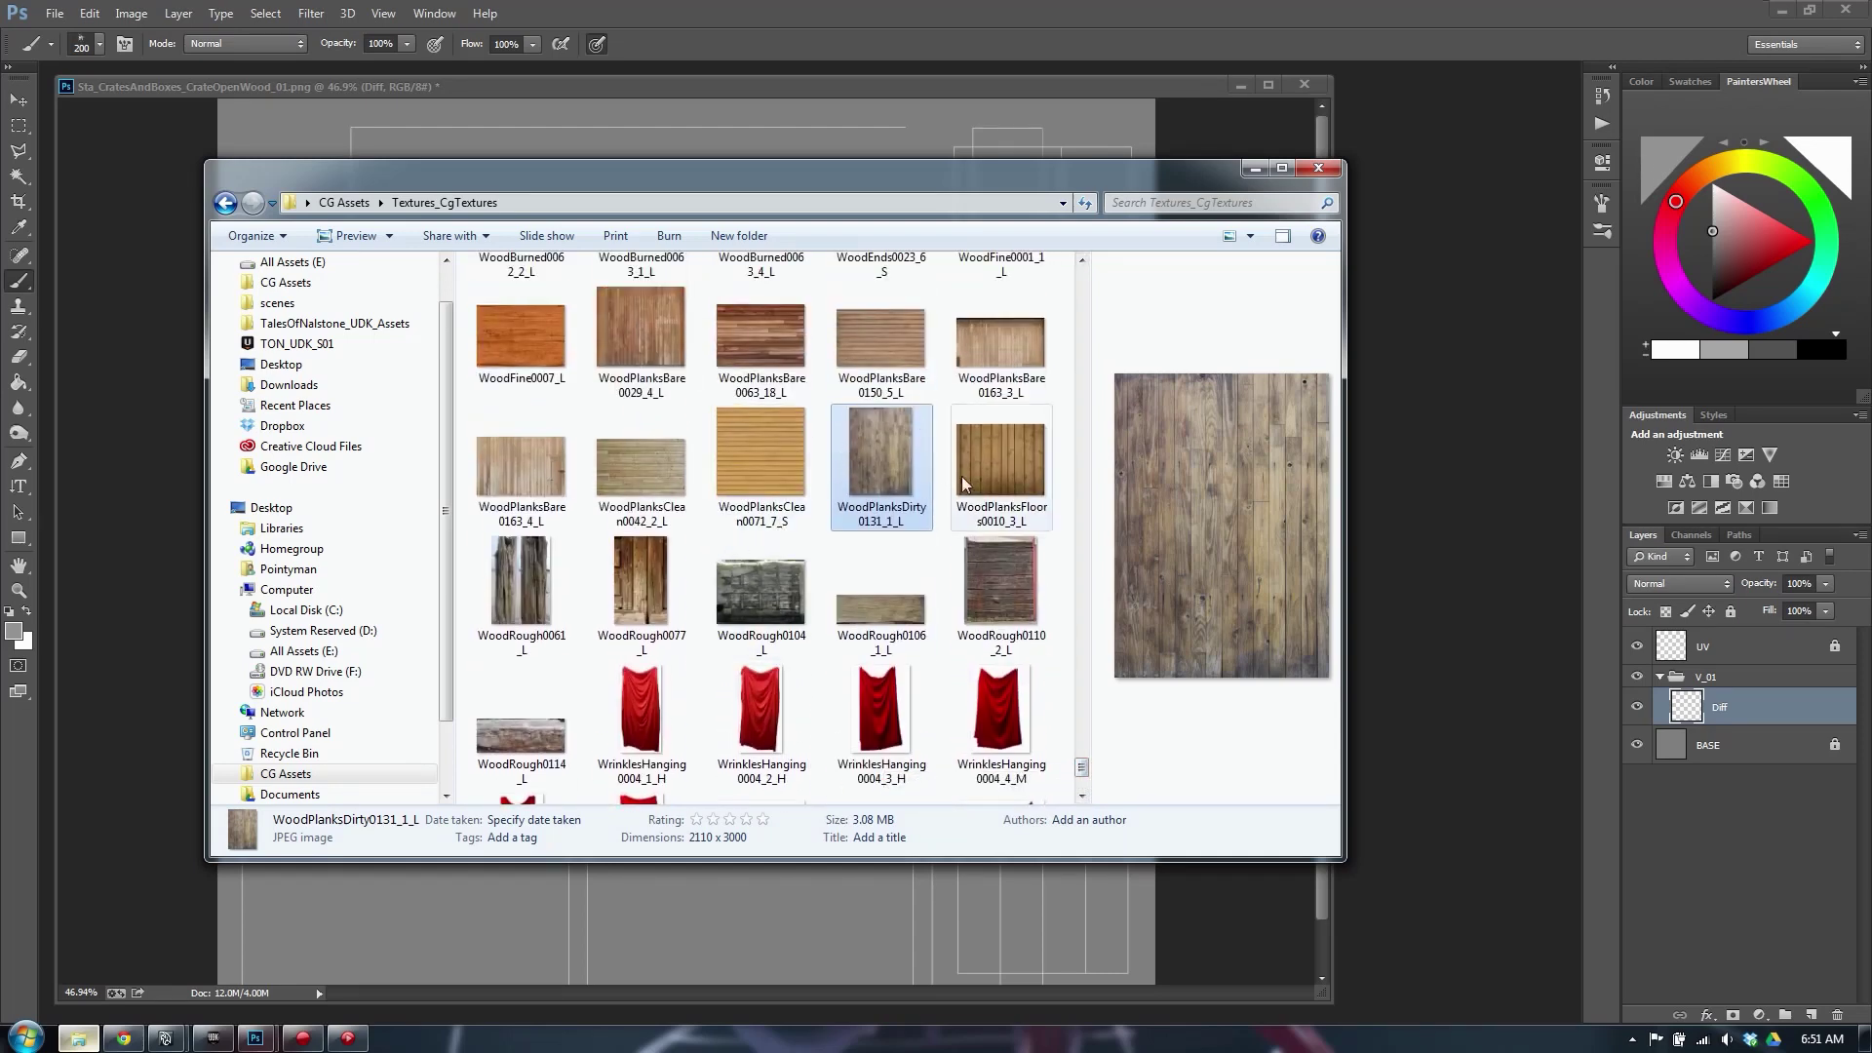
{"action": "scroll", "coordinate": [1034, 711], "scroll_direction": "down", "scroll_amount": 2}
{"action": "left_click", "coordinate": [857, 743]}
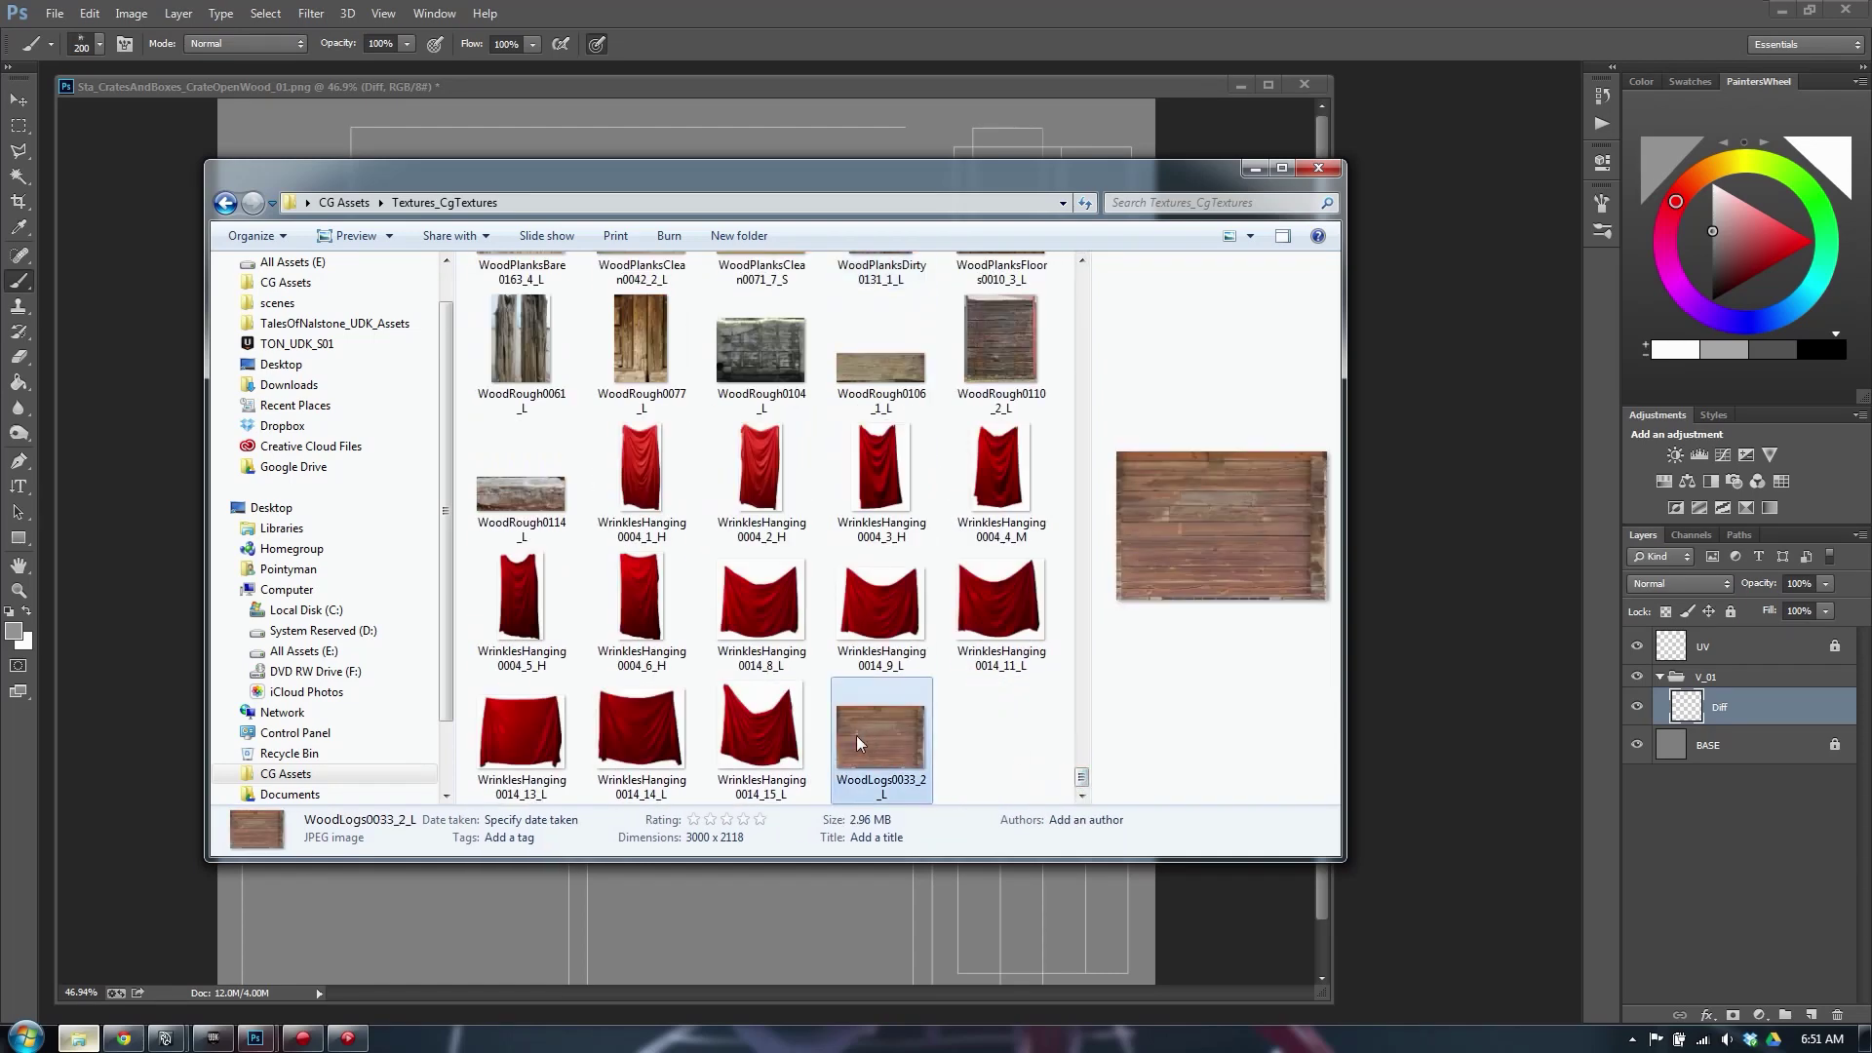
{"action": "left_click_drag", "start_coordinate": [858, 743], "coordinate": [669, 472]}
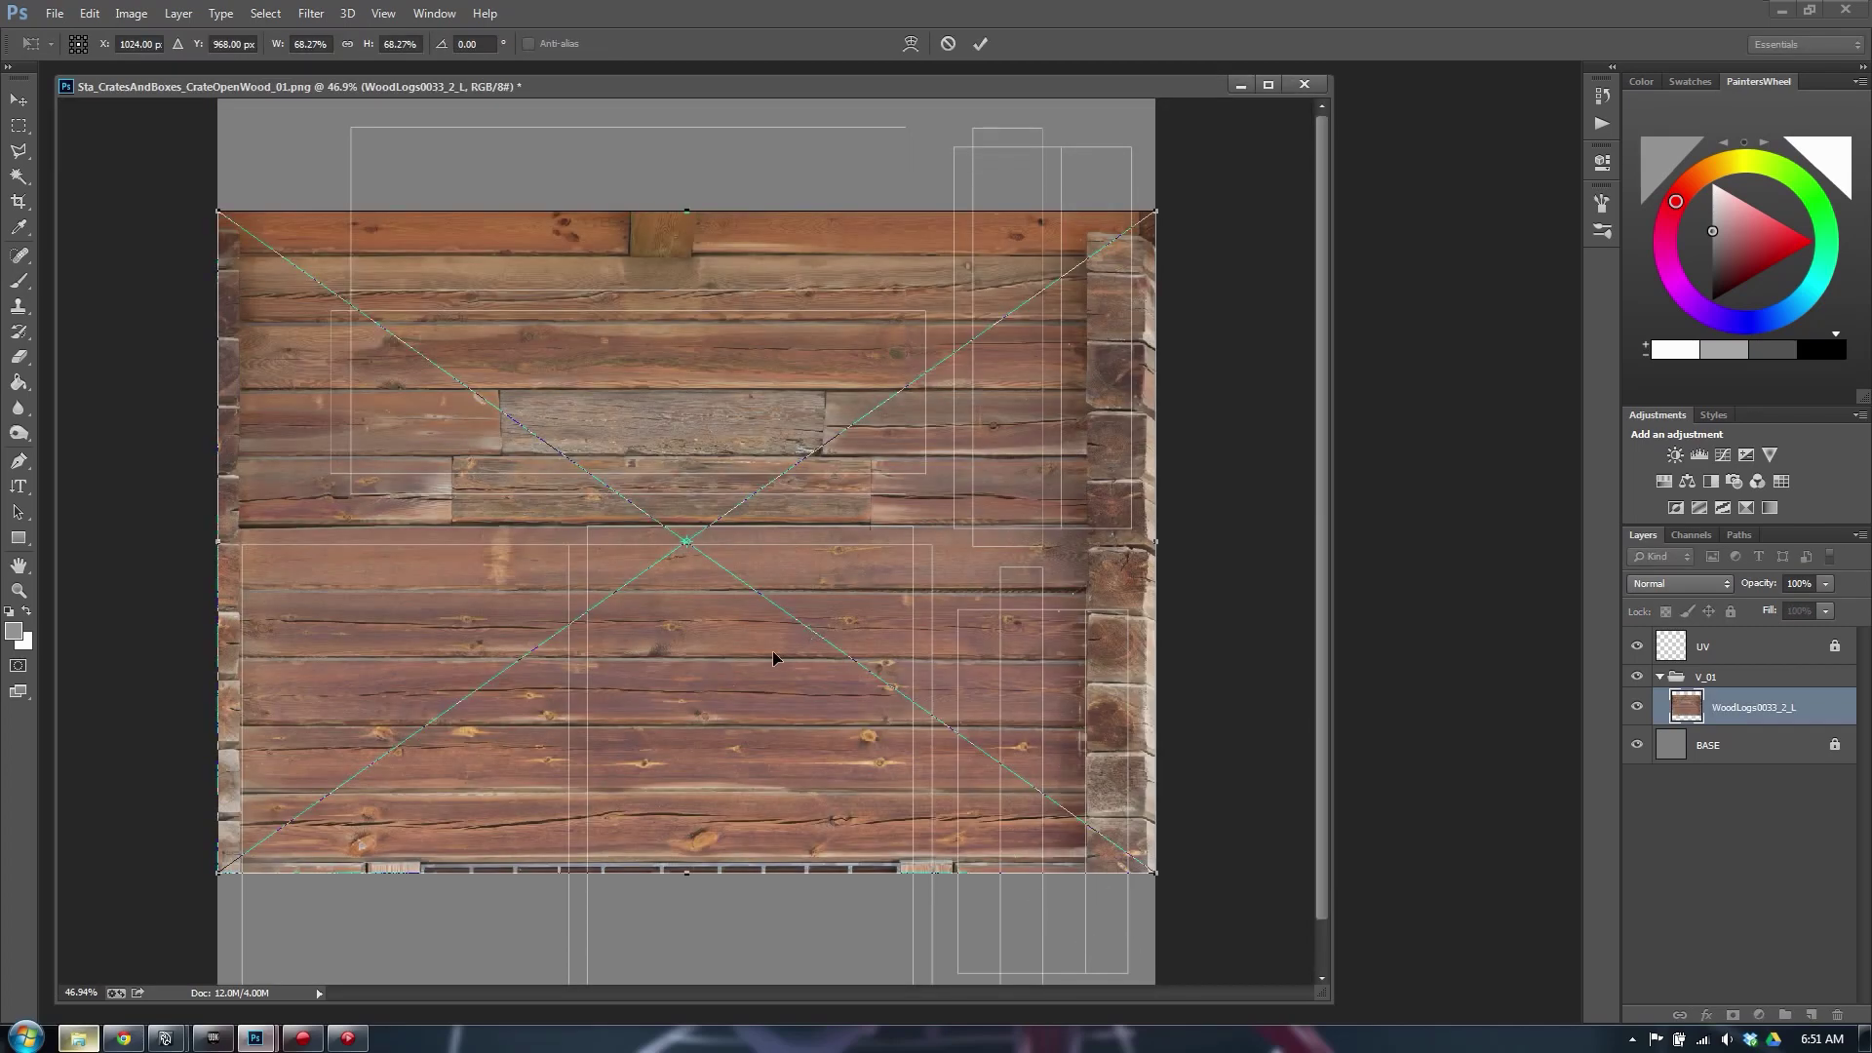
Rotate the placed wood image 90° clockwise so its planks run vertically, and position it over the large lower UV shells
{"action": "mouse_move", "coordinate": [773, 658]}
{"action": "left_mouse_down"}
{"action": "mouse_move", "coordinate": [777, 726]}
{"action": "mouse_move", "coordinate": [748, 662]}
{"action": "left_mouse_up"}
{"action": "left_click_drag", "start_coordinate": [1178, 201], "coordinate": [921, 961]}
{"action": "left_click_drag", "start_coordinate": [762, 277], "coordinate": [681, 330]}
{"action": "key", "text": "space"}
{"action": "left_click_drag", "start_coordinate": [617, 458], "coordinate": [593, 507]}
{"action": "key", "text": "Return"}
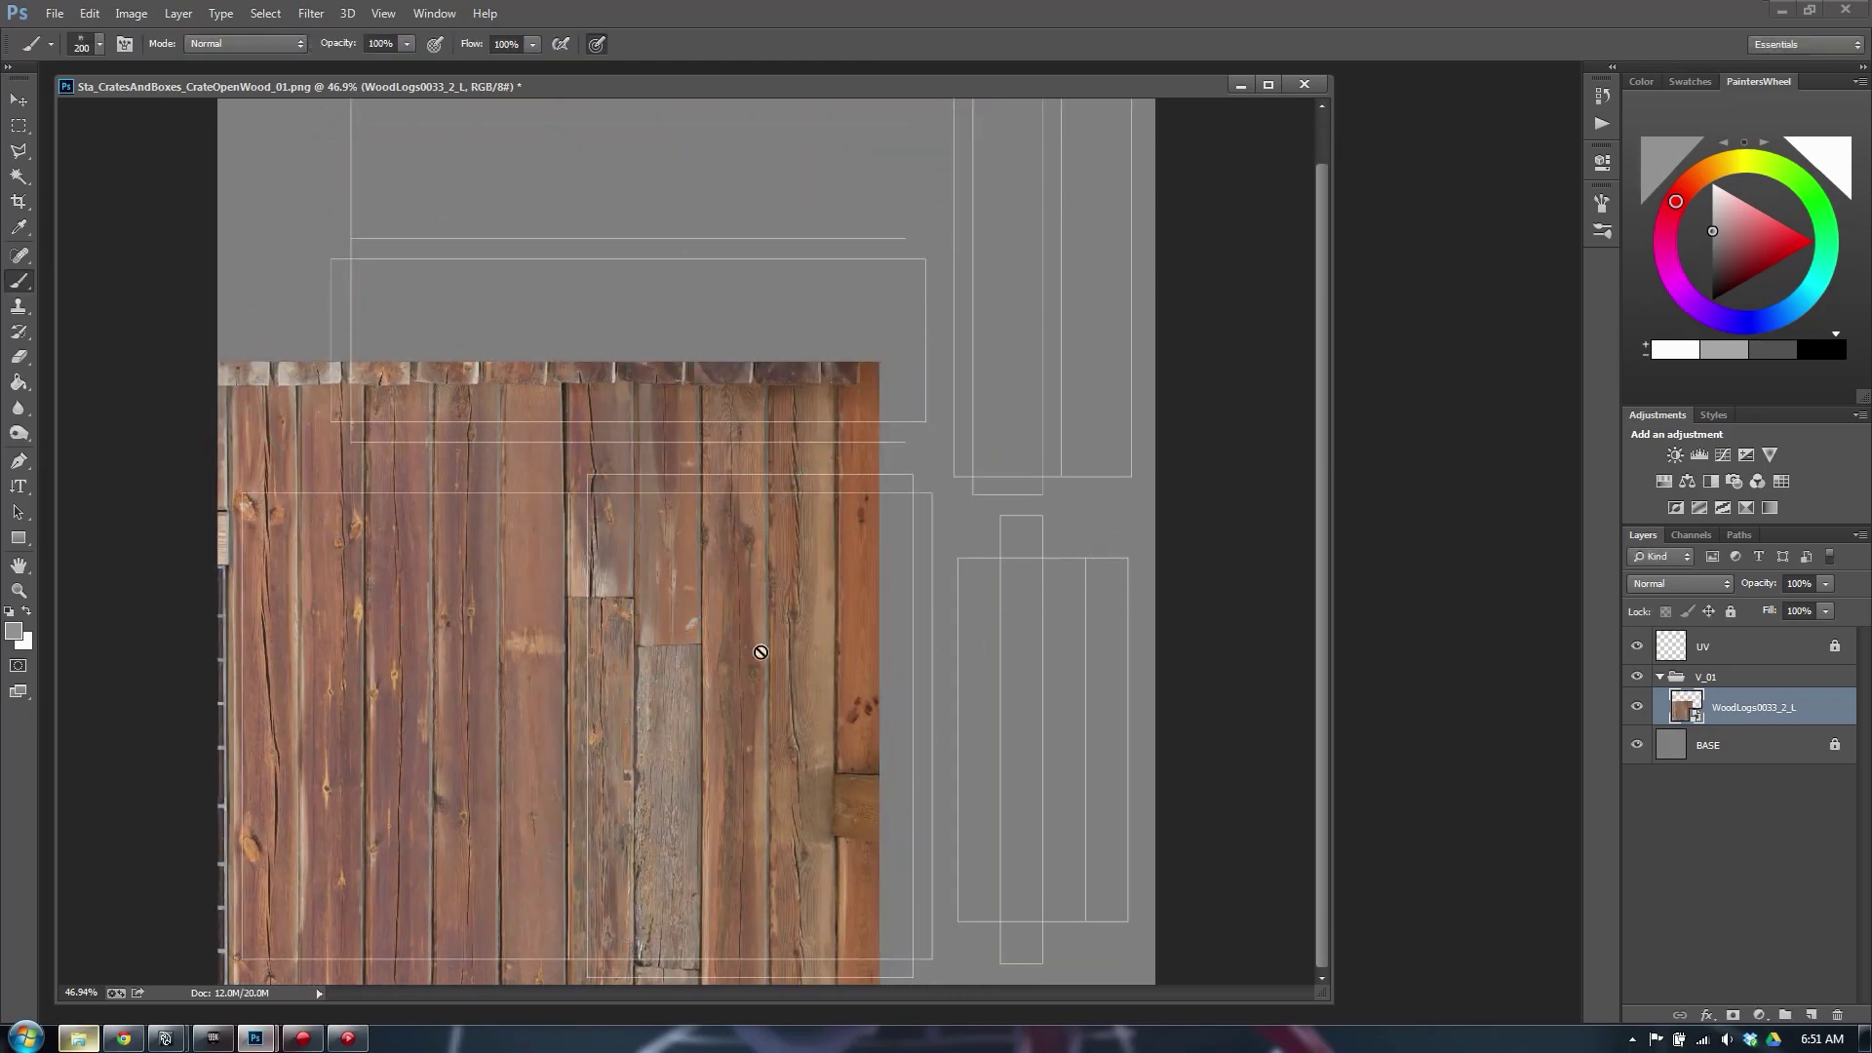
Rasterize the WoodLogs0033_2_L layer and show the canvas in full-screen mode
{"action": "right_click", "coordinate": [1738, 722]}
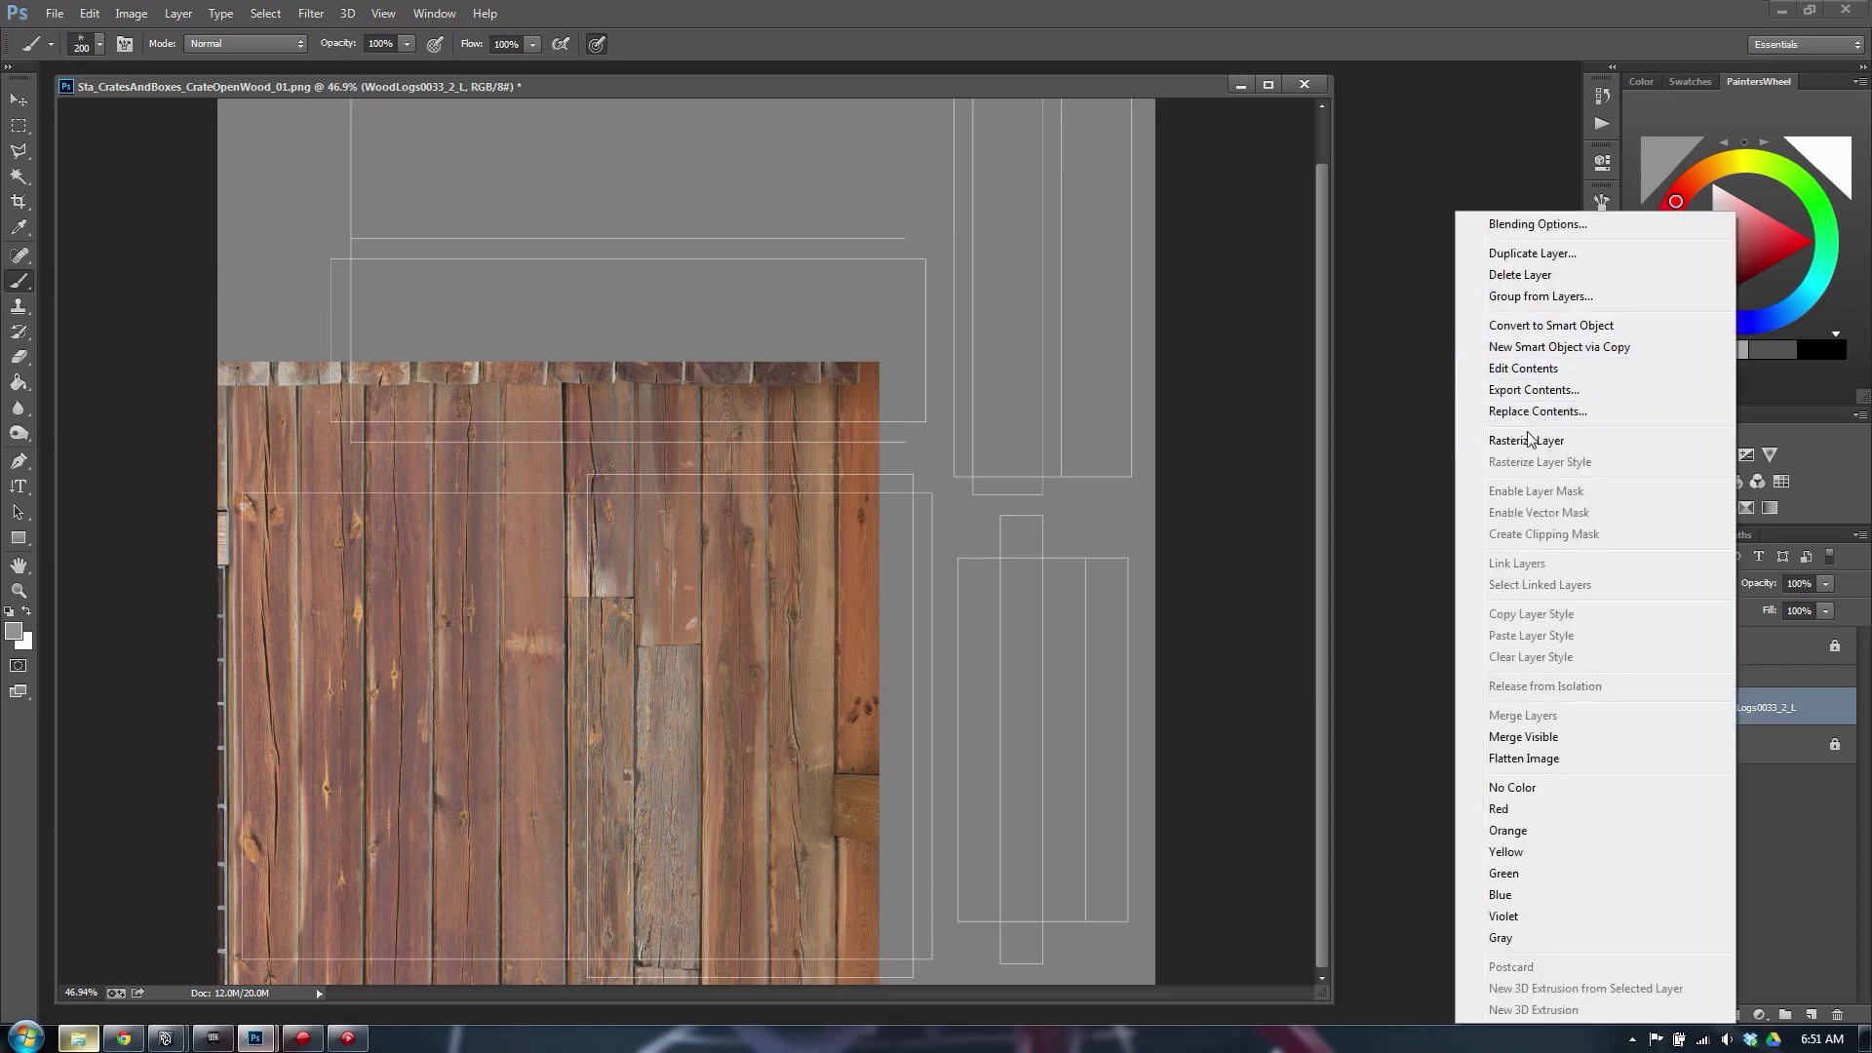
{"action": "left_click", "coordinate": [1526, 439]}
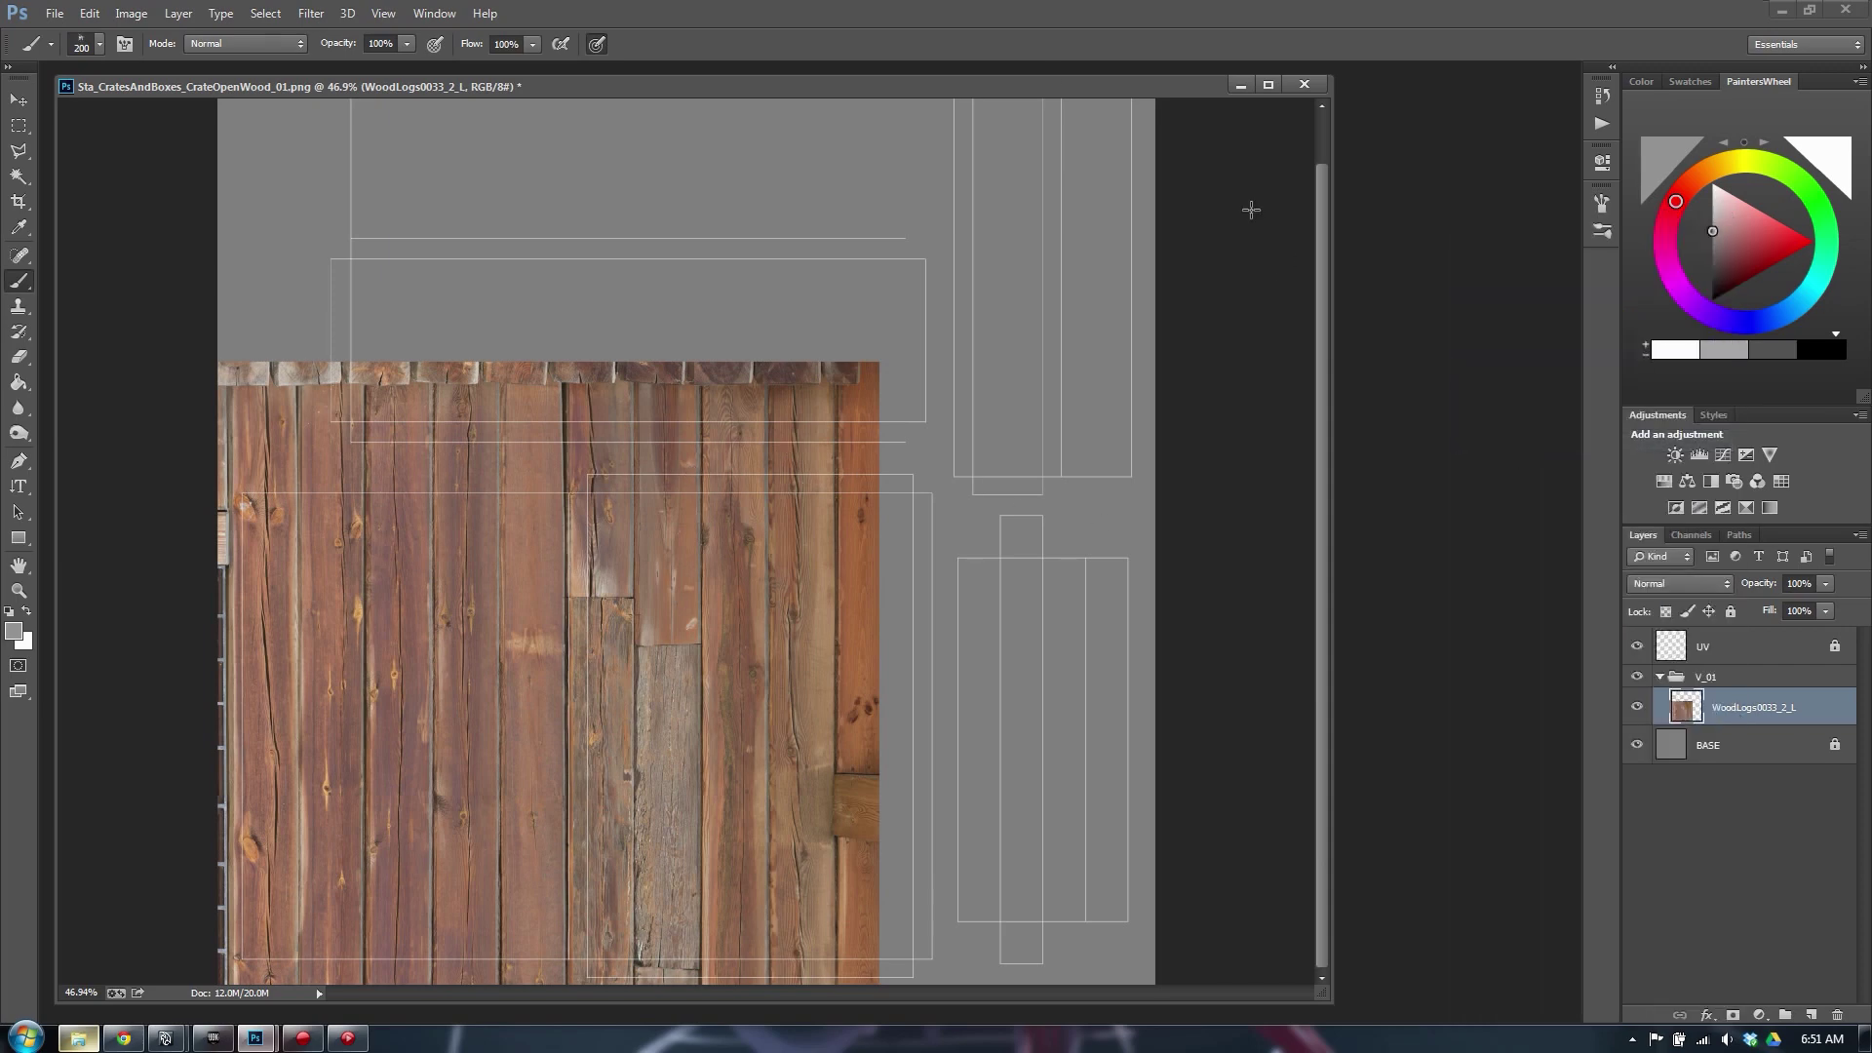
{"action": "key", "text": "f"}
{"action": "mouse_move", "coordinate": [912, 673]}
{"action": "left_mouse_down"}
{"action": "mouse_move", "coordinate": [841, 565]}
{"action": "mouse_move", "coordinate": [847, 517]}
{"action": "mouse_move", "coordinate": [822, 550]}
{"action": "mouse_move", "coordinate": [805, 536]}
{"action": "mouse_move", "coordinate": [823, 542]}
{"action": "mouse_move", "coordinate": [817, 409]}
{"action": "mouse_move", "coordinate": [817, 427]}
{"action": "left_mouse_up"}
Mirror the wood layer horizontally and shift it so the reddish planks cover the right-hand large lower UV shell
{"action": "key", "text": "v"}
{"action": "key", "text": "ctrl+t"}
{"action": "left_click_drag", "start_coordinate": [1060, 606], "coordinate": [400, 606]}
{"action": "key", "text": "Return"}
{"action": "left_click_drag", "start_coordinate": [779, 462], "coordinate": [812, 459]}
Scale the wood layer's width to 96.13% and line up its plank seams with the side edges of the right-hand lower UV shell
{"action": "scroll", "coordinate": [832, 551], "scroll_direction": "up", "scroll_amount": 1, "text": "alt"}
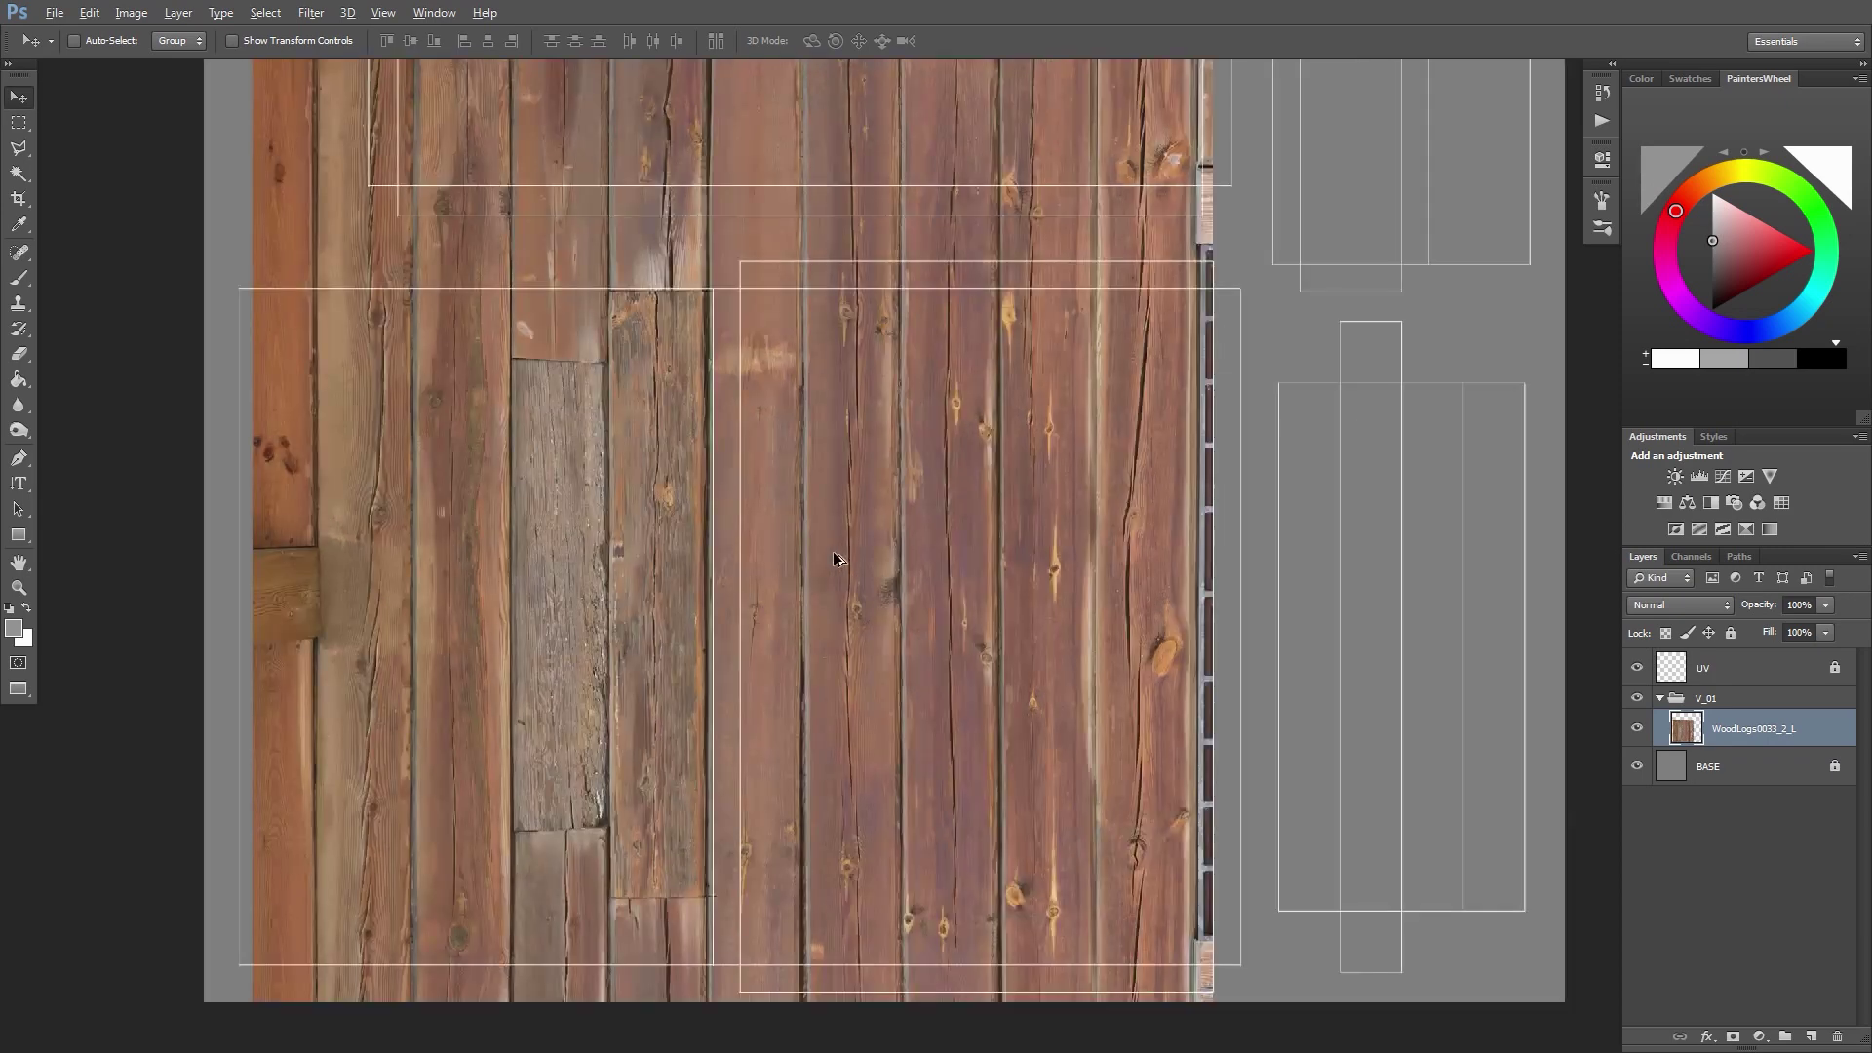
{"action": "key", "text": "ctrl+t"}
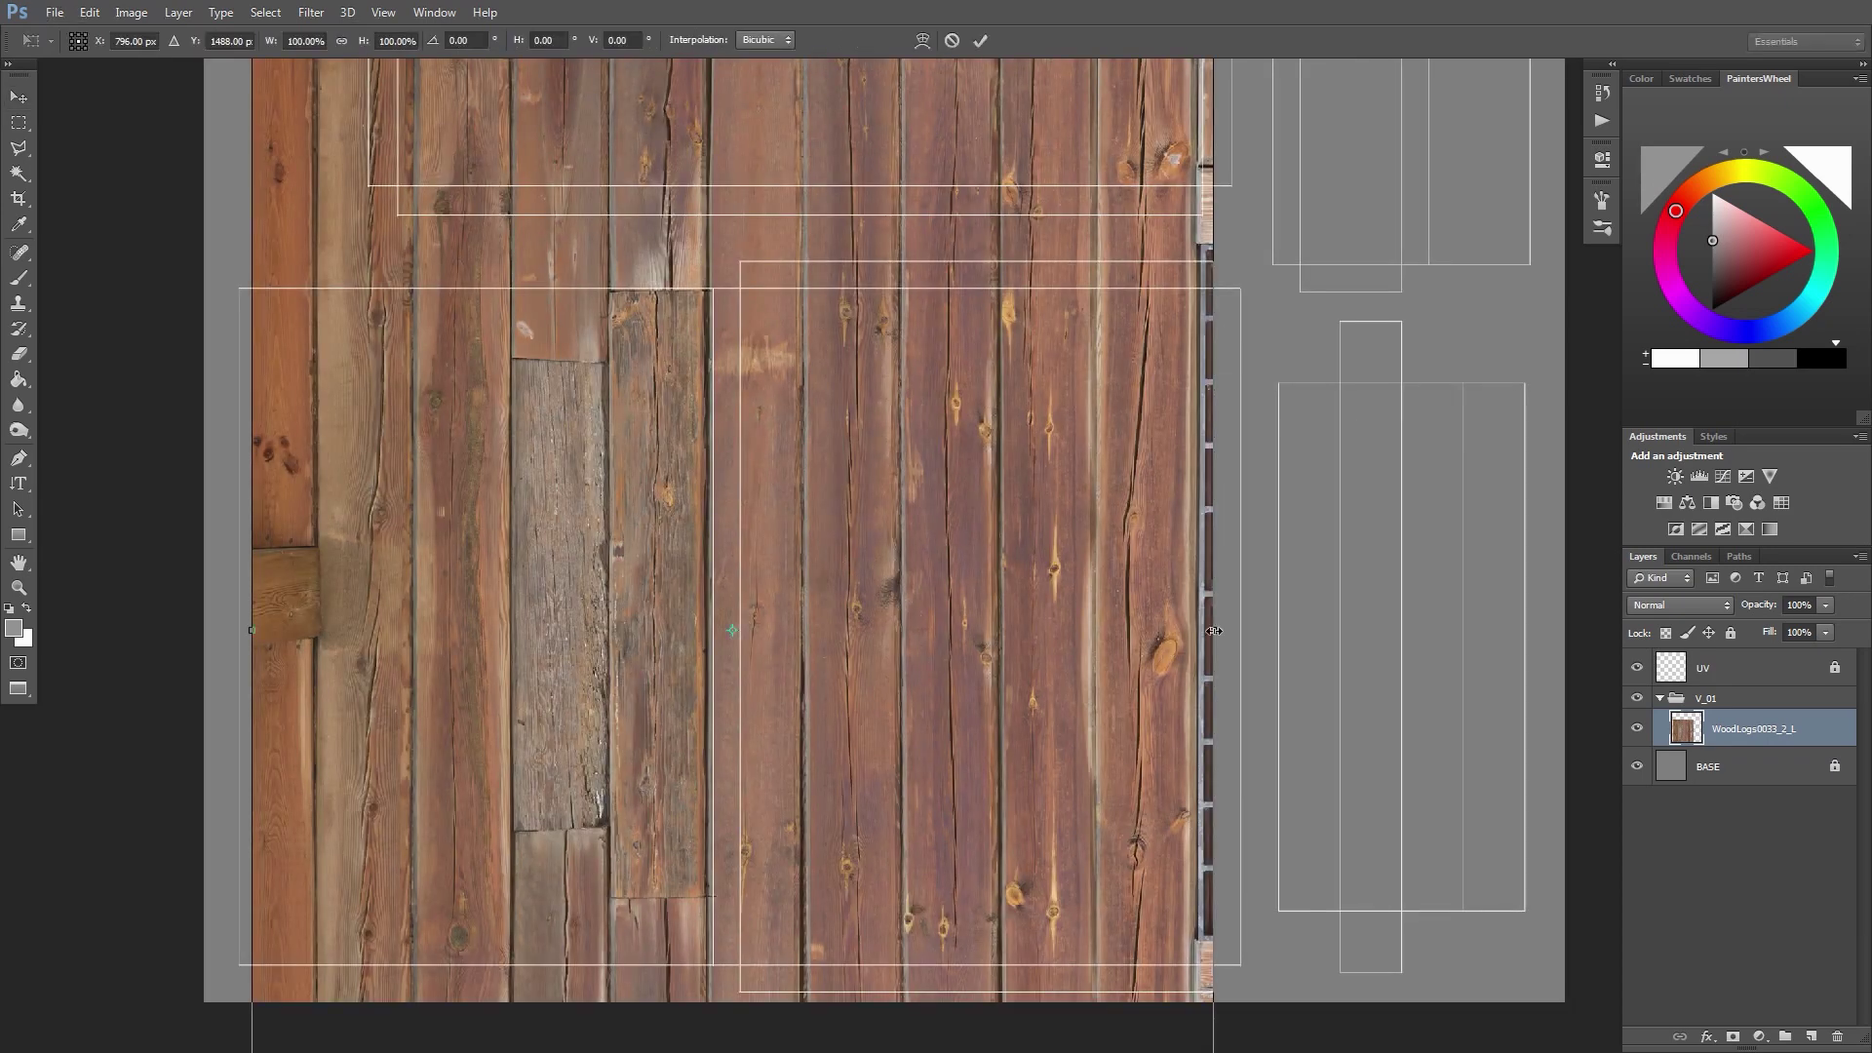
{"action": "left_click_drag", "start_coordinate": [1213, 631], "coordinate": [1257, 630], "text": "alt"}
{"action": "left_click_drag", "start_coordinate": [880, 411], "coordinate": [889, 411]}
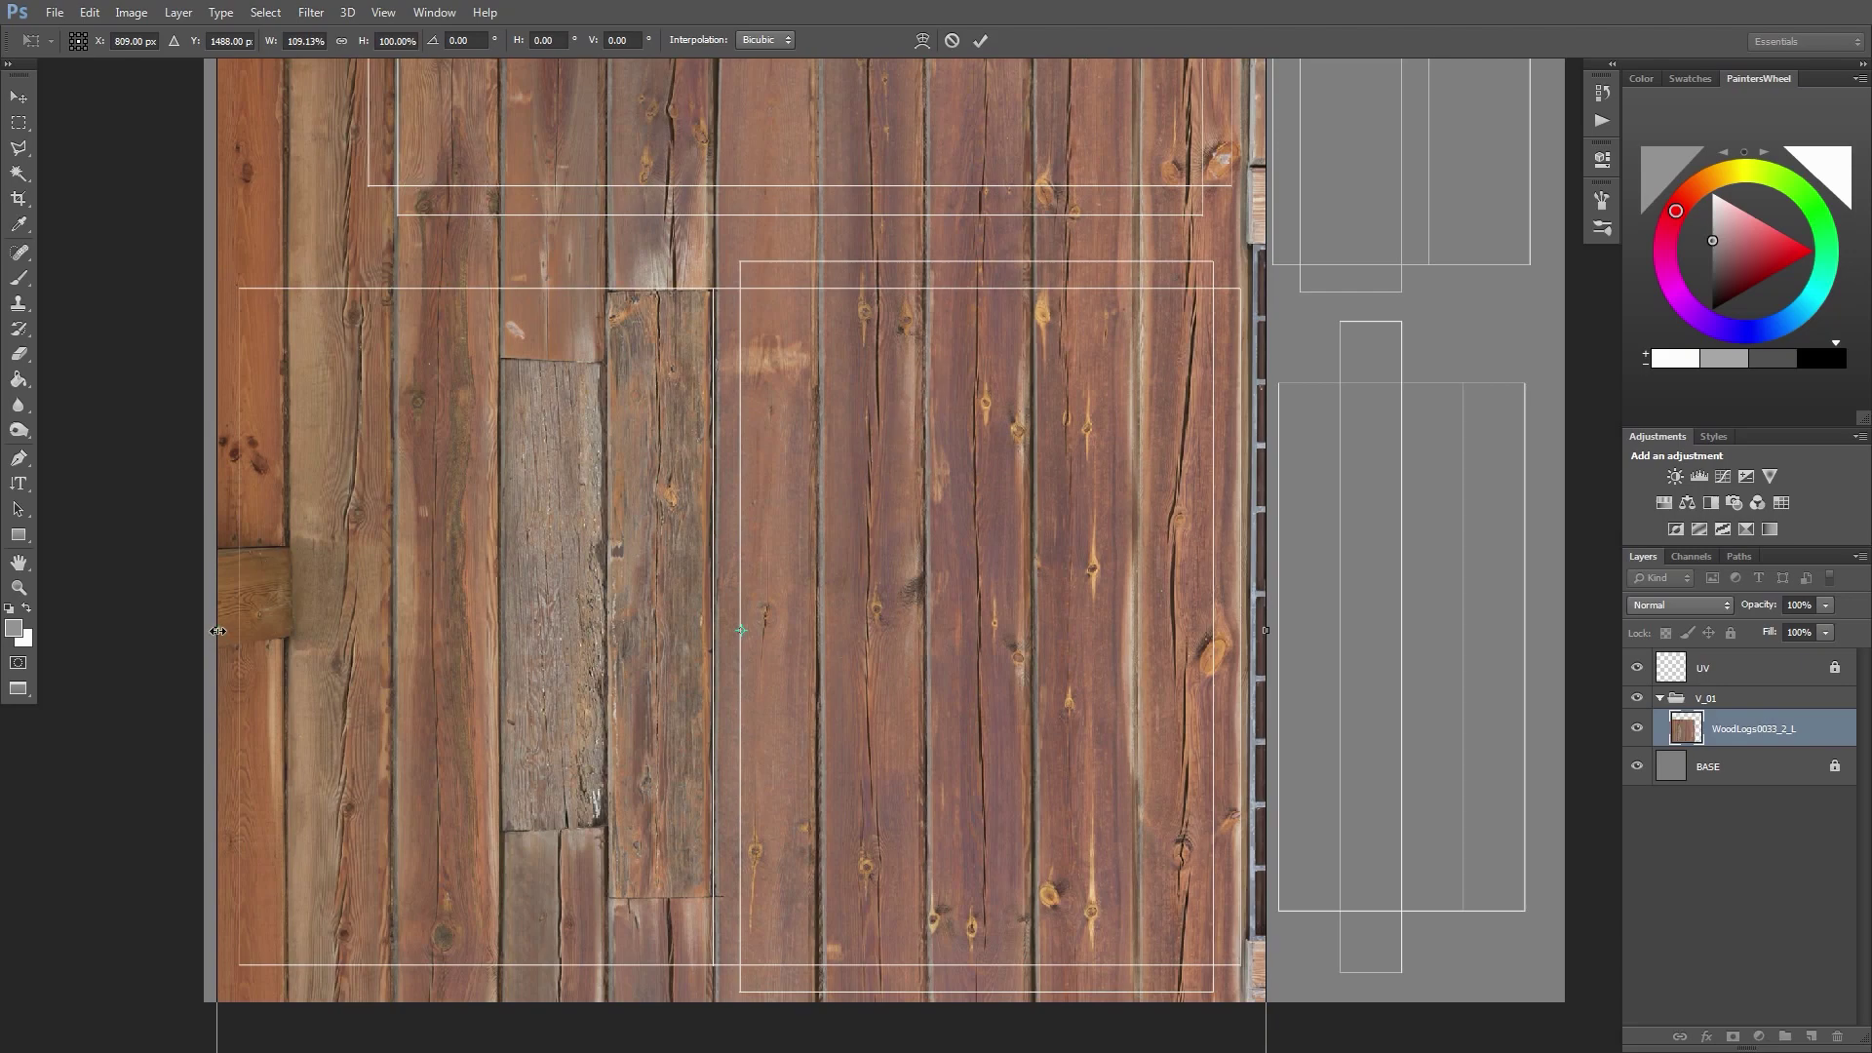
{"action": "left_click_drag", "start_coordinate": [218, 631], "coordinate": [275, 630]}
{"action": "left_click_drag", "start_coordinate": [1264, 630], "coordinate": [1230, 632]}
{"action": "left_click_drag", "start_coordinate": [273, 631], "coordinate": [305, 628]}
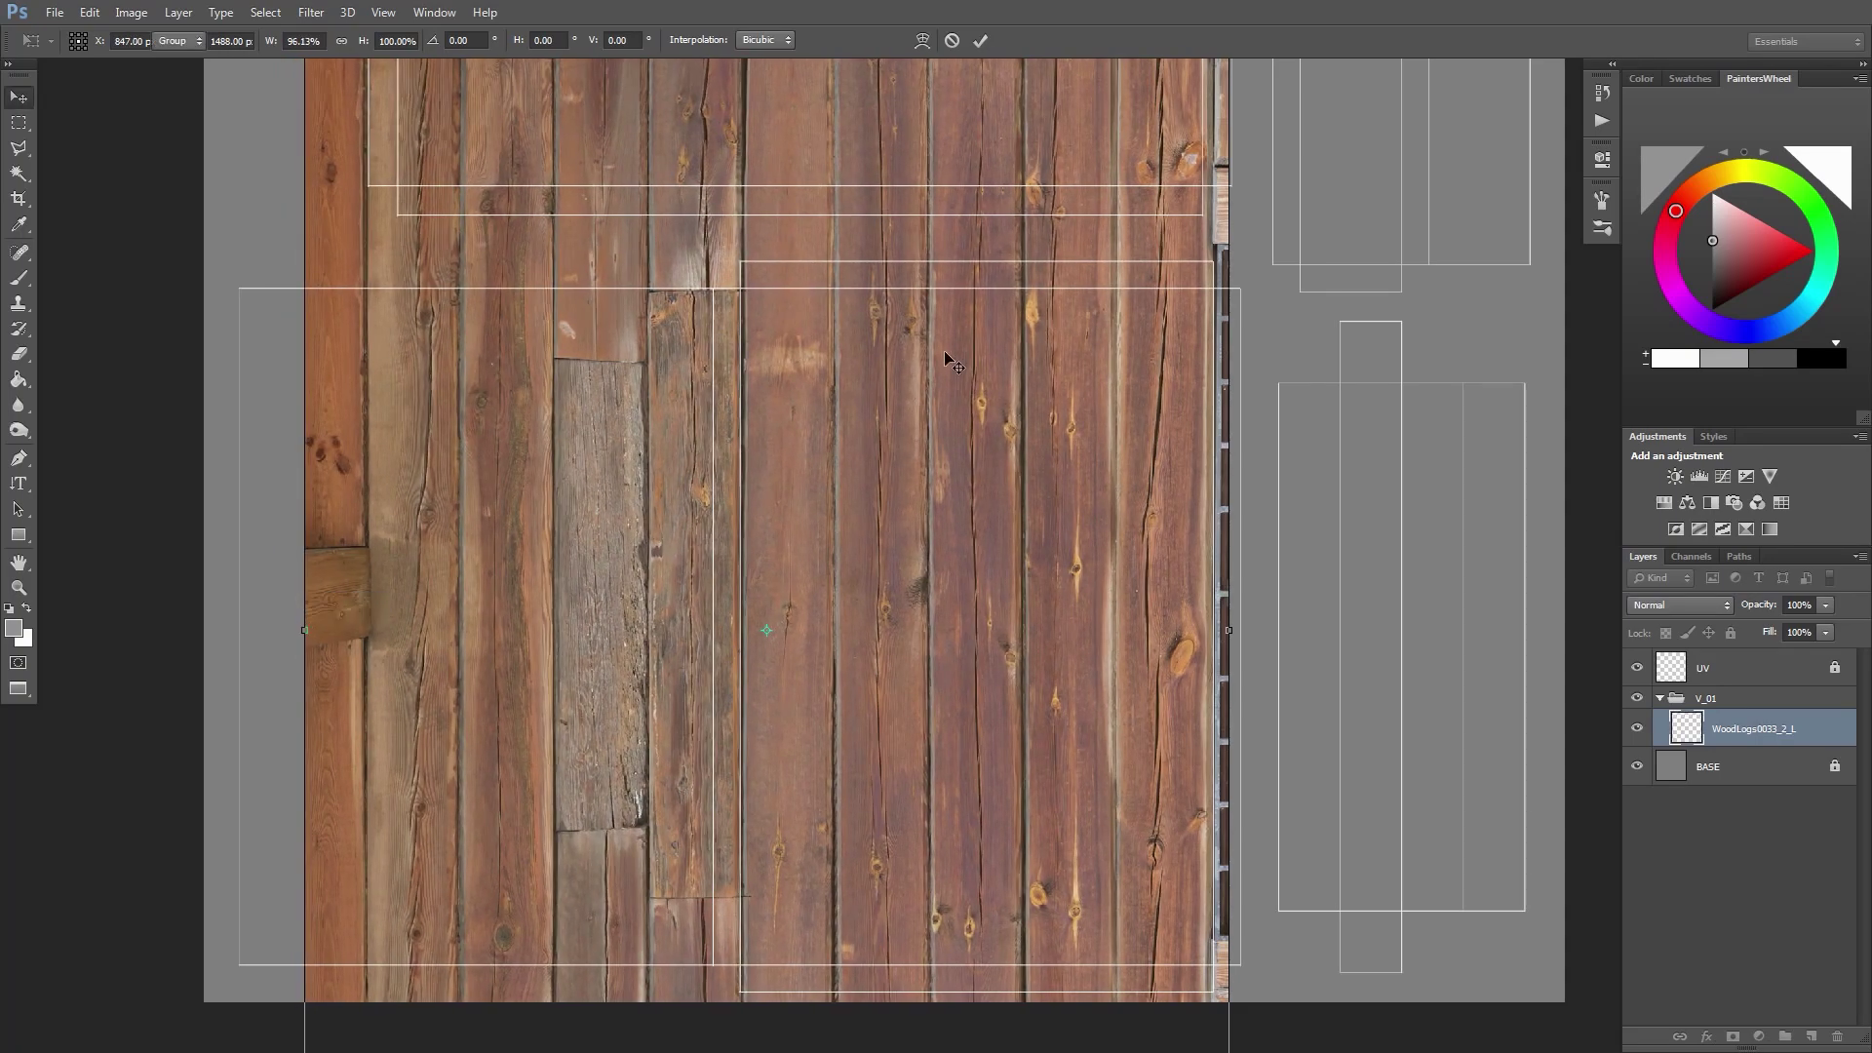
{"action": "key", "text": "Return"}
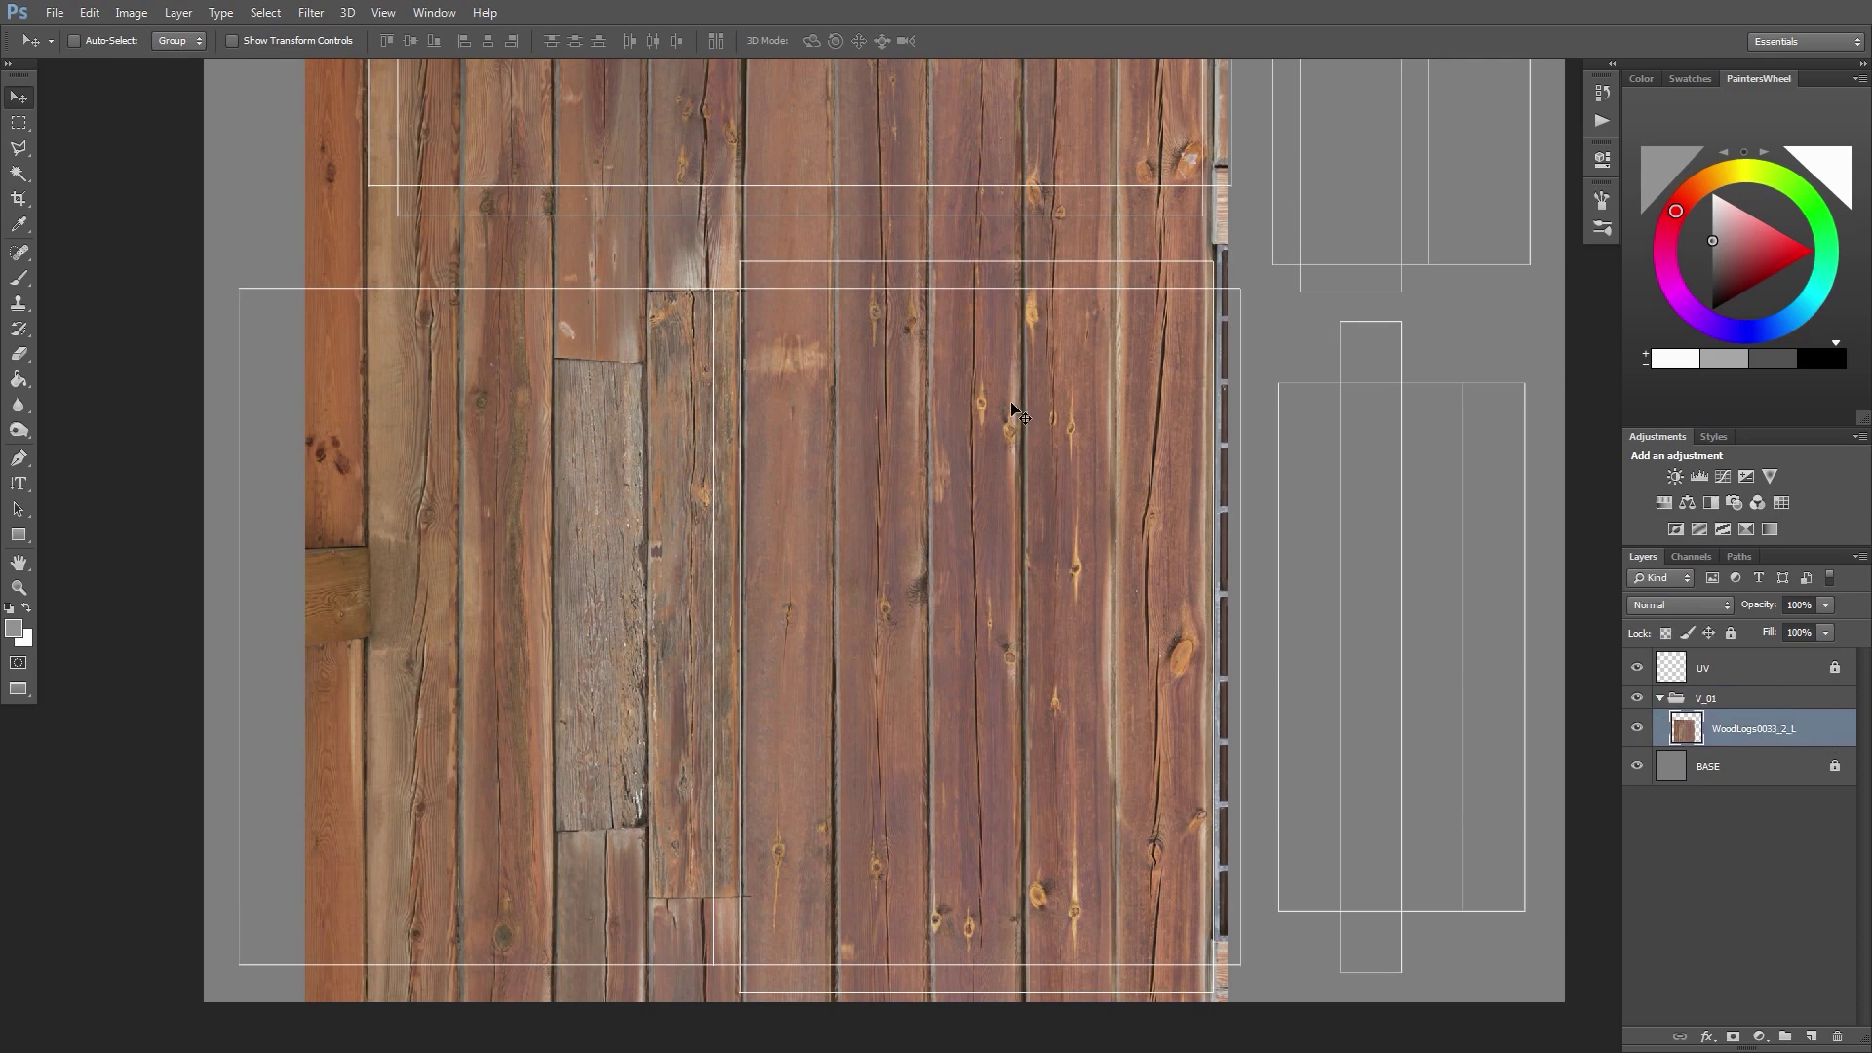
Delete the parts of the wood layer above and below the wide lower UV shell and beyond the last reddish plank
{"action": "key", "text": "m"}
{"action": "scroll", "coordinate": [923, 439], "scroll_direction": "down", "scroll_amount": 1, "text": "alt"}
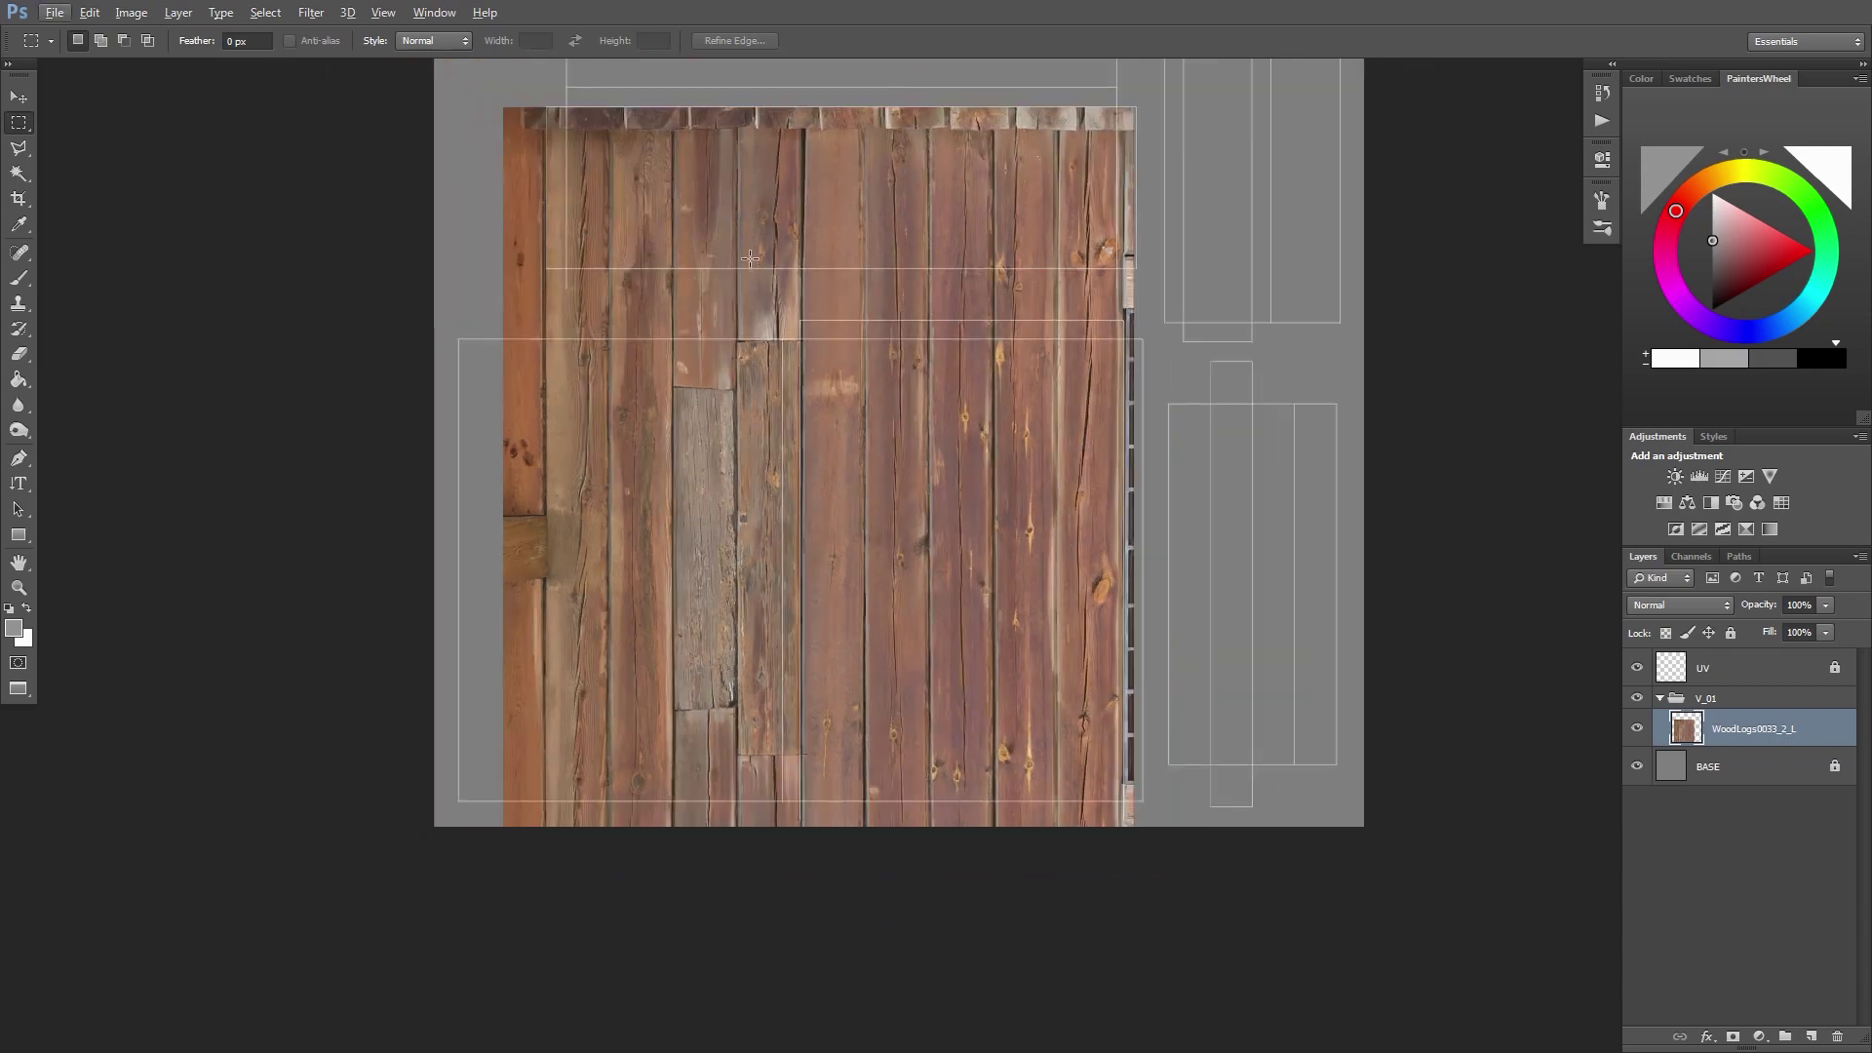
{"action": "left_click_drag", "start_coordinate": [477, 75], "coordinate": [1120, 923]}
{"action": "key", "text": "Delete"}
{"action": "key", "text": "ctrl+d"}
{"action": "key", "text": "Delete"}
{"action": "key", "text": "ctrl+d"}
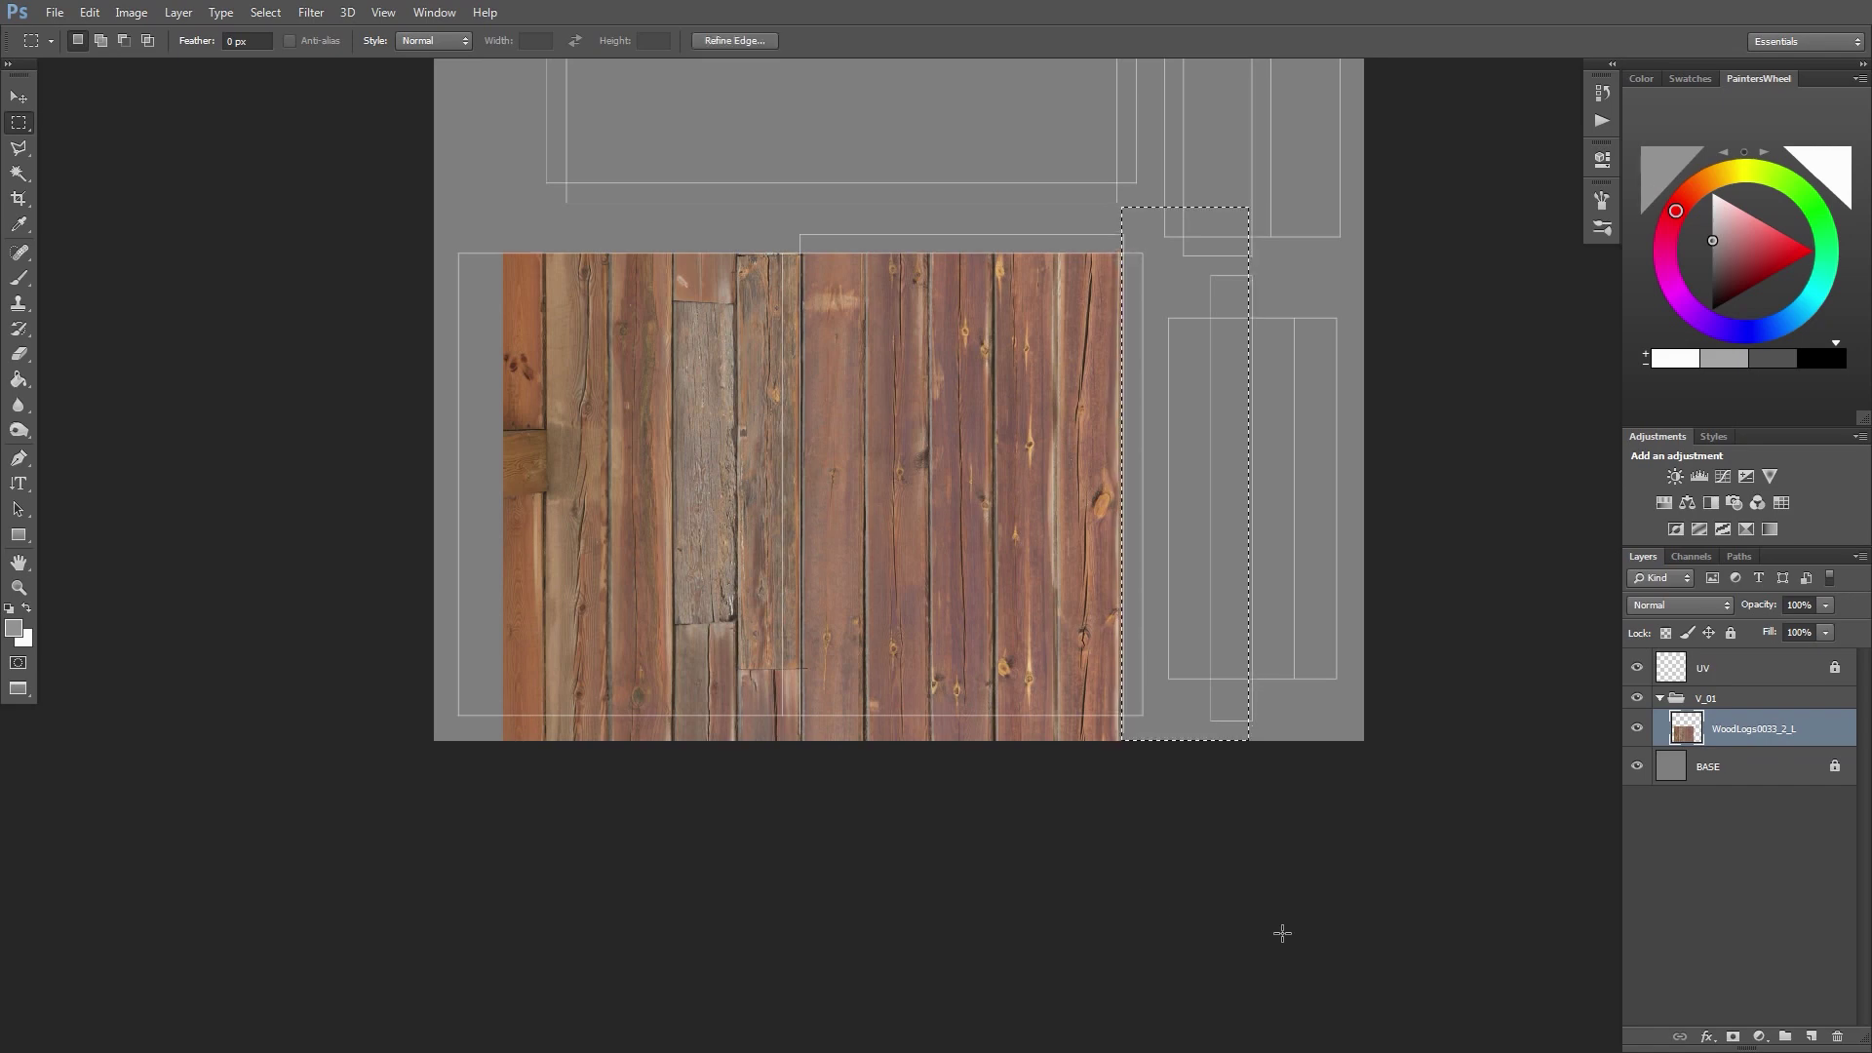
{"action": "left_click_drag", "start_coordinate": [1284, 741], "coordinate": [355, 714]}
{"action": "key", "text": "Delete"}
{"action": "key", "text": "ctrl+d"}
Separate the mixed planks left of the right-hand lower UV shell, delete them, and clear the selection
{"action": "scroll", "coordinate": [881, 568], "scroll_direction": "up", "scroll_amount": 1, "text": "alt"}
{"action": "scroll", "coordinate": [880, 569], "scroll_direction": "up", "scroll_amount": 1, "text": "alt"}
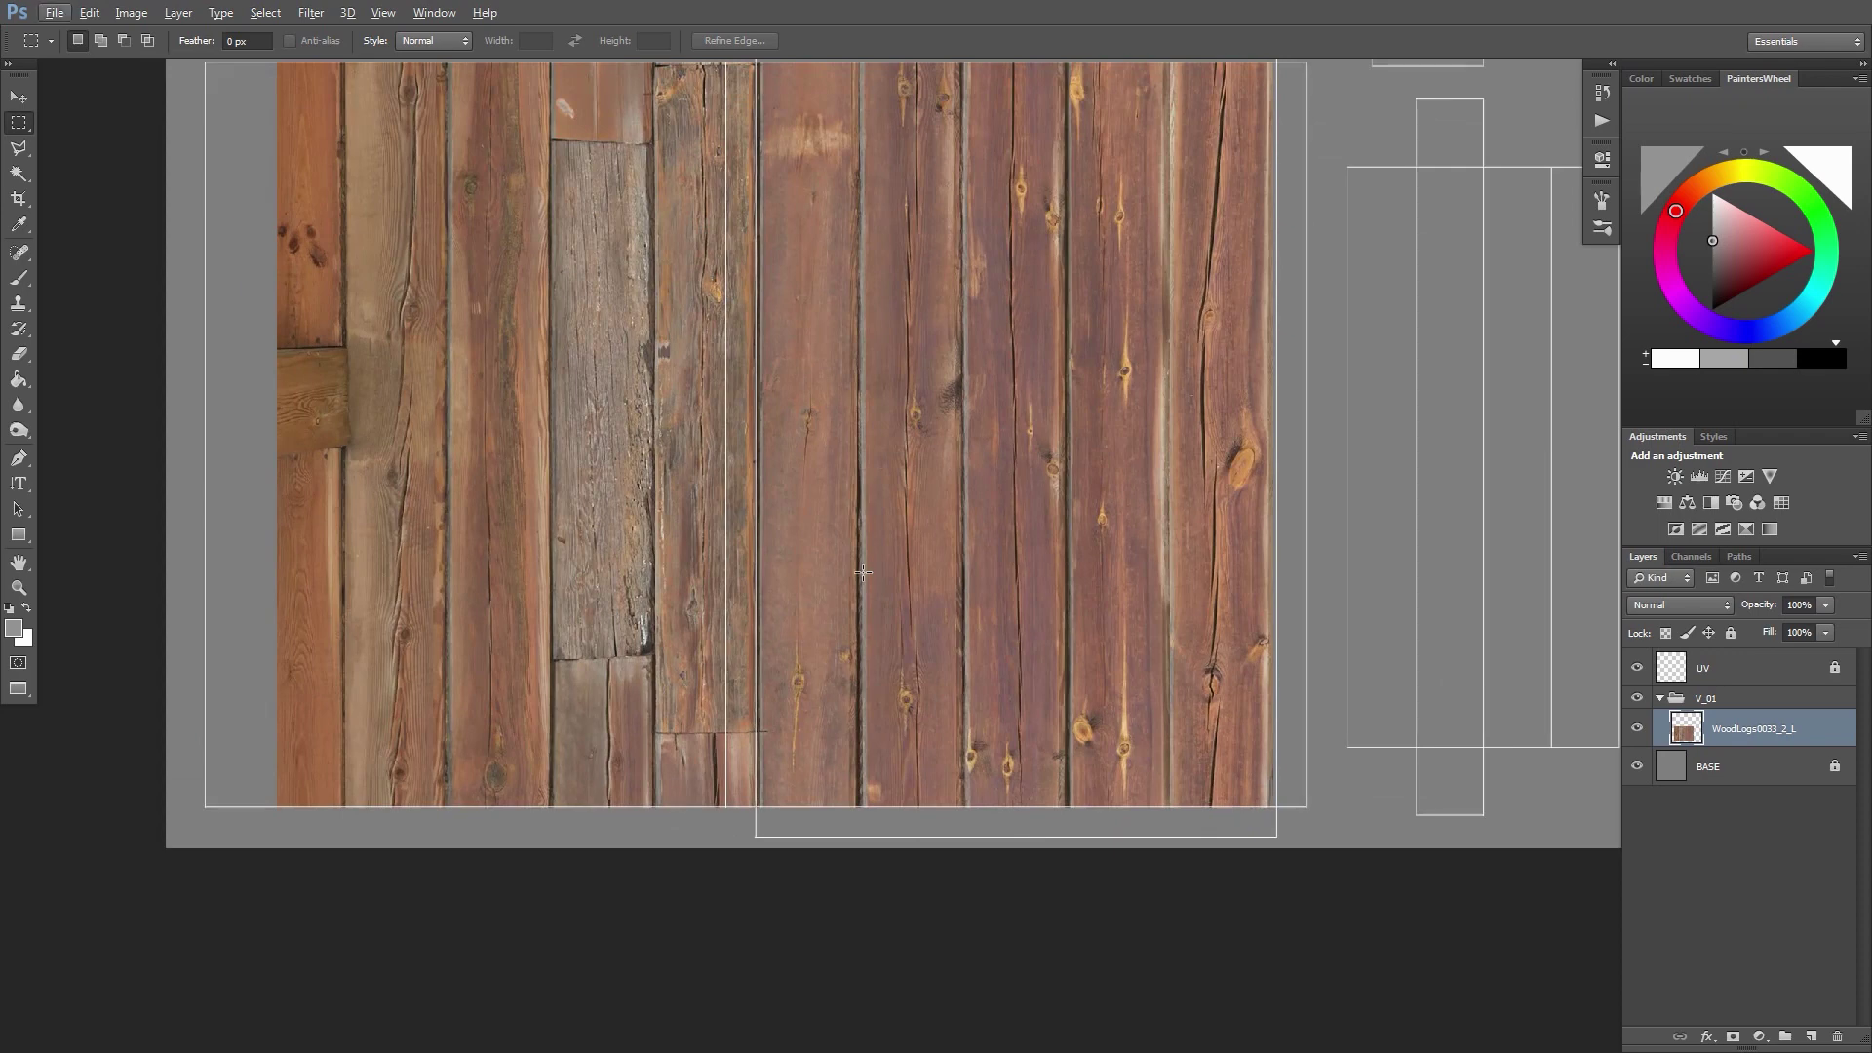
{"action": "left_click_drag", "start_coordinate": [948, 457], "coordinate": [942, 595]}
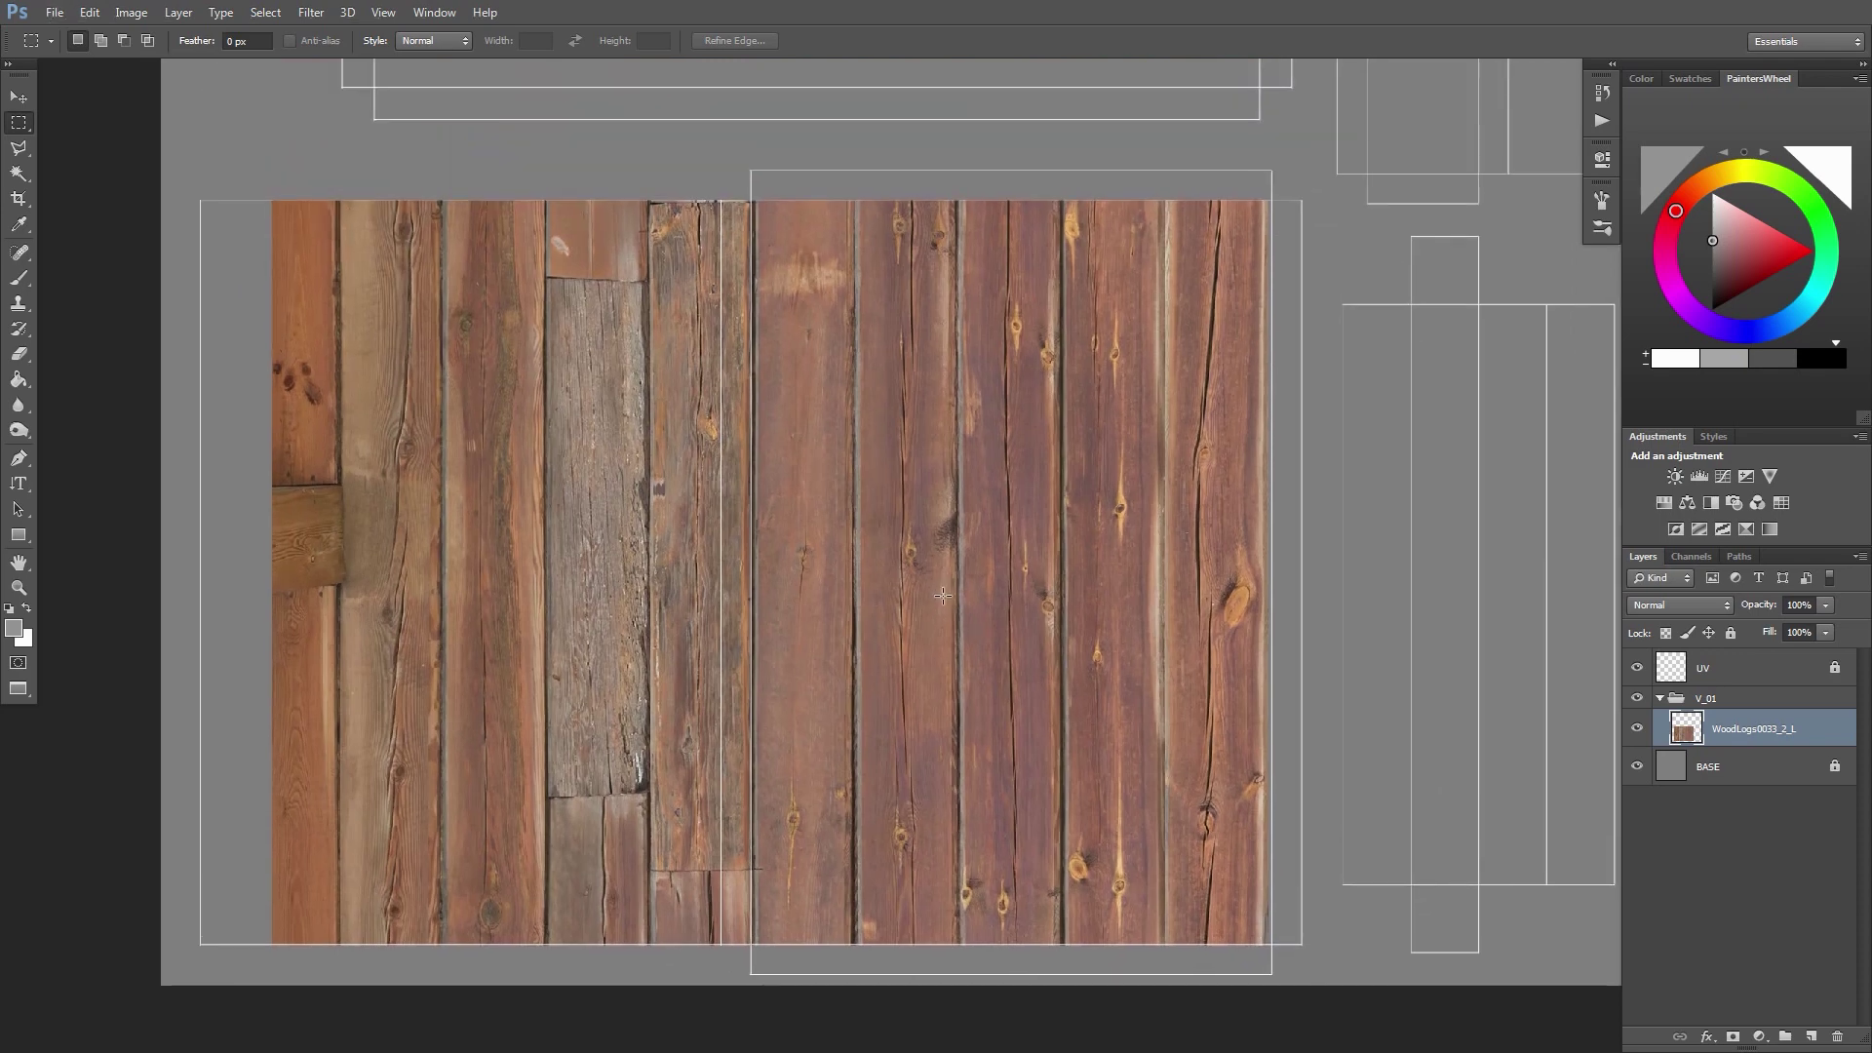
{"action": "left_click_drag", "start_coordinate": [752, 173], "coordinate": [261, 886]}
{"action": "left_click_drag", "start_coordinate": [531, 667], "coordinate": [470, 657], "text": "ctrl"}
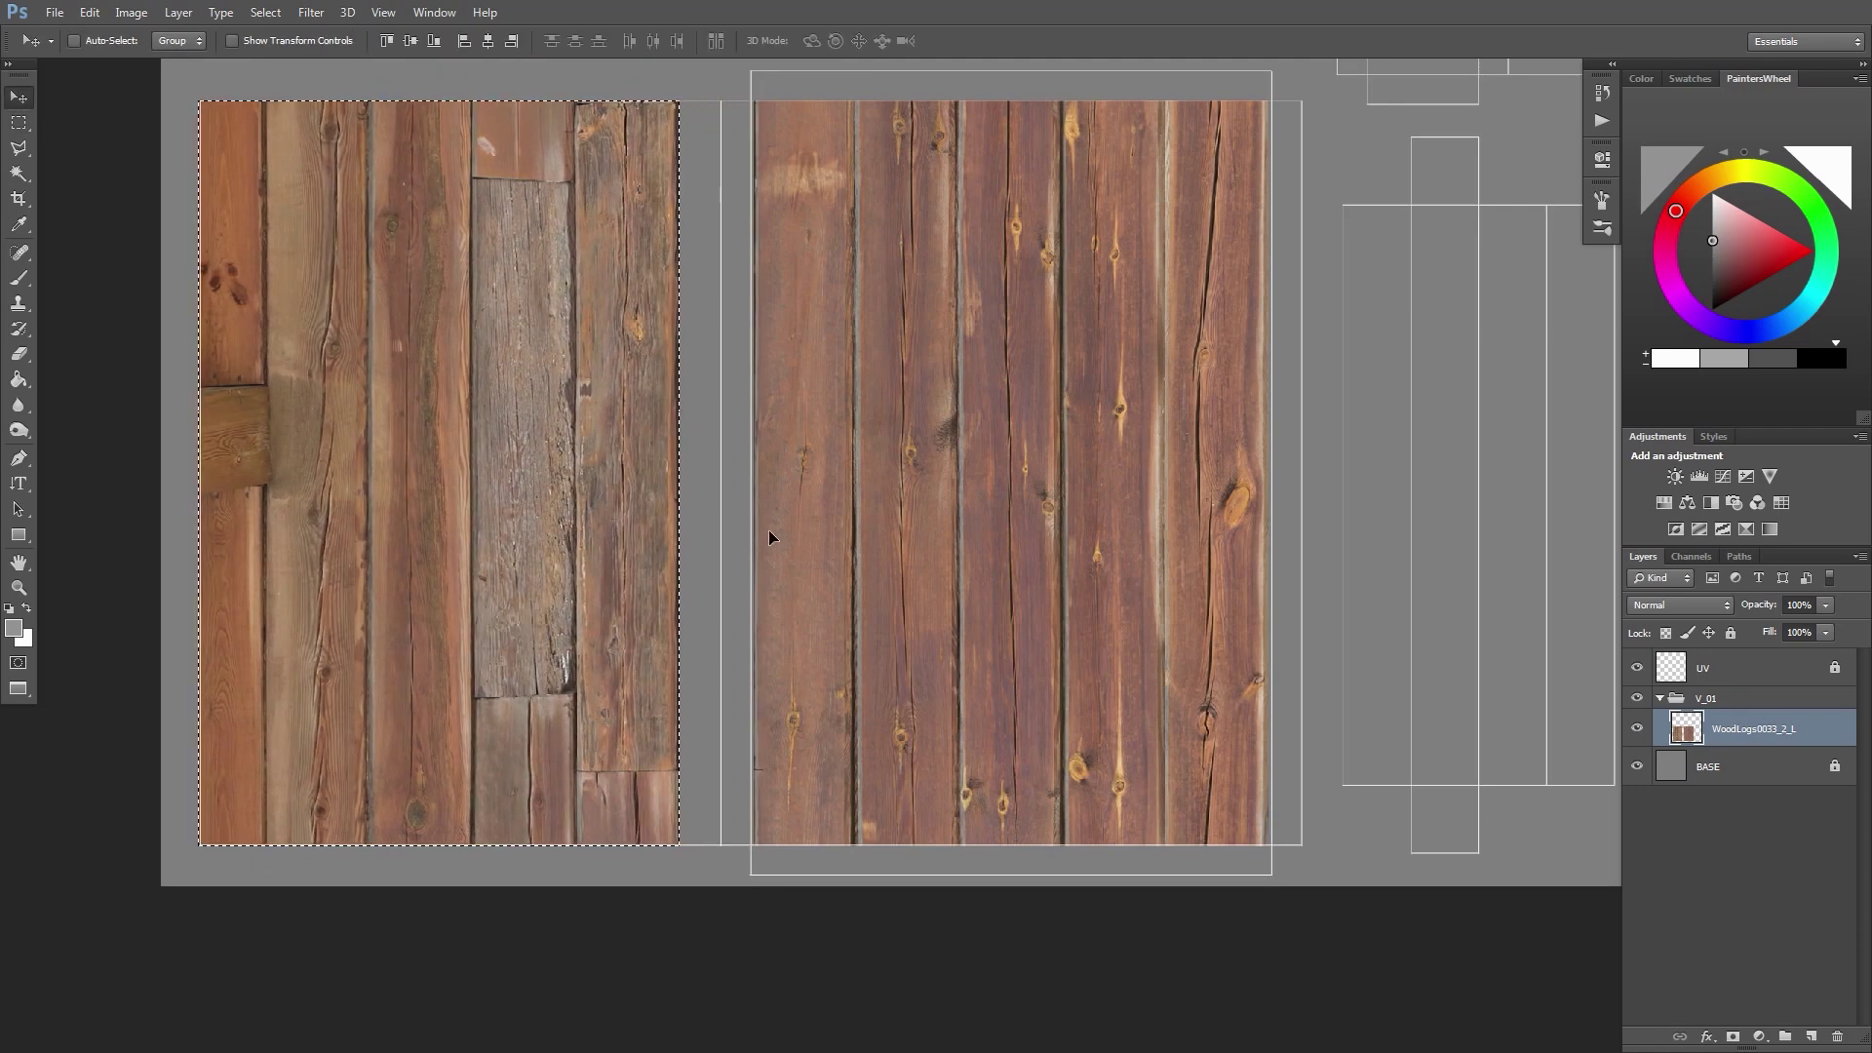
{"action": "key", "text": "Delete"}
{"action": "key", "text": "ctrl+d"}
Place the WoodLogs0033_2_L image from the Textures_CgTextures folder into the document again and rotate it -90°
{"action": "key", "text": "alt+Tab"}
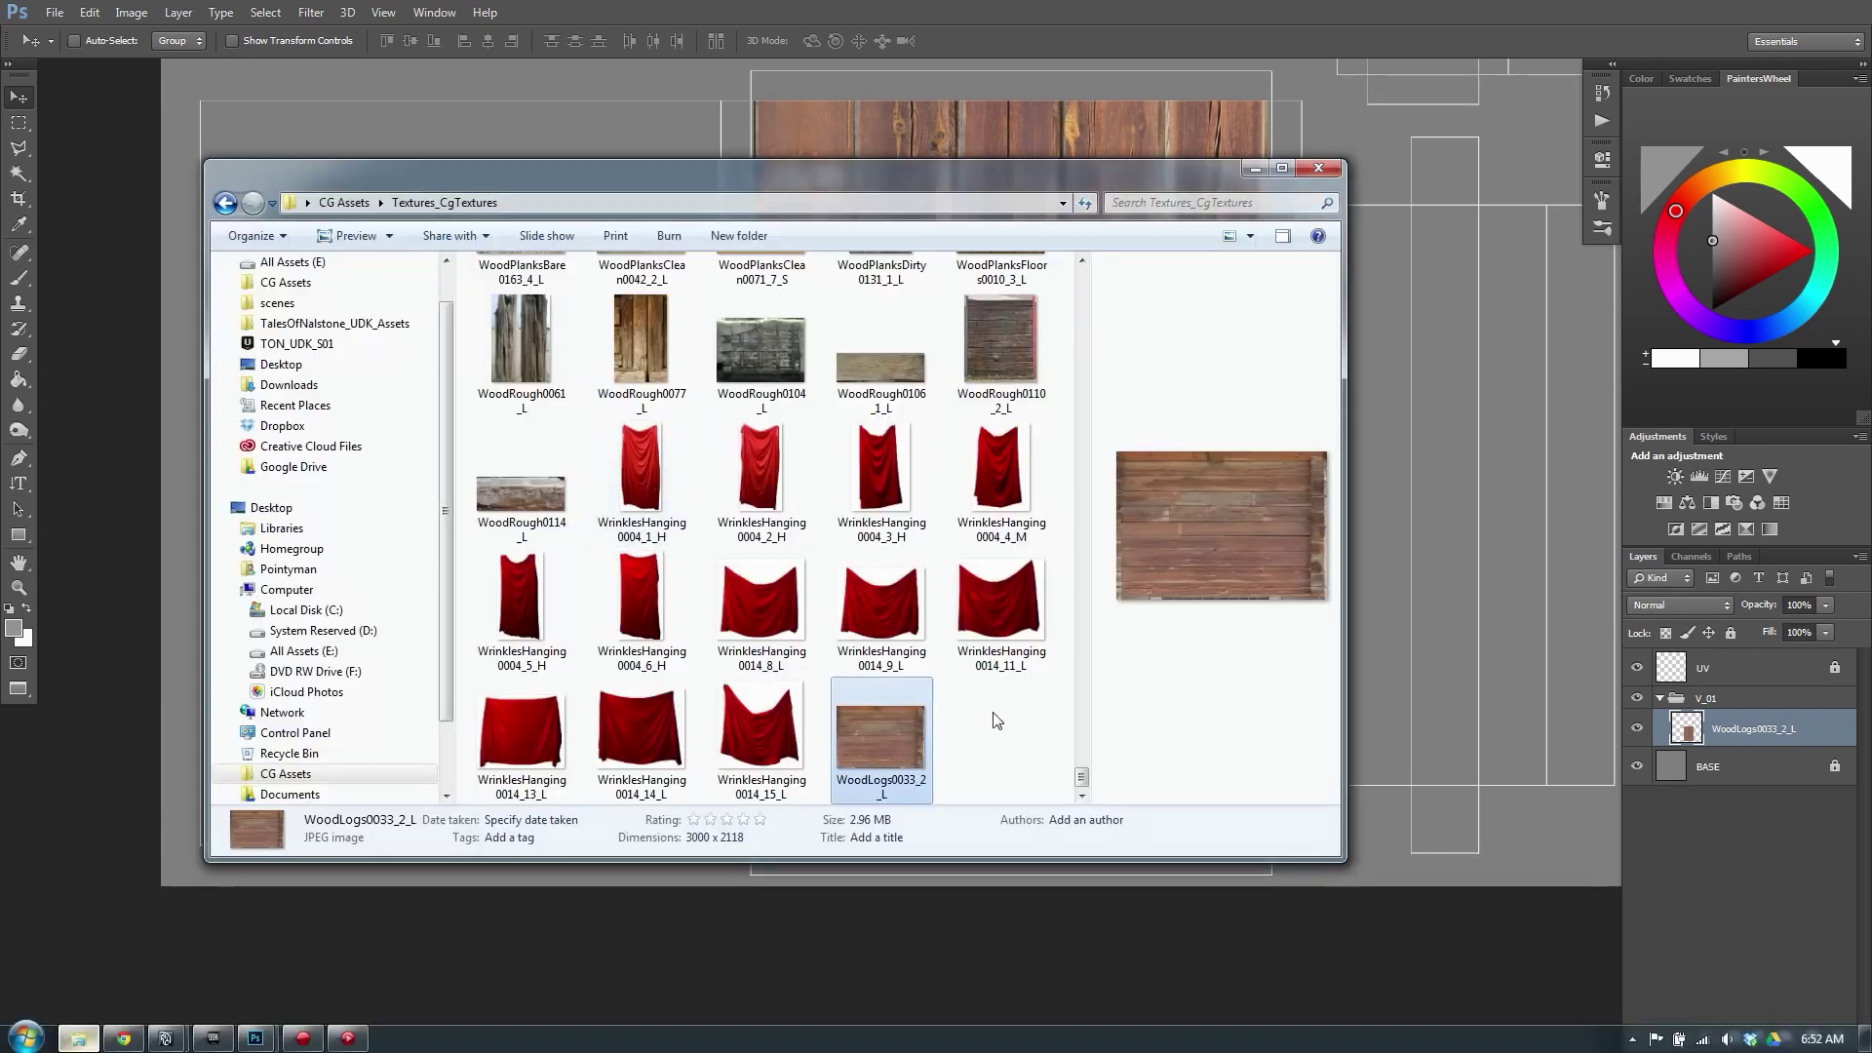
{"action": "left_click_drag", "start_coordinate": [881, 737], "coordinate": [491, 140]}
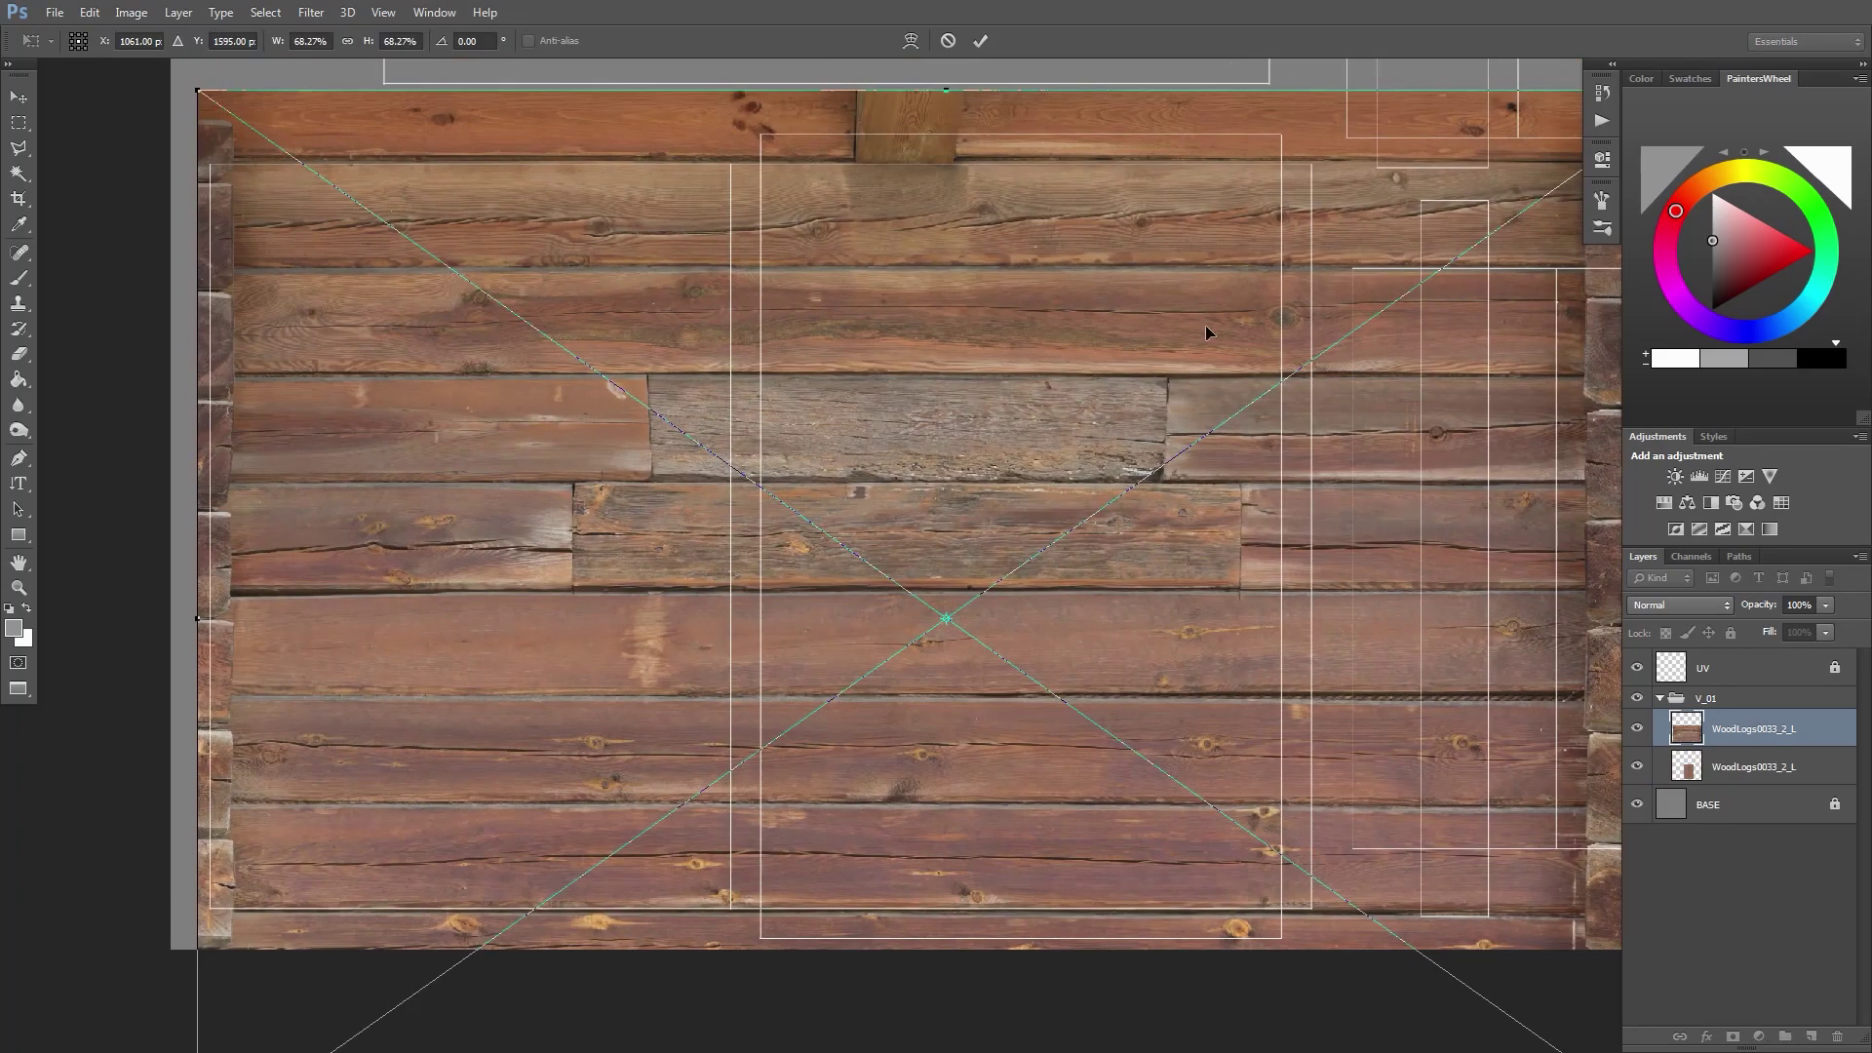
{"action": "left_click_drag", "start_coordinate": [171, 97], "coordinate": [422, 594], "text": "shift"}
{"action": "left_click_drag", "start_coordinate": [761, 271], "coordinate": [874, 844]}
{"action": "scroll", "coordinate": [982, 423], "scroll_direction": "down", "scroll_amount": 5, "text": "alt"}
{"action": "key", "text": "alt+space"}
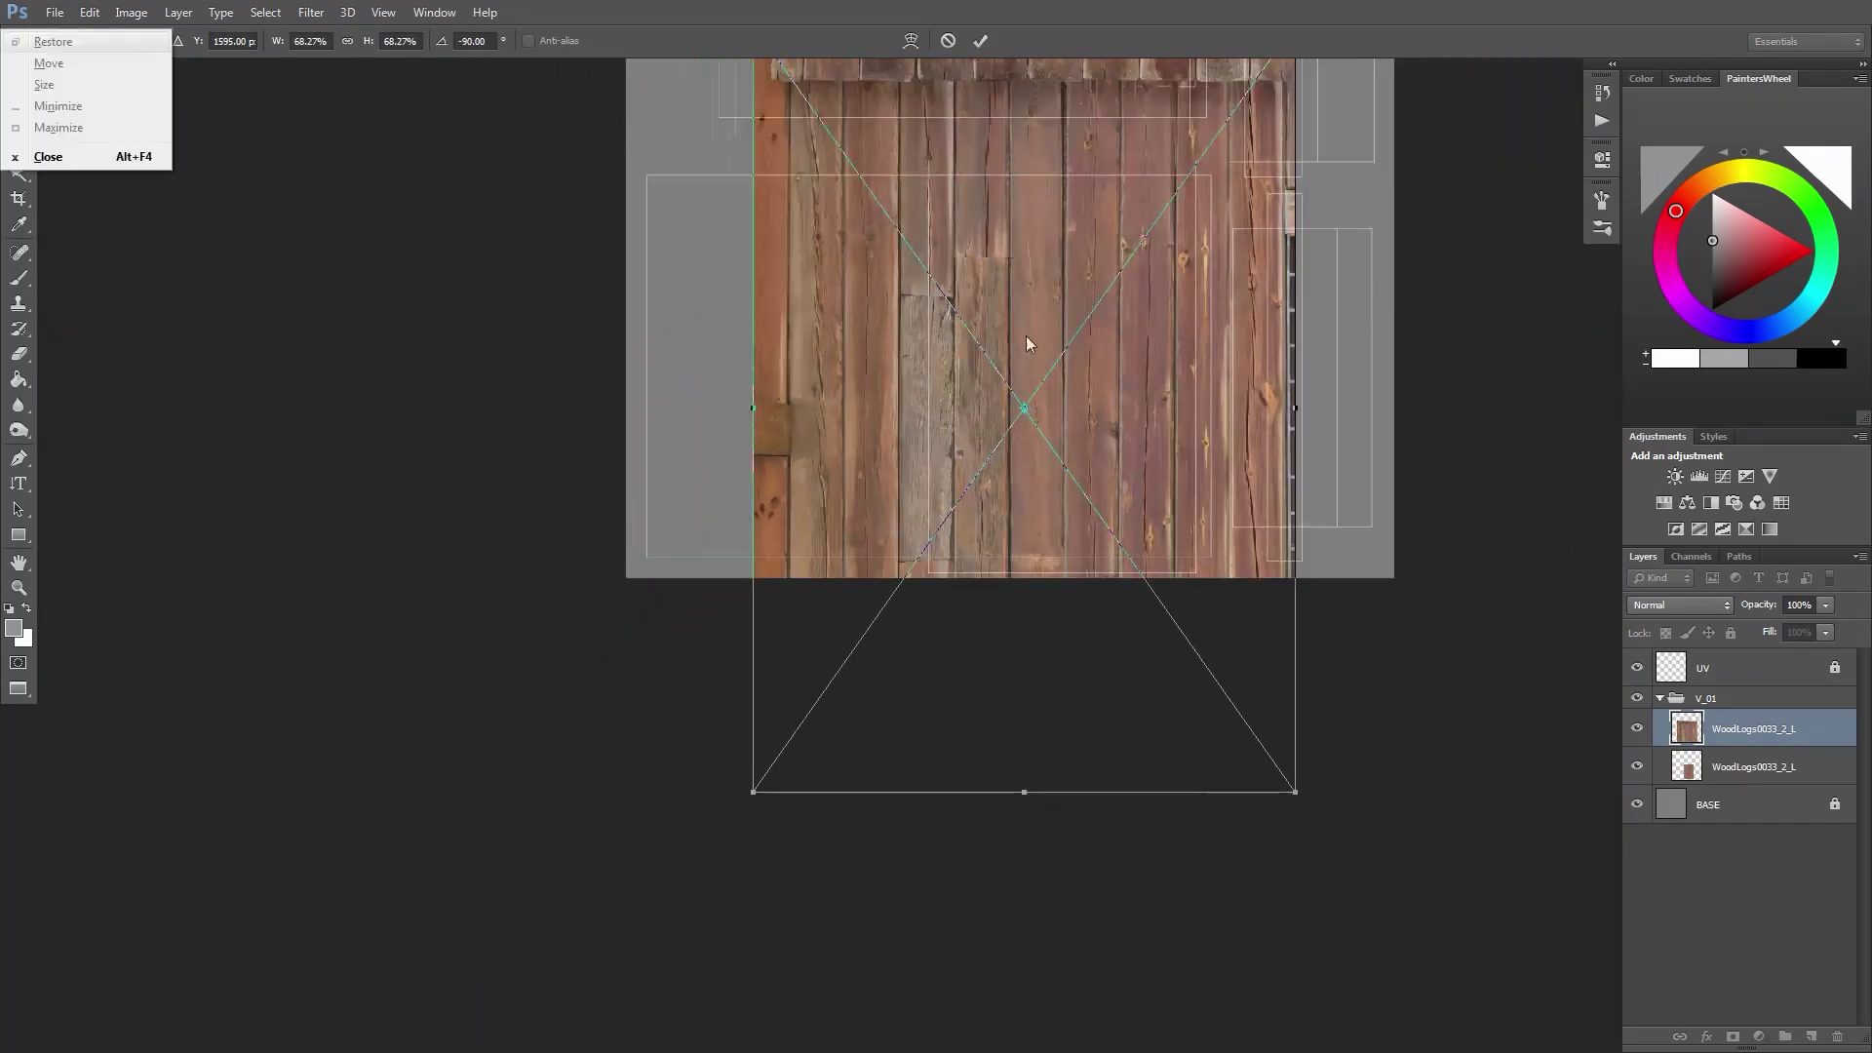
Move the placed wood image over the left-hand large lower UV shell and rasterize its layer
{"action": "left_click_drag", "start_coordinate": [1025, 335], "coordinate": [687, 354]}
{"action": "scroll", "coordinate": [819, 483], "scroll_direction": "up", "scroll_amount": 1, "text": "alt"}
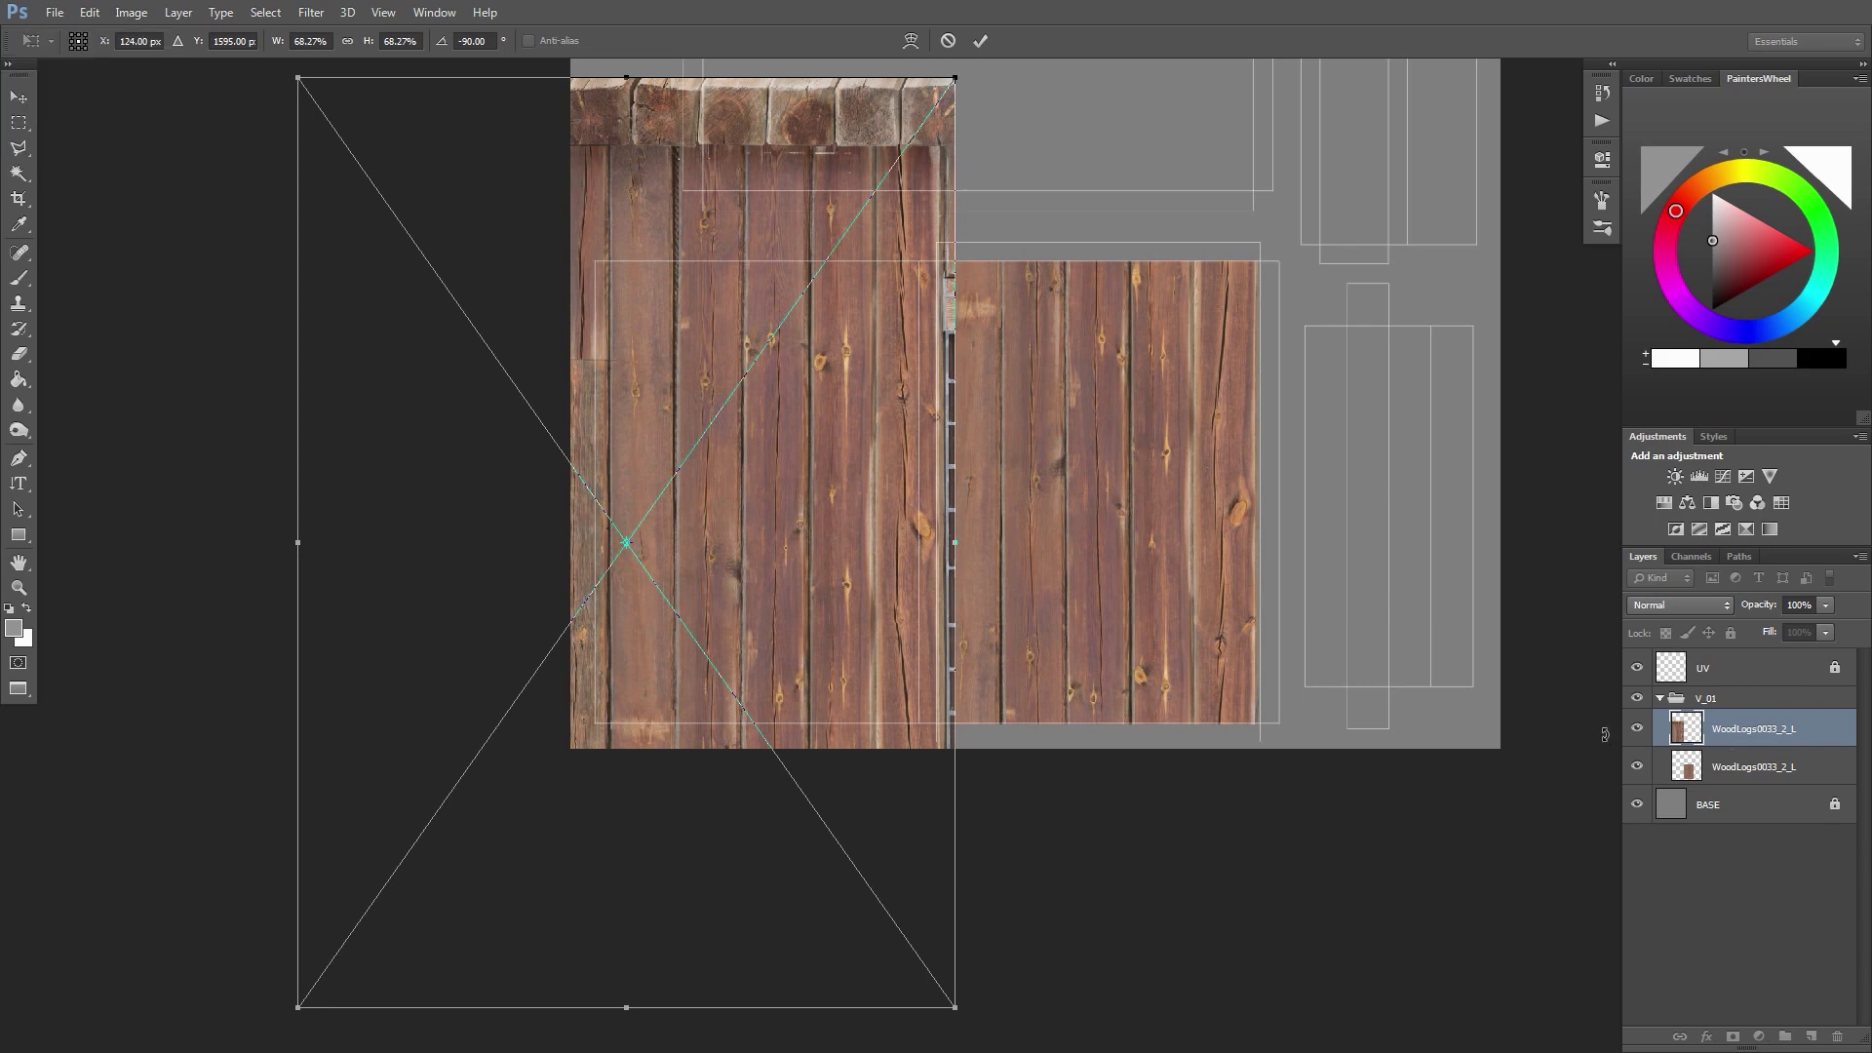
{"action": "key", "text": "Return"}
{"action": "right_click", "coordinate": [1755, 728]}
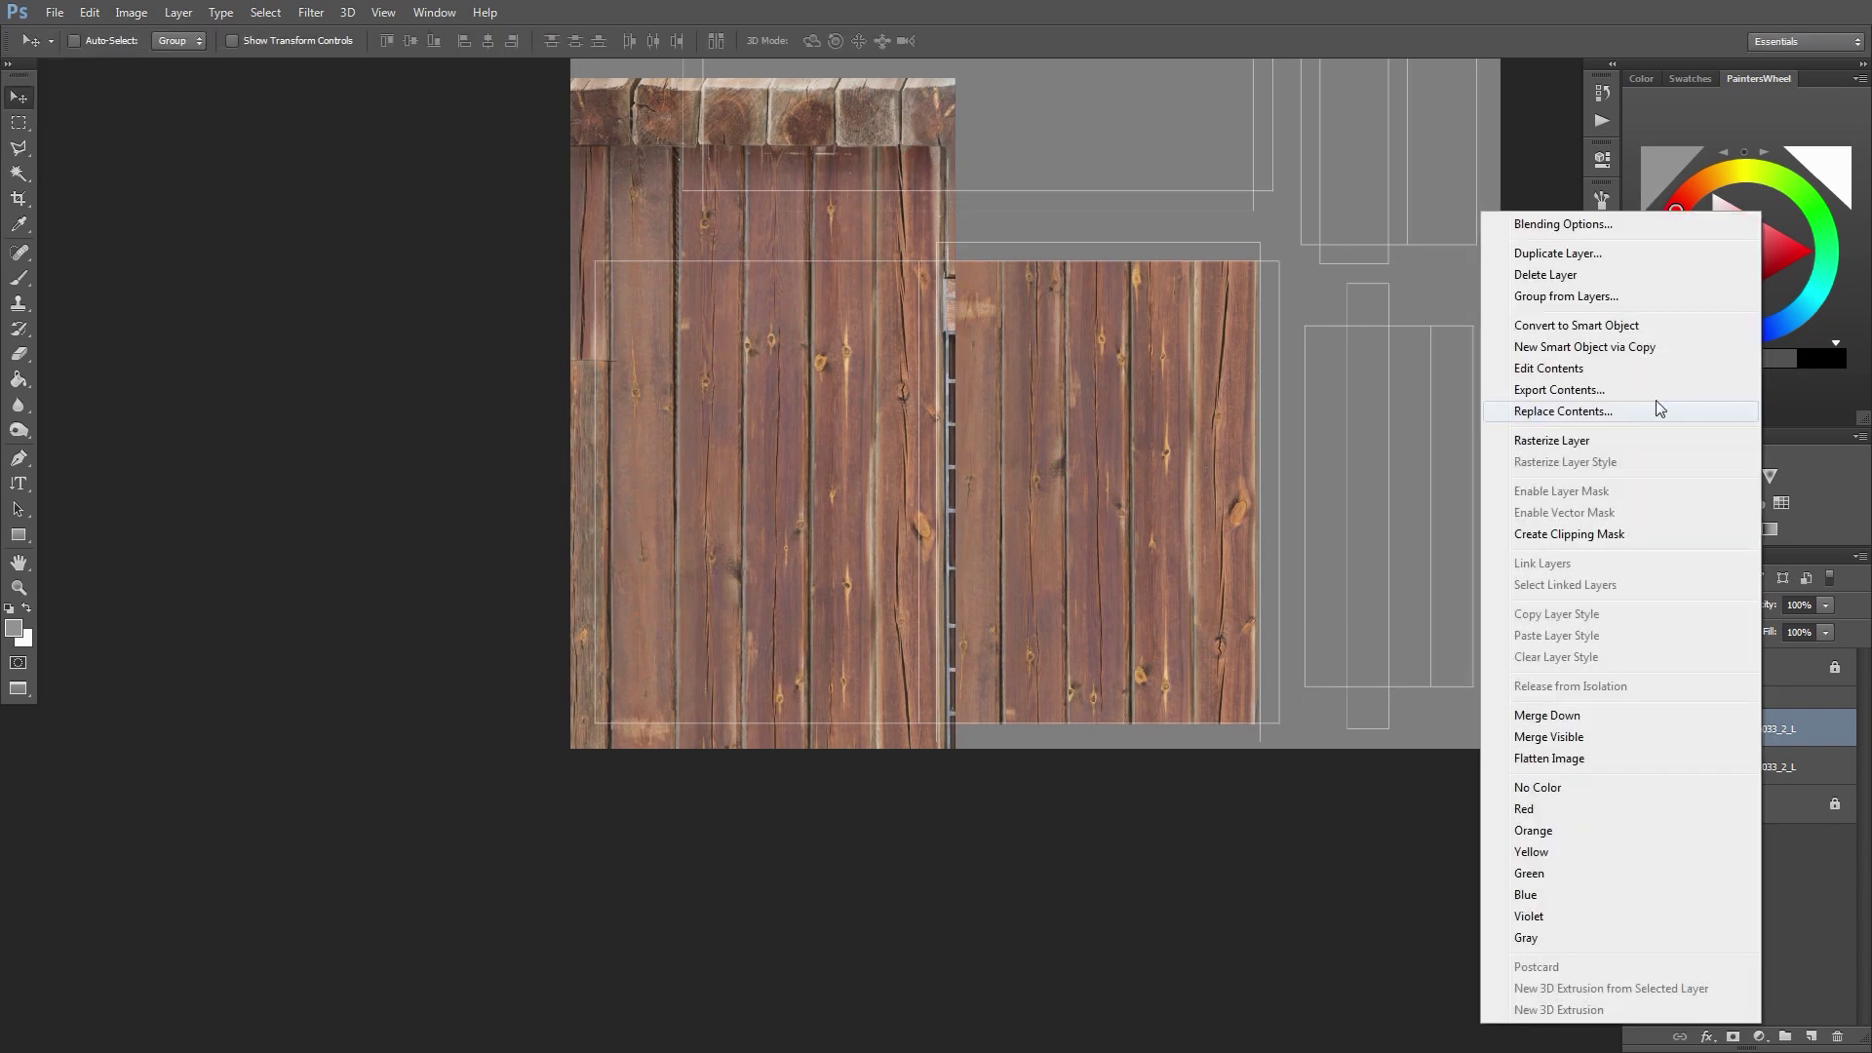
{"action": "left_click", "coordinate": [1584, 441]}
{"action": "scroll", "coordinate": [831, 336], "scroll_direction": "up", "scroll_amount": 2}
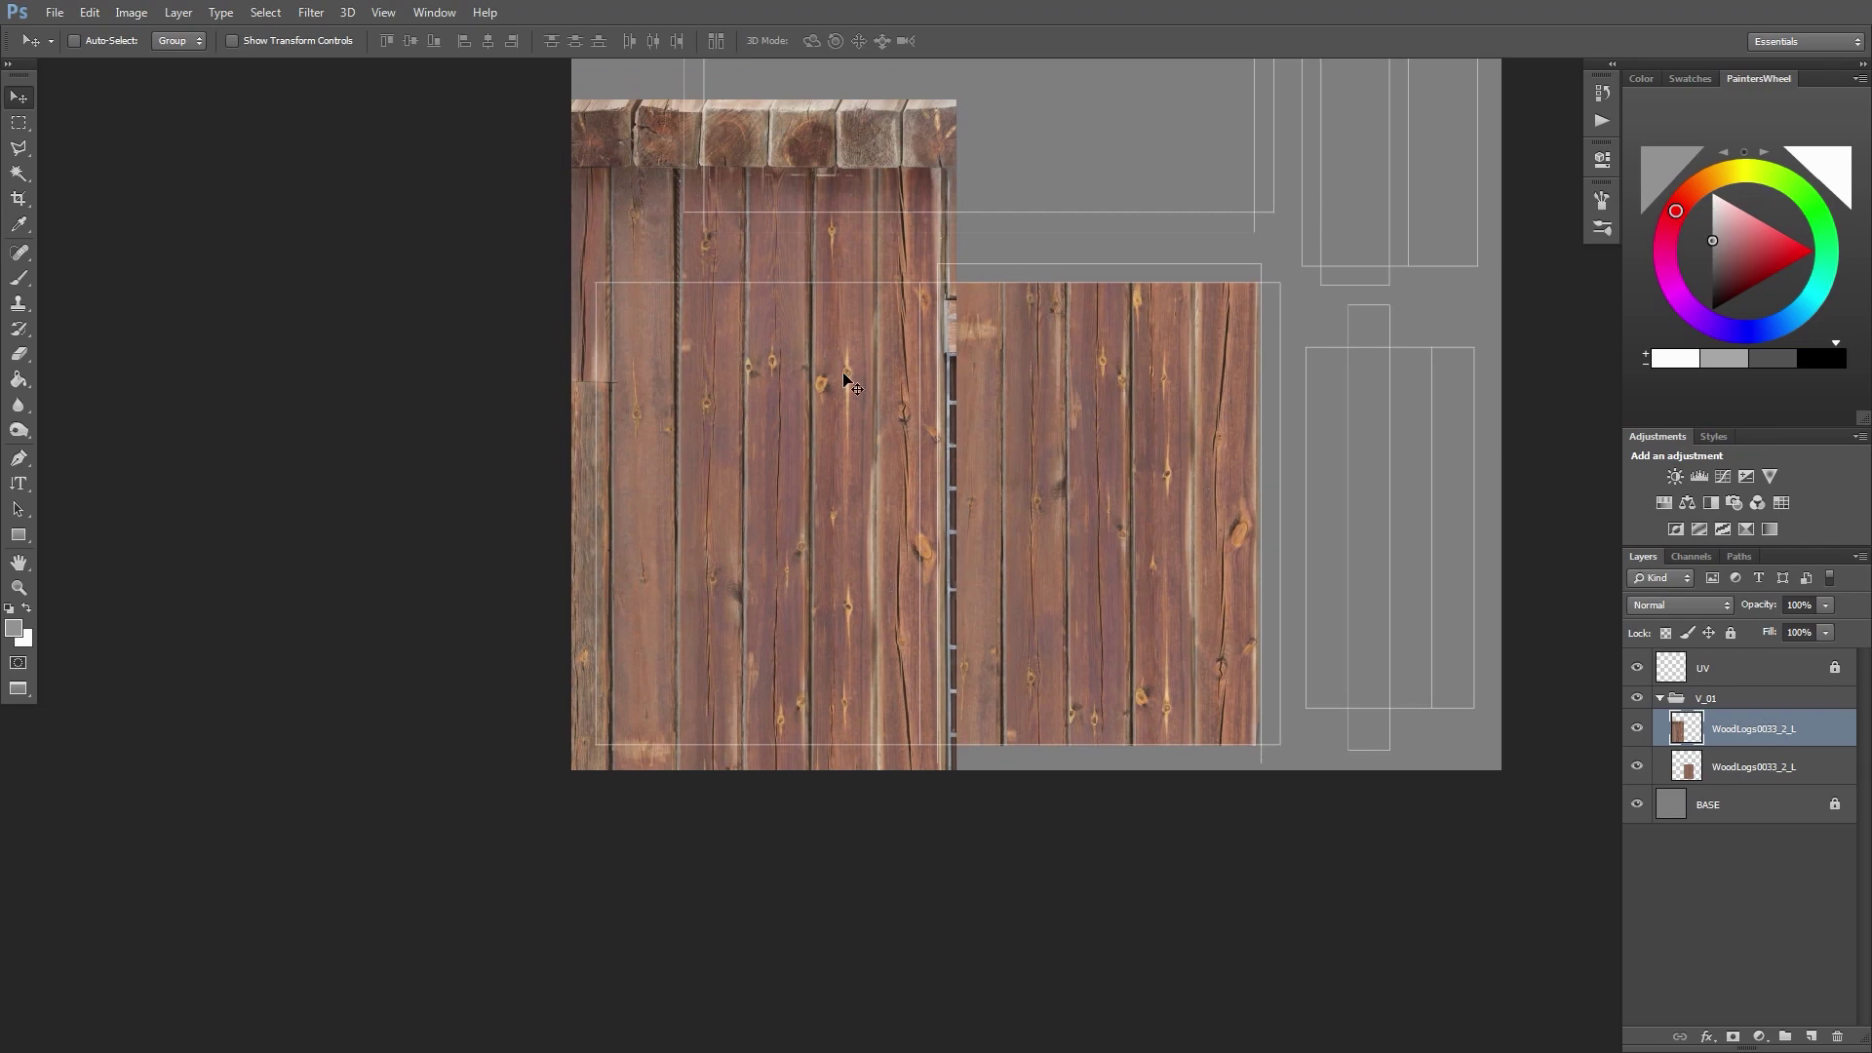
Shift the new wood layer slightly left so a plank seam lines up with the left-hand lower UV shell's outer edge
{"action": "mouse_move", "coordinate": [841, 377]}
{"action": "left_mouse_down"}
{"action": "mouse_move", "coordinate": [807, 380]}
{"action": "mouse_move", "coordinate": [821, 373]}
{"action": "left_mouse_up"}
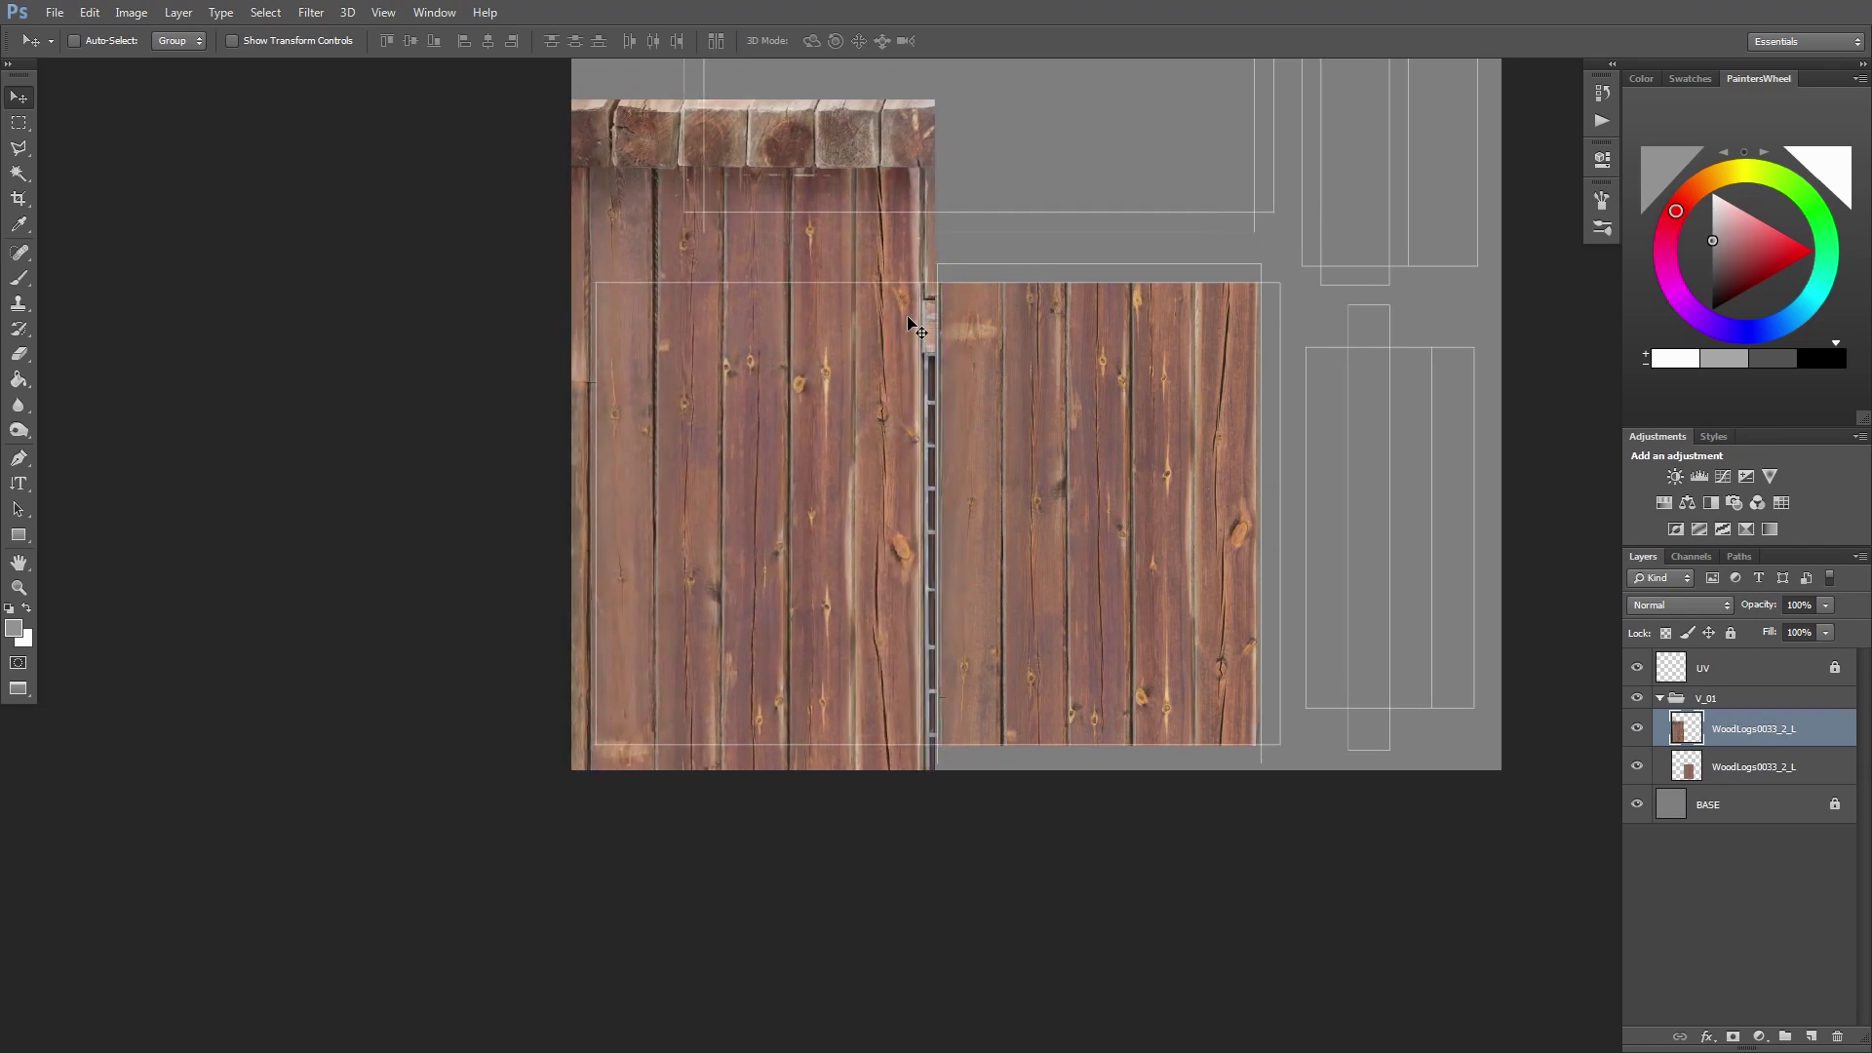
{"action": "key", "text": "ctrl+t"}
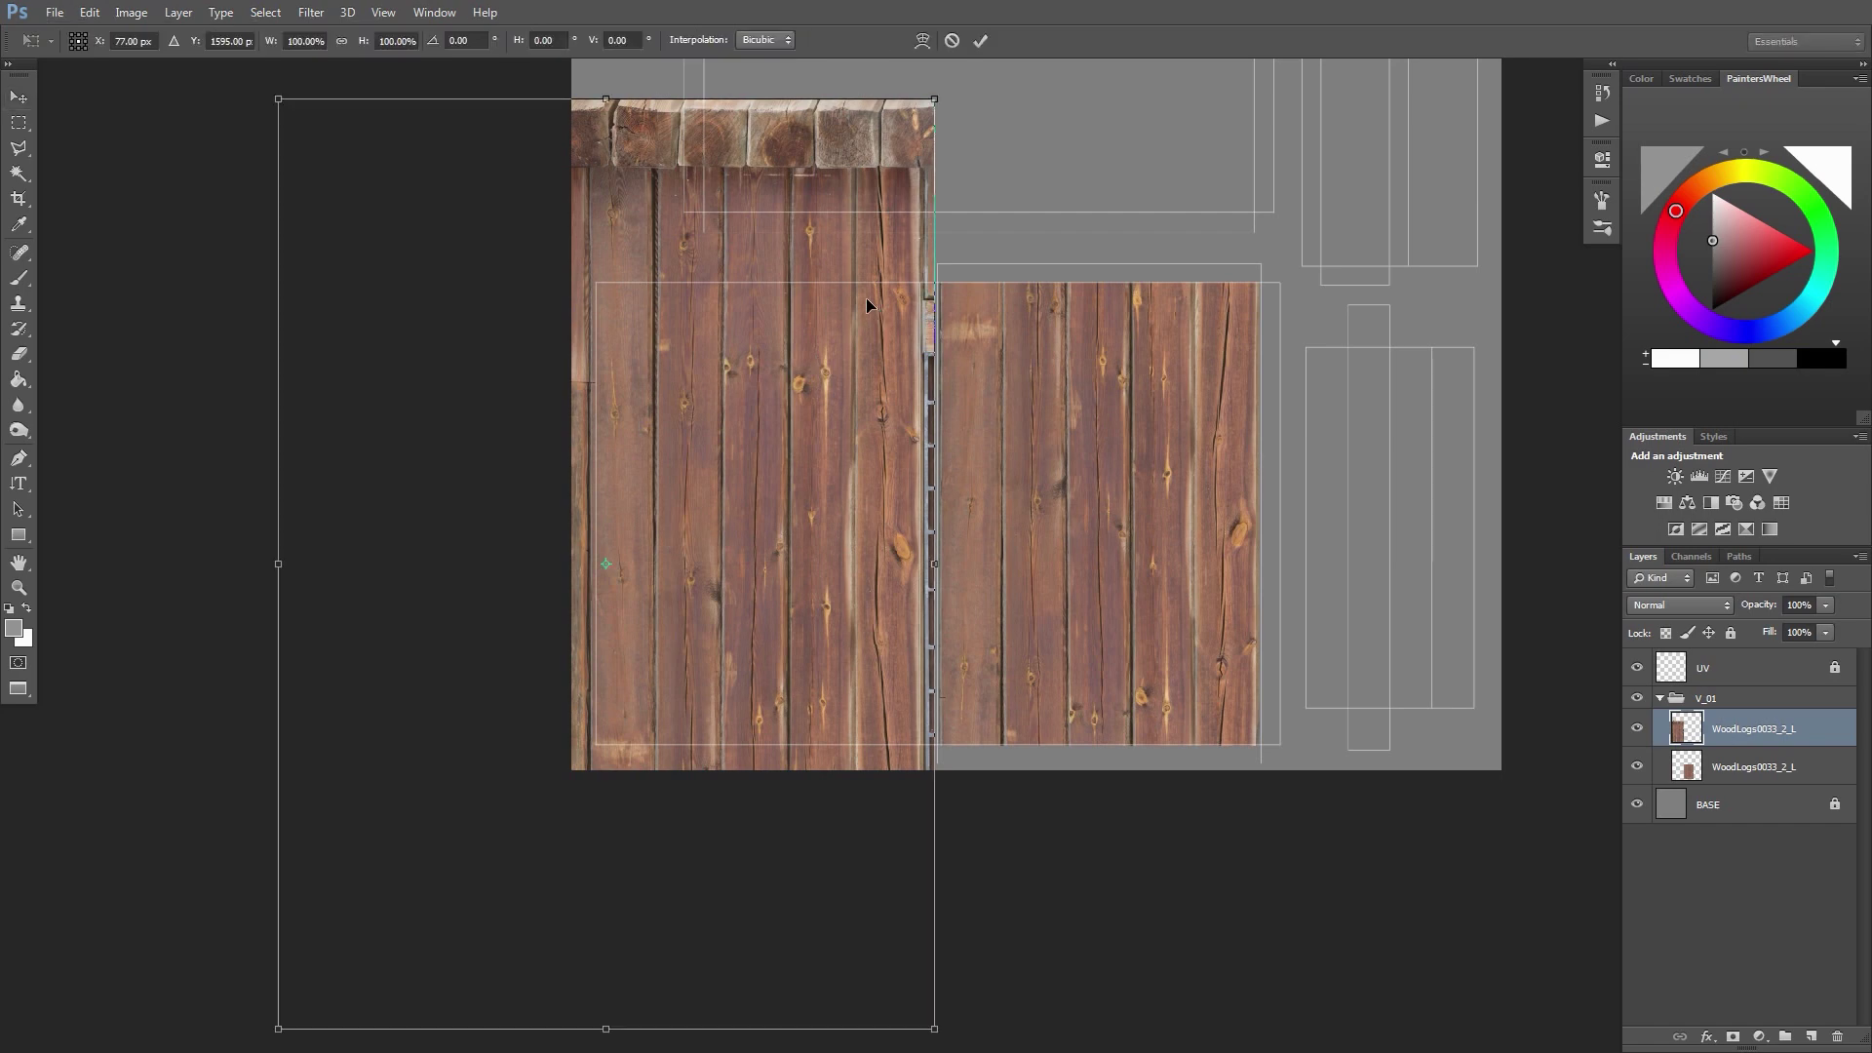
{"action": "key", "text": "Return"}
{"action": "scroll", "coordinate": [794, 425], "scroll_direction": "up", "scroll_amount": 3, "text": "alt"}
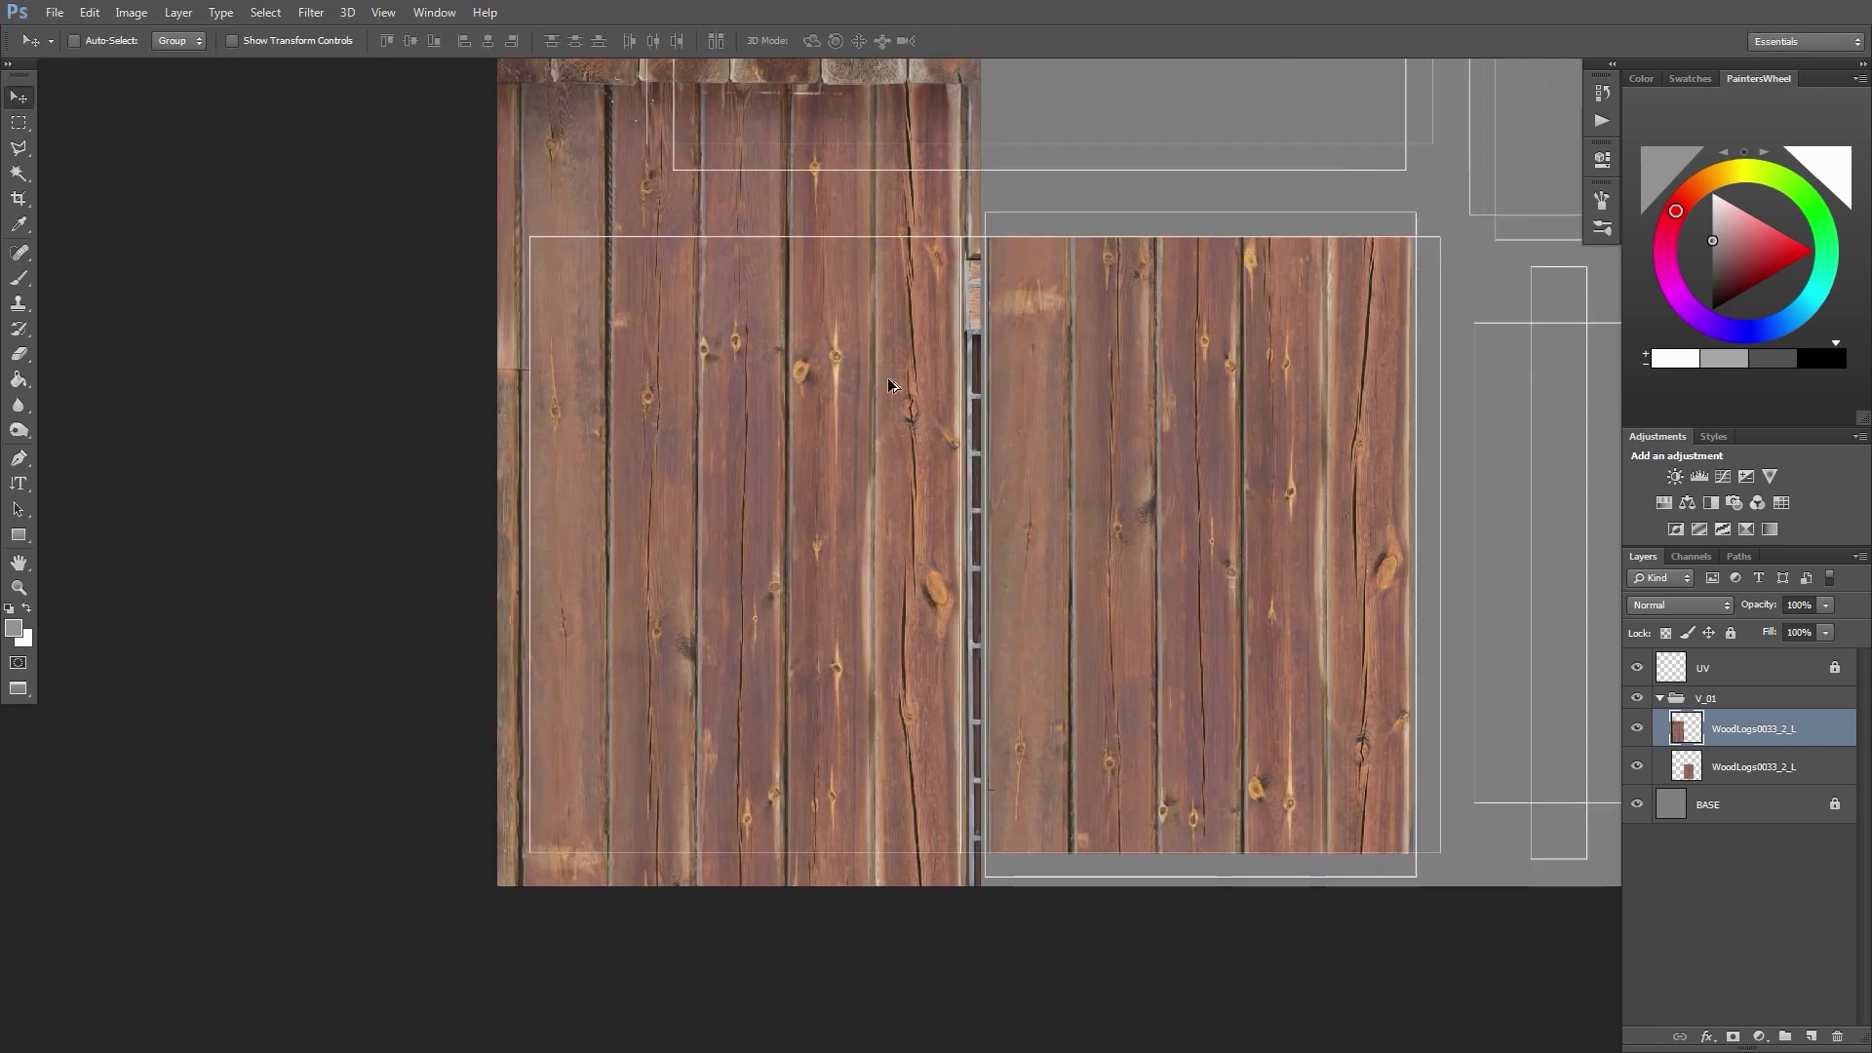
{"action": "scroll", "coordinate": [881, 381], "scroll_direction": "down", "scroll_amount": 1, "text": "alt"}
{"action": "left_click_drag", "start_coordinate": [807, 329], "coordinate": [845, 401]}
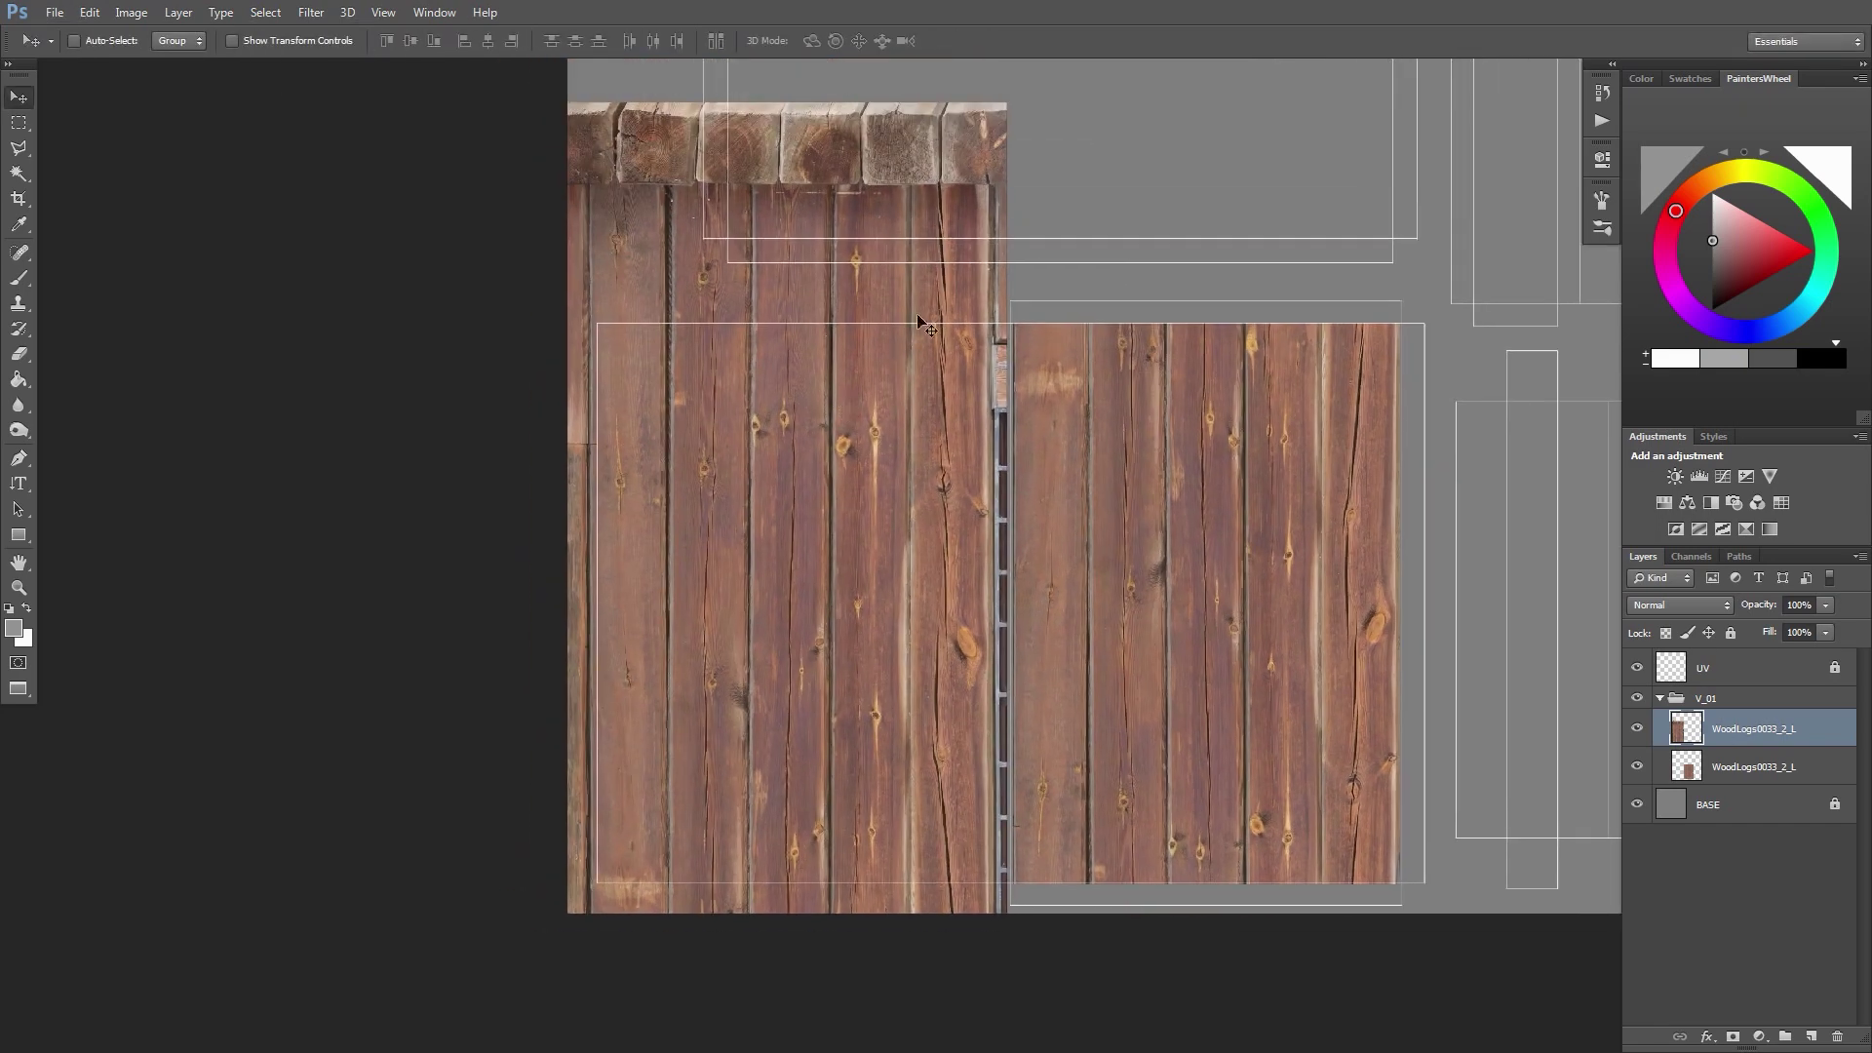
Delete the part of the new wood layer above the left-hand lower UV shell and clear the selection
{"action": "key", "text": "m"}
{"action": "left_click_drag", "start_coordinate": [1112, 84], "coordinate": [230, 323]}
{"action": "key", "text": "Delete"}
{"action": "key", "text": "ctrl+d"}
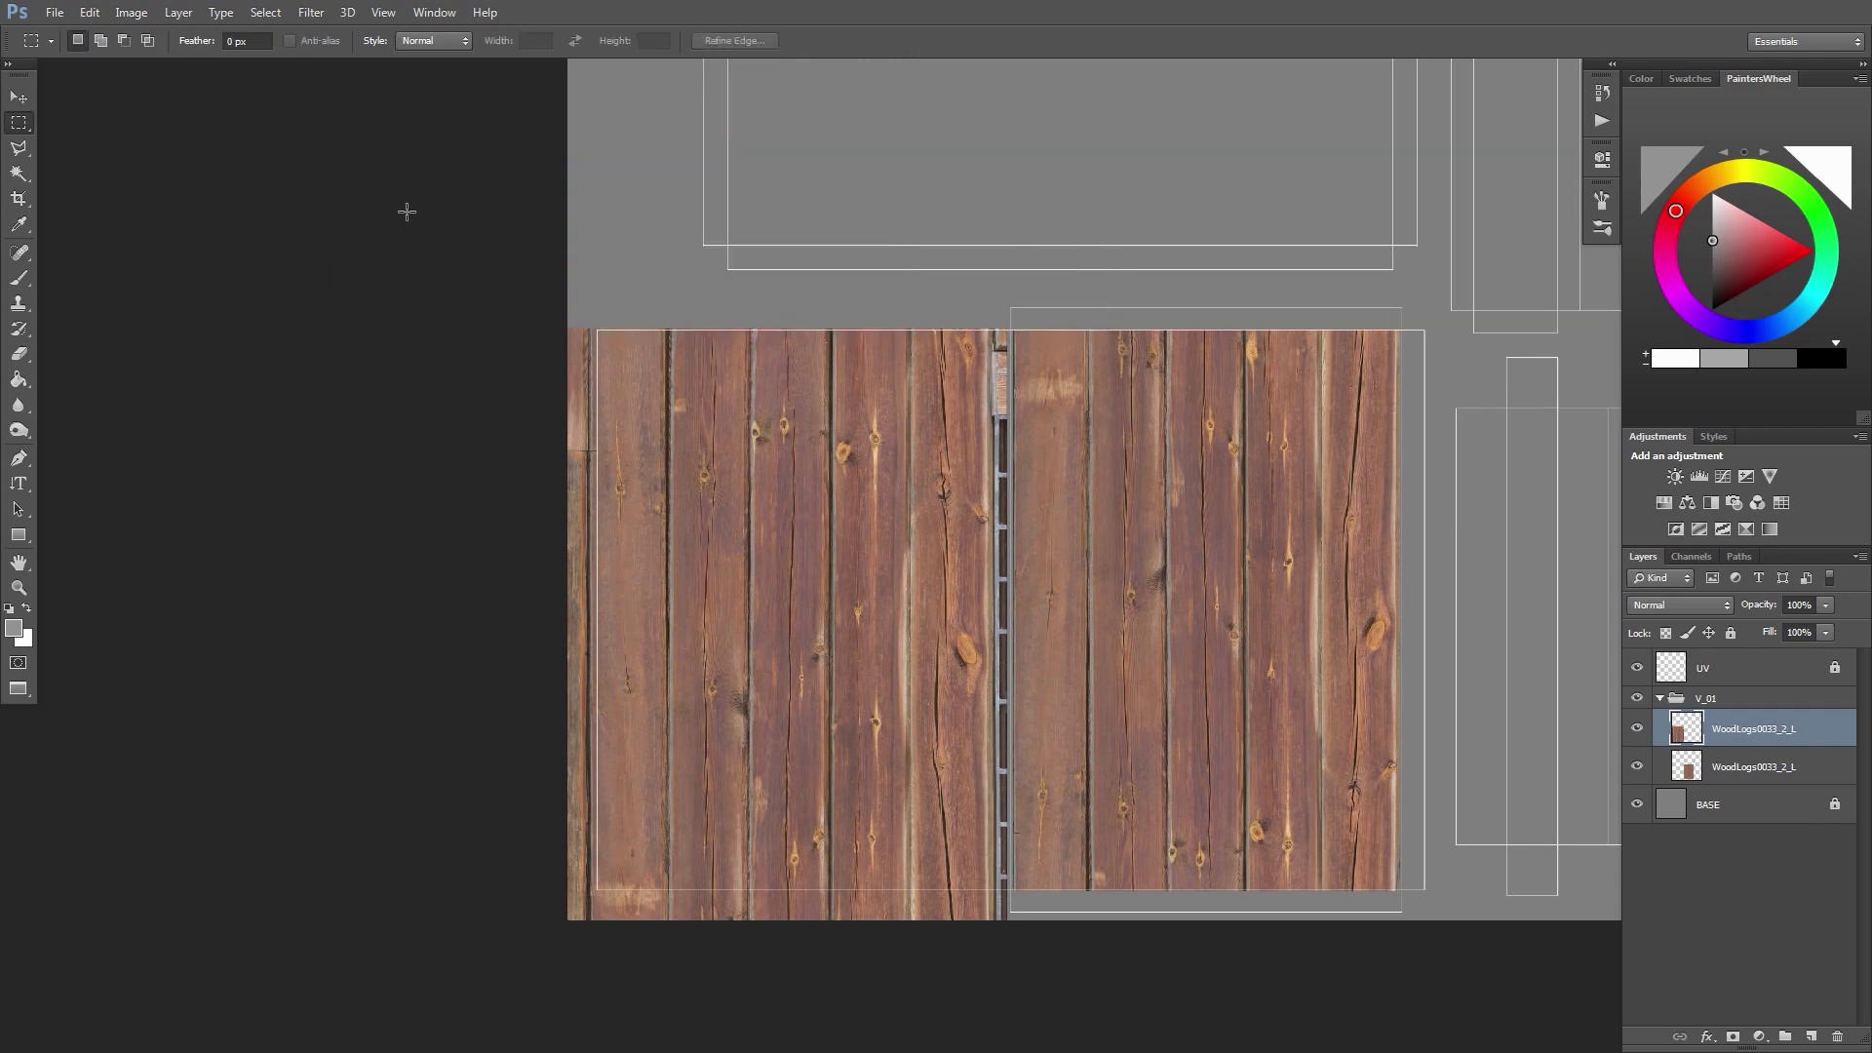
Delete the excess wood beyond the outer side and below the left-hand lower UV shell, and clear the selection
{"action": "left_click_drag", "start_coordinate": [406, 211], "coordinate": [593, 986]}
{"action": "key", "text": "Delete"}
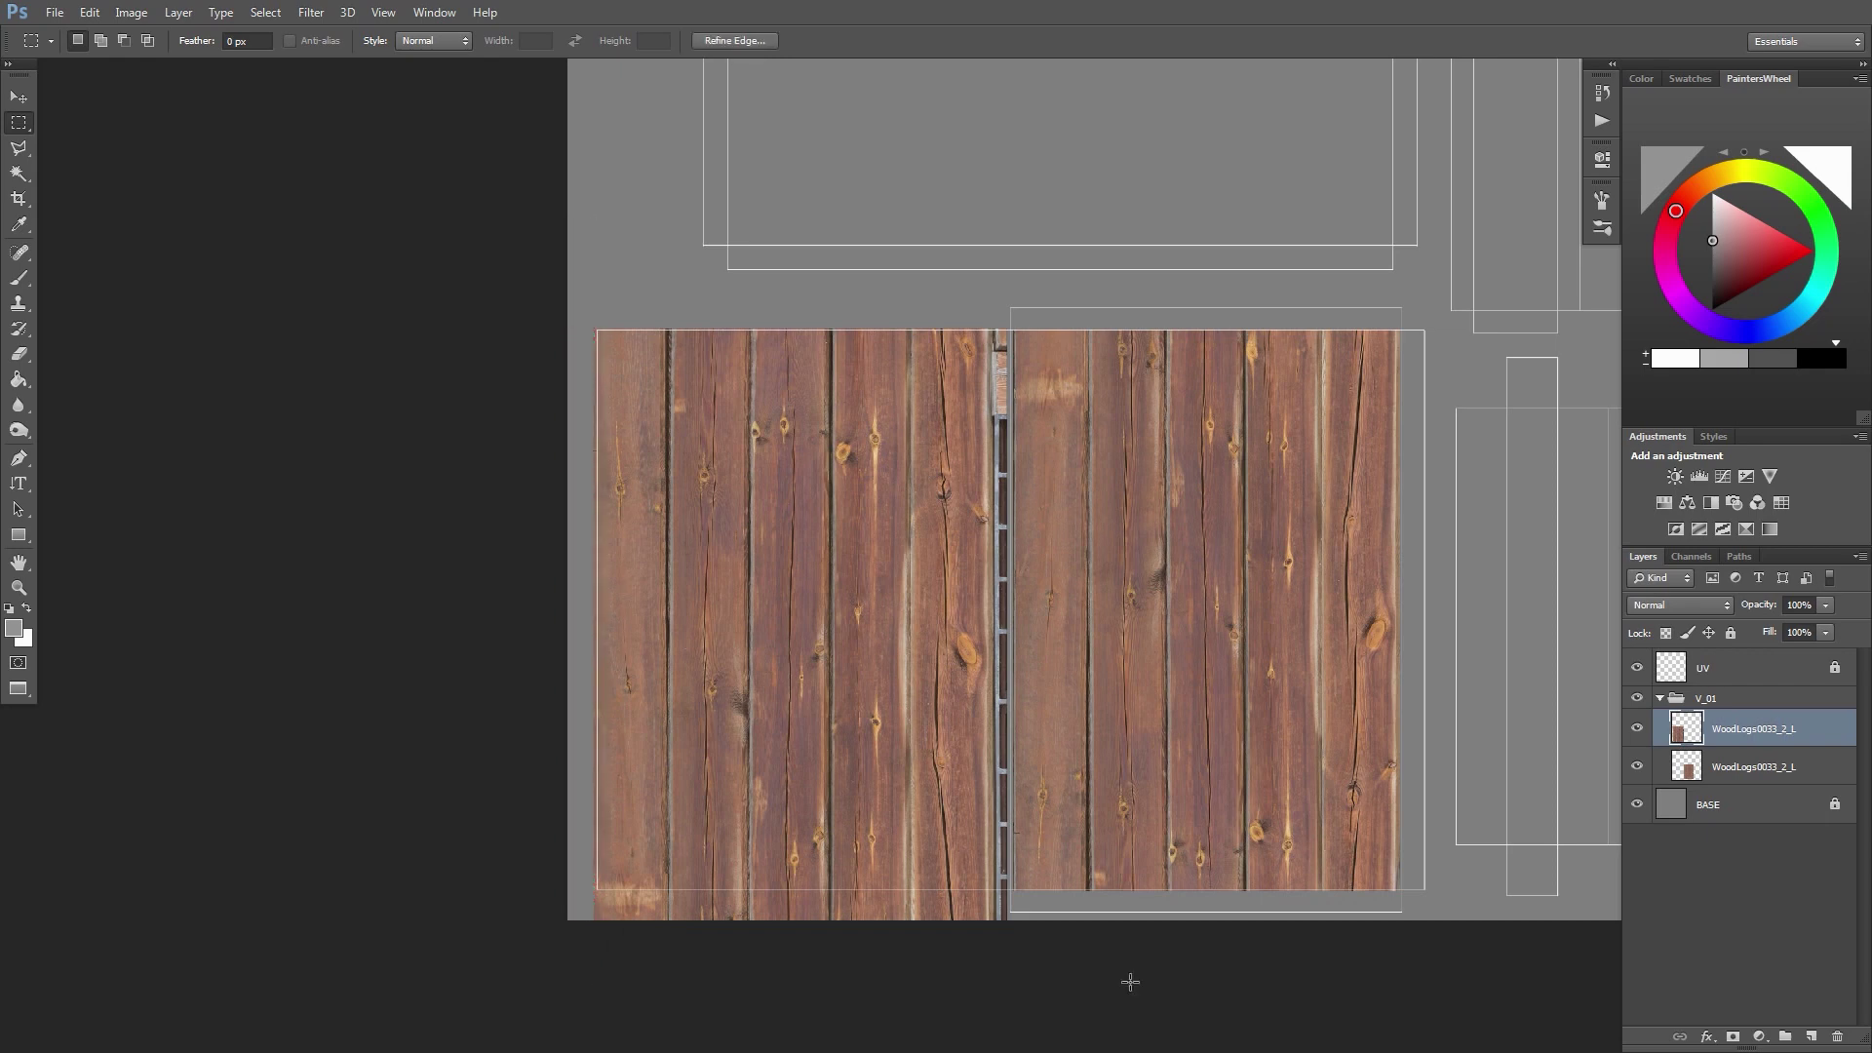
{"action": "left_click_drag", "start_coordinate": [1193, 926], "coordinate": [302, 888]}
{"action": "key", "text": "Delete"}
{"action": "key", "text": "ctrl+d"}
Merge the two WoodLogs0033_2_L layers into one layer
{"action": "key", "text": "alt+Tab"}
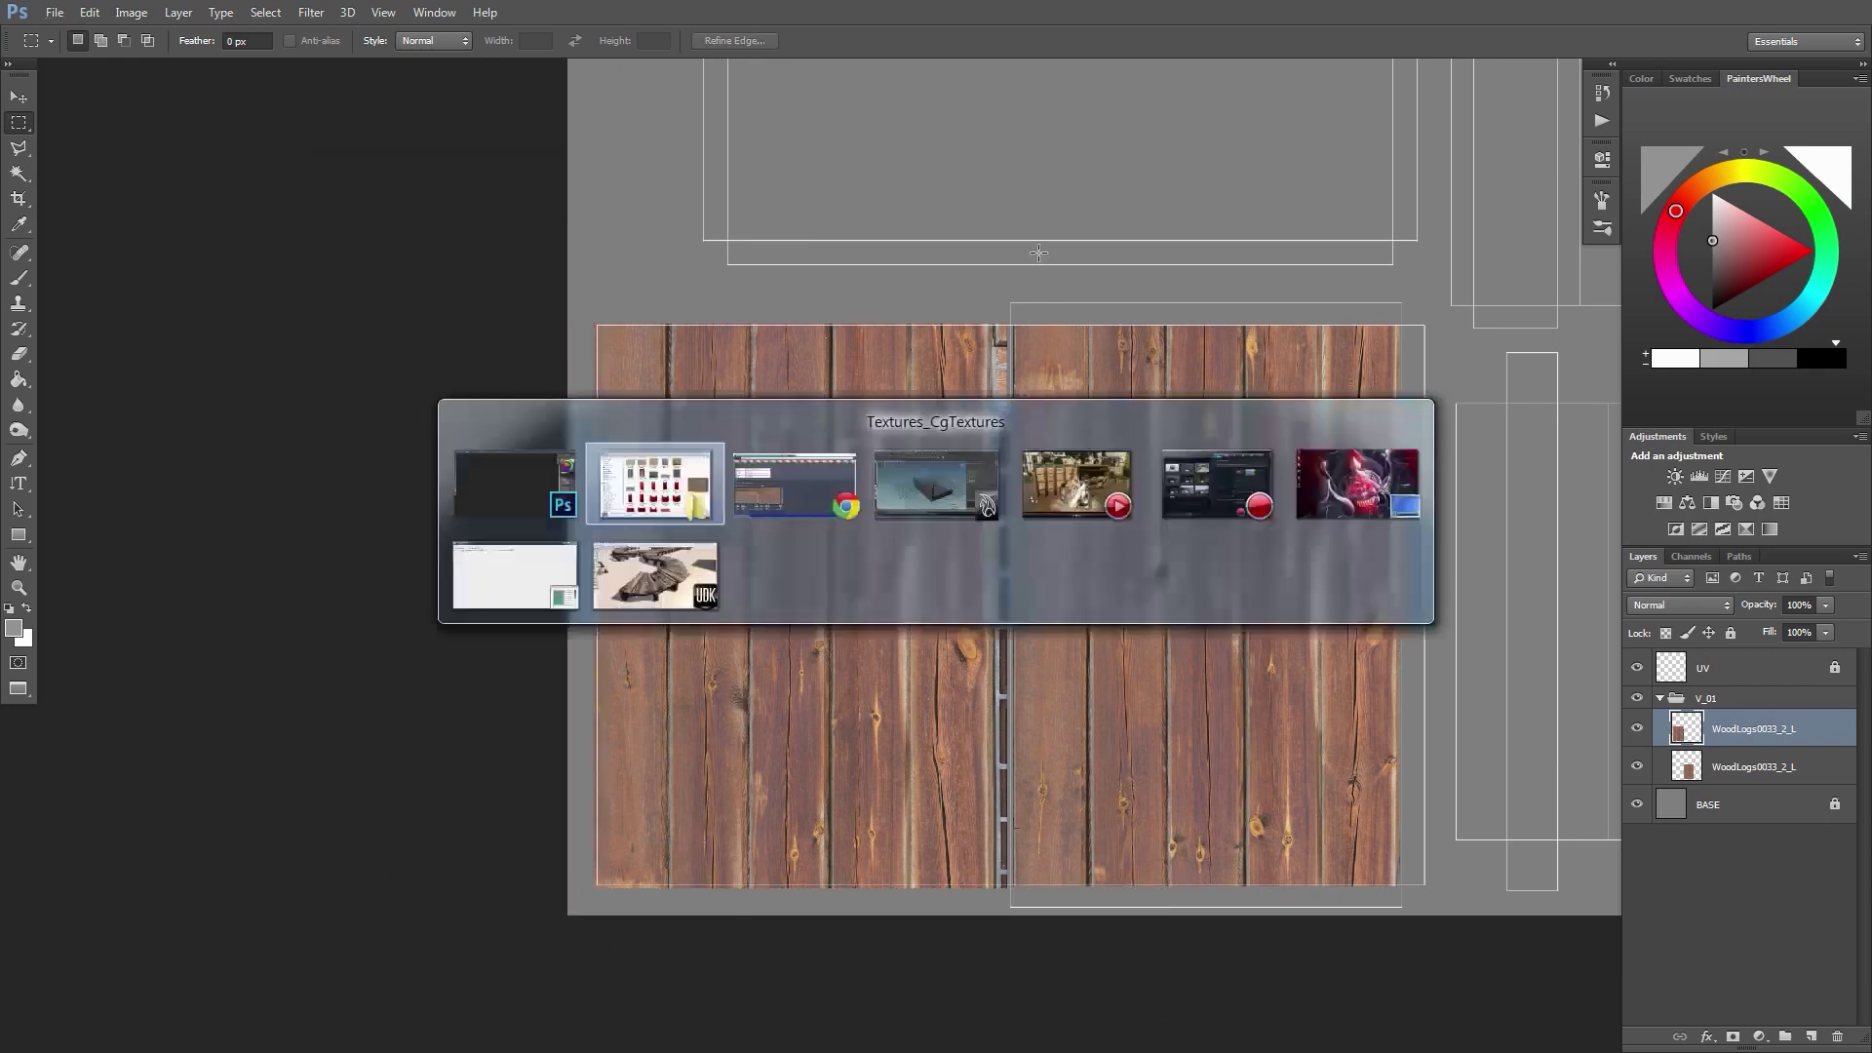
{"action": "key", "text": "alt+Tab"}
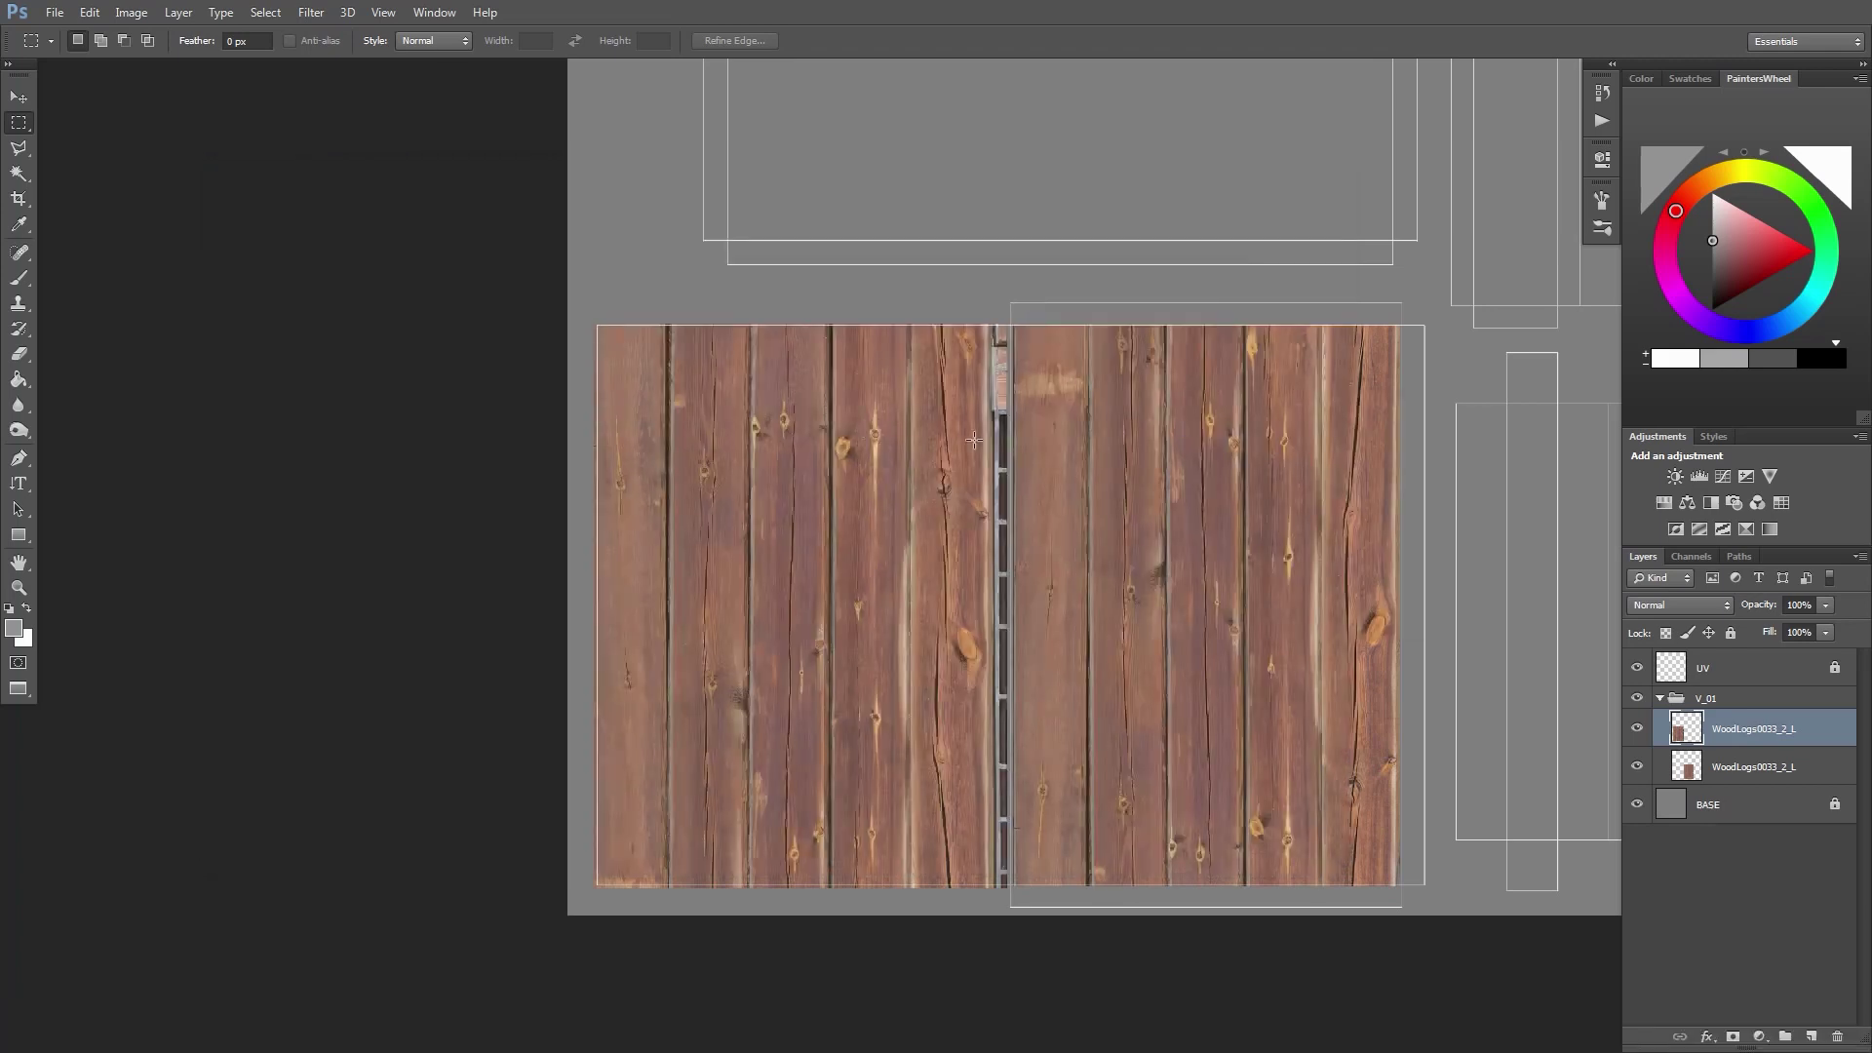
{"action": "key", "text": "v"}
{"action": "left_click", "coordinate": [1759, 767]}
{"action": "left_click", "coordinate": [1763, 740], "text": "shift"}
{"action": "key", "text": "ctrl+e"}
{"action": "key", "text": "ctrl+w"}
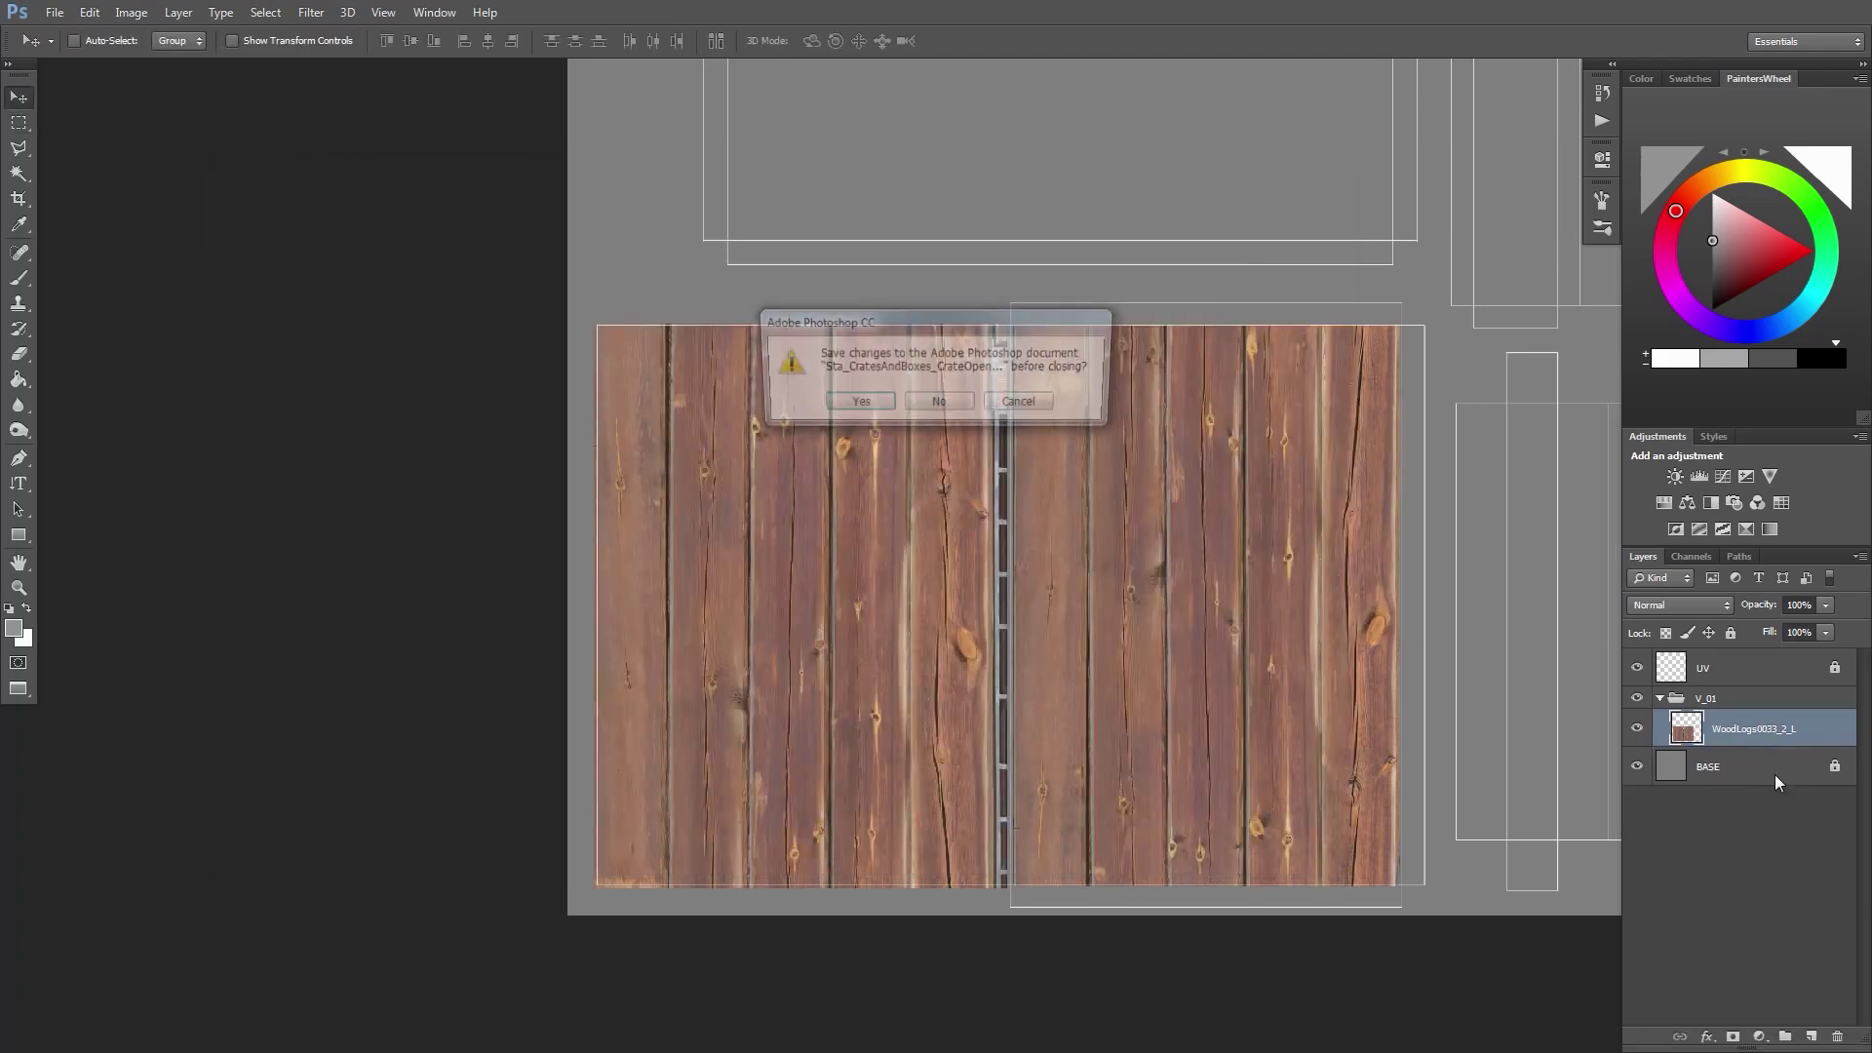
{"action": "left_click", "coordinate": [1022, 403]}
{"action": "key", "text": "ctrl+shift+s"}
{"action": "type", "text": "V"}
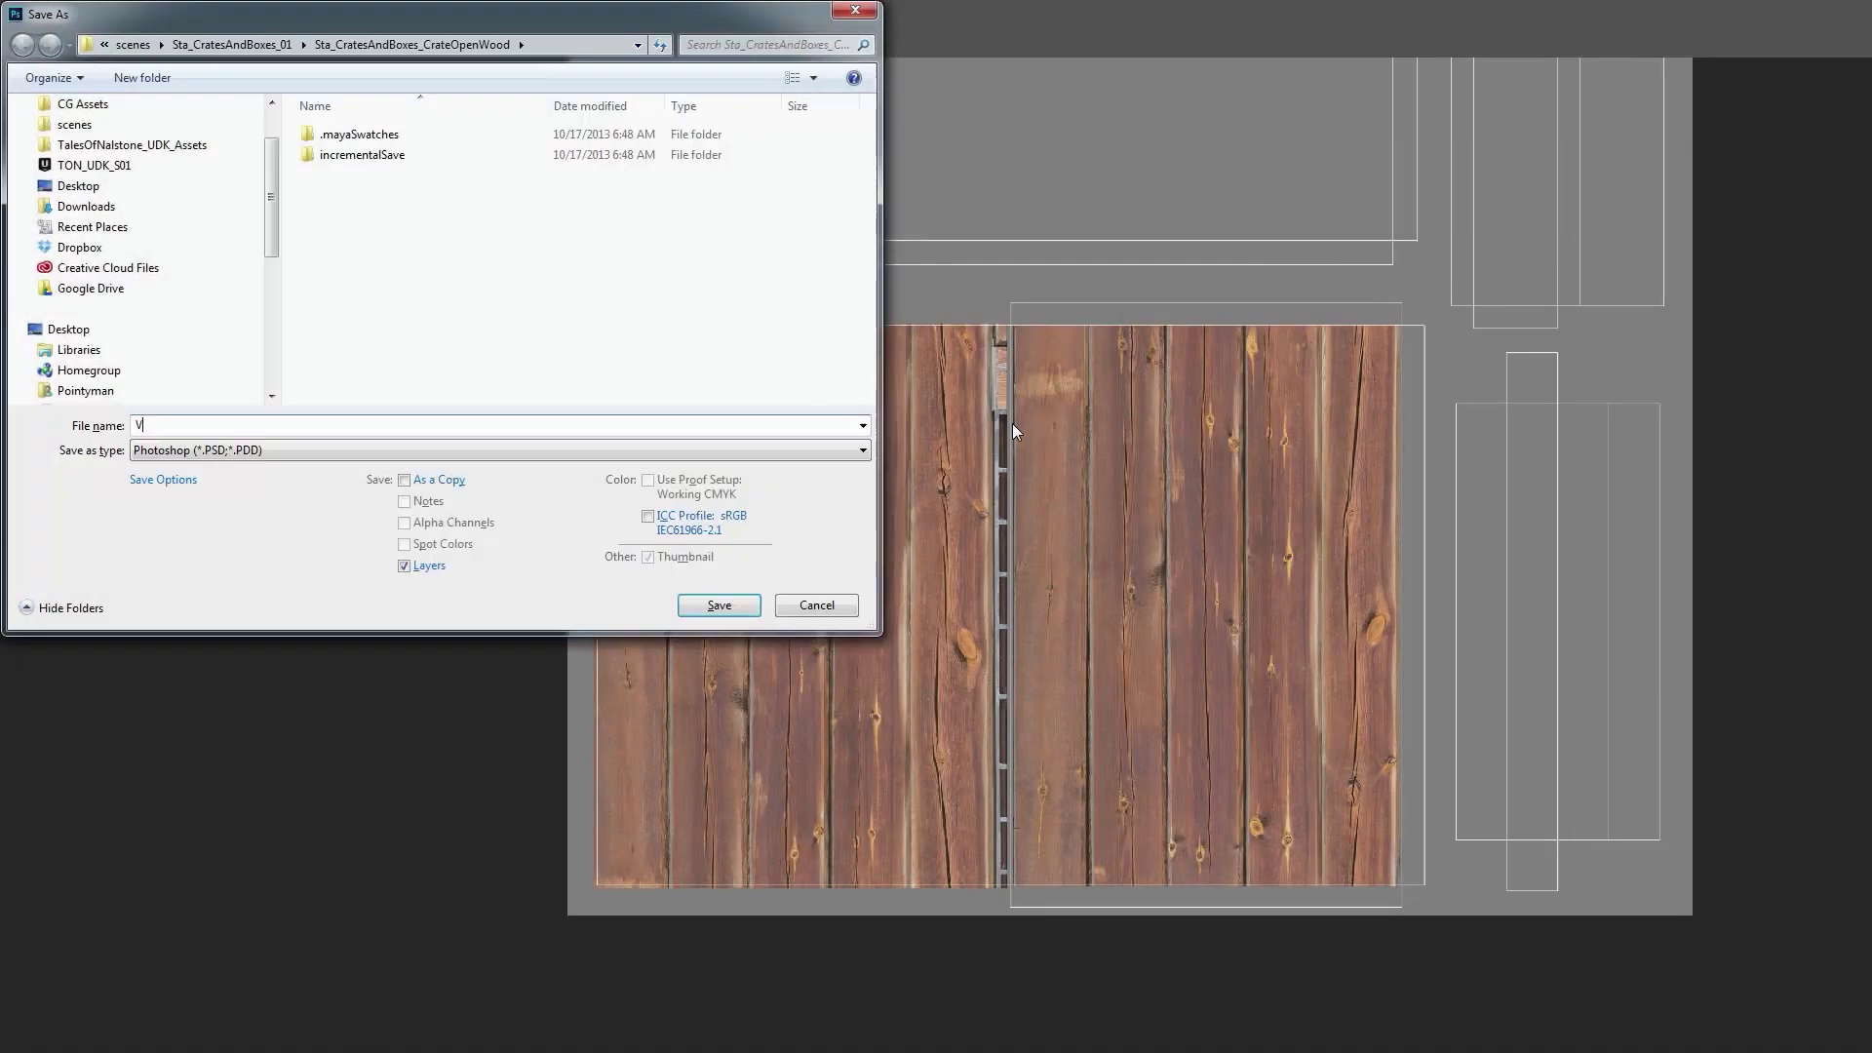
{"action": "key", "text": "Escape"}
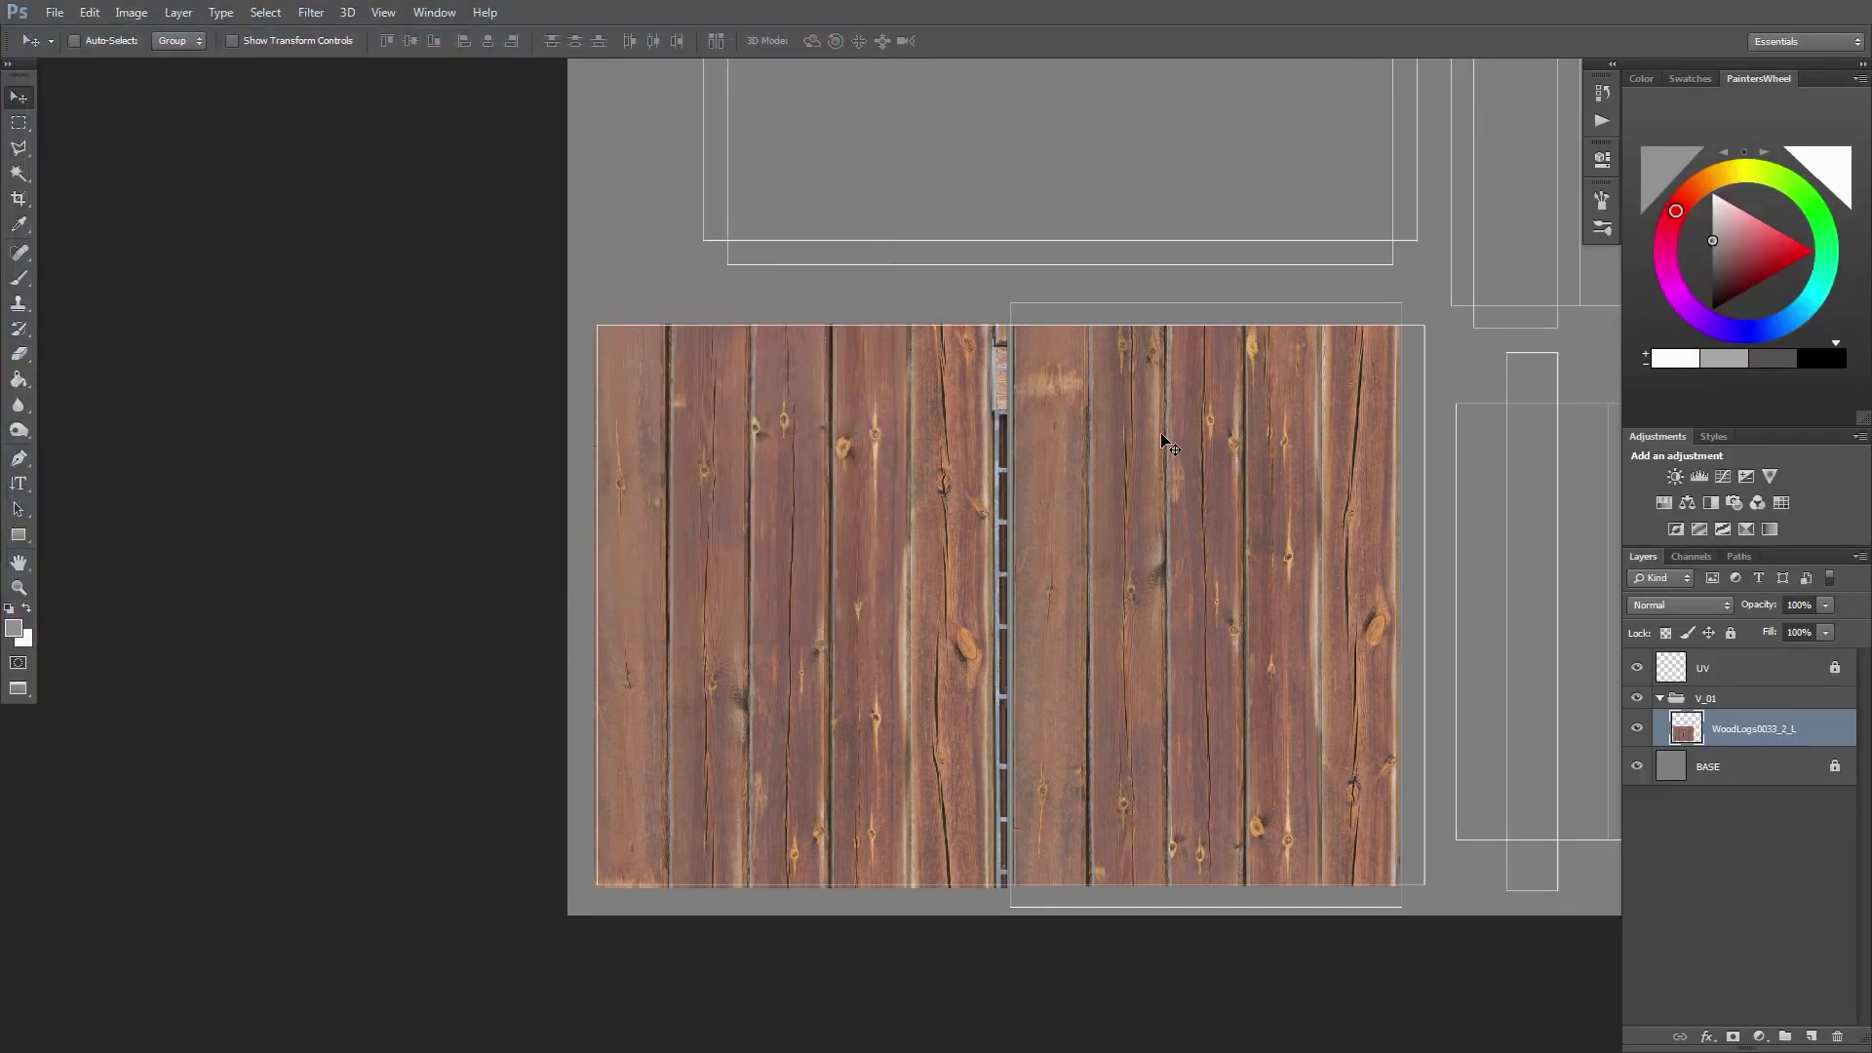
Save the document as a Photoshop file named Sta_CratesAndBoxes_CrateOpenWood in the Sta_CratesAndBoxes_CrateOpenWood folder
{"action": "key", "text": "ctrl+shift+s"}
{"action": "left_click", "coordinate": [362, 419]}
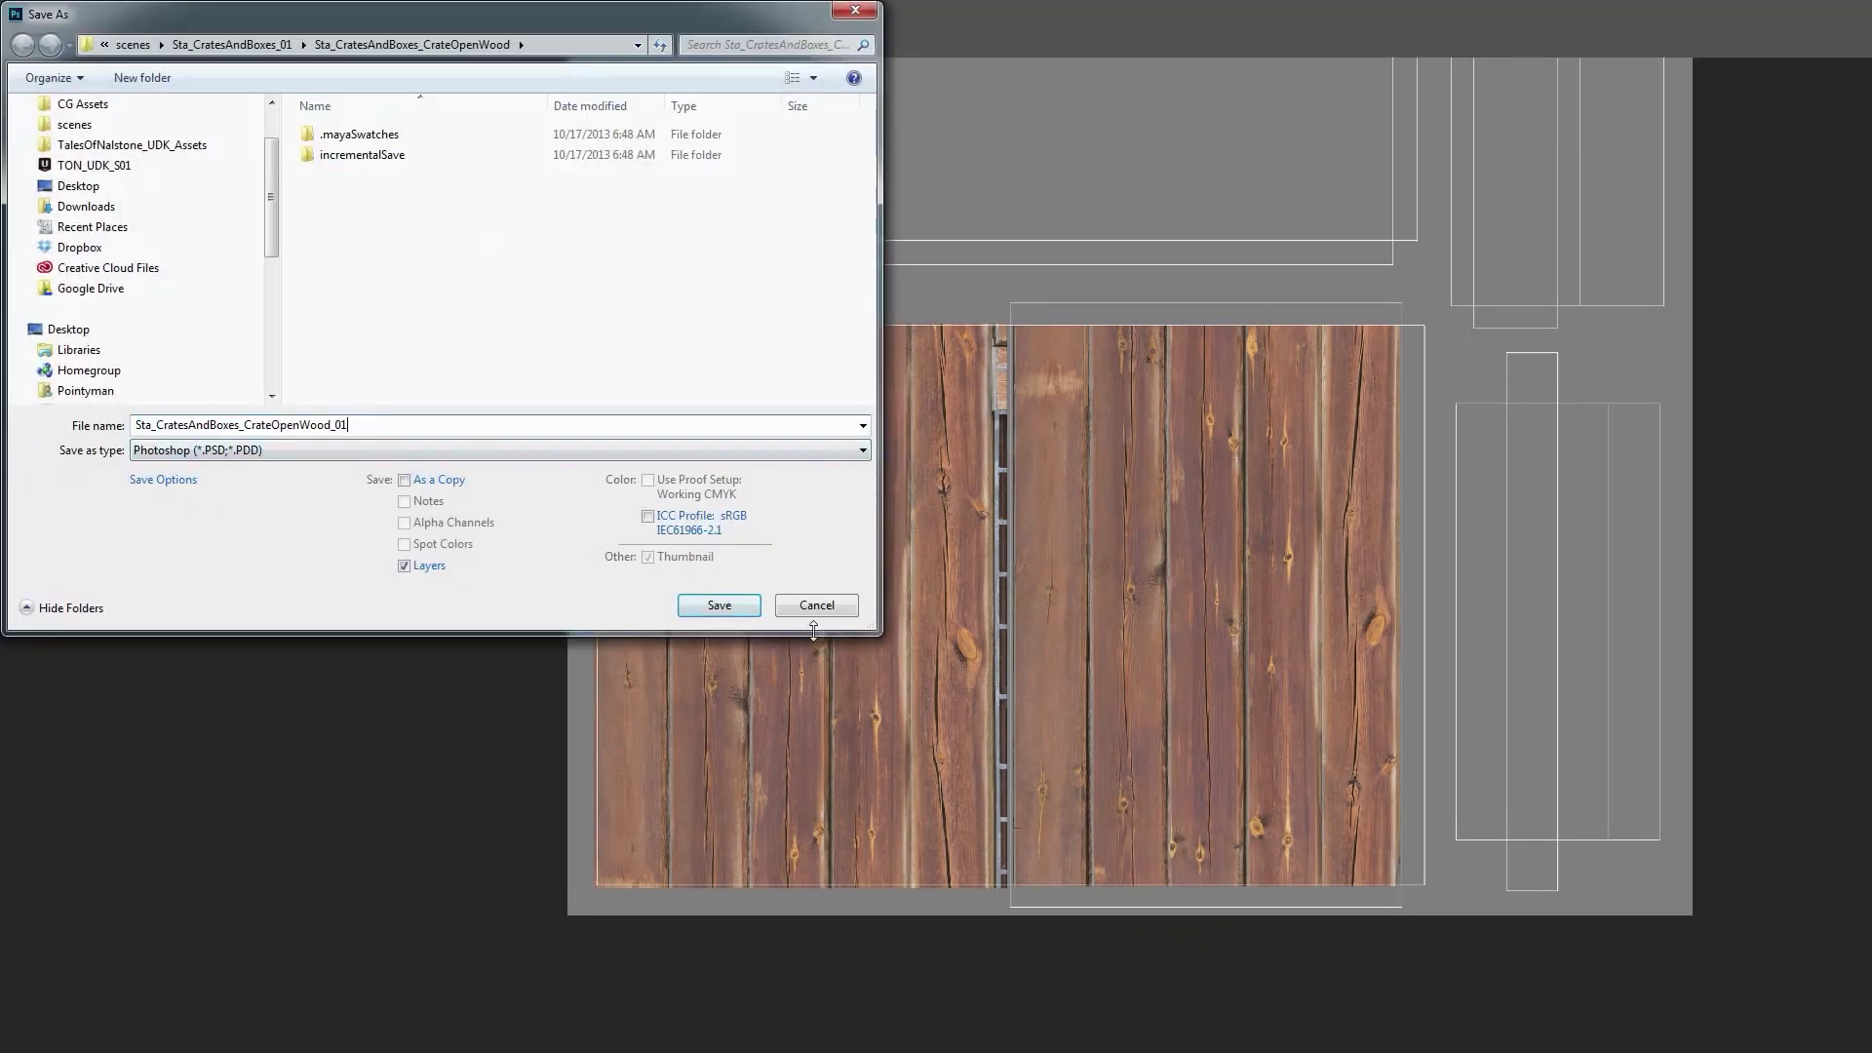
{"action": "key", "text": "BackSpace"}
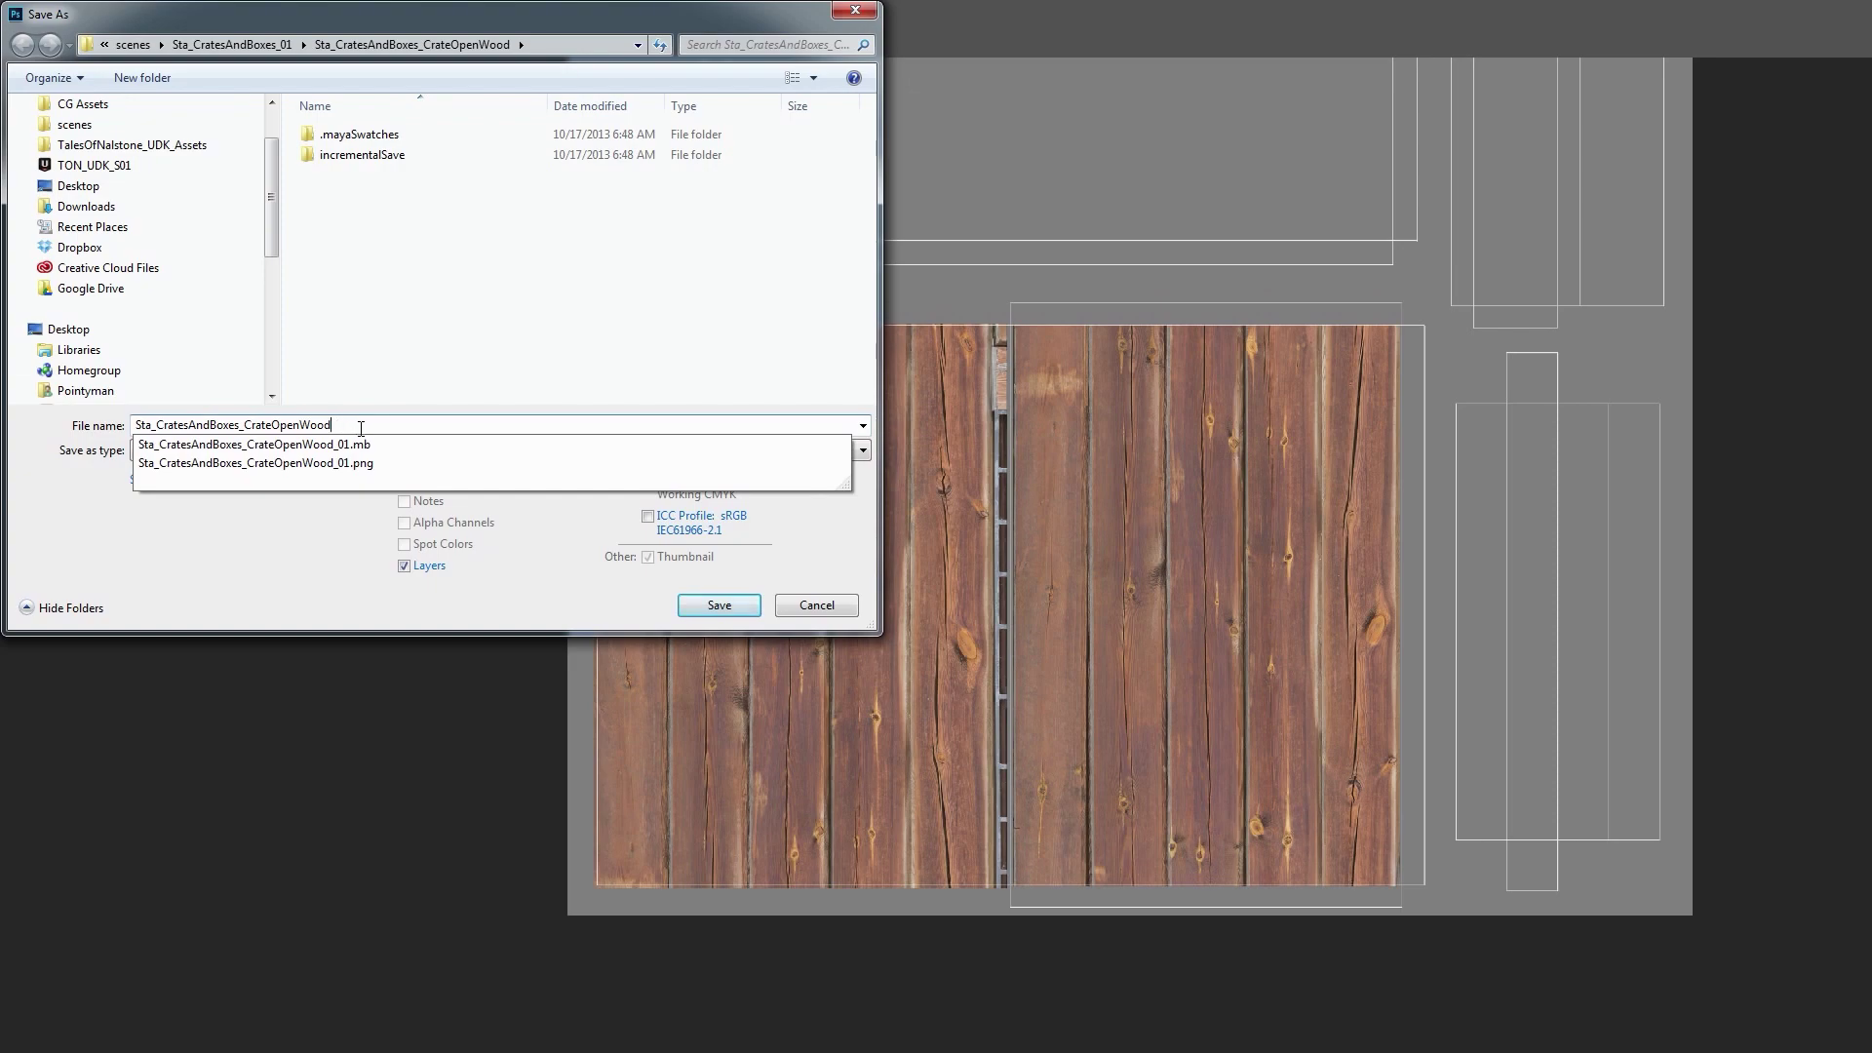
{"action": "left_click", "coordinate": [707, 603]}
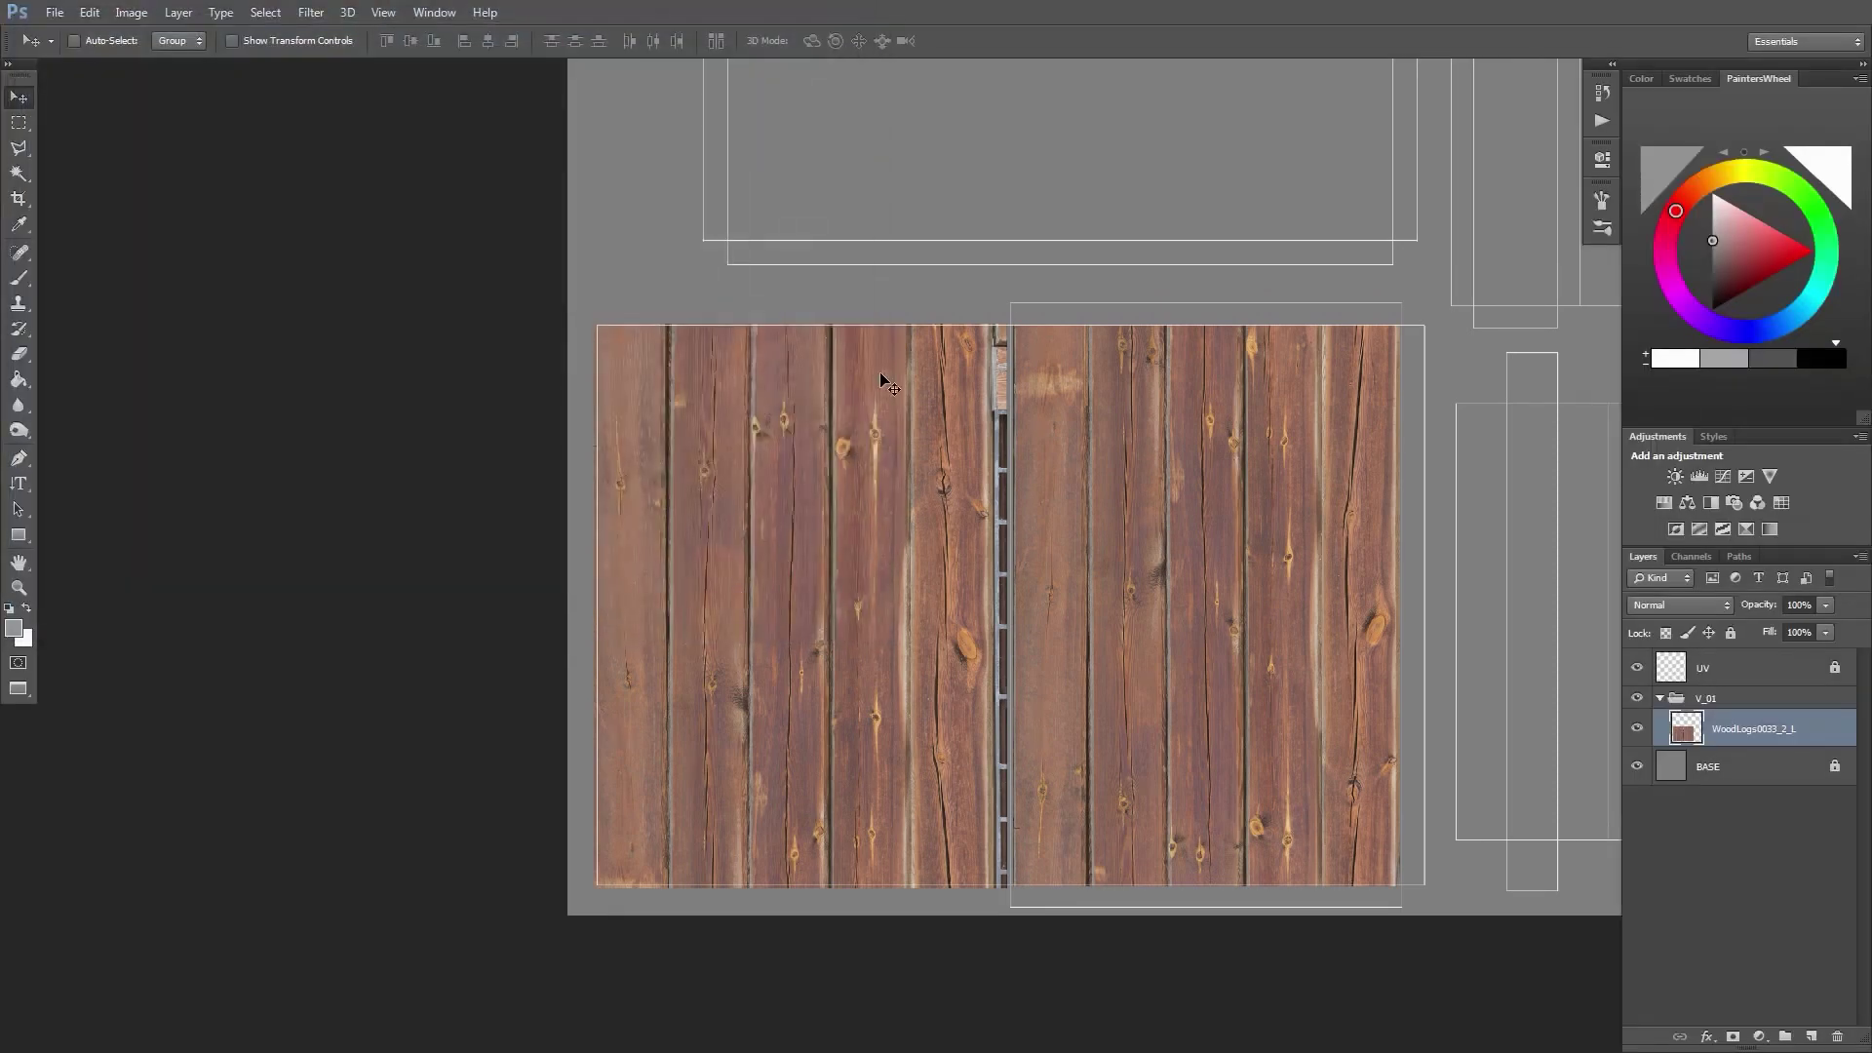
Place another copy of WoodLogs0033_2_L above the merged wood layer, rotate it -90°, and rasterize it
{"action": "left_click_drag", "start_coordinate": [1146, 361], "coordinate": [990, 392]}
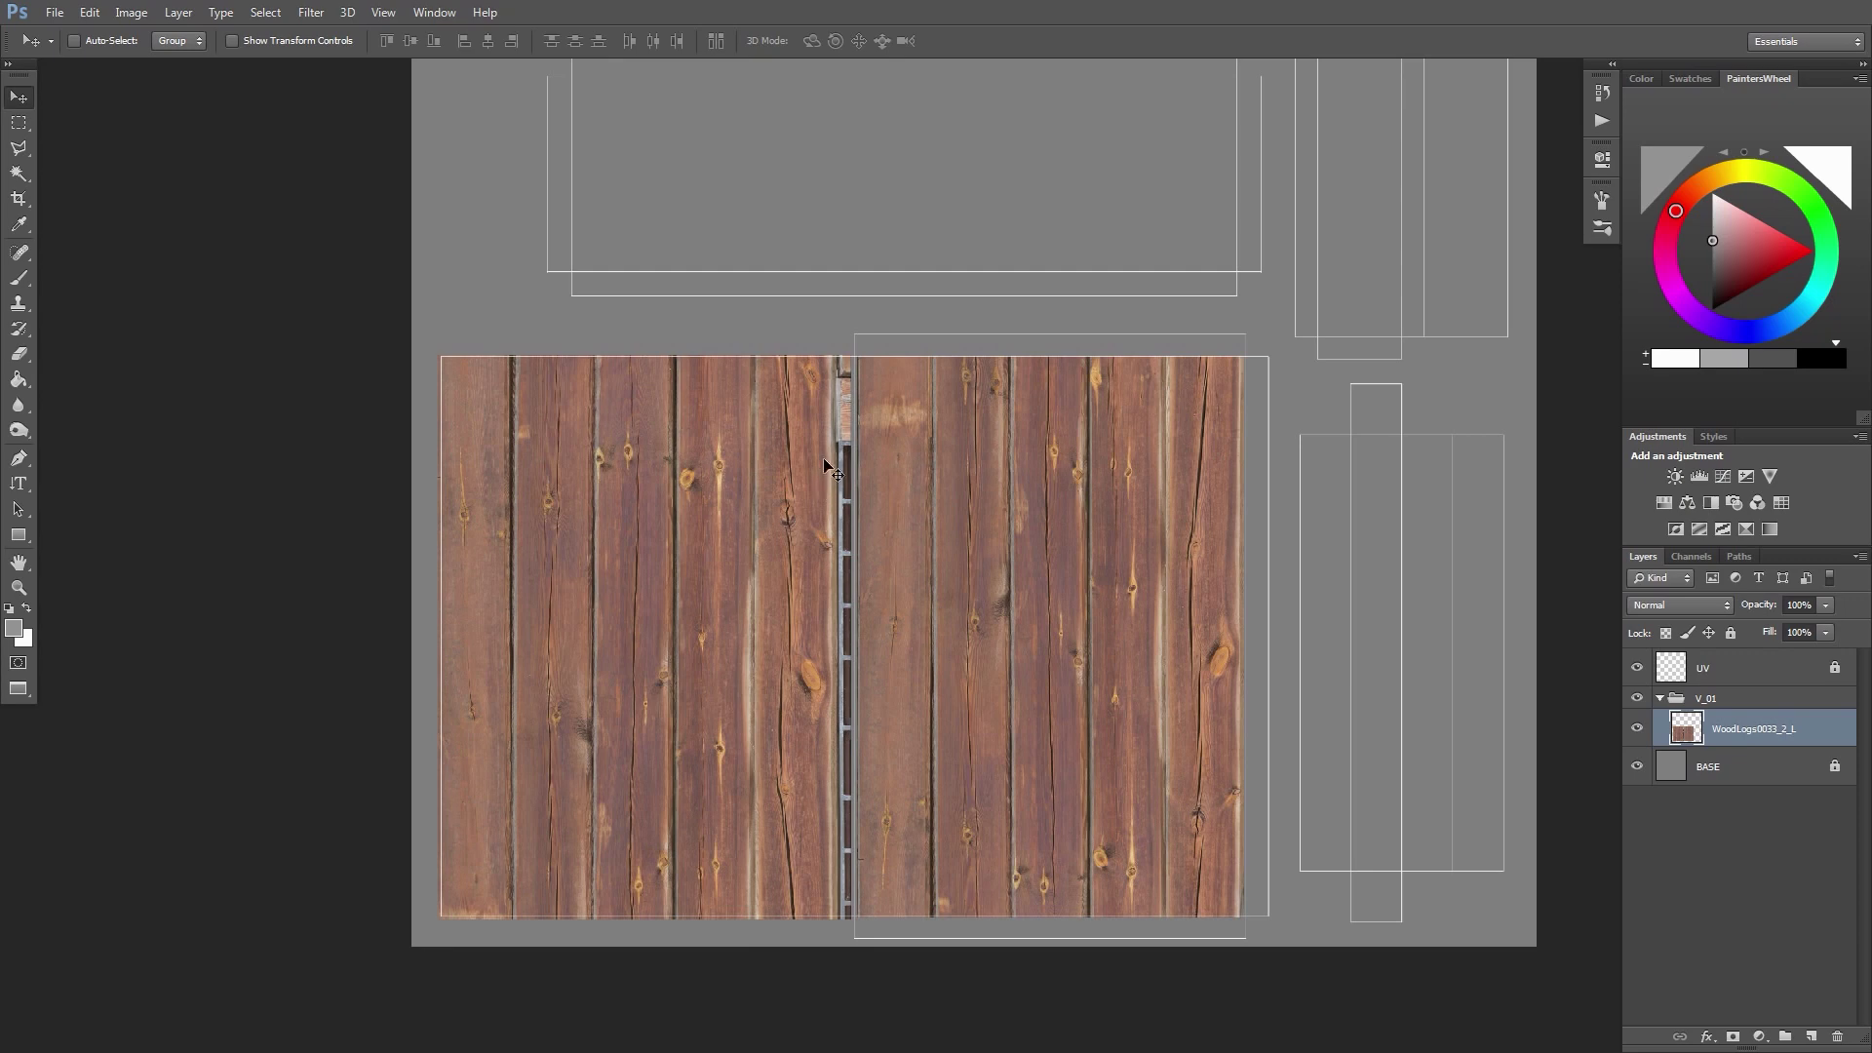
{"action": "left_click_drag", "start_coordinate": [818, 489], "coordinate": [823, 463]}
{"action": "scroll", "coordinate": [829, 476], "scroll_direction": "up", "scroll_amount": 2, "text": "alt"}
{"action": "left_click_drag", "start_coordinate": [883, 543], "coordinate": [891, 479]}
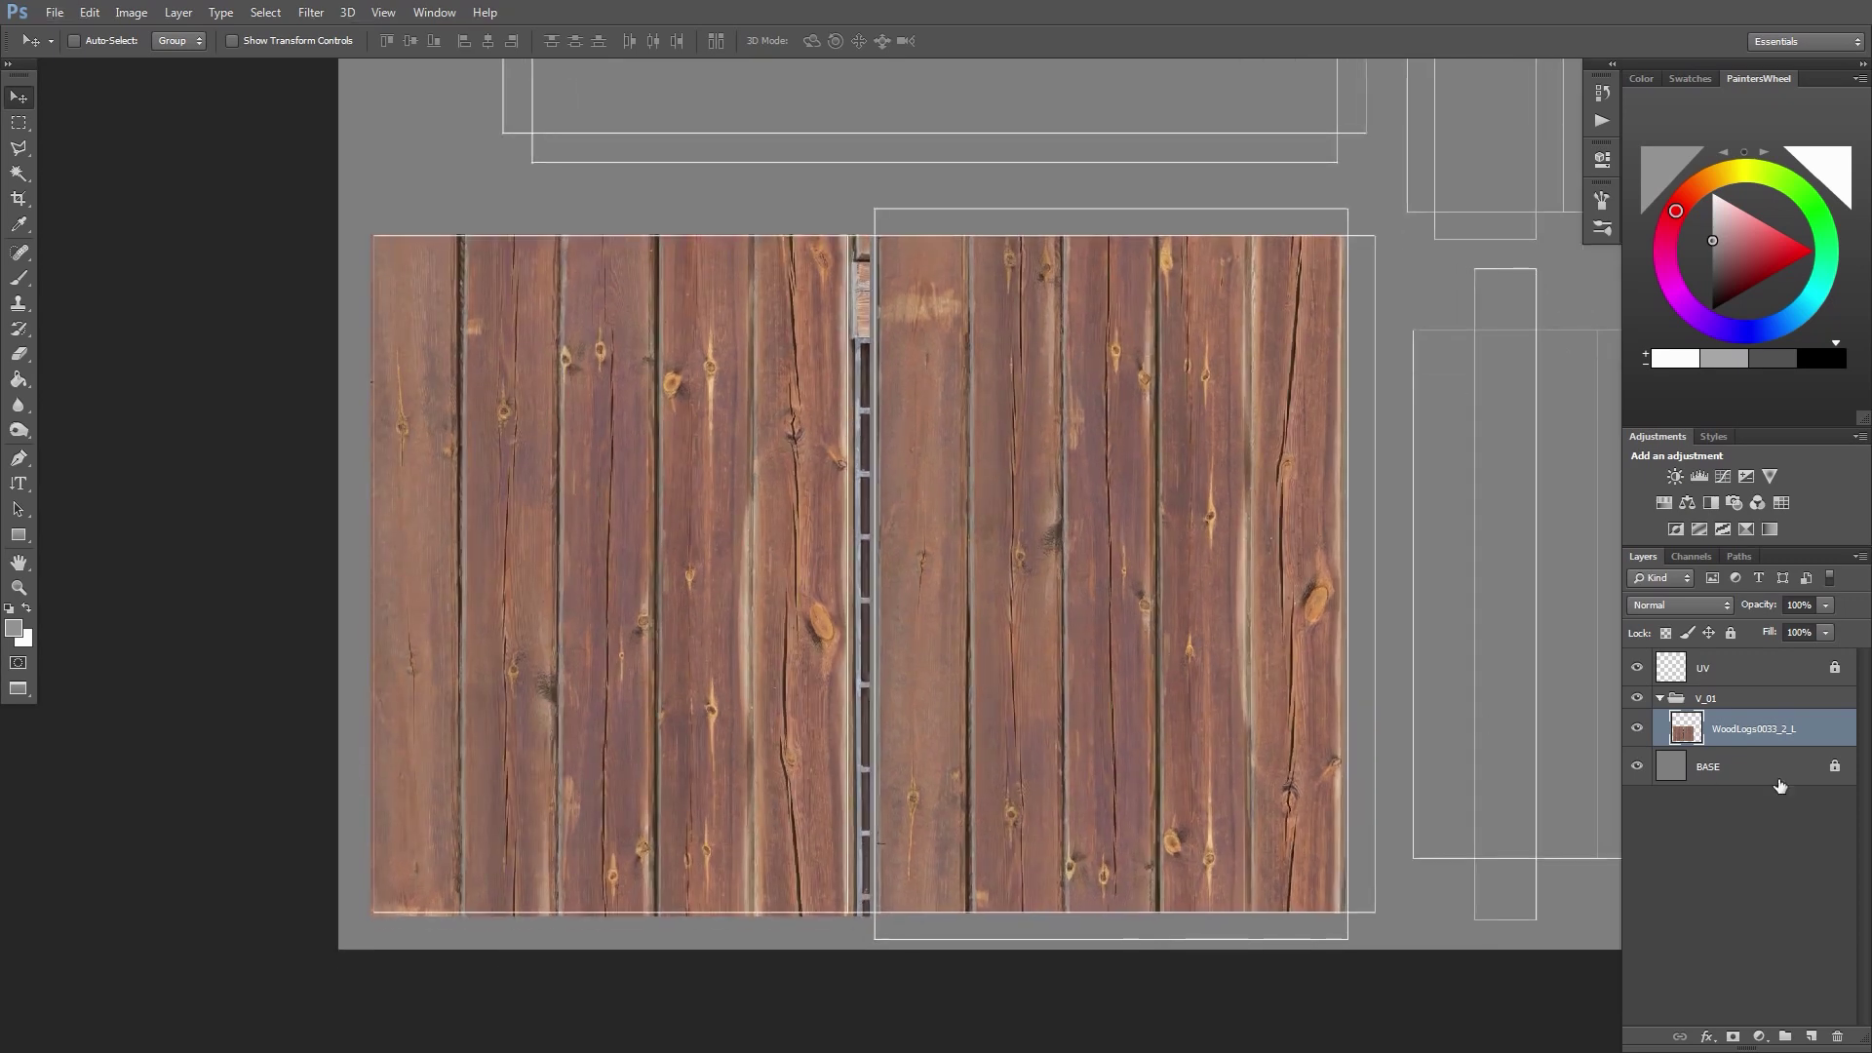
{"action": "left_click", "coordinate": [1741, 765]}
{"action": "left_click", "coordinate": [1739, 735]}
{"action": "key", "text": "alt+Tab"}
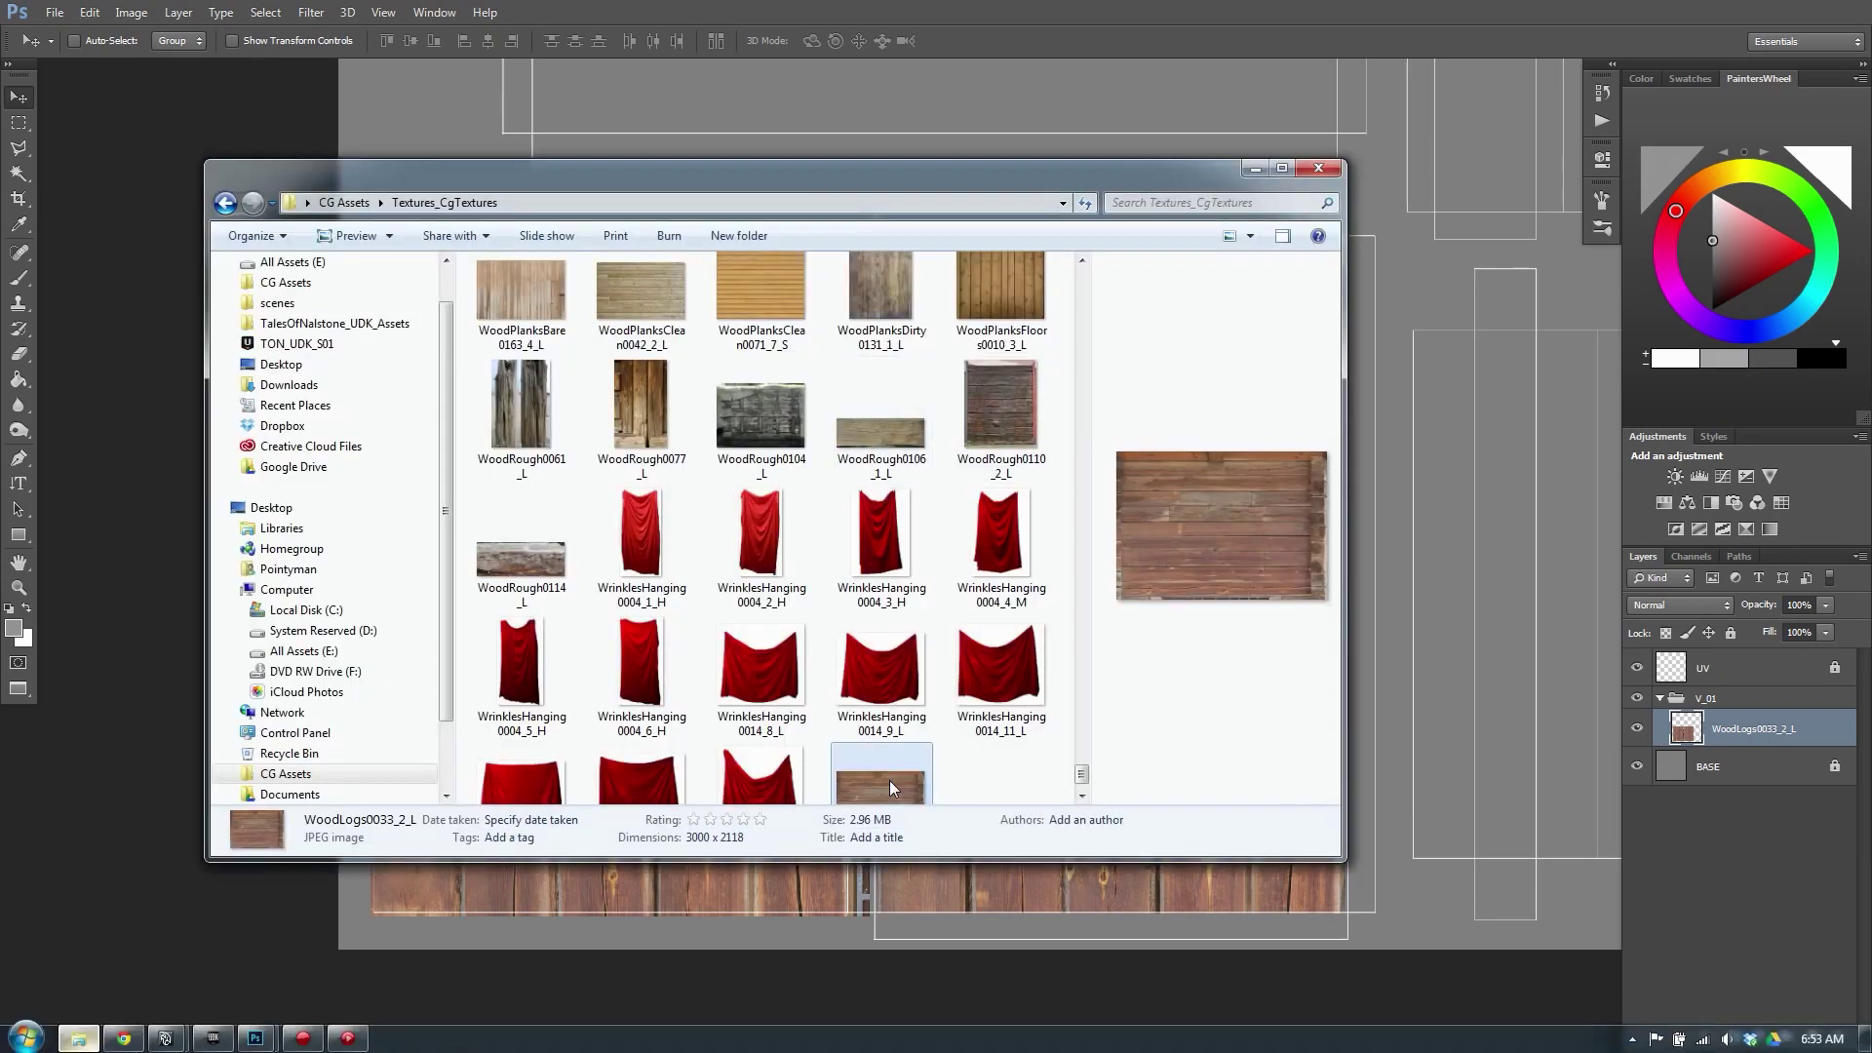
{"action": "left_click_drag", "start_coordinate": [889, 780], "coordinate": [1458, 696]}
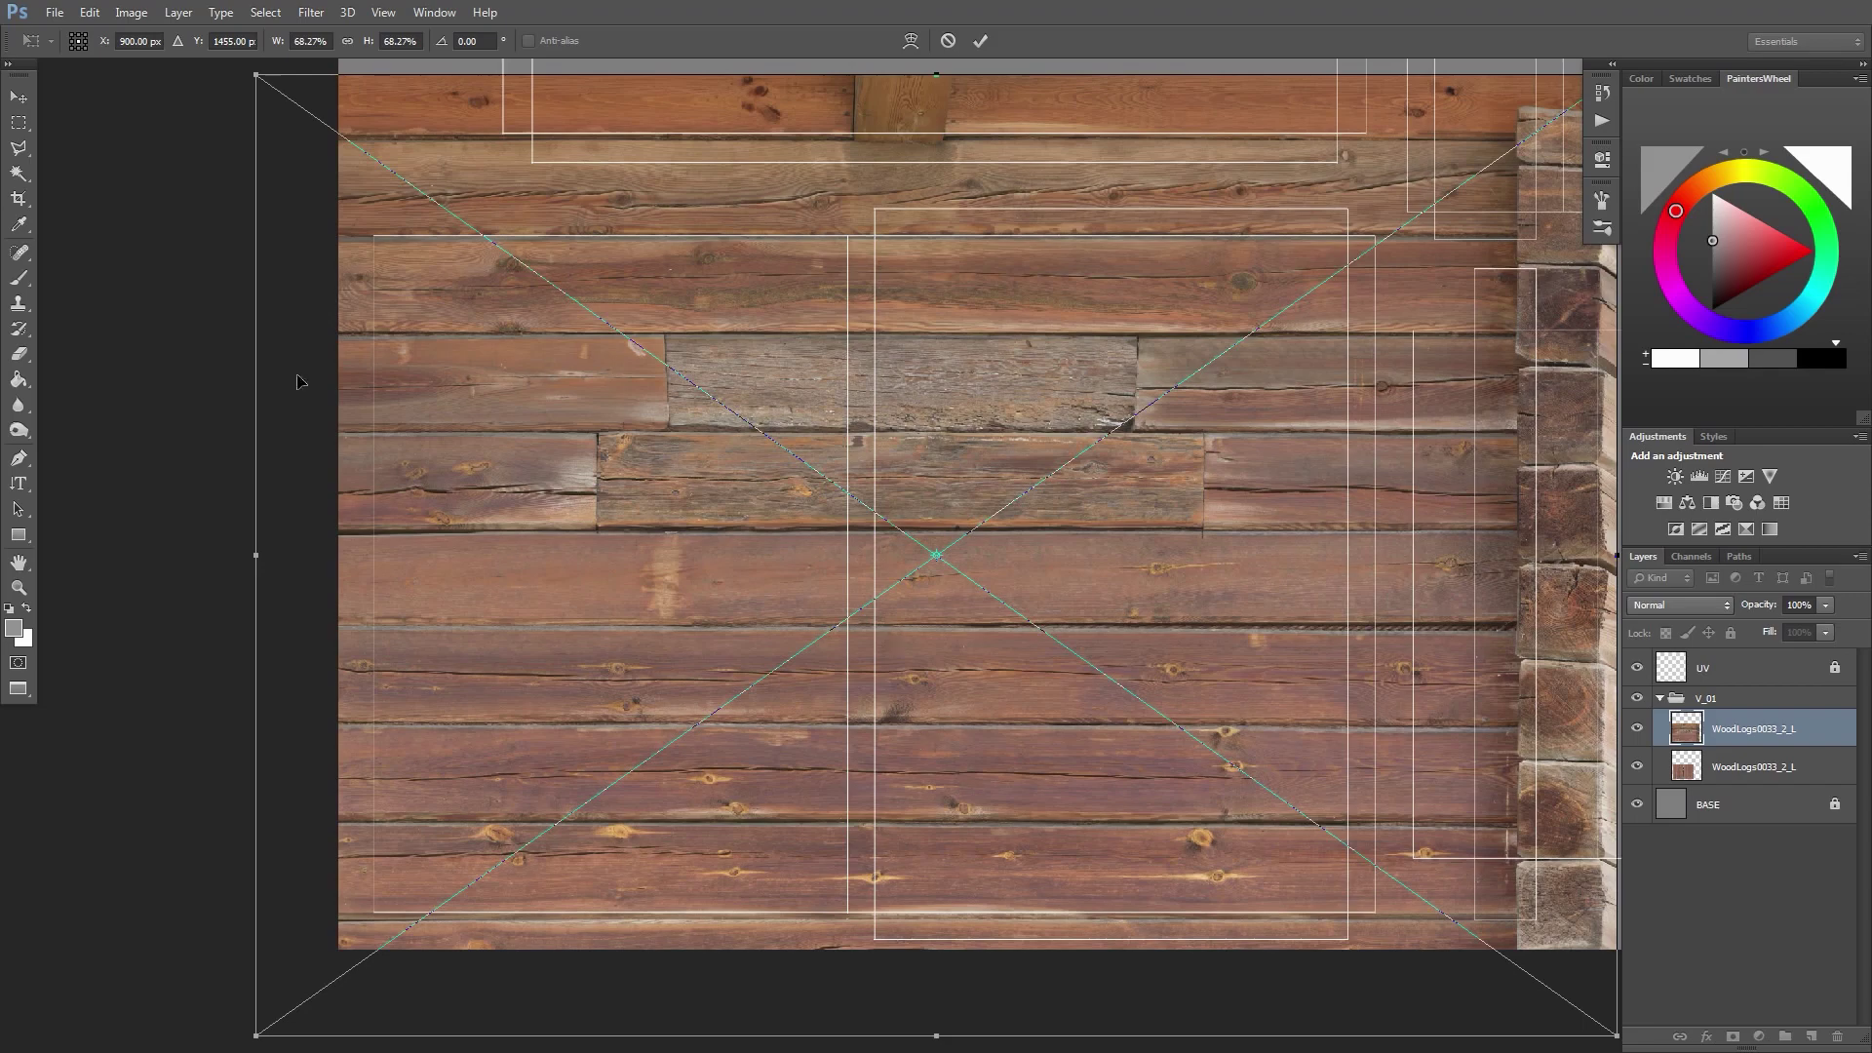
{"action": "left_click_drag", "start_coordinate": [298, 380], "coordinate": [781, 923], "text": "shift"}
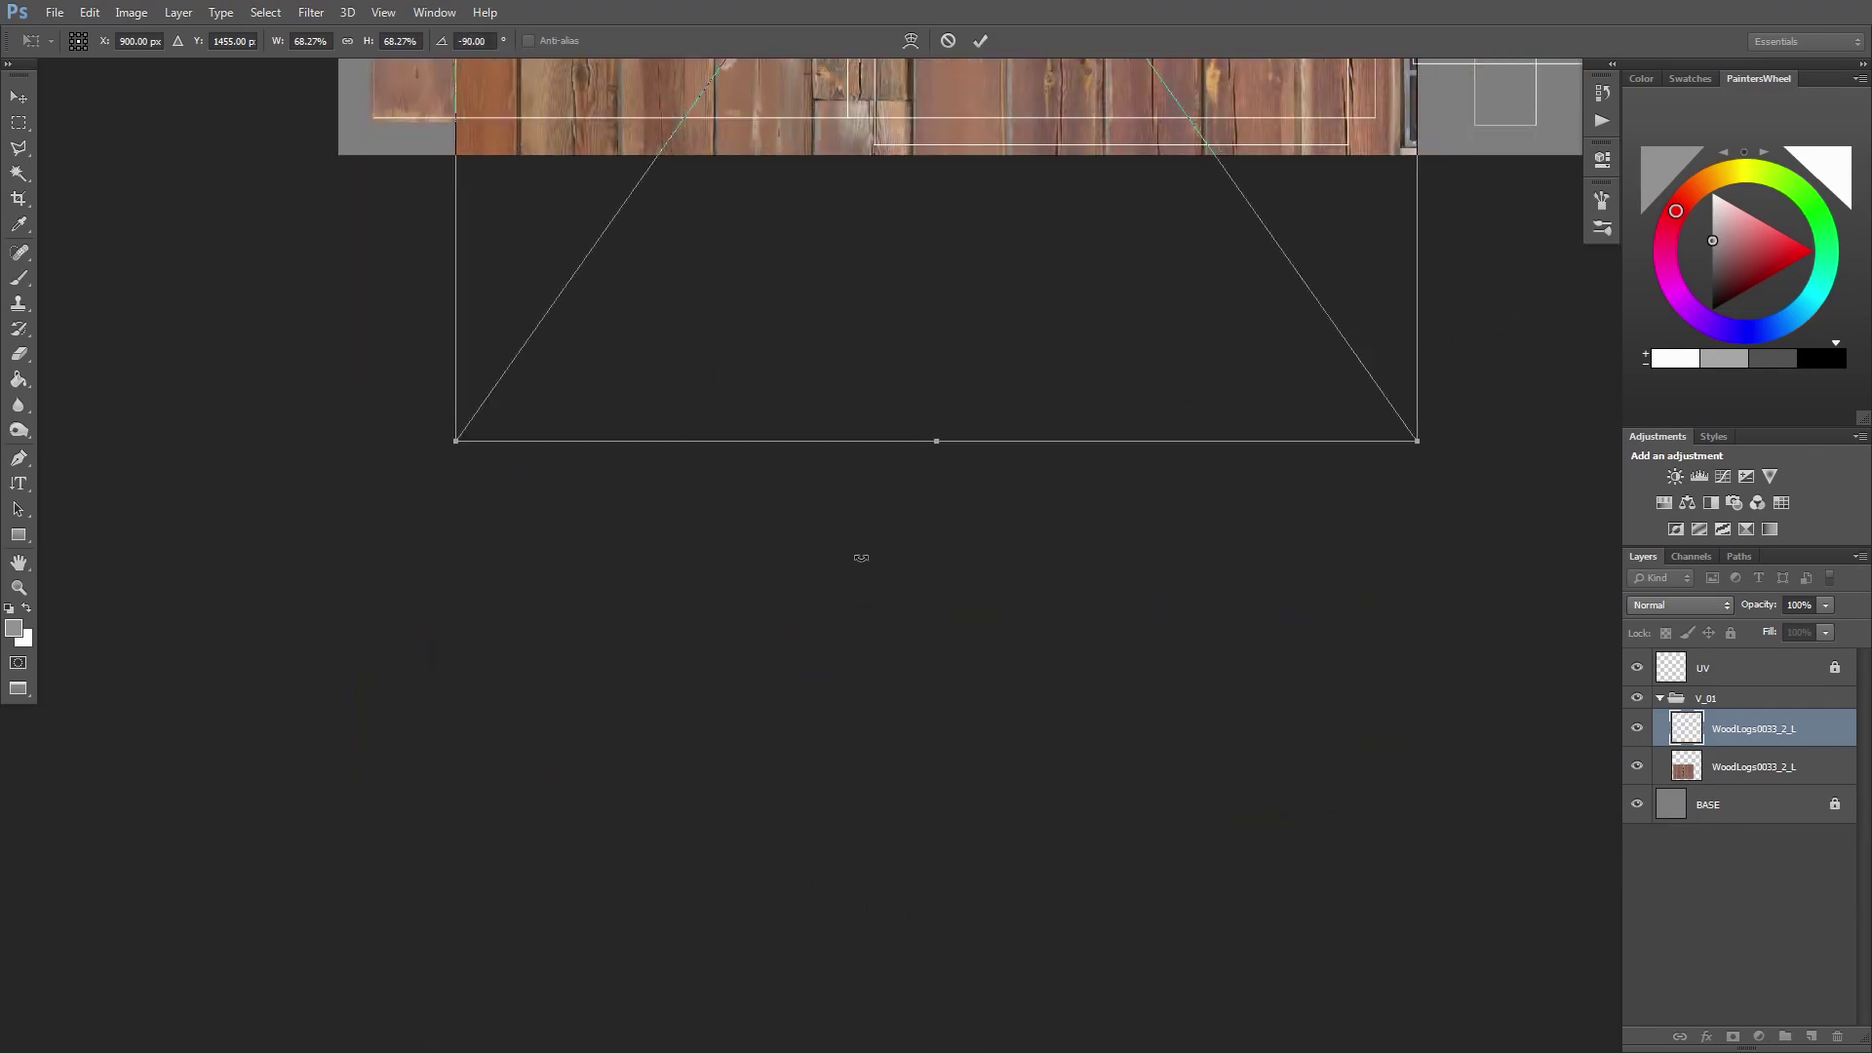
{"action": "key", "text": "Return"}
{"action": "right_click", "coordinate": [1776, 732]}
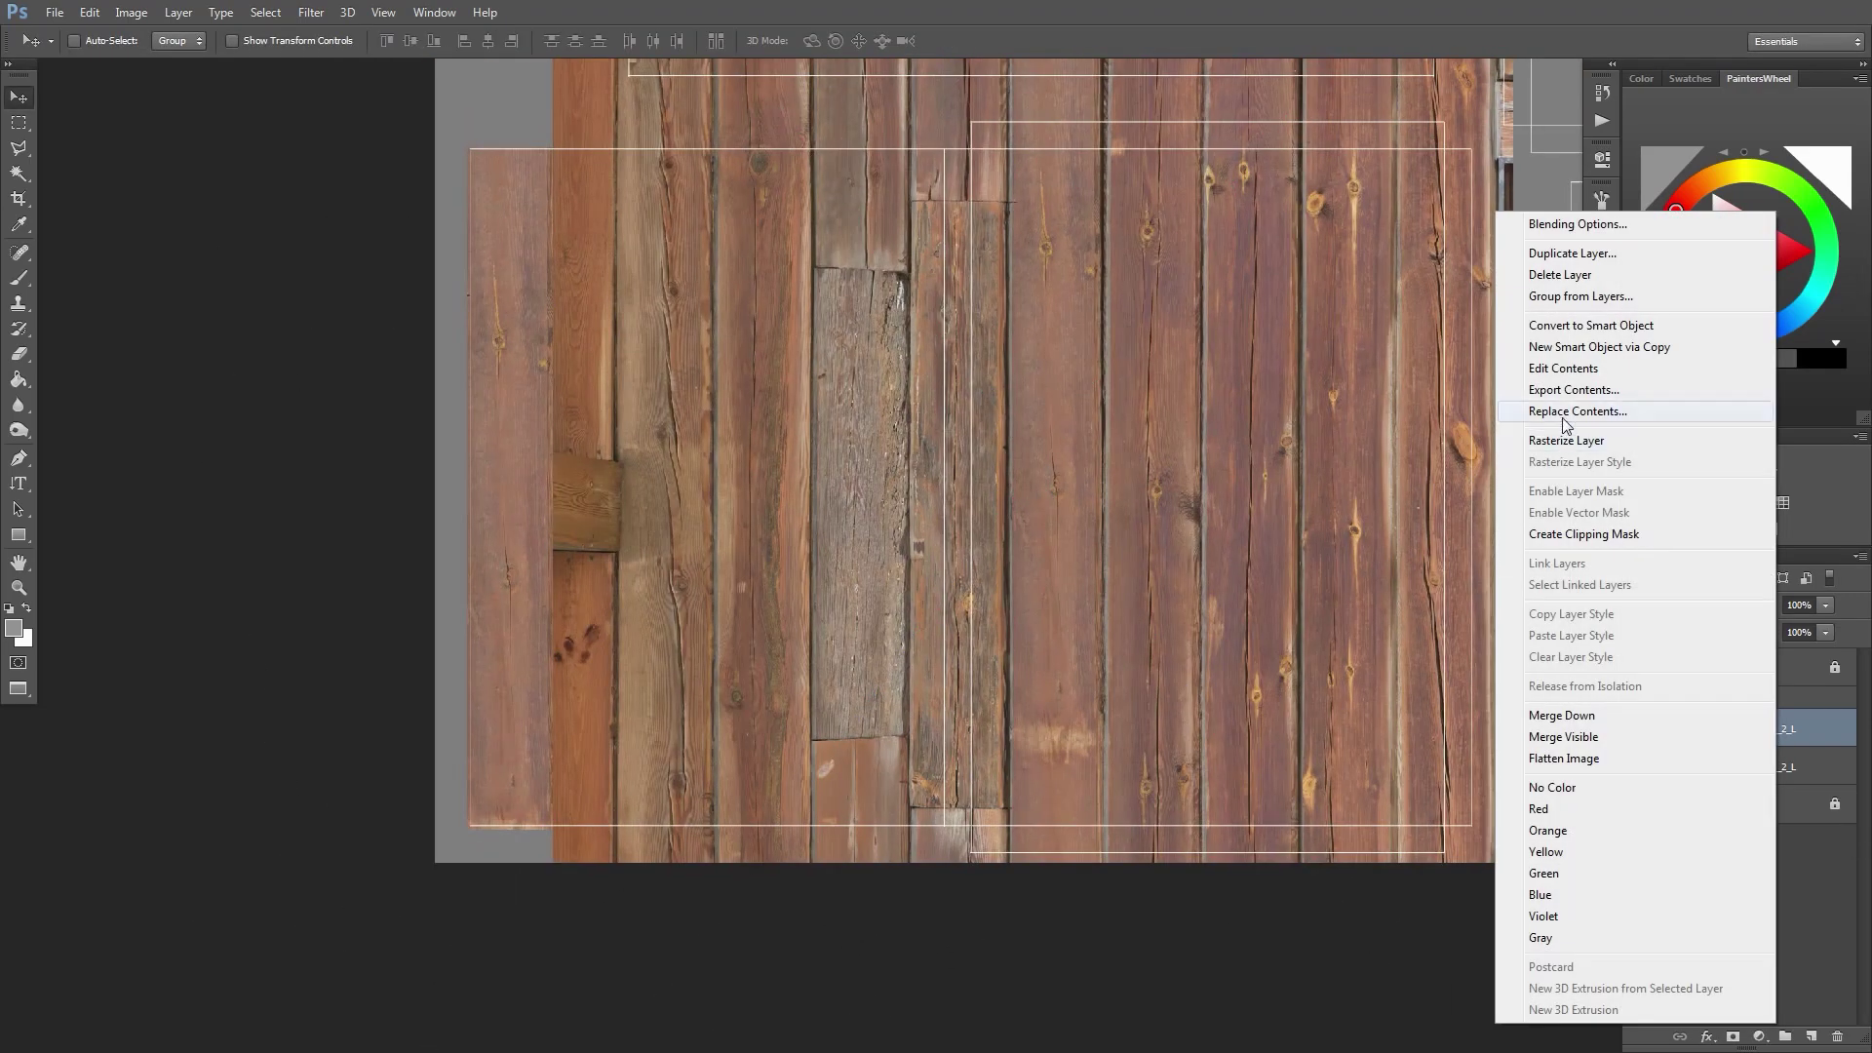
{"action": "left_click", "coordinate": [1565, 440]}
Keep only a vertical strip about 44 by 1184 px from the copy's brownish plank, deleting everything else on that layer
{"action": "mouse_move", "coordinate": [928, 513]}
{"action": "left_mouse_down"}
{"action": "mouse_move", "coordinate": [1068, 394]}
{"action": "mouse_move", "coordinate": [1154, 426]}
{"action": "mouse_move", "coordinate": [1049, 549]}
{"action": "mouse_move", "coordinate": [1073, 470]}
{"action": "mouse_move", "coordinate": [913, 571]}
{"action": "mouse_move", "coordinate": [905, 471]}
{"action": "mouse_move", "coordinate": [899, 535]}
{"action": "left_mouse_up"}
{"action": "scroll", "coordinate": [1153, 426], "scroll_direction": "down", "scroll_amount": 5, "text": "alt"}
{"action": "key", "text": "m"}
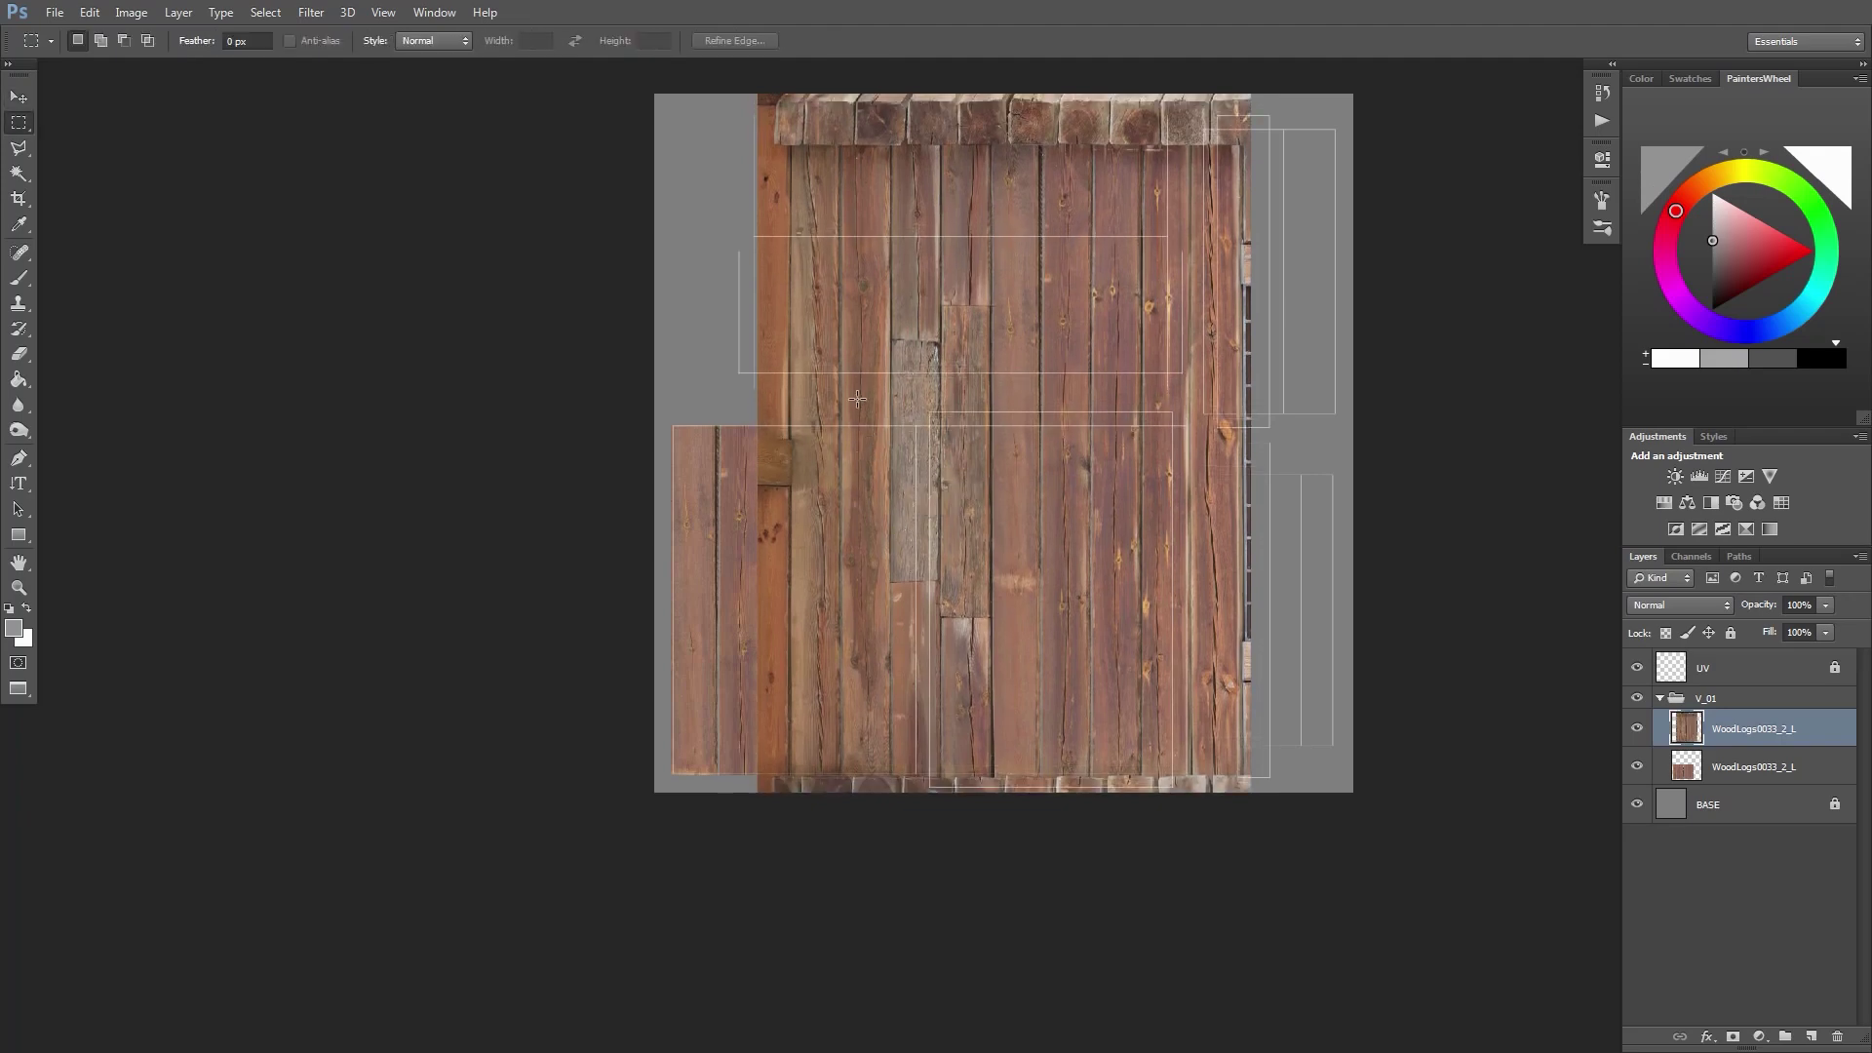
{"action": "left_click_drag", "start_coordinate": [857, 360], "coordinate": [875, 738]}
{"action": "left_click_drag", "start_coordinate": [801, 351], "coordinate": [813, 748]}
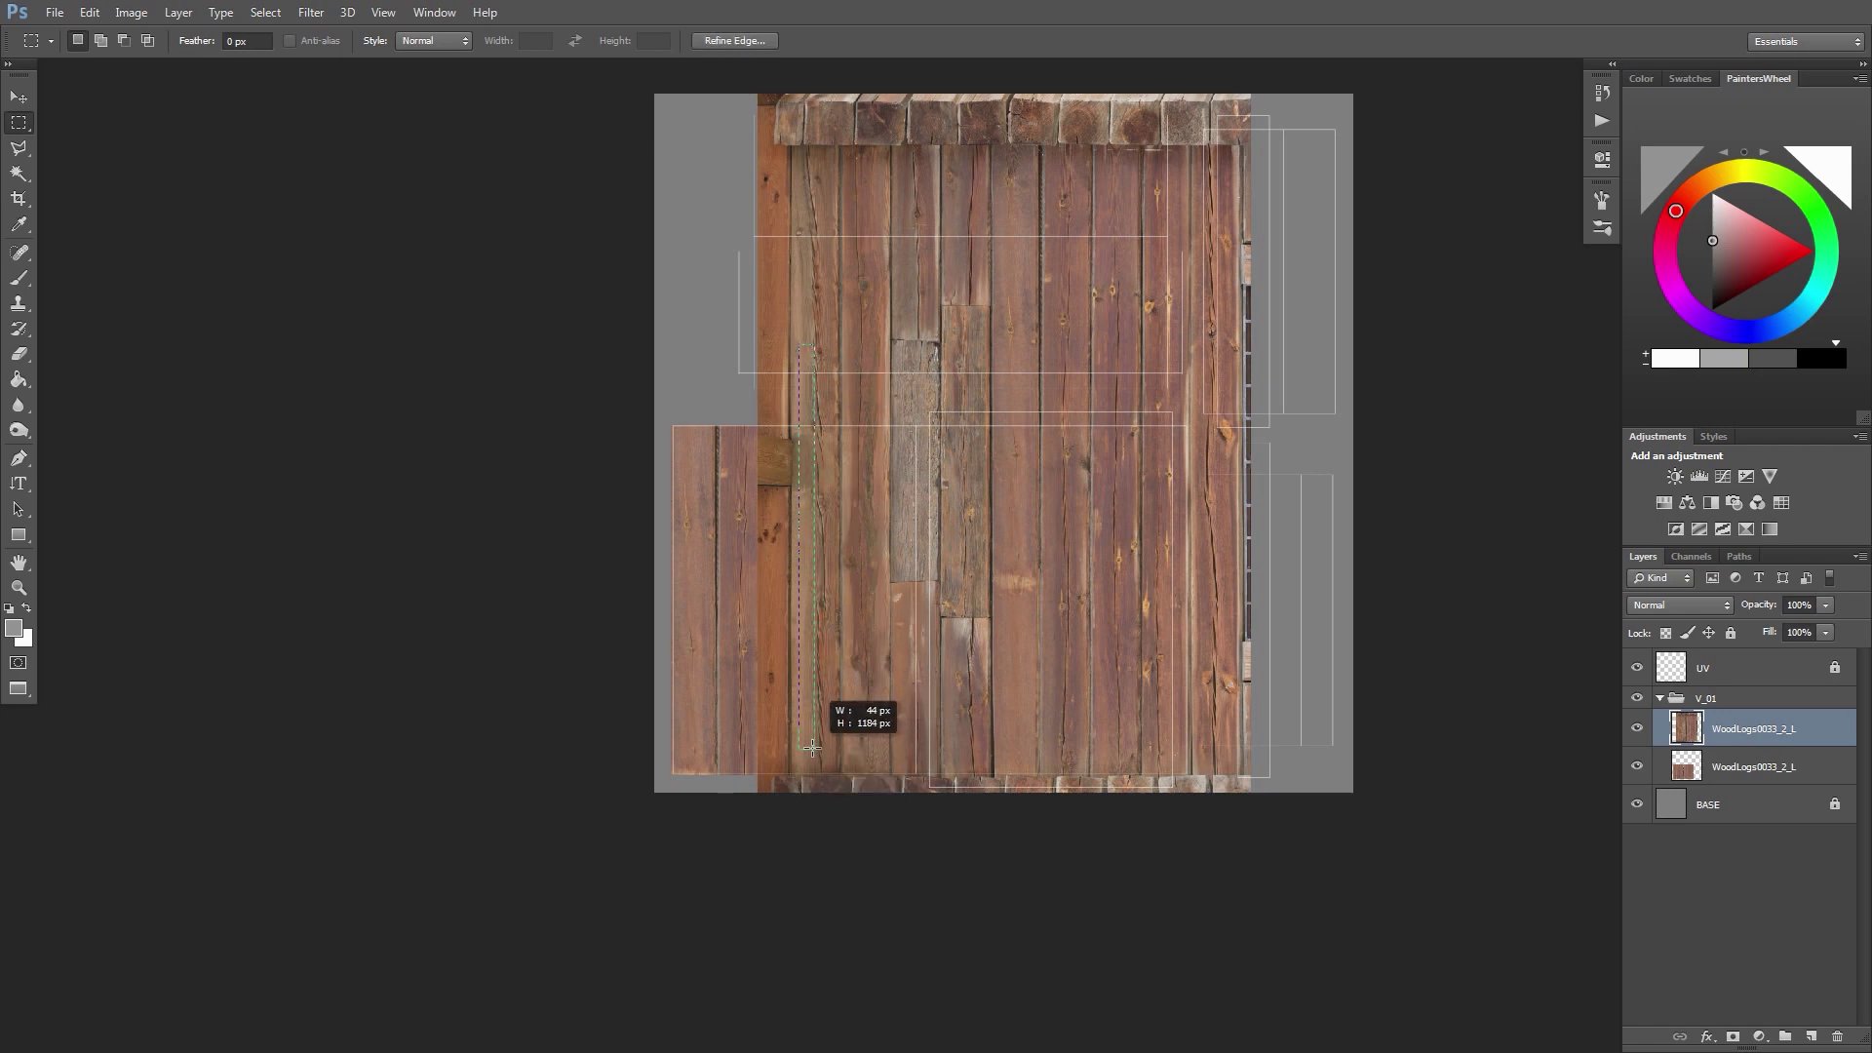
{"action": "right_click", "coordinate": [811, 558]}
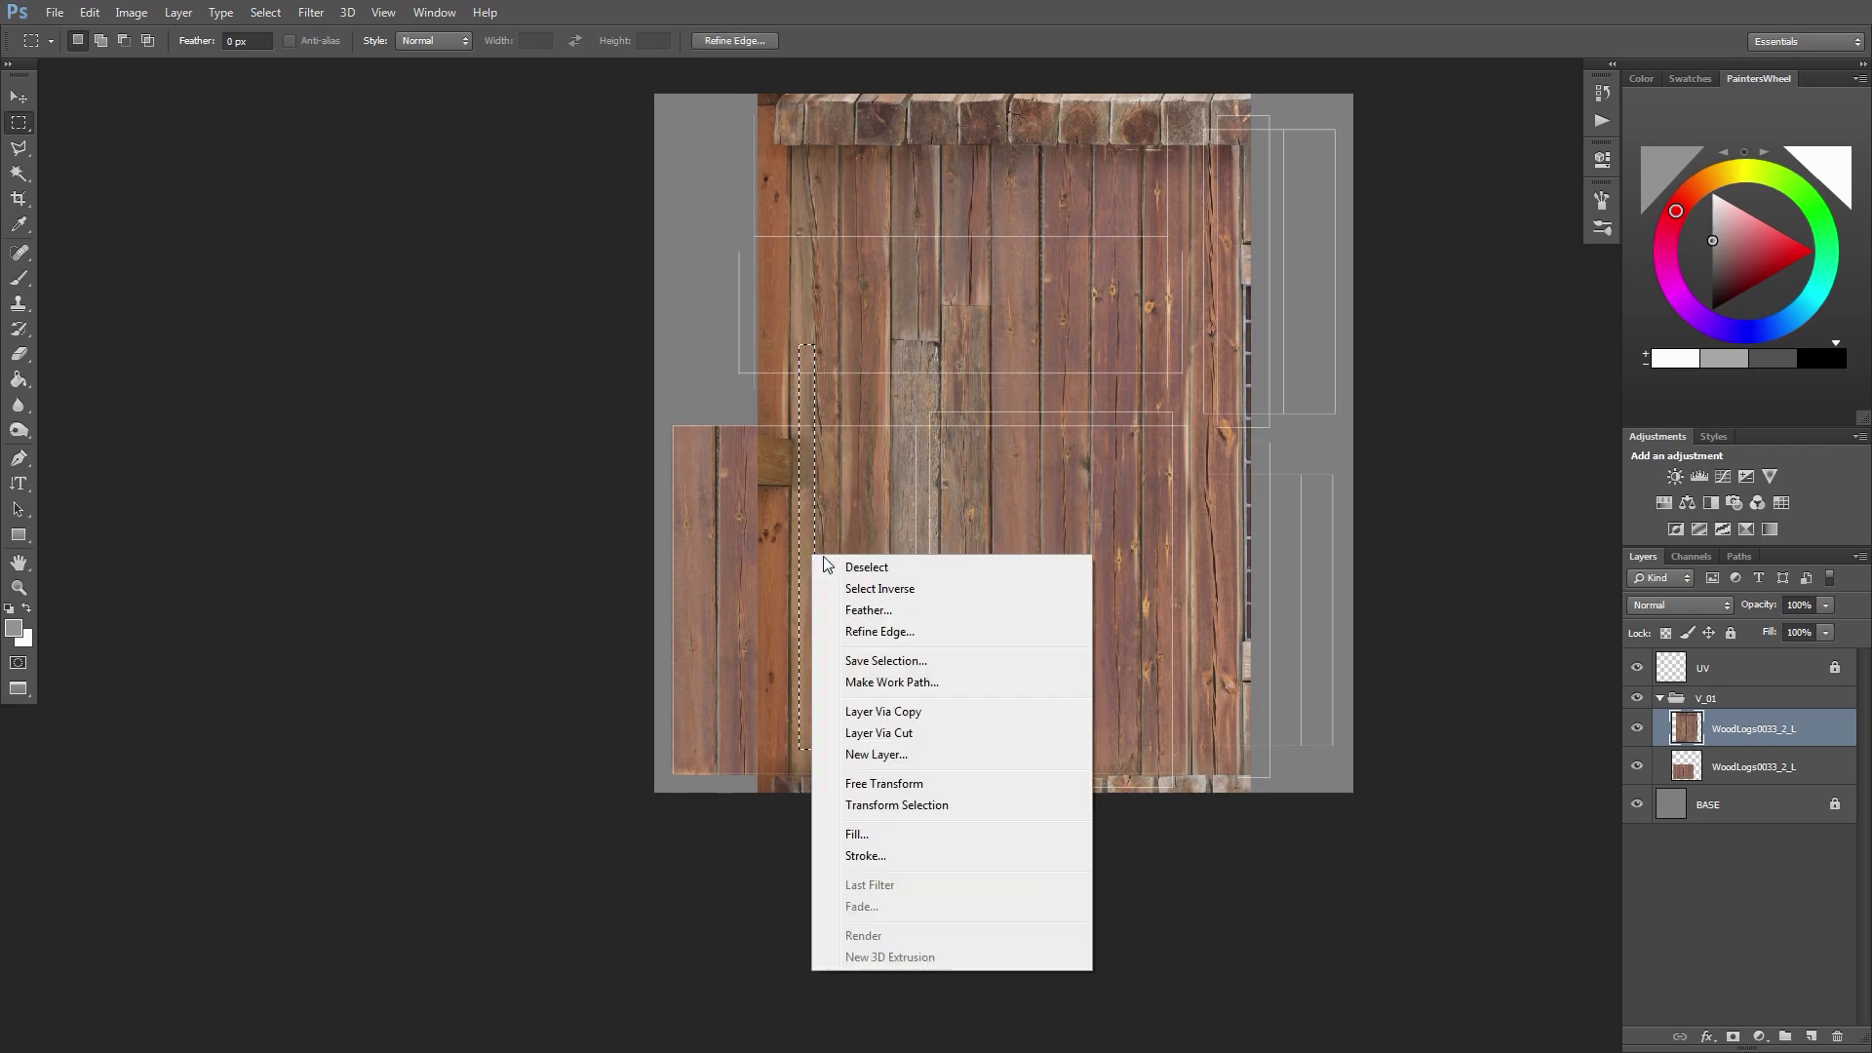
{"action": "left_click", "coordinate": [867, 588]}
{"action": "key", "text": "Delete"}
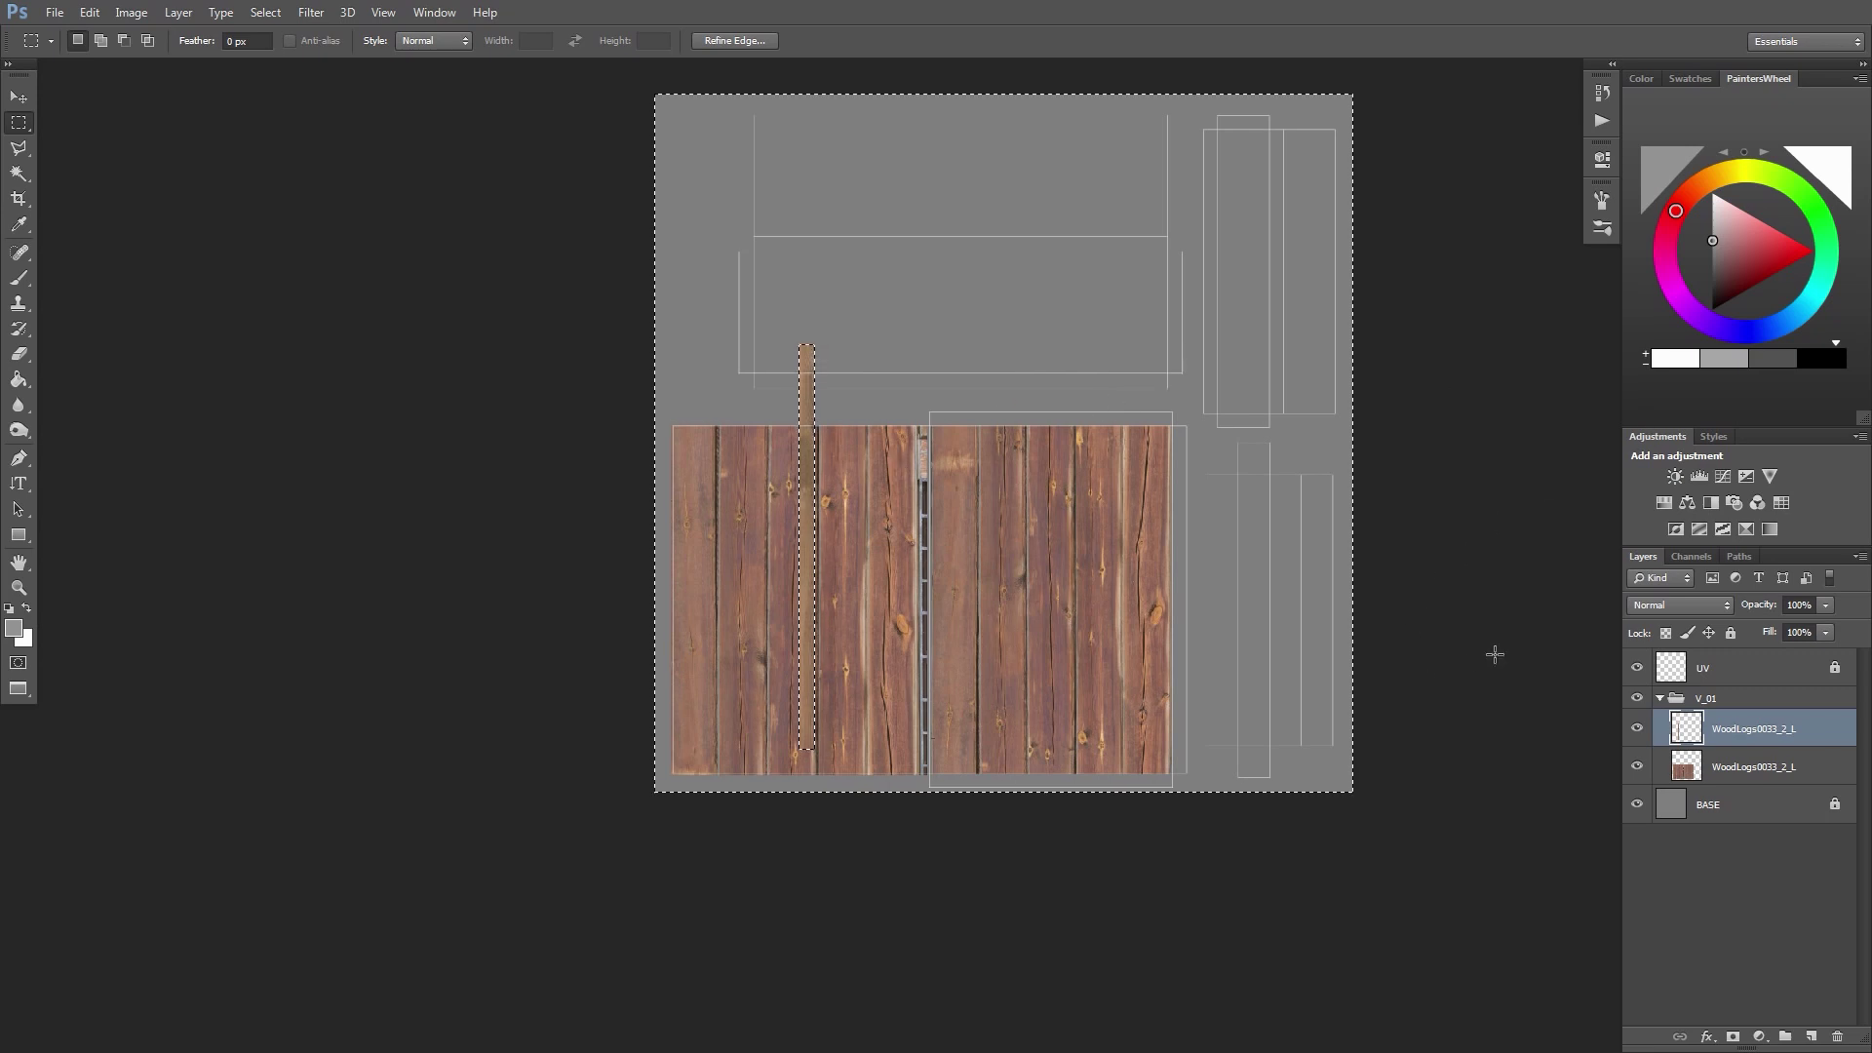
{"action": "key", "text": "ctrl+d"}
Move the narrow wood strip over the dark gap between the two large lower plank areas
{"action": "key", "text": "ctrl+plus"}
{"action": "key", "text": "v"}
{"action": "left_click_drag", "start_coordinate": [819, 468], "coordinate": [989, 484]}
Brighten the narrow wood strip with a Curves adjustment, raising input 74 to output 112
{"action": "key", "text": "ctrl+m"}
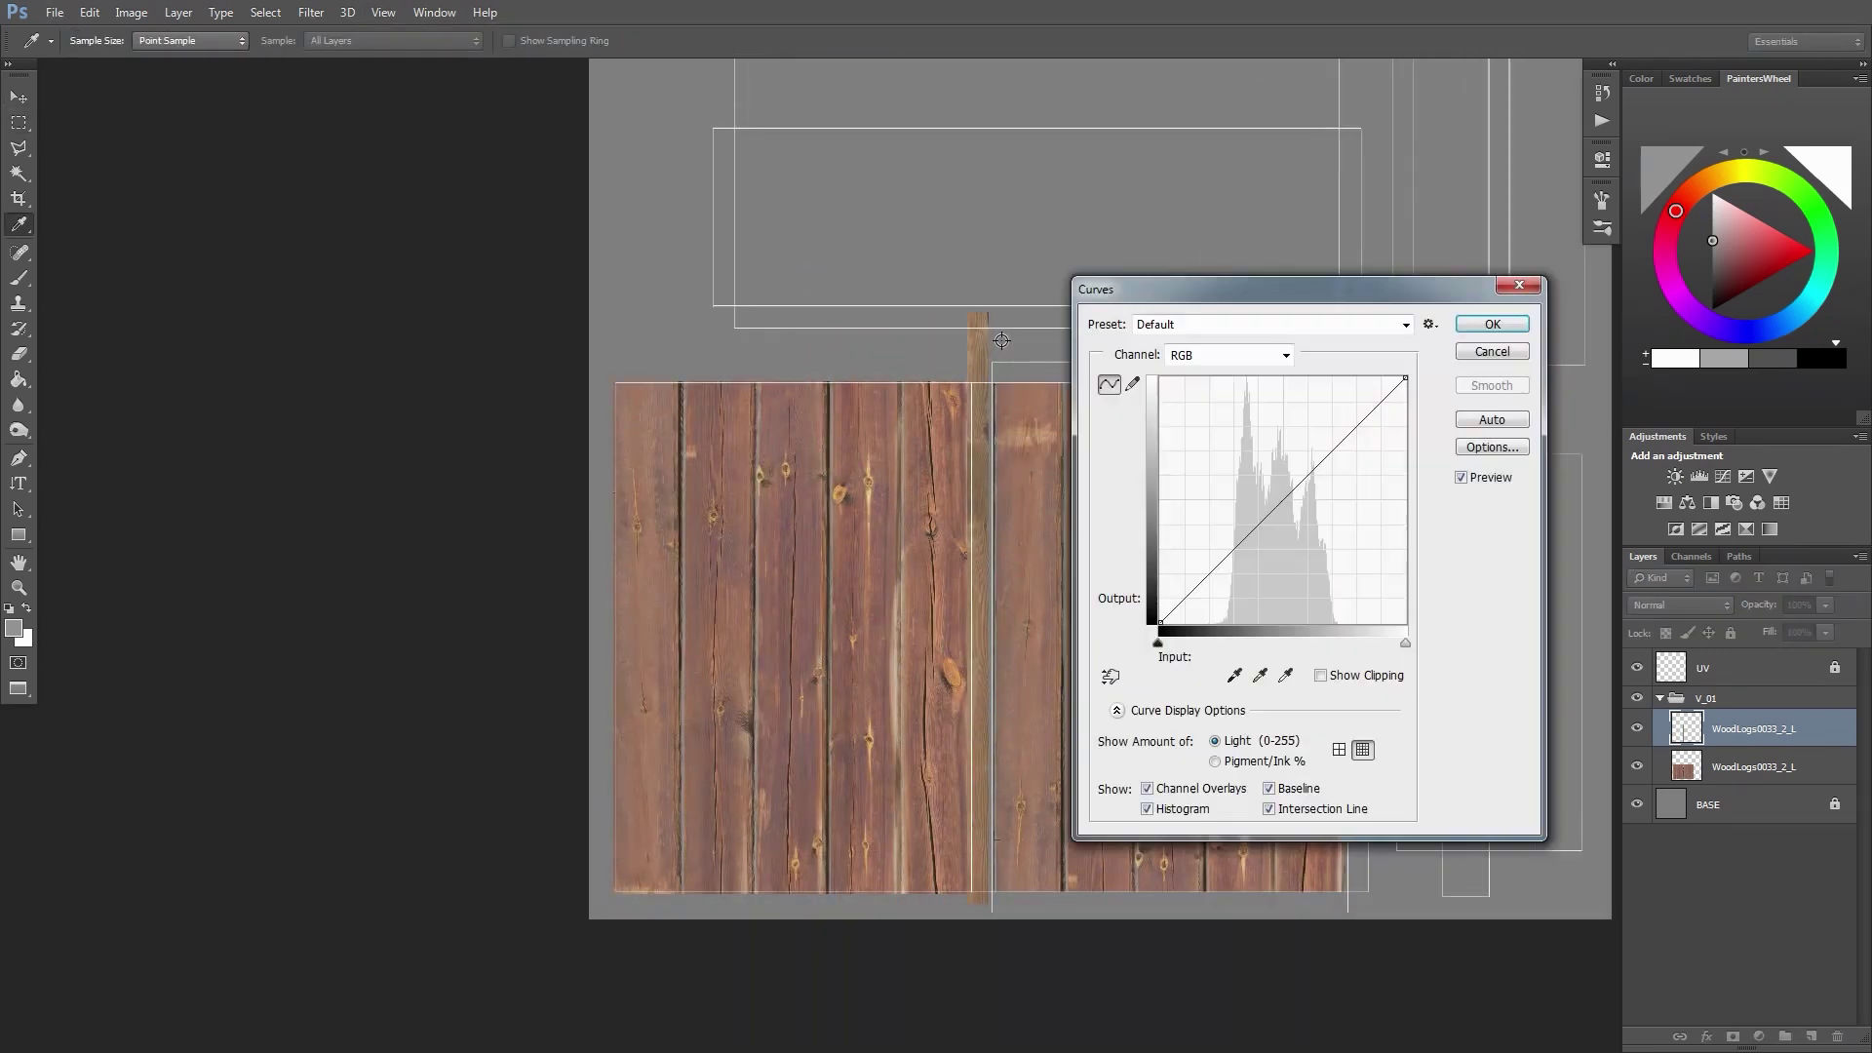
{"action": "left_click_drag", "start_coordinate": [1272, 512], "coordinate": [1231, 518]}
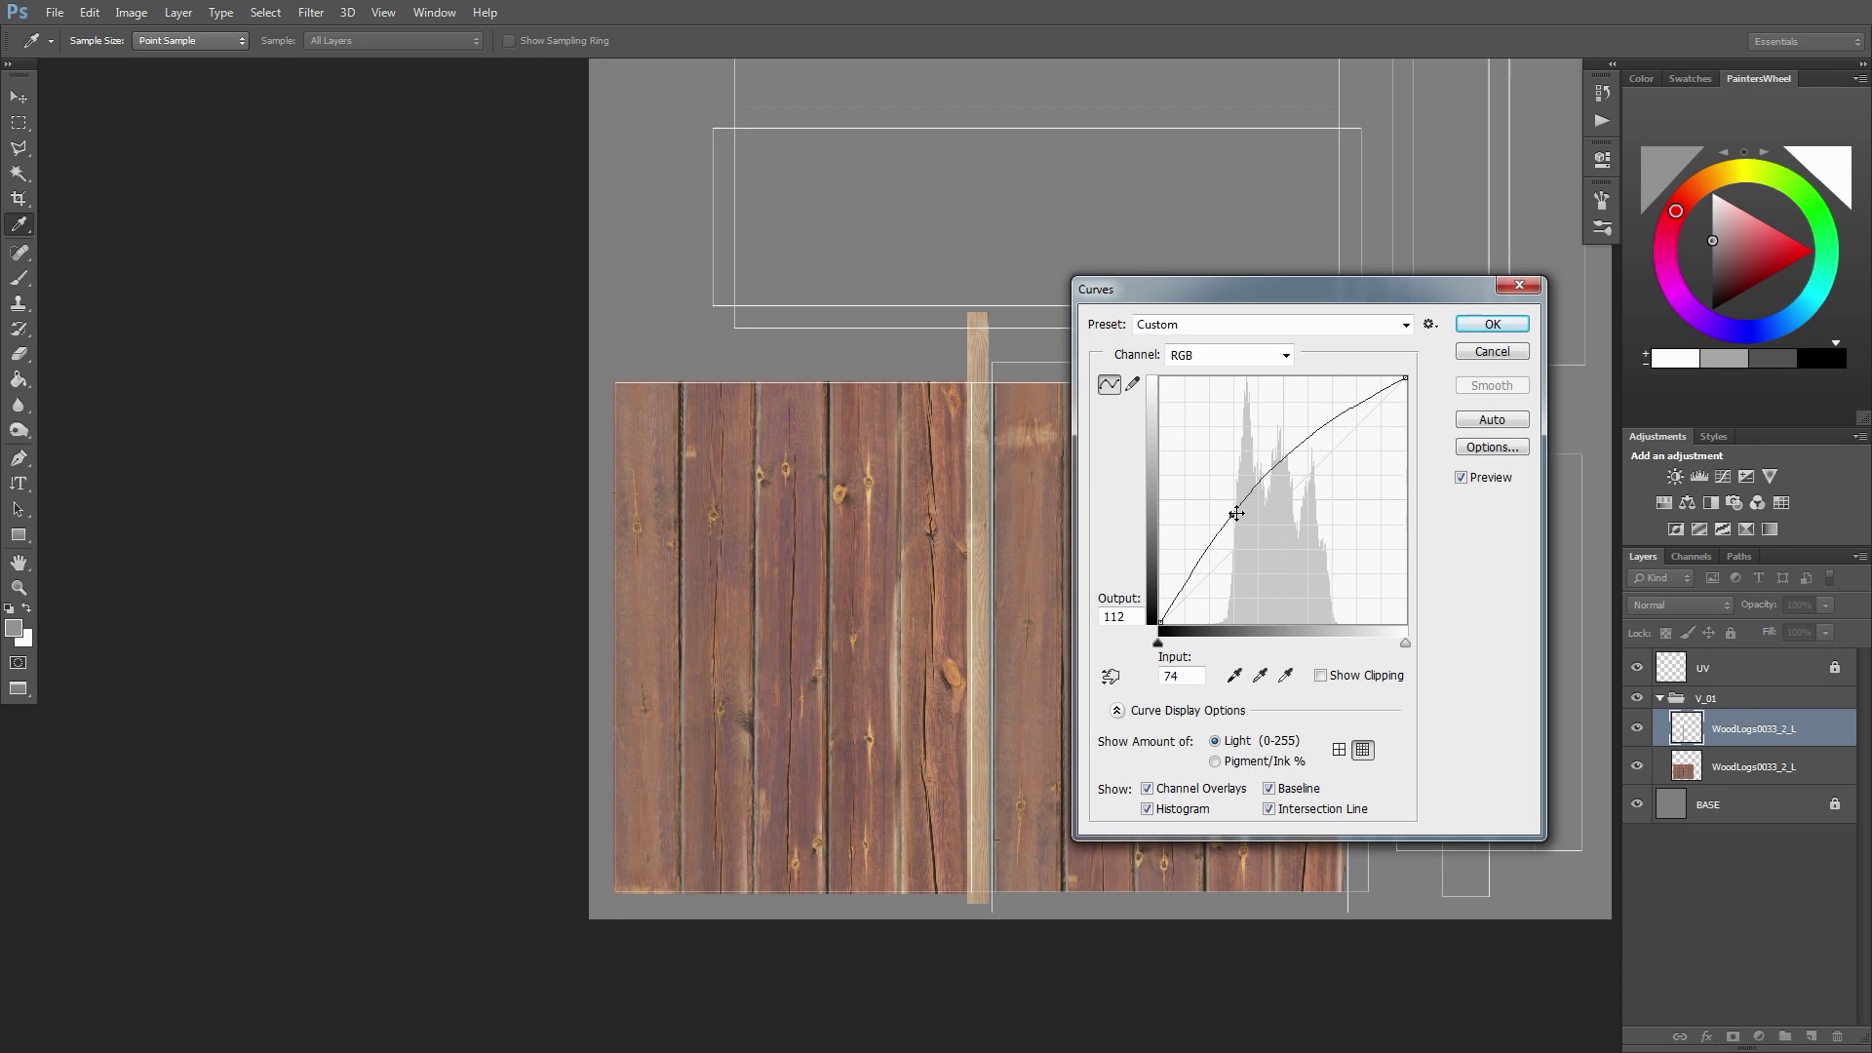
{"action": "left_click", "coordinate": [1492, 325]}
Reposition and transform the light wood strip so it fits the gap between the two large lower plank areas
{"action": "left_click_drag", "start_coordinate": [866, 651], "coordinate": [824, 548]}
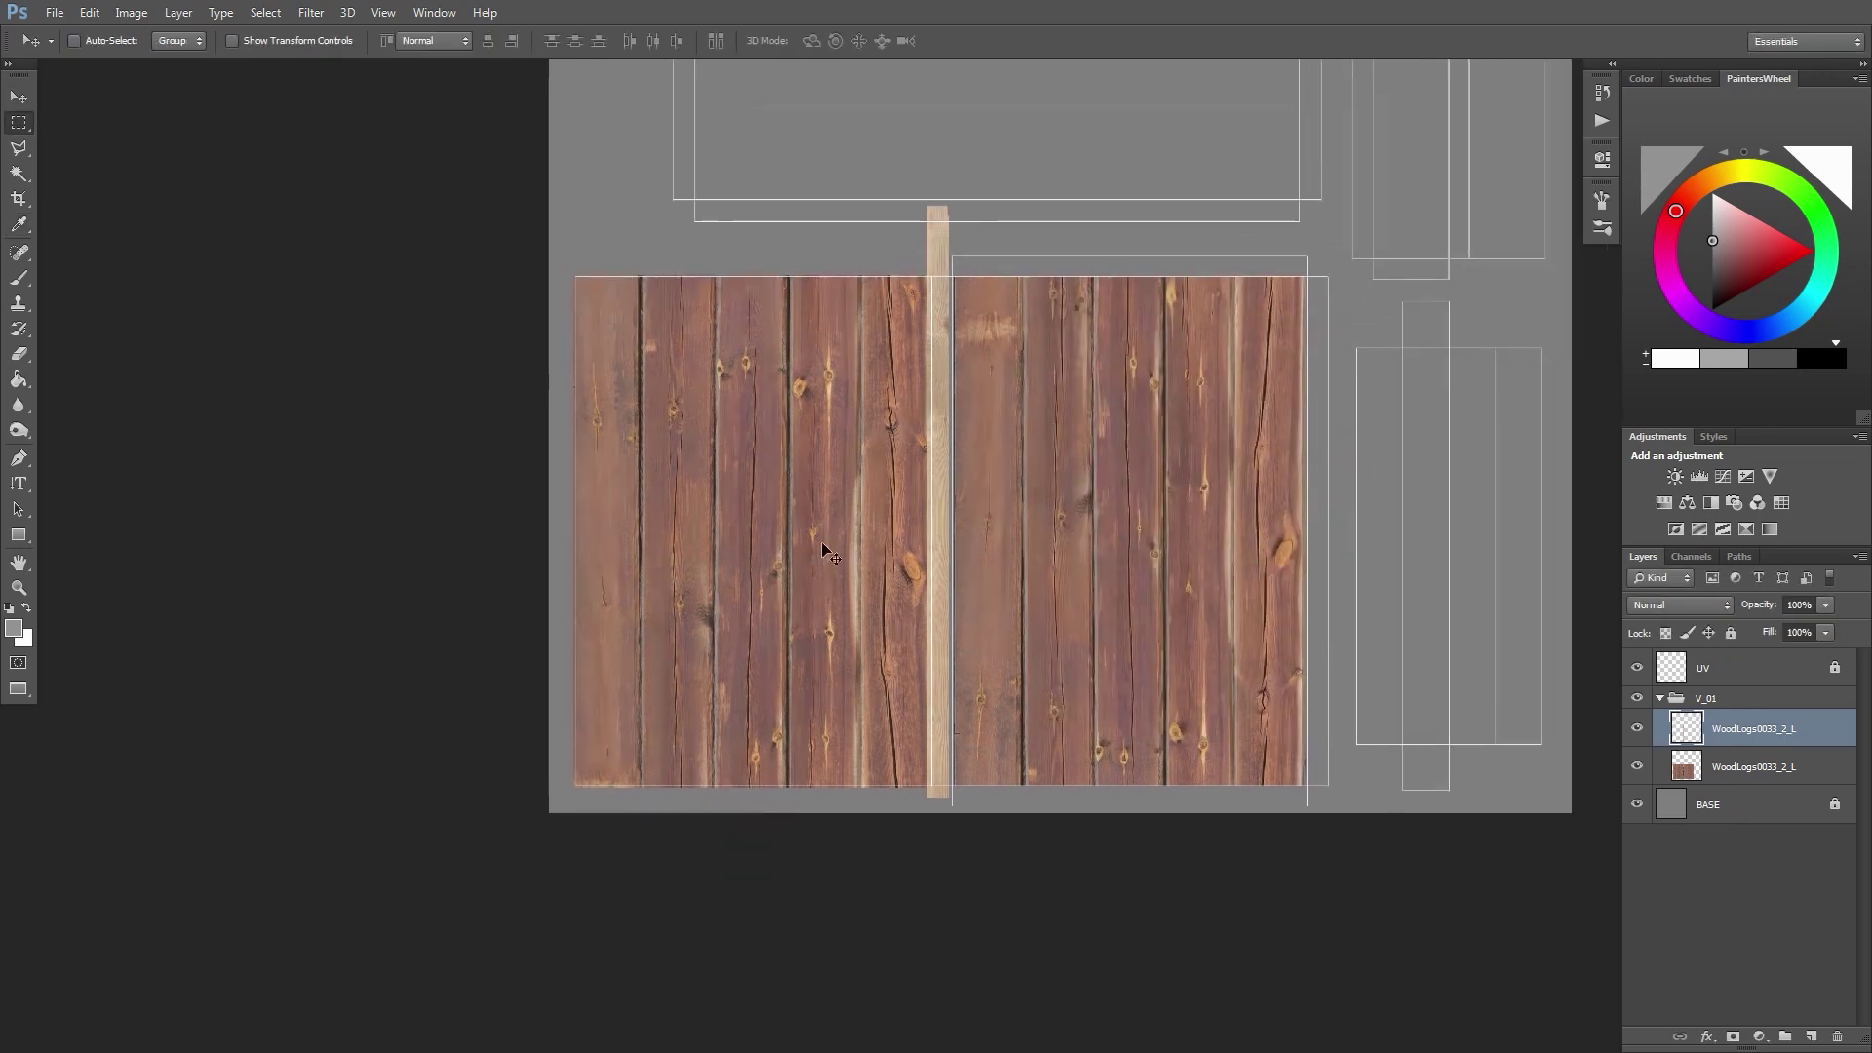
{"action": "key", "text": "ctrl+plus"}
{"action": "key", "text": "m"}
{"action": "key", "text": "v"}
{"action": "left_click_drag", "start_coordinate": [973, 447], "coordinate": [975, 510]}
{"action": "key", "text": "m"}
{"action": "key", "text": "ctrl+t"}
{"action": "scroll", "coordinate": [971, 543], "scroll_direction": "up", "scroll_amount": 2, "text": "alt"}
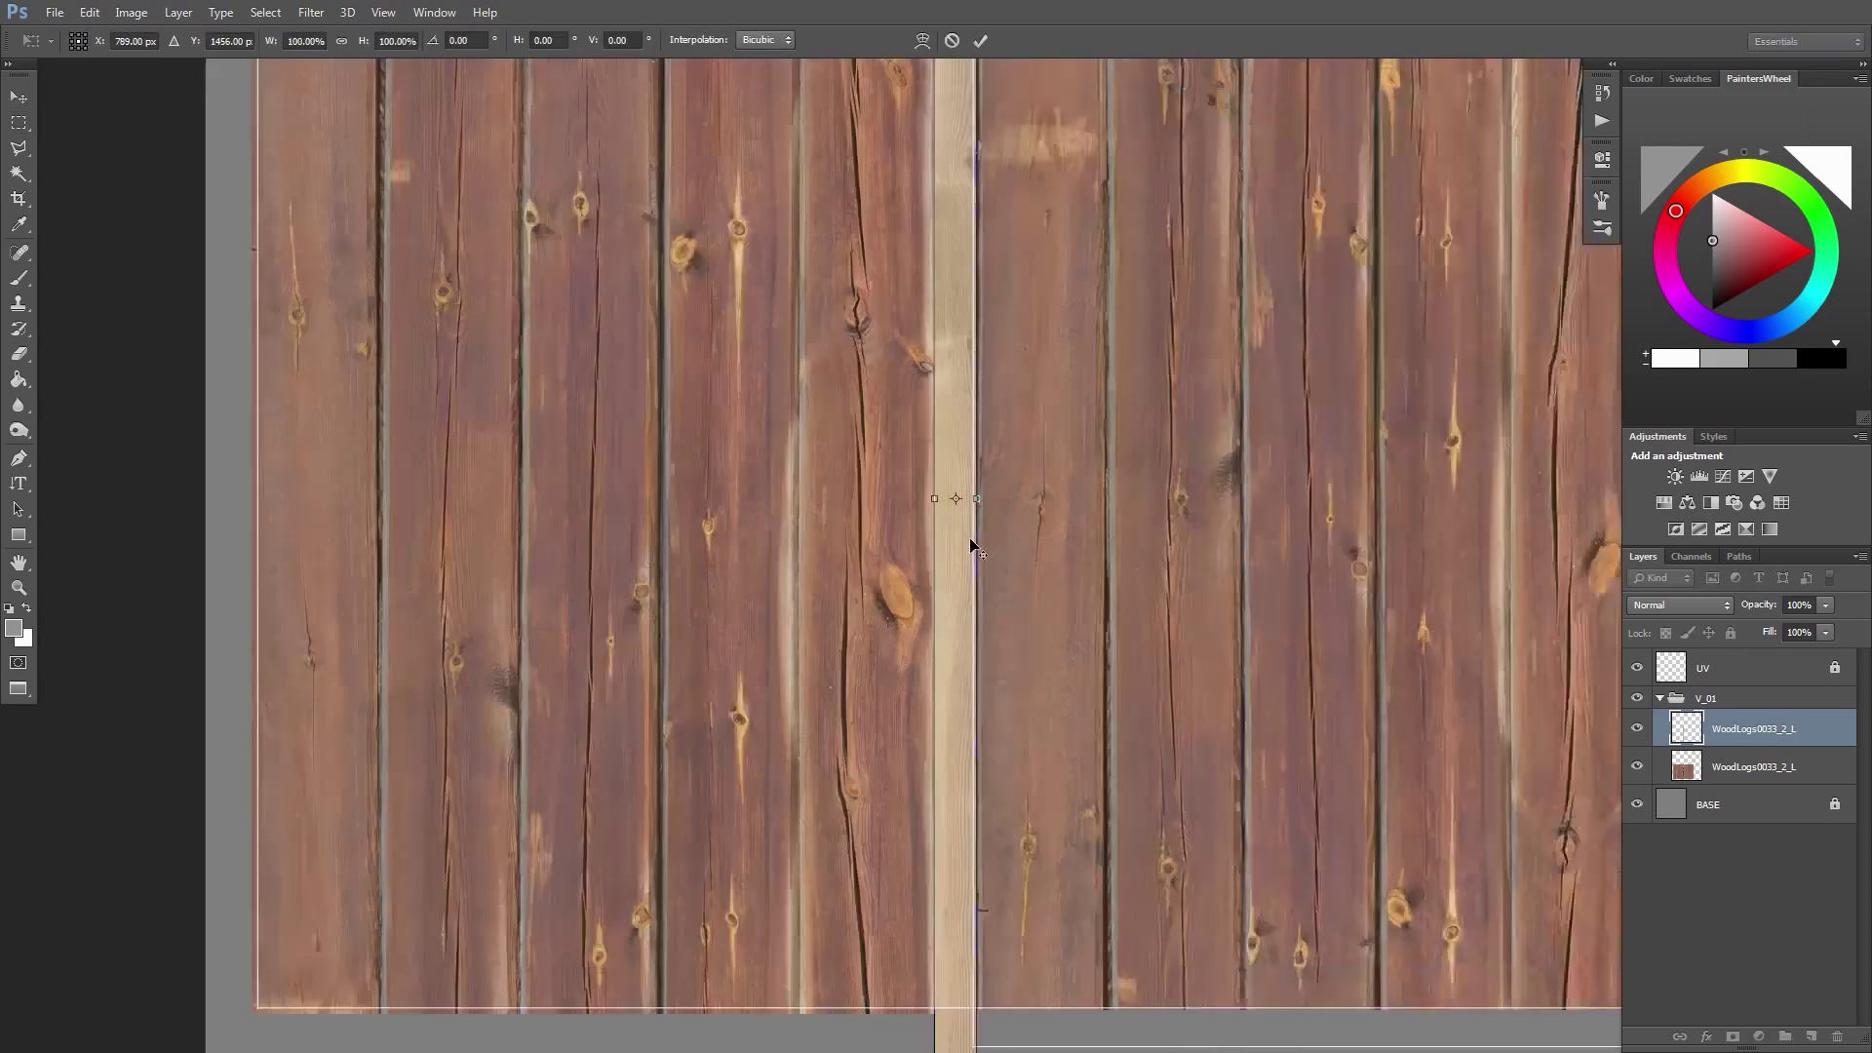
{"action": "scroll", "coordinate": [971, 544], "scroll_direction": "up", "scroll_amount": 2, "text": "alt"}
{"action": "left_click_drag", "start_coordinate": [892, 456], "coordinate": [985, 454]}
{"action": "key", "text": "Return"}
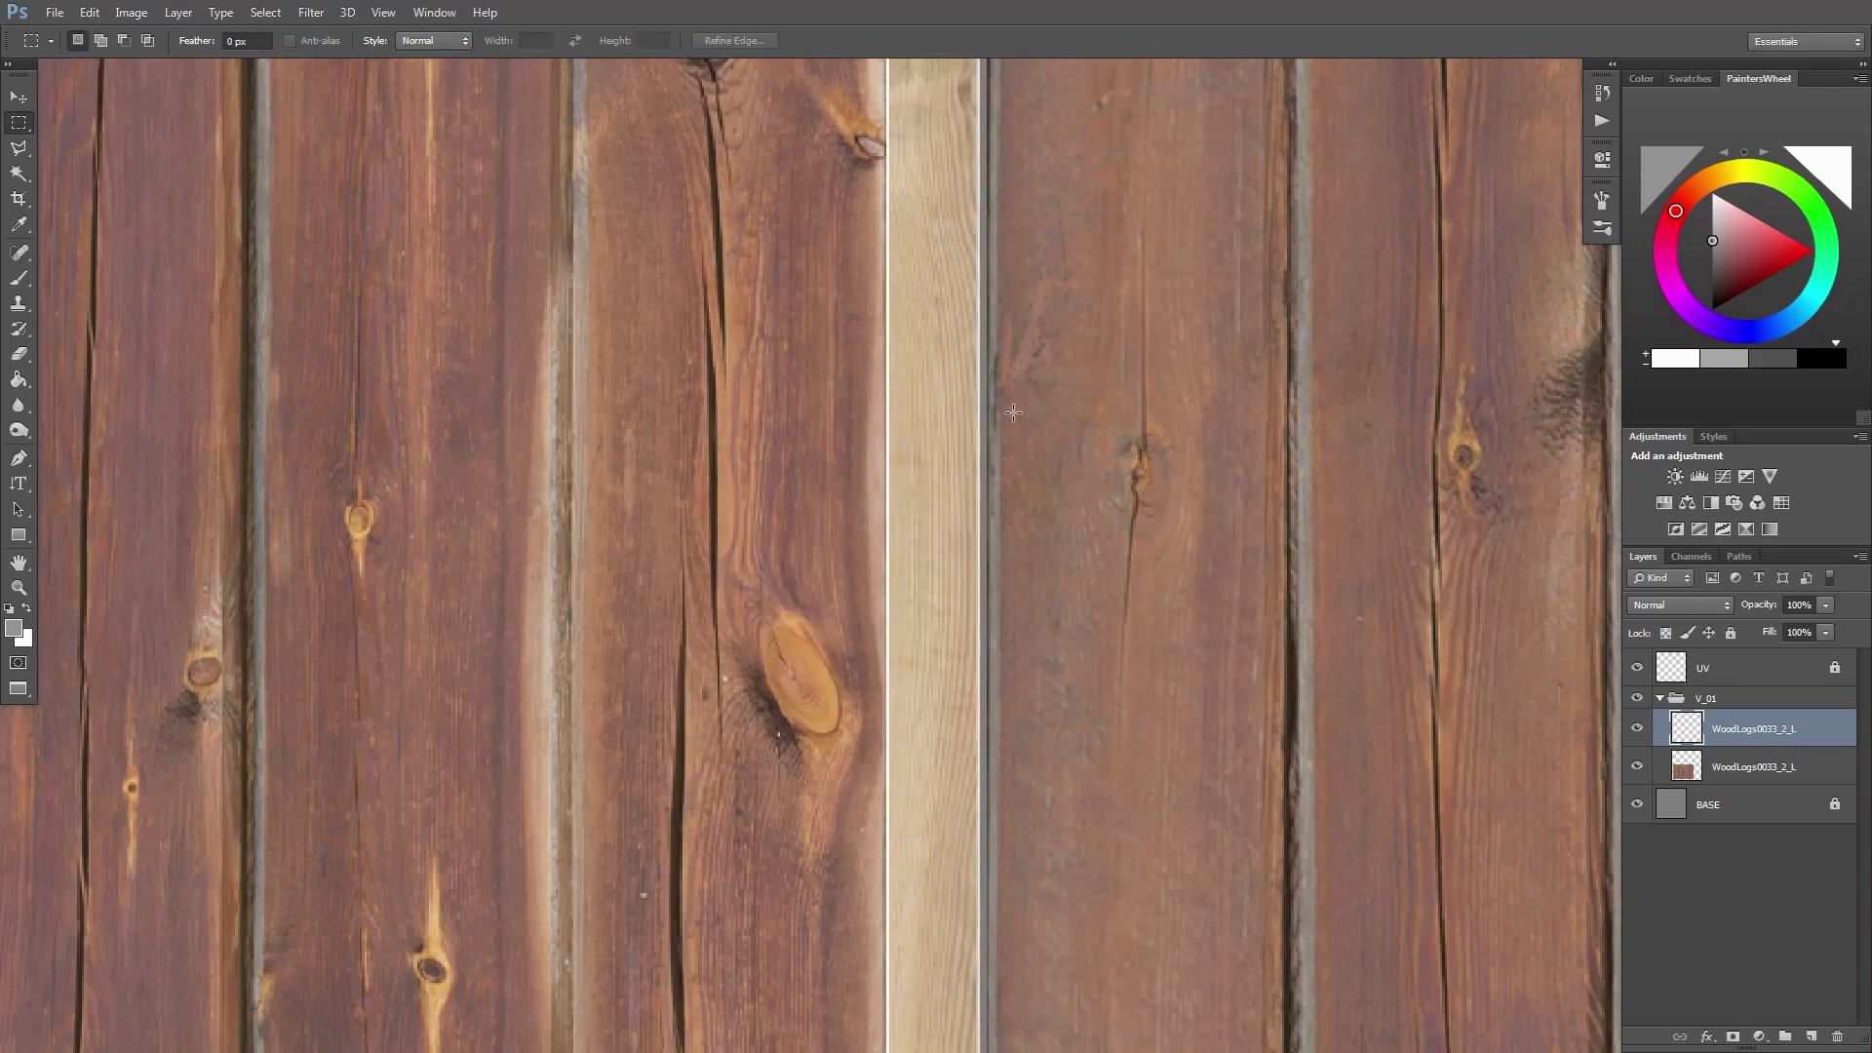
Stretch the first plank of the right-hand plank area sideways until its edge tucks under the light wood strip
{"action": "left_click", "coordinate": [1679, 770]}
{"action": "scroll", "coordinate": [1152, 625], "scroll_direction": "down", "scroll_amount": 3, "text": "alt"}
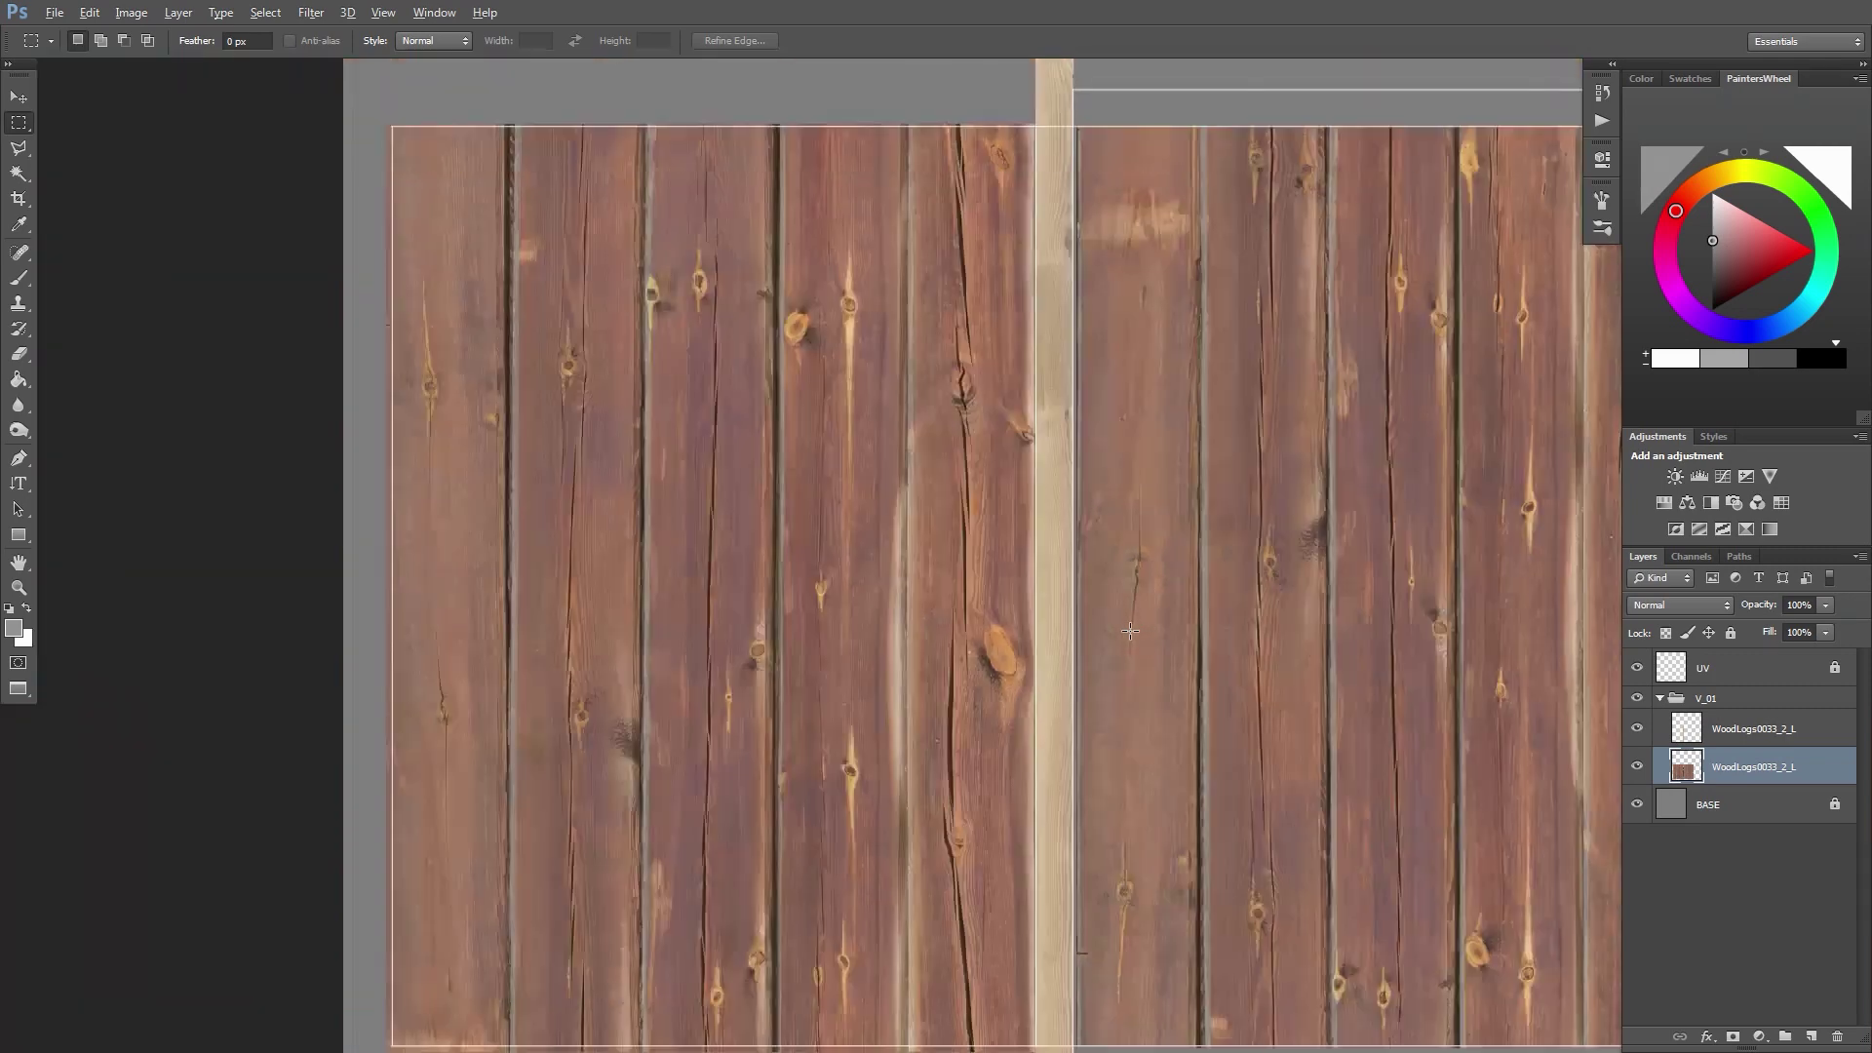
{"action": "scroll", "coordinate": [1128, 629], "scroll_direction": "down", "scroll_amount": 2, "text": "alt"}
{"action": "key", "text": "v"}
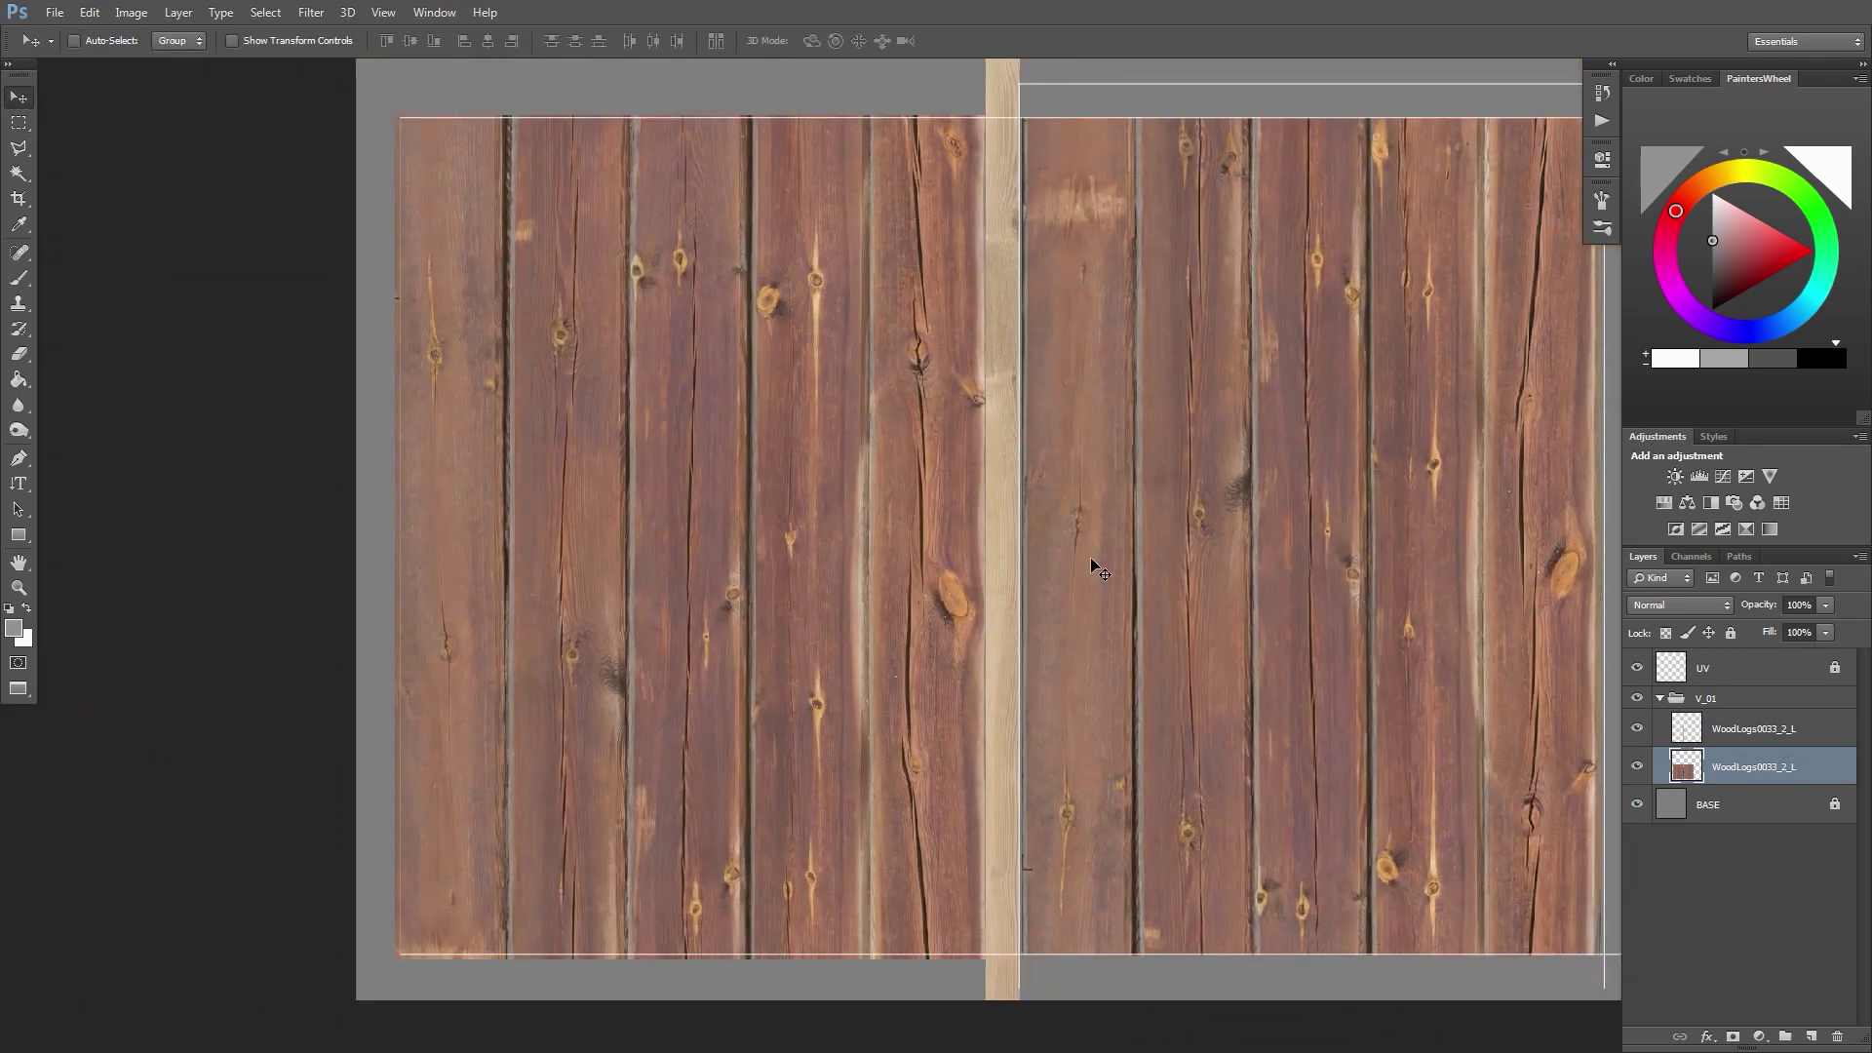
{"action": "key", "text": "m"}
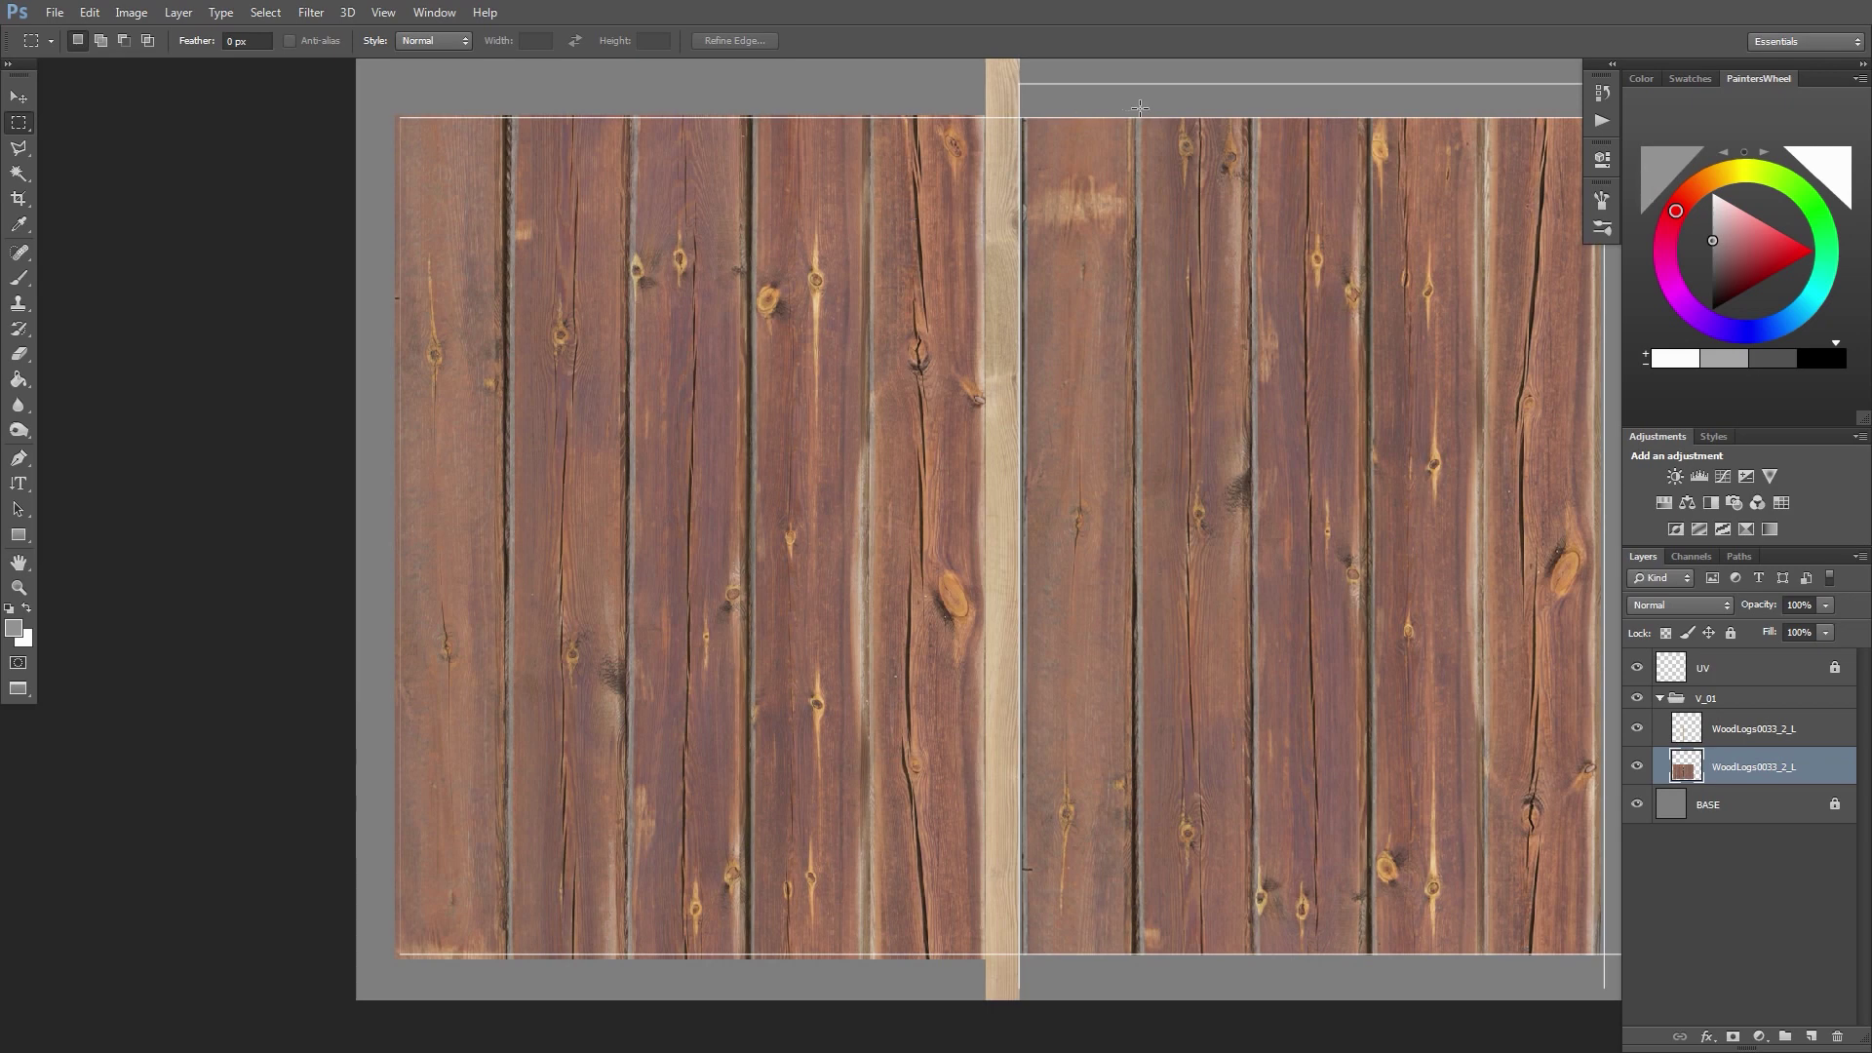
{"action": "left_click_drag", "start_coordinate": [1134, 118], "coordinate": [1019, 962]}
{"action": "key", "text": "ctrl+t"}
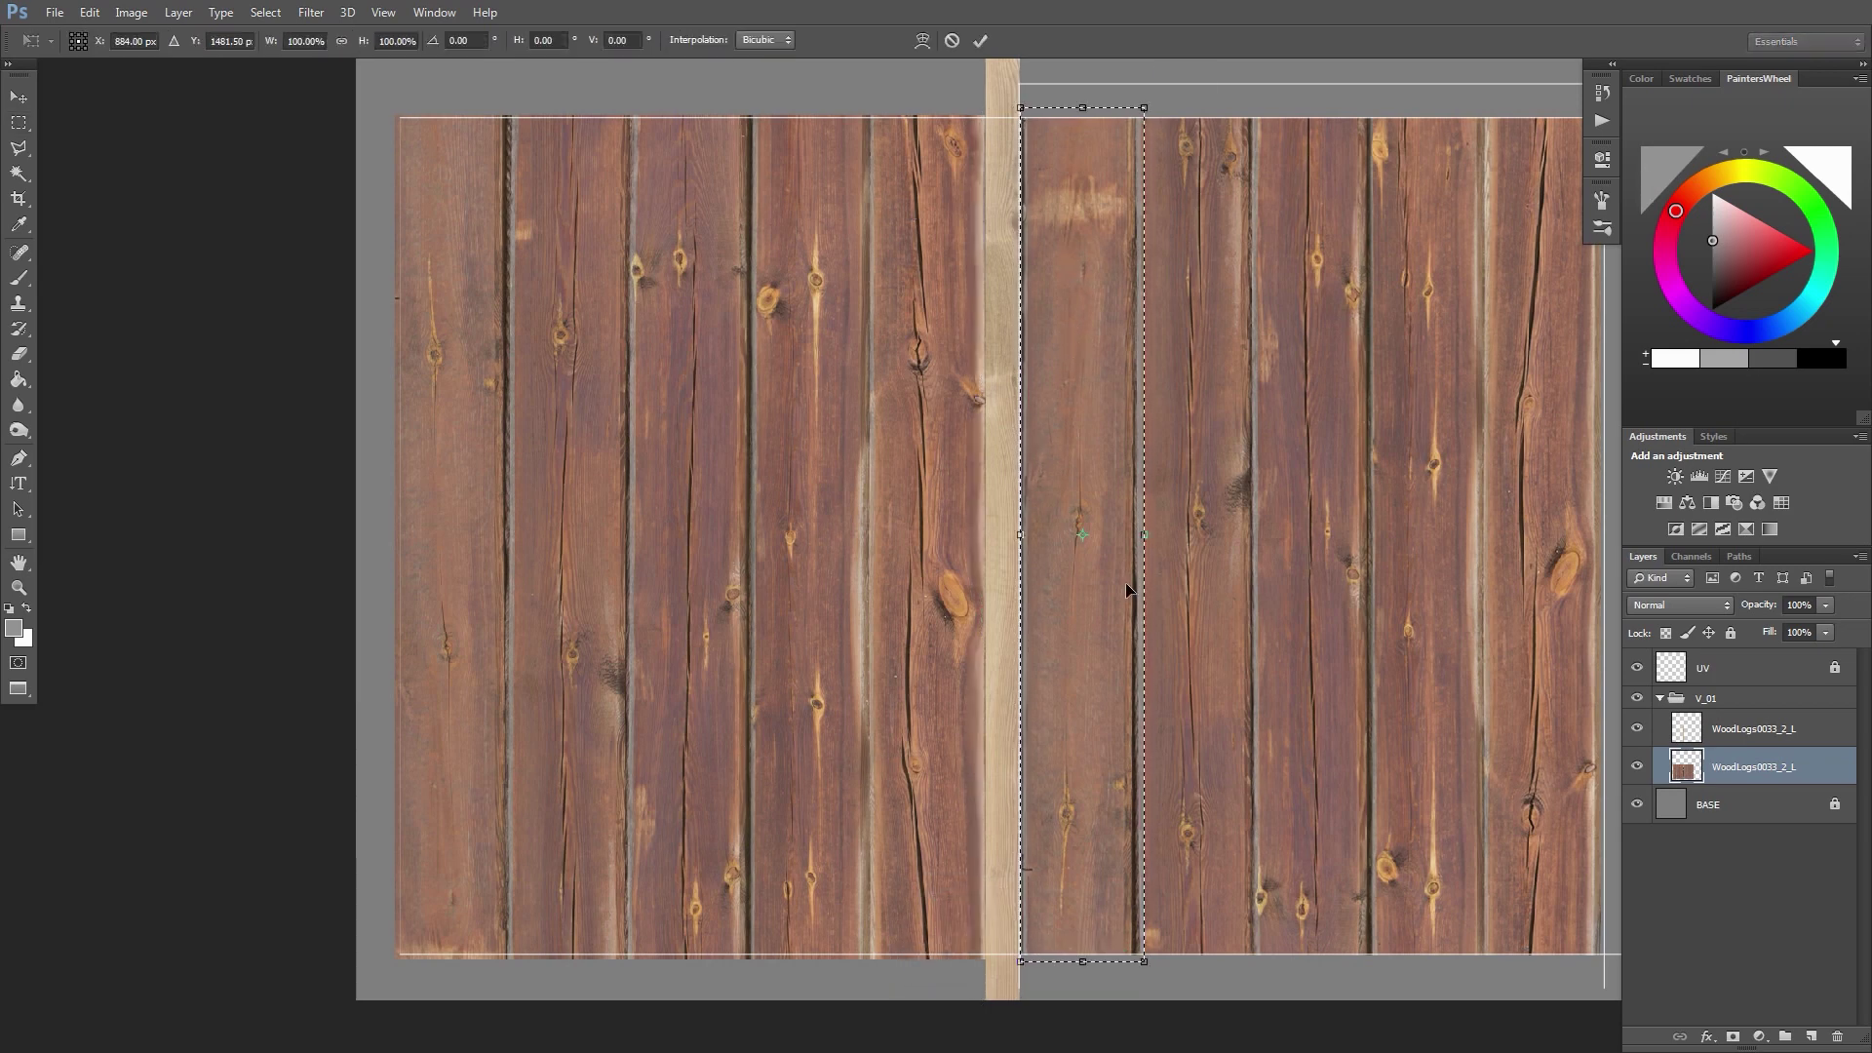
{"action": "scroll", "coordinate": [1019, 543], "scroll_direction": "up", "scroll_amount": 4, "text": "alt"}
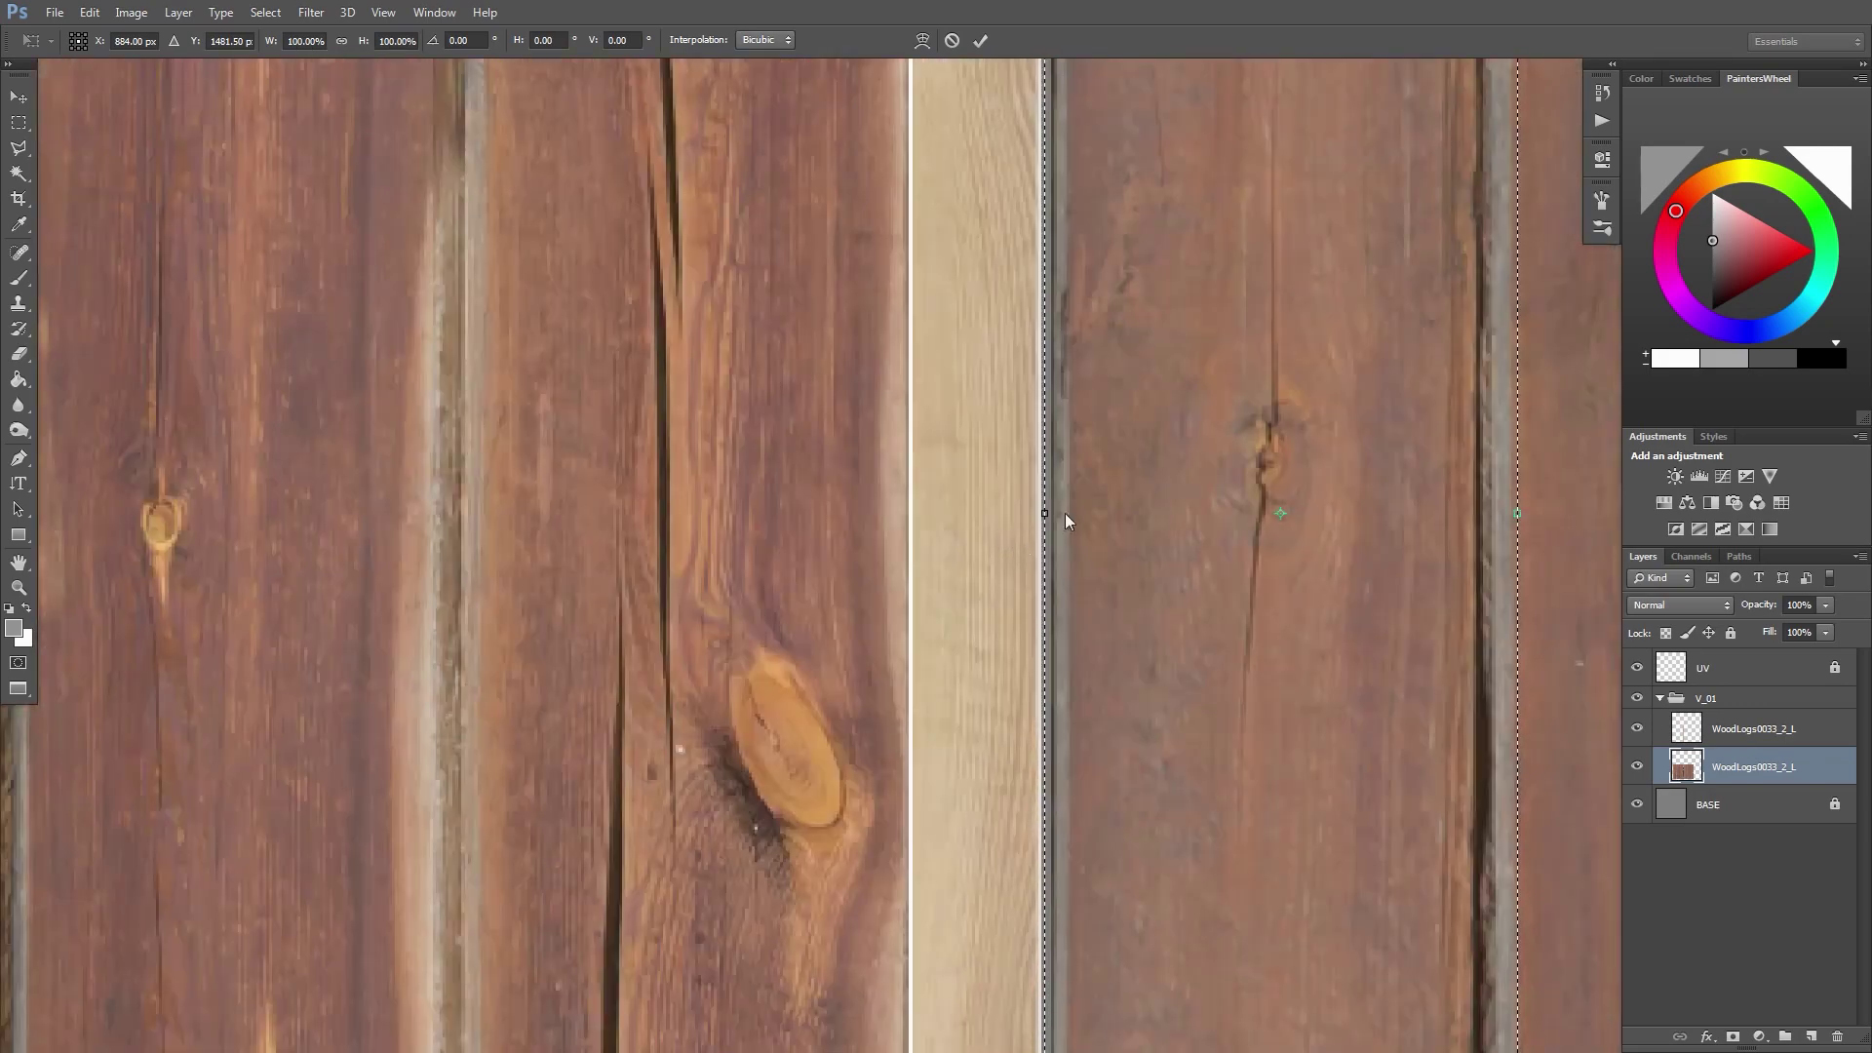
{"action": "left_click_drag", "start_coordinate": [1044, 513], "coordinate": [1020, 515]}
{"action": "key", "text": "Return"}
{"action": "key", "text": "m"}
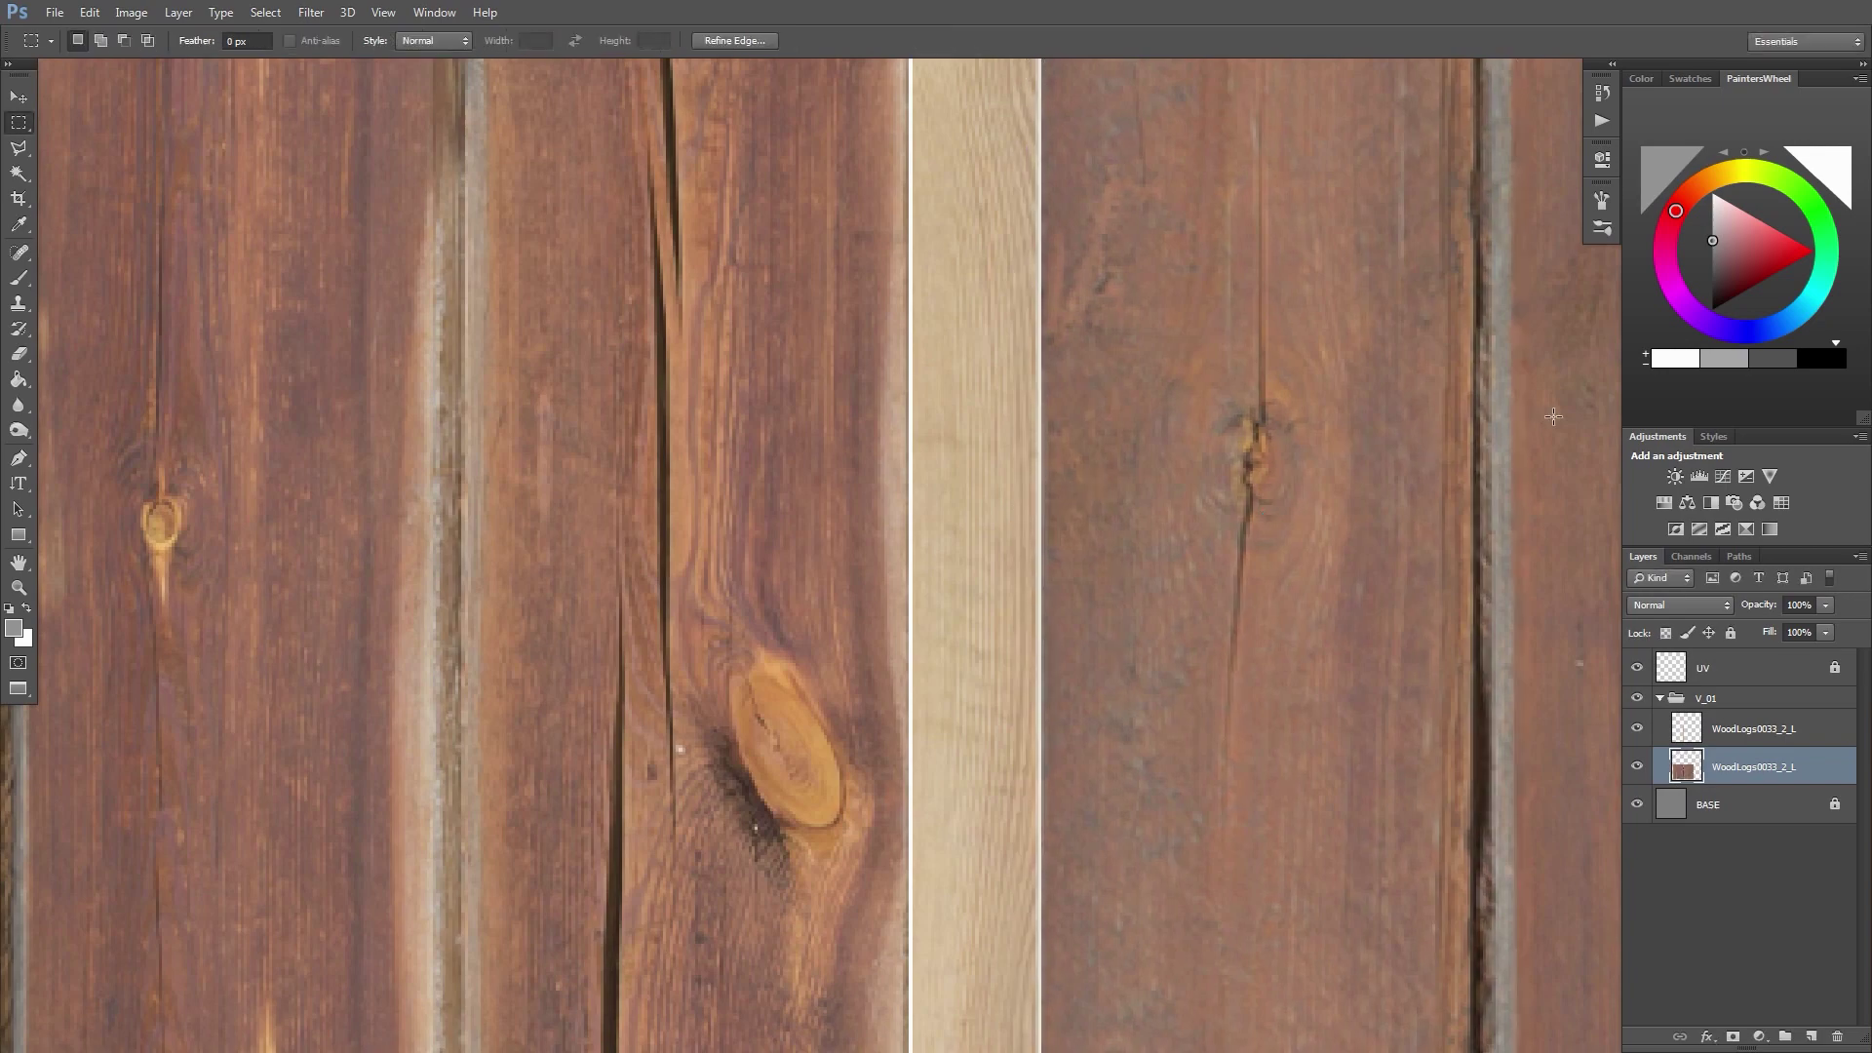
{"action": "key", "text": "ctrl+d"}
{"action": "scroll", "coordinate": [1265, 415], "scroll_direction": "down", "scroll_amount": 4, "text": "alt"}
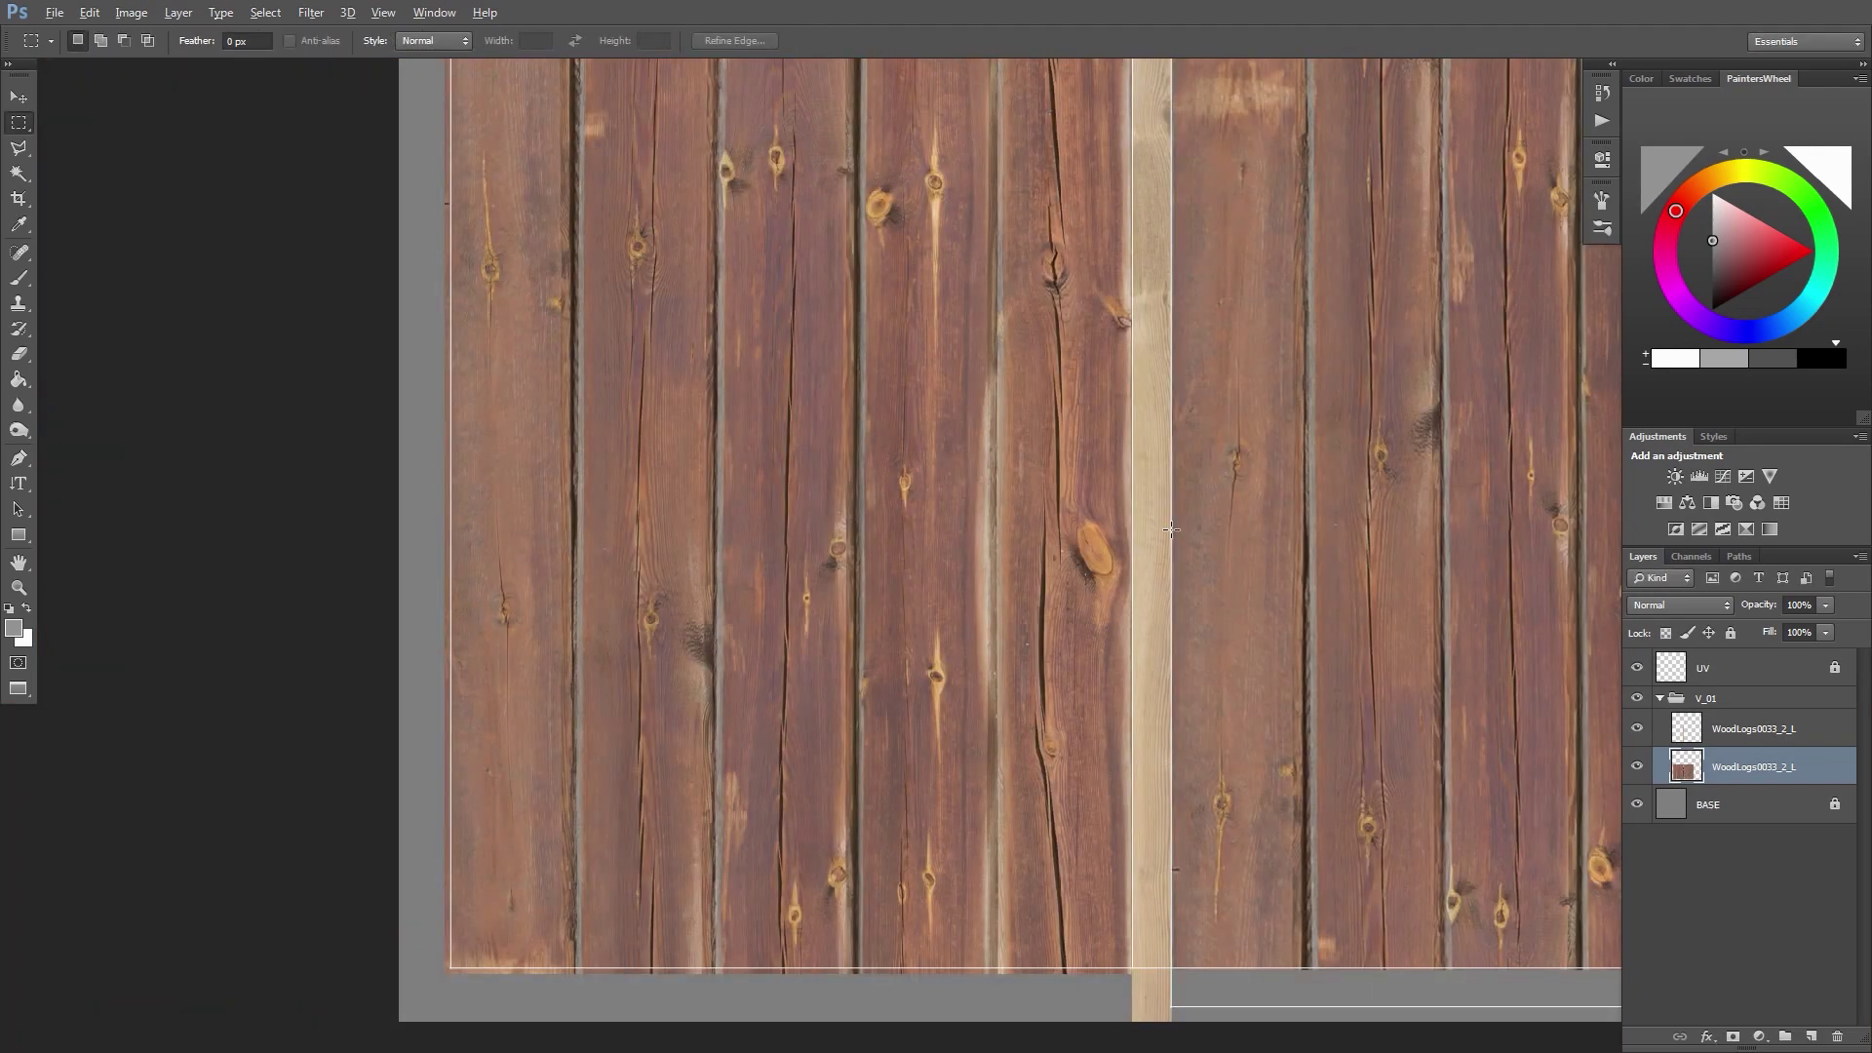
Trim the overhanging upper and lower ends off the light wood strip between the two plank areas
{"action": "scroll", "coordinate": [1171, 529], "scroll_direction": "down", "scroll_amount": 3, "text": "alt"}
{"action": "key", "text": "v"}
{"action": "left_click", "coordinate": [1738, 739]}
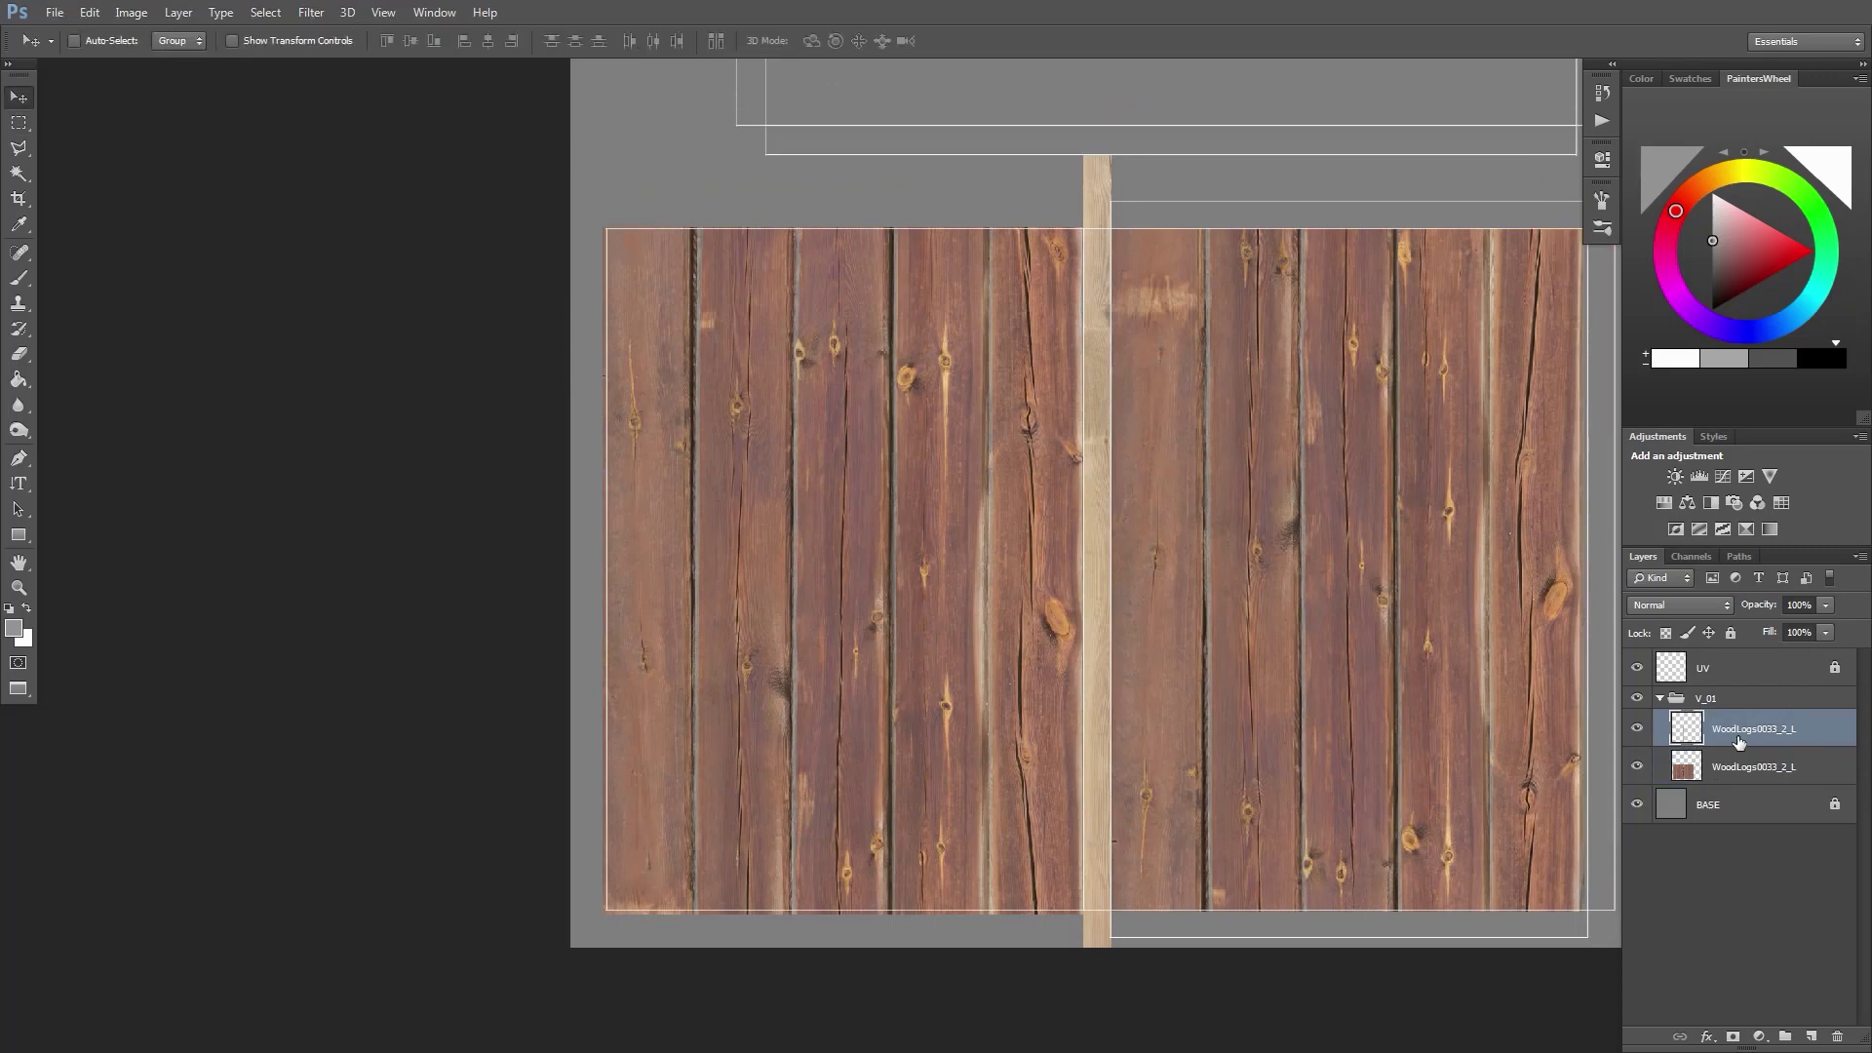
{"action": "key", "text": "m"}
{"action": "left_click_drag", "start_coordinate": [1146, 168], "coordinate": [1170, 200]}
{"action": "key", "text": "ctrl+d"}
{"action": "left_click_drag", "start_coordinate": [1090, 617], "coordinate": [1029, 637]}
{"action": "key", "text": "v"}
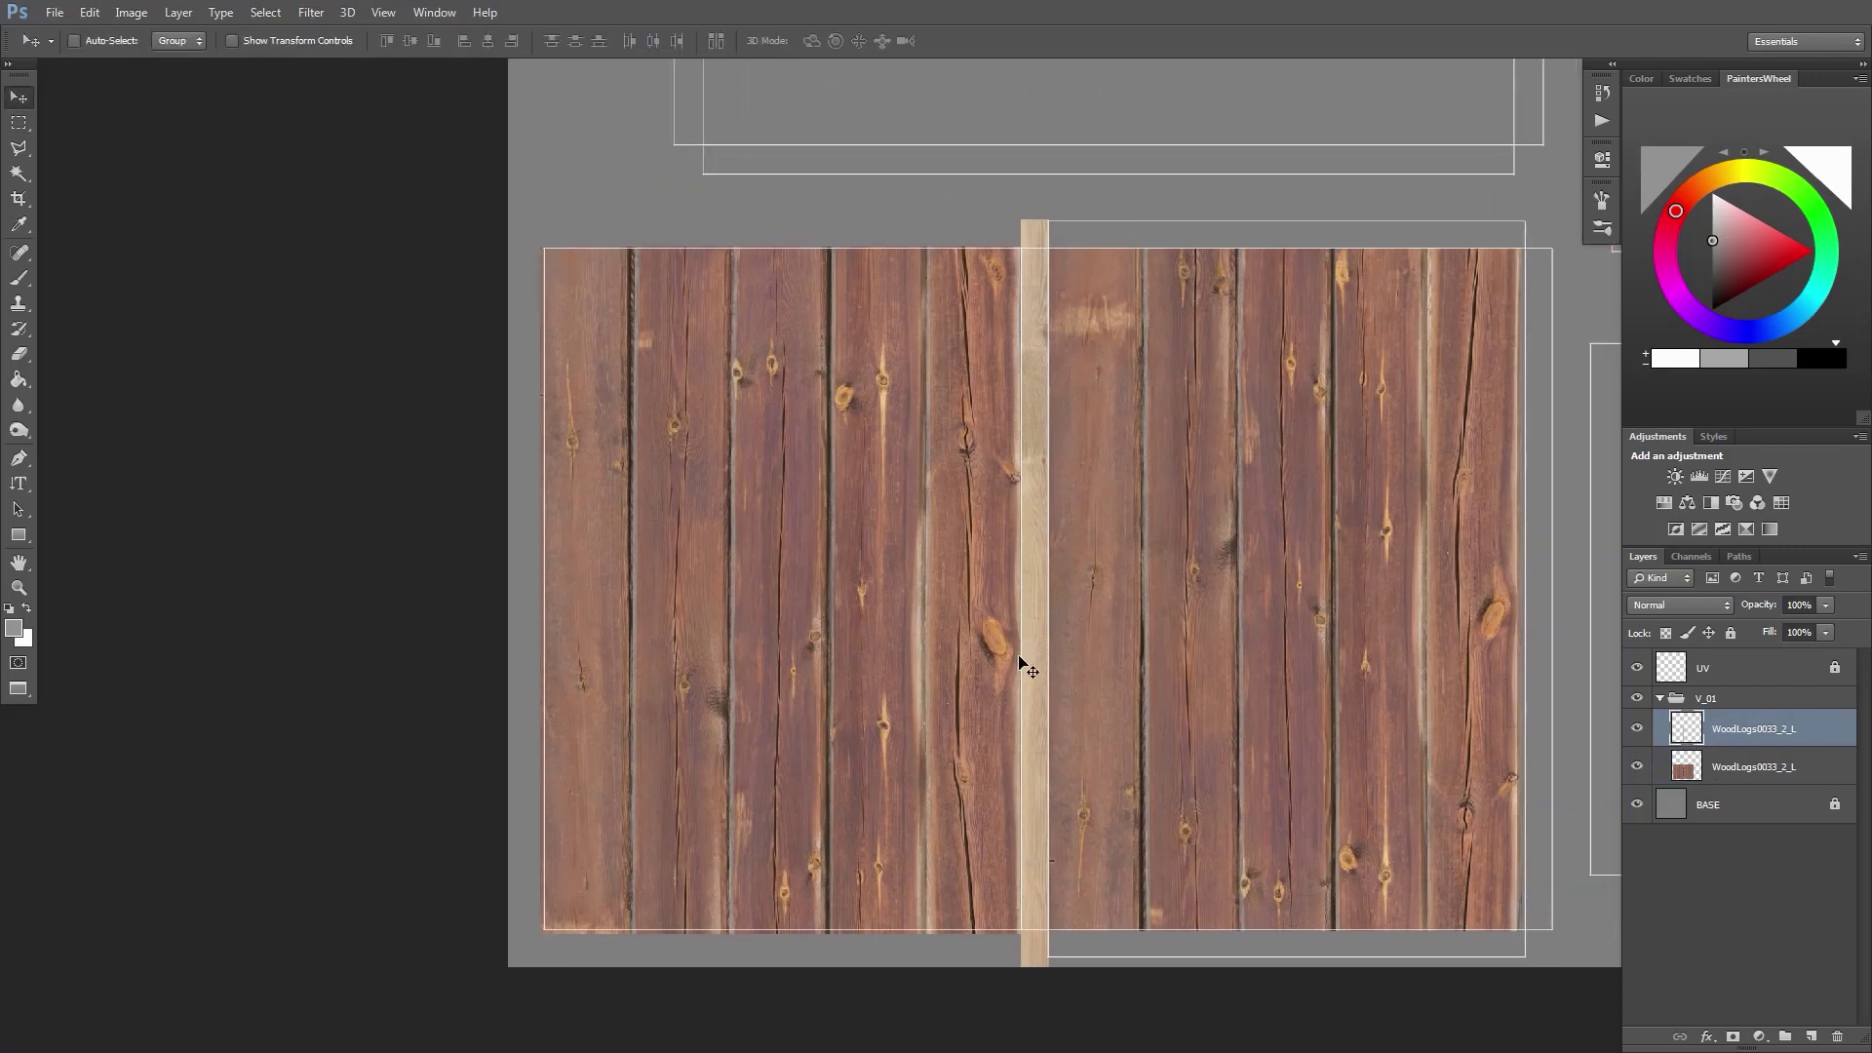
{"action": "key", "text": "m"}
{"action": "left_click_drag", "start_coordinate": [931, 985], "coordinate": [1212, 942]}
{"action": "key", "text": "Delete"}
{"action": "key", "text": "ctrl+d"}
Duplicate the light wood strip and place the copy along the right edge of the right-hand plank area
{"action": "key", "text": "v"}
{"action": "left_click_drag", "start_coordinate": [1036, 699], "coordinate": [1196, 648], "text": "alt"}
{"action": "left_click_drag", "start_coordinate": [558, 276], "coordinate": [846, 416]}
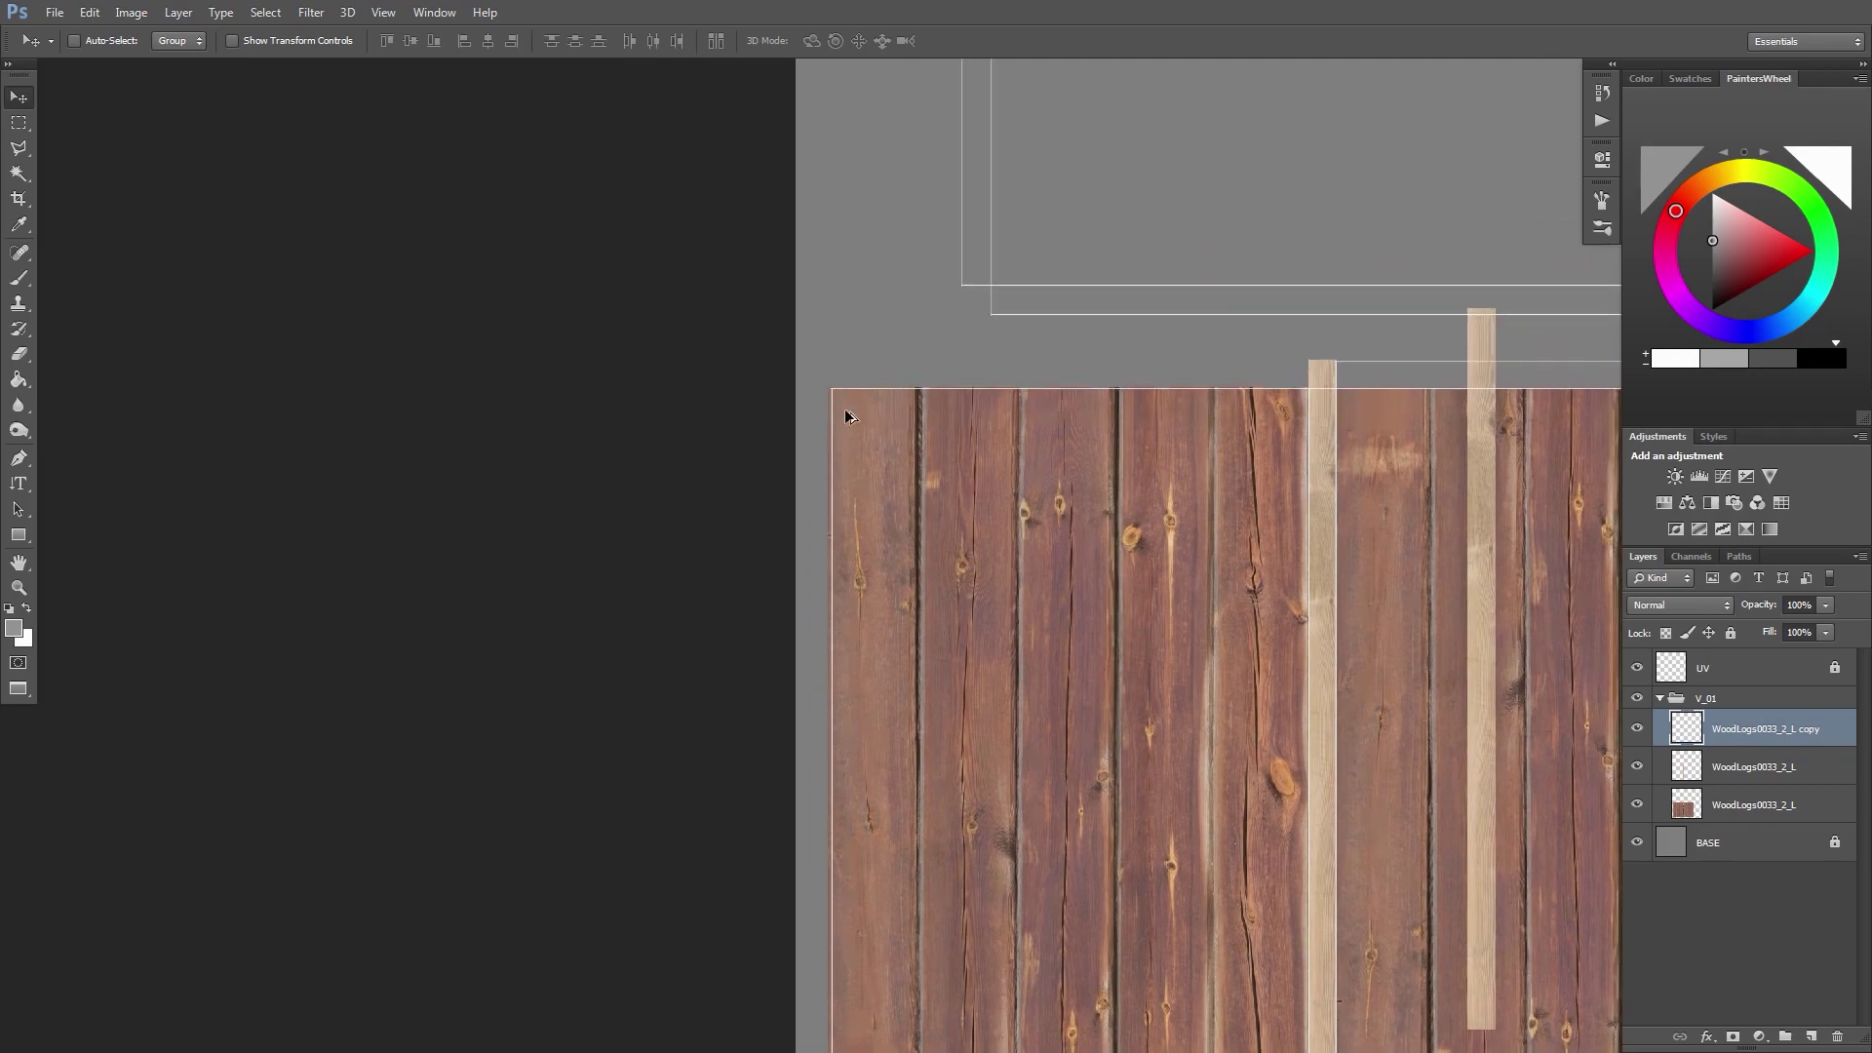
{"action": "scroll", "coordinate": [846, 416], "scroll_direction": "up", "scroll_amount": 6, "text": "alt"}
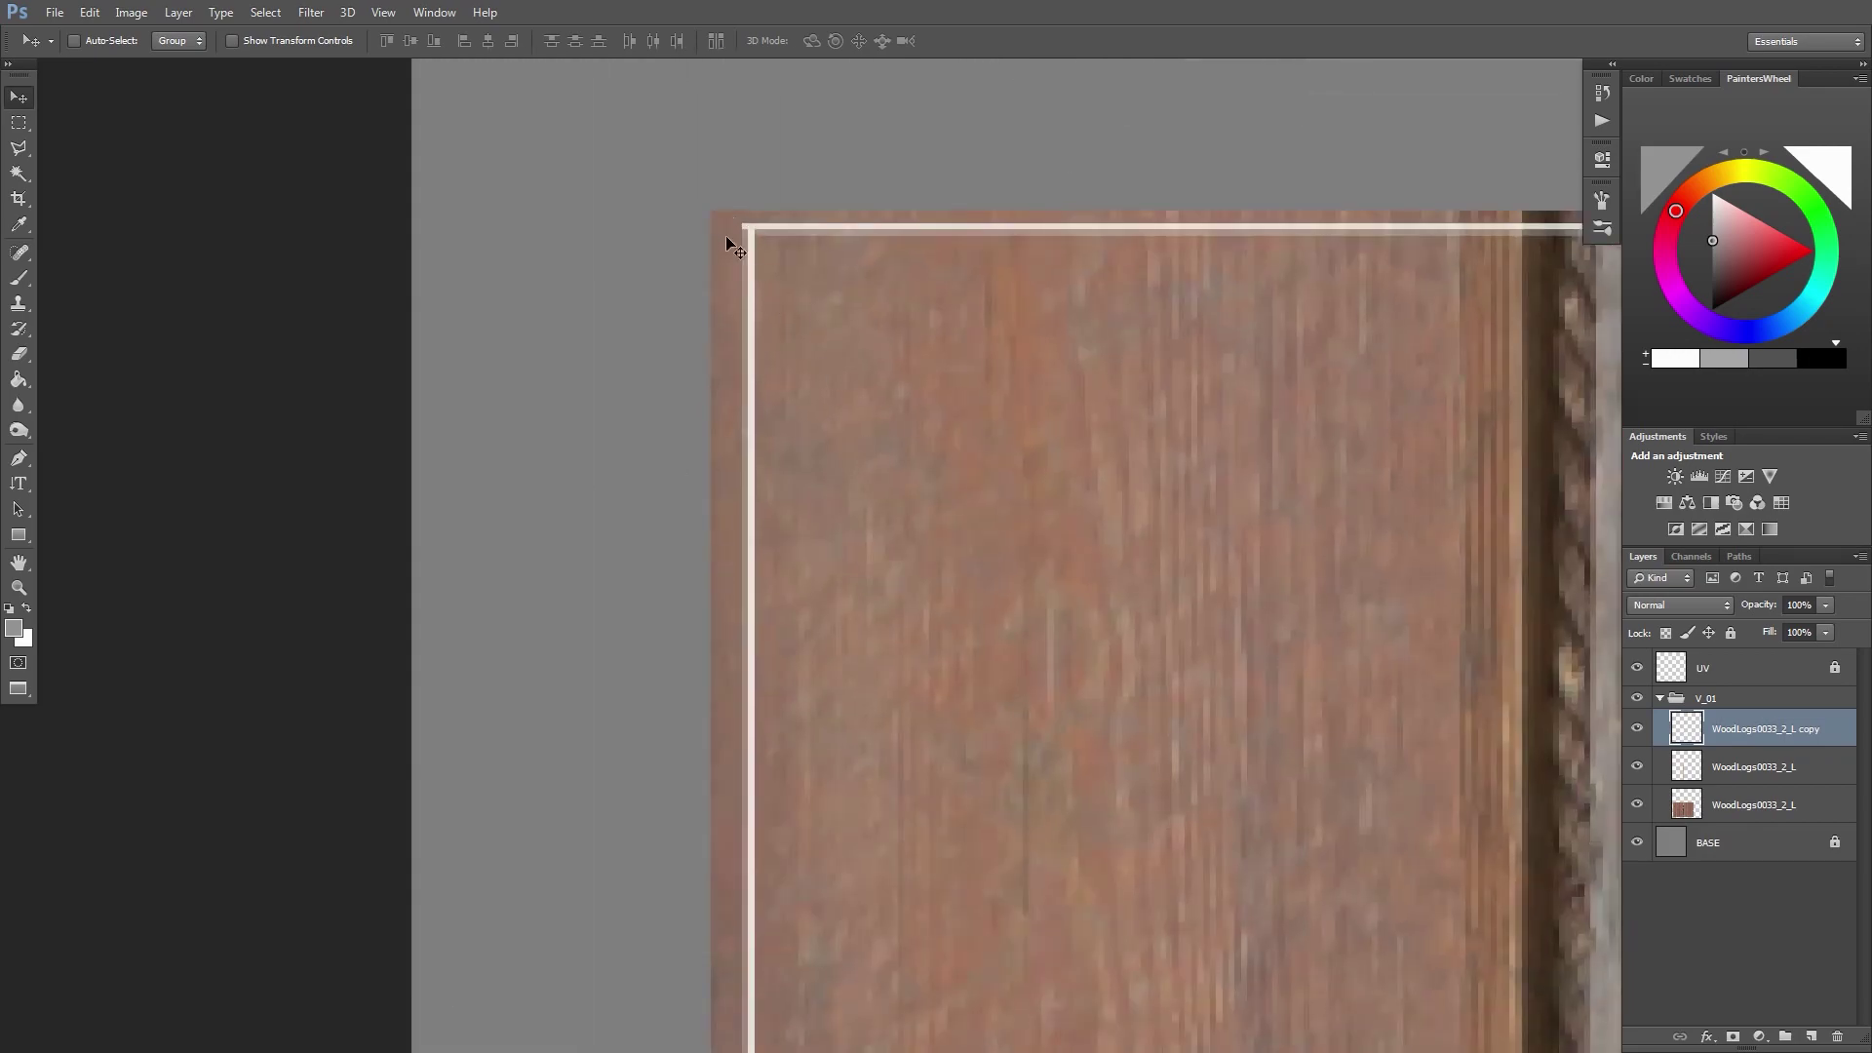
{"action": "scroll", "coordinate": [767, 611], "scroll_direction": "down", "scroll_amount": 6, "text": "alt"}
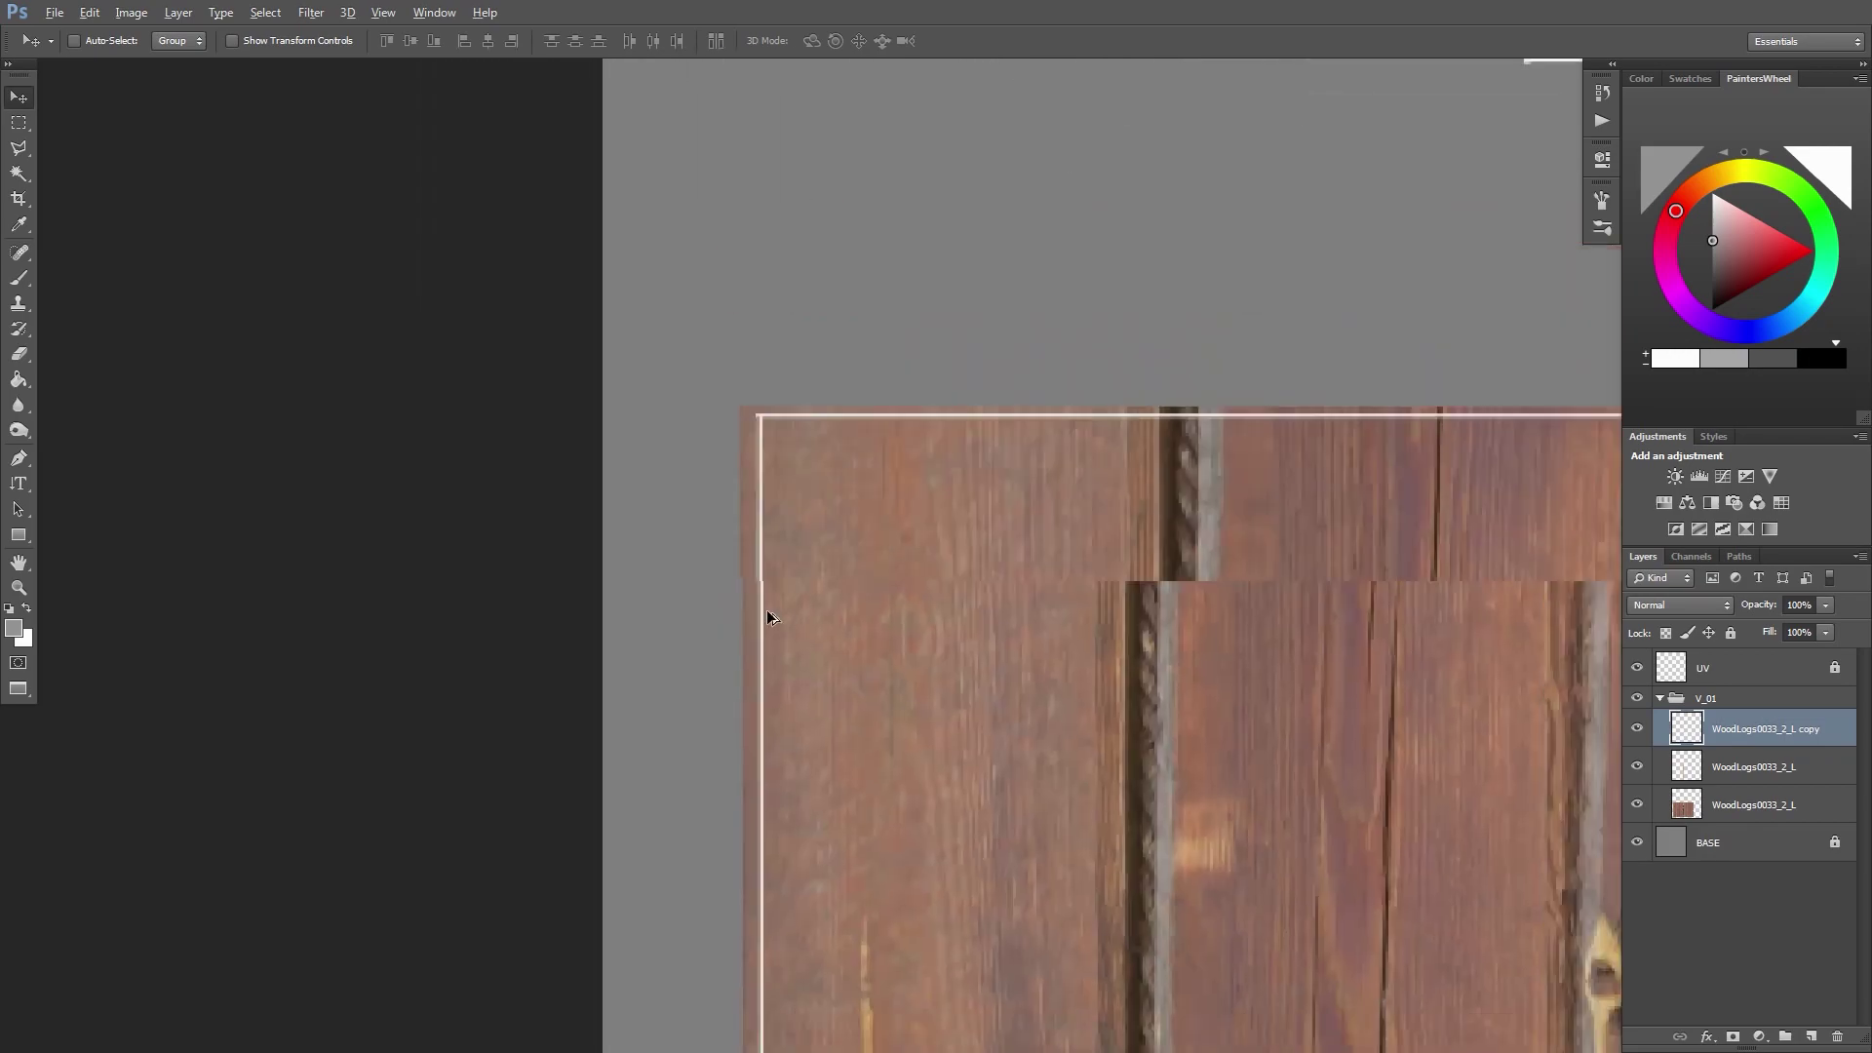
{"action": "left_click_drag", "start_coordinate": [898, 777], "coordinate": [709, 373]}
{"action": "left_click_drag", "start_coordinate": [807, 846], "coordinate": [769, 535]}
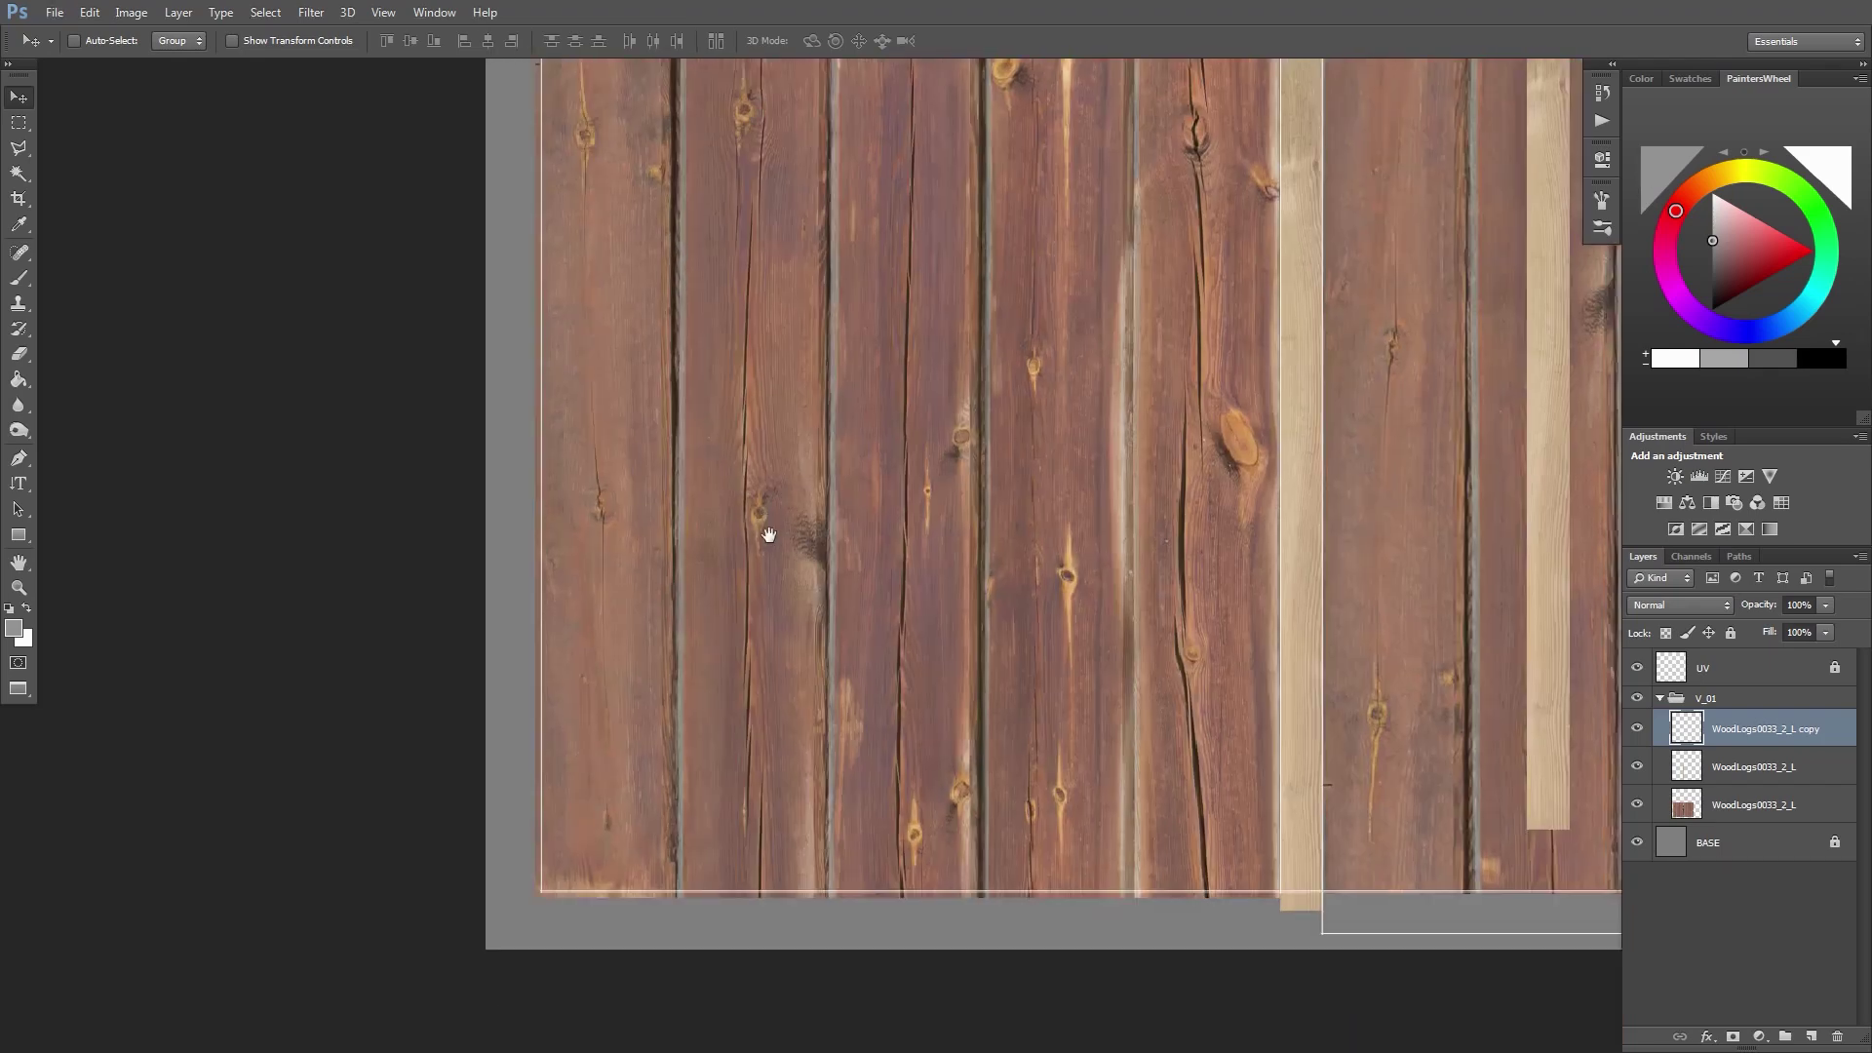
{"action": "left_click_drag", "start_coordinate": [952, 615], "coordinate": [648, 810]}
{"action": "left_click_drag", "start_coordinate": [1069, 589], "coordinate": [948, 597]}
{"action": "scroll", "coordinate": [950, 576], "scroll_direction": "down", "scroll_amount": 3, "text": "alt"}
{"action": "scroll", "coordinate": [1024, 370], "scroll_direction": "down", "scroll_amount": 1, "text": "alt"}
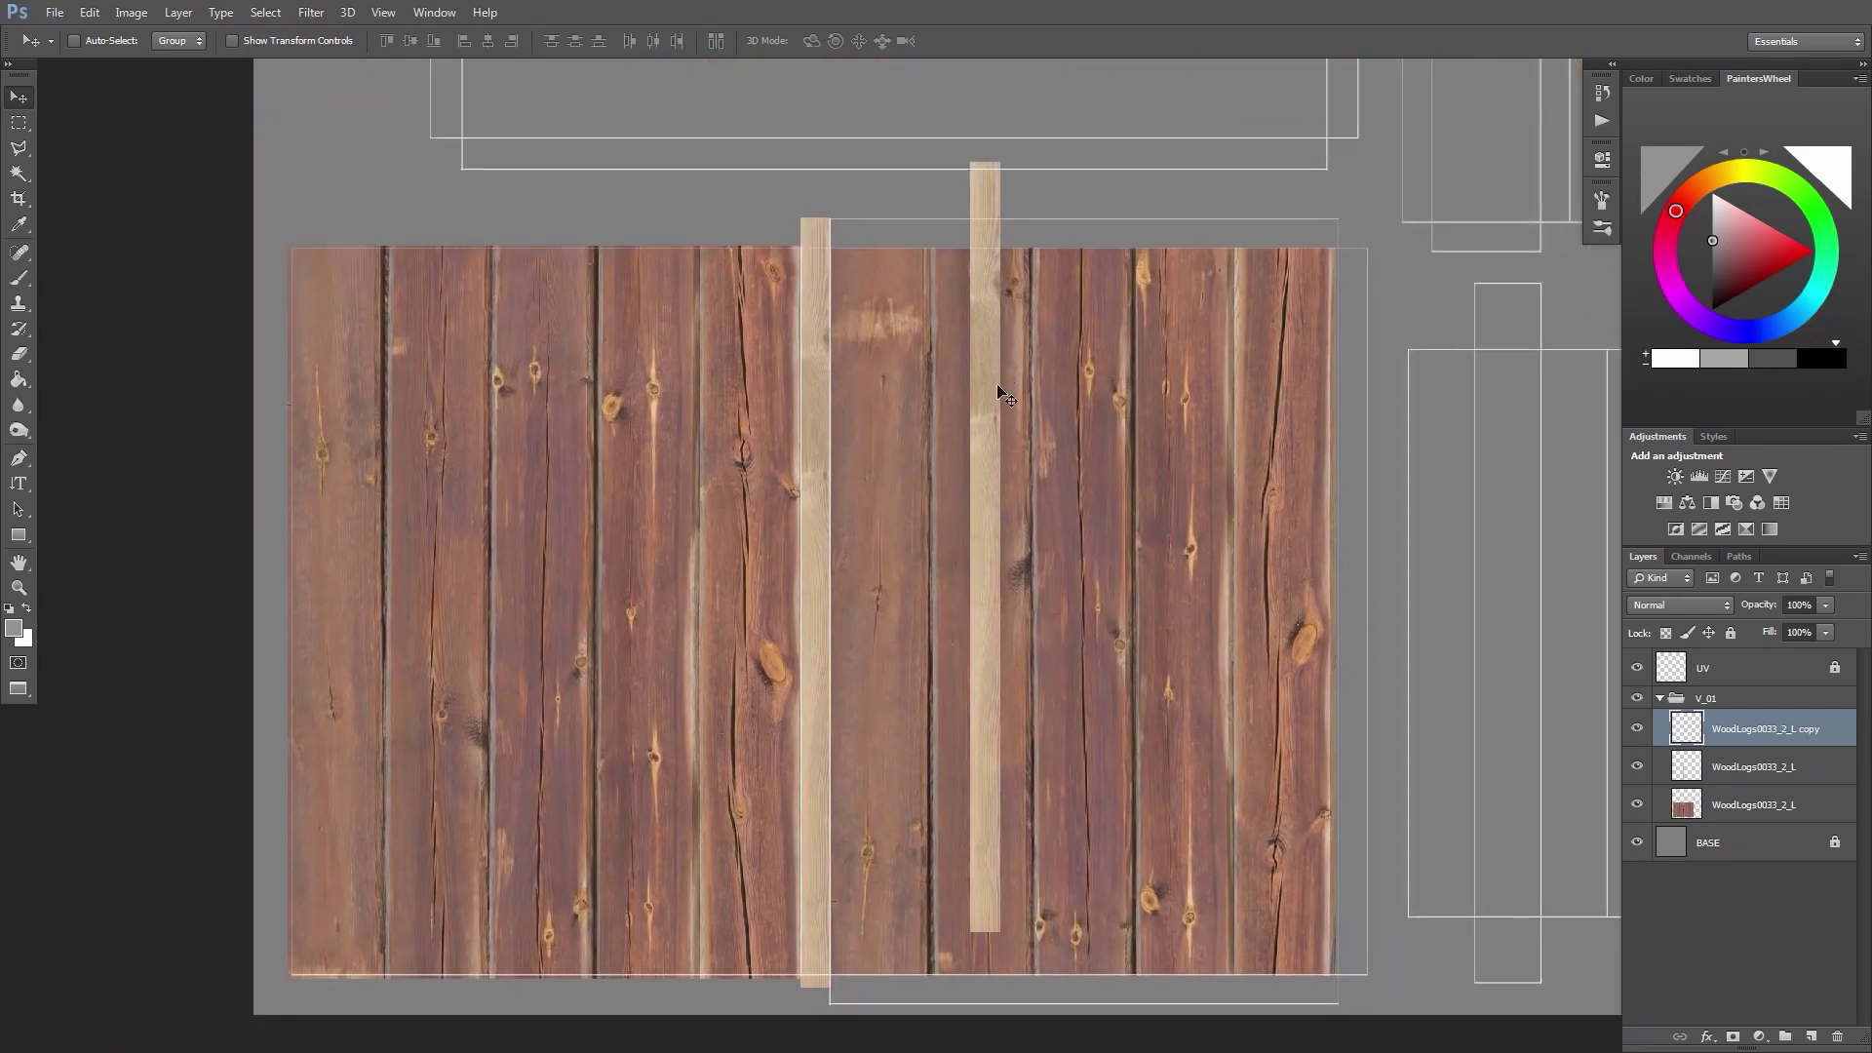
{"action": "left_click_drag", "start_coordinate": [975, 390], "coordinate": [1344, 459]}
{"action": "scroll", "coordinate": [1260, 532], "scroll_direction": "up", "scroll_amount": 5, "text": "alt"}
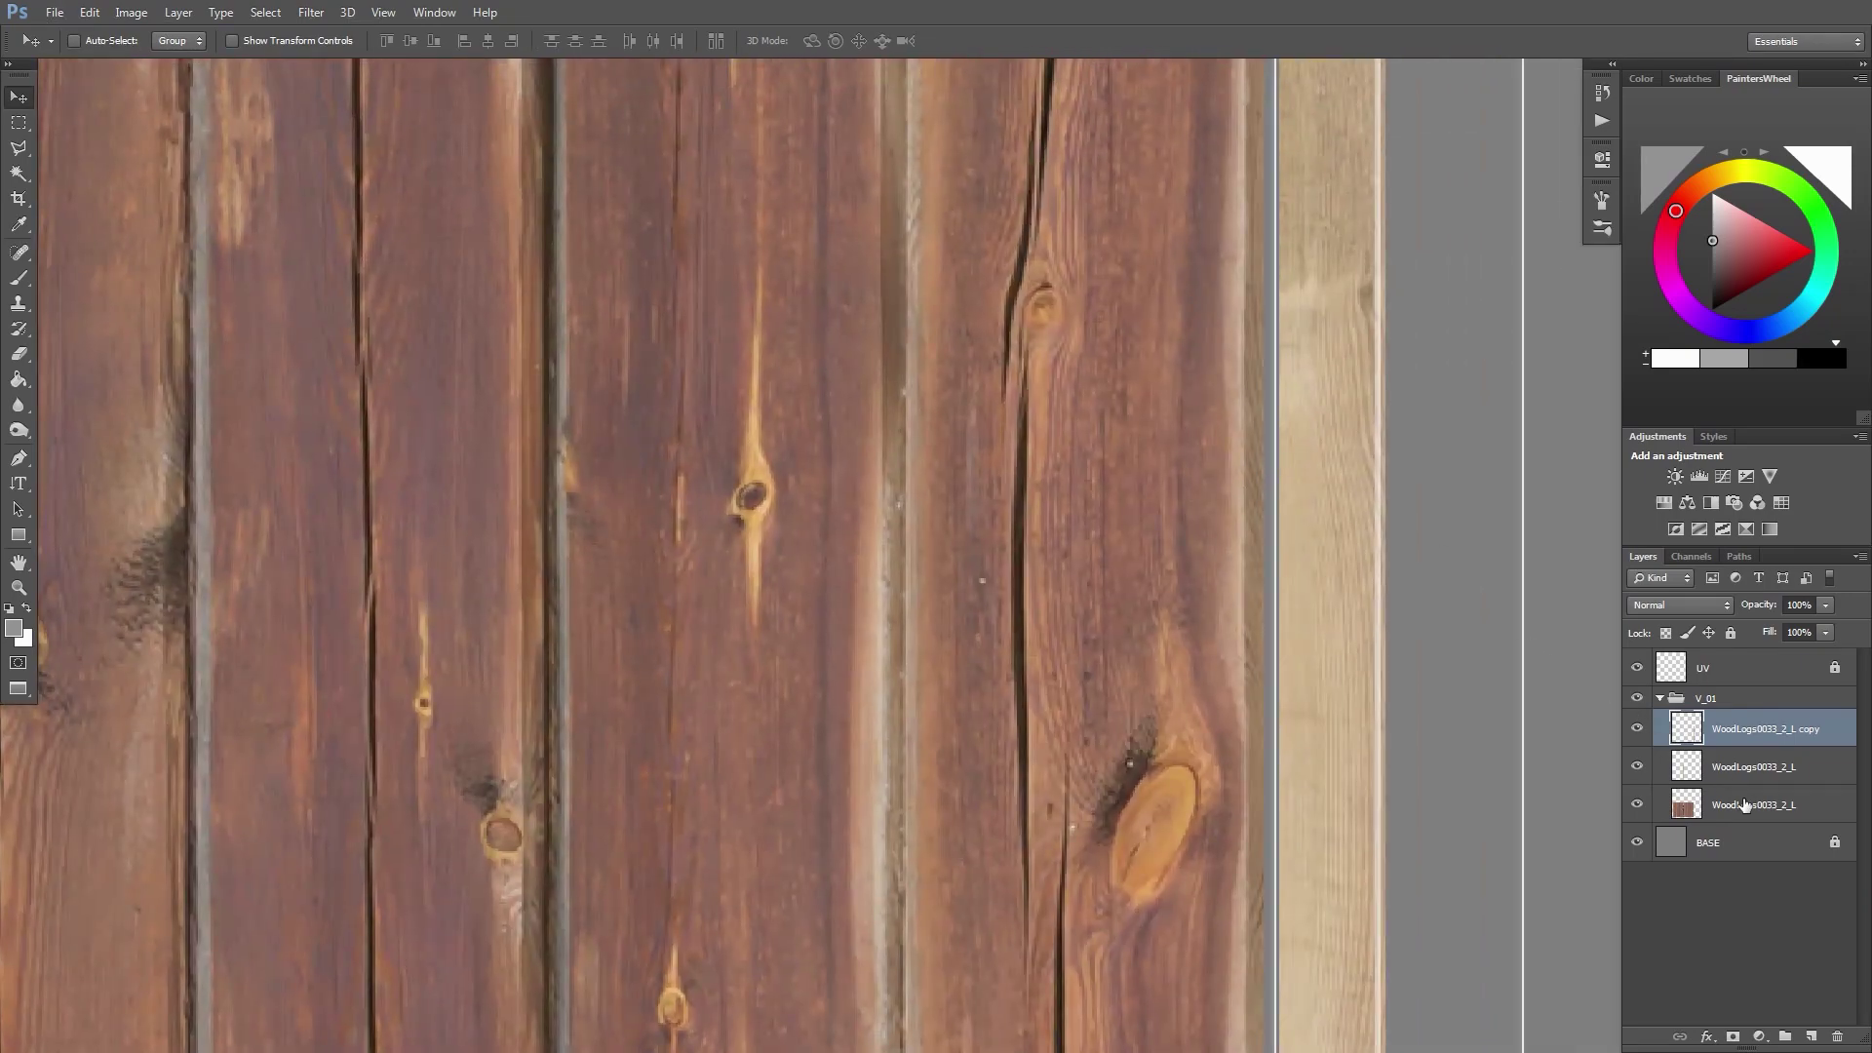
Widen the last plank of the right-hand plank area to about 168 px so it reaches under the second light strip
{"action": "left_click", "coordinate": [1745, 804]}
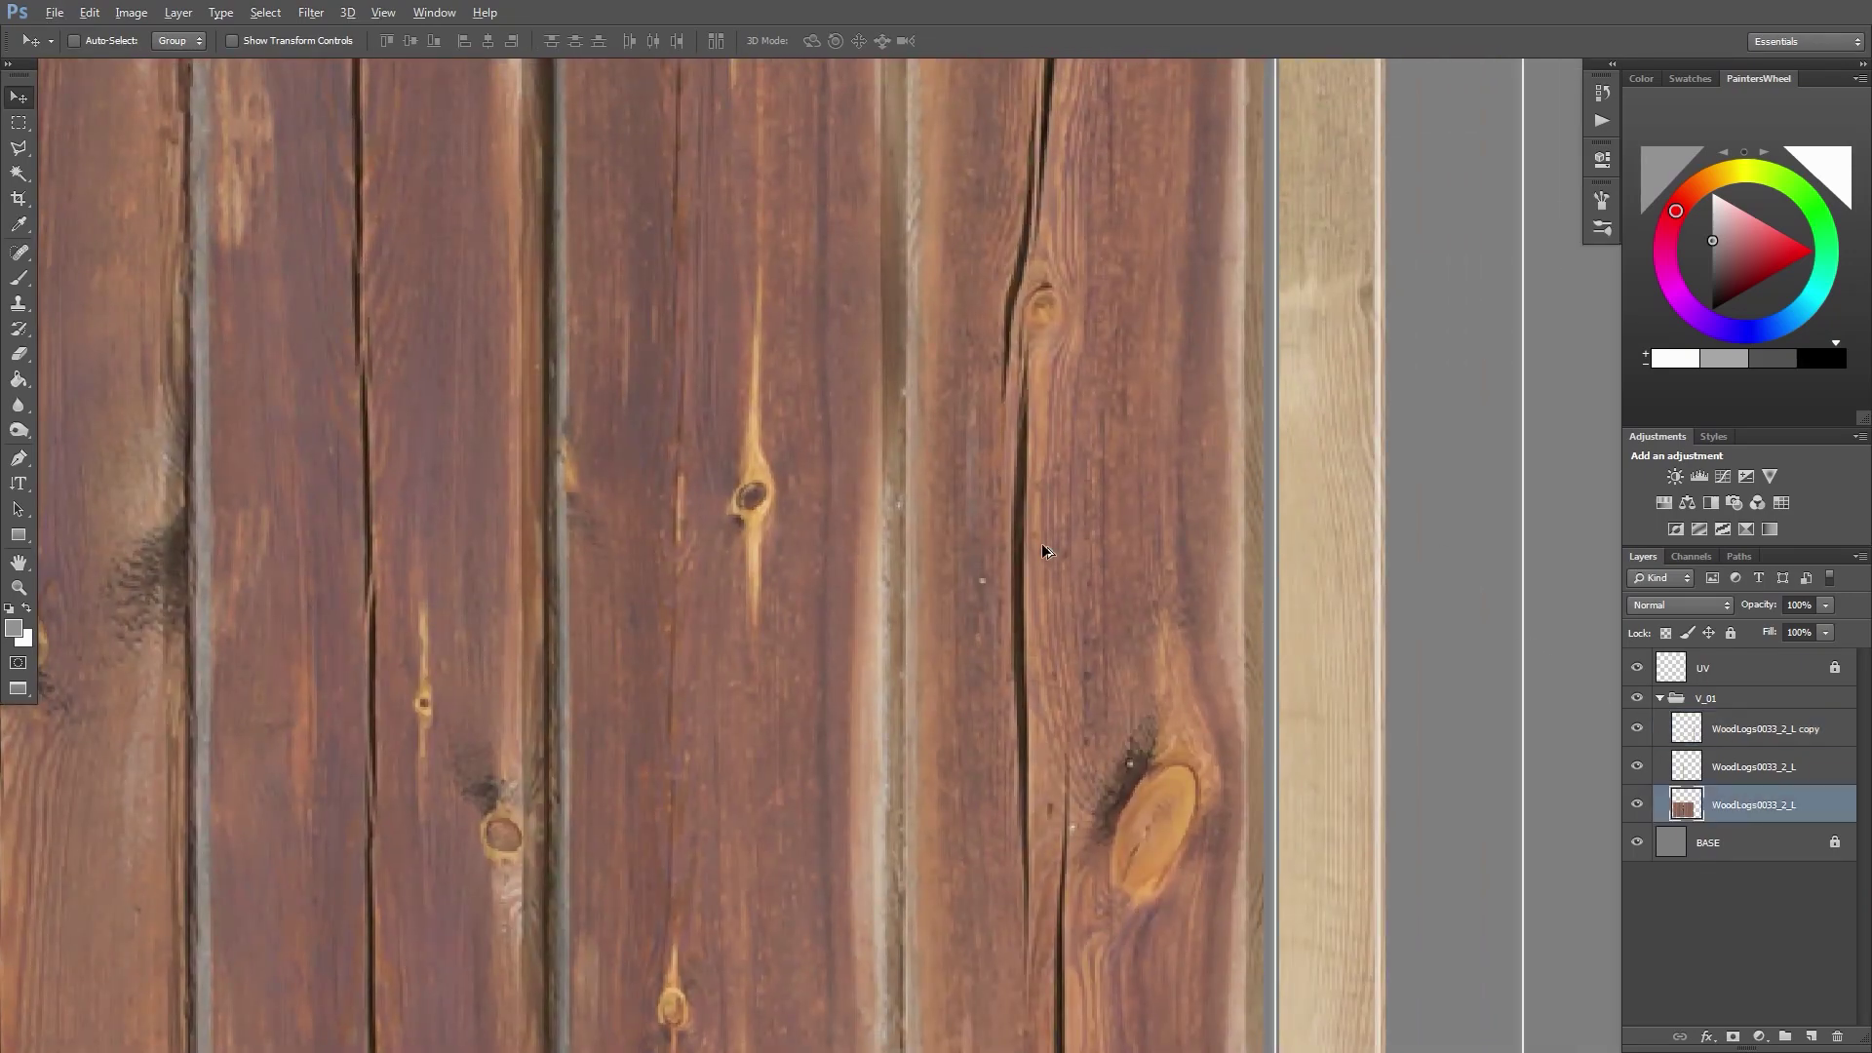
{"action": "scroll", "coordinate": [1014, 469], "scroll_direction": "down", "scroll_amount": 4, "text": "alt"}
{"action": "key", "text": "m"}
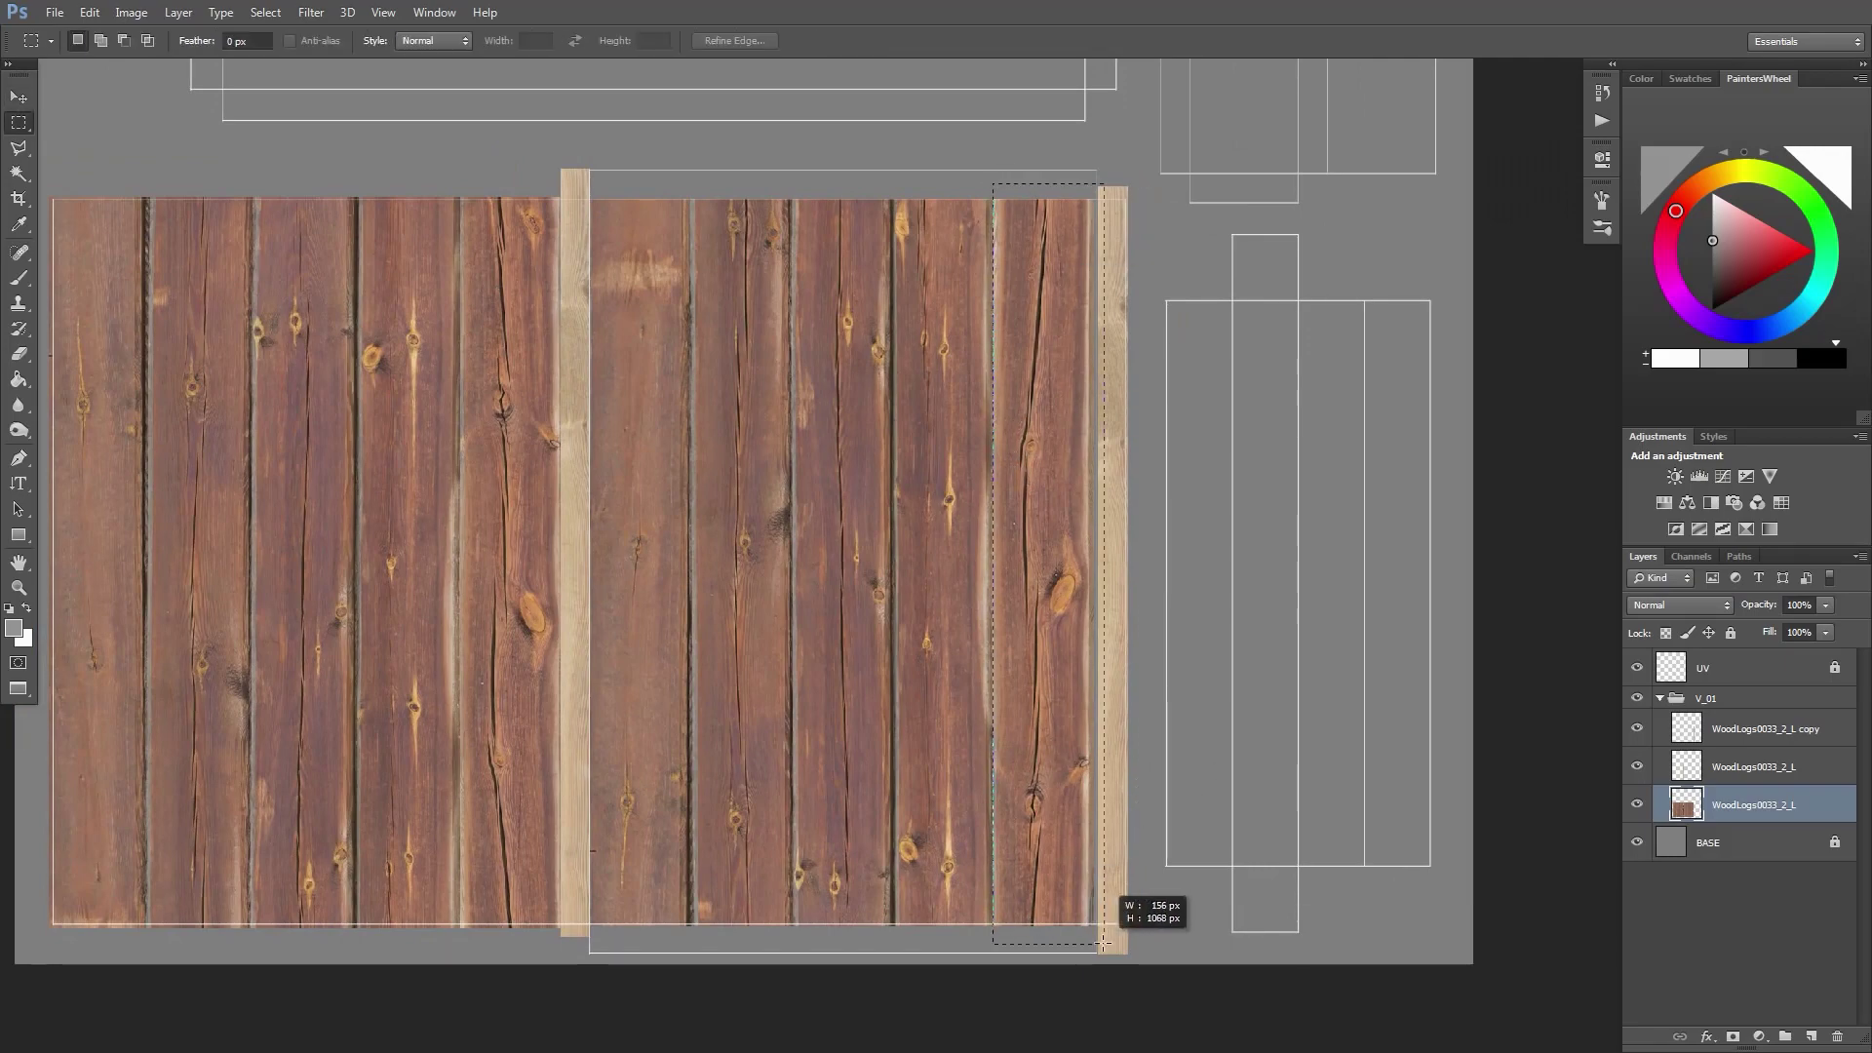
{"action": "left_click_drag", "start_coordinate": [1104, 943], "coordinate": [1103, 943]}
{"action": "scroll", "coordinate": [1040, 510], "scroll_direction": "up", "scroll_amount": 4, "text": "alt"}
{"action": "key", "text": "ctrl+t"}
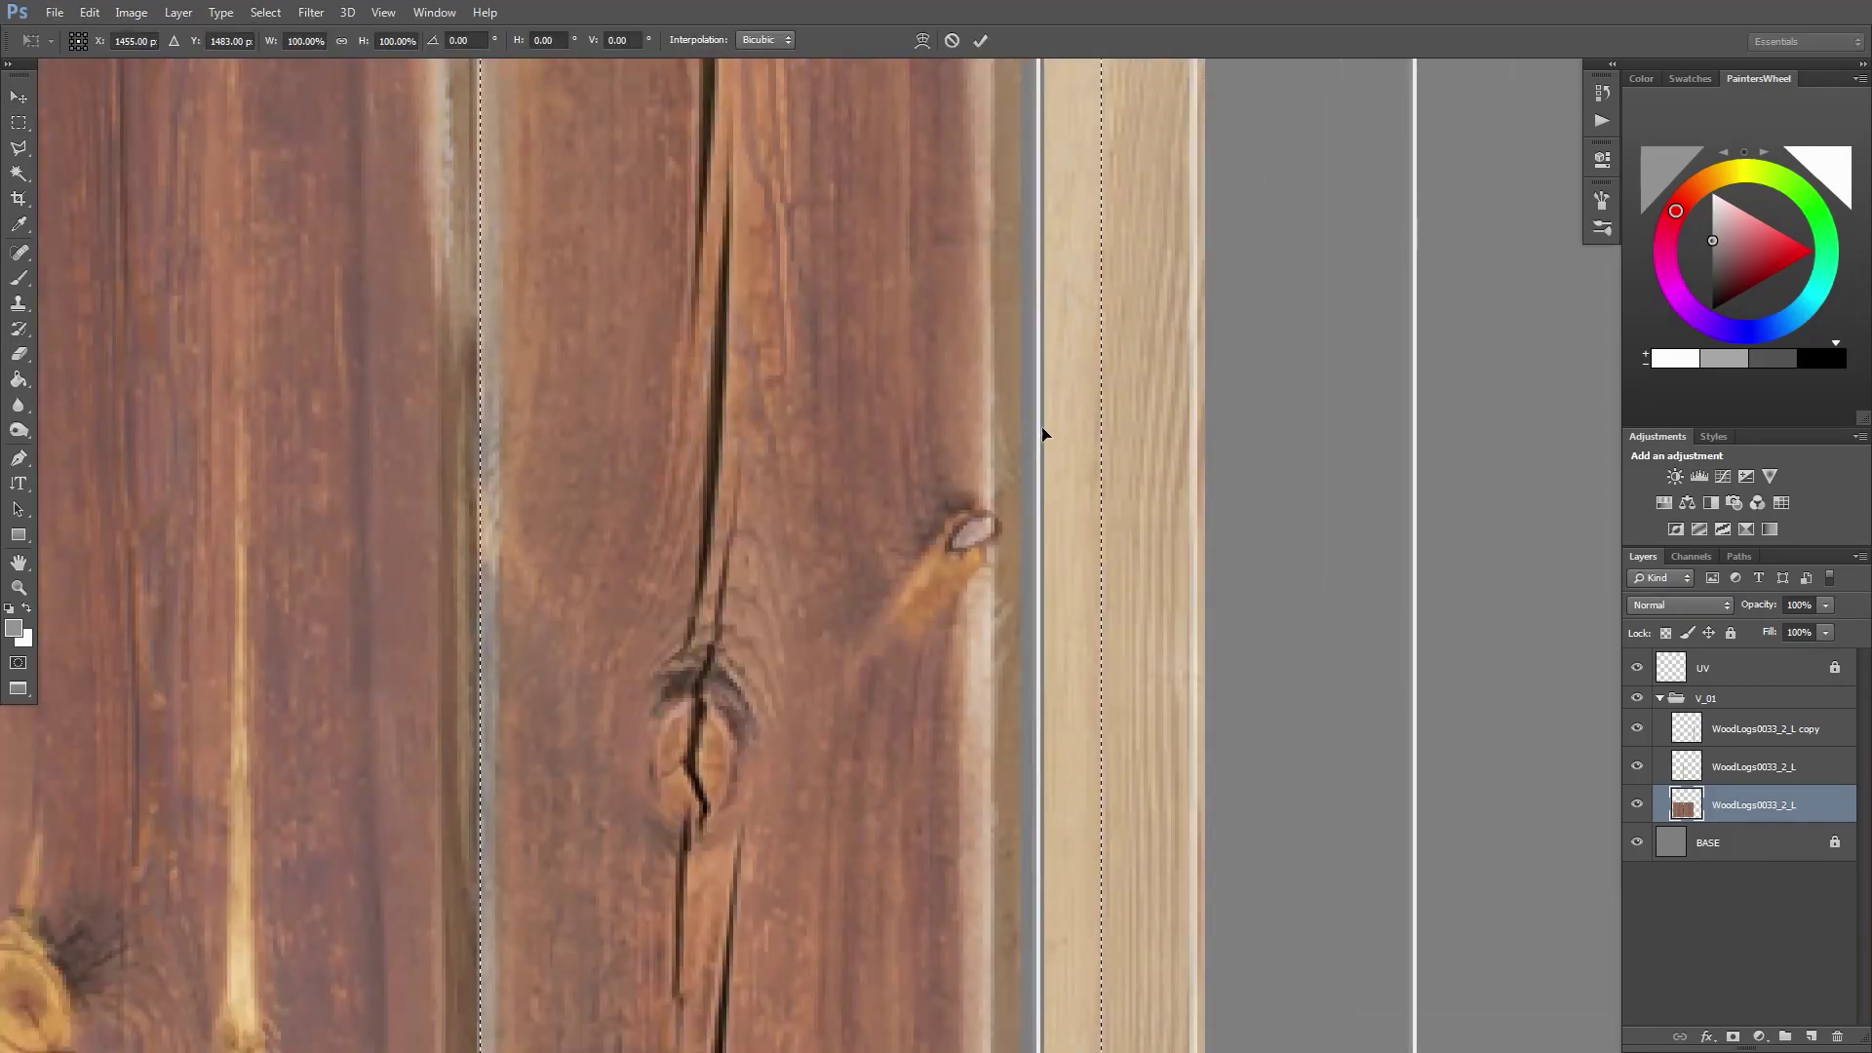
{"action": "key", "text": "Return"}
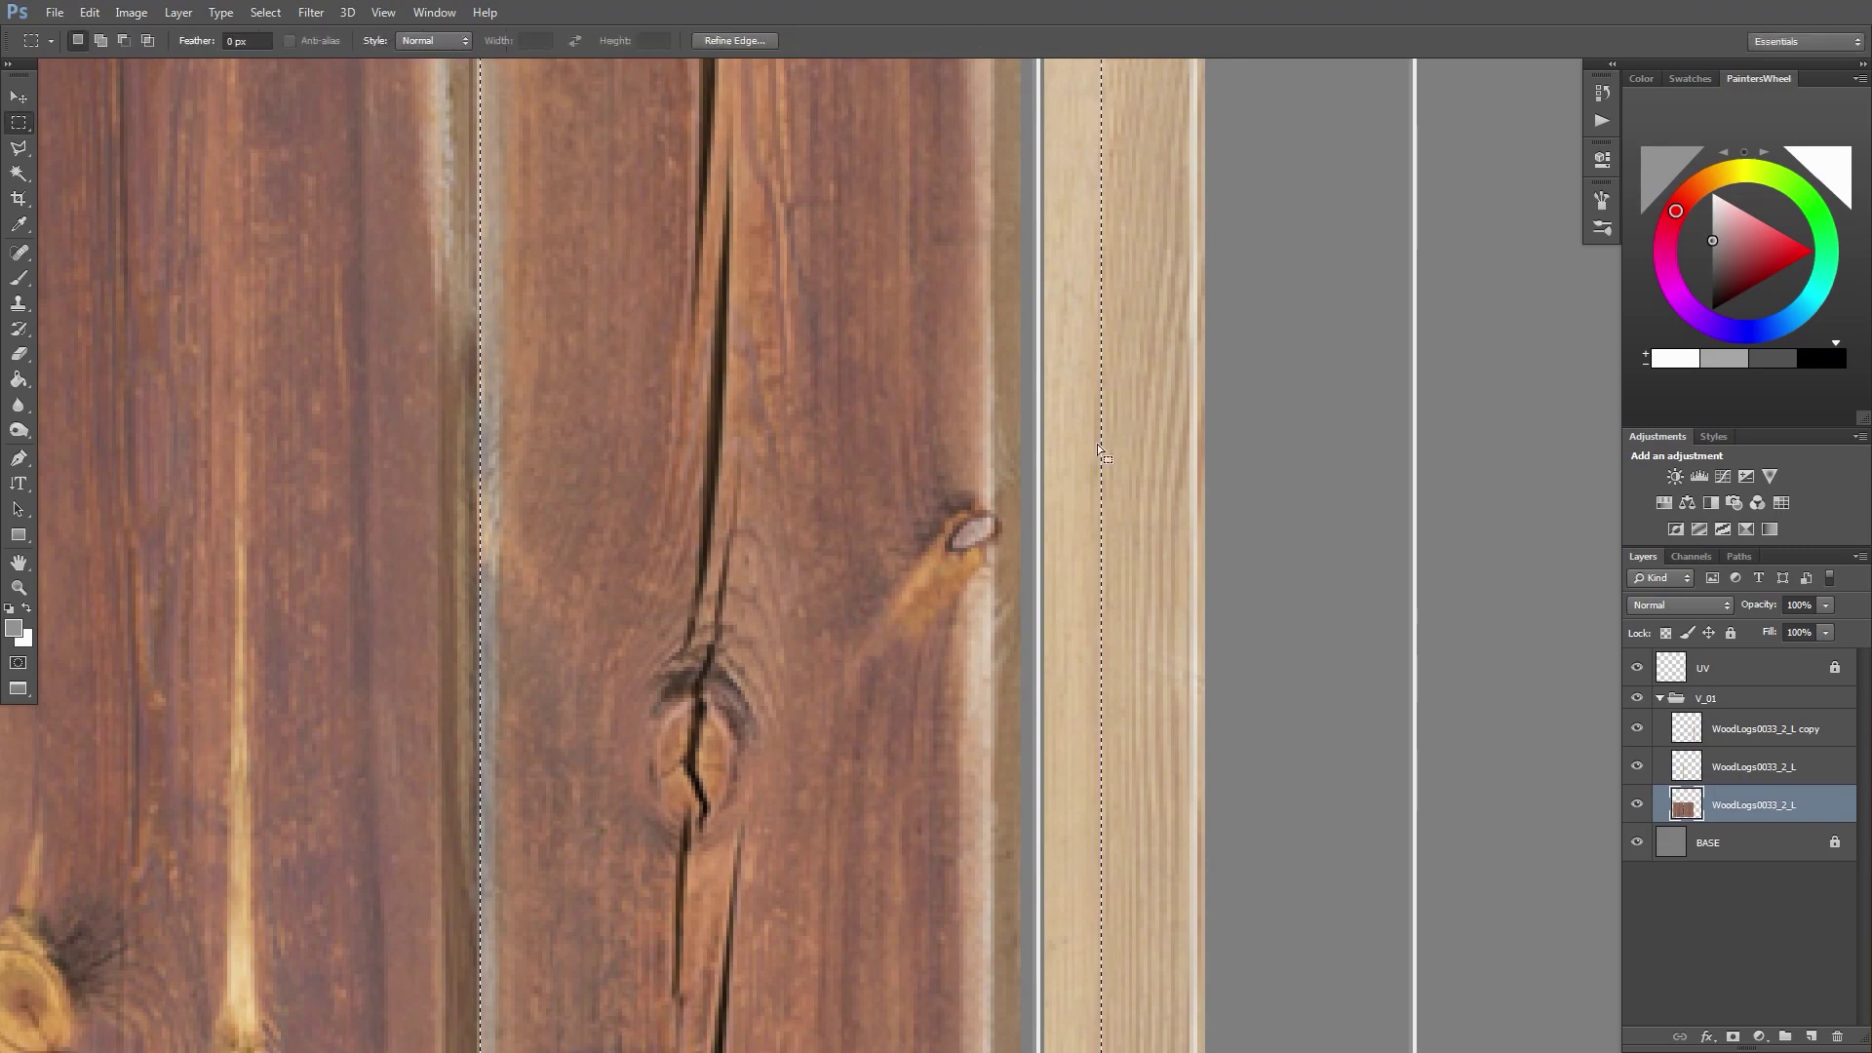
{"action": "key", "text": "ctrl+t"}
{"action": "scroll", "coordinate": [1037, 513], "scroll_direction": "down", "scroll_amount": 2, "text": "alt"}
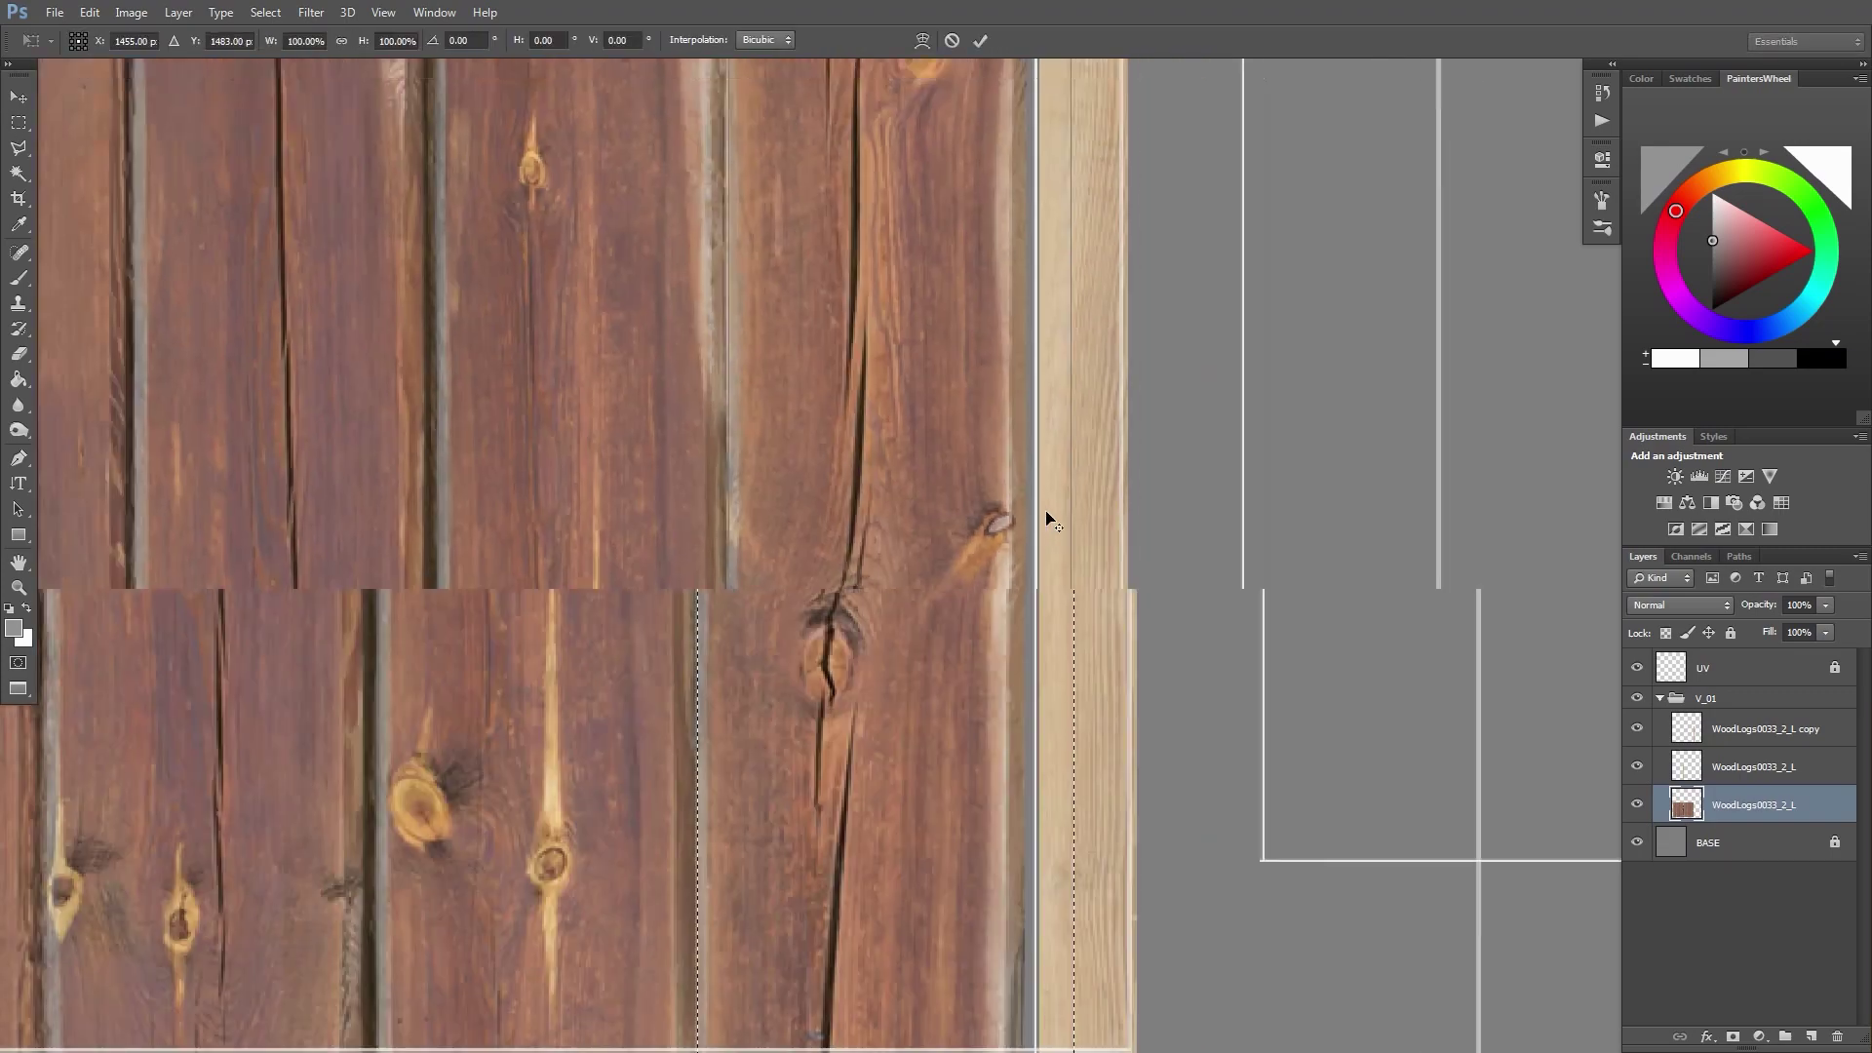
{"action": "scroll", "coordinate": [1051, 519], "scroll_direction": "down", "scroll_amount": 2, "text": "alt"}
{"action": "scroll", "coordinate": [1068, 531], "scroll_direction": "up", "scroll_amount": 5, "text": "alt"}
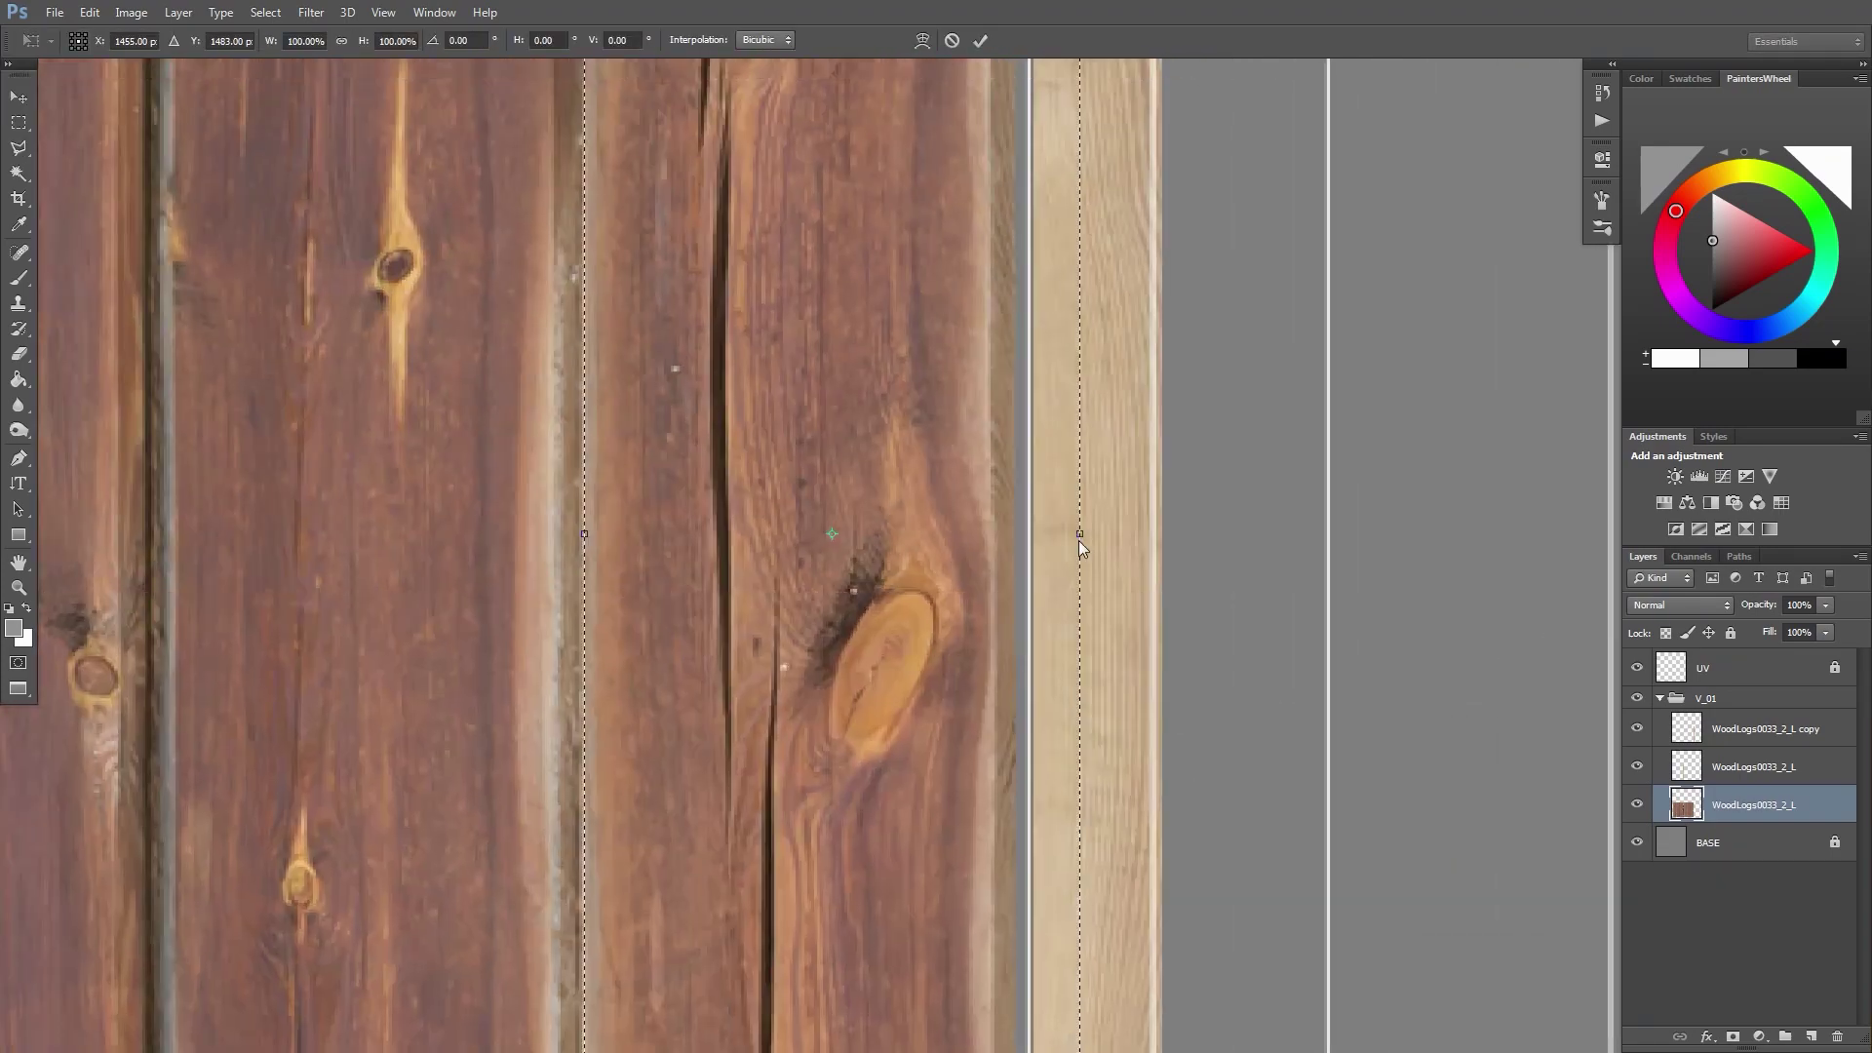
{"action": "left_click_drag", "start_coordinate": [1079, 533], "coordinate": [1096, 533]}
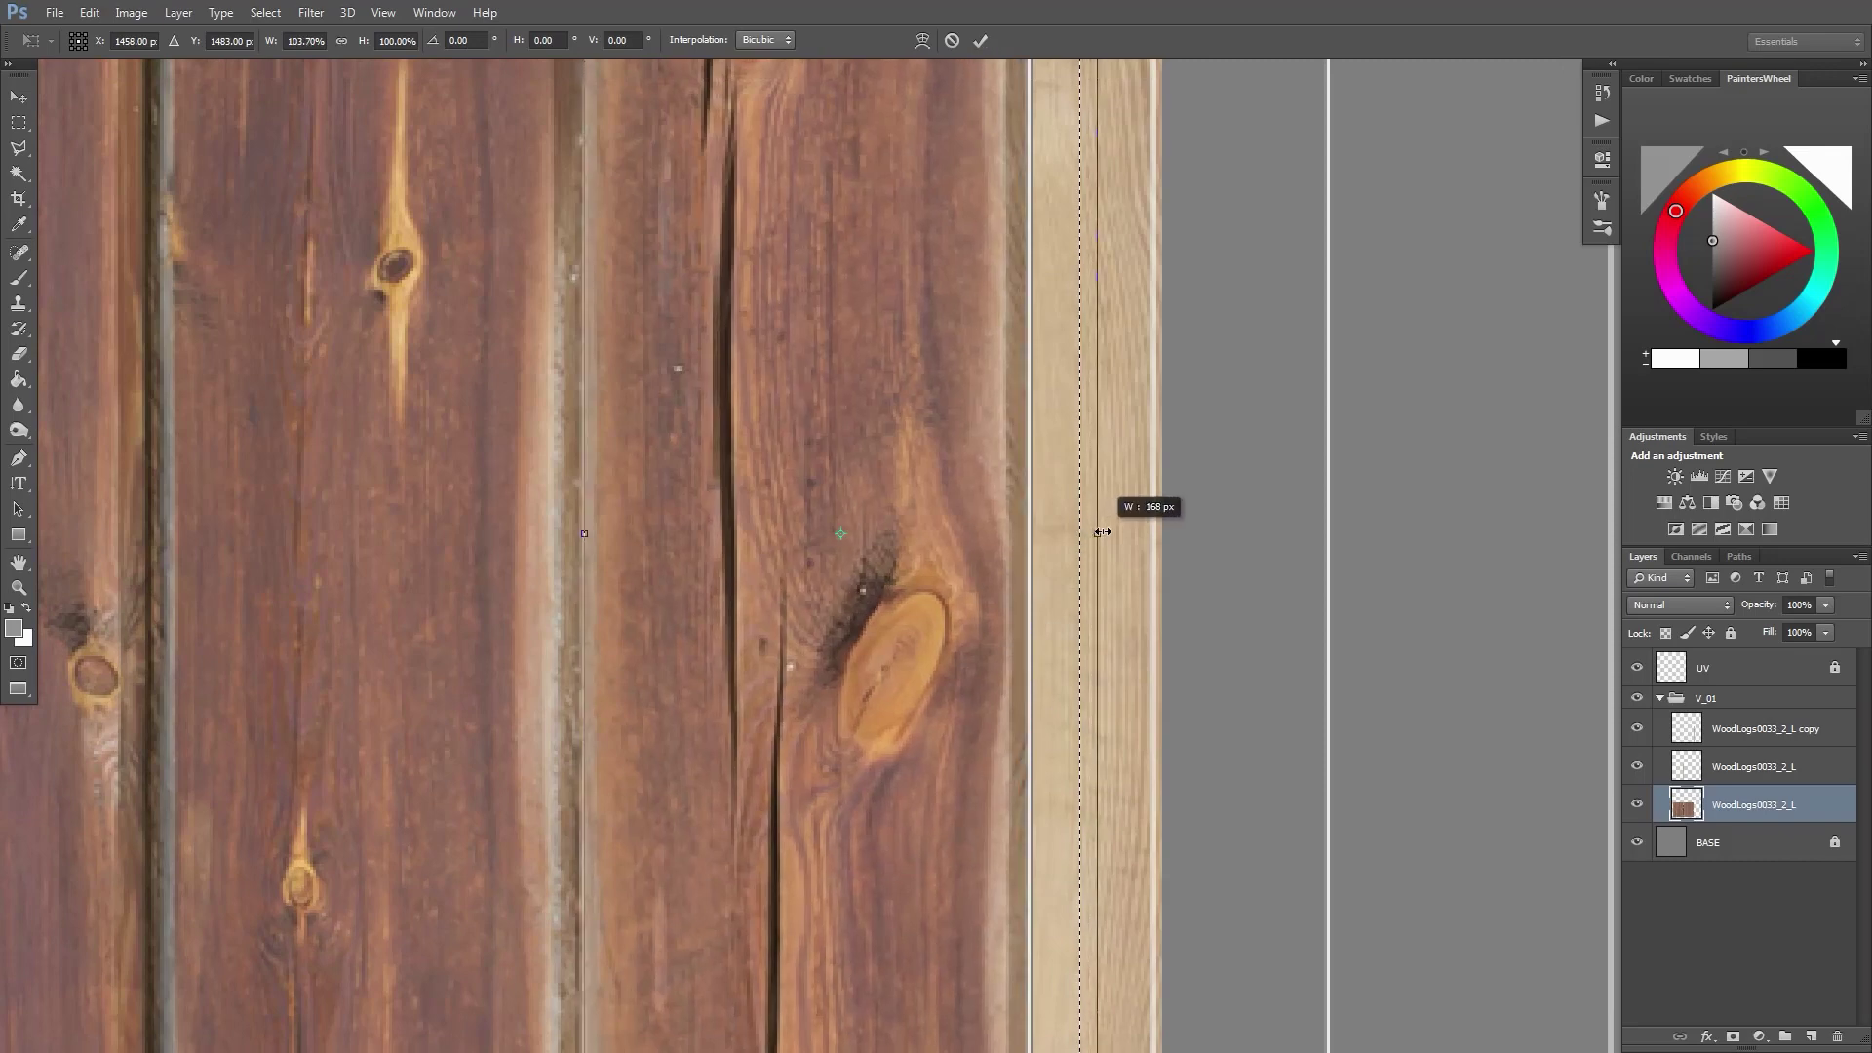
{"action": "key", "text": "Return"}
{"action": "scroll", "coordinate": [1102, 532], "scroll_direction": "down", "scroll_amount": 3, "text": "alt"}
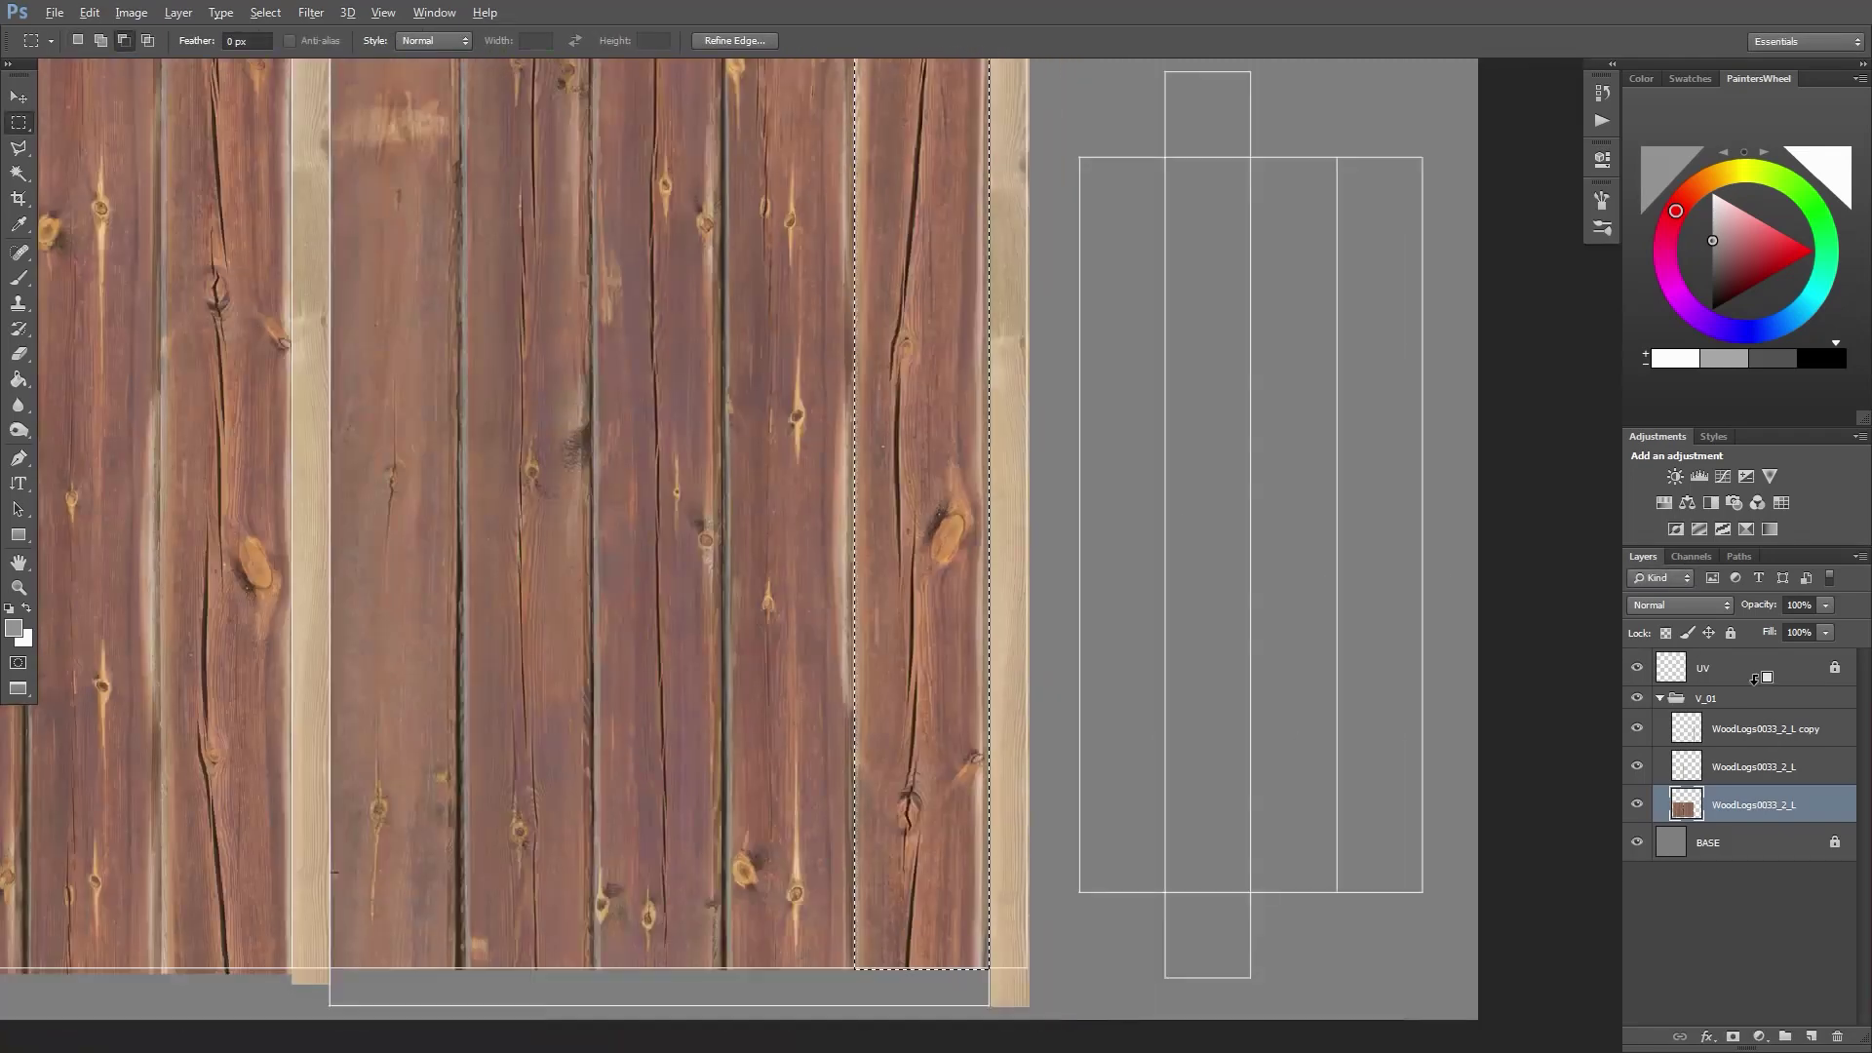
Try filling the BASE layer with a reddish brown sampled from the planks
{"action": "left_click", "coordinate": [1706, 842]}
{"action": "scroll", "coordinate": [866, 522], "scroll_direction": "down", "scroll_amount": 2, "text": "alt"}
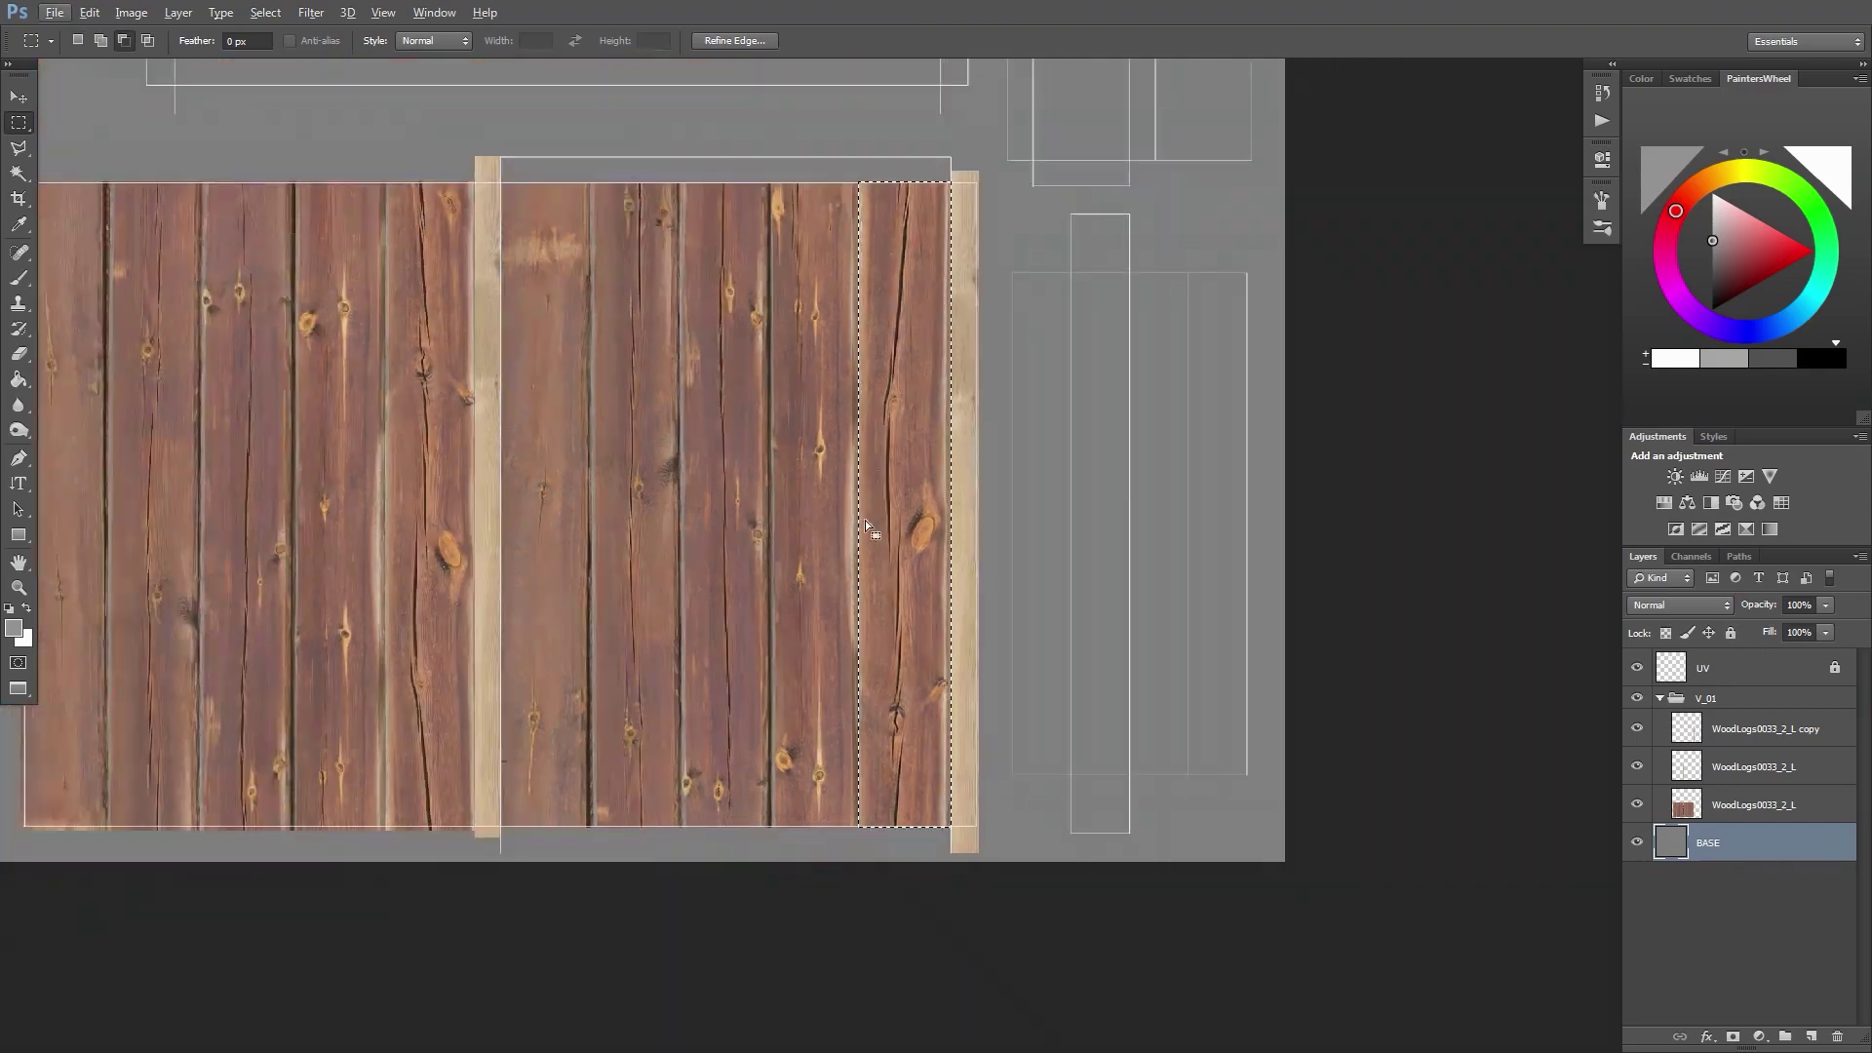
{"action": "key", "text": "g"}
{"action": "left_click", "coordinate": [808, 386], "text": "alt"}
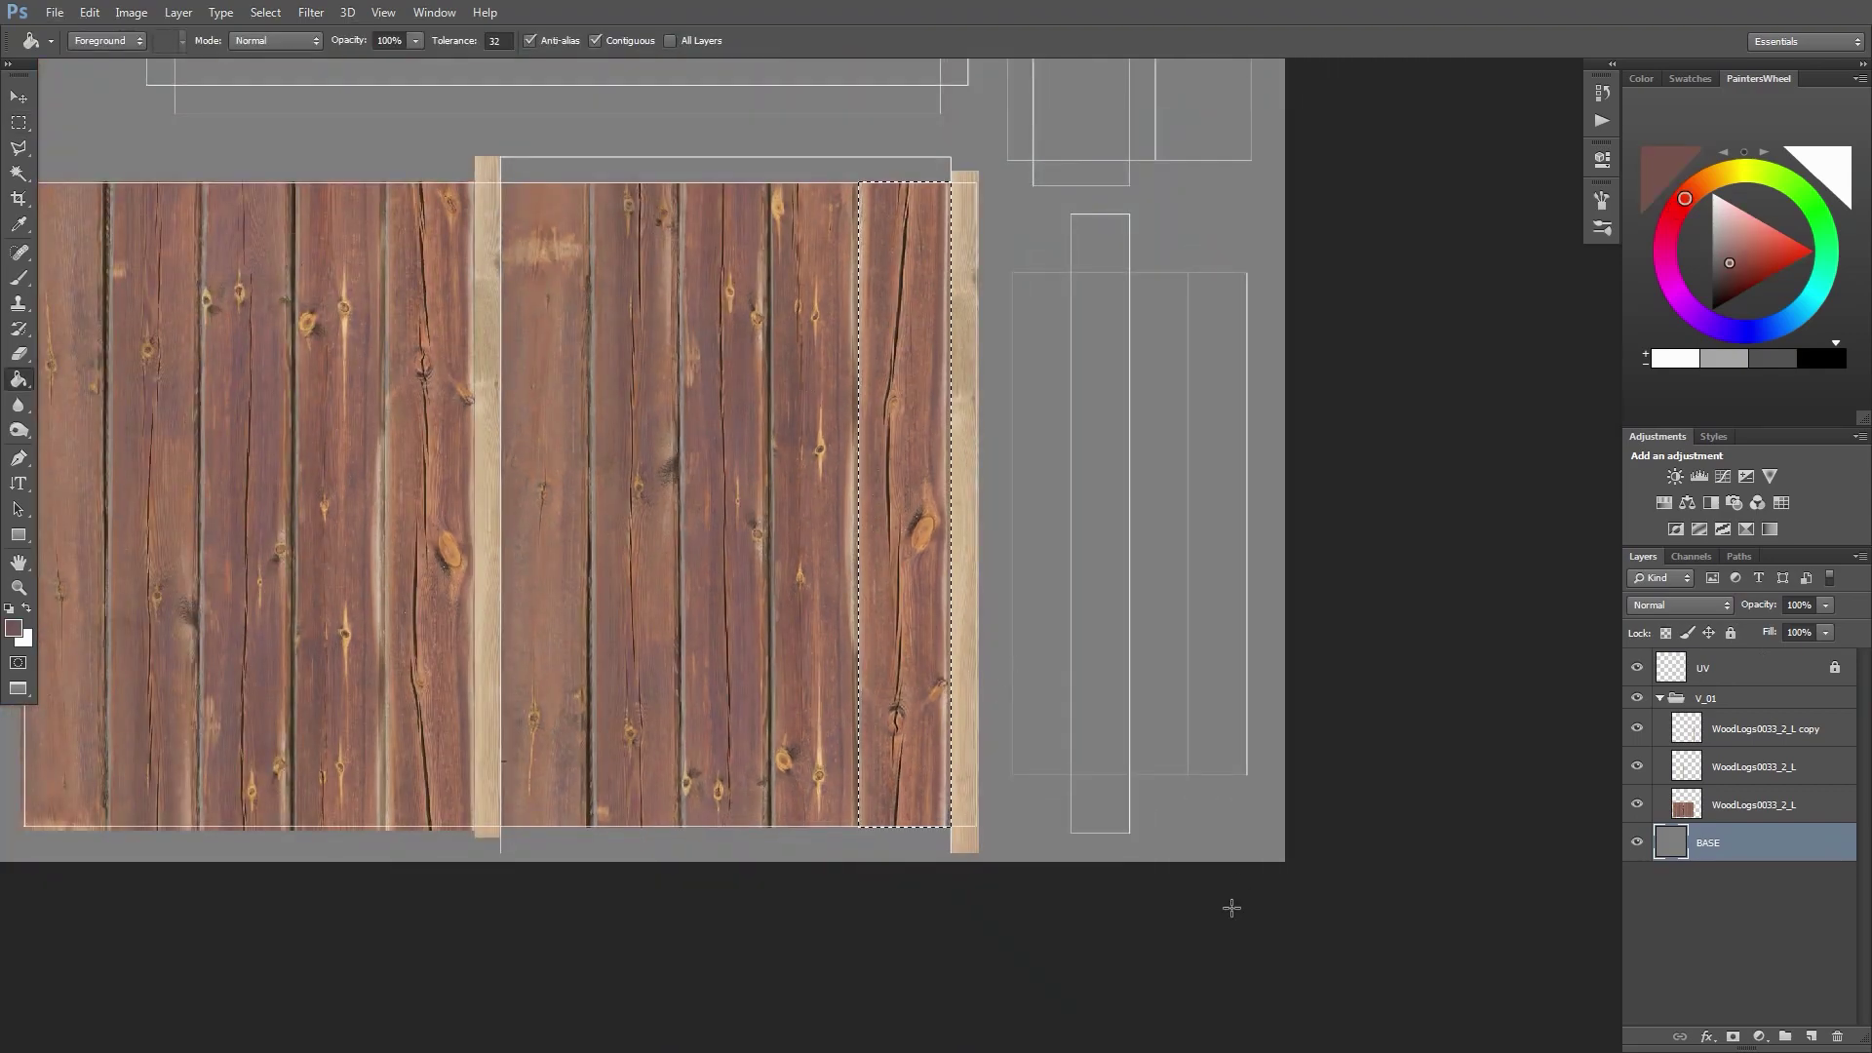
{"action": "key", "text": "shift+g"}
{"action": "key", "text": "shift+g"}
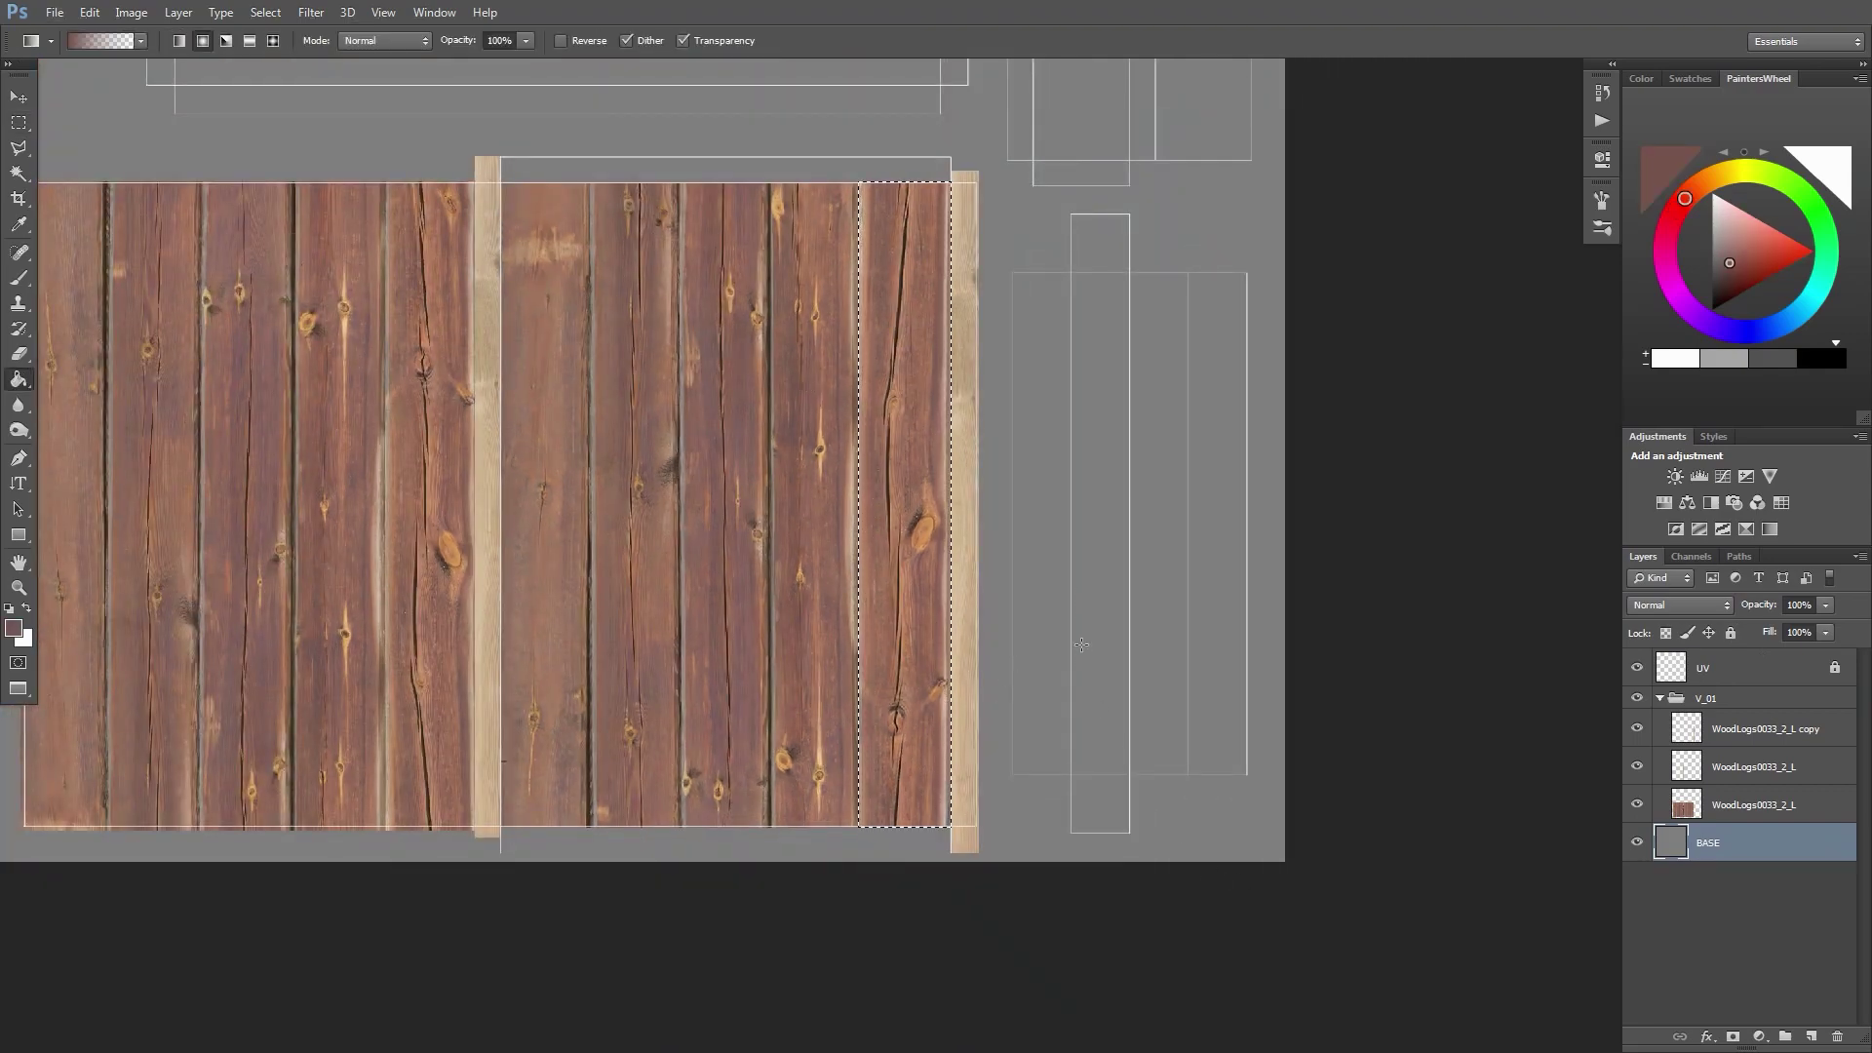
{"action": "key", "text": "shift+g"}
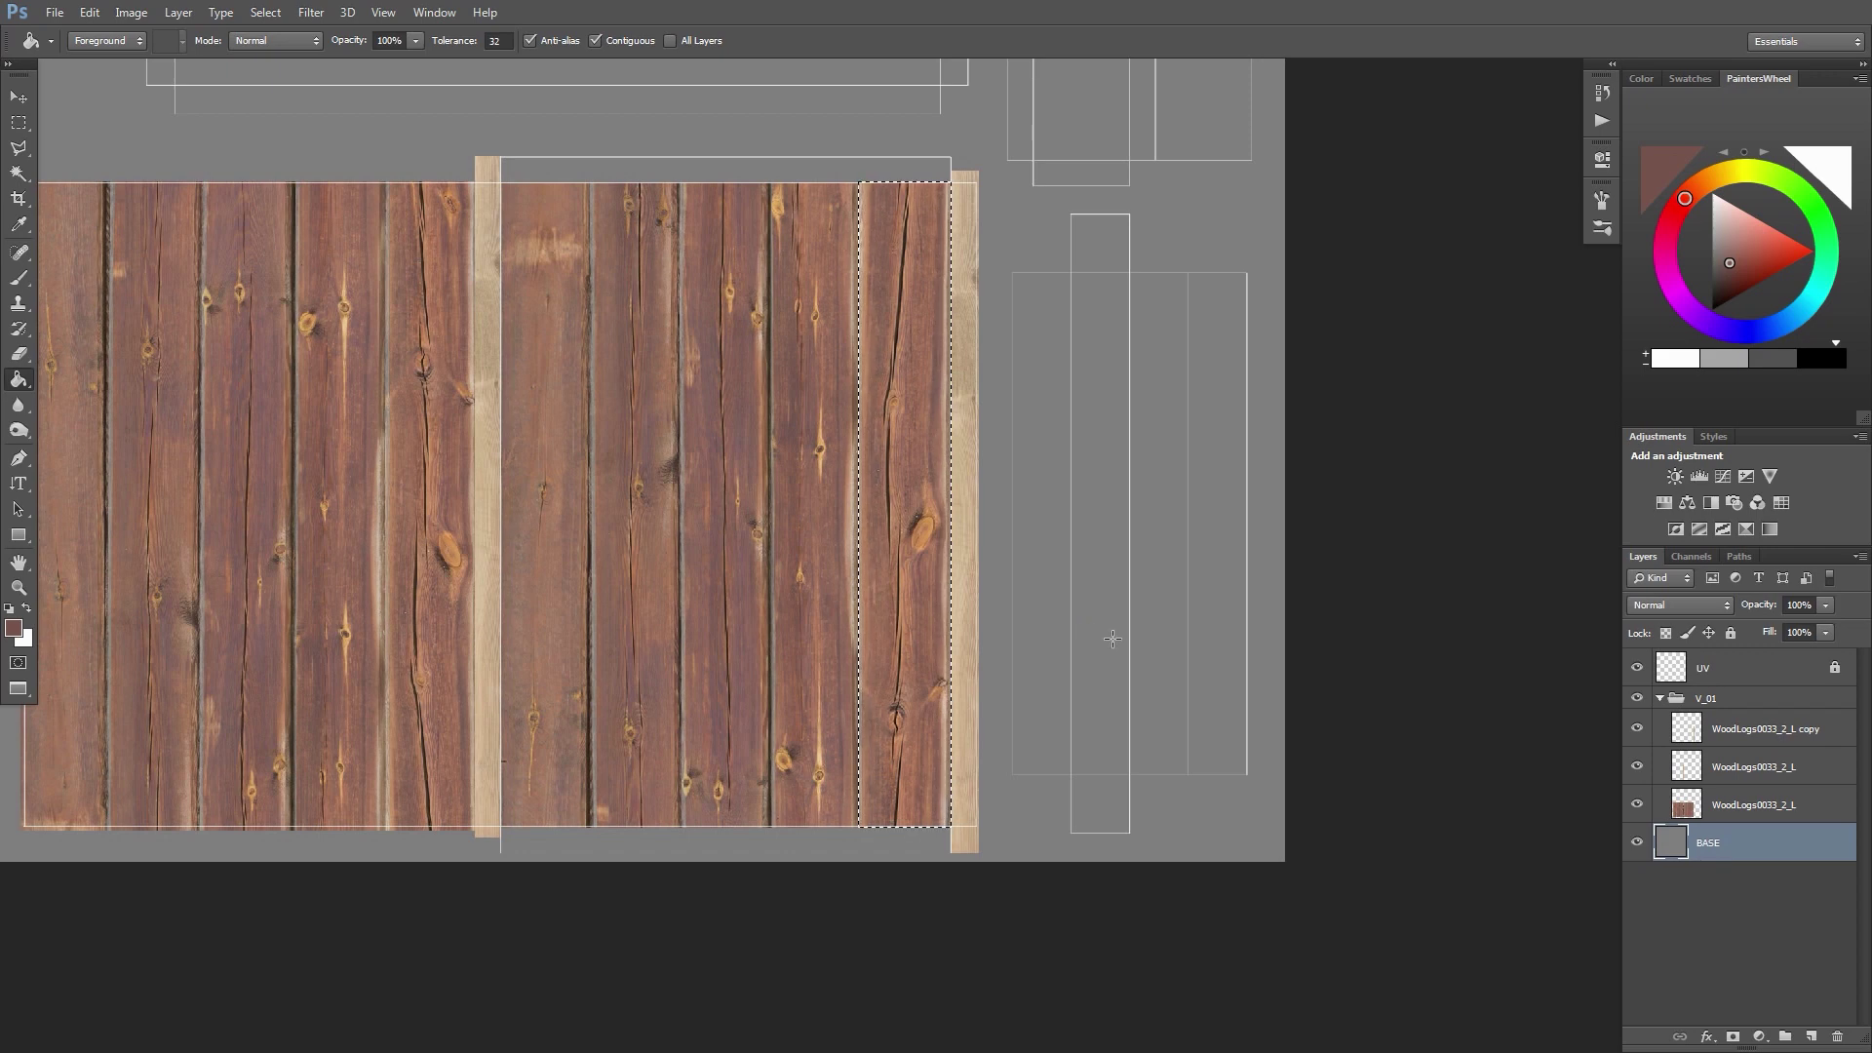
{"action": "key", "text": "m"}
{"action": "key", "text": "ctrl+d"}
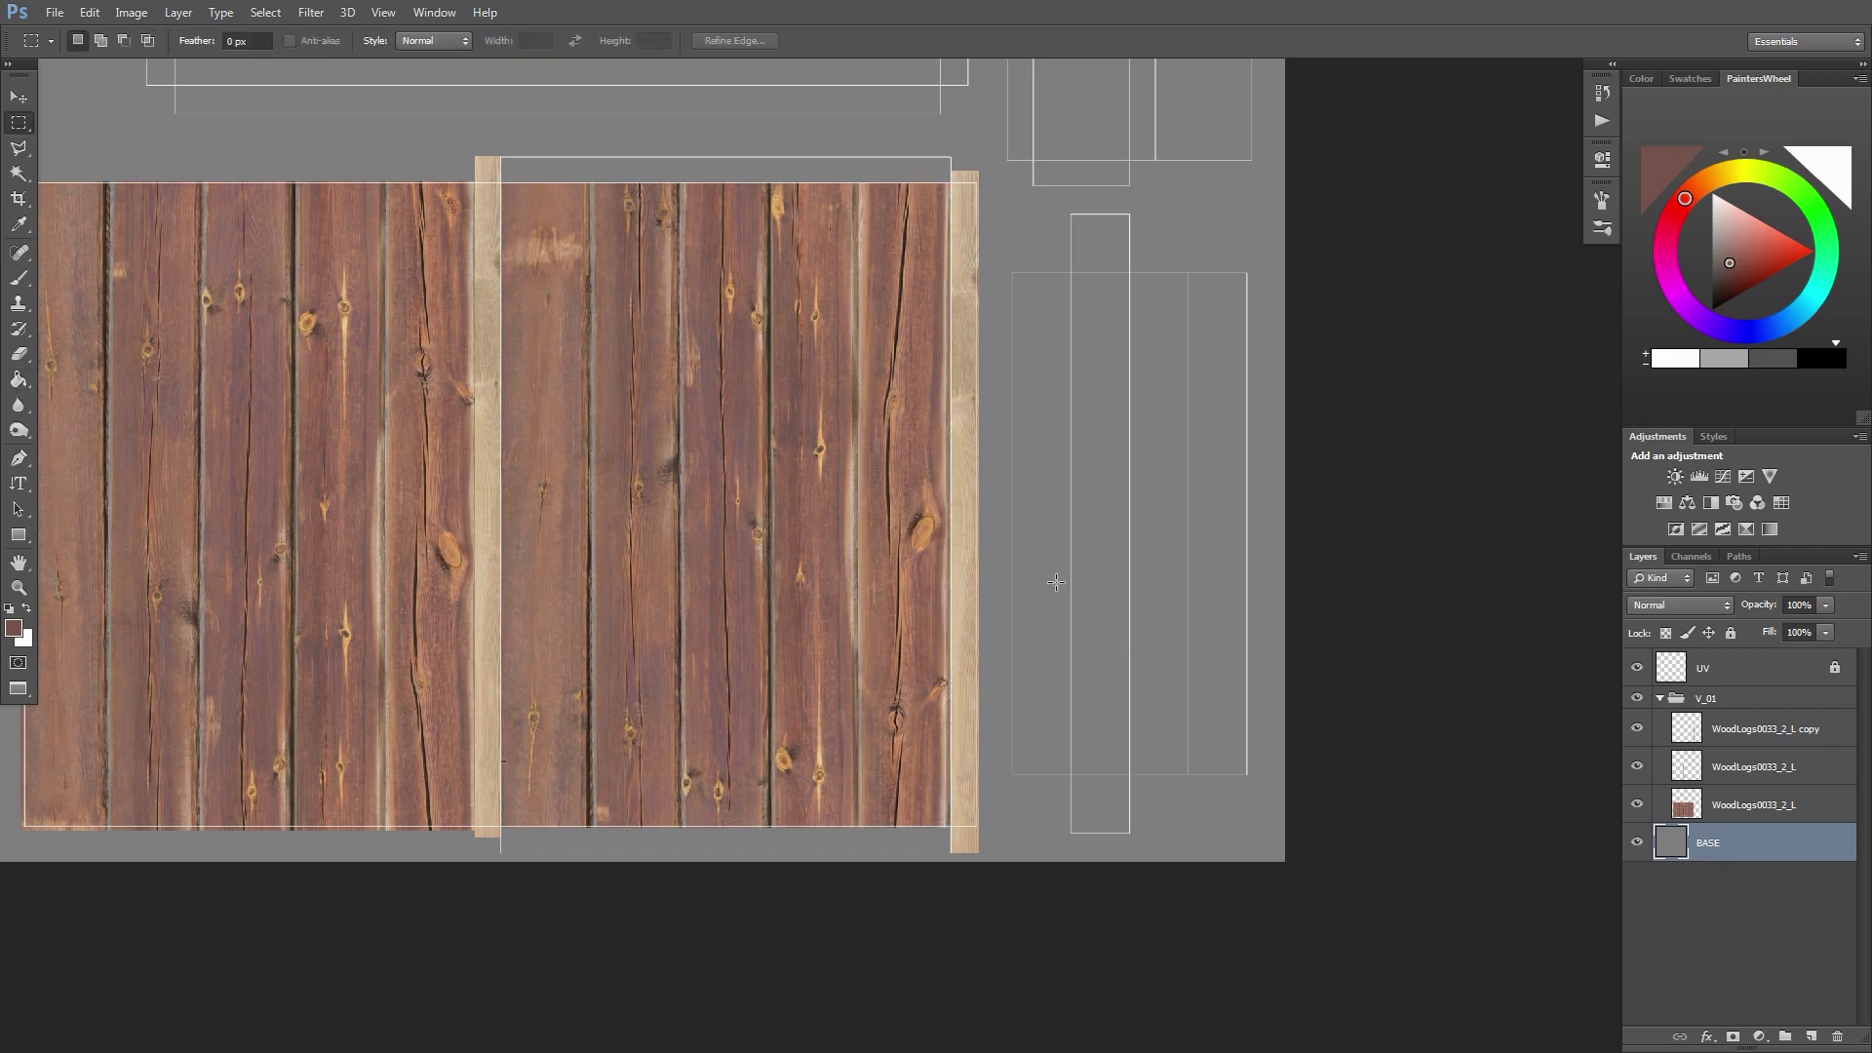
{"action": "key", "text": "g"}
{"action": "left_click", "coordinate": [1173, 611]}
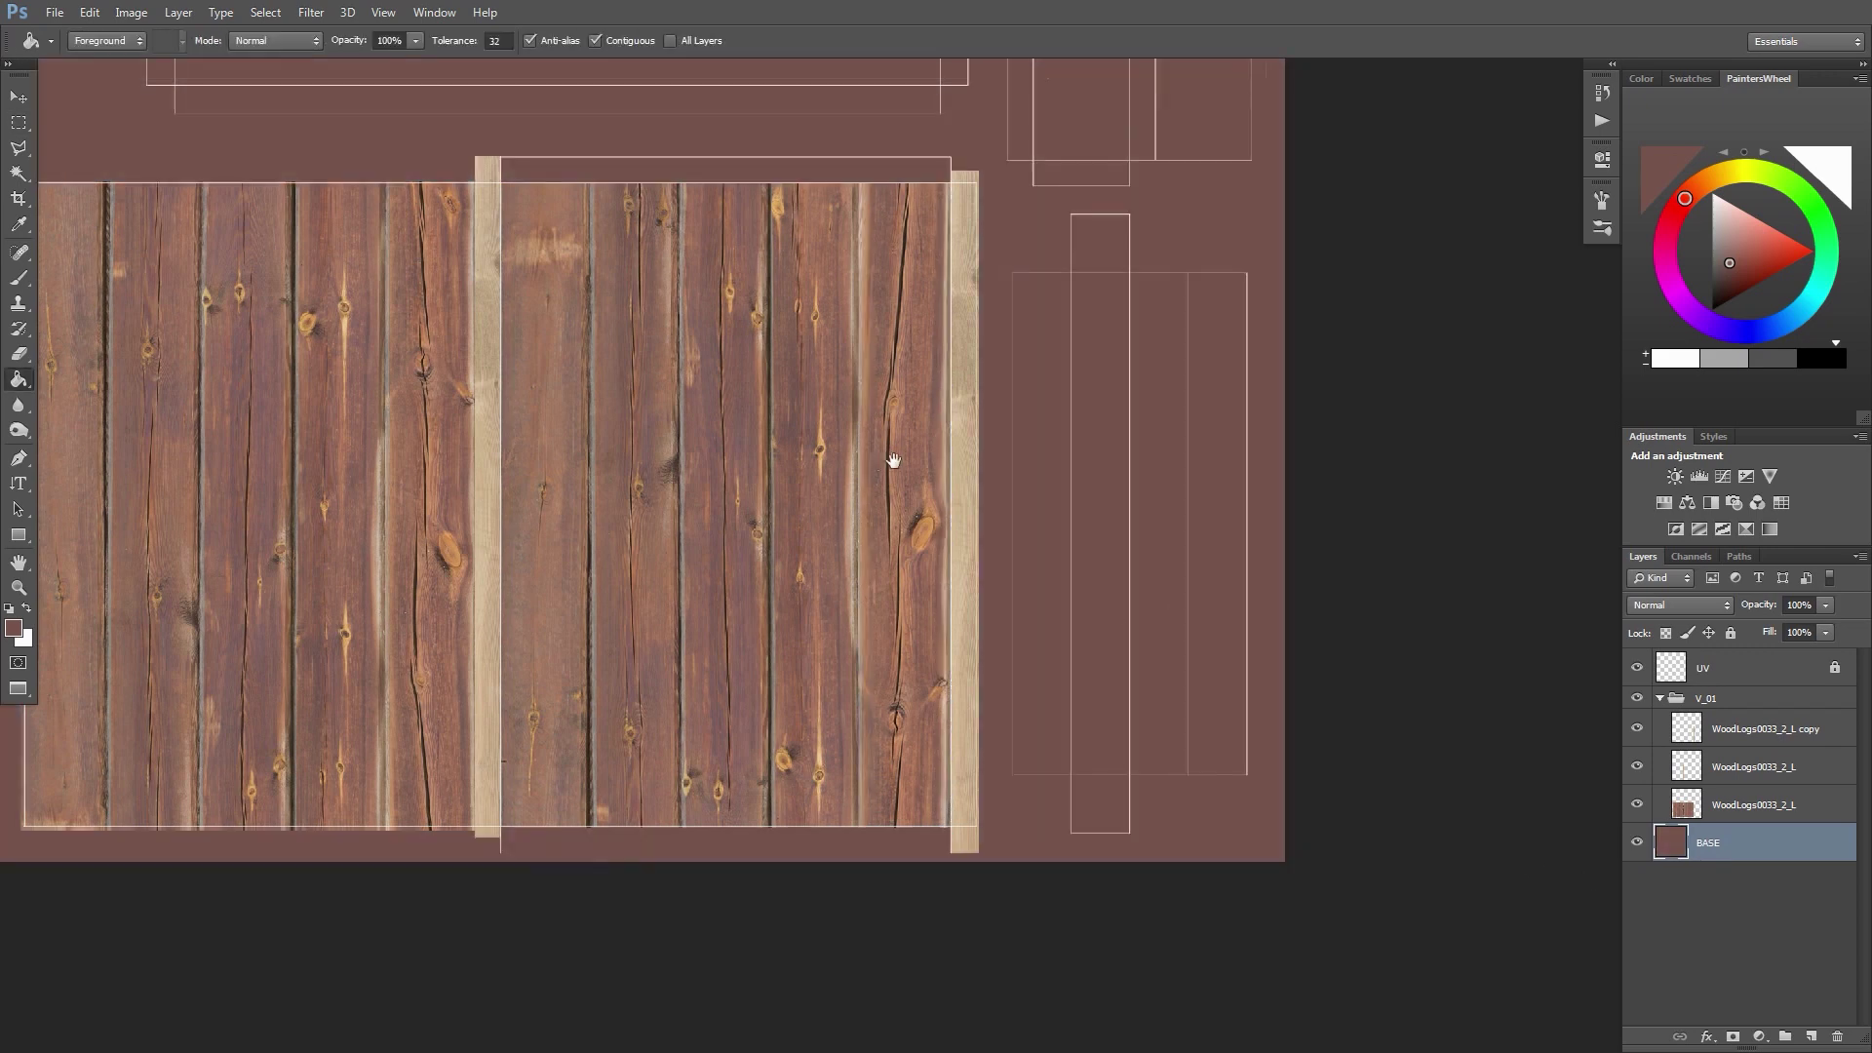
{"action": "left_click_drag", "start_coordinate": [894, 461], "coordinate": [1012, 585]}
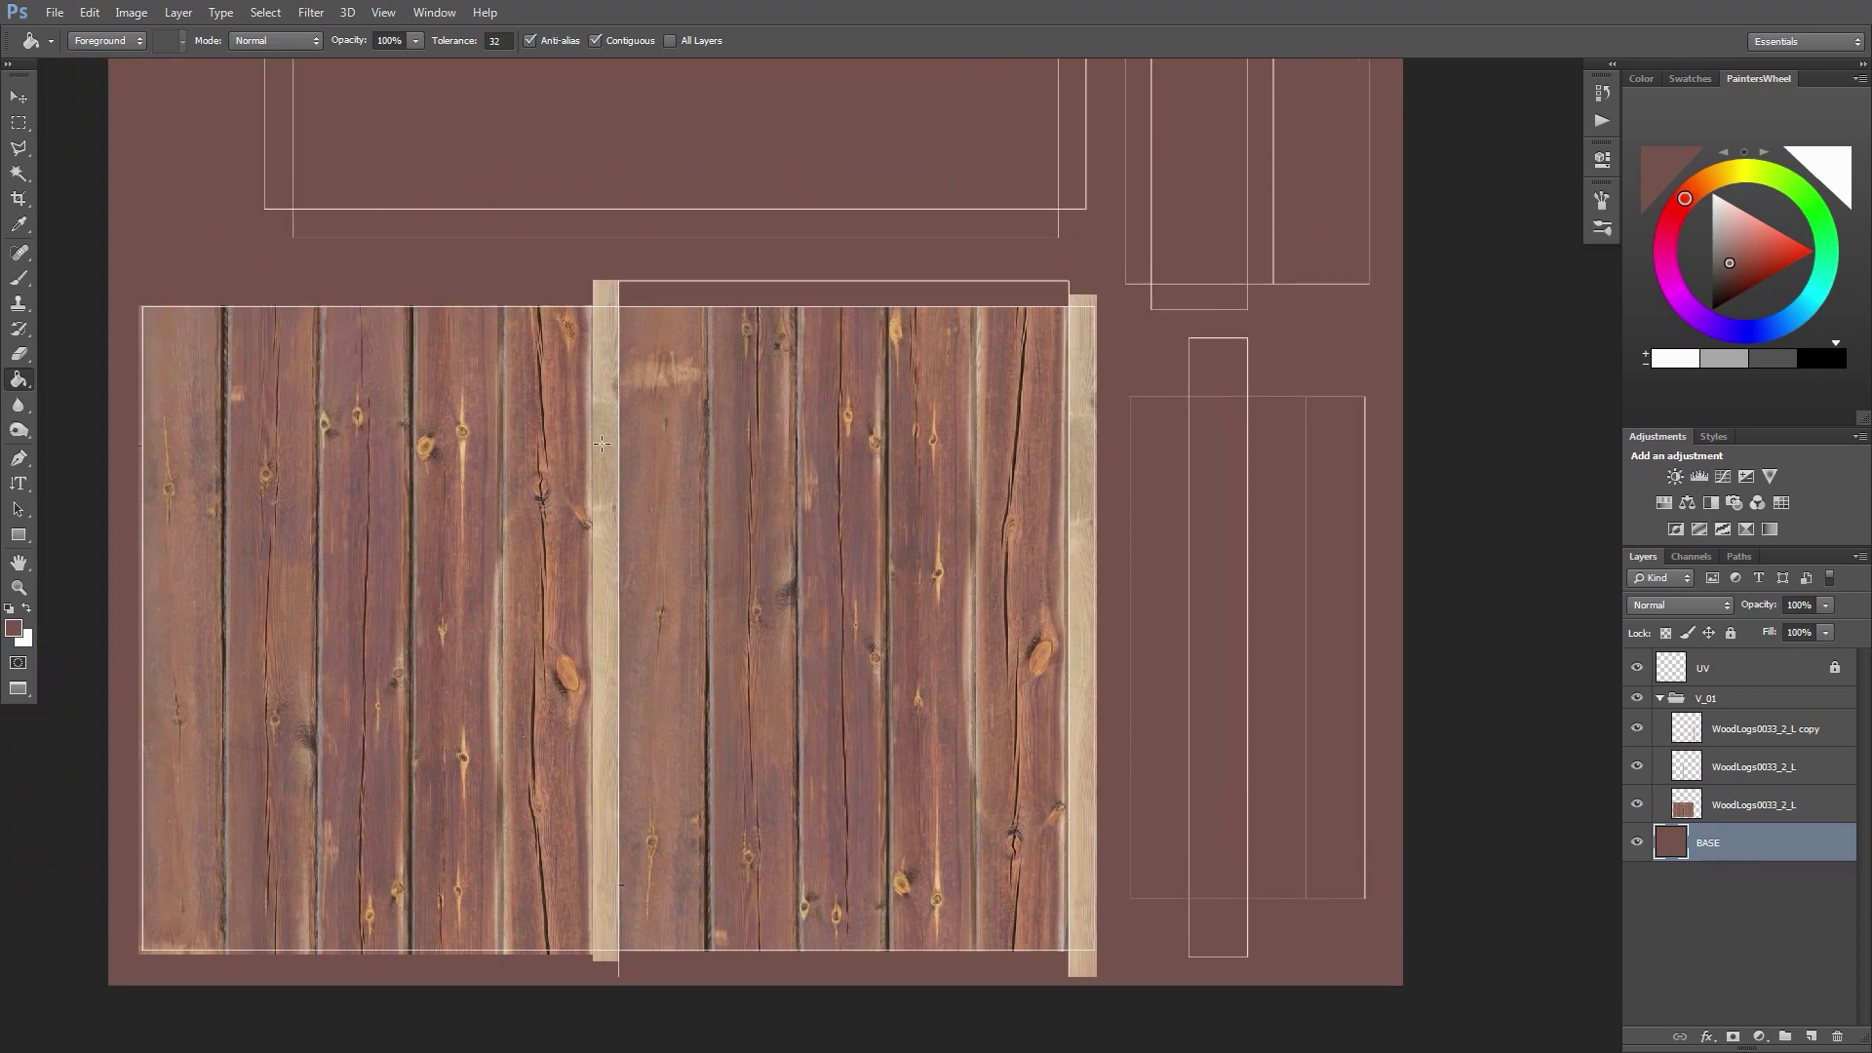
{"action": "key", "text": "ctrl+z"}
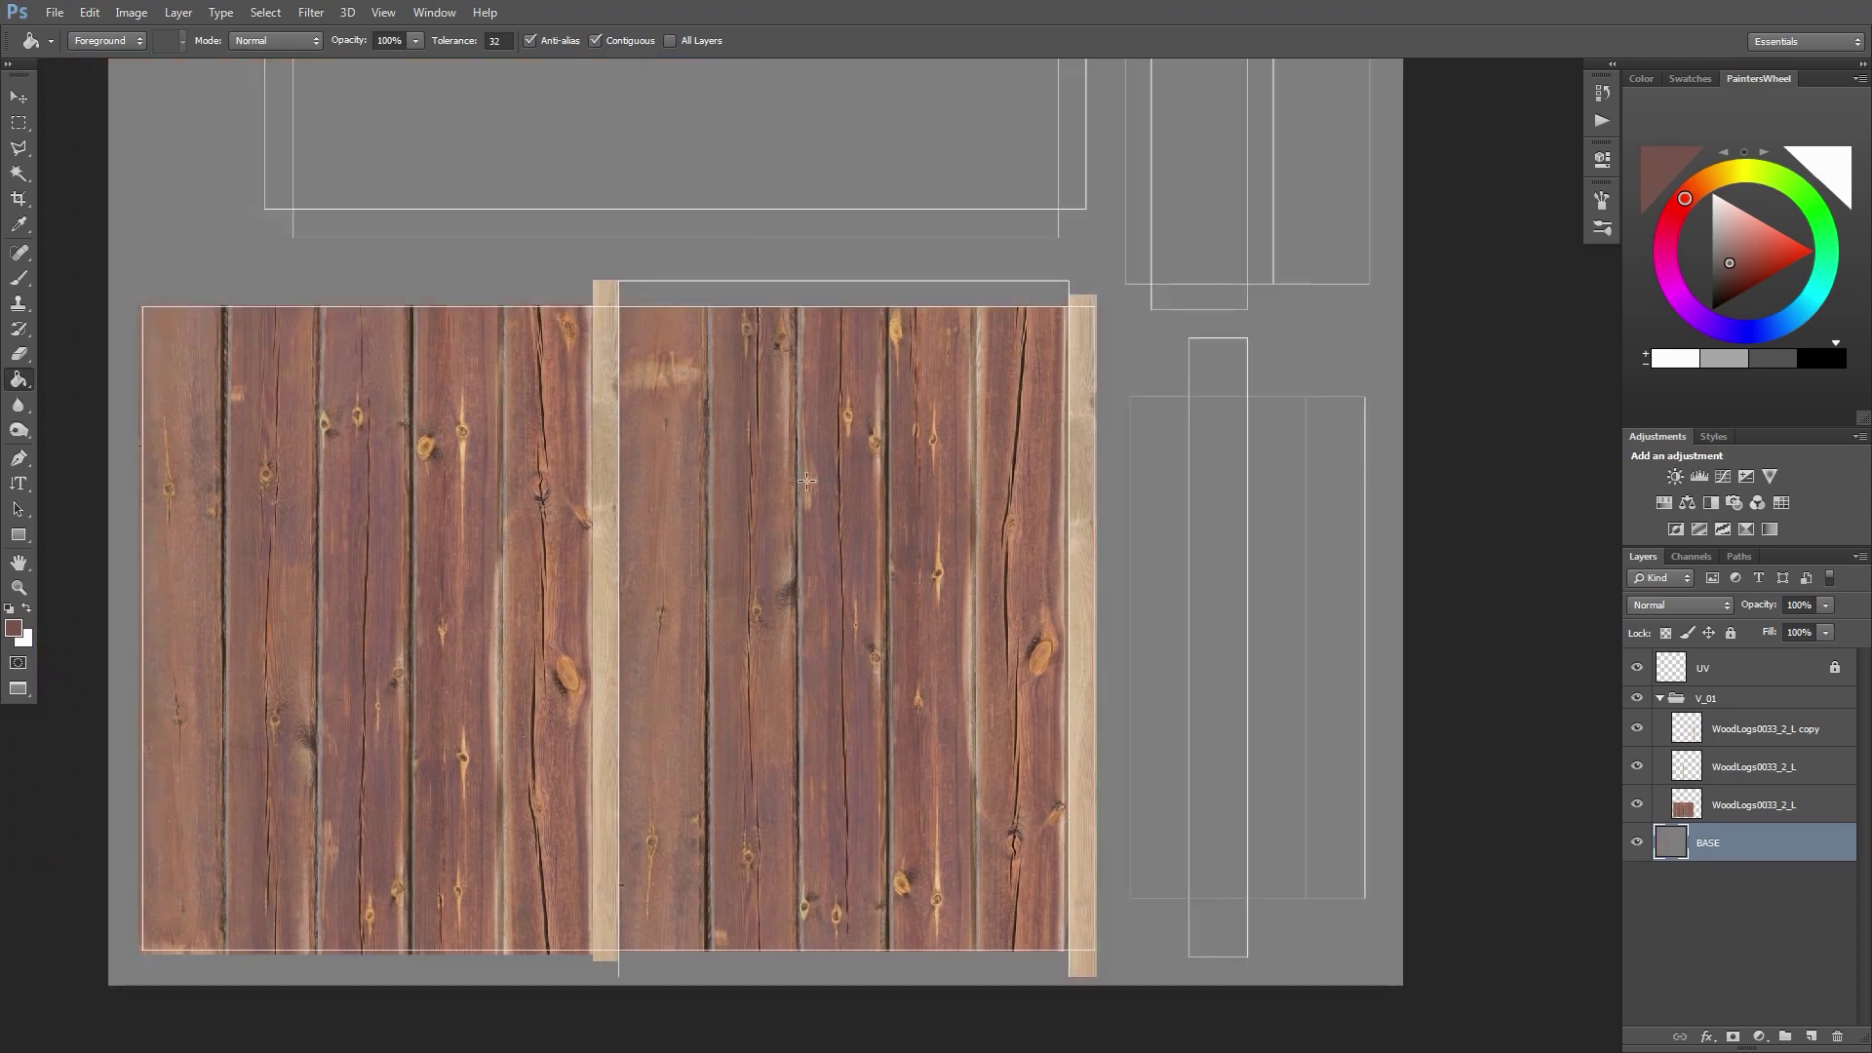
Duplicate the outer light strip, rotate the copy -90 degrees and lay it along the upper edge of the right-hand plank area
{"action": "key", "text": "v"}
{"action": "left_click", "coordinate": [1726, 741]}
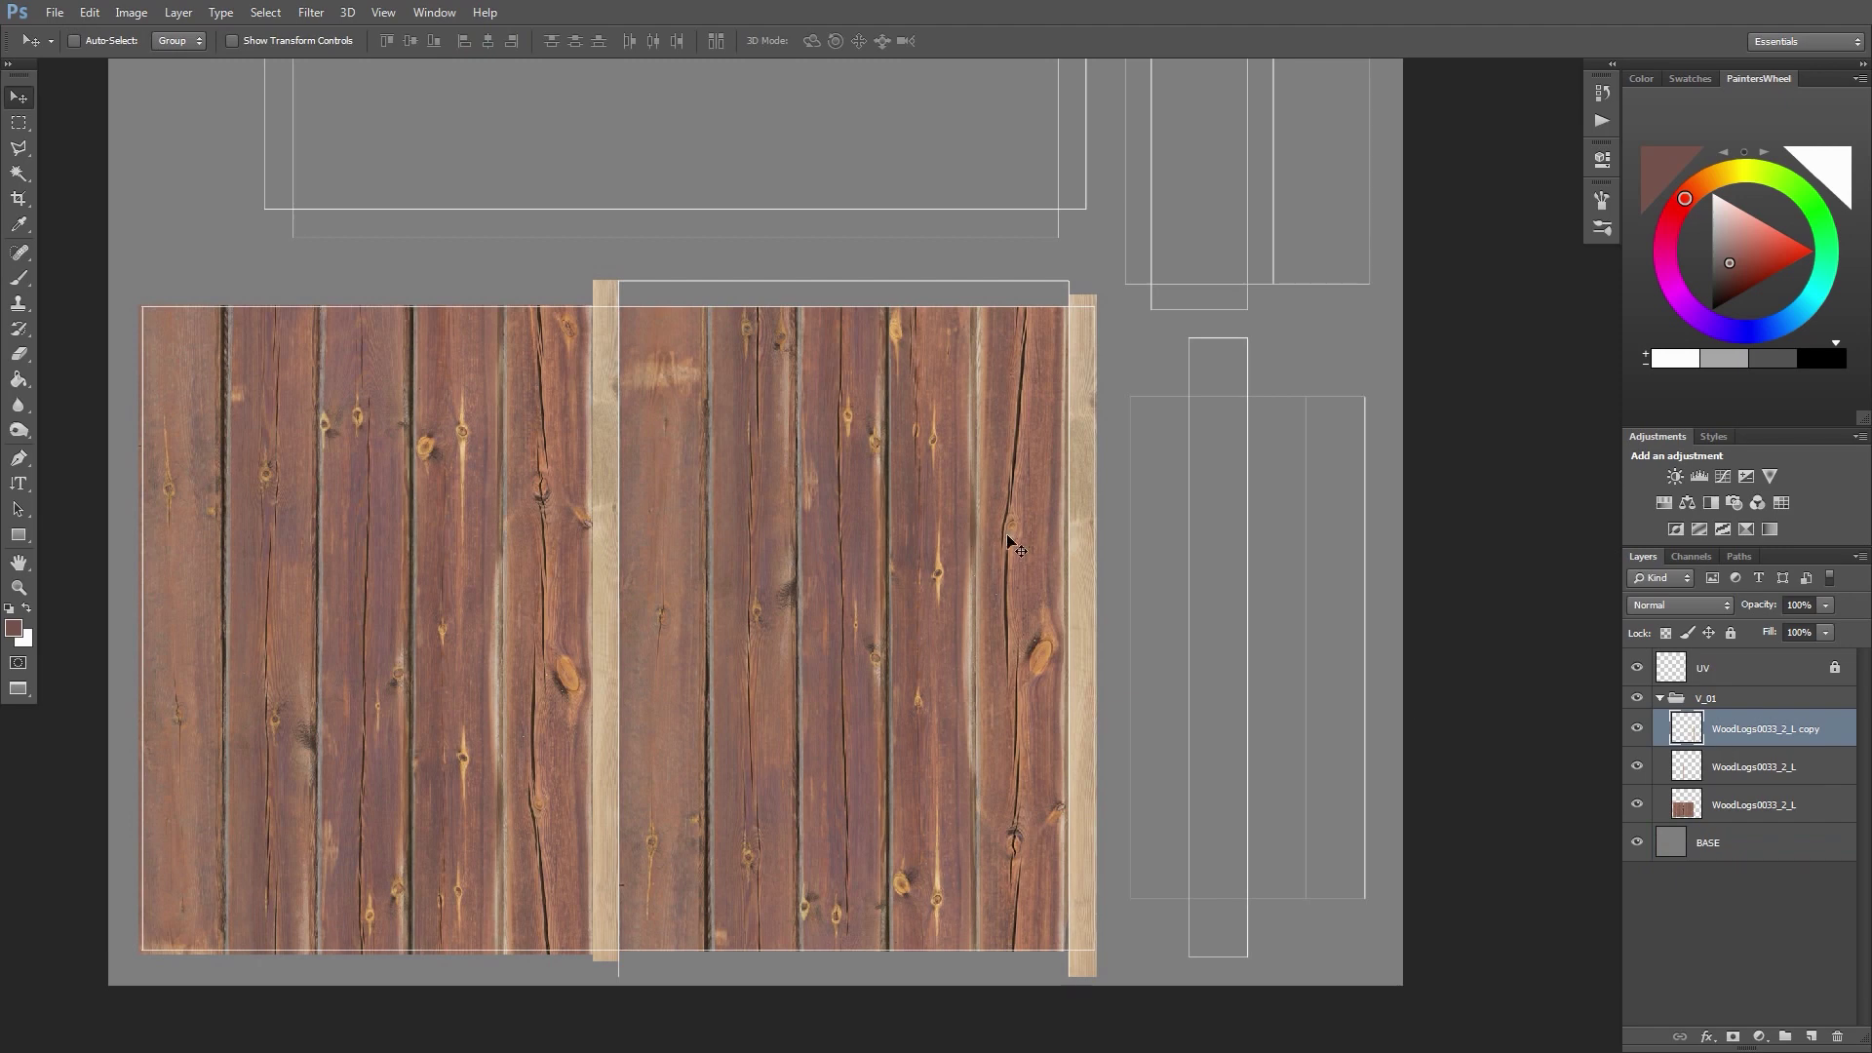
{"action": "left_click_drag", "start_coordinate": [1085, 601], "coordinate": [1217, 610]}
{"action": "key", "text": "ctrl+z"}
{"action": "left_click_drag", "start_coordinate": [1072, 653], "coordinate": [713, 447], "text": "alt"}
{"action": "key", "text": "ctrl+t"}
{"action": "left_click_drag", "start_coordinate": [703, 799], "coordinate": [1082, 414]}
{"action": "left_click_drag", "start_coordinate": [895, 427], "coordinate": [943, 305]}
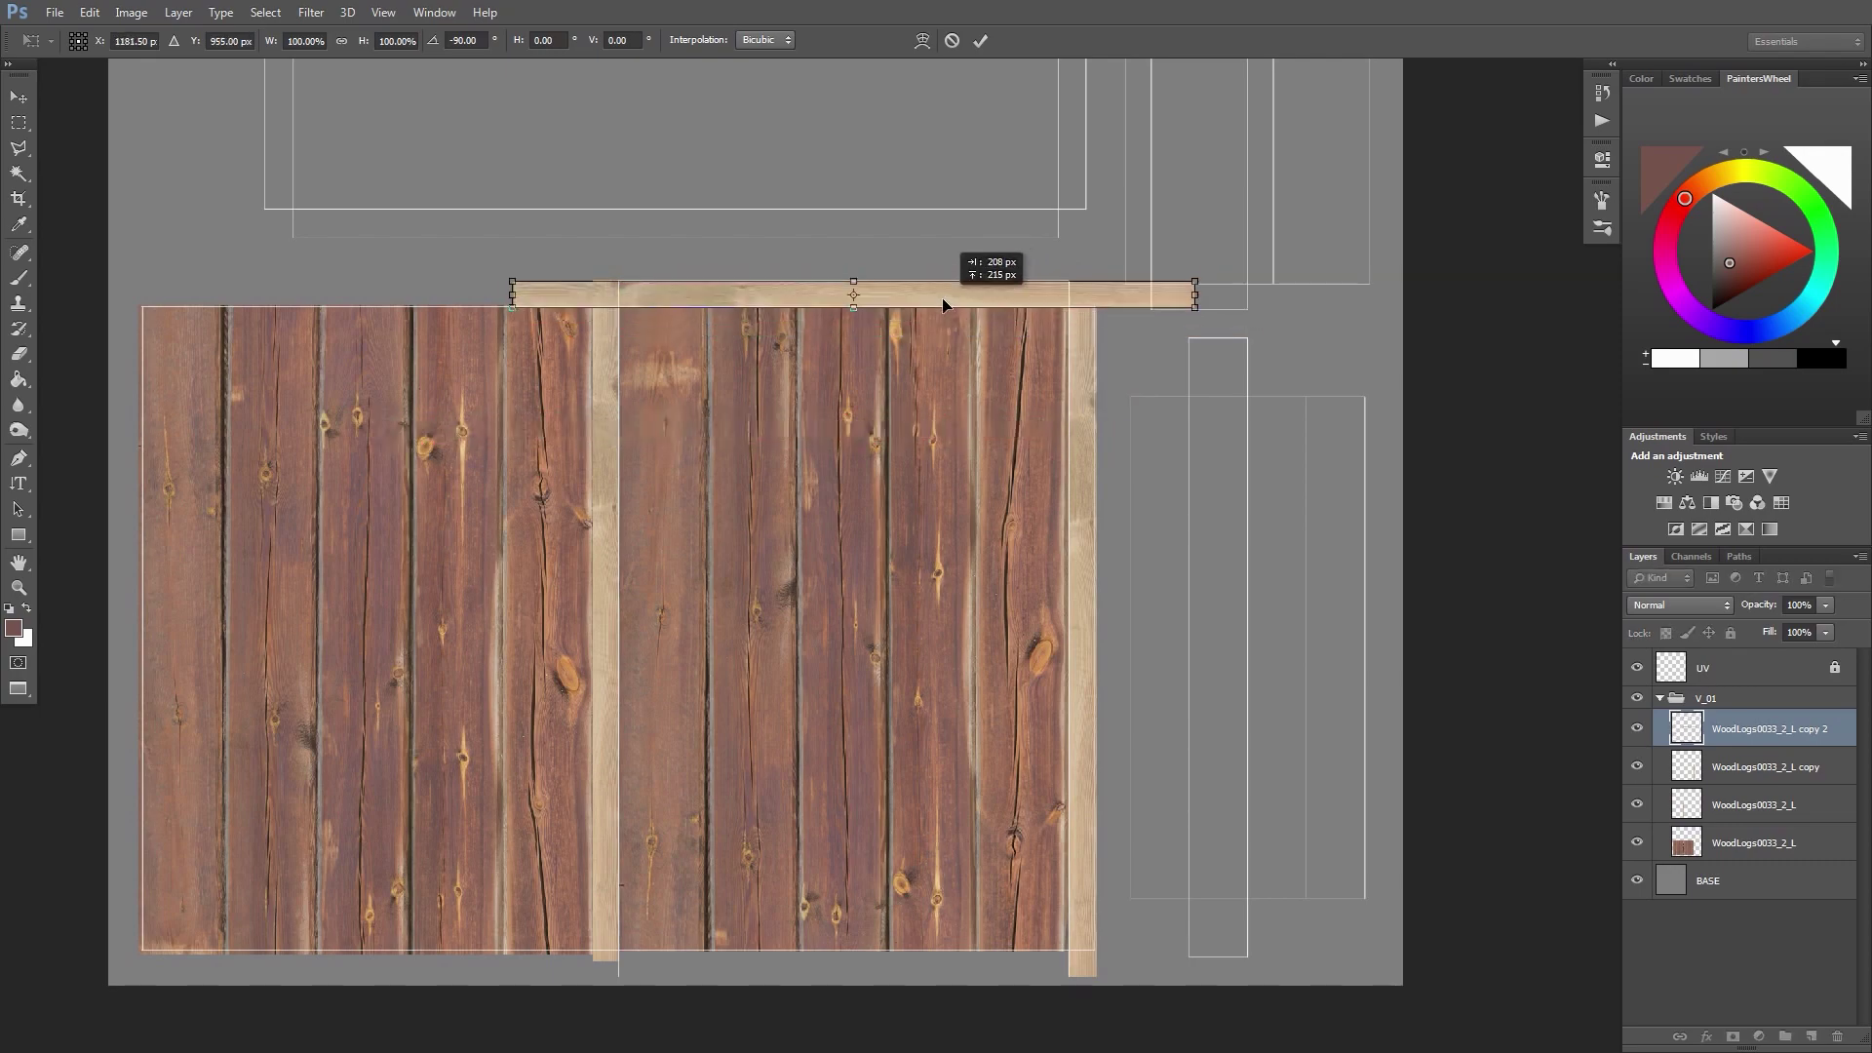
{"action": "scroll", "coordinate": [881, 365], "scroll_direction": "up", "scroll_amount": 2, "text": "alt"}
{"action": "scroll", "coordinate": [857, 387], "scroll_direction": "up", "scroll_amount": 3}
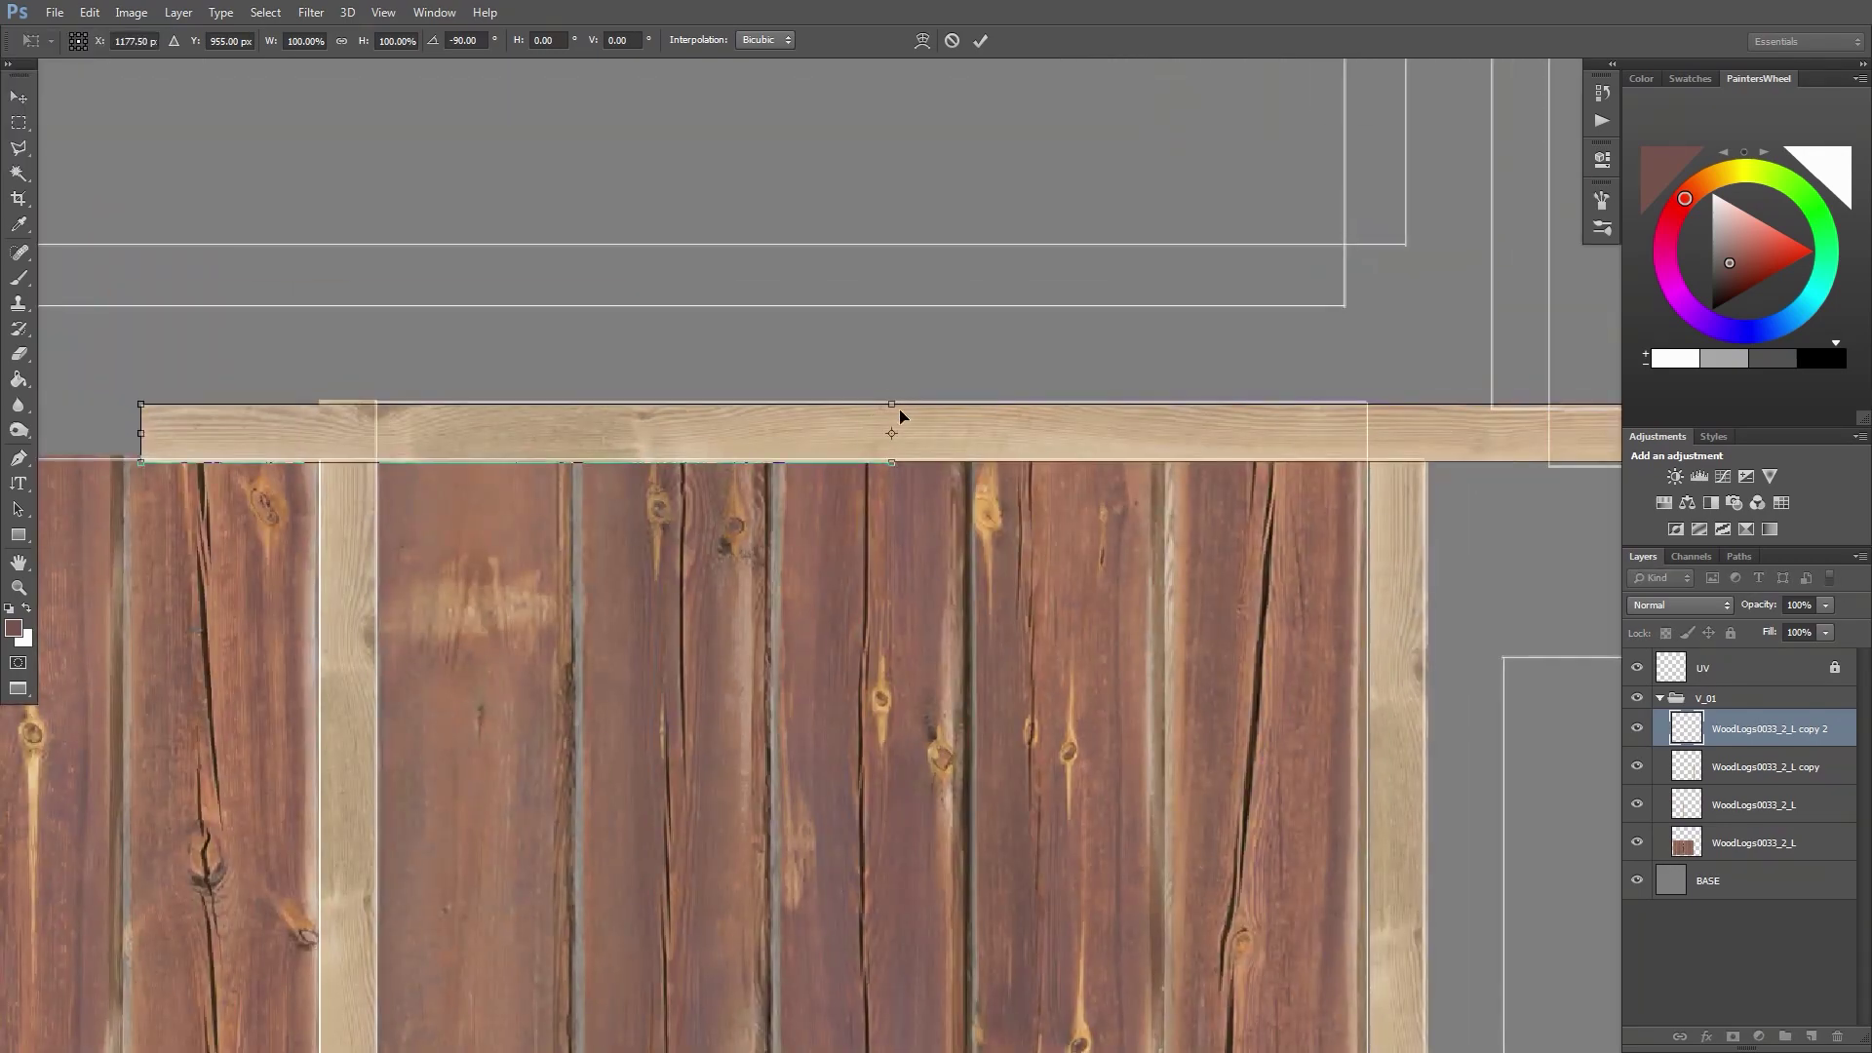
Stretch the horizontal light strip's height so it extends slightly past the upper UV shell outline
{"action": "left_click_drag", "start_coordinate": [892, 405], "coordinate": [896, 445]}
{"action": "key", "text": "Return"}
{"action": "scroll", "coordinate": [879, 478], "scroll_direction": "up", "scroll_amount": 1, "text": "alt"}
{"action": "key", "text": "ctrl+t"}
{"action": "key", "text": "Return"}
{"action": "scroll", "coordinate": [893, 495], "scroll_direction": "down", "scroll_amount": 3, "text": "alt"}
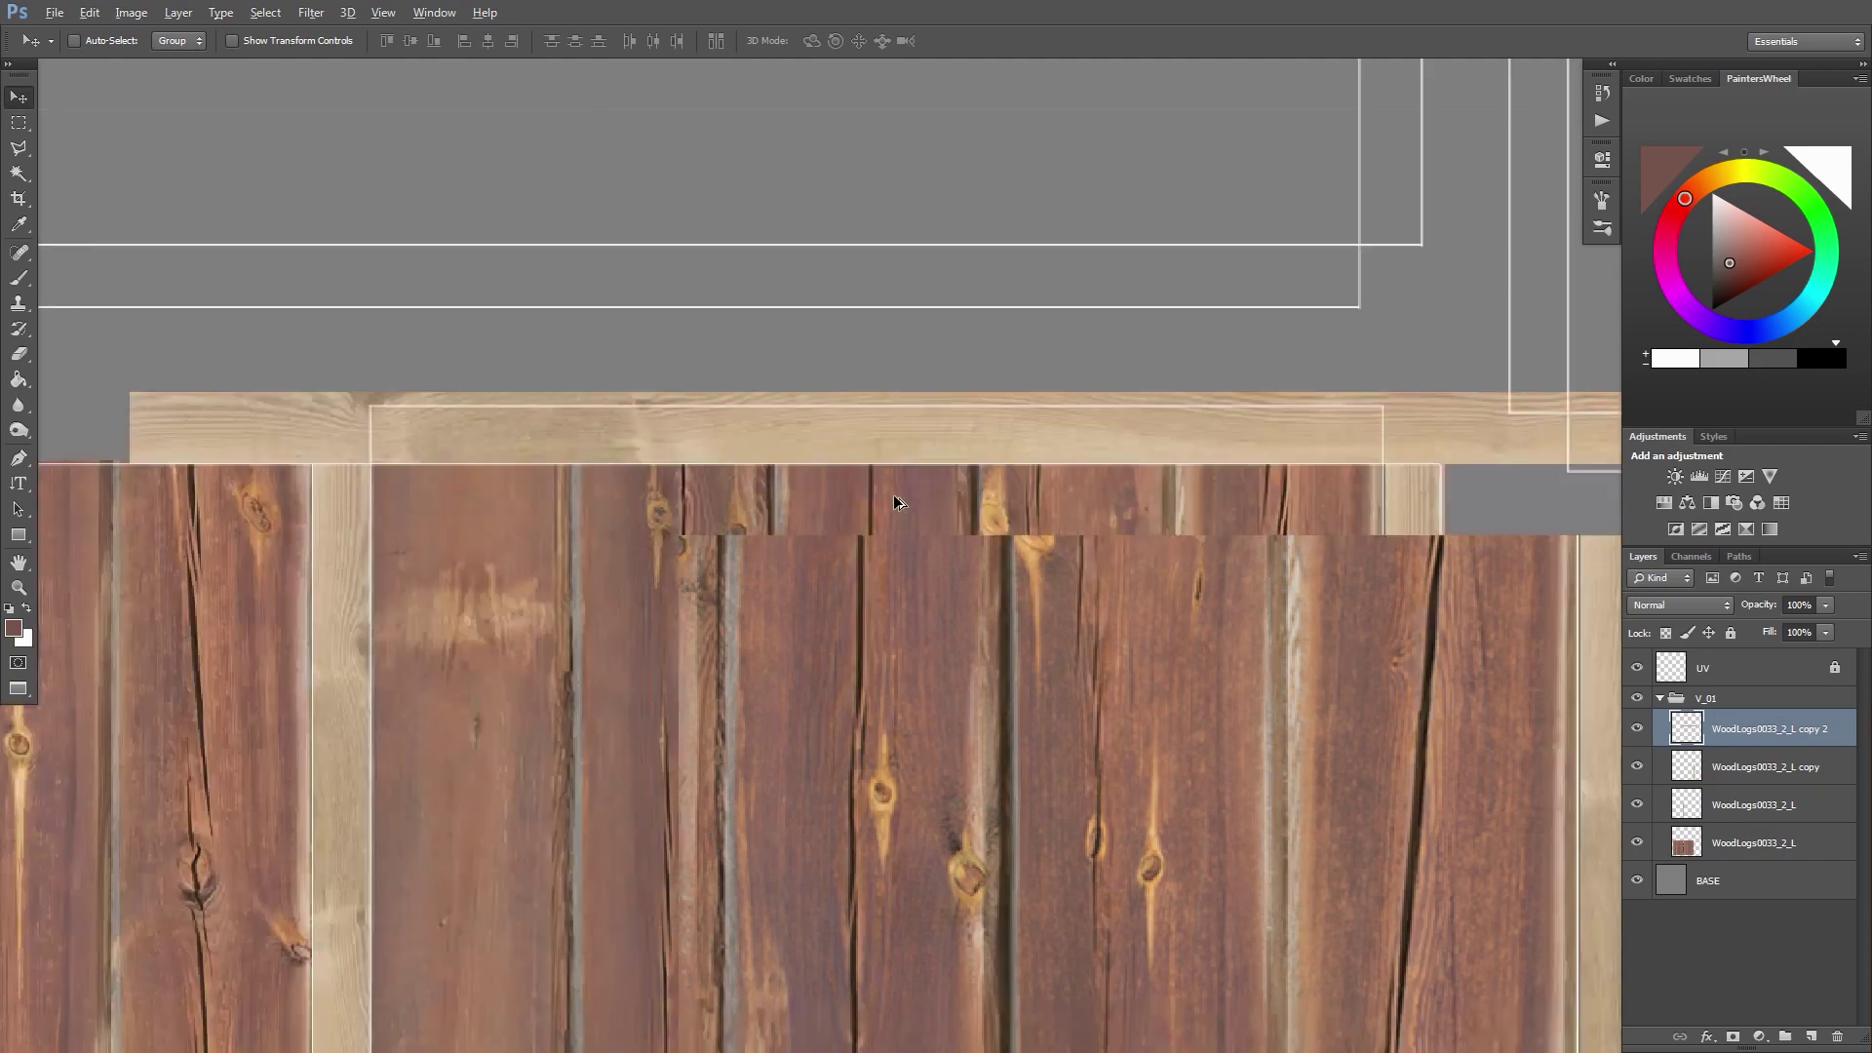
Duplicate the upper horizontal light strip and lay the copy along the lower edge of the right-hand plank area
{"action": "left_click_drag", "start_coordinate": [974, 626], "coordinate": [996, 260]}
{"action": "scroll", "coordinate": [996, 259], "scroll_direction": "down", "scroll_amount": 2, "text": "alt"}
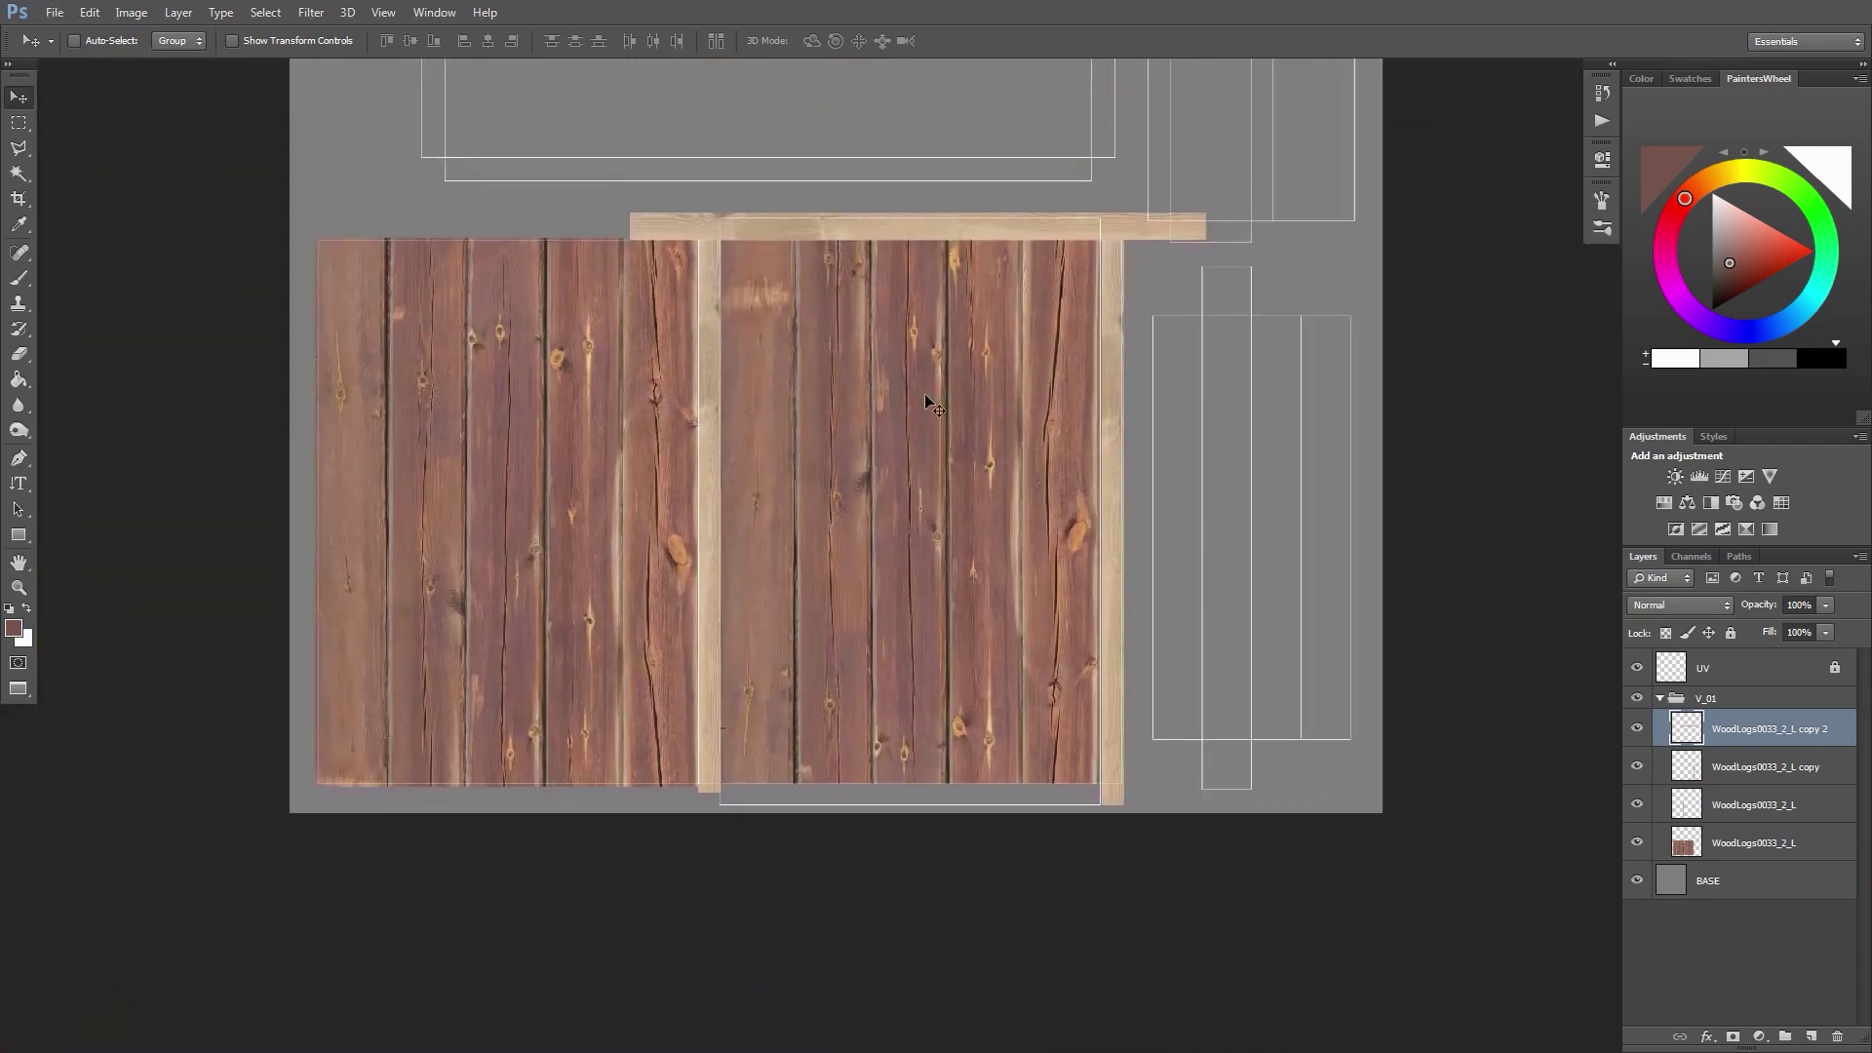
{"action": "left_click_drag", "start_coordinate": [895, 231], "coordinate": [892, 797], "text": "alt"}
{"action": "key", "text": "ctrl+z"}
{"action": "scroll", "coordinate": [851, 800], "scroll_direction": "up", "scroll_amount": 3, "text": "alt"}
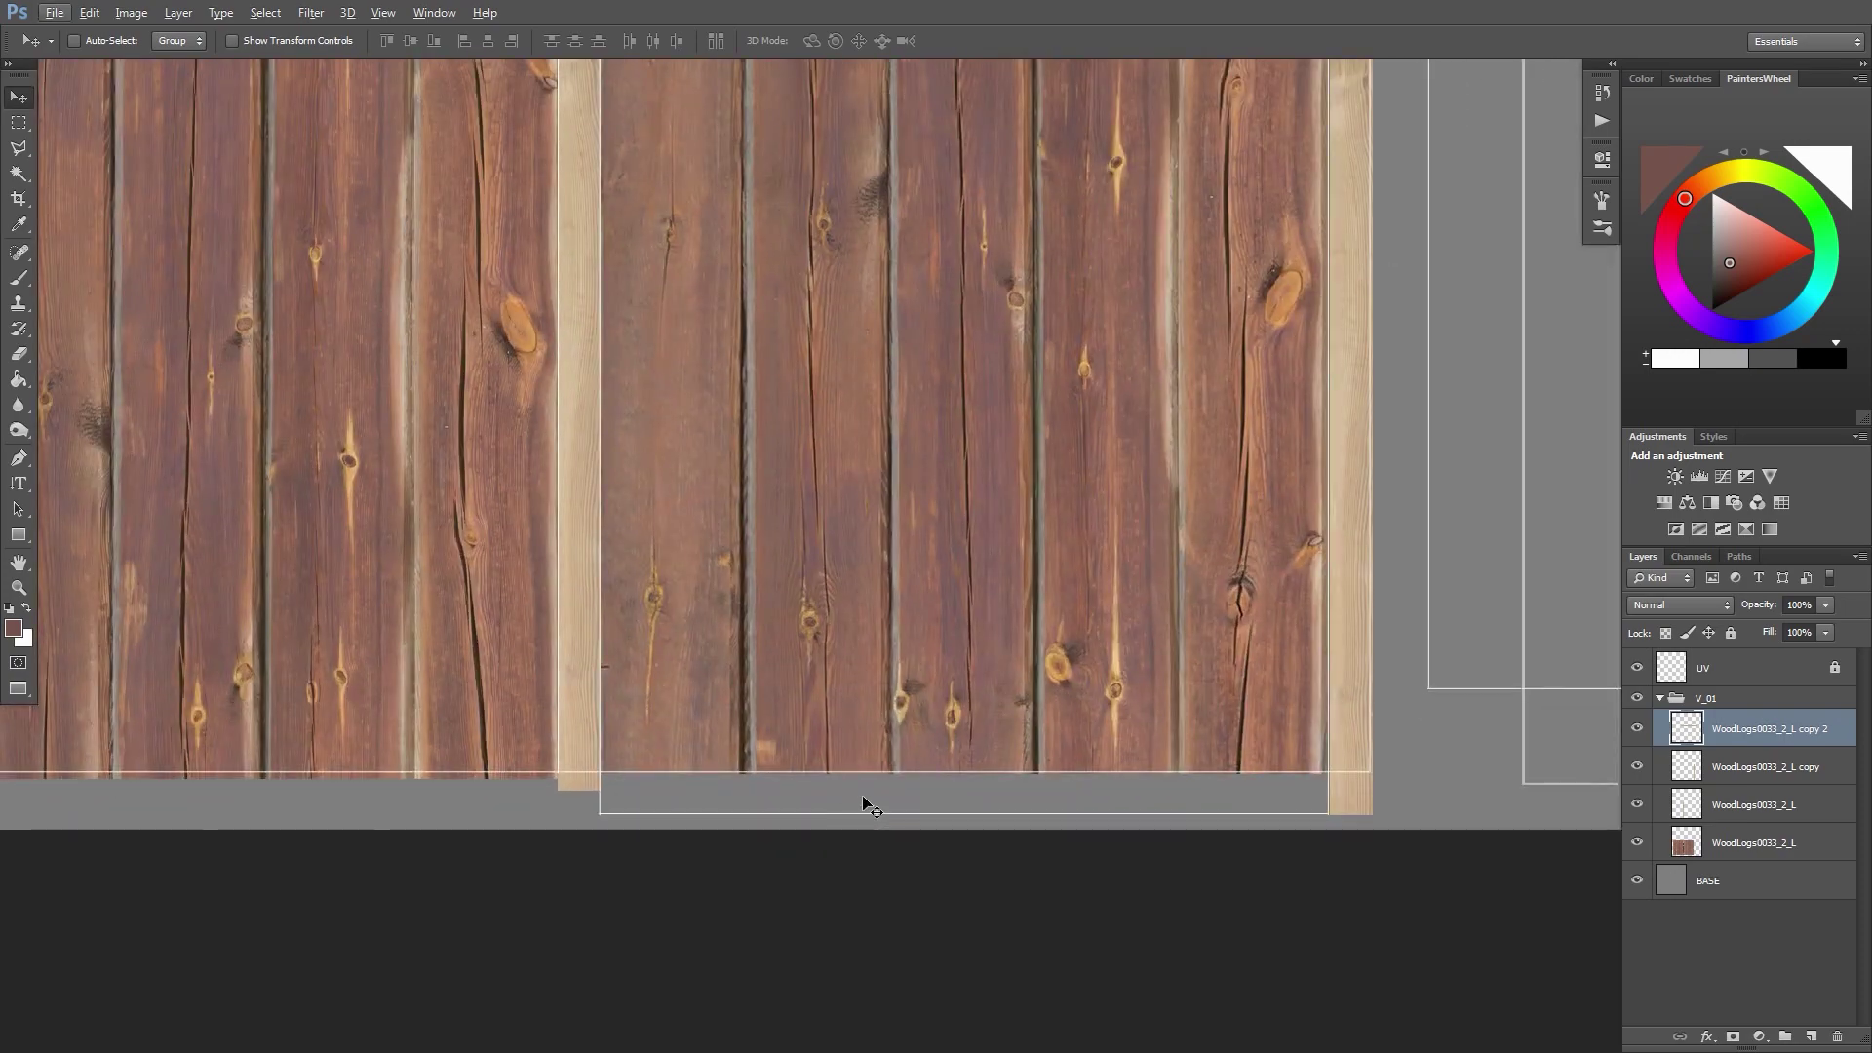
{"action": "scroll", "coordinate": [916, 512], "scroll_direction": "down", "scroll_amount": 2, "text": "alt"}
{"action": "left_click_drag", "start_coordinate": [903, 159], "coordinate": [899, 741], "text": "alt"}
{"action": "scroll", "coordinate": [898, 741], "scroll_direction": "up", "scroll_amount": 5, "text": "alt"}
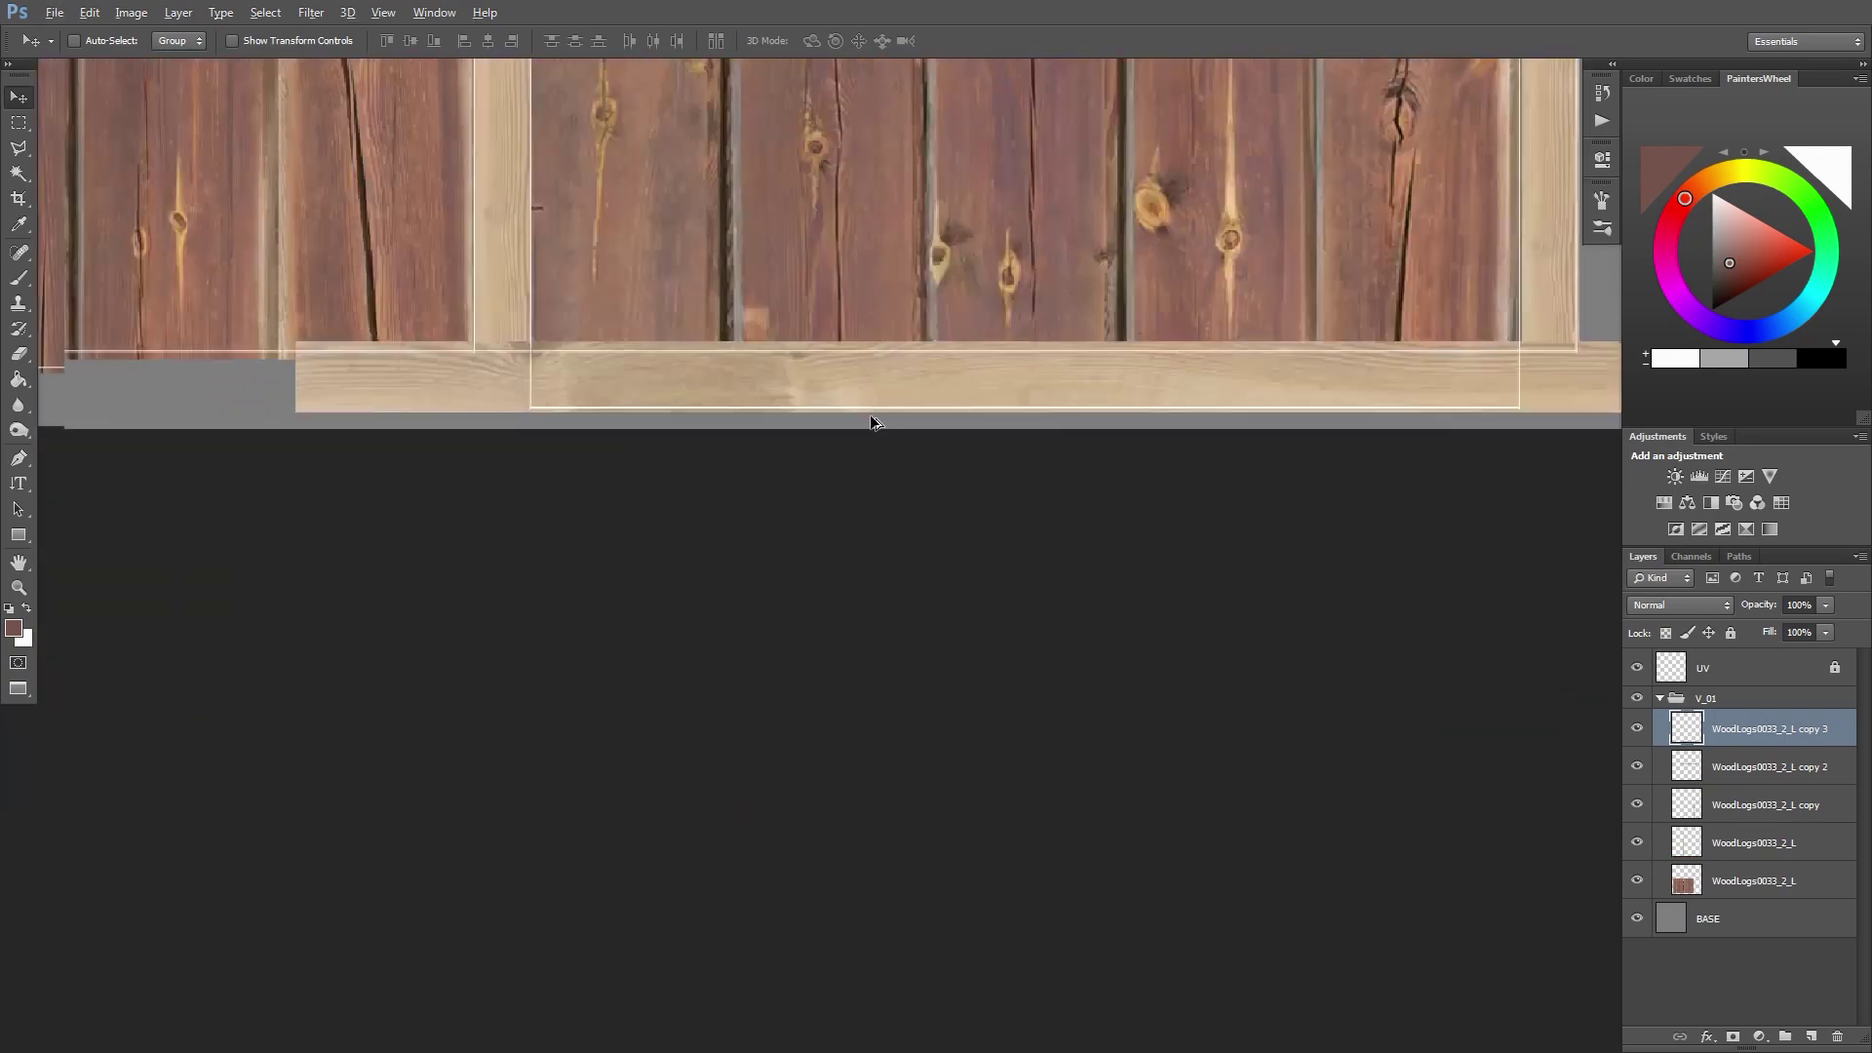
{"action": "left_click_drag", "start_coordinate": [832, 340], "coordinate": [858, 800]}
{"action": "scroll", "coordinate": [838, 332], "scroll_direction": "down", "scroll_amount": 5, "text": "alt"}
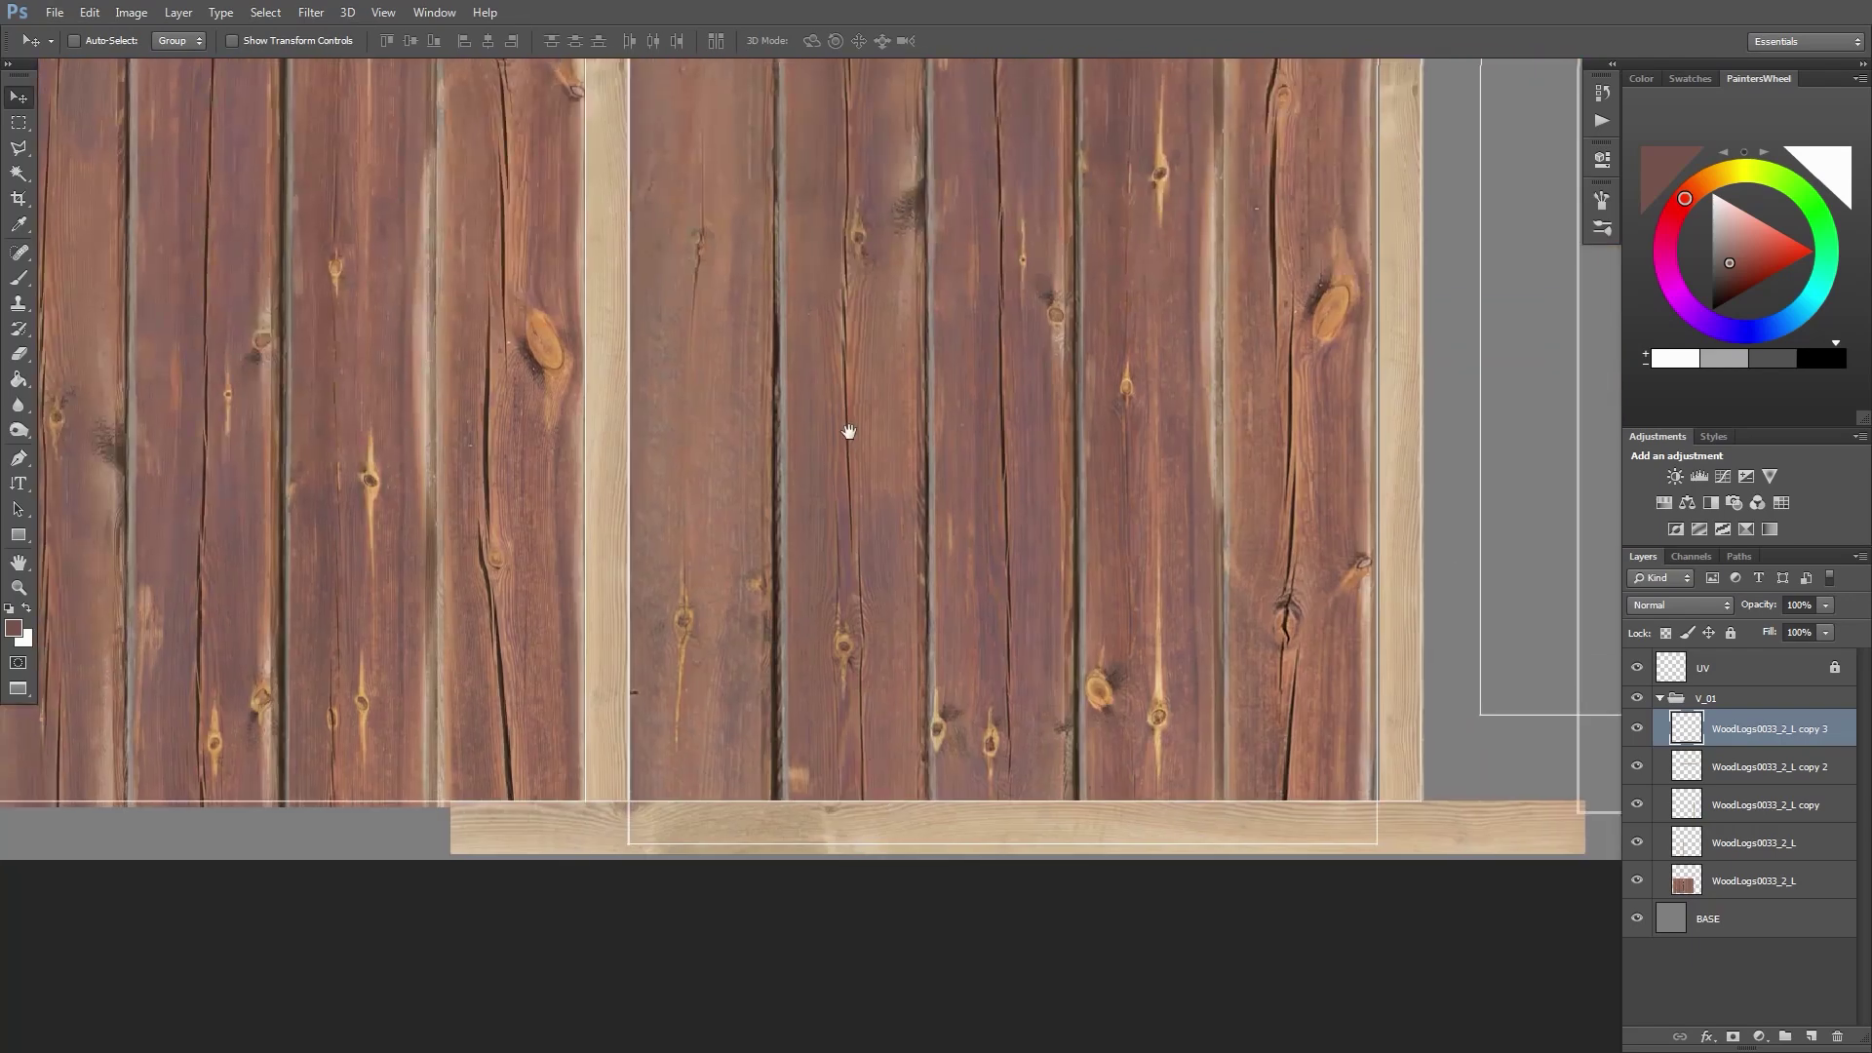
Cut both overhanging ends off the upper horizontal light strip, on layer WoodLogs0033_2_L copy 2, back to the UV shell's side outlines
{"action": "left_click_drag", "start_coordinate": [848, 435], "coordinate": [912, 989]}
{"action": "scroll", "coordinate": [803, 441], "scroll_direction": "down", "scroll_amount": 1, "text": "alt"}
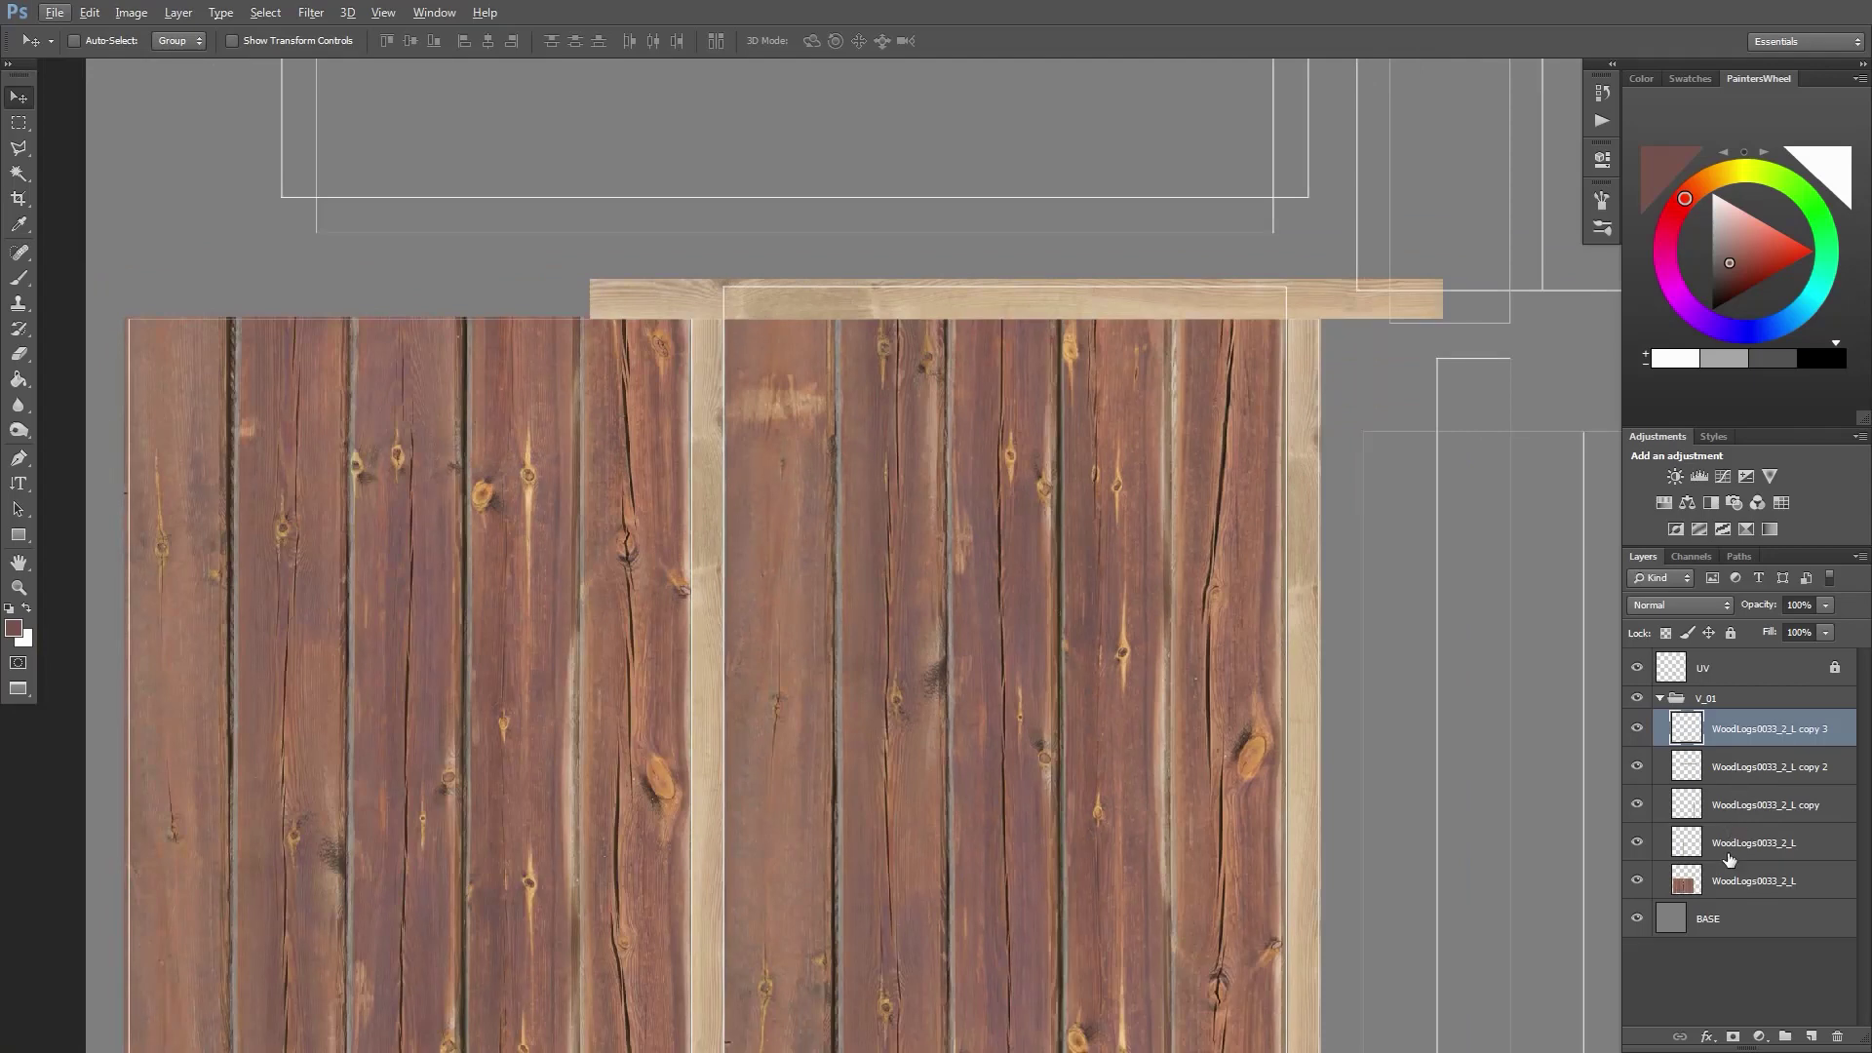
{"action": "left_click", "coordinate": [1728, 854], "text": "shift"}
{"action": "left_click", "coordinate": [1733, 675]}
{"action": "left_click", "coordinate": [1742, 728]}
{"action": "key", "text": "m"}
{"action": "left_click_drag", "start_coordinate": [499, 197], "coordinate": [721, 325]}
{"action": "key", "text": "ctrl+d"}
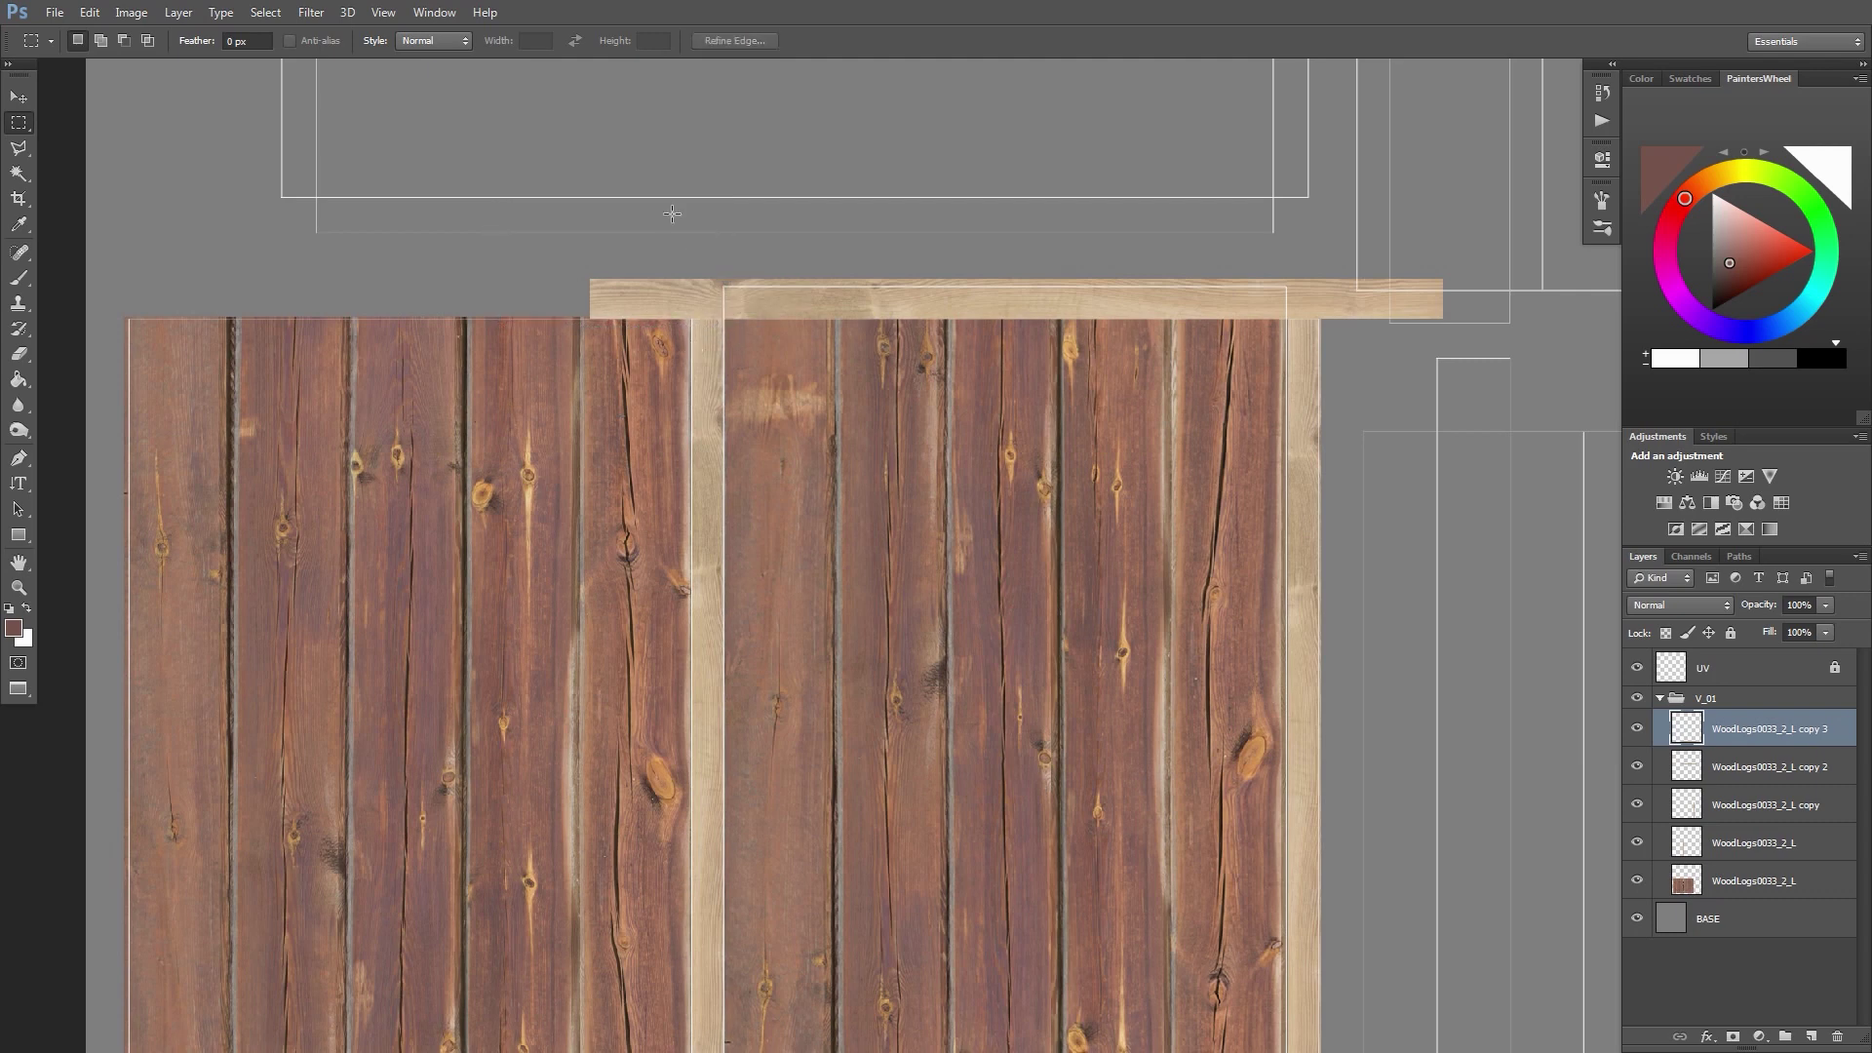
{"action": "left_click_drag", "start_coordinate": [769, 399], "coordinate": [719, 370]}
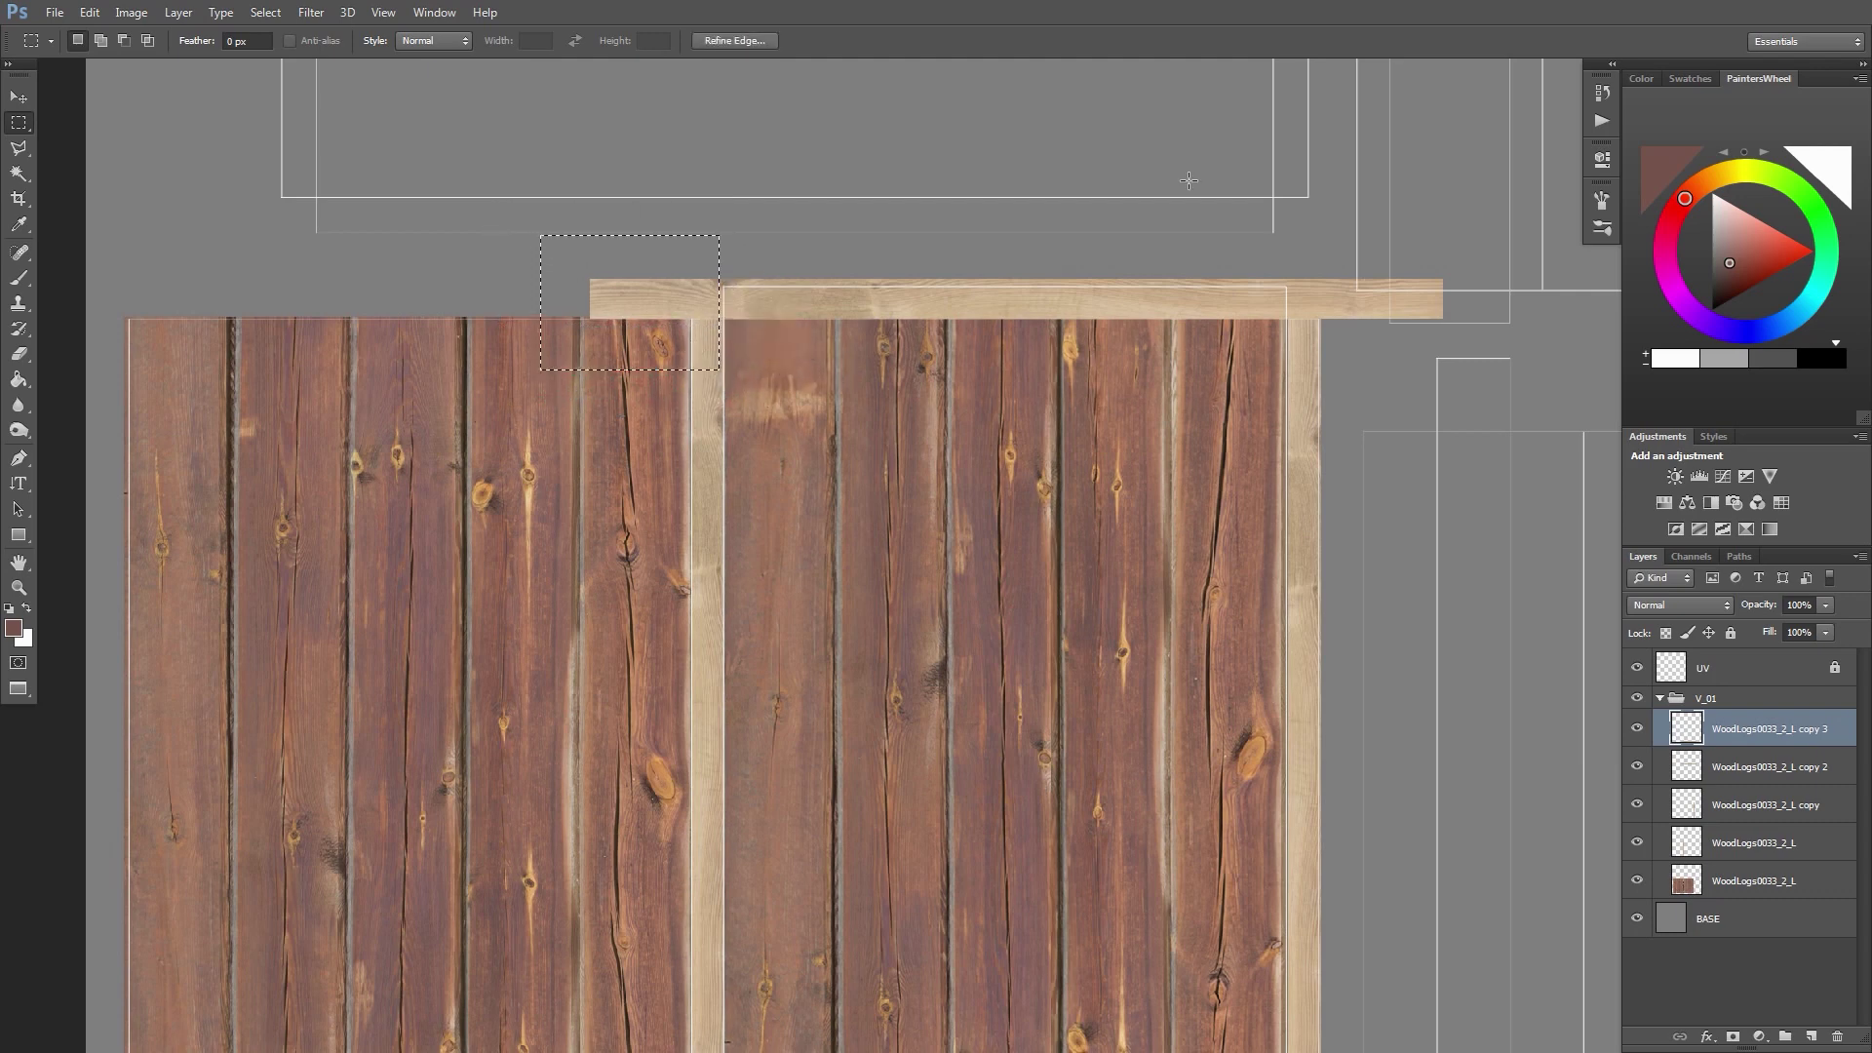
{"action": "left_click", "coordinate": [1752, 820]}
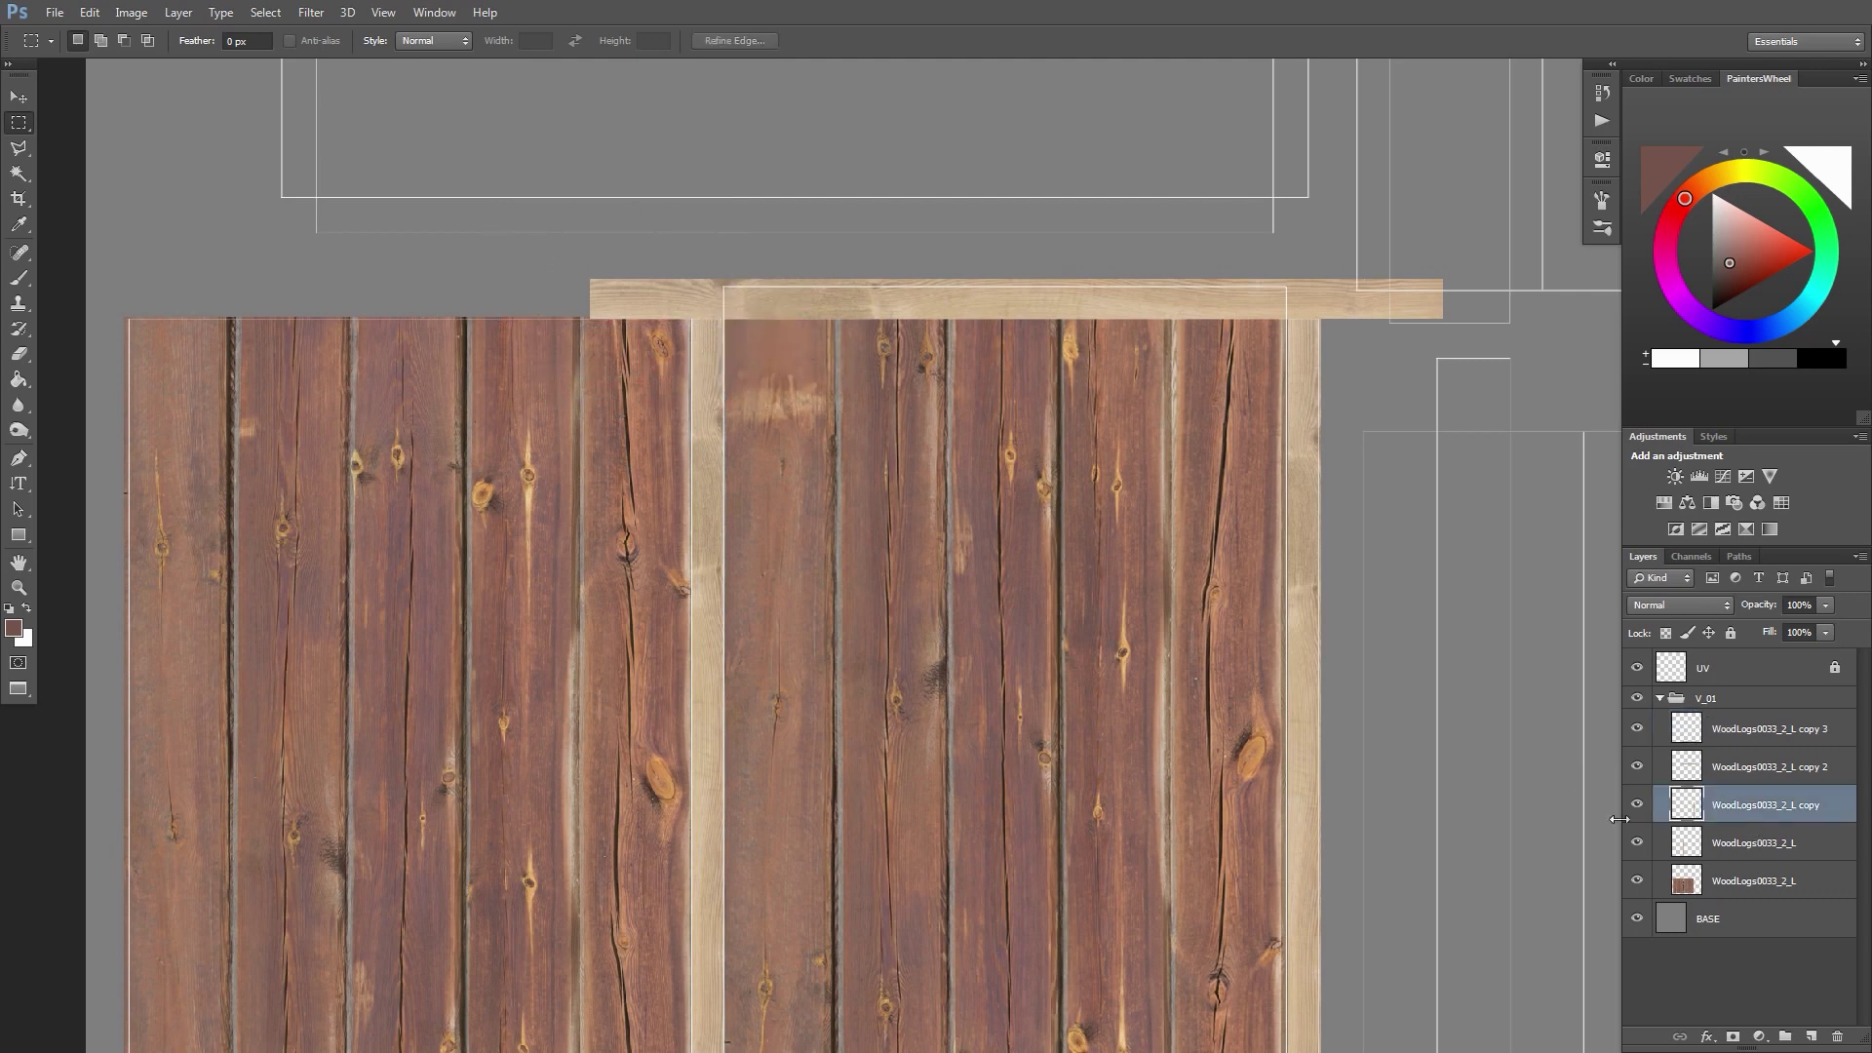
{"action": "left_click", "coordinate": [1760, 760]}
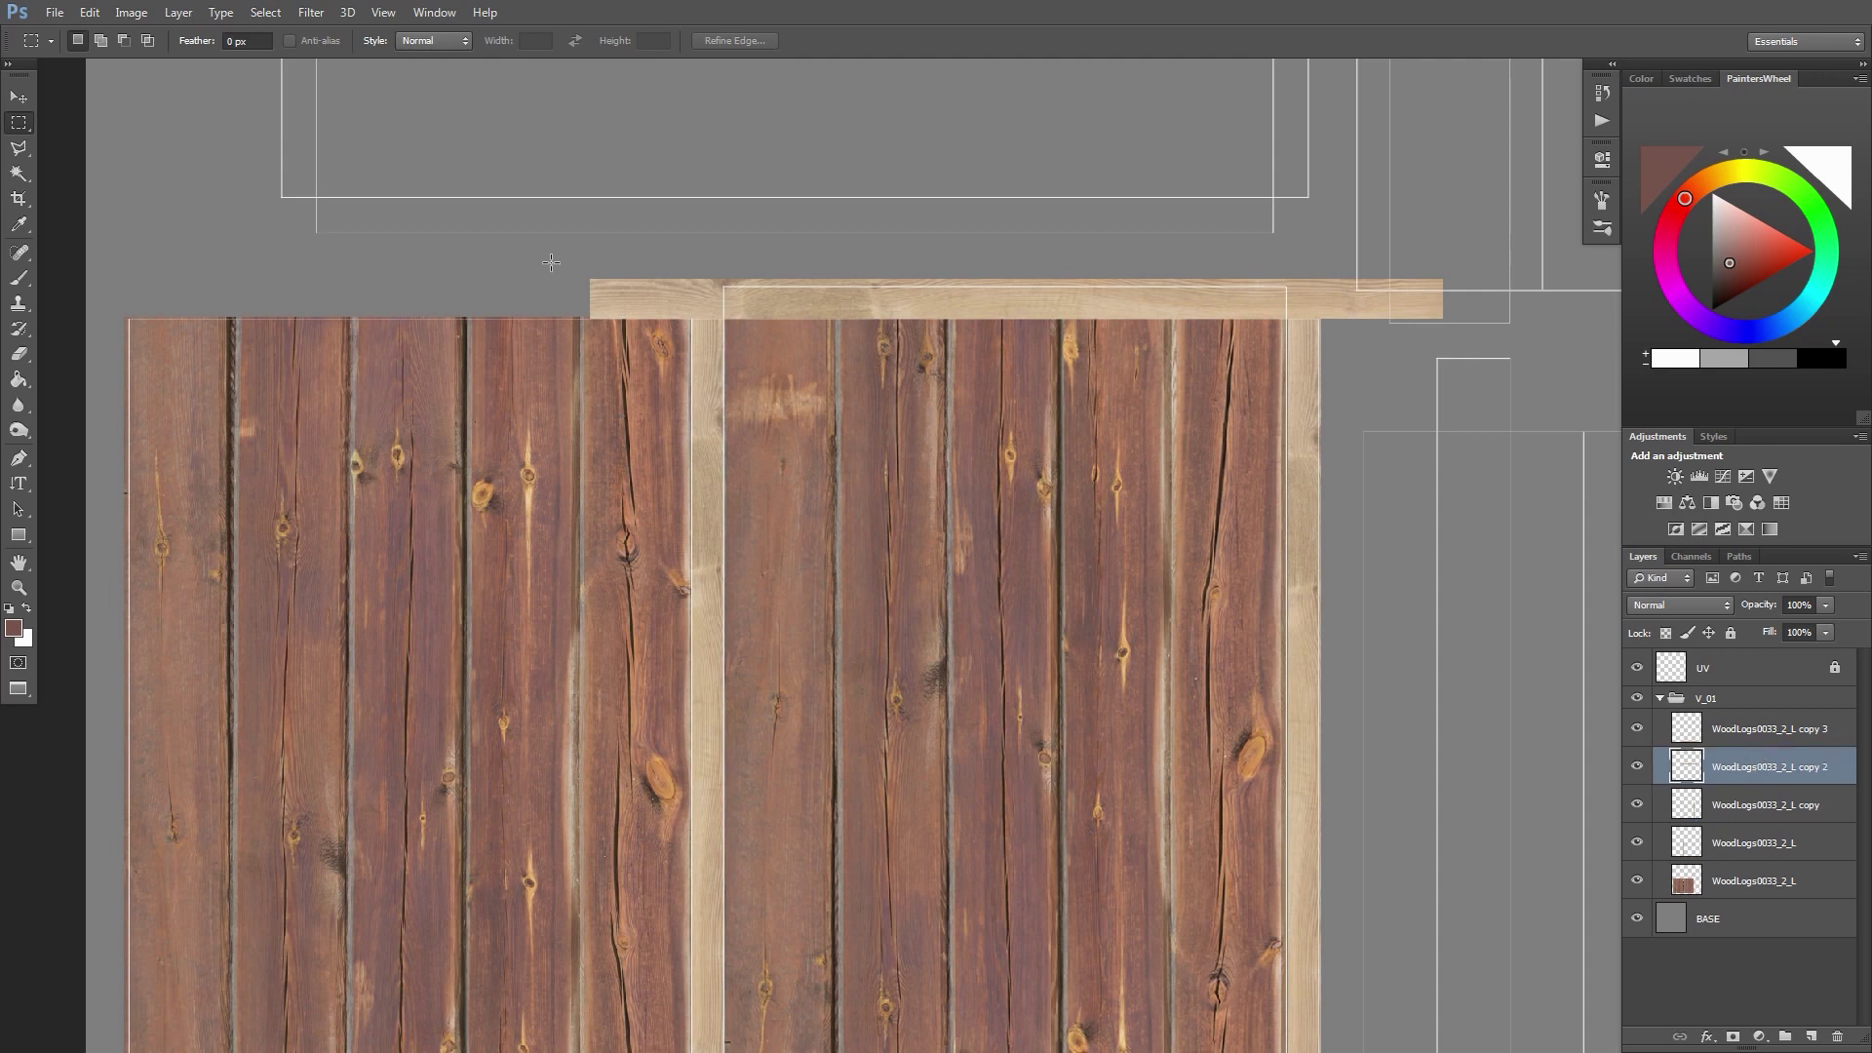
{"action": "left_click_drag", "start_coordinate": [548, 253], "coordinate": [719, 365]}
{"action": "key", "text": "Delete"}
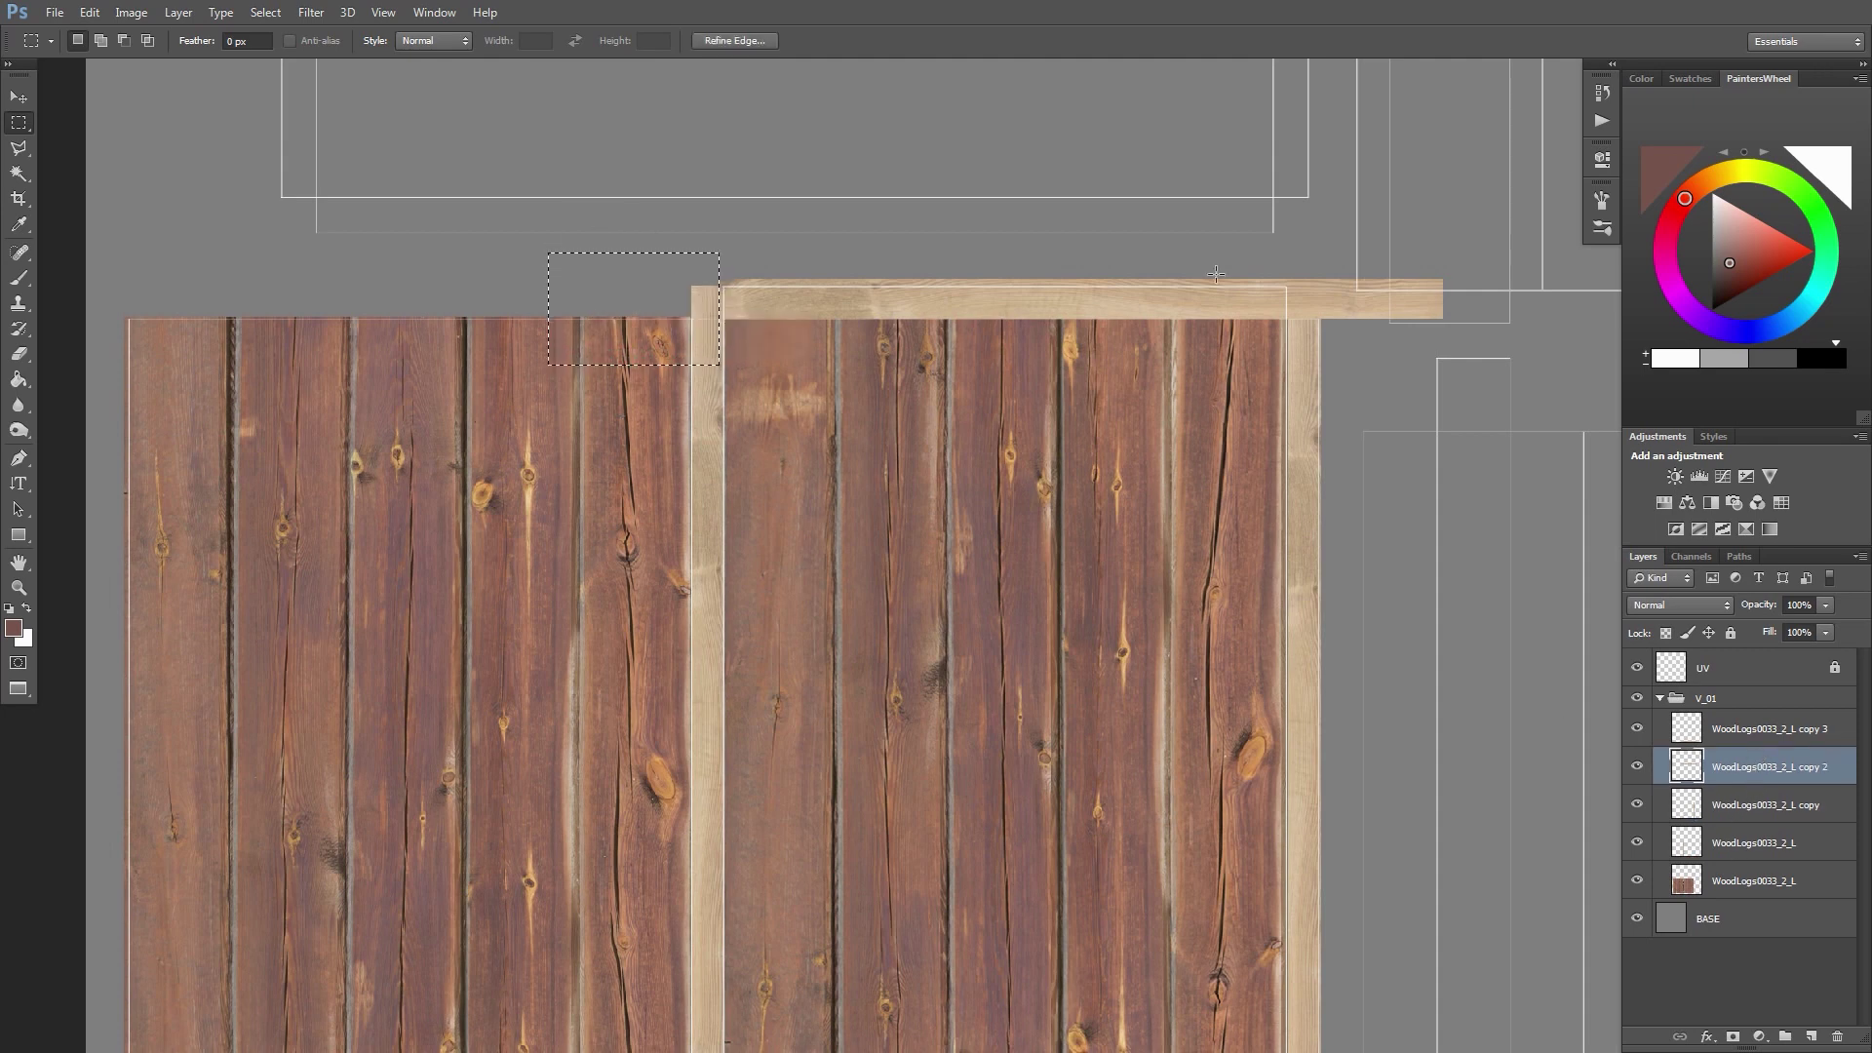
{"action": "left_click_drag", "start_coordinate": [1567, 239], "coordinate": [1290, 419]}
{"action": "key", "text": "Delete"}
{"action": "key", "text": "ctrl+d"}
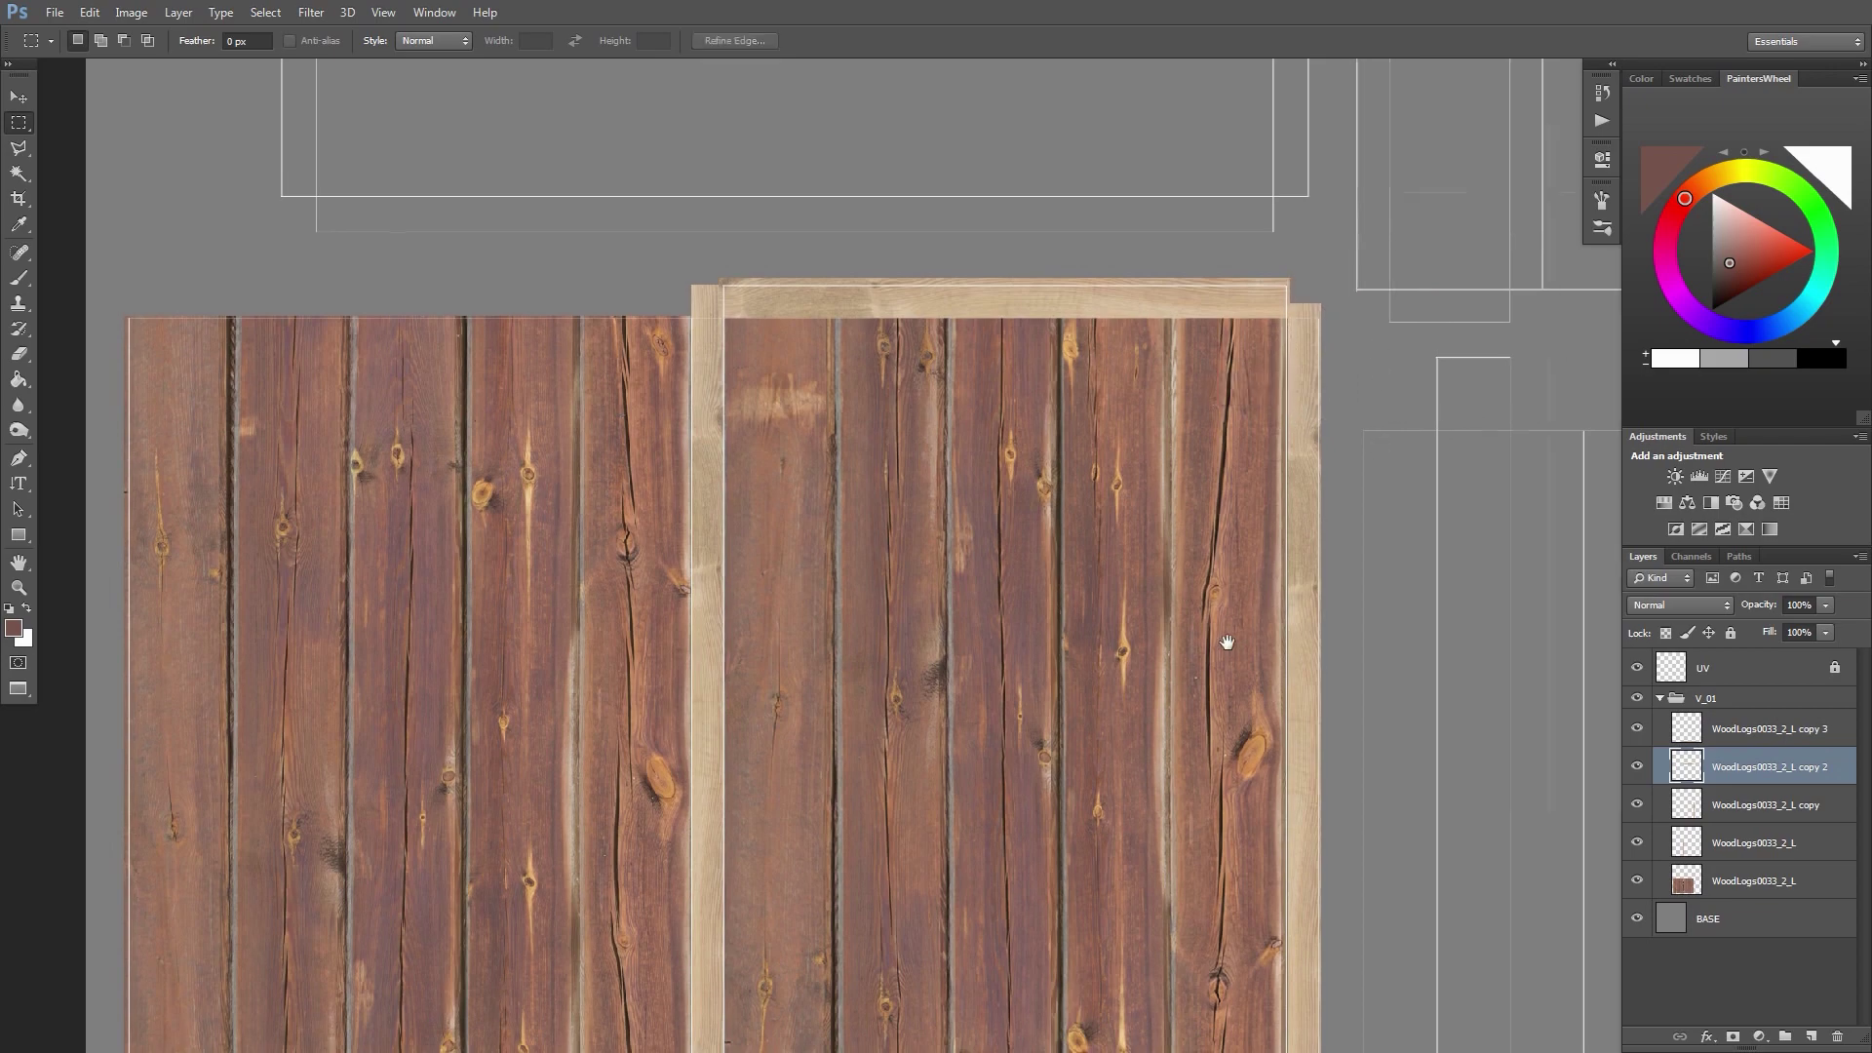
Cut both overhanging ends off the lower horizontal light strip, on layer WoodLogs0033_2_L copy 3, back to the UV shell's side outlines
{"action": "scroll", "coordinate": [1199, 663], "scroll_direction": "down", "scroll_amount": 5}
{"action": "left_click_drag", "start_coordinate": [517, 492], "coordinate": [743, 648]}
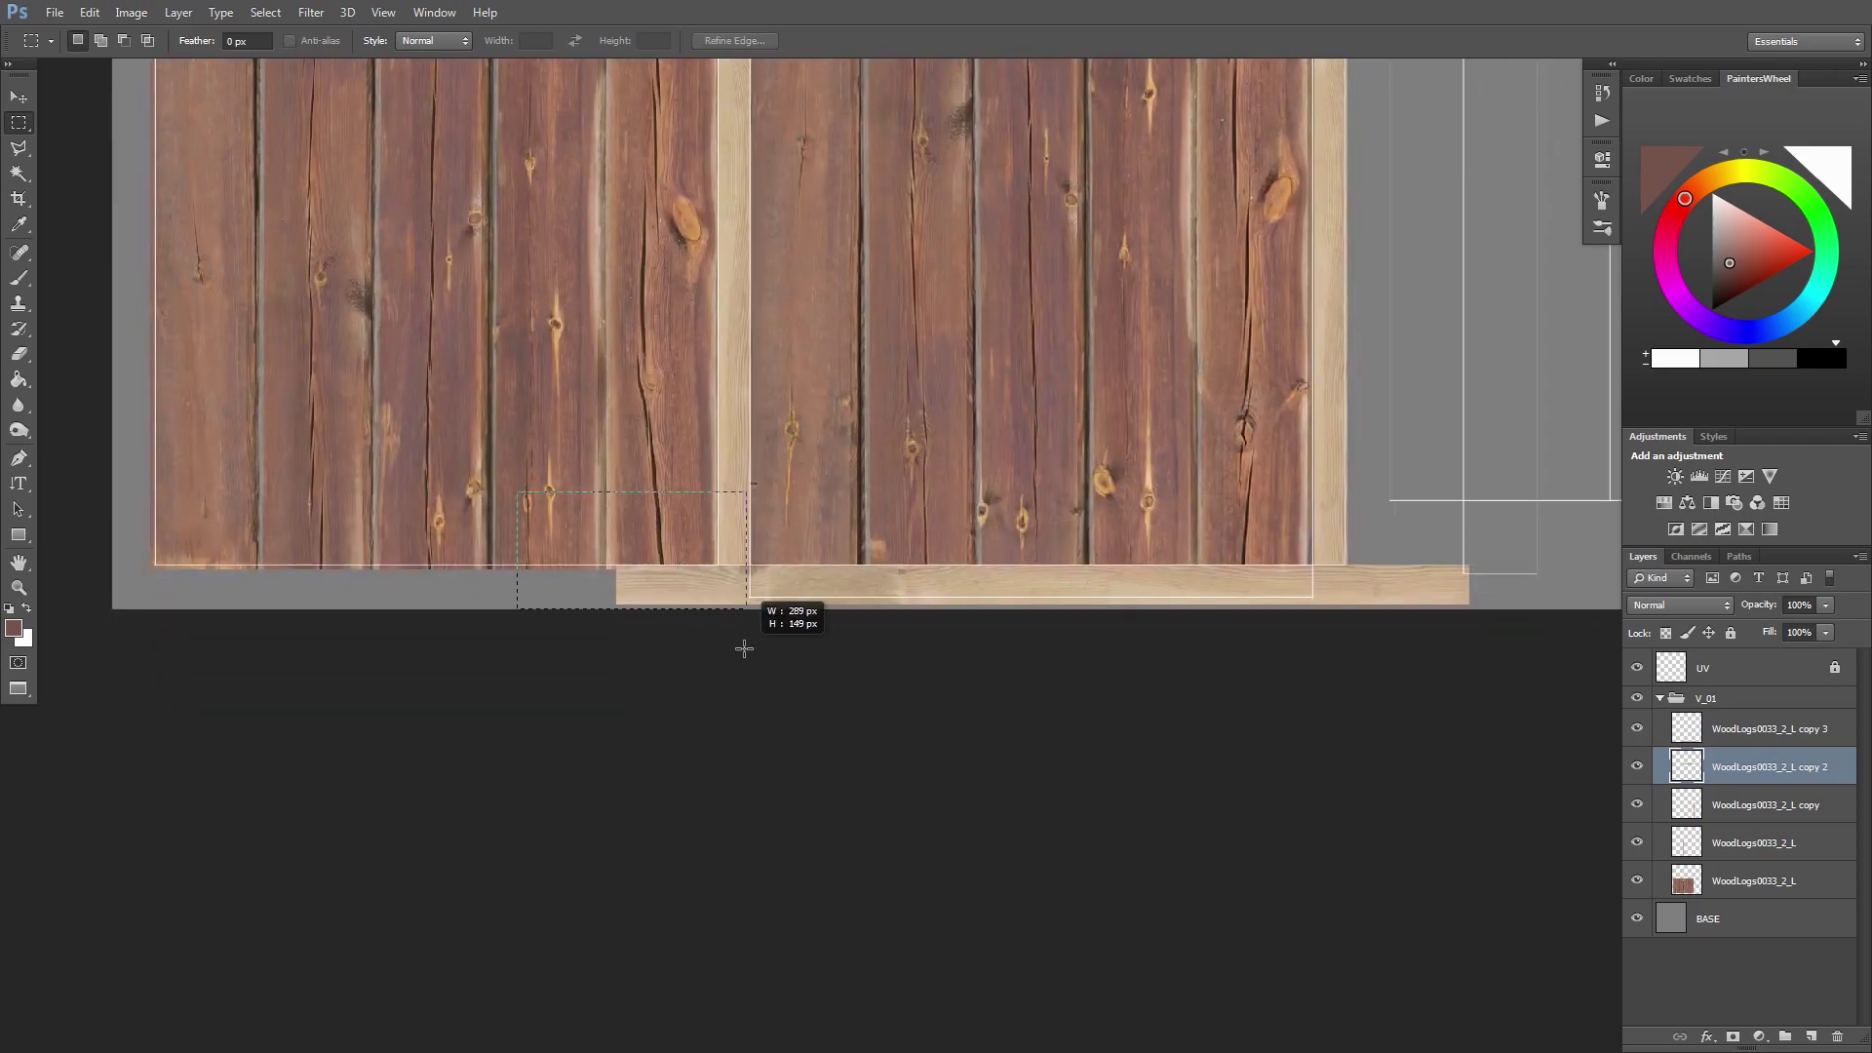
{"action": "left_click", "coordinate": [1750, 724]}
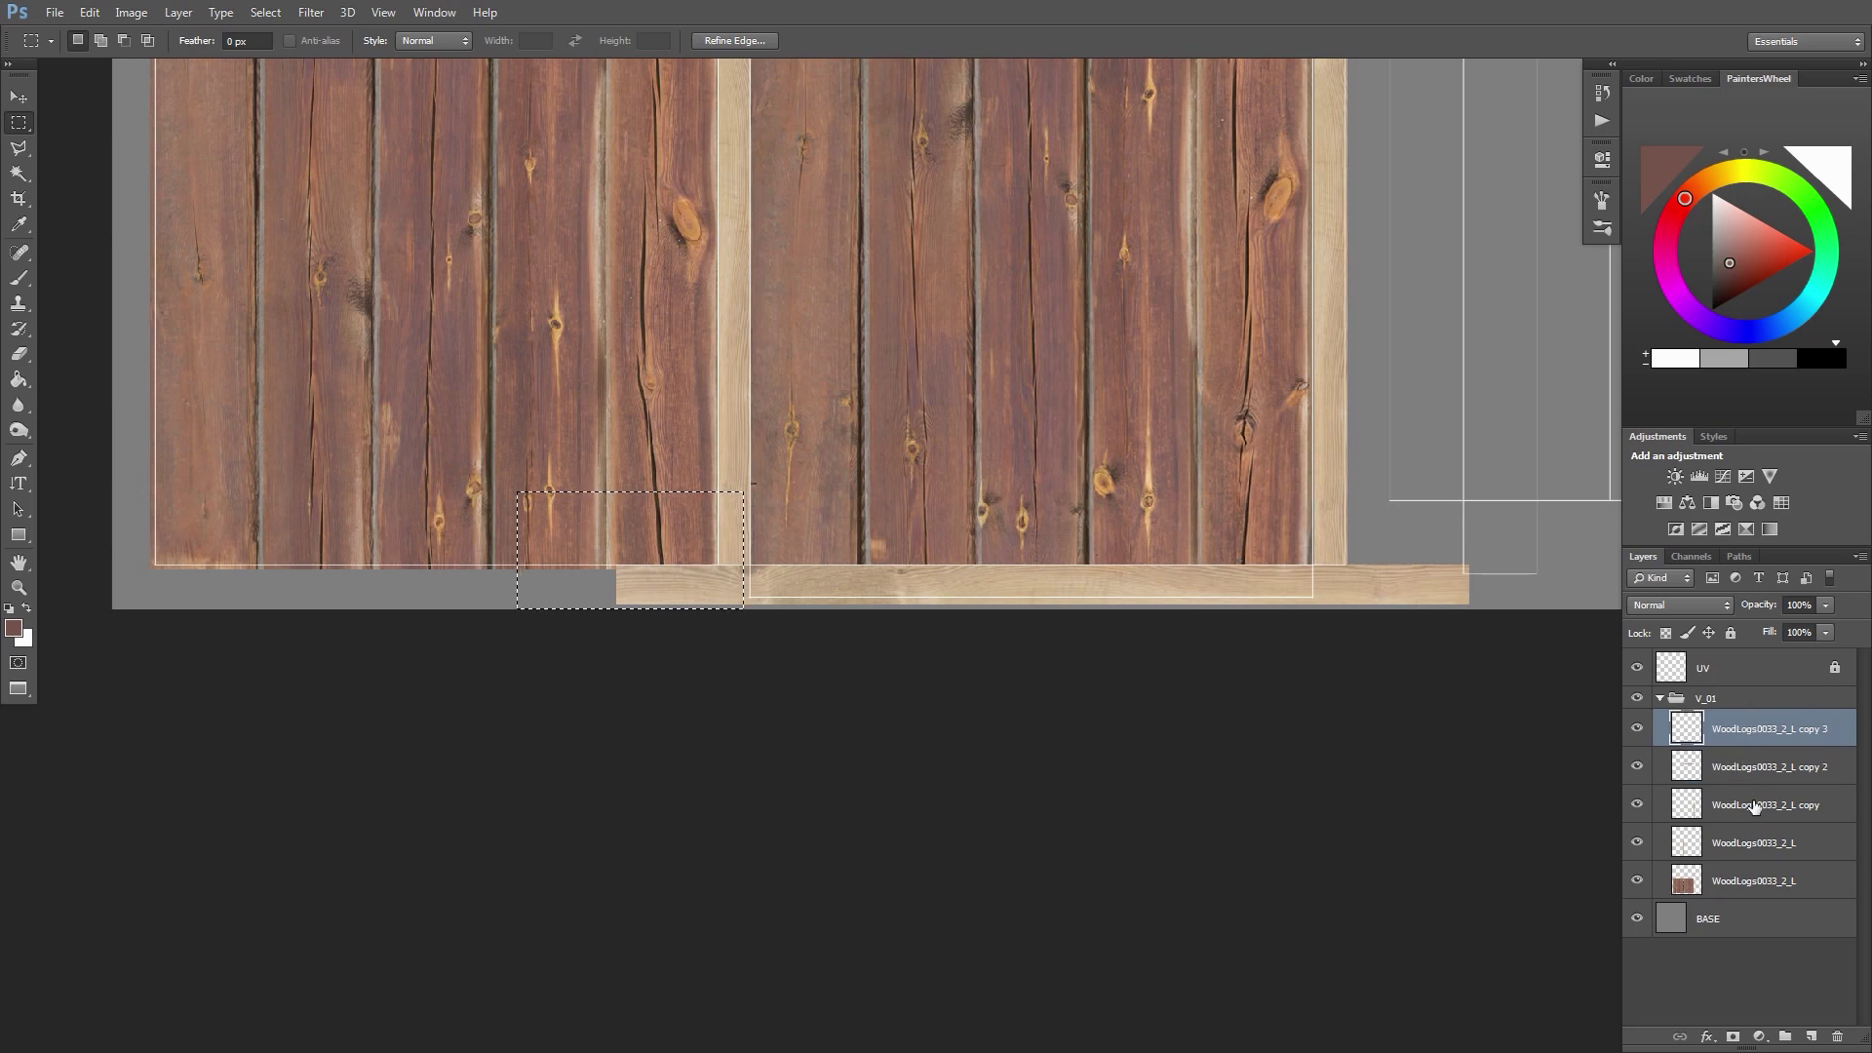
{"action": "left_click", "coordinate": [1753, 801]}
{"action": "left_click", "coordinate": [1757, 763]}
{"action": "left_click", "coordinate": [1754, 734]}
{"action": "key", "text": "Delete"}
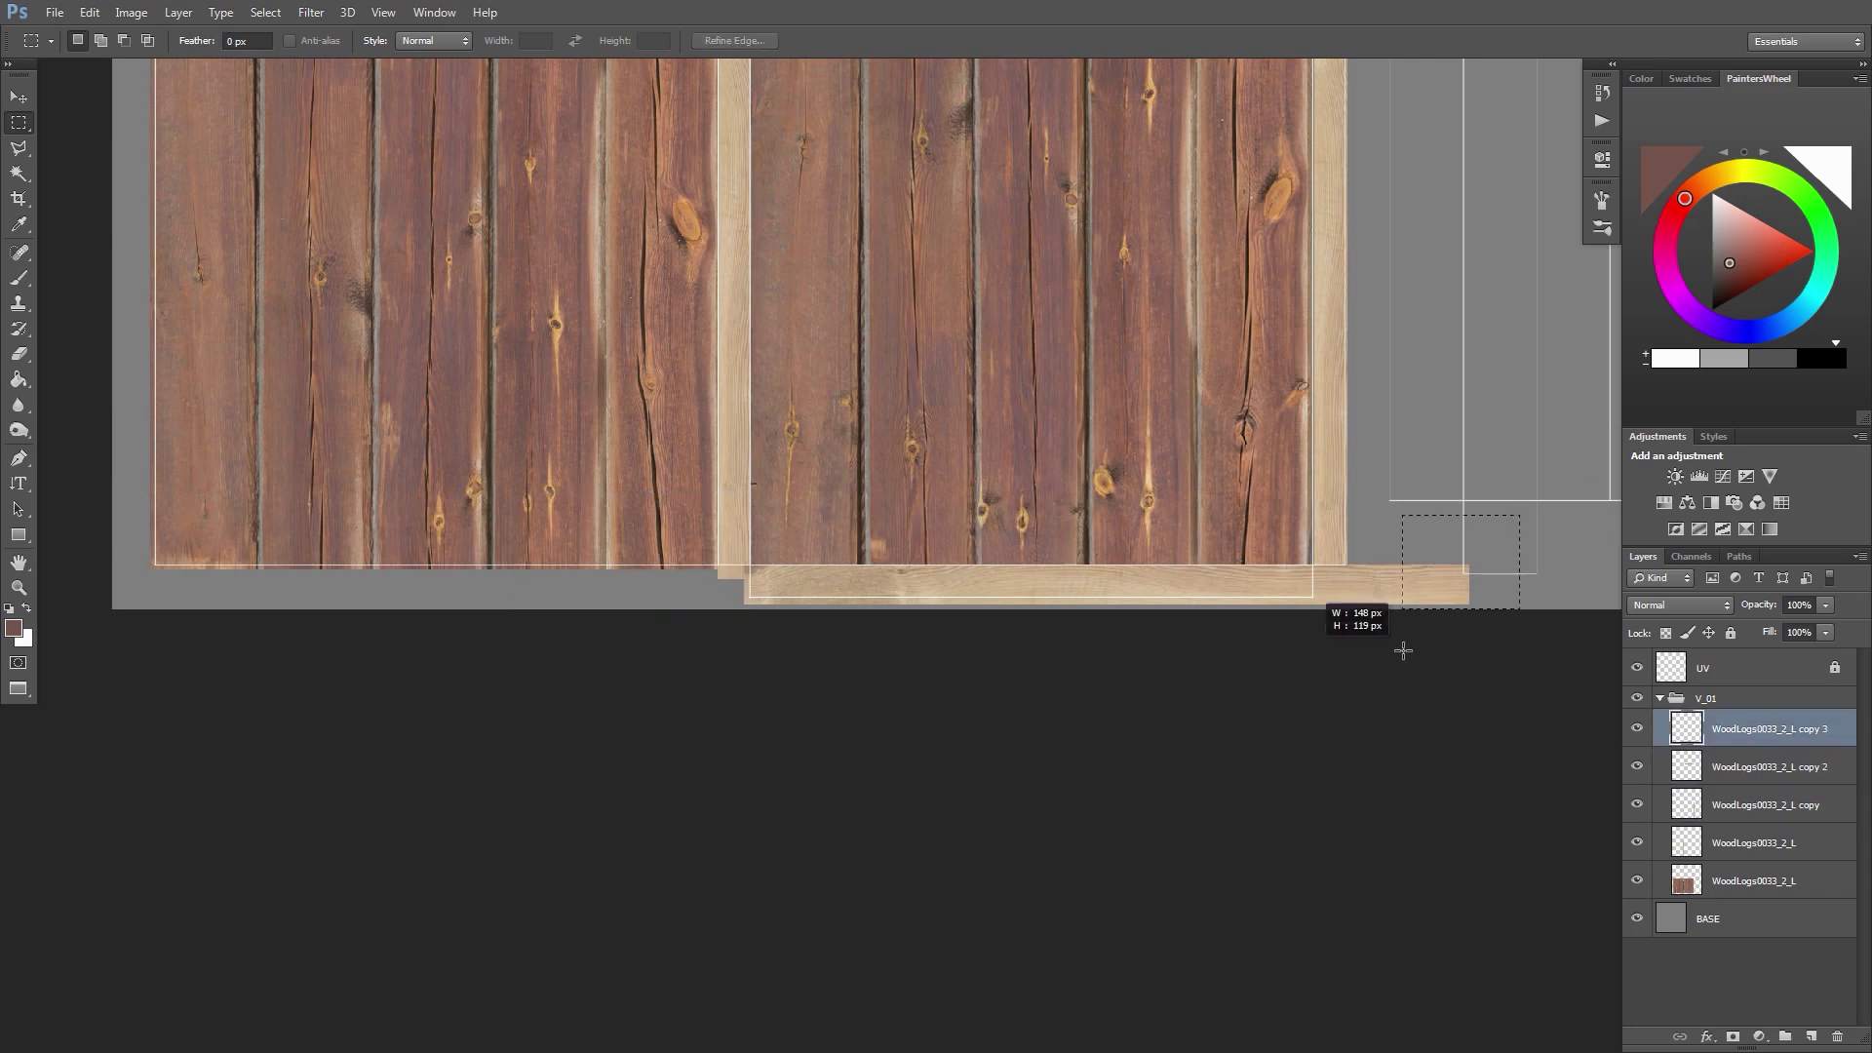
{"action": "left_click_drag", "start_coordinate": [1403, 650], "coordinate": [1317, 654]}
{"action": "key", "text": "Delete"}
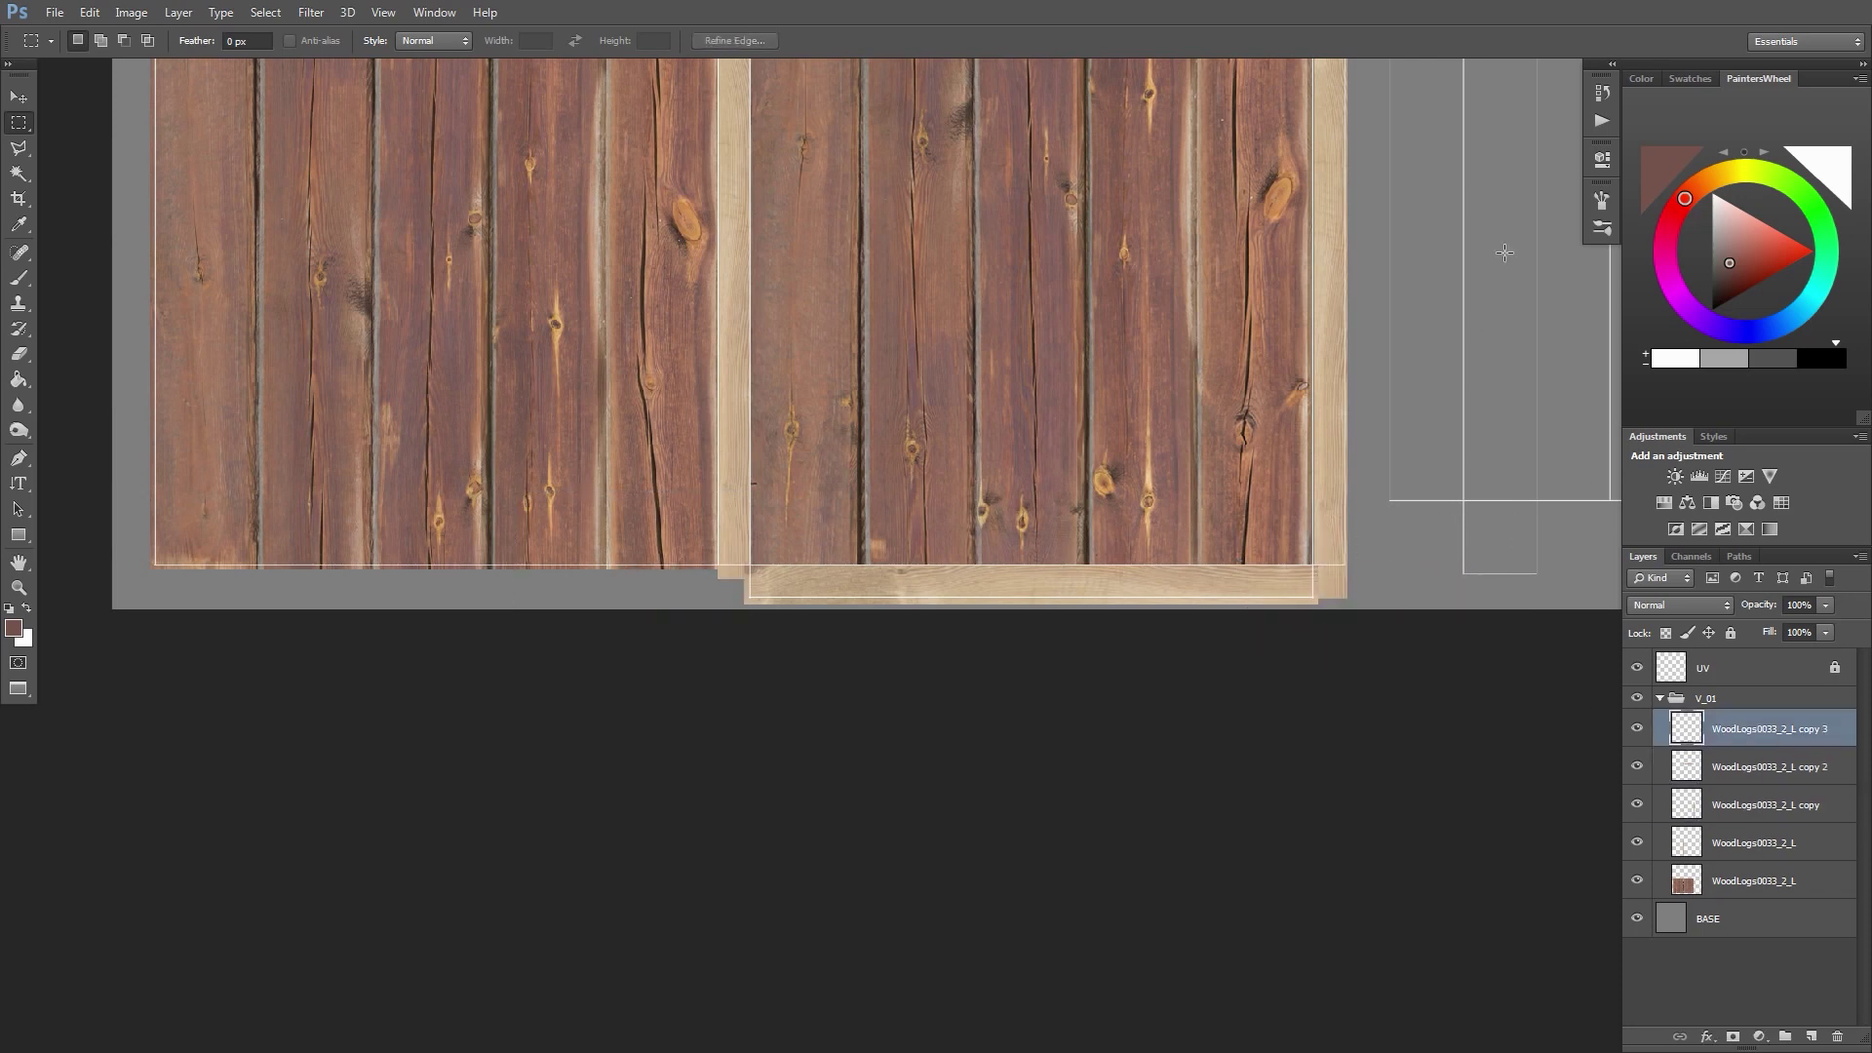
{"action": "left_click_drag", "start_coordinate": [1420, 336], "coordinate": [1401, 970]}
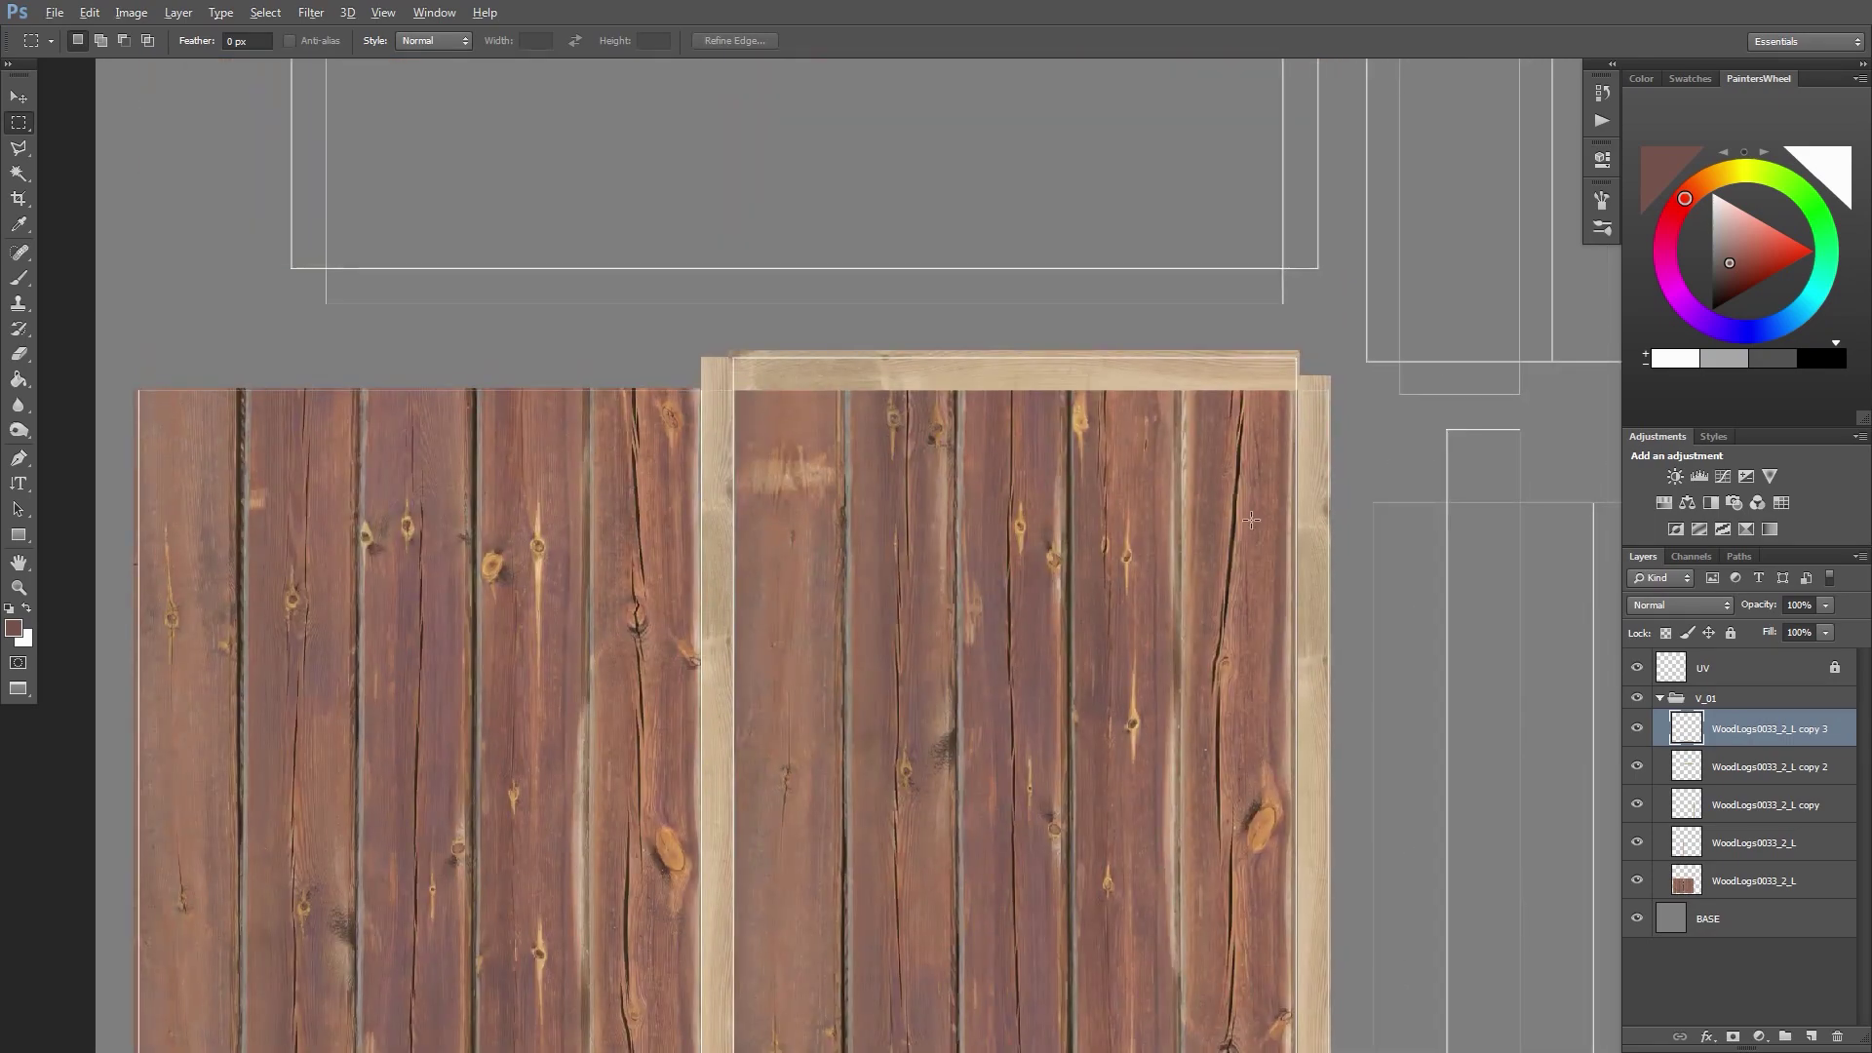
{"action": "scroll", "coordinate": [1250, 518], "scroll_direction": "down", "scroll_amount": 3, "text": "alt"}
{"action": "key", "text": "v"}
{"action": "key", "text": "alt+v"}
{"action": "left_click_drag", "start_coordinate": [1143, 415], "coordinate": [970, 493]}
{"action": "key", "text": "m"}
{"action": "scroll", "coordinate": [962, 491], "scroll_direction": "up", "scroll_amount": 4, "text": "alt"}
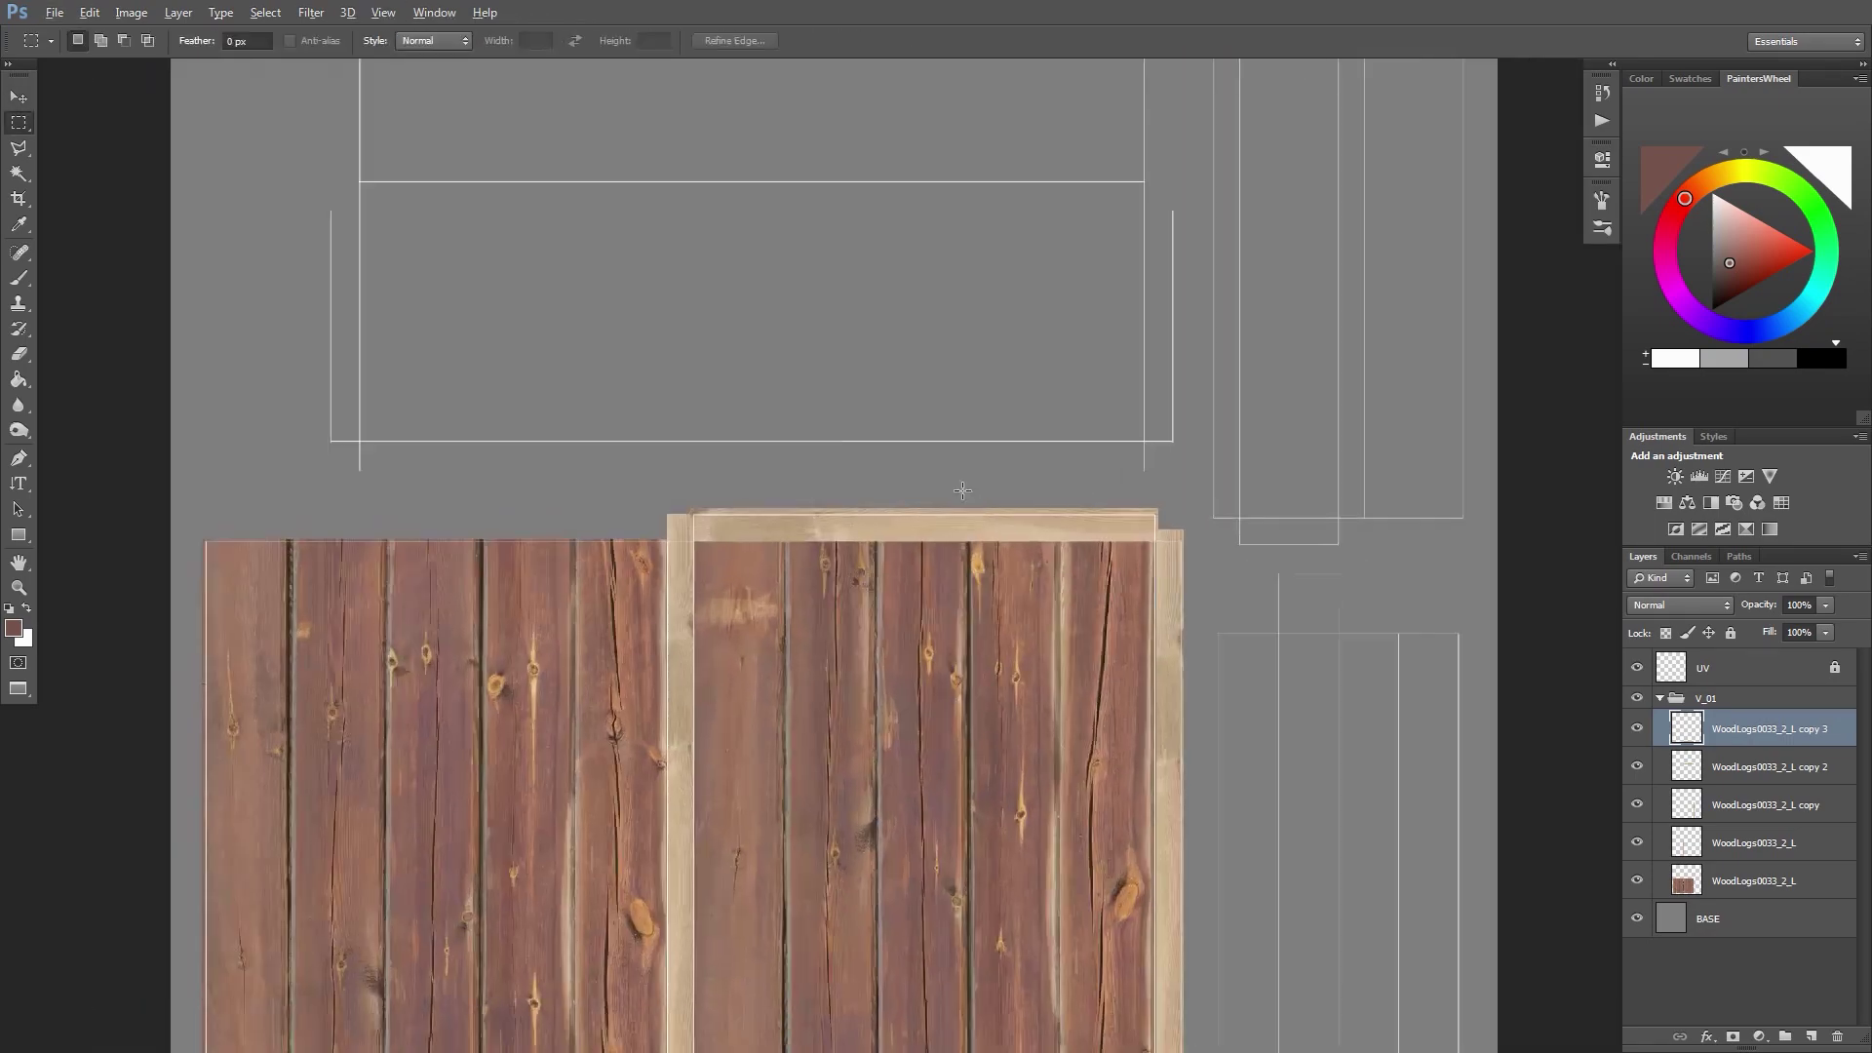
{"action": "key", "text": "v"}
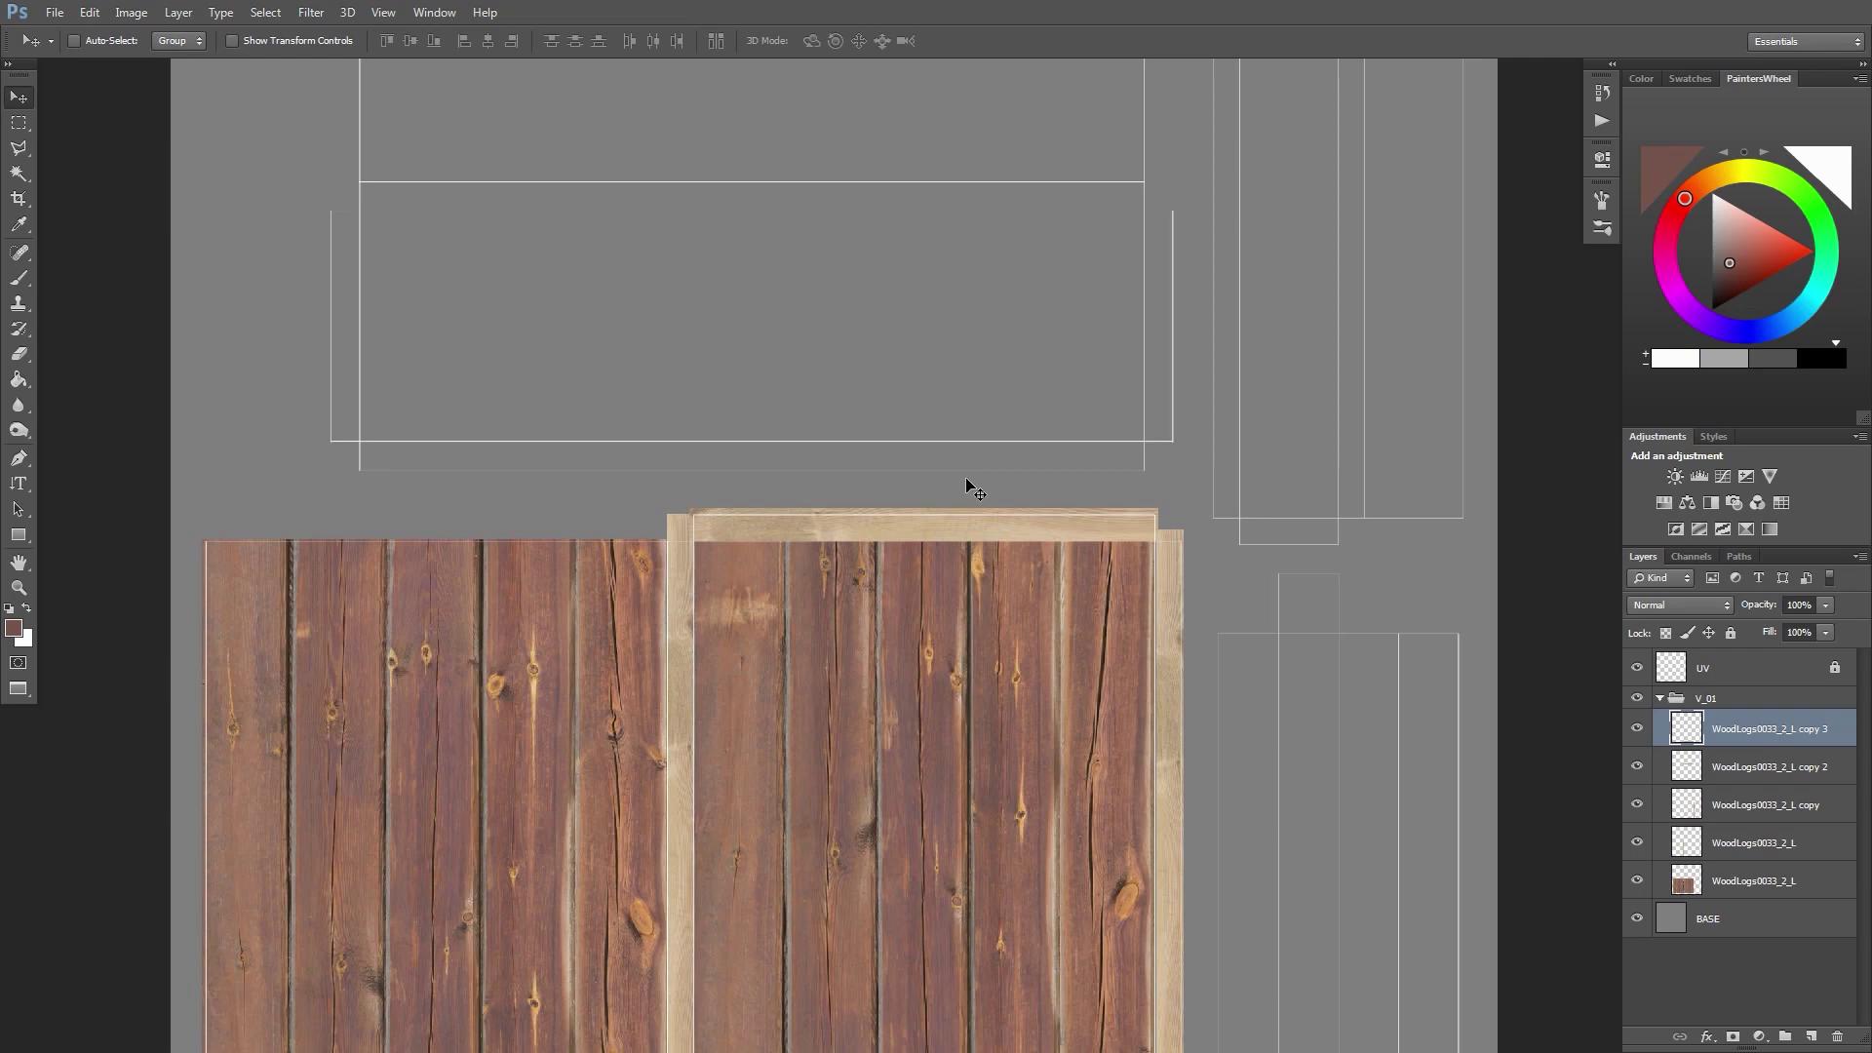
{"action": "scroll", "coordinate": [1118, 695], "scroll_direction": "up", "scroll_amount": 4}
{"action": "scroll", "coordinate": [974, 698], "scroll_direction": "down", "scroll_amount": 1, "text": "alt"}
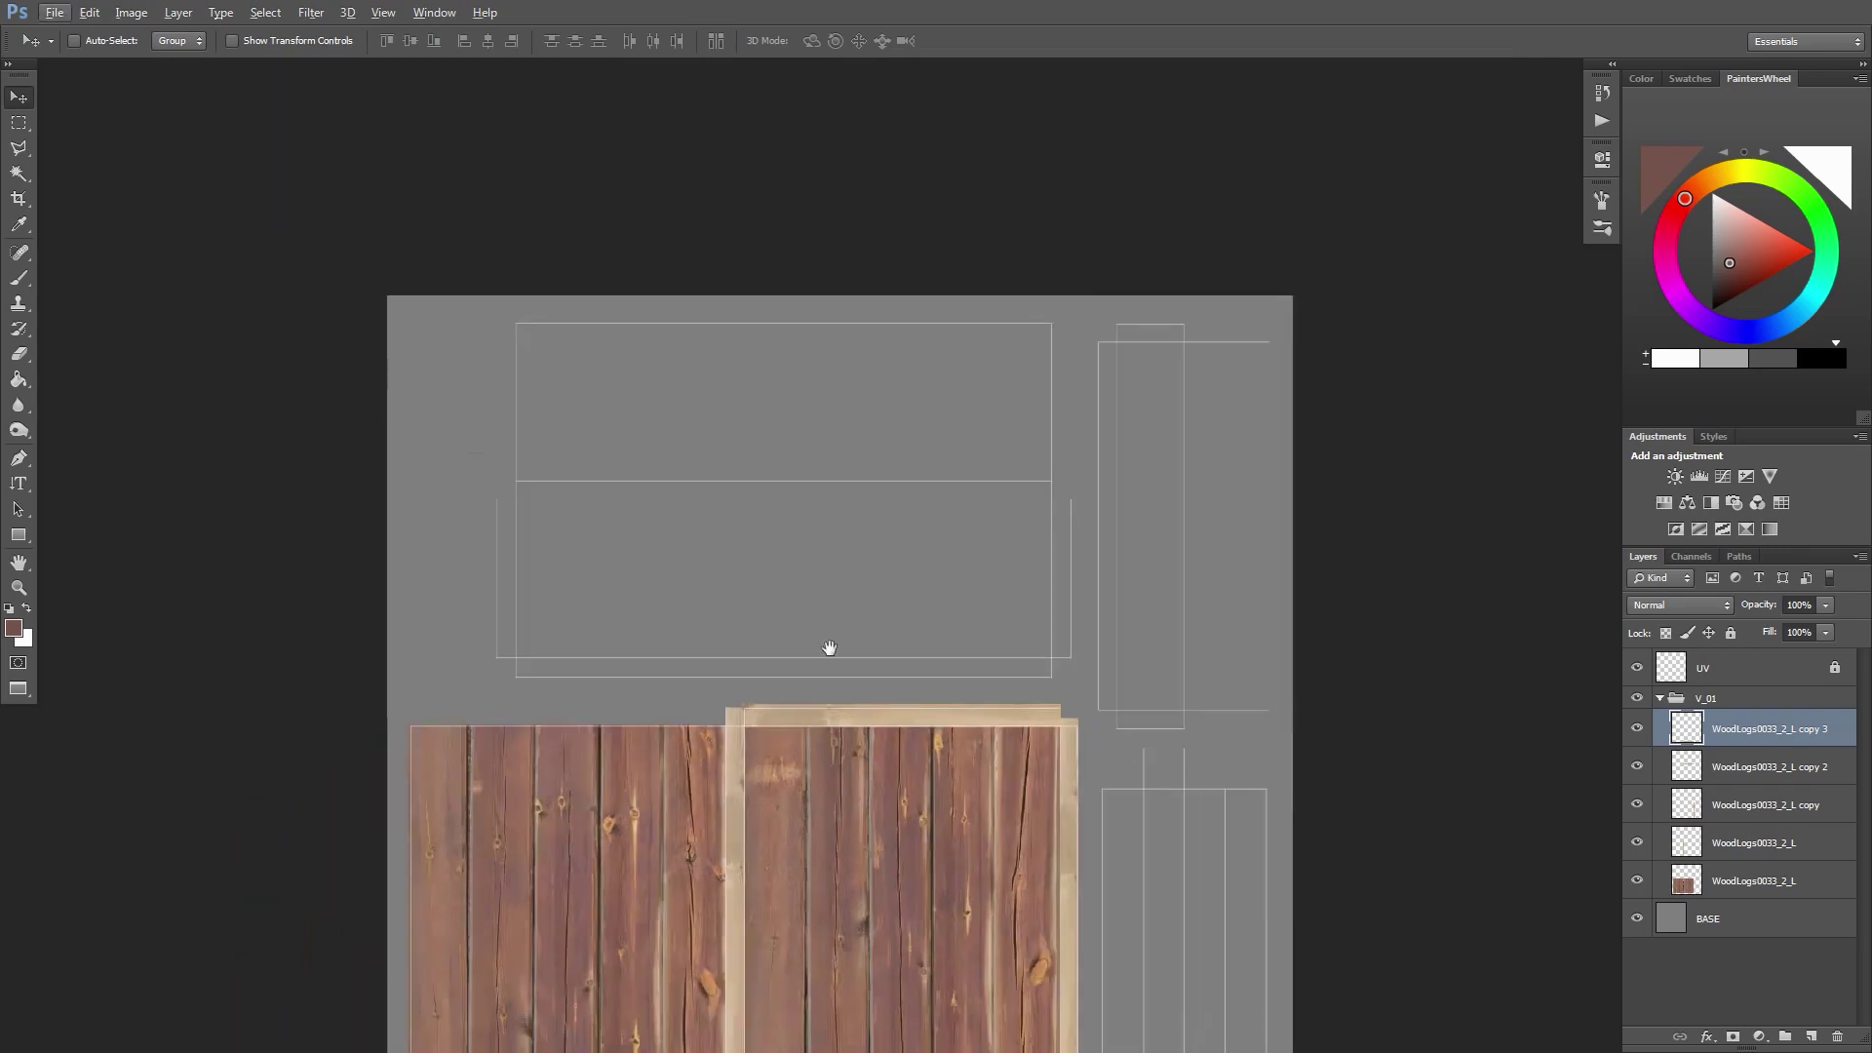
Select the bottom WoodLogs0033_2_L plank layer and open the WoodLogs0033_2_L texture image in its own window beside the crate document
{"action": "left_click", "coordinate": [1784, 768]}
{"action": "left_click", "coordinate": [1778, 880]}
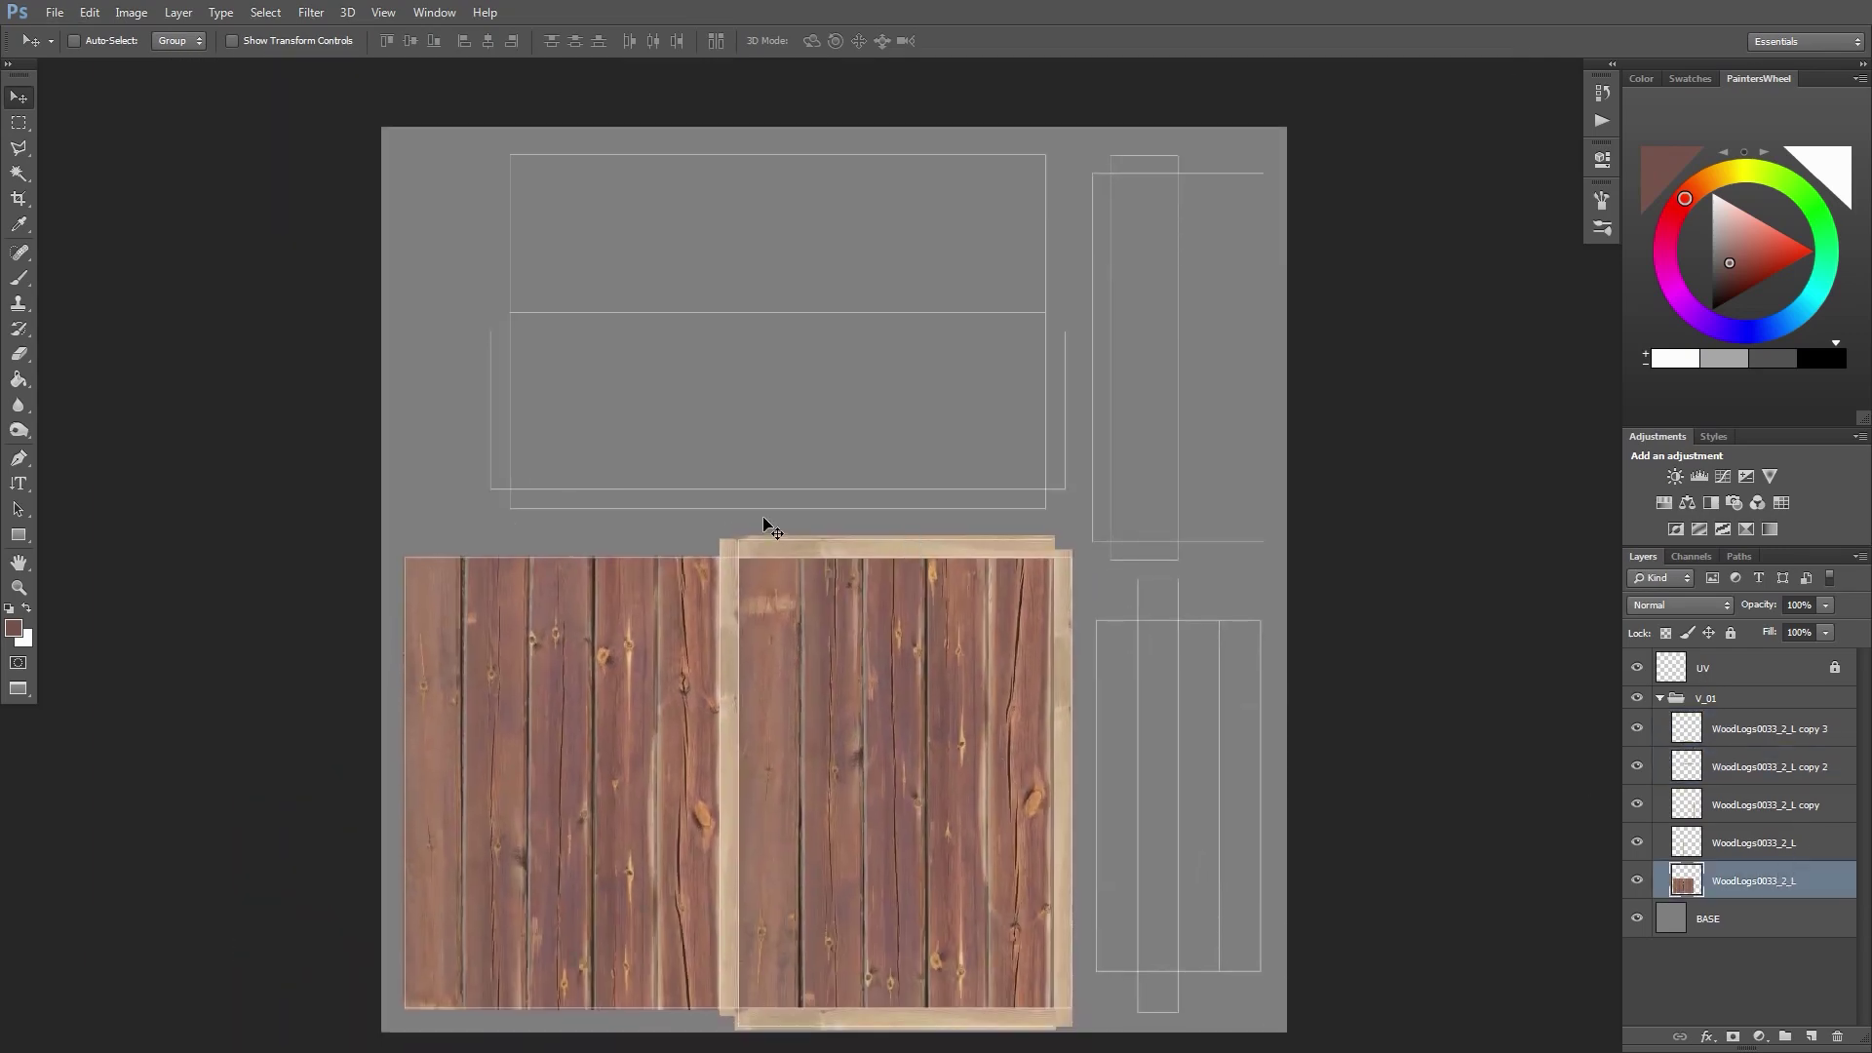
{"action": "left_click_drag", "start_coordinate": [1753, 867], "coordinate": [1754, 878]}
{"action": "key", "text": "alt+Tab"}
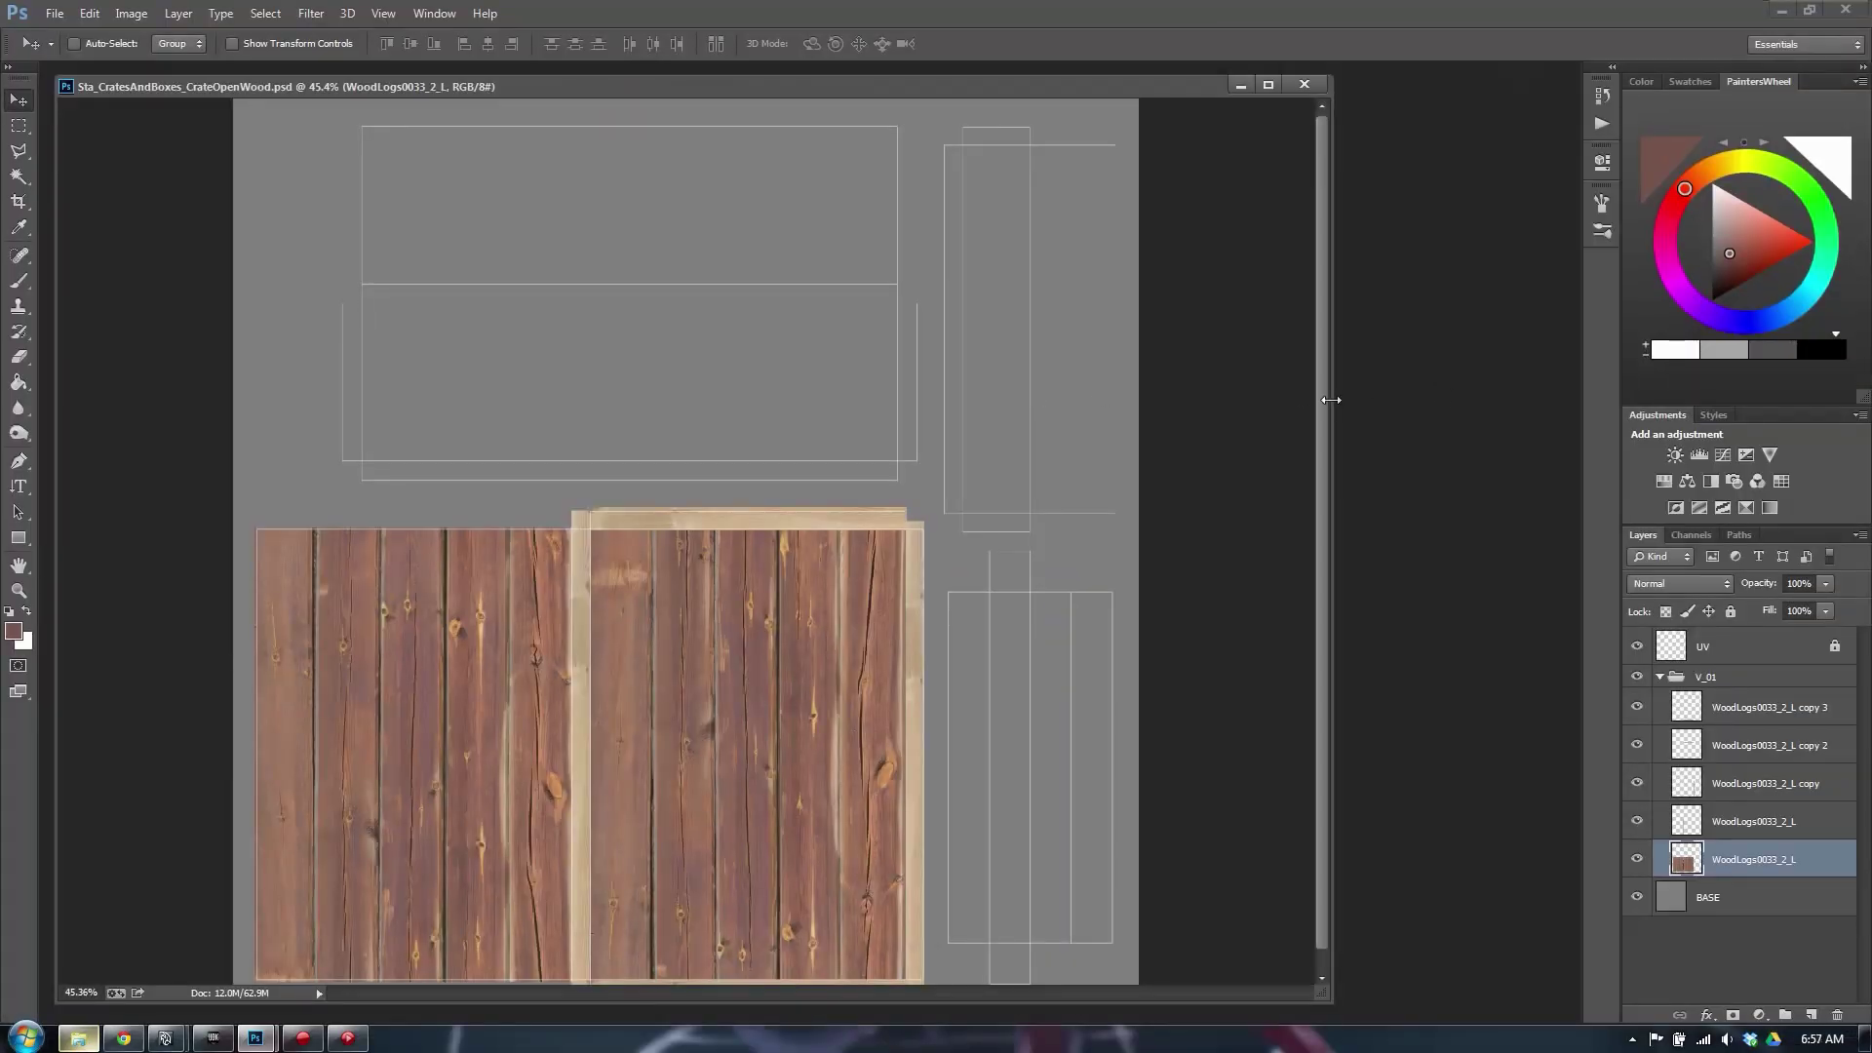
{"action": "left_click_drag", "start_coordinate": [1330, 399], "coordinate": [920, 399]}
{"action": "key", "text": "alt+Tab"}
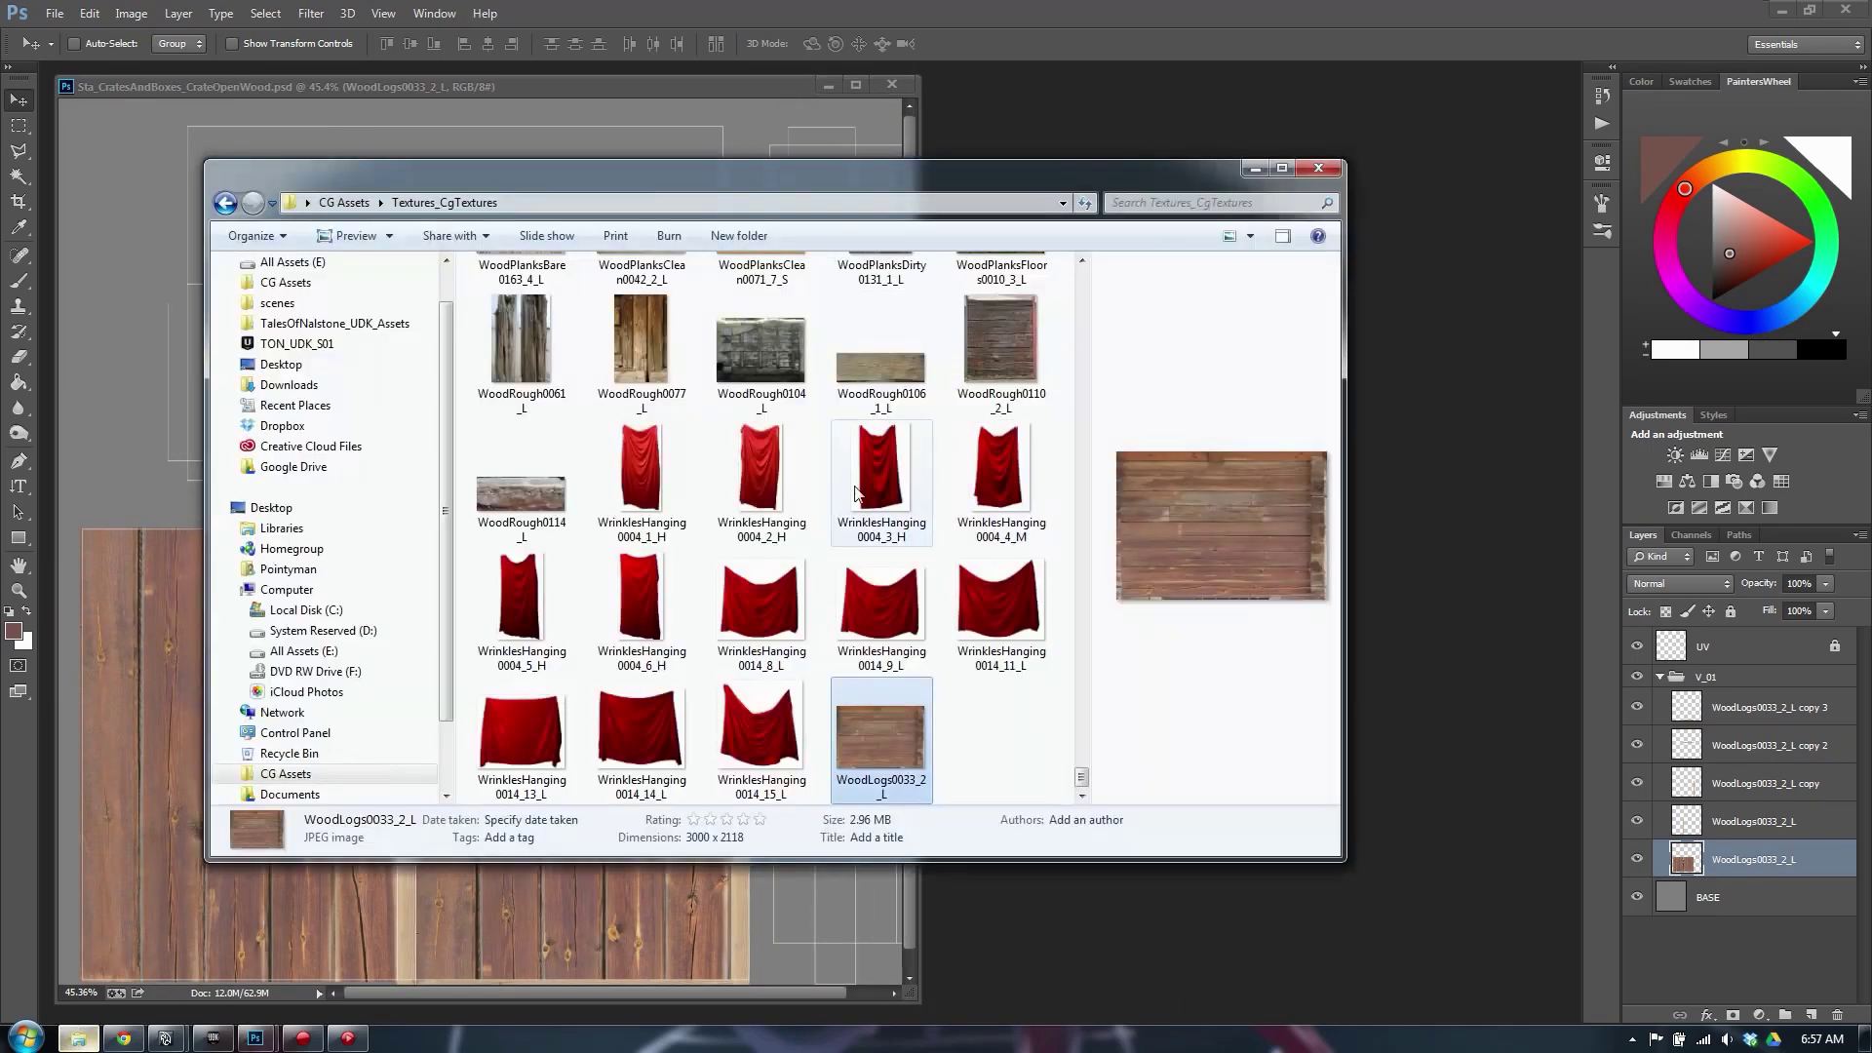
{"action": "left_click_drag", "start_coordinate": [880, 736], "coordinate": [1404, 312]}
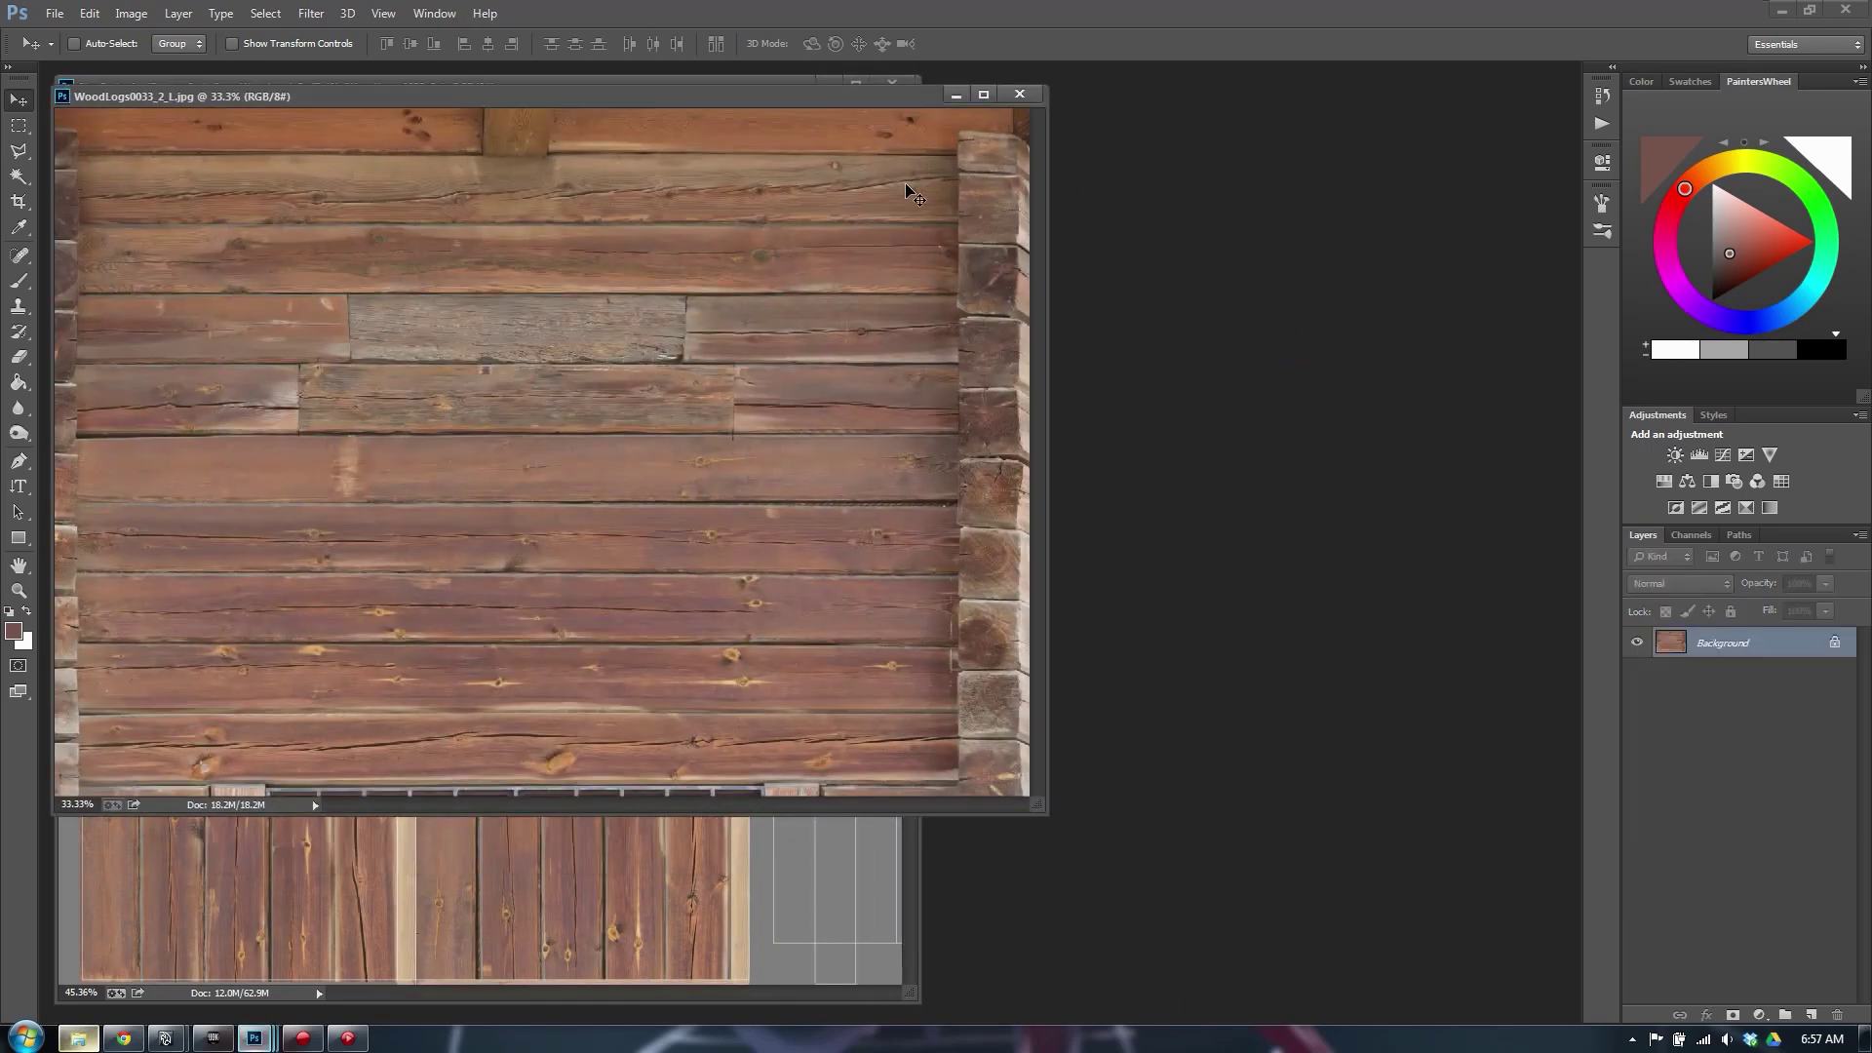
{"action": "left_click_drag", "start_coordinate": [744, 106], "coordinate": [1314, 208]}
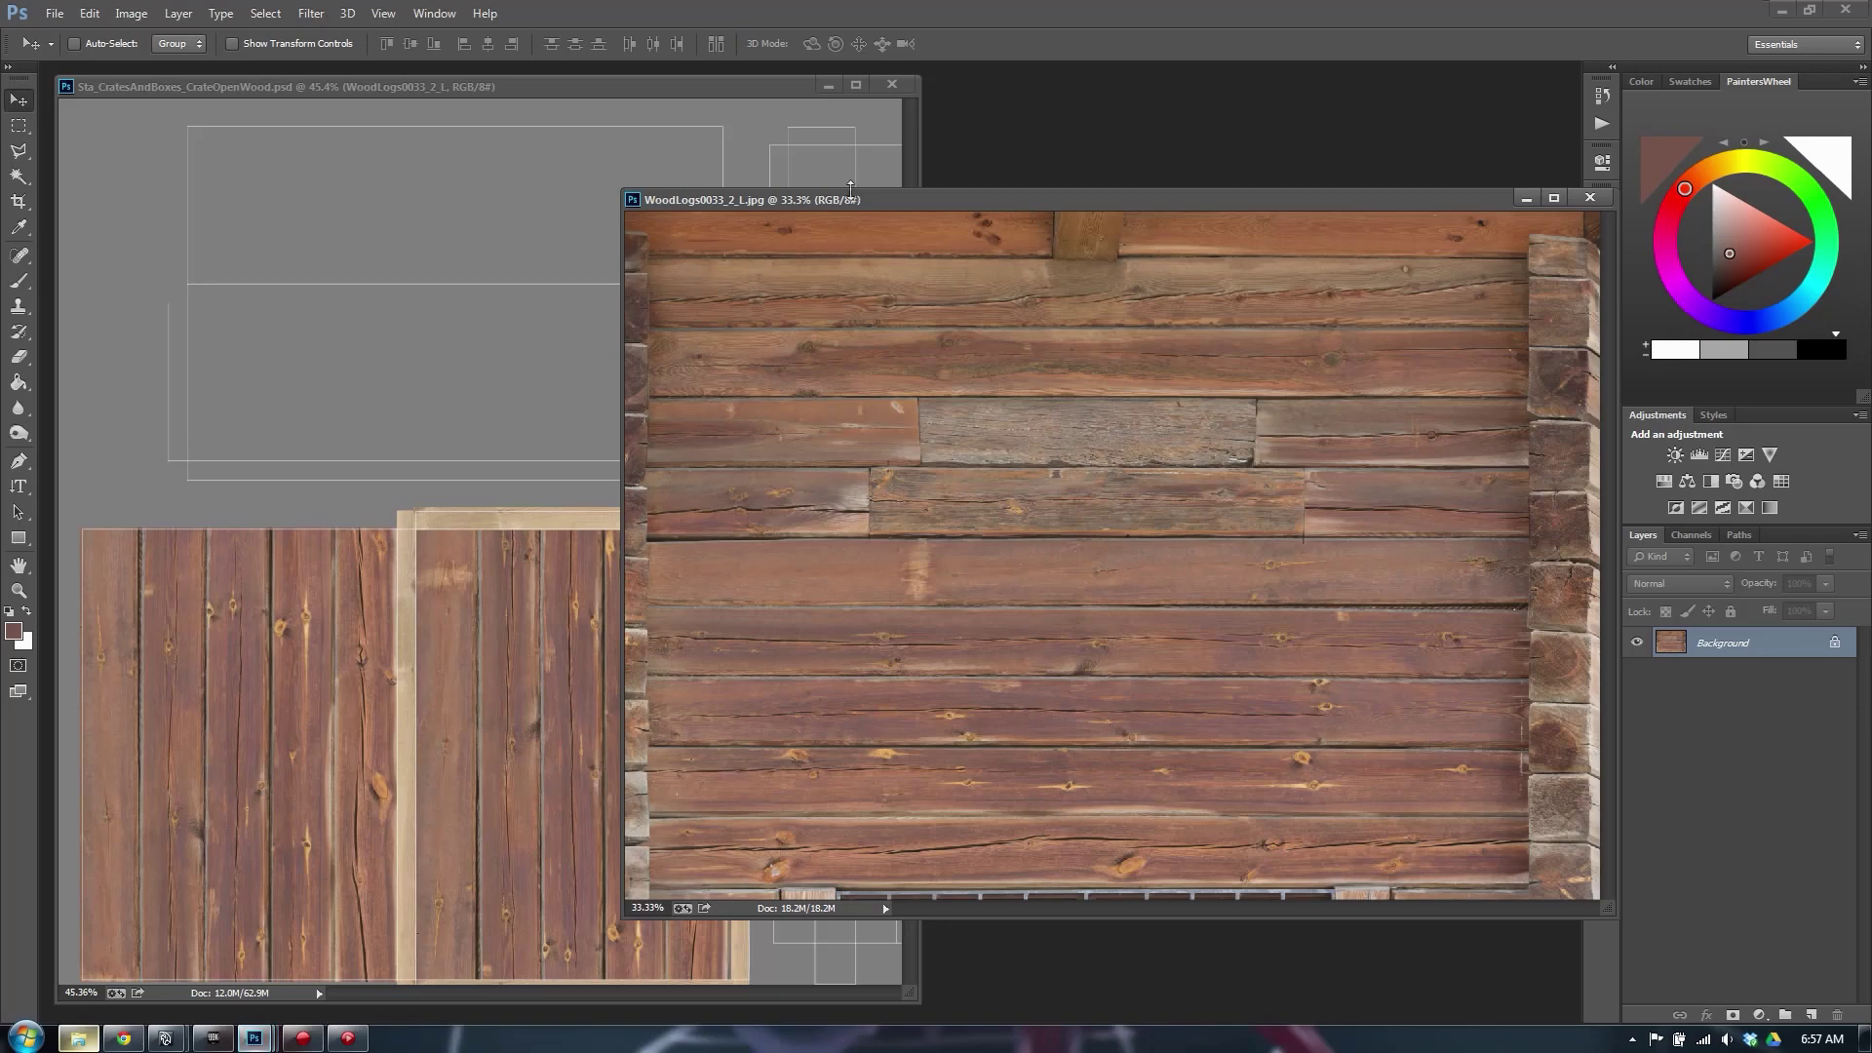
{"action": "left_click_drag", "start_coordinate": [850, 200], "coordinate": [991, 164]}
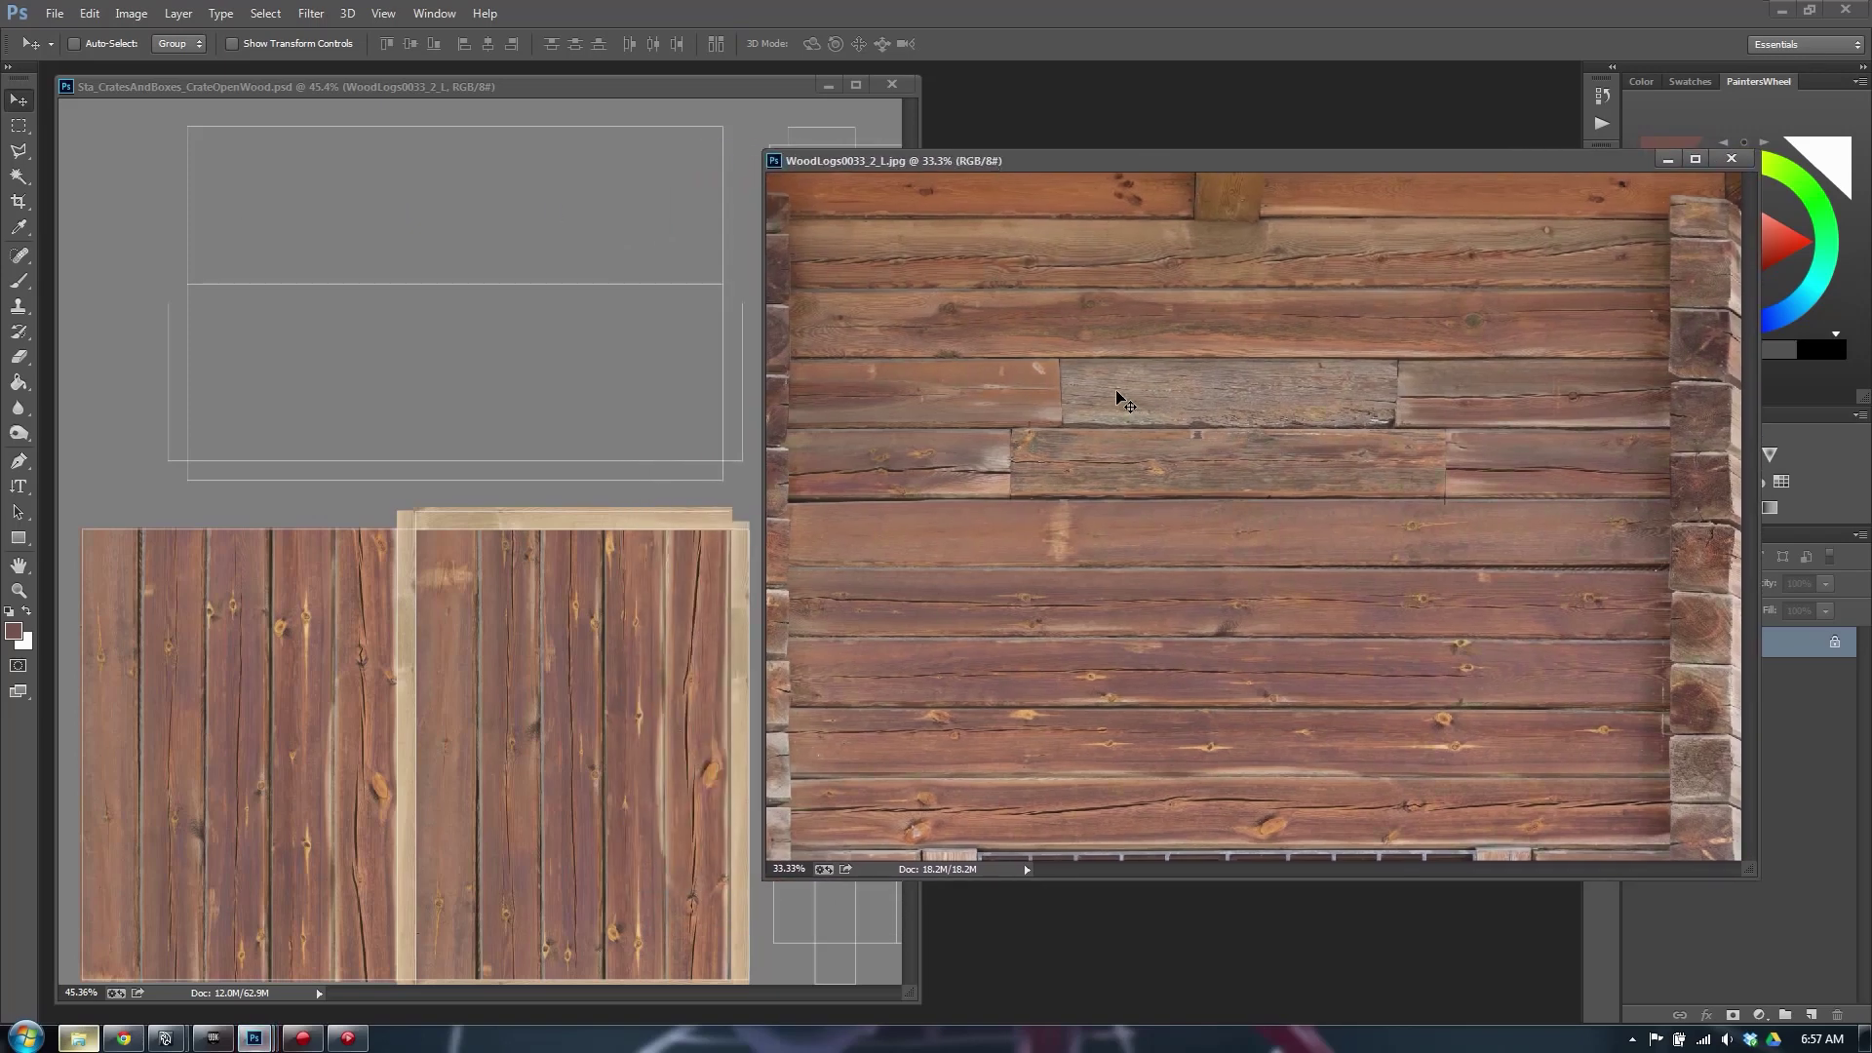
Copy a section of the two uppermost full-length brown planks from the texture image into the crate document's large empty upper UV shell
{"action": "key", "text": "m"}
{"action": "left_click_drag", "start_coordinate": [1022, 352], "coordinate": [1456, 353]}
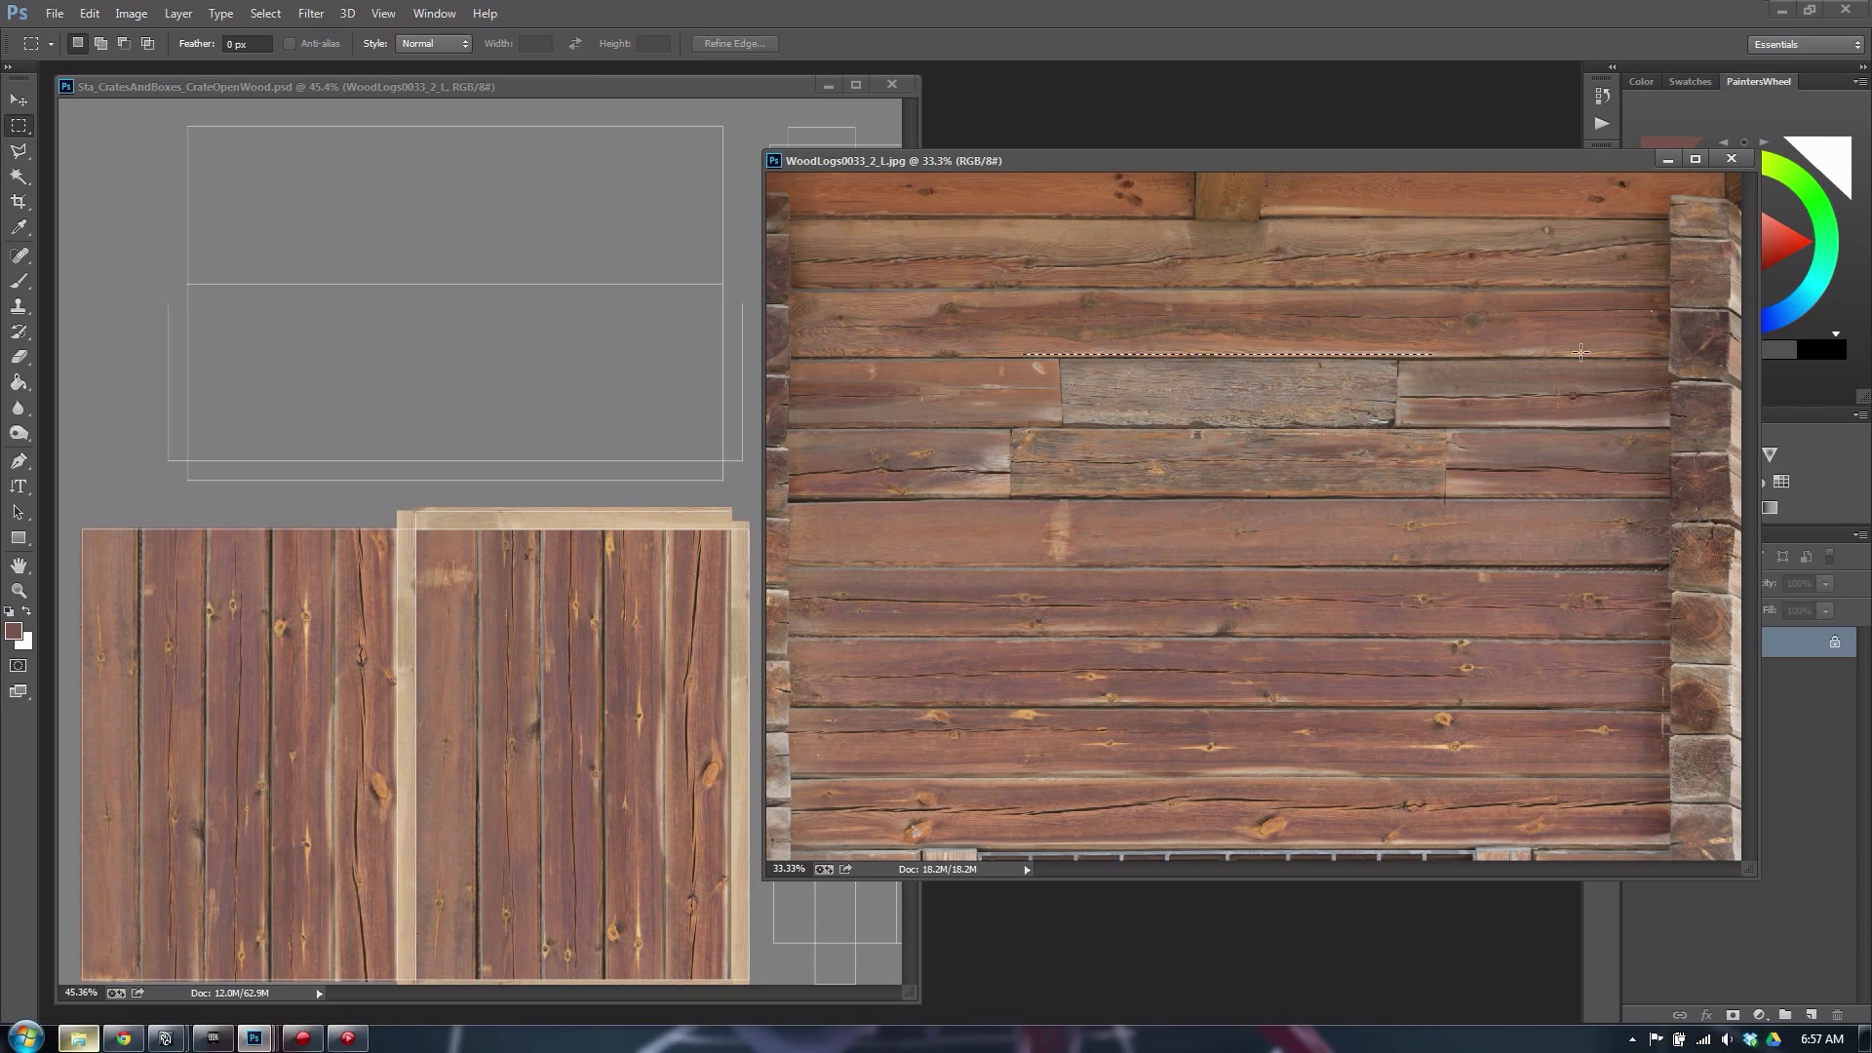
{"action": "left_click_drag", "start_coordinate": [1660, 356], "coordinate": [1274, 220], "text": "shift"}
{"action": "key", "text": "ctrl+c"}
{"action": "left_click", "coordinate": [405, 254]}
{"action": "key", "text": "ctrl+v"}
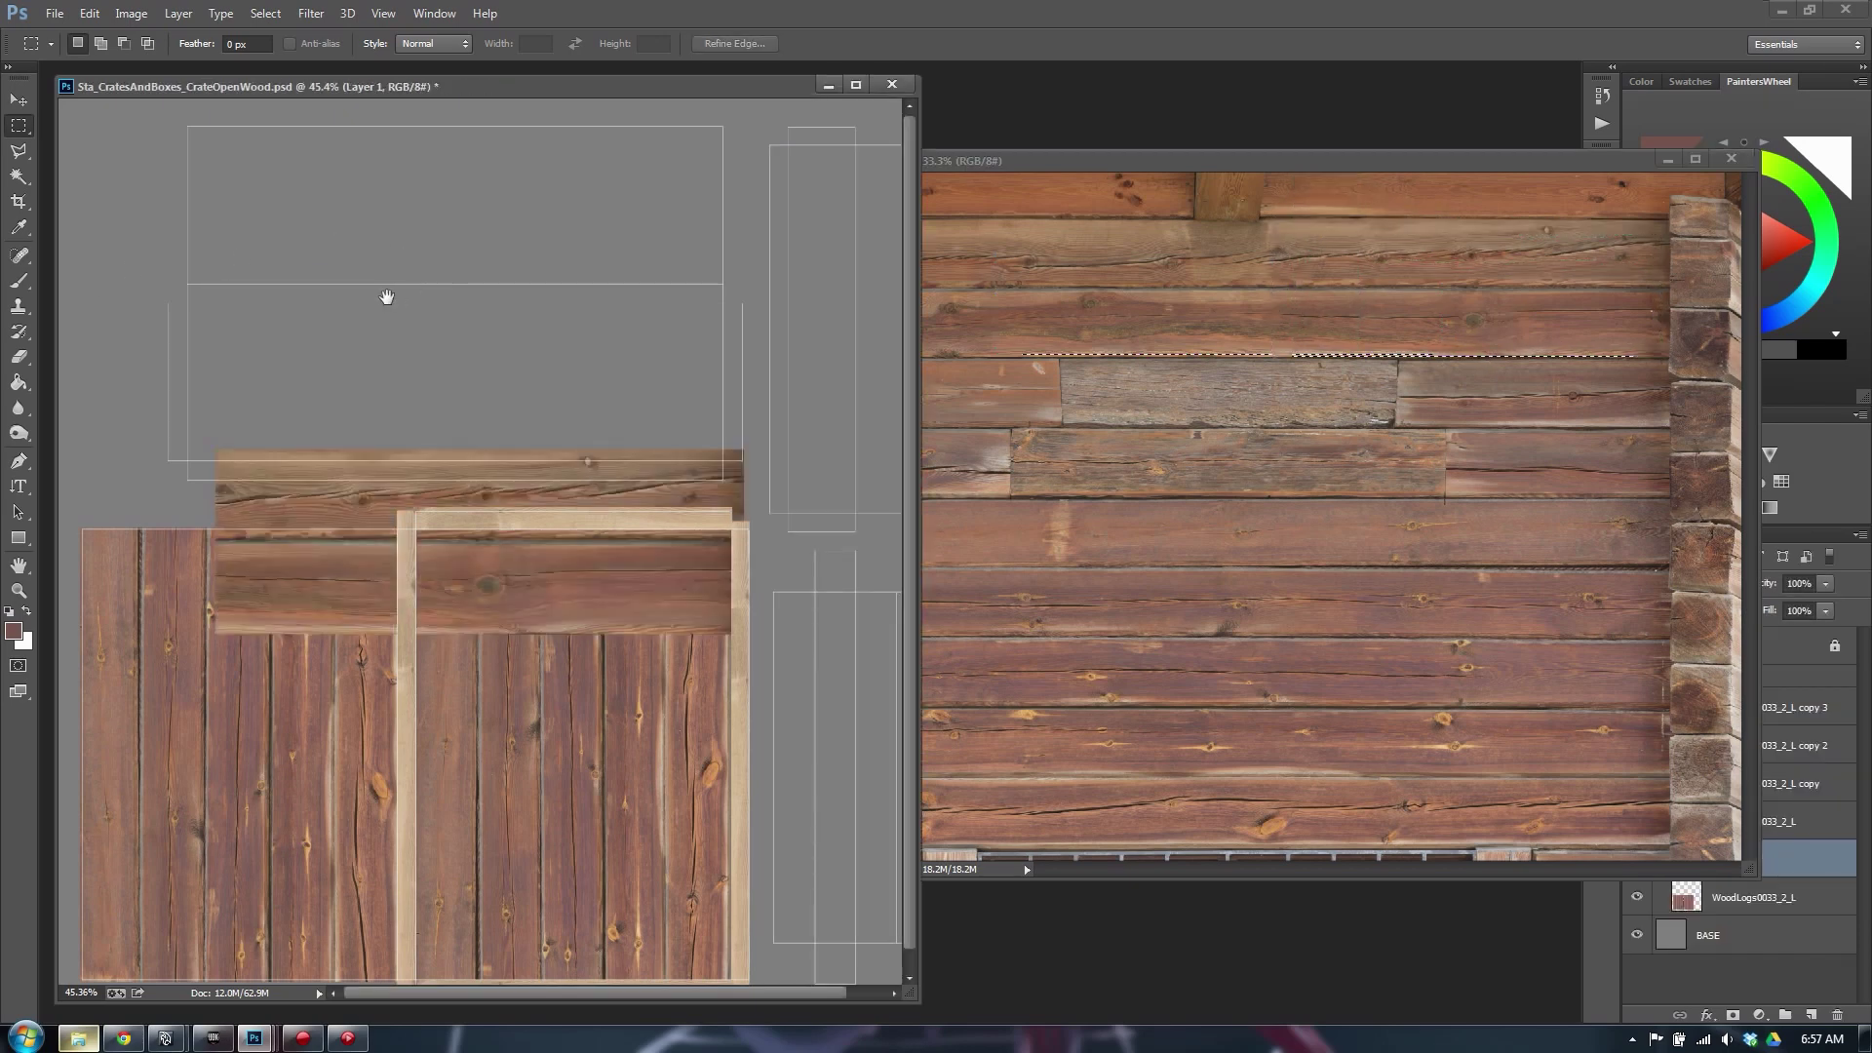
{"action": "key", "text": "v"}
{"action": "left_click_drag", "start_coordinate": [372, 503], "coordinate": [340, 337]}
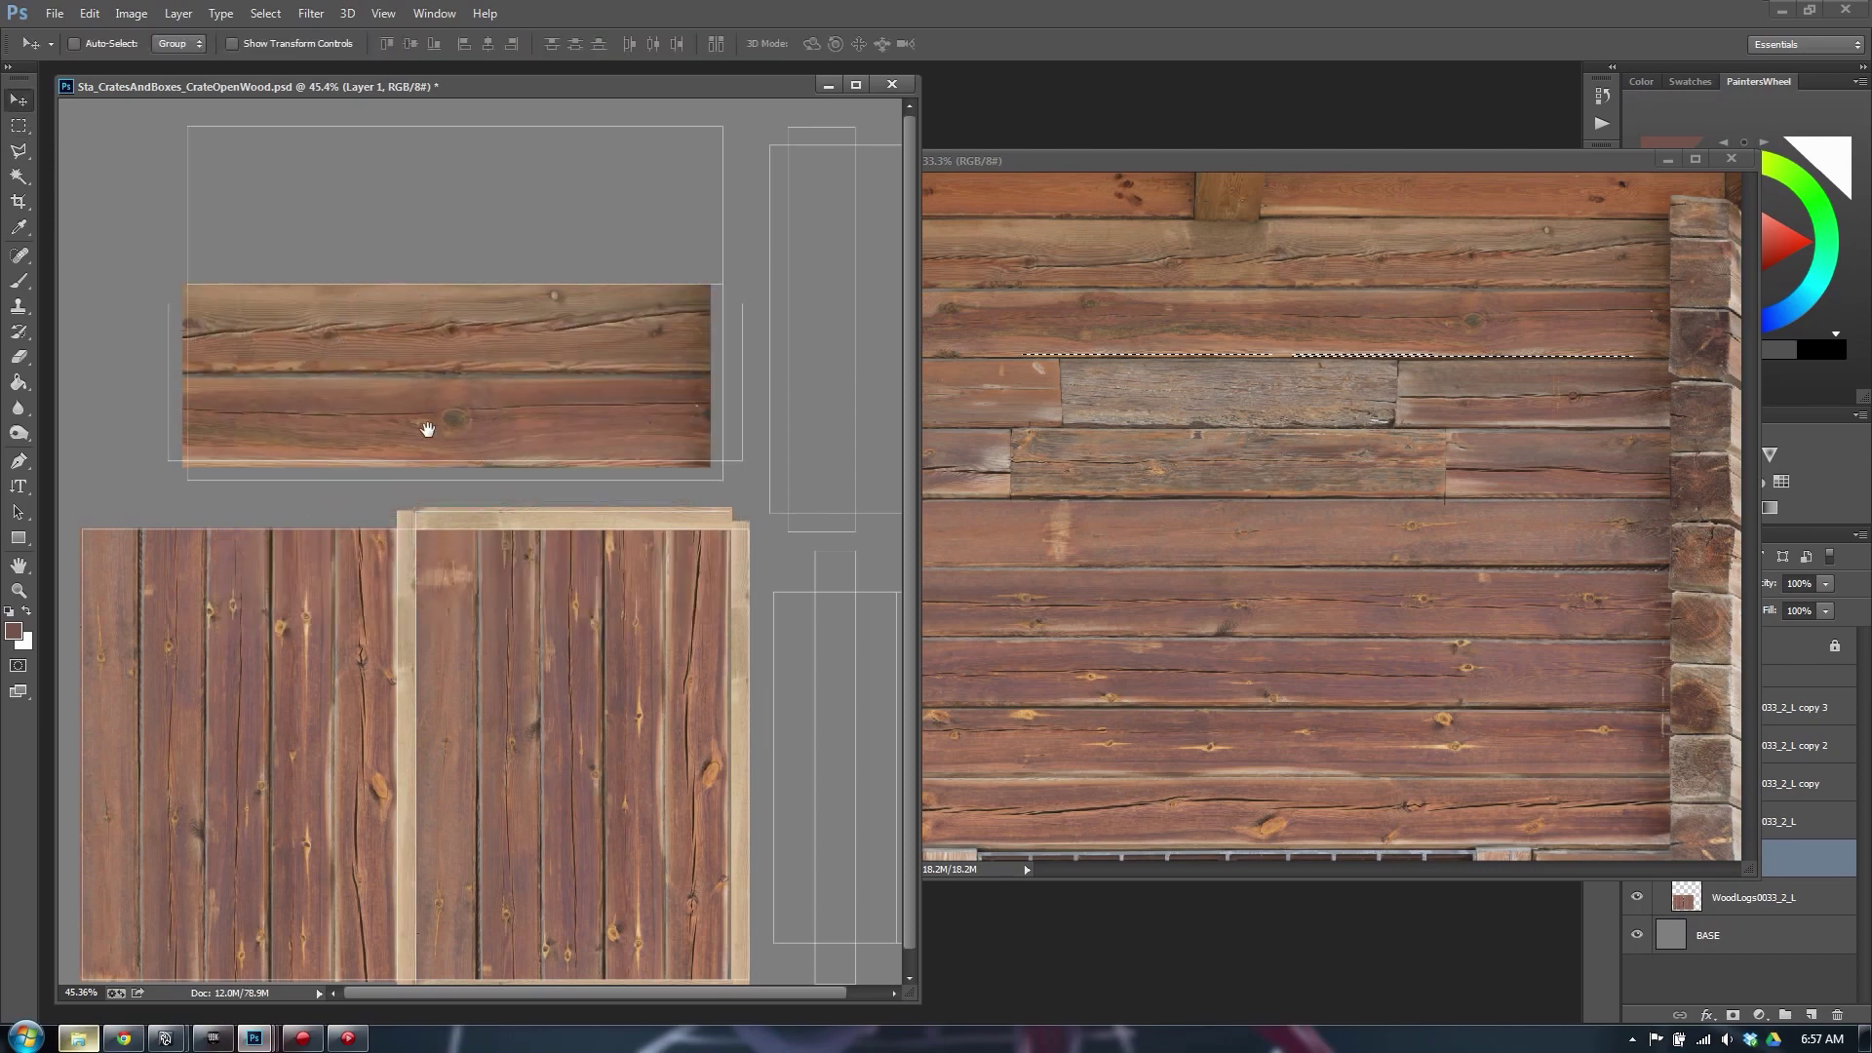
Scale the pasted planks to about 104% width and 93% height and align them over the lower half of the upper UV shell
{"action": "scroll", "coordinate": [395, 433], "scroll_direction": "up", "scroll_amount": 3, "text": "alt"}
{"action": "scroll", "coordinate": [439, 422], "scroll_direction": "down", "scroll_amount": 3, "text": "alt"}
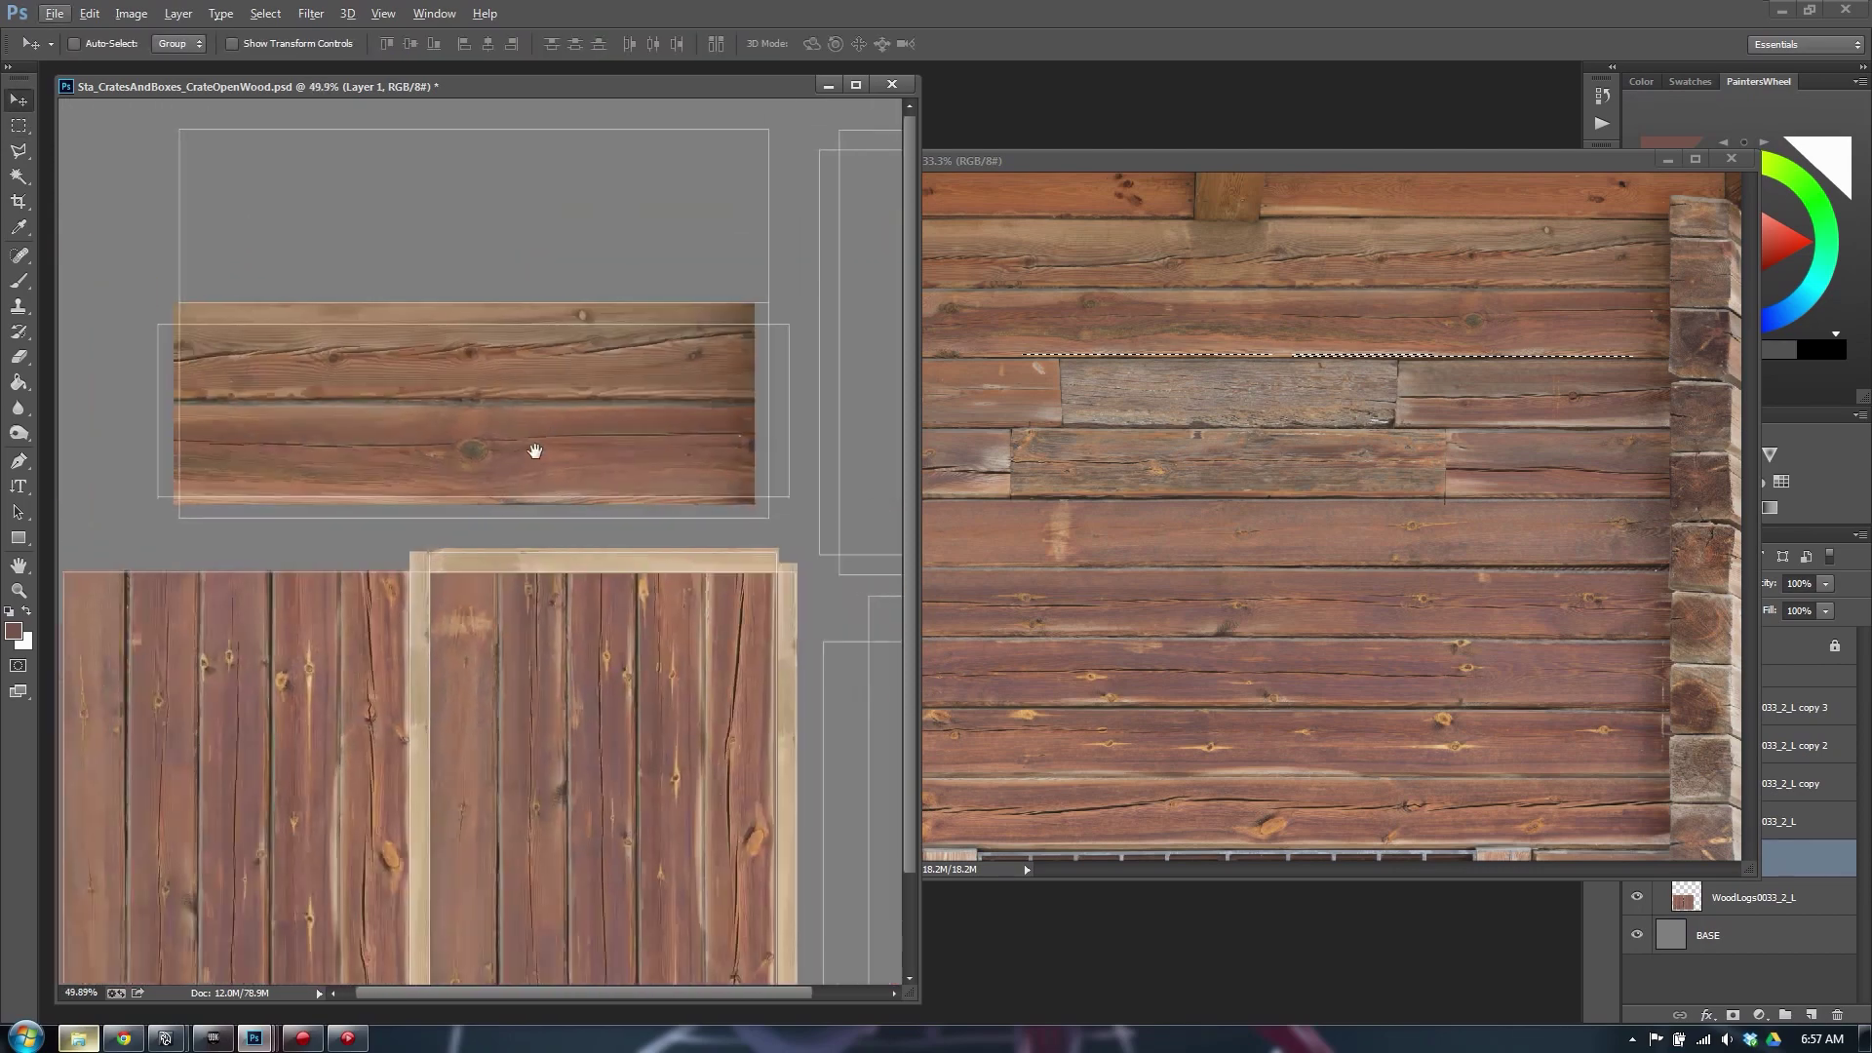
{"action": "key", "text": "ctrl+t"}
{"action": "mouse_move", "coordinate": [754, 309]}
{"action": "left_mouse_down"}
{"action": "mouse_move", "coordinate": [756, 117]}
{"action": "mouse_move", "coordinate": [757, 313]}
{"action": "left_mouse_up"}
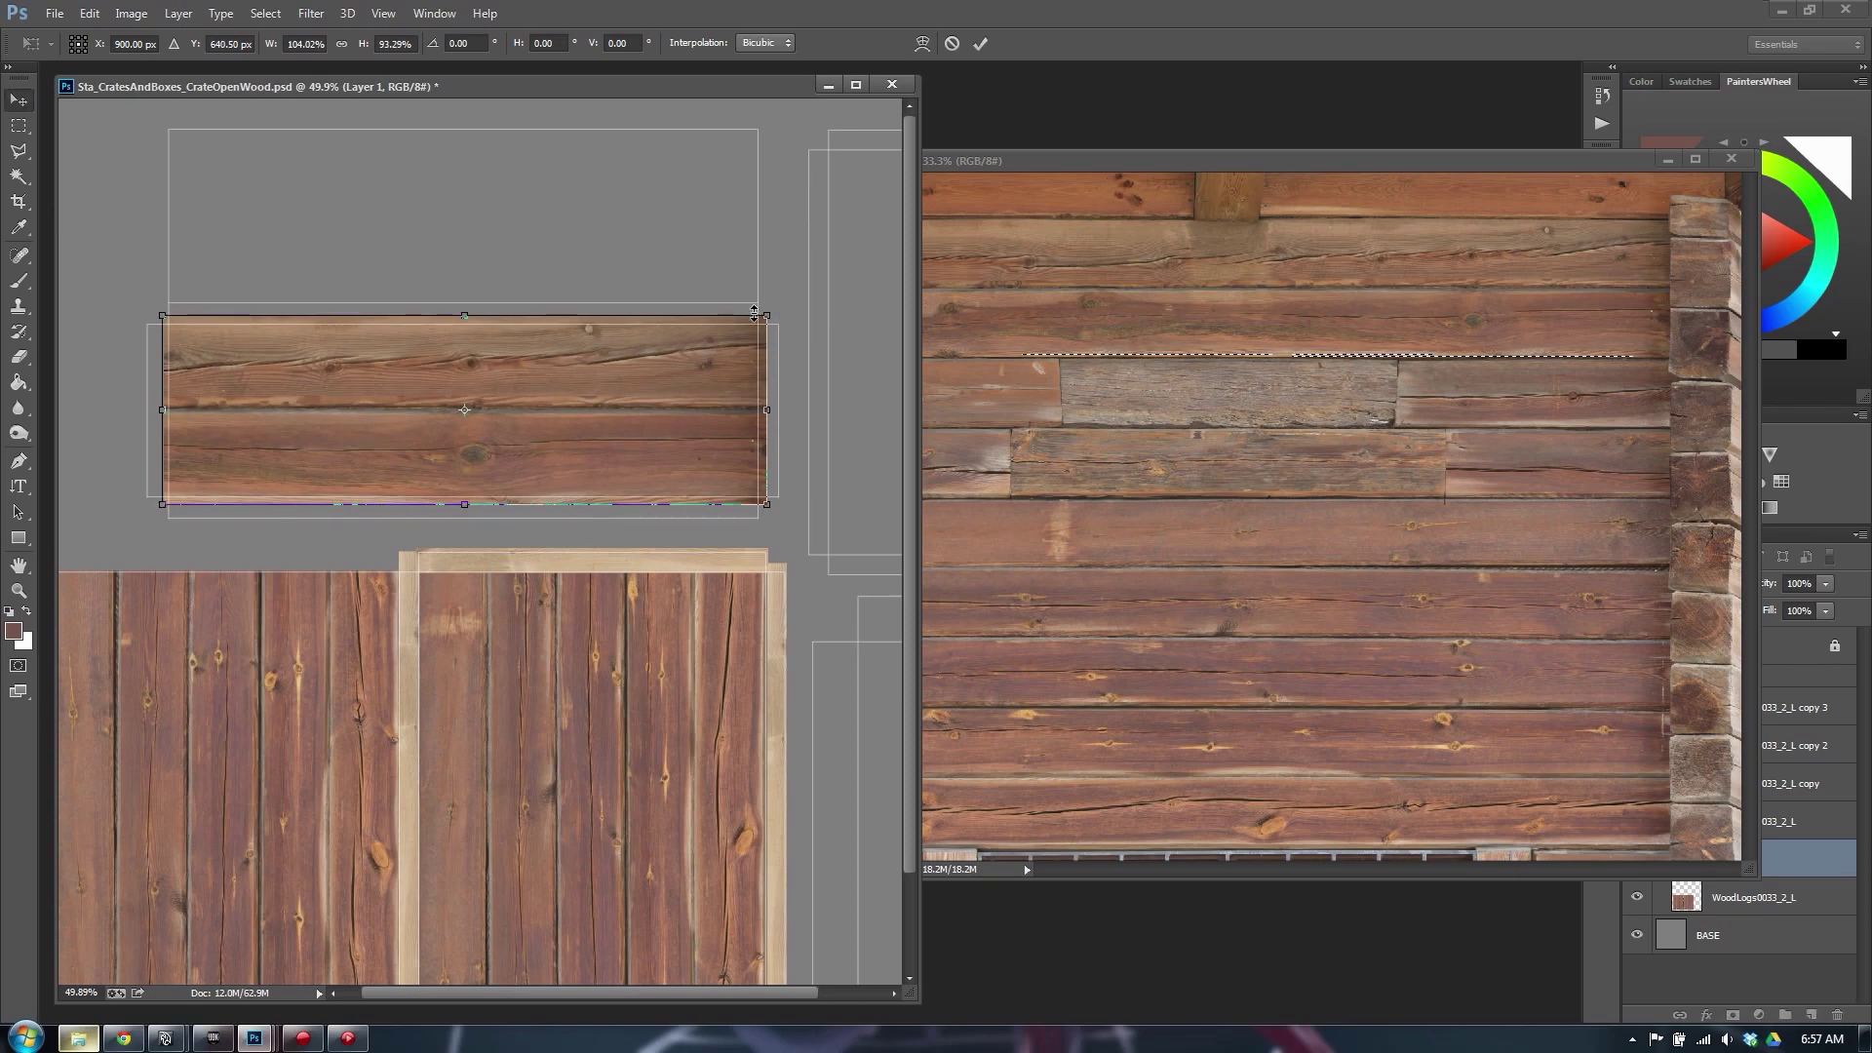
{"action": "key", "text": "Return"}
{"action": "left_click_drag", "start_coordinate": [410, 408], "coordinate": [421, 408]}
{"action": "left_click_drag", "start_coordinate": [605, 433], "coordinate": [639, 459]}
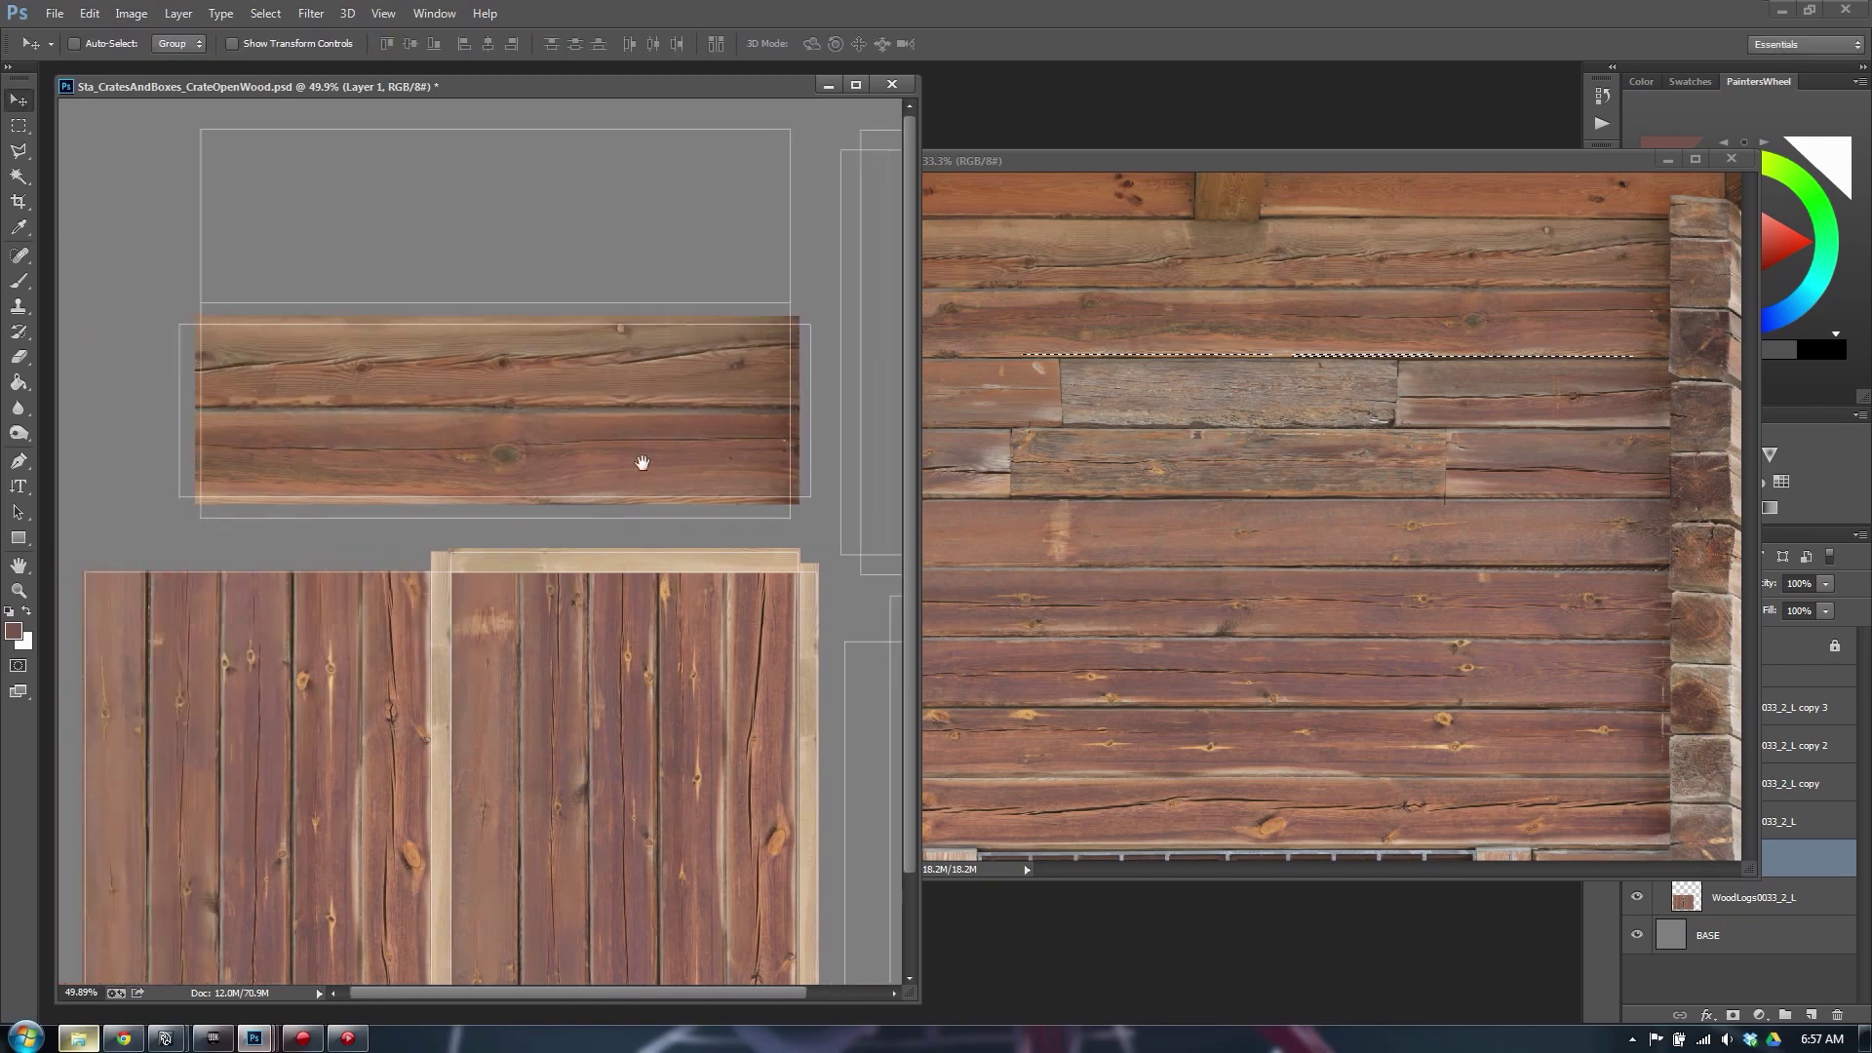
{"action": "scroll", "coordinate": [488, 429], "scroll_direction": "up", "scroll_amount": 4, "text": "alt"}
{"action": "left_click_drag", "start_coordinate": [451, 381], "coordinate": [501, 448]}
{"action": "scroll", "coordinate": [503, 447], "scroll_direction": "down", "scroll_amount": 3, "text": "alt"}
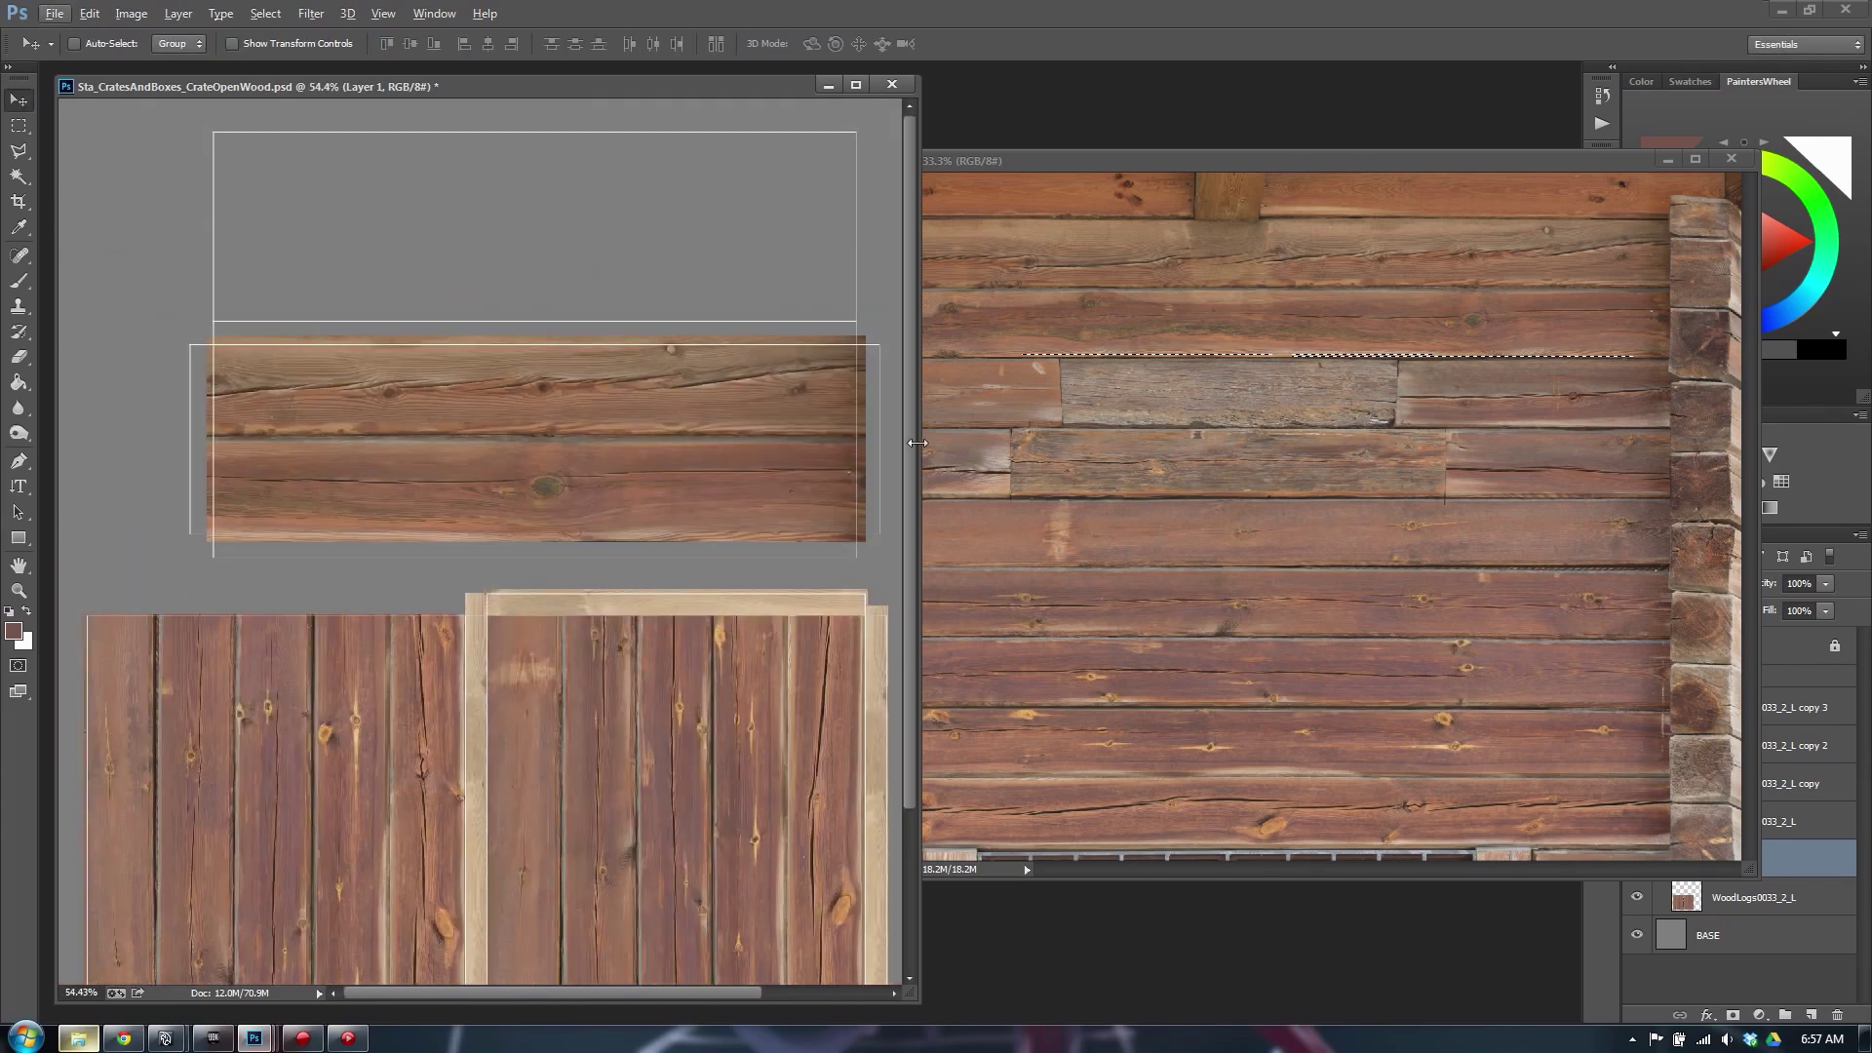
Duplicate the horizontal planks into the upper half of the upper UV shell and rotate the copy 180 degrees
{"action": "left_click_drag", "start_coordinate": [917, 443], "coordinate": [1162, 443]}
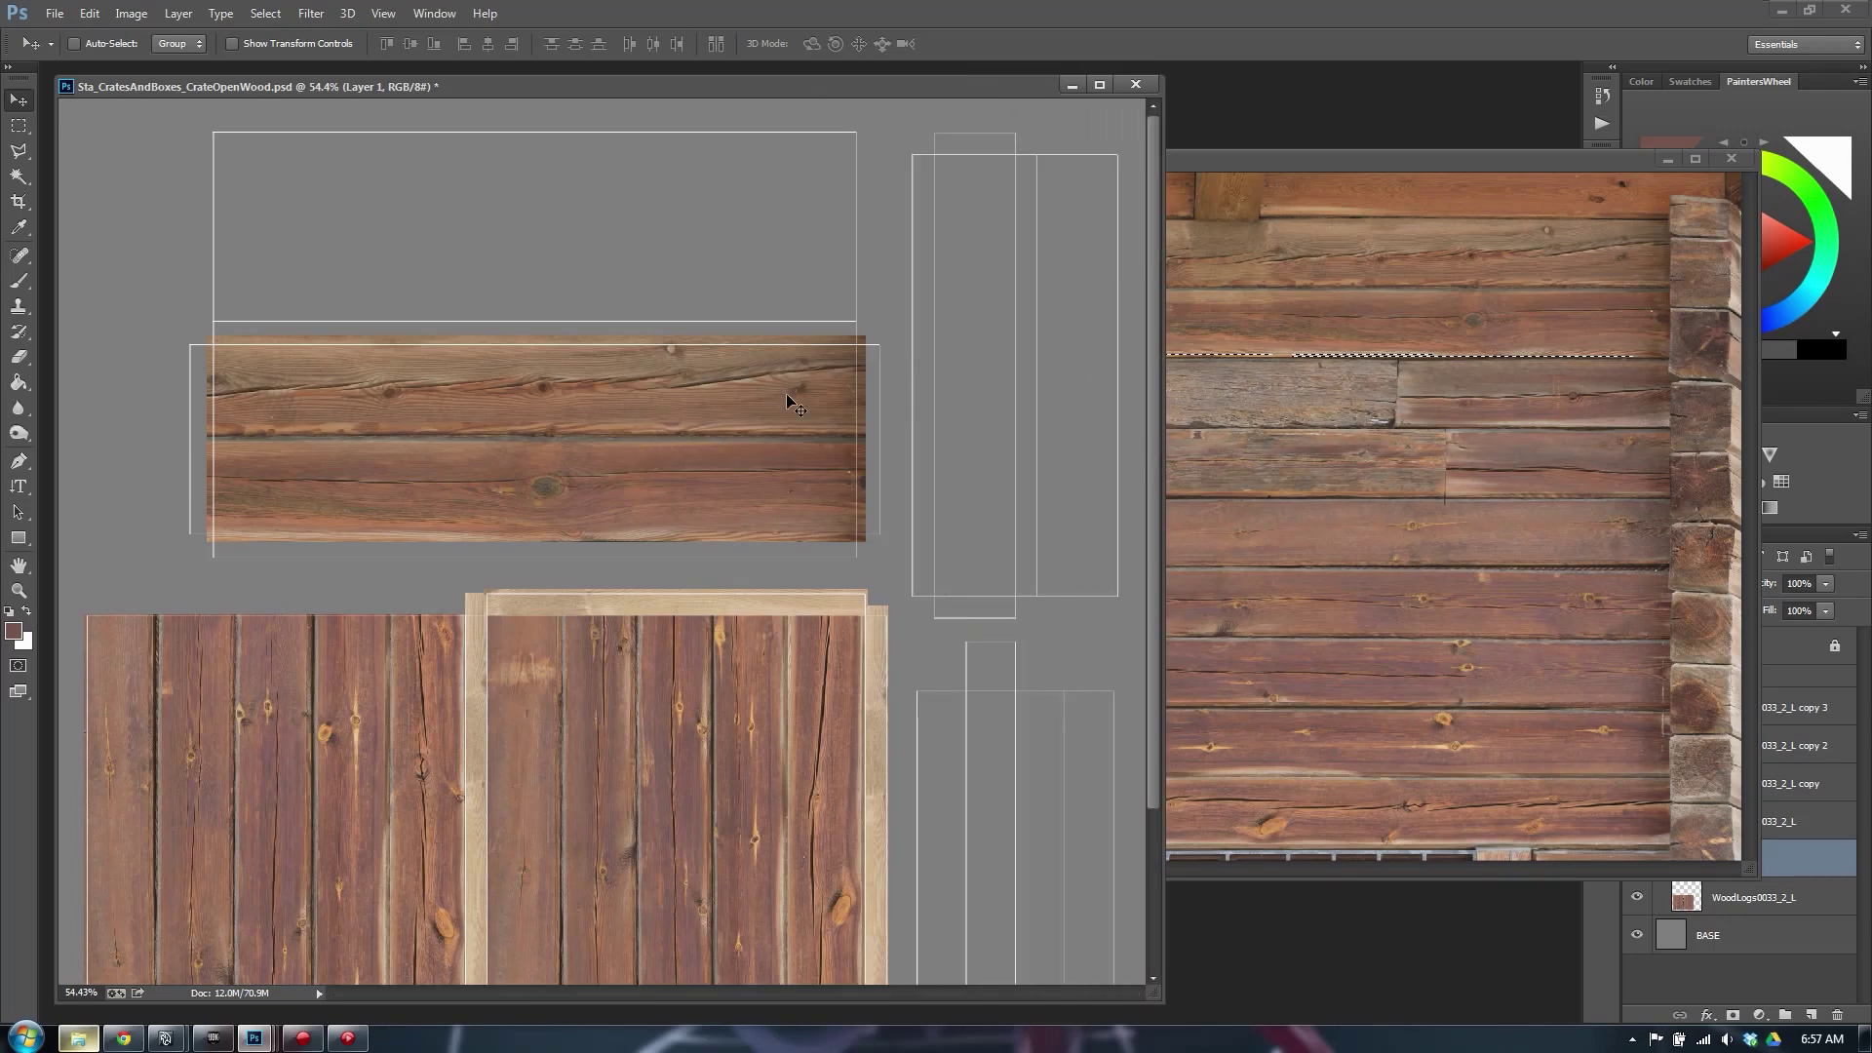
{"action": "left_click_drag", "start_coordinate": [591, 354], "coordinate": [525, 249], "text": "alt"}
{"action": "key", "text": "ctrl+t"}
{"action": "left_click_drag", "start_coordinate": [863, 95], "coordinate": [11, 307], "text": "shift"}
{"action": "key", "text": "Return"}
Nudge the rotated plank copy upward so it extends slightly past the upper outline of the UV shell
{"action": "key", "text": "Up"}
{"action": "key", "text": "Up"}
{"action": "key", "text": "Up"}
{"action": "key", "text": "Up"}
{"action": "key", "text": "Up"}
{"action": "key", "text": "Up"}
{"action": "key", "text": "Up"}
{"action": "key", "text": "Up"}
{"action": "key", "text": "Up"}
{"action": "key", "text": "Up"}
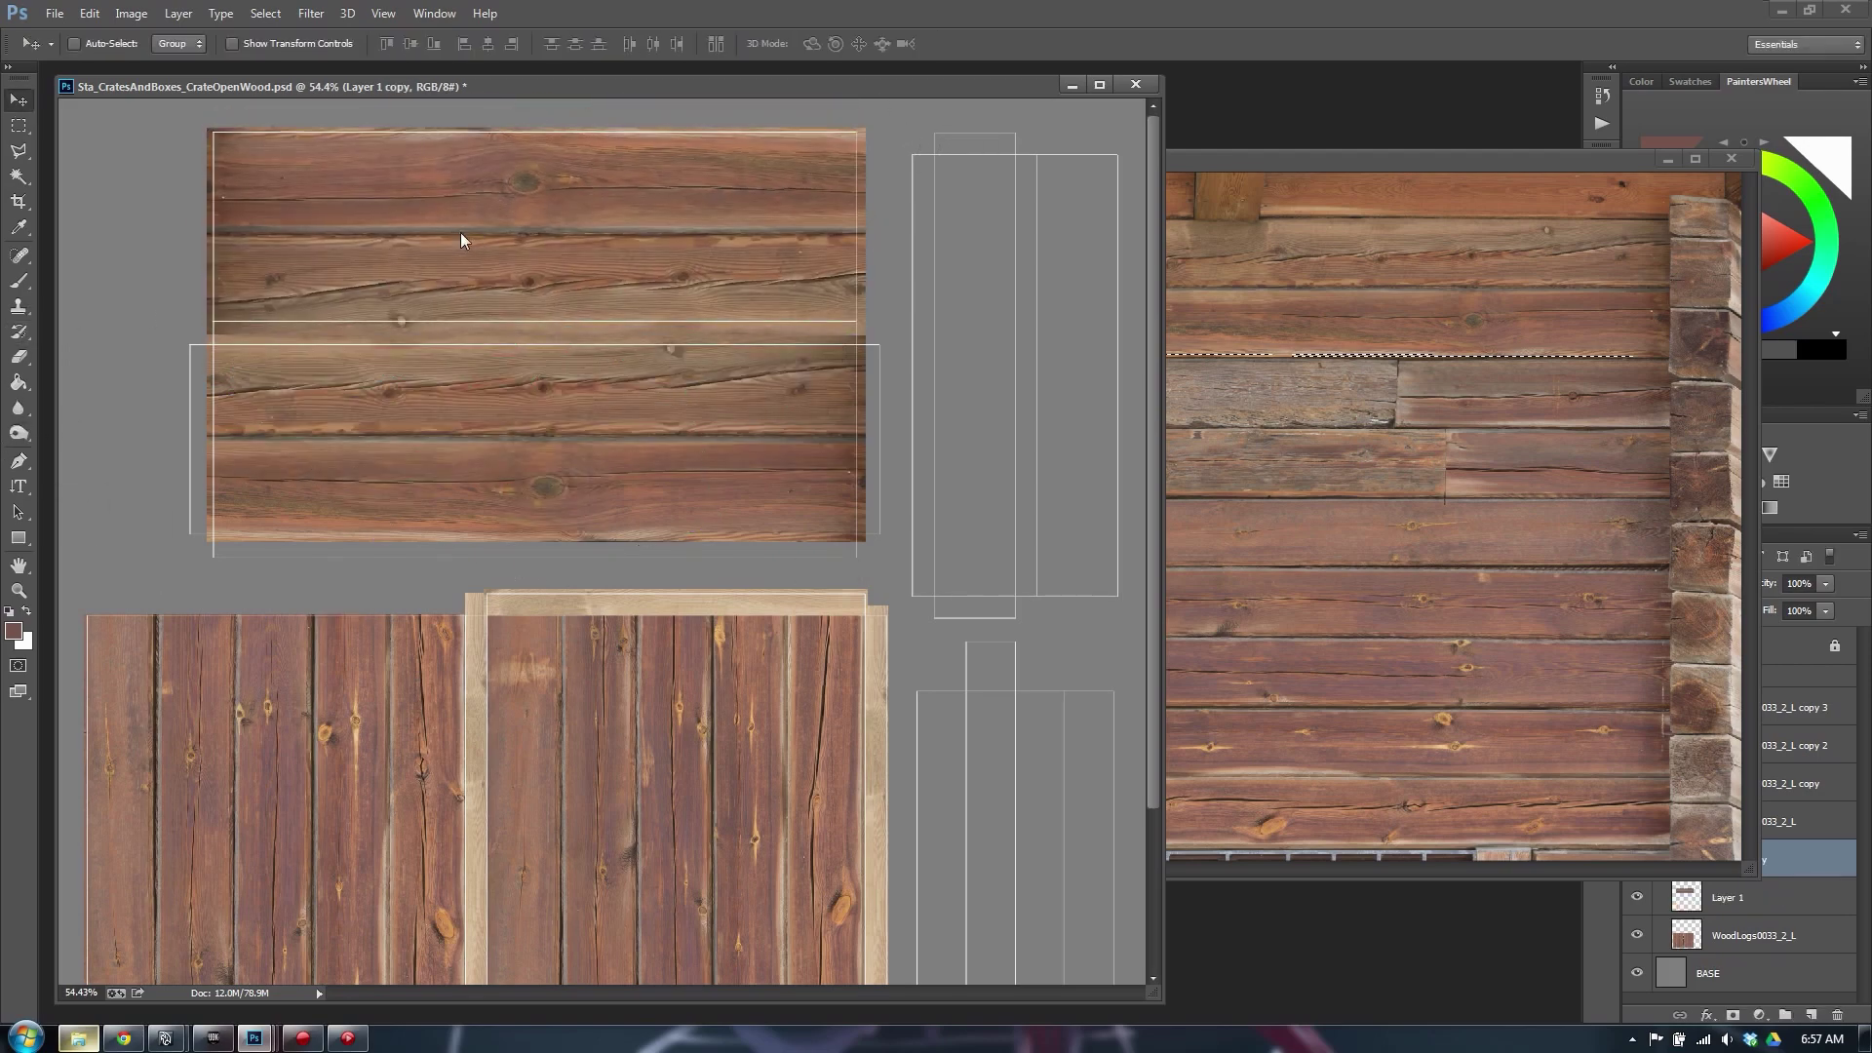
Strengthen the rotated plank copy's contrast with an S-shaped Curves adjustment and reduce its saturation by roughly 30
{"action": "key", "text": "ctrl+m"}
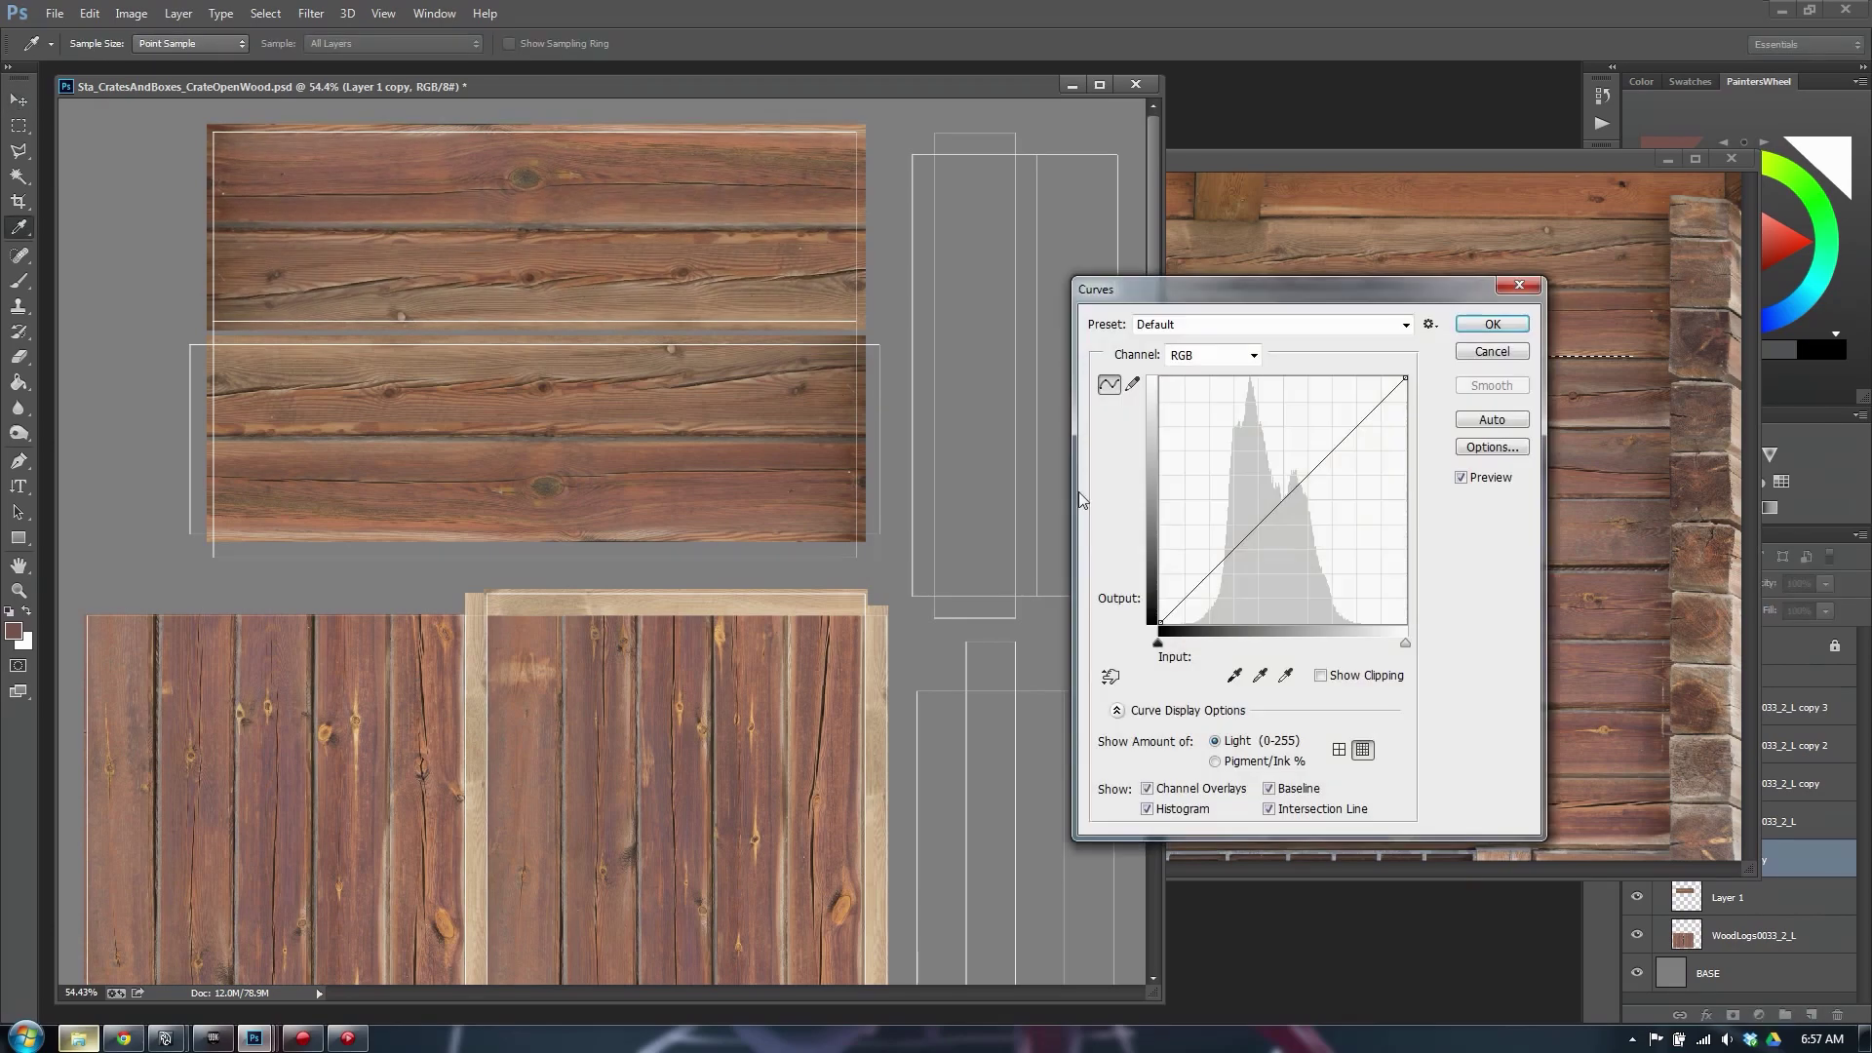
{"action": "left_click_drag", "start_coordinate": [1217, 570], "coordinate": [1219, 581]}
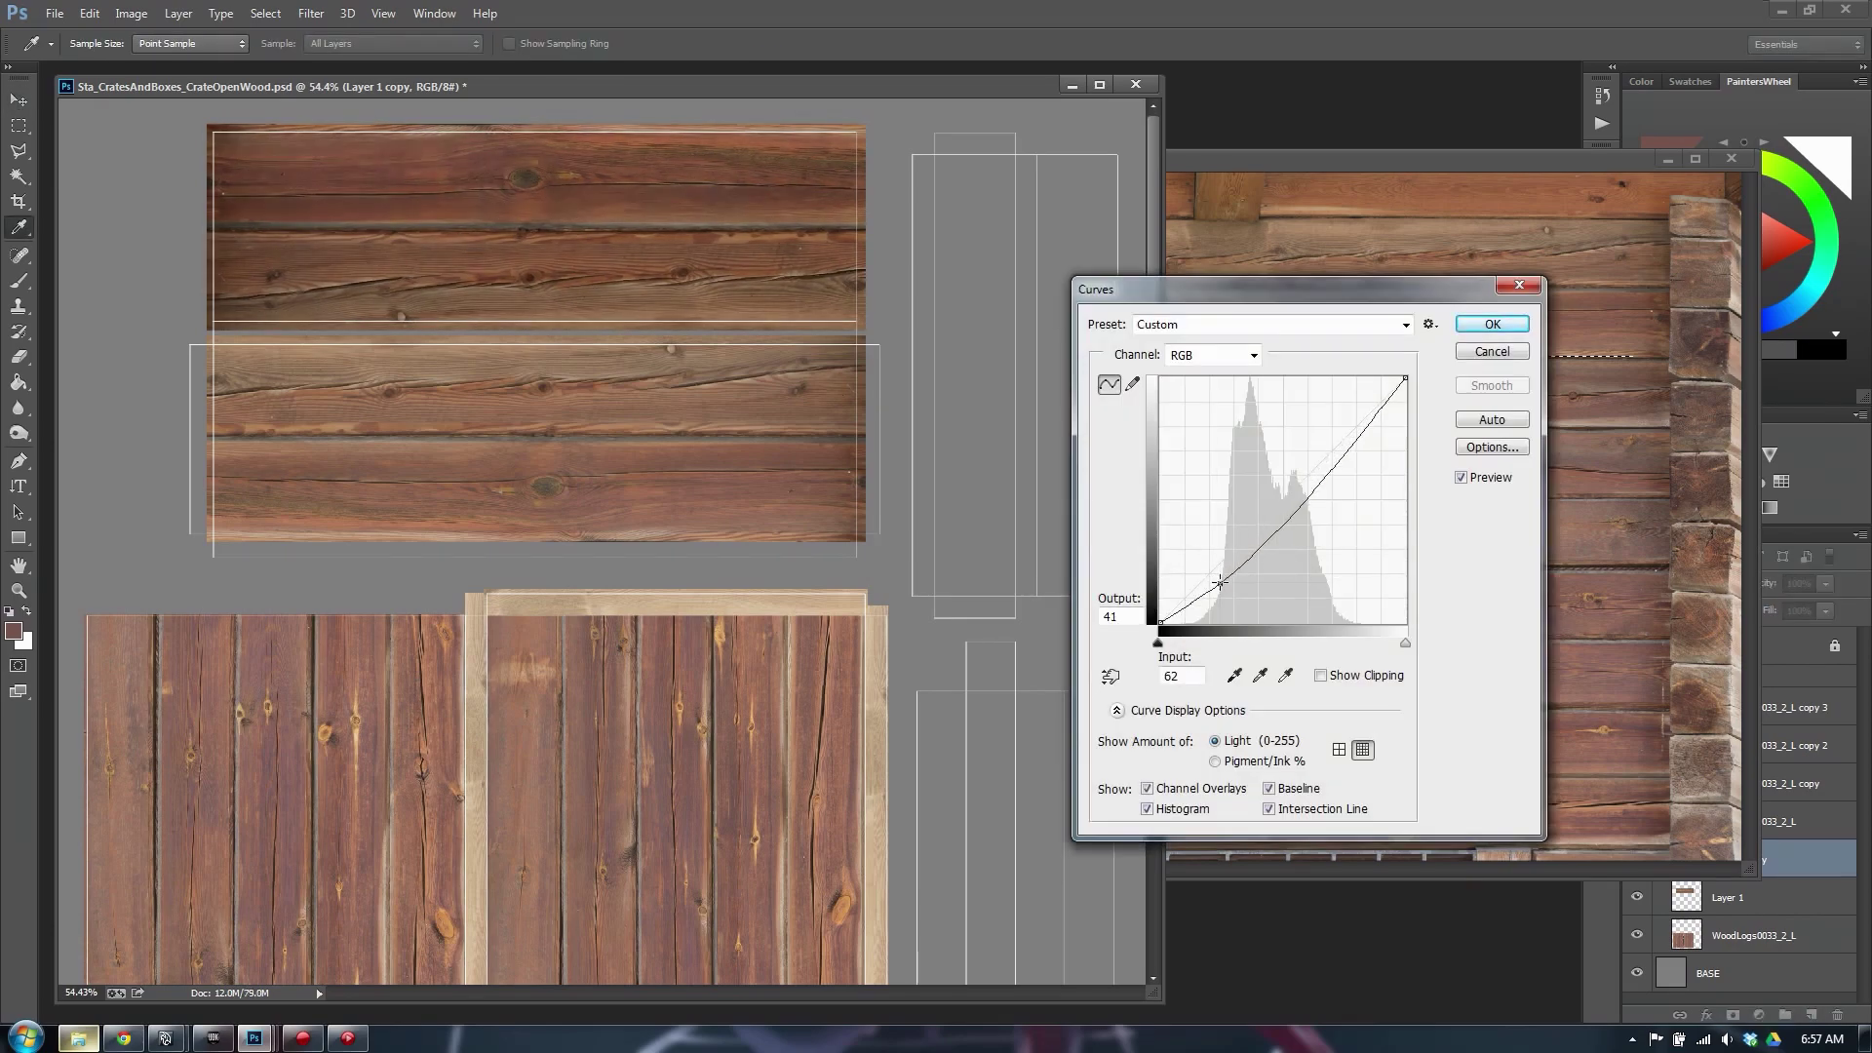
{"action": "left_click_drag", "start_coordinate": [1335, 454], "coordinate": [1336, 432]}
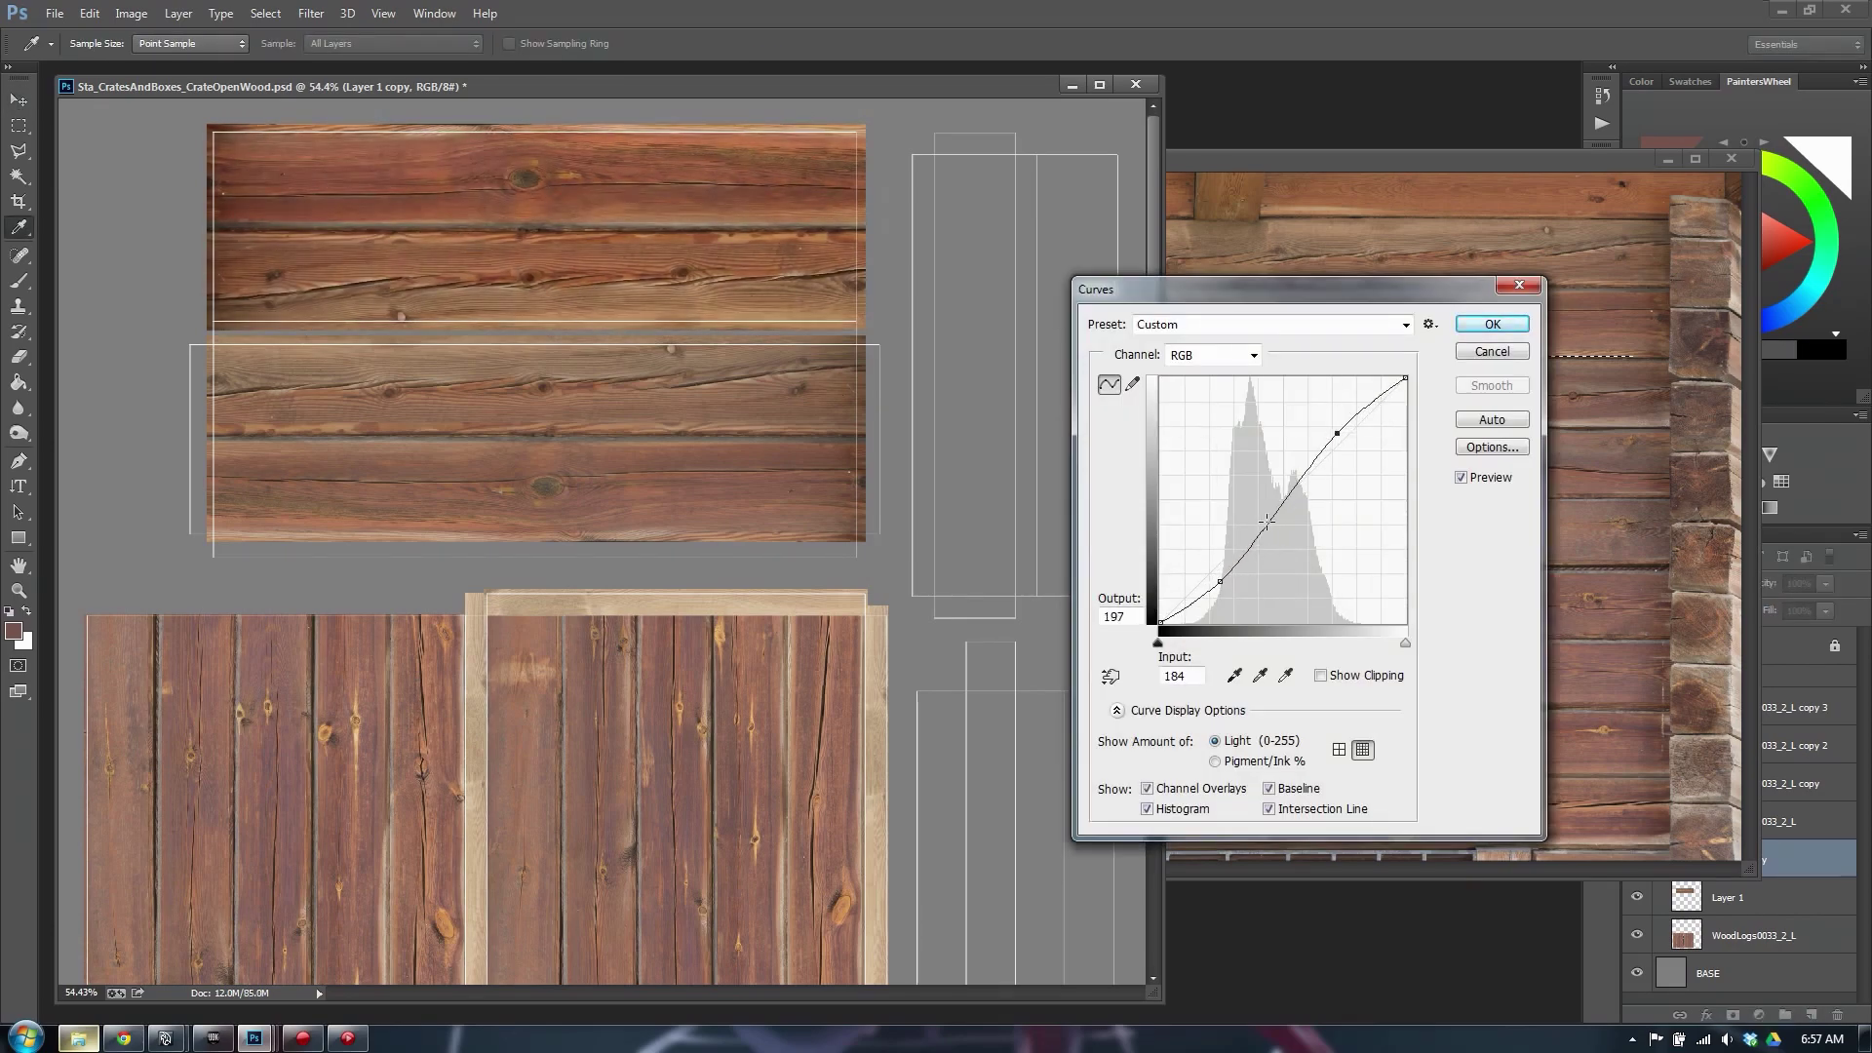
{"action": "left_click", "coordinate": [1265, 520]}
{"action": "left_click", "coordinate": [1519, 323]}
{"action": "key", "text": "ctrl+u"}
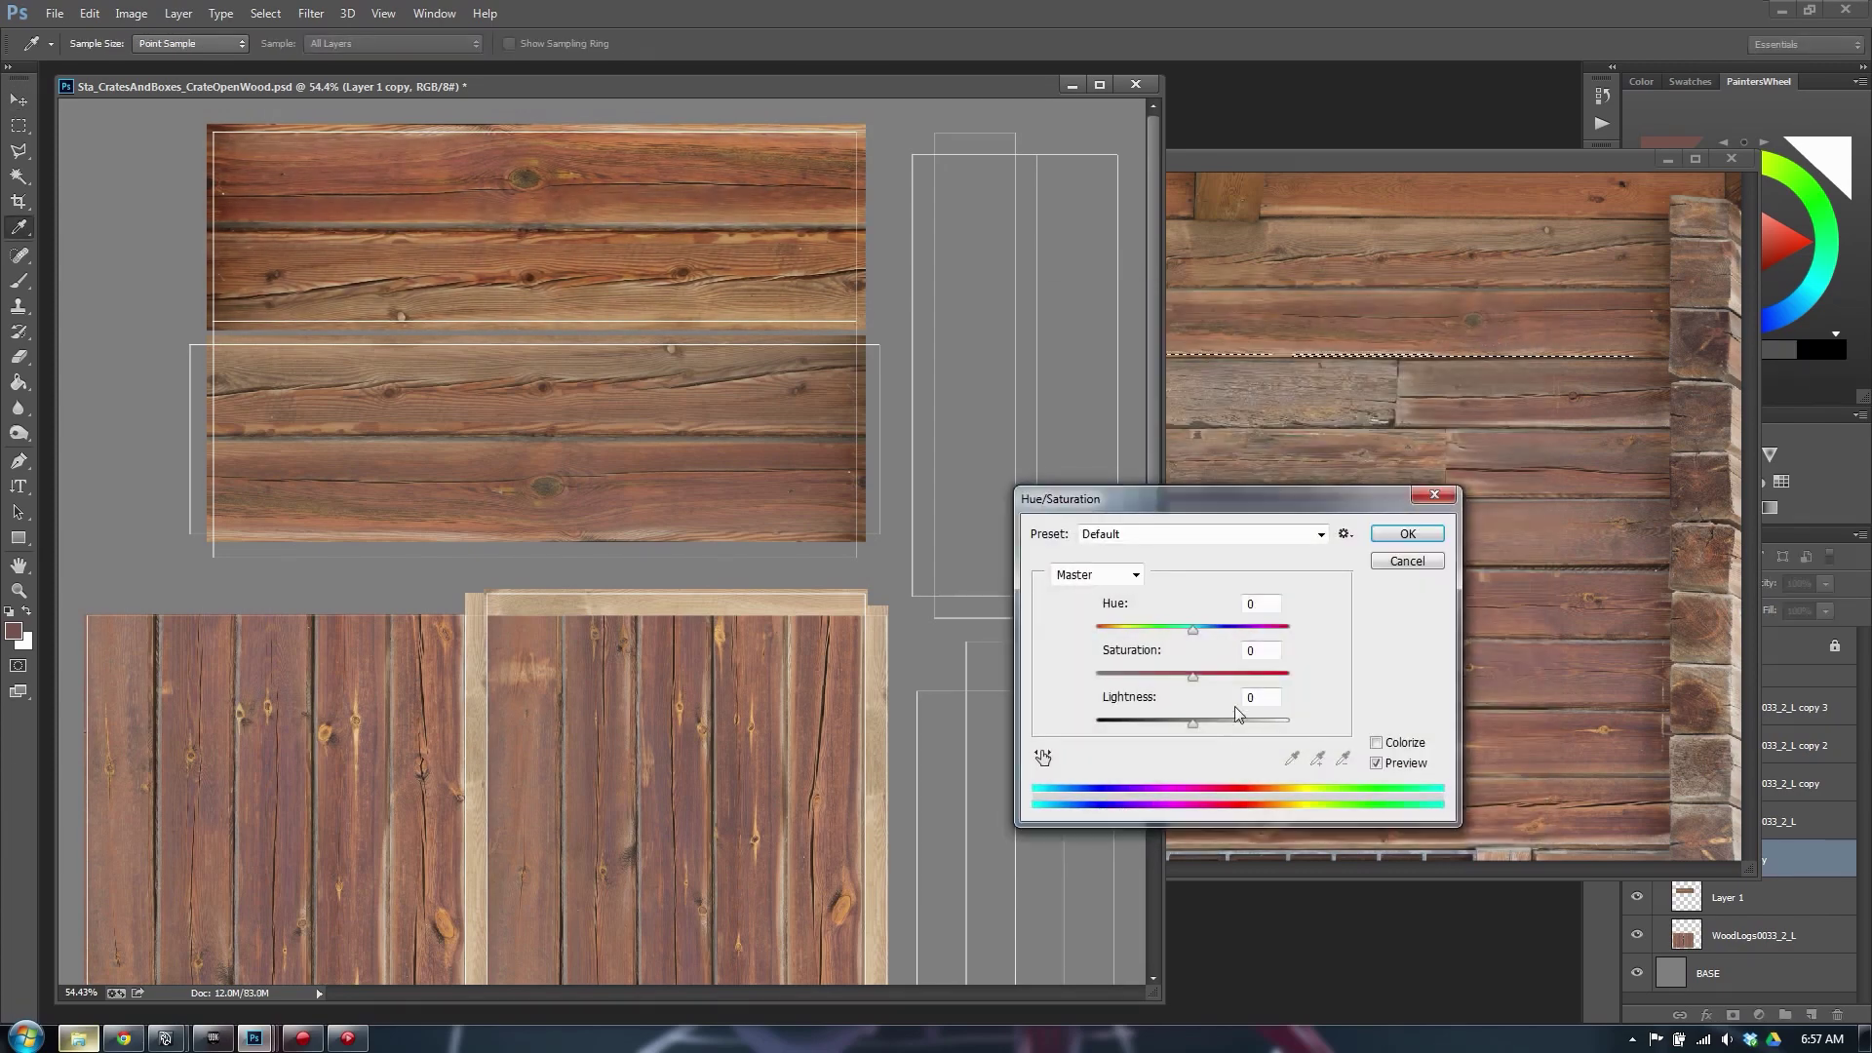
{"action": "left_click_drag", "start_coordinate": [1190, 676], "coordinate": [1163, 677]}
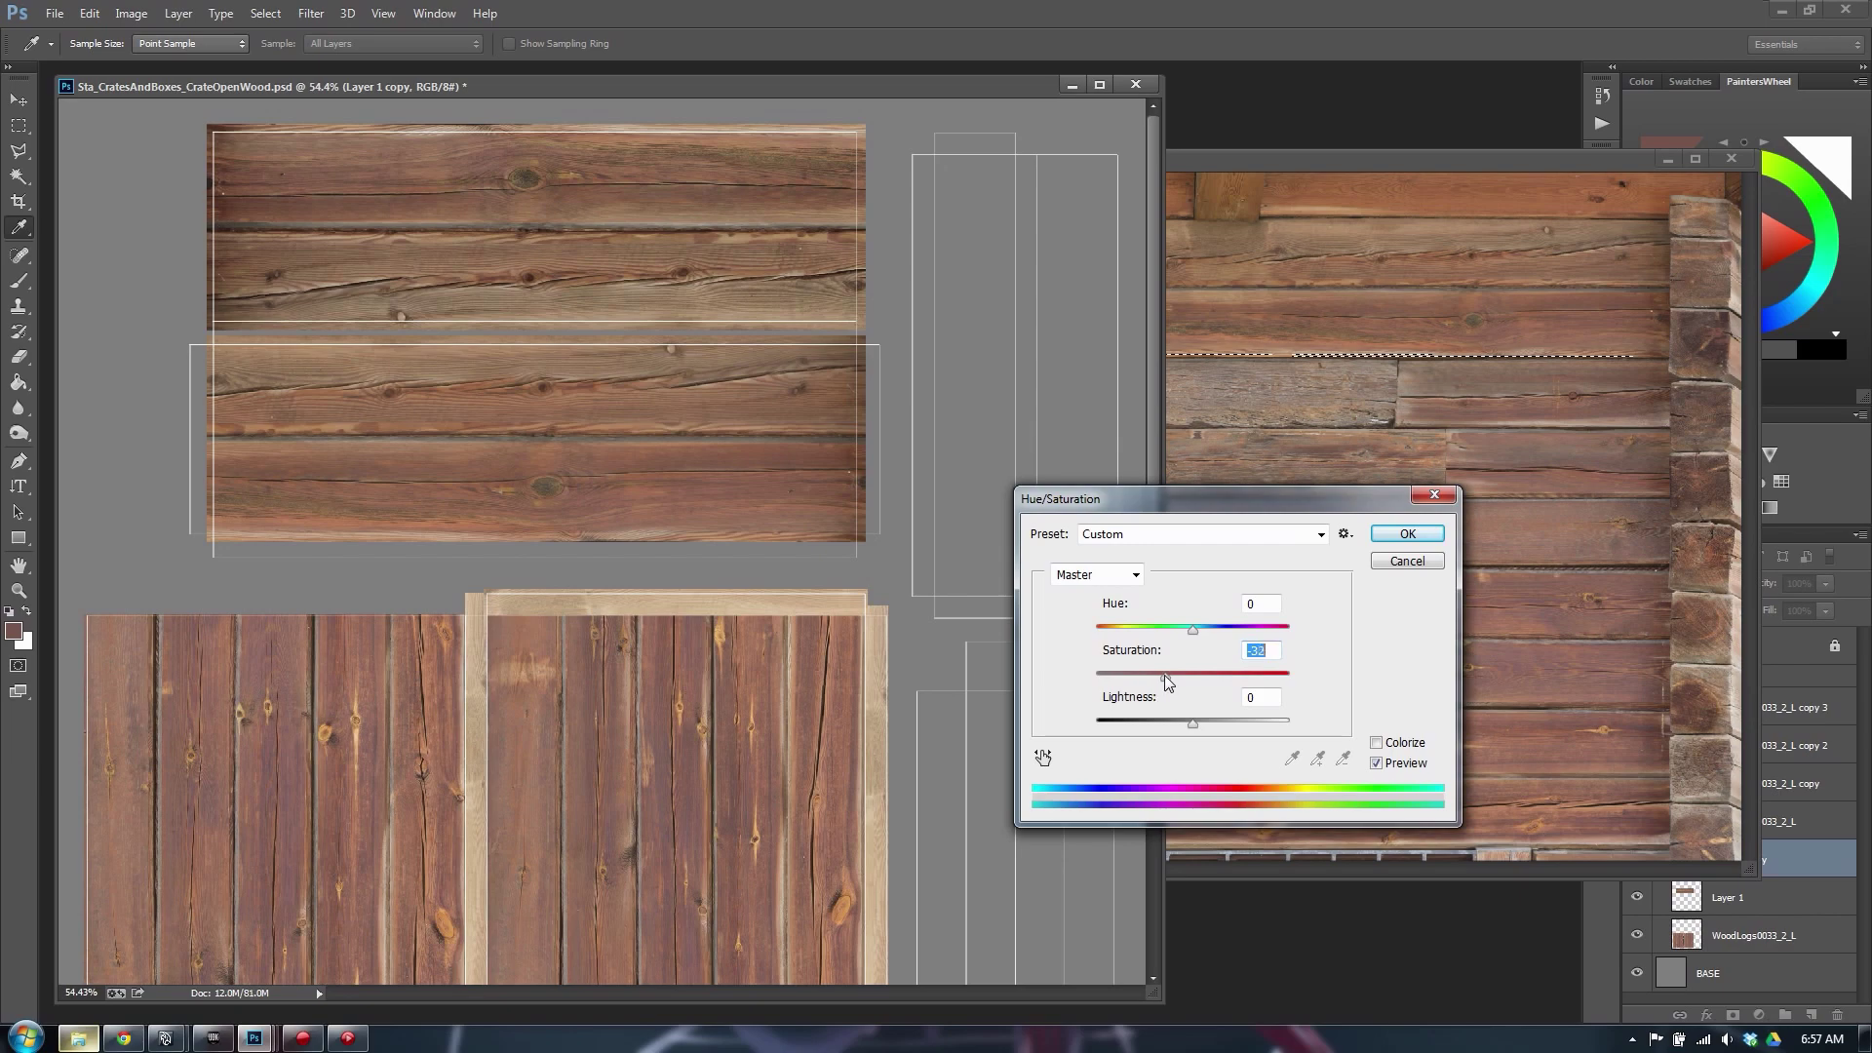
{"action": "left_click", "coordinate": [1442, 535]}
Copy a left-hand section of the two uppermost full-length planks from the wood texture image and paste it into the crate document
{"action": "left_click", "coordinate": [1515, 429]}
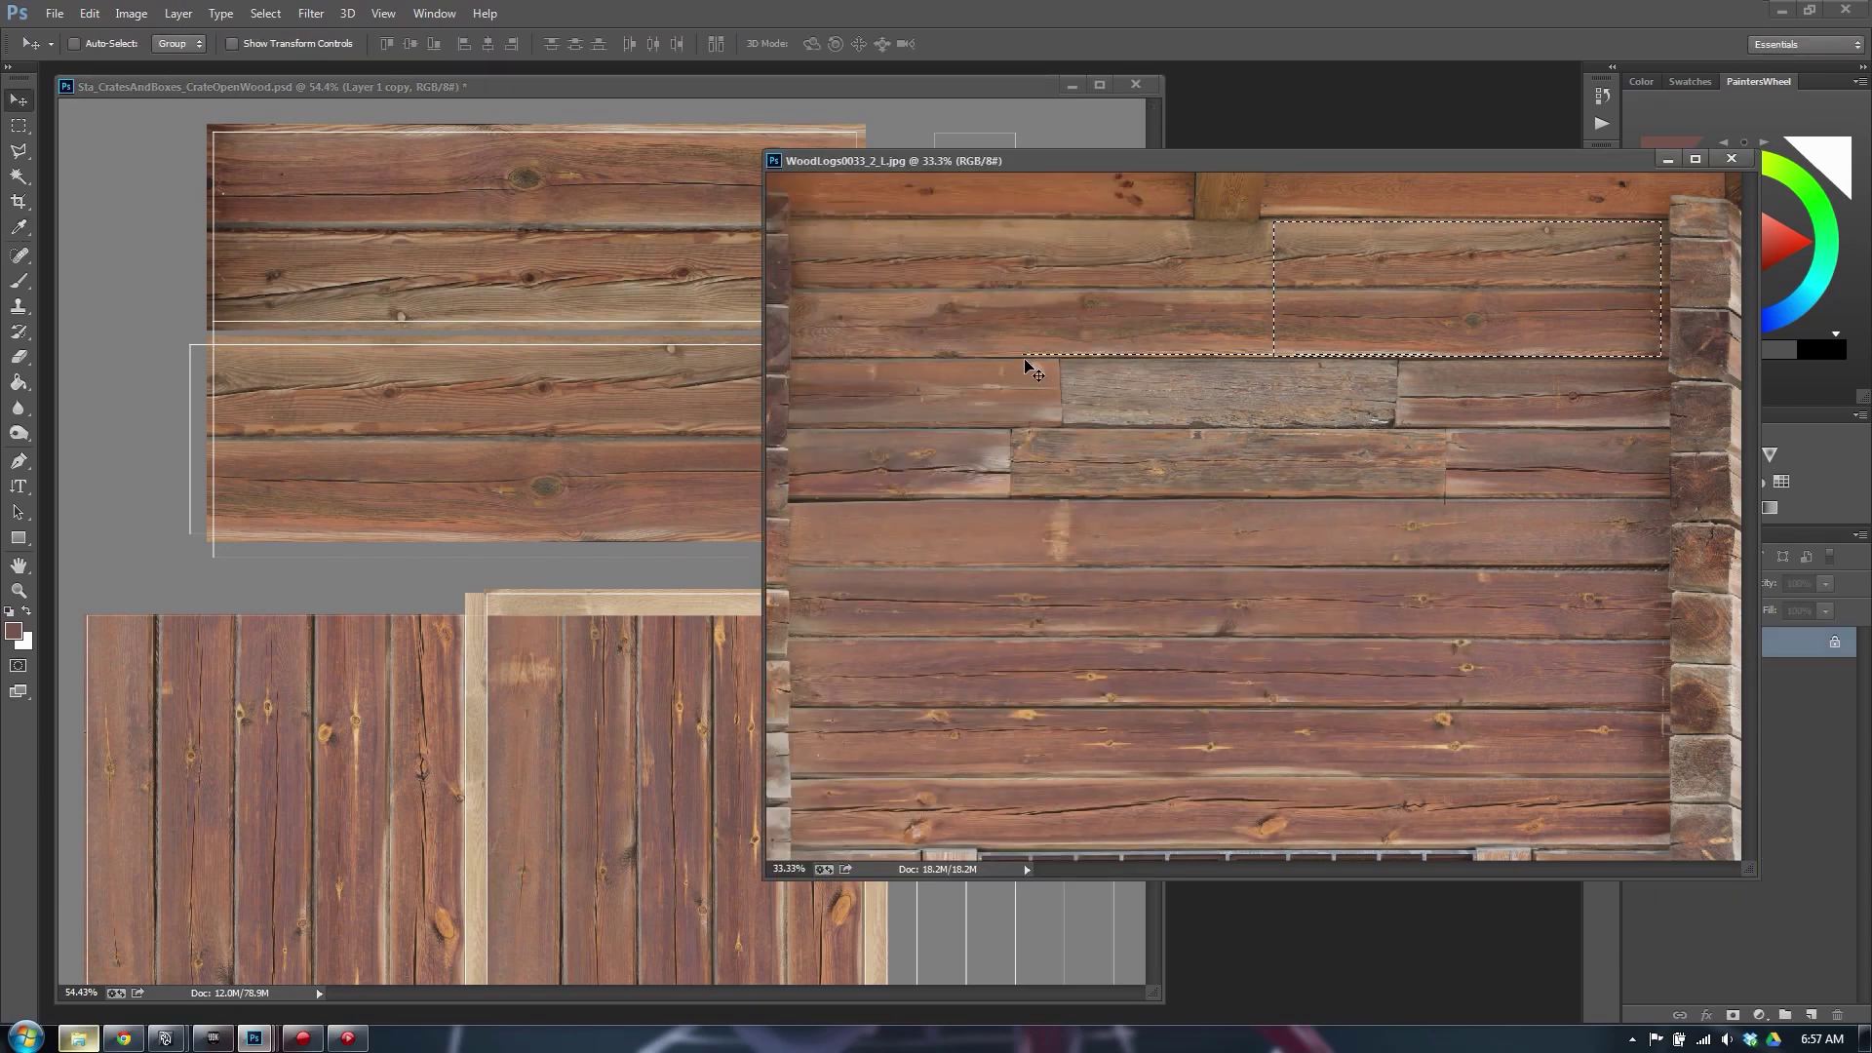
{"action": "key", "text": "m"}
{"action": "key", "text": "ctrl+d"}
{"action": "left_click_drag", "start_coordinate": [814, 224], "coordinate": [1189, 353]}
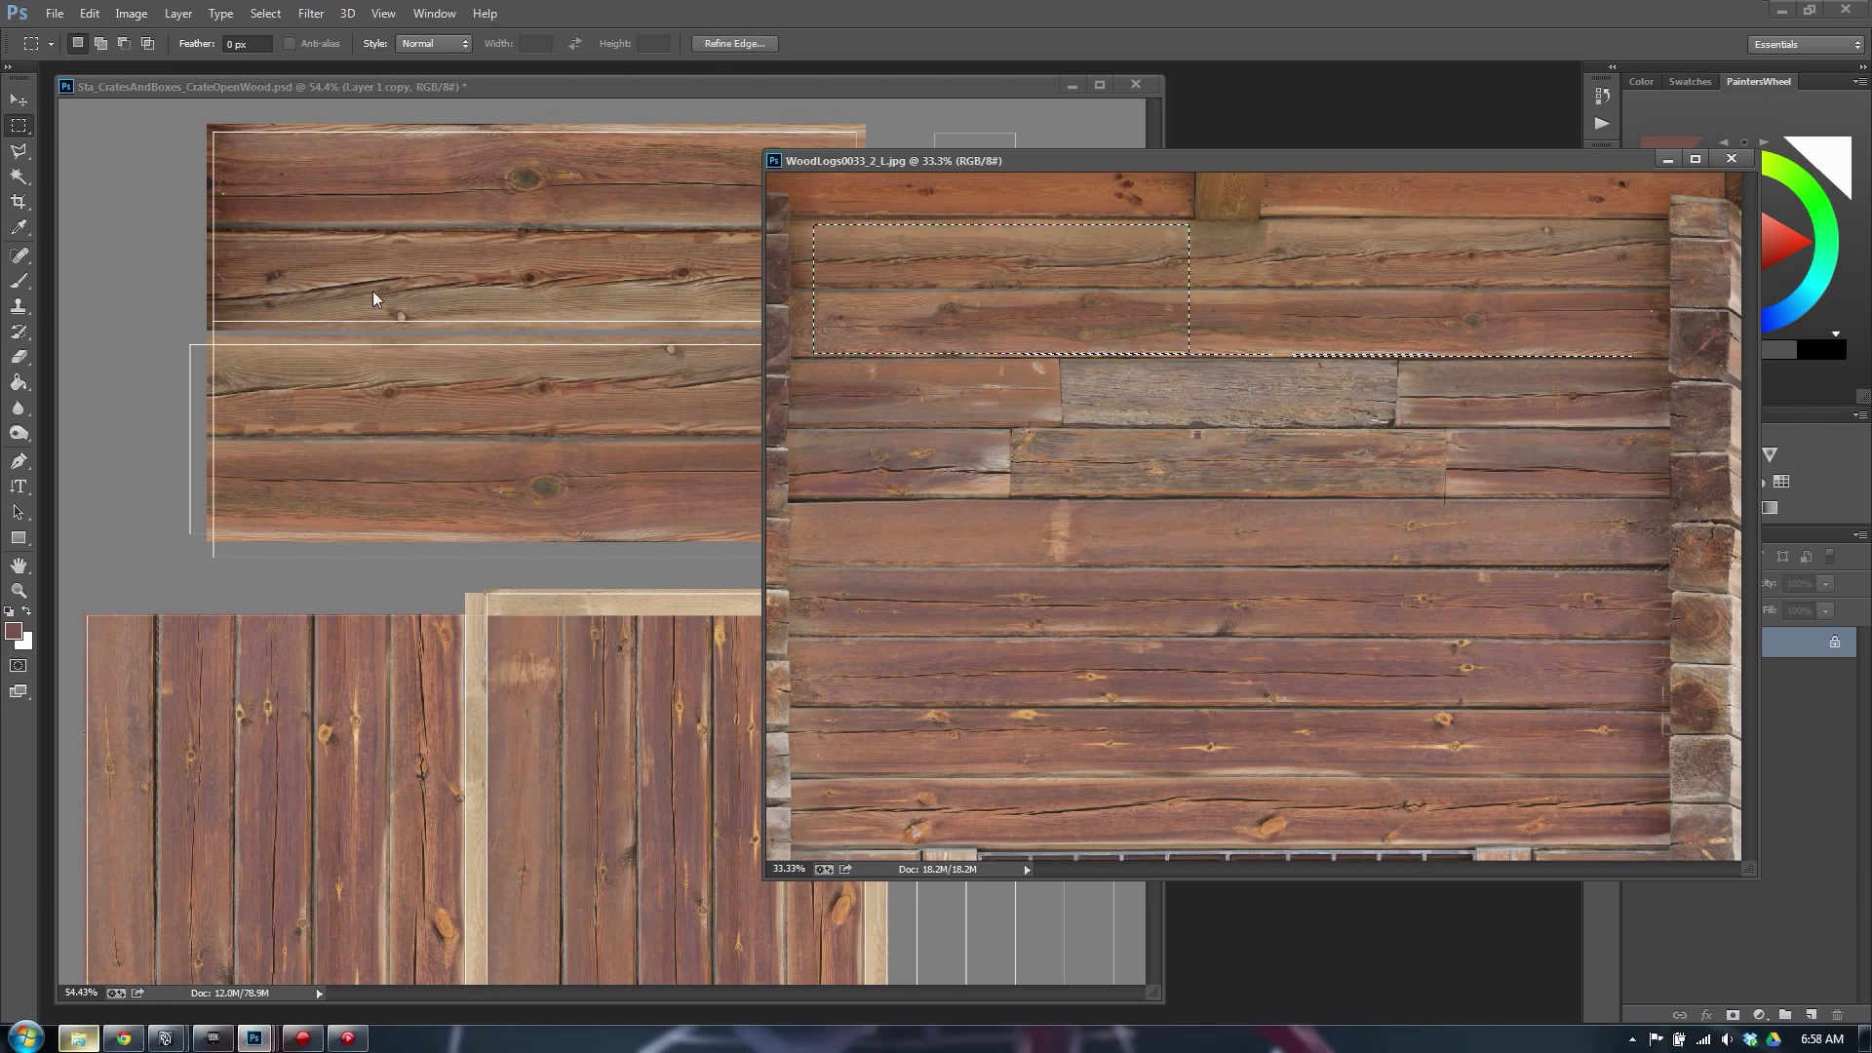
{"action": "left_click", "coordinate": [373, 293]}
{"action": "key", "text": "ctrl+b"}
{"action": "left_click", "coordinate": [1107, 337]}
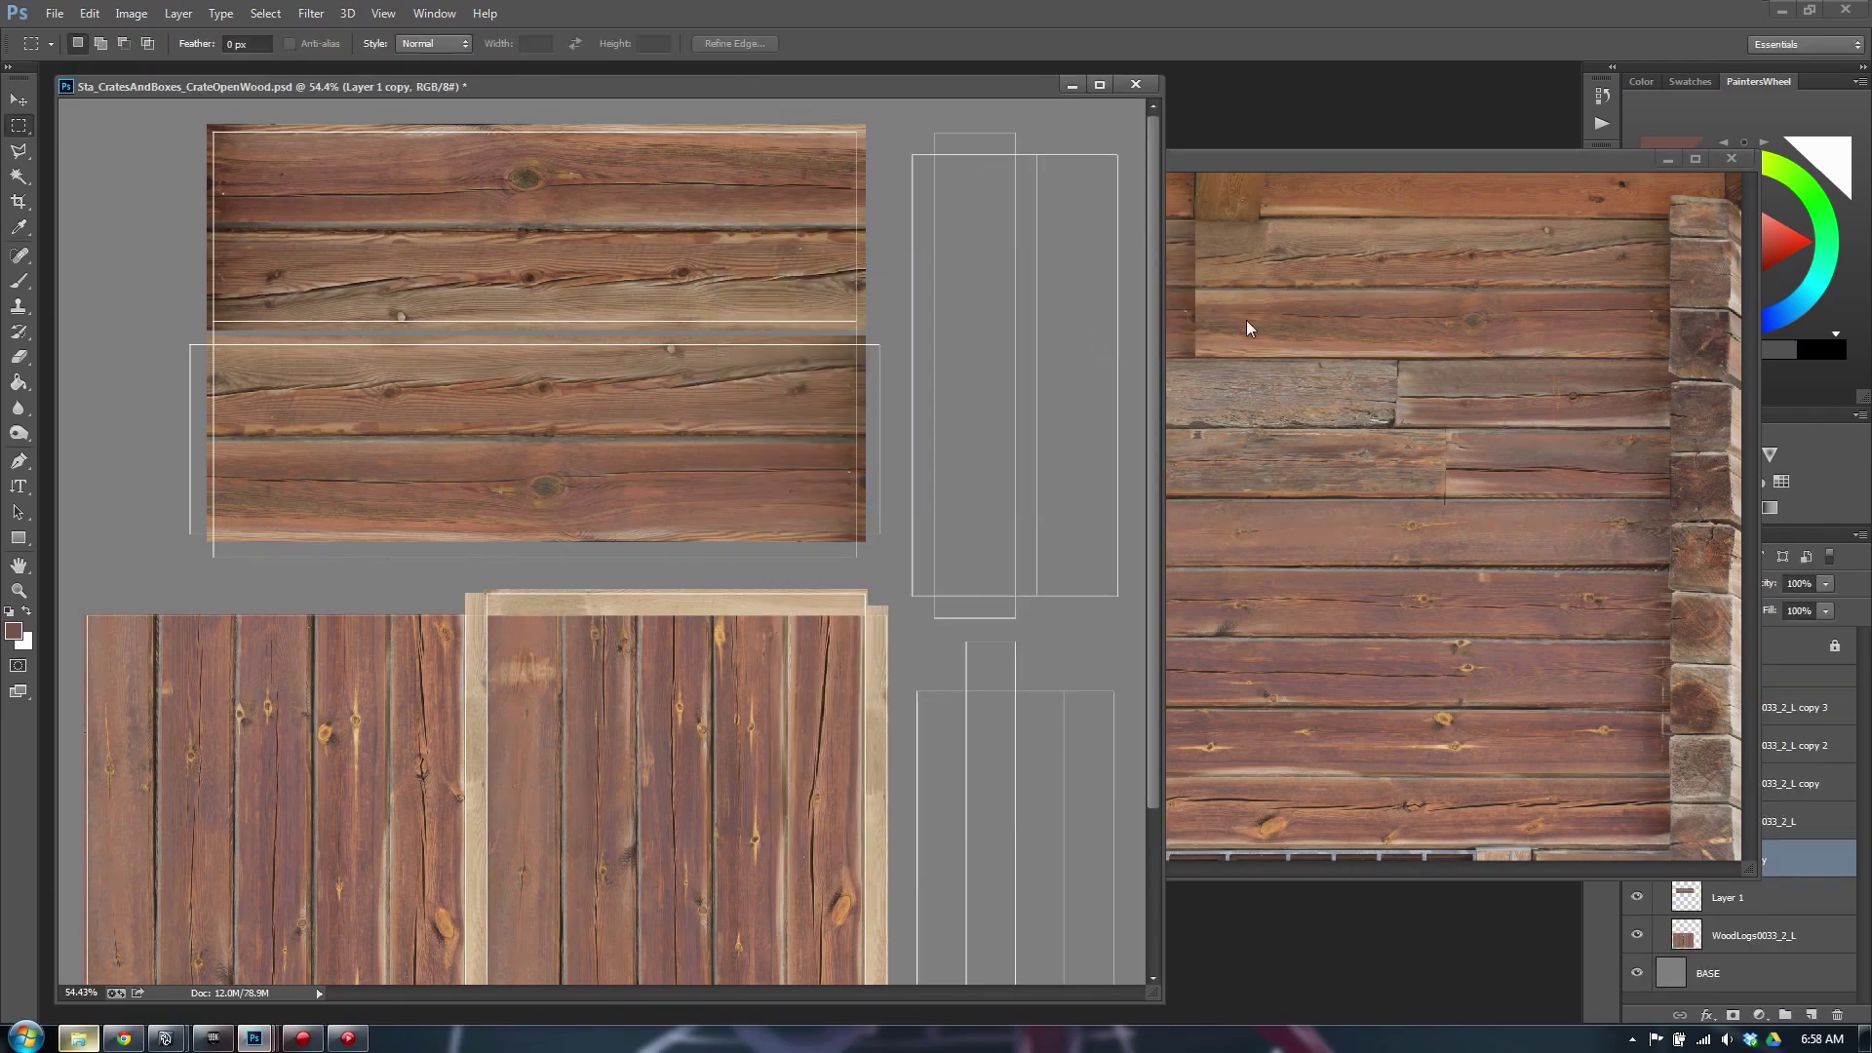
{"action": "left_click", "coordinate": [1248, 329]}
{"action": "key", "text": "ctrl+z"}
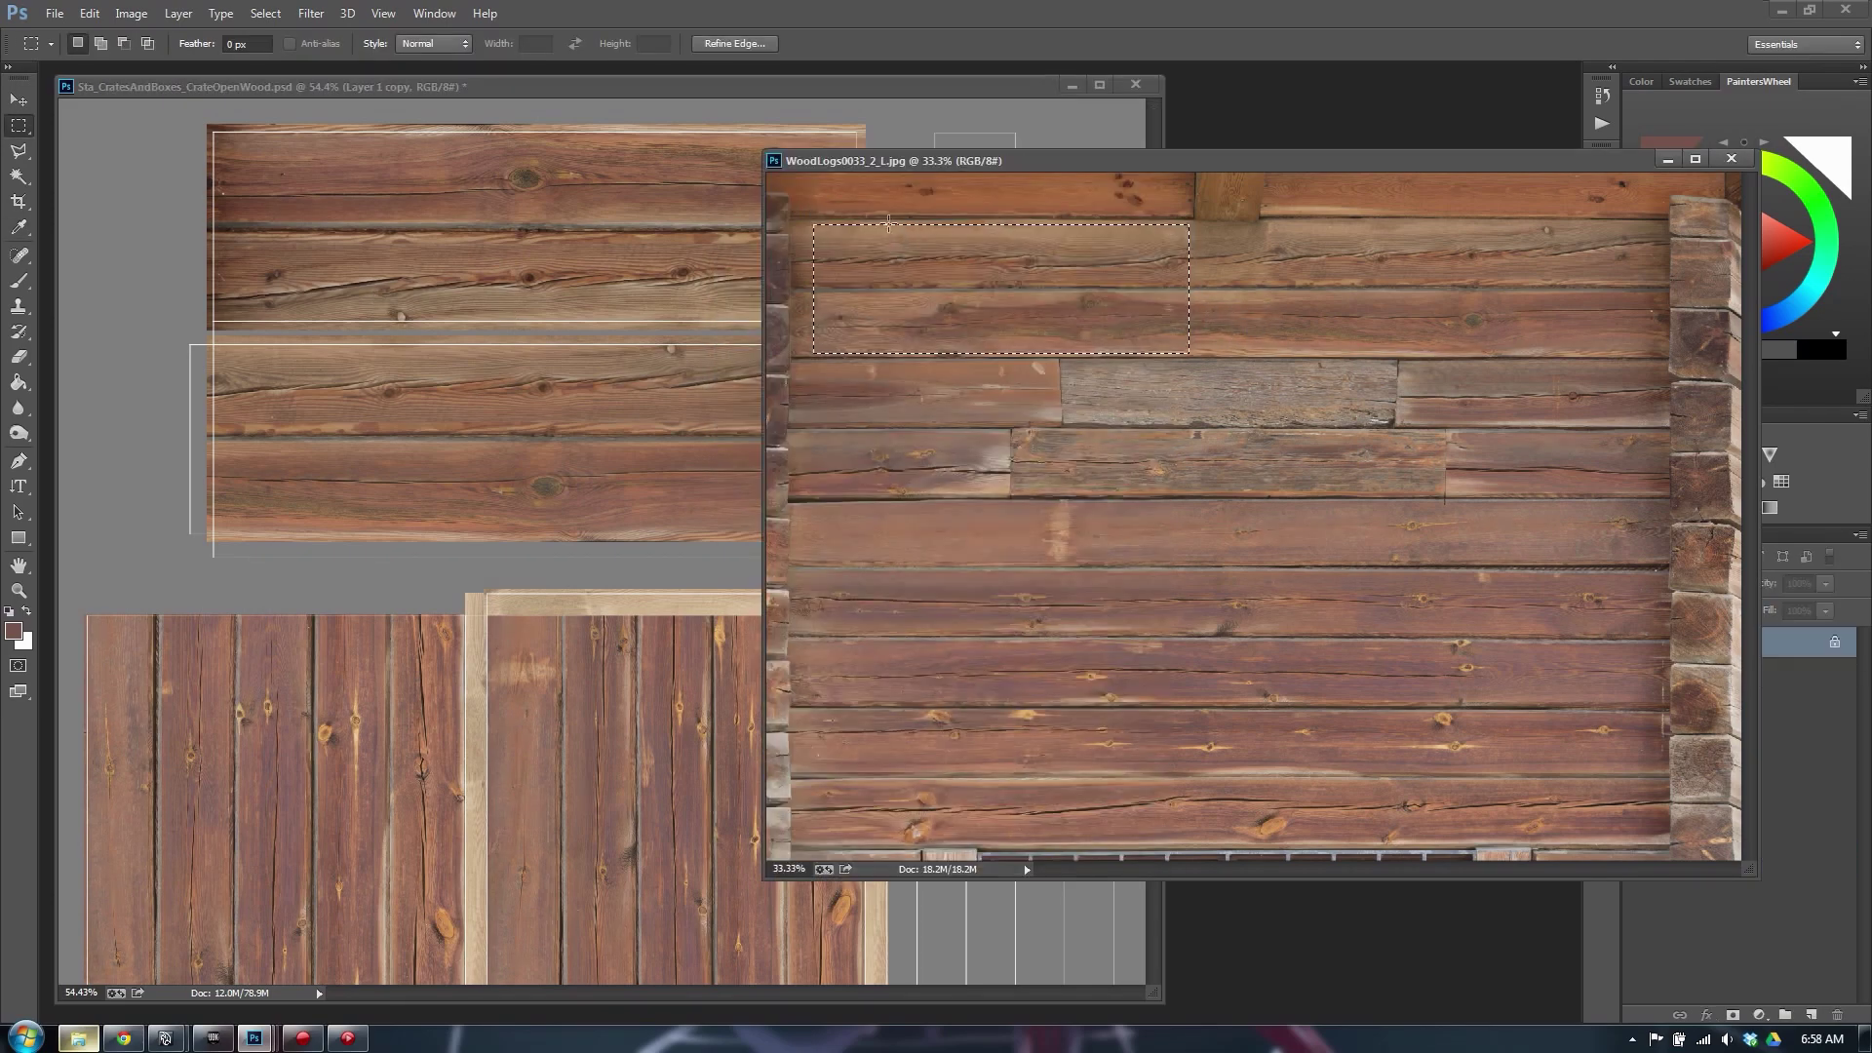
{"action": "left_click", "coordinate": [573, 236]}
{"action": "key", "text": "ctrl+v"}
{"action": "key", "text": "v"}
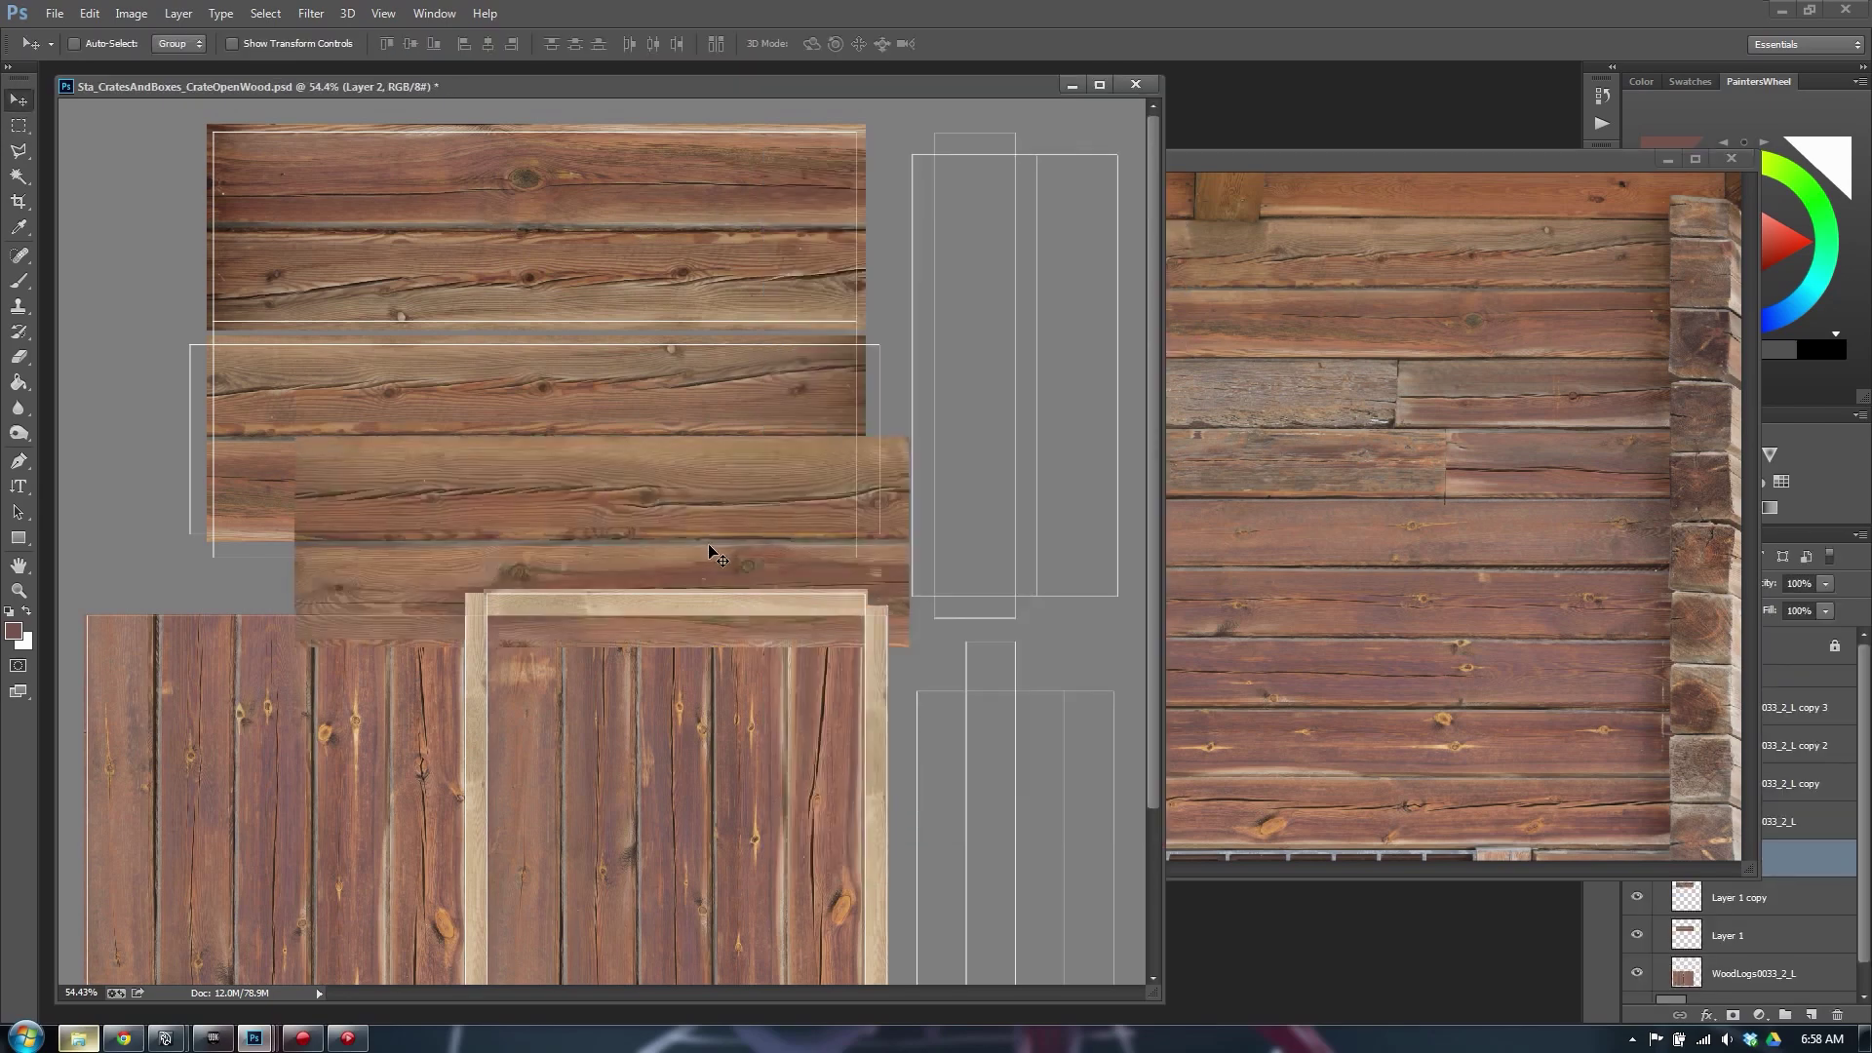
Align the pasted planks over the upper half of the upper UV shells and stretch them sideways to cover the full width
{"action": "left_click_drag", "start_coordinate": [711, 547], "coordinate": [622, 230]}
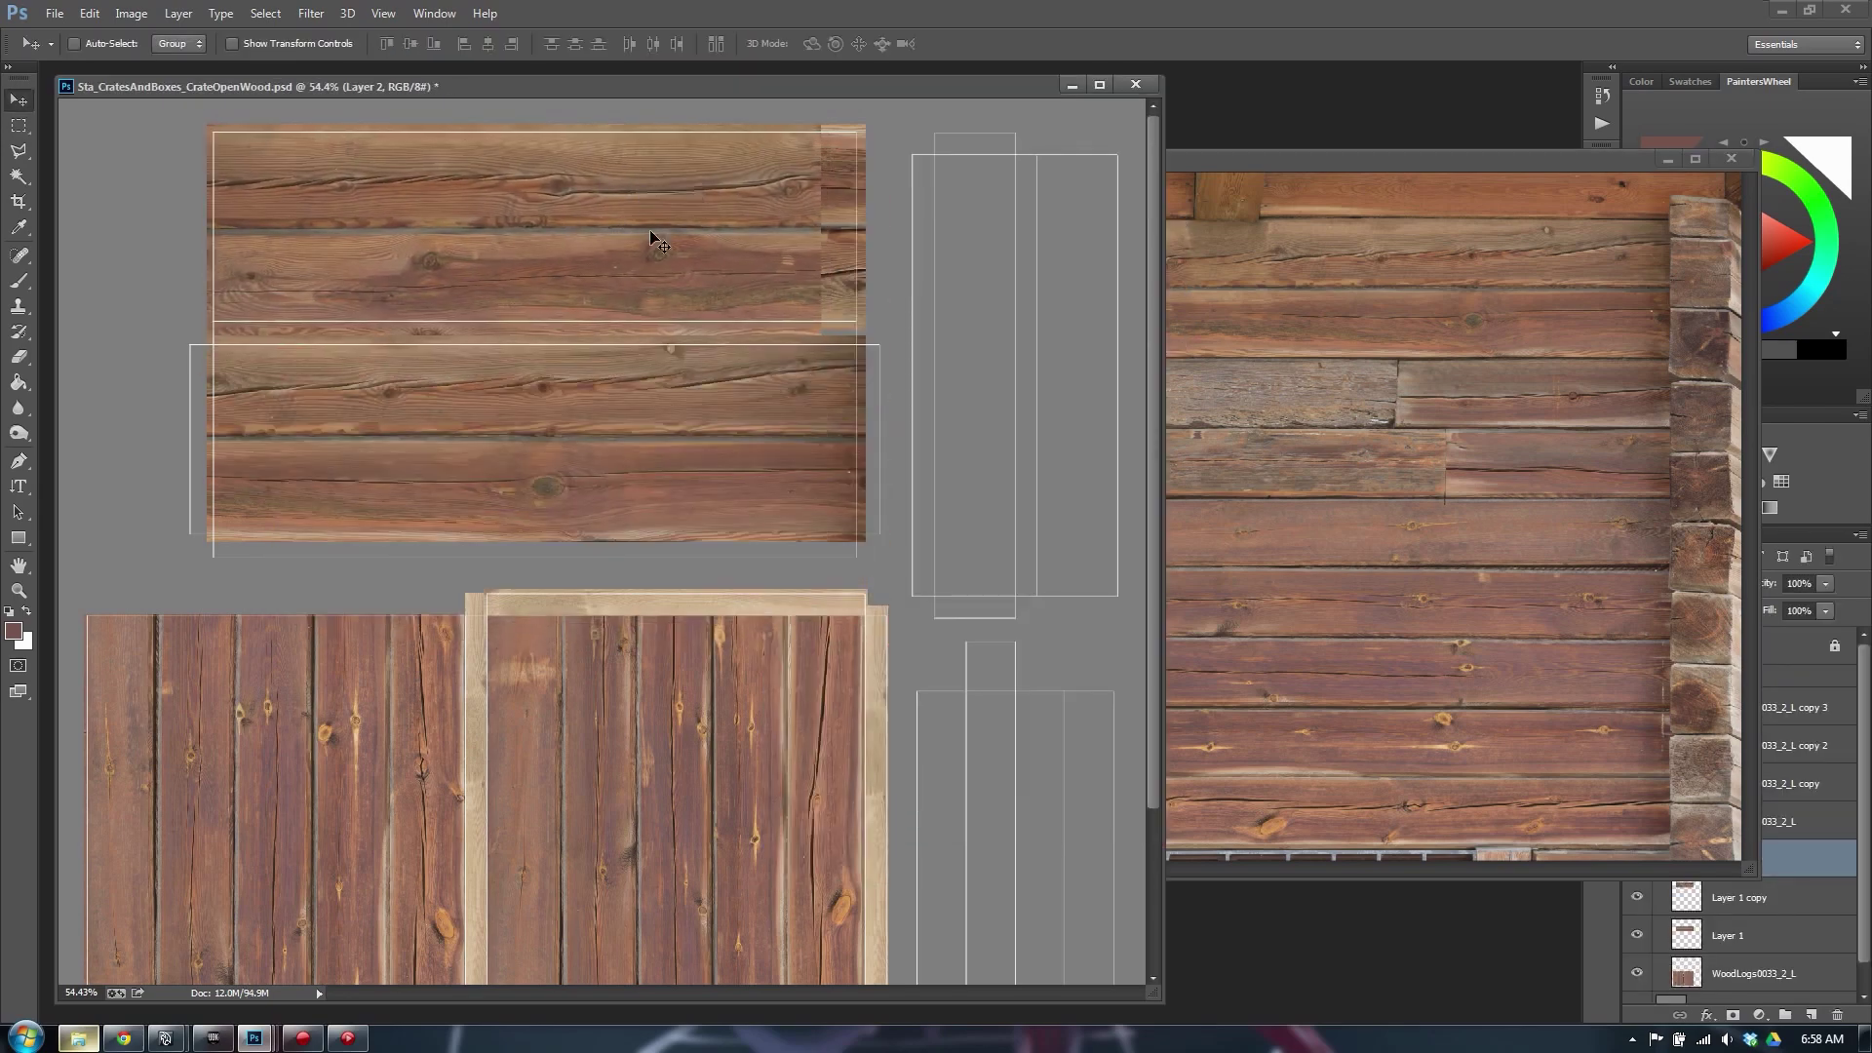
{"action": "key", "text": "shift+Left"}
{"action": "key", "text": "shift+Left"}
{"action": "key", "text": "shift+Up"}
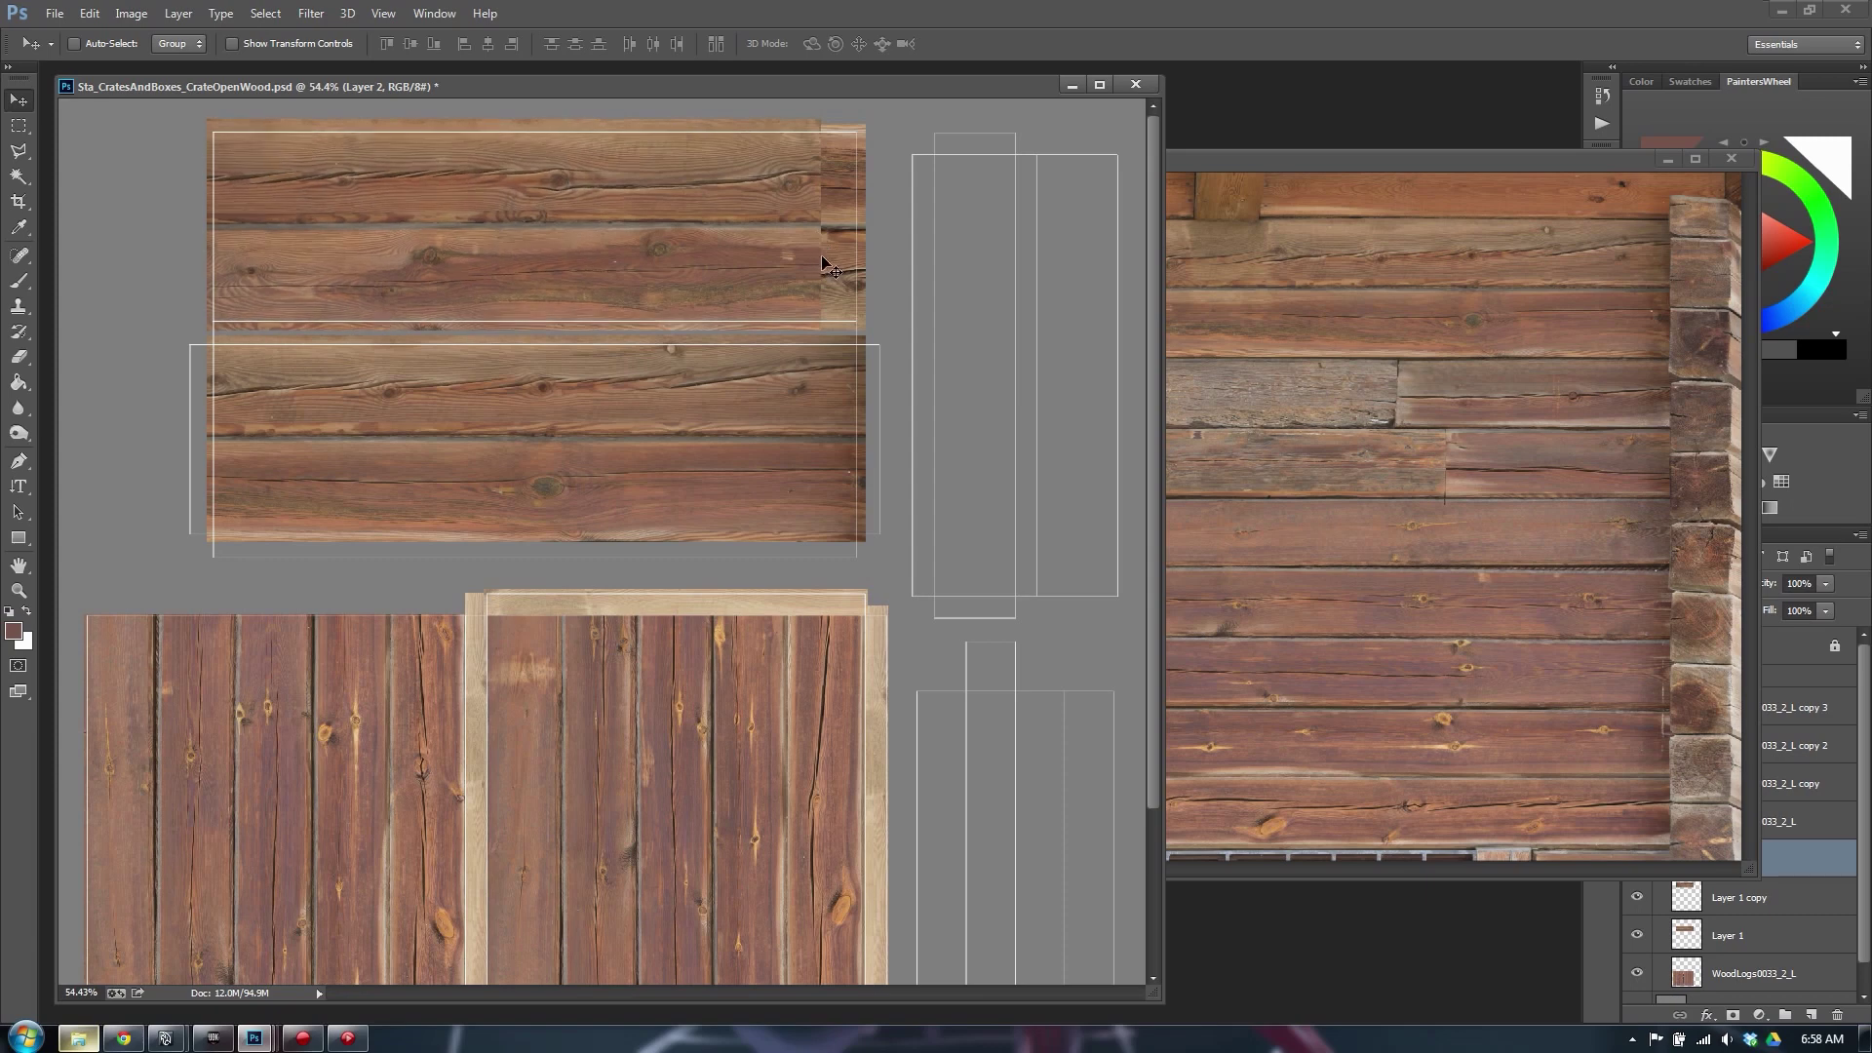
{"action": "key", "text": "ctrl+t"}
{"action": "left_click_drag", "start_coordinate": [821, 224], "coordinate": [866, 226]}
{"action": "key", "text": "Return"}
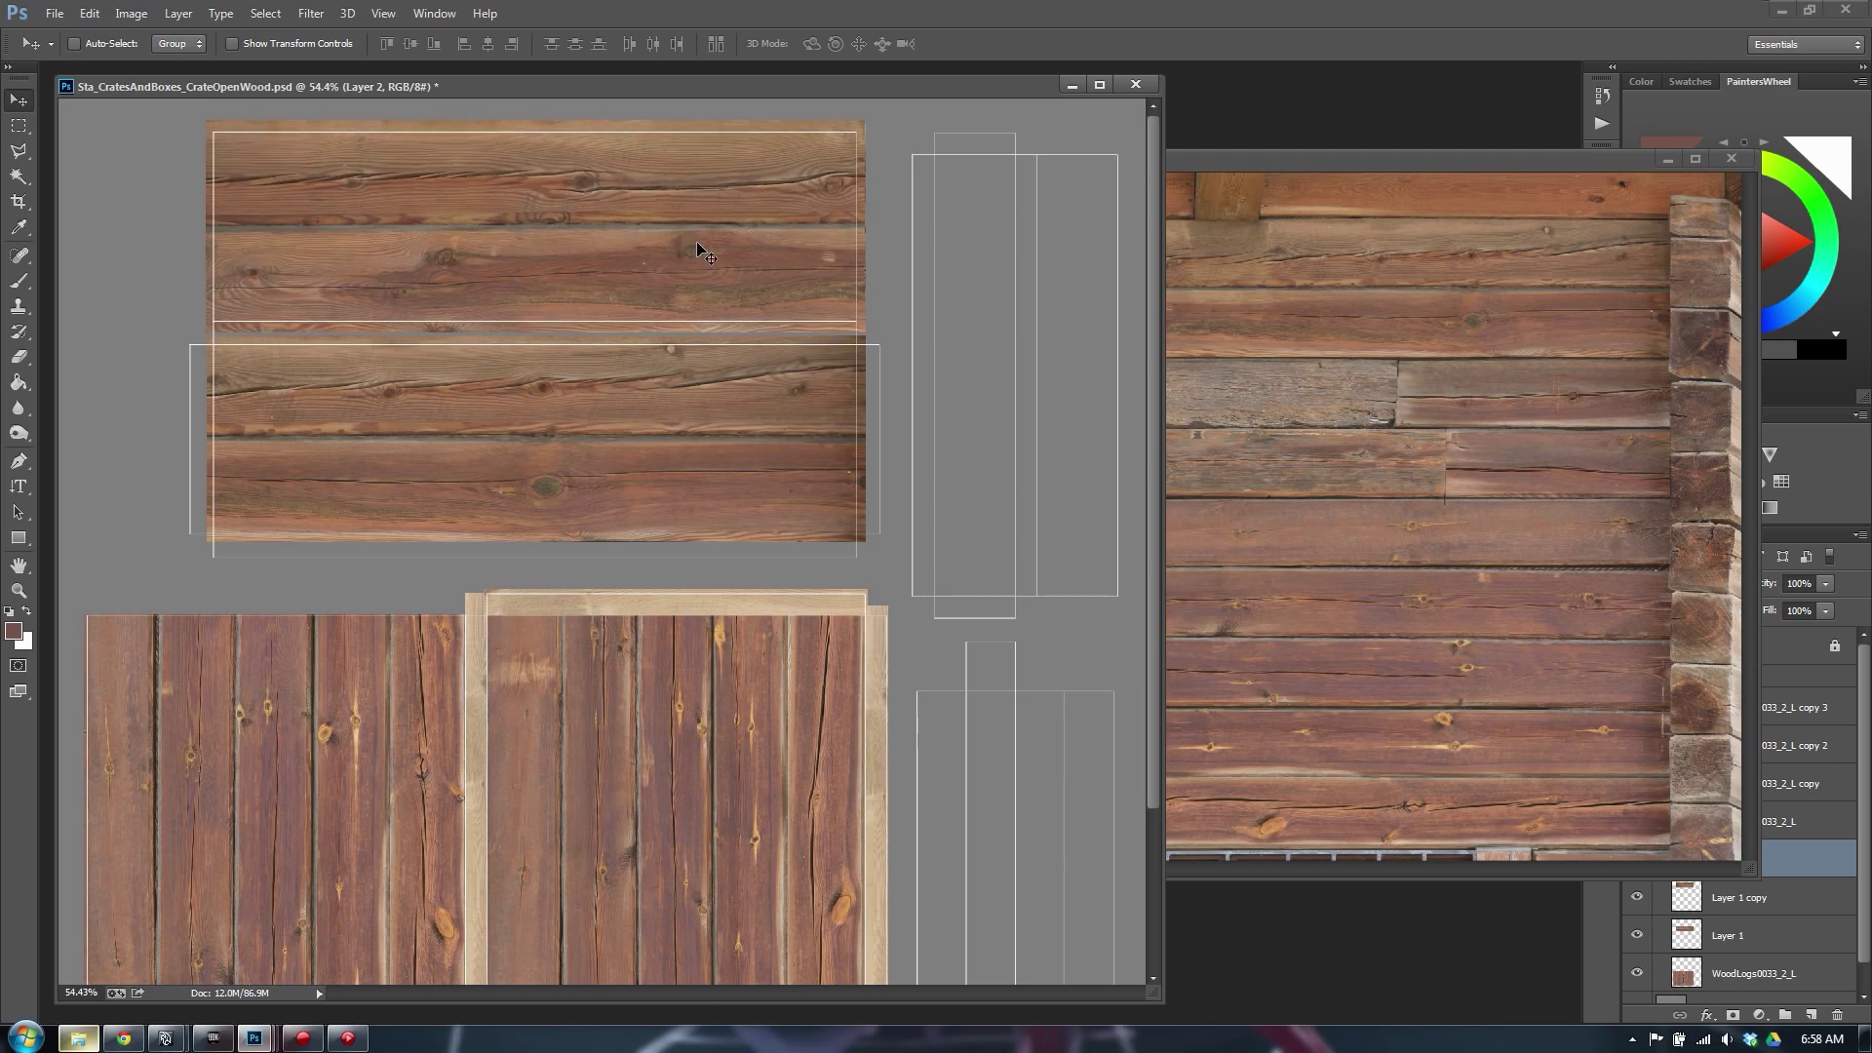
Increase the new upper planks' contrast with an S-shaped Curves adjustment and set their saturation to -39
{"action": "key", "text": "ctrl+m"}
{"action": "left_click_drag", "start_coordinate": [1223, 561], "coordinate": [1222, 590]}
{"action": "left_click_drag", "start_coordinate": [1360, 441], "coordinate": [1353, 421]}
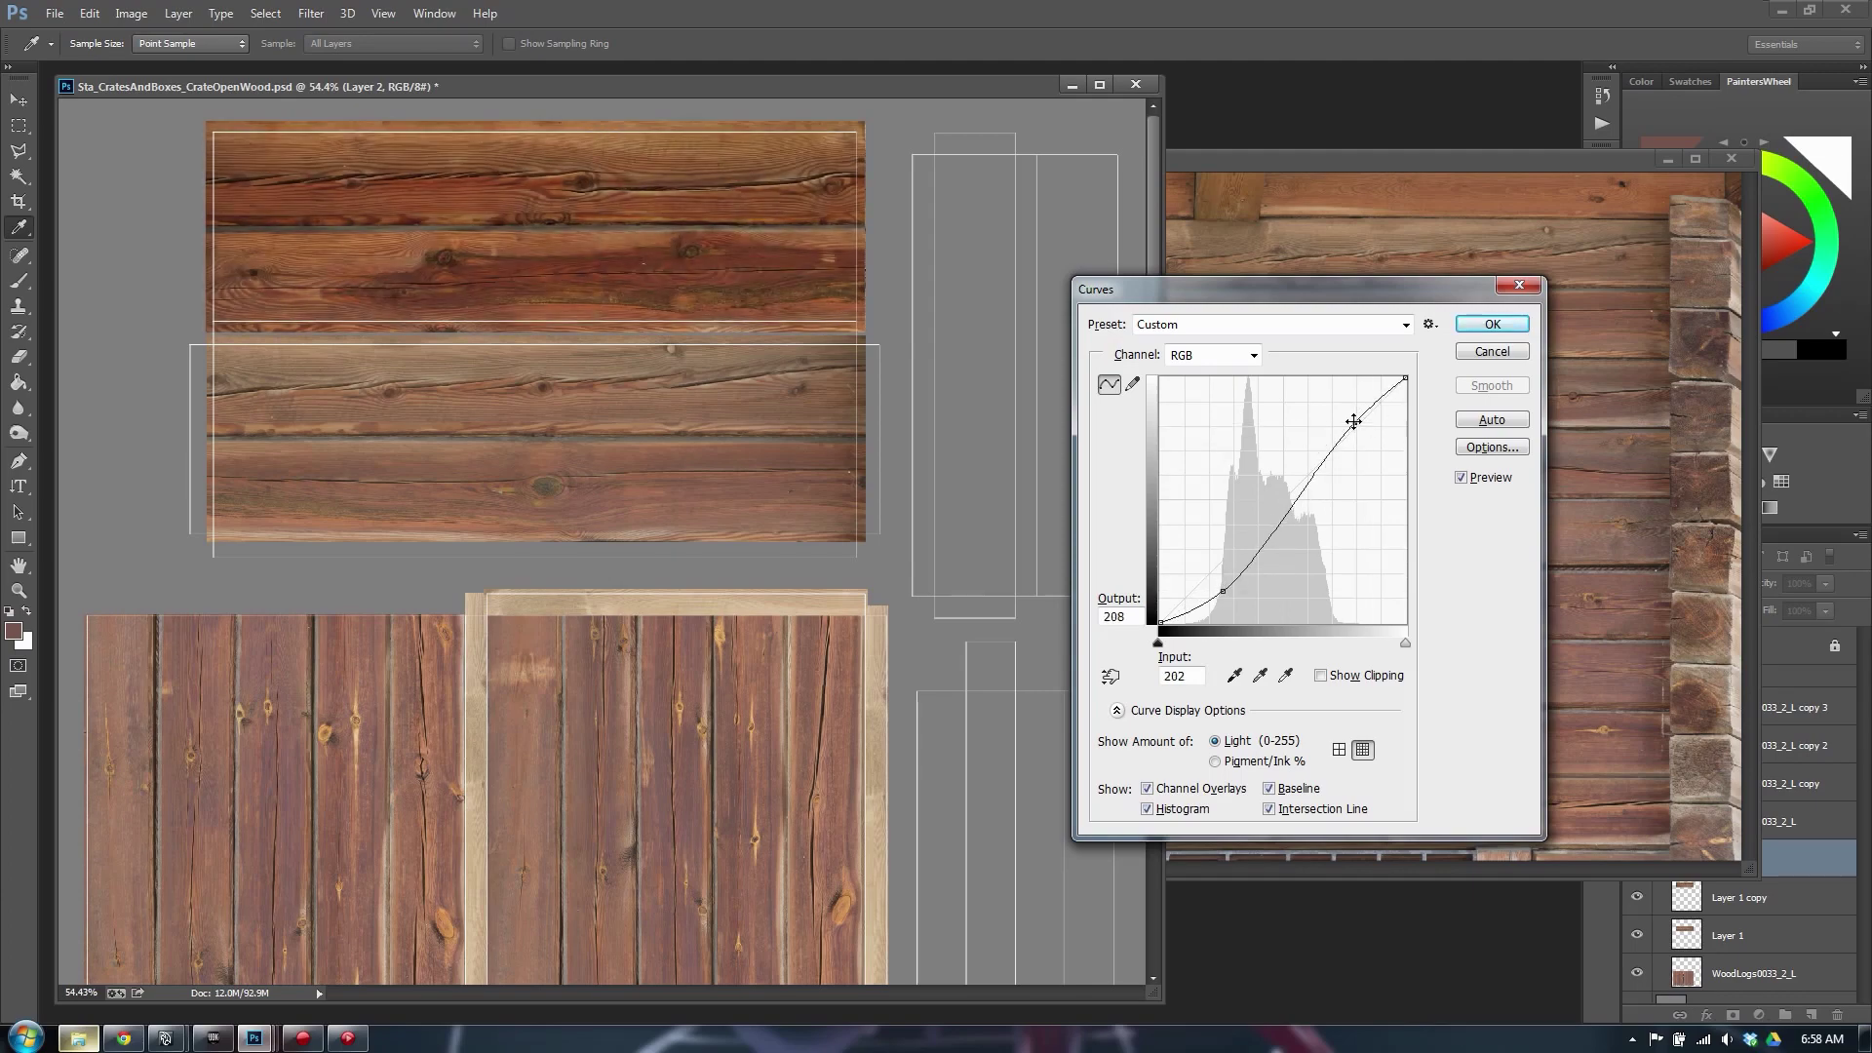
{"action": "left_click", "coordinate": [1489, 325]}
{"action": "key", "text": "ctrl+u"}
{"action": "left_click_drag", "start_coordinate": [1193, 673], "coordinate": [1158, 675]}
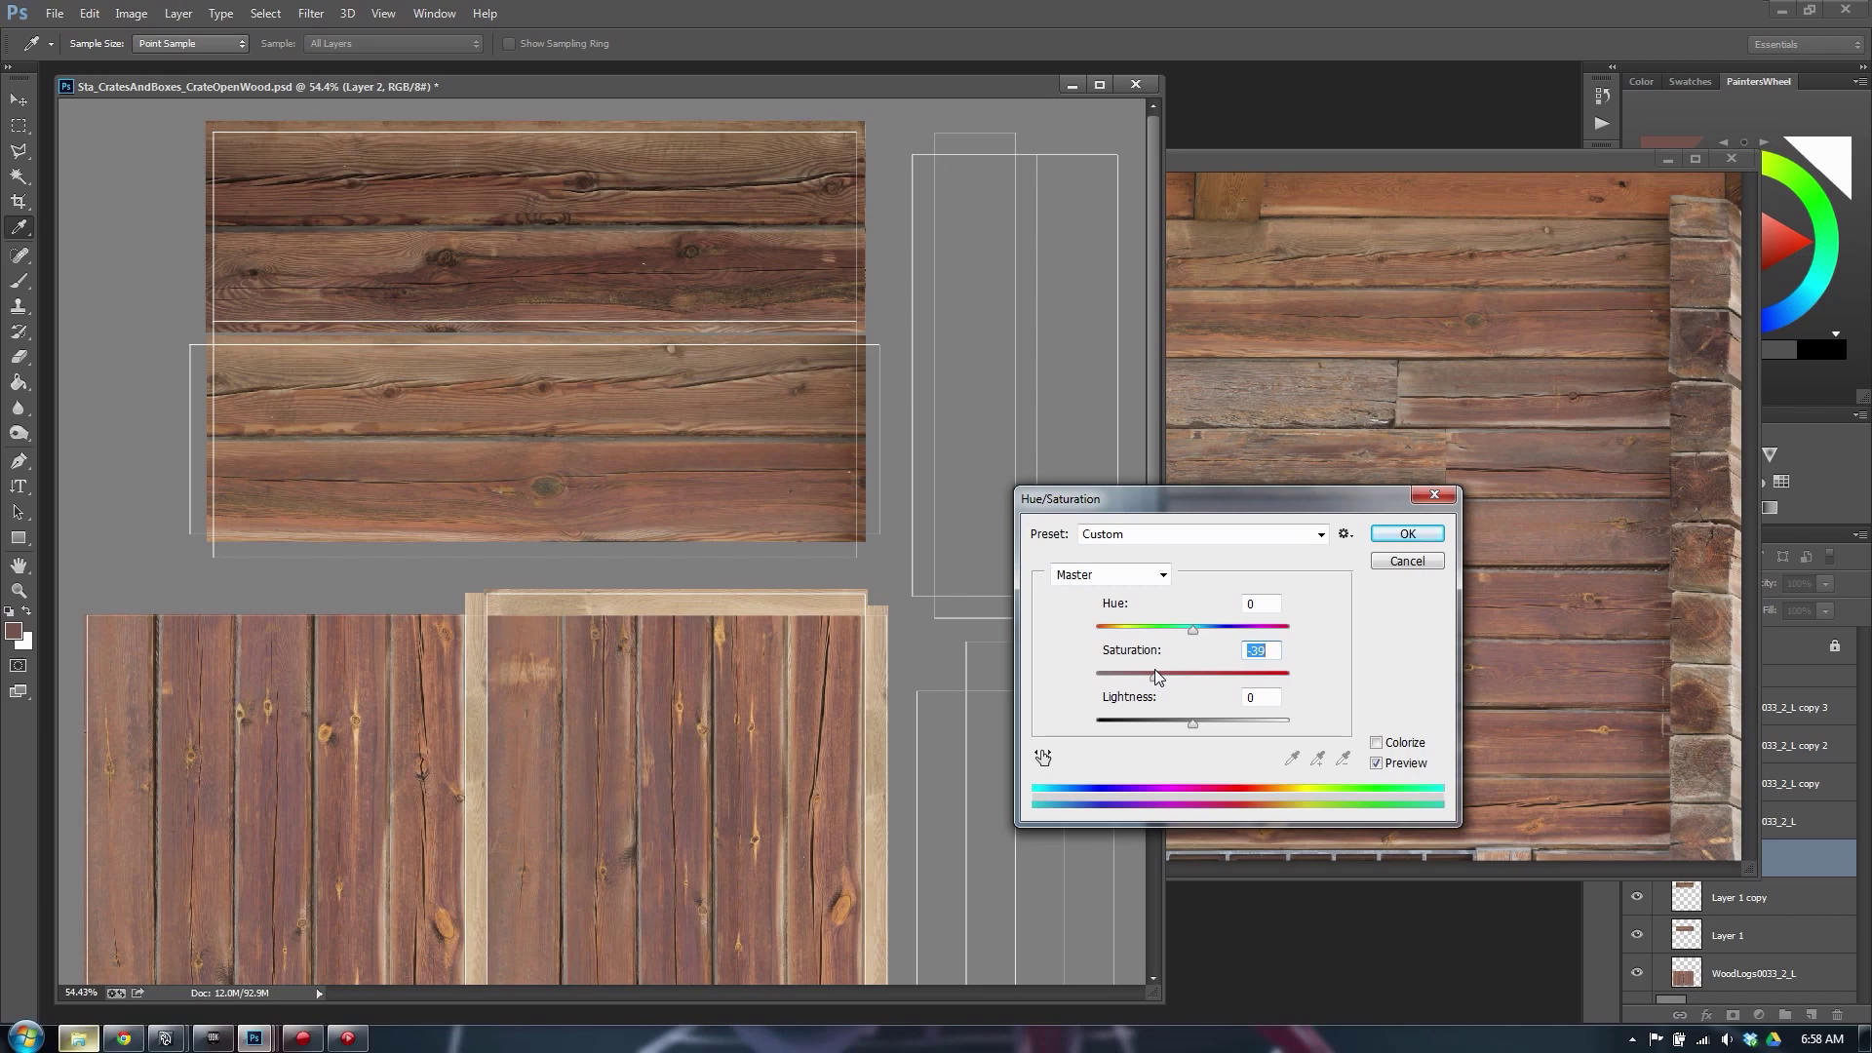
{"action": "left_click", "coordinate": [1409, 534]}
{"action": "key", "text": "v"}
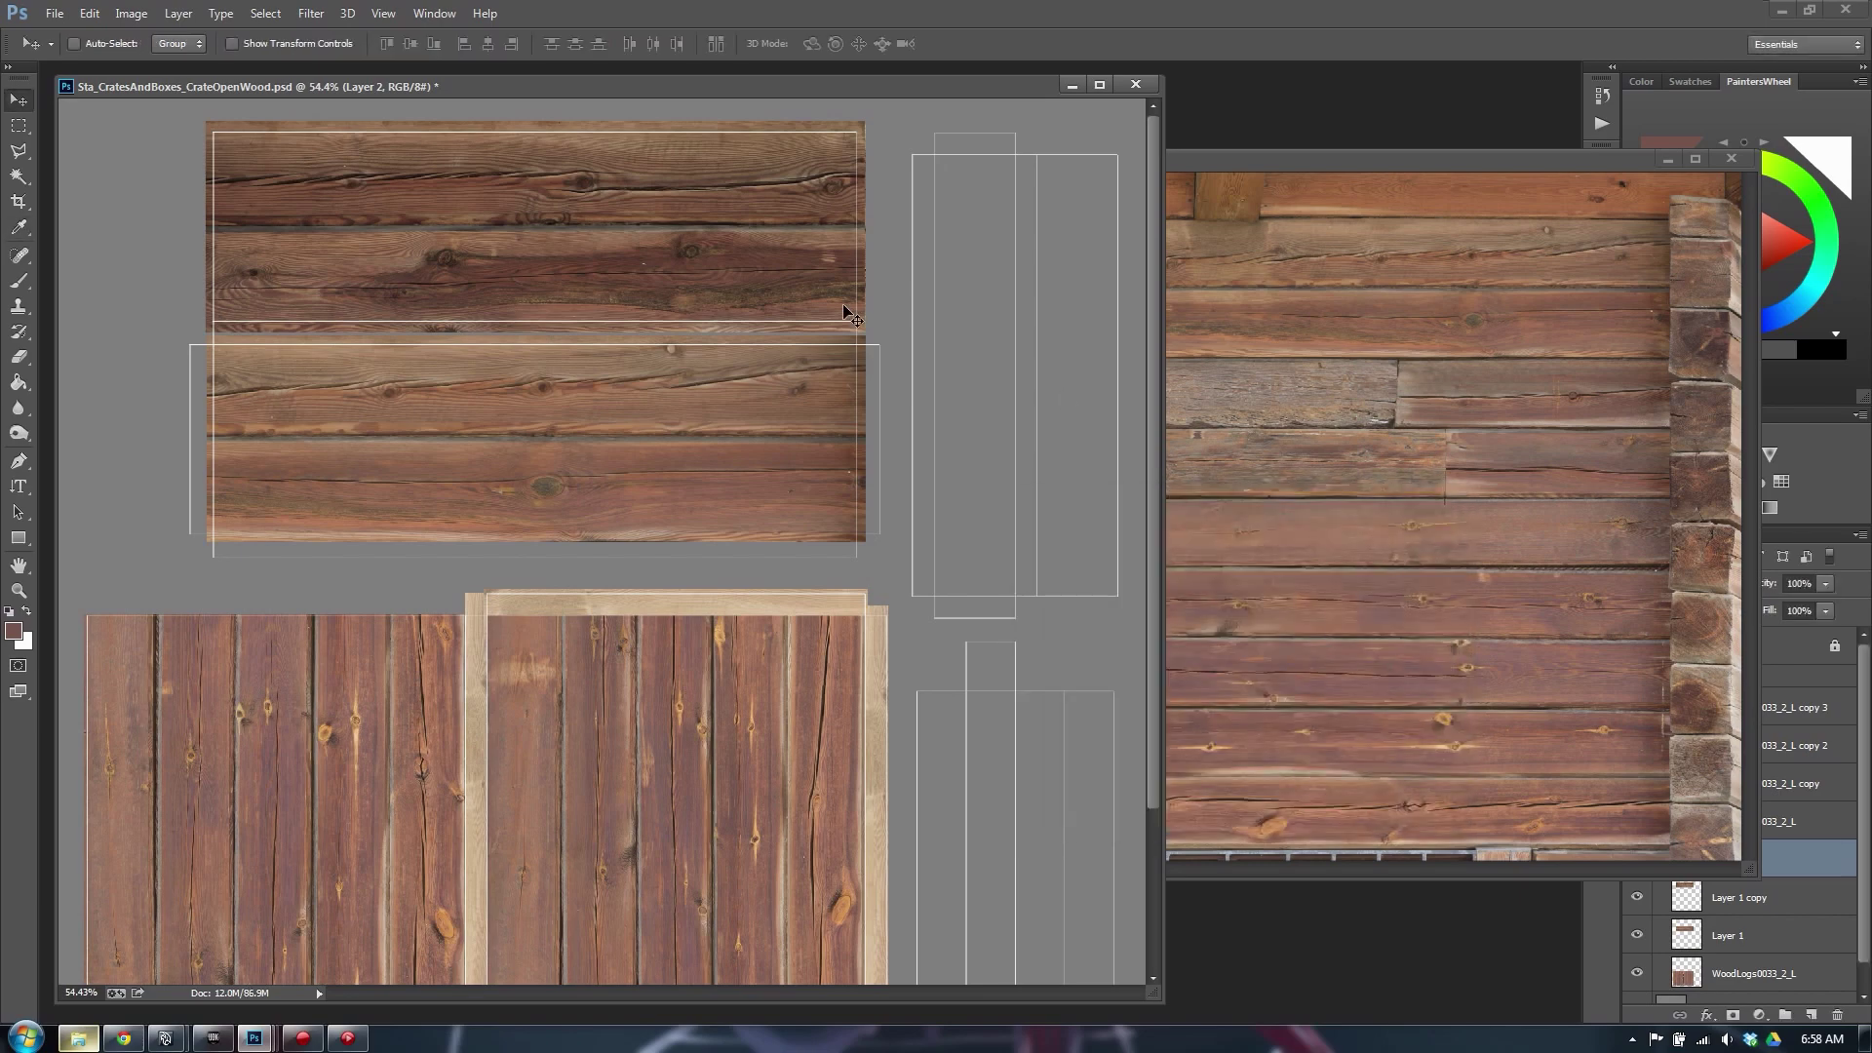
Copy a thin strip of reddish plank from the texture image into the crate document and place it directly below the lower horizontal planks
{"action": "left_click", "coordinate": [1348, 597]}
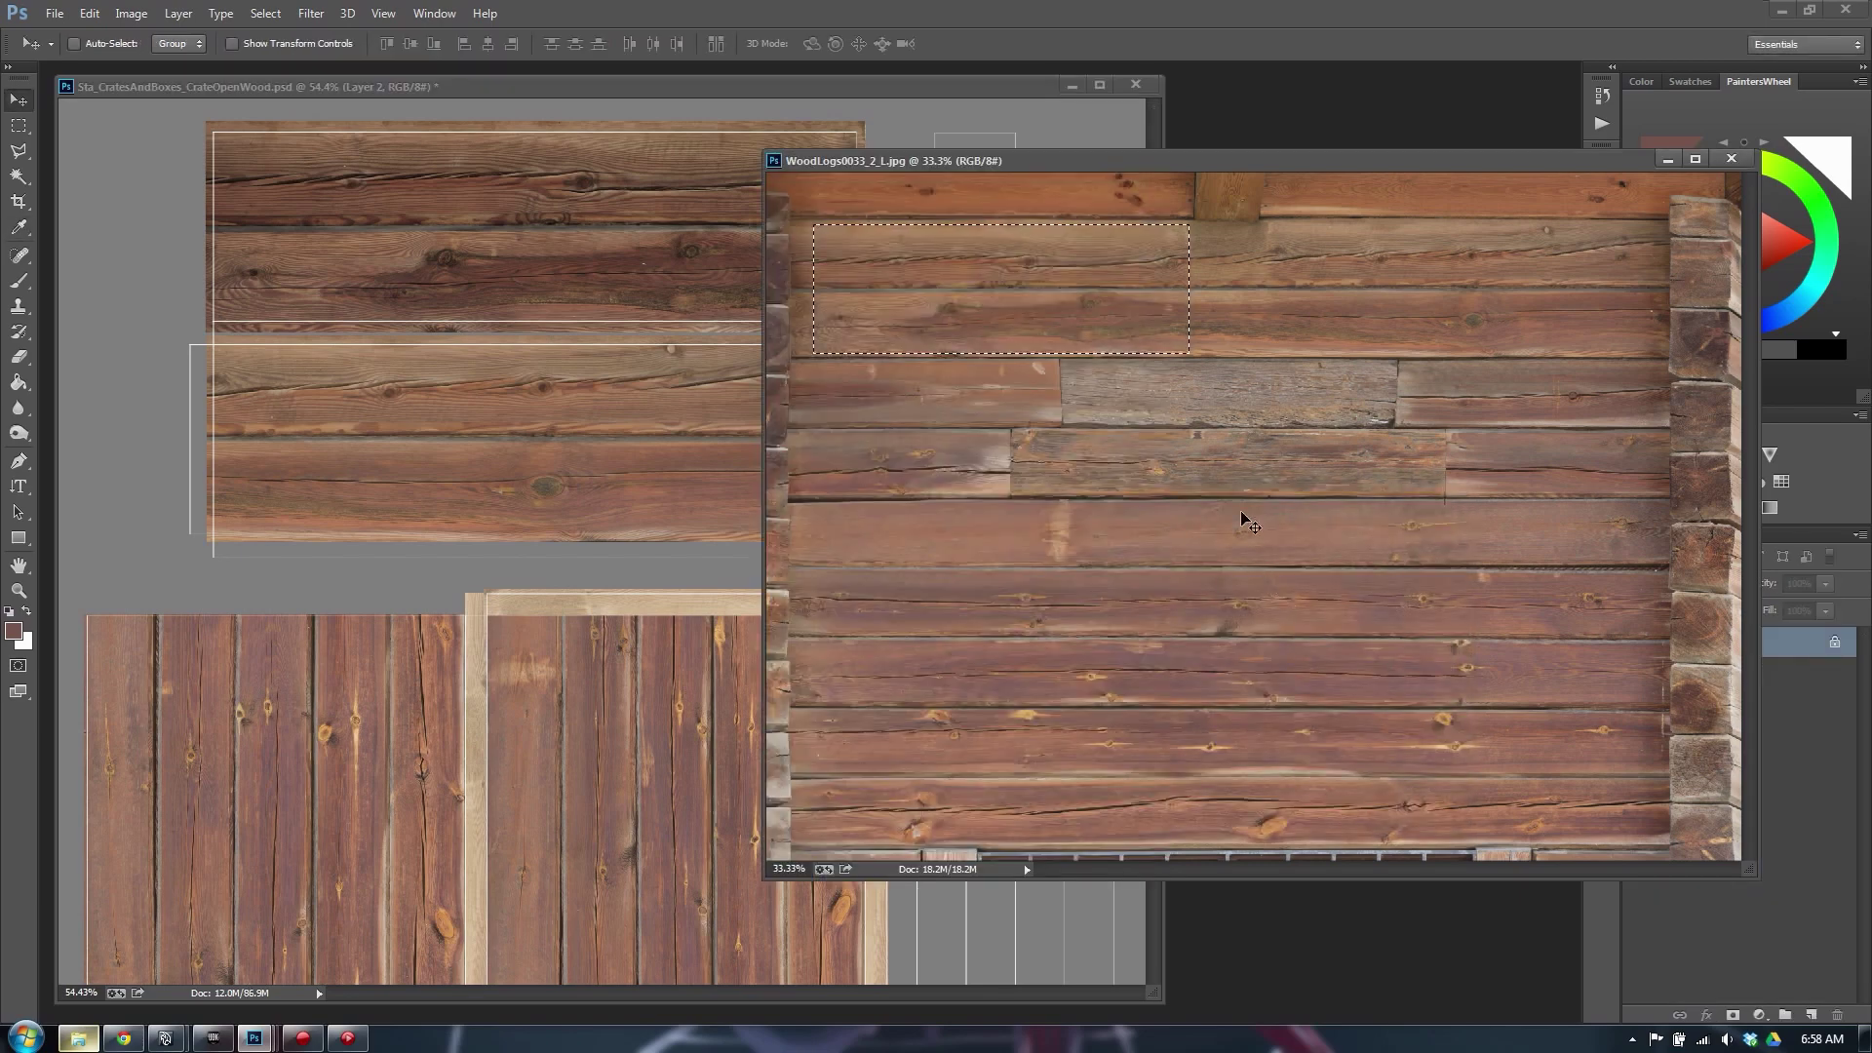
{"action": "key", "text": "m"}
{"action": "left_click", "coordinate": [1299, 332]}
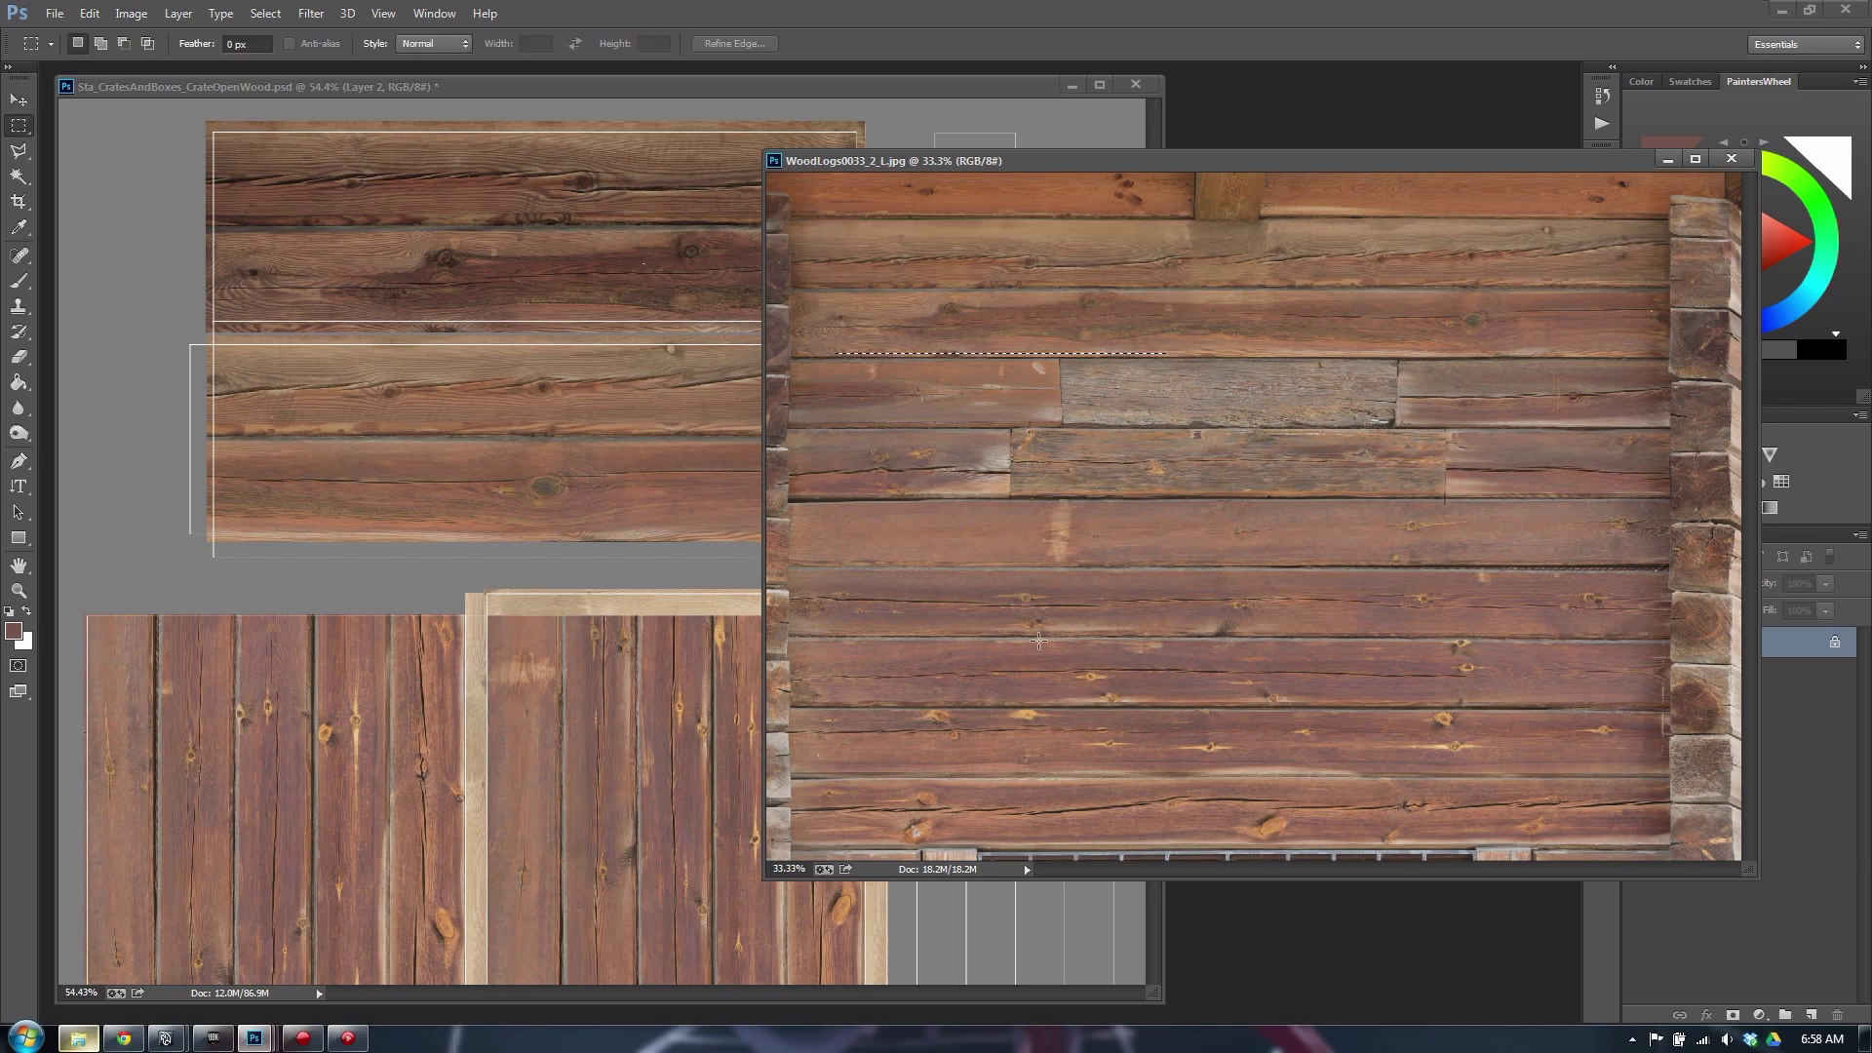
{"action": "left_click_drag", "start_coordinate": [1038, 642], "coordinate": [1372, 659]}
{"action": "left_click", "coordinate": [410, 351]}
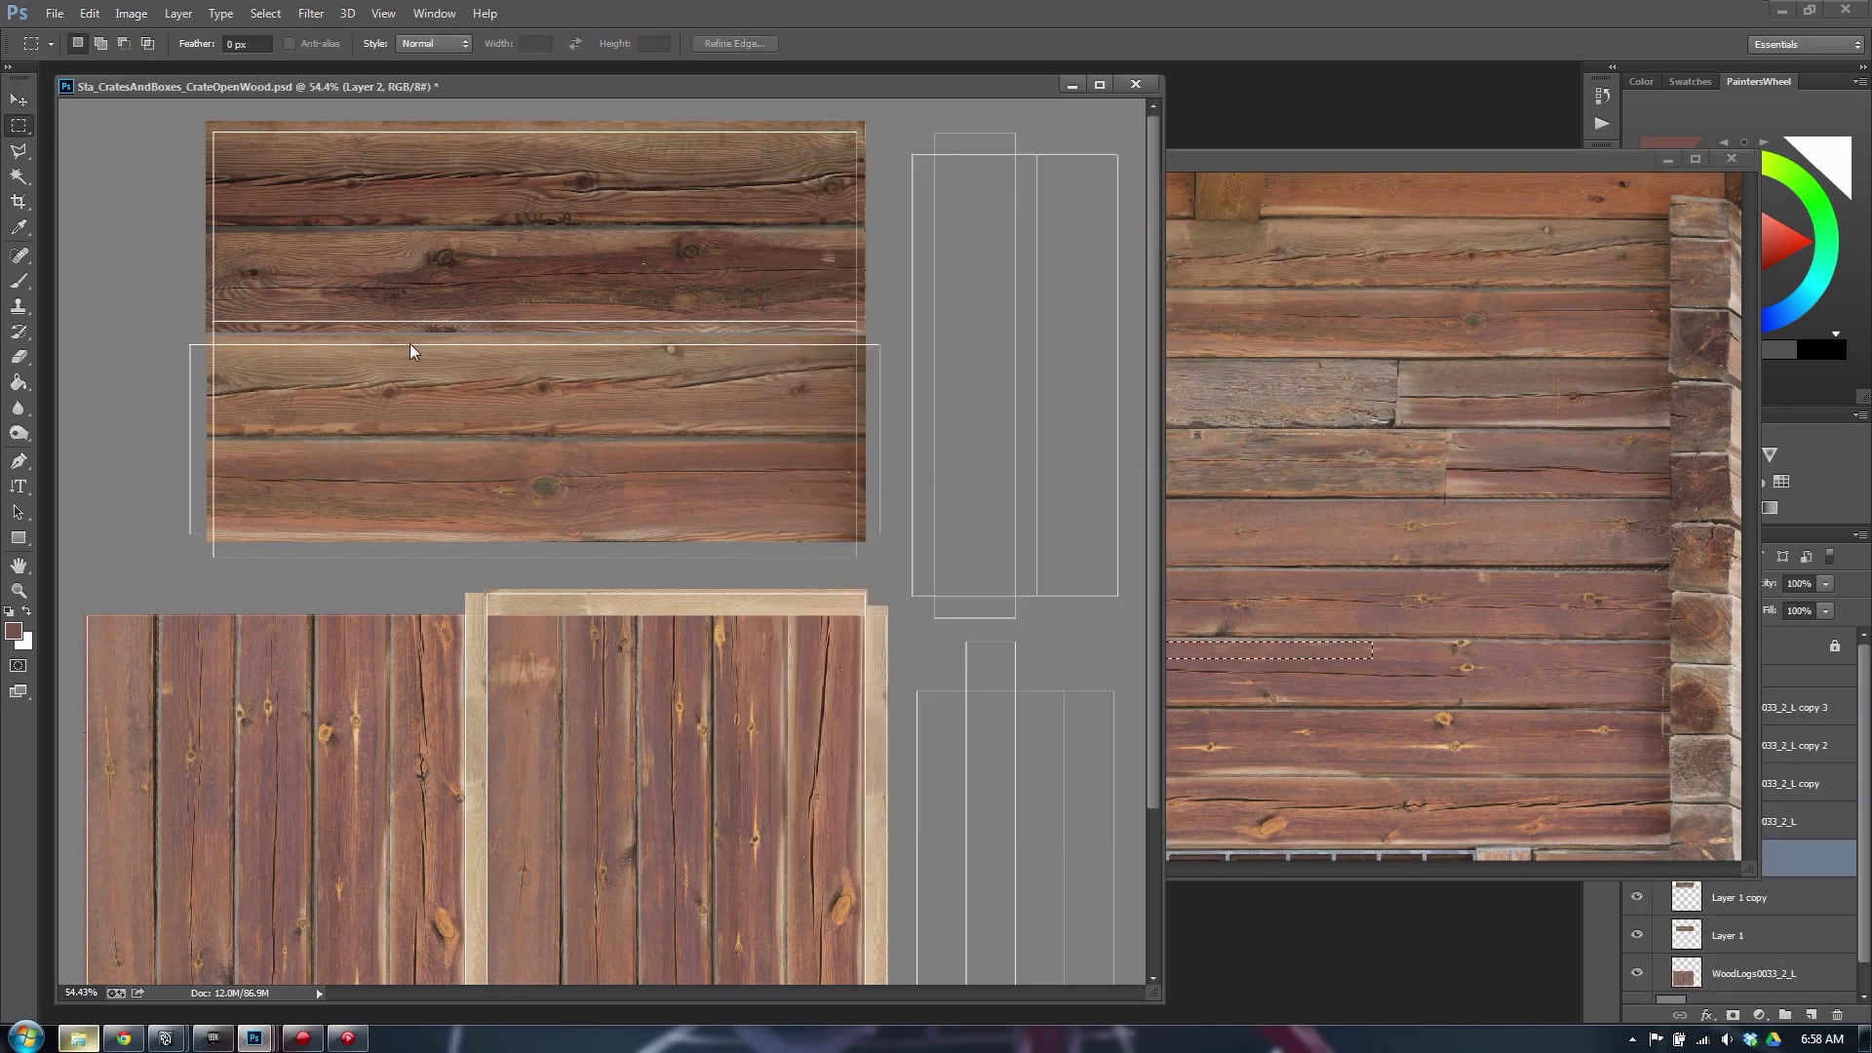
{"action": "key", "text": "ctrl+v"}
{"action": "key", "text": "v"}
{"action": "left_click_drag", "start_coordinate": [536, 542], "coordinate": [419, 555]}
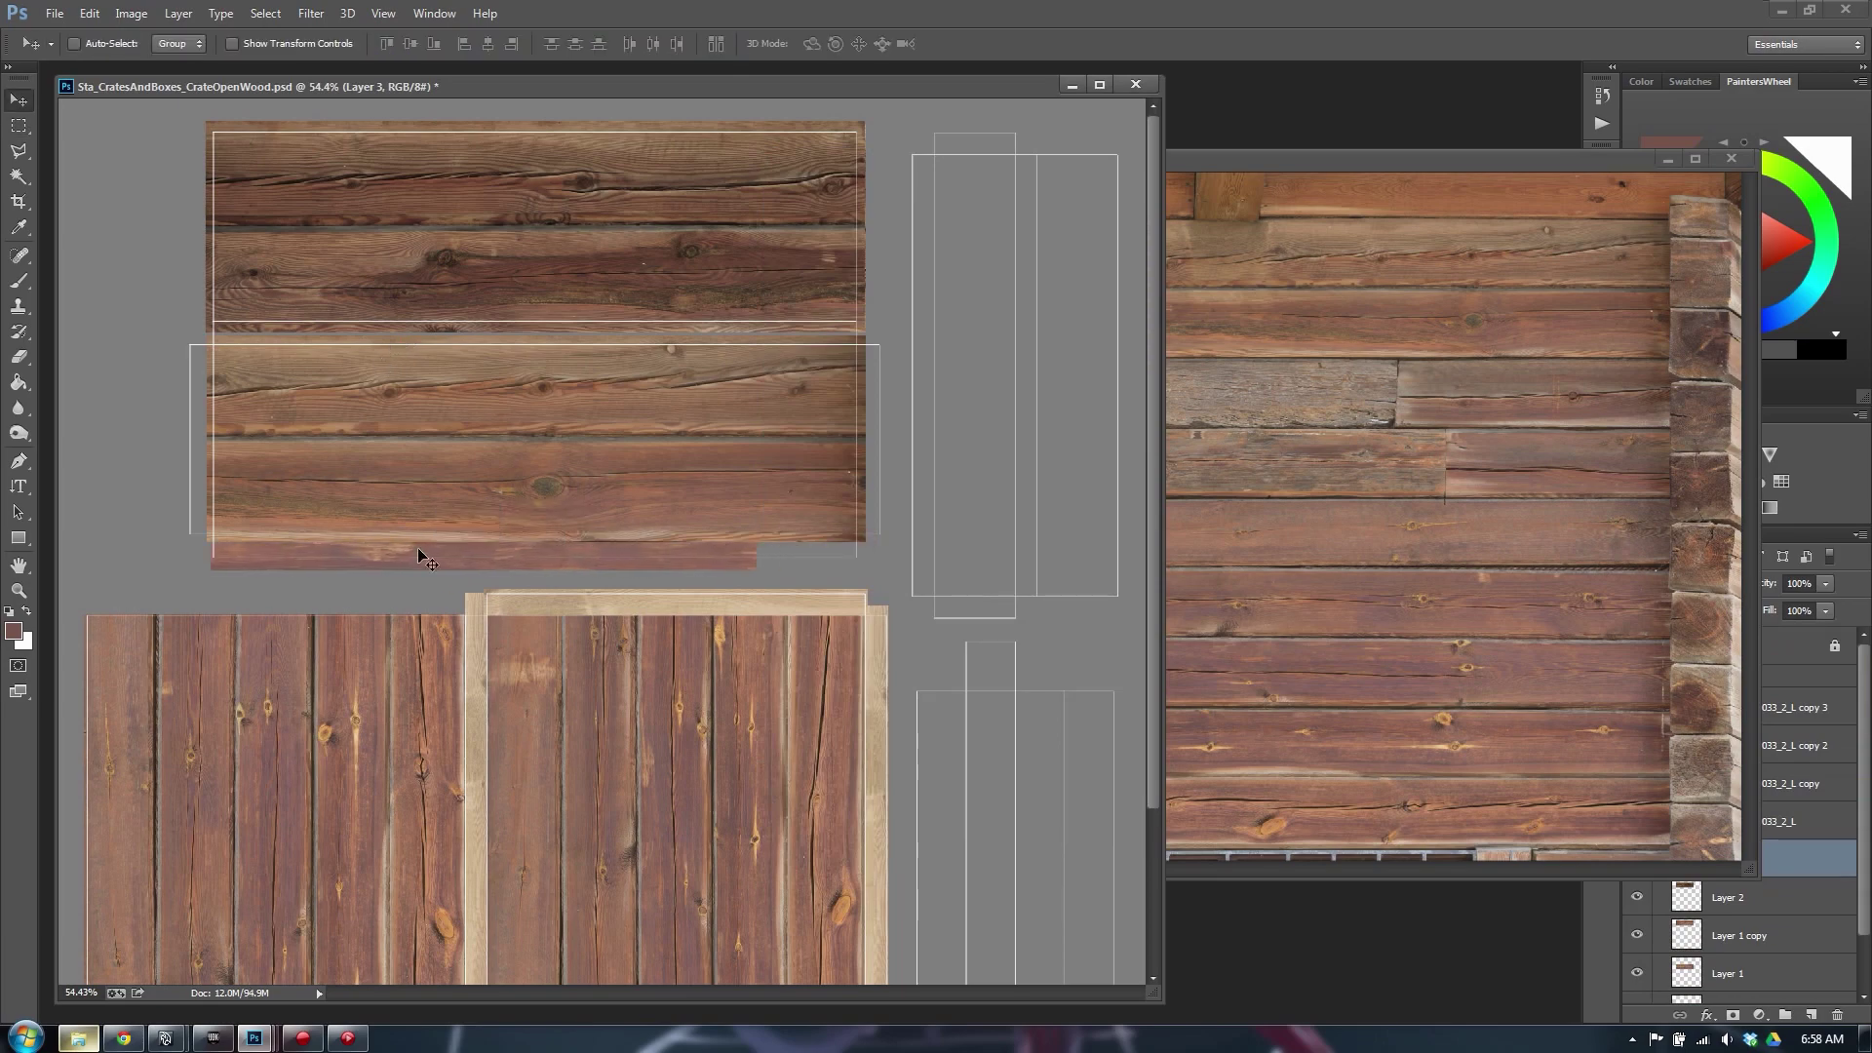
Stretch the reddish strip to span the shell's full width and cover the narrow band along its lower edge
{"action": "key", "text": "ctrl+t"}
{"action": "left_click_drag", "start_coordinate": [758, 540], "coordinate": [893, 518]}
{"action": "scroll", "coordinate": [854, 535], "scroll_direction": "up", "scroll_amount": 4, "text": "alt"}
{"action": "key", "text": "Return"}
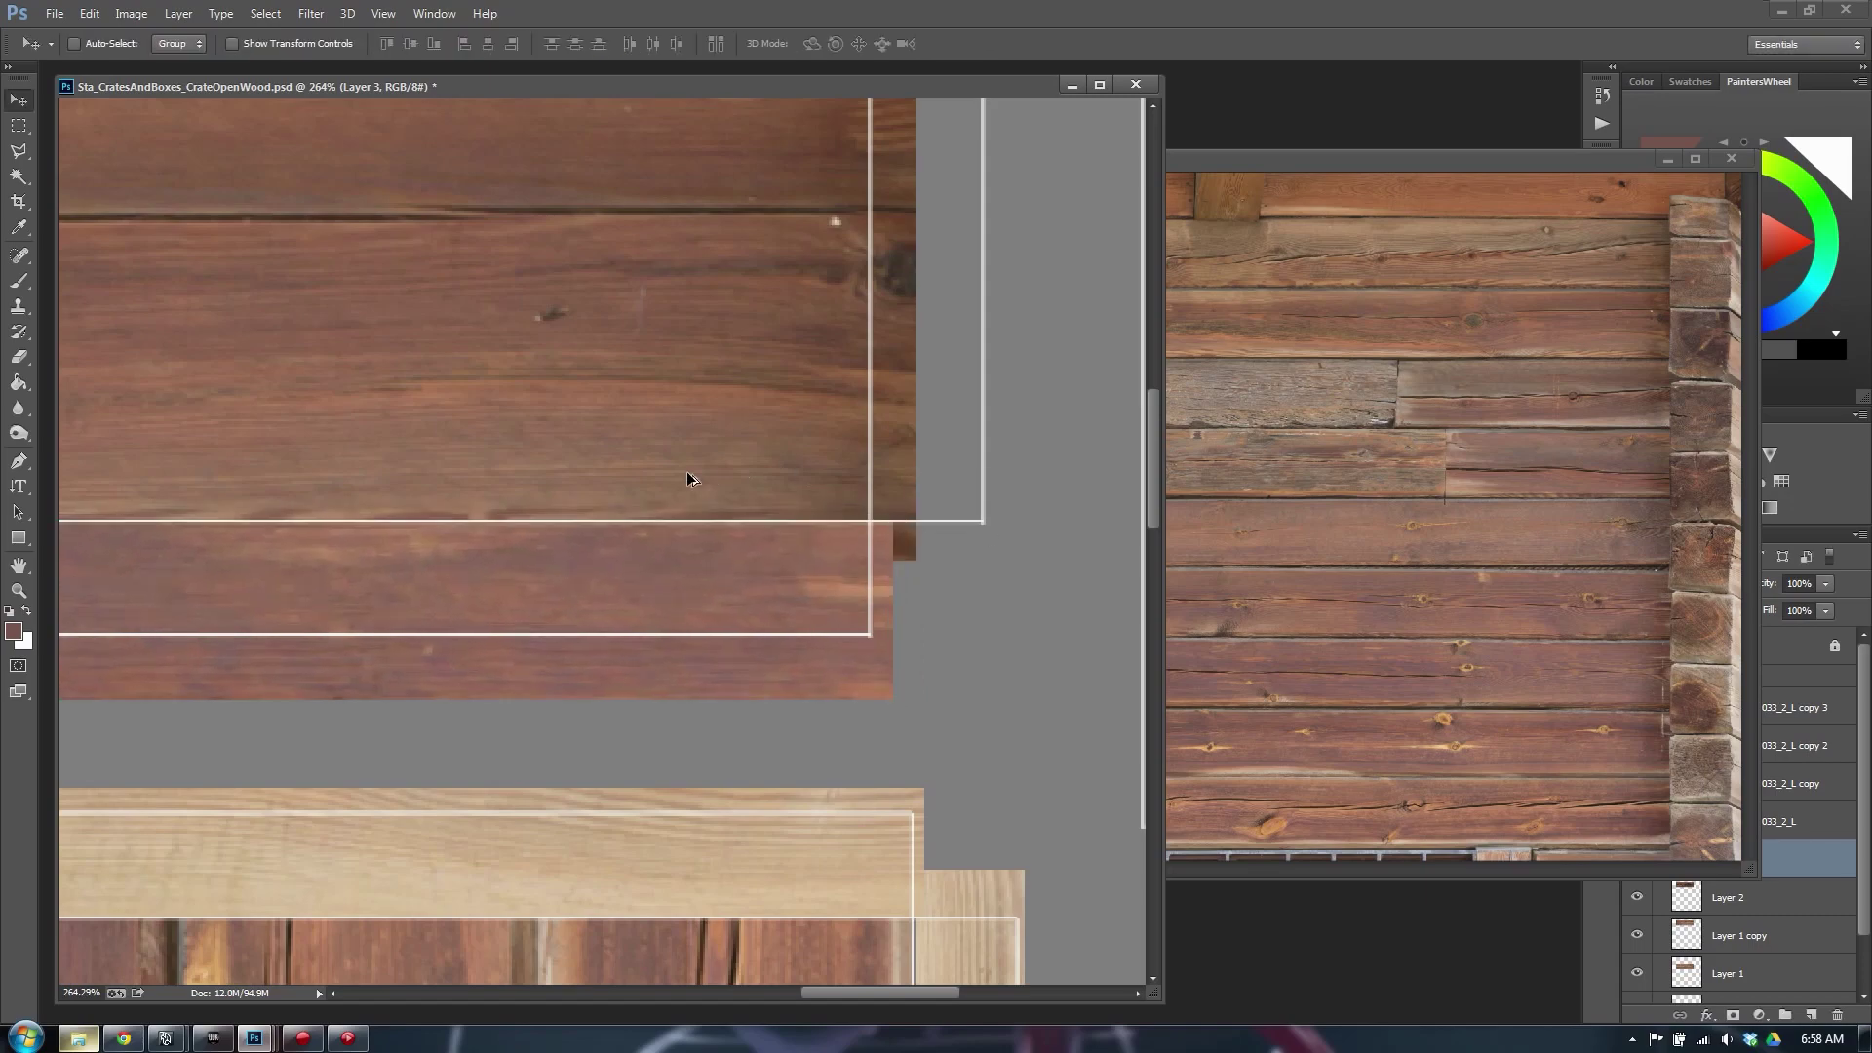
Duplicate the reddish strip and place the copy horizontally over the gap between the upper and lower plank sections
{"action": "scroll", "coordinate": [687, 471], "scroll_direction": "down", "scroll_amount": 3, "text": "alt"}
{"action": "left_click_drag", "start_coordinate": [426, 413], "coordinate": [902, 473]}
{"action": "left_click_drag", "start_coordinate": [684, 585], "coordinate": [615, 417], "text": "alt"}
{"action": "key", "text": "ctrl+t"}
{"action": "left_click_drag", "start_coordinate": [608, 293], "coordinate": [931, 454], "text": "shift"}
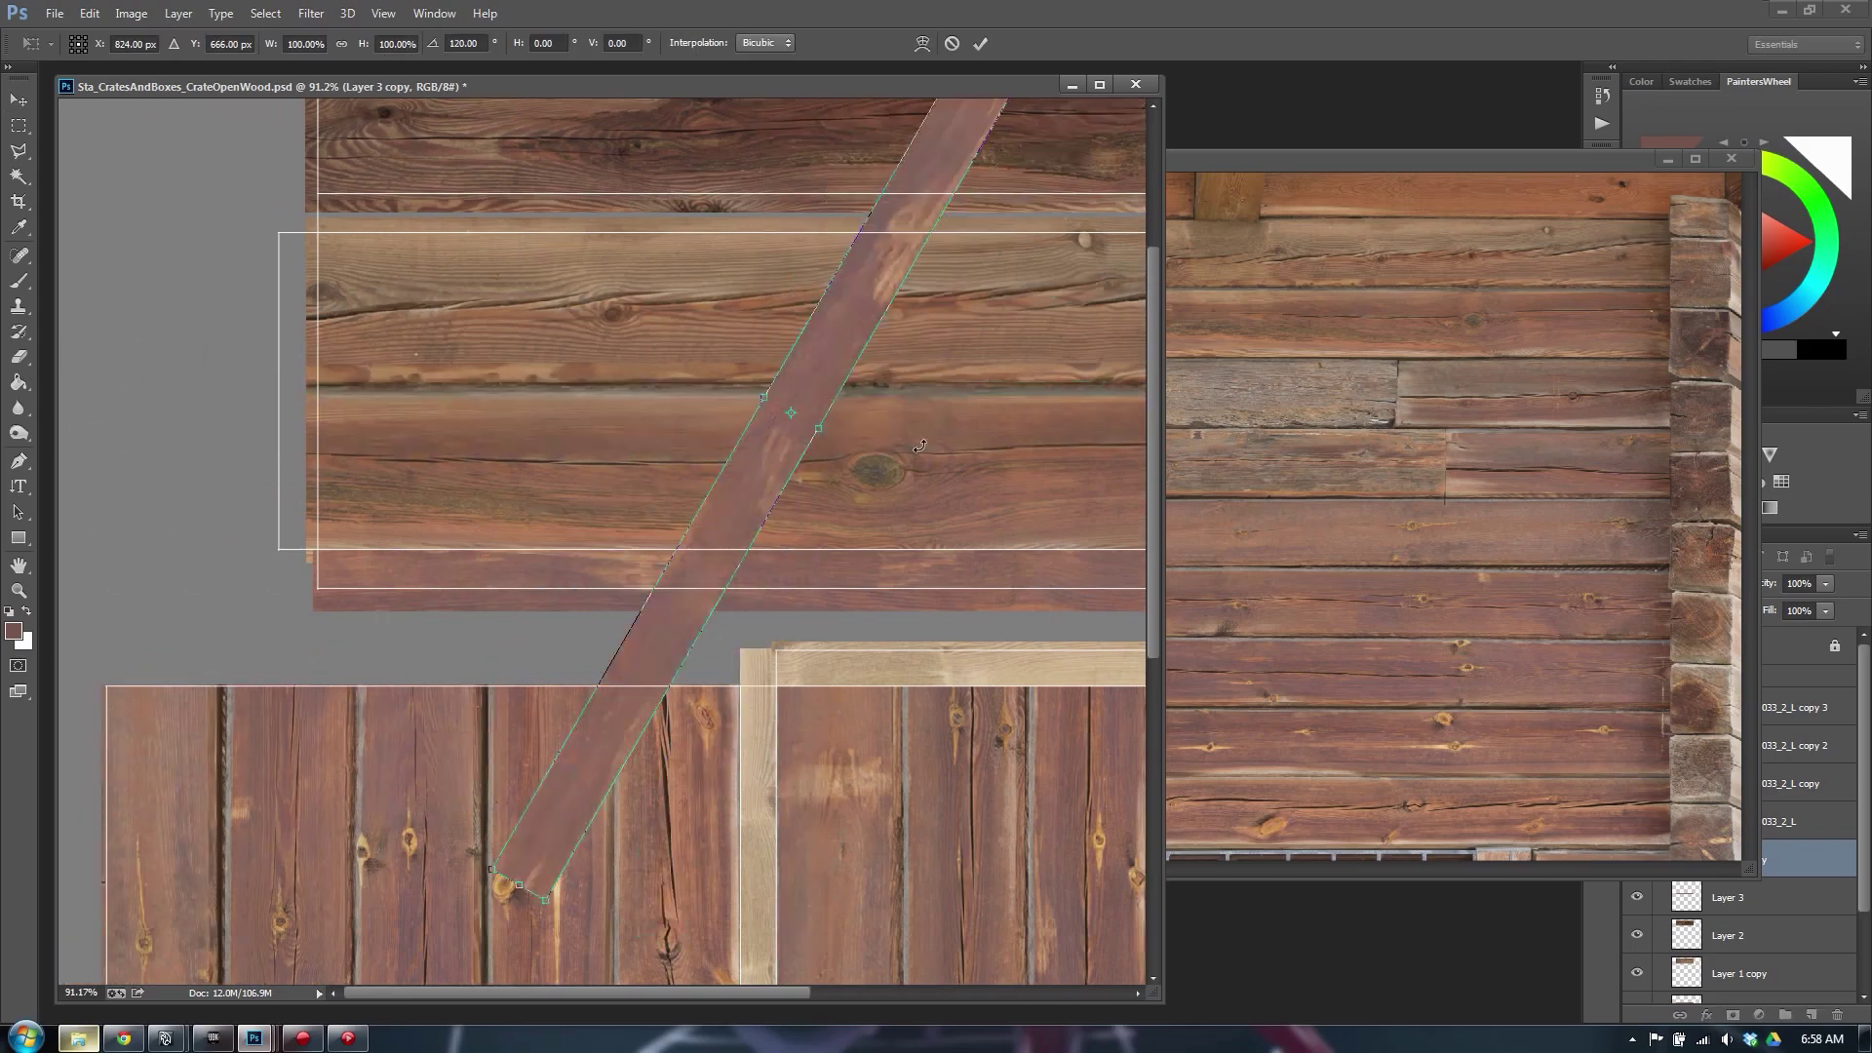
{"action": "left_click_drag", "start_coordinate": [806, 406], "coordinate": [857, 236], "text": "shift"}
{"action": "left_click_drag", "start_coordinate": [800, 298], "coordinate": [497, 436]}
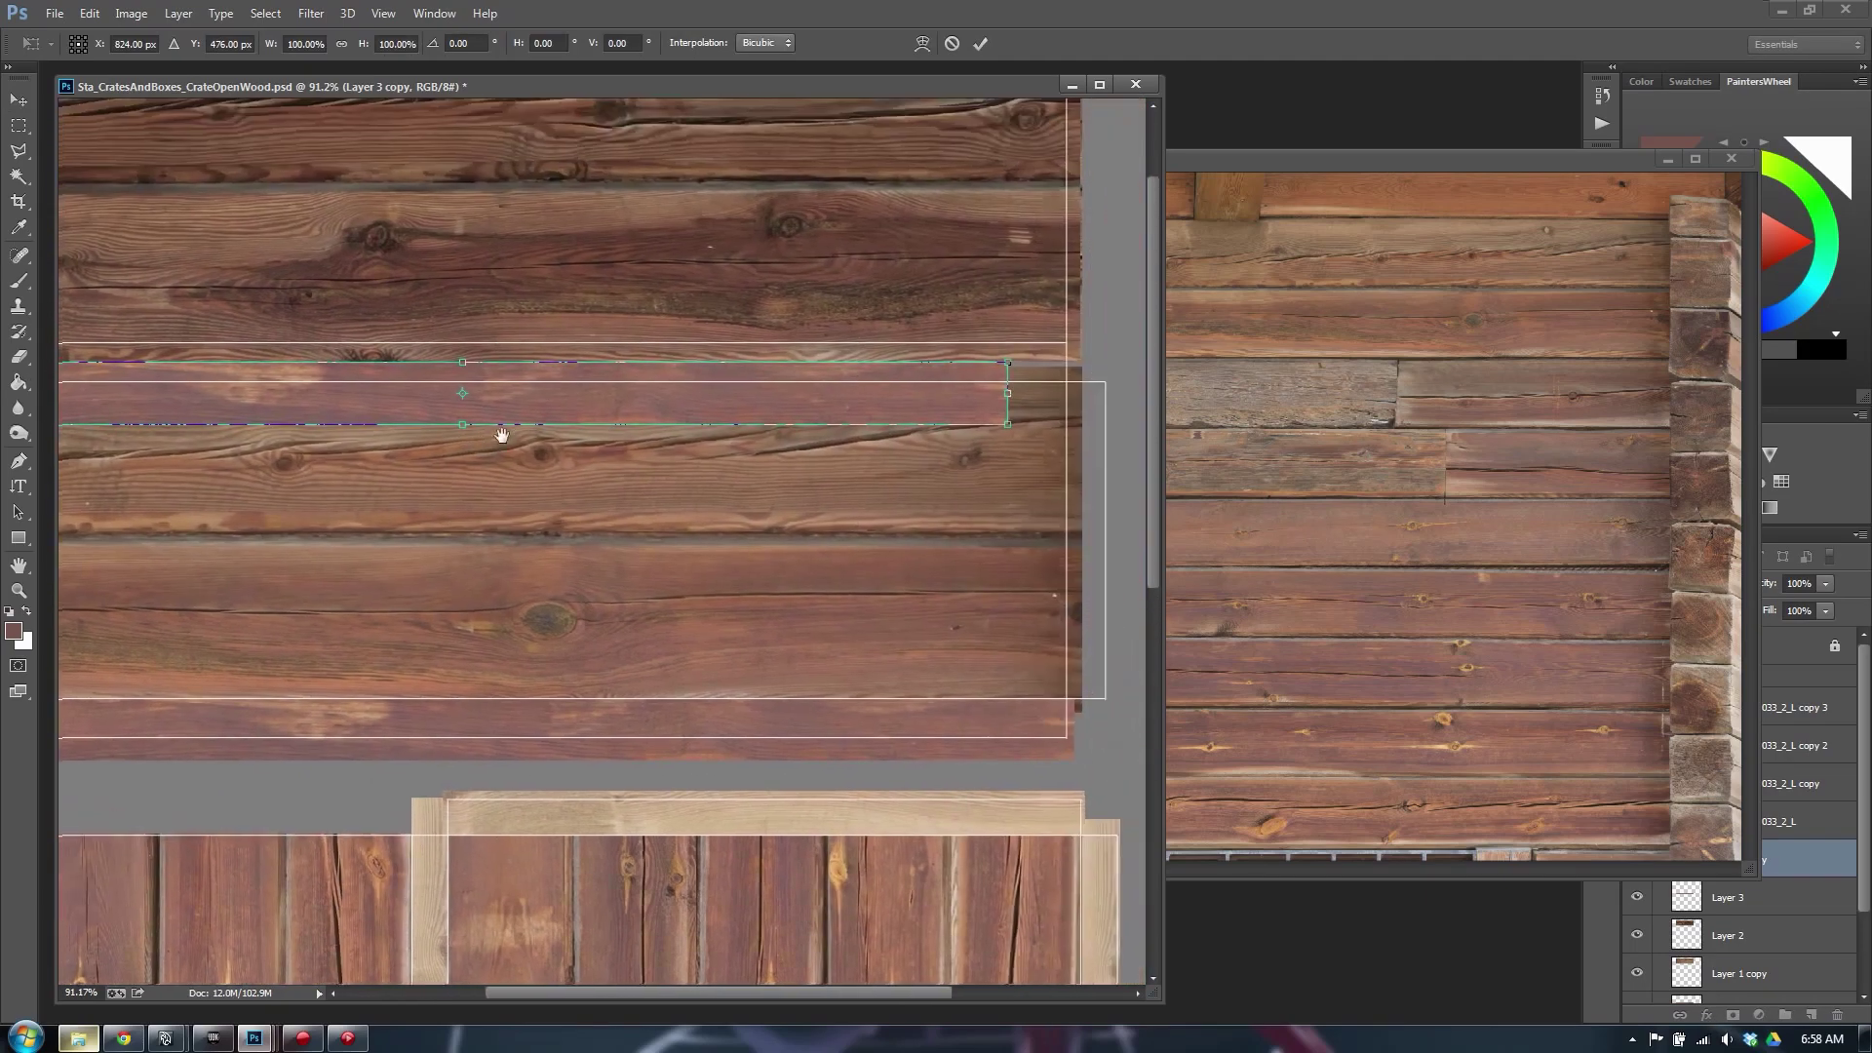
{"action": "left_click_drag", "start_coordinate": [604, 382], "coordinate": [671, 360]}
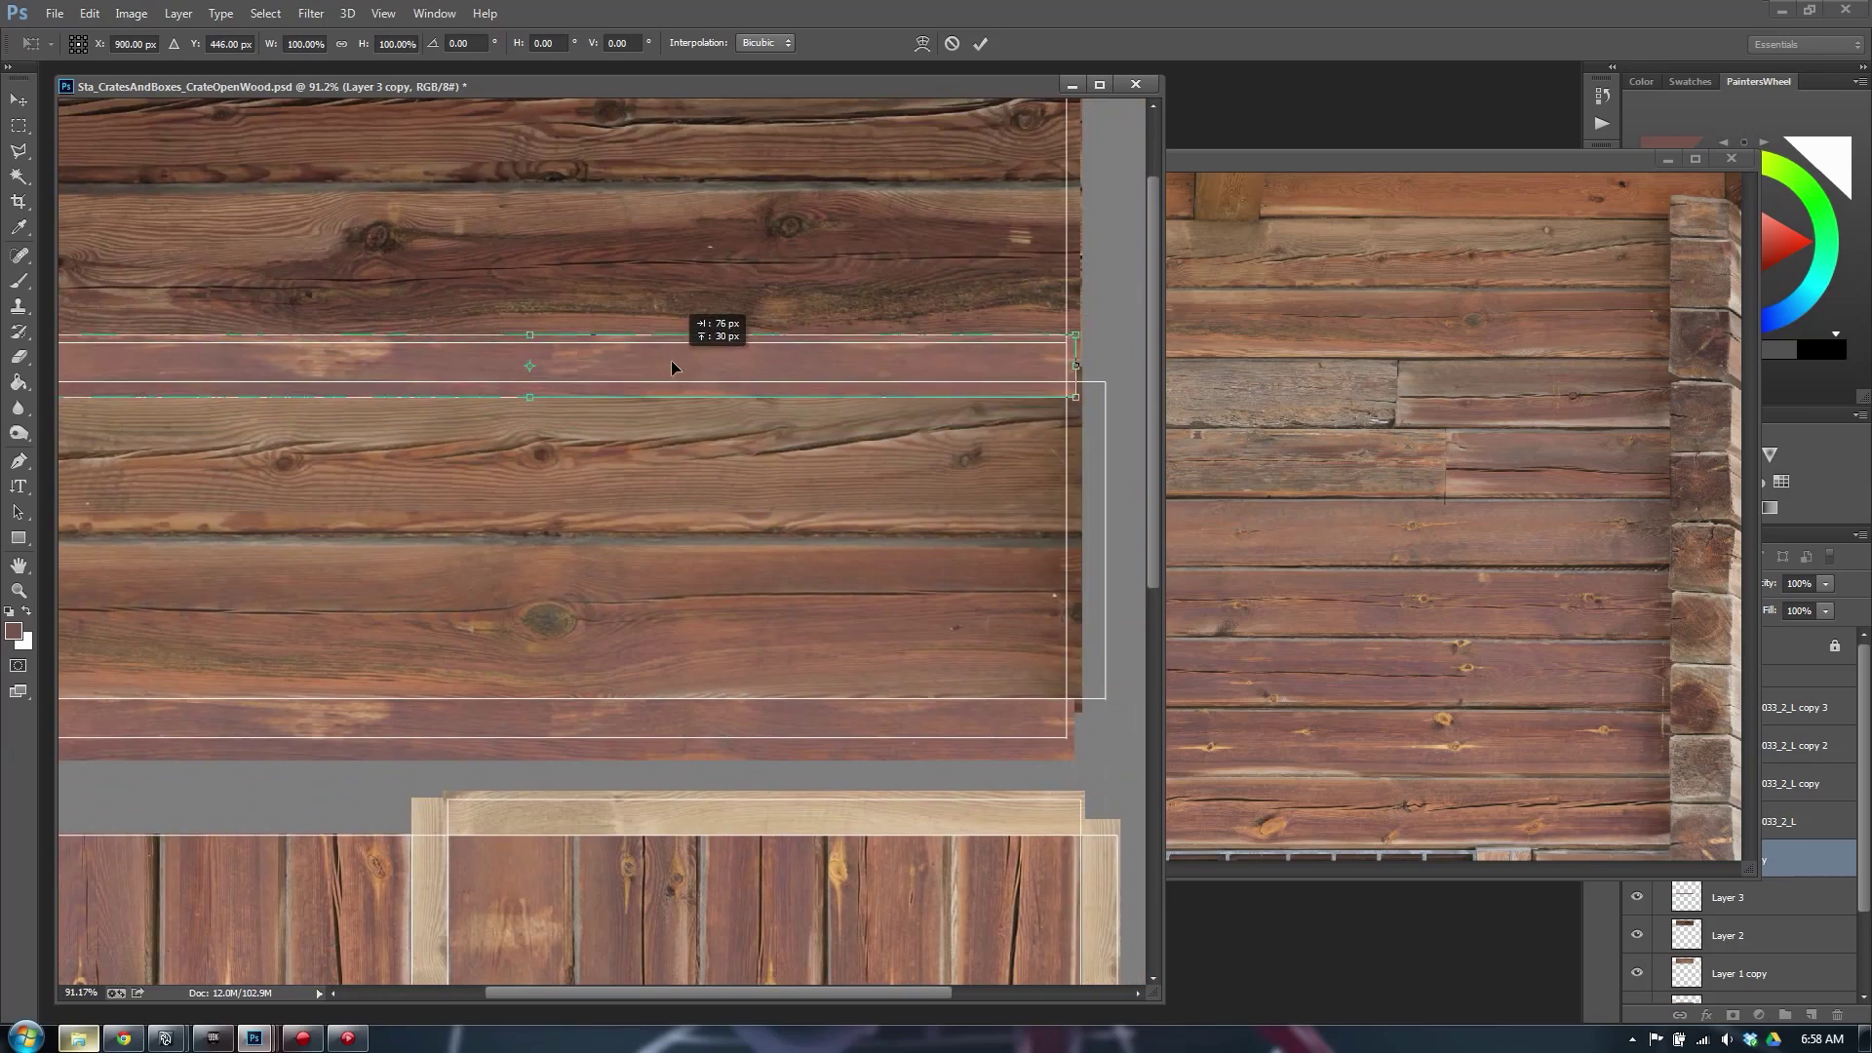
Scale the strip copy to about 64% height so it fits the narrow band between the two plank sections
{"action": "left_click_drag", "start_coordinate": [542, 370], "coordinate": [785, 389]}
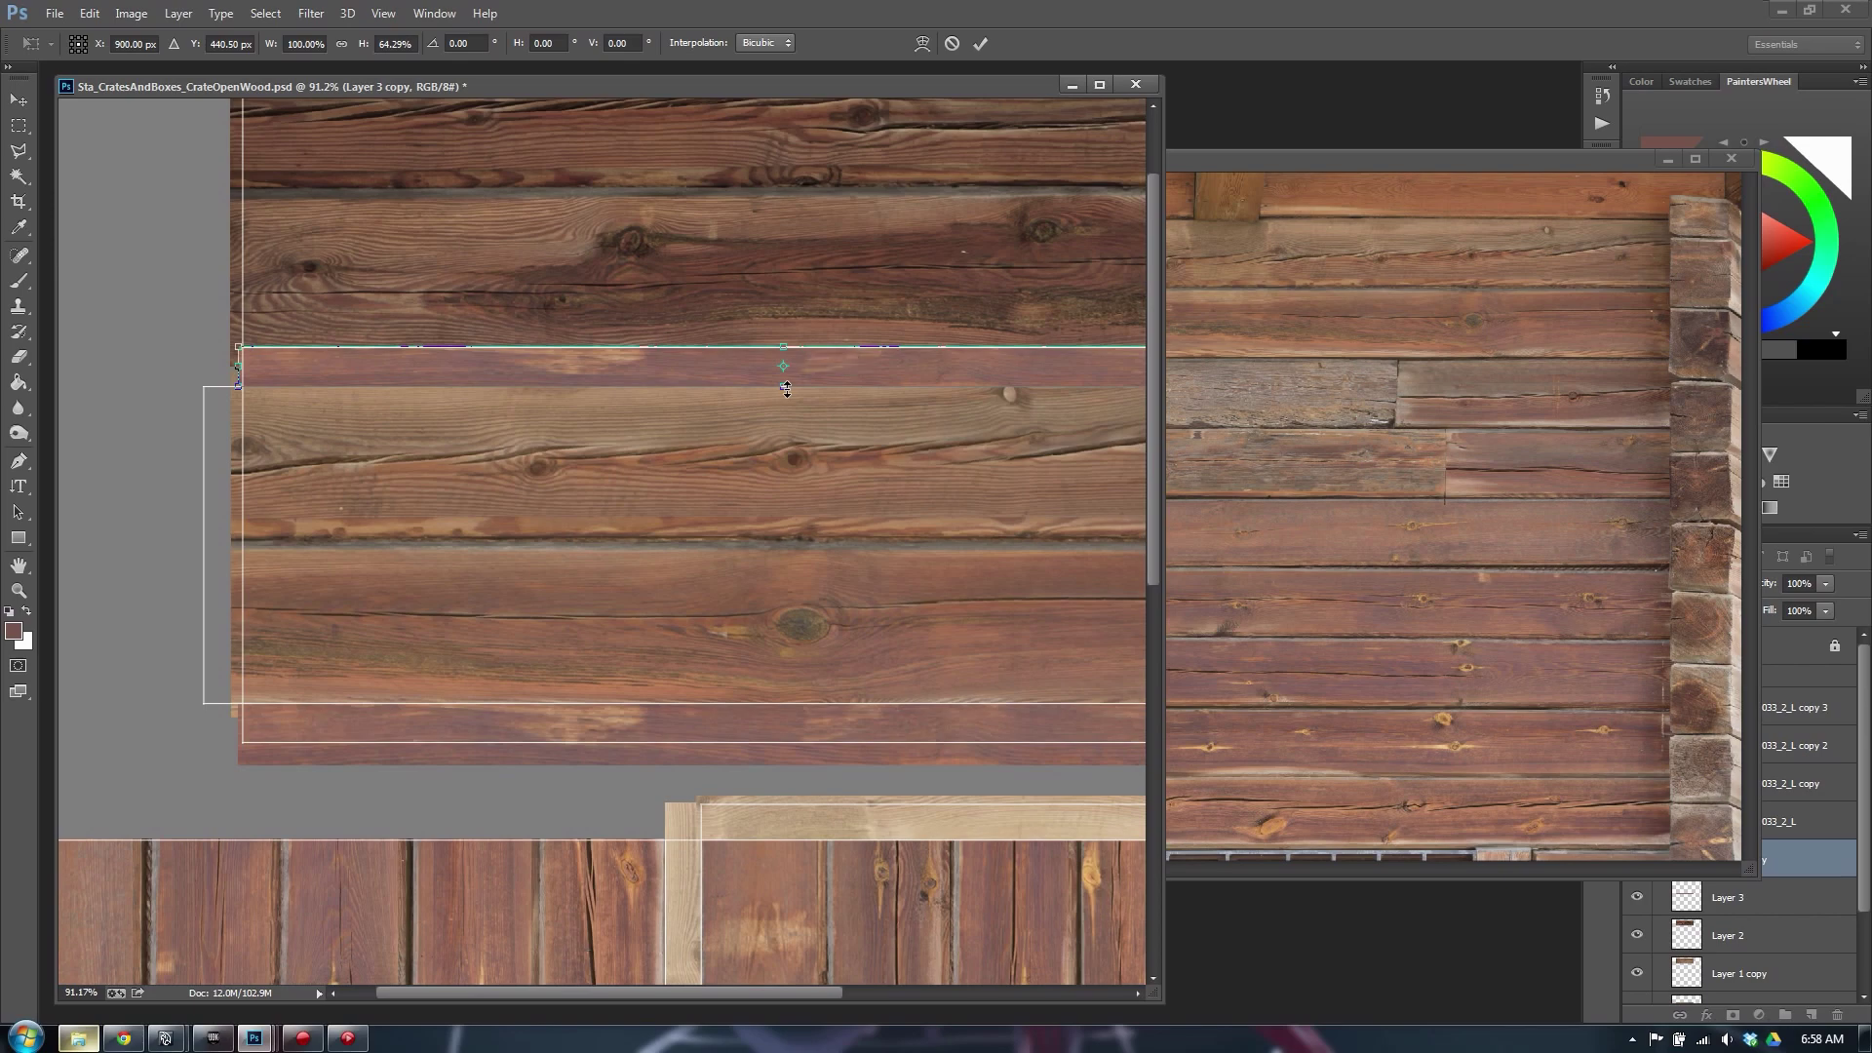
{"action": "key", "text": "Return"}
{"action": "scroll", "coordinate": [772, 365], "scroll_direction": "up", "scroll_amount": 6, "text": "alt"}
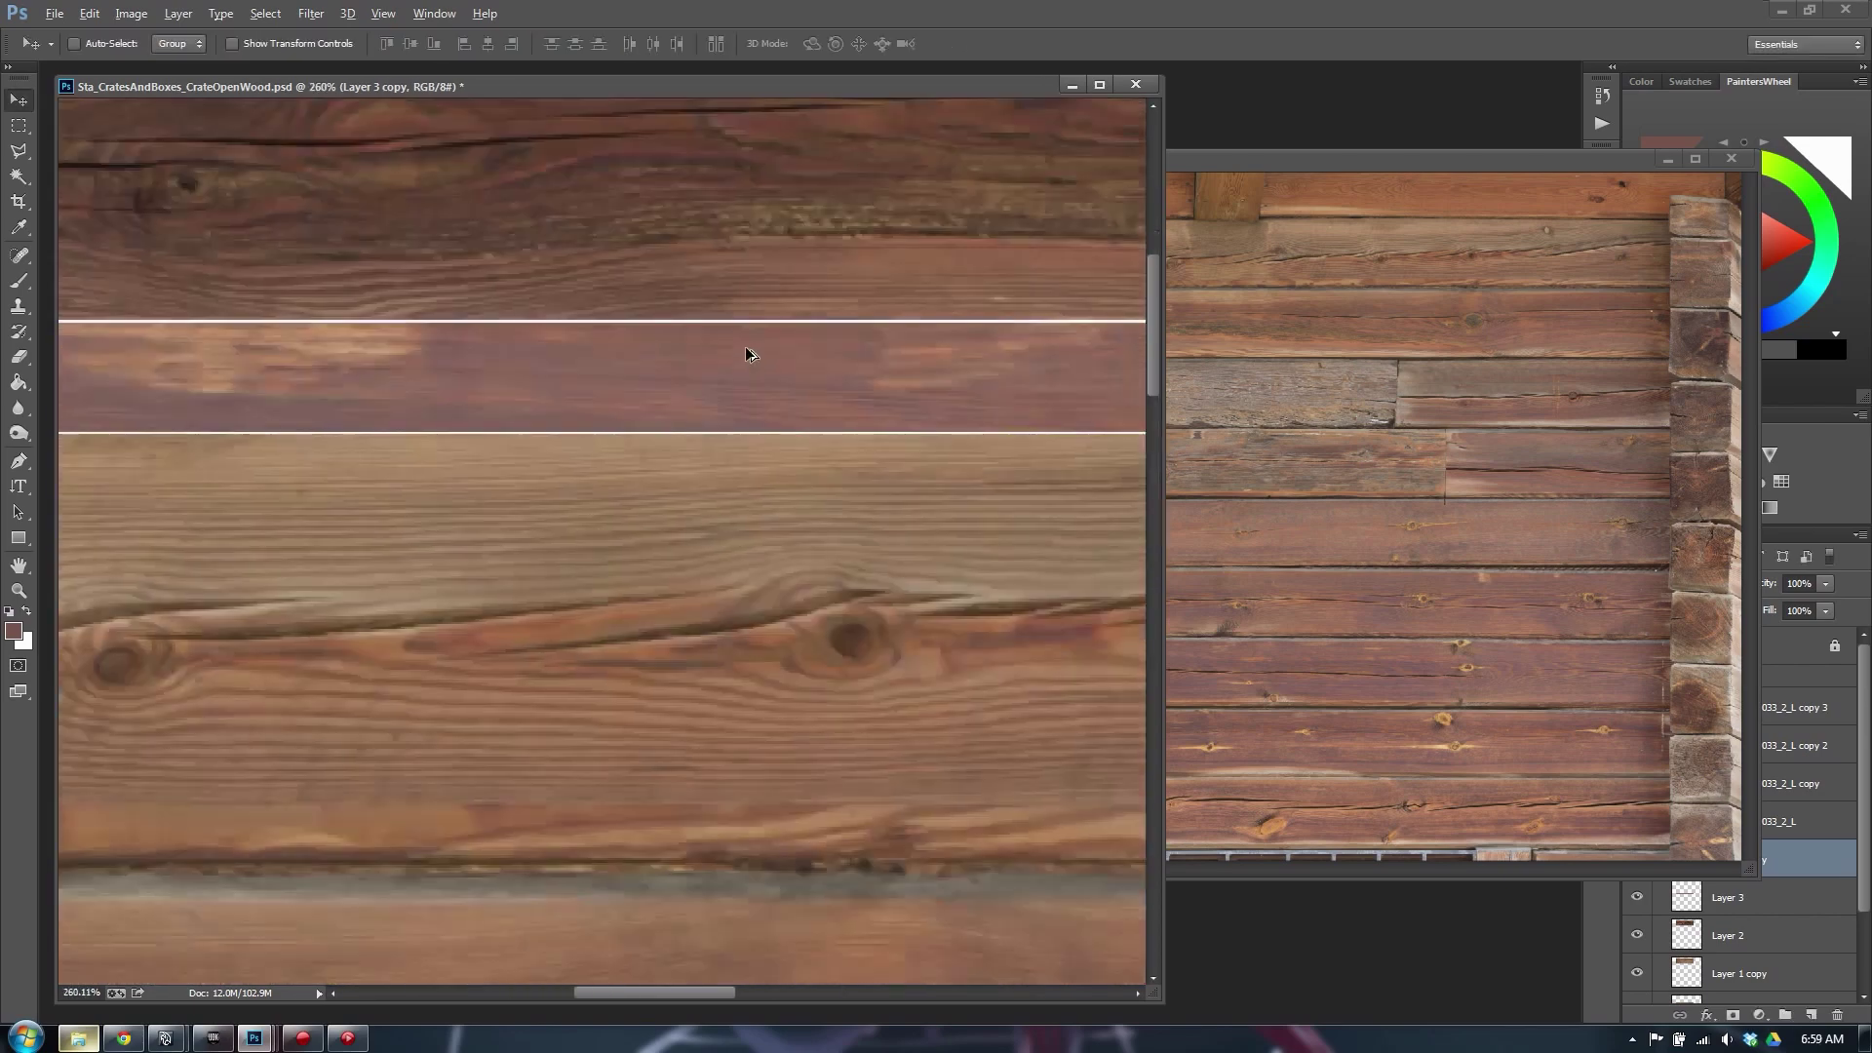
{"action": "scroll", "coordinate": [744, 349], "scroll_direction": "down", "scroll_amount": 6, "text": "alt"}
{"action": "left_click_drag", "start_coordinate": [749, 354], "coordinate": [709, 396]}
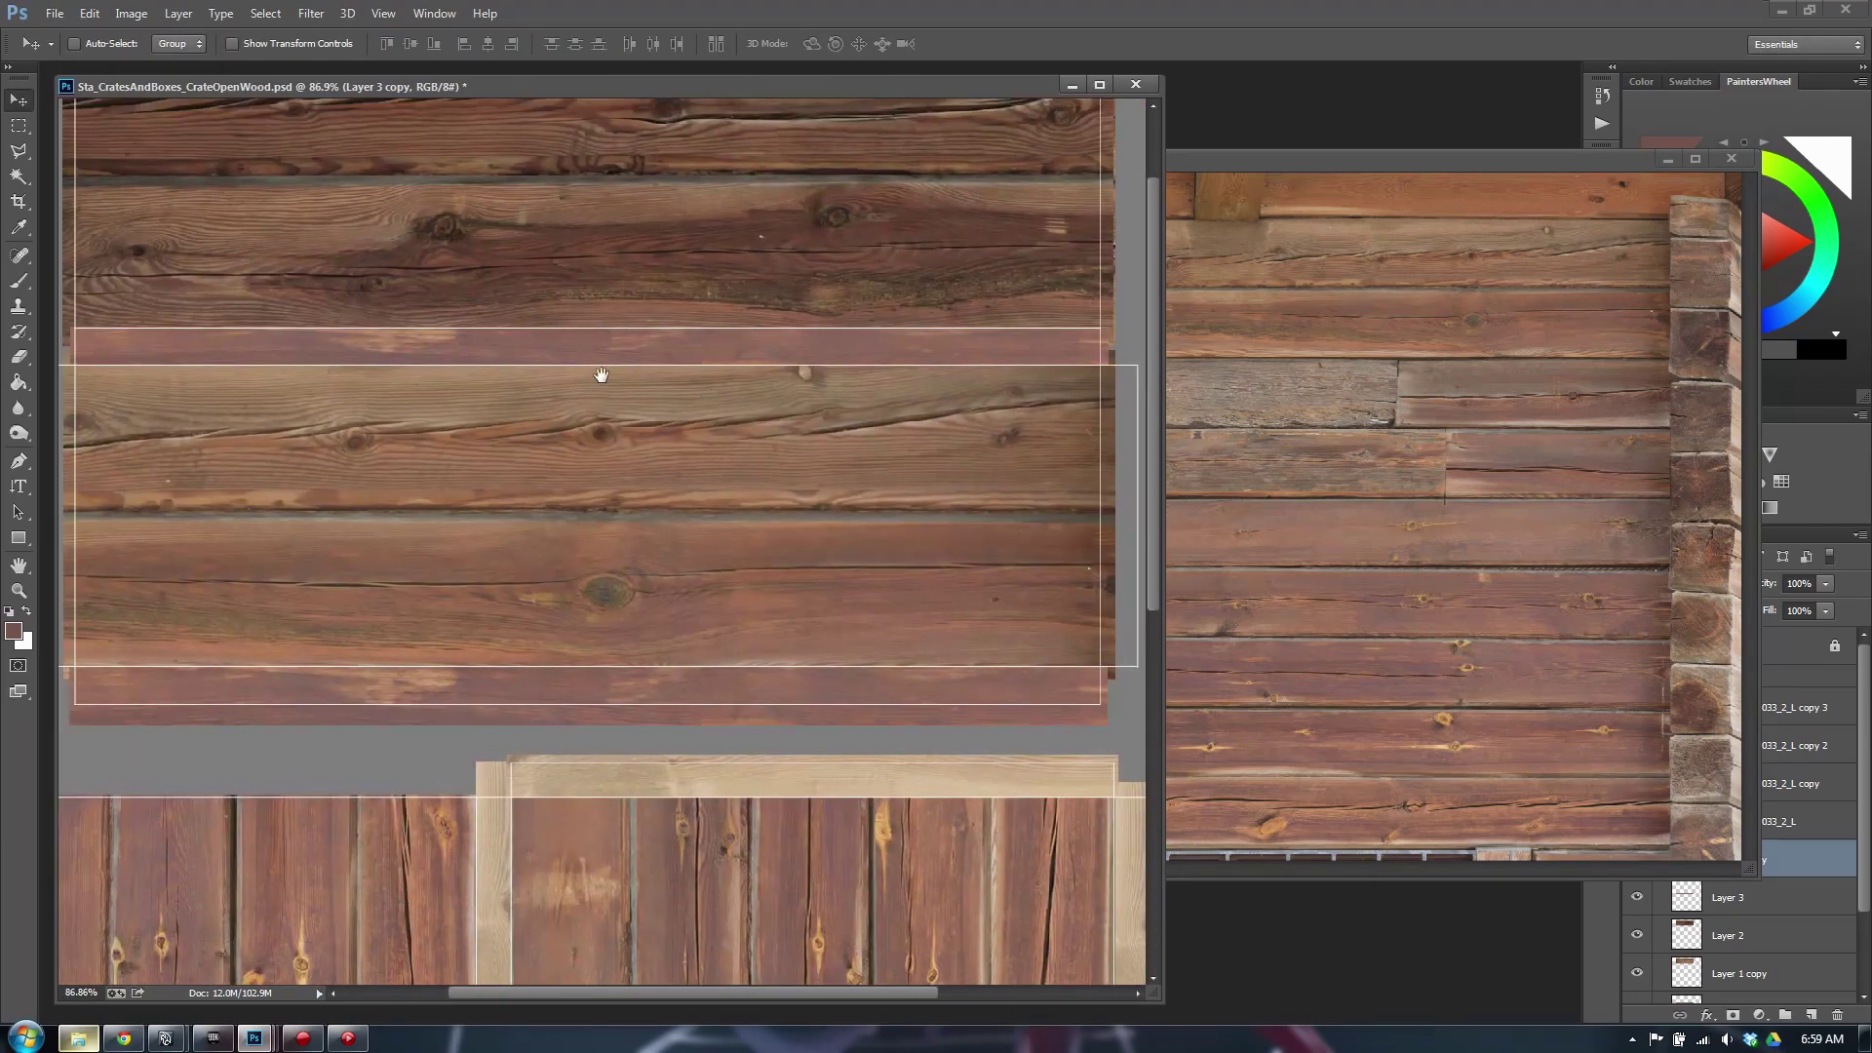
{"action": "scroll", "coordinate": [600, 374], "scroll_direction": "down", "scroll_amount": 3, "text": "alt"}
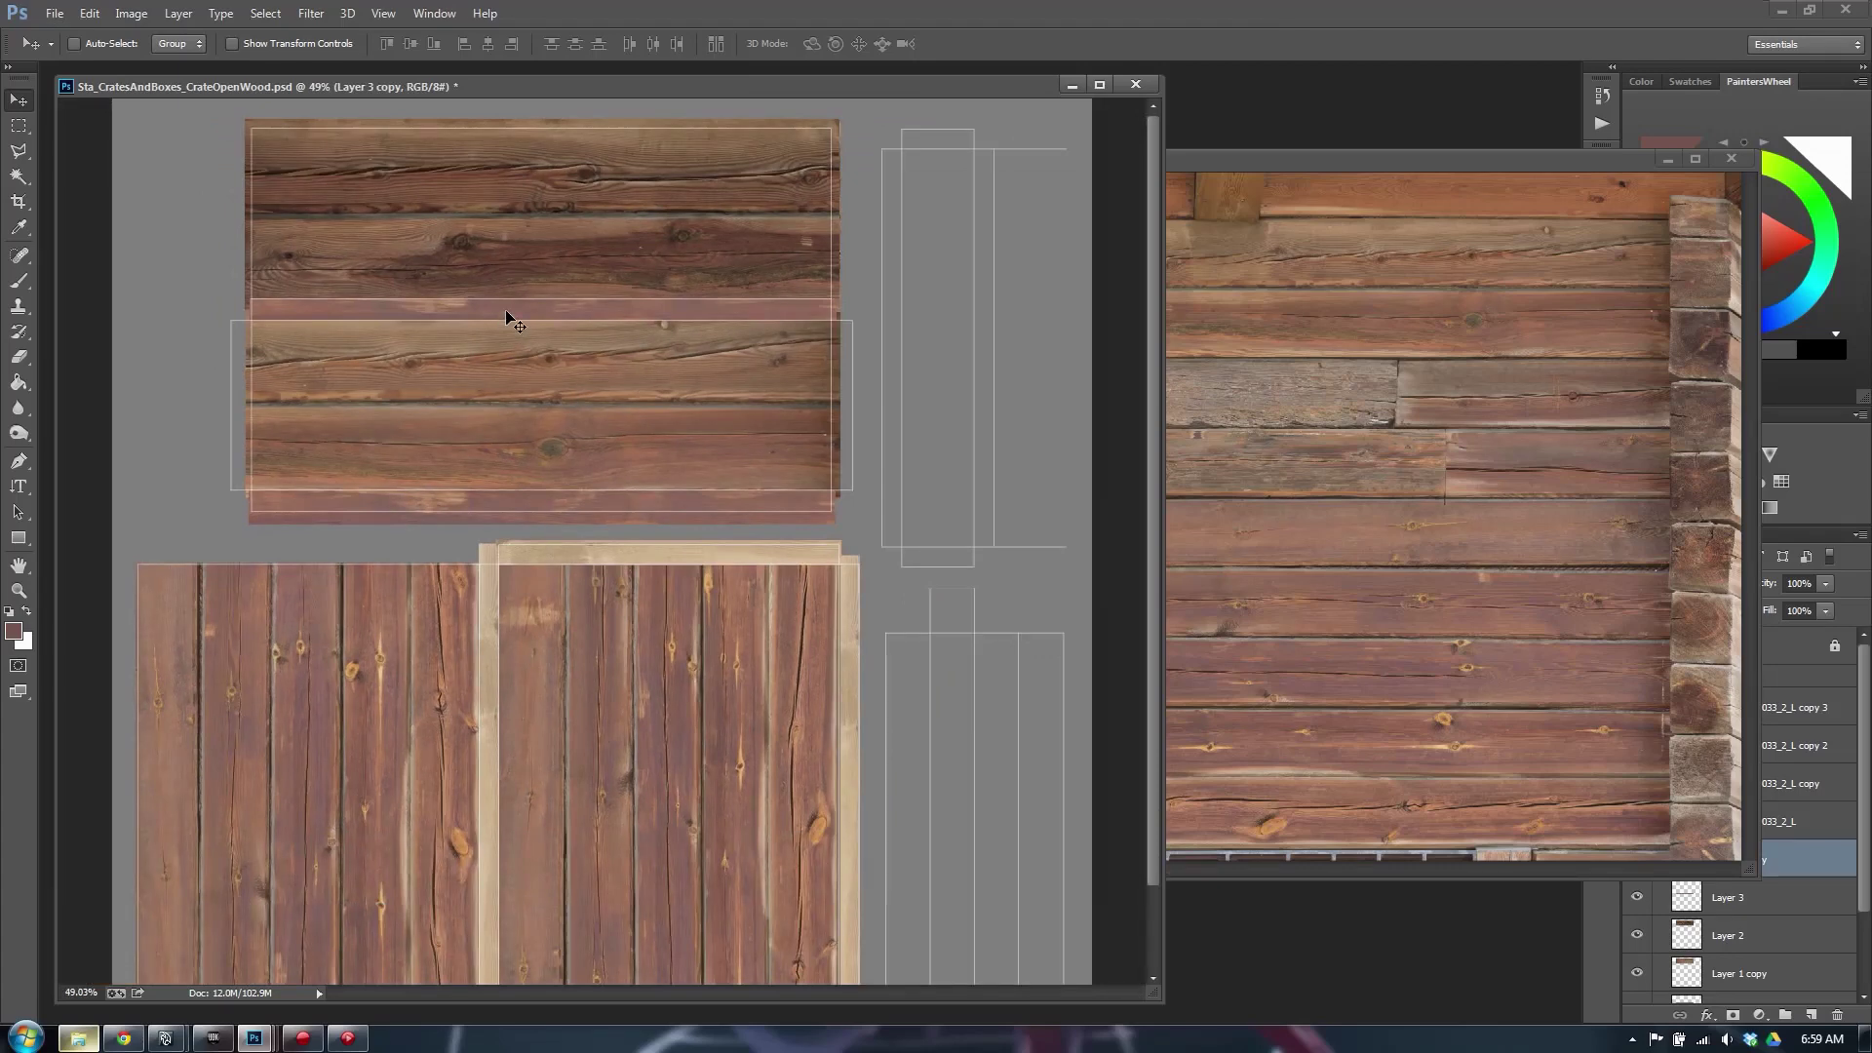
Duplicate the reddish strip, turn the copy vertical and place it along the right edge of the horizontal planks
{"action": "left_click_drag", "start_coordinate": [507, 314], "coordinate": [857, 179], "text": "alt"}
{"action": "key", "text": "r"}
{"action": "key", "text": "ctrl+t"}
{"action": "key", "text": "Return"}
{"action": "key", "text": "v"}
{"action": "scroll", "coordinate": [905, 353], "scroll_direction": "up", "scroll_amount": 1, "text": "alt"}
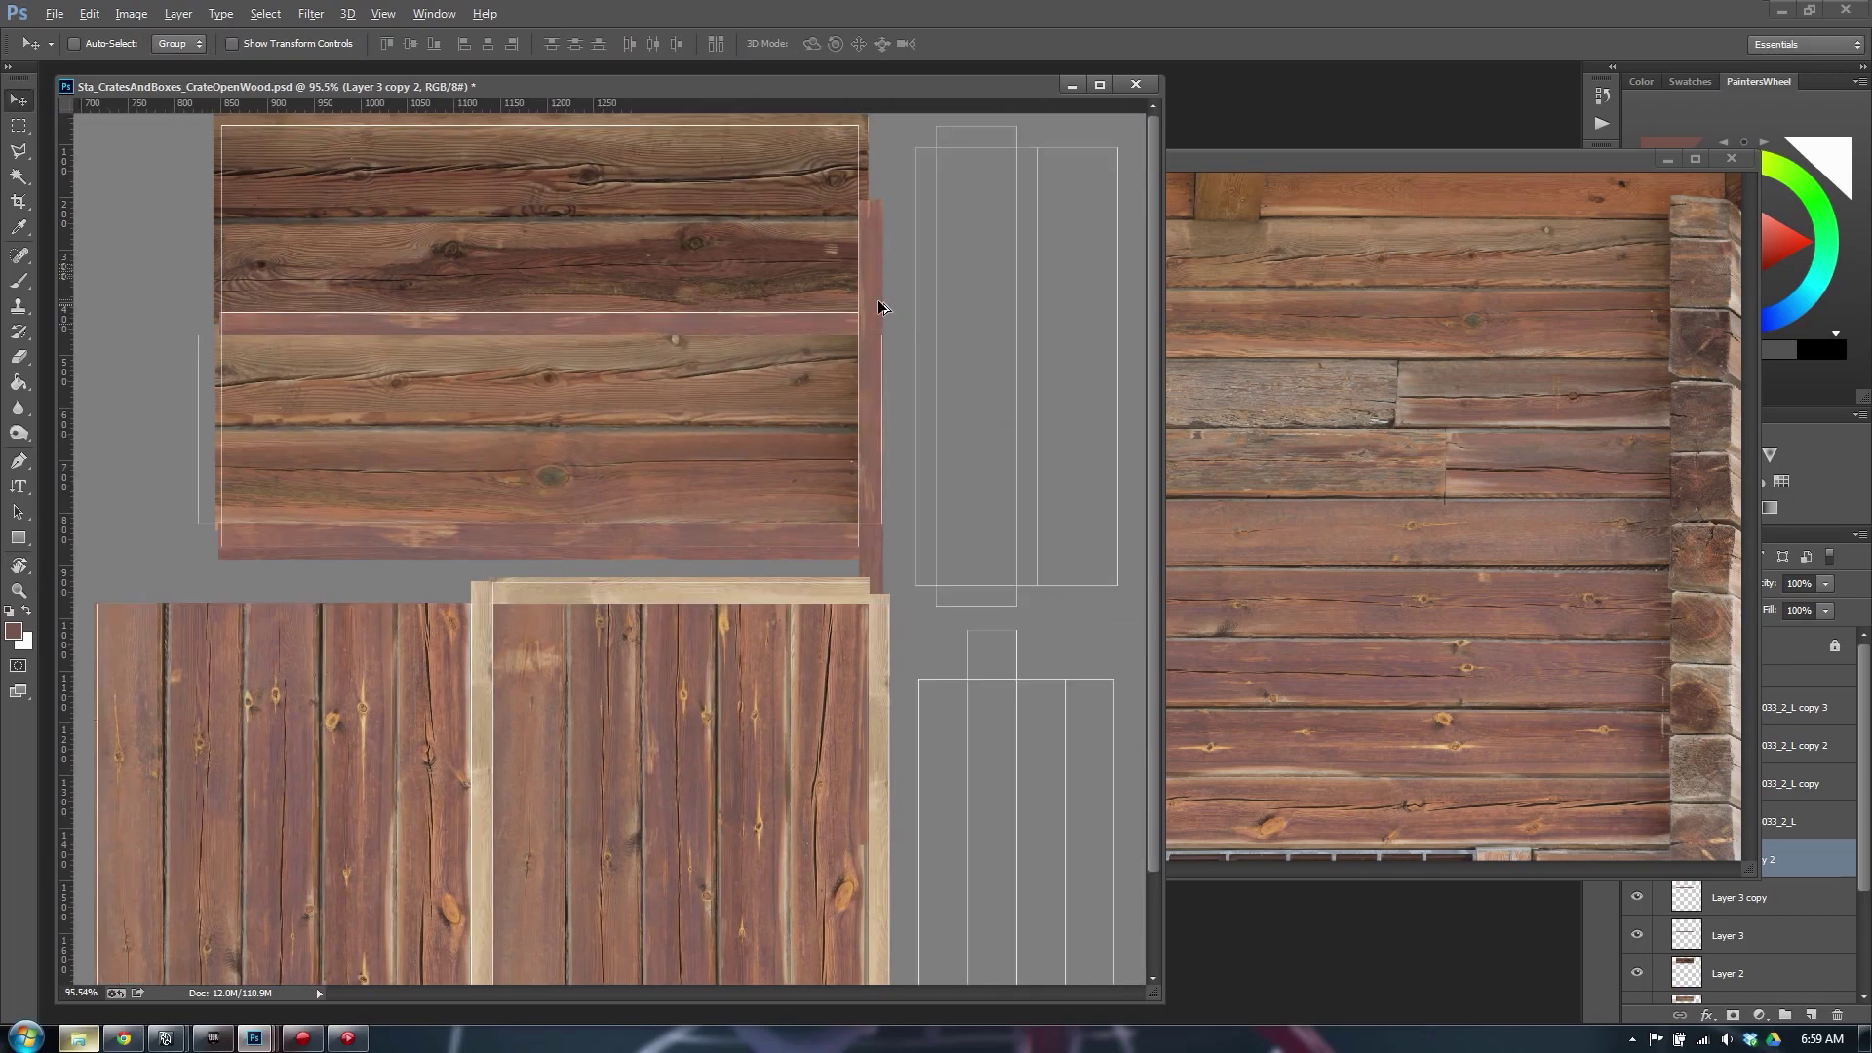
Scale the vertical strip to about 107% width and 32% height to cover the lower shell's right end band
{"action": "scroll", "coordinate": [828, 342], "scroll_direction": "up", "scroll_amount": 3, "text": "alt"}
{"action": "key", "text": "ctrl+t"}
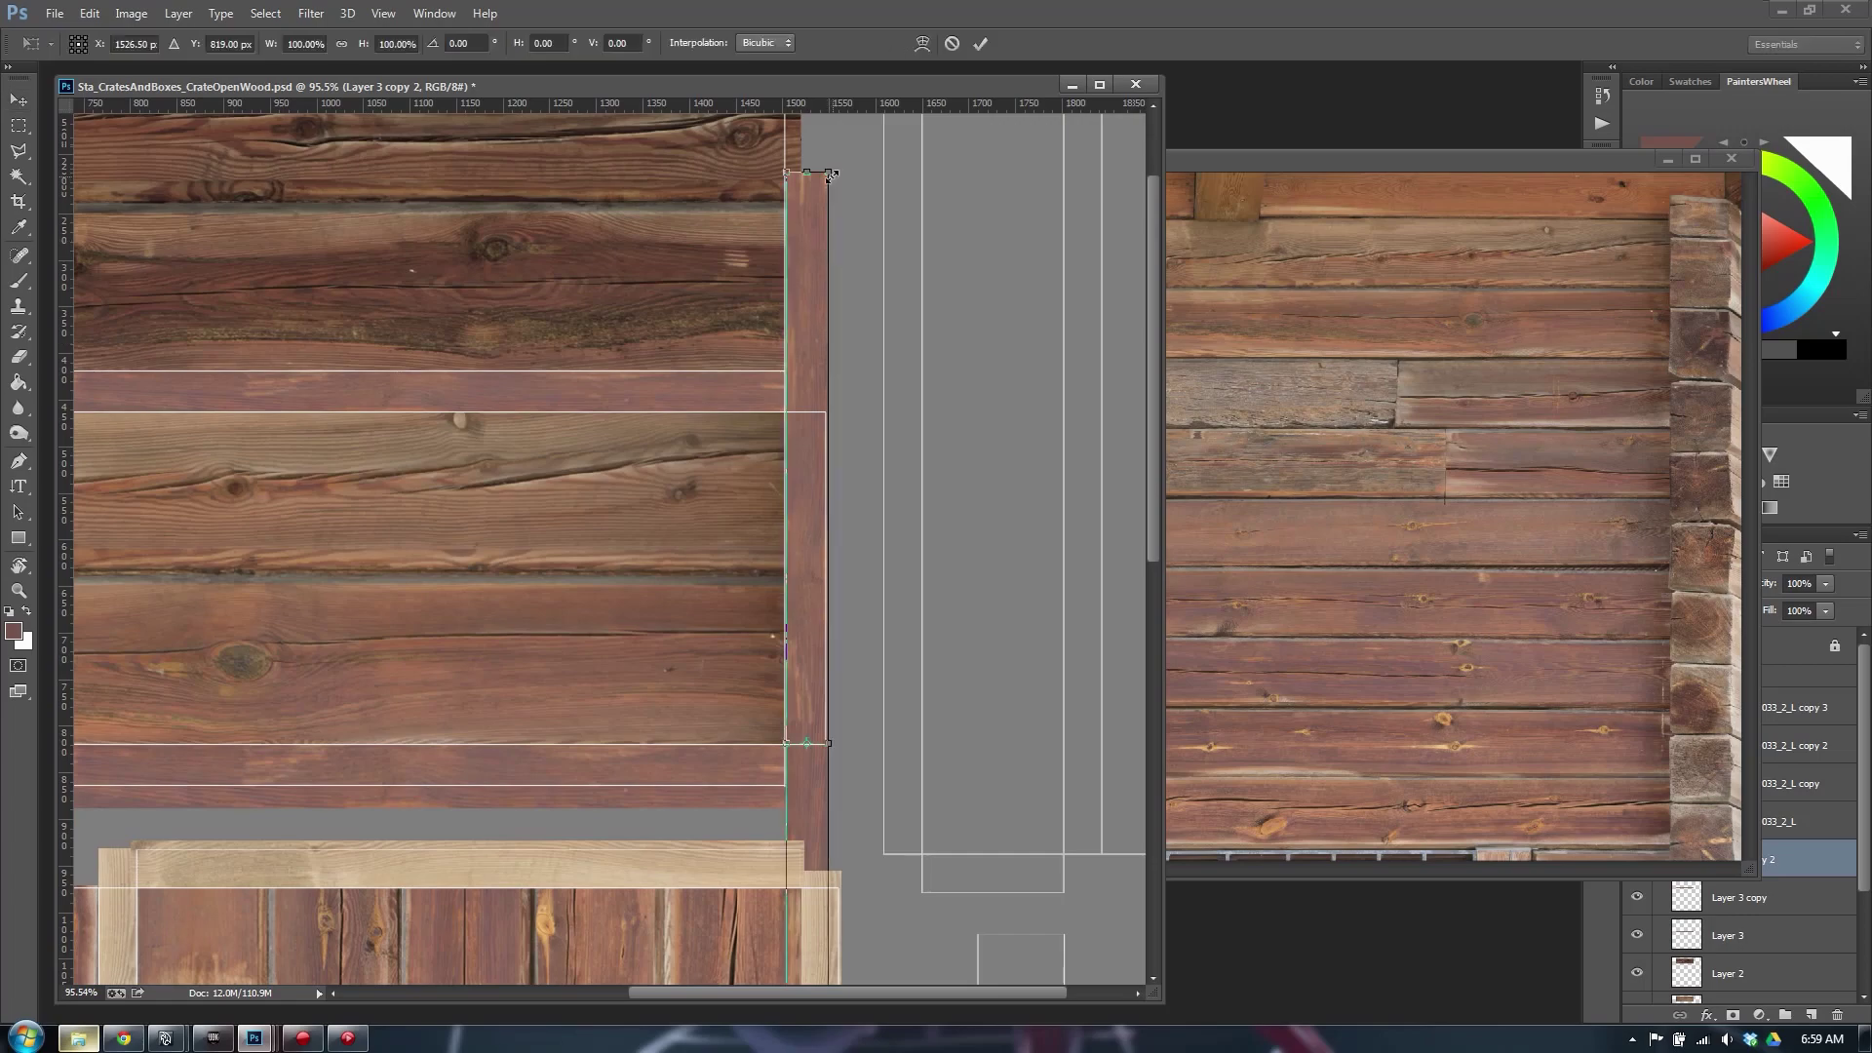
{"action": "left_click_drag", "start_coordinate": [828, 174], "coordinate": [834, 383]}
{"action": "scroll", "coordinate": [853, 550], "scroll_direction": "down", "scroll_amount": 6}
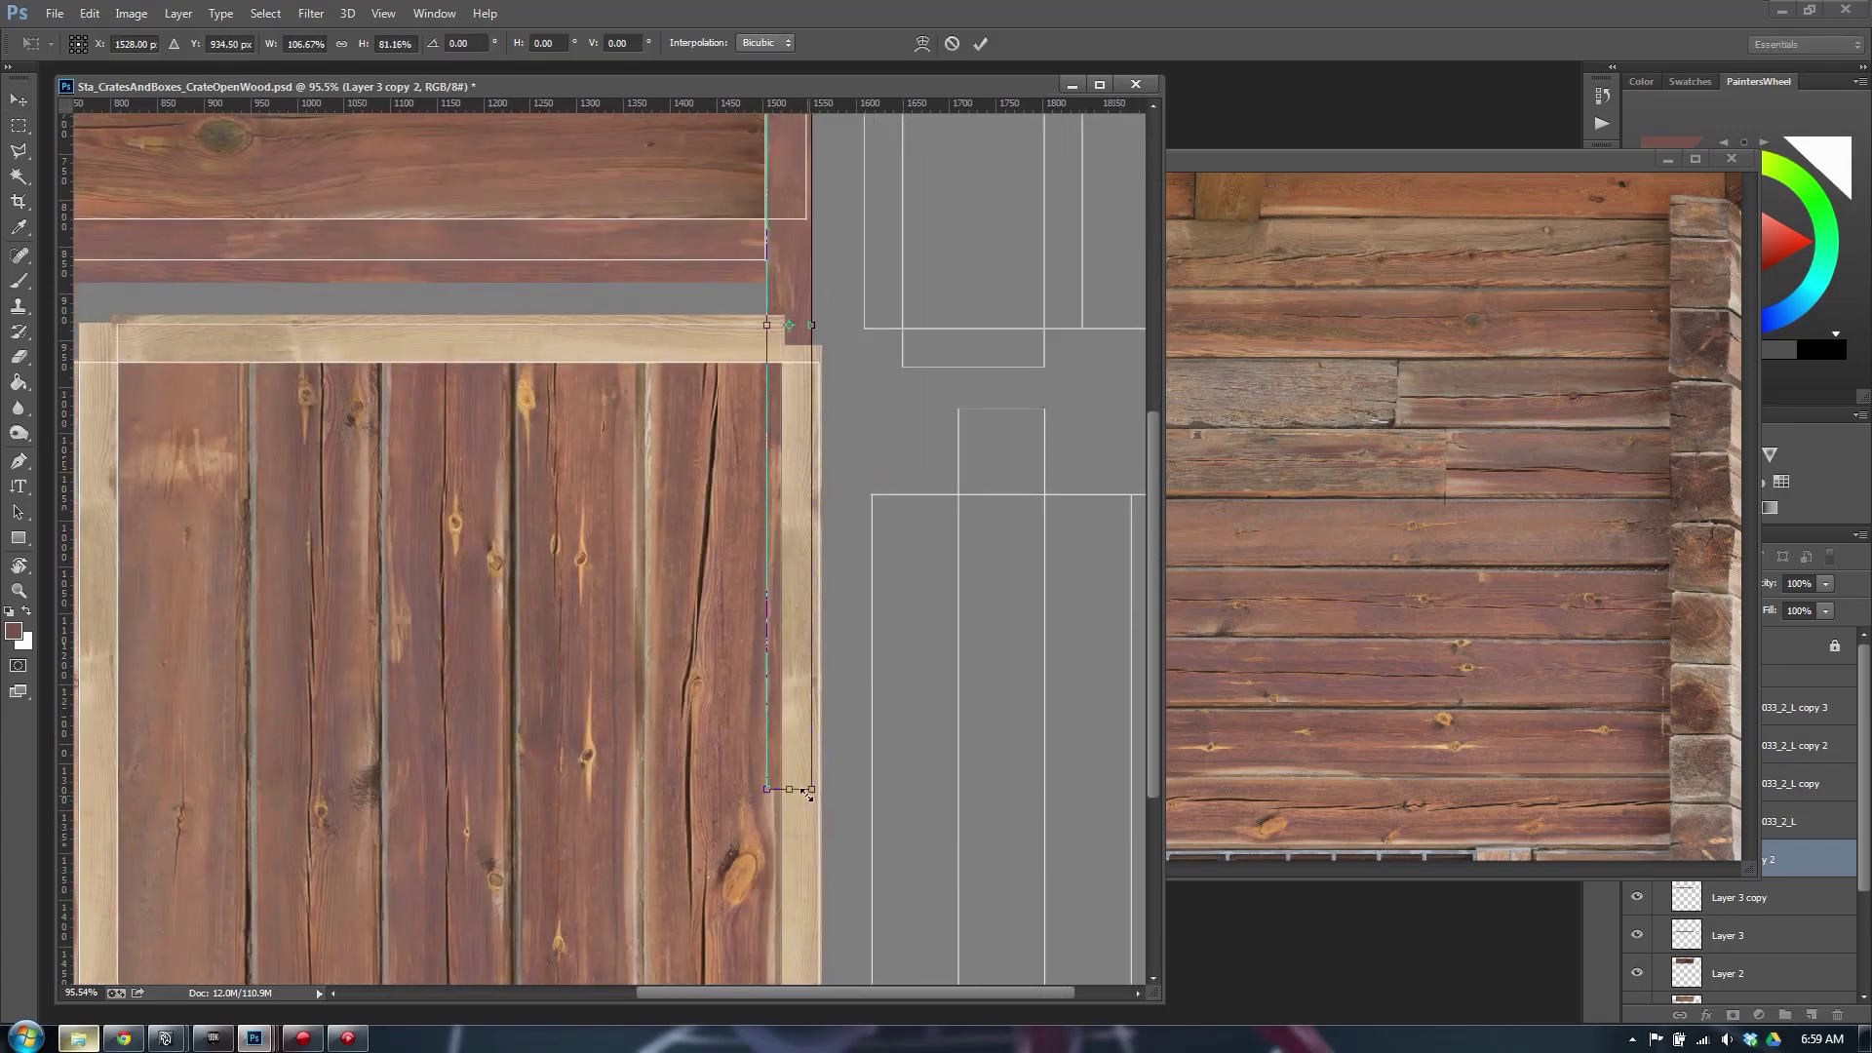
{"action": "left_click_drag", "start_coordinate": [808, 793], "coordinate": [865, 499]}
{"action": "scroll", "coordinate": [865, 499], "scroll_direction": "up", "scroll_amount": 3, "text": "alt"}
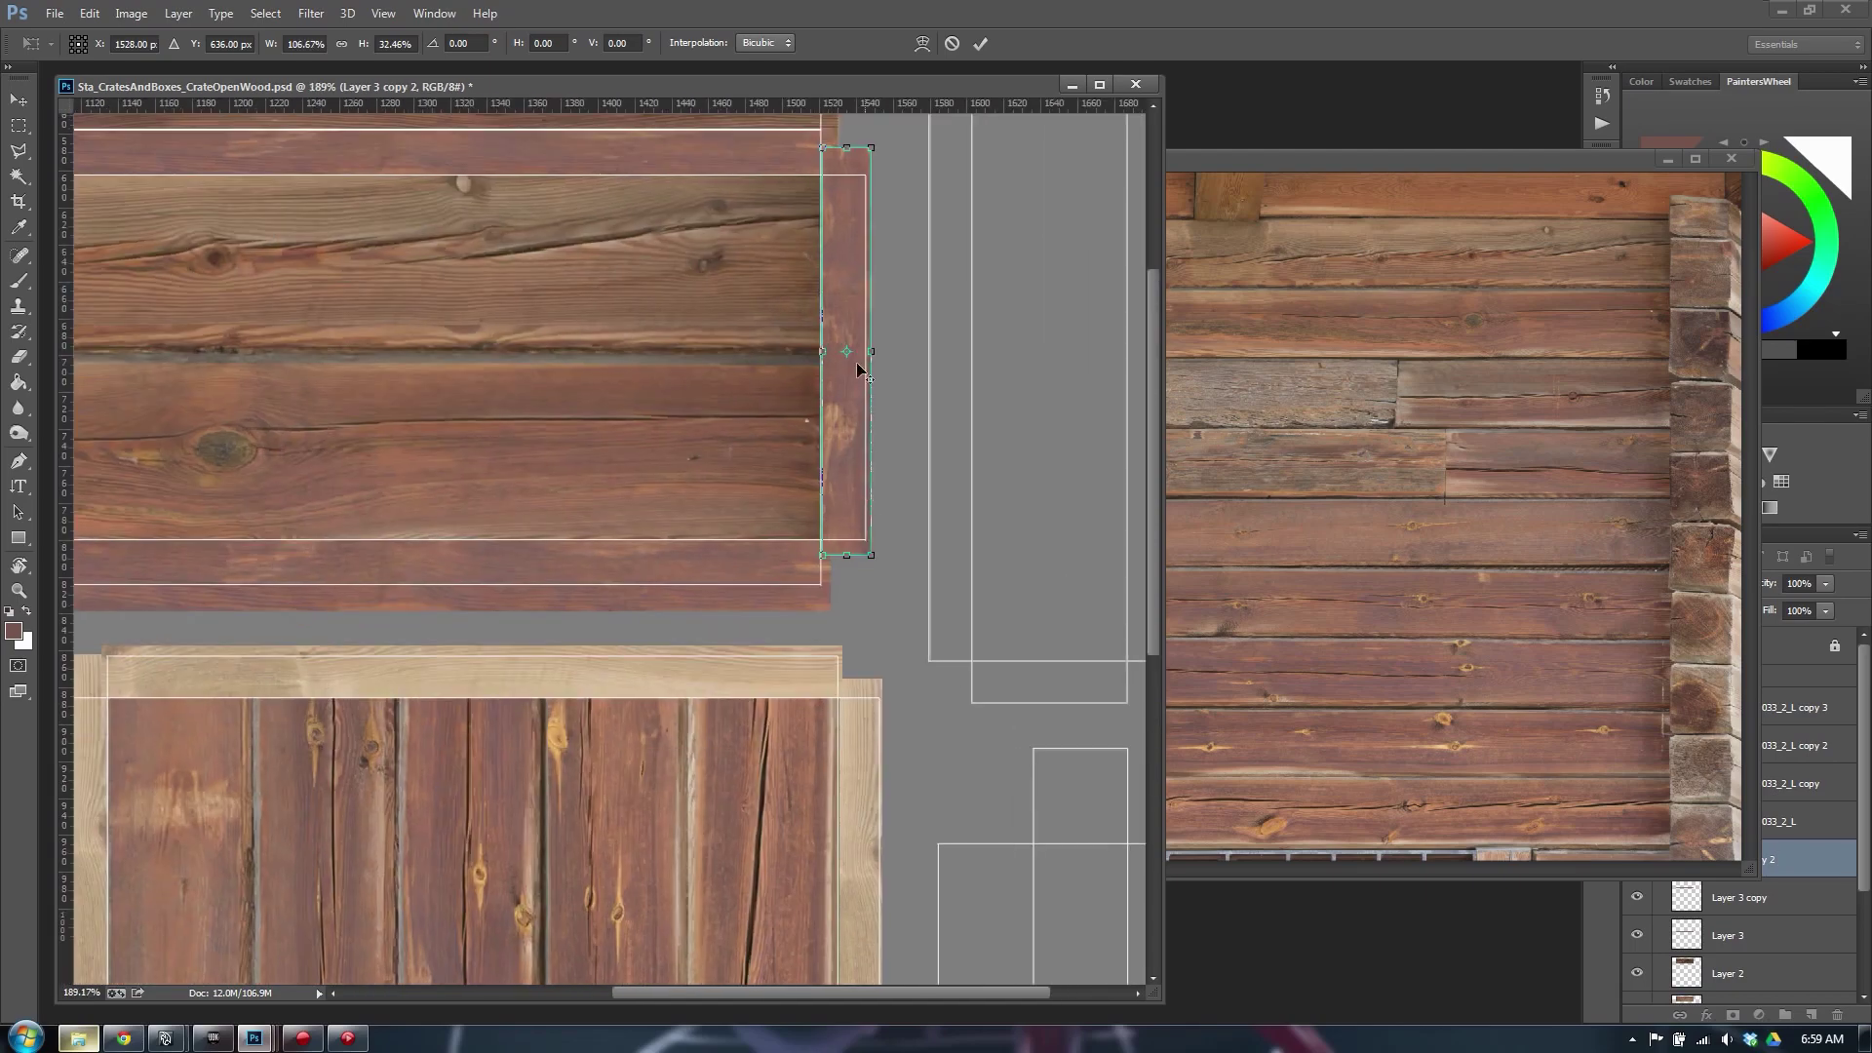
{"action": "scroll", "coordinate": [838, 331], "scroll_direction": "up", "scroll_amount": 2, "text": "alt"}
{"action": "left_click_drag", "start_coordinate": [771, 187], "coordinate": [769, 187]}
{"action": "key", "text": "Return"}
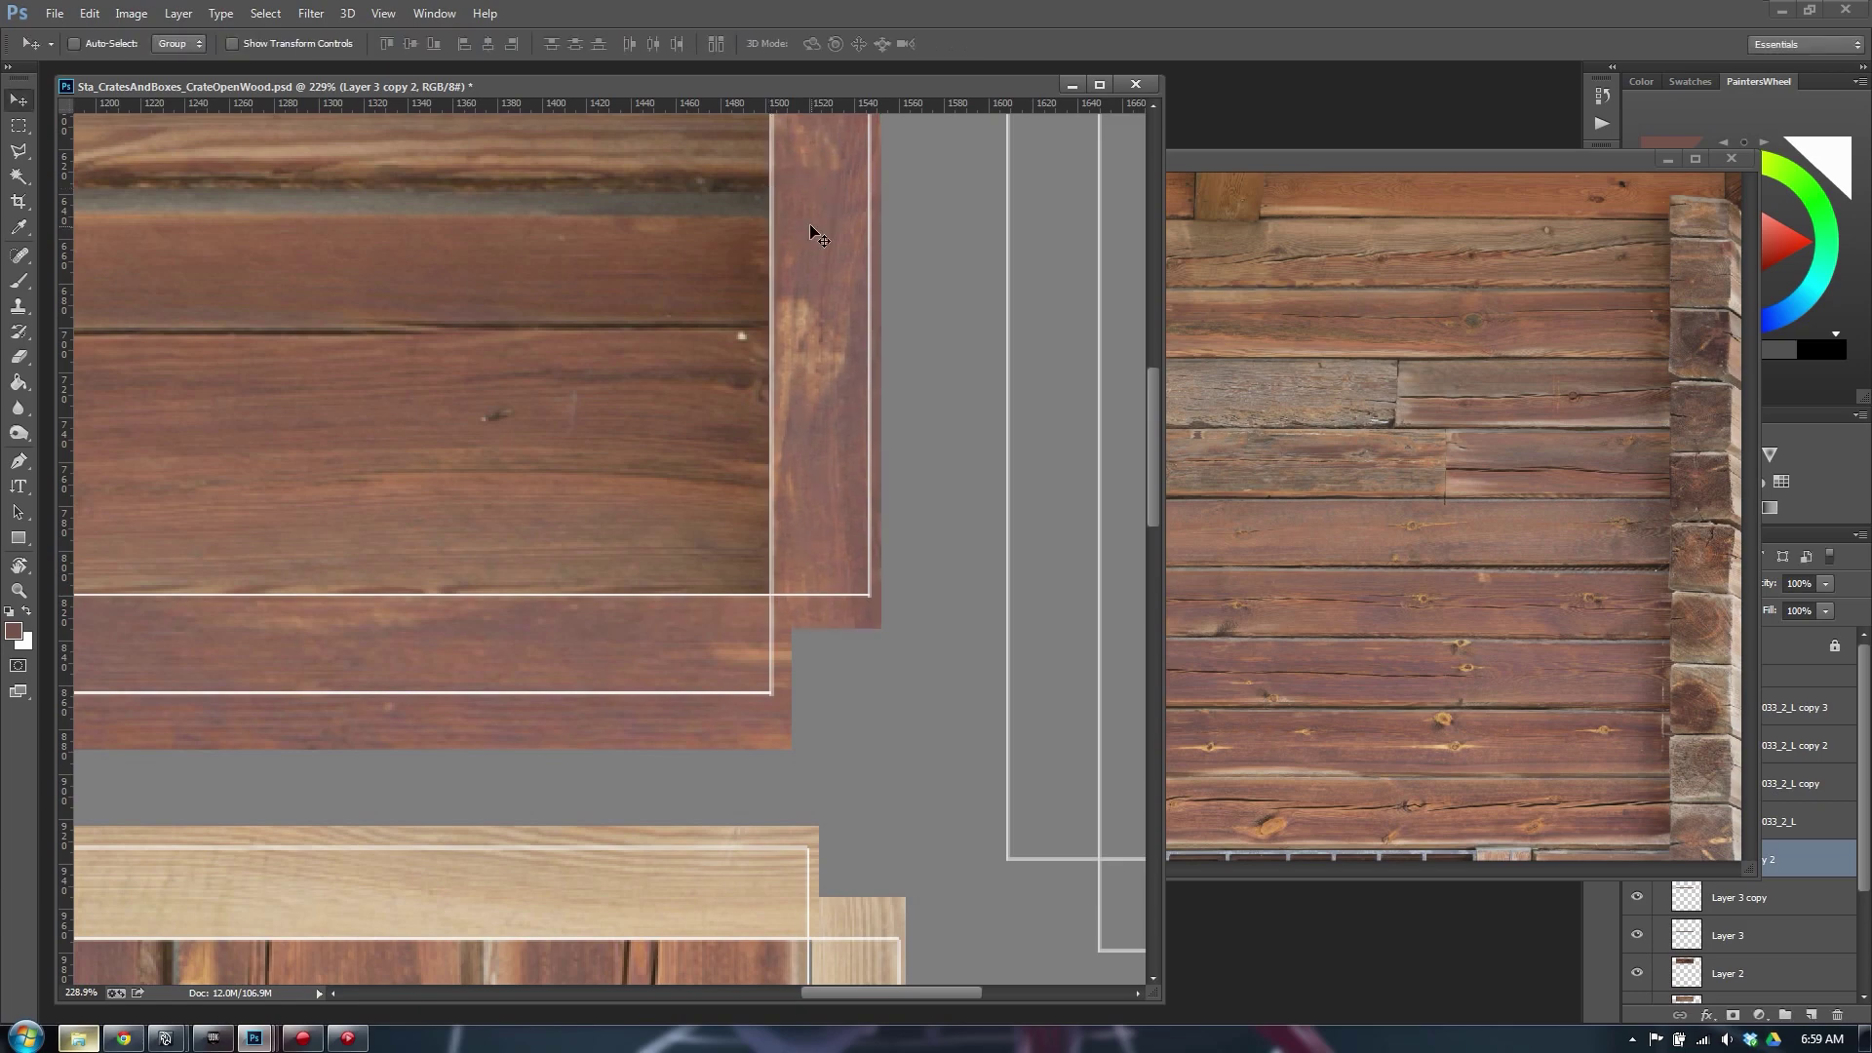
{"action": "scroll", "coordinate": [710, 313], "scroll_direction": "down", "scroll_amount": 4, "text": "alt"}
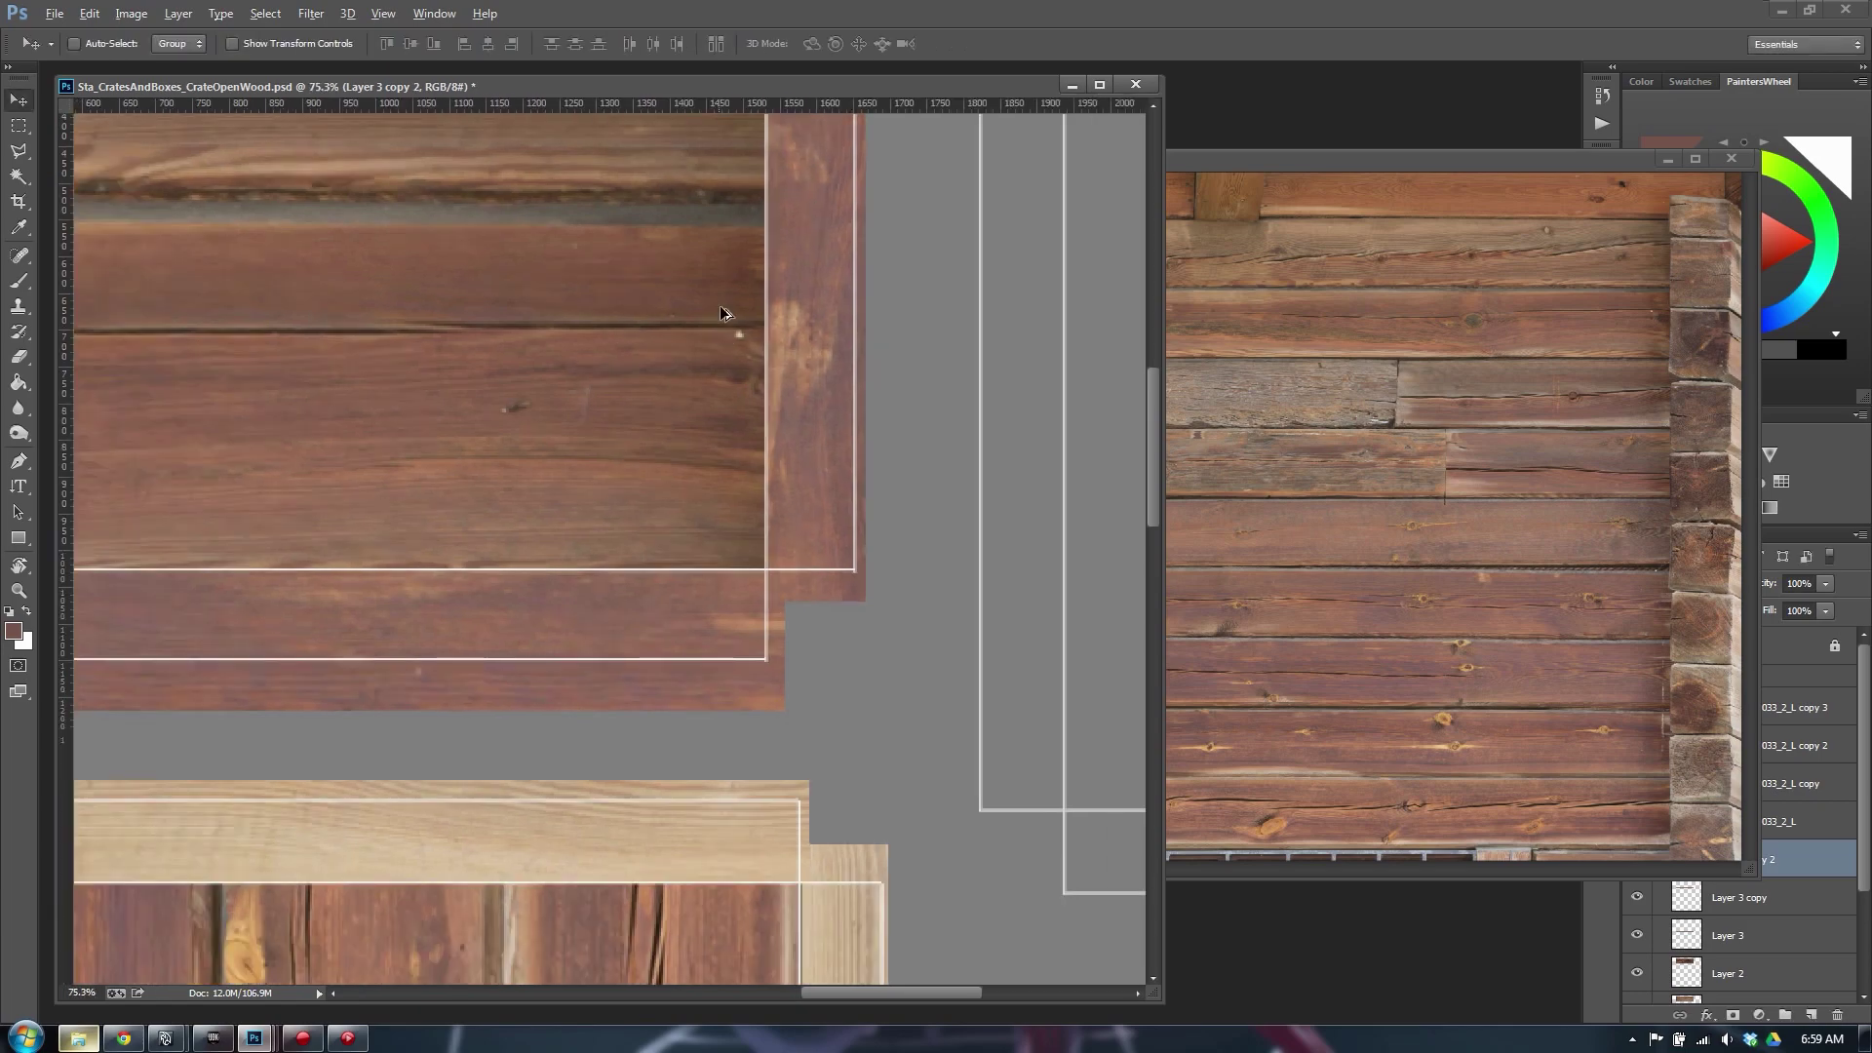
{"action": "left_click_drag", "start_coordinate": [605, 242], "coordinate": [907, 435]}
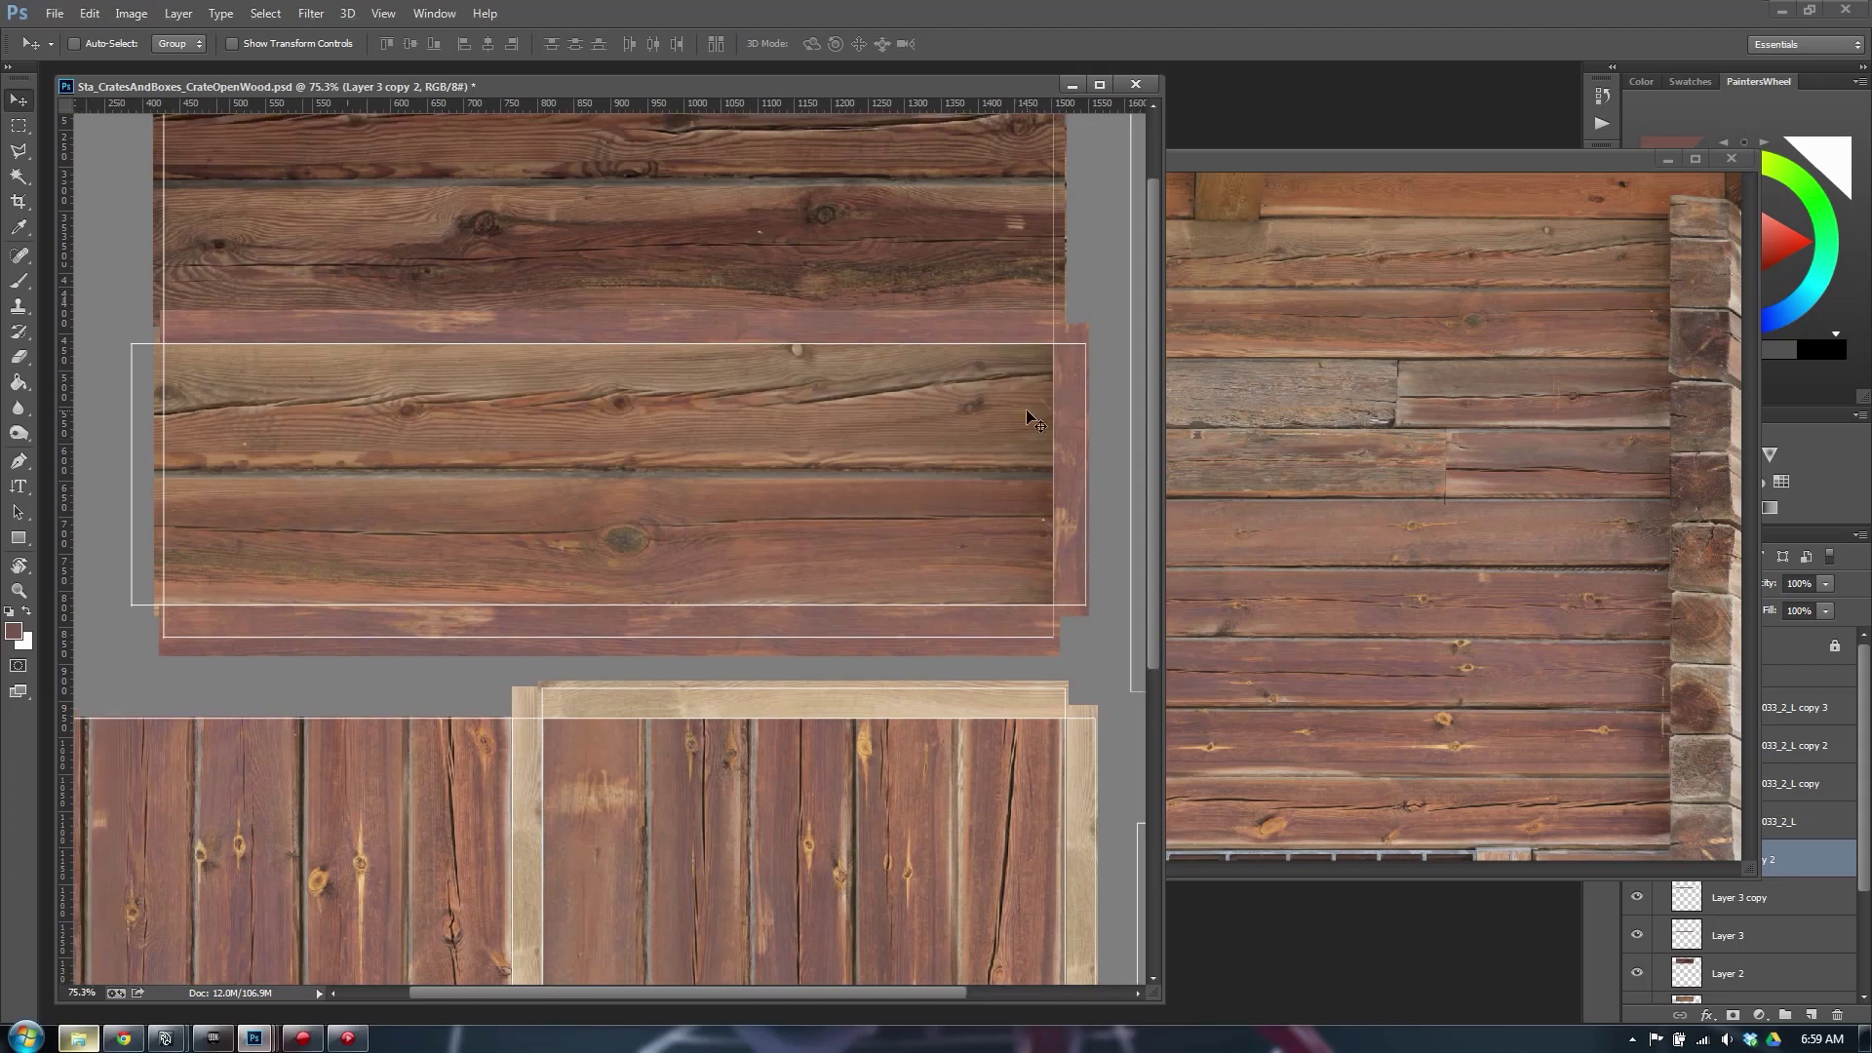
Duplicate the vertical reddish strip, place the copy over the lower horizontal shell's left end band, and hide the rulers
{"action": "left_click_drag", "start_coordinate": [1064, 435], "coordinate": [263, 446]}
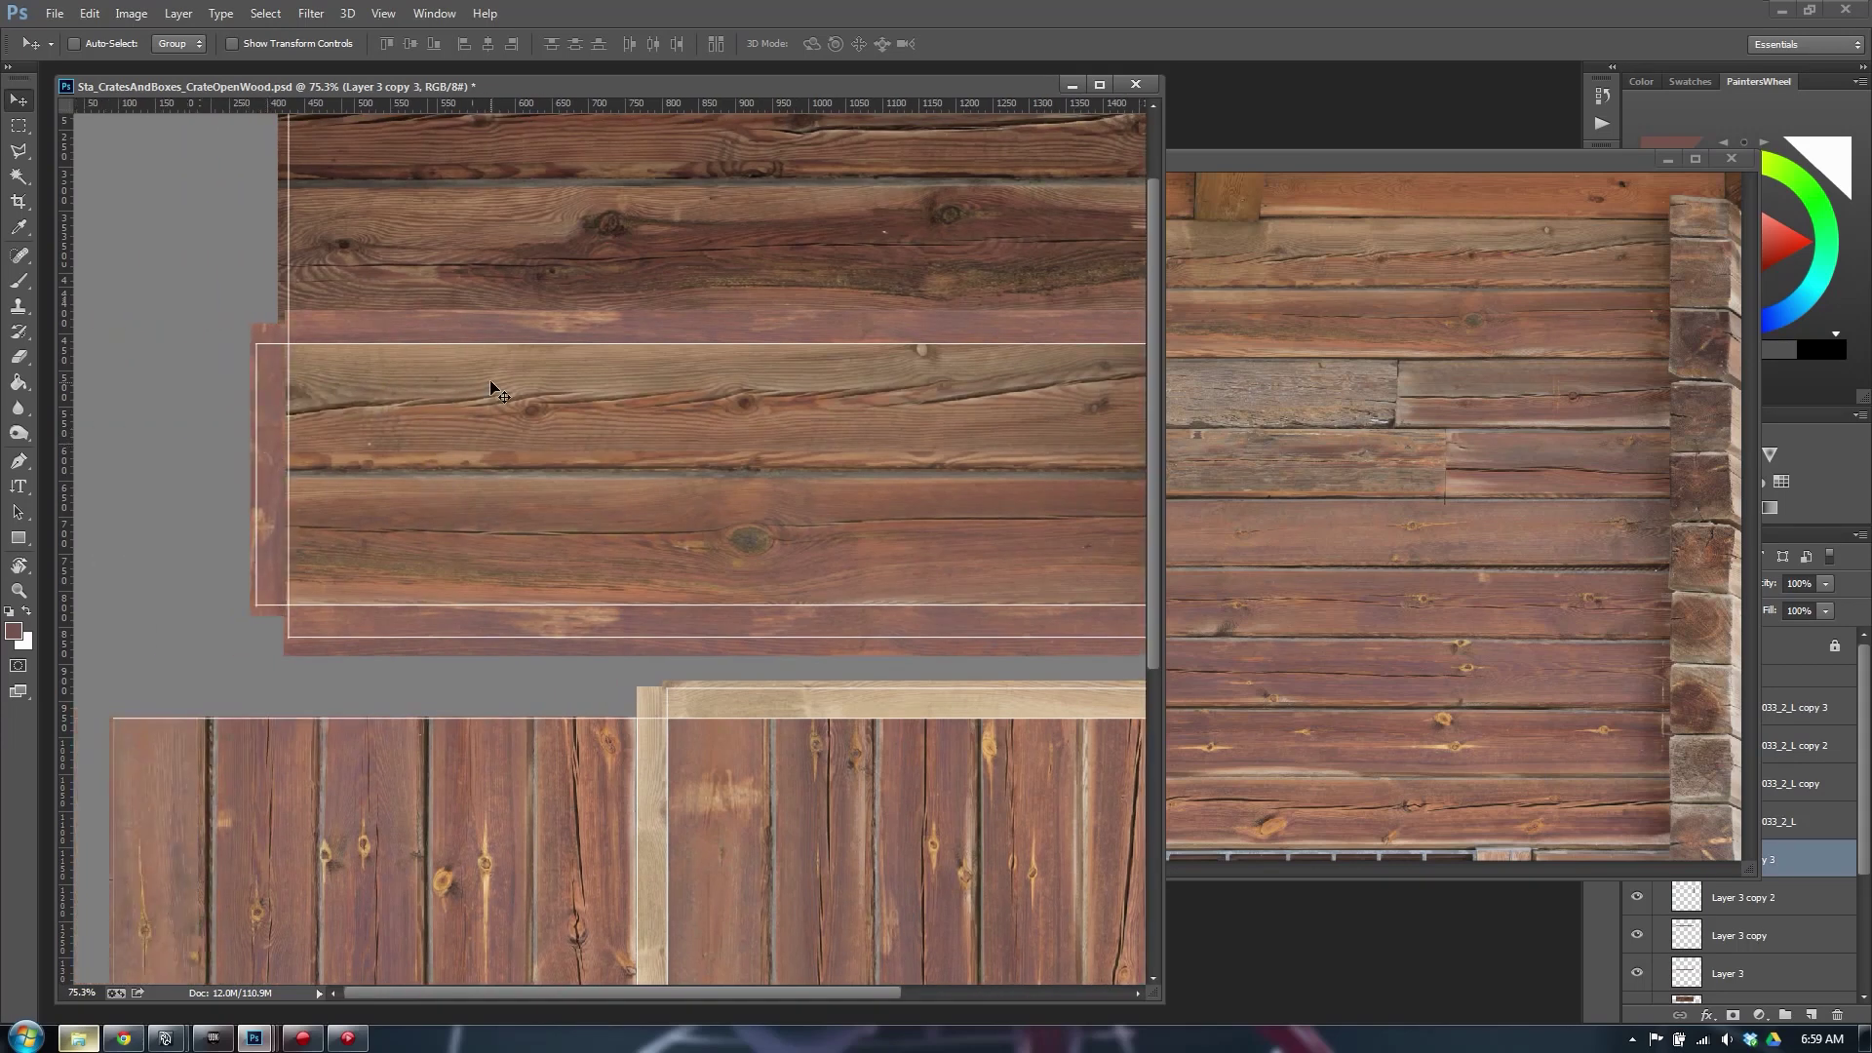
{"action": "key", "text": "ctrl+r"}
{"action": "left_click_drag", "start_coordinate": [331, 90], "coordinate": [377, 109]}
{"action": "scroll", "coordinate": [365, 395], "scroll_direction": "up", "scroll_amount": 6, "text": "alt"}
{"action": "scroll", "coordinate": [365, 402], "scroll_direction": "down", "scroll_amount": 5, "text": "alt"}
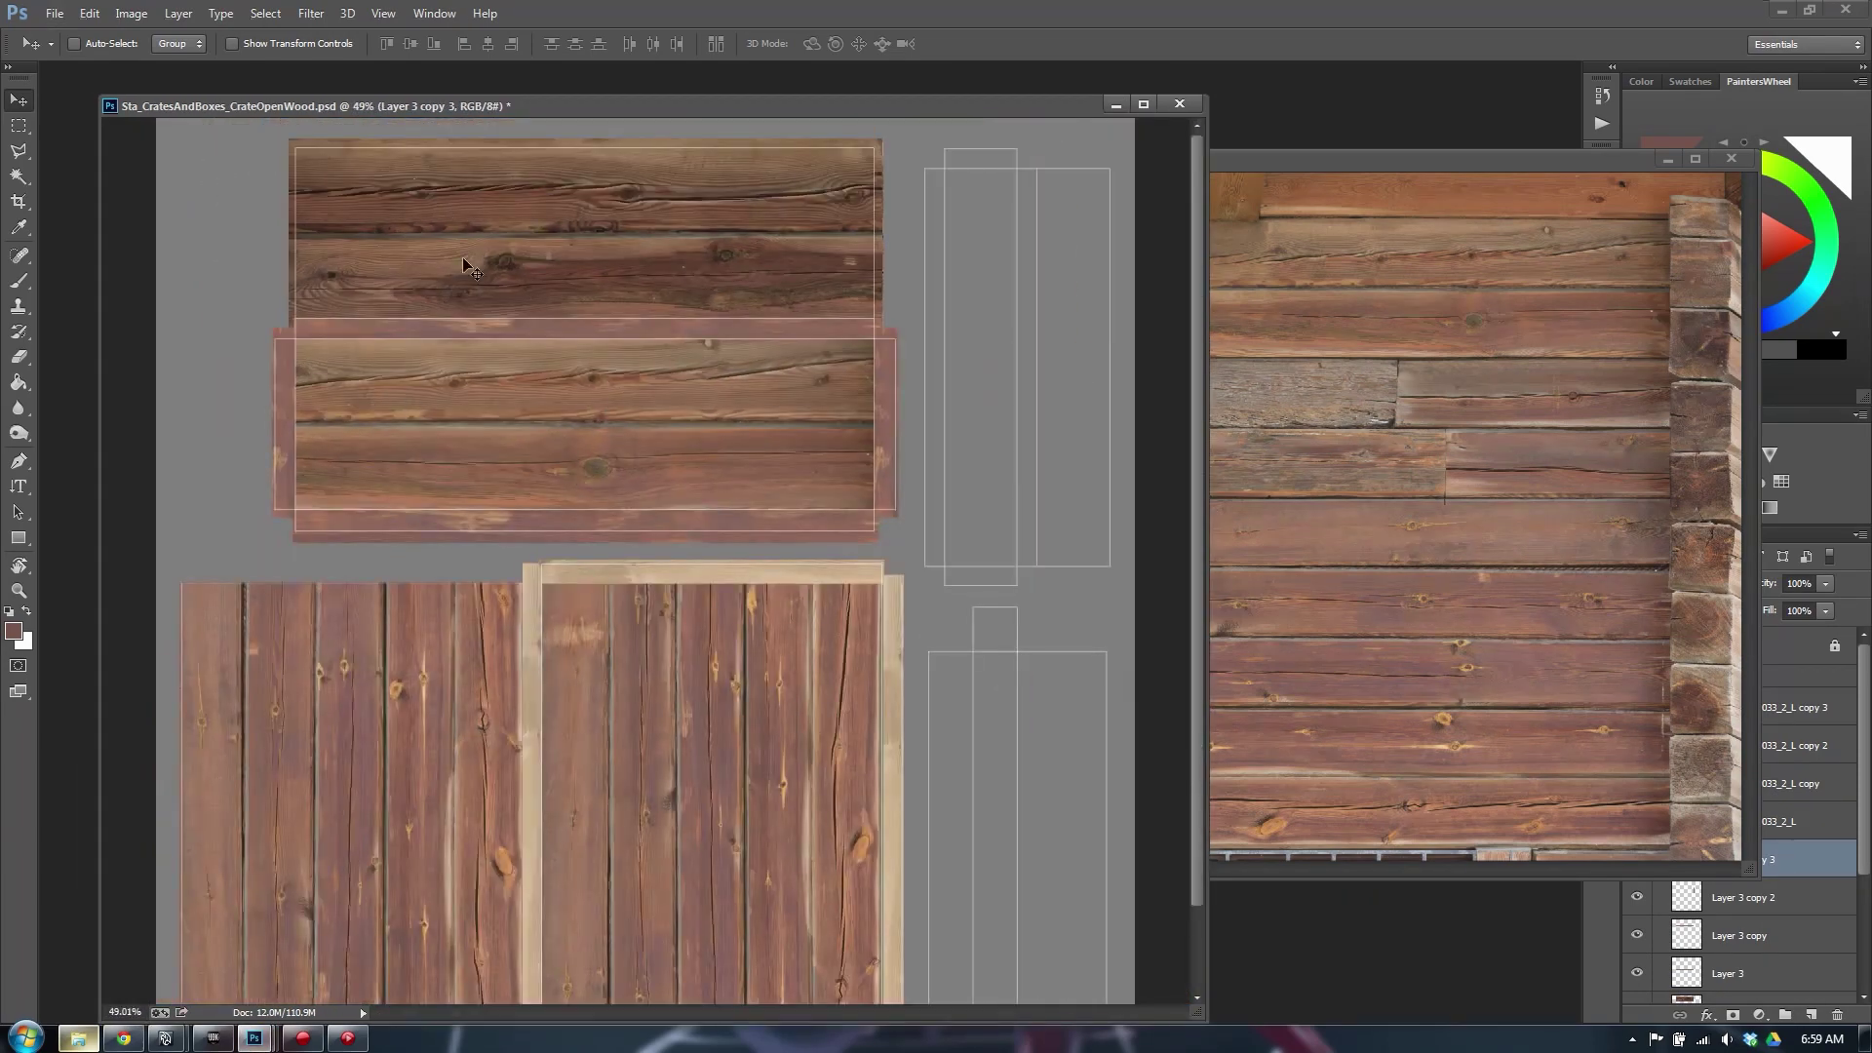
{"action": "left_click_drag", "start_coordinate": [381, 101], "coordinate": [373, 82]}
Switch to the Windows Control Panel and open the Sound settings at the system sound events
{"action": "left_click", "coordinate": [25, 1037]}
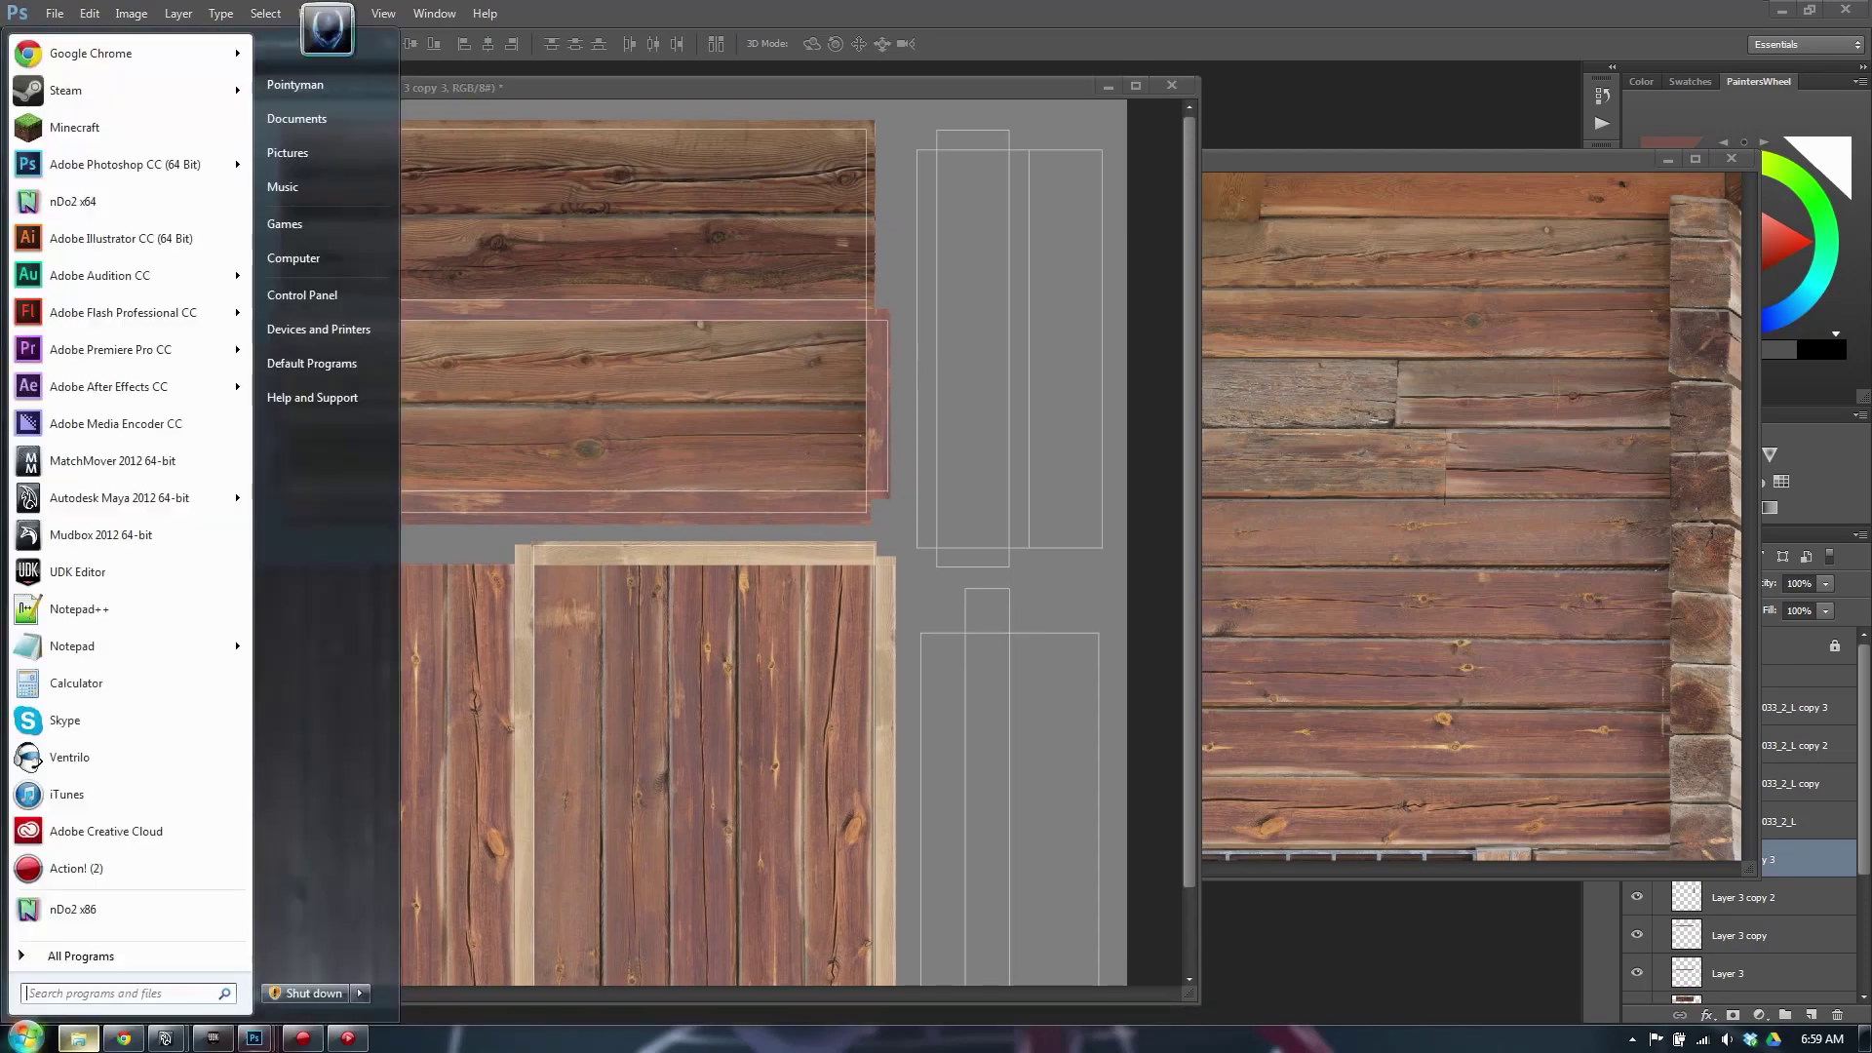
{"action": "left_click", "coordinate": [331, 322]}
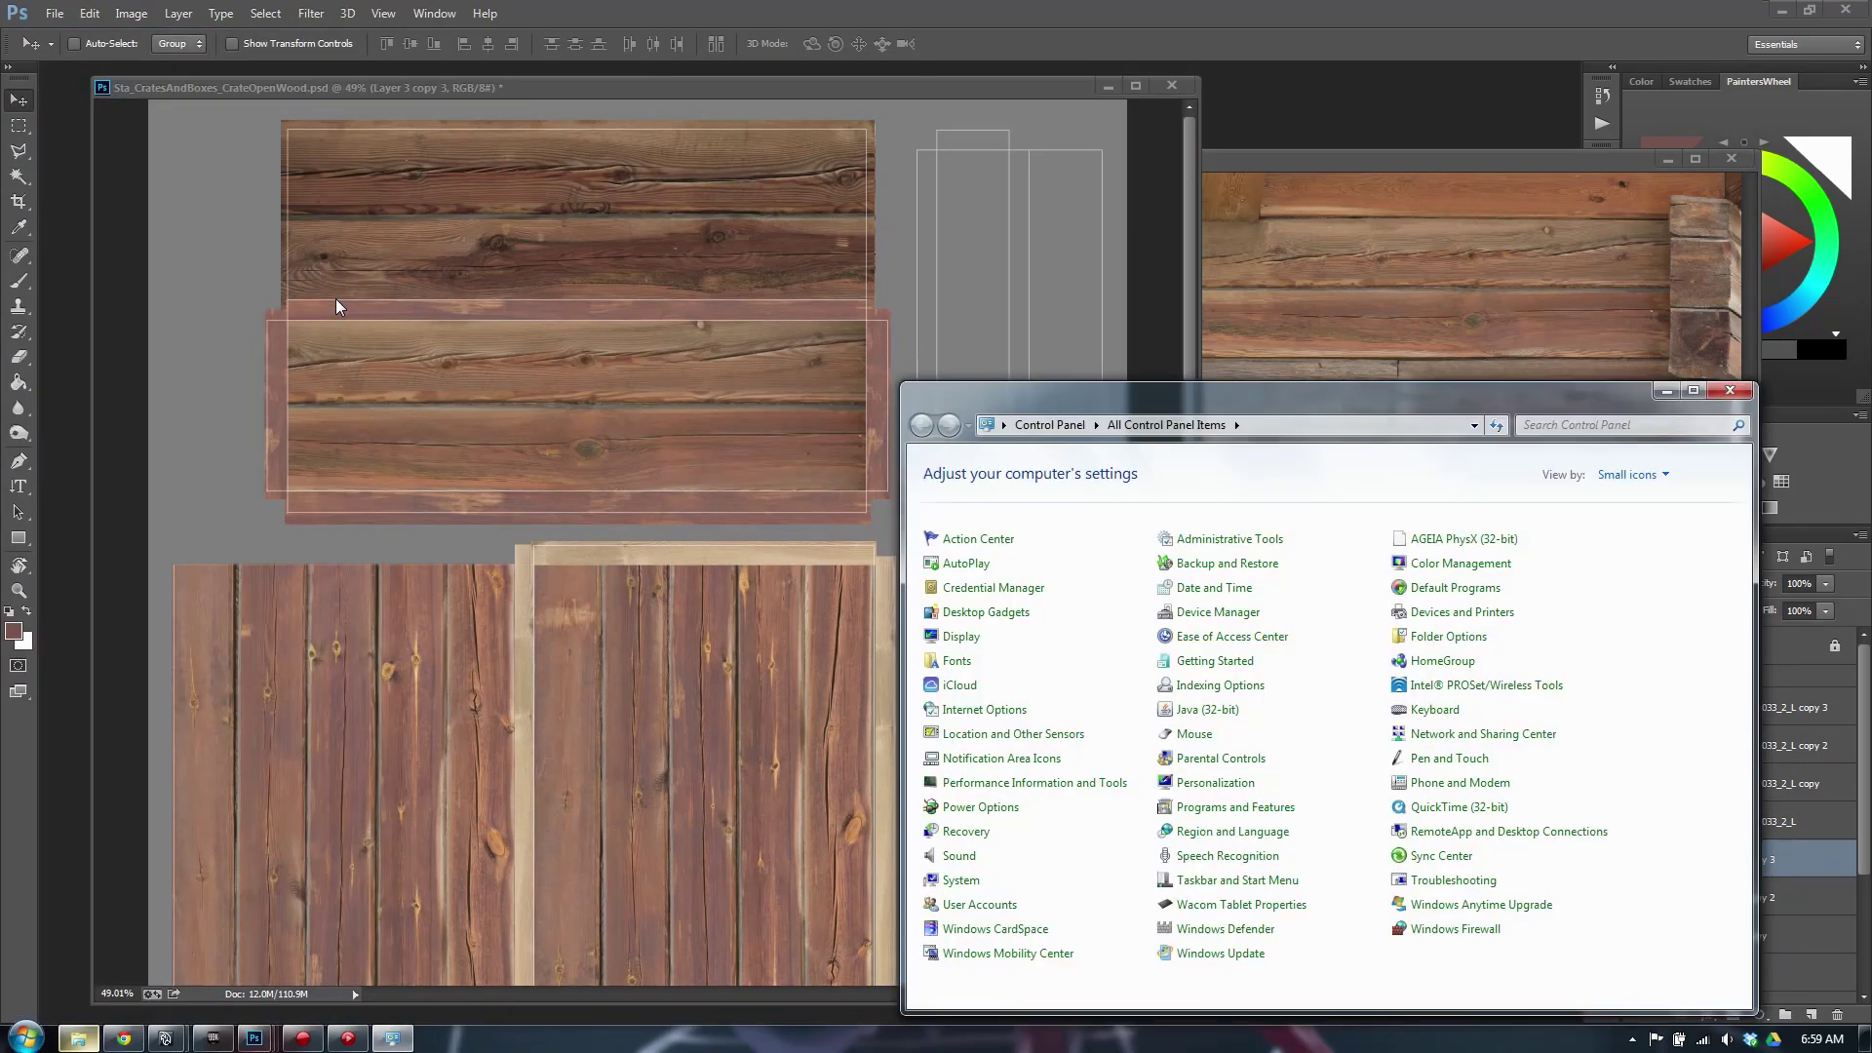
{"action": "left_click", "coordinate": [959, 856]}
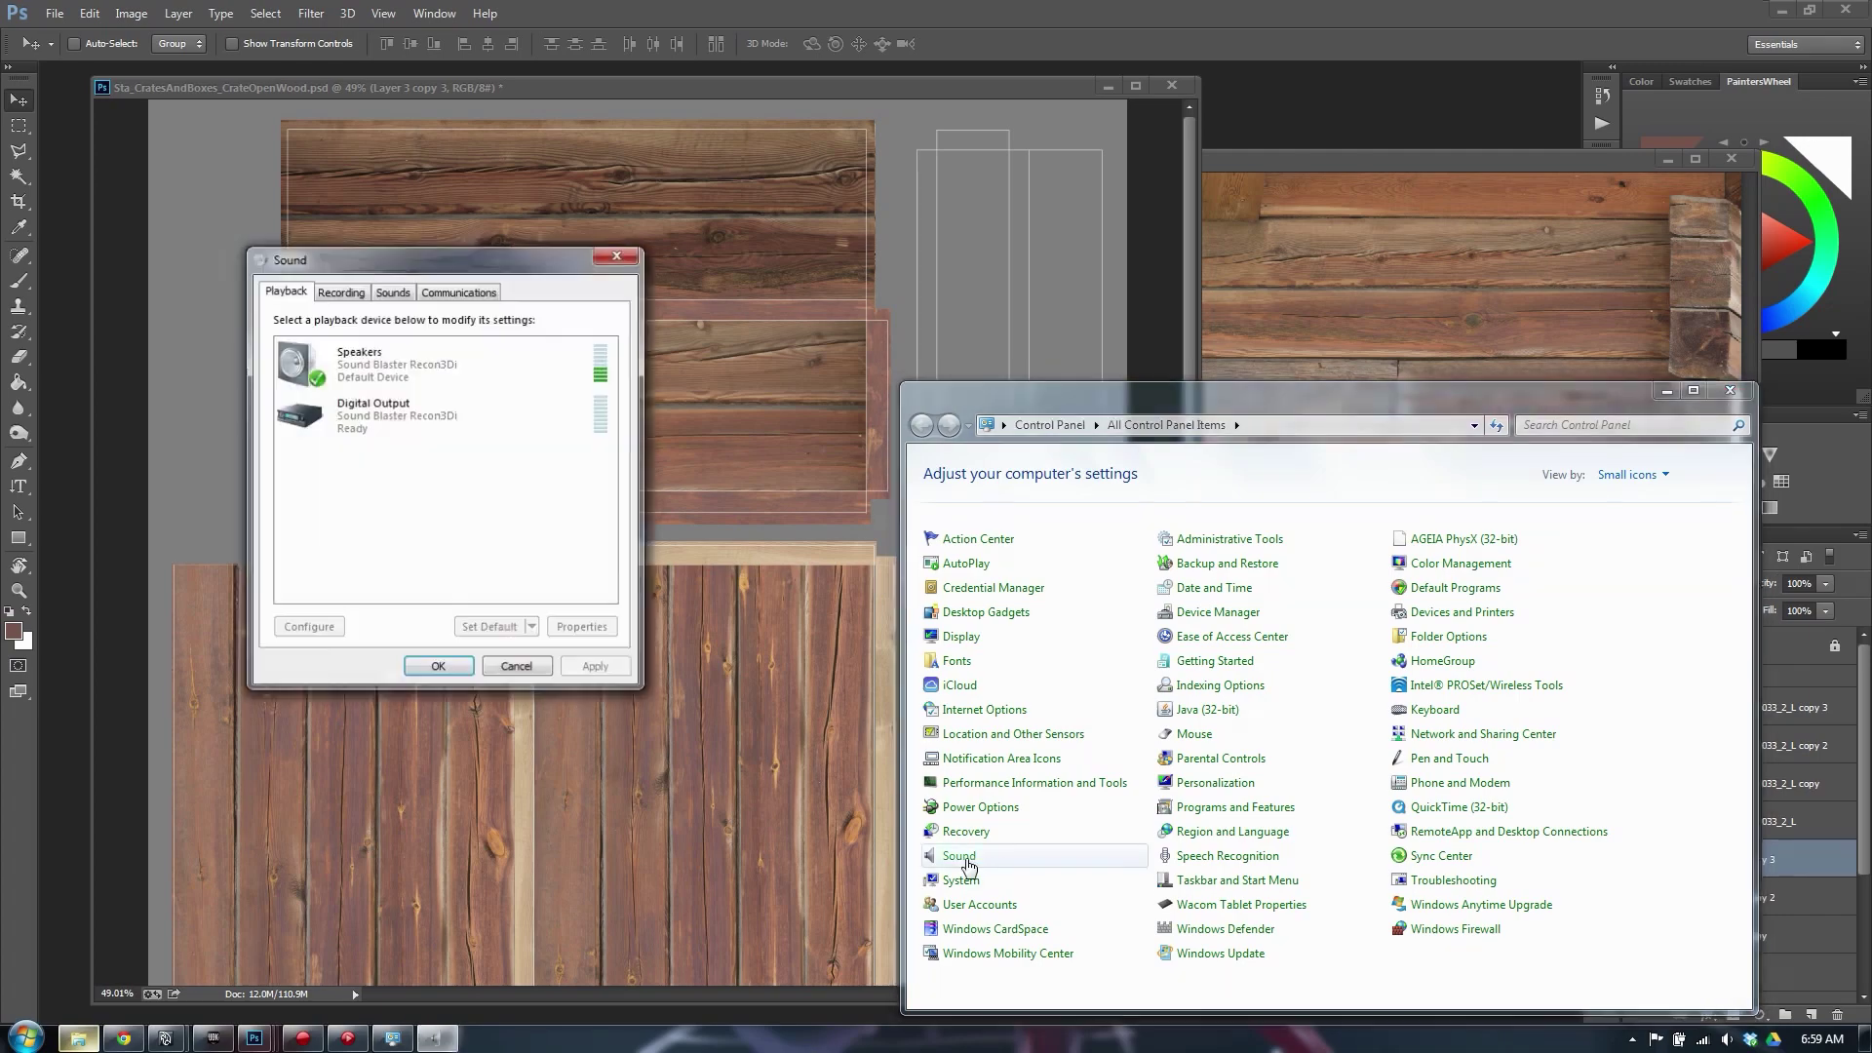
{"action": "left_click", "coordinate": [392, 291]}
{"action": "left_click_drag", "start_coordinate": [415, 276], "coordinate": [400, 269]}
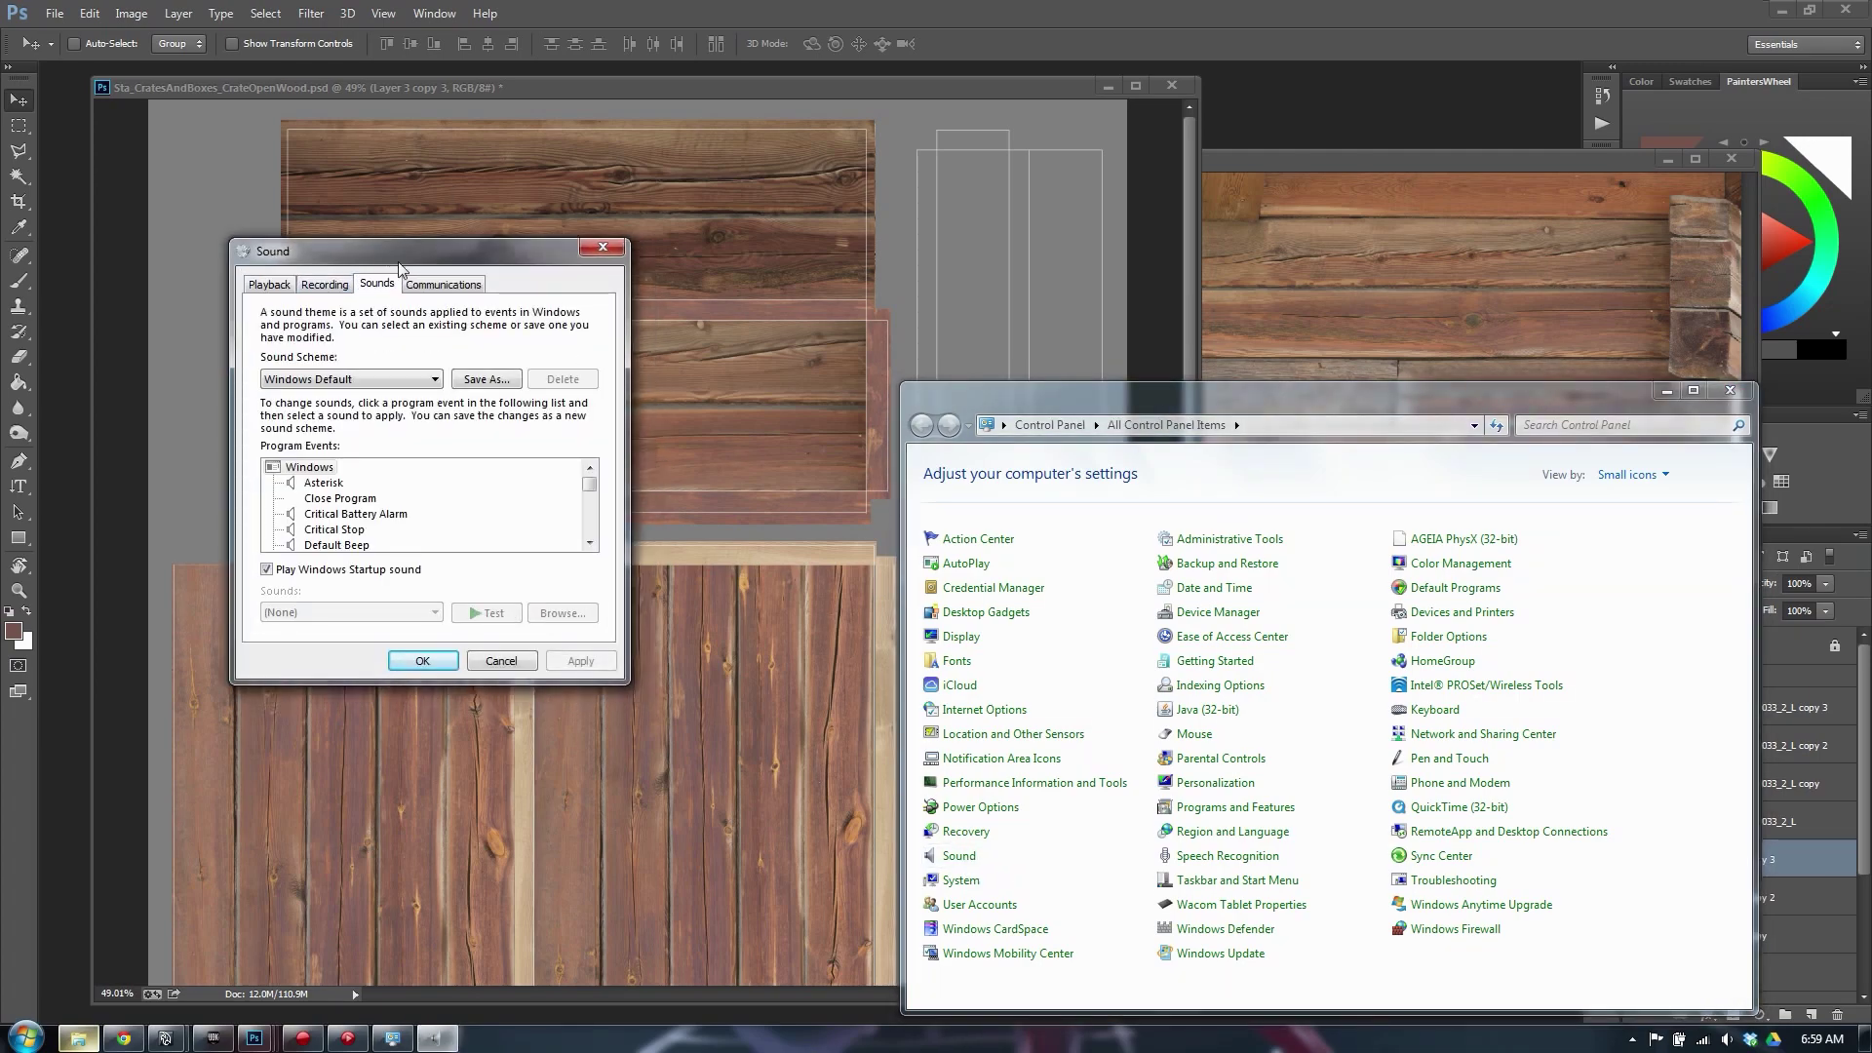
Select the Asterisk event, test its sound, and turn off the Windows startup sound
{"action": "left_click", "coordinate": [325, 483]}
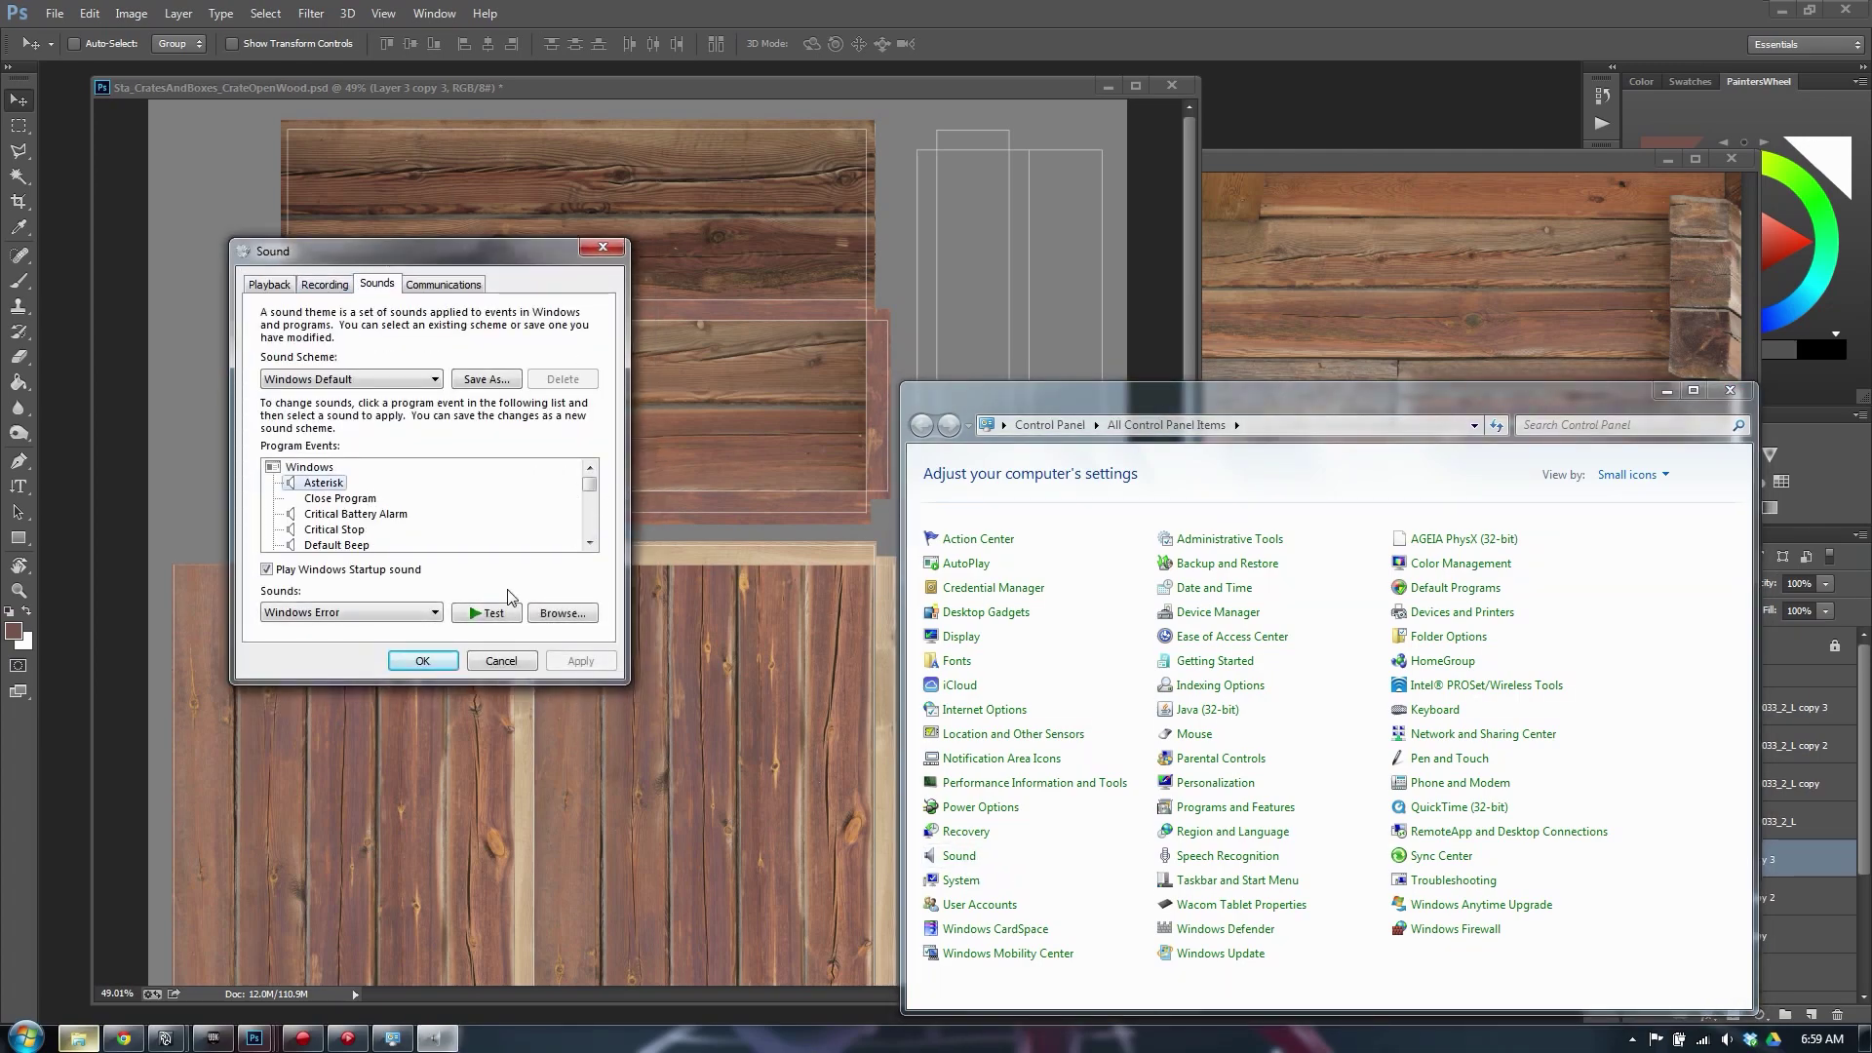
{"action": "left_click_drag", "start_coordinate": [592, 484], "coordinate": [585, 476]}
{"action": "left_click", "coordinate": [590, 543]}
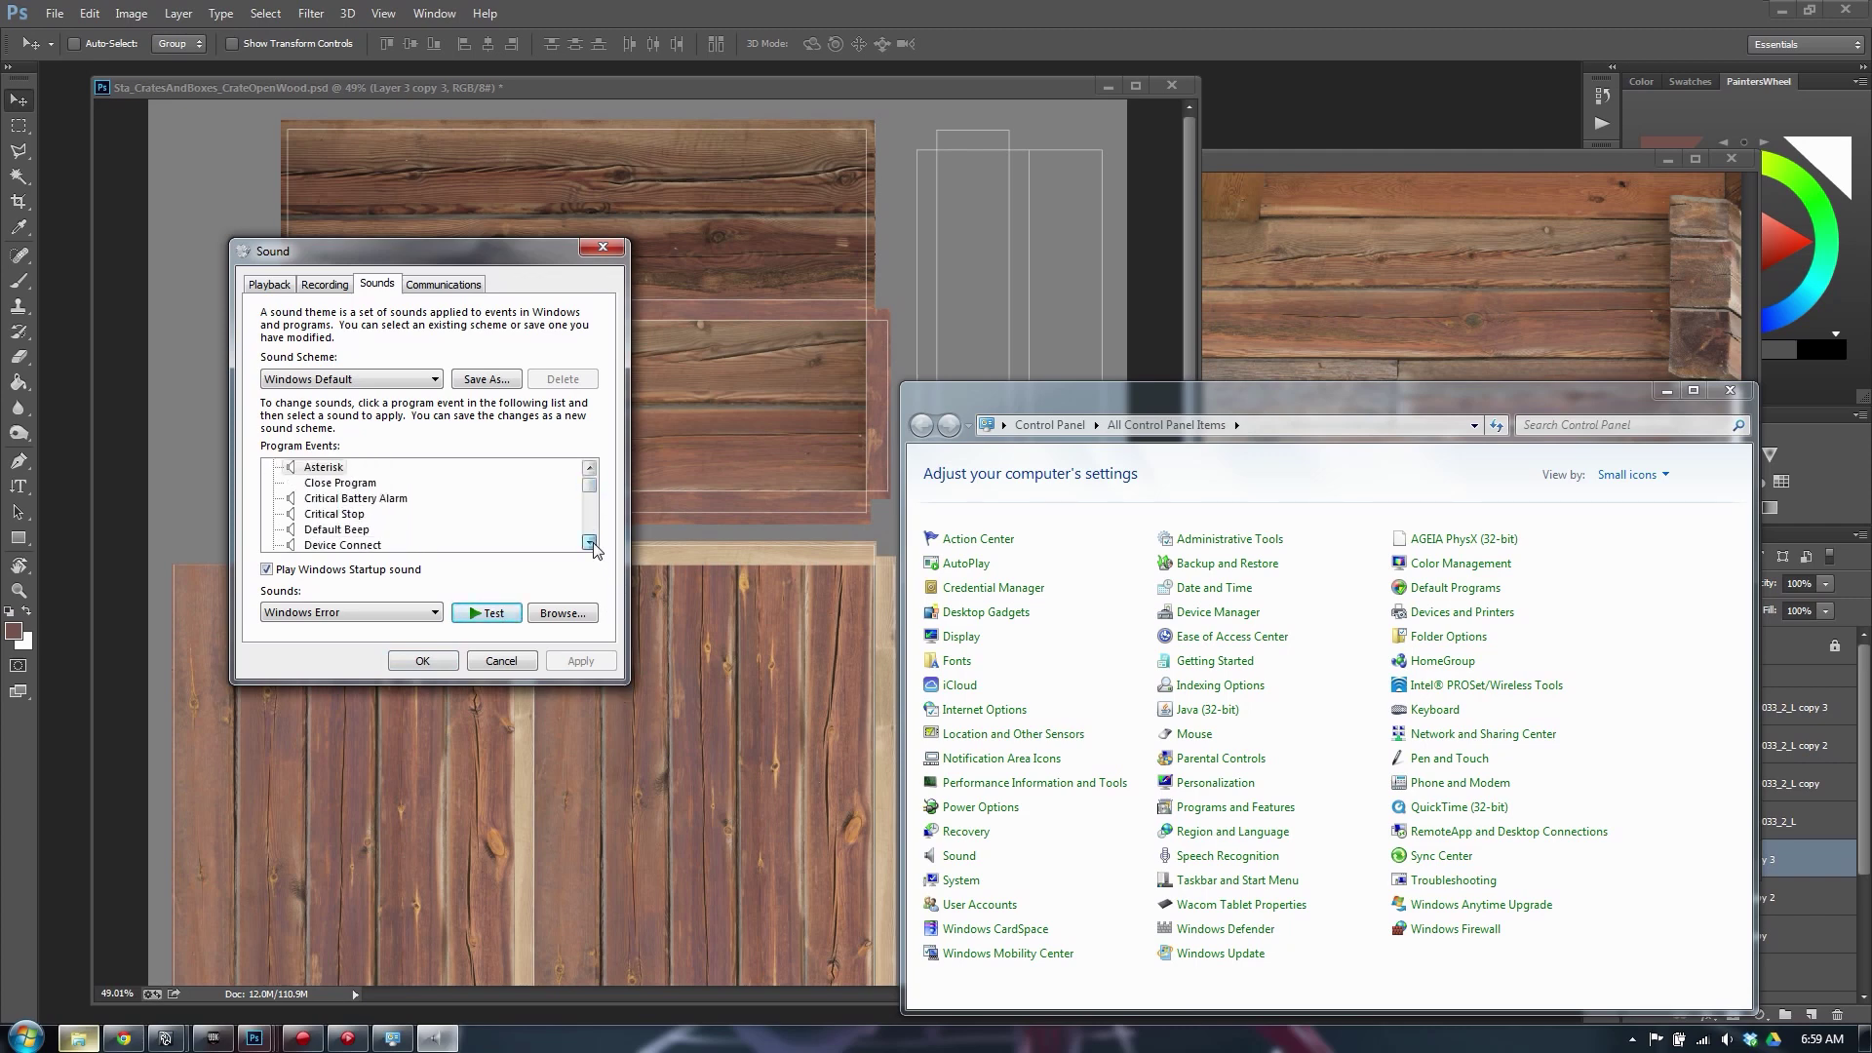
{"action": "left_click", "coordinate": [590, 469]}
{"action": "left_click", "coordinate": [298, 571]}
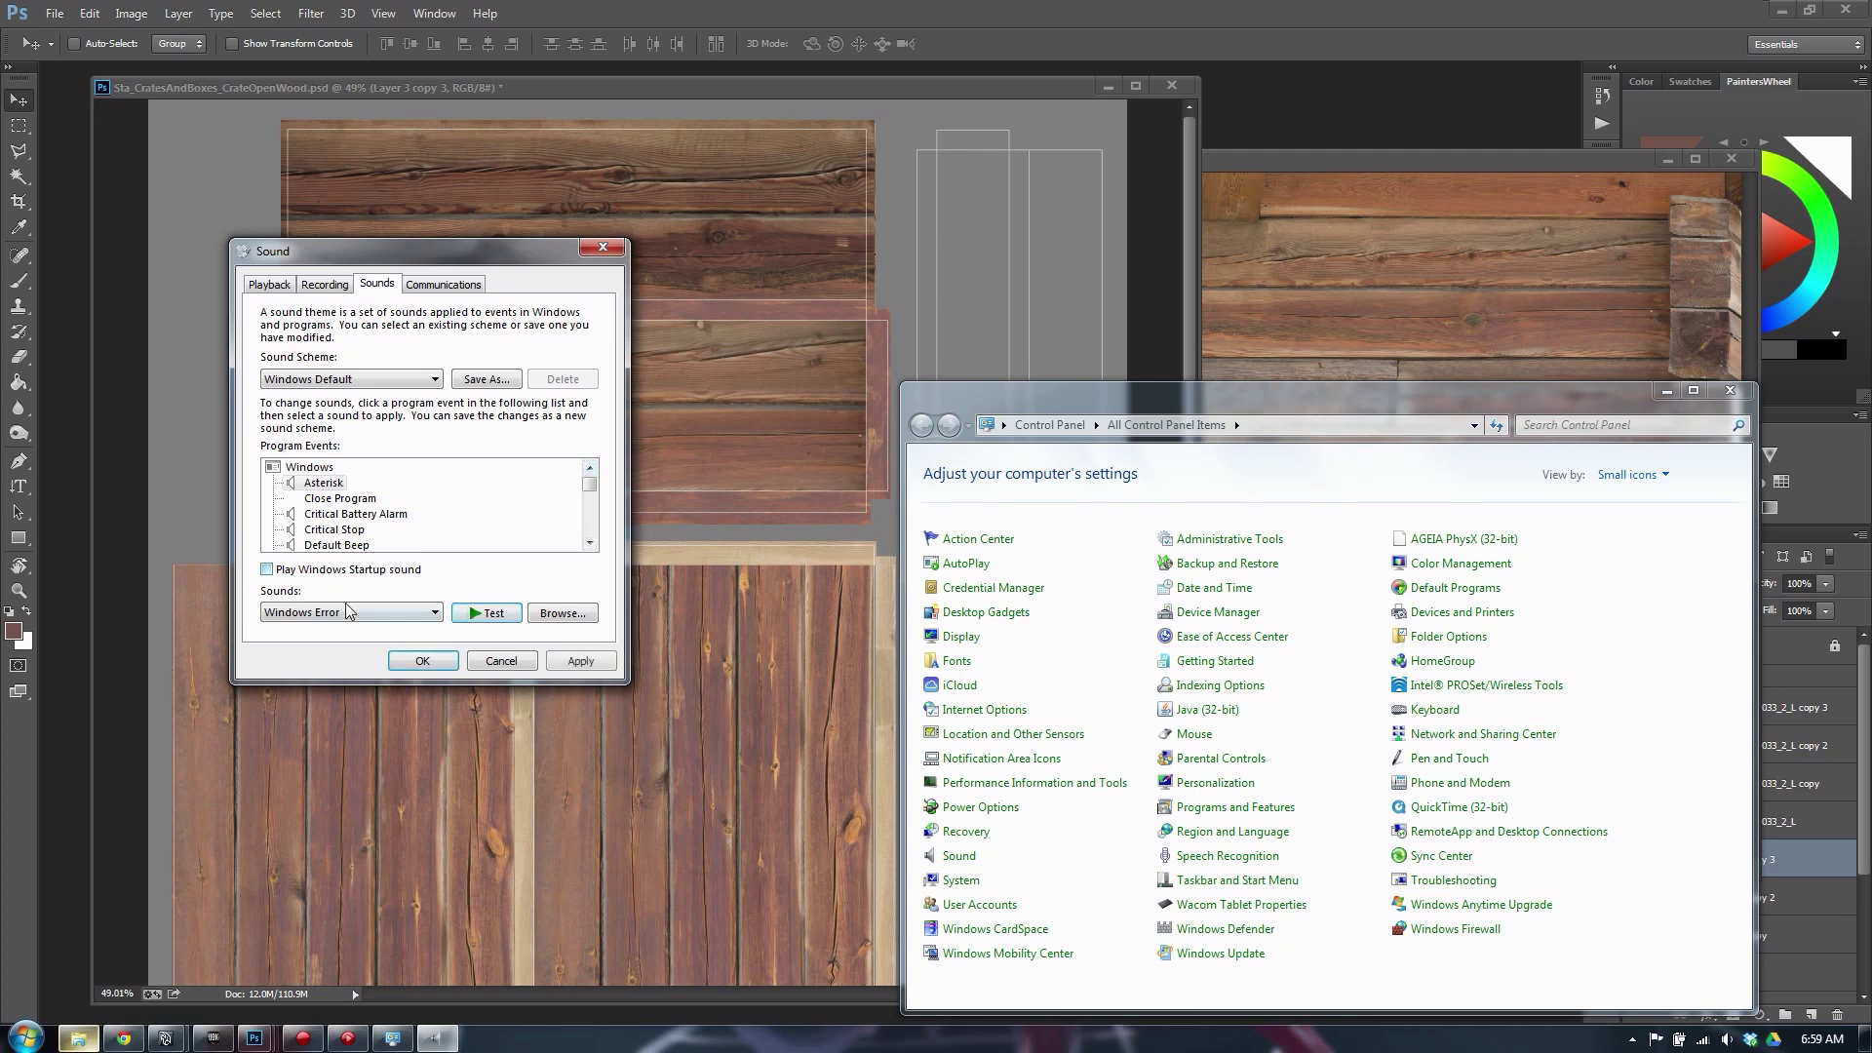
Find the Exclamation program event and test its Windows Exclamation sound
{"action": "left_click", "coordinate": [385, 381]}
{"action": "left_click", "coordinate": [396, 377]}
{"action": "left_click", "coordinate": [590, 543]}
{"action": "left_click", "coordinate": [587, 542]}
{"action": "left_click", "coordinate": [587, 542]}
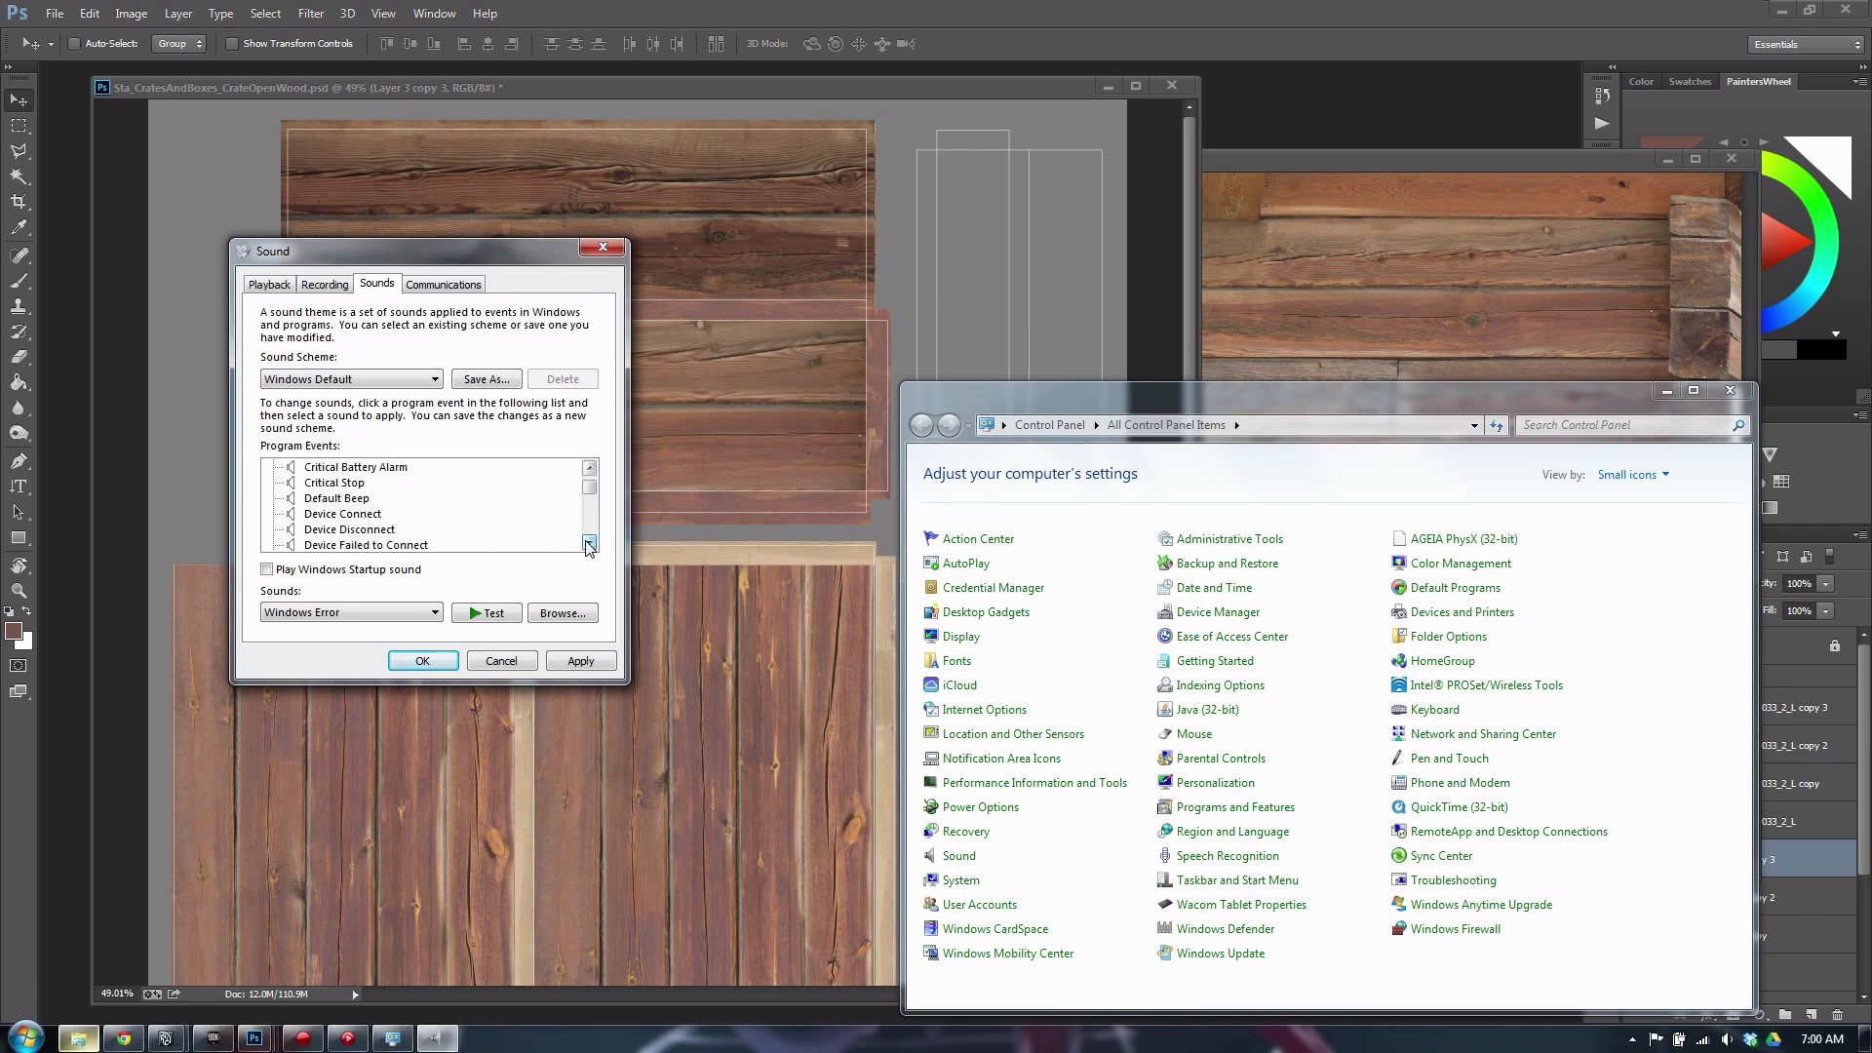
{"action": "left_click", "coordinate": [586, 542]}
{"action": "left_click", "coordinate": [587, 542]}
{"action": "left_click", "coordinate": [587, 542]}
{"action": "left_click", "coordinate": [587, 542]}
{"action": "left_click", "coordinate": [330, 499]}
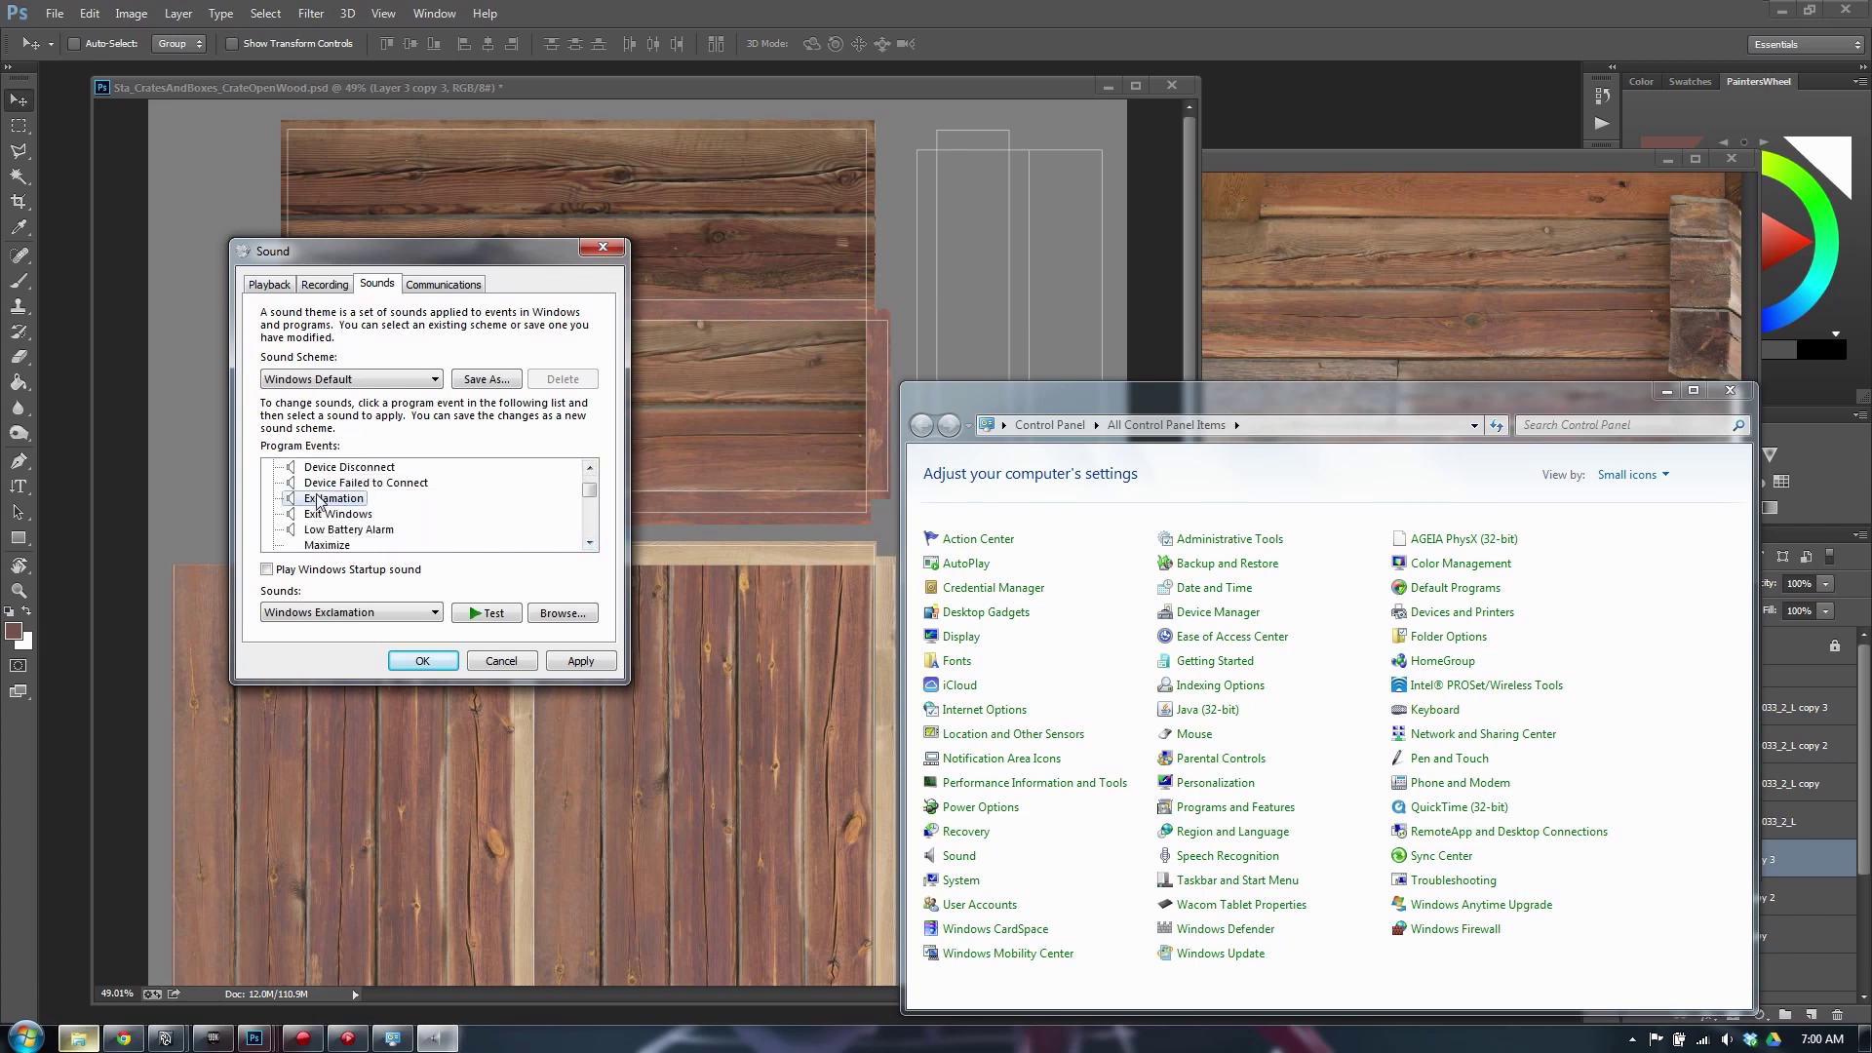
{"action": "left_click", "coordinate": [472, 614]}
Look through the remaining Windows program events that follow Exclamation for other assigned sounds
{"action": "left_click", "coordinate": [590, 543]}
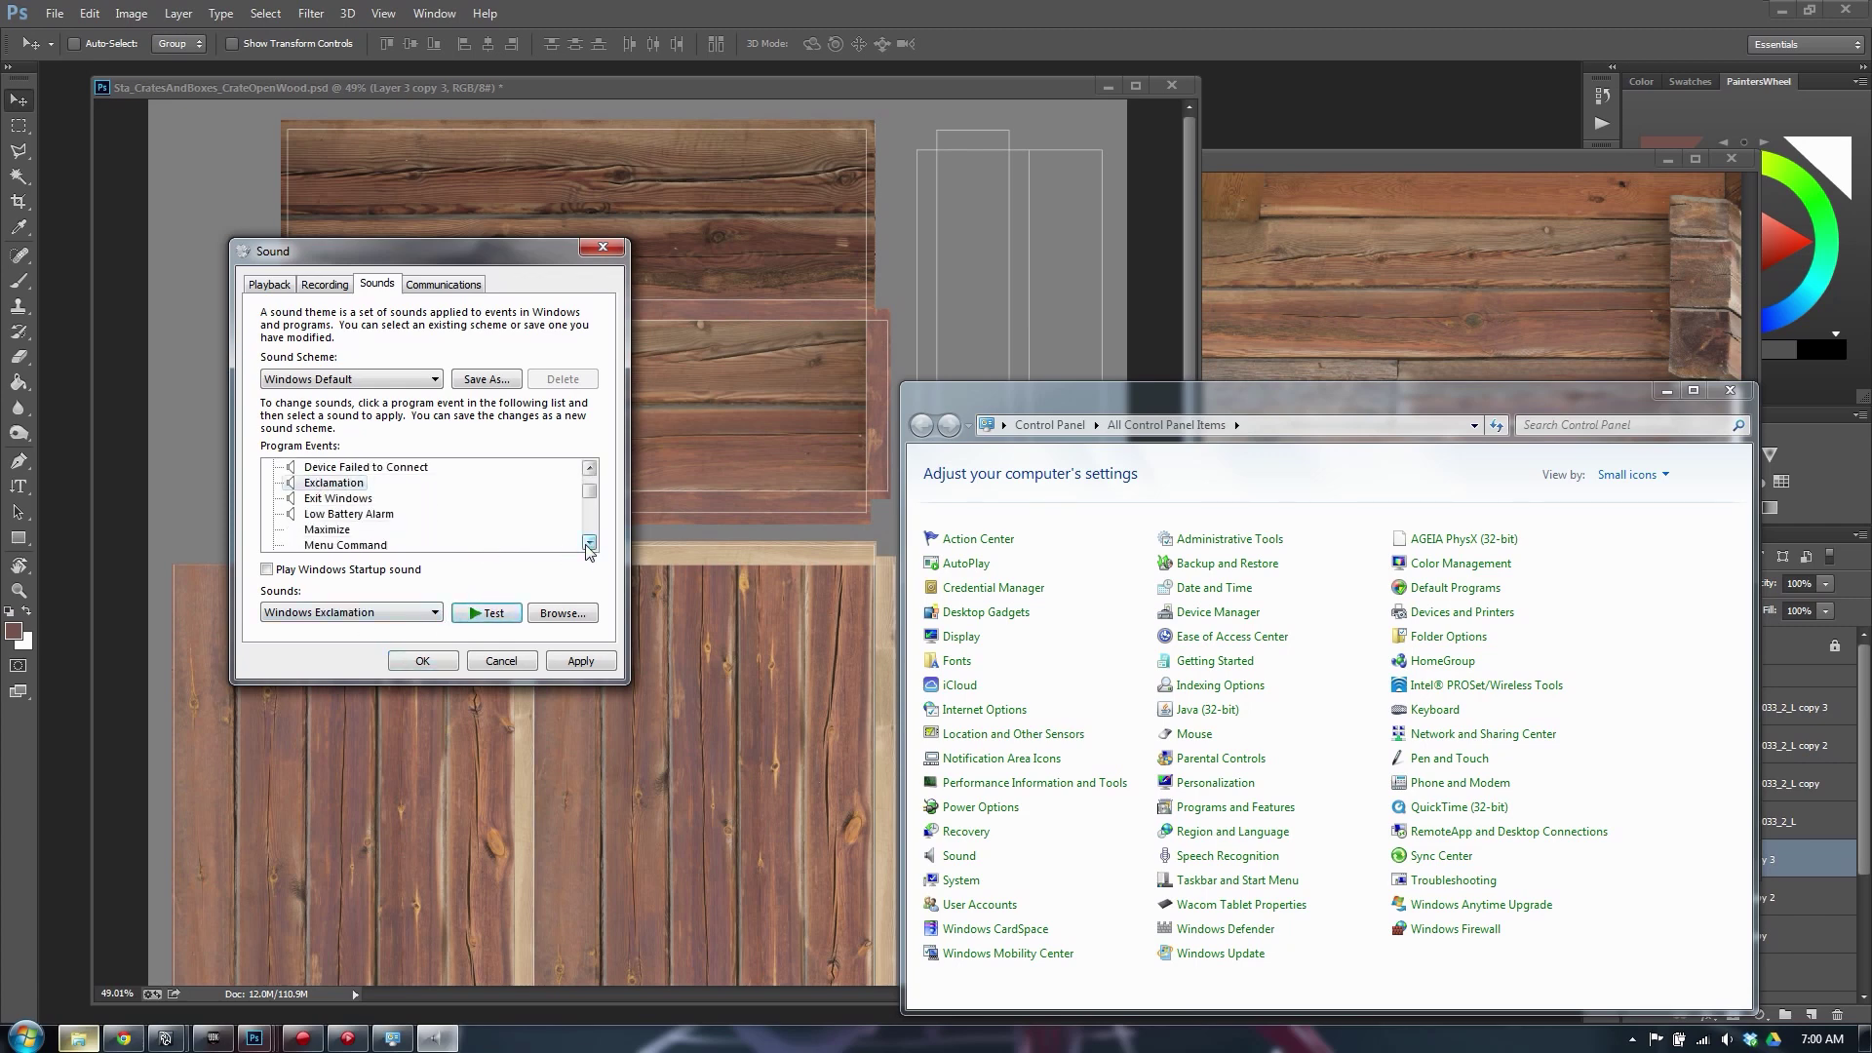
{"action": "left_click", "coordinate": [590, 543]}
{"action": "left_click", "coordinate": [590, 543]}
{"action": "left_click", "coordinate": [590, 543]}
{"action": "left_click", "coordinate": [589, 543]}
{"action": "left_click", "coordinate": [590, 543]}
{"action": "left_click", "coordinate": [590, 543]}
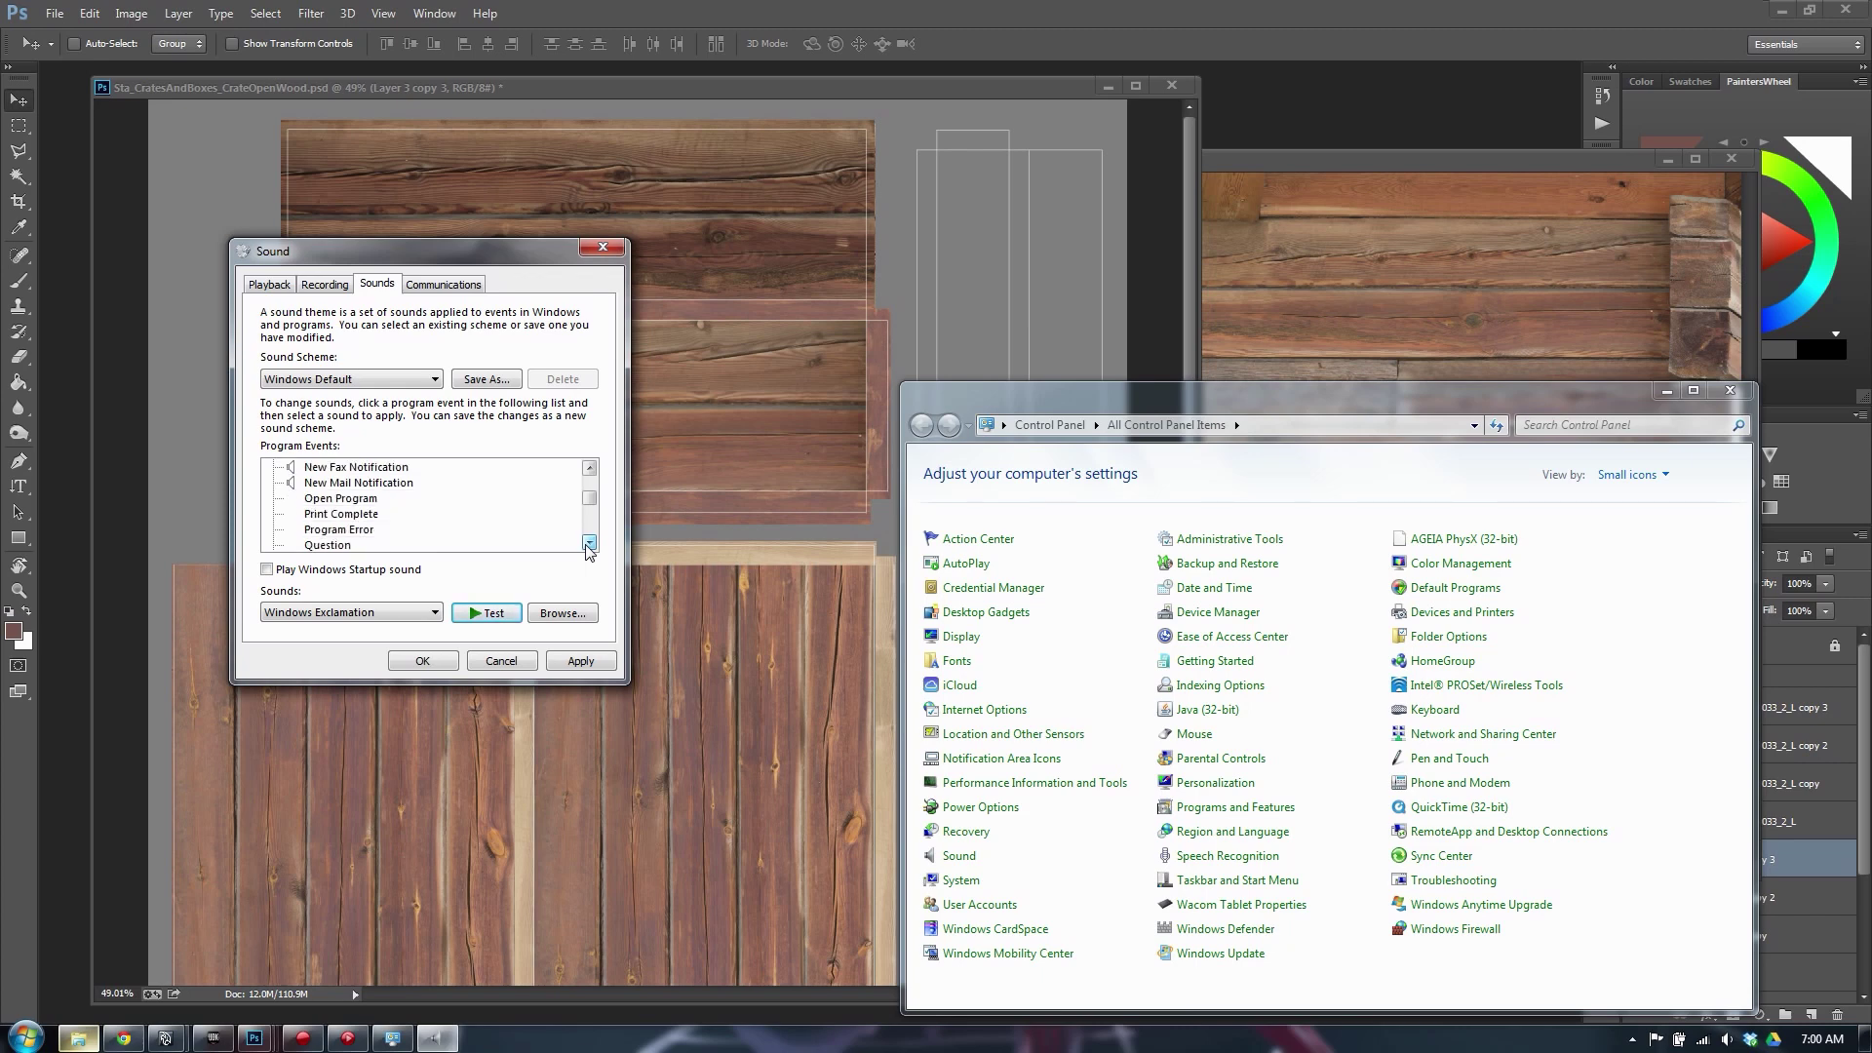
{"action": "left_click", "coordinate": [590, 543]}
{"action": "left_click", "coordinate": [590, 543]}
{"action": "left_click", "coordinate": [590, 543]}
{"action": "left_click", "coordinate": [590, 543]}
{"action": "left_click", "coordinate": [589, 543]}
{"action": "left_click", "coordinate": [590, 543]}
{"action": "left_click", "coordinate": [590, 543]}
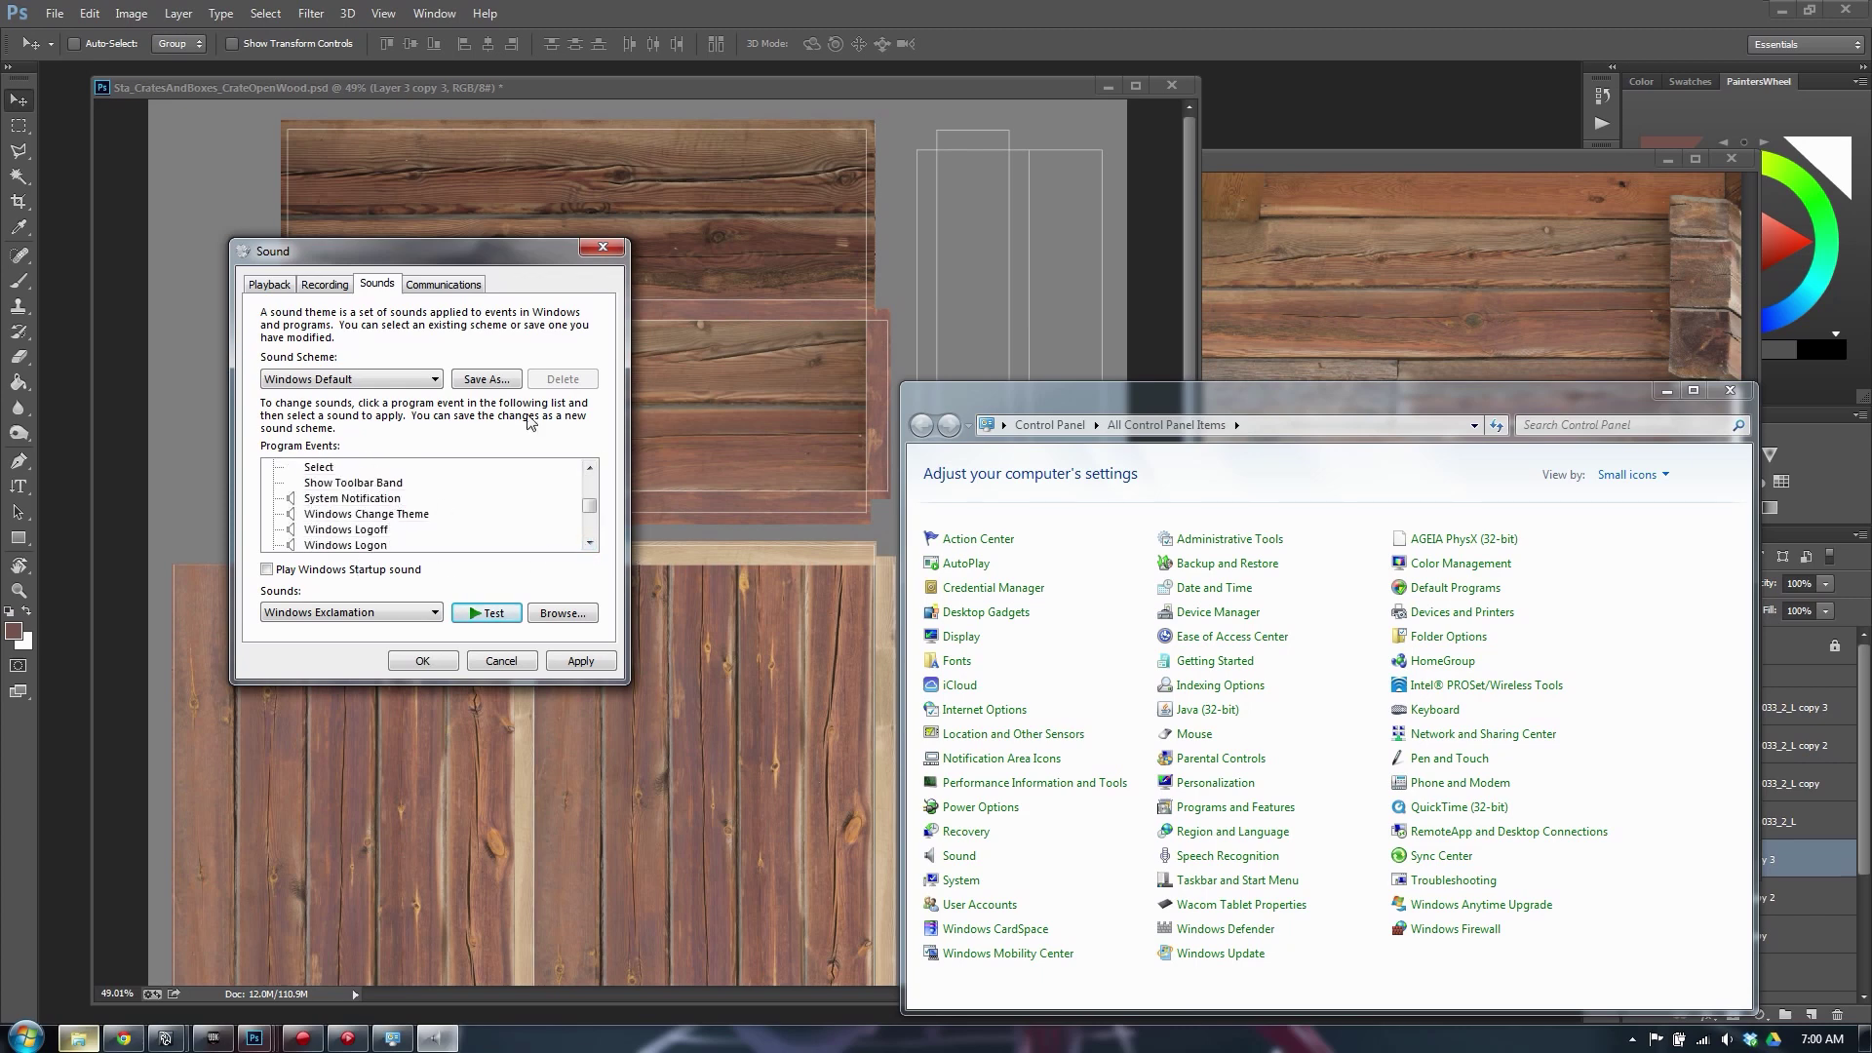
Set the Windows sound scheme to No Sounds and apply the change
{"action": "left_click", "coordinate": [343, 572]}
{"action": "left_click", "coordinate": [316, 379]}
{"action": "left_click", "coordinate": [575, 452]}
{"action": "left_click", "coordinate": [338, 382]}
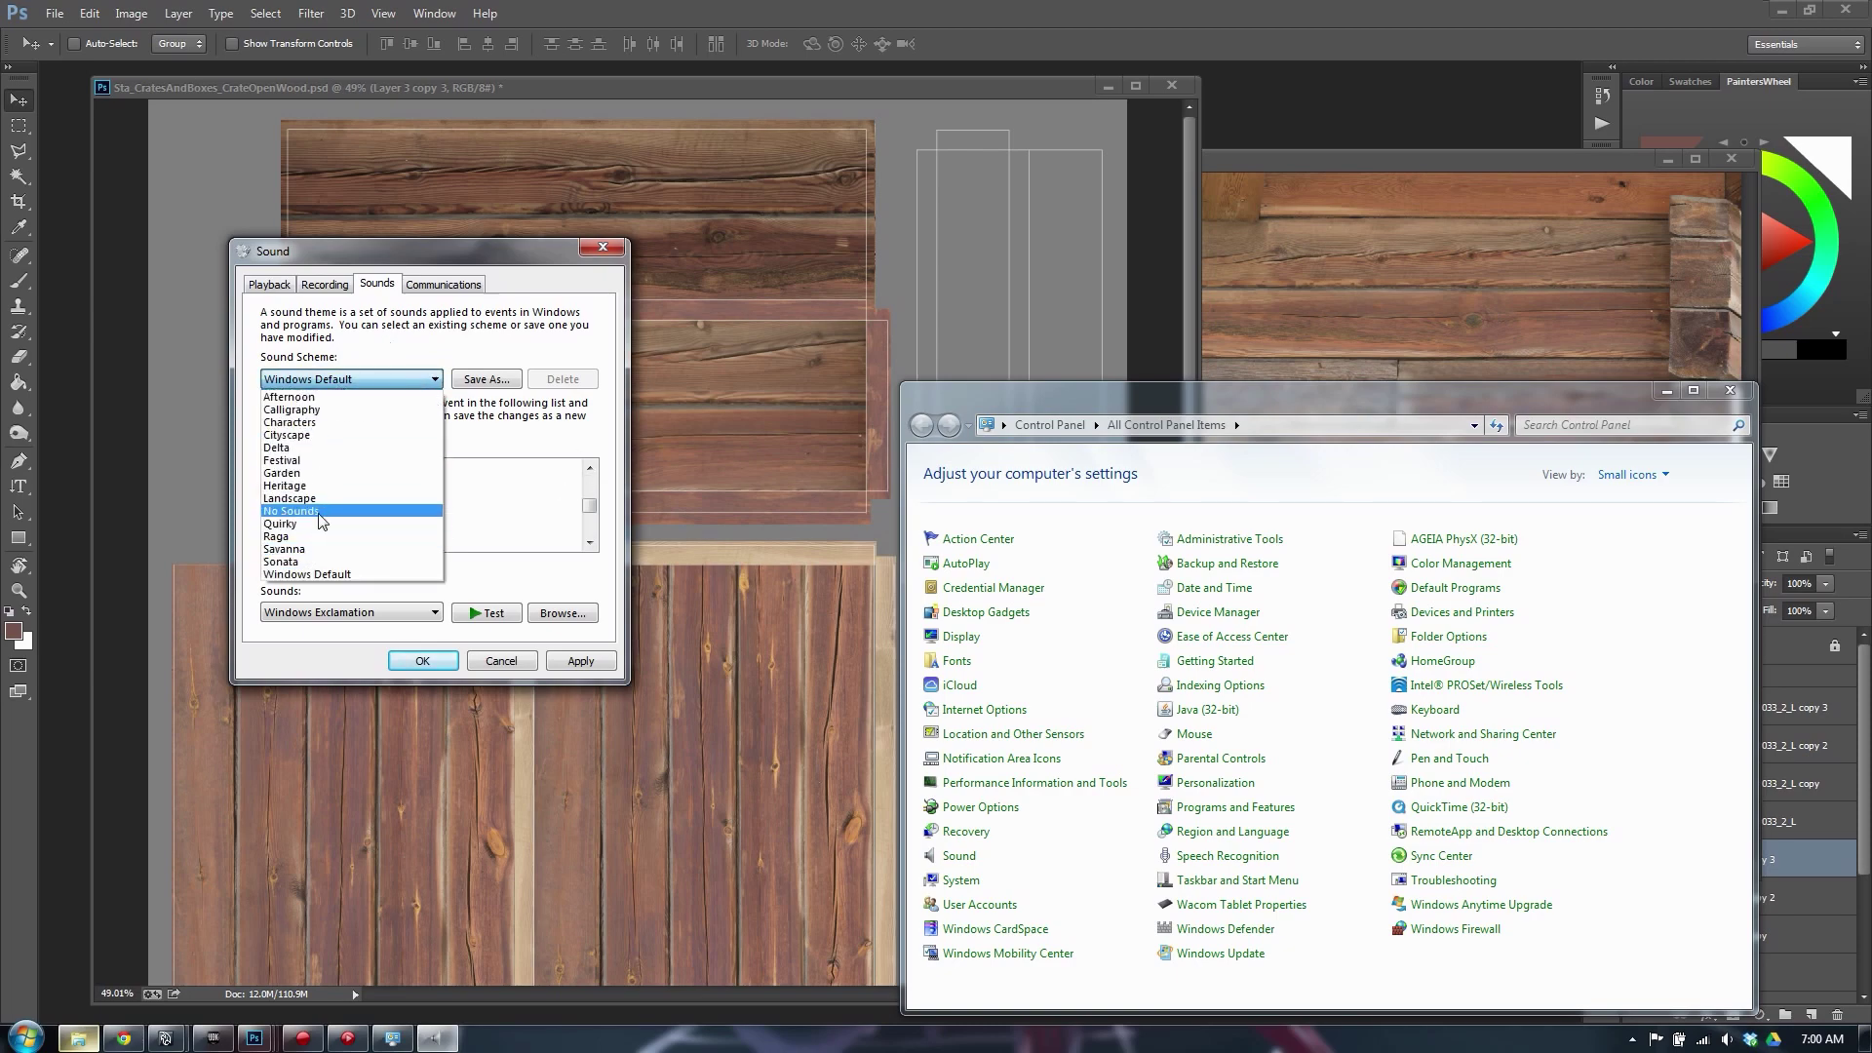
{"action": "left_click", "coordinate": [290, 511]}
{"action": "left_click", "coordinate": [422, 660]}
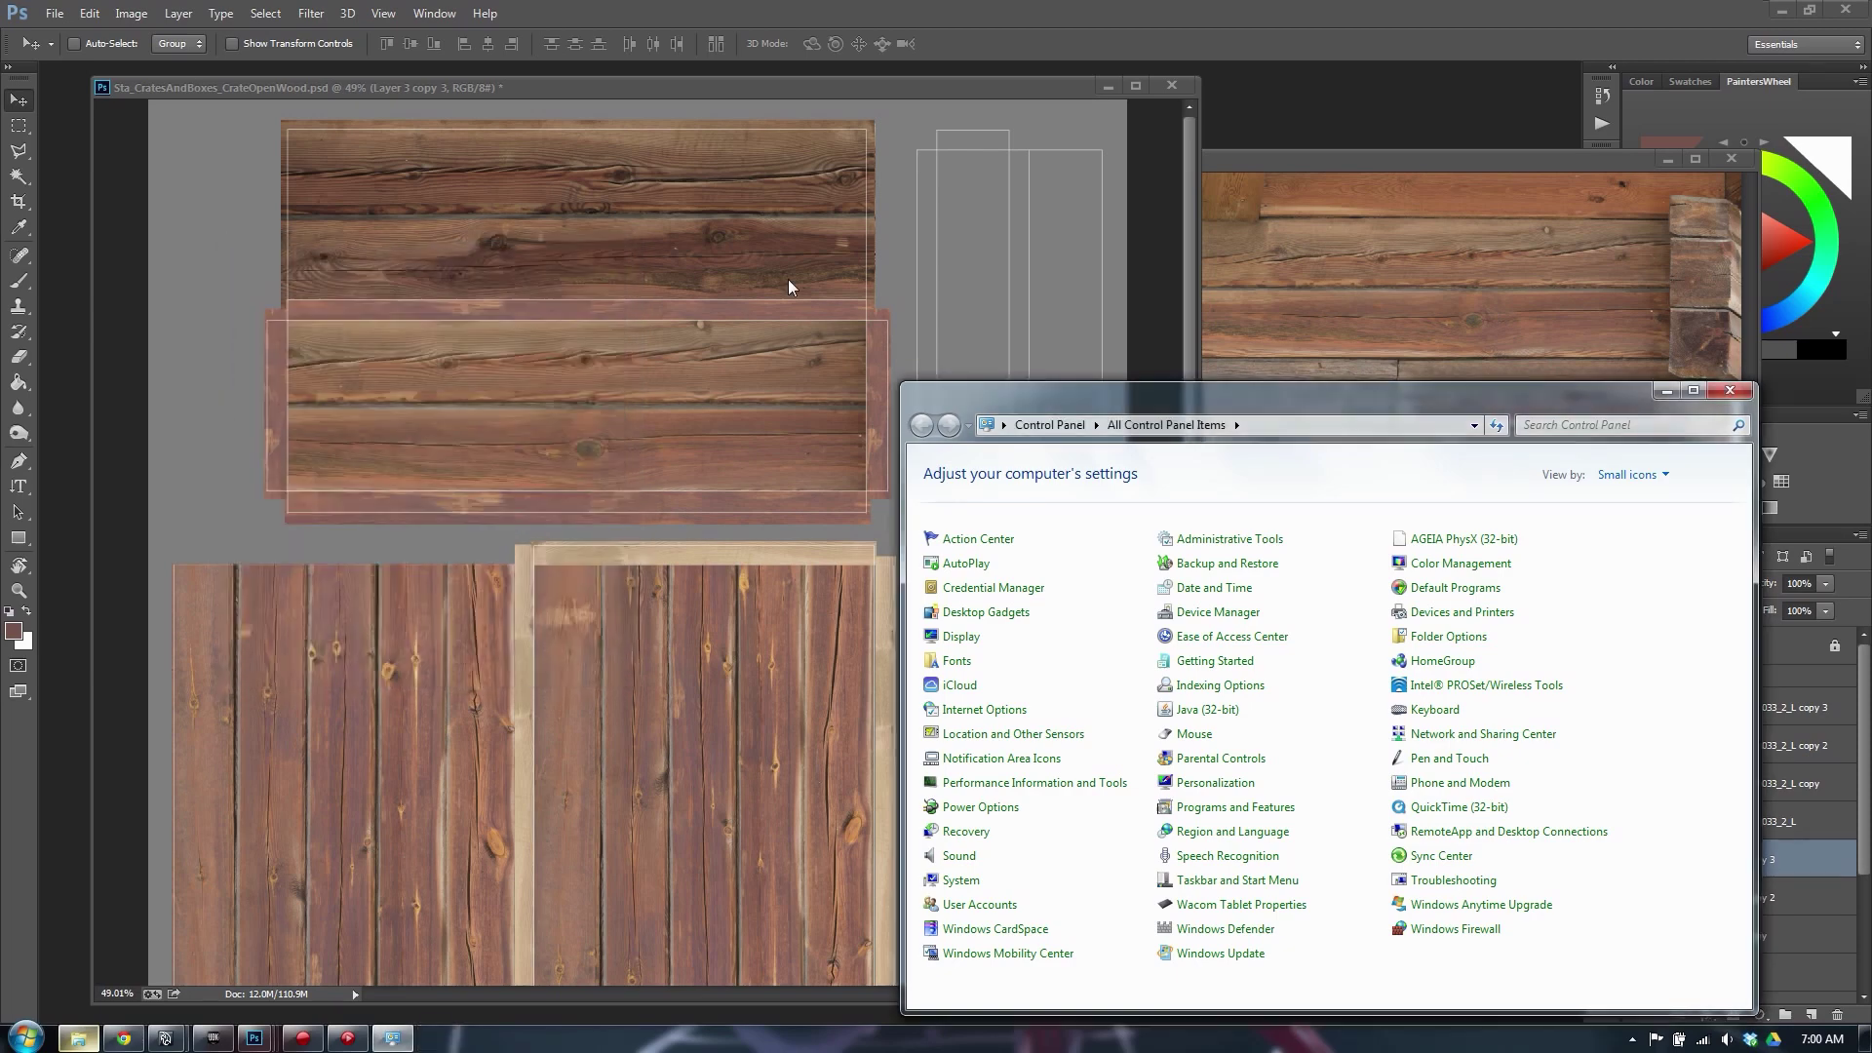
Switch back to the crate texture document in Photoshop and save it
{"action": "left_click", "coordinate": [782, 89]}
{"action": "scroll", "coordinate": [667, 407], "scroll_direction": "up", "scroll_amount": 4, "text": "alt"}
{"action": "scroll", "coordinate": [655, 437], "scroll_direction": "down", "scroll_amount": 4, "text": "alt"}
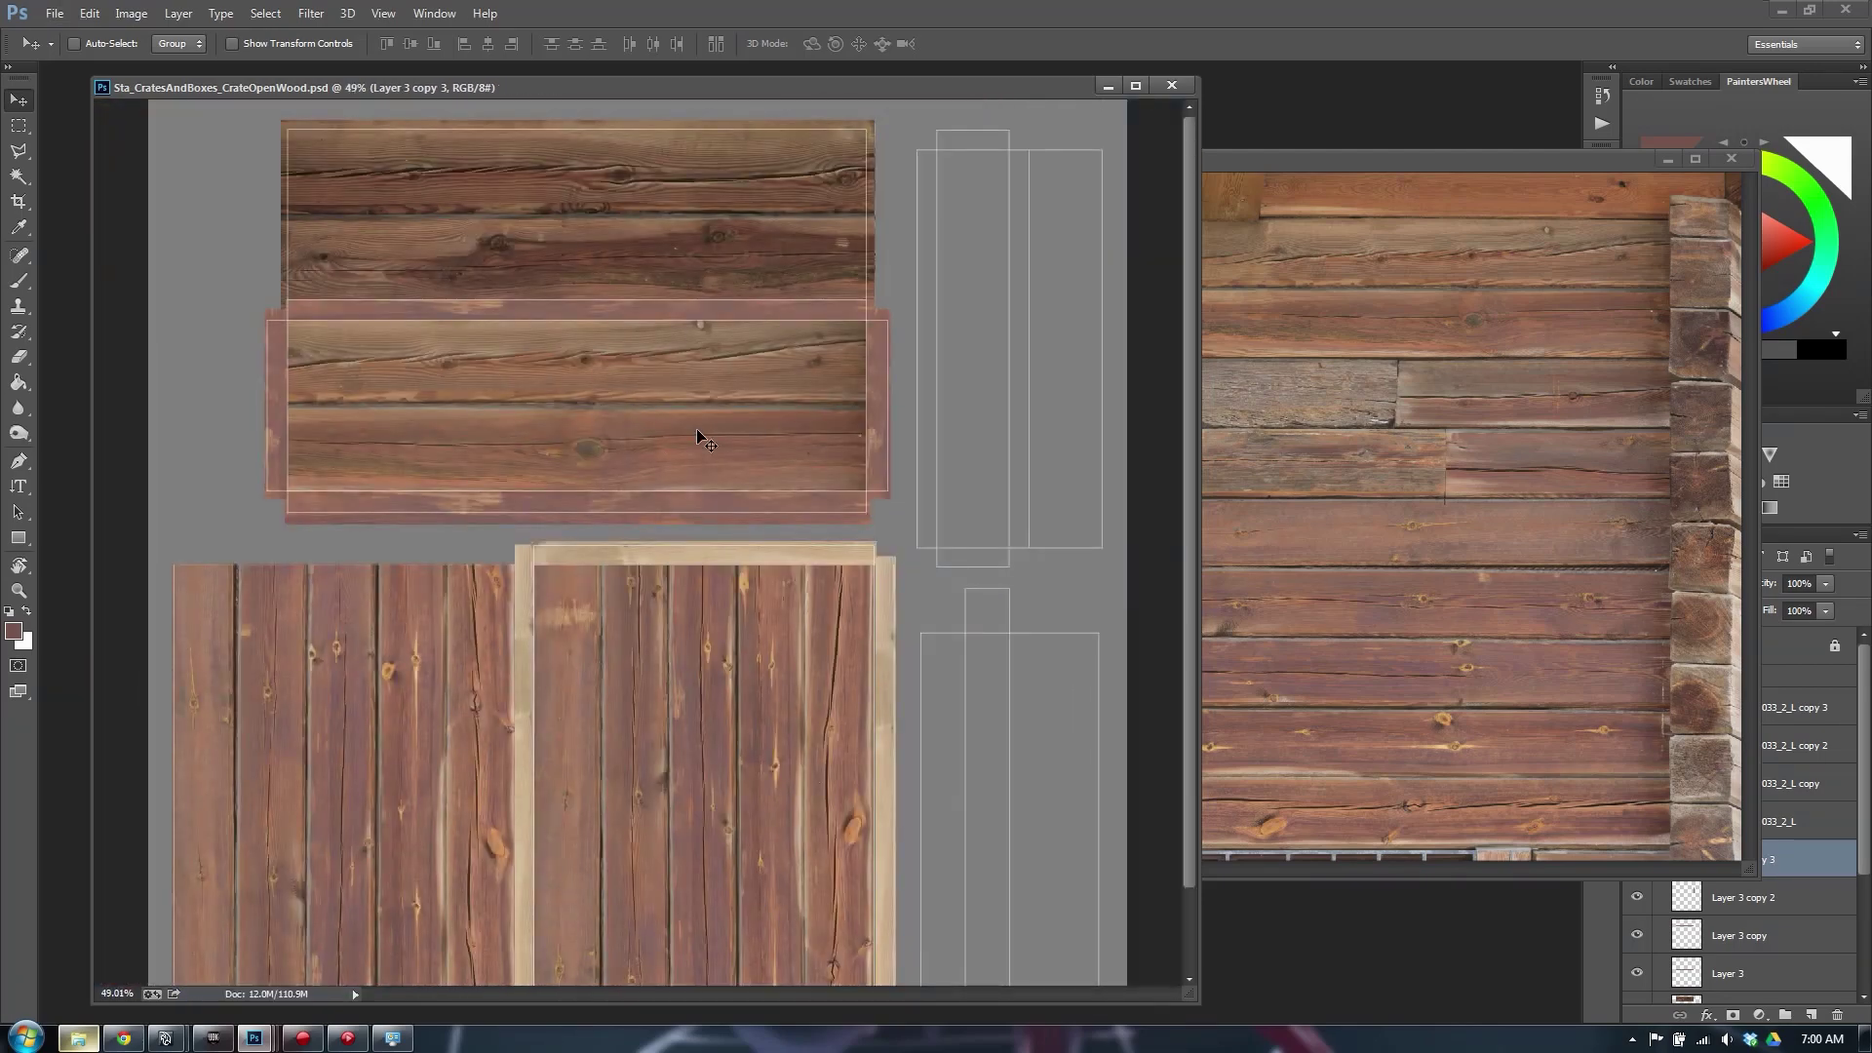
Copy a section of the two weathered plank rows in WoodLogs0033_2_L.jpg and paste it into the crate texture
{"action": "left_click", "coordinate": [1523, 270]}
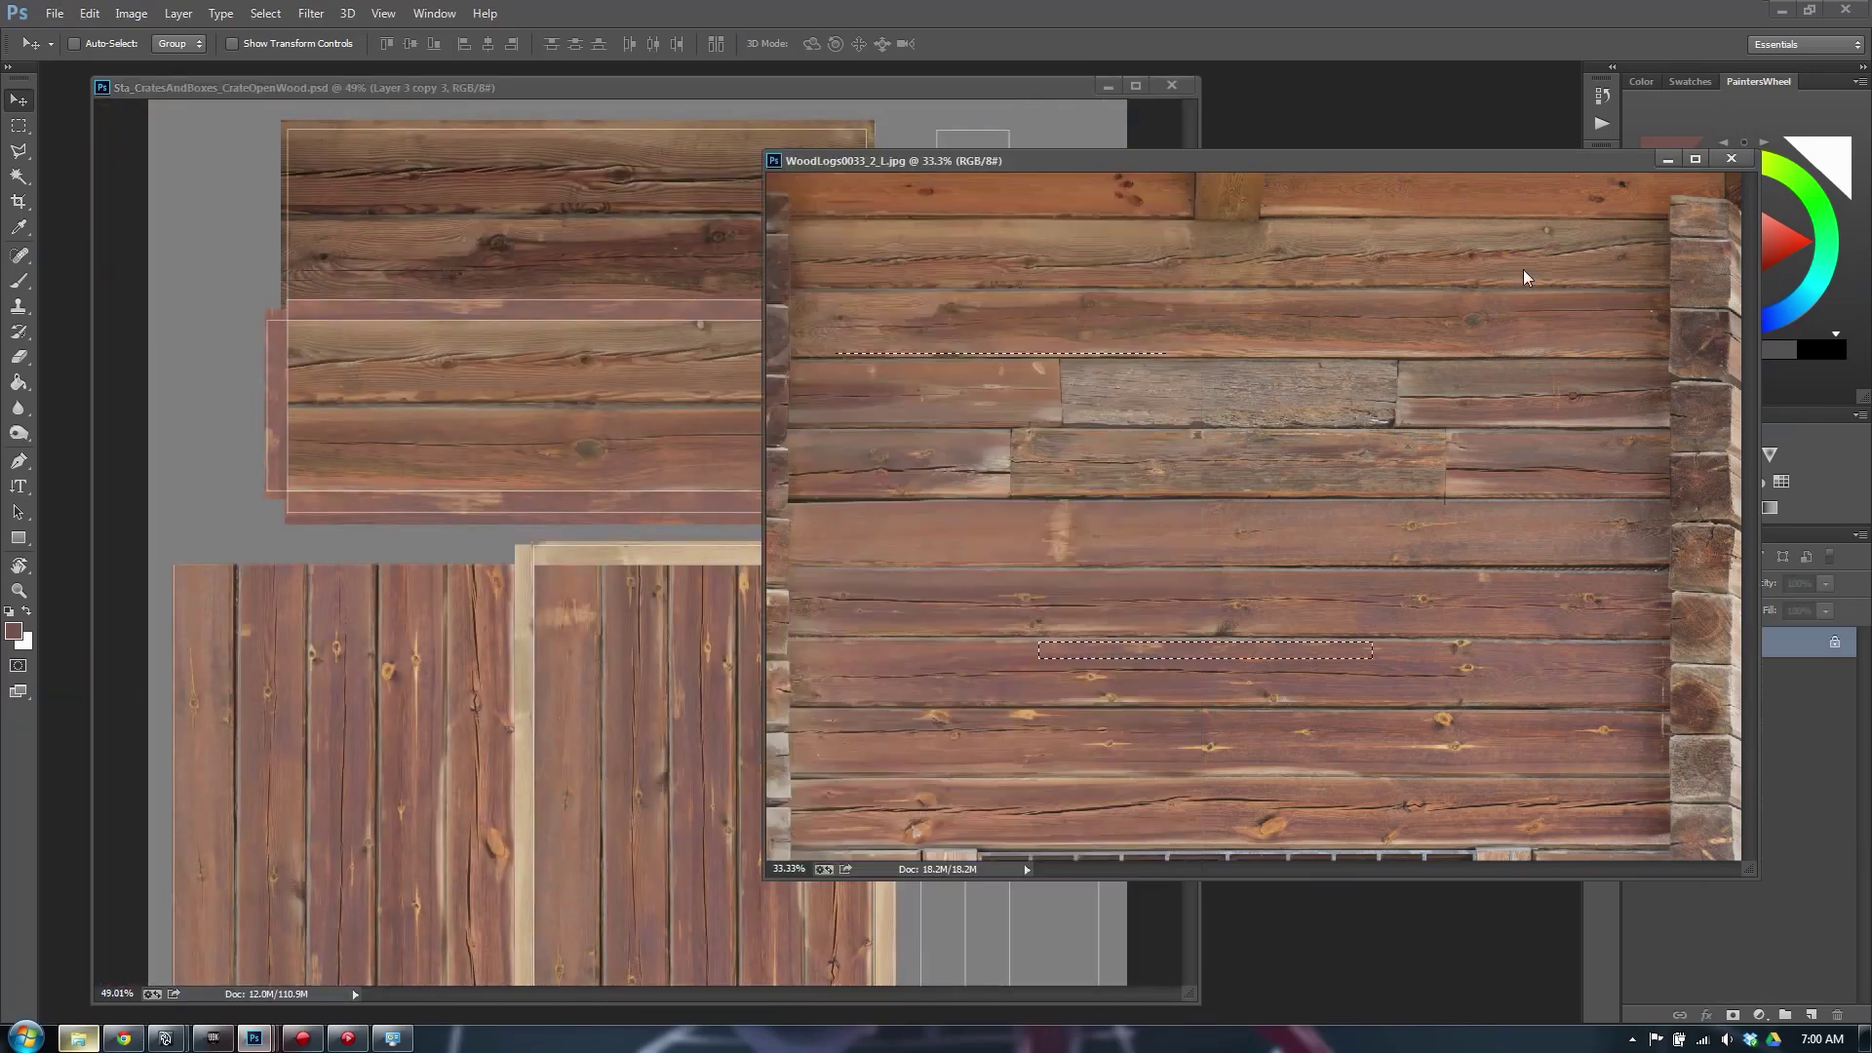
{"action": "key", "text": "m"}
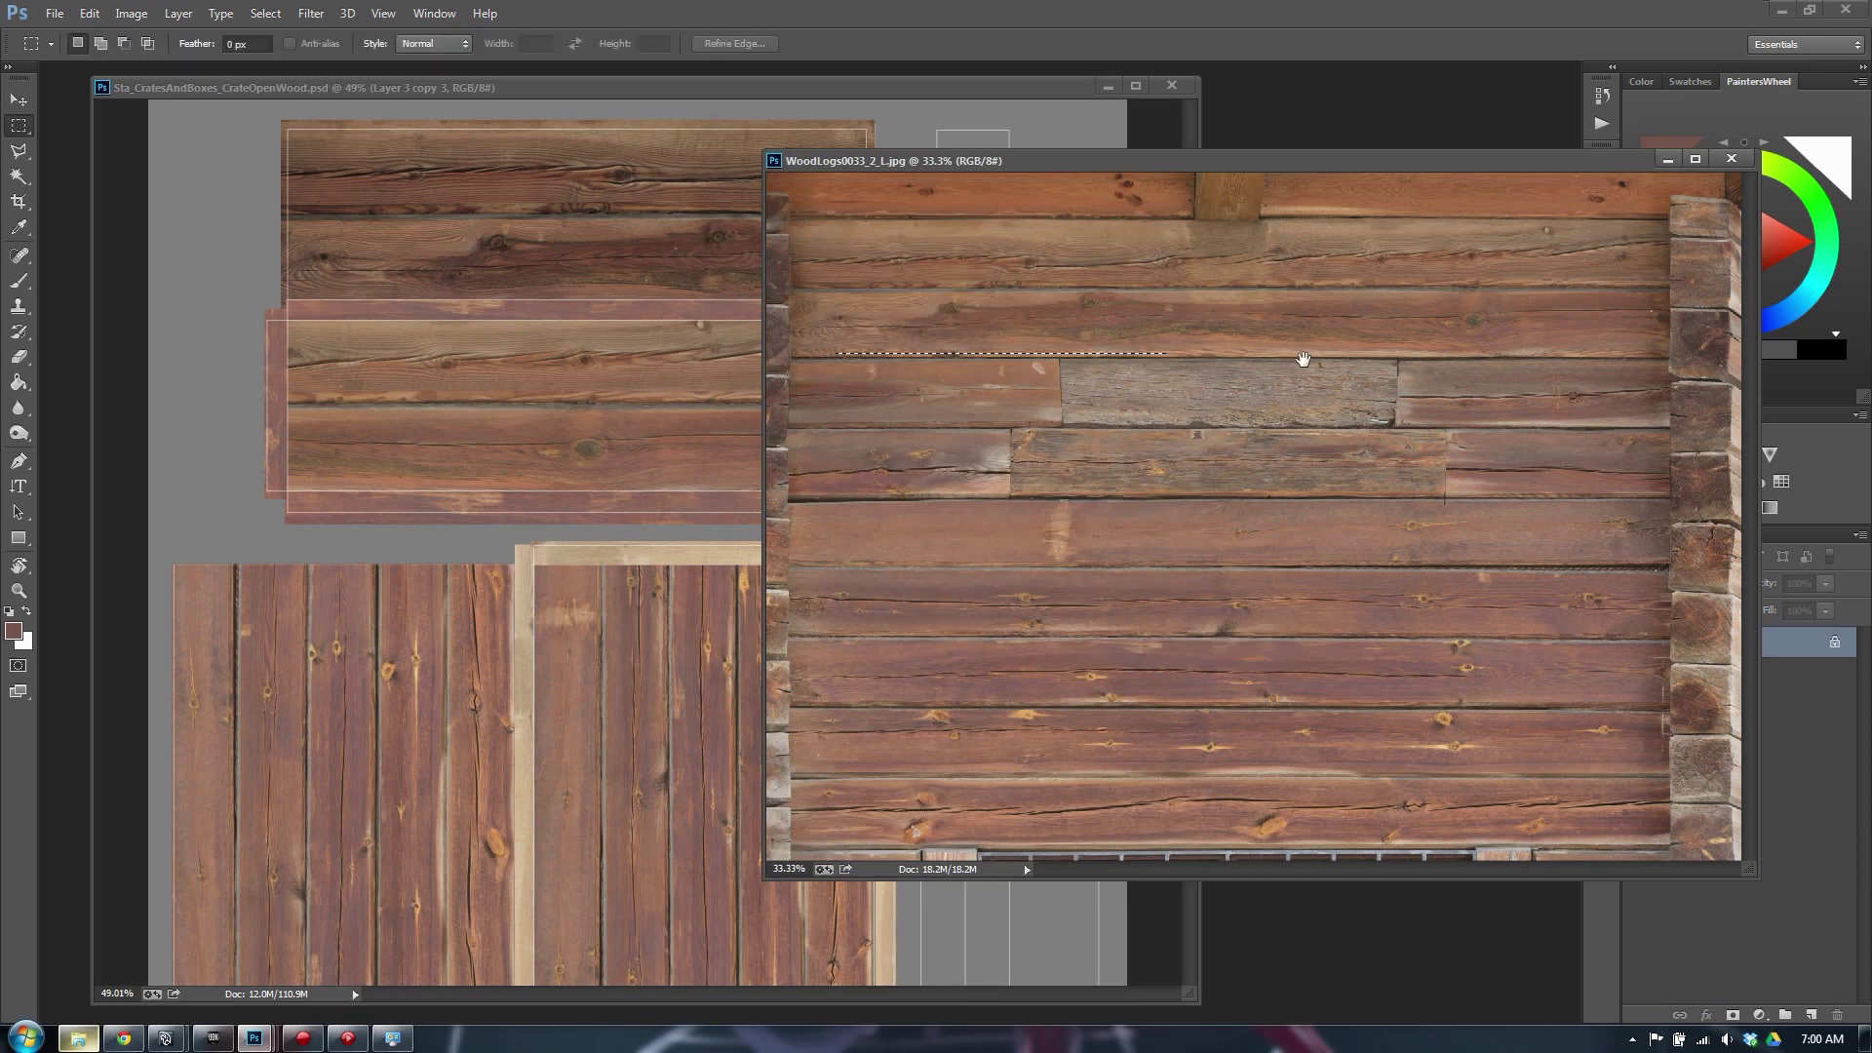
{"action": "left_click_drag", "start_coordinate": [1069, 362], "coordinate": [1390, 495]}
{"action": "key", "text": "ctrl+c"}
{"action": "left_click", "coordinate": [571, 364]}
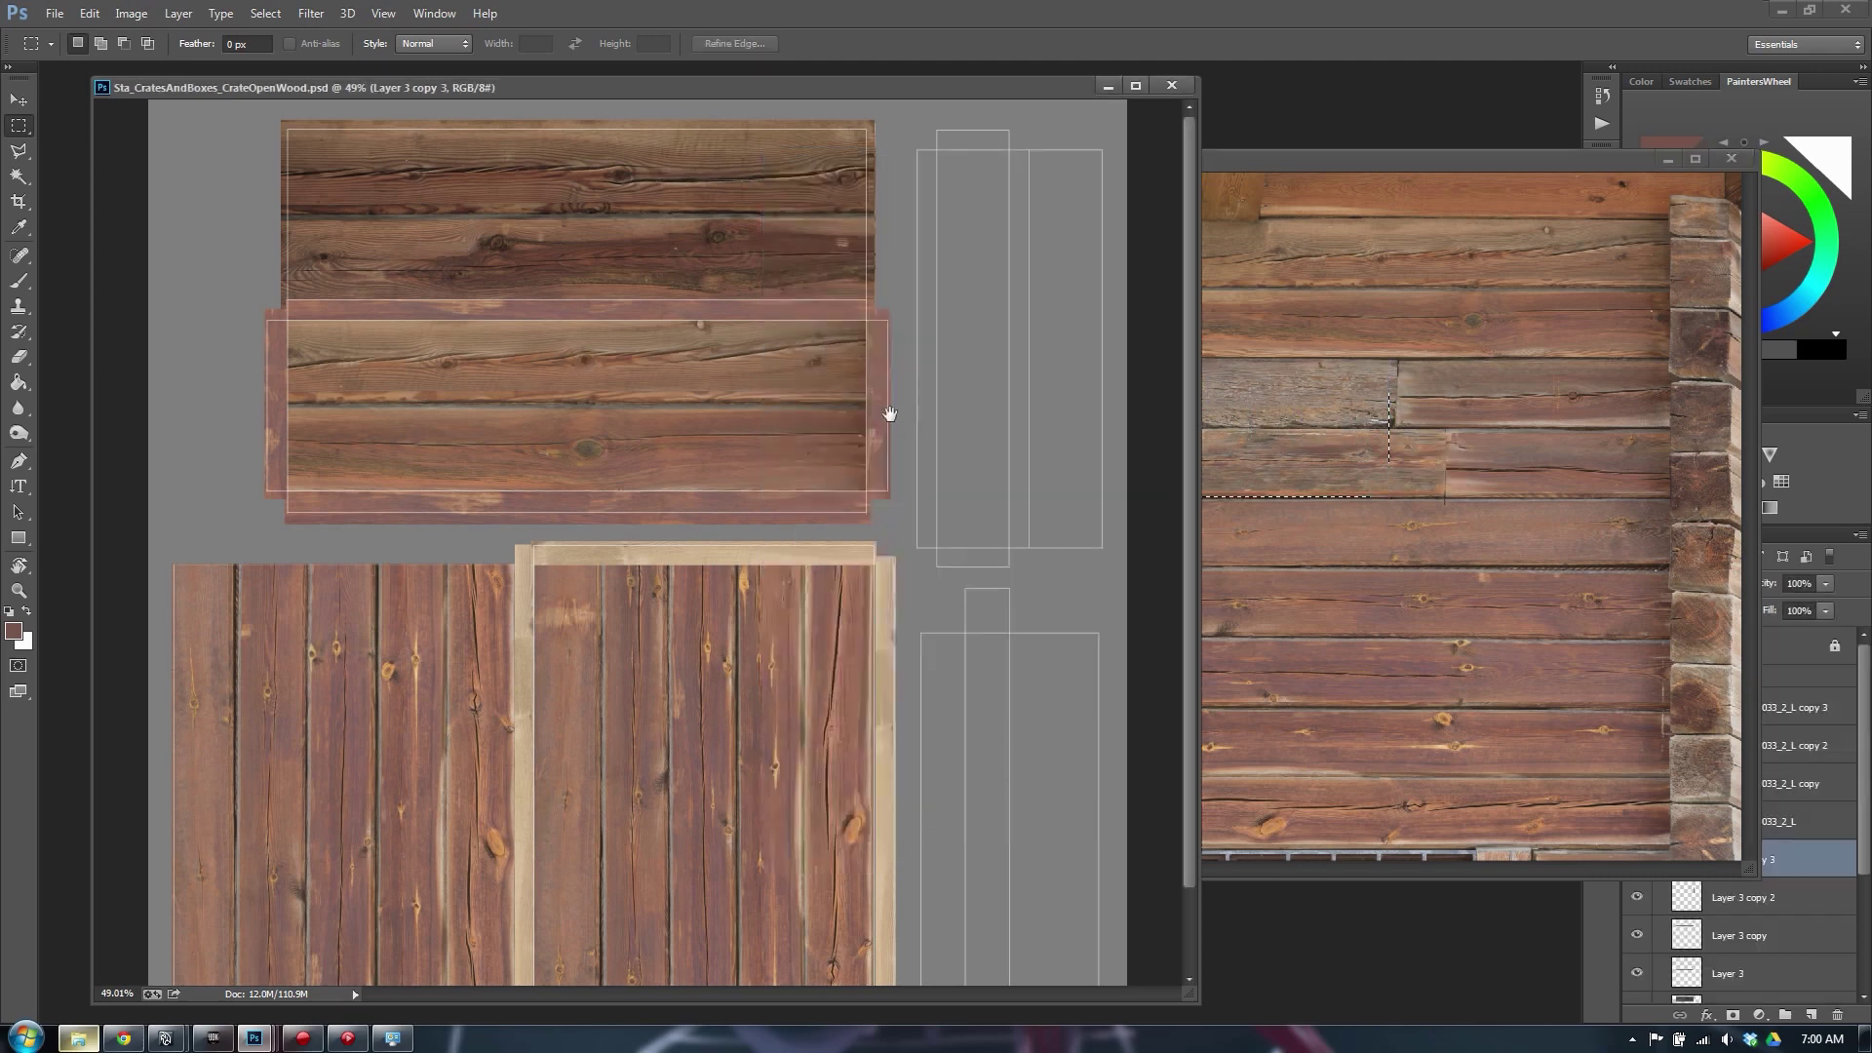
{"action": "key", "text": "ctrl+v"}
Rotate the pasted weathered planks 90° and place them over the empty tall shell beside the horizontal planks
{"action": "key", "text": "ctrl+t"}
{"action": "left_click_drag", "start_coordinate": [819, 340], "coordinate": [840, 723], "text": "shift"}
{"action": "left_click_drag", "start_coordinate": [647, 427], "coordinate": [1021, 236]}
{"action": "key", "text": "Right"}
{"action": "key", "text": "Right"}
{"action": "key", "text": "Right"}
{"action": "key", "text": "Right"}
{"action": "key", "text": "Right"}
{"action": "key", "text": "Right"}
{"action": "key", "text": "Right"}
{"action": "key", "text": "Right"}
{"action": "key", "text": "Right"}
{"action": "key", "text": "Right"}
{"action": "key", "text": "Right"}
{"action": "key", "text": "Right"}
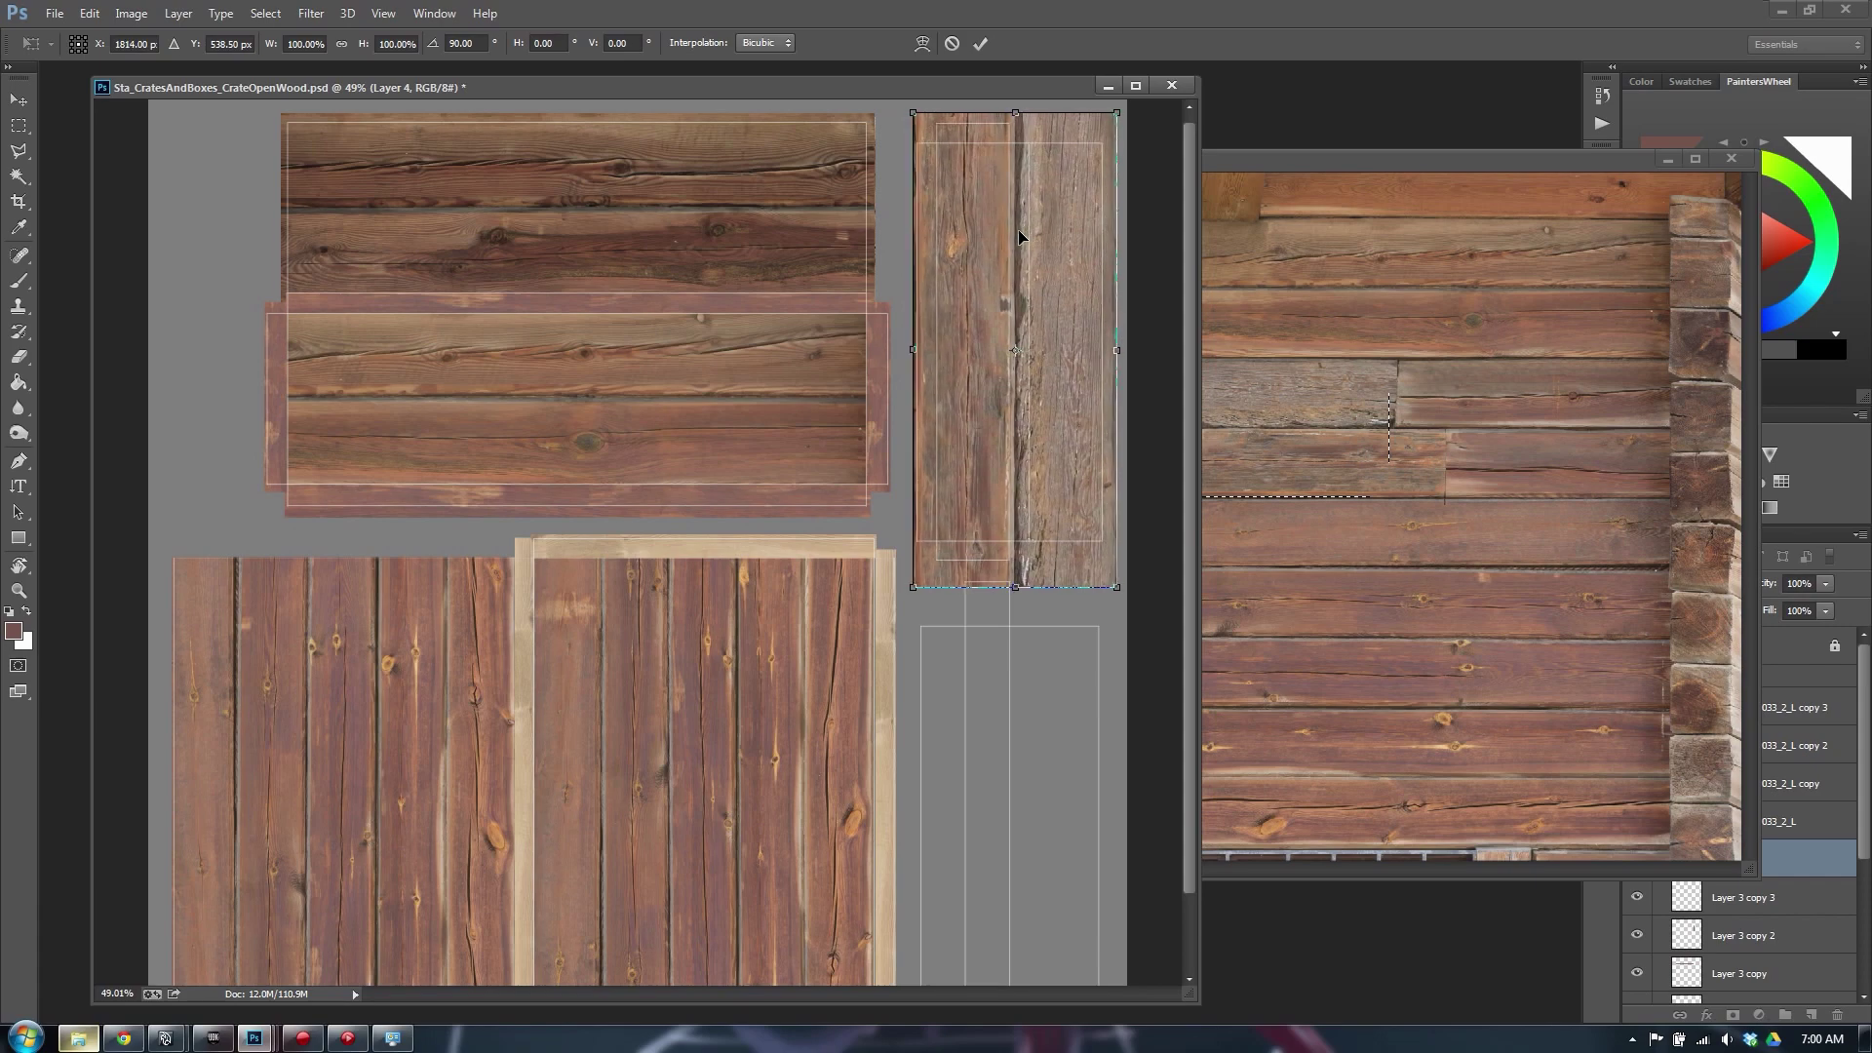
{"action": "key", "text": "Return"}
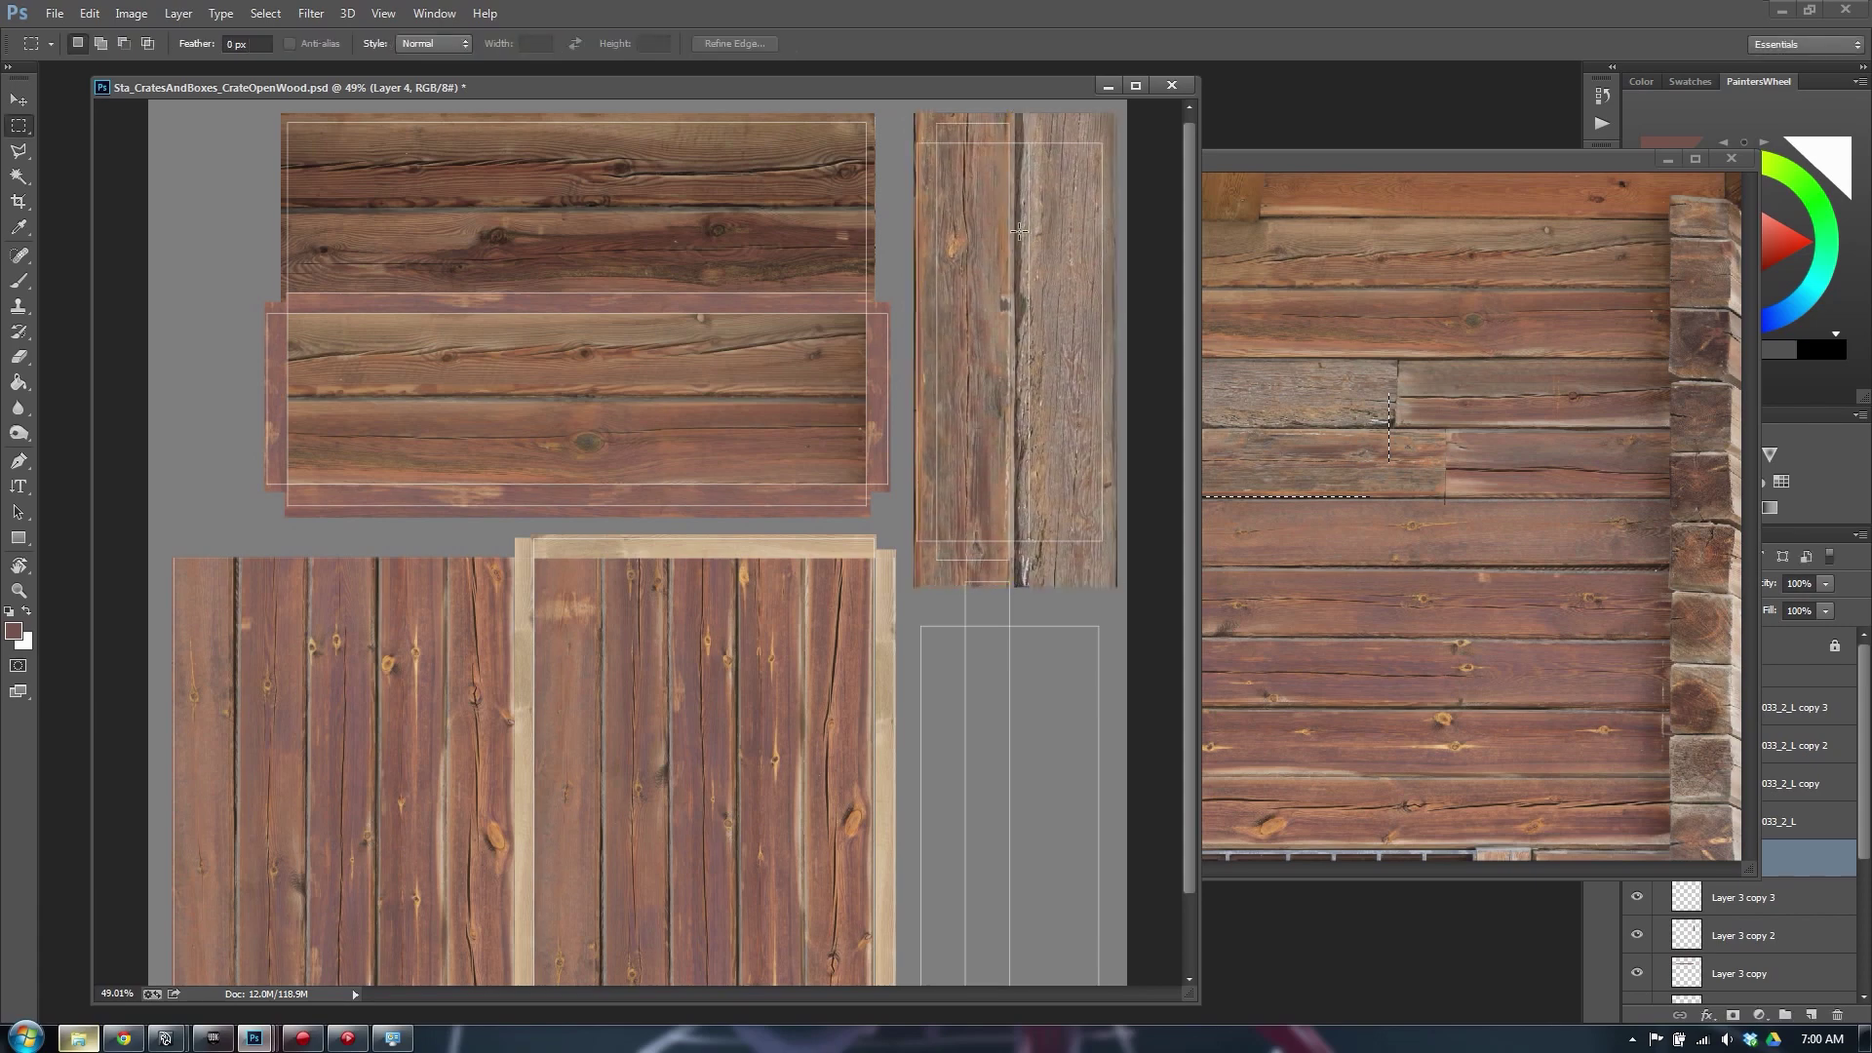
Scale the weathered planks to about 92% width so their sides line up with the tall shell's UV outline
{"action": "scroll", "coordinate": [876, 399], "scroll_direction": "up", "scroll_amount": 2, "text": "alt"}
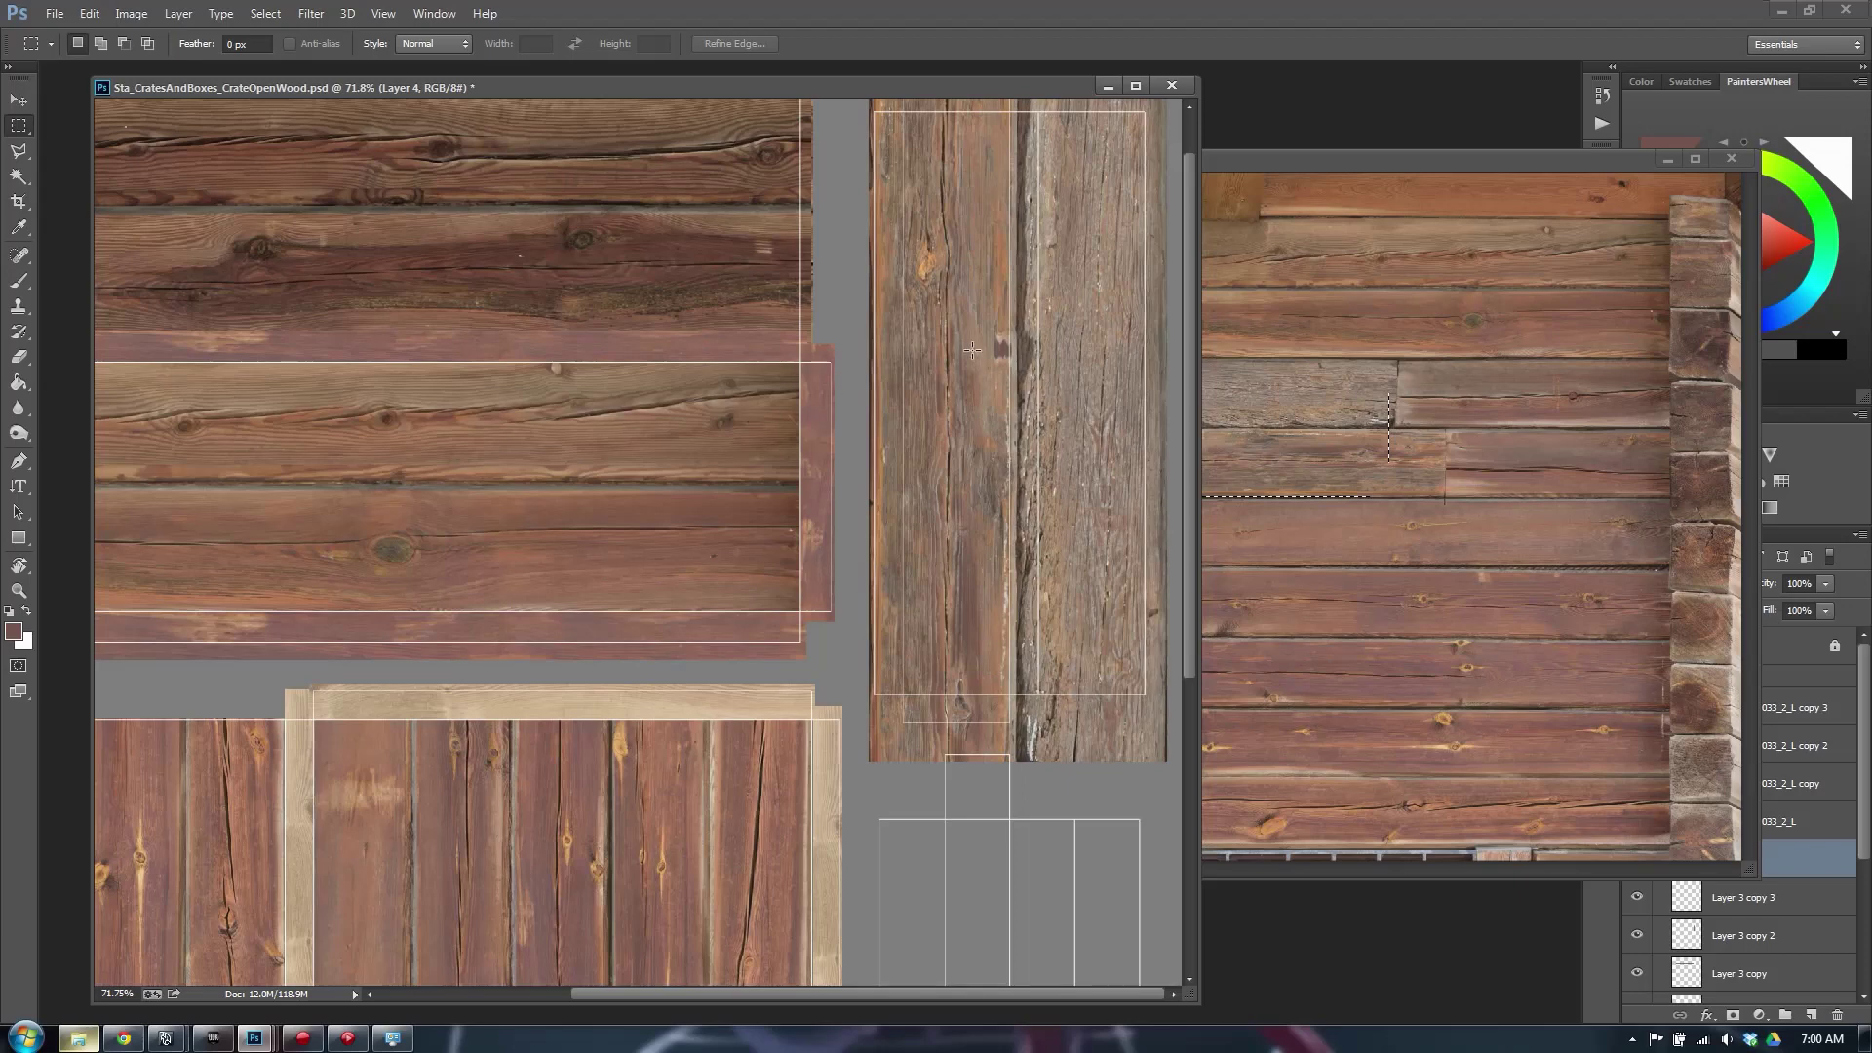
{"action": "key", "text": "ctrl+t"}
{"action": "left_click_drag", "start_coordinate": [868, 414], "coordinate": [946, 366], "text": "alt"}
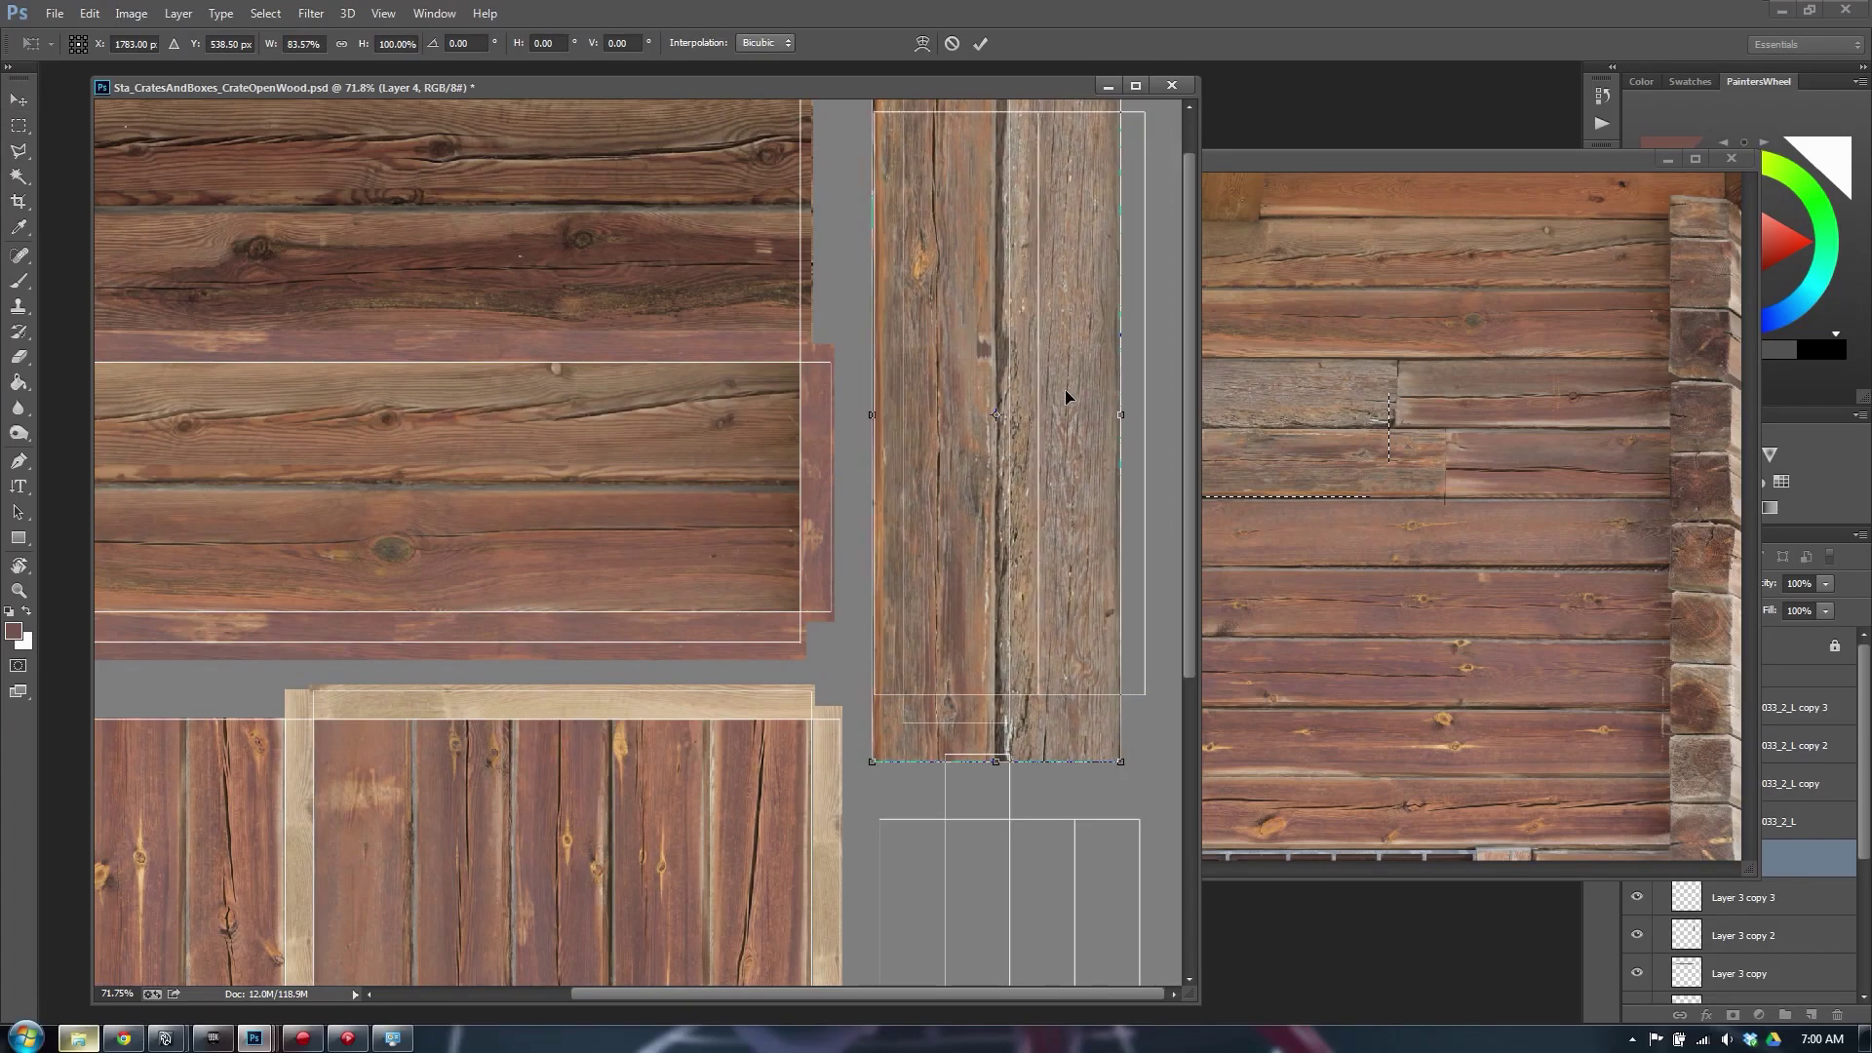
{"action": "left_click_drag", "start_coordinate": [1130, 414], "coordinate": [1147, 414], "text": "alt"}
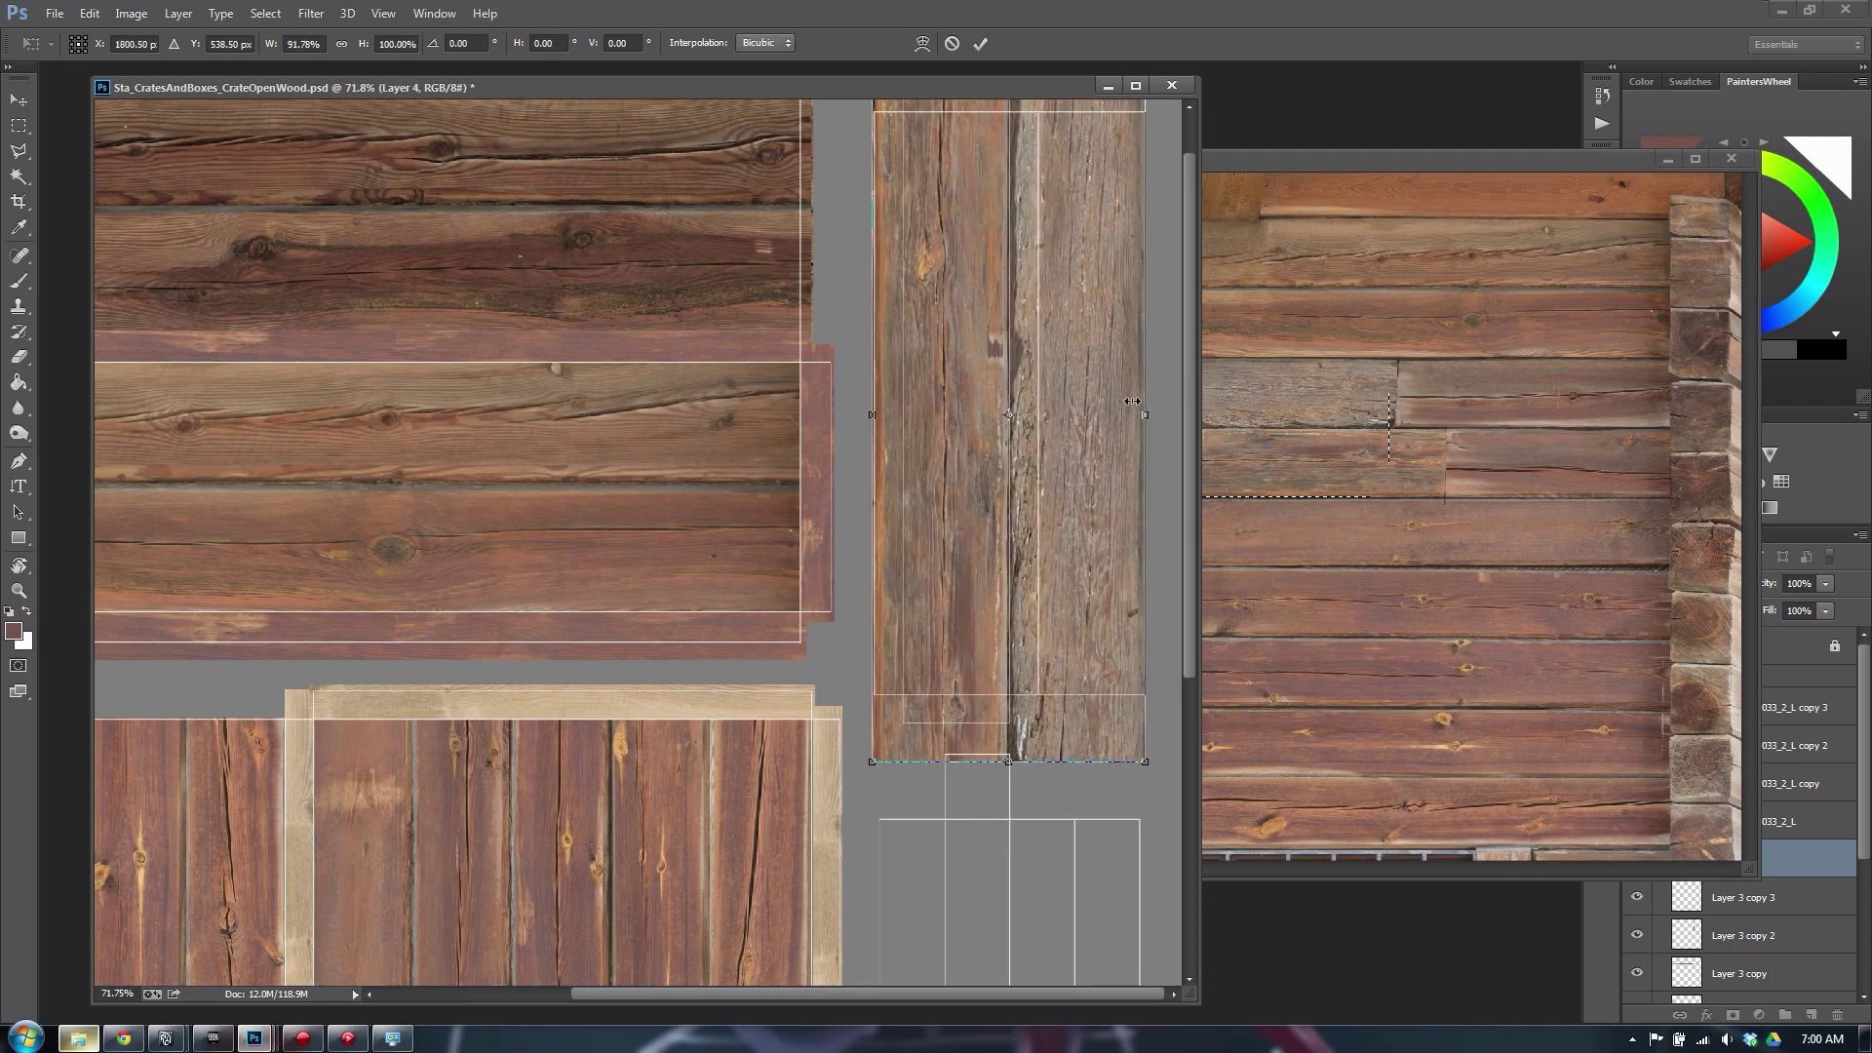
{"action": "key", "text": "Return"}
In full-screen view, select the greyer right-hand plank and shift it right, leaving a gap between the two weathered planks
{"action": "left_click_drag", "start_coordinate": [993, 253], "coordinate": [384, 394]}
{"action": "key", "text": "f"}
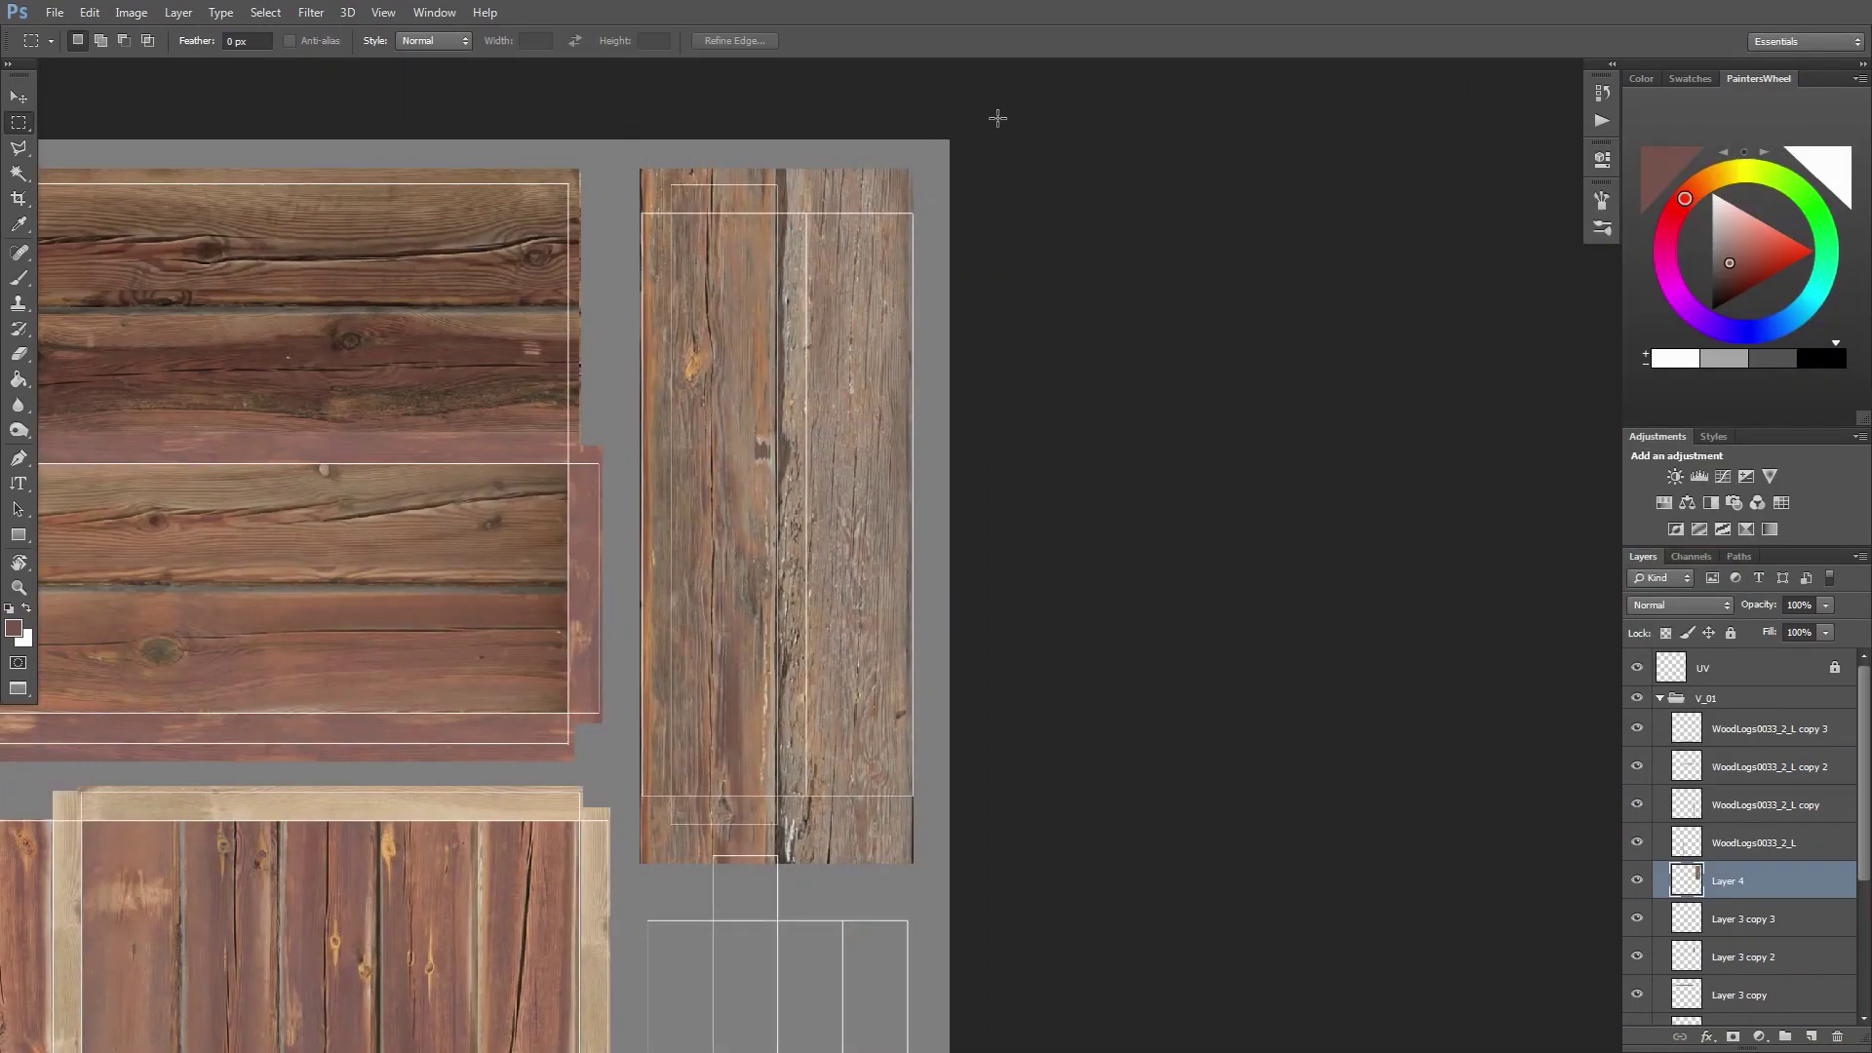
{"action": "left_click_drag", "start_coordinate": [998, 117], "coordinate": [777, 907]}
{"action": "key", "text": "v"}
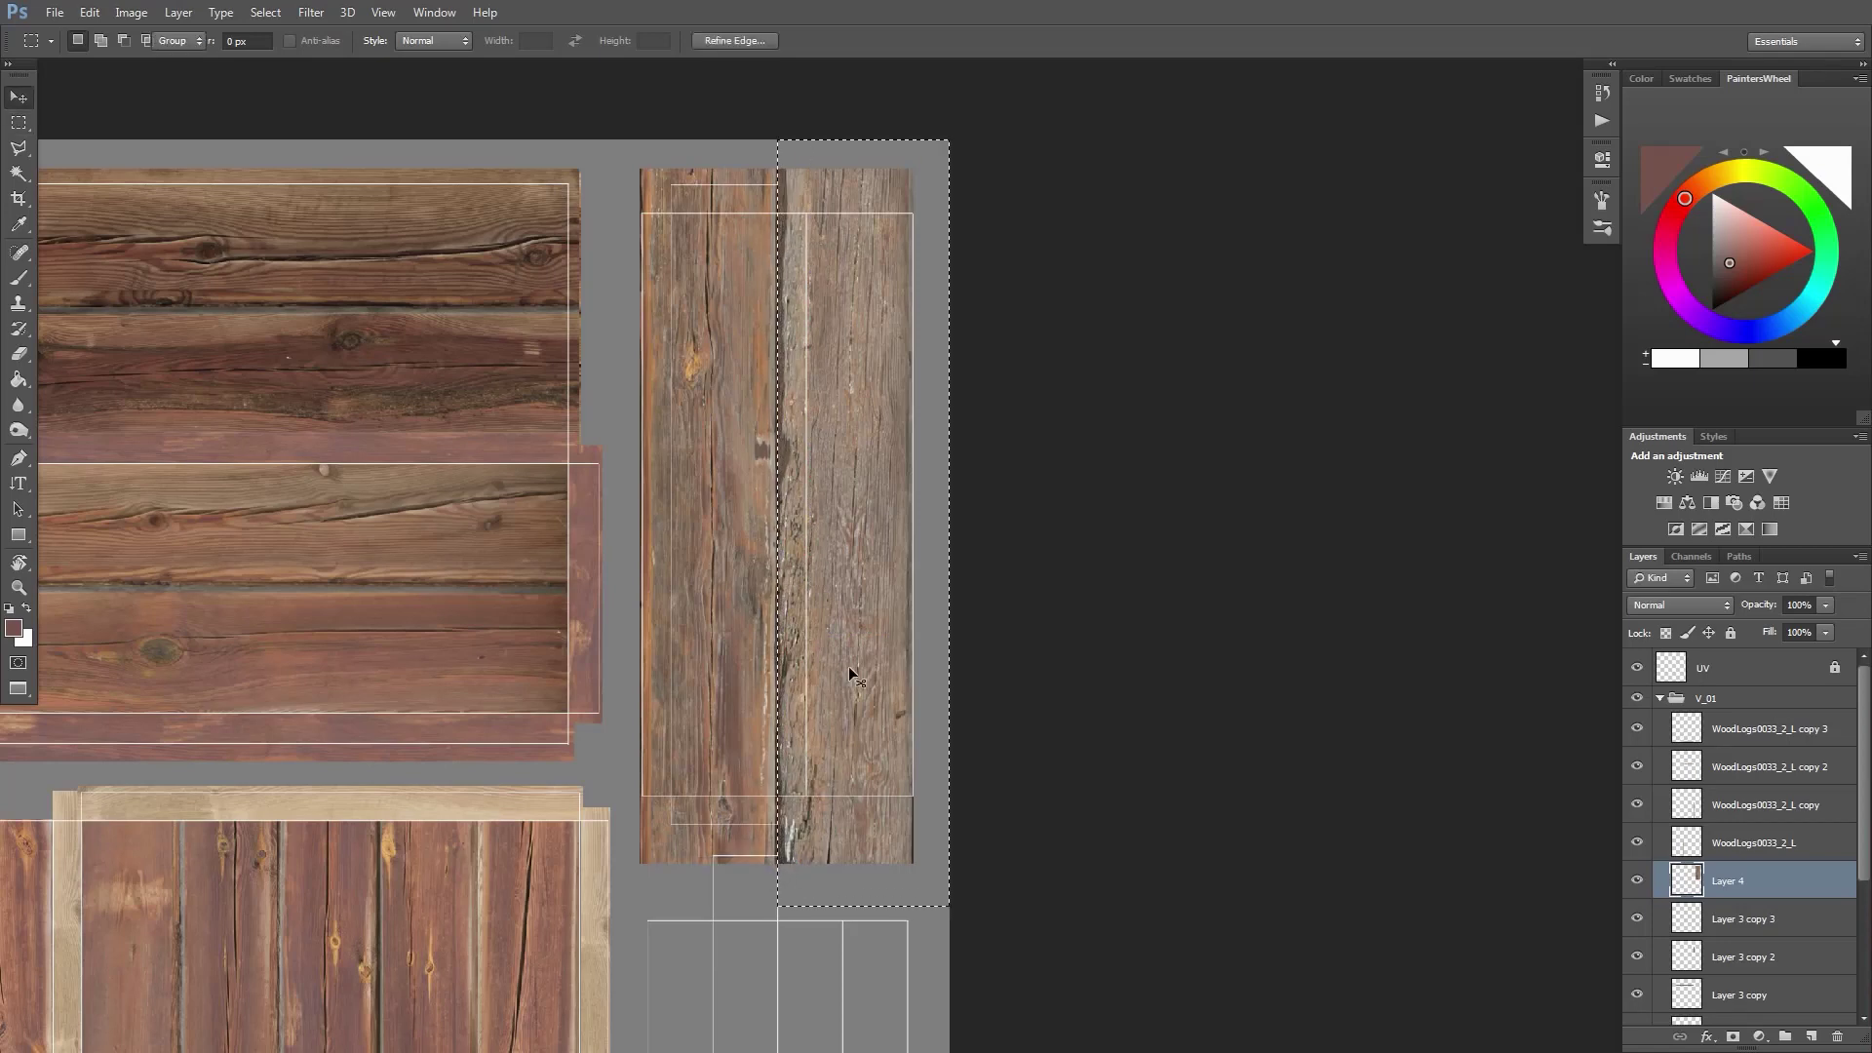
{"action": "left_click_drag", "start_coordinate": [828, 588], "coordinate": [846, 586]}
{"action": "key", "text": "ctrl+z"}
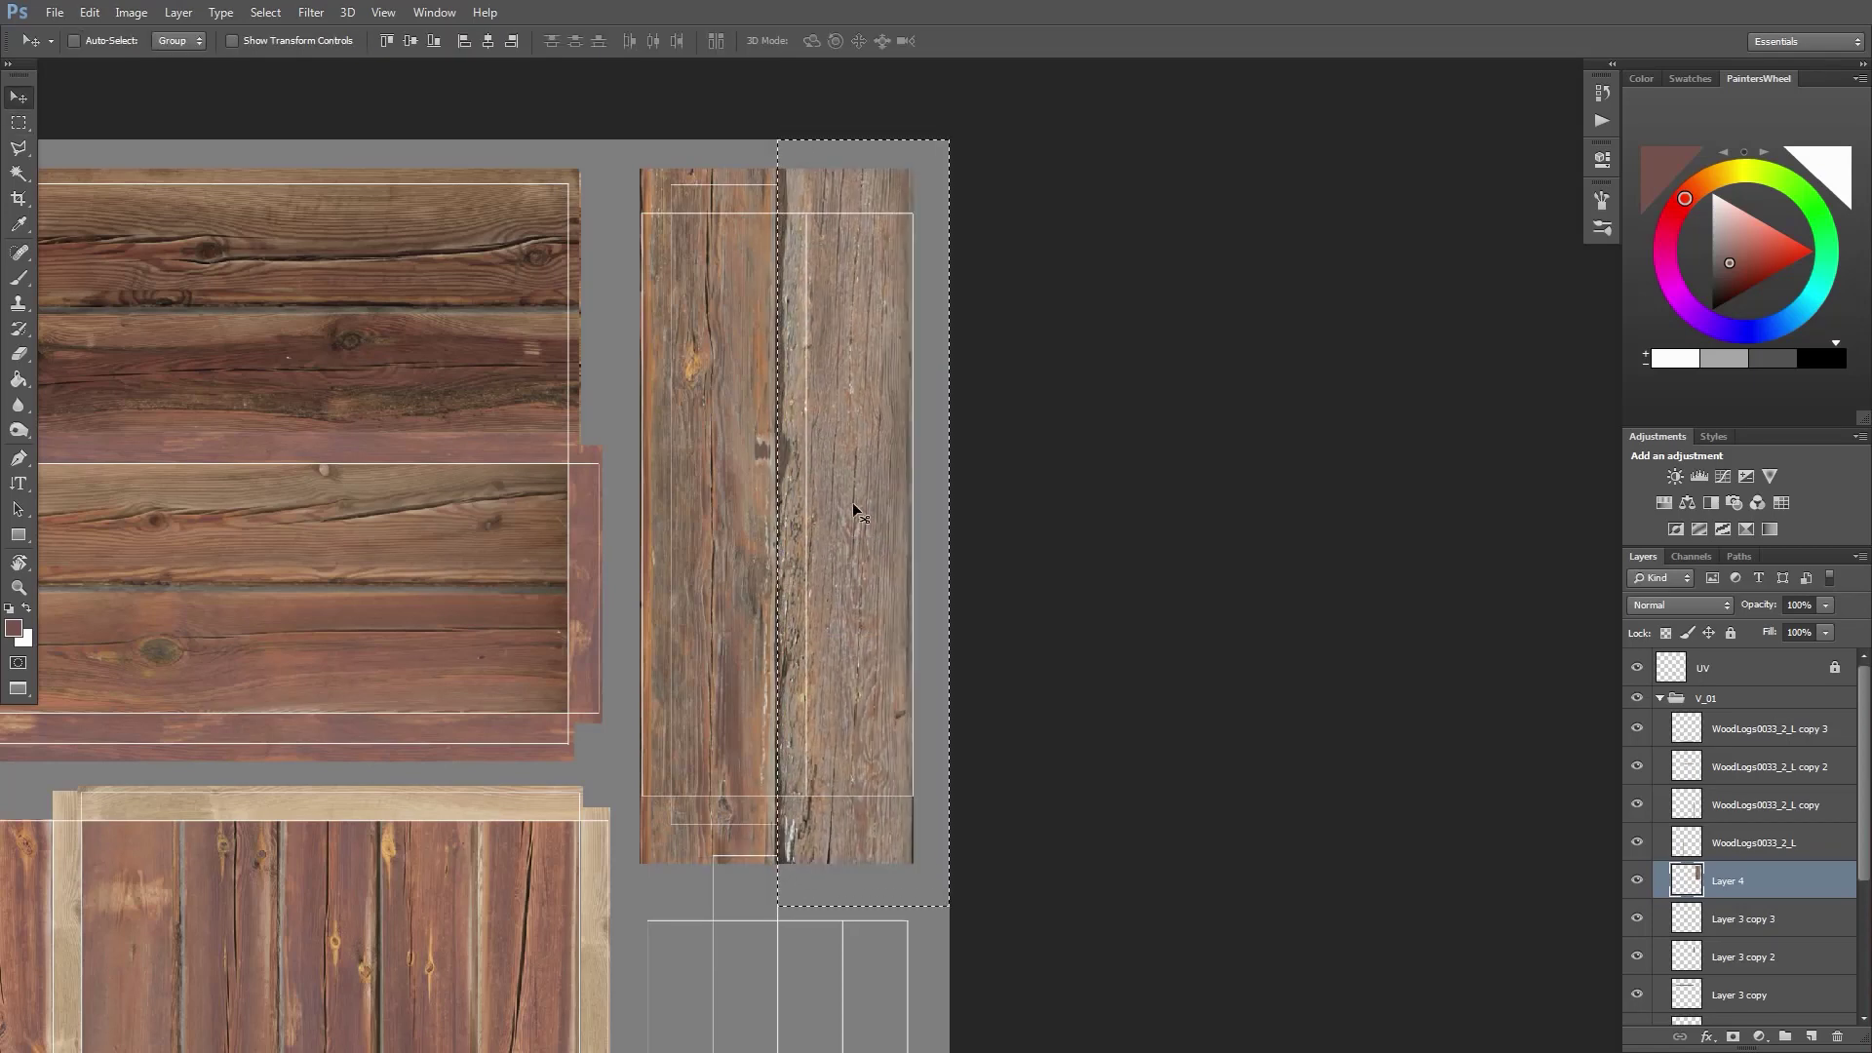
{"action": "left_click_drag", "start_coordinate": [819, 510], "coordinate": [923, 507]}
Scale the selected greyer plank to about 88% width and clear the selection
{"action": "key", "text": "ctrl+t"}
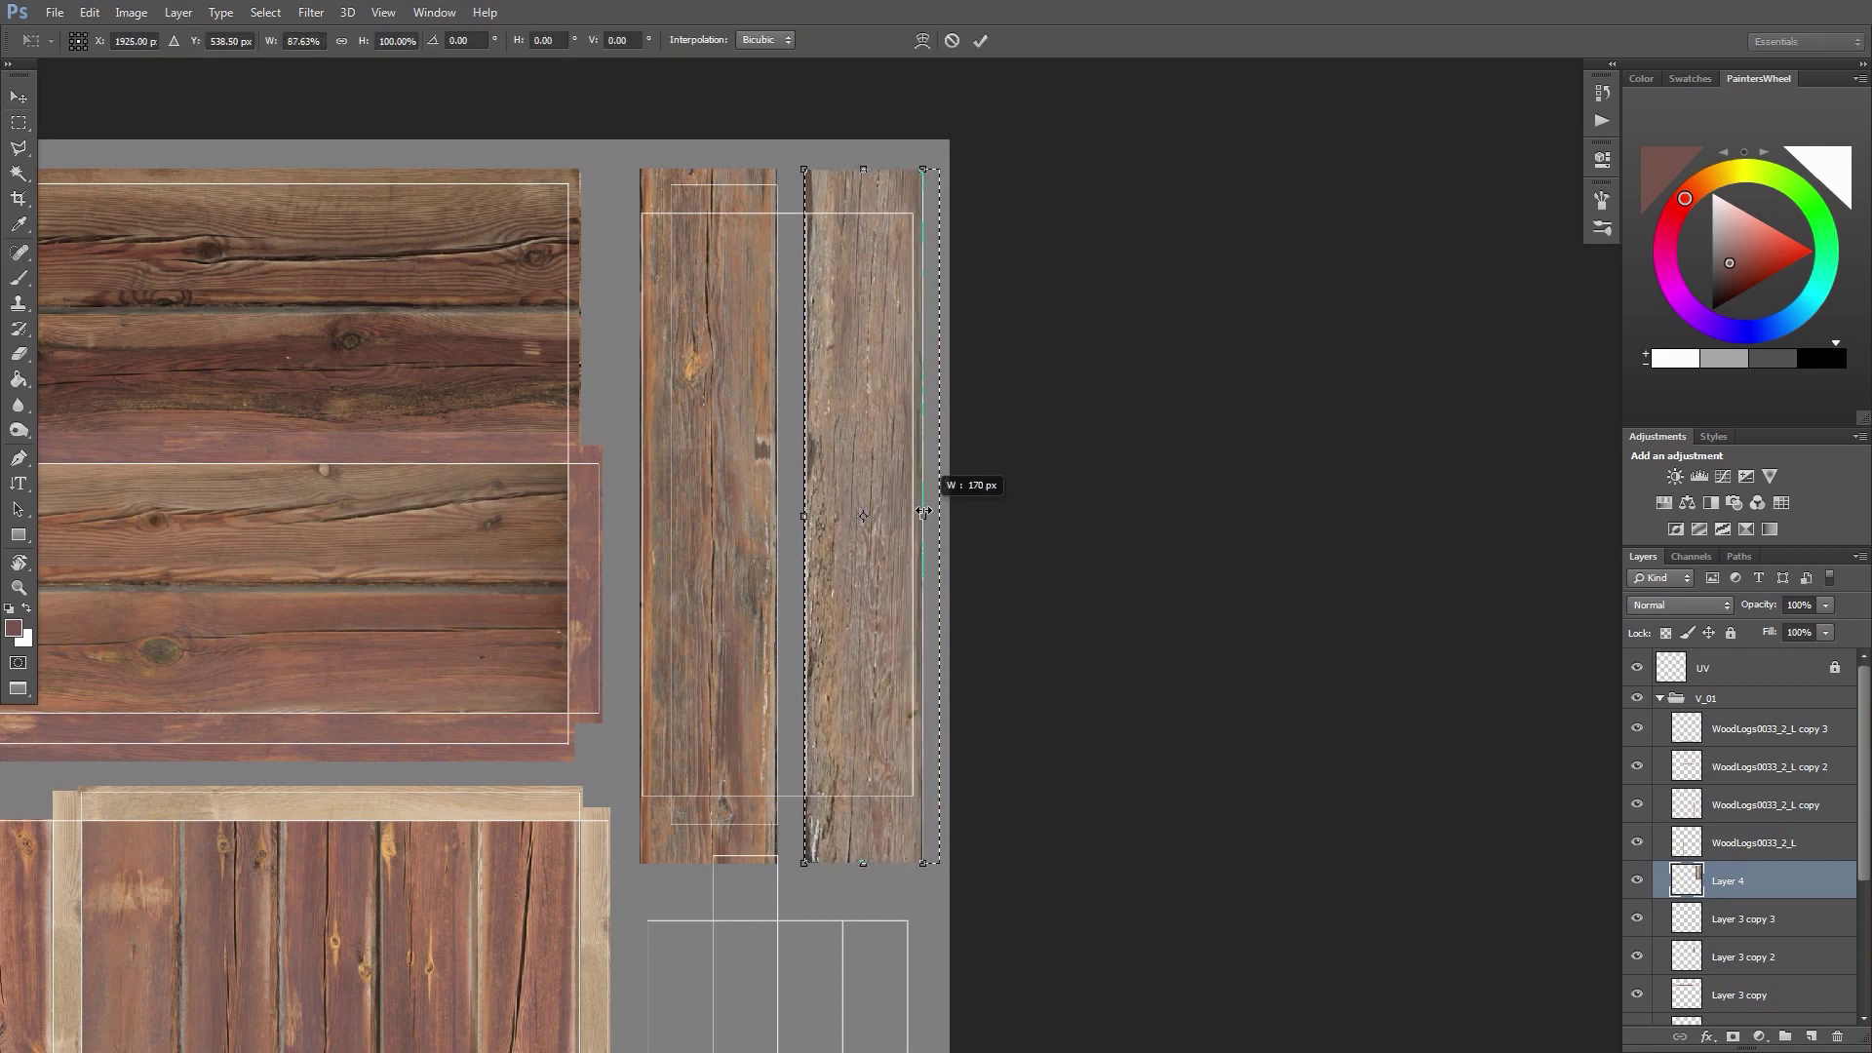
{"action": "key", "text": "Return"}
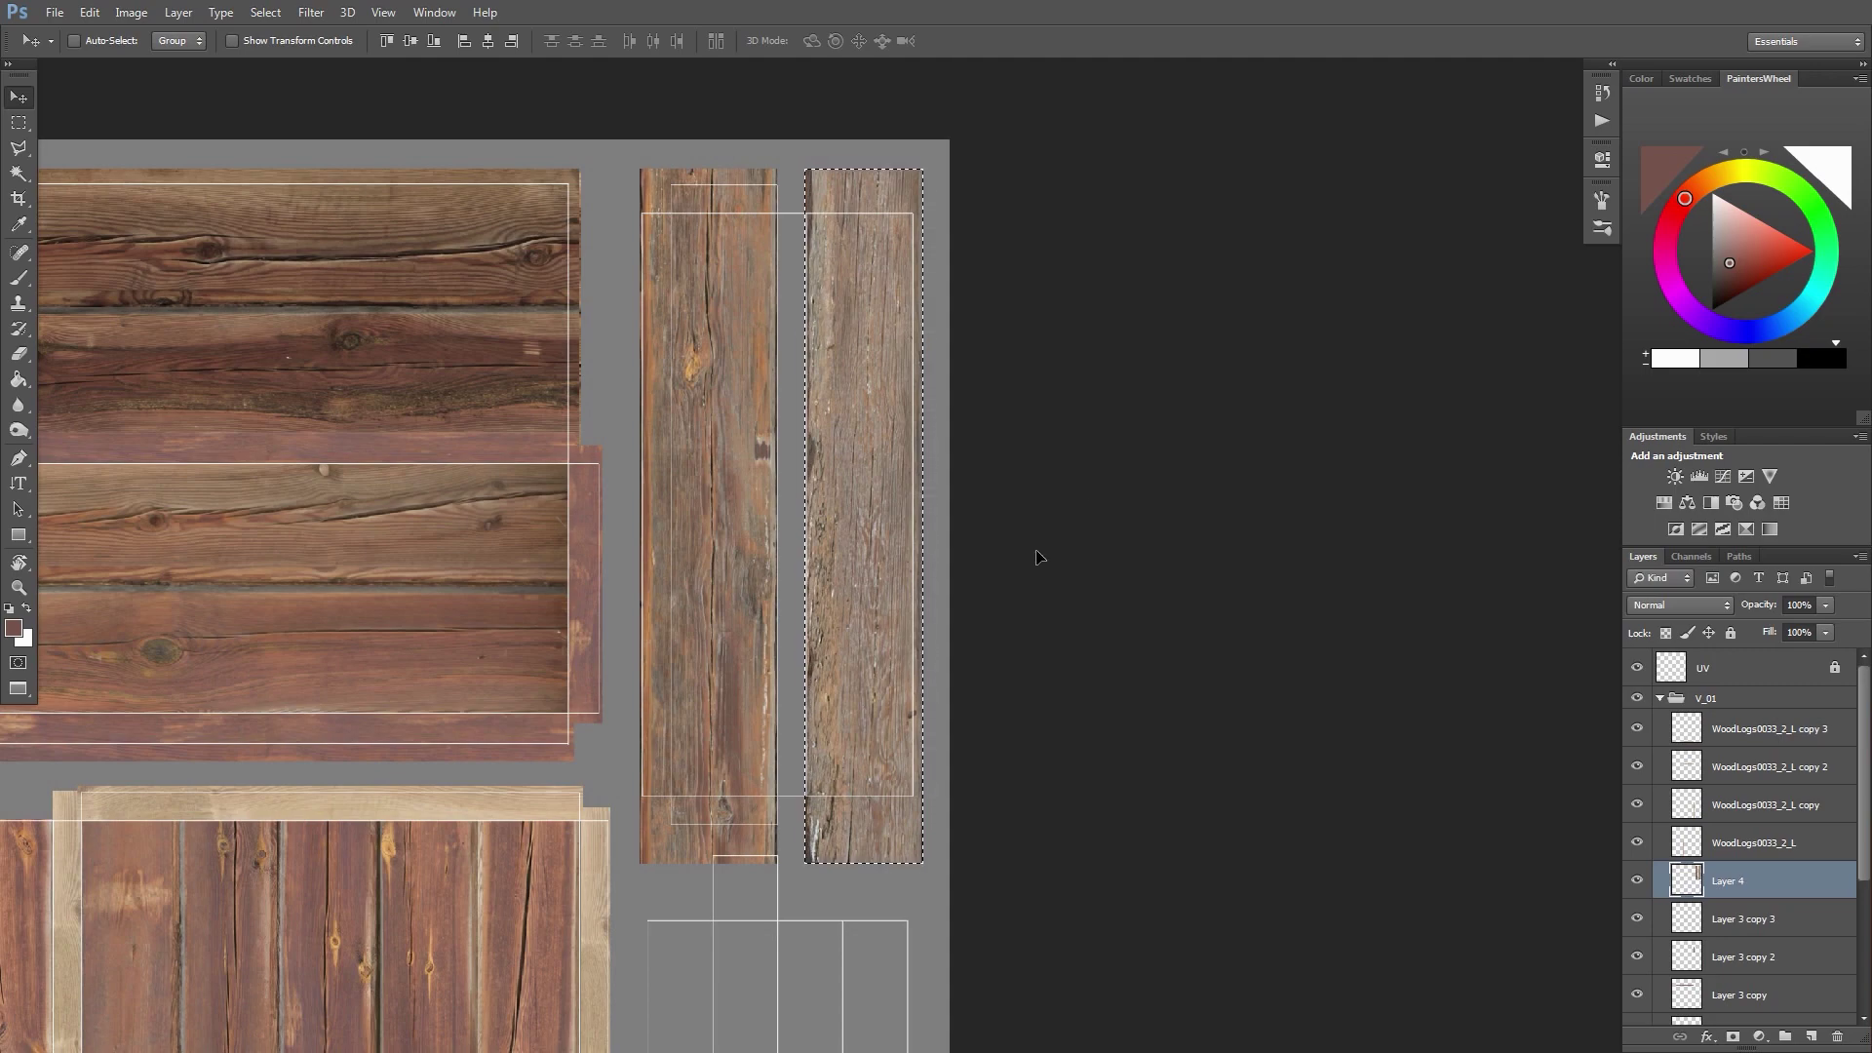
{"action": "key", "text": "ctrl+d"}
{"action": "key", "text": "m"}
{"action": "key", "text": "v"}
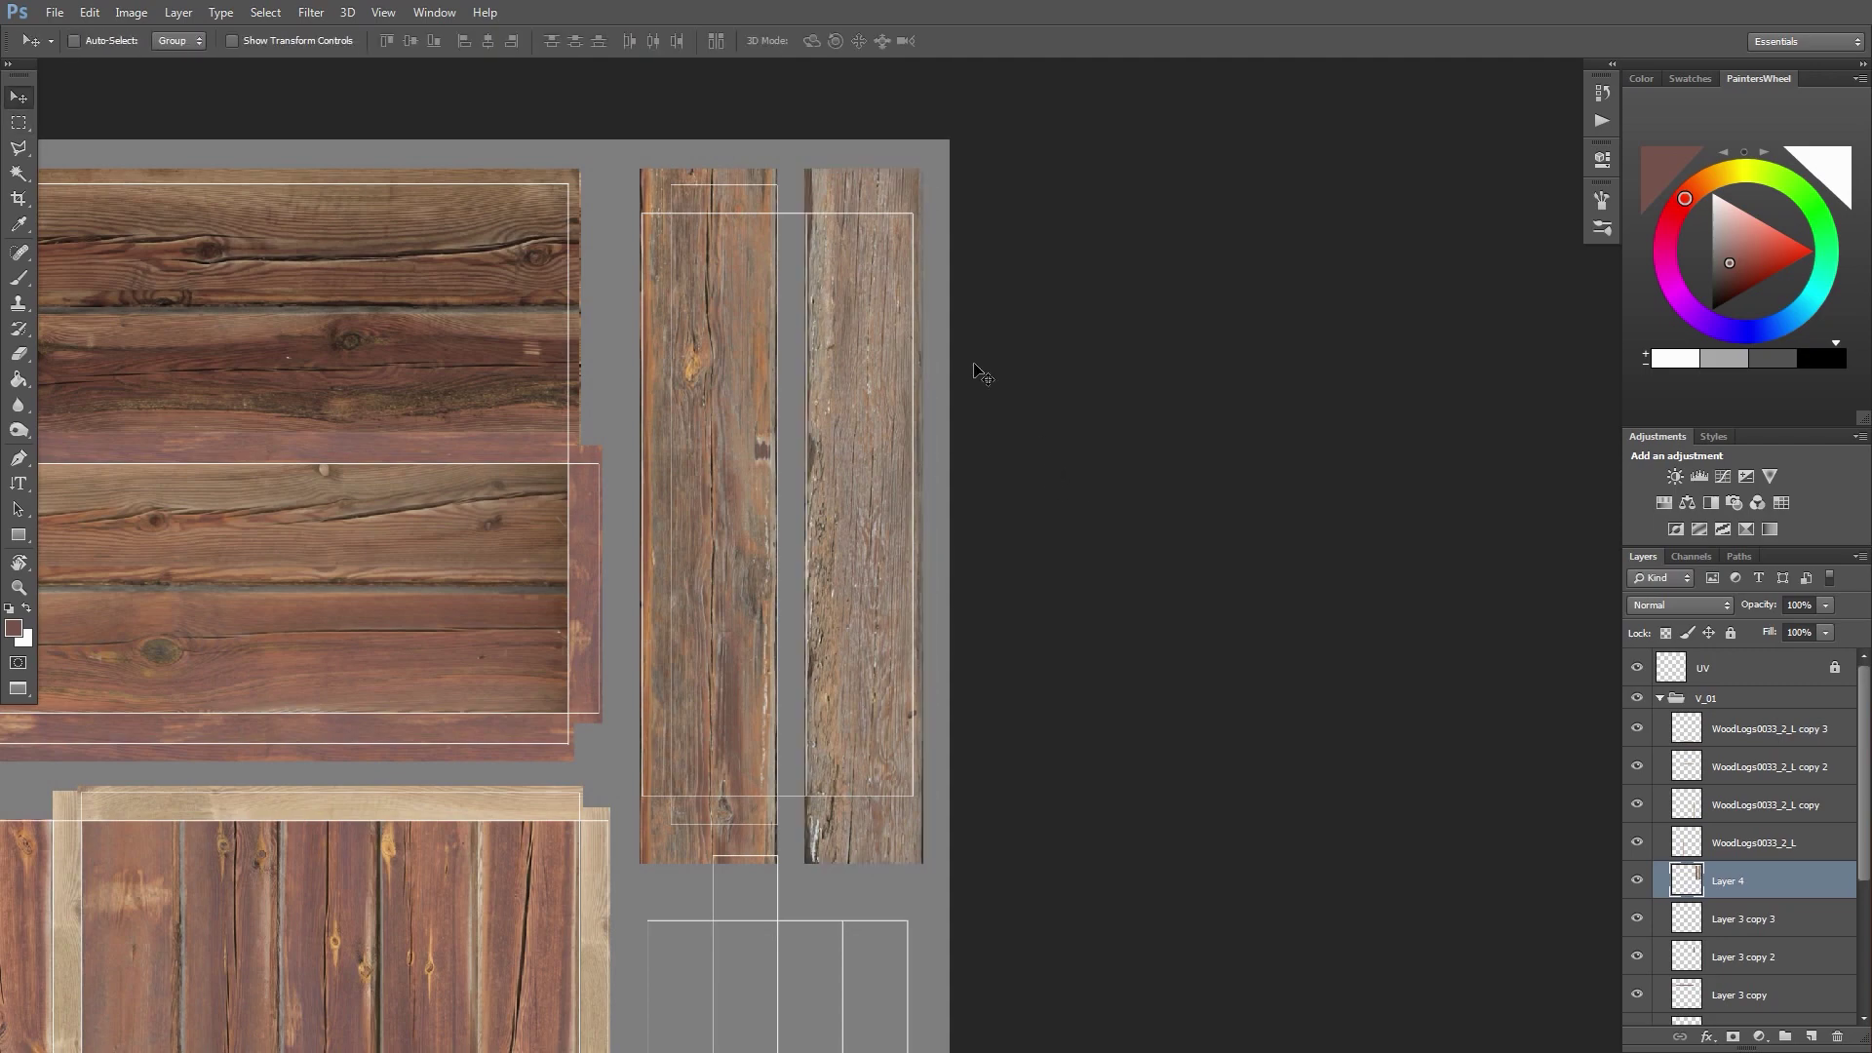
Leave the full-screen view and bring the WoodLogs0033_2_L.jpg photo forward beside the crate texture
{"action": "key", "text": "alt+Tab"}
{"action": "key", "text": "alt+Tab"}
{"action": "key", "text": "alt+Tab"}
{"action": "left_click", "coordinate": [1729, 390]}
{"action": "key", "text": "f"}
{"action": "key", "text": "f"}
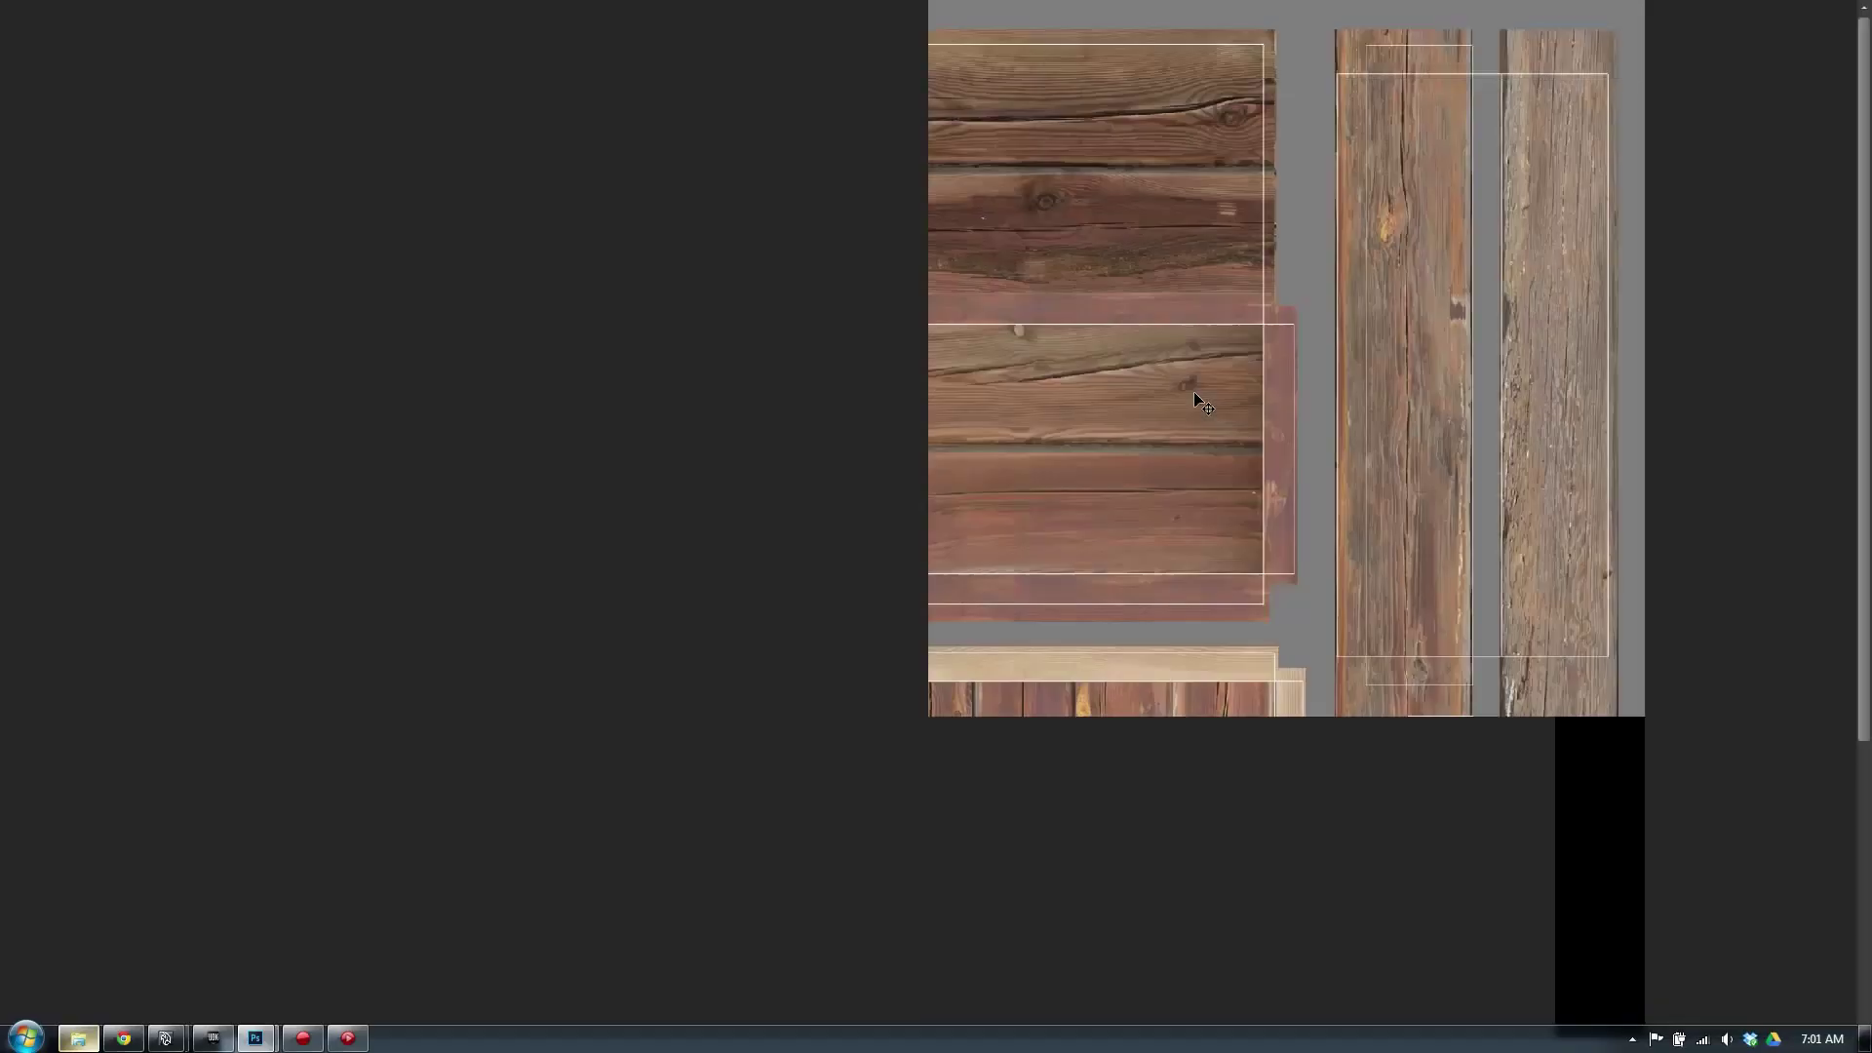
{"action": "left_click", "coordinate": [1365, 161]}
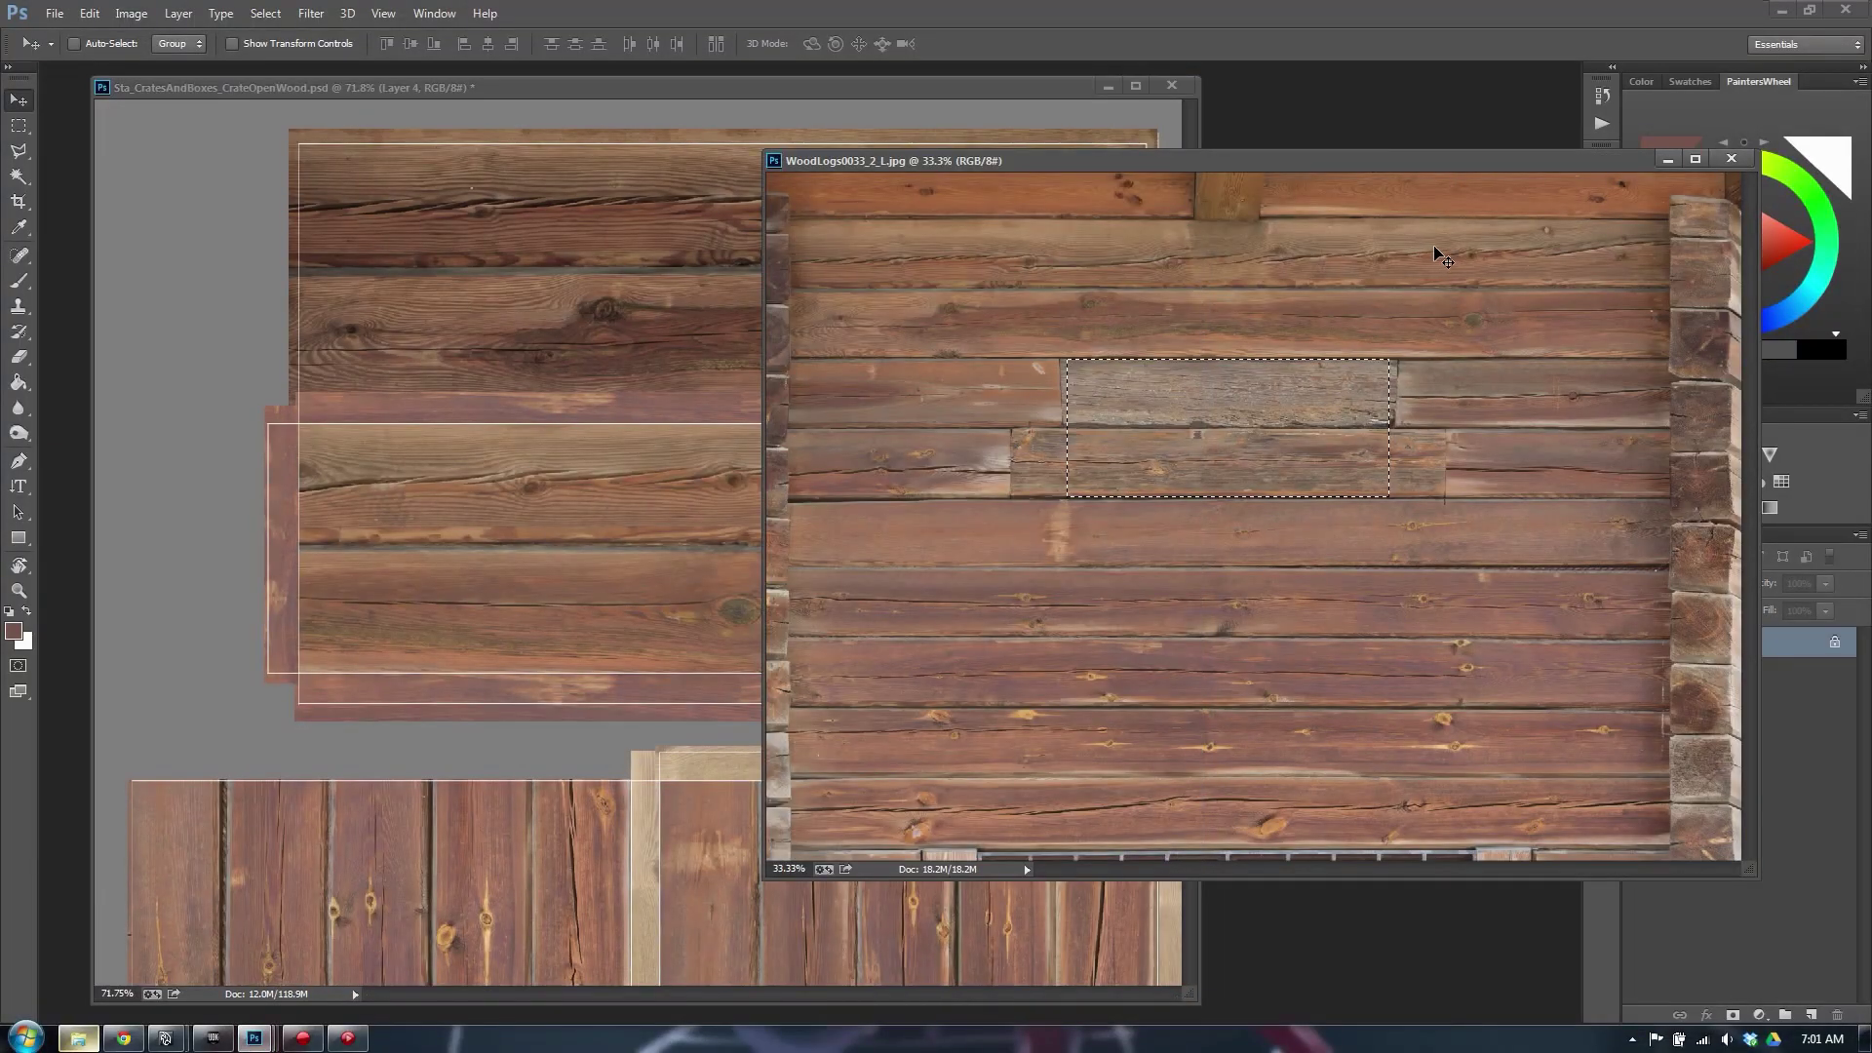
Copy a strip of the orange top plank from the wood photo and paste it into the crate texture
{"action": "key", "text": "m"}
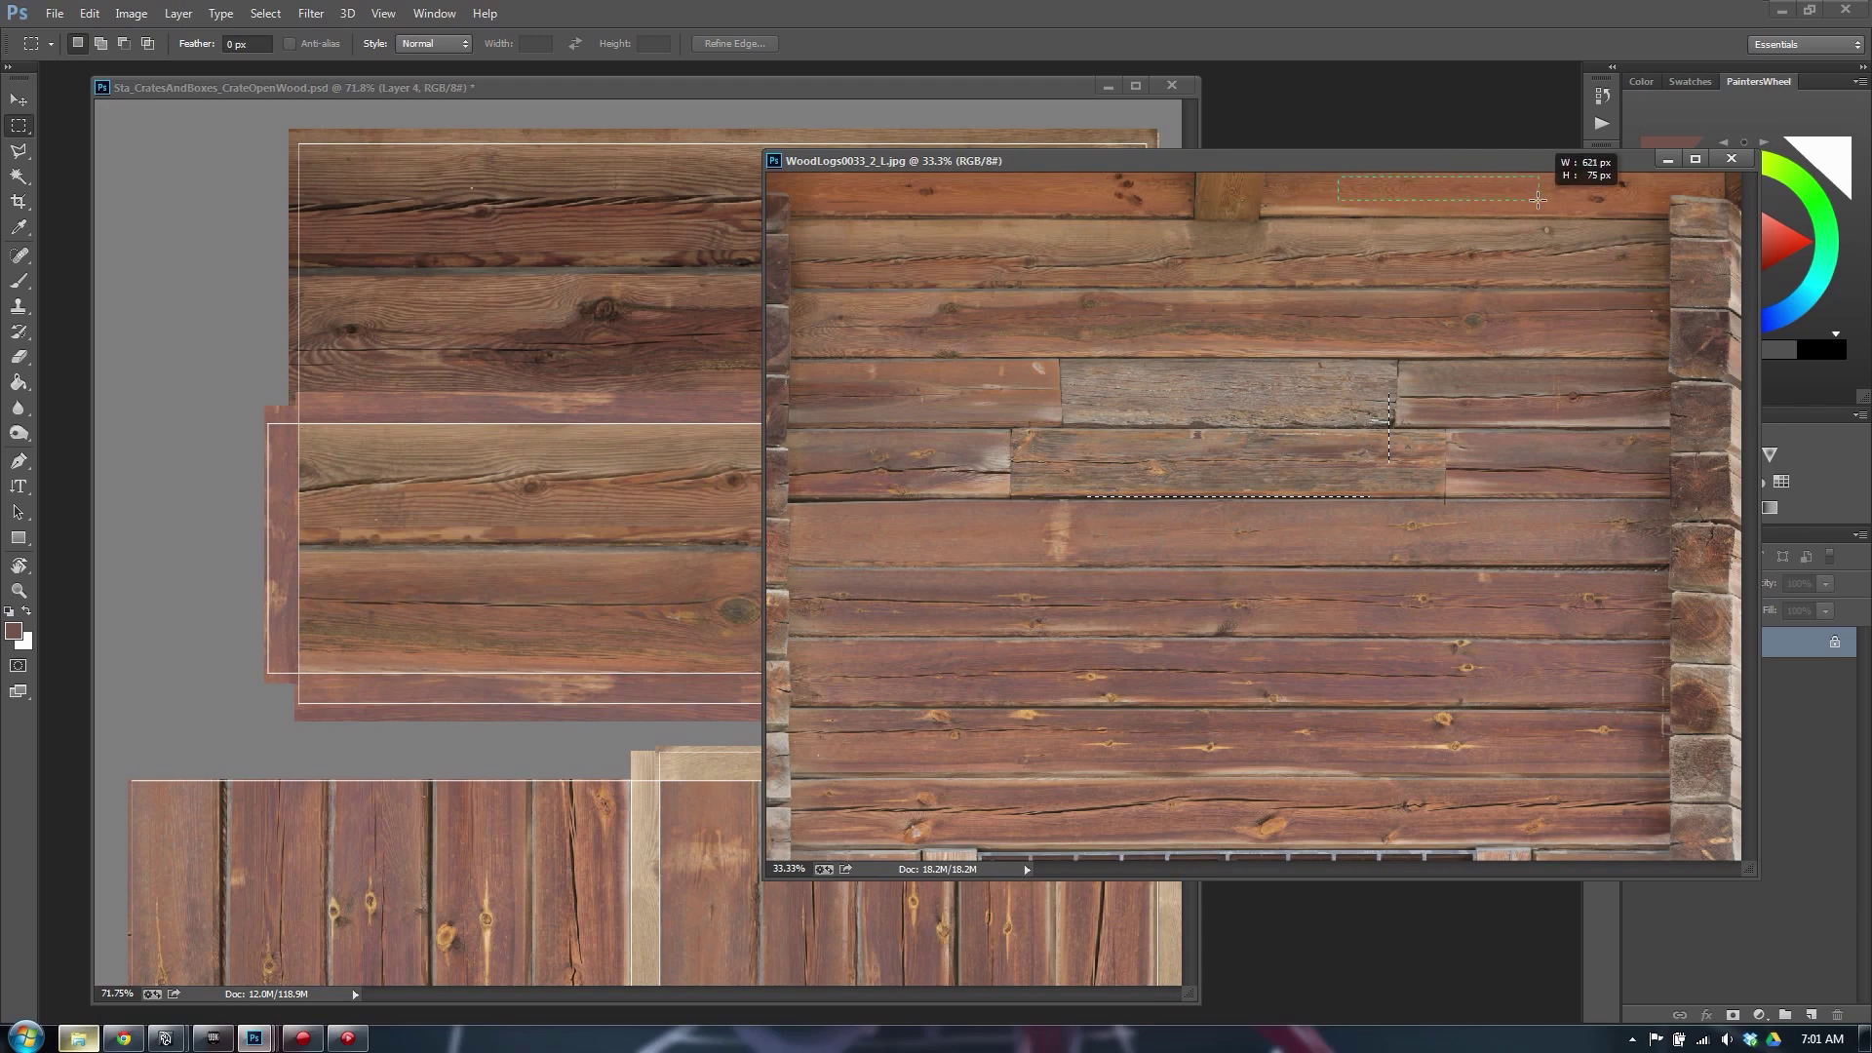
{"action": "left_click", "coordinate": [914, 274]}
{"action": "key", "text": "ctrl+v"}
{"action": "left_click_drag", "start_coordinate": [986, 410], "coordinate": [585, 498]}
{"action": "key", "text": "v"}
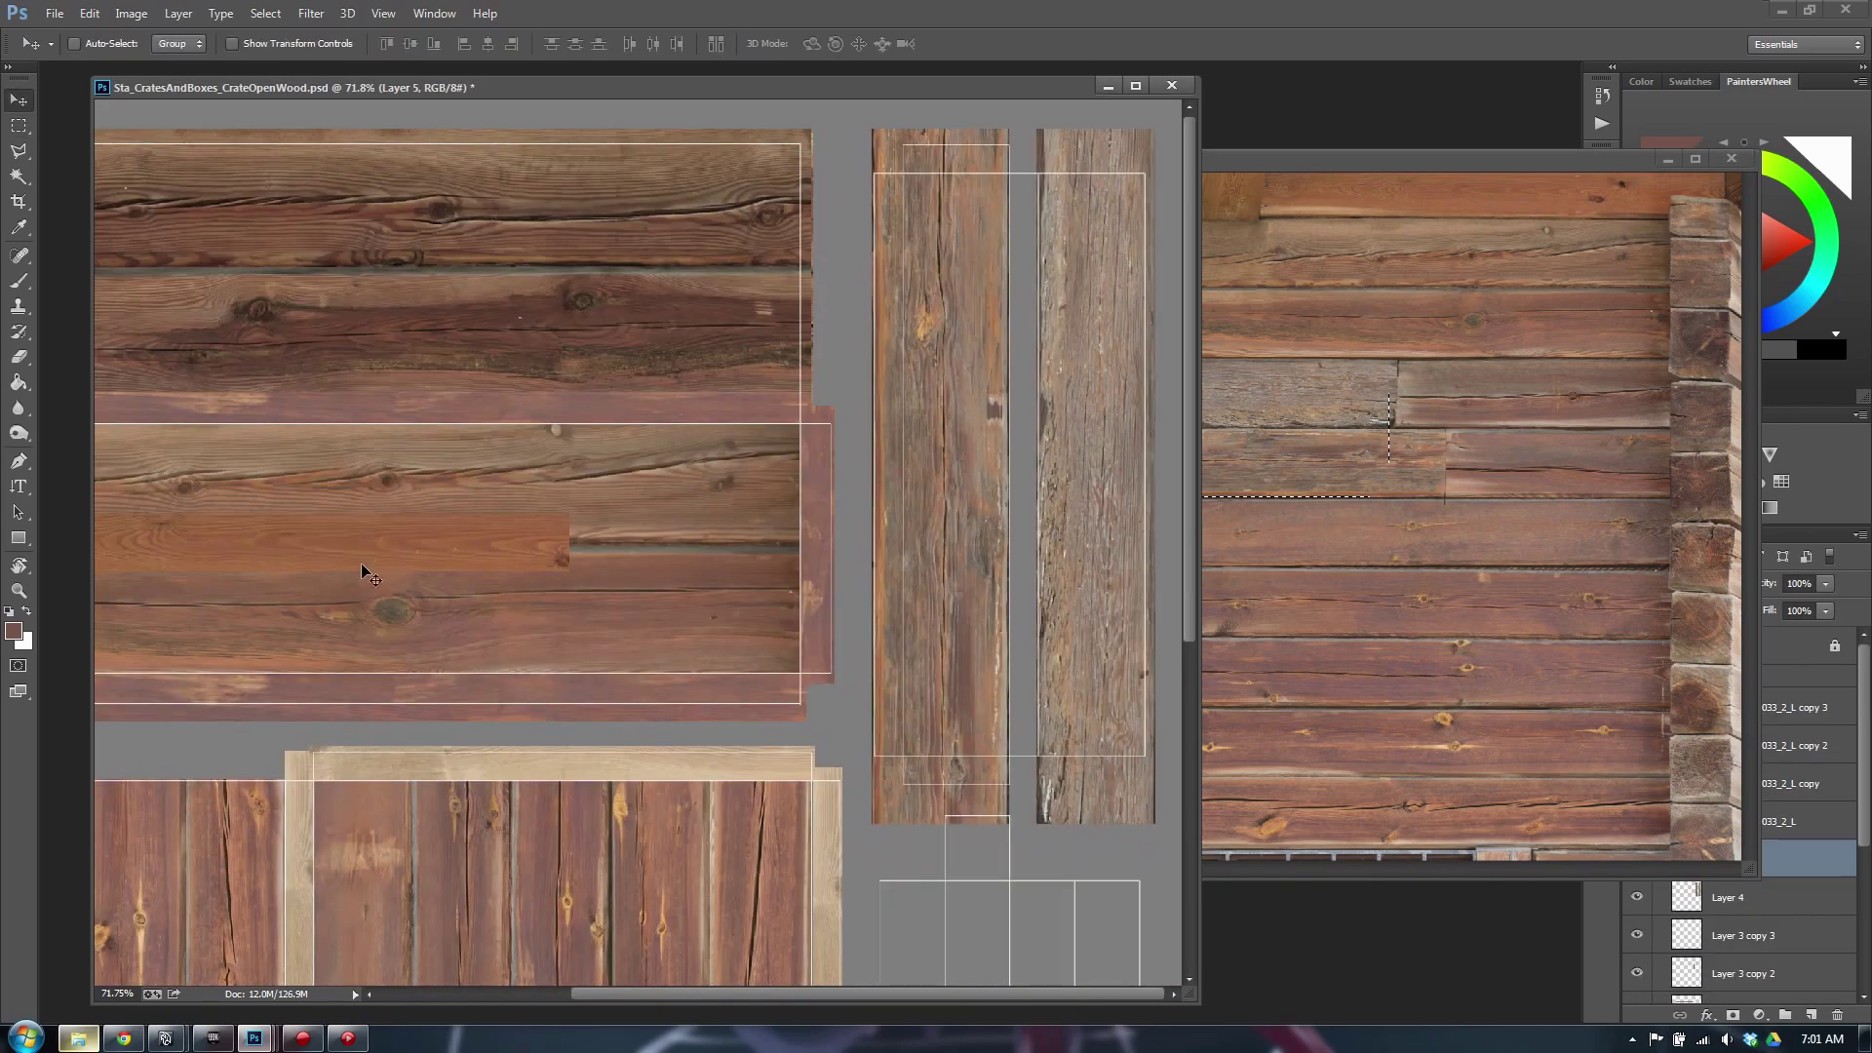
Rotate the orange strip -90° and scale it to 118.81% by 58.33% to fill the gap between the two weathered planks
{"action": "left_click_drag", "start_coordinate": [361, 563], "coordinate": [965, 422]}
{"action": "key", "text": "ctrl+t"}
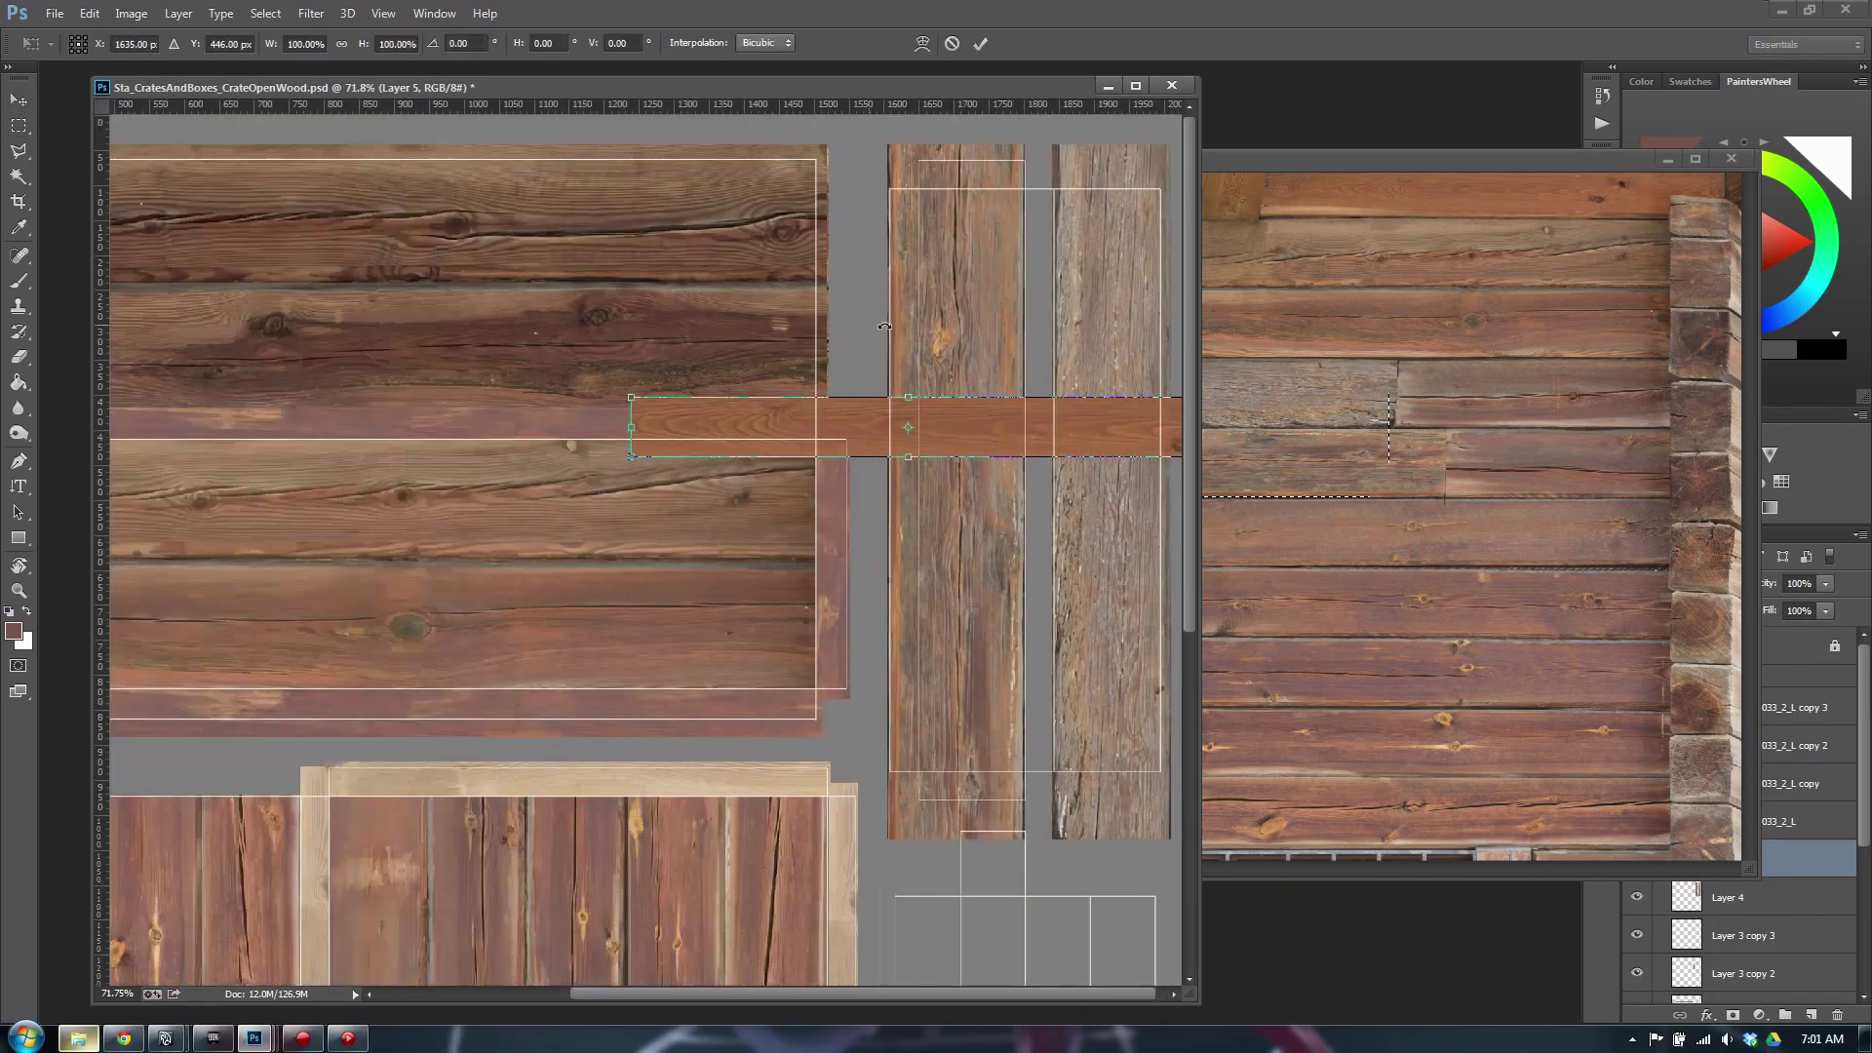
{"action": "left_click_drag", "start_coordinate": [613, 340], "coordinate": [770, 780], "text": "shift"}
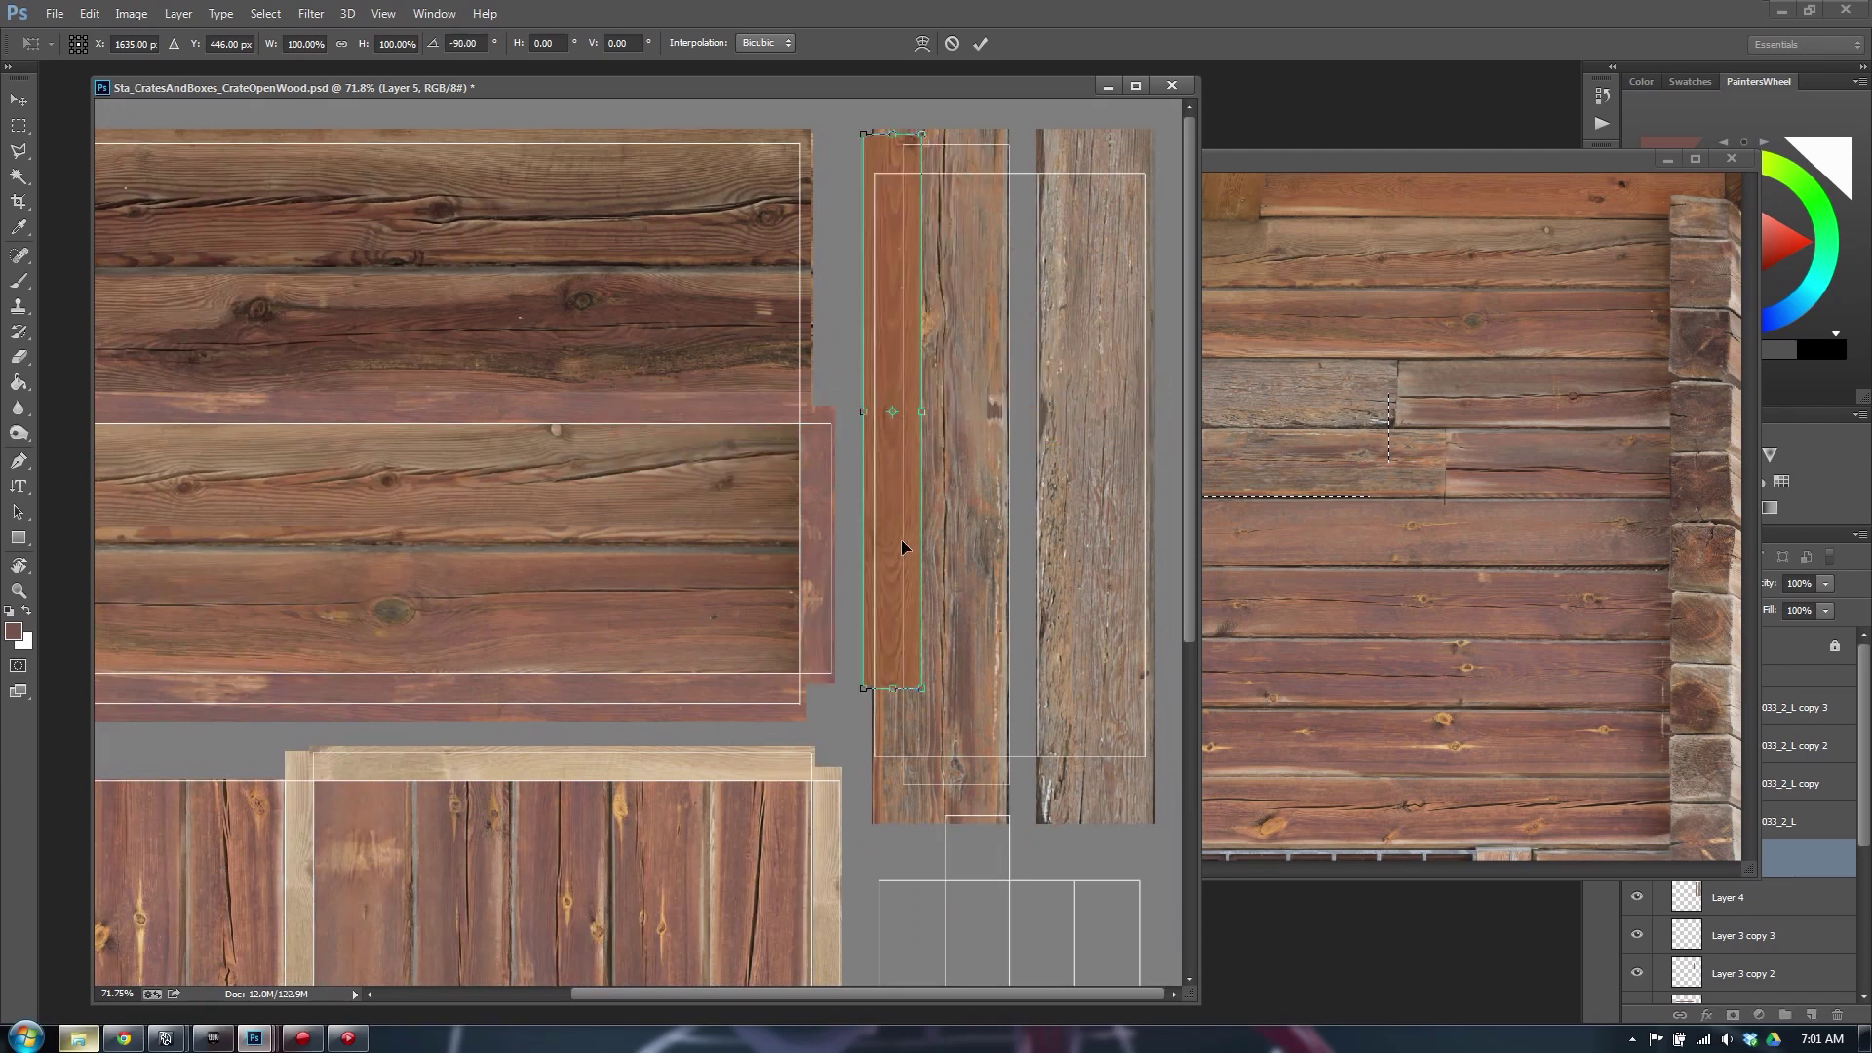
{"action": "left_click_drag", "start_coordinate": [901, 532], "coordinate": [1042, 542]}
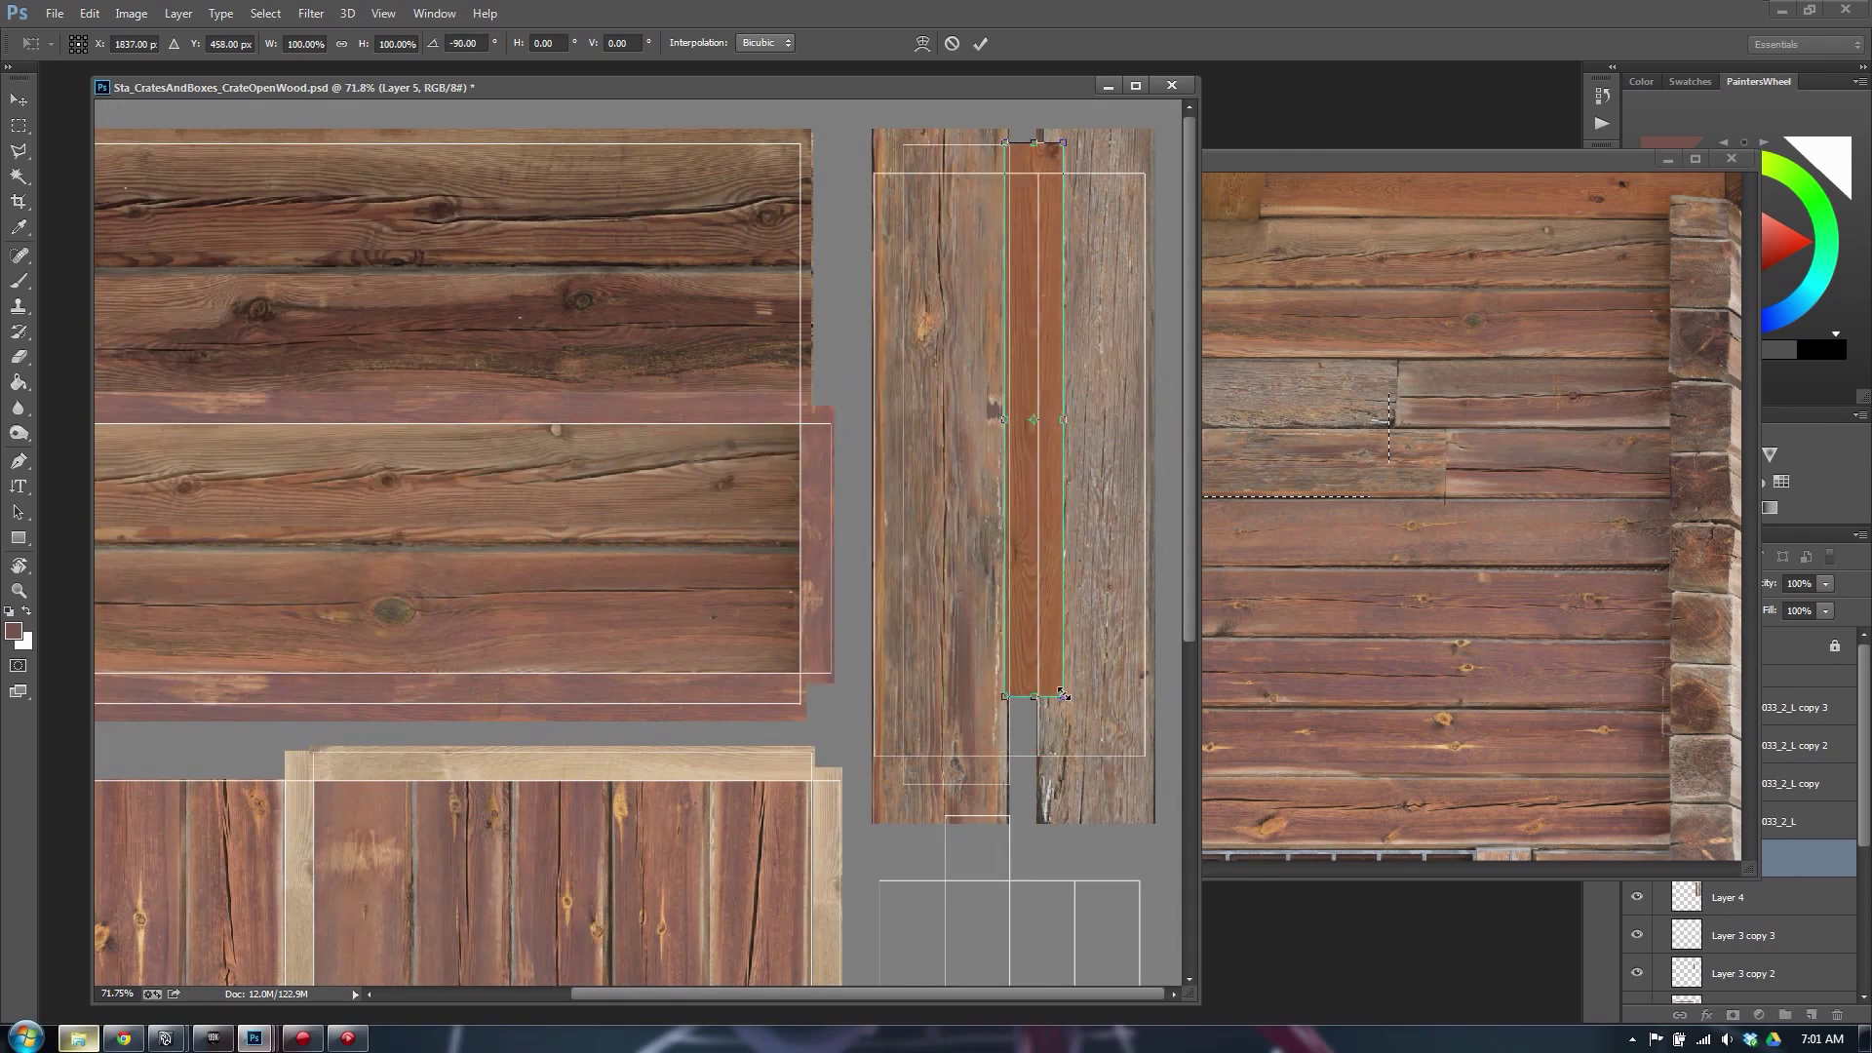
{"action": "left_click_drag", "start_coordinate": [1063, 694], "coordinate": [1039, 800]}
{"action": "scroll", "coordinate": [1034, 772], "scroll_direction": "up", "scroll_amount": 8, "text": "alt"}
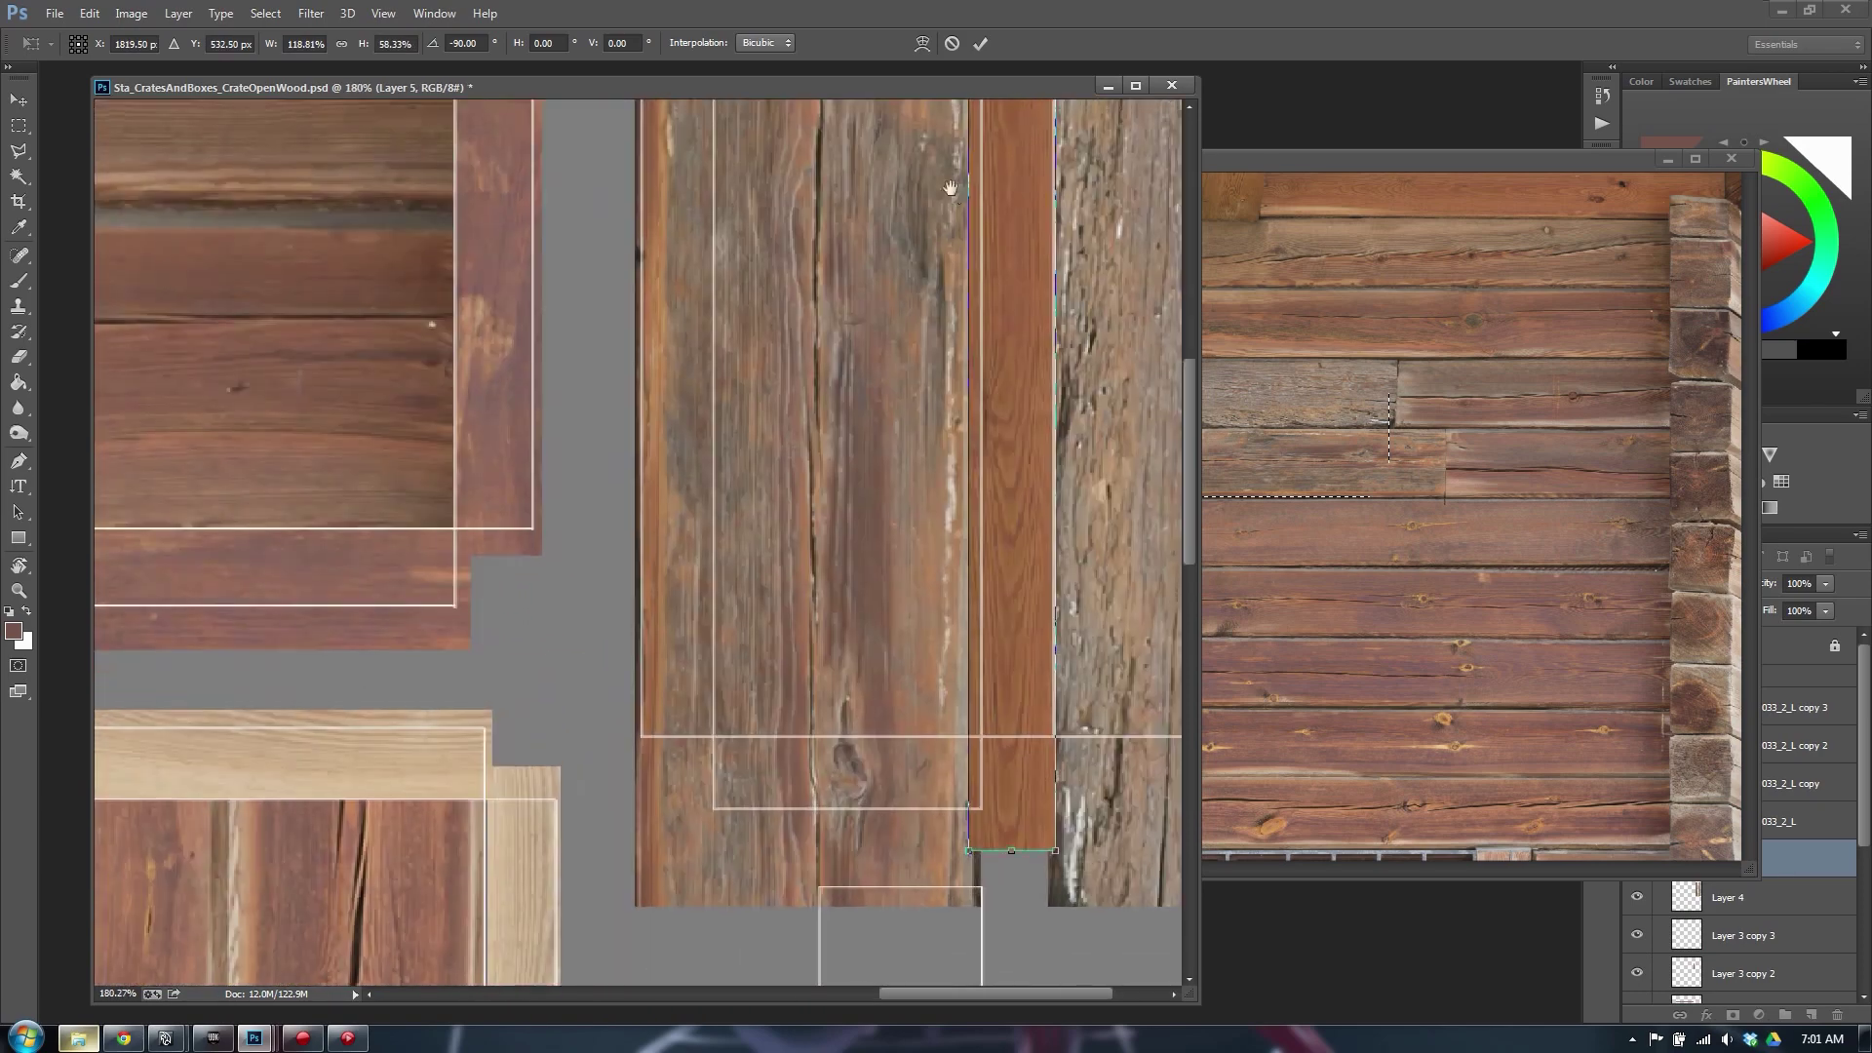
{"action": "scroll", "coordinate": [951, 187], "scroll_direction": "up", "scroll_amount": 3}
{"action": "left_click_drag", "start_coordinate": [959, 339], "coordinate": [968, 341]}
{"action": "key", "text": "Return"}
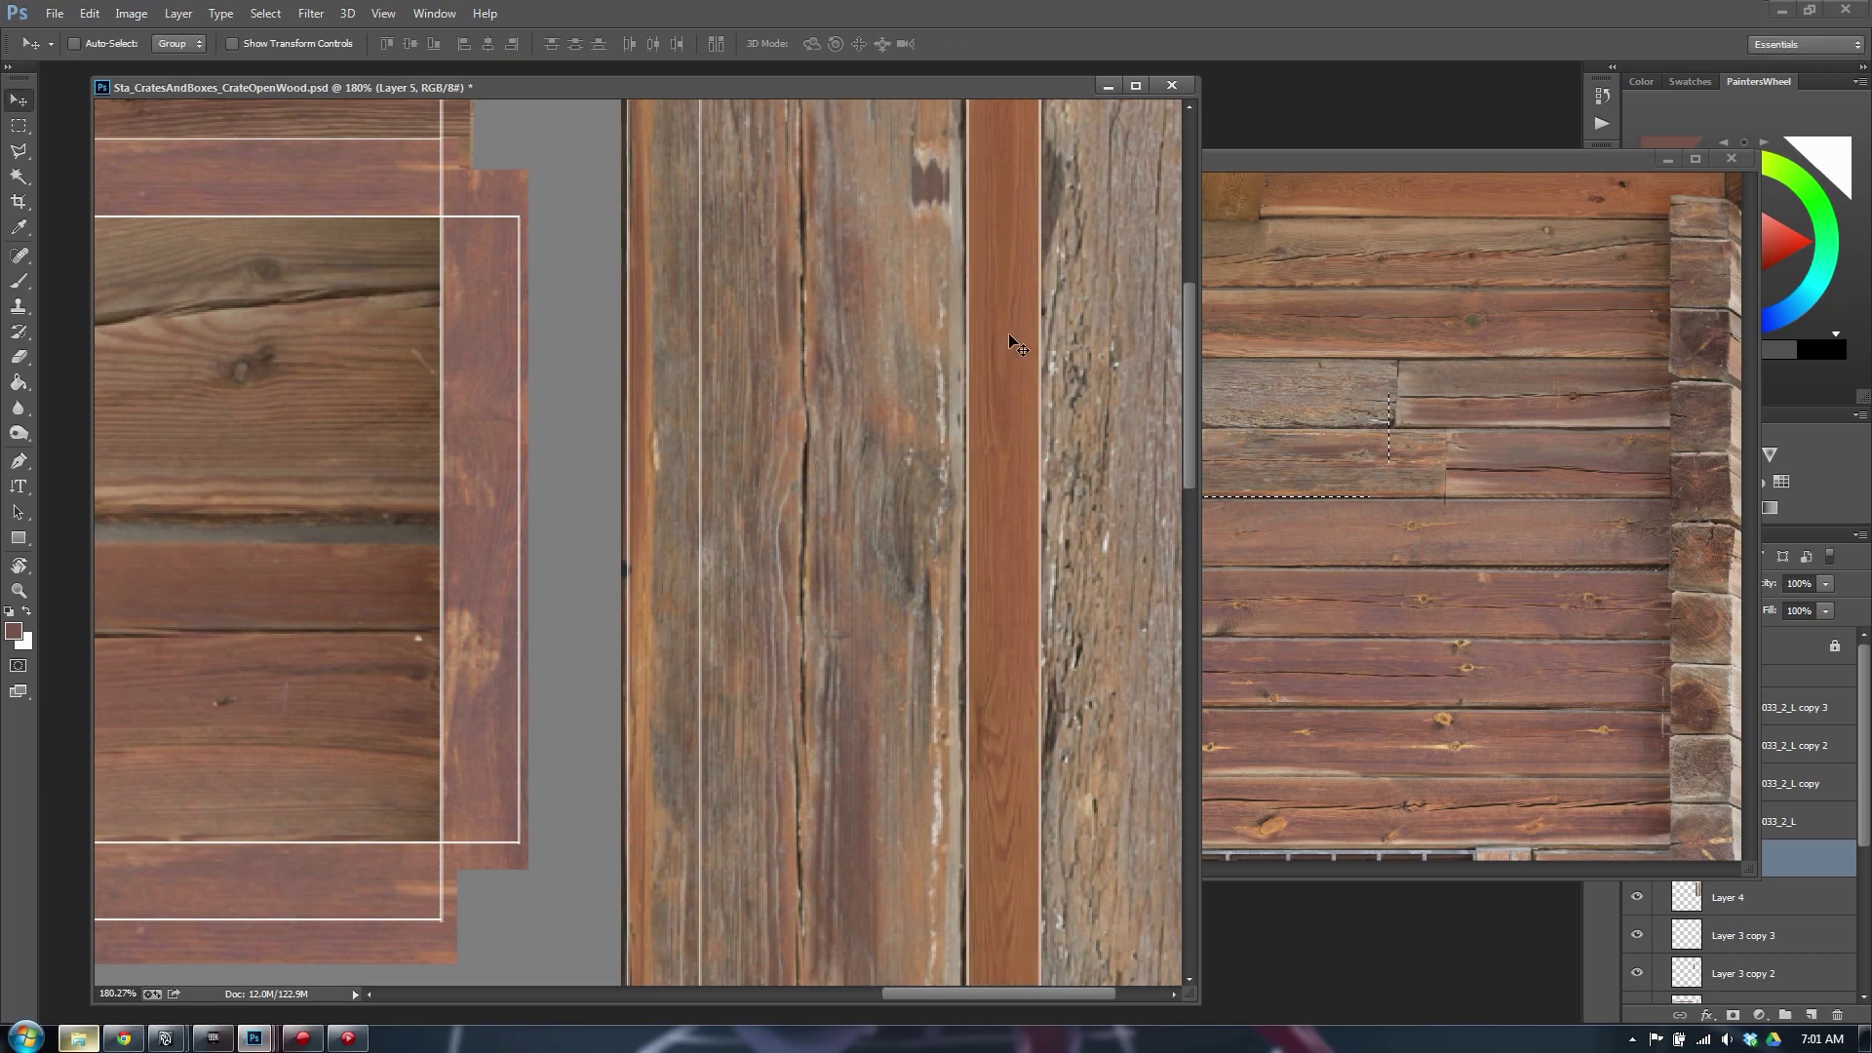
Duplicate the orange strip onto the outer left edge of the left weathered plank
{"action": "scroll", "coordinate": [792, 391], "scroll_direction": "up", "scroll_amount": 5, "text": "alt"}
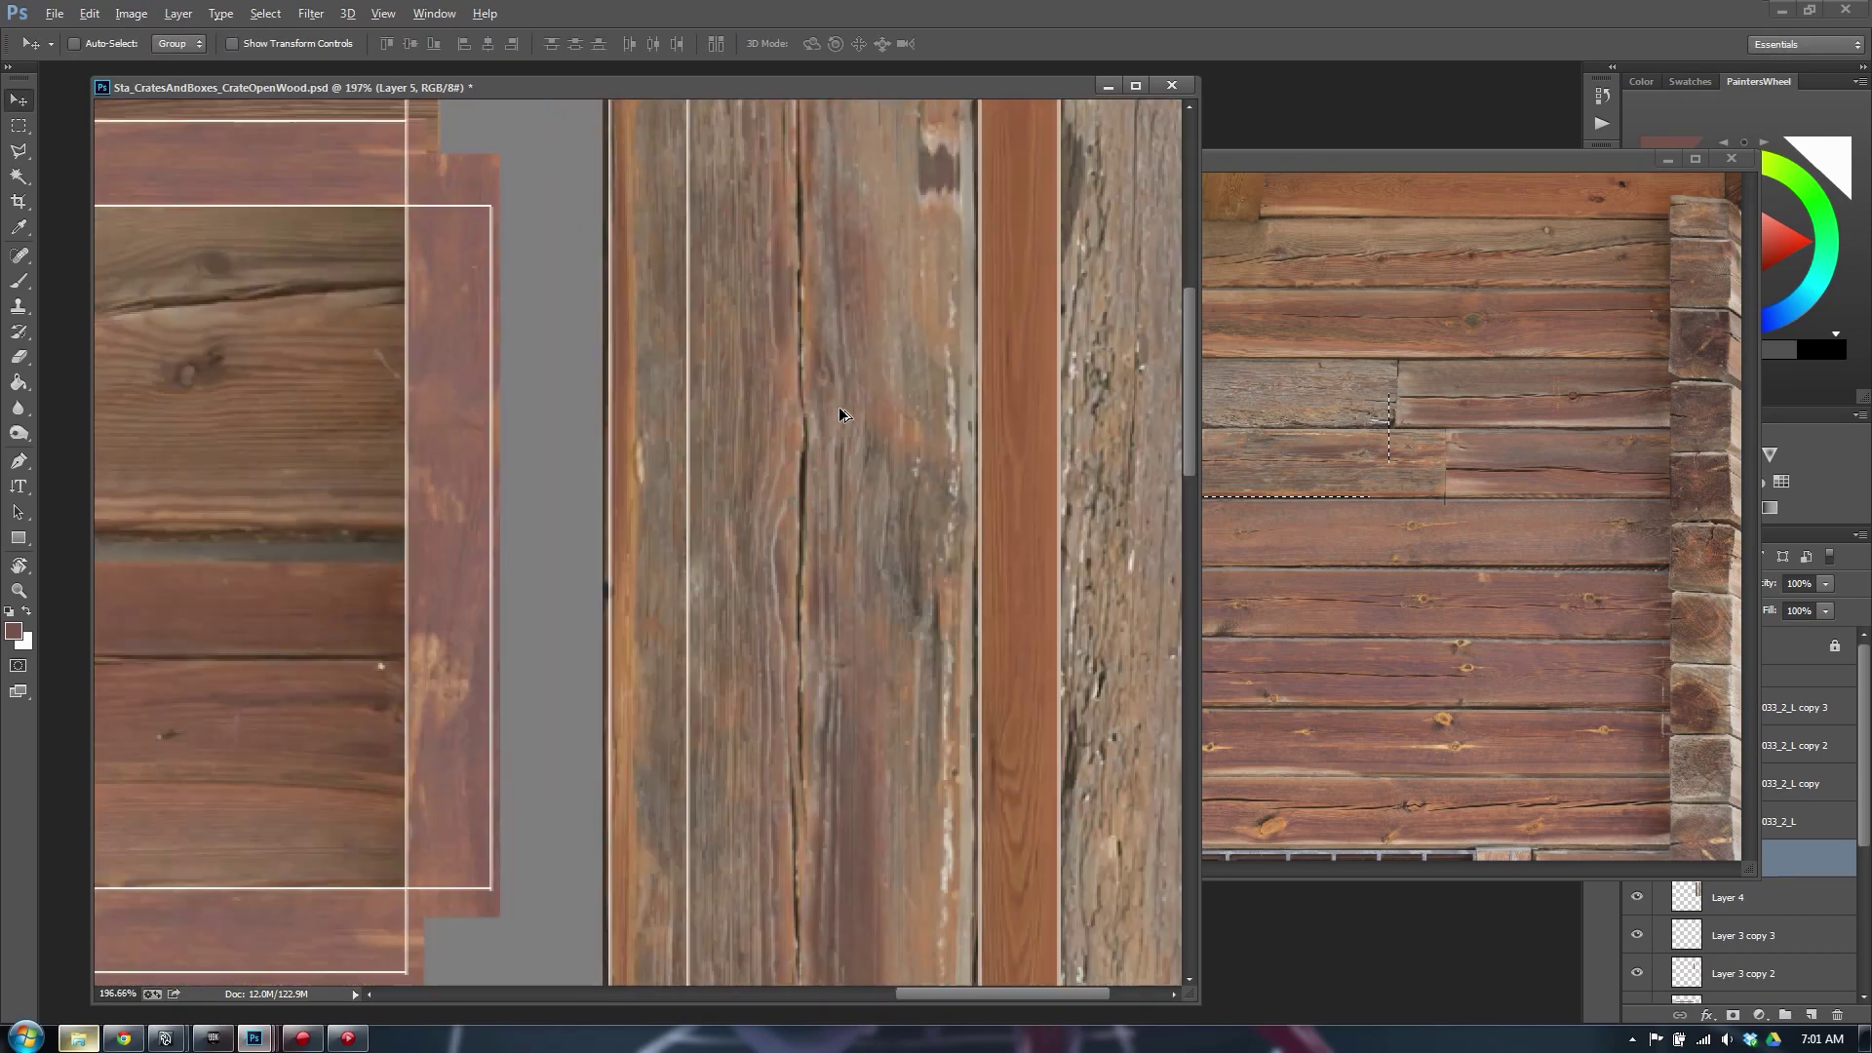
{"action": "scroll", "coordinate": [840, 408], "scroll_direction": "down", "scroll_amount": 6, "text": "alt"}
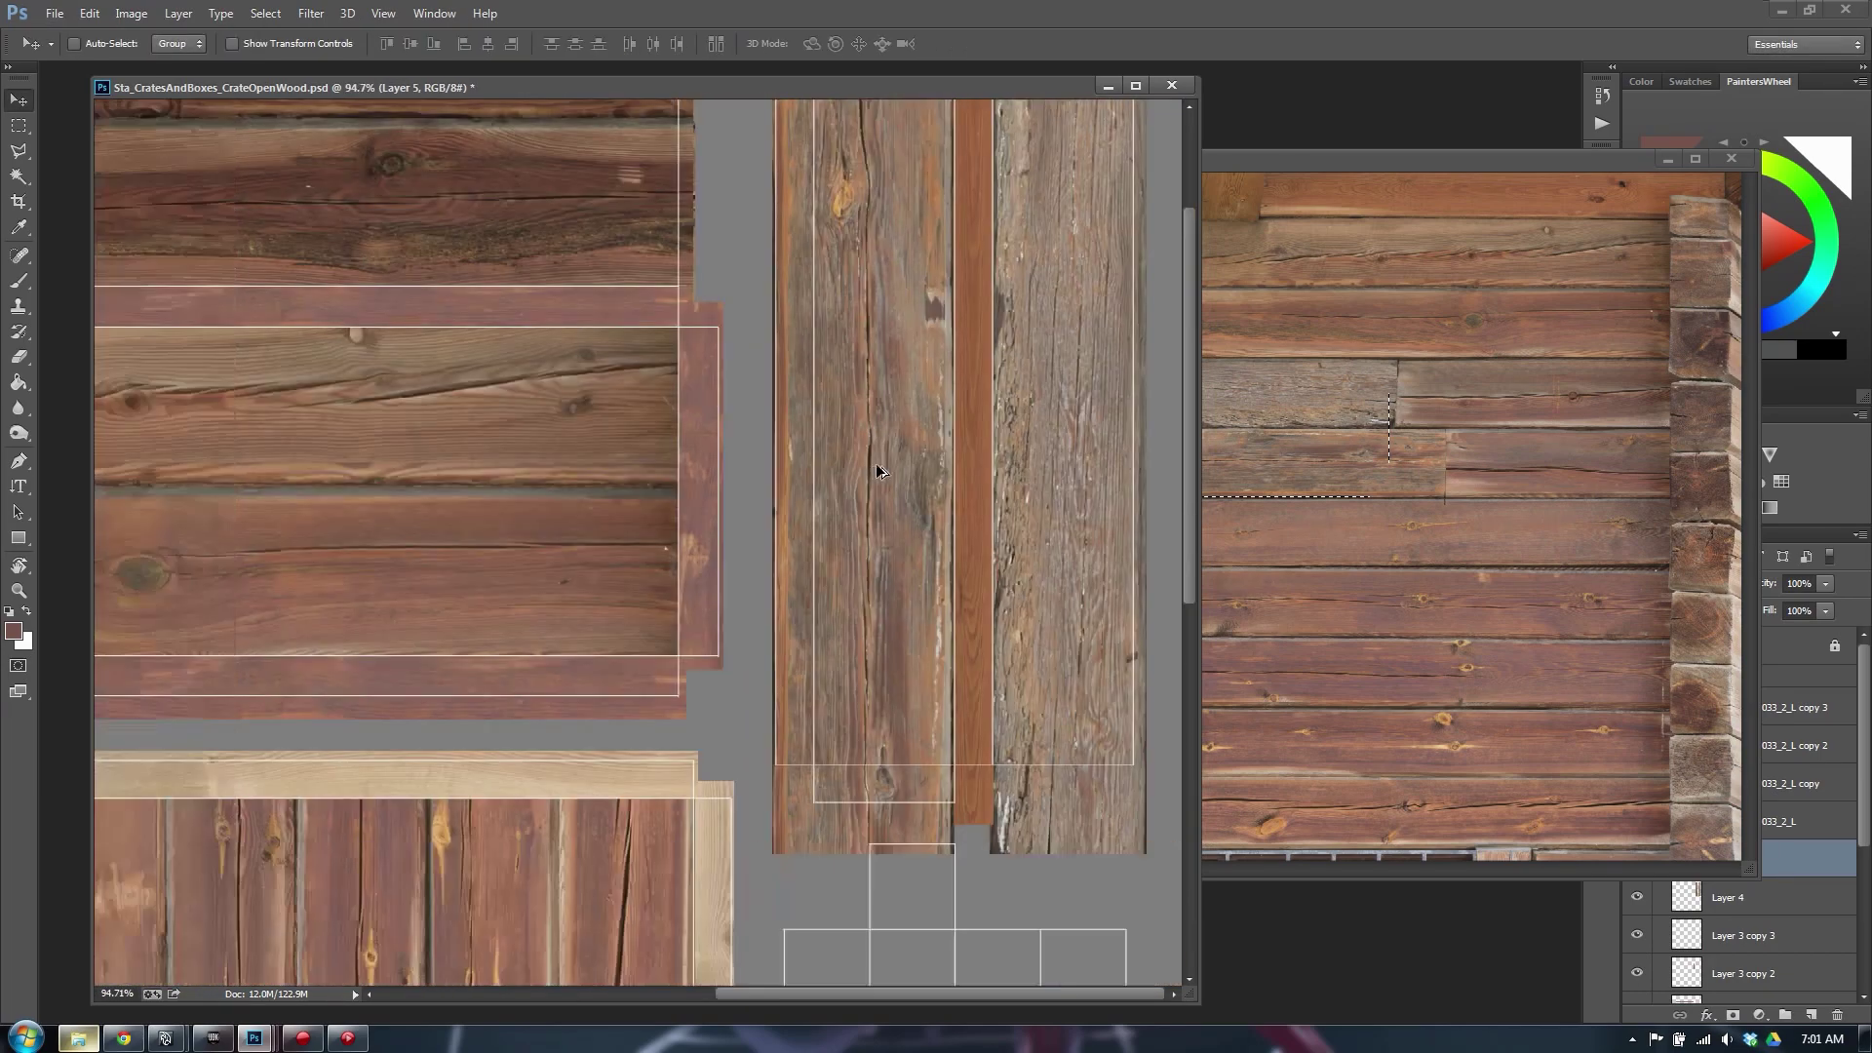
{"action": "scroll", "coordinate": [509, 626], "scroll_direction": "down", "scroll_amount": 1}
{"action": "scroll", "coordinate": [763, 357], "scroll_direction": "up", "scroll_amount": 3, "text": "alt"}
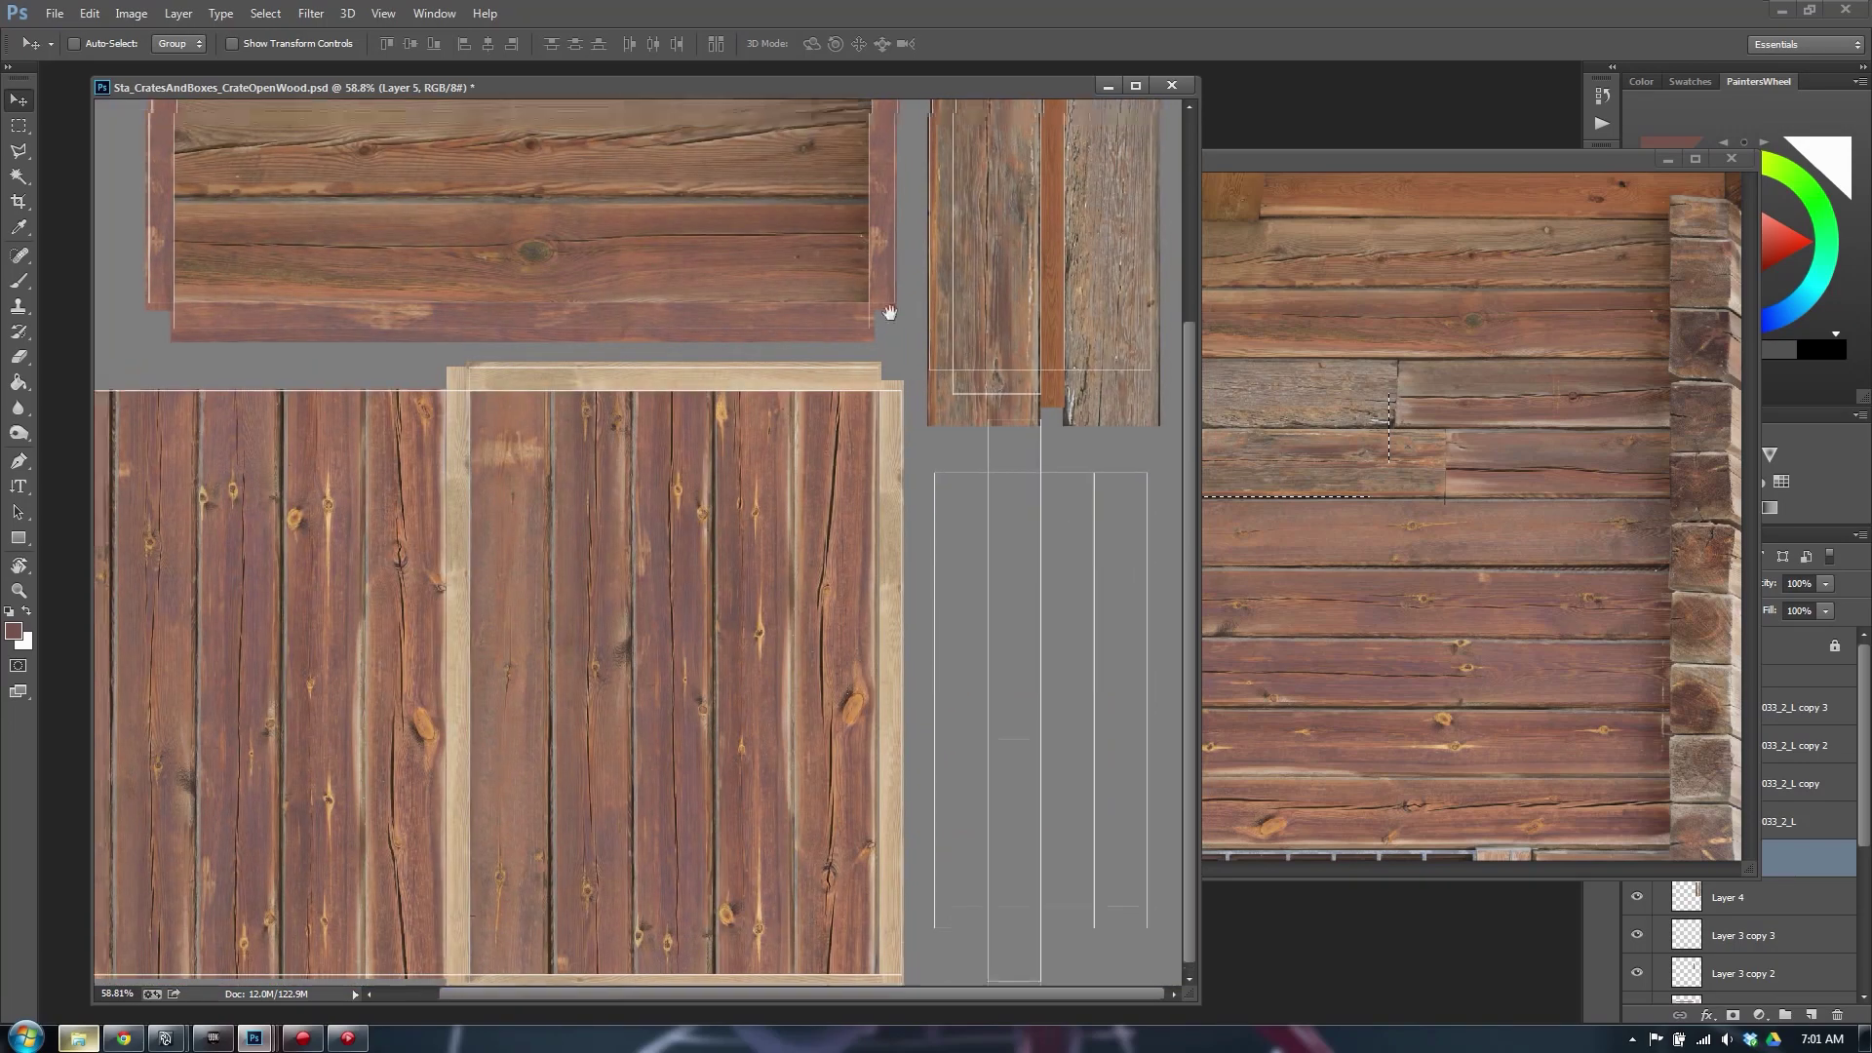
{"action": "scroll", "coordinate": [629, 716], "scroll_direction": "up", "scroll_amount": 1}
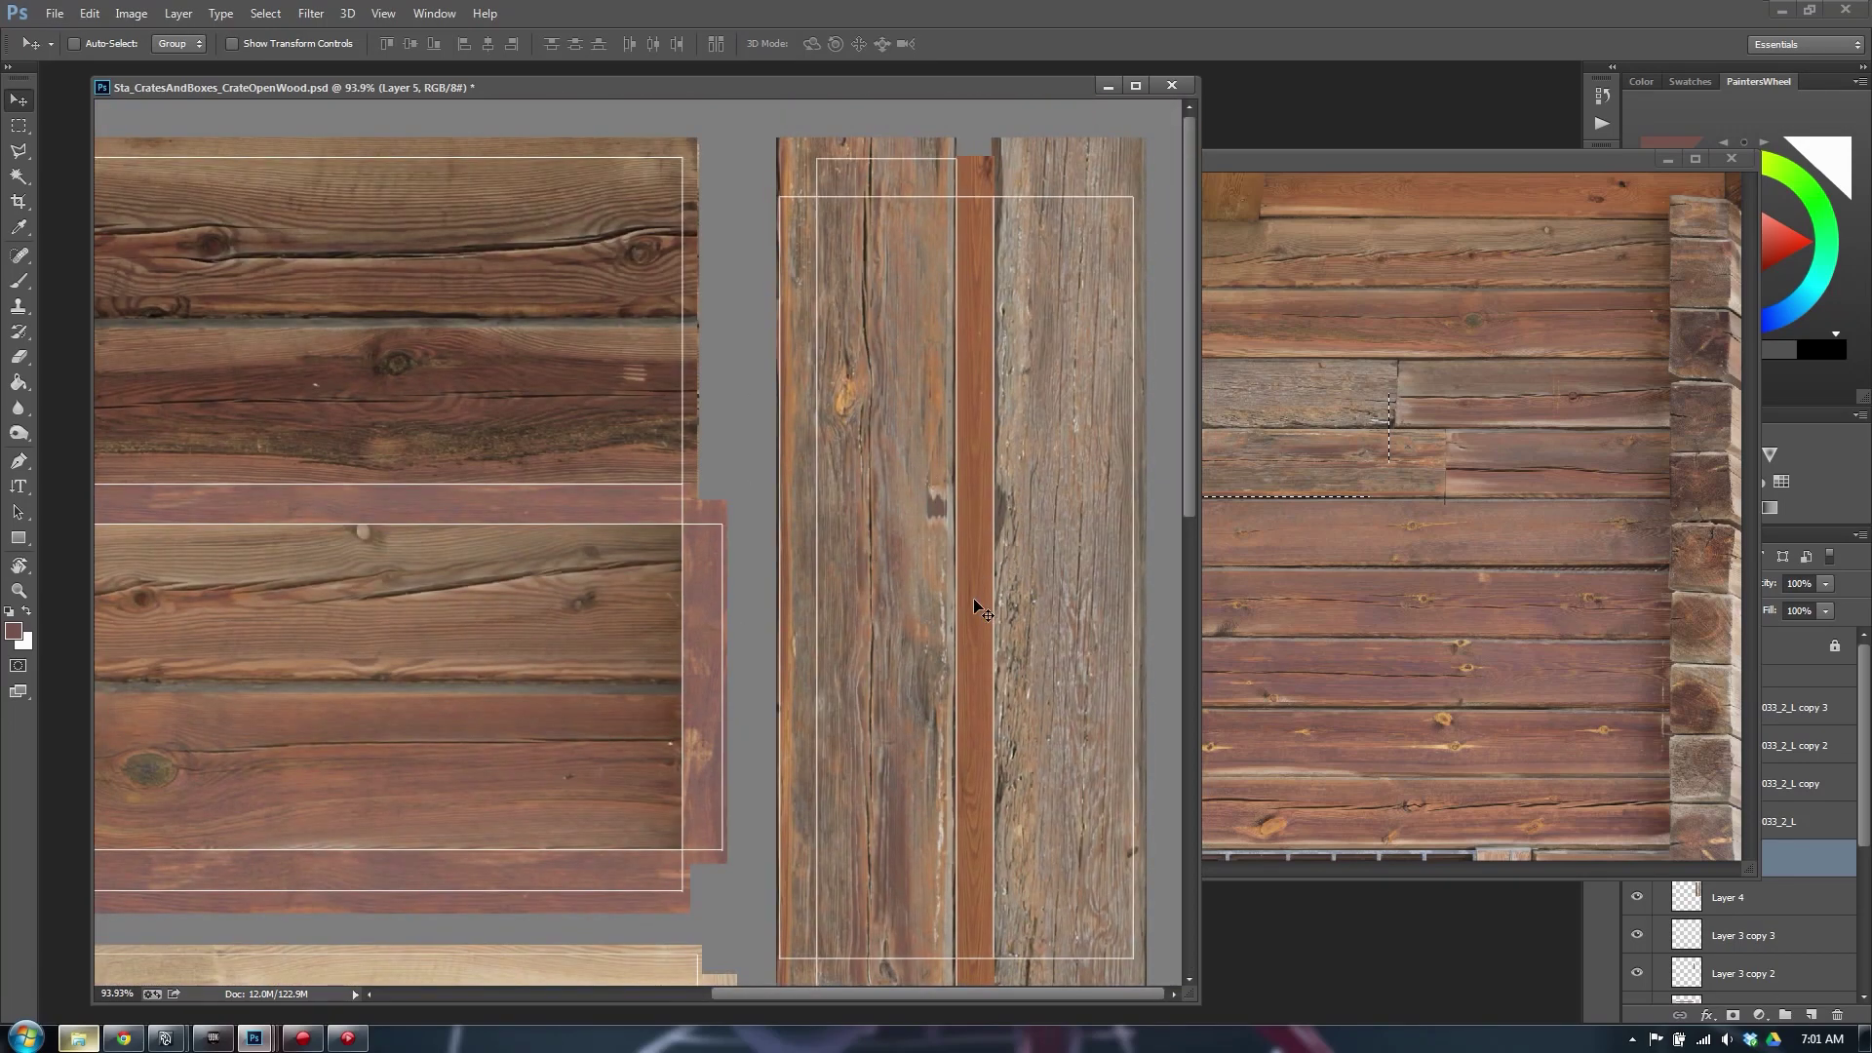
{"action": "left_click_drag", "start_coordinate": [980, 609], "coordinate": [800, 609], "text": "alt"}
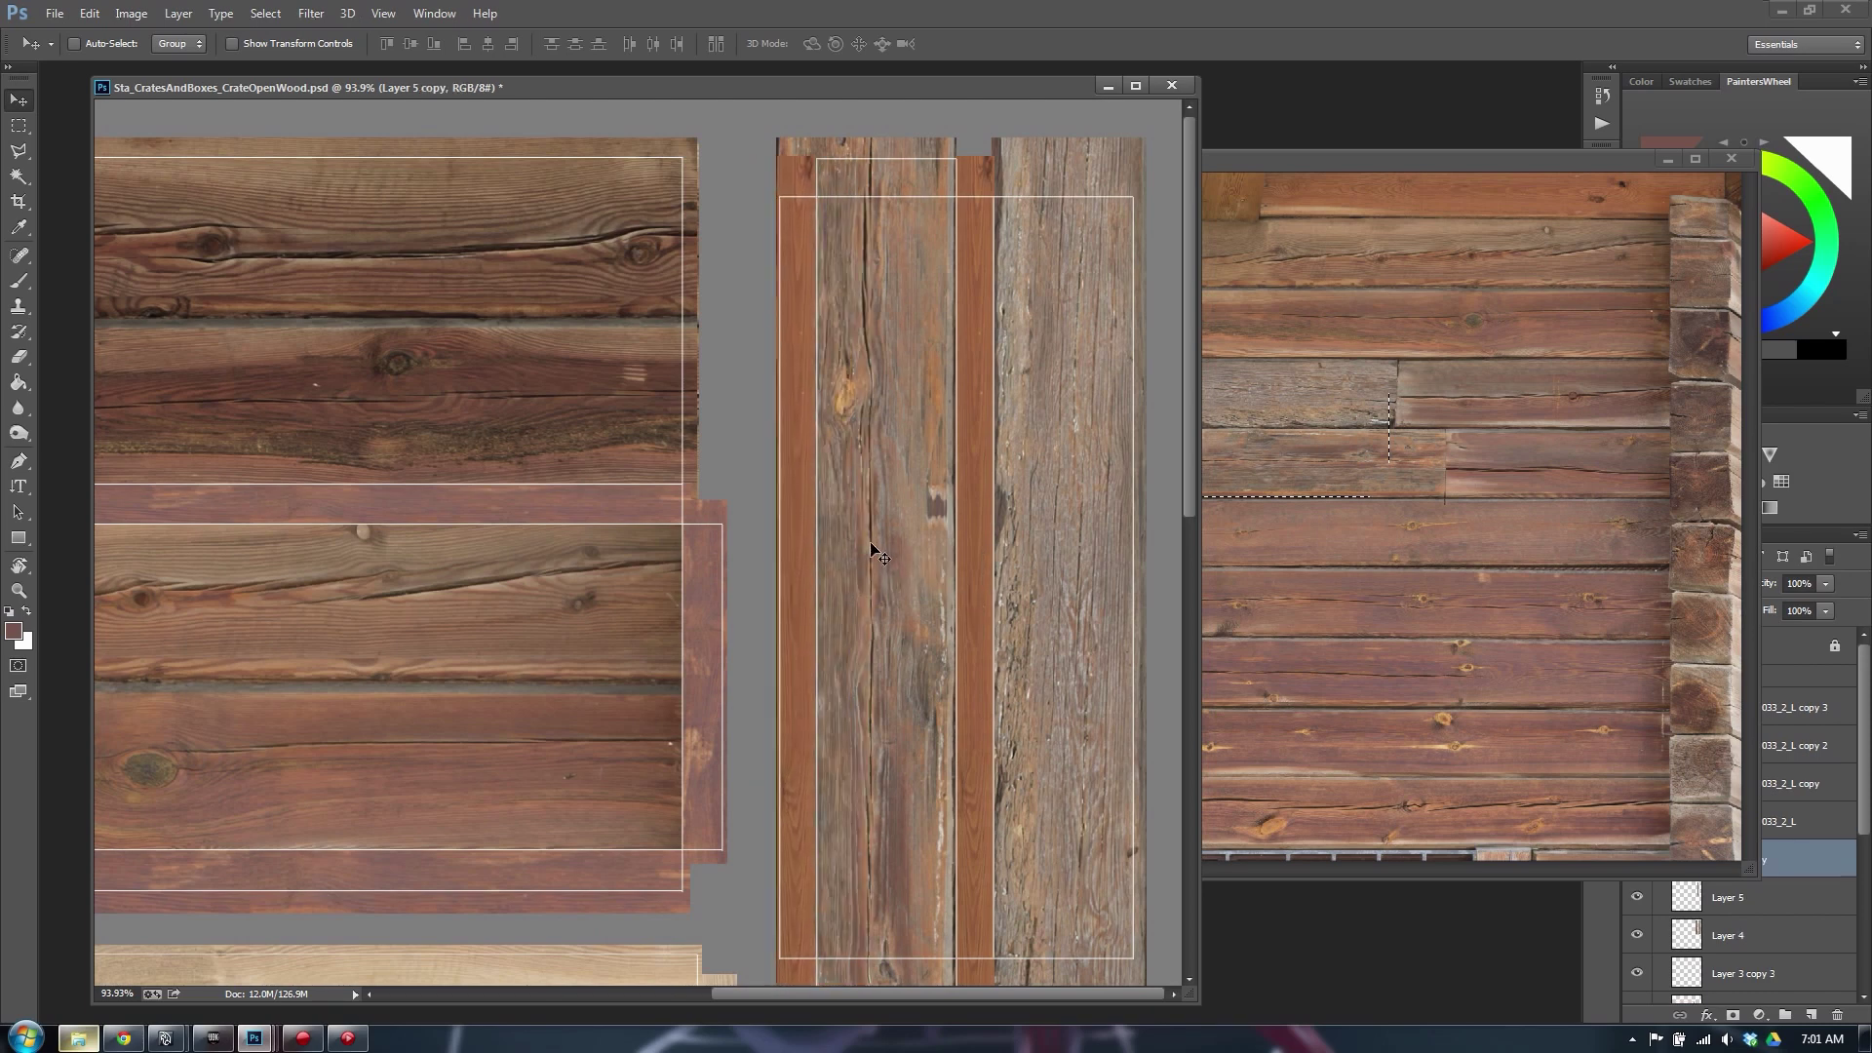
Duplicate the orange strip again, rotate the copy 90° to horizontal and place it across the top of the weathered planks
{"action": "left_click_drag", "start_coordinate": [794, 614], "coordinate": [659, 601], "text": "alt"}
{"action": "key", "text": "ctrl+t"}
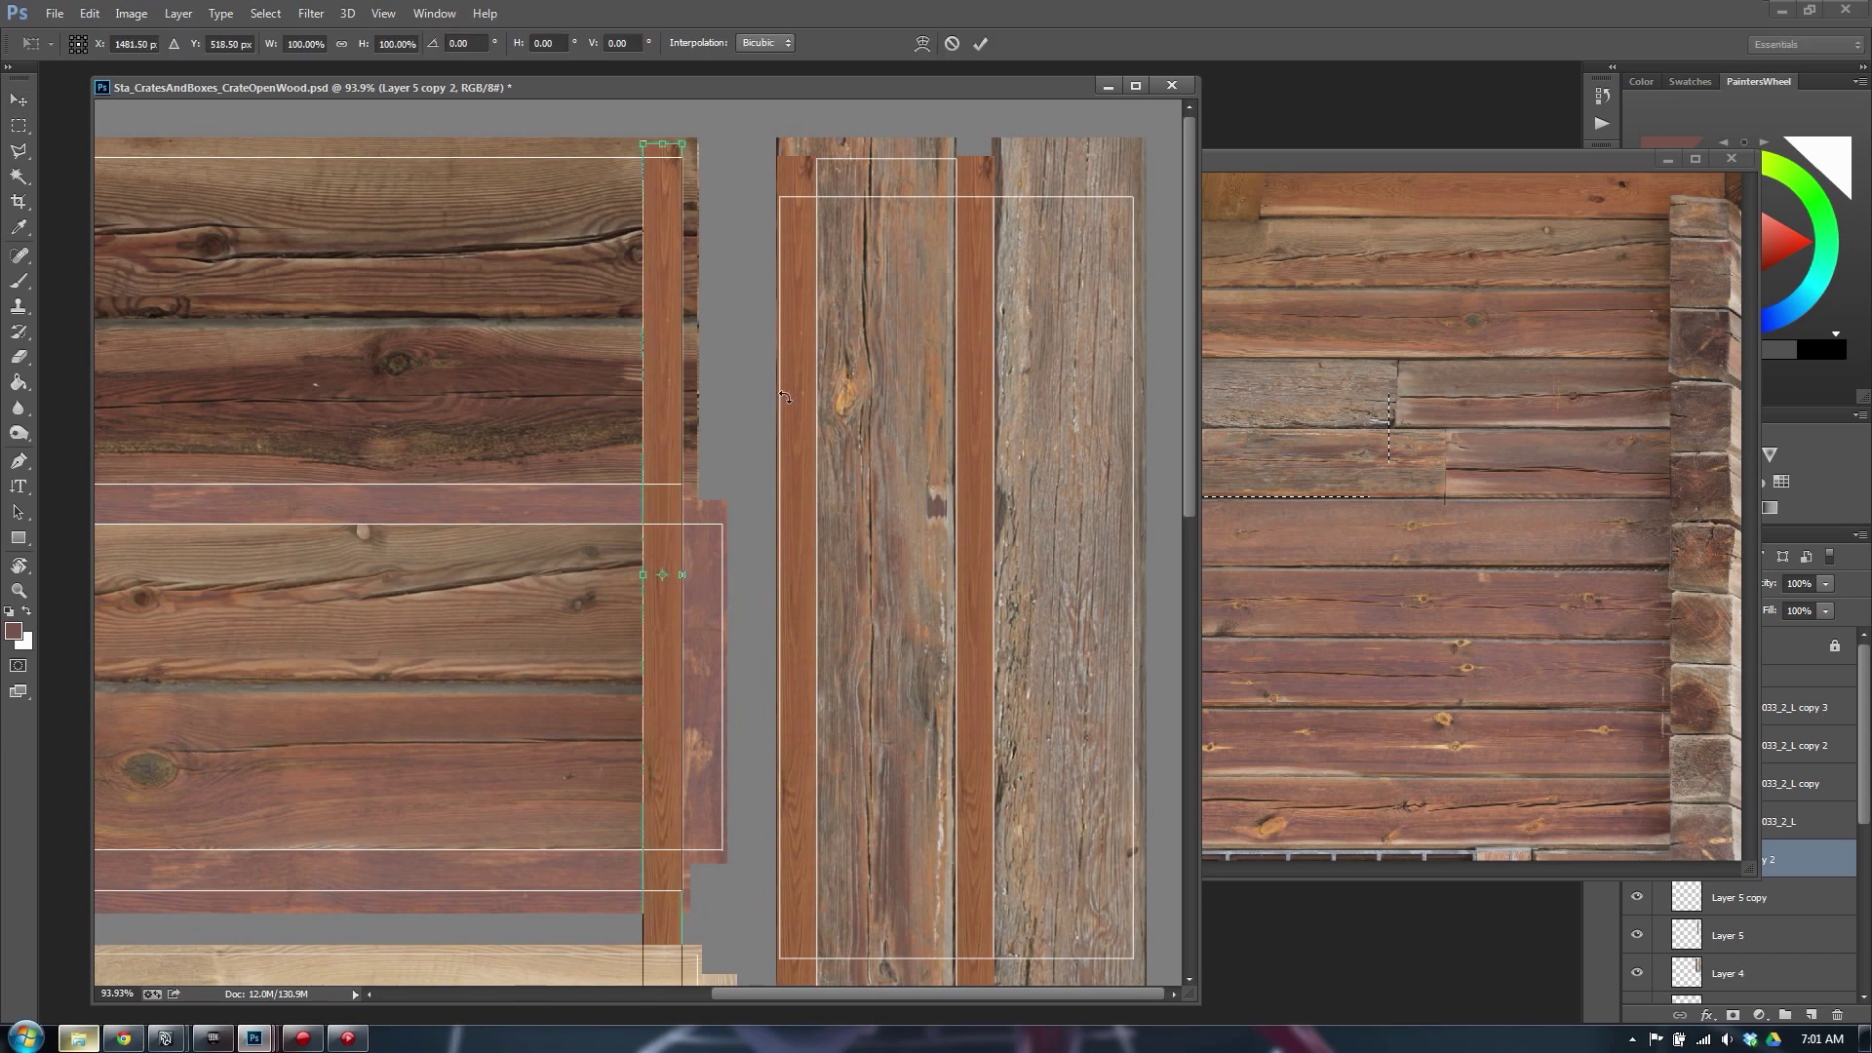
{"action": "left_click_drag", "start_coordinate": [780, 390], "coordinate": [341, 351], "text": "shift"}
{"action": "key", "text": "Return"}
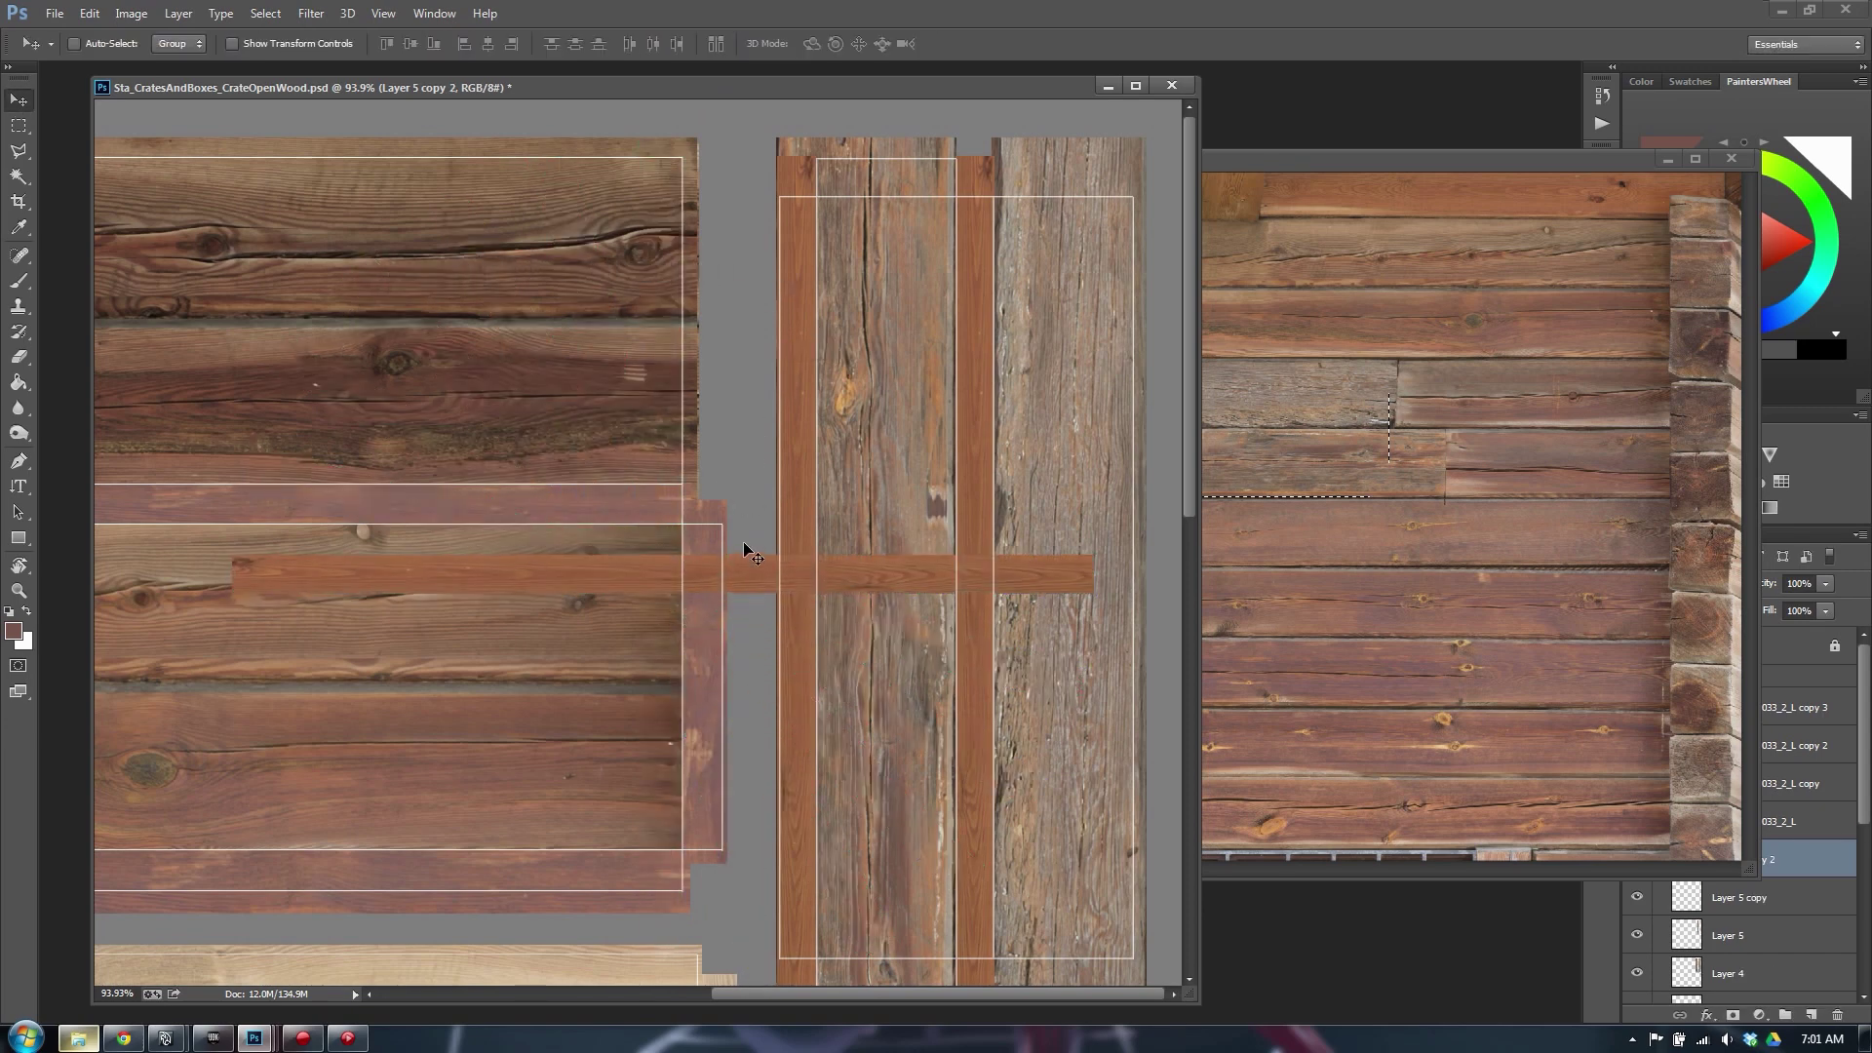
{"action": "left_click_drag", "start_coordinate": [674, 580], "coordinate": [908, 181]}
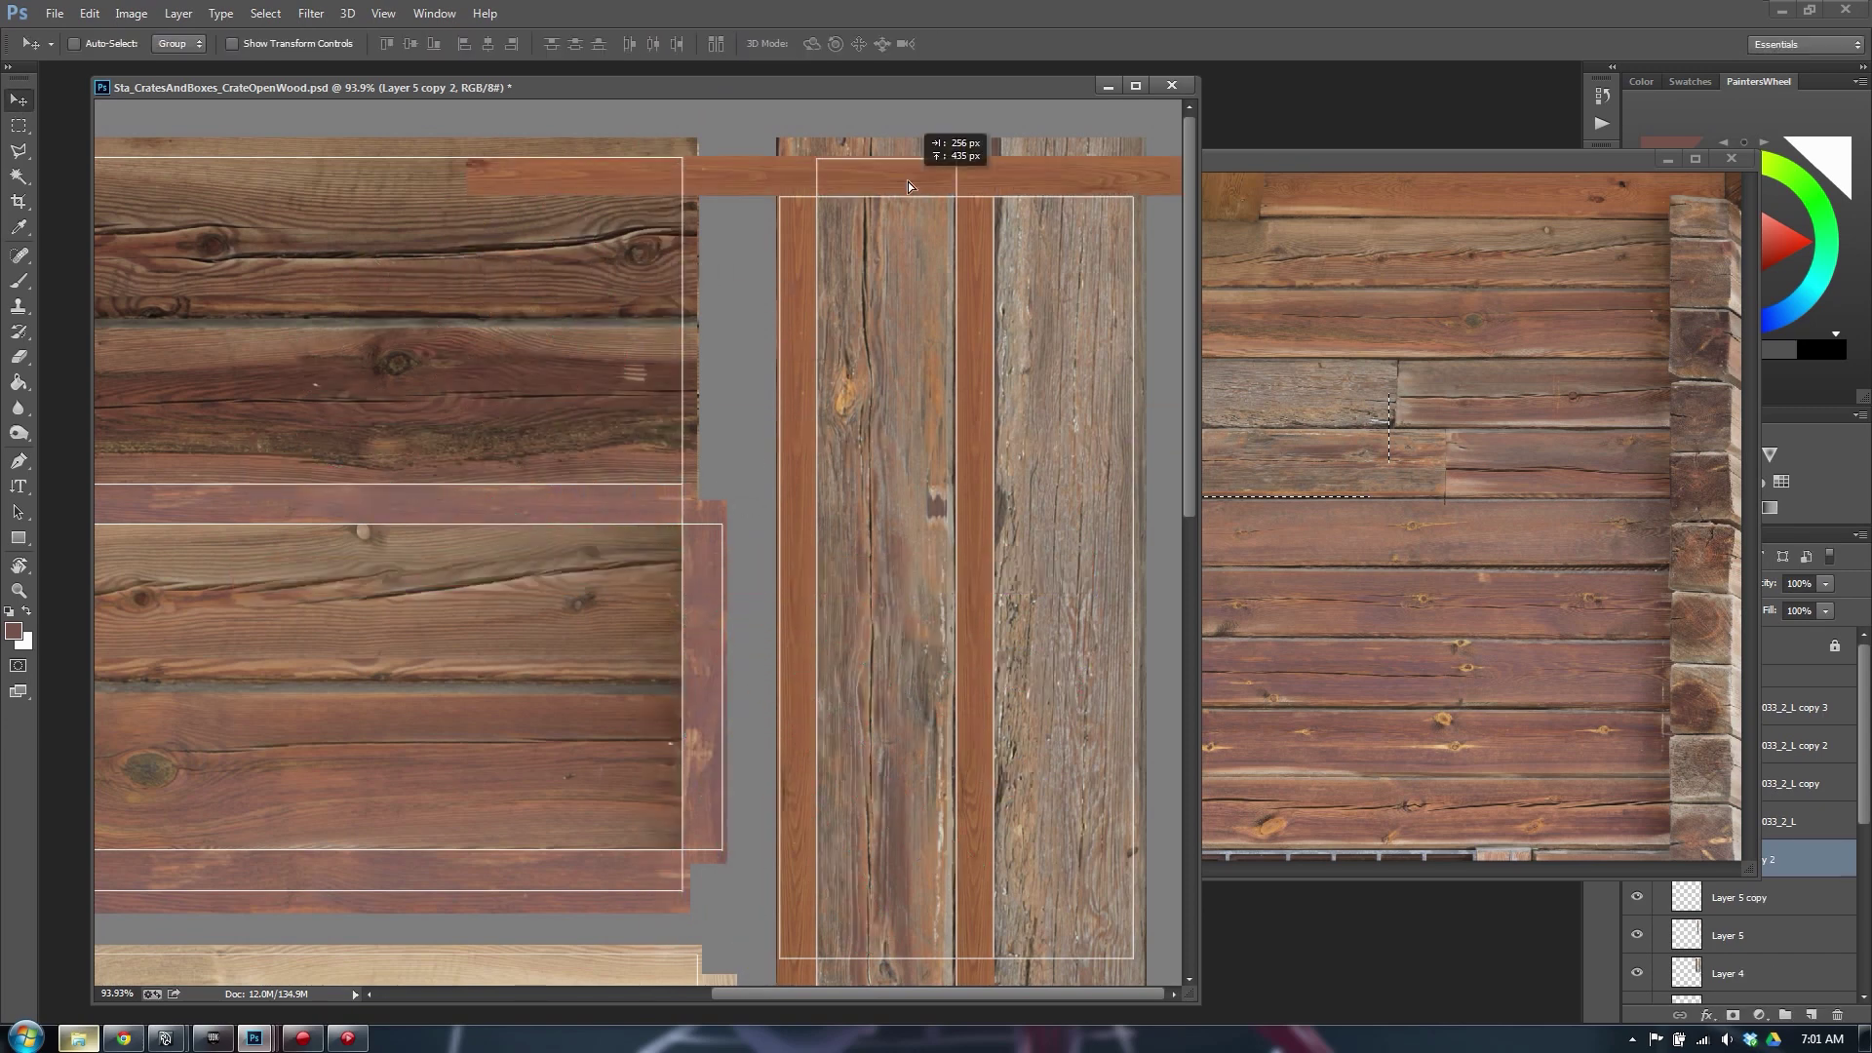
Delete both ends of the horizontal orange strip that extend beyond the two vertical strips
{"action": "scroll", "coordinate": [874, 288], "scroll_direction": "down", "scroll_amount": 2, "text": "alt"}
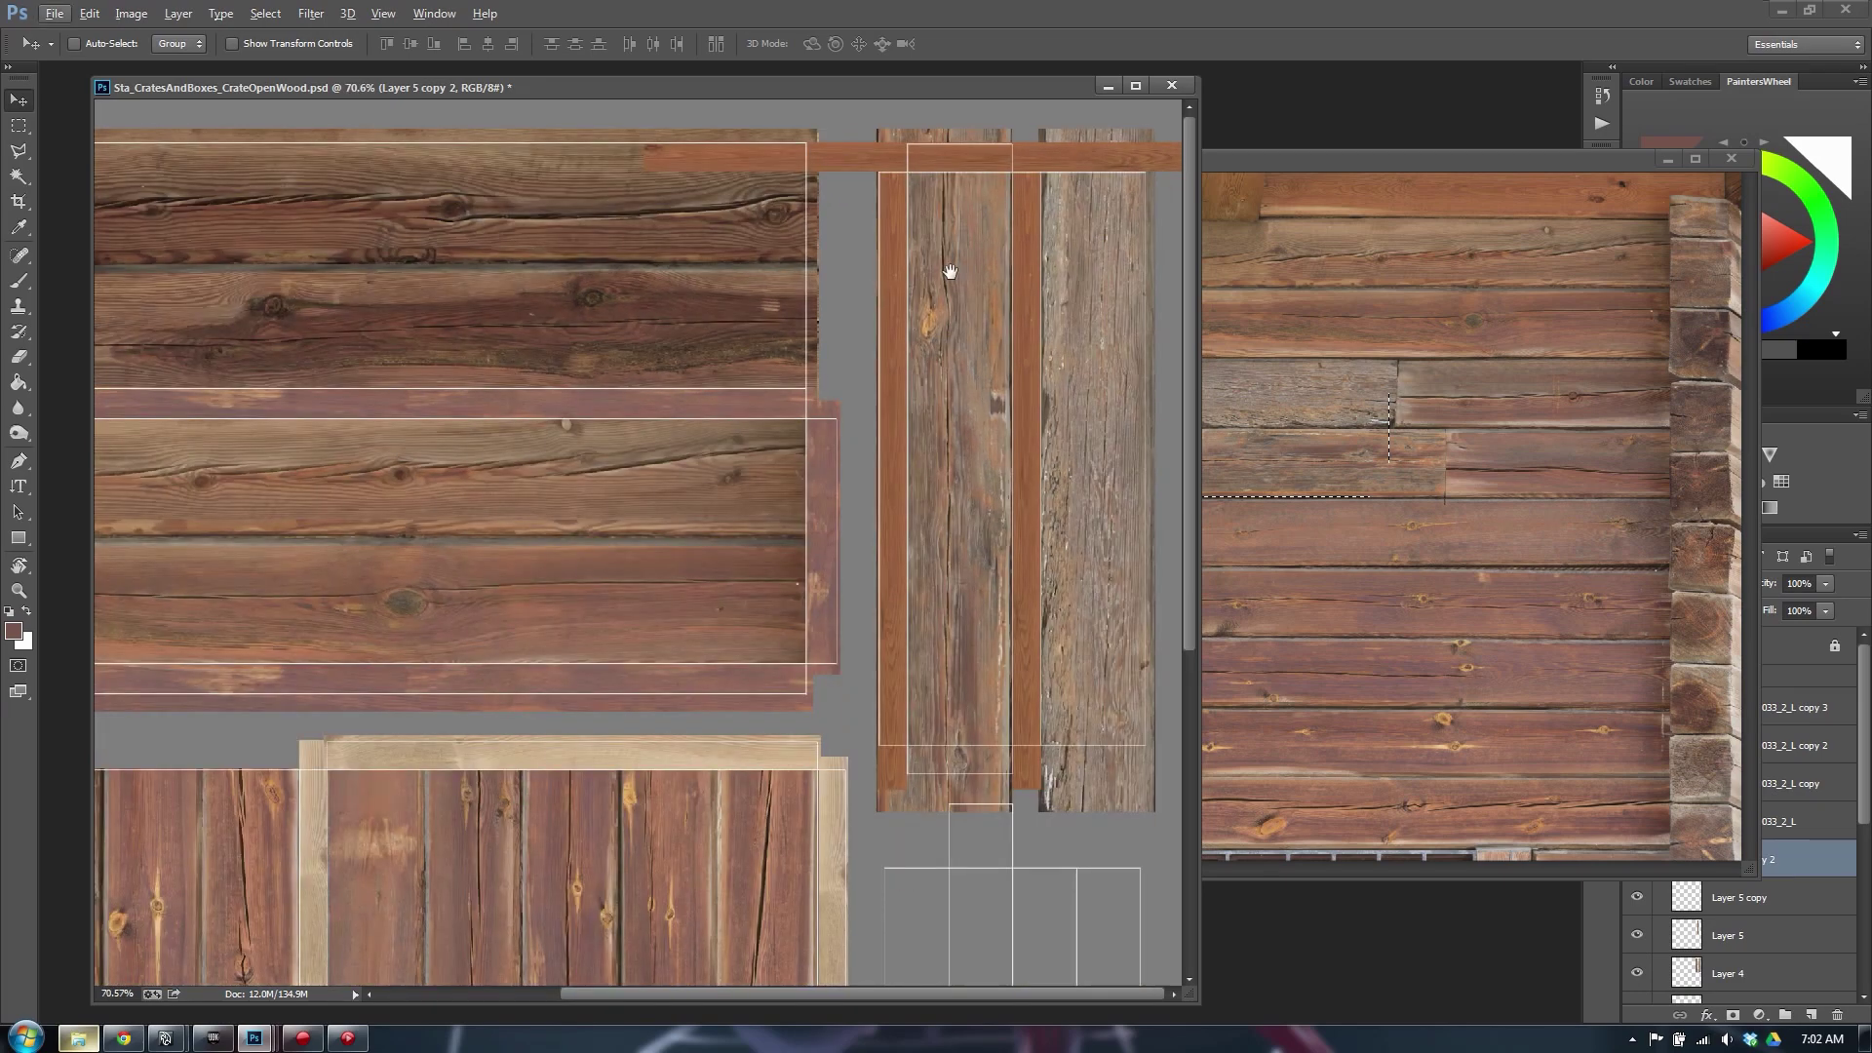
{"action": "key", "text": "m"}
{"action": "left_click_drag", "start_coordinate": [897, 121], "coordinate": [552, 223]}
{"action": "key", "text": "Delete"}
{"action": "key", "text": "ctrl+d"}
{"action": "left_click_drag", "start_coordinate": [1039, 134], "coordinate": [1326, 234]}
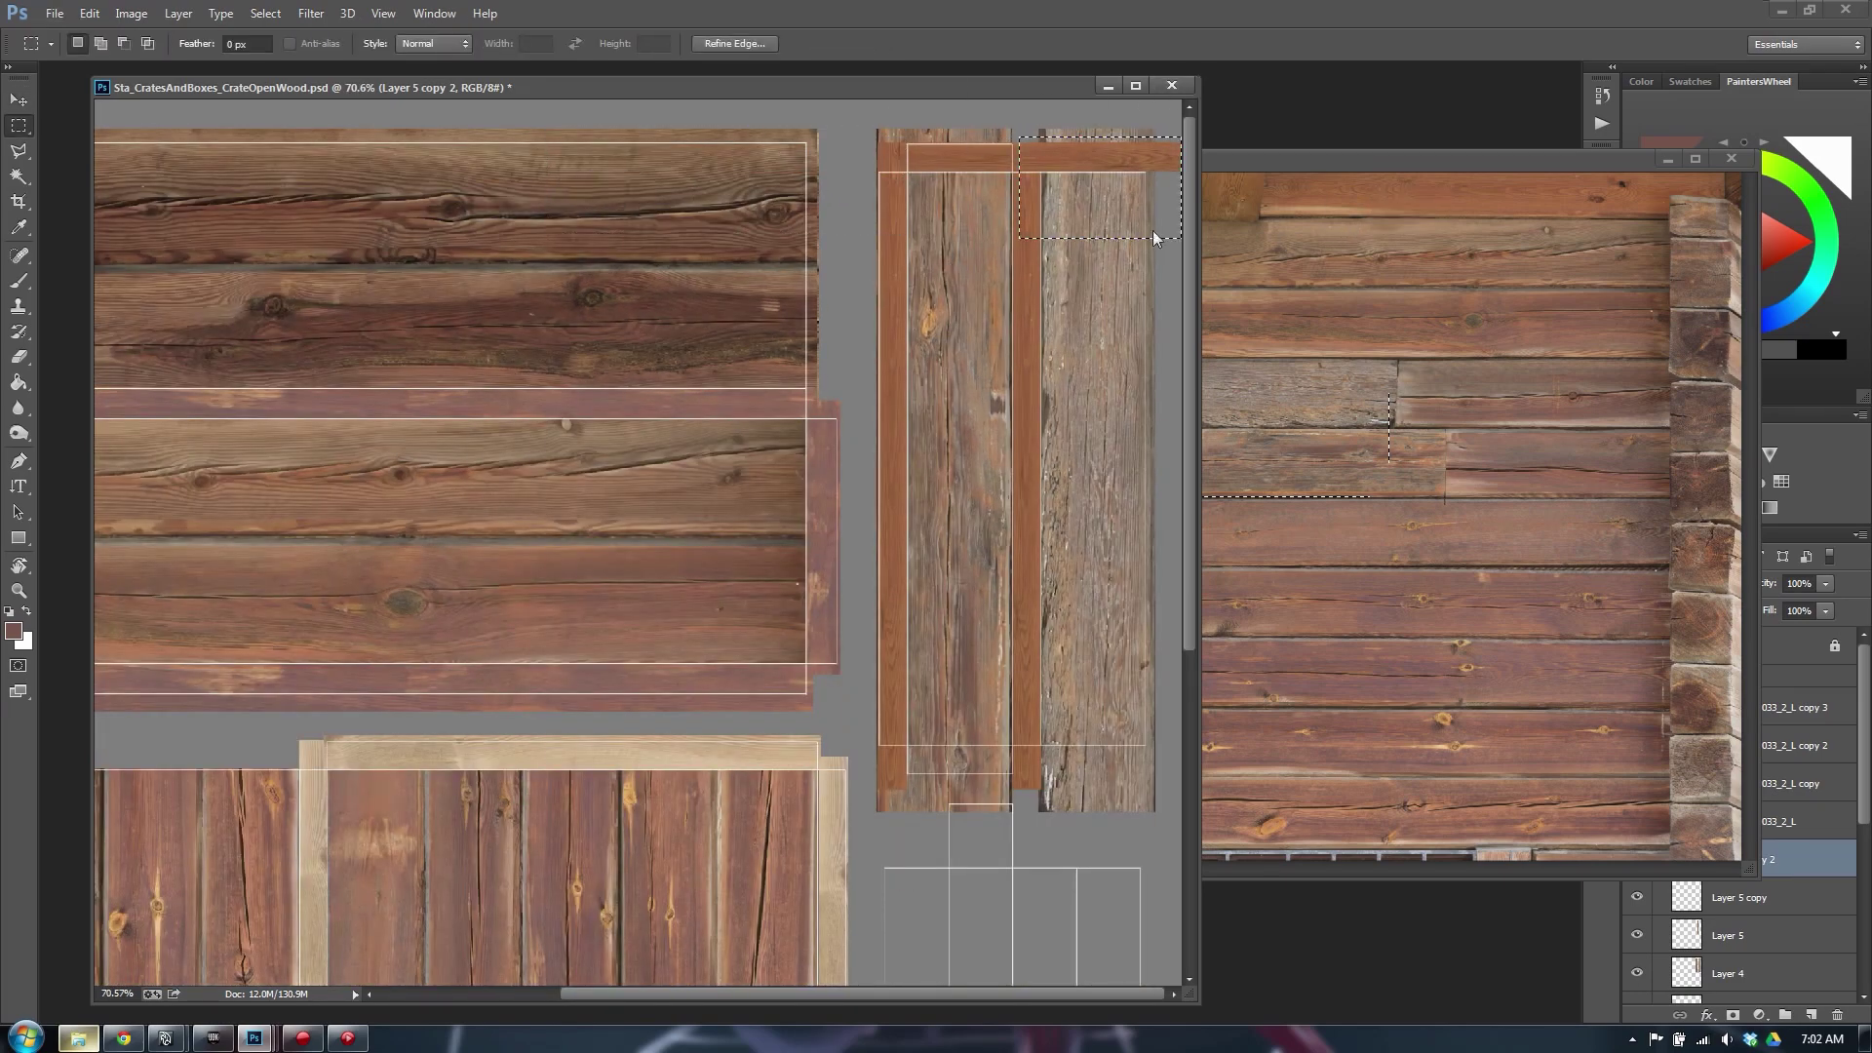
{"action": "key", "text": "Delete"}
{"action": "key", "text": "ctrl+d"}
Duplicate the trimmed horizontal strip to the lower end of the left weathered plank, between the vertical strips
{"action": "left_click_drag", "start_coordinate": [958, 169], "coordinate": [884, 613], "text": "ctrl"}
{"action": "scroll", "coordinate": [885, 595], "scroll_direction": "down", "scroll_amount": 6, "text": "alt"}
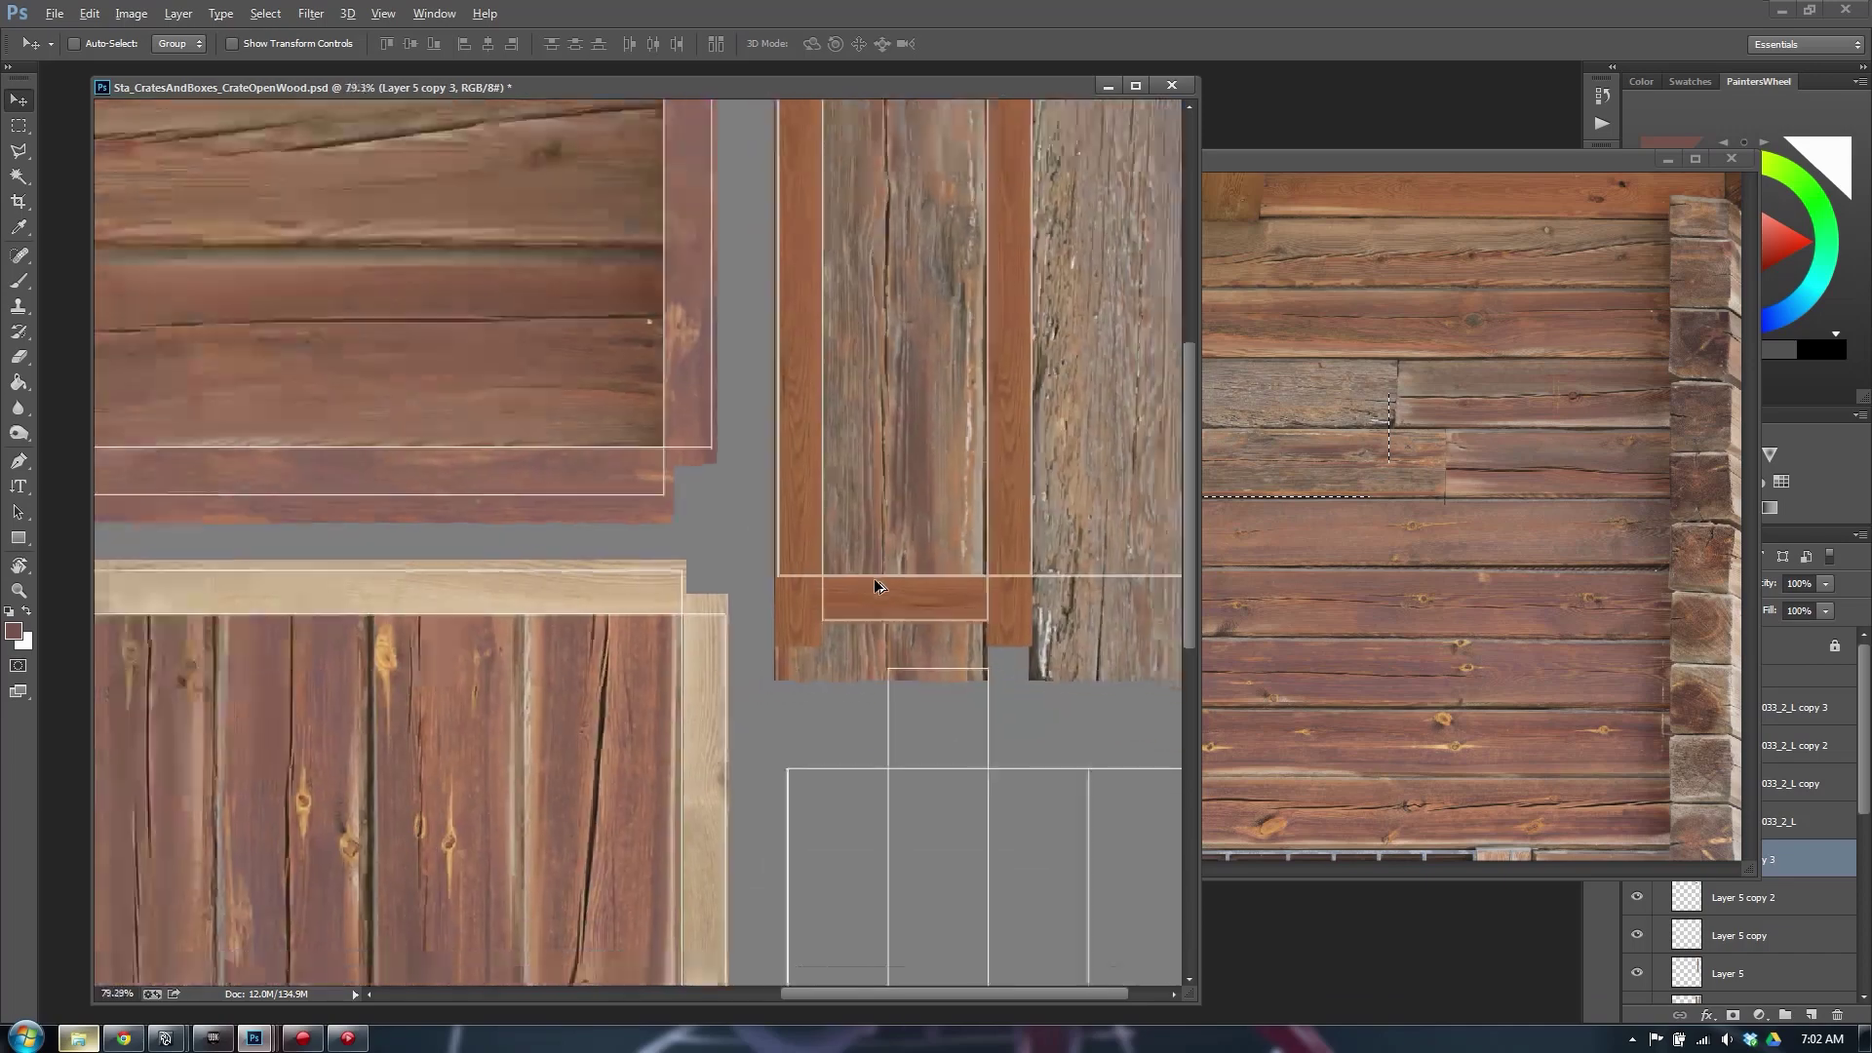
{"action": "scroll", "coordinate": [884, 575], "scroll_direction": "up", "scroll_amount": 3, "text": "alt"}
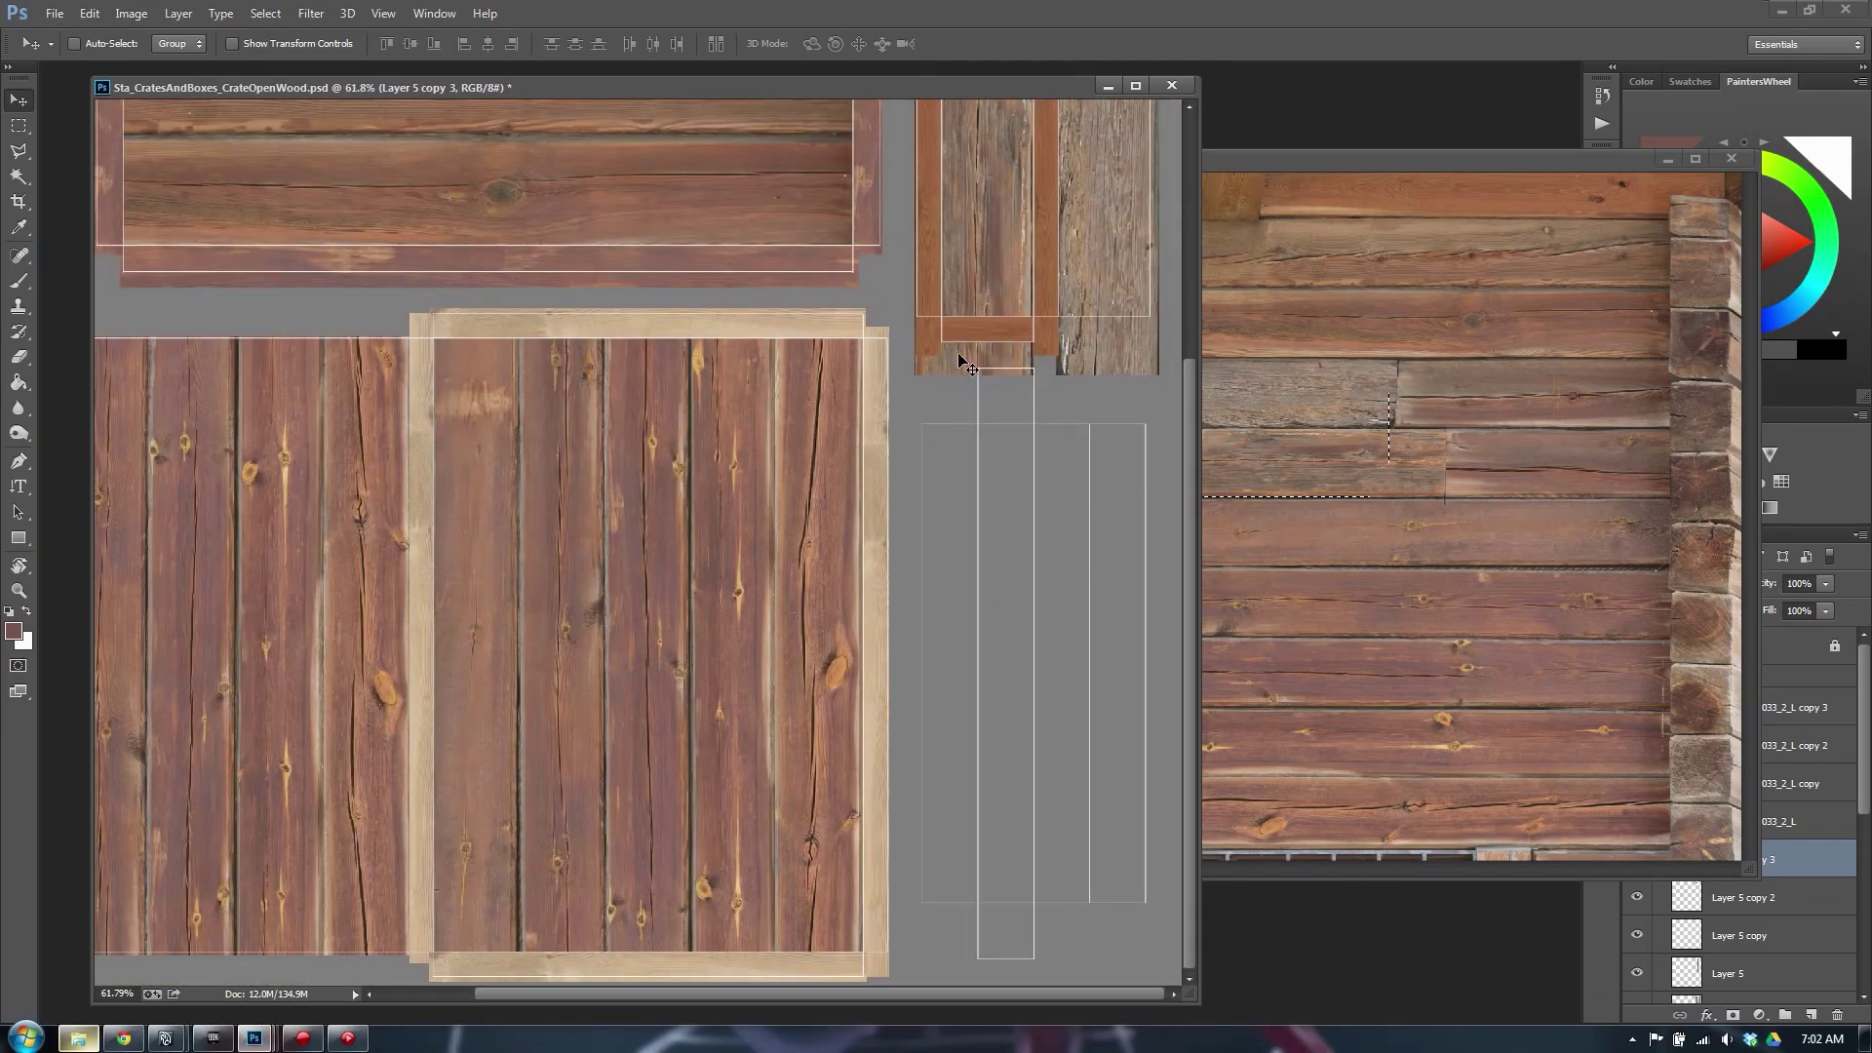
Copy a 630 by 417 px area of the two right-hand short planks from the photo and paste it above the WoodLogs0033_2_L layer
{"action": "left_click", "coordinate": [1803, 831]}
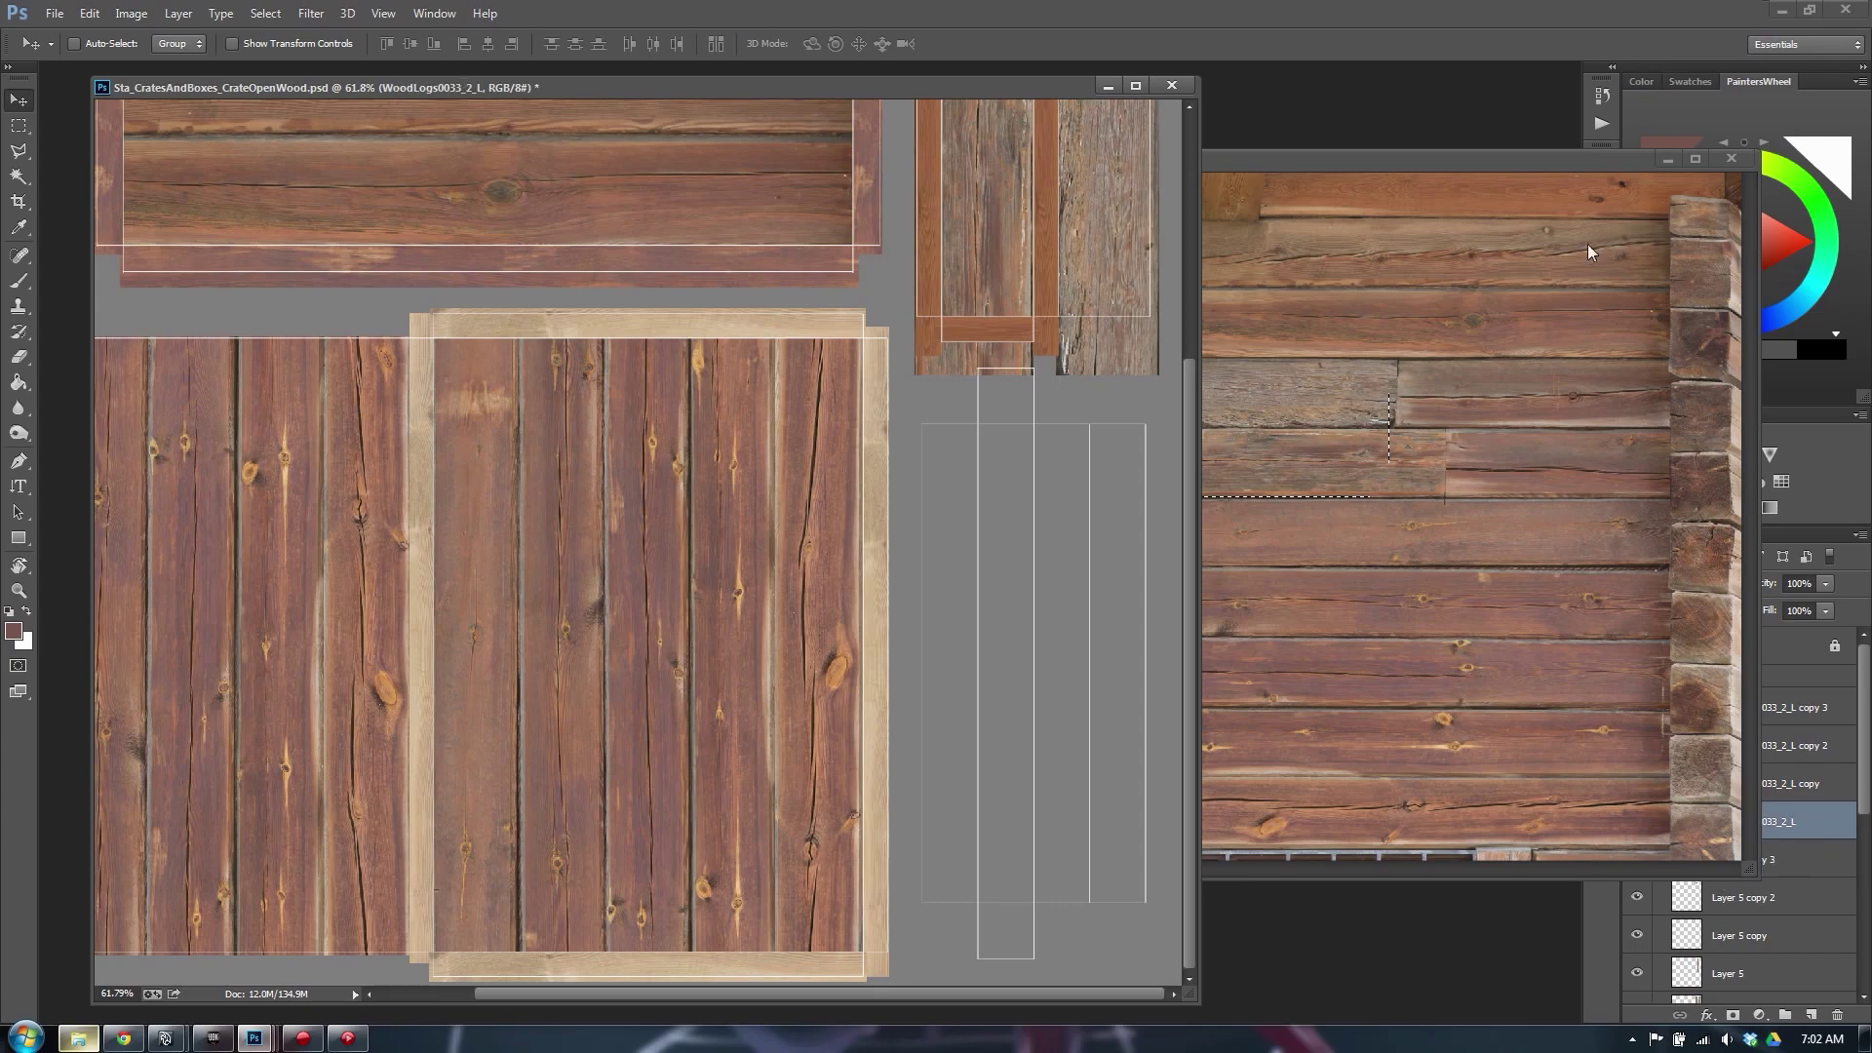
{"action": "left_click", "coordinate": [1575, 415]}
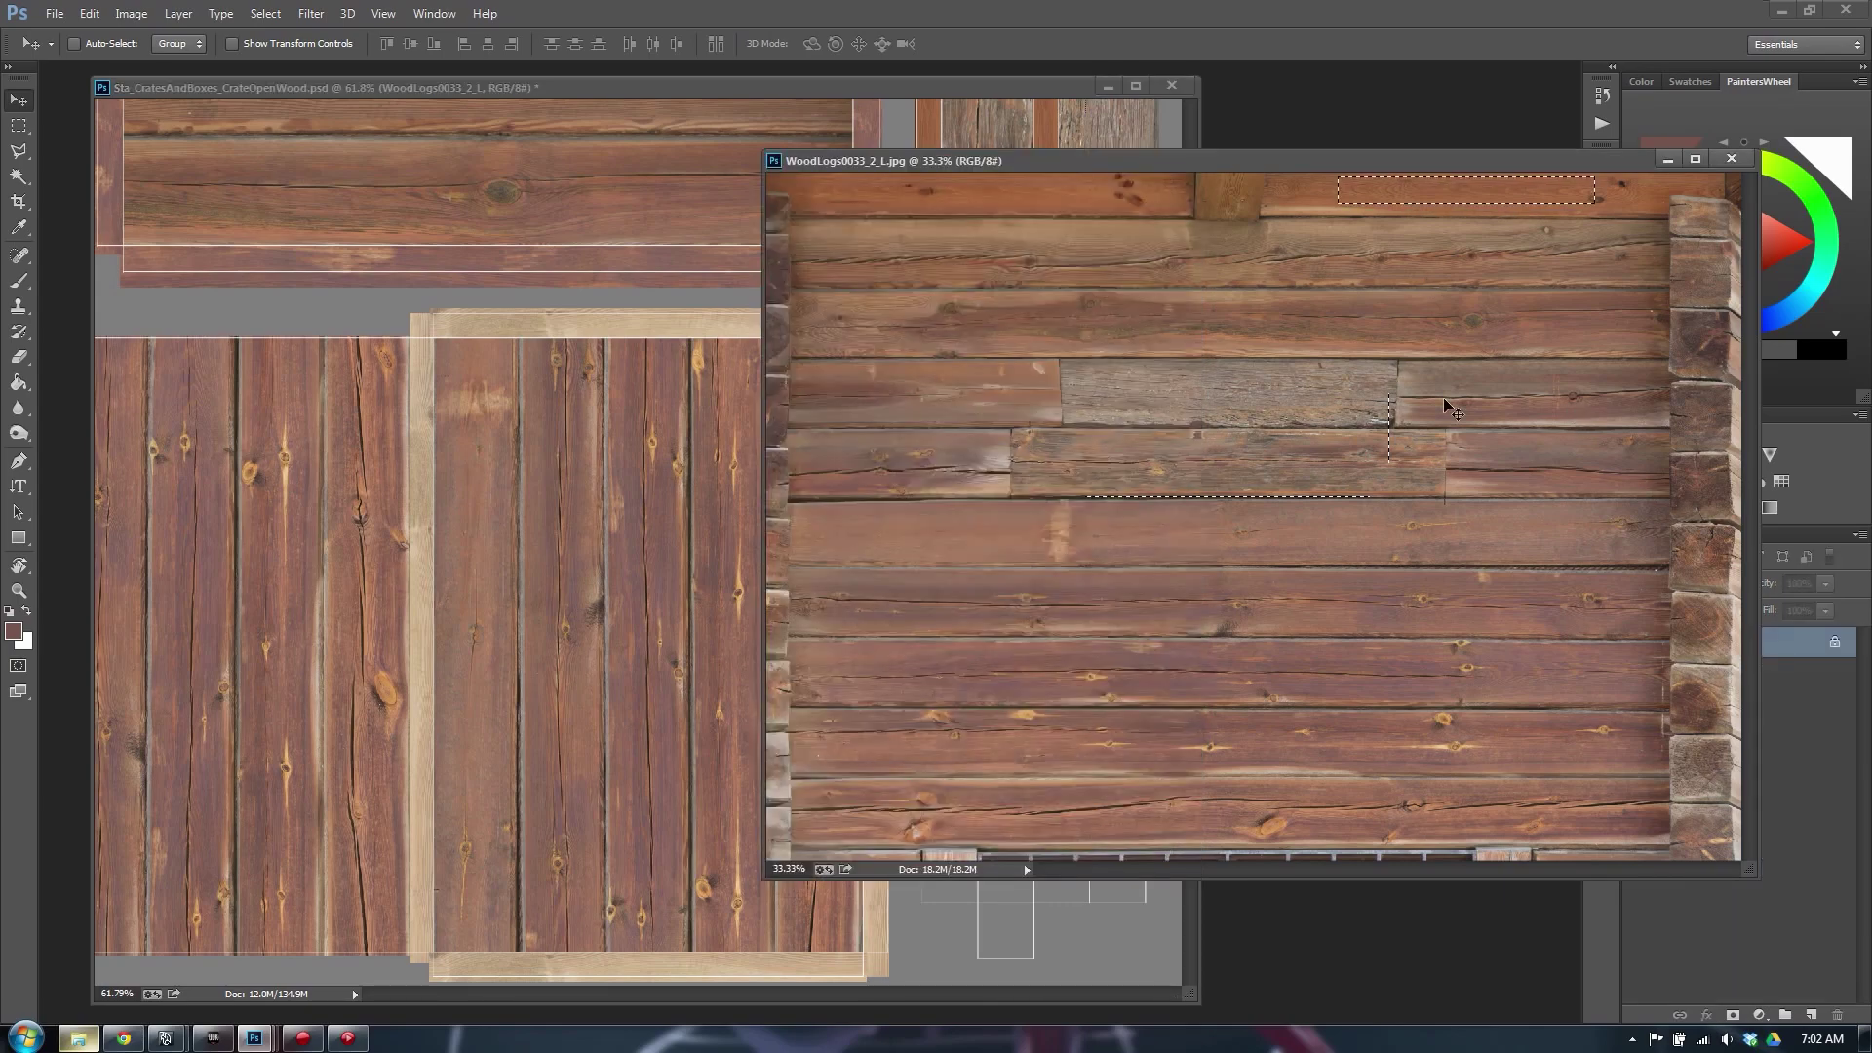
{"action": "key", "text": "m"}
{"action": "left_click", "coordinate": [448, 376]}
{"action": "left_click", "coordinate": [1447, 319]}
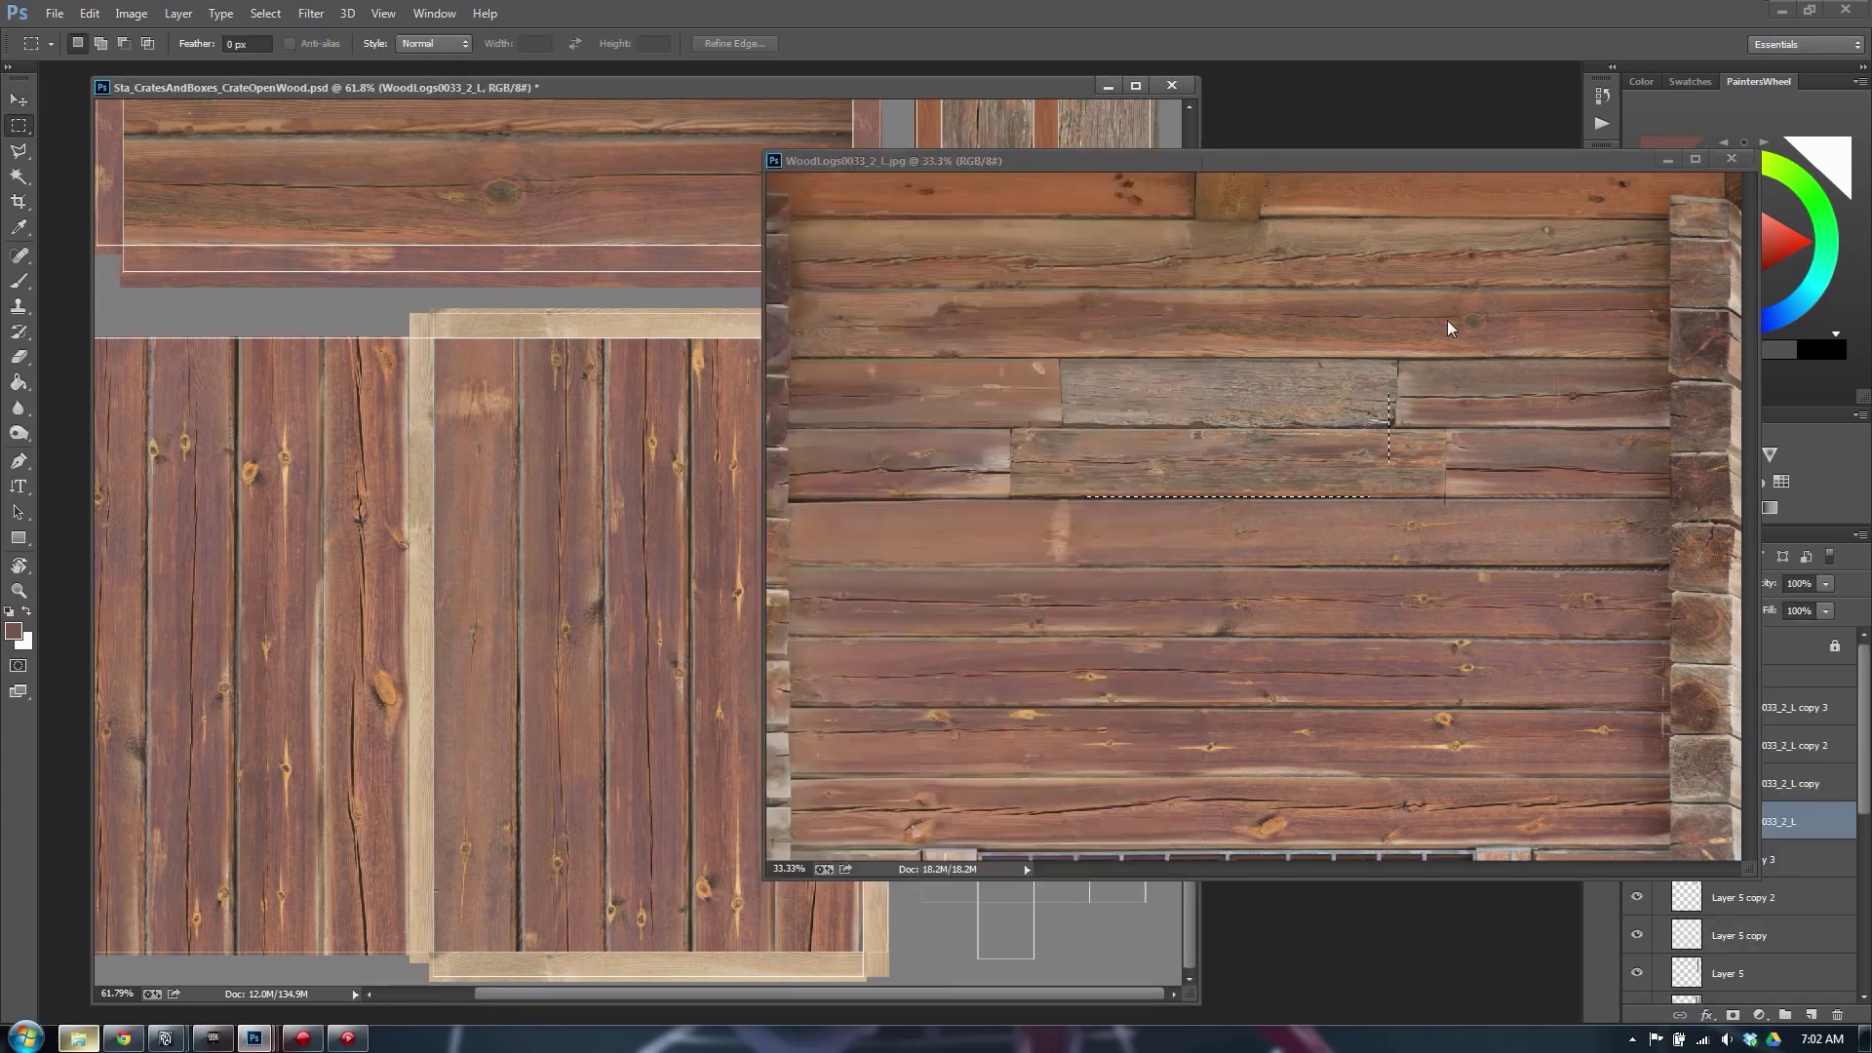
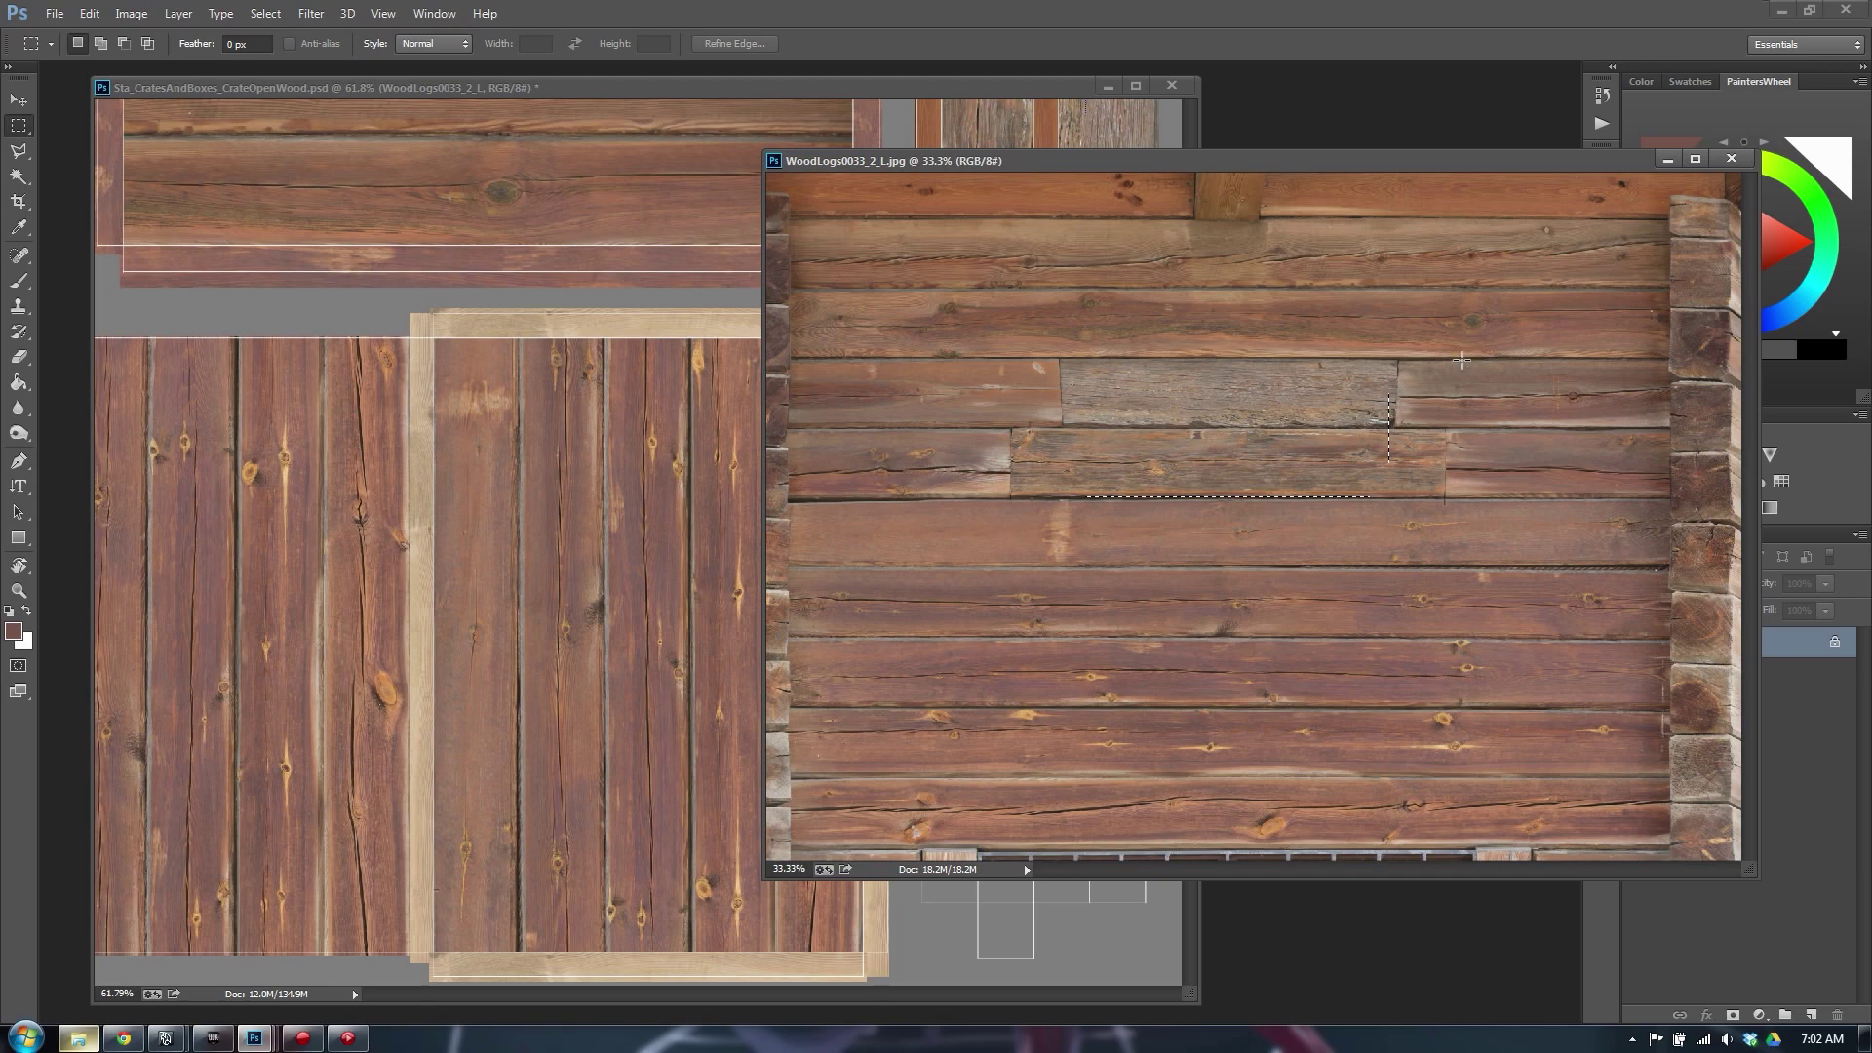
{"action": "left_click_drag", "start_coordinate": [1461, 360], "coordinate": [1665, 494]}
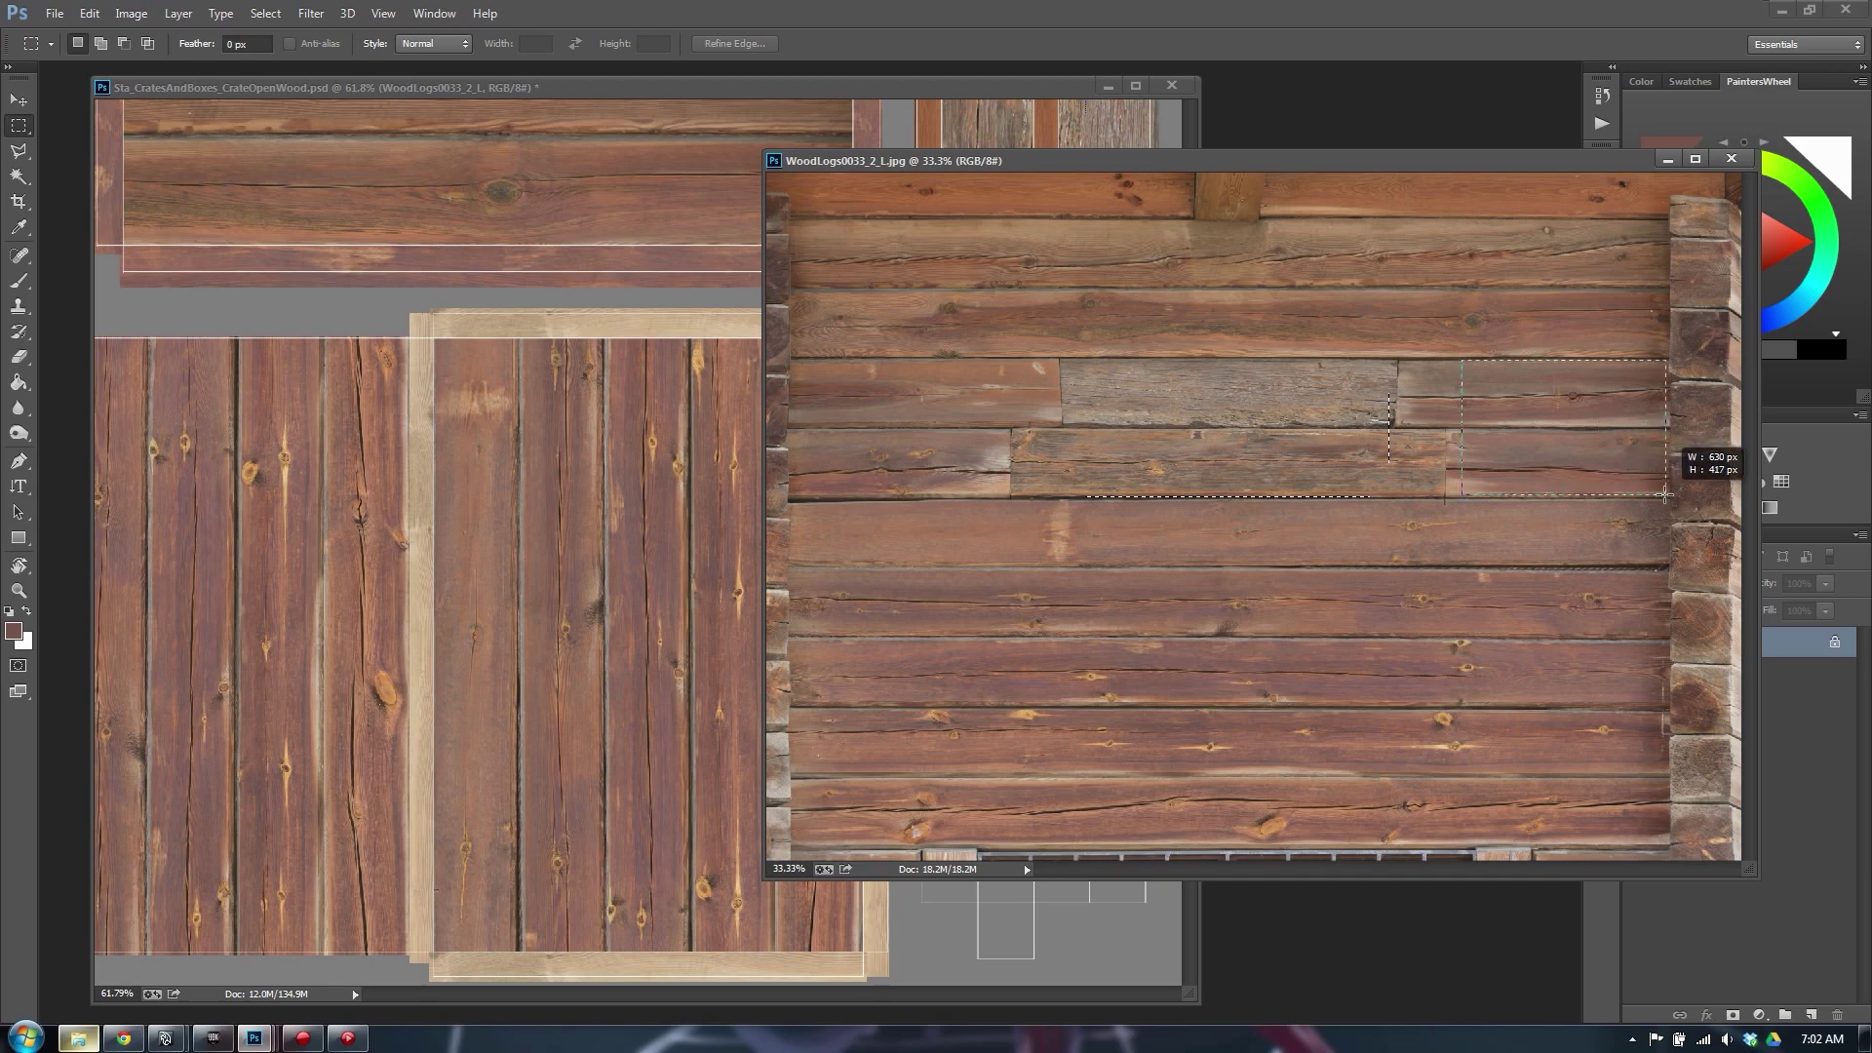
{"action": "key", "text": "ctrl+c"}
{"action": "left_click", "coordinate": [1057, 359]}
{"action": "key", "text": "ctrl+v"}
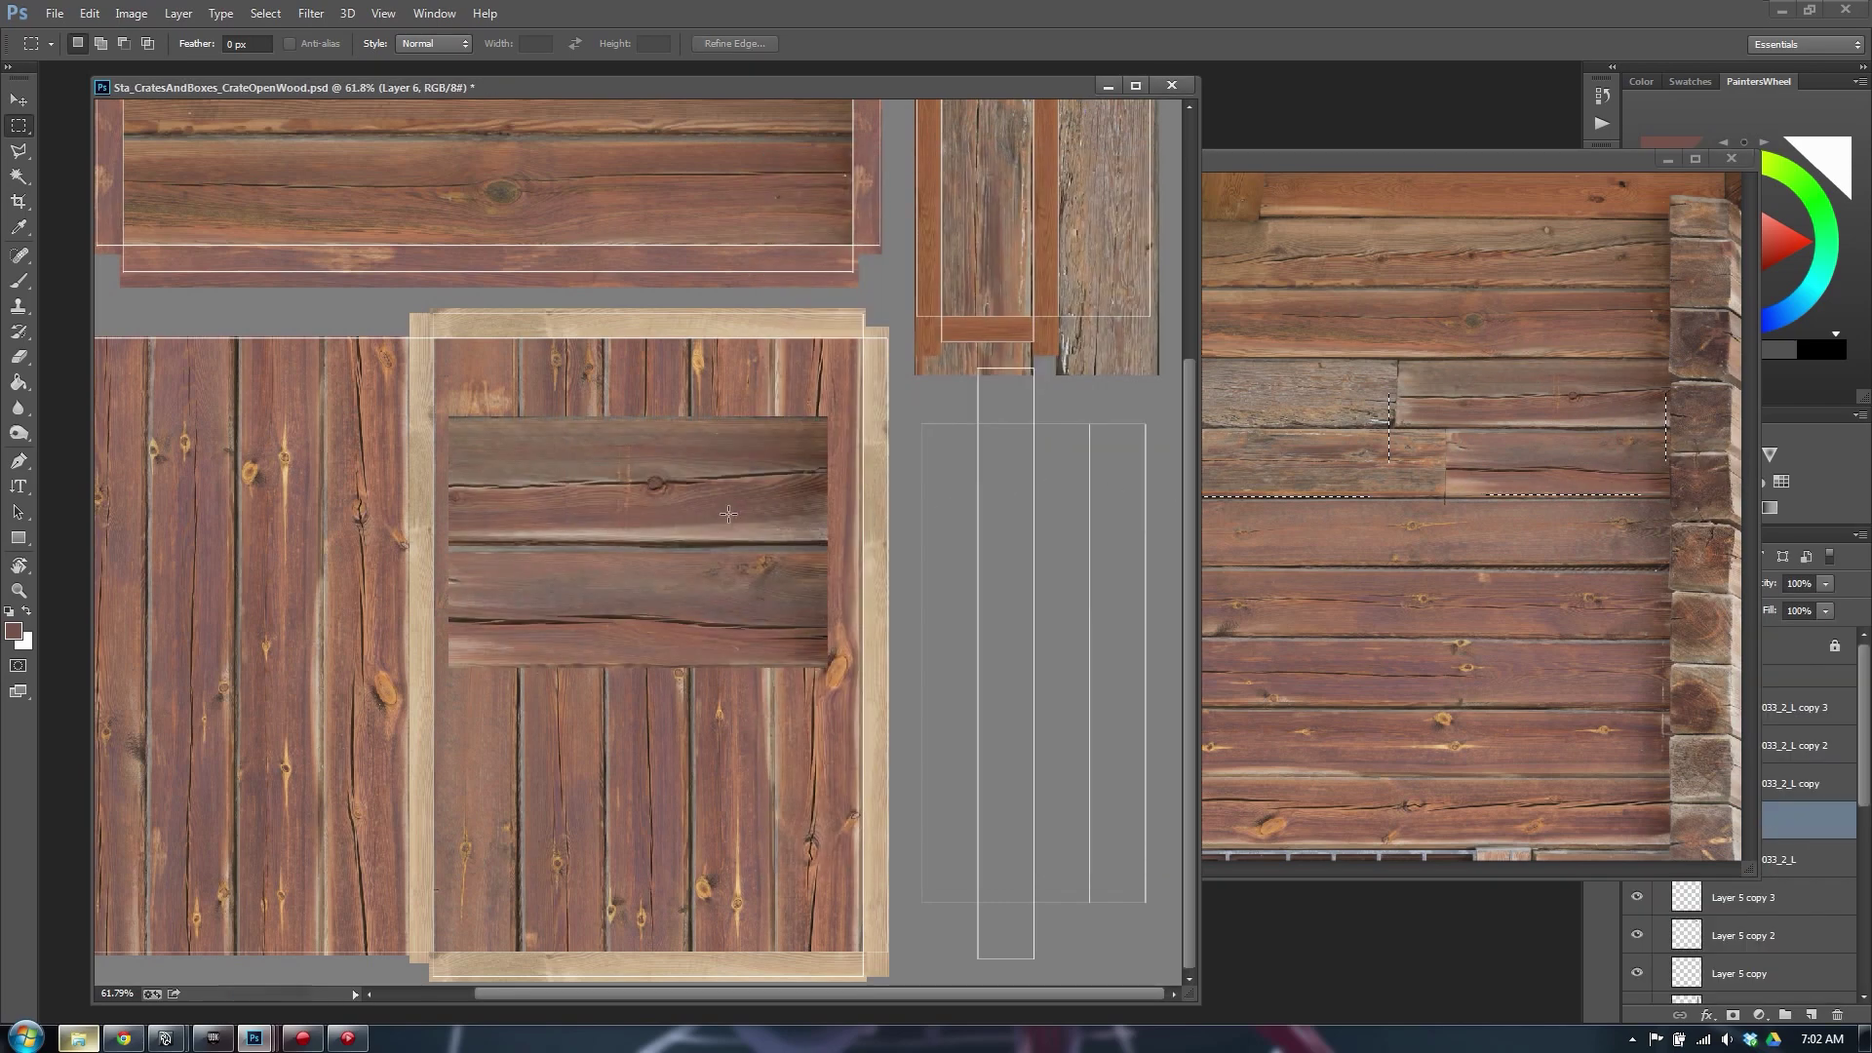
Rotate the pasted planks 90° and move them over the empty UV rectangles below the weathered planks
{"action": "key", "text": "ctrl+t"}
{"action": "left_click_drag", "start_coordinate": [838, 421], "coordinate": [926, 916], "text": "shift"}
{"action": "left_click_drag", "start_coordinate": [743, 576], "coordinate": [1129, 617]}
{"action": "key", "text": "Left"}
{"action": "key", "text": "Left"}
{"action": "key", "text": "Left"}
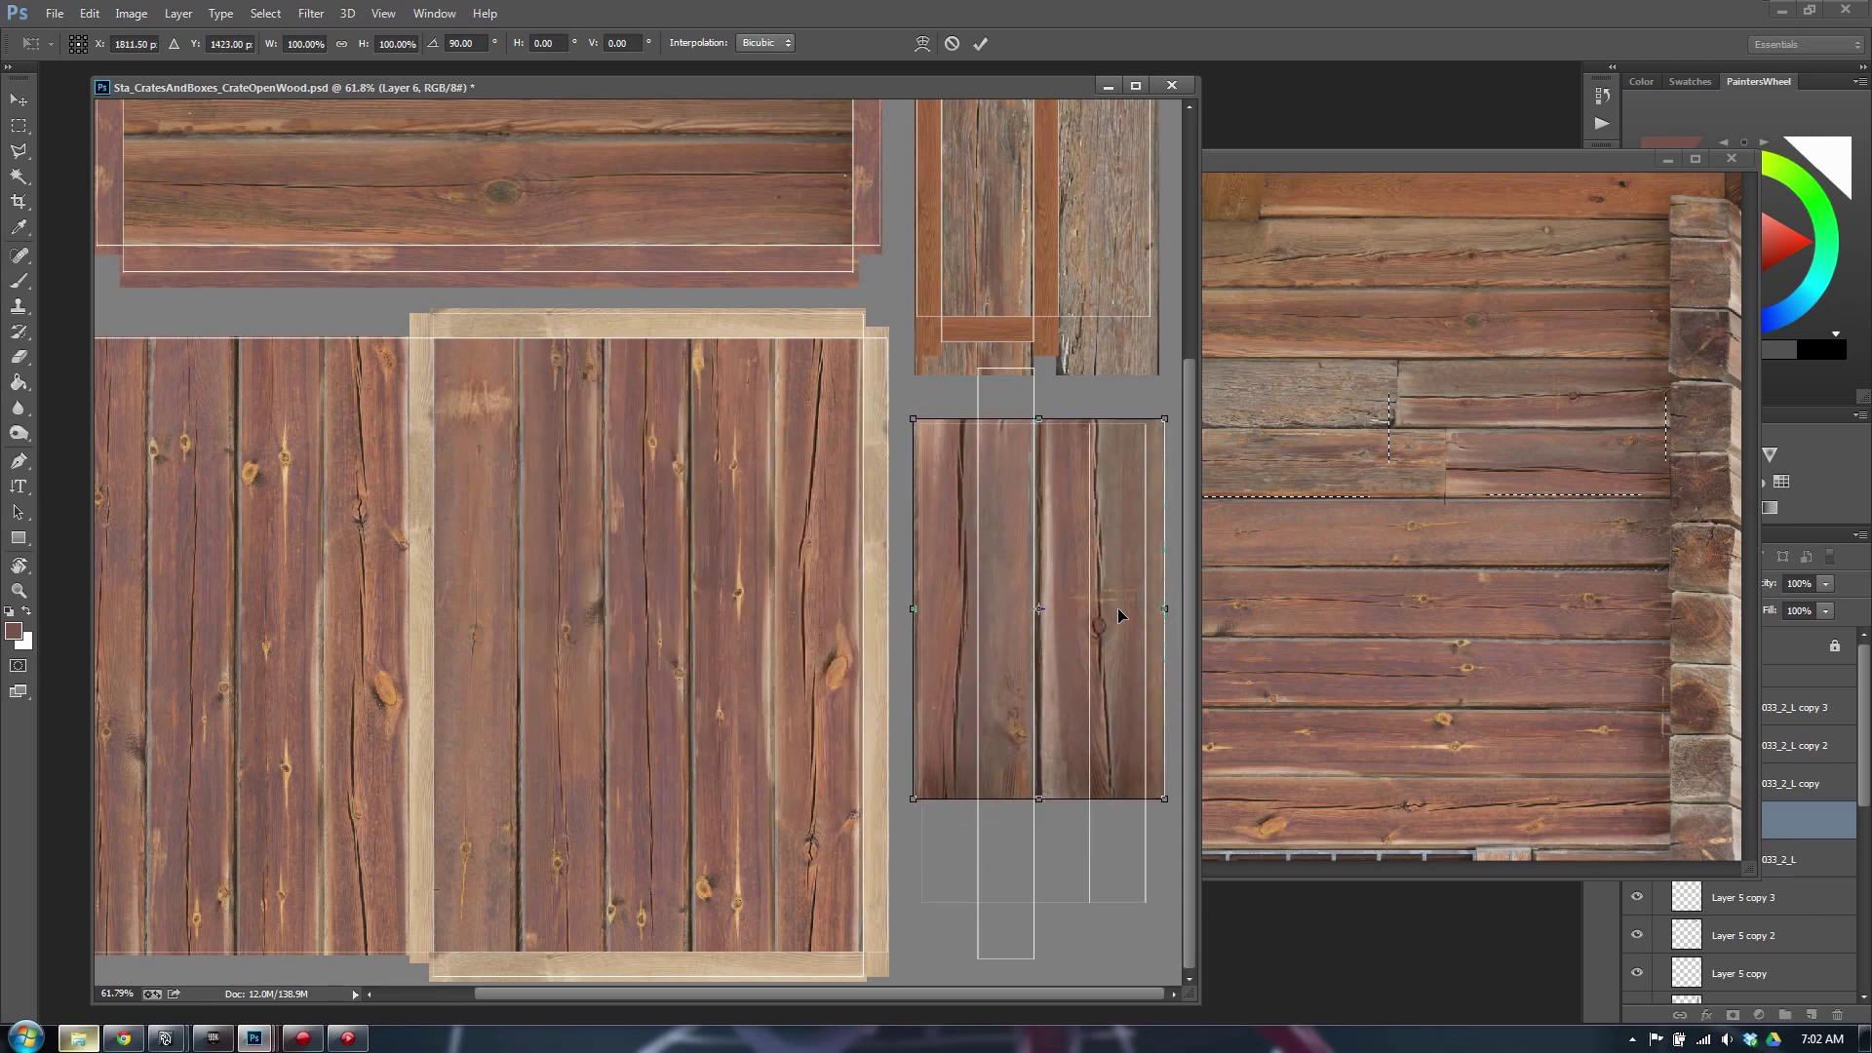
{"action": "key", "text": "Left"}
{"action": "key", "text": "Left"}
{"action": "key", "text": "Down"}
{"action": "key", "text": "Down"}
{"action": "key", "text": "Down"}
{"action": "key", "text": "Left"}
{"action": "key", "text": "Left"}
{"action": "key", "text": "Left"}
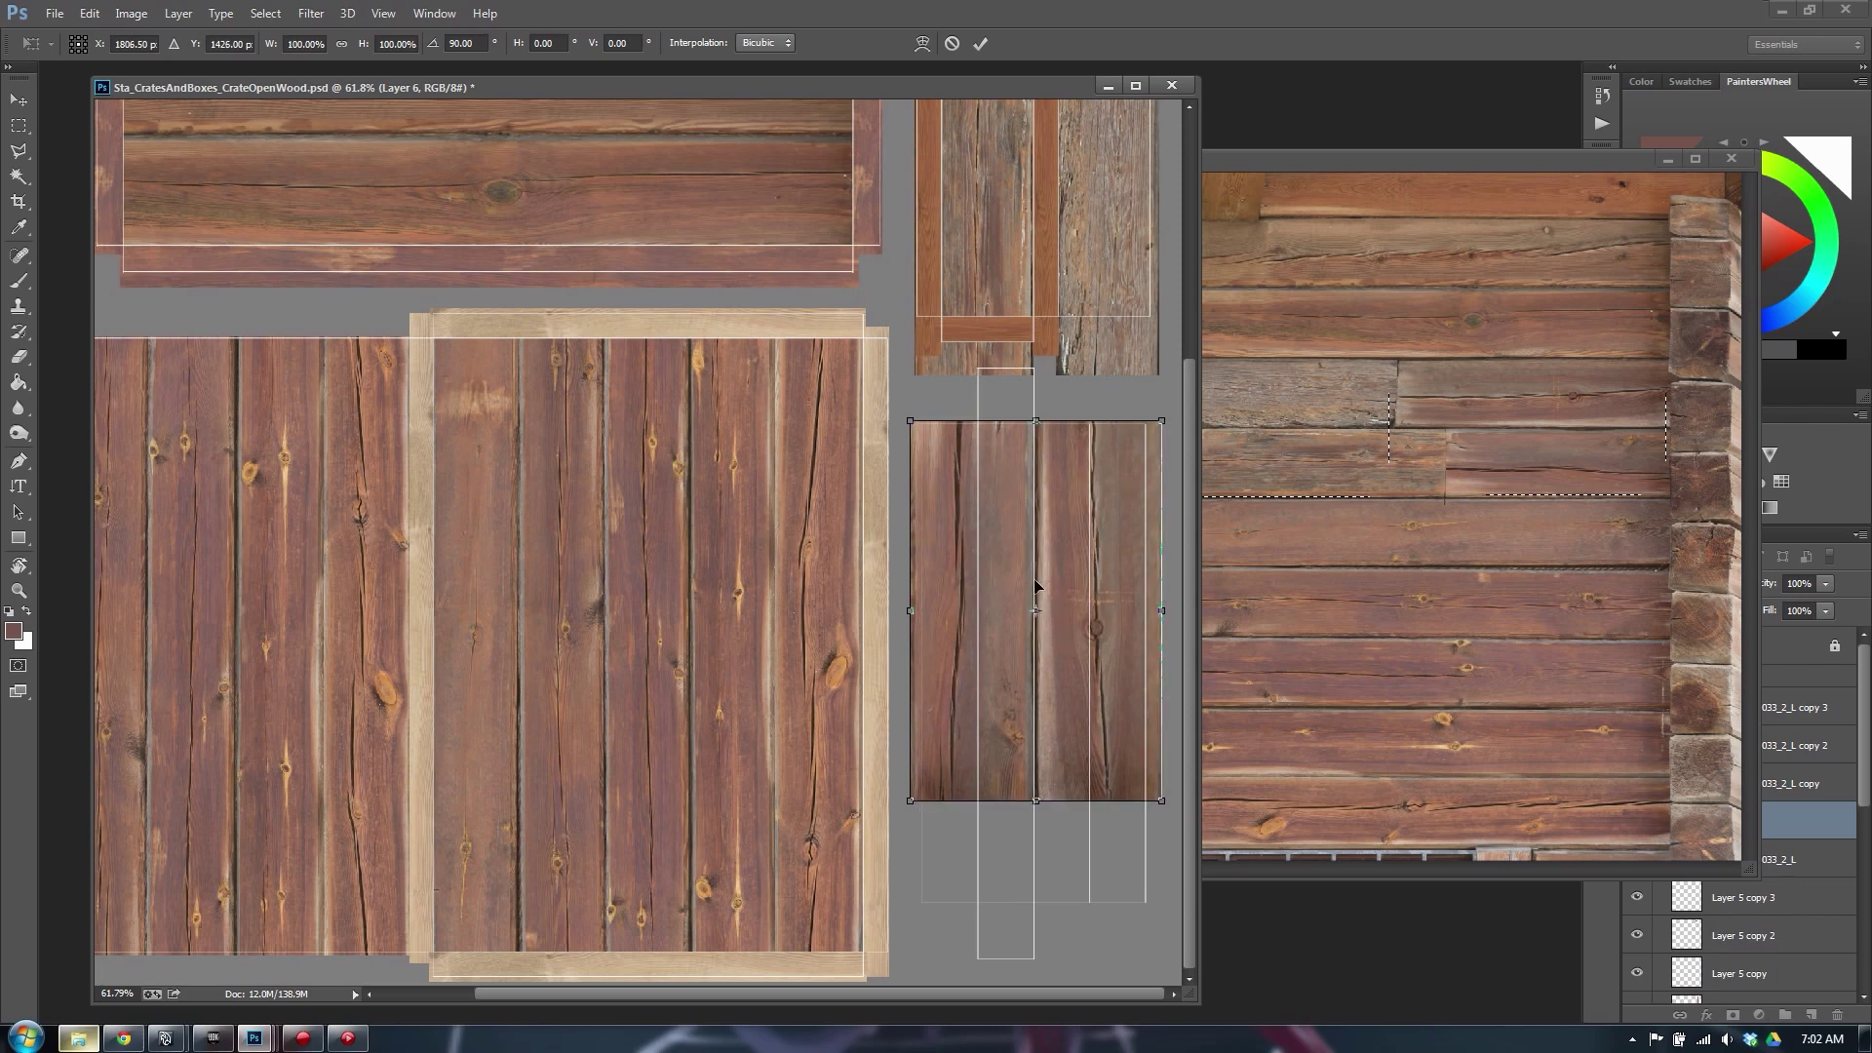
Scale the rotated planks to 128.57% by 95.92% so they cover the UV rectangles, and apply the transform
{"action": "left_click_drag", "start_coordinate": [1026, 800], "coordinate": [1028, 907]}
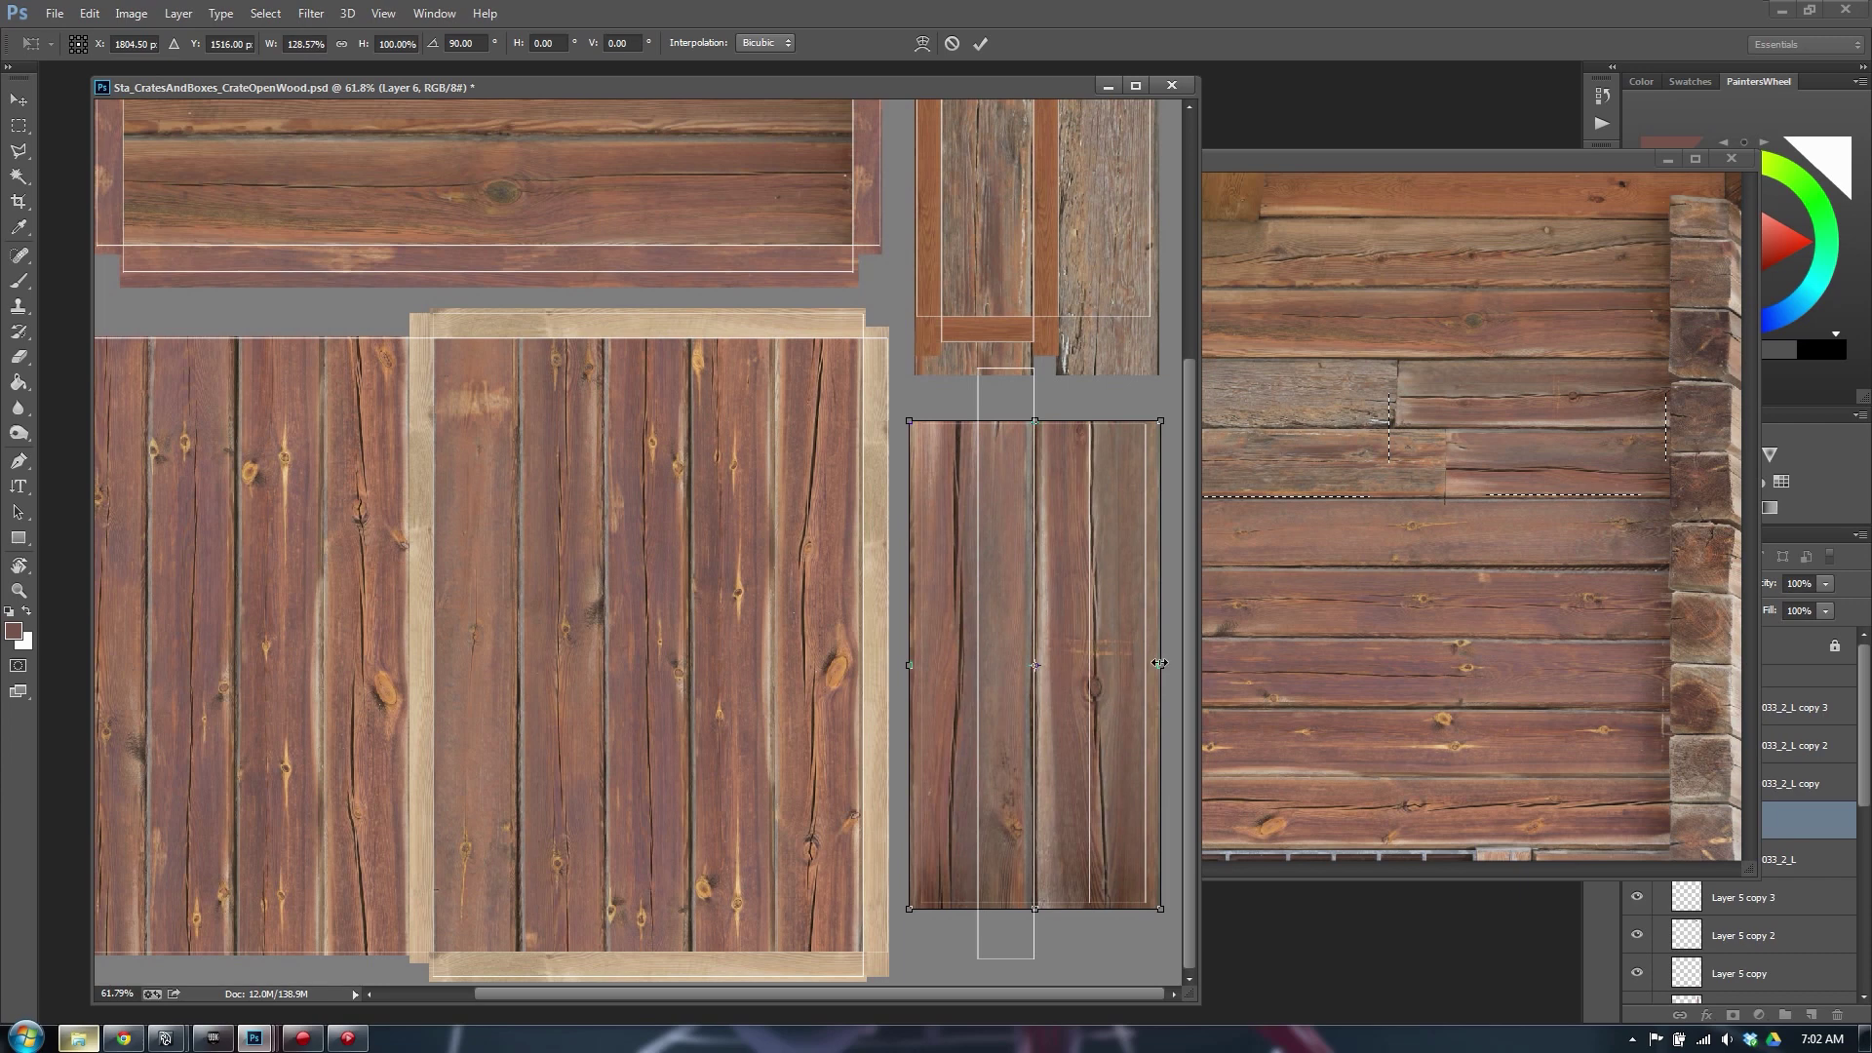
{"action": "left_click_drag", "start_coordinate": [1161, 665], "coordinate": [1149, 663]}
{"action": "key", "text": "Right"}
{"action": "key", "text": "Right"}
{"action": "key", "text": "Right"}
{"action": "key", "text": "Right"}
{"action": "key", "text": "Right"}
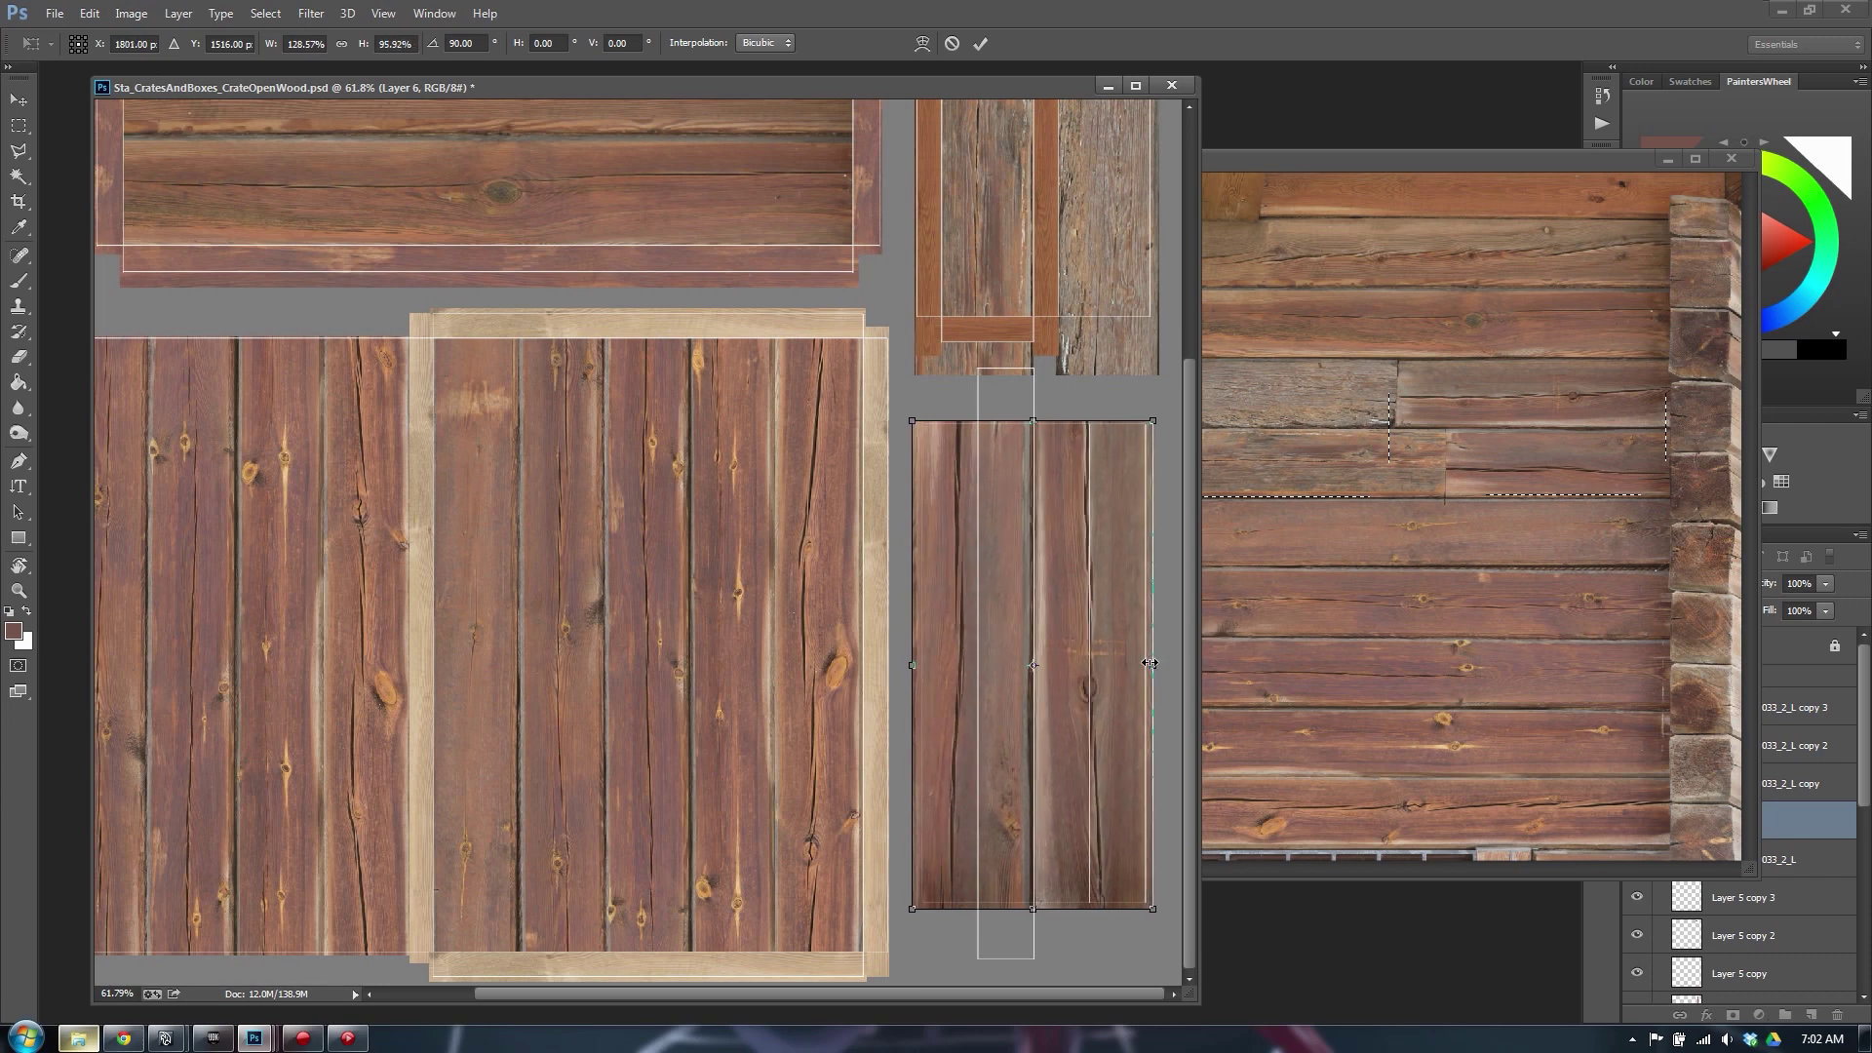
{"action": "key", "text": "Return"}
Copy a log end from the right side of the wood photo and paste it into the crate texture
{"action": "left_click_drag", "start_coordinate": [965, 573], "coordinate": [768, 379], "text": "ctrl"}
{"action": "left_click", "coordinate": [1464, 331]}
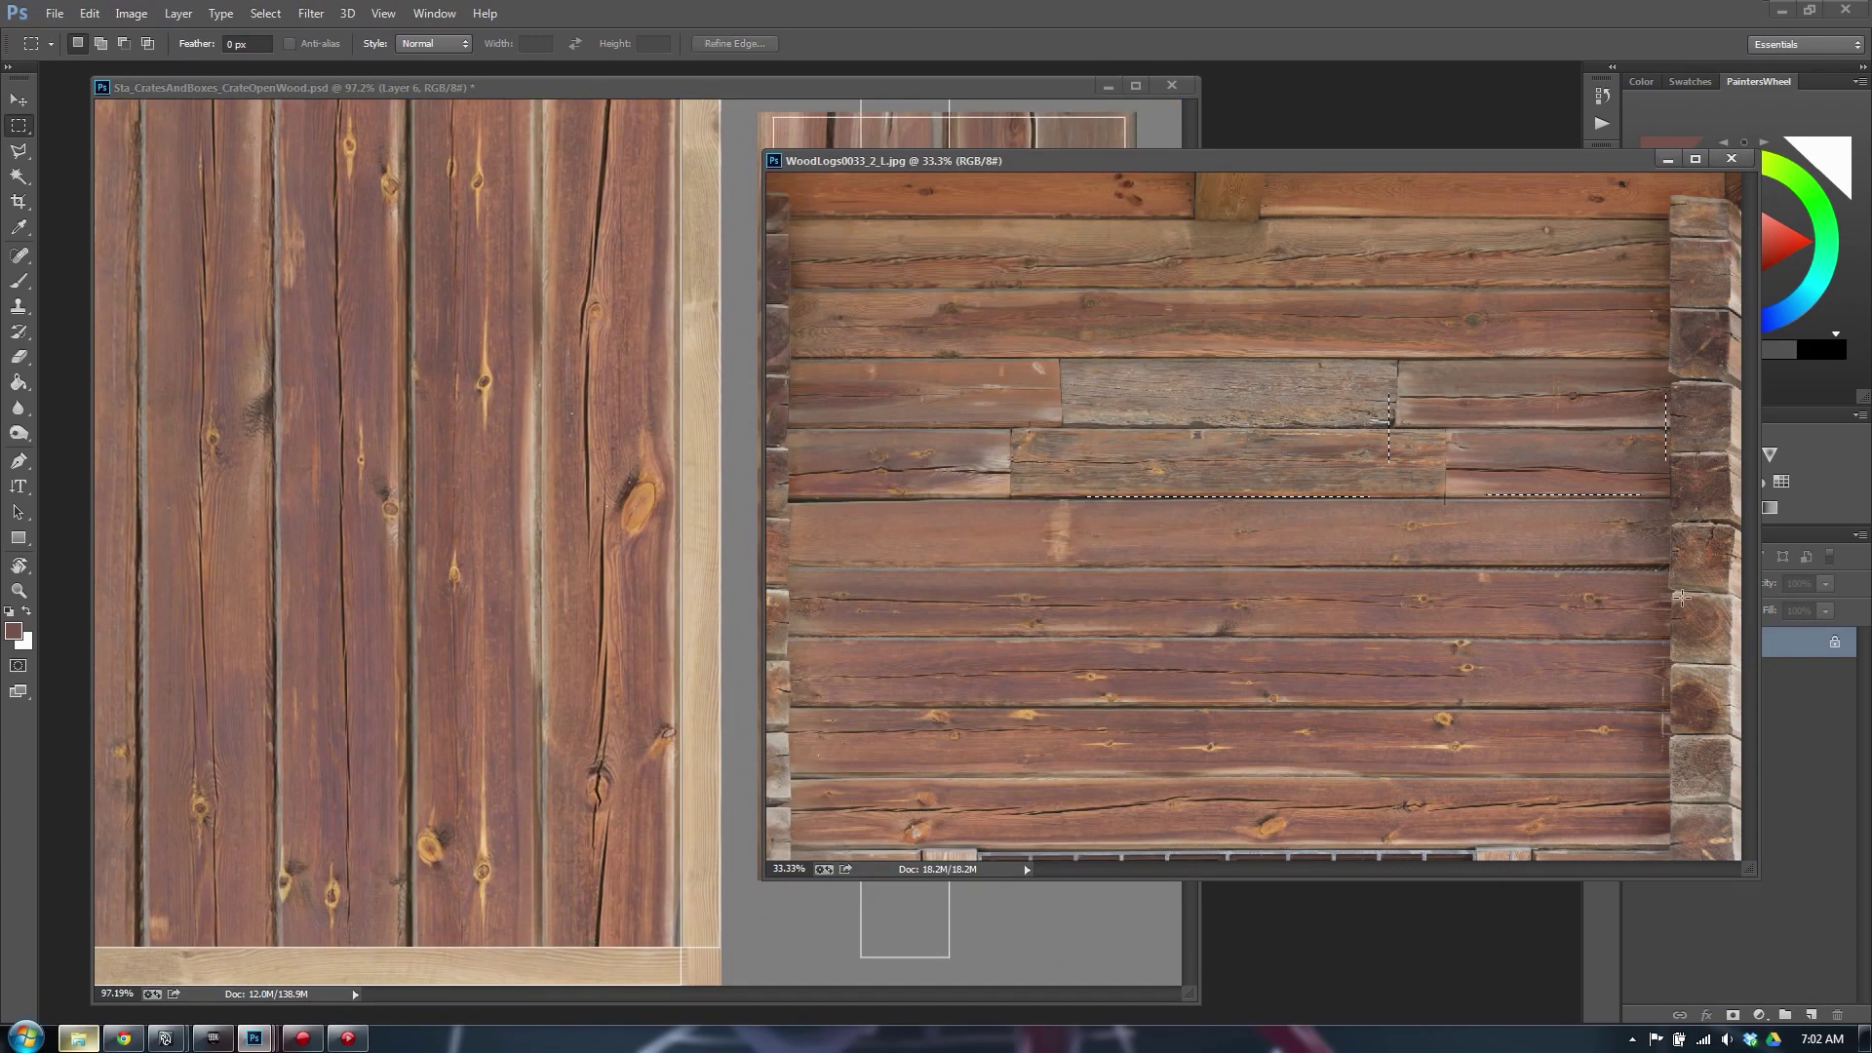
{"action": "left_click_drag", "start_coordinate": [1677, 596], "coordinate": [1725, 726]}
{"action": "key", "text": "ctrl+c"}
{"action": "left_click", "coordinate": [696, 358]}
{"action": "key", "text": "ctrl+v"}
Move the pasted log end onto the small UV square below the short planks and scale it to 62.35% by 49.74%
{"action": "key", "text": "v"}
{"action": "left_click_drag", "start_coordinate": [640, 541], "coordinate": [913, 677]}
{"action": "key", "text": "ctrl+t"}
{"action": "left_click_drag", "start_coordinate": [879, 699], "coordinate": [867, 695]}
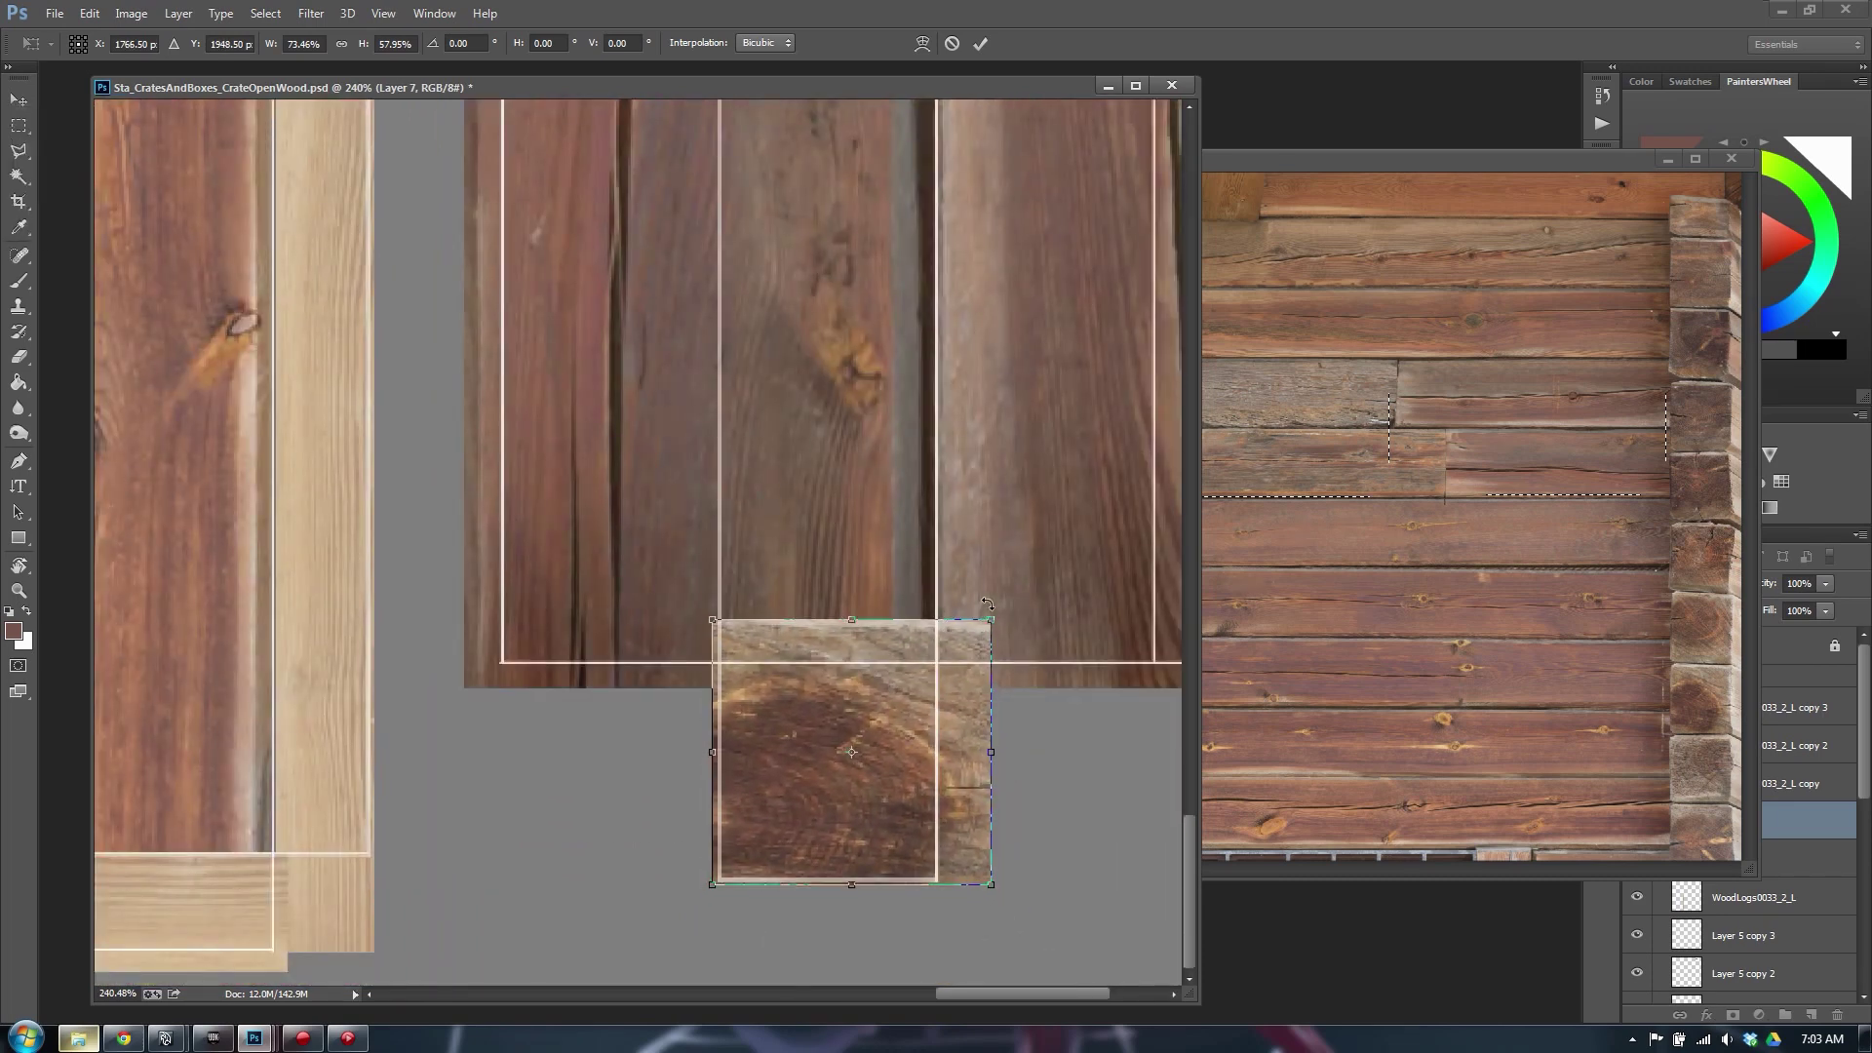
{"action": "left_click_drag", "start_coordinate": [991, 622], "coordinate": [950, 653]}
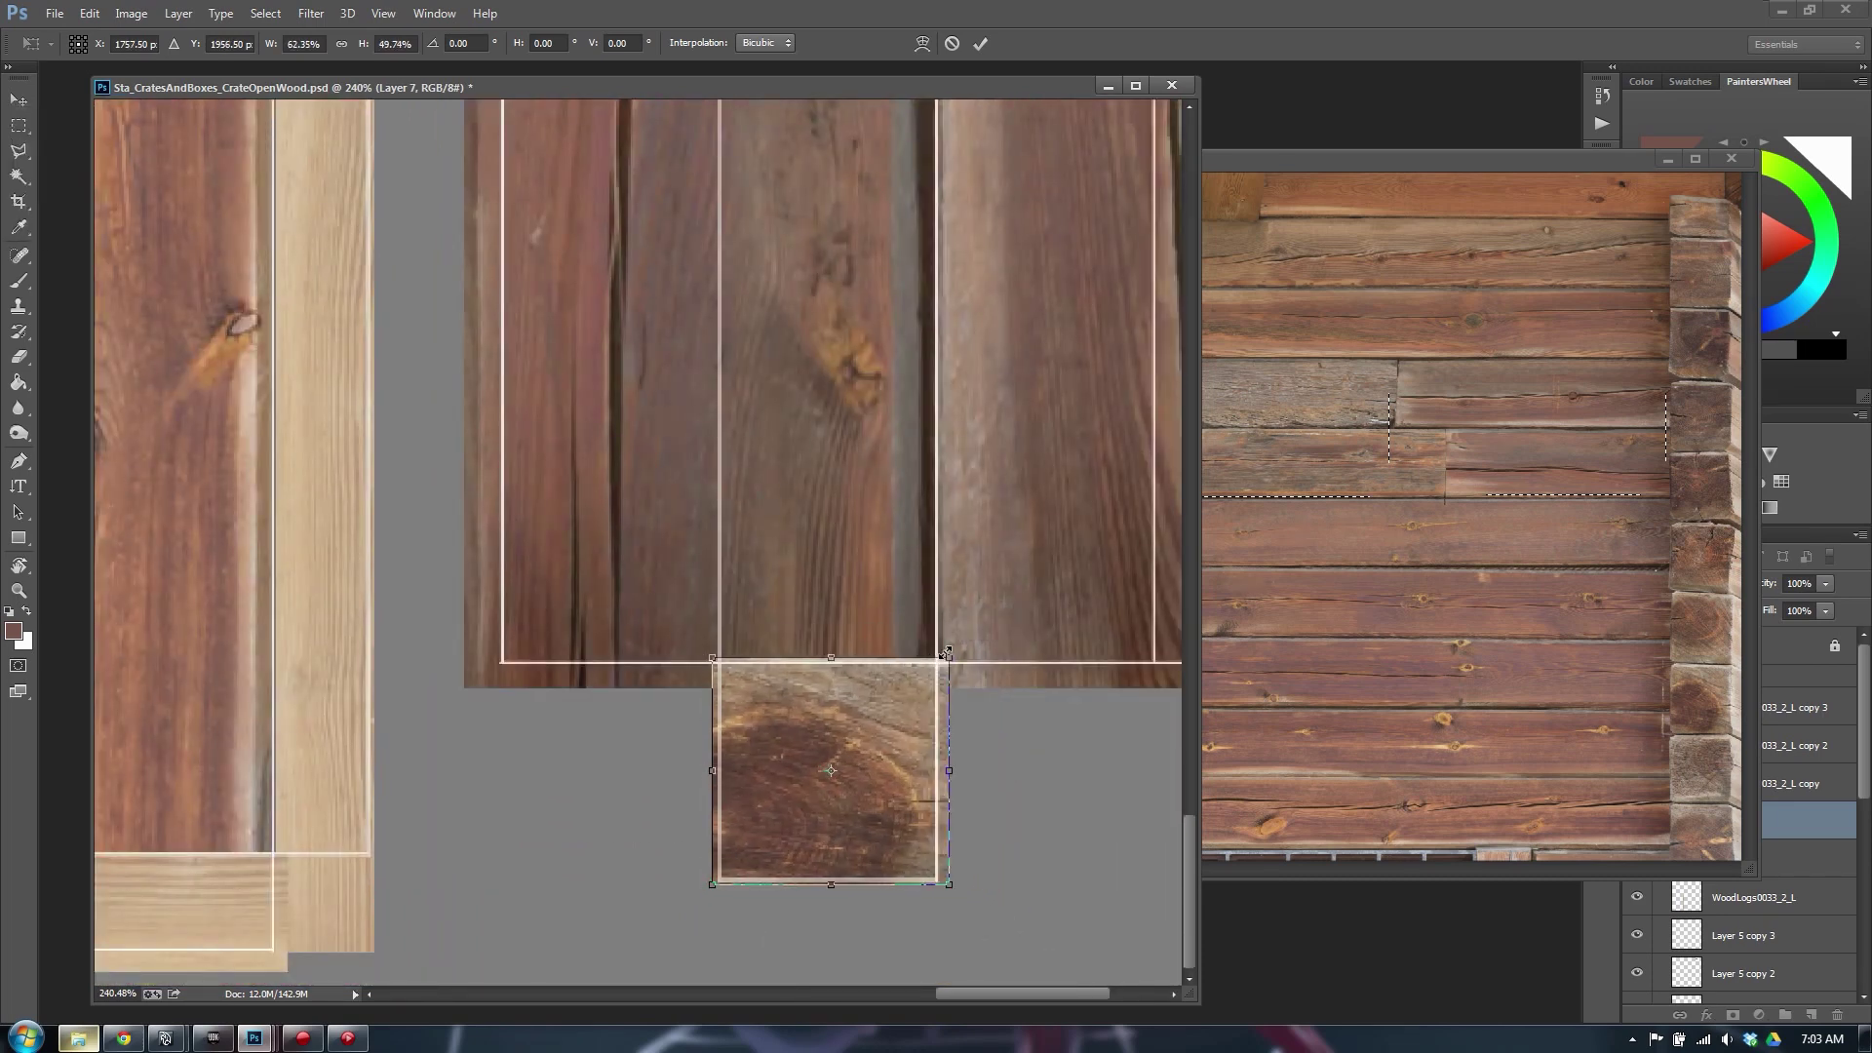
{"action": "key", "text": "Up"}
{"action": "key", "text": "Down"}
{"action": "key", "text": "Down"}
{"action": "key", "text": "Down"}
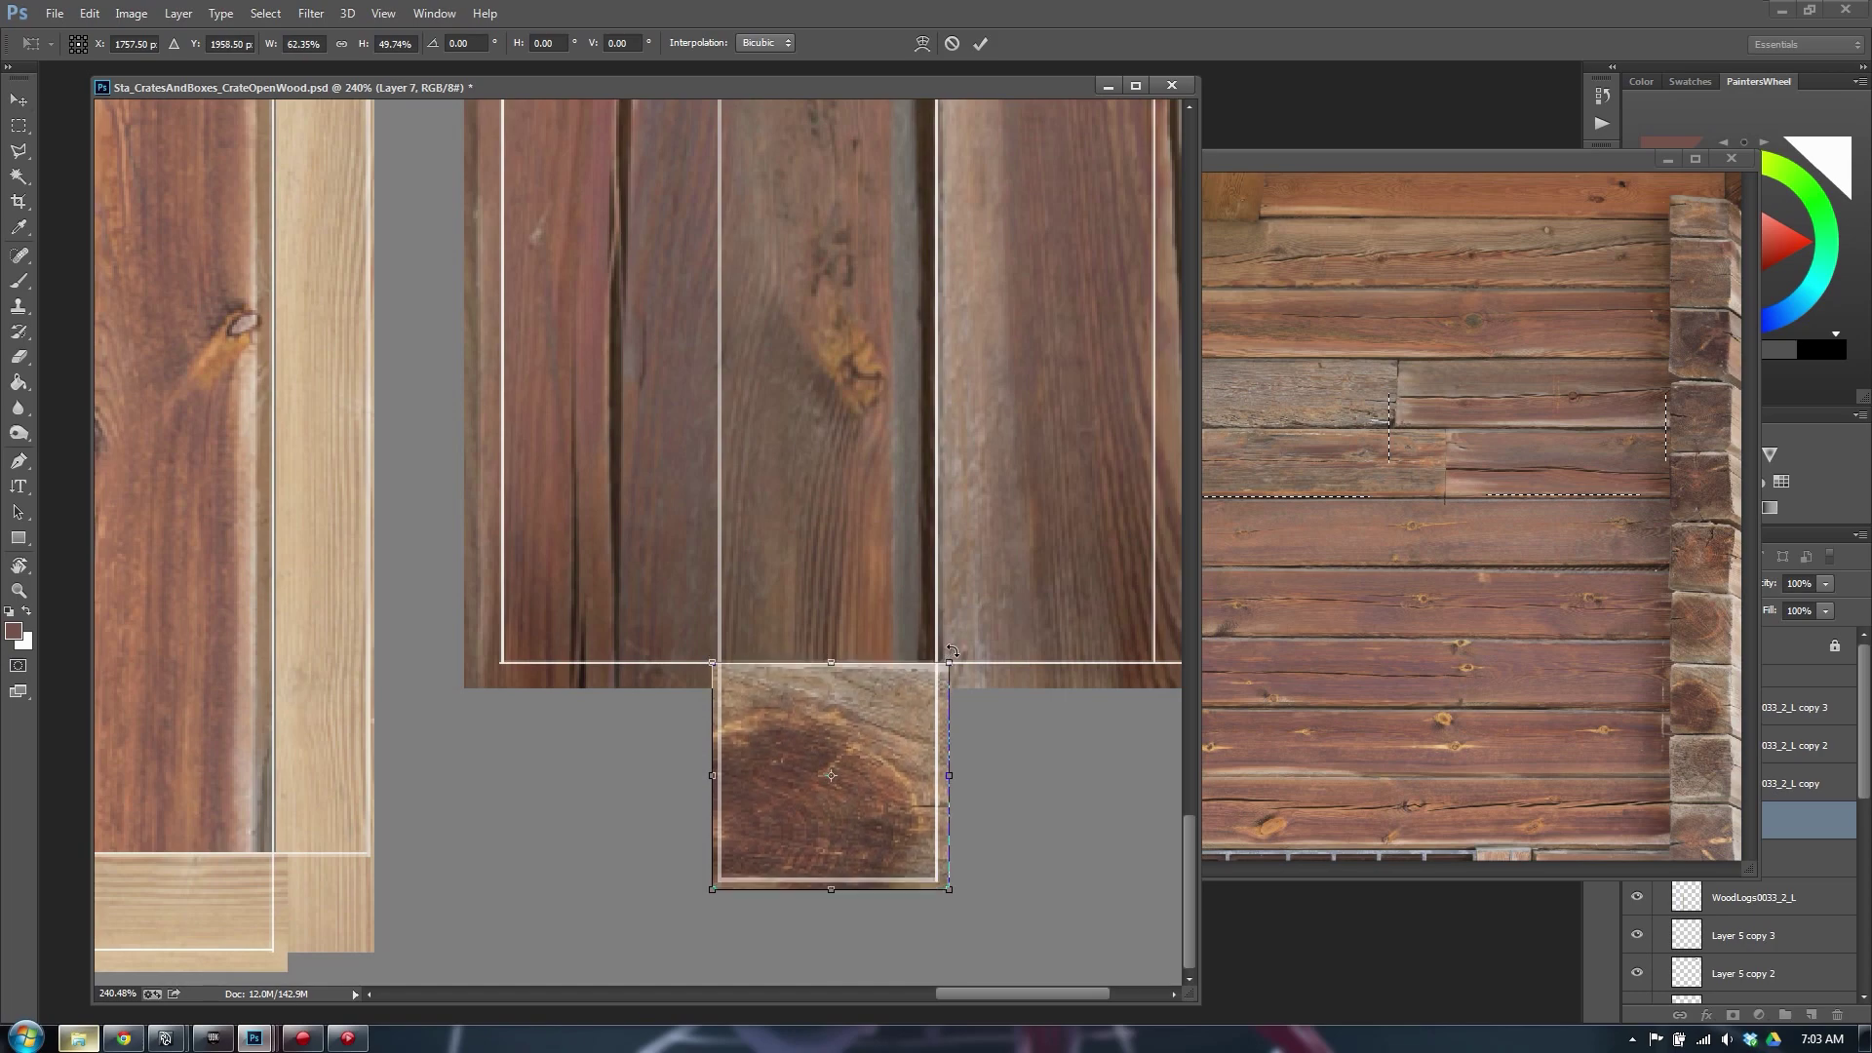
{"action": "key", "text": "Return"}
{"action": "scroll", "coordinate": [939, 624], "scroll_direction": "down", "scroll_amount": 9, "text": "alt"}
Copy a darker log end from the right side of the wood photo and paste it into the crate texture
{"action": "left_click", "coordinate": [1492, 460]}
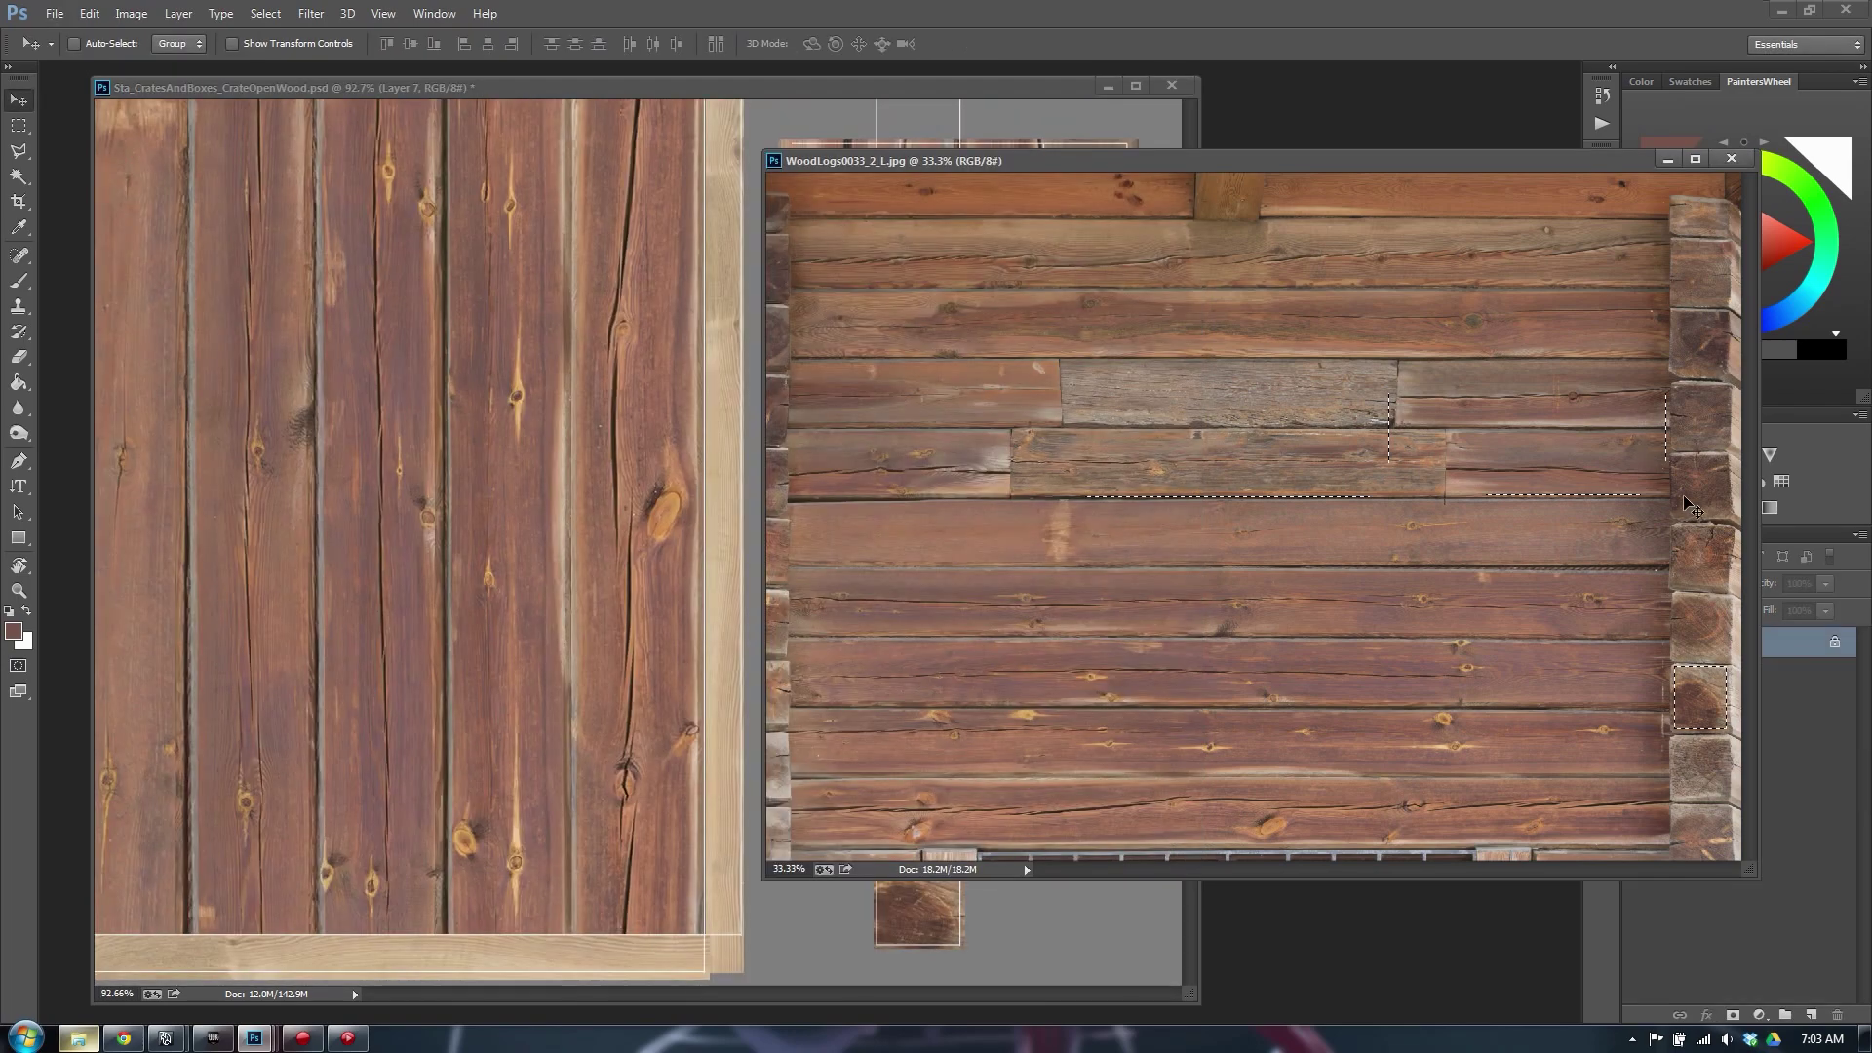
{"action": "key", "text": "m"}
{"action": "left_click_drag", "start_coordinate": [1672, 456], "coordinate": [1729, 516]}
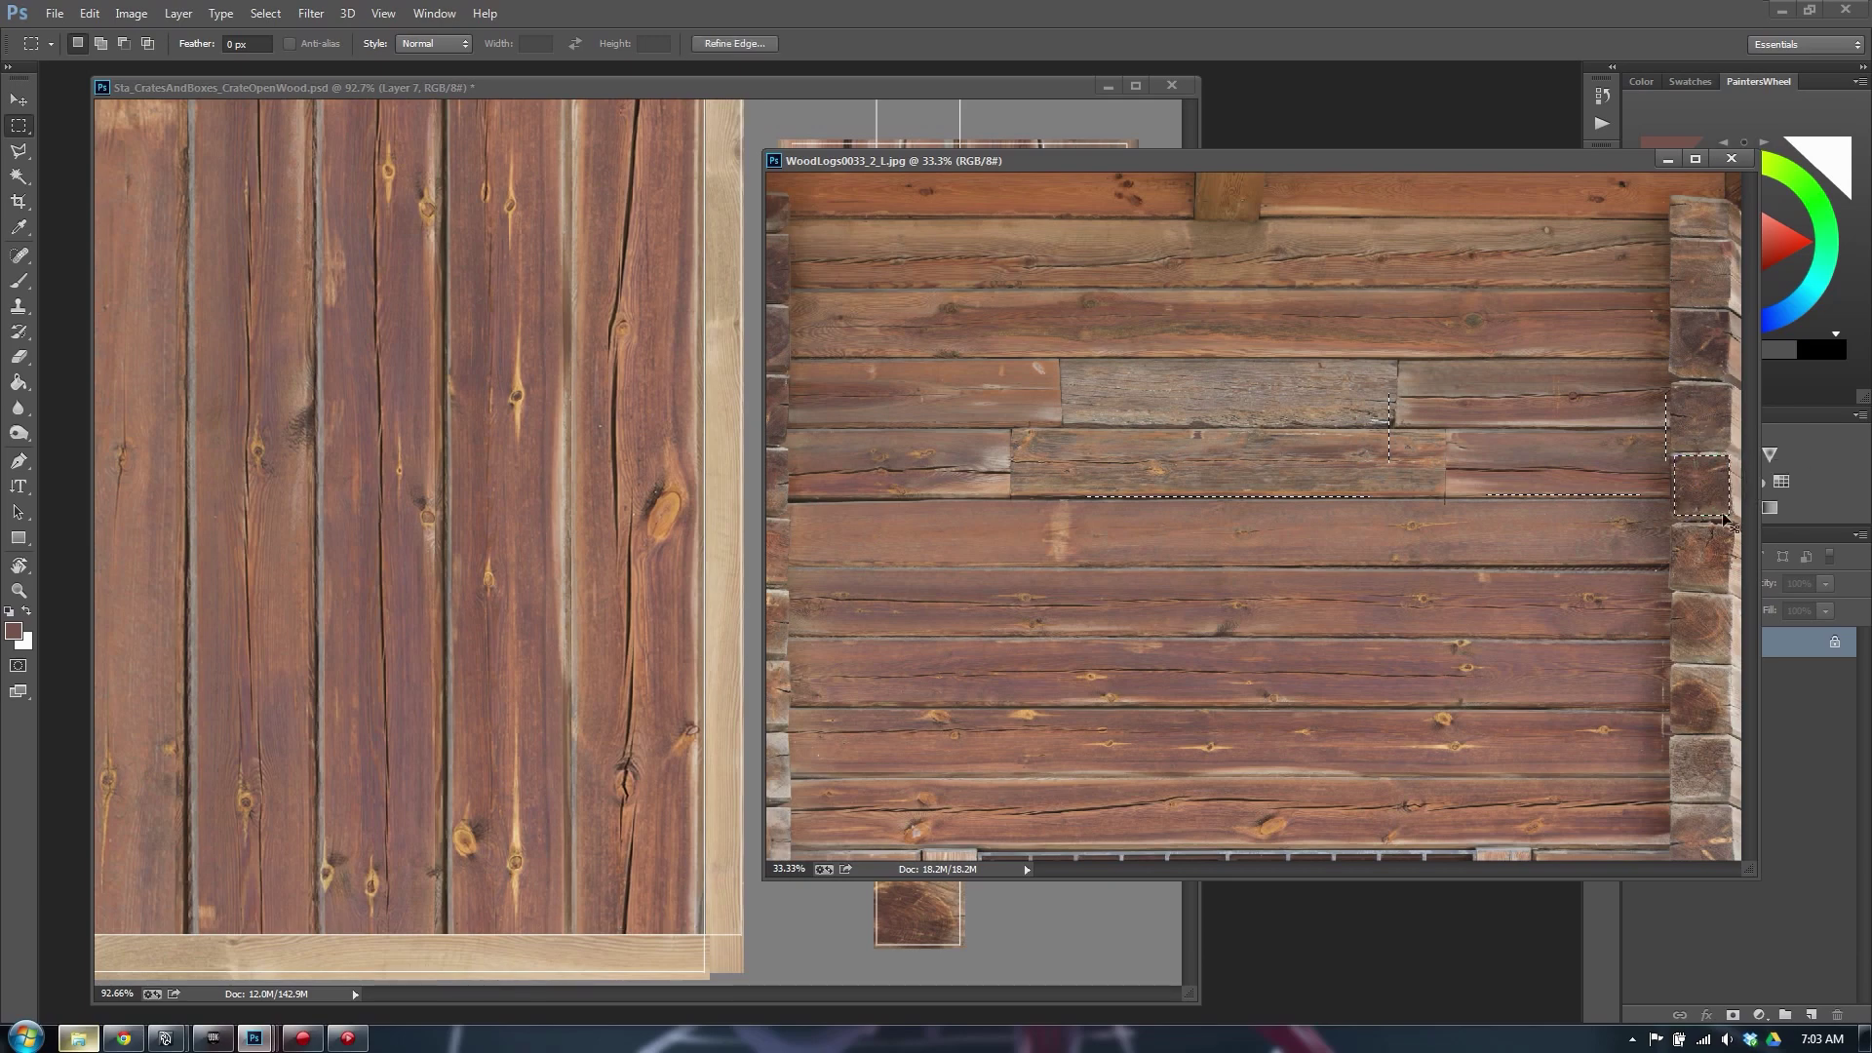
{"action": "left_click", "coordinate": [574, 459]}
{"action": "scroll", "coordinate": [872, 312], "scroll_direction": "up", "scroll_amount": 3}
{"action": "key", "text": "ctrl+v"}
{"action": "key", "text": "v"}
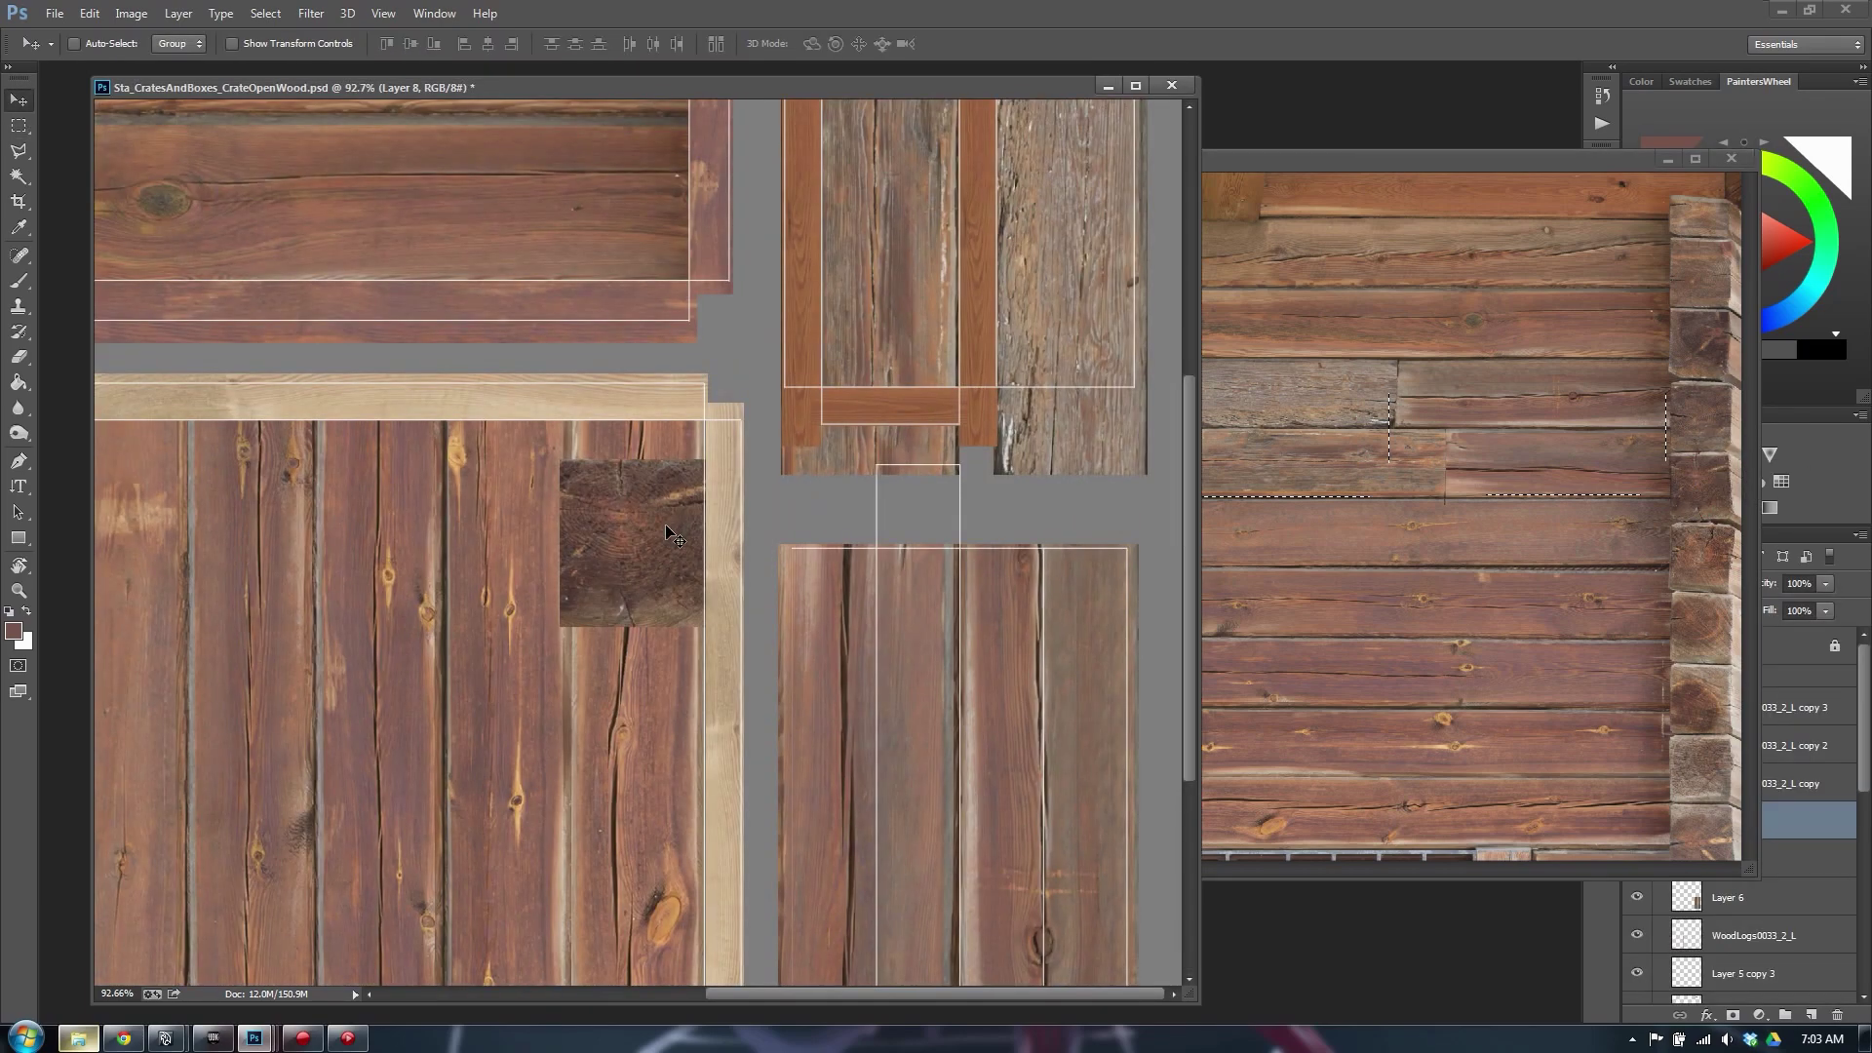
Fit the dark log end to the small UV square above the short planks, scaling it to 57.31% by 52.69%
{"action": "left_click_drag", "start_coordinate": [661, 537], "coordinate": [948, 502]}
{"action": "key", "text": "ctrl+t"}
{"action": "left_click_drag", "start_coordinate": [844, 426], "coordinate": [873, 460]}
{"action": "left_click_drag", "start_coordinate": [983, 580], "coordinate": [961, 534]}
{"action": "scroll", "coordinate": [951, 546], "scroll_direction": "up", "scroll_amount": 8, "text": "alt"}
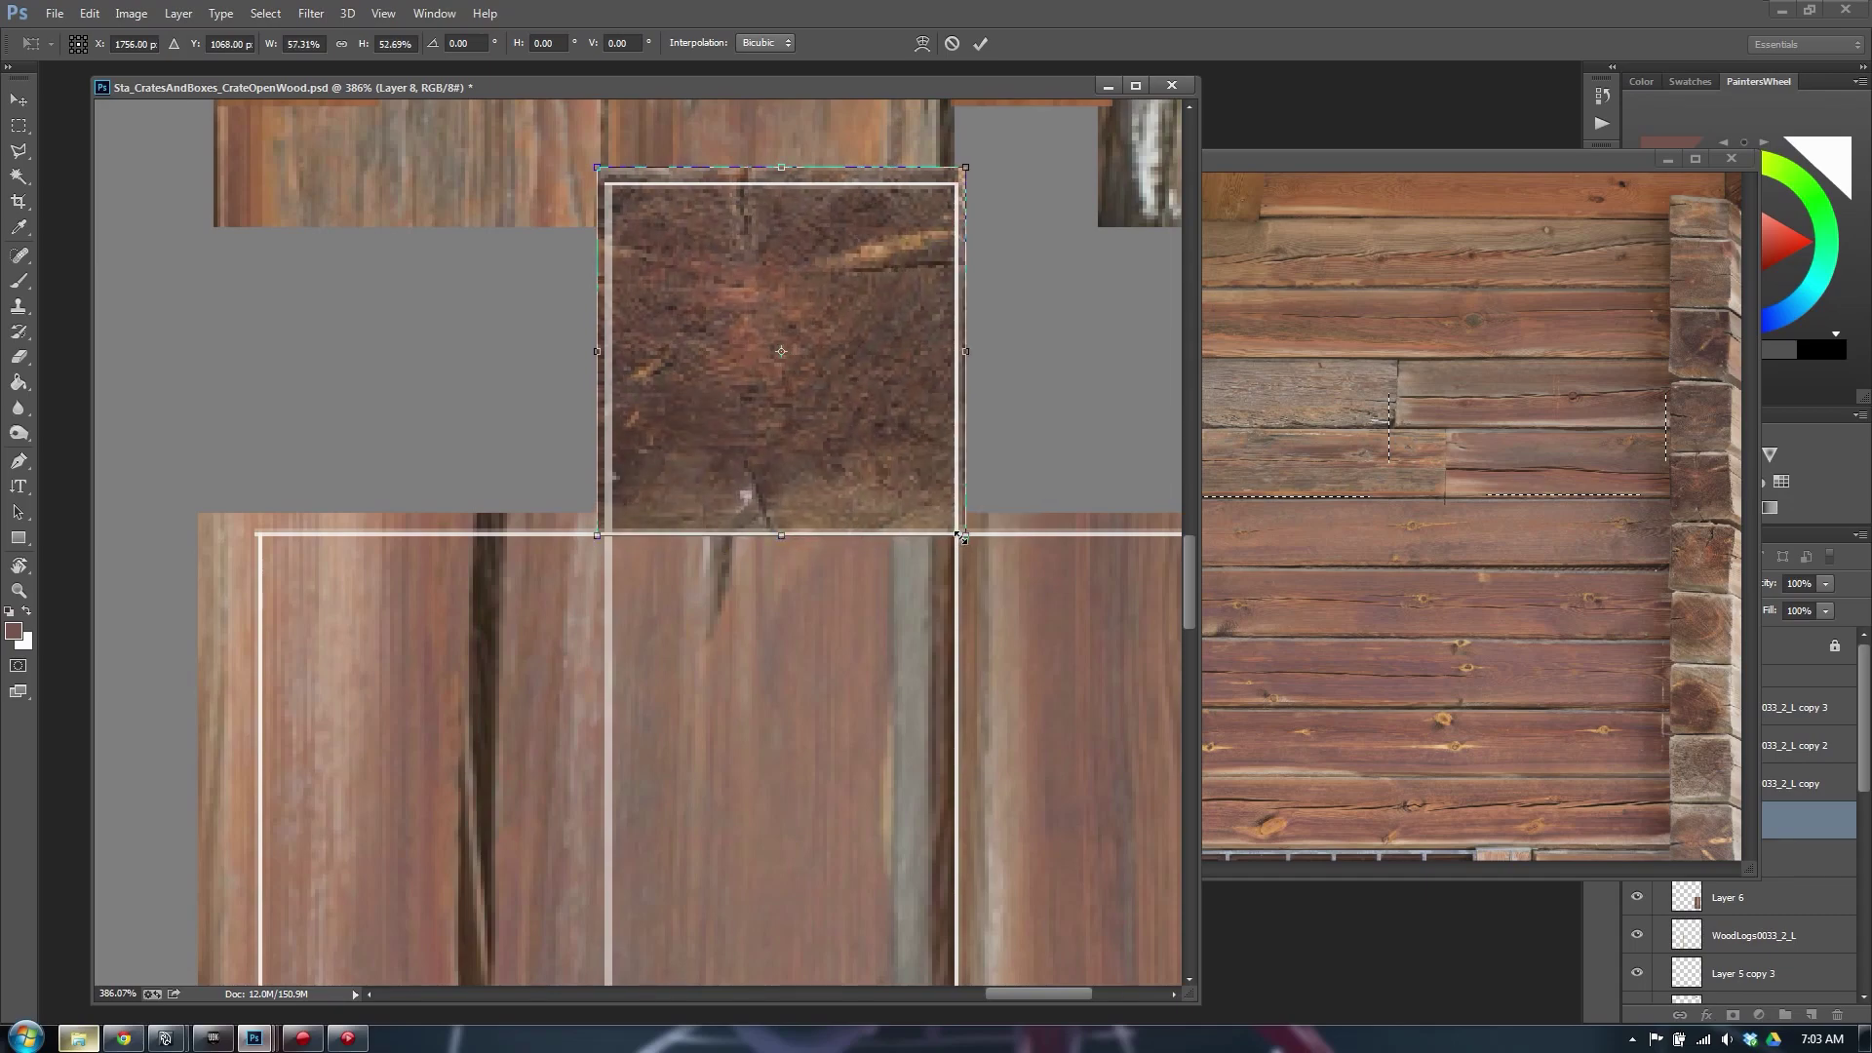
{"action": "key", "text": "Return"}
{"action": "scroll", "coordinate": [737, 536], "scroll_direction": "down", "scroll_amount": 10, "text": "alt"}
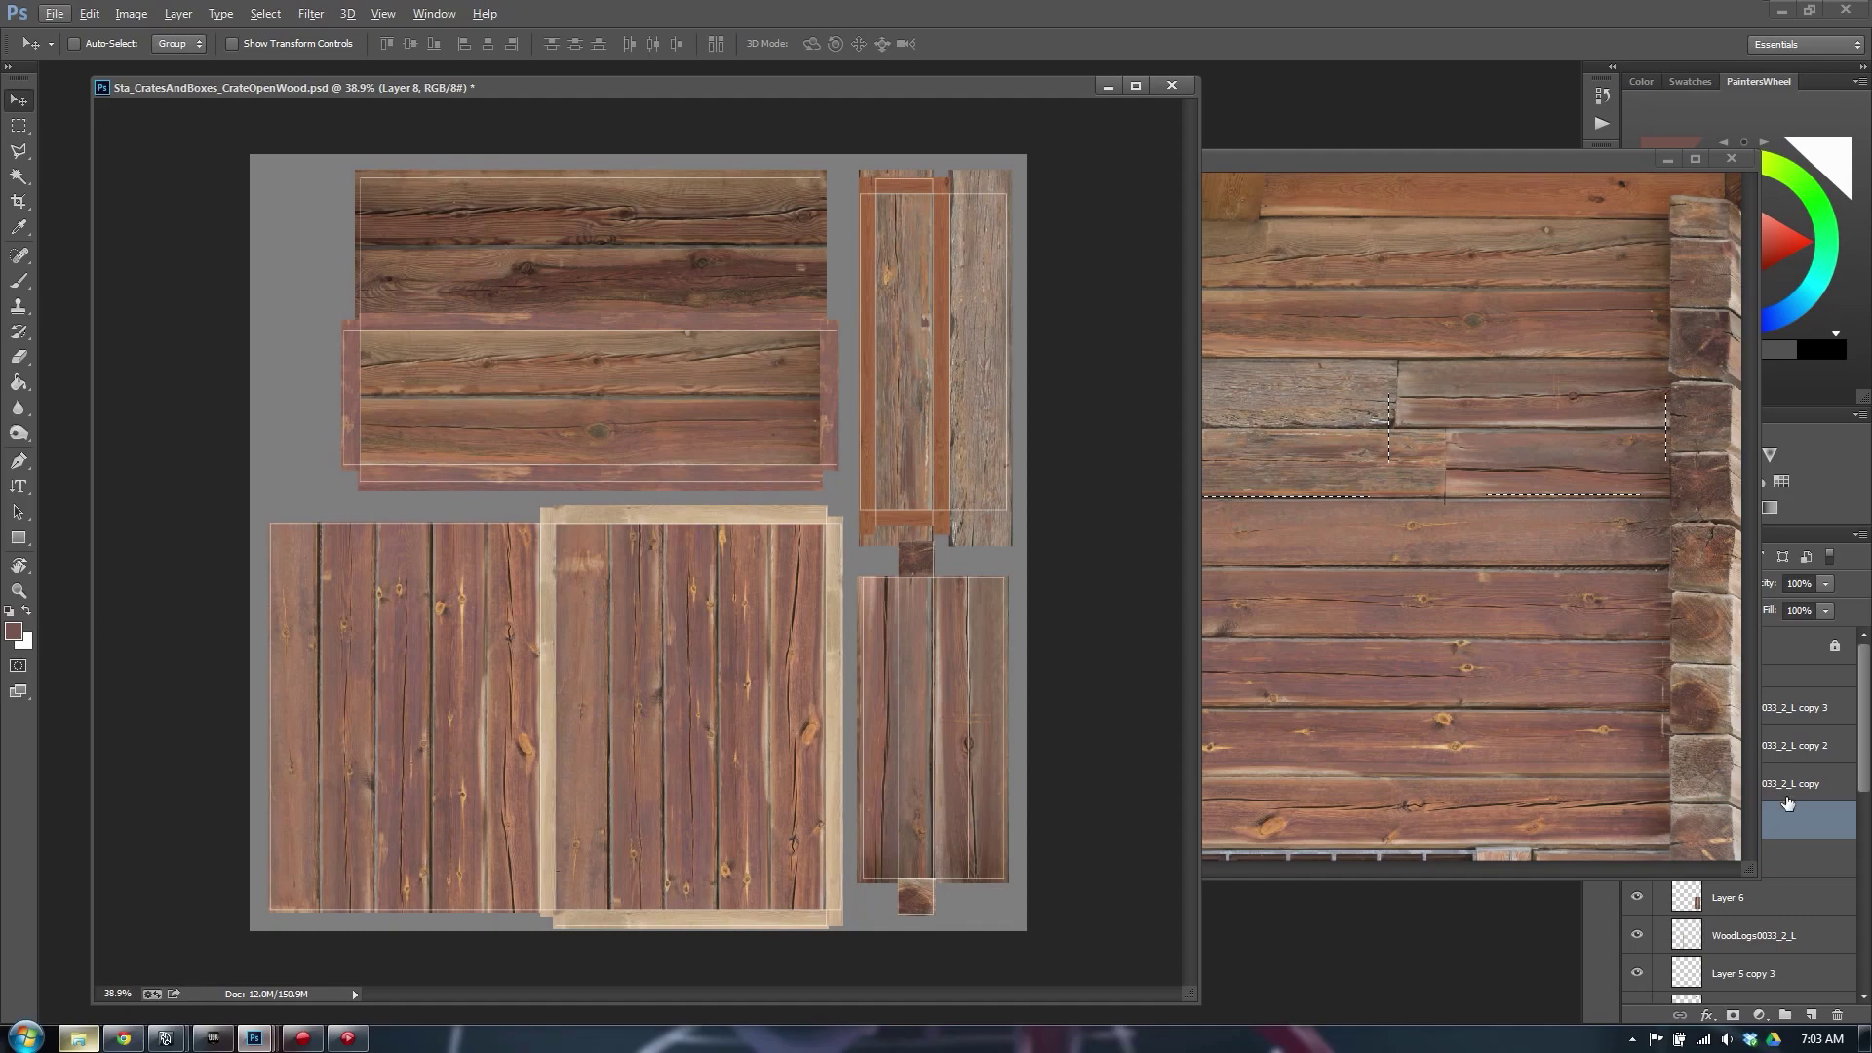
Close the WoodLogs0033_2_L.jpg photo and save the crate texture document
{"action": "left_click", "coordinate": [1810, 747]}
{"action": "left_click", "coordinate": [1671, 188]}
{"action": "left_click", "coordinate": [1731, 158]}
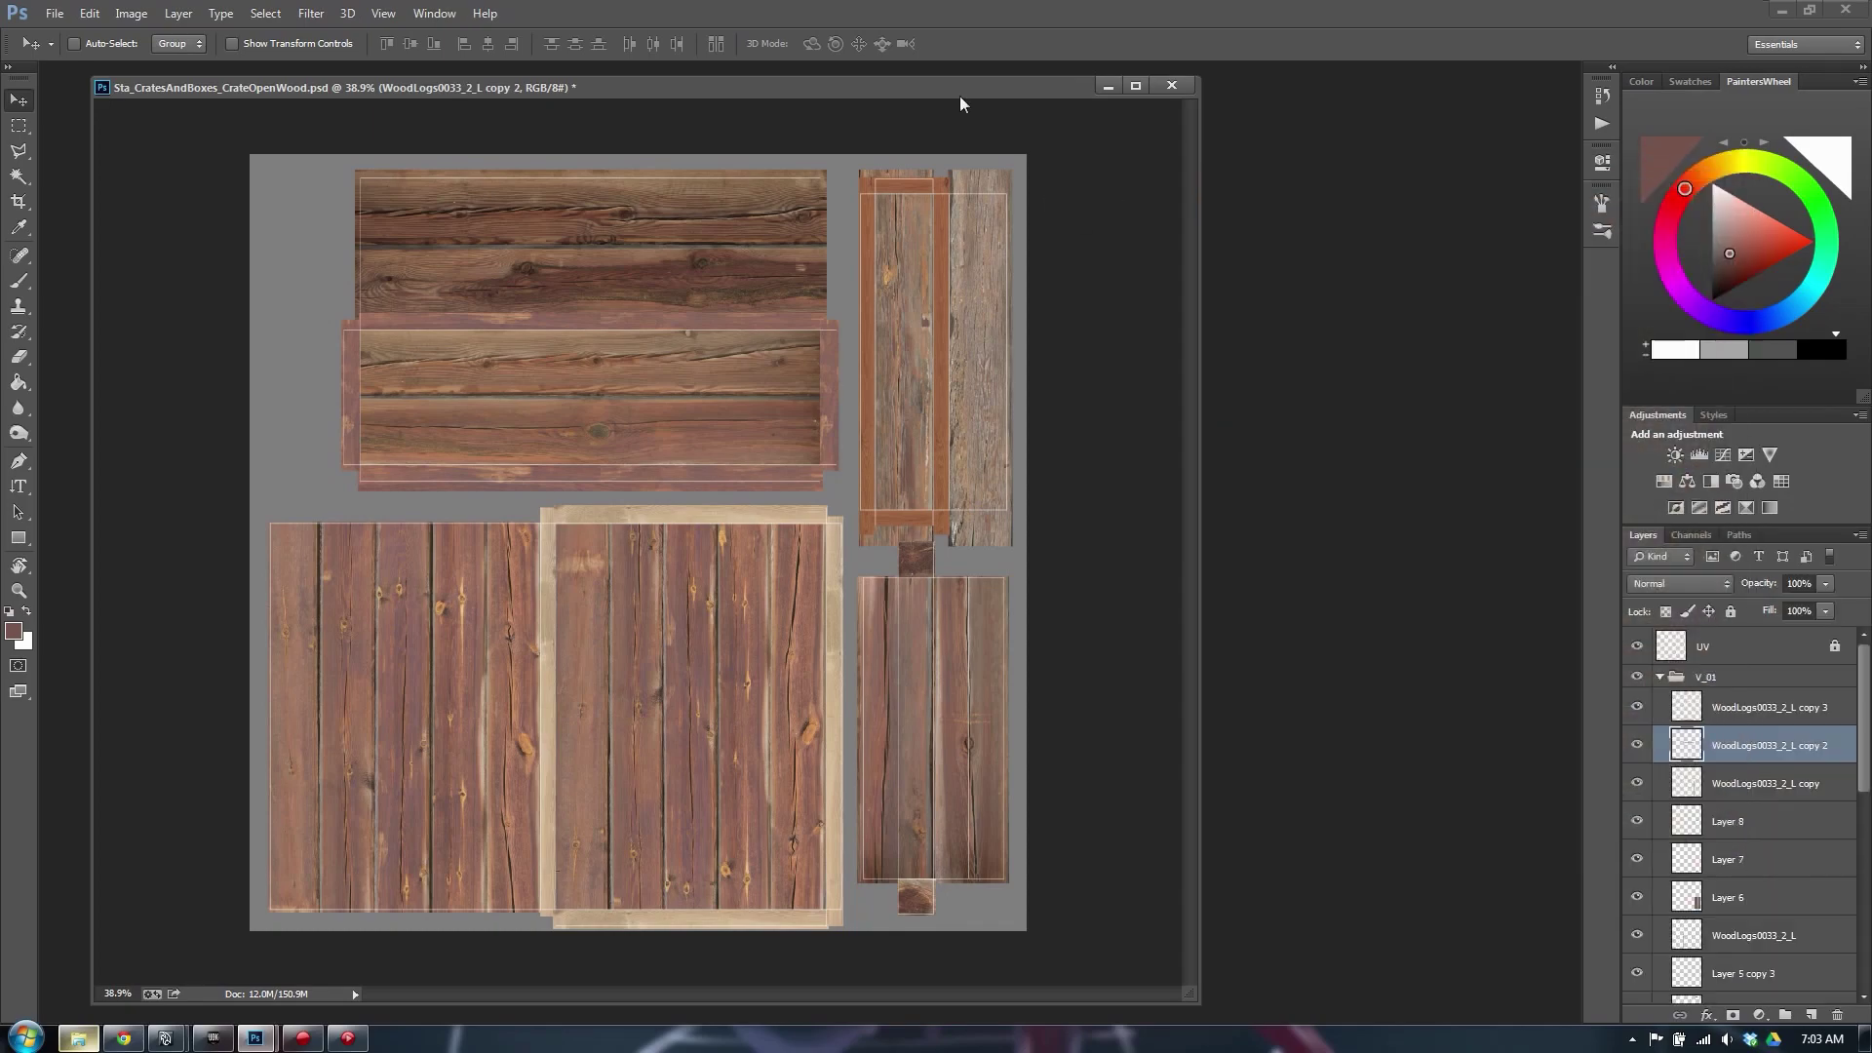
{"action": "left_click_drag", "start_coordinate": [955, 90], "coordinate": [979, 81]}
{"action": "scroll", "coordinate": [711, 505], "scroll_direction": "up", "scroll_amount": 2, "text": "alt"}
{"action": "scroll", "coordinate": [712, 505], "scroll_direction": "down", "scroll_amount": 3, "text": "alt"}
{"action": "key", "text": "ctrl+s"}
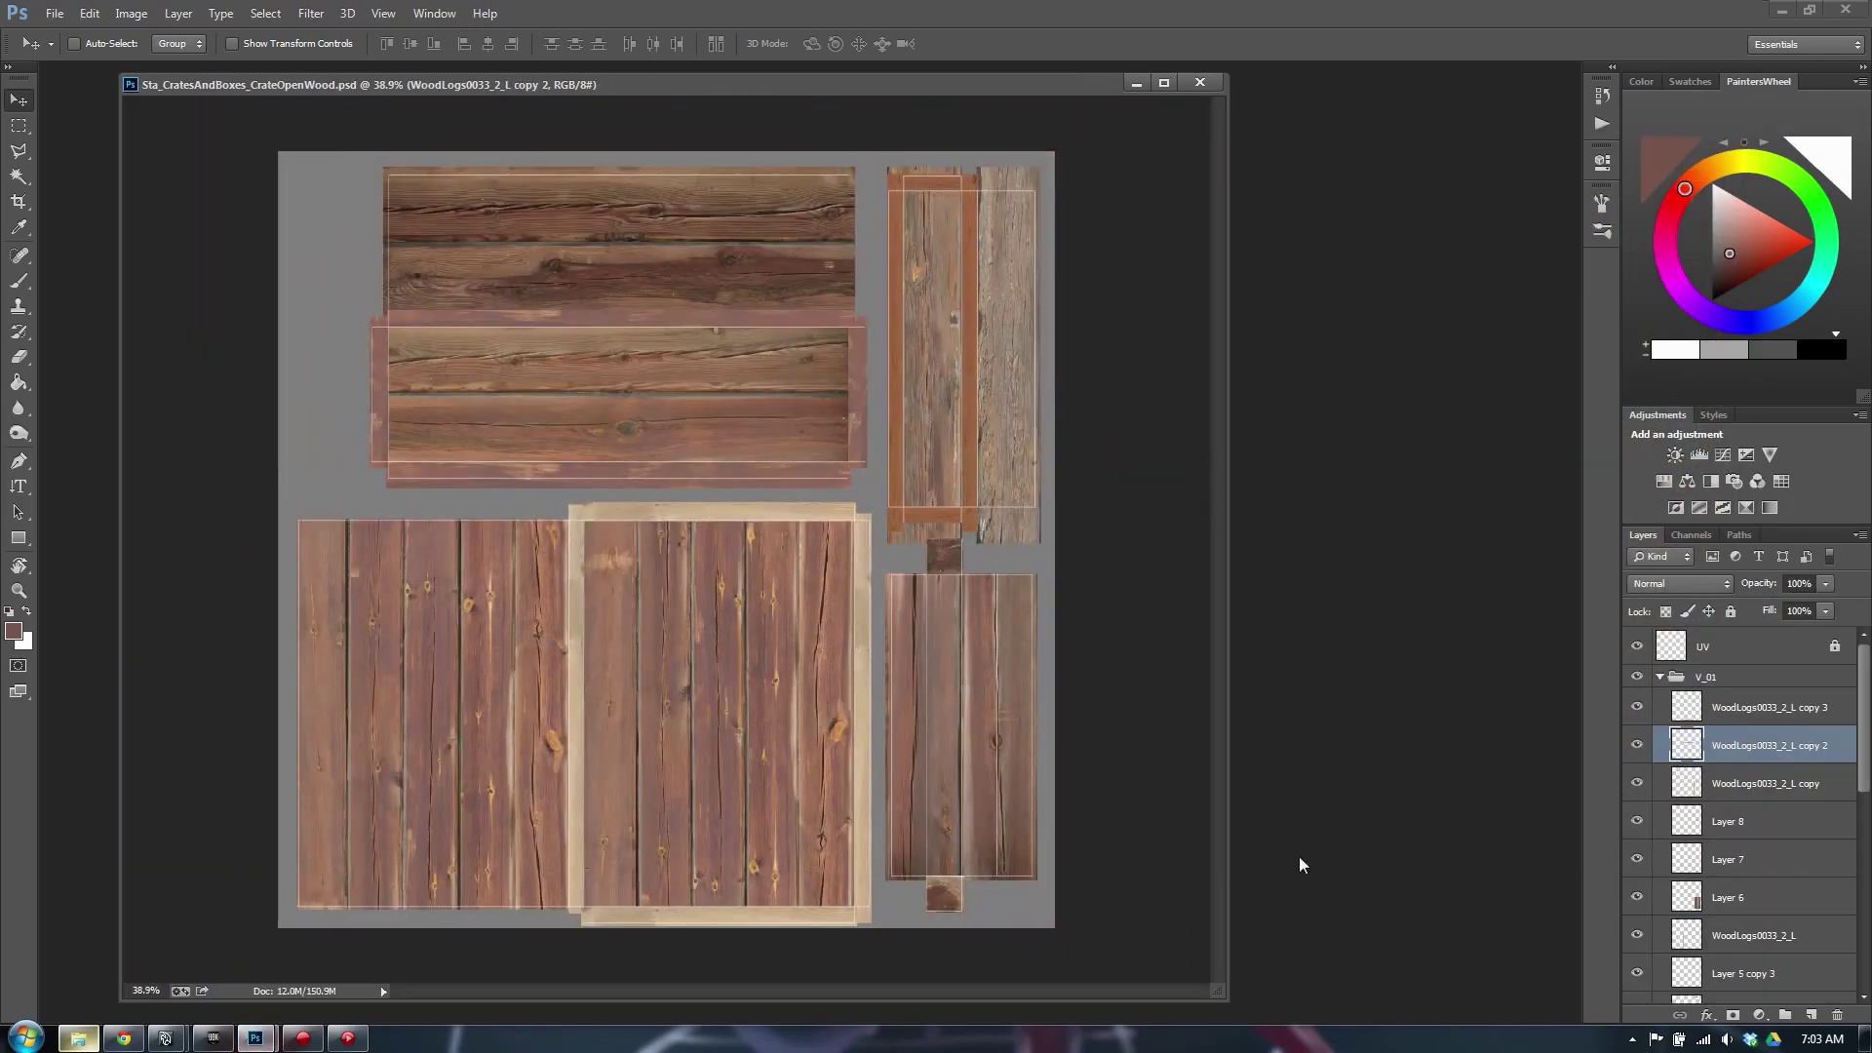
{"action": "left_click_drag", "start_coordinate": [1225, 996], "coordinate": [957, 675]}
{"action": "key", "text": "f"}
{"action": "left_click", "coordinate": [1742, 738]}
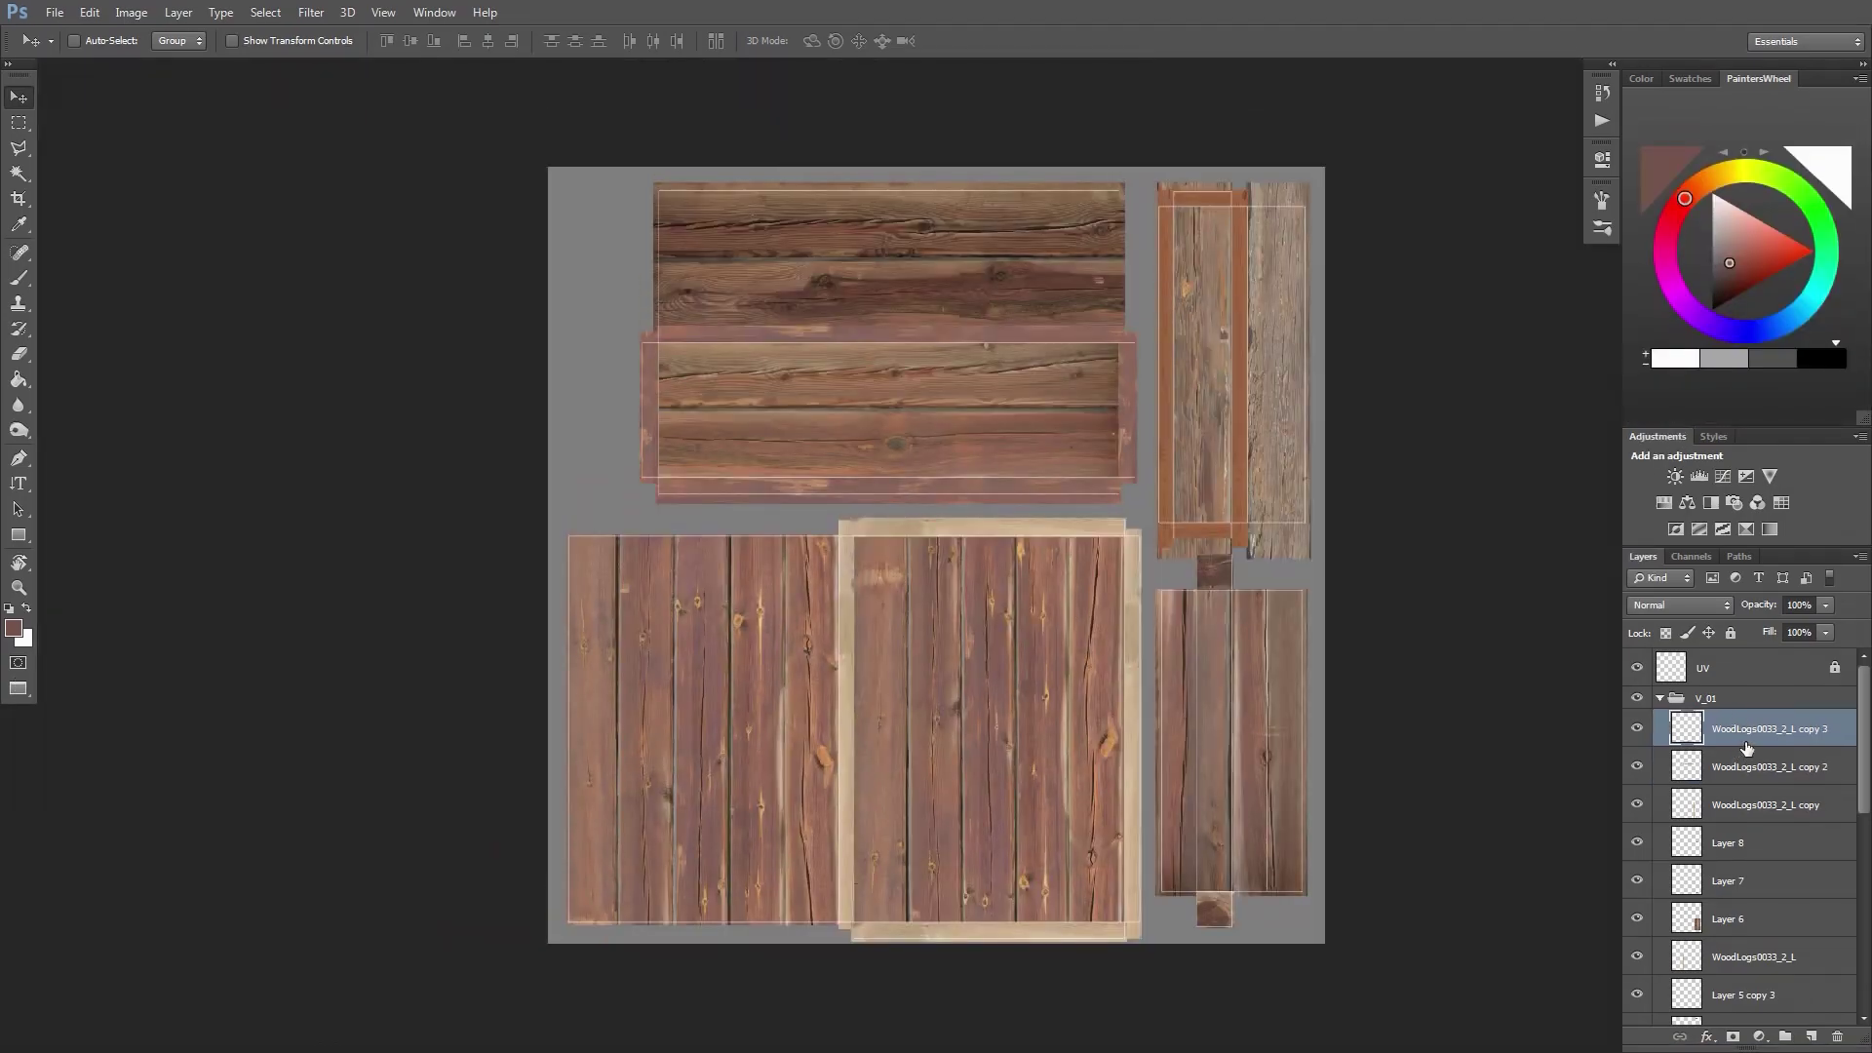
{"action": "key", "text": "f"}
{"action": "key", "text": "f"}
{"action": "key", "text": "alt+Tab"}
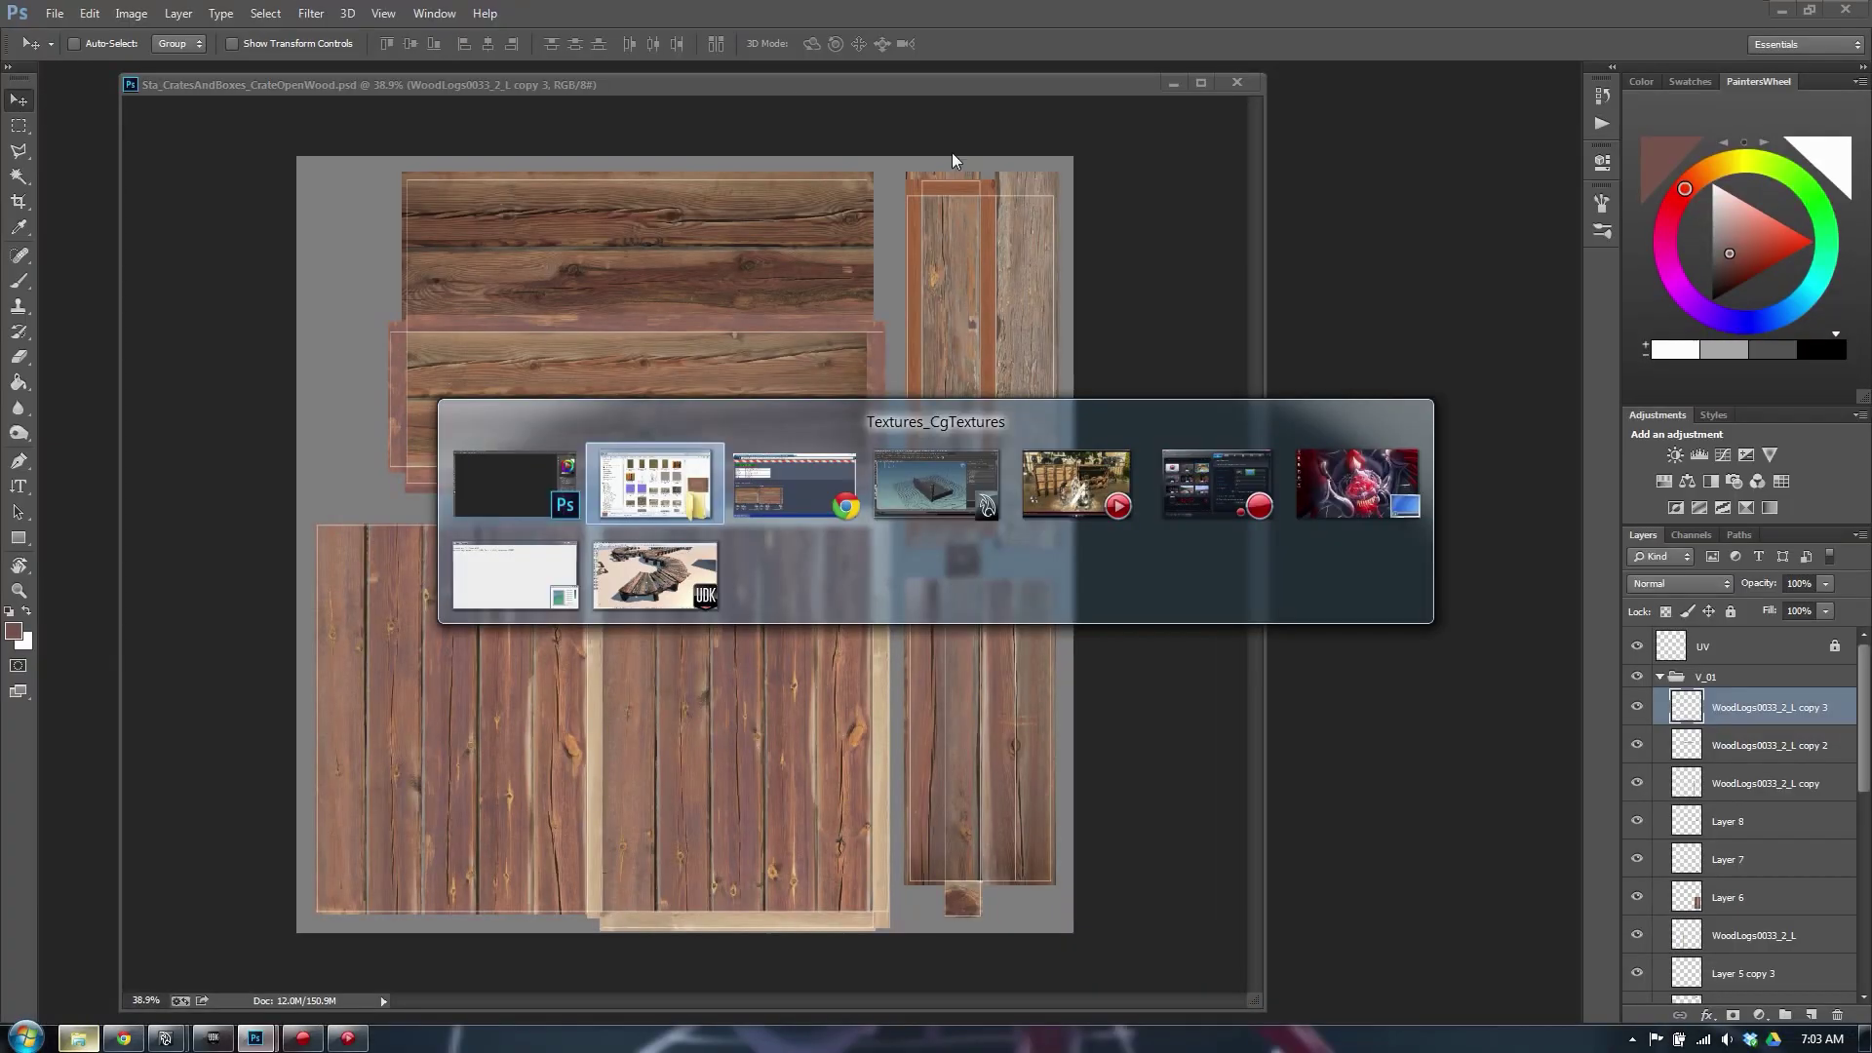
{"action": "key", "text": "alt+Tab"}
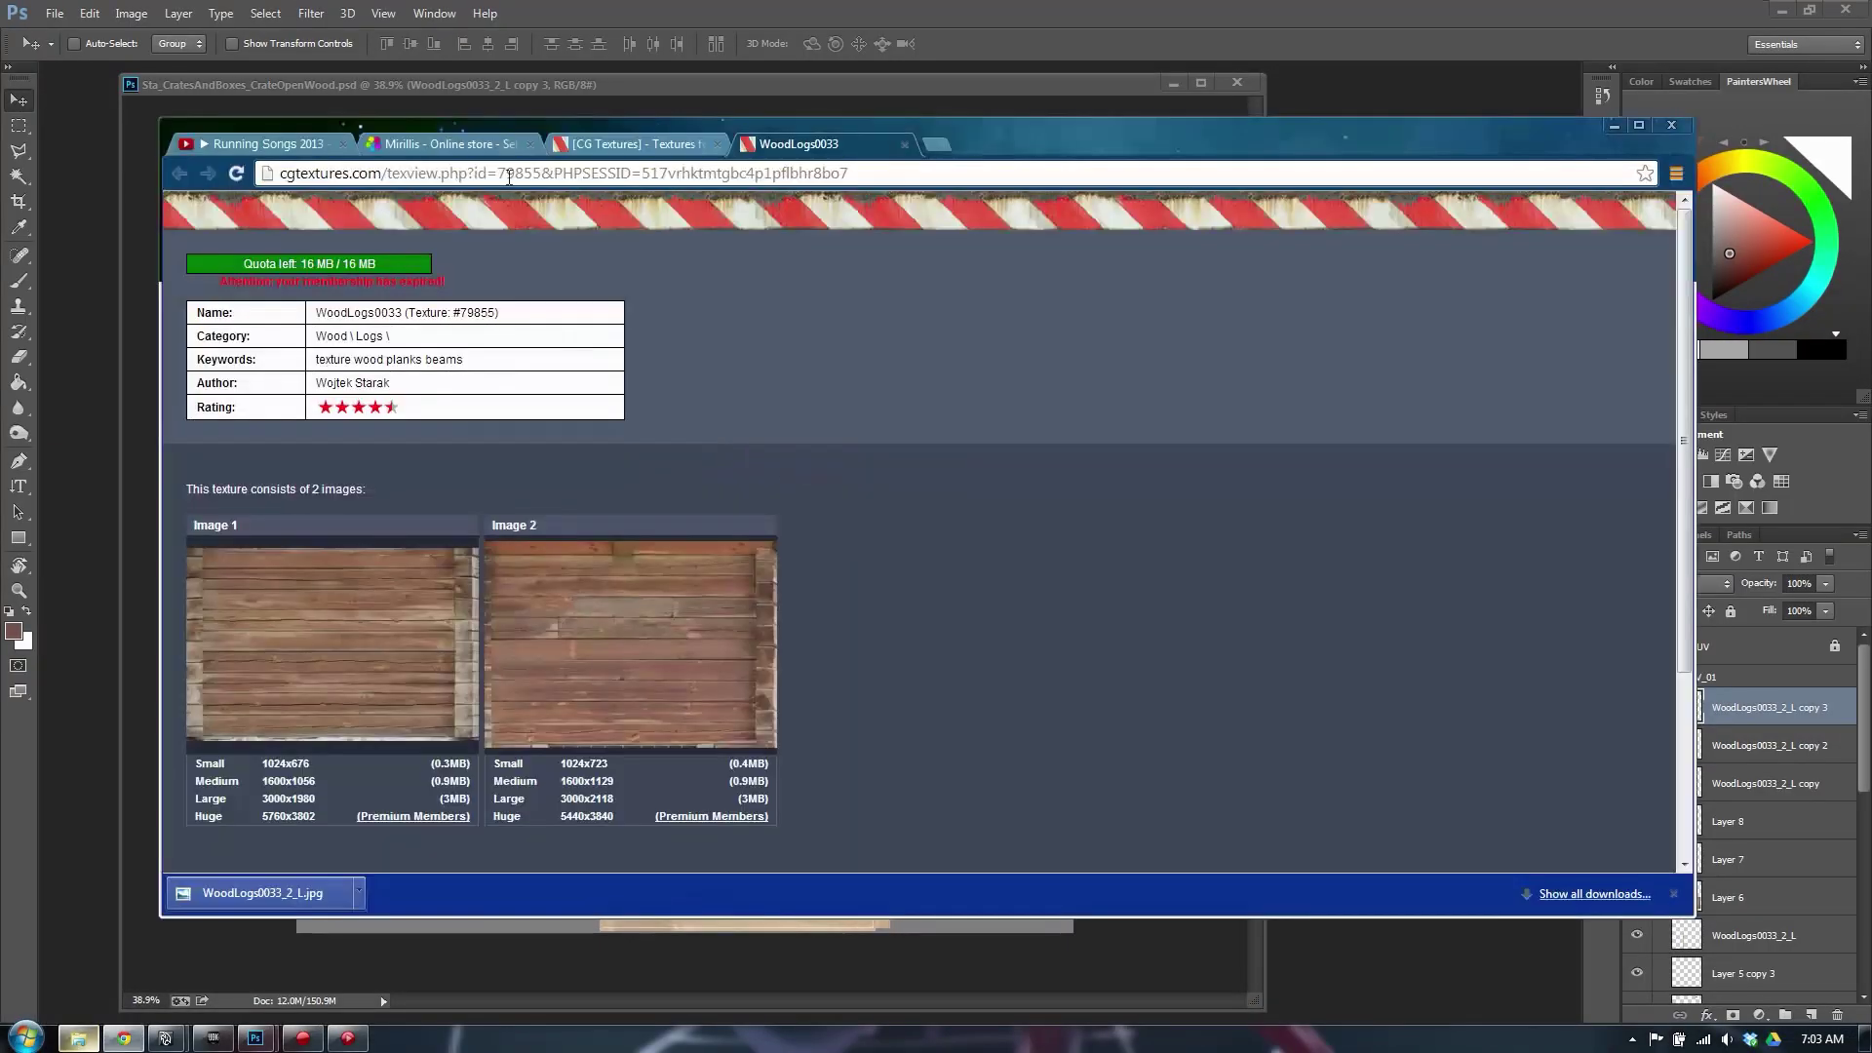
{"action": "left_click", "coordinate": [260, 144]}
{"action": "key", "text": "alt+Tab"}
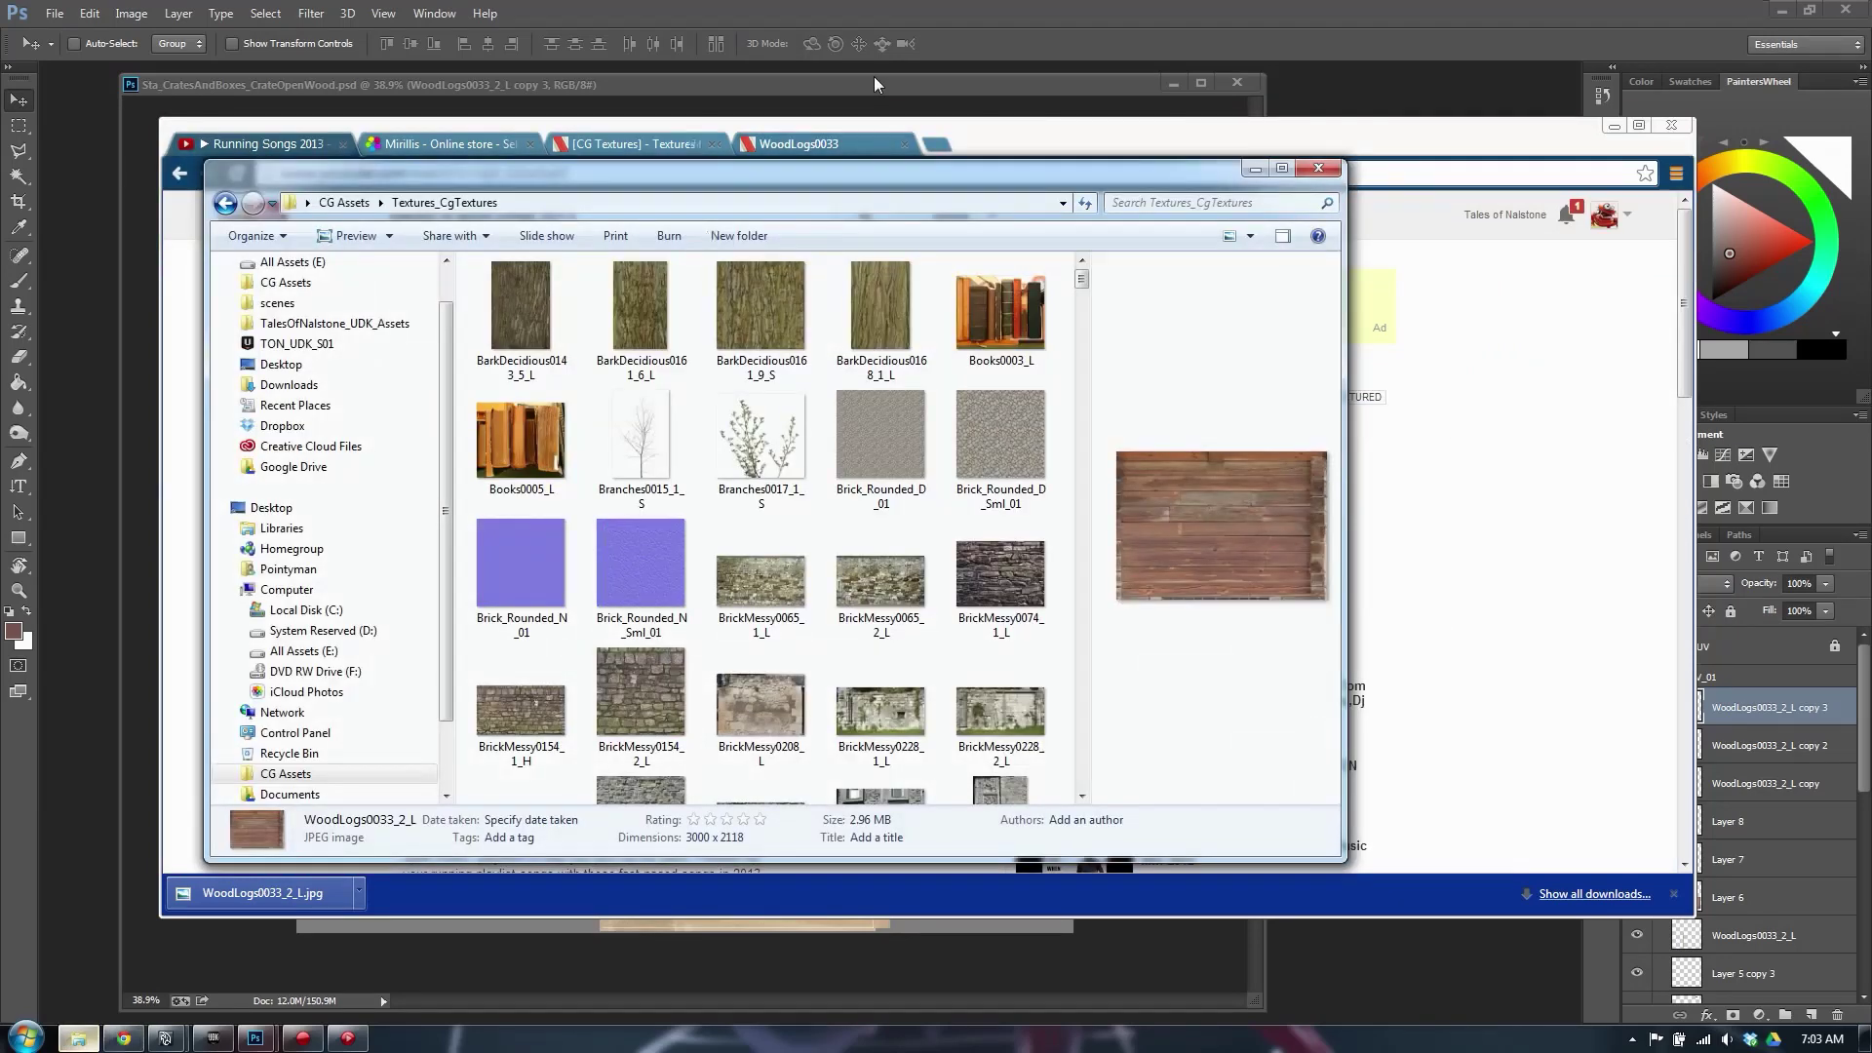
{"action": "left_click", "coordinate": [875, 84]}
{"action": "left_click_drag", "start_coordinate": [1869, 717], "coordinate": [1869, 607]}
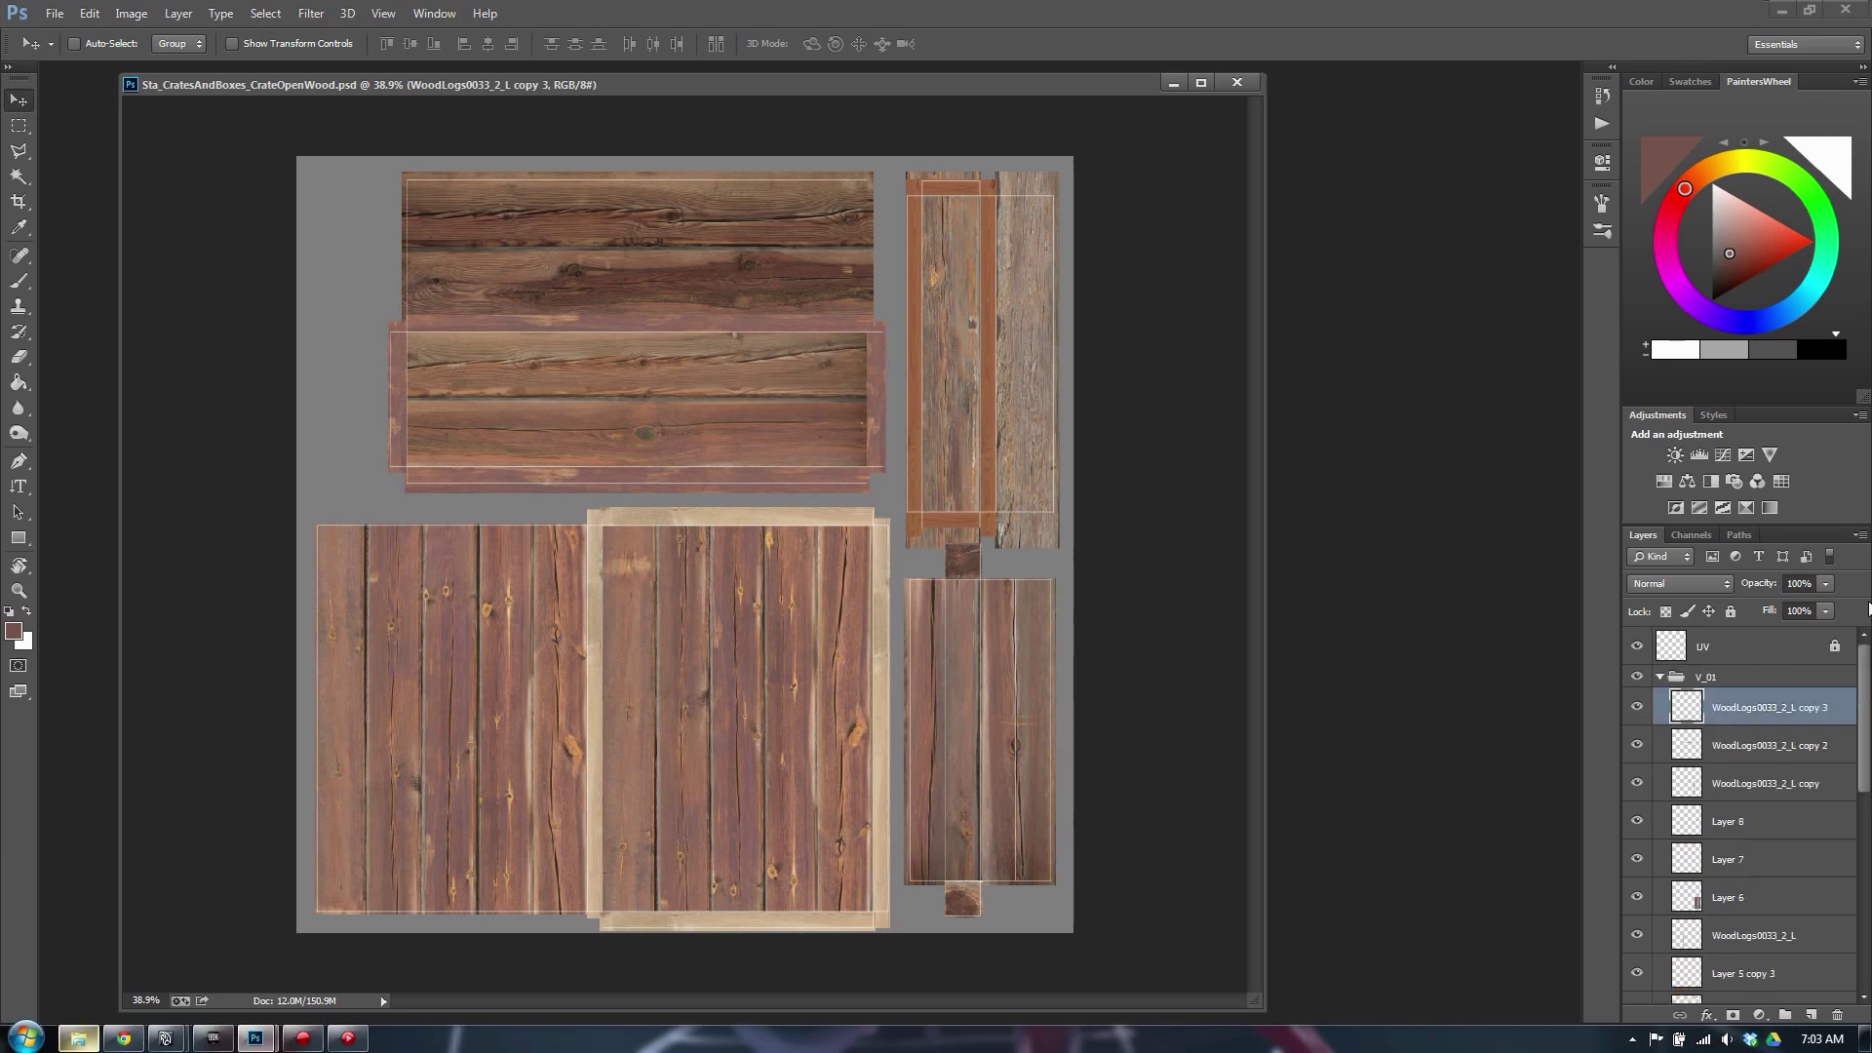
Try to merge Layer 8 with the three WoodLogs0033_2_L copy layers, check the layer visibility, and undo the merge
{"action": "left_click", "coordinate": [1734, 752]}
{"action": "left_click", "coordinate": [1752, 719]}
{"action": "left_click", "coordinate": [1772, 821], "text": "shift"}
{"action": "key", "text": "ctrl+e"}
{"action": "left_click", "coordinate": [1762, 753]}
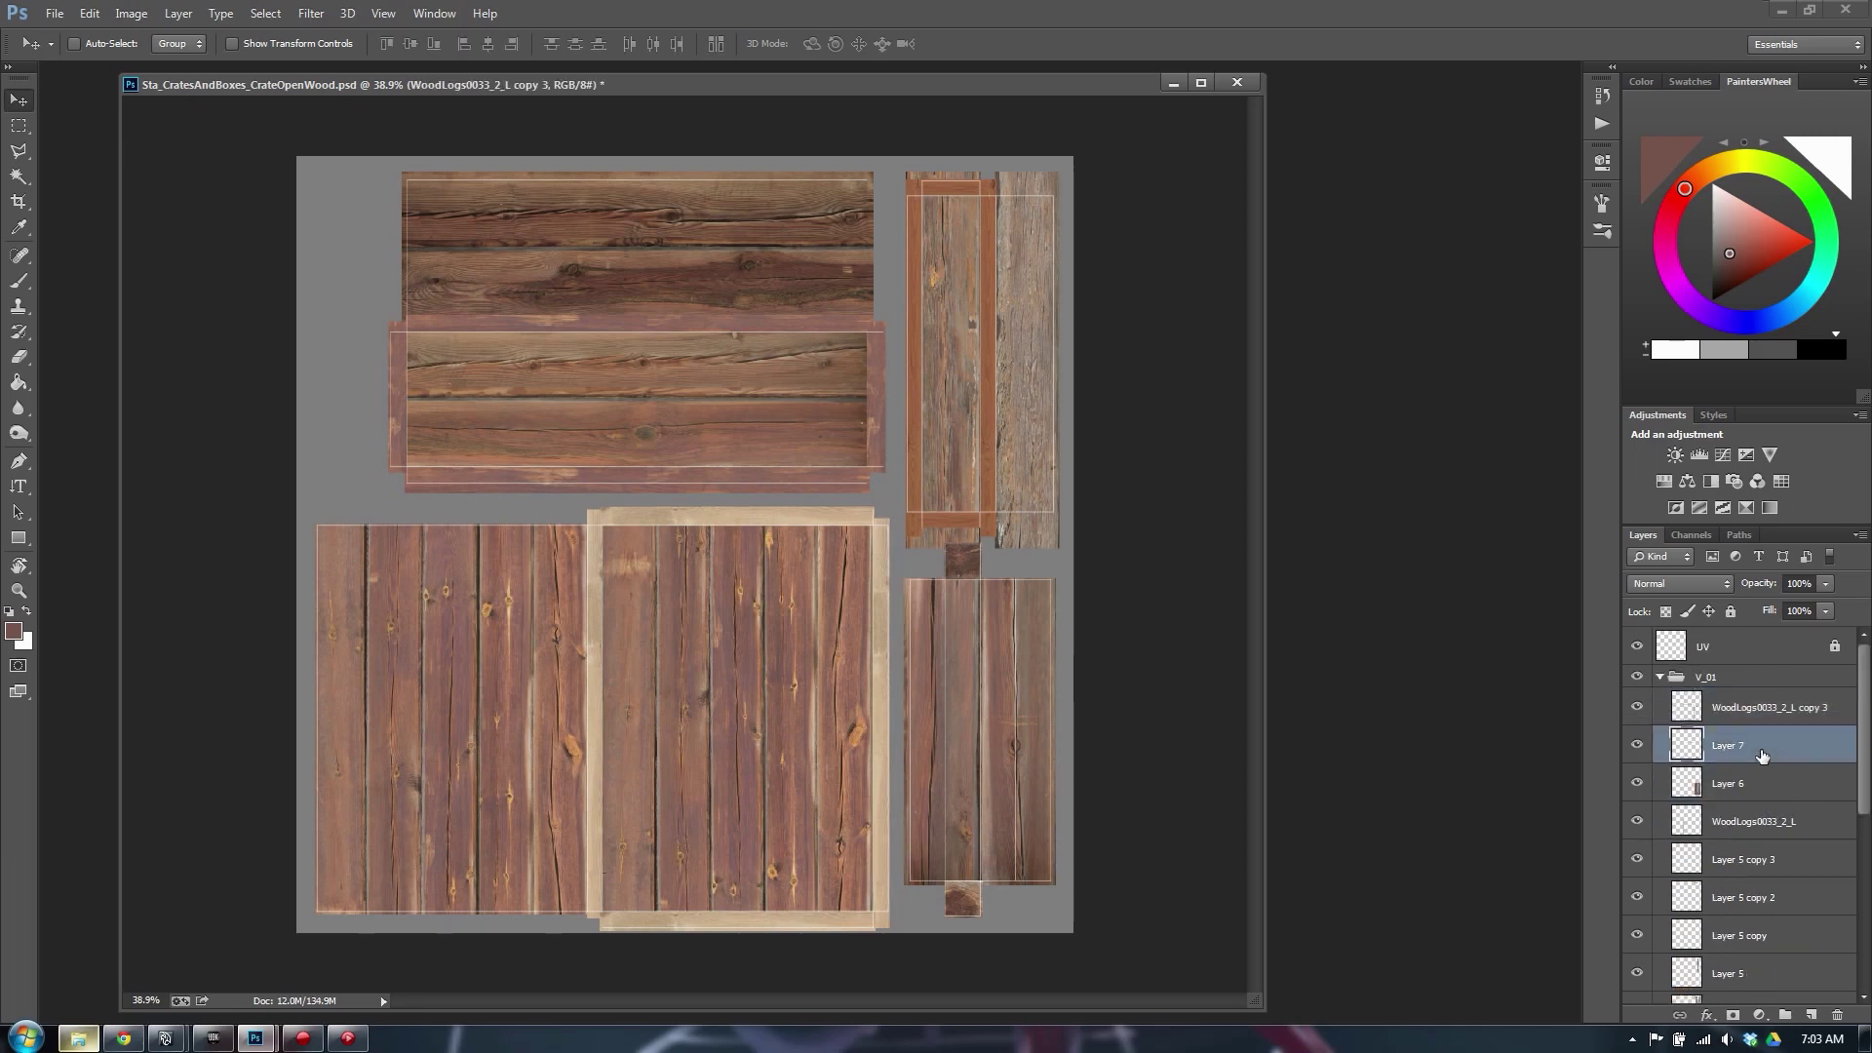
{"action": "left_click", "coordinate": [1638, 744]}
{"action": "left_click", "coordinate": [1638, 746]}
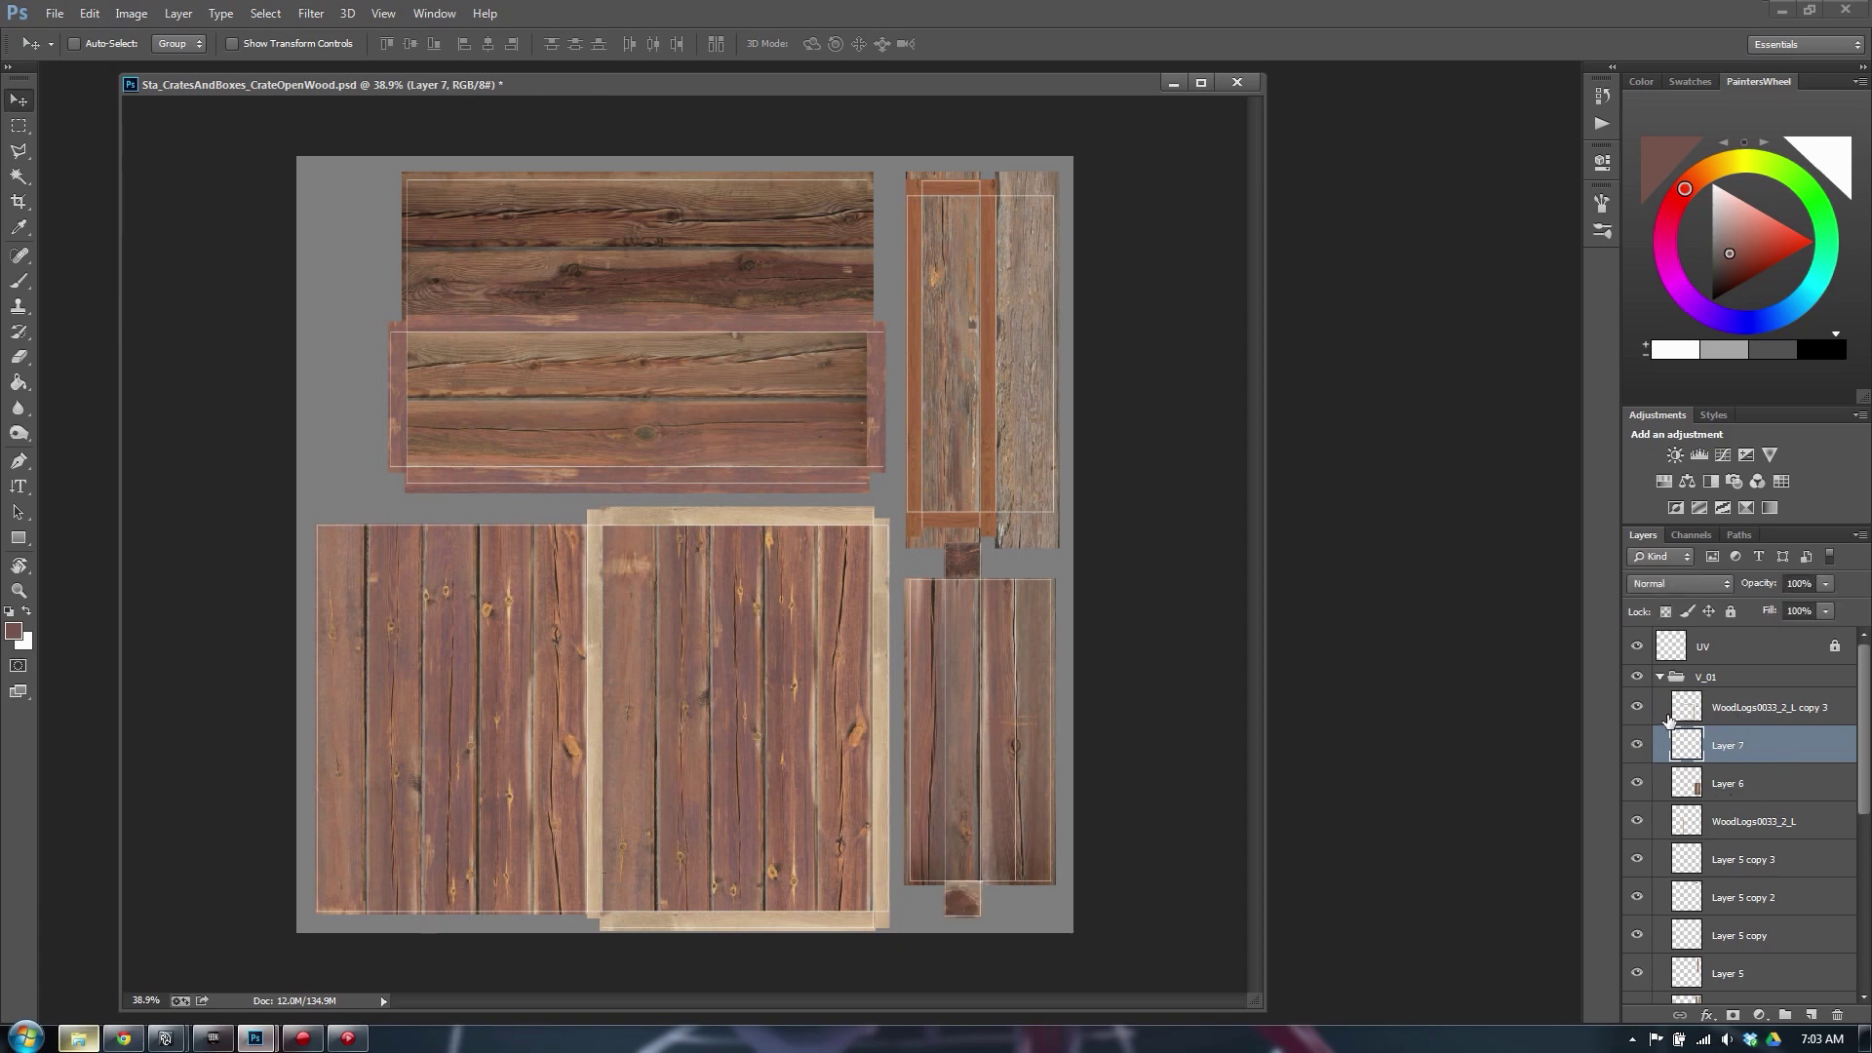
{"action": "left_click", "coordinate": [1641, 706]}
{"action": "left_click", "coordinate": [1642, 706]}
{"action": "key", "text": "ctrl+alt+z"}
{"action": "key", "text": "ctrl+alt+z"}
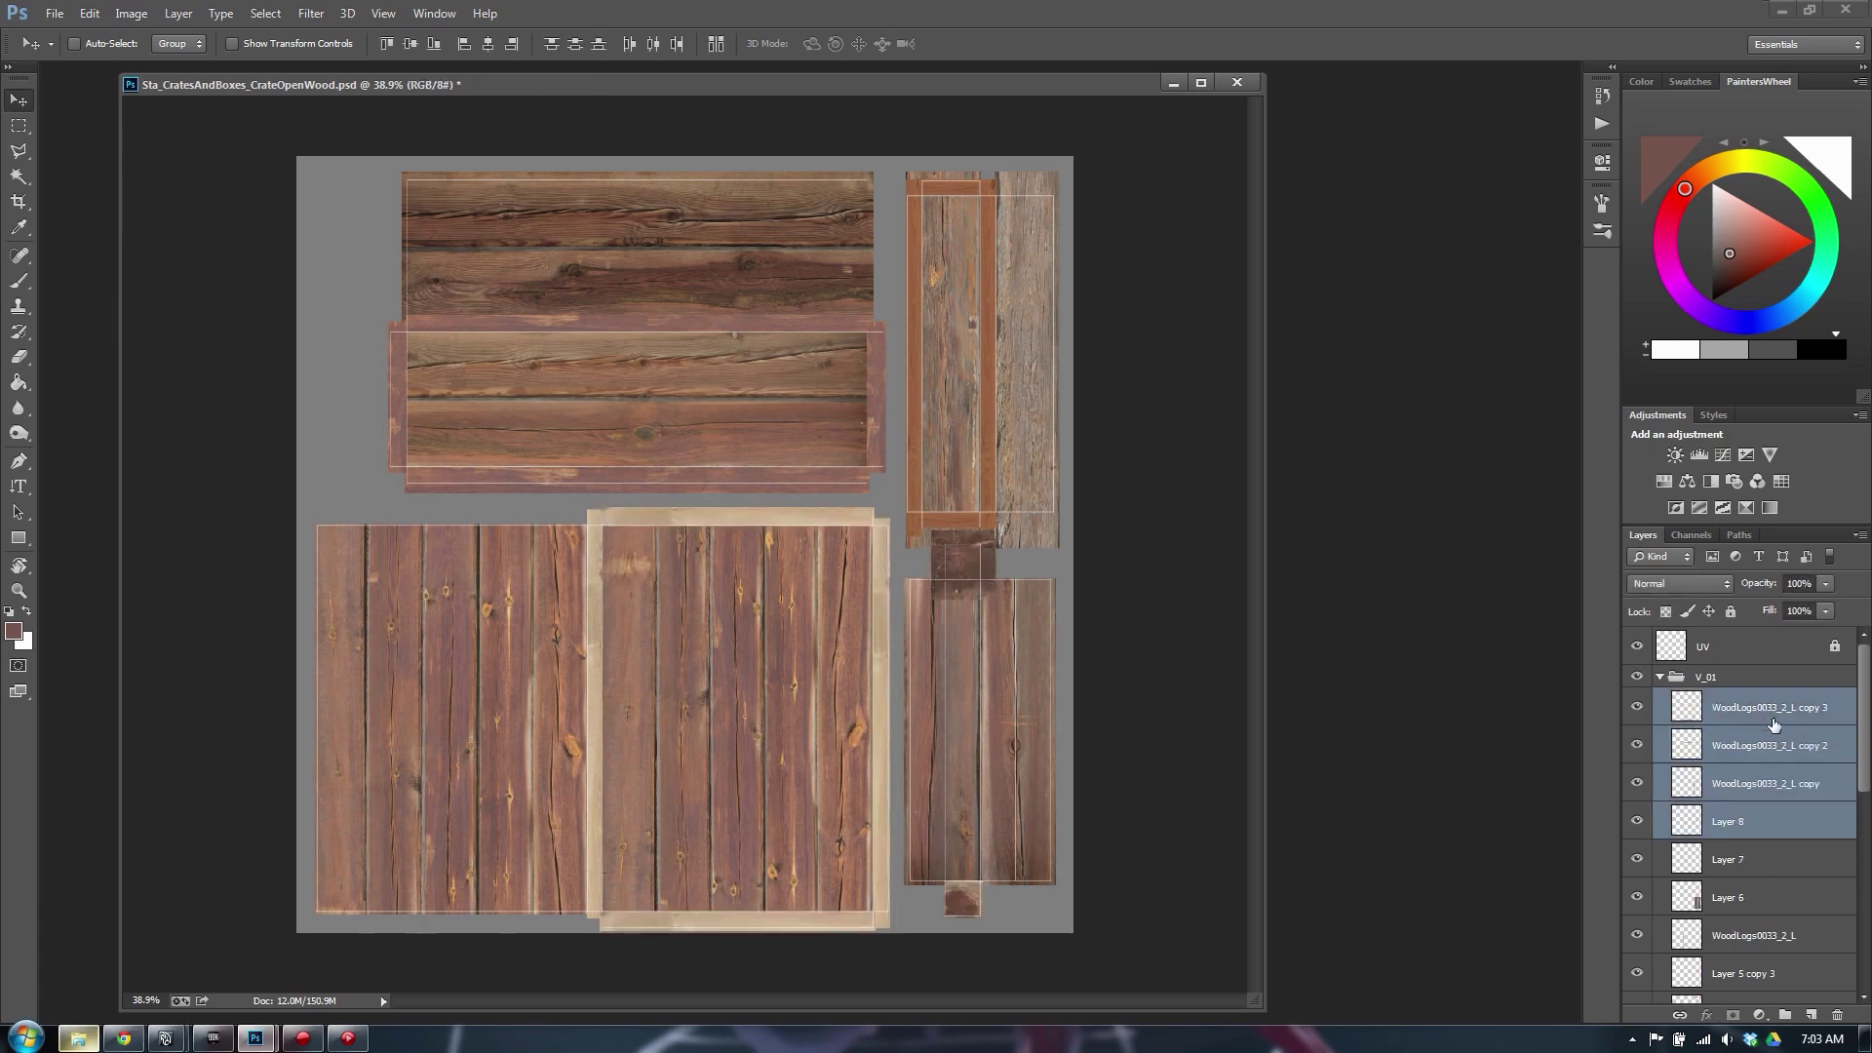
Try to merge Layers 8 and 7, undo it, and put the dark log end back on its UV square above the short planks
{"action": "left_click", "coordinate": [1769, 821]}
{"action": "left_click", "coordinate": [1734, 858]}
{"action": "left_click", "coordinate": [1762, 832]}
{"action": "left_click", "coordinate": [1746, 863], "text": "shift"}
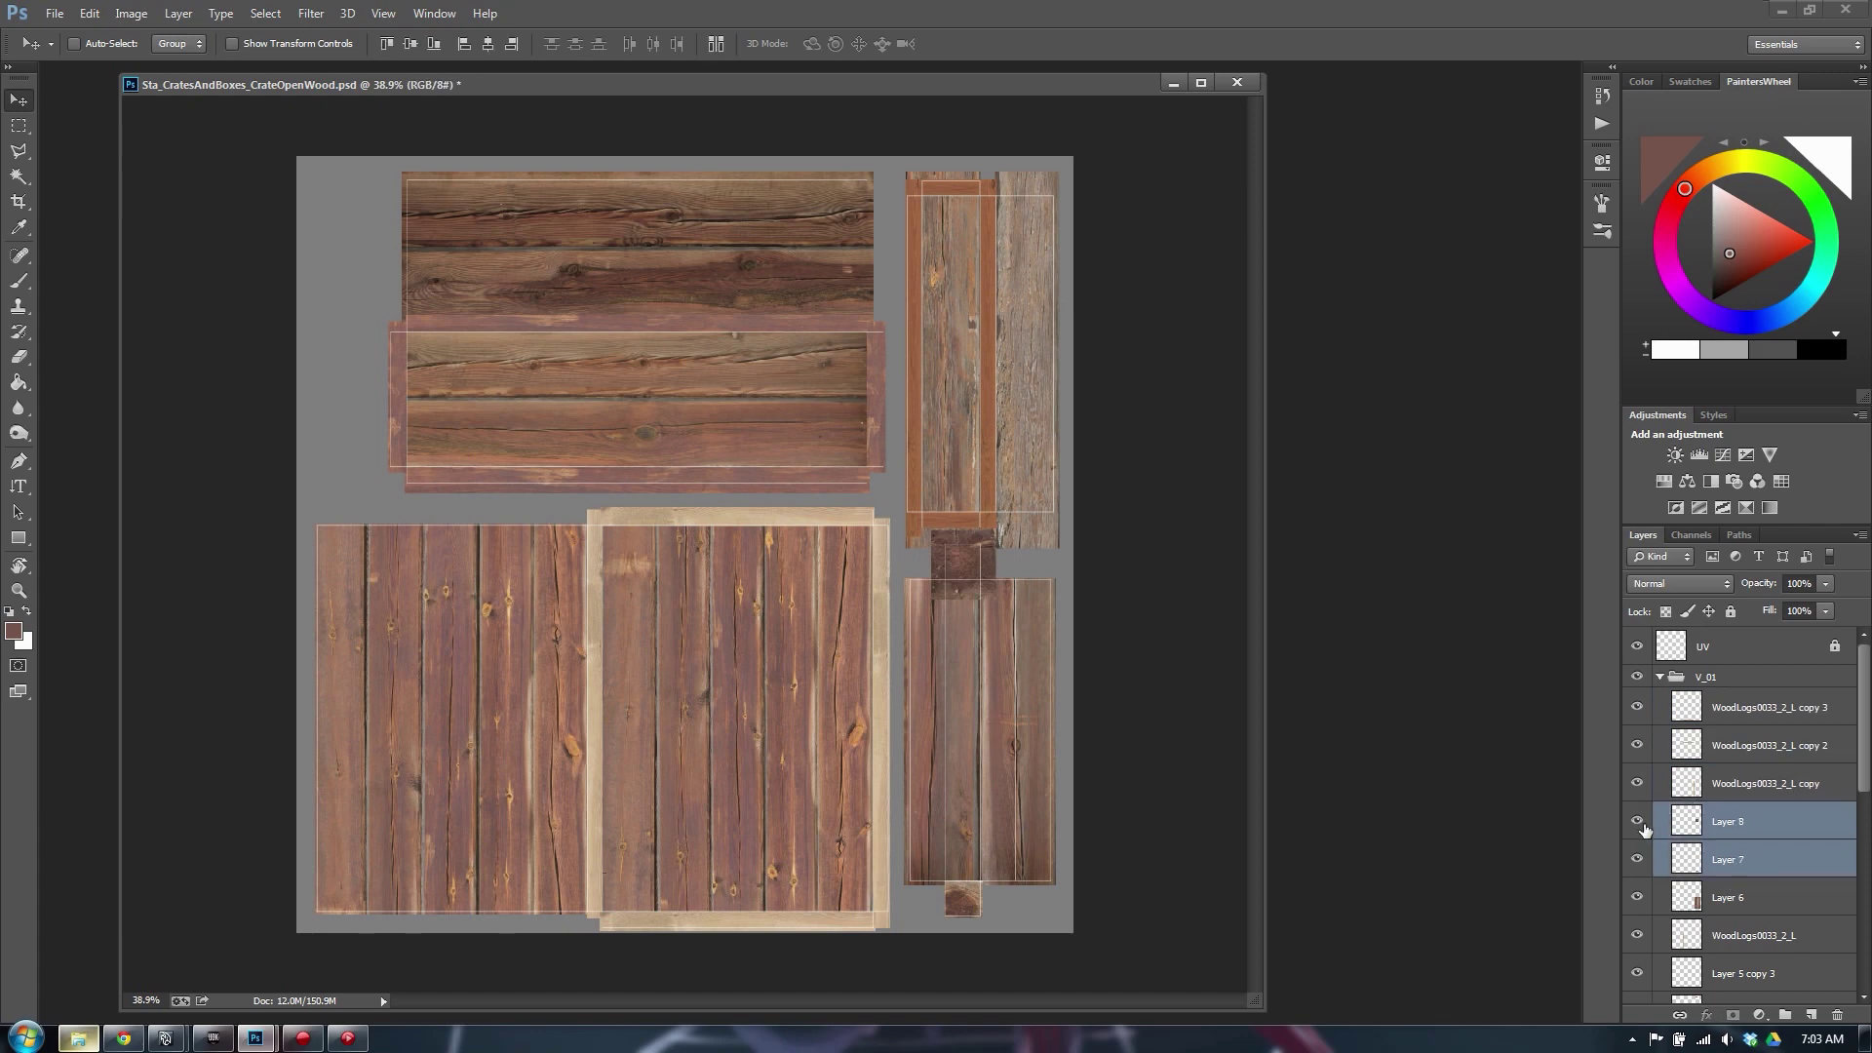
{"action": "key", "text": "ctrl+e"}
{"action": "key", "text": "ctrl+alt+z"}
{"action": "key", "text": "ctrl+alt+z"}
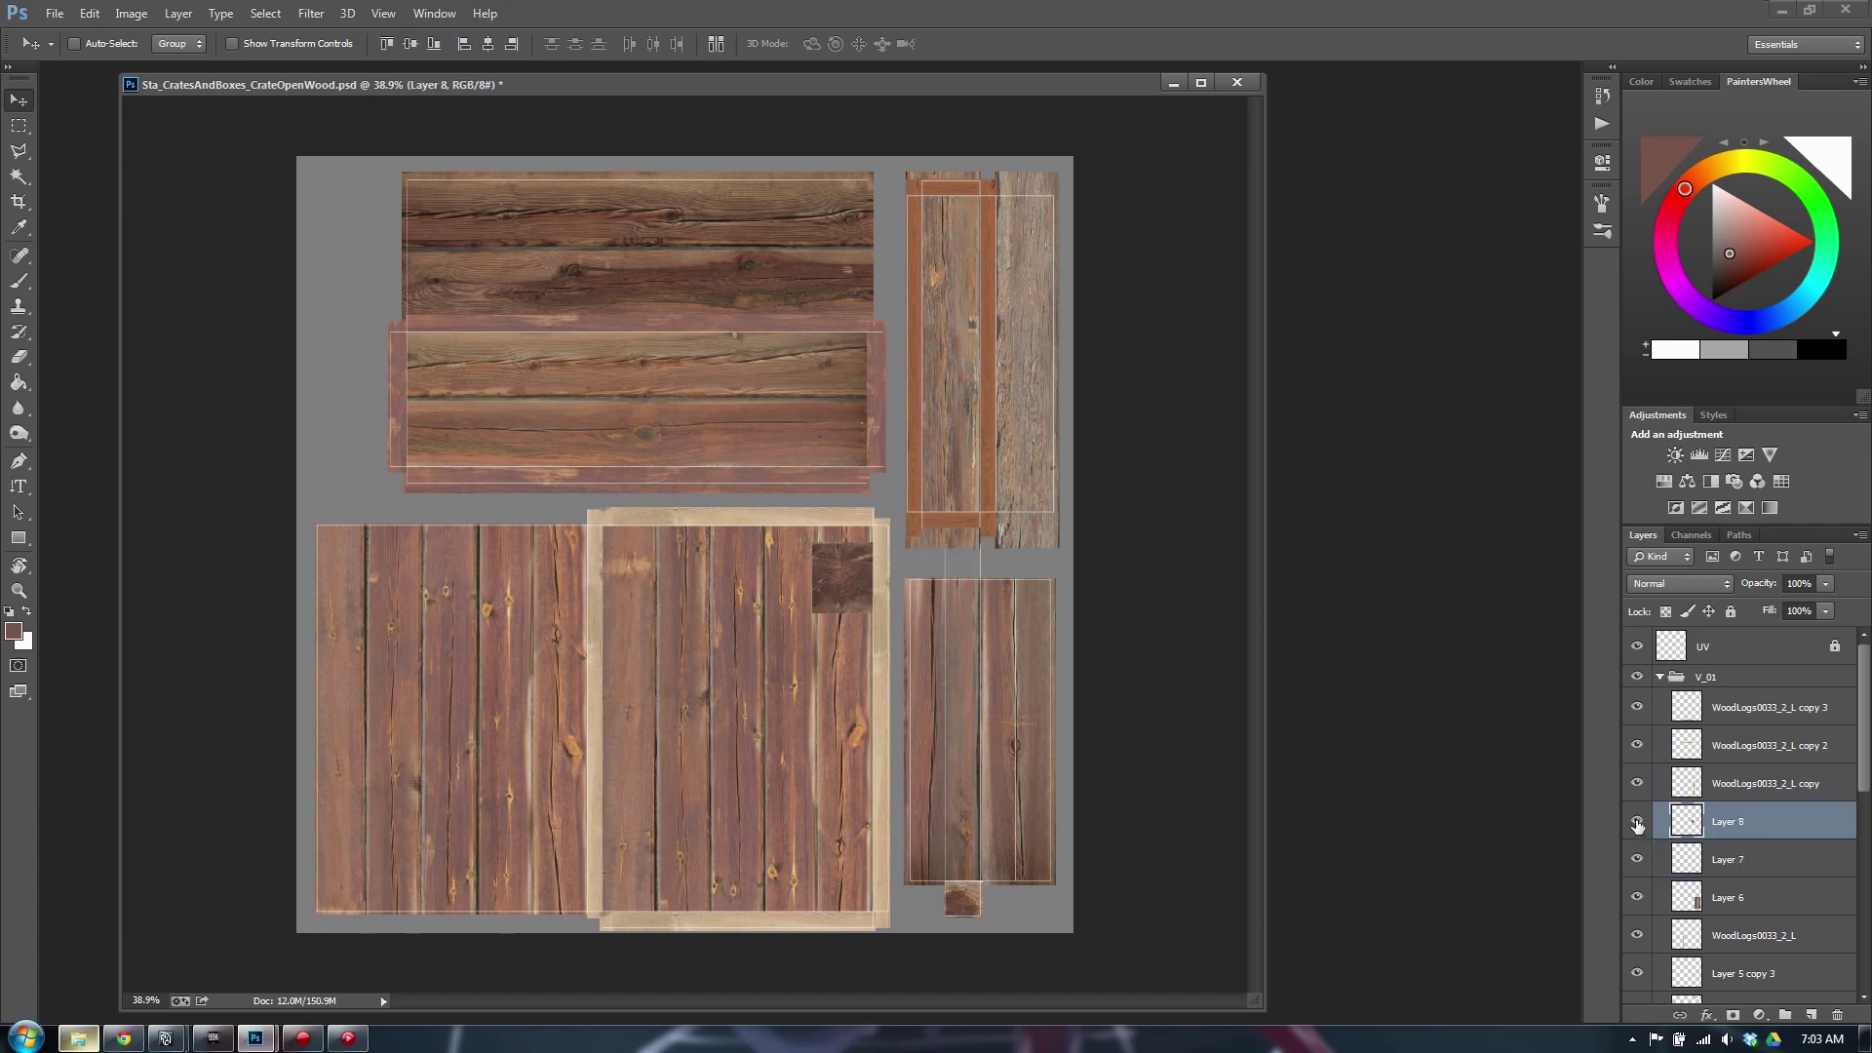
{"action": "left_click", "coordinate": [91, 13]}
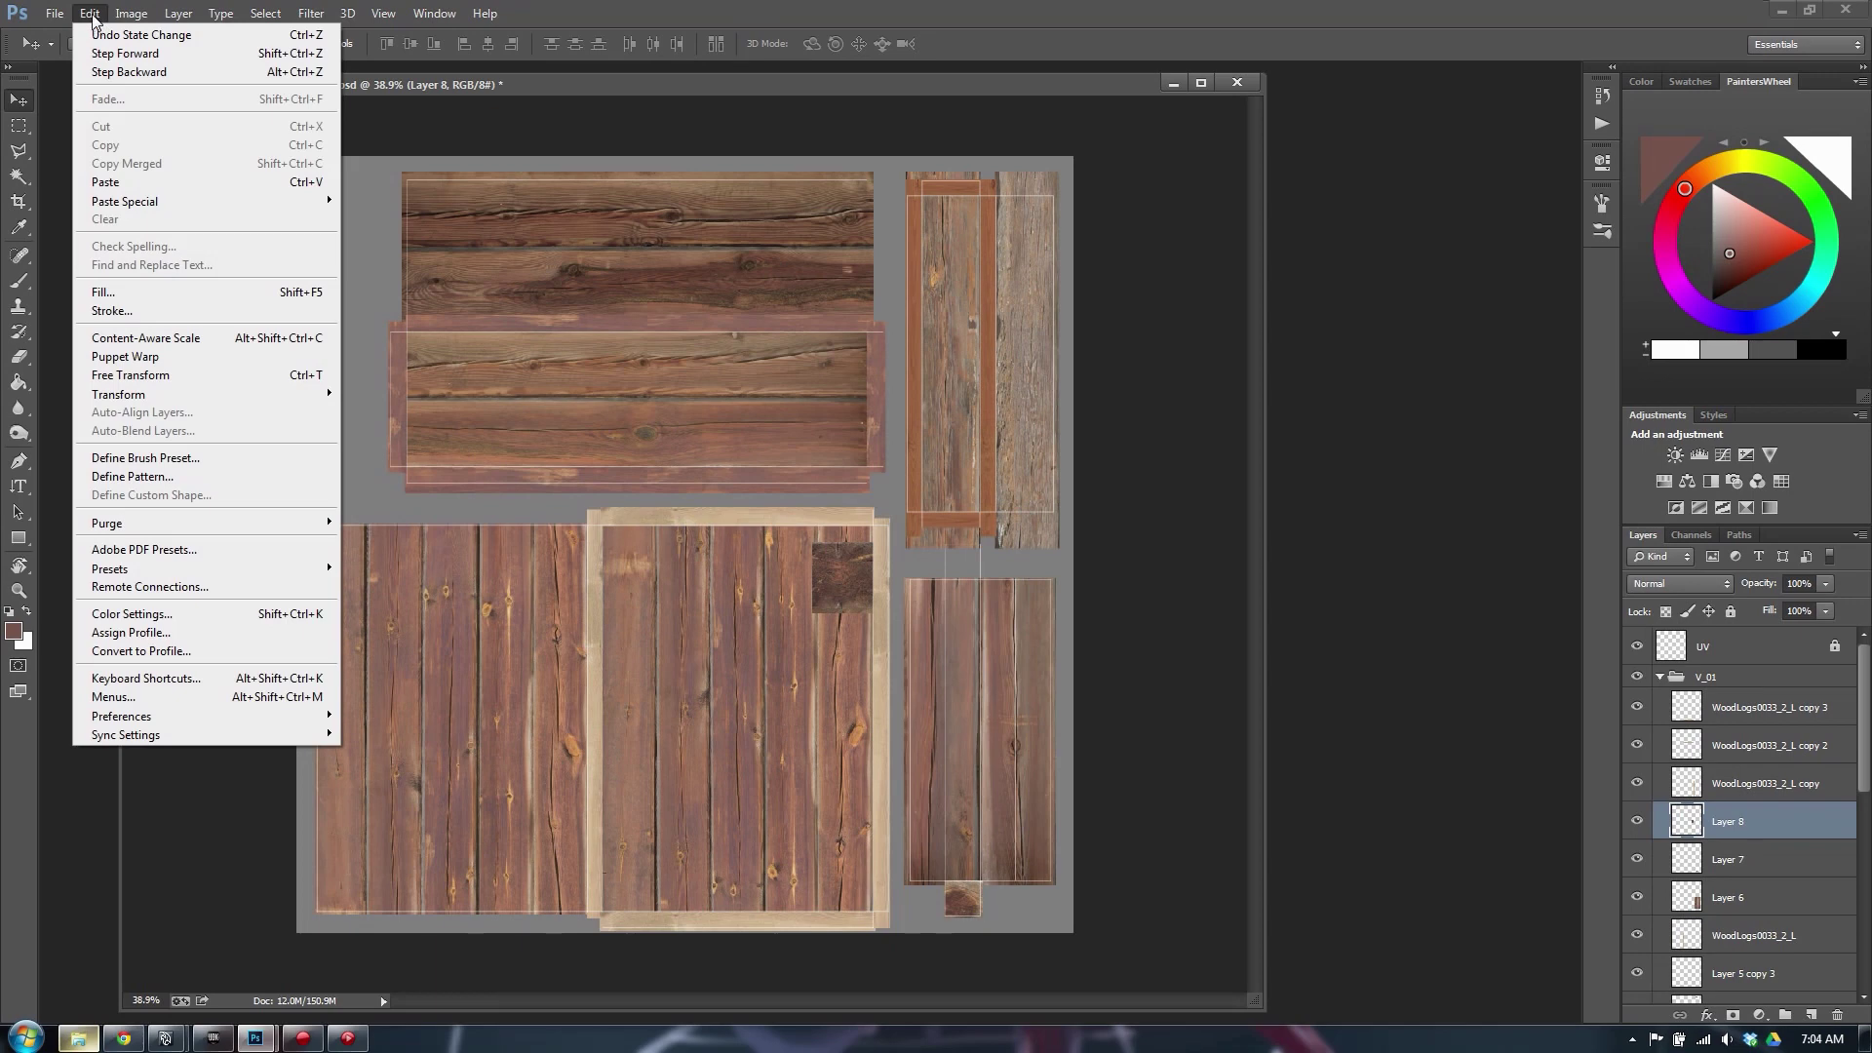
{"action": "left_click", "coordinate": [93, 17]}
{"action": "left_click_drag", "start_coordinate": [887, 549], "coordinate": [1014, 576]}
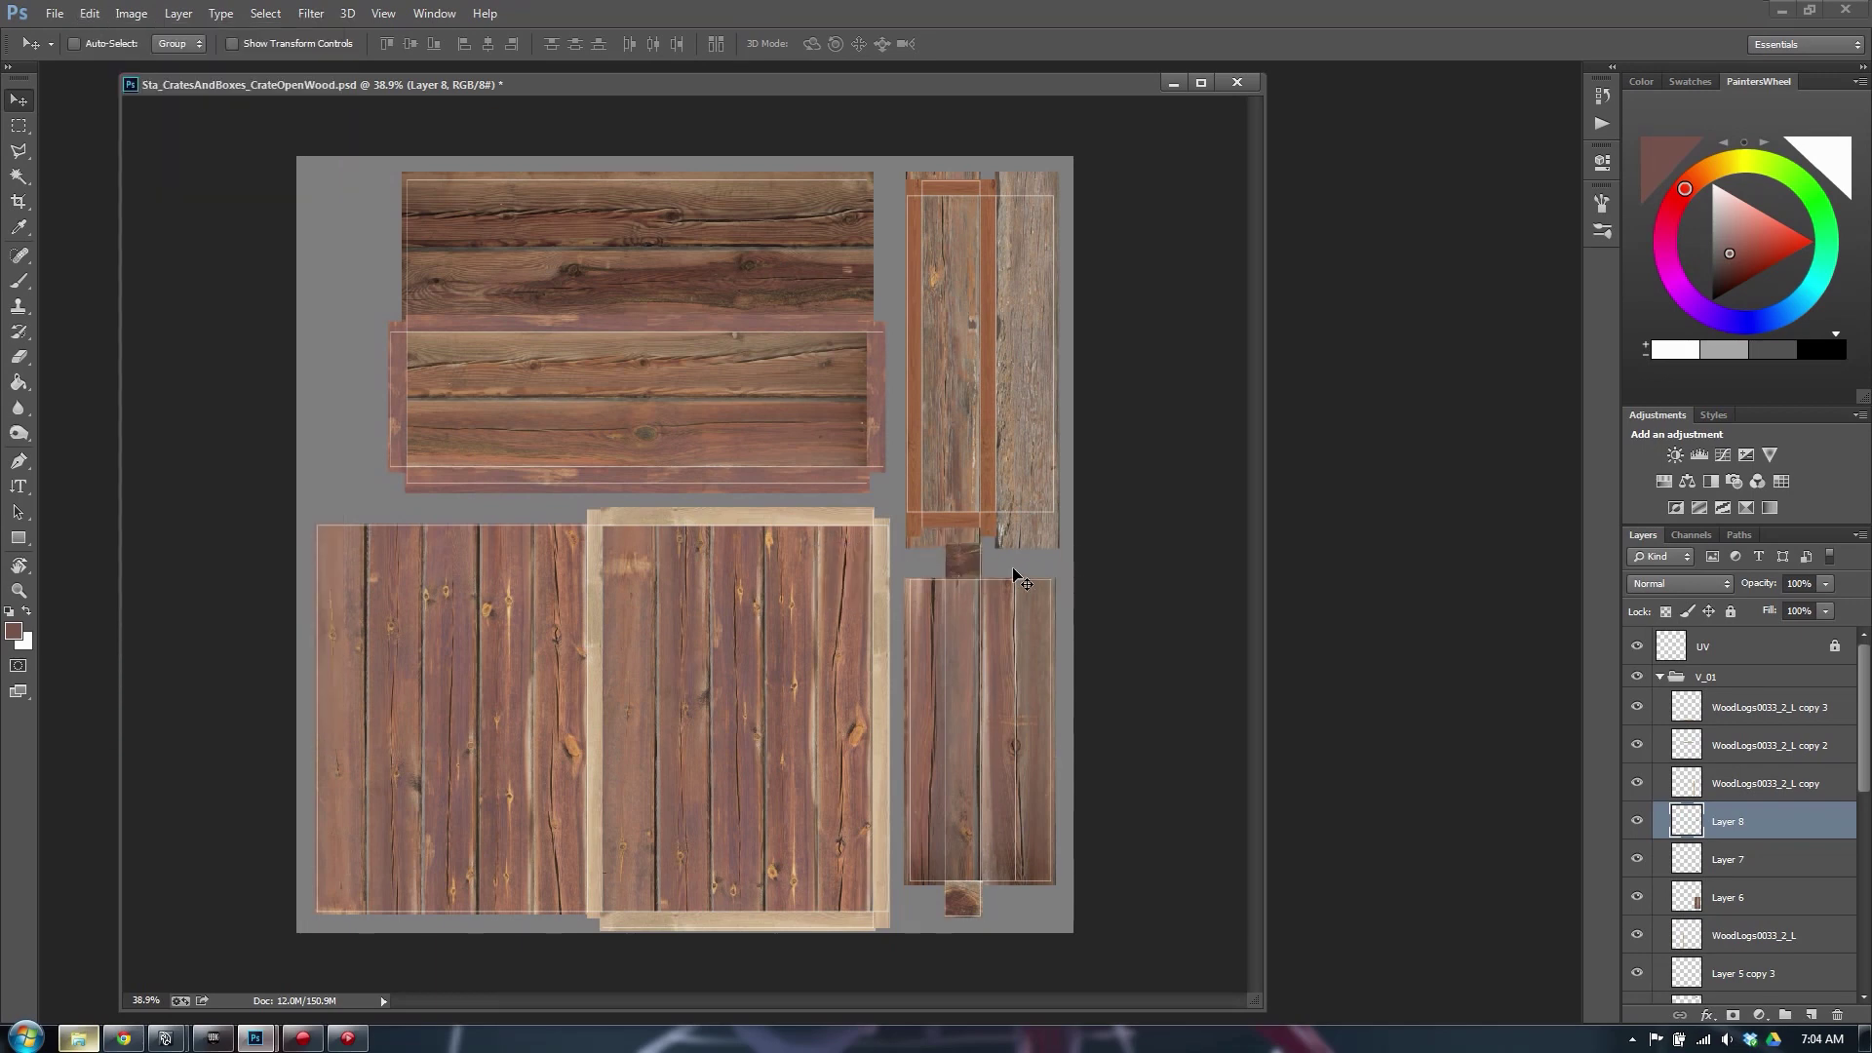
Merge the two log-end layers, Layer 8 and Layer 7, into one layer
{"action": "left_click", "coordinate": [1787, 786]}
{"action": "left_click", "coordinate": [1768, 834]}
{"action": "left_click", "coordinate": [1759, 858], "text": "ctrl"}
{"action": "key", "text": "ctrl+e"}
Merge the upper WoodLogs0033_2_L layer with its three copies and check the merged frame by toggling its visibility
{"action": "left_click", "coordinate": [1731, 859]}
{"action": "left_click", "coordinate": [1757, 708], "text": "ctrl"}
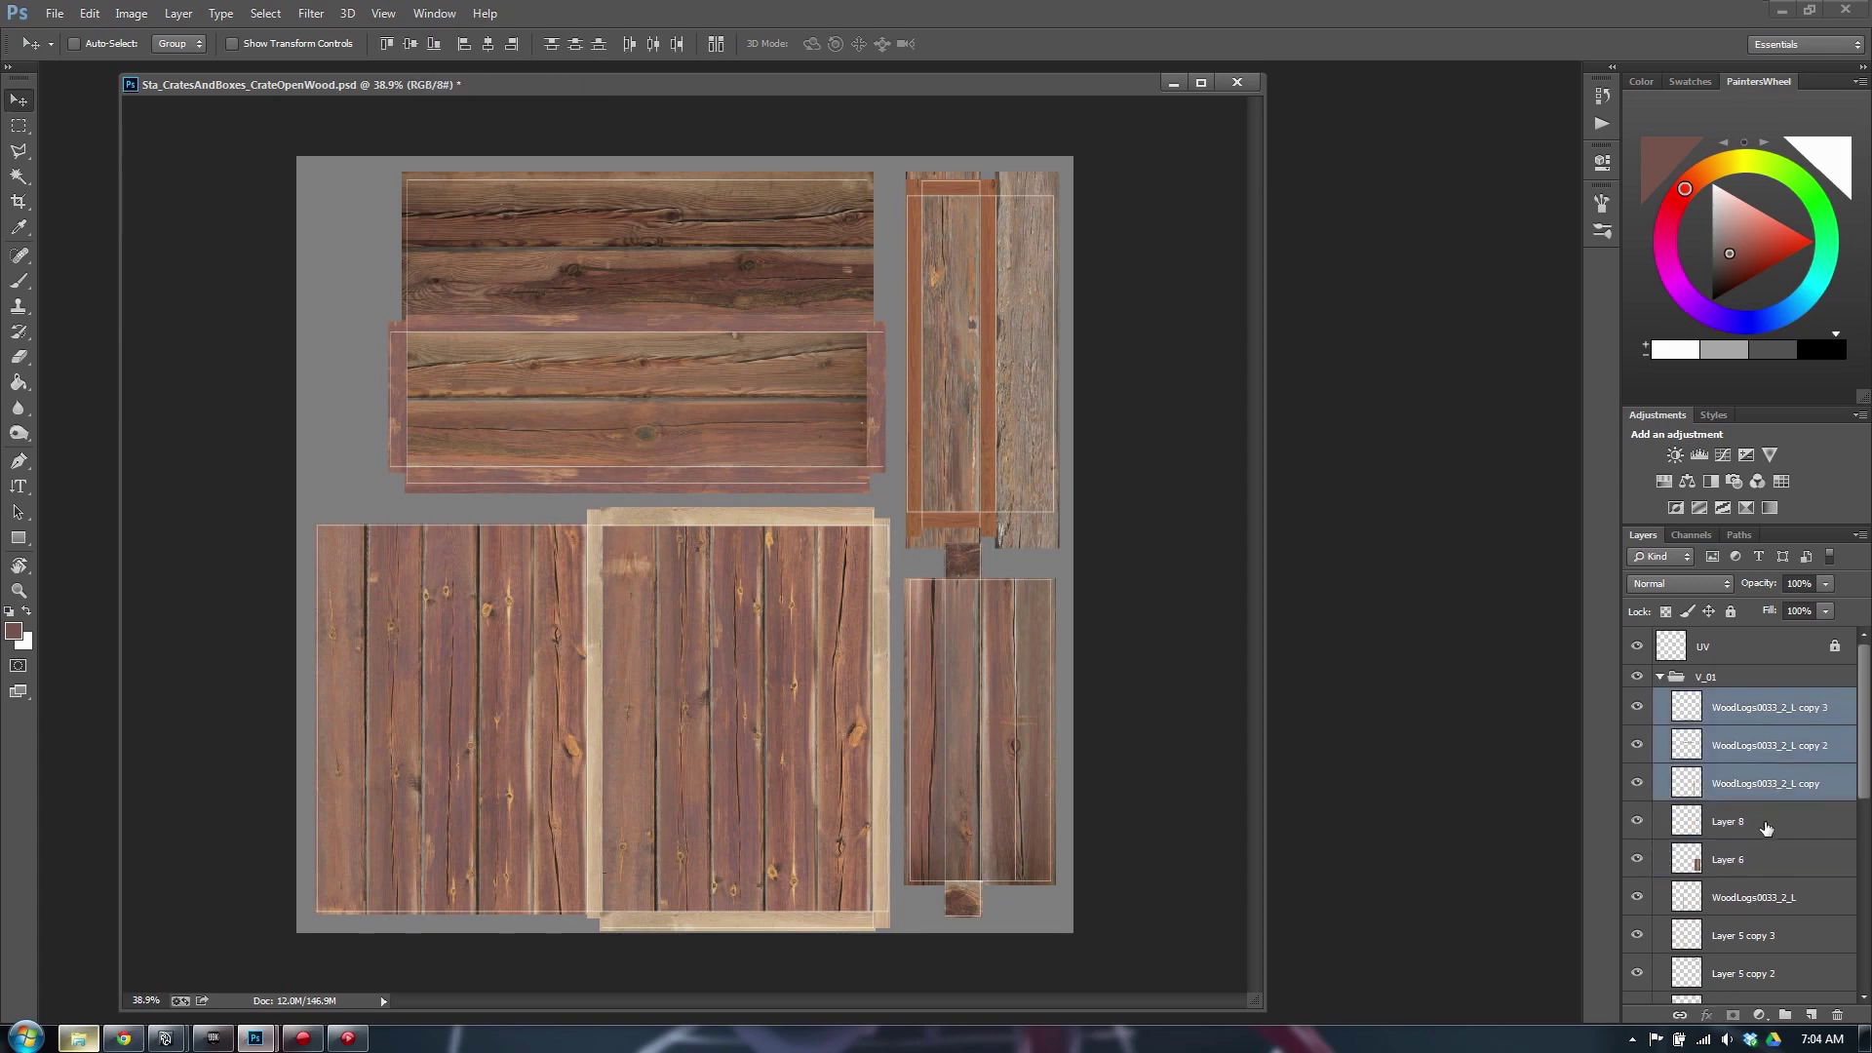
{"action": "left_click", "coordinate": [1741, 915], "text": "ctrl"}
{"action": "key", "text": "ctrl+e"}
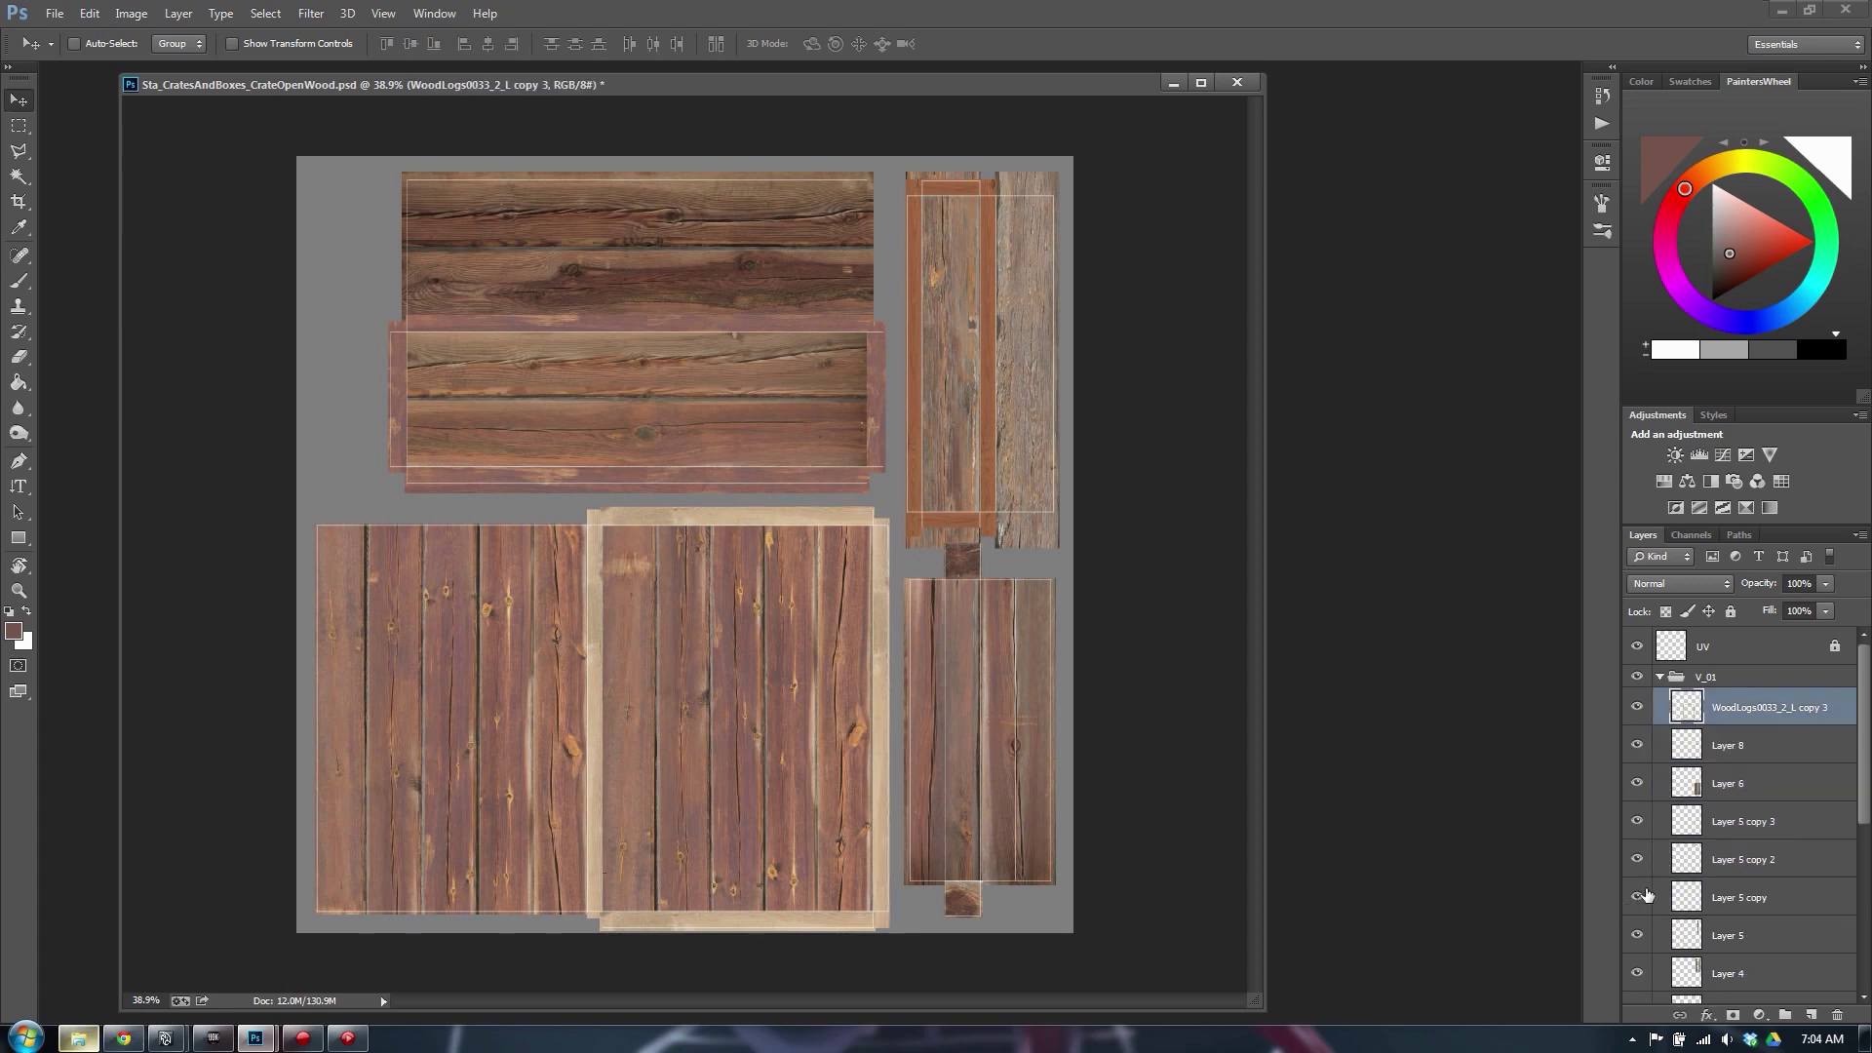
{"action": "left_click", "coordinate": [1638, 715]}
{"action": "left_click", "coordinate": [1638, 715]}
Move the merged WoodLogs0033_2_L copy 3 layer down the stack to directly above the bottom WoodLogs0033_2_L layer
{"action": "left_click_drag", "start_coordinate": [1745, 710], "coordinate": [1809, 911]}
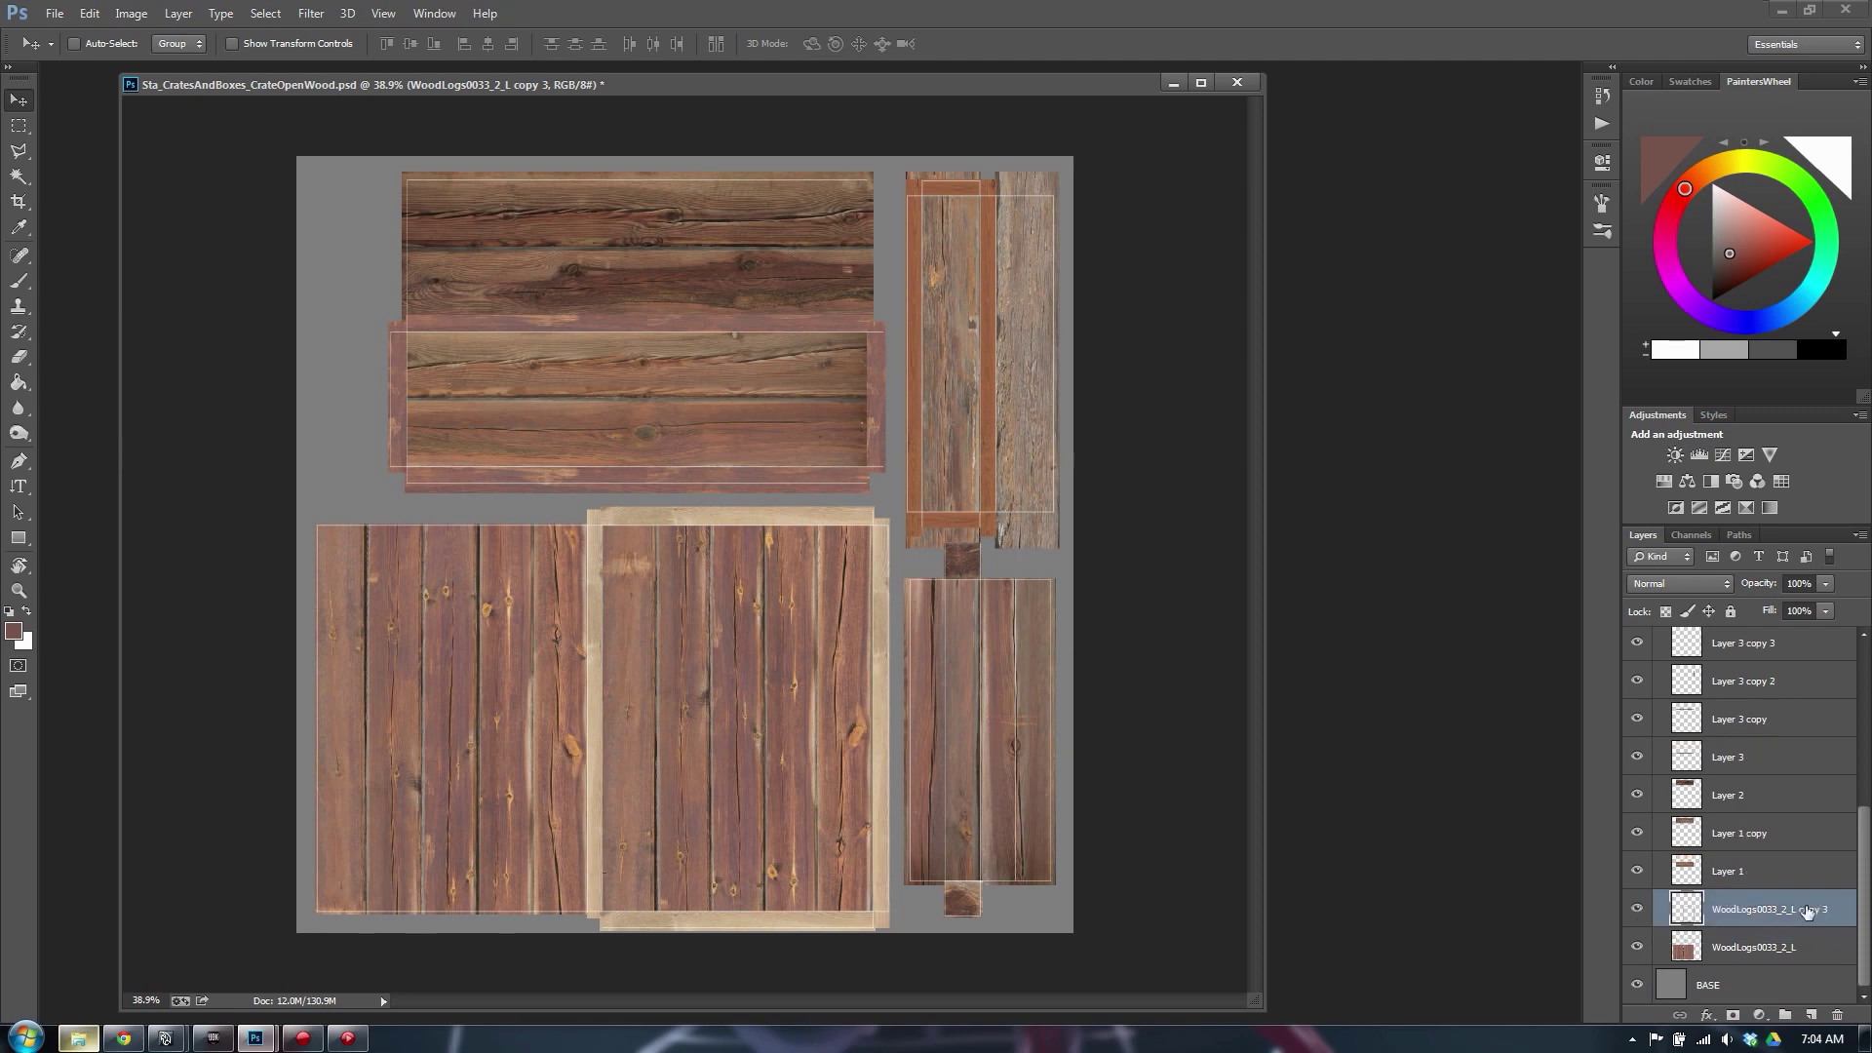
{"action": "left_click", "coordinate": [1759, 947], "text": "shift"}
{"action": "left_click", "coordinate": [1754, 907]}
{"action": "left_click", "coordinate": [1724, 950]}
{"action": "left_click", "coordinate": [1724, 980]}
Check Layer 2, Layer 1 copy and Layer 1 by toggling their visibility, and merge the three into one layer
{"action": "left_click", "coordinate": [1736, 881]}
{"action": "left_click", "coordinate": [1744, 797], "text": "shift"}
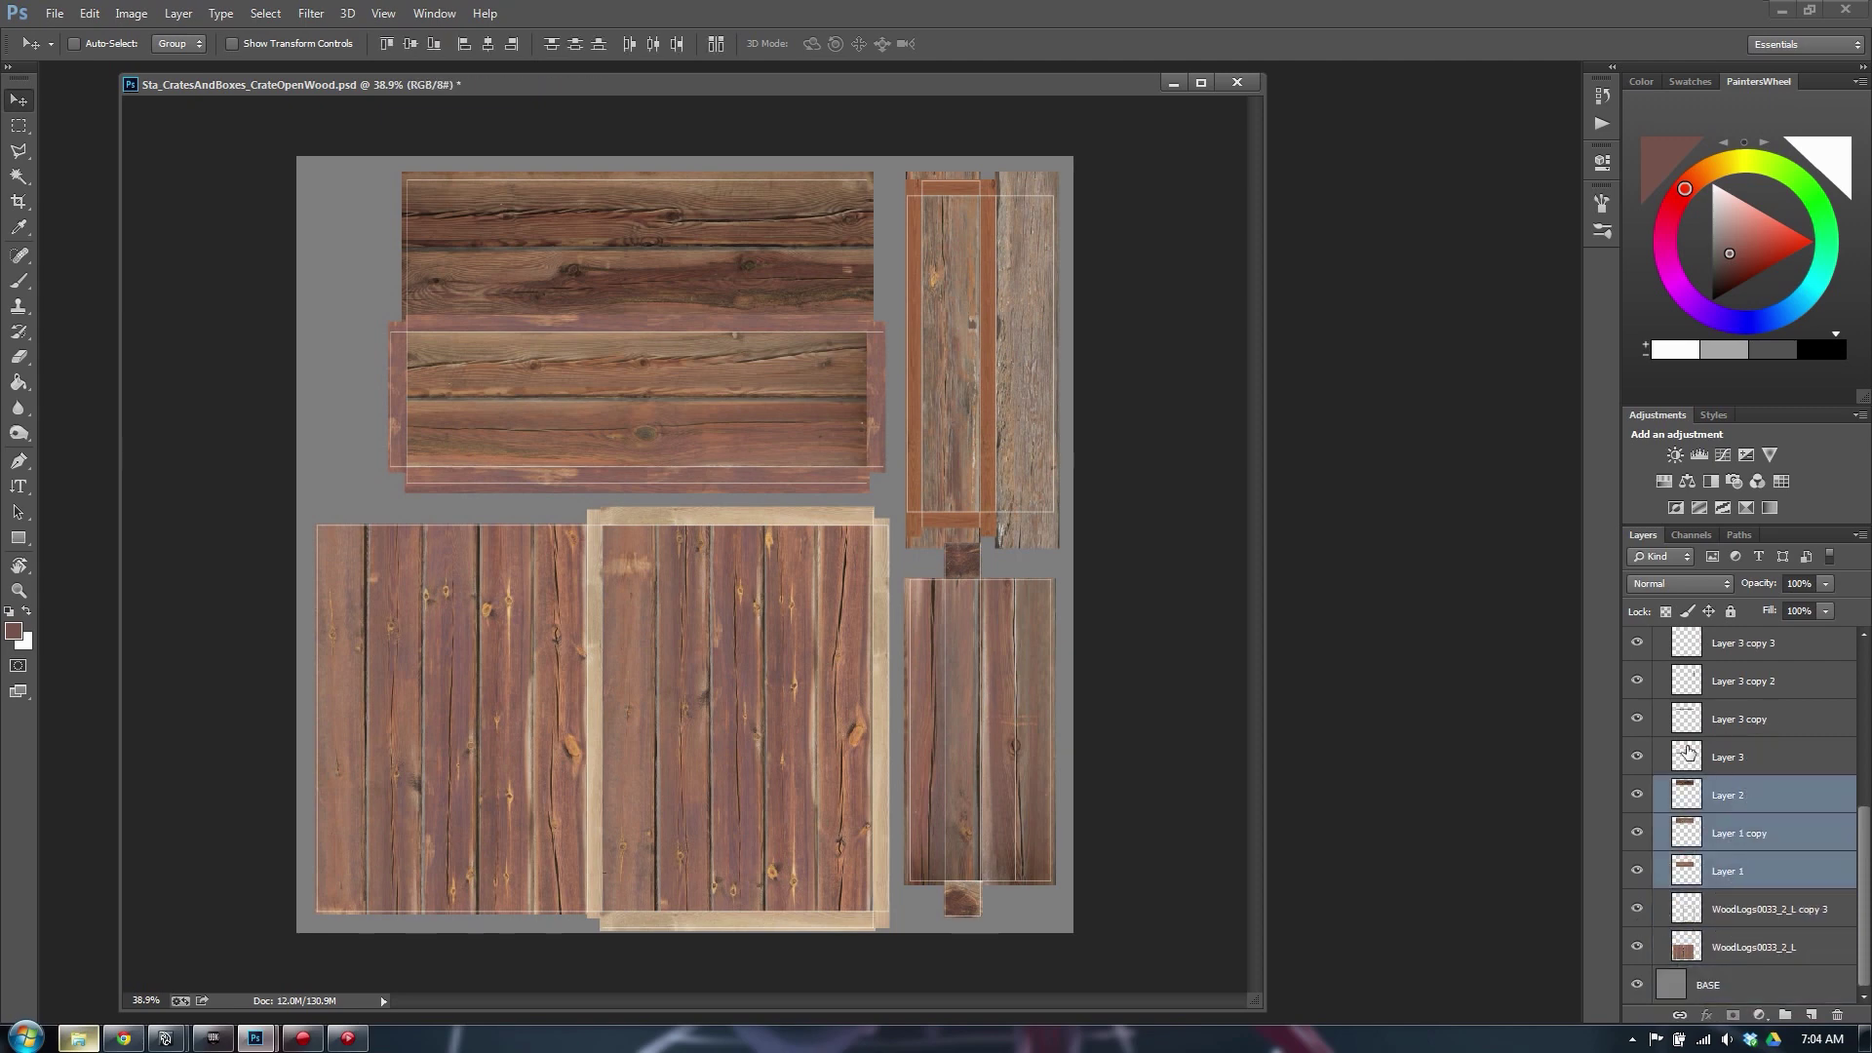
{"action": "left_click", "coordinate": [1636, 796]}
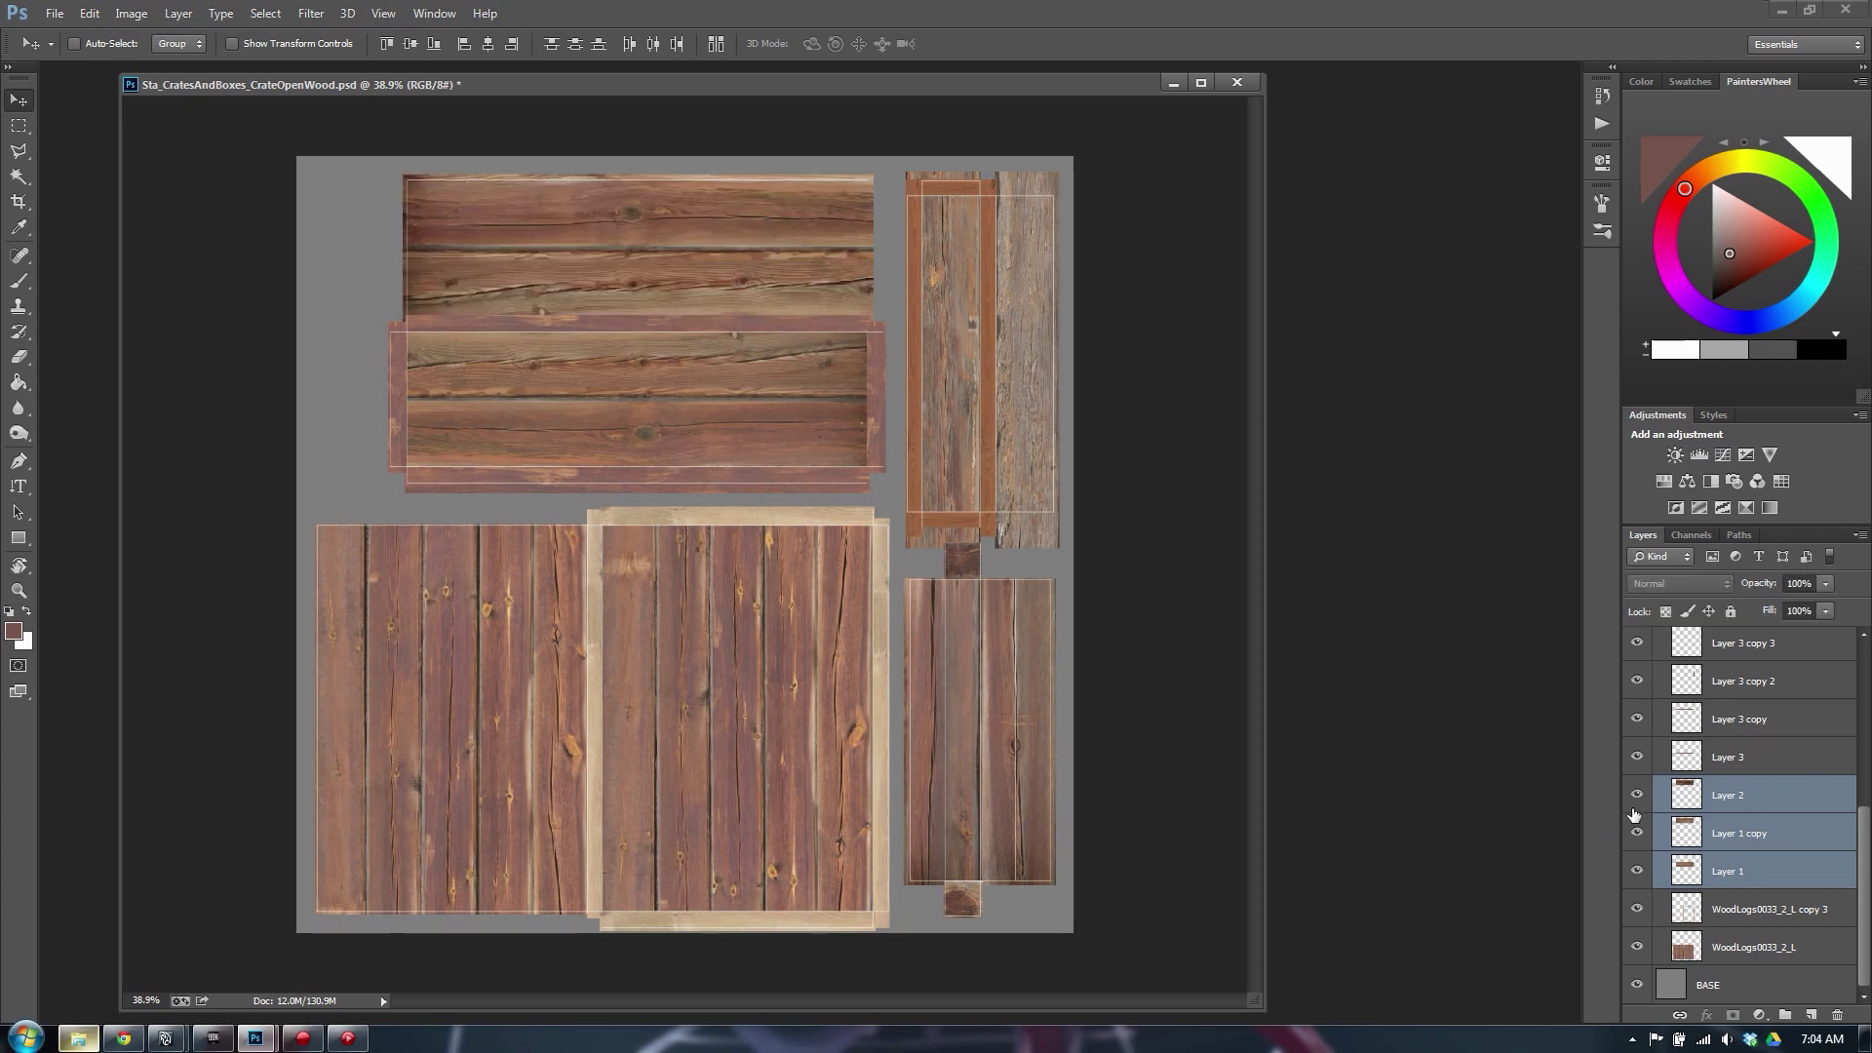
{"action": "left_click", "coordinate": [1636, 797]}
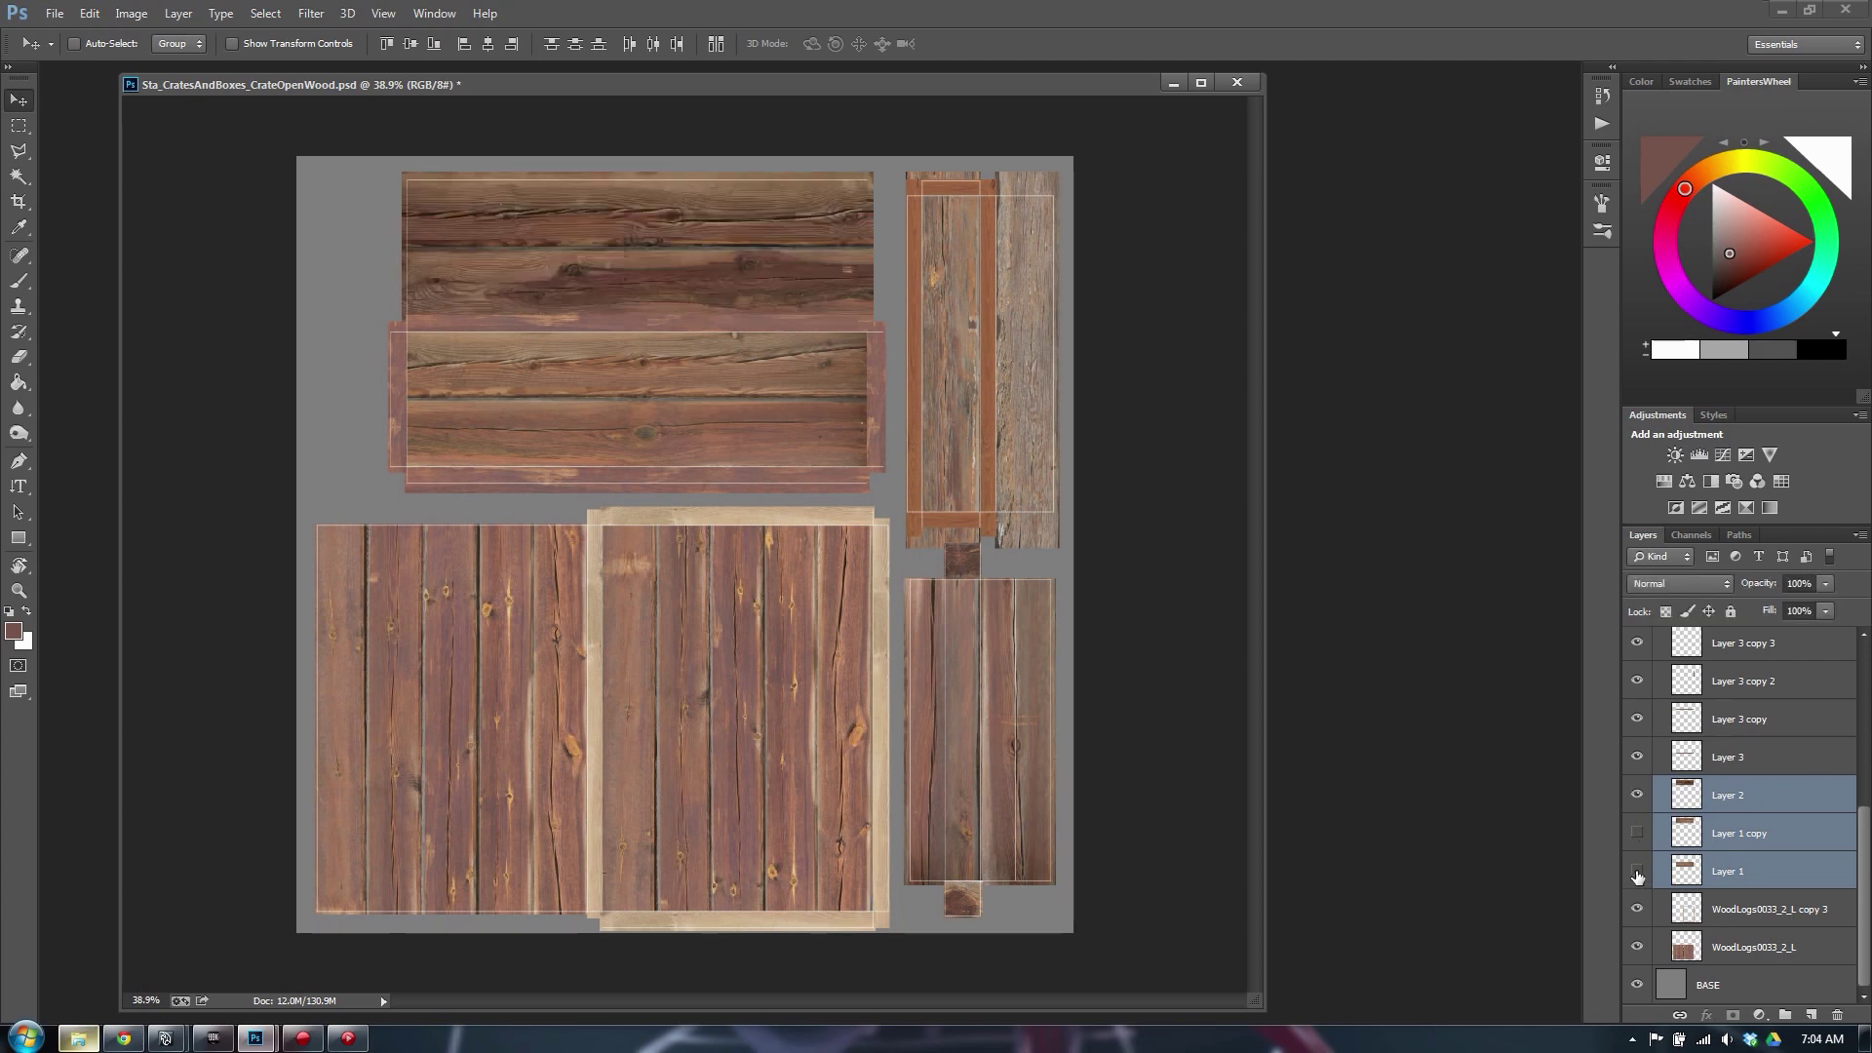
{"action": "left_click", "coordinate": [1637, 870]}
{"action": "left_click", "coordinate": [1637, 871]}
{"action": "key", "text": "ctrl+e"}
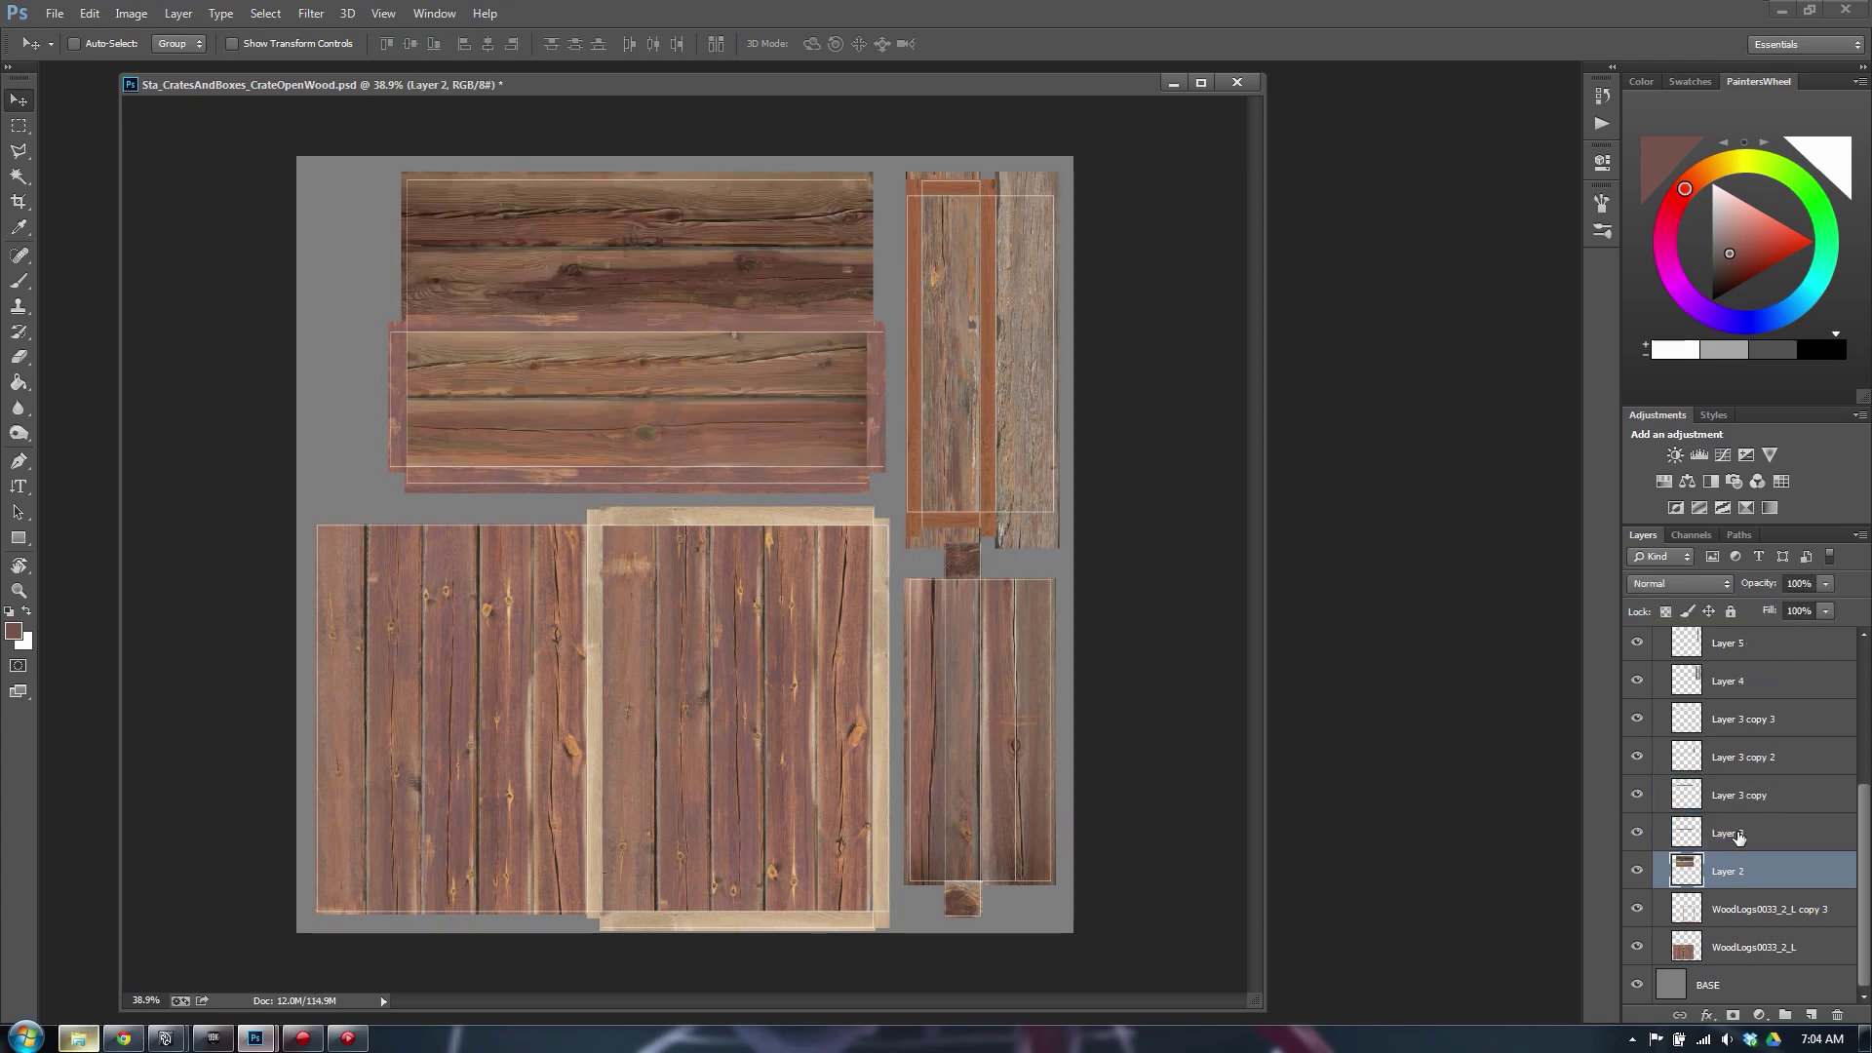
Merge Layer 3 and its three copies into one layer after checking their content through visibility toggles
{"action": "left_click", "coordinate": [1739, 836]}
{"action": "left_click", "coordinate": [1733, 798], "text": "shift"}
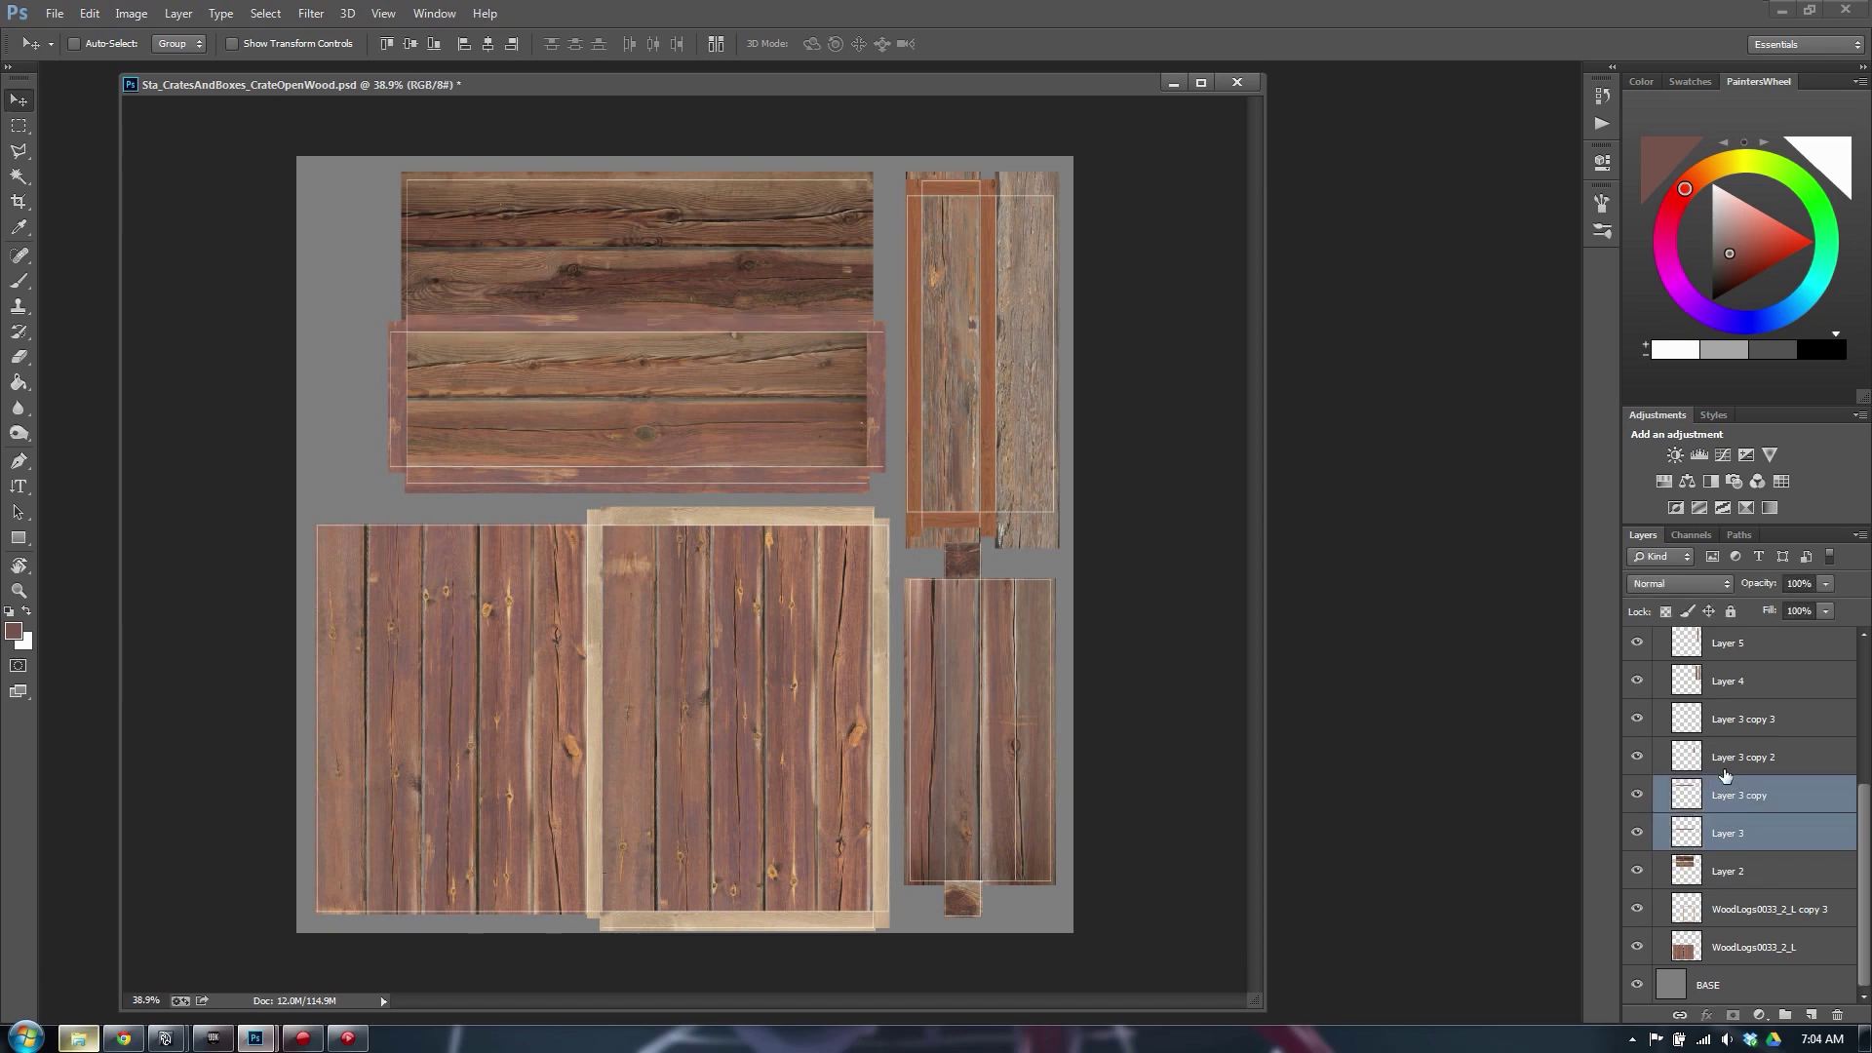
{"action": "left_click", "coordinate": [1724, 768], "text": "shift"}
{"action": "left_click", "coordinate": [1662, 721], "text": "shift"}
{"action": "left_click", "coordinate": [1638, 756]}
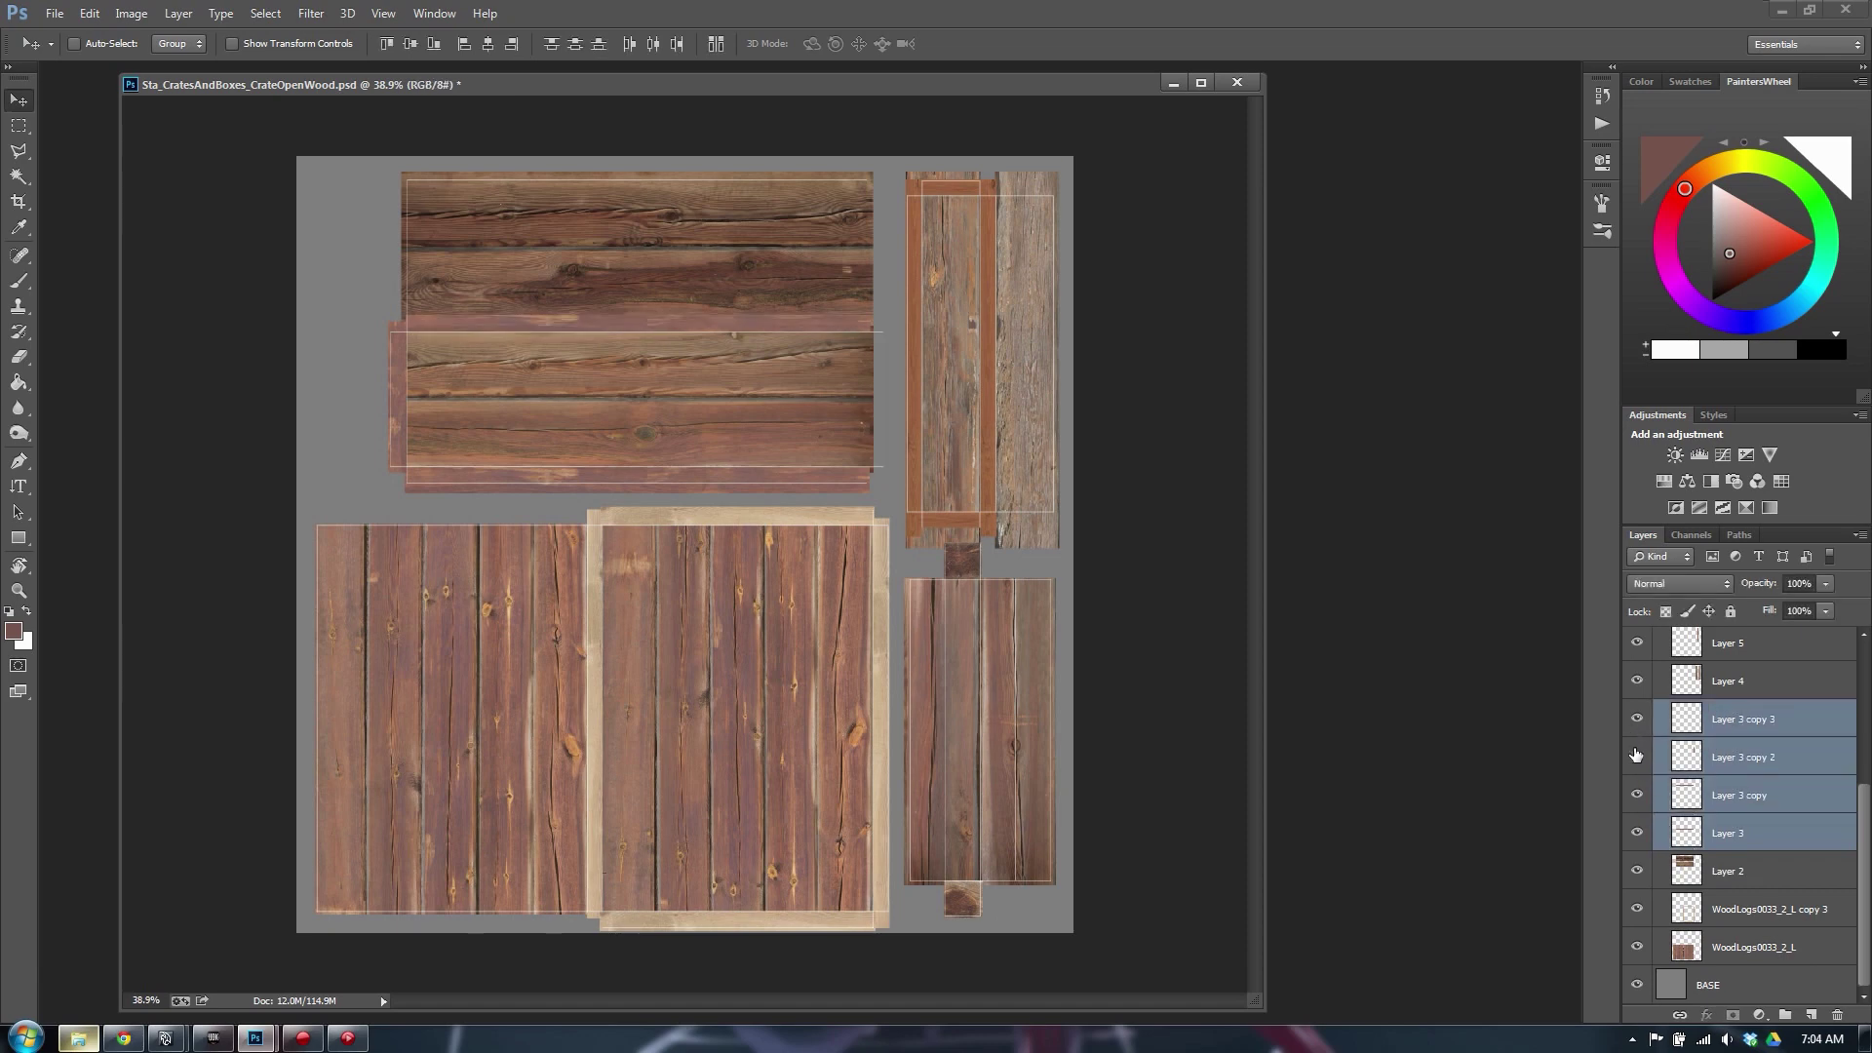
{"action": "left_click", "coordinate": [1638, 757]}
{"action": "left_click", "coordinate": [1638, 718]}
{"action": "left_click", "coordinate": [1638, 719]}
{"action": "key", "text": "ctrl+e"}
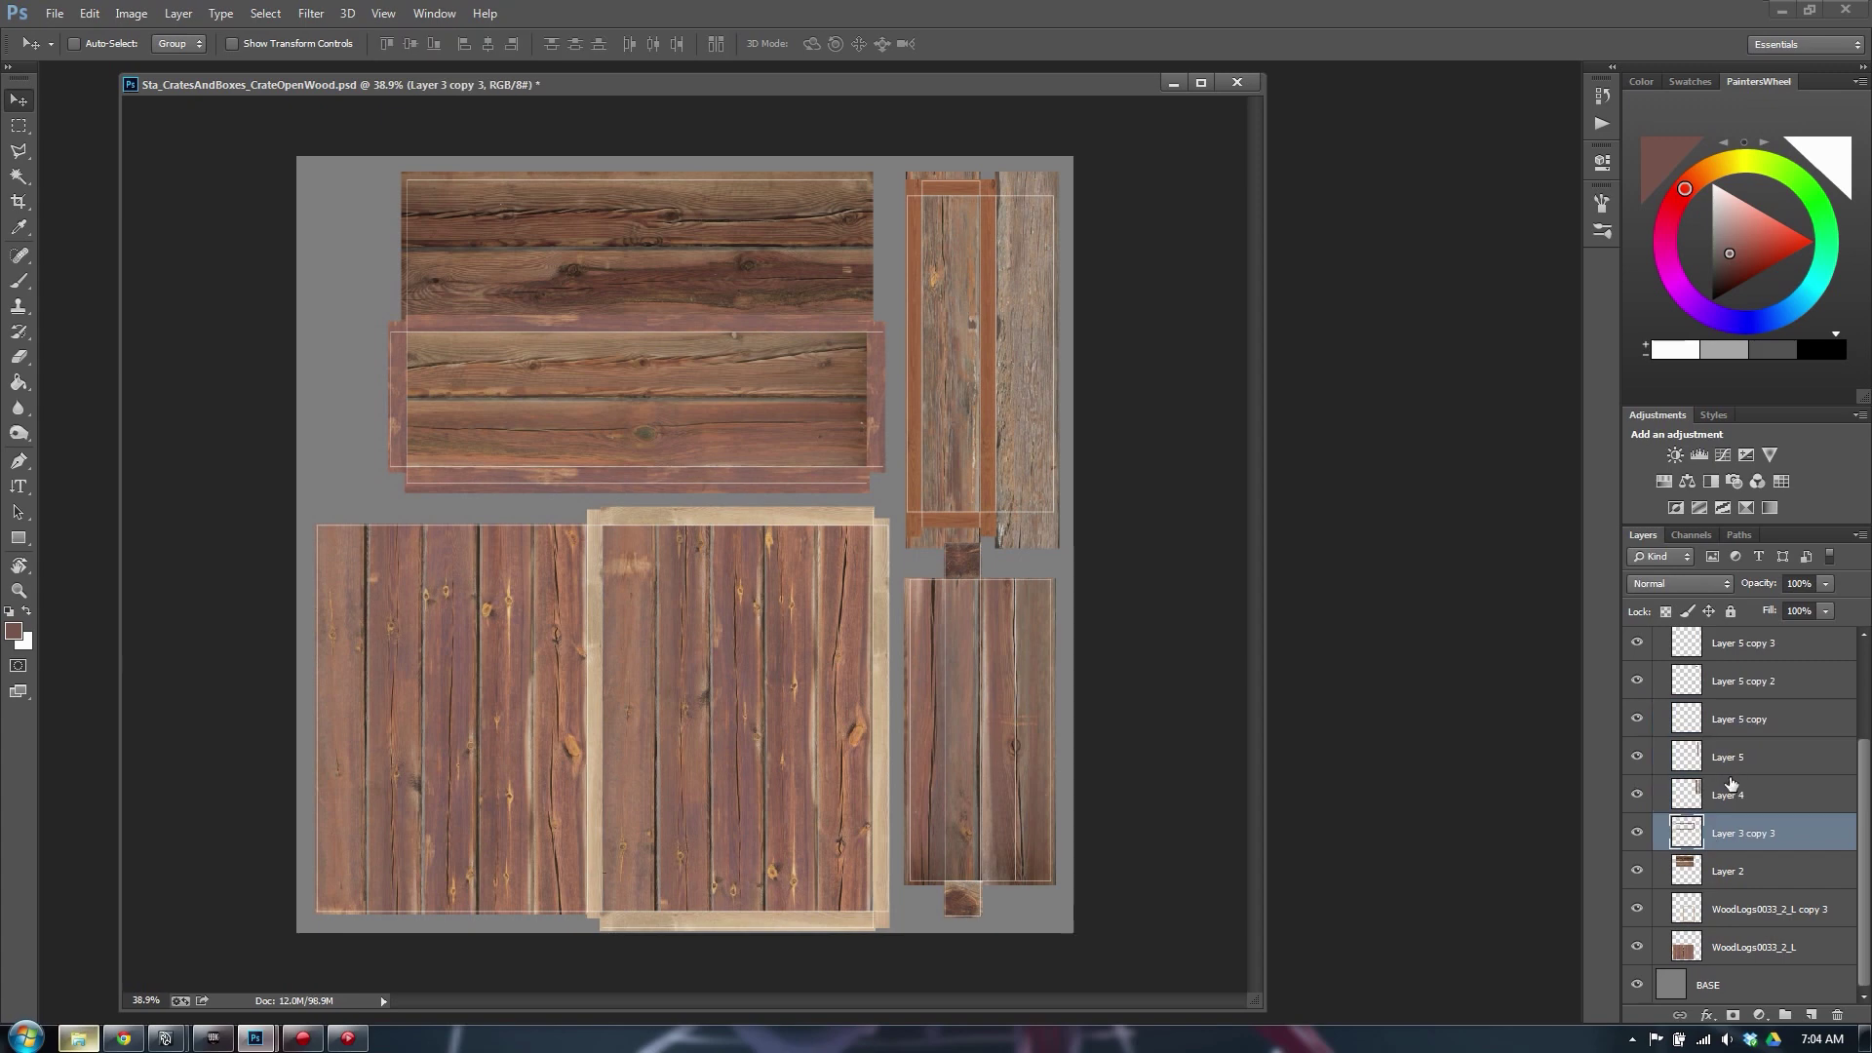
Toggle the visibility of Layer 5 and Layer 4 to examine which part of the texture each one holds
{"action": "scroll", "coordinate": [1730, 781], "scroll_direction": "up", "scroll_amount": 1}
{"action": "left_click", "coordinate": [1724, 913]}
{"action": "left_click", "coordinate": [1727, 879], "text": "shift"}
{"action": "left_click", "coordinate": [1638, 871]}
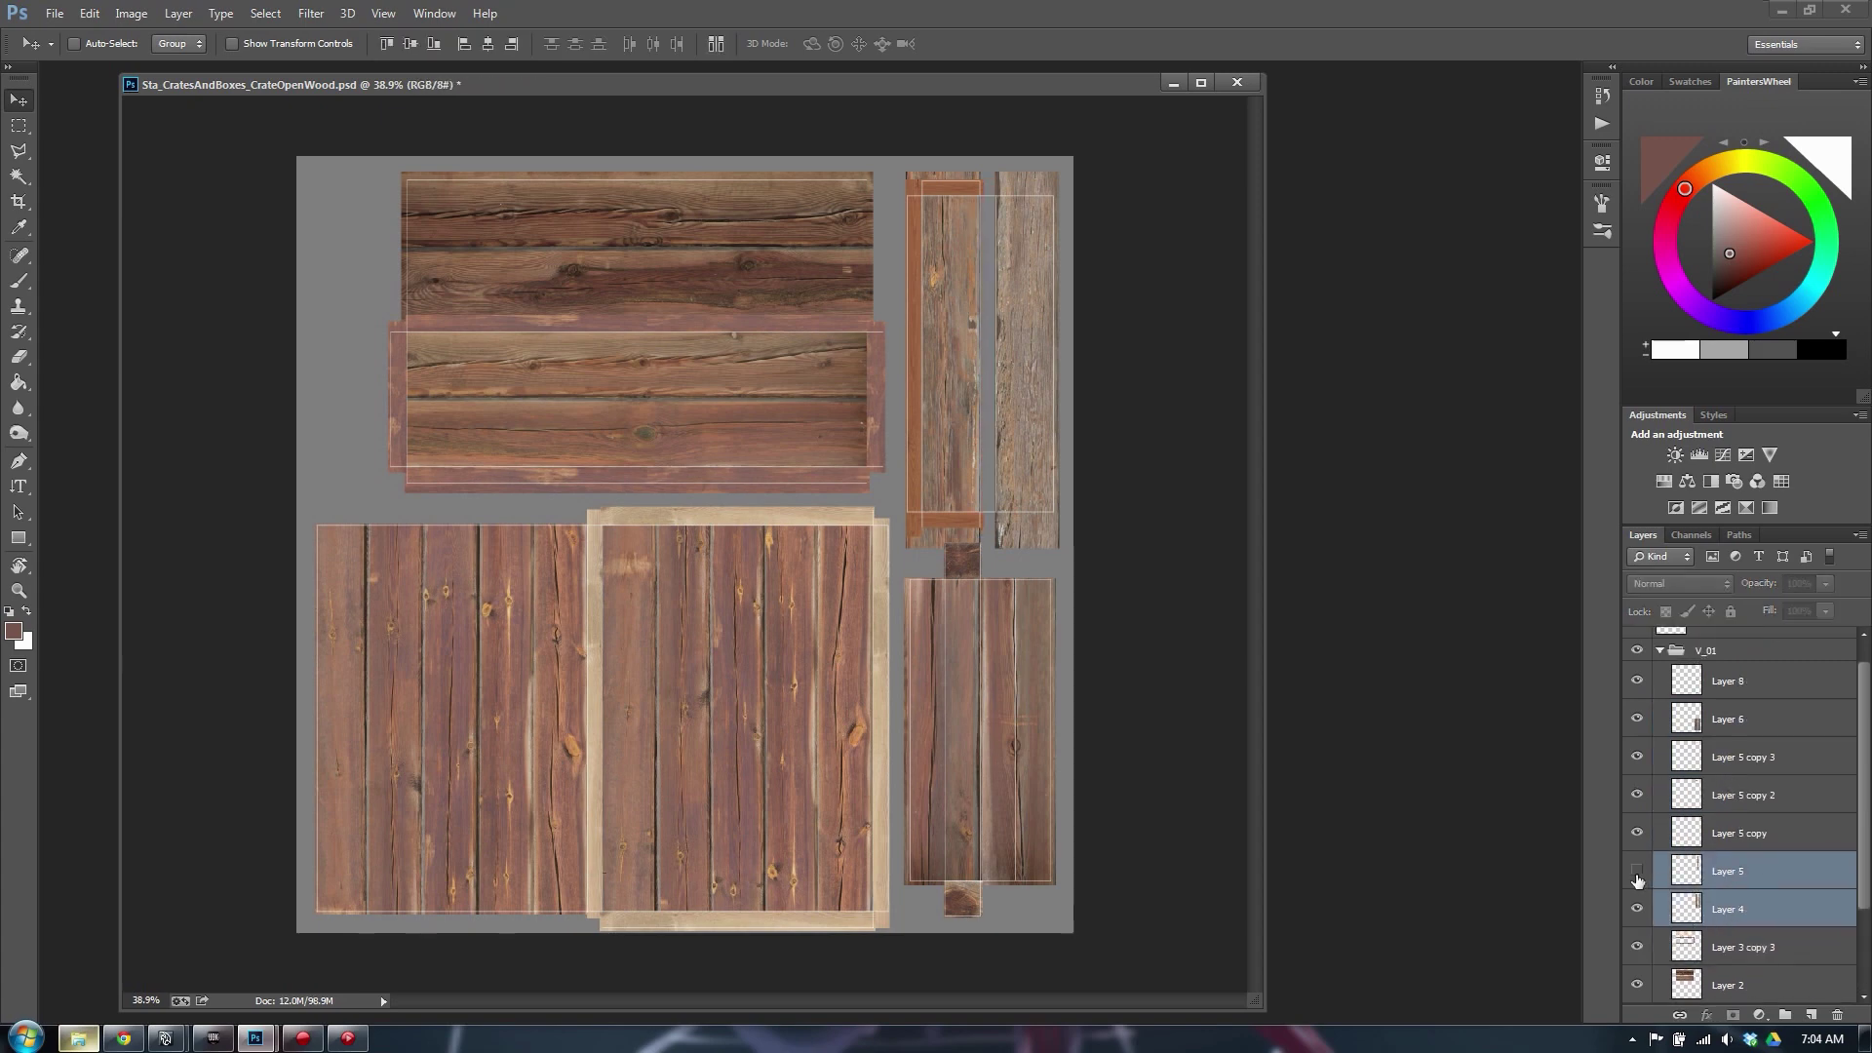
{"action": "left_click", "coordinate": [1638, 870]}
{"action": "left_click", "coordinate": [1638, 908]}
{"action": "left_click", "coordinate": [1638, 909]}
{"action": "left_click", "coordinate": [1794, 835]}
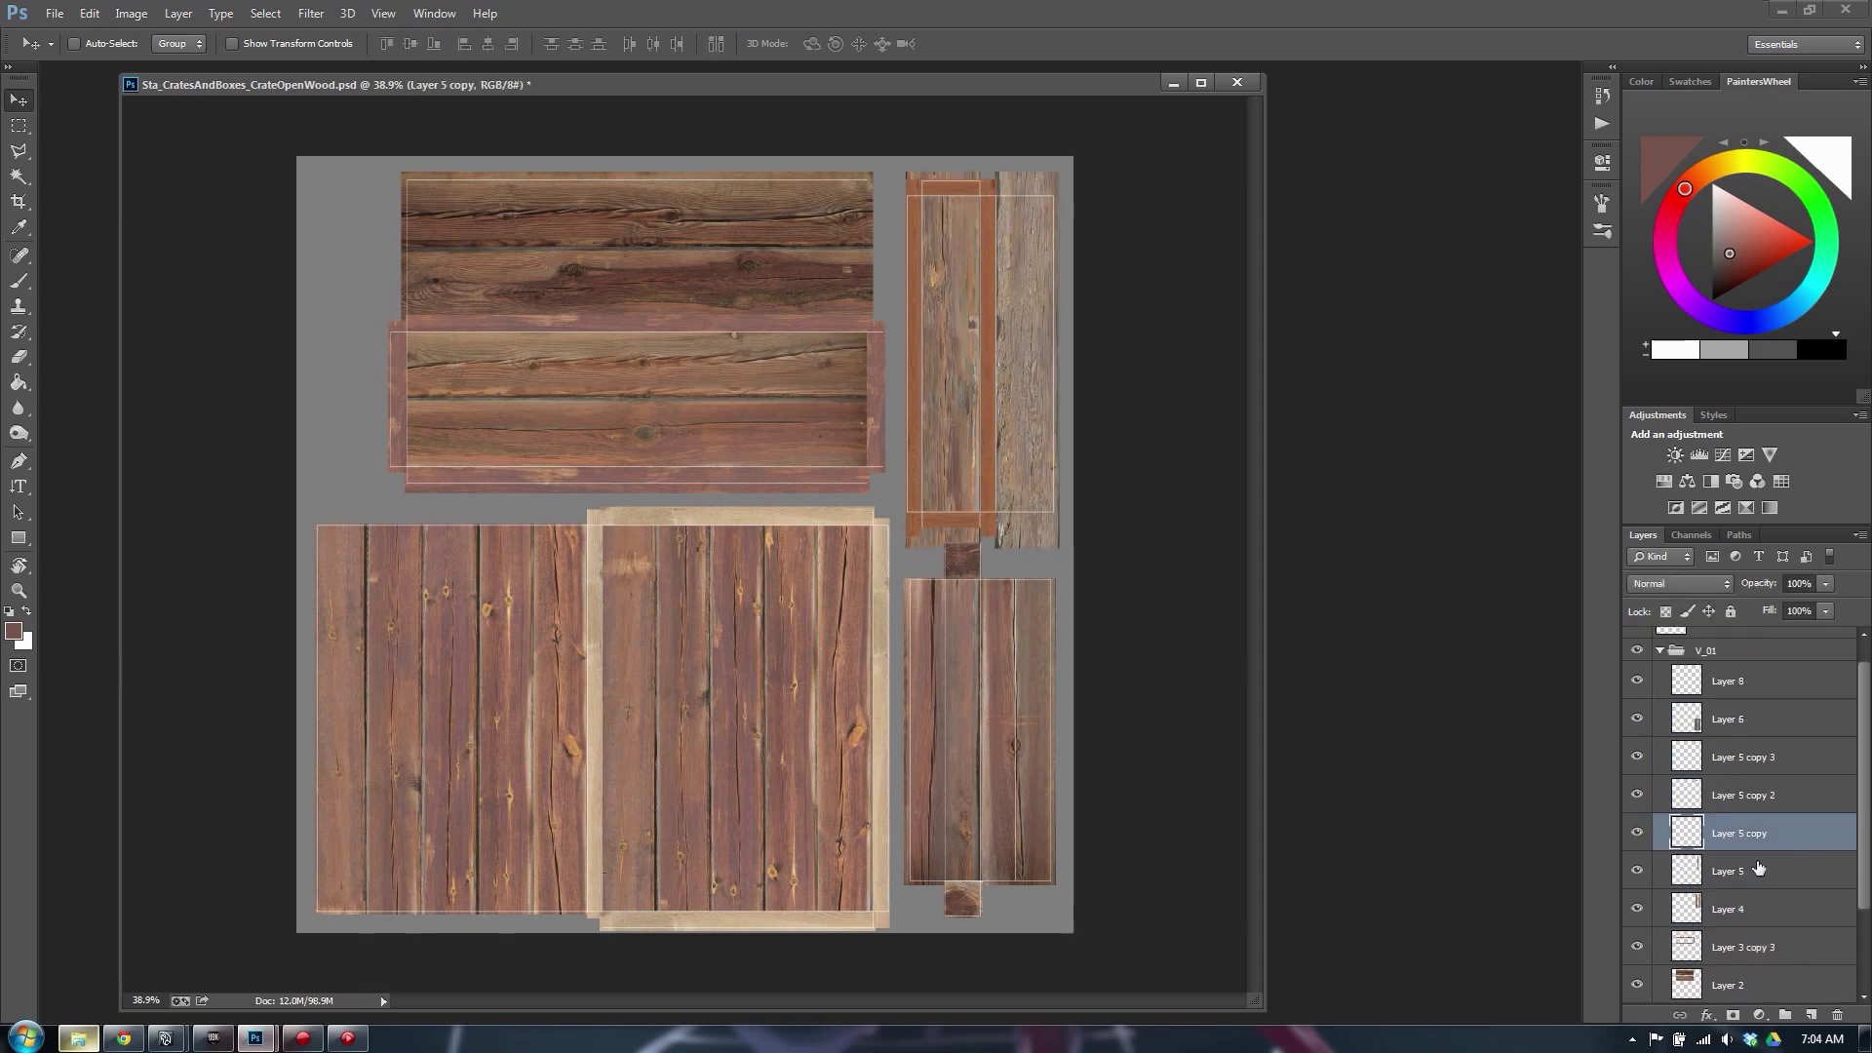
Merge Layer 5 and its three copies into one layer
{"action": "left_click", "coordinate": [1758, 869]}
{"action": "left_click", "coordinate": [1743, 827], "text": "shift"}
{"action": "left_click", "coordinate": [1753, 790], "text": "shift"}
{"action": "left_click", "coordinate": [1754, 764], "text": "shift"}
{"action": "key", "text": "ctrl+e"}
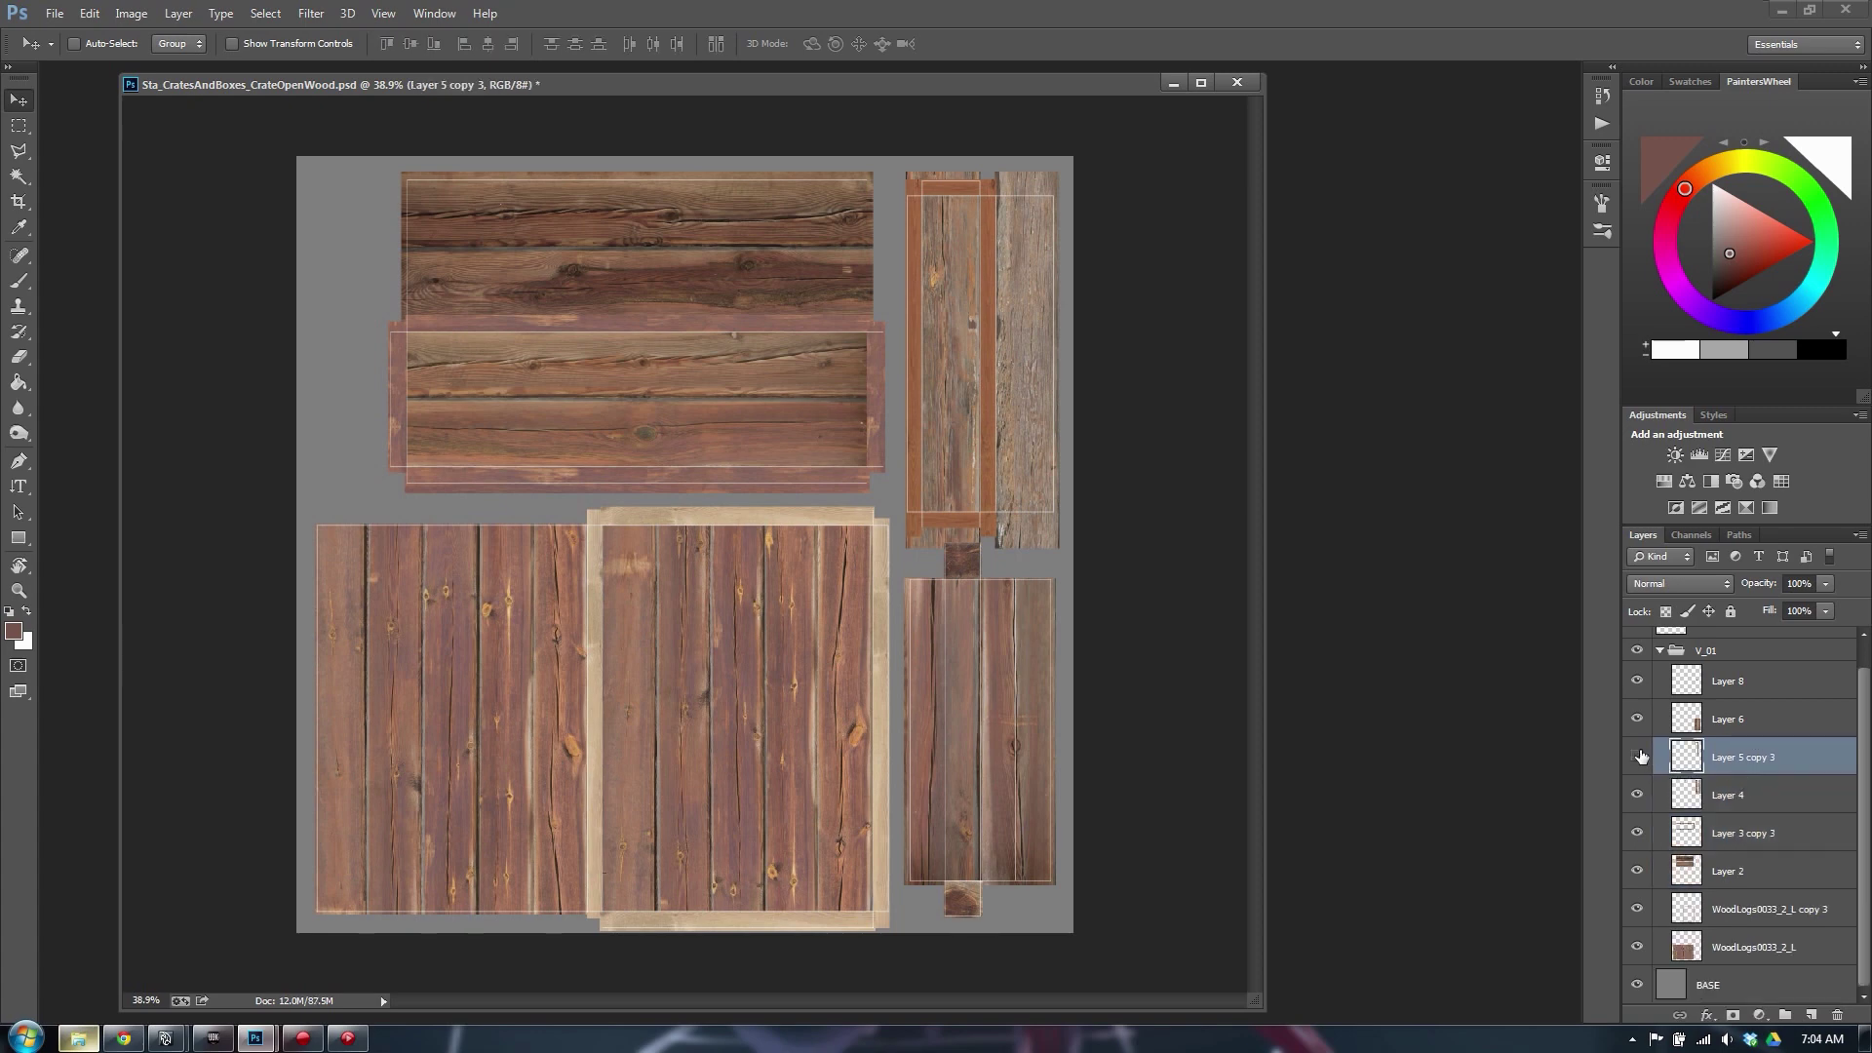
Toggle the visibility of Layer 5 copy 3 and Layer 3 copy 3 to examine which frame strips each one holds
{"action": "left_click", "coordinate": [1638, 756]}
{"action": "left_click", "coordinate": [1638, 757]}
{"action": "left_click", "coordinate": [1761, 798]}
{"action": "left_click", "coordinate": [1736, 835]}
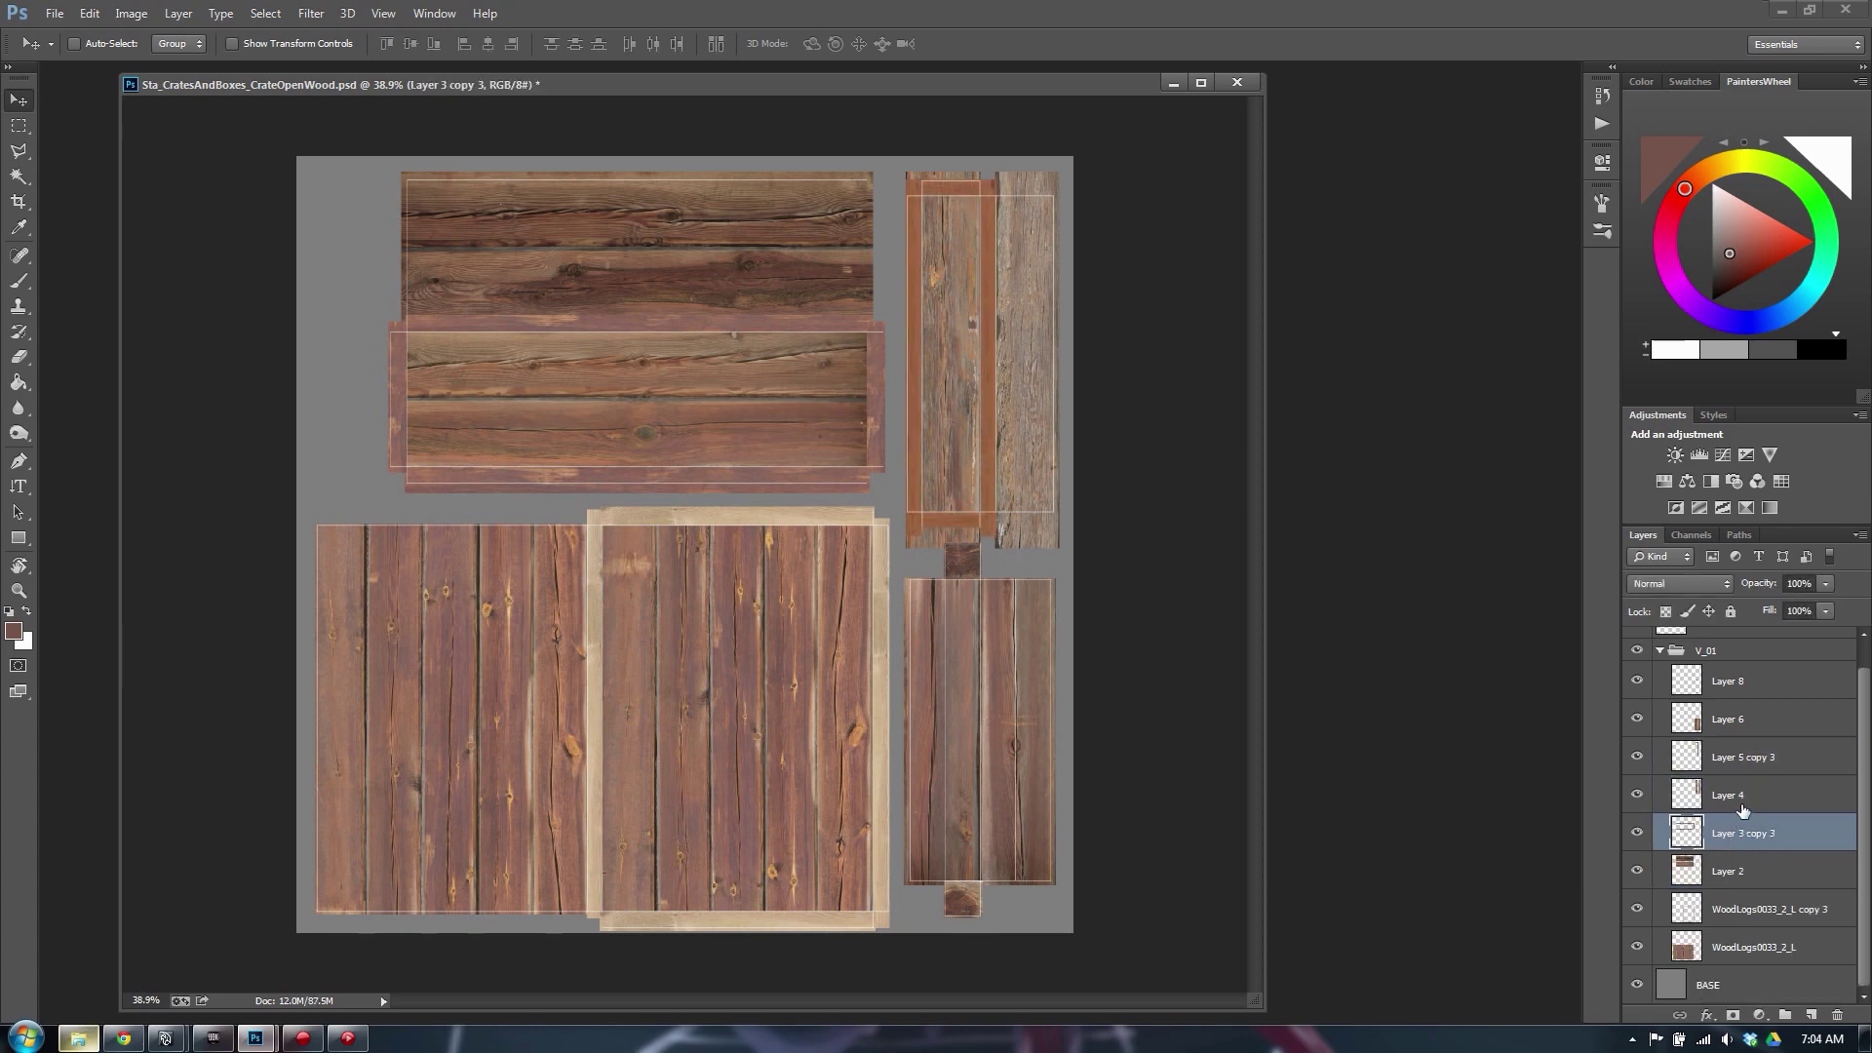
{"action": "left_click", "coordinate": [1743, 794]}
{"action": "left_click", "coordinate": [1704, 761]}
{"action": "left_click", "coordinate": [1638, 761]}
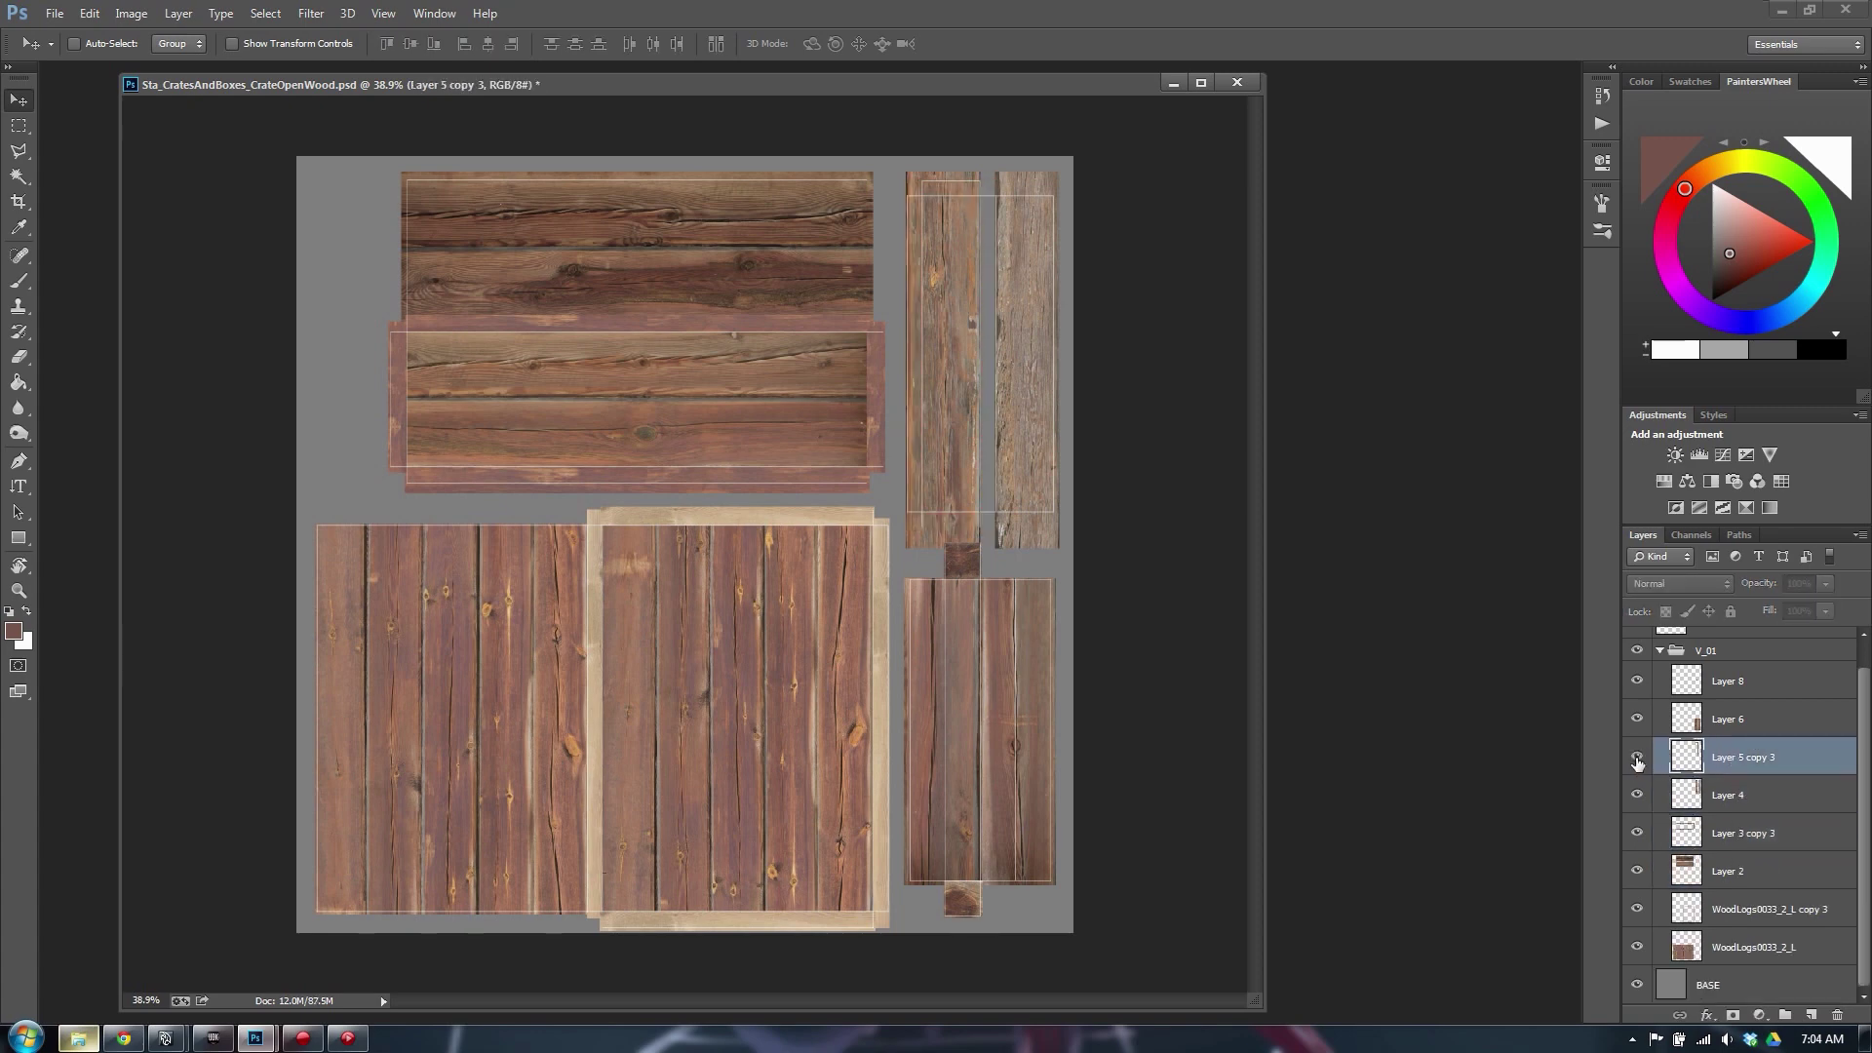
{"action": "left_click", "coordinate": [1637, 761]}
{"action": "left_click", "coordinate": [1738, 797]}
{"action": "left_click", "coordinate": [1738, 834]}
{"action": "left_click", "coordinate": [1636, 836]}
{"action": "left_click", "coordinate": [1636, 835]}
{"action": "scroll", "coordinate": [1636, 836], "scroll_direction": "up", "scroll_amount": 1}
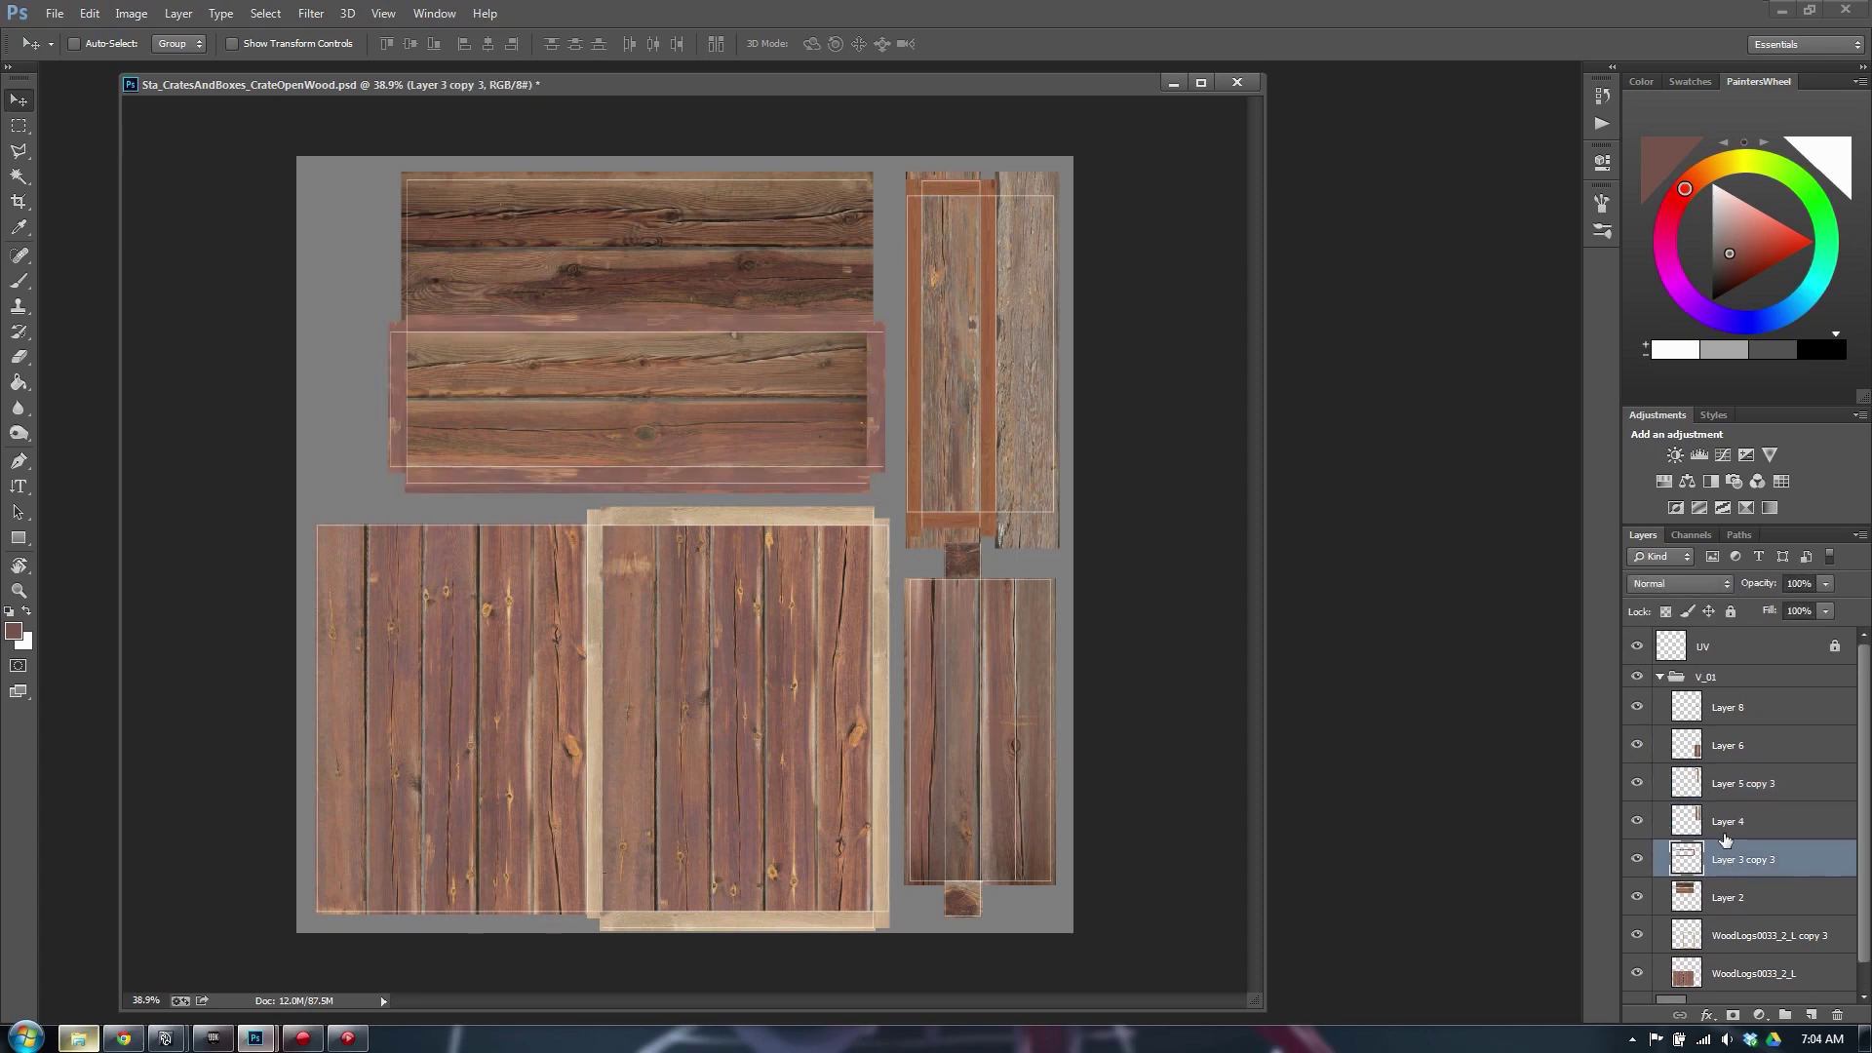
Toggle the visibility of Layer 6 and Layer 8 to examine which part of the texture each one holds
{"action": "left_click", "coordinate": [1753, 828]}
{"action": "left_click", "coordinate": [1753, 789]}
{"action": "left_click", "coordinate": [1725, 748]}
{"action": "left_click", "coordinate": [1637, 745]}
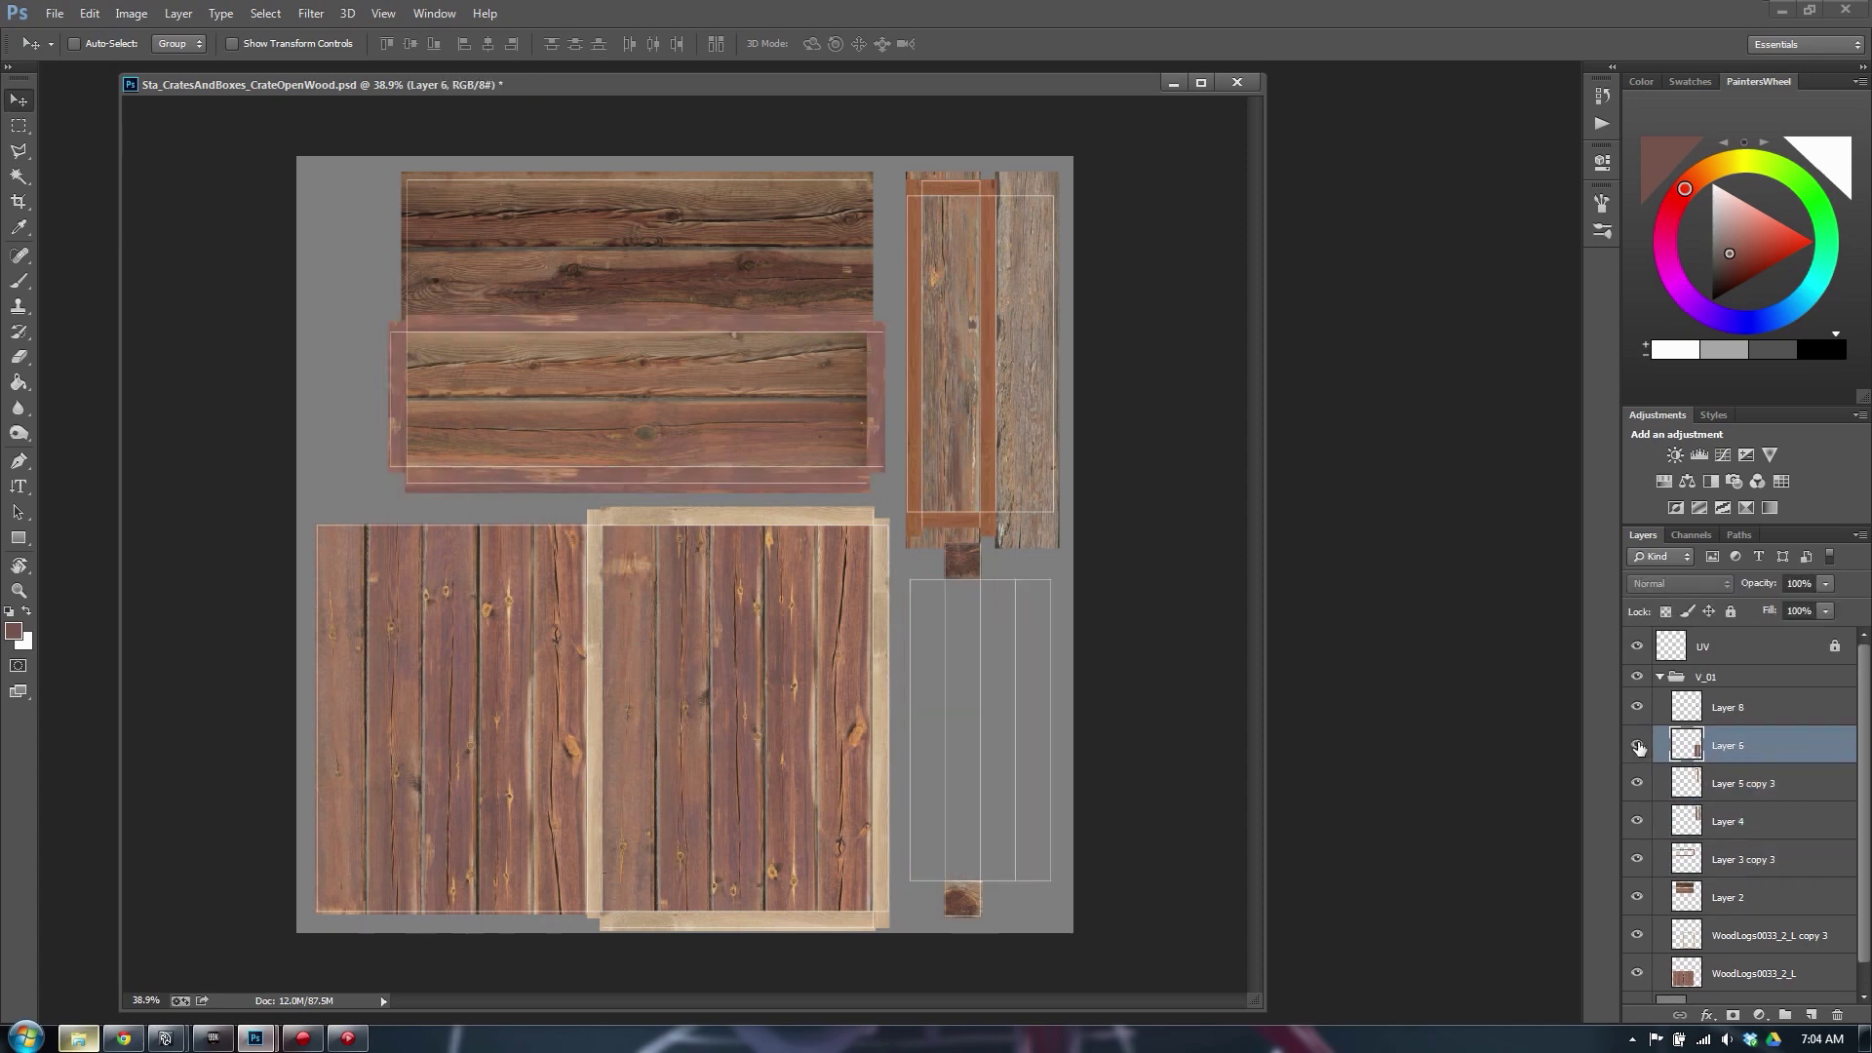
{"action": "left_click", "coordinate": [1637, 745]}
{"action": "left_click", "coordinate": [1745, 708]}
{"action": "left_click", "coordinate": [1637, 707]}
{"action": "left_click", "coordinate": [1637, 707]}
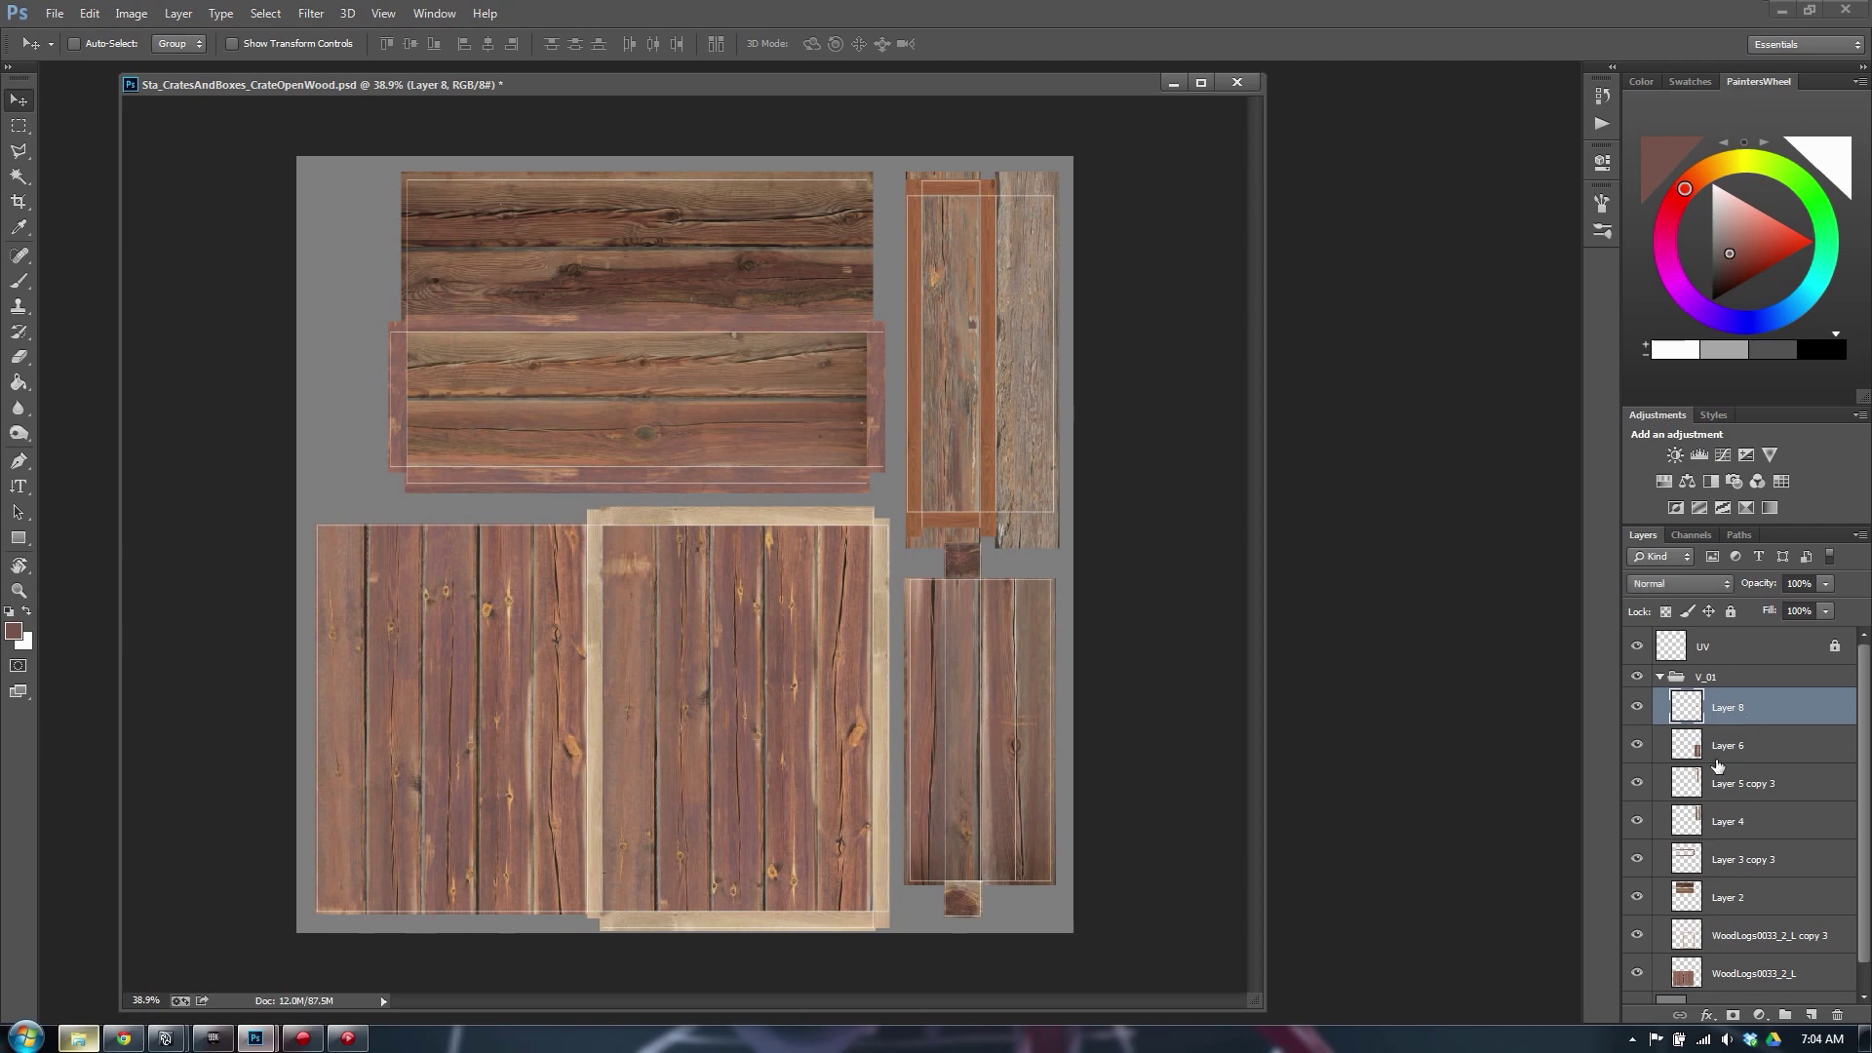
{"action": "left_click", "coordinate": [1720, 757]}
{"action": "left_click", "coordinate": [1755, 780]}
{"action": "left_click", "coordinate": [1735, 743]}
{"action": "scroll", "coordinate": [1804, 942], "scroll_direction": "down", "scroll_amount": 1}
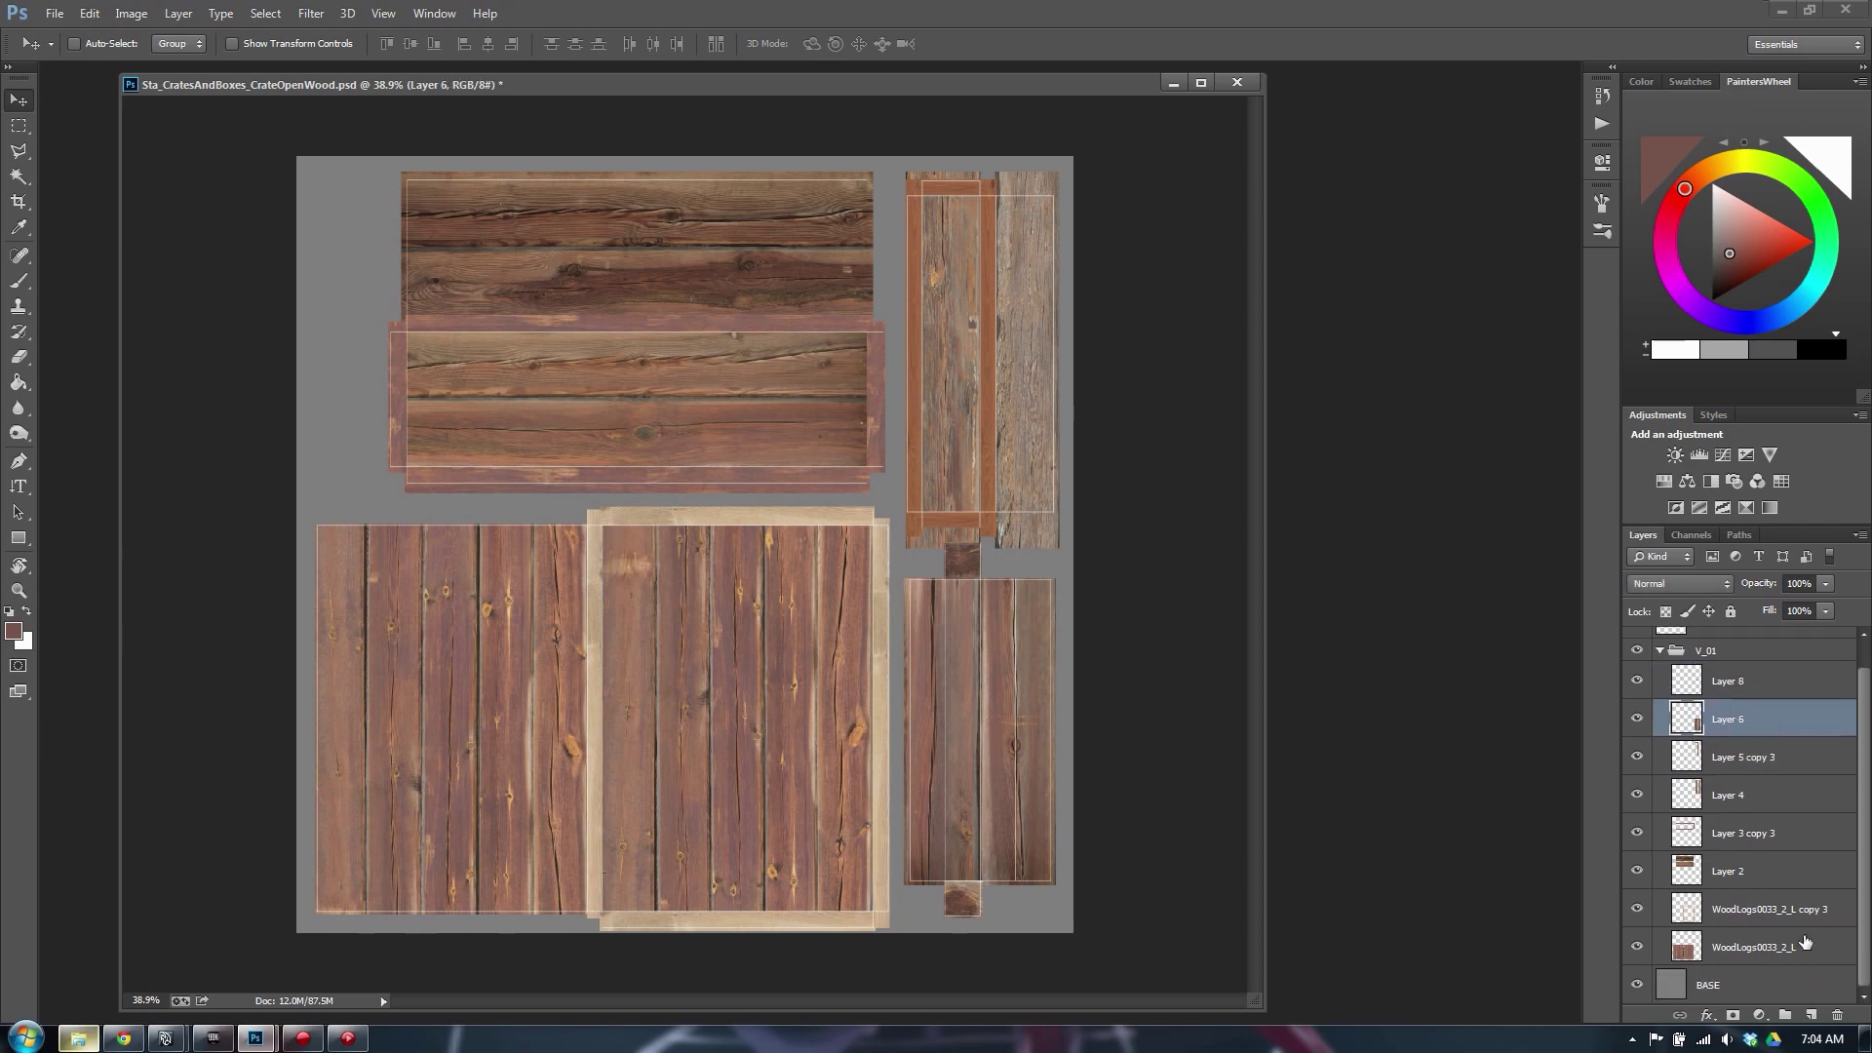
{"action": "left_click", "coordinate": [1772, 956]}
{"action": "left_click", "coordinate": [1780, 871]}
{"action": "left_click", "coordinate": [1743, 721]}
{"action": "left_click", "coordinate": [1757, 685]}
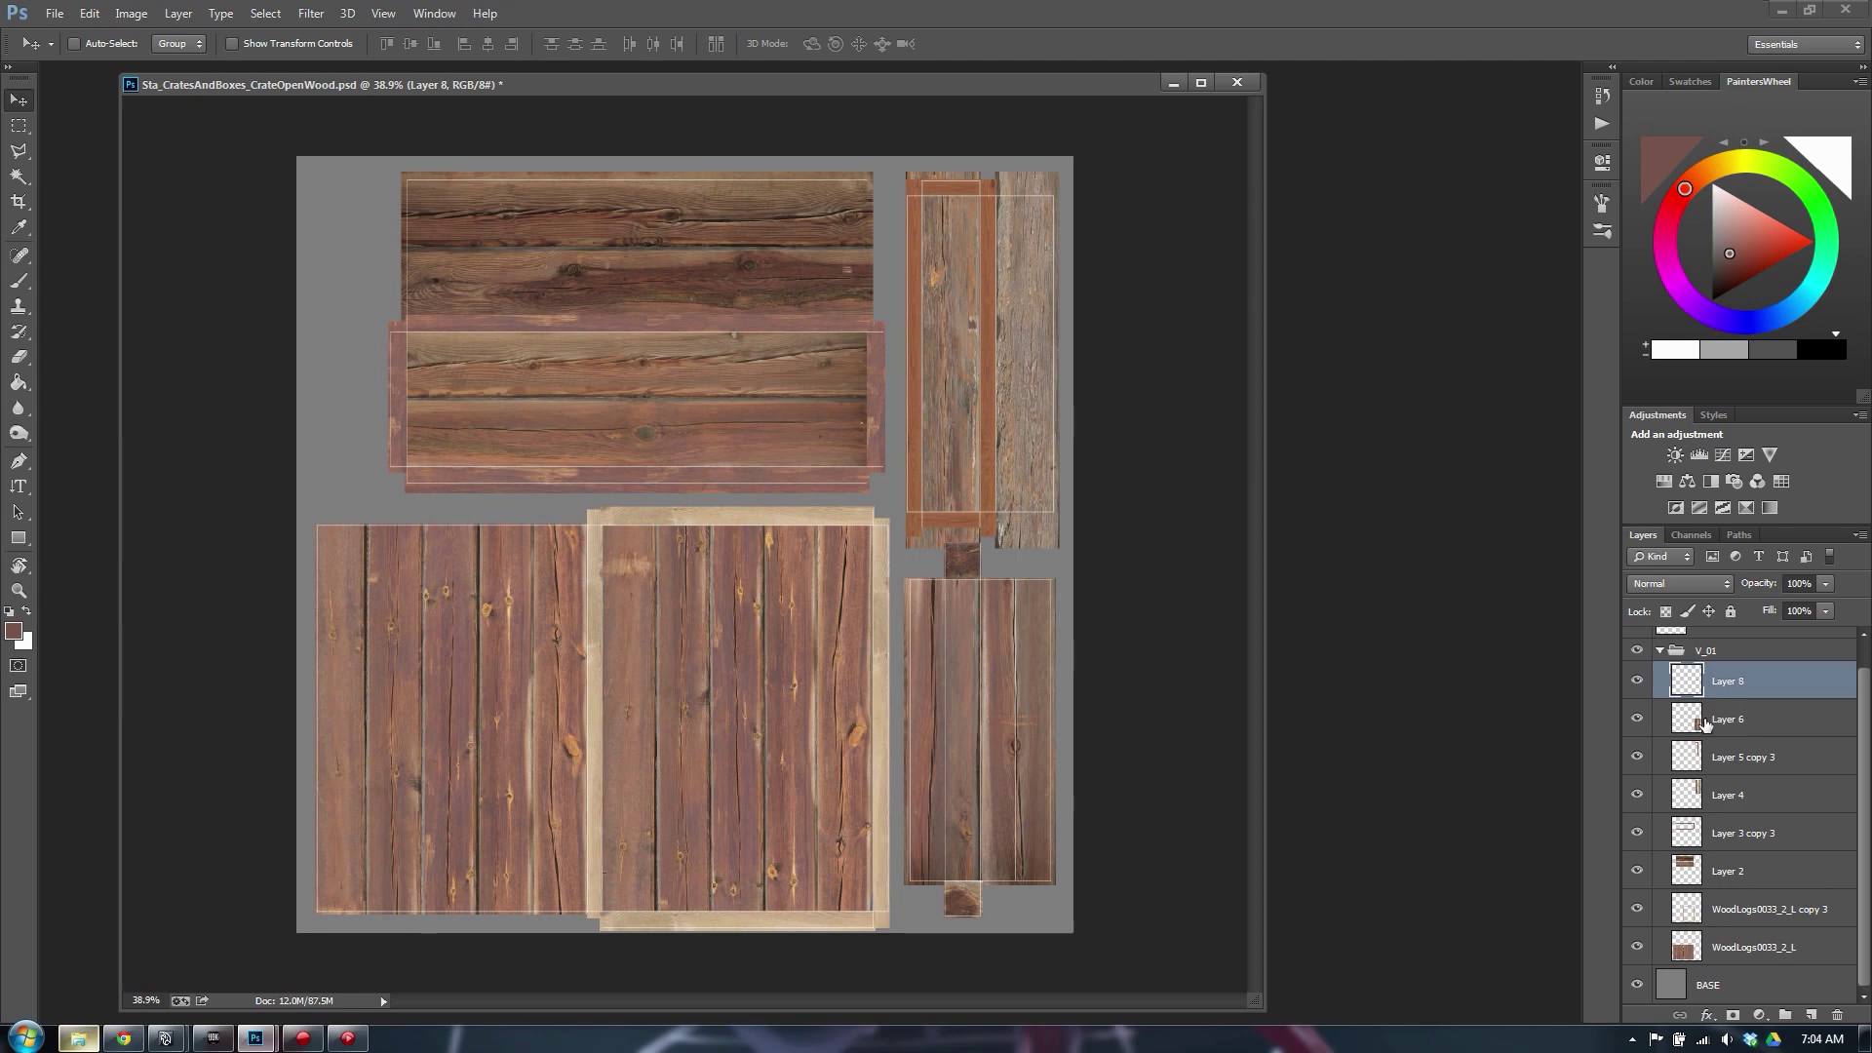
{"action": "left_click", "coordinate": [1743, 758]}
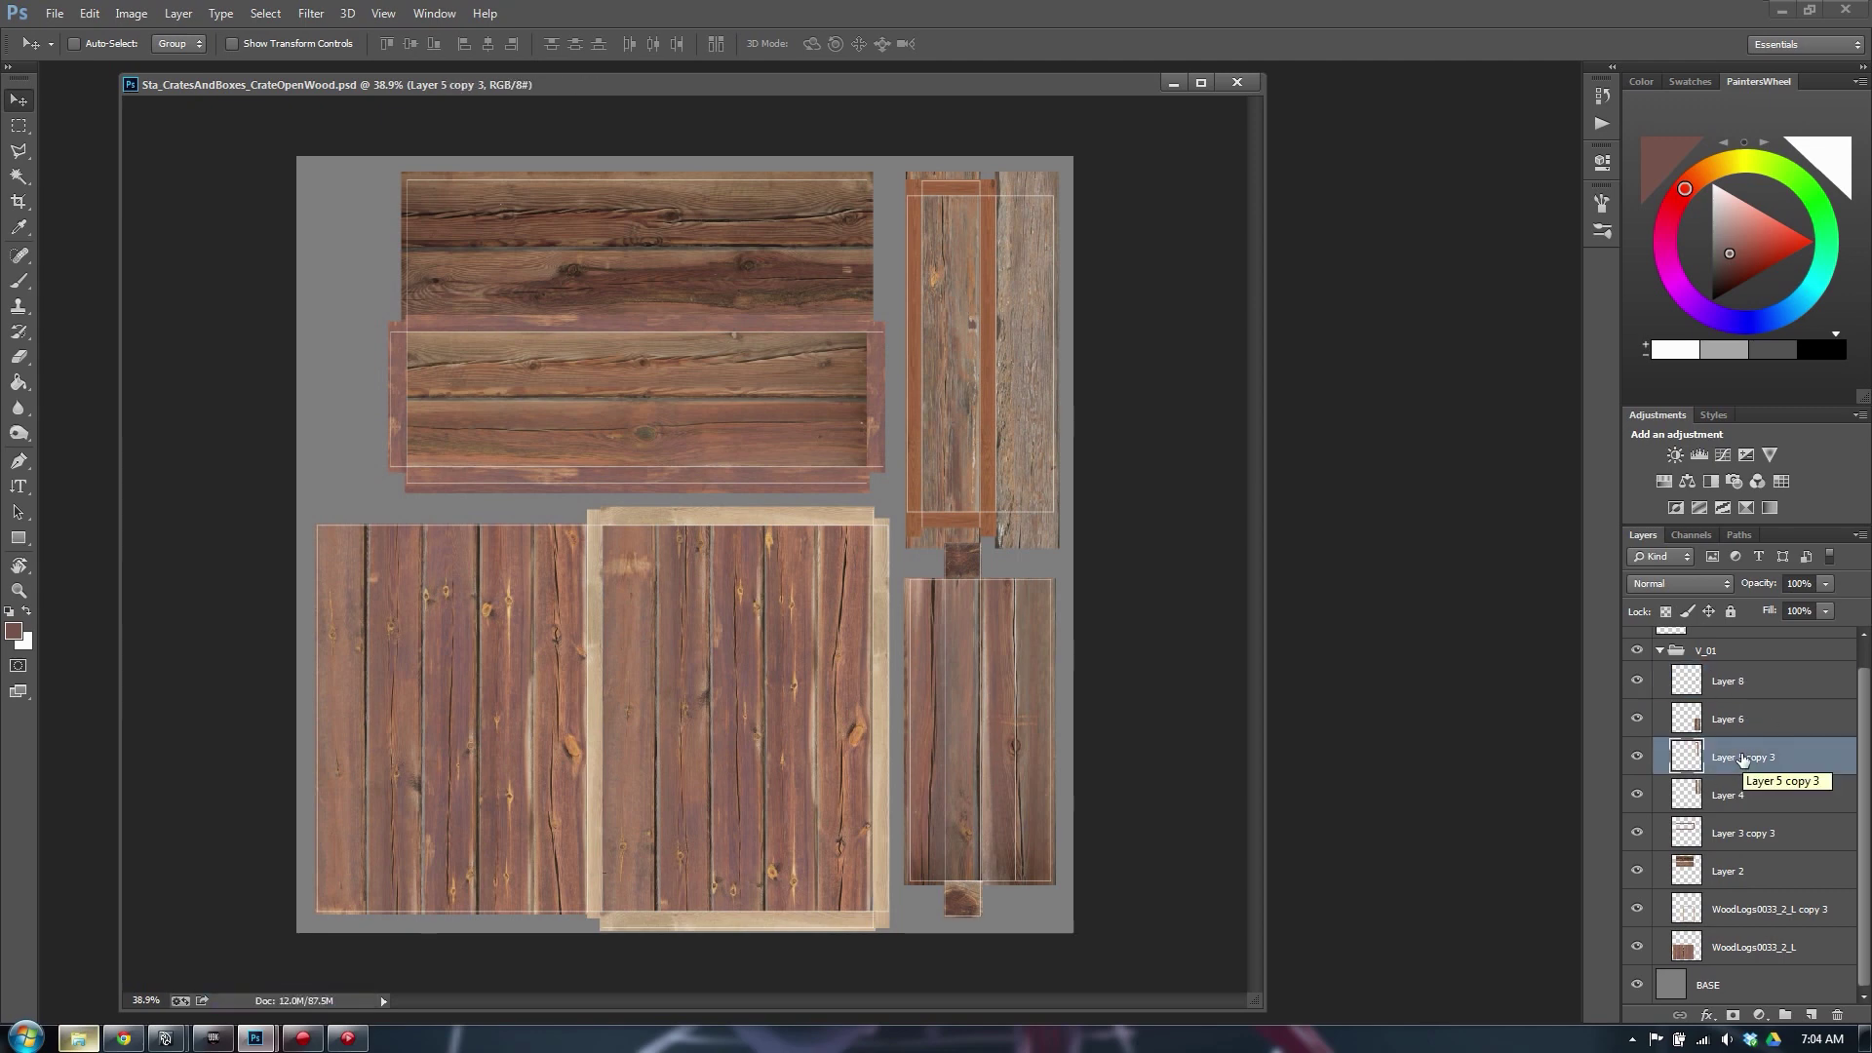
{"action": "key", "text": "alt+bracketright"}
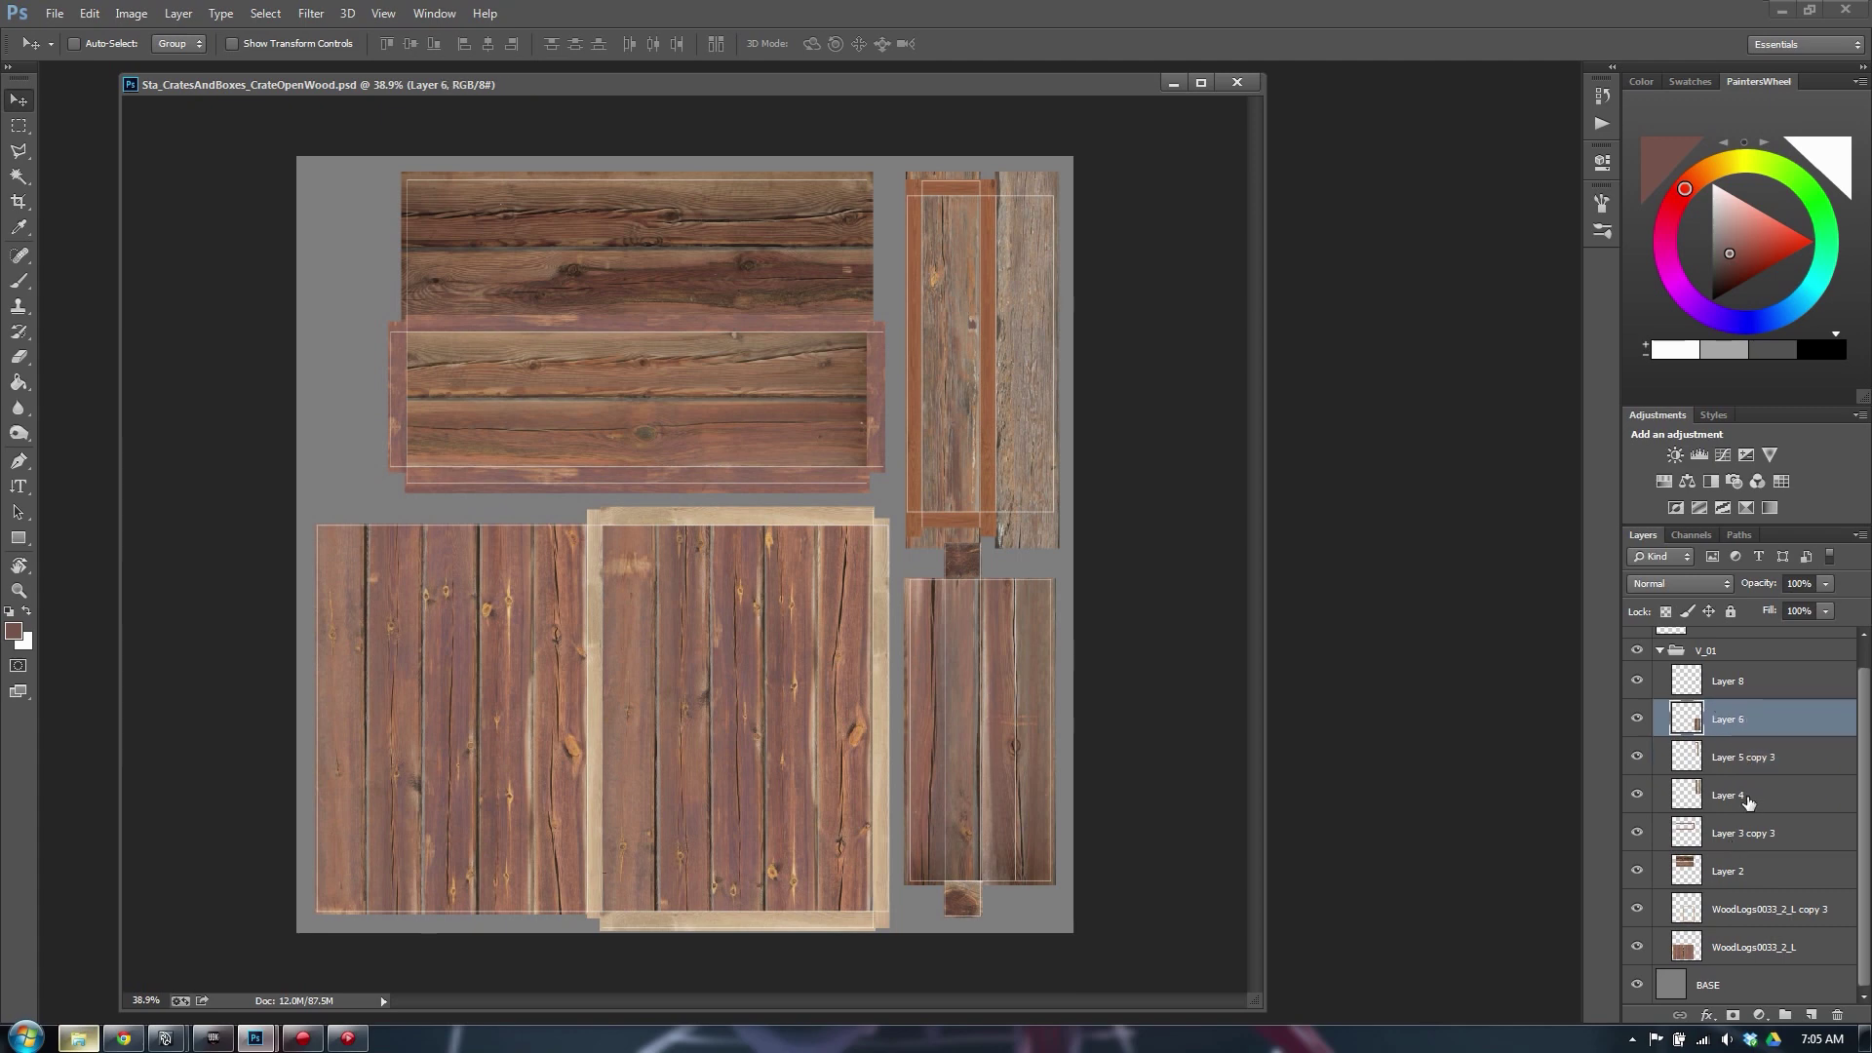
Try a darkening Curves adjustment on the frame strips of Layer 3 copy 3, and undo it
{"action": "left_click", "coordinate": [1747, 798]}
{"action": "left_click", "coordinate": [1722, 834]}
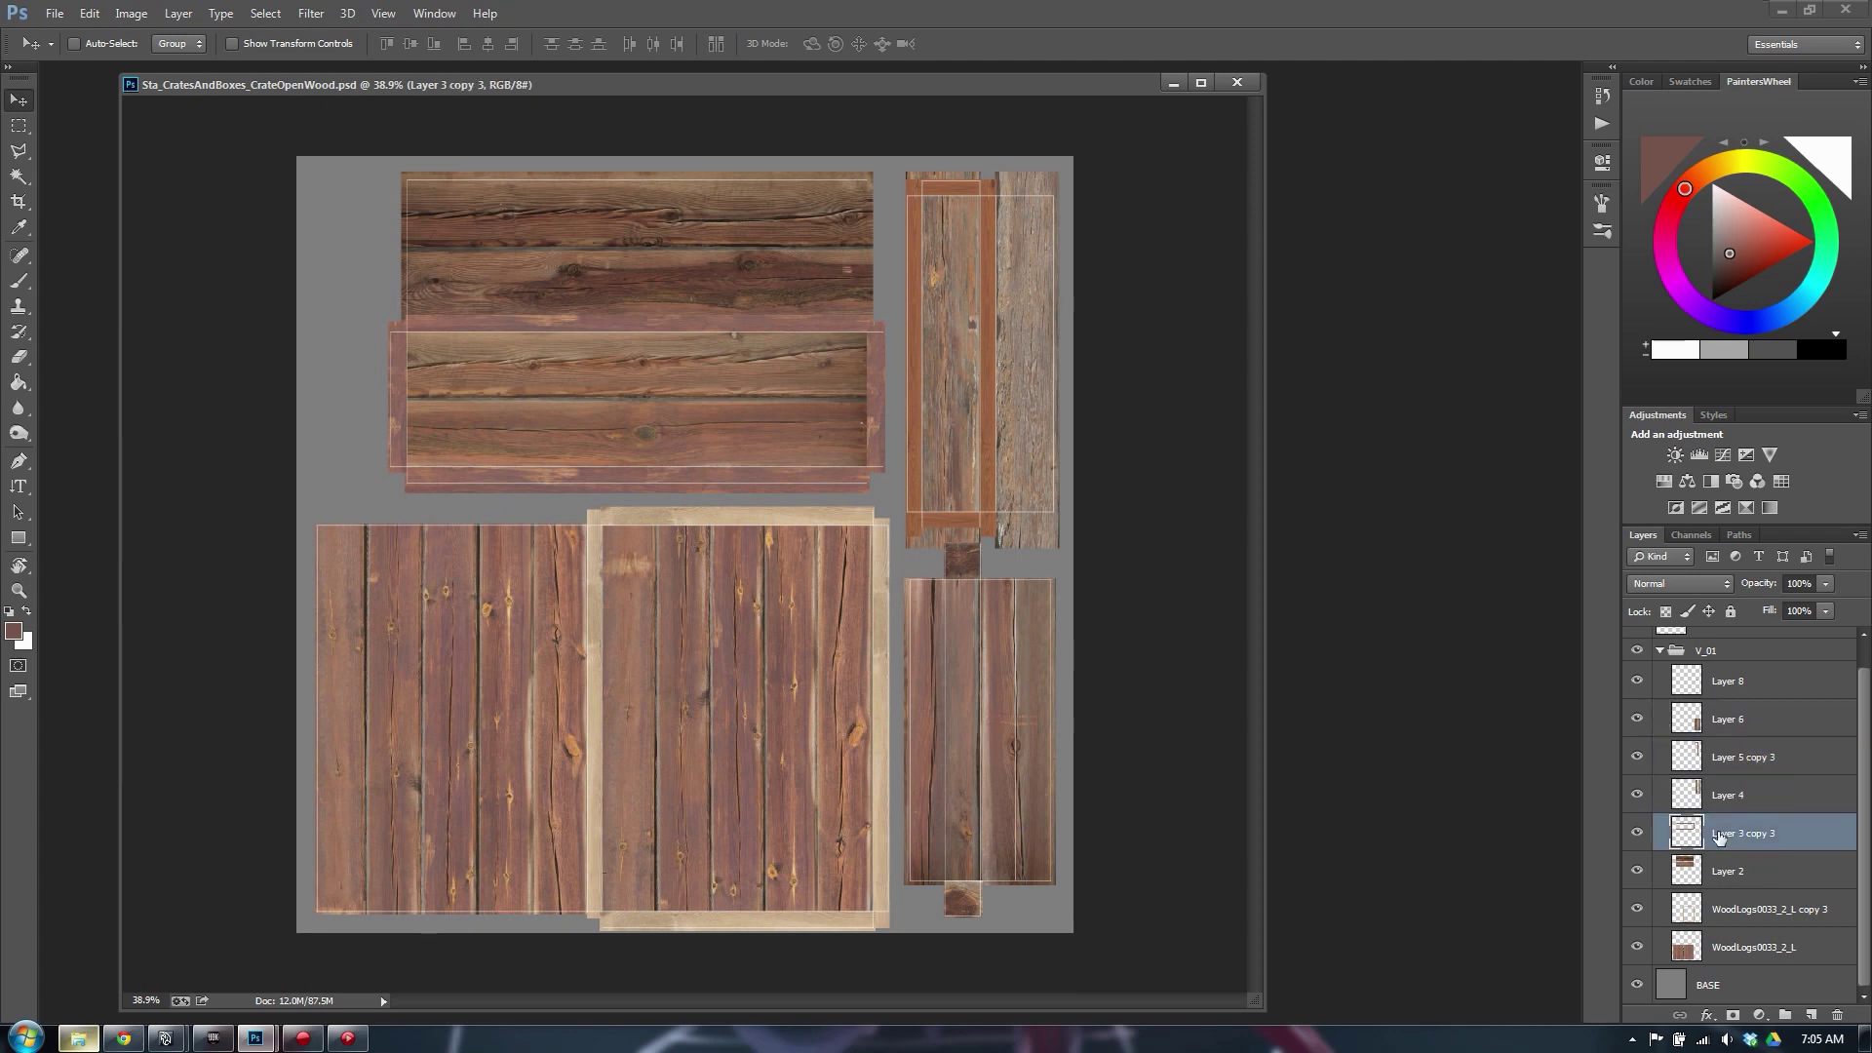
{"action": "key", "text": "ctrl+m"}
{"action": "left_click_drag", "start_coordinate": [1188, 557], "coordinate": [1234, 594]}
{"action": "left_click_drag", "start_coordinate": [1309, 489], "coordinate": [1346, 448]}
{"action": "left_click", "coordinate": [1492, 323]}
{"action": "key", "text": "v"}
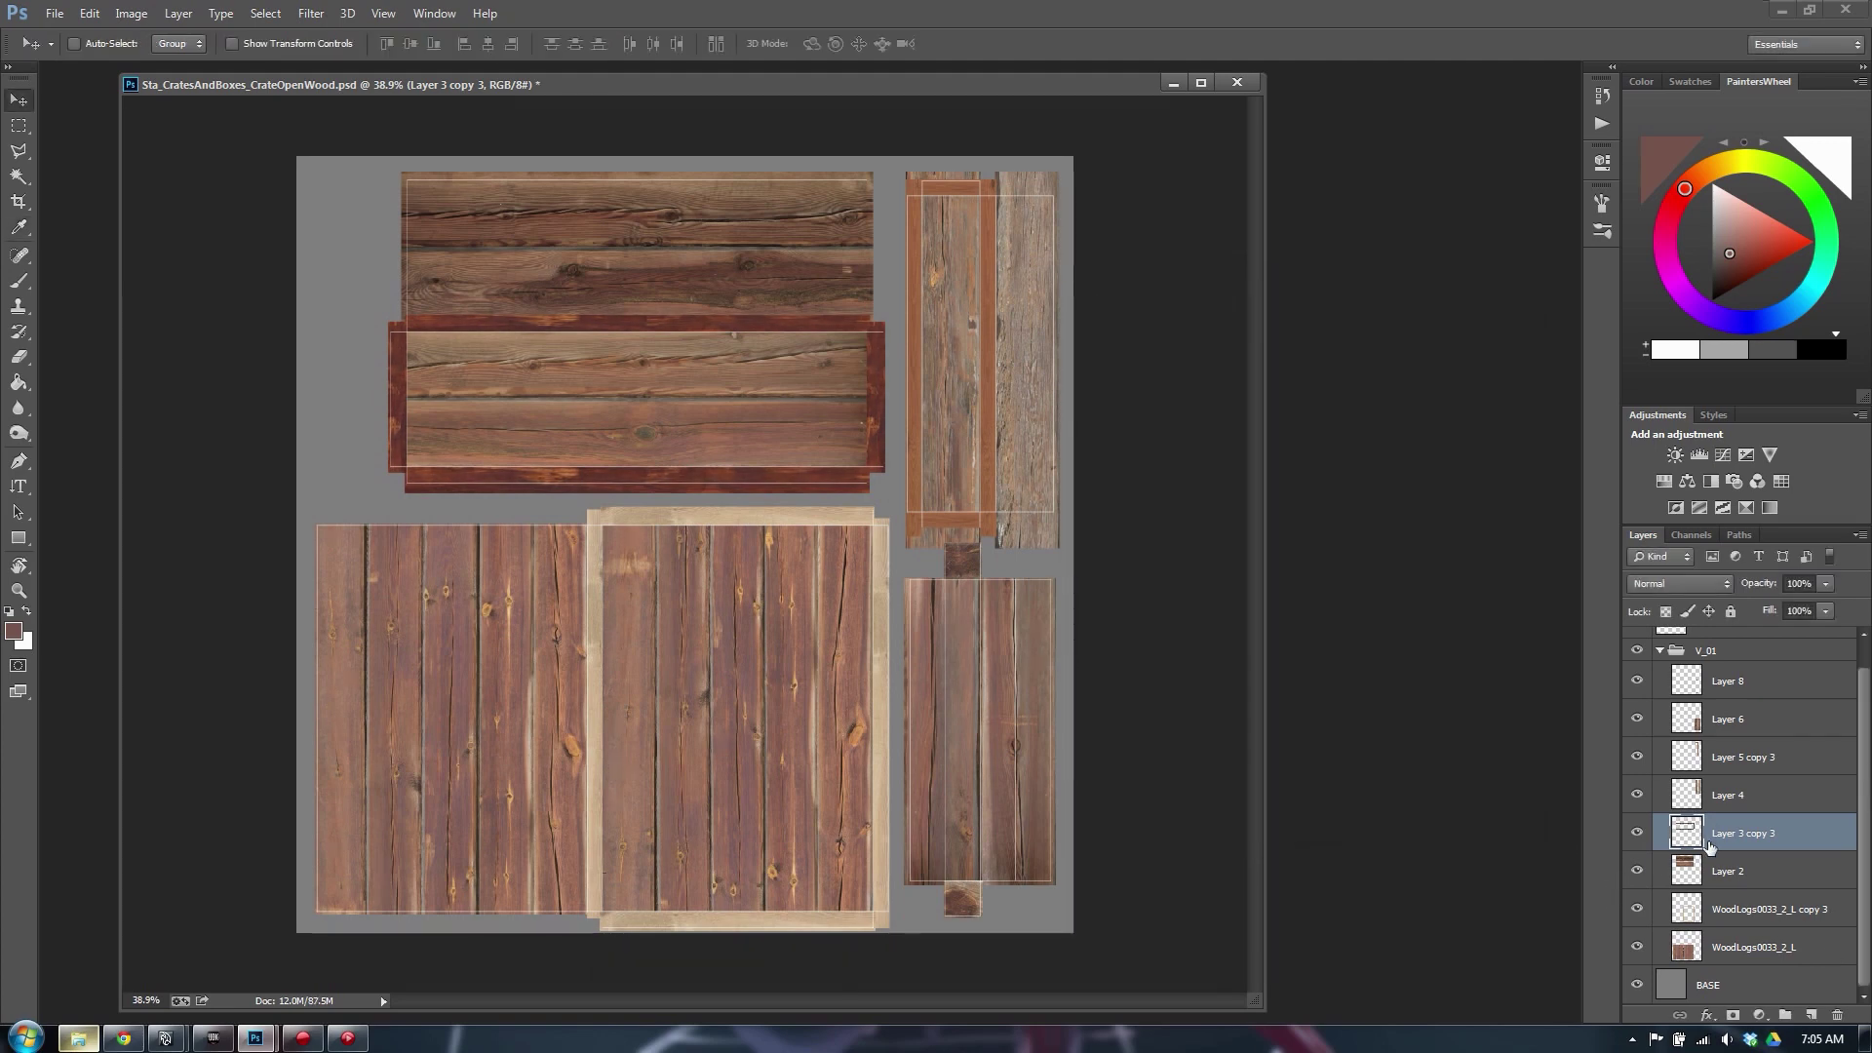
{"action": "key", "text": "ctrl+z"}
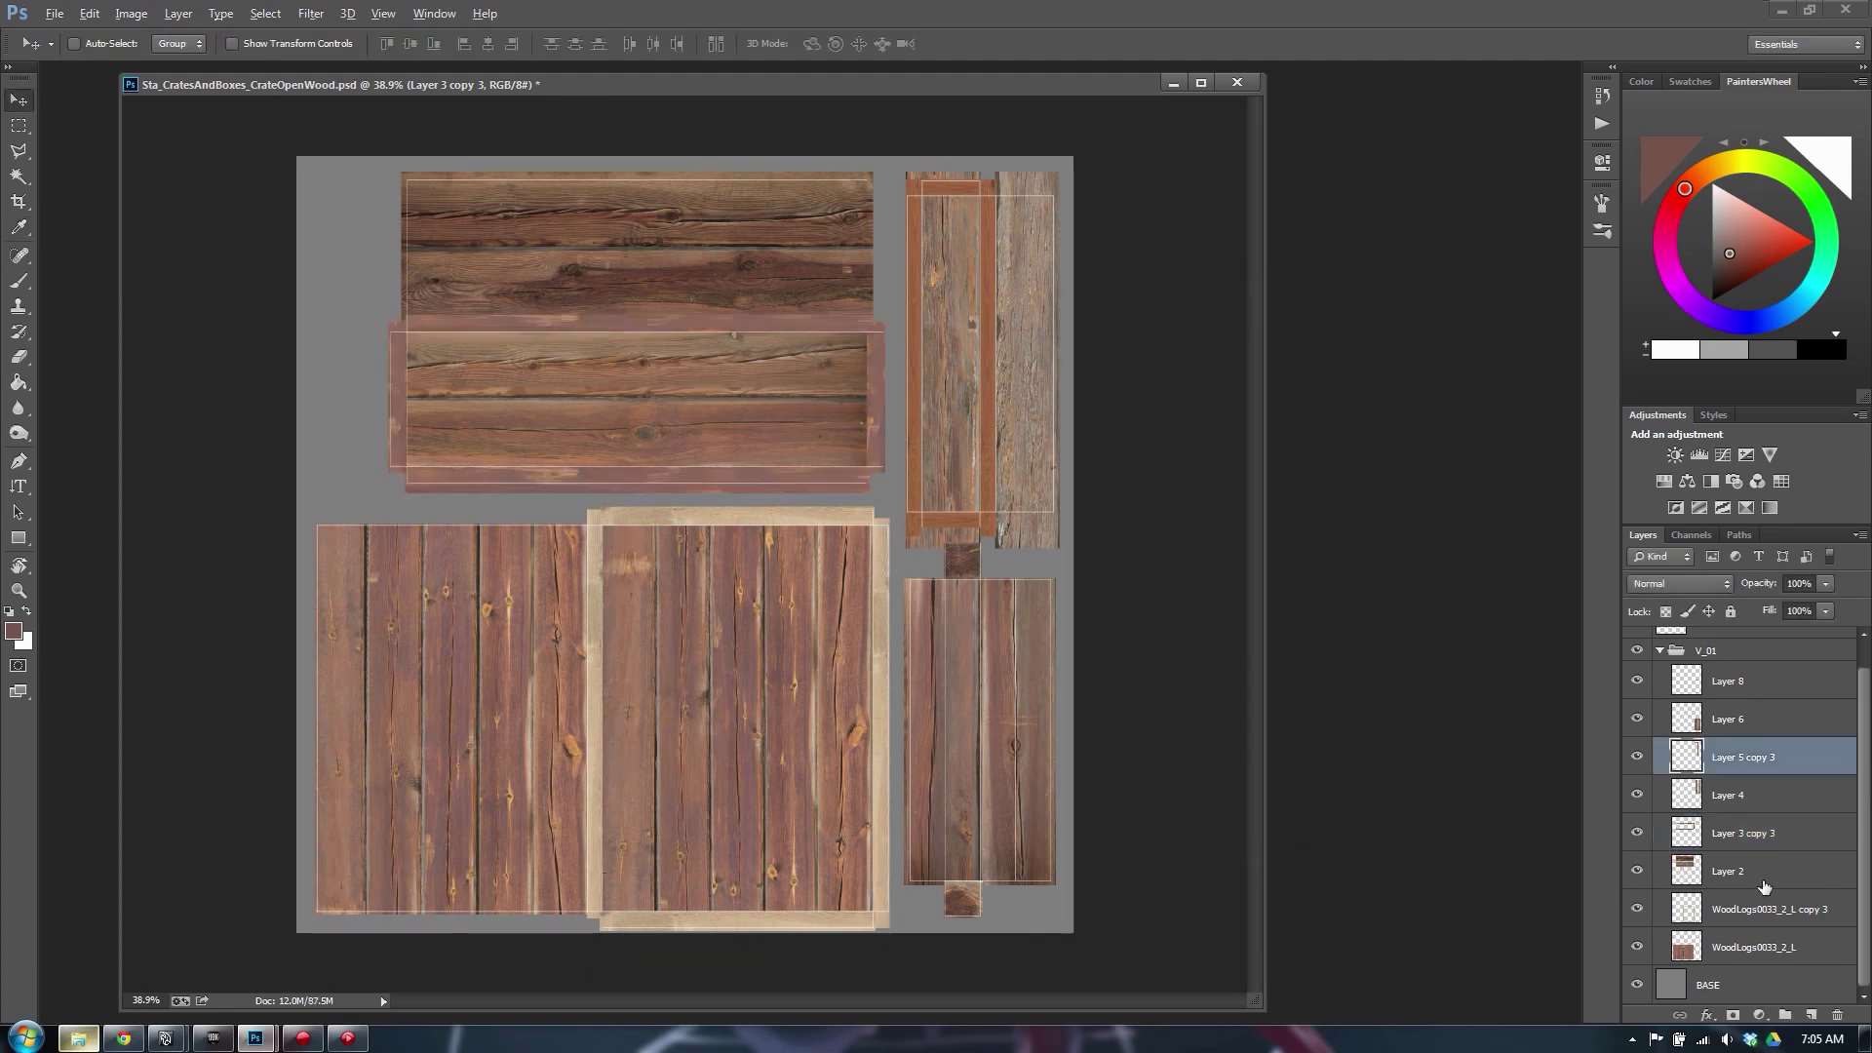
{"action": "key", "text": "ctrl+m"}
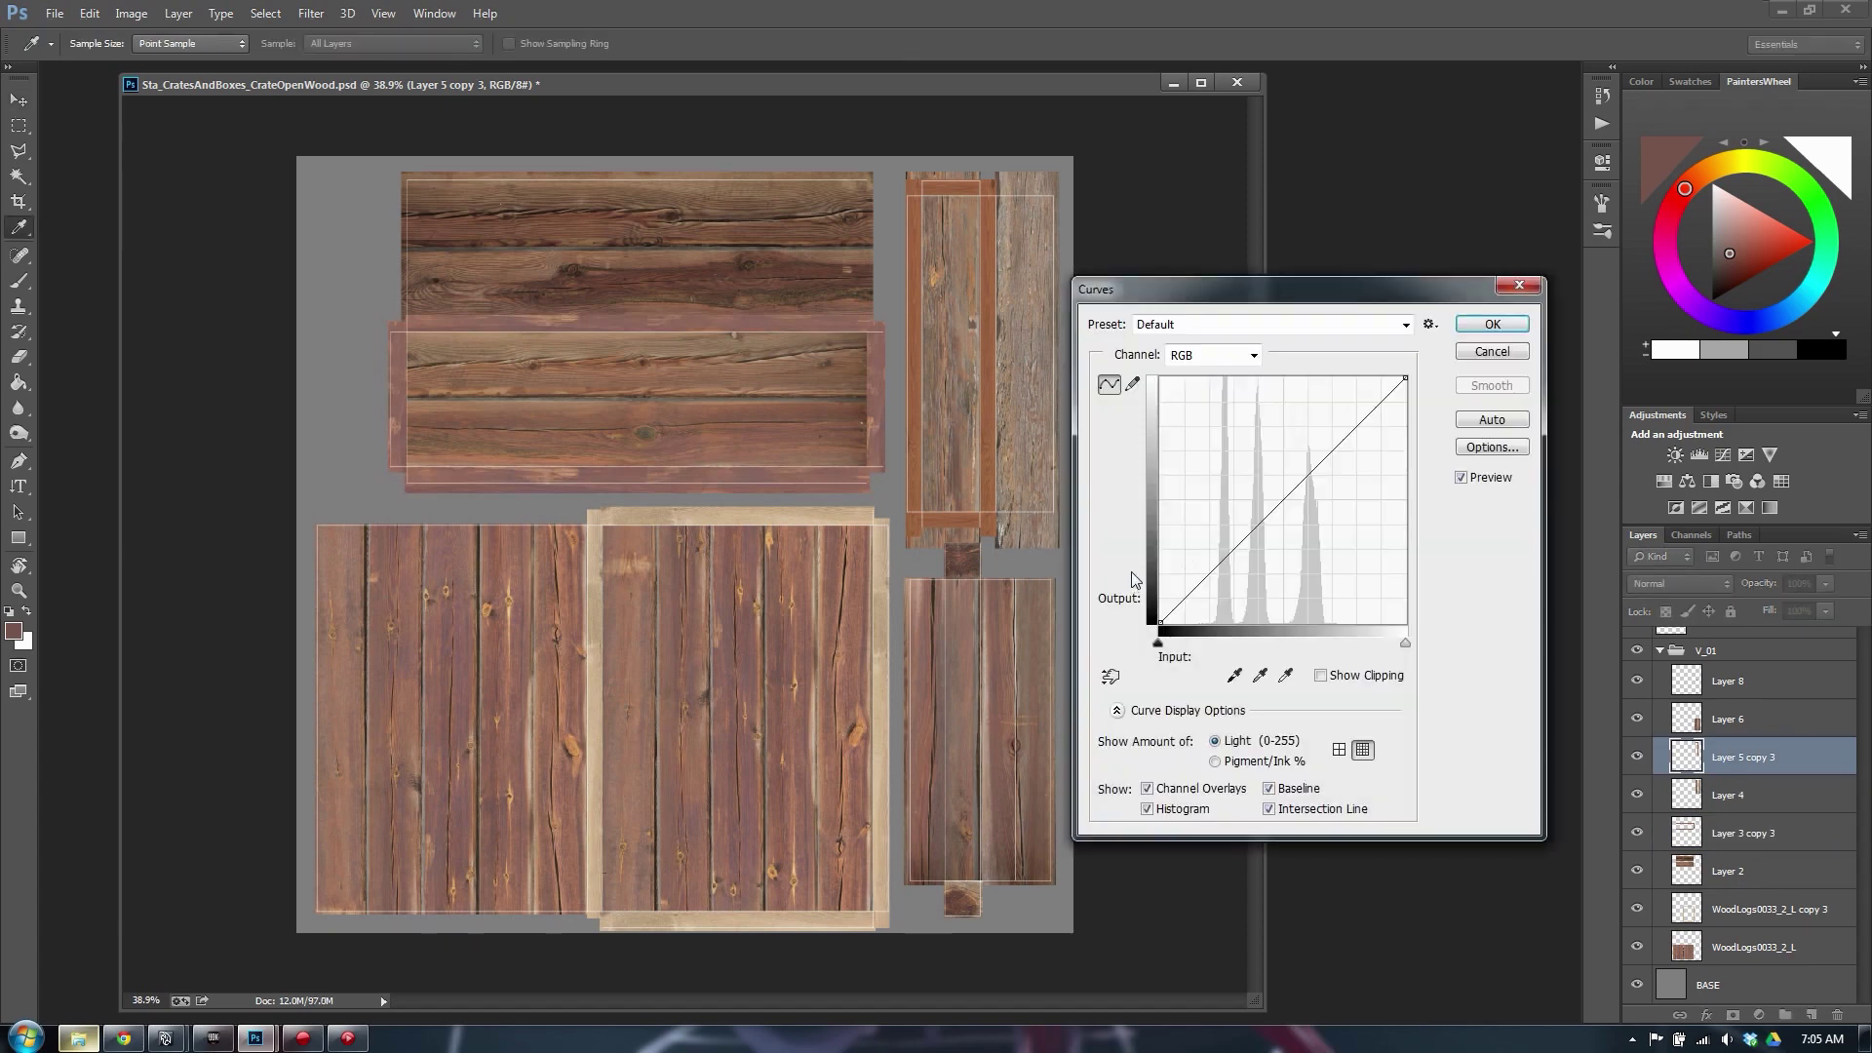
{"action": "left_click_drag", "start_coordinate": [1219, 560], "coordinate": [1221, 592]}
{"action": "key", "text": "Escape"}
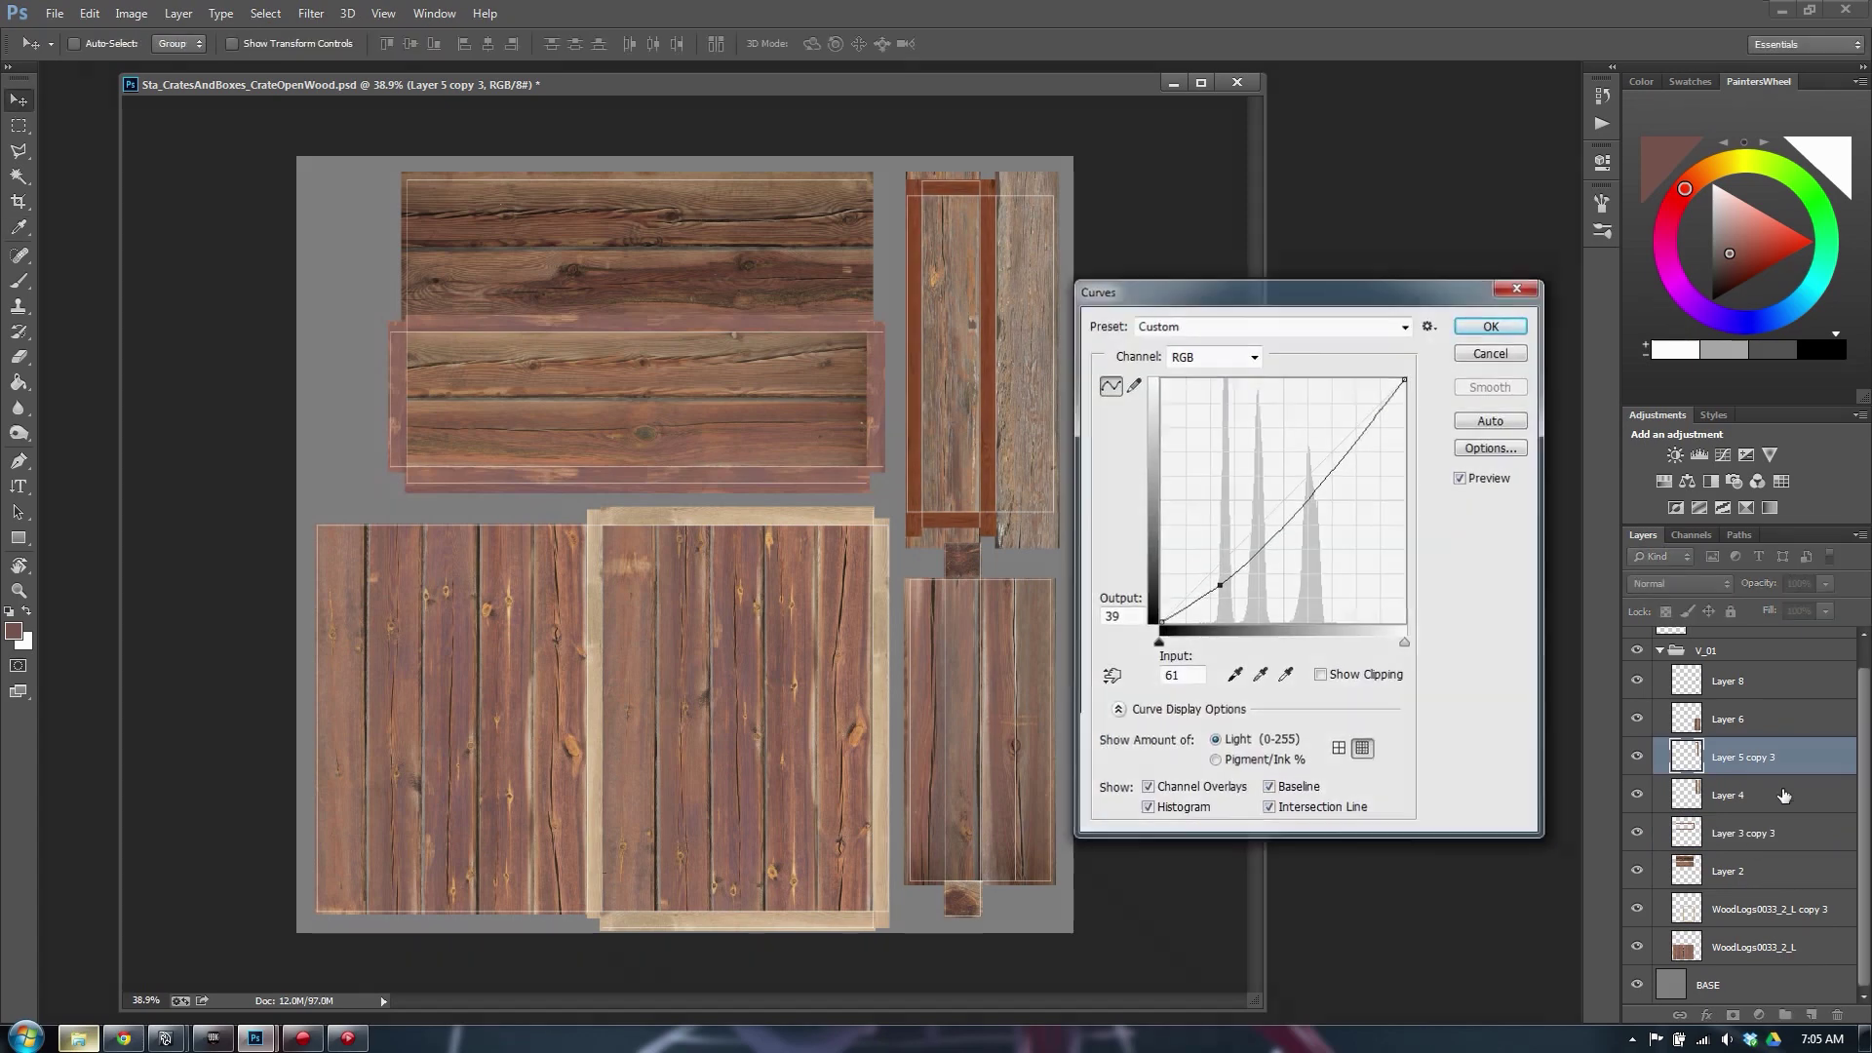
Darken the frame strips on Layer 3 copy 3 with Curves, mapping input 64 to output 26 and adding a second point in the highlights
{"action": "left_click", "coordinate": [1724, 837]}
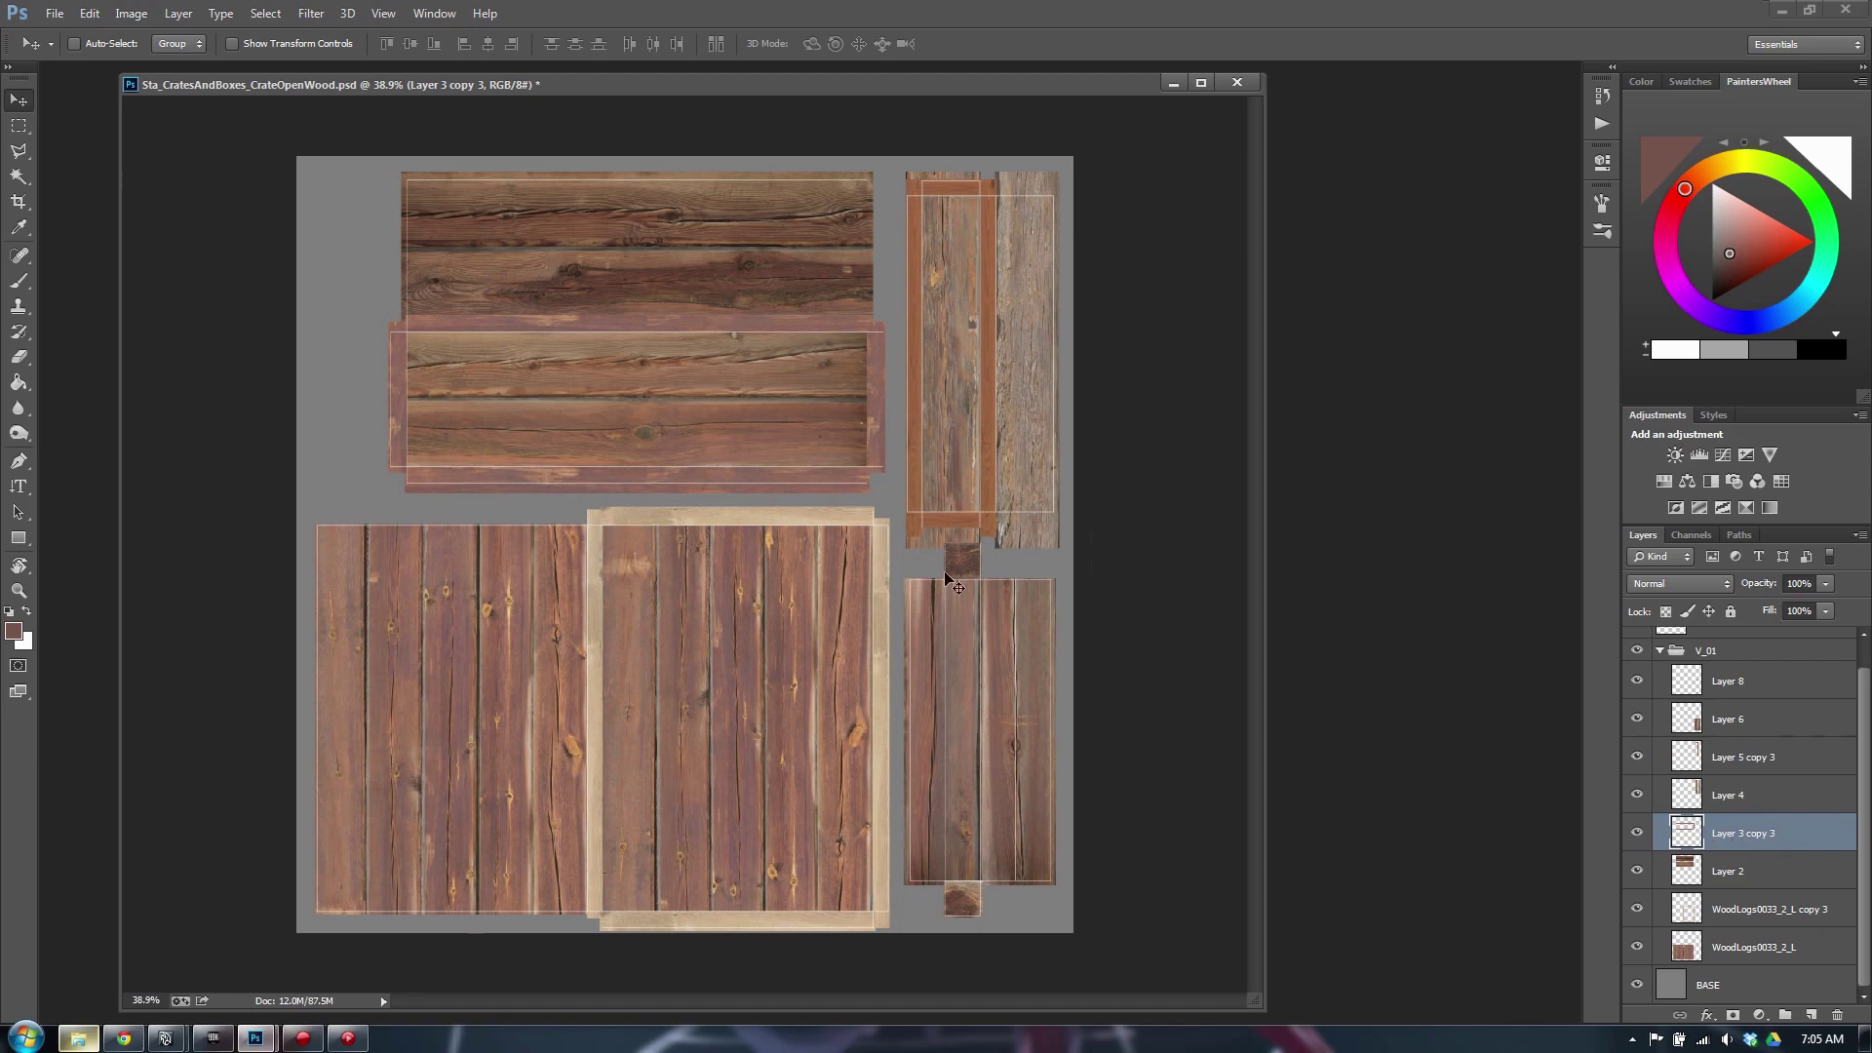
{"action": "key", "text": "ctrl+m"}
{"action": "left_click_drag", "start_coordinate": [1220, 562], "coordinate": [1224, 601]}
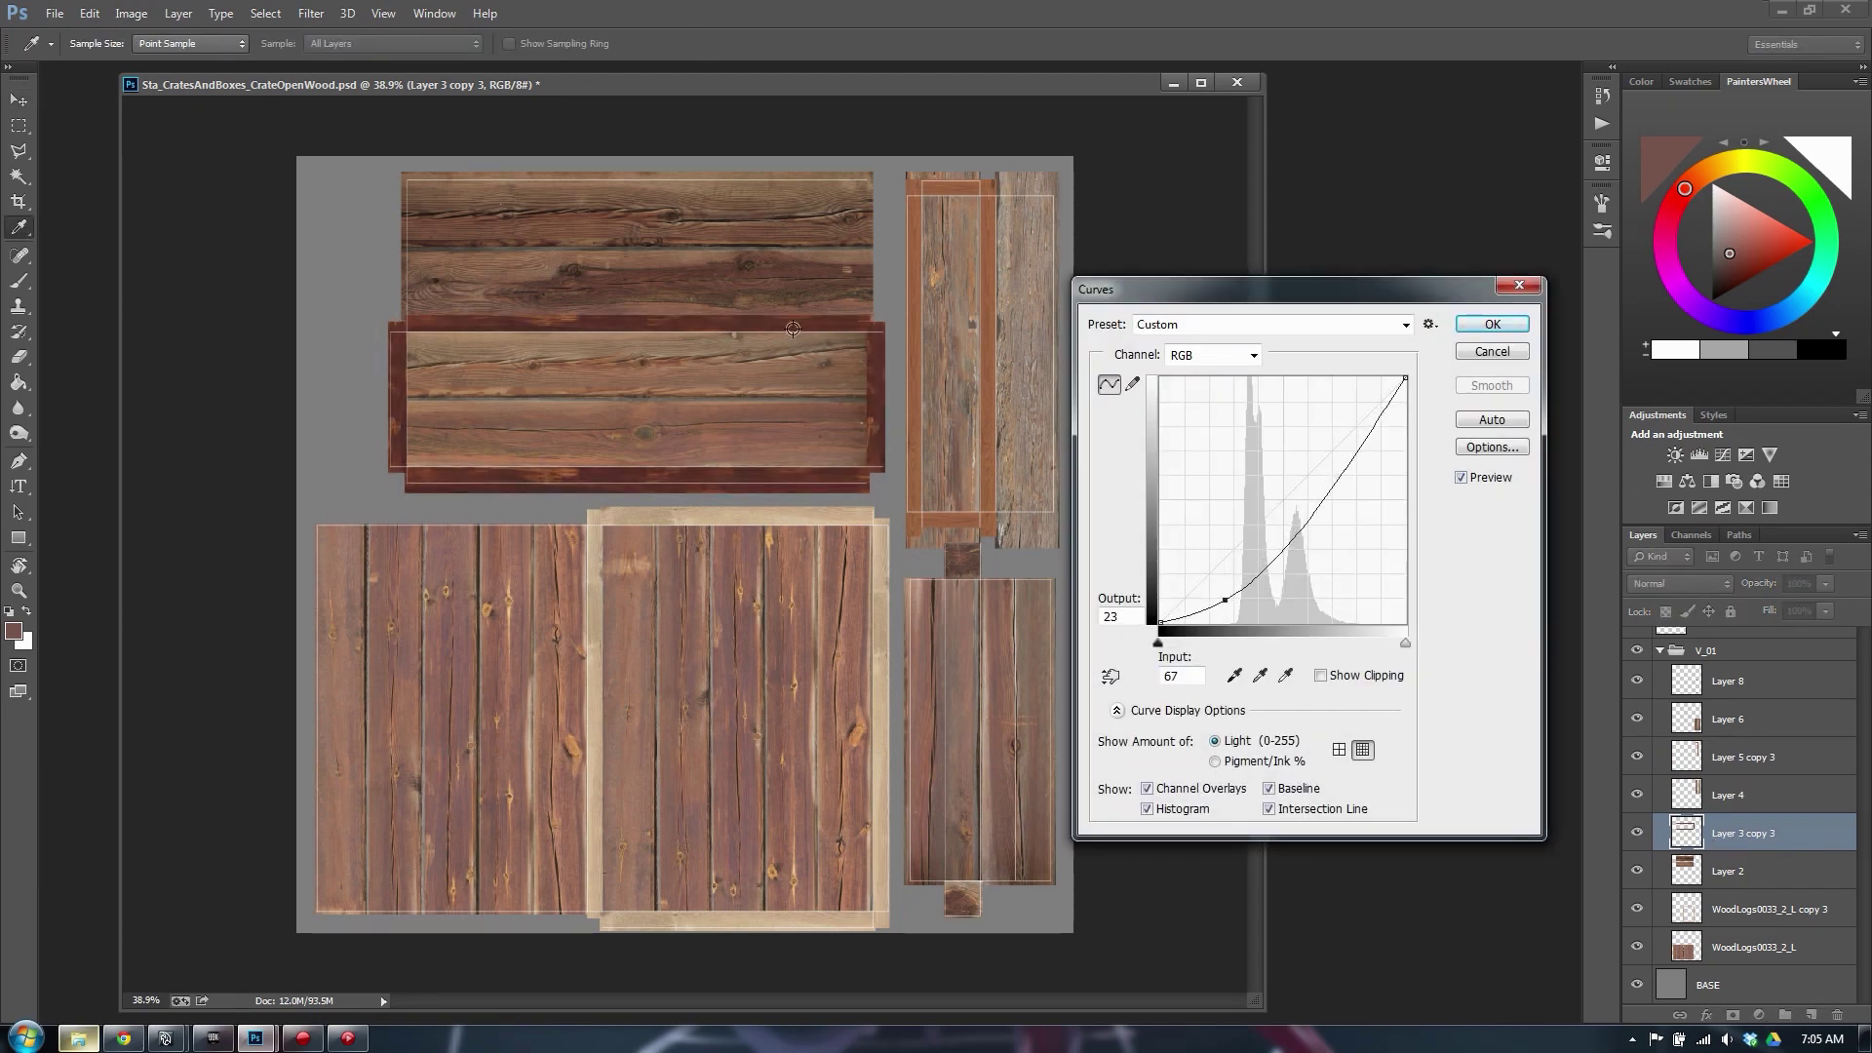
{"action": "left_click_drag", "start_coordinate": [1344, 480], "coordinate": [1349, 462]}
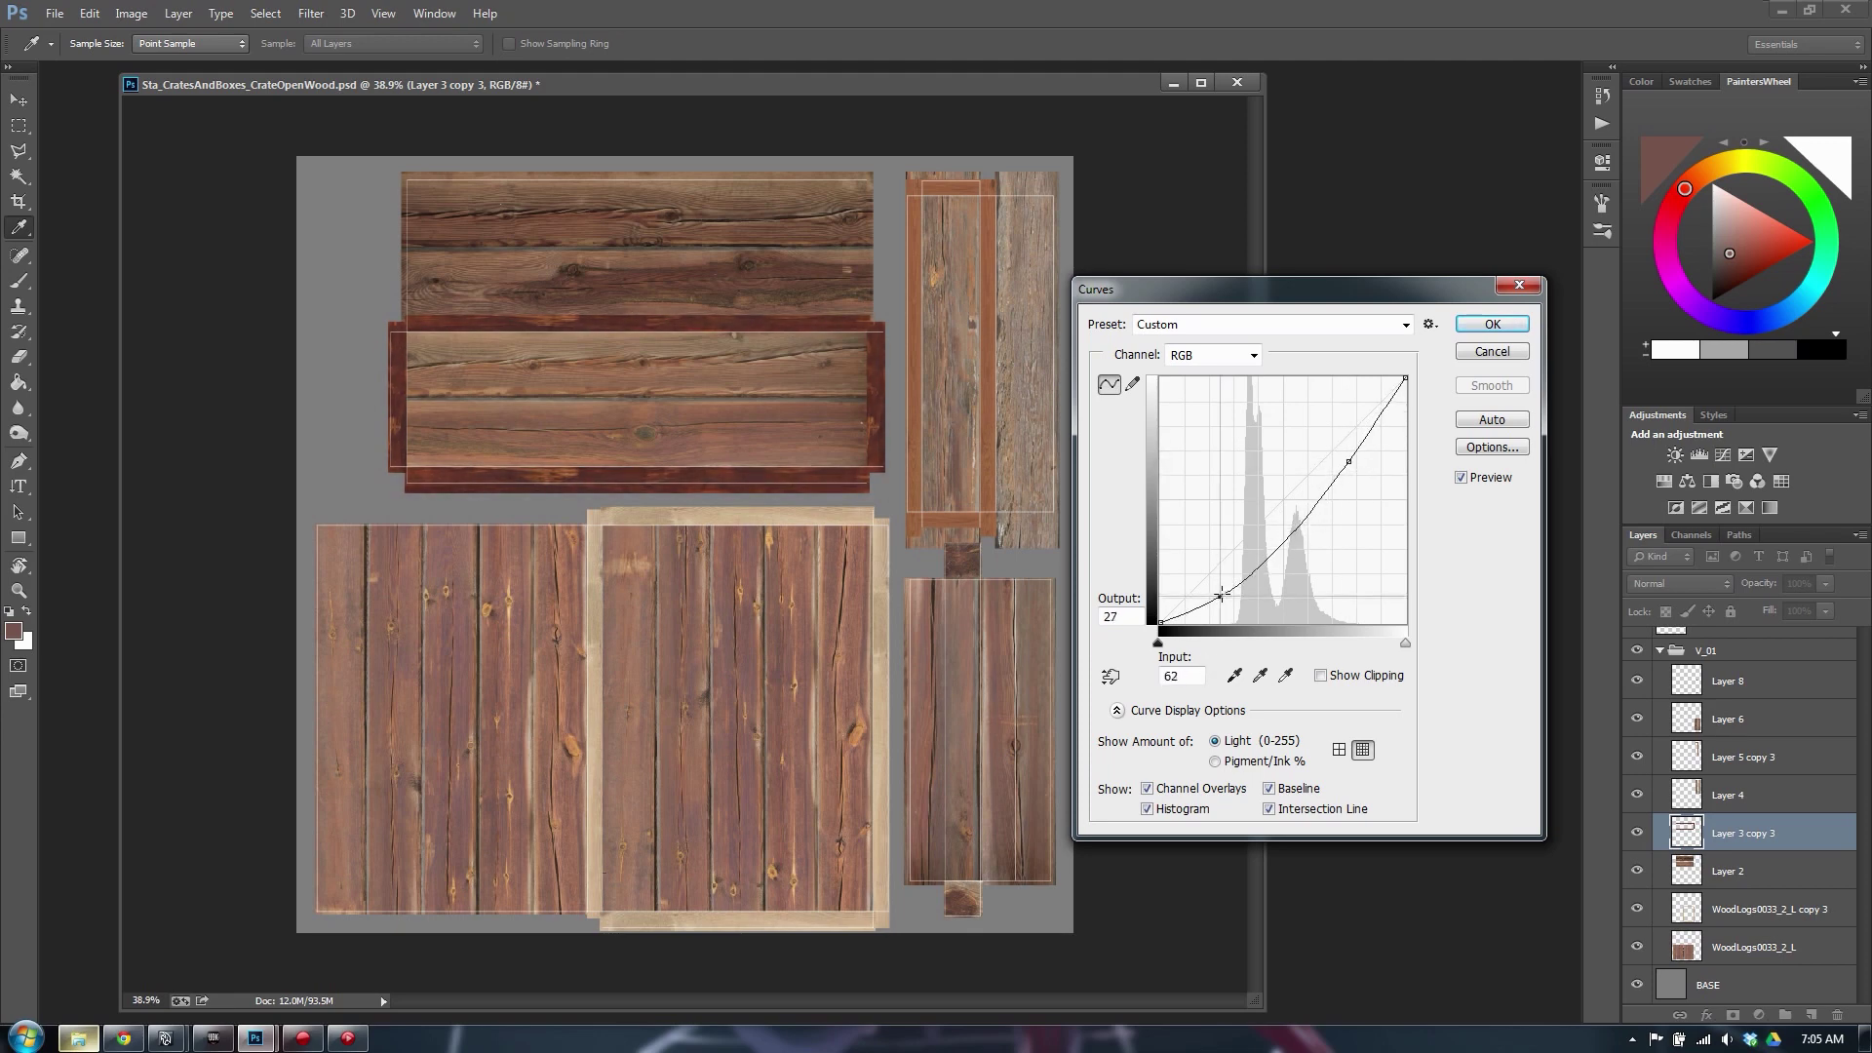
{"action": "left_click_drag", "start_coordinate": [1225, 600], "coordinate": [1223, 597]}
{"action": "left_click", "coordinate": [1476, 325]}
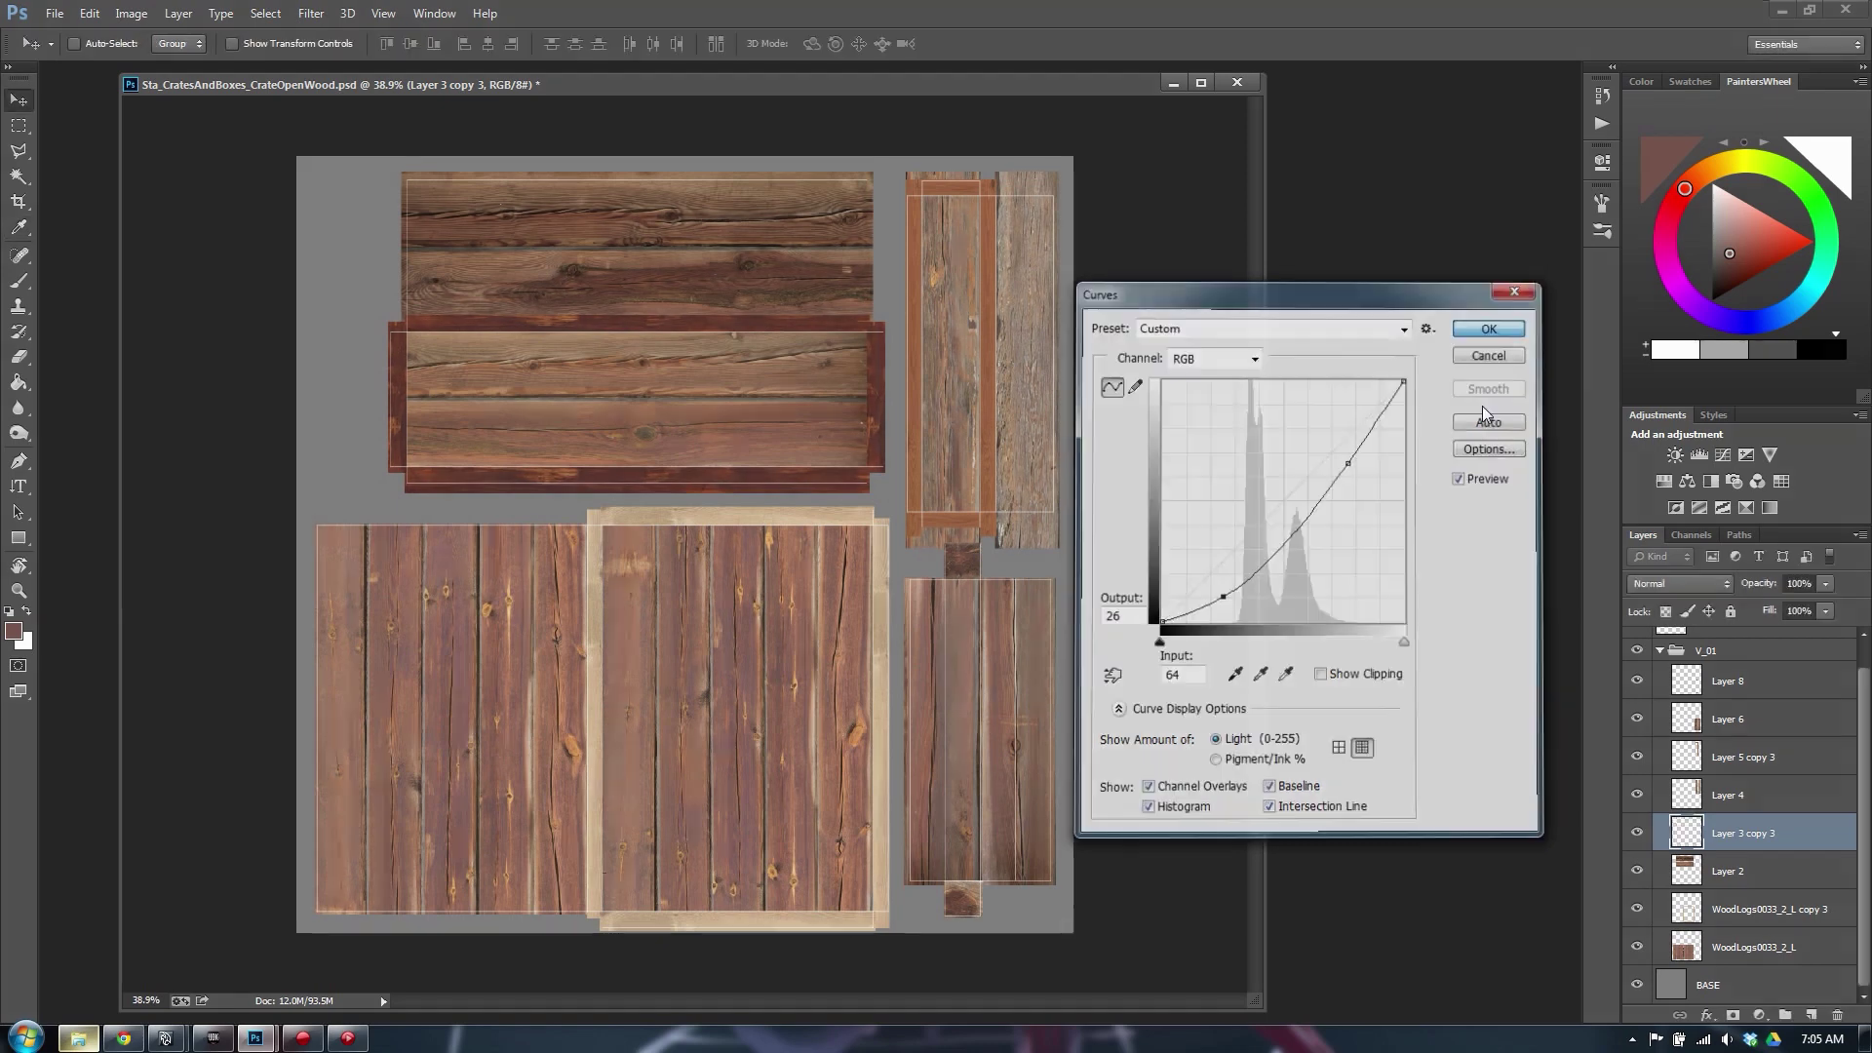
{"action": "key", "text": "v"}
Deepen the pale frame on WoodLogs0033_2_L copy 3 with a Curves S-shape, mapping input 144 to output 70 and lifting the highlights
{"action": "left_click", "coordinate": [1732, 920]}
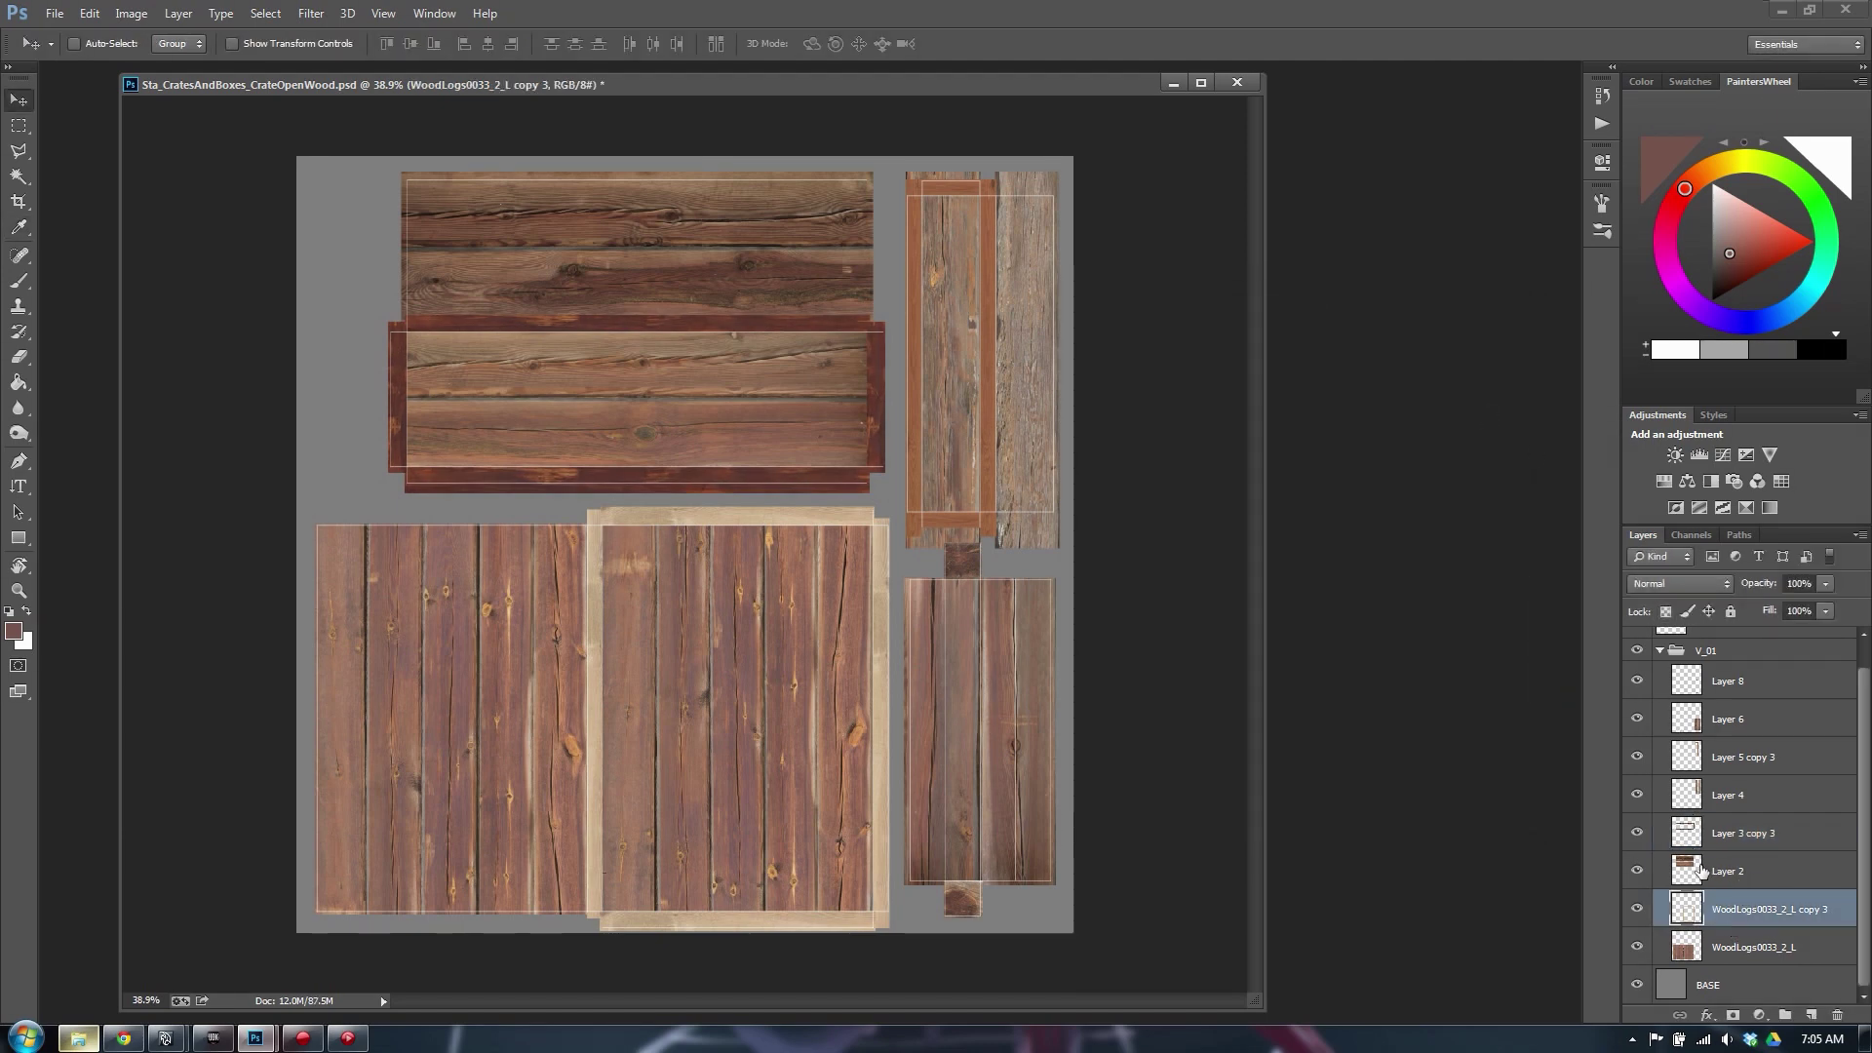
{"action": "left_click", "coordinate": [1701, 874]}
{"action": "left_click", "coordinate": [1636, 871]}
{"action": "left_click", "coordinate": [1636, 870]}
{"action": "left_click", "coordinate": [1727, 908]}
{"action": "left_click", "coordinate": [1638, 909]}
{"action": "left_click", "coordinate": [1637, 908]}
{"action": "key", "text": "ctrl+m"}
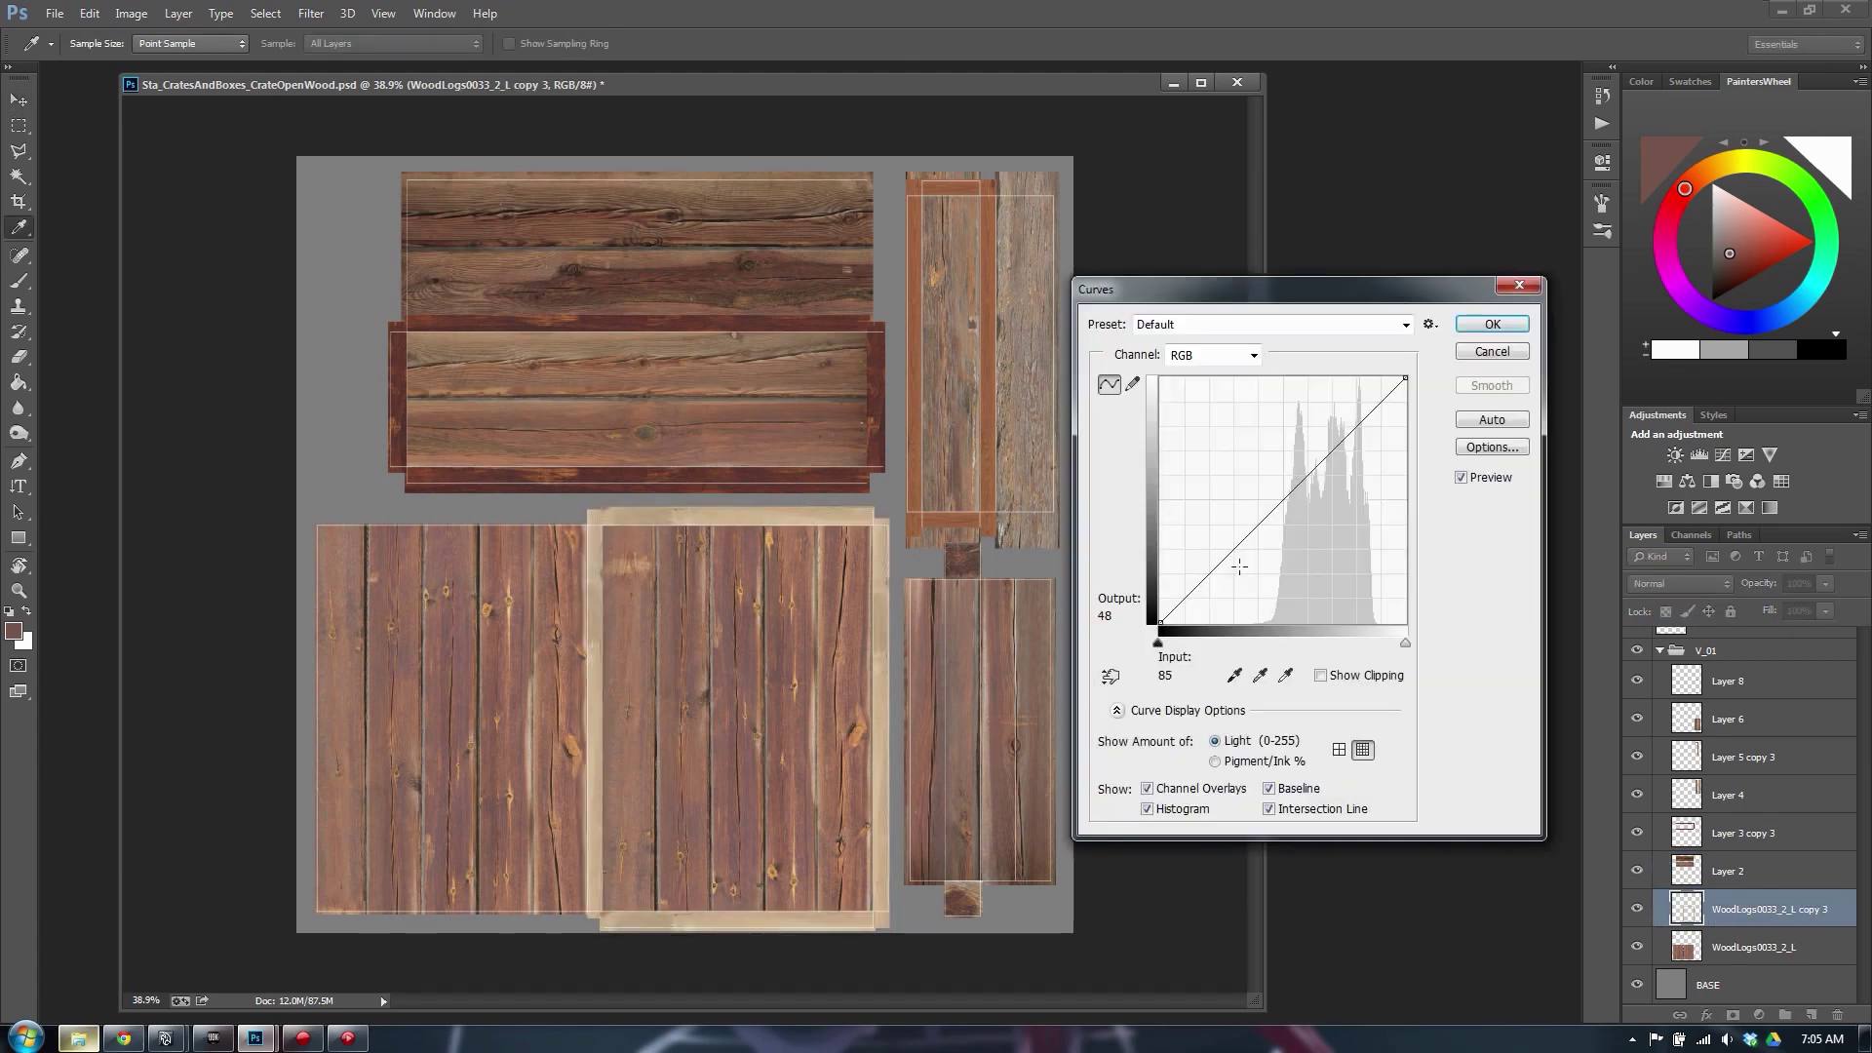
{"action": "left_click_drag", "start_coordinate": [1244, 541], "coordinate": [1248, 592]}
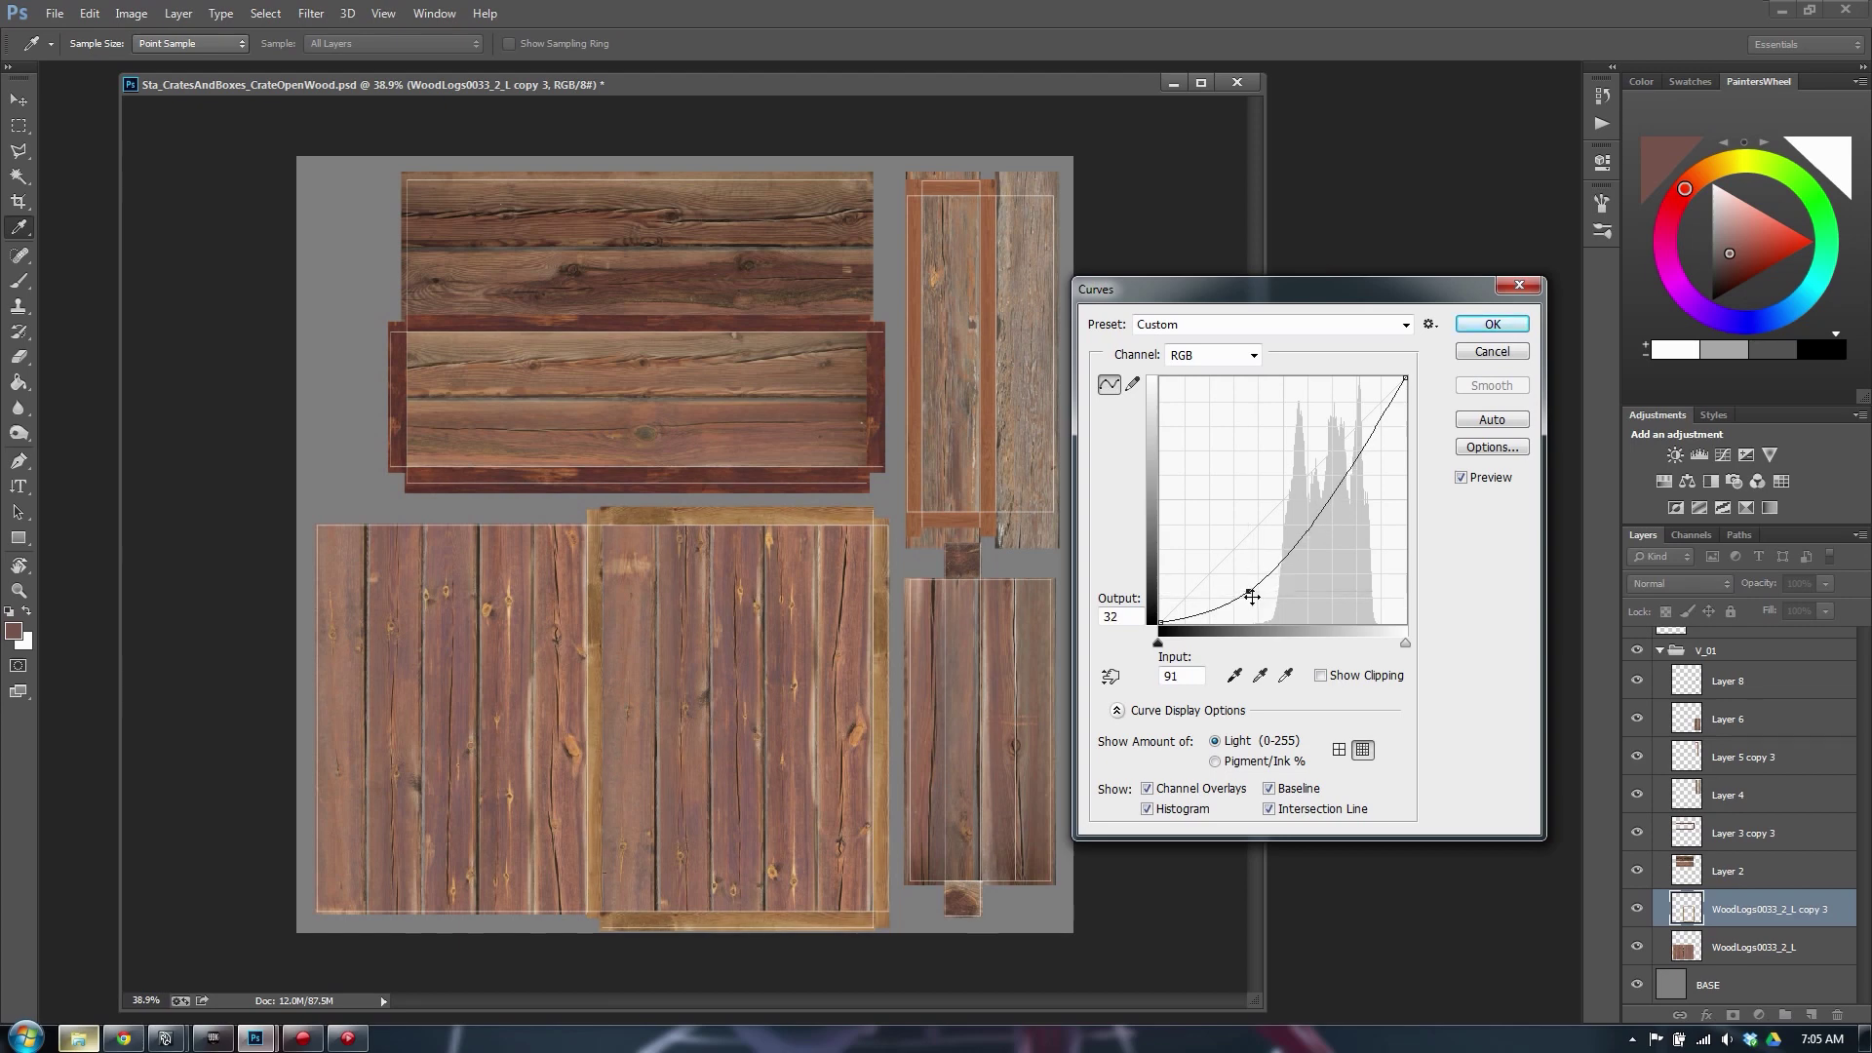
{"action": "mouse_move", "coordinate": [1364, 466]}
{"action": "left_mouse_down"}
{"action": "mouse_move", "coordinate": [1345, 435]}
{"action": "mouse_move", "coordinate": [1353, 451]}
{"action": "left_mouse_up"}
{"action": "left_click_drag", "start_coordinate": [1289, 534], "coordinate": [1298, 556]}
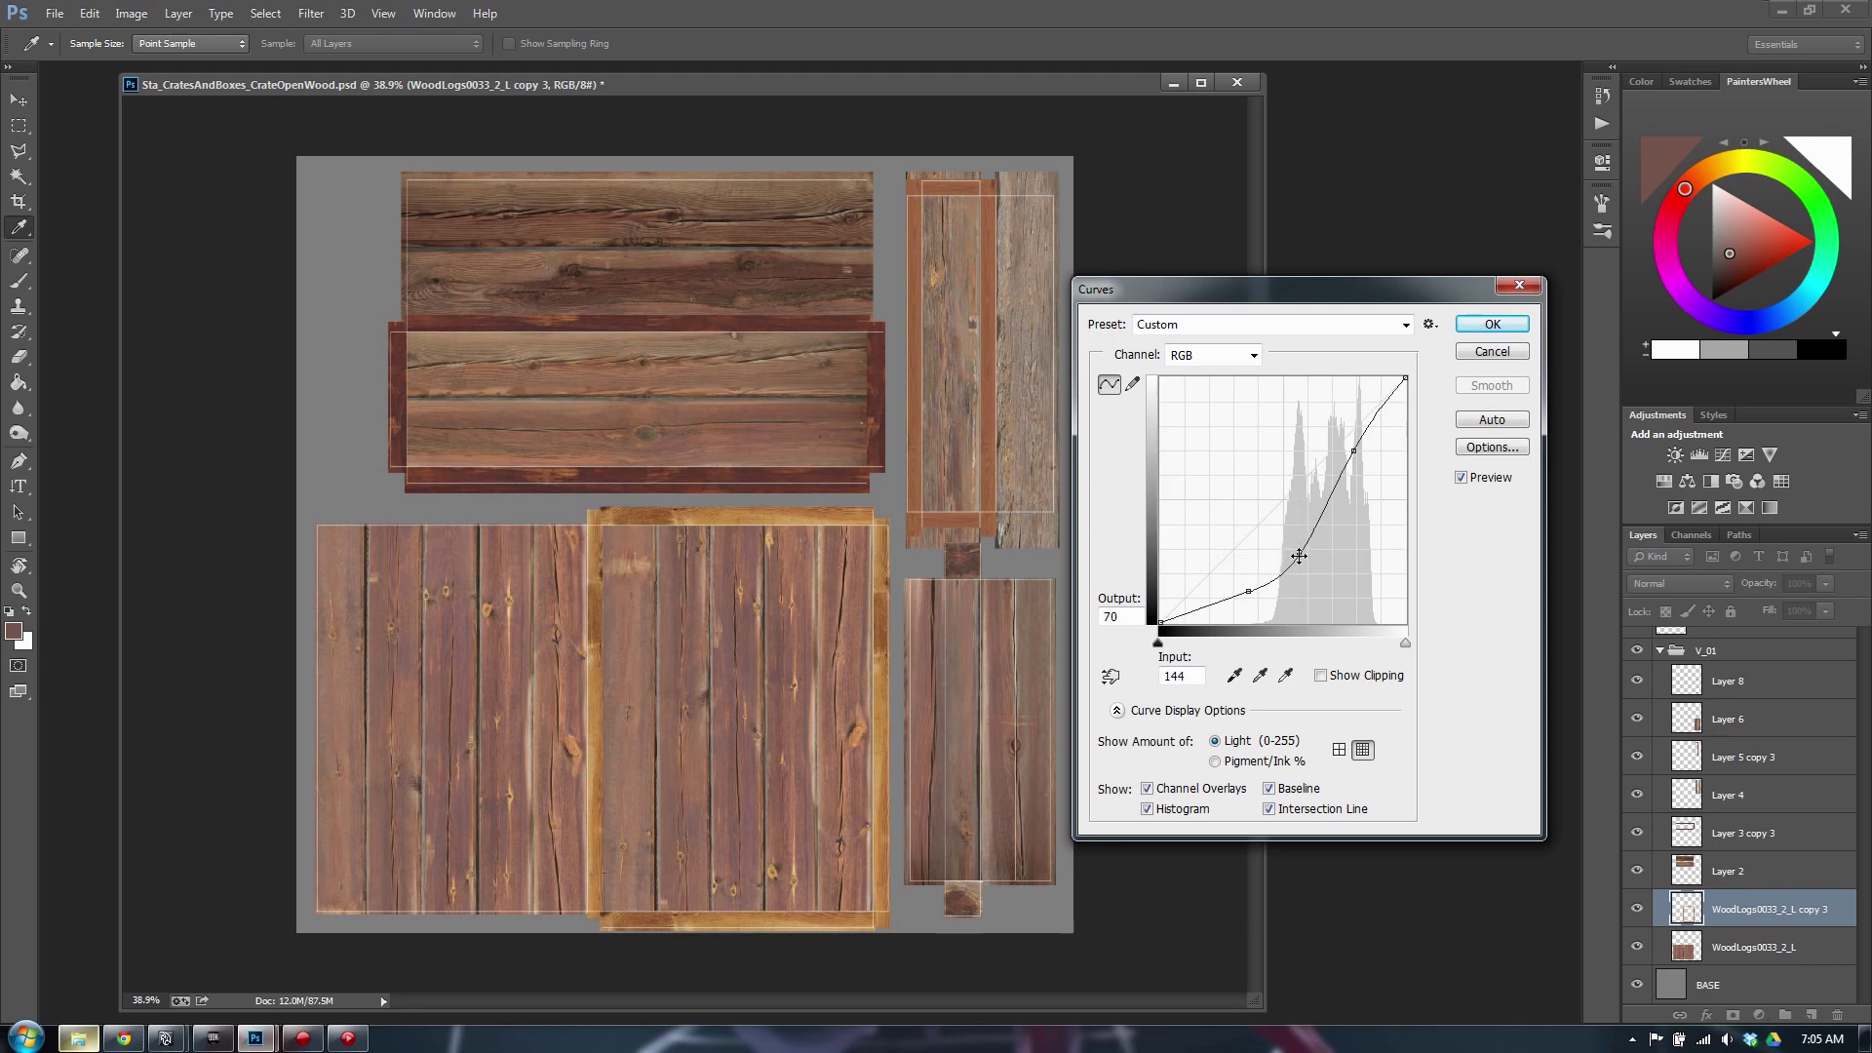
{"action": "left_click", "coordinate": [1483, 327]}
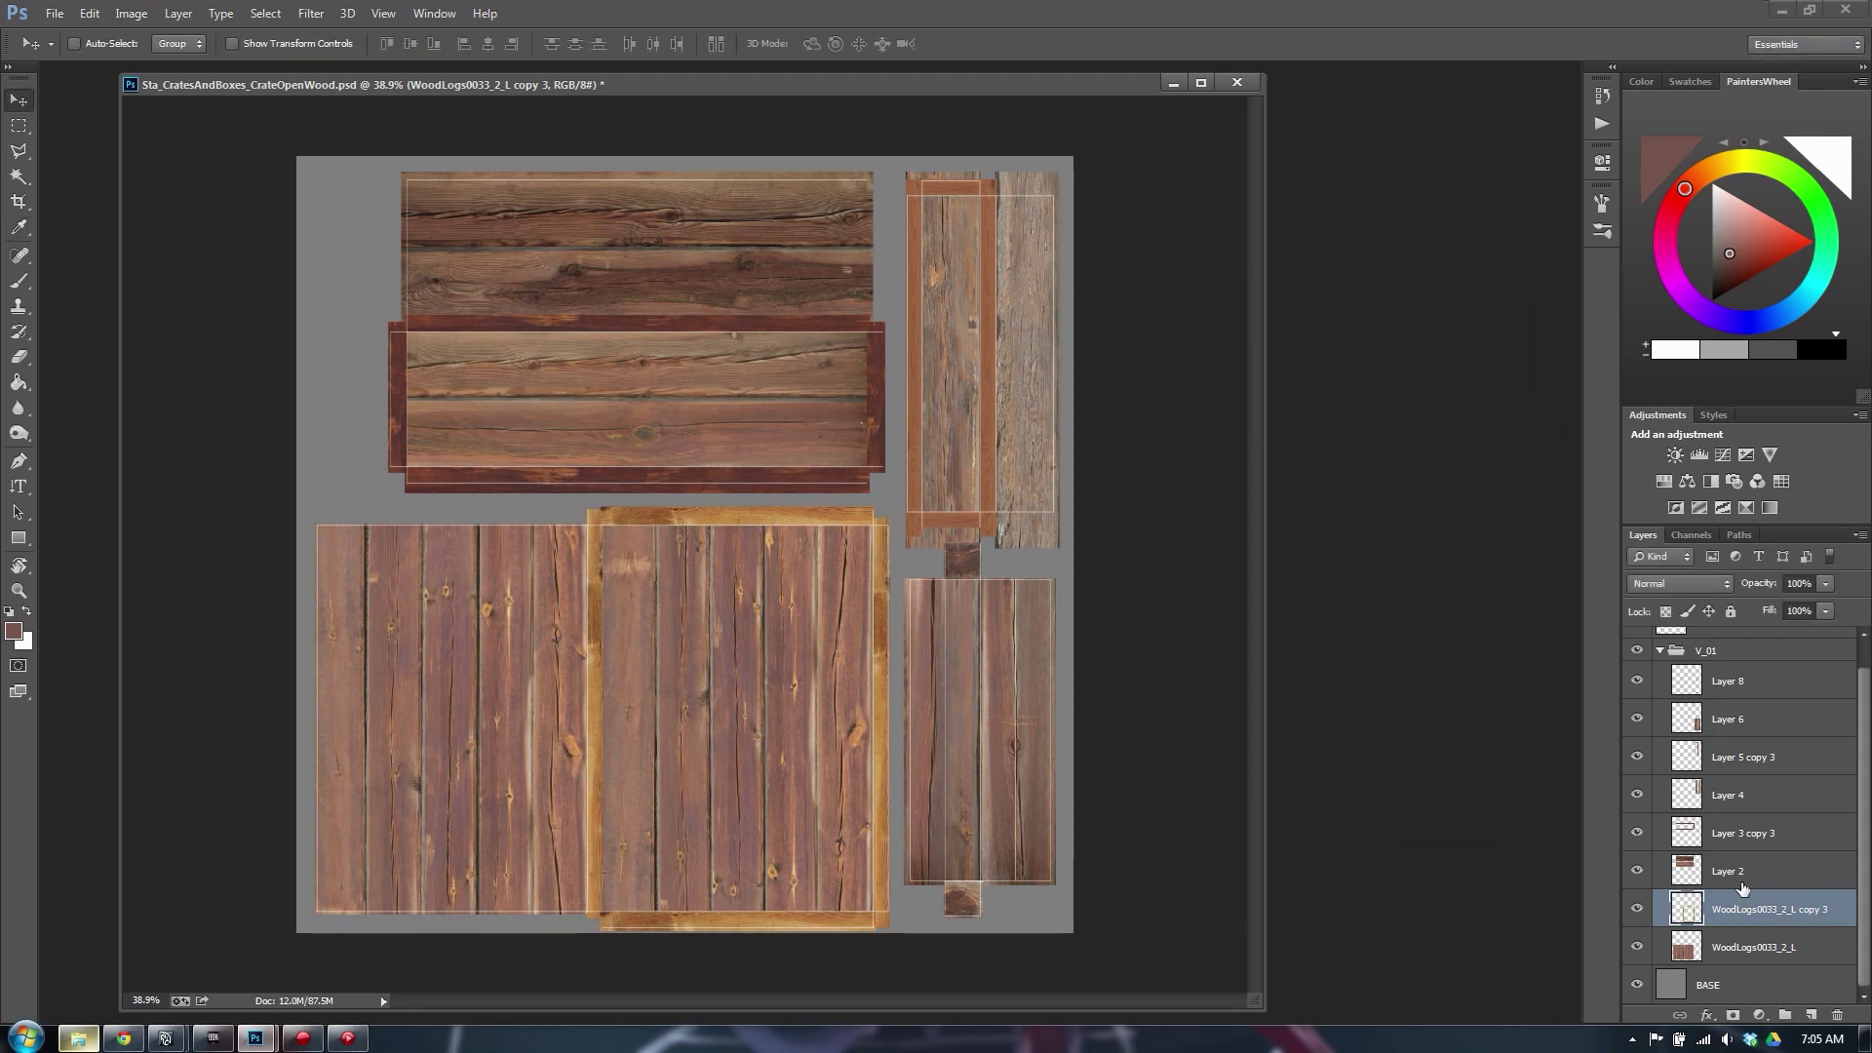
Increase the contrast of the vertical planks on WoodLogs0033_2_L with Curves, mapping input 54 to output 40 and raising the highlights
{"action": "left_click", "coordinate": [1730, 948]}
{"action": "key", "text": "ctrl+m"}
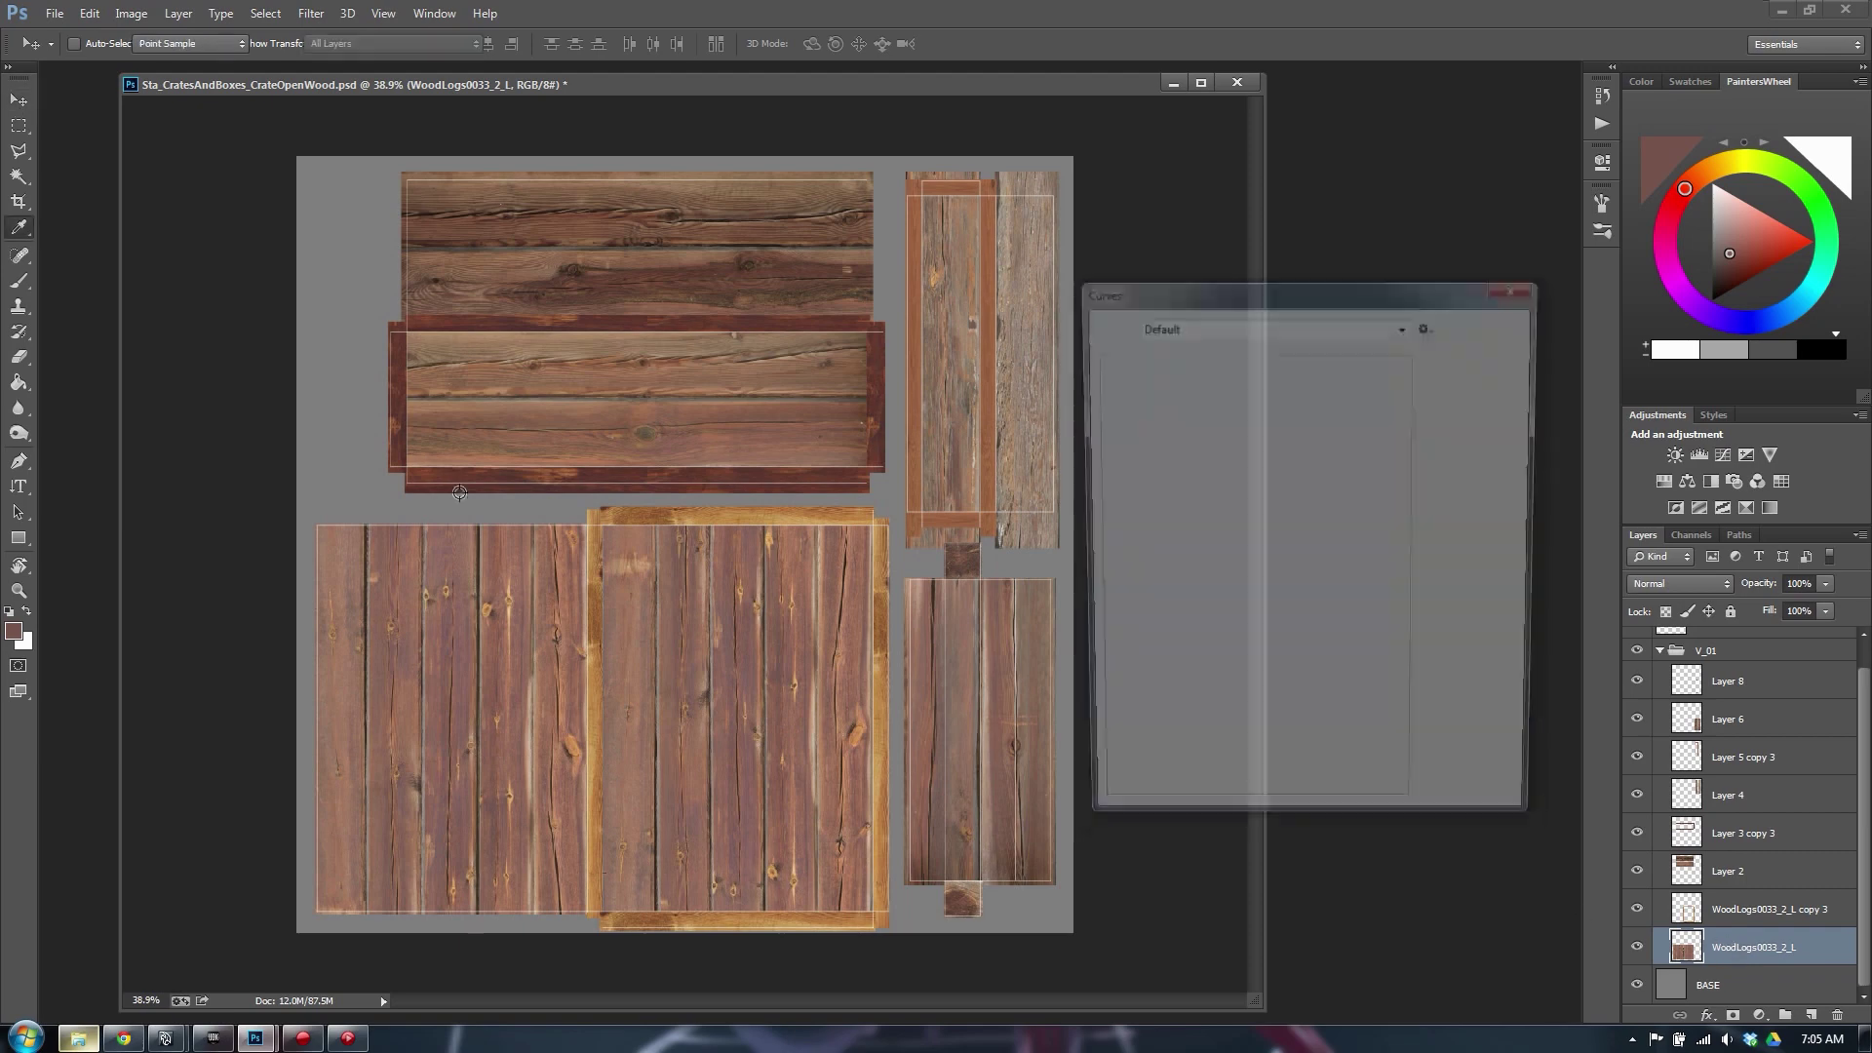
{"action": "left_click_drag", "start_coordinate": [1211, 573], "coordinate": [1211, 584]}
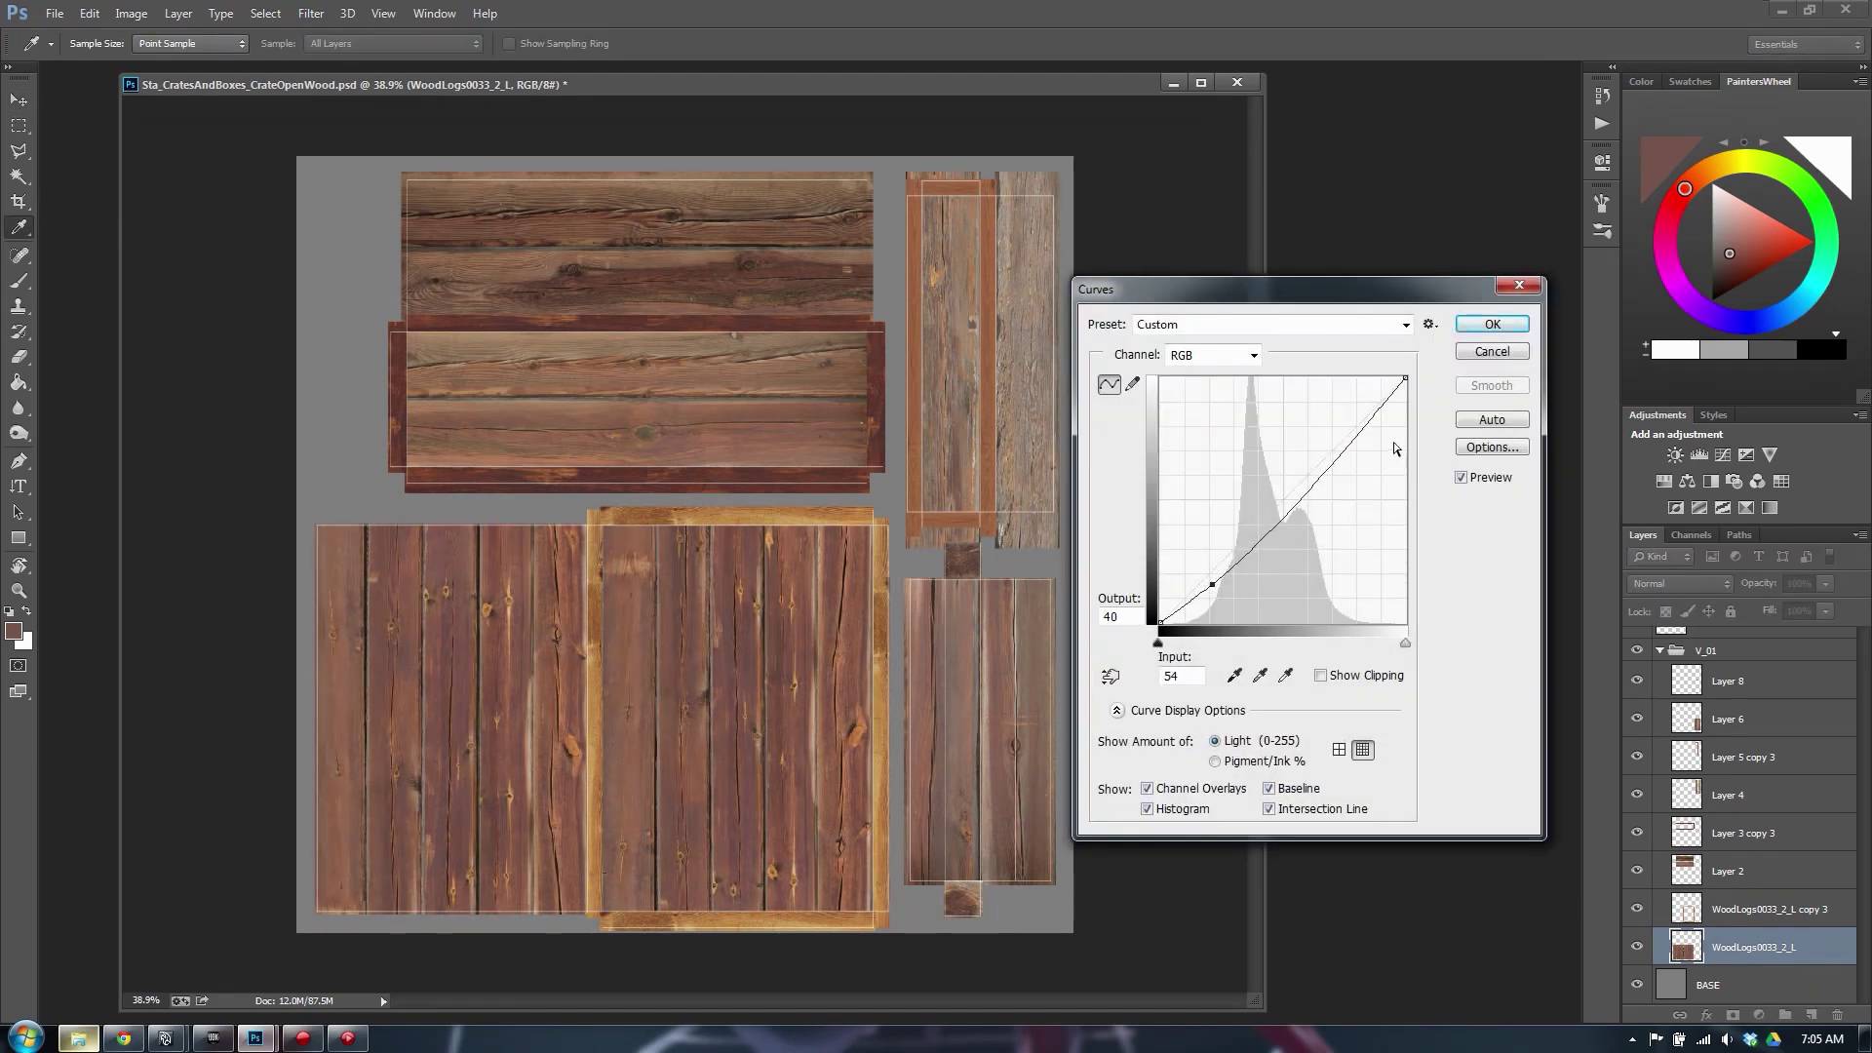
{"action": "left_click_drag", "start_coordinate": [1345, 441], "coordinate": [1346, 430]}
{"action": "left_click", "coordinate": [1491, 320]}
{"action": "key", "text": "v"}
Identify the horizontal planks on Layer 2 by toggling visibility, and boost their contrast with Curves by lowering shadows and raising highlights
{"action": "key", "text": "alt+bracketright"}
{"action": "key", "text": "alt+bracketright"}
{"action": "key", "text": "alt+bracketright"}
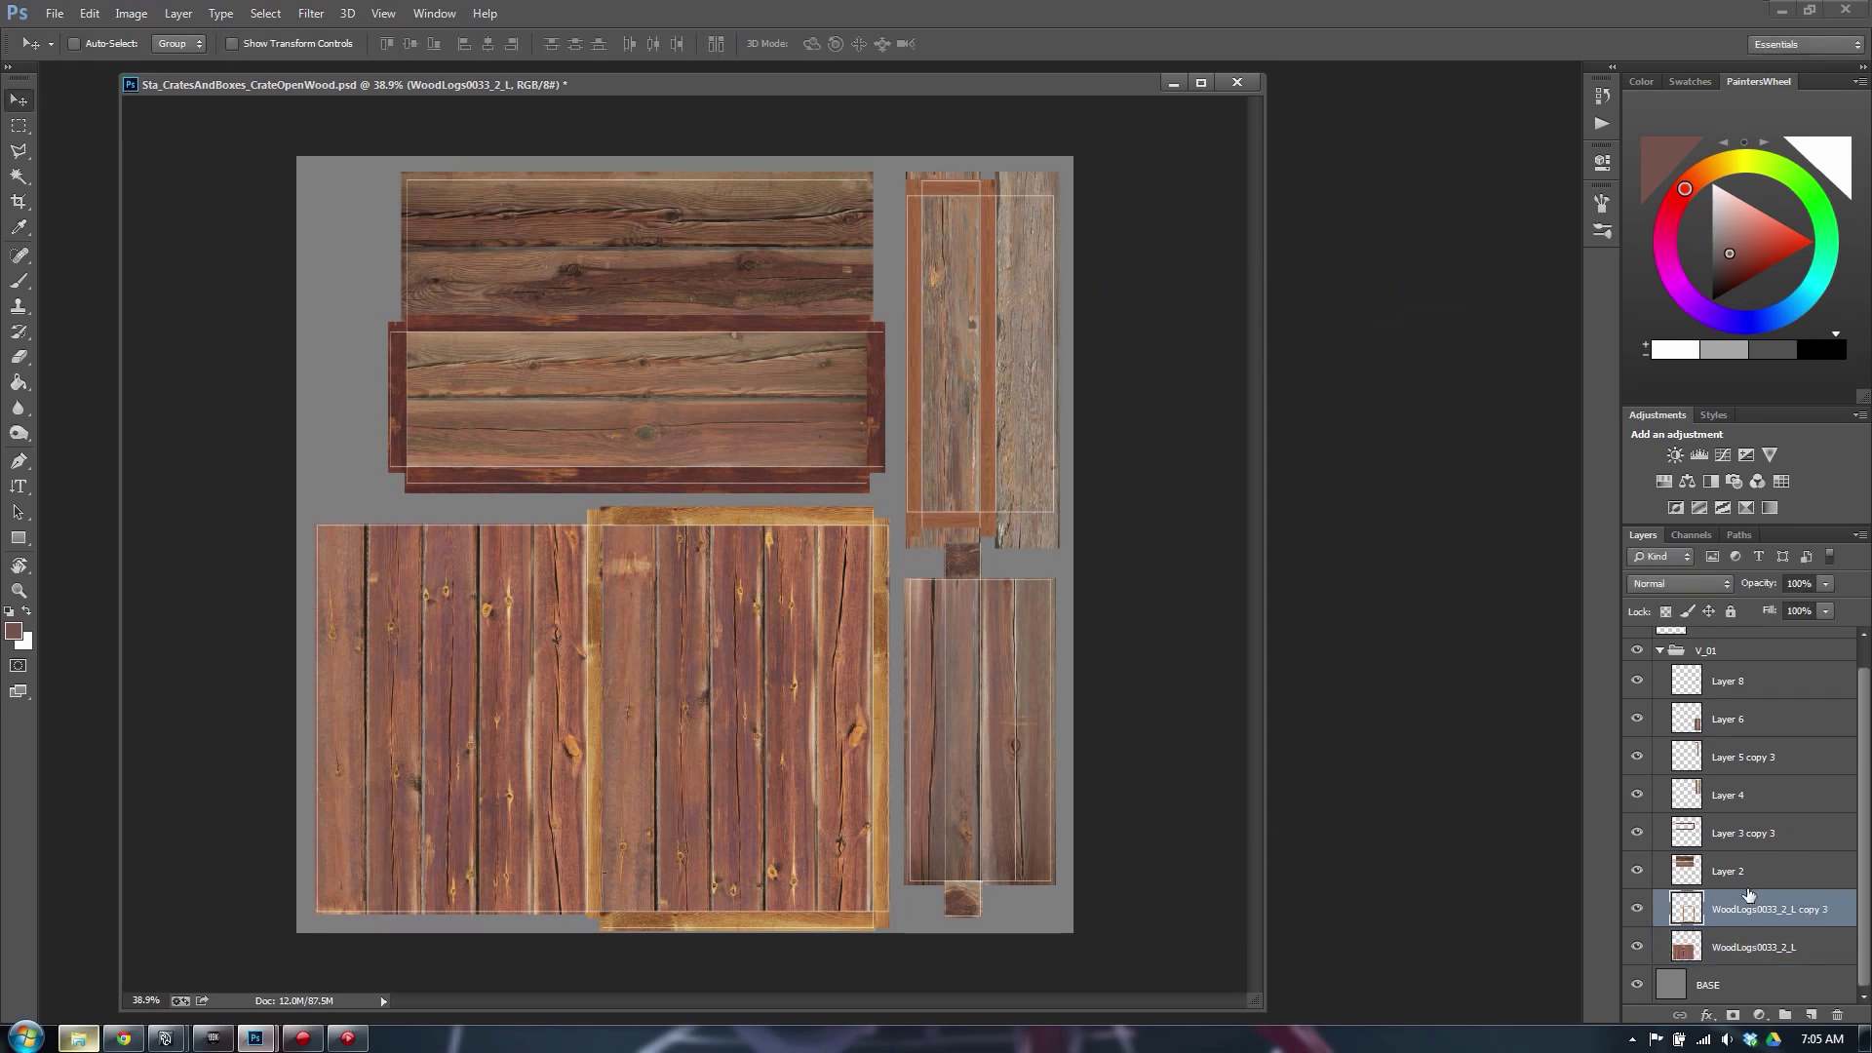
{"action": "left_click", "coordinate": [1638, 830]}
{"action": "left_click", "coordinate": [1638, 829]}
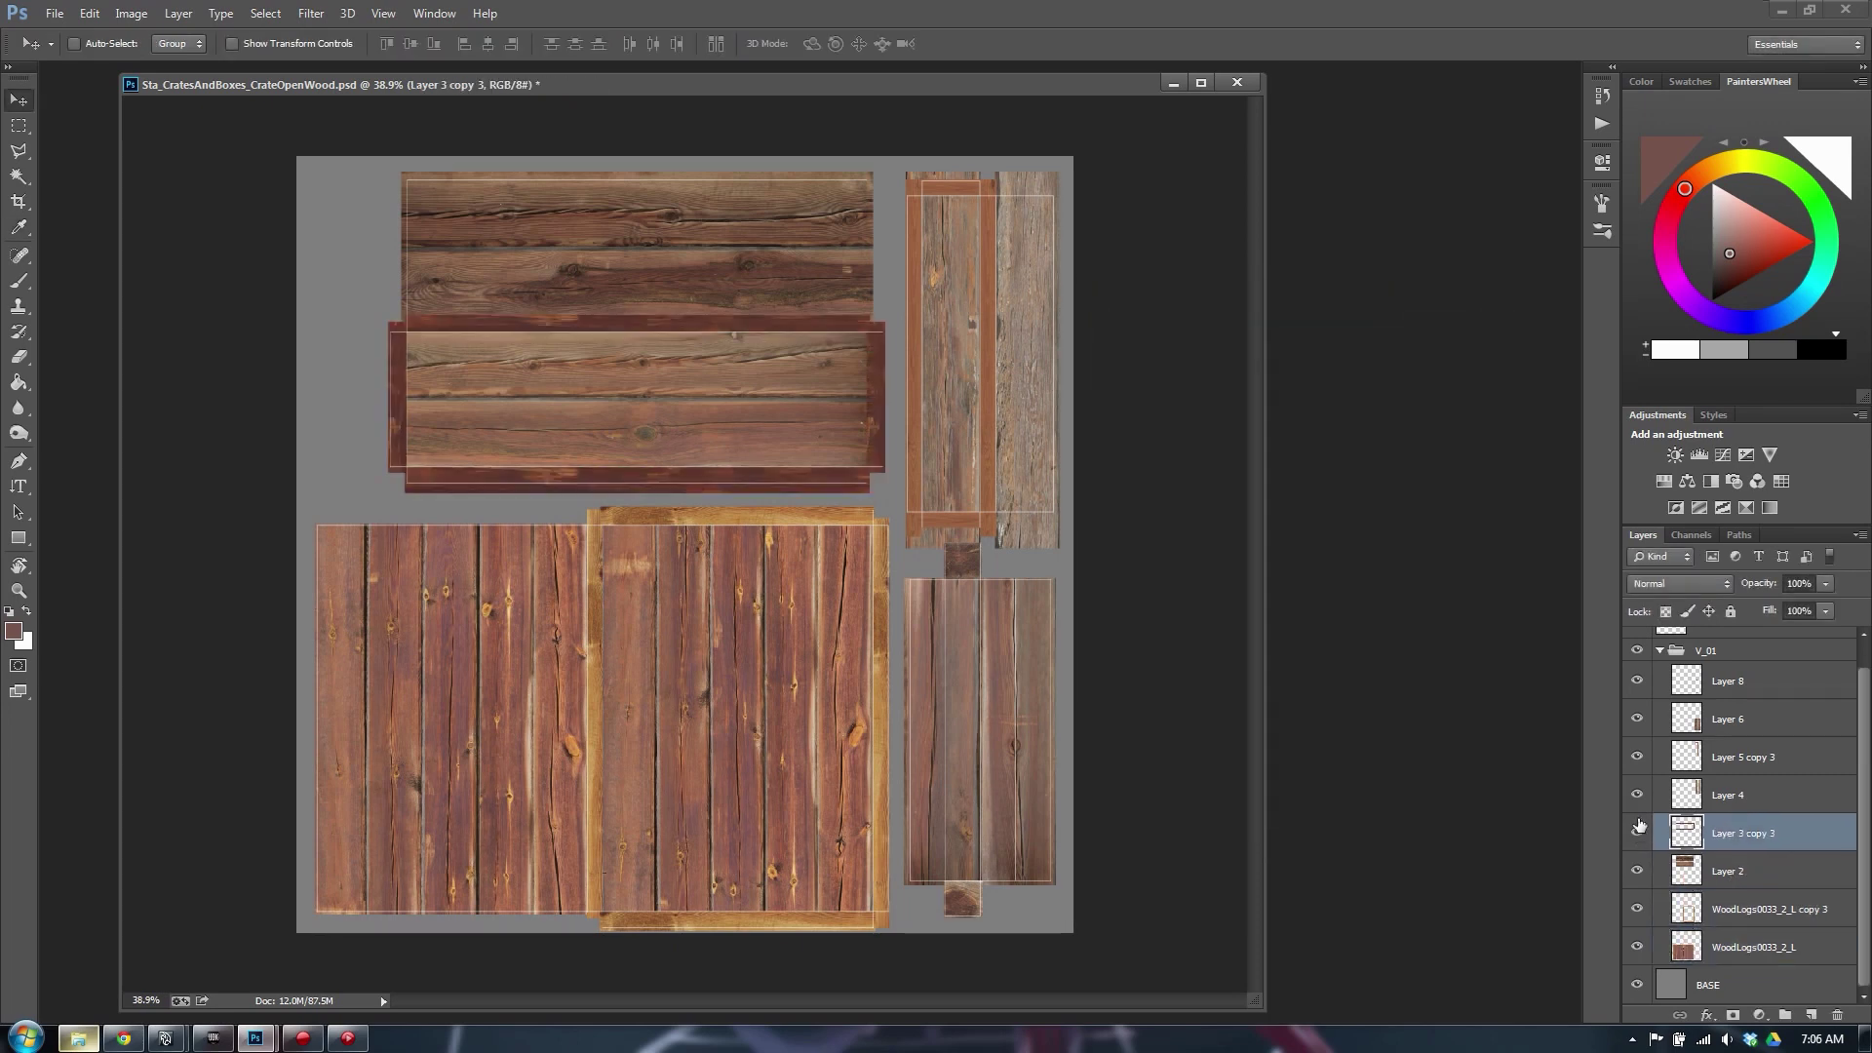
{"action": "left_click", "coordinate": [1714, 796]}
{"action": "left_click", "coordinate": [1685, 869]}
{"action": "left_click", "coordinate": [1637, 870]}
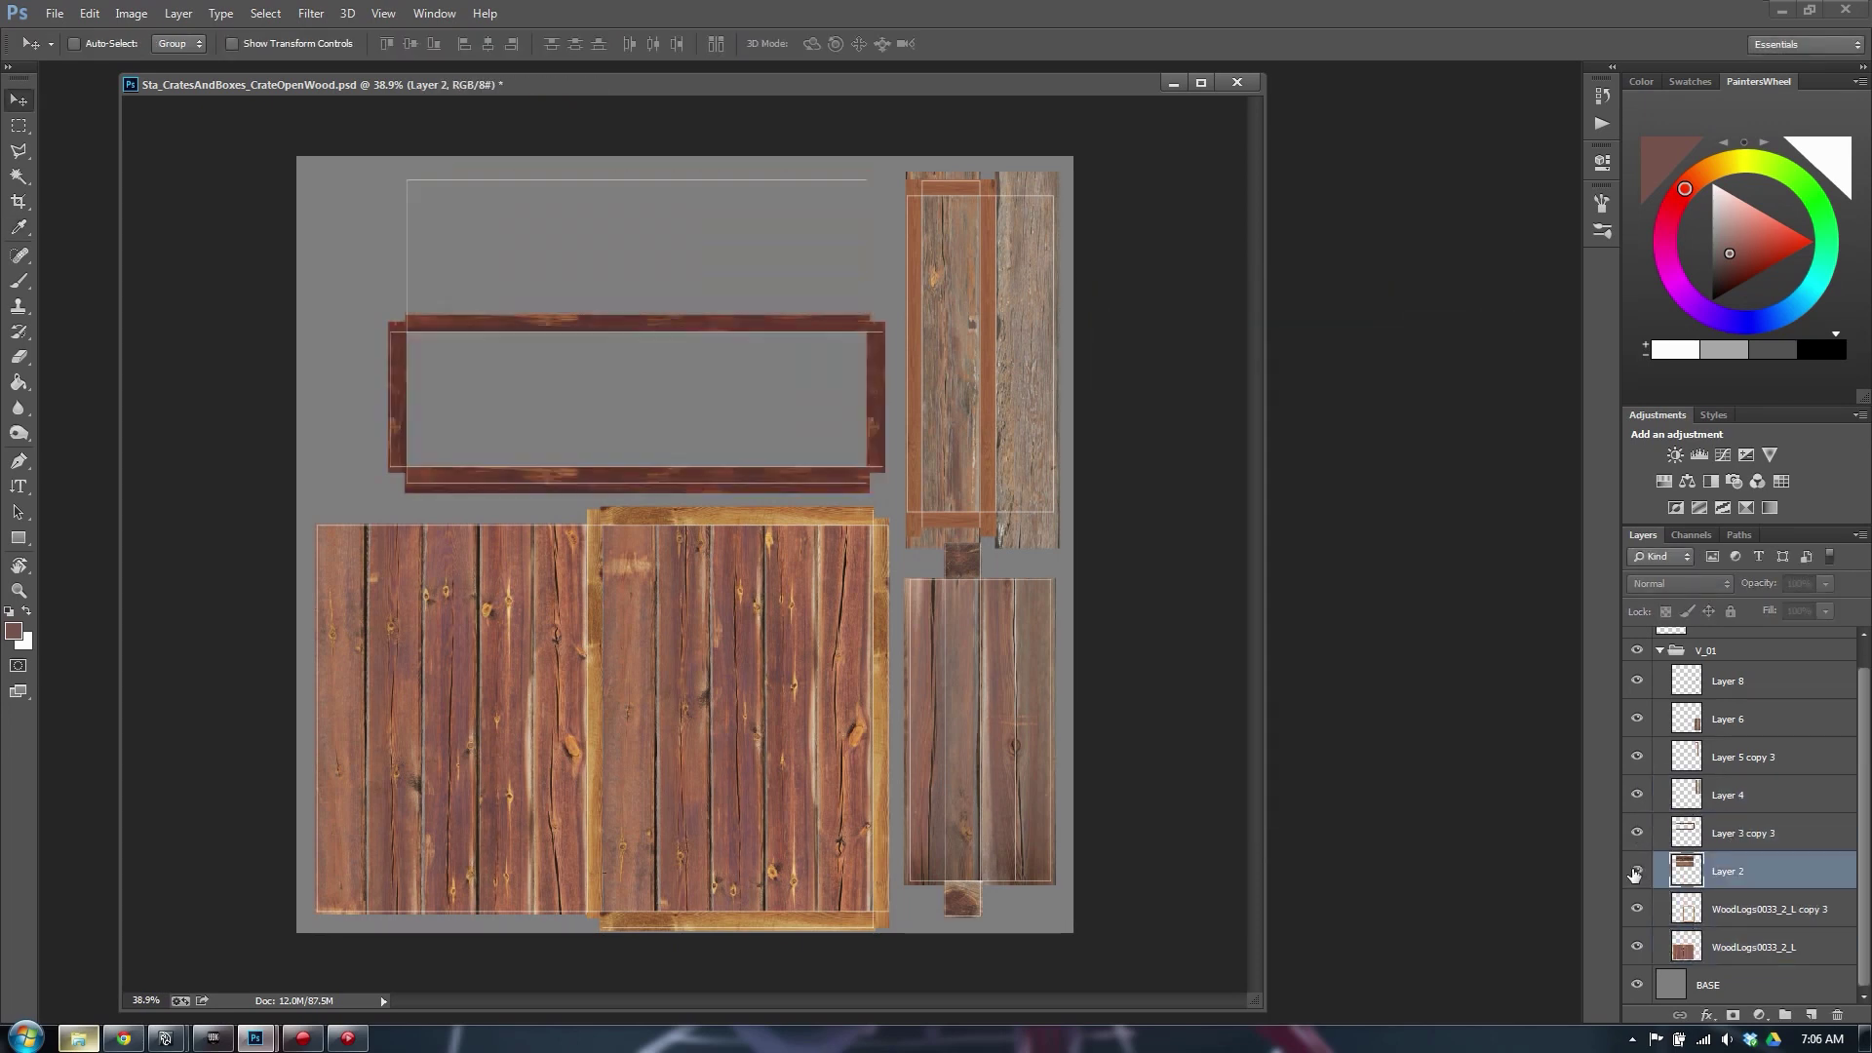
{"action": "left_click", "coordinate": [1637, 870]}
{"action": "key", "text": "ctrl+m"}
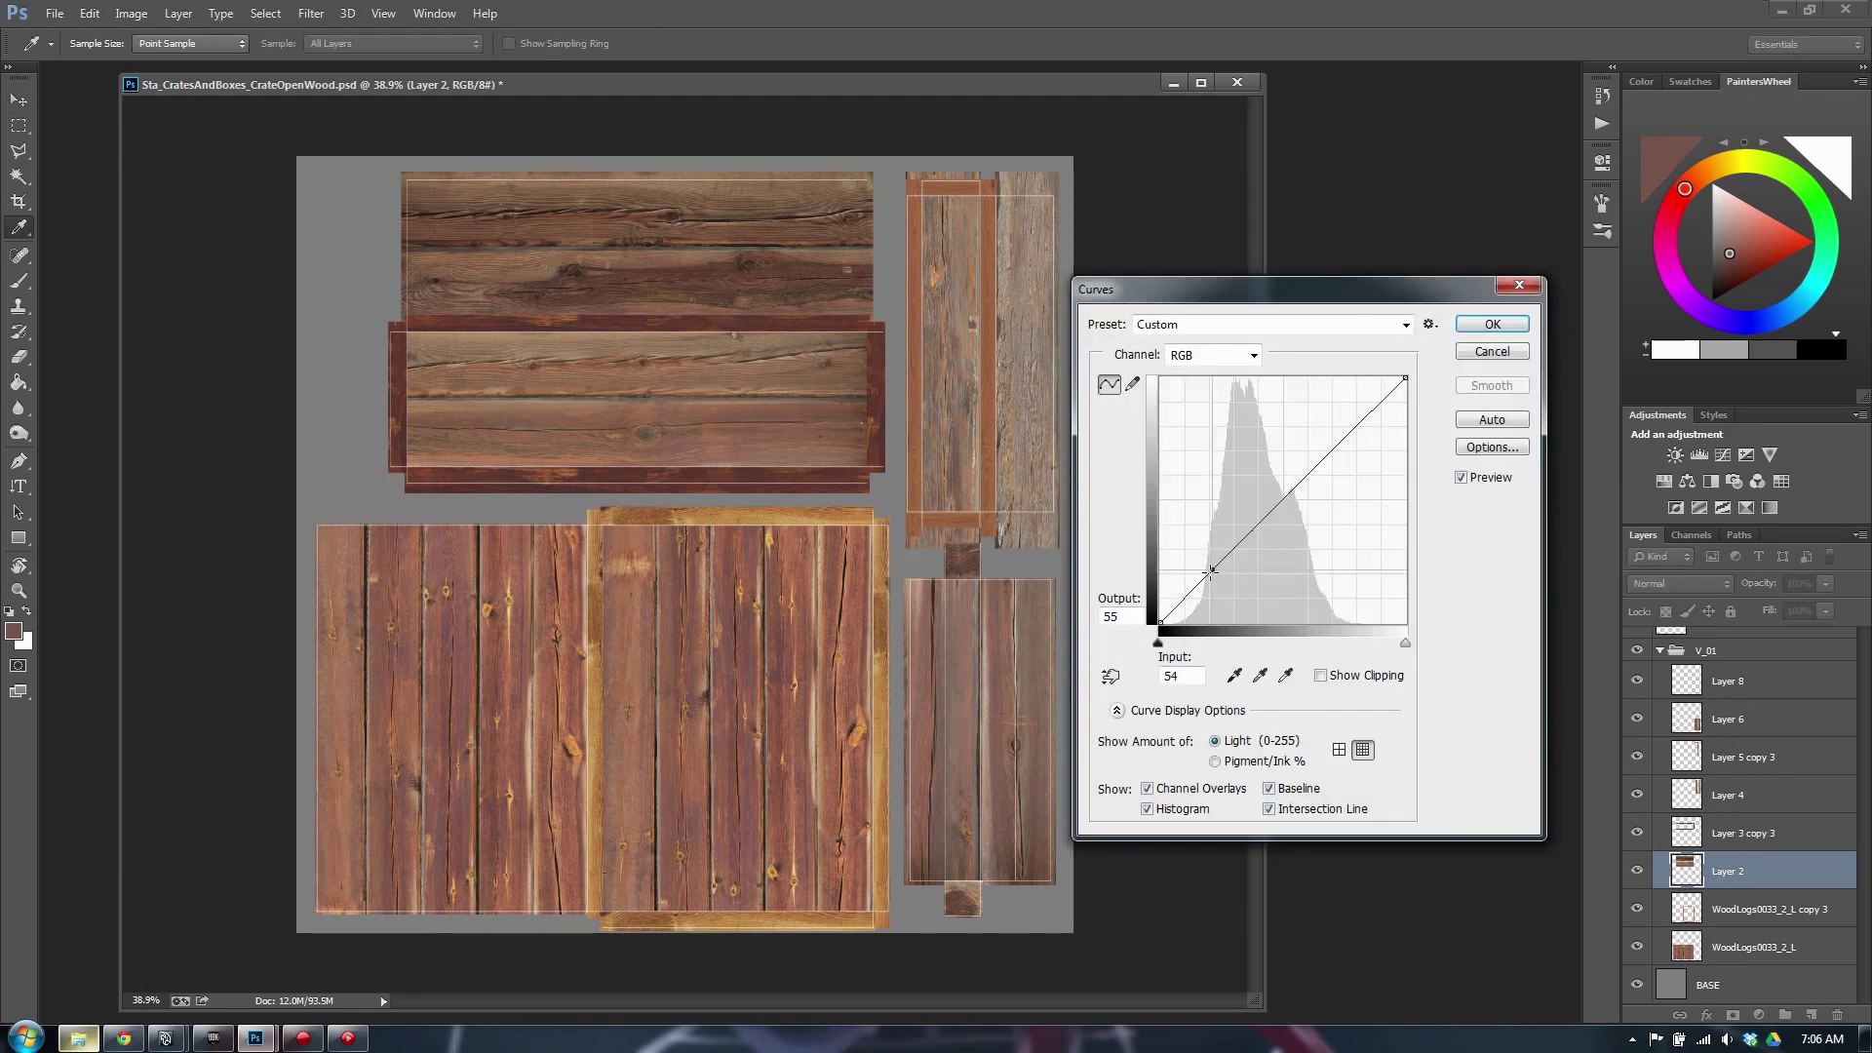
{"action": "left_click", "coordinate": [1206, 585]}
{"action": "left_click_drag", "start_coordinate": [1317, 469], "coordinate": [1328, 443]}
{"action": "key", "text": "Return"}
Strengthen the contrast of the tall weathered planks on Layer 4 with Curves, using darker shadows and brighter highlights
{"action": "left_click", "coordinate": [1637, 794]}
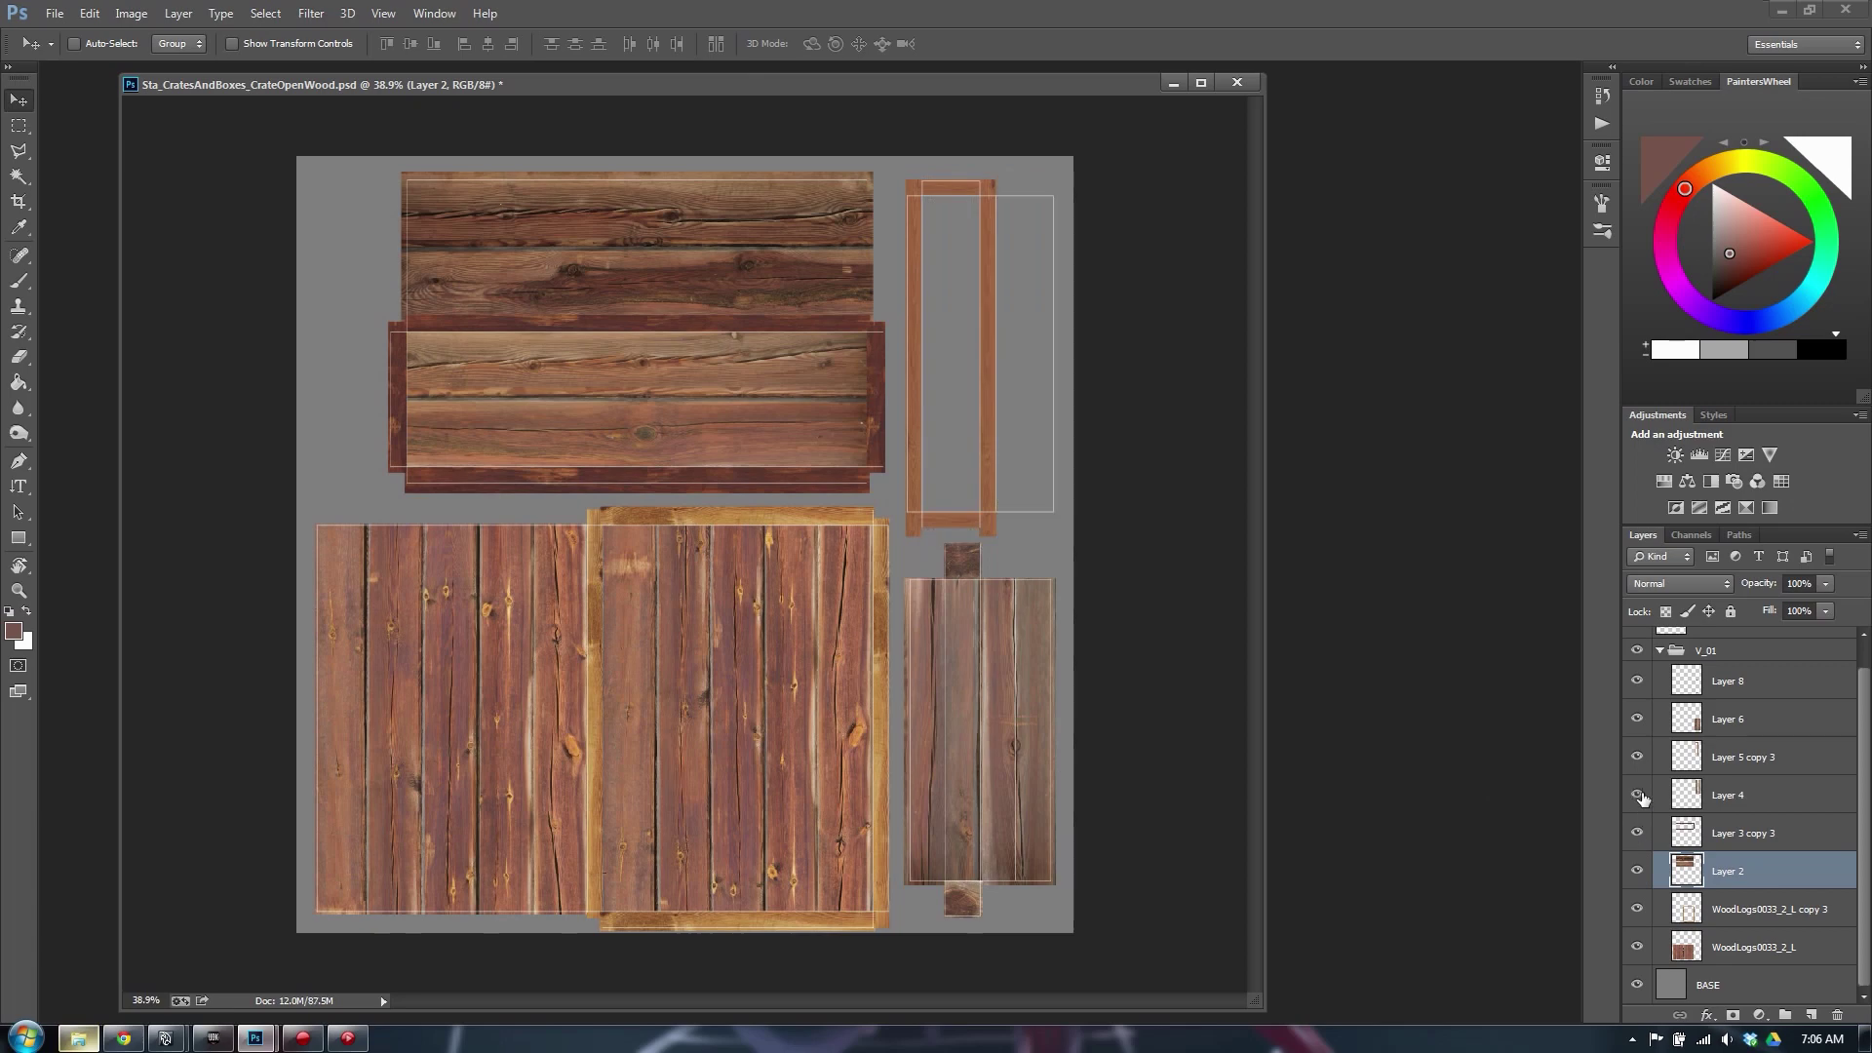
{"action": "left_click", "coordinate": [1686, 794]}
{"action": "key", "text": "ctrl+m"}
{"action": "left_click_drag", "start_coordinate": [1223, 539], "coordinate": [1217, 591]}
{"action": "left_click_drag", "start_coordinate": [1331, 464], "coordinate": [1347, 433]}
{"action": "left_click", "coordinate": [1491, 324]}
Add contrast to the orange frame strips on Layer 5 copy 3 with Curves, mapping input 193 to output 205 and lowering the shadows slightly
{"action": "left_click", "coordinate": [1746, 758]}
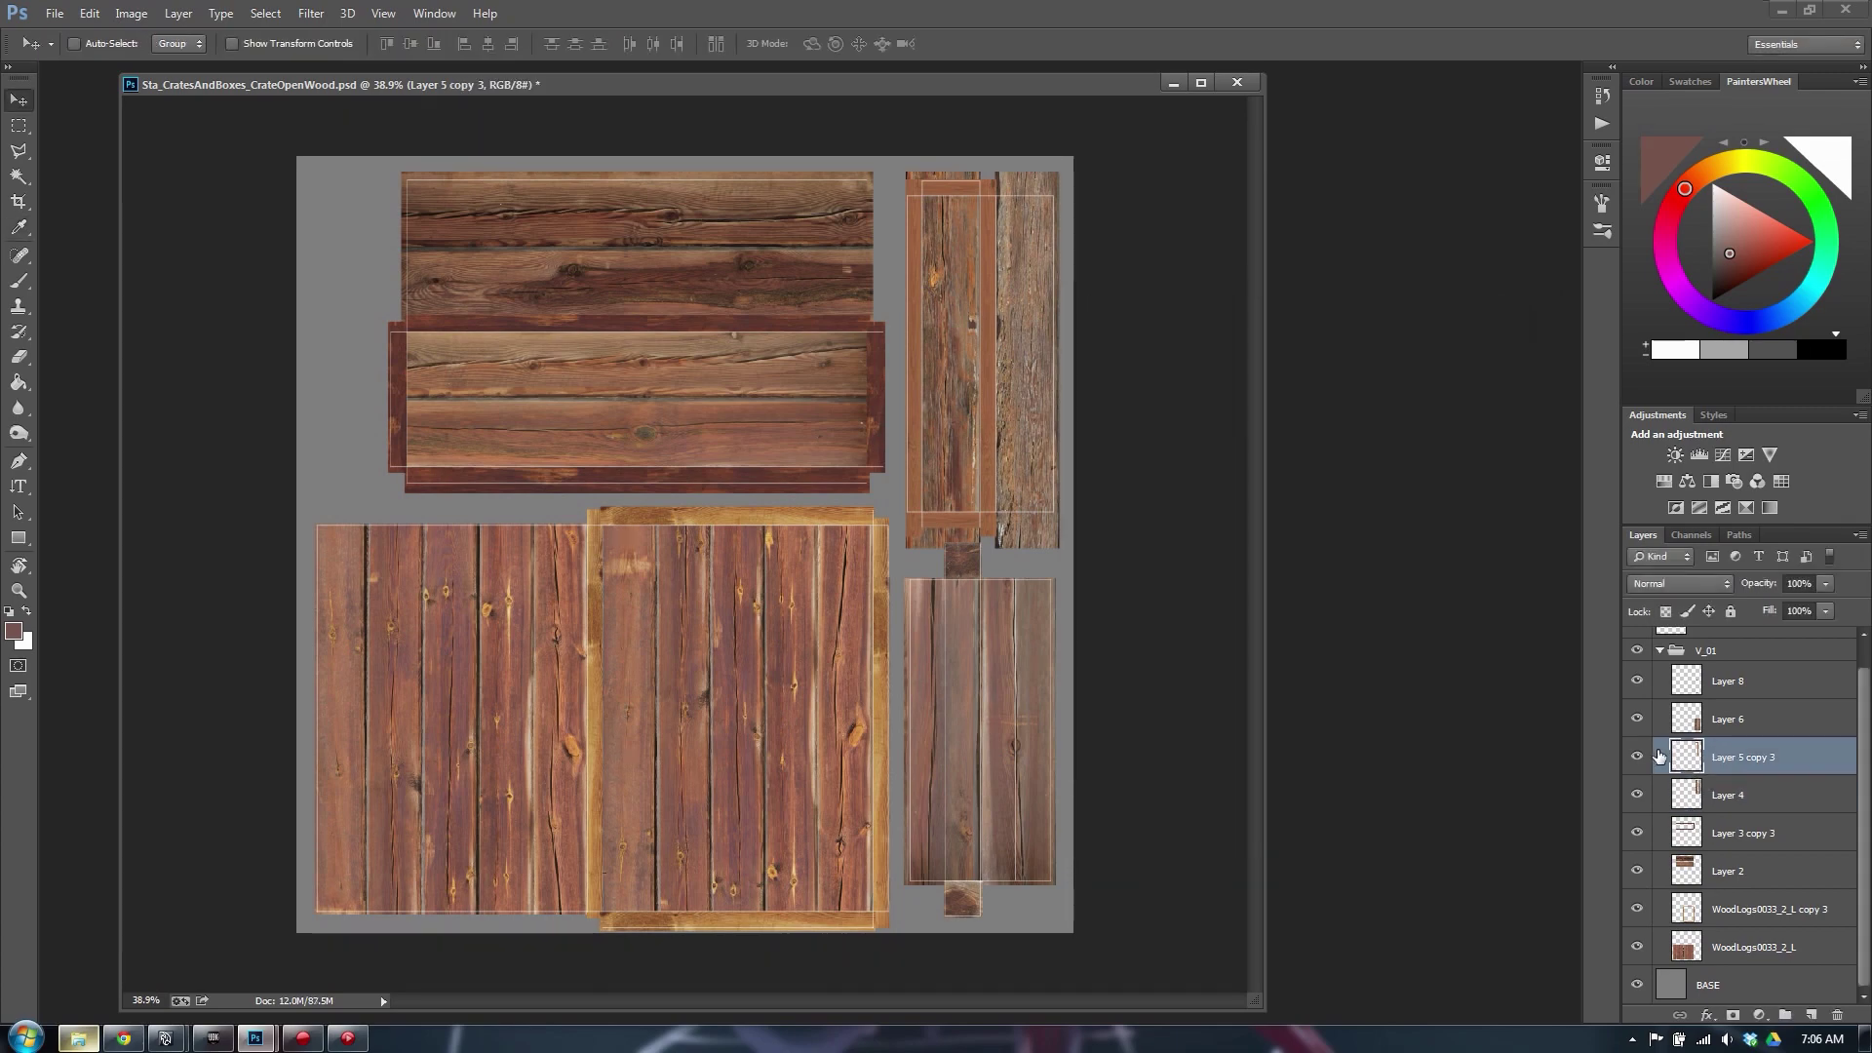
{"action": "key", "text": "ctrl+m"}
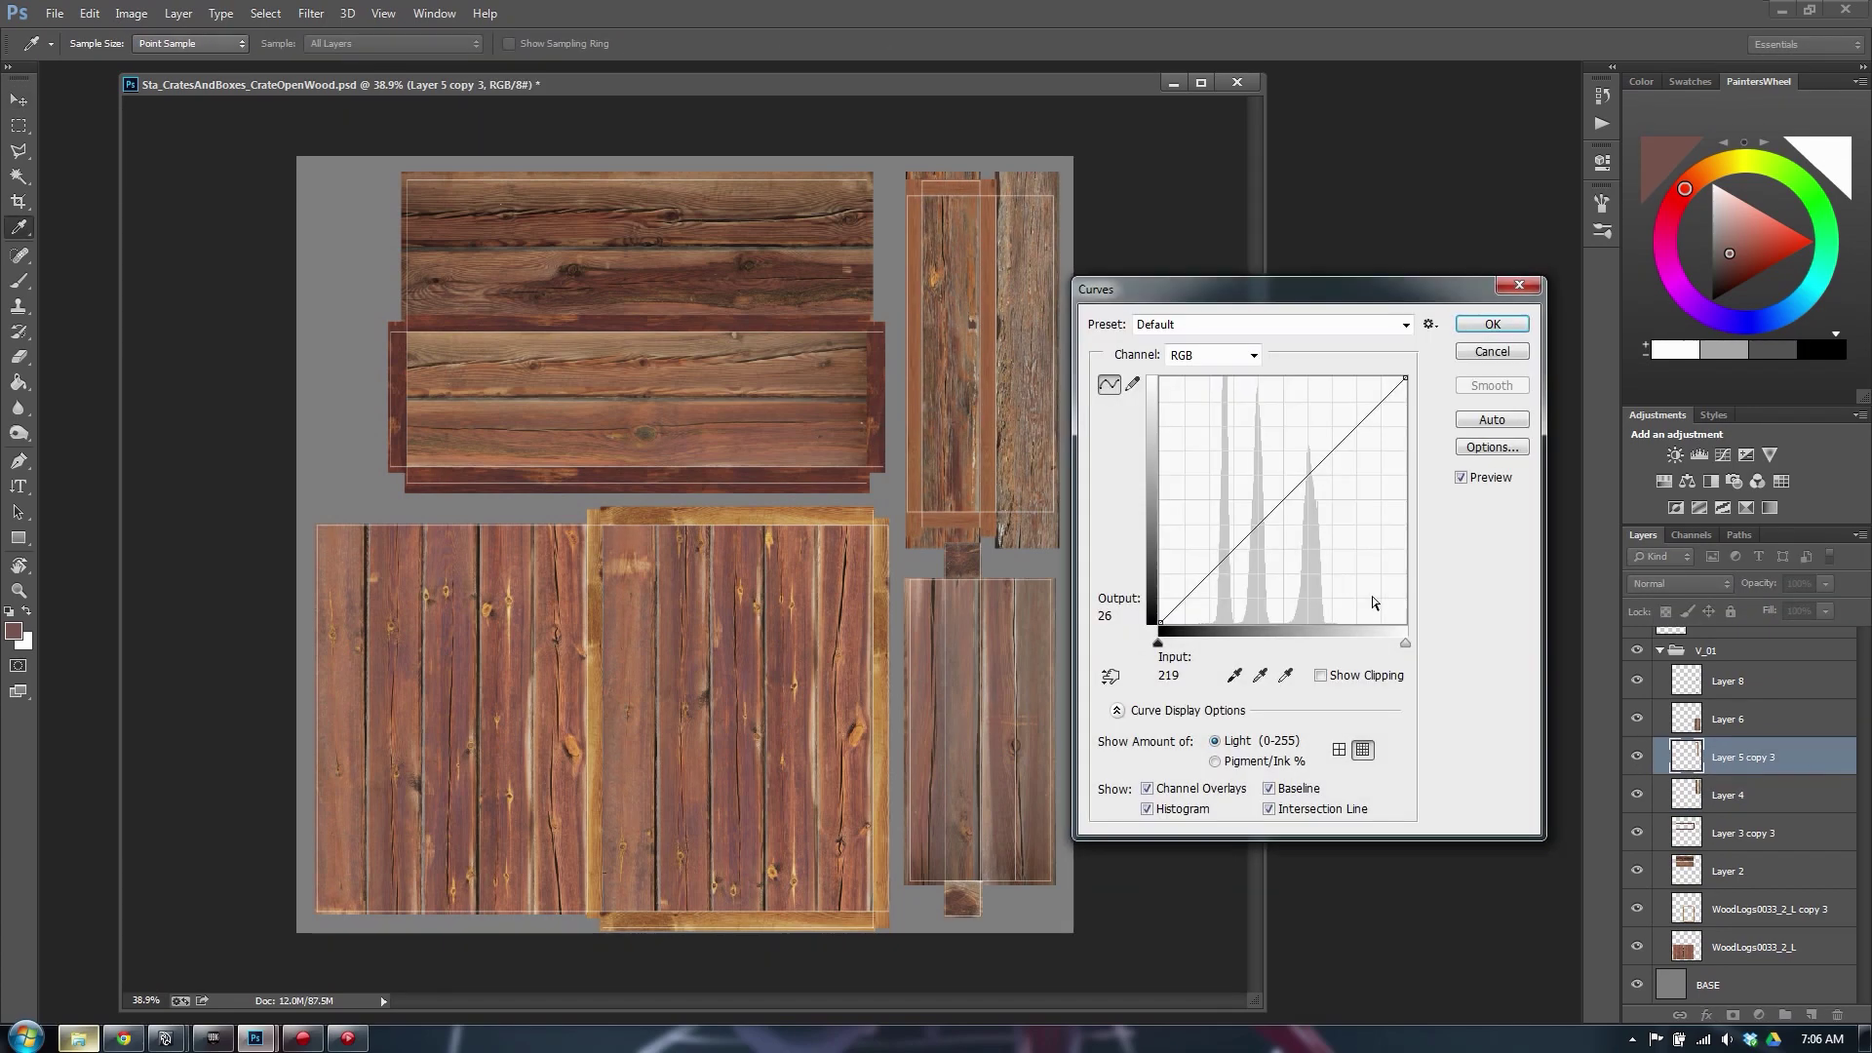
{"action": "left_click_drag", "start_coordinate": [1208, 575], "coordinate": [1200, 584]}
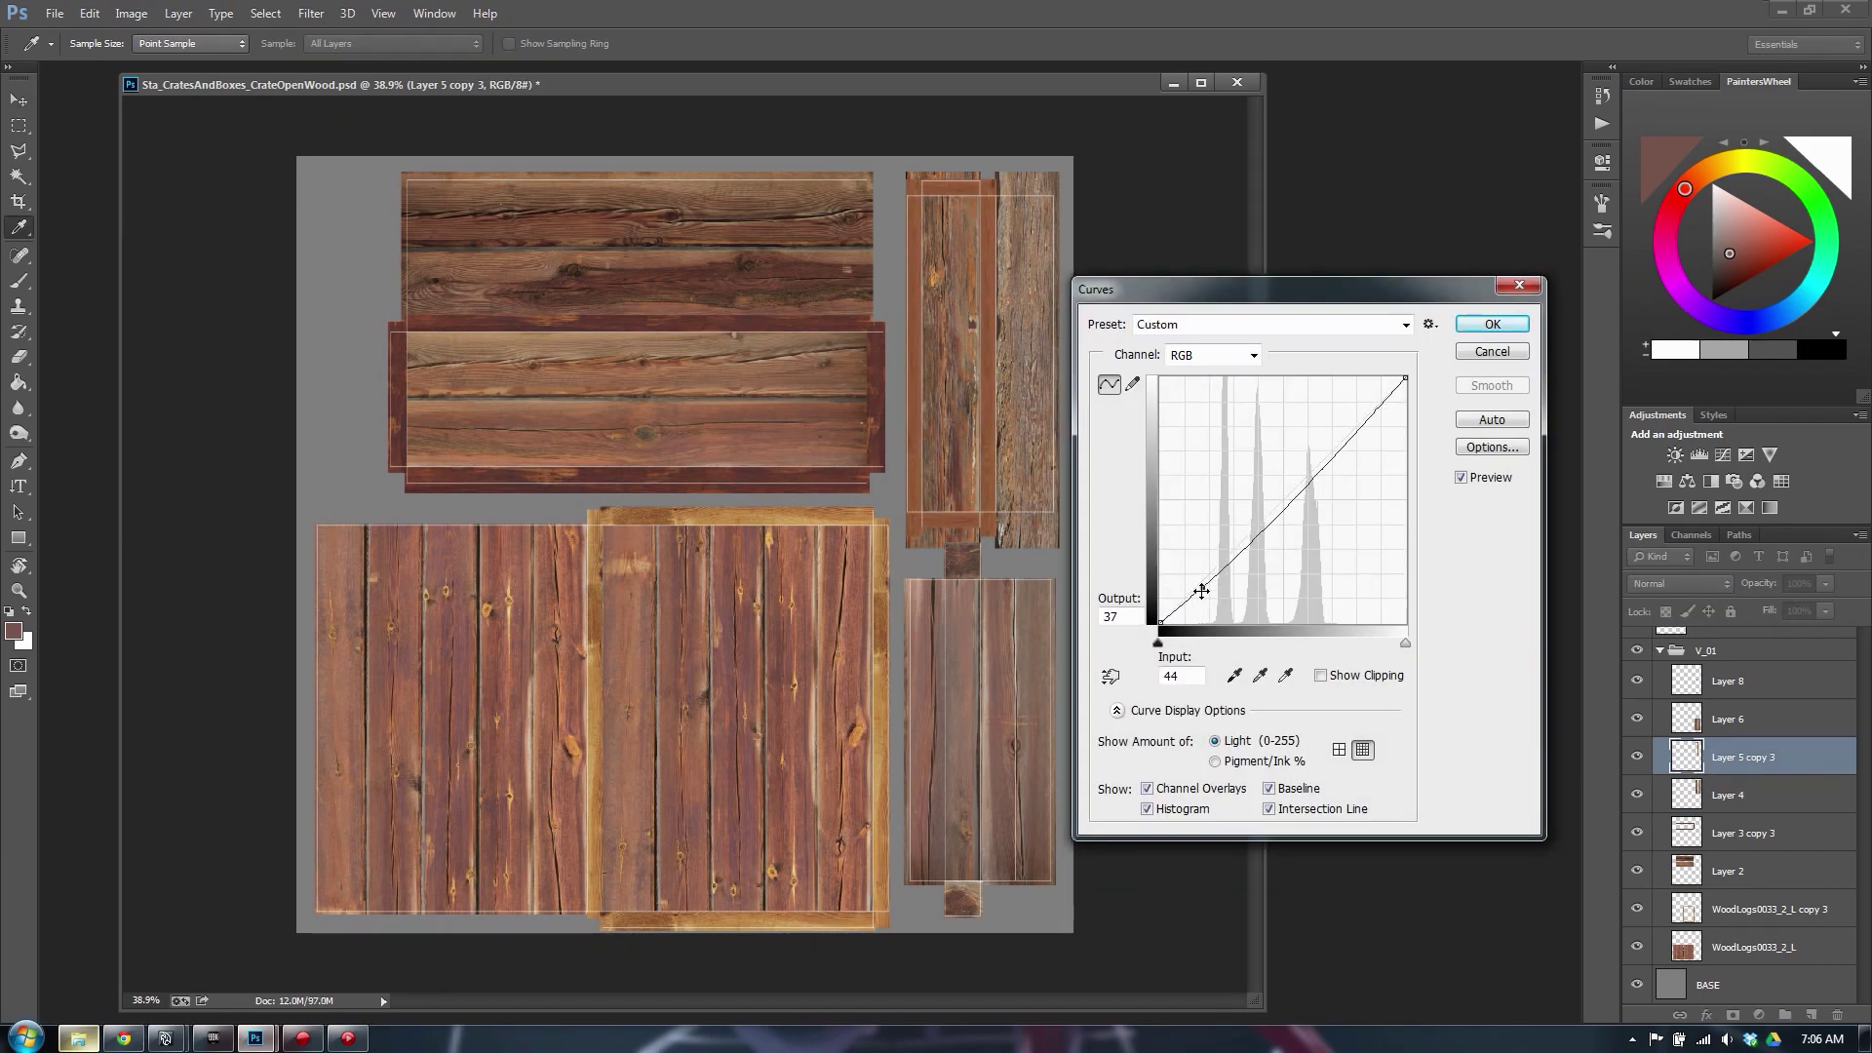
{"action": "left_click_drag", "start_coordinate": [1344, 436], "coordinate": [1345, 425]}
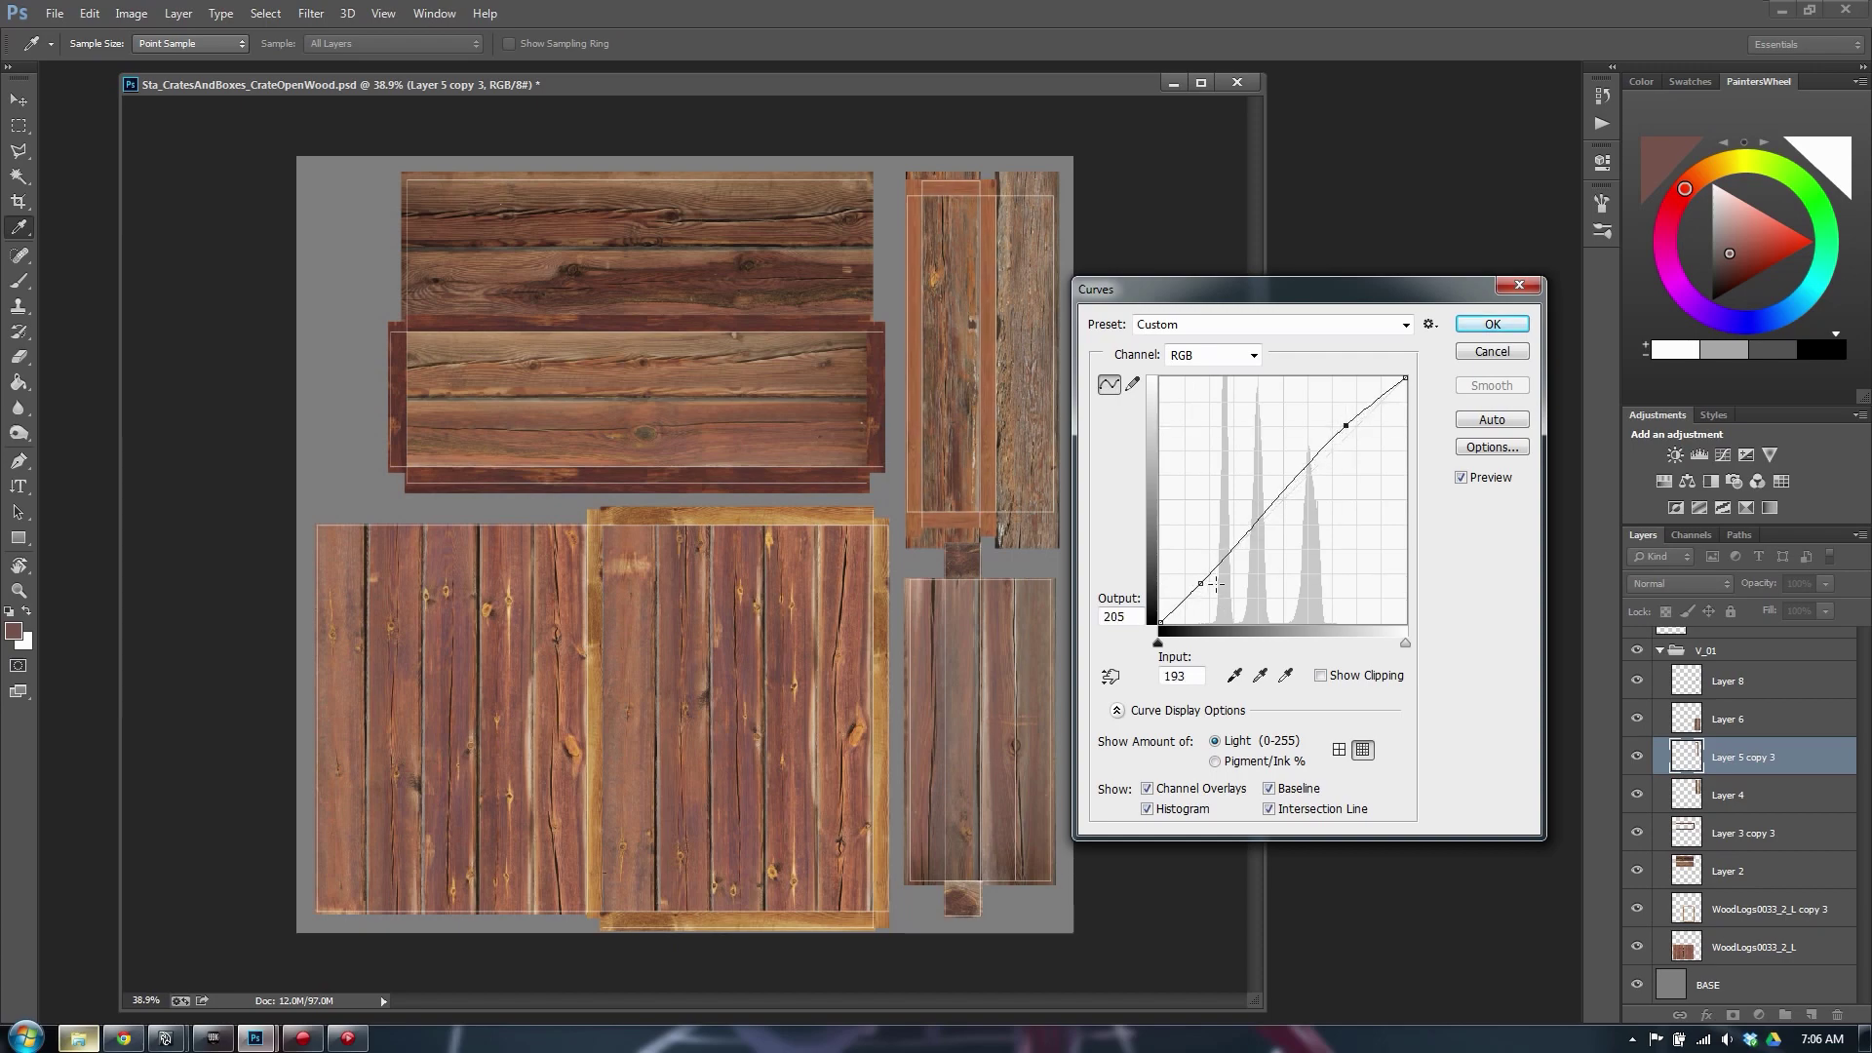
{"action": "left_click_drag", "start_coordinate": [1200, 583], "coordinate": [1201, 588]}
{"action": "left_click", "coordinate": [1493, 324]}
{"action": "left_click", "coordinate": [1728, 680]}
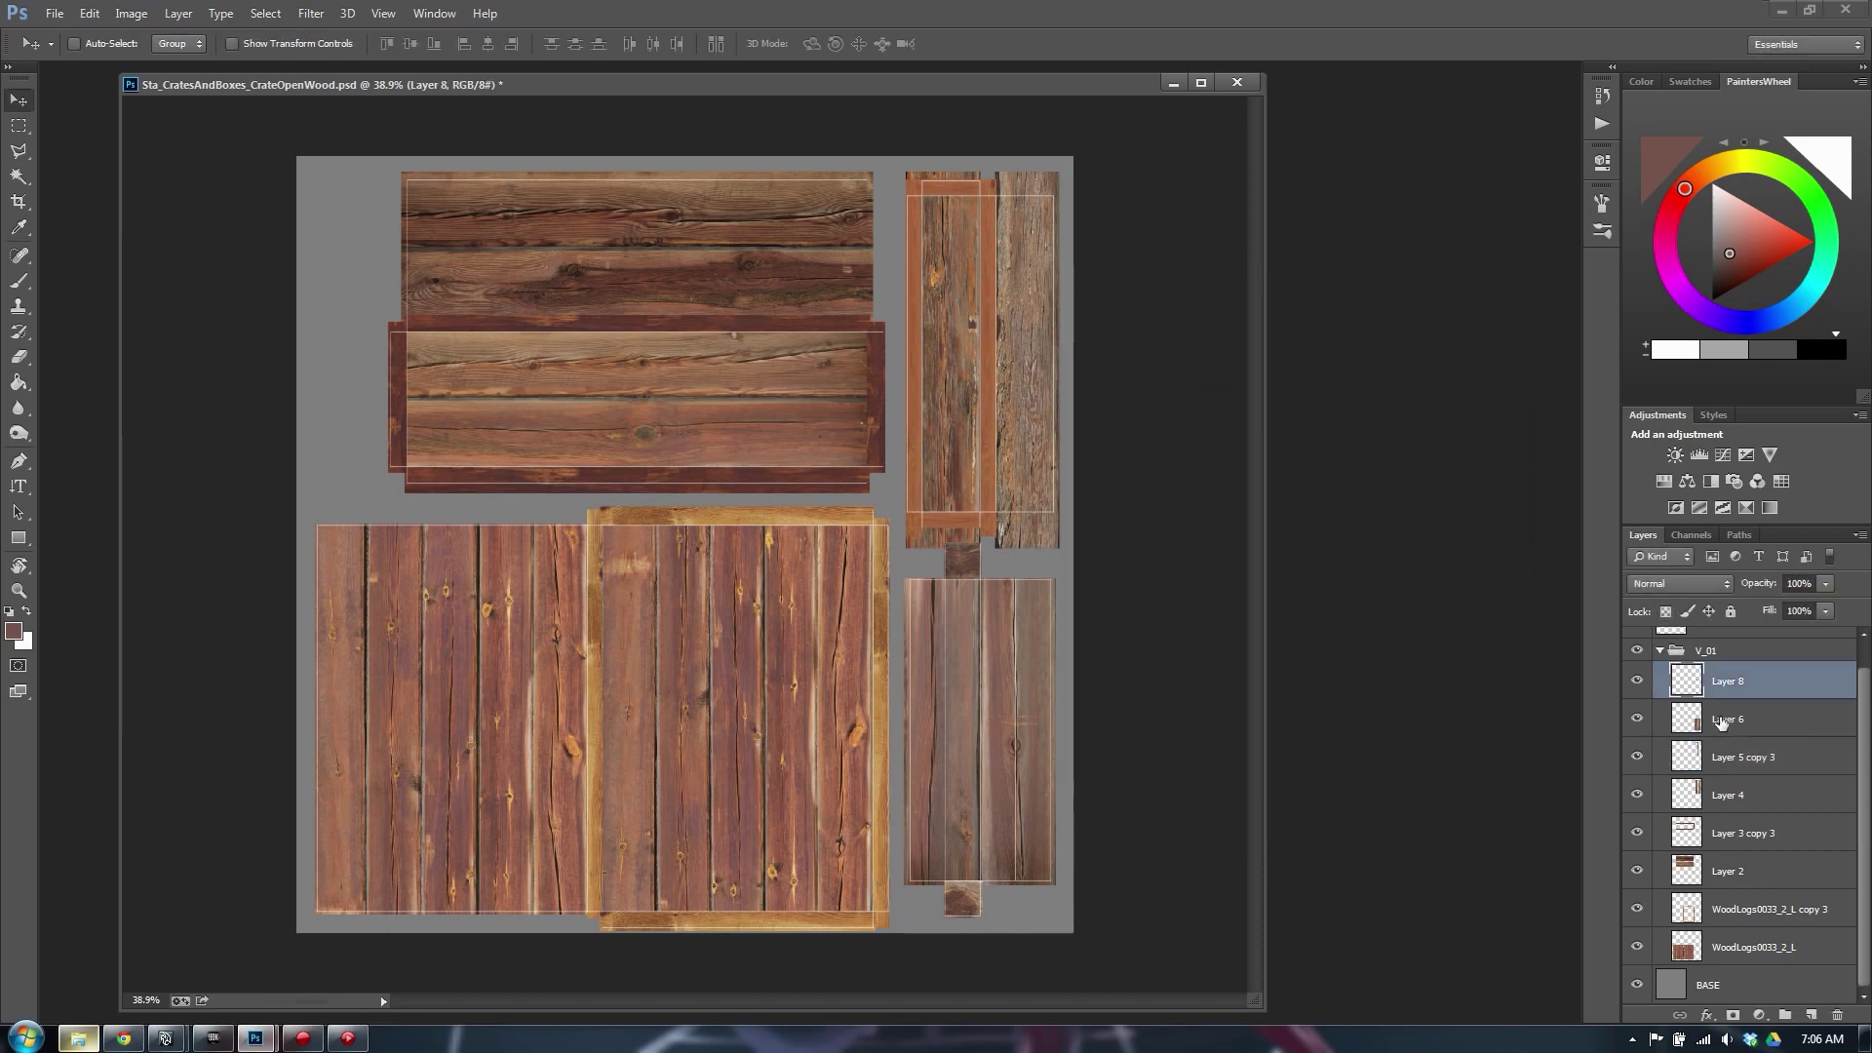
Increase the contrast of the grey planks on Layer 6 with Curves, mapping input 200 to output 195 and lowering the shadows
{"action": "left_click", "coordinate": [1727, 719]}
{"action": "key", "text": "ctrl+m"}
{"action": "left_click_drag", "start_coordinate": [1212, 572], "coordinate": [1210, 593]}
{"action": "left_click_drag", "start_coordinate": [1351, 449], "coordinate": [1351, 433]}
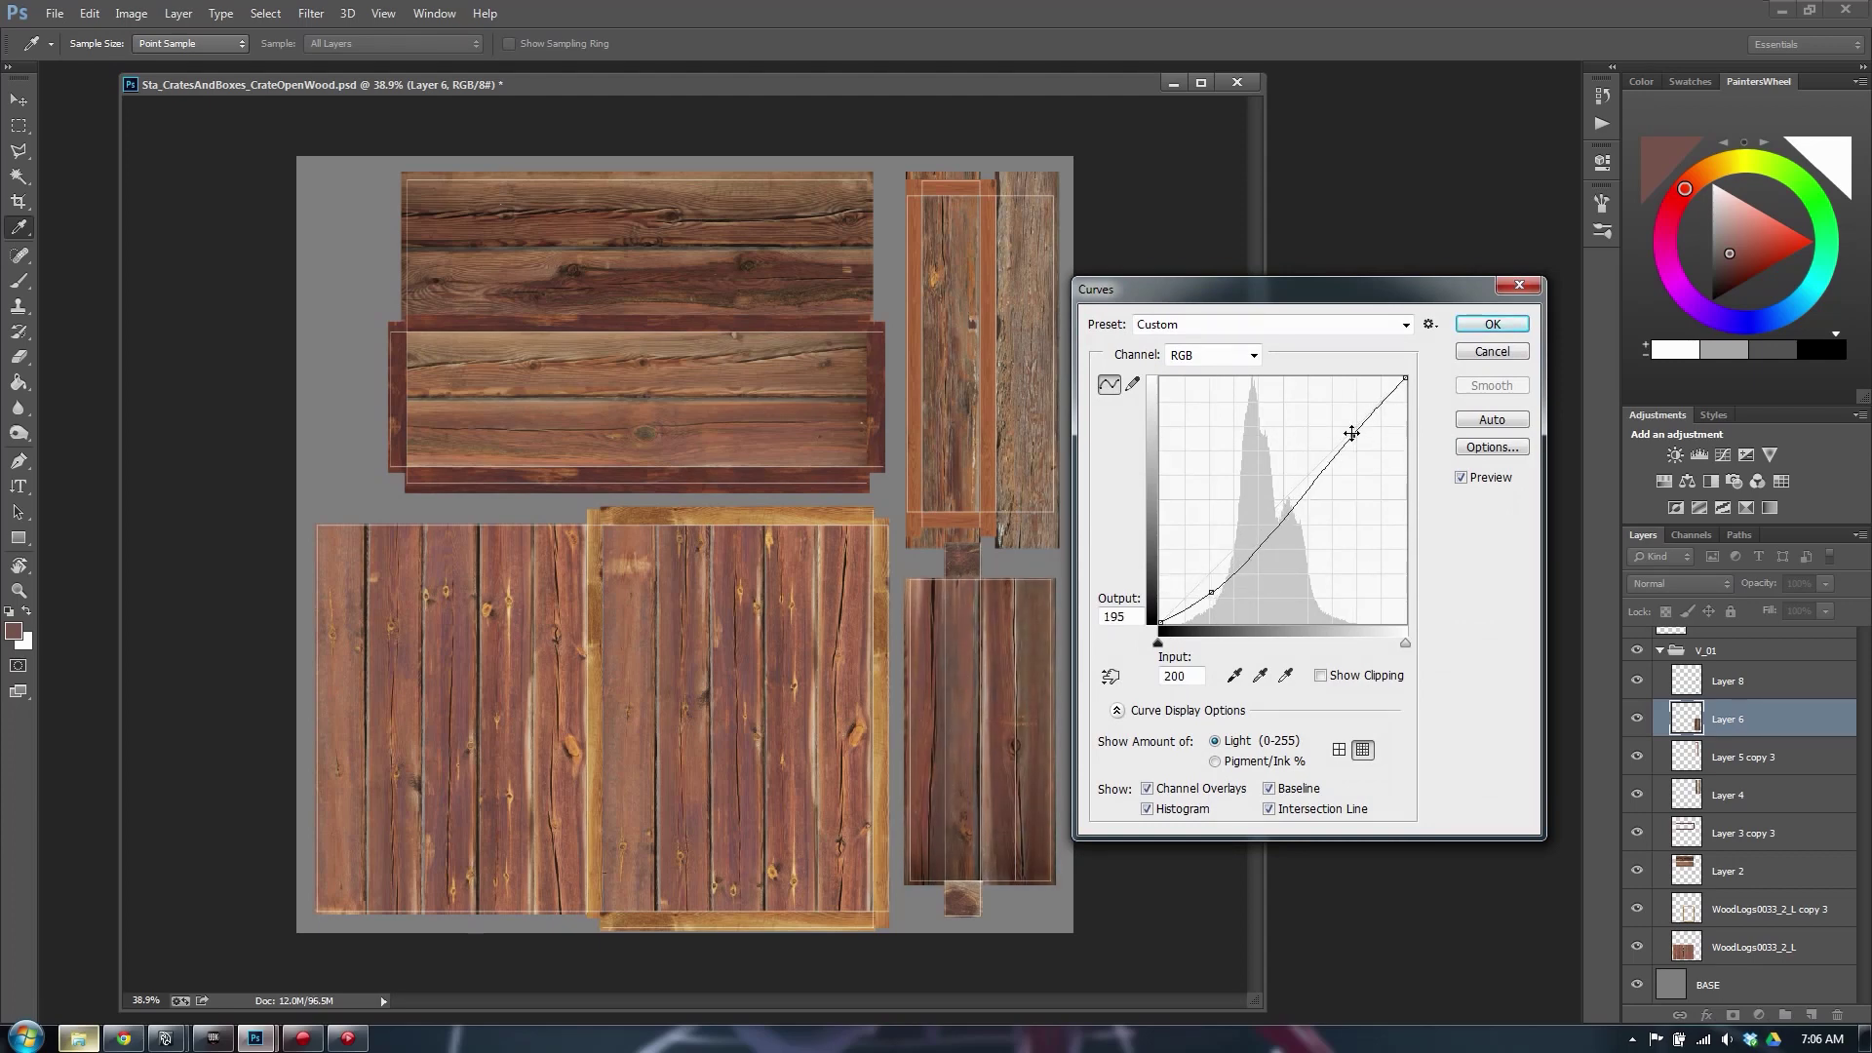
{"action": "left_click_drag", "start_coordinate": [1211, 592], "coordinate": [1214, 596]}
{"action": "left_click", "coordinate": [1486, 325]}
Reduce the saturation of the Layer 6 planks to -13 with Hue/Saturation
{"action": "key", "text": "ctrl+u"}
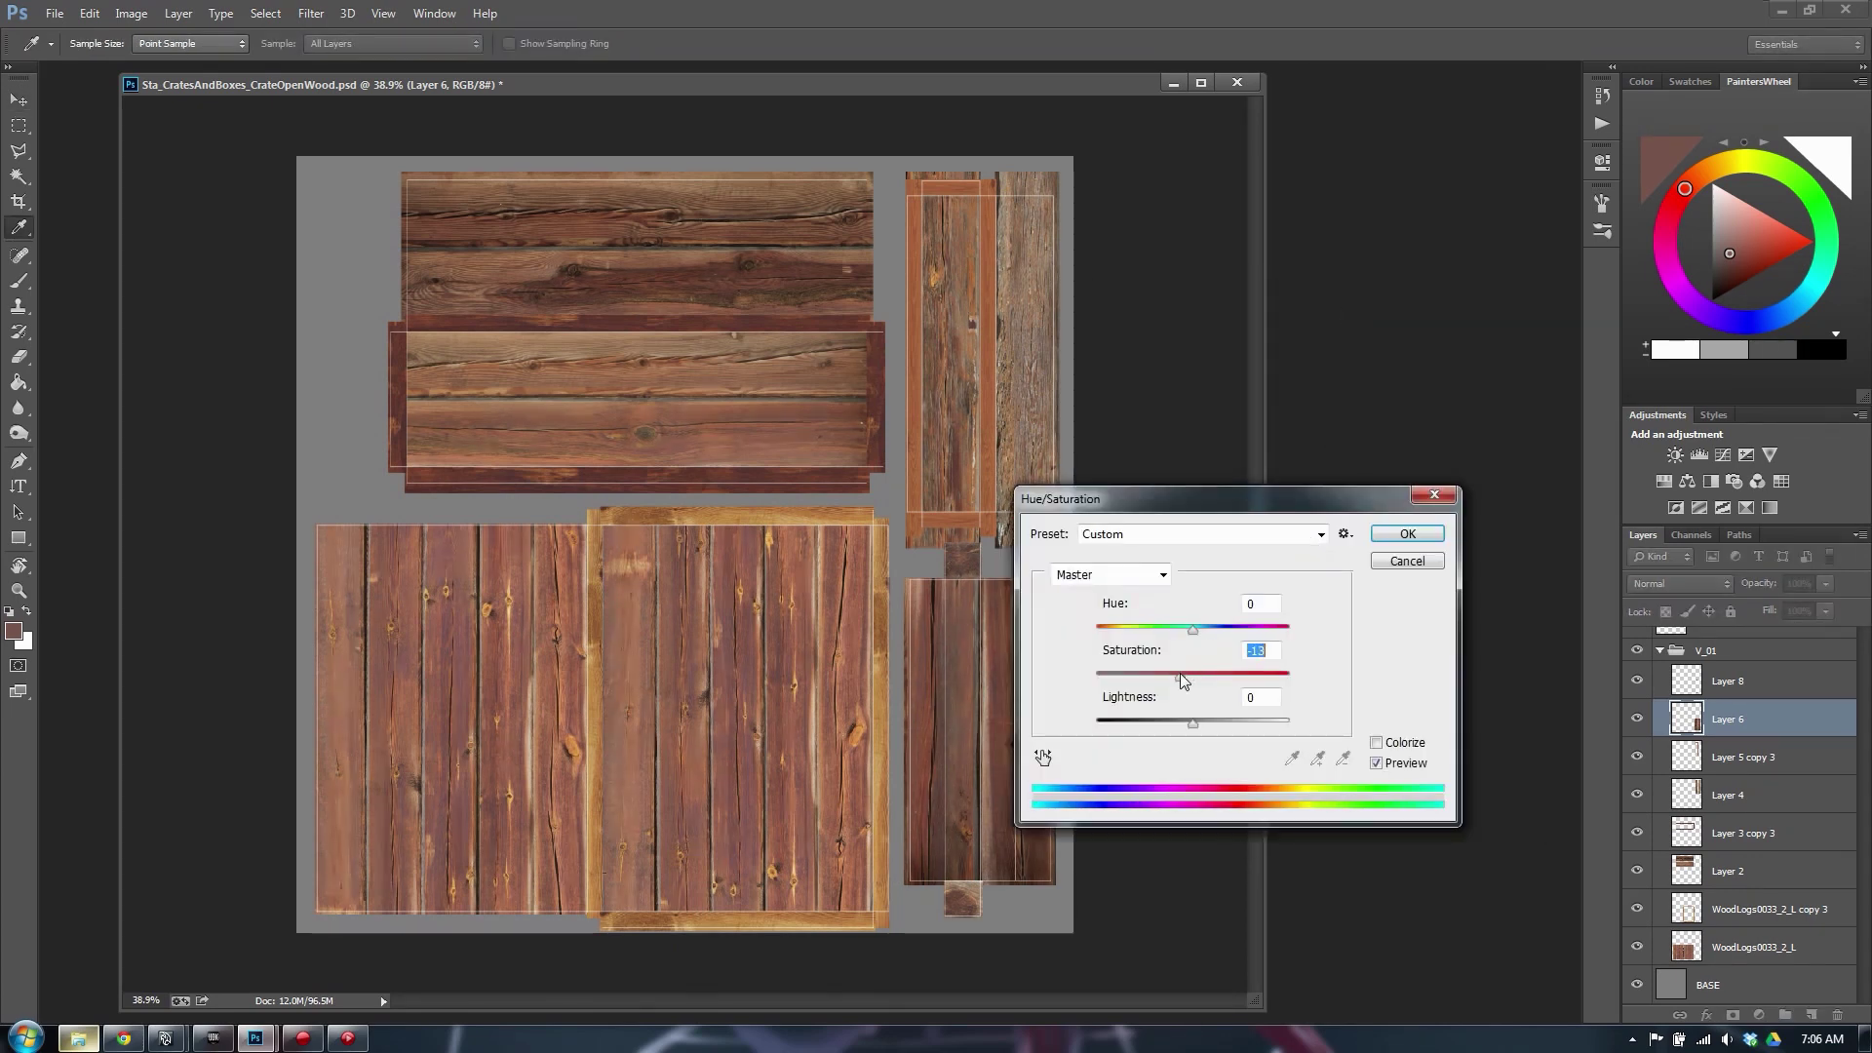
{"action": "left_click", "coordinate": [1407, 533]}
{"action": "key", "text": "v"}
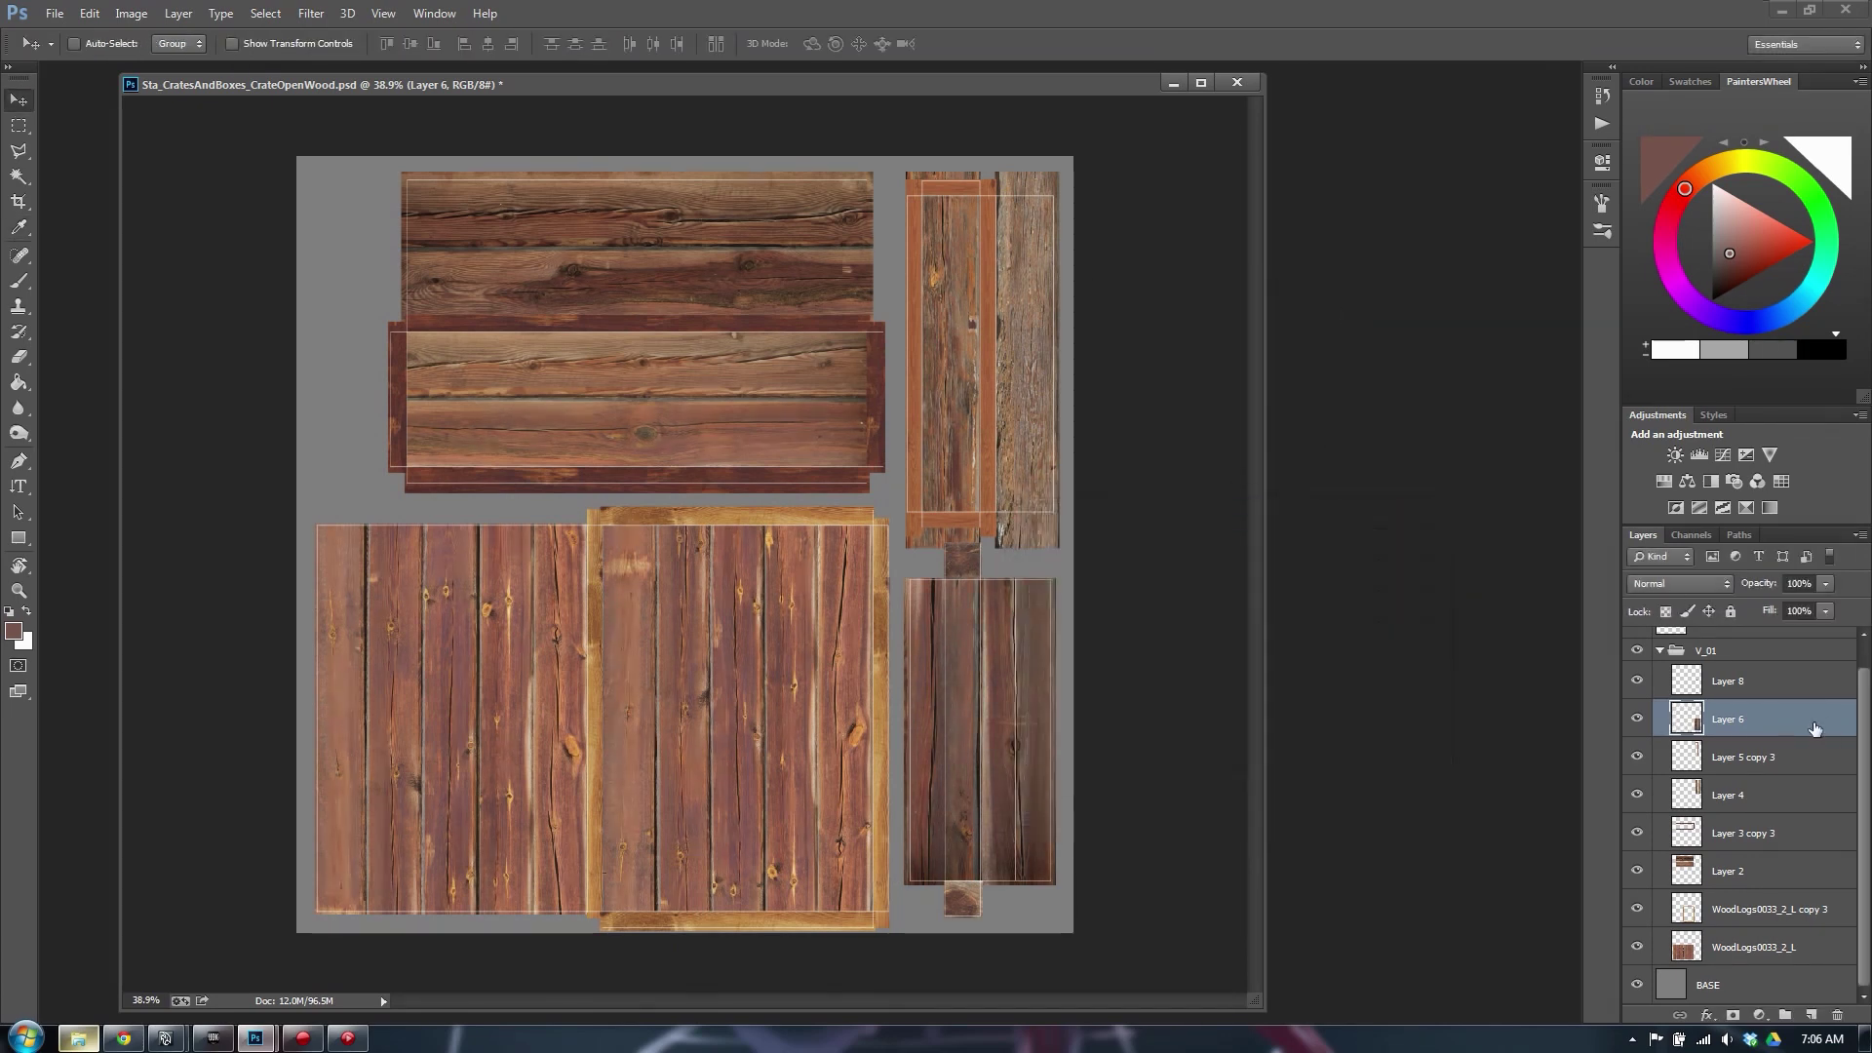
Stamp all layers from Layer 8 down to WoodLogs0033_2_L into a new merged layer named MERGED POST
{"action": "left_click", "coordinate": [1775, 684]}
{"action": "left_click", "coordinate": [1752, 951], "text": "shift"}
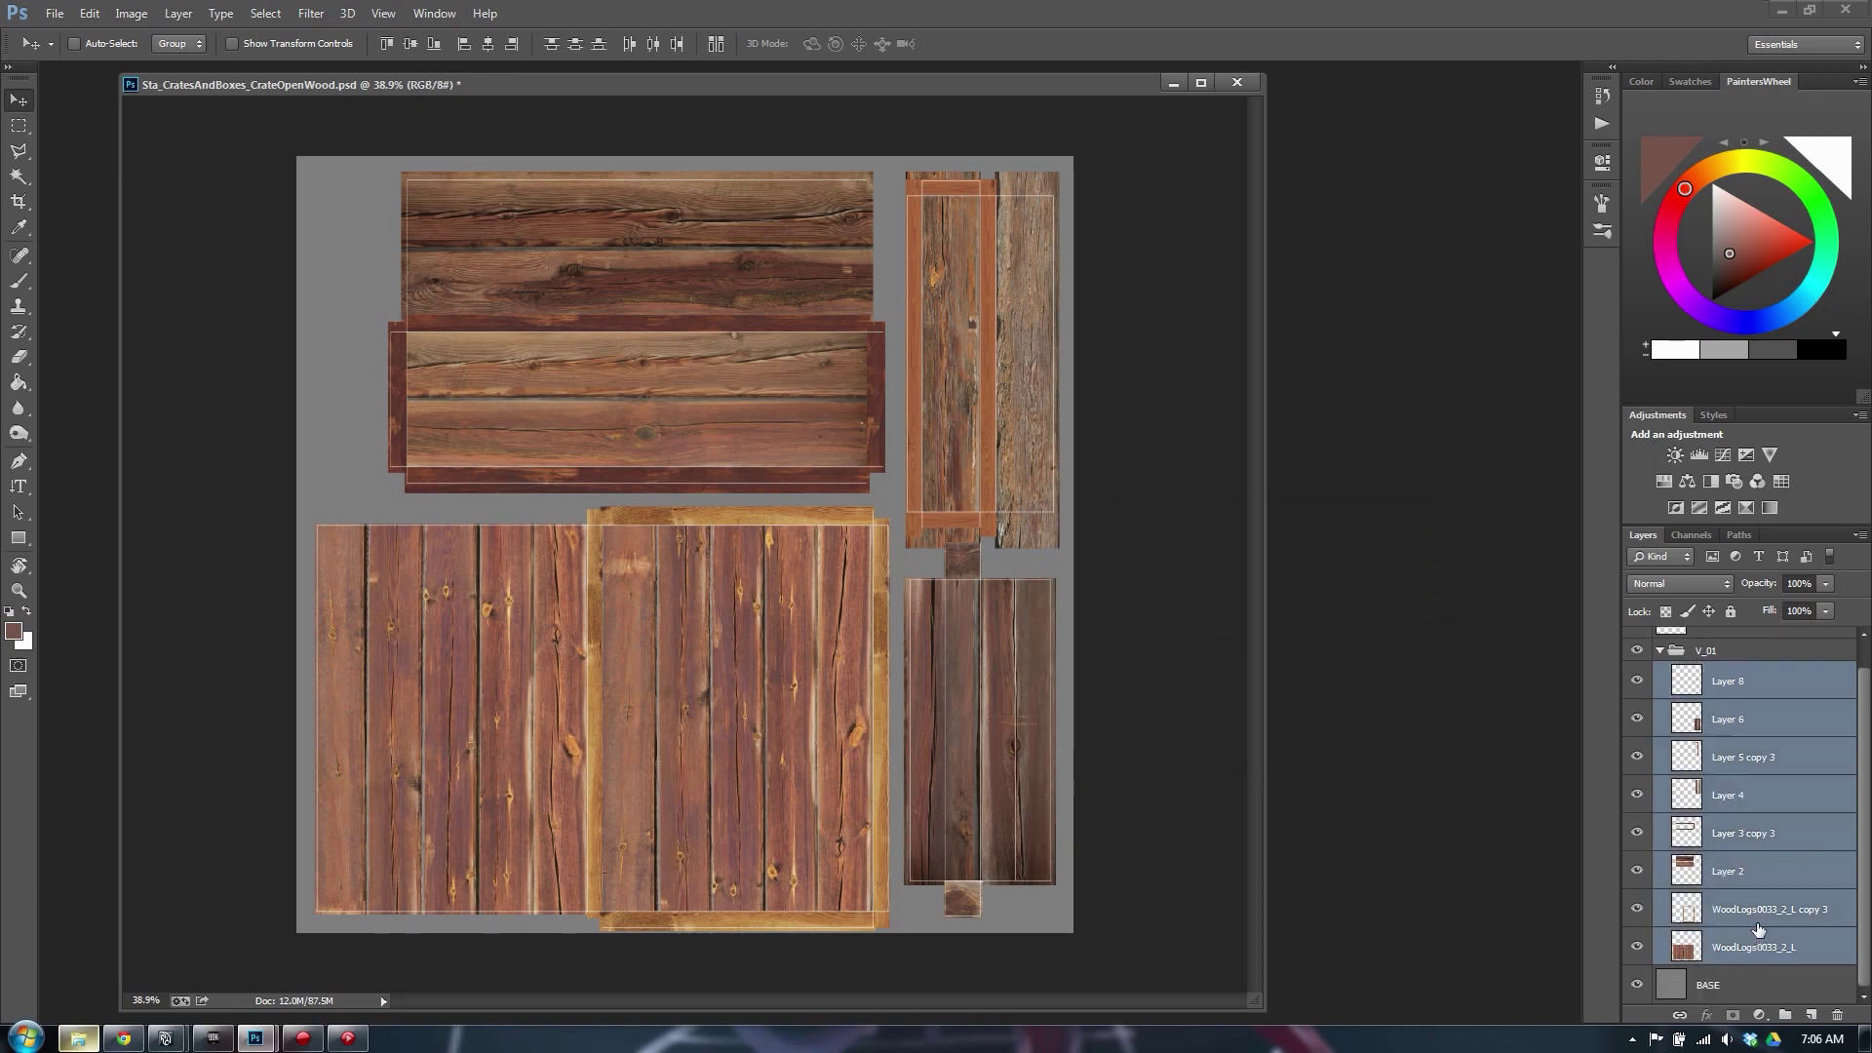
{"action": "key", "text": "ctrl+alt+e"}
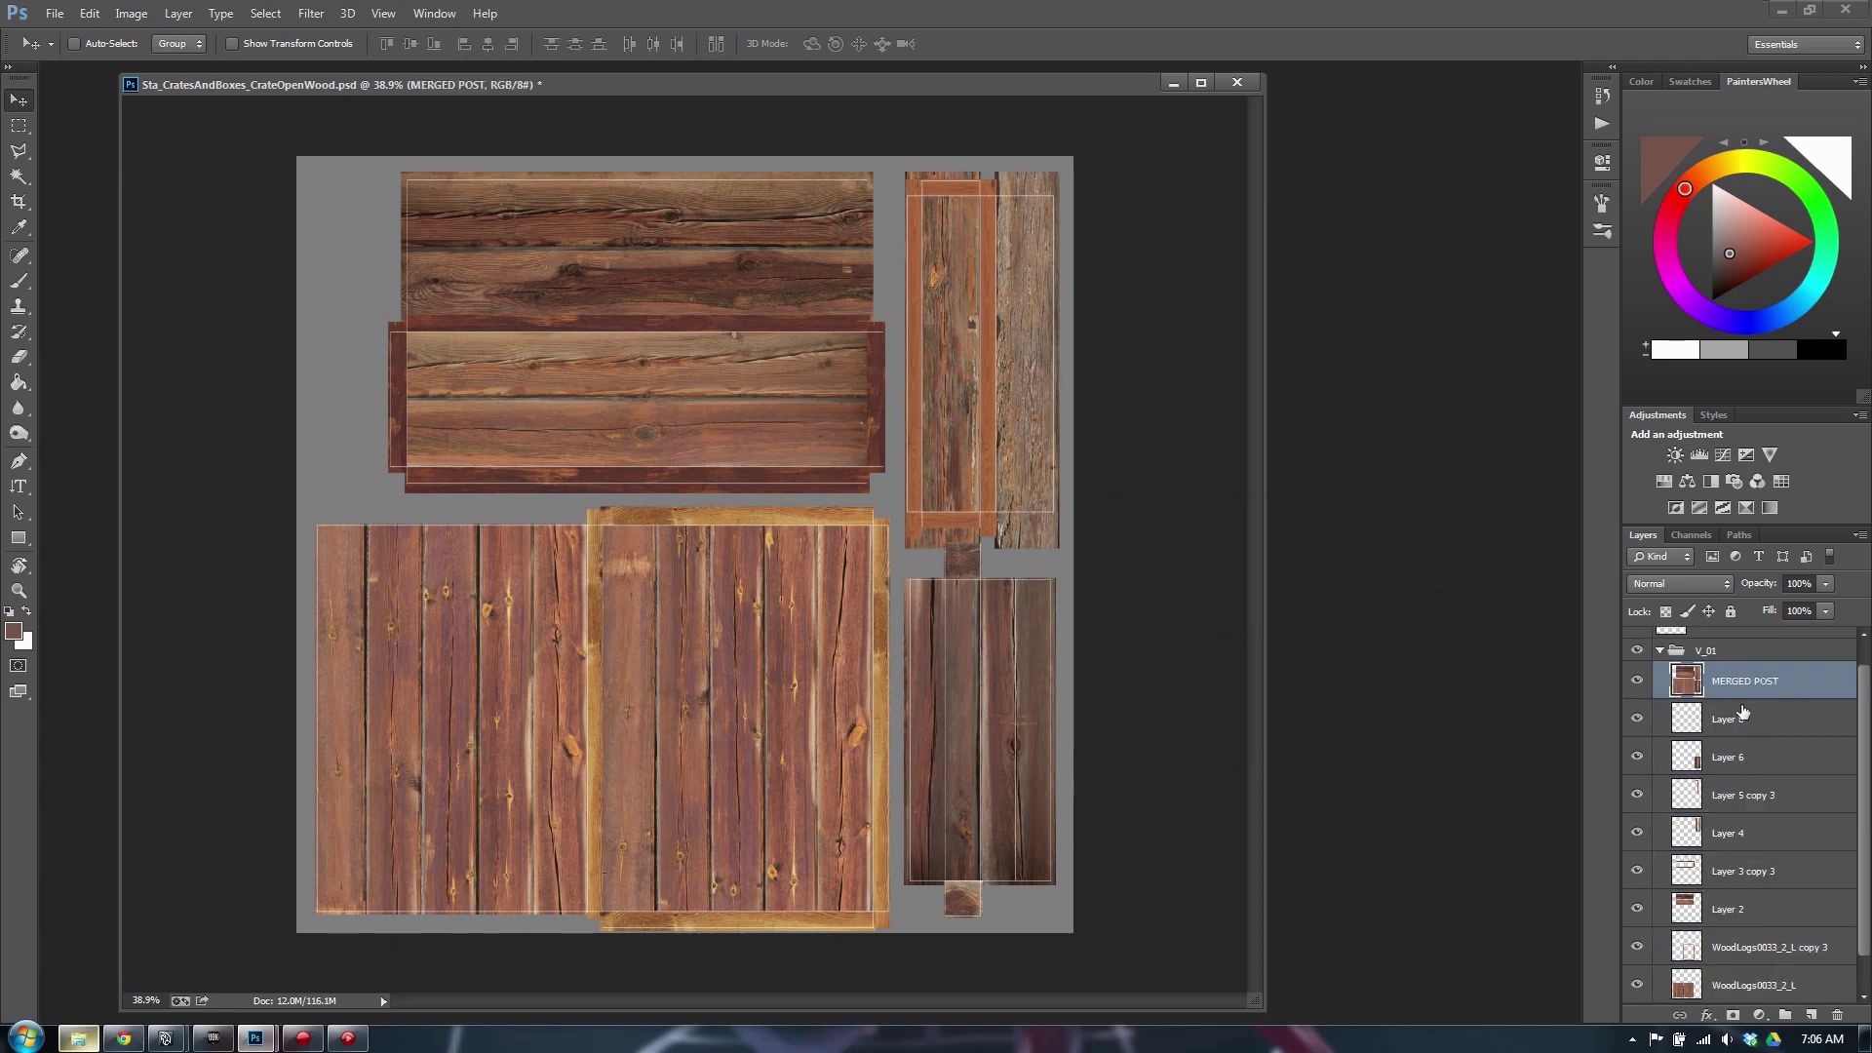
Hide all the individual plank and frame layers beneath MERGED POST, keeping the merged layer active
{"action": "left_click", "coordinate": [1752, 719]}
{"action": "scroll", "coordinate": [1794, 778], "scroll_direction": "down", "scroll_amount": 1}
{"action": "left_click", "coordinate": [1771, 953], "text": "shift"}
{"action": "left_click_drag", "start_coordinate": [1637, 680], "coordinate": [1637, 951]}
{"action": "scroll", "coordinate": [1757, 826], "scroll_direction": "up", "scroll_amount": 2}
{"action": "left_click", "coordinate": [1755, 710]}
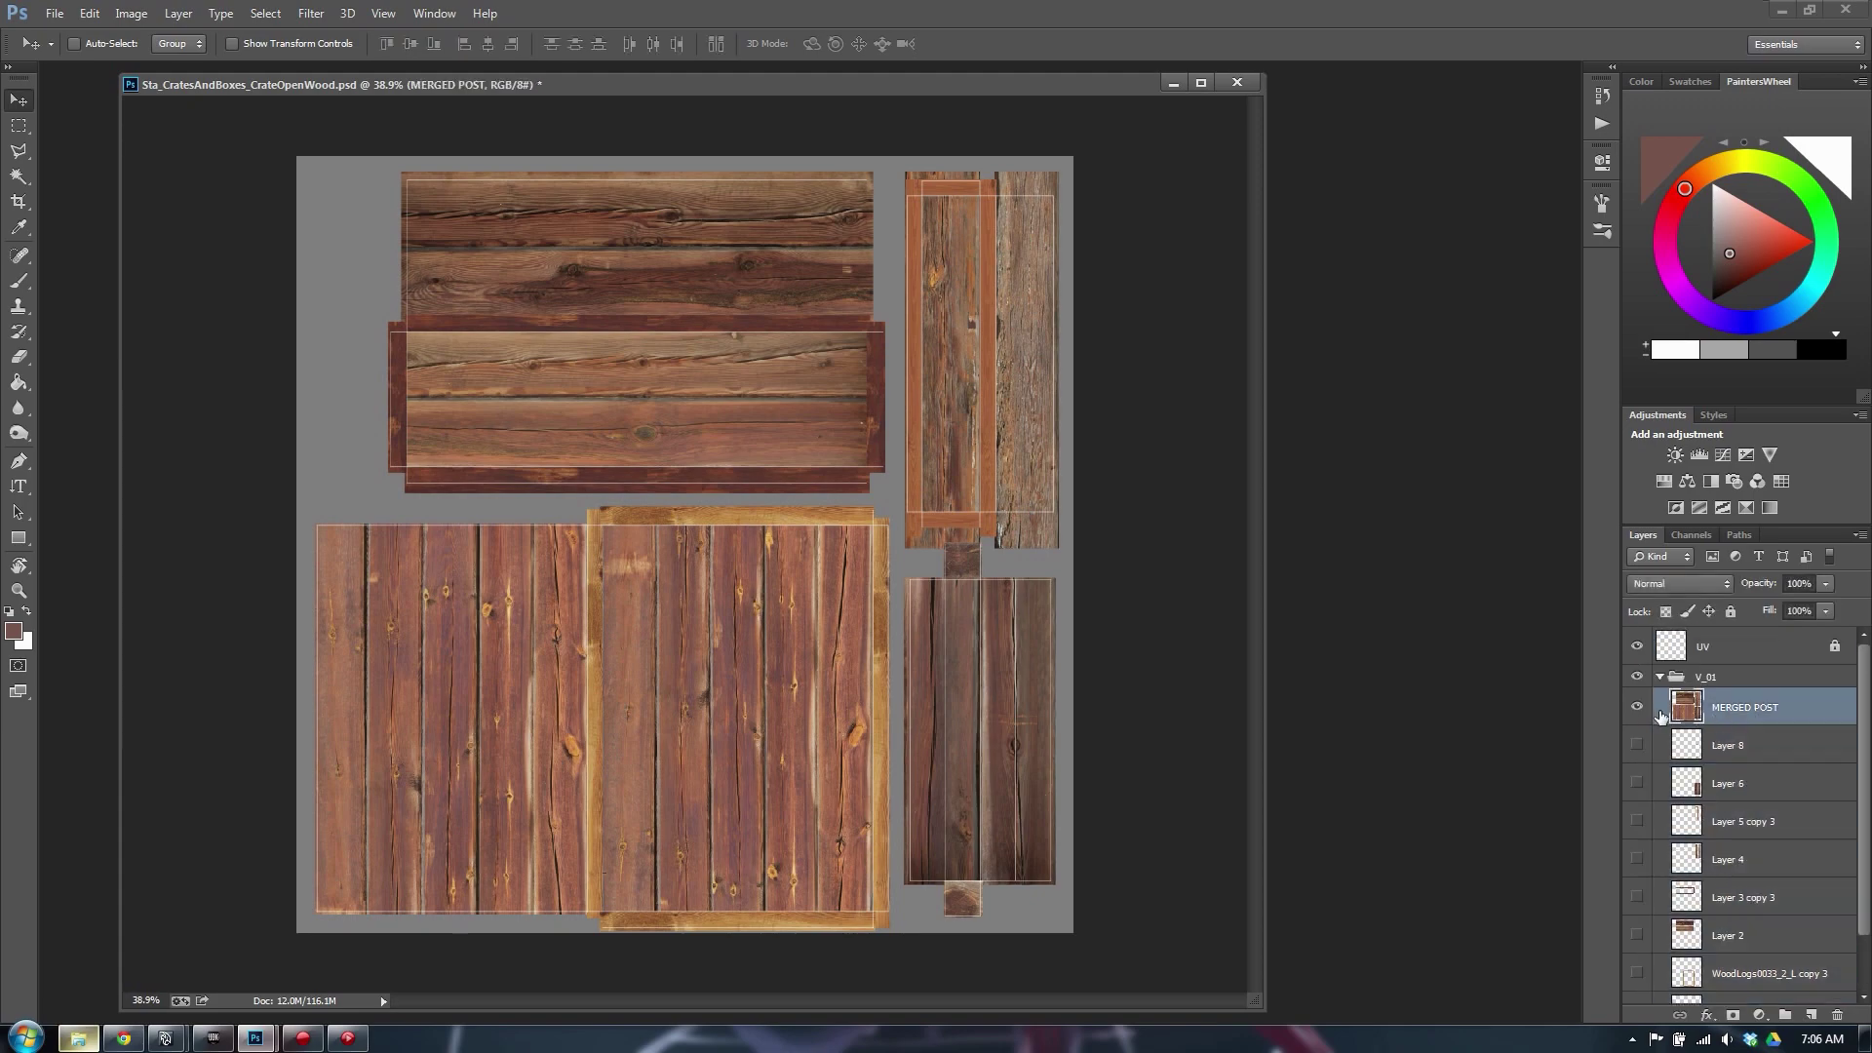
Examine the merged wood texture up close, comparing its edges with and without the UV overlay
{"action": "left_click", "coordinate": [1637, 707]}
{"action": "left_click", "coordinate": [1637, 706]}
{"action": "left_click_drag", "start_coordinate": [948, 444], "coordinate": [977, 399]}
{"action": "key", "text": "ctrl+z"}
{"action": "left_click", "coordinate": [1720, 649]}
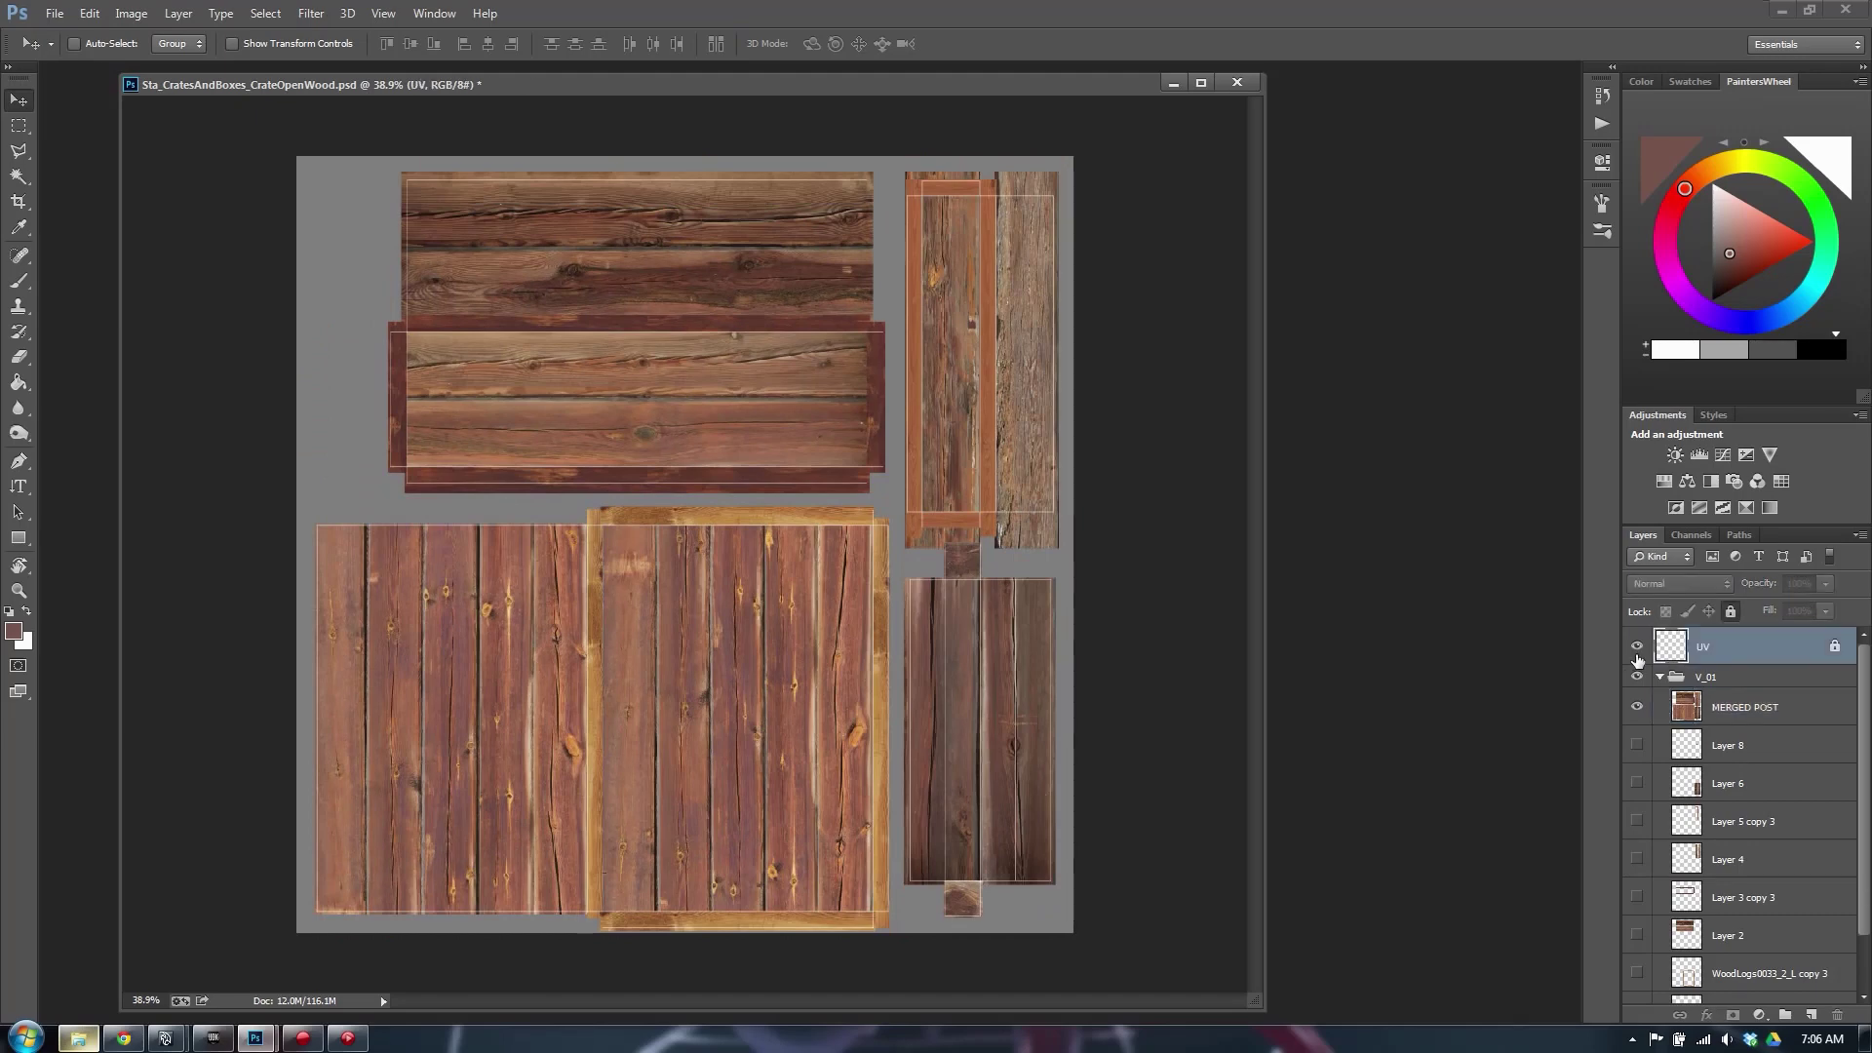
{"action": "left_click", "coordinate": [1637, 646]}
{"action": "left_click", "coordinate": [1730, 710]}
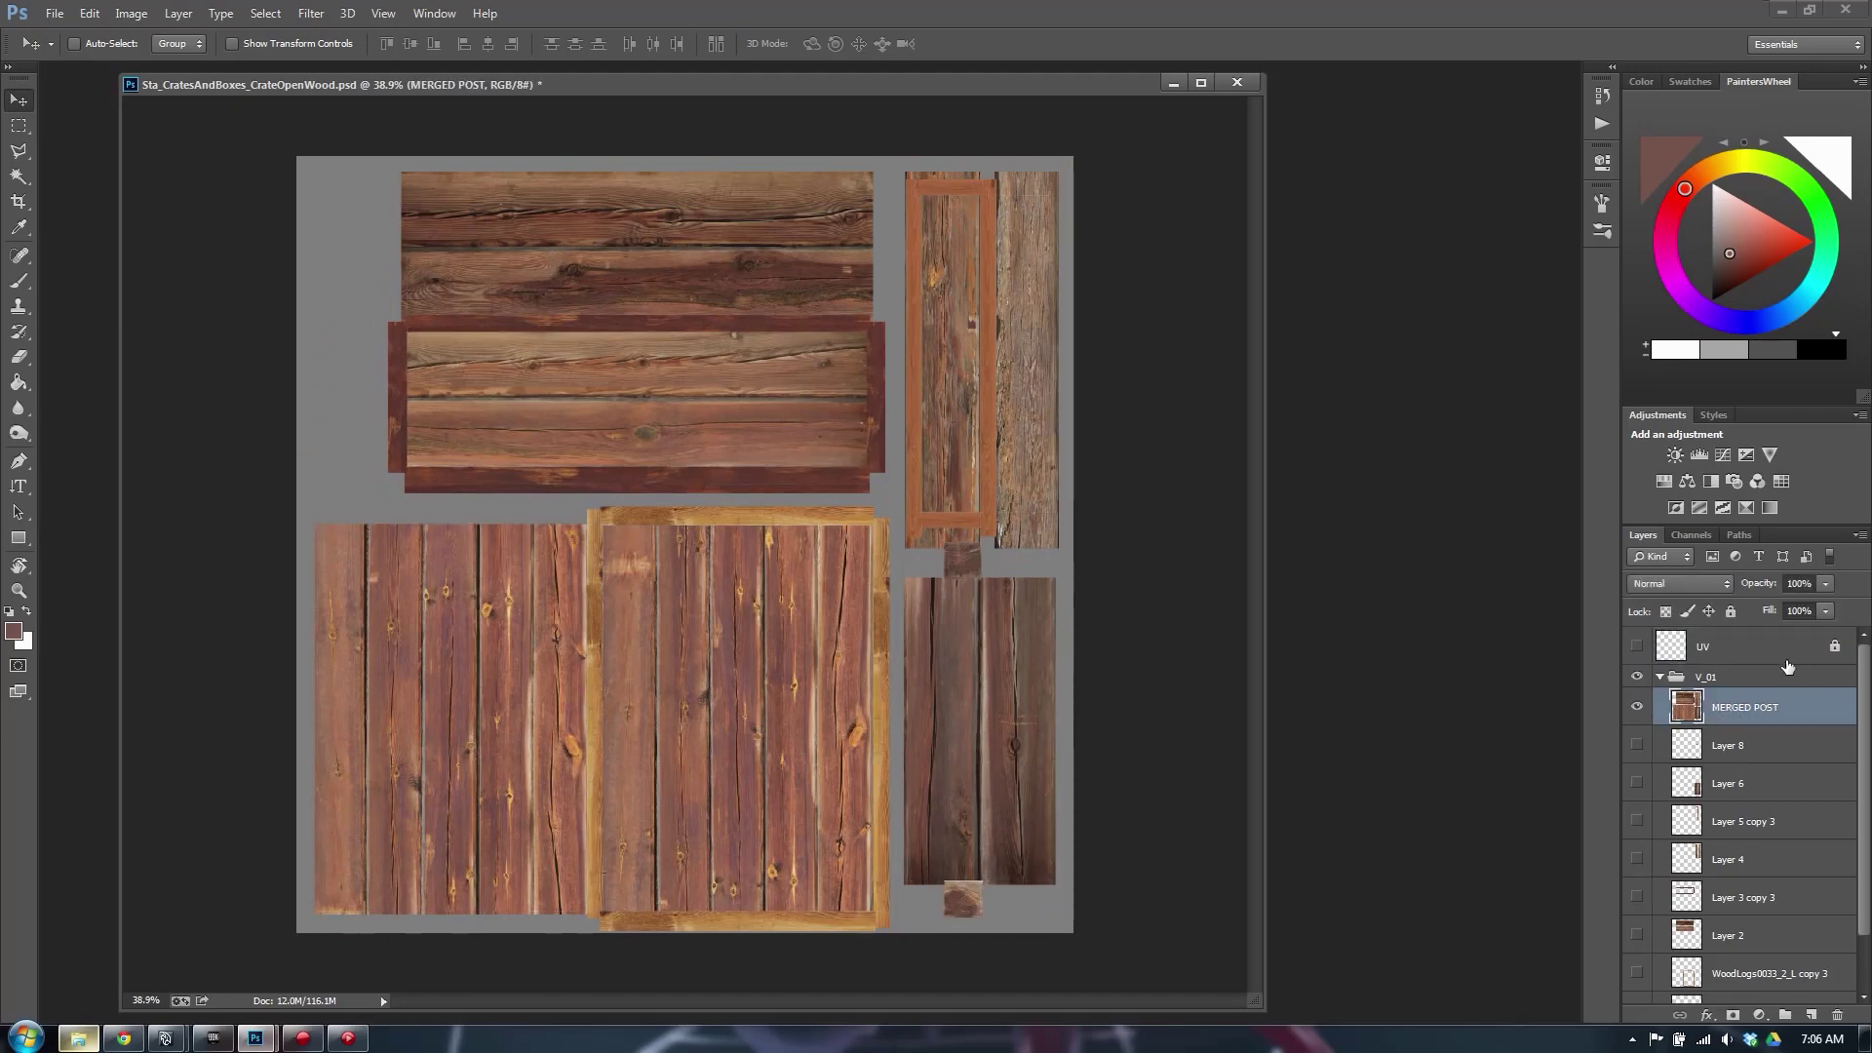
{"action": "left_click", "coordinate": [1638, 647]}
{"action": "scroll", "coordinate": [963, 844], "scroll_direction": "up", "scroll_amount": 7, "text": "alt"}
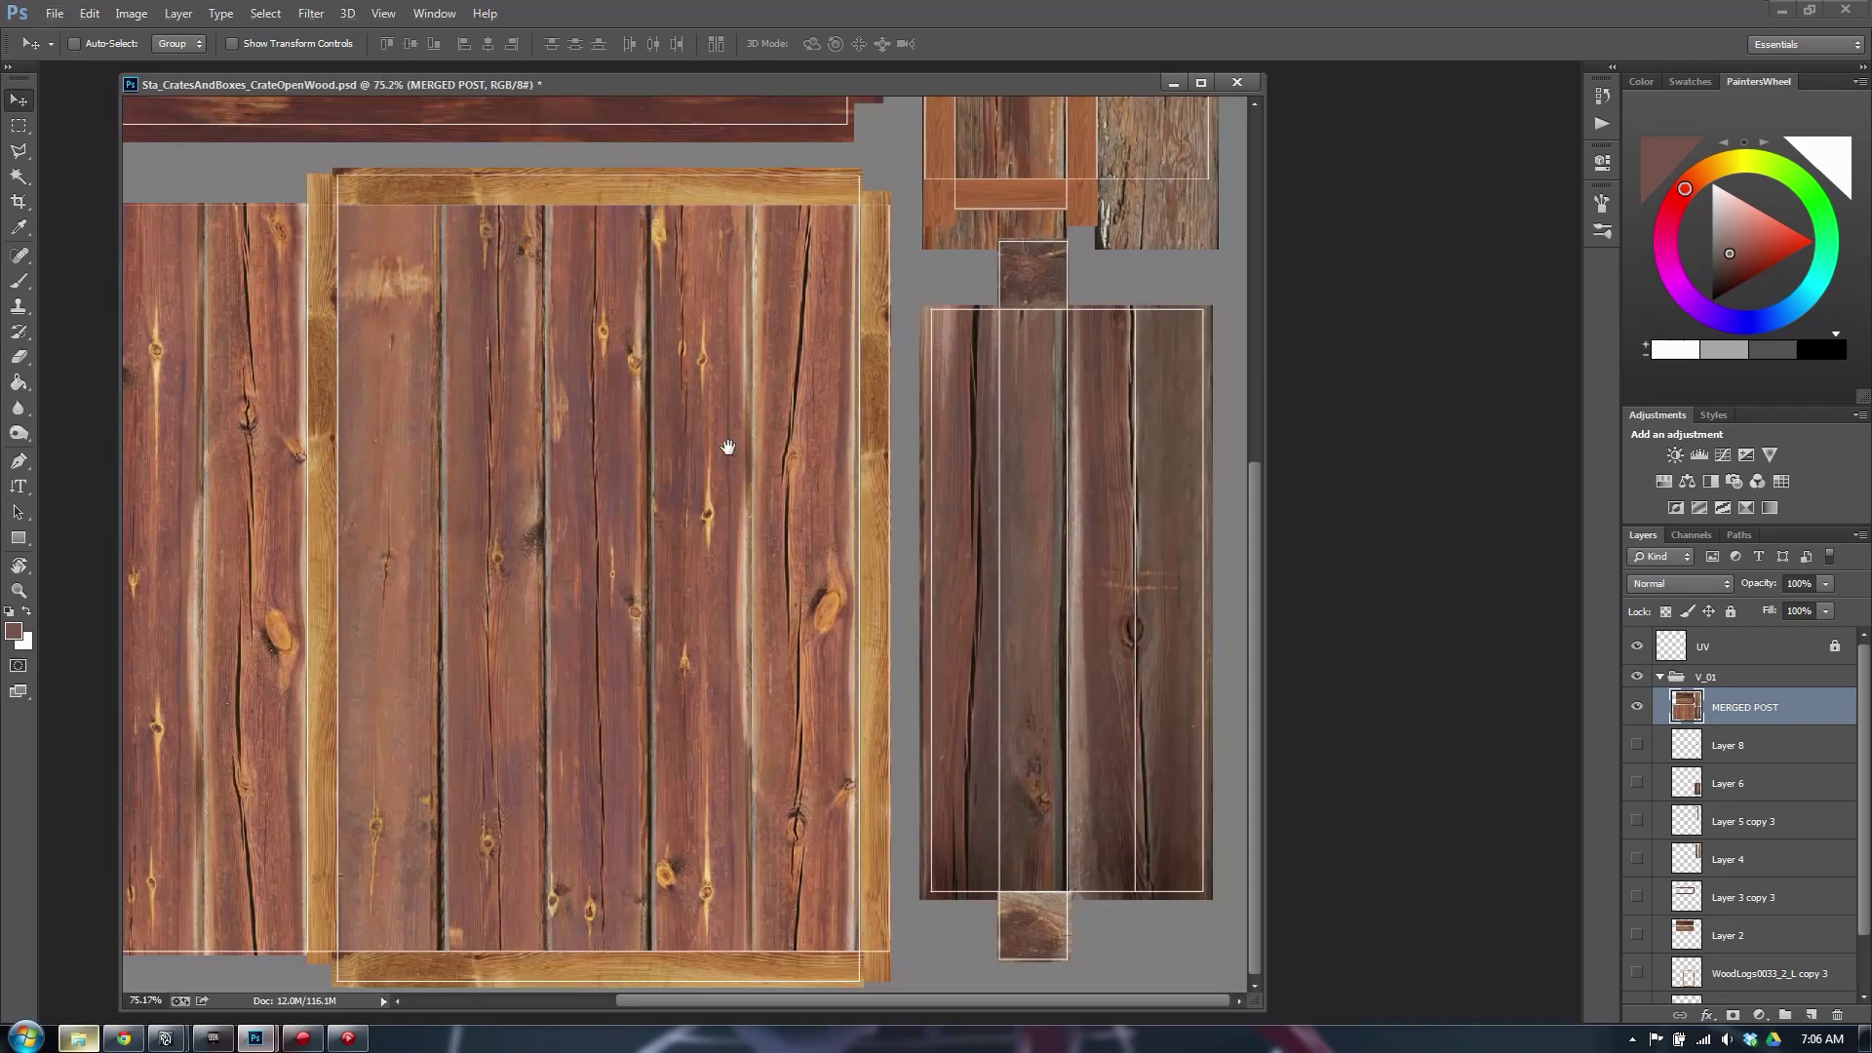
{"action": "scroll", "coordinate": [921, 475], "scroll_direction": "down", "scroll_amount": 6, "text": "alt"}
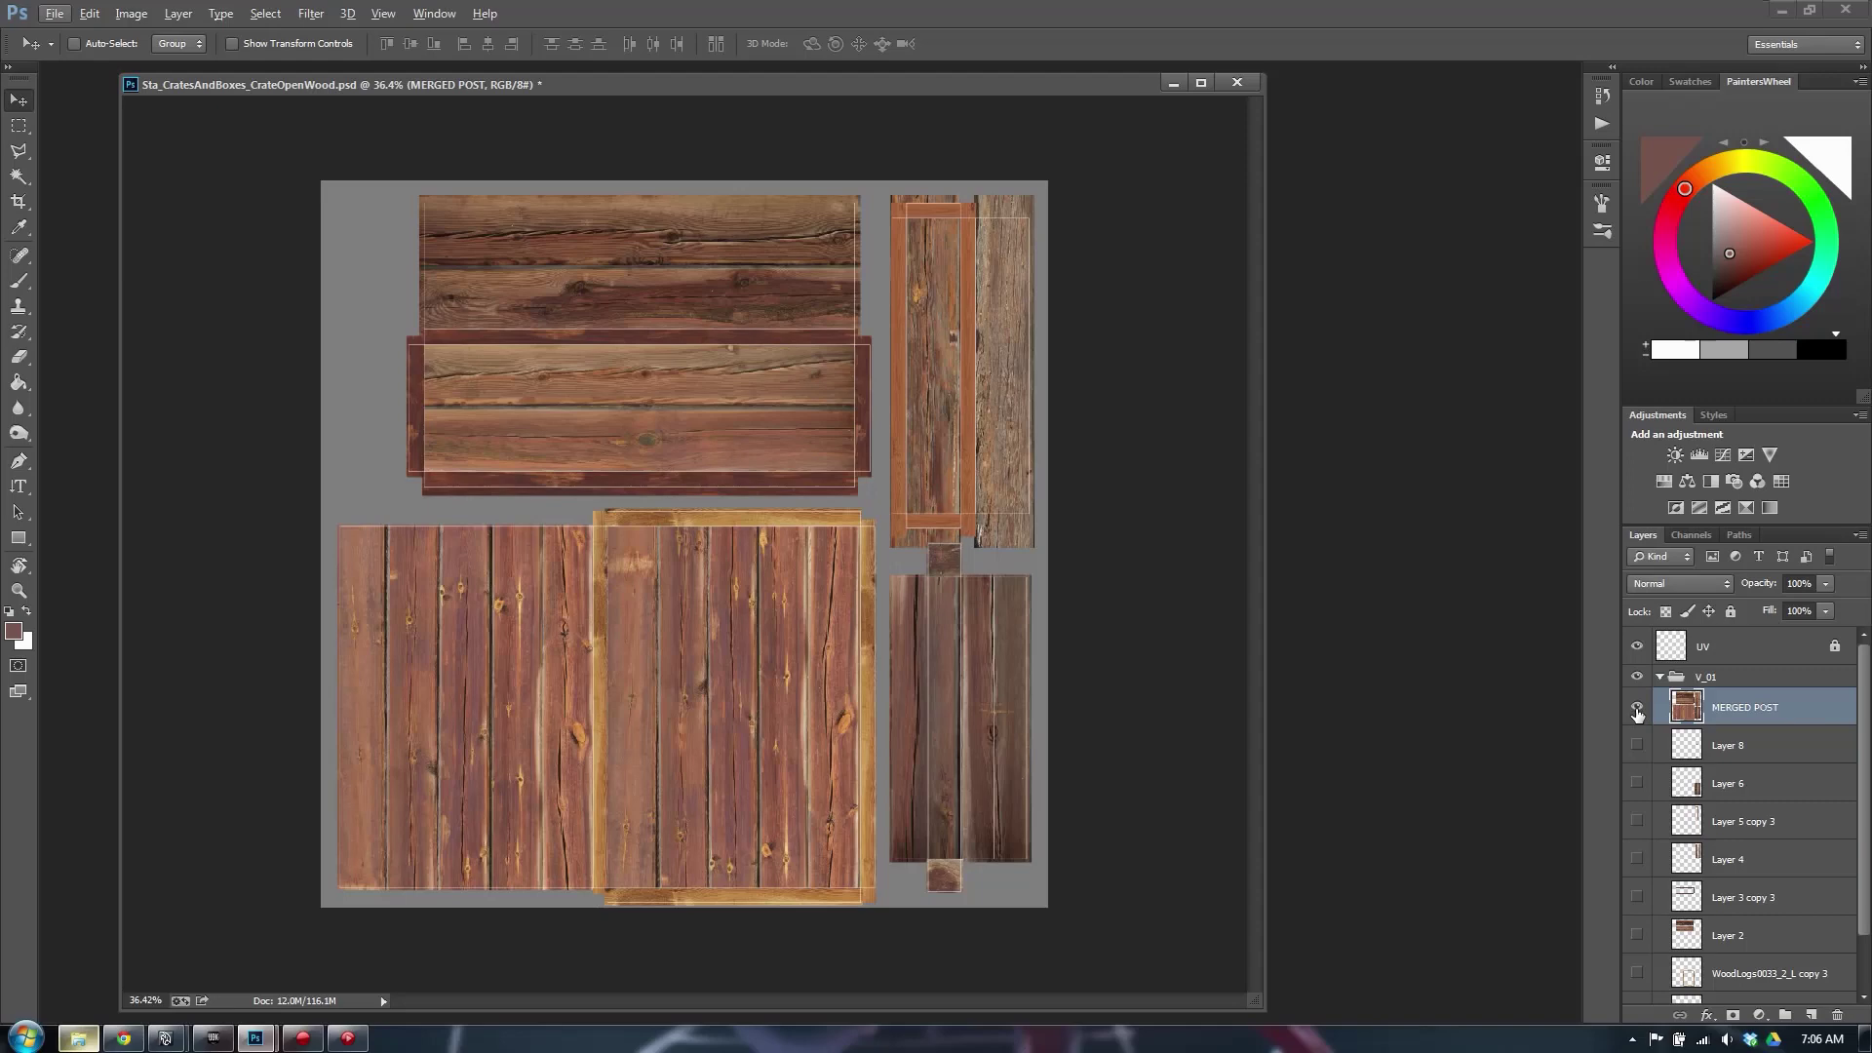
{"action": "left_click", "coordinate": [1637, 709]}
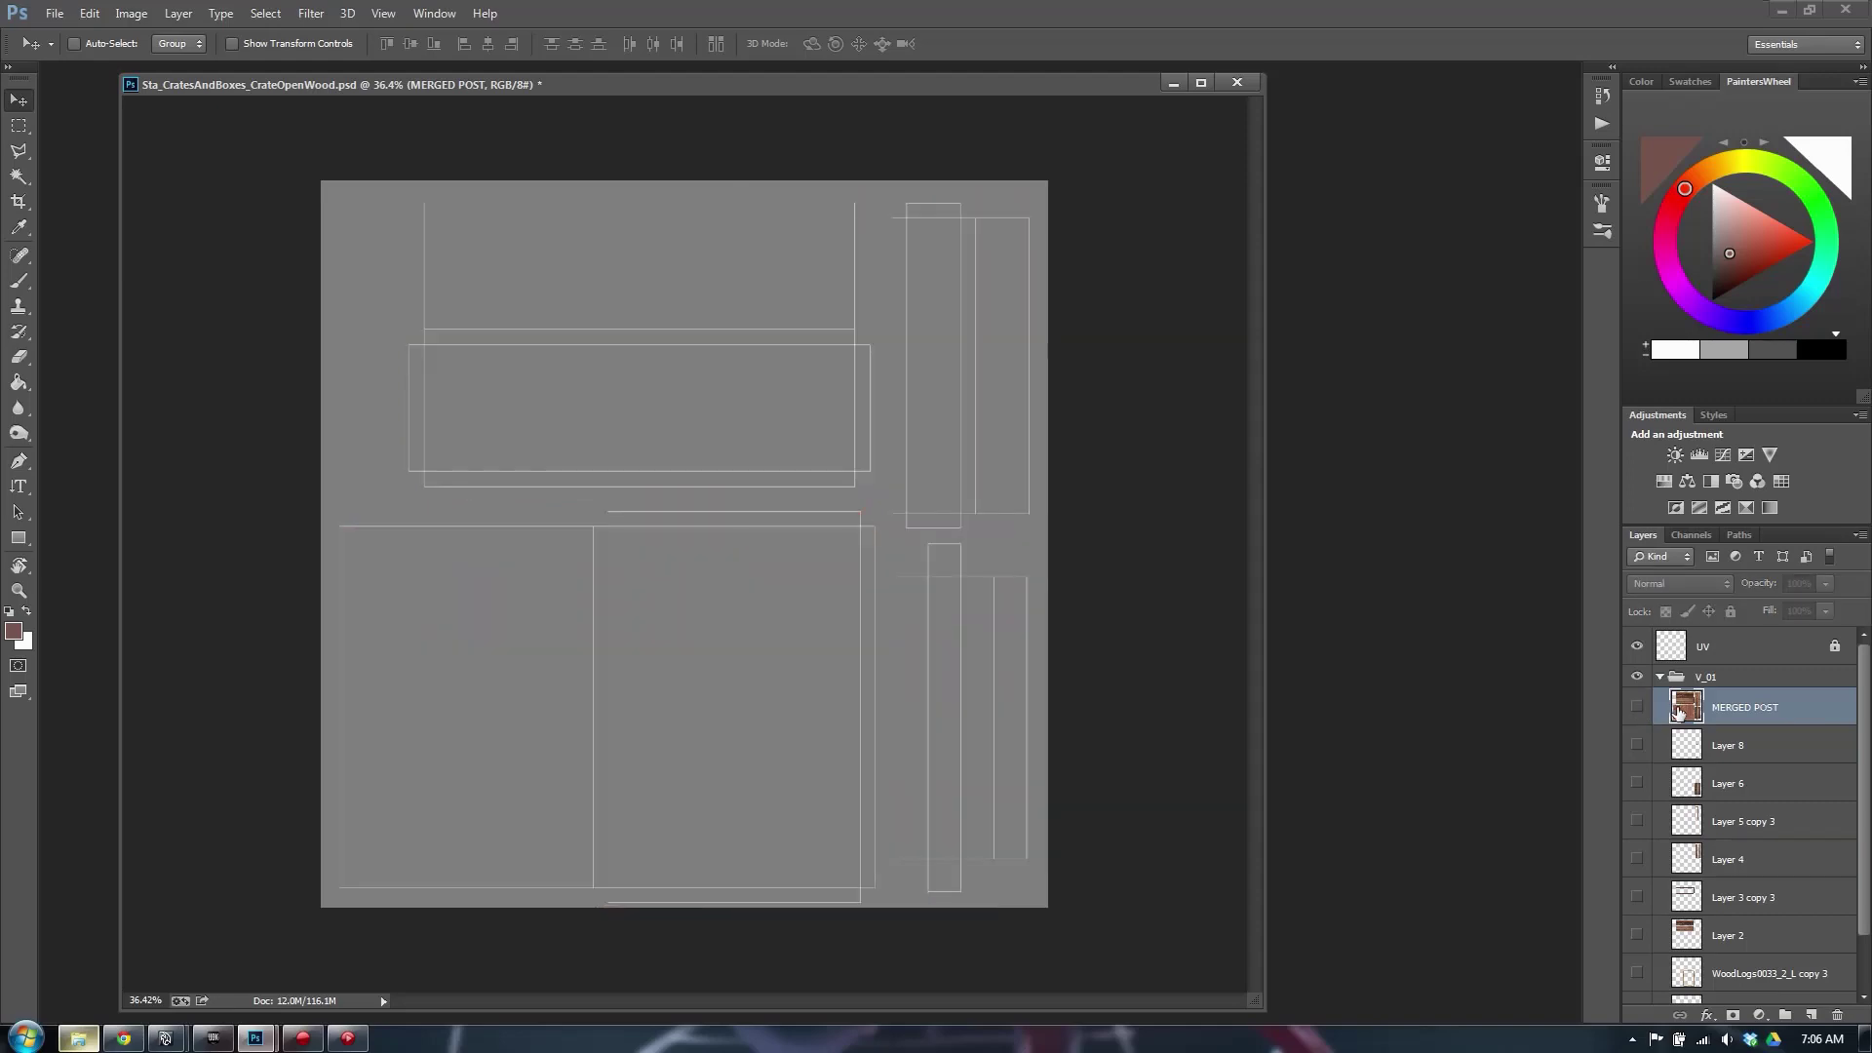
{"action": "left_click", "coordinate": [1637, 707]}
Hide the UV layer and launch nDo2 x64
{"action": "left_click", "coordinate": [1637, 647]}
{"action": "key", "text": "super"}
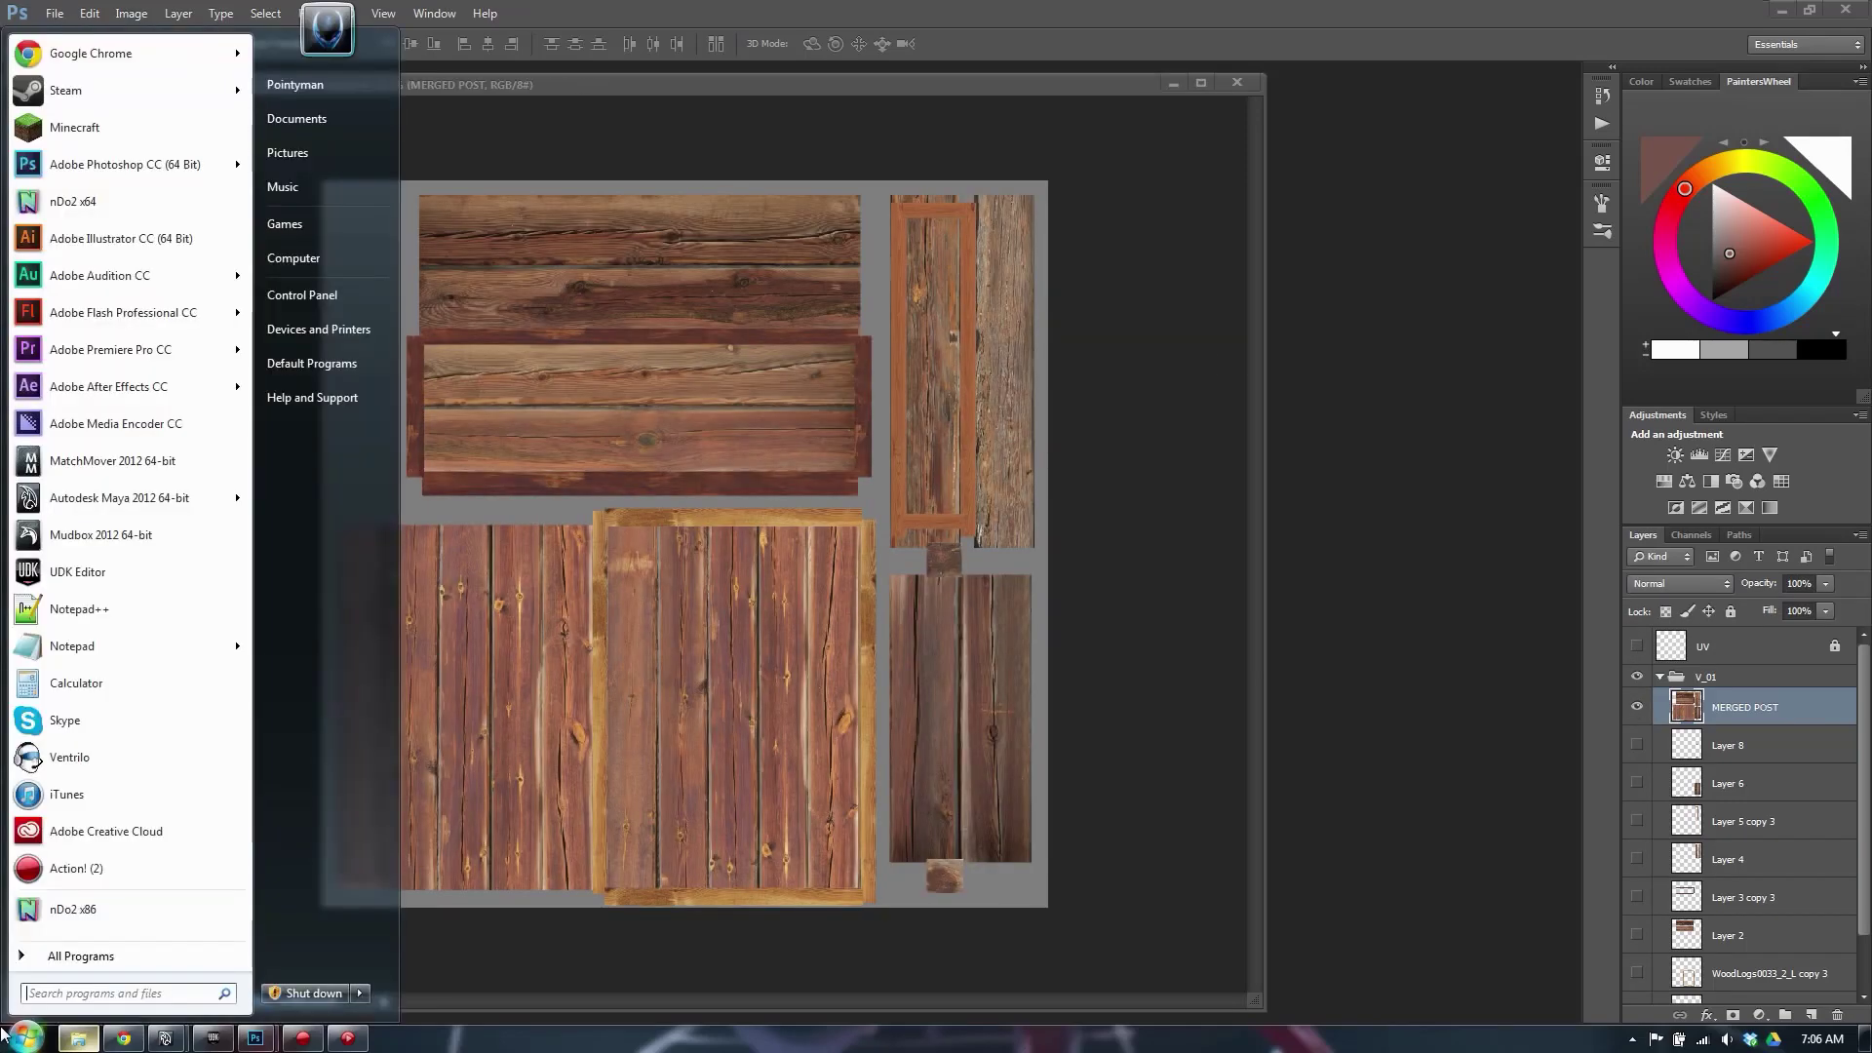
{"action": "left_click", "coordinate": [123, 203]}
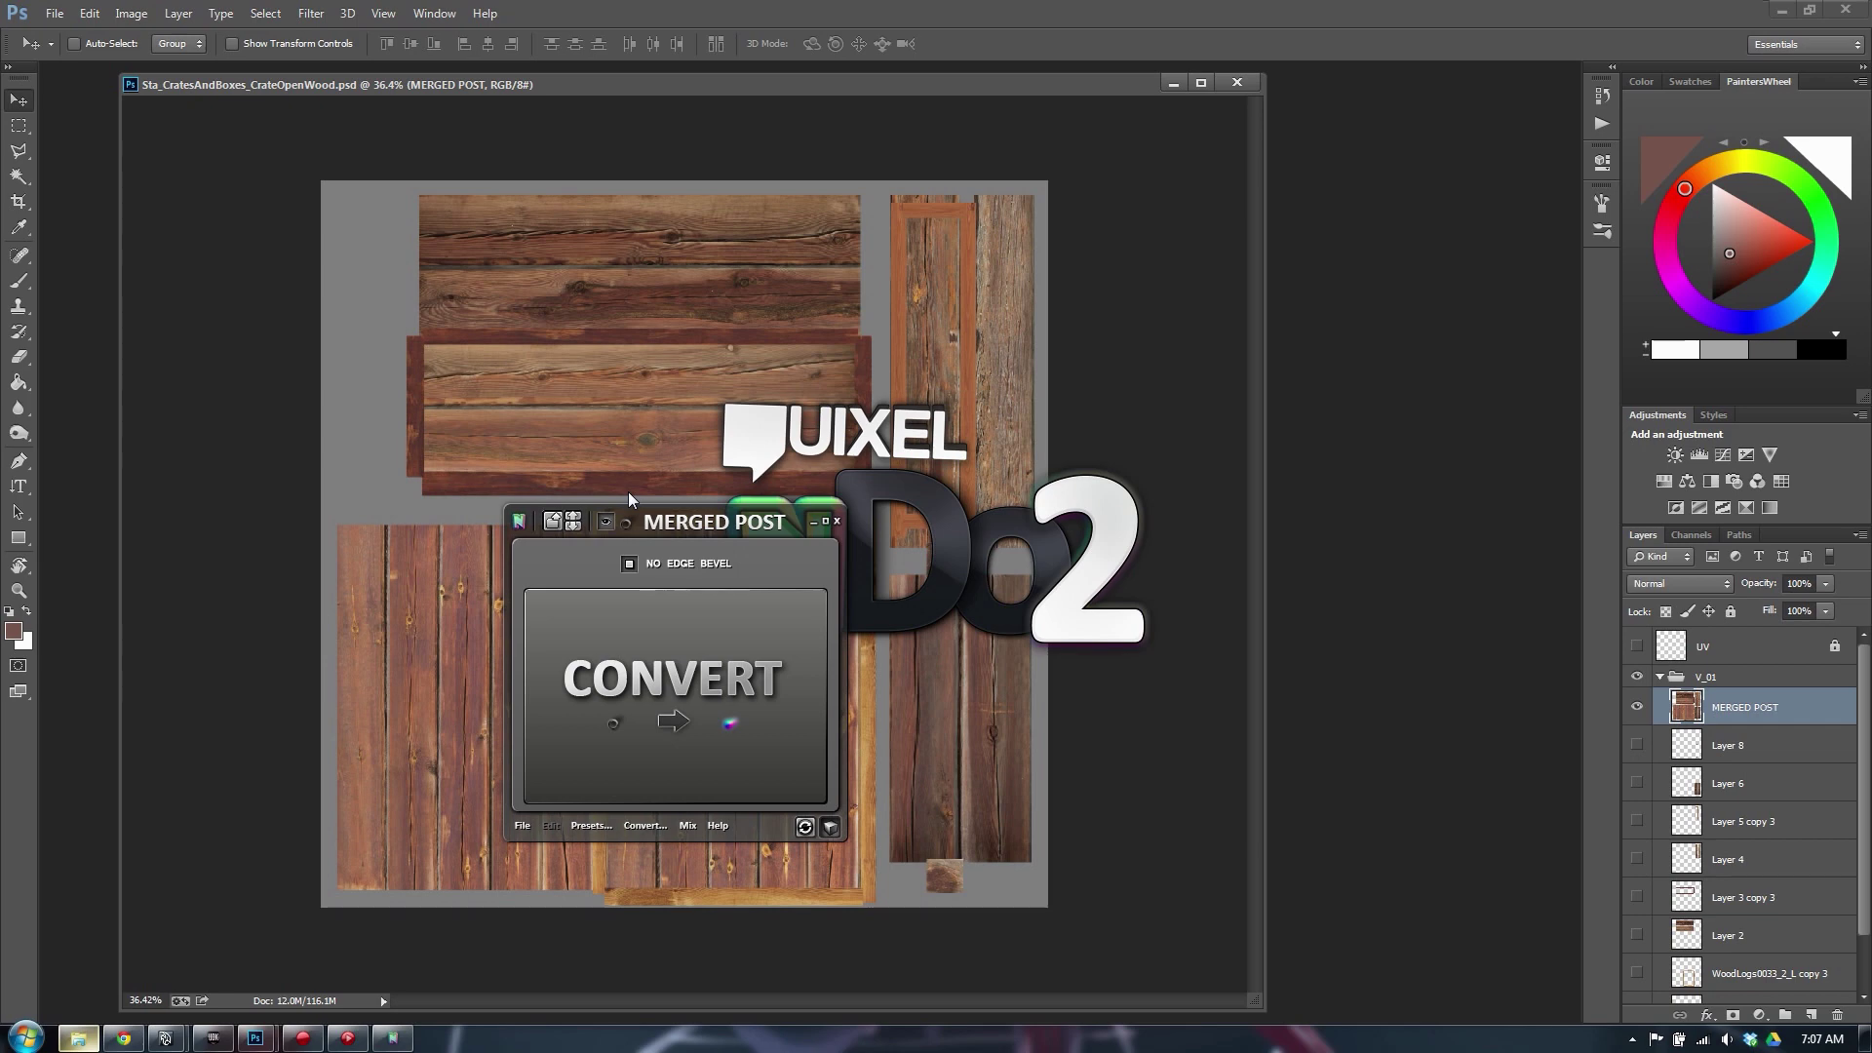
Arrange nDo2's 3D preview and converter window beside the texture, enlarging the preview and adjusting its lighting and angle
{"action": "left_click_drag", "start_coordinate": [932, 513], "coordinate": [1266, 368]}
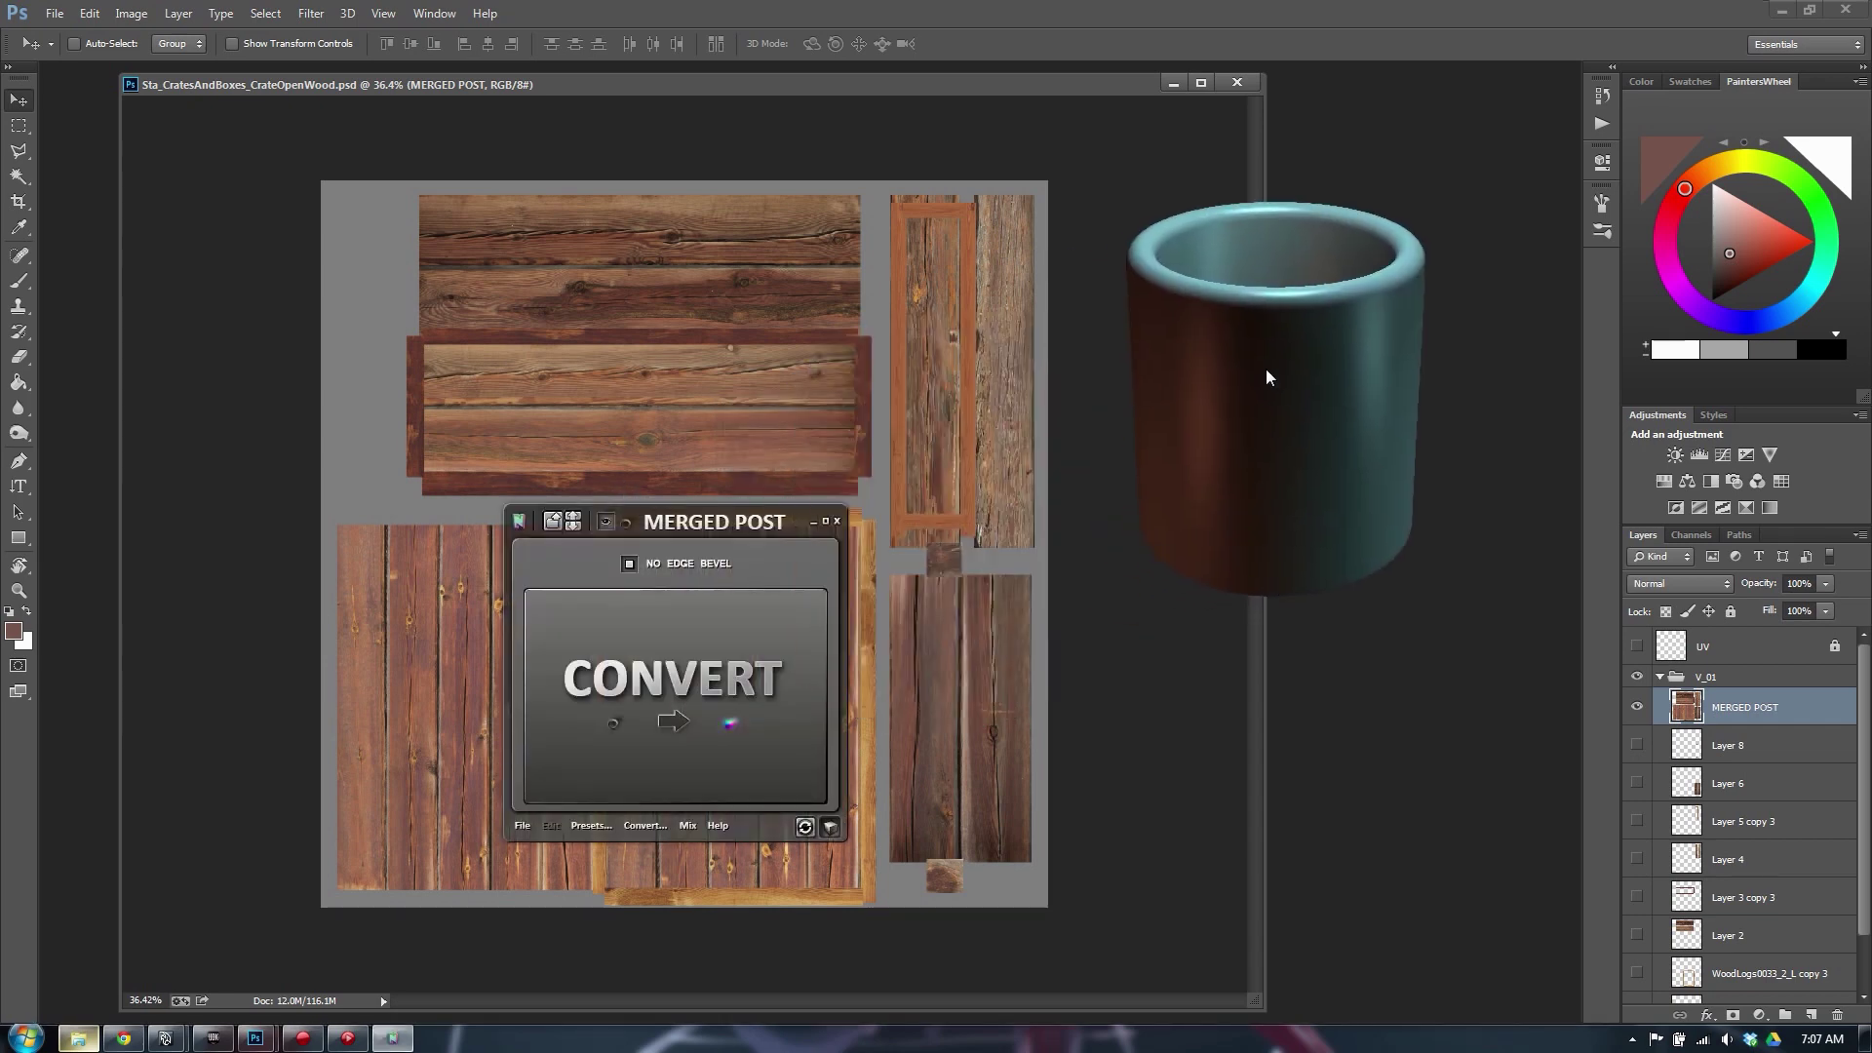
{"action": "scroll", "coordinate": [1258, 376], "scroll_direction": "up", "scroll_amount": 3}
{"action": "middle_click_drag", "start_coordinate": [1250, 404], "coordinate": [1246, 419]}
{"action": "scroll", "coordinate": [1250, 423], "scroll_direction": "down", "scroll_amount": 2}
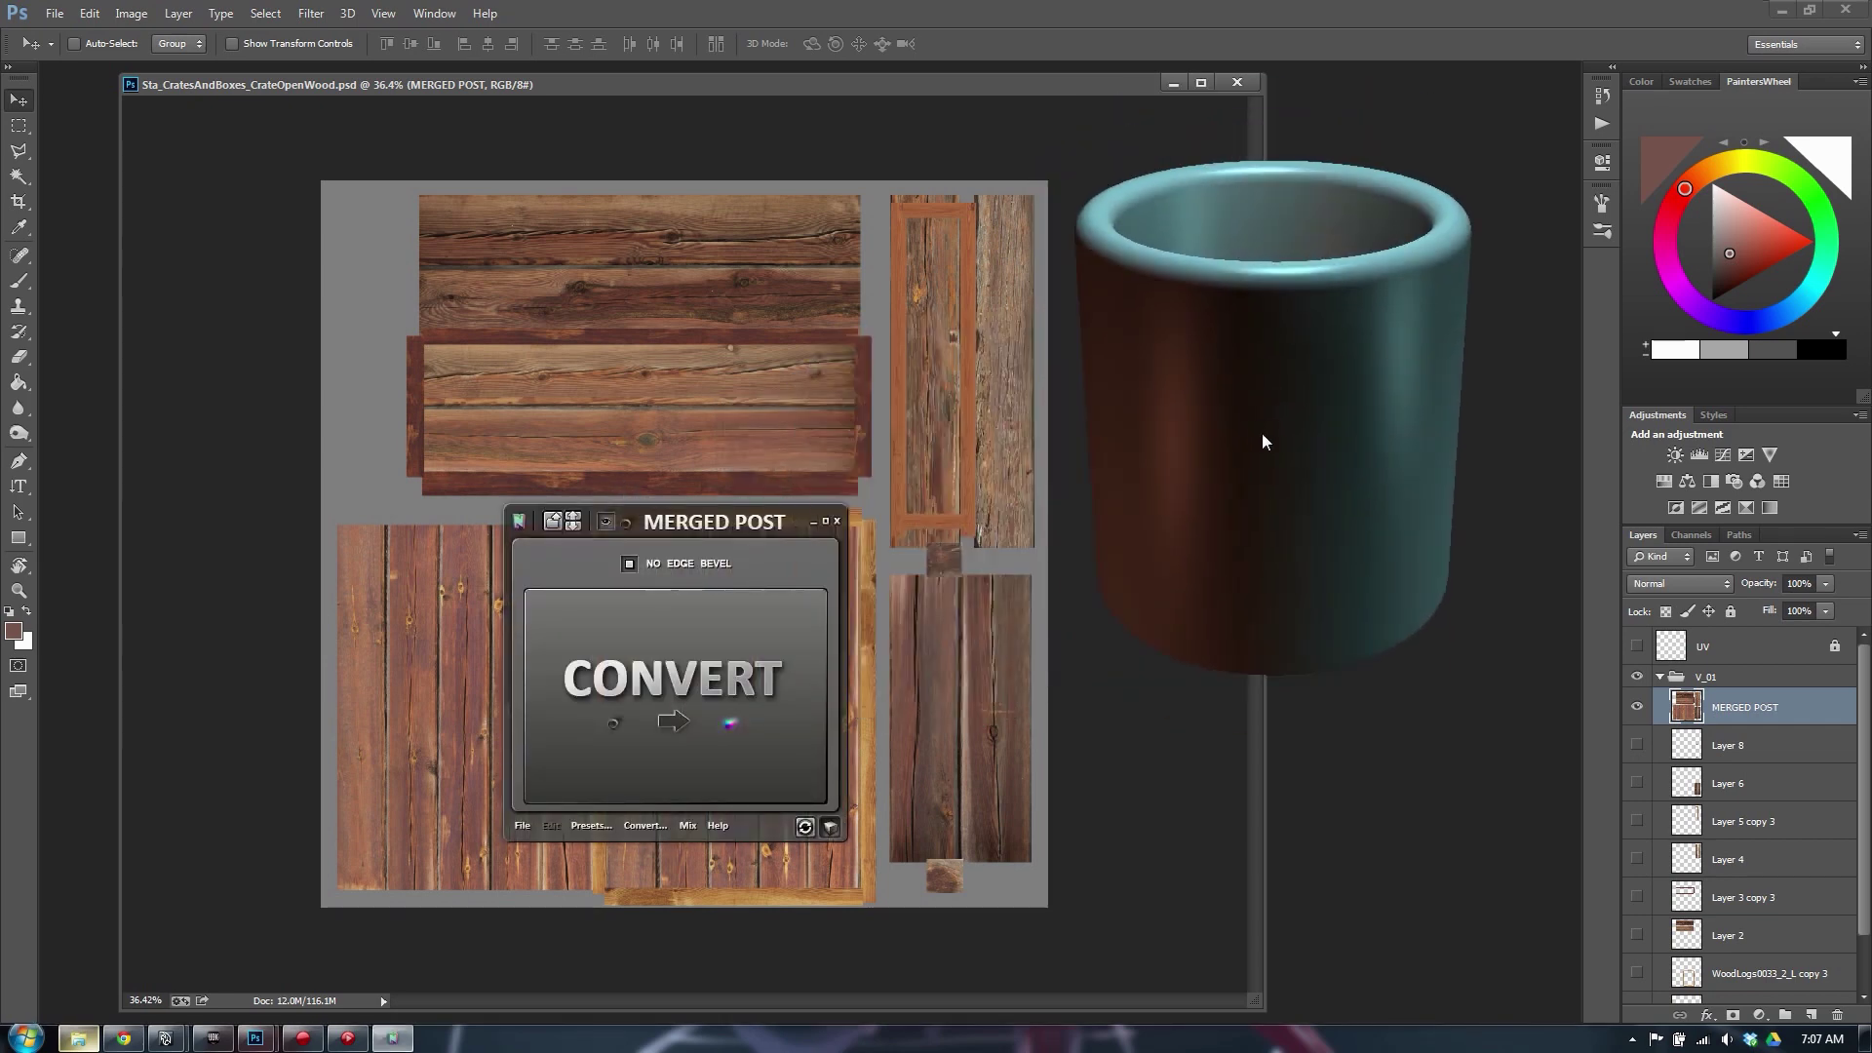
{"action": "right_click_drag", "start_coordinate": [1263, 434], "coordinate": [1281, 573]}
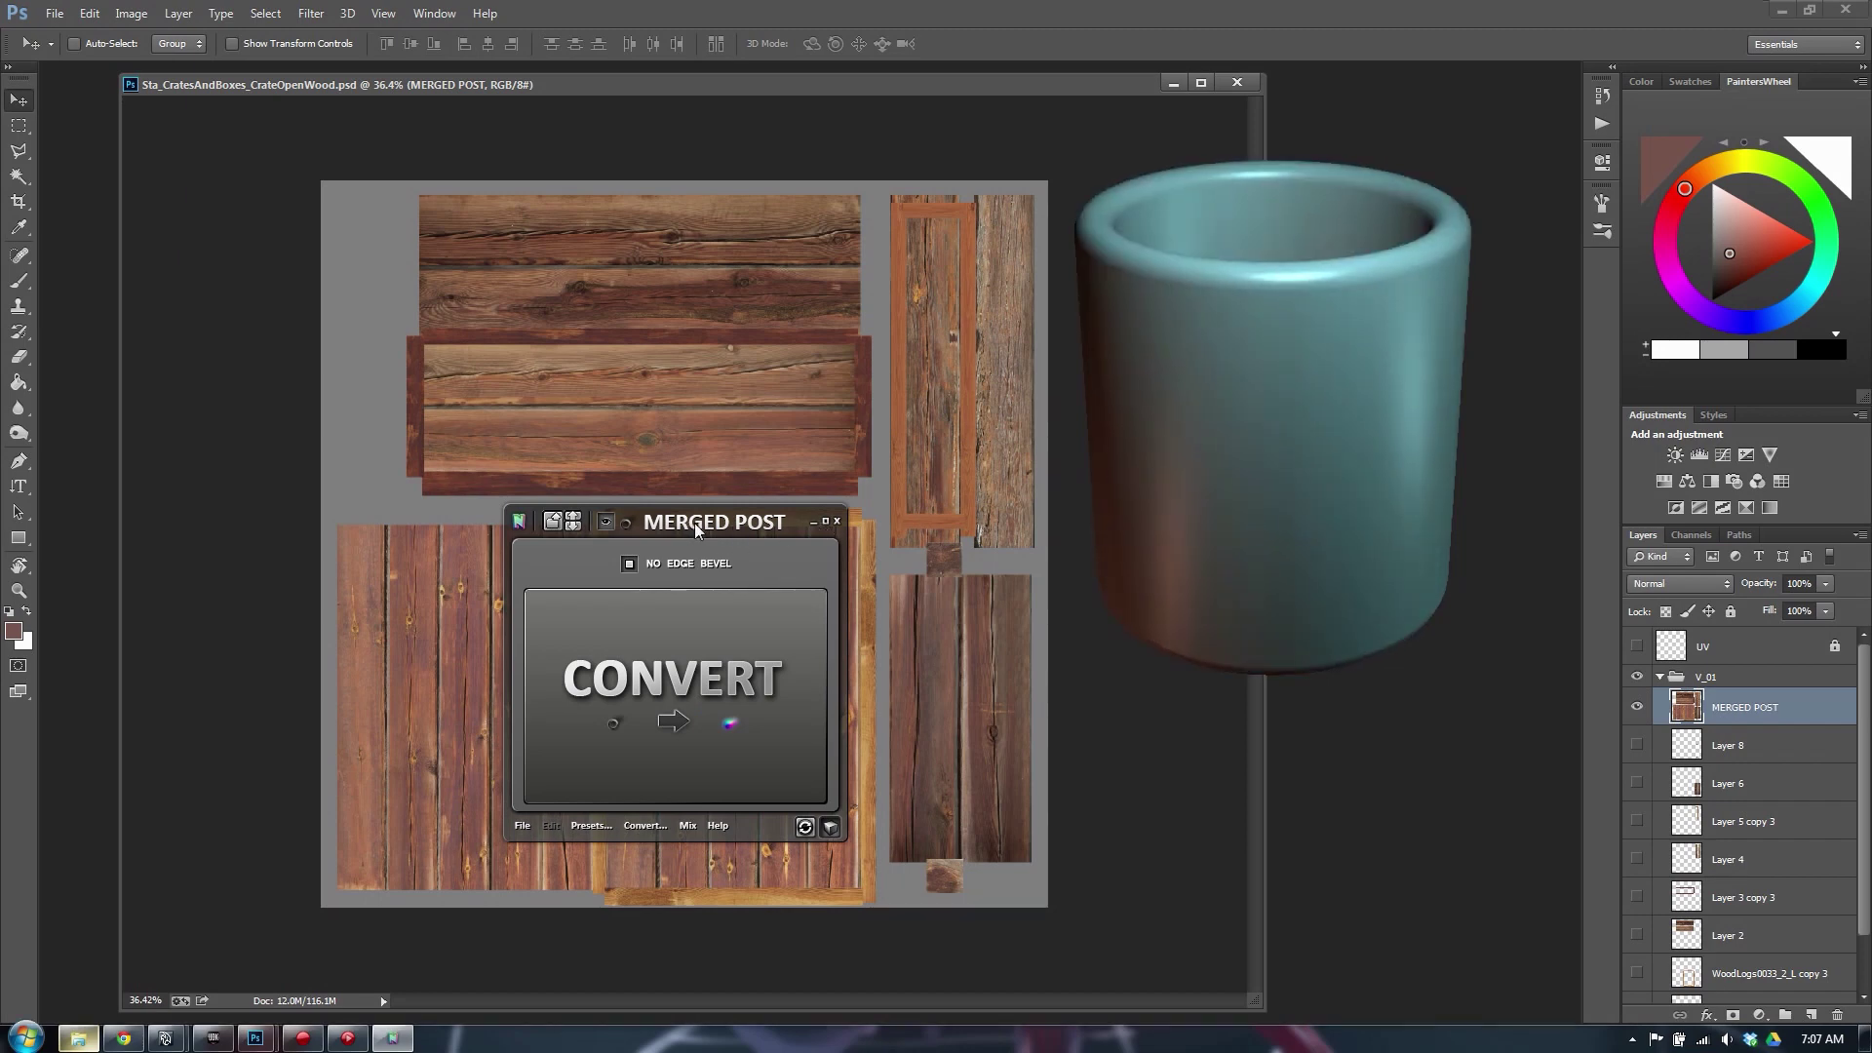
{"action": "left_click_drag", "start_coordinate": [694, 522], "coordinate": [925, 671]}
{"action": "left_click_drag", "start_coordinate": [1303, 385], "coordinate": [1344, 281]}
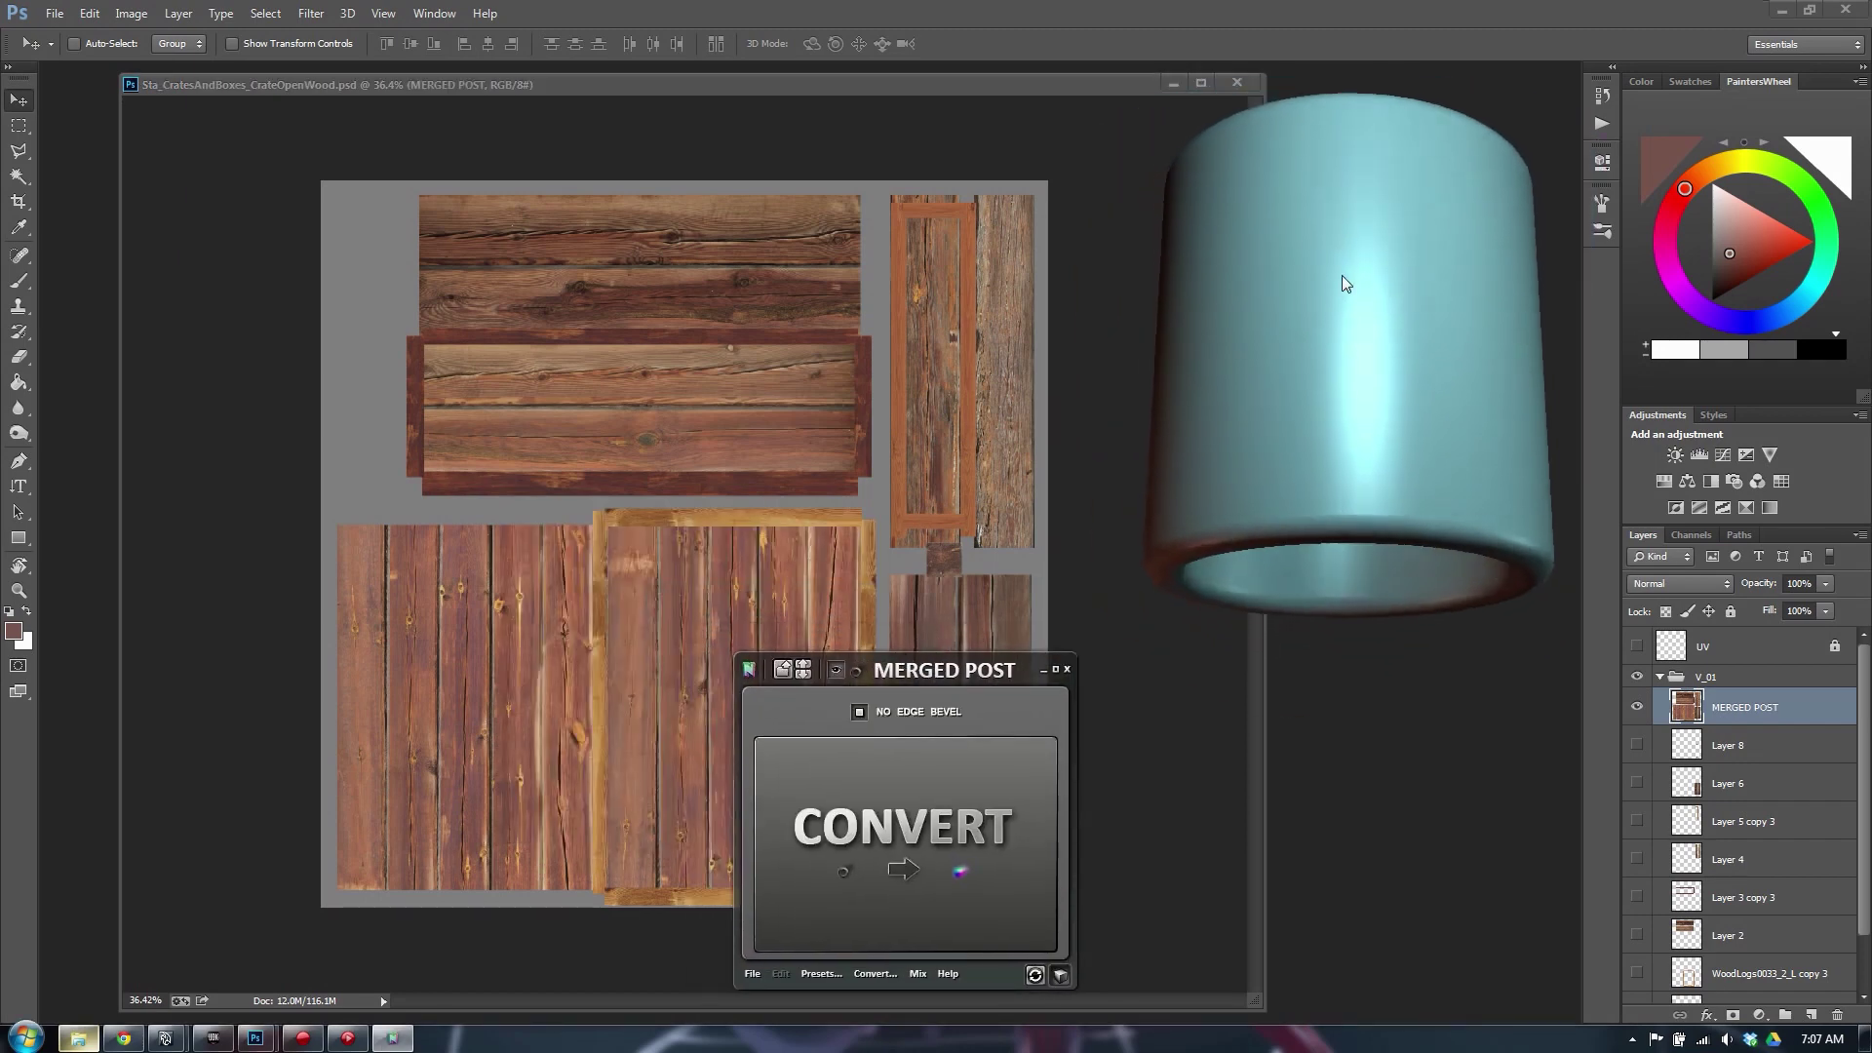
{"action": "middle_click_drag", "start_coordinate": [1363, 365], "coordinate": [1365, 335]}
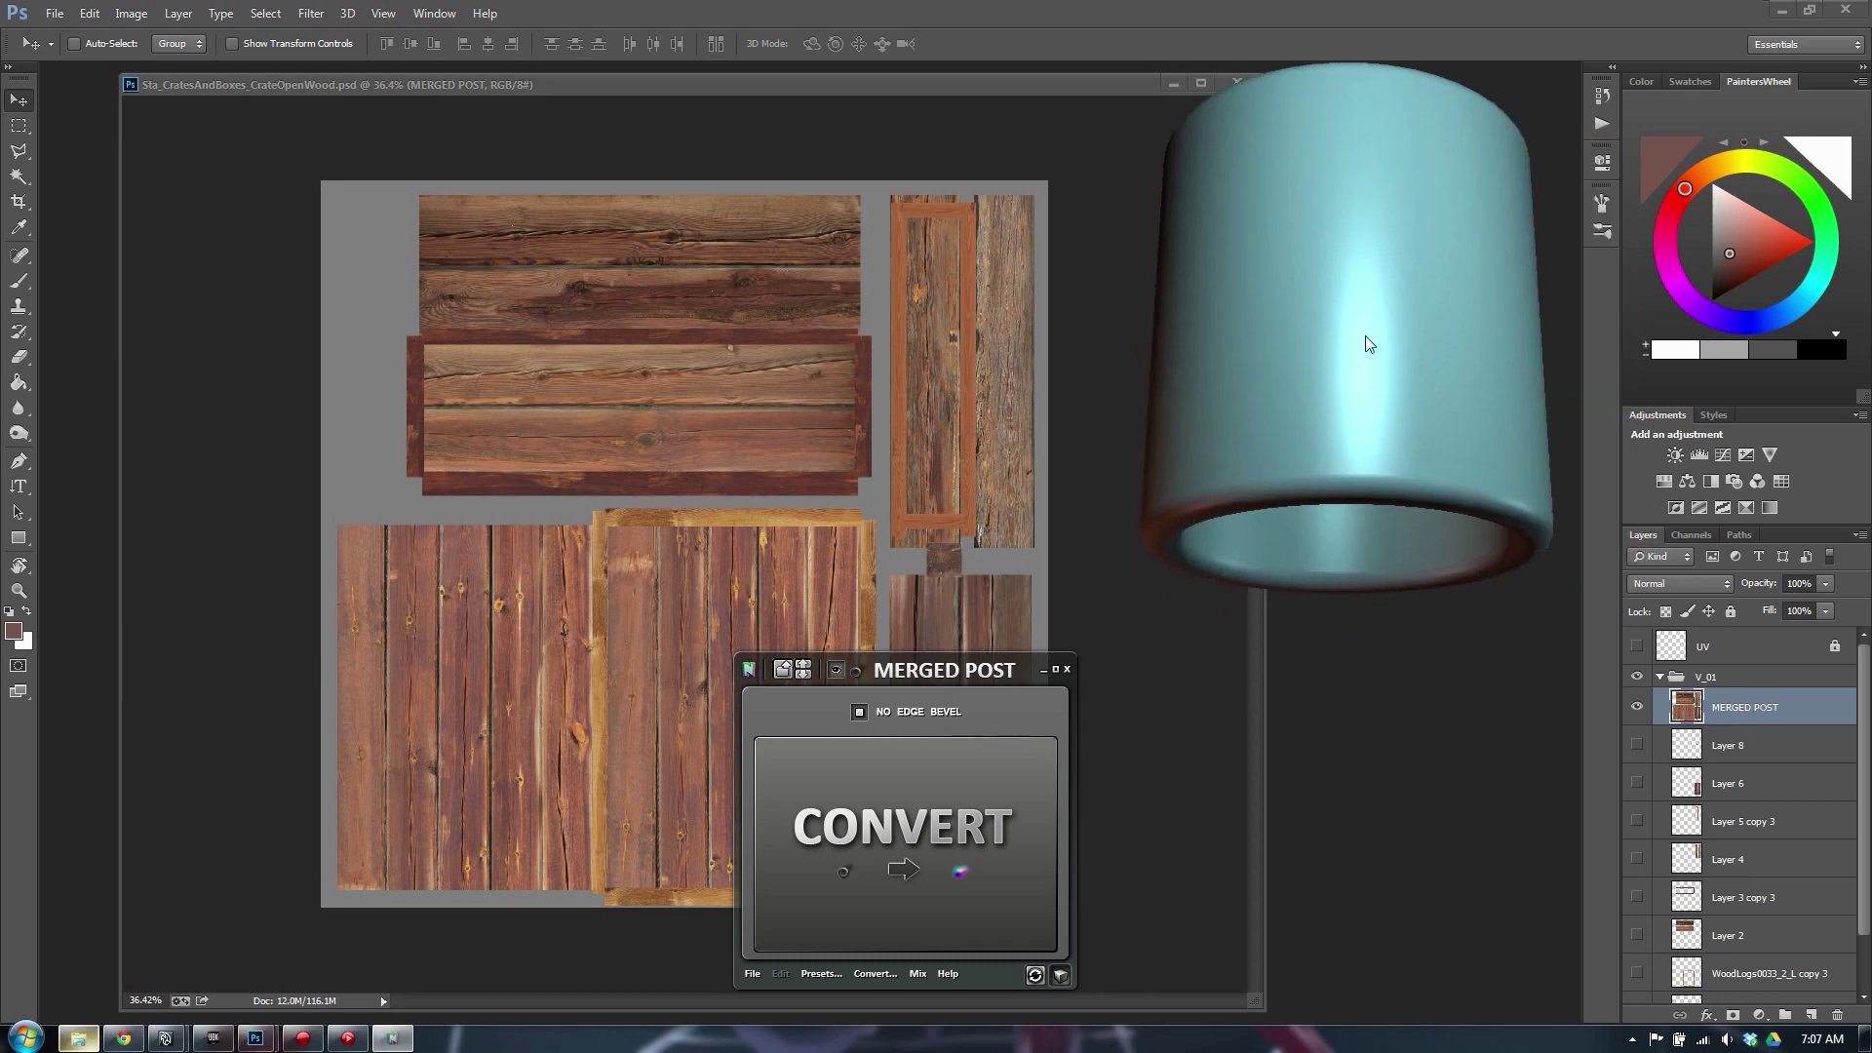
{"action": "left_click_drag", "start_coordinate": [879, 681], "coordinate": [1069, 678]}
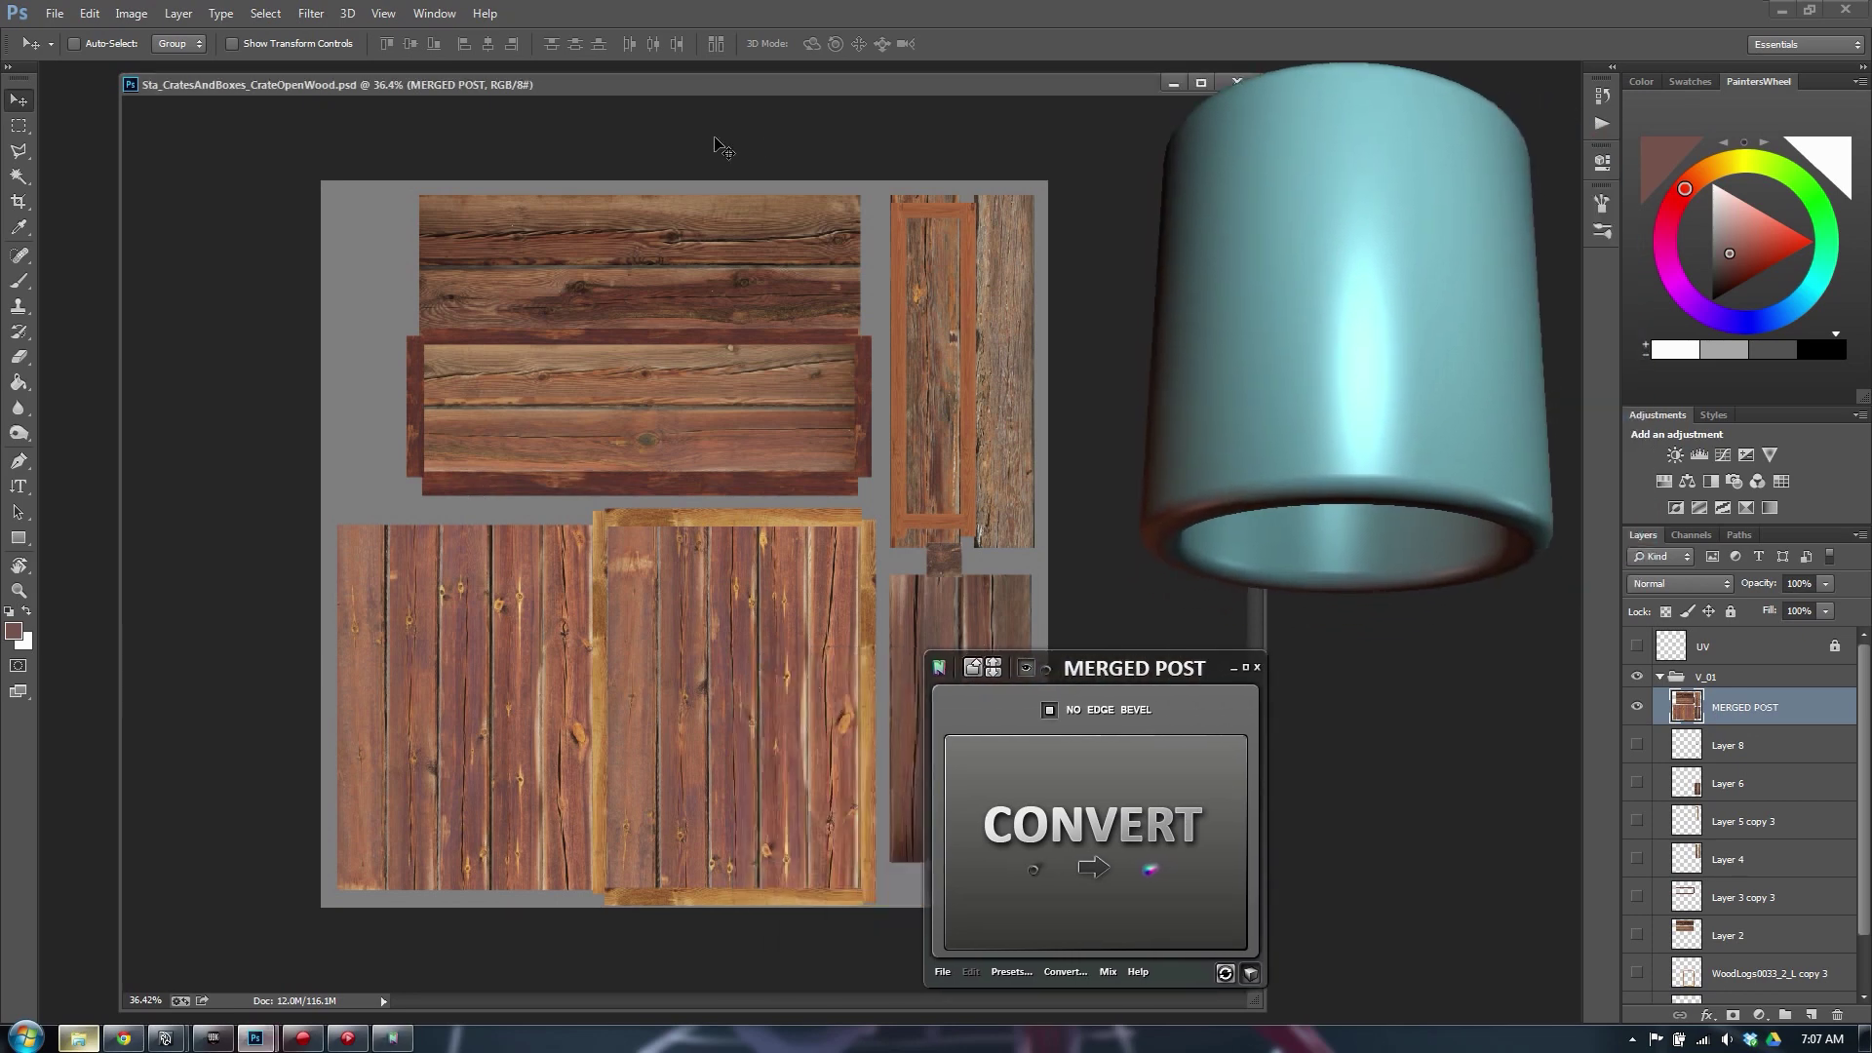
Narrow the crate texture's document window and move it clear of the 3D preview
{"action": "left_click_drag", "start_coordinate": [714, 84], "coordinate": [609, 80]}
{"action": "left_click_drag", "start_coordinate": [838, 401], "coordinate": [465, 372]}
{"action": "key", "text": "f"}
{"action": "key", "text": "f"}
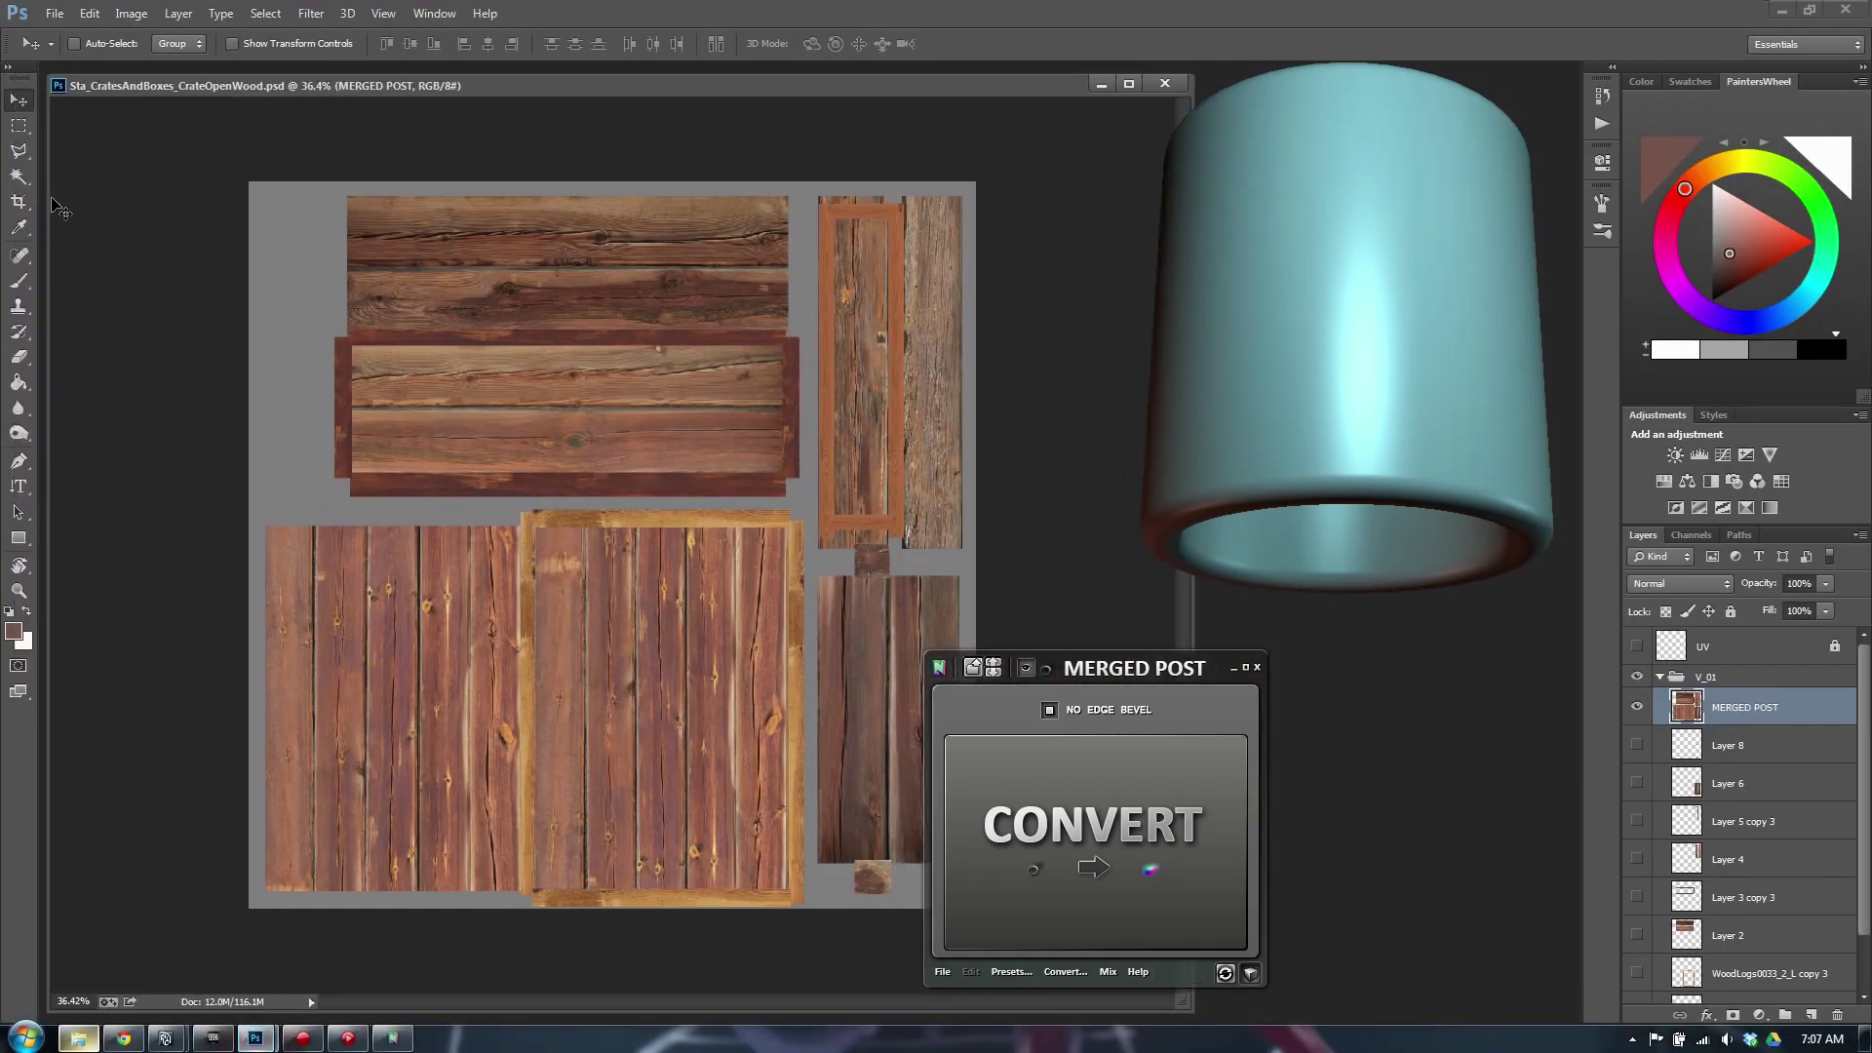
{"action": "left_click_drag", "start_coordinate": [48, 201], "coordinate": [305, 185]}
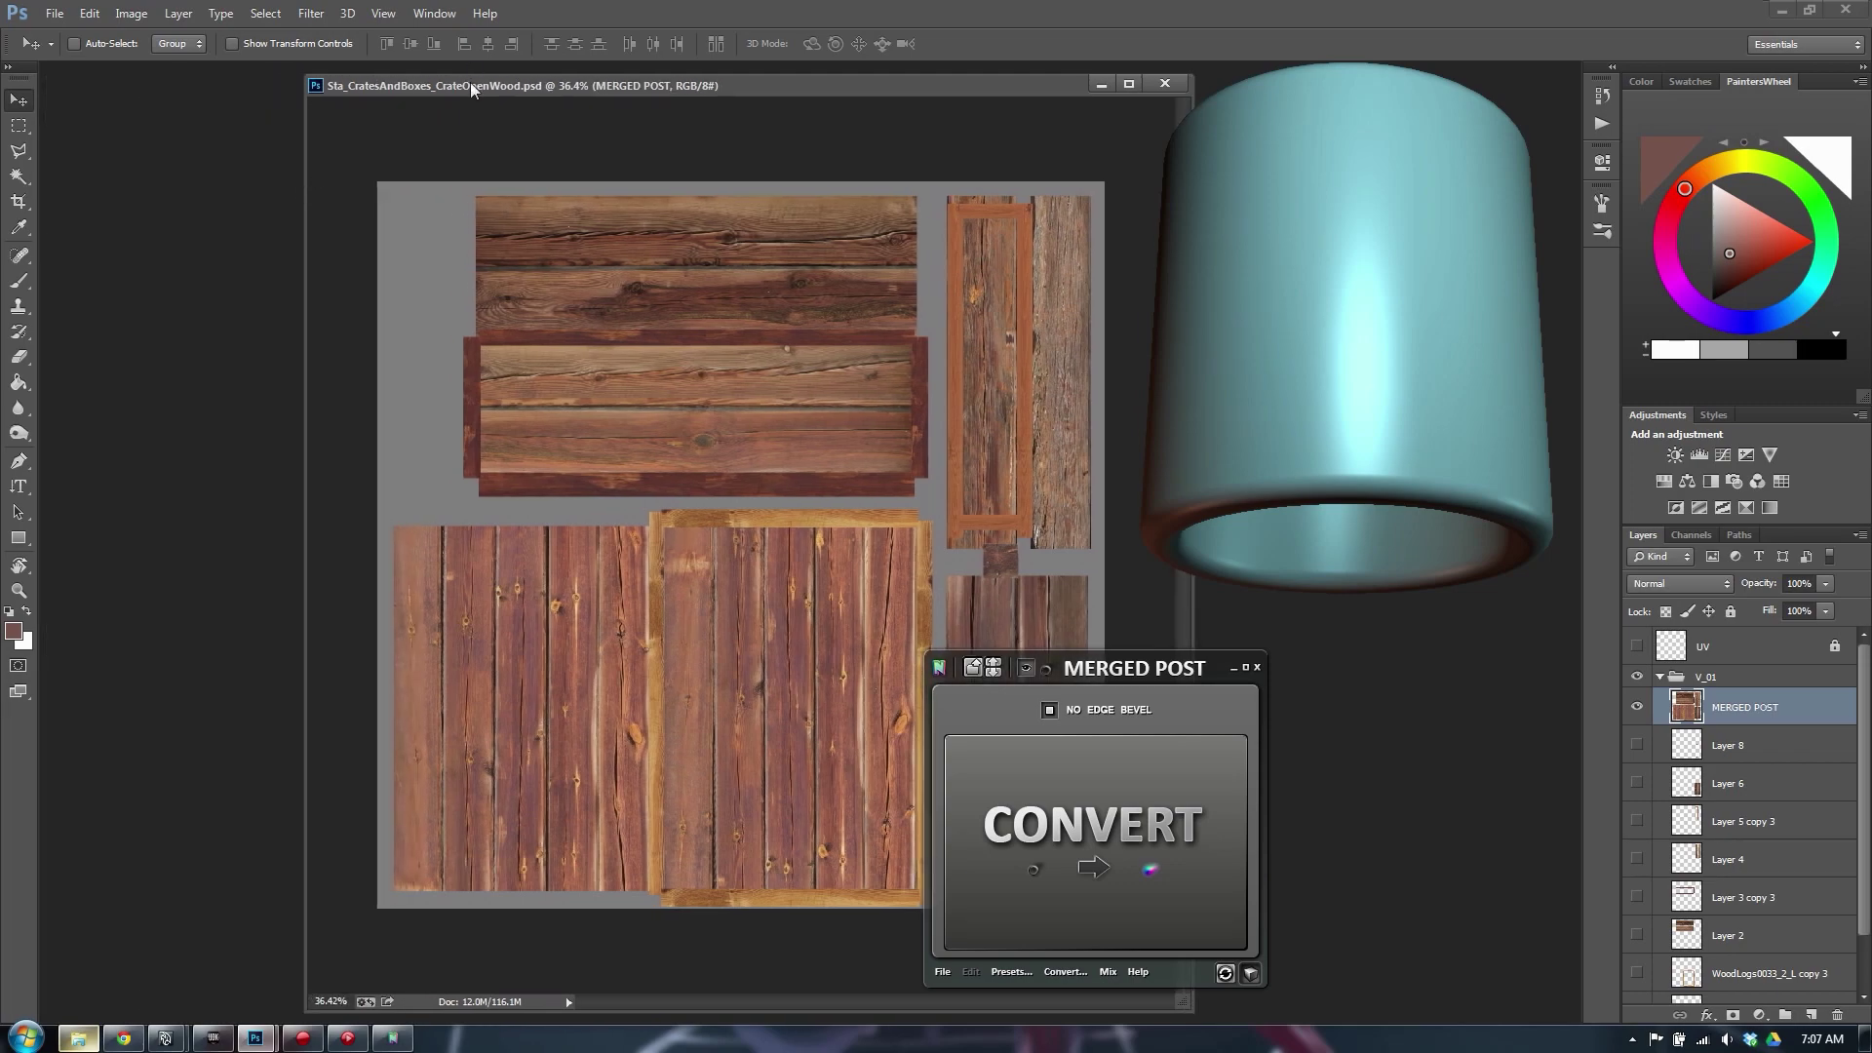
{"action": "left_click_drag", "start_coordinate": [472, 89], "coordinate": [228, 86]}
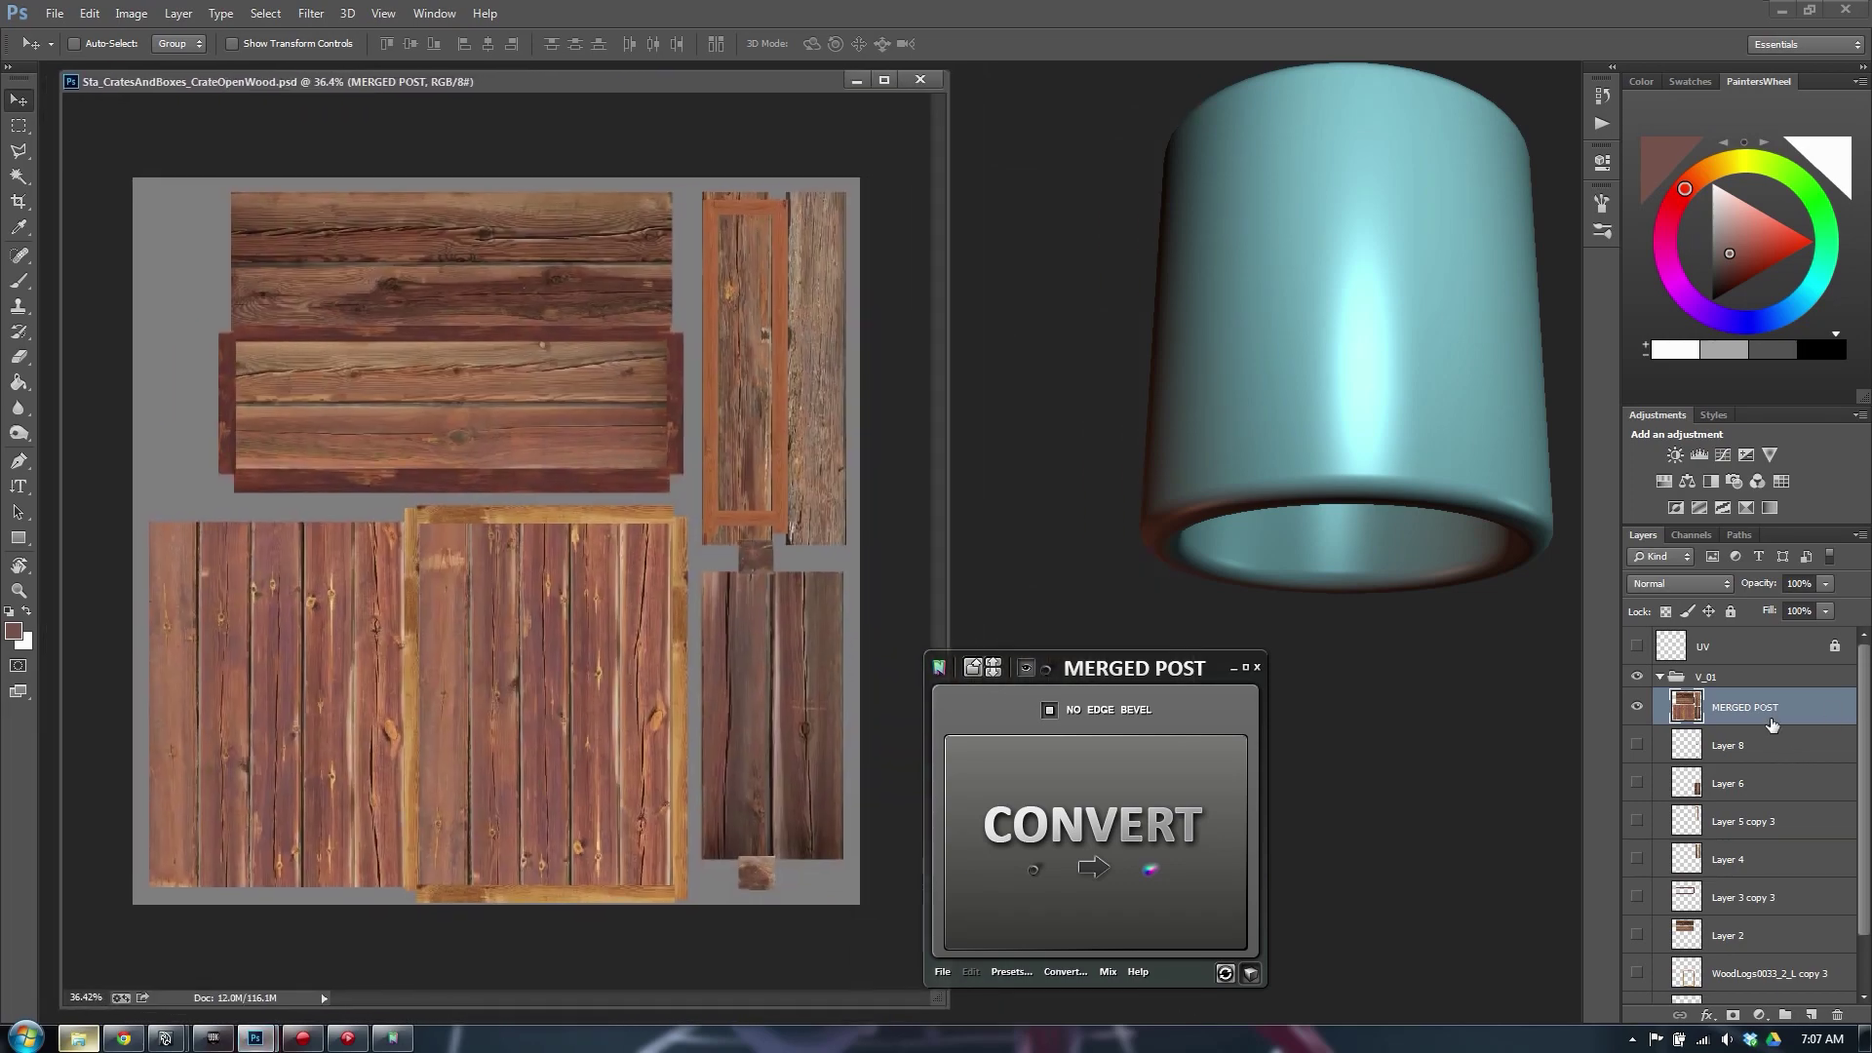
Convert the active document to a normal map with nDo2's Soft Spectrum preset
{"action": "left_click", "coordinate": [1014, 973]}
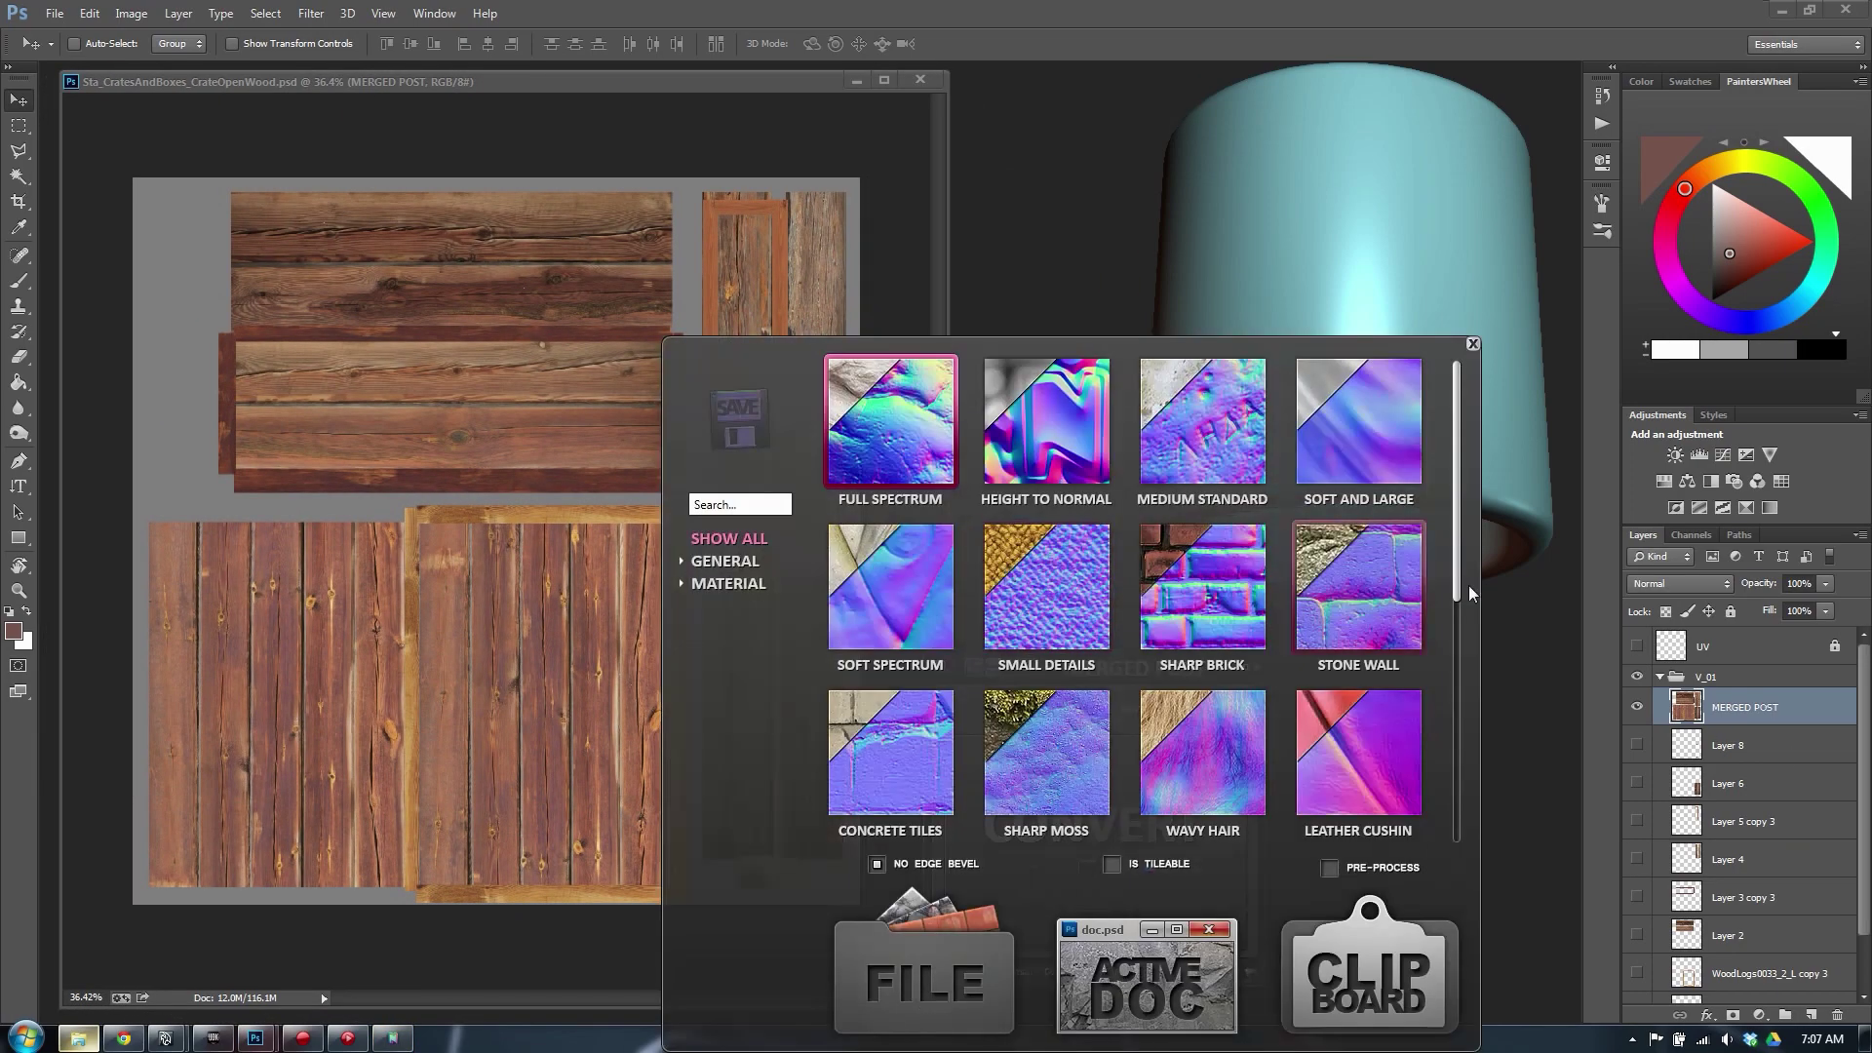
{"action": "left_click", "coordinate": [897, 585]}
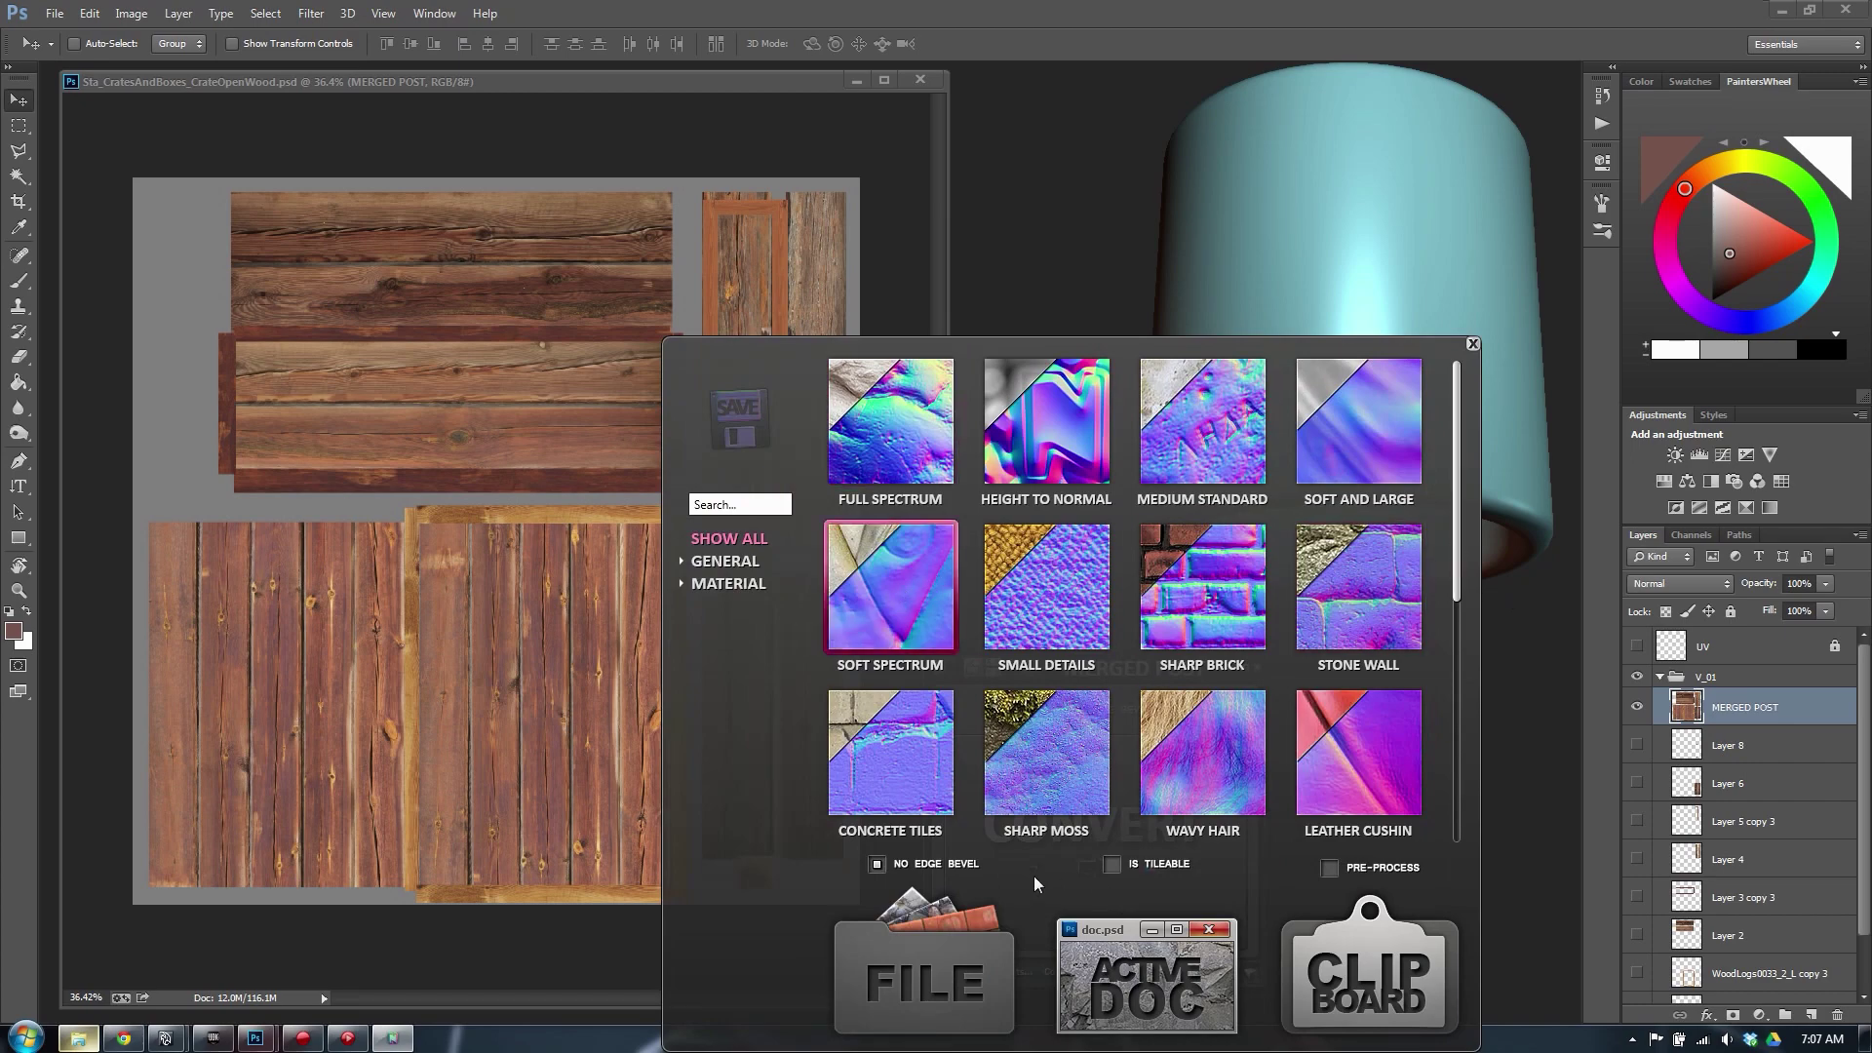
{"action": "left_click", "coordinate": [1072, 970]}
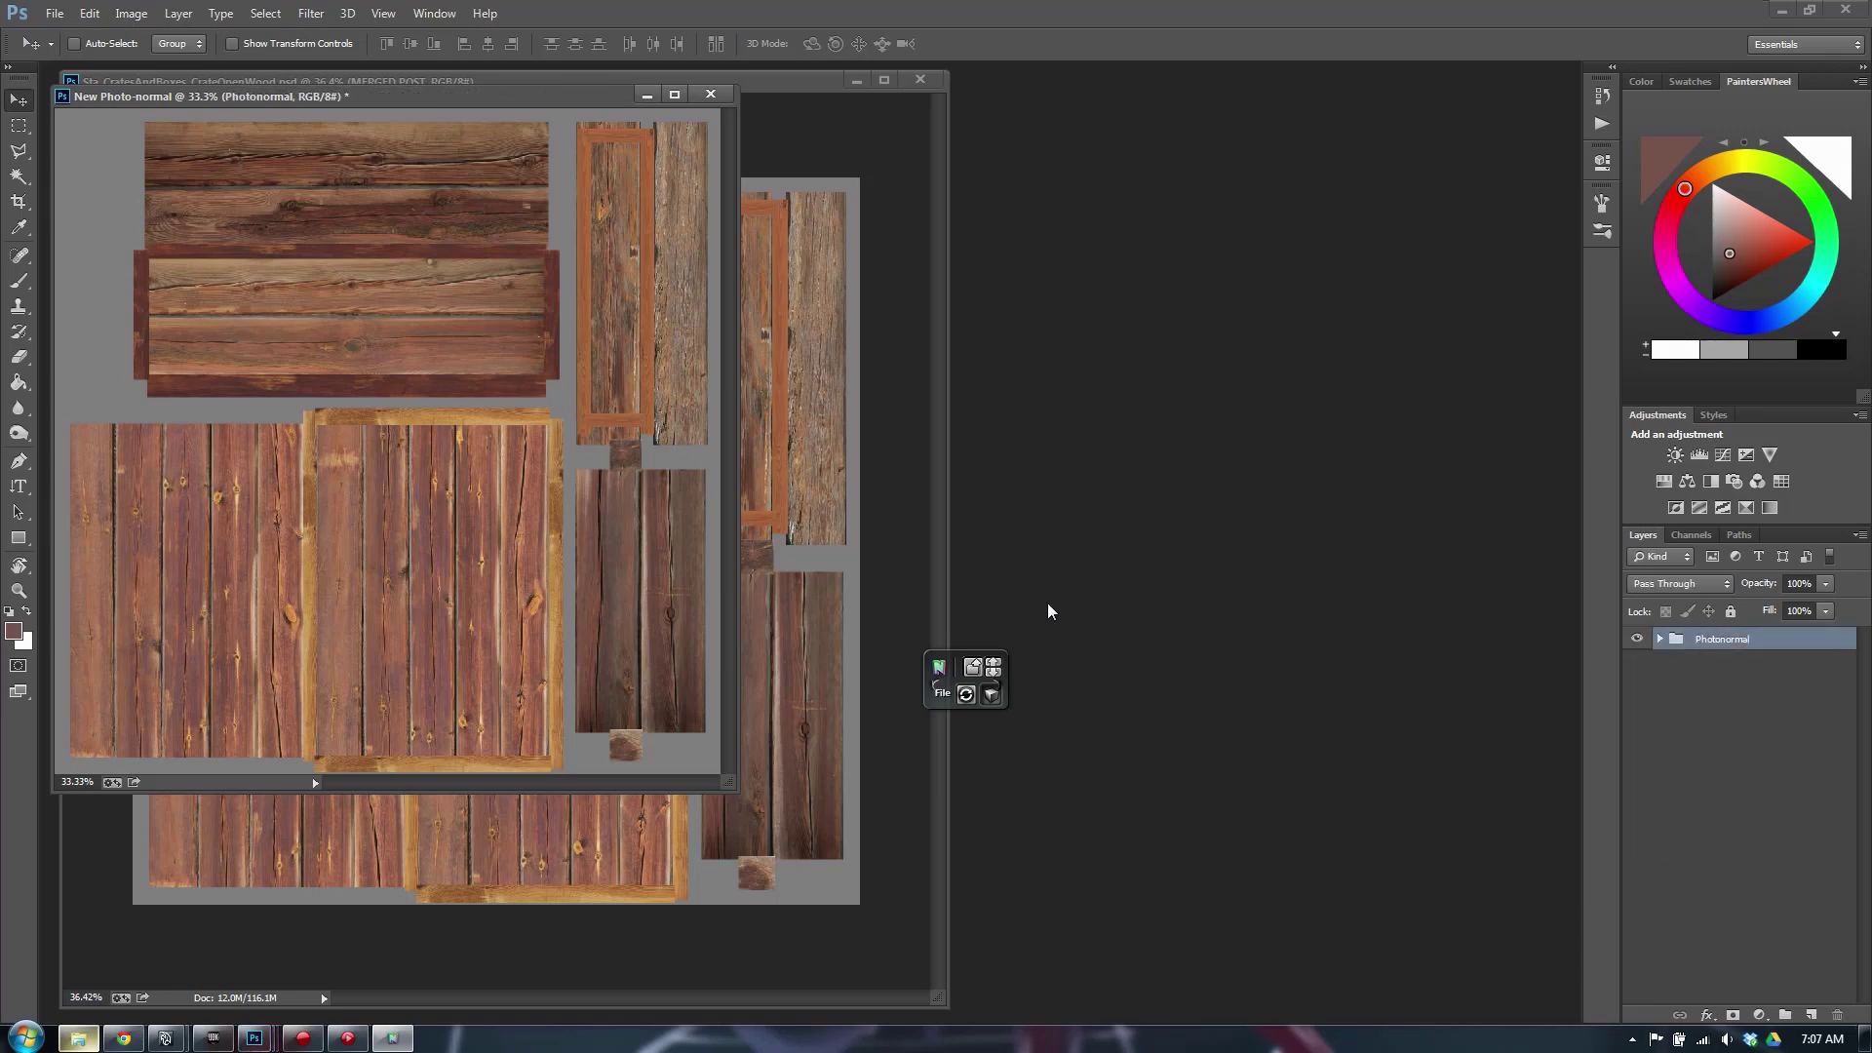
Switch to the crate scene in Maya, look around the model, and turn off the viewport's High Quality renderer
{"action": "mouse_move", "coordinate": [165, 1040]}
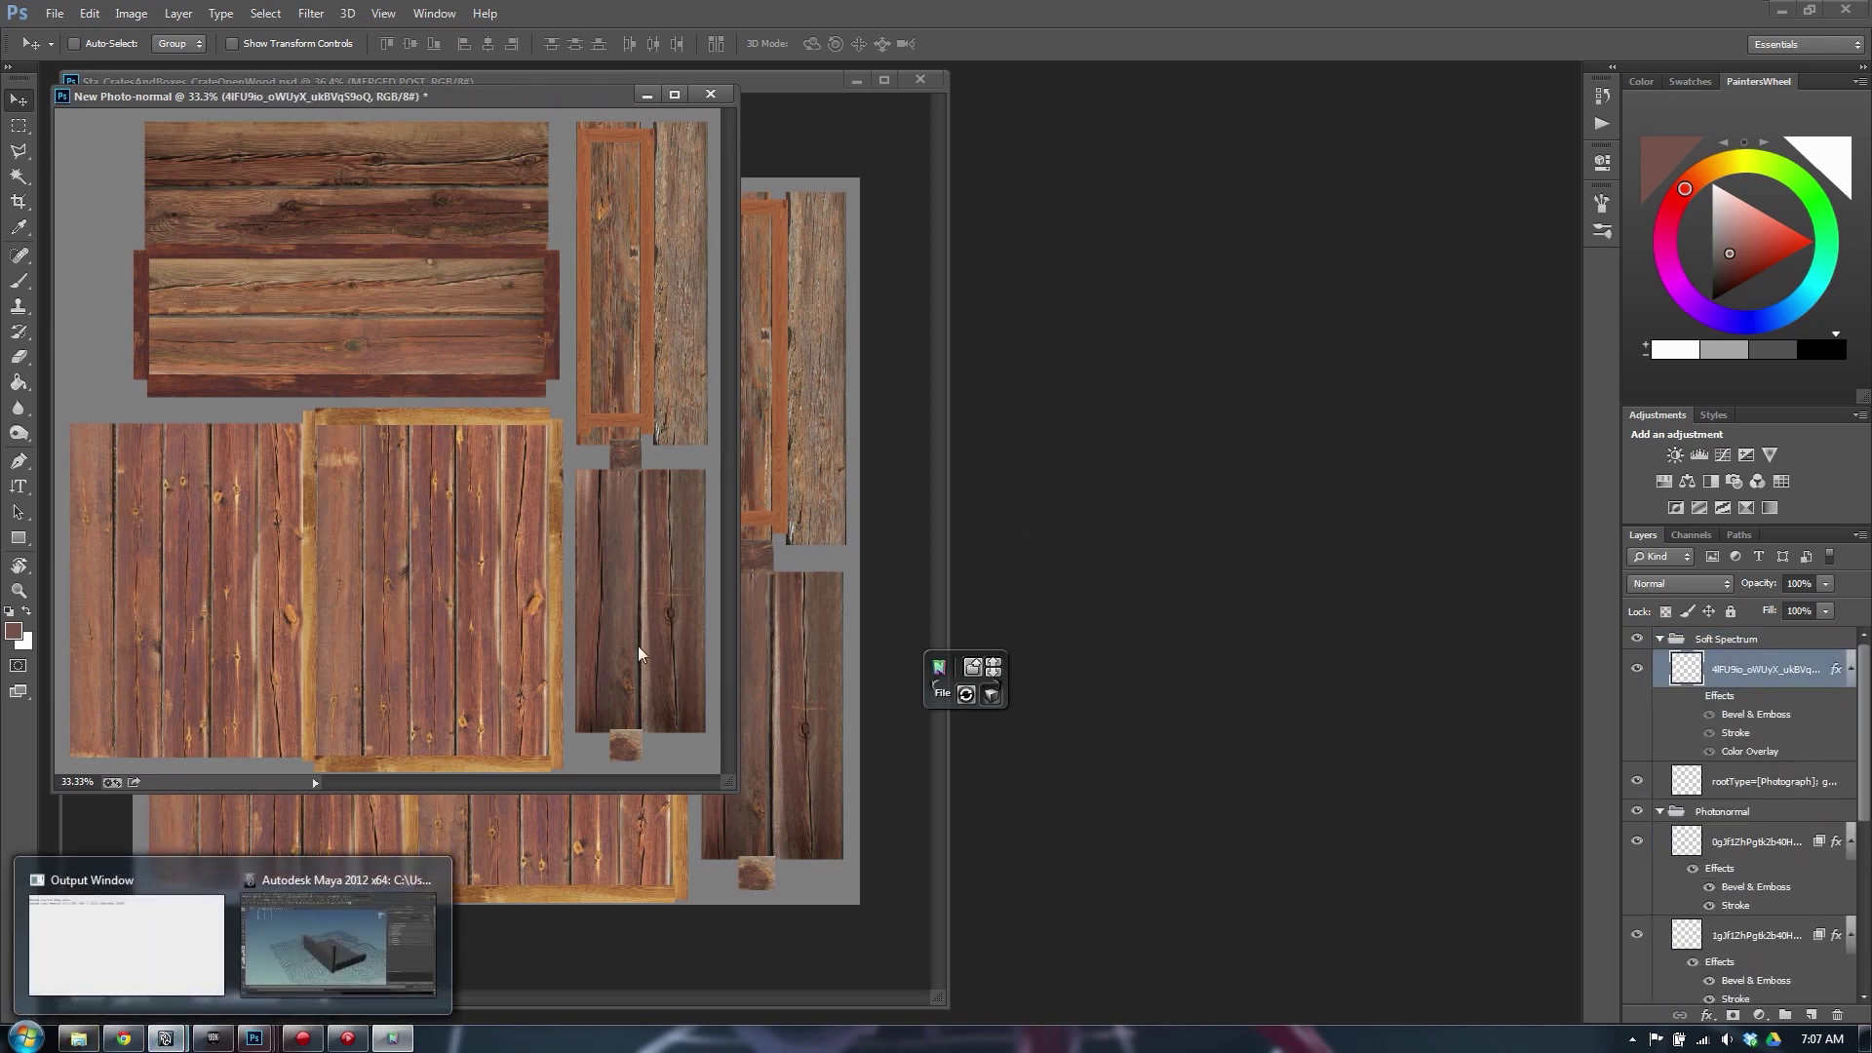
{"action": "left_click", "coordinate": [334, 967]}
{"action": "left_click", "coordinate": [1080, 438]}
{"action": "left_click", "coordinate": [842, 623]}
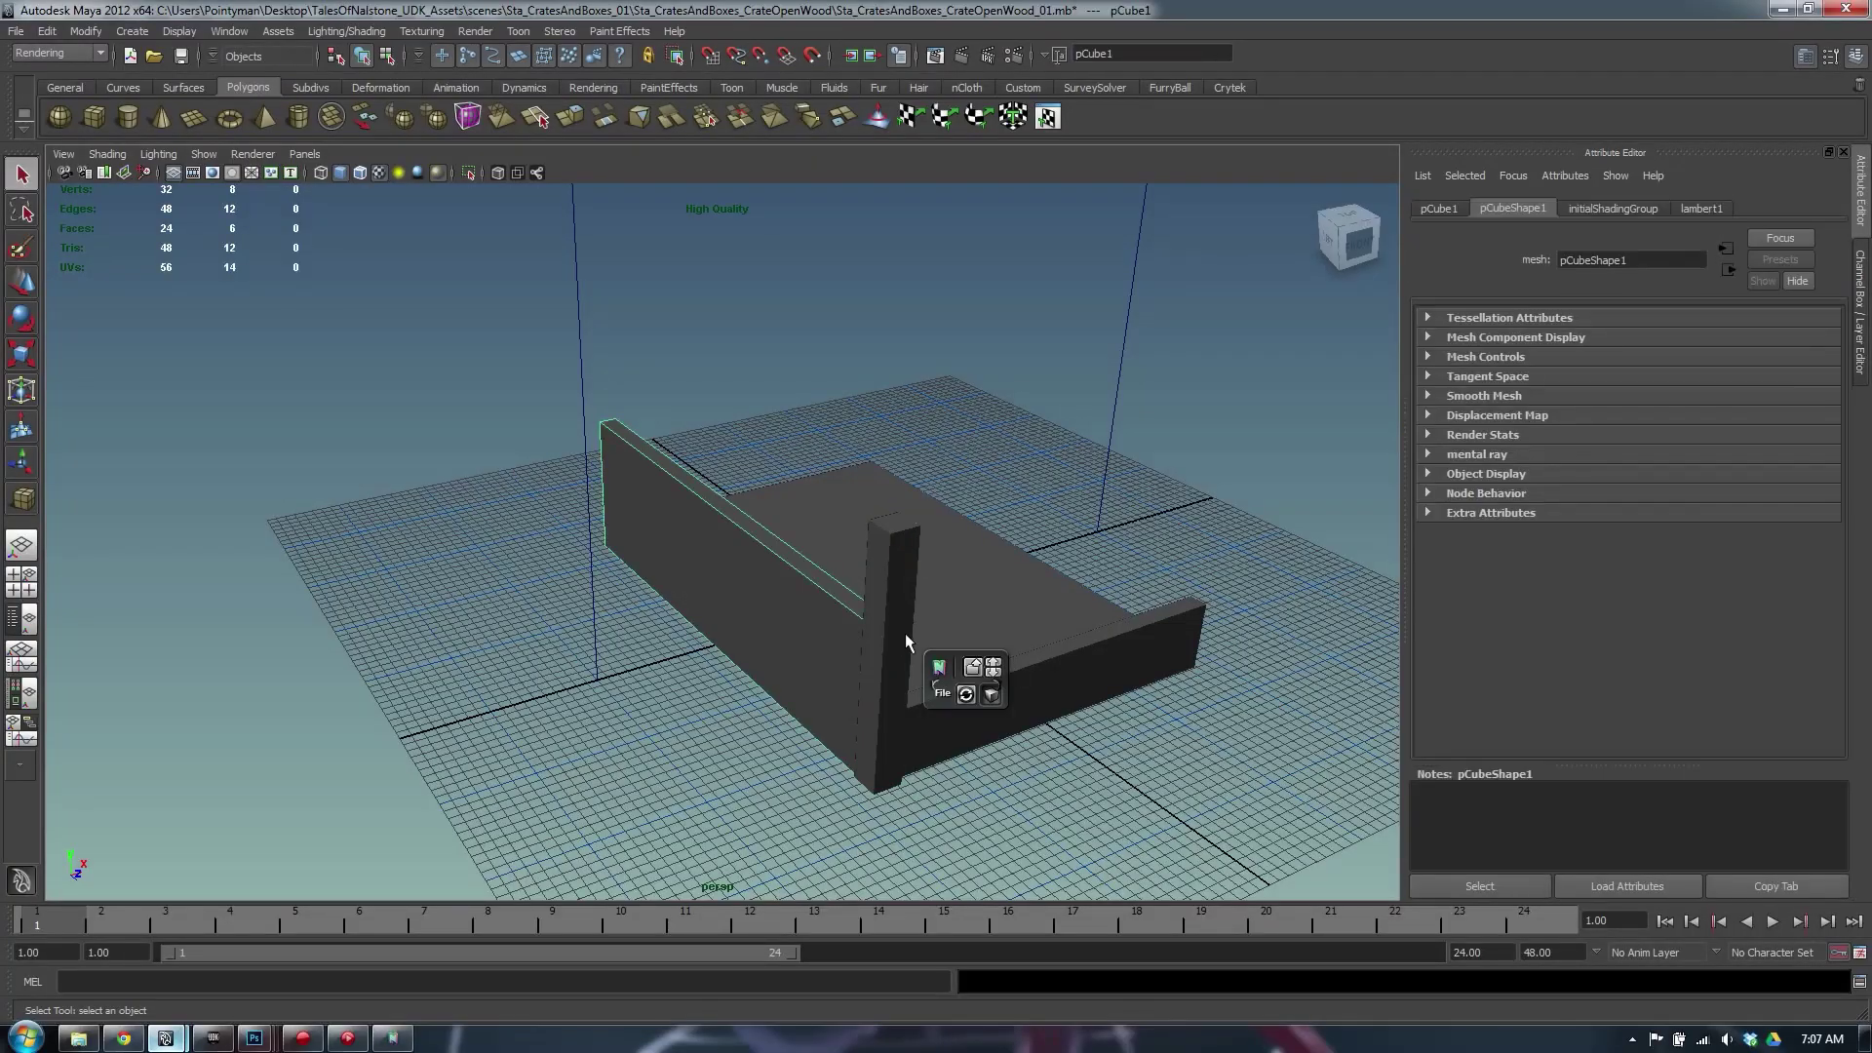
{"action": "left_click_drag", "start_coordinate": [839, 603], "coordinate": [559, 548], "text": "alt"}
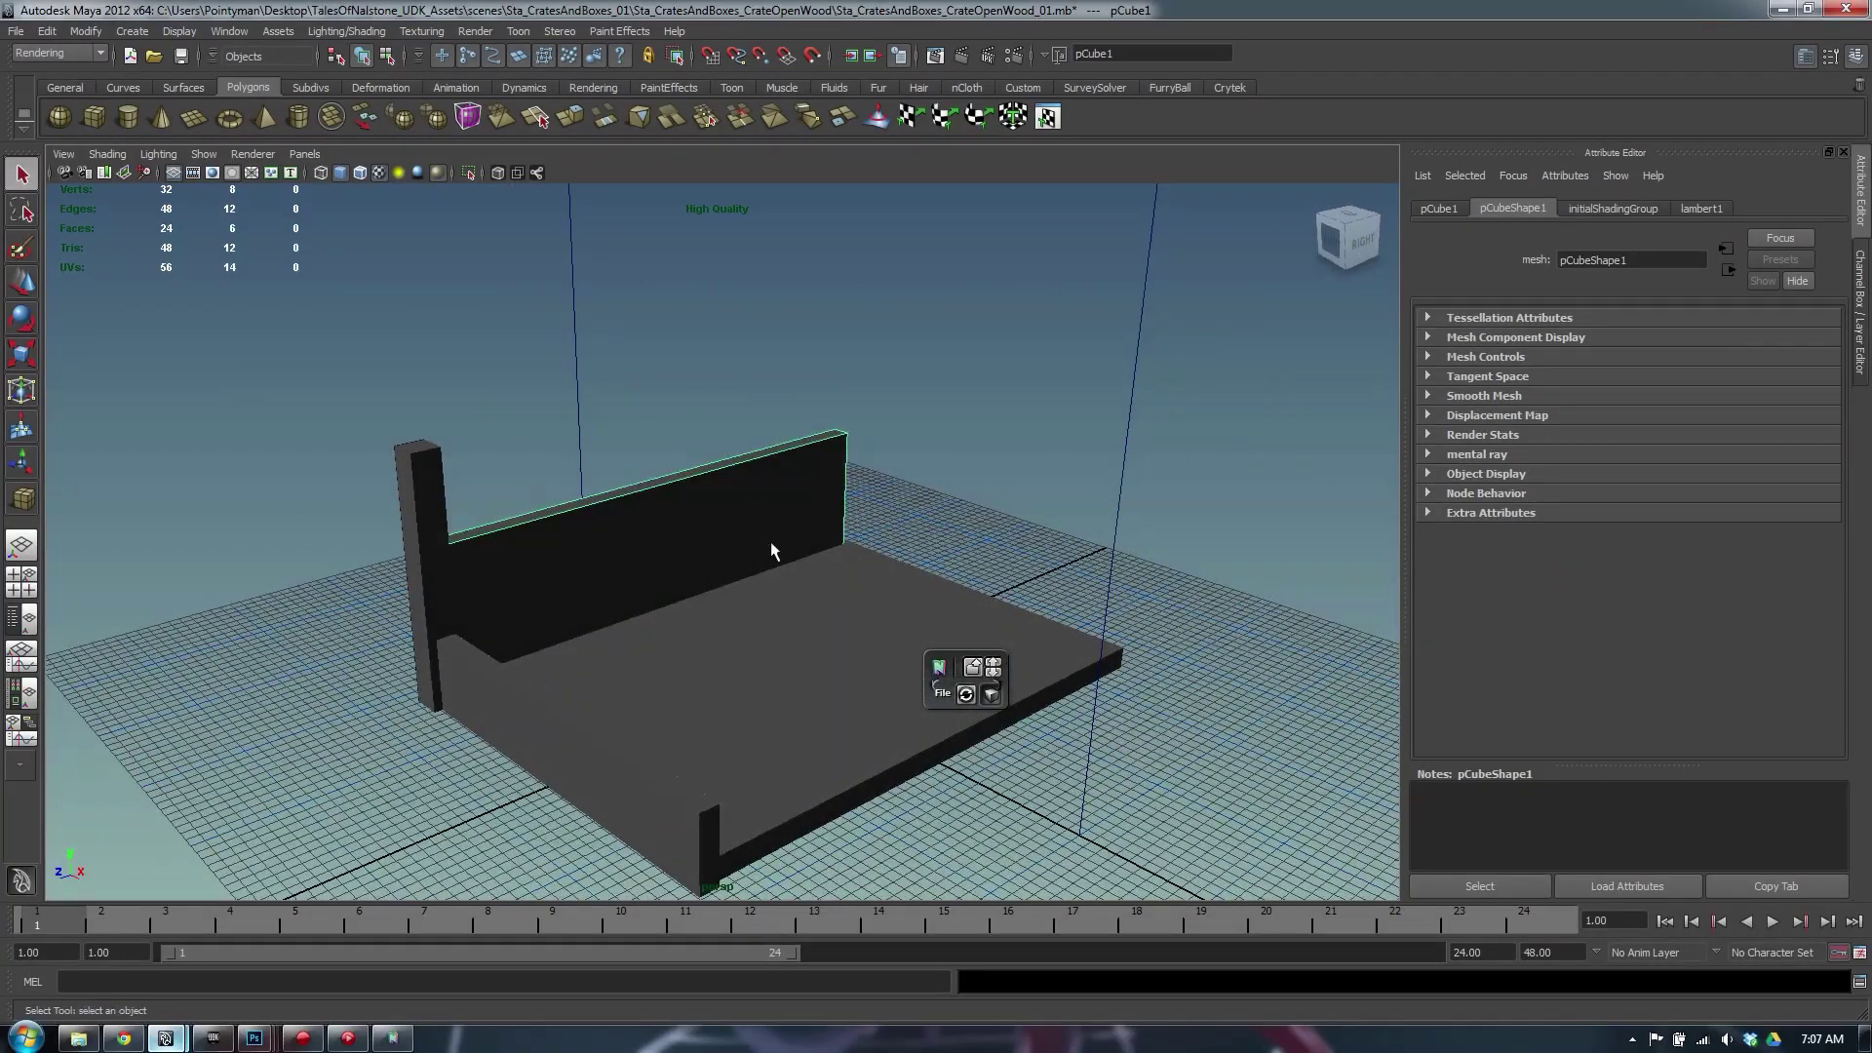
{"action": "left_click_drag", "start_coordinate": [767, 592], "coordinate": [1090, 663], "text": "alt"}
{"action": "key", "text": "ctrl+d"}
{"action": "key", "text": "ctrl+z"}
{"action": "left_click", "coordinate": [237, 154]}
{"action": "left_click", "coordinate": [265, 181]}
Duplicate the crate's long side panel and place the copy along the opposite side of the base
{"action": "left_click", "coordinate": [1105, 423]}
{"action": "left_click", "coordinate": [770, 503]}
{"action": "key", "text": "f"}
{"action": "key", "text": "ctrl+d"}
{"action": "key", "text": "r"}
Lower the top vertices of the duplicated side panel to make it shorter than the original panel
{"action": "key", "text": "F8"}
{"action": "left_click_drag", "start_coordinate": [790, 398], "coordinate": [1329, 556]}
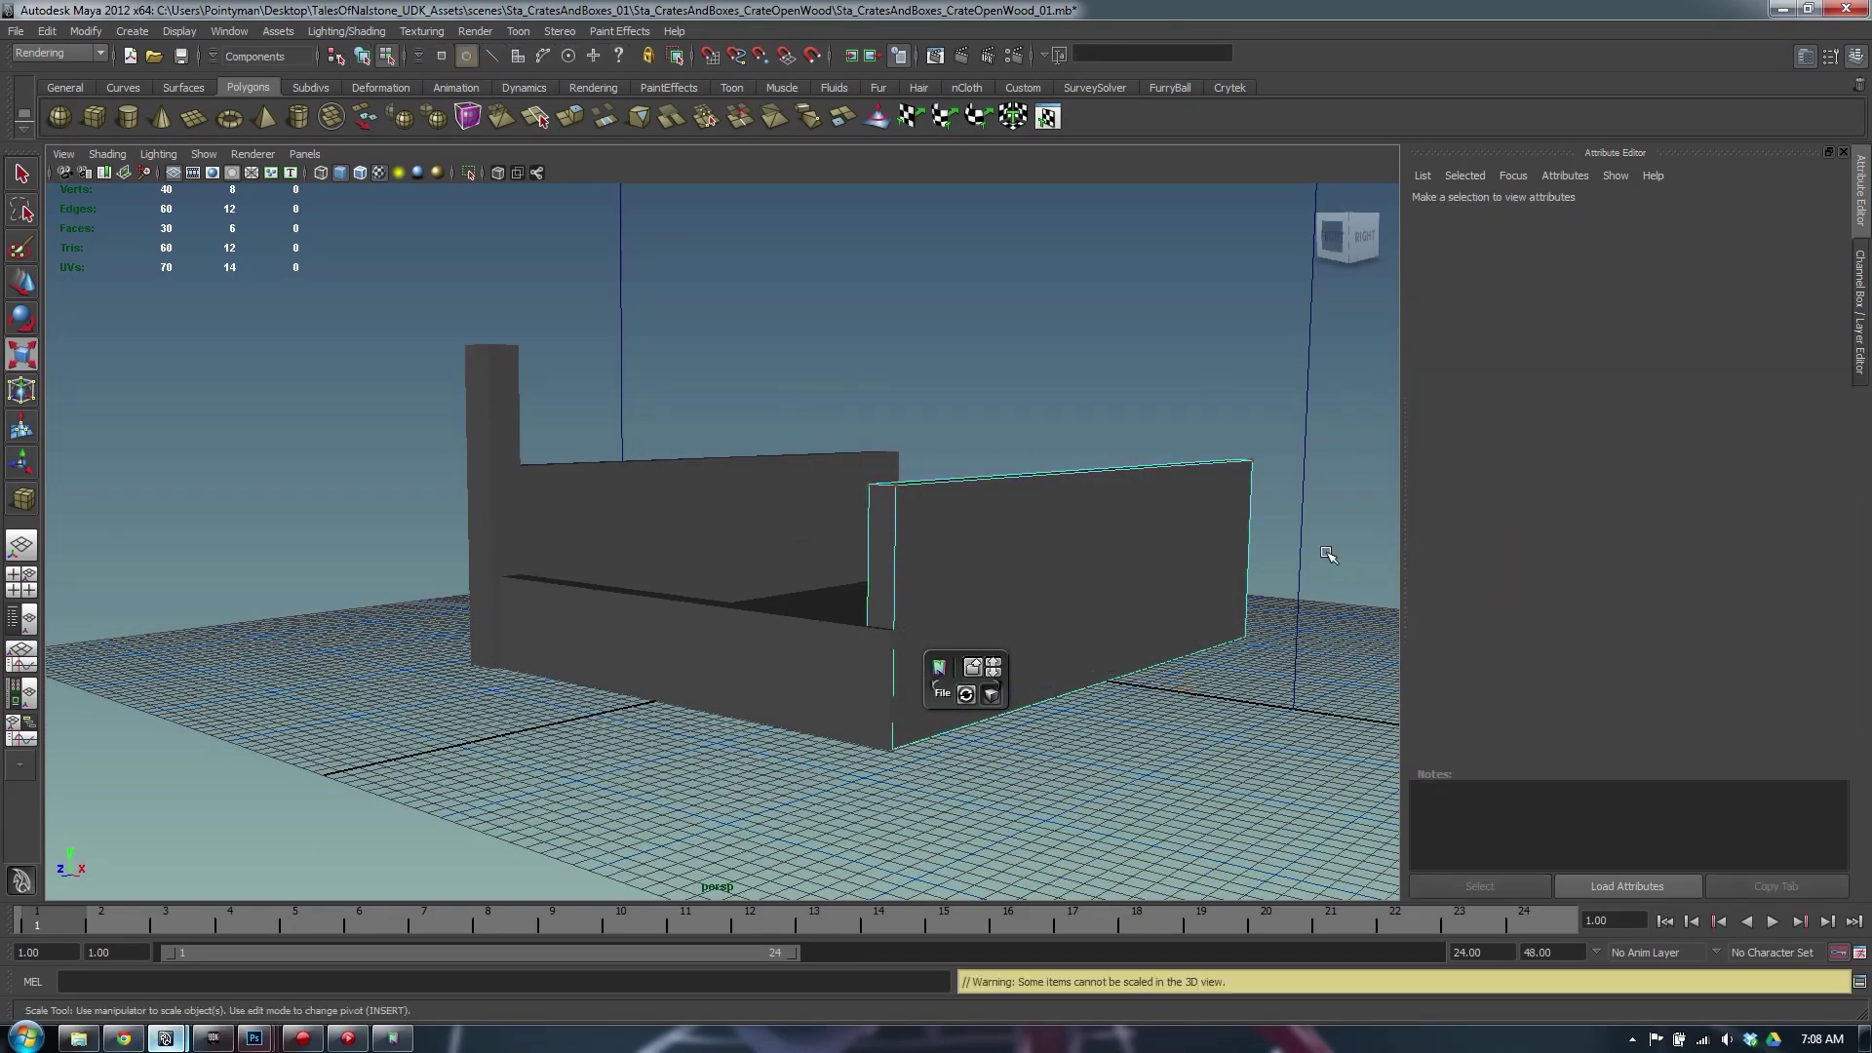
{"action": "right_click_drag", "start_coordinate": [996, 485], "coordinate": [911, 484]}
{"action": "left_click_drag", "start_coordinate": [758, 374], "coordinate": [847, 420]}
{"action": "key", "text": "w"}
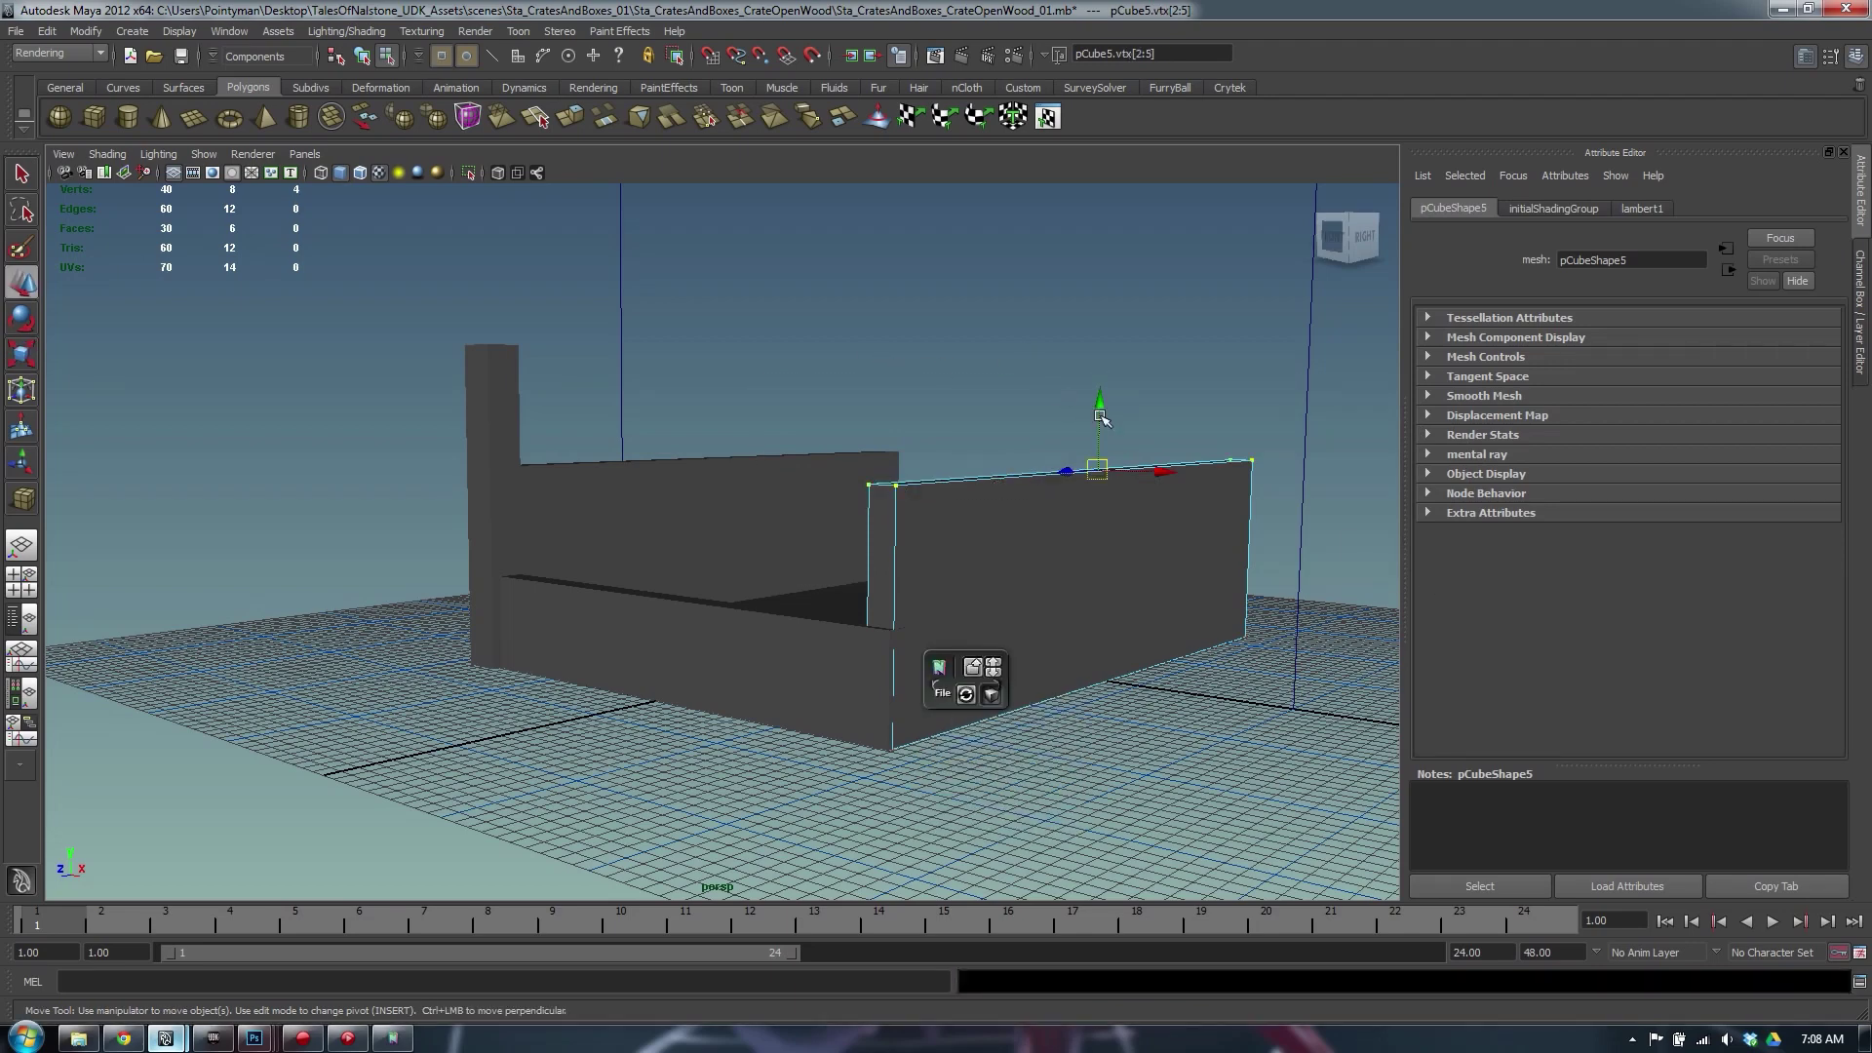
{"action": "left_click_drag", "start_coordinate": [1101, 417], "coordinate": [1090, 478]}
{"action": "left_click", "coordinate": [491, 445]}
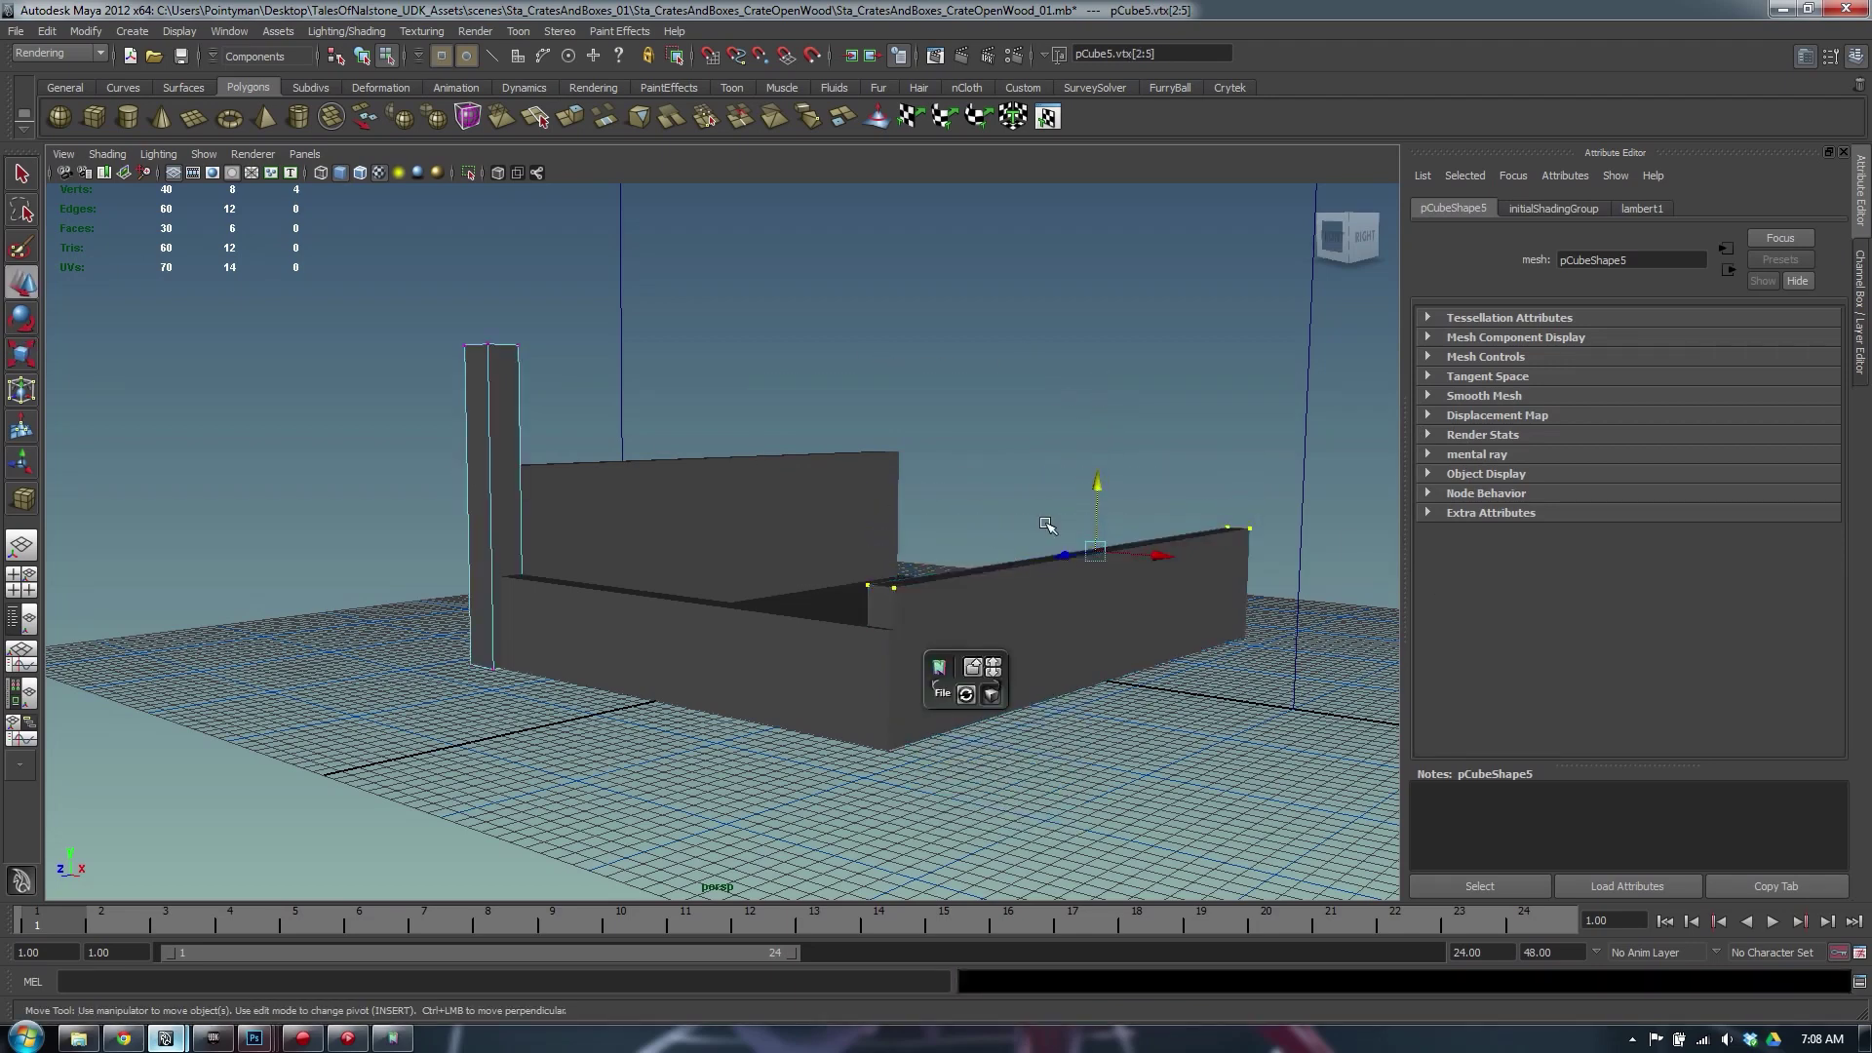
{"action": "left_click", "coordinate": [995, 459]}
{"action": "key", "text": "F8"}
Duplicate the low end board and move the copy about 22.8 cm to the opposite end of the crate
{"action": "left_click", "coordinate": [595, 682]}
{"action": "left_click_drag", "start_coordinate": [596, 686], "coordinate": [667, 639], "text": "alt"}
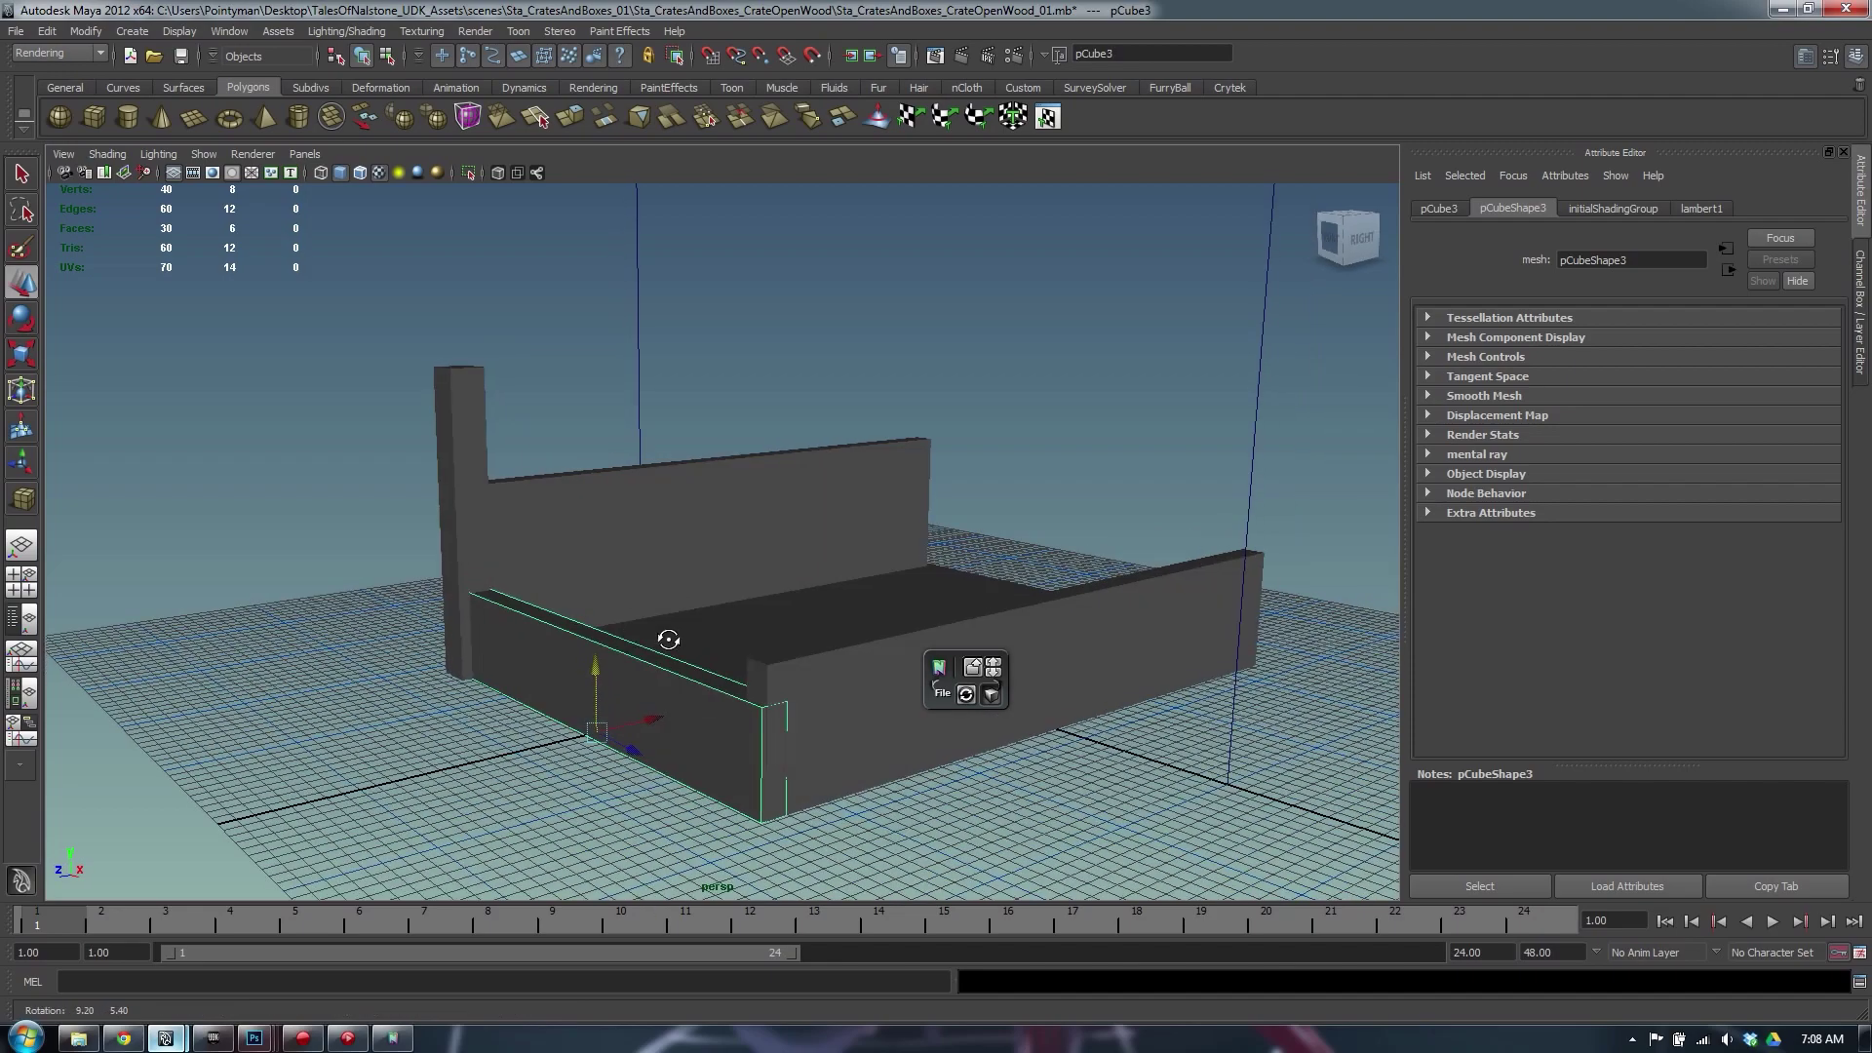
{"action": "left_click_drag", "start_coordinate": [652, 724], "coordinate": [1082, 621]}
{"action": "key", "text": "f"}
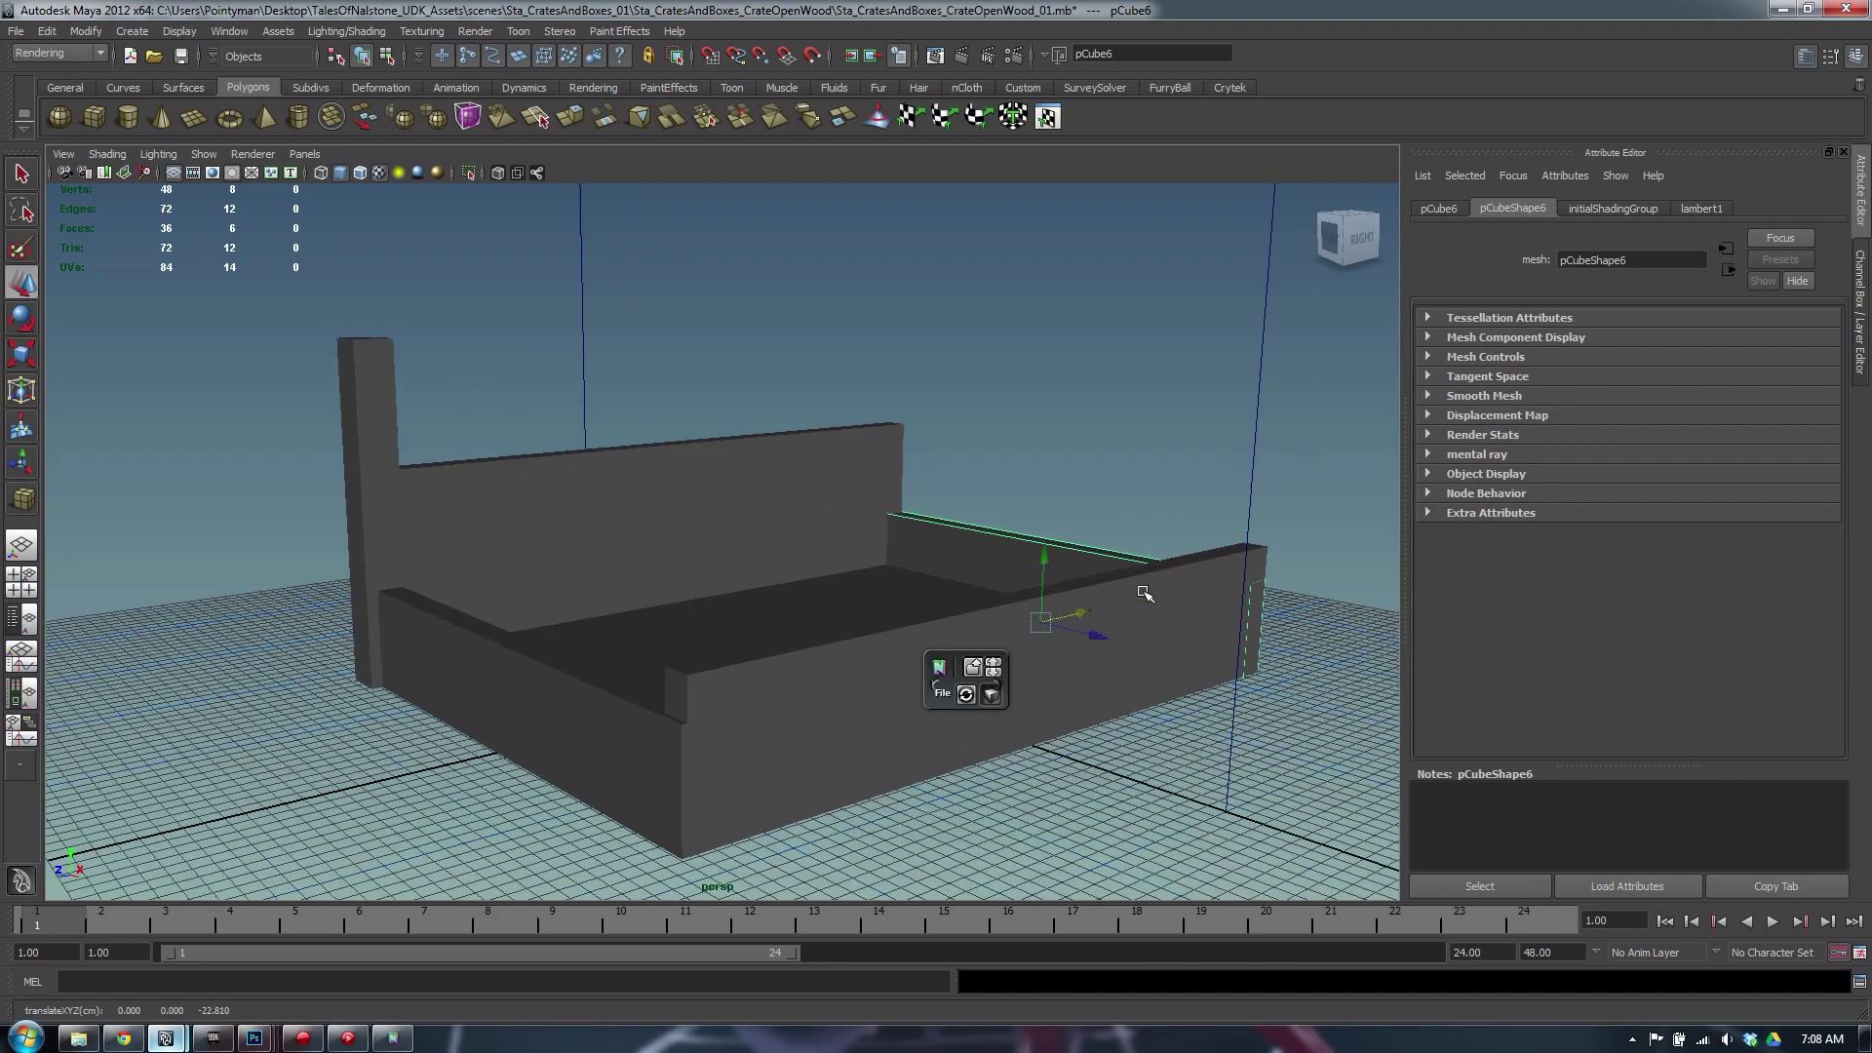
Lower the top vertices of the duplicated end board so it sits lower than the crate's side panels
{"action": "left_click_drag", "start_coordinate": [1351, 586], "coordinate": [936, 585], "text": "alt"}
{"action": "right_click_drag", "start_coordinate": [935, 585], "coordinate": [518, 506], "text": "alt"}
{"action": "left_click_drag", "start_coordinate": [517, 506], "coordinate": [767, 501], "text": "alt"}
{"action": "key", "text": "r"}
{"action": "right_click_drag", "start_coordinate": [767, 501], "coordinate": [576, 449]}
{"action": "left_click_drag", "start_coordinate": [576, 449], "coordinate": [575, 423], "text": "alt"}
{"action": "left_click_drag", "start_coordinate": [543, 405], "coordinate": [722, 476]}
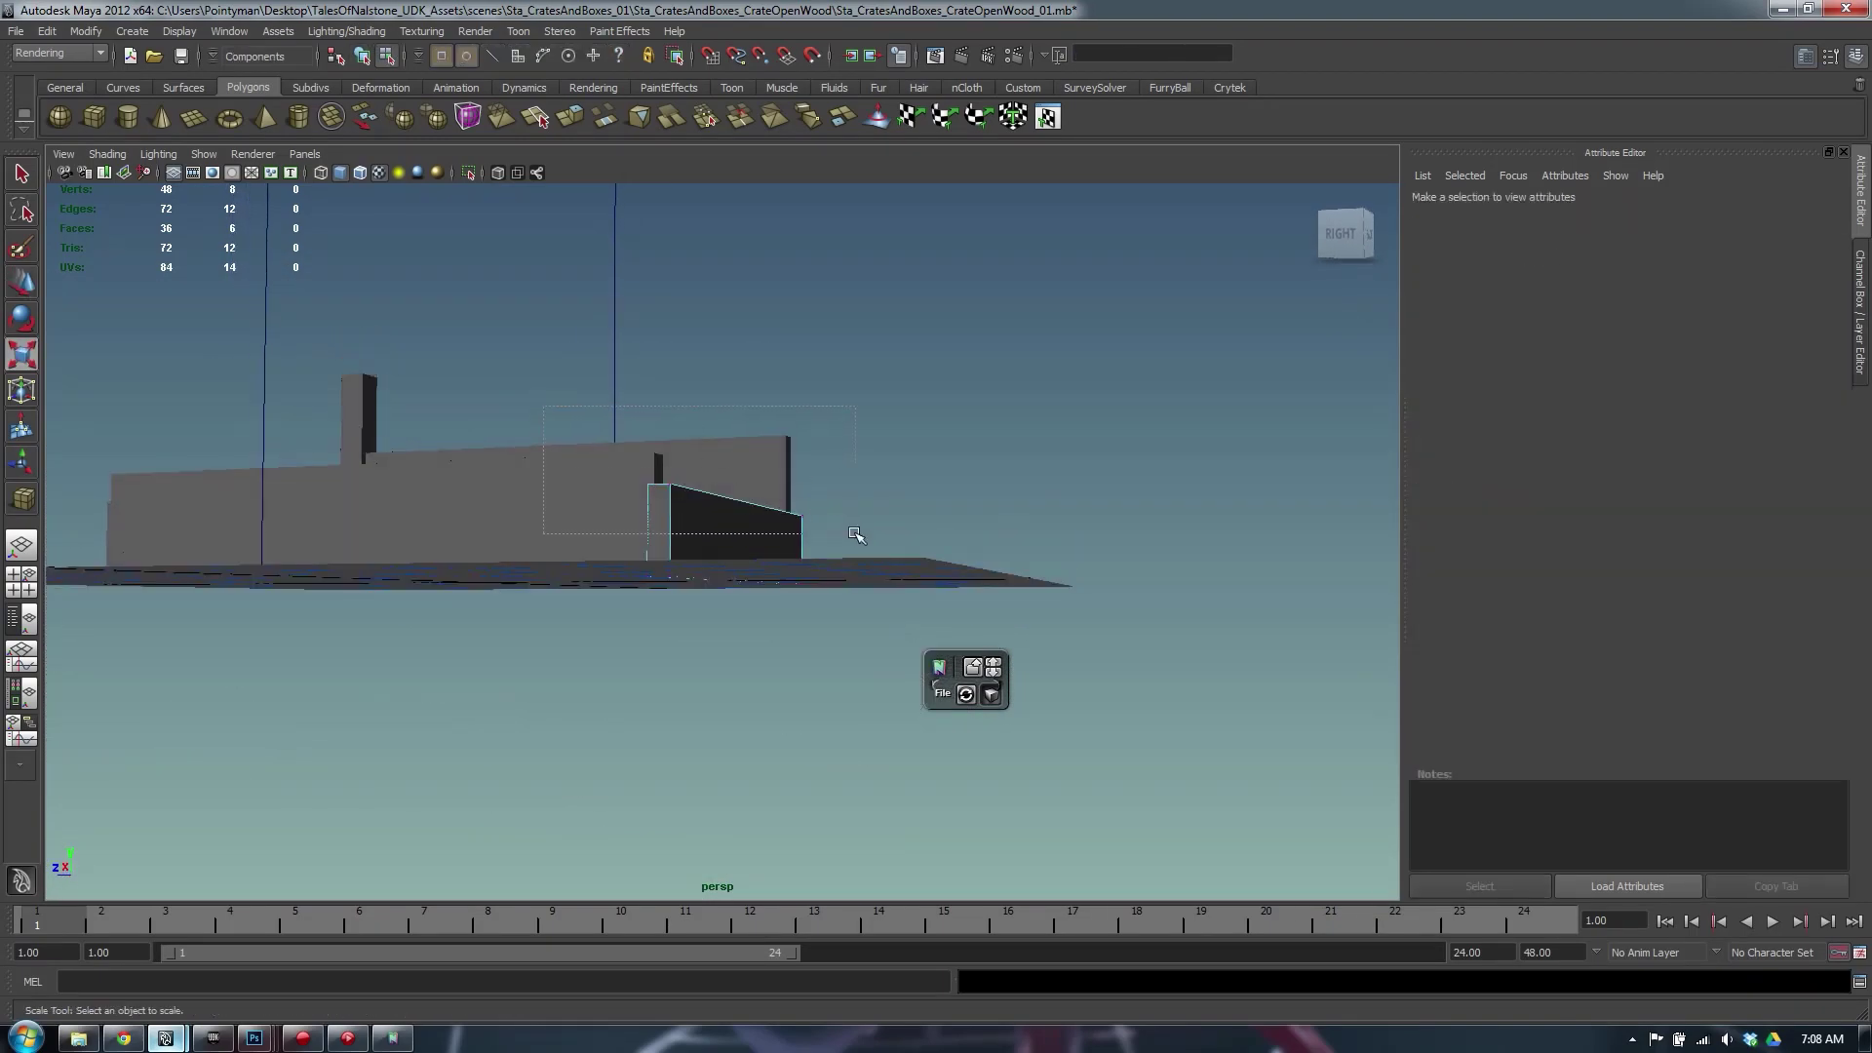
{"action": "left_click_drag", "start_coordinate": [855, 534], "coordinate": [855, 535]}
{"action": "left_click_drag", "start_coordinate": [855, 534], "coordinate": [758, 469], "text": "alt"}
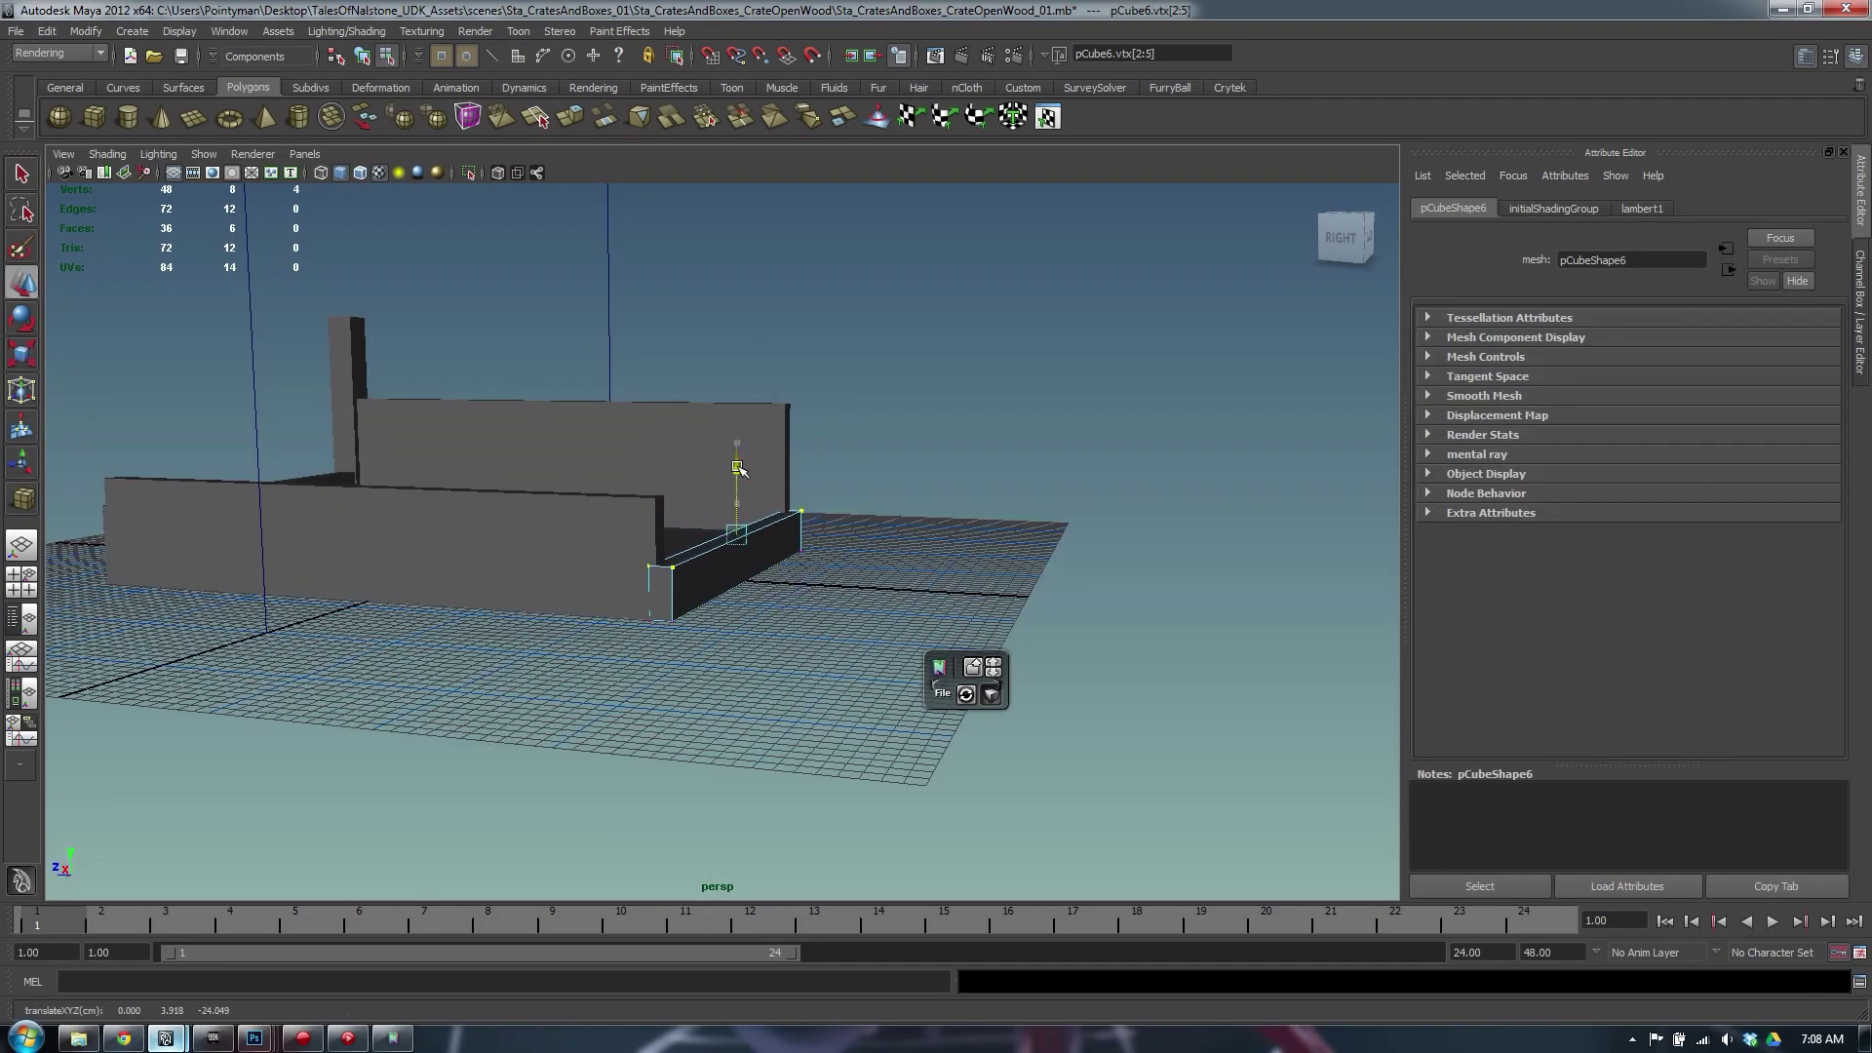
{"action": "key", "text": "F8"}
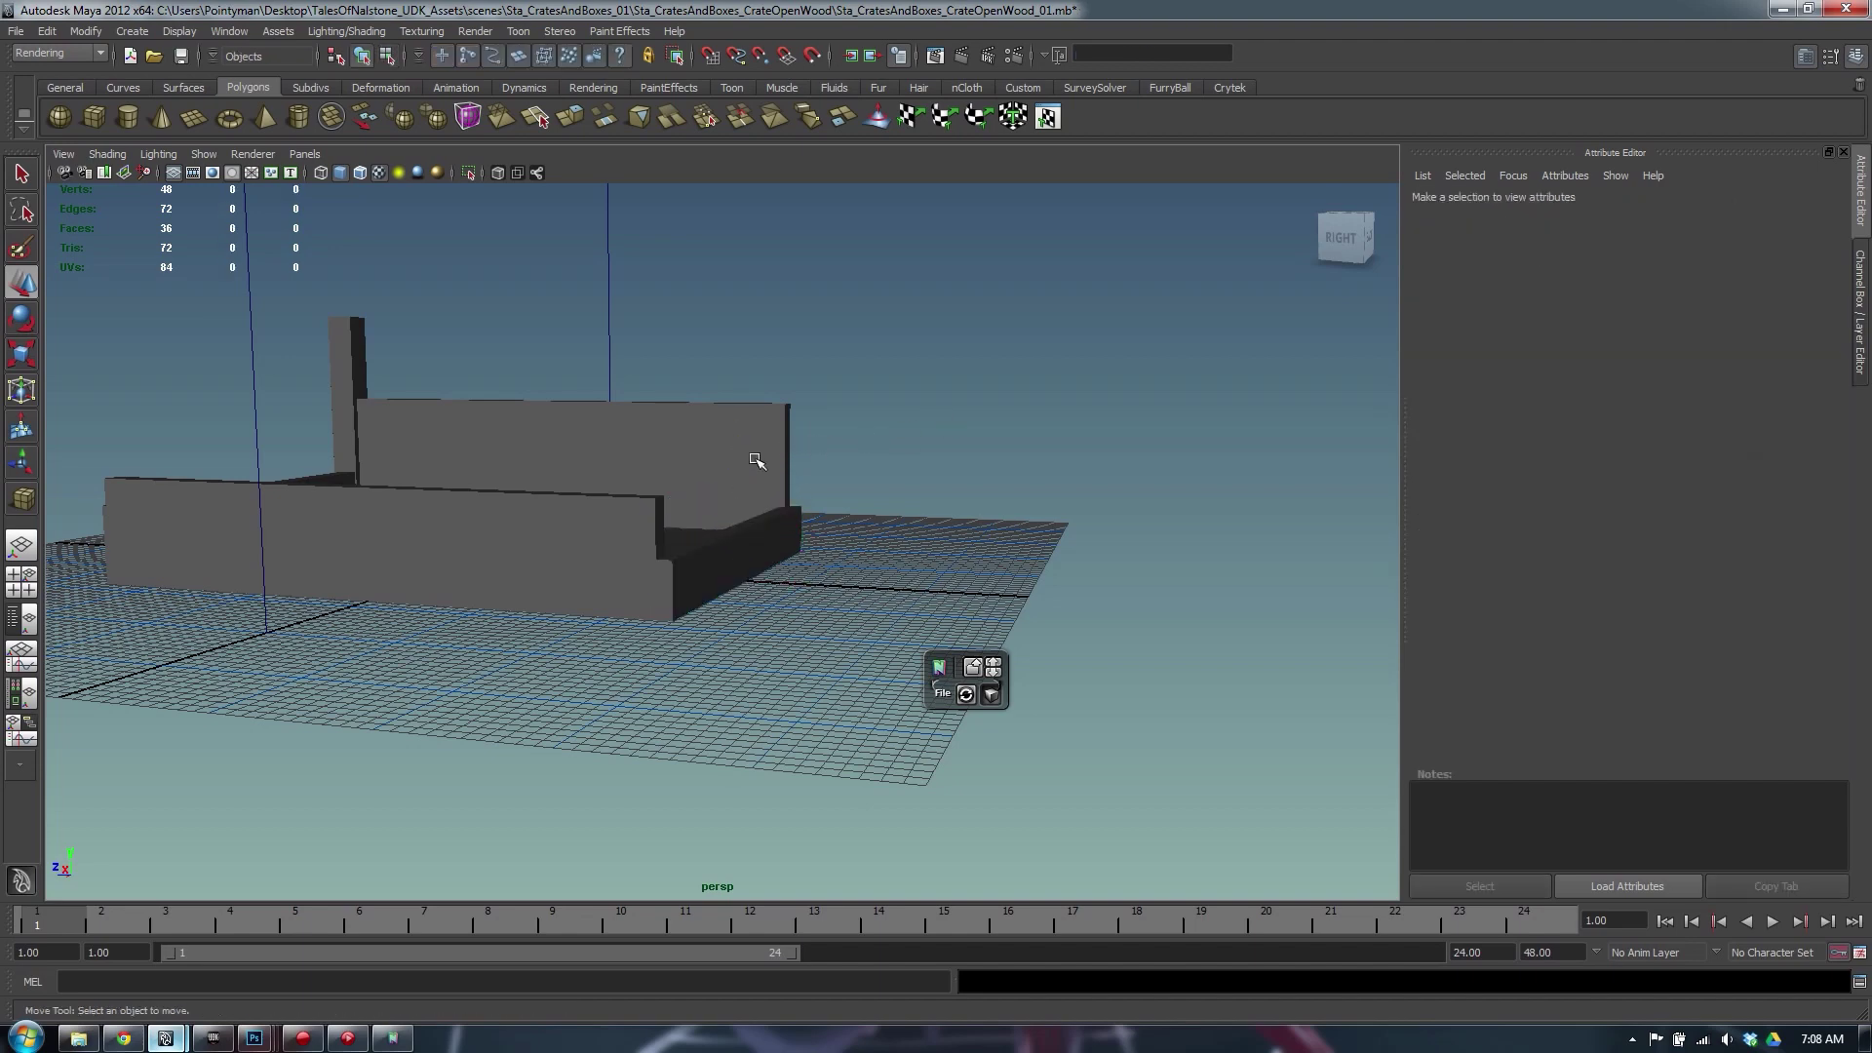
Duplicate the shorter long side panel and rotate the copy 90 degrees about the Y axis
{"action": "left_click", "coordinate": [307, 488]}
{"action": "left_click_drag", "start_coordinate": [307, 488], "coordinate": [437, 577], "text": "alt"}
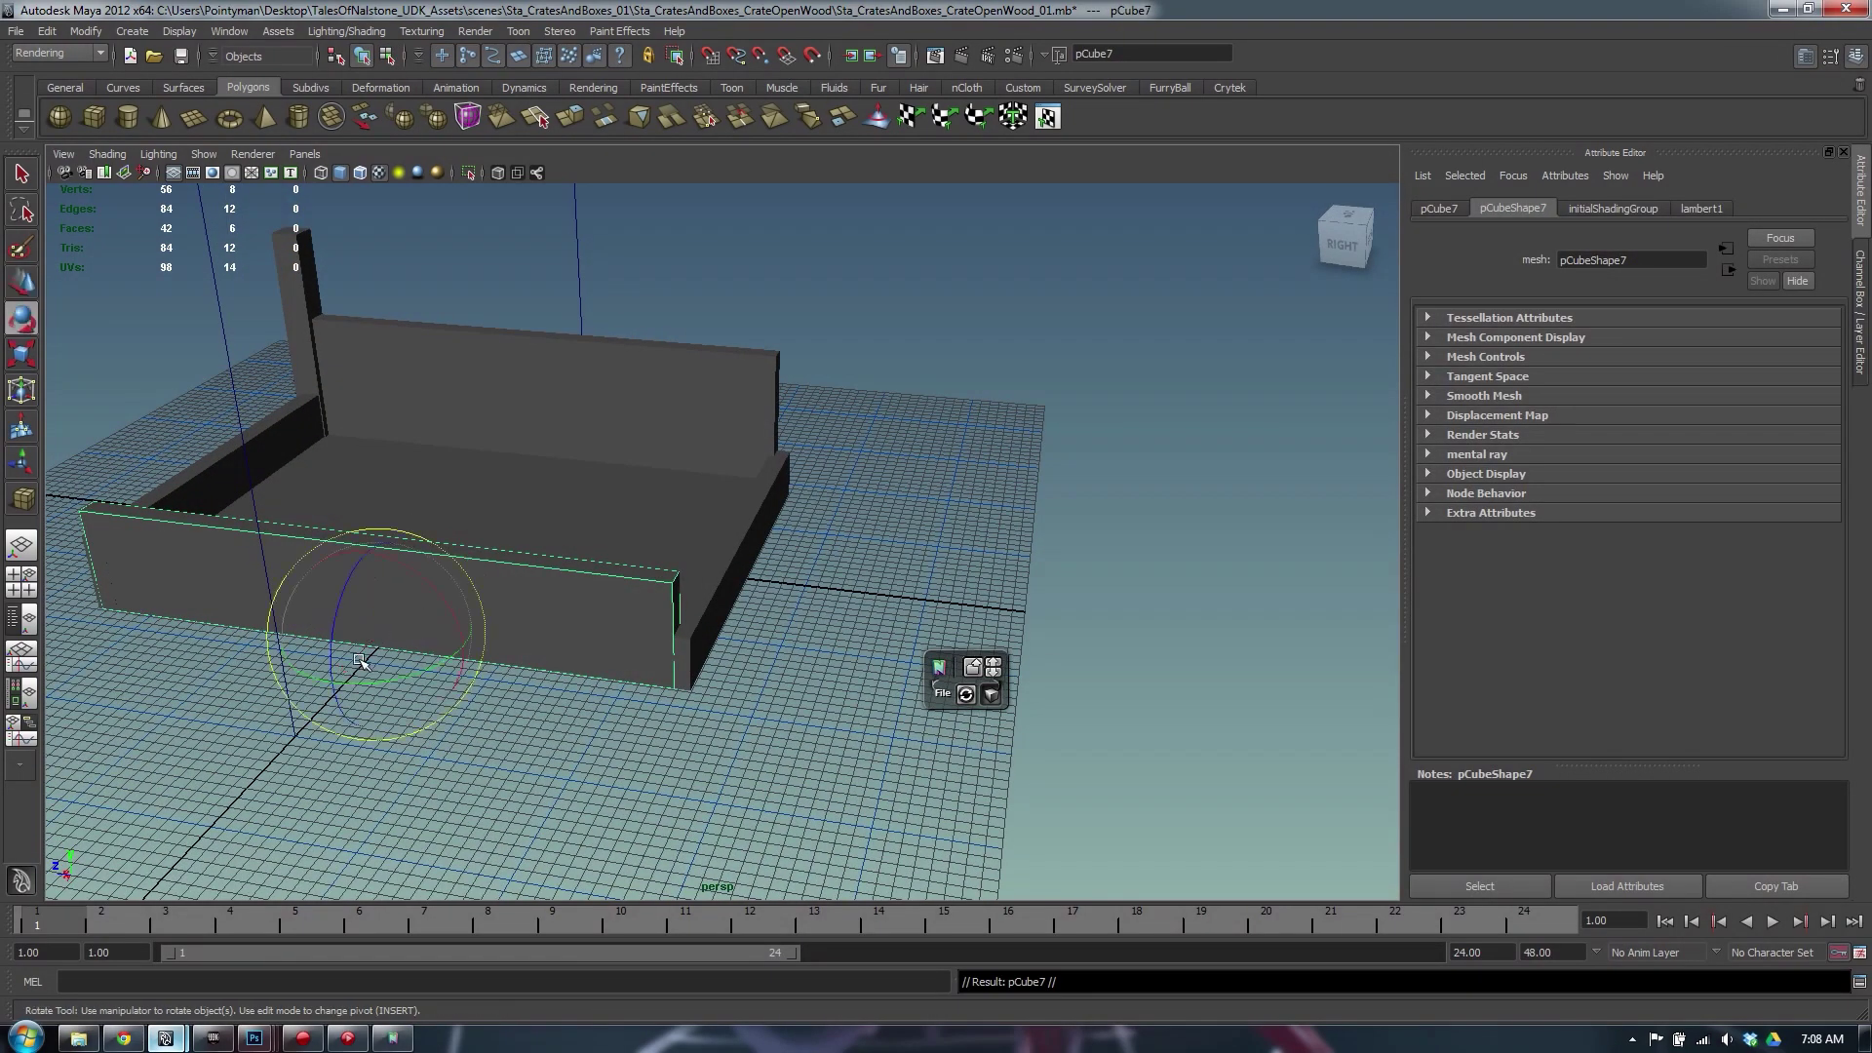
{"action": "key", "text": "w"}
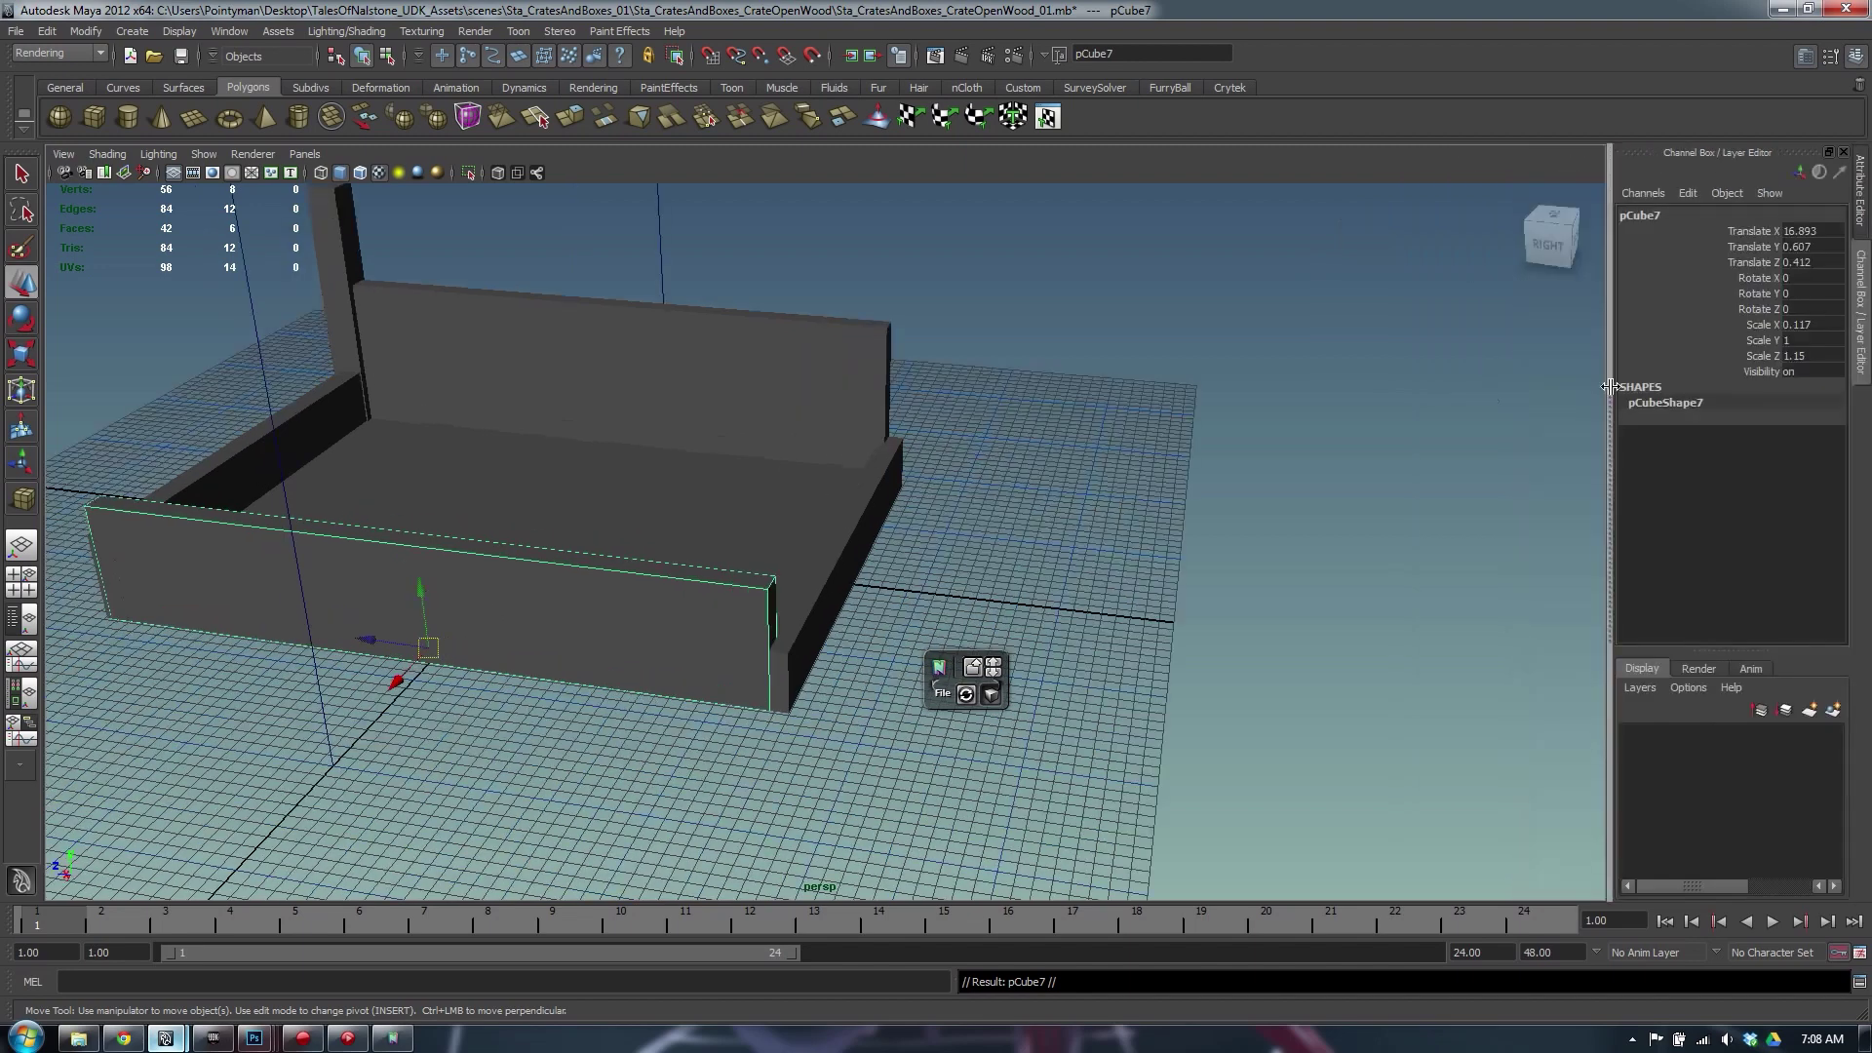
{"action": "key", "text": "ctrl+a"}
{"action": "left_click", "coordinate": [1801, 292]}
{"action": "type", "text": "90"}
{"action": "key", "text": "Return"}
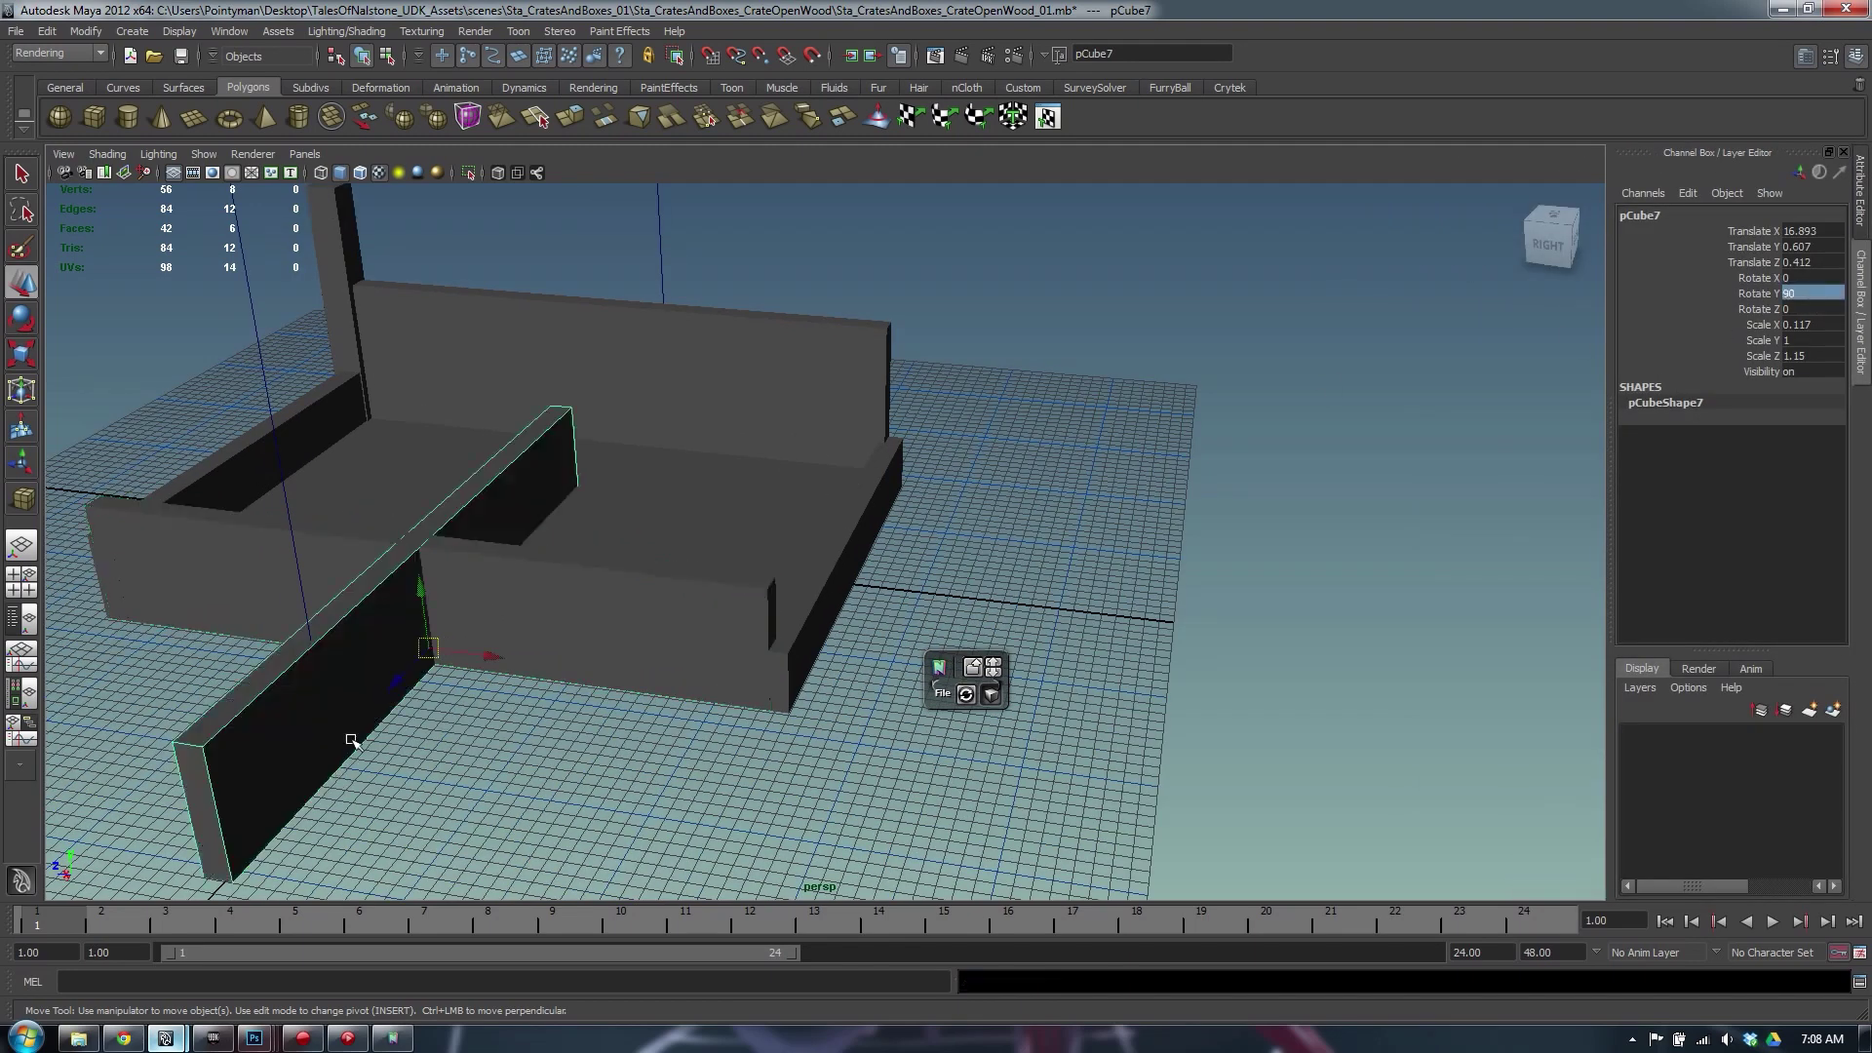
Place the rotated panel above the low end board, centred at X 0 and Y about 7.8, and shorten it to Z scale 0.812
{"action": "middle_click_drag", "start_coordinate": [851, 631], "coordinate": [844, 566]}
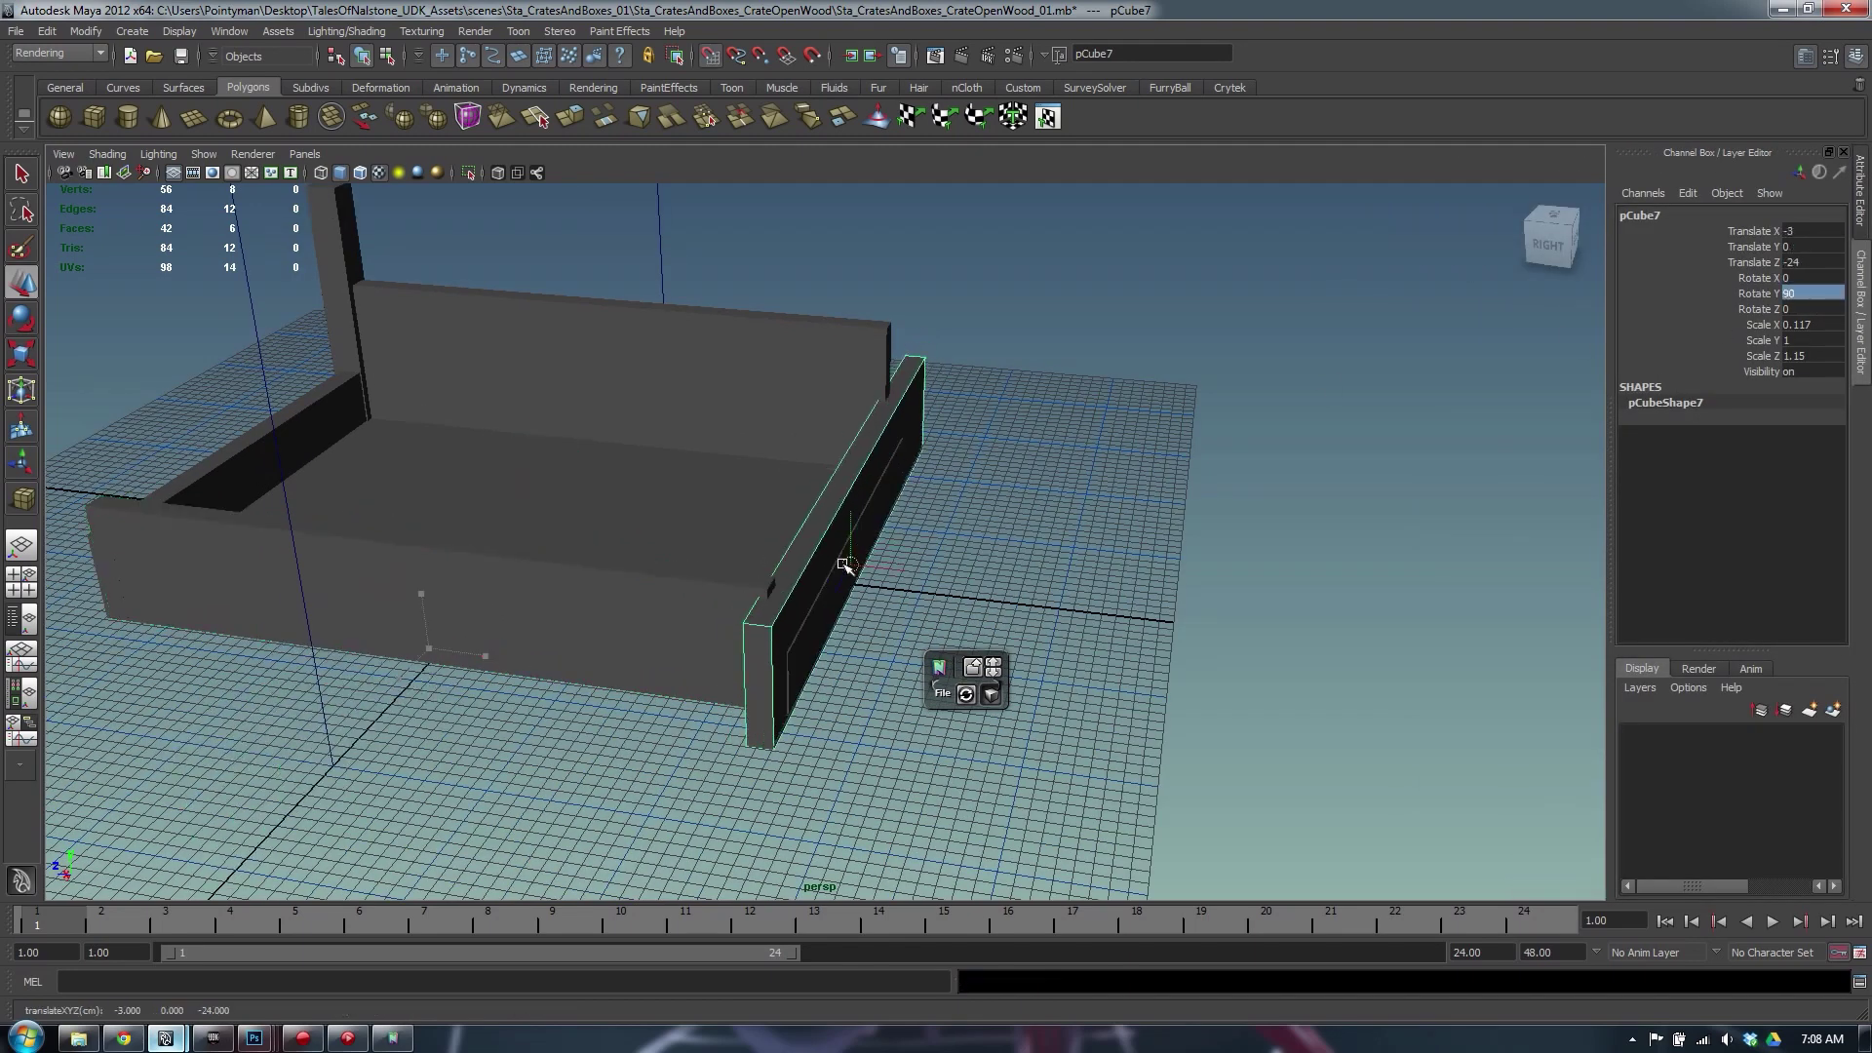
{"action": "left_click_drag", "start_coordinate": [838, 517], "coordinate": [819, 454], "text": "alt"}
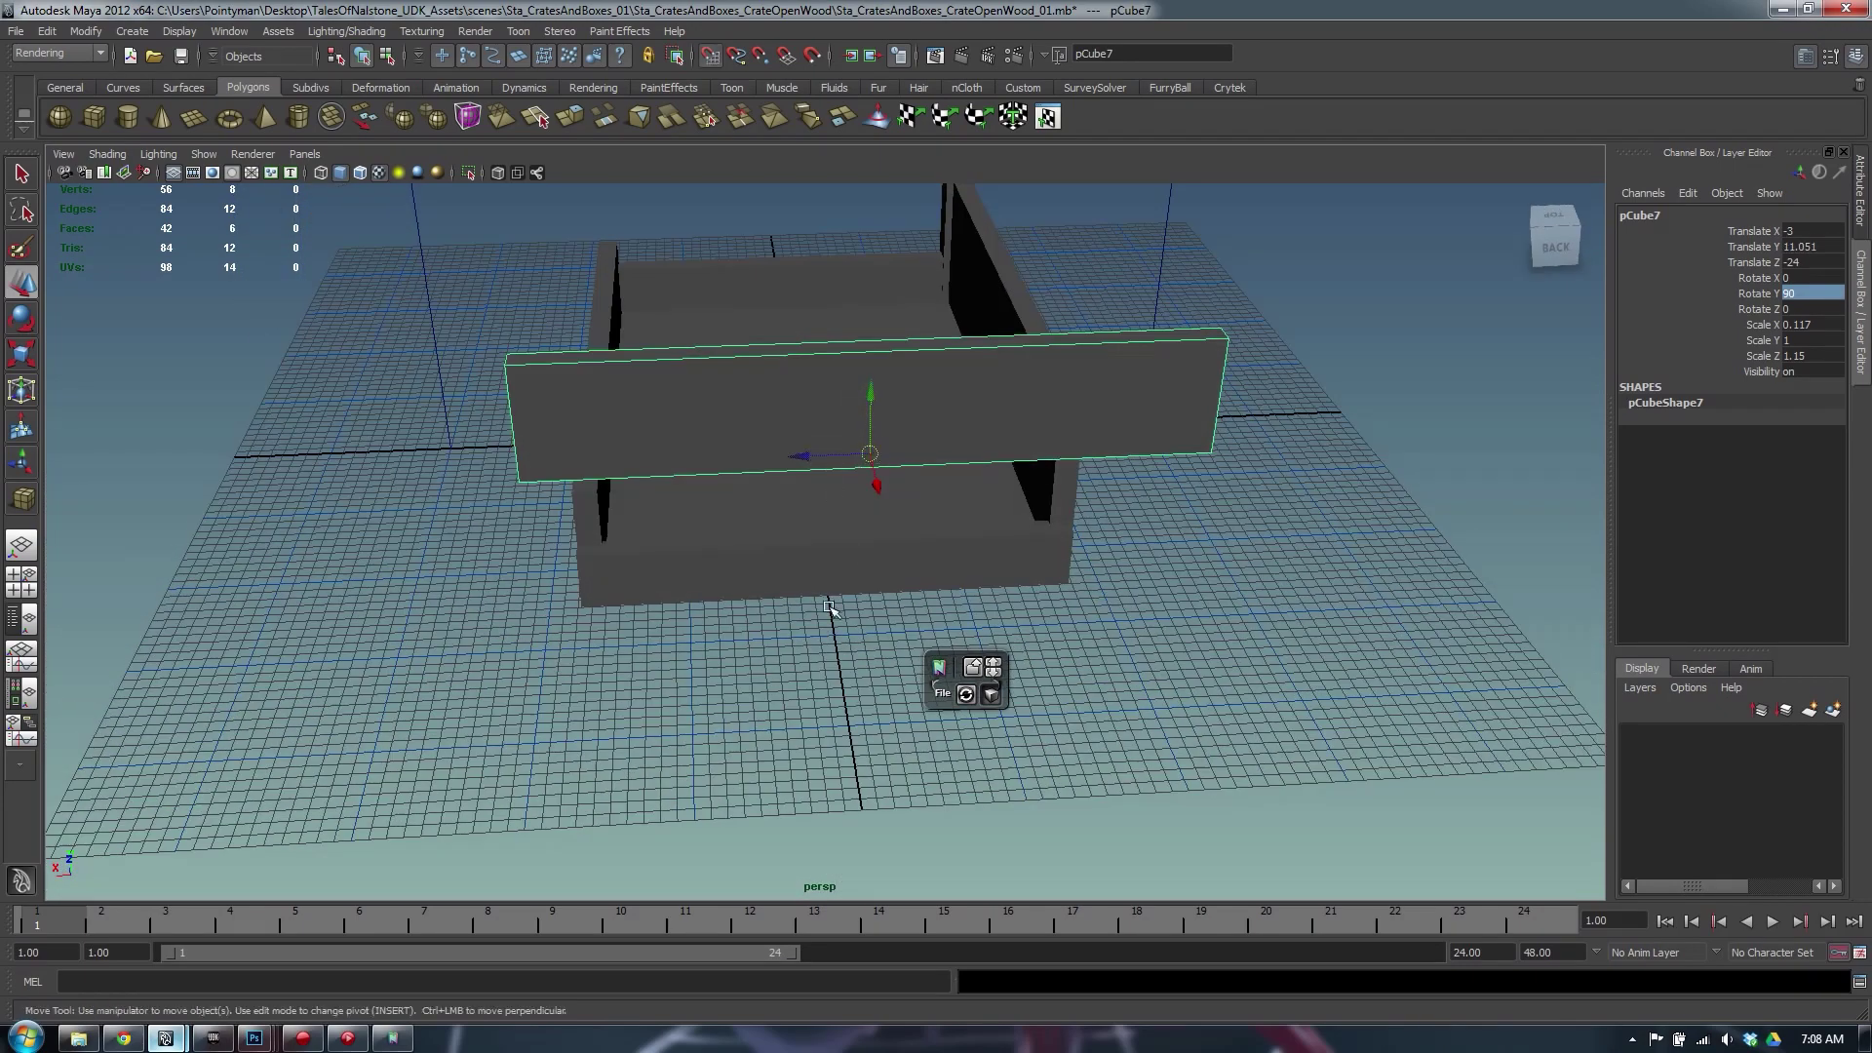
{"action": "middle_click_drag", "start_coordinate": [830, 608], "coordinate": [870, 480]}
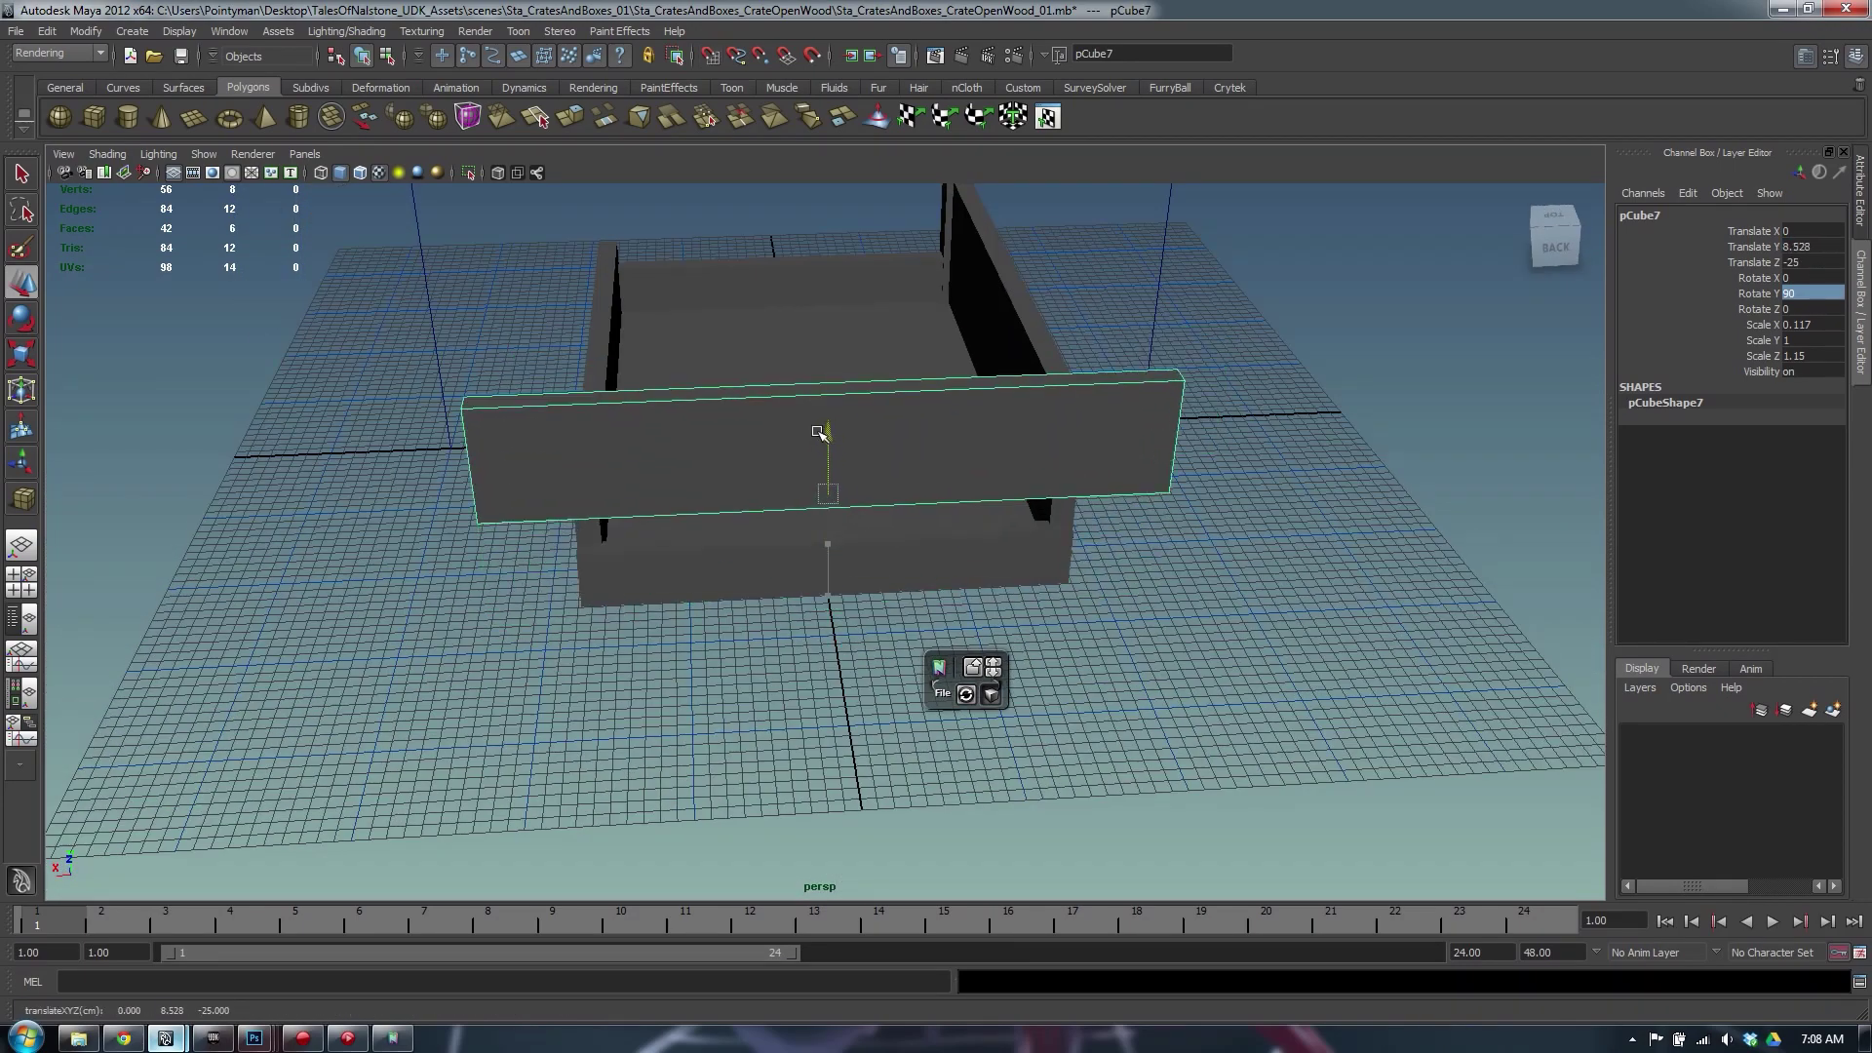
{"action": "key", "text": "r"}
{"action": "left_click_drag", "start_coordinate": [747, 508], "coordinate": [523, 660]}
{"action": "key", "text": "w"}
{"action": "left_click", "coordinate": [451, 712]}
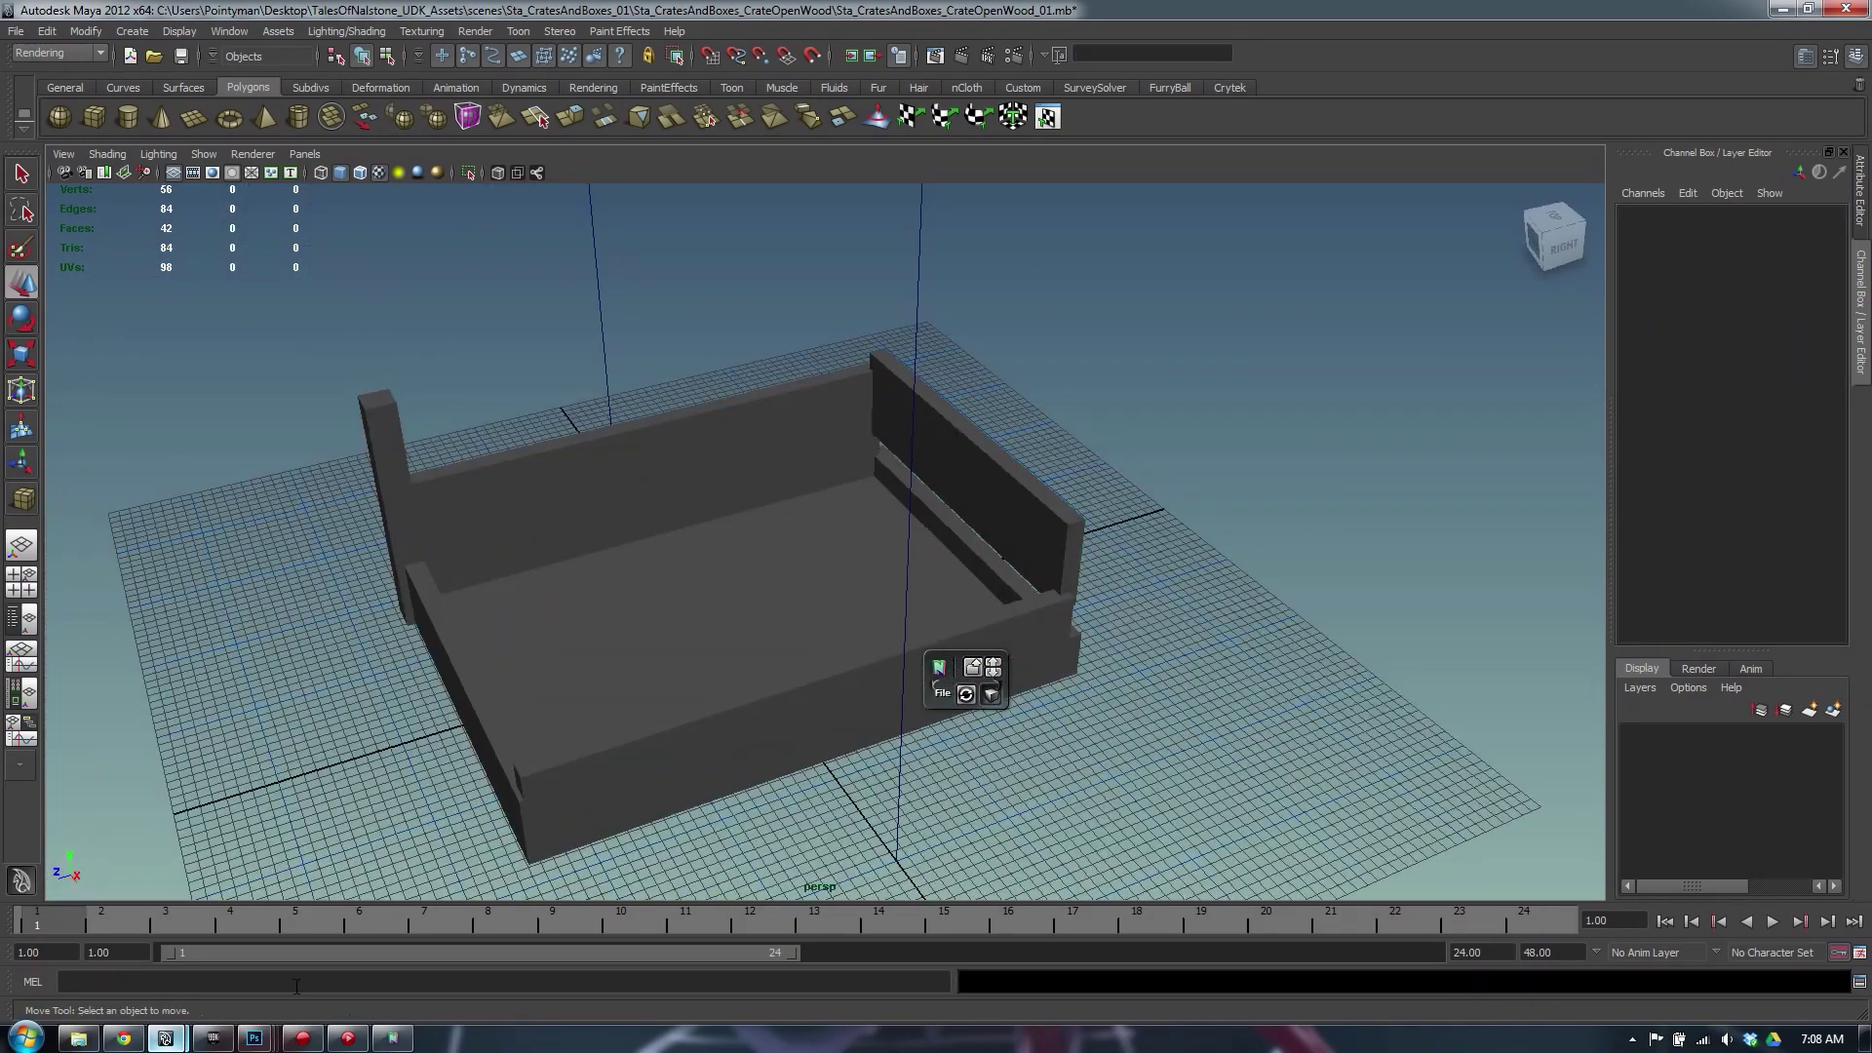
{"action": "left_click", "coordinate": [303, 1037]}
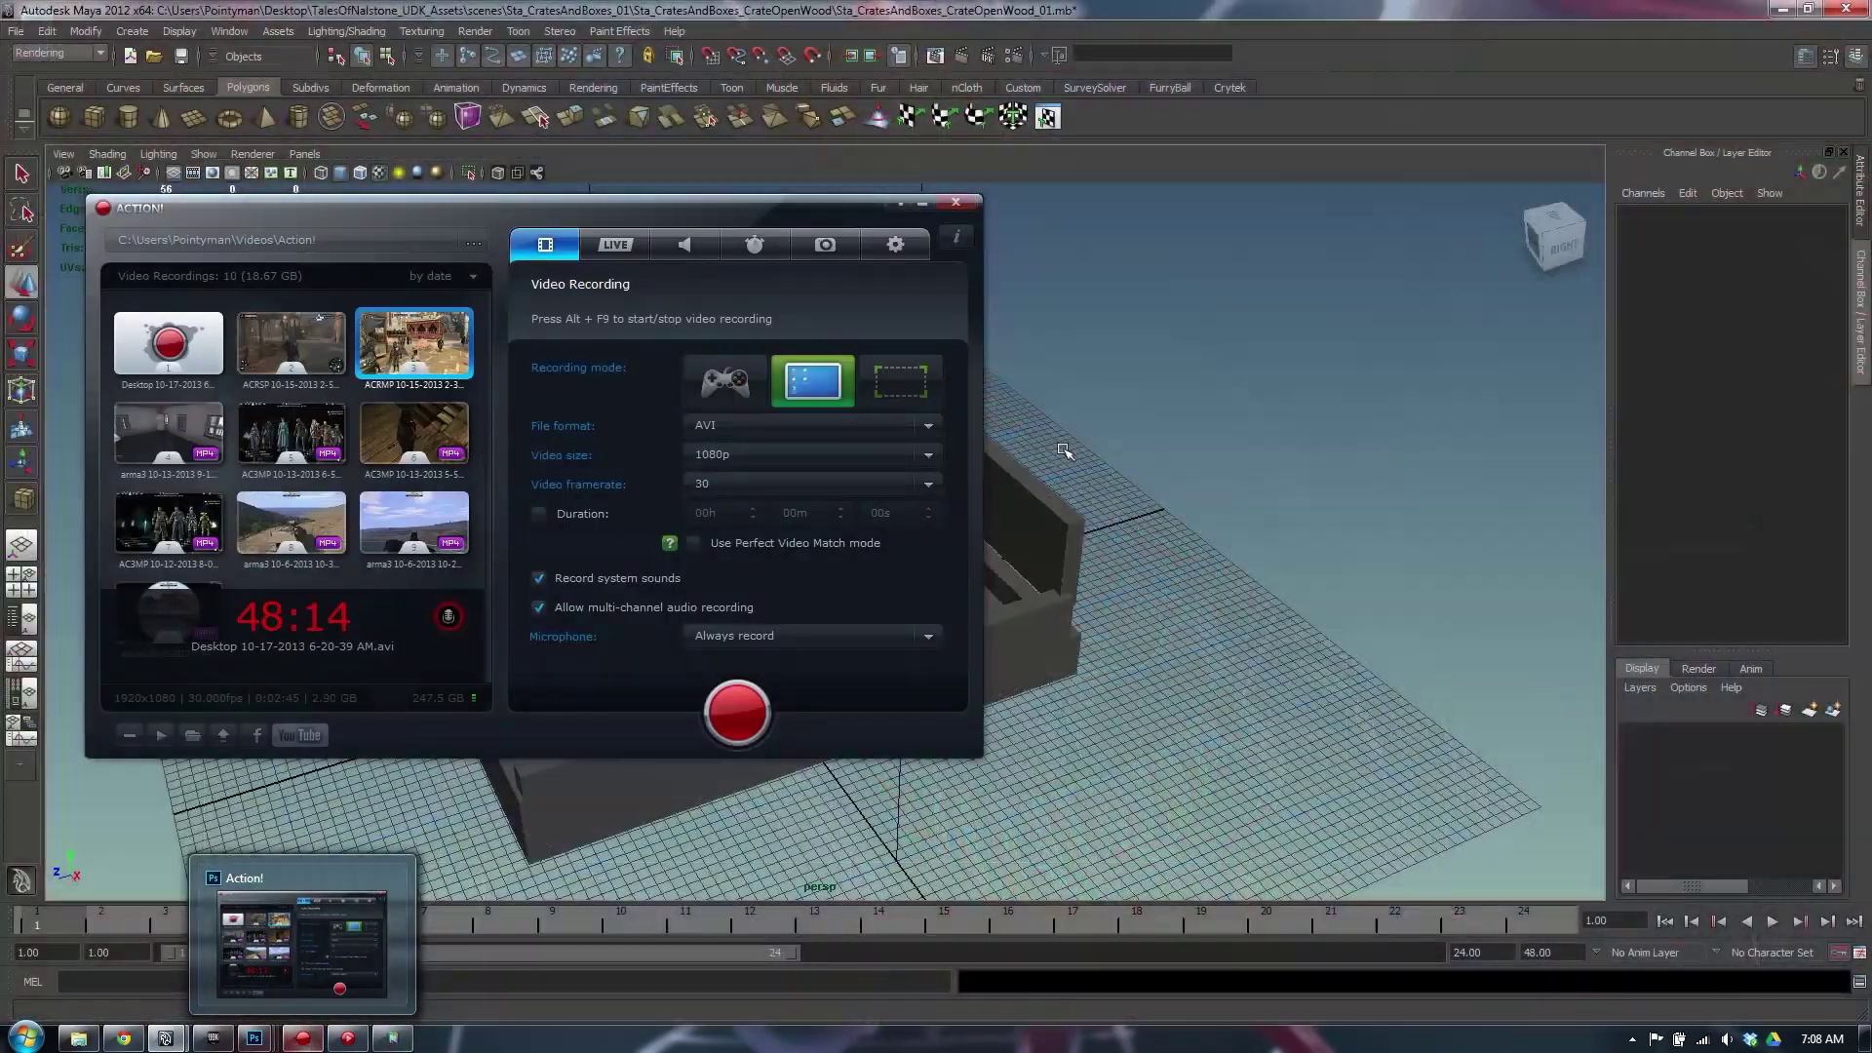
{"action": "left_click", "coordinate": [1064, 451]}
{"action": "mouse_move", "coordinate": [164, 1035]}
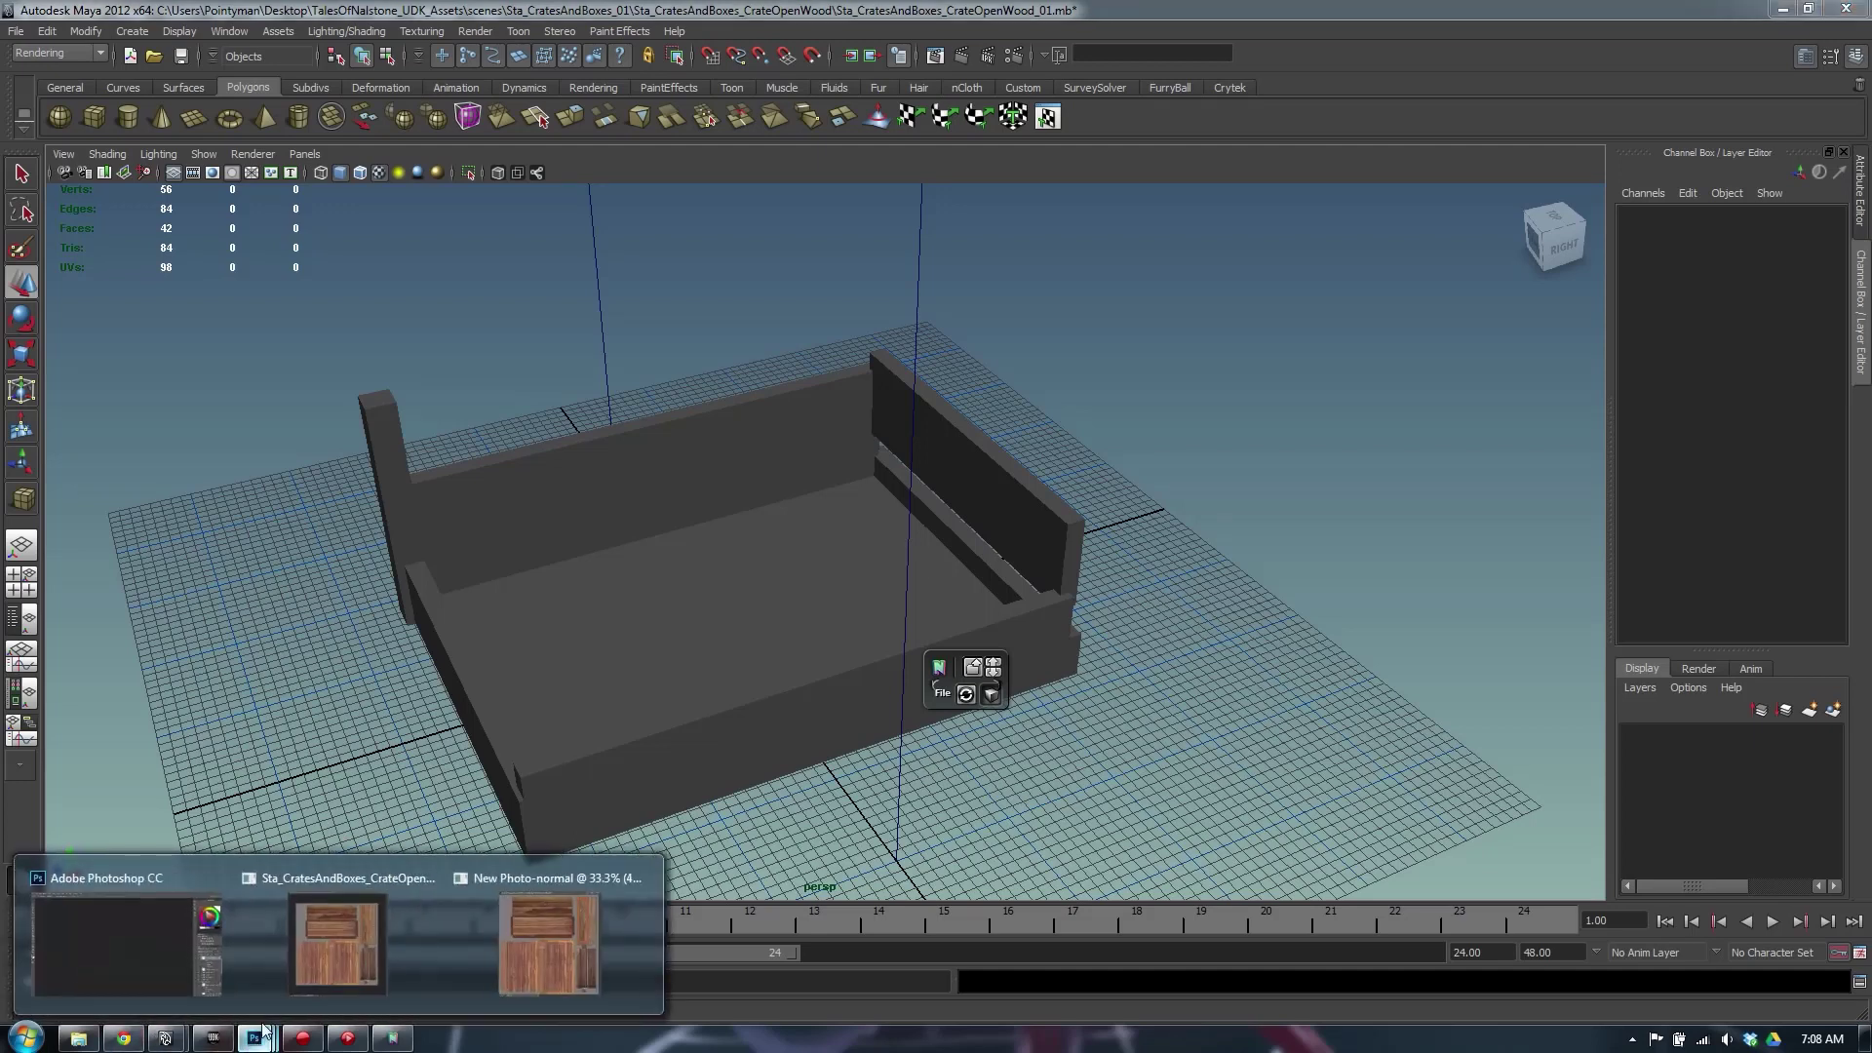
{"action": "left_click", "coordinate": [161, 957]}
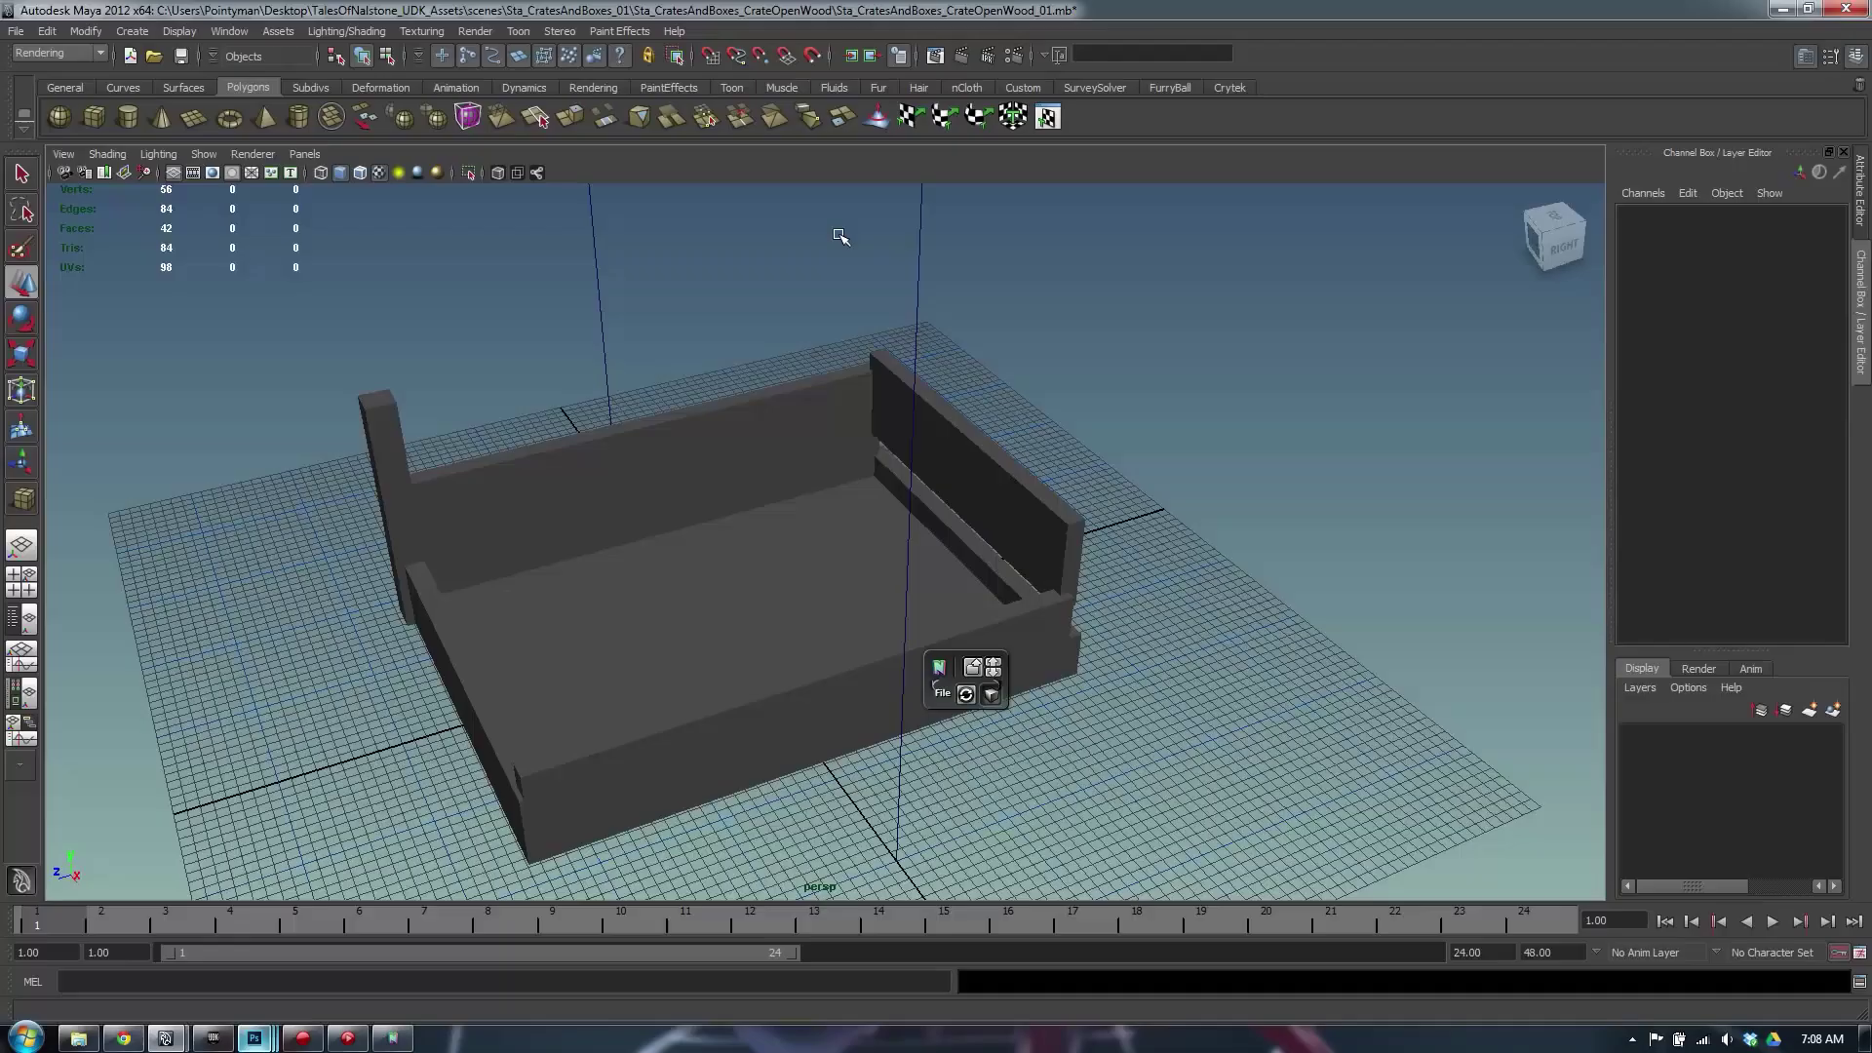
Duplicate the tall corner post and place the copy at the other corner of the same crate end
{"action": "left_click_drag", "start_coordinate": [835, 229], "coordinate": [1010, 451], "text": "alt"}
{"action": "left_click", "coordinate": [868, 417]}
{"action": "left_click", "coordinate": [532, 719]}
{"action": "left_click", "coordinate": [605, 539]}
{"action": "left_click_drag", "start_coordinate": [761, 561], "coordinate": [777, 582], "text": "alt"}
{"action": "left_click", "coordinate": [777, 582]}
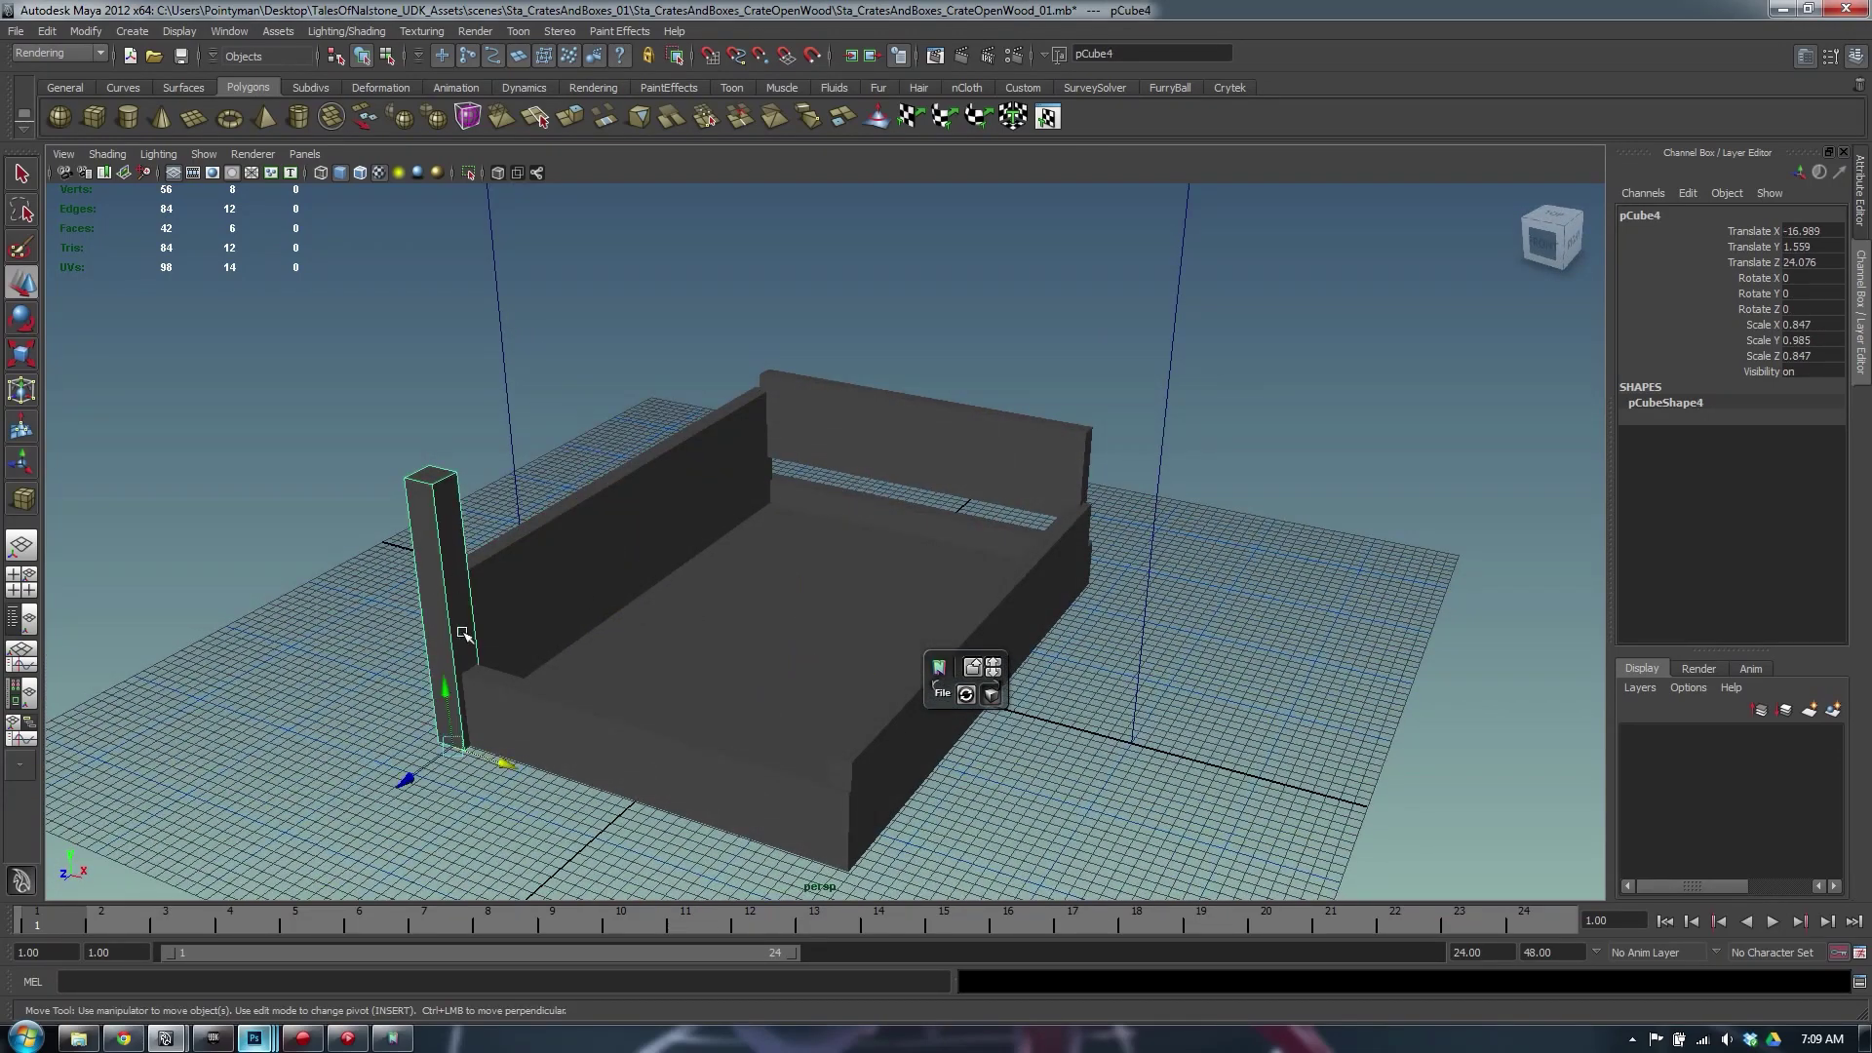
{"action": "middle_click_drag", "start_coordinate": [845, 856], "coordinate": [834, 878]}
Duplicate both corner posts and move the copies to the opposite end of the crate, at about Z -24.5
{"action": "left_click_drag", "start_coordinate": [1102, 669], "coordinate": [852, 474], "text": "alt"}
{"action": "key", "text": "f"}
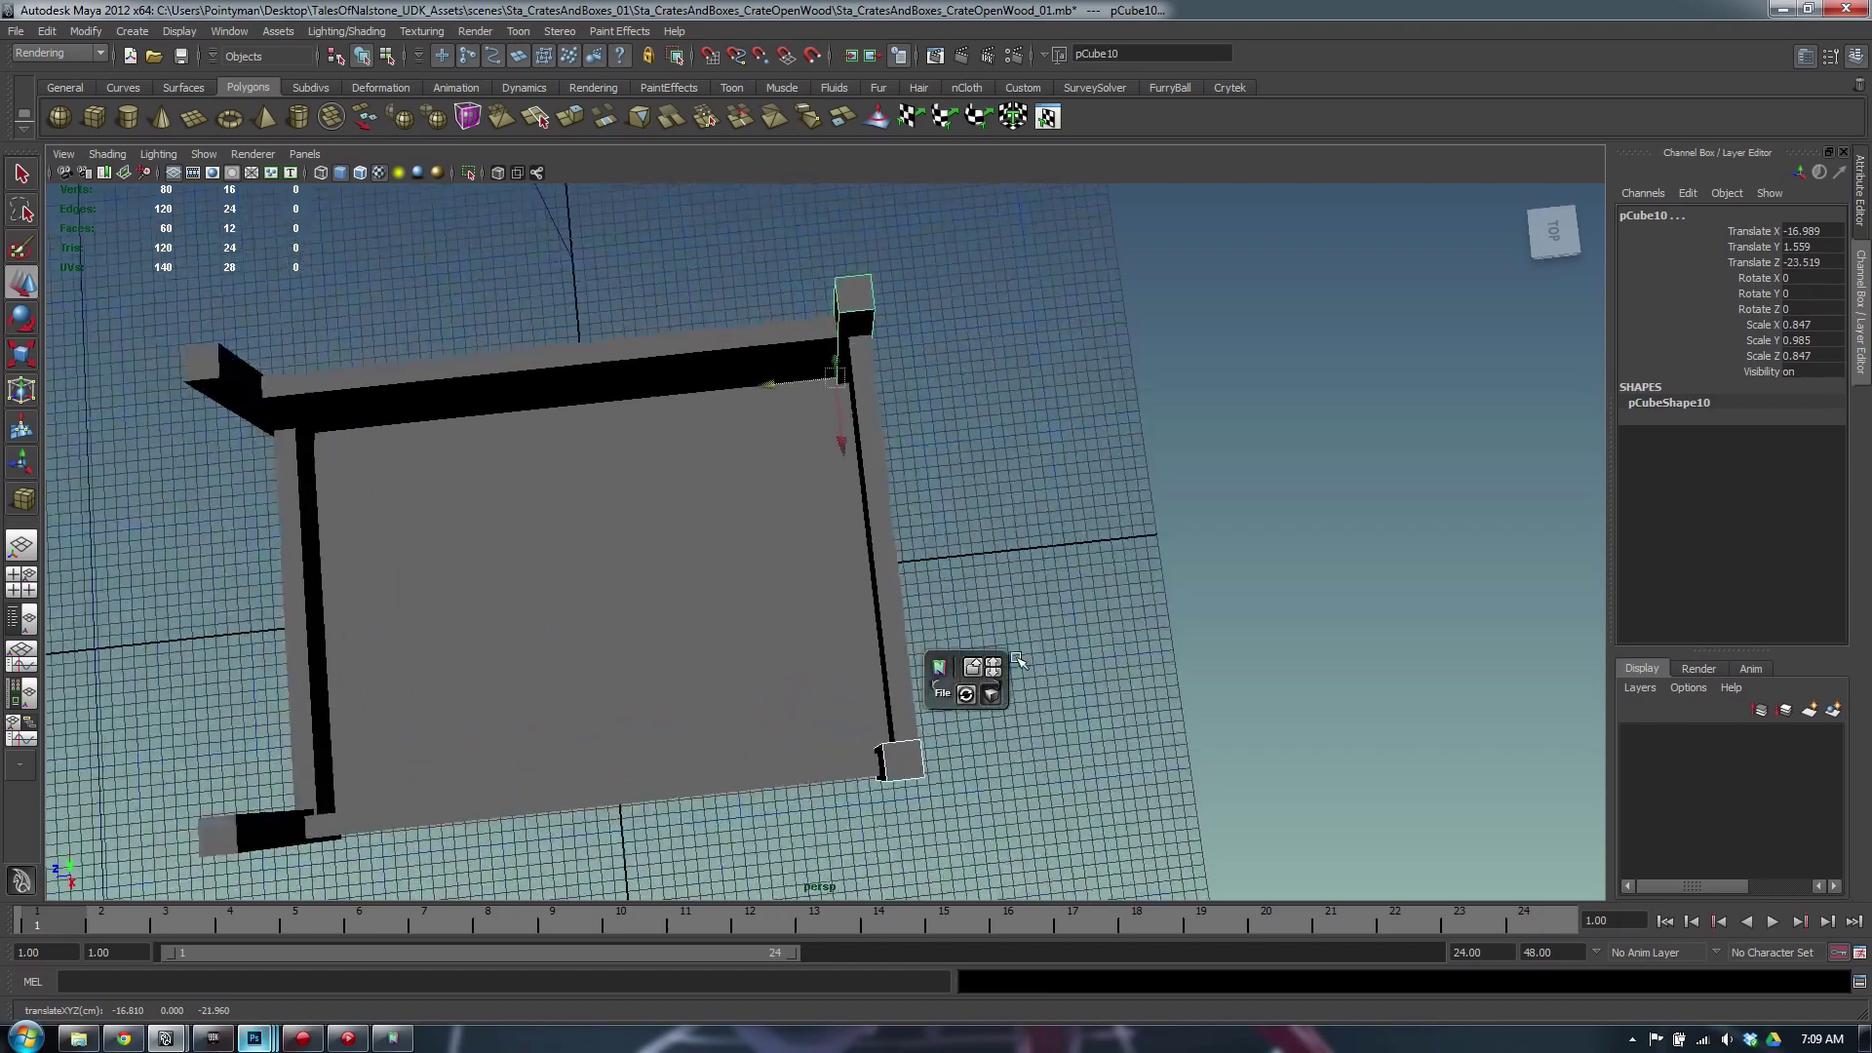
{"action": "left_click_drag", "start_coordinate": [935, 580], "coordinate": [955, 524], "text": "alt"}
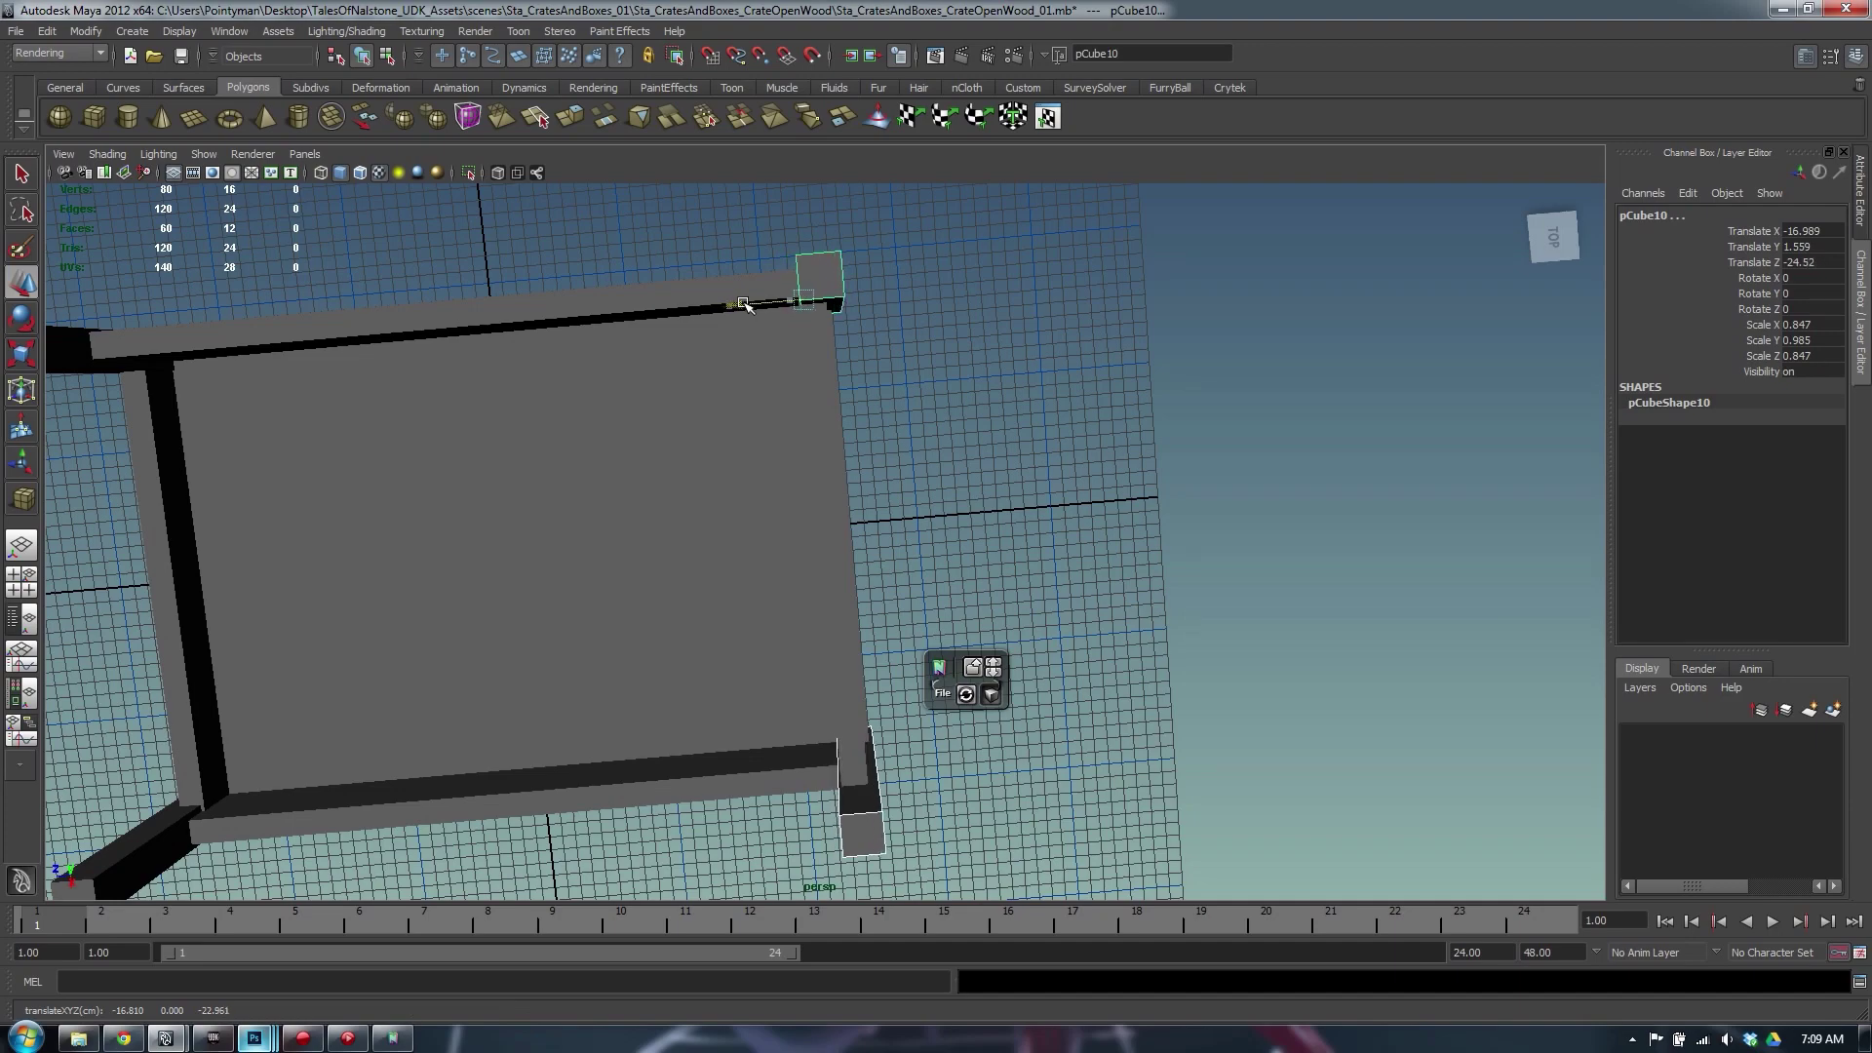
{"action": "left_click_drag", "start_coordinate": [798, 393], "coordinate": [751, 526], "text": "alt"}
Shift the upper end board between the new corner posts to about Z -23.92 and save the scene
{"action": "left_click", "coordinate": [854, 565]}
{"action": "left_click", "coordinate": [840, 653], "text": "shift"}
{"action": "right_click_drag", "start_coordinate": [975, 566], "coordinate": [1244, 571], "text": "alt"}
{"action": "left_click_drag", "start_coordinate": [1244, 571], "coordinate": [1068, 498], "text": "alt"}
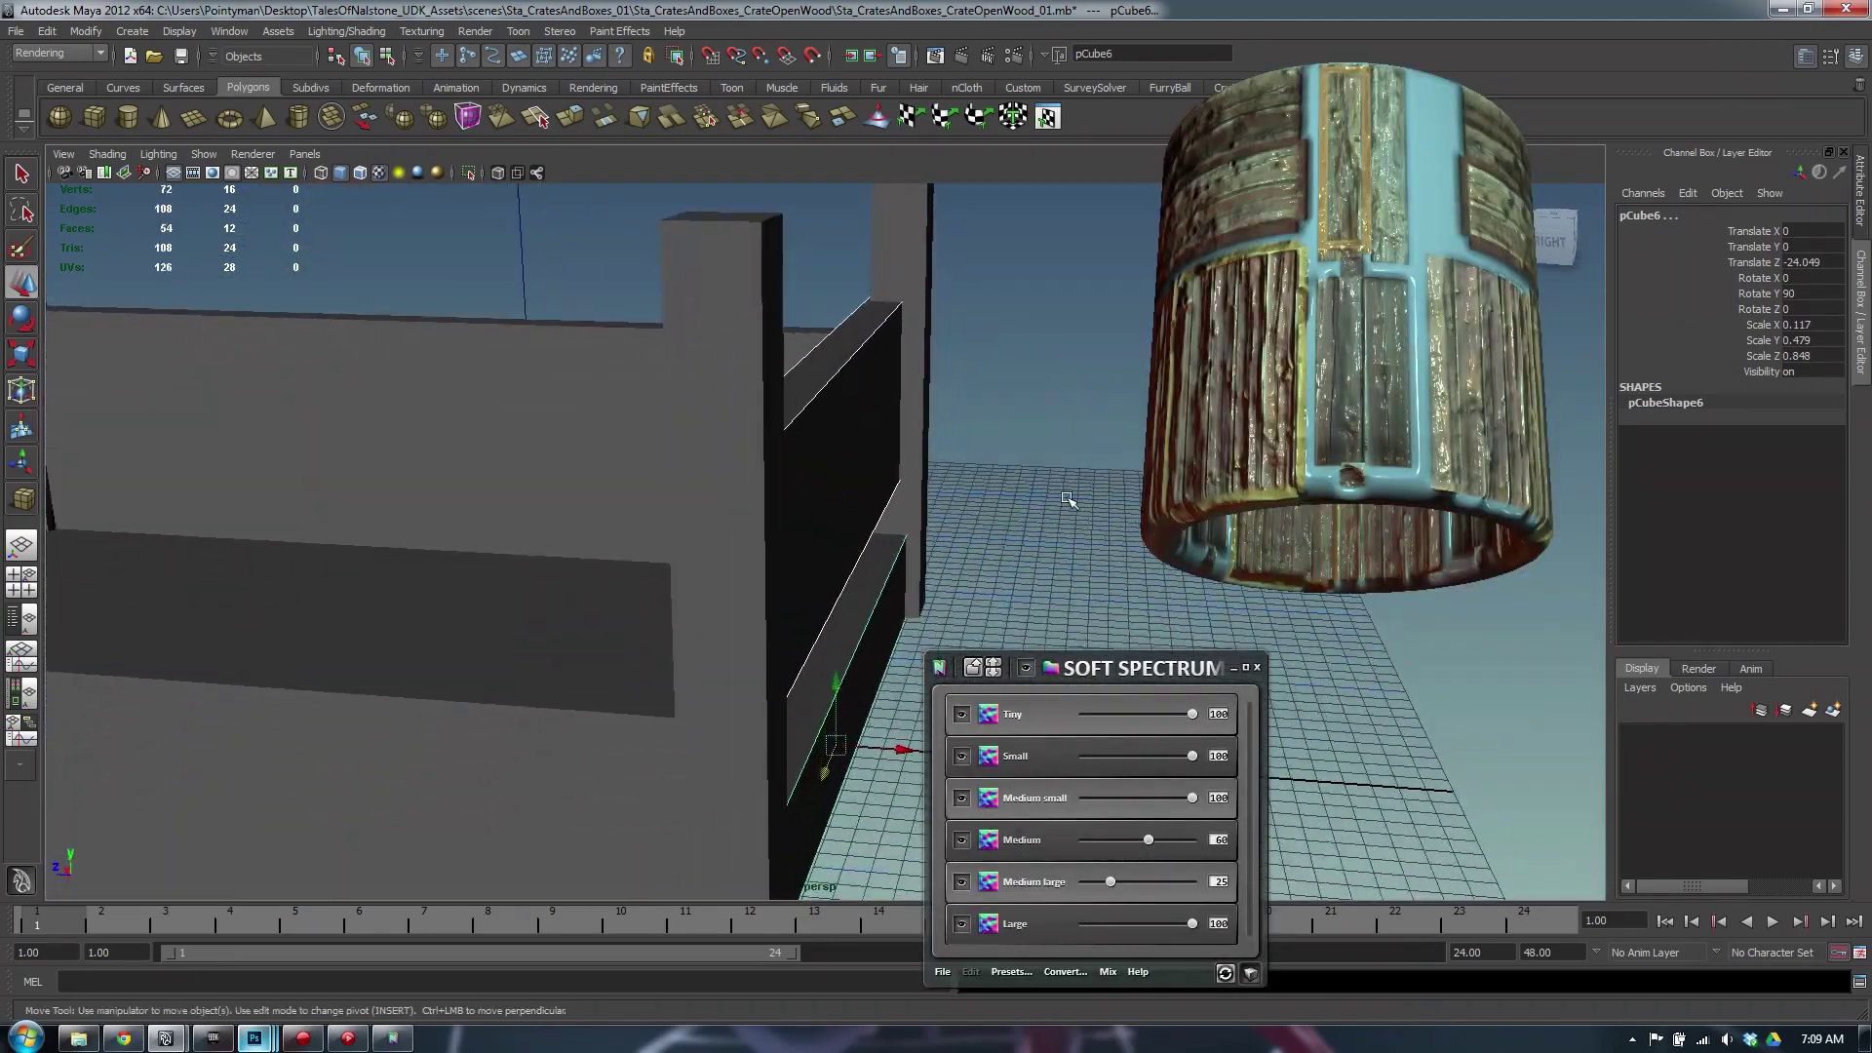
{"action": "left_click", "coordinate": [892, 746]}
{"action": "left_click", "coordinate": [844, 536]}
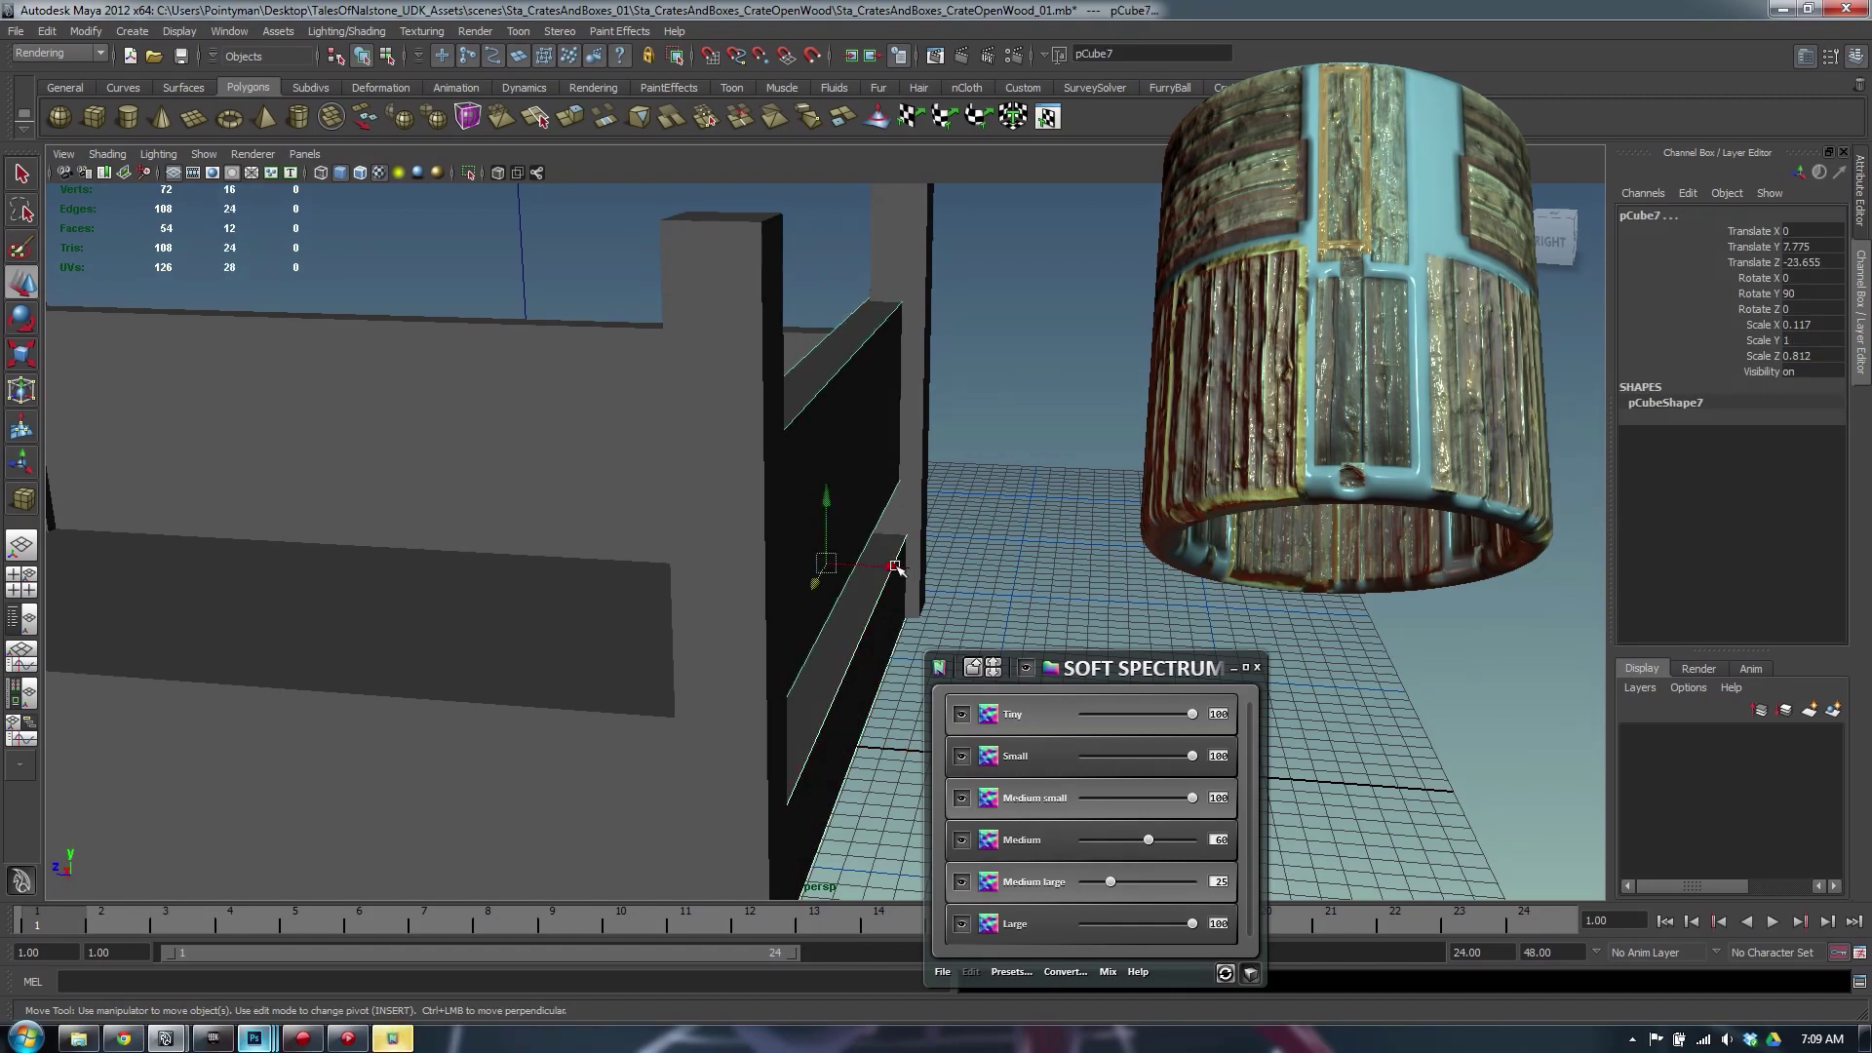
{"action": "left_click_drag", "start_coordinate": [895, 568], "coordinate": [902, 563]}
{"action": "left_click", "coordinate": [1004, 419]}
{"action": "left_click_drag", "start_coordinate": [1004, 420], "coordinate": [624, 446], "text": "alt"}
{"action": "key", "text": "q"}
{"action": "left_click", "coordinate": [815, 485]}
{"action": "key", "text": "ctrl+s"}
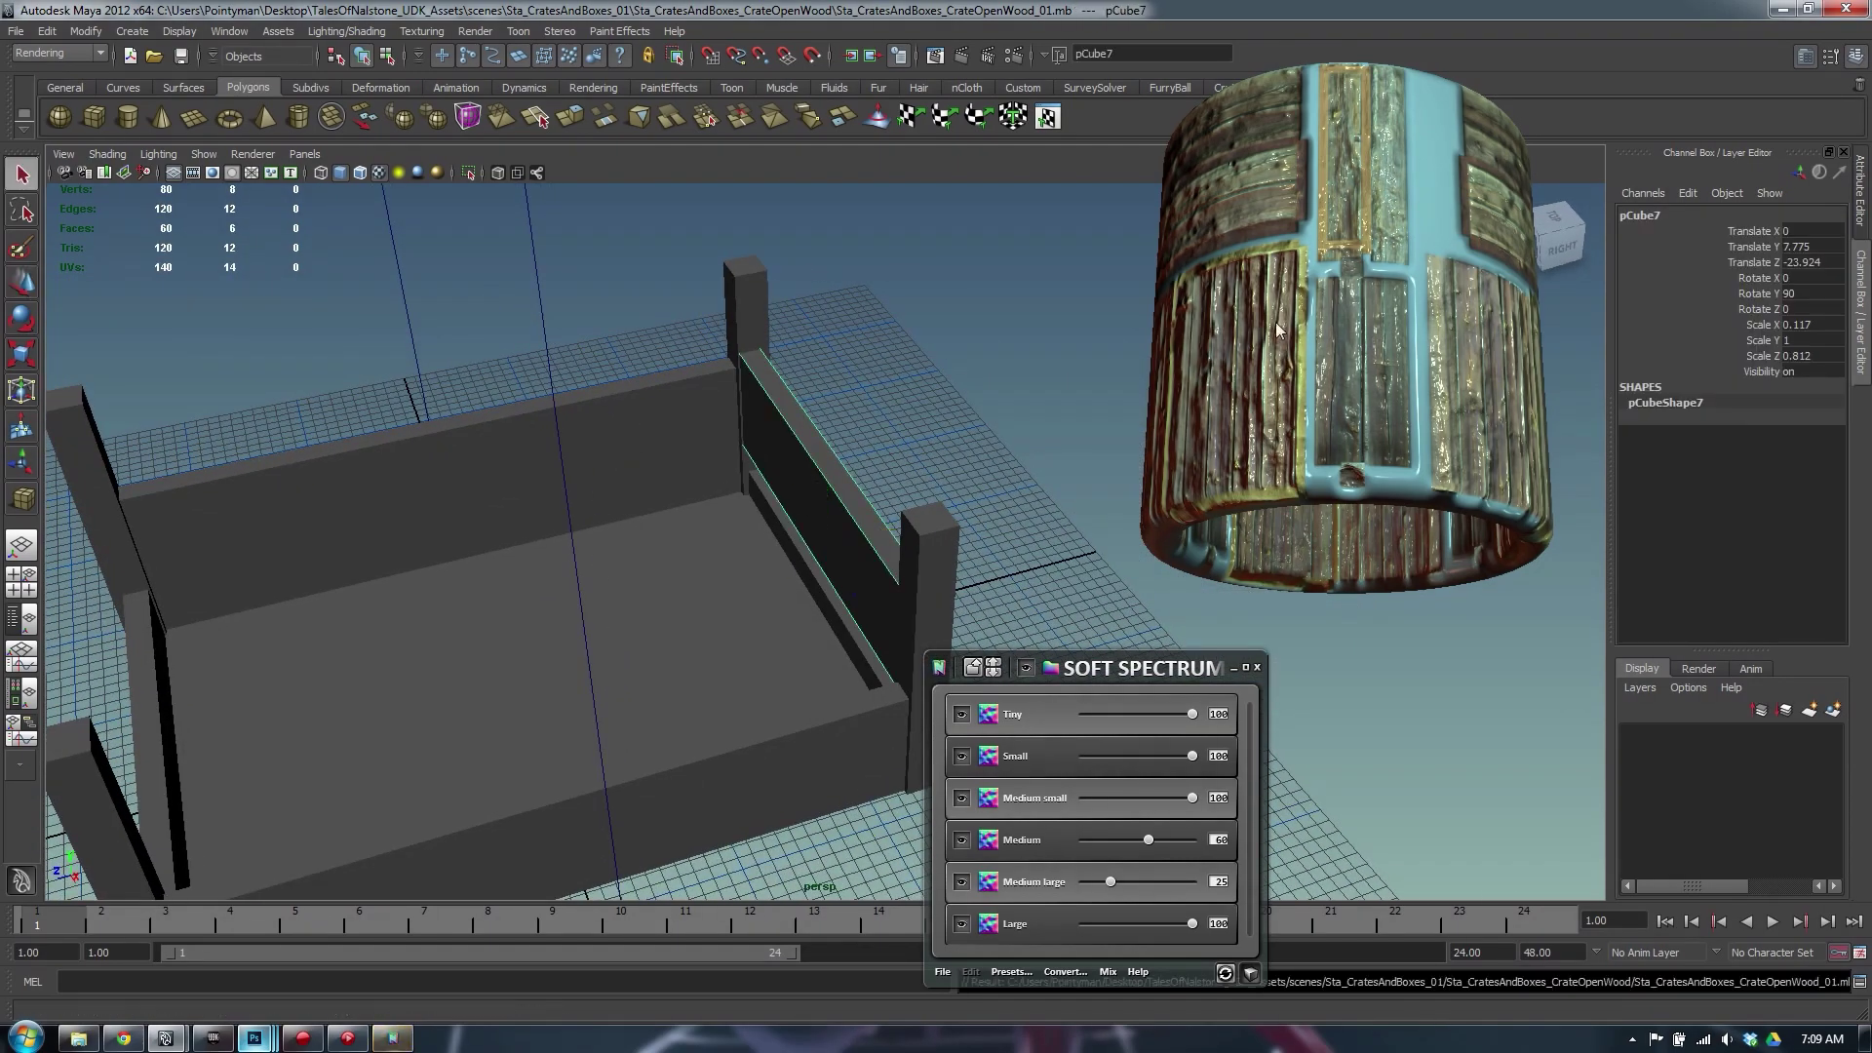
Switch to Photoshop and examine the normal map on the nDo2 preview cylinder from different angles and under different lighting
{"action": "key", "text": "alt+Tab"}
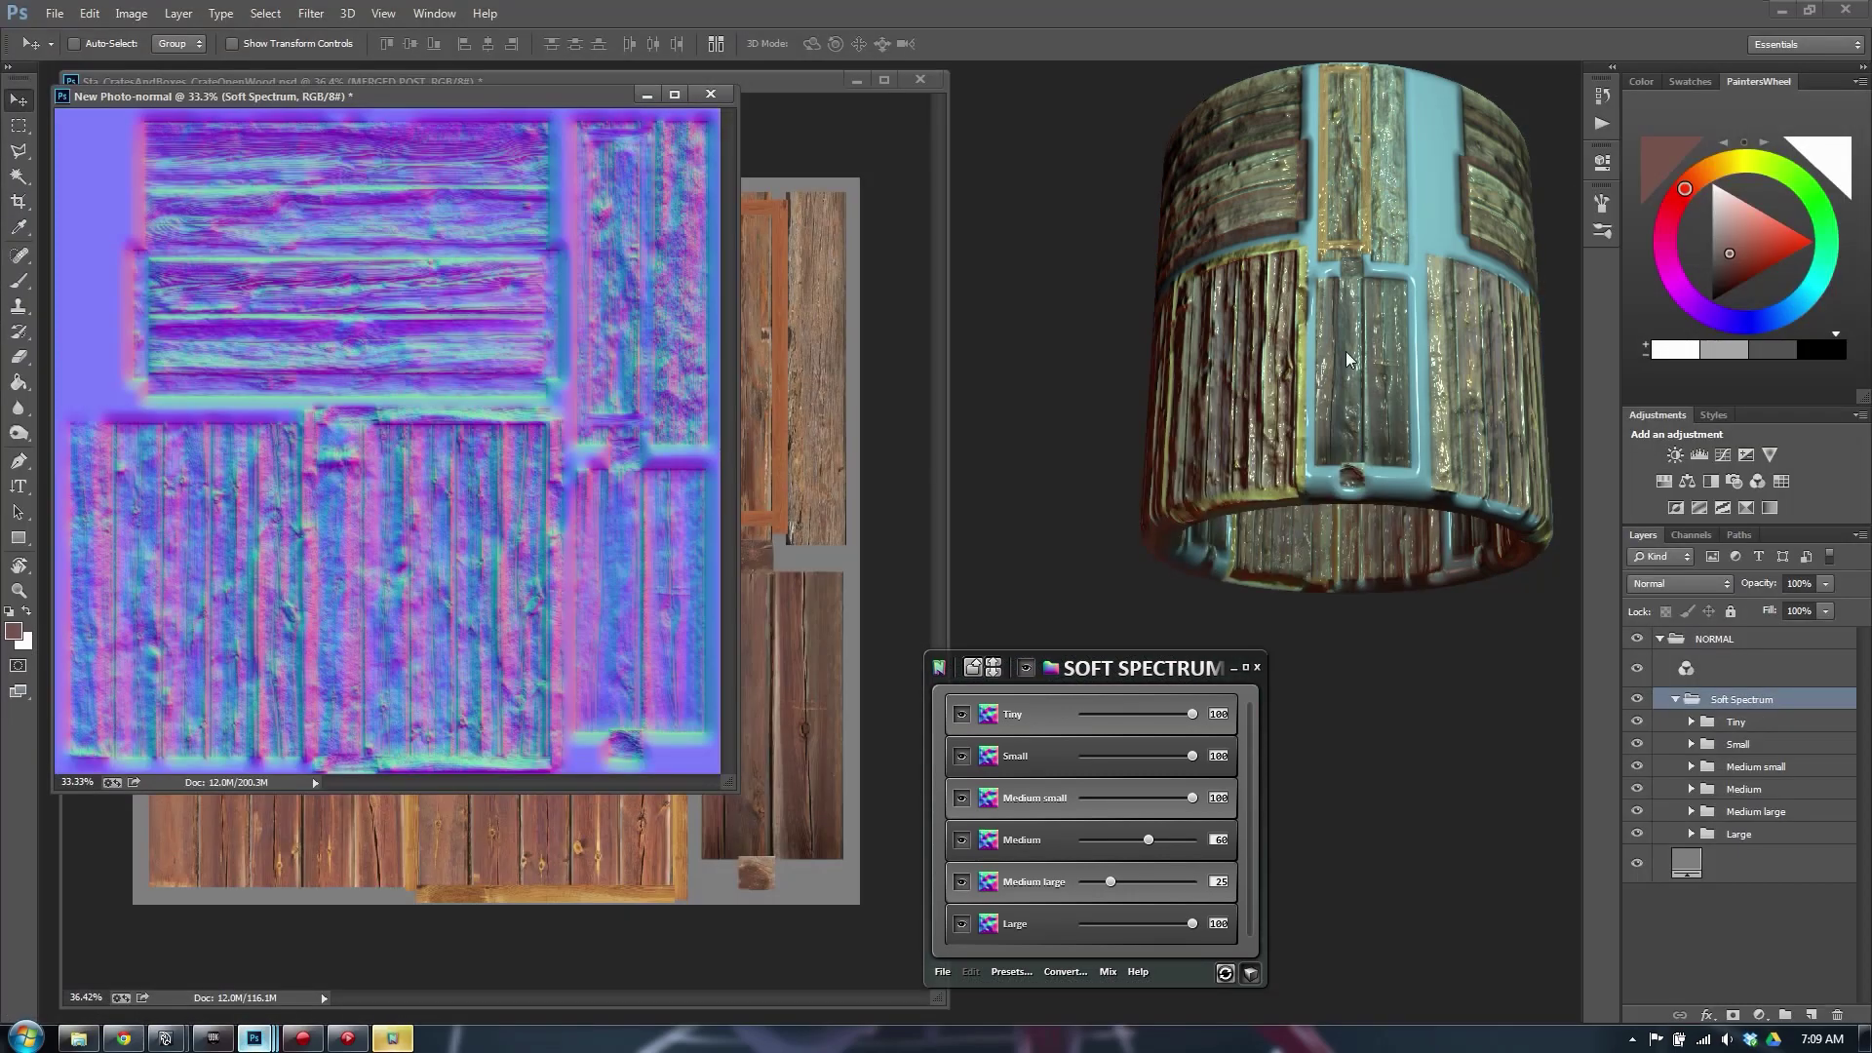
{"action": "left_click_drag", "start_coordinate": [1348, 359], "coordinate": [1312, 388]}
{"action": "scroll", "coordinate": [1304, 390], "scroll_direction": "up", "scroll_amount": 3}
{"action": "scroll", "coordinate": [1297, 388], "scroll_direction": "down", "scroll_amount": 2}
{"action": "right_click_drag", "start_coordinate": [1292, 398], "coordinate": [1275, 363]}
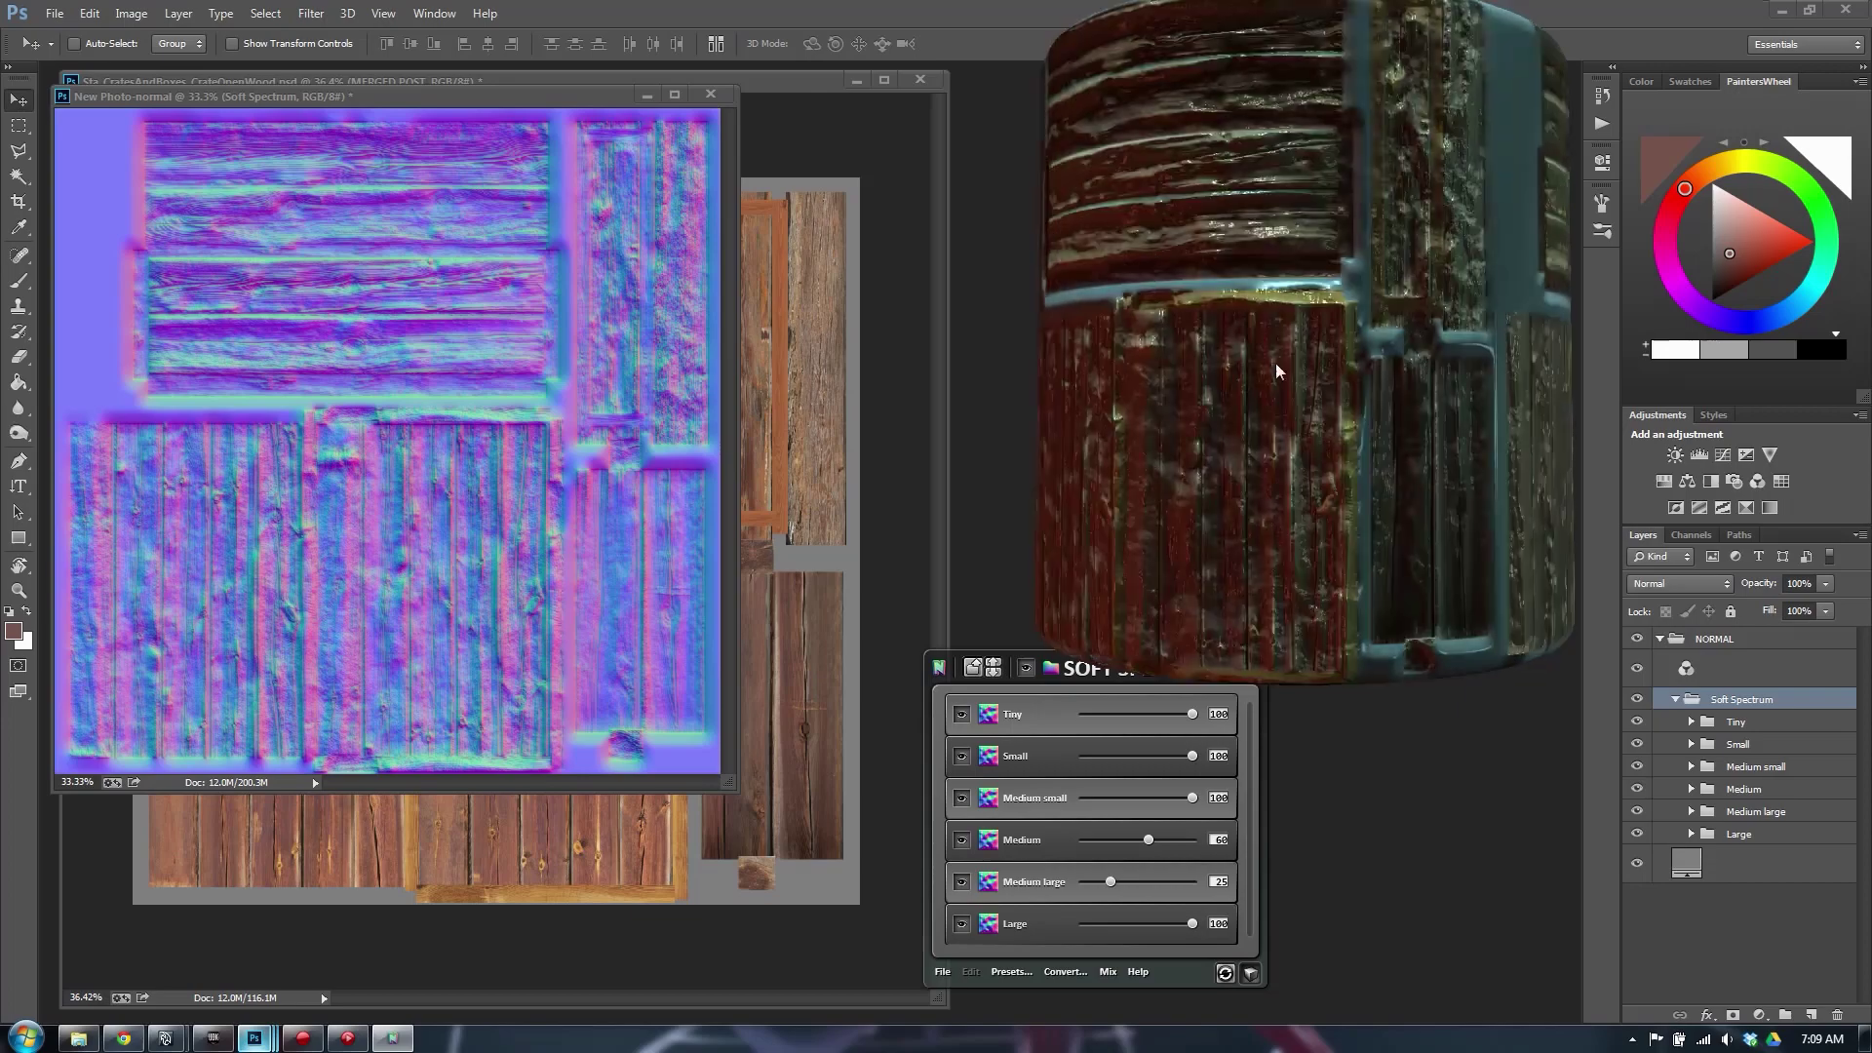
{"action": "left_click_drag", "start_coordinate": [1276, 363], "coordinate": [1441, 208]}
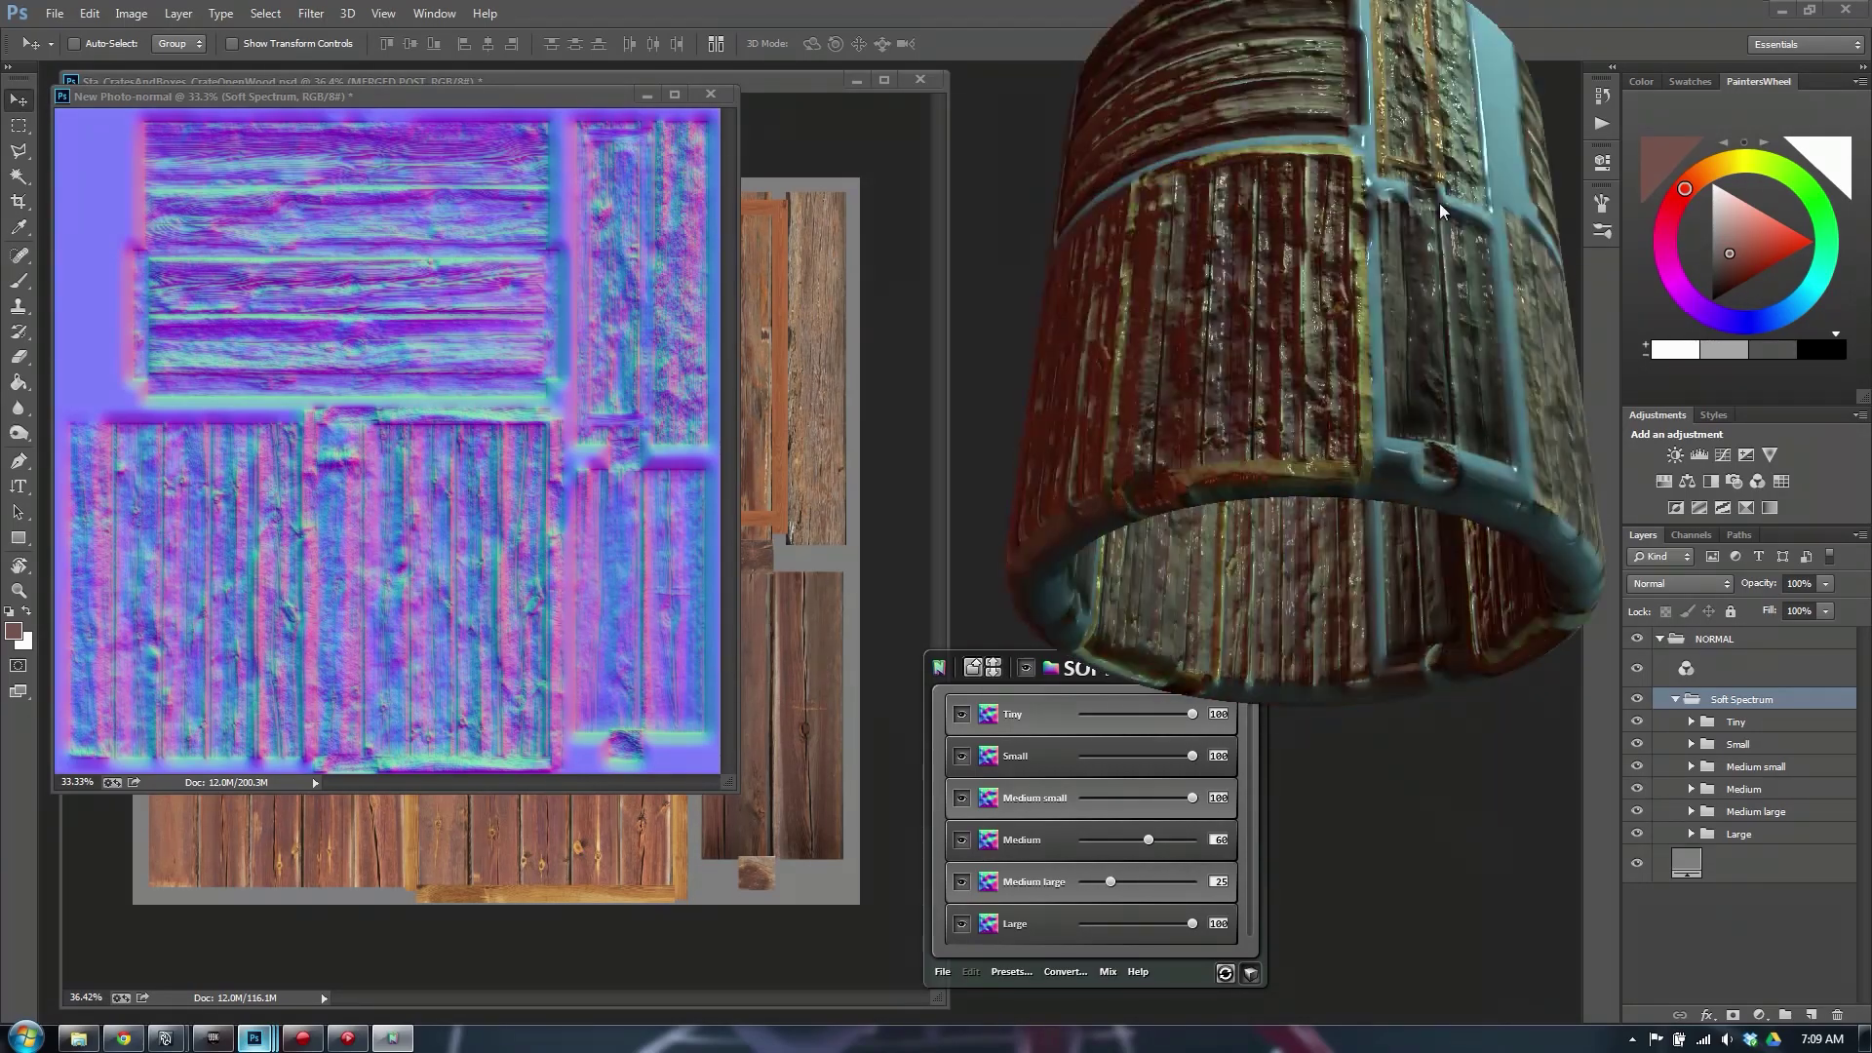
{"action": "right_click_drag", "start_coordinate": [1441, 204], "coordinate": [1380, 204]}
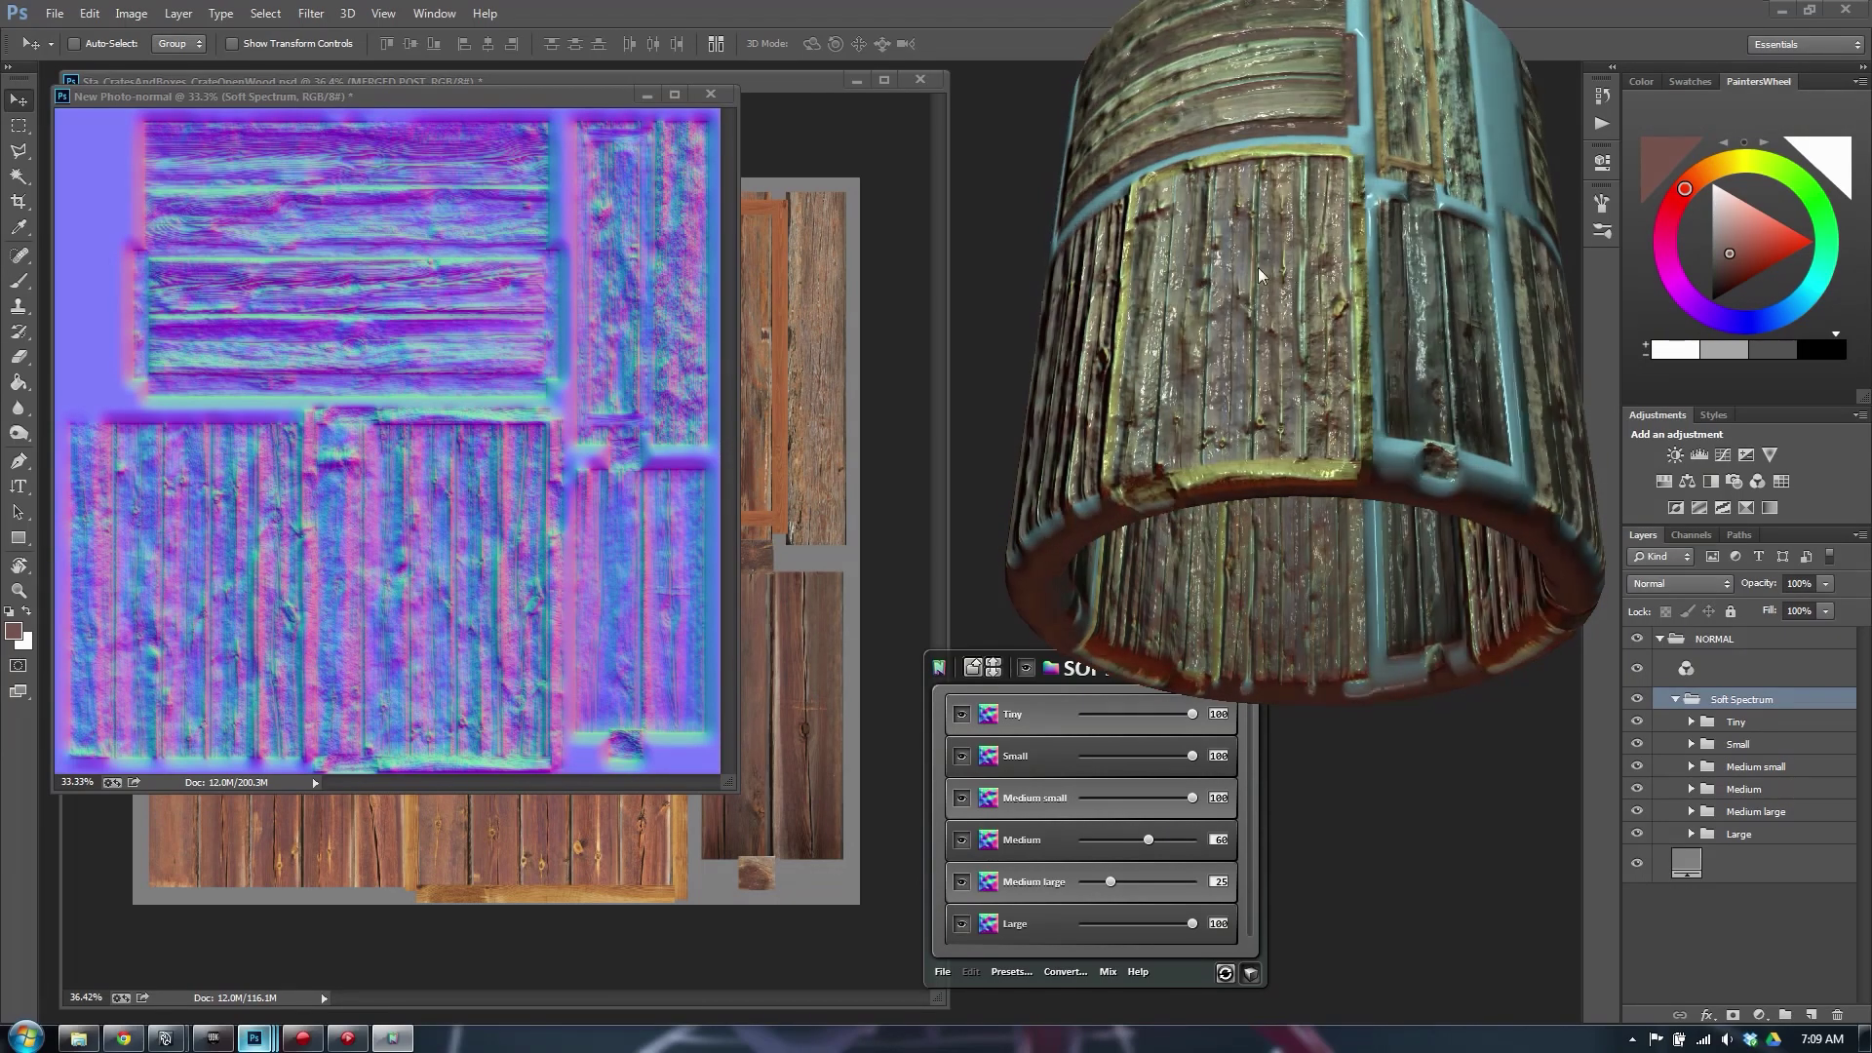
Change the nDo2 preview mesh to a cube and rotate and reposition it to show the plank textures
{"action": "right_click", "coordinate": [1303, 187]}
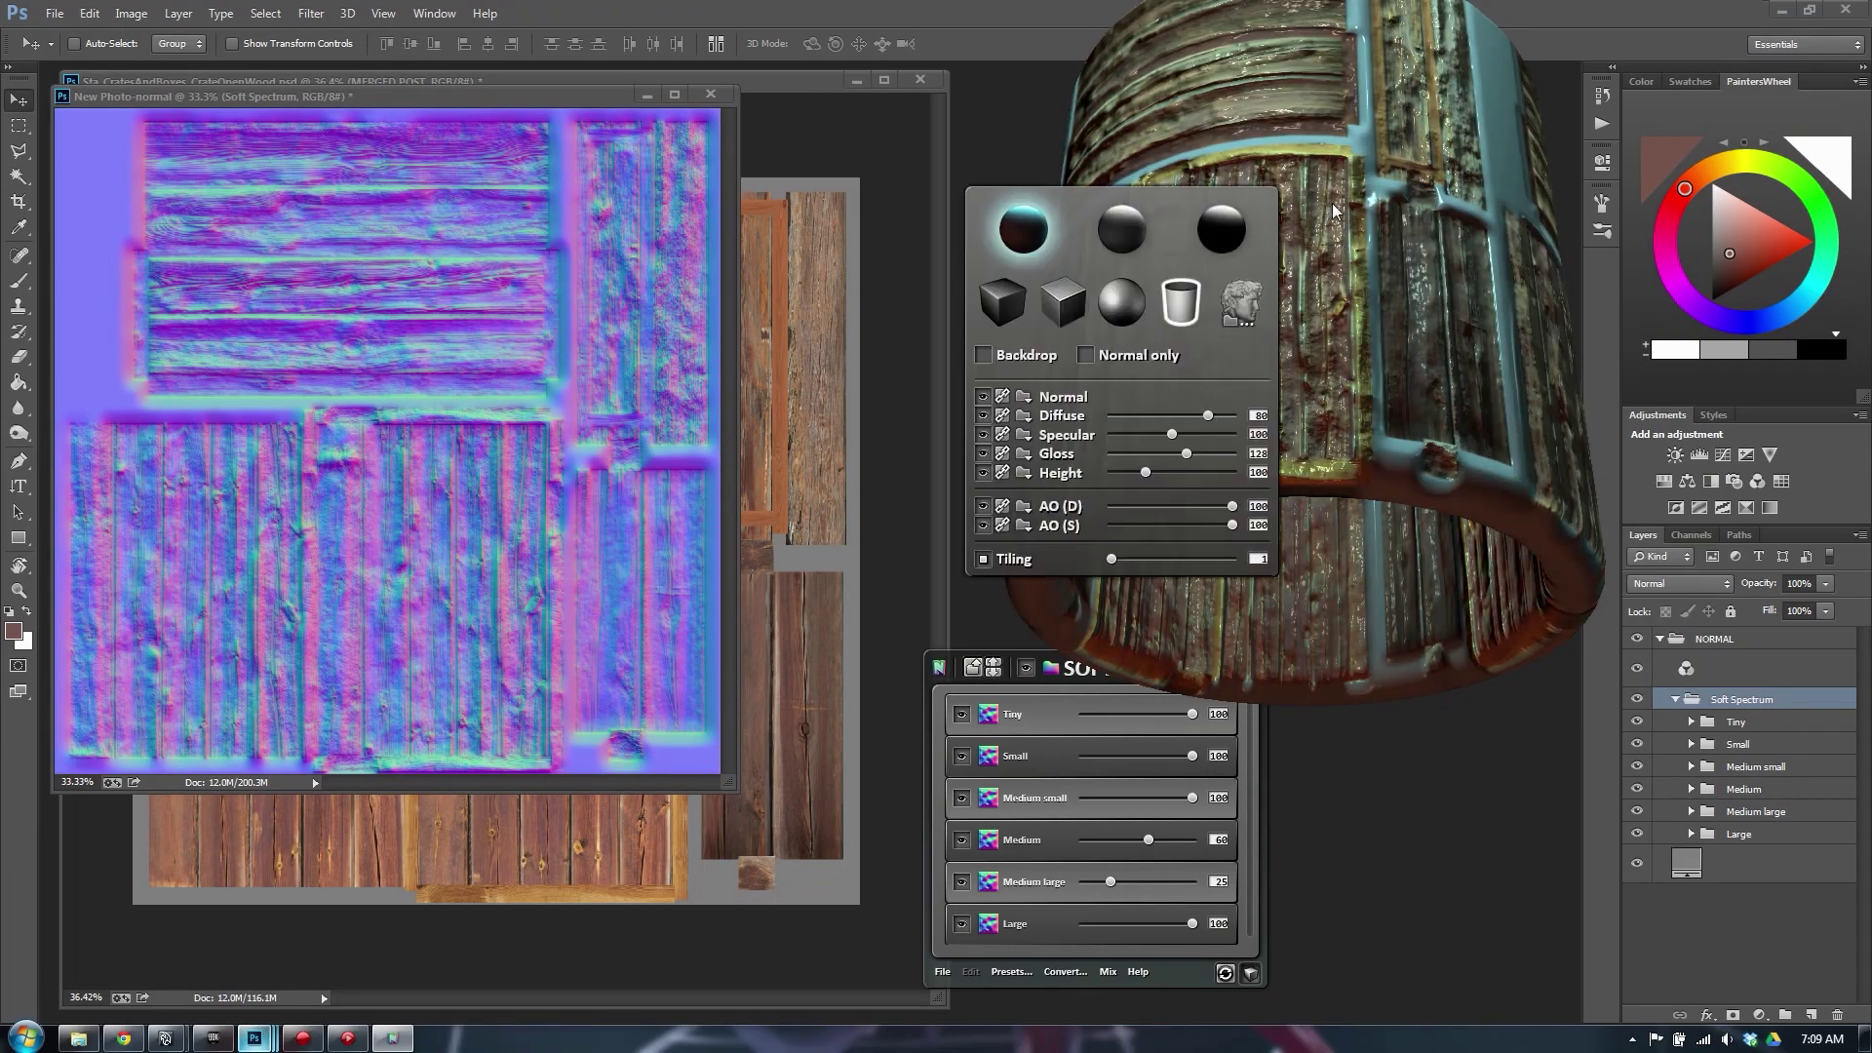
{"action": "left_click", "coordinate": [990, 318]}
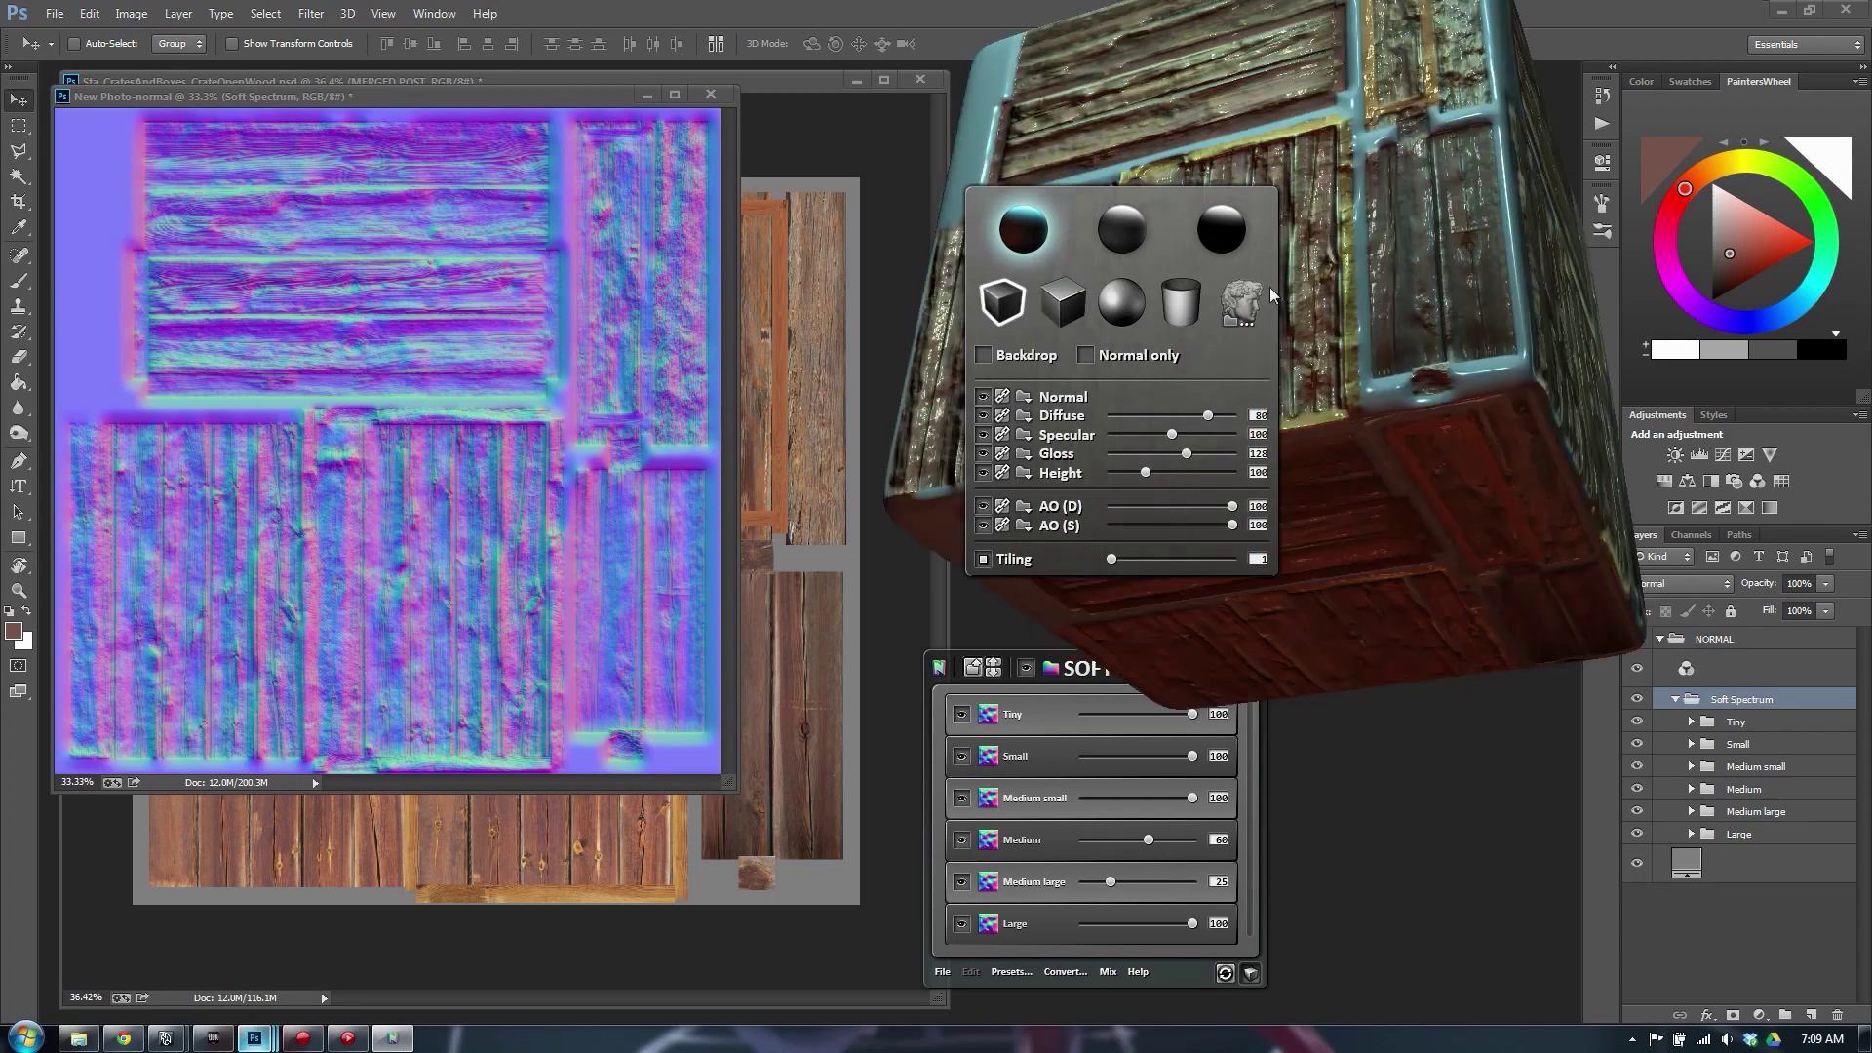
{"action": "left_click", "coordinate": [1338, 160]}
{"action": "left_click_drag", "start_coordinate": [1247, 184], "coordinate": [1211, 207]}
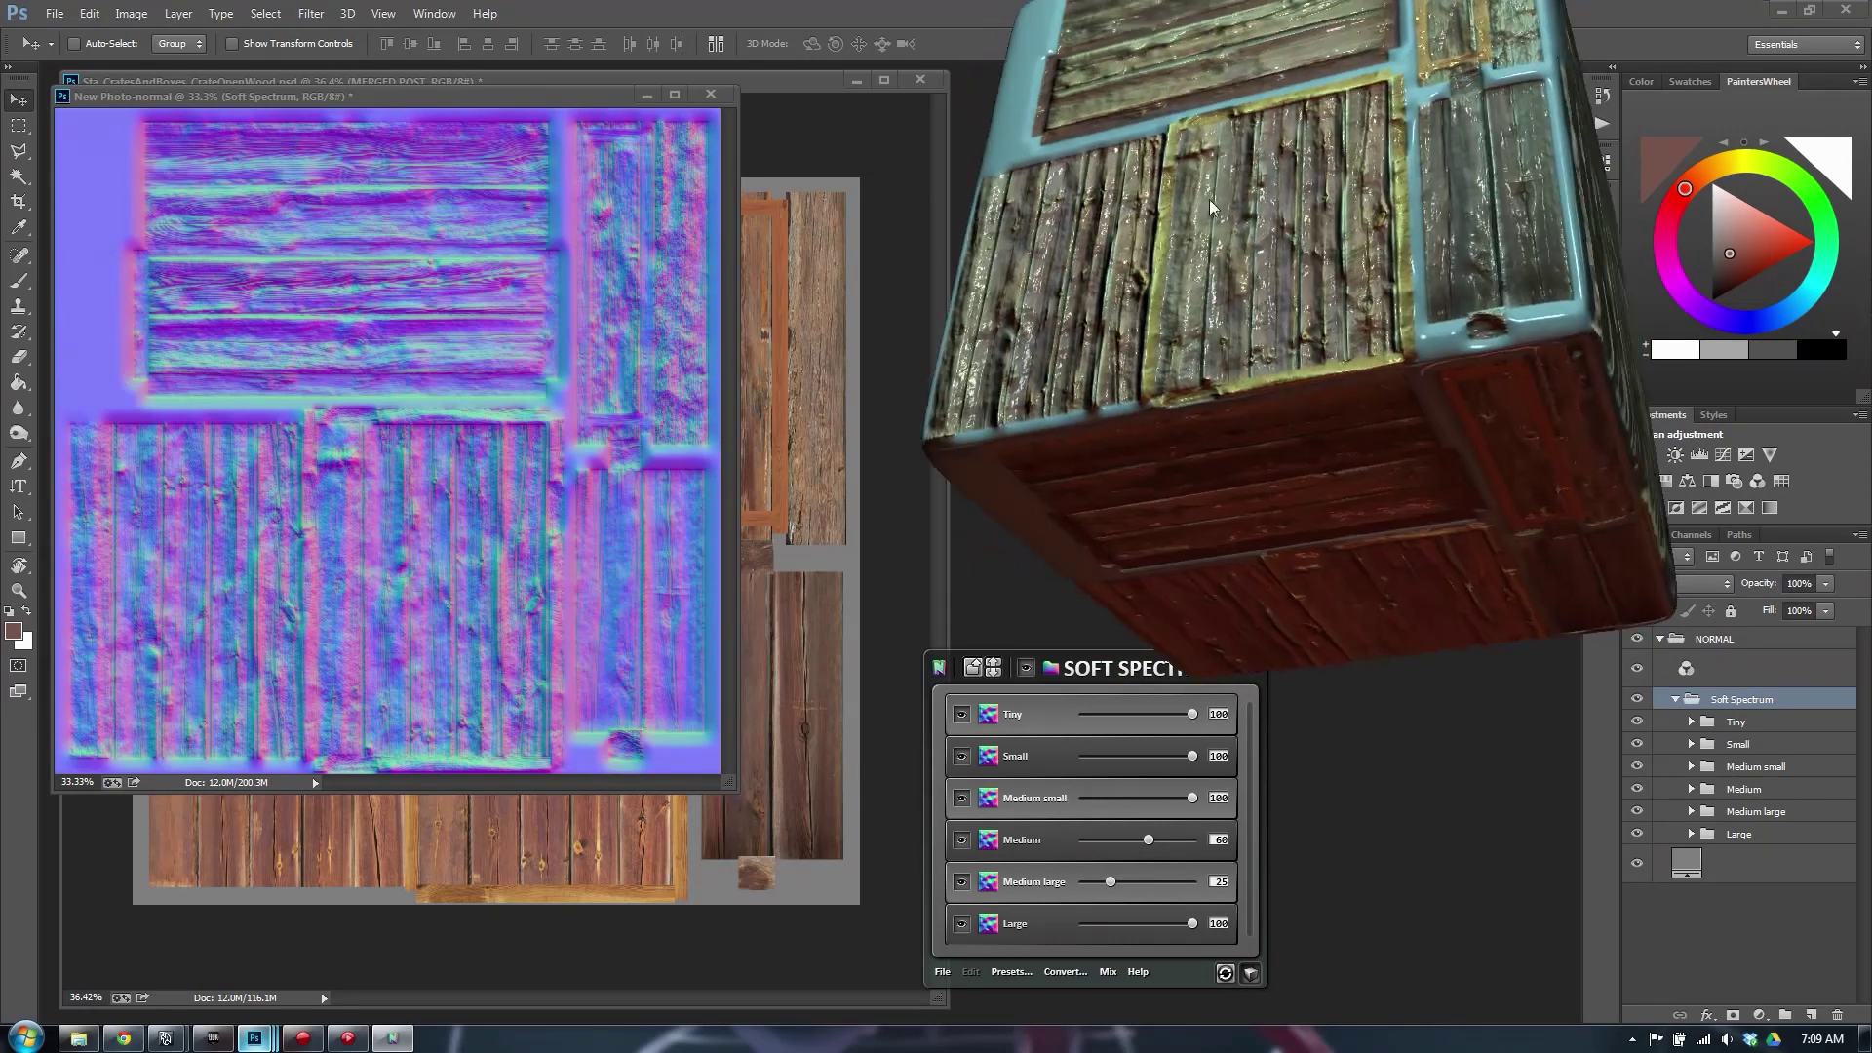
{"action": "left_click_drag", "start_coordinate": [1077, 673], "coordinate": [1387, 326]}
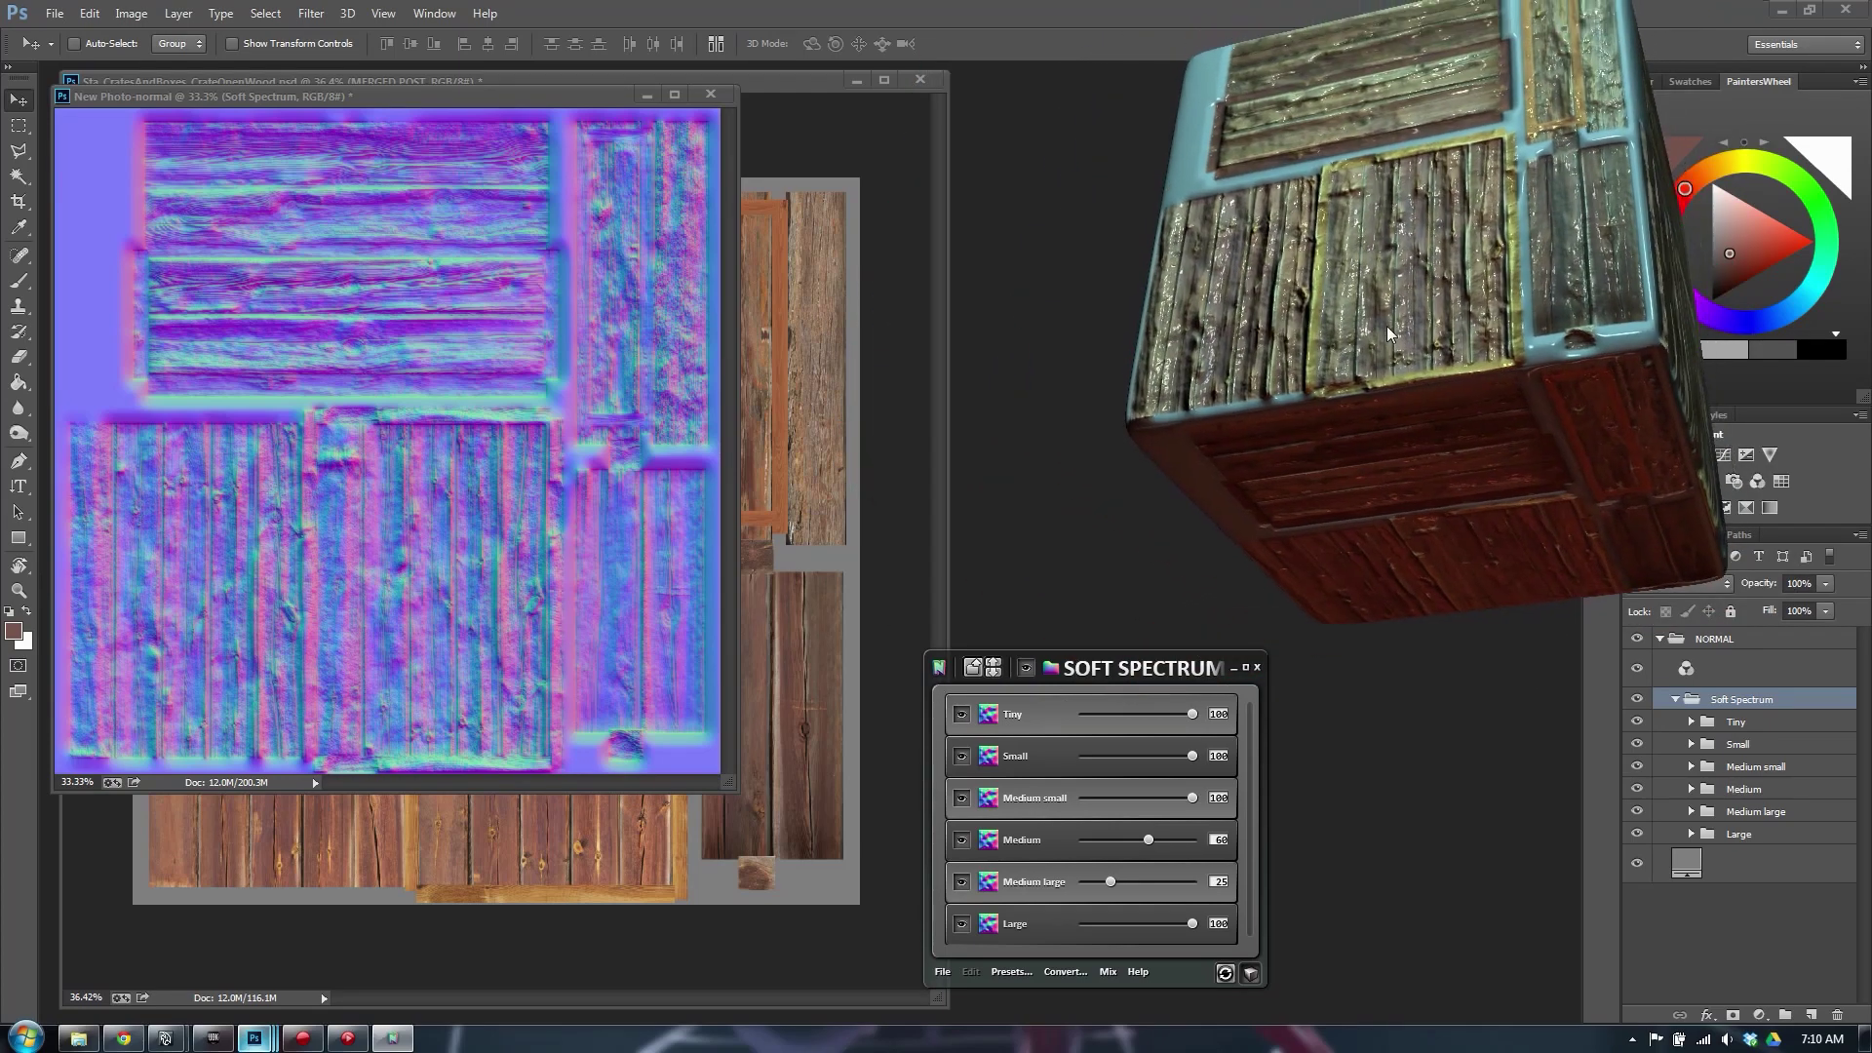
Reduce the Soft Spectrum opacities to Medium small 27, Medium 15, Medium large 13 and Large 5, and inspect the planks up close
{"action": "left_click_drag", "start_coordinate": [1168, 669], "coordinate": [1082, 666]}
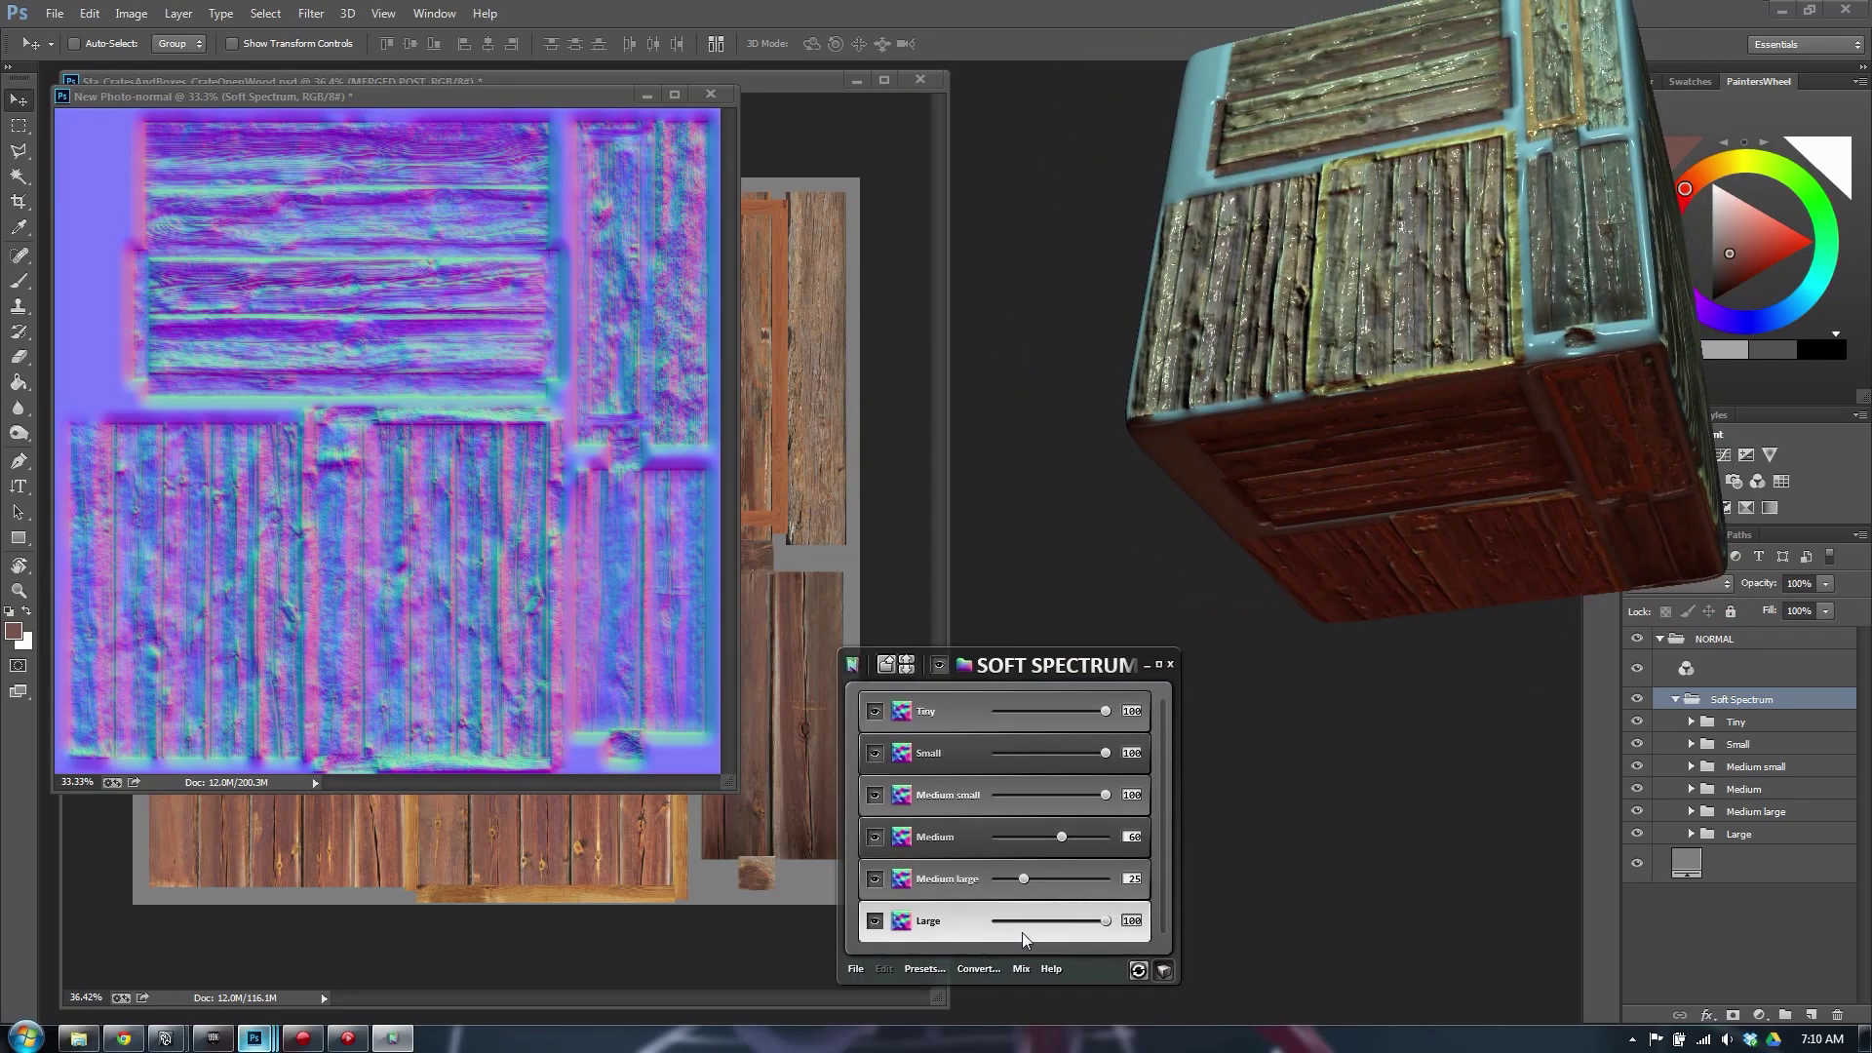
{"action": "left_click_drag", "start_coordinate": [1014, 879], "coordinate": [1011, 879]}
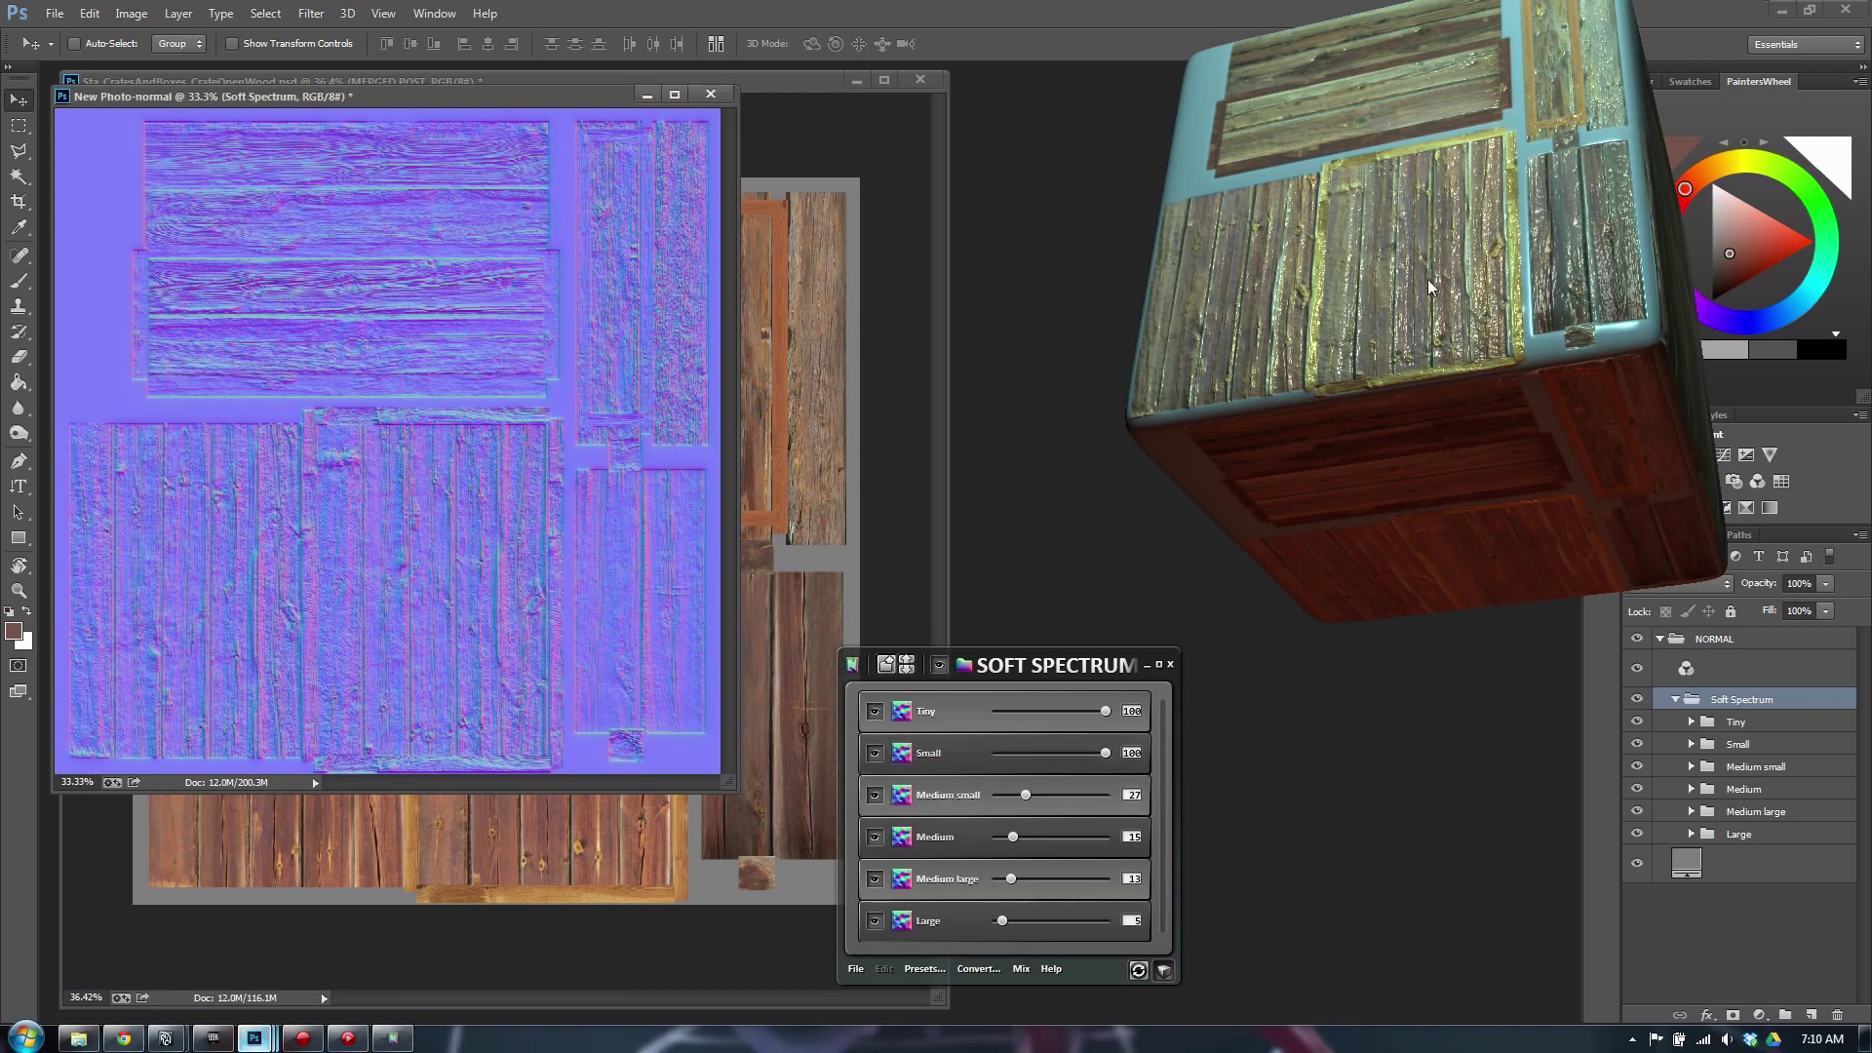
{"action": "left_click_drag", "start_coordinate": [1428, 280], "coordinate": [1384, 326]}
{"action": "scroll", "coordinate": [1384, 326], "scroll_direction": "up", "scroll_amount": 2}
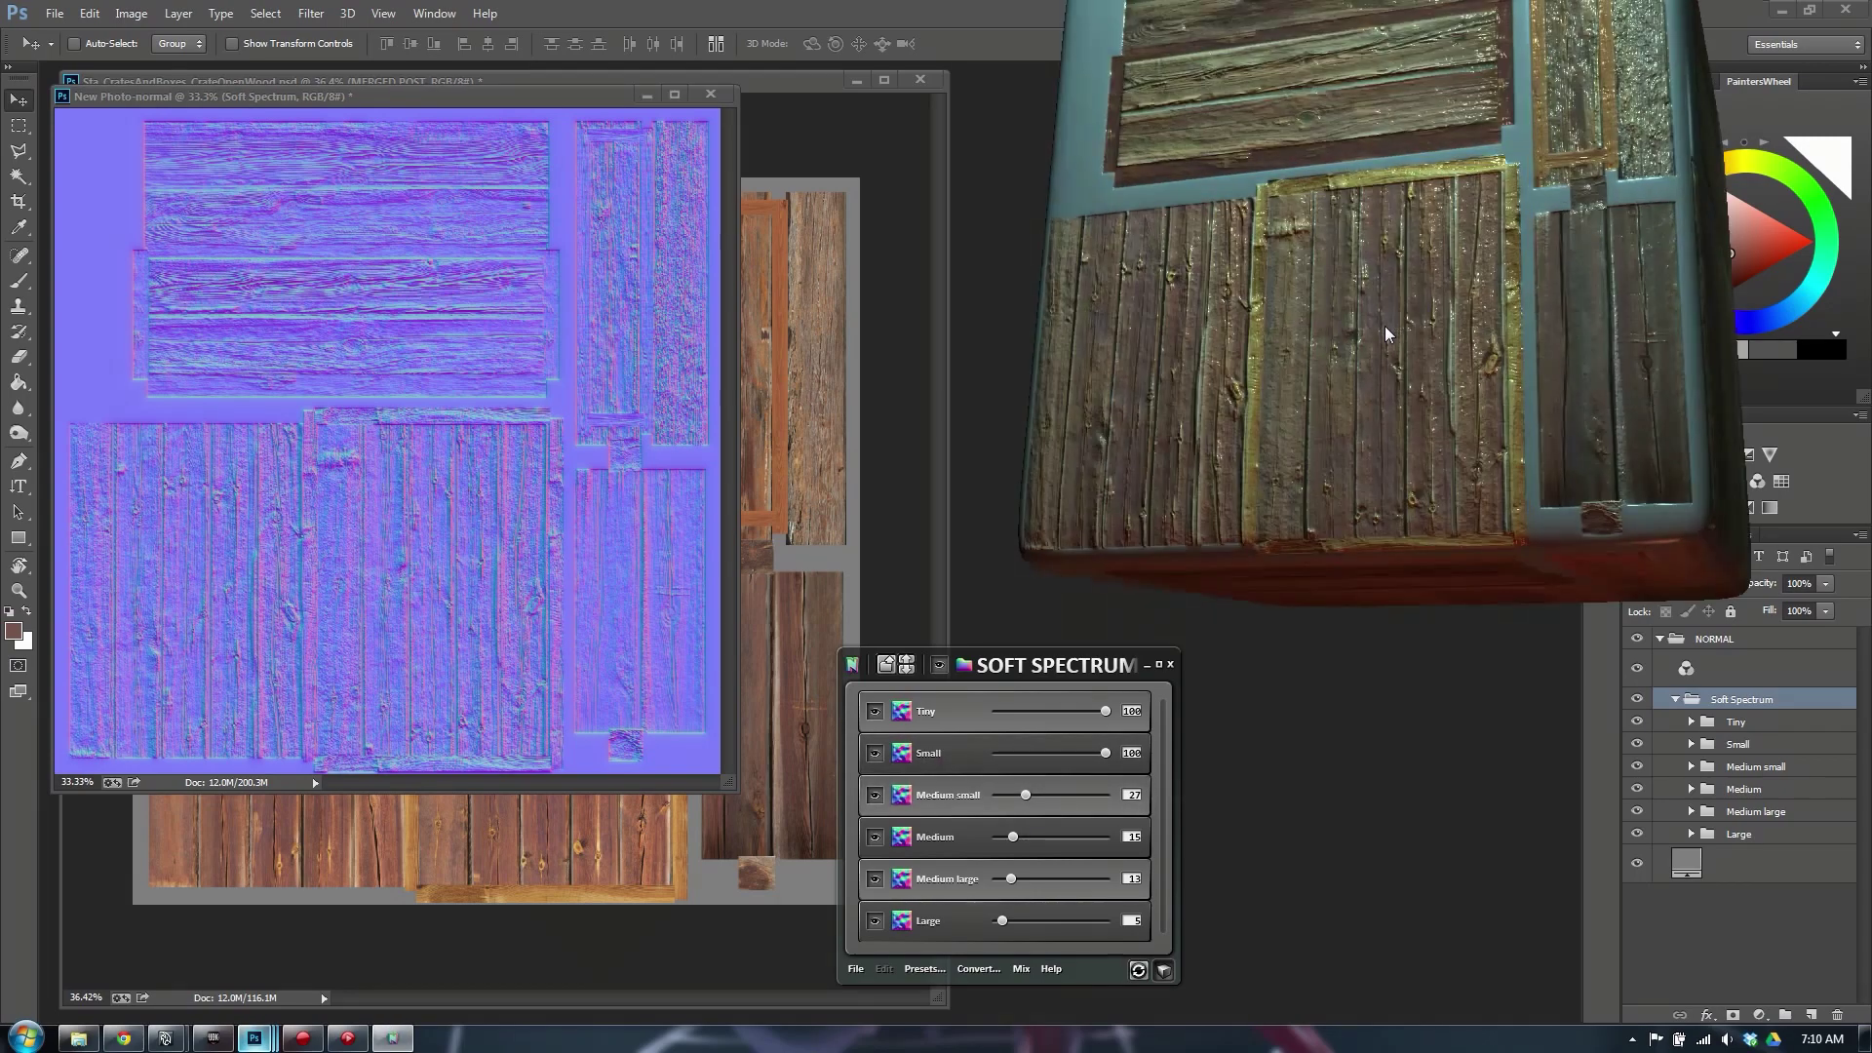
{"action": "scroll", "coordinate": [1384, 325], "scroll_direction": "up", "scroll_amount": 2}
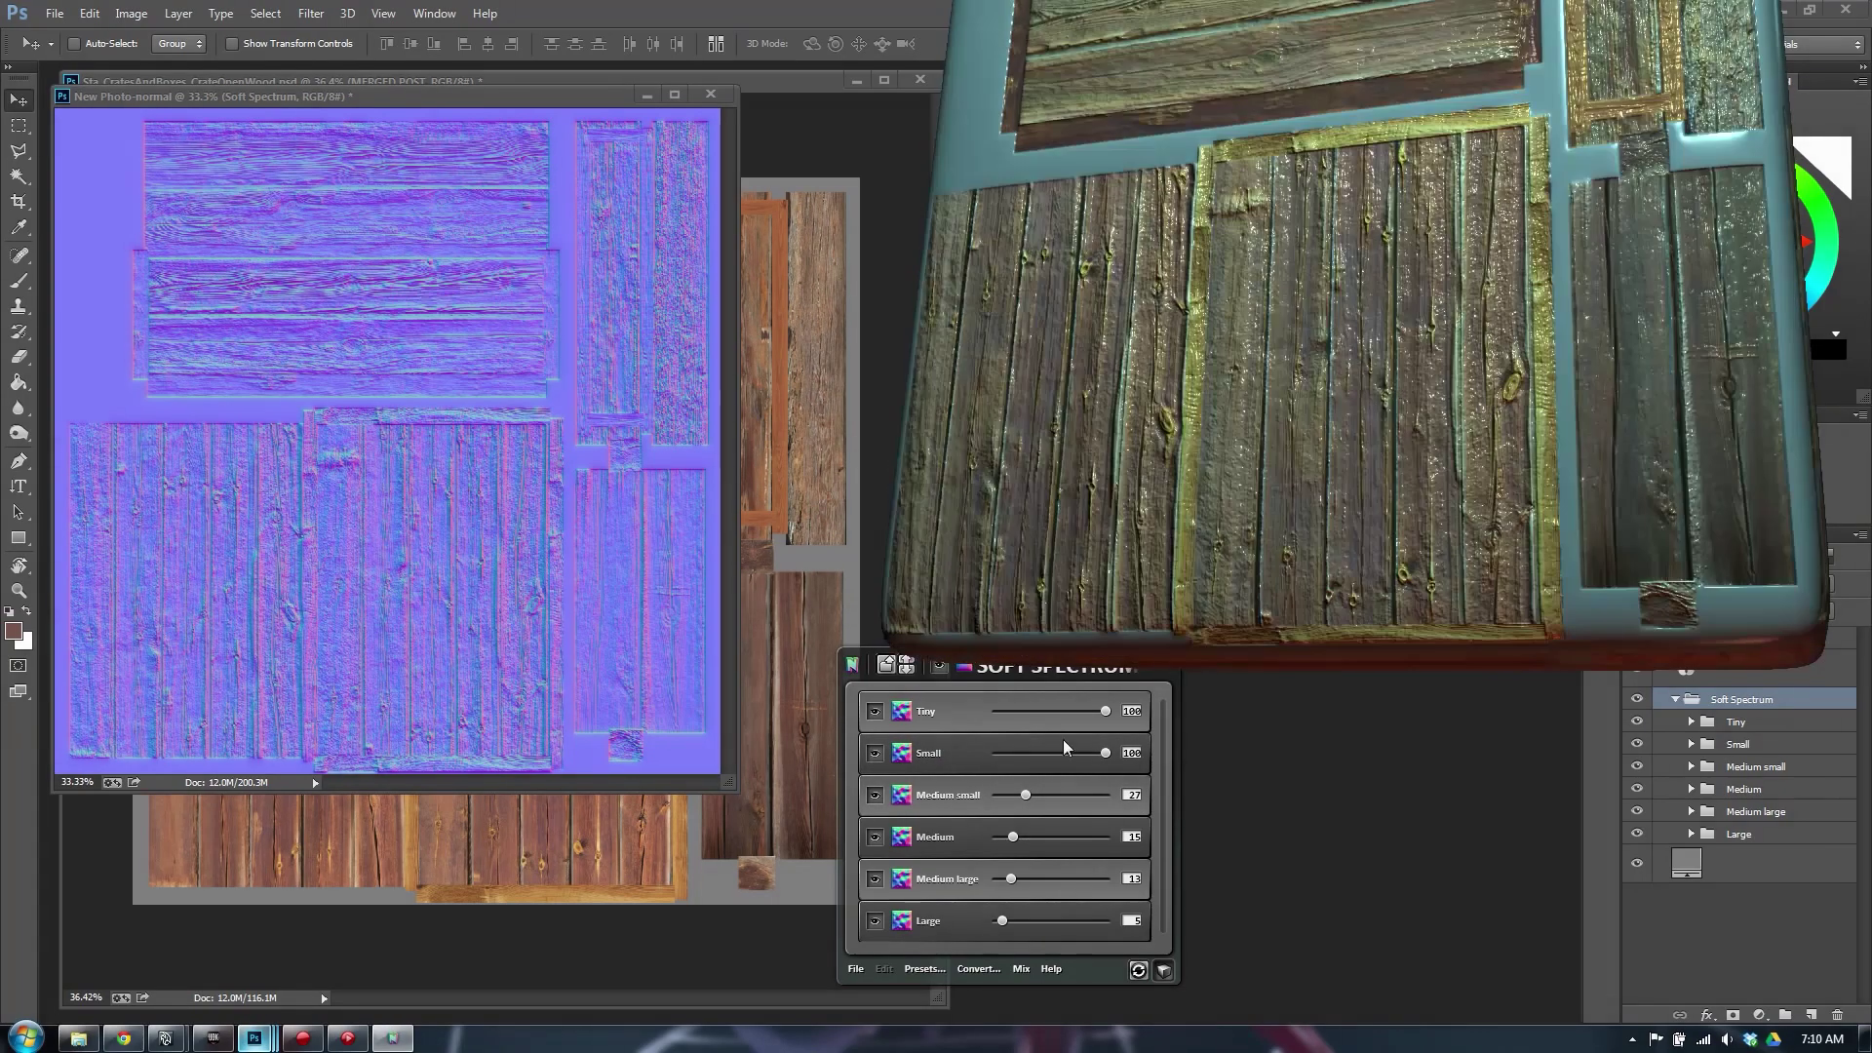
Reduce the Soft Spectrum opacities to Tiny 40 and Small 29 and check the planks from another angle in the preview
{"action": "left_click_drag", "start_coordinate": [998, 677], "coordinate": [563, 702]}
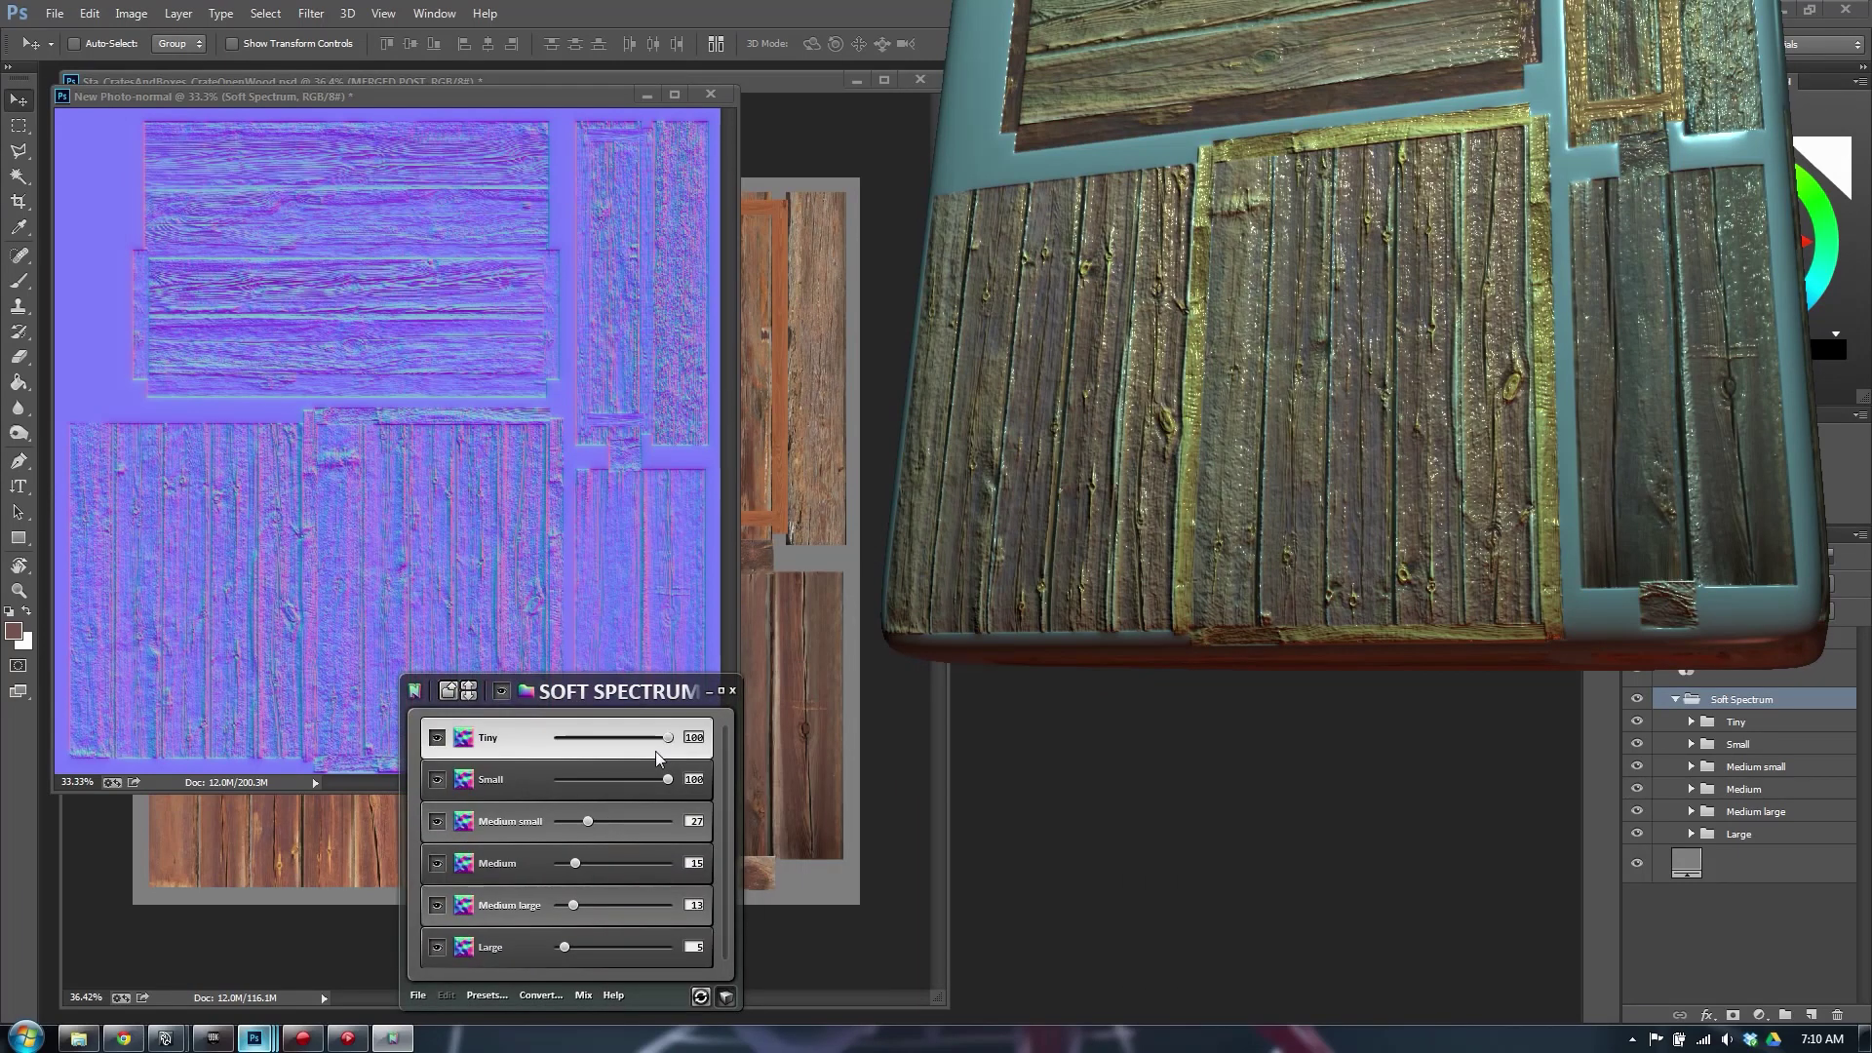
{"action": "left_click", "coordinate": [598, 735]}
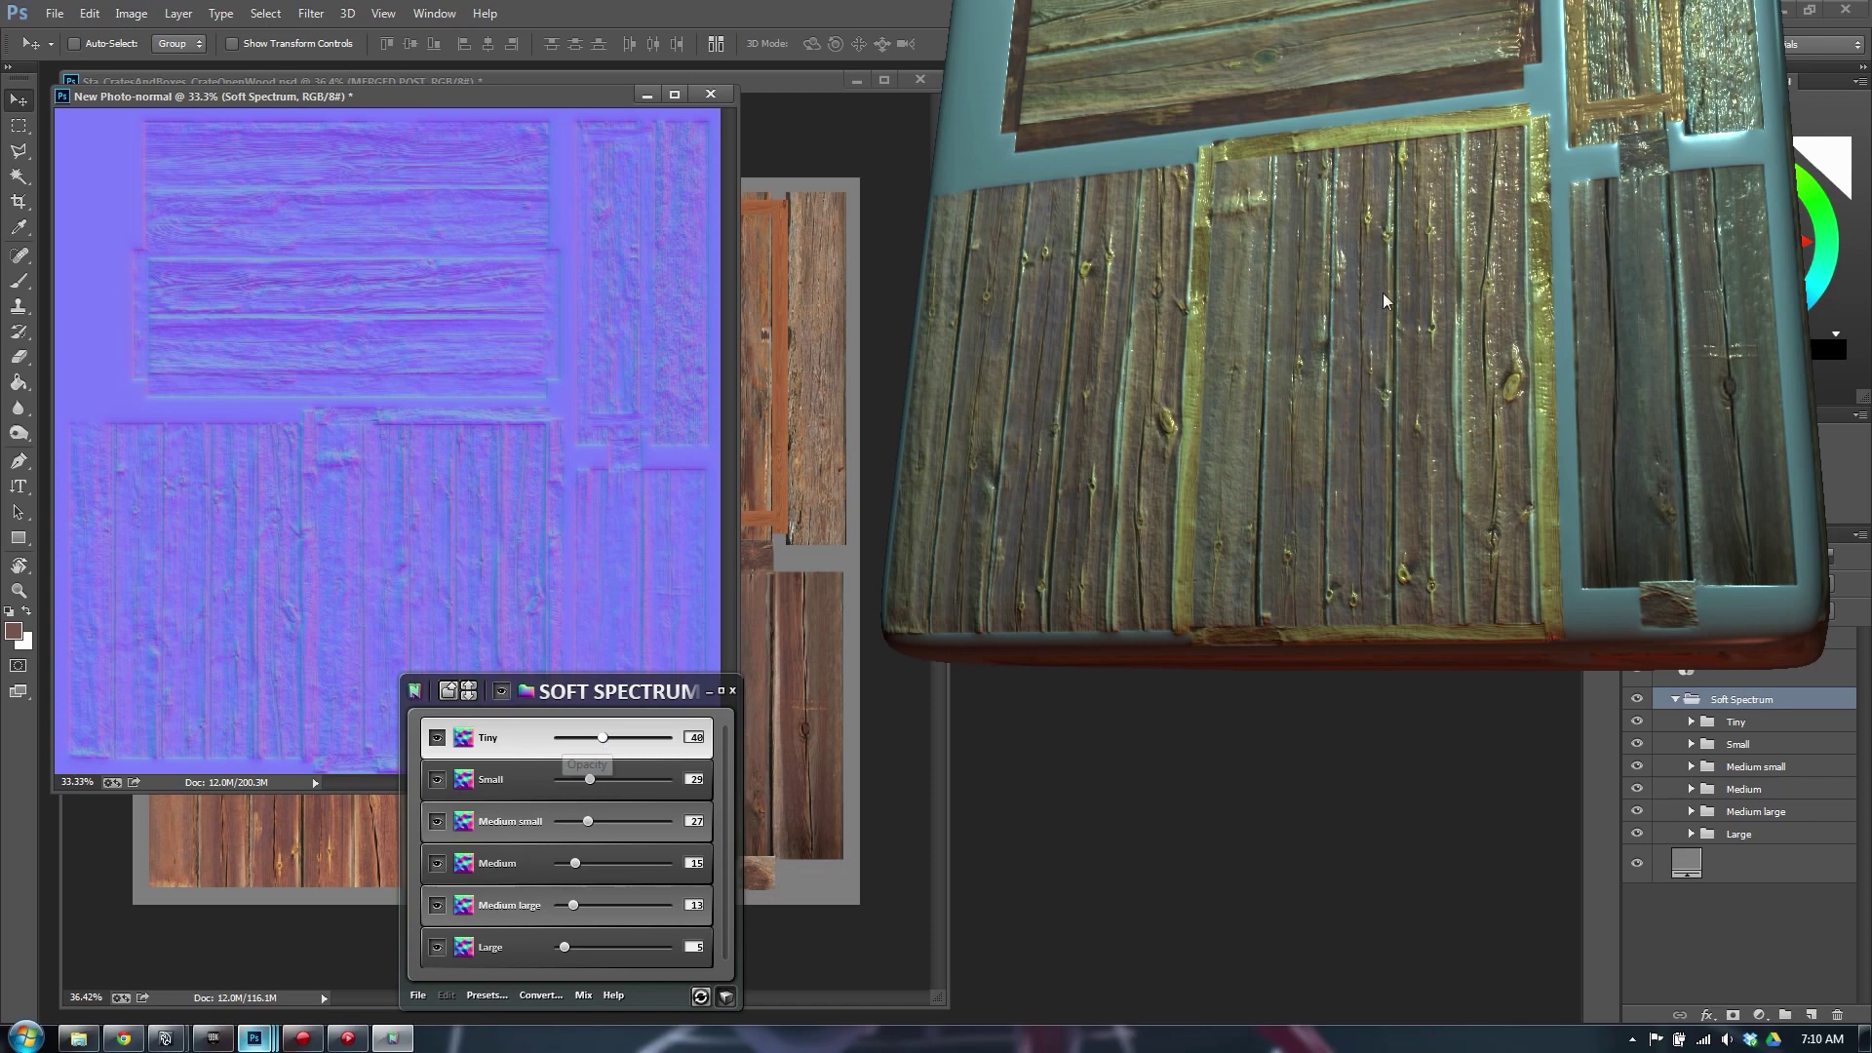
{"action": "left_click_drag", "start_coordinate": [1447, 357], "coordinate": [1448, 518]}
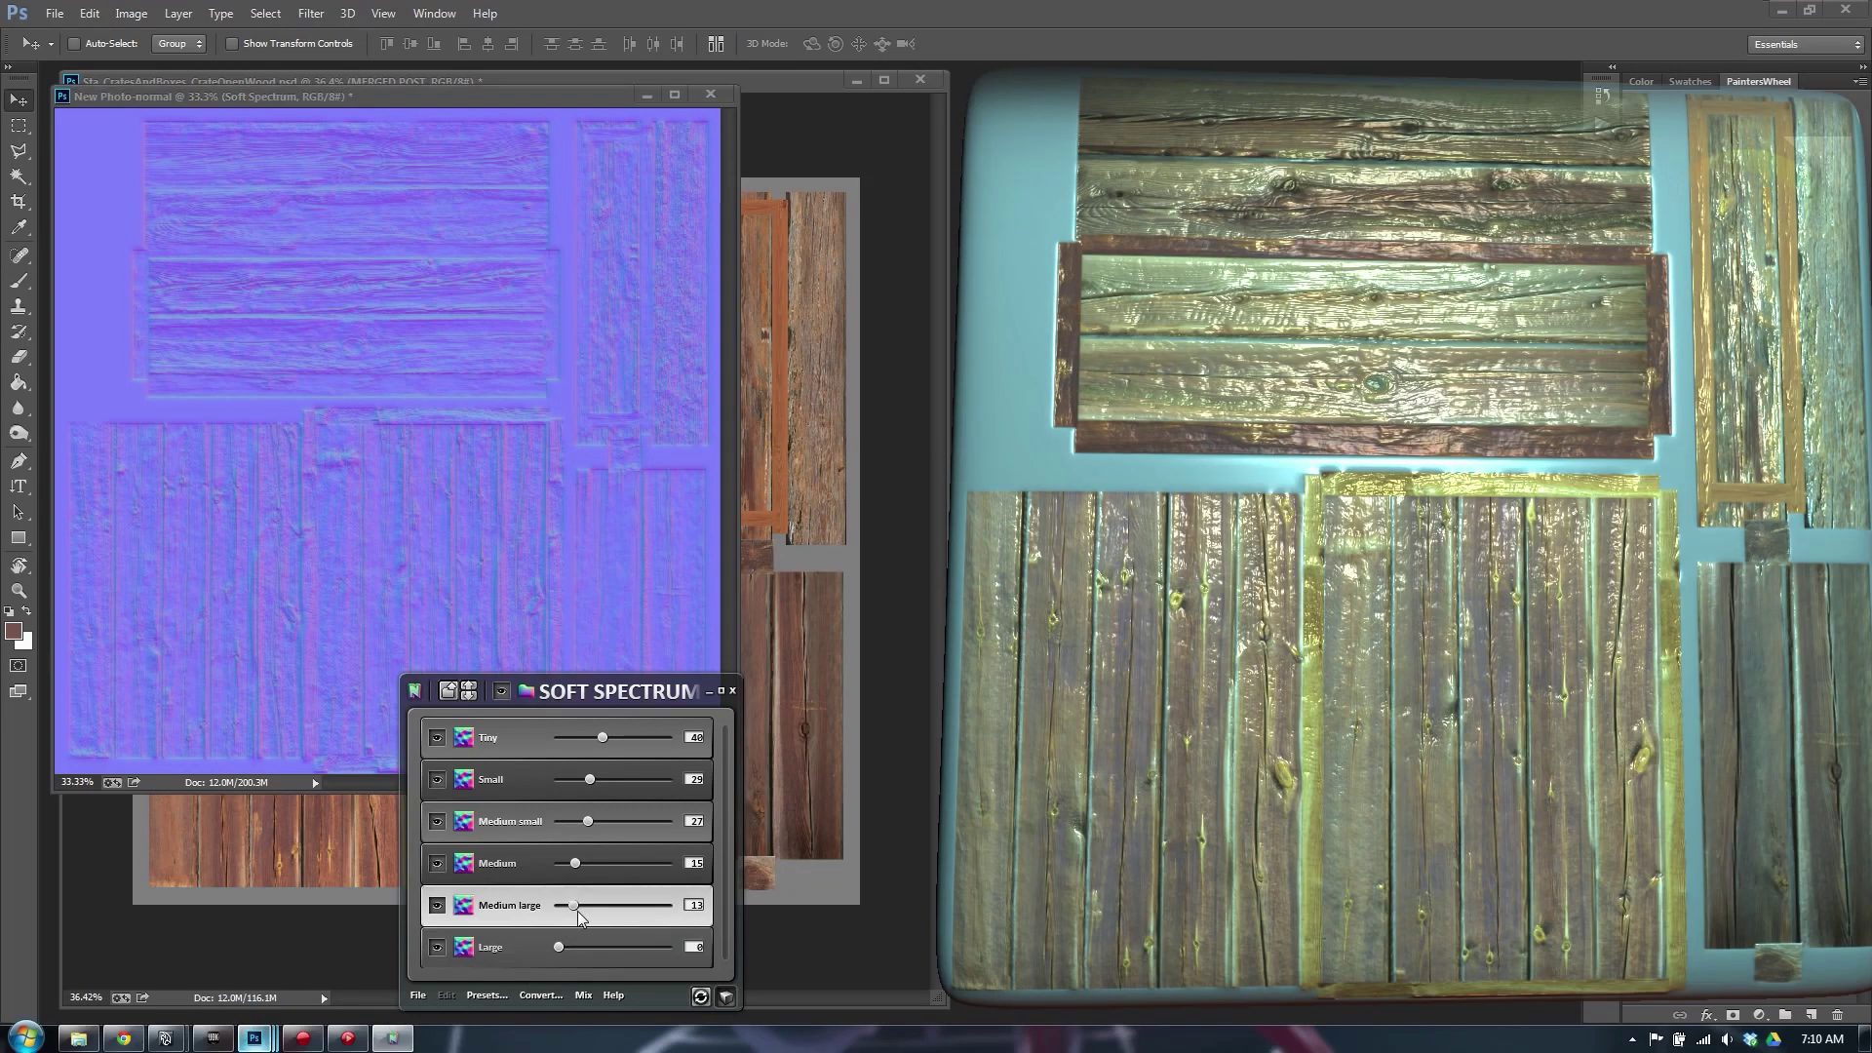
Lower the Medium large, Medium and Medium small opacities to single-digit values and inspect the planks under different lighting
{"action": "left_click_drag", "start_coordinate": [576, 905], "coordinate": [567, 862]}
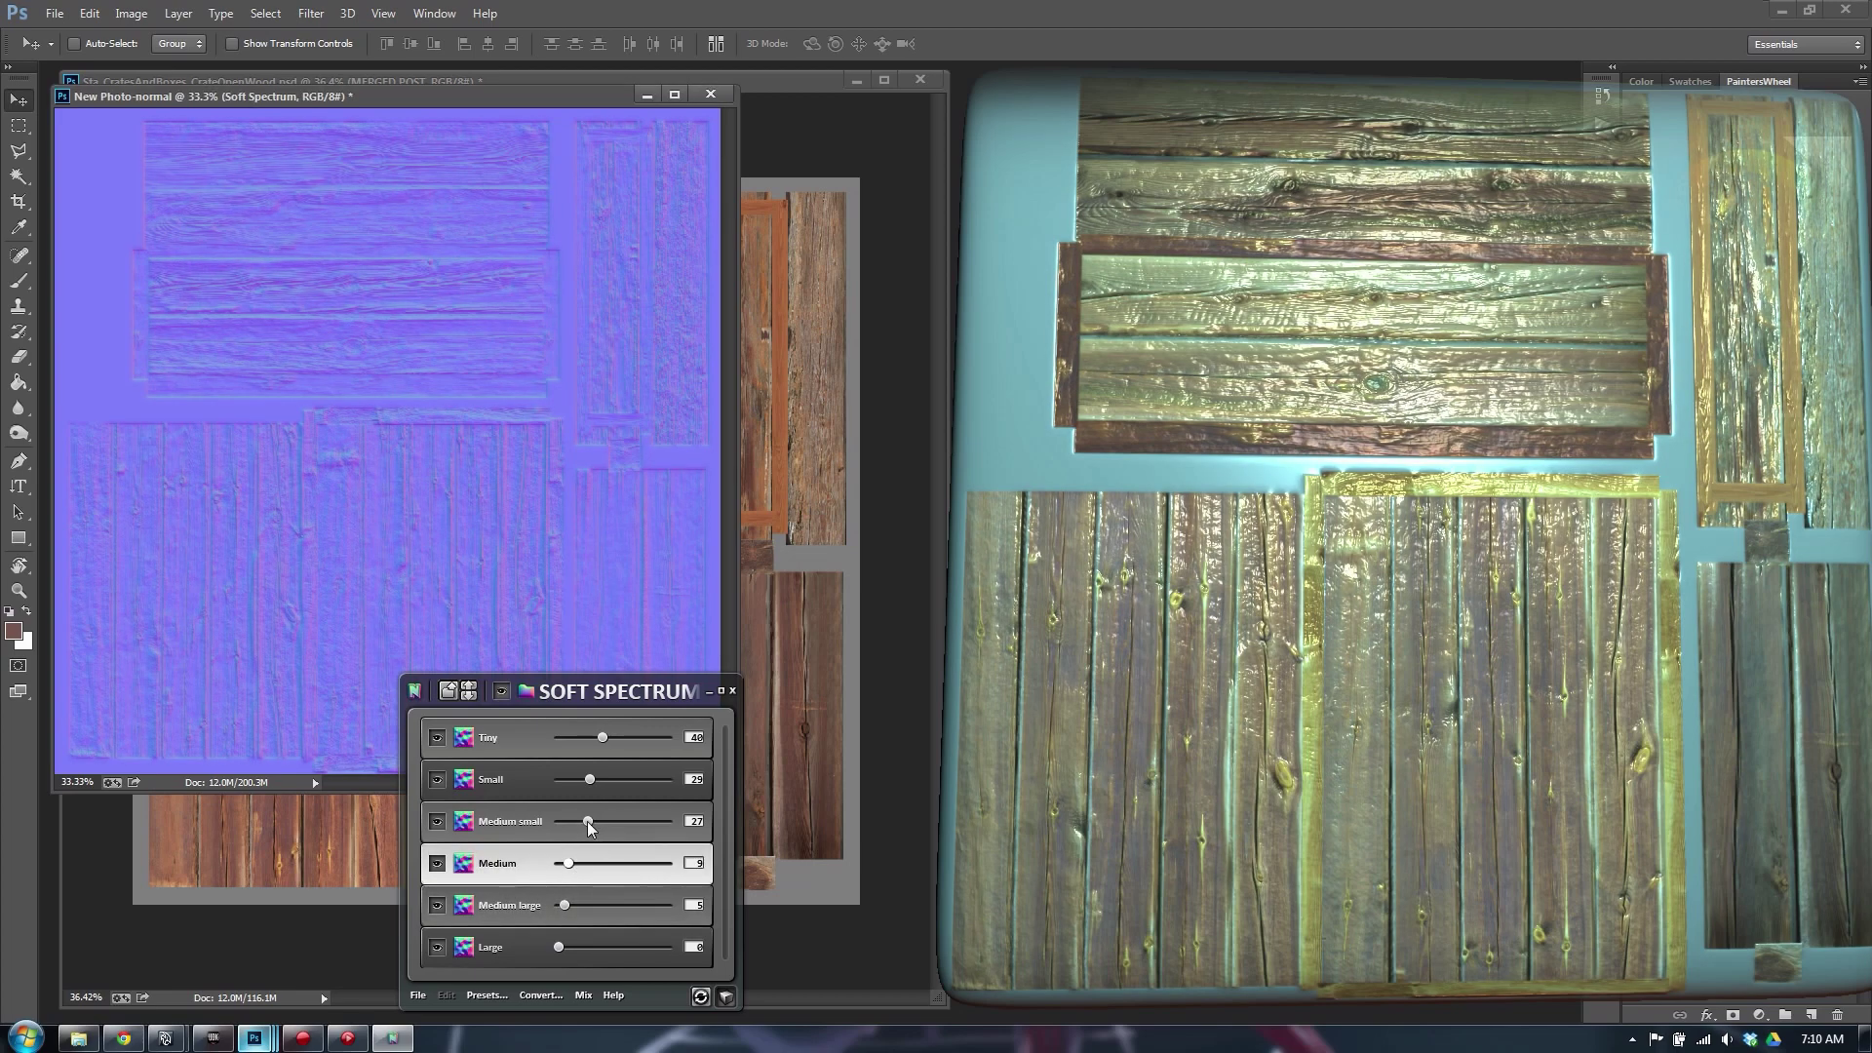
{"action": "left_click", "coordinate": [587, 821]}
{"action": "left_click_drag", "start_coordinate": [587, 821], "coordinate": [648, 821]}
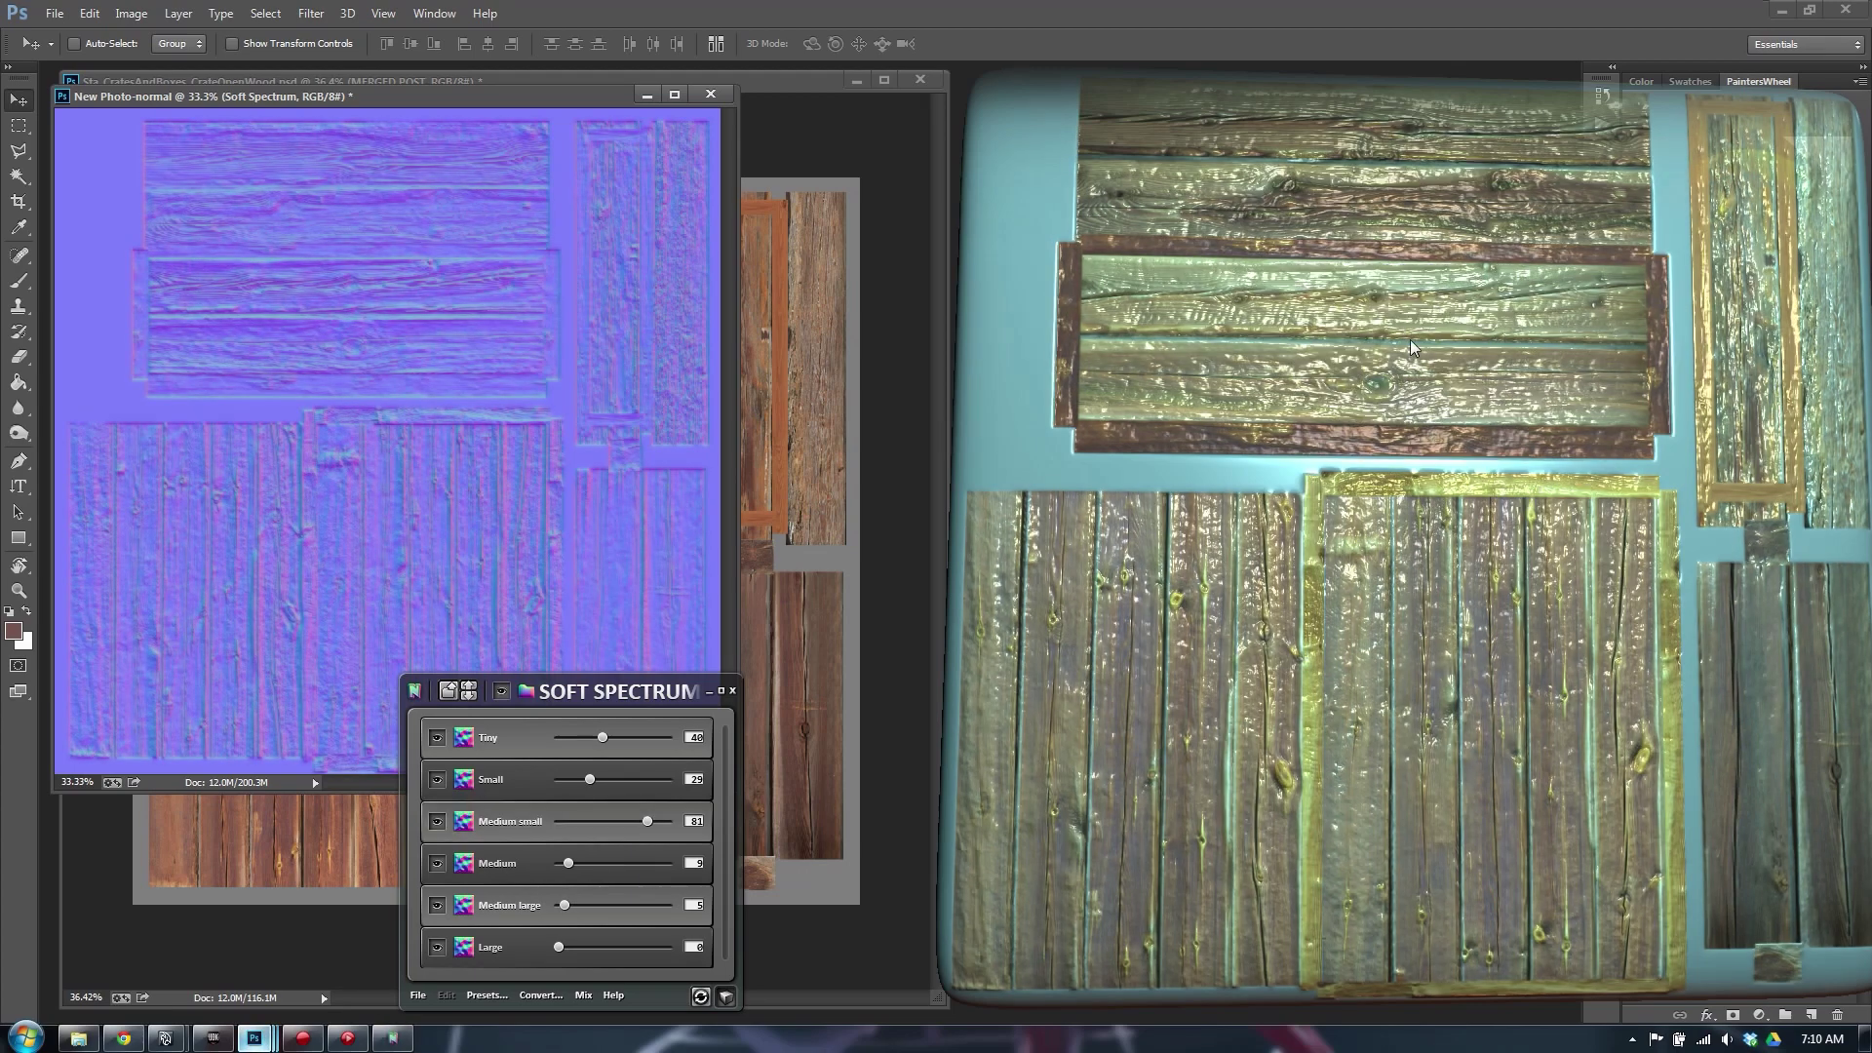
{"action": "left_click", "coordinate": [613, 824]}
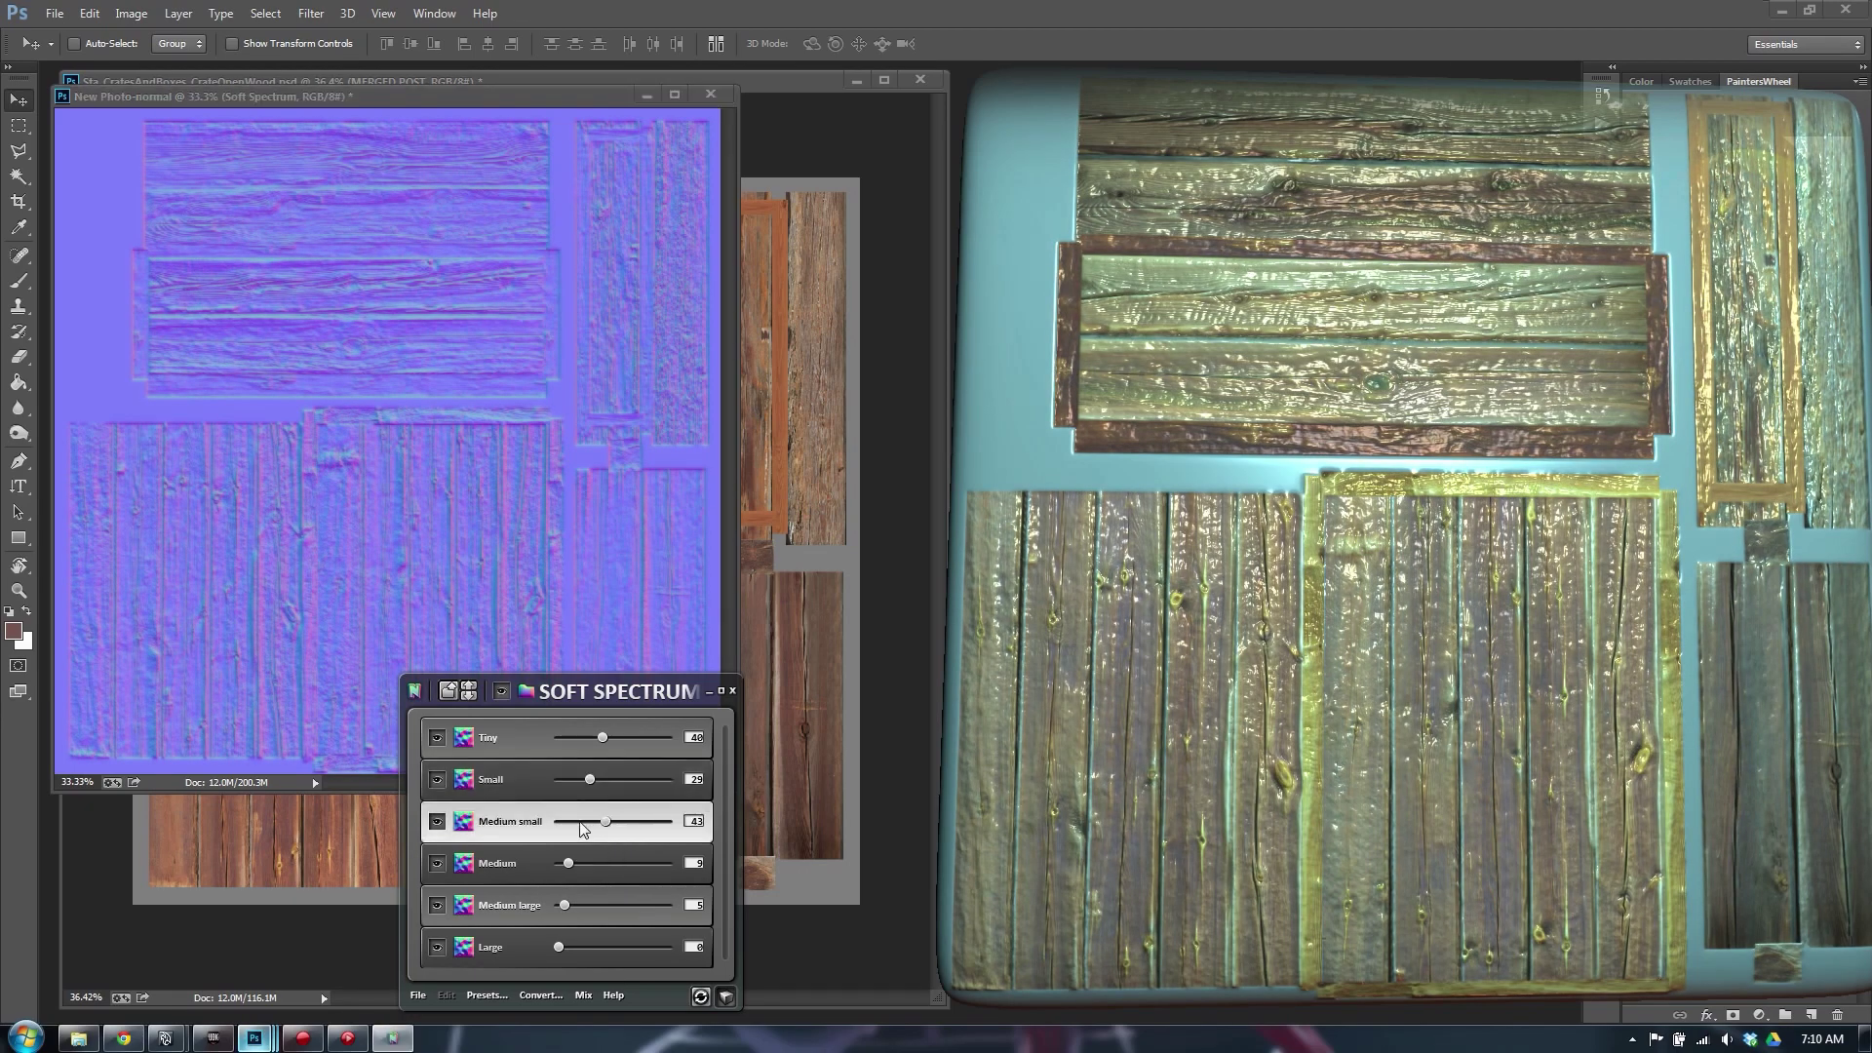
{"action": "left_click_drag", "start_coordinate": [606, 825], "coordinate": [563, 827]}
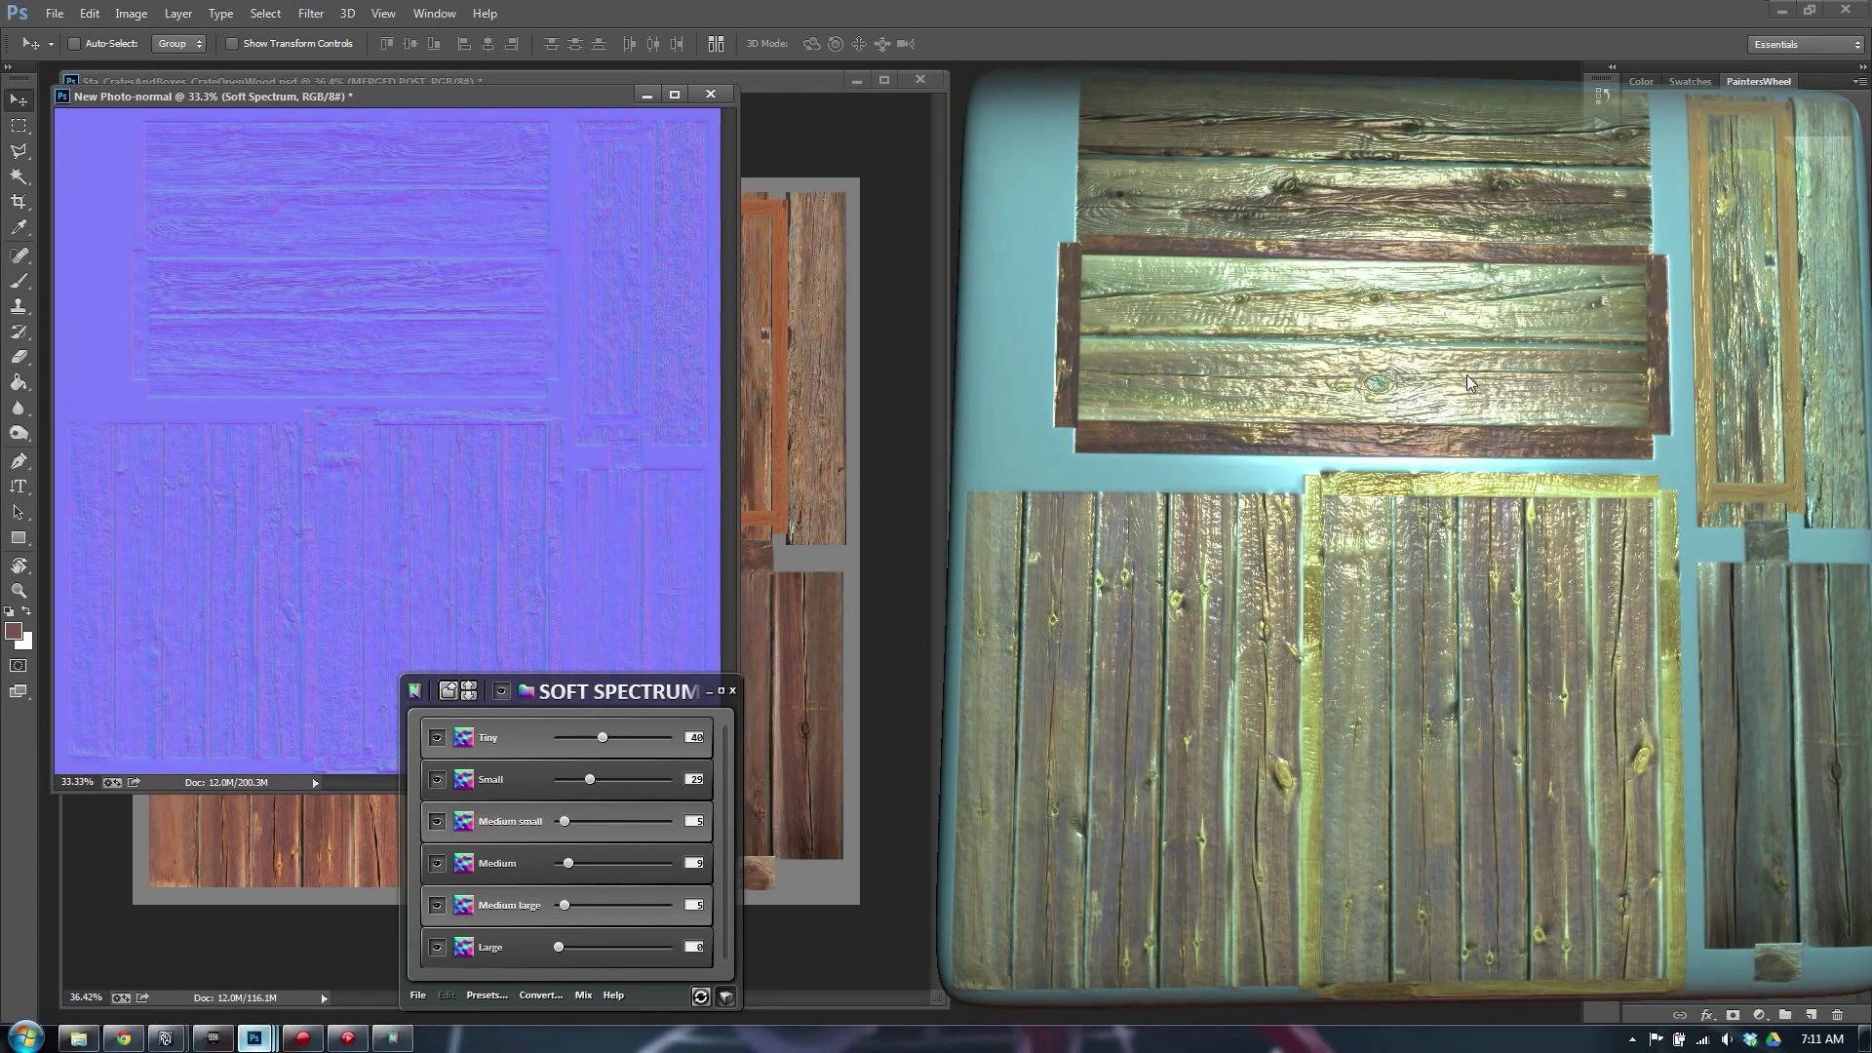
{"action": "left_click_drag", "start_coordinate": [1460, 378], "coordinate": [1439, 410]}
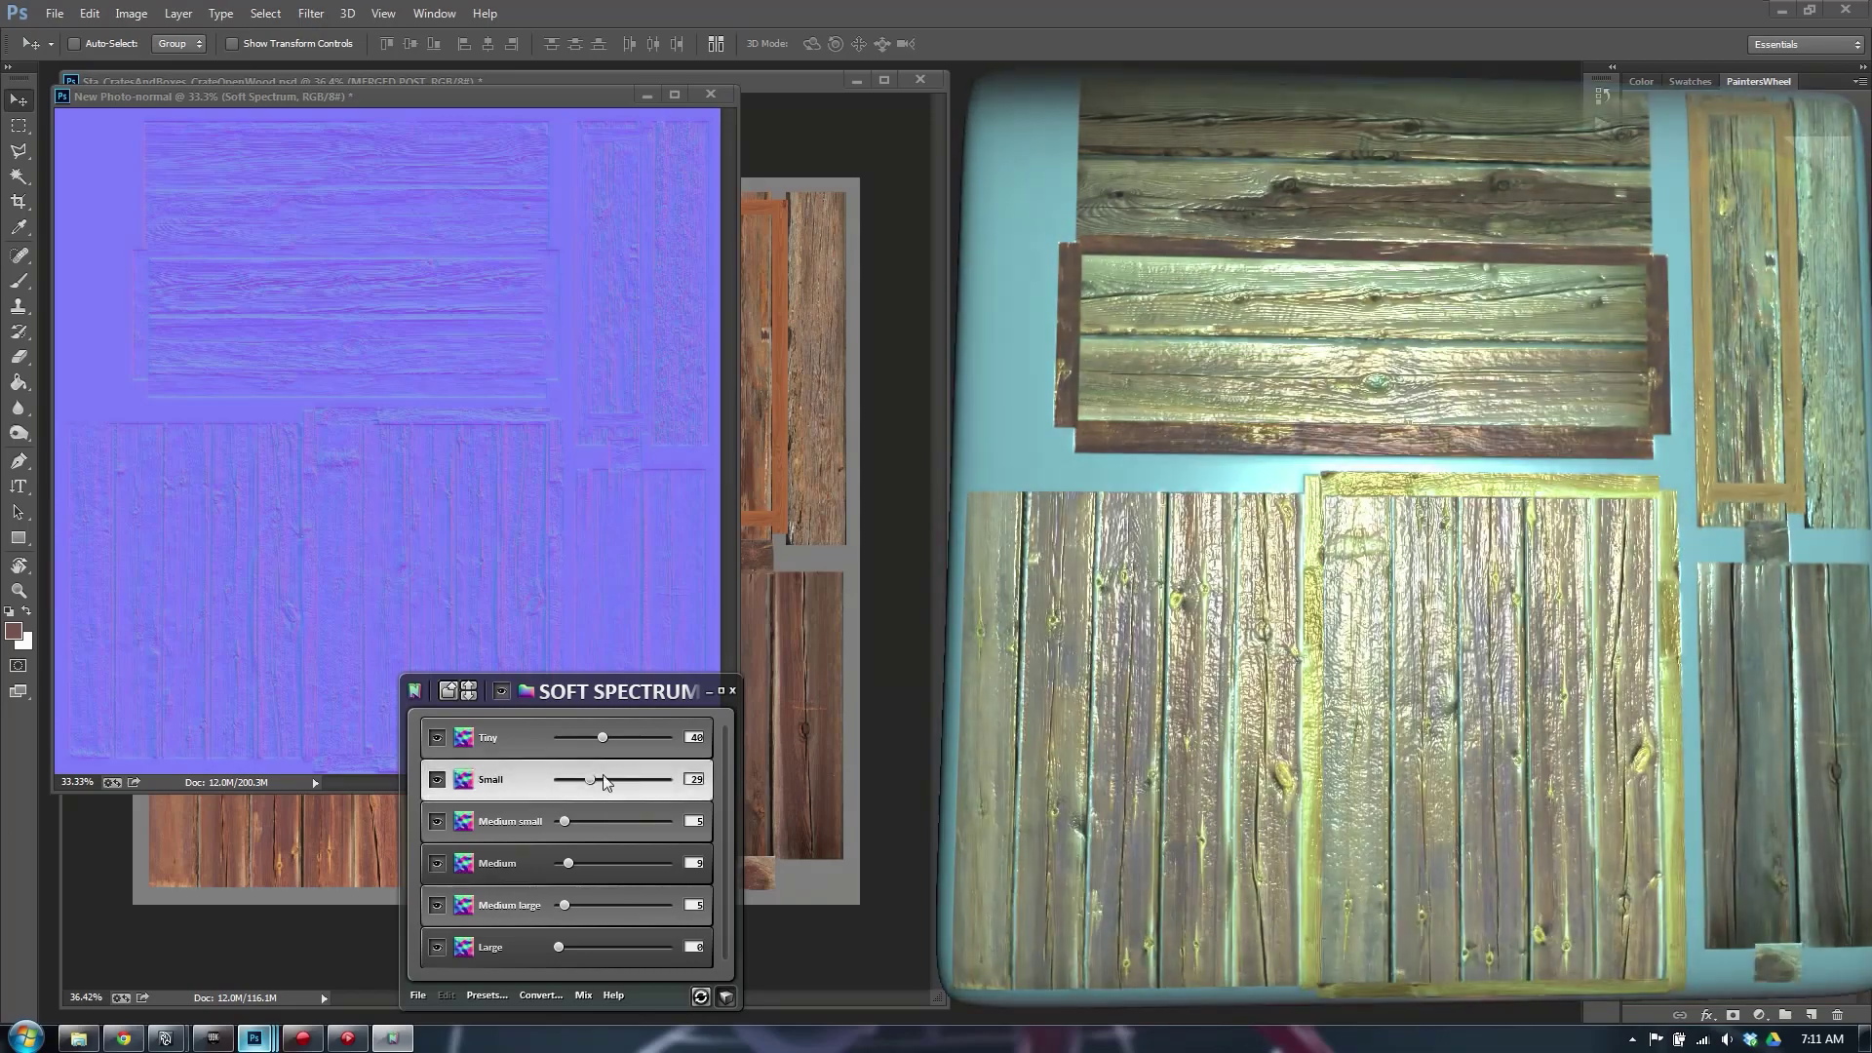
Fine-tune the opacities to Tiny 41 and Small 17 while checking the preview, and close the Soft Spectrum editor
{"action": "left_click_drag", "start_coordinate": [602, 737], "coordinate": [641, 743]}
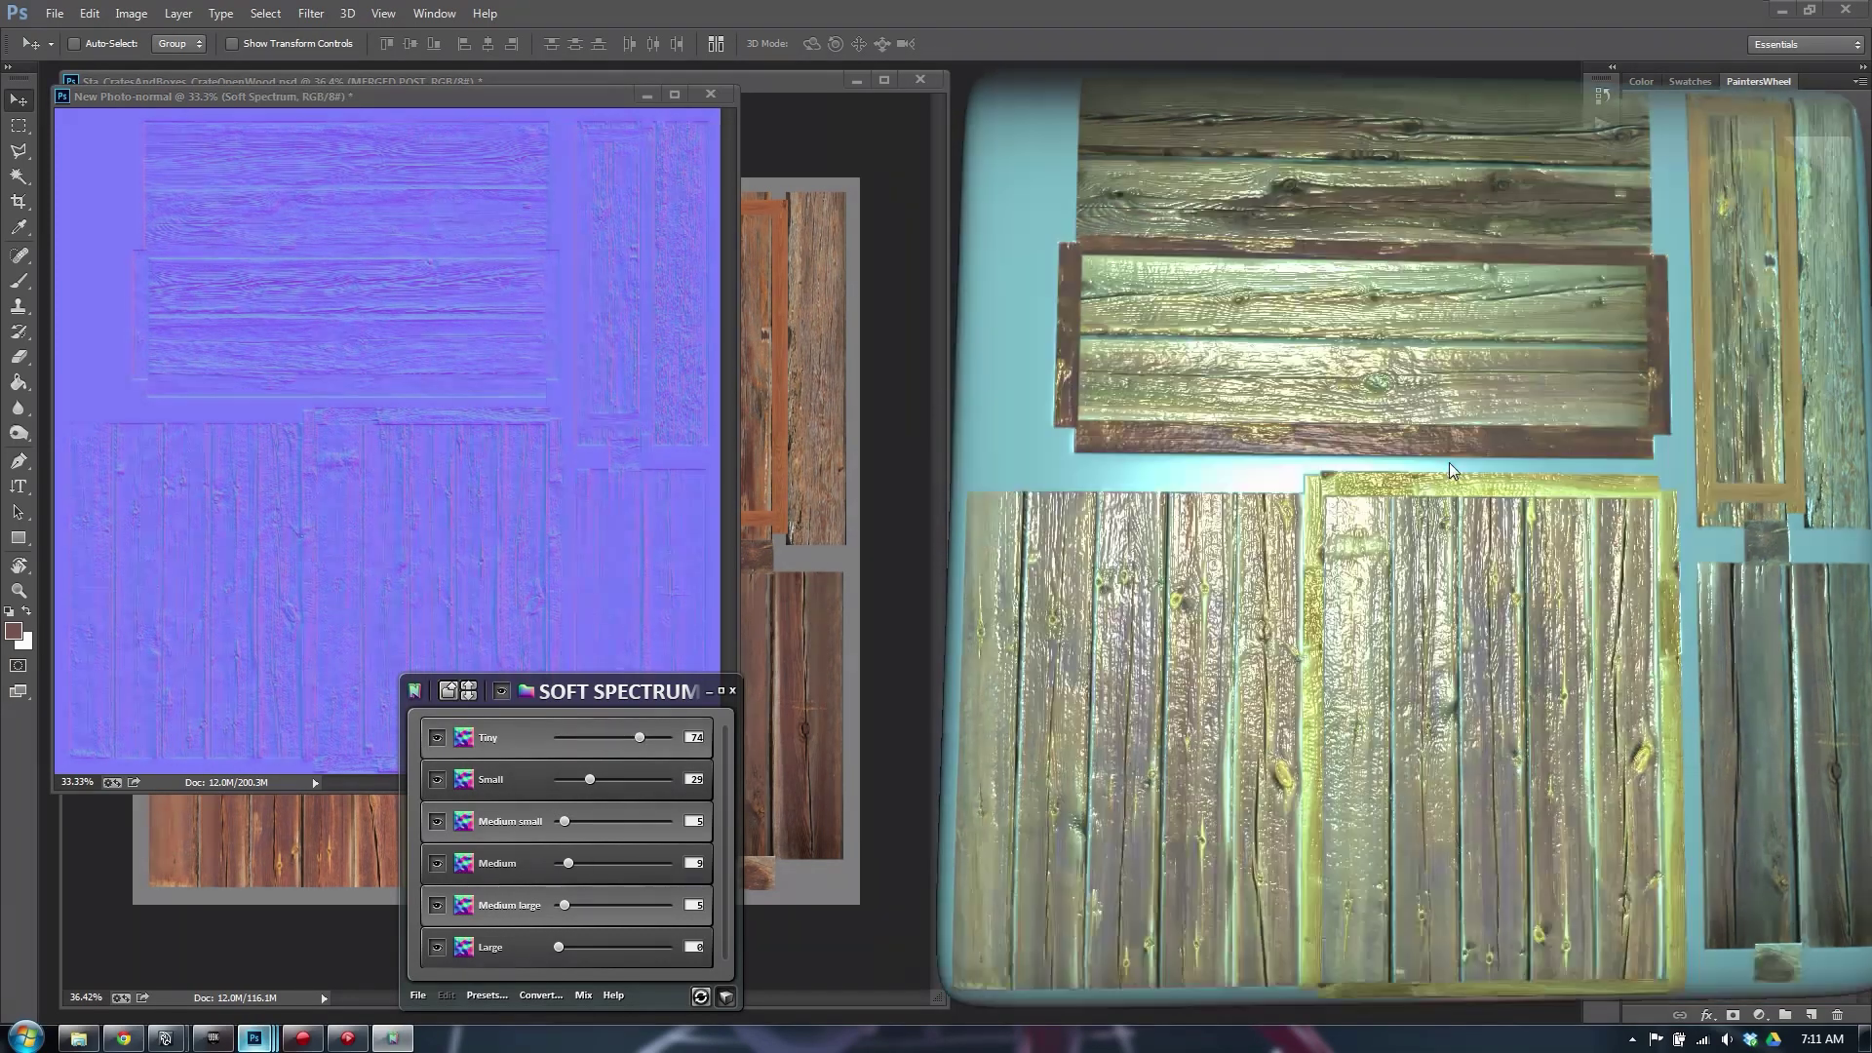
{"action": "left_click_drag", "start_coordinate": [1450, 463], "coordinate": [1442, 520]}
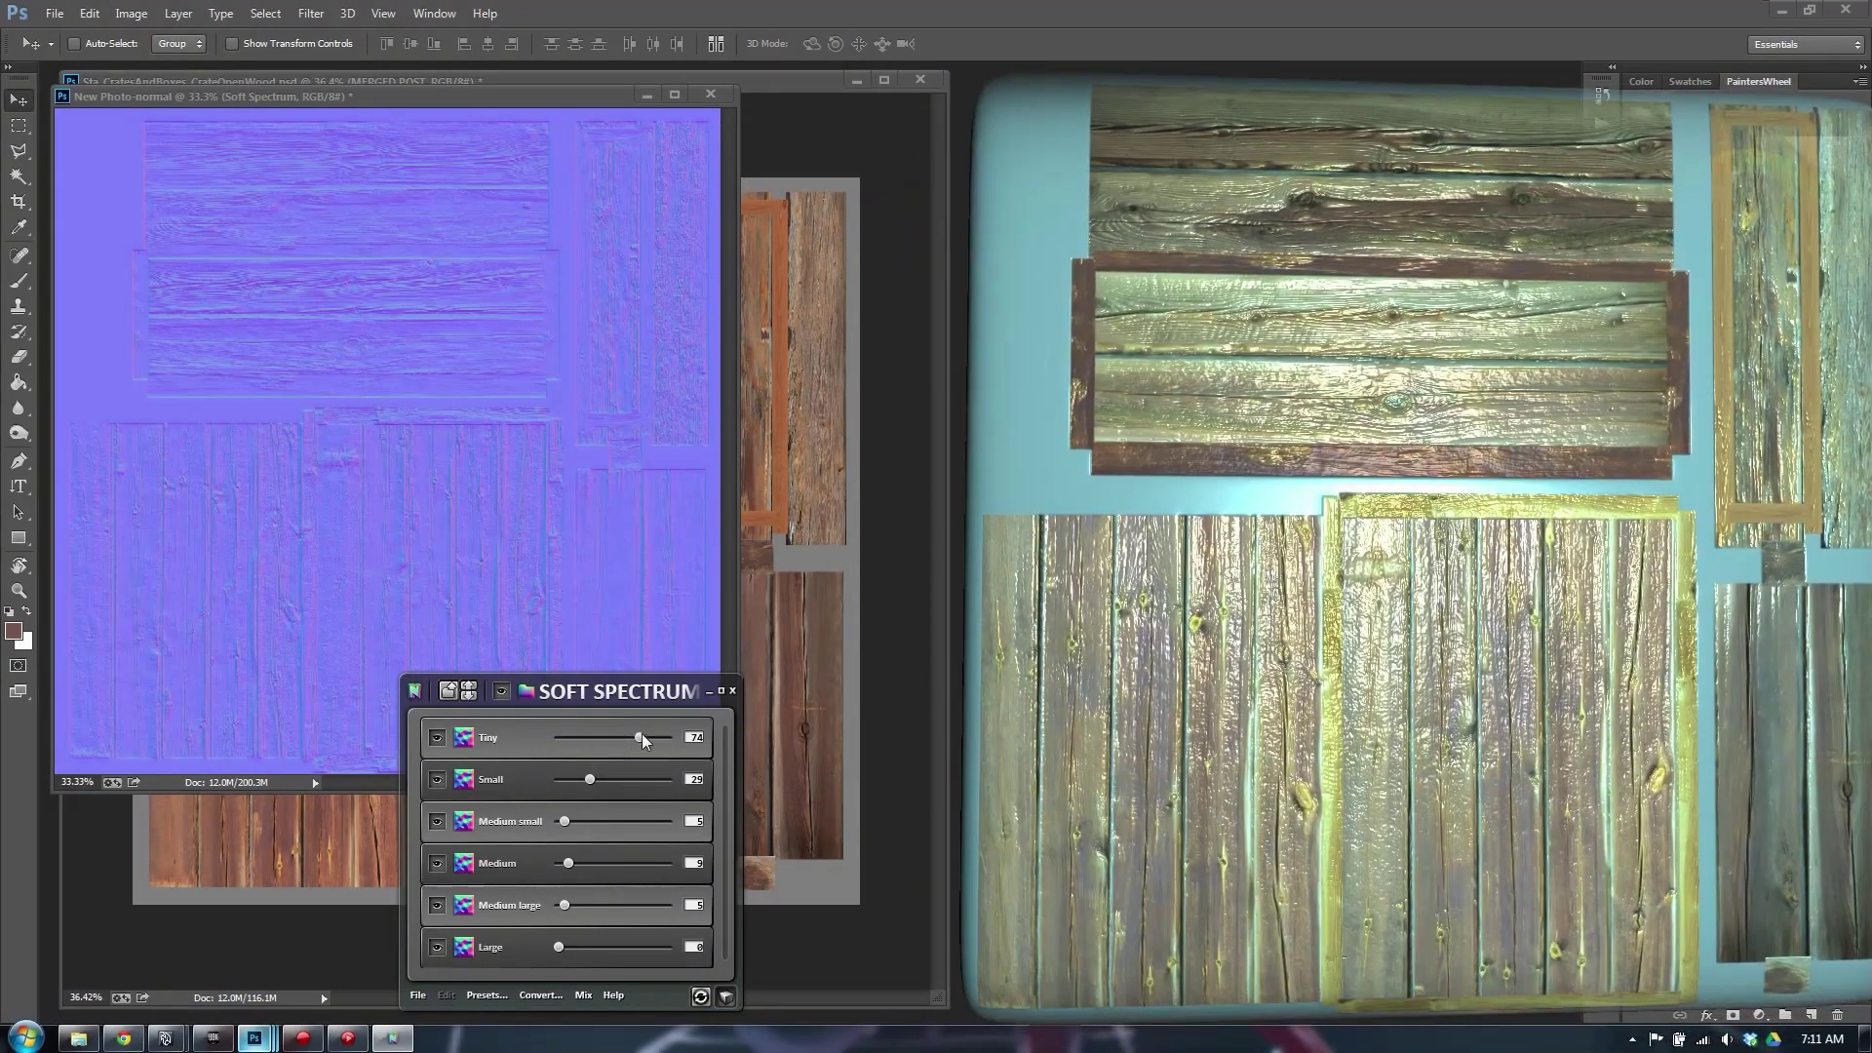
{"action": "left_click_drag", "start_coordinate": [639, 739], "coordinate": [575, 781]}
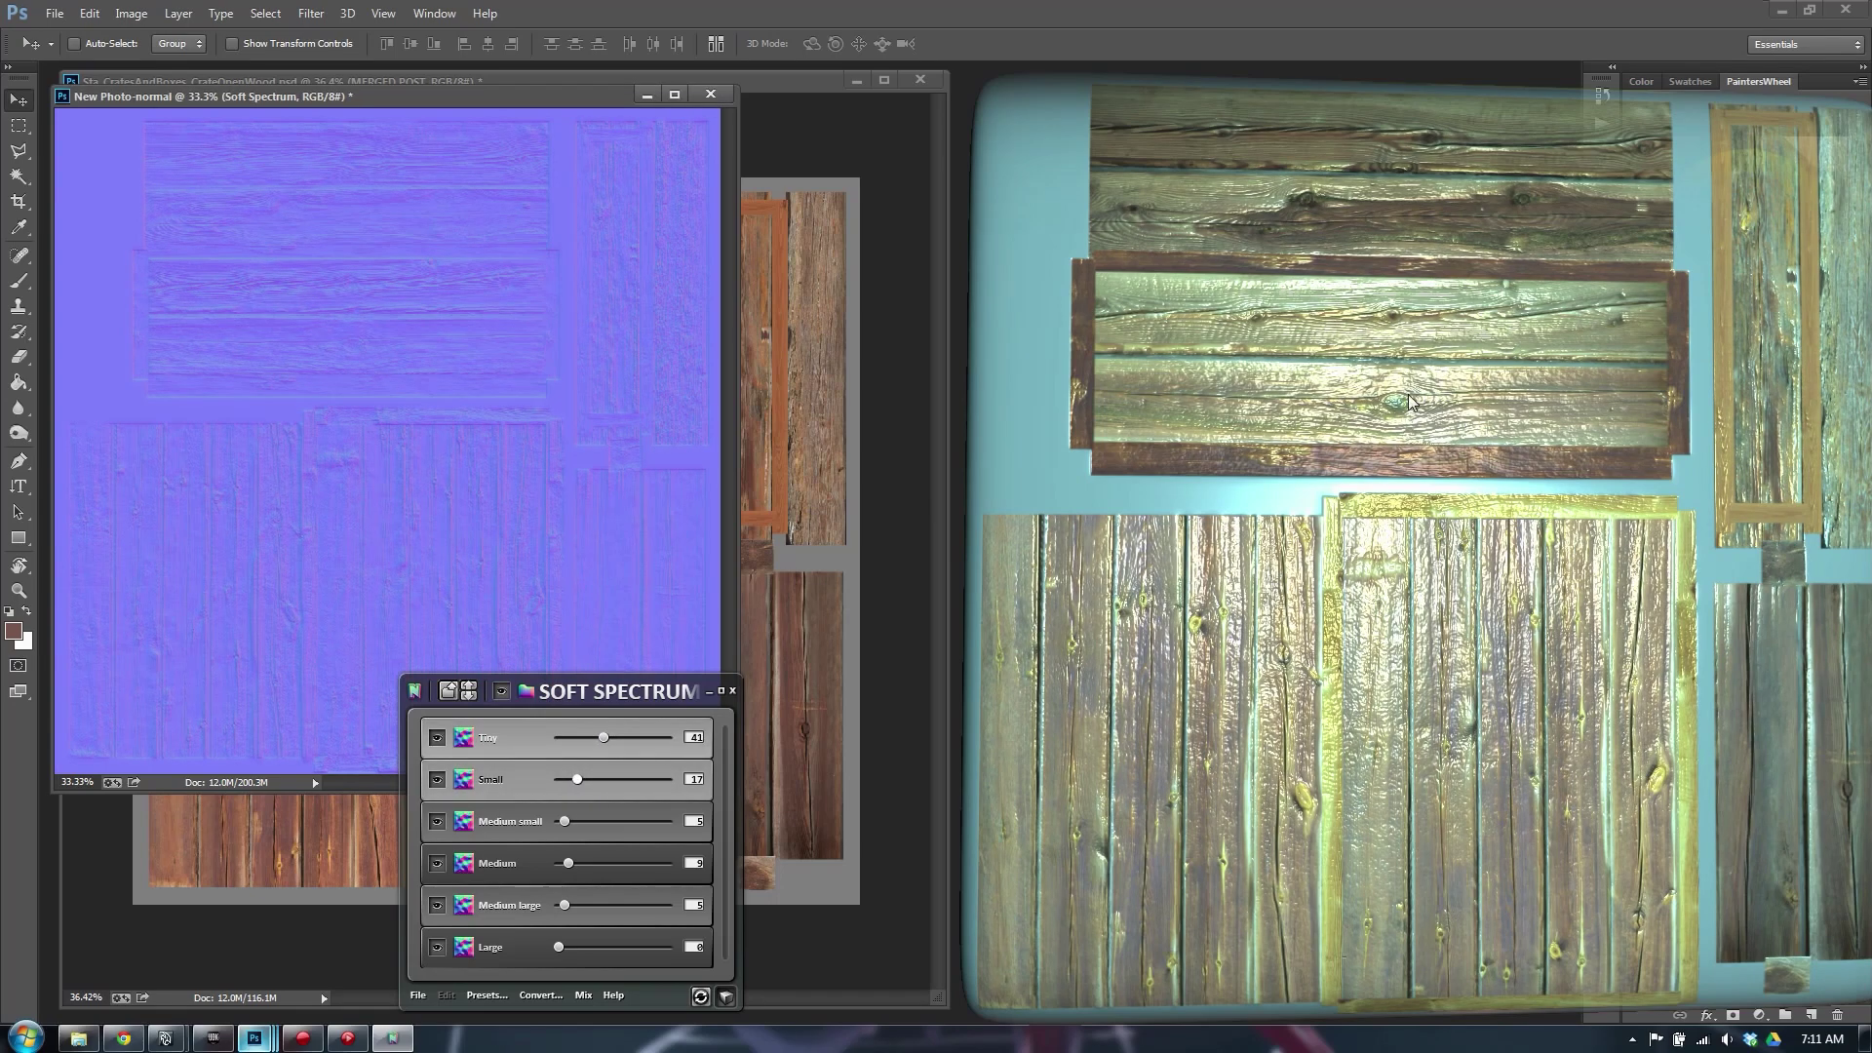
{"action": "left_click", "coordinate": [733, 692]}
Merge the NORMAL group and paste it as a new layer above MERGED POST in Sta_CratesAndBoxes_CrateOpenWood.psd
{"action": "left_click", "coordinate": [1716, 639]}
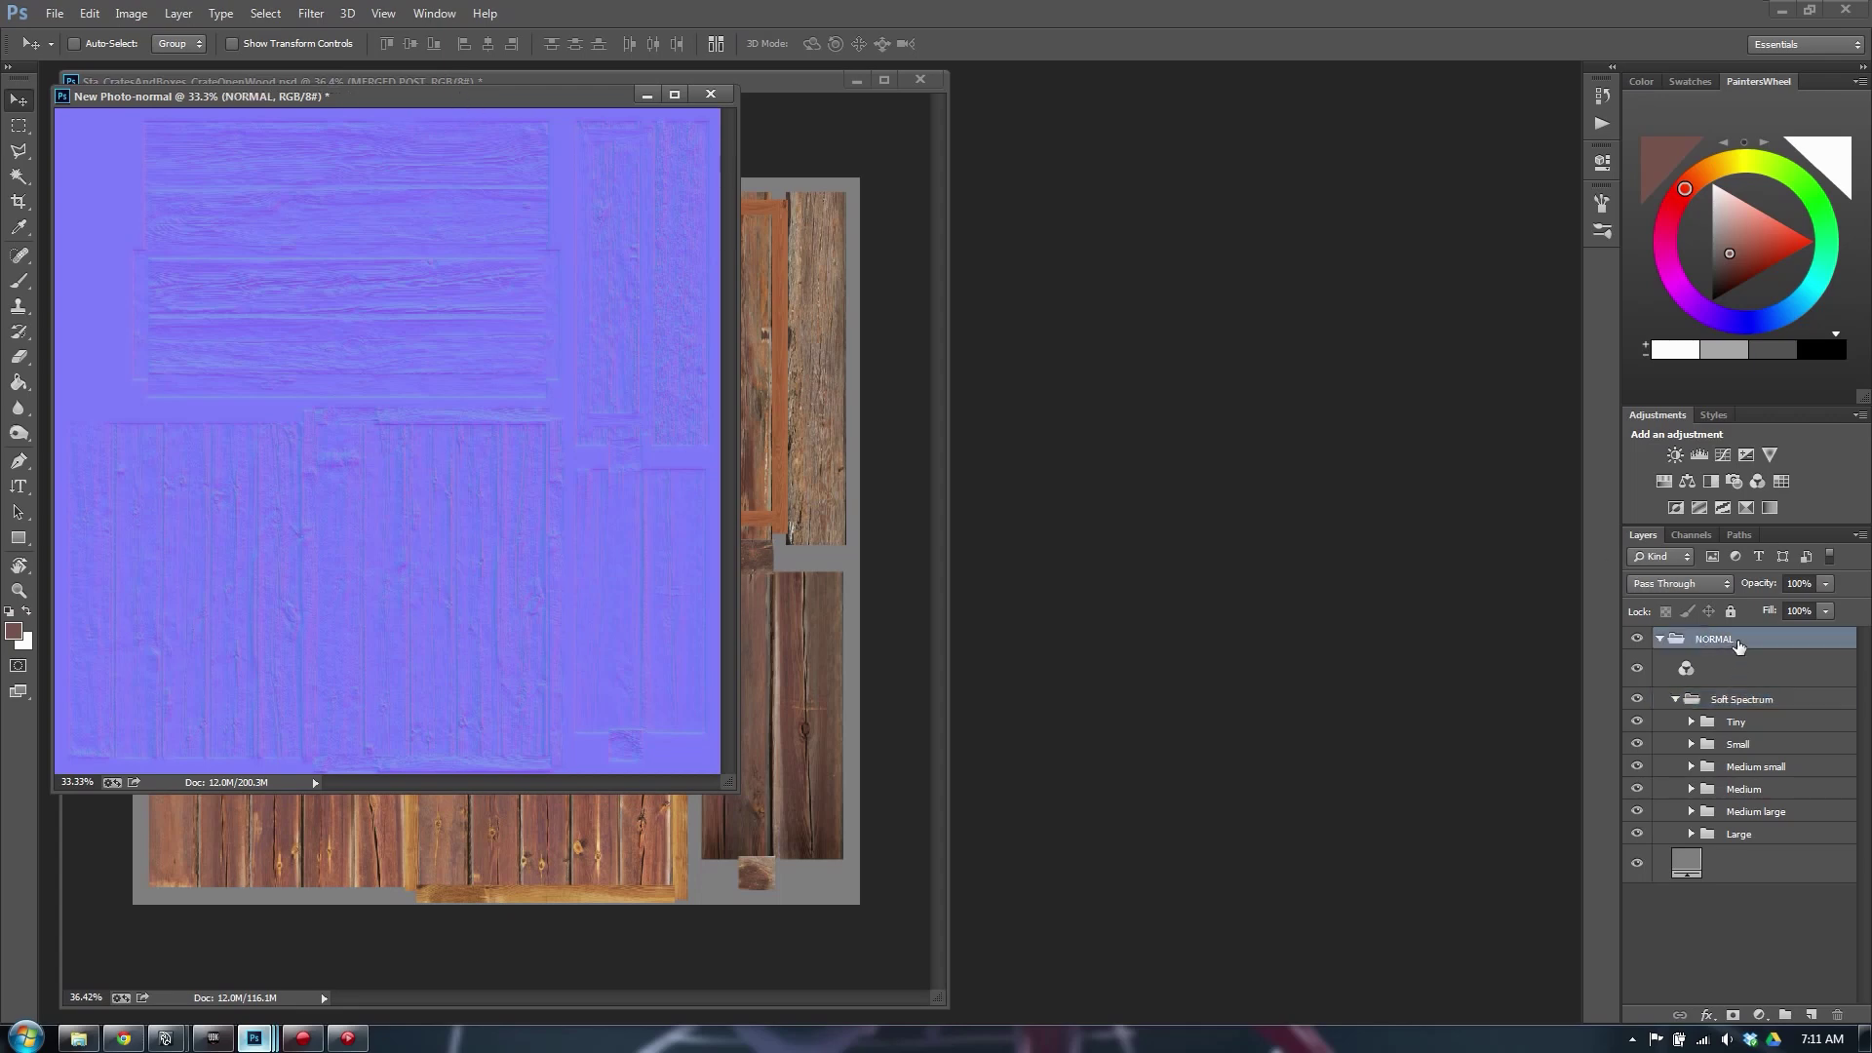
{"action": "key", "text": "ctrl+e"}
{"action": "left_click", "coordinate": [776, 78]}
{"action": "key", "text": "ctrl+v"}
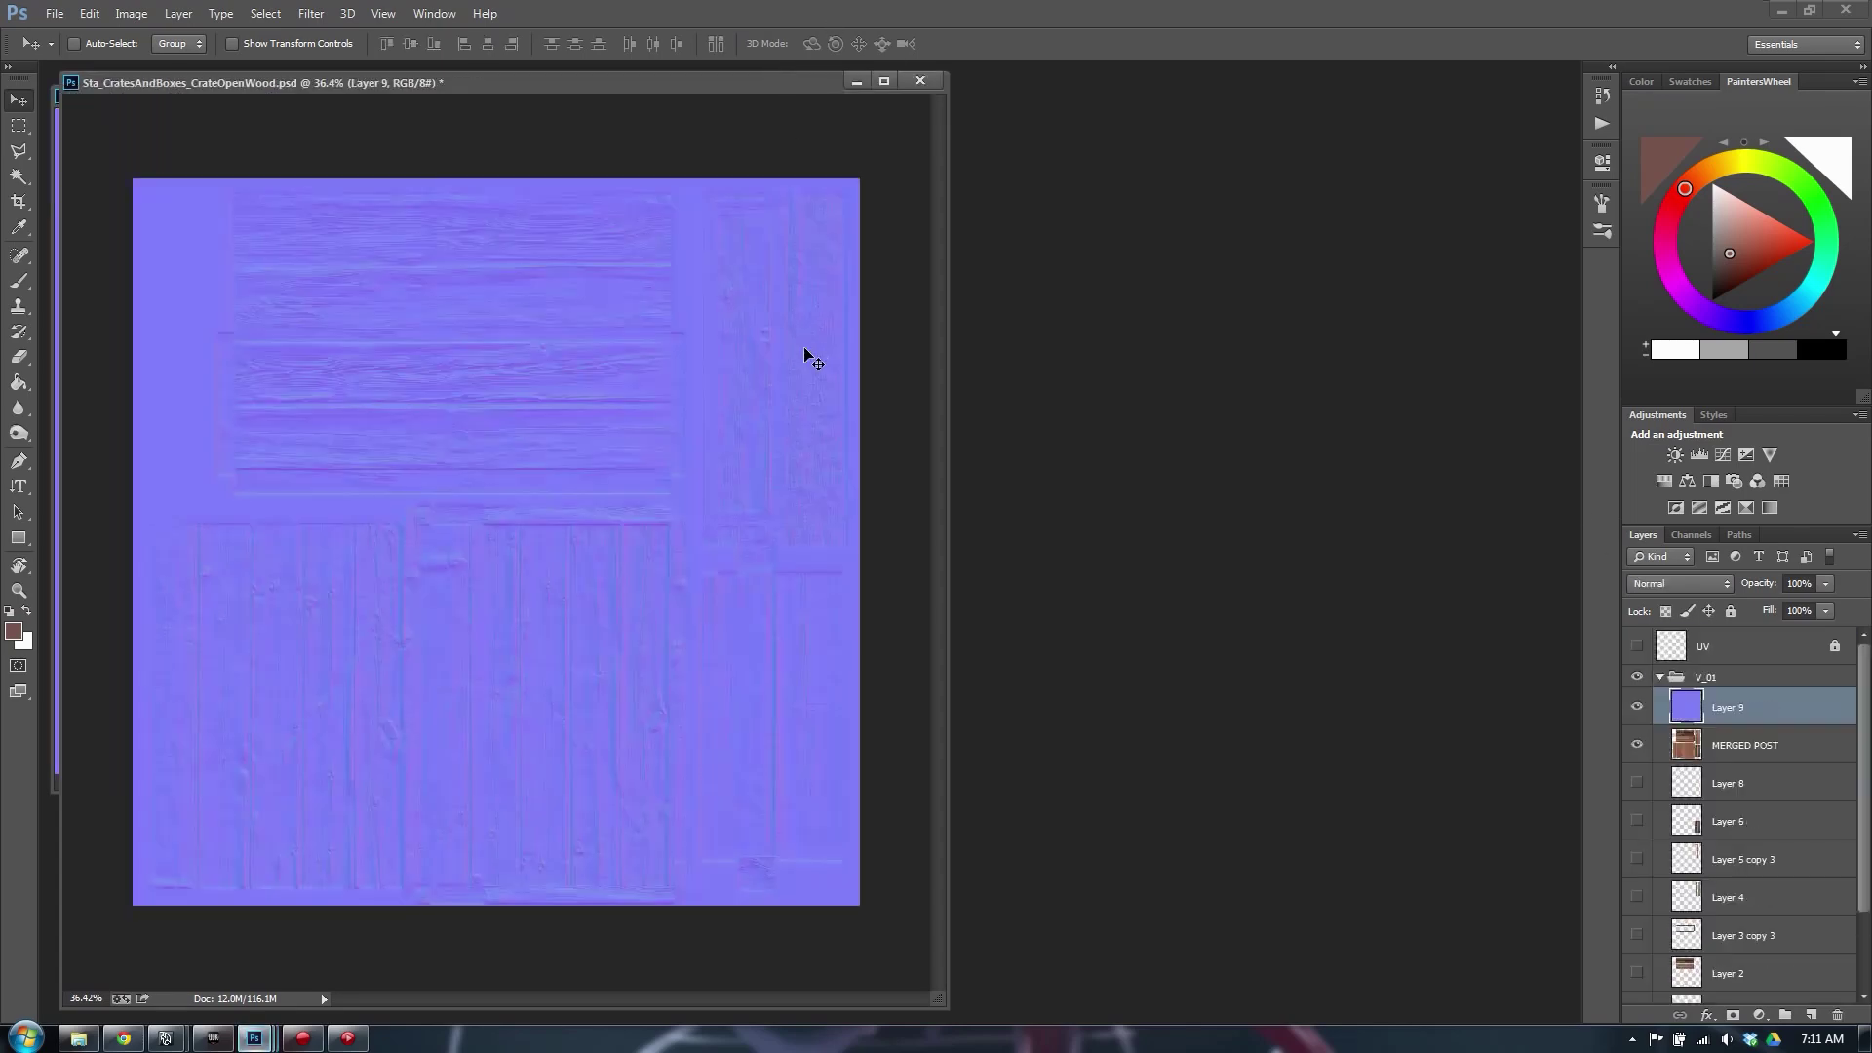
Rename the pasted normal map layer to NORMALS
{"action": "double_click", "coordinate": [1733, 708]}
{"action": "type", "text": "nORMALS"}
{"action": "key", "text": "Return"}
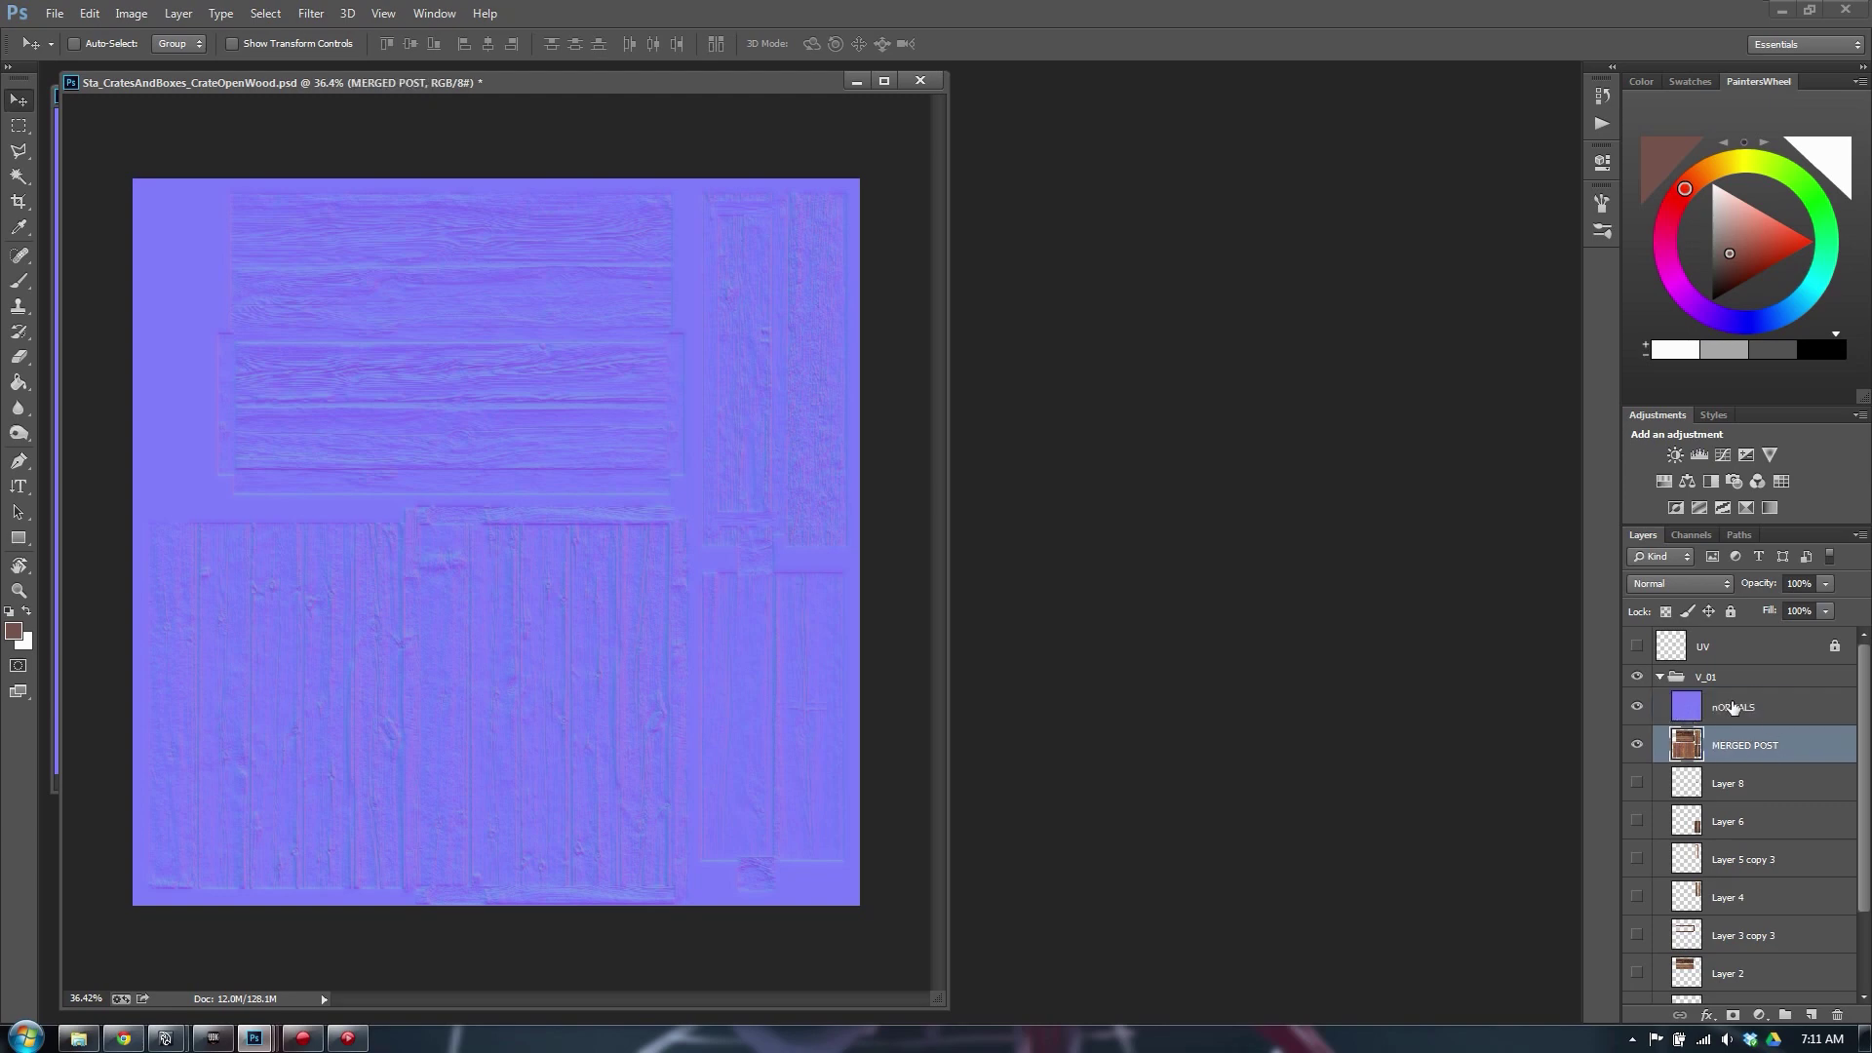
{"action": "double_click", "coordinate": [1726, 704]}
{"action": "mouse_move", "coordinate": [1721, 707]}
{"action": "left_mouse_down"}
{"action": "mouse_move", "coordinate": [1696, 710]}
{"action": "mouse_move", "coordinate": [1712, 709]}
{"action": "left_mouse_up"}
{"action": "left_click", "coordinate": [1768, 760]}
{"action": "double_click", "coordinate": [1714, 711]}
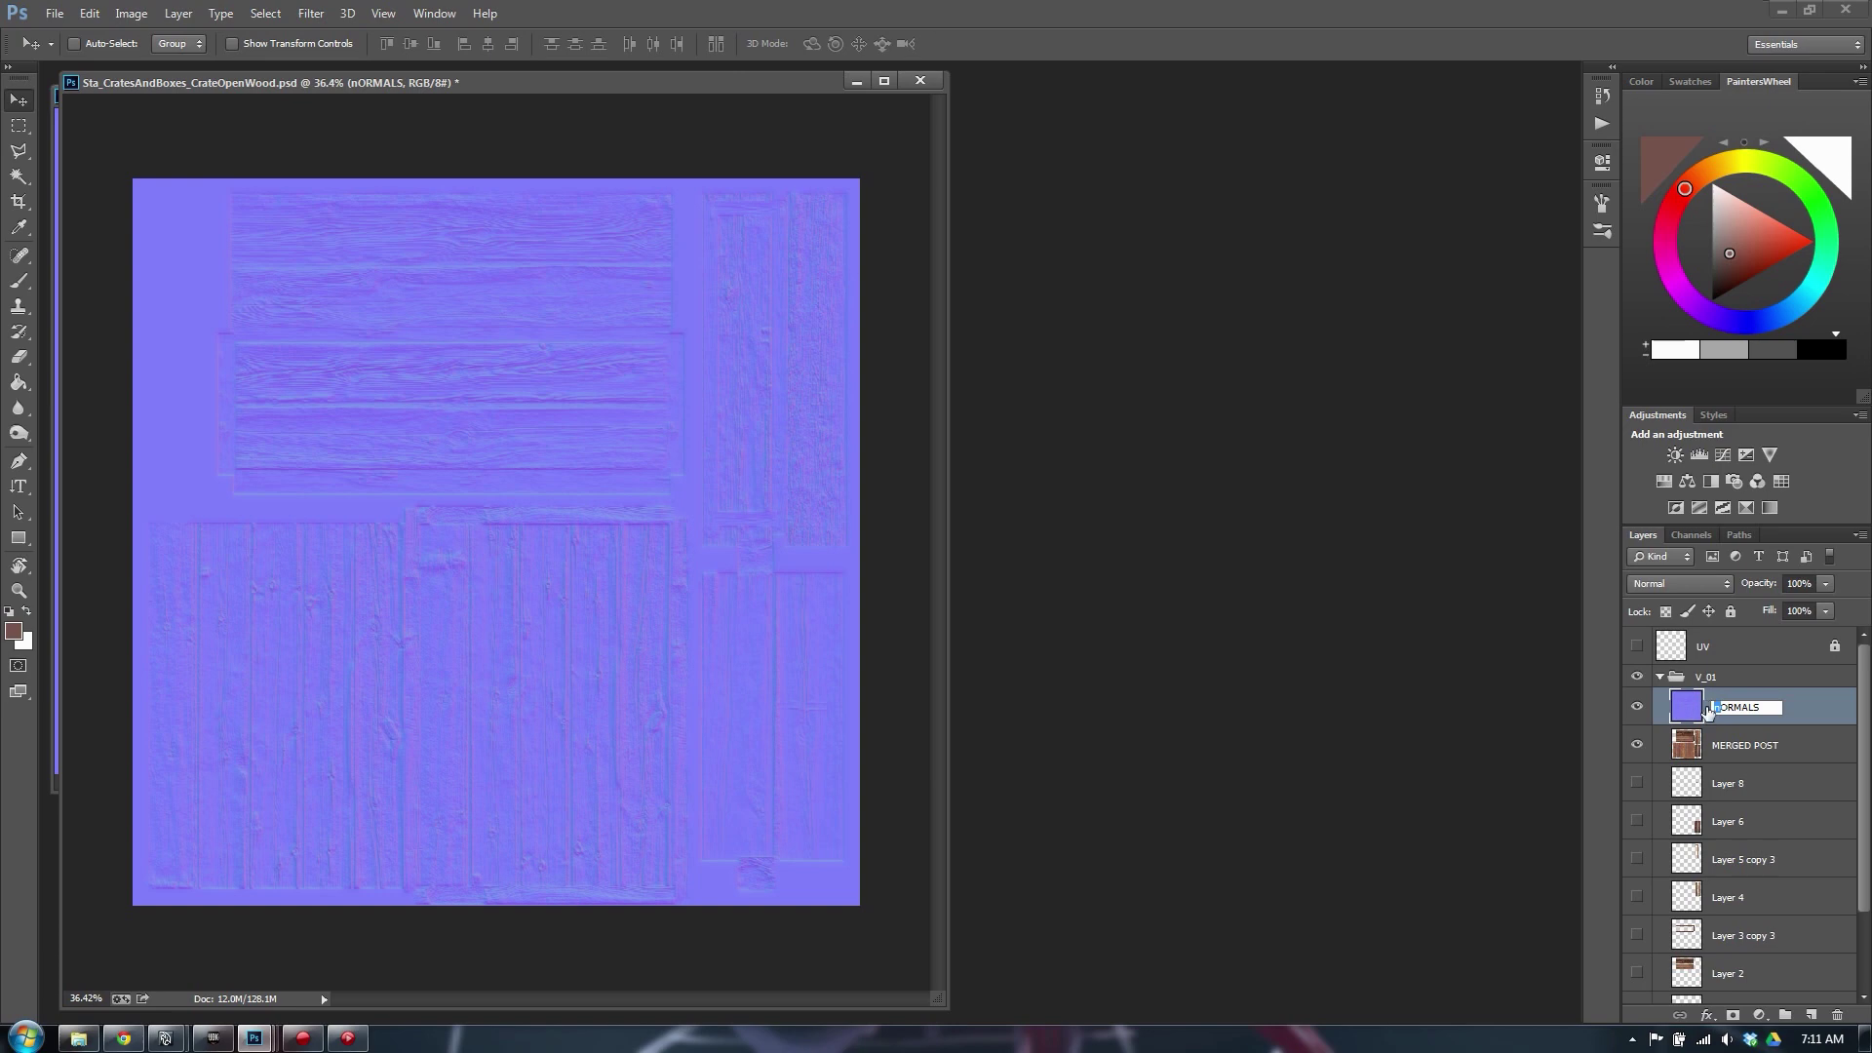
{"action": "type", "text": "N"}
{"action": "left_click", "coordinate": [1741, 732]}
{"action": "left_click", "coordinate": [1756, 715]}
{"action": "left_click", "coordinate": [1762, 745]}
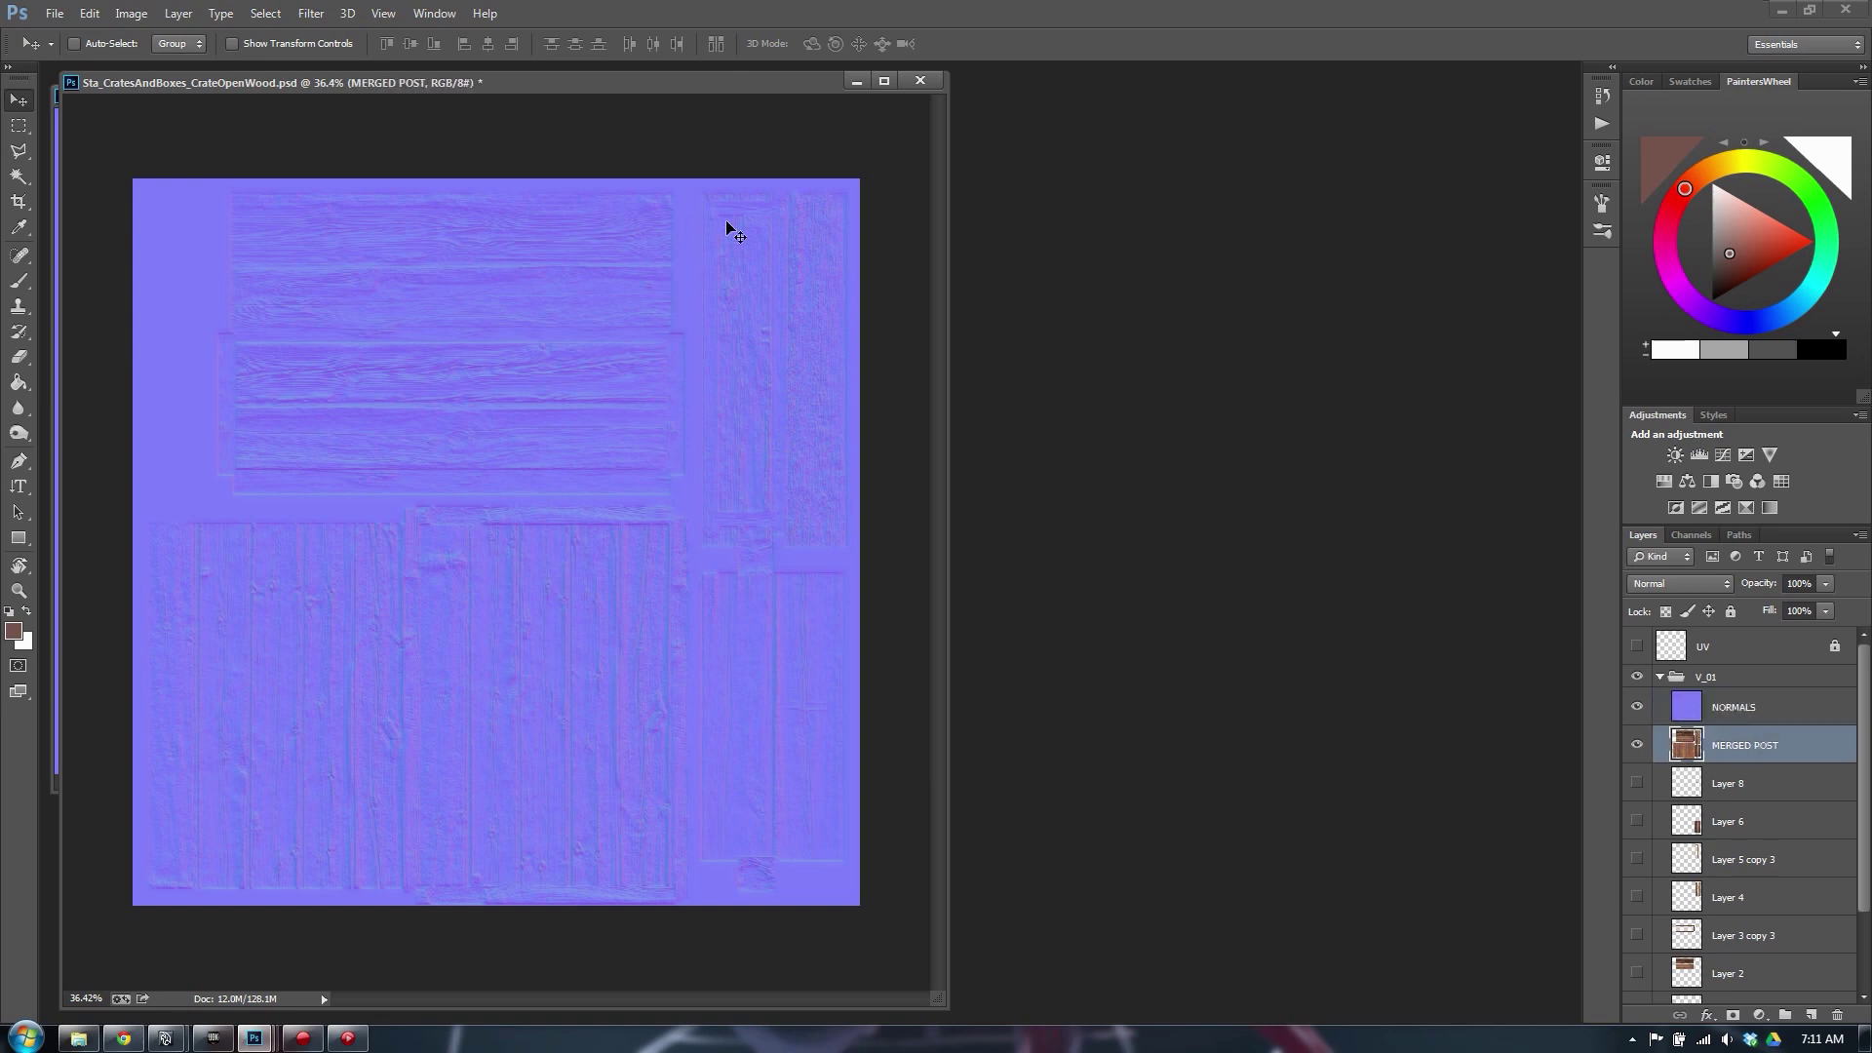
Hide the NORMALS layer and save the crate texture document
{"action": "left_click", "coordinate": [1638, 715]}
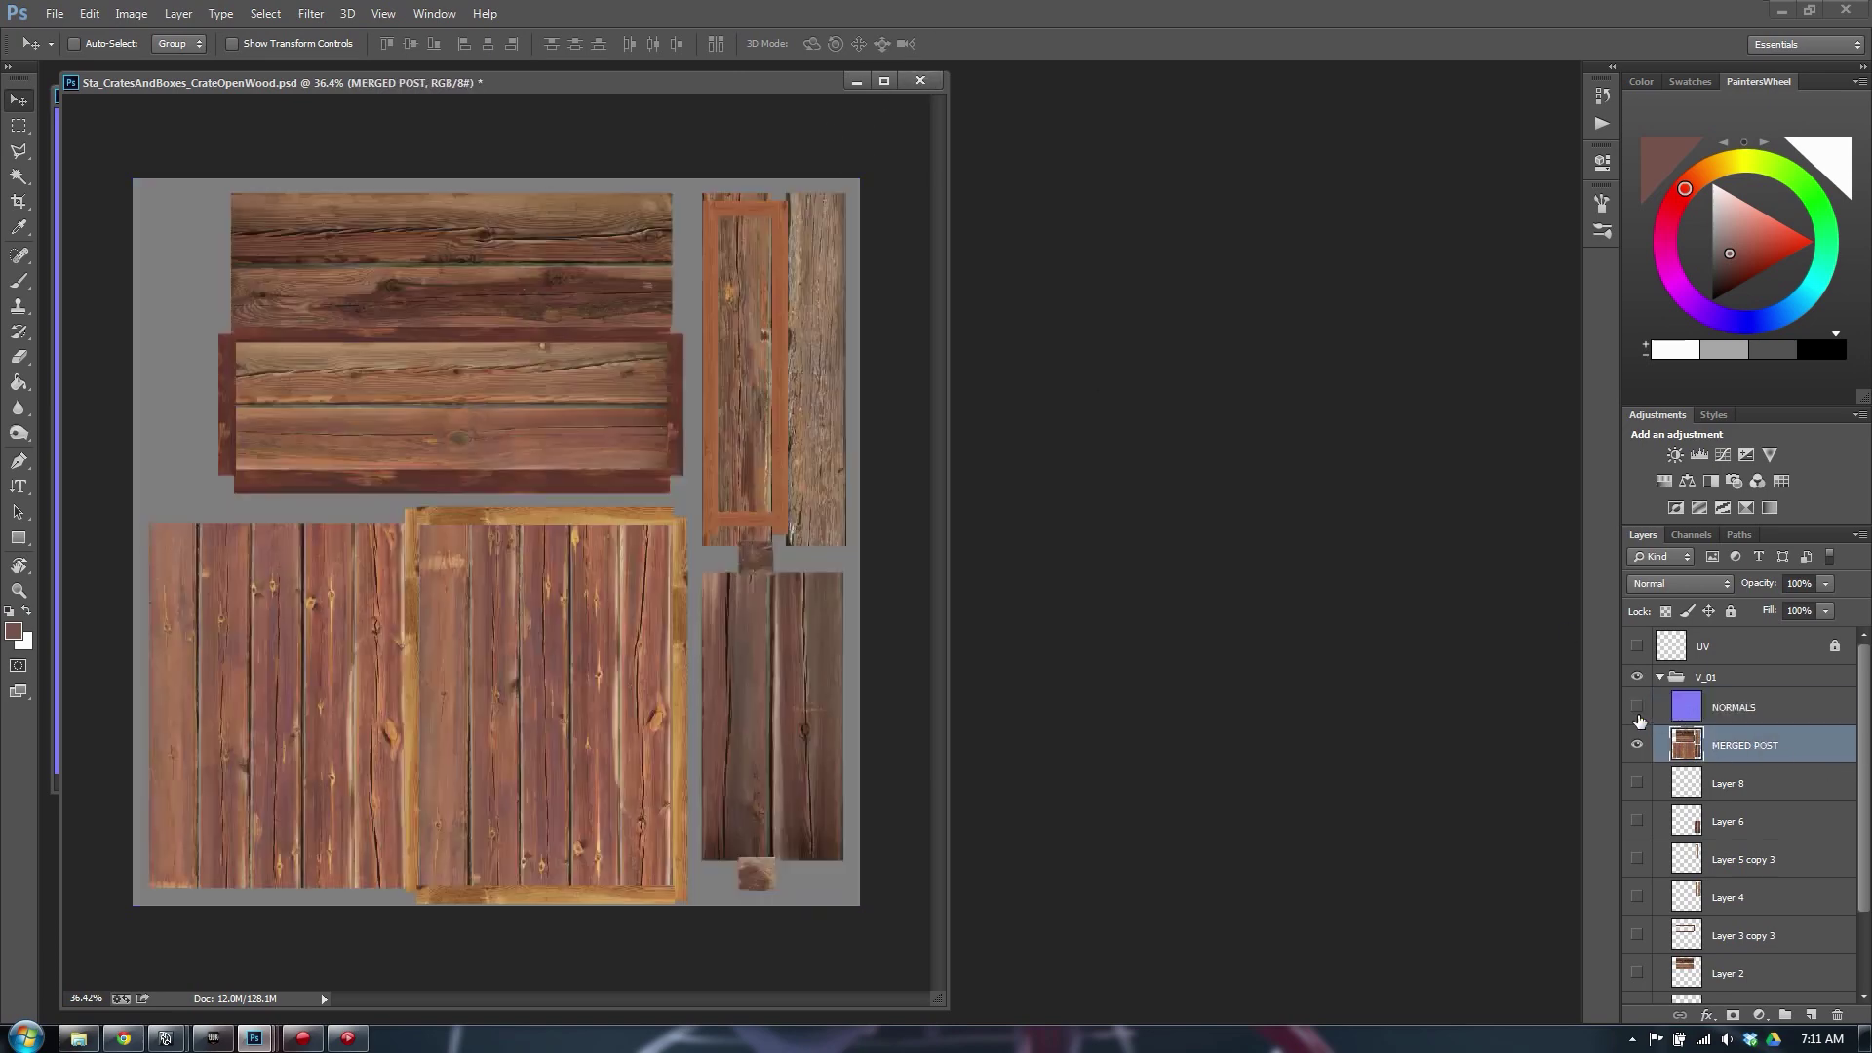
{"action": "key", "text": "ctrl+s"}
{"action": "key", "text": "alt+Tab"}
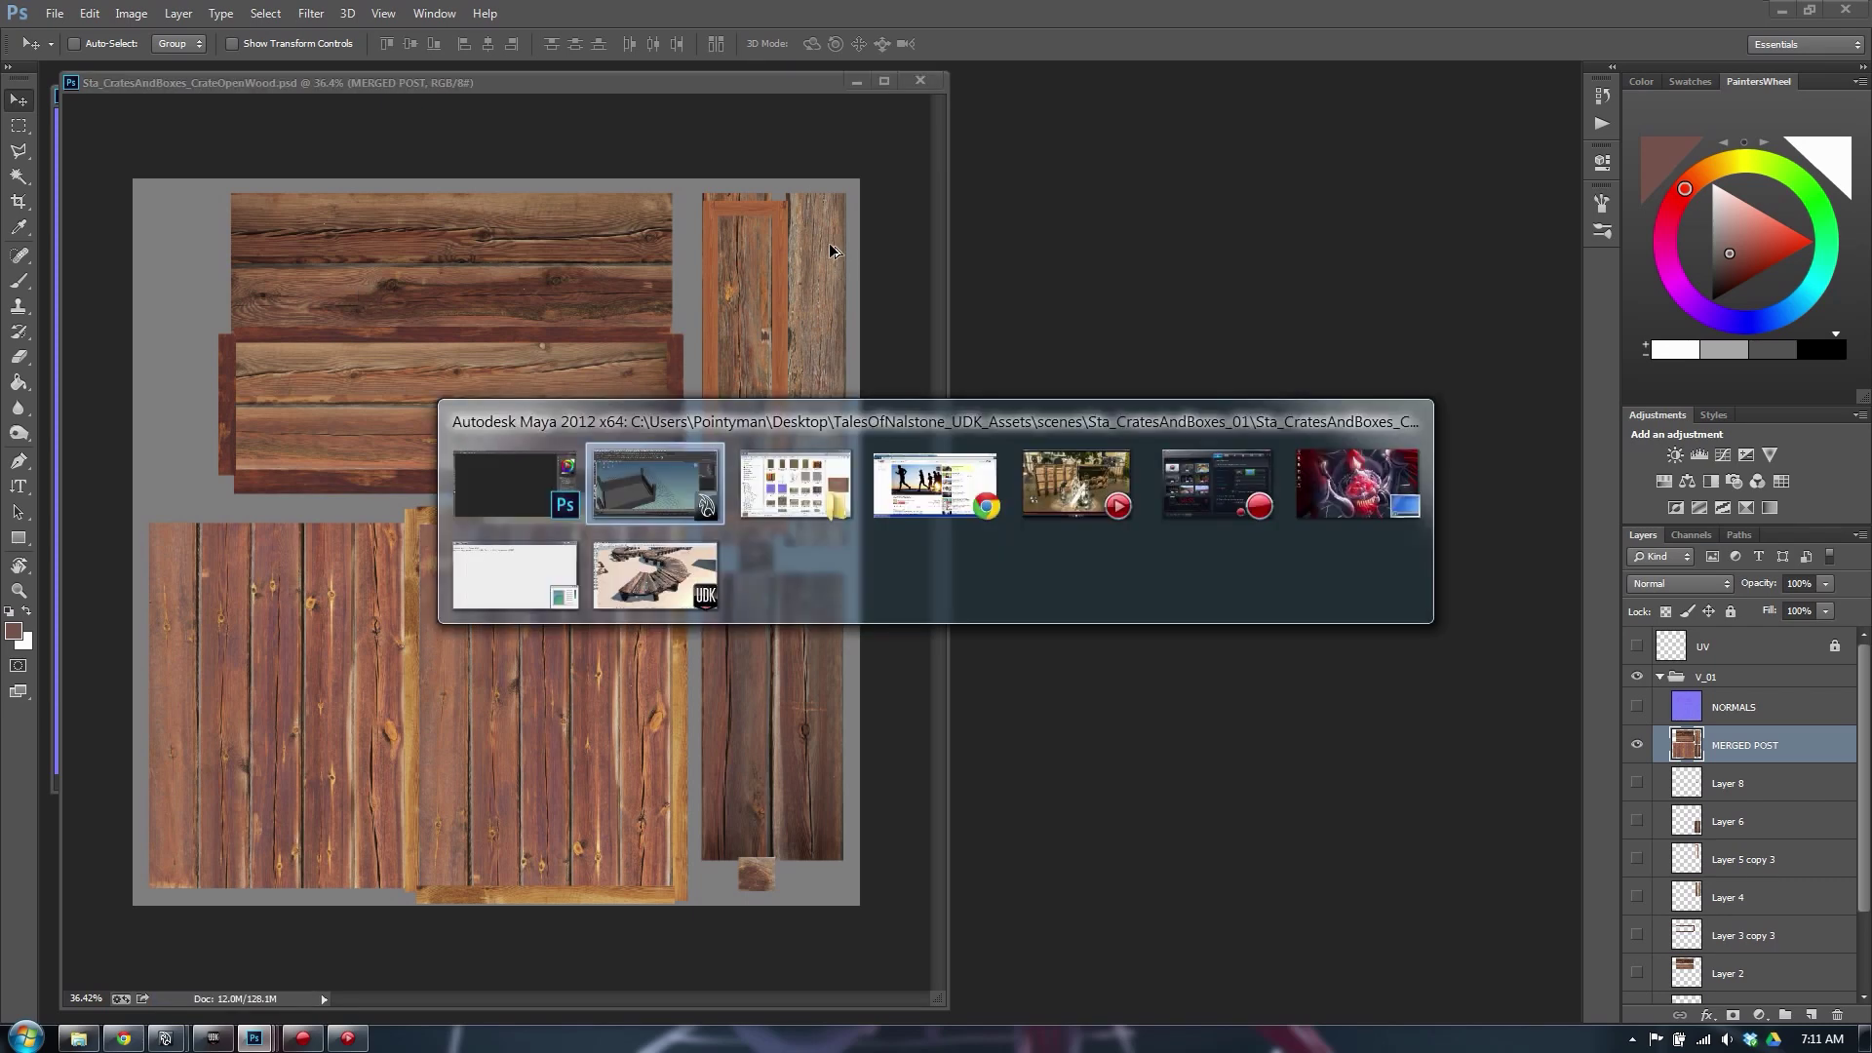
{"action": "key", "text": "Escape"}
Duplicate the MERGED POST layer and name the copy Spec
{"action": "left_click", "coordinate": [1759, 706]}
{"action": "left_click", "coordinate": [1762, 747]}
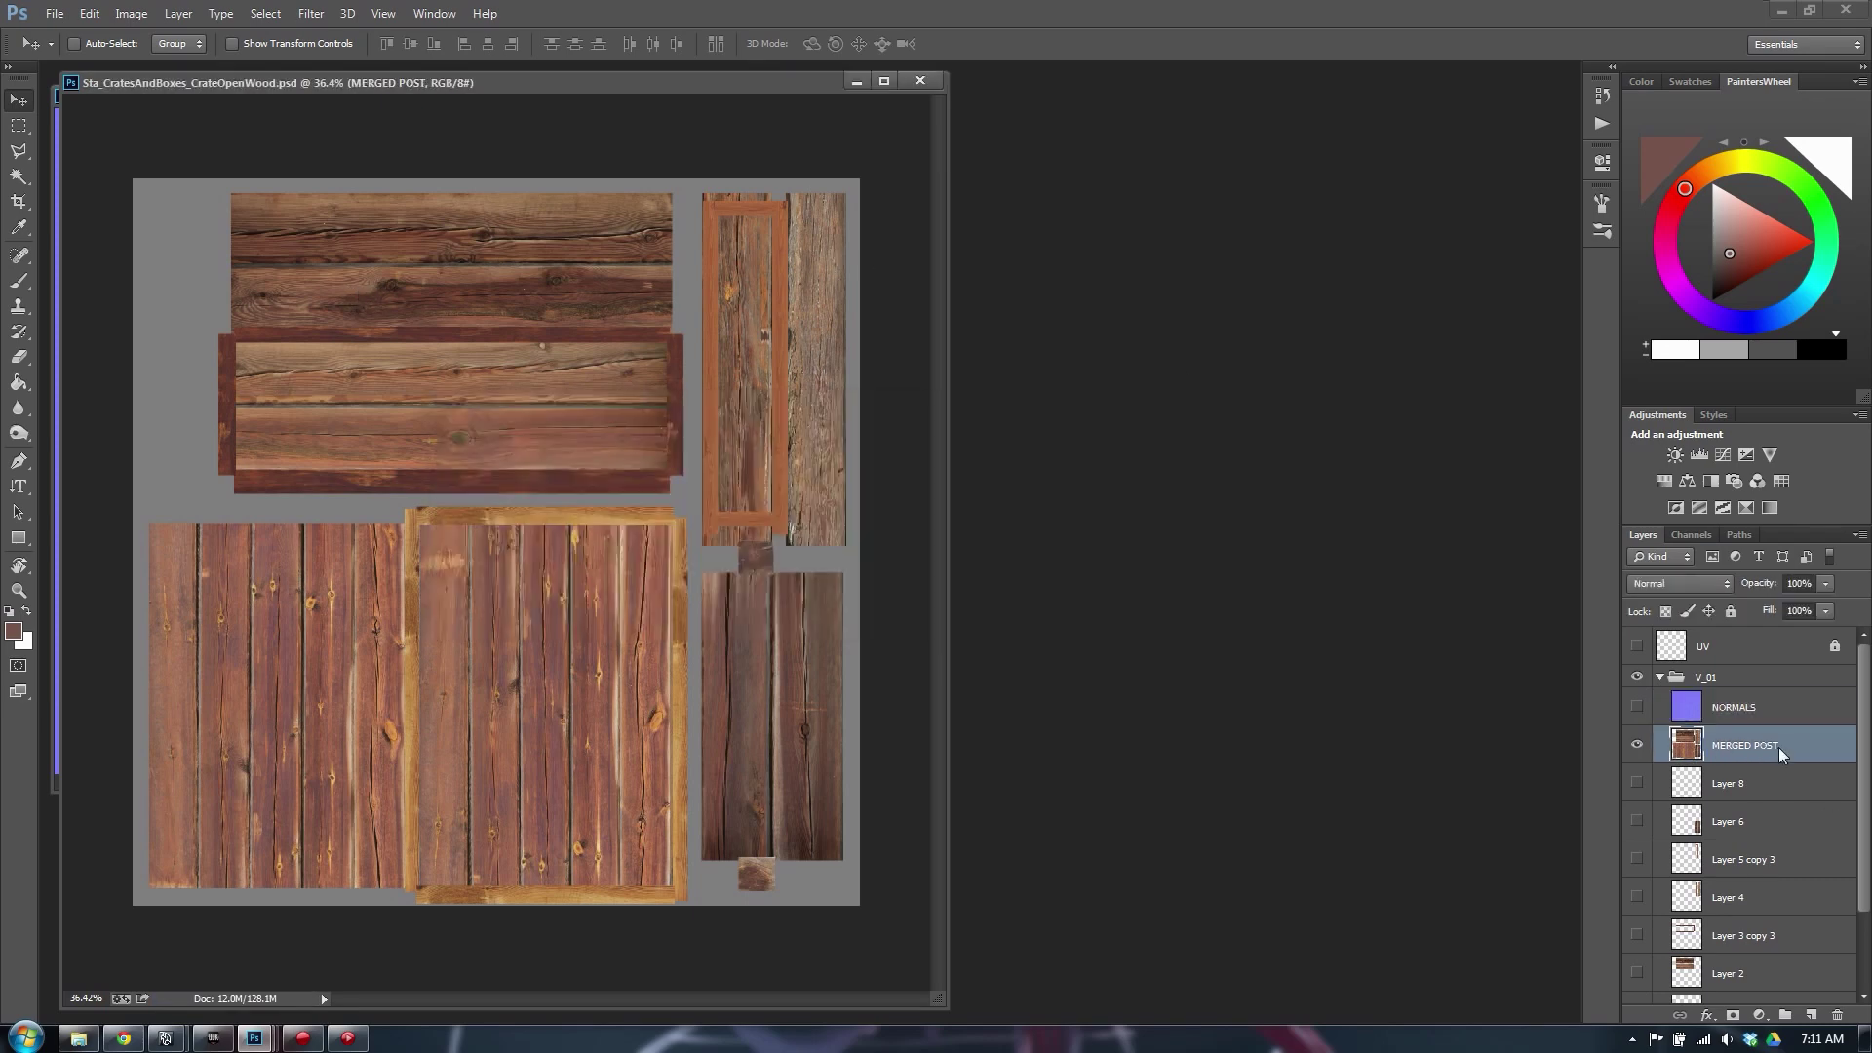
{"action": "right_click", "coordinate": [1779, 747]}
{"action": "left_click", "coordinate": [1597, 276]}
{"action": "key", "text": "Return"}
{"action": "left_click", "coordinate": [1763, 721]}
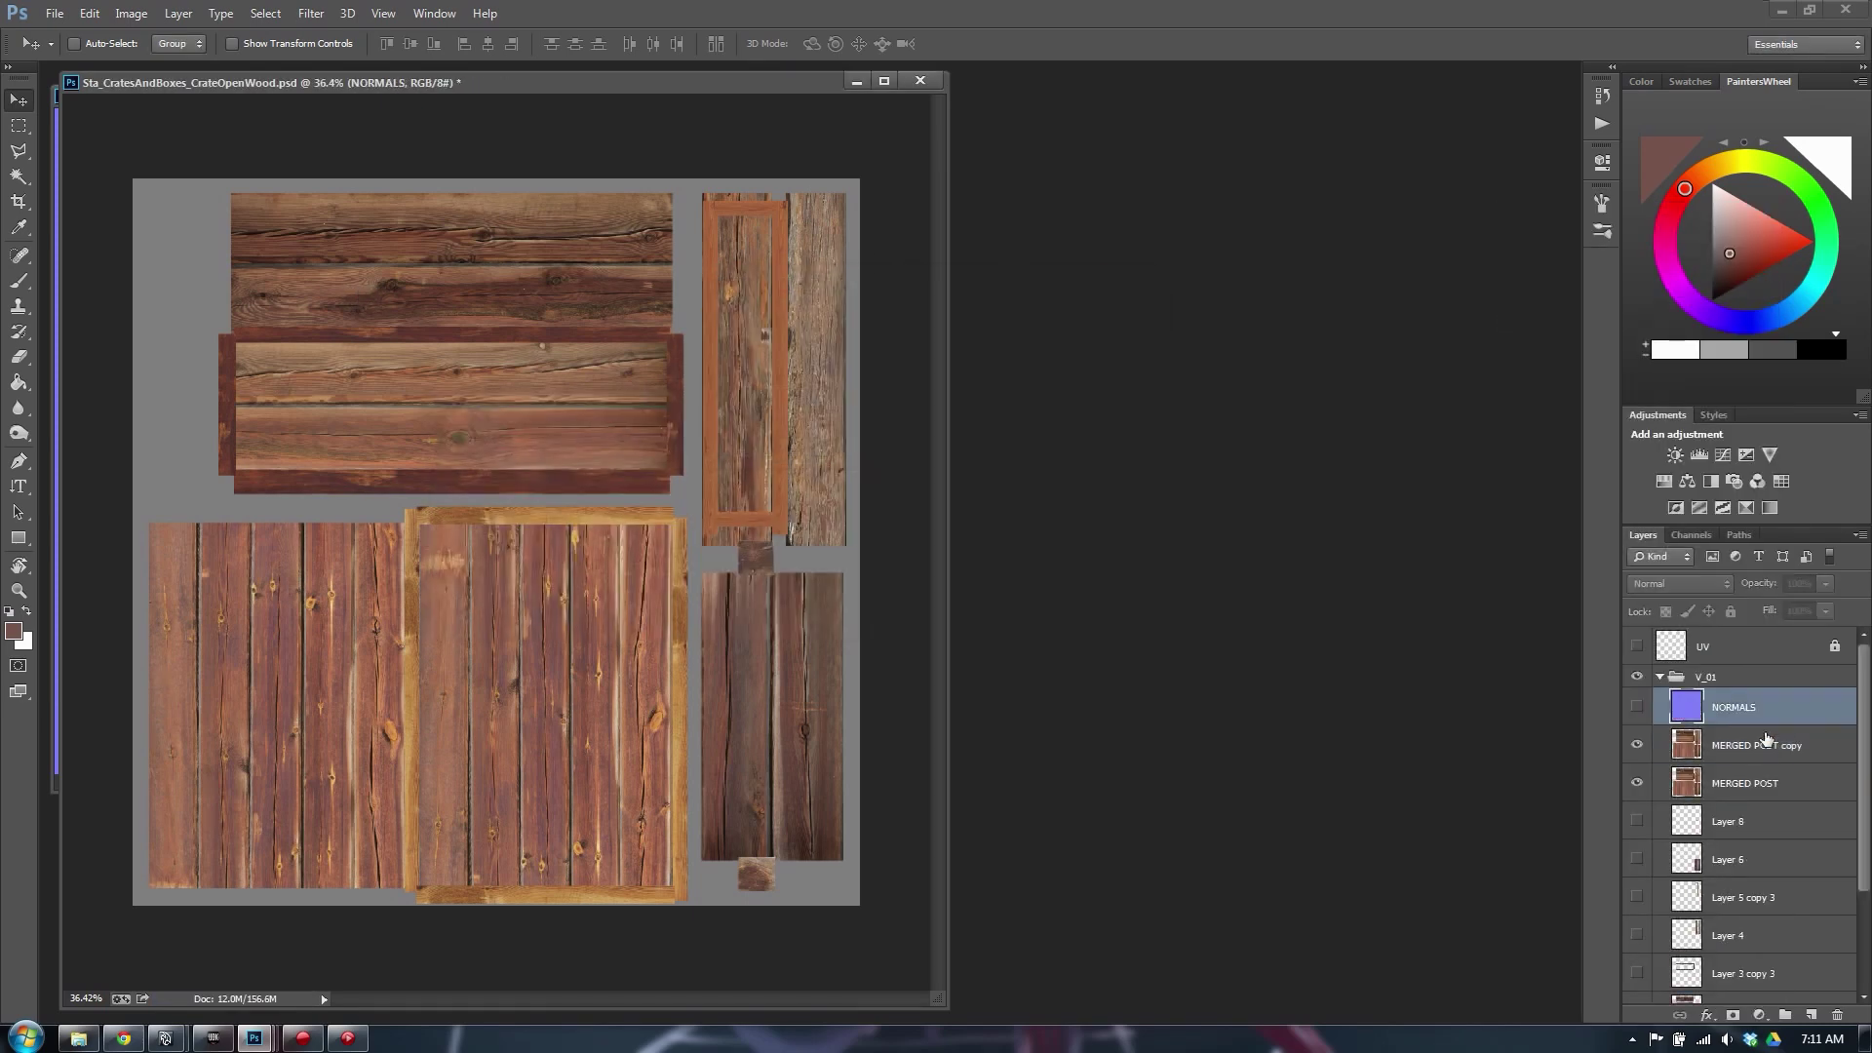
{"action": "left_click", "coordinate": [1766, 743]}
{"action": "double_click", "coordinate": [1747, 747]}
{"action": "type", "text": "Spe"}
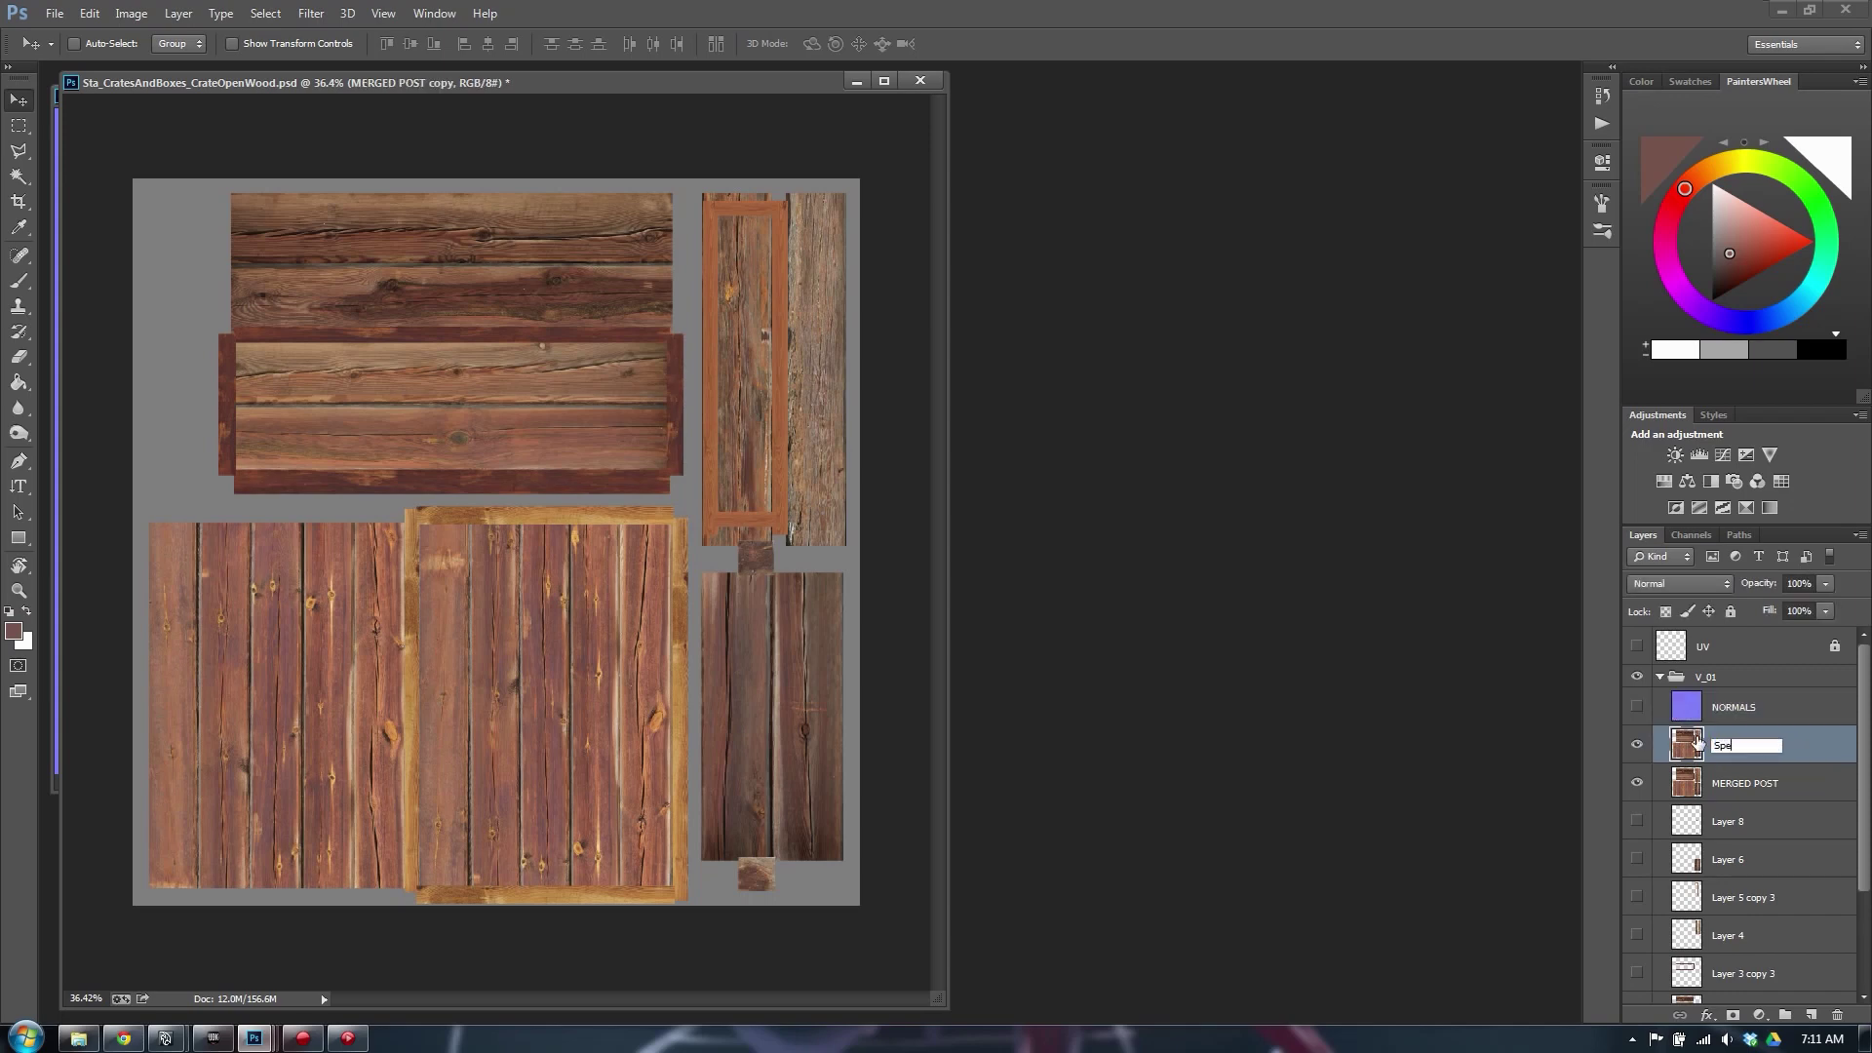
{"action": "type", "text": "c"}
{"action": "key", "text": "Return"}
{"action": "key", "text": "ctrl+u"}
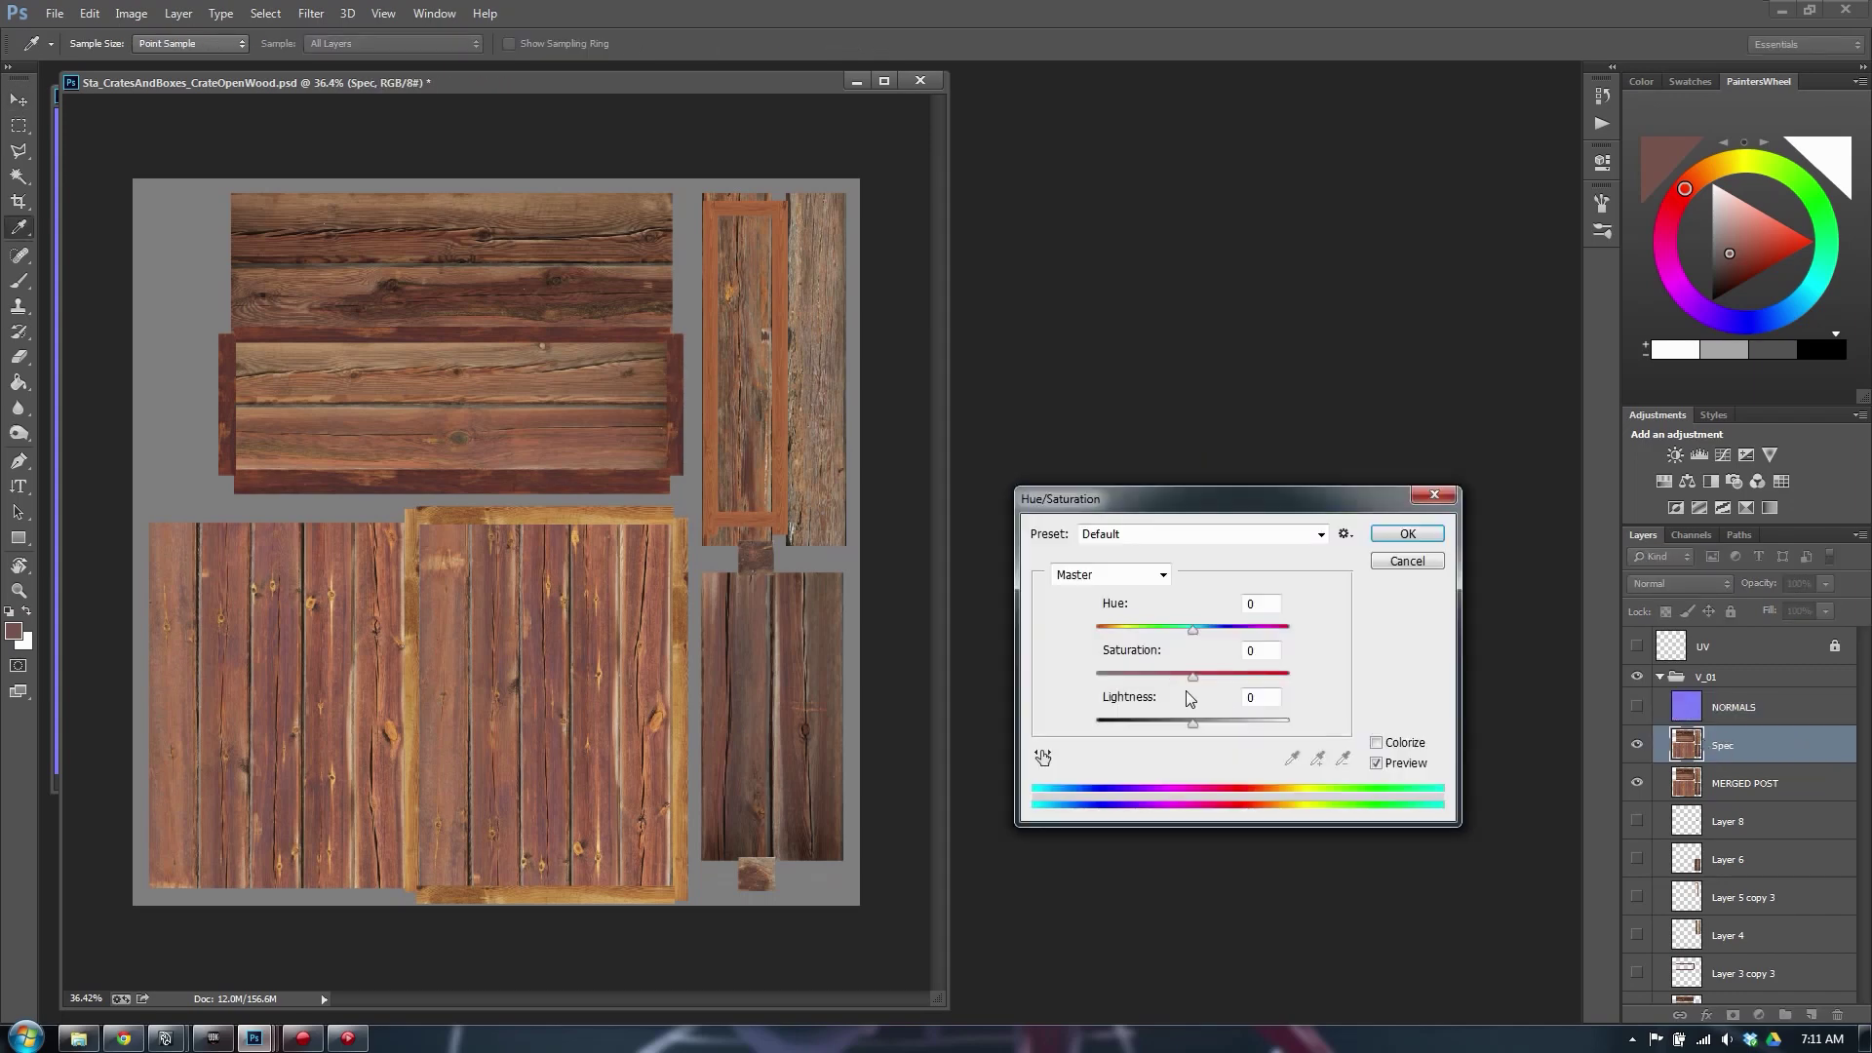
{"action": "left_click_drag", "start_coordinate": [1192, 724], "coordinate": [1096, 723]}
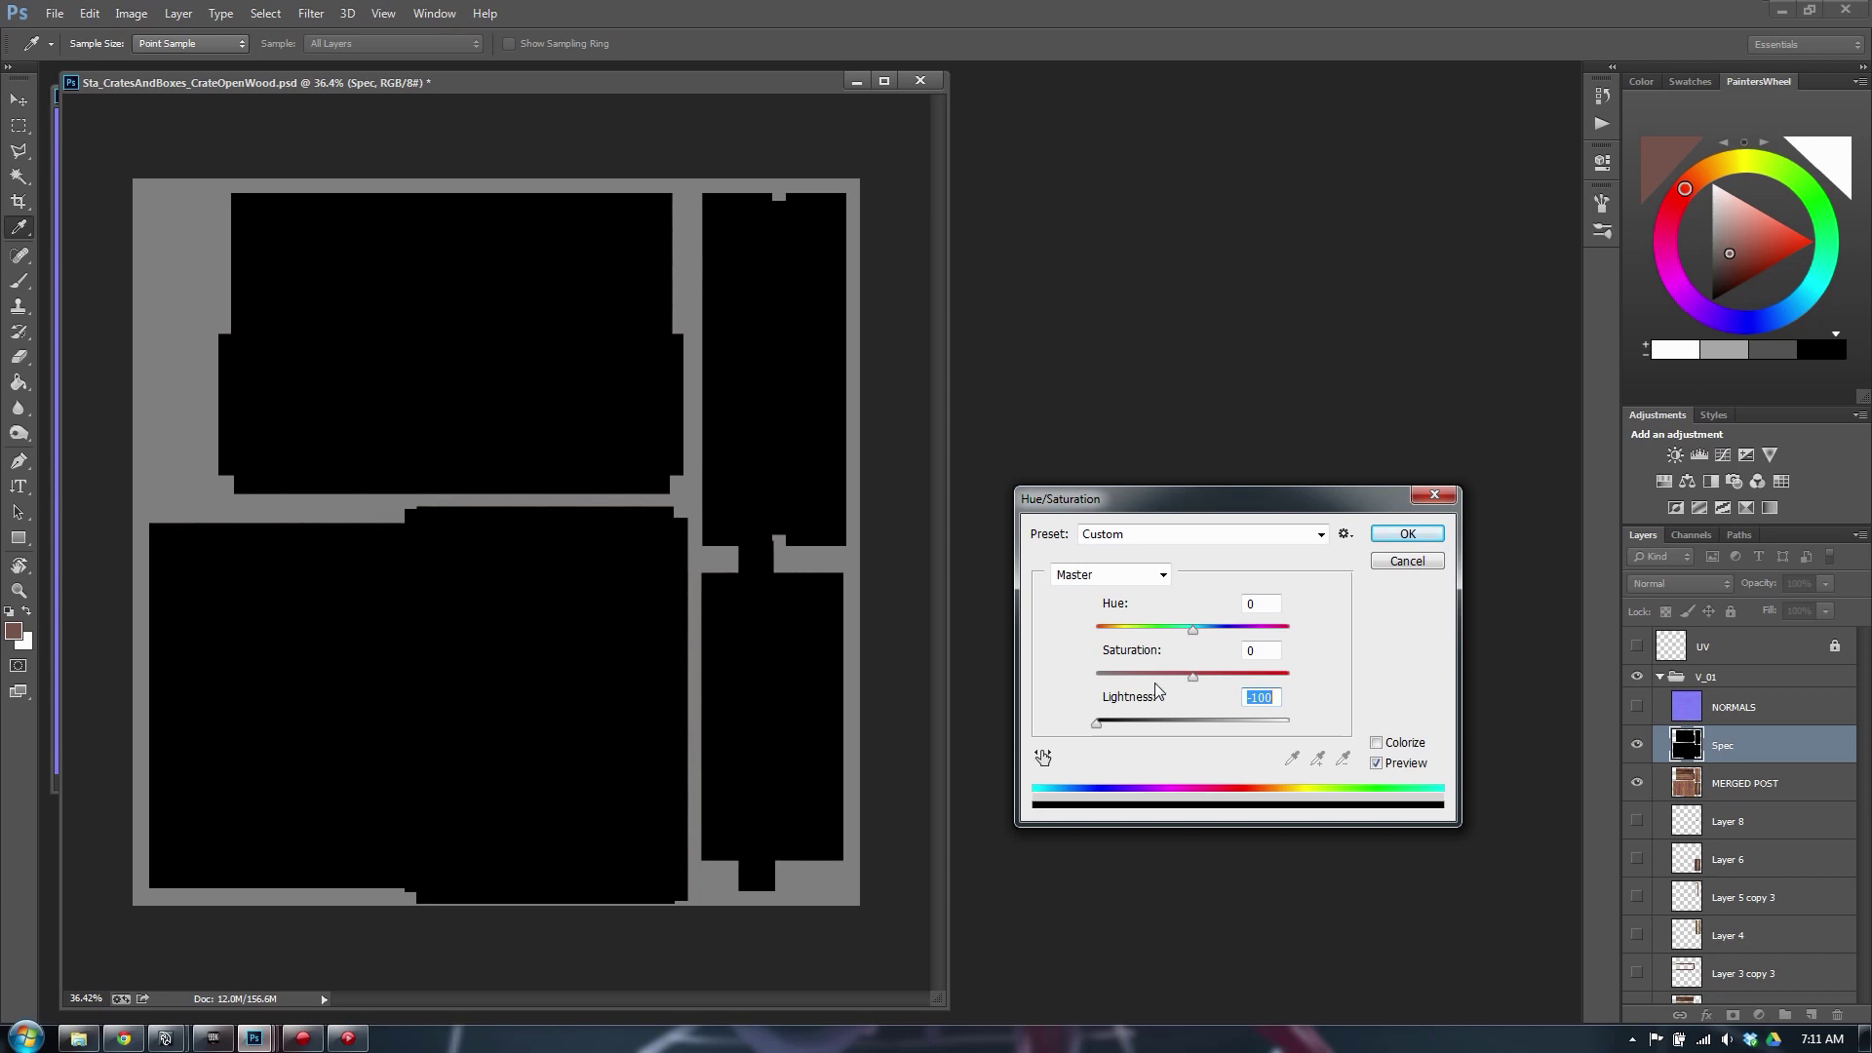
{"action": "key", "text": "ctrl+z"}
{"action": "left_click_drag", "start_coordinate": [1193, 675], "coordinate": [806, 689]}
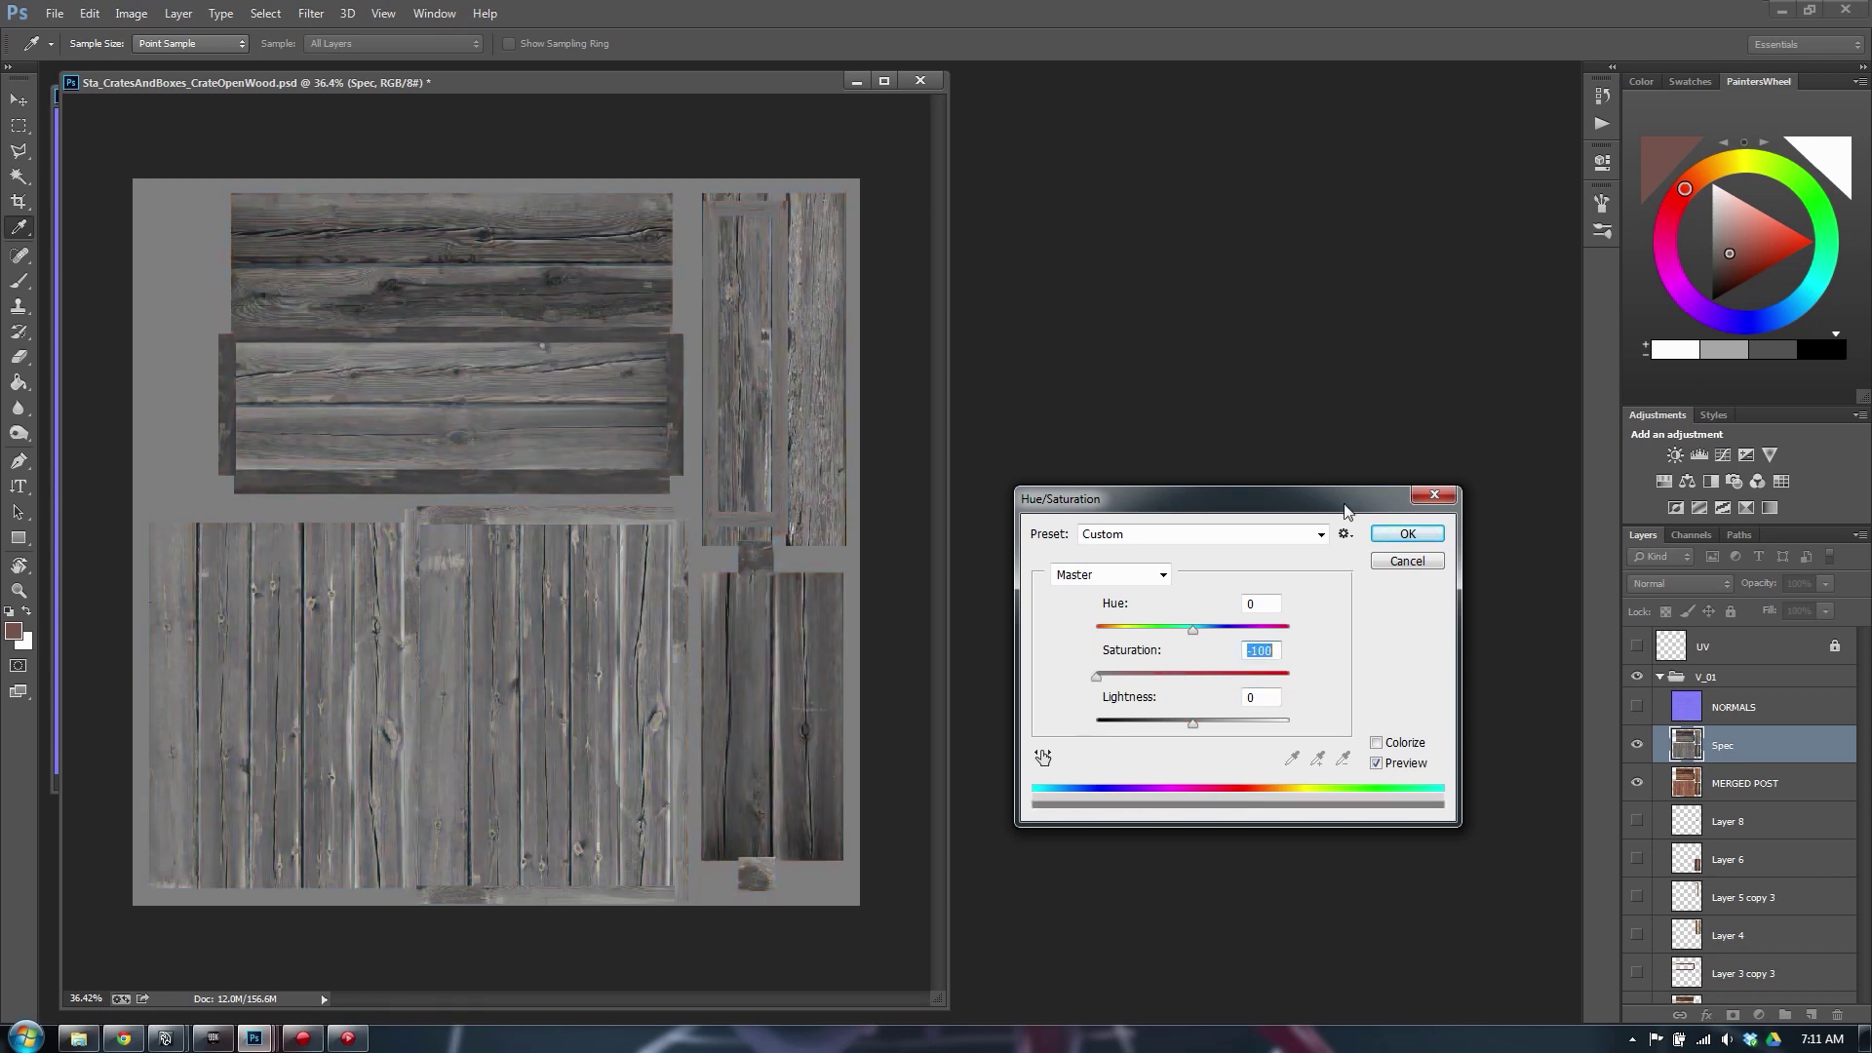
{"action": "type", "text": "0"}
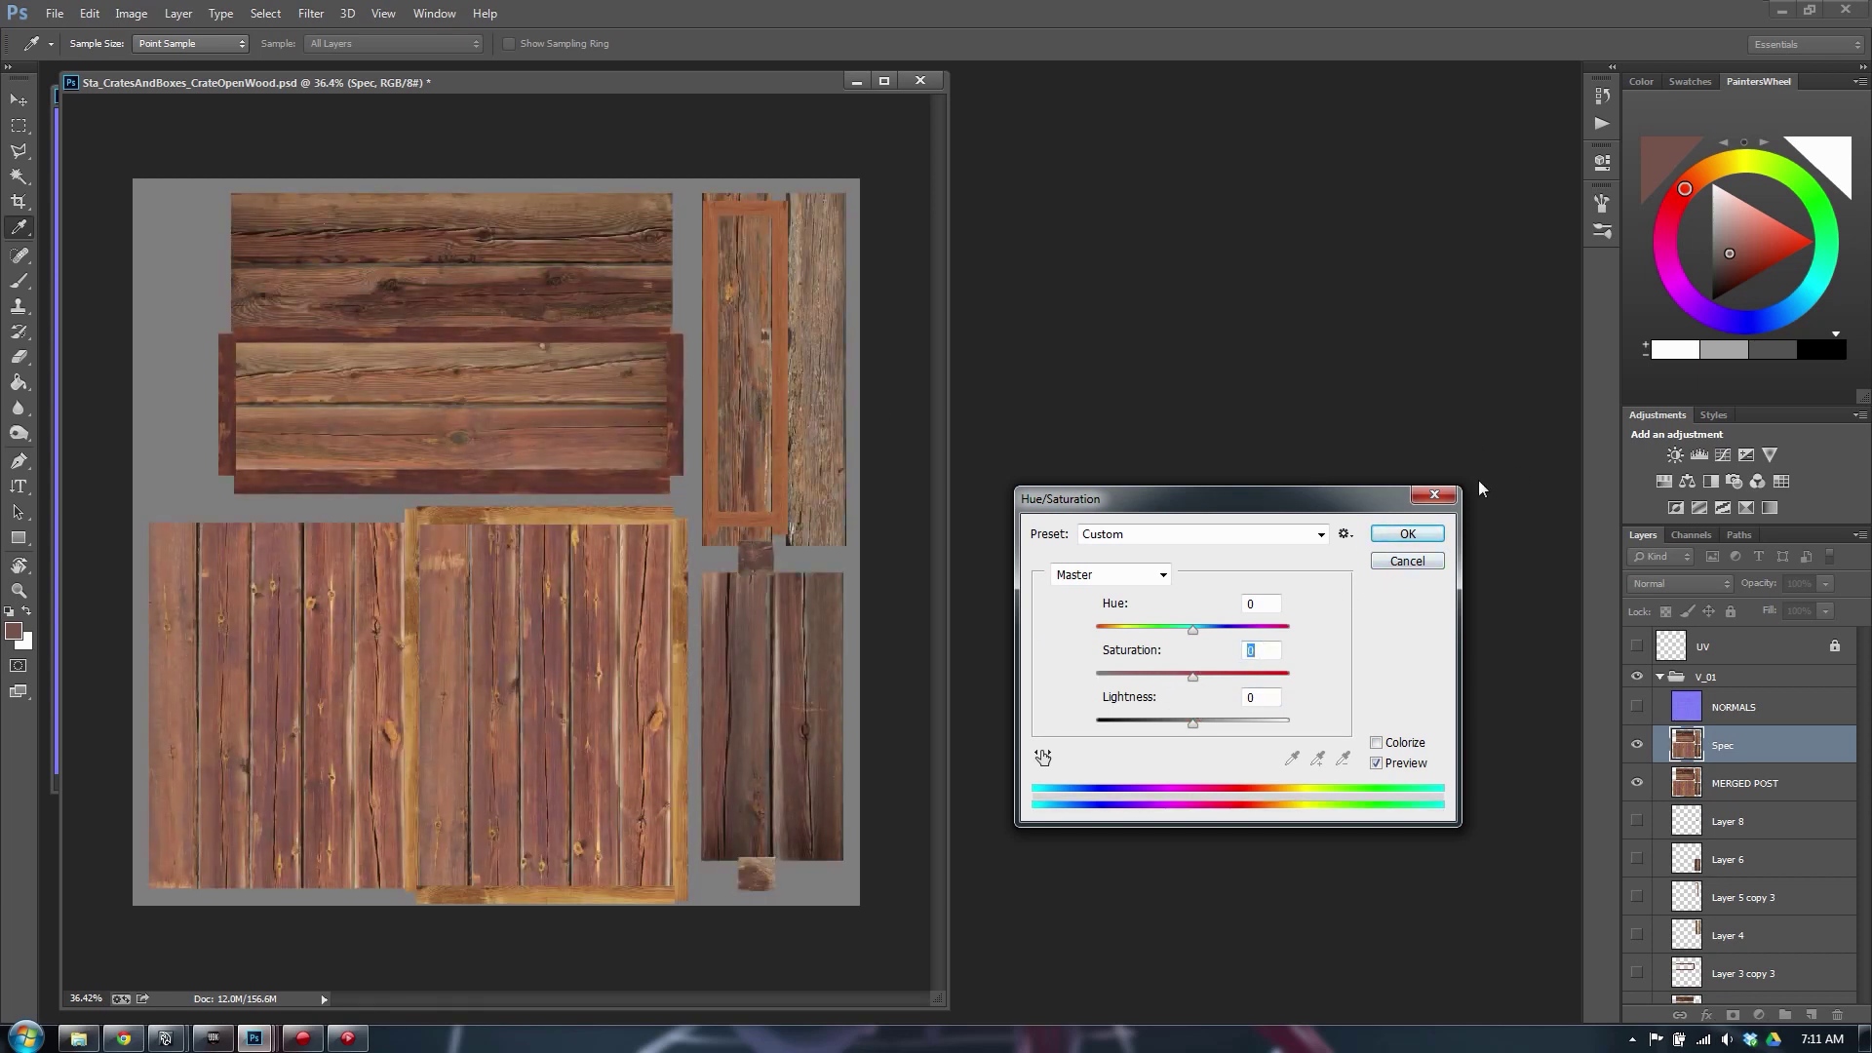
{"action": "left_click", "coordinate": [1398, 561]}
{"action": "key", "text": "v"}
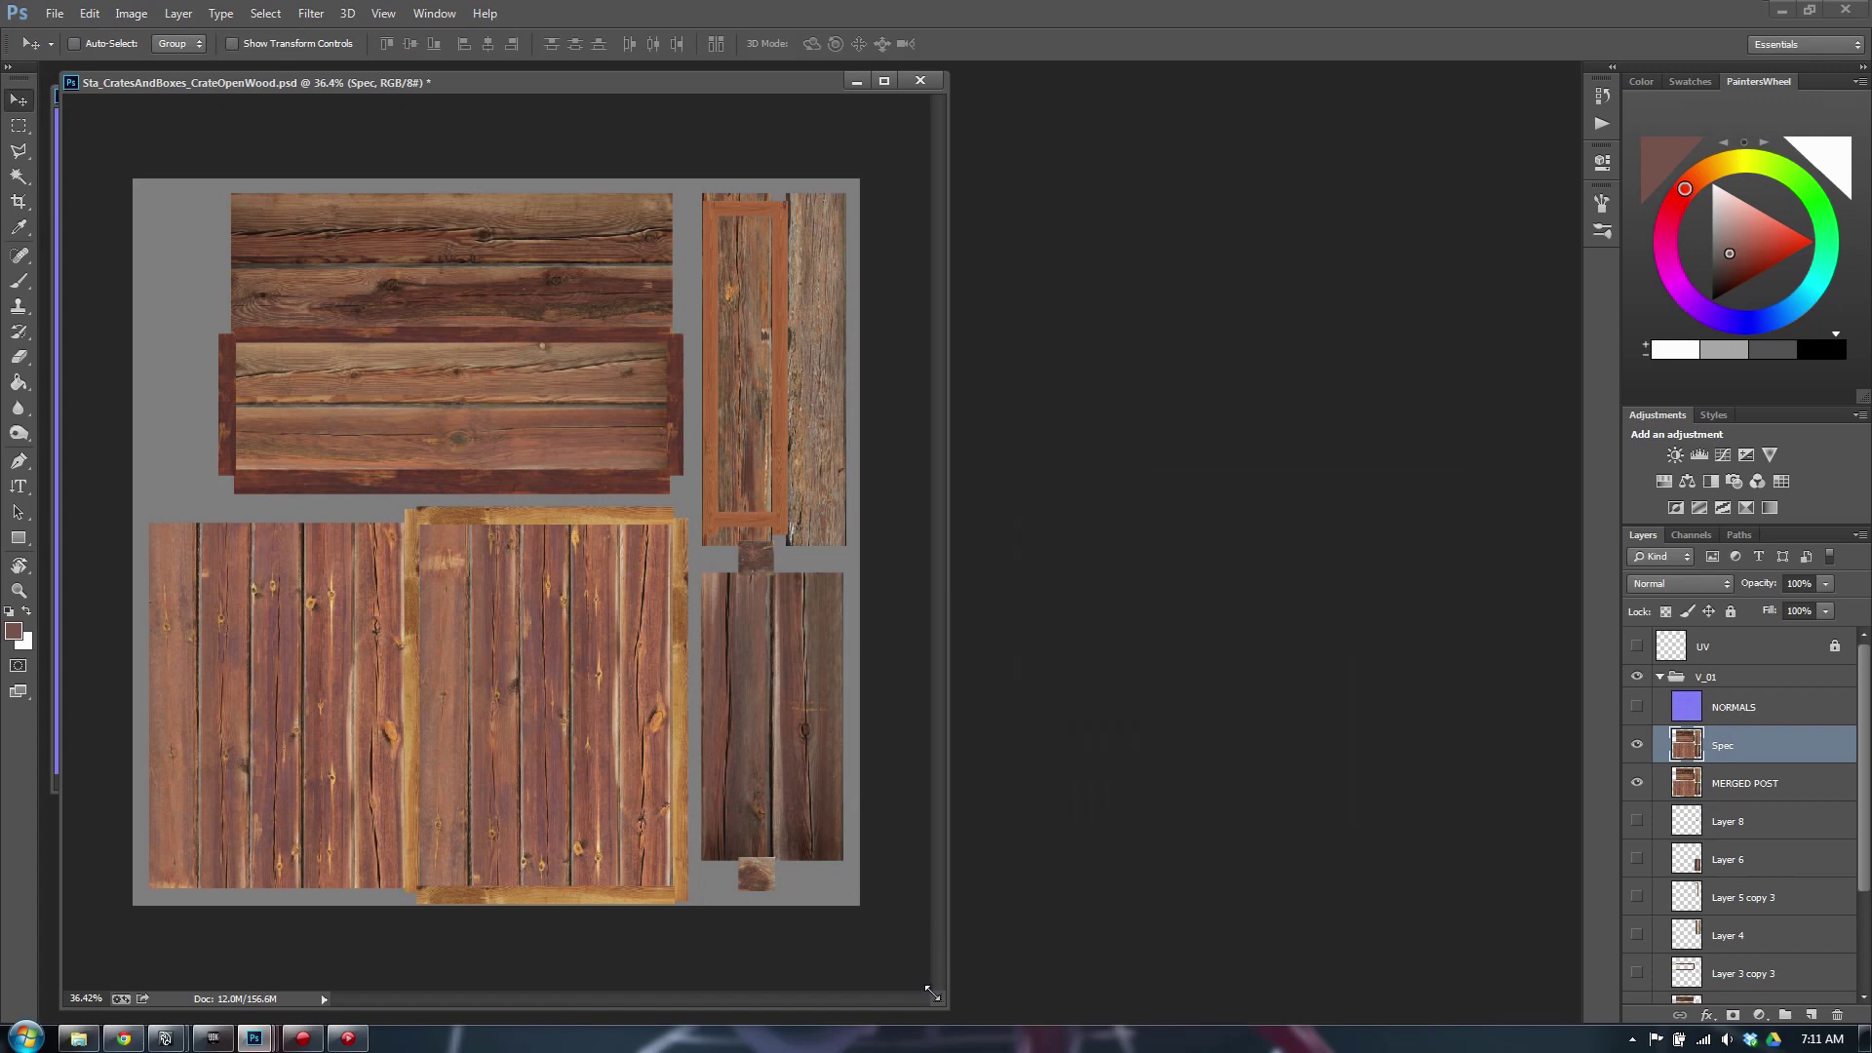
Widen the document window and darken the Spec layer with a lowered Curves adjustment
{"action": "left_click_drag", "start_coordinate": [933, 993], "coordinate": [1065, 994]}
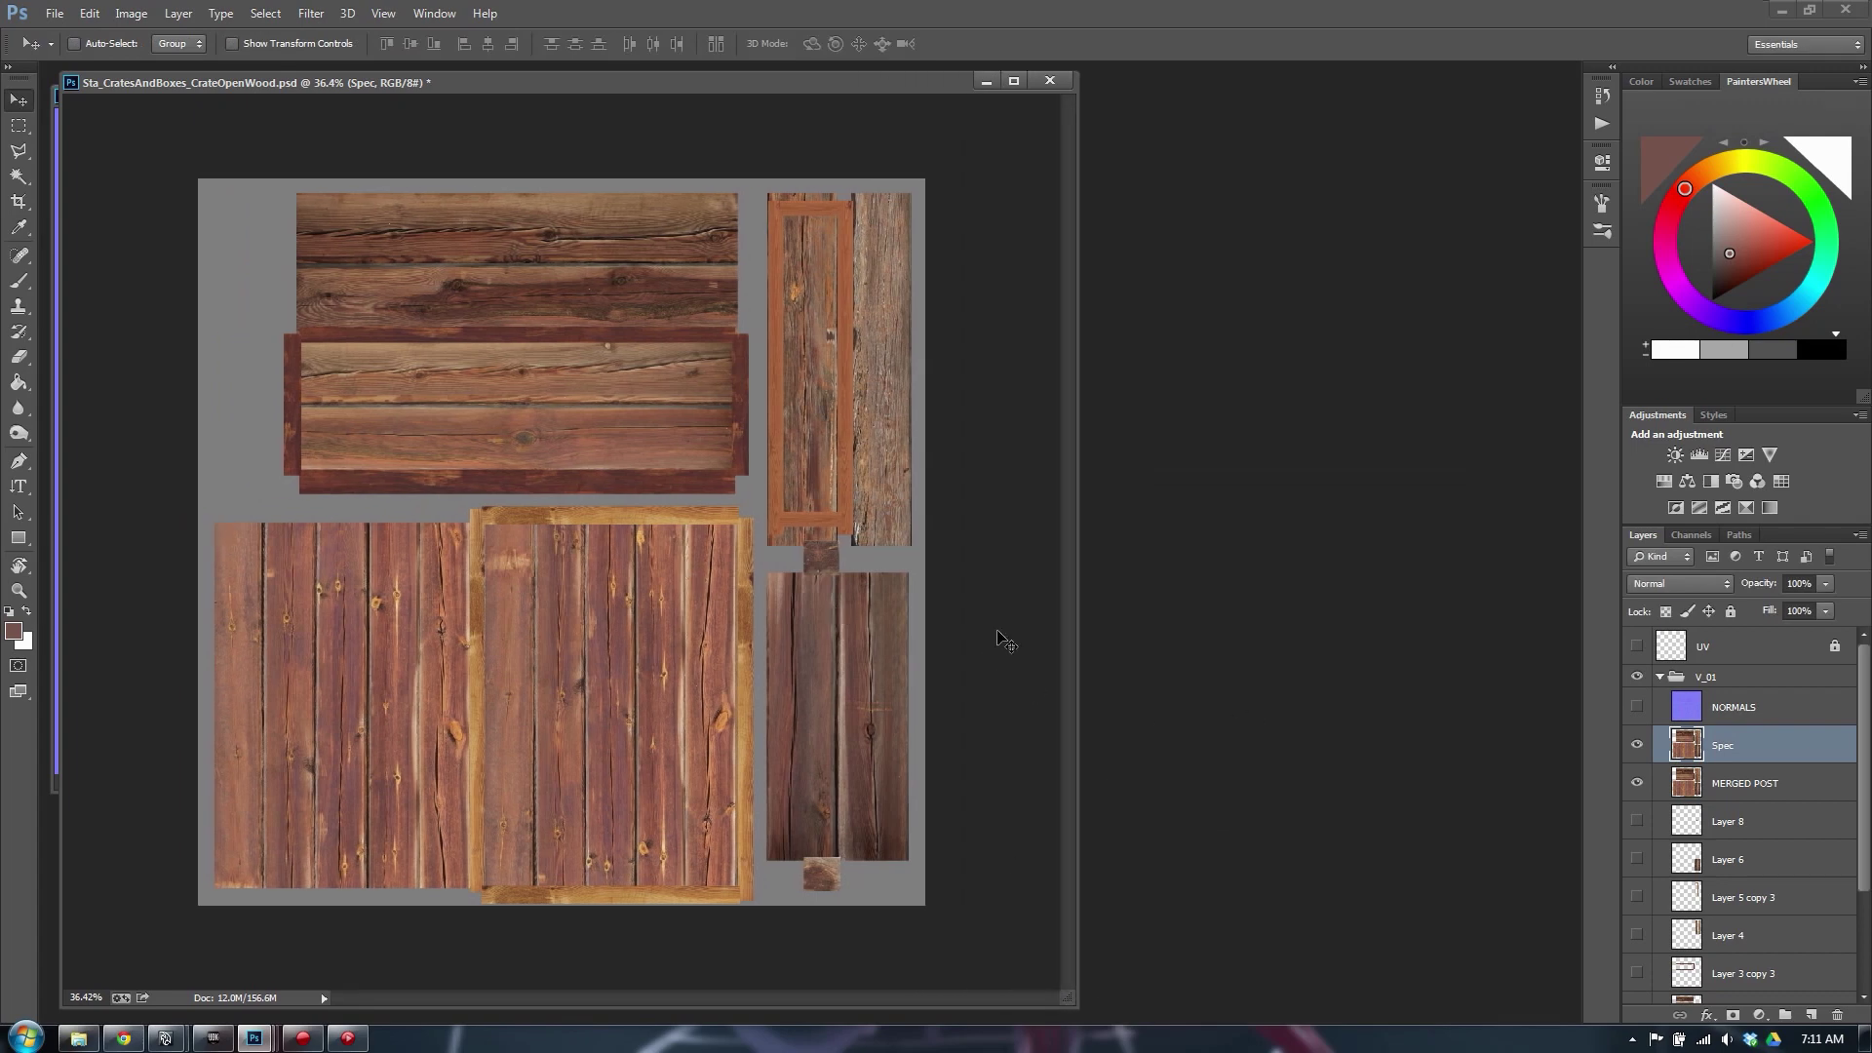
{"action": "key", "text": "ctrl+m"}
{"action": "left_click_drag", "start_coordinate": [1218, 563], "coordinate": [1265, 584]}
{"action": "left_click", "coordinate": [1491, 325]}
Desaturate the Spec layer with Hue/Saturation, using a final saturation of -52
{"action": "key", "text": "ctrl+u"}
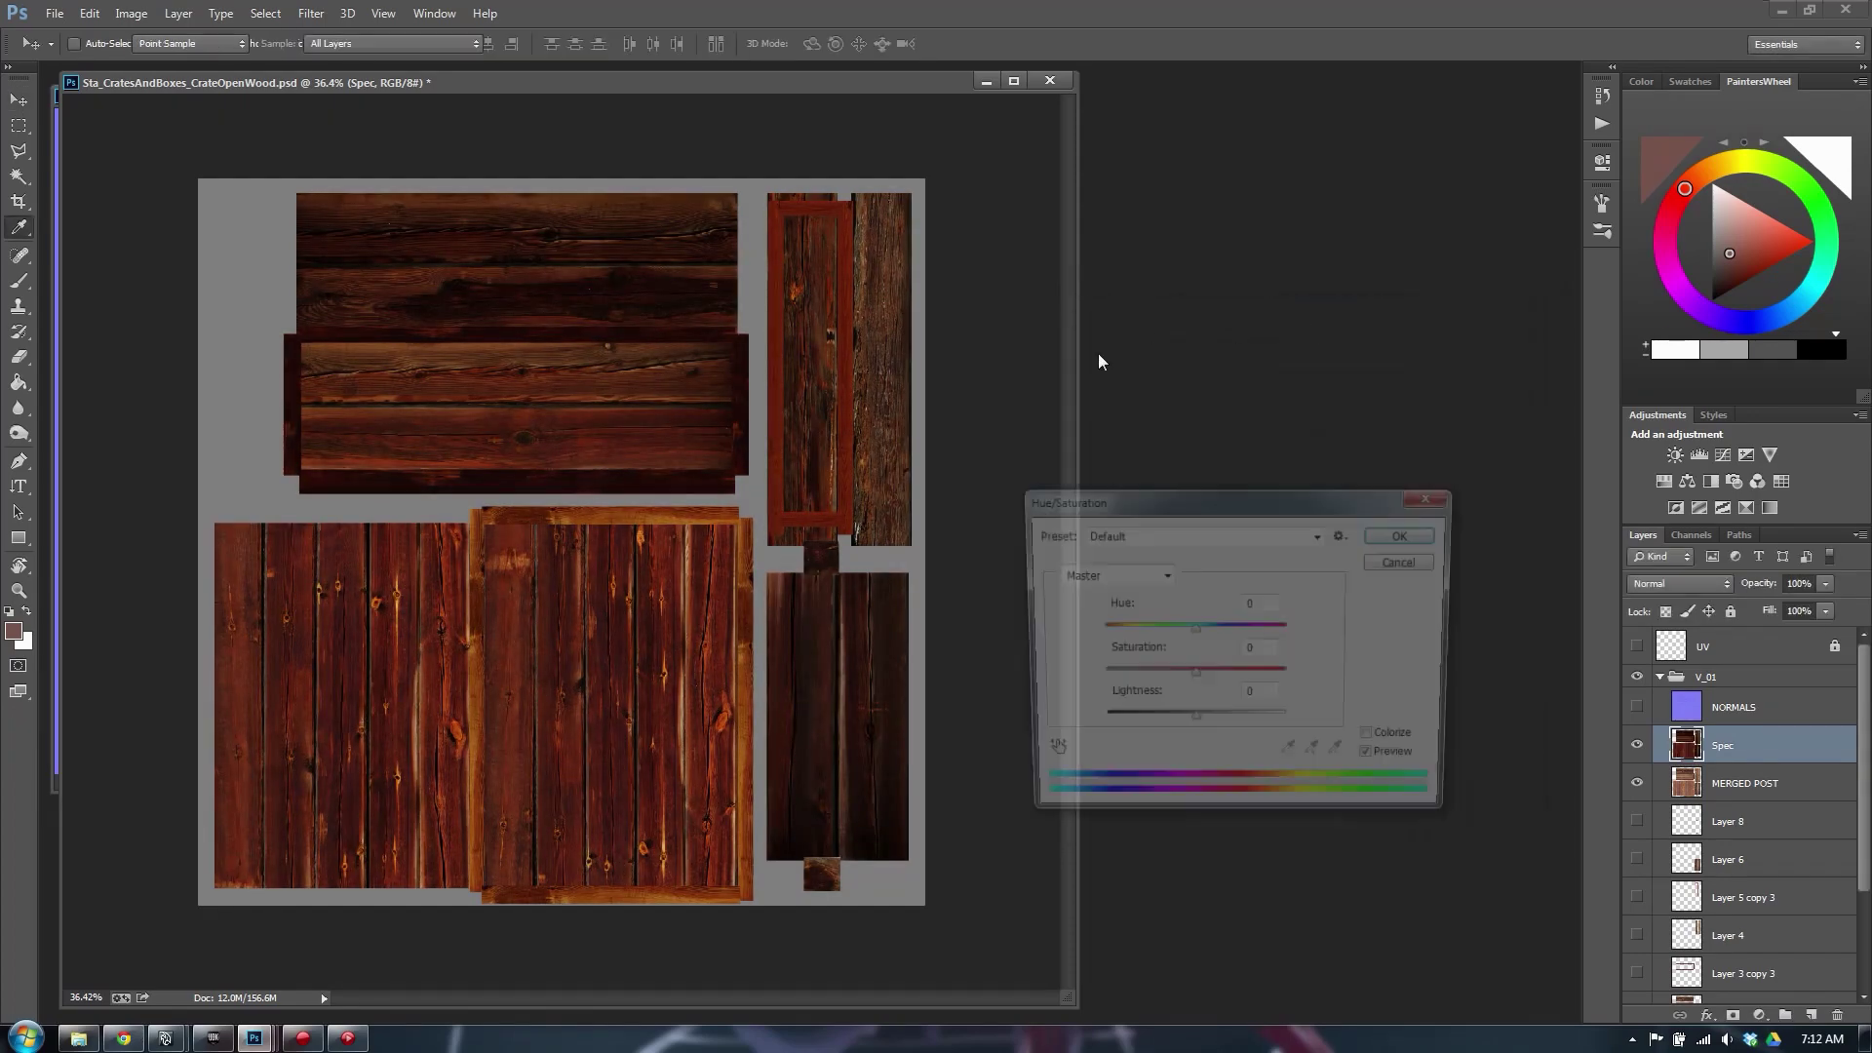
{"action": "left_click_drag", "start_coordinate": [1191, 675], "coordinate": [1123, 674]}
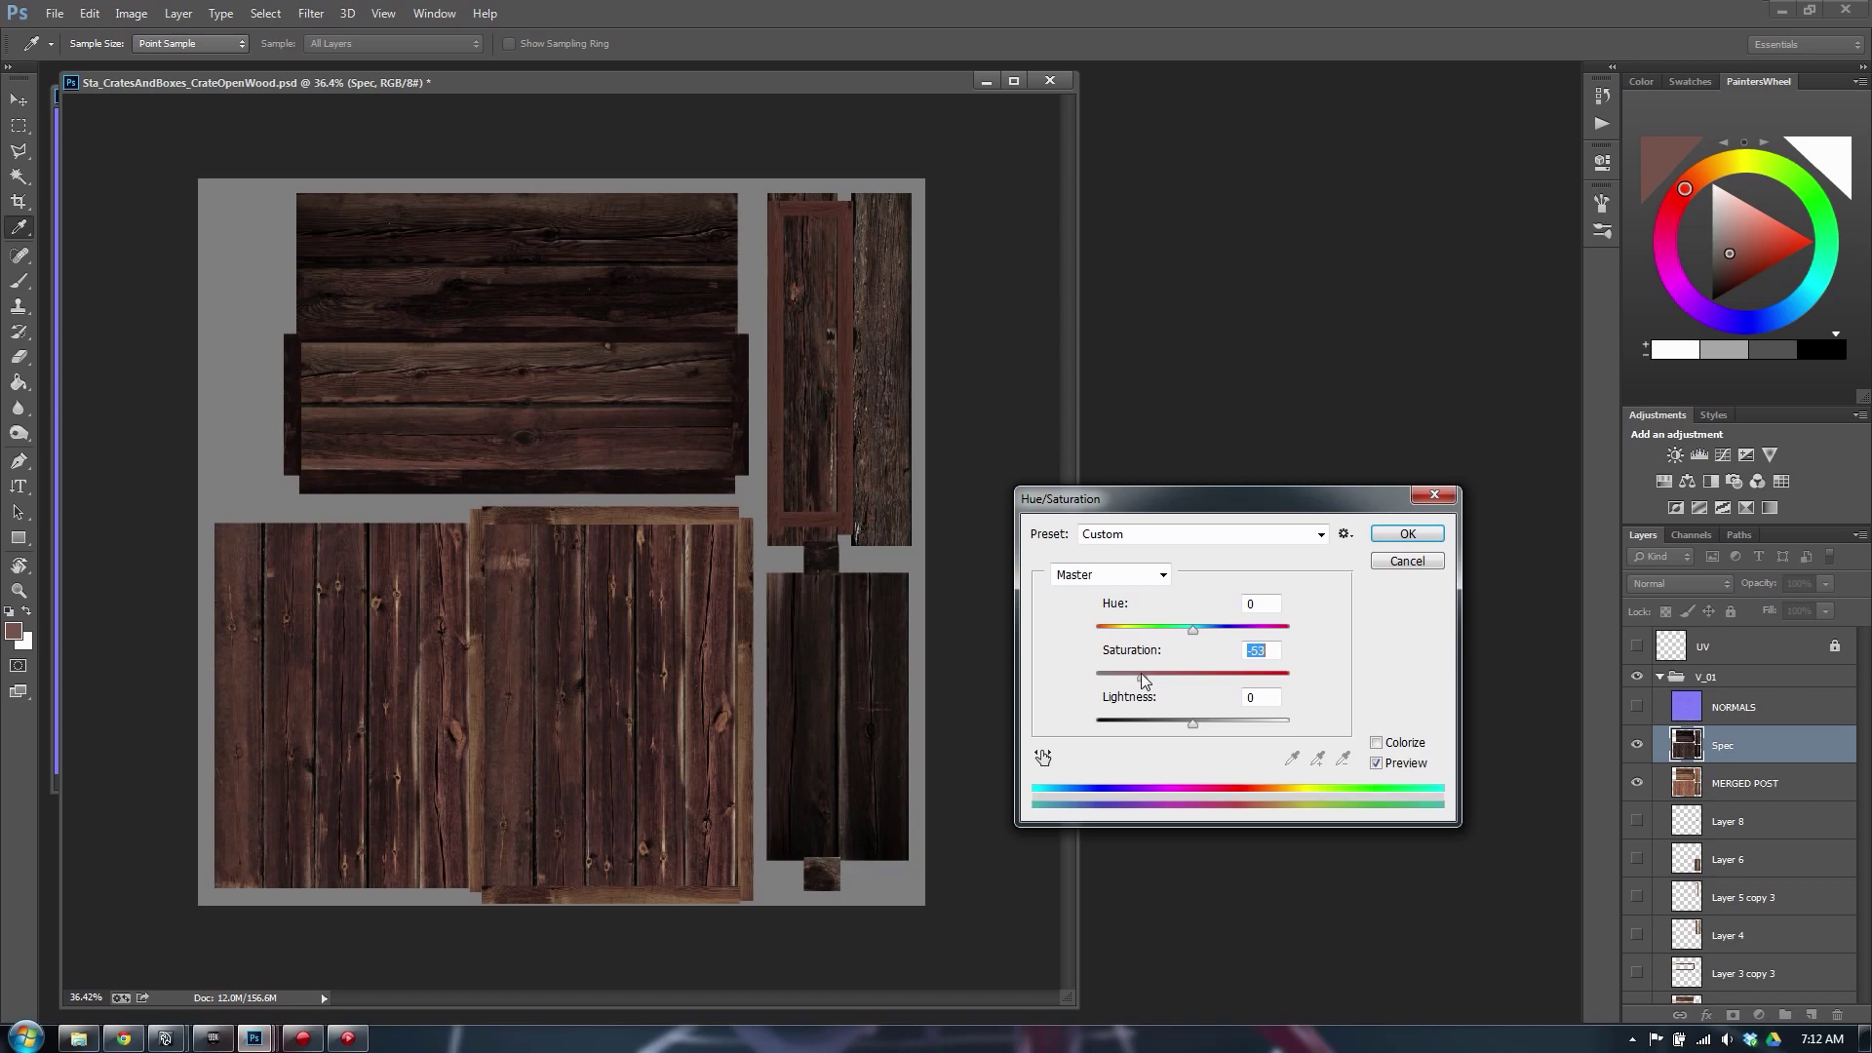
{"action": "key", "text": "Return"}
{"action": "key", "text": "v"}
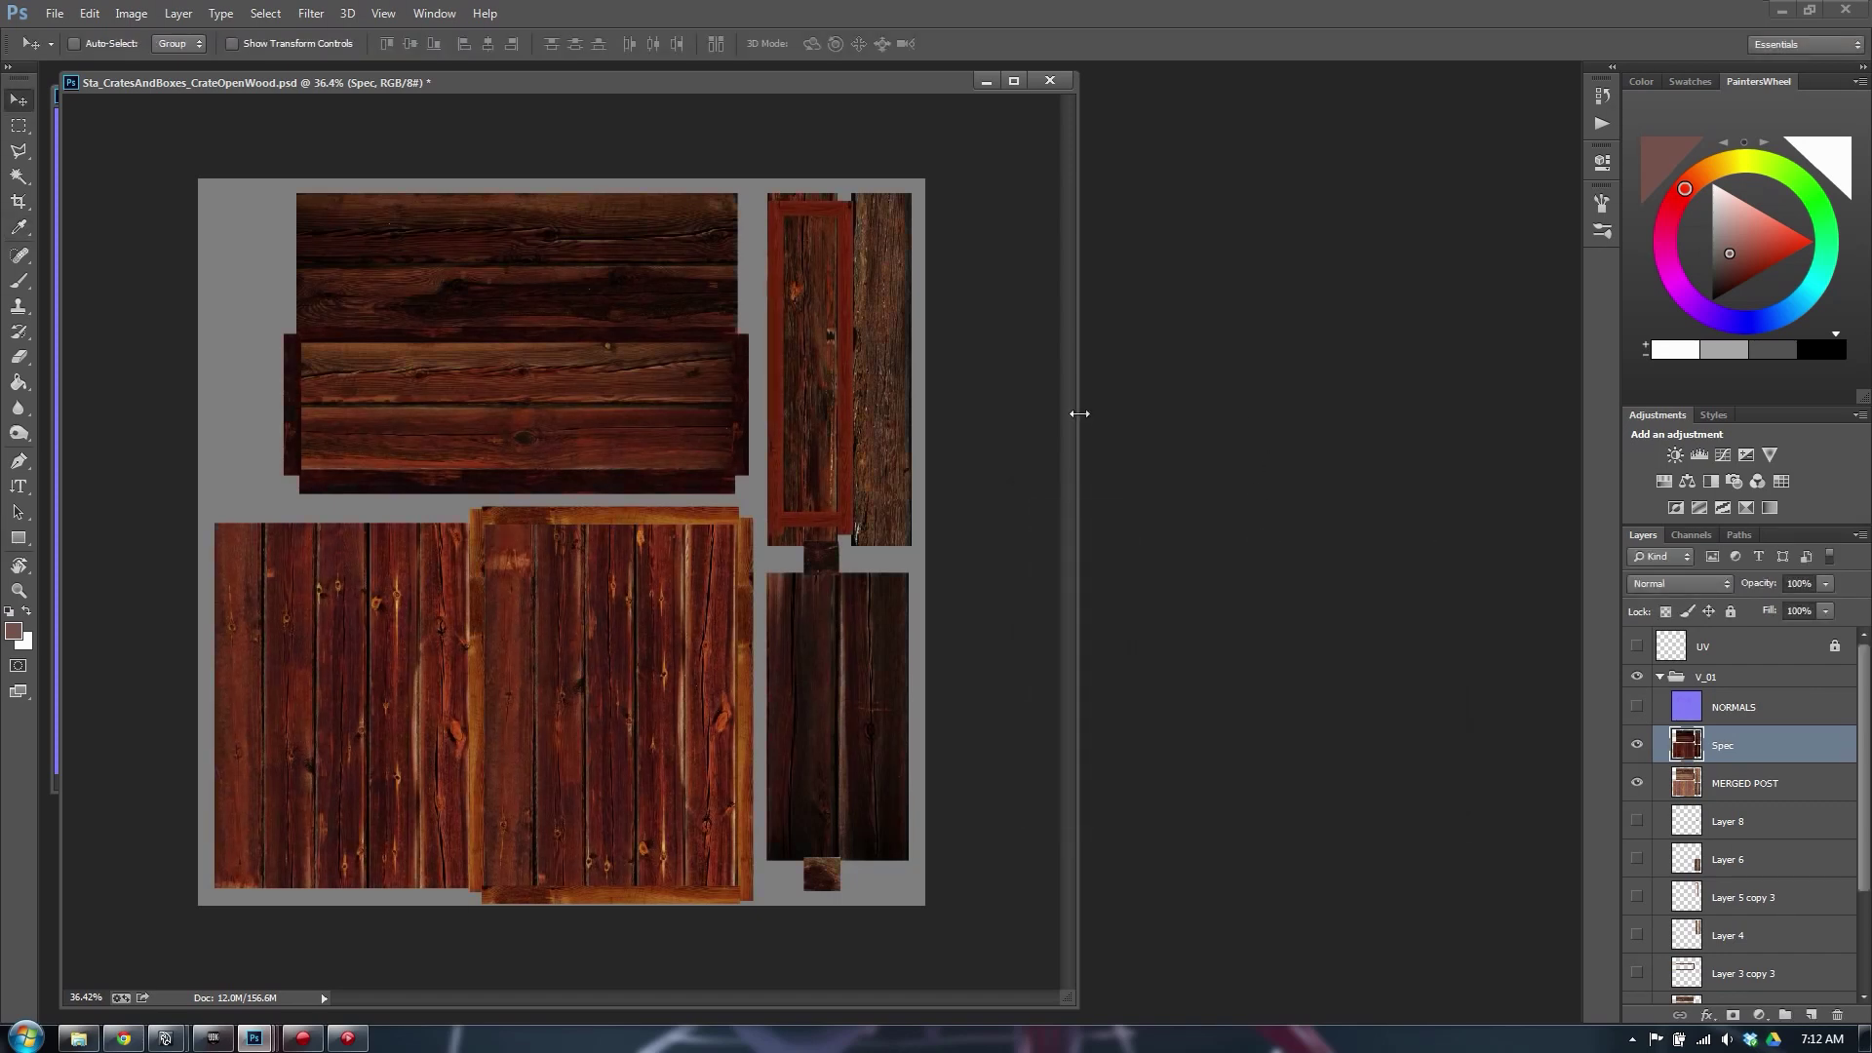
{"action": "key", "text": "ctrl+u"}
{"action": "left_click_drag", "start_coordinate": [1192, 675], "coordinate": [1143, 675]}
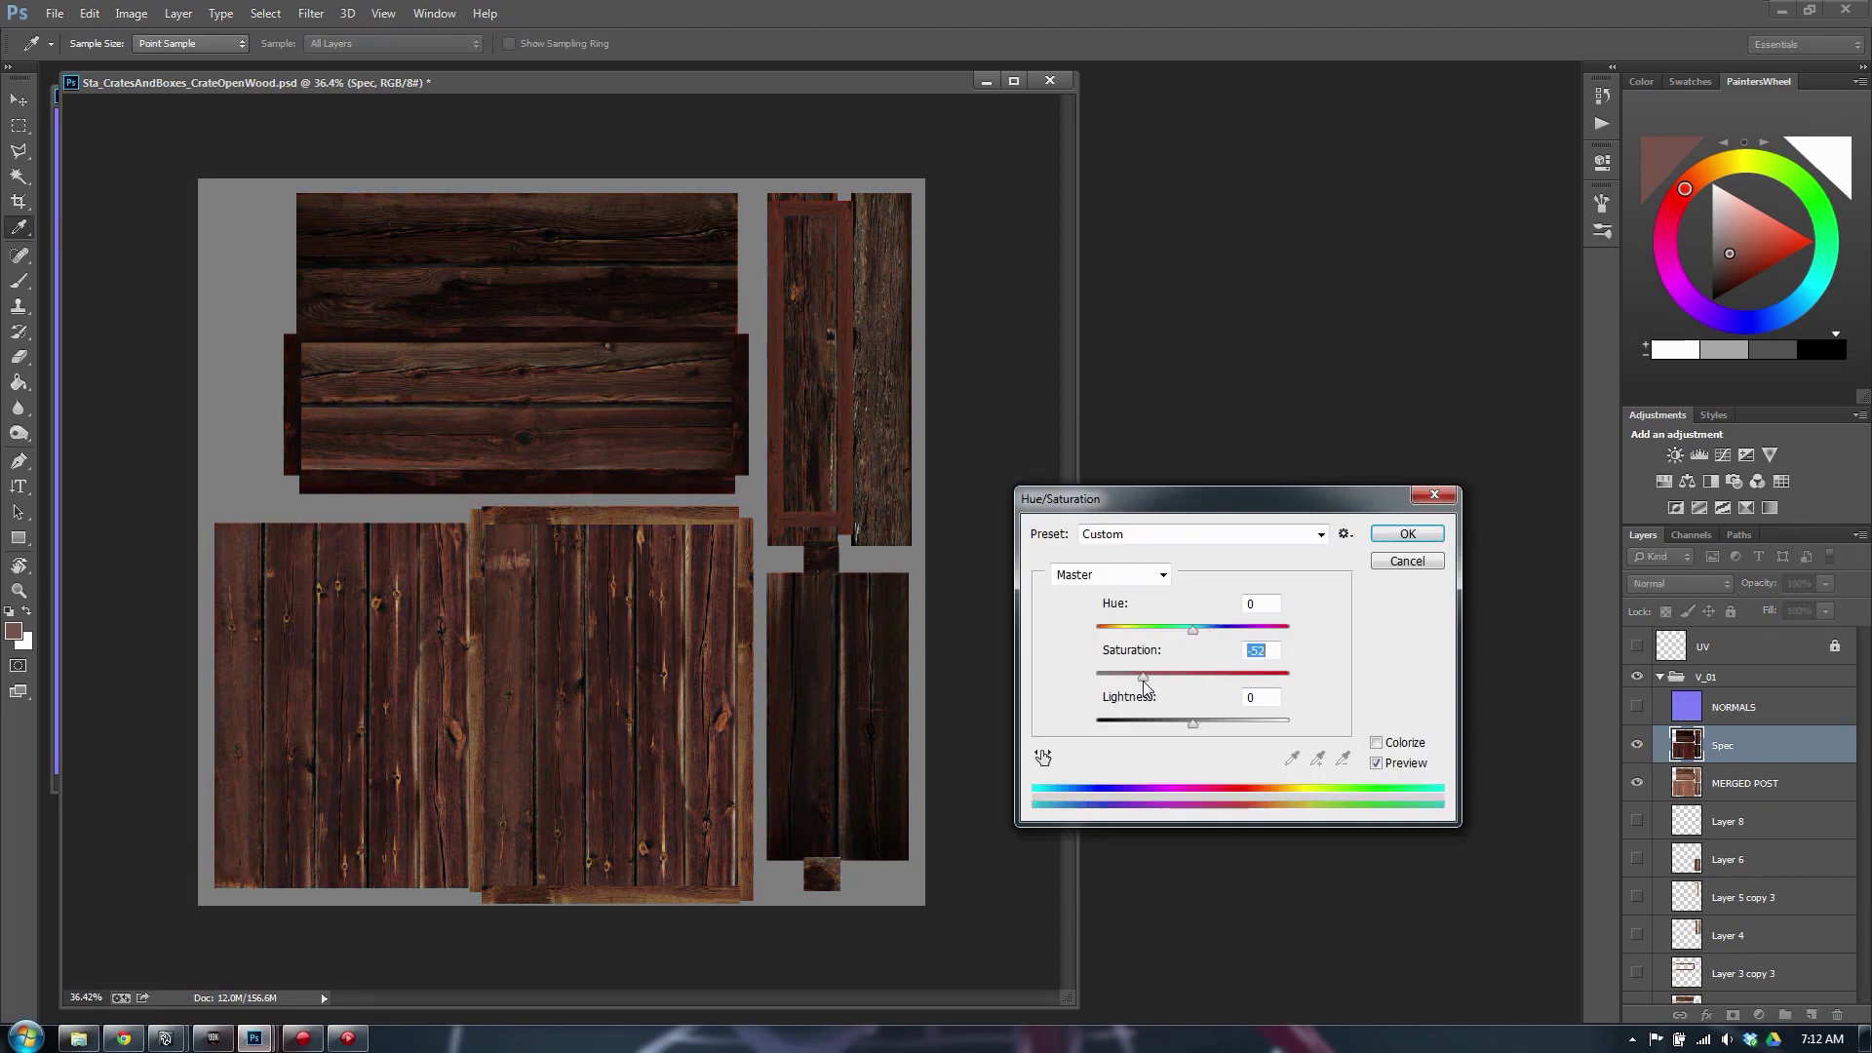
{"action": "key", "text": "Return"}
Increase the Spec layer's contrast with an S-shaped Curves adjustment that lowers the shadows and raises the highlights
{"action": "key", "text": "ctrl+m"}
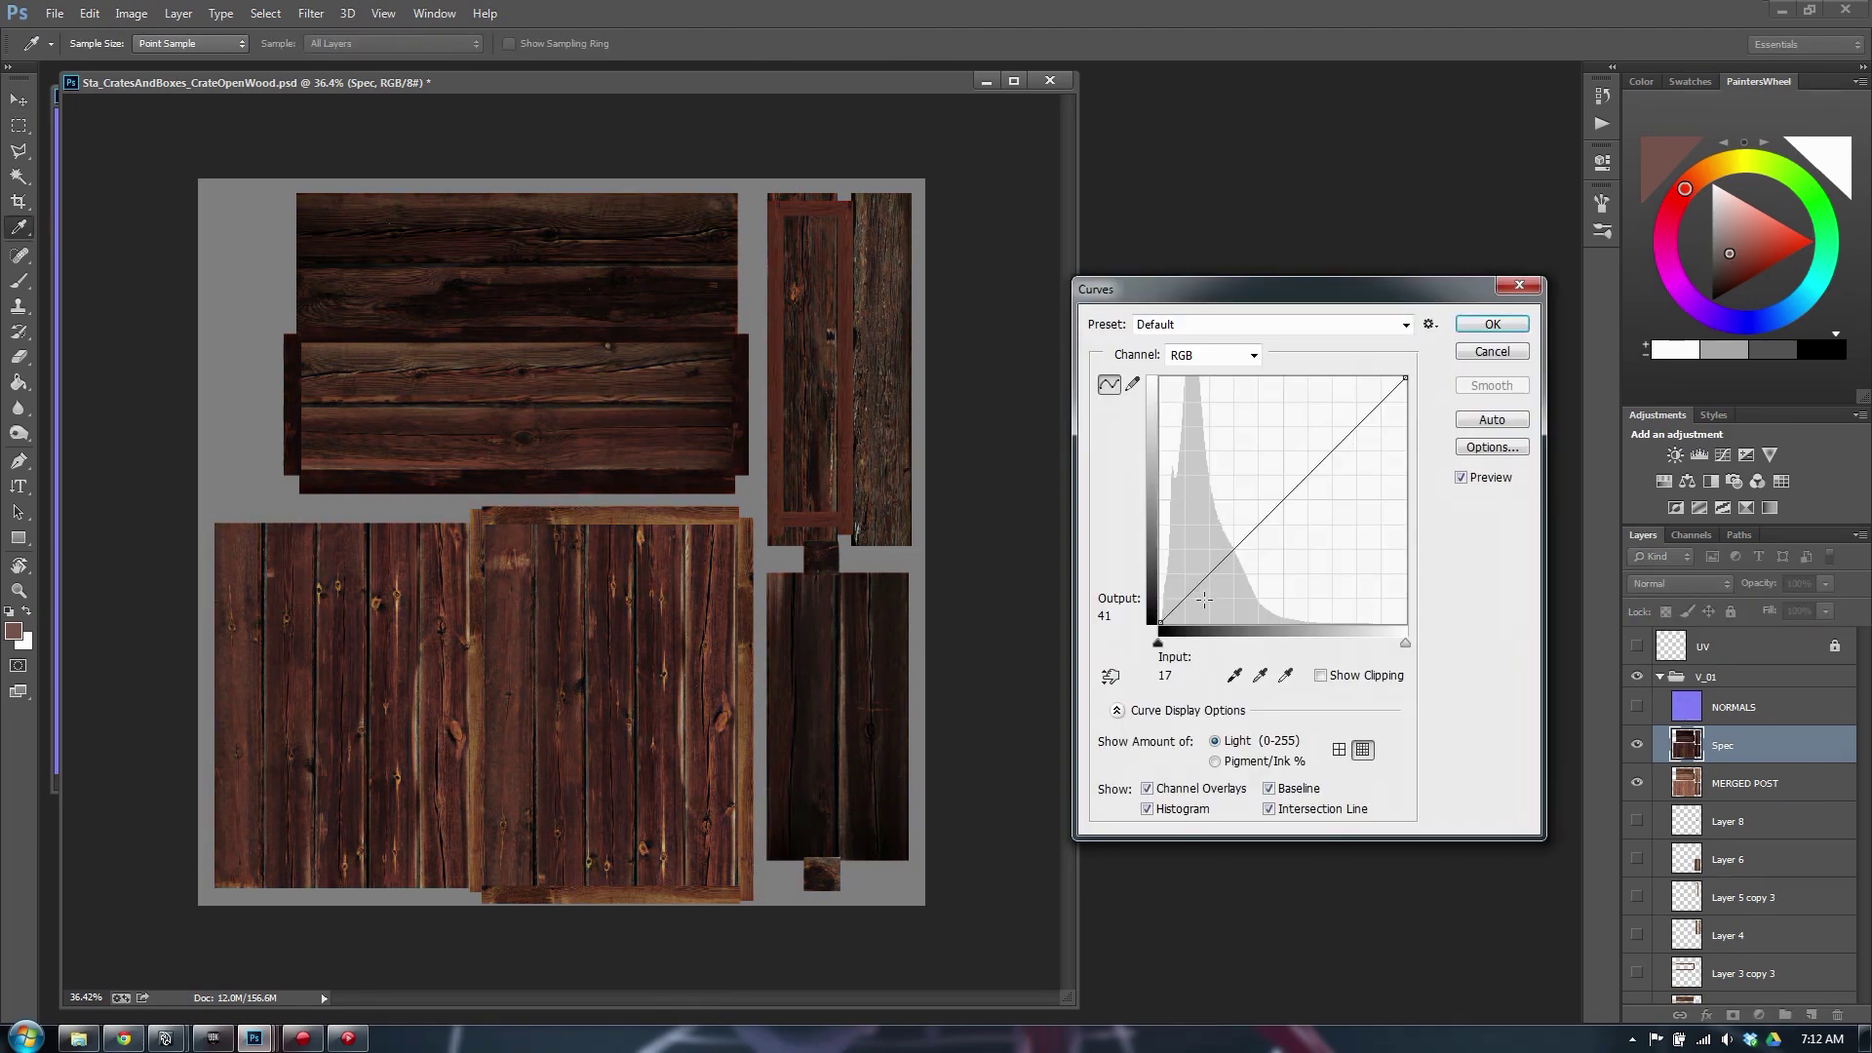
{"action": "left_click_drag", "start_coordinate": [1214, 579], "coordinate": [1222, 589]}
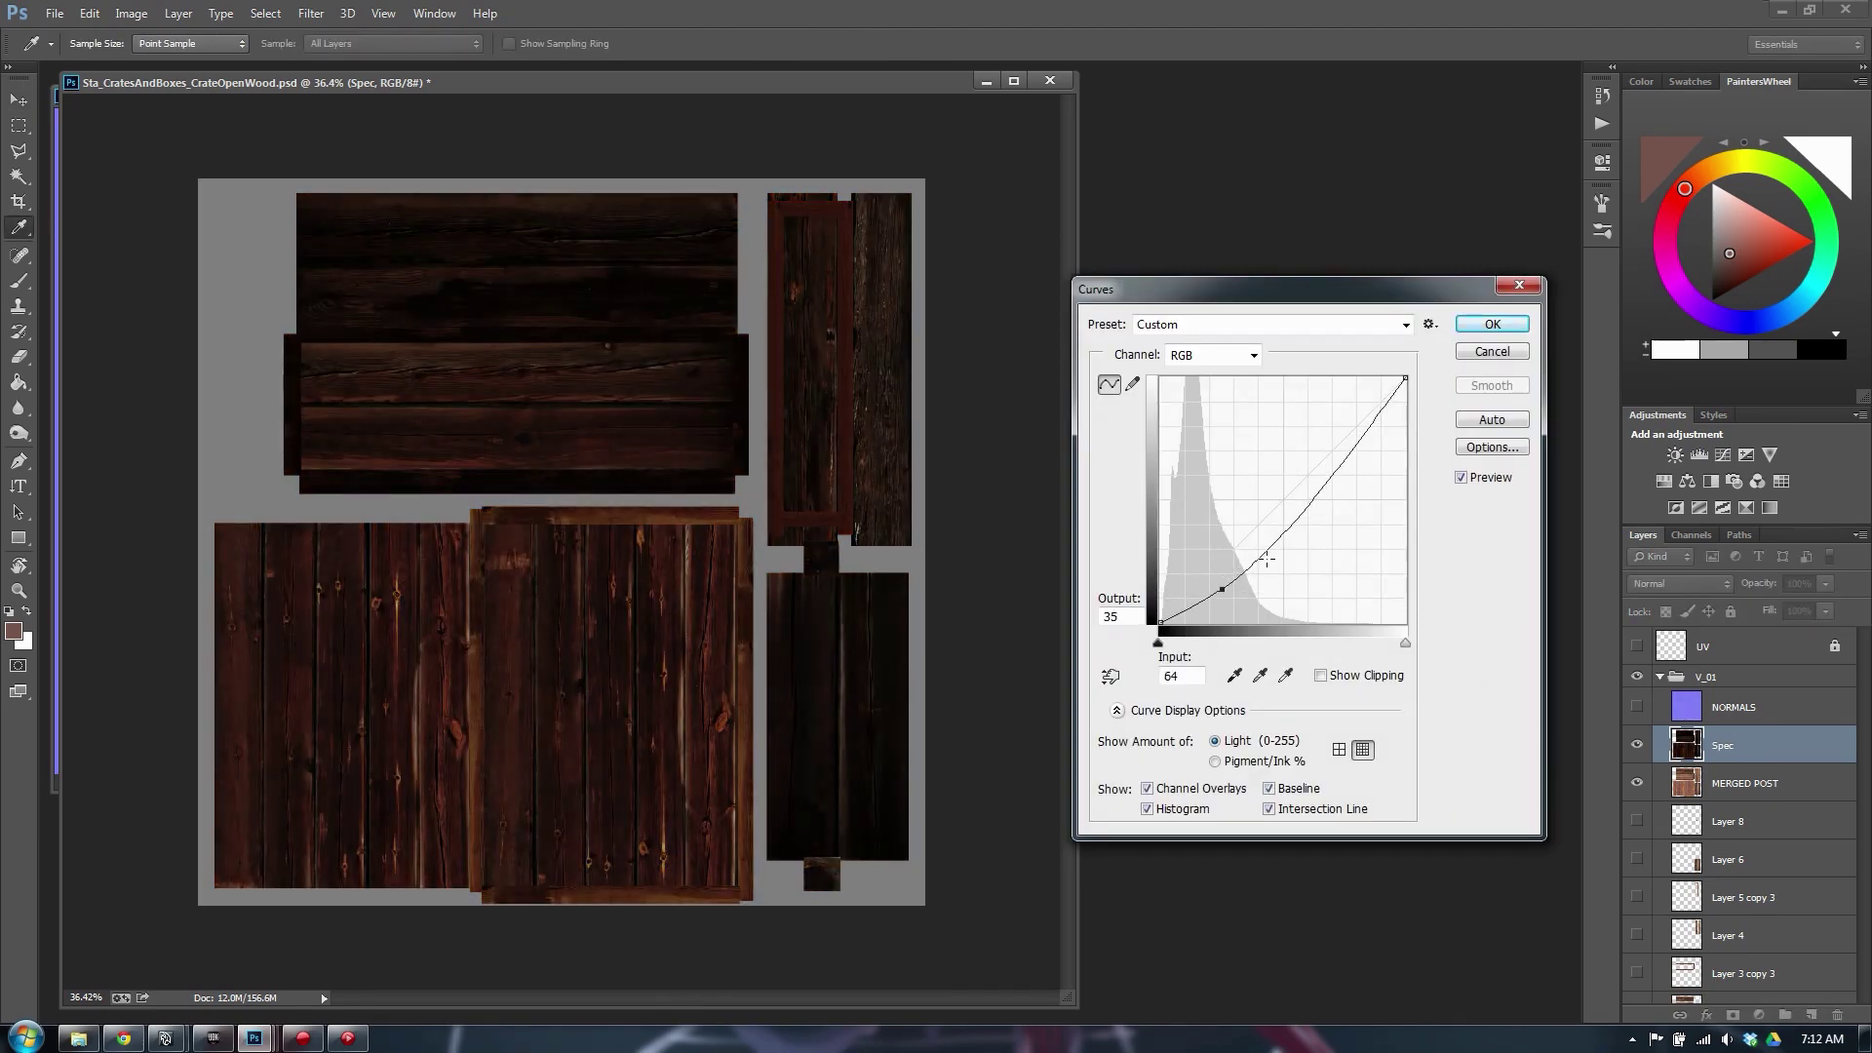
{"action": "left_click_drag", "start_coordinate": [1345, 464], "coordinate": [1308, 397]}
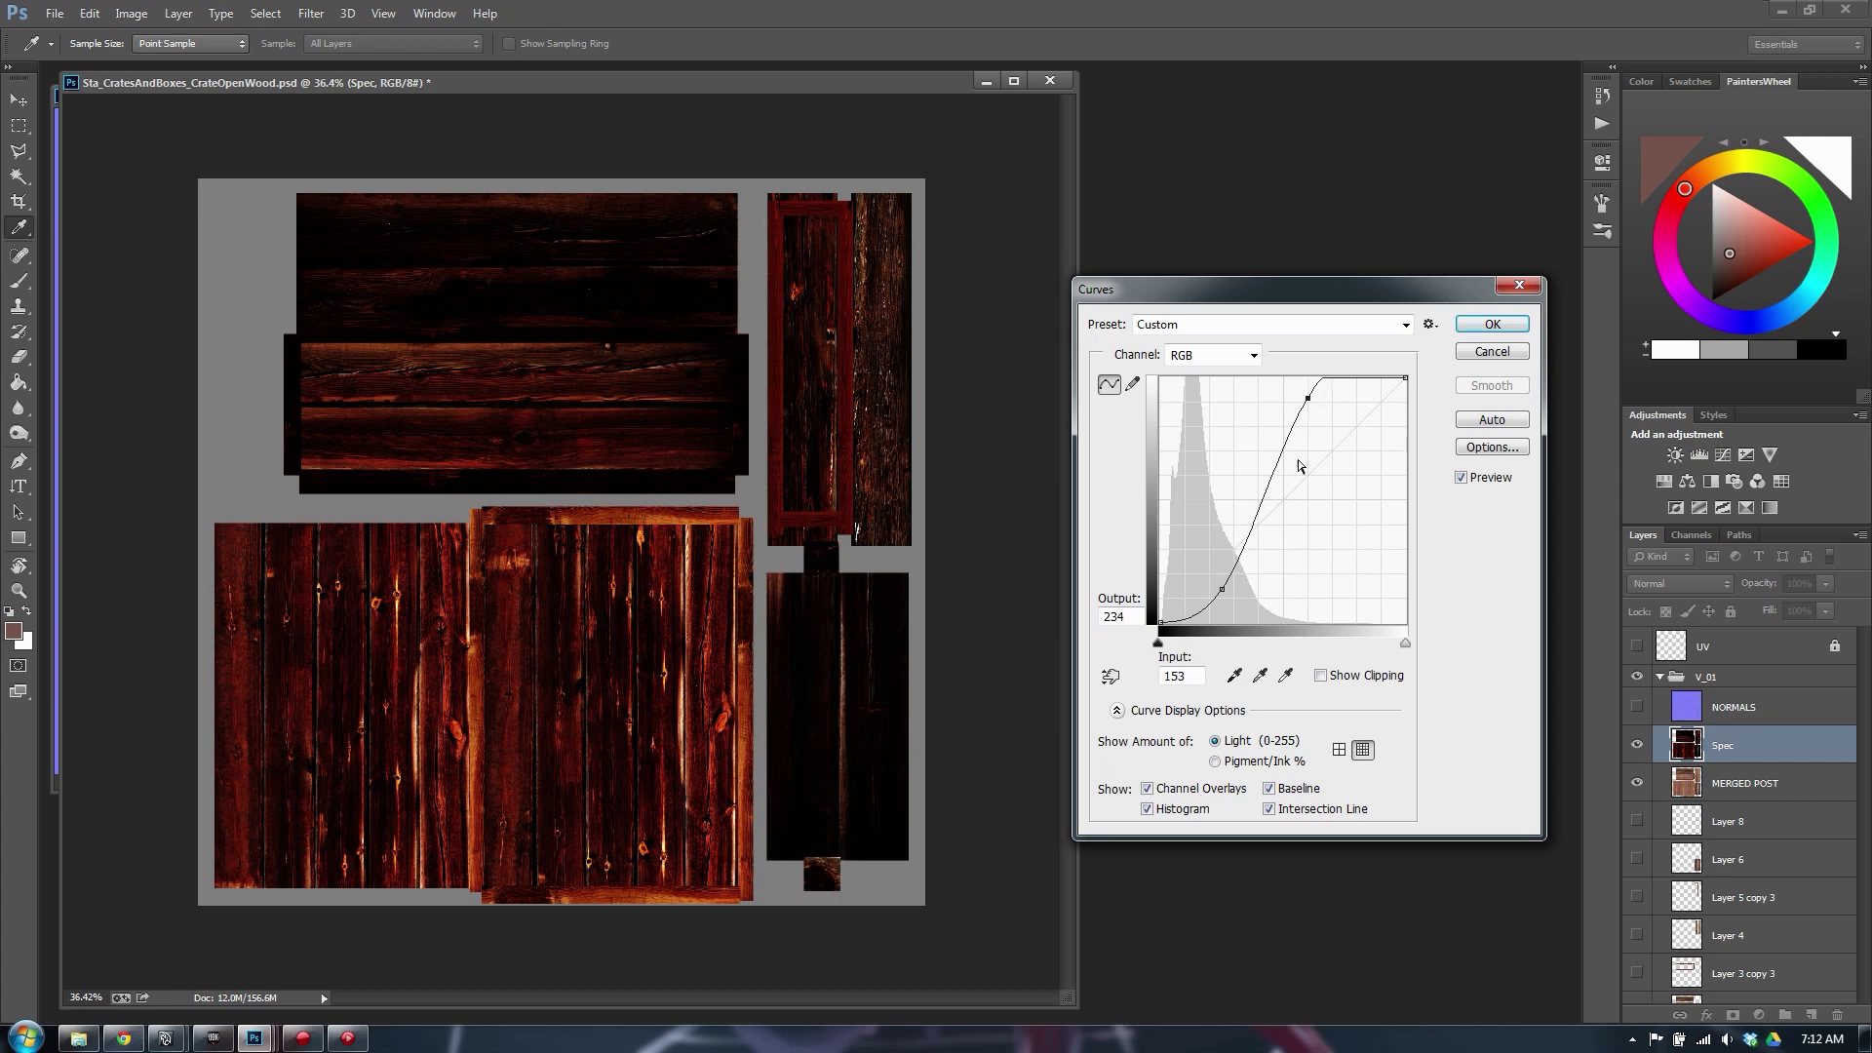
{"action": "left_click_drag", "start_coordinate": [1221, 589], "coordinate": [1230, 591]}
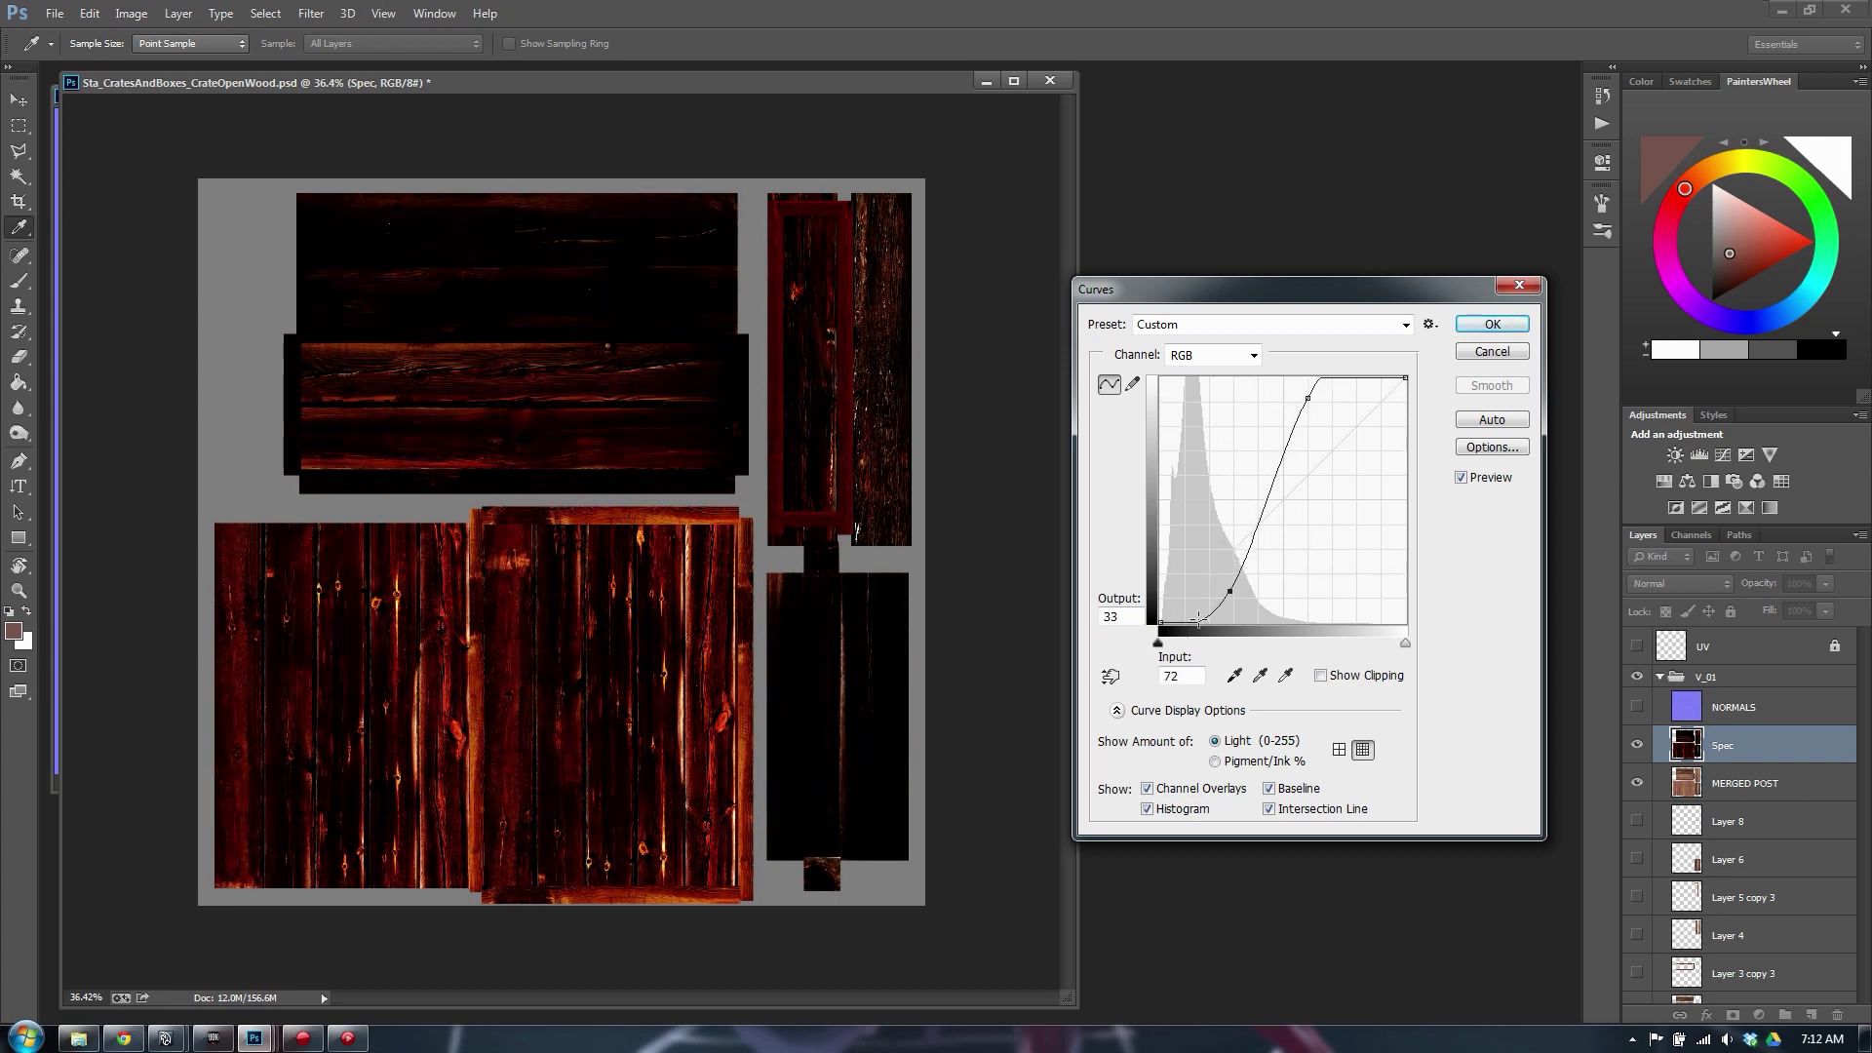
{"action": "left_click_drag", "start_coordinate": [1231, 590], "coordinate": [1221, 588]}
{"action": "left_click_drag", "start_coordinate": [1308, 396], "coordinate": [1342, 394]}
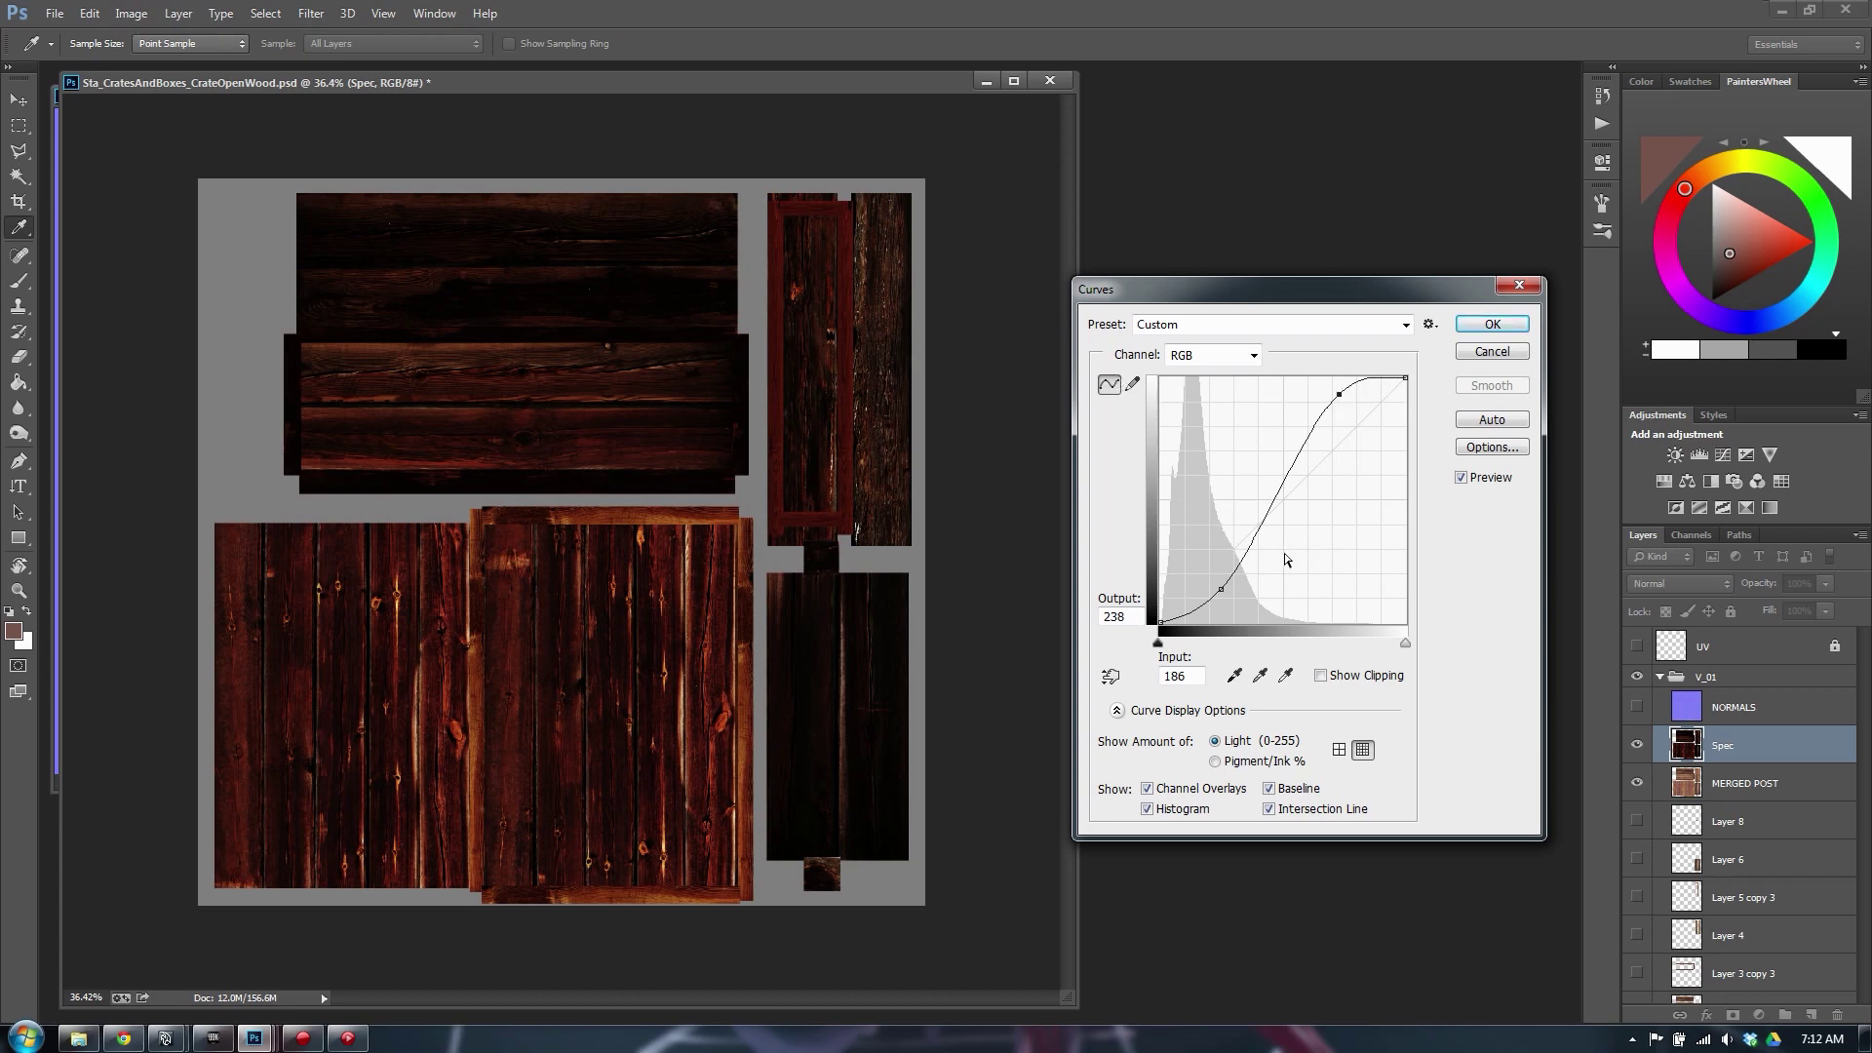
{"action": "left_click_drag", "start_coordinate": [1287, 519], "coordinate": [1284, 507]}
{"action": "left_click_drag", "start_coordinate": [1221, 589], "coordinate": [1226, 592]}
{"action": "left_click", "coordinate": [1338, 399]}
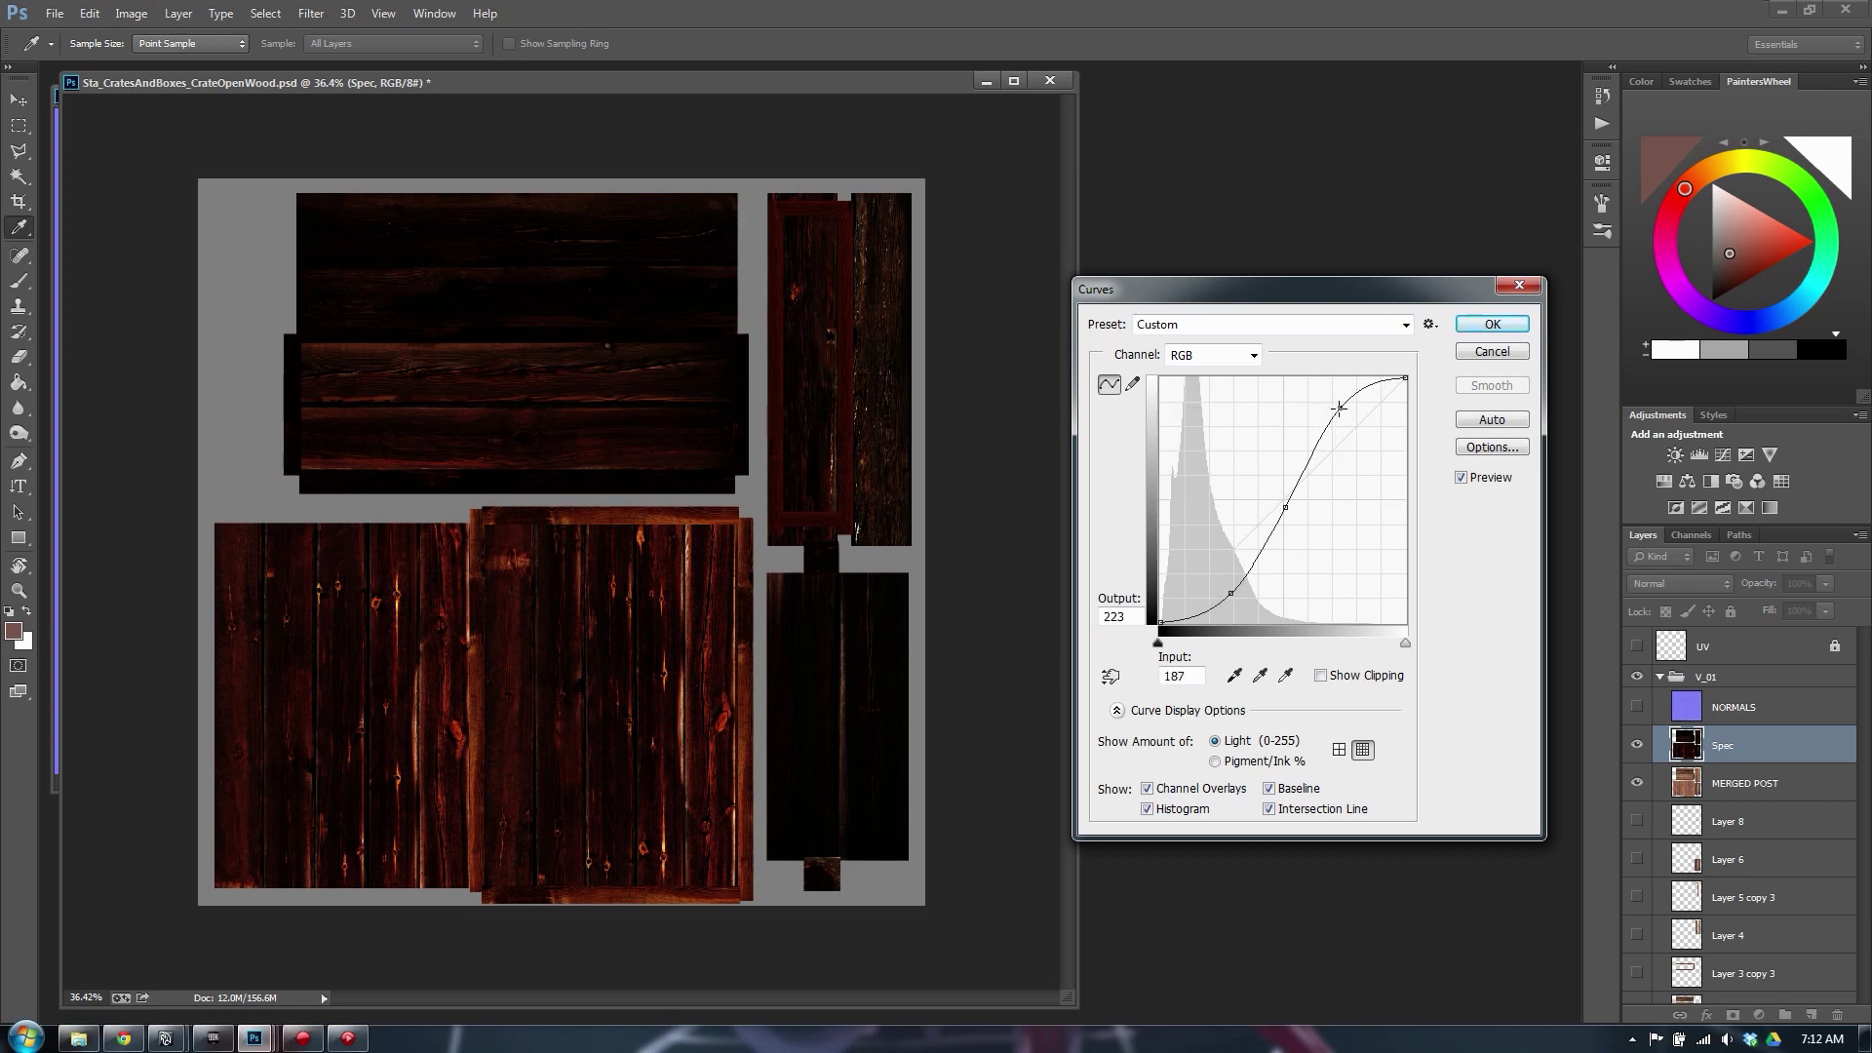
{"action": "left_click_drag", "start_coordinate": [1285, 506], "coordinate": [1277, 501]}
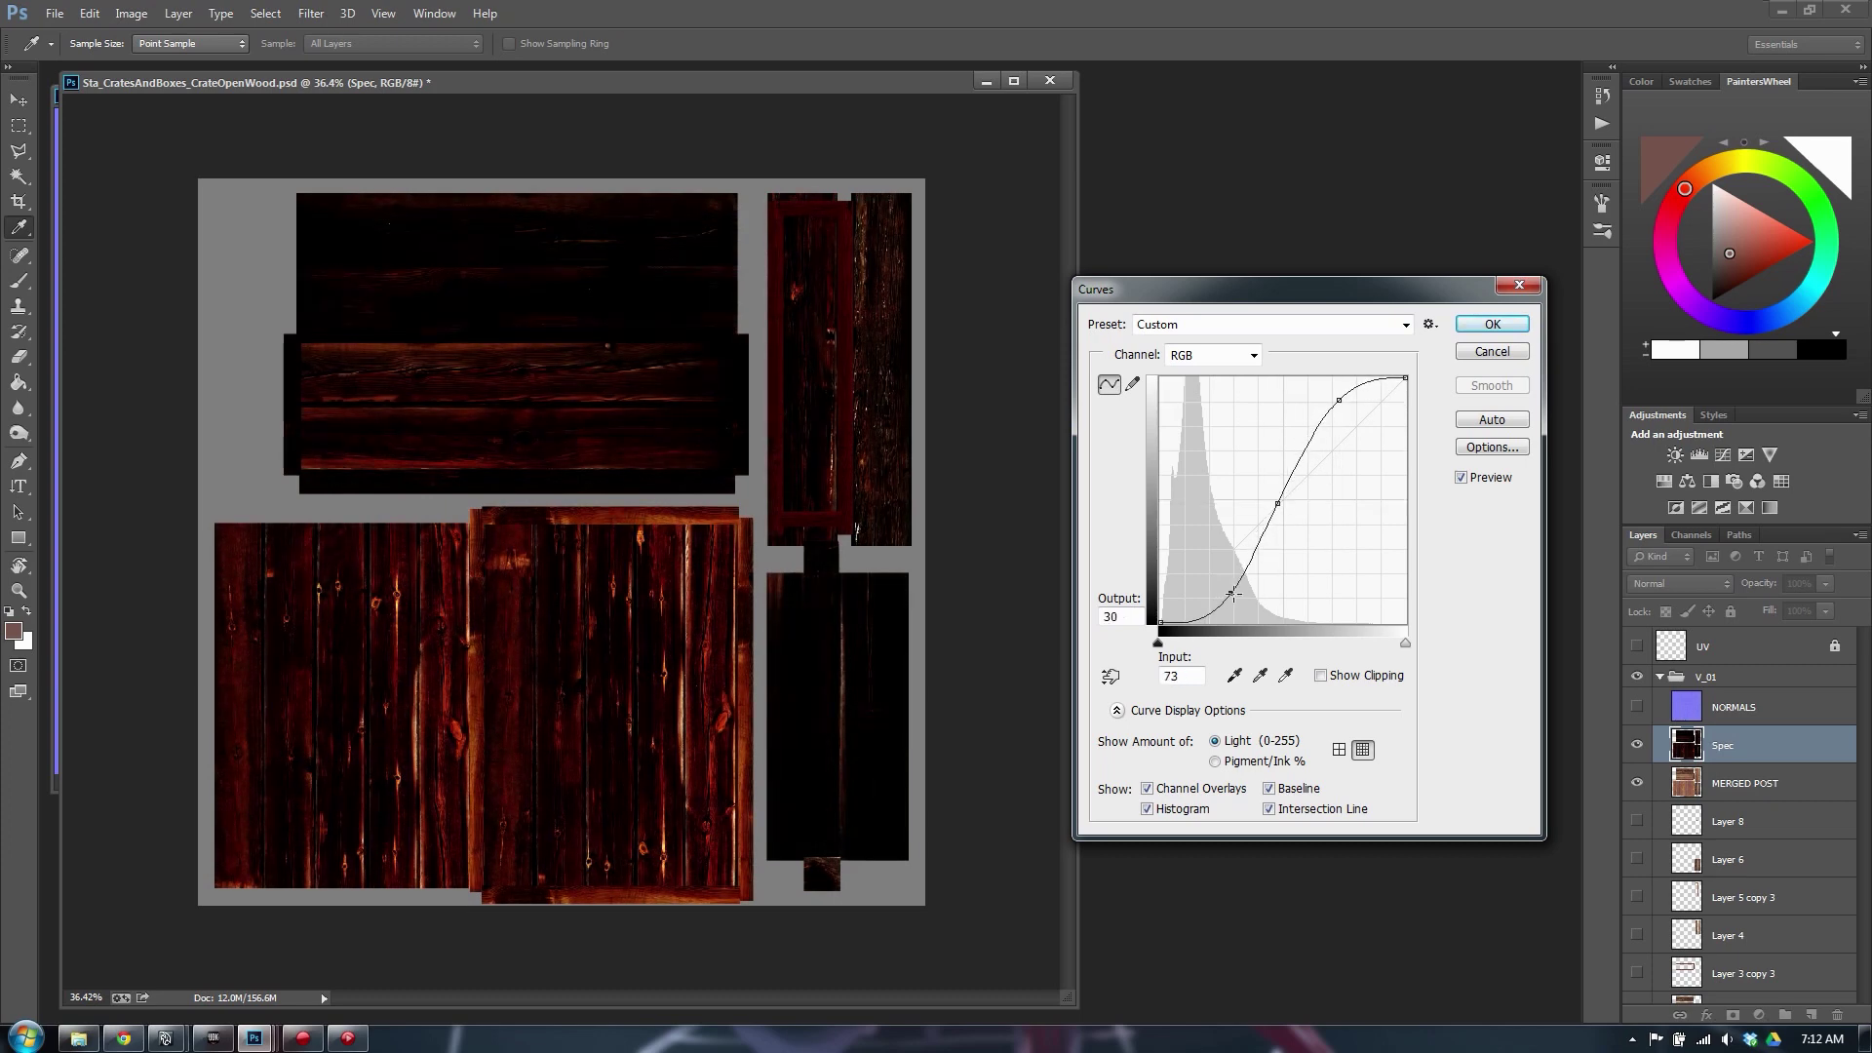
{"action": "key", "text": "Return"}
{"action": "key", "text": "v"}
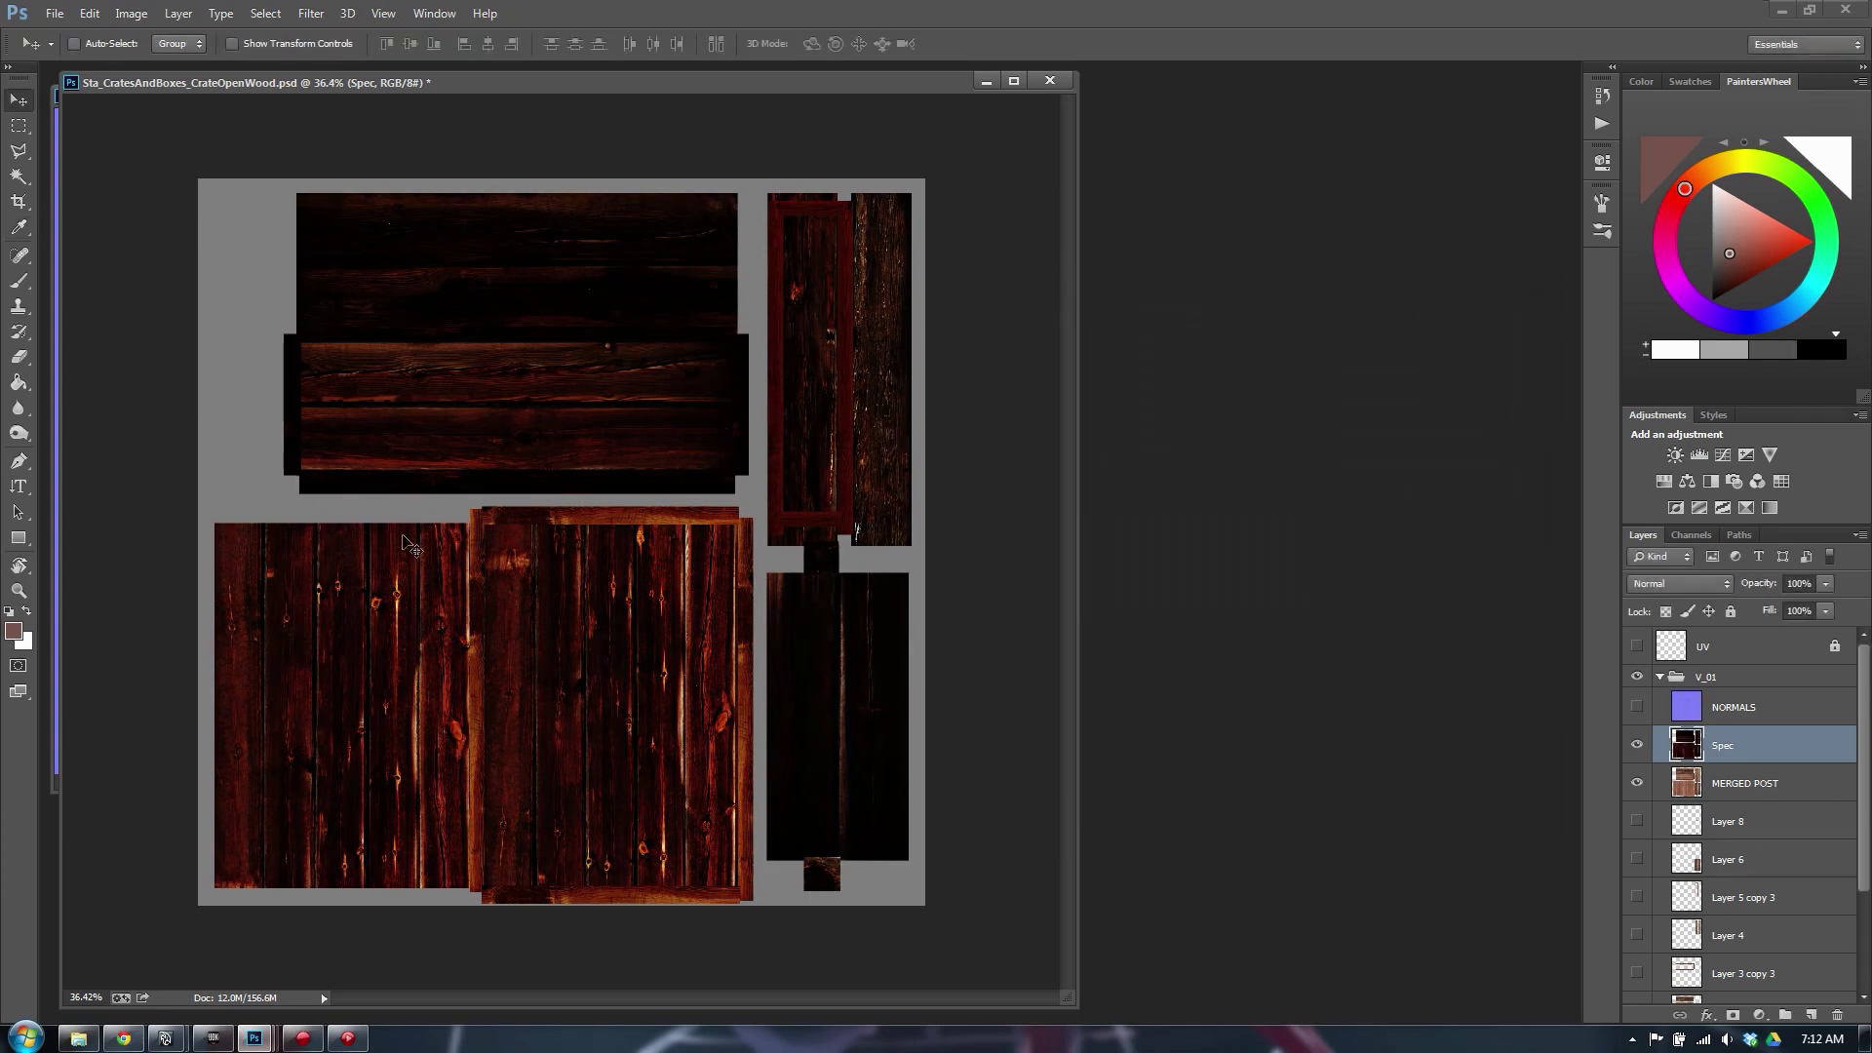
Add a new layer beneath Spec, fill it with black, and merge it with the Spec layer
{"action": "left_click", "coordinate": [1811, 1015]}
{"action": "mouse_move", "coordinate": [1760, 785]}
{"action": "left_mouse_down"}
{"action": "mouse_move", "coordinate": [1788, 773]}
{"action": "mouse_move", "coordinate": [1794, 795]}
{"action": "left_mouse_up"}
{"action": "key", "text": "g"}
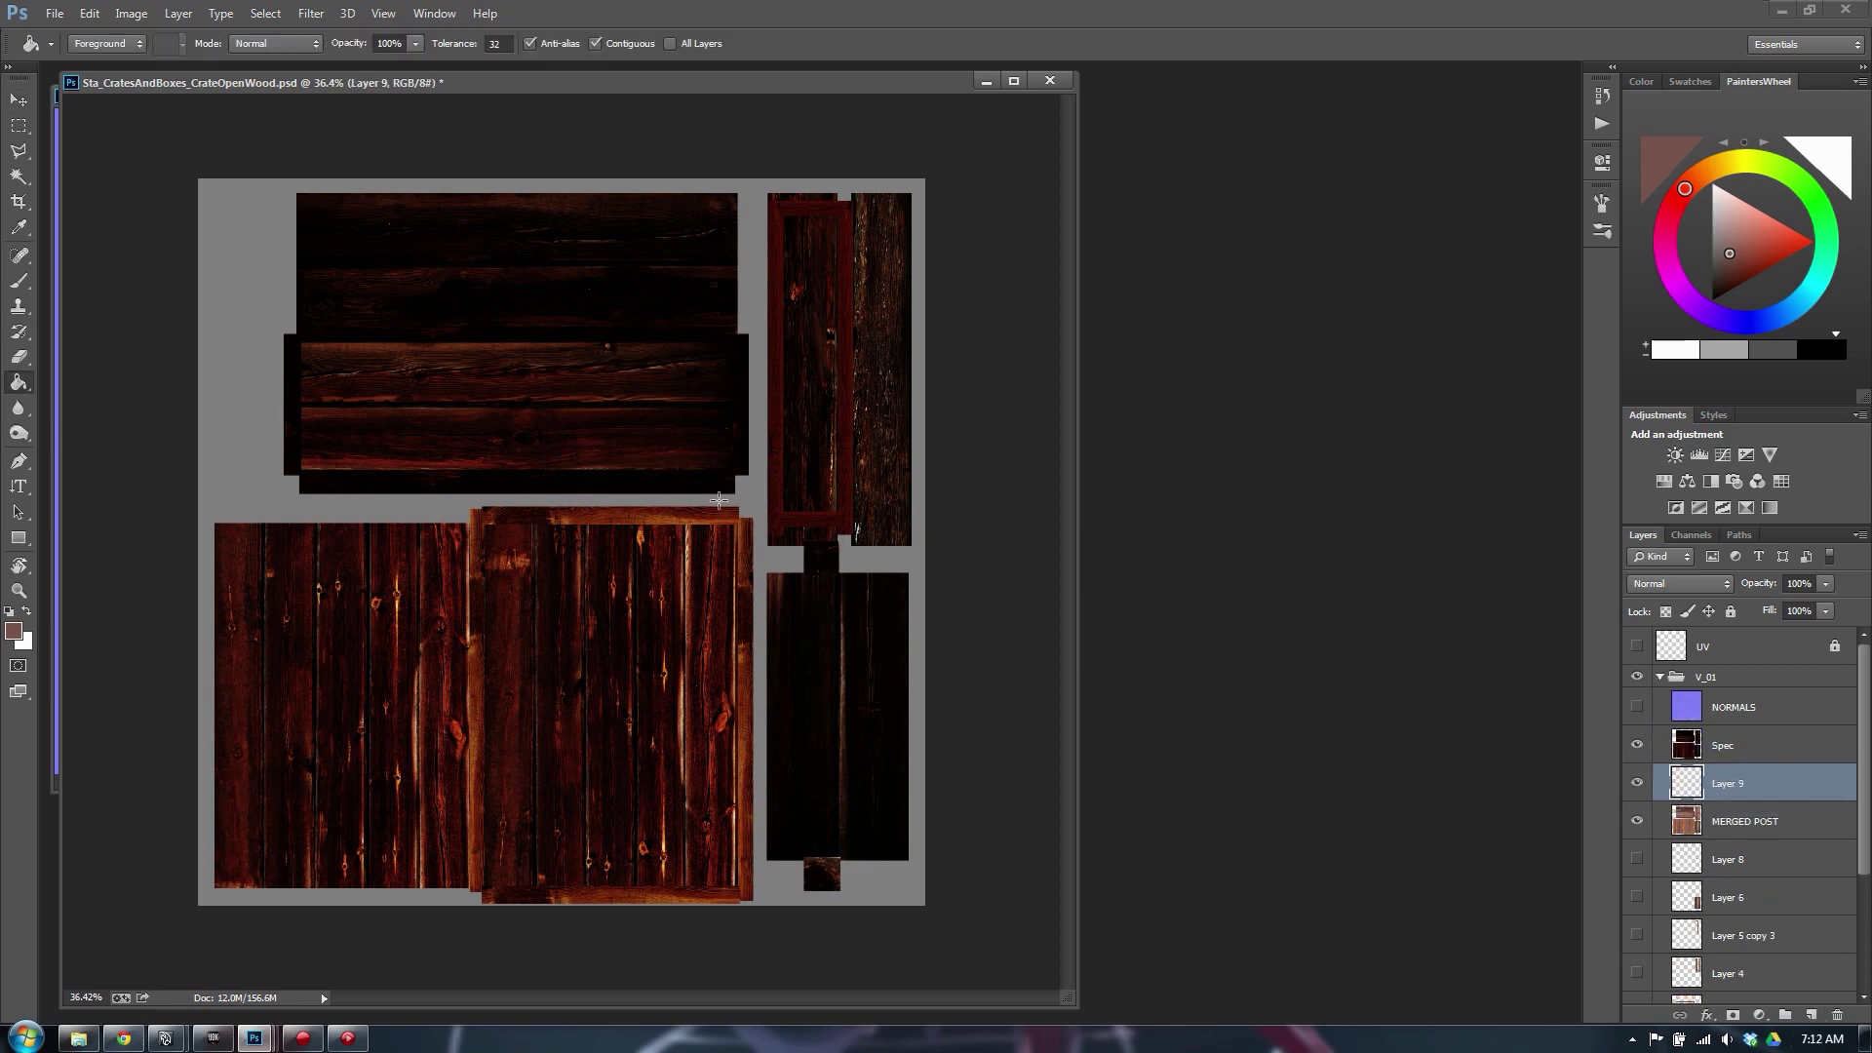
{"action": "key", "text": "d"}
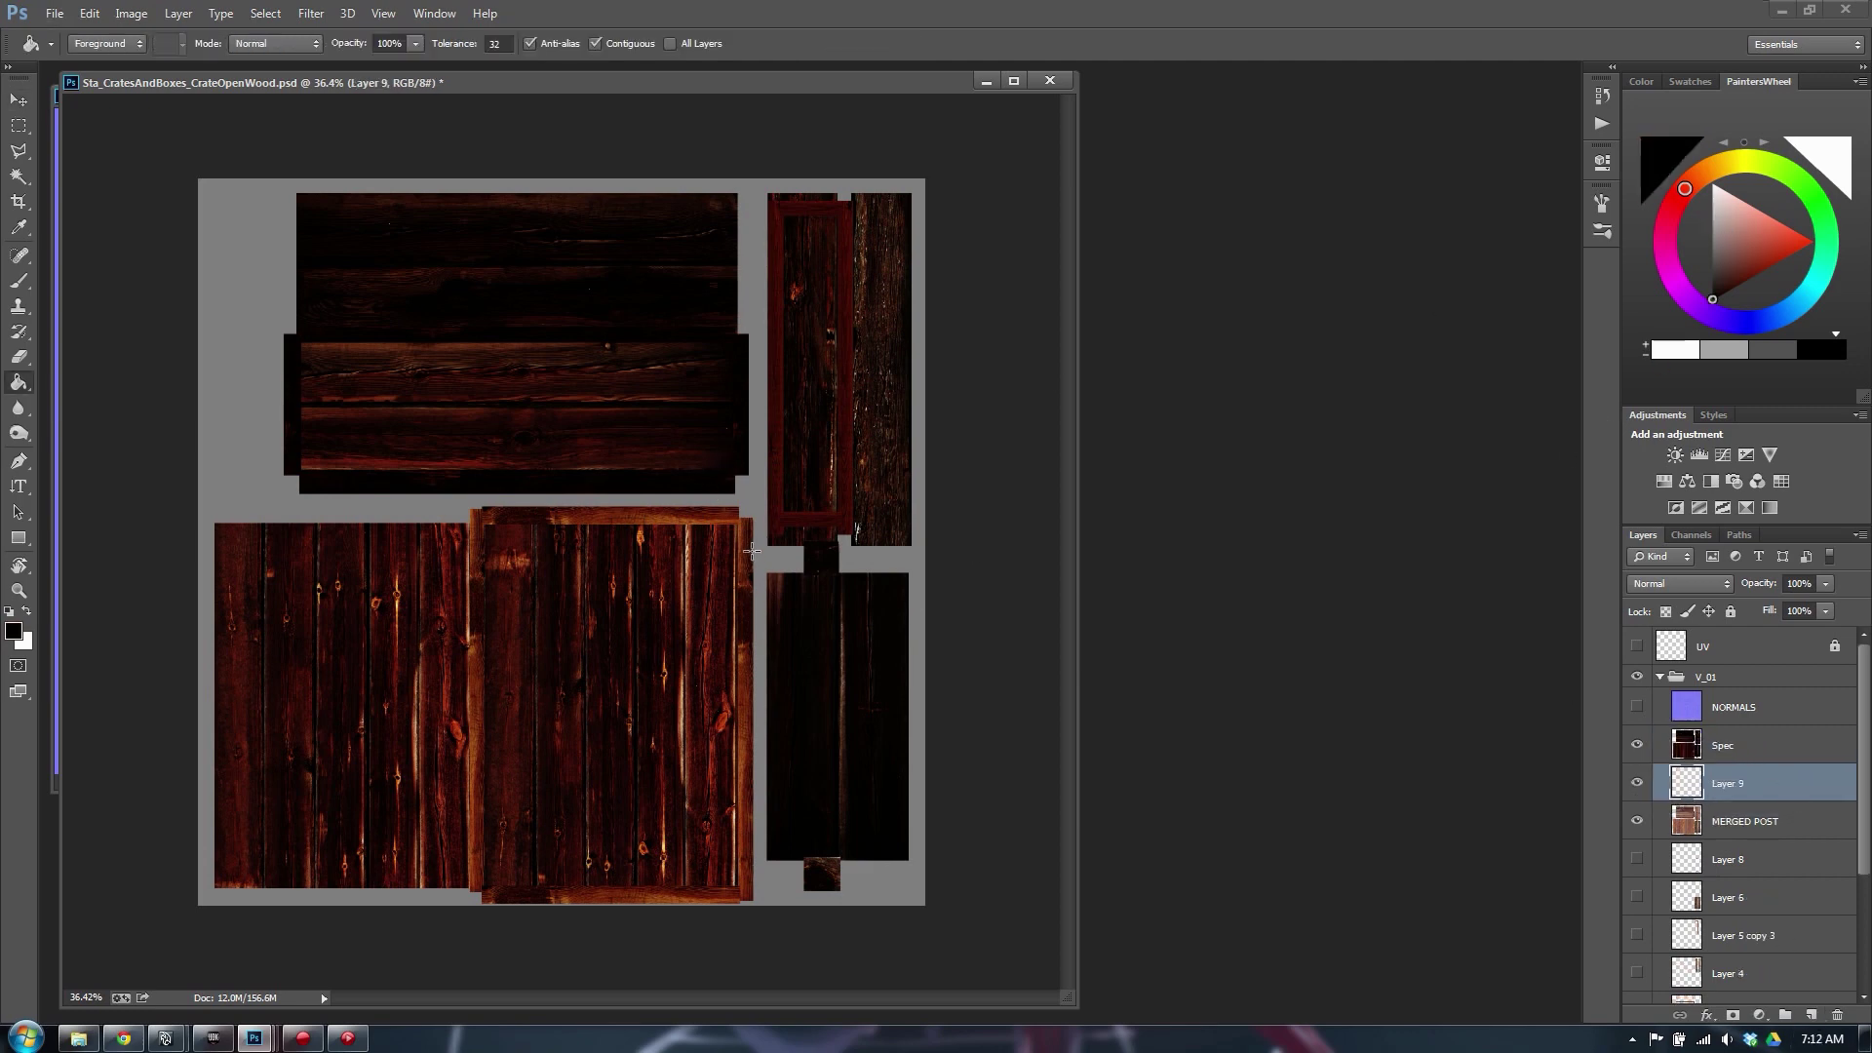
{"action": "left_click", "coordinate": [759, 489]}
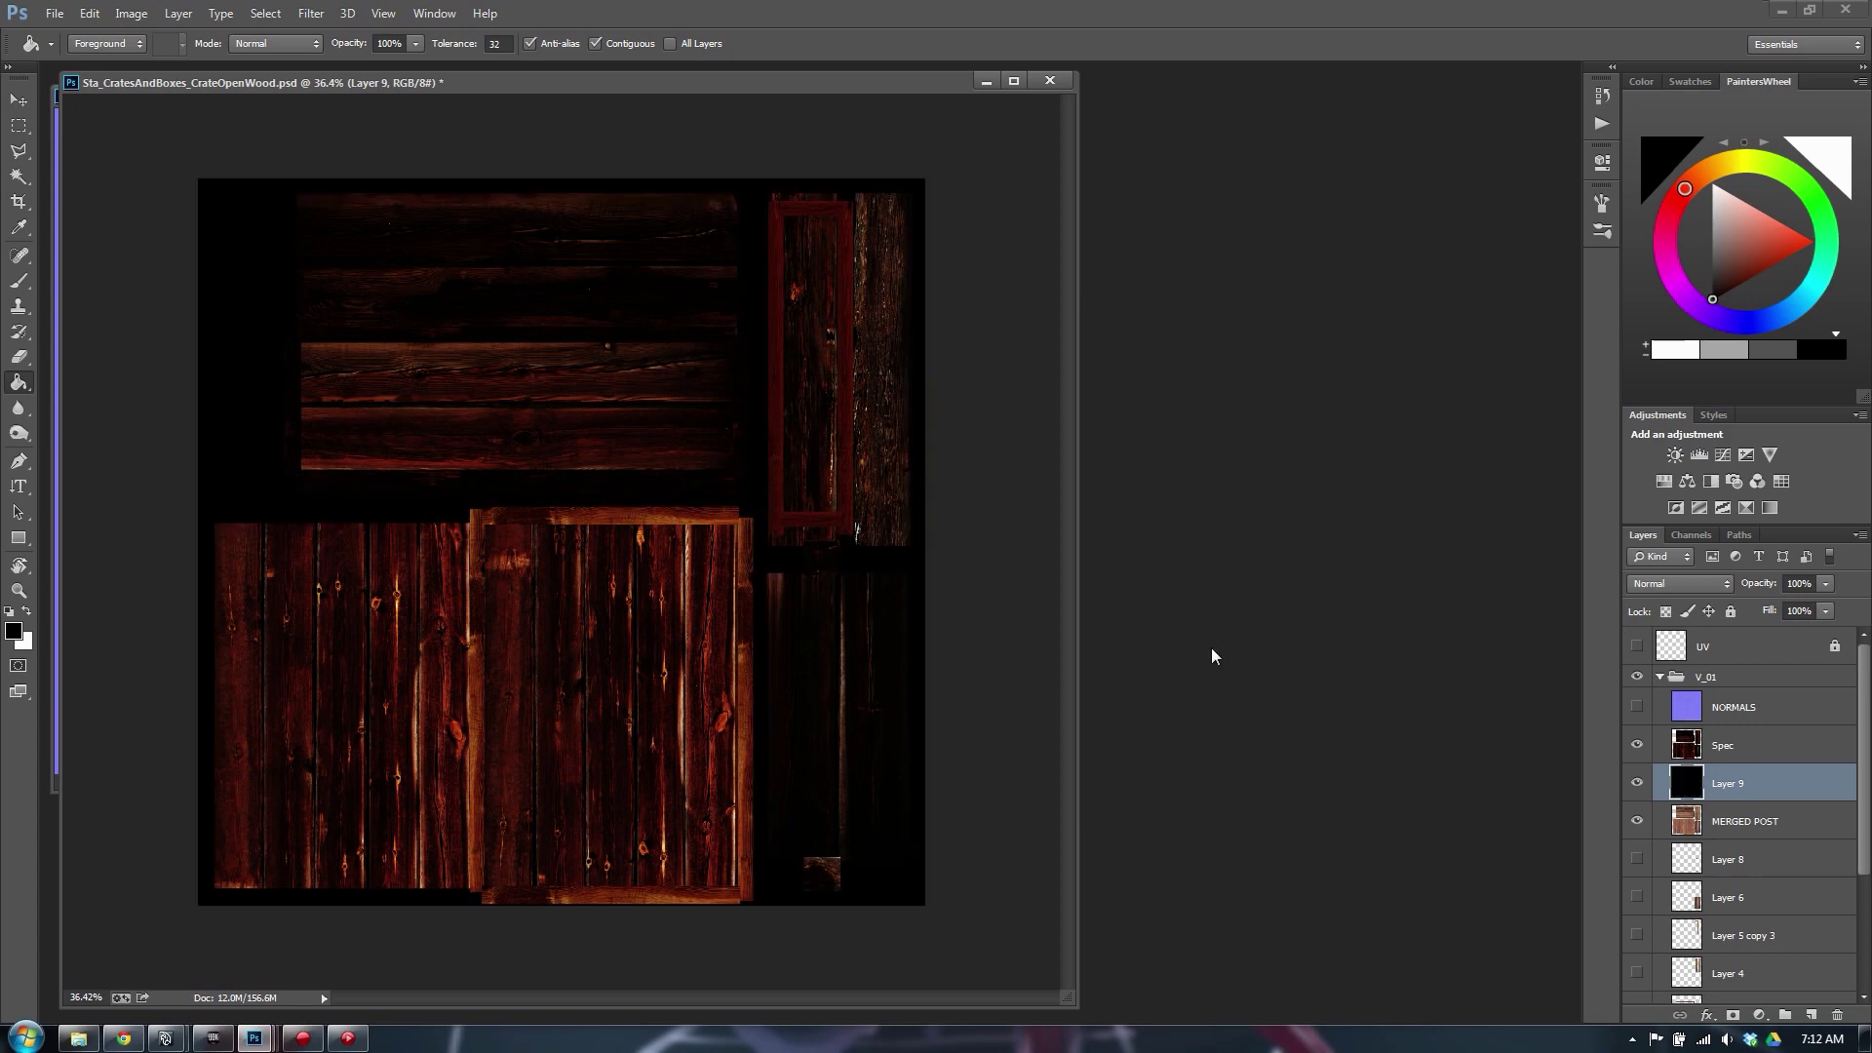
{"action": "left_click", "coordinate": [1734, 759], "text": "ctrl"}
{"action": "key", "text": "ctrl+e"}
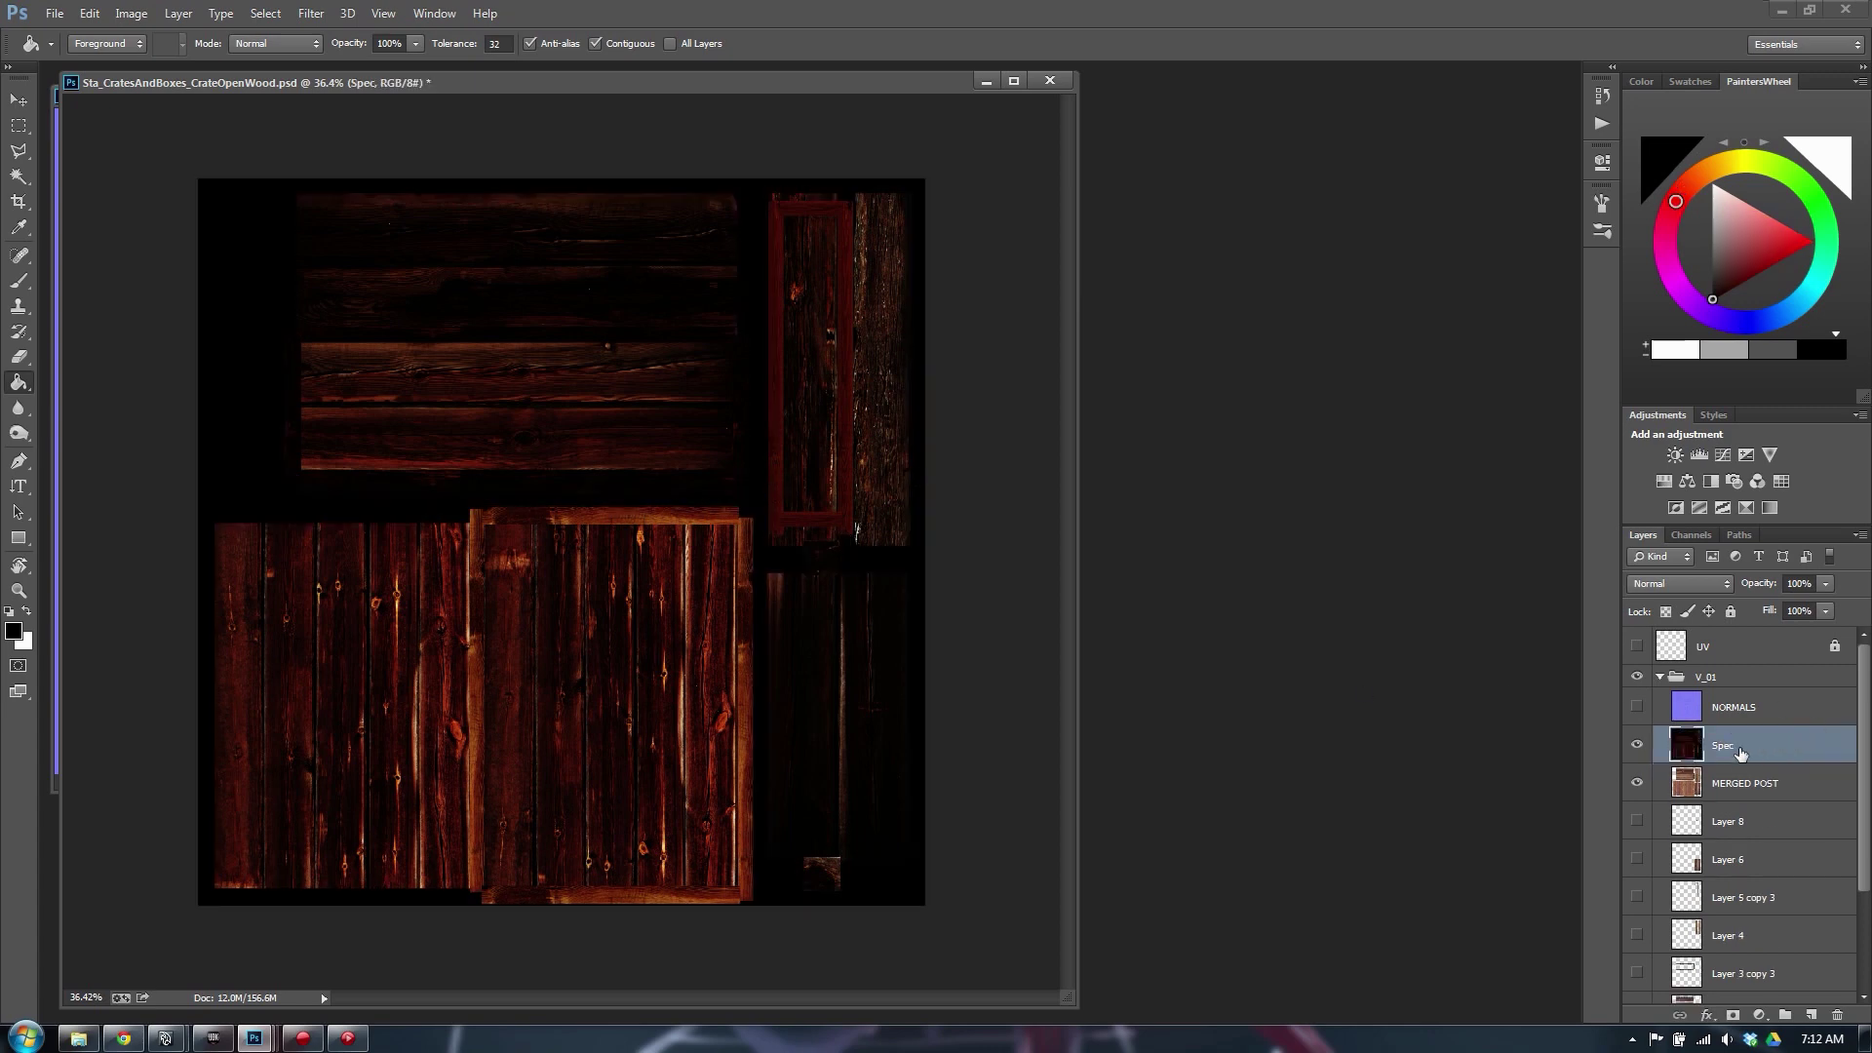
Reduce the Spec layer's saturation to -23 with Hue/Saturation and save the crate texture document
{"action": "key", "text": "ctrl+u"}
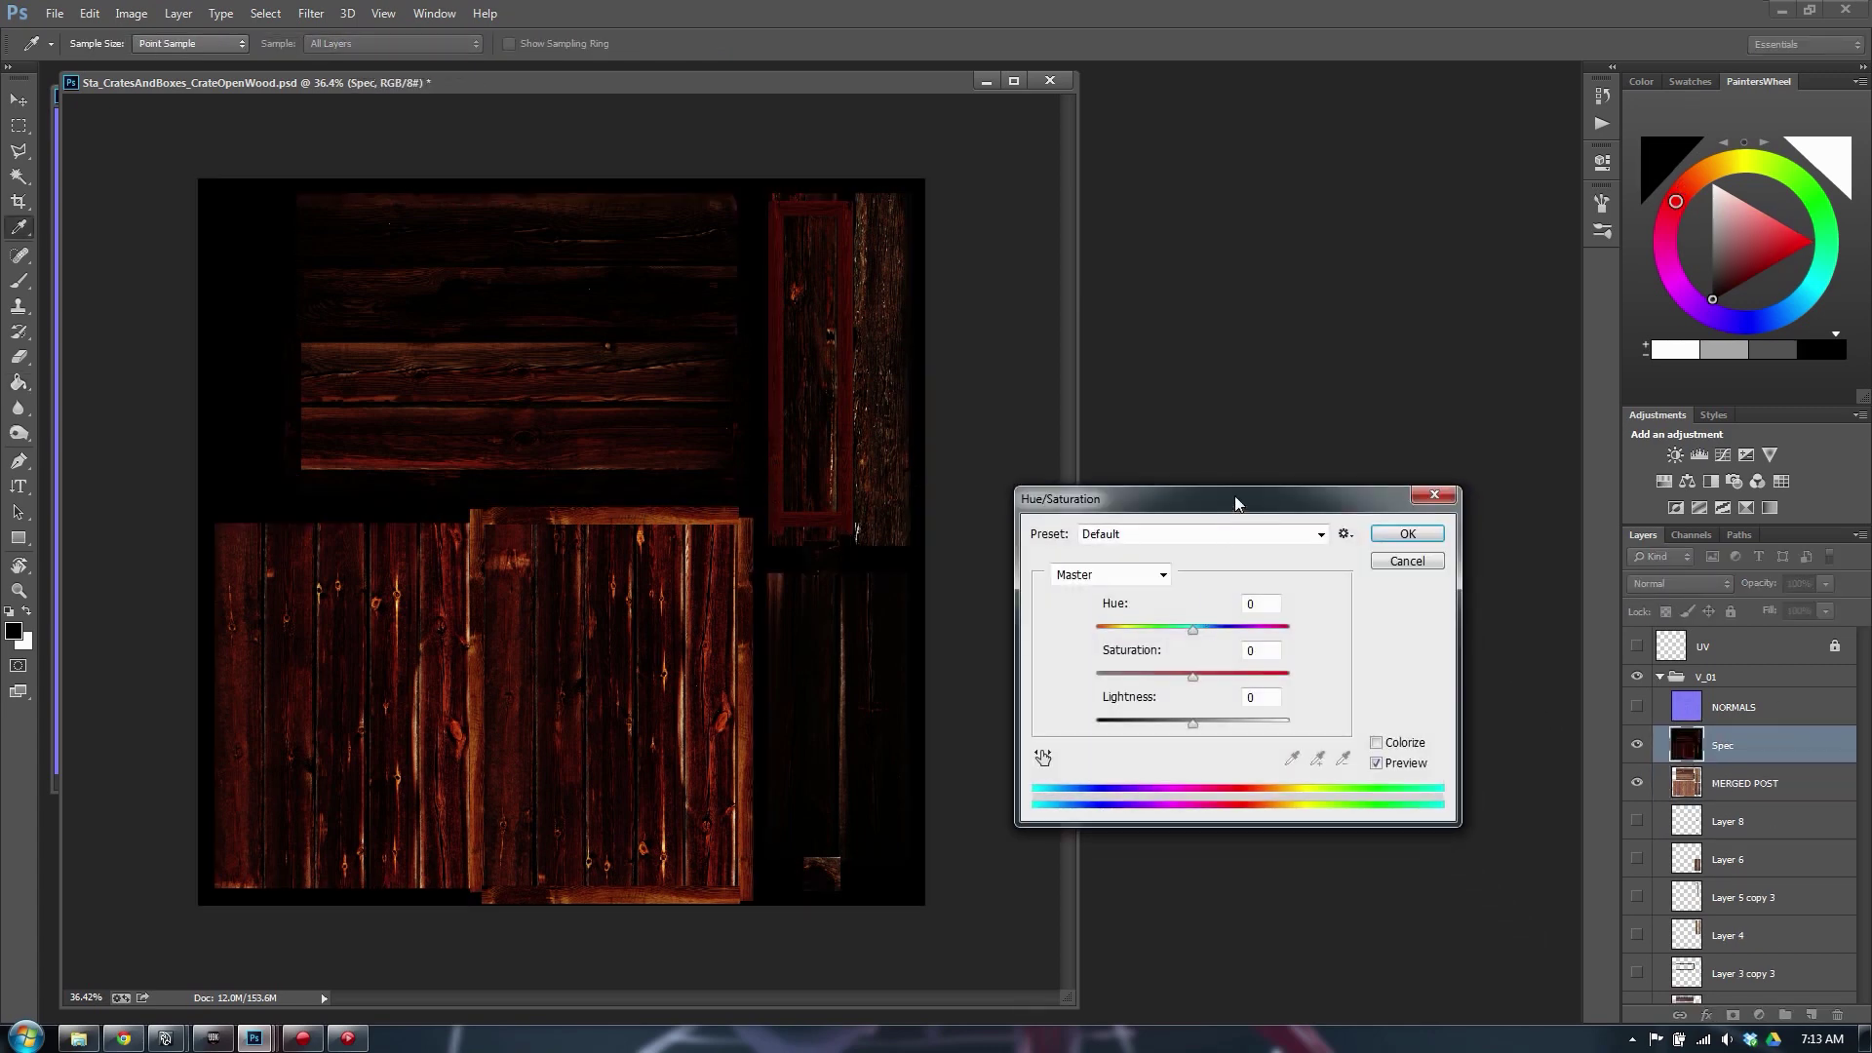
{"action": "left_click_drag", "start_coordinate": [1236, 503], "coordinate": [1241, 484]}
{"action": "left_click_drag", "start_coordinate": [1198, 653], "coordinate": [1180, 662]}
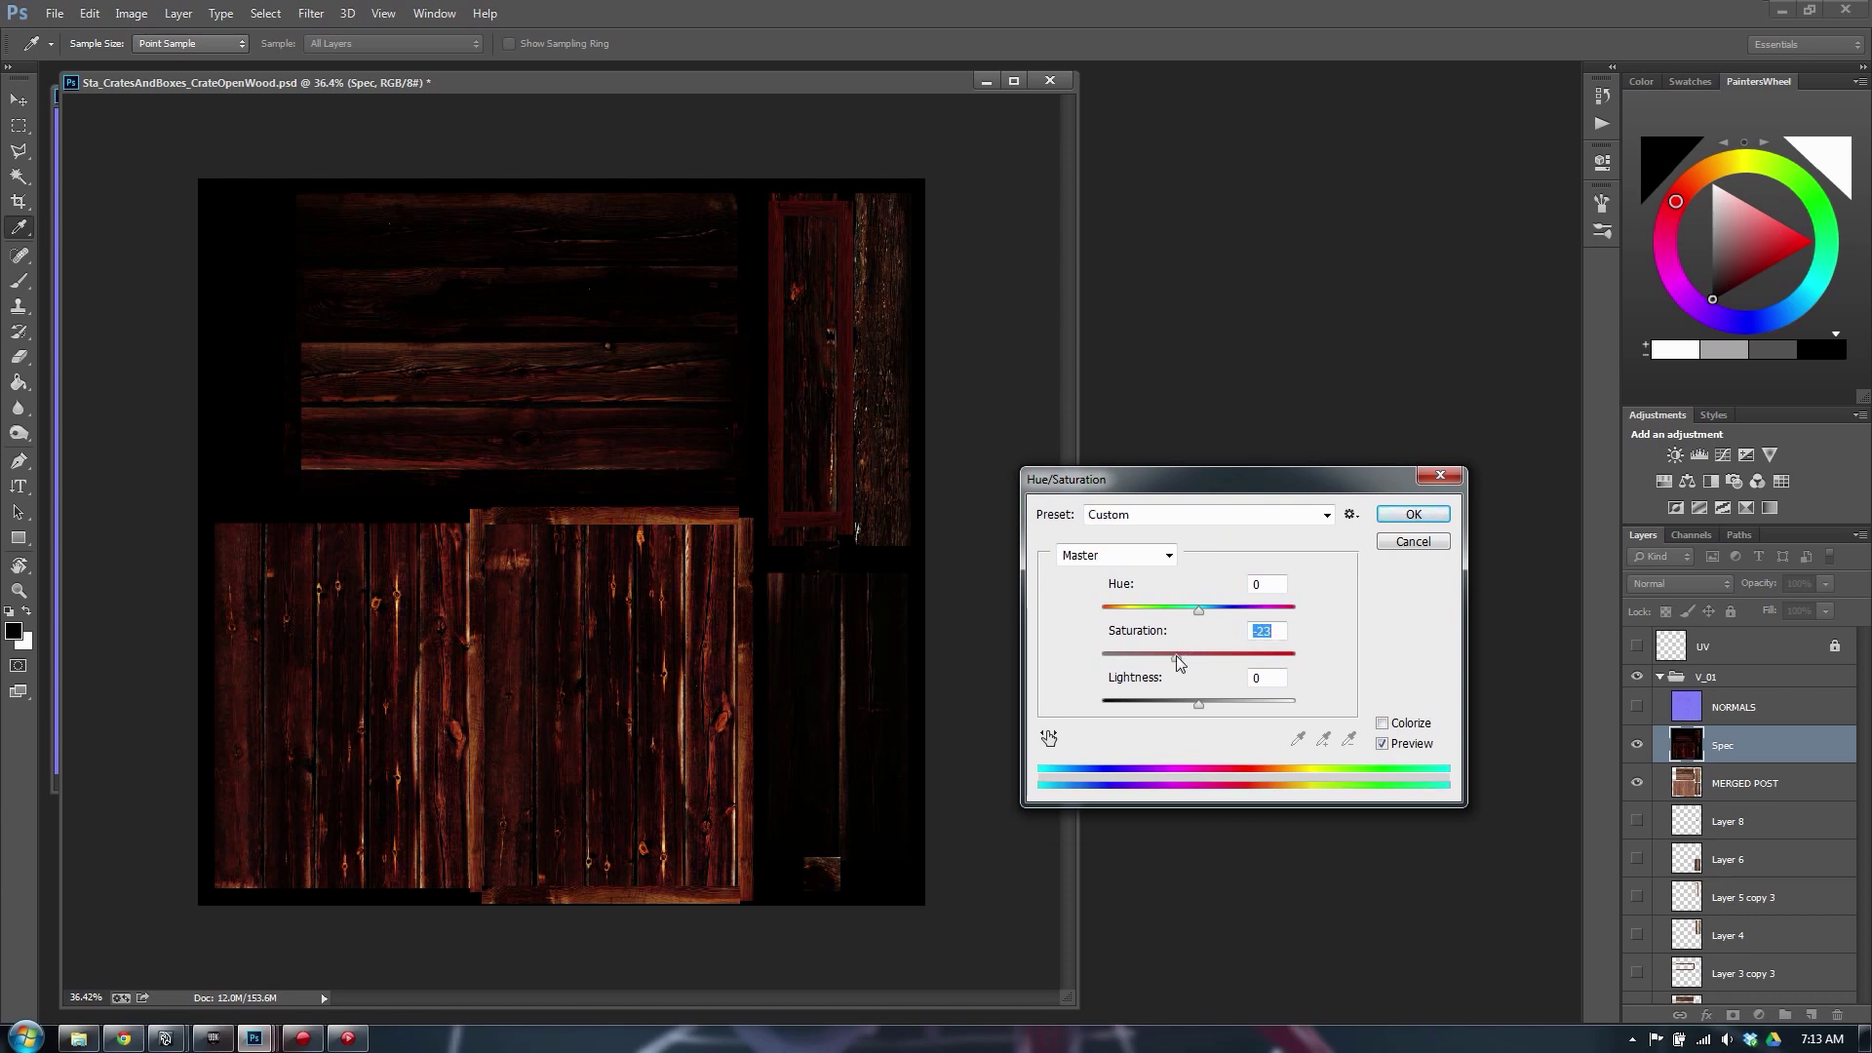
{"action": "key", "text": "Return"}
{"action": "key", "text": "ctrl+s"}
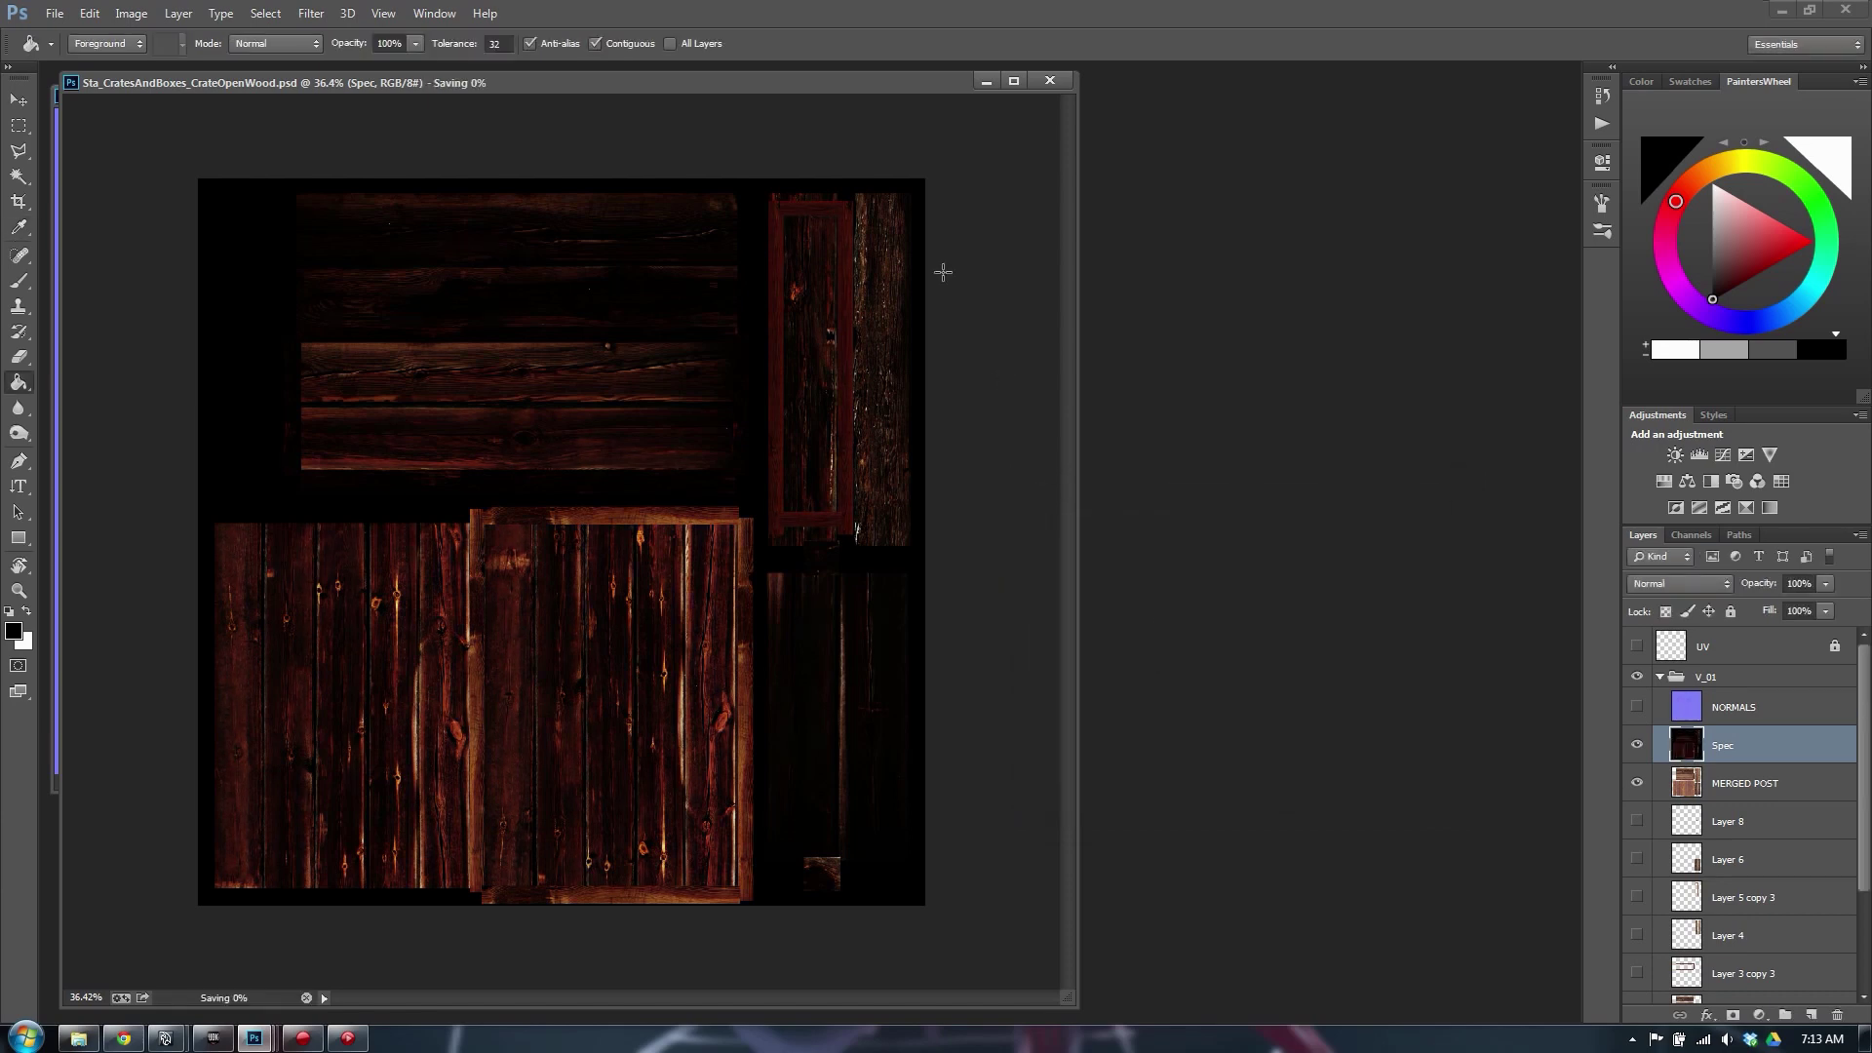
{"action": "left_click_drag", "start_coordinate": [470, 86], "coordinate": [459, 84]}
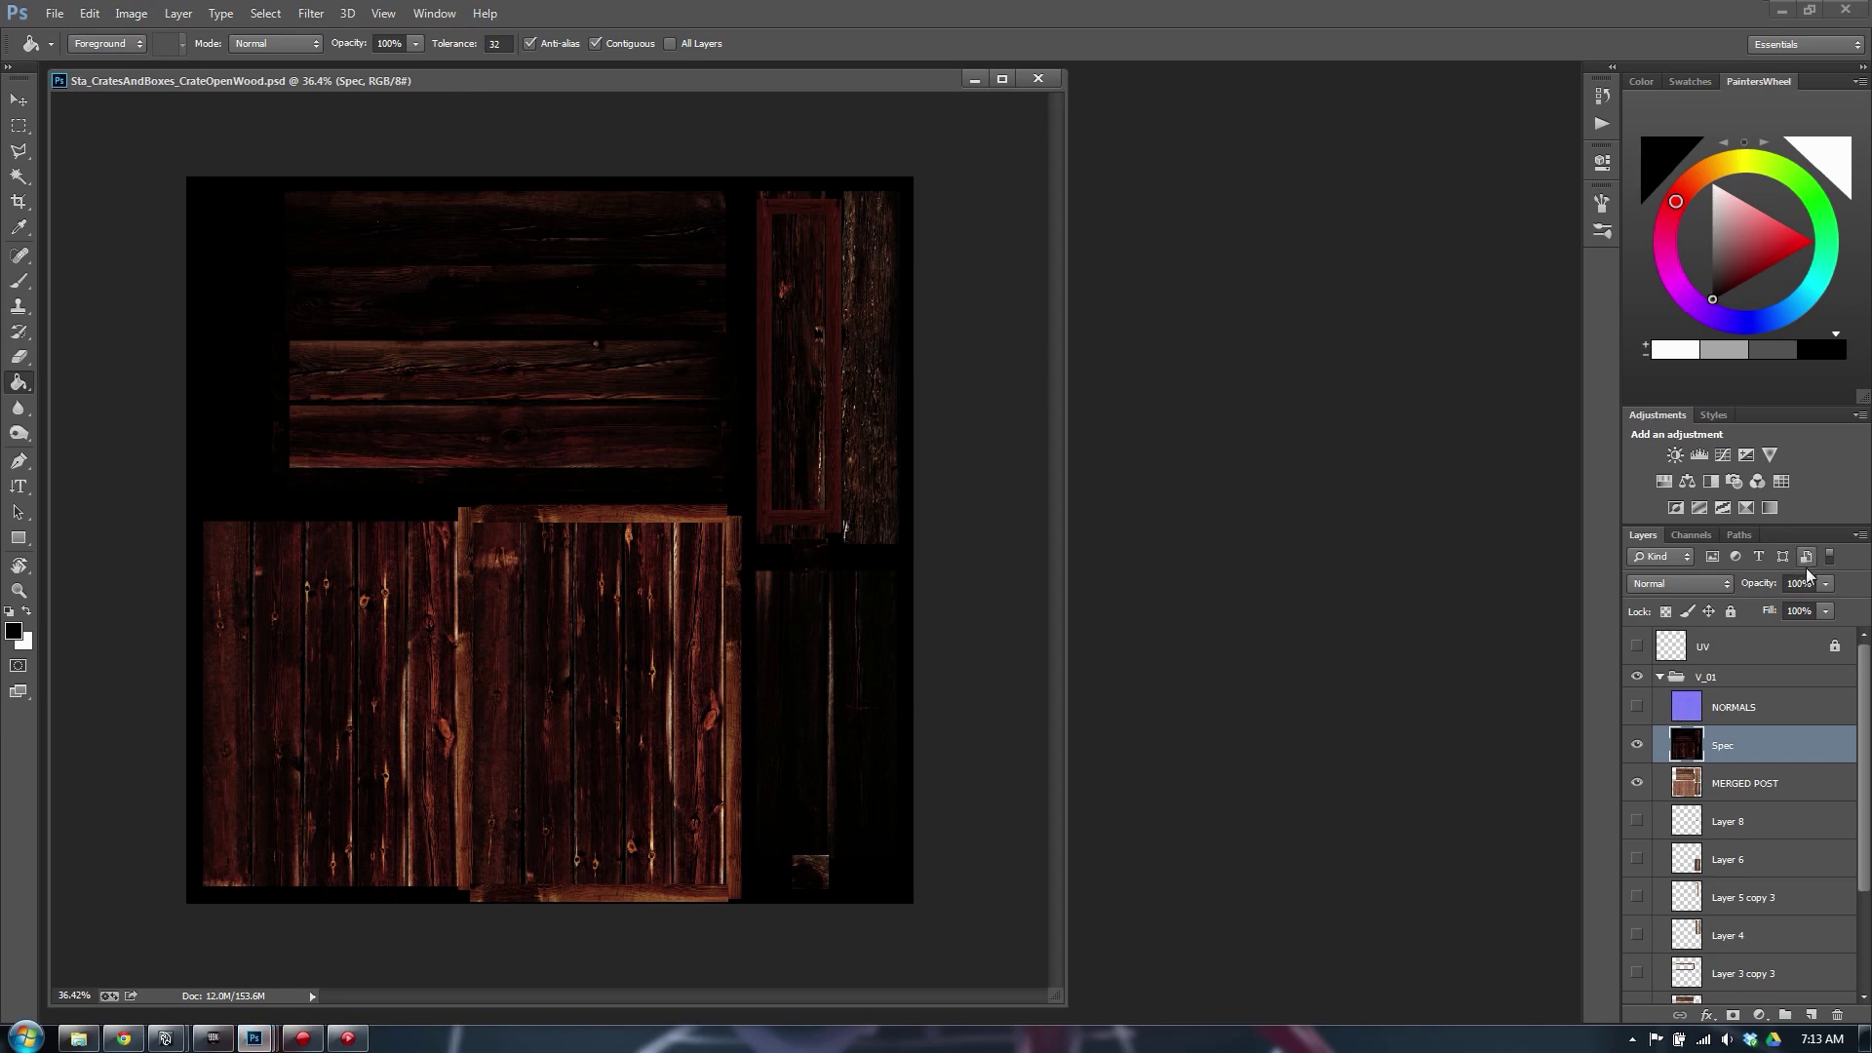
Show the NORMALS layer and export the image as a PNG named Sta_CratesAndBoxes_CrateOpenWood_N_01 with default PNG options
{"action": "left_click", "coordinate": [1666, 713]}
{"action": "left_click", "coordinate": [1637, 706]}
{"action": "key", "text": "ctrl+shift+s"}
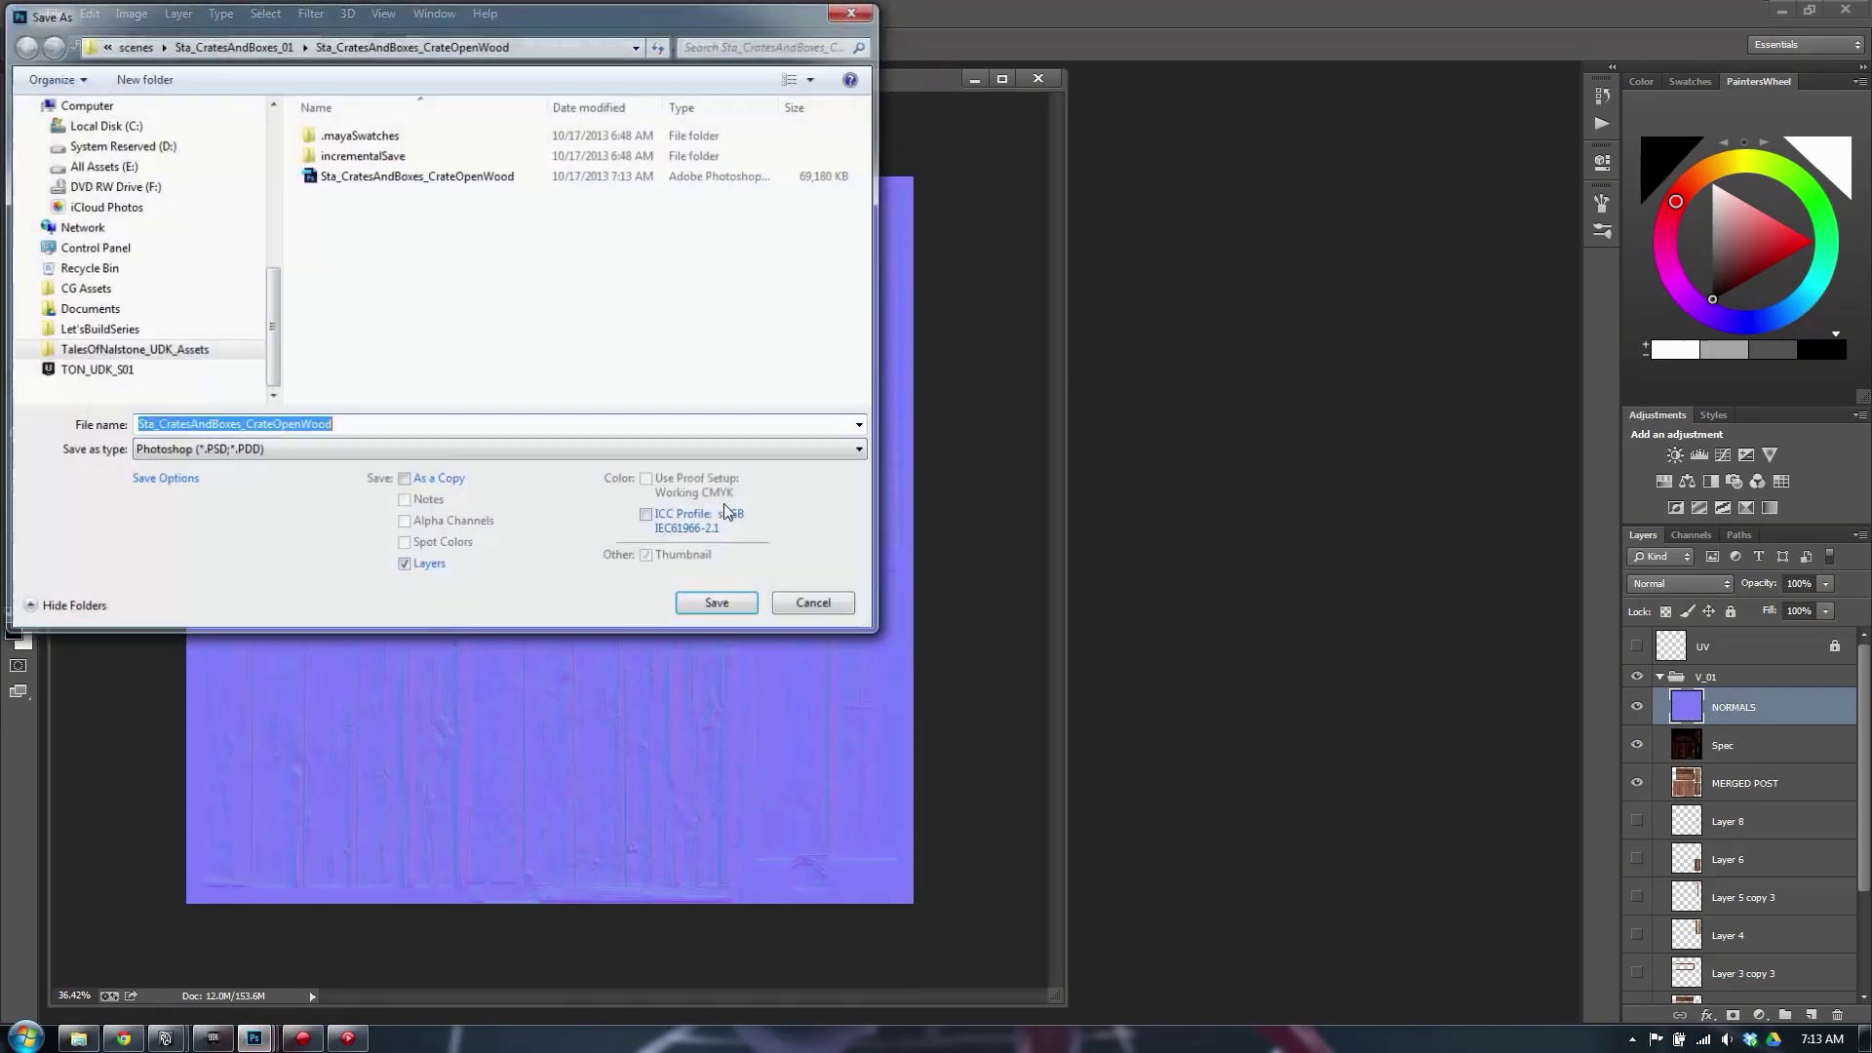
{"action": "left_click", "coordinate": [369, 449]}
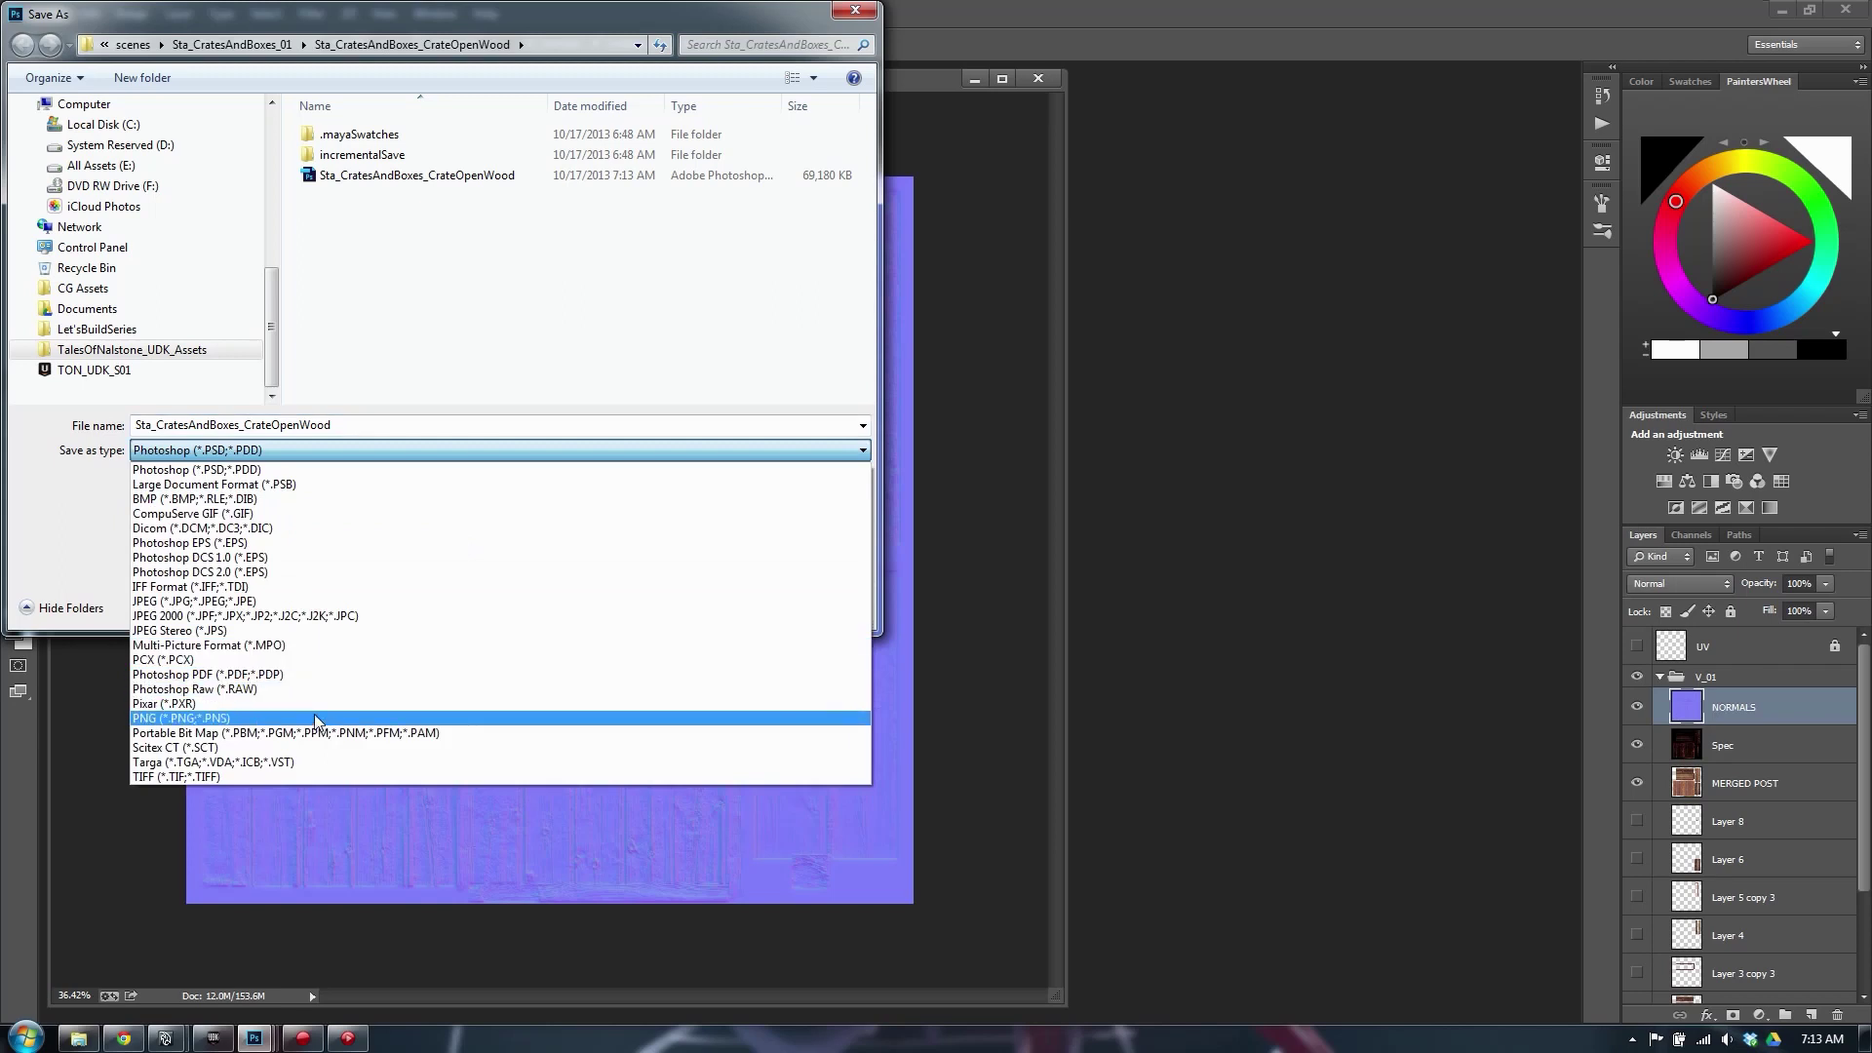
{"action": "left_click", "coordinate": [314, 717]}
{"action": "left_click", "coordinate": [429, 175]}
{"action": "left_click_drag", "start_coordinate": [342, 425], "coordinate": [335, 427]}
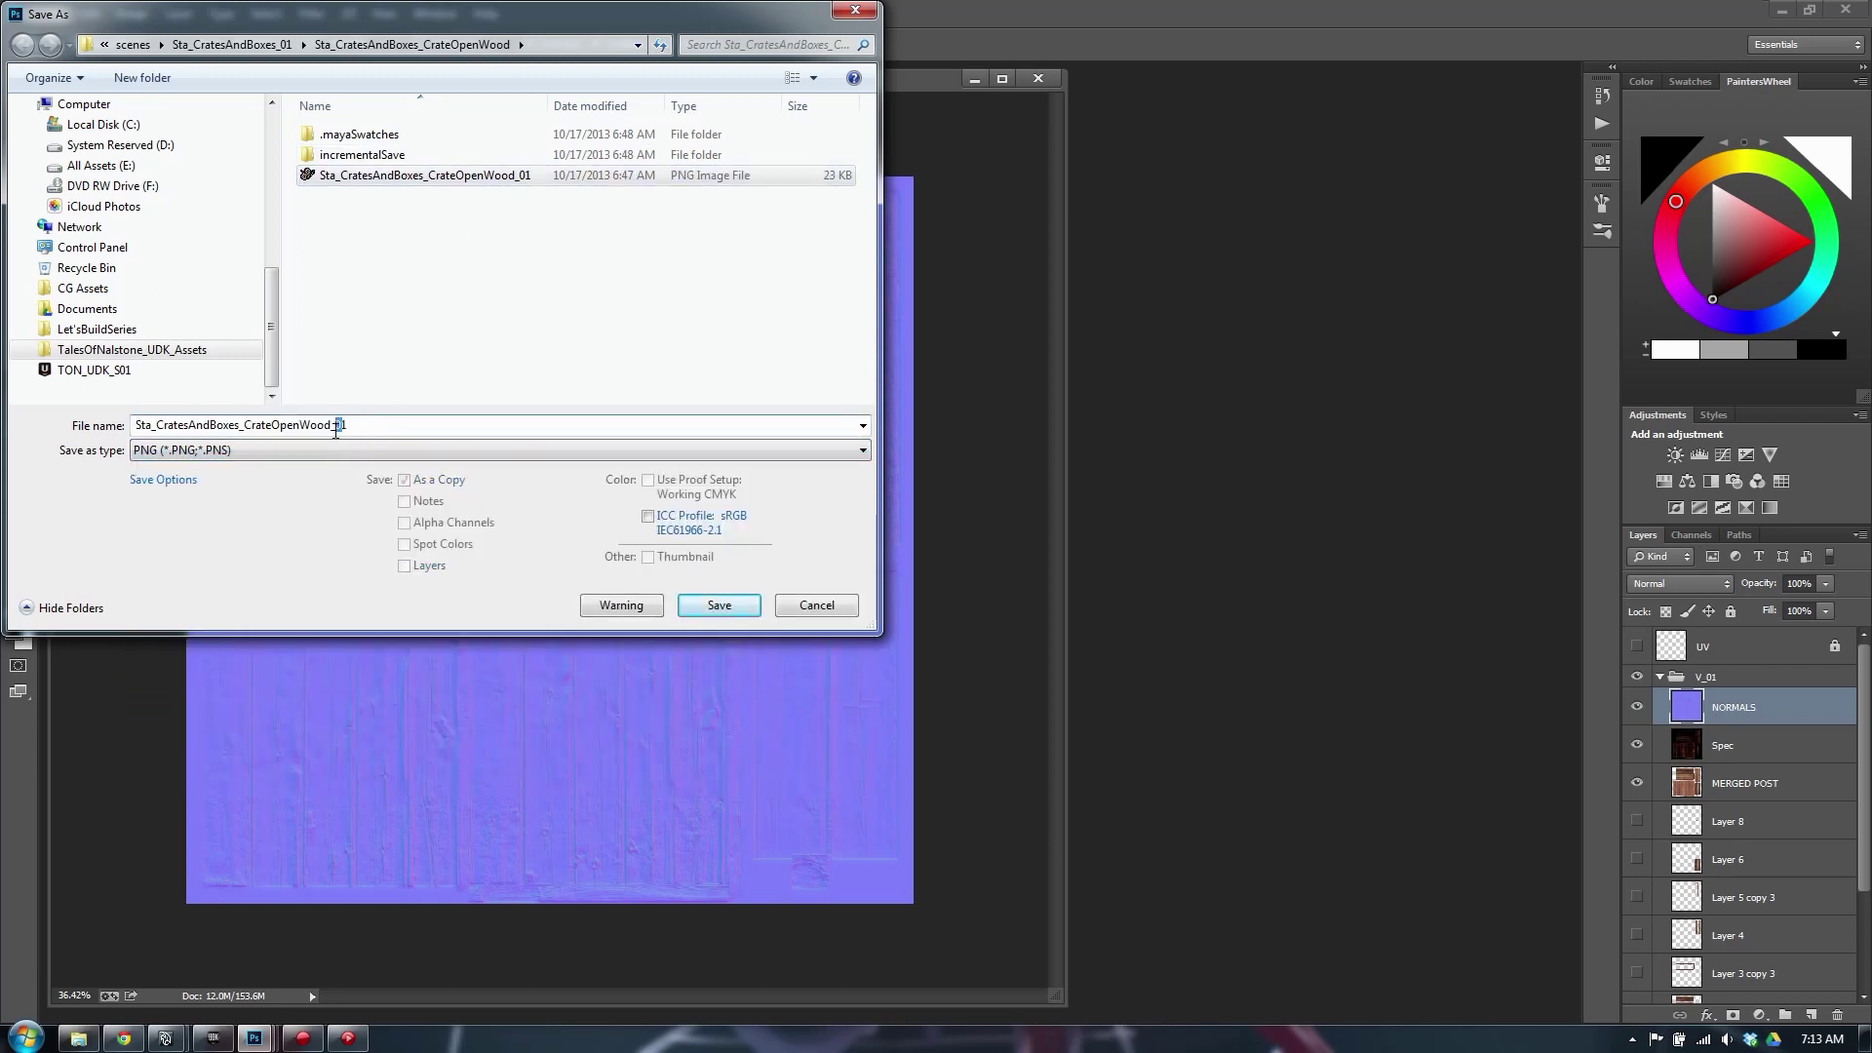
{"action": "type", "text": "N_0"}
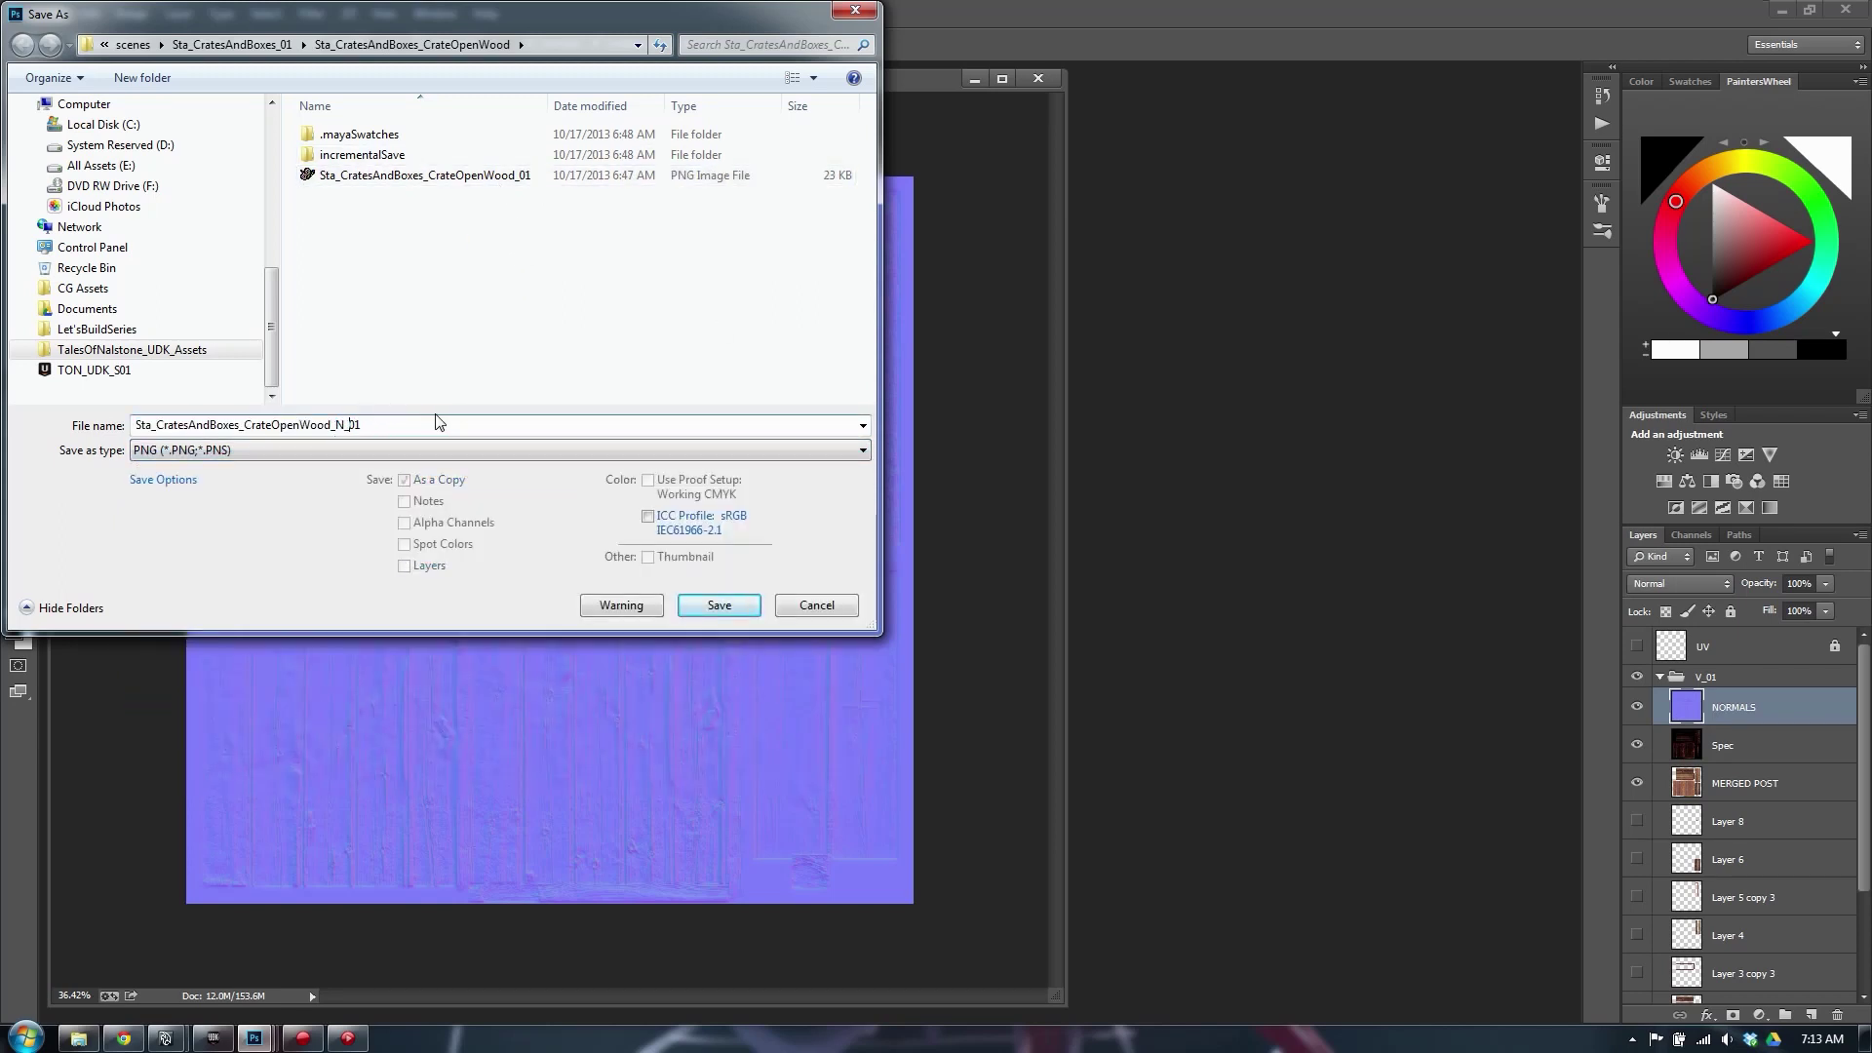
{"action": "left_click", "coordinate": [732, 611]}
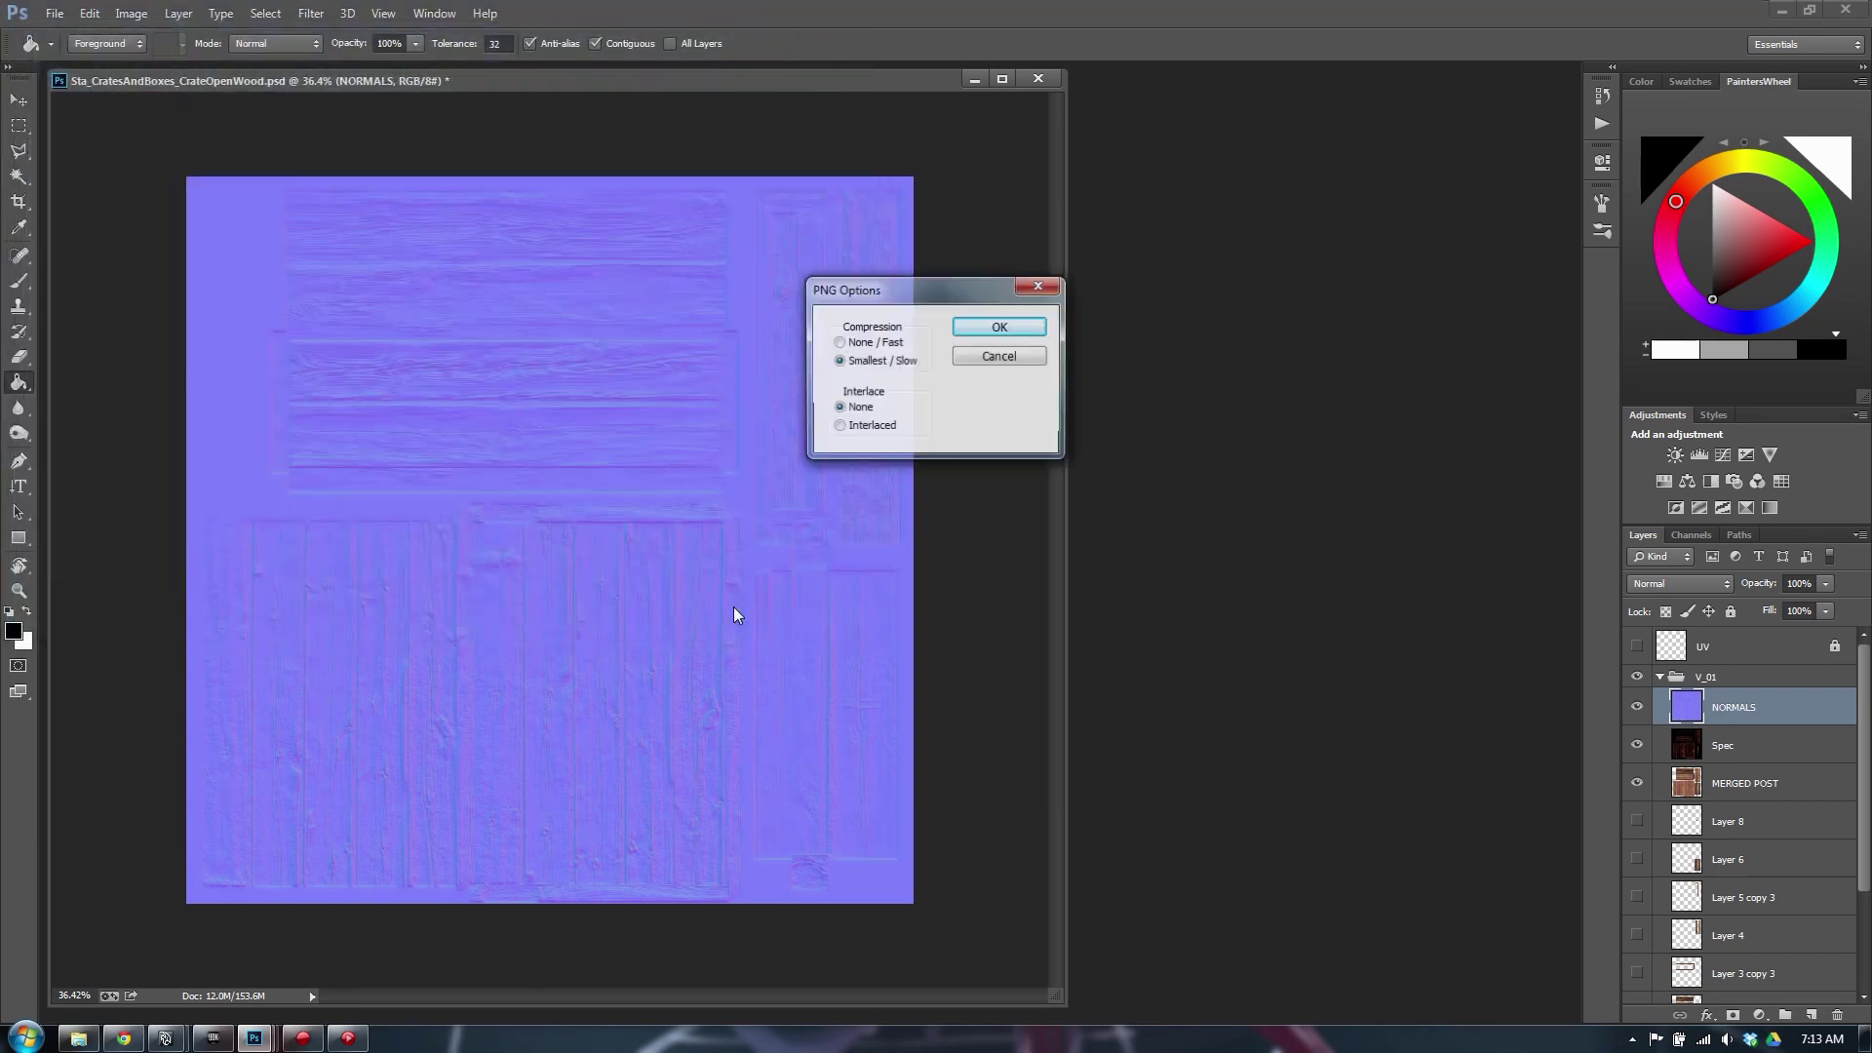
{"action": "left_click", "coordinate": [998, 315]}
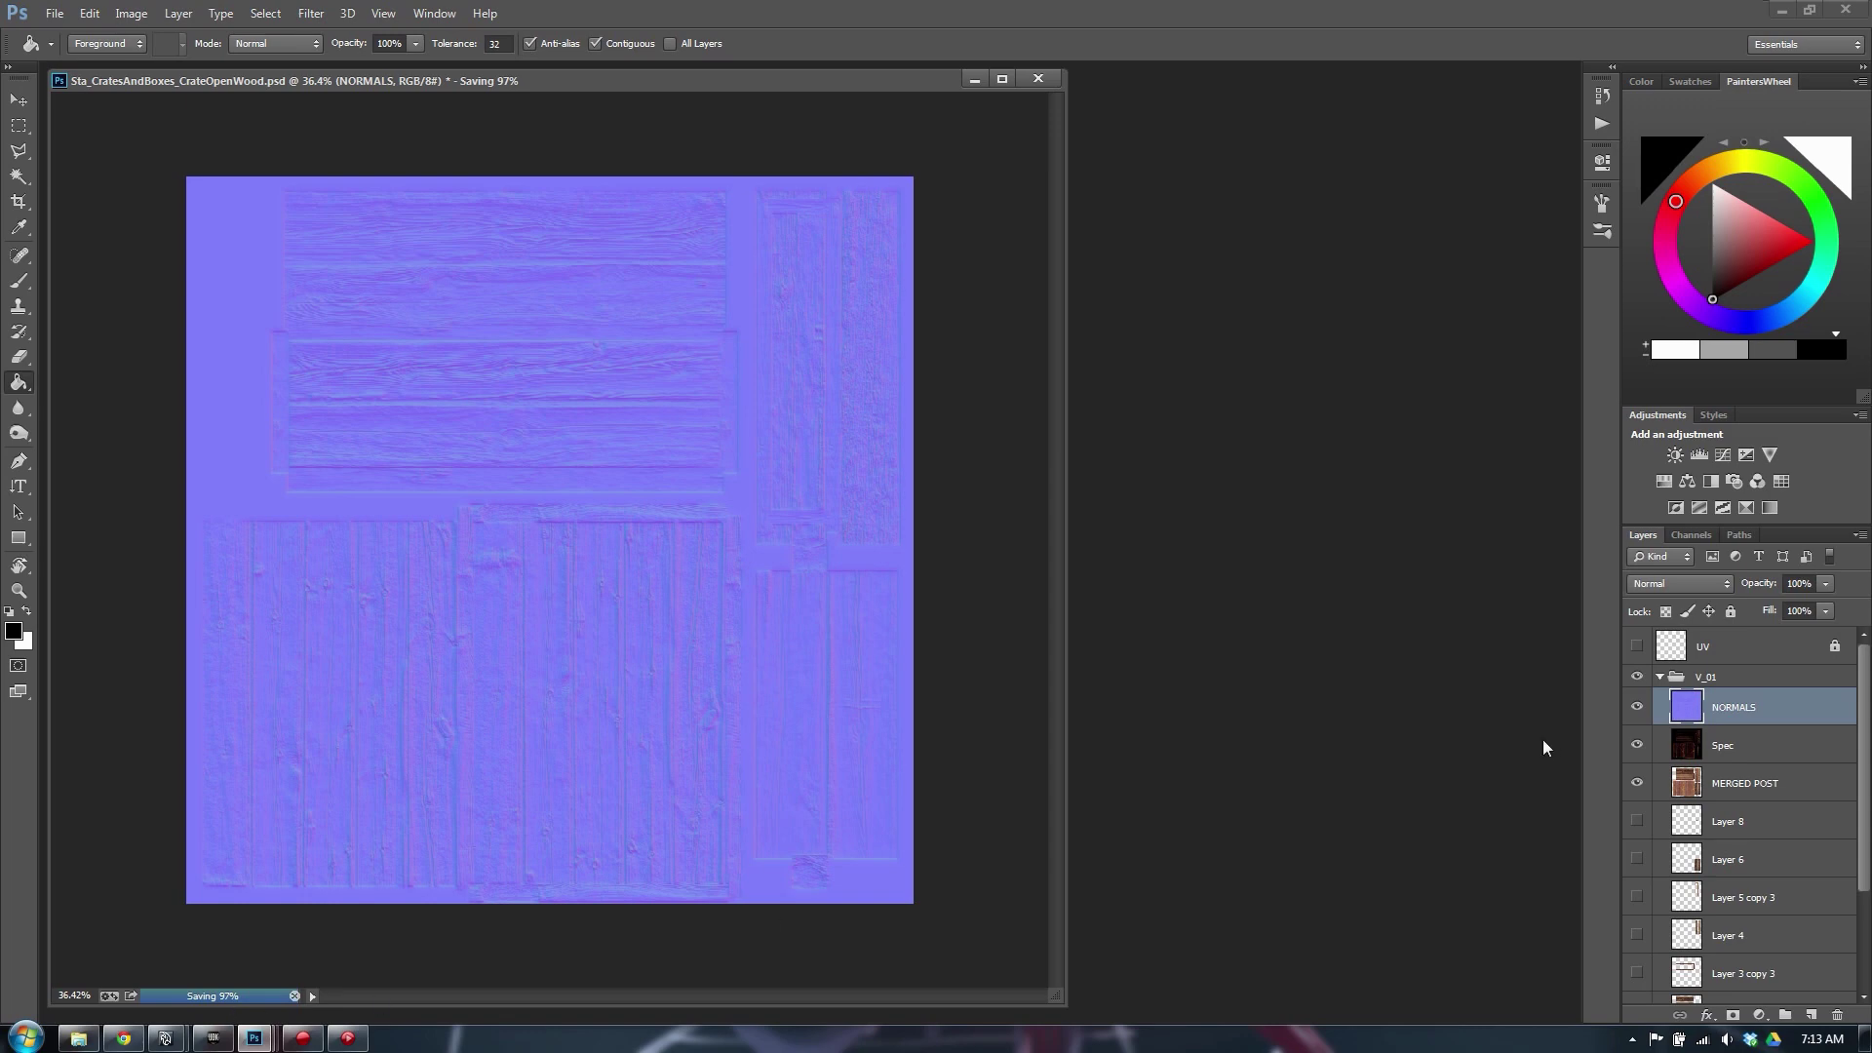
Switch to Unreal Development Kit and examine the wooden dock pieces in the level
{"action": "mouse_move", "coordinate": [209, 1039]}
{"action": "left_click", "coordinate": [213, 1038]}
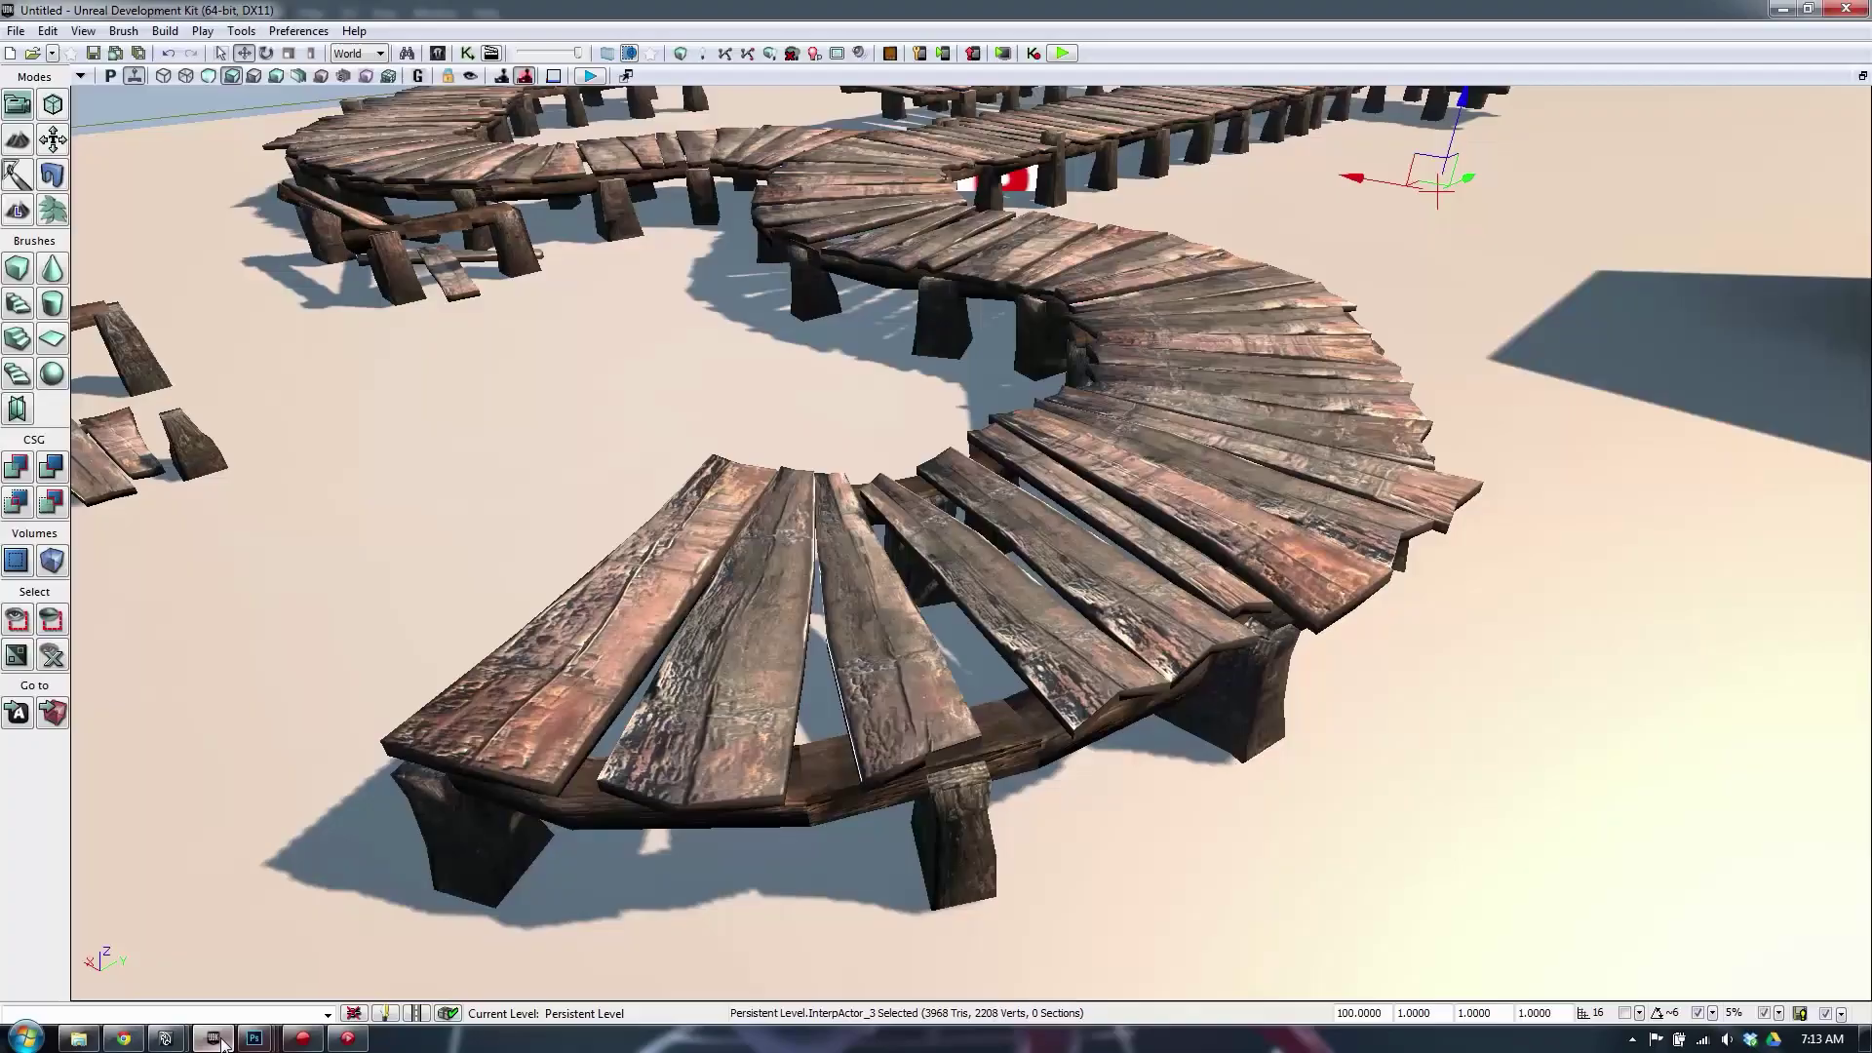
{"action": "right_click_drag", "start_coordinate": [929, 414], "coordinate": [1618, 381]}
{"action": "right_click_drag", "start_coordinate": [1140, 345], "coordinate": [1141, 259]}
{"action": "left_click", "coordinate": [1001, 413]}
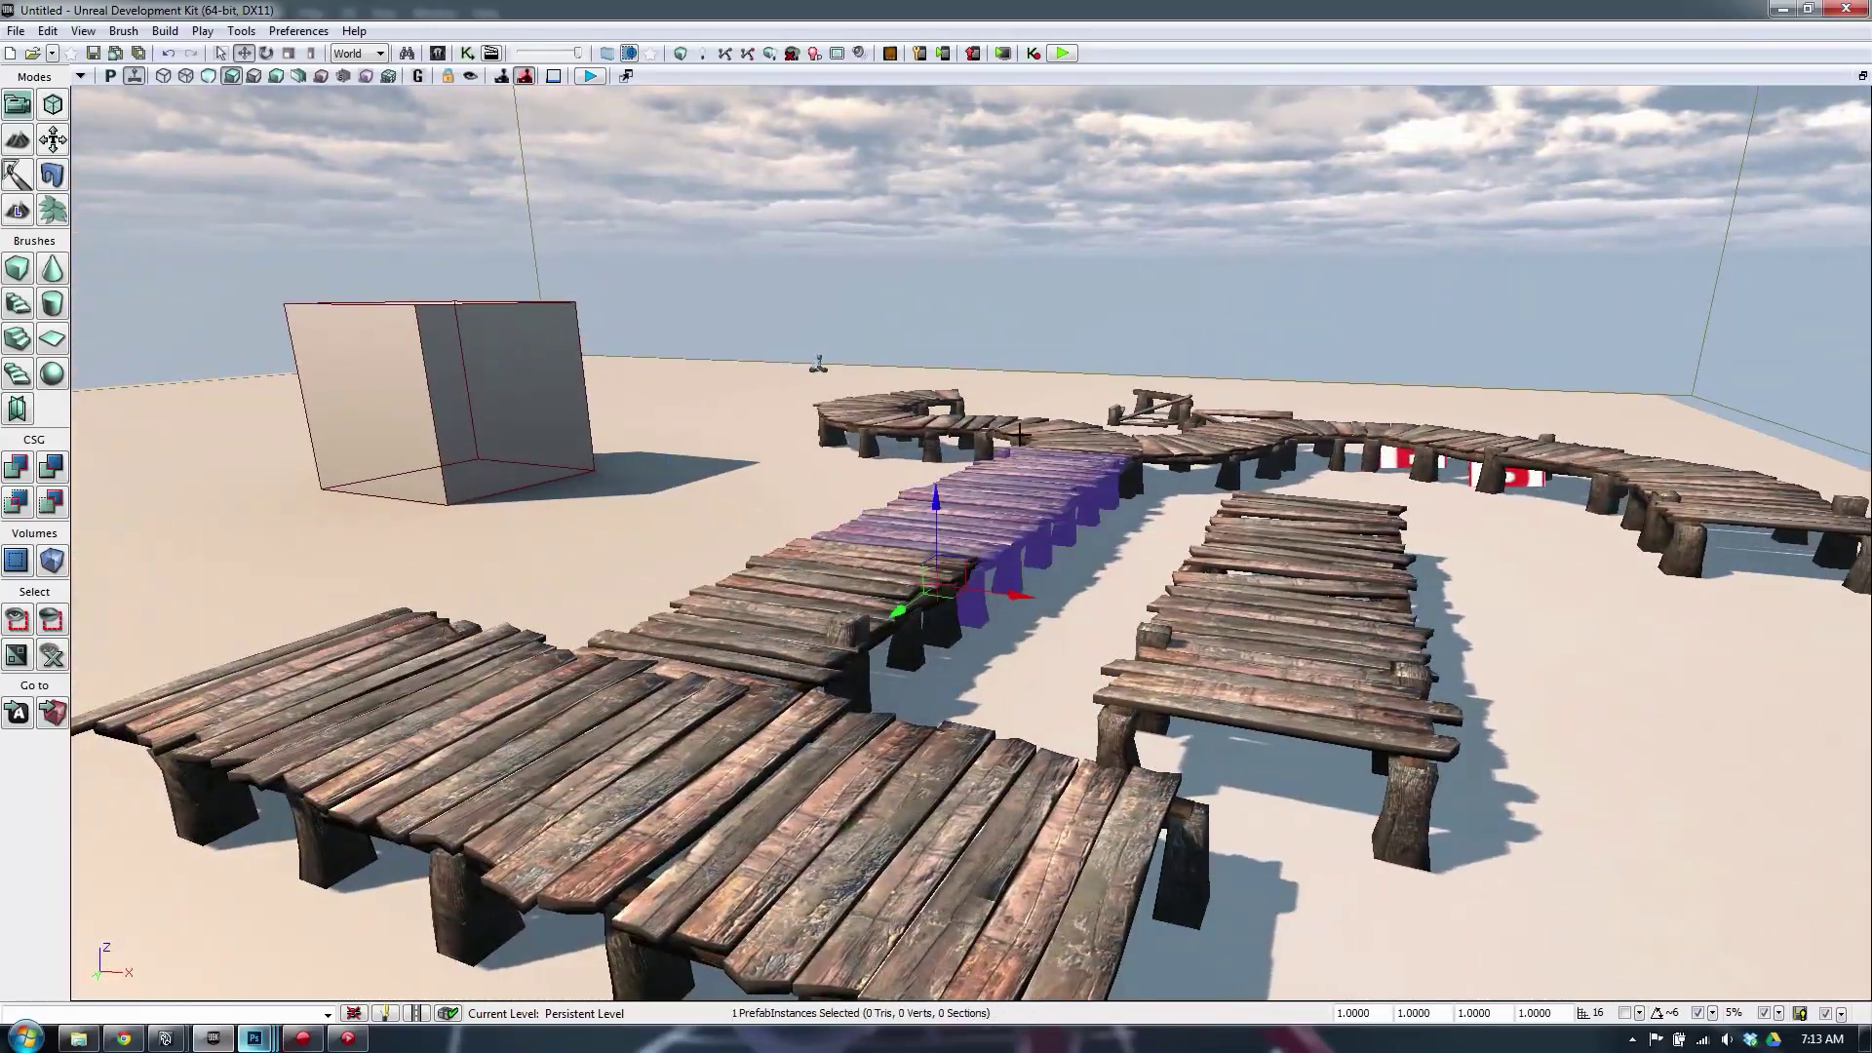
Return to Photoshop, hide the NORMALS layer, and export the specular map as a PNG named Sta_CratesAndBoxes_CrateOpenWood_S_01
{"action": "key", "text": "alt+Tab"}
{"action": "left_click", "coordinate": [1637, 706]}
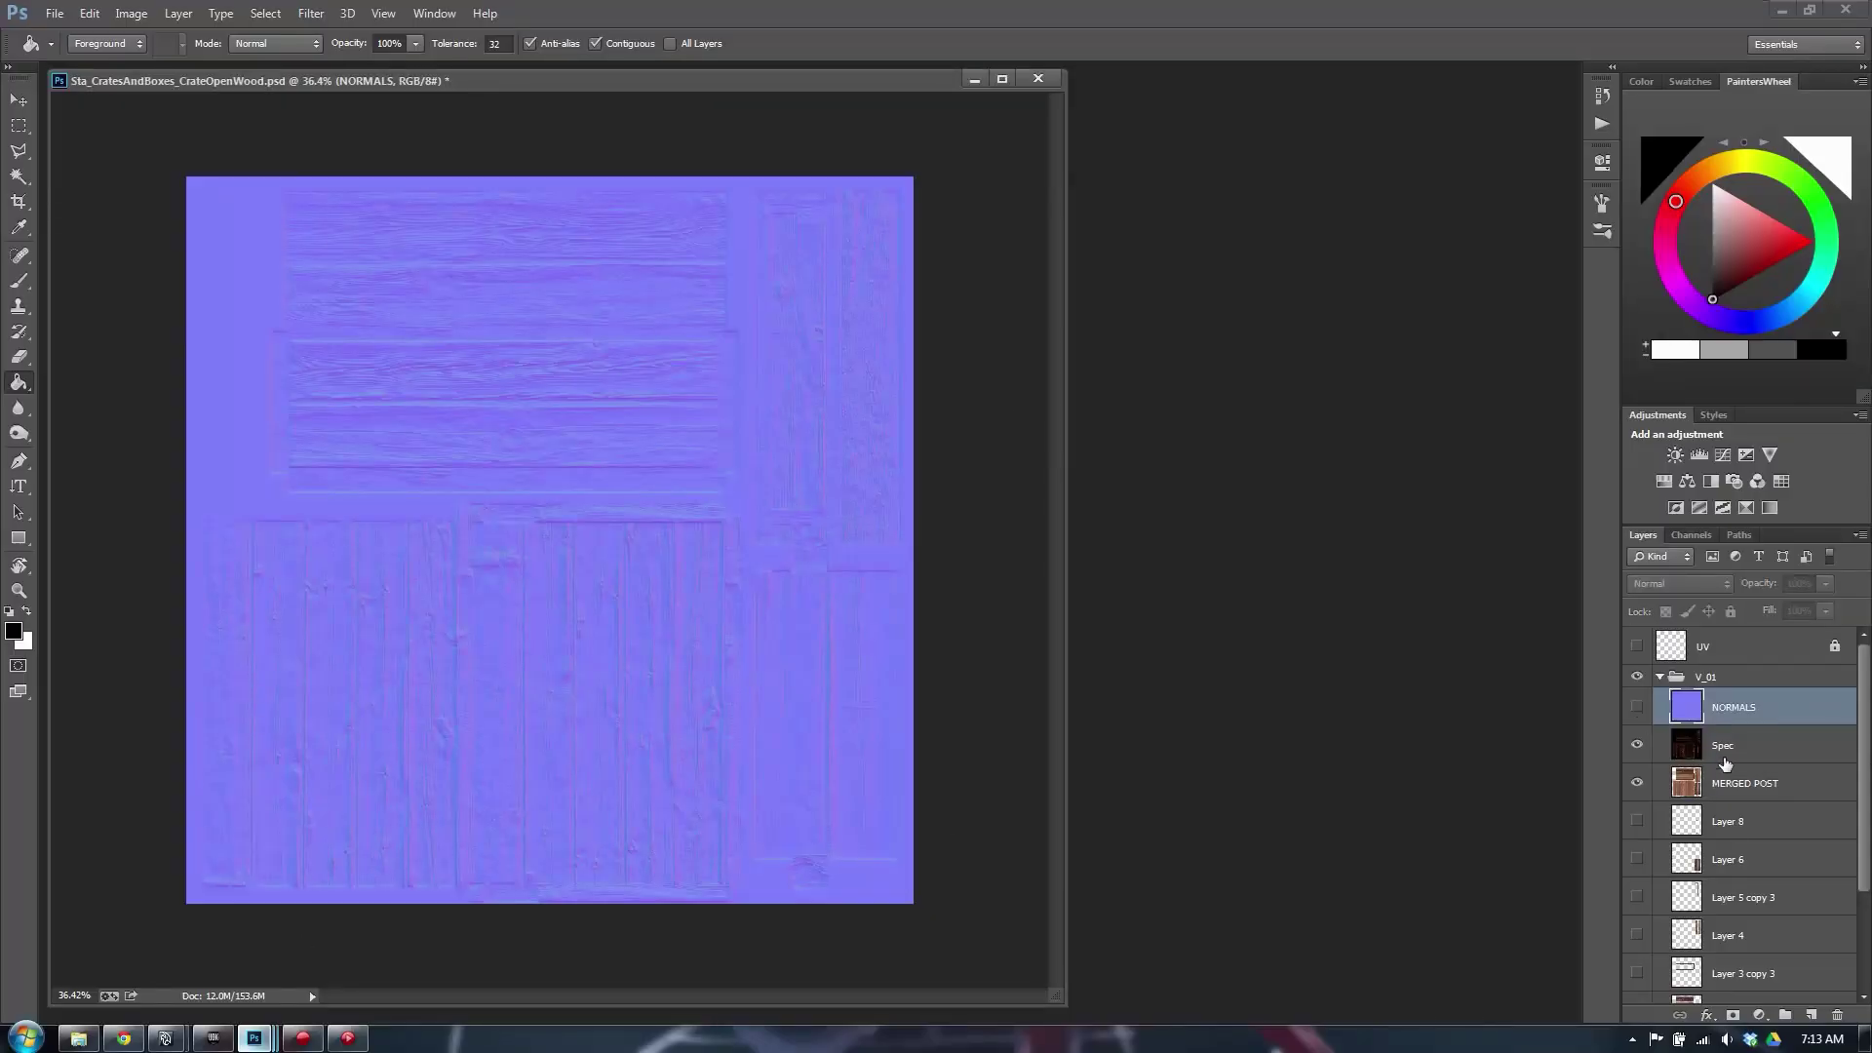
{"action": "left_click", "coordinate": [1726, 760]}
{"action": "key", "text": "ctrl+shift+s"}
{"action": "left_click", "coordinate": [195, 450]}
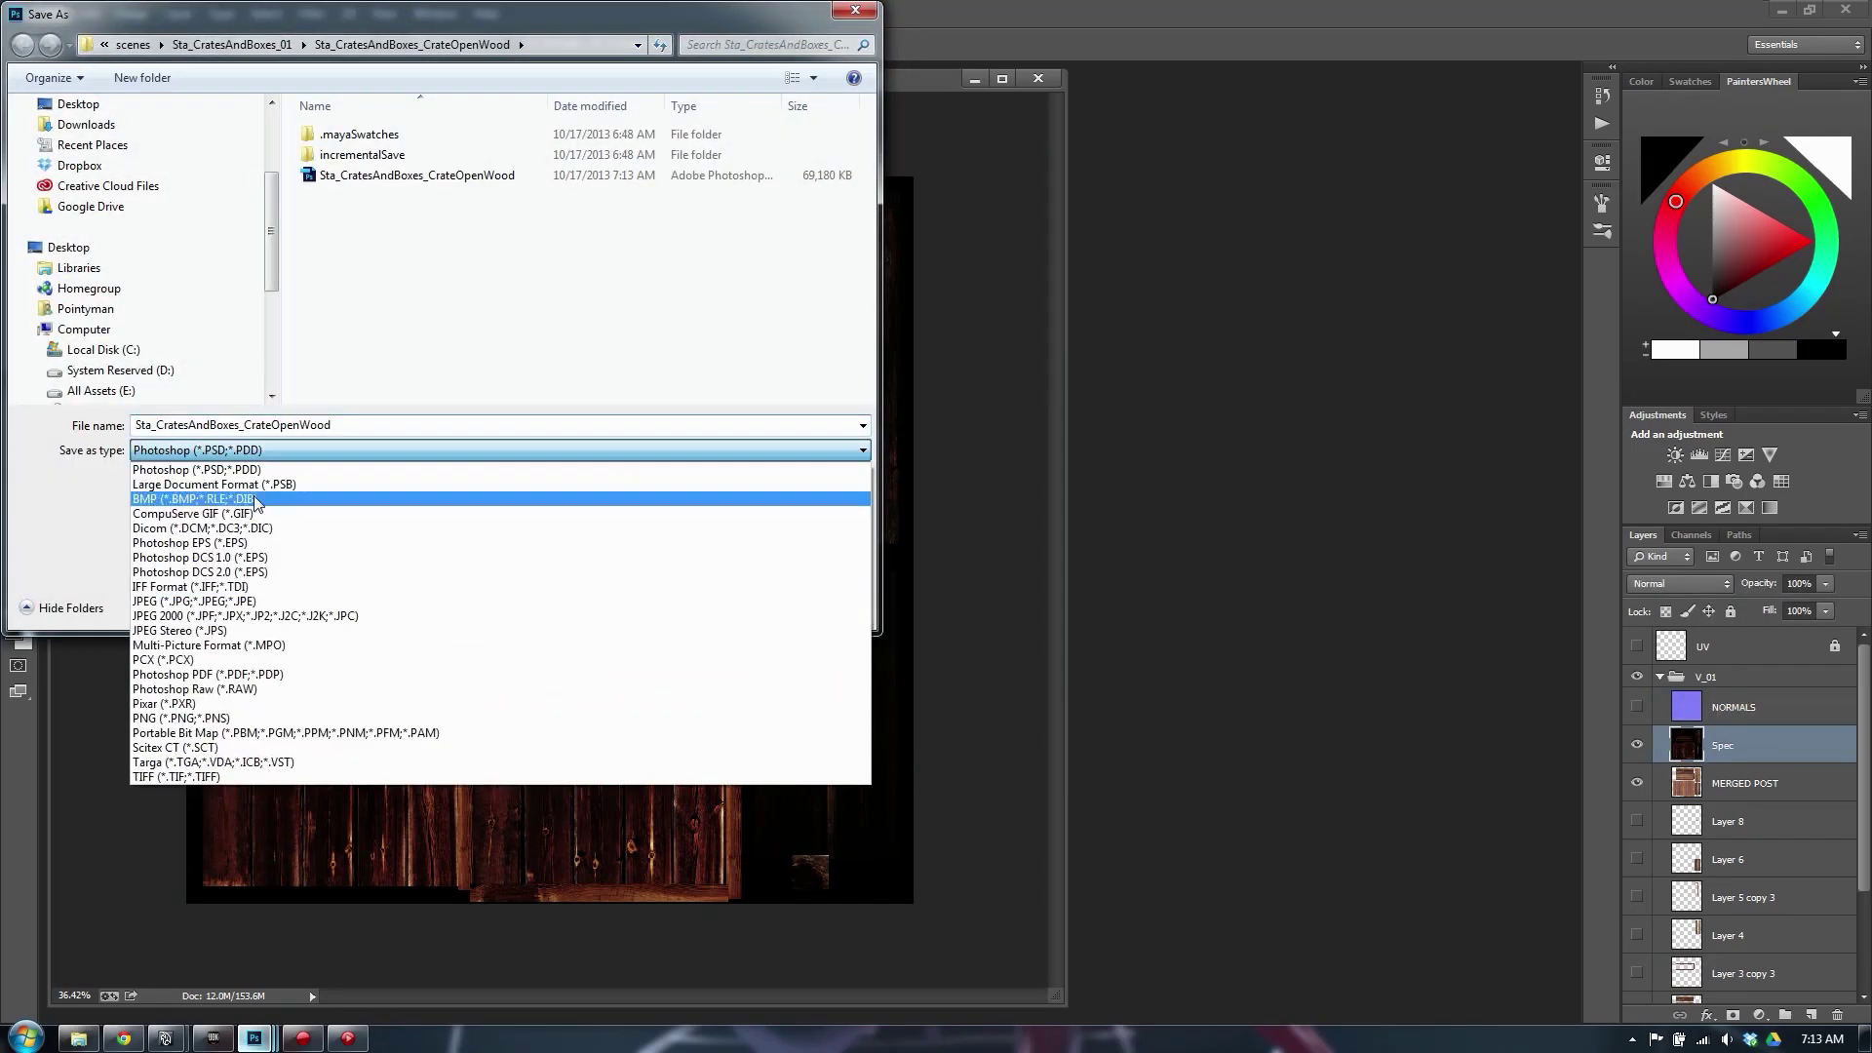
{"action": "left_click", "coordinate": [185, 717]}
{"action": "left_click", "coordinate": [419, 195]}
{"action": "double_click", "coordinate": [351, 426]}
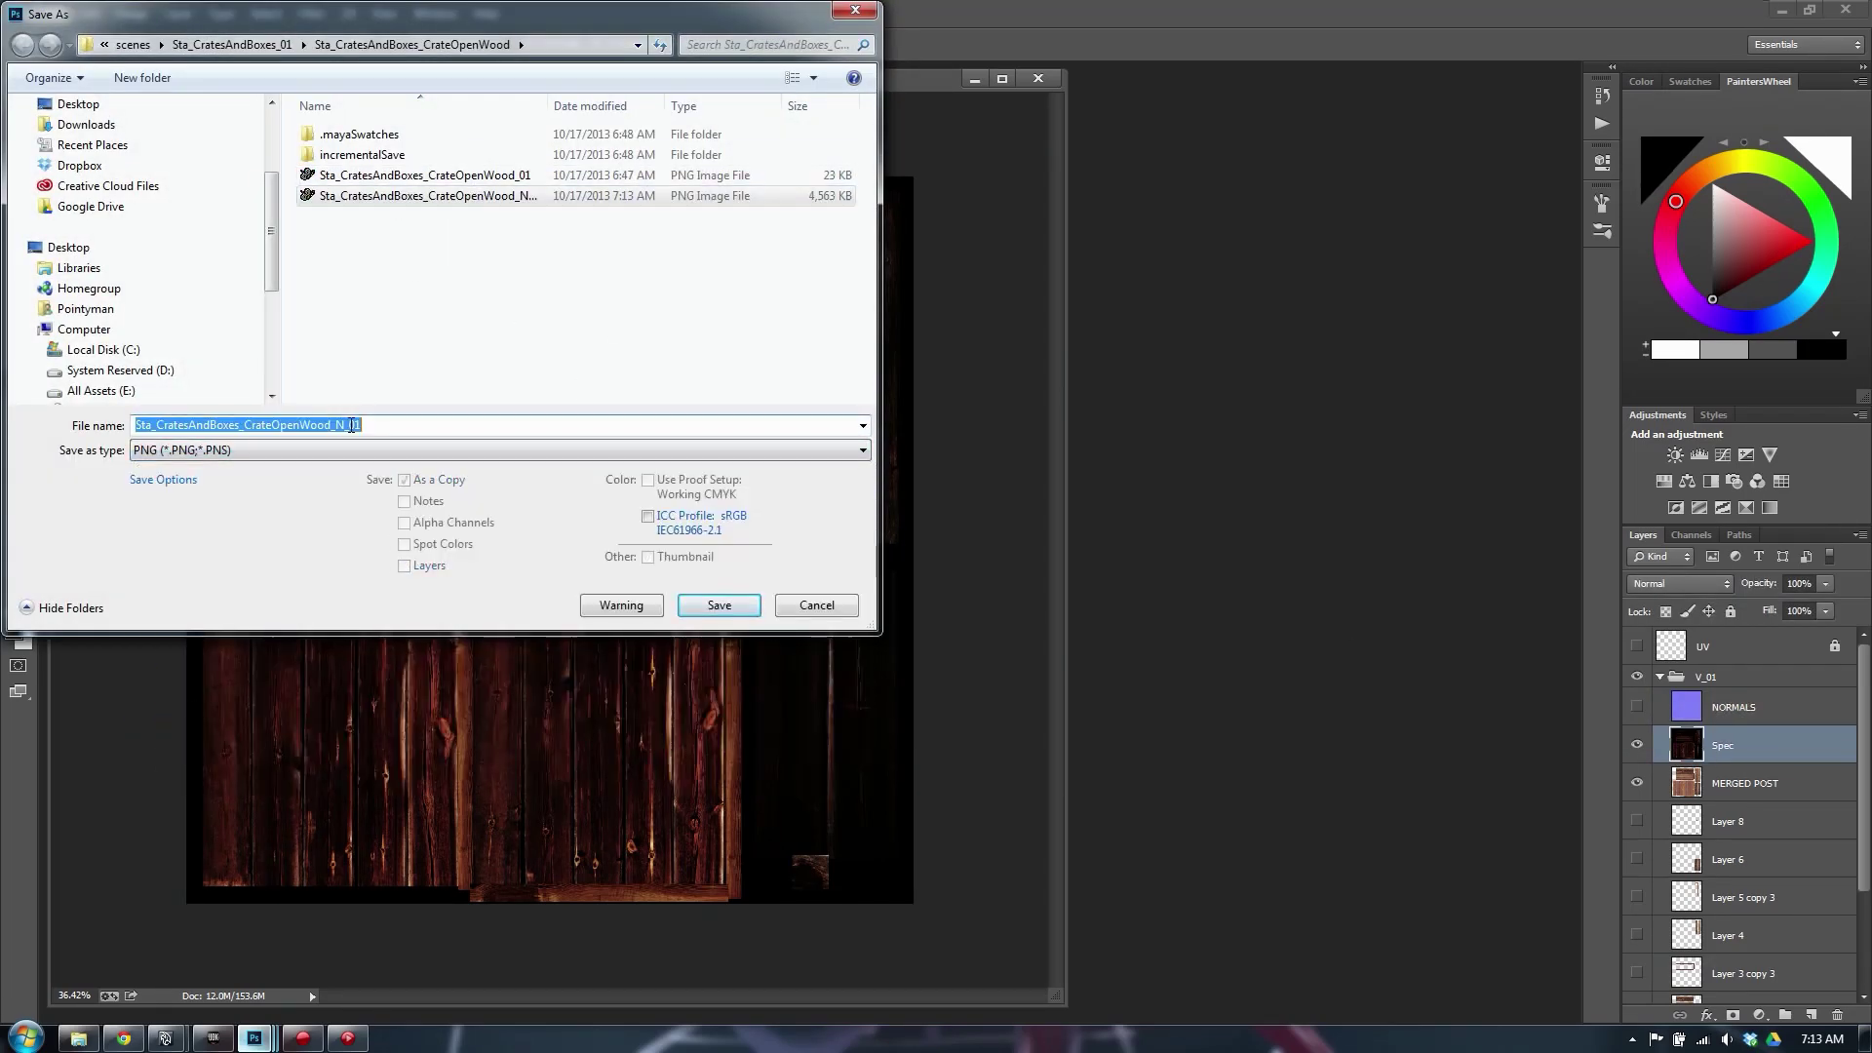
{"action": "left_click_drag", "start_coordinate": [344, 424], "coordinate": [334, 424]}
{"action": "type", "text": "S"}
{"action": "left_click", "coordinate": [729, 606]}
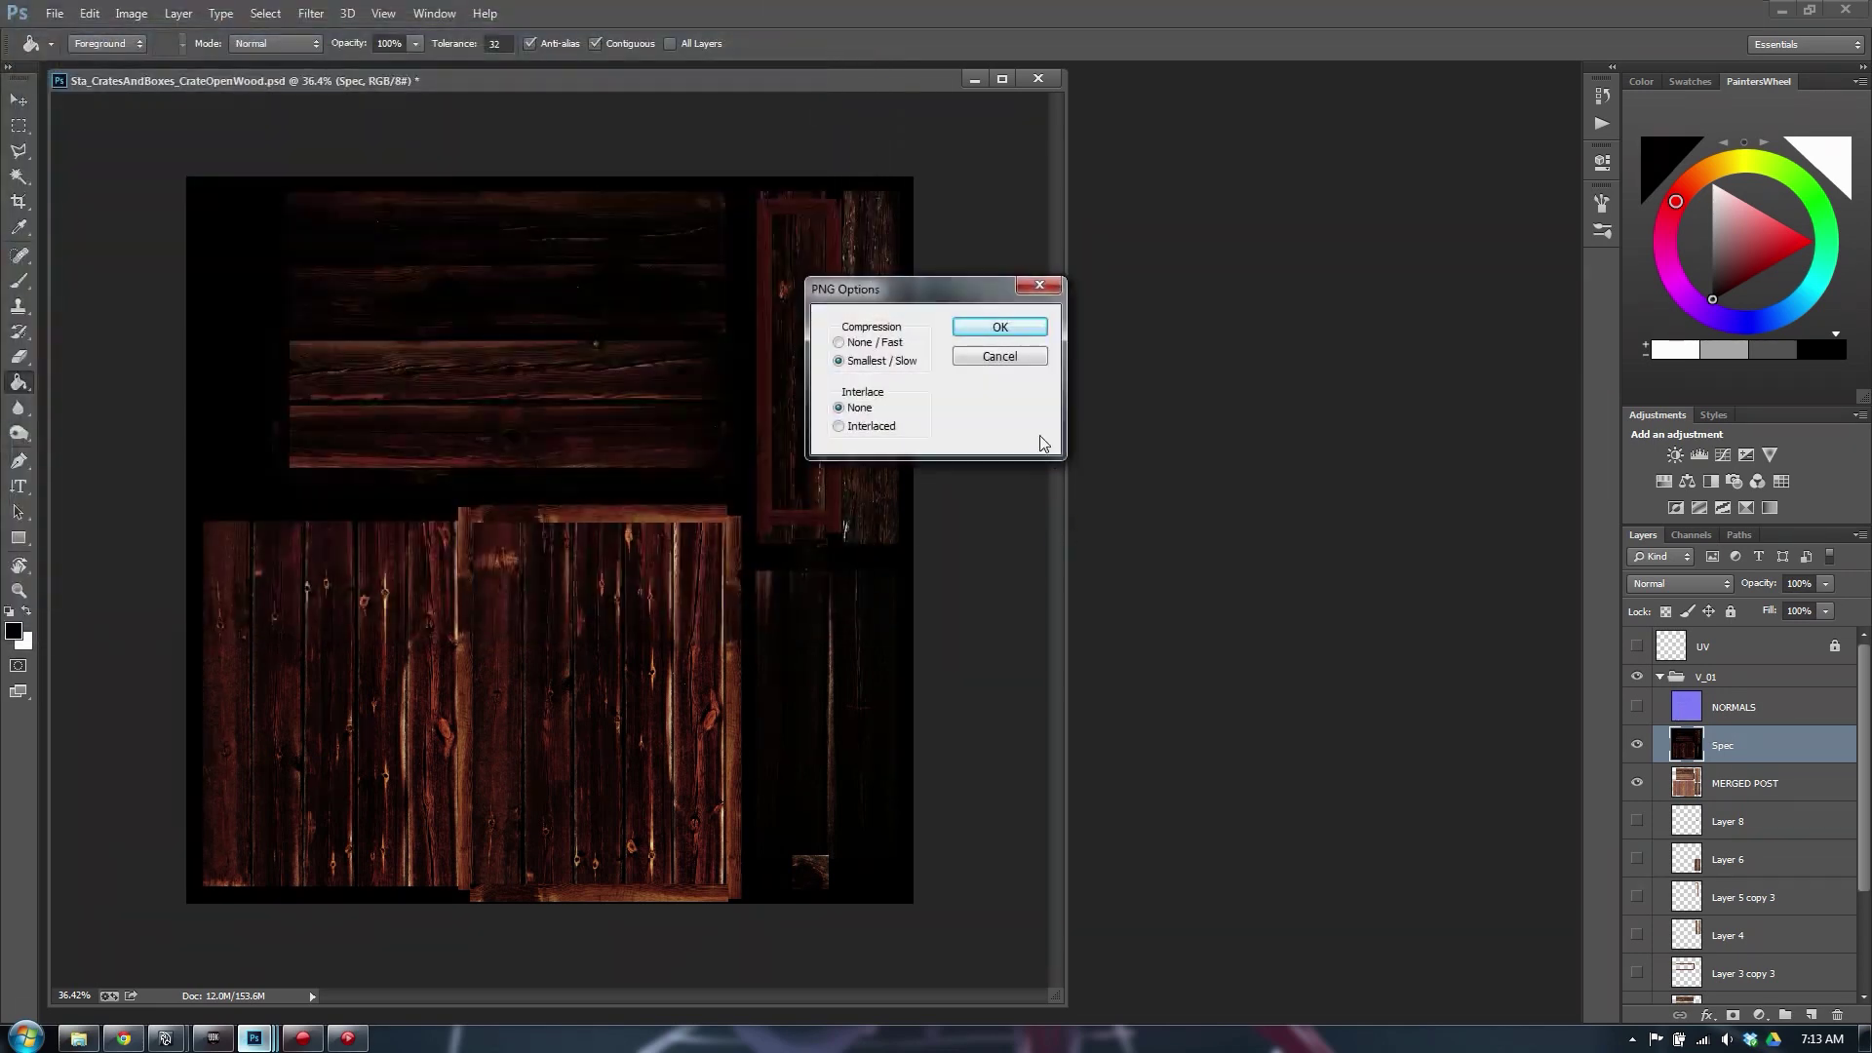
{"action": "left_click", "coordinate": [1000, 326]}
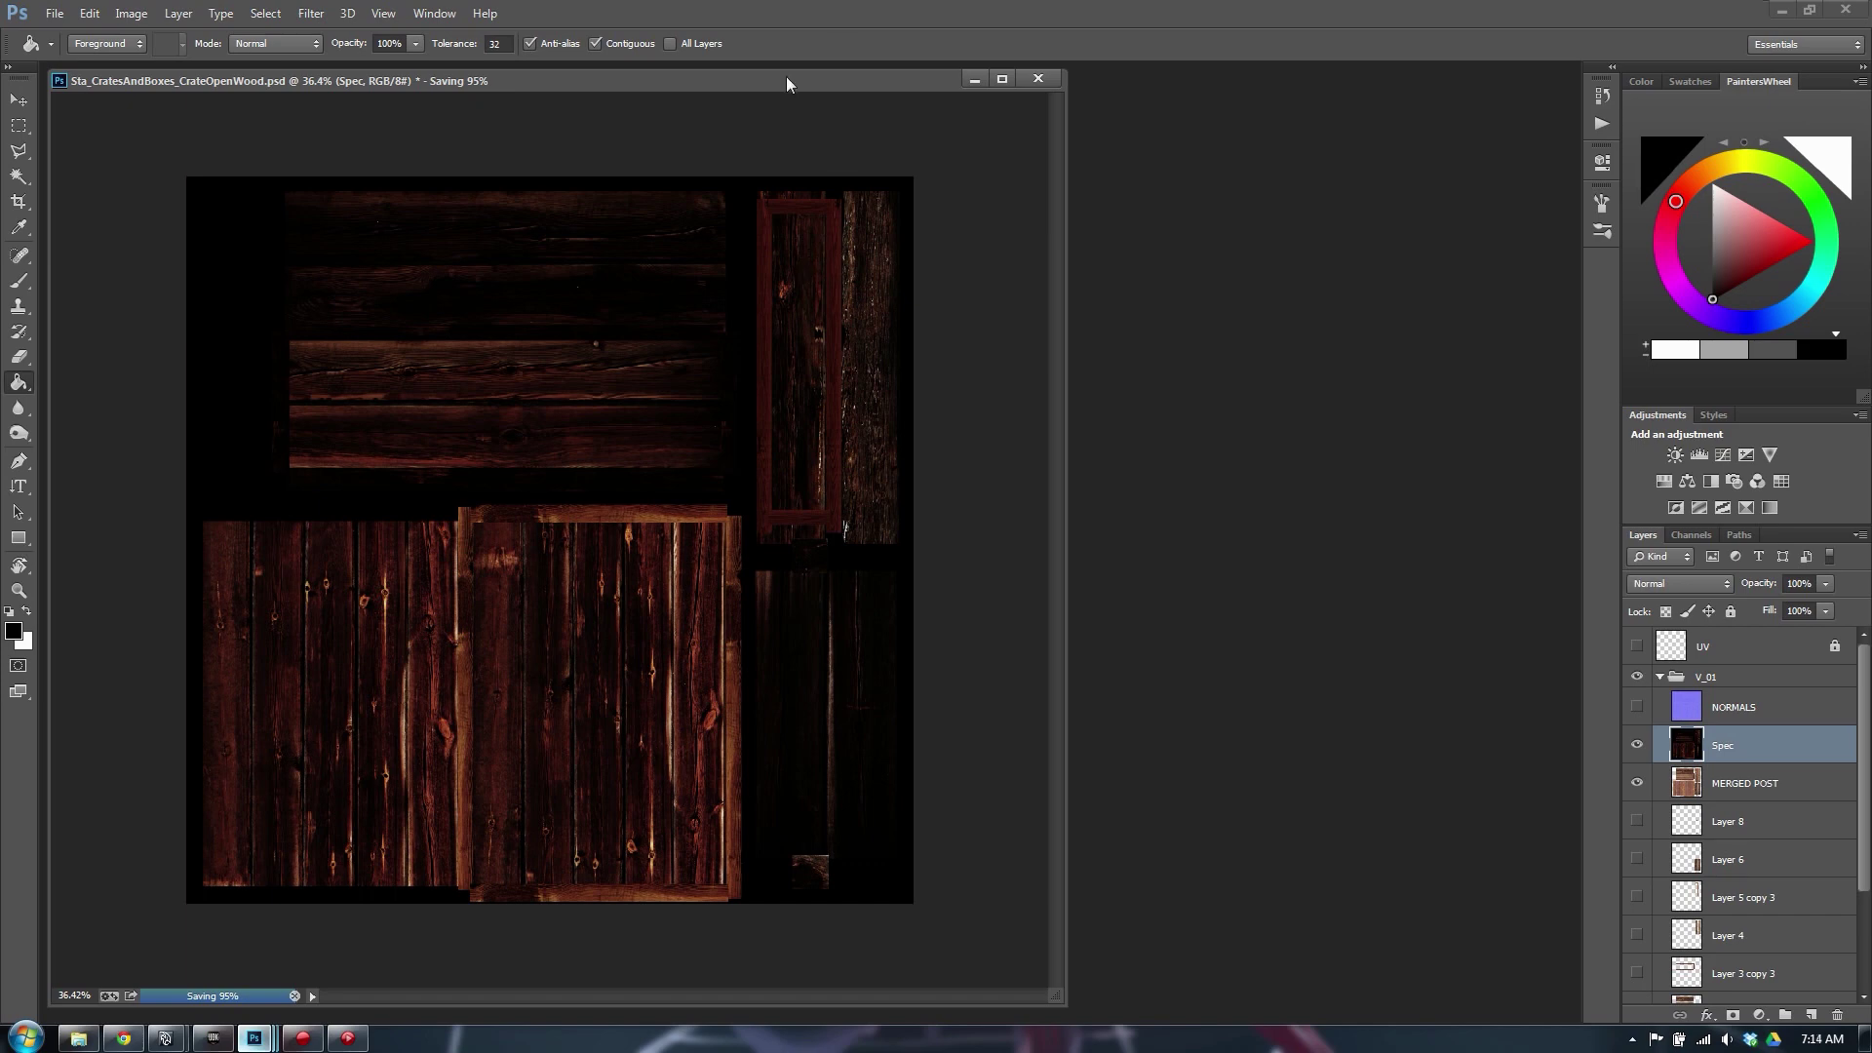
{"action": "left_click_drag", "start_coordinate": [786, 76], "coordinate": [794, 68]}
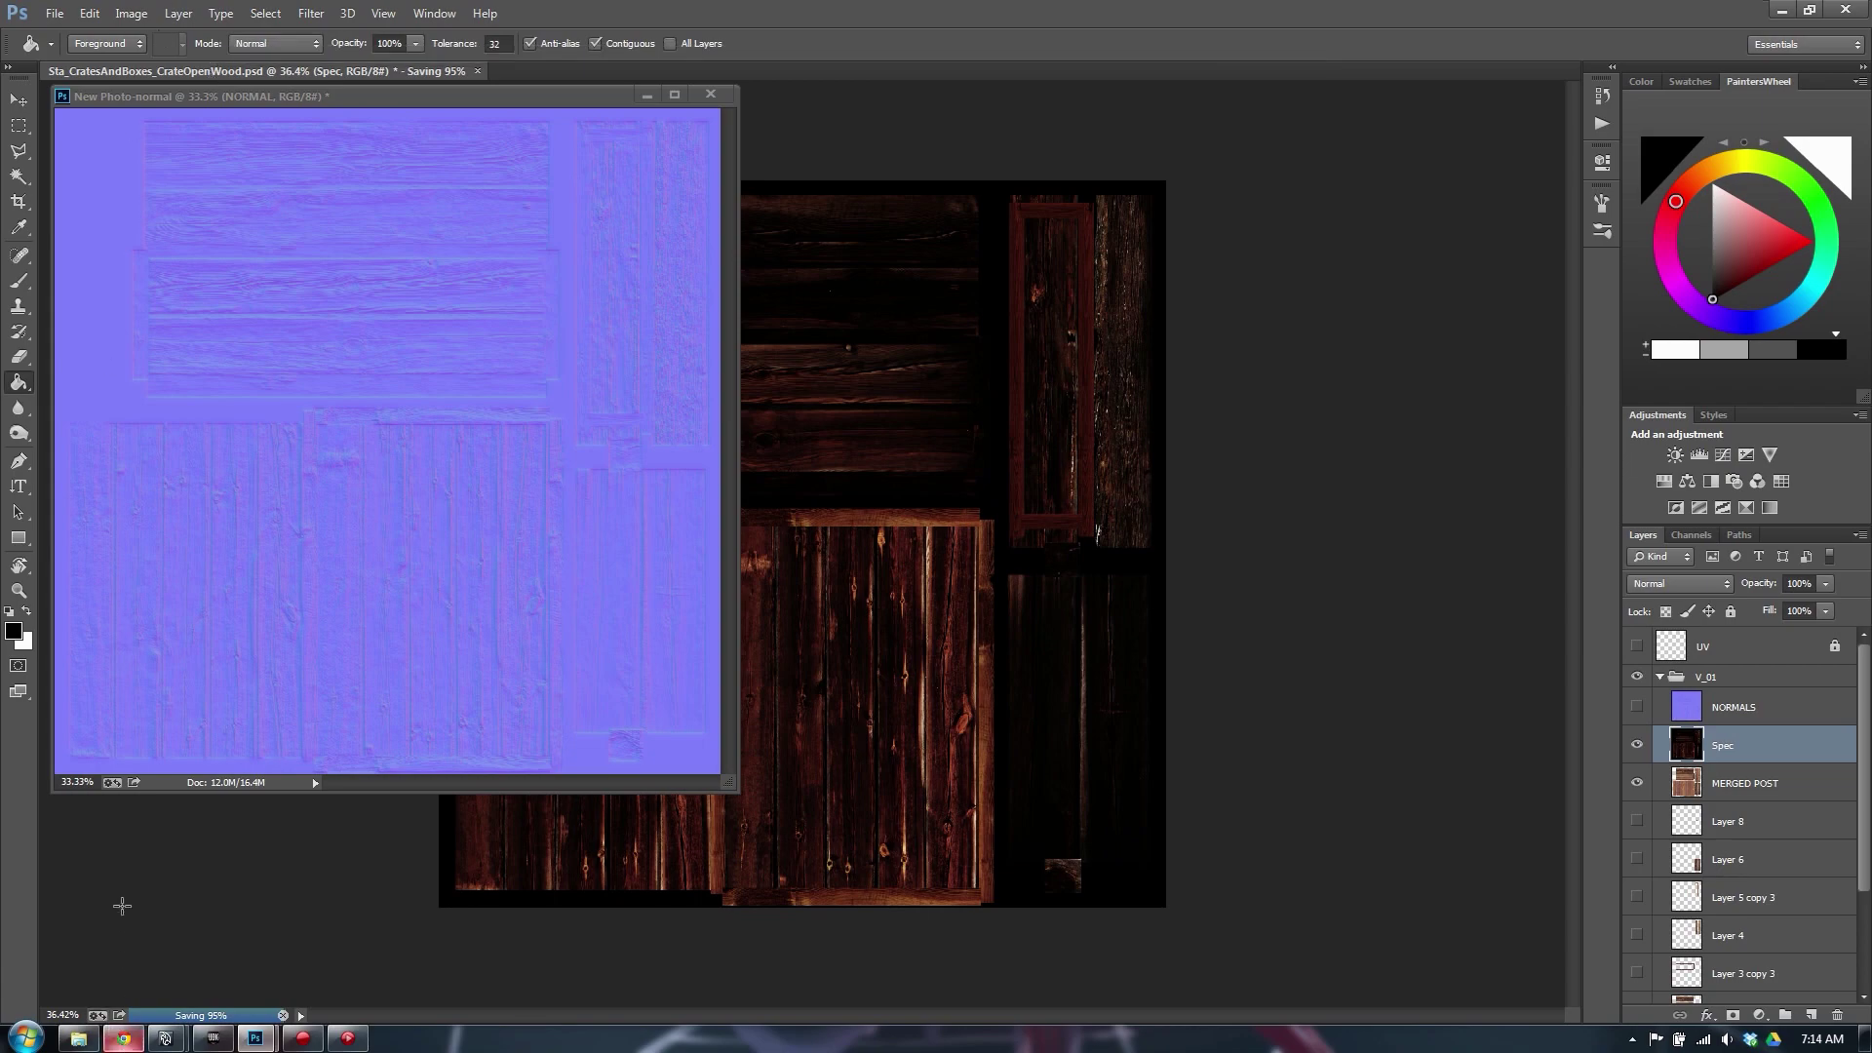
{"action": "left_click_drag", "start_coordinate": [148, 76], "coordinate": [238, 80]}
{"action": "left_click_drag", "start_coordinate": [239, 85], "coordinate": [241, 85]}
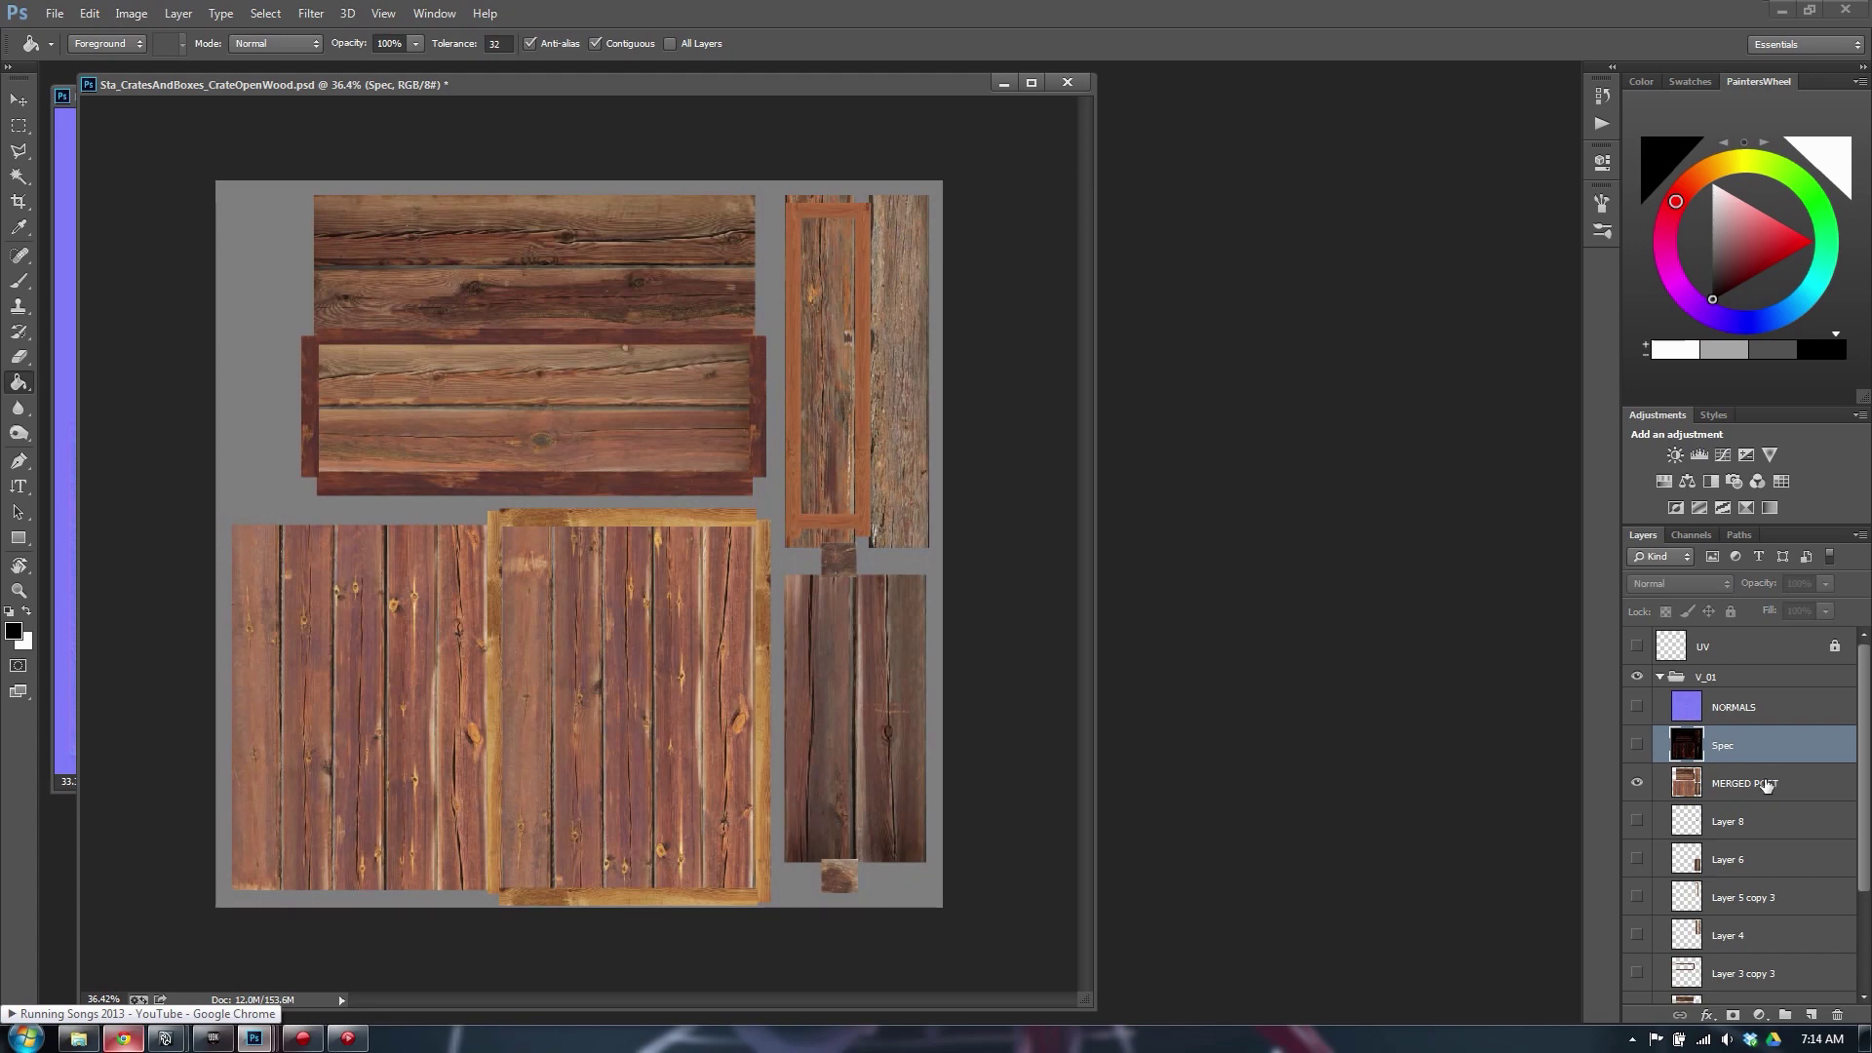
Export the MERGED POST diffuse texture as a PNG named Sta_CratesAndBoxes_CrateOpenWood_01, replacing the existing file and accepting the PNG options
{"action": "left_click", "coordinate": [1767, 786]}
{"action": "key", "text": "ctrl+shift+s"}
{"action": "left_click", "coordinate": [487, 450]}
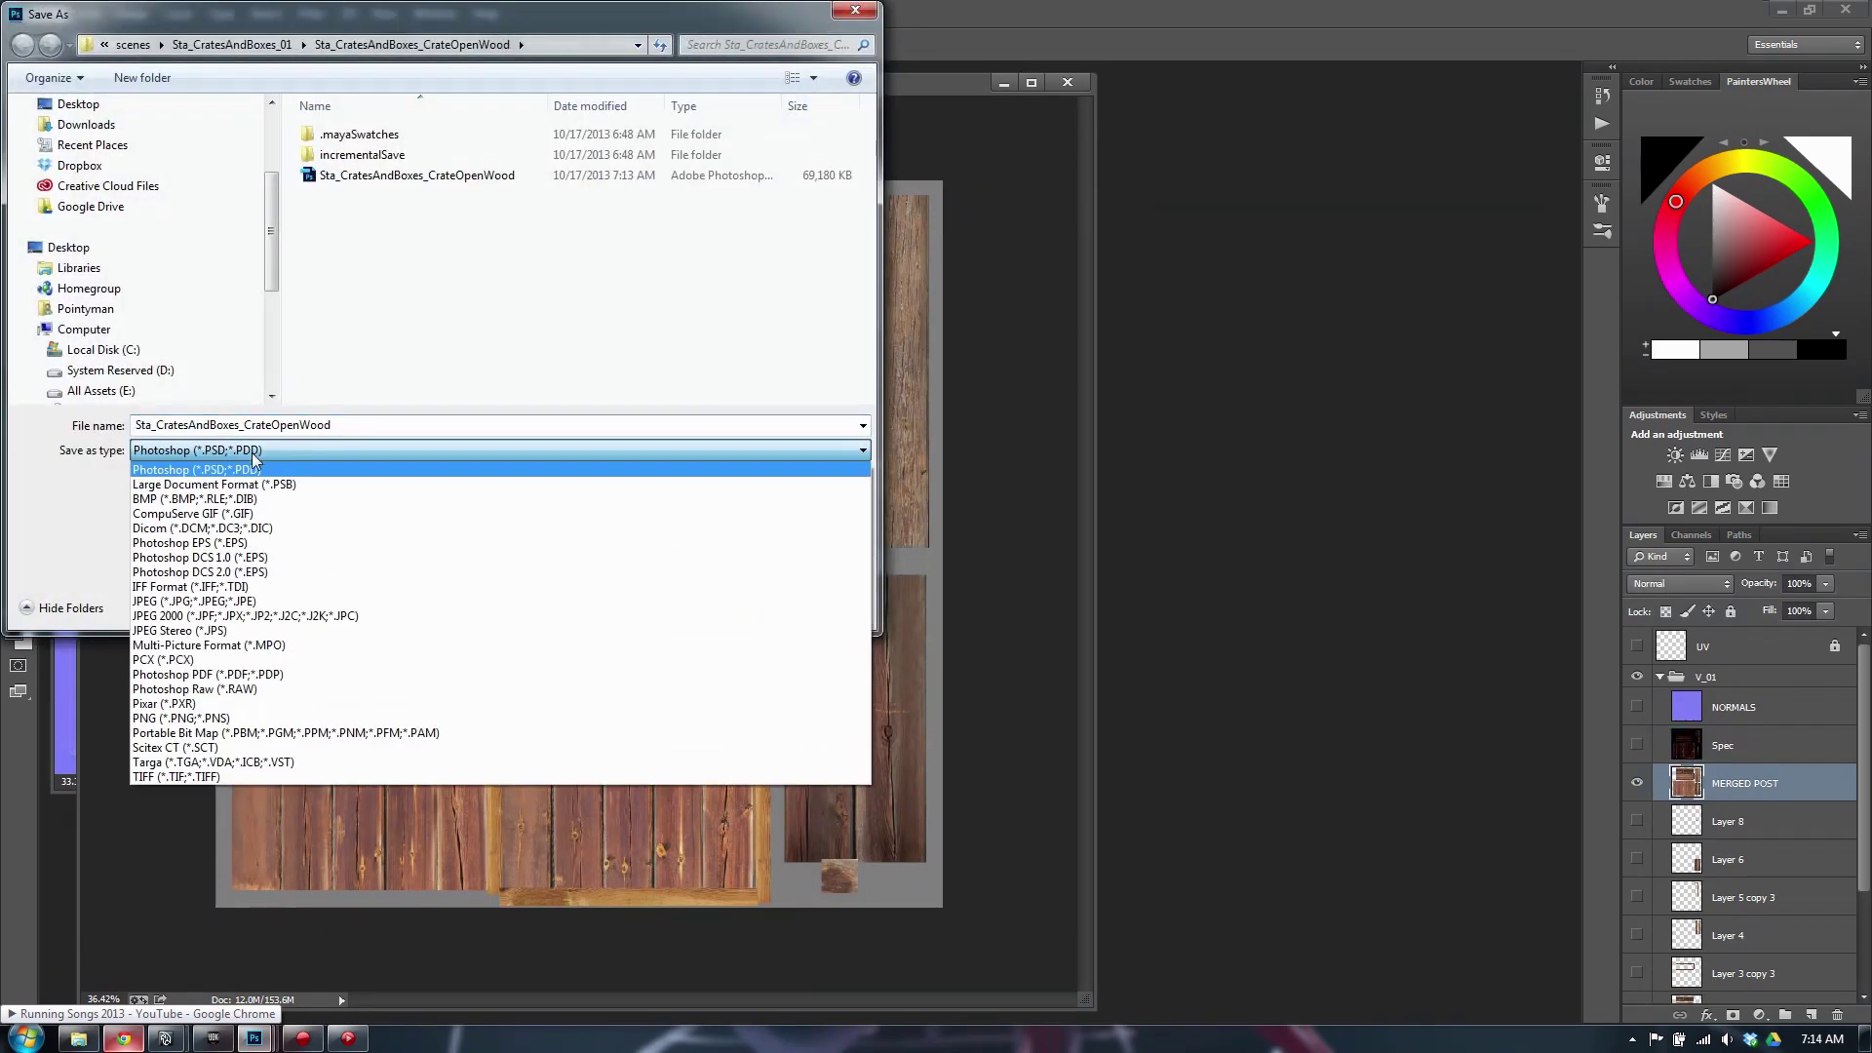
{"action": "left_click", "coordinate": [205, 718]}
{"action": "left_click", "coordinate": [492, 217]}
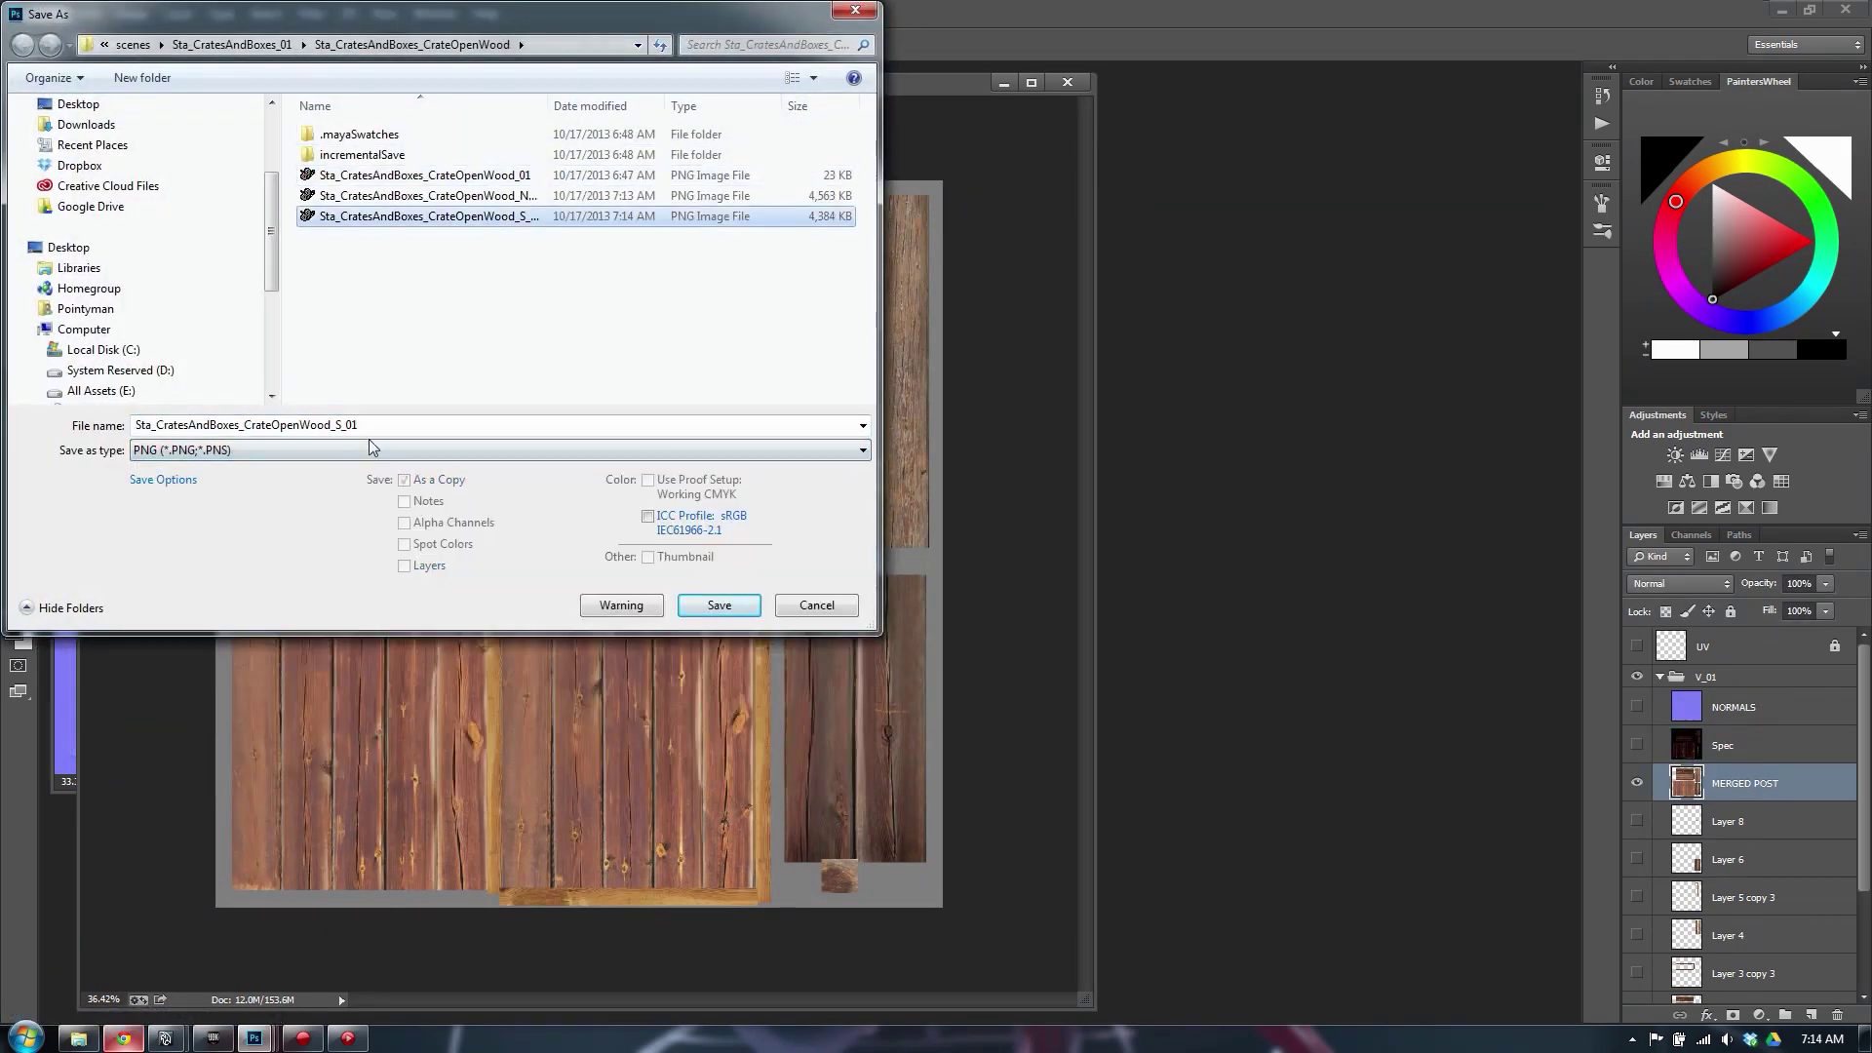
{"action": "double_click", "coordinate": [347, 426]}
{"action": "key", "text": "BackSpace"}
{"action": "key", "text": "BackSpace"}
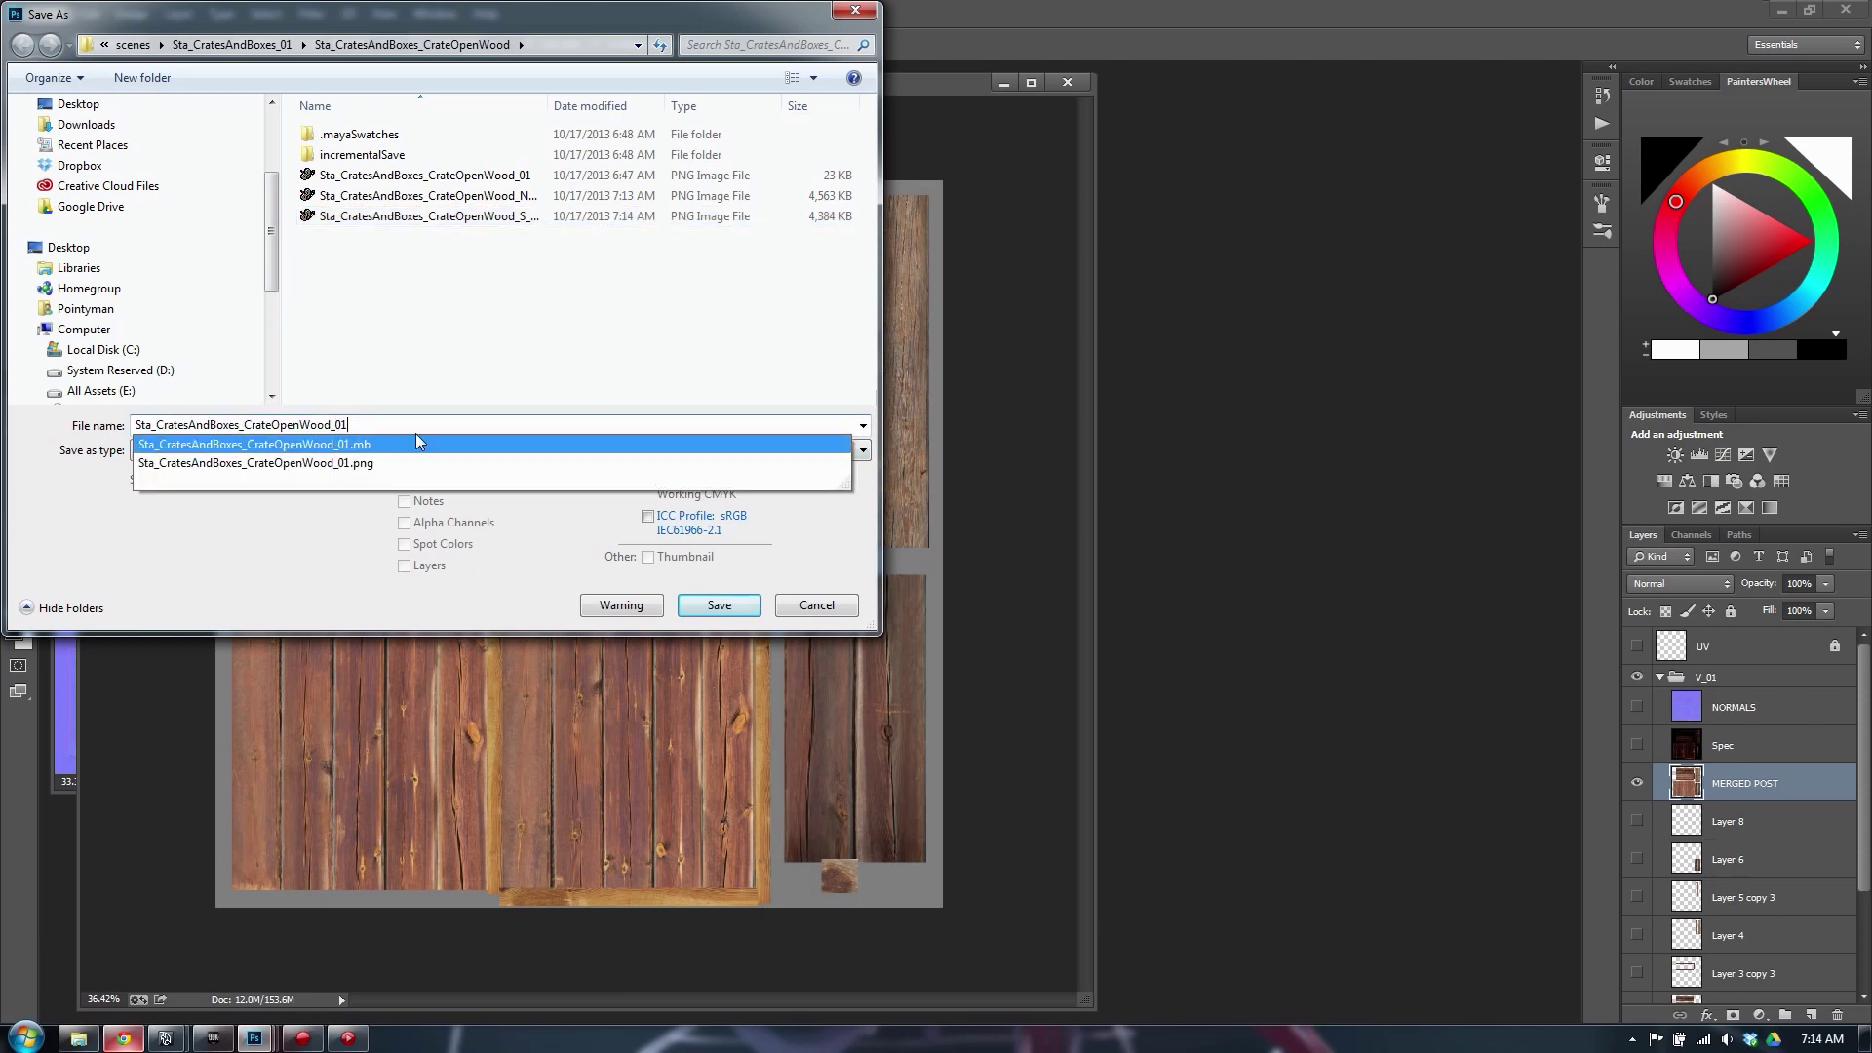
{"action": "left_click", "coordinate": [718, 605]}
{"action": "left_click", "coordinate": [718, 612]}
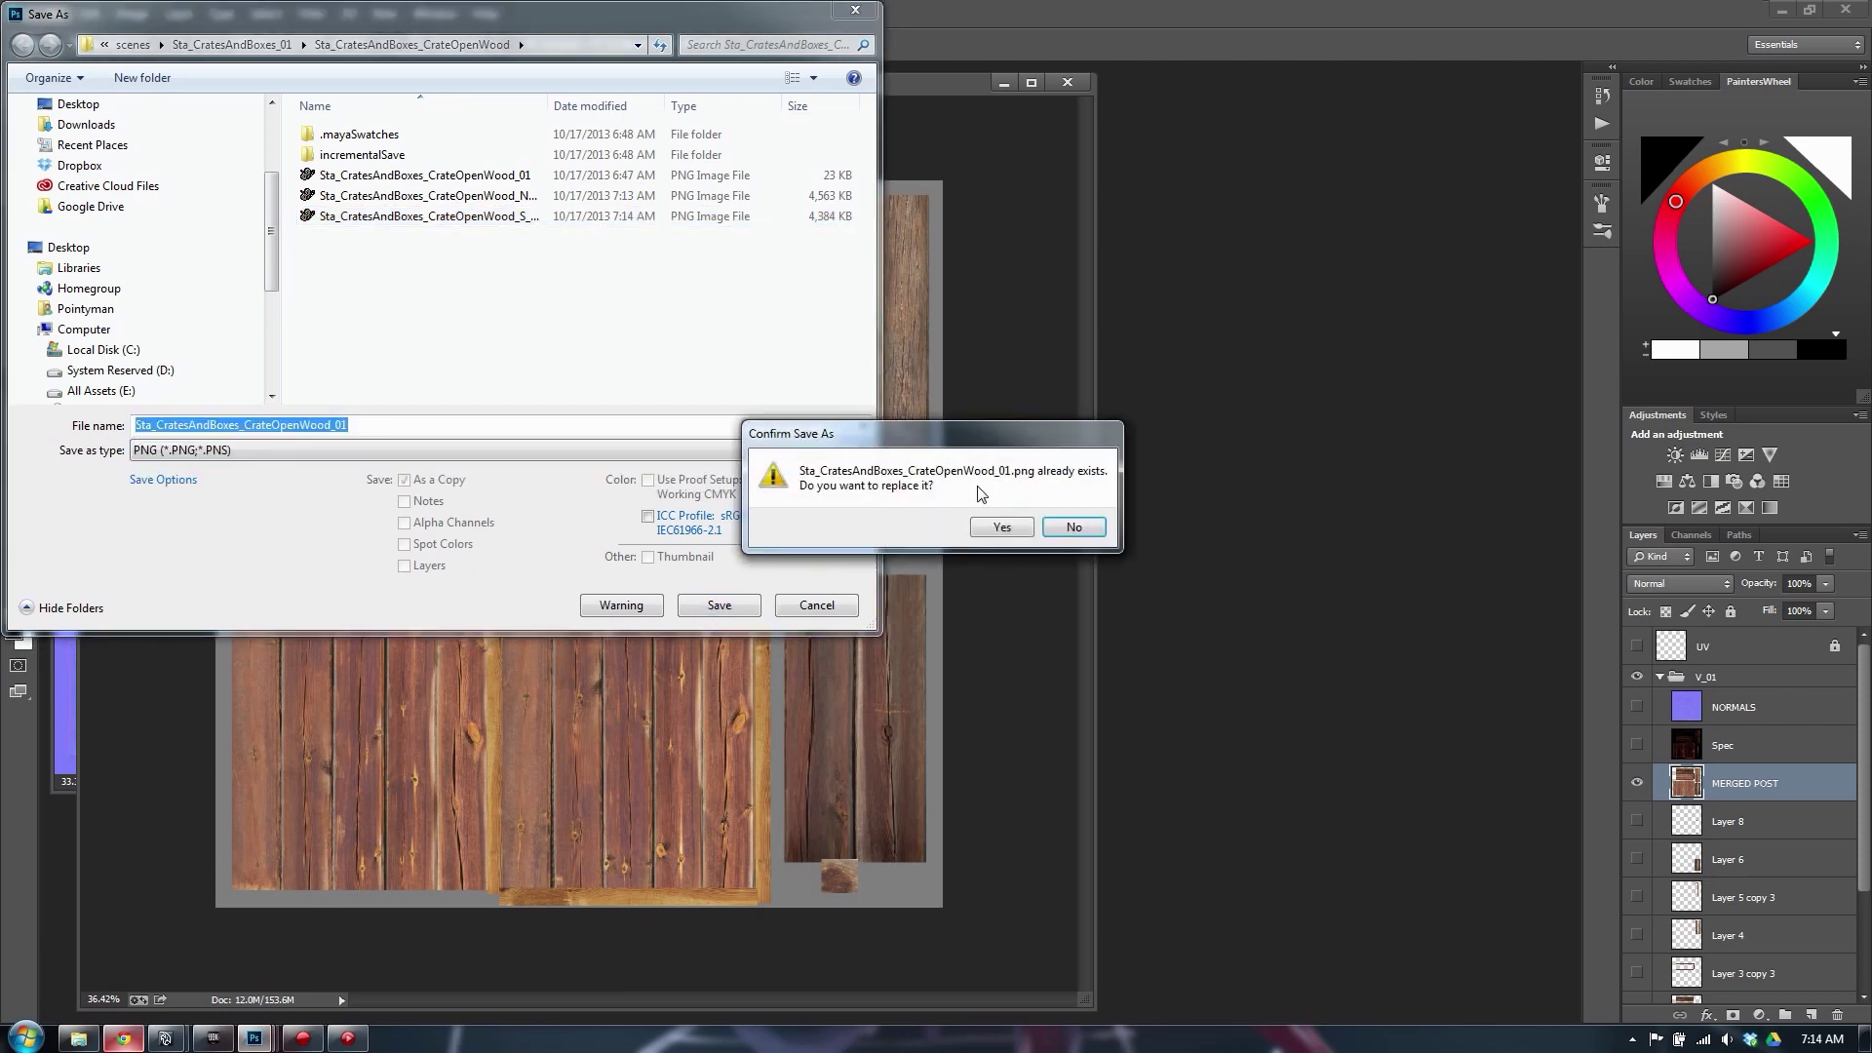
{"action": "left_click", "coordinate": [1001, 527]}
{"action": "left_click", "coordinate": [992, 330]}
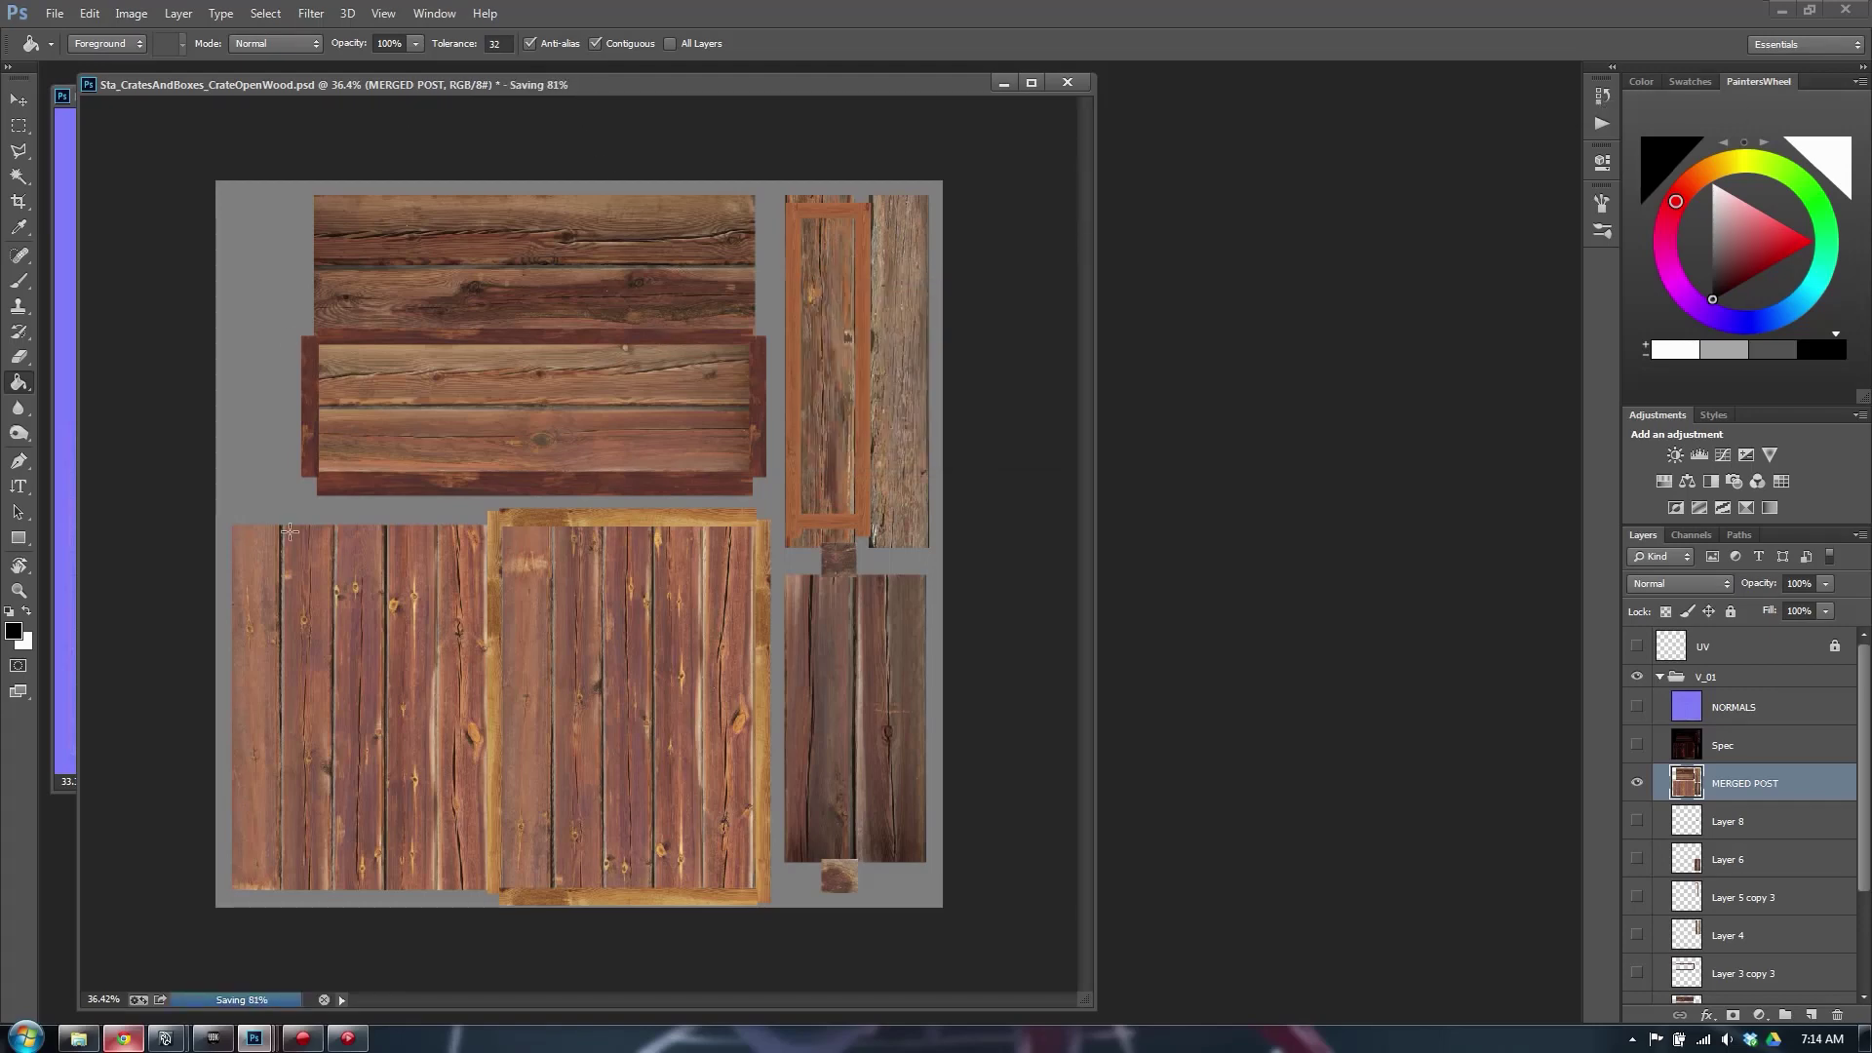
Switch to Maya and create a new Blinn material in the Hypershade
{"action": "mouse_move", "coordinate": [166, 1037]}
{"action": "left_click", "coordinate": [322, 936]}
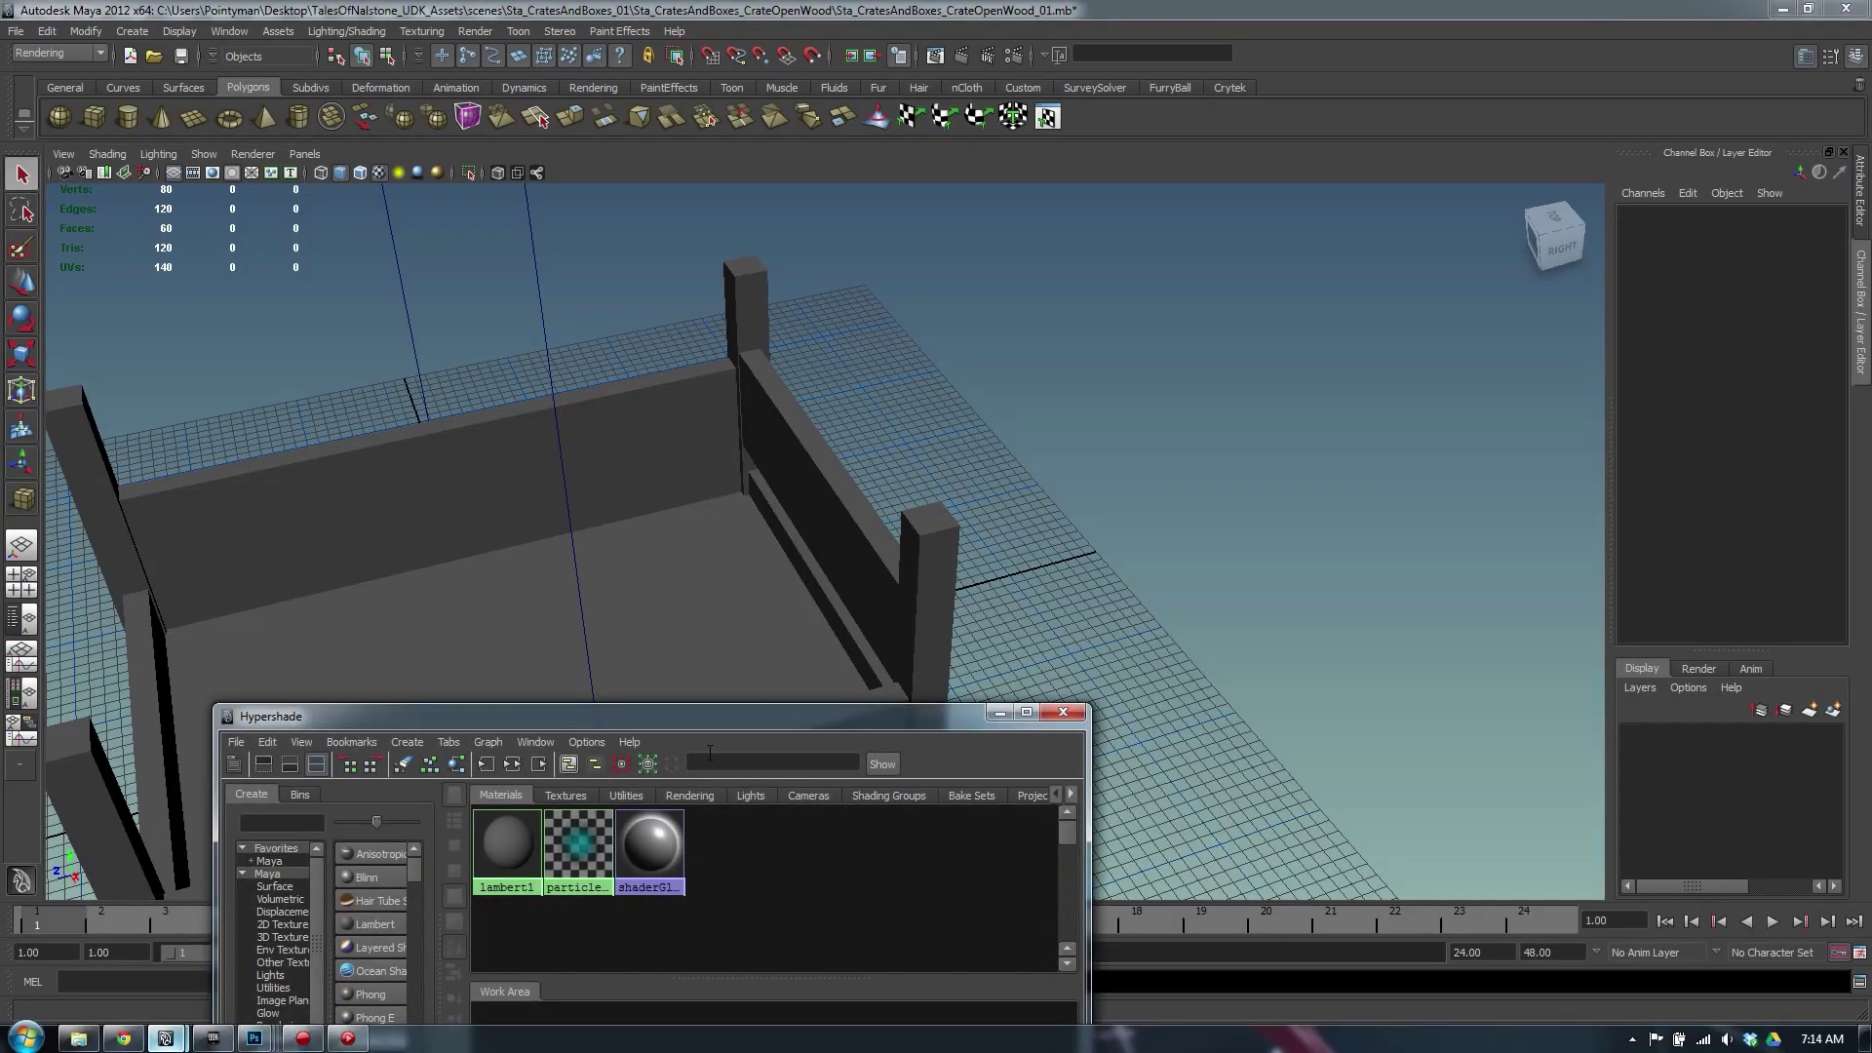
{"action": "left_click", "coordinate": [992, 386]}
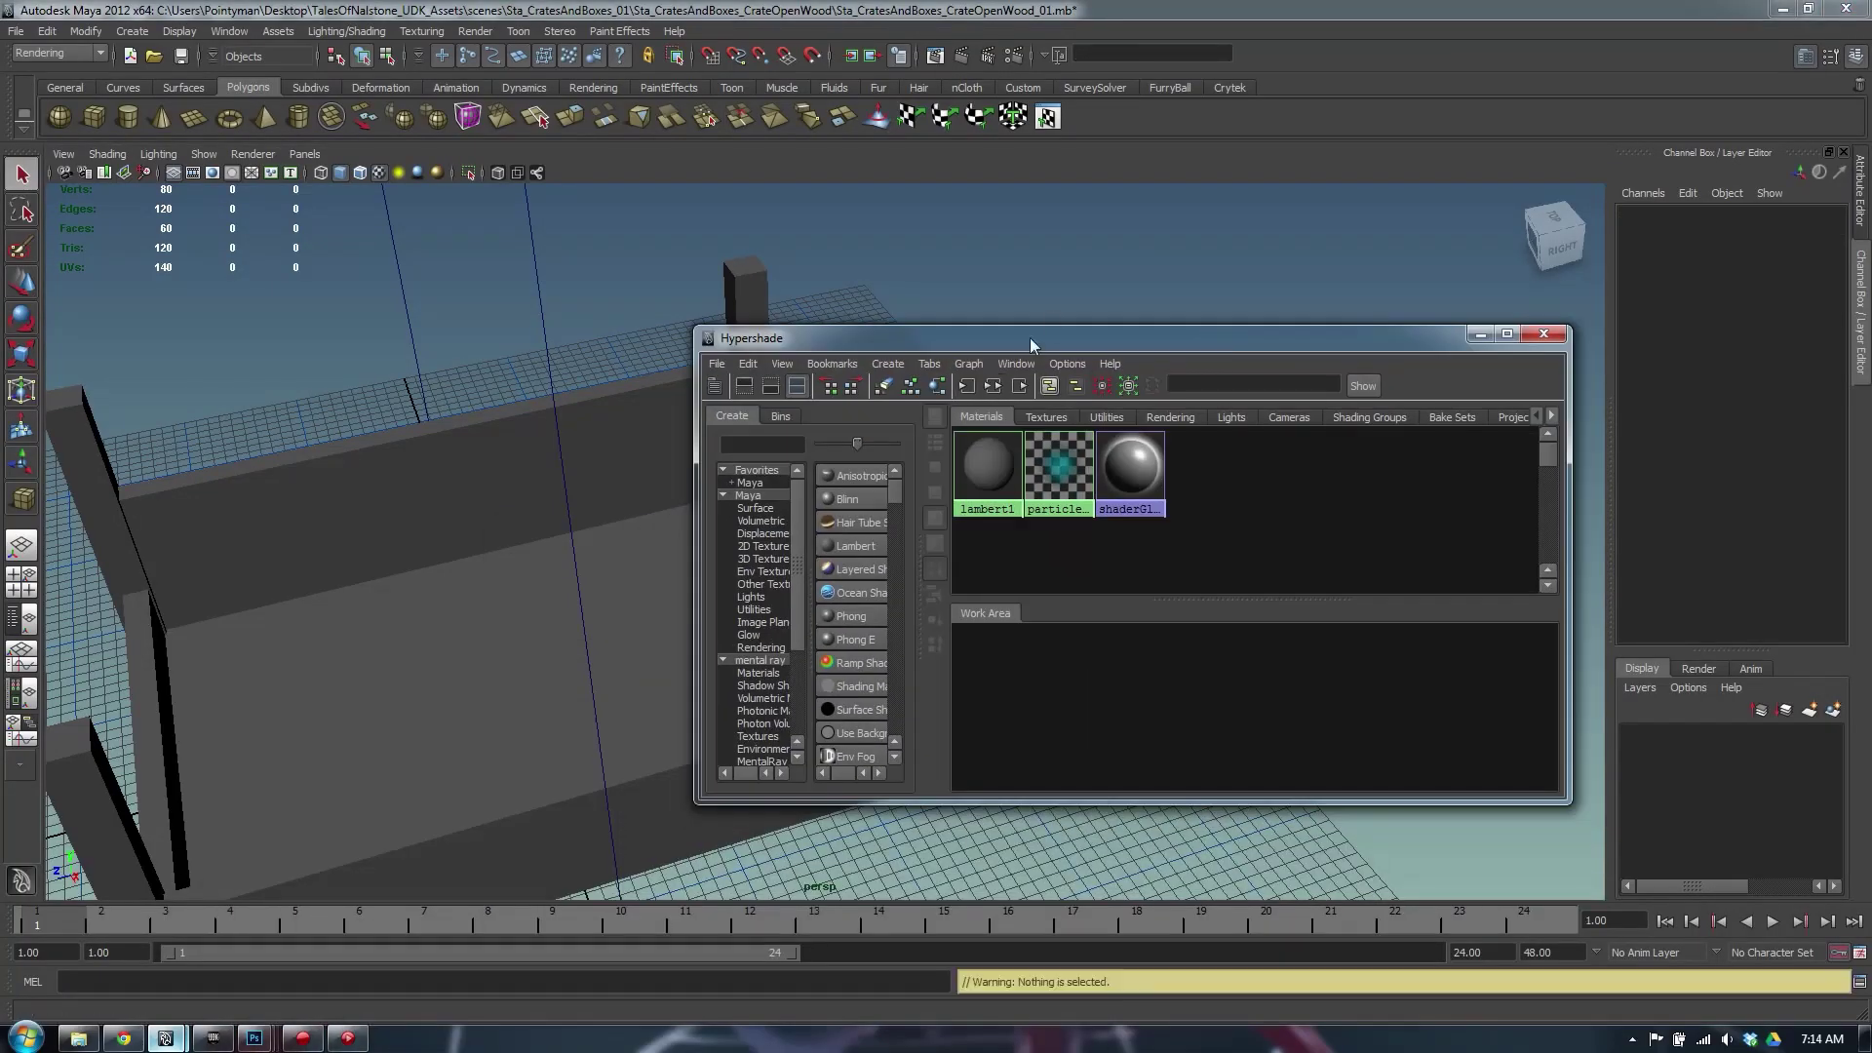
{"action": "left_click", "coordinate": [846, 500]}
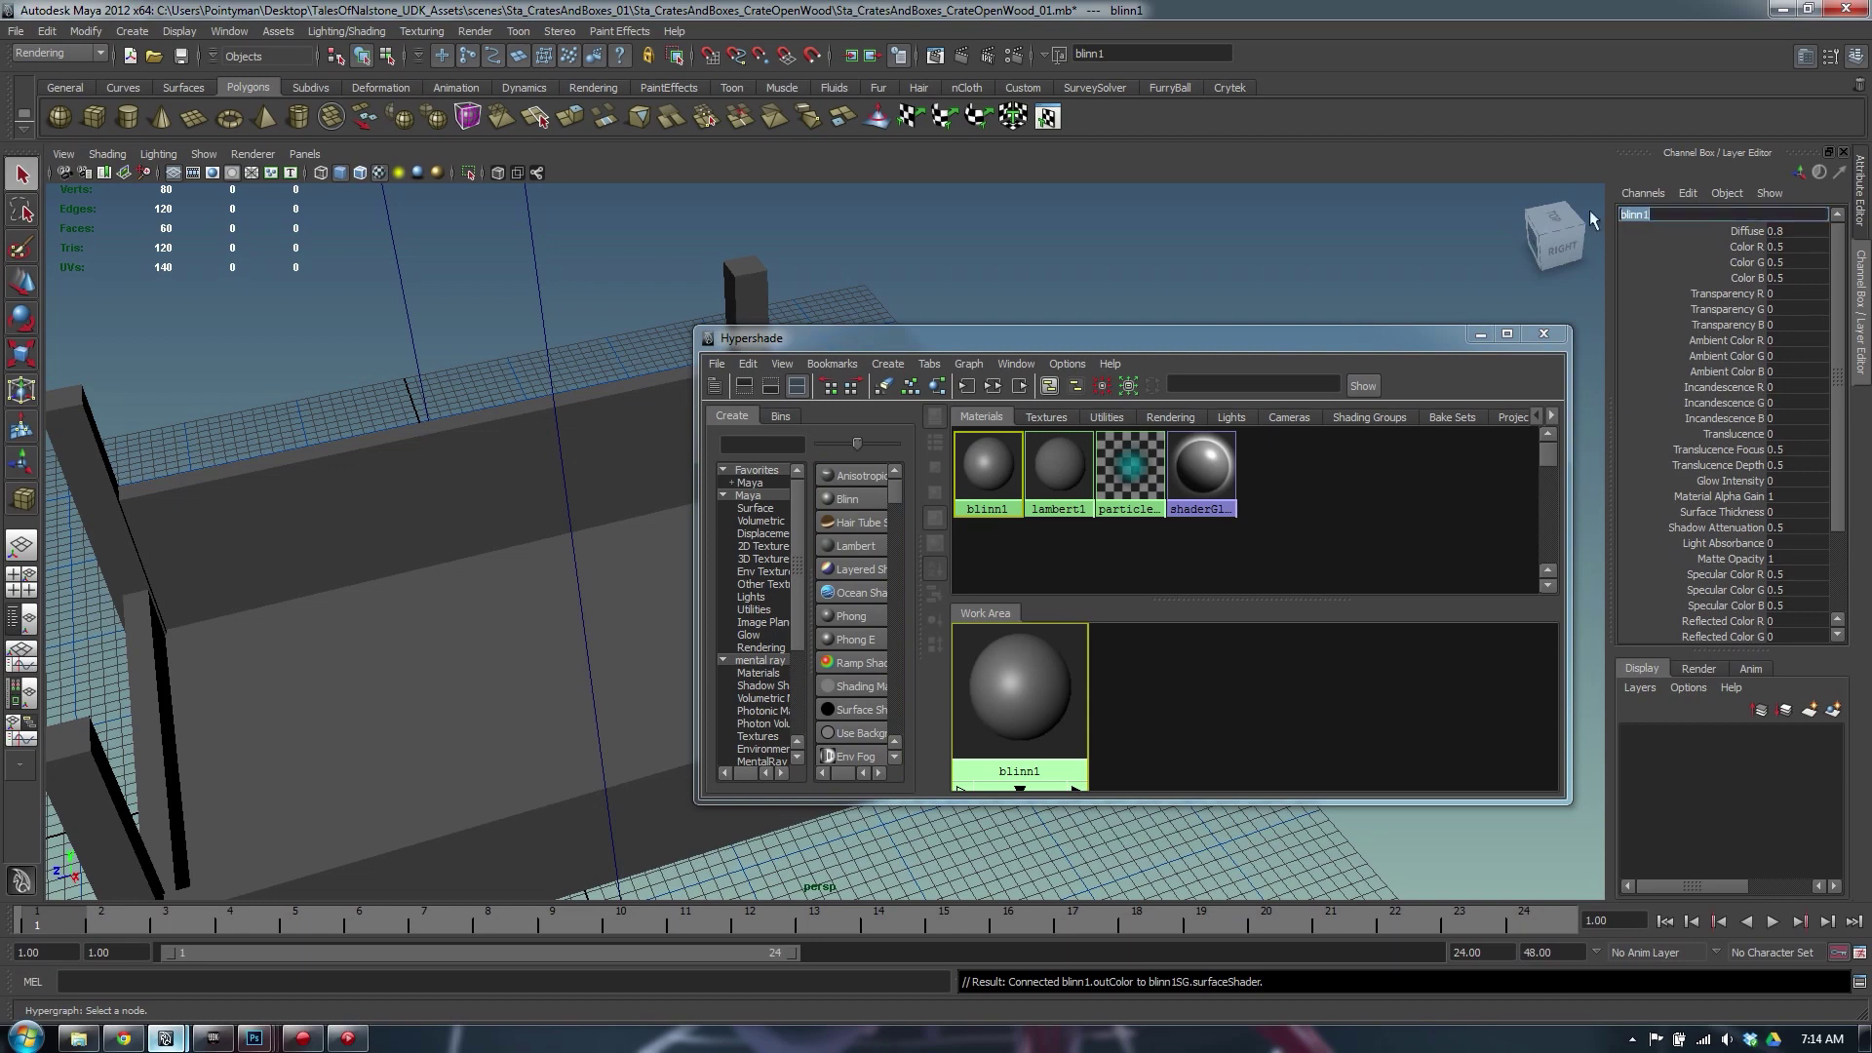
{"action": "left_click", "coordinate": [486, 453]}
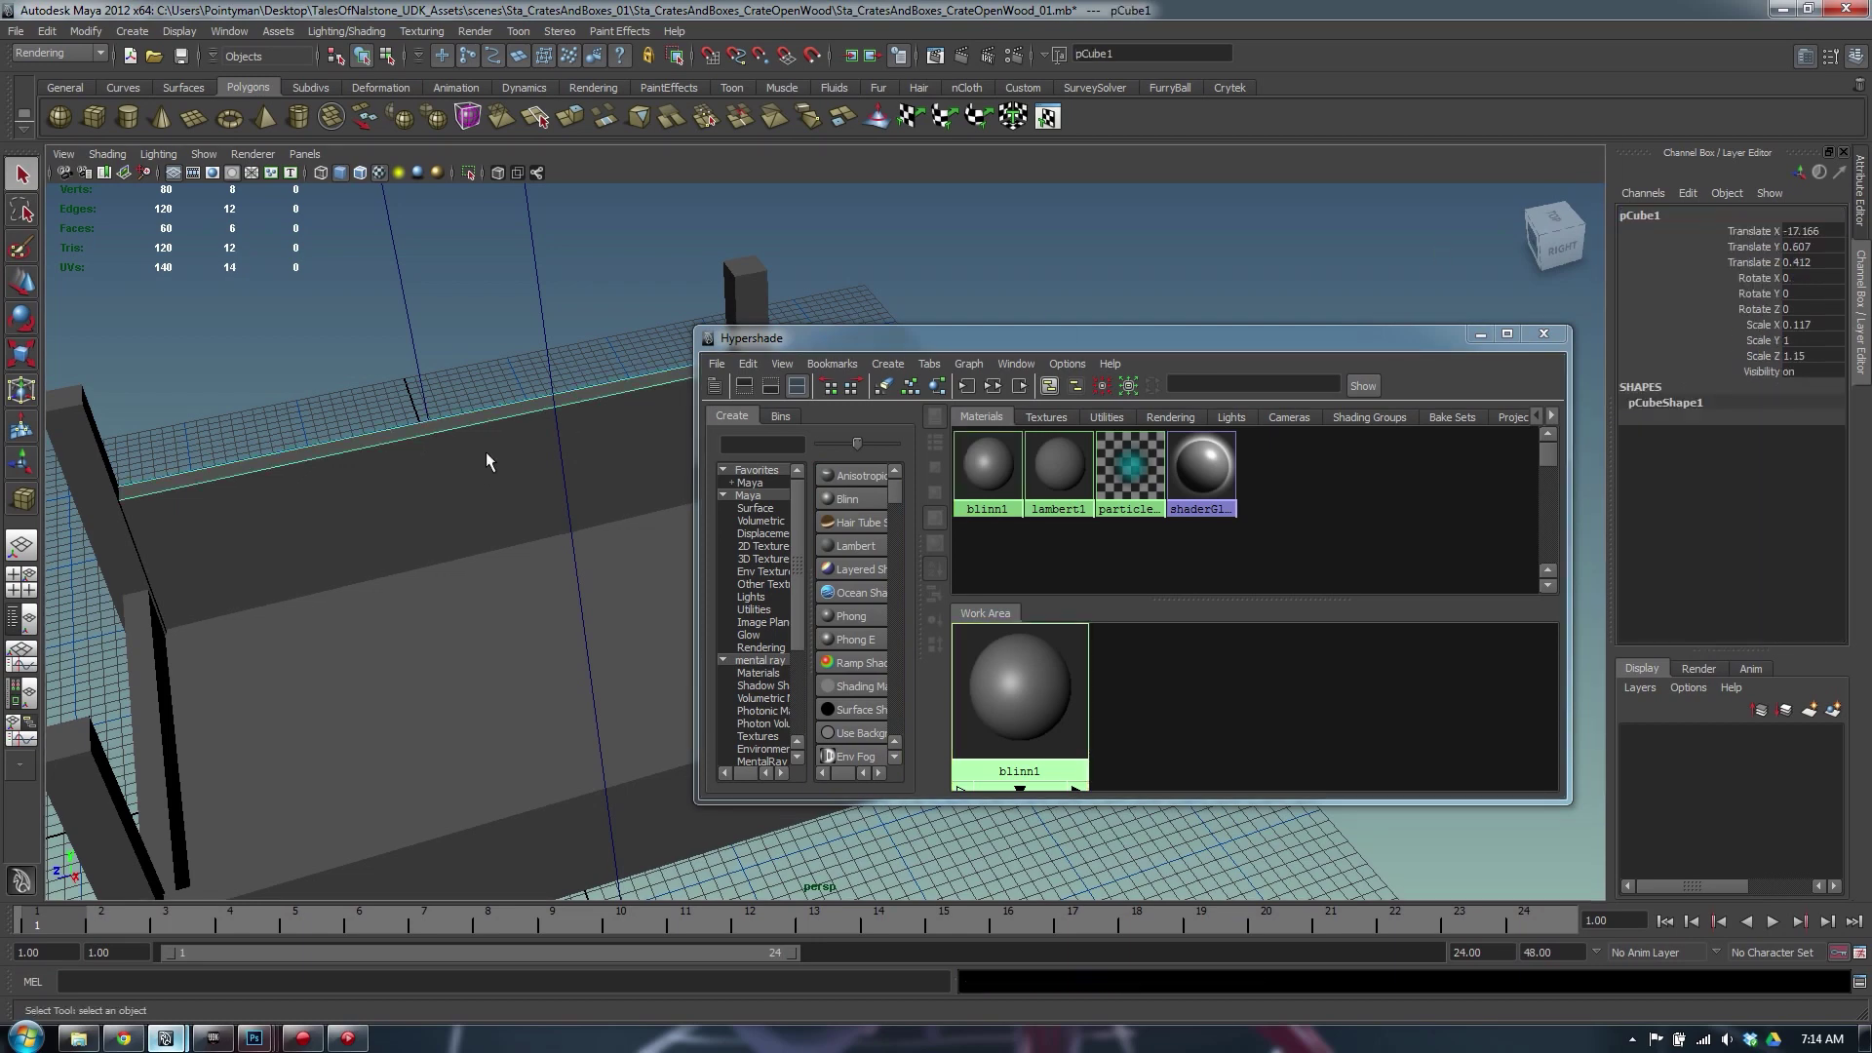
Switch to Windows Explorer, open the Sta_CratesAndBoxes_CrateOpenWood folder under scenes, and get the crate's Maya file name for reuse
{"action": "key", "text": "alt+Tab"}
{"action": "key", "text": "alt+Tab"}
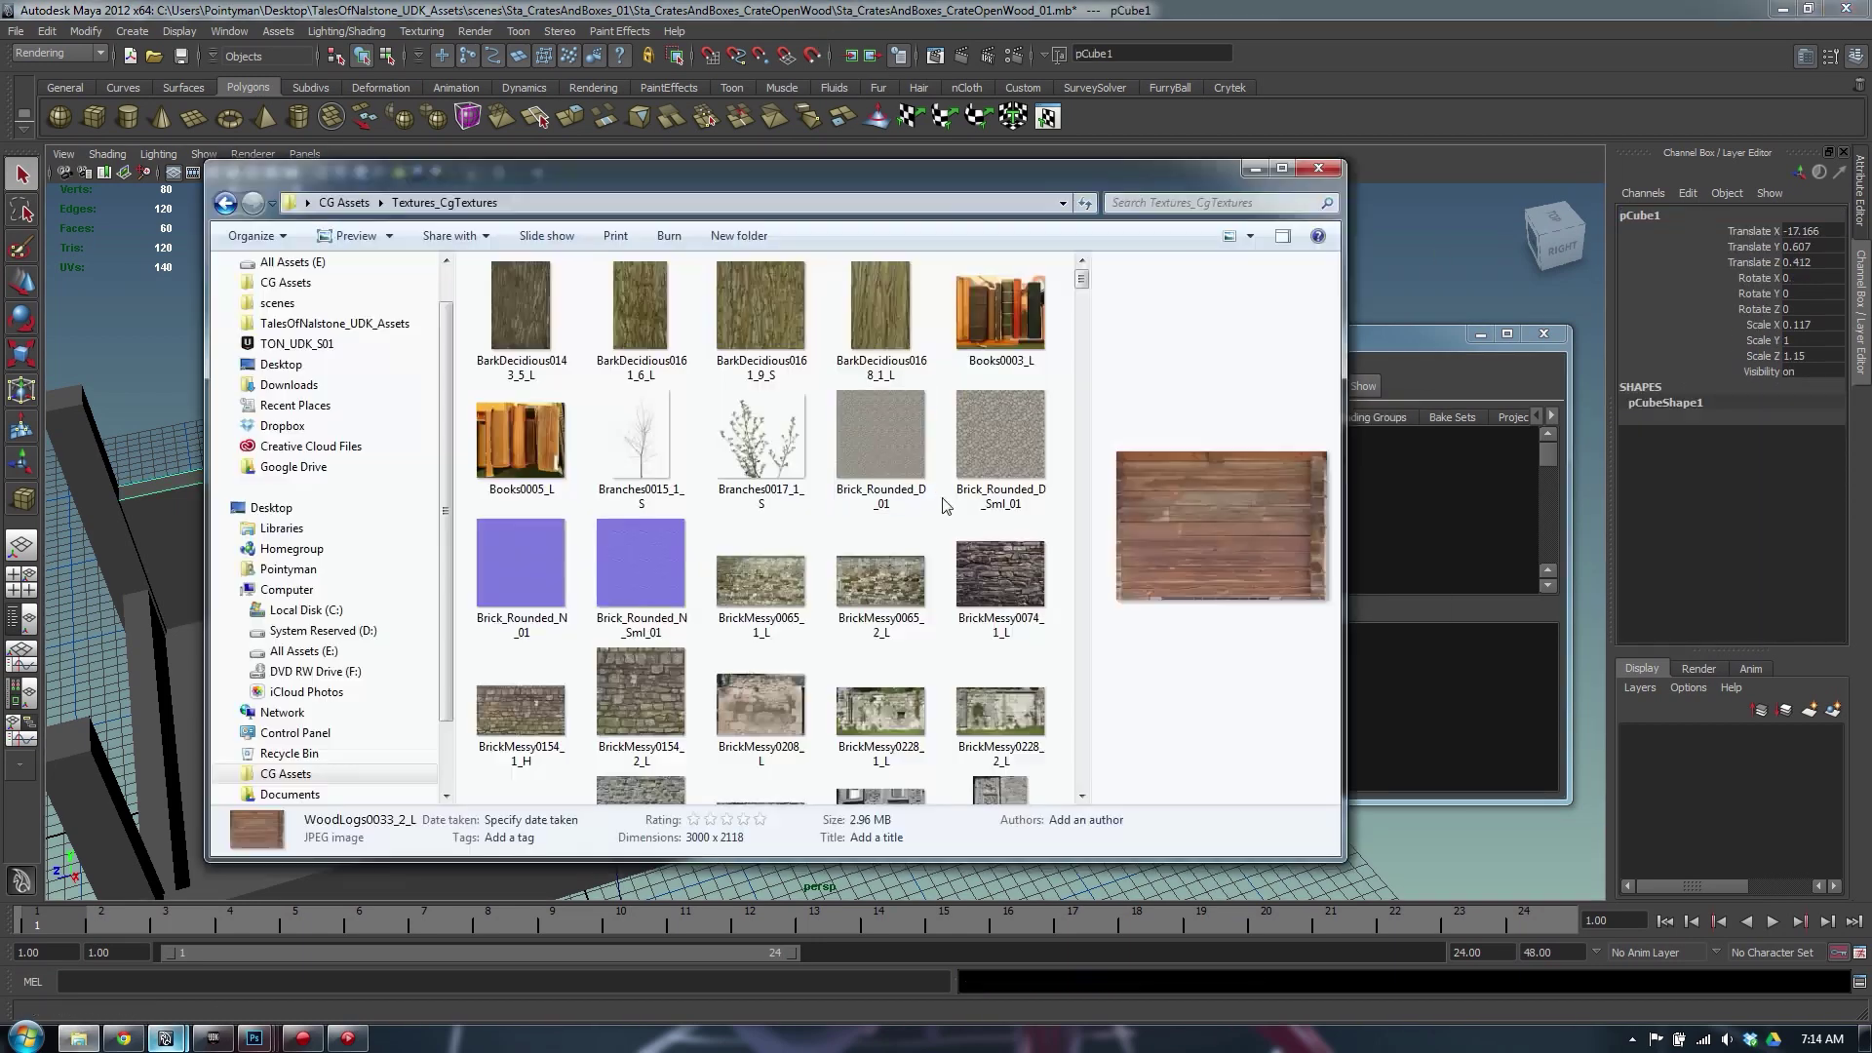
{"action": "left_click_drag", "start_coordinate": [634, 187], "coordinate": [610, 173]}
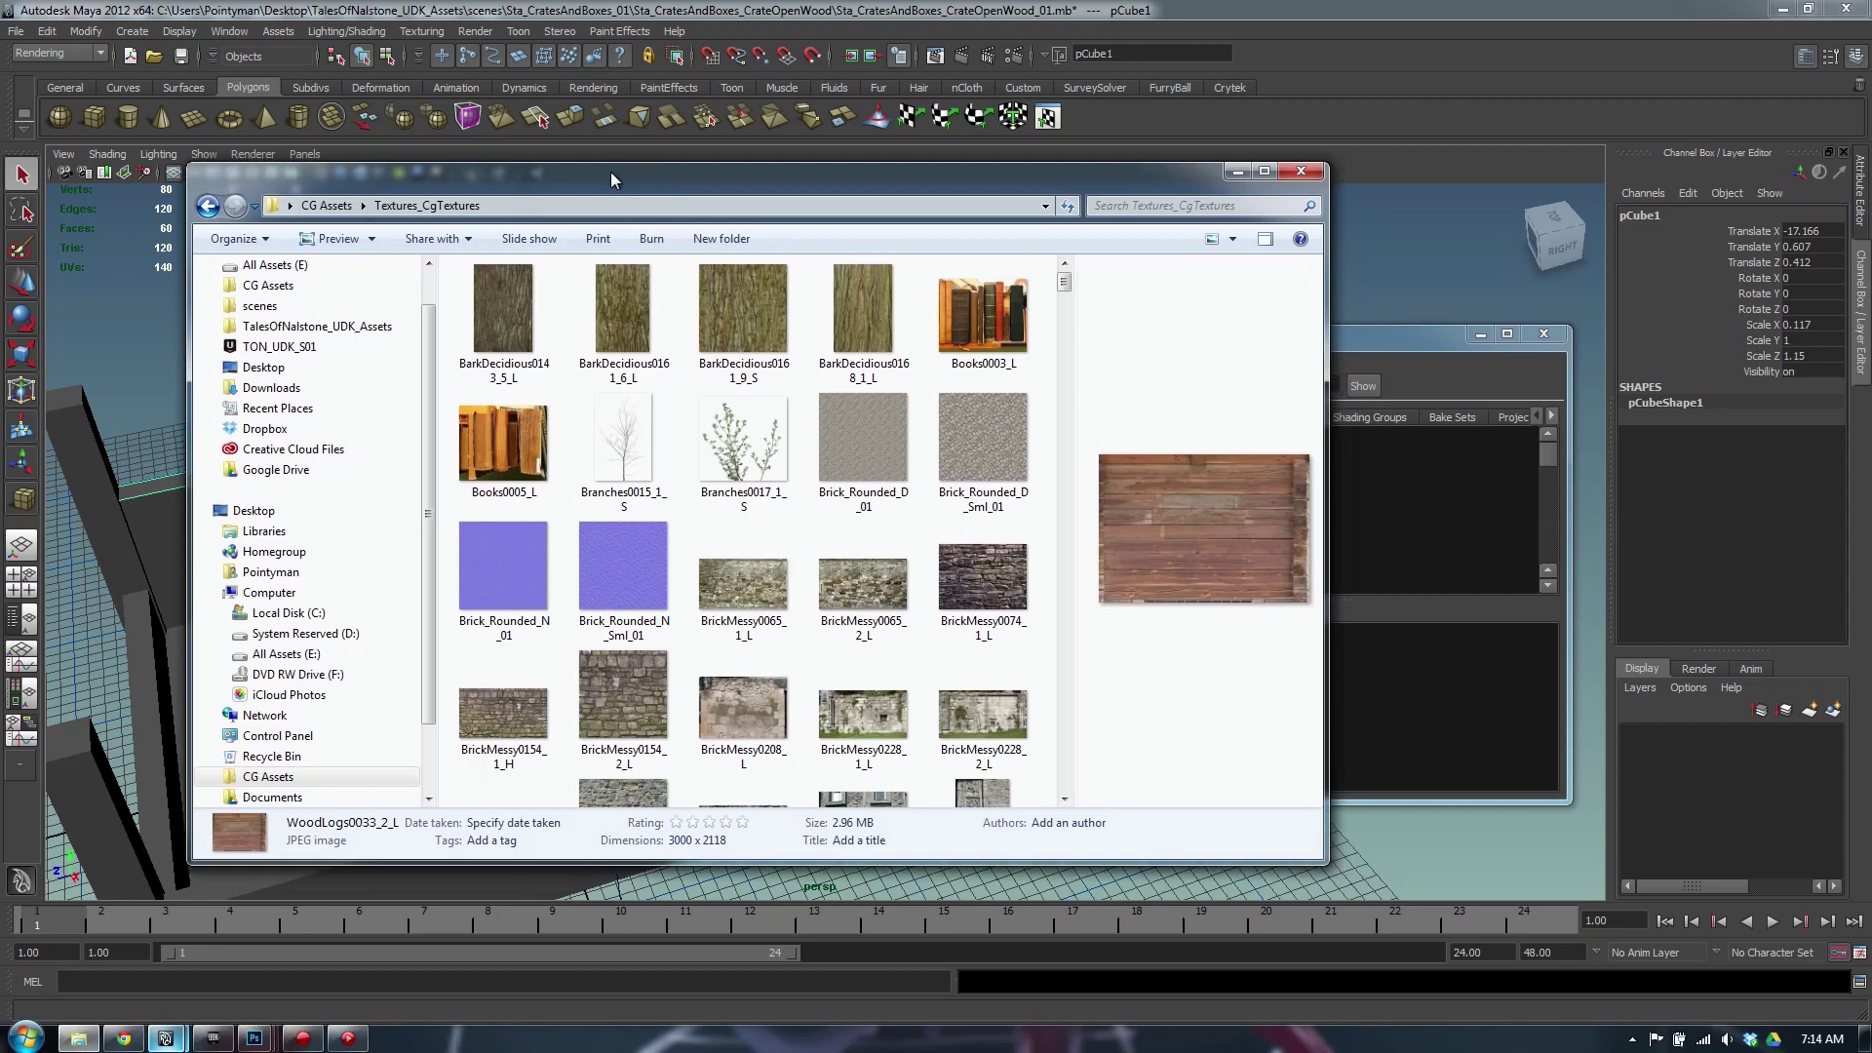
{"action": "left_click", "coordinate": [298, 308]}
{"action": "double_click", "coordinate": [545, 353]}
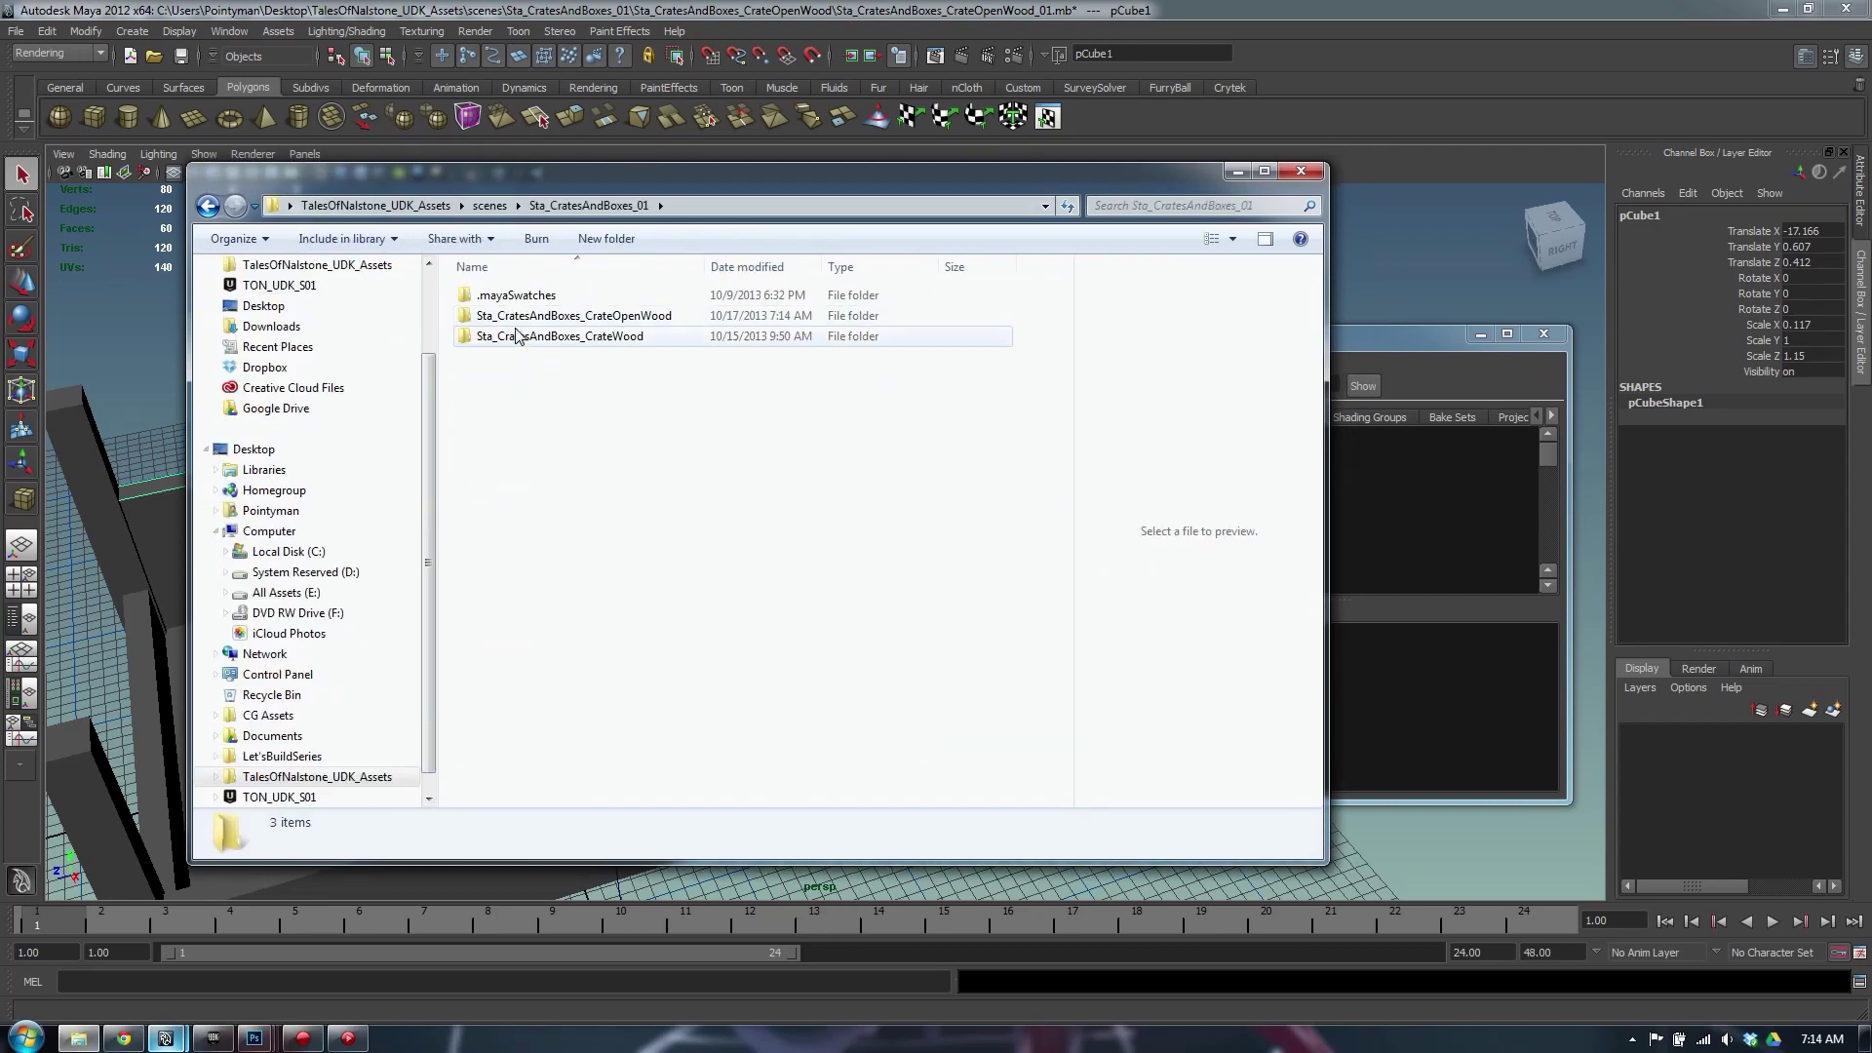
{"action": "double_click", "coordinate": [546, 315]}
{"action": "left_click", "coordinate": [829, 342]}
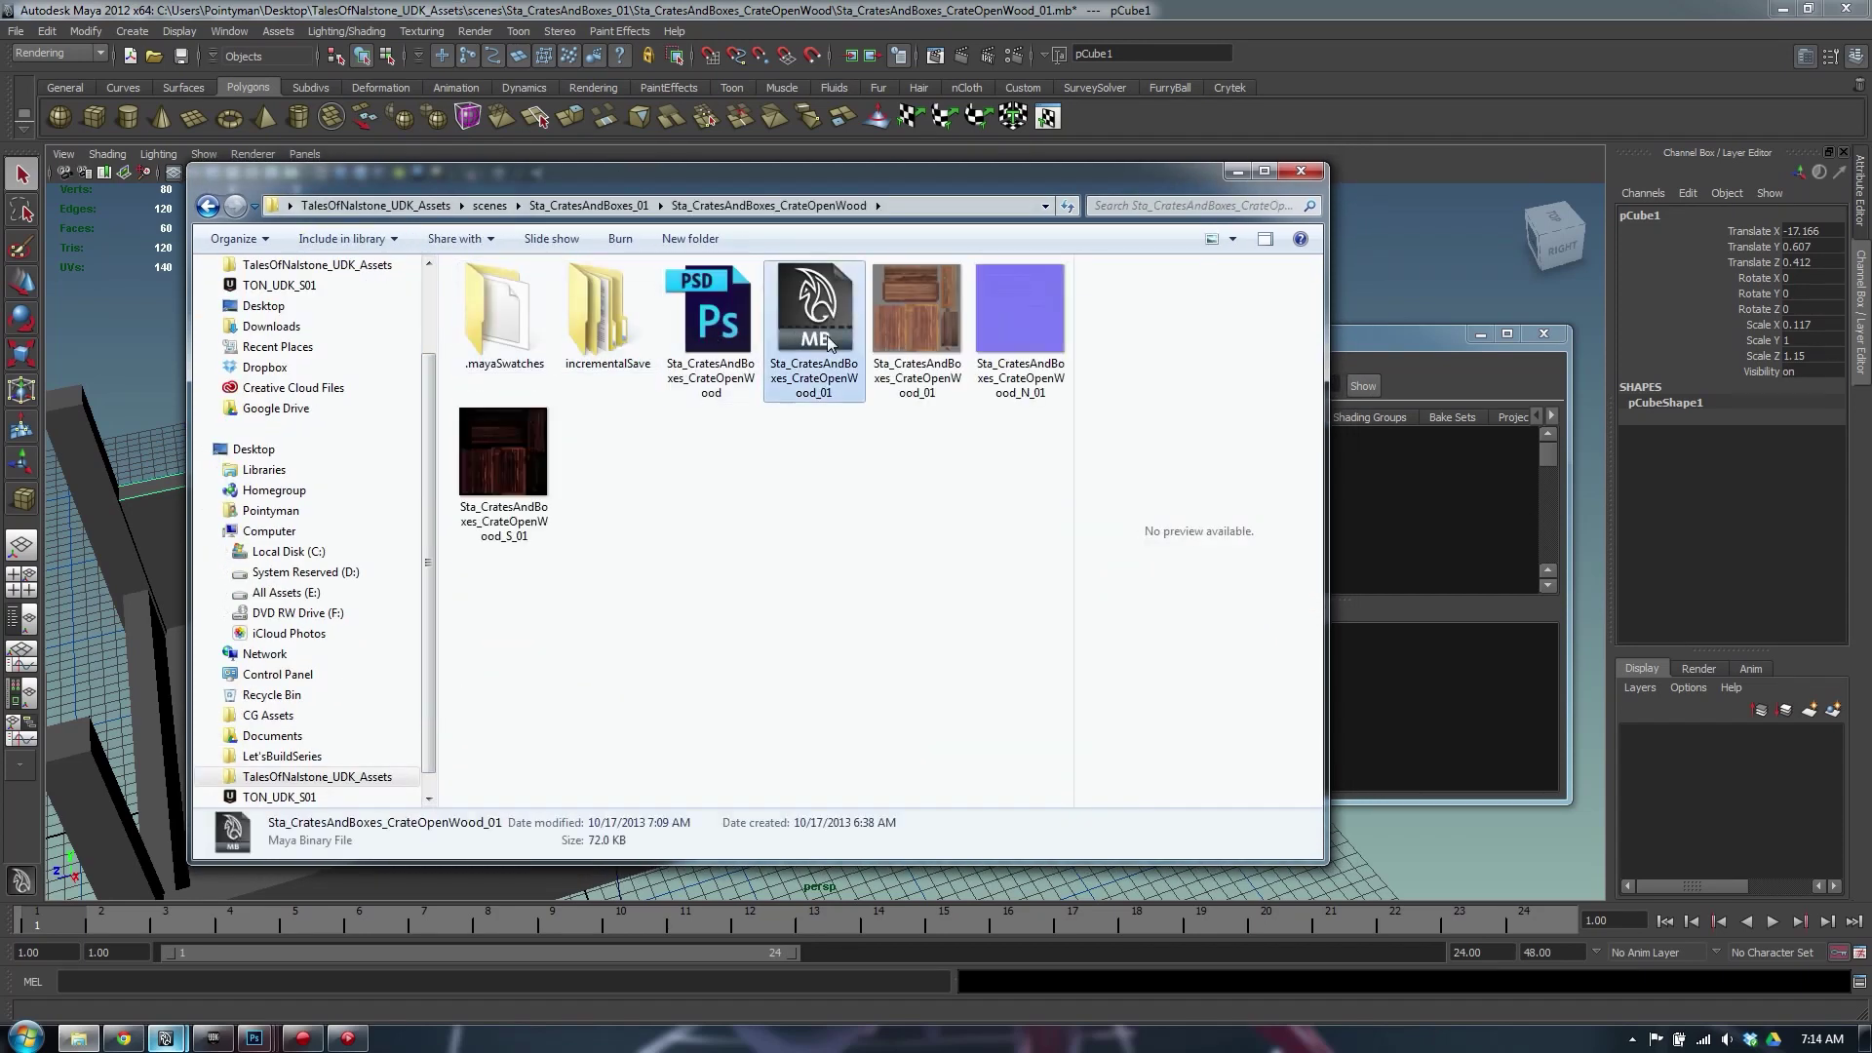
{"action": "left_click", "coordinate": [831, 383]}
Return to Maya and rename the new Blinn material Sta_CratesAndBoxes_CrateOpenWood_Texure_01
{"action": "left_click", "coordinate": [1405, 268]}
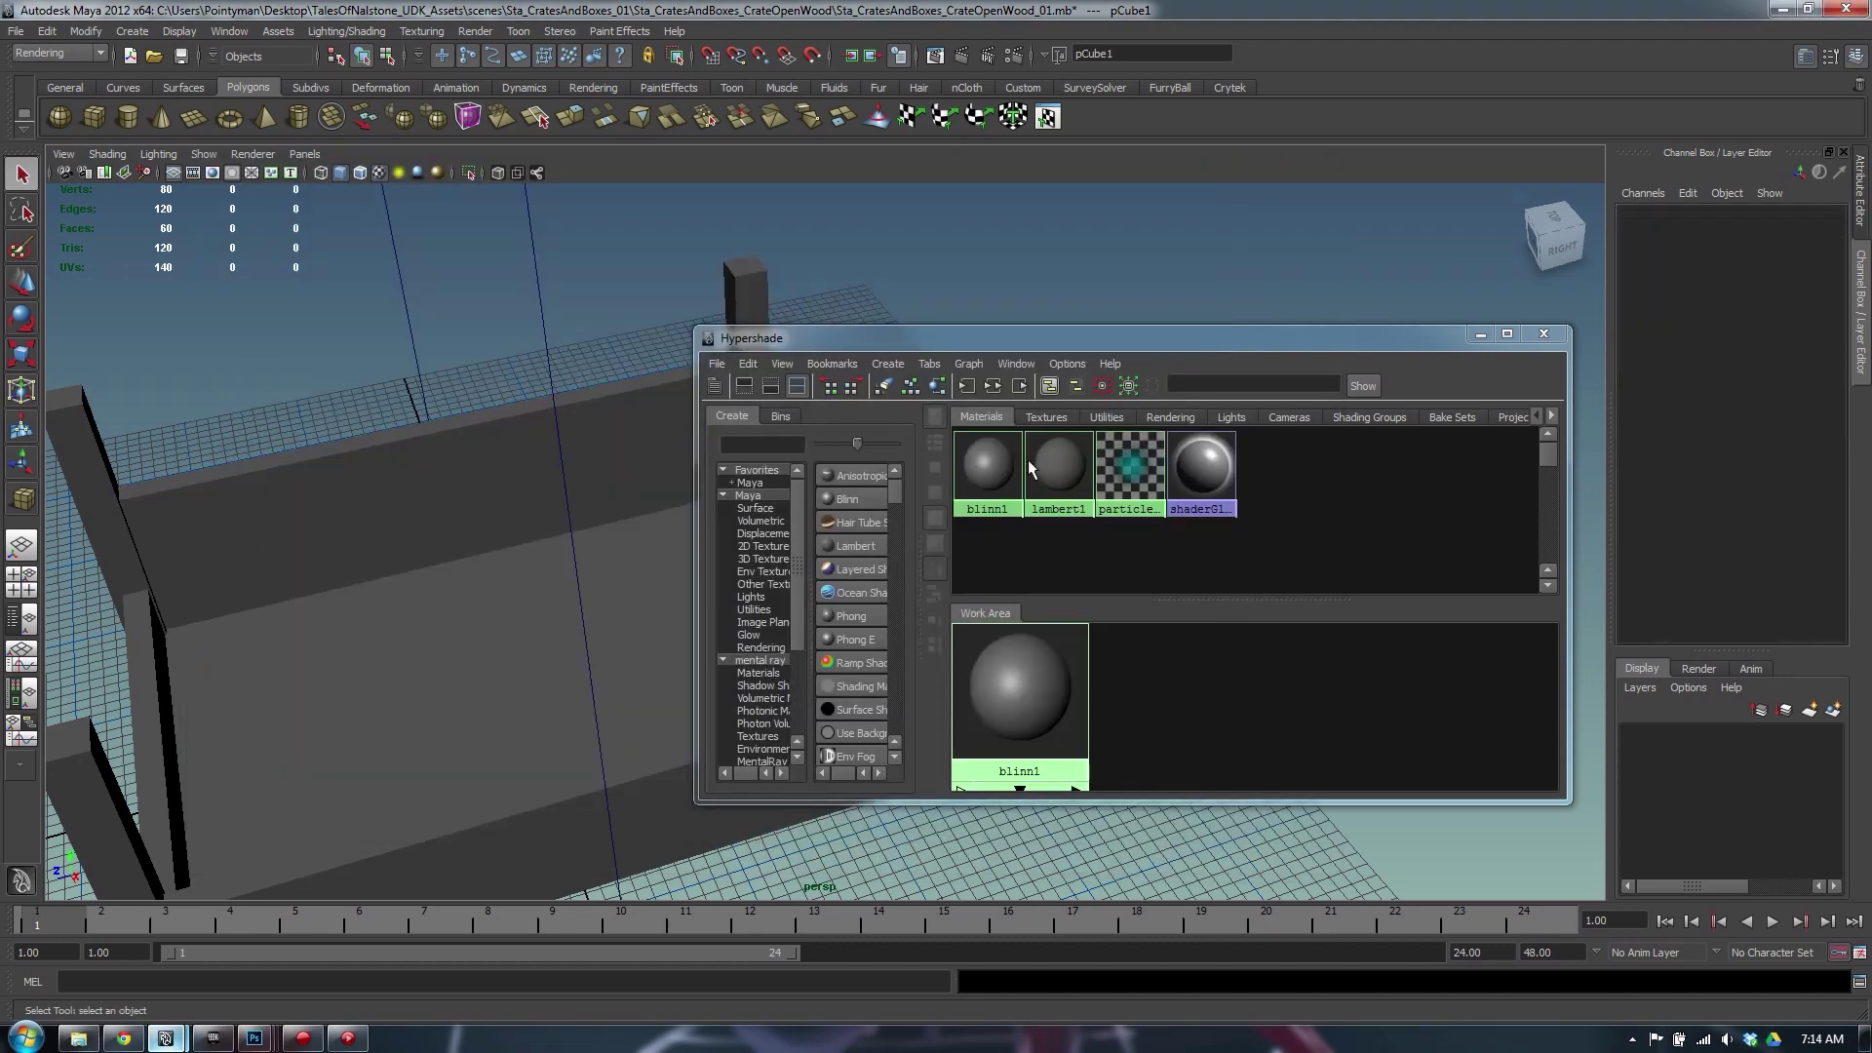
{"action": "left_click", "coordinate": [1002, 459]}
{"action": "left_click", "coordinate": [1708, 216]}
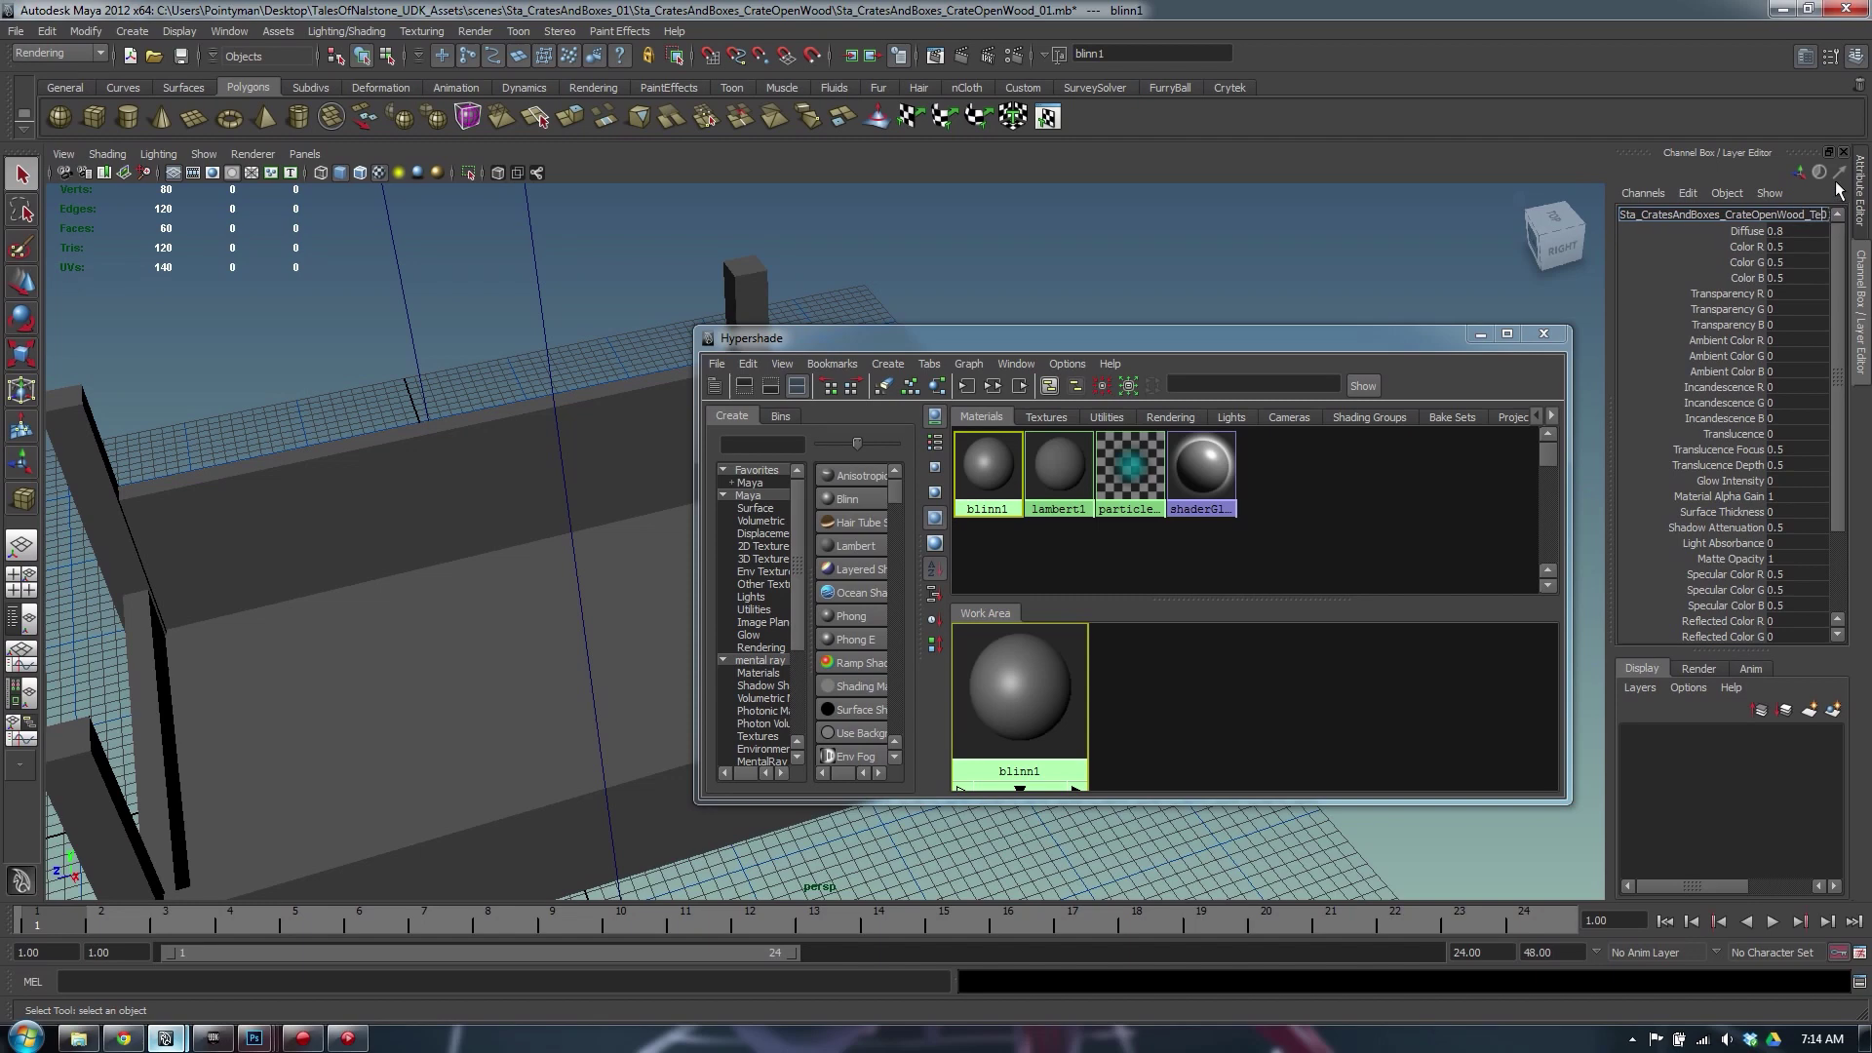
{"action": "key", "text": "Return"}
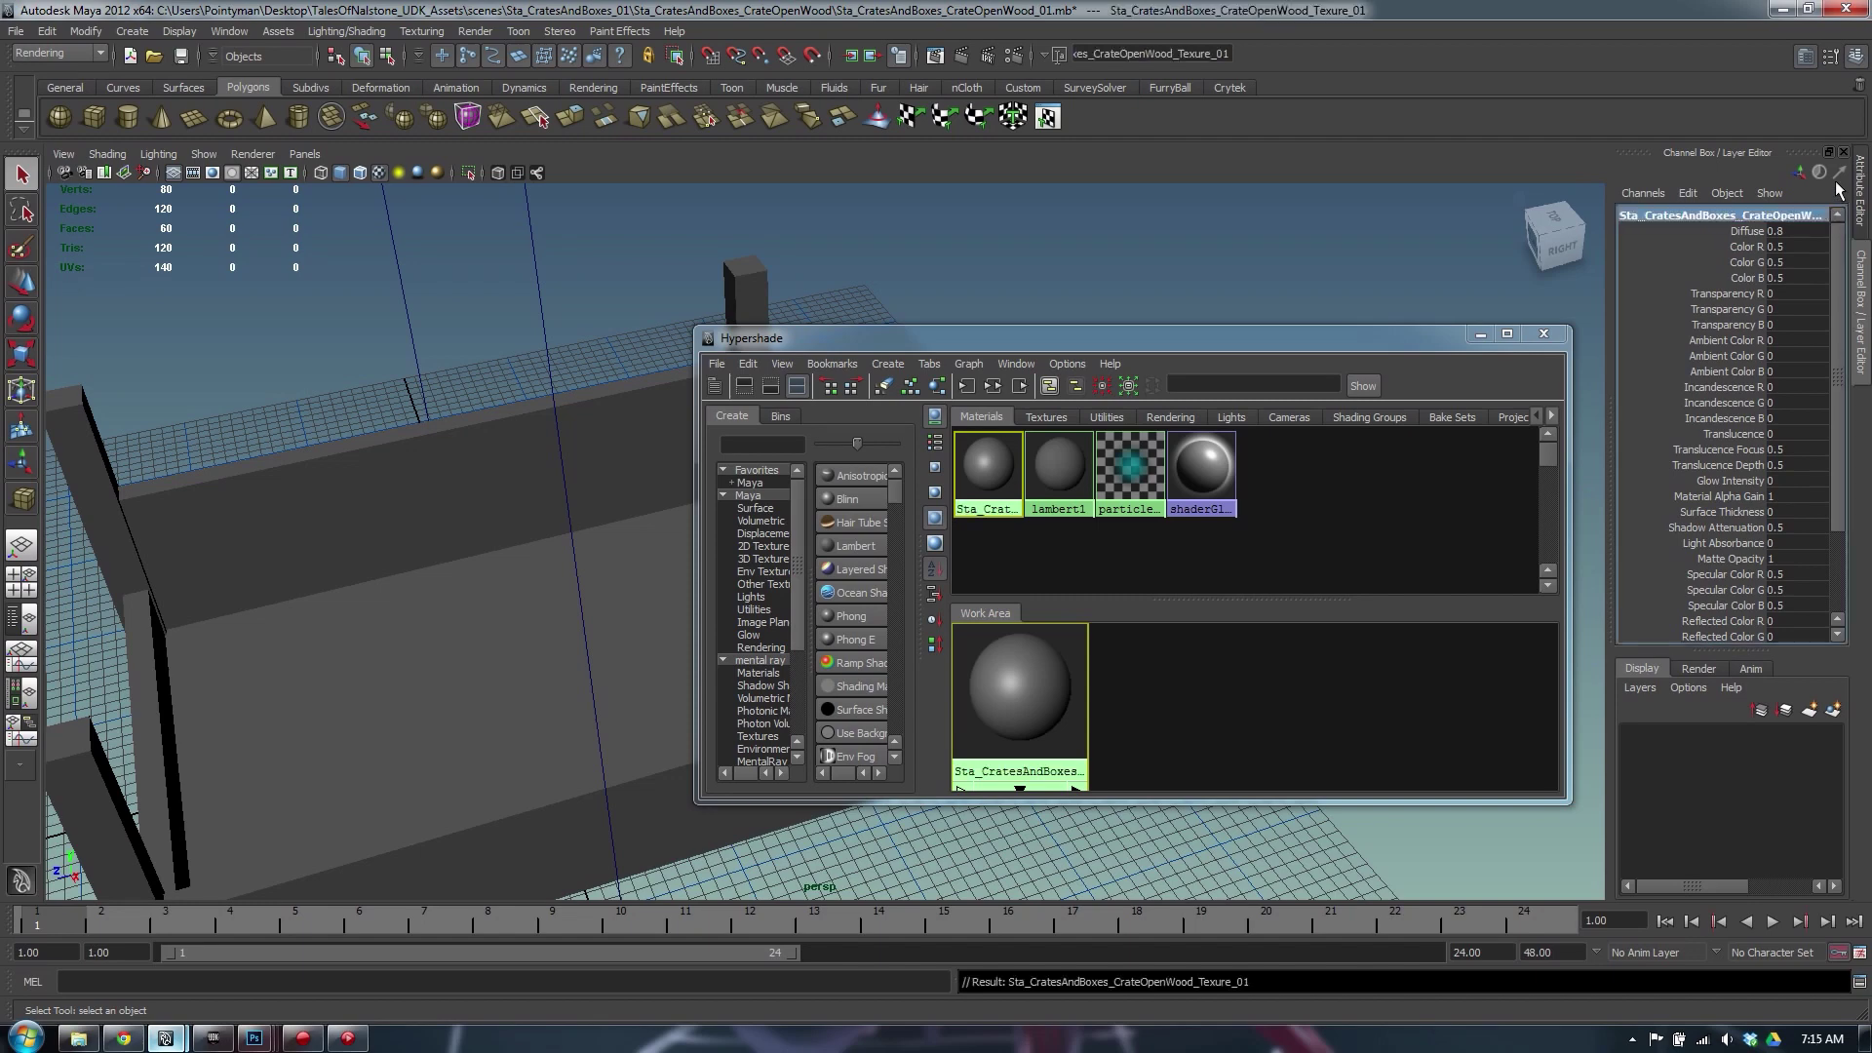
Graph the crate material's connections in the Hypershade and display its attributes for editing
{"action": "left_click", "coordinate": [1101, 386]}
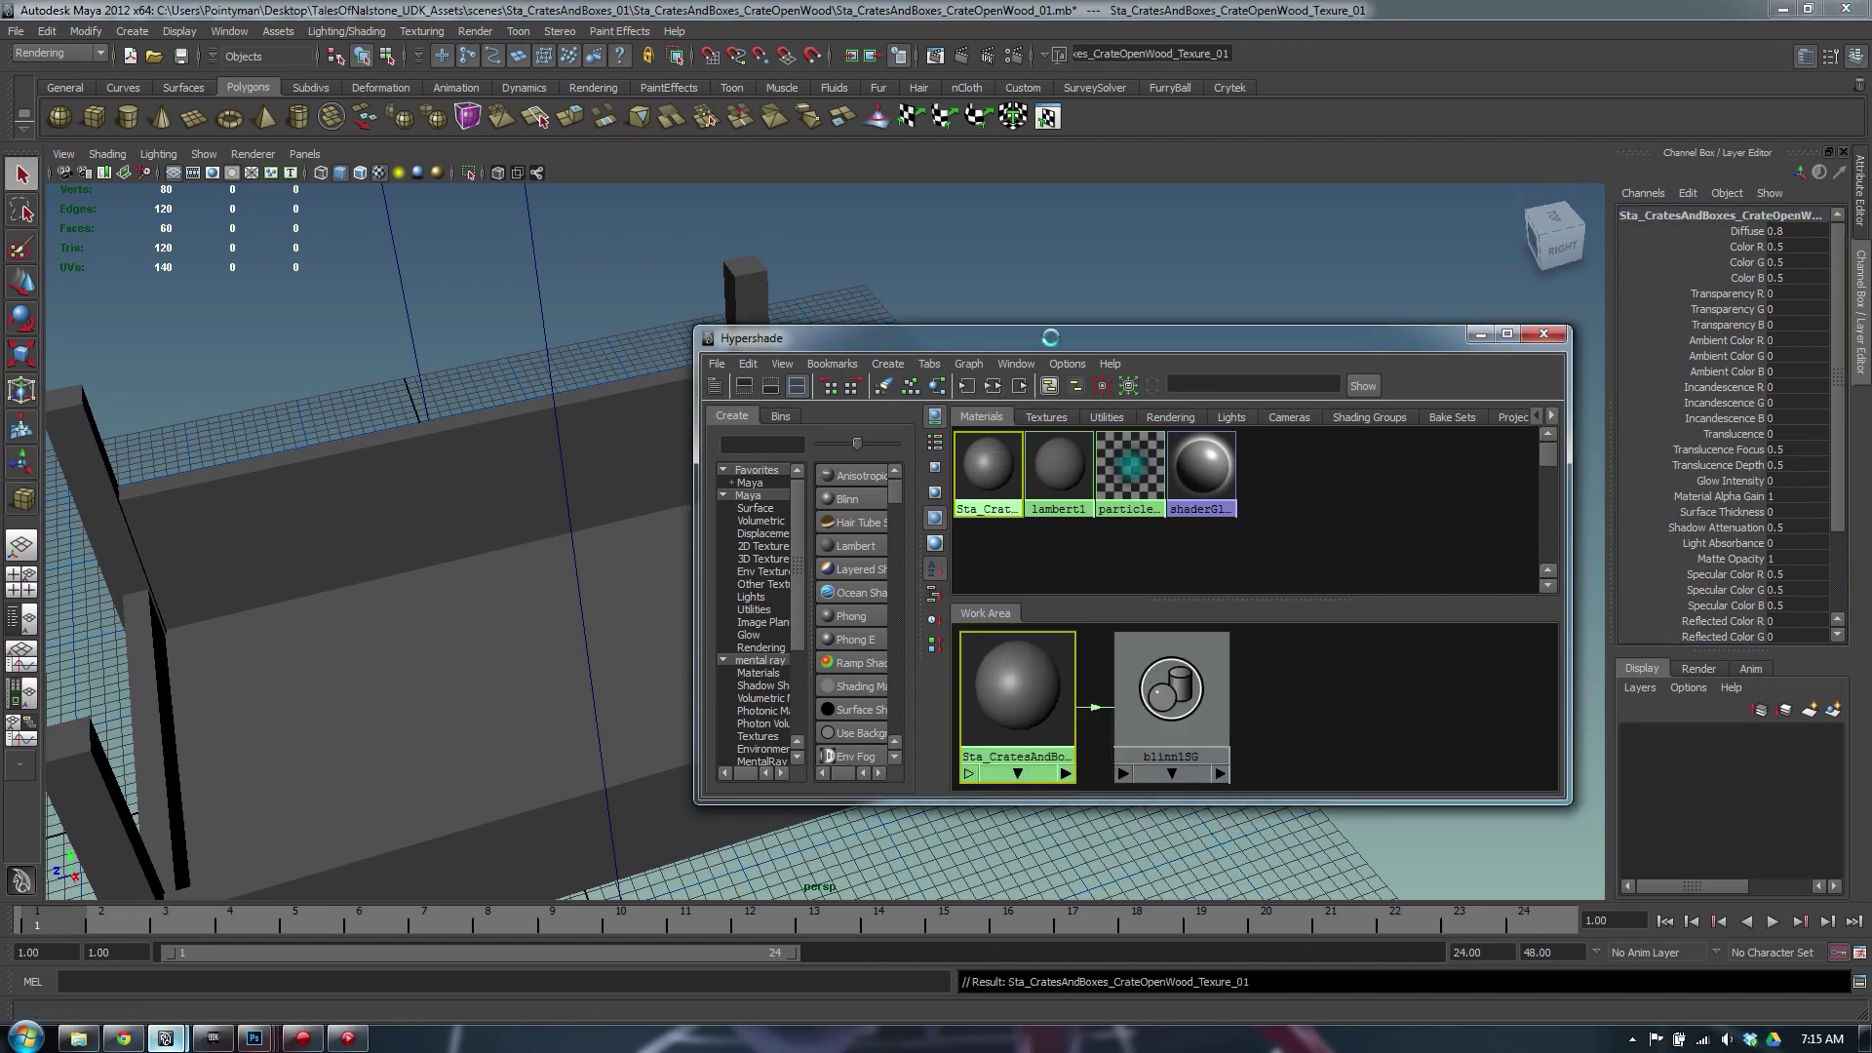
{"action": "left_click_drag", "start_coordinate": [975, 337], "coordinate": [836, 295]}
{"action": "key", "text": "ctrl+a"}
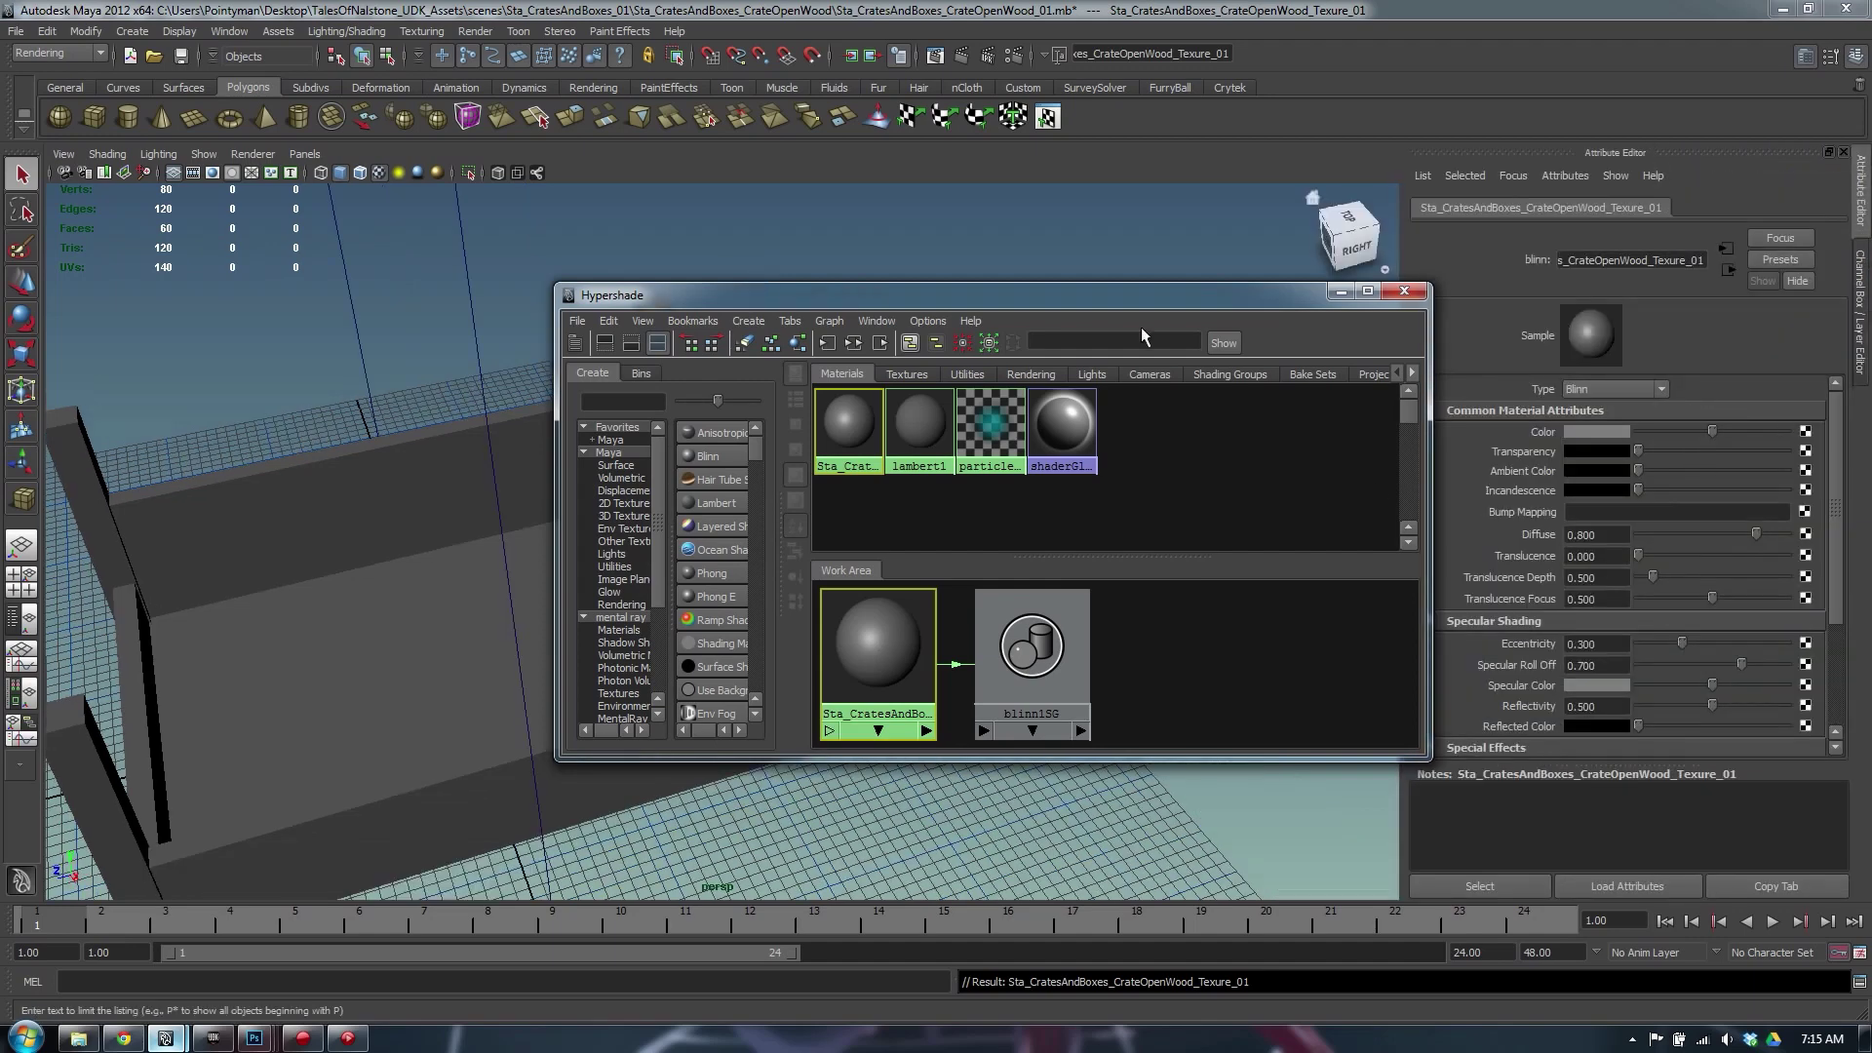
{"action": "left_click_drag", "start_coordinate": [1143, 308], "coordinate": [1095, 291]}
Connect a File texture to the crate material's Color and load the Sta_CratesAndBoxes_CrateOpenWood_01 image from the CrateOpenWood folder
{"action": "left_click", "coordinate": [1804, 431]}
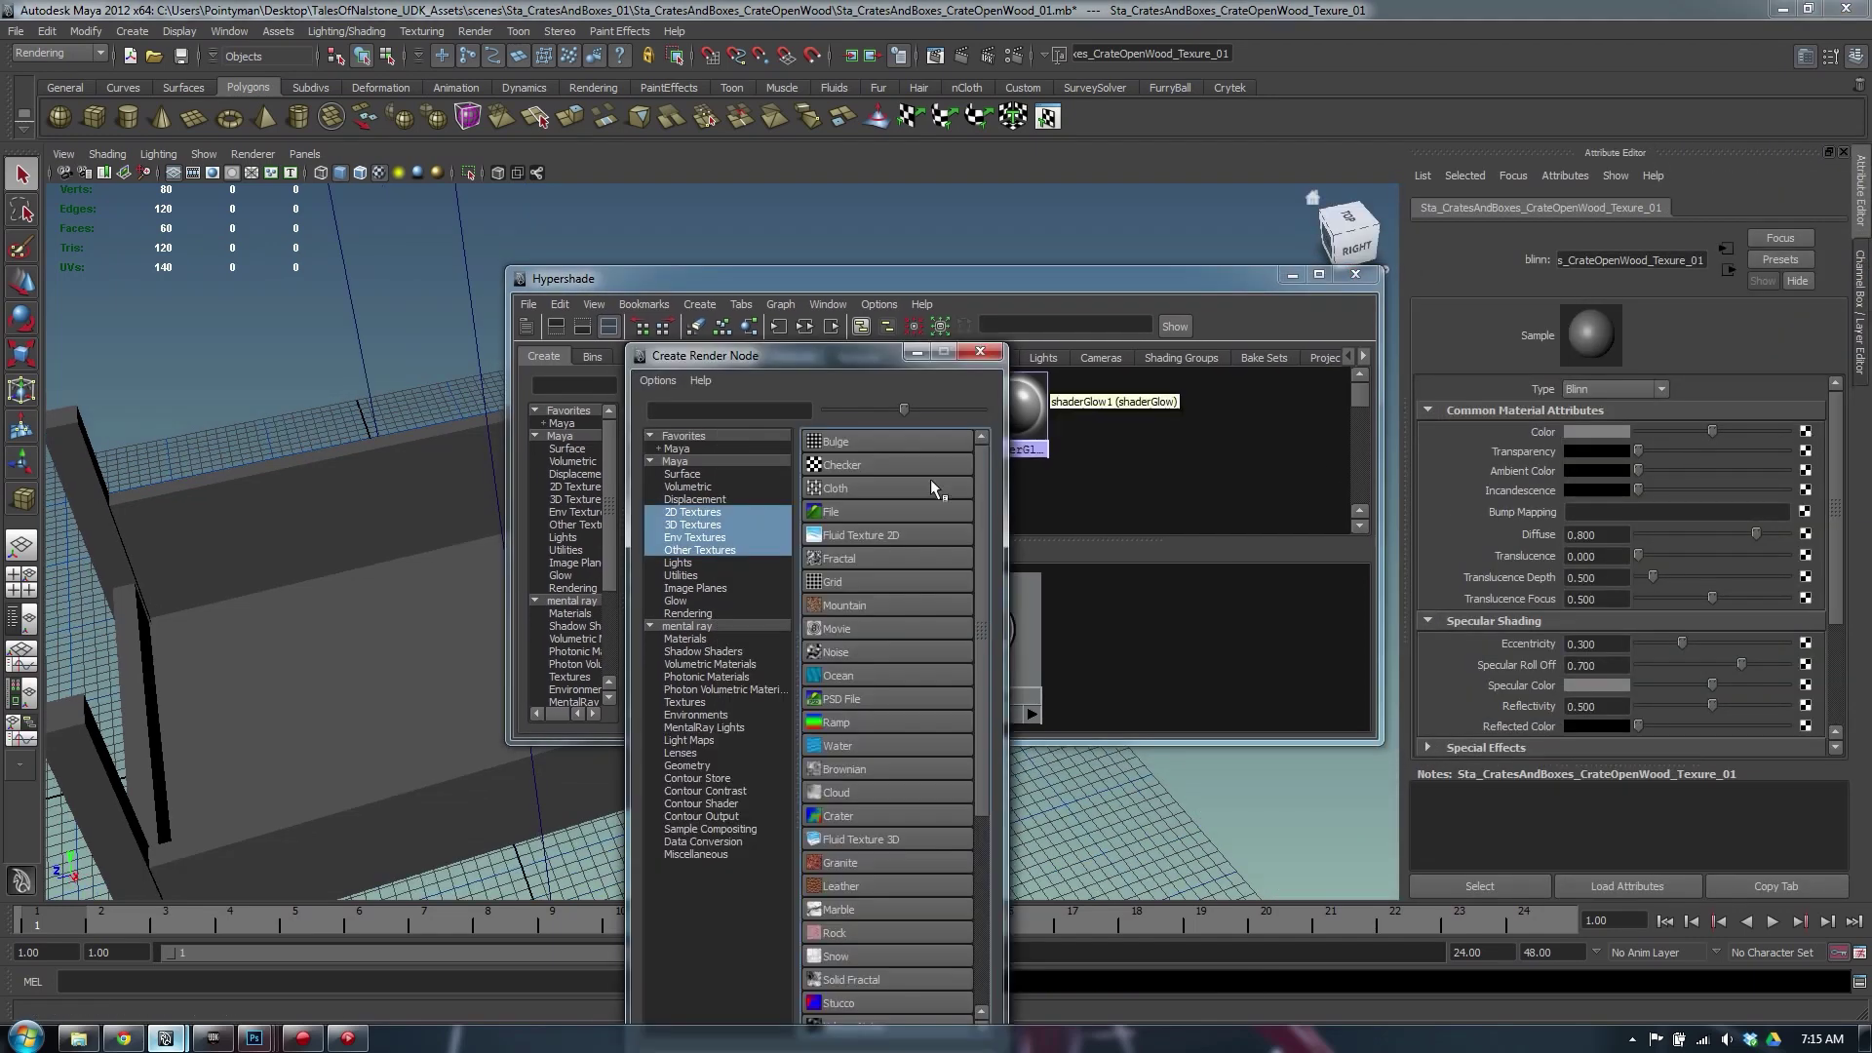
{"action": "left_click", "coordinate": [856, 513]}
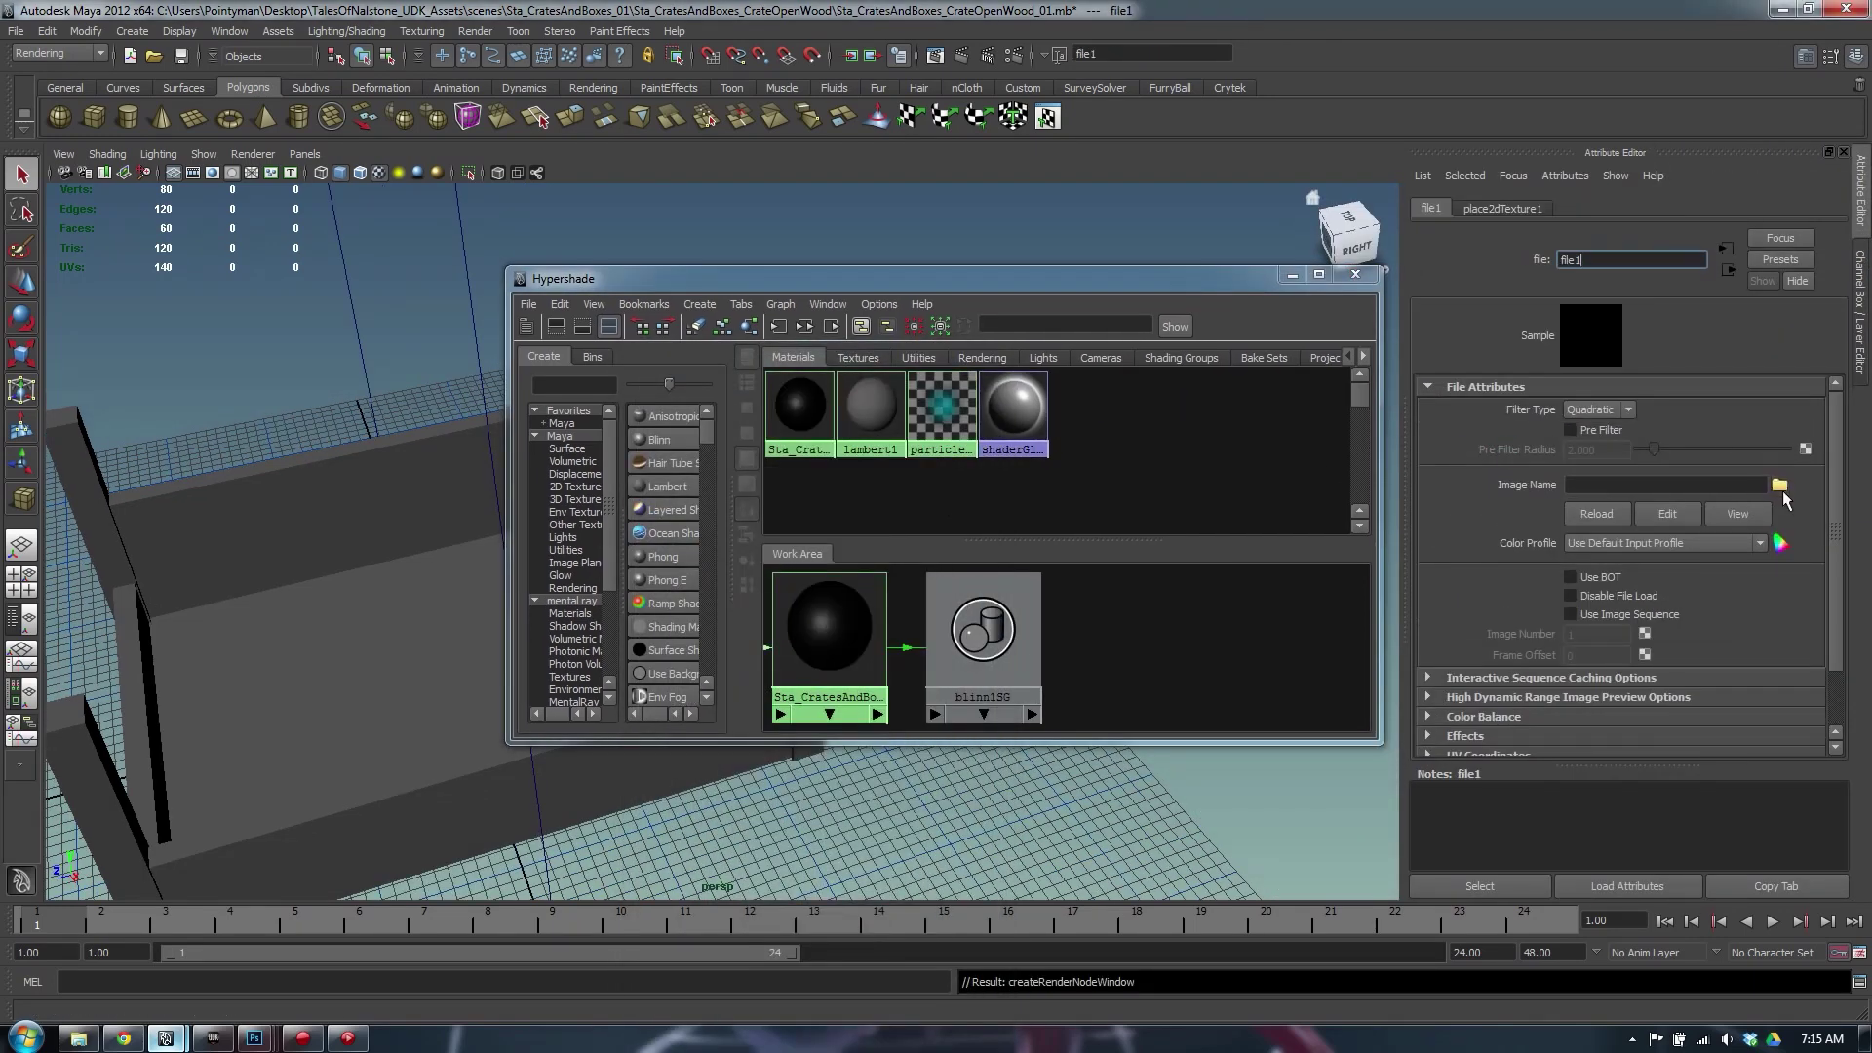
{"action": "left_click", "coordinate": [1780, 486]}
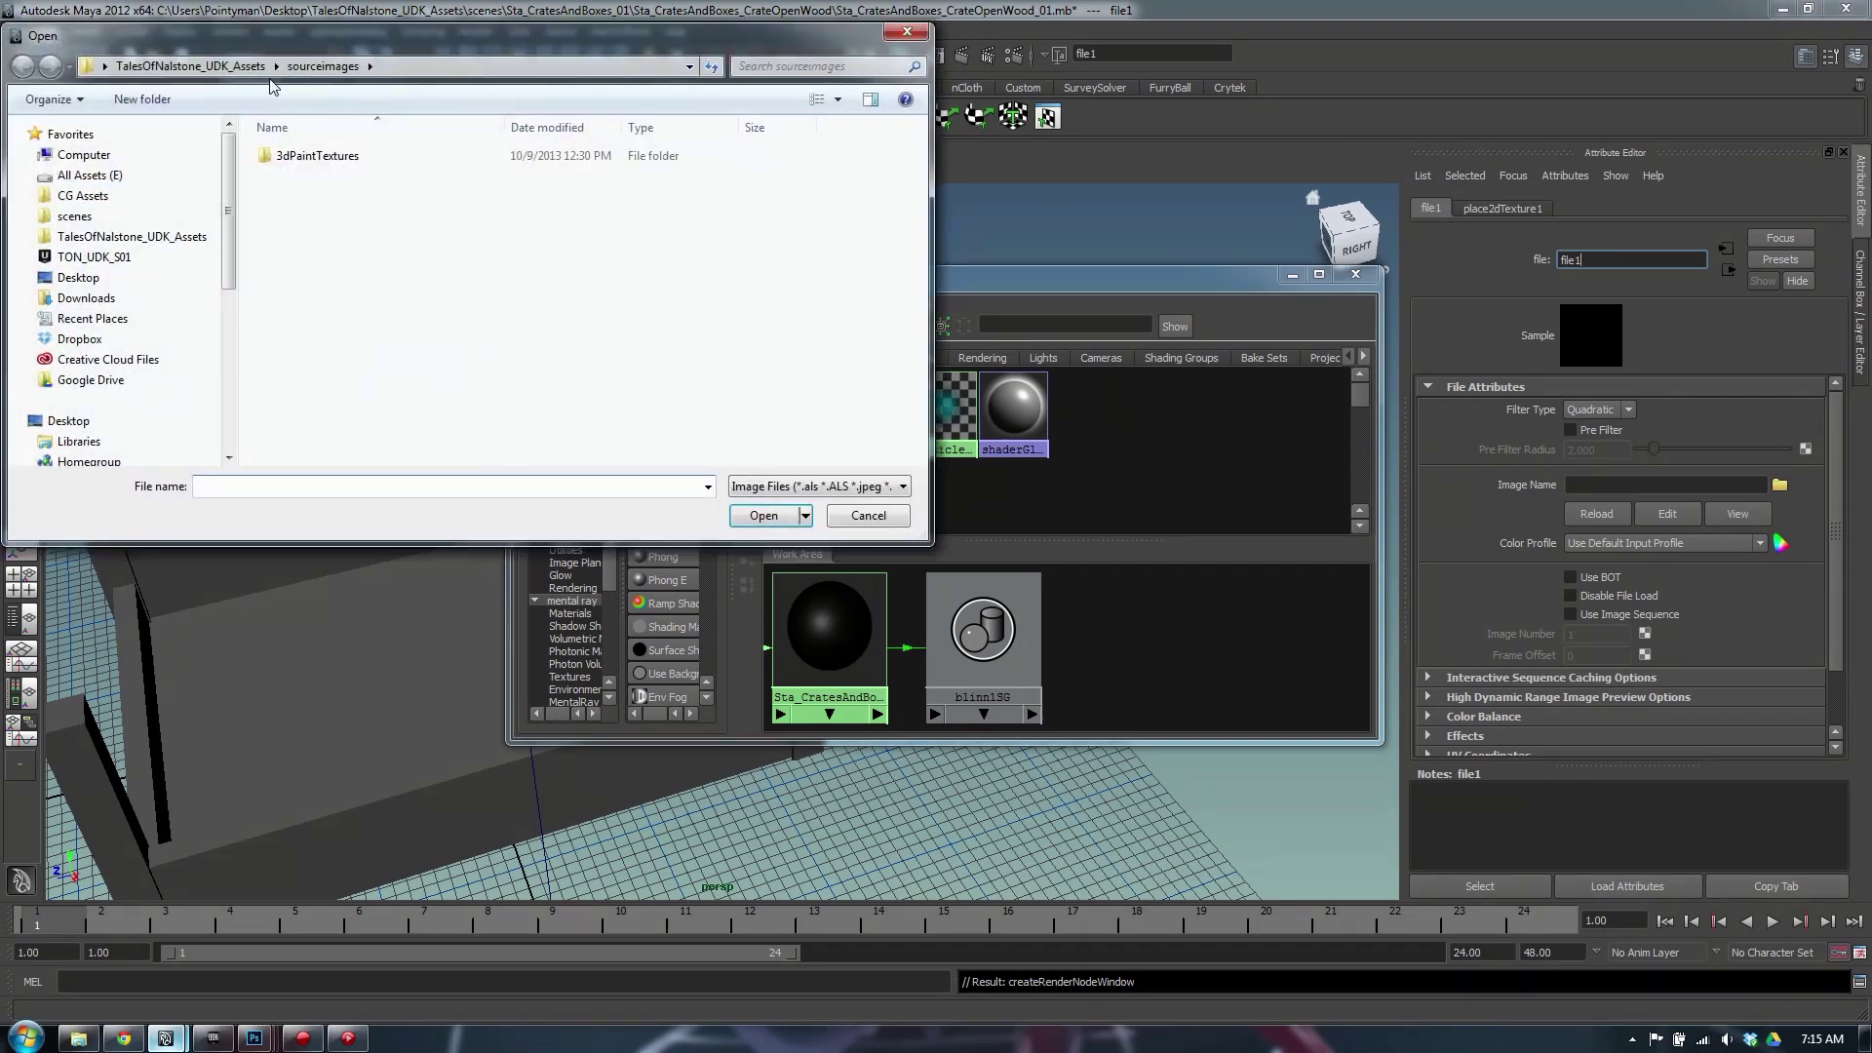
{"action": "left_click", "coordinate": [76, 217]}
{"action": "double_click", "coordinate": [300, 218]}
{"action": "double_click", "coordinate": [341, 176]}
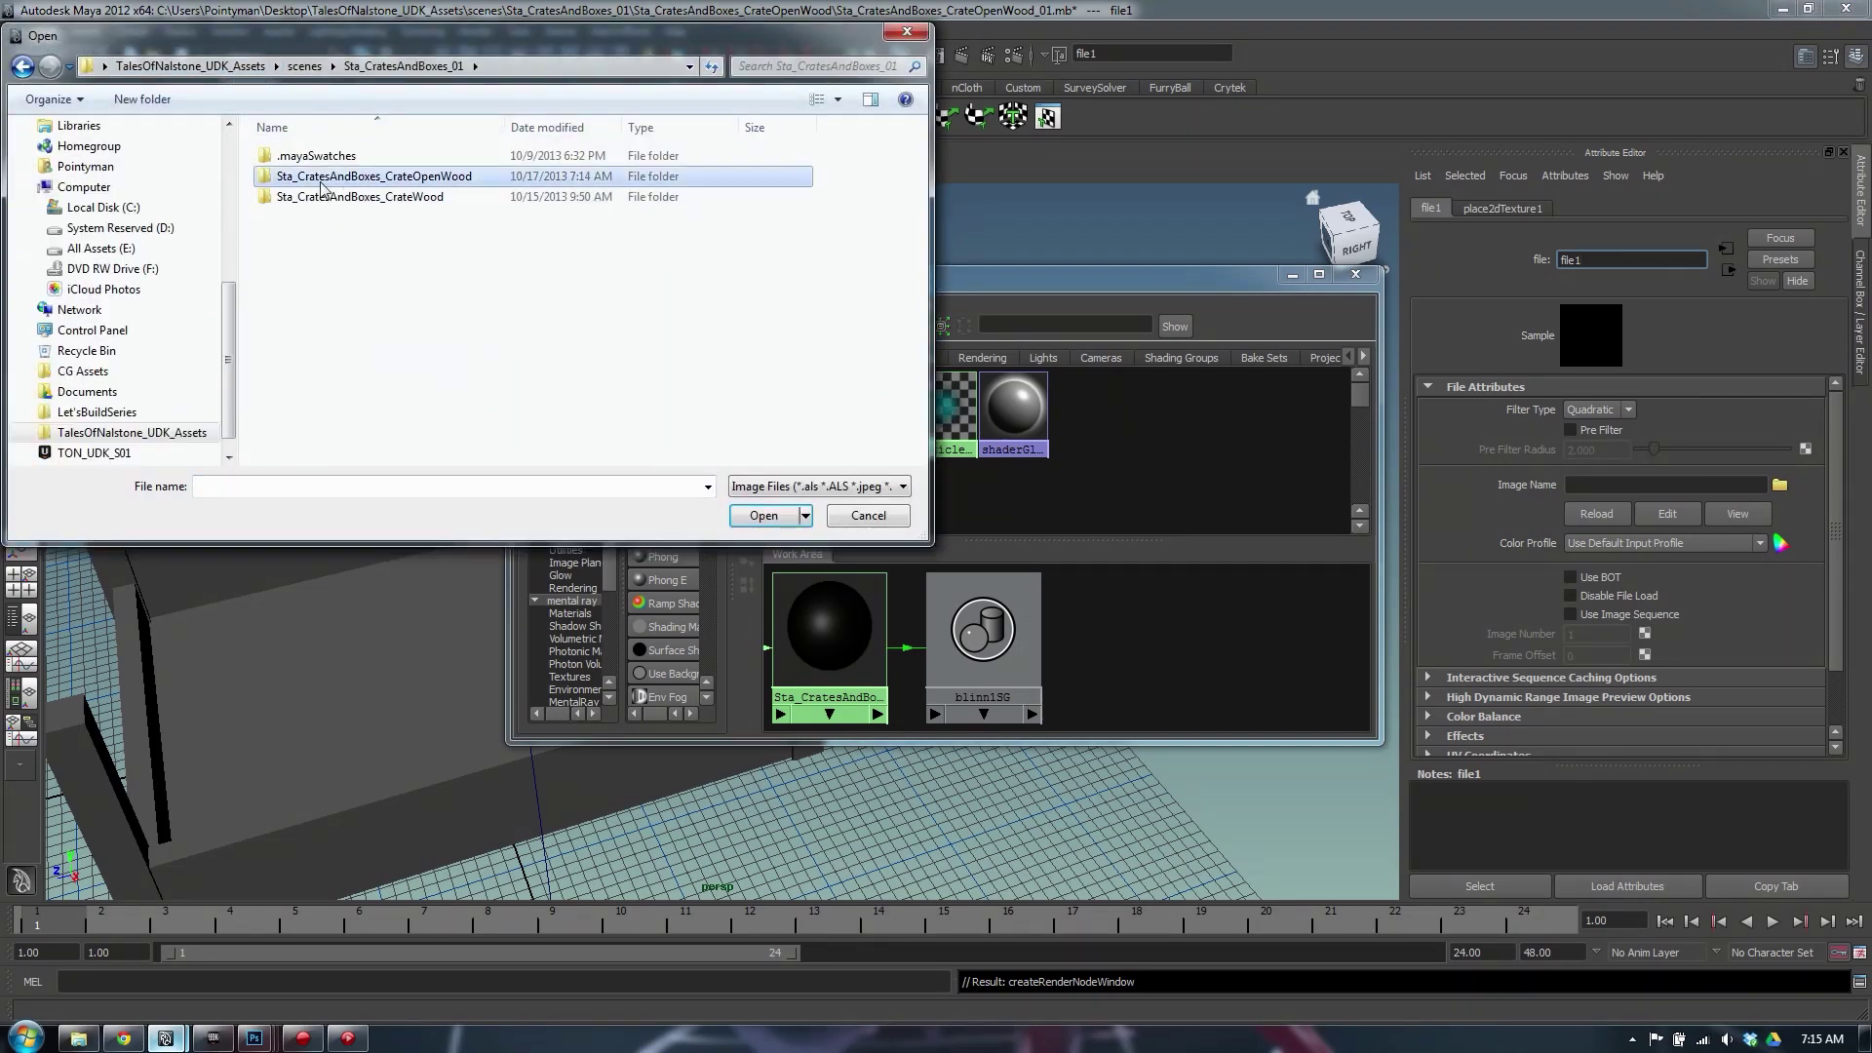
{"action": "left_click", "coordinate": [683, 200]}
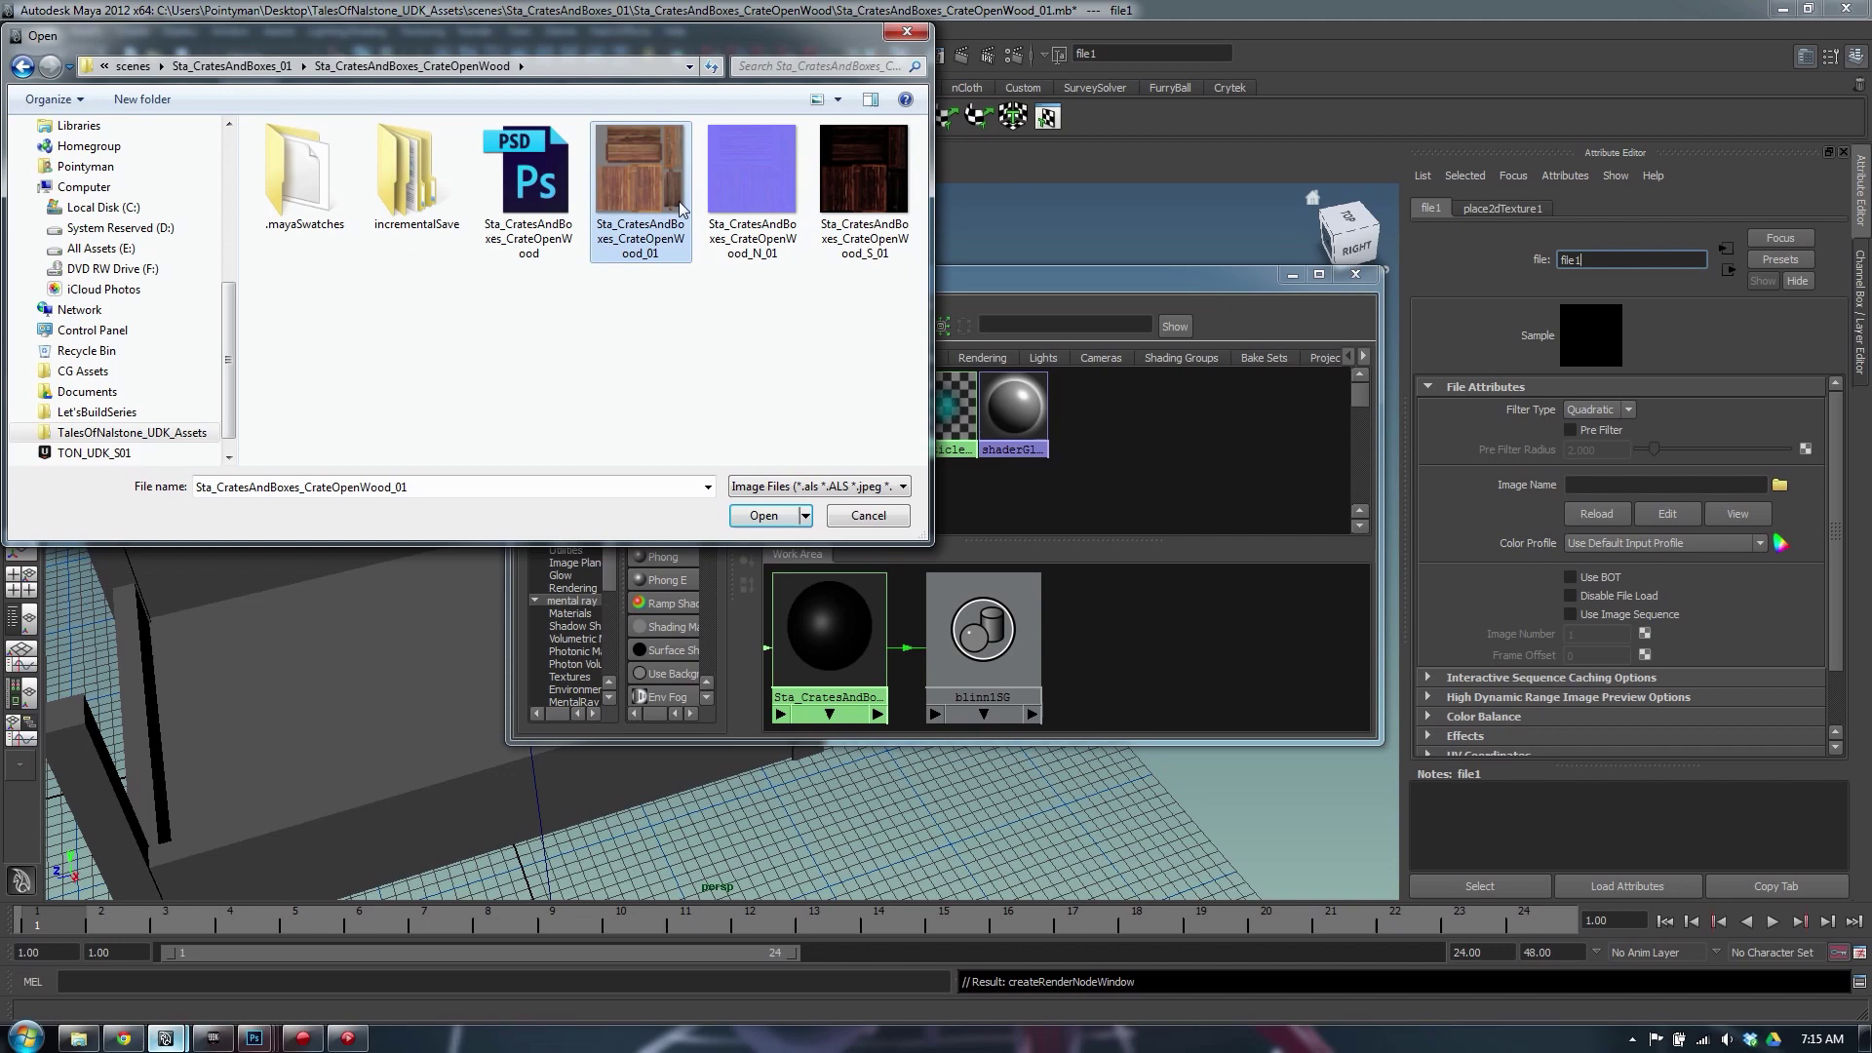
{"action": "left_click", "coordinate": [754, 514]}
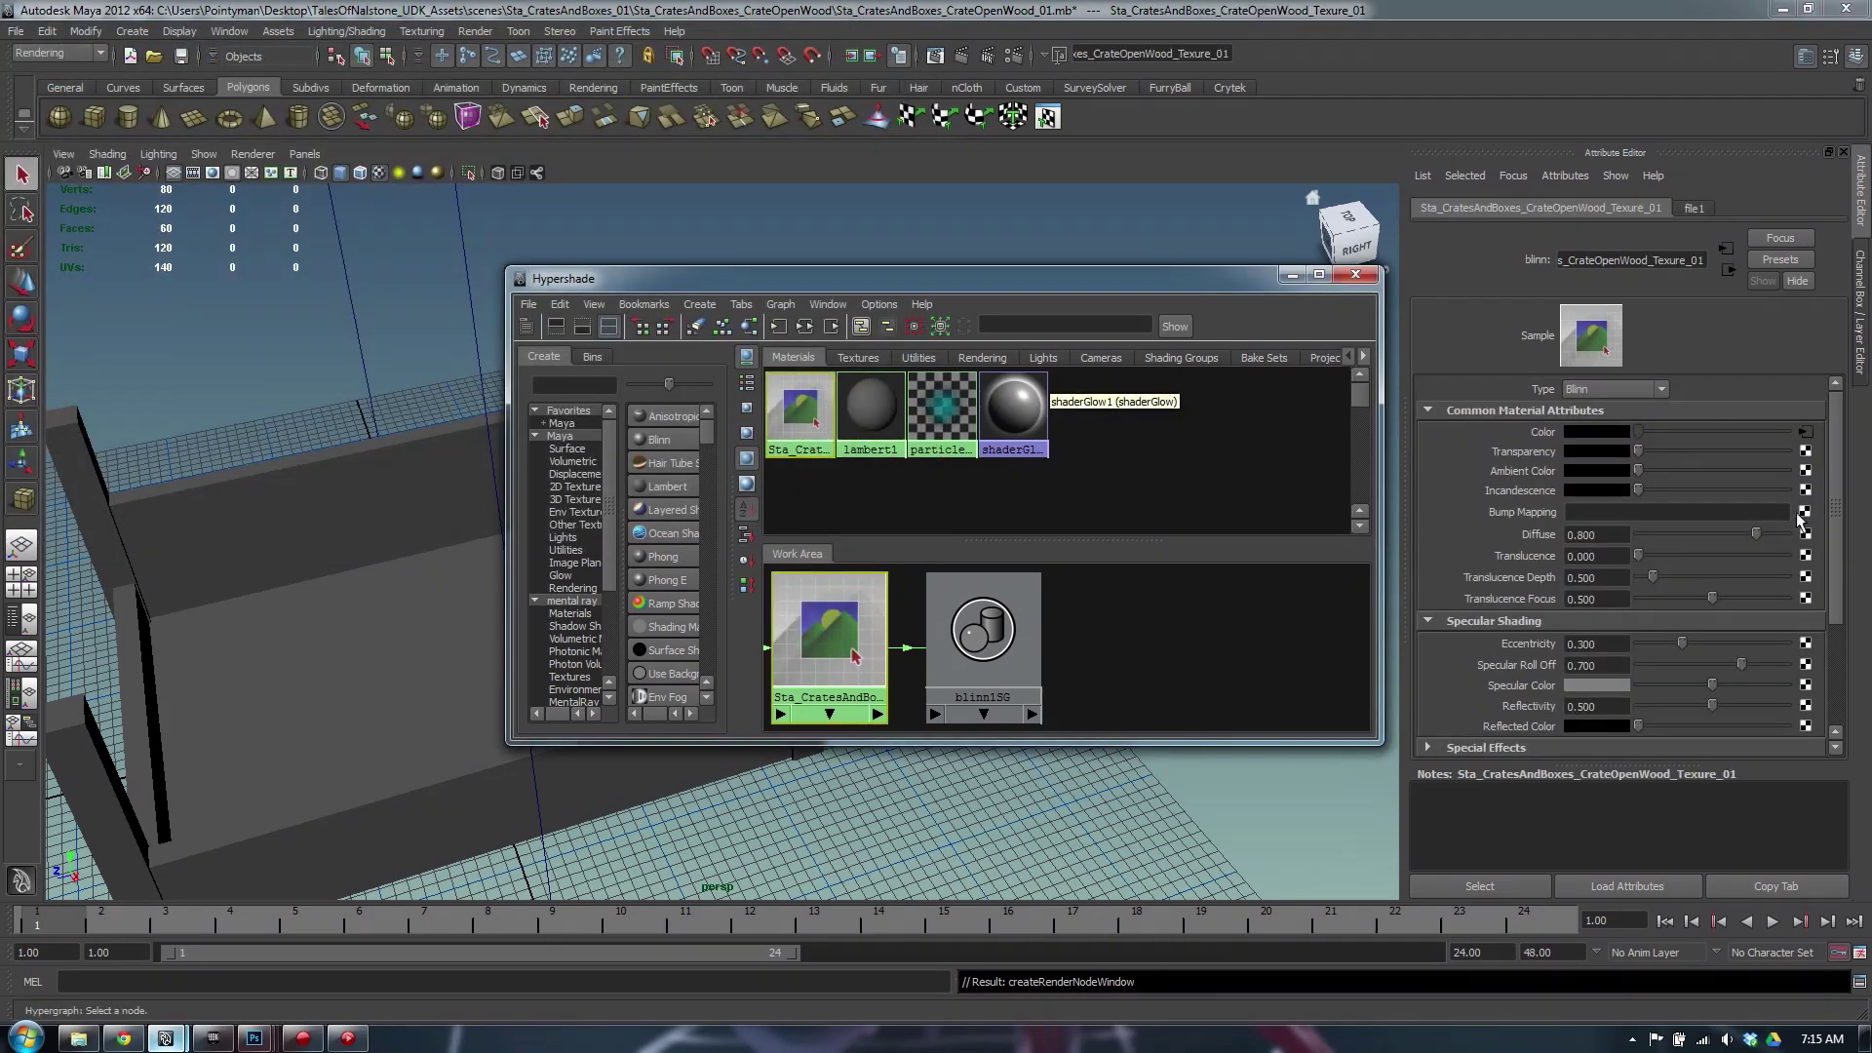
Connect a File texture to the crate material's Bump Mapping and load the Sta_CratesAndBoxes_CrateOpenWood_N_01 image
{"action": "left_click", "coordinate": [1804, 513]}
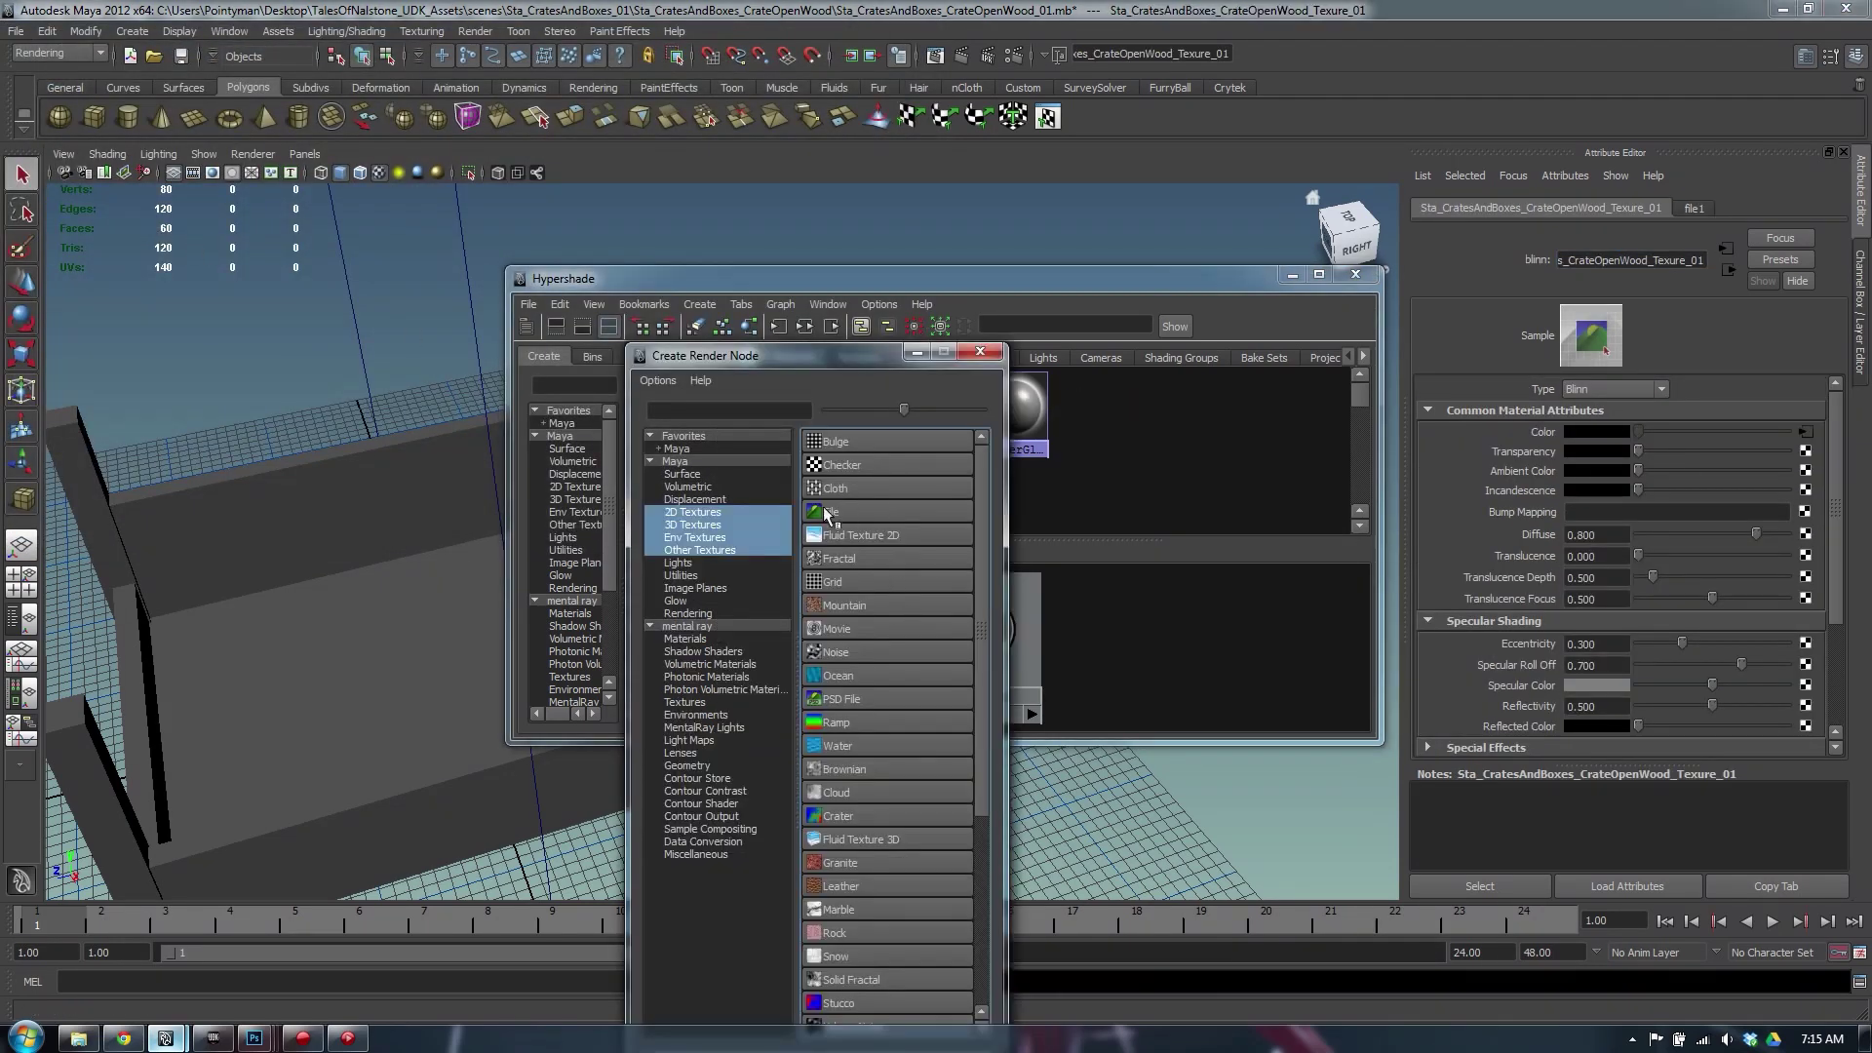
{"action": "left_click", "coordinate": [829, 513]}
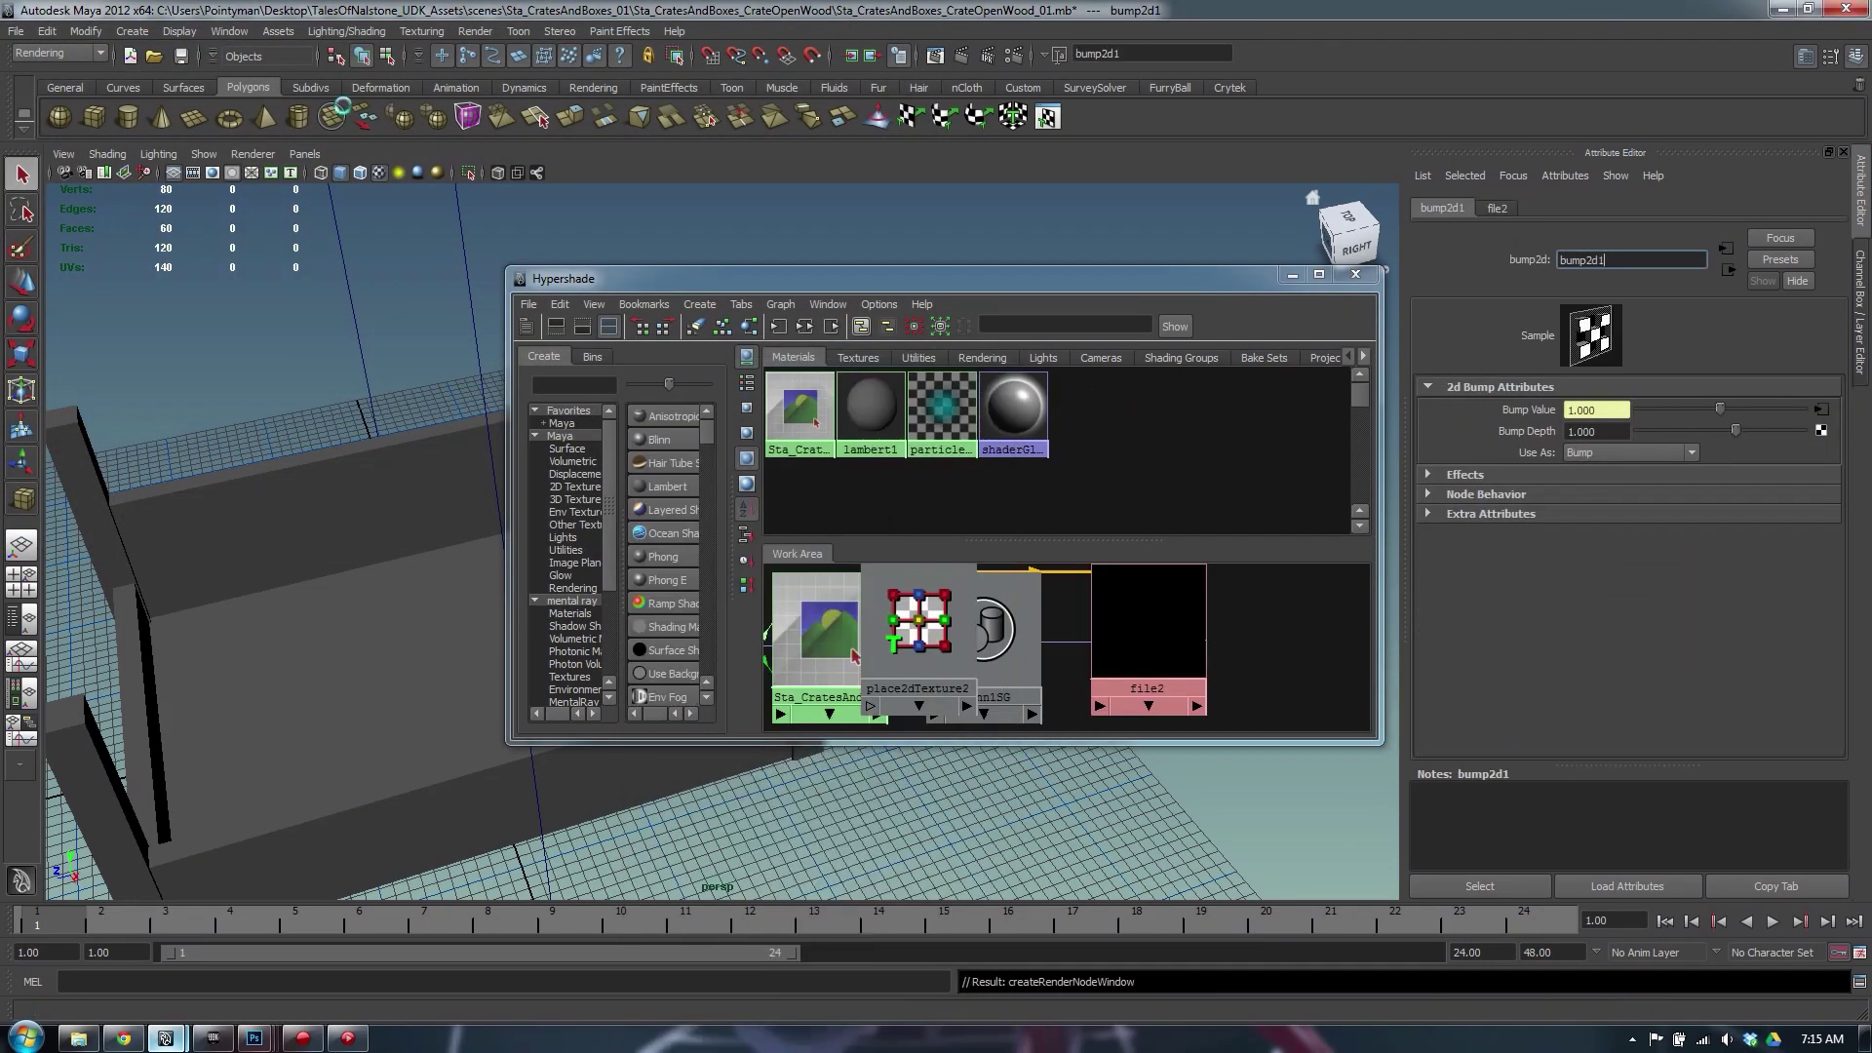
{"action": "left_click", "coordinate": [1821, 410]}
{"action": "left_click", "coordinate": [1779, 485]}
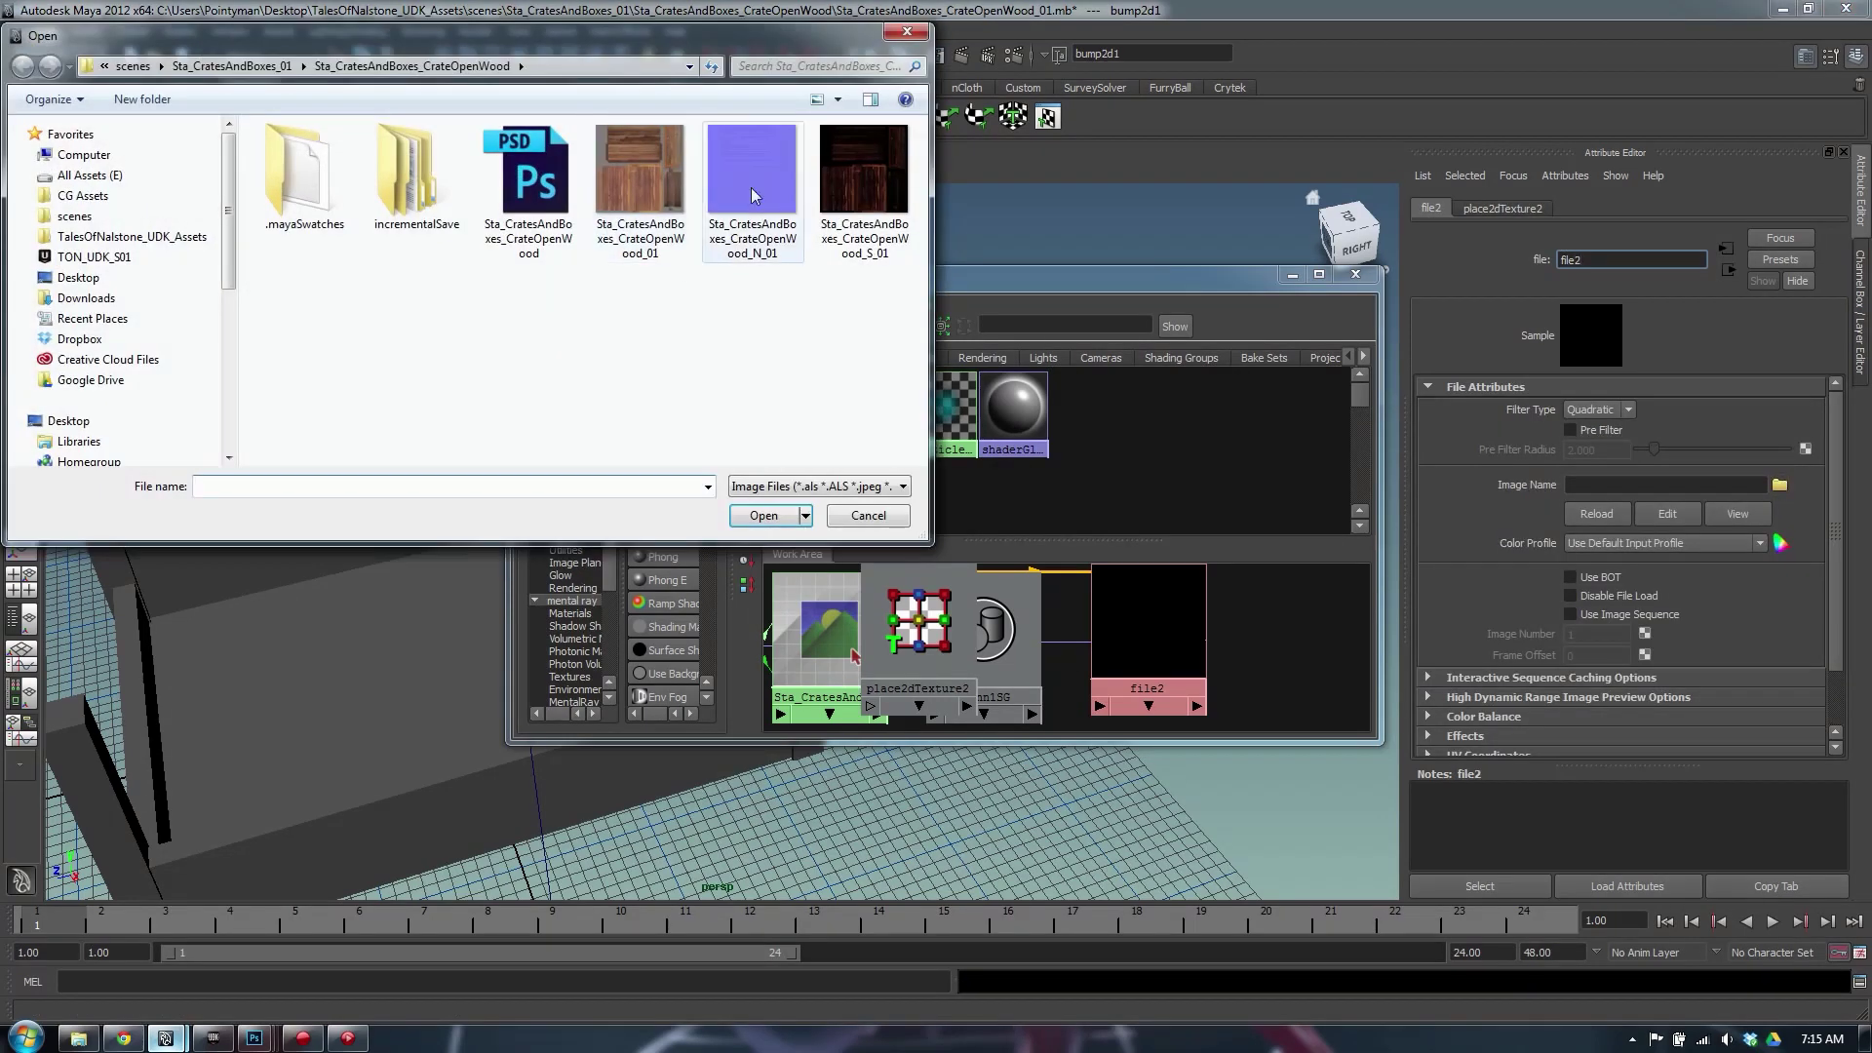
{"action": "double_click", "coordinate": [765, 188]}
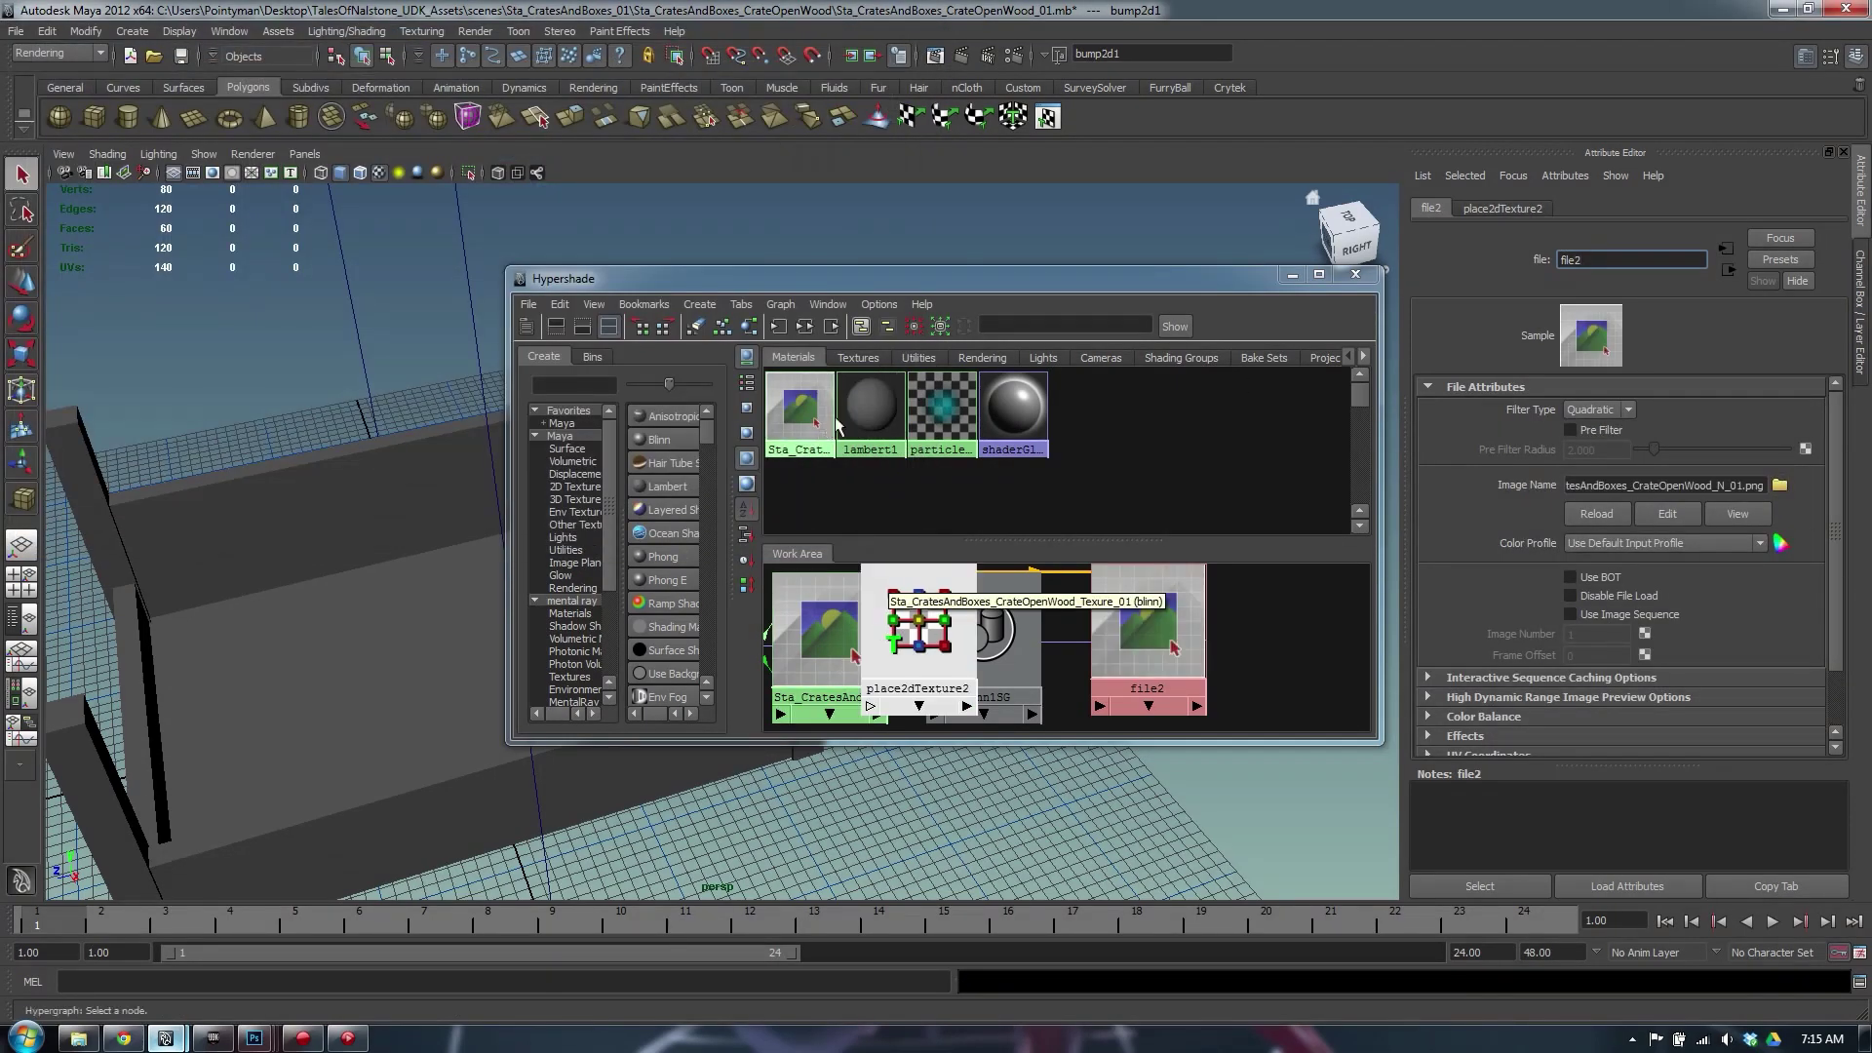
Regraph the crate material's network and set its bump node to use Tangent Space Normals
{"action": "left_click", "coordinate": [811, 408]}
{"action": "left_click", "coordinate": [804, 326]}
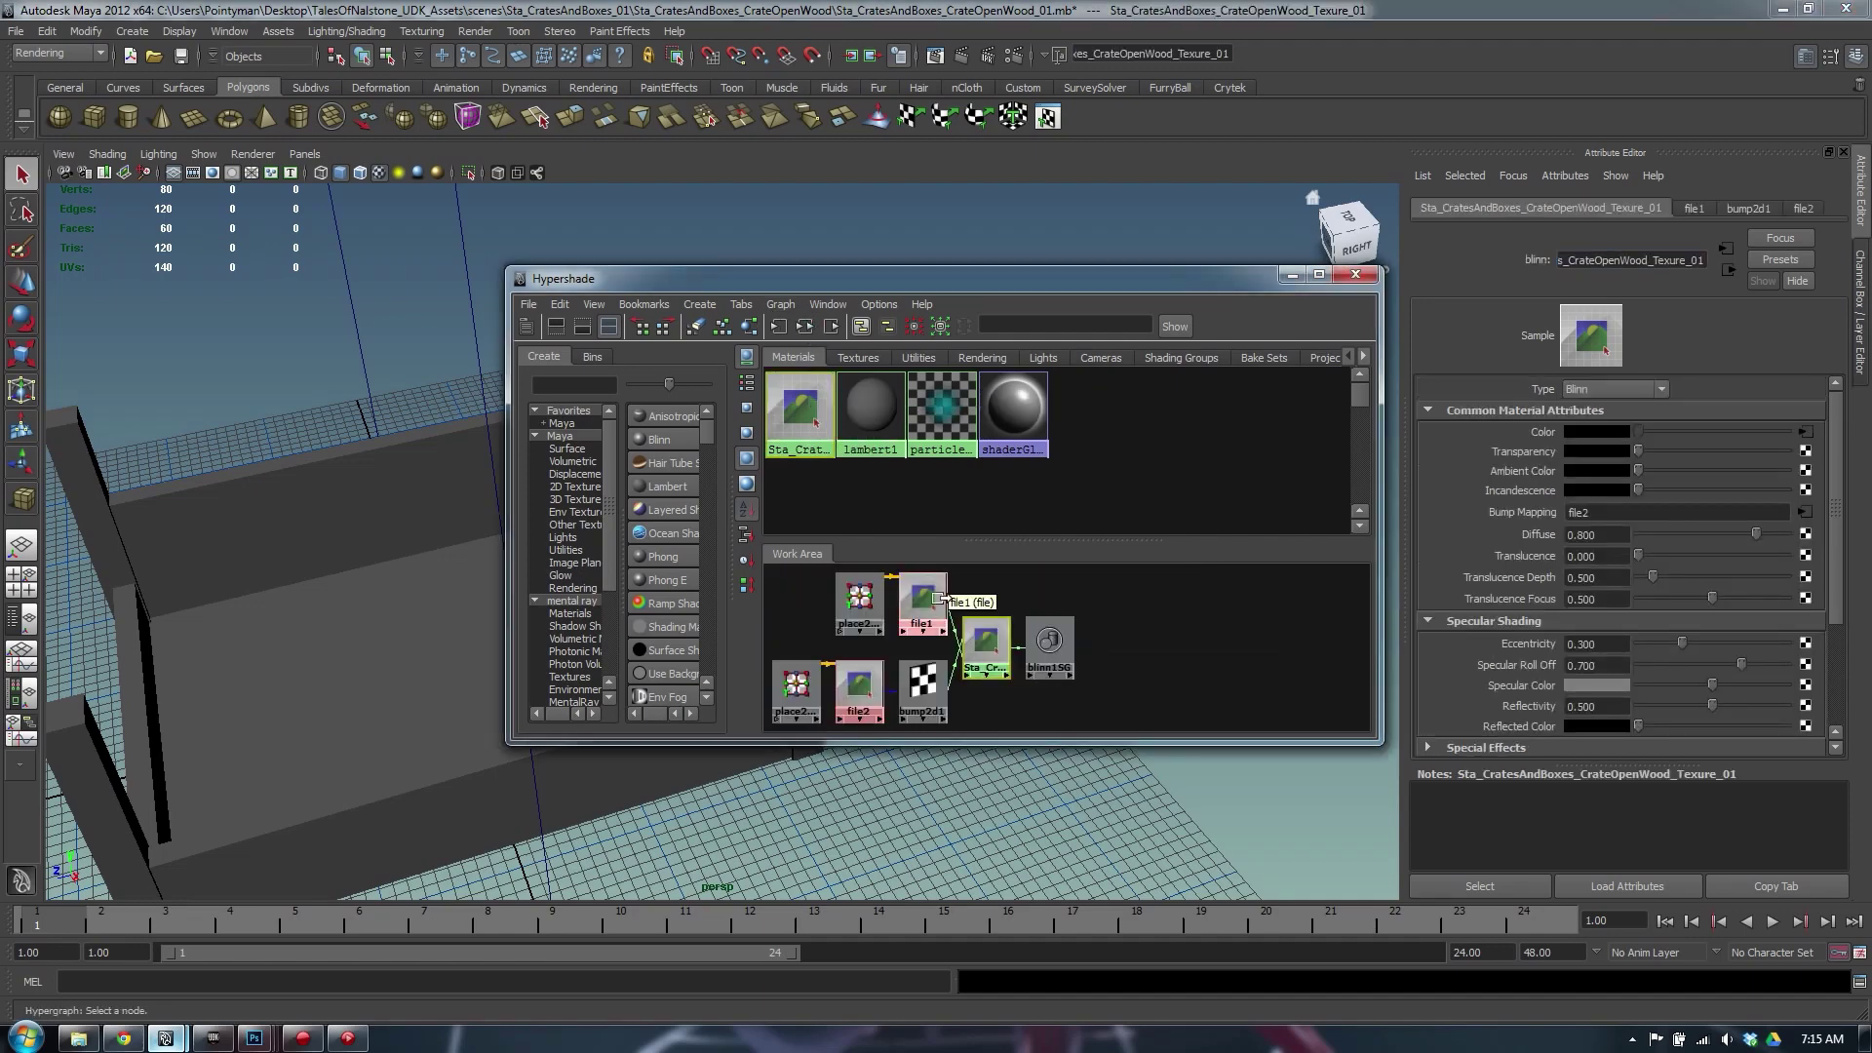
{"action": "left_click", "coordinate": [926, 673]}
{"action": "left_click", "coordinate": [1589, 454]}
{"action": "left_click", "coordinate": [1615, 475]}
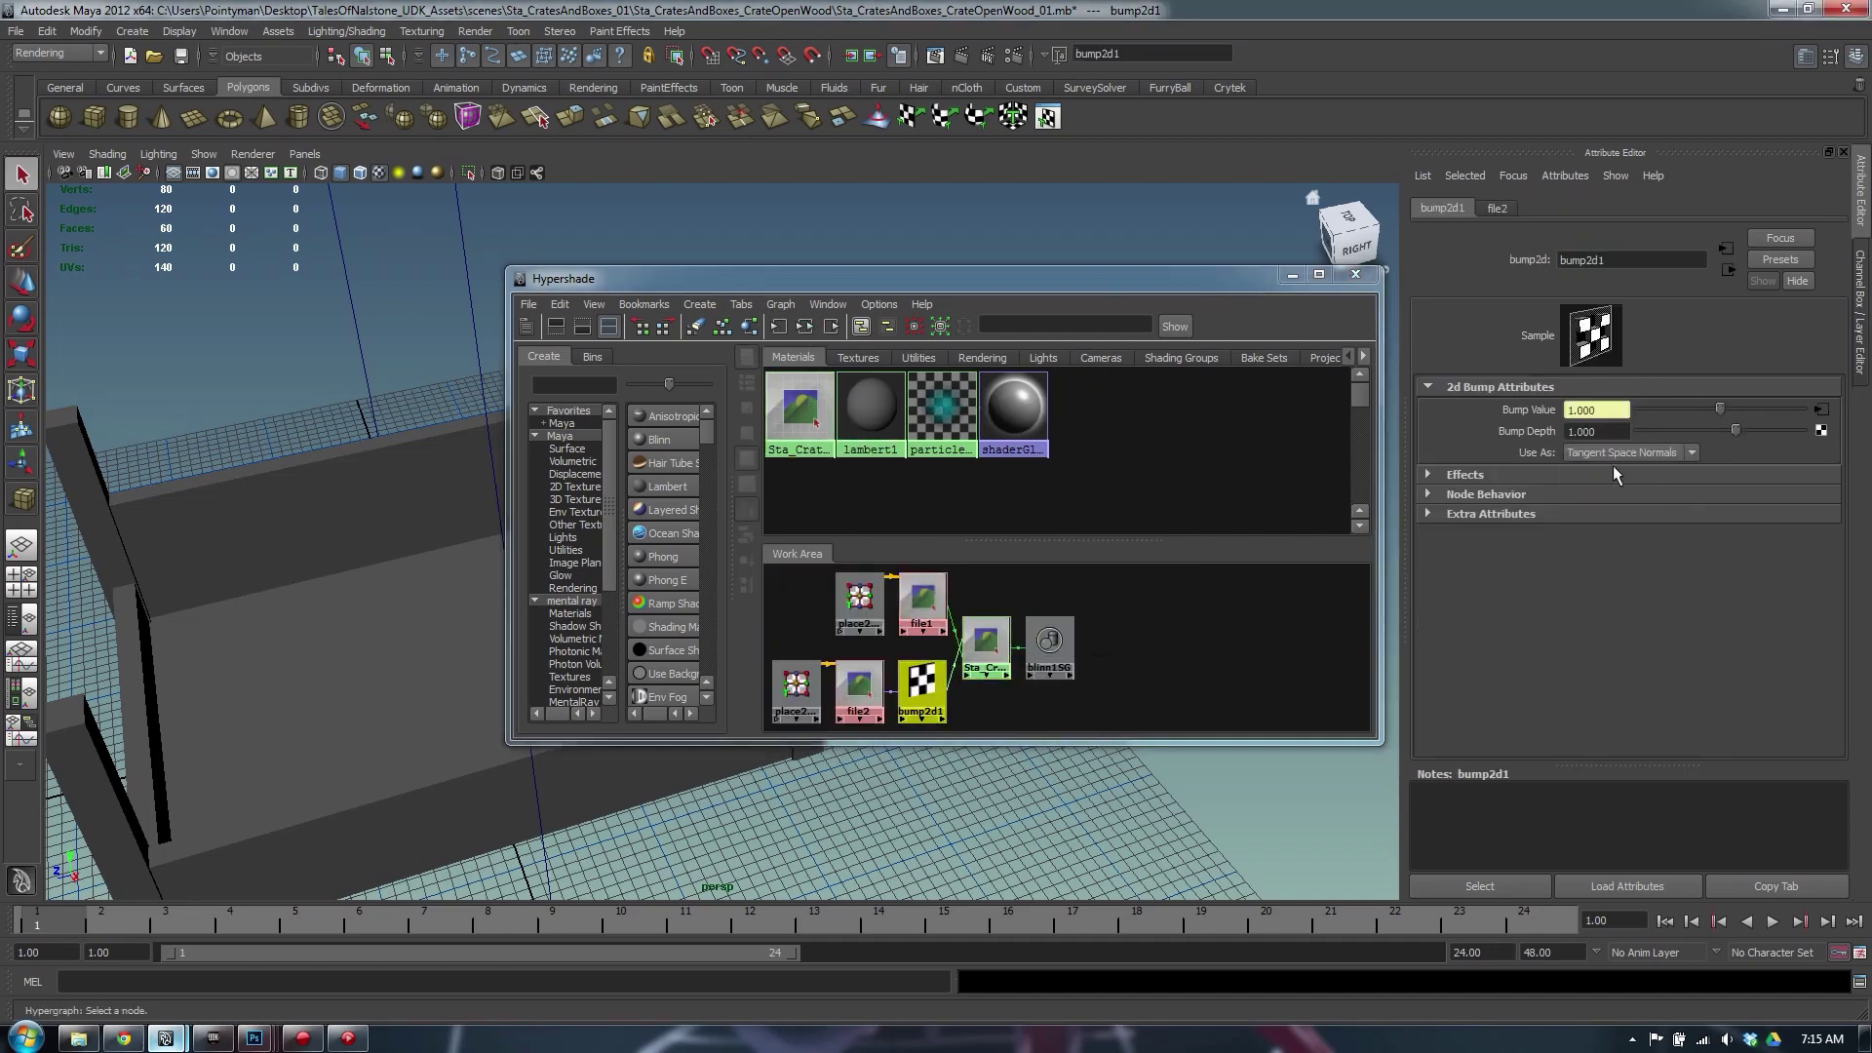
Connect a File texture to the crate material's Specular Color and load the Sta_CratesAndBoxes_CrateOpenWood_S_01 image
{"action": "left_click", "coordinate": [986, 642]}
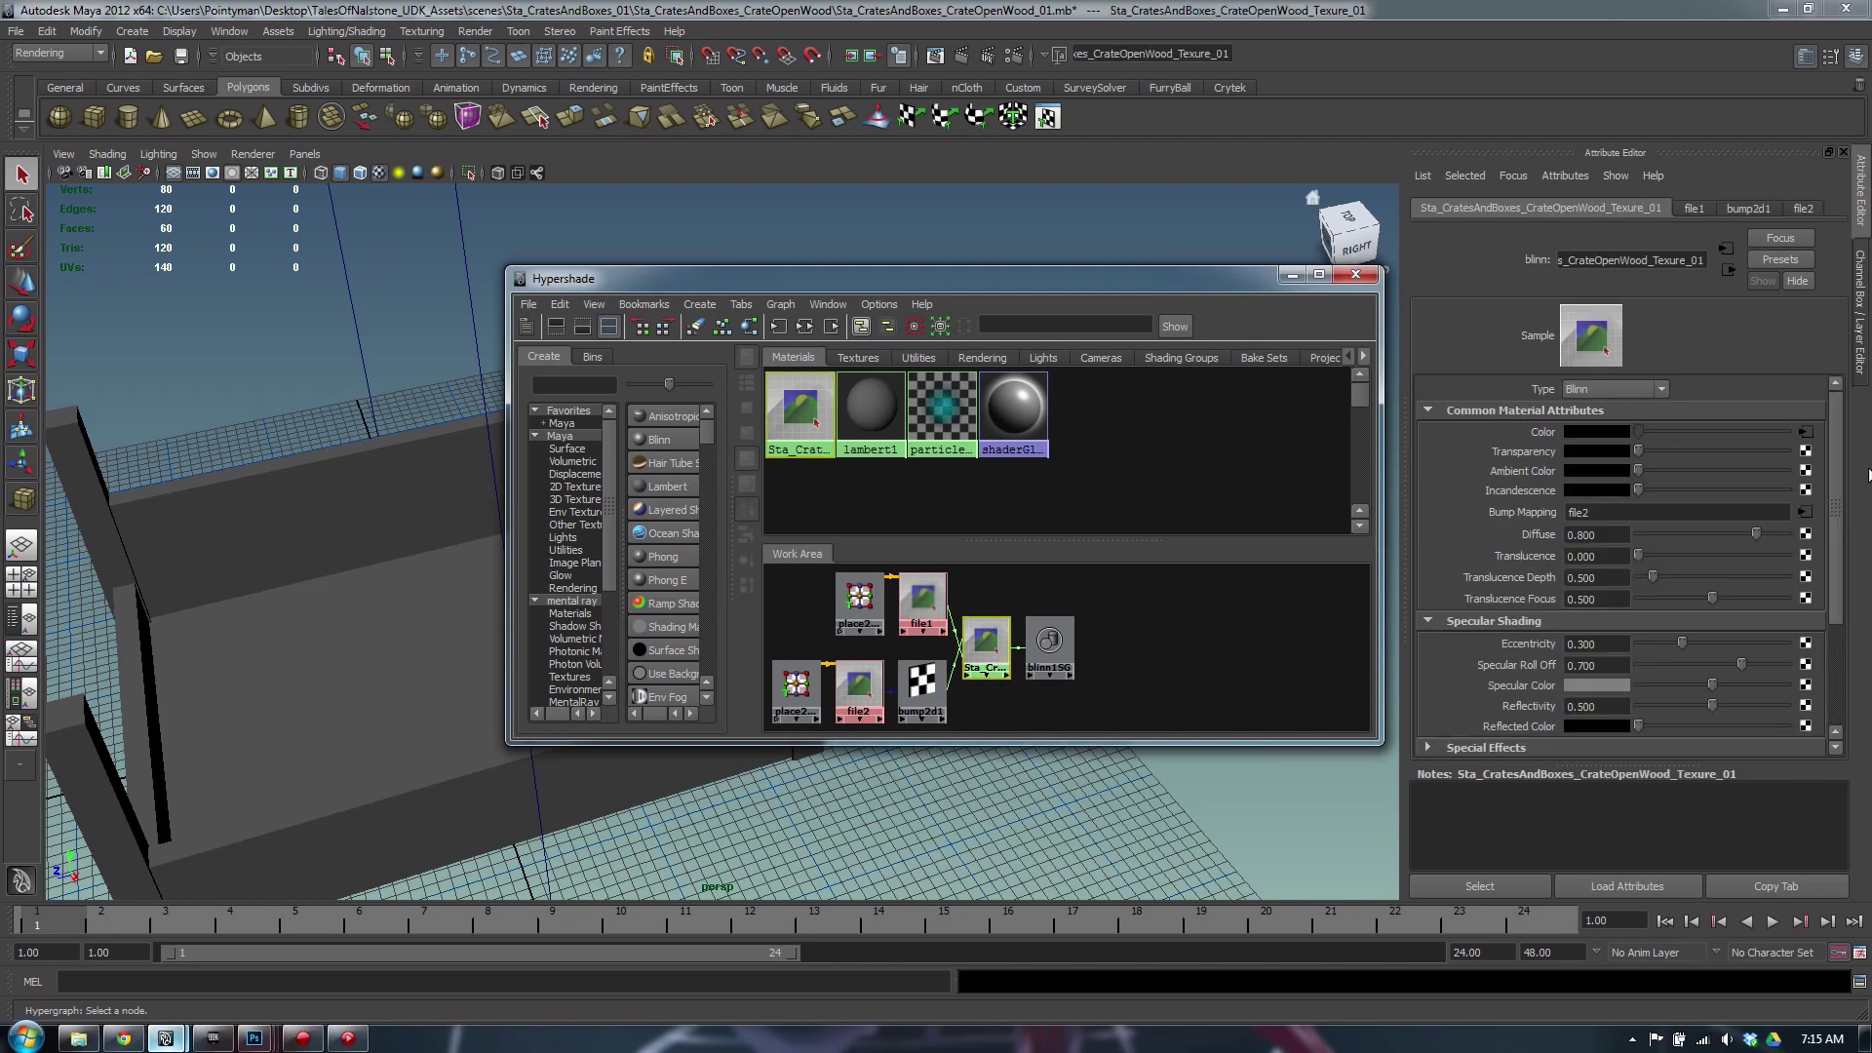
{"action": "left_click", "coordinate": [1804, 685]}
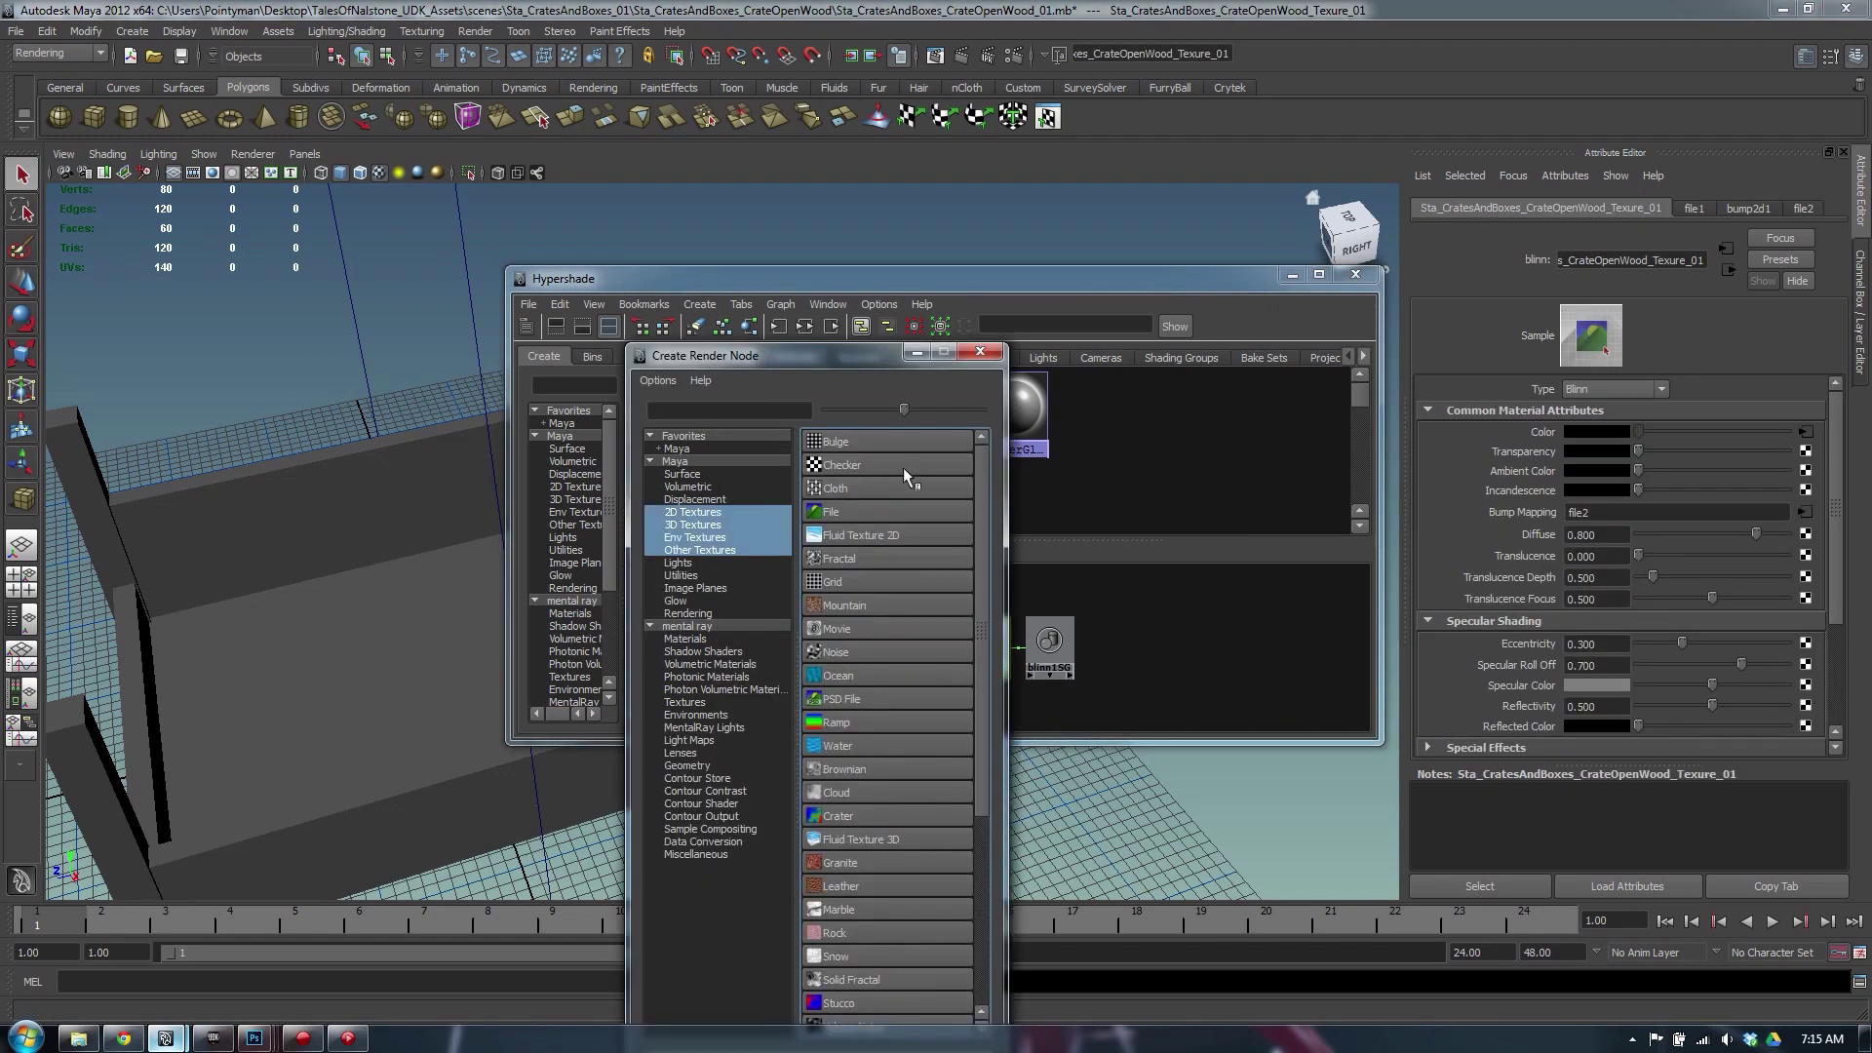
{"action": "left_click", "coordinate": [866, 513]}
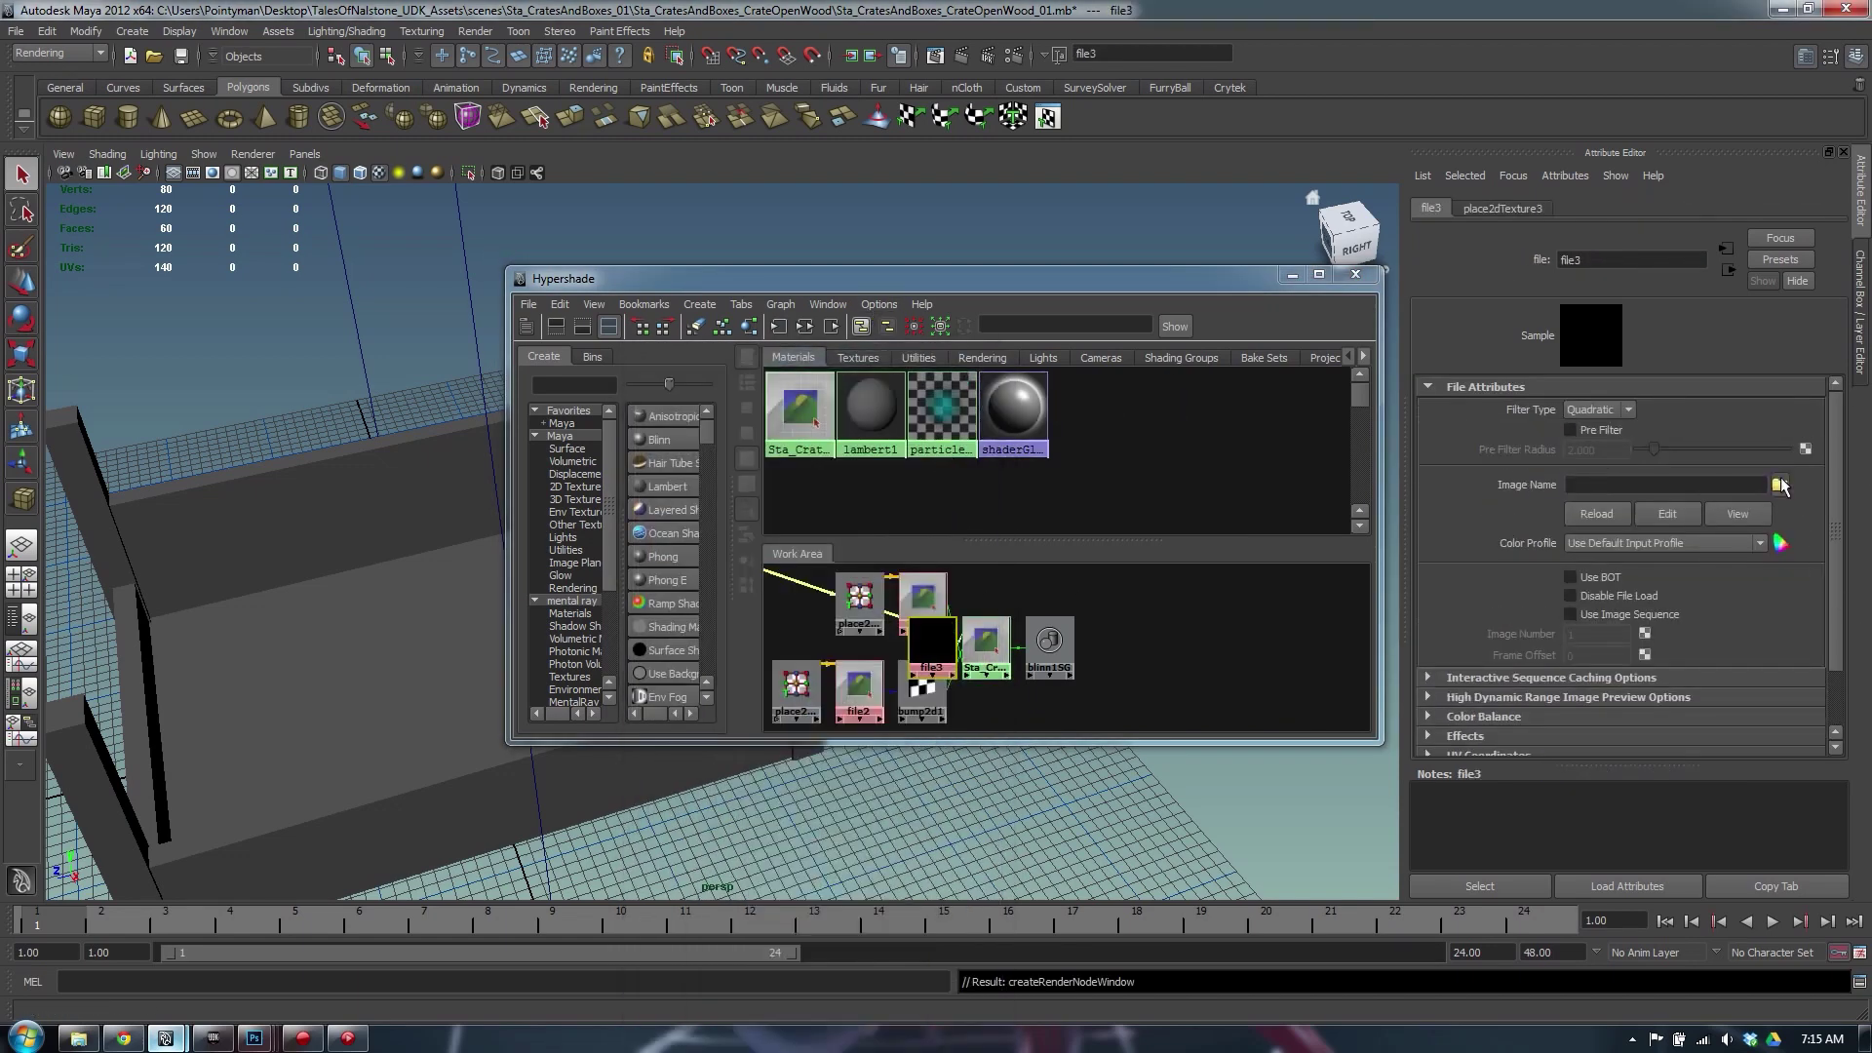
{"action": "left_click", "coordinate": [1779, 484]}
{"action": "double_click", "coordinate": [866, 190]}
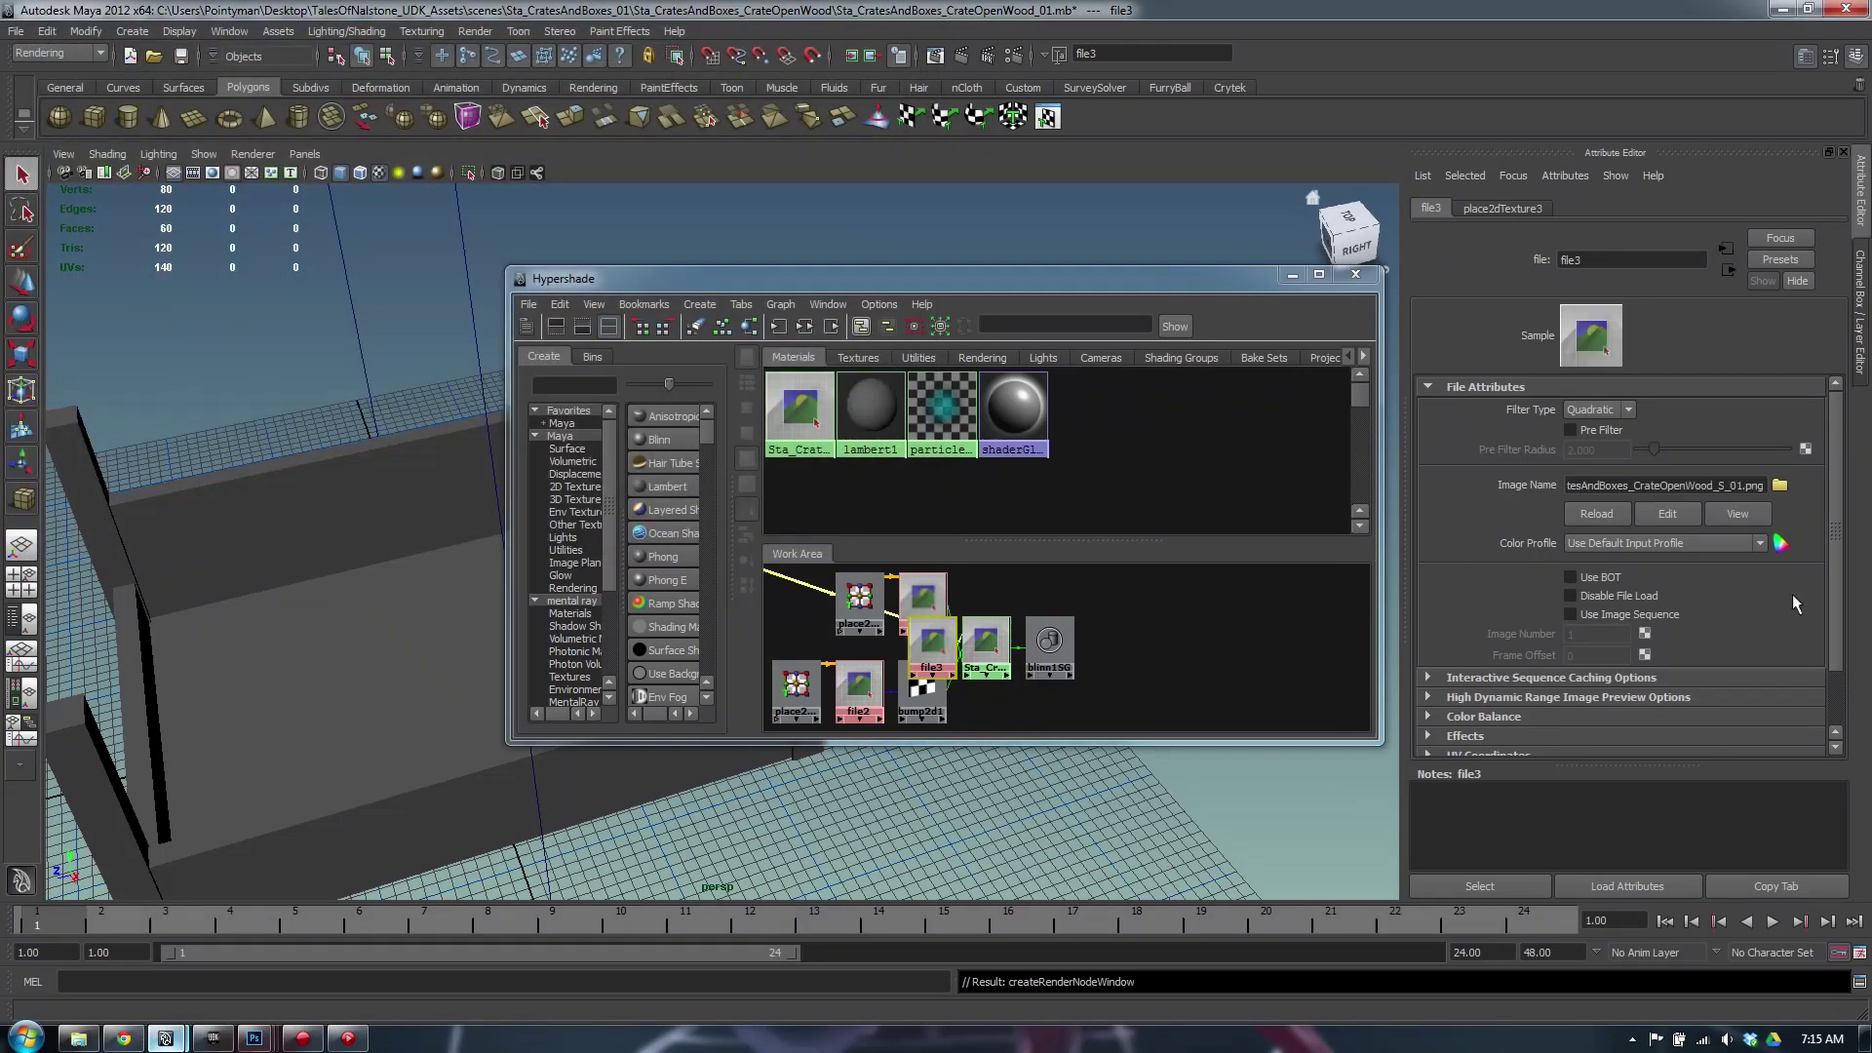
{"action": "left_click", "coordinate": [1726, 270]}
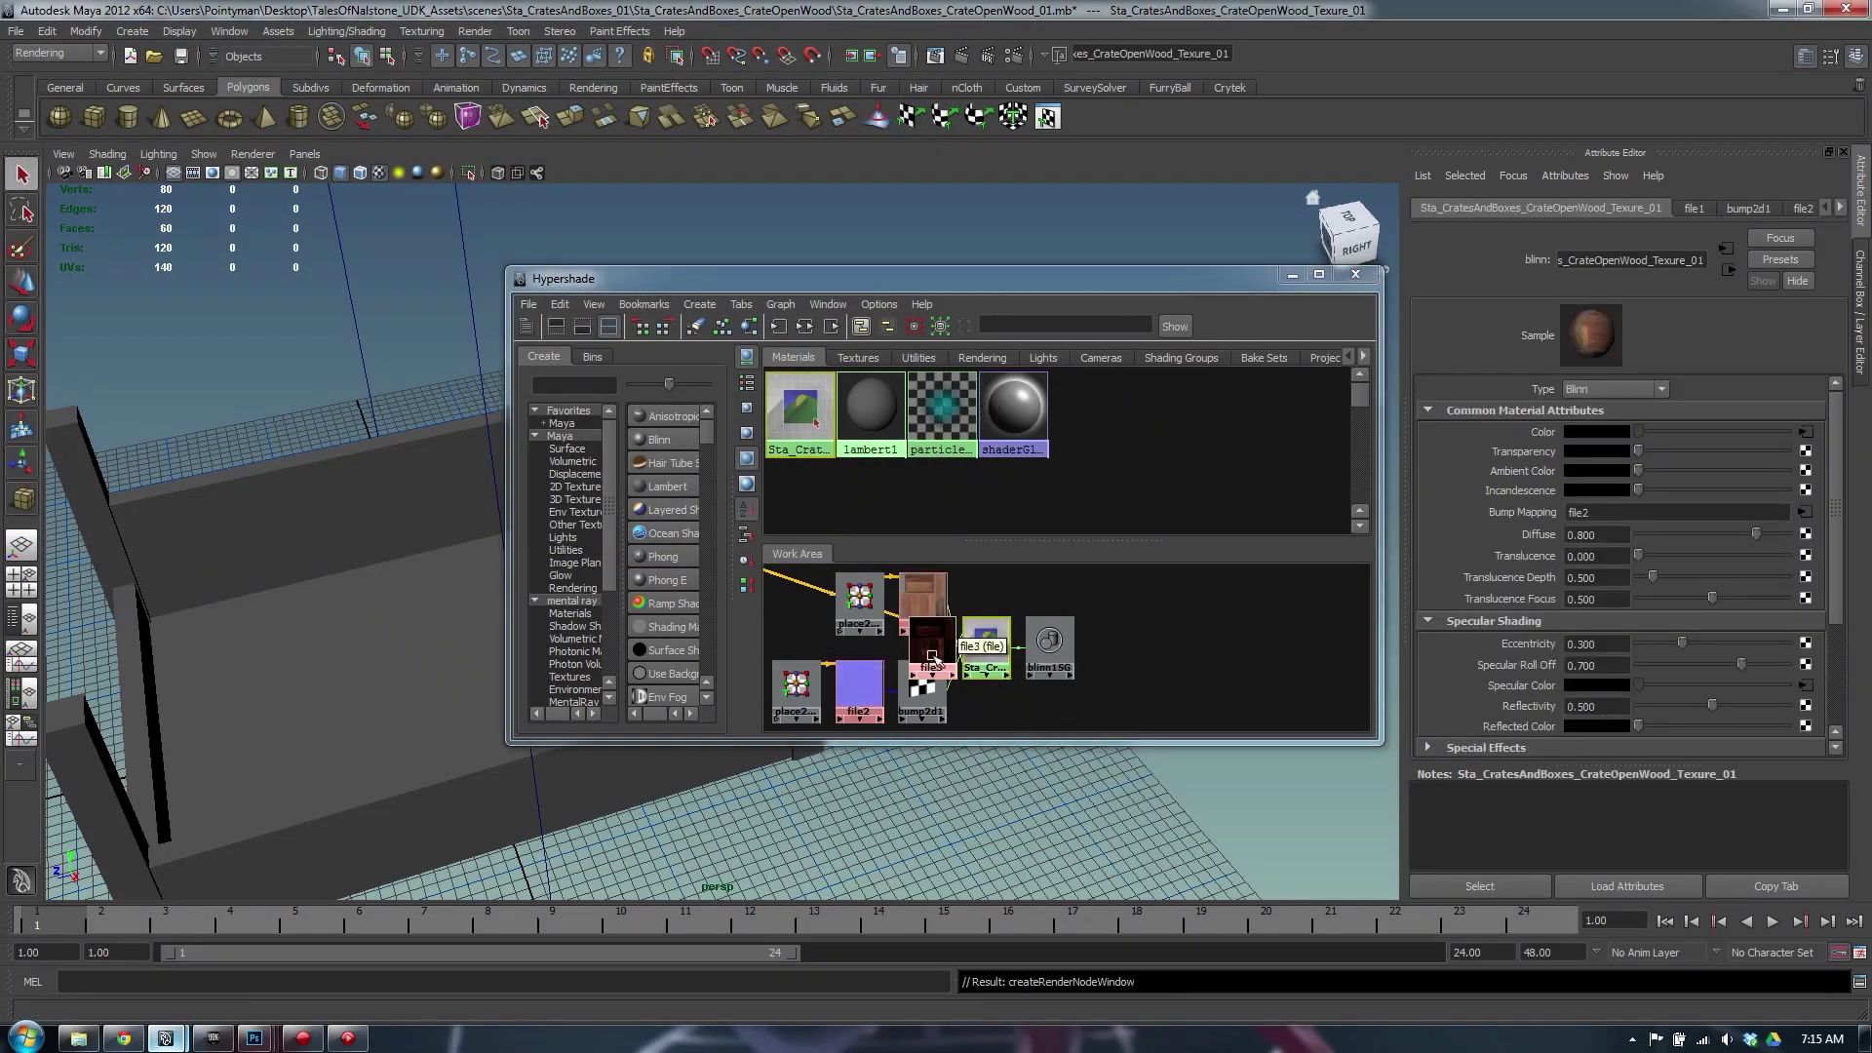
Move the Hypershade clear of the crate and delete the HEIGHTREFERENCE curve
{"action": "left_click_drag", "start_coordinate": [369, 564], "coordinate": [429, 488], "text": "alt"}
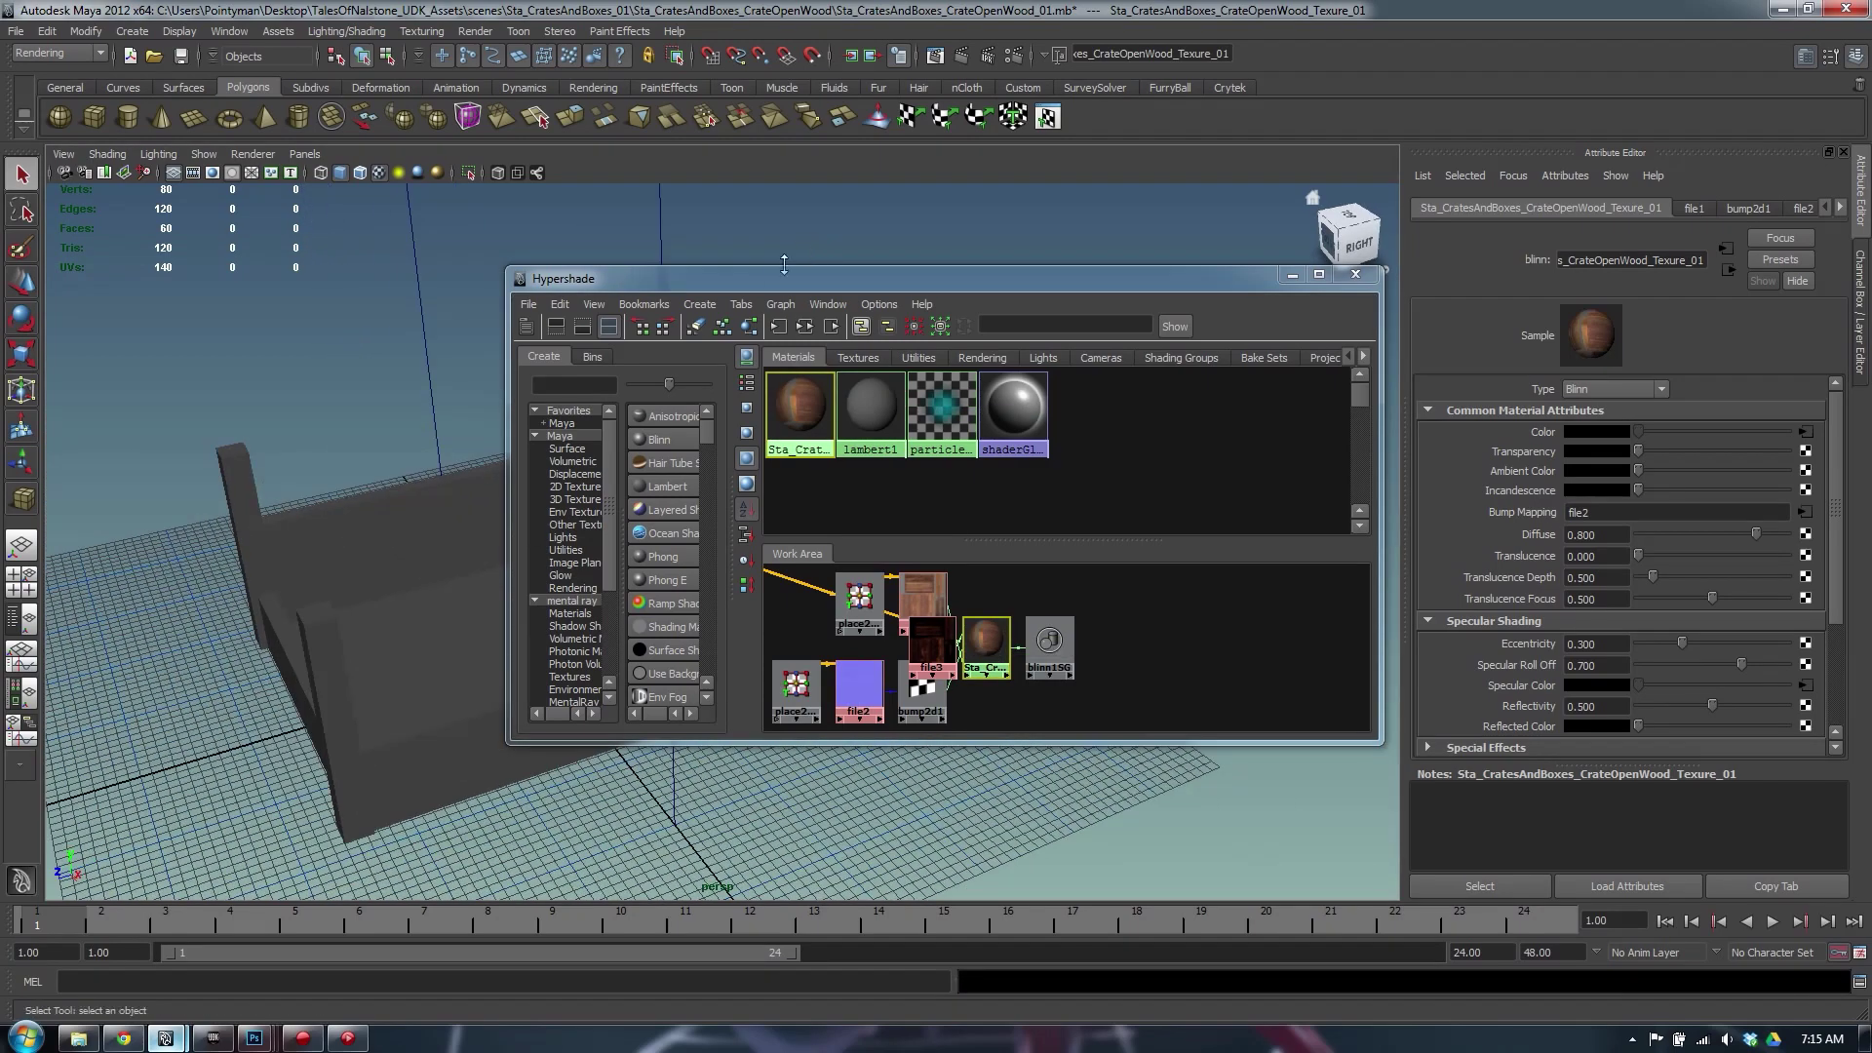
{"action": "left_click_drag", "start_coordinate": [778, 277], "coordinate": [1495, 279]}
{"action": "left_click_drag", "start_coordinate": [710, 445], "coordinate": [576, 495], "text": "alt"}
{"action": "middle_click_drag", "start_coordinate": [576, 495], "coordinate": [606, 398], "text": "alt"}
{"action": "left_click", "coordinate": [890, 243]}
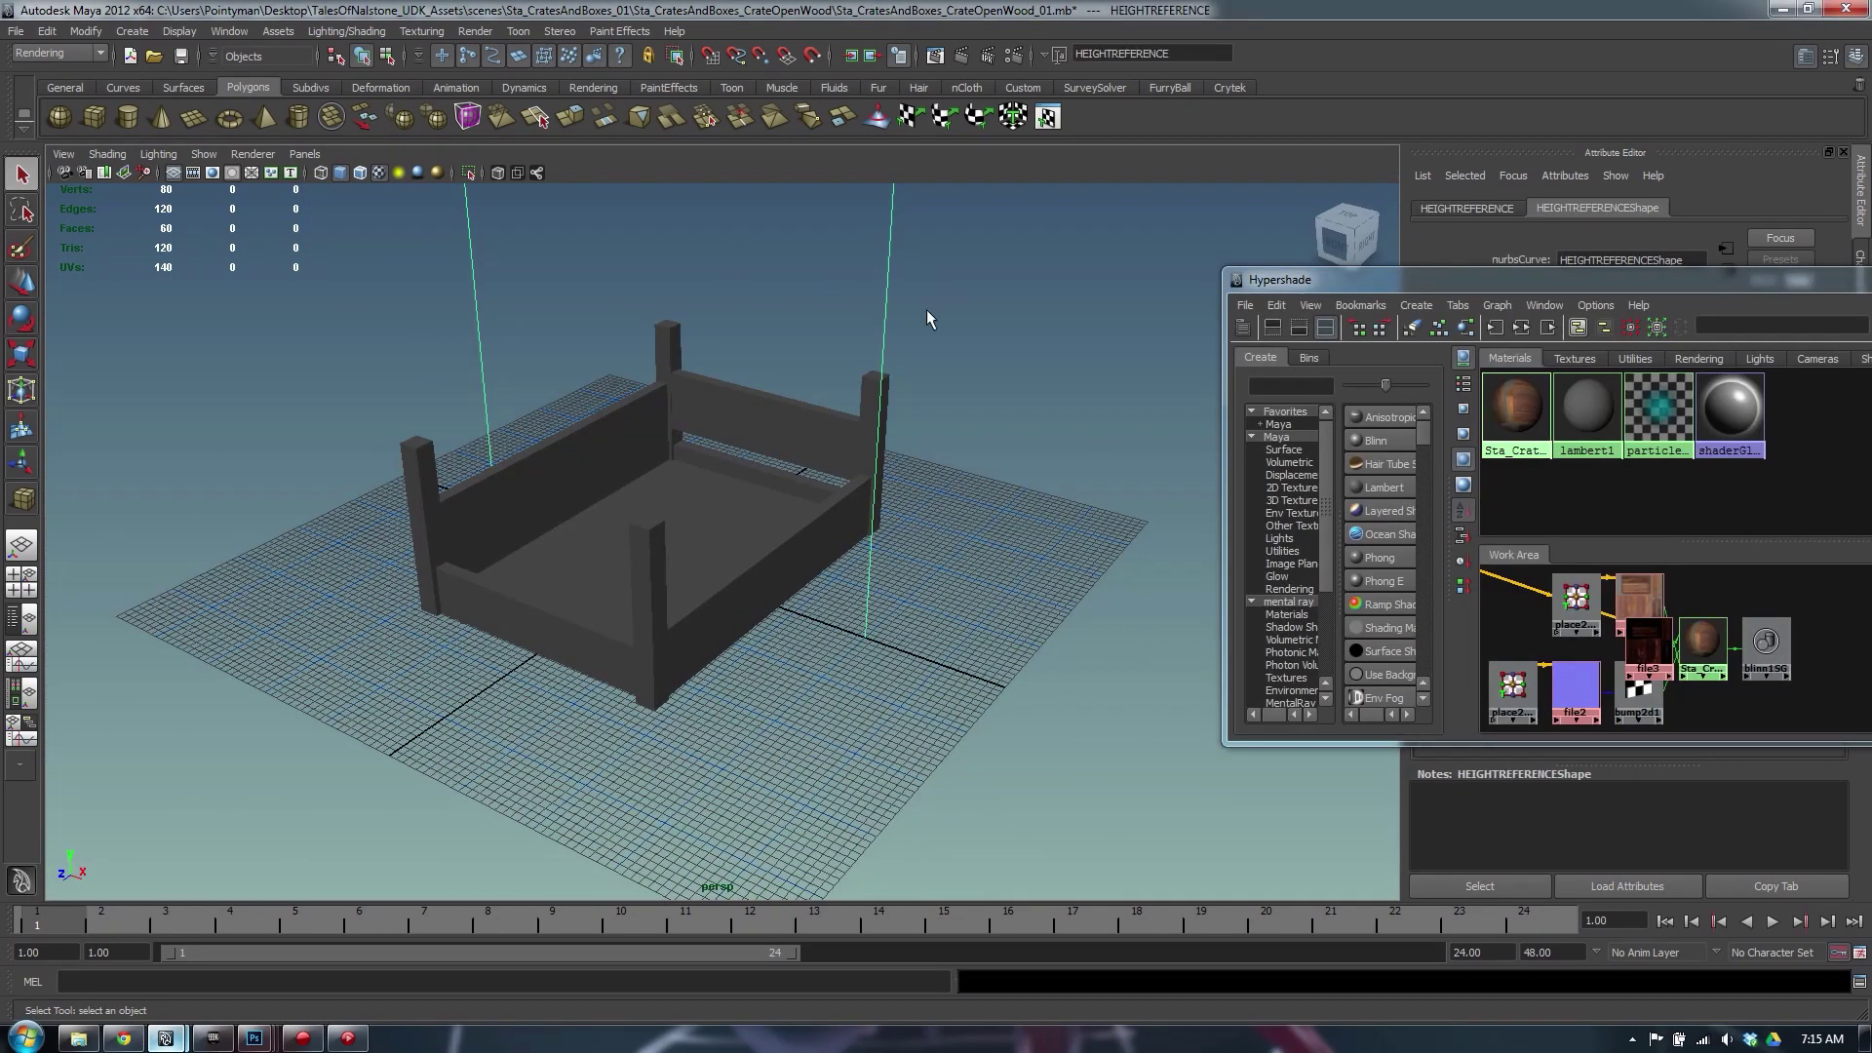
{"action": "key", "text": "Delete"}
Assign the Sta_CratesAndBoxes_CrateOpenWood_Texure_01 Blinn material to all the crate pieces
{"action": "left_click_drag", "start_coordinate": [222, 206], "coordinate": [973, 847]}
{"action": "right_click_drag", "start_coordinate": [1517, 403], "coordinate": [1513, 337]}
{"action": "left_click", "coordinate": [1042, 303]}
{"action": "left_click_drag", "start_coordinate": [624, 448], "coordinate": [788, 453], "text": "alt"}
{"action": "right_click_drag", "start_coordinate": [788, 452], "coordinate": [915, 472], "text": "alt"}
{"action": "left_click_drag", "start_coordinate": [916, 472], "coordinate": [949, 474], "text": "alt"}
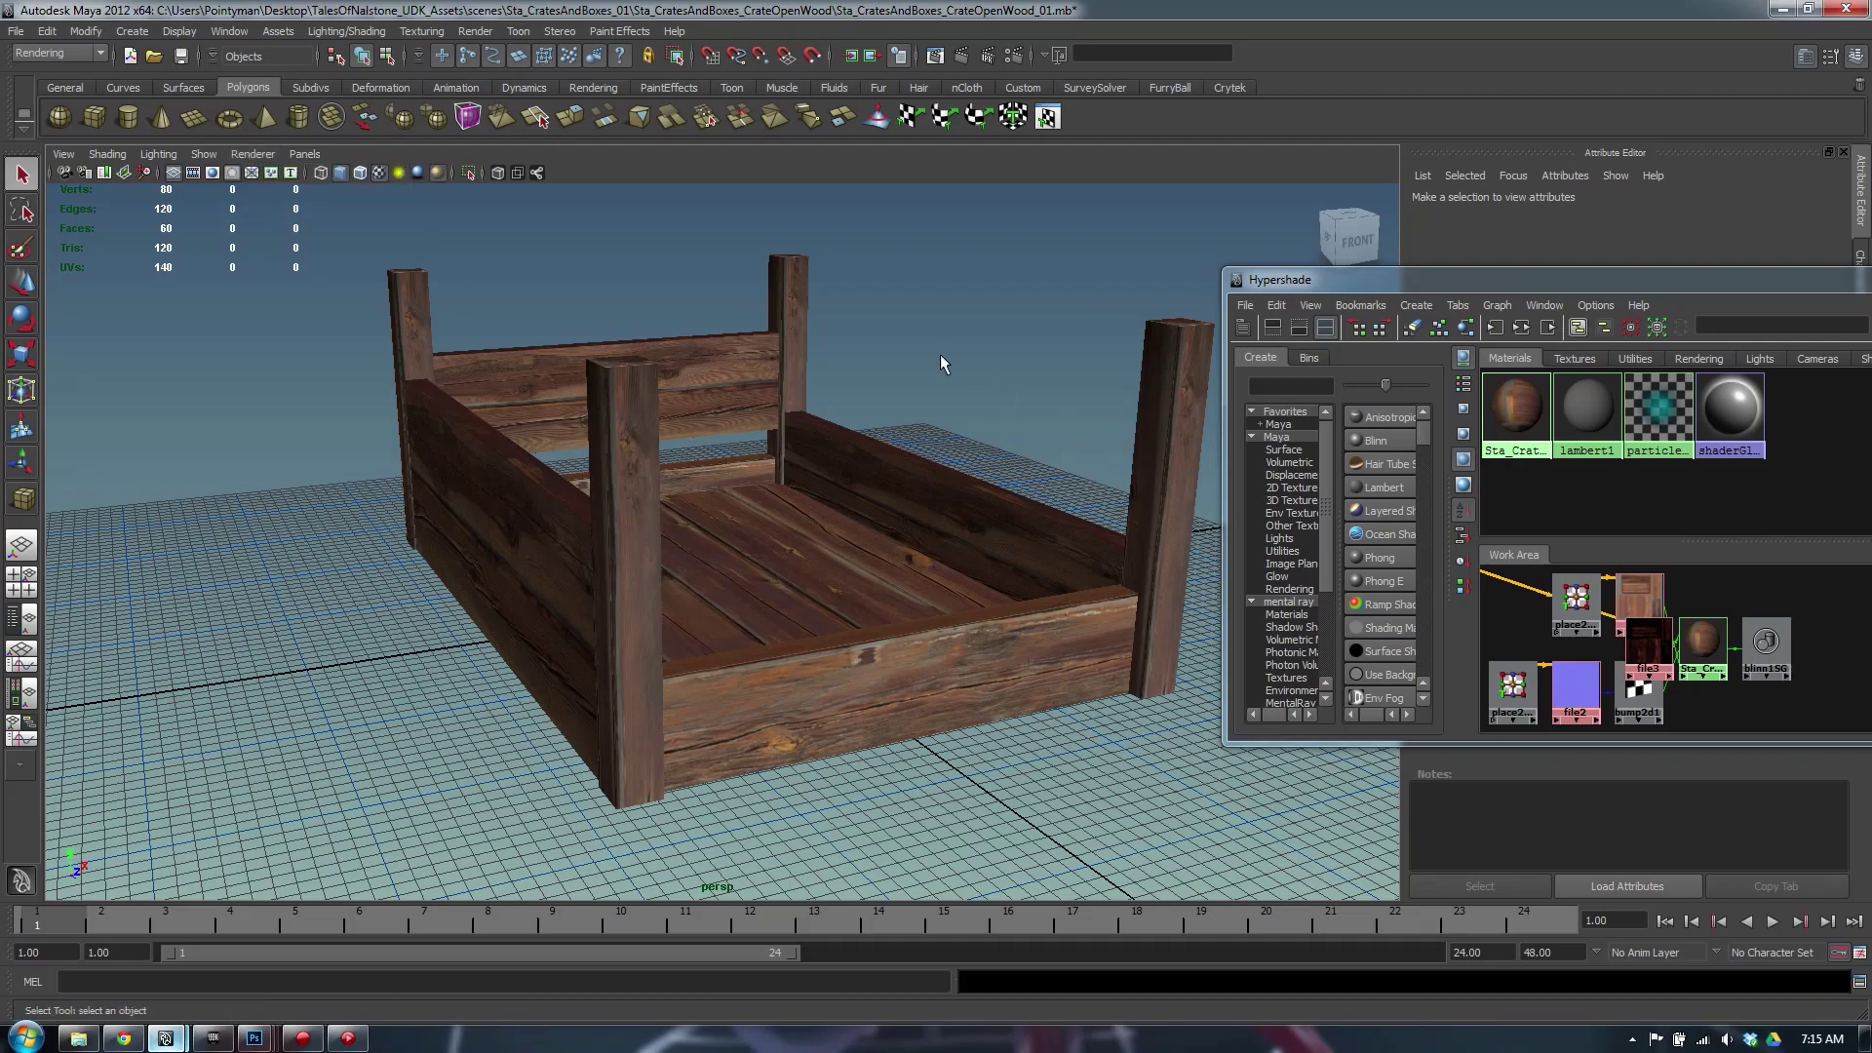
Display the textured crate in High Quality viewport rendering and put the Hypershade away
{"action": "left_click_drag", "start_coordinate": [927, 435], "coordinate": [531, 458], "text": "alt"}
{"action": "left_click_drag", "start_coordinate": [1292, 279], "coordinate": [1053, 280]}
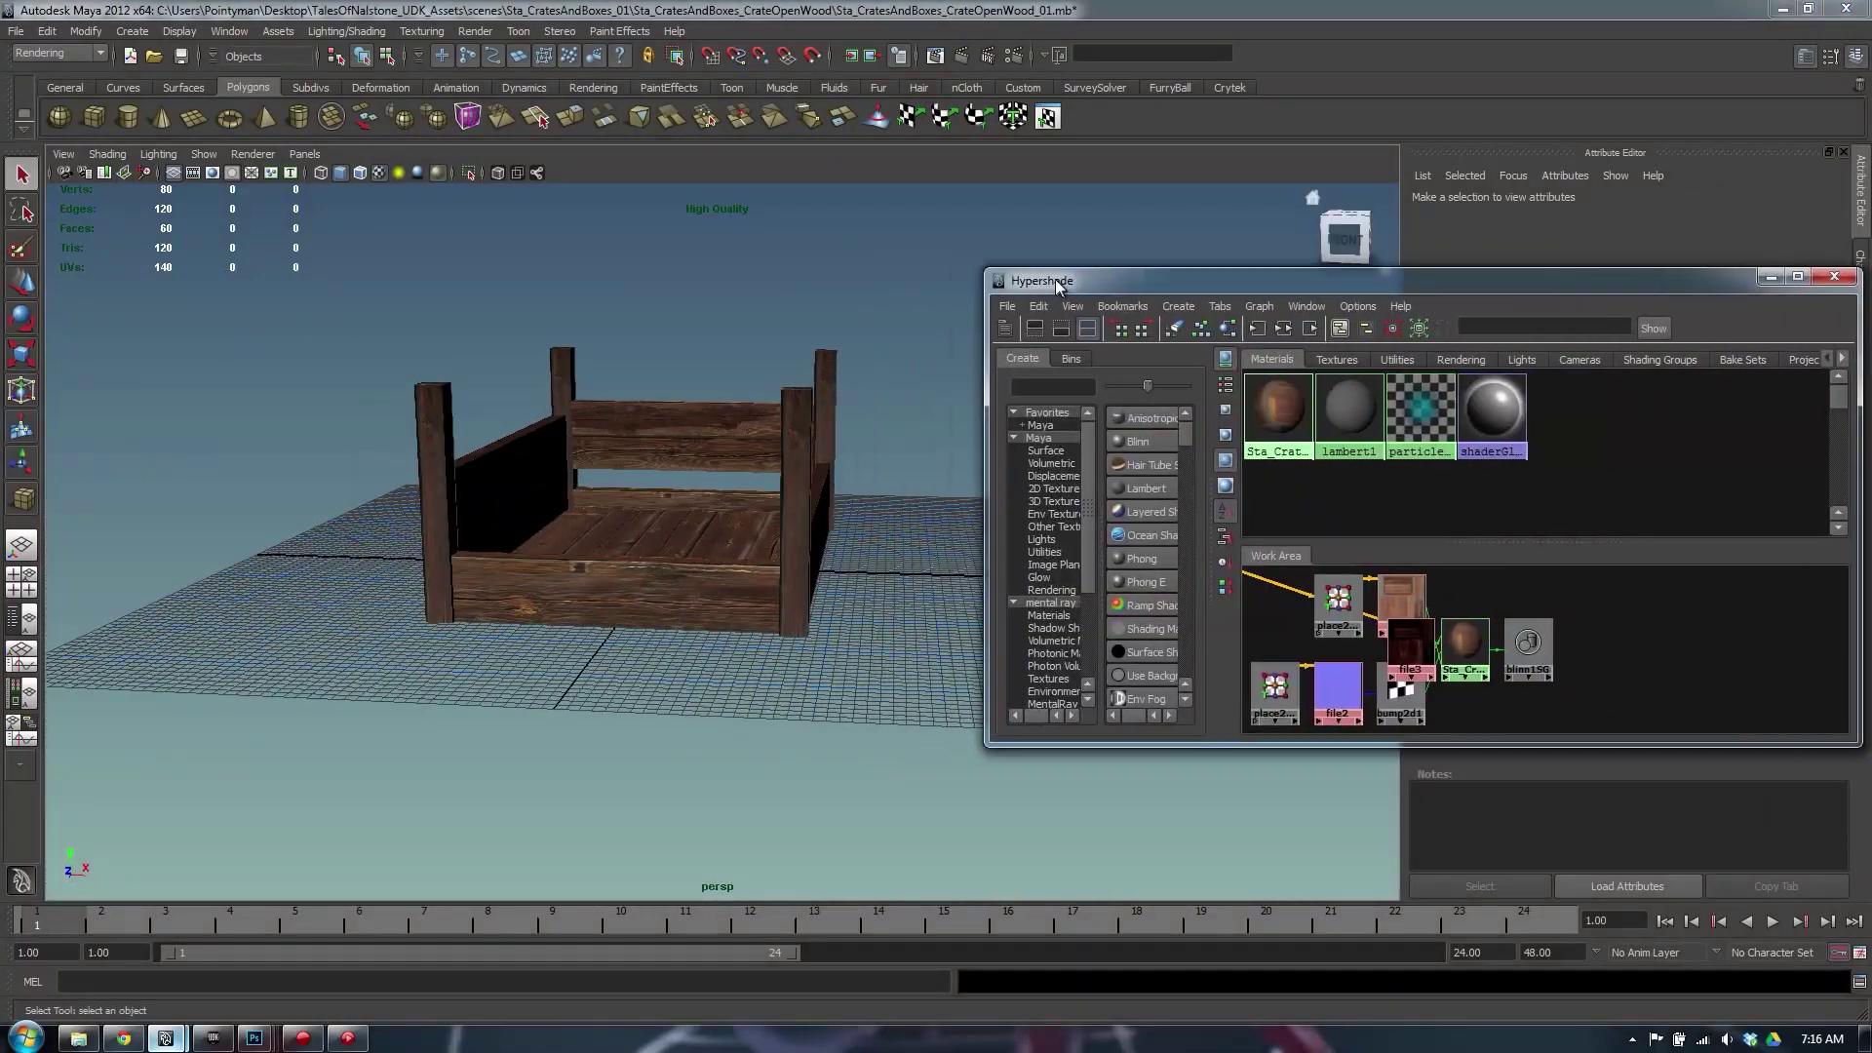
{"action": "double_click", "coordinate": [996, 281]}
{"action": "left_click_drag", "start_coordinate": [839, 430], "coordinate": [765, 539], "text": "alt"}
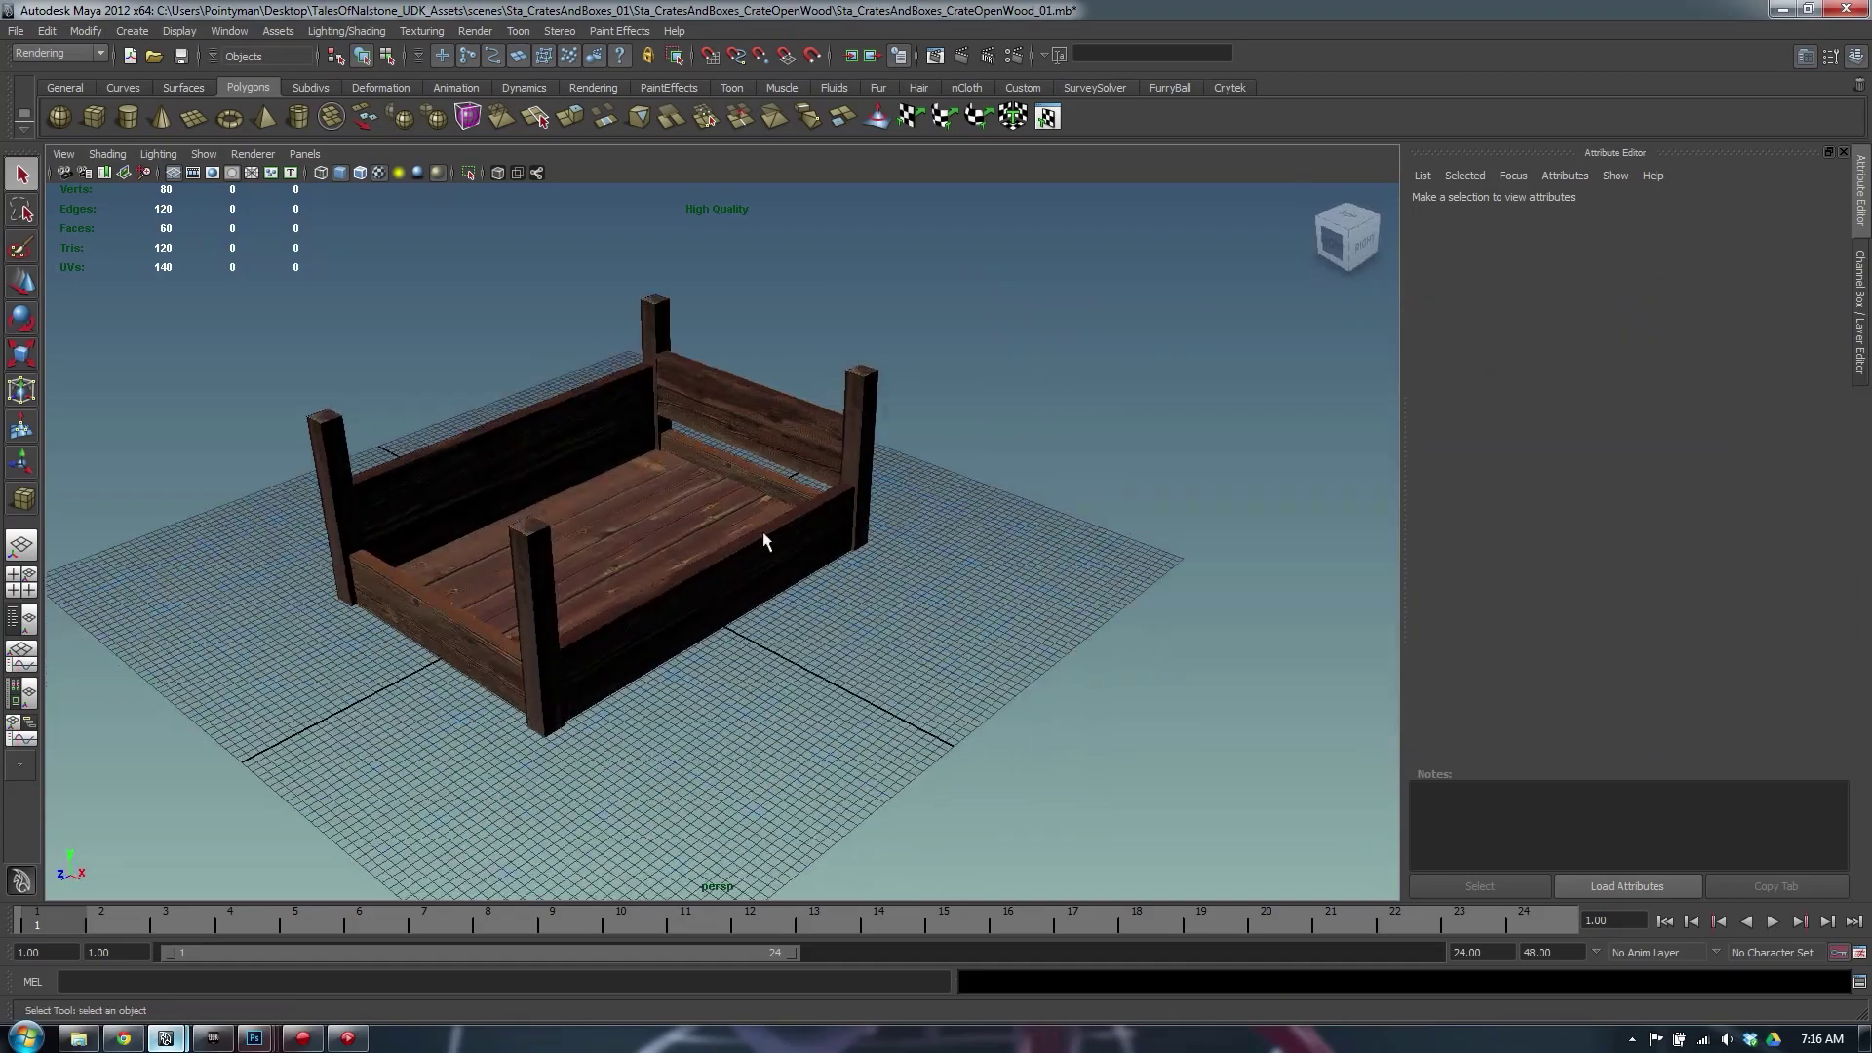
{"action": "left_click", "coordinate": [764, 539]}
Duplicate the upper end board and move the copy to the opposite end of the crate
{"action": "left_click", "coordinate": [747, 442]}
{"action": "middle_click_drag", "start_coordinate": [747, 442], "coordinate": [873, 429], "text": "alt"}
{"action": "left_click_drag", "start_coordinate": [874, 429], "coordinate": [774, 480], "text": "alt"}
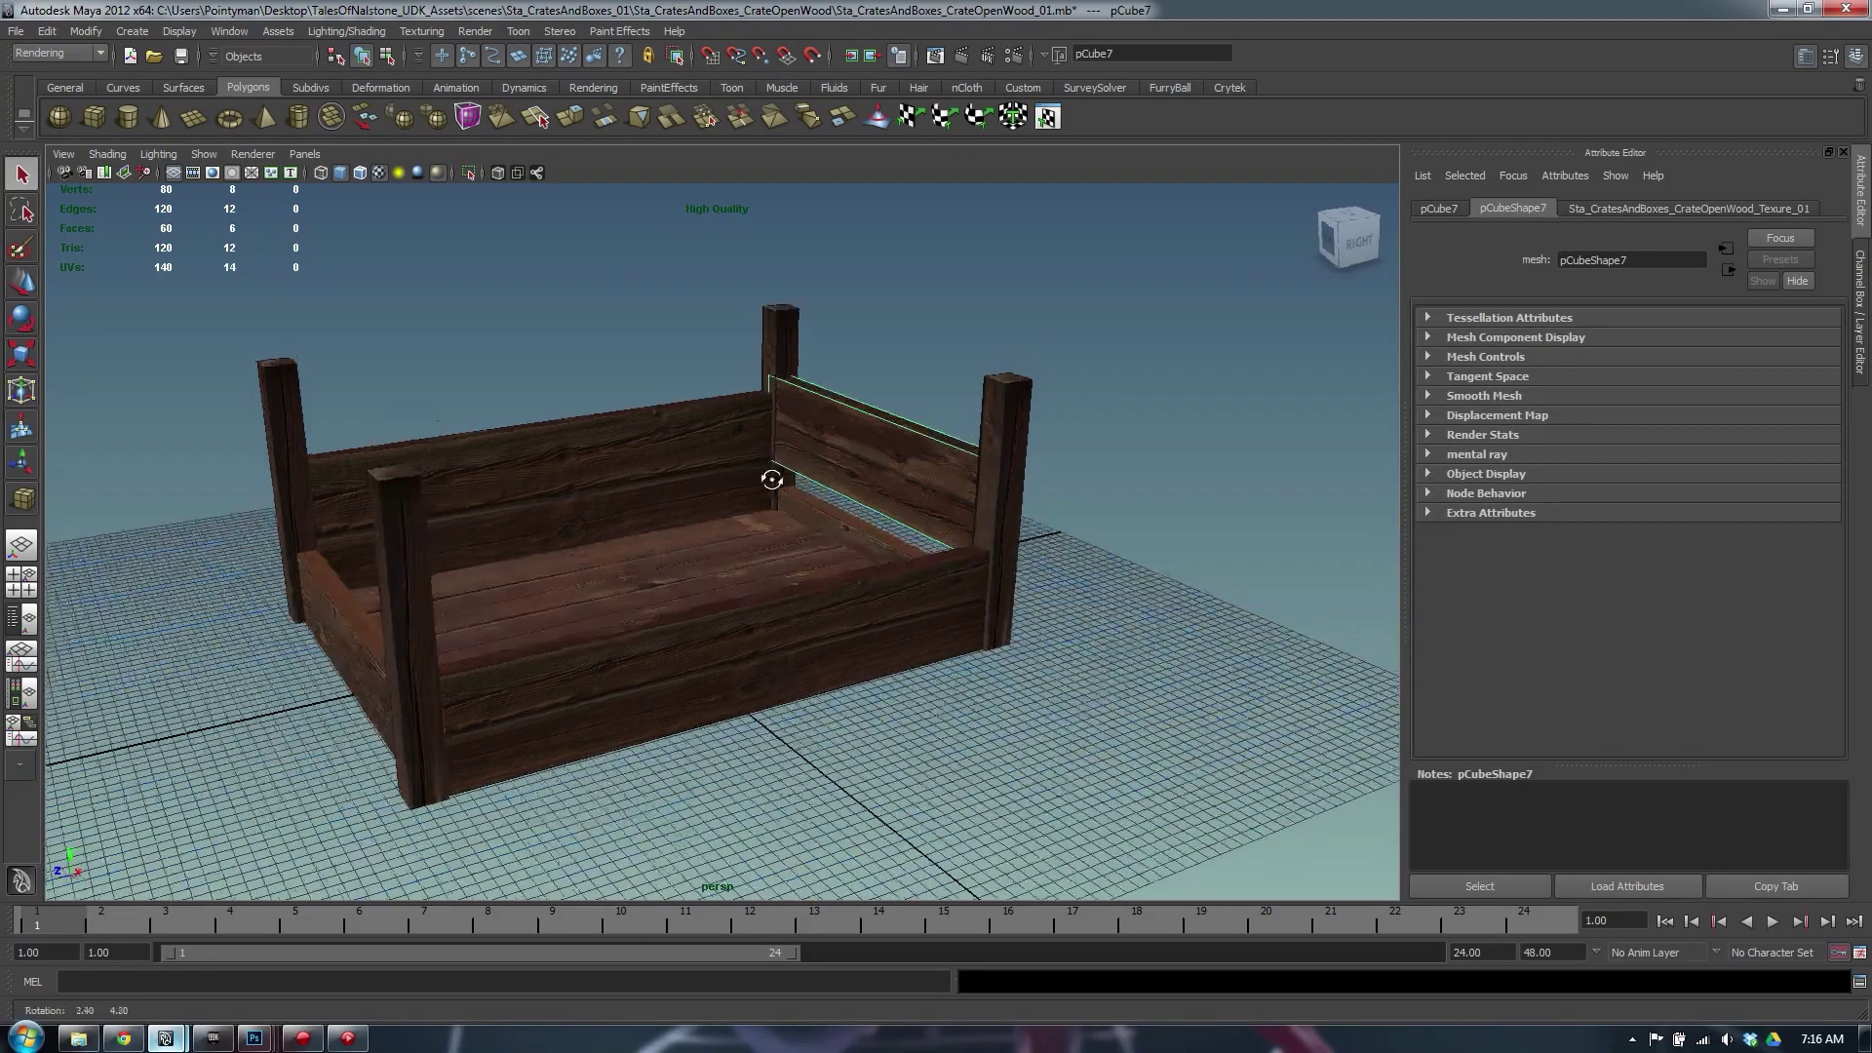
{"action": "key", "text": "ctrl+d"}
{"action": "key", "text": "w"}
{"action": "left_click_drag", "start_coordinate": [919, 483], "coordinate": [423, 550]}
{"action": "middle_click_drag", "start_coordinate": [426, 551], "coordinate": [730, 549], "text": "alt"}
{"action": "scroll", "coordinate": [730, 549], "scroll_direction": "up", "scroll_amount": 4}
{"action": "left_click_drag", "start_coordinate": [731, 551], "coordinate": [684, 347], "text": "alt"}
{"action": "key", "text": "r"}
{"action": "key", "text": "w"}
{"action": "left_click_drag", "start_coordinate": [872, 370], "coordinate": [772, 450], "text": "alt"}
Delete three of the crate's corner posts, keeping one post at the end with the duplicated upper board
{"action": "left_click", "coordinate": [696, 673]}
{"action": "scroll", "coordinate": [815, 606], "scroll_direction": "down", "scroll_amount": 6}
{"action": "left_click_drag", "start_coordinate": [815, 606], "coordinate": [825, 682], "text": "alt"}
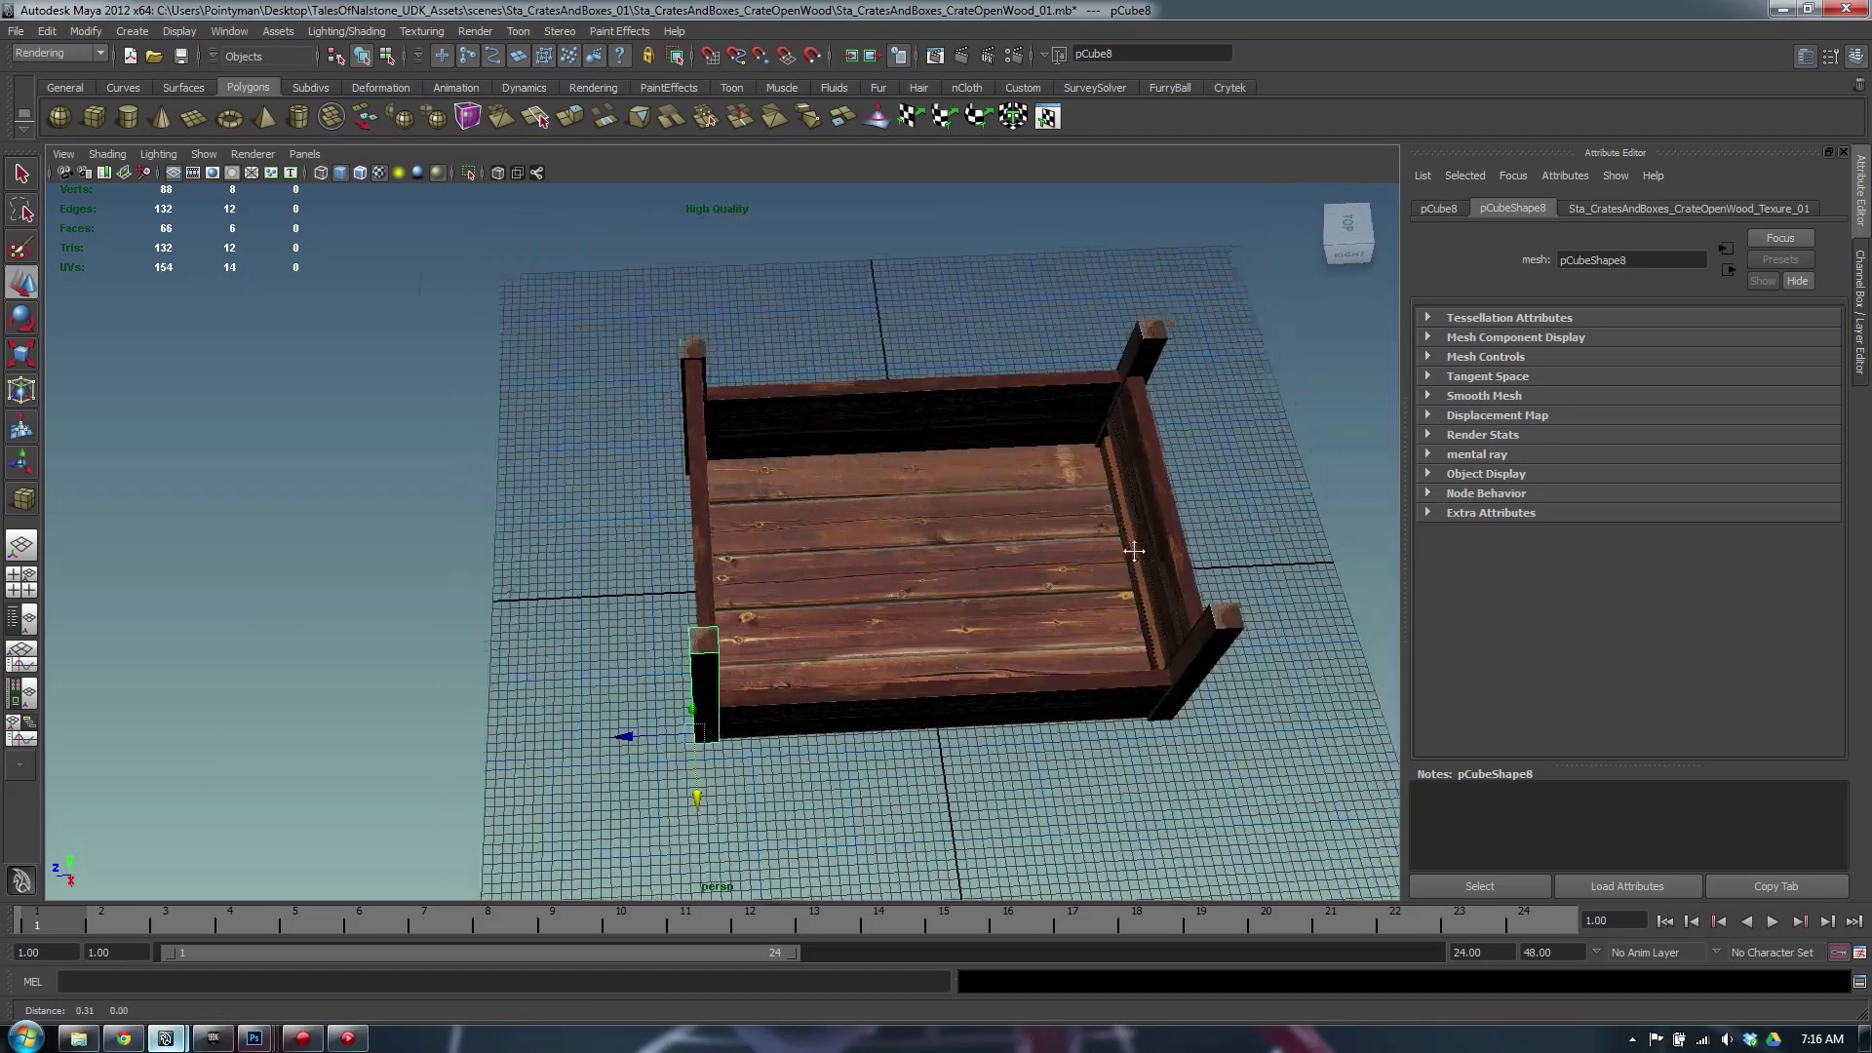
{"action": "middle_click_drag", "start_coordinate": [1272, 644], "coordinate": [1125, 634], "text": "alt"}
{"action": "left_click", "coordinate": [1027, 332], "text": "shift"}
{"action": "key", "text": "Delete"}
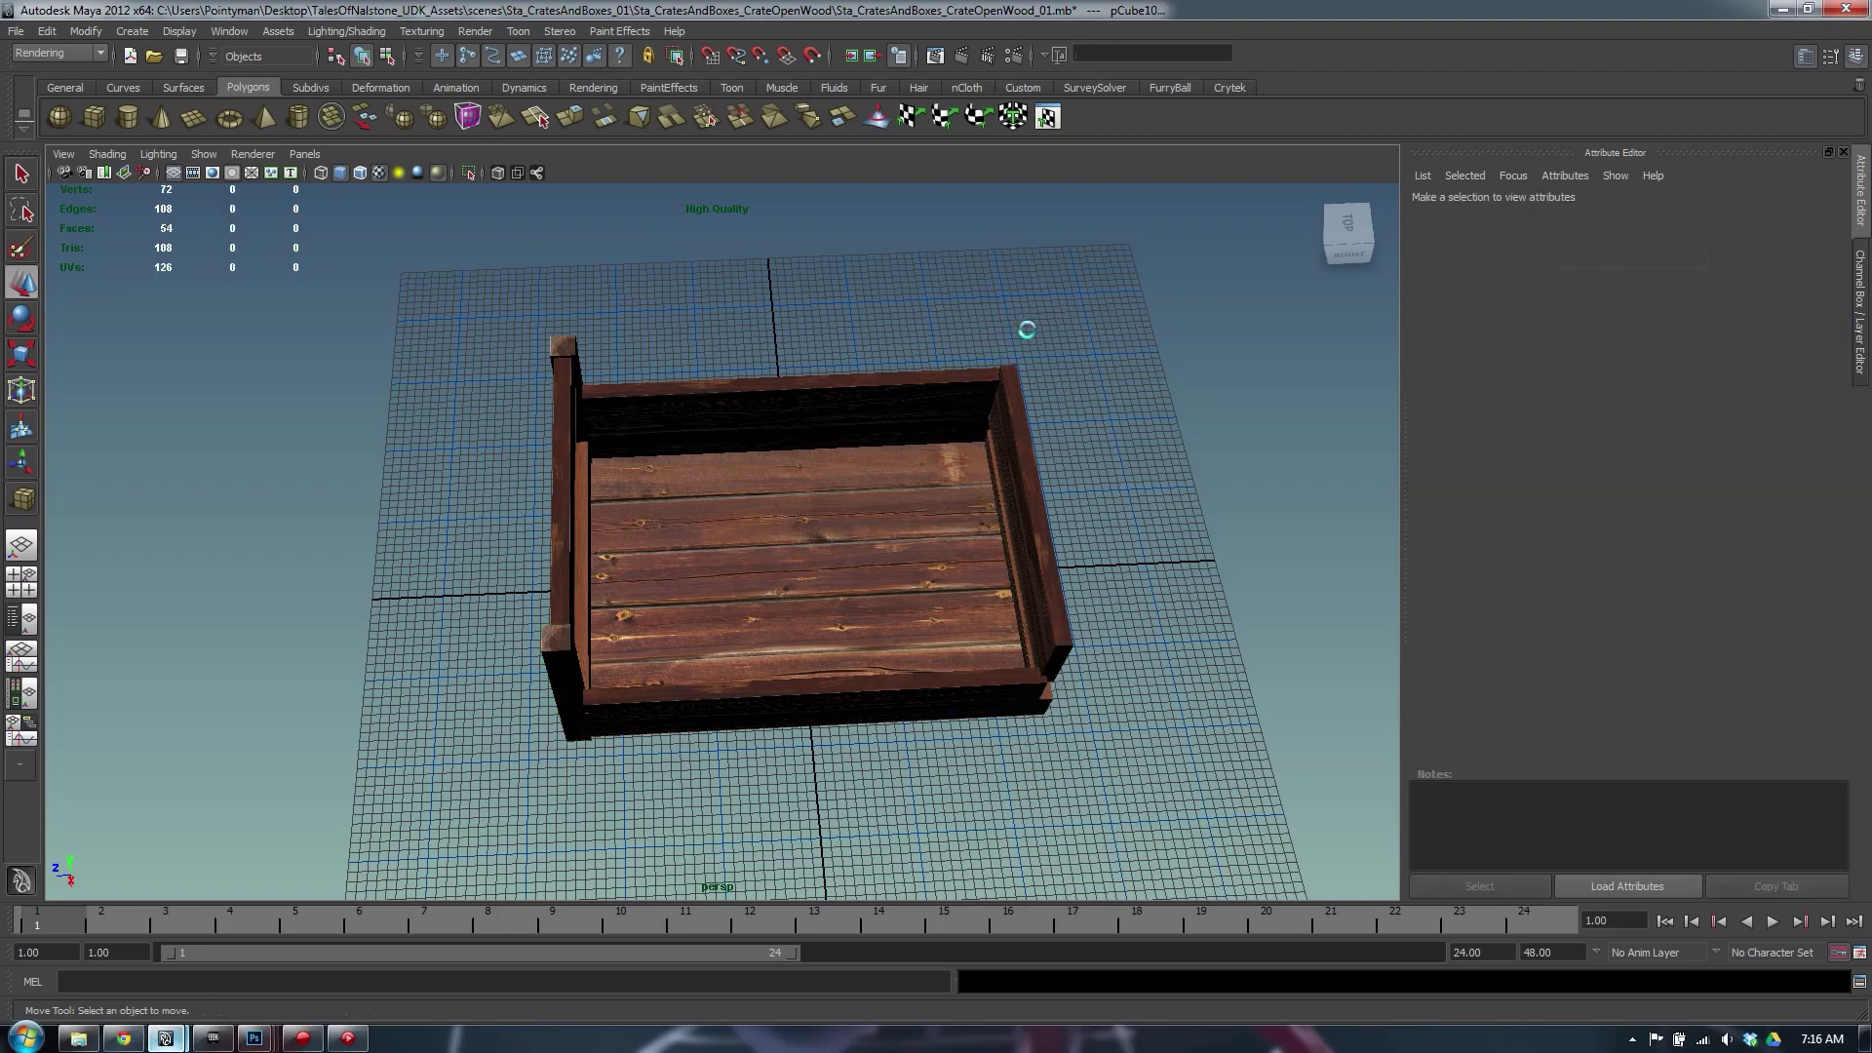
{"action": "left_click", "coordinate": [567, 663]}
{"action": "left_click_drag", "start_coordinate": [567, 663], "coordinate": [716, 575], "text": "alt"}
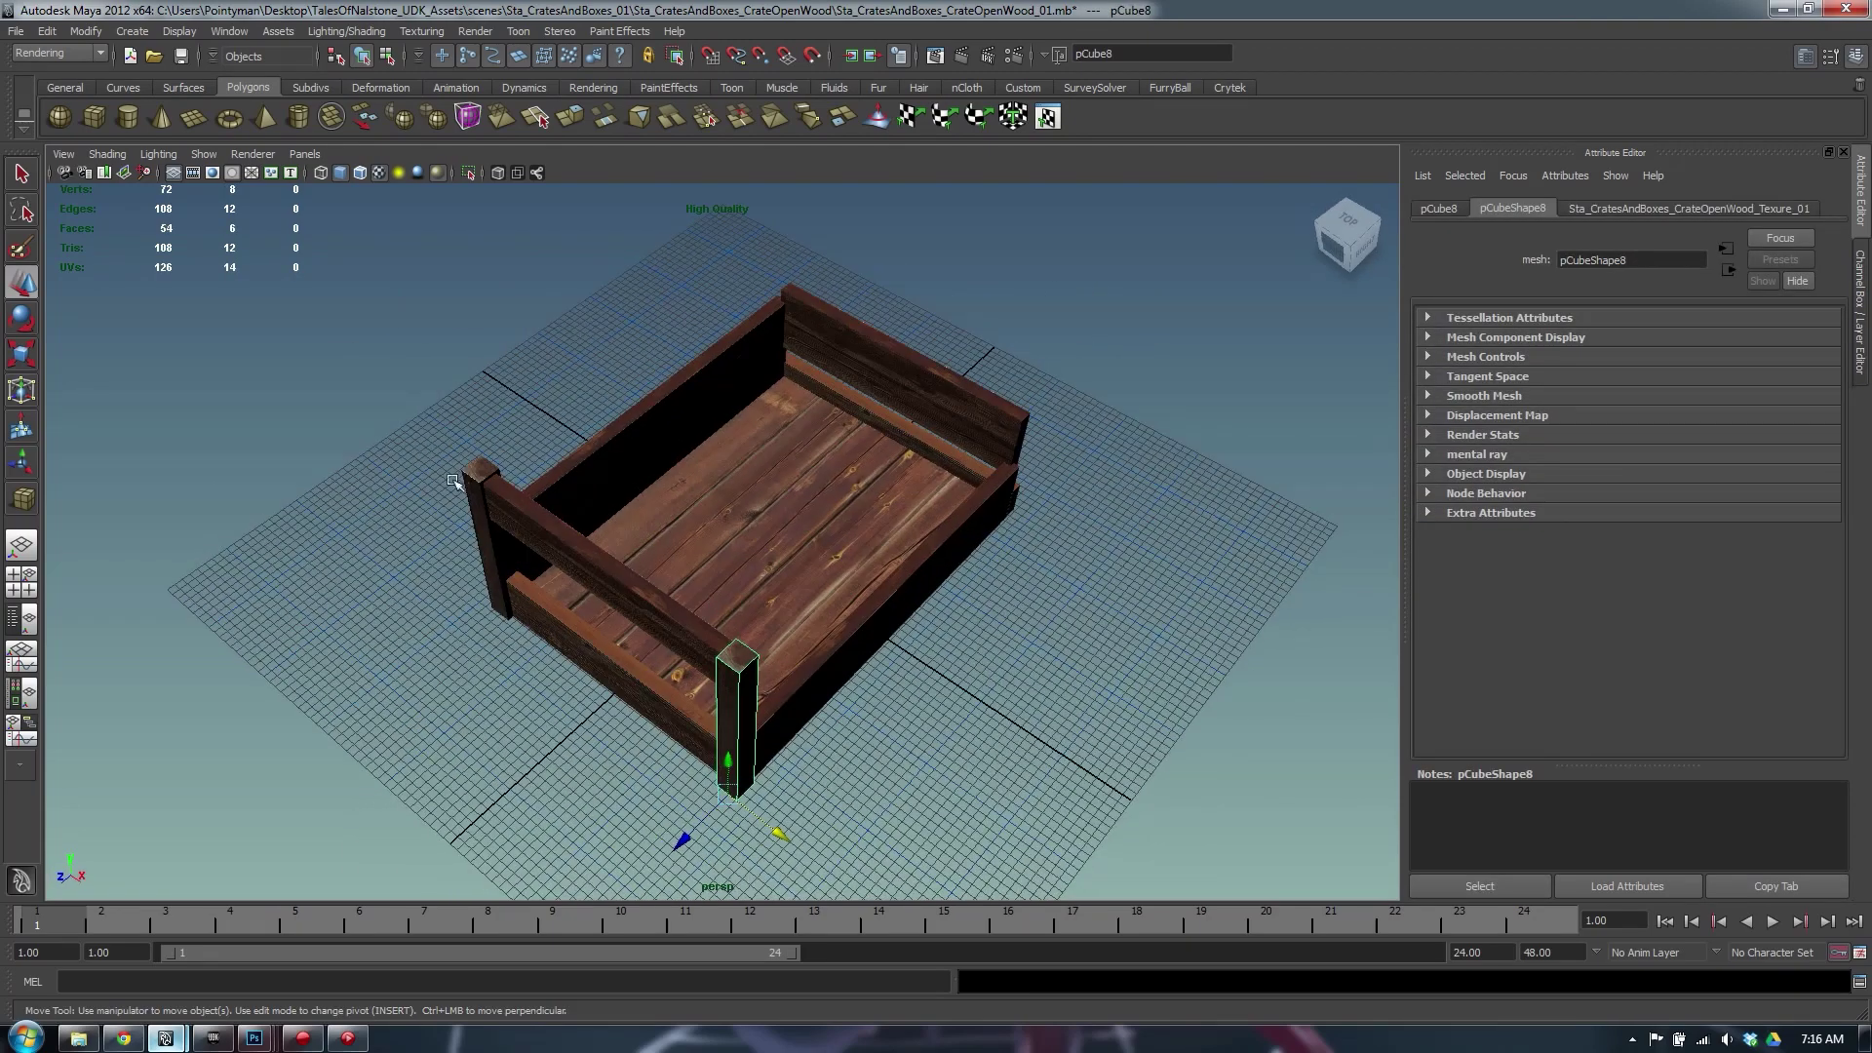
{"action": "left_click", "coordinate": [566, 862]}
{"action": "key", "text": "Delete"}
Duplicate the remaining corner post and align the copy with the other corner of the same end
{"action": "left_click", "coordinate": [459, 541]}
{"action": "key", "text": "ctrl+d"}
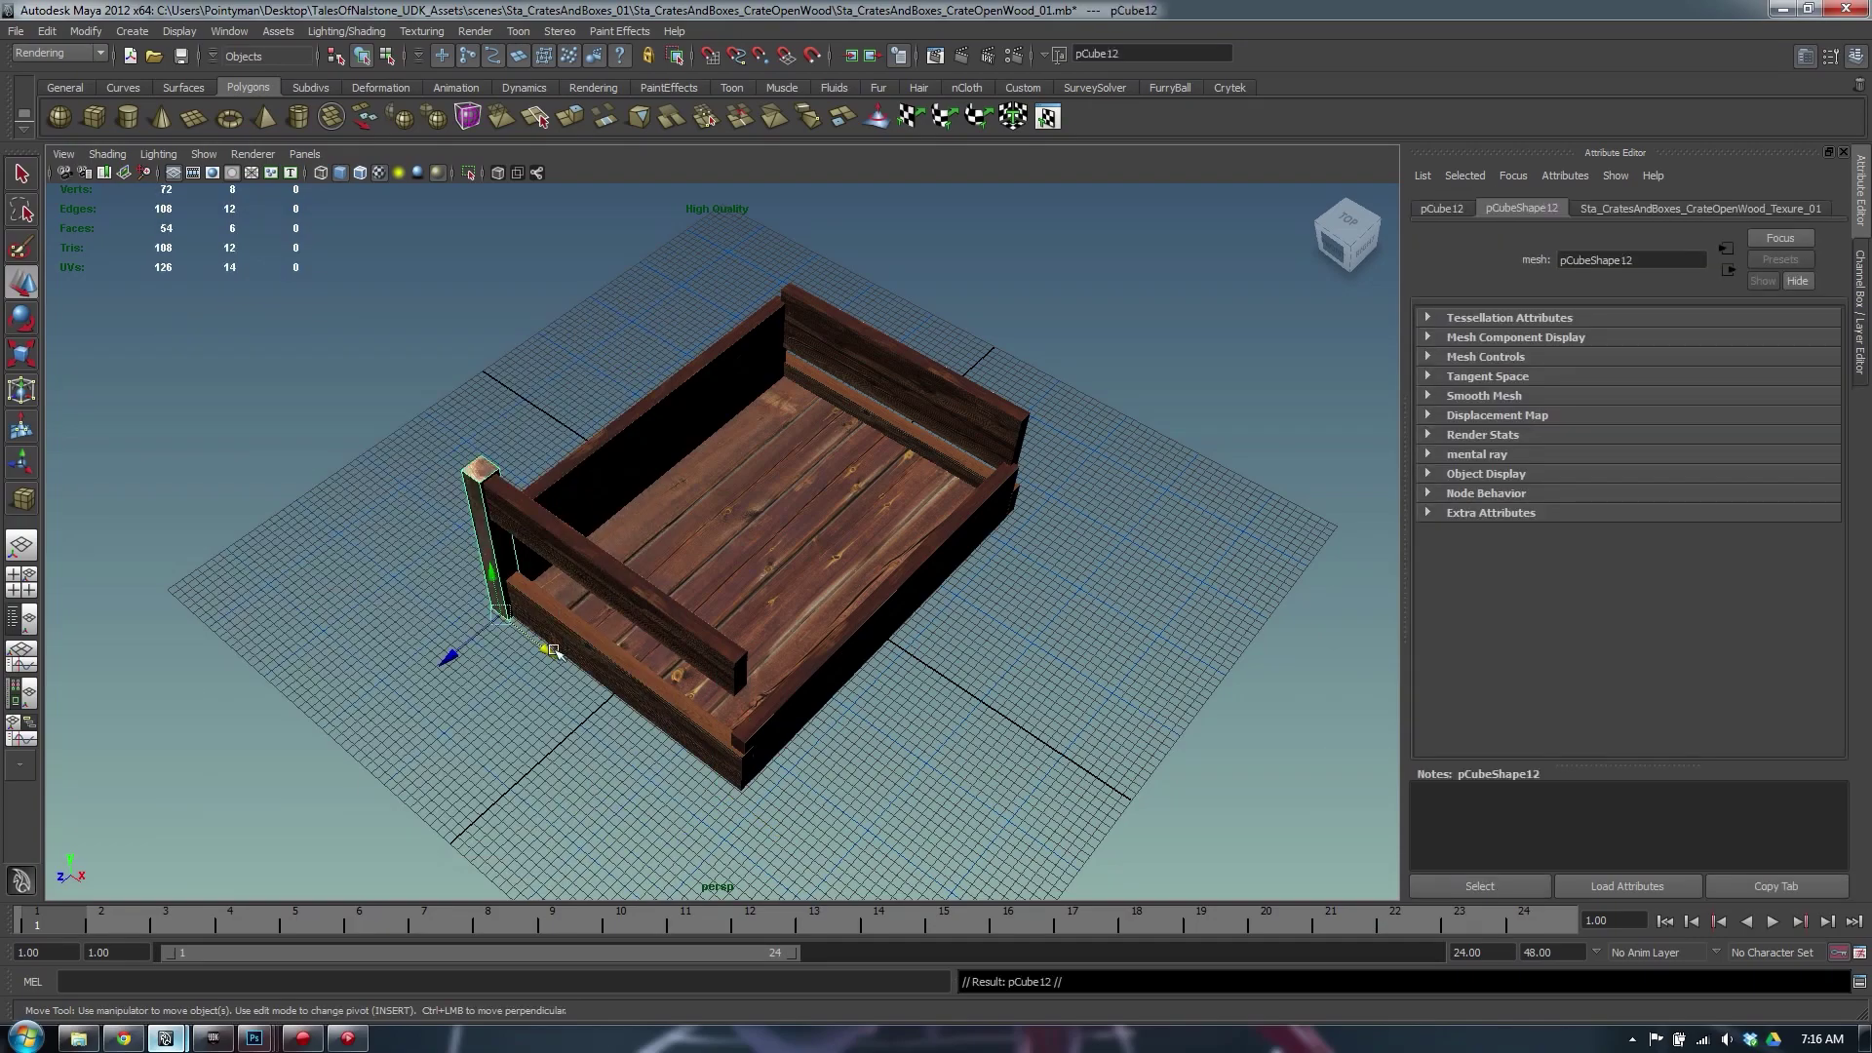
{"action": "left_click_drag", "start_coordinate": [551, 651], "coordinate": [814, 781]}
{"action": "key", "text": "f"}
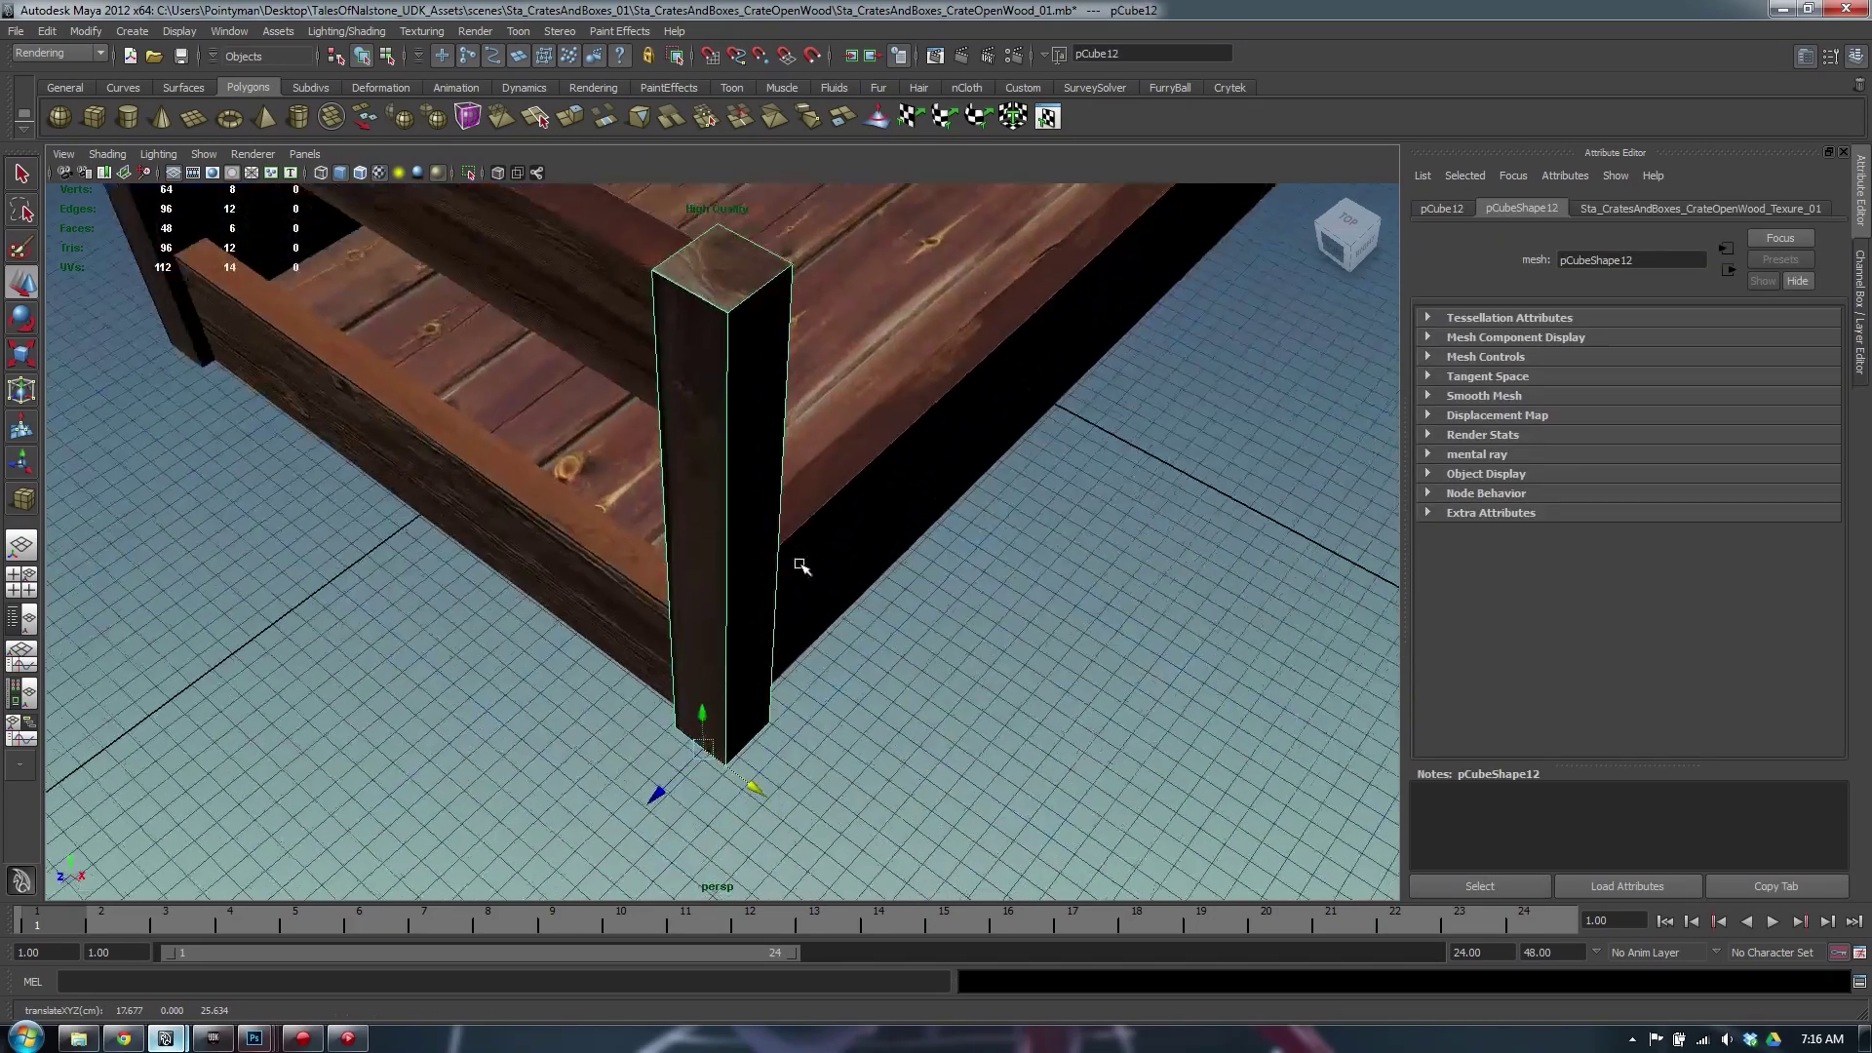
{"action": "left_click_drag", "start_coordinate": [794, 564], "coordinate": [873, 673], "text": "alt"}
{"action": "scroll", "coordinate": [723, 572], "scroll_direction": "down", "scroll_amount": 3}
{"action": "left_click_drag", "start_coordinate": [723, 572], "coordinate": [908, 494], "text": "alt"}
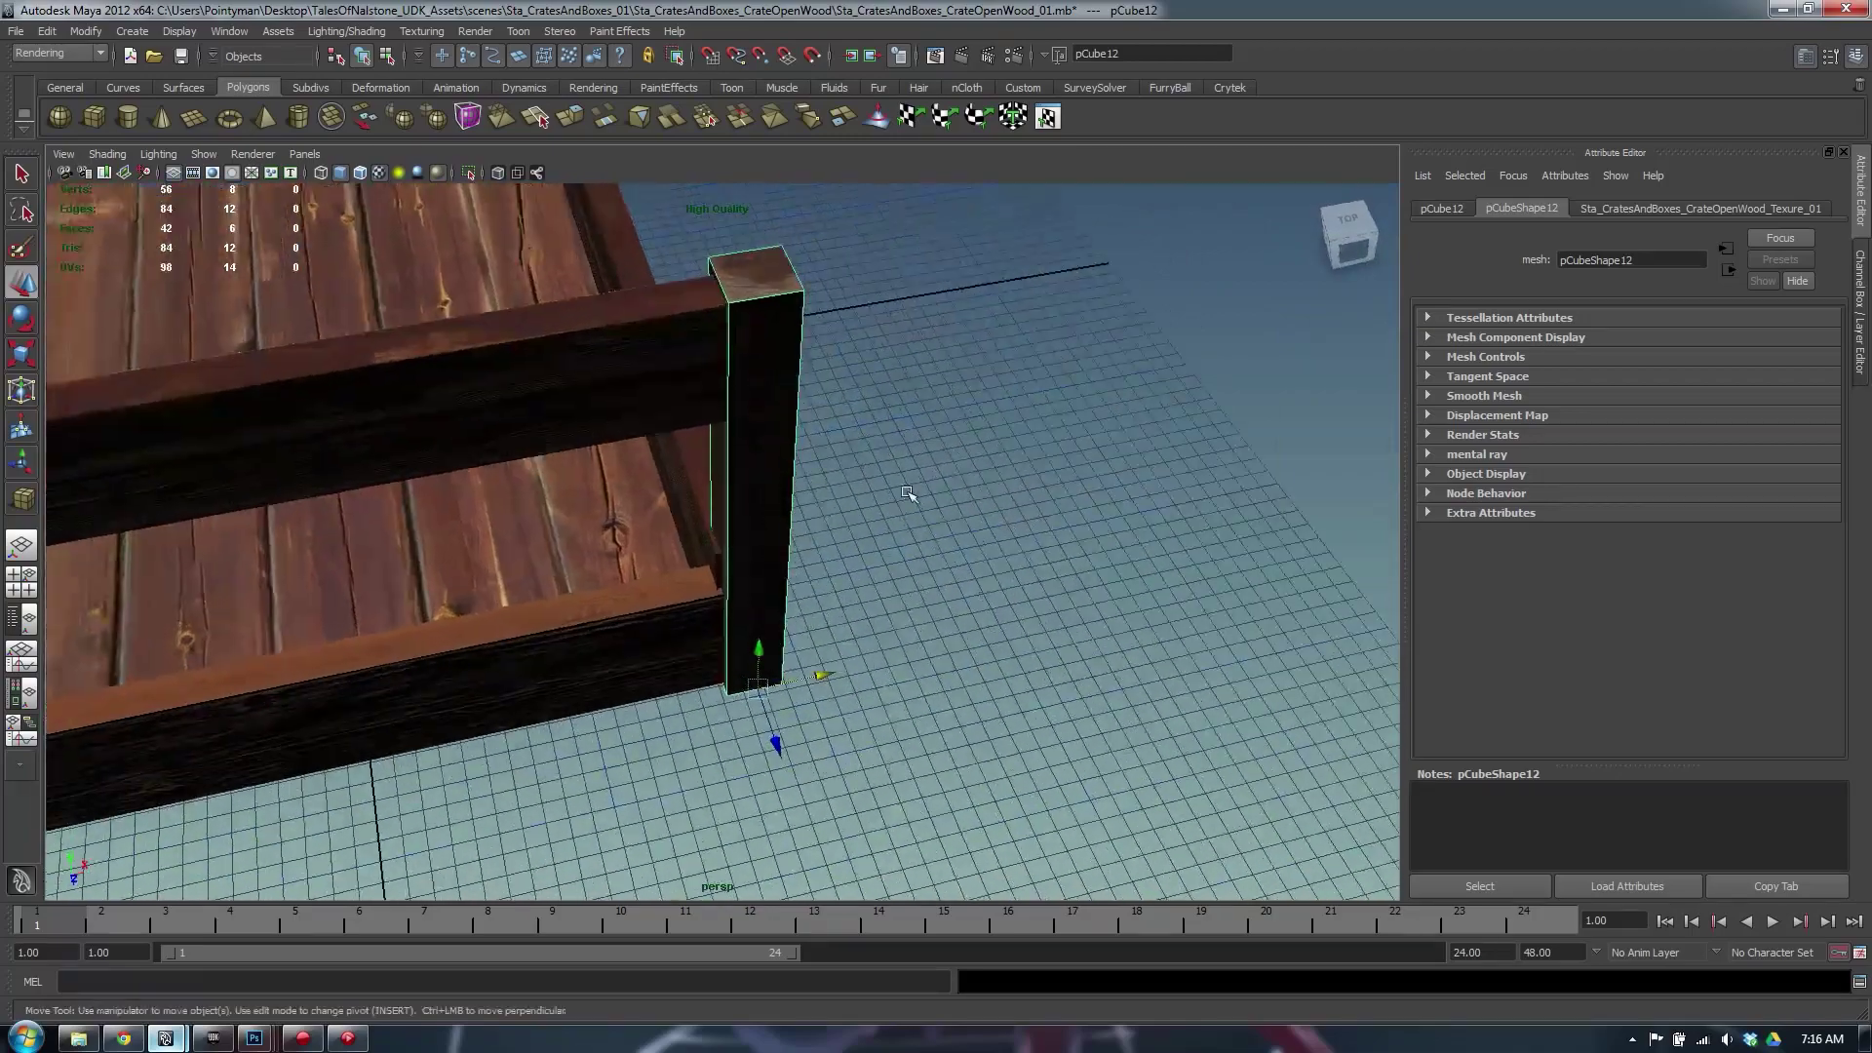
{"action": "left_click_drag", "start_coordinate": [822, 679], "coordinate": [556, 585]}
{"action": "scroll", "coordinate": [556, 585], "scroll_direction": "down", "scroll_amount": 3}
{"action": "middle_click_drag", "start_coordinate": [716, 468], "coordinate": [430, 585], "text": "alt"}
{"action": "left_click_drag", "start_coordinate": [430, 585], "coordinate": [465, 529], "text": "alt"}
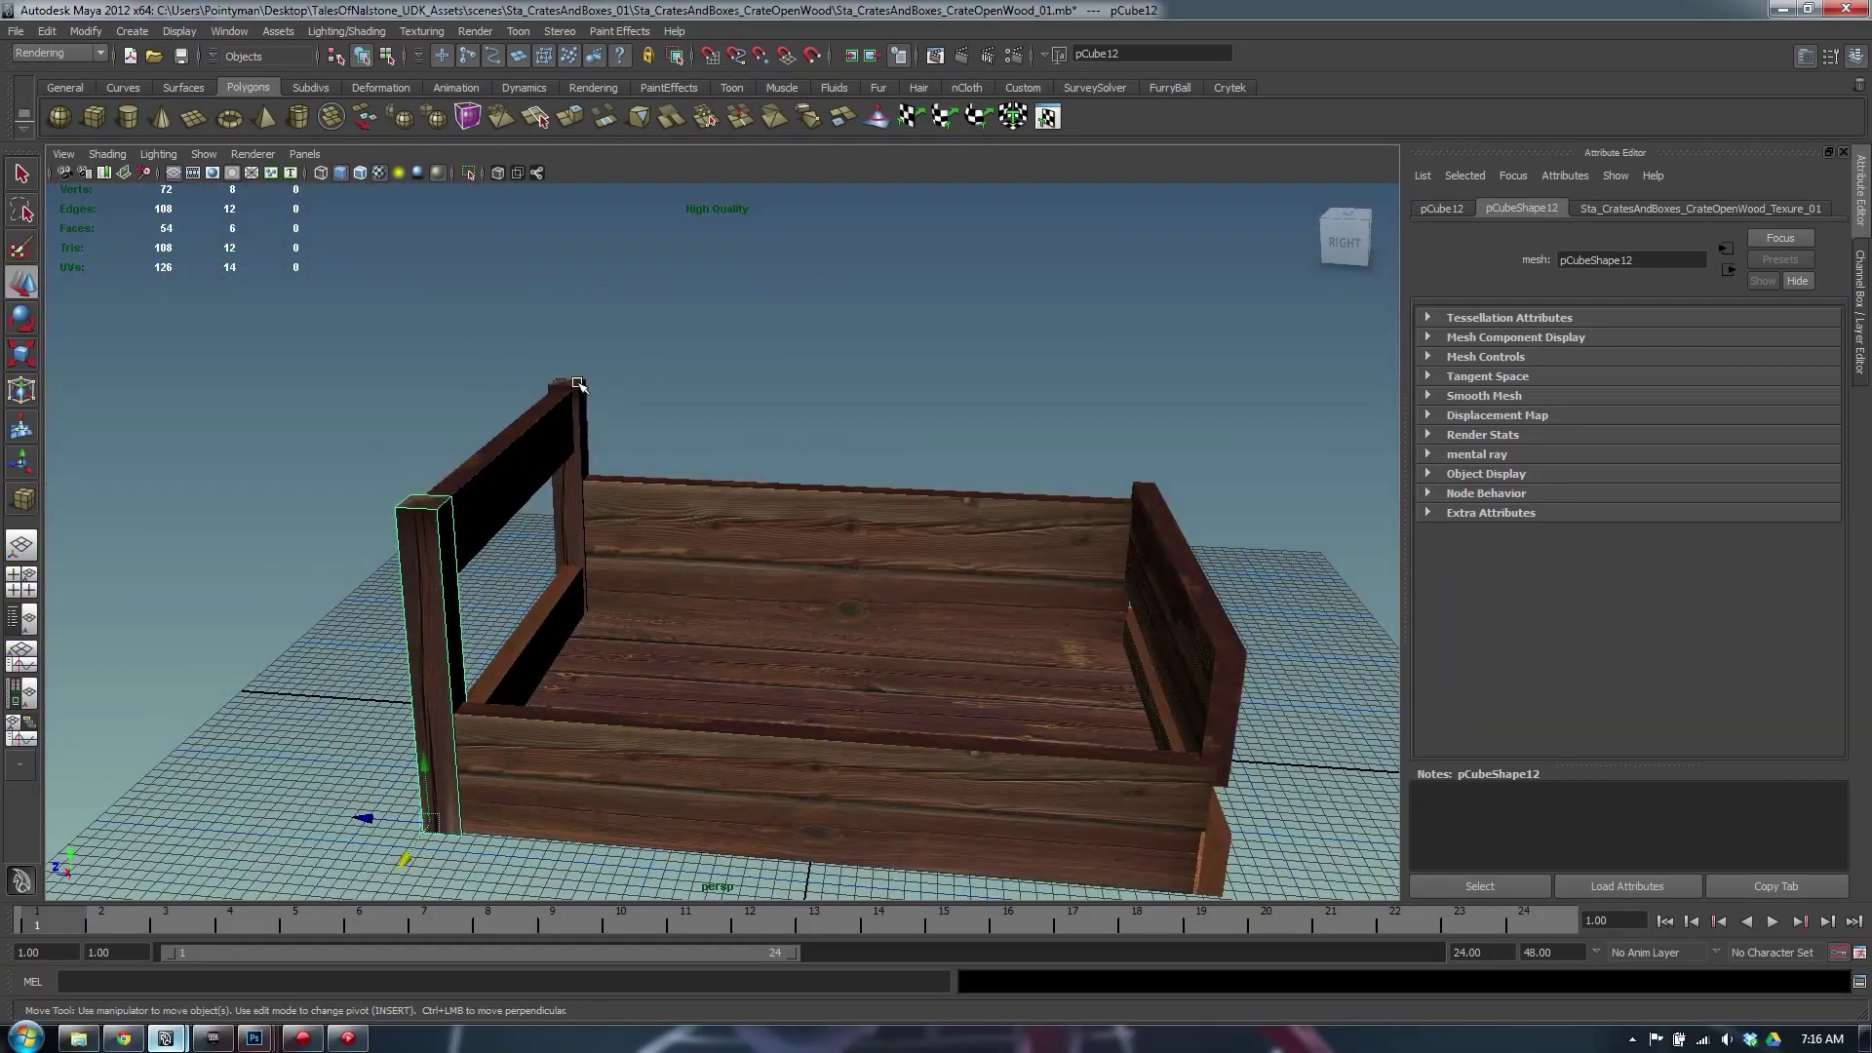
Place duplicates of the two corner posts at the opposite end of the crate
{"action": "left_click_drag", "start_coordinate": [499, 626], "coordinate": [529, 439]}
{"action": "left_click", "coordinate": [535, 492]}
{"action": "mouse_move", "coordinate": [733, 492]}
{"action": "left_mouse_down", "text": "alt"}
{"action": "mouse_move", "coordinate": [835, 526]}
{"action": "mouse_move", "coordinate": [751, 522]}
{"action": "left_mouse_up", "text": "alt"}
{"action": "left_click_drag", "start_coordinate": [584, 495], "coordinate": [898, 543]}
Duplicate the upper long side board onto the opposite side and set the copy's Rotate Y to 180
{"action": "left_click", "coordinate": [853, 597]}
{"action": "key", "text": "w"}
{"action": "key", "text": "ctrl+d"}
{"action": "key", "text": "ctrl+a"}
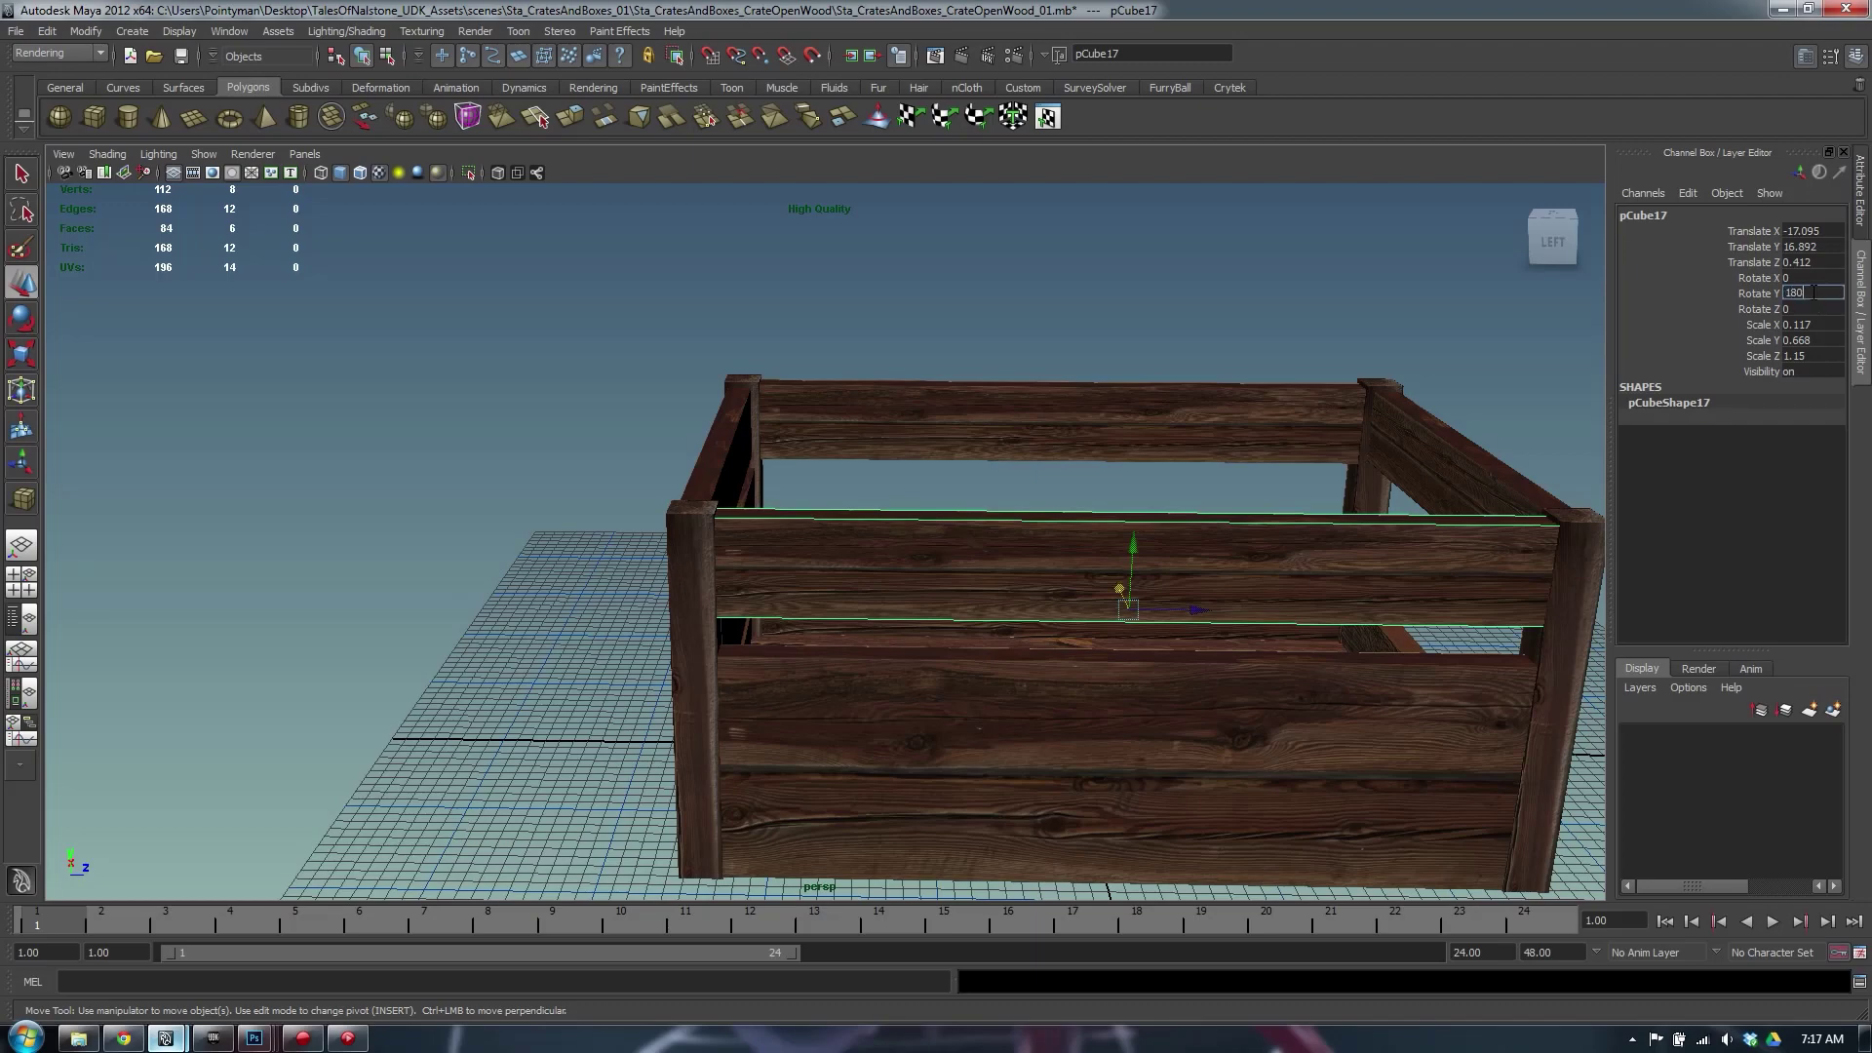
{"action": "key", "text": "Return"}
{"action": "left_click", "coordinate": [1224, 279]}
{"action": "left_click", "coordinate": [1225, 572]}
{"action": "left_click_drag", "start_coordinate": [1224, 572], "coordinate": [1191, 535], "text": "alt"}
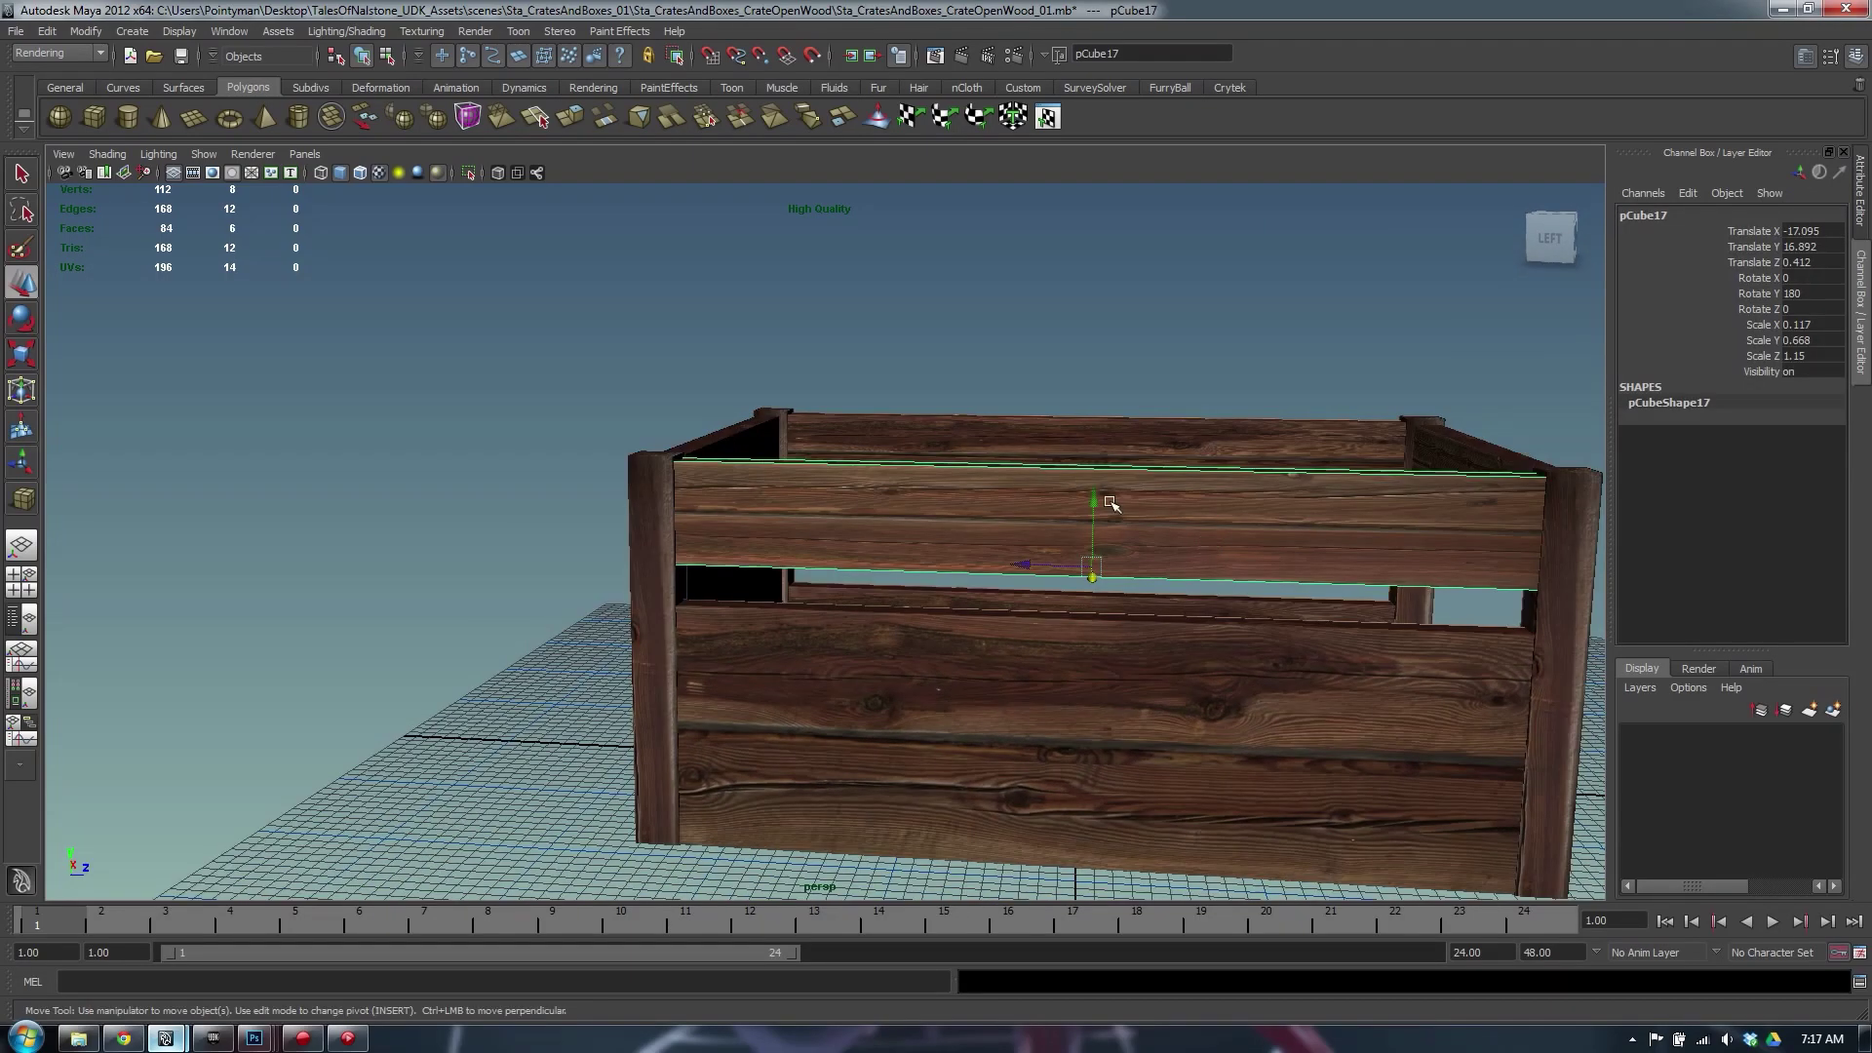
{"action": "left_click_drag", "start_coordinate": [1176, 609], "coordinate": [1142, 573], "text": "alt"}
{"action": "left_click", "coordinate": [1096, 628]}
{"action": "left_click_drag", "start_coordinate": [1118, 703], "coordinate": [1126, 672], "text": "alt"}
{"action": "key", "text": "F8"}
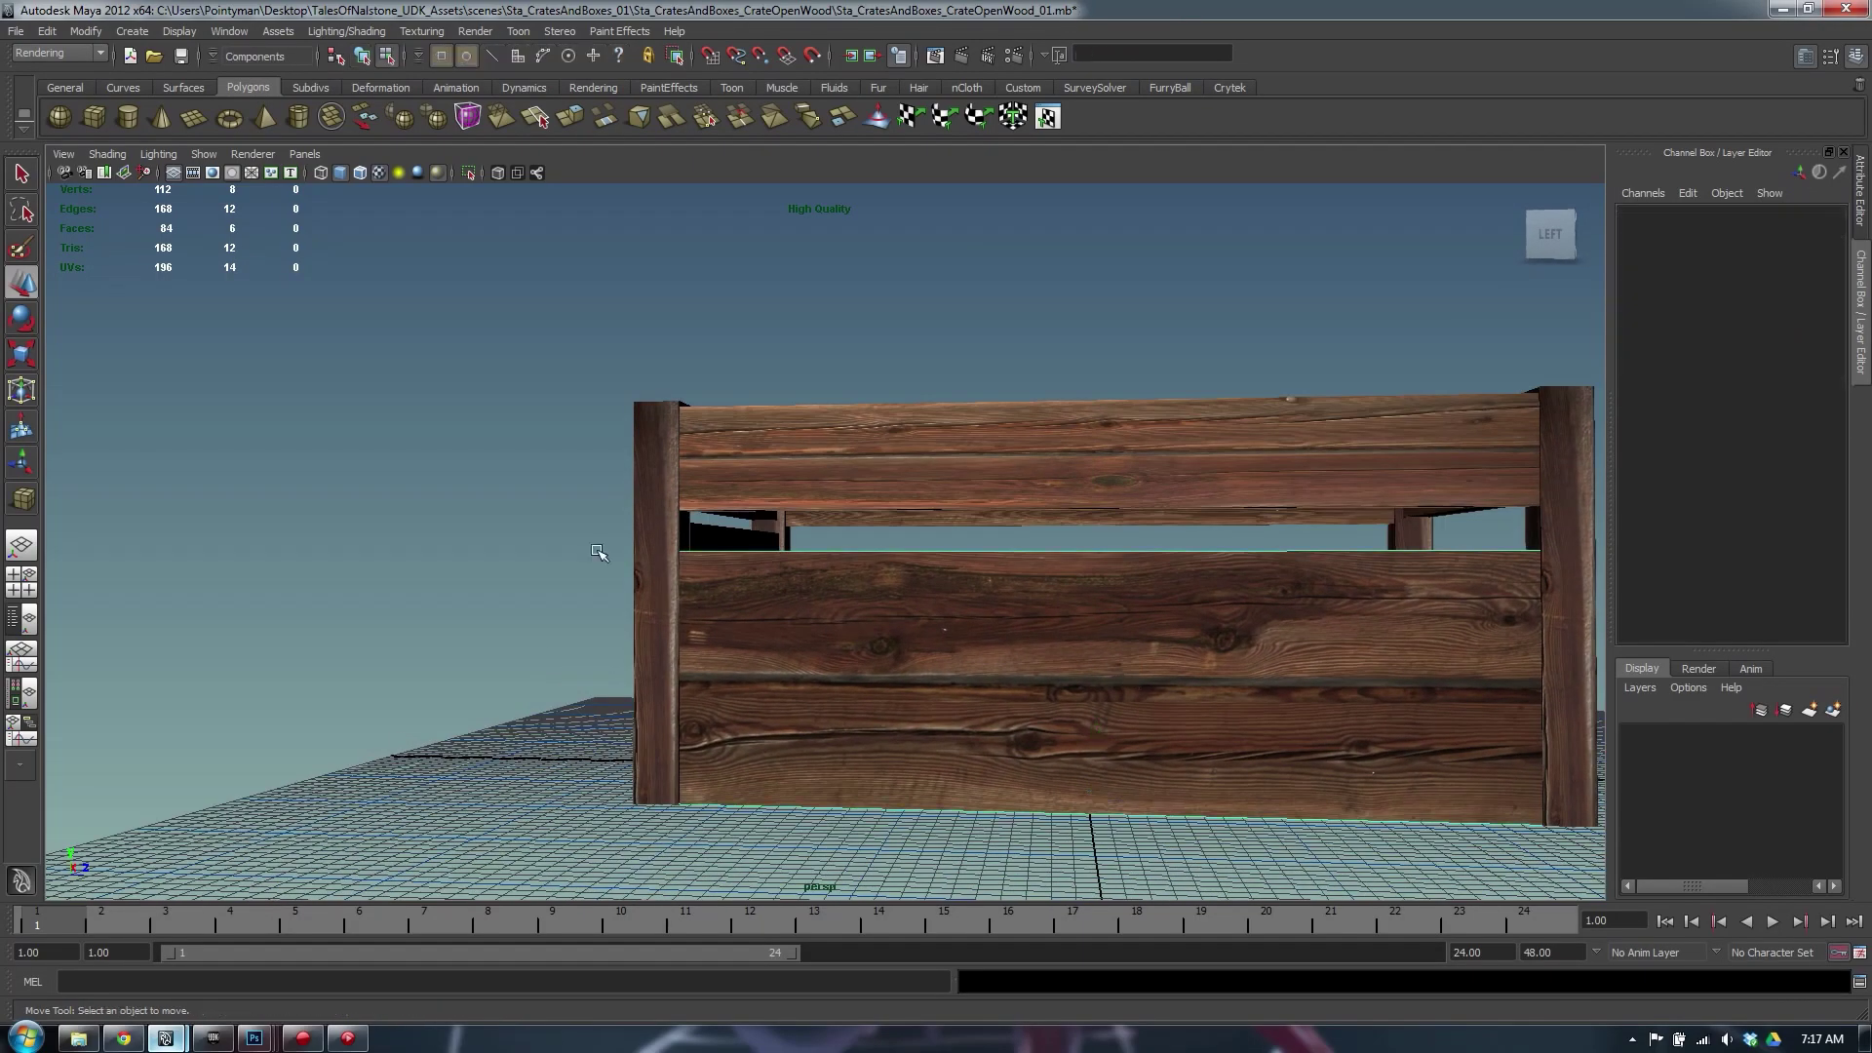
{"action": "left_click_drag", "start_coordinate": [1183, 513], "coordinate": [641, 561], "text": "alt"}
{"action": "key", "text": "F8"}
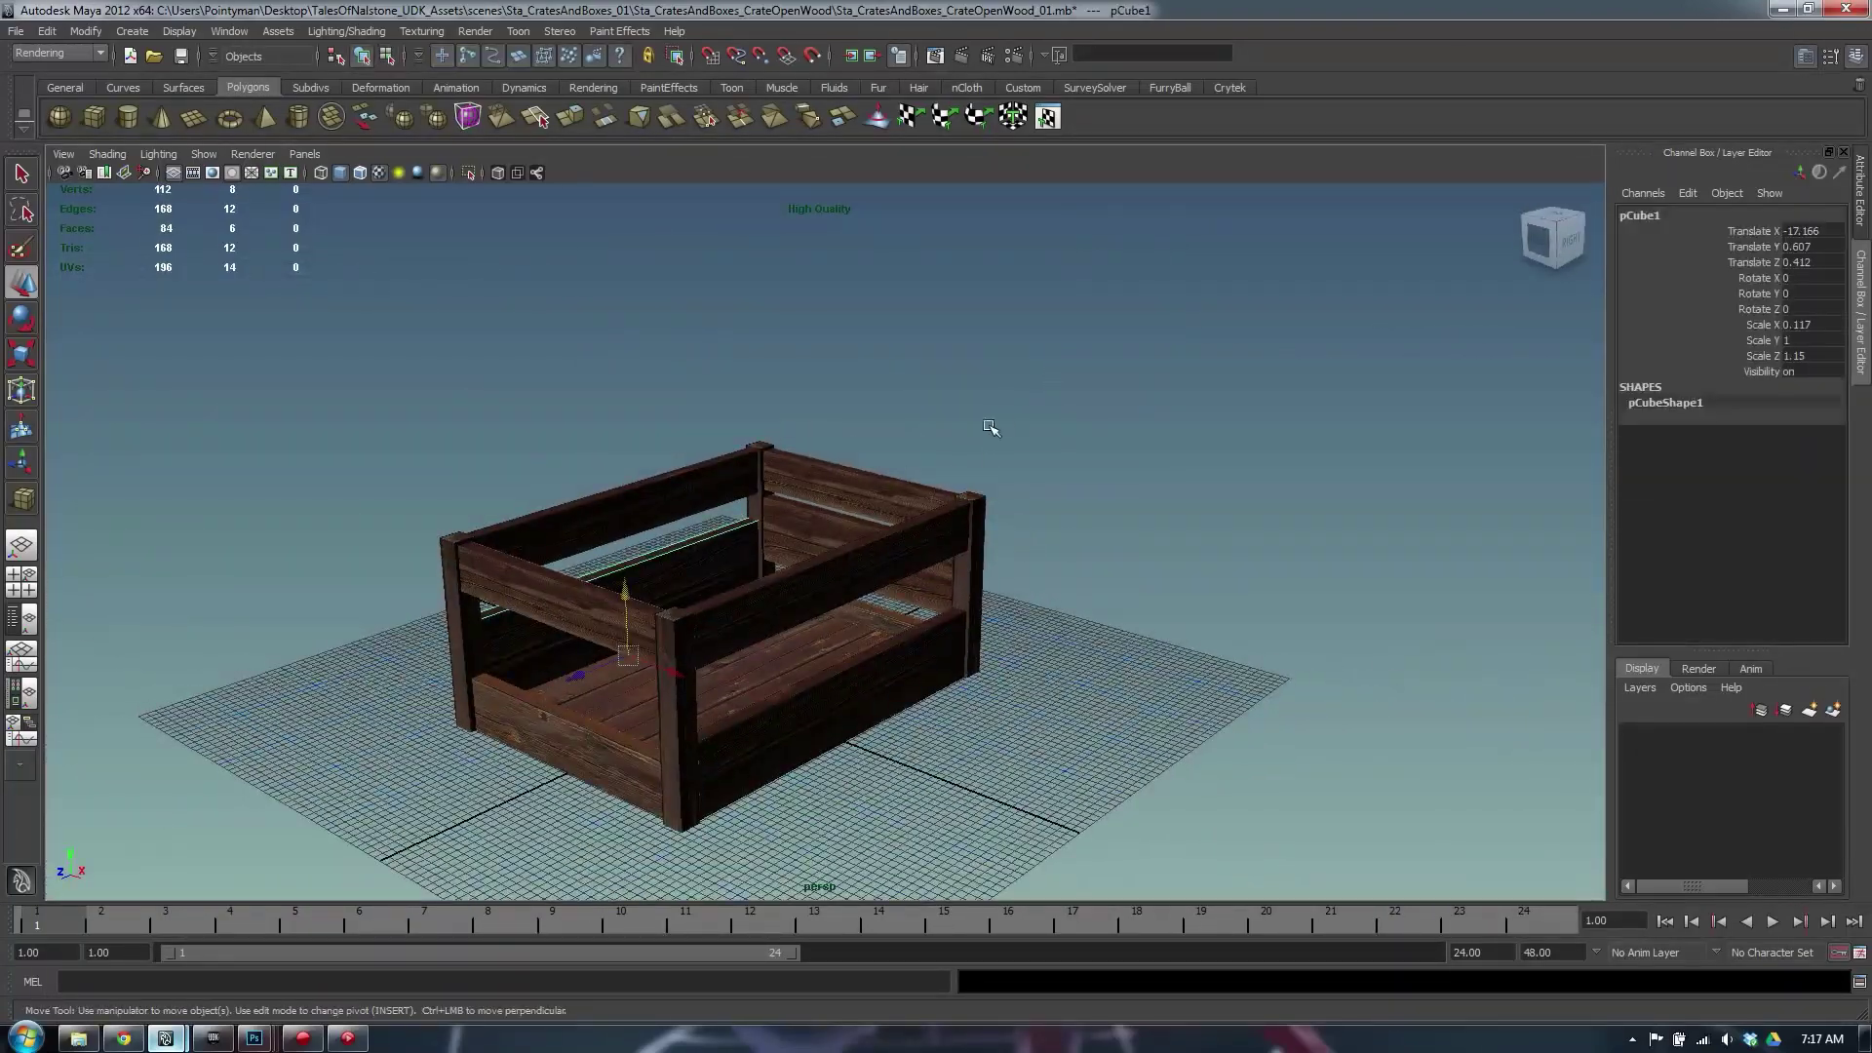
Group all the crate pieces from pCube1 to pCube17 and name the group Sta_CratesAndBoxes_CrateOpenWood_01A
{"action": "left_click", "coordinate": [1004, 412]}
{"action": "key", "text": "shift+o"}
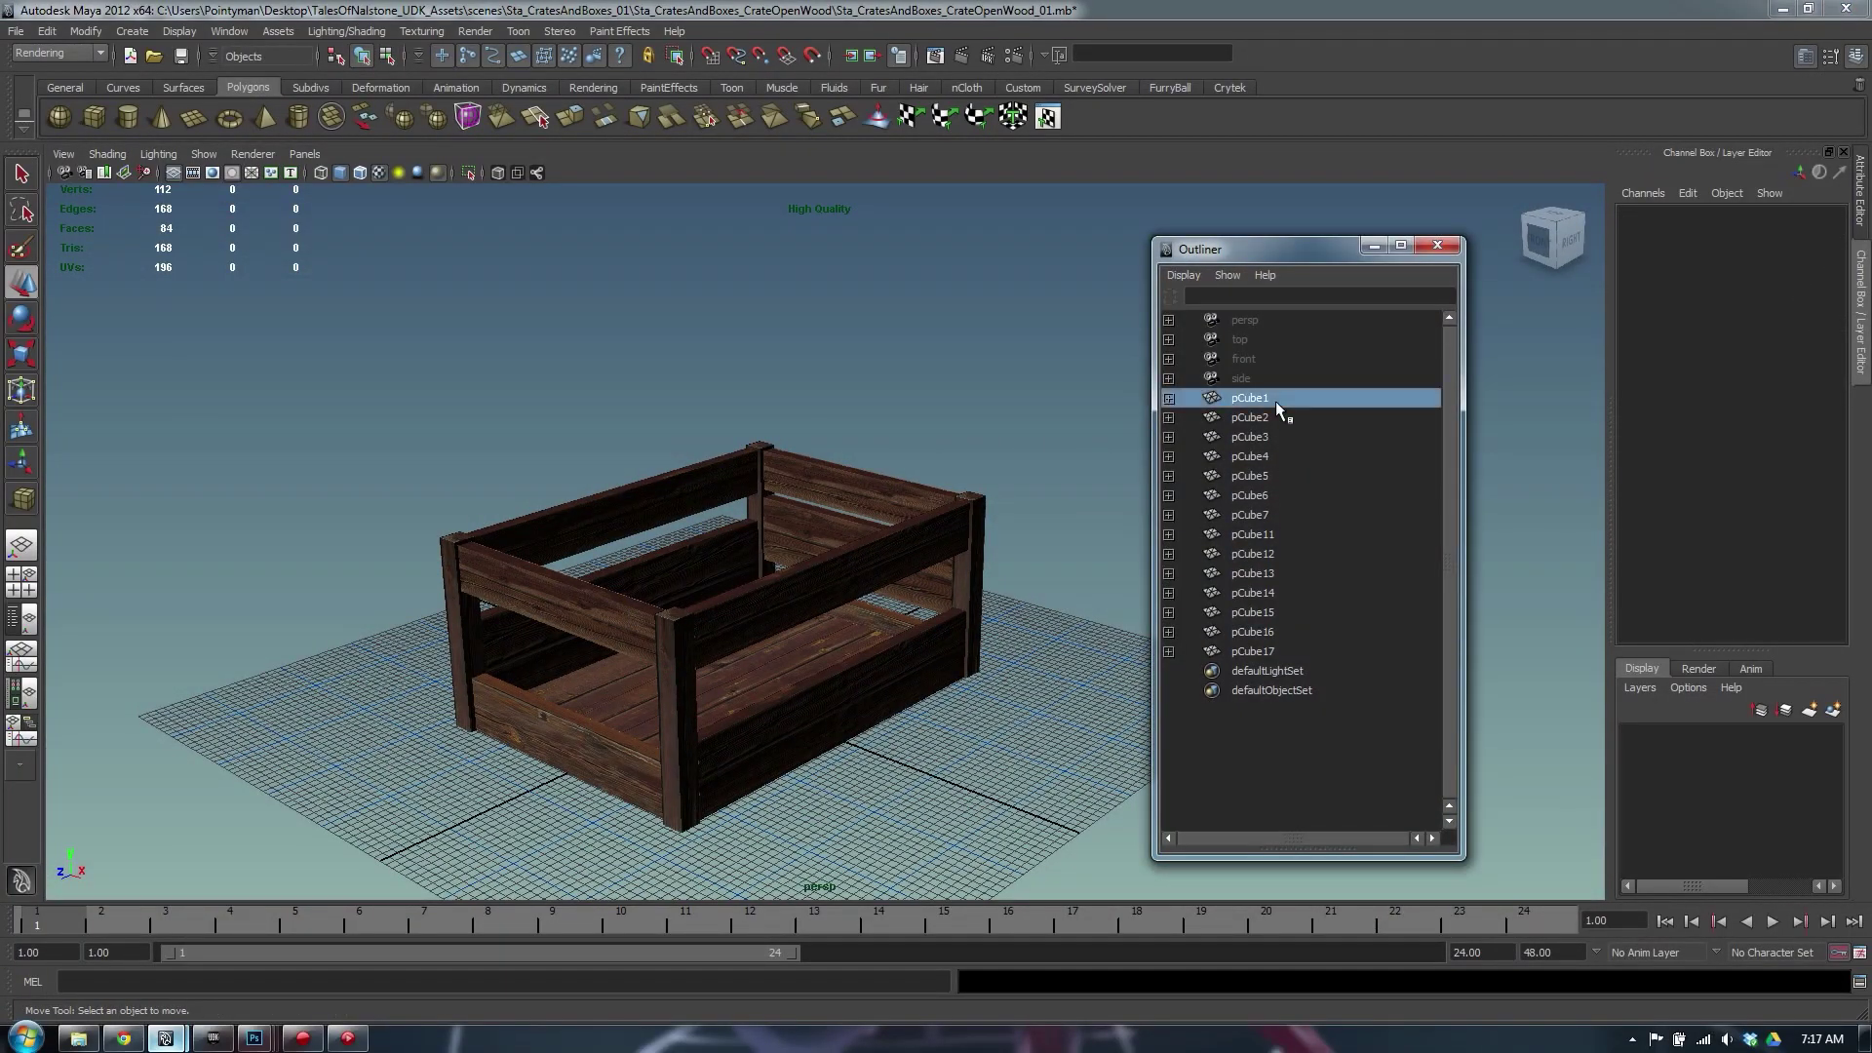
{"action": "left_click", "coordinate": [1275, 650], "text": "shift"}
{"action": "key", "text": "ctrl+g"}
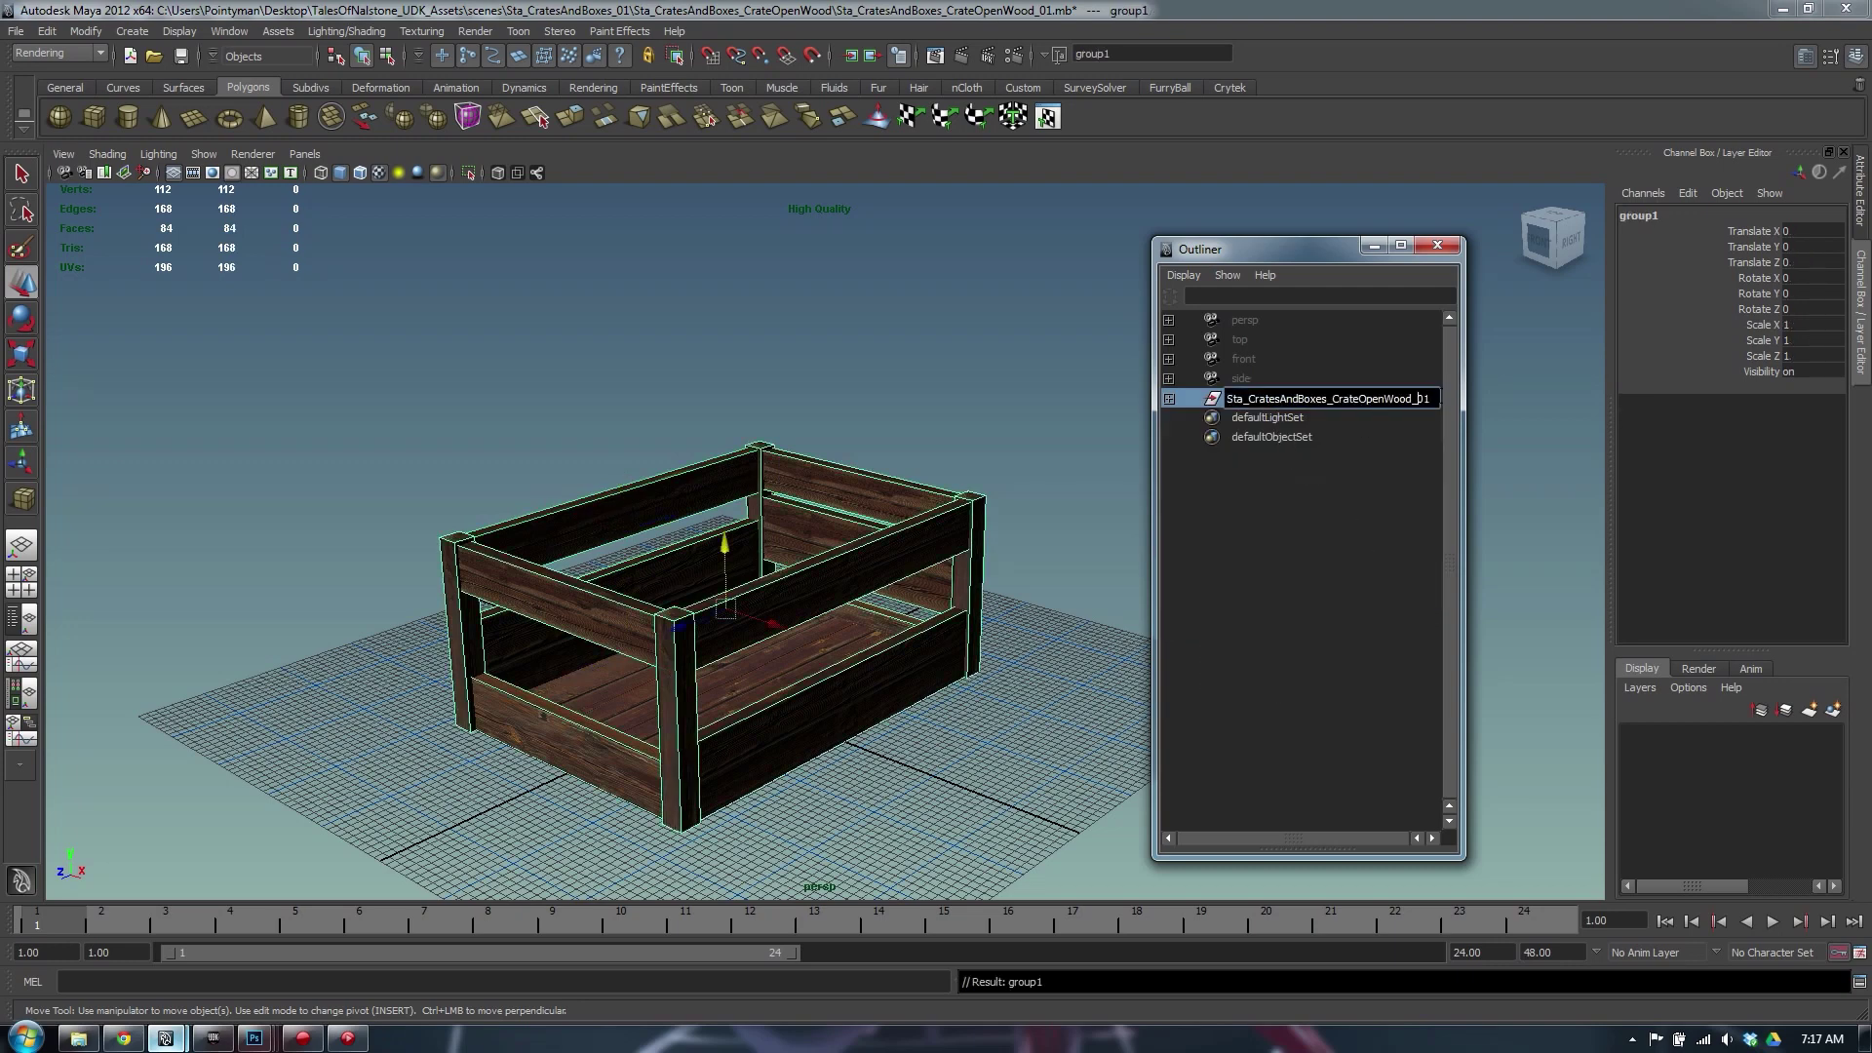
{"action": "left_click", "coordinate": [1395, 462]}
{"action": "left_click", "coordinate": [1390, 400]}
{"action": "left_click_drag", "start_coordinate": [536, 661], "coordinate": [542, 722], "text": "alt"}
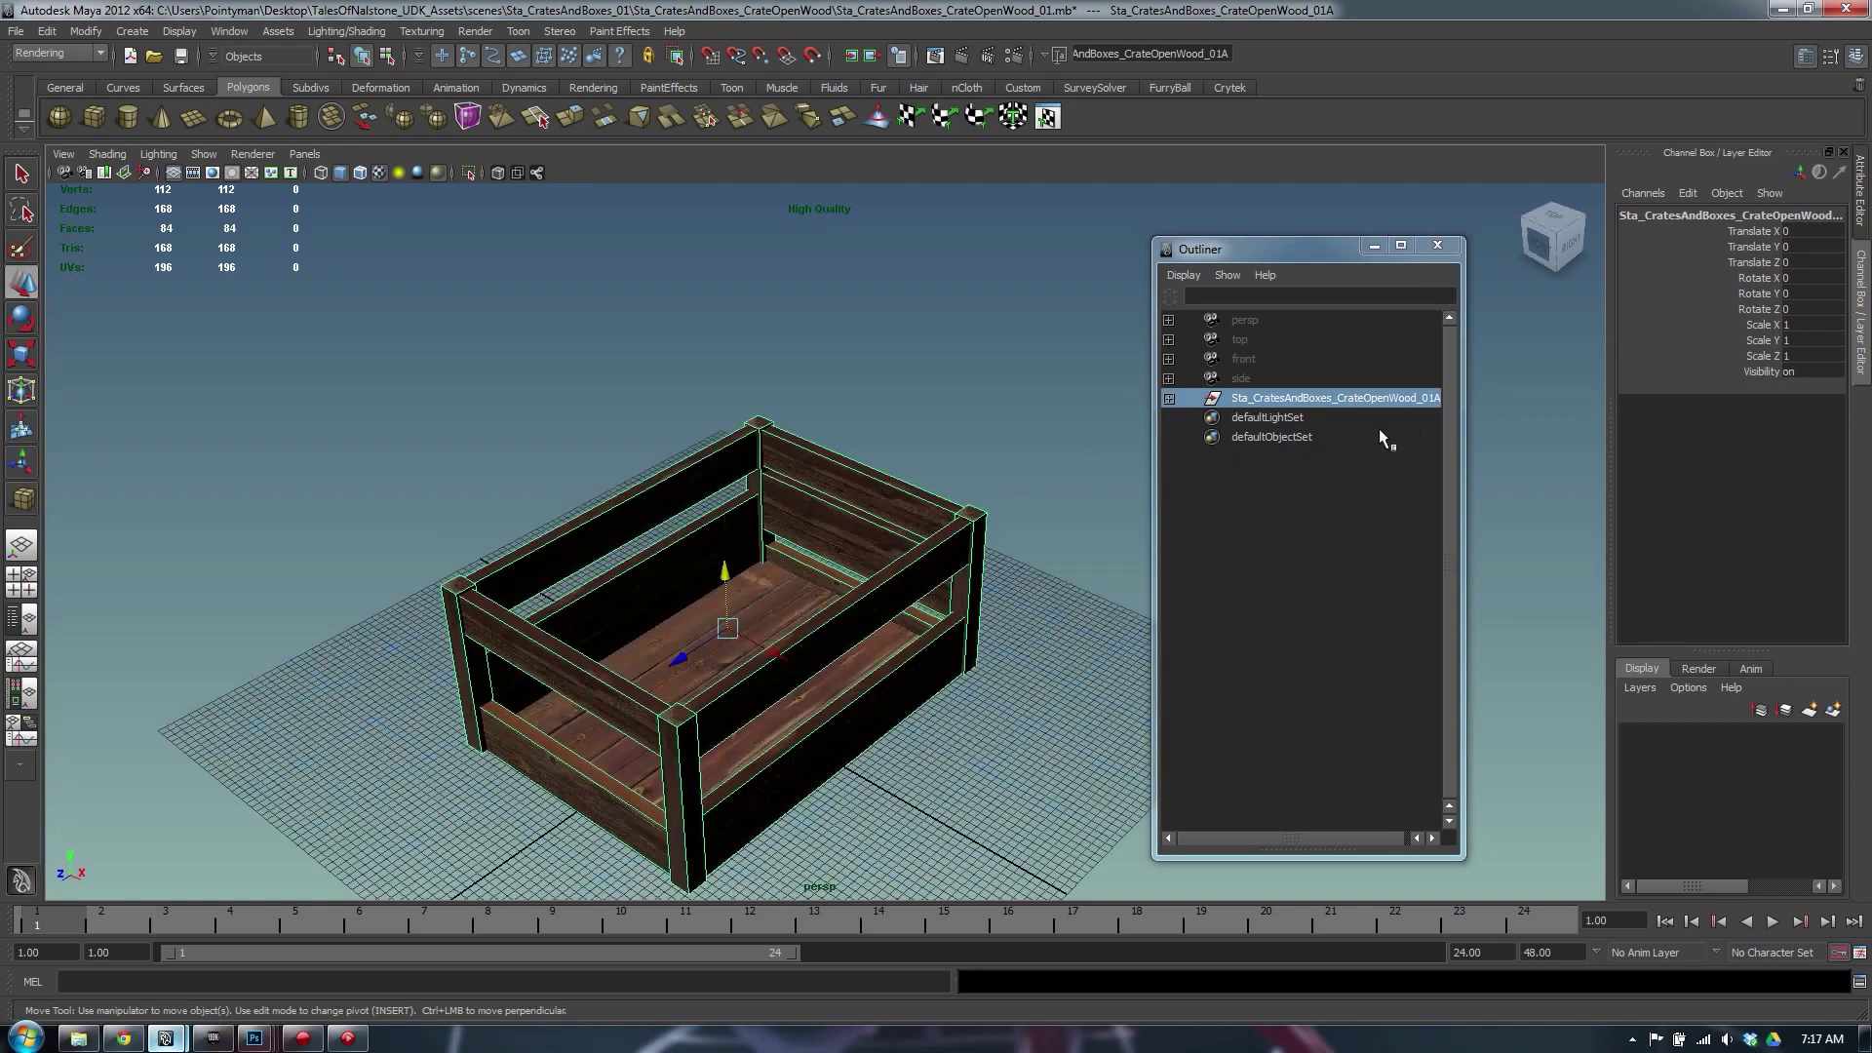
Put the crate group on a new display layer, undo the surplus second layer, and test the layer's visibility
{"action": "left_click", "coordinate": [1833, 709]}
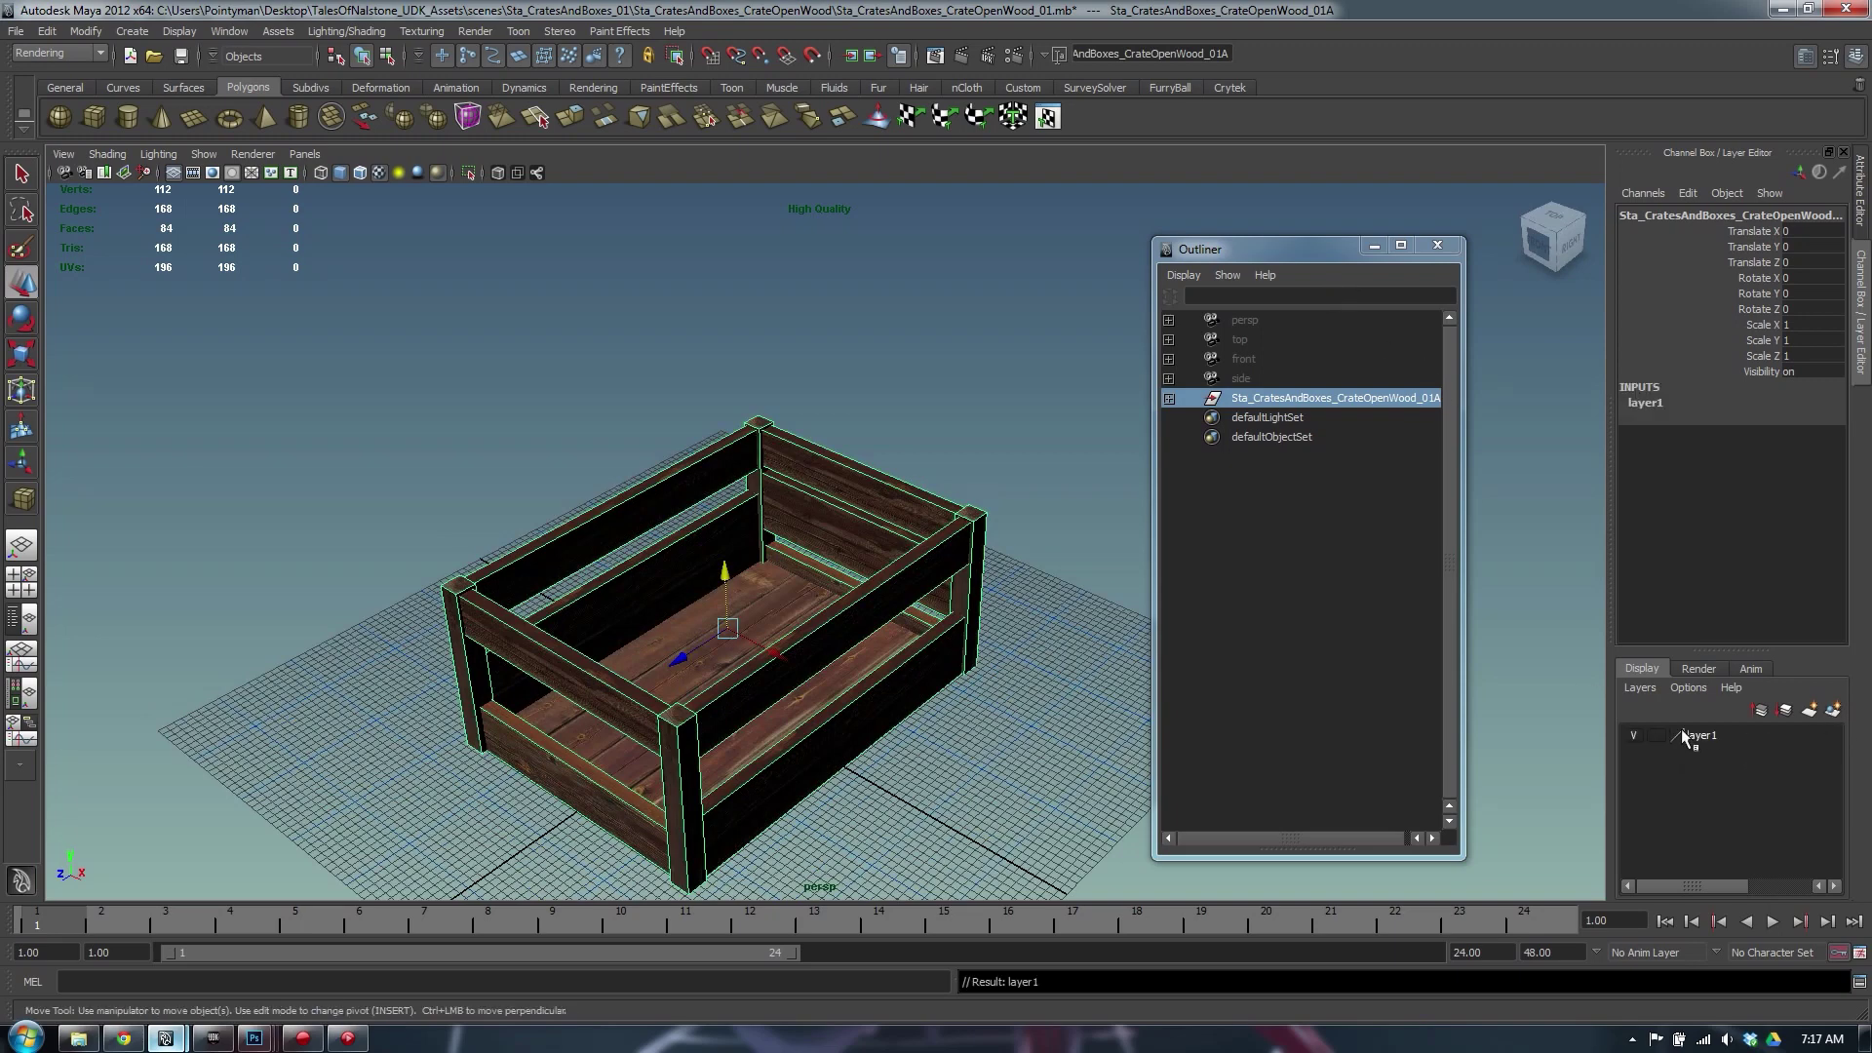
{"action": "left_click", "coordinate": [1809, 745]}
{"action": "left_click", "coordinate": [1833, 708]}
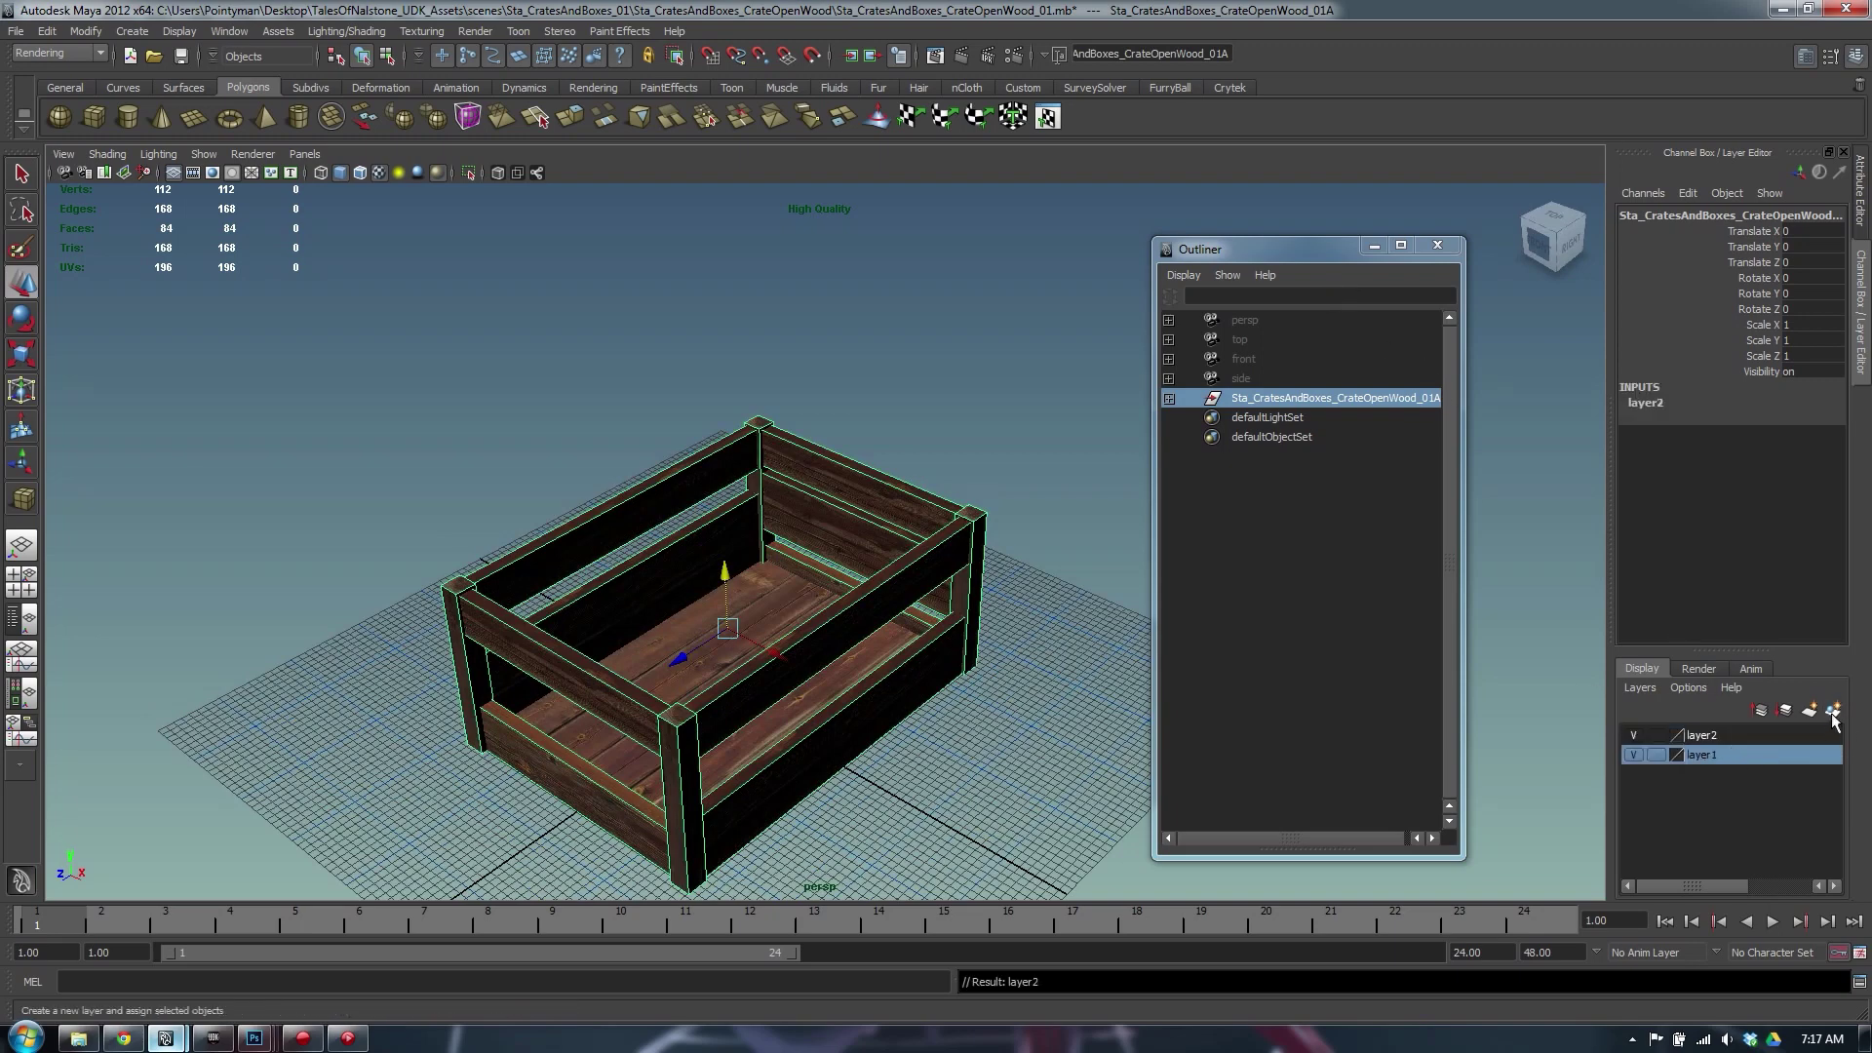
{"action": "key", "text": "ctrl+z"}
{"action": "left_click", "coordinate": [1633, 735]}
{"action": "left_click", "coordinate": [1633, 735]}
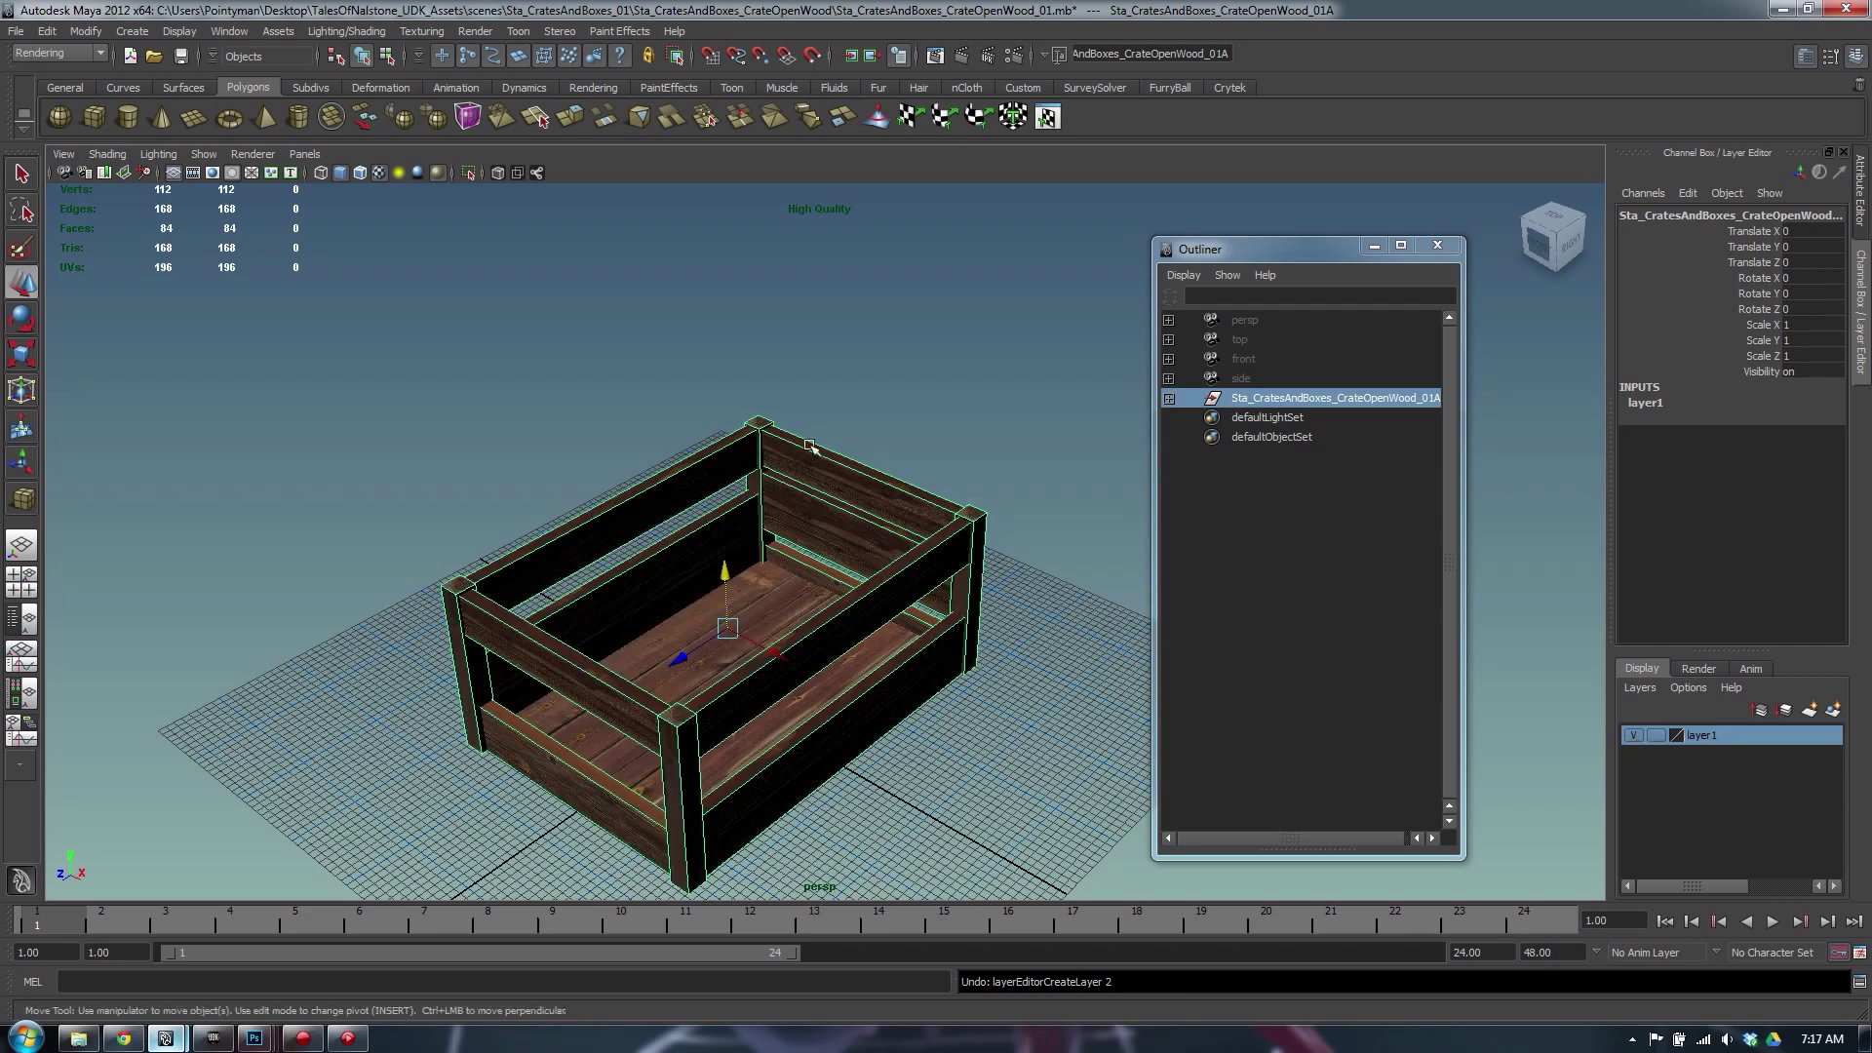
Select all the crate's pieces, duplicate them, and combine the copies into a single mesh
{"action": "left_click", "coordinate": [410, 361]}
{"action": "left_click_drag", "start_coordinate": [321, 346], "coordinate": [1072, 829]}
{"action": "middle_click_drag", "start_coordinate": [683, 553], "coordinate": [698, 450], "text": "alt"}
{"action": "left_click", "coordinate": [888, 508]}
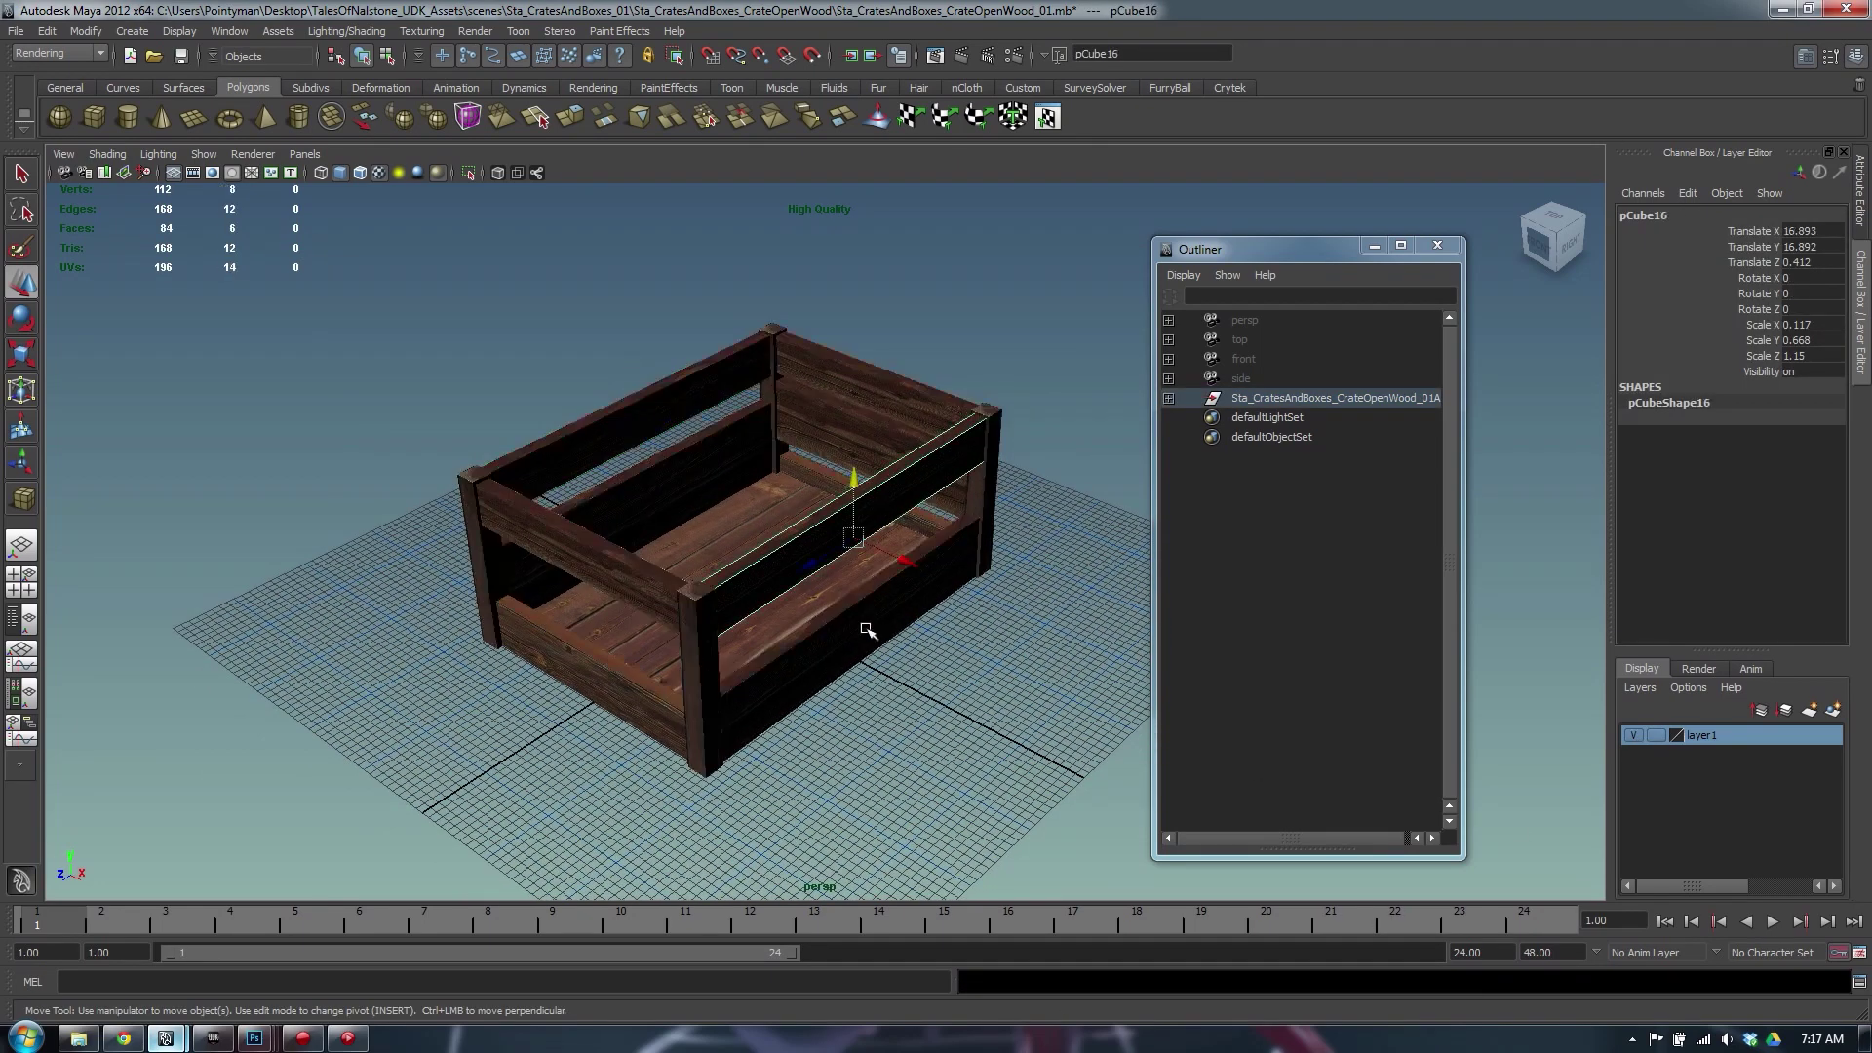
{"action": "left_click", "coordinate": [865, 631]}
{"action": "left_click", "coordinate": [631, 556]}
{"action": "left_click", "coordinate": [401, 357]}
{"action": "left_click_drag", "start_coordinate": [401, 357], "coordinate": [973, 707]}
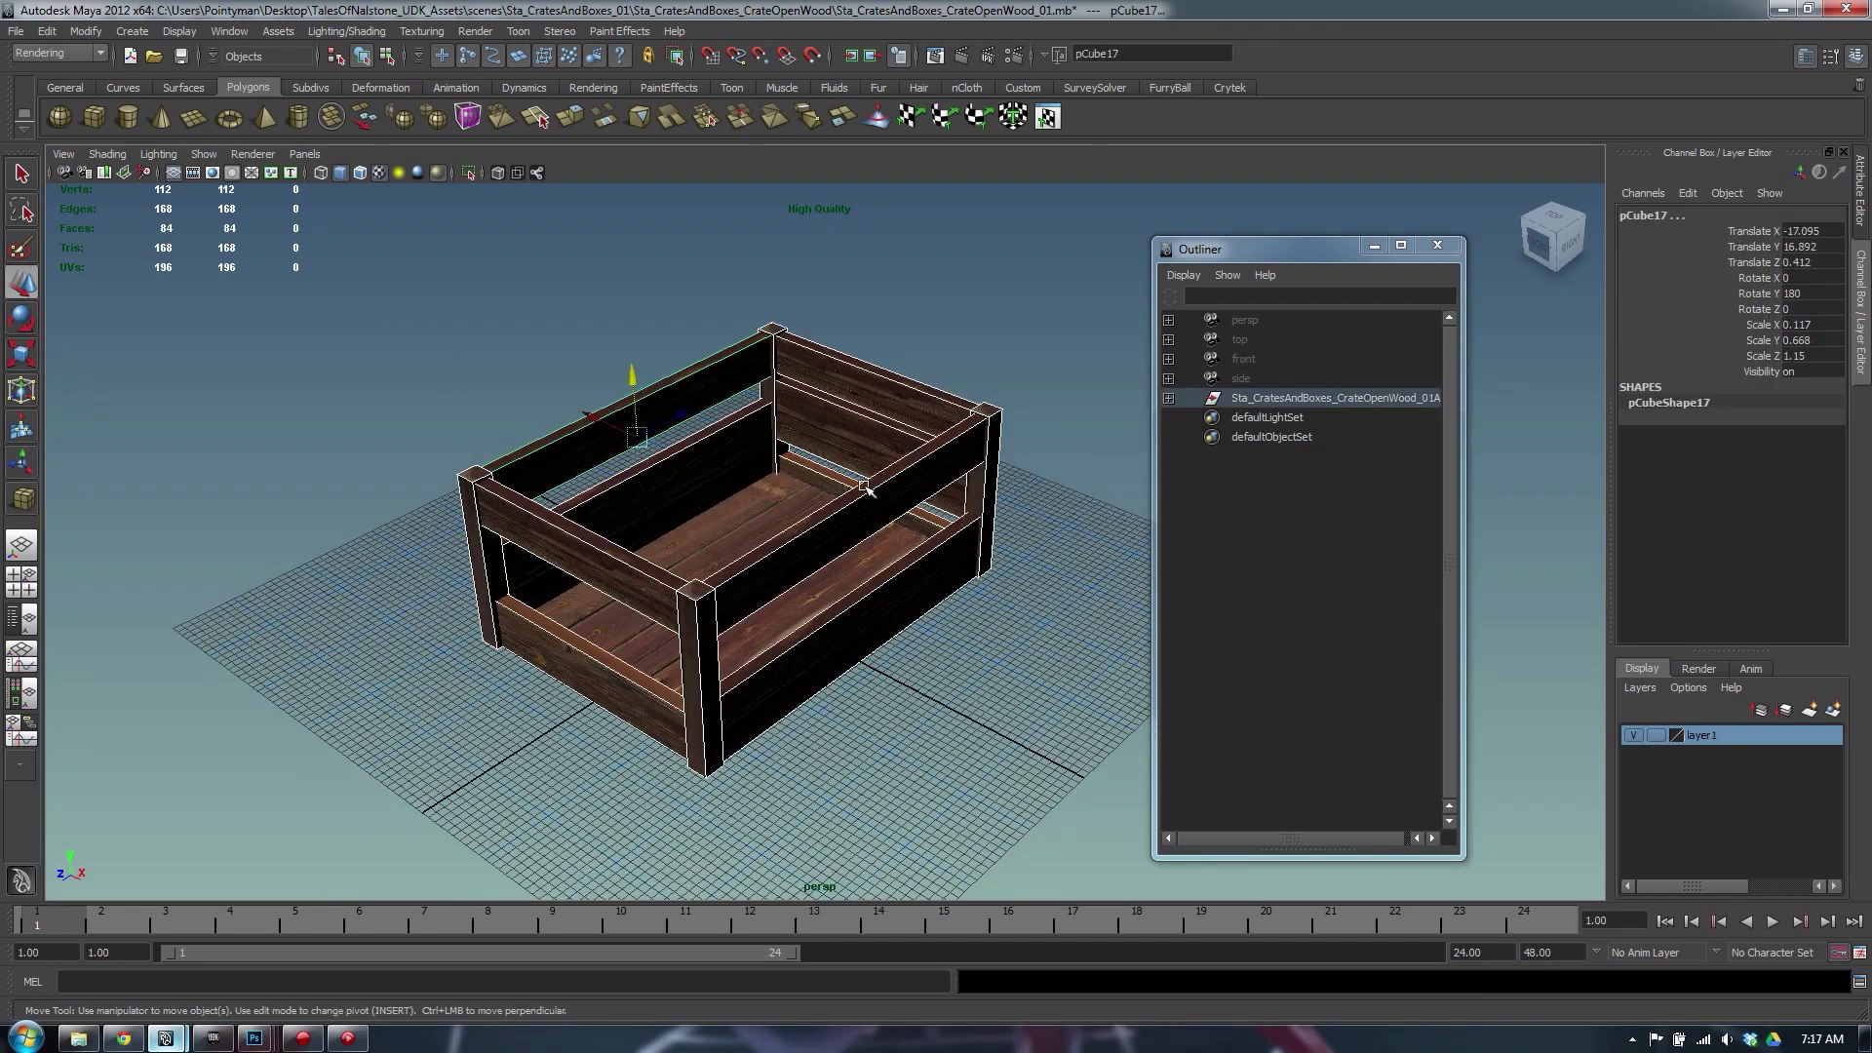
{"action": "key", "text": "ctrl+d"}
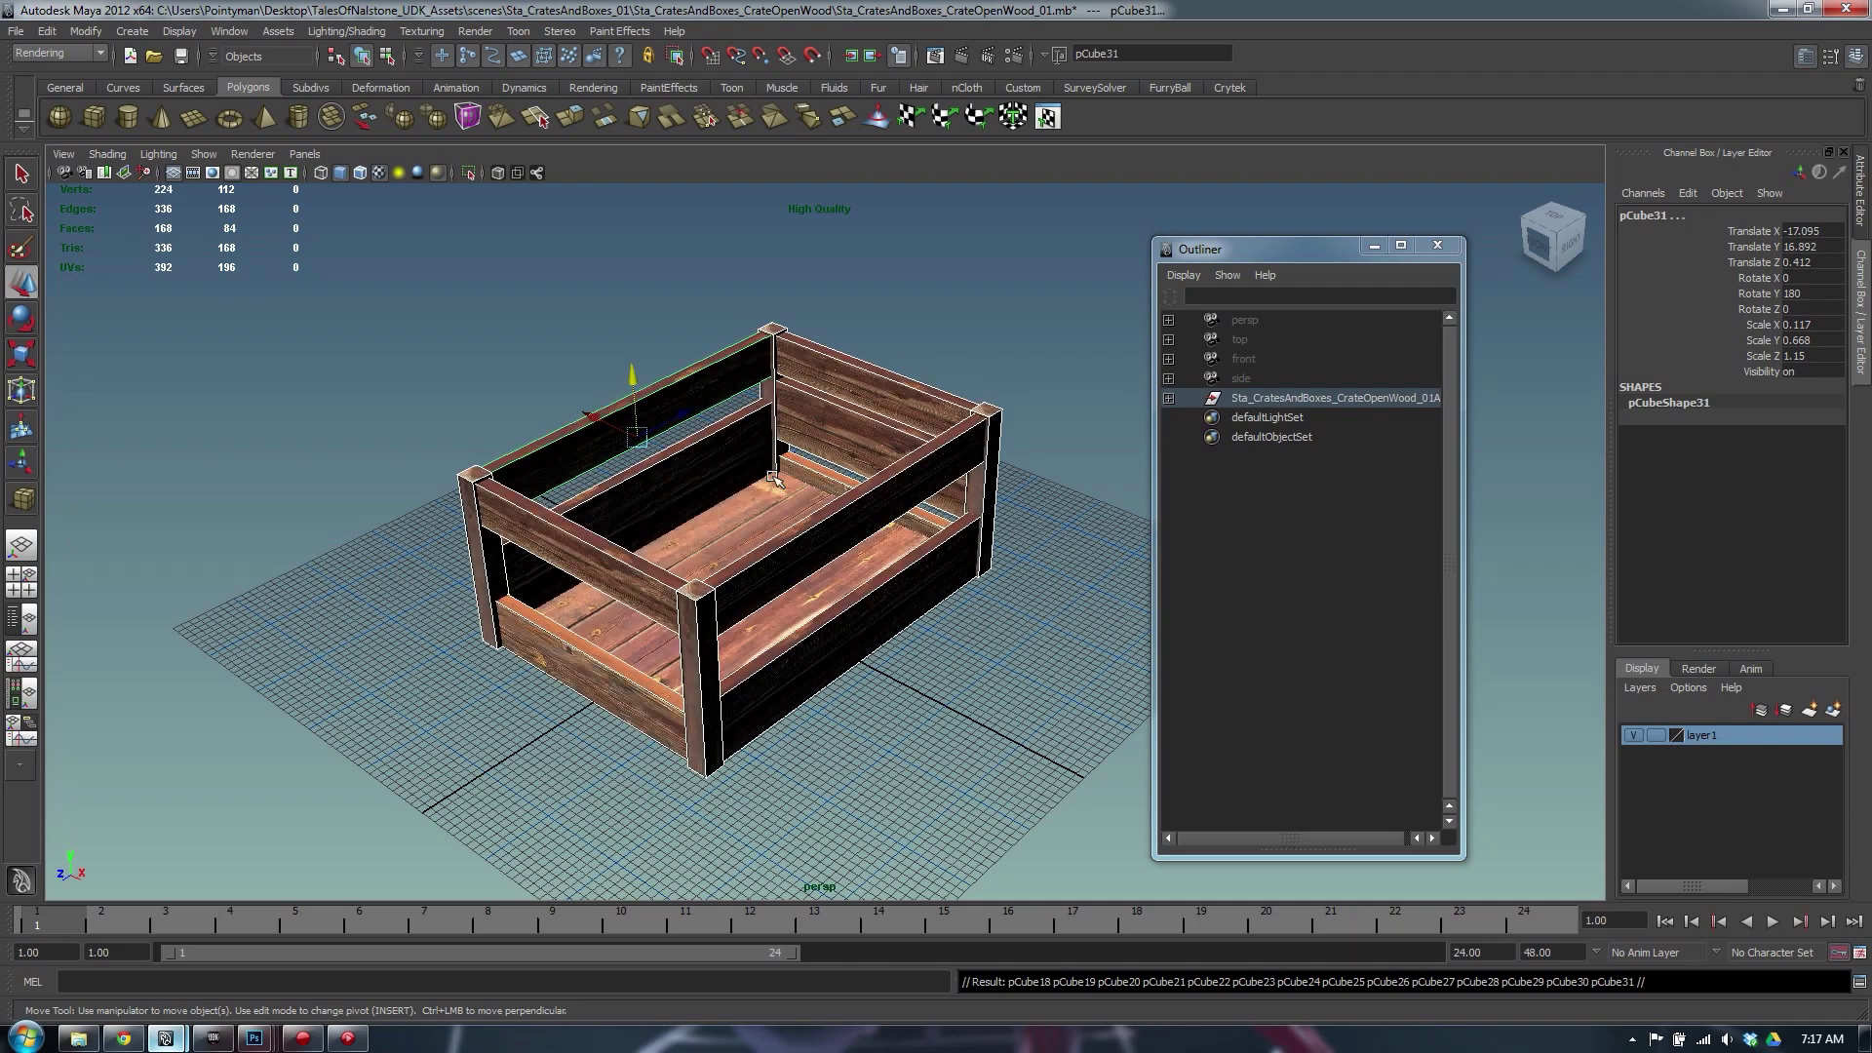
{"action": "right_click_drag", "start_coordinate": [773, 477], "coordinate": [475, 464], "text": "shift"}
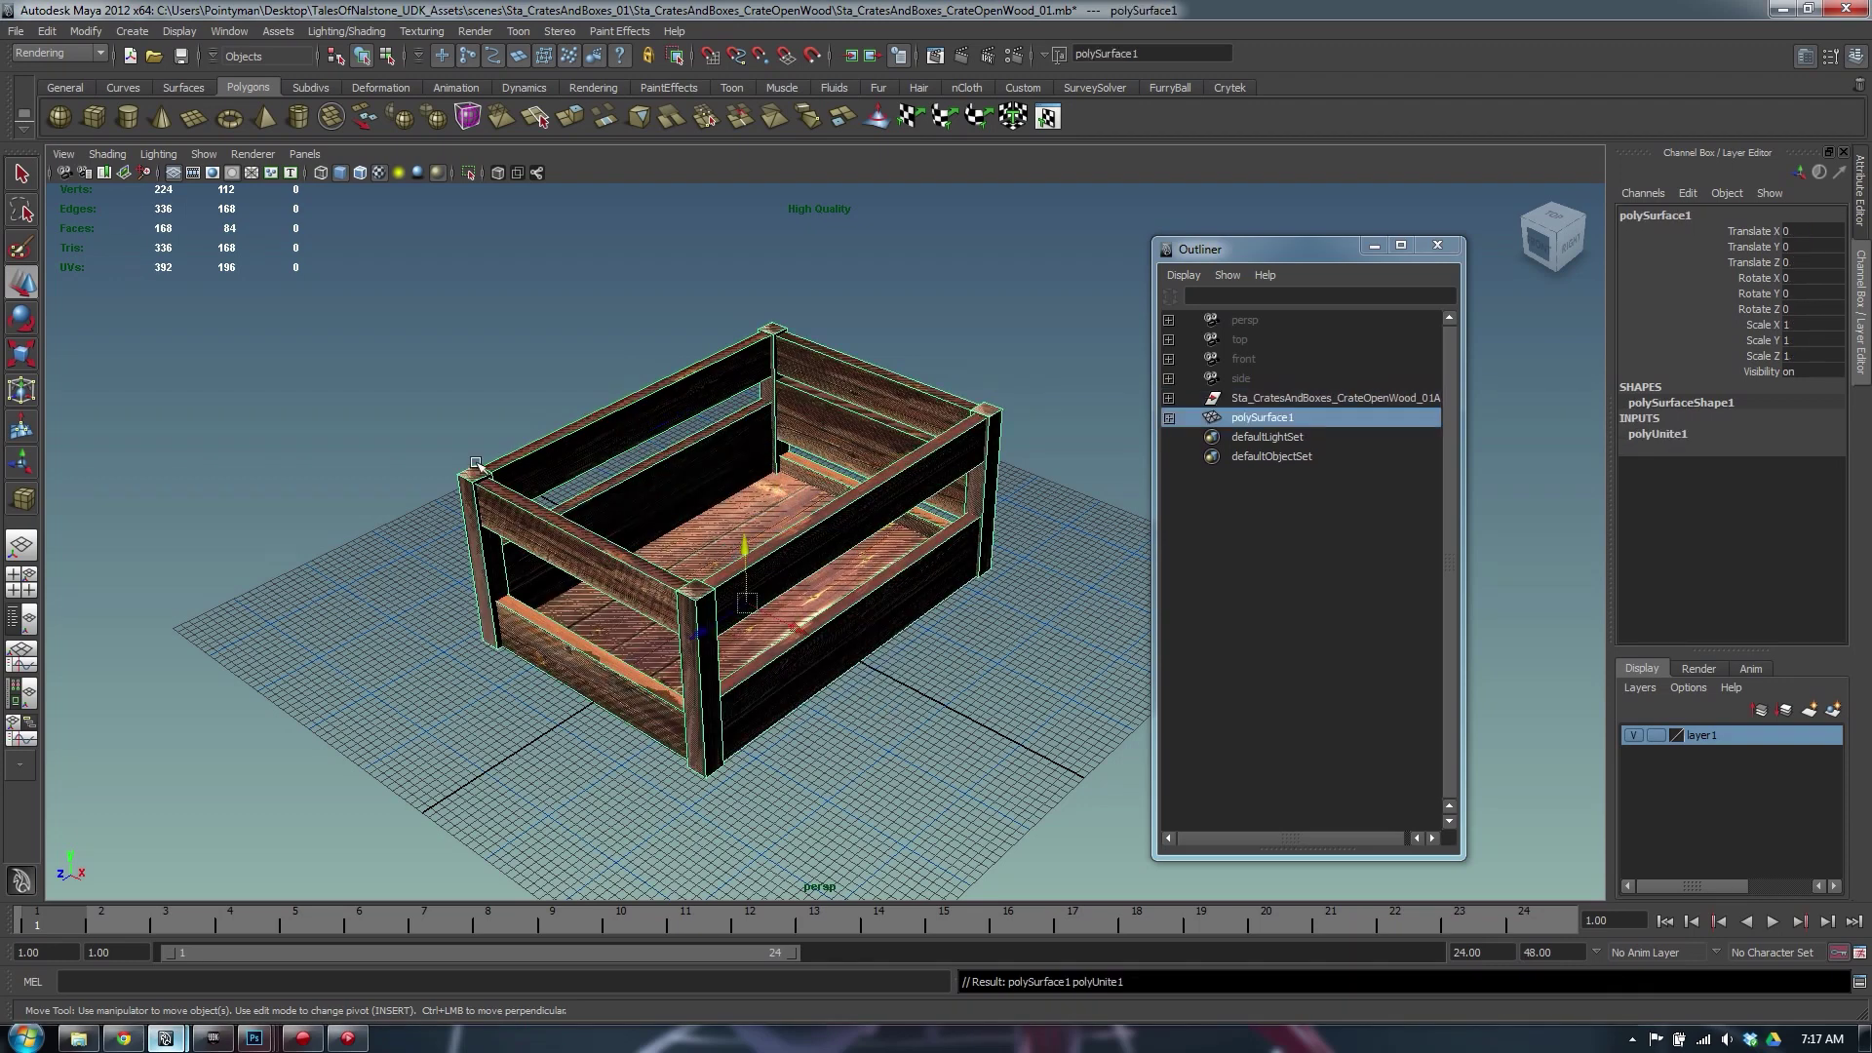
Compare the combined mesh with the original crate group by toggling the group's layer and trial-moving the group
{"action": "left_click", "coordinate": [1633, 735]}
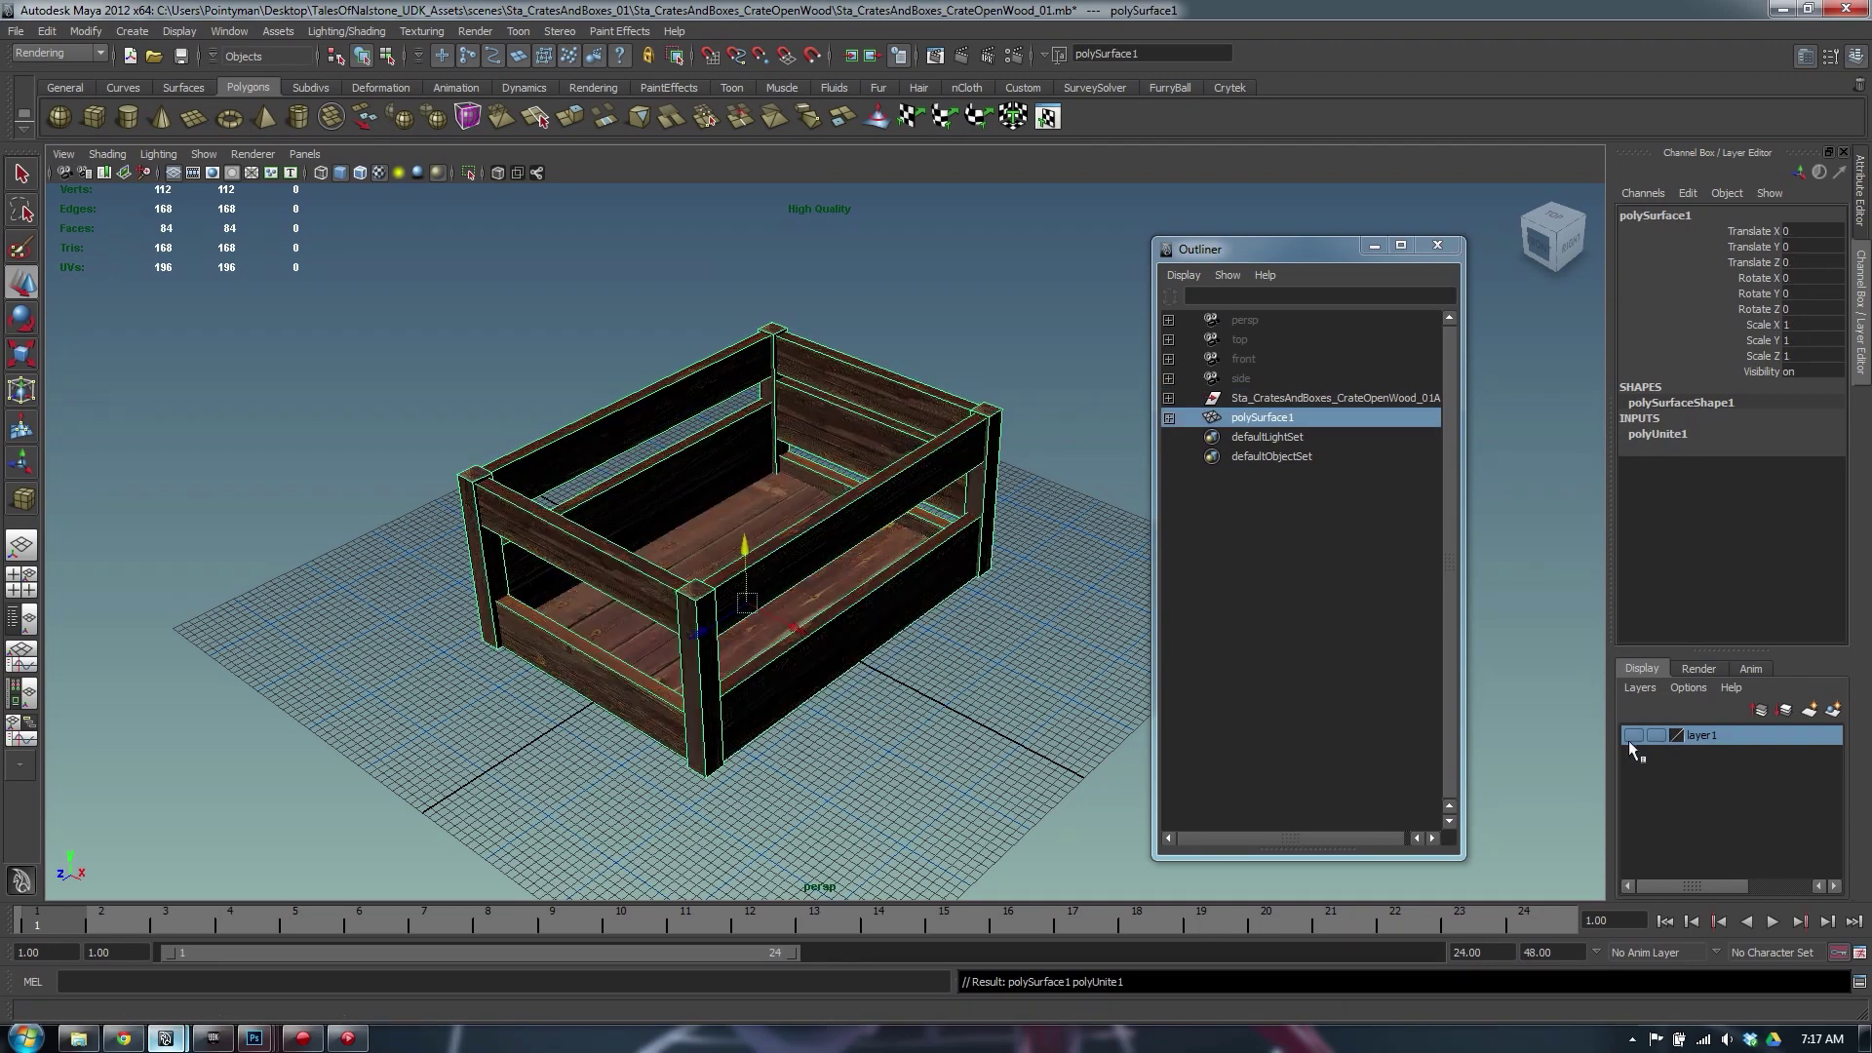
{"action": "left_click", "coordinate": [1277, 398]}
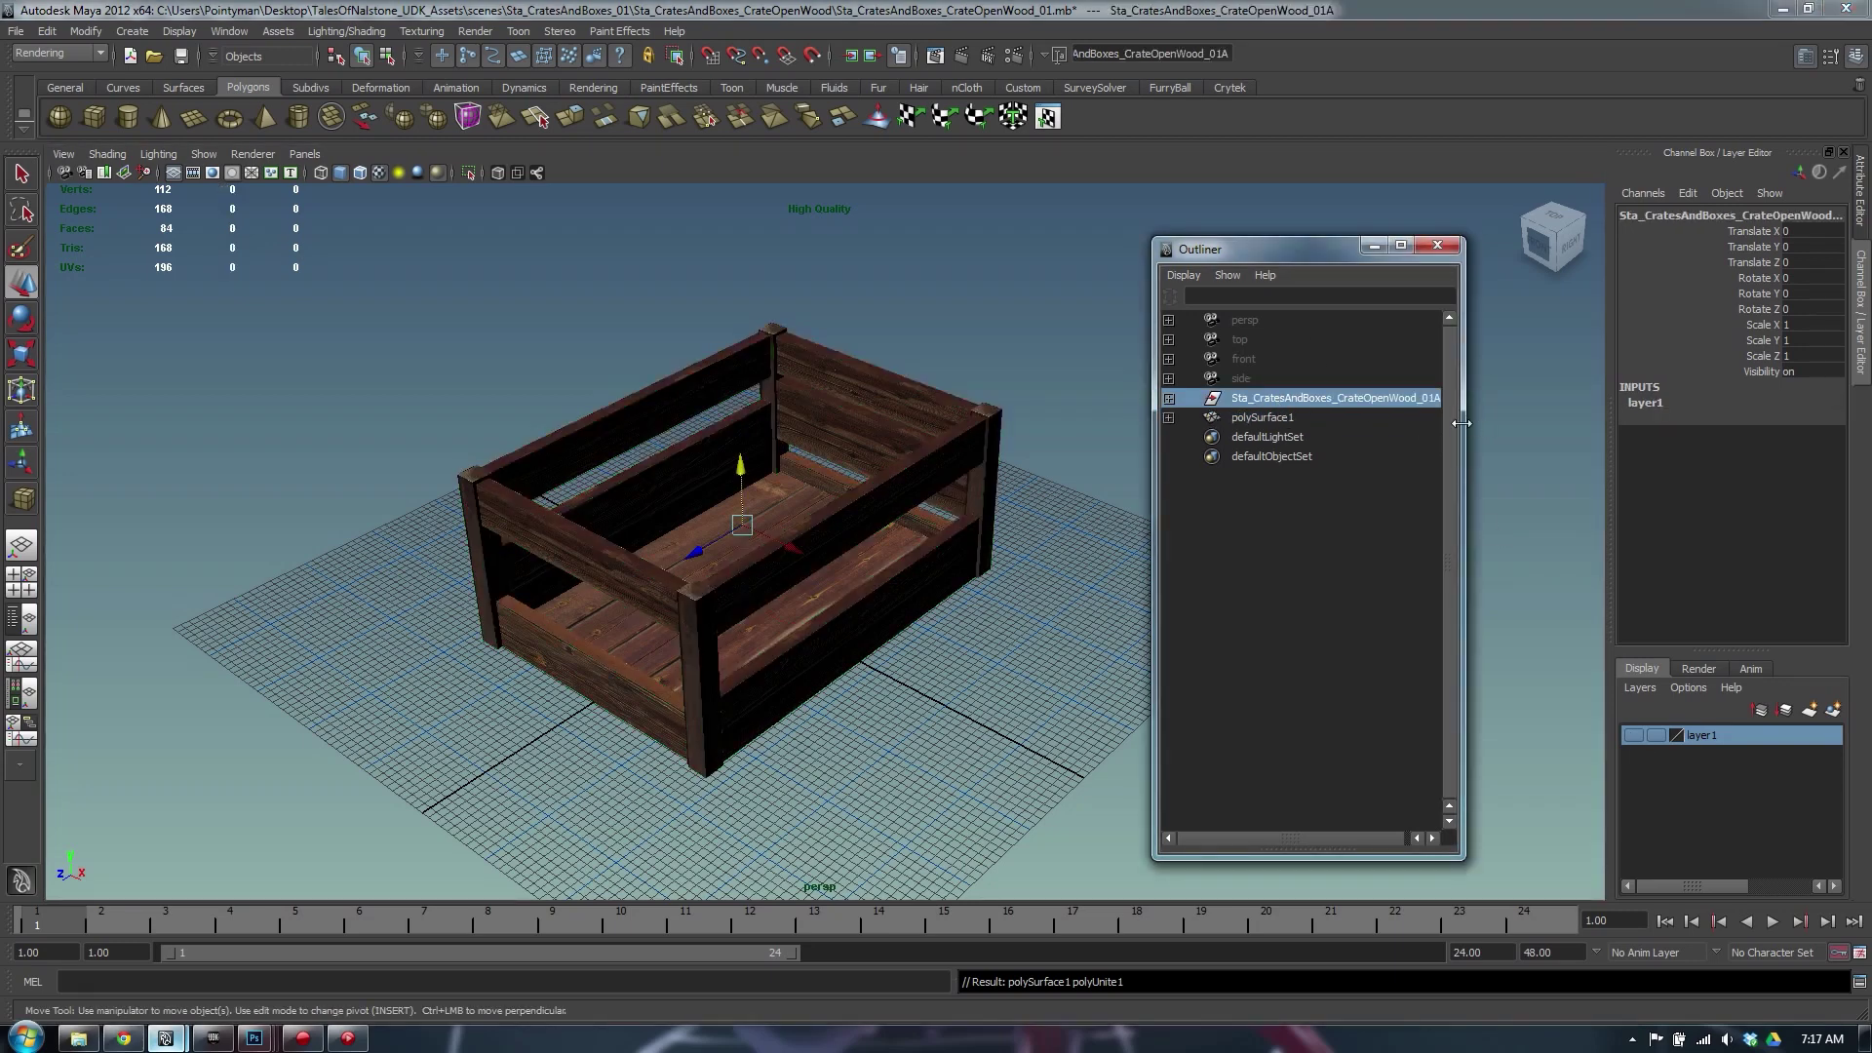
{"action": "left_click_drag", "start_coordinate": [1462, 423], "coordinate": [1581, 422]}
{"action": "left_click", "coordinate": [1272, 420]}
{"action": "left_click", "coordinate": [1328, 398]}
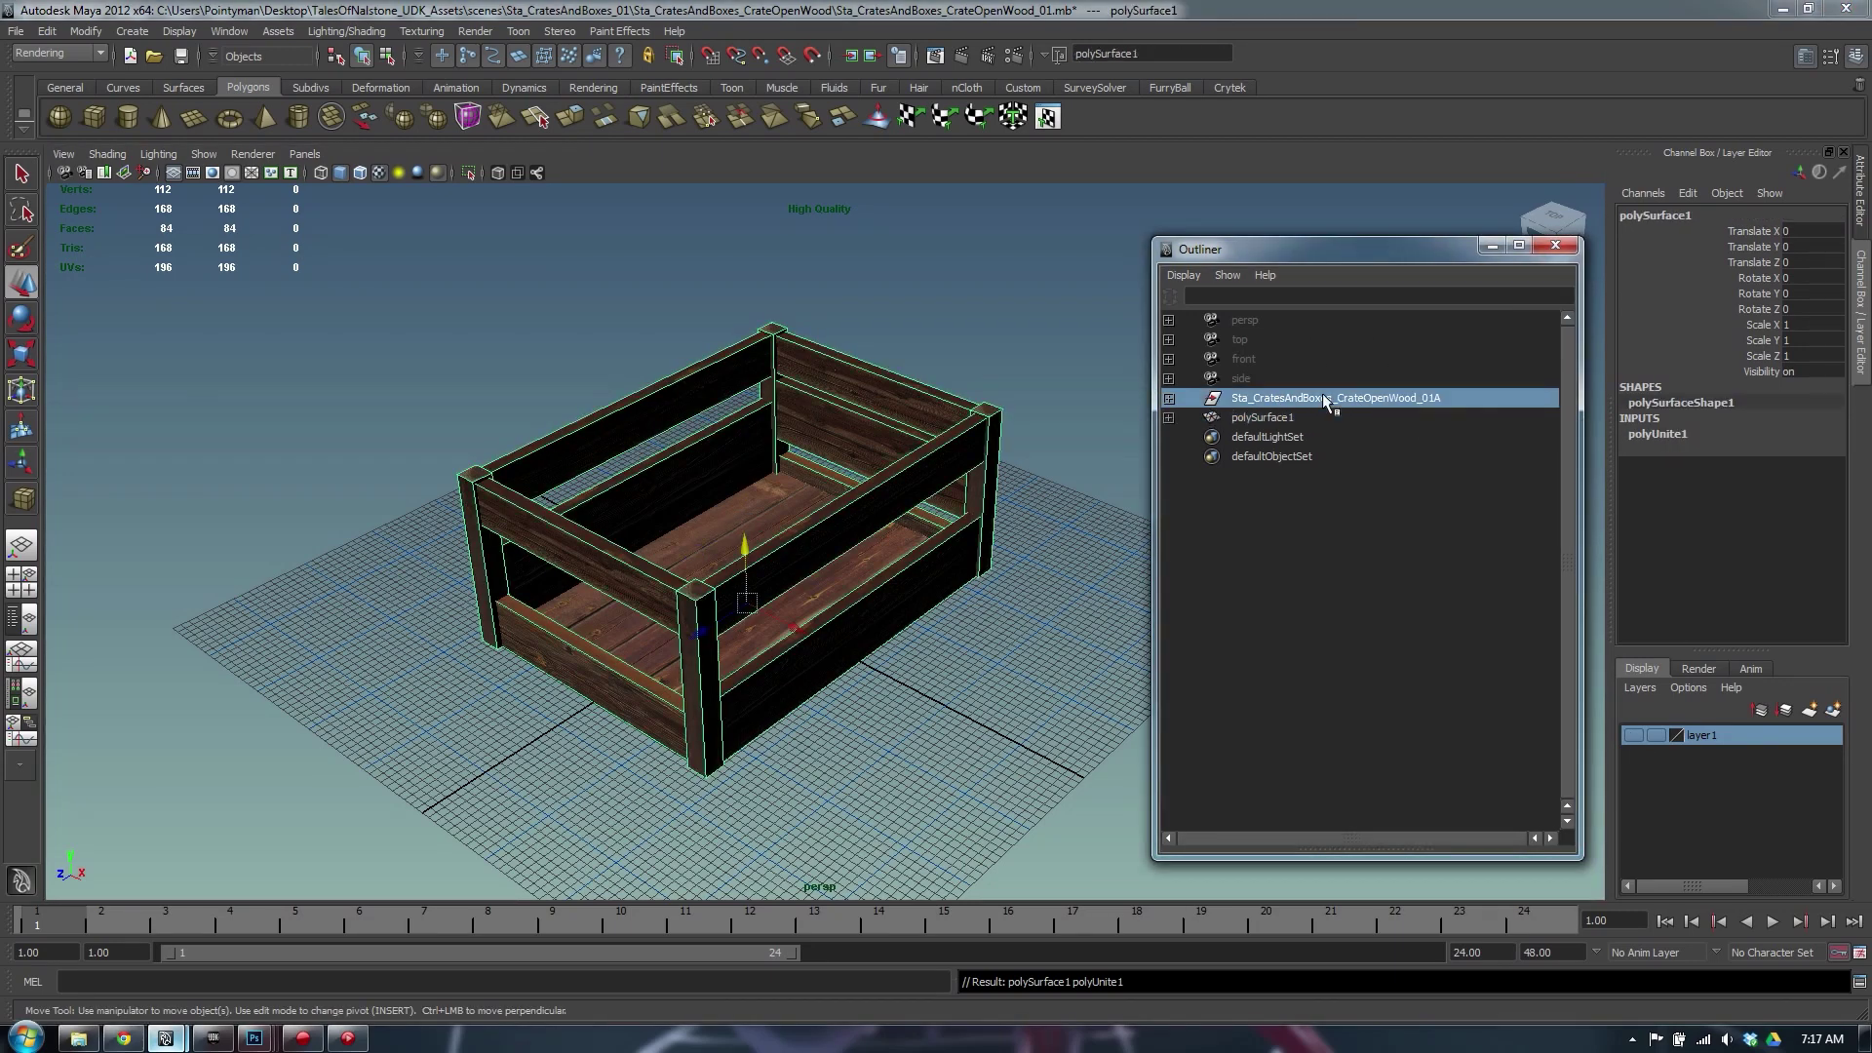
{"action": "left_click", "coordinate": [1634, 734]}
{"action": "left_click", "coordinate": [1634, 735]}
{"action": "left_click", "coordinate": [1630, 735]}
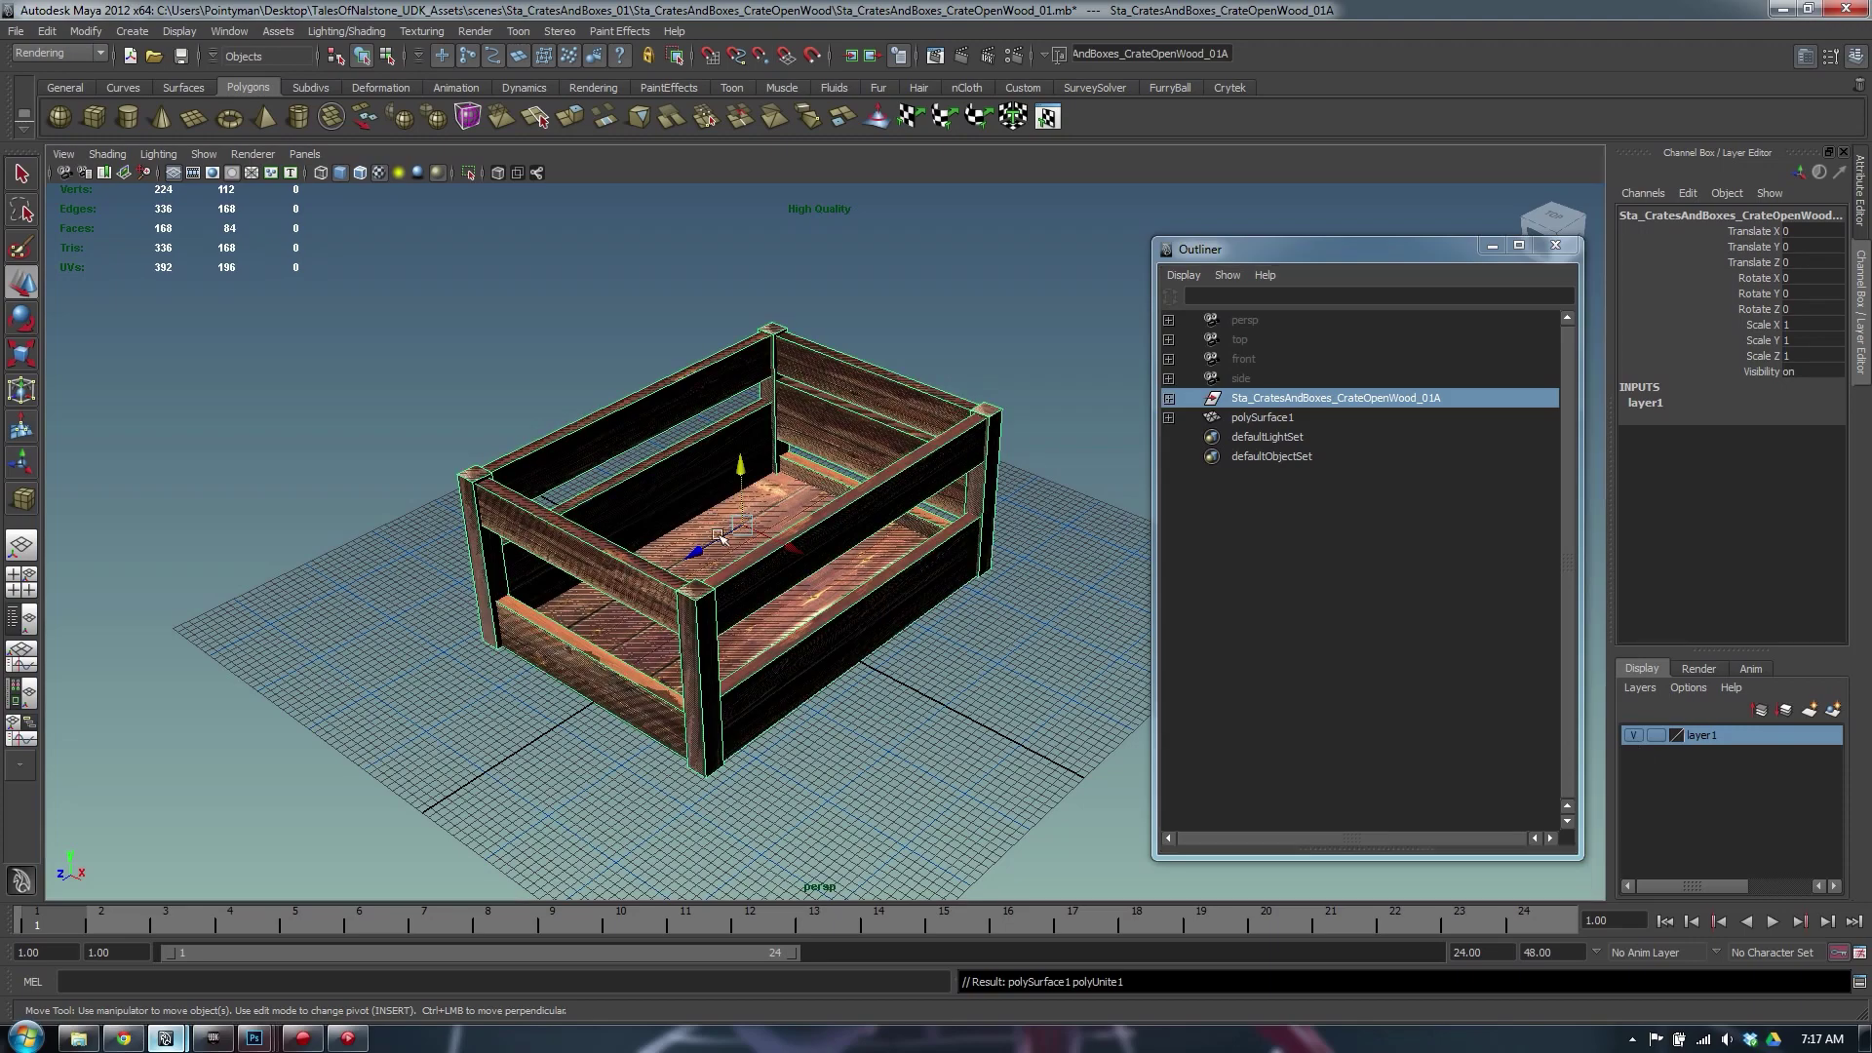
{"action": "left_click_drag", "start_coordinate": [710, 536], "coordinate": [175, 819]}
{"action": "key", "text": "ctrl+z"}
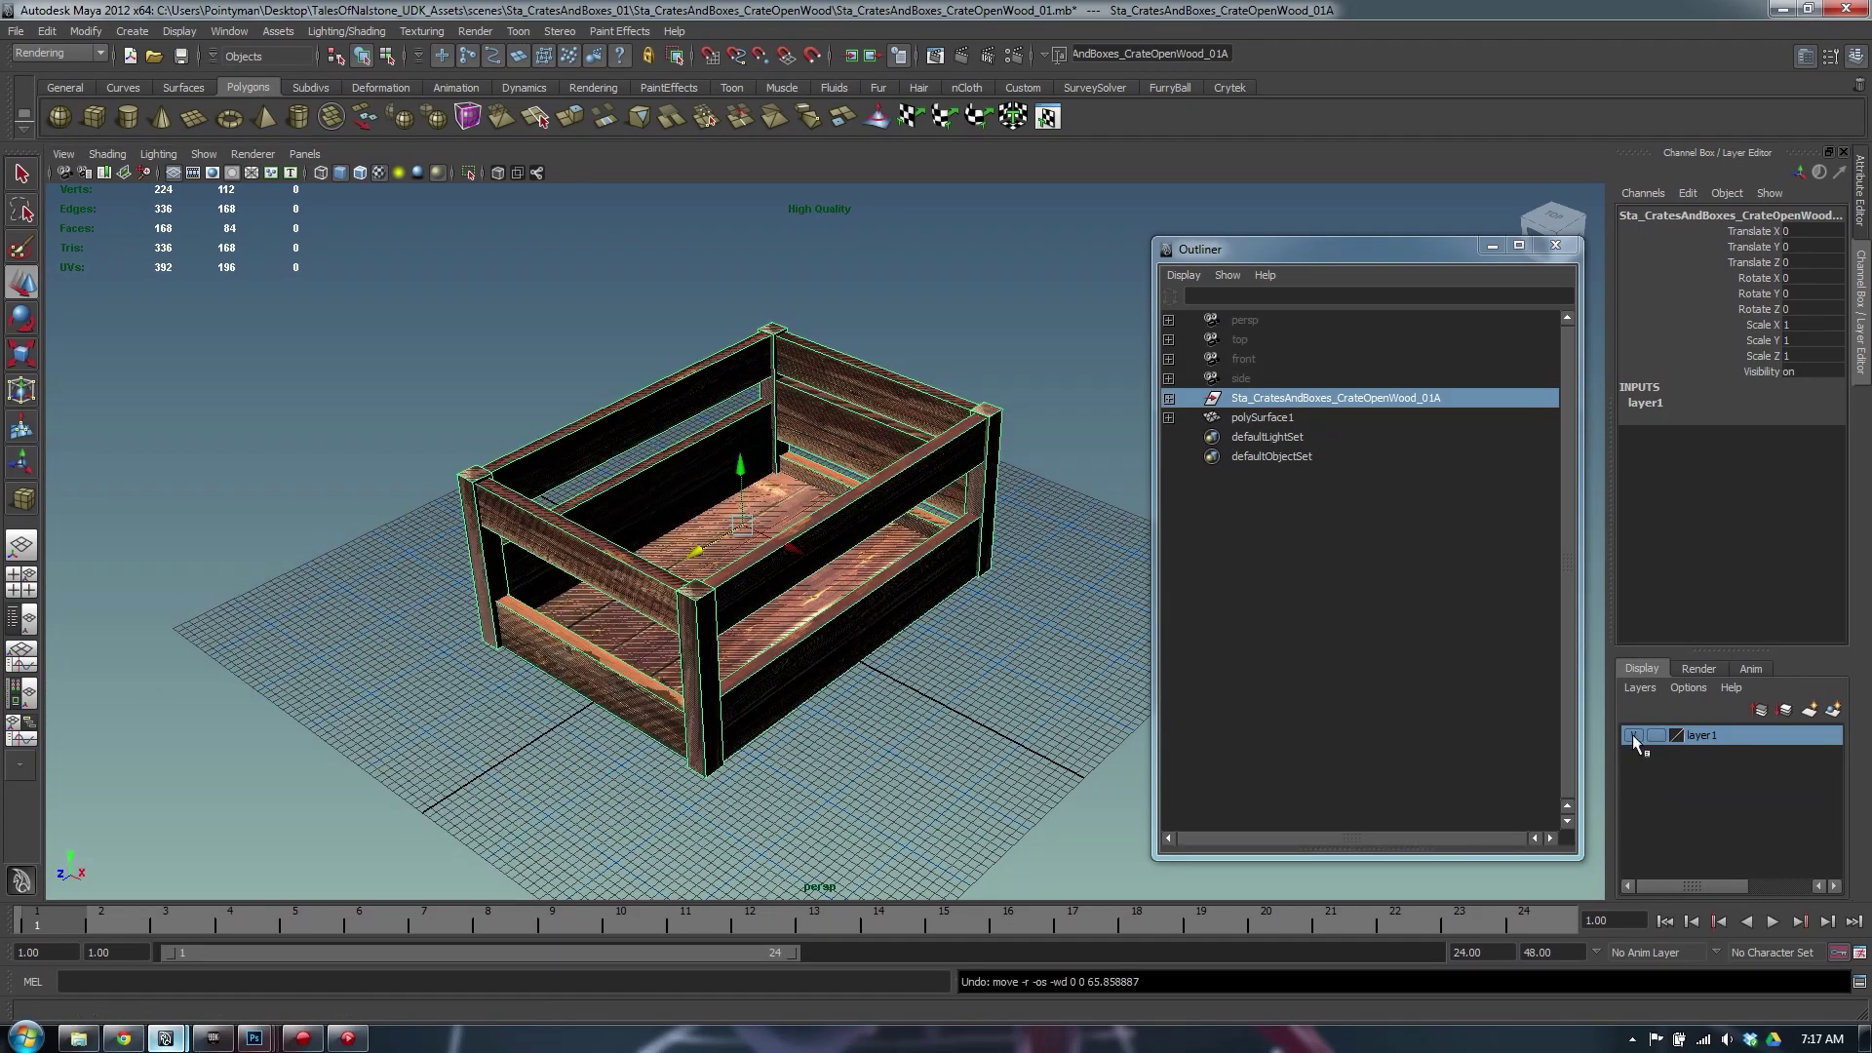
Delete the combined mesh's history and move the original crate group about 61 units along negative Z
{"action": "left_click", "coordinate": [1277, 419]}
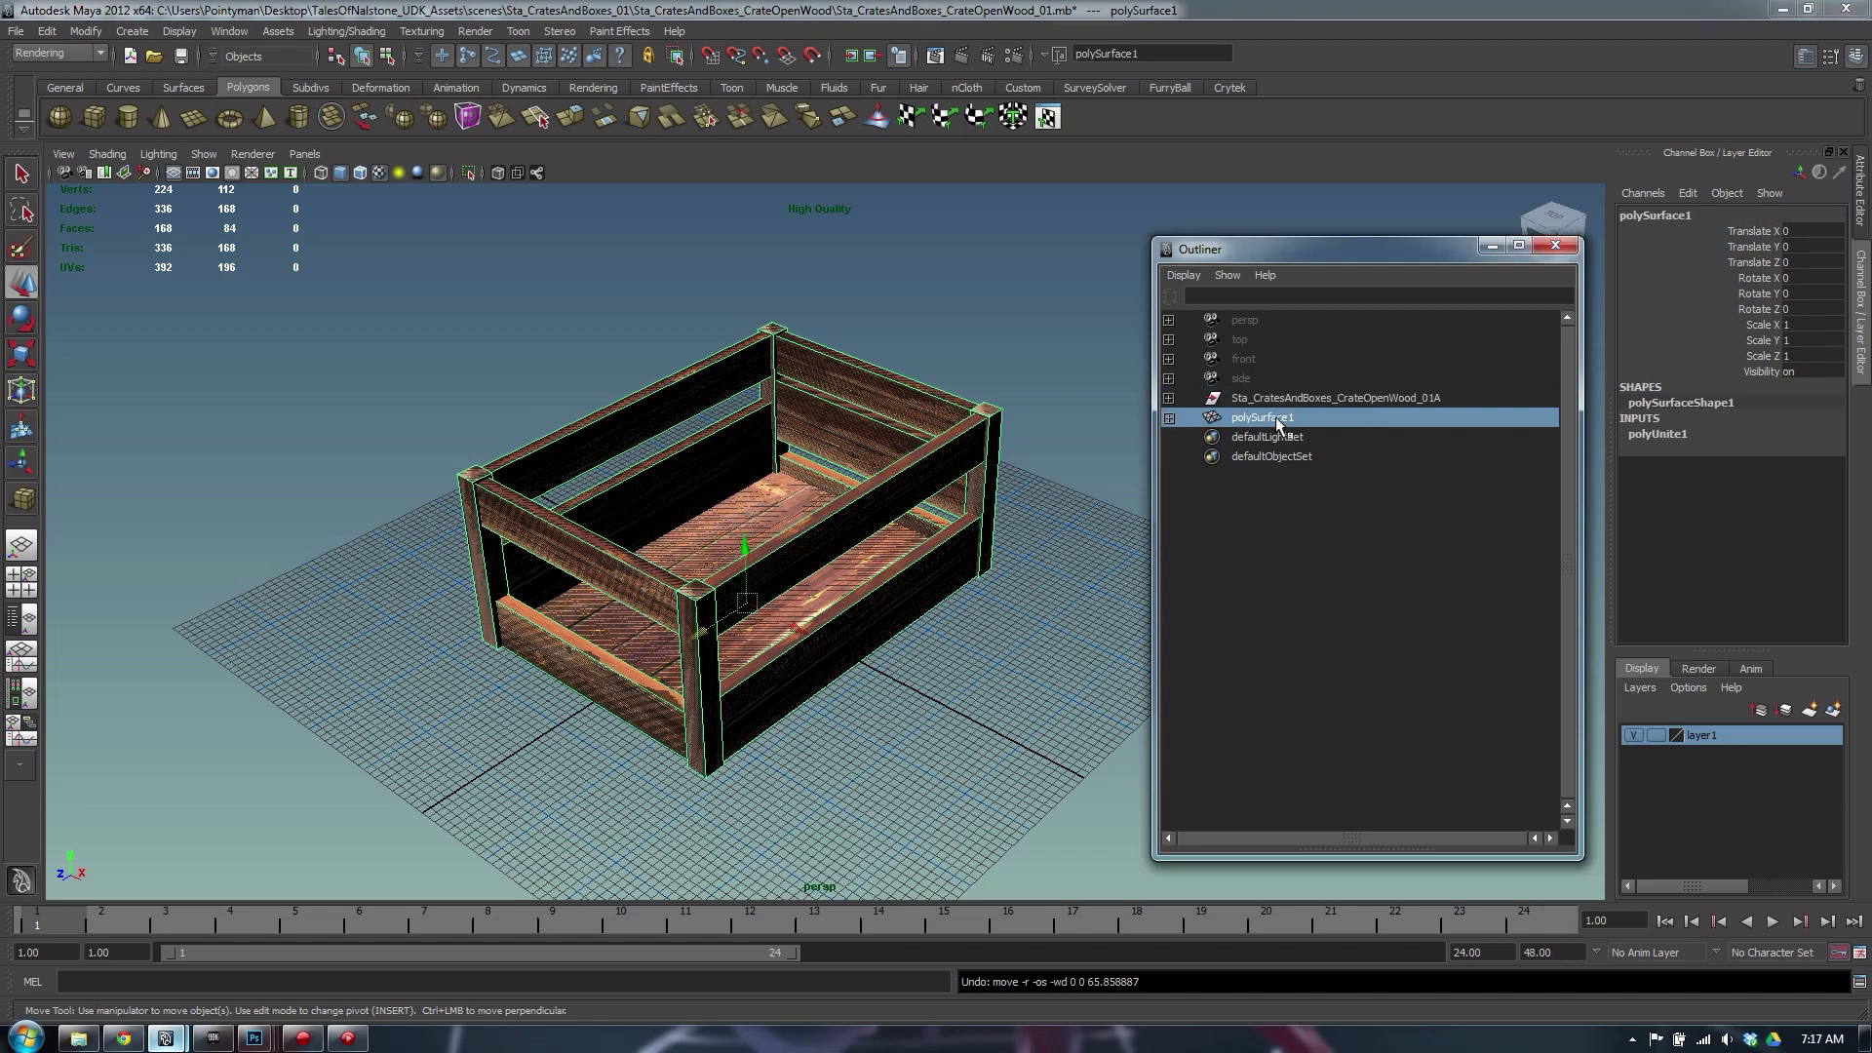
{"action": "key", "text": "alt+shift+d"}
{"action": "left_click", "coordinate": [1304, 406]}
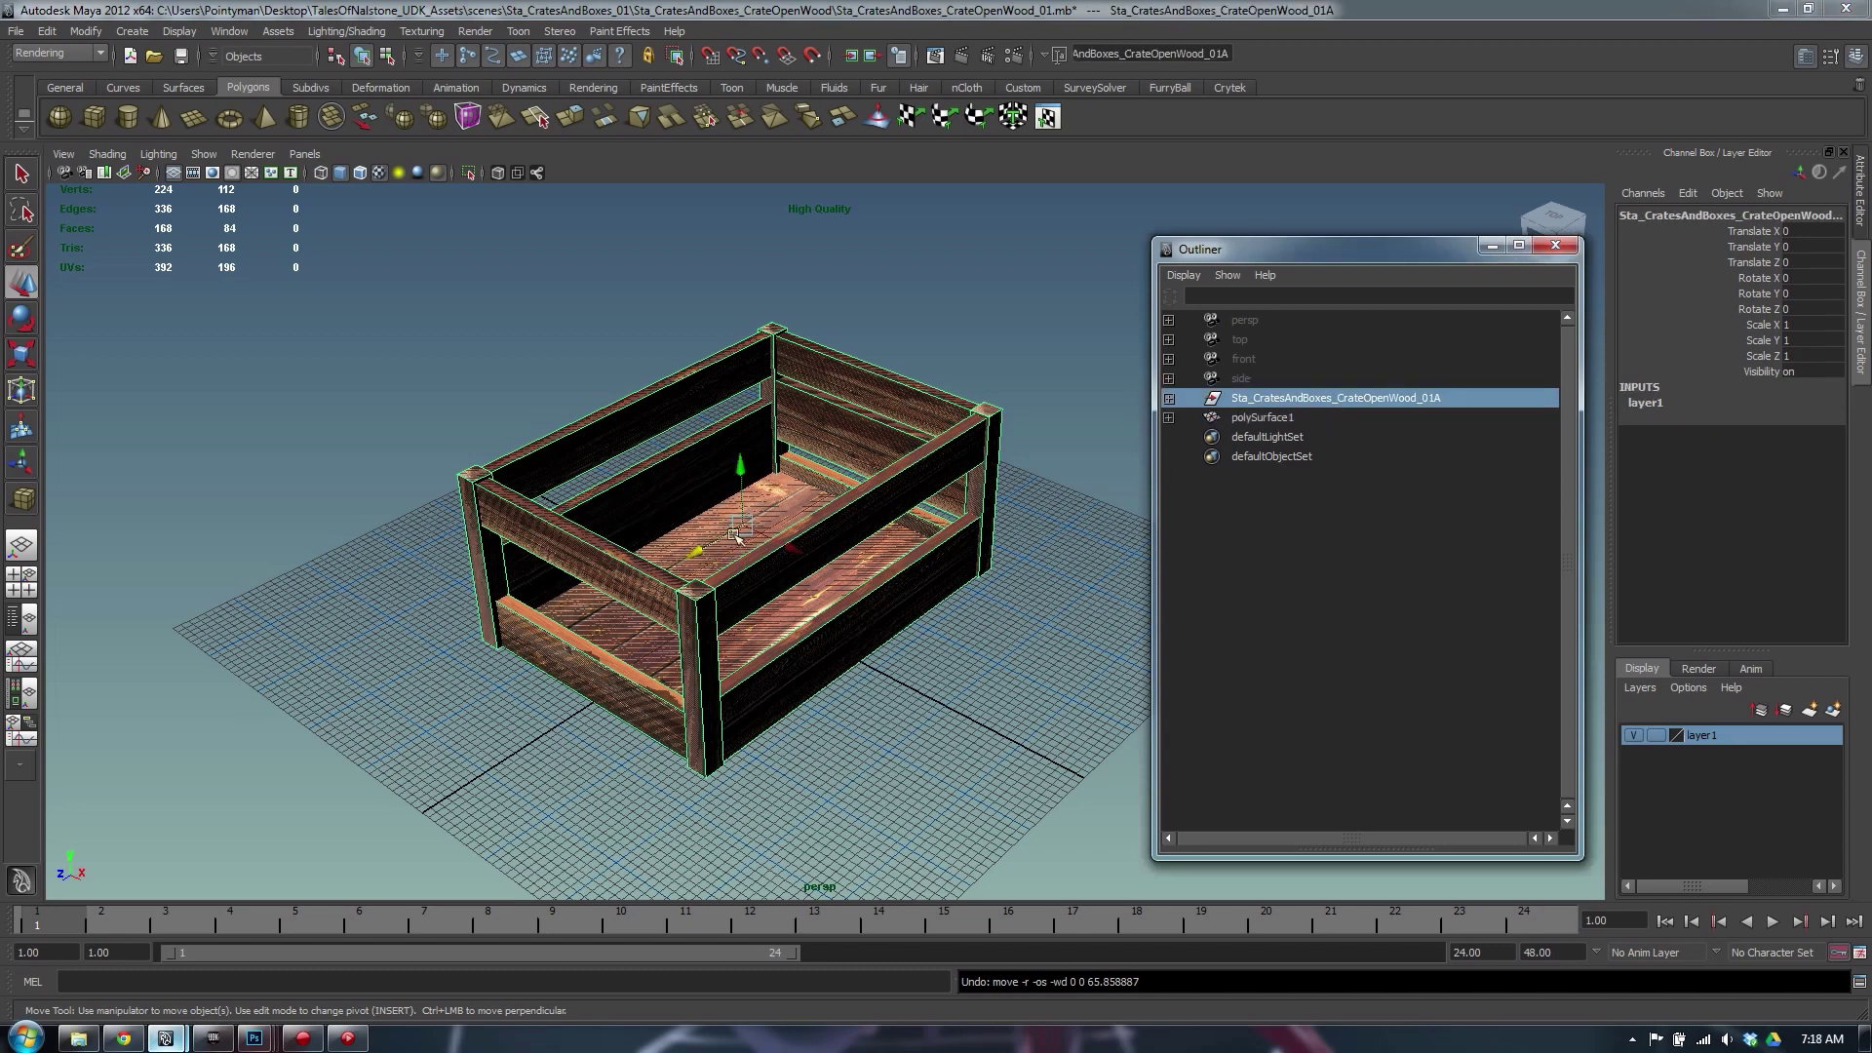
{"action": "left_click_drag", "start_coordinate": [704, 542], "coordinate": [1014, 364]}
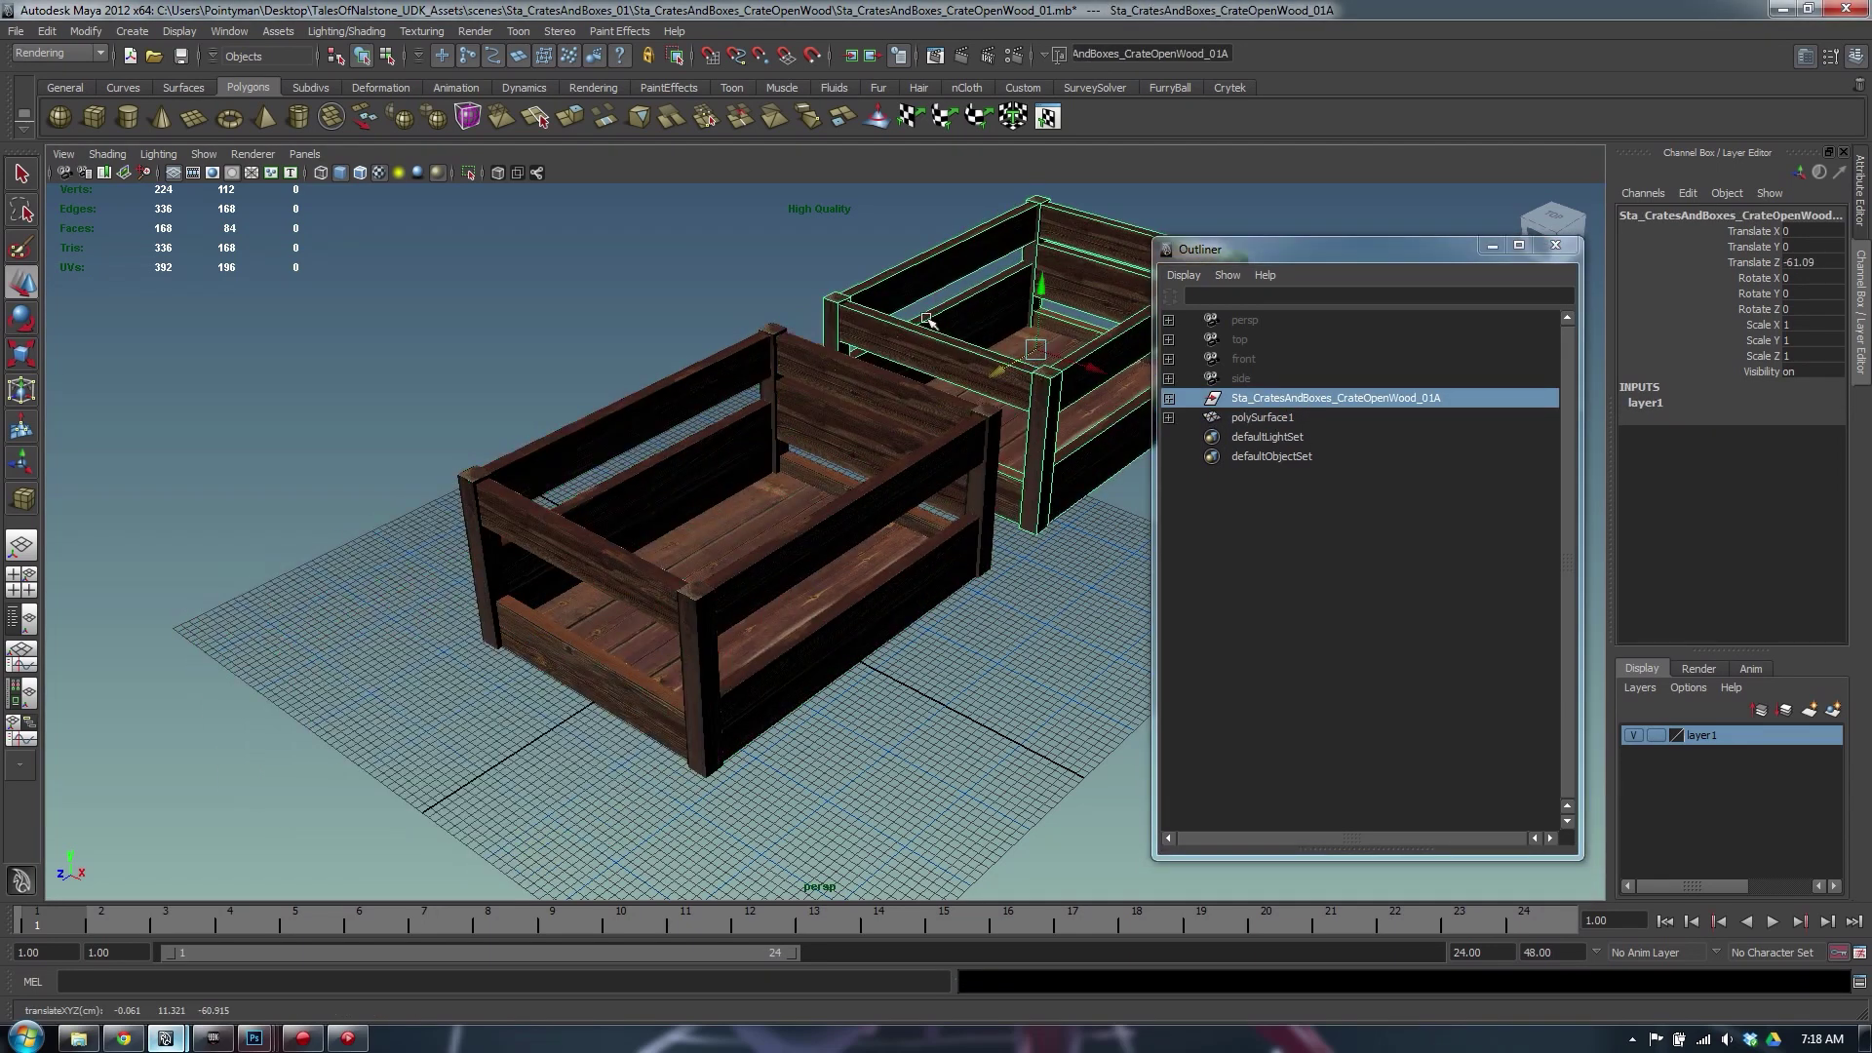
Select and trial-move individual pieces of the original crate group, and select the combined mesh for comparison
{"action": "left_click", "coordinate": [928, 283]}
{"action": "left_click", "coordinate": [973, 332]}
{"action": "left_click", "coordinate": [1063, 281]}
{"action": "left_click", "coordinate": [1035, 357]}
{"action": "left_click", "coordinate": [1045, 380]}
{"action": "middle_click_drag", "start_coordinate": [974, 379], "coordinate": [850, 459], "text": "alt"}
{"action": "left_click", "coordinate": [1014, 423]}
{"action": "left_click", "coordinate": [1009, 499]}
{"action": "left_click", "coordinate": [815, 450]}
{"action": "left_click", "coordinate": [669, 622]}
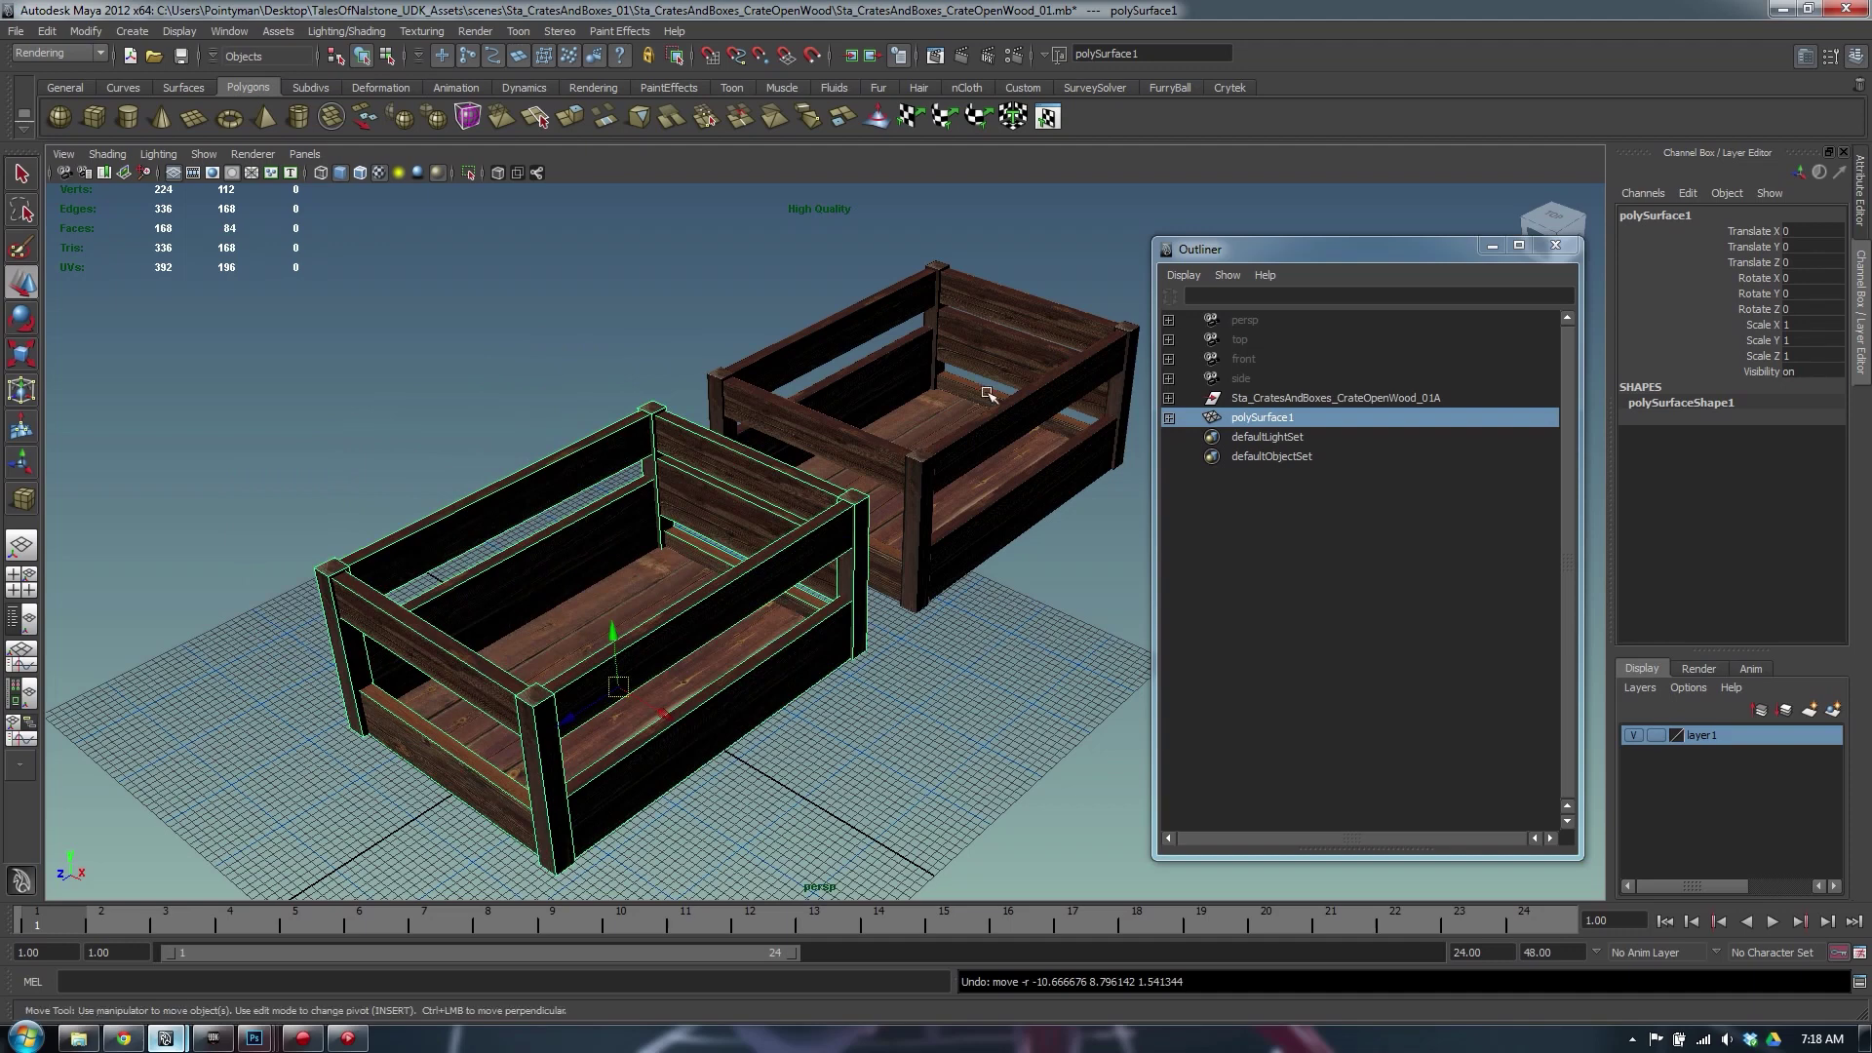
Undo the trial selections and piece moves, back through the original crate group's move along negative Z
{"action": "key", "text": "ctrl+z"}
{"action": "key", "text": "ctrl+z"}
{"action": "key", "text": "ctrl+z"}
{"action": "key", "text": "ctrl+z"}
{"action": "key", "text": "ctrl+z"}
{"action": "key", "text": "ctrl+z"}
{"action": "key", "text": "ctrl+z"}
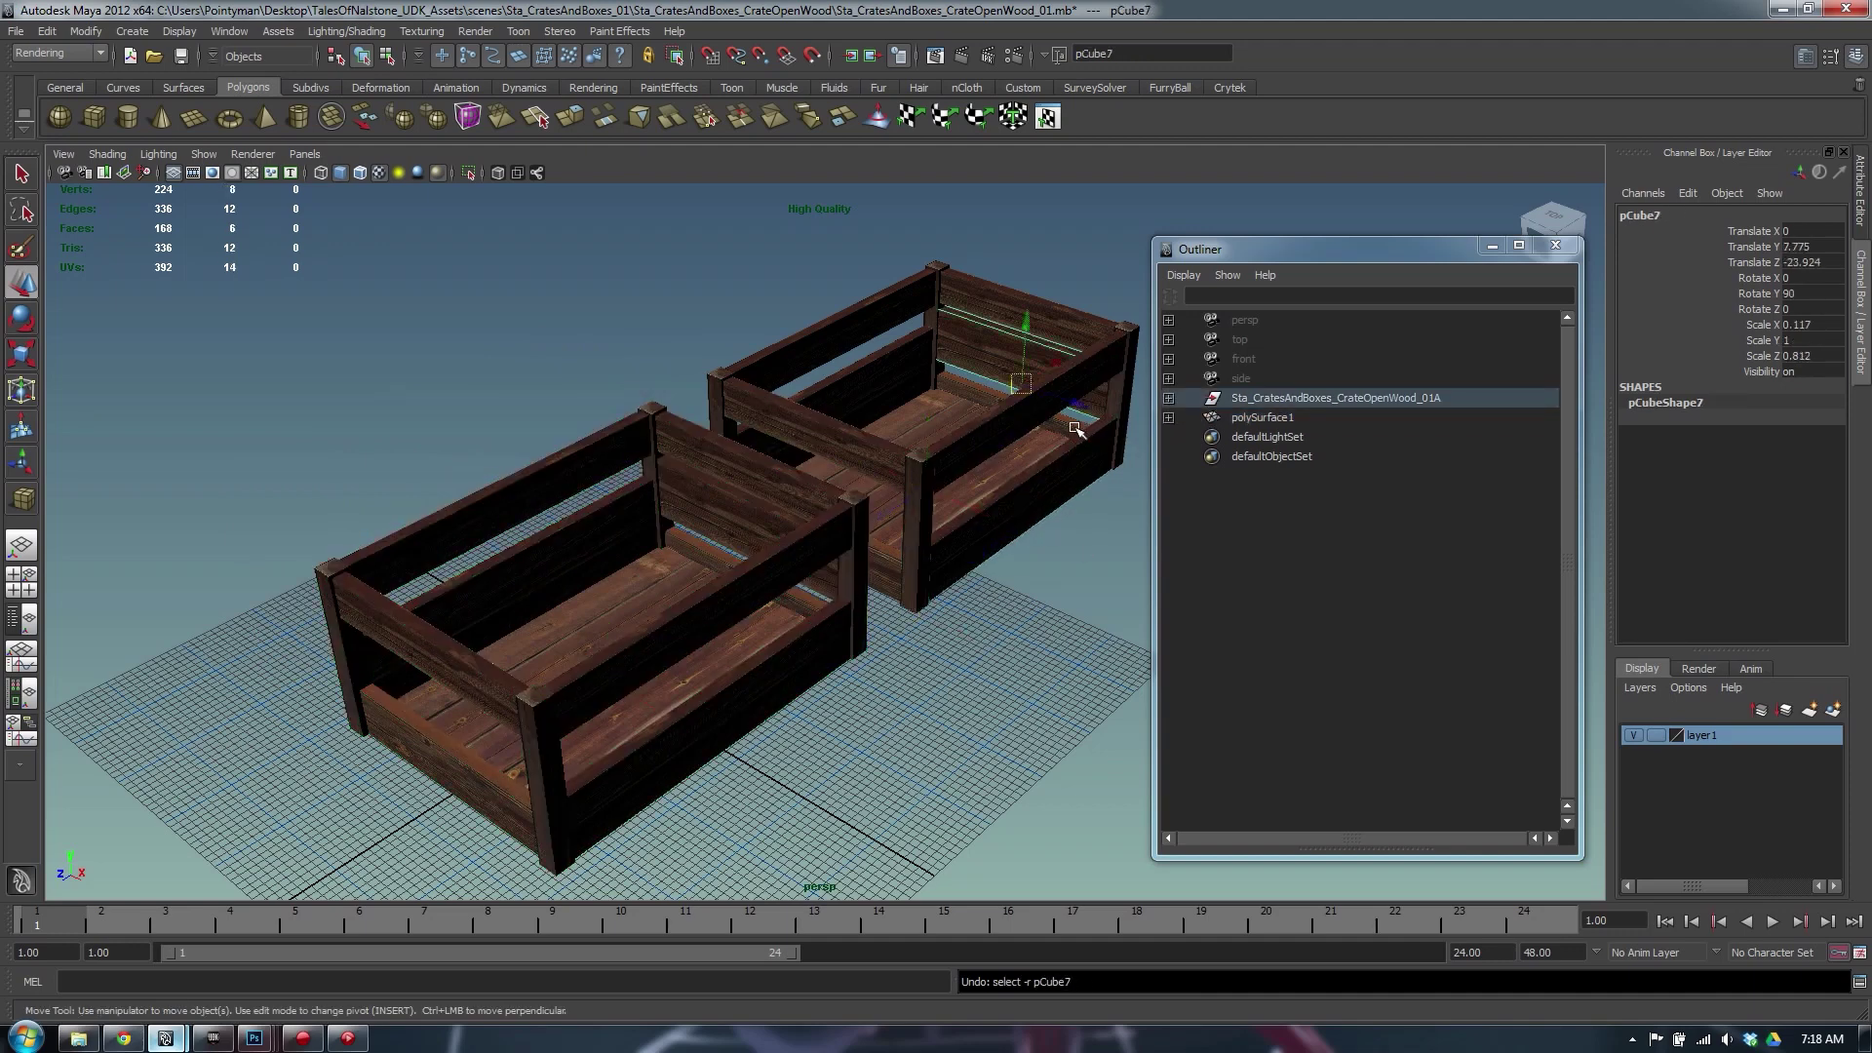
{"action": "key", "text": "ctrl+z"}
{"action": "key", "text": "ctrl+z"}
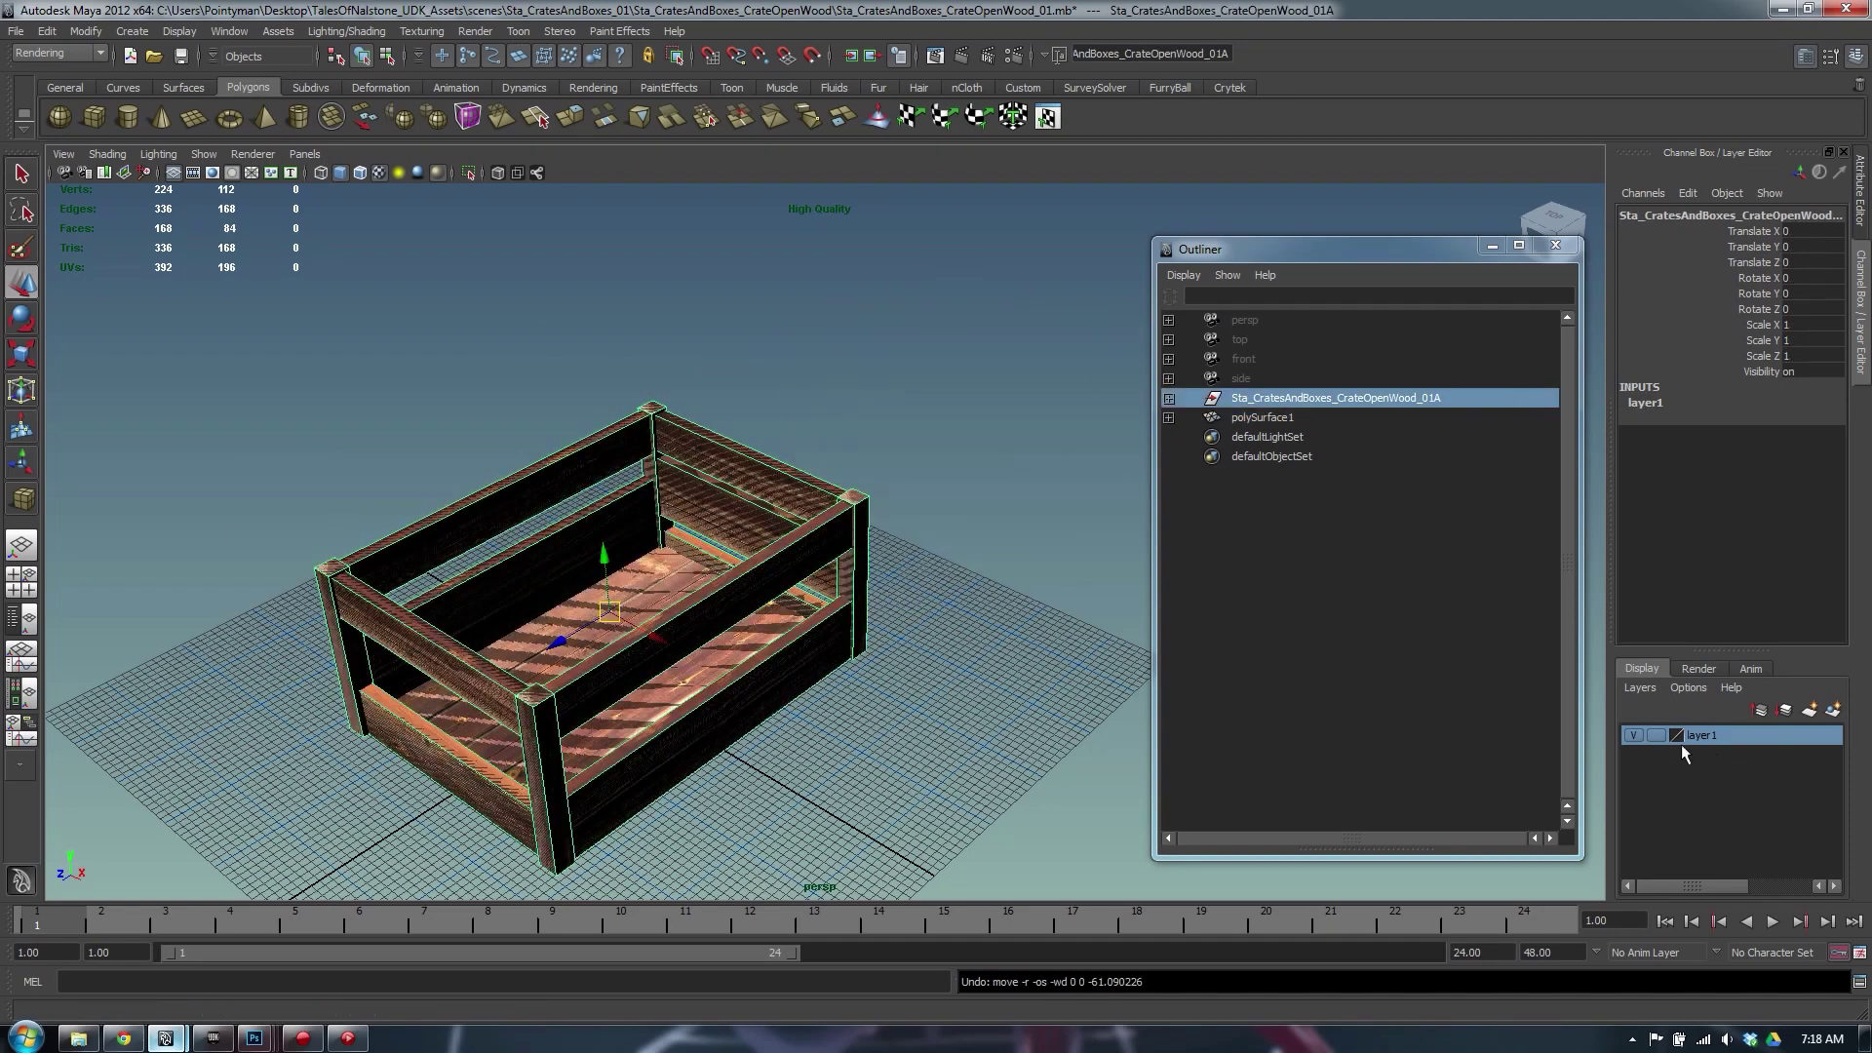
Hide layer1 and rename the combined mesh Sta_CratesAndBoxes_CrateOpenWood_01, based on the crate group's name
{"action": "left_click", "coordinate": [1634, 735]}
{"action": "left_click", "coordinate": [1267, 420]}
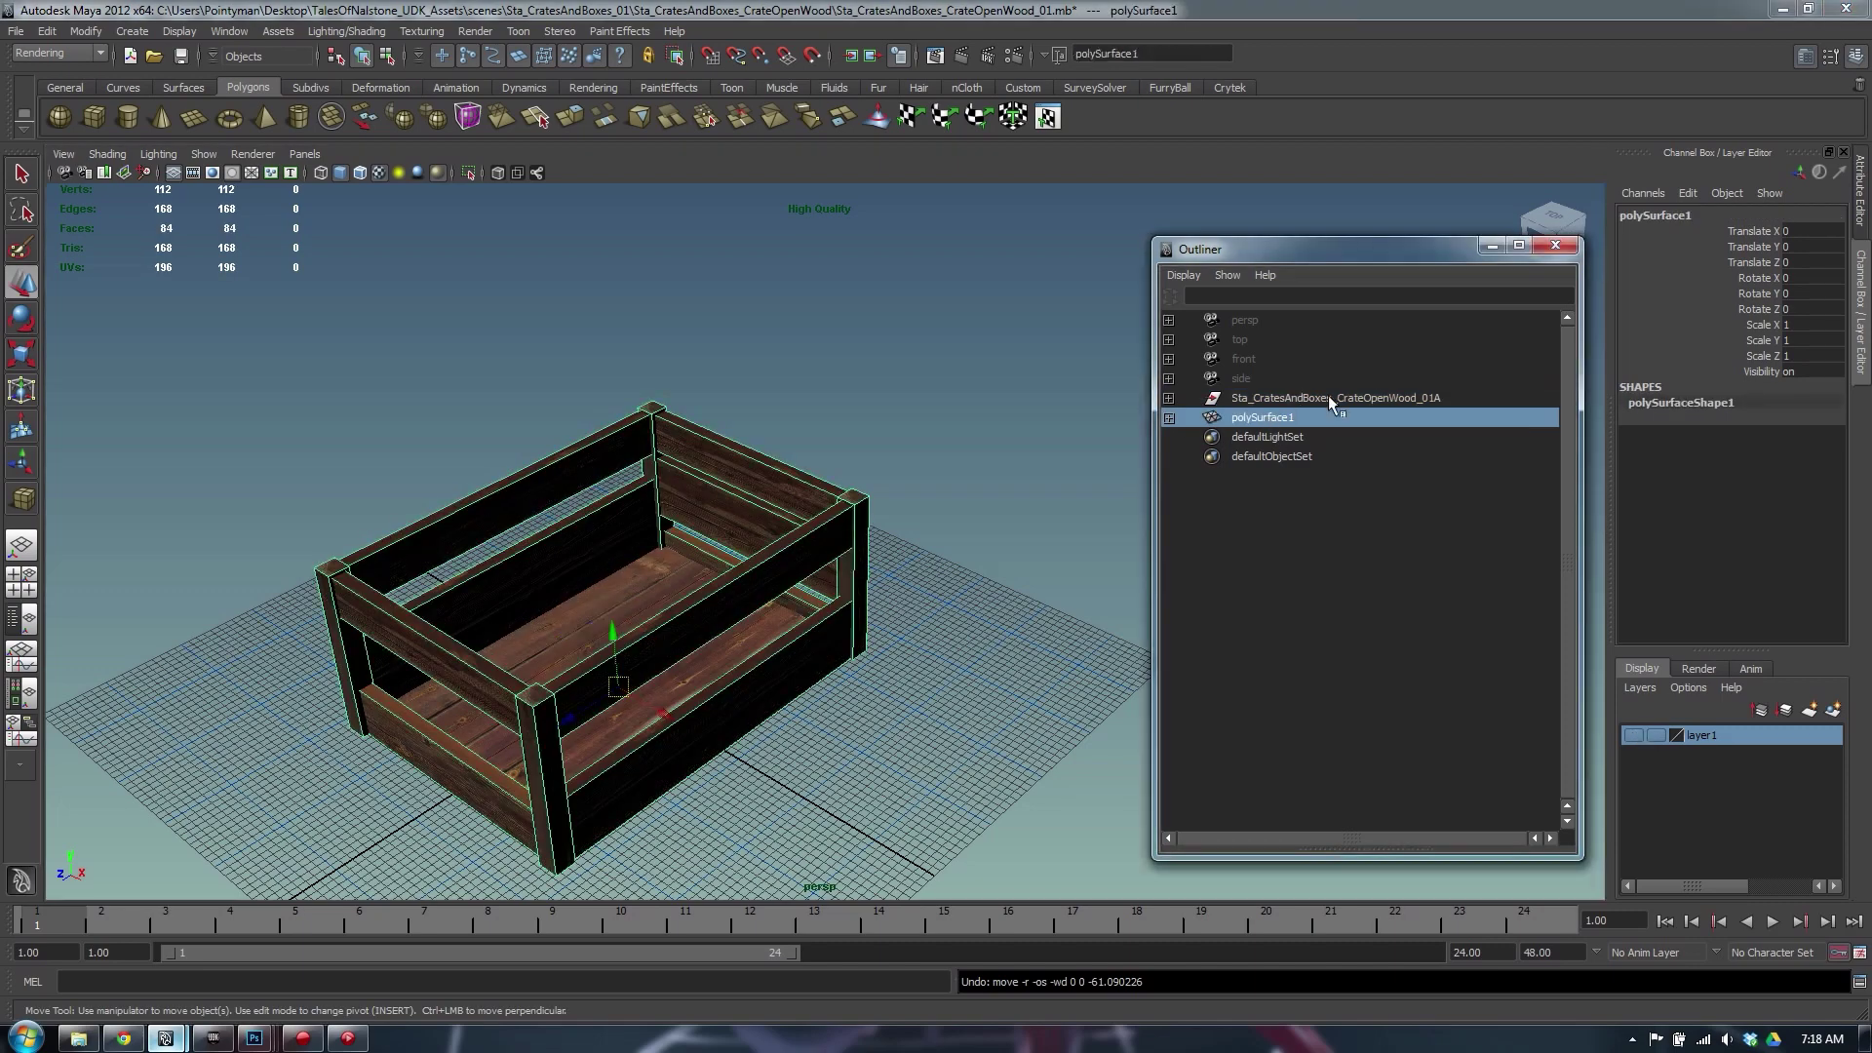
{"action": "double_click", "coordinate": [1330, 397]}
{"action": "key", "text": "ctrl+c"}
{"action": "left_click", "coordinate": [1326, 419]}
{"action": "double_click", "coordinate": [1433, 419]}
{"action": "key", "text": "ctrl+v"}
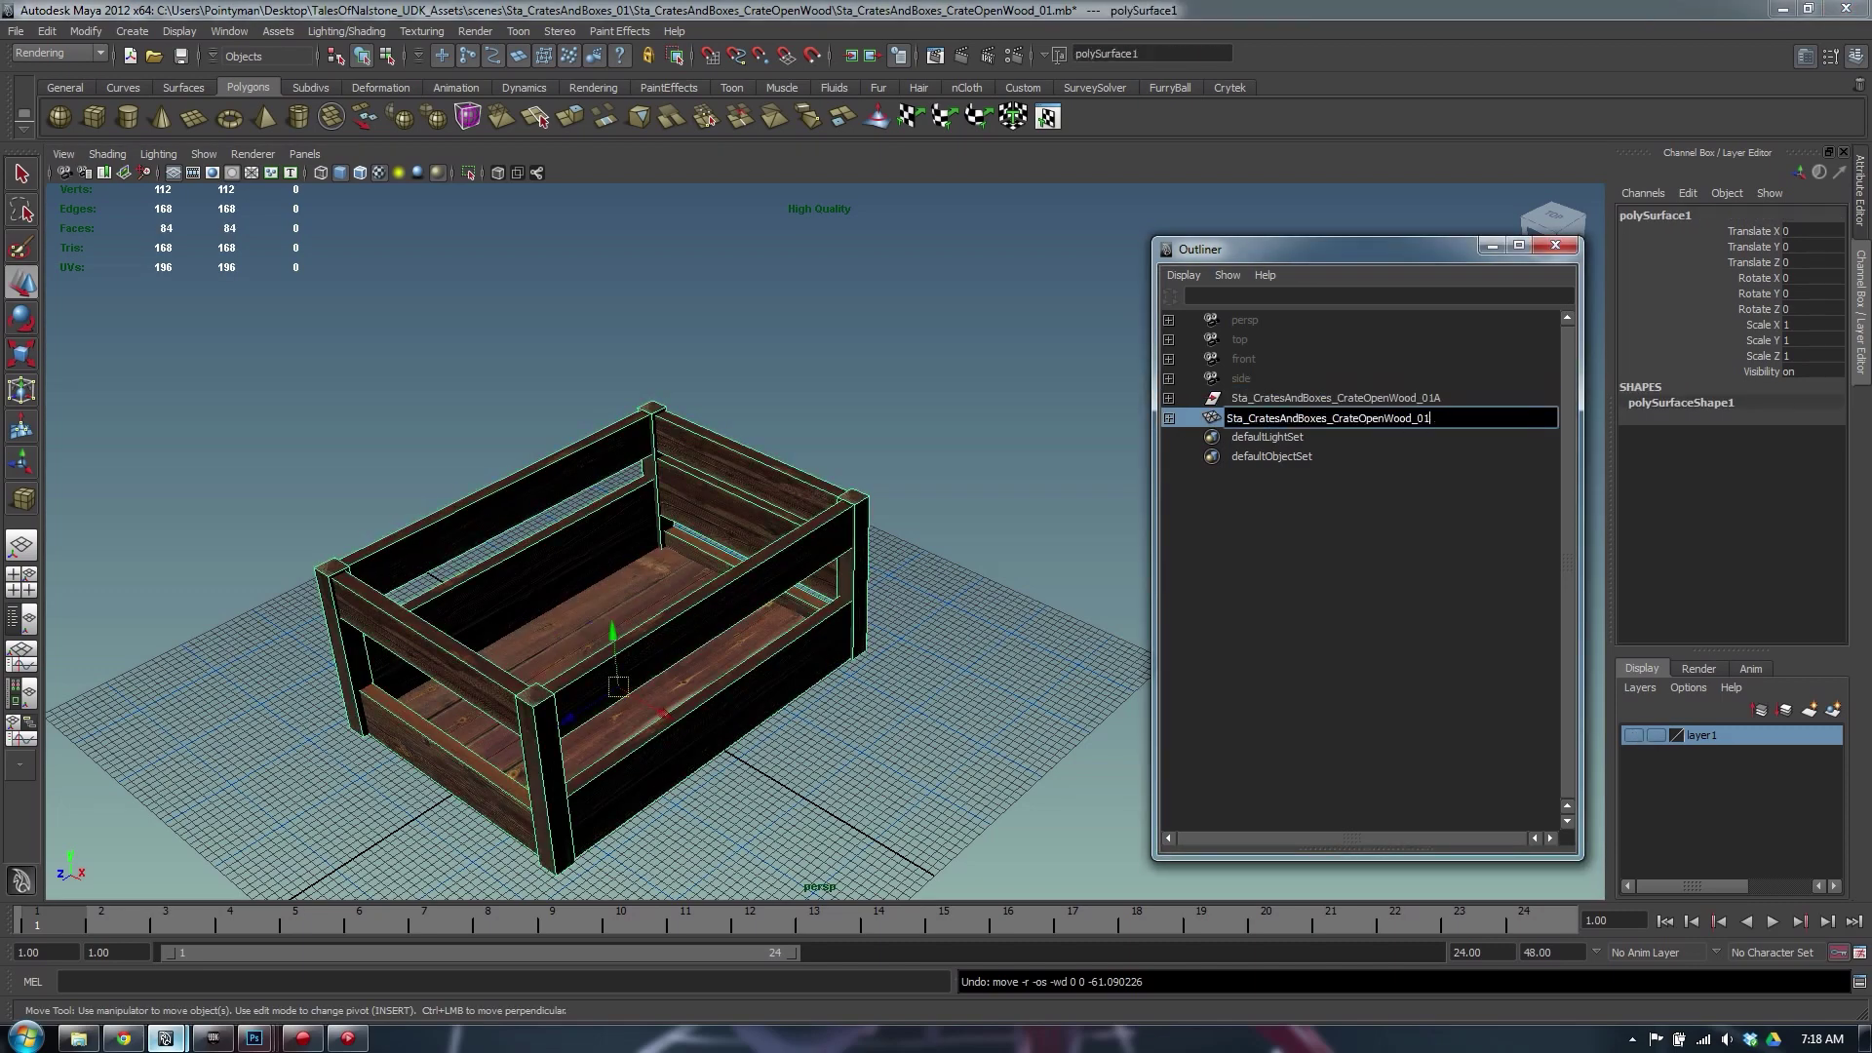
{"action": "key", "text": "Return"}
Save the scene and check the combined crate mesh in the viewport, leaving it selected
{"action": "left_click", "coordinate": [1404, 422]}
{"action": "key", "text": "q"}
{"action": "key", "text": "ctrl+s"}
{"action": "left_click", "coordinate": [974, 338]}
{"action": "left_click", "coordinate": [848, 522]}
{"action": "left_click_drag", "start_coordinate": [871, 644], "coordinate": [727, 532], "text": "alt"}
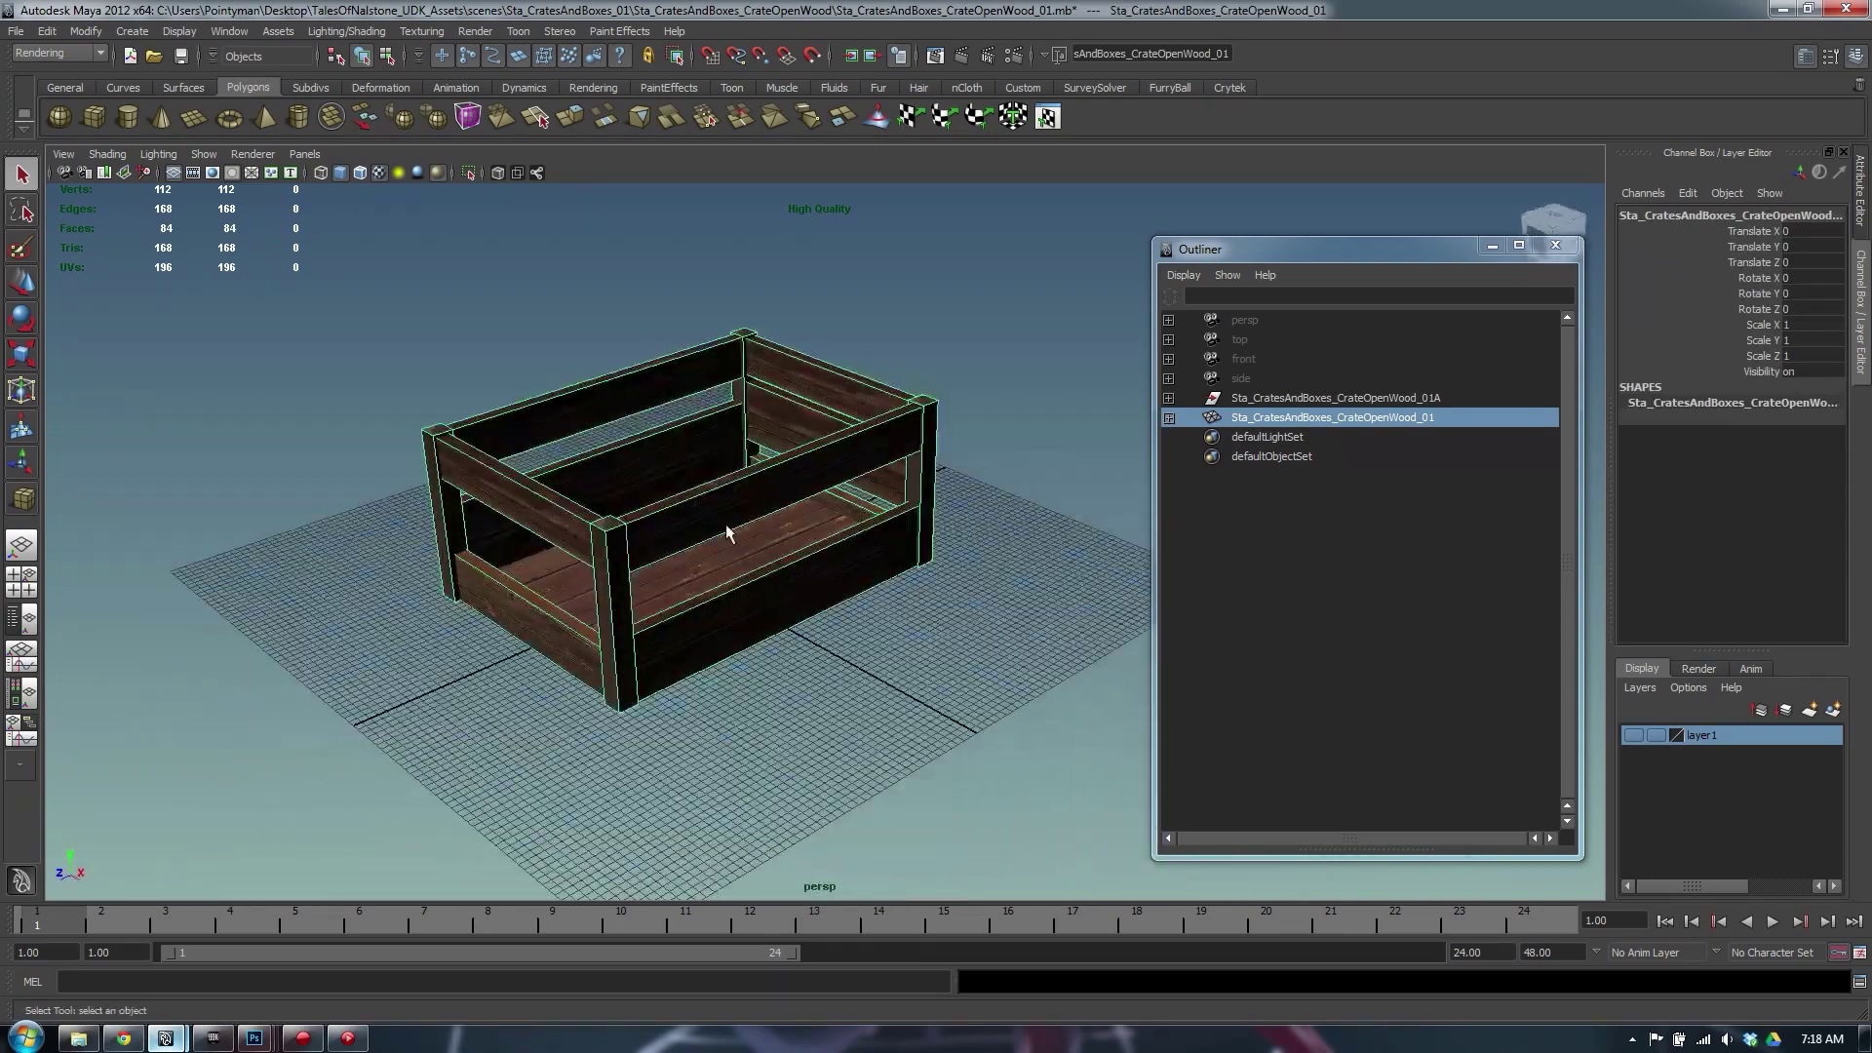
{"action": "left_click", "coordinate": [1028, 343]}
{"action": "left_click", "coordinate": [814, 496]}
{"action": "left_click", "coordinate": [942, 380]}
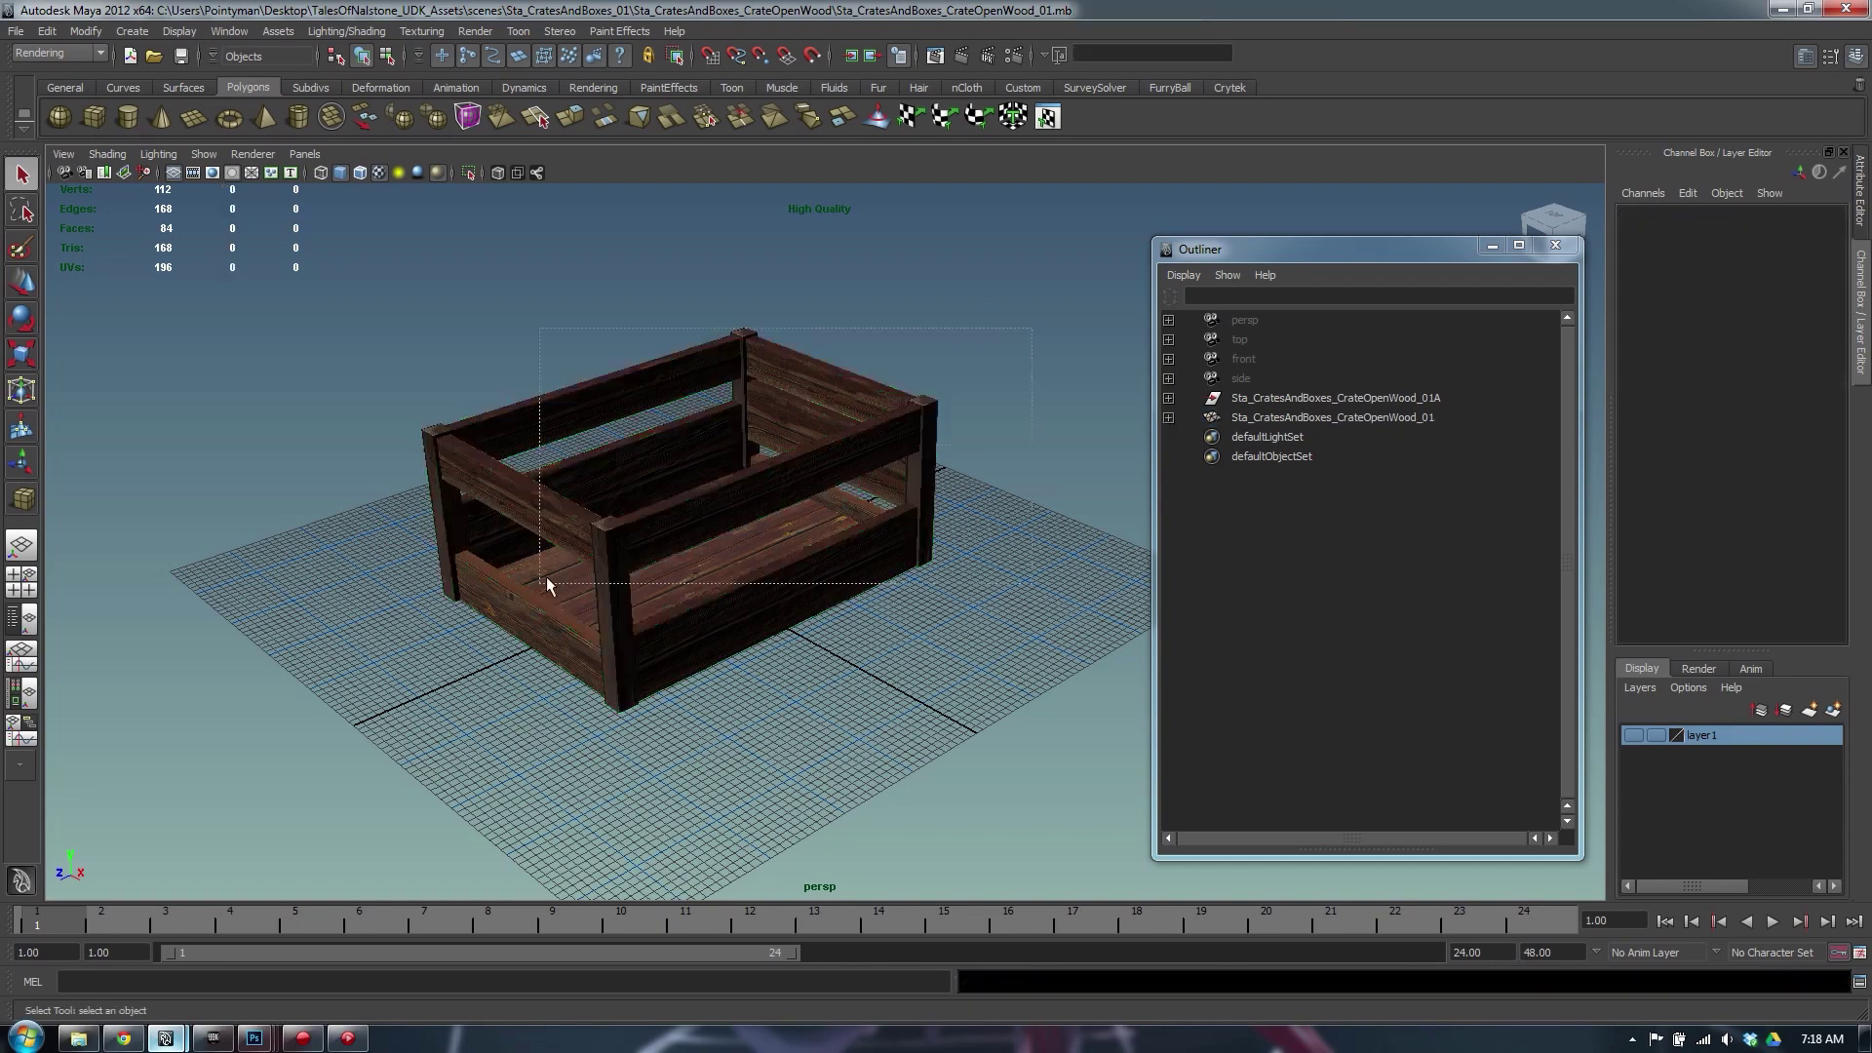
{"action": "left_click", "coordinate": [577, 548]}
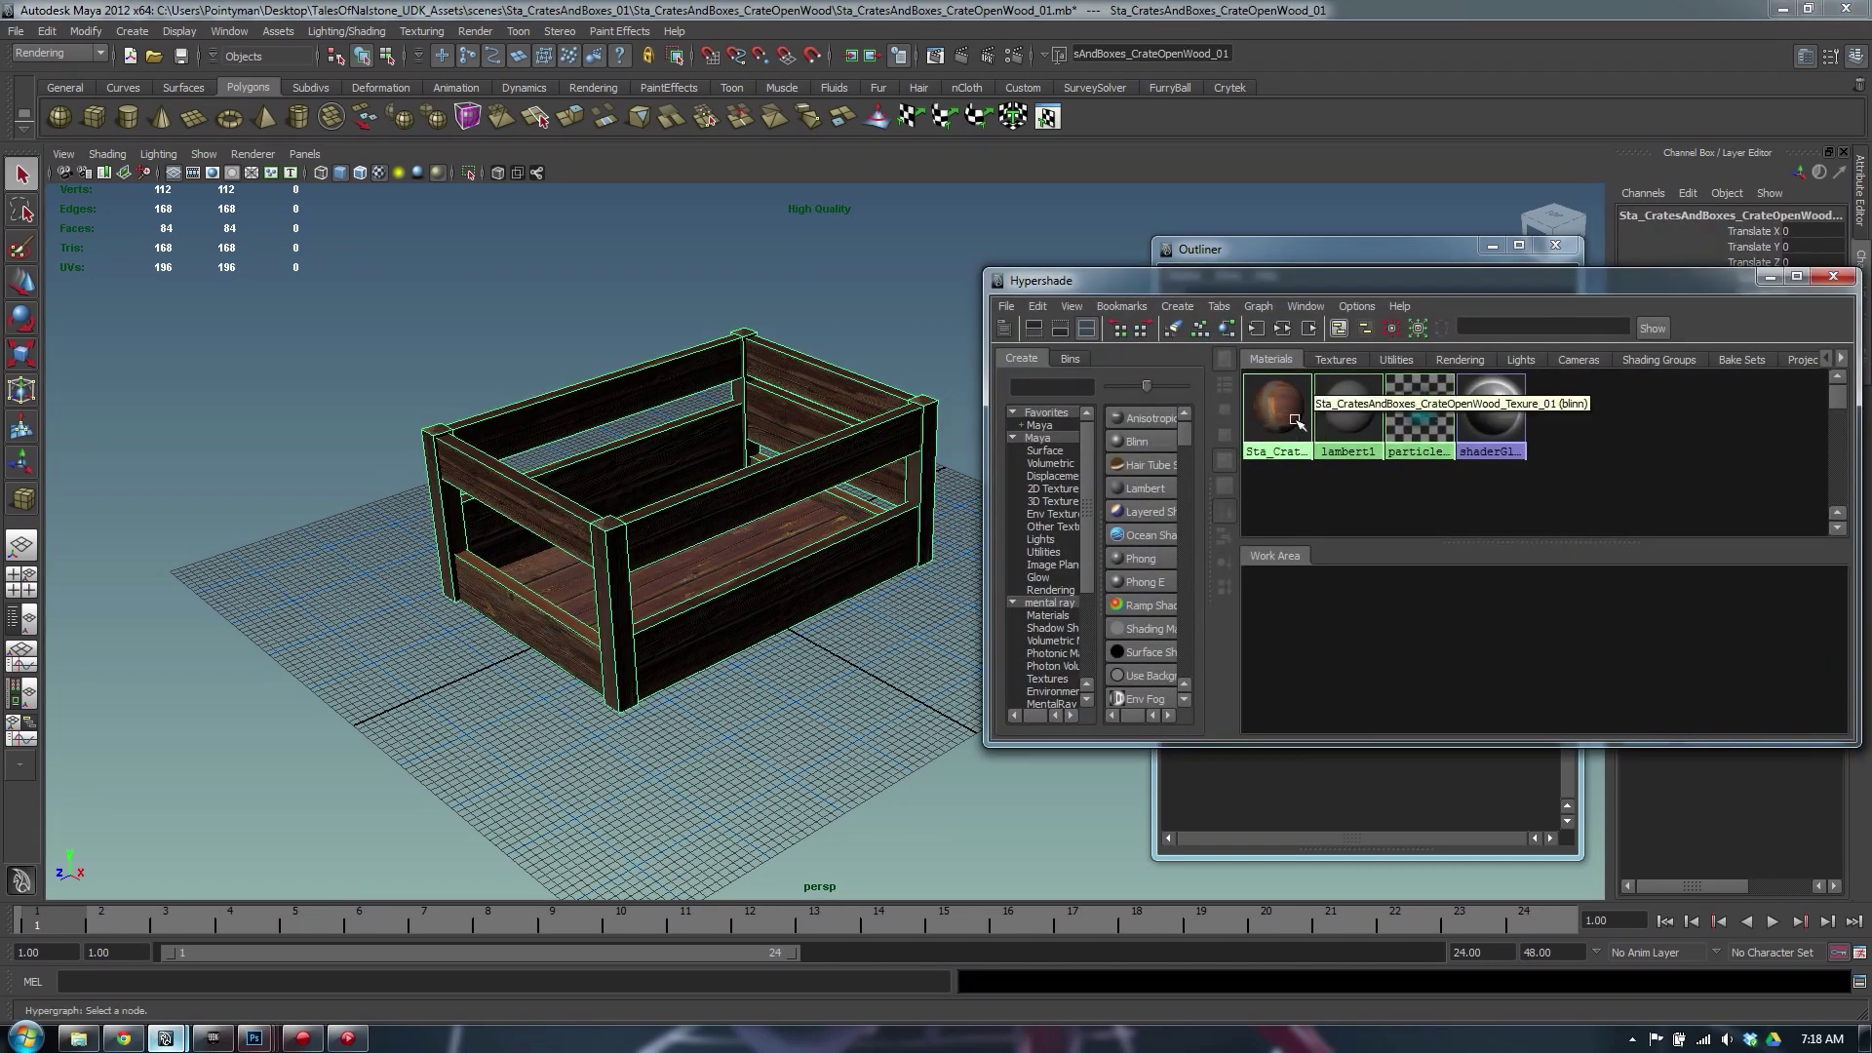
Graph the crate material's shading network in the Hypershade and inspect the attributes of its Sta_CratesAndBoxes_CrateOpenWood_S_01.png file node
{"action": "left_click", "coordinate": [1287, 418]}
{"action": "left_click_drag", "start_coordinate": [1340, 289], "coordinate": [920, 289]}
{"action": "left_click", "coordinate": [810, 328]}
{"action": "double_click", "coordinate": [913, 588]}
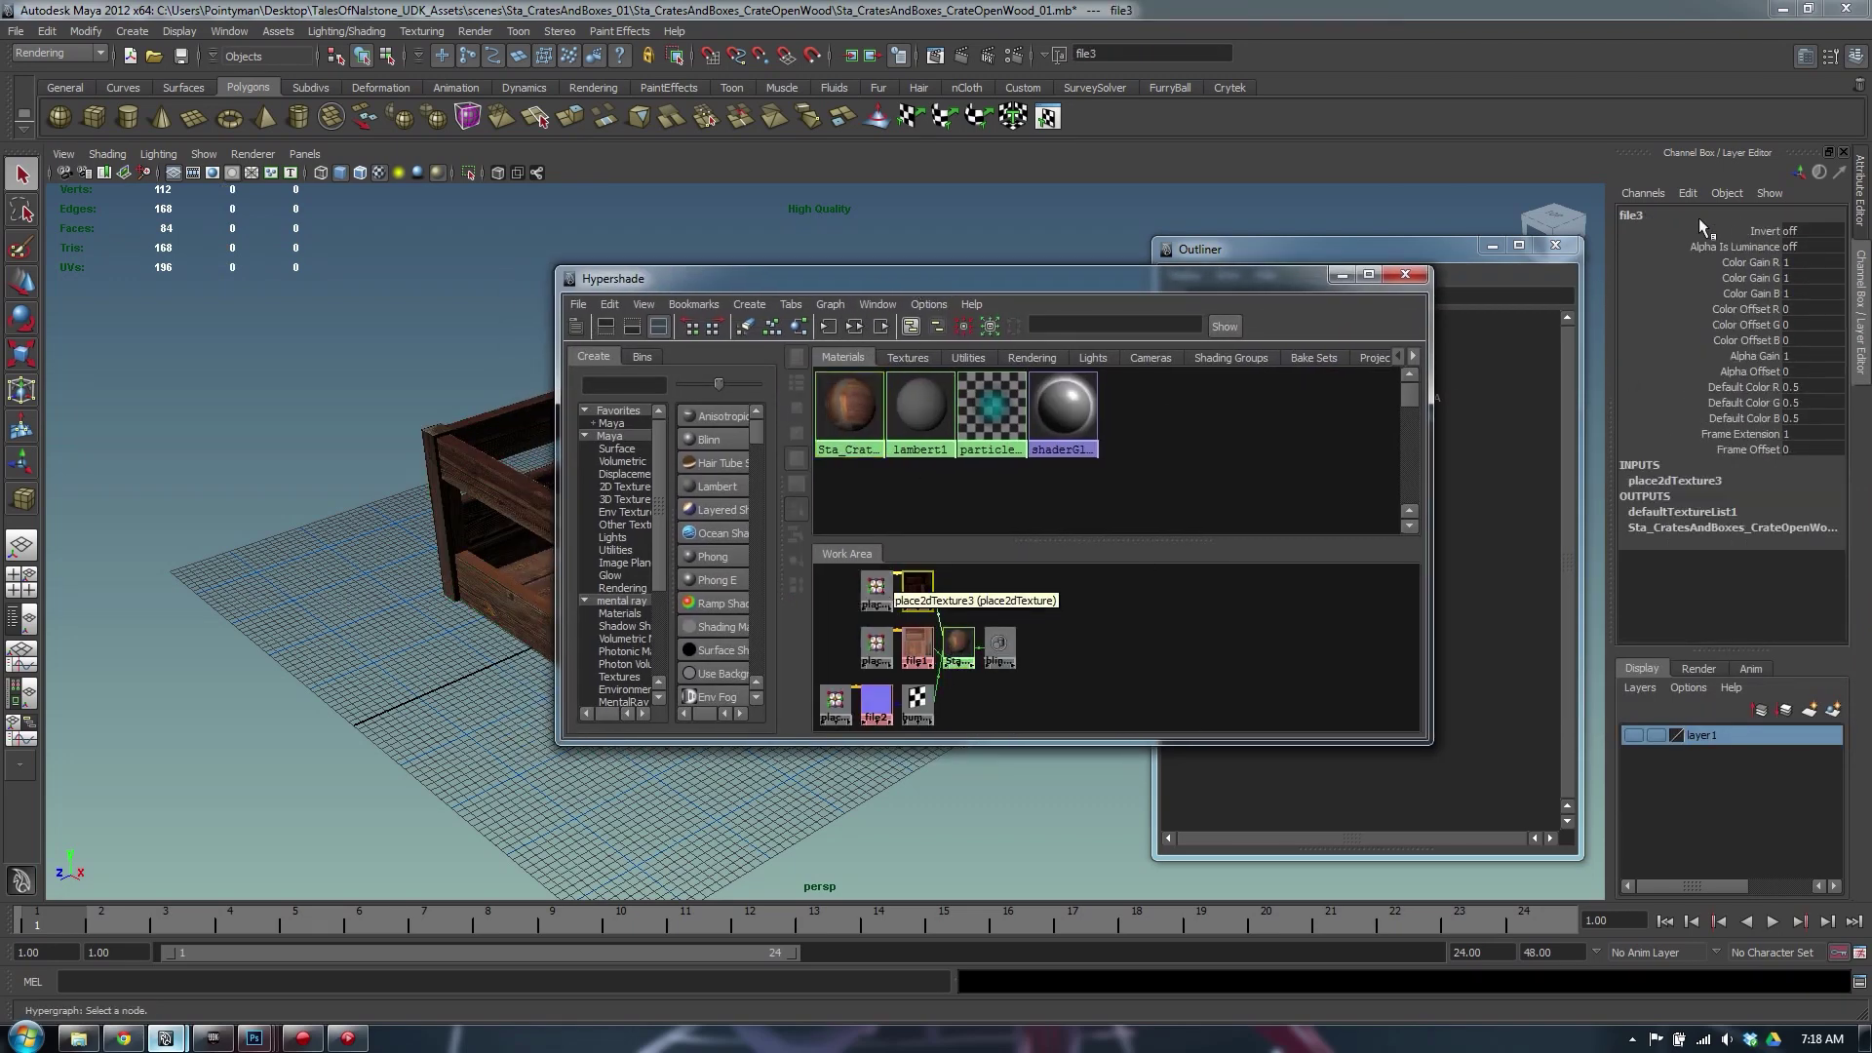
{"action": "left_click_drag", "start_coordinate": [1267, 252], "coordinate": [1078, 279]}
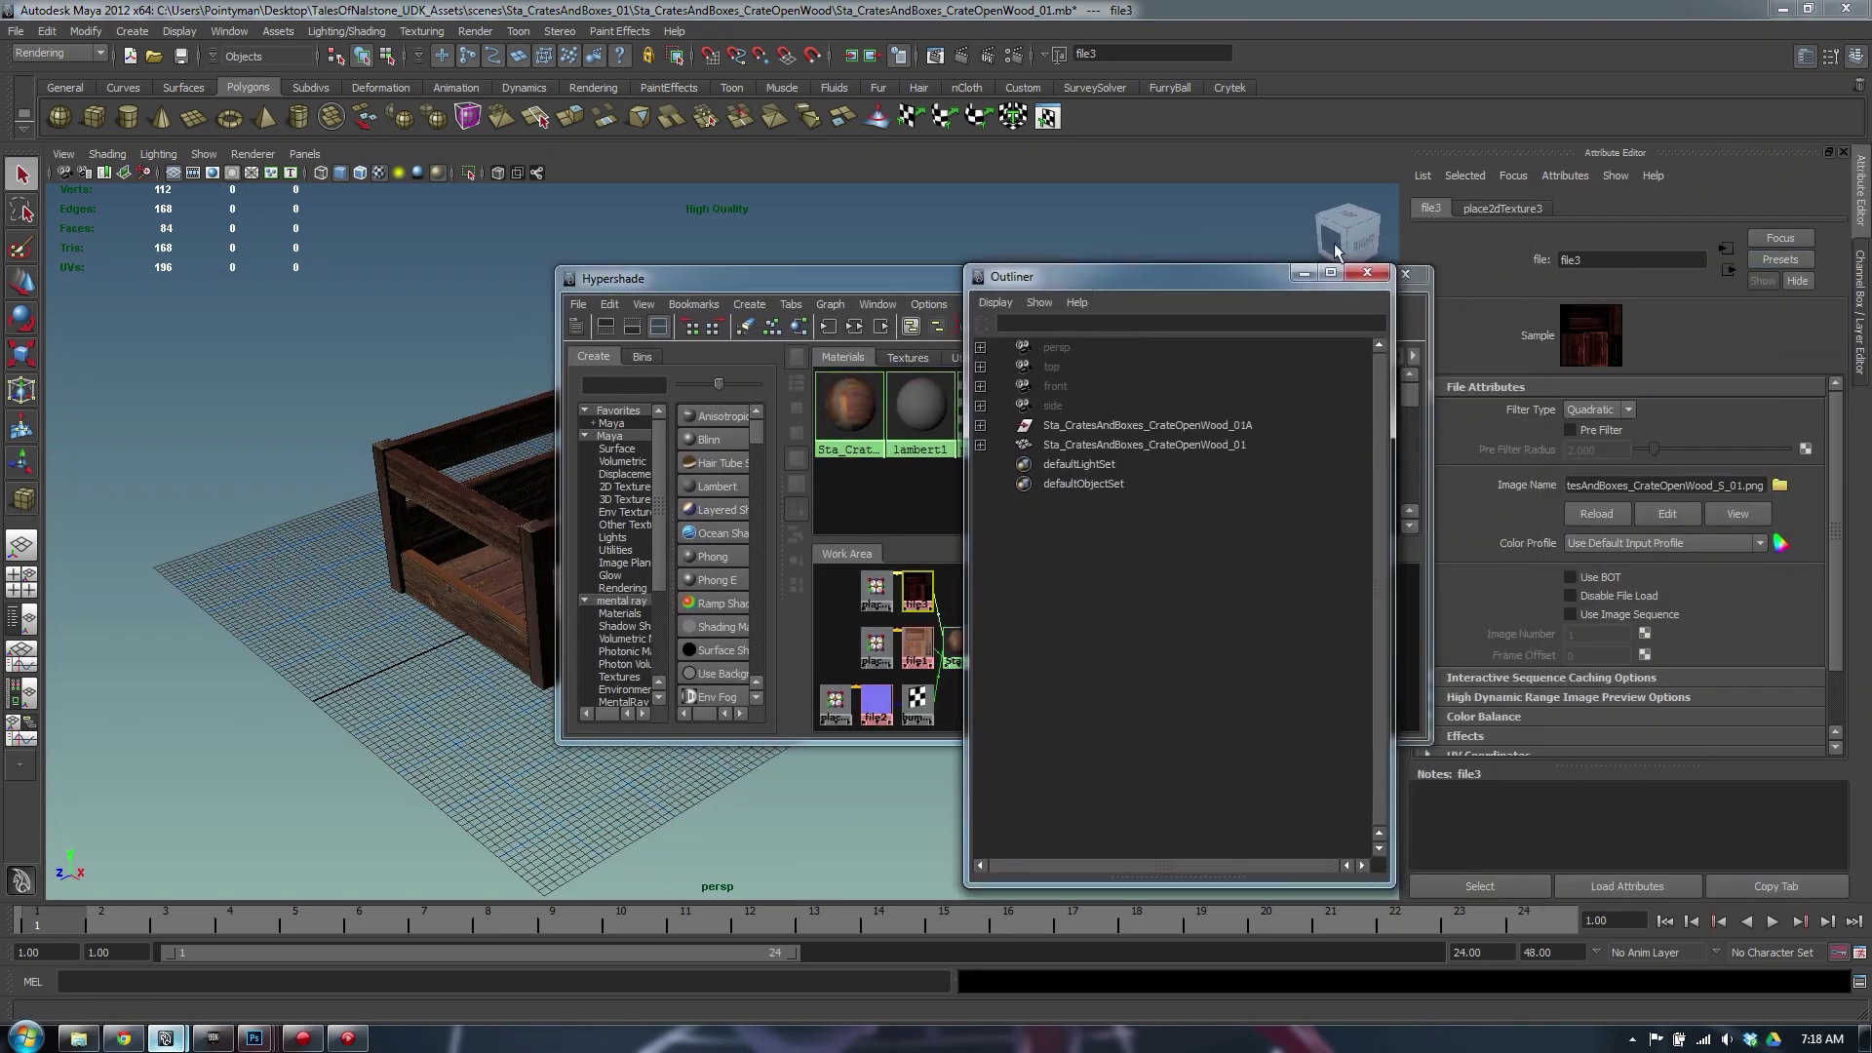
{"action": "double_click", "coordinate": [1648, 256]}
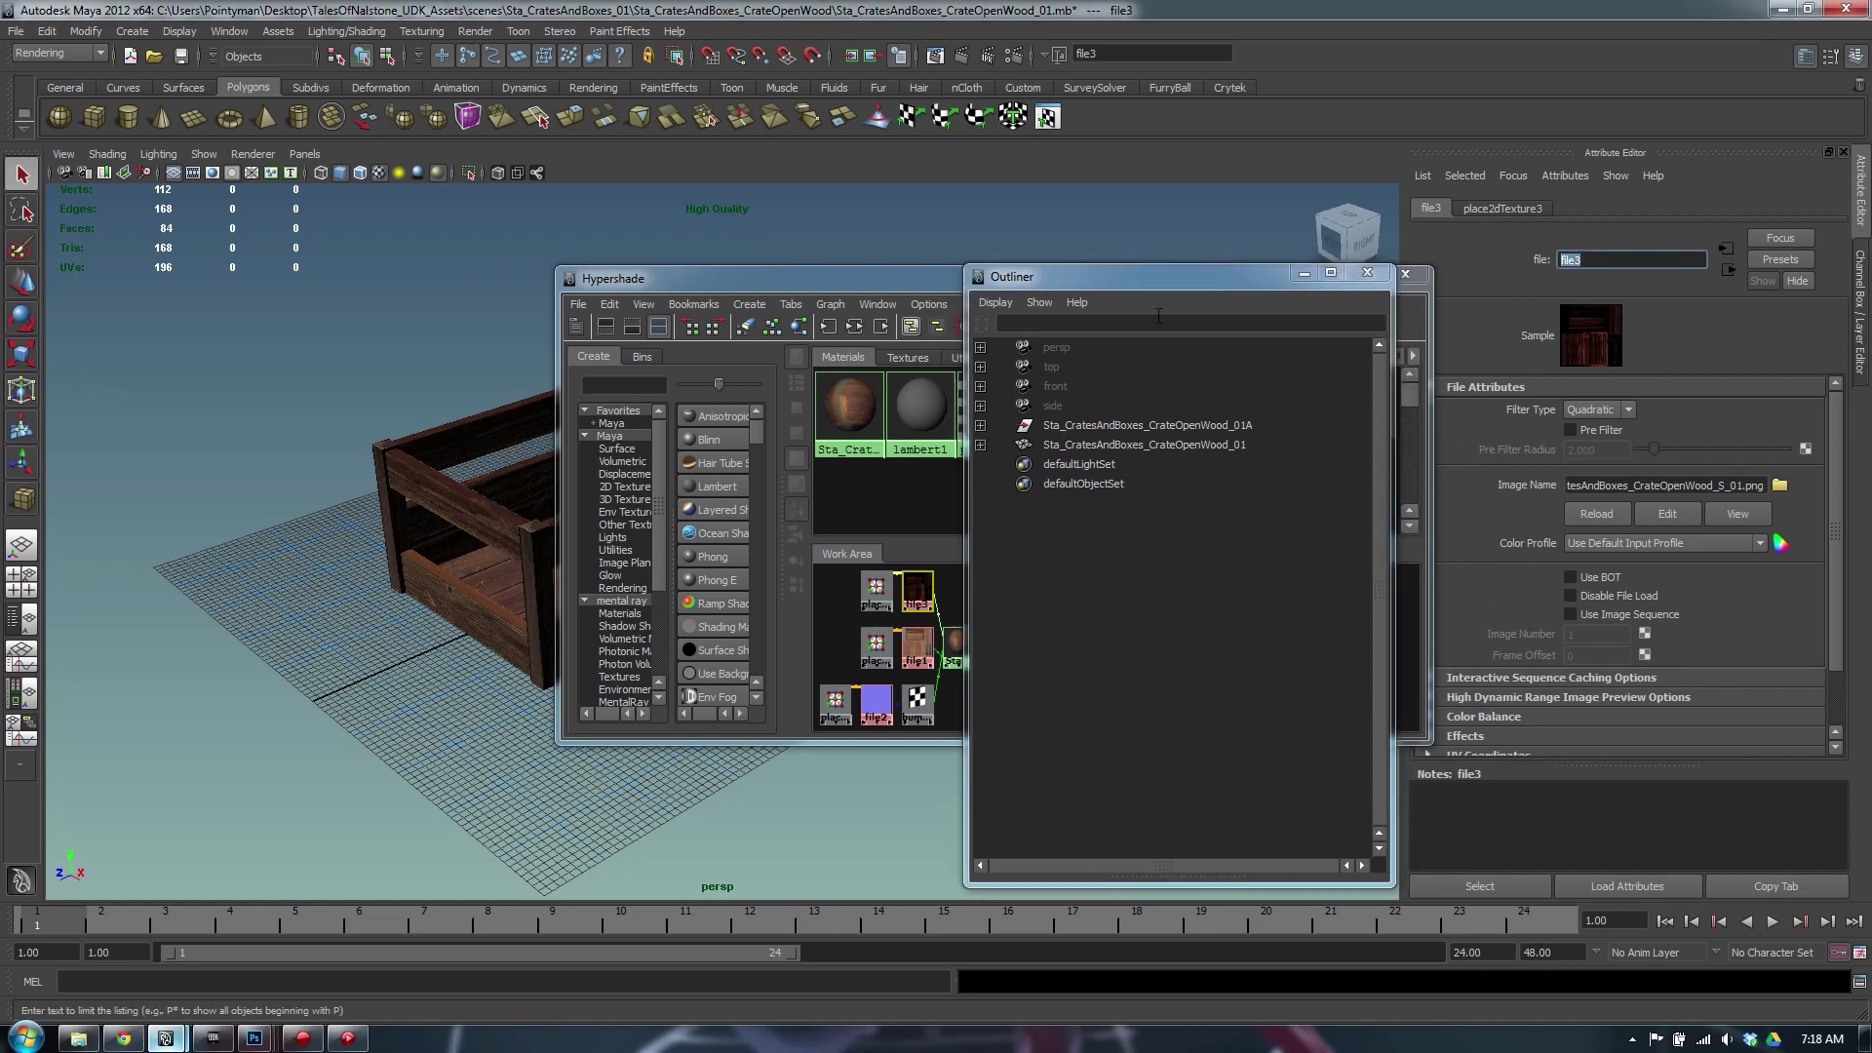
{"action": "left_click_drag", "start_coordinate": [1185, 276], "coordinate": [1291, 287]}
{"action": "left_click", "coordinate": [1467, 278]}
{"action": "left_click_drag", "start_coordinate": [1036, 287], "coordinate": [1444, 279]}
Export the selected combined crate mesh as an FBX named Sta_CratesAndBoxes_CrateOpenWood_01 in the Sta_CratesAndBoxes_CrateOpenWood folder
{"action": "left_click", "coordinate": [651, 349]}
{"action": "right_click_drag", "start_coordinate": [573, 443], "coordinate": [459, 437]}
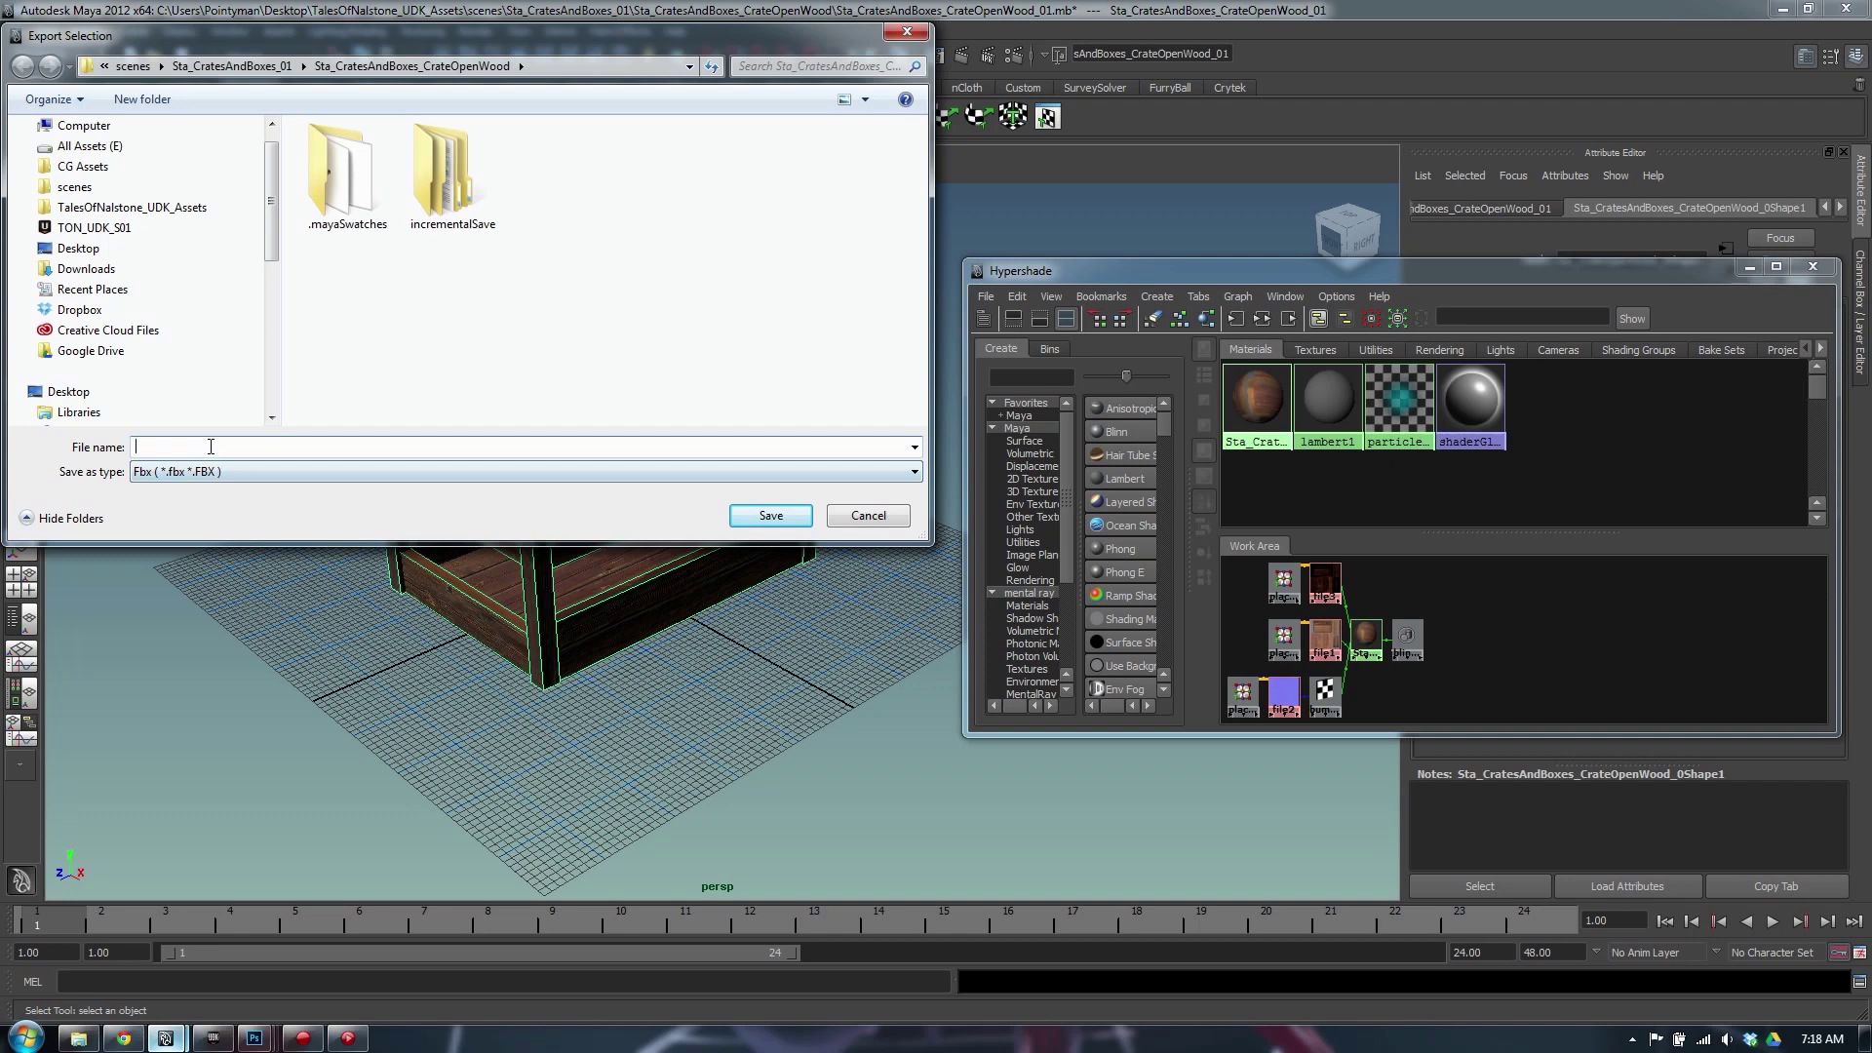
{"action": "left_click", "coordinate": [435, 68]}
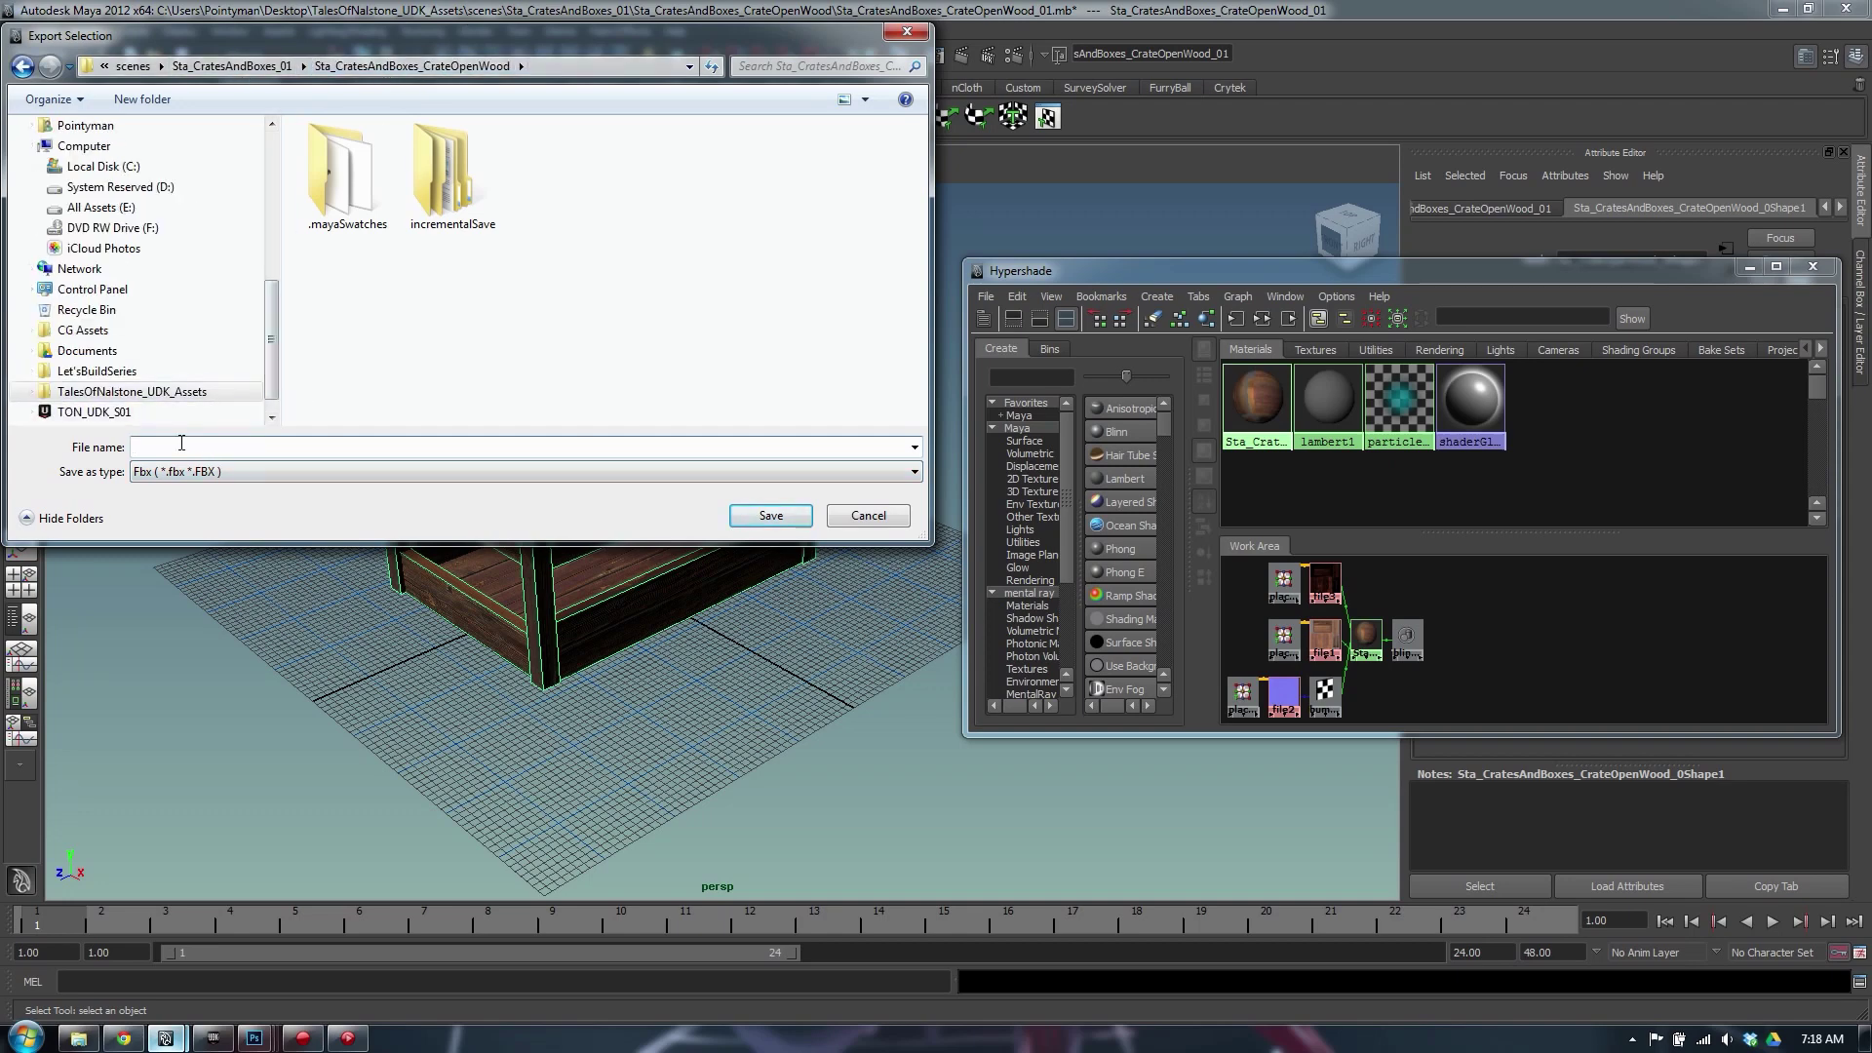
{"action": "left_click", "coordinate": [228, 447]}
{"action": "key", "text": "ctrl+v"}
{"action": "key", "text": "BackSpace"}
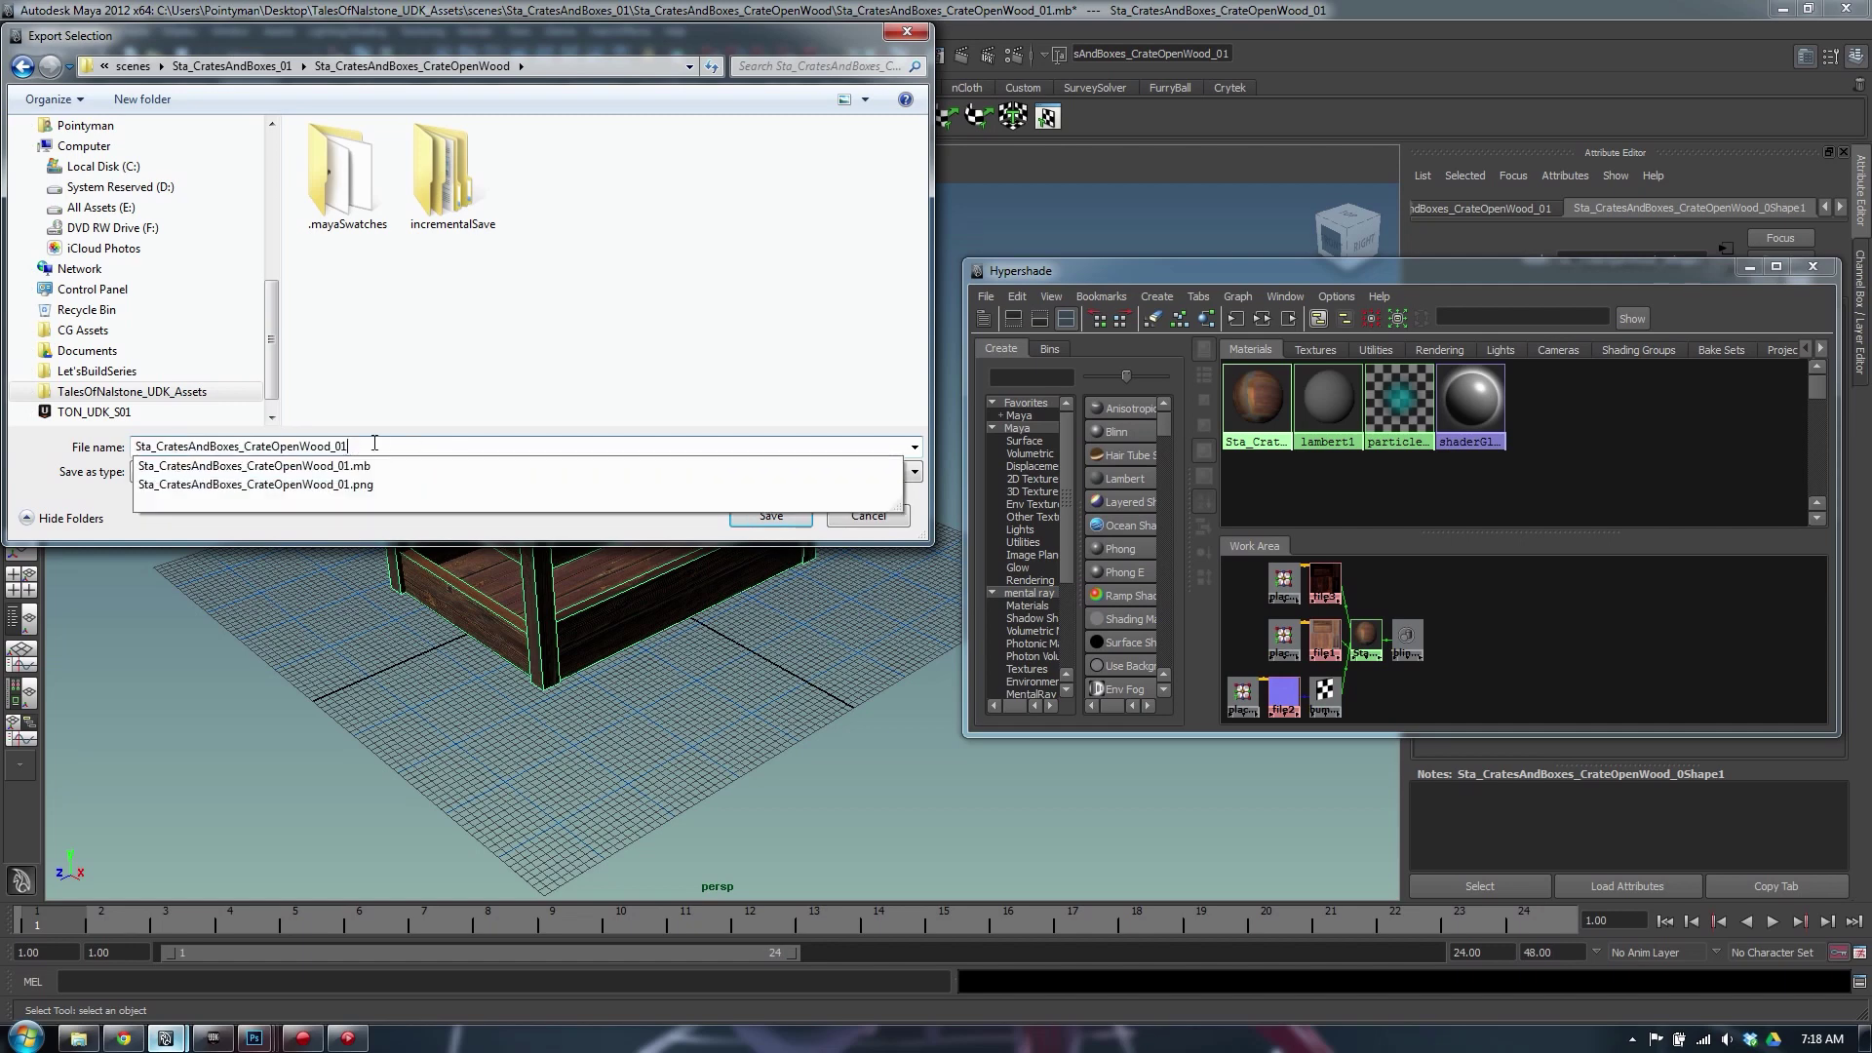
{"action": "key", "text": "ctrl+a"}
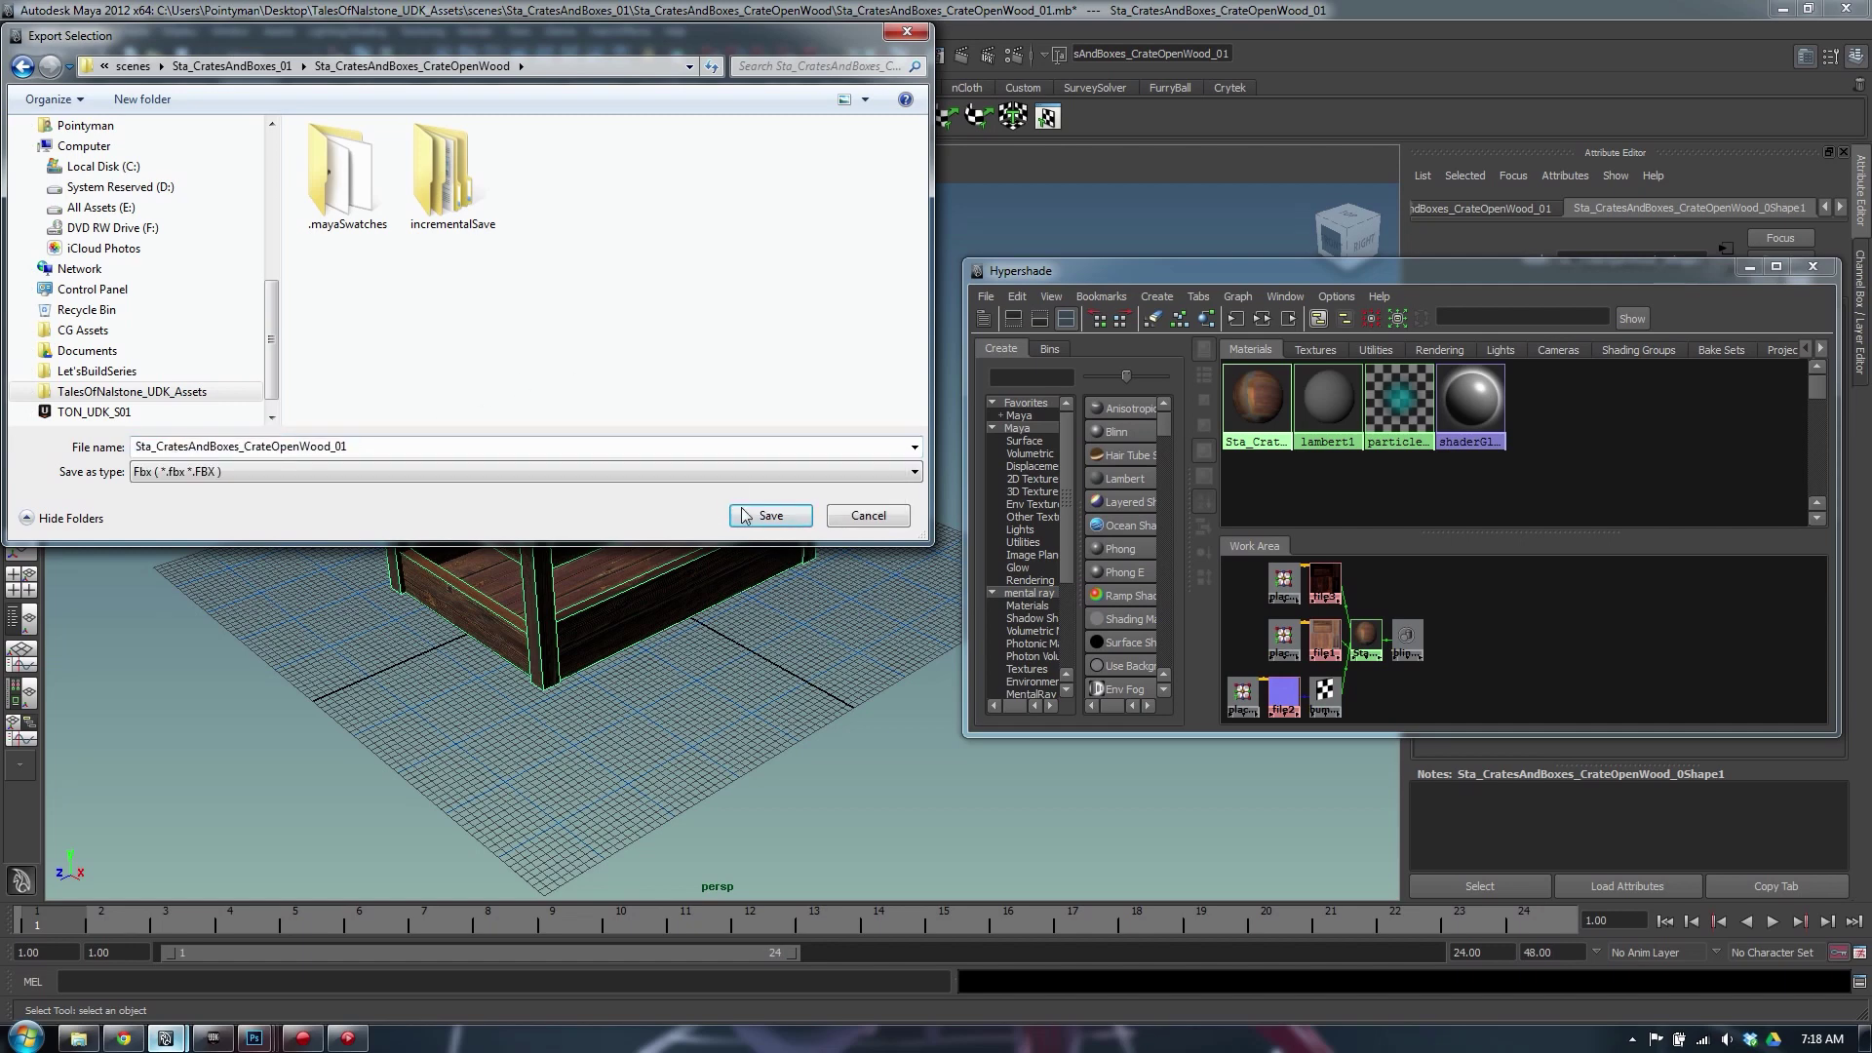
{"action": "left_click", "coordinate": [747, 515]}
{"action": "left_click", "coordinate": [1390, 865]}
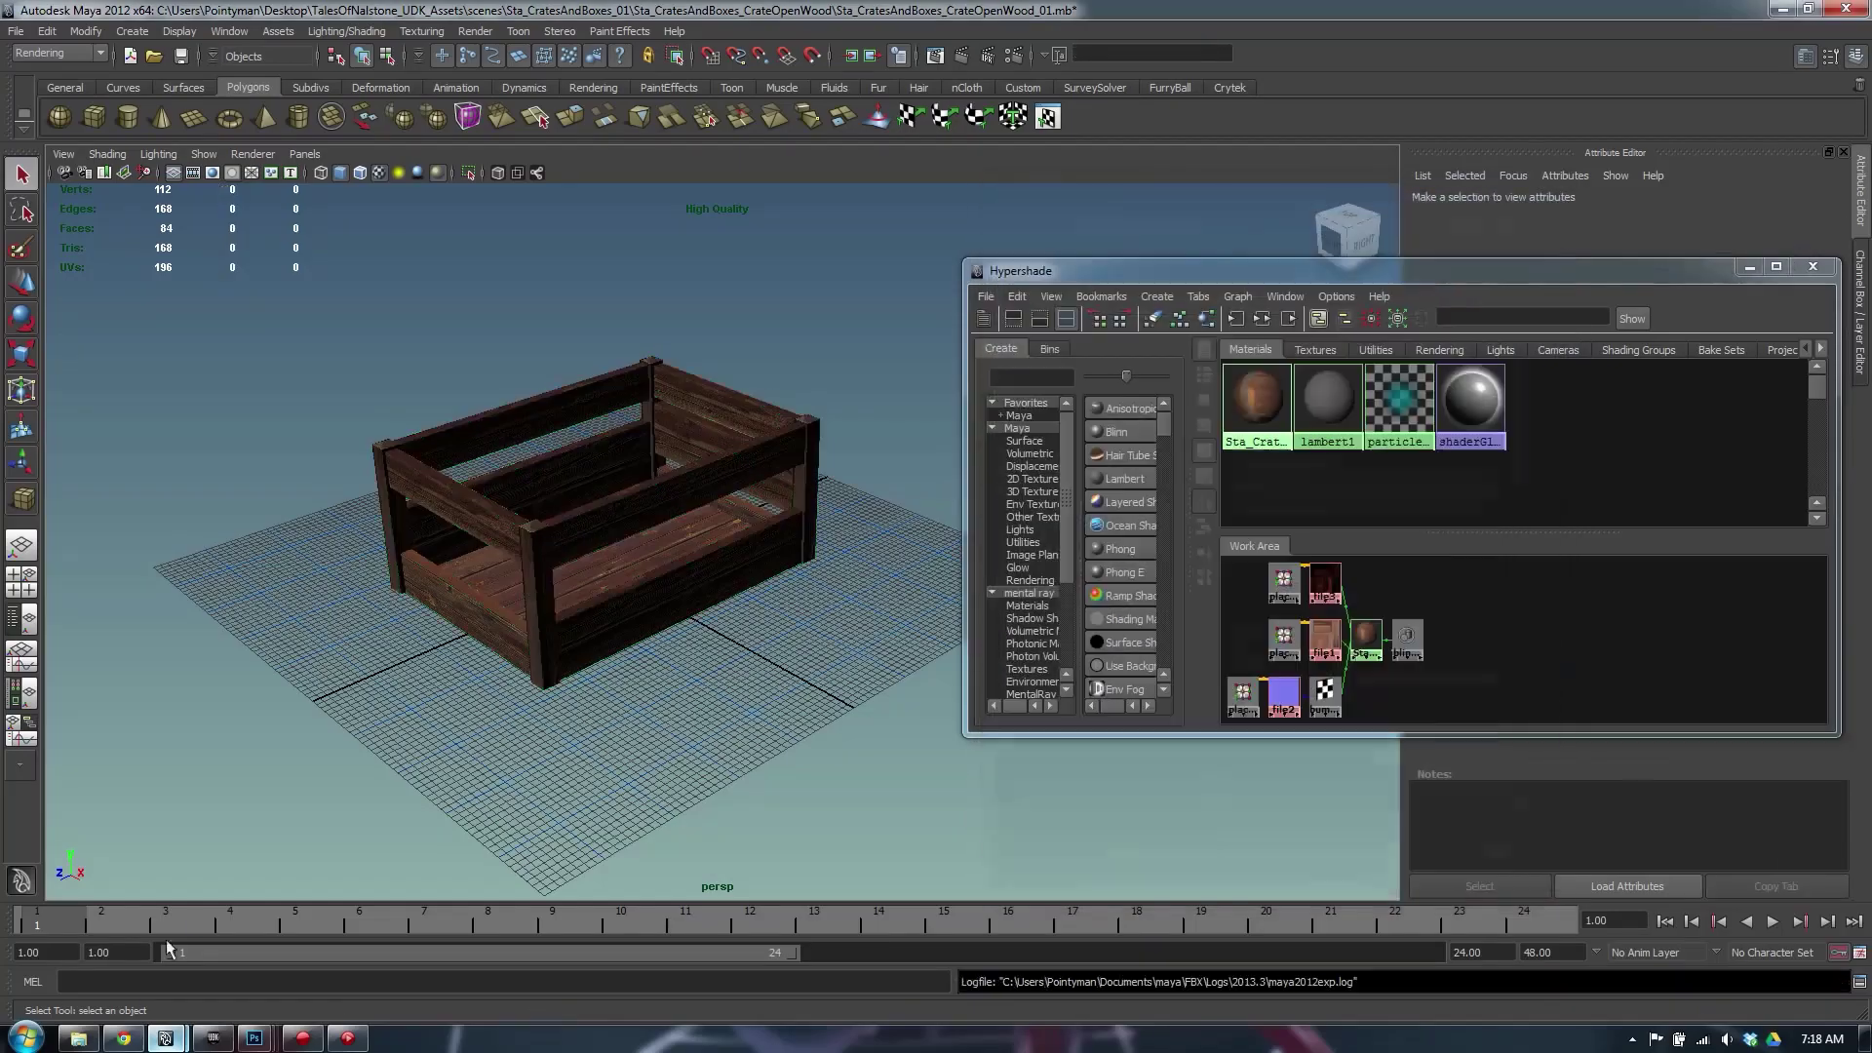
Switch to Unreal Development Kit and select the ToN_Silverwood_CityPack_01 package in the Content Browser
{"action": "left_click", "coordinate": [213, 1038]}
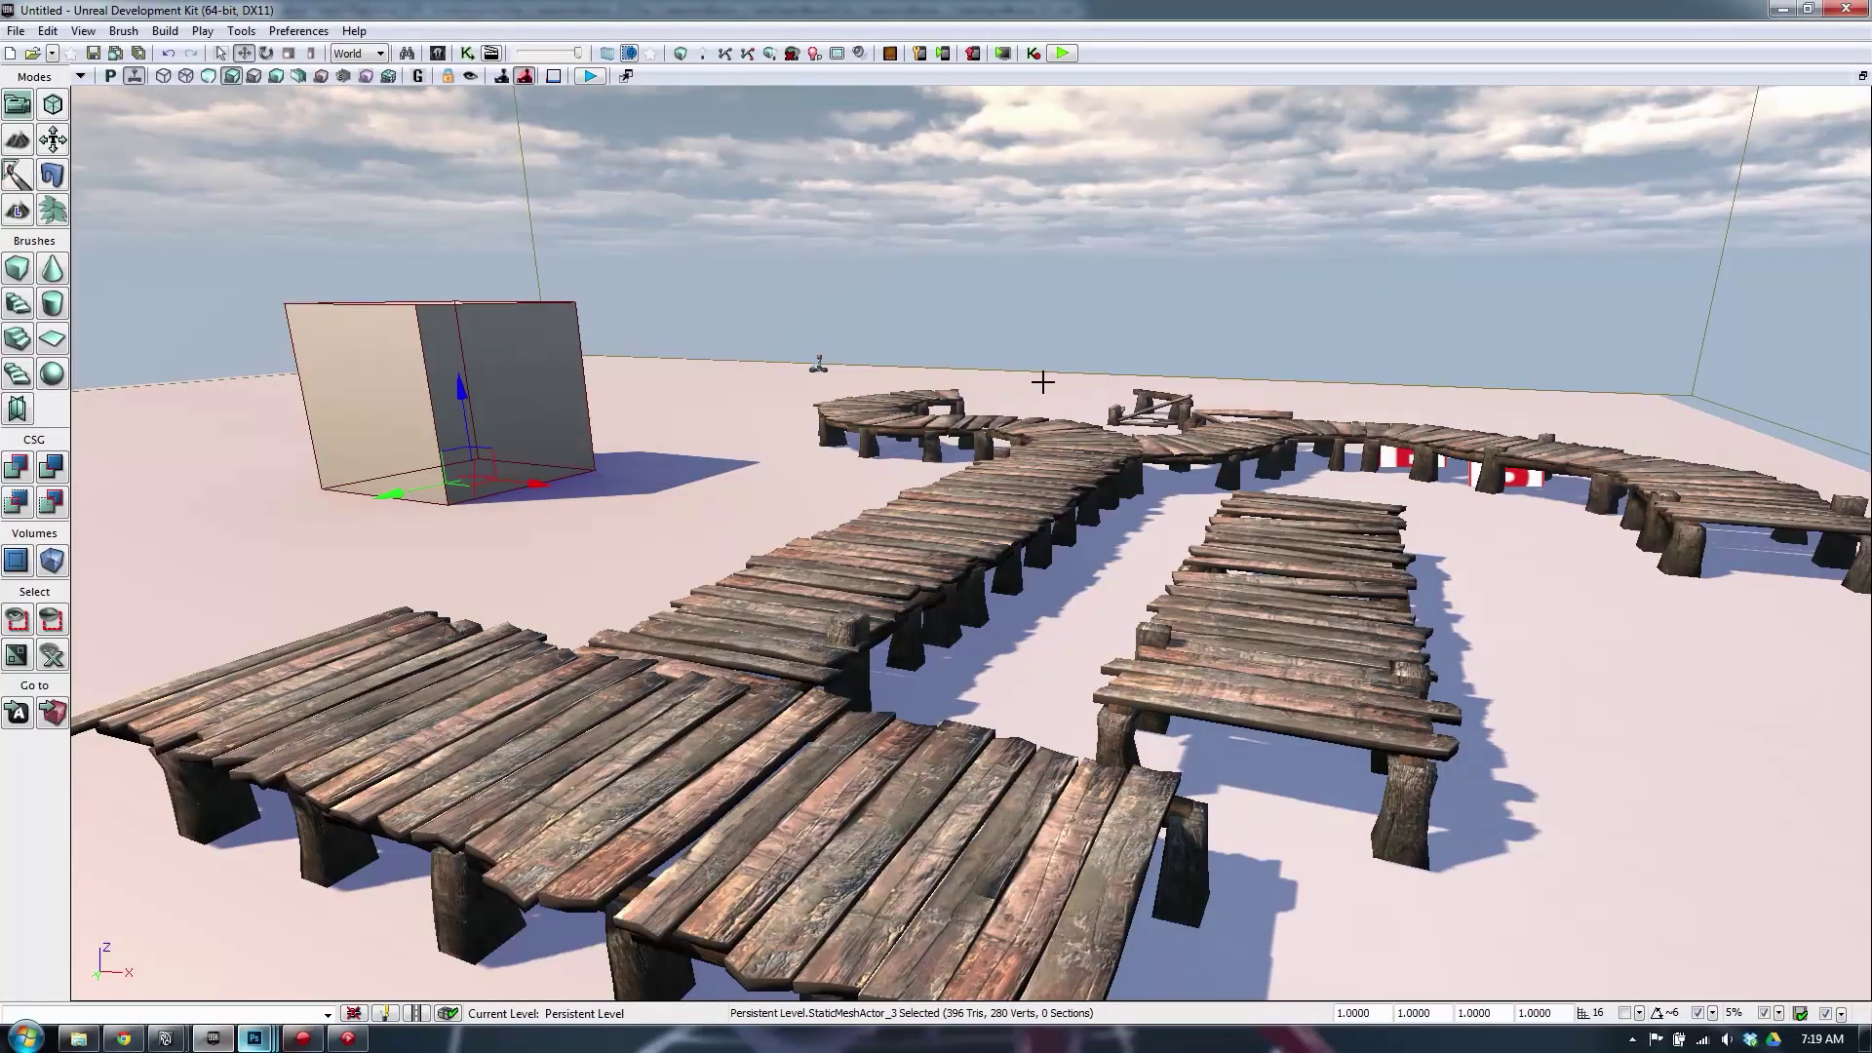
{"action": "key", "text": "ctrl+shift+f"}
{"action": "left_click", "coordinate": [263, 747]}
{"action": "left_click", "coordinate": [261, 737]}
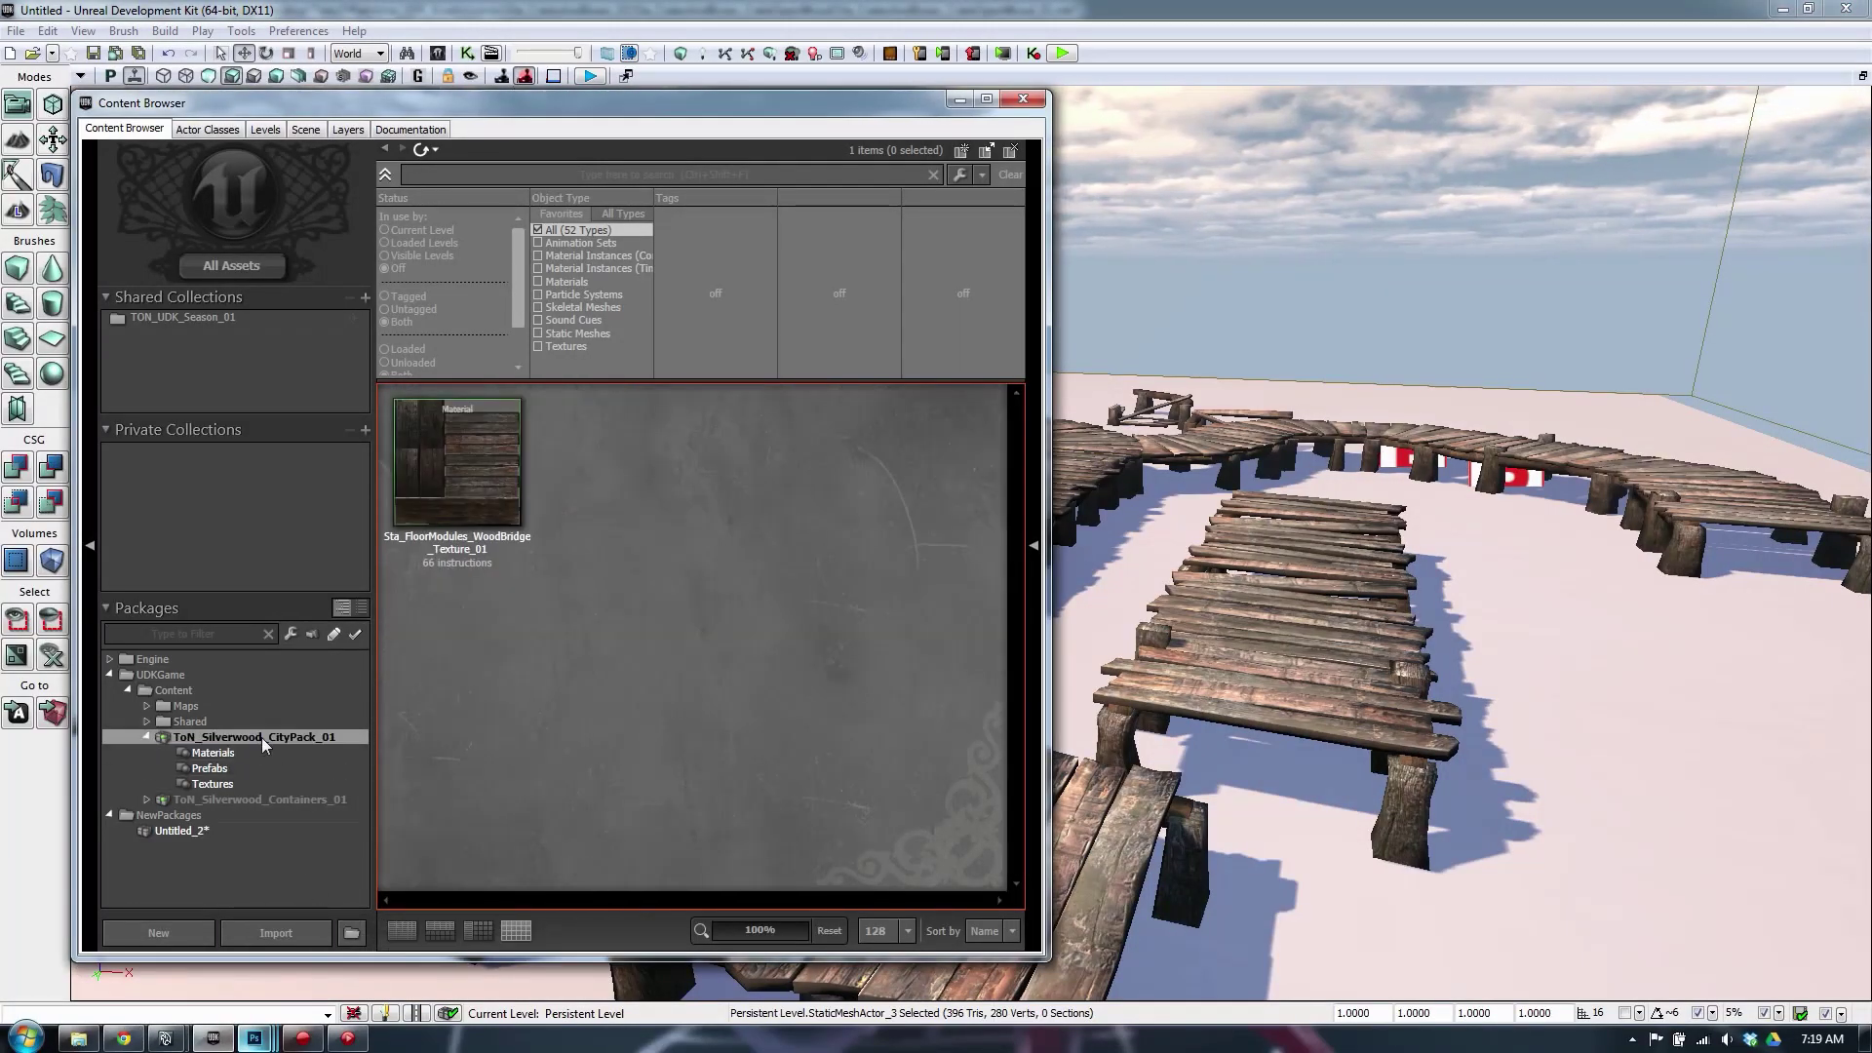
Import the Sta_CratesAndBoxes_CrateOpenWood_01 FBX from its scenes folder into the package as a static mesh, with material import enabled
{"action": "left_click", "coordinate": [283, 933]}
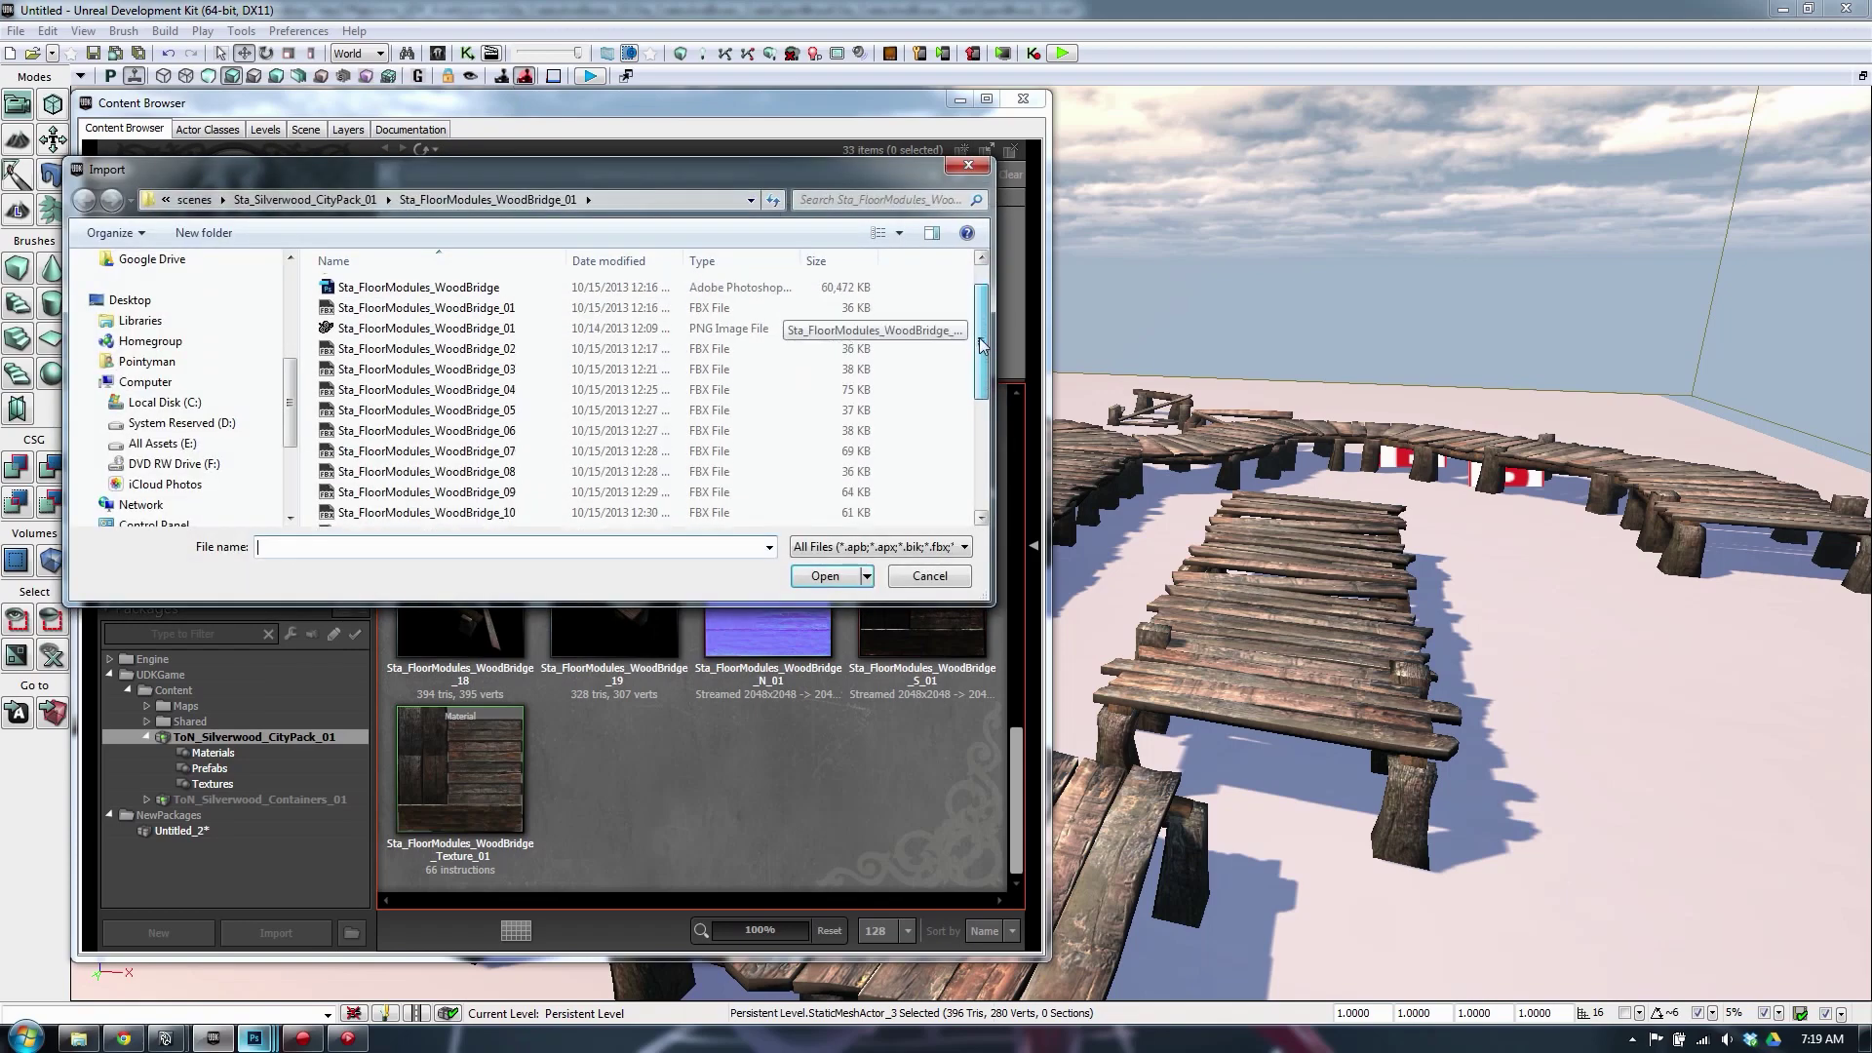
{"action": "left_click", "coordinate": [196, 200]}
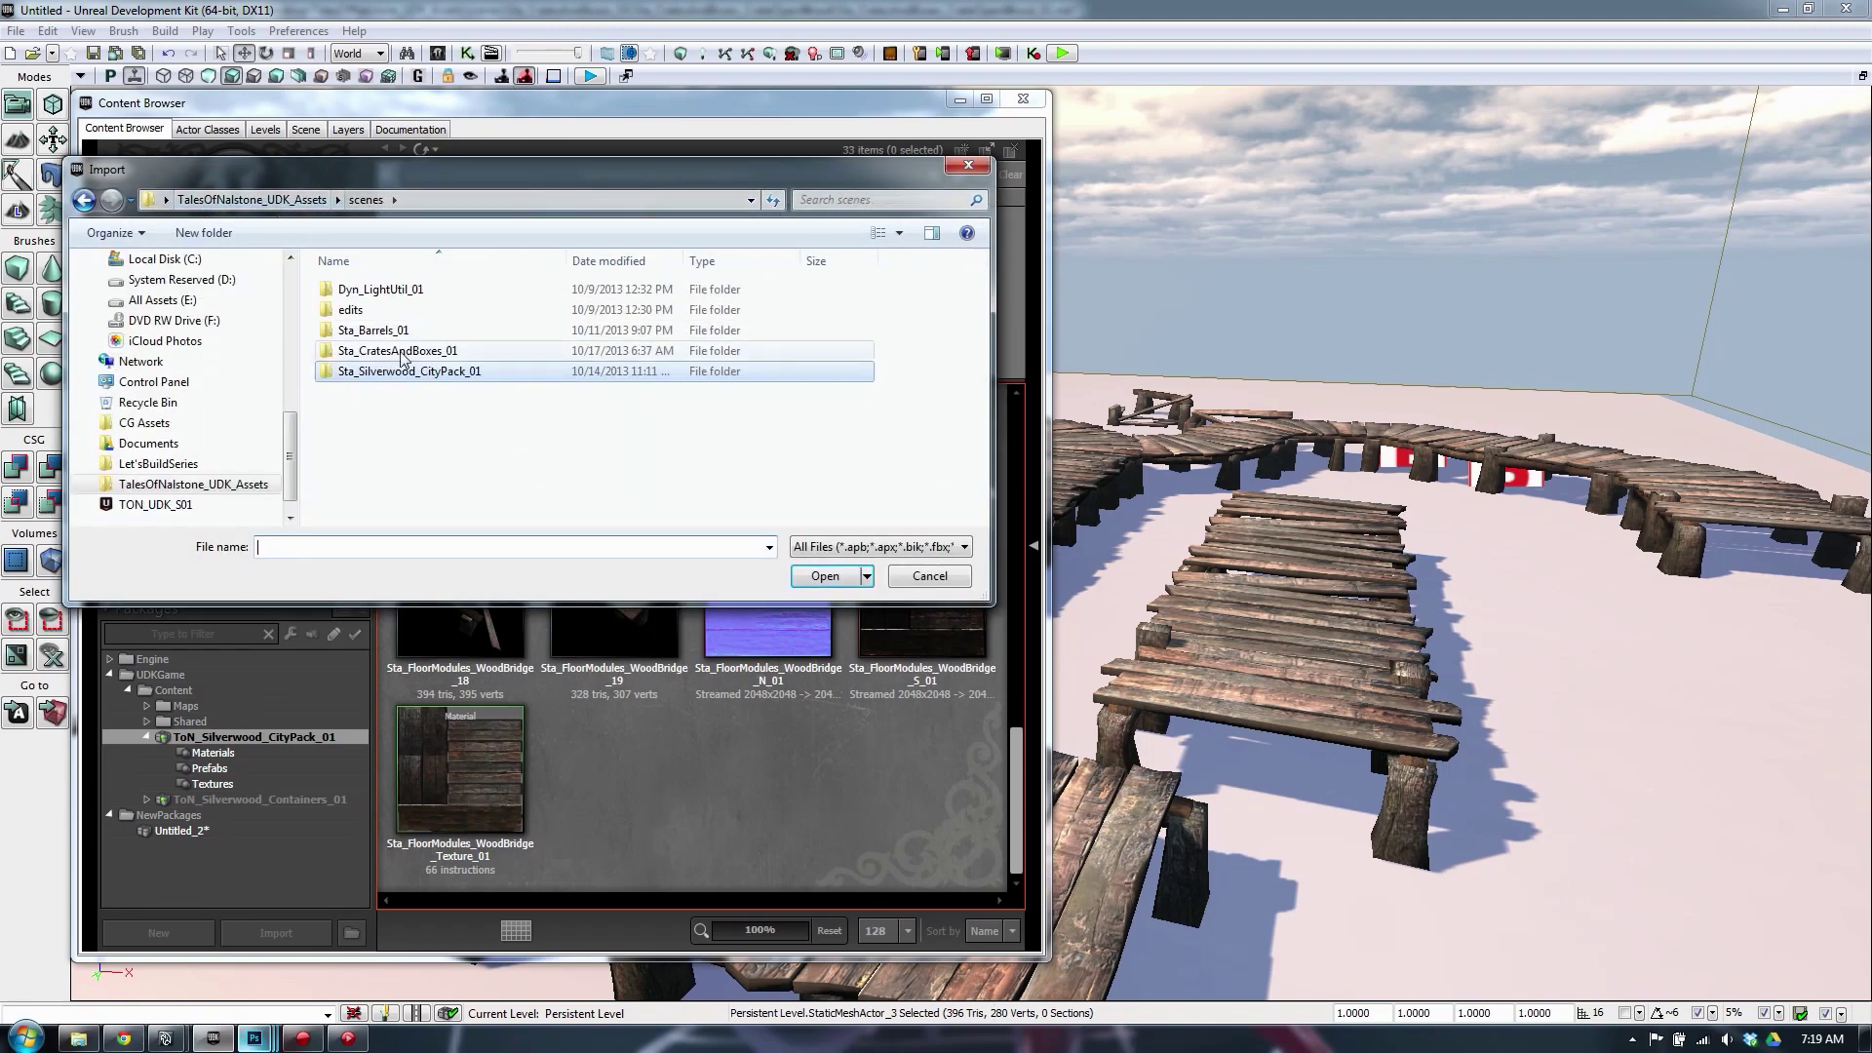
{"action": "double_click", "coordinate": [390, 350]}
{"action": "double_click", "coordinate": [380, 312]}
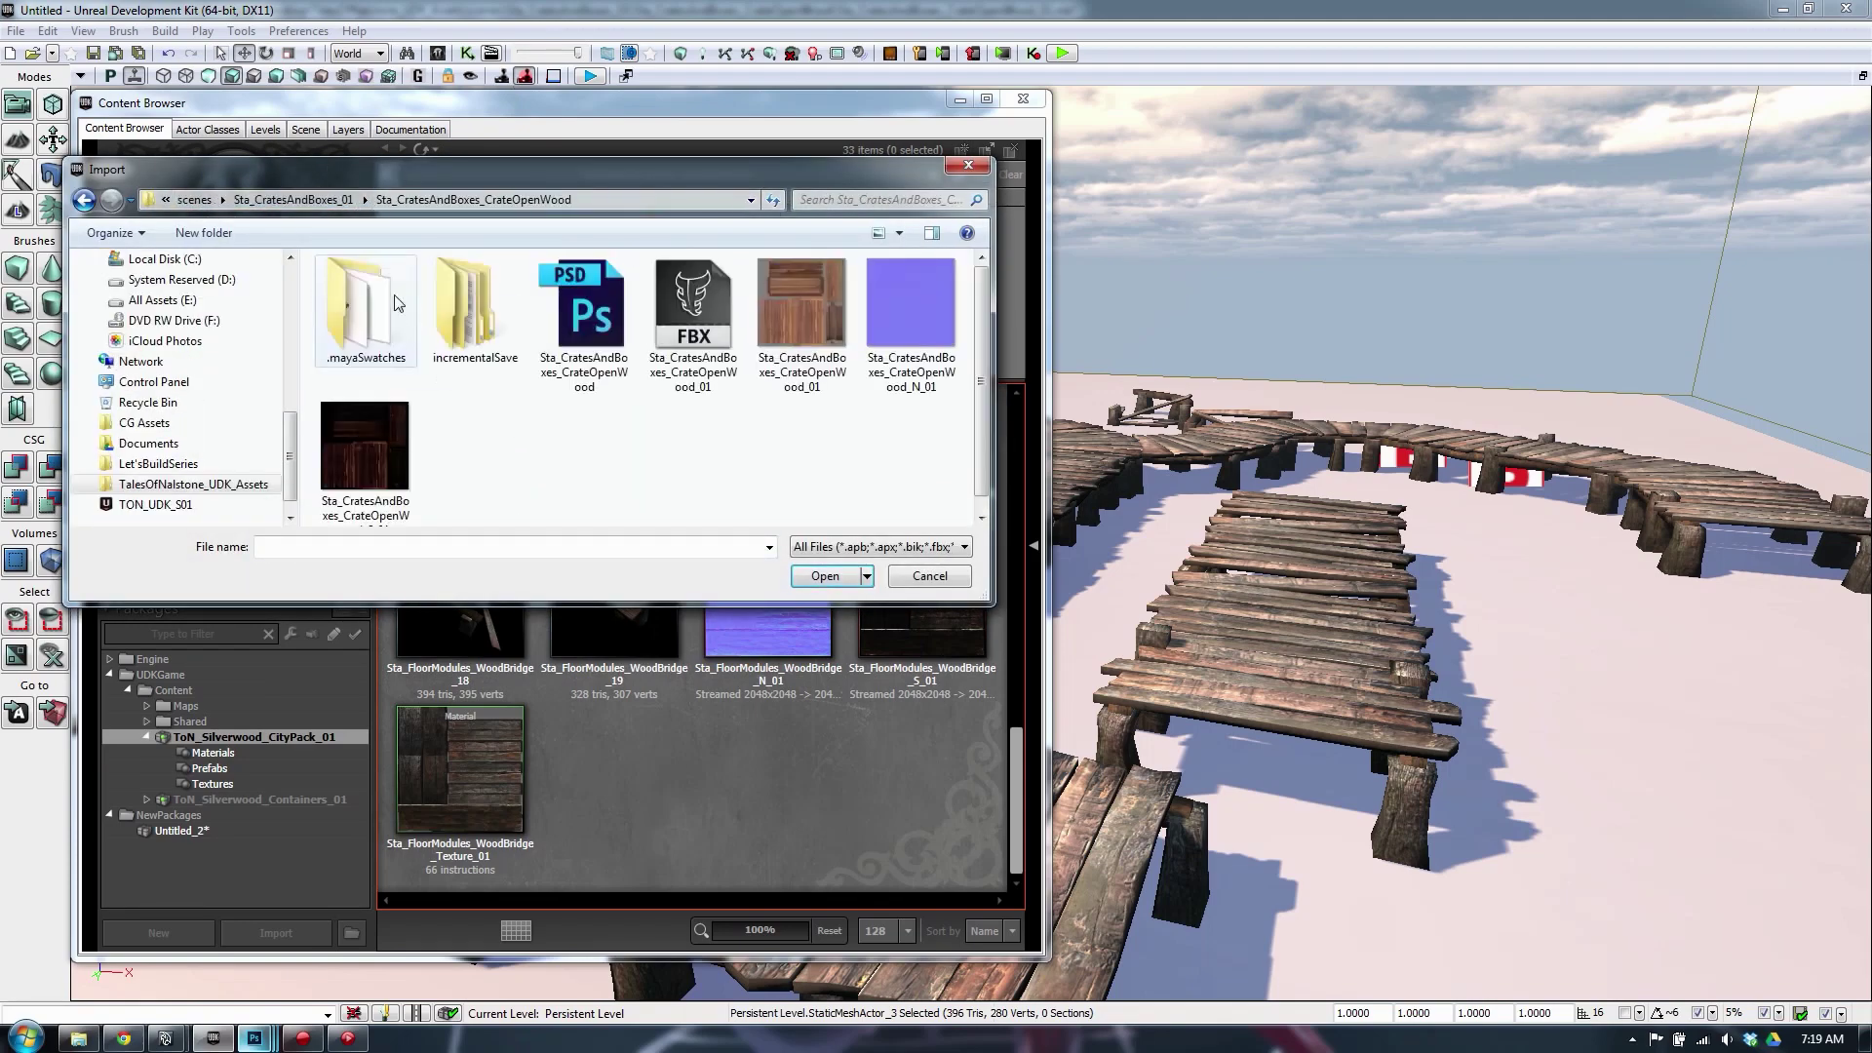
{"action": "left_click", "coordinate": [693, 312]}
{"action": "left_click", "coordinate": [842, 587]}
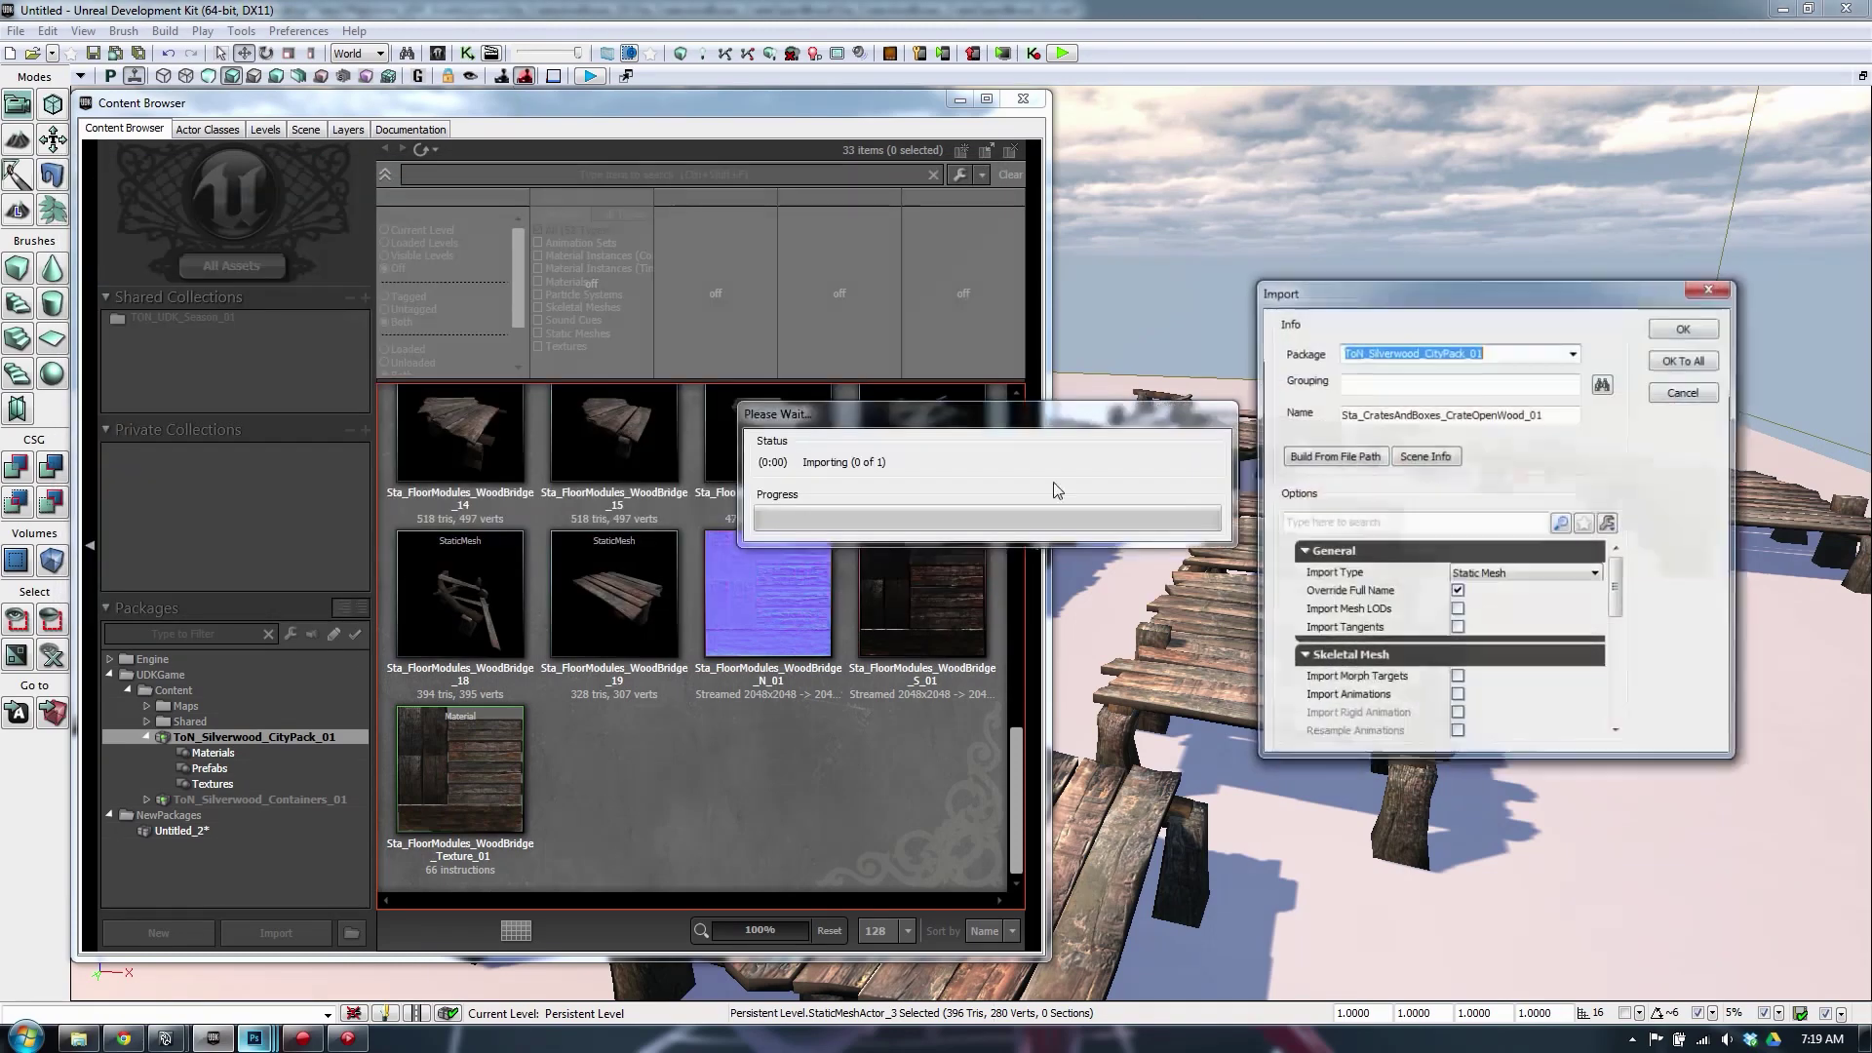
{"action": "left_click_drag", "start_coordinate": [1612, 591], "coordinate": [1617, 712]}
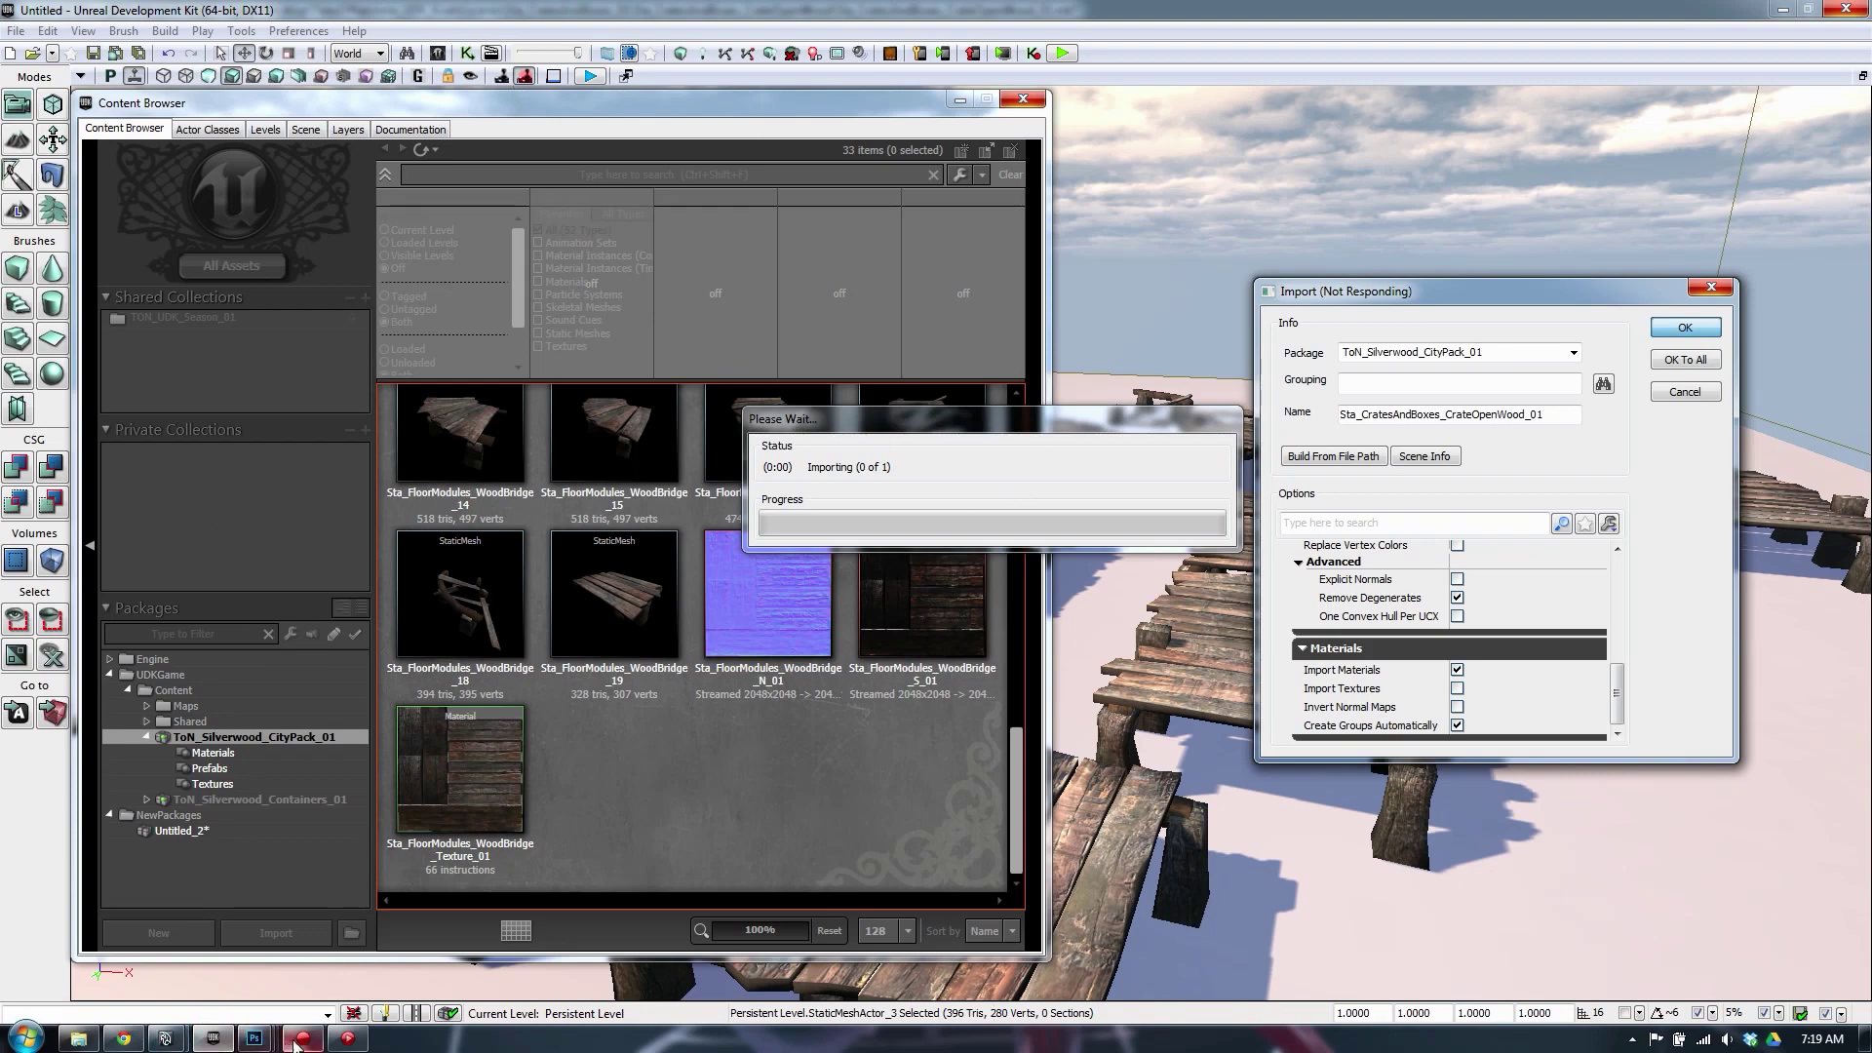
Switch to the Action! player, examine the crates in a short stretch of the gameplay recording, and return to Unreal Development Kit
{"action": "left_click", "coordinate": [347, 1039]}
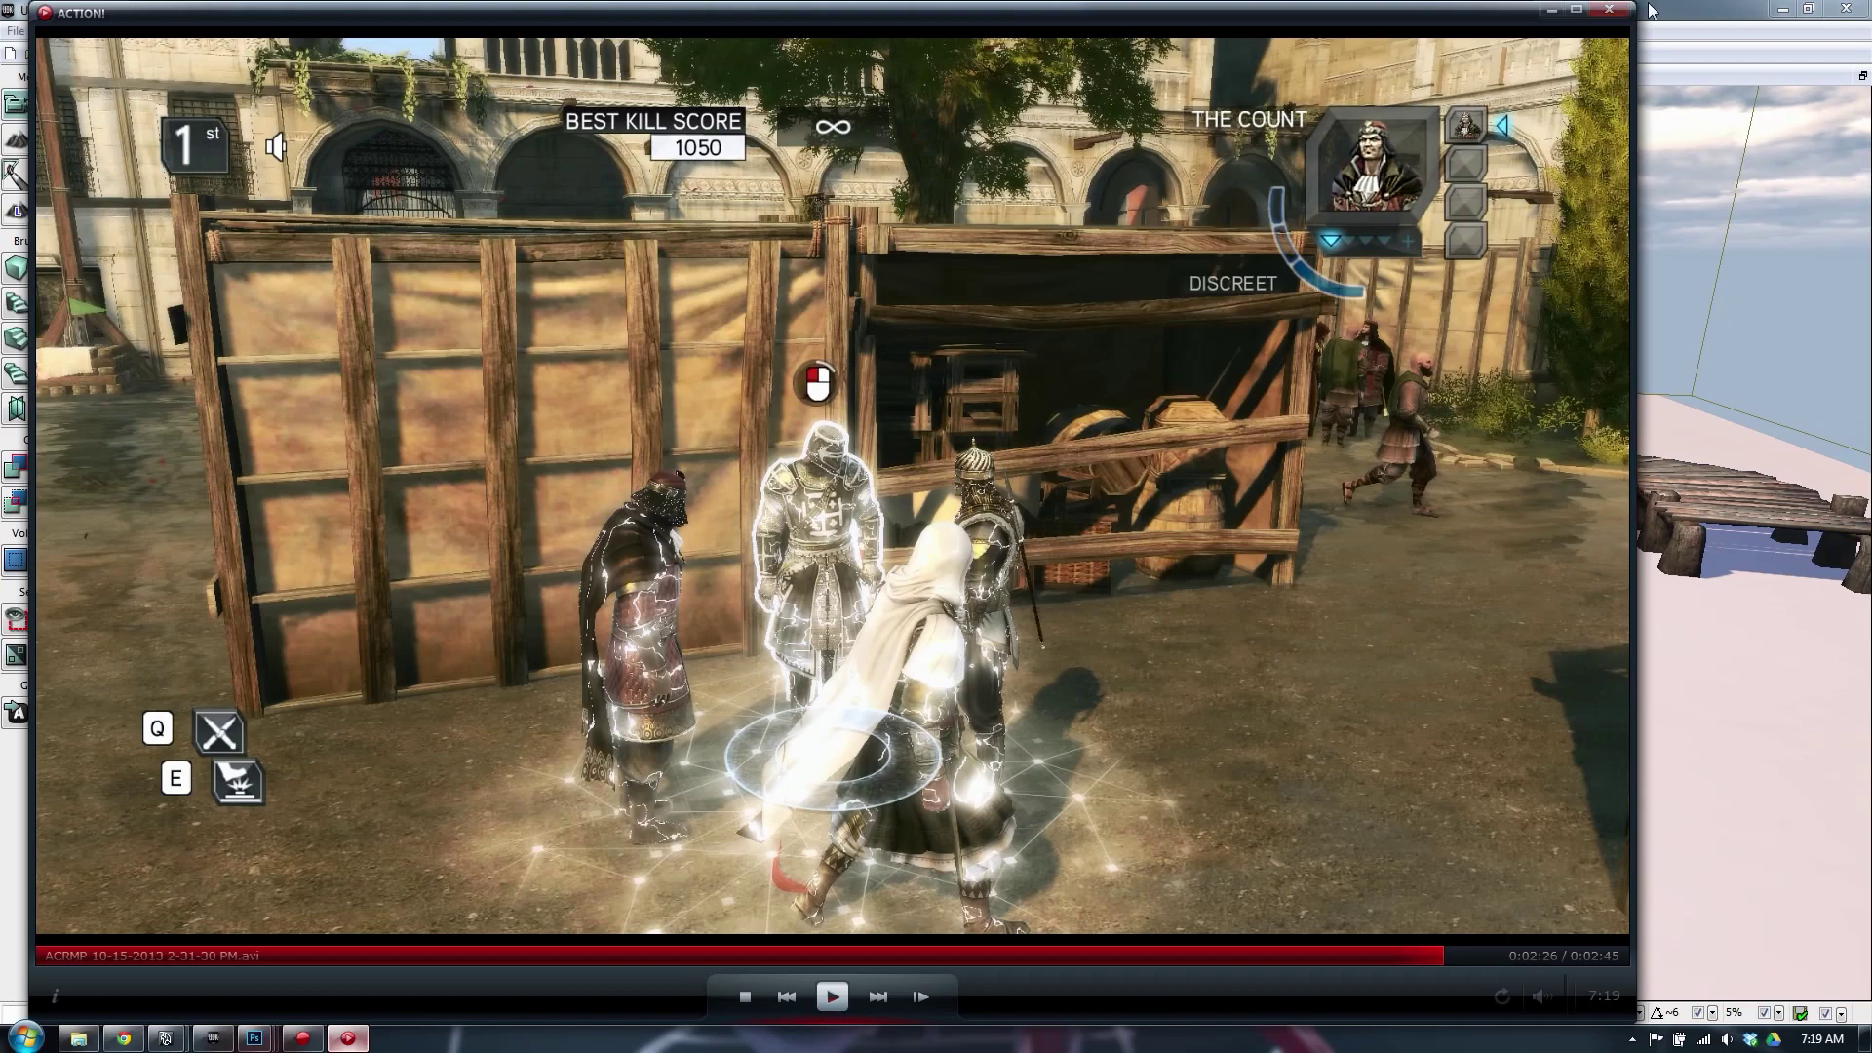
{"action": "left_click", "coordinate": [1121, 586]}
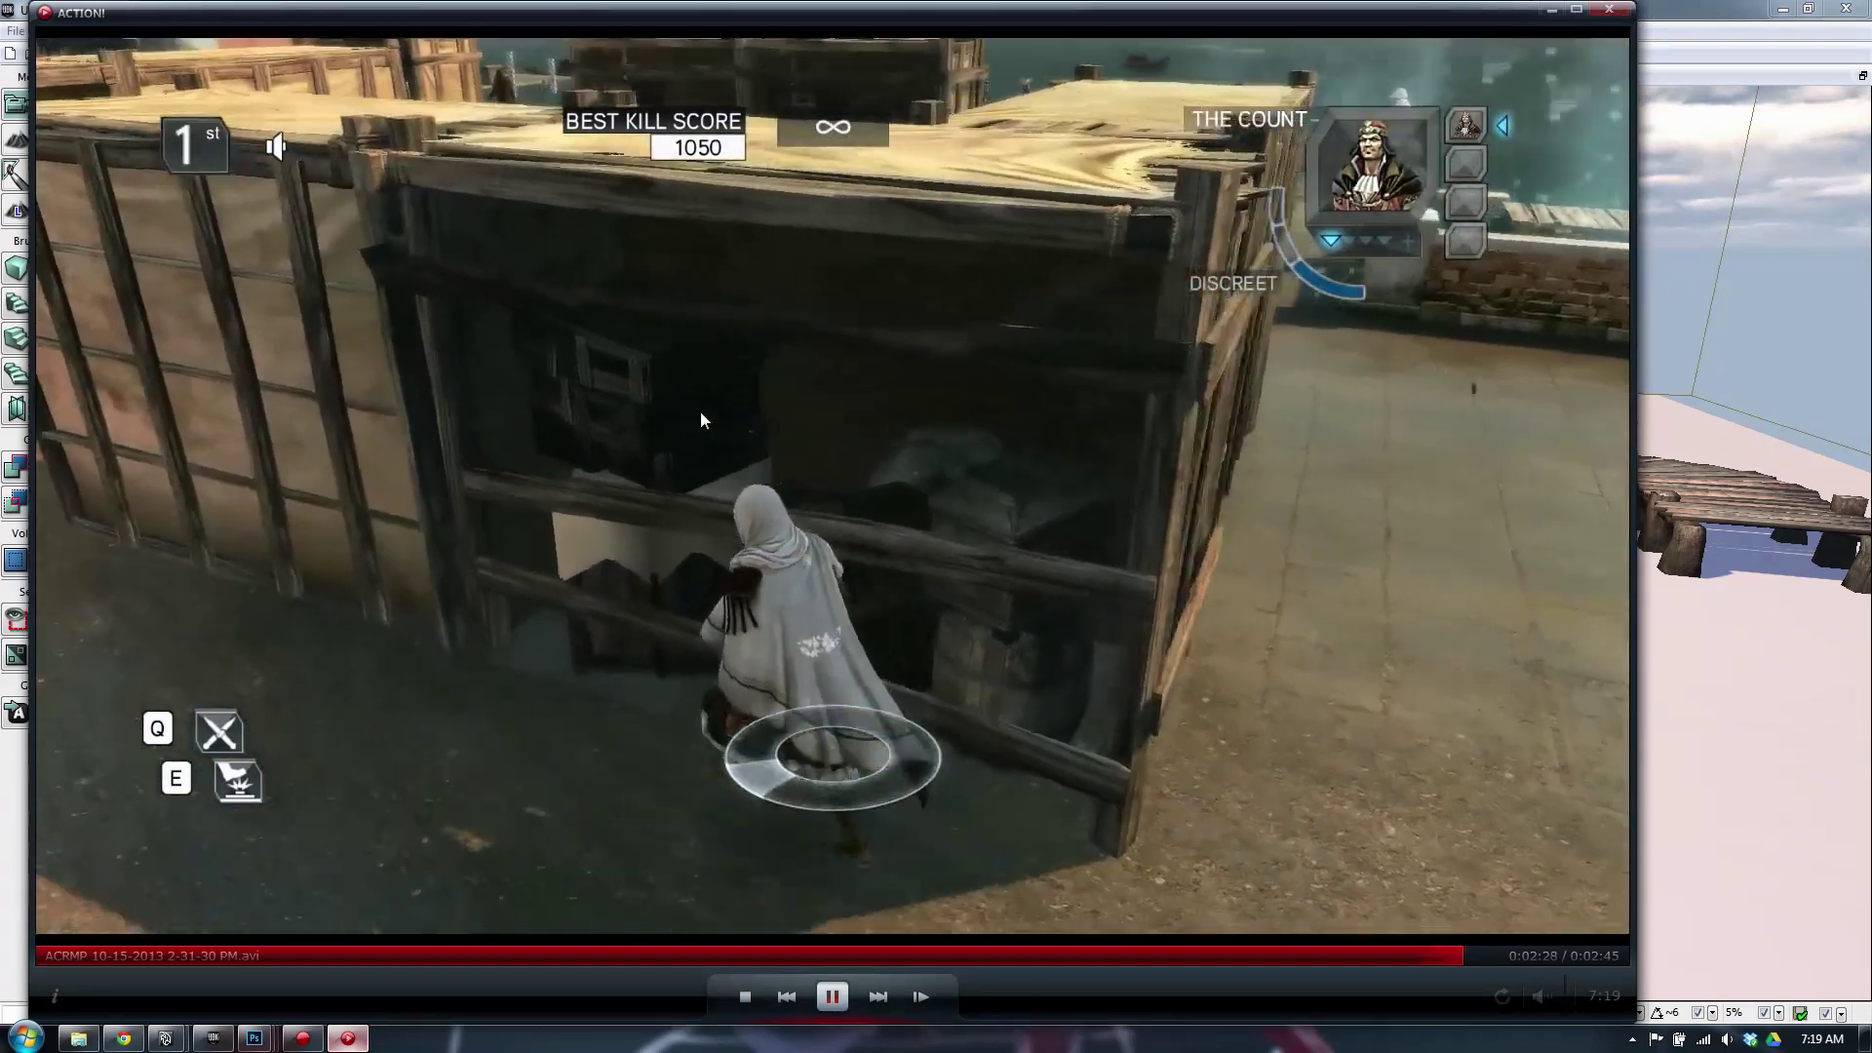
{"action": "left_click", "coordinate": [799, 377]}
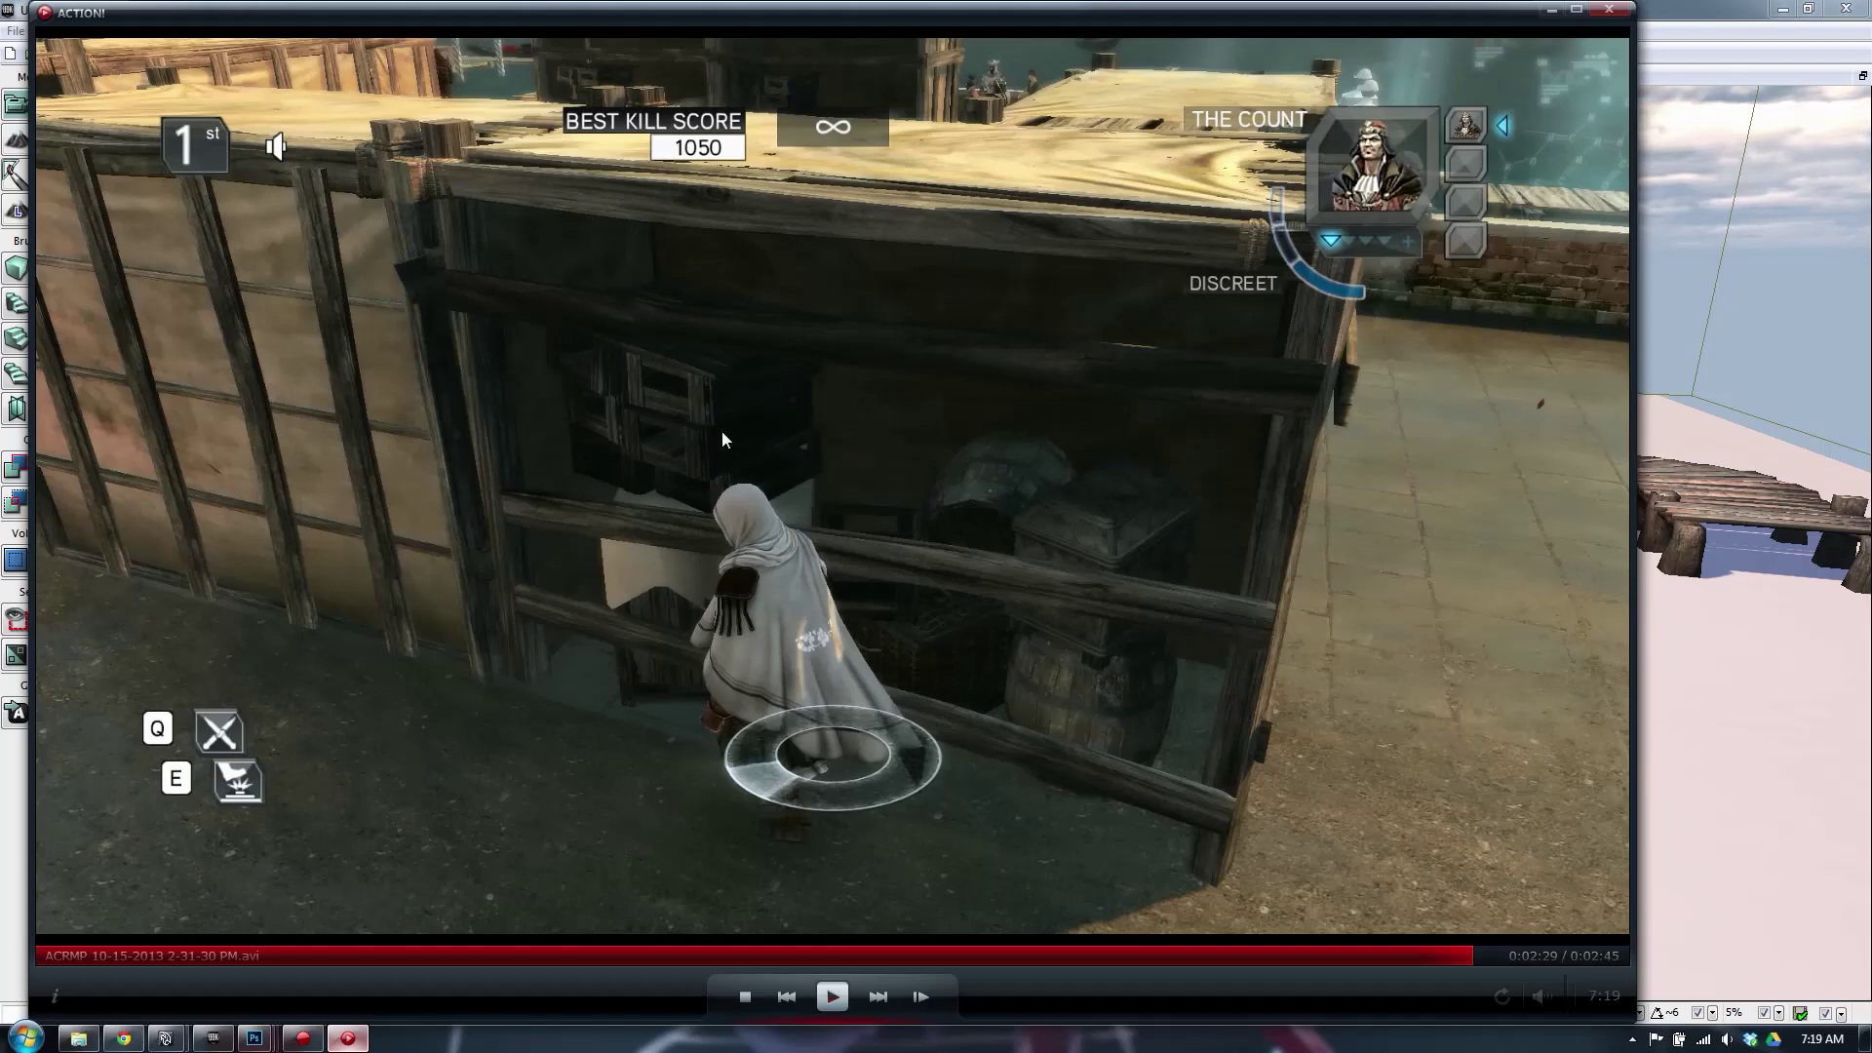
{"action": "left_click", "coordinate": [1663, 64]}
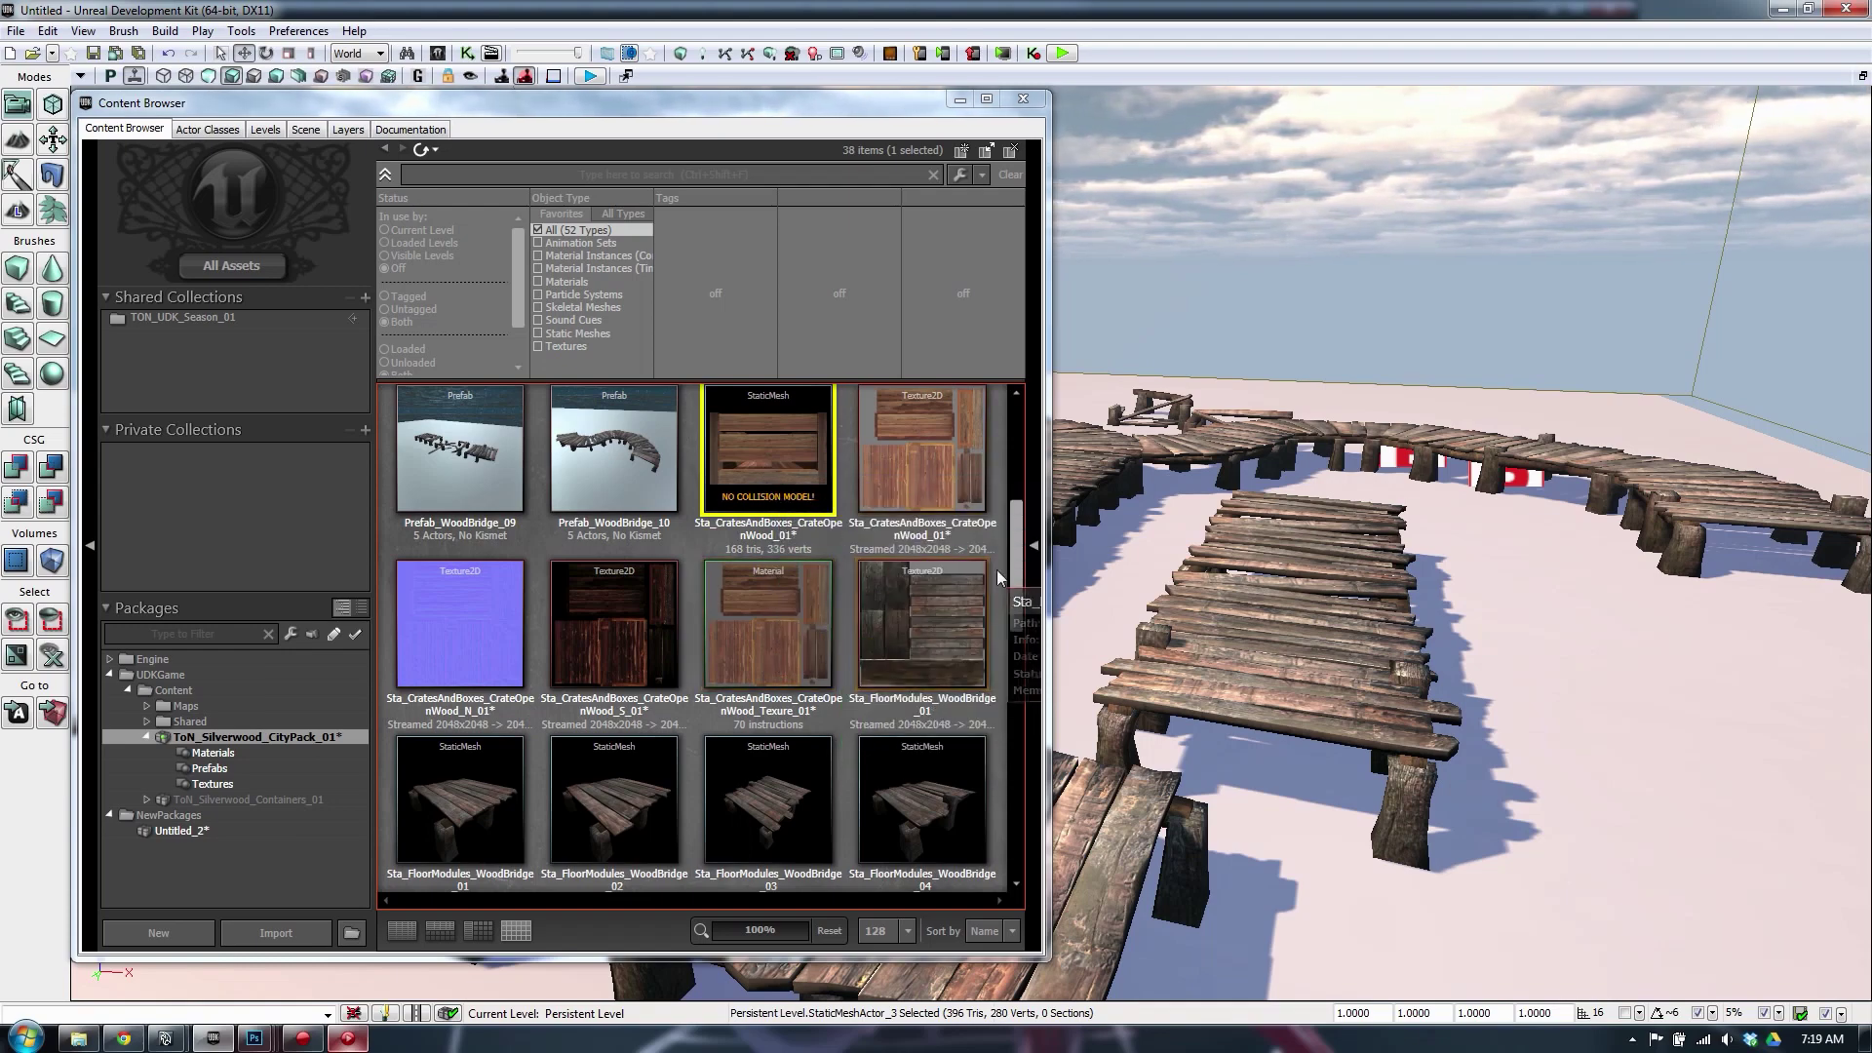
Open the imported crate mesh in the Static Mesh Editor and examine it from an angled view
{"action": "scroll", "coordinate": [1019, 553], "scroll_direction": "up", "scroll_amount": 1}
{"action": "scroll", "coordinate": [1019, 553], "scroll_direction": "up", "scroll_amount": 2}
{"action": "double_click", "coordinate": [772, 507]}
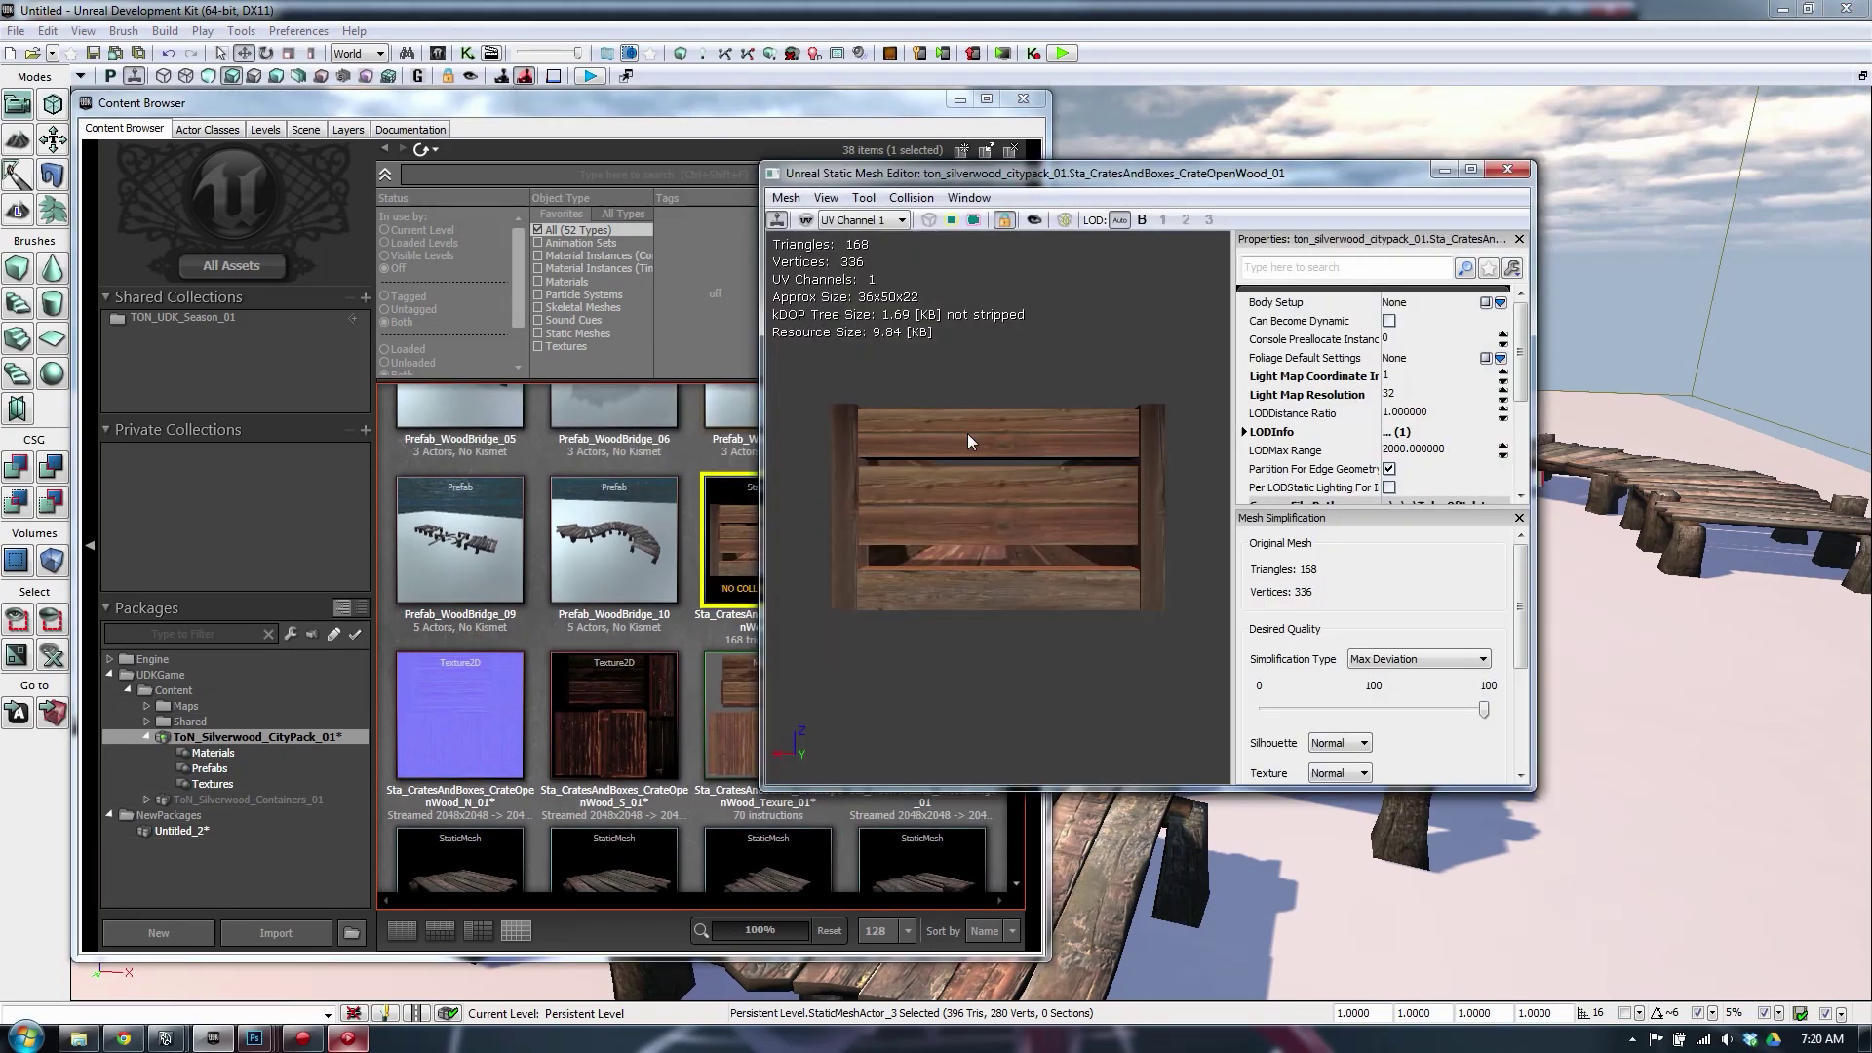
{"action": "mouse_move", "coordinate": [954, 486]}
{"action": "left_mouse_down"}
{"action": "mouse_move", "coordinate": [999, 498]}
{"action": "mouse_move", "coordinate": [954, 485]}
{"action": "left_mouse_up"}
{"action": "right_click_drag", "start_coordinate": [953, 486], "coordinate": [962, 491]}
{"action": "left_click_drag", "start_coordinate": [962, 492], "coordinate": [984, 500]}
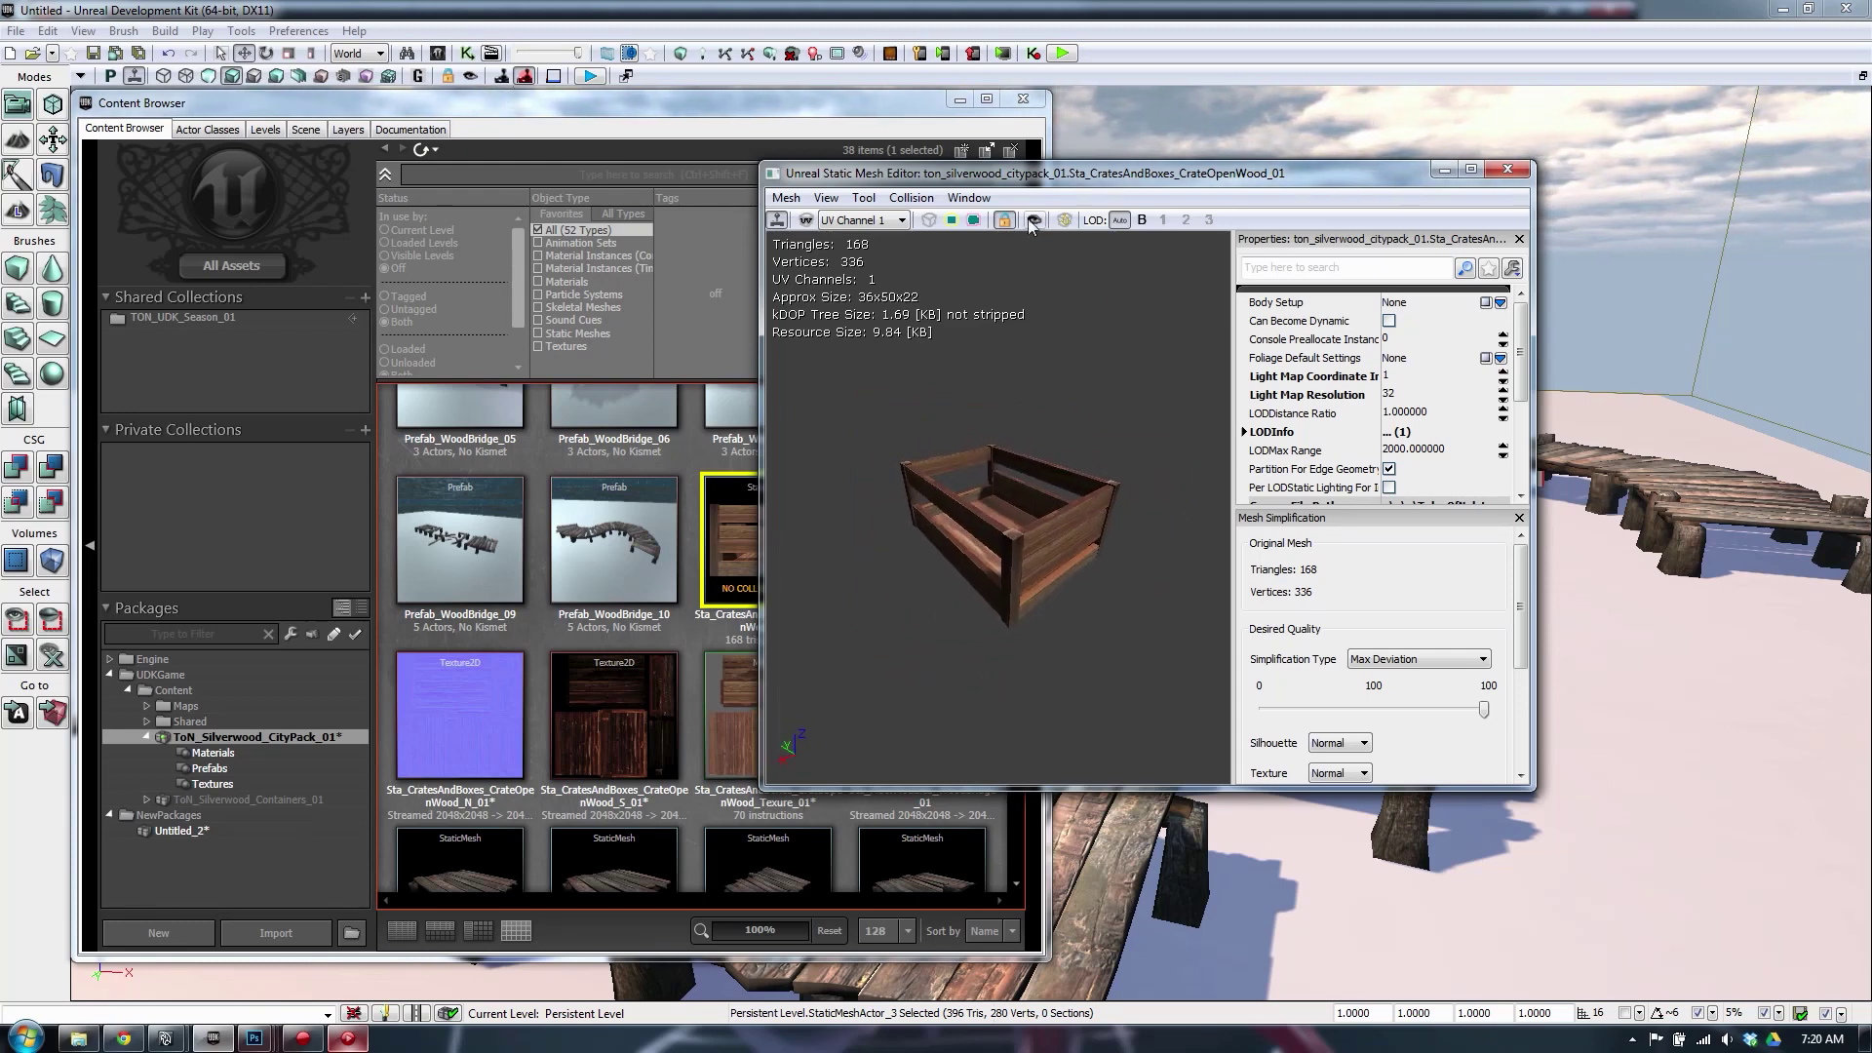
Generate auto convex collision for the crate with depth 4, max hull verts 12 and allow splits 16
{"action": "left_click", "coordinate": [910, 198]}
{"action": "left_click", "coordinate": [802, 371]}
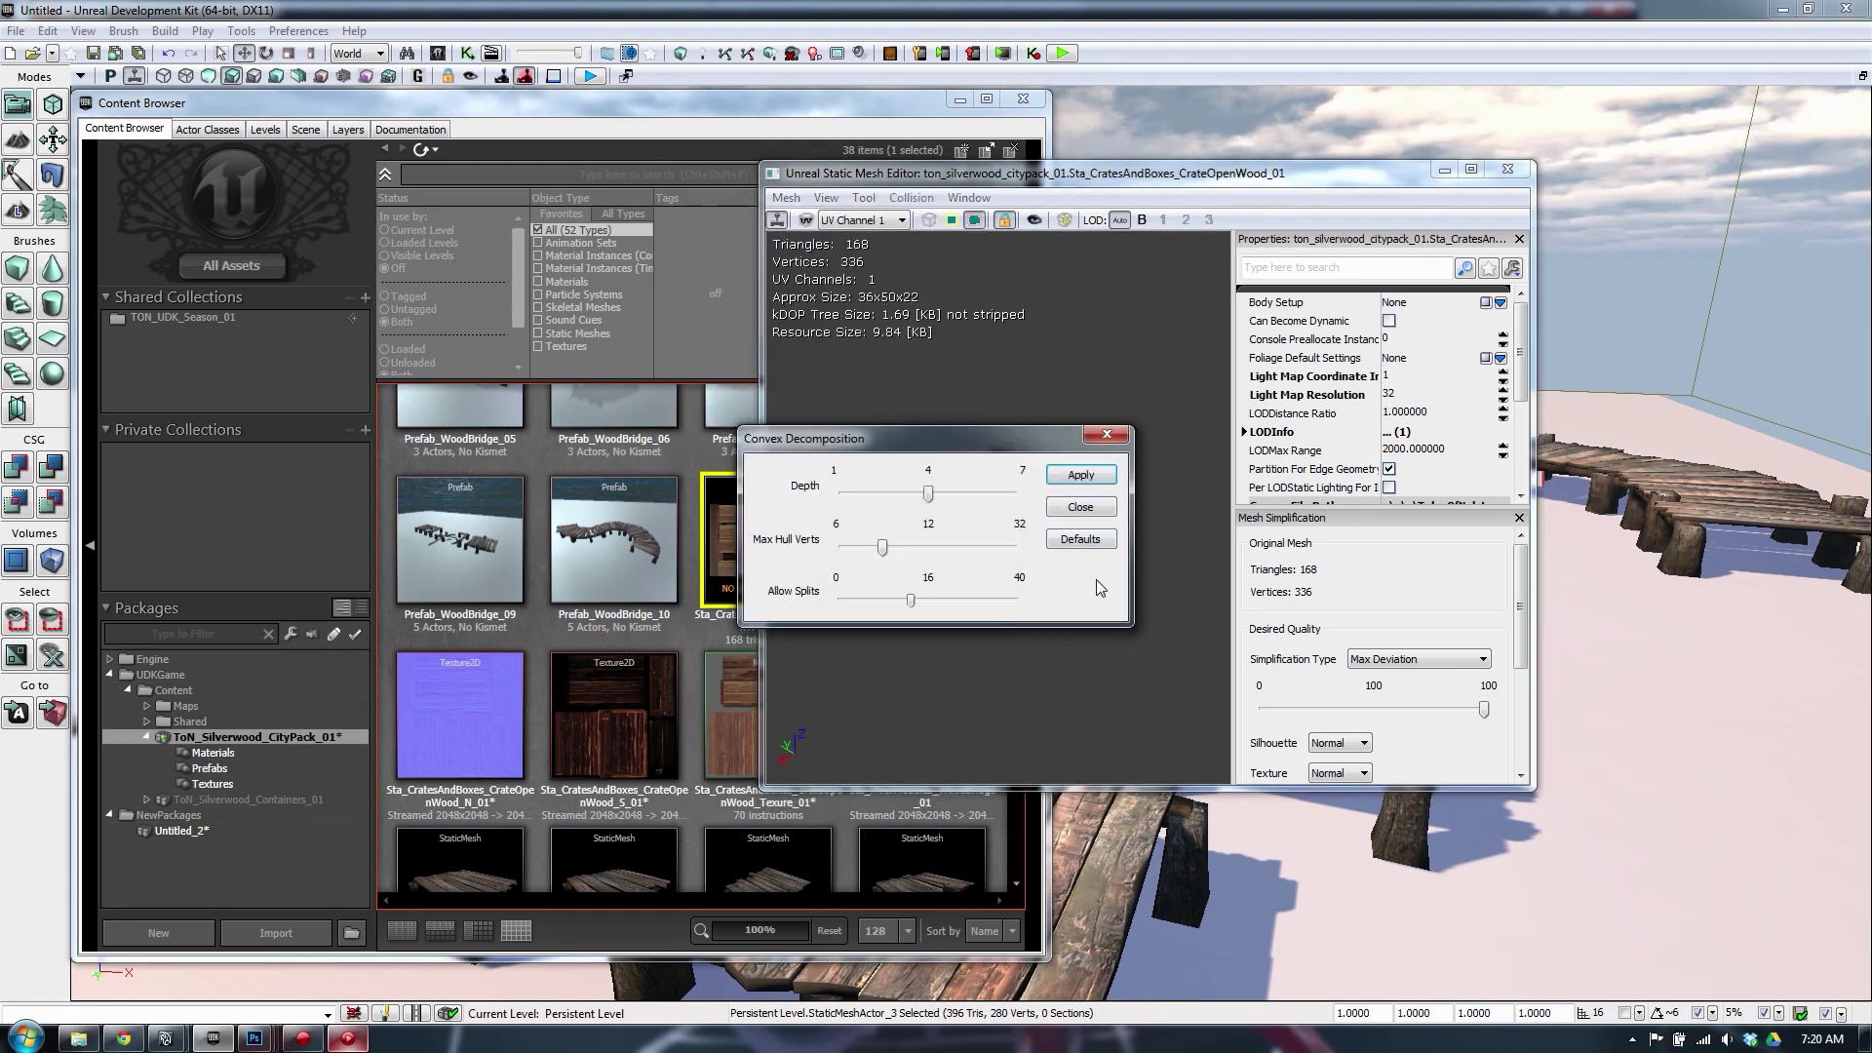
{"action": "left_click_drag", "start_coordinate": [1019, 436], "coordinate": [447, 446]}
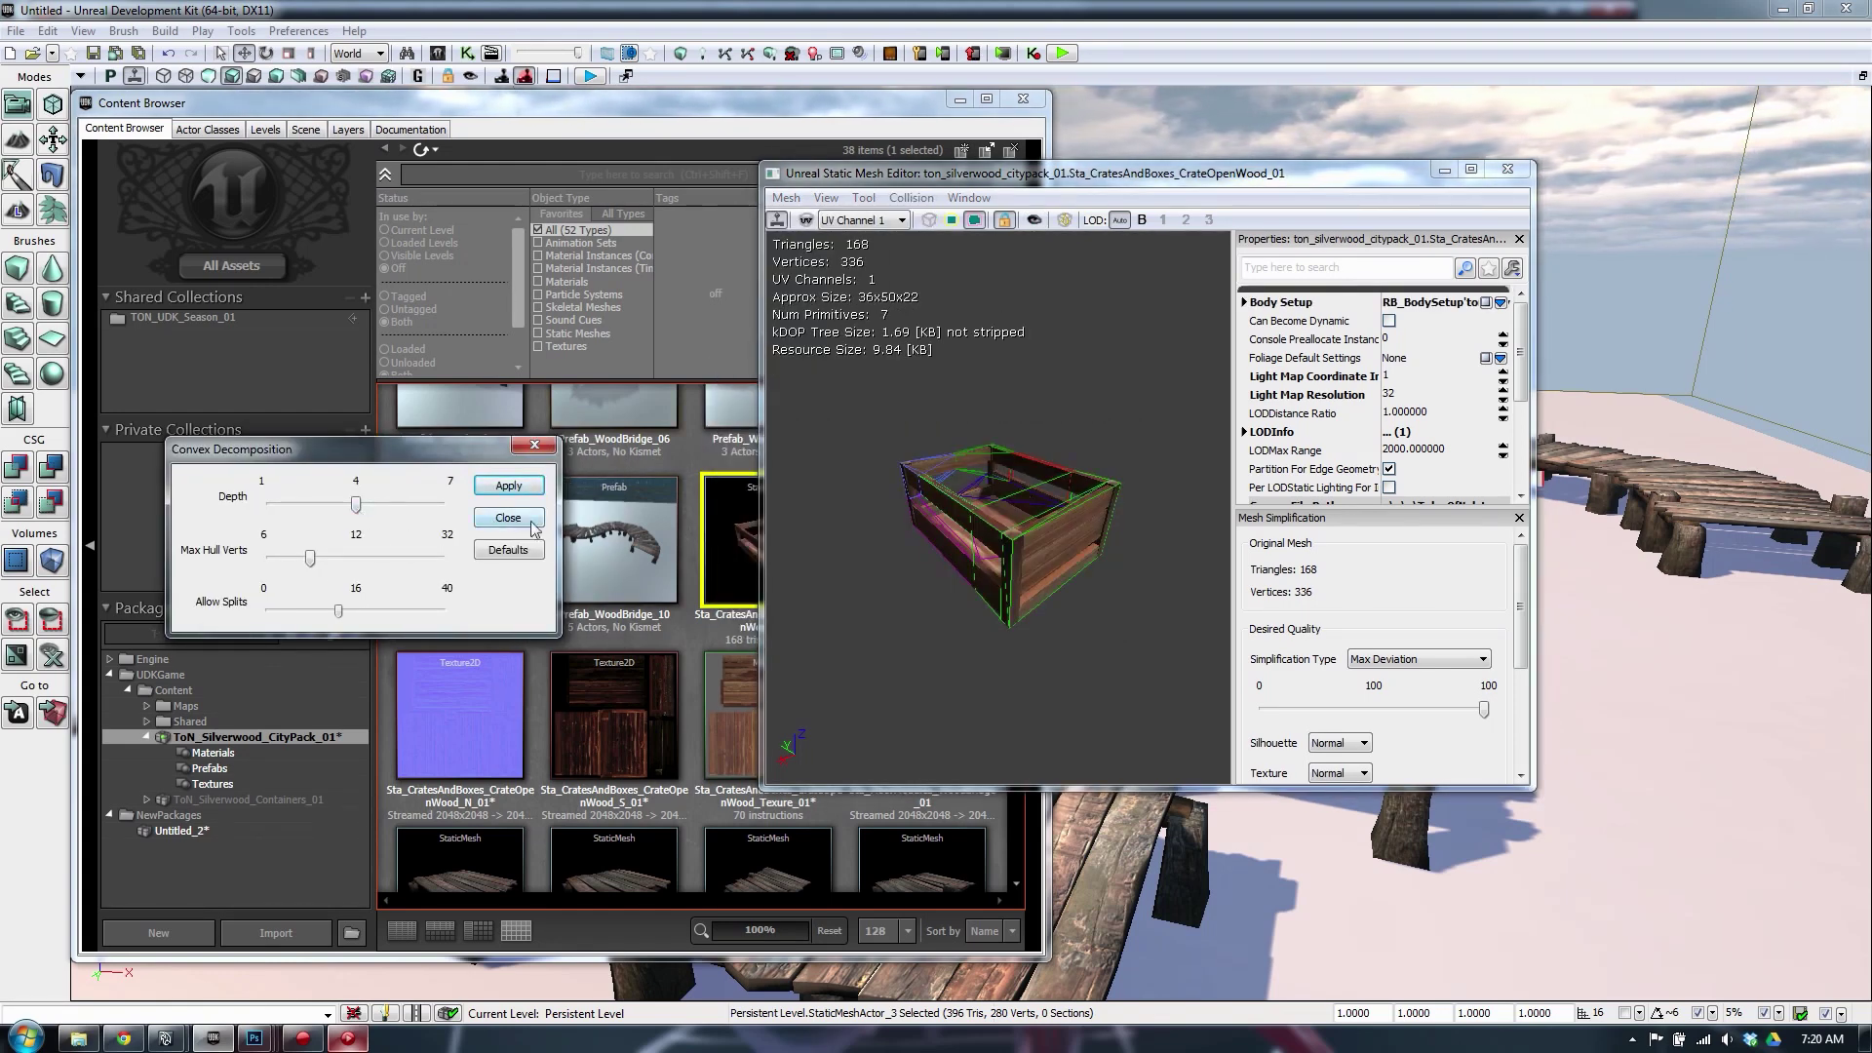
{"action": "left_click", "coordinate": [534, 527]}
Replace the crate's collision with a 6DOP simplified collision
{"action": "left_click", "coordinate": [911, 198]}
{"action": "left_click", "coordinate": [868, 222]}
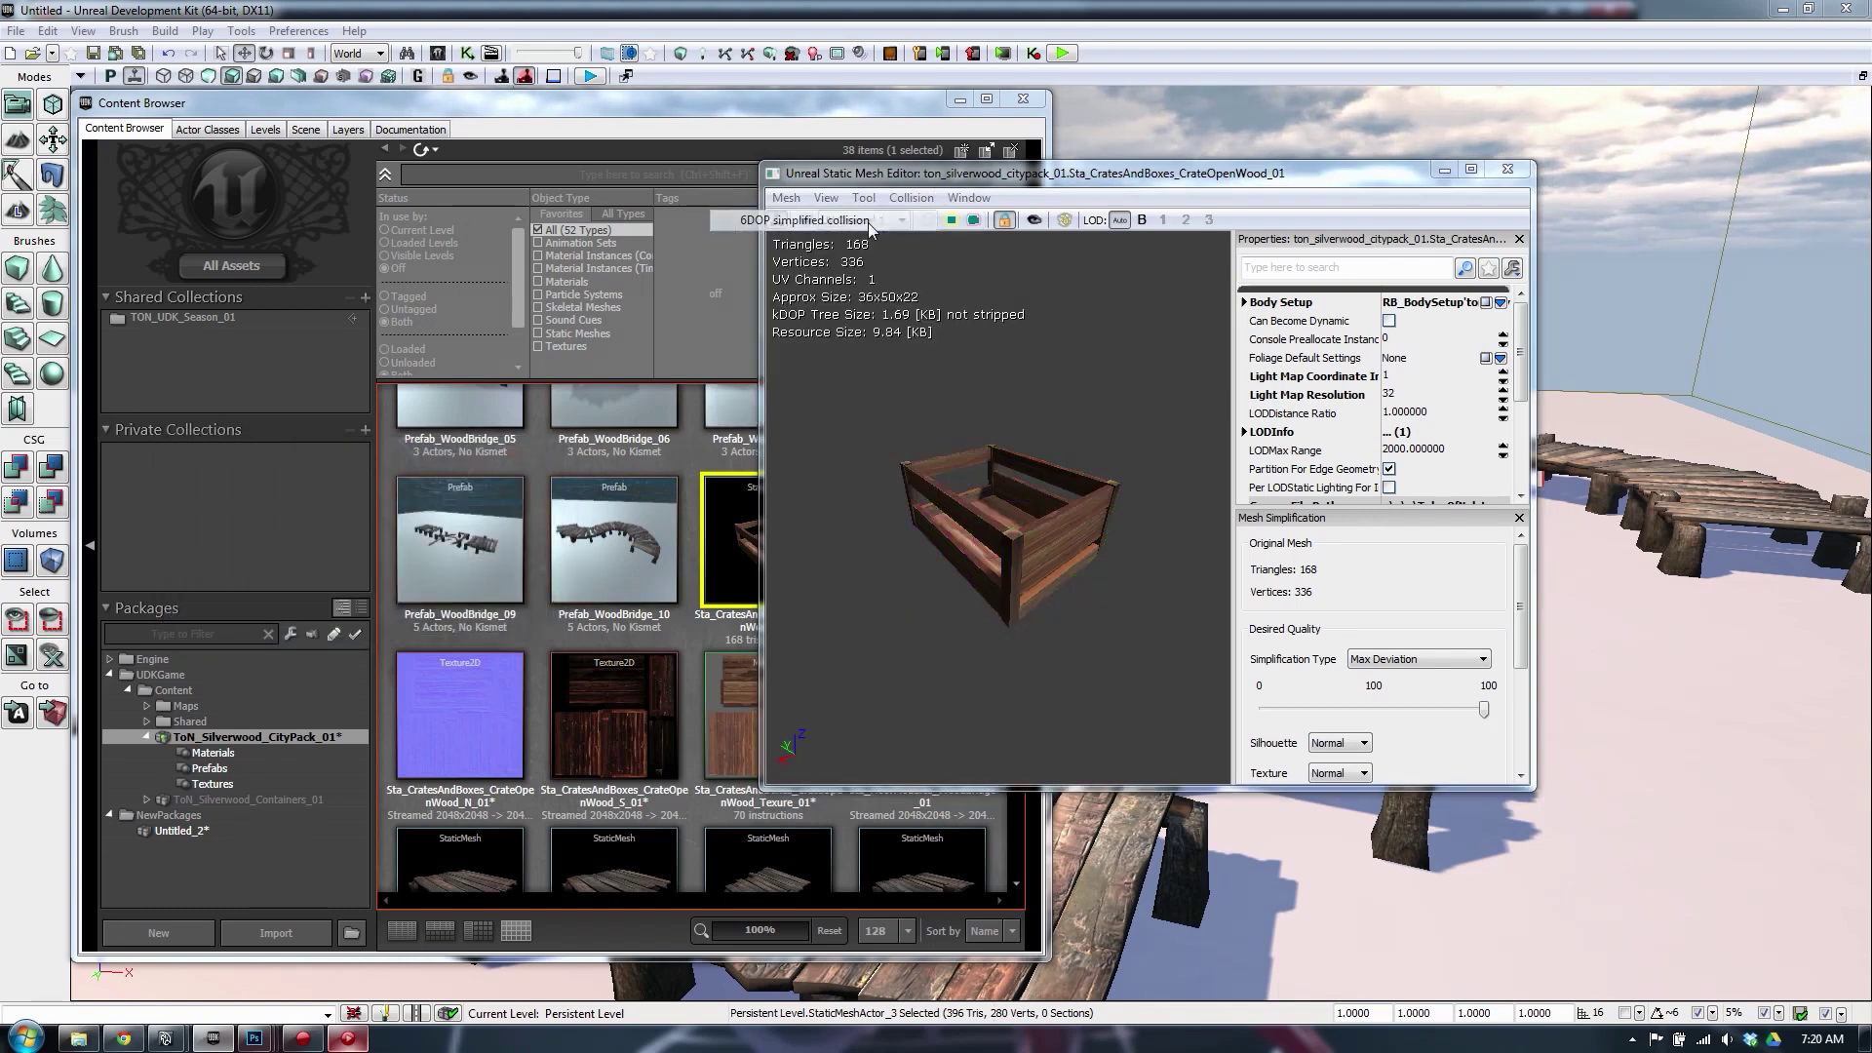
{"action": "left_click", "coordinate": [953, 567]}
Reopen the Auto Convex Collision settings to inspect the crate's collision hull from several angles, and close them without applying
{"action": "left_click", "coordinate": [911, 198]}
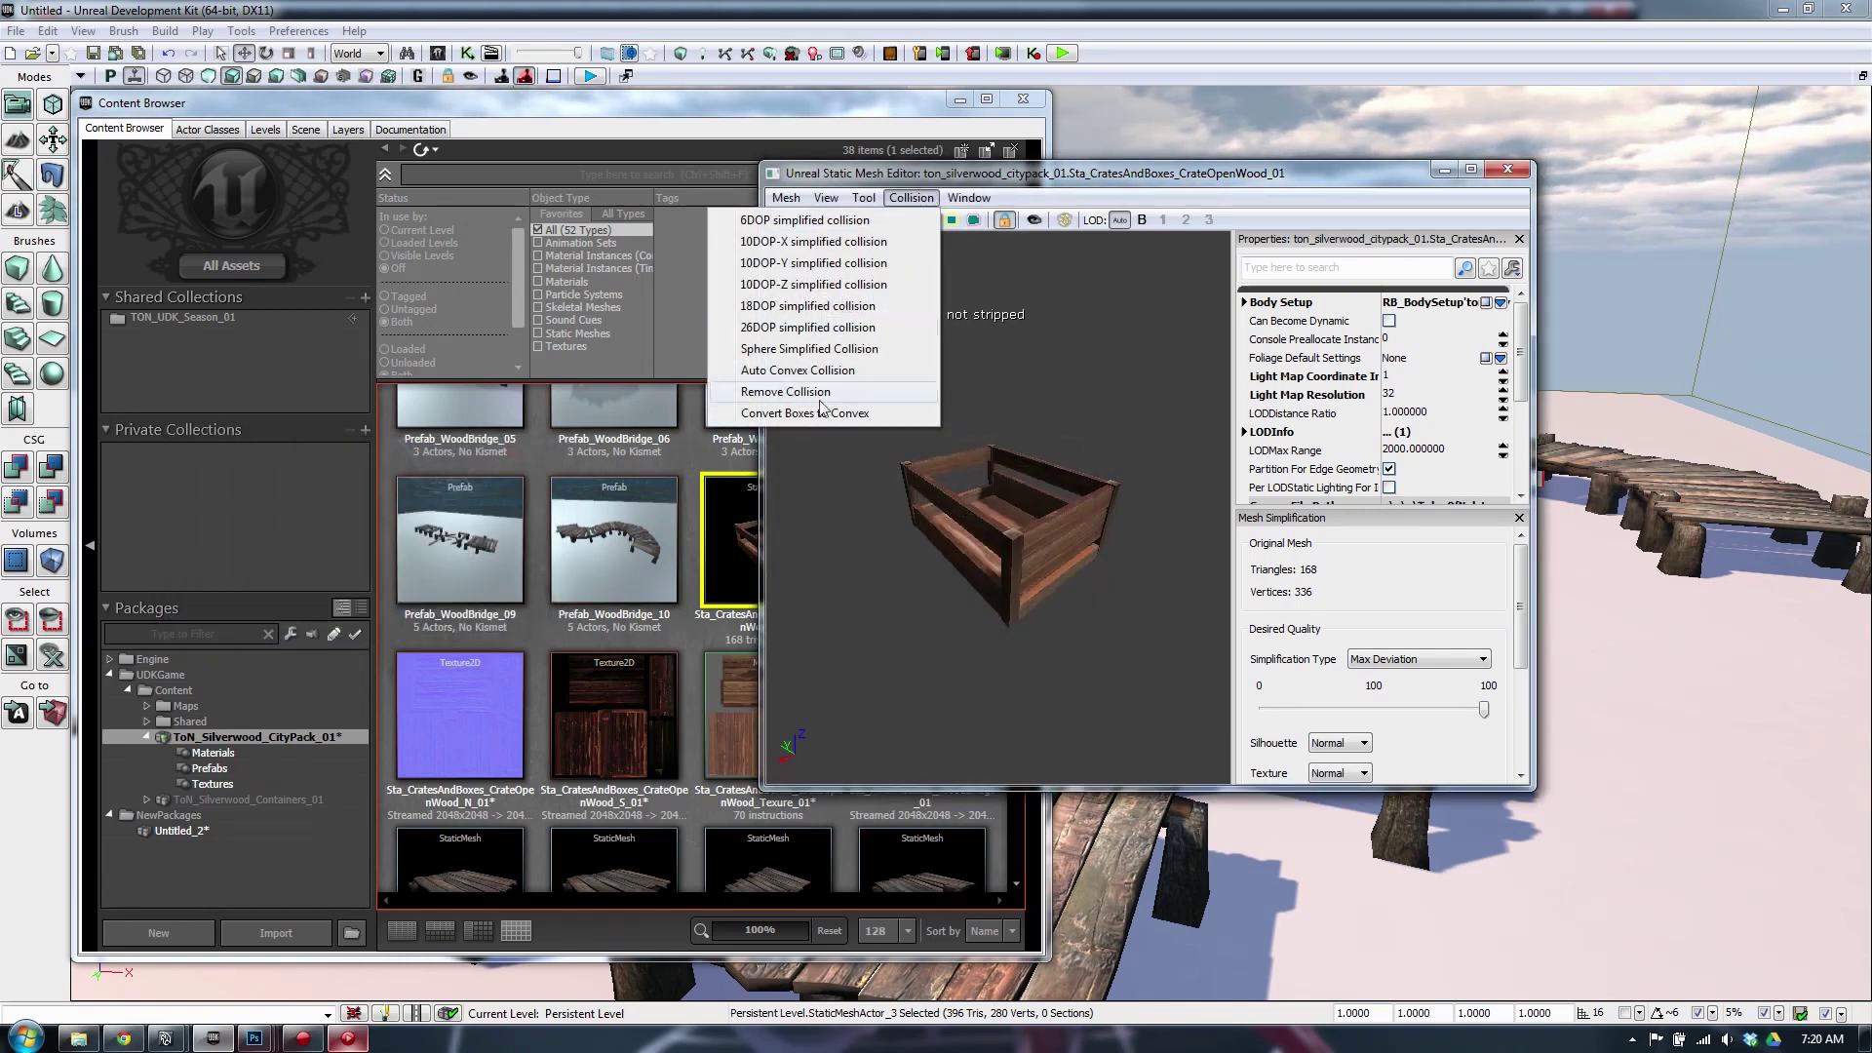
{"action": "left_click", "coordinate": [807, 376]}
{"action": "left_click_drag", "start_coordinate": [995, 429], "coordinate": [477, 462]}
{"action": "left_click_drag", "start_coordinate": [965, 468], "coordinate": [1325, 420]}
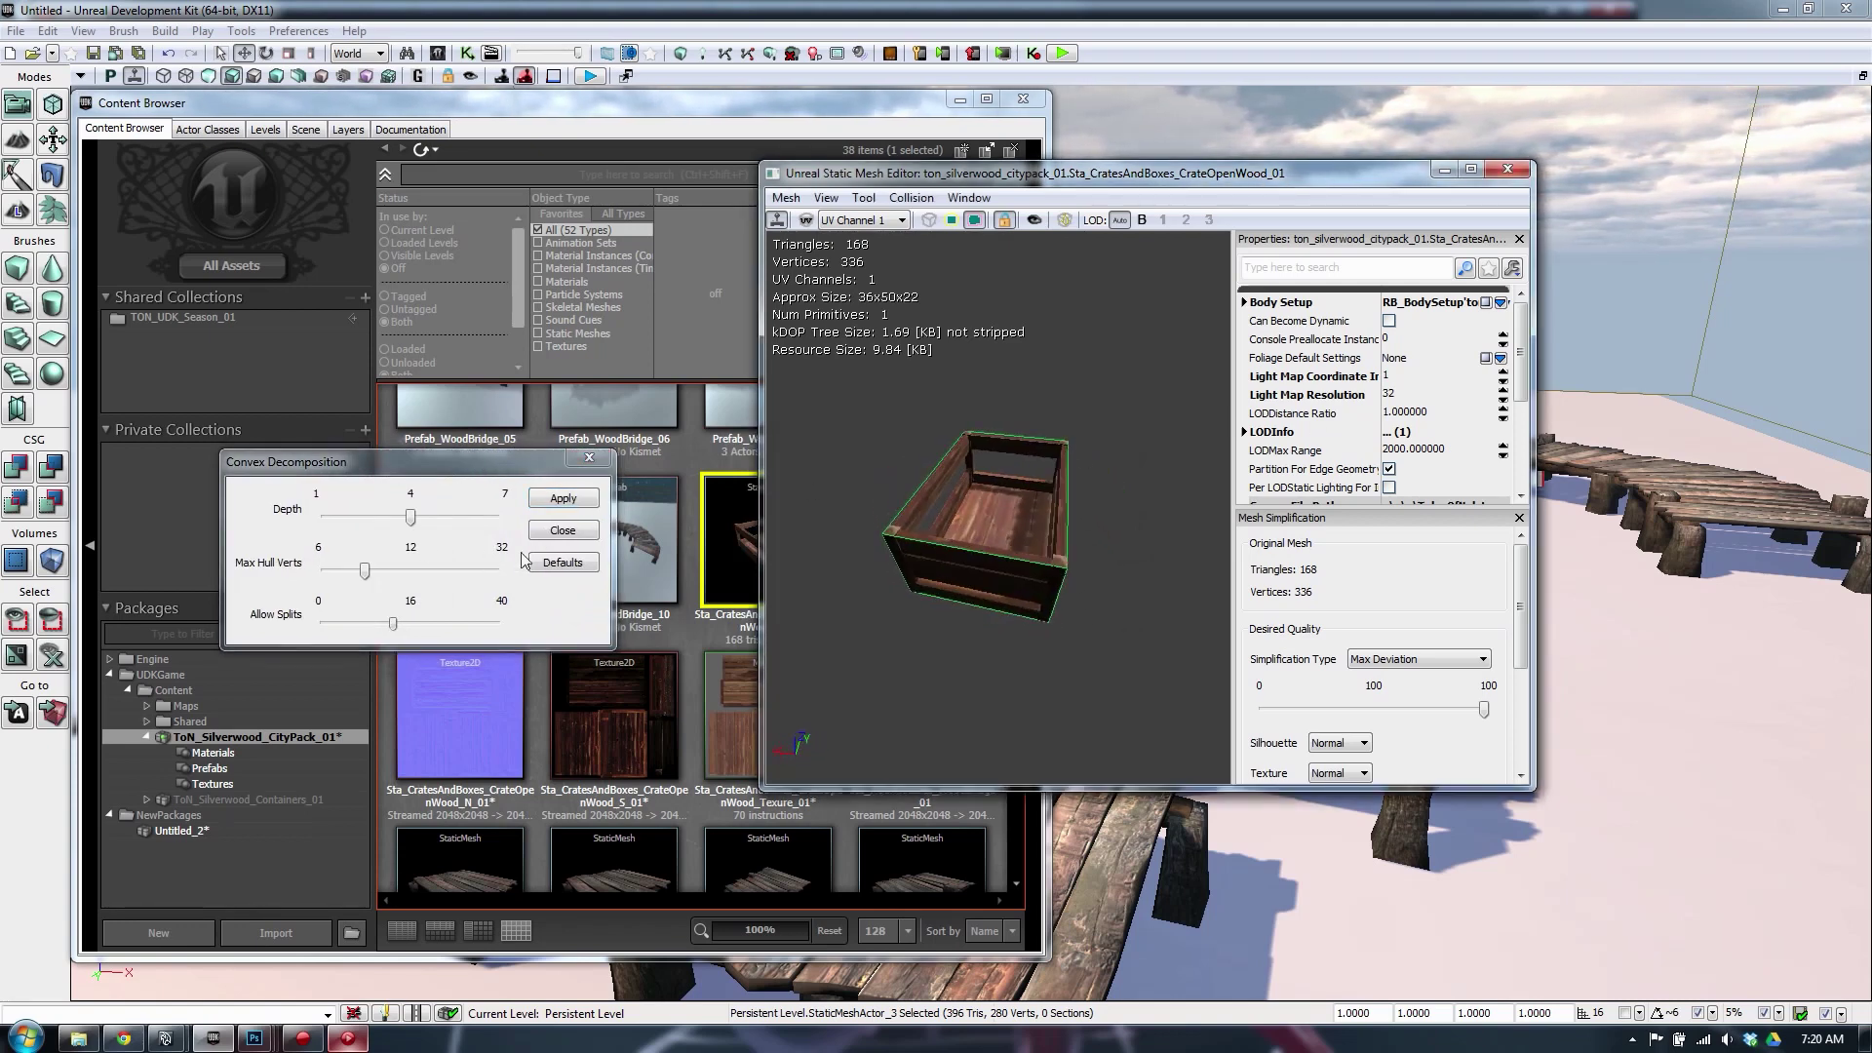
{"action": "left_click", "coordinate": [562, 531]}
{"action": "left_click_drag", "start_coordinate": [877, 458], "coordinate": [1238, 276]}
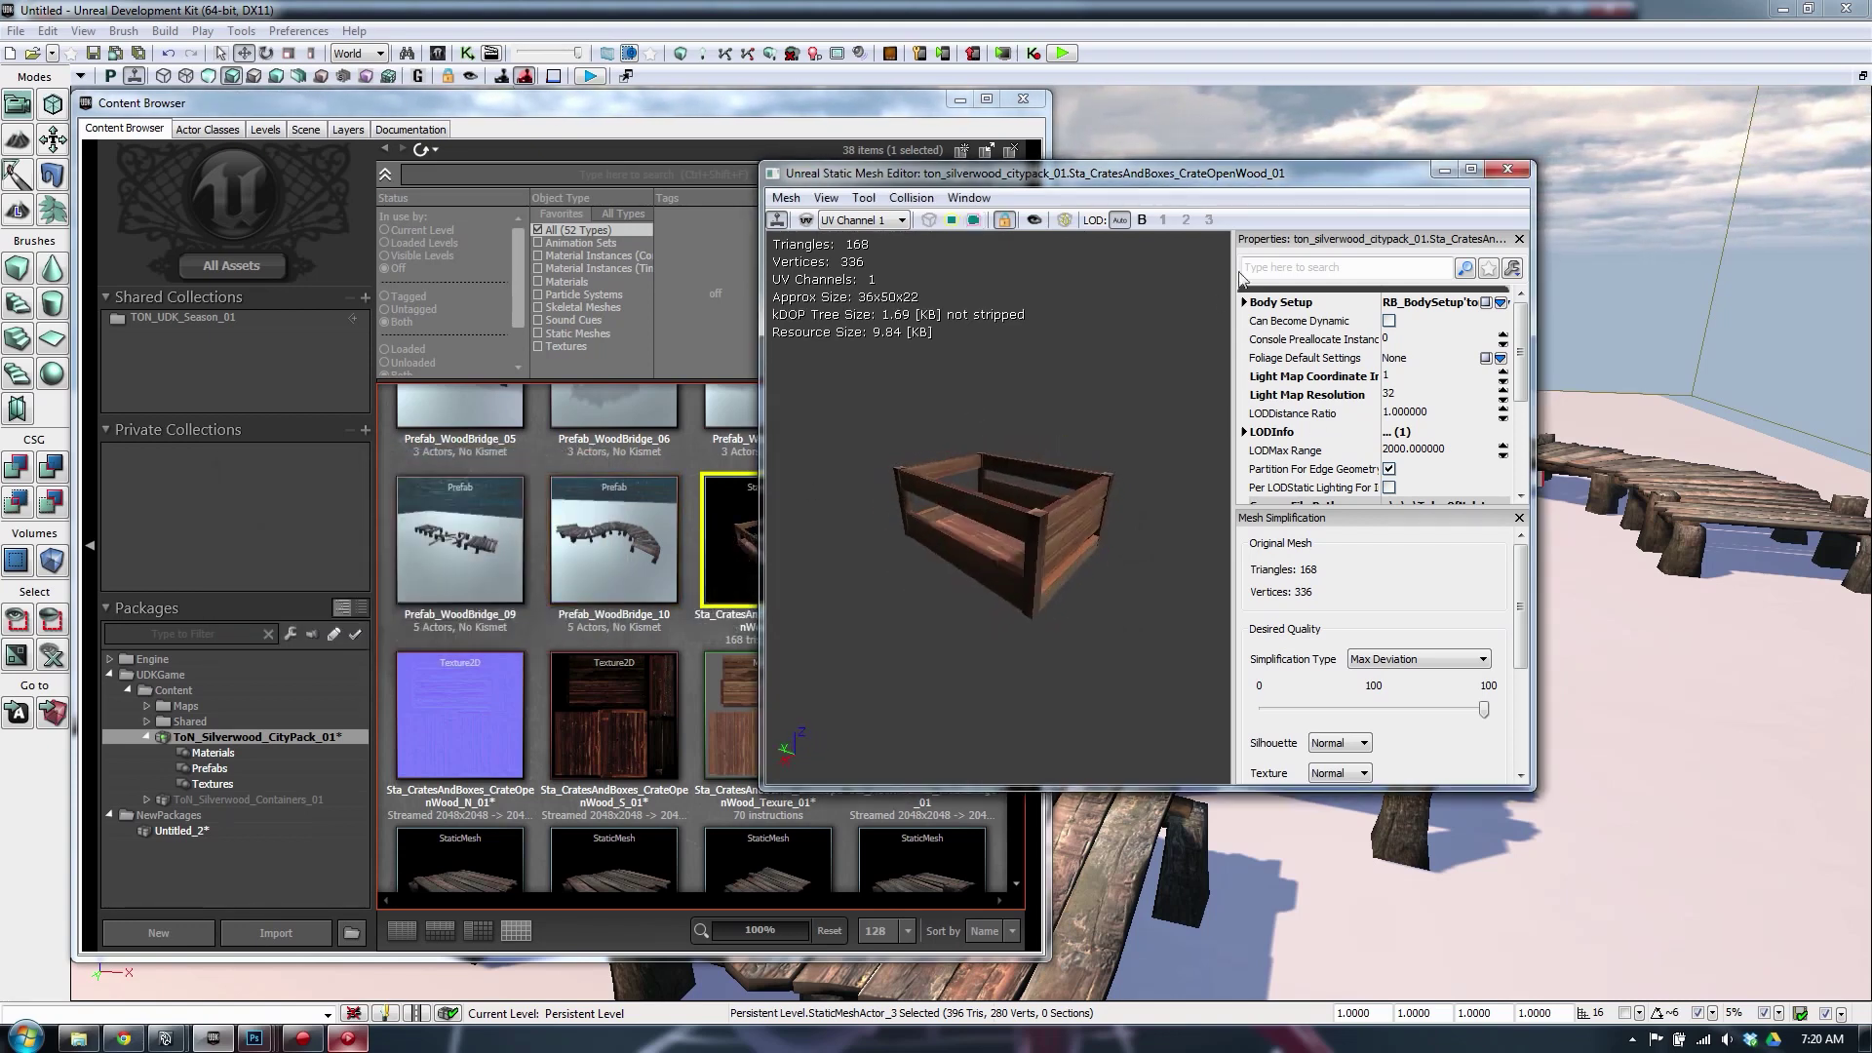
Close the Static Mesh Editor and place the open wooden crate mesh in the level beside the wooden bridge
{"action": "left_click_drag", "start_coordinate": [1051, 276], "coordinate": [1074, 255]}
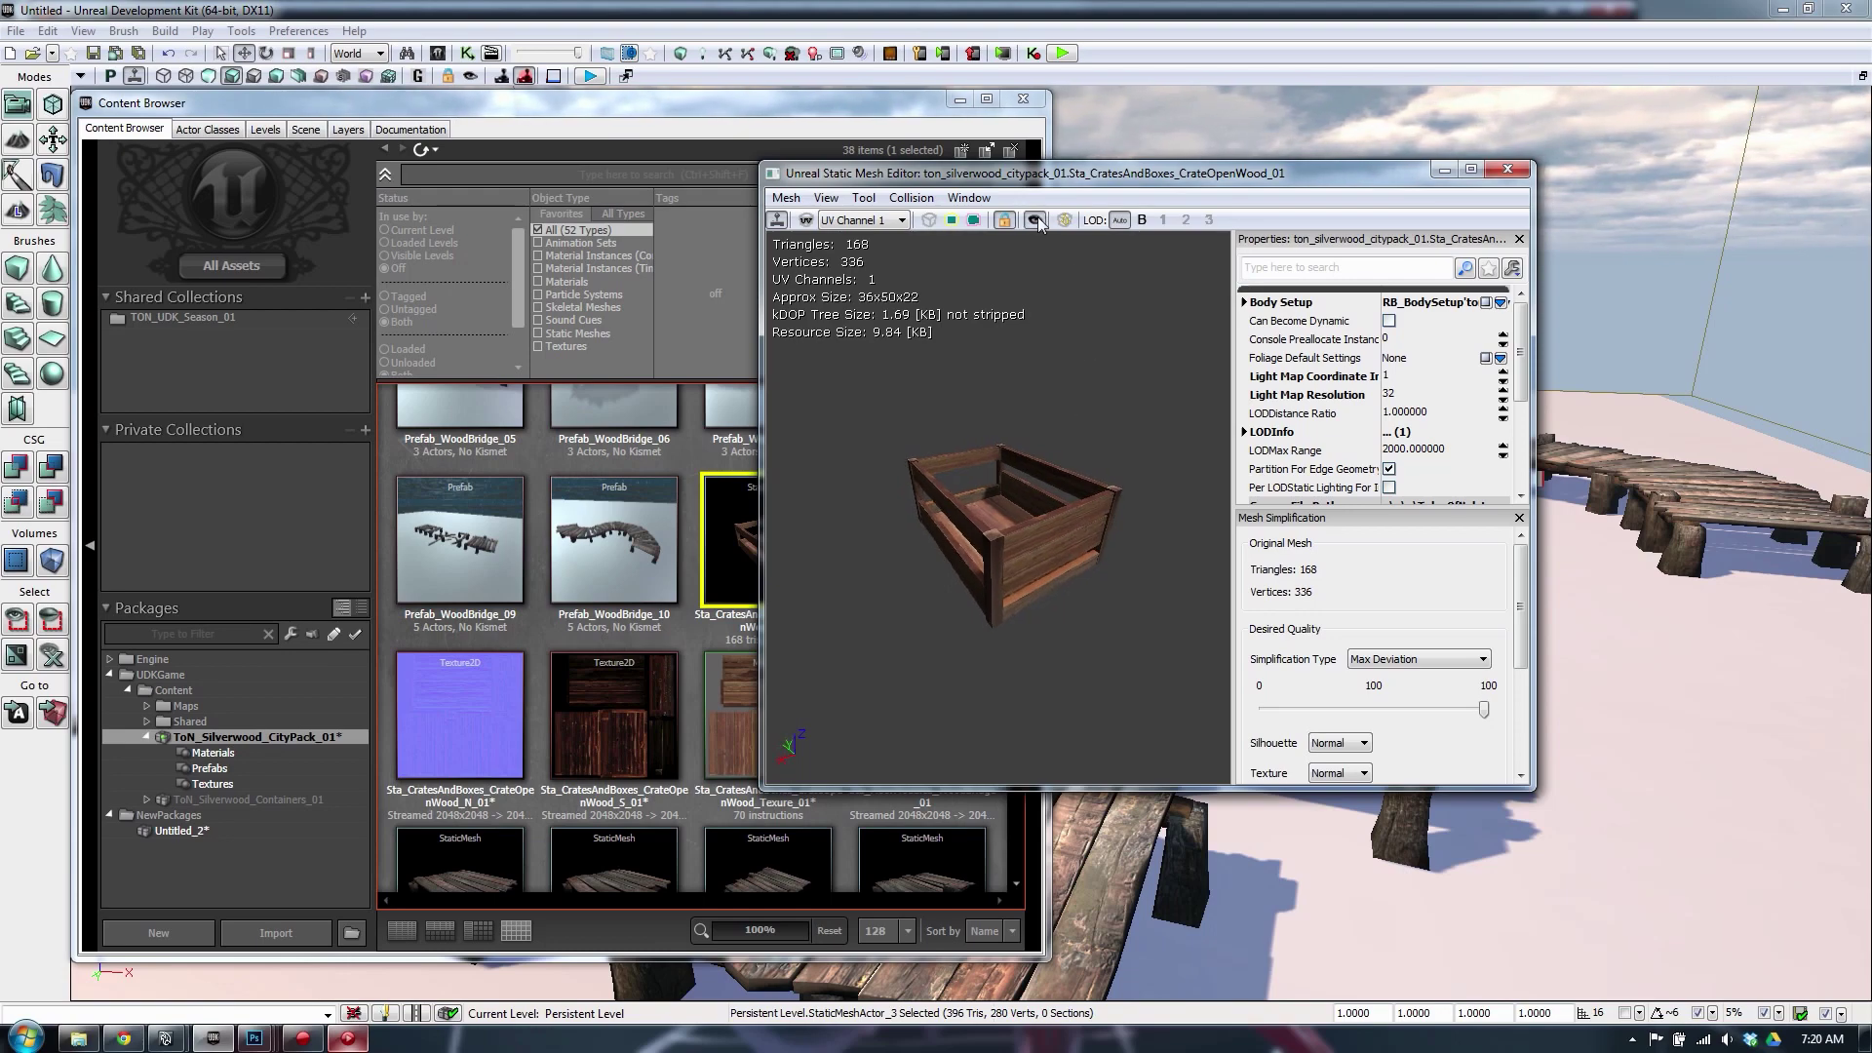
{"action": "left_click", "coordinate": [1508, 170]}
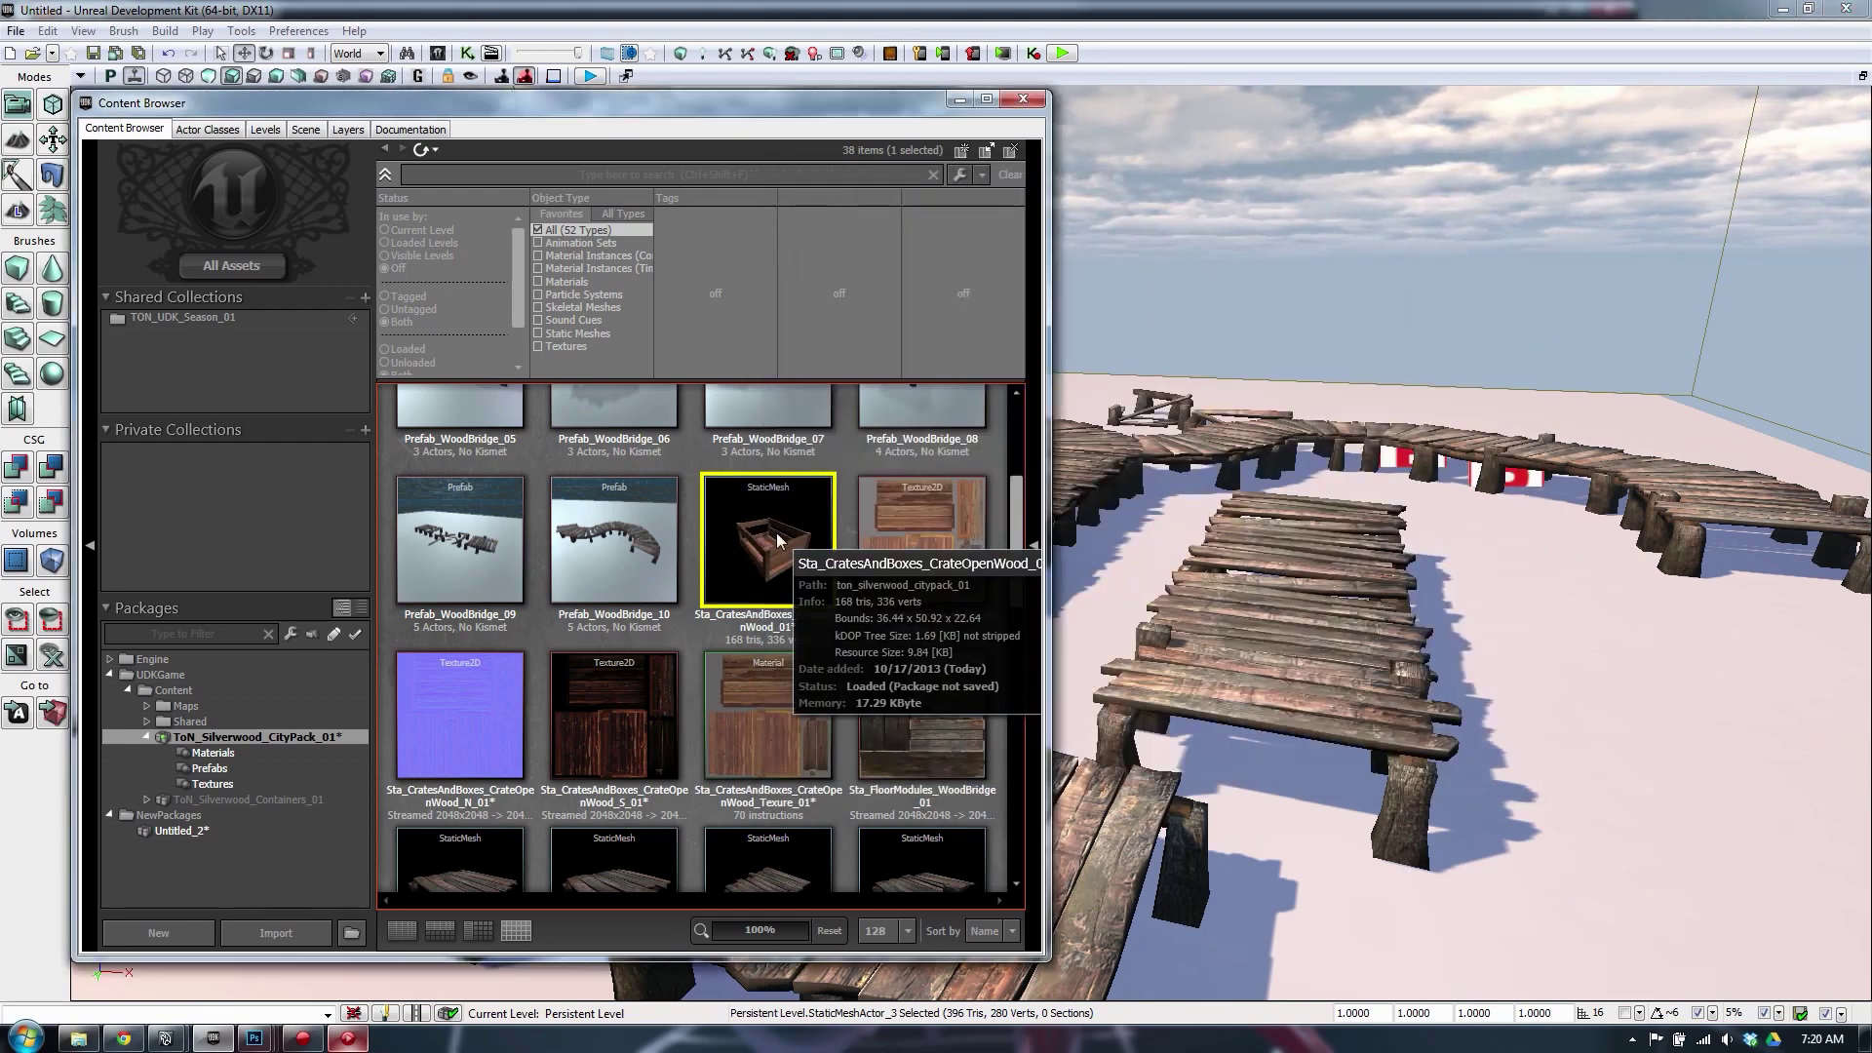
{"action": "left_click_drag", "start_coordinate": [1477, 795], "coordinate": [1479, 794]}
{"action": "left_click_drag", "start_coordinate": [1483, 722], "coordinate": [1486, 610]}
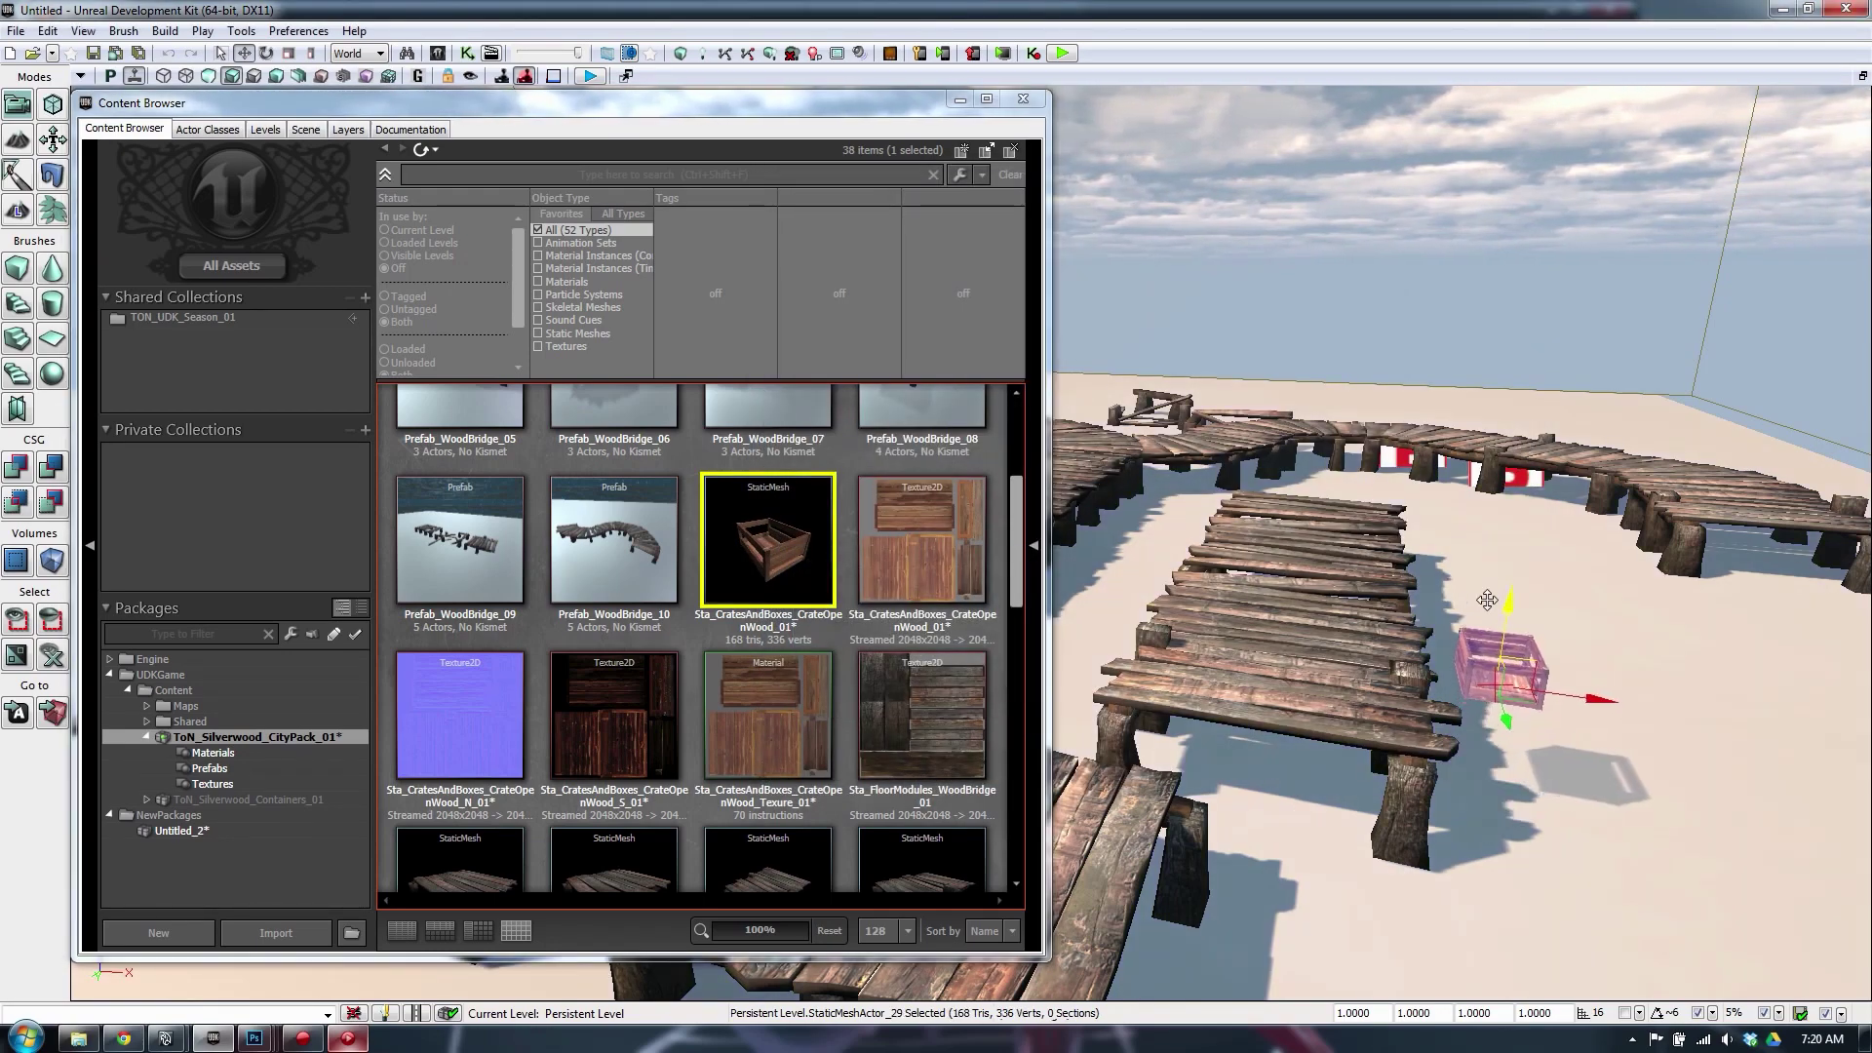
Move the placed crate onto the planks of the wooden bridge
{"action": "left_click_drag", "start_coordinate": [1522, 691], "coordinate": [1106, 819]}
{"action": "right_click_drag", "start_coordinate": [1107, 819], "coordinate": [1189, 779]}
{"action": "right_click_drag", "start_coordinate": [1443, 839], "coordinate": [1462, 829]}
{"action": "key", "text": "alt+Tab"}
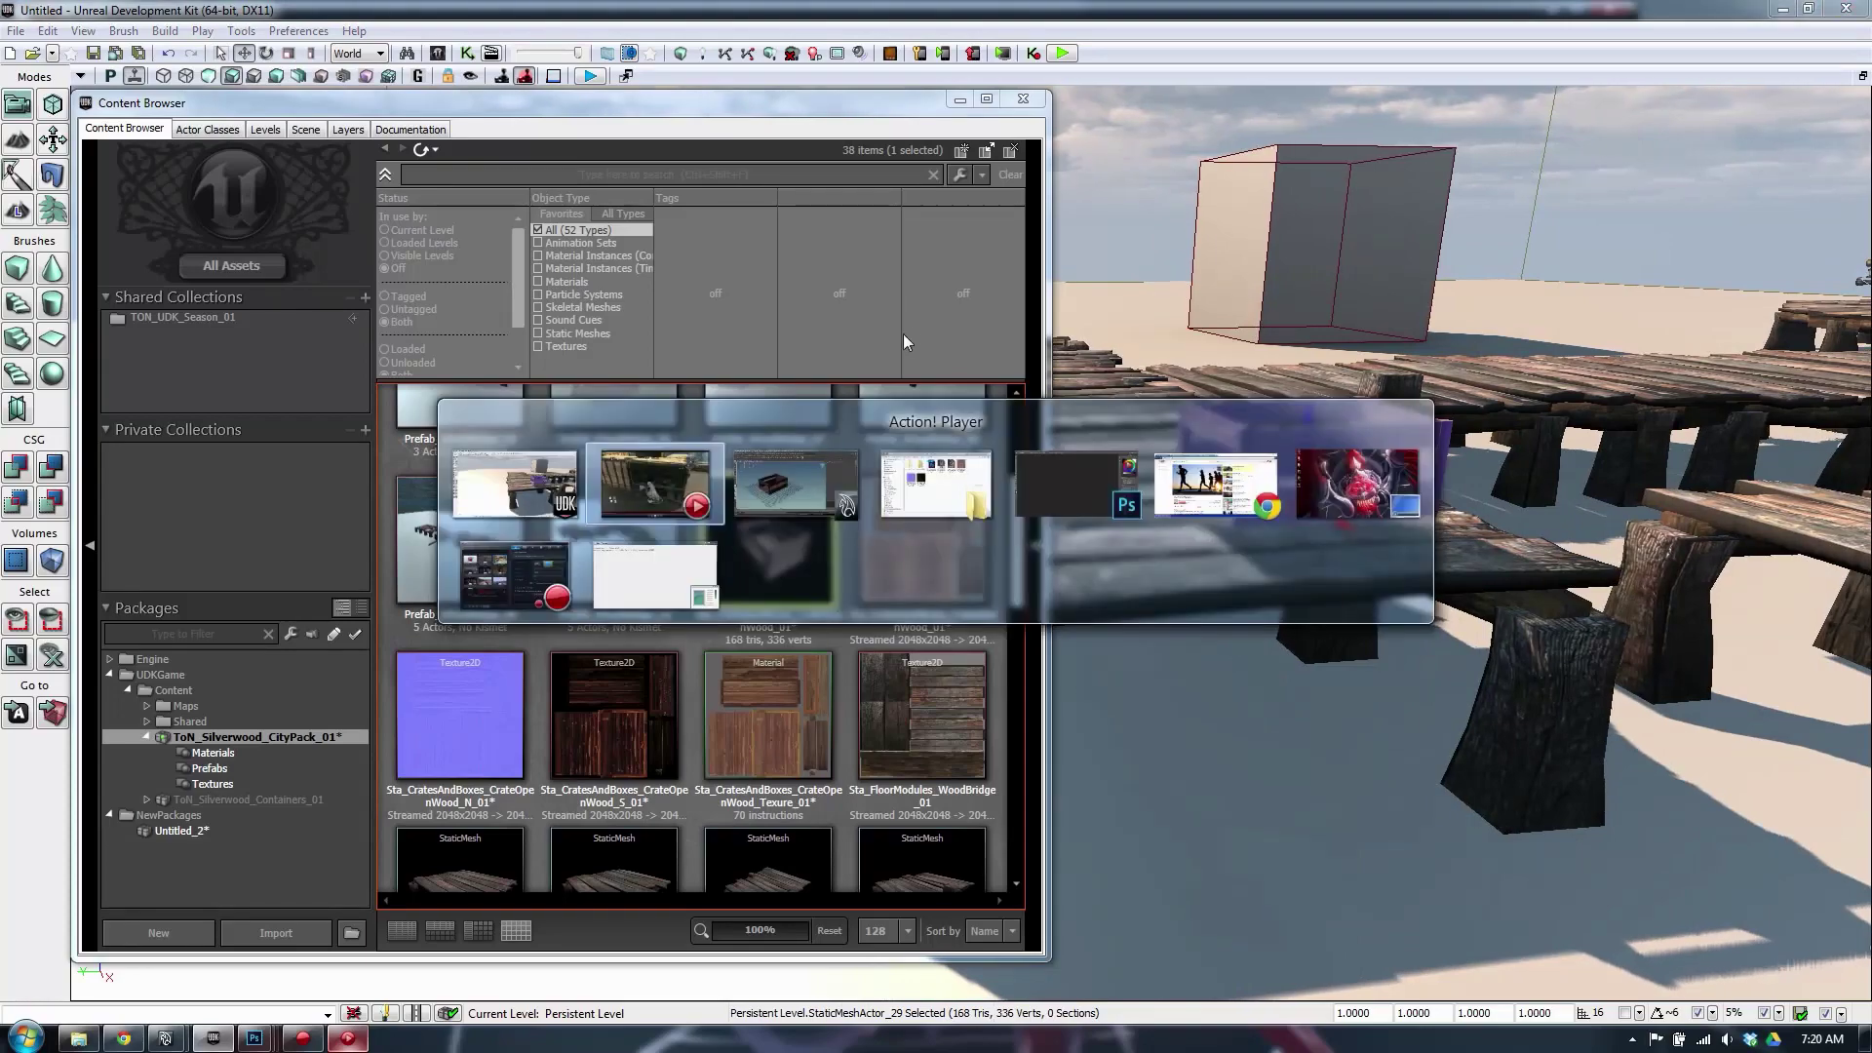
{"action": "left_click", "coordinate": [1216, 485]}
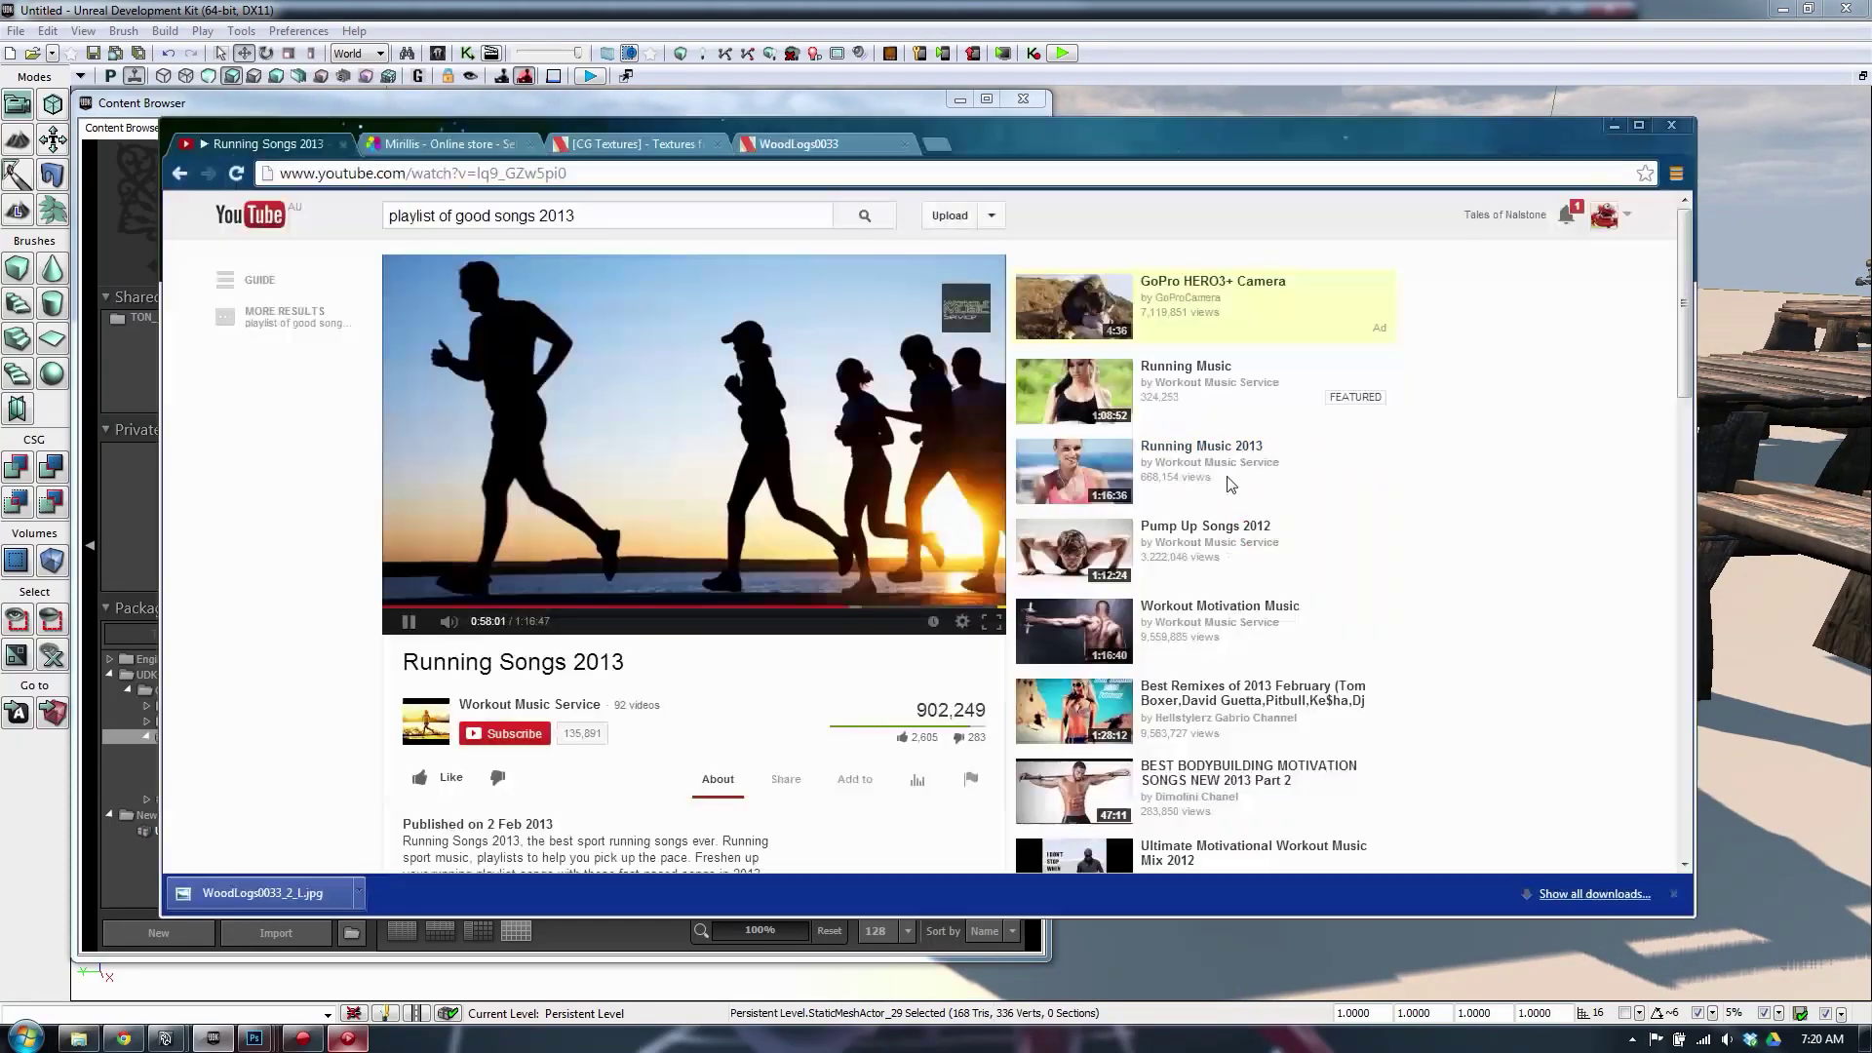
{"action": "key", "text": "alt+Tab"}
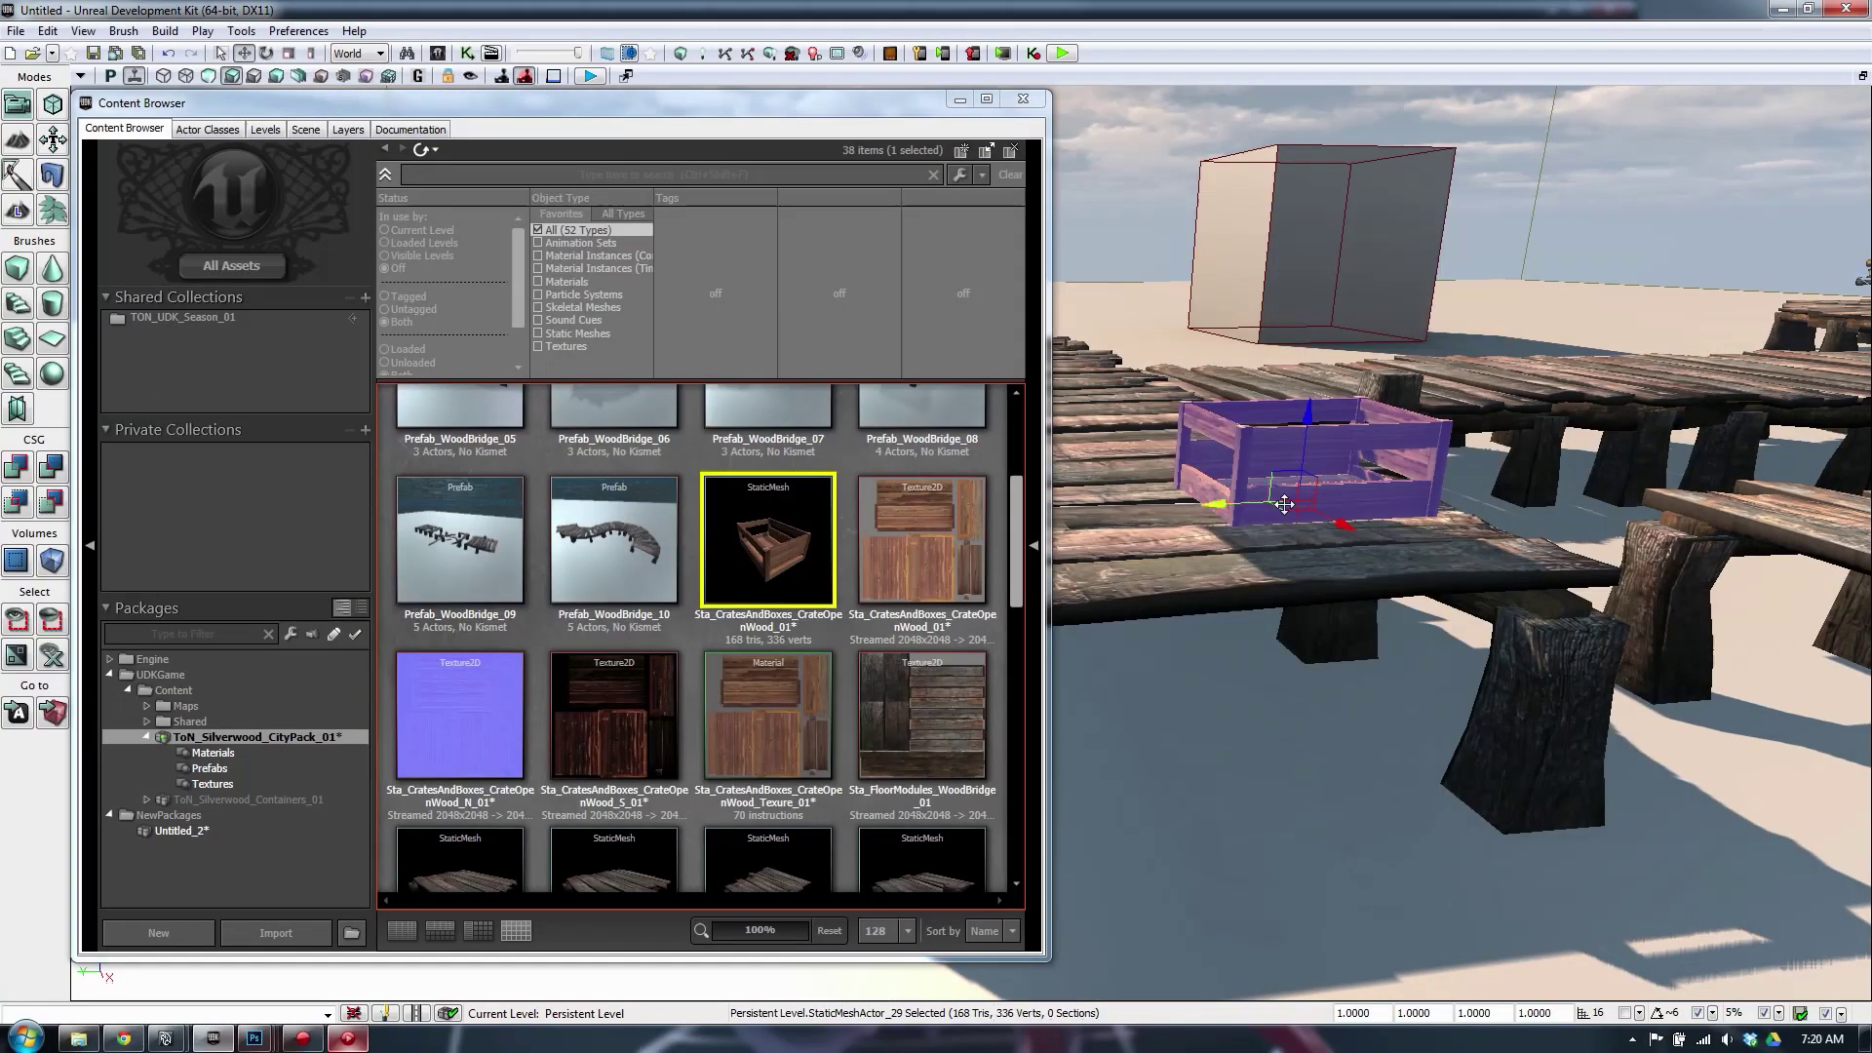
Close the Content Browser and adjust the crate's position so it rests on the end section of the bridge
{"action": "right_click_drag", "start_coordinate": [1283, 506], "coordinate": [1031, 463]}
{"action": "scroll", "coordinate": [1096, 214], "scroll_direction": "down", "scroll_amount": 4}
{"action": "left_click", "coordinate": [1023, 98]}
{"action": "left_click_drag", "start_coordinate": [1031, 463], "coordinate": [1077, 440]}
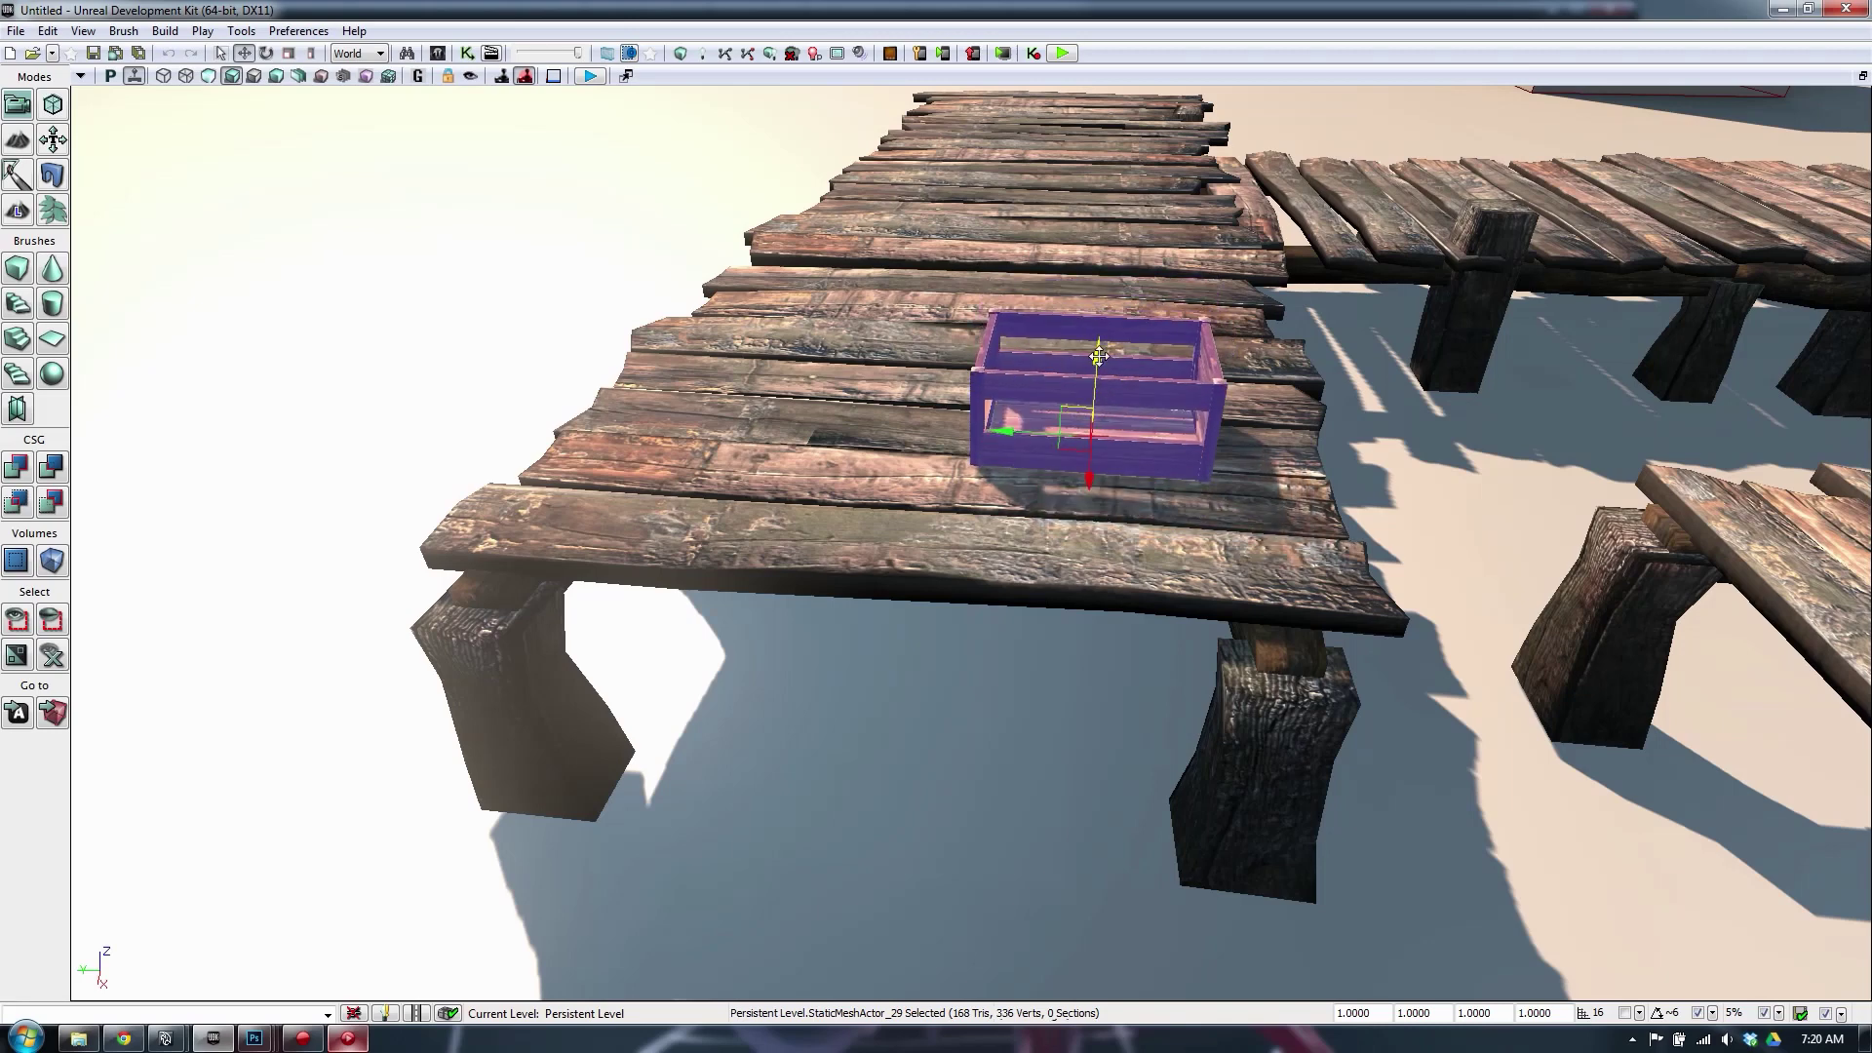
Shift the crate across the bridge planks, turn it to an angle, and duplicate it
{"action": "left_click_drag", "start_coordinate": [1063, 438], "coordinate": [1131, 438]}
{"action": "key", "text": "space"}
{"action": "left_click_drag", "start_coordinate": [1102, 474], "coordinate": [1150, 451]}
{"action": "key", "text": "ctrl+w"}
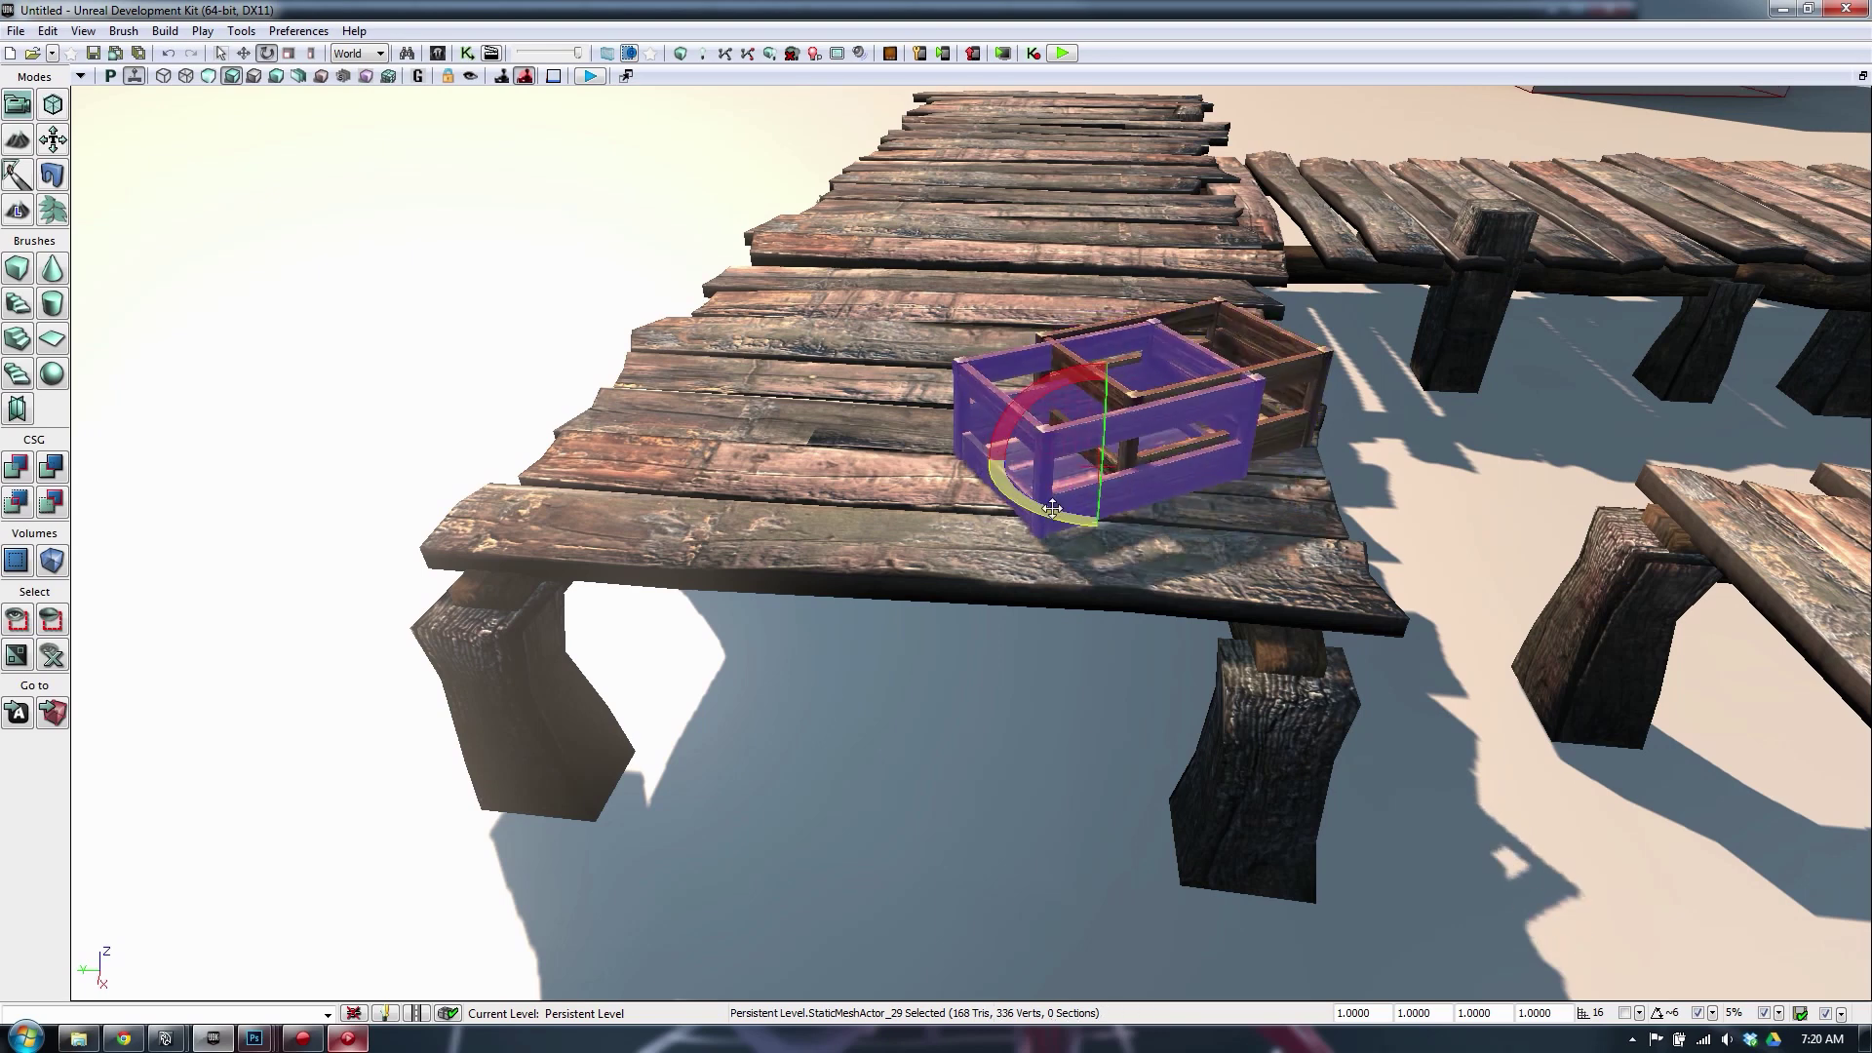